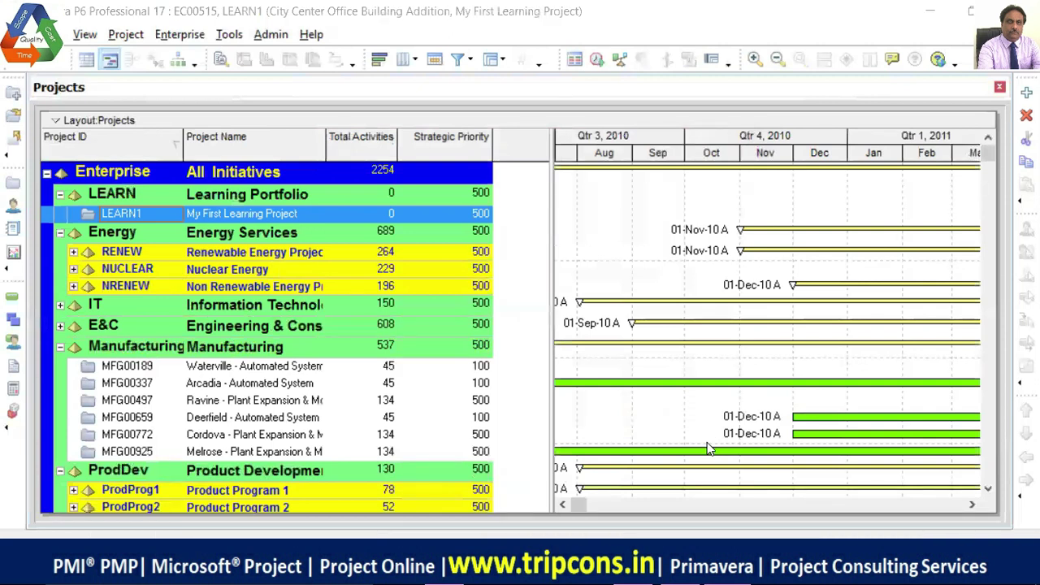
# - Open the LEARN1 project (My First Learning Project) and show the Gantt chart beside its activities
pyautogui.hotkey('ctrl', 'o')
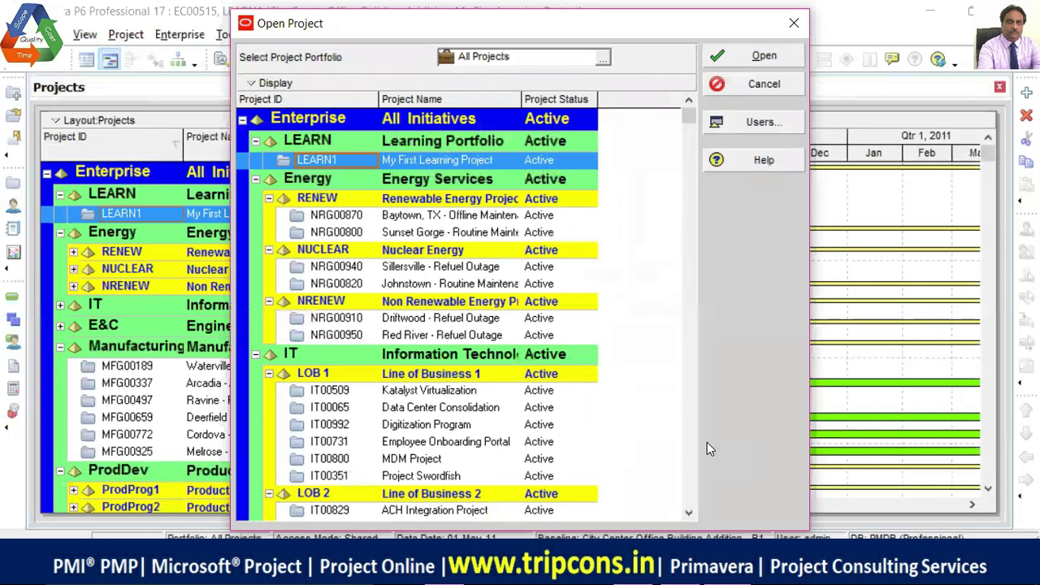
pyautogui.click(755, 55)
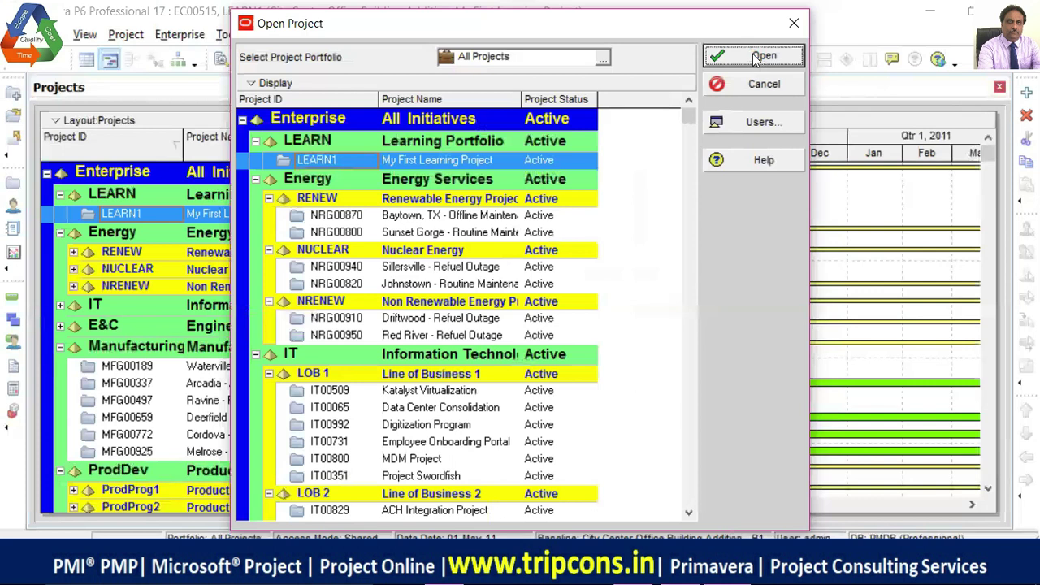
pyautogui.click(756, 57)
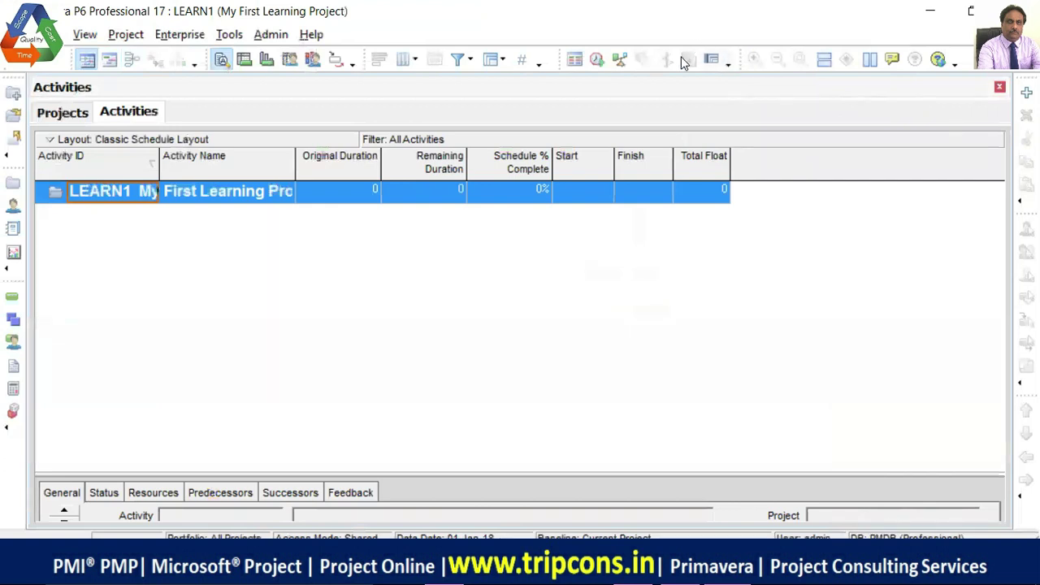
pyautogui.click(109, 62)
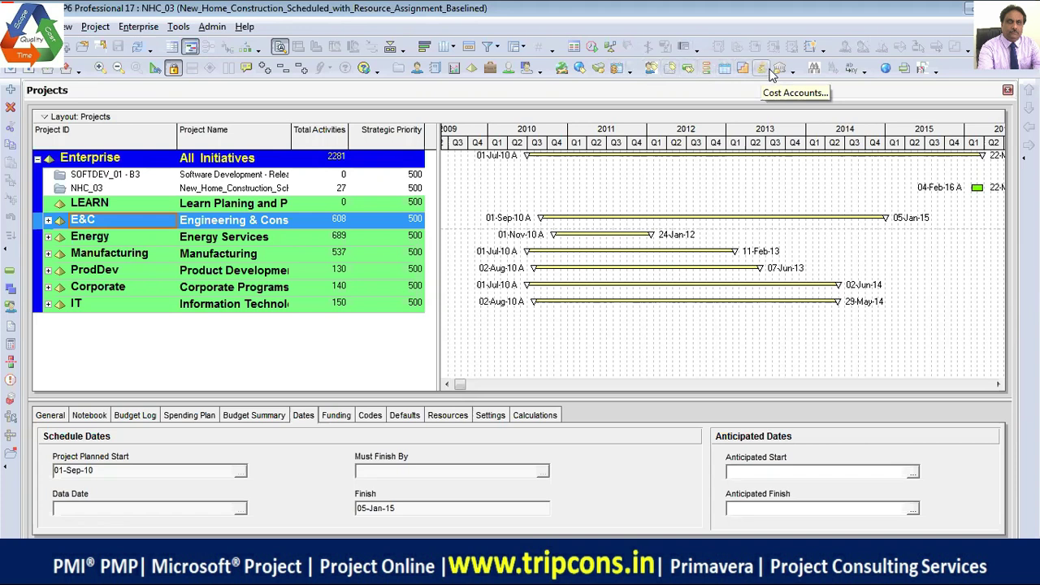
pyautogui.click(936, 70)
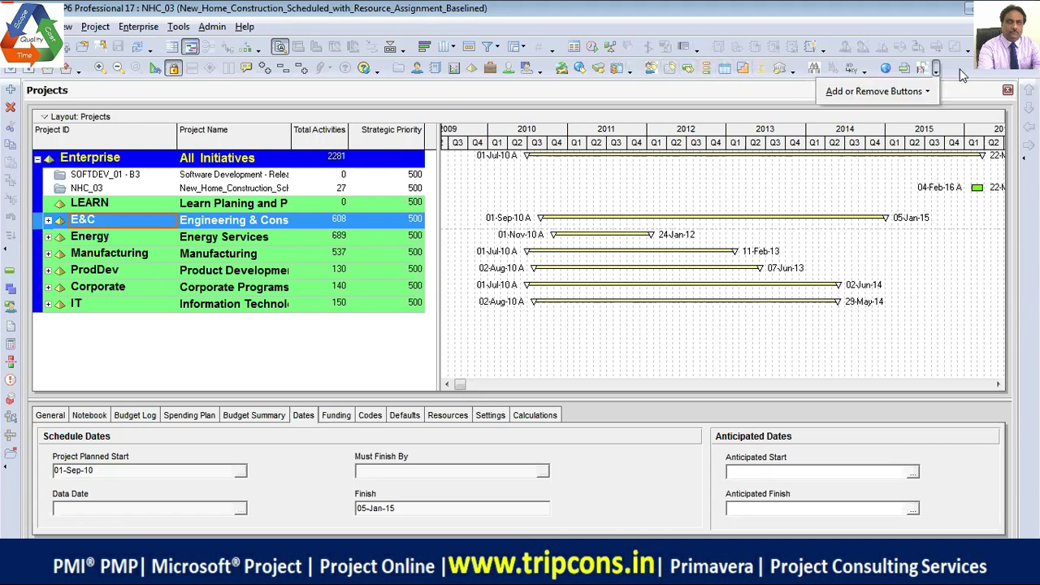
pyautogui.click(195, 78)
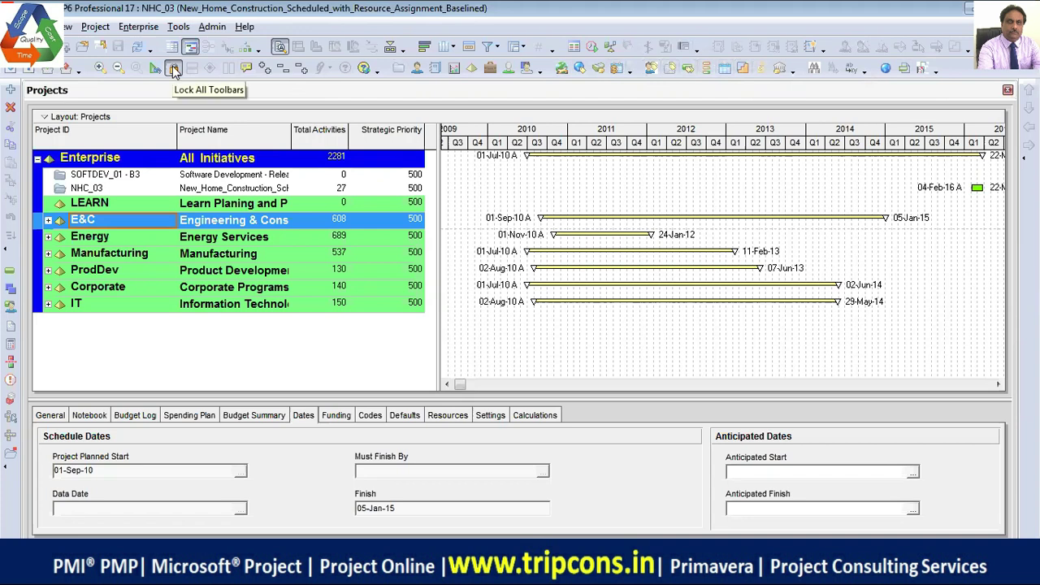
pyautogui.click(173, 69)
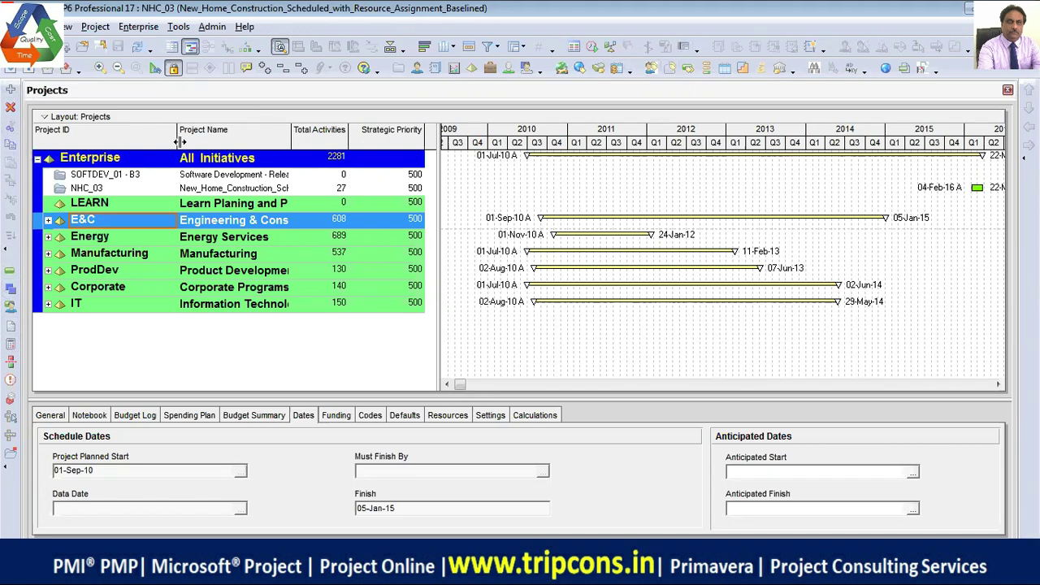
# - Collapse and expand all grouping bands of the projects list in turn, ending with everything collapsed to the Enterprise band
pyautogui.click(284, 70)
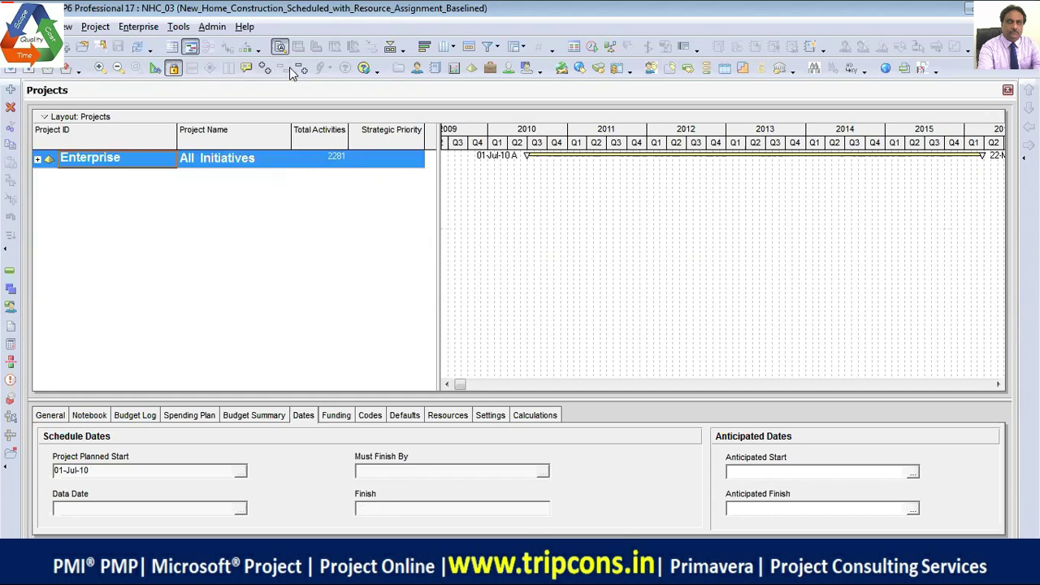
pyautogui.click(300, 69)
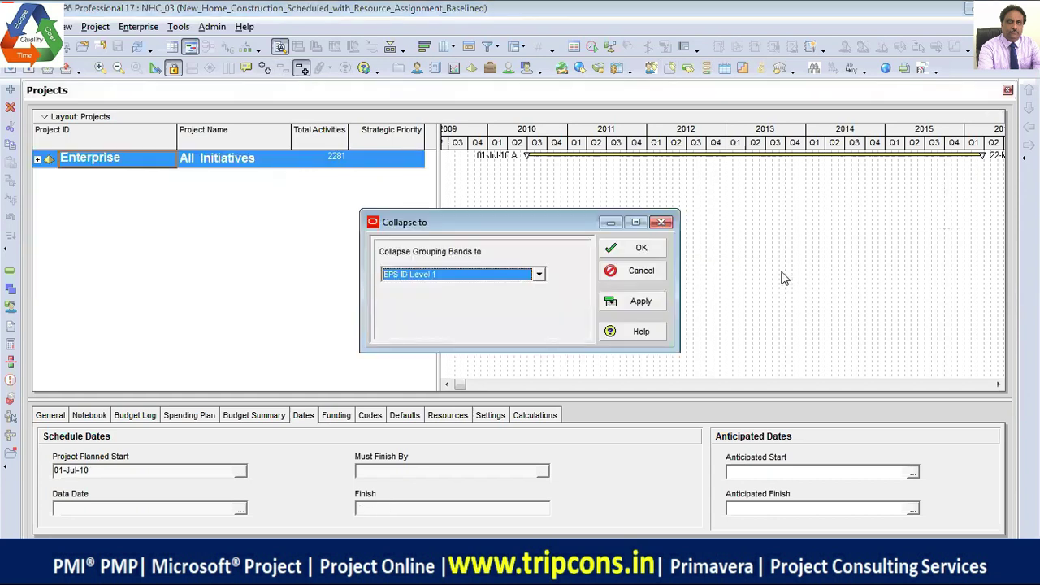
pyautogui.click(660, 224)
pyautogui.click(267, 69)
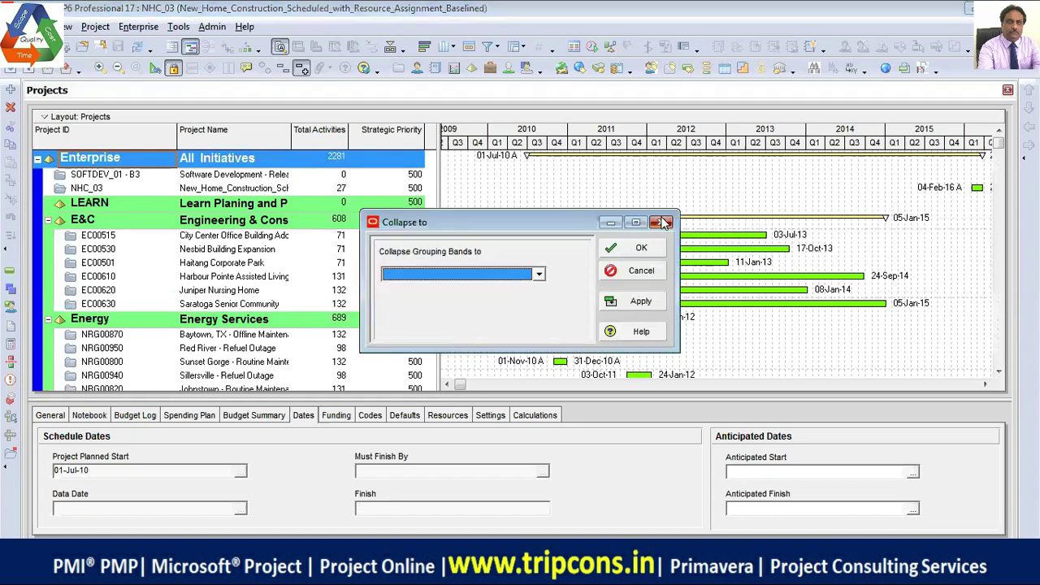
pyautogui.click(661, 224)
pyautogui.click(268, 69)
pyautogui.click(283, 69)
pyautogui.click(268, 69)
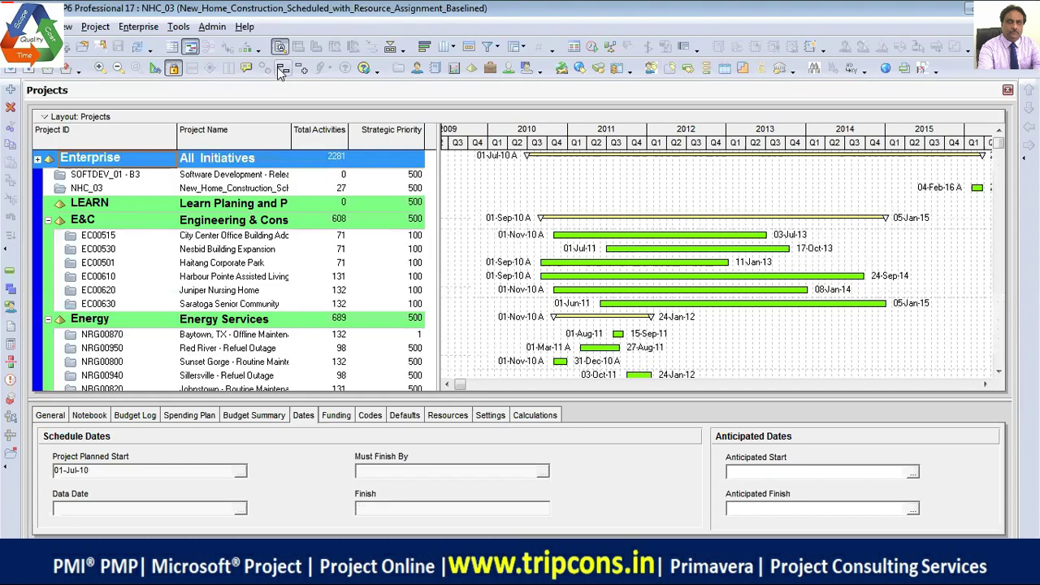
pyautogui.click(284, 69)
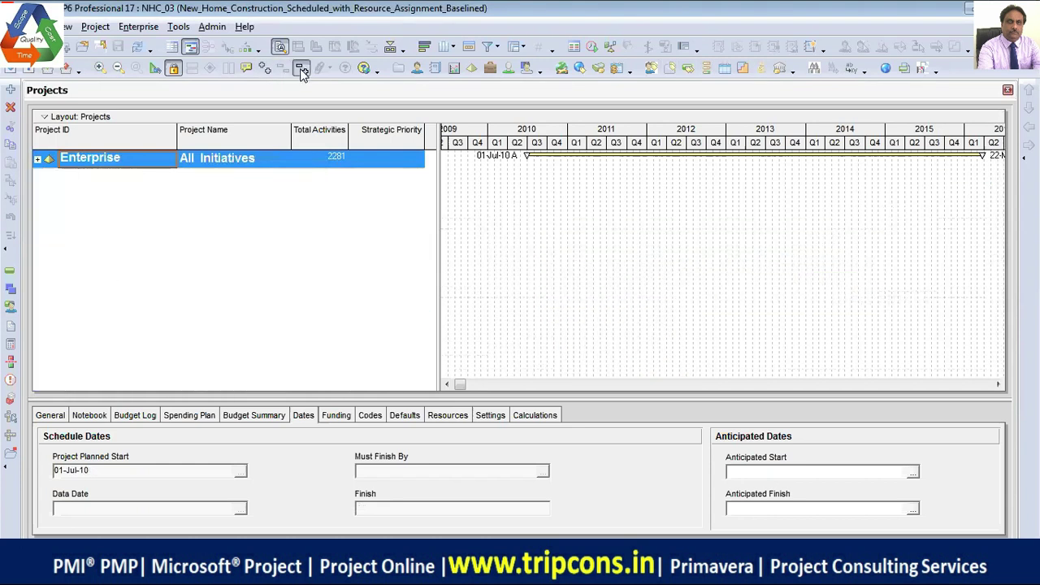
# - Collapse the grouping bands of the projects list to EPS ID Level 2
pyautogui.click(300, 68)
pyautogui.click(538, 274)
pyautogui.click(471, 300)
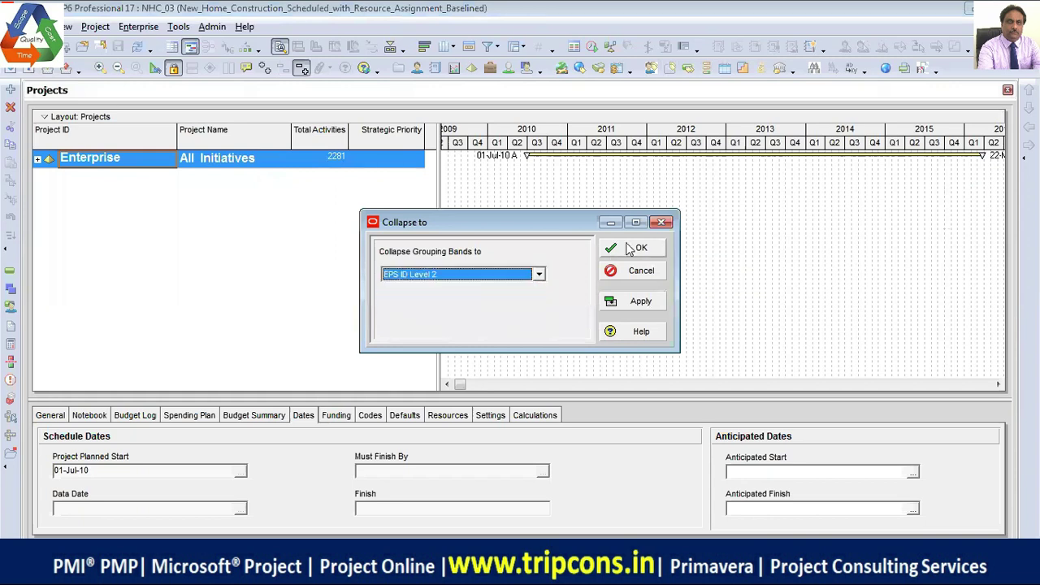
pyautogui.click(640, 302)
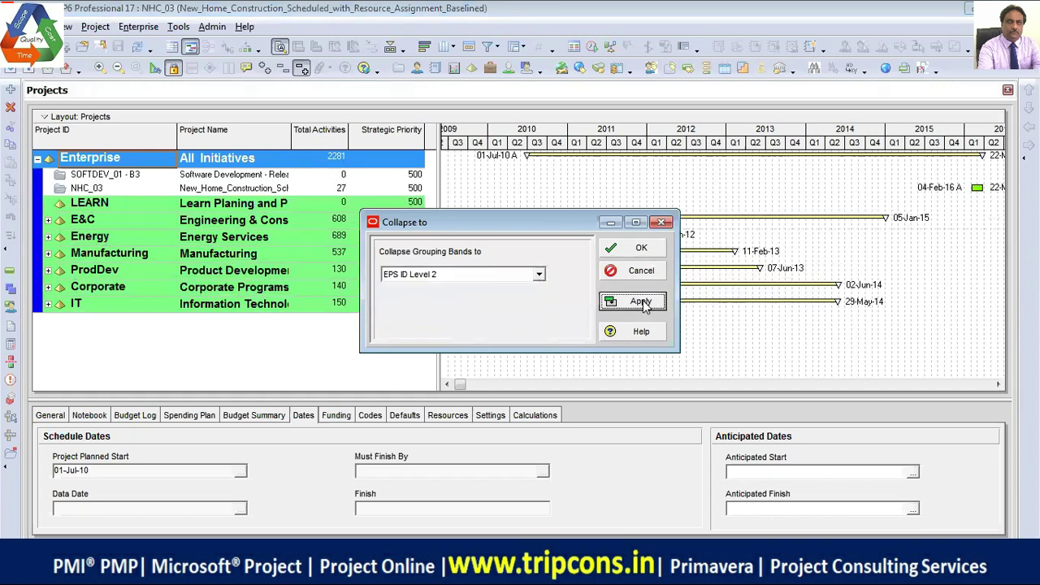
pyautogui.click(641, 249)
# - Zoom the Gantt timescale in and out, ending with the timescale divided into months
pyautogui.click(99, 68)
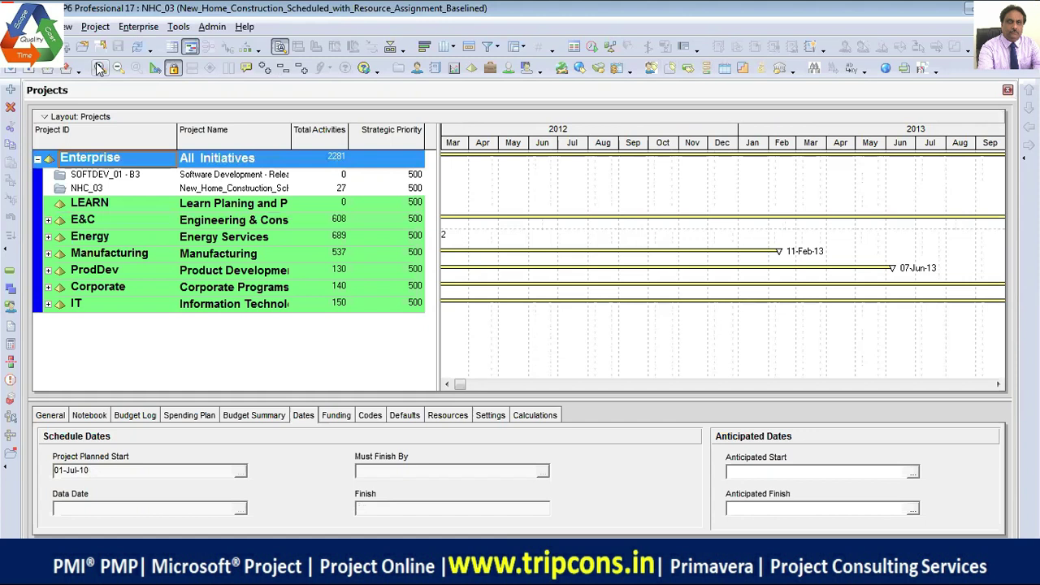
pyautogui.click(118, 68)
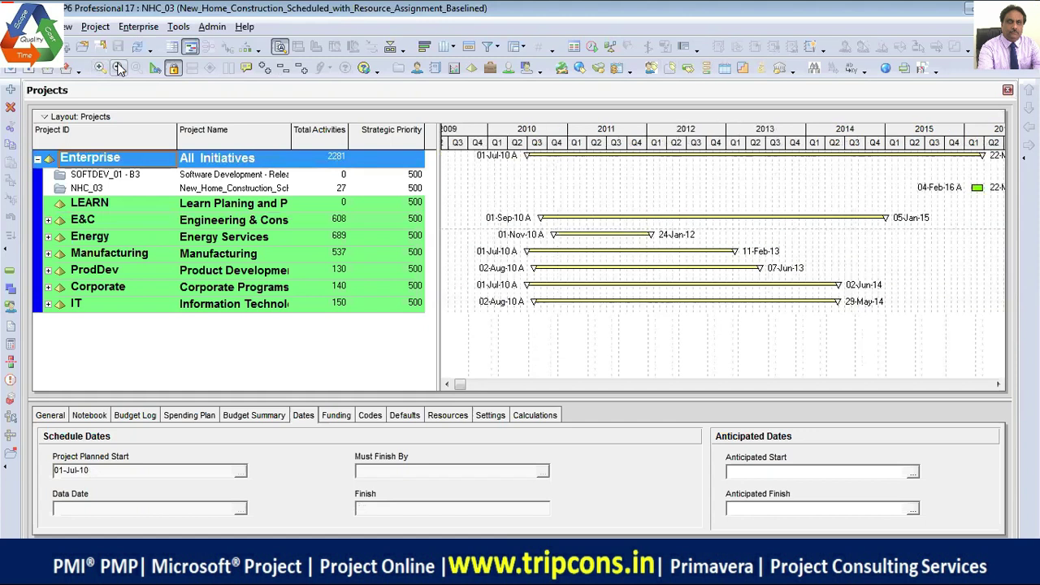
pyautogui.click(99, 68)
pyautogui.click(118, 69)
pyautogui.click(99, 68)
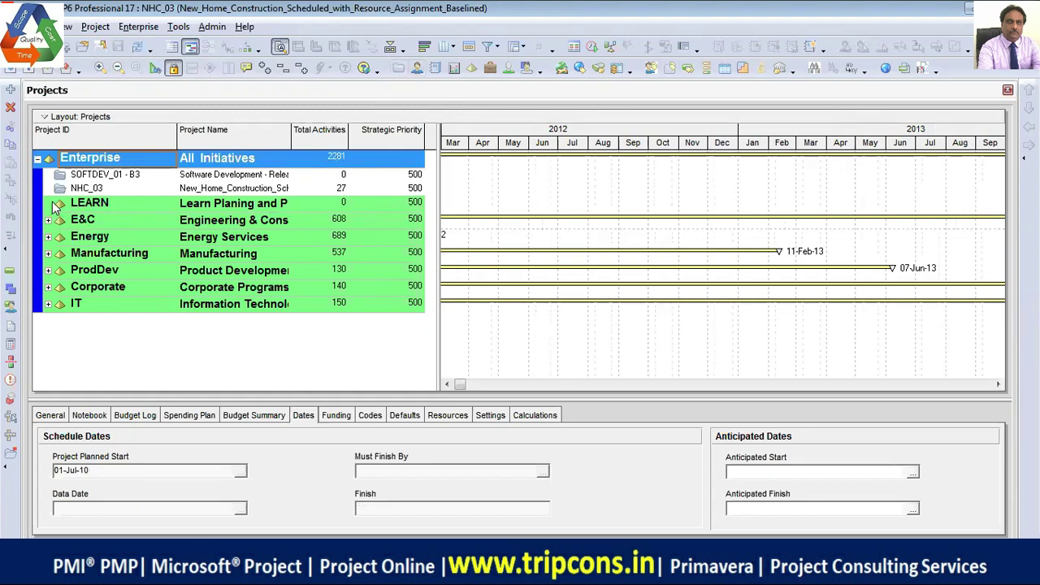
# - Open the SOFTDEV_01 - B3 software development project from the projects list
pyautogui.click(96, 188)
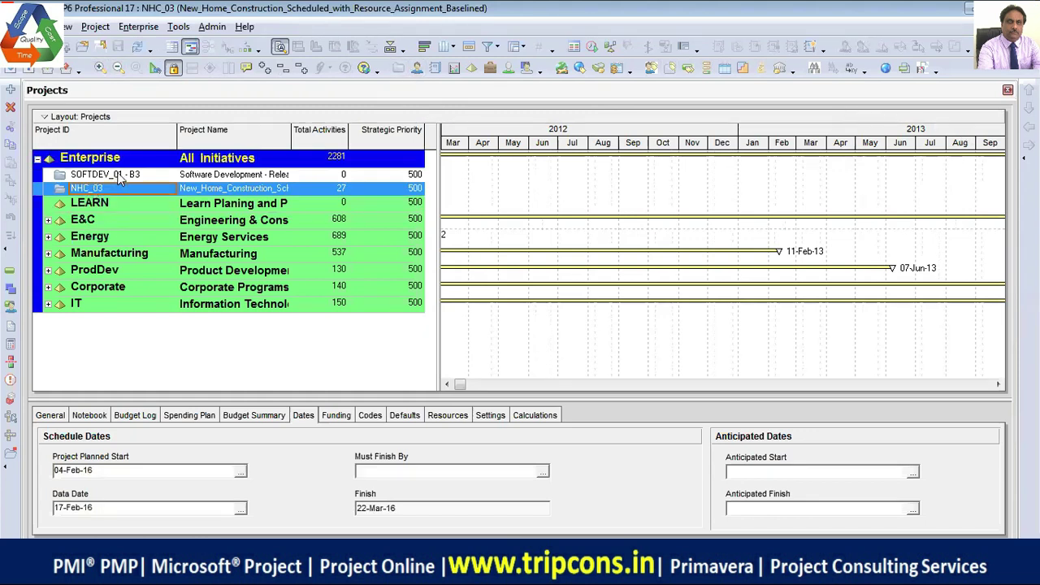
pyautogui.click(118, 175)
pyautogui.rightClick(118, 175)
pyautogui.click(158, 179)
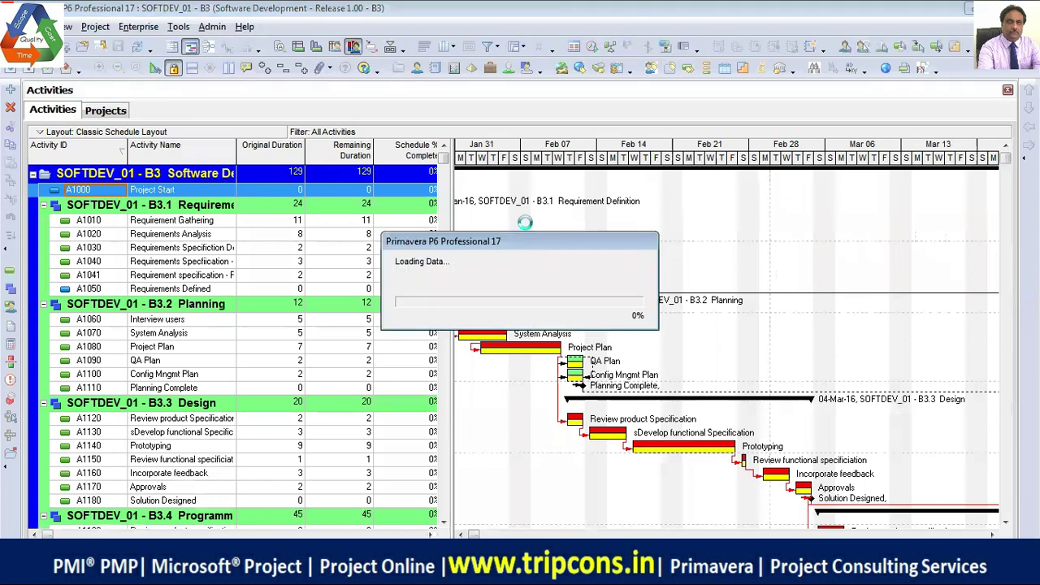
# - Enlarge the resource area below the activities and filter its list to the current project's resources
pyautogui.moveTo(410, 419); pyautogui.dragTo(410, 330)
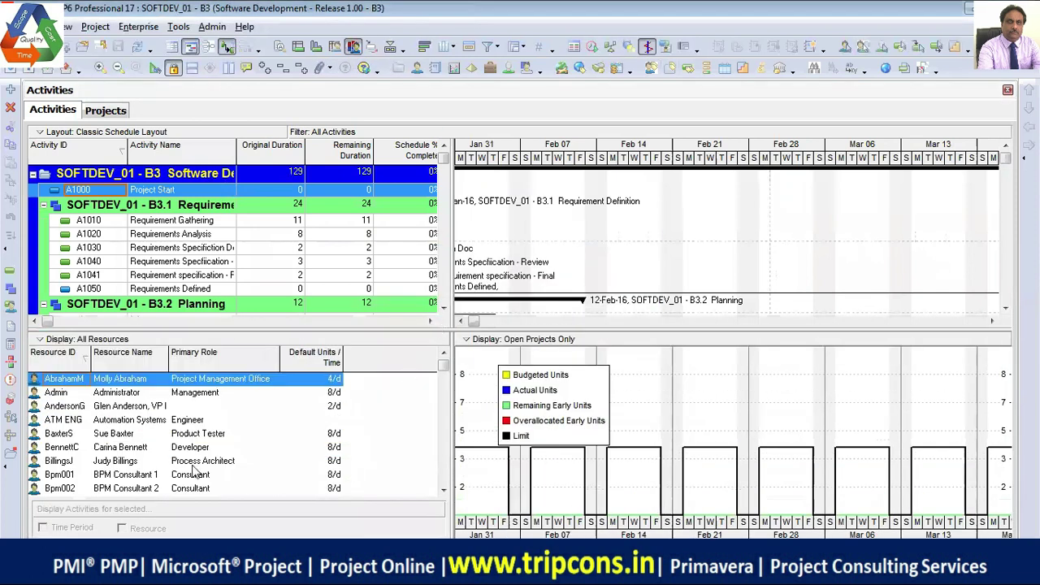
pyautogui.click(137, 393)
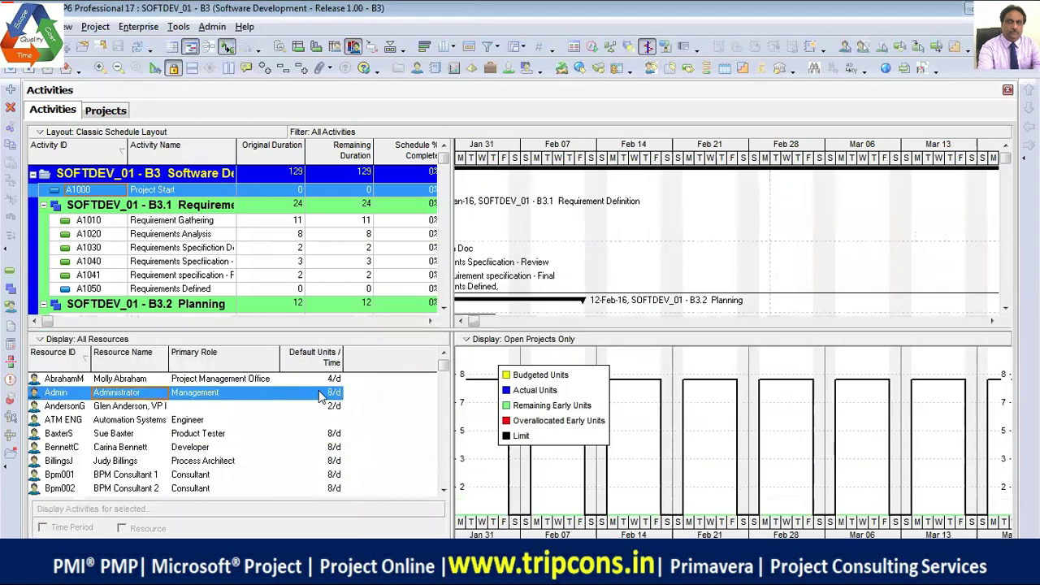
pyautogui.click(161, 340)
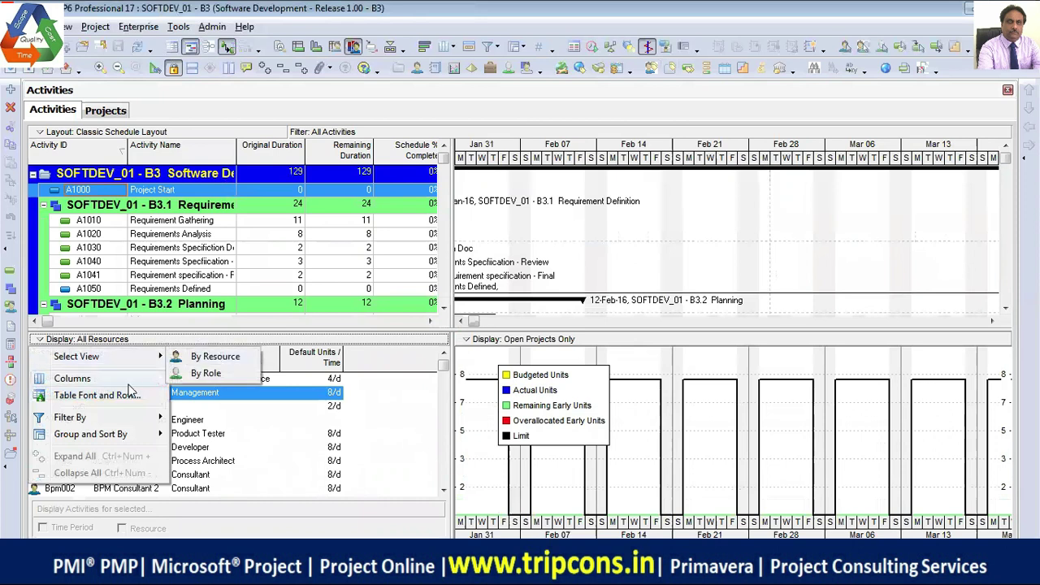
pyautogui.moveTo(122, 417)
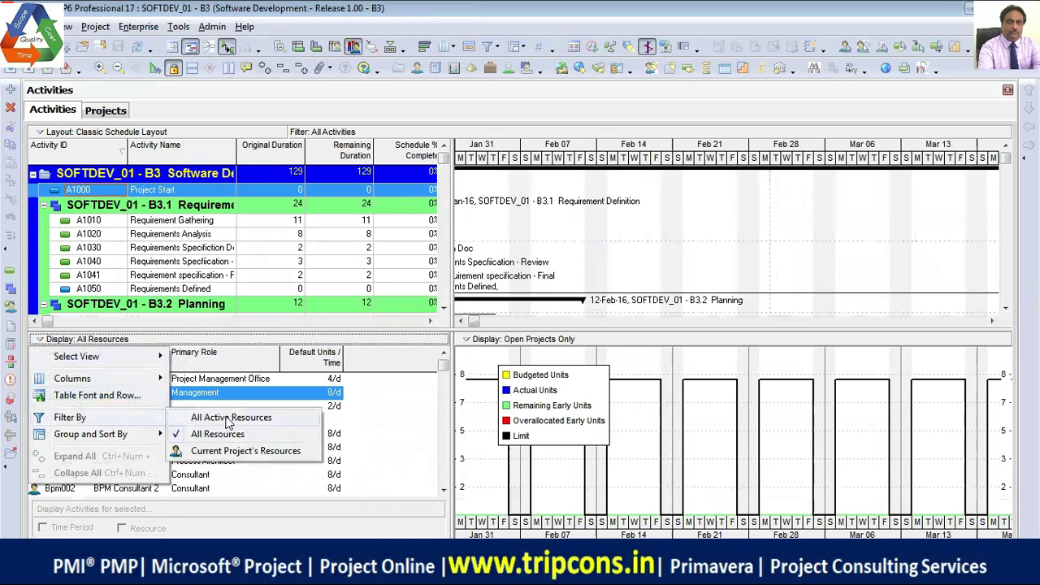
pyautogui.click(244, 451)
# - Examine the usage profile of the PRG Programmer resource through March and April, and view the Level Resources options
pyautogui.click(116, 408)
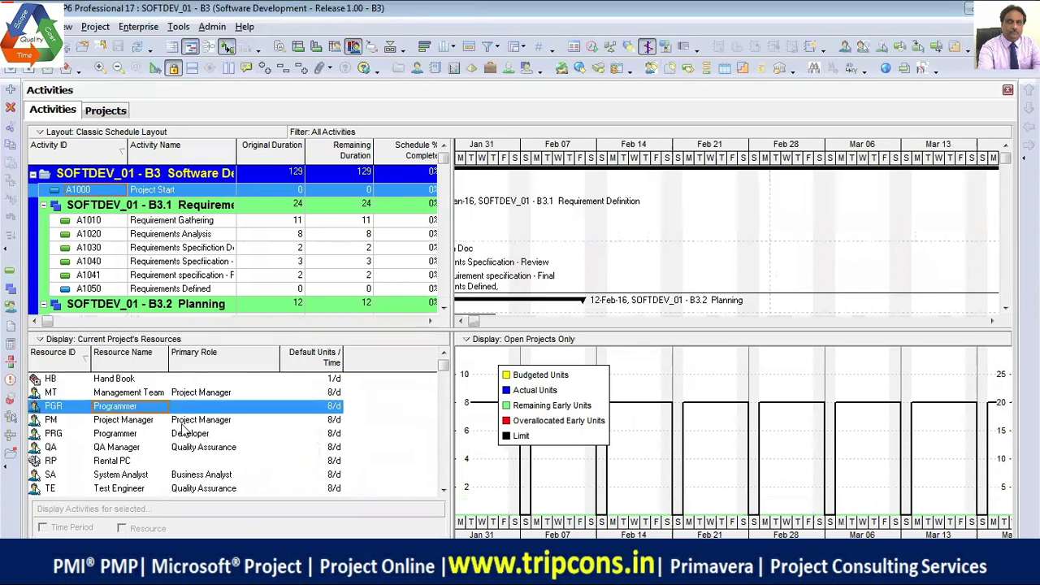
pyautogui.click(183, 433)
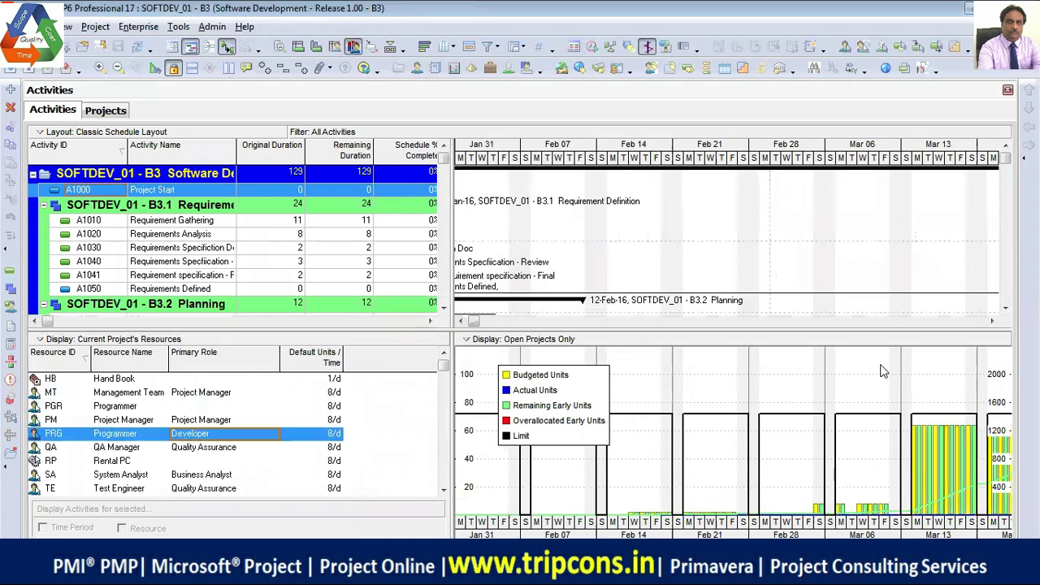
pyautogui.moveTo(896, 521); pyautogui.dragTo(628, 520)
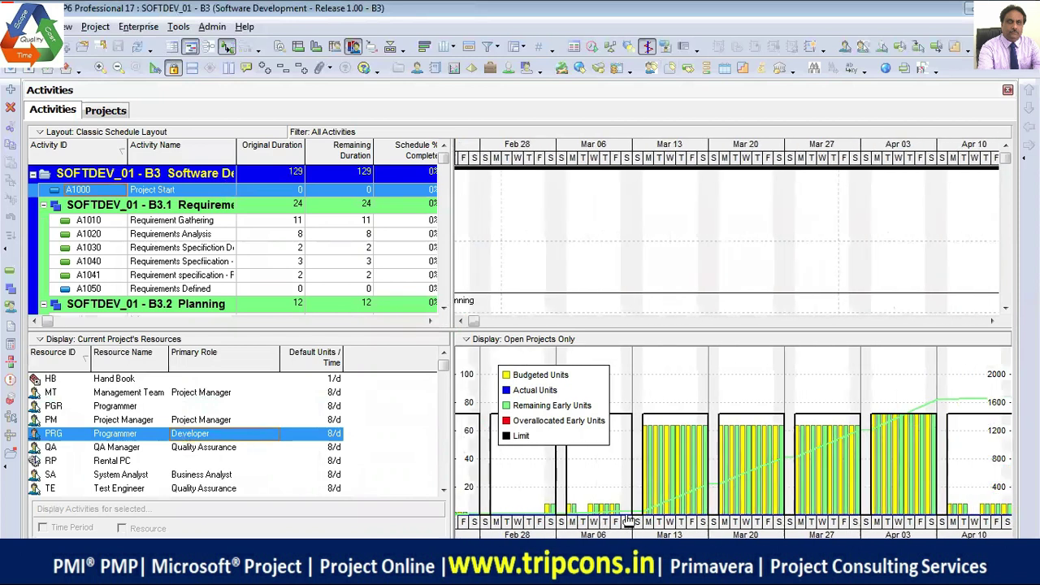
pyautogui.click(611, 49)
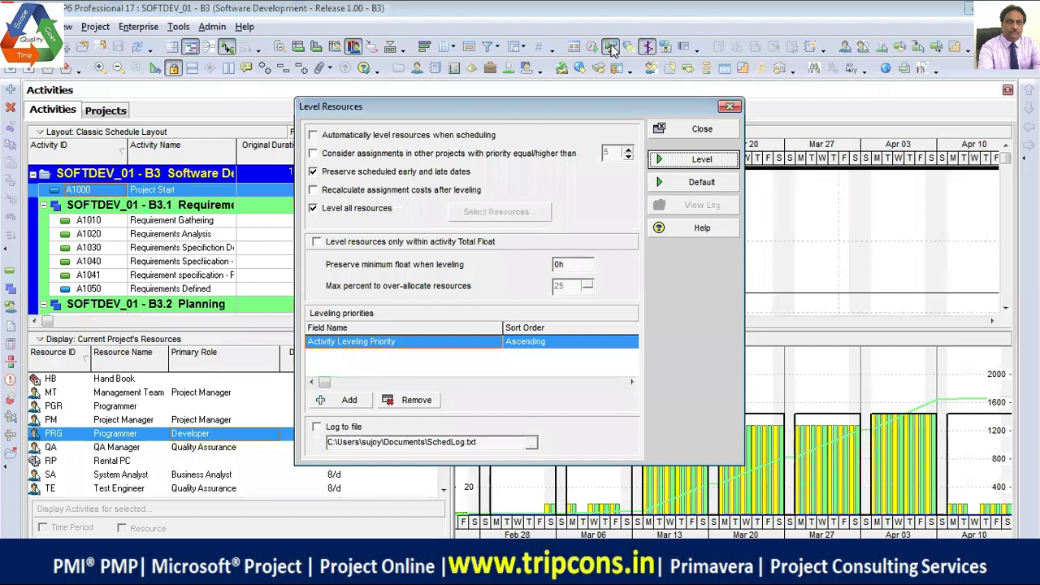
pyautogui.click(730, 108)
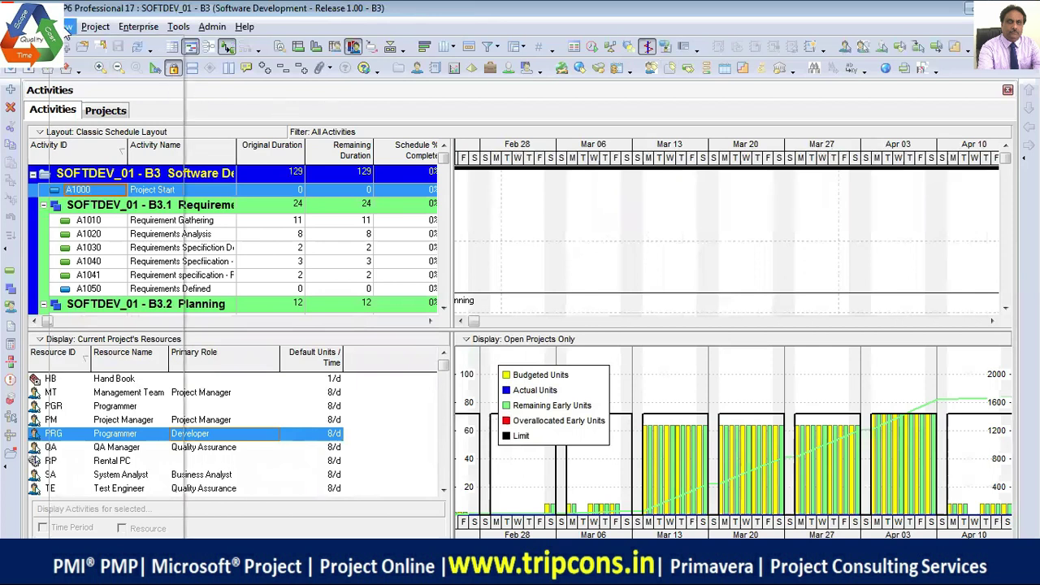
# - View the list of available toolbars without changing which ones are shown
pyautogui.click(68, 27)
pyautogui.moveTo(153, 515)
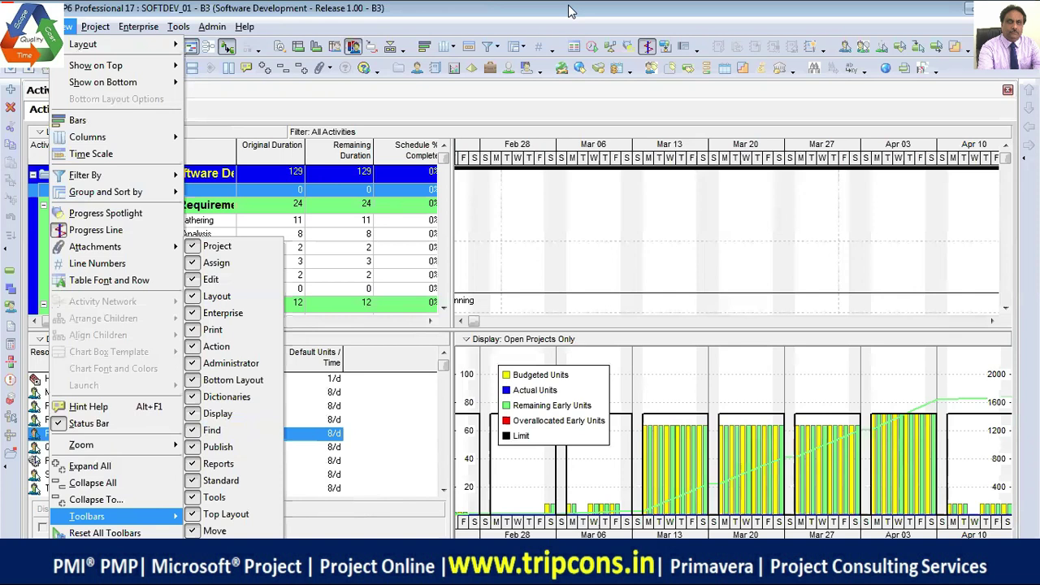
pyautogui.click(231, 124)
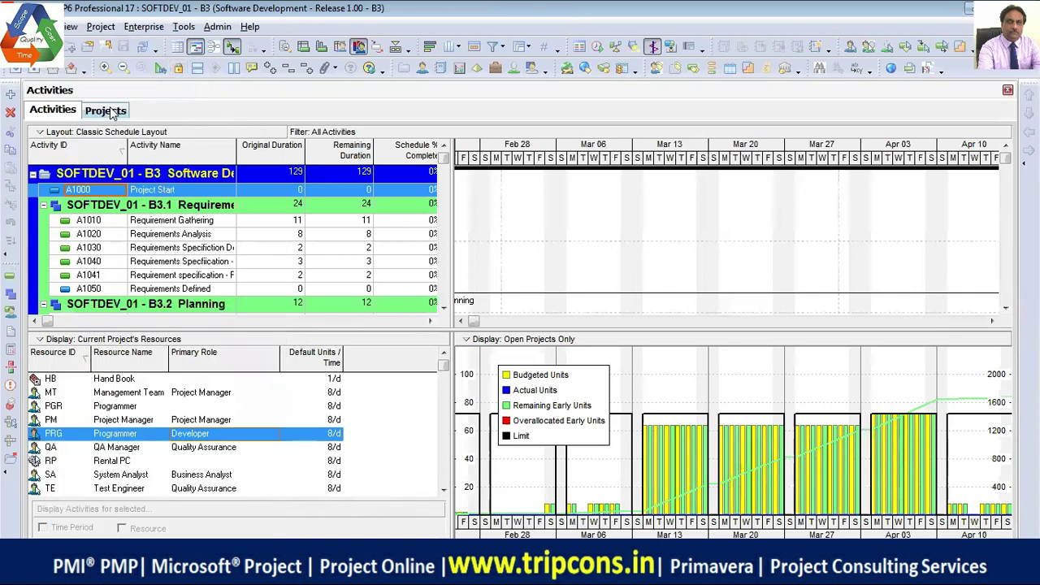
# - Move the Display, Enterprise and Administrator toolbars onto separate rows beneath the other toolbars
pyautogui.moveTo(95, 76); pyautogui.dragTo(114, 93)
pyautogui.moveTo(395, 68); pyautogui.dragTo(393, 106)
pyautogui.moveTo(560, 69); pyautogui.dragTo(574, 138)
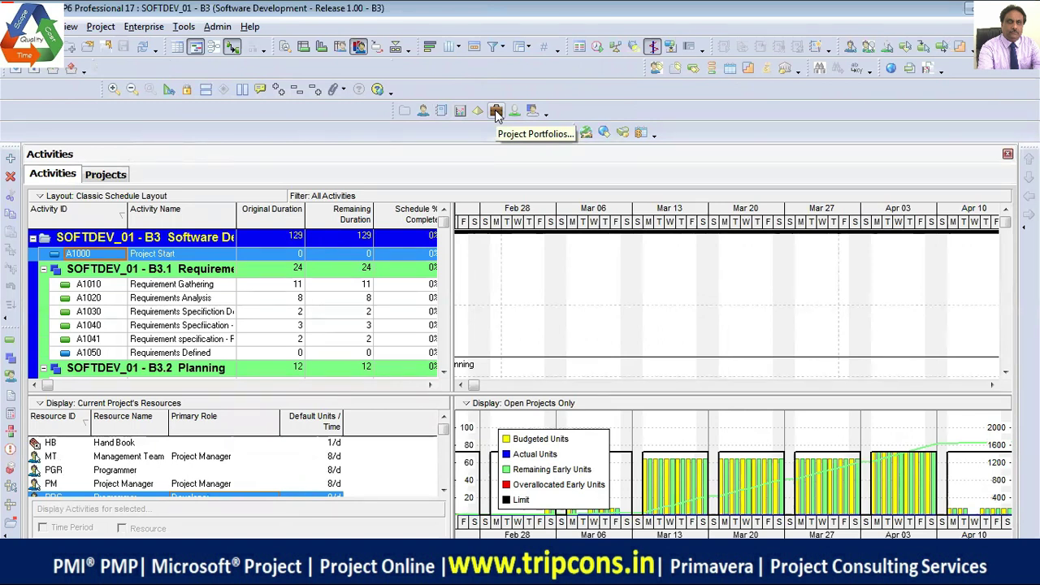
# - Examine which buttons can be added to or removed from the Enterprise and Administrator toolbars
pyautogui.click(545, 111)
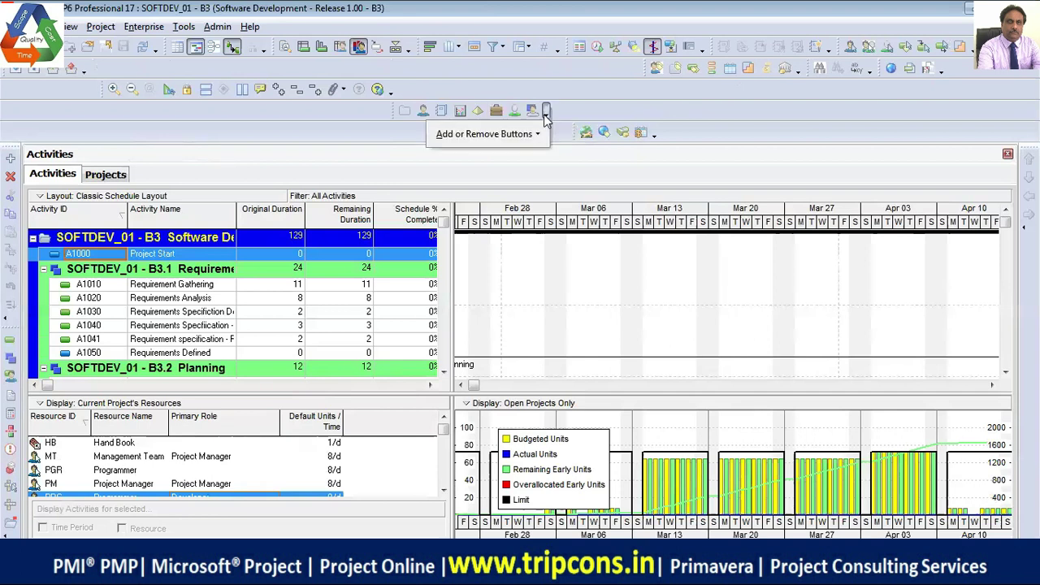
pyautogui.moveTo(538, 138)
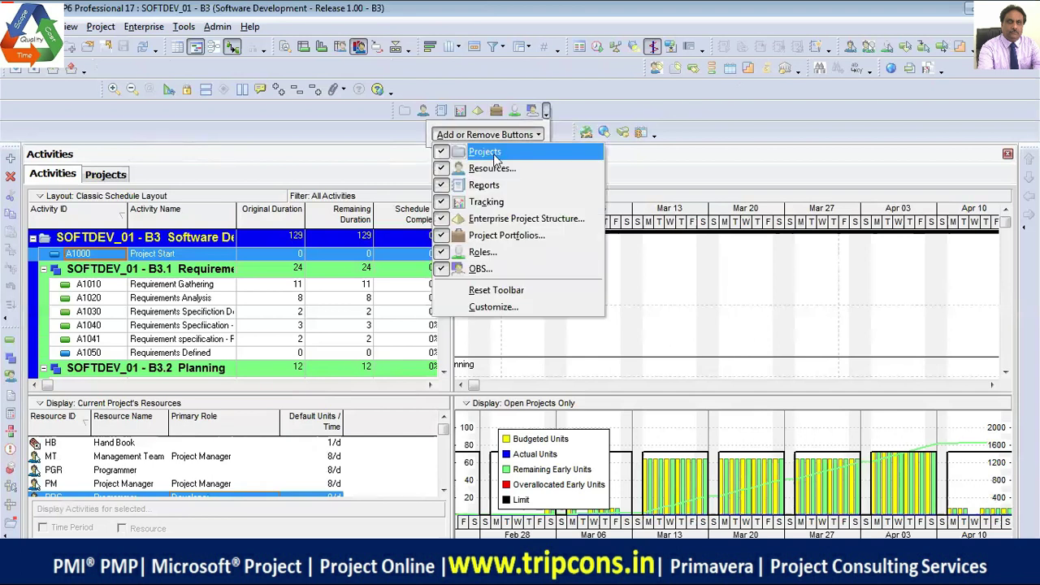
pyautogui.click(654, 133)
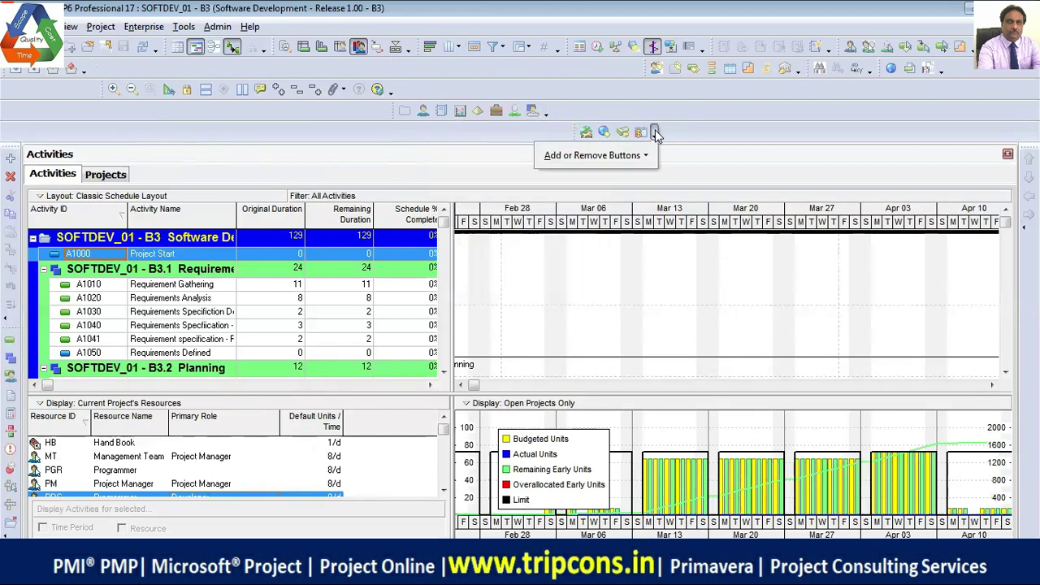
pyautogui.moveTo(626, 155)
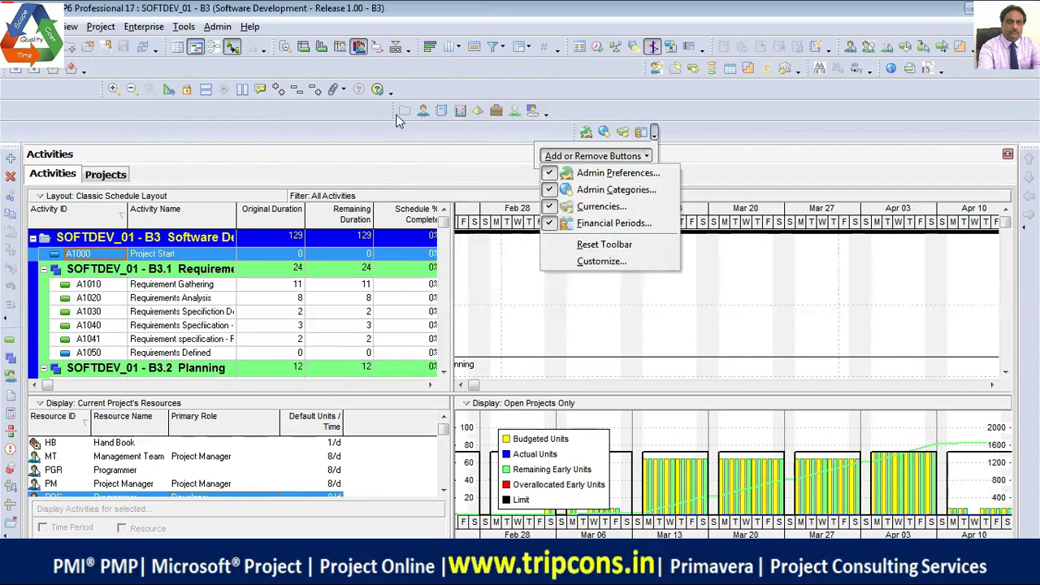
# - Check the option for adding or removing buttons on the Display toolbar without changing it
pyautogui.click(389, 90)
pyautogui.click(390, 90)
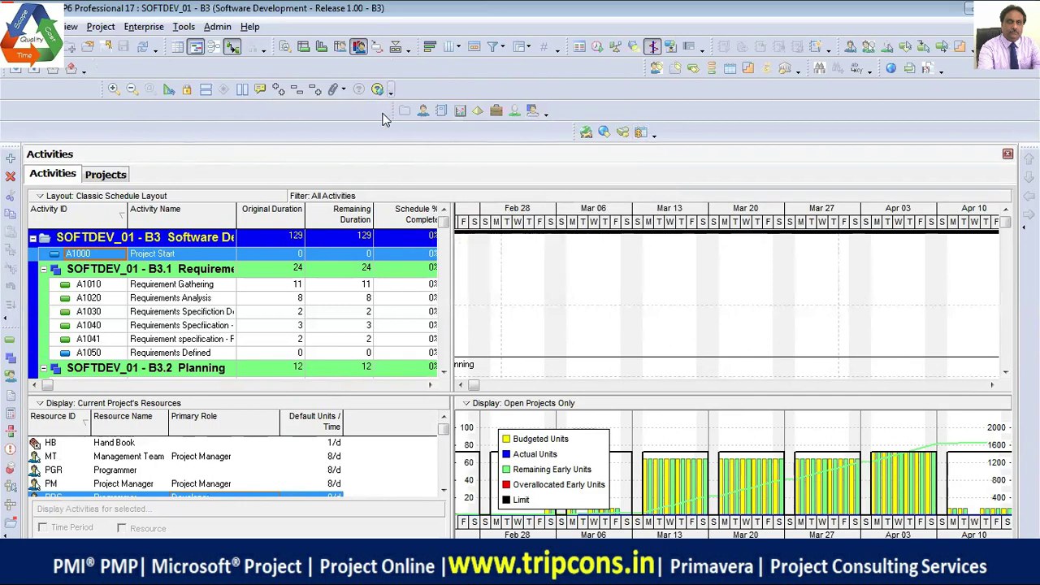
pyautogui.click(390, 93)
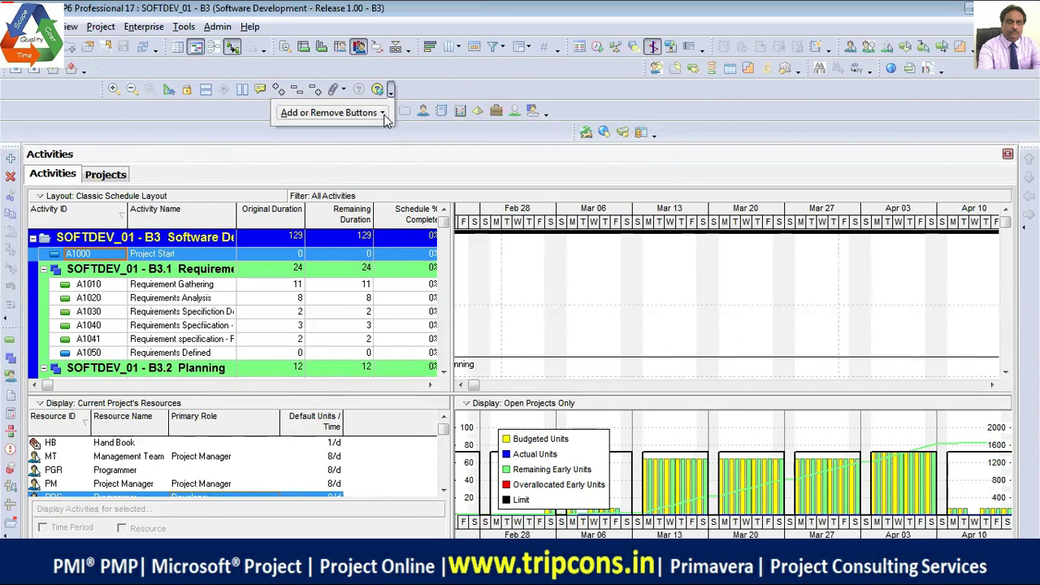
pyautogui.click(555, 74)
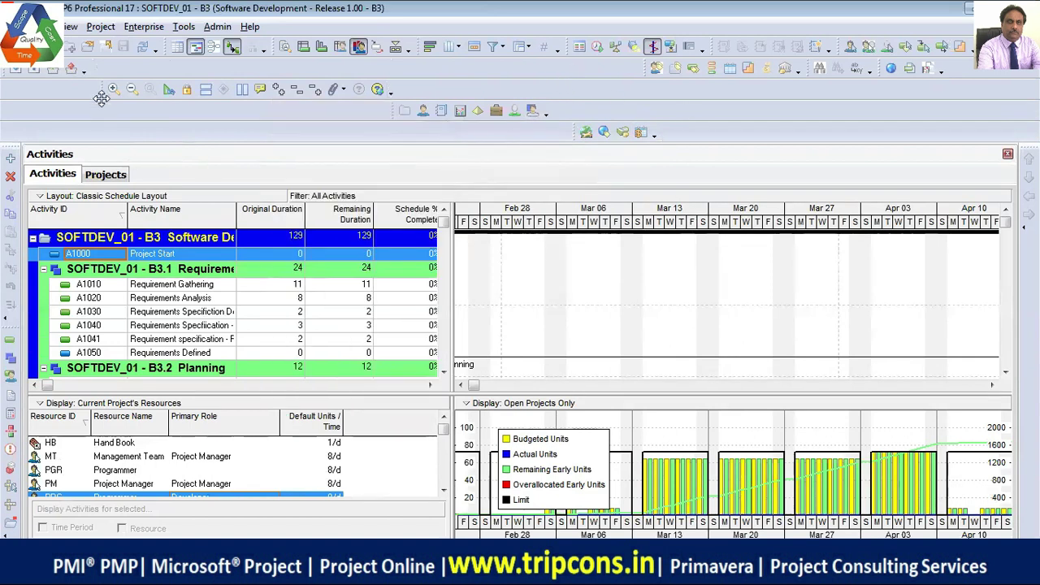
# - Move the Display, Enterprise and Administrator toolbars up into the free space of the toolbar row above
pyautogui.moveTo(103, 91); pyautogui.dragTo(102, 86)
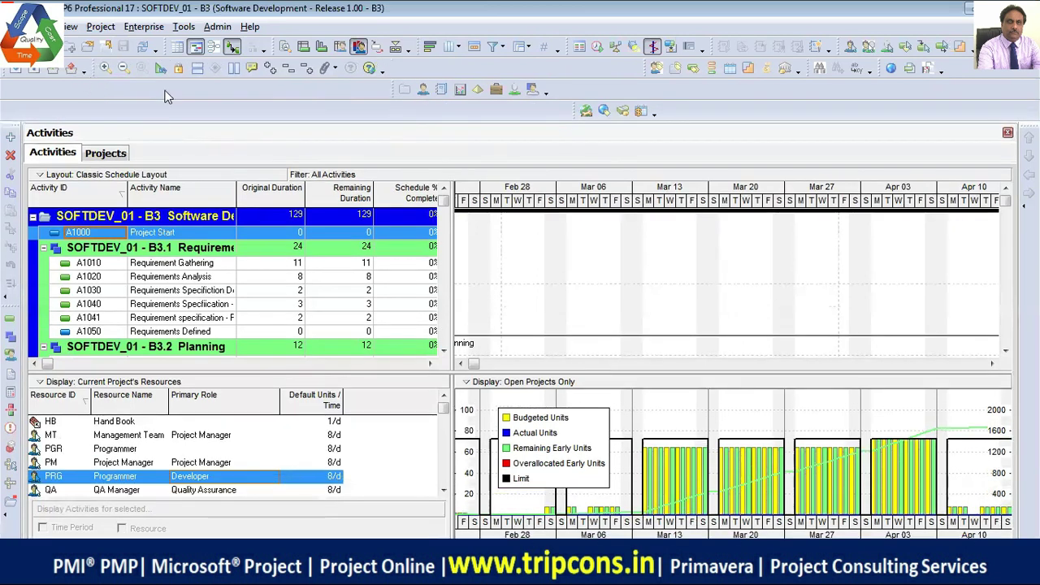
pyautogui.moveTo(393, 91); pyautogui.dragTo(394, 73)
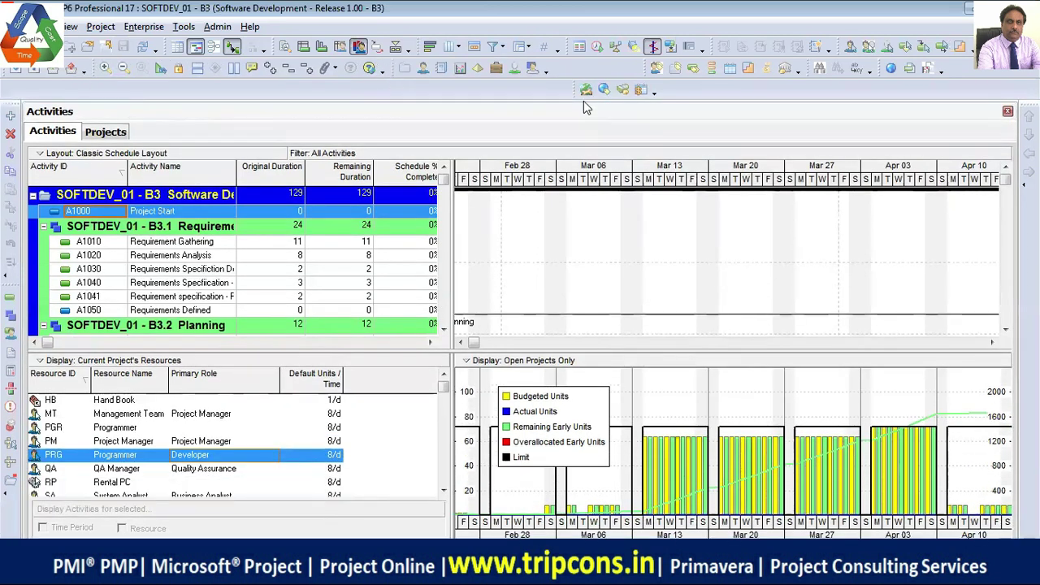
pyautogui.moveTo(575, 93); pyautogui.dragTo(570, 83)
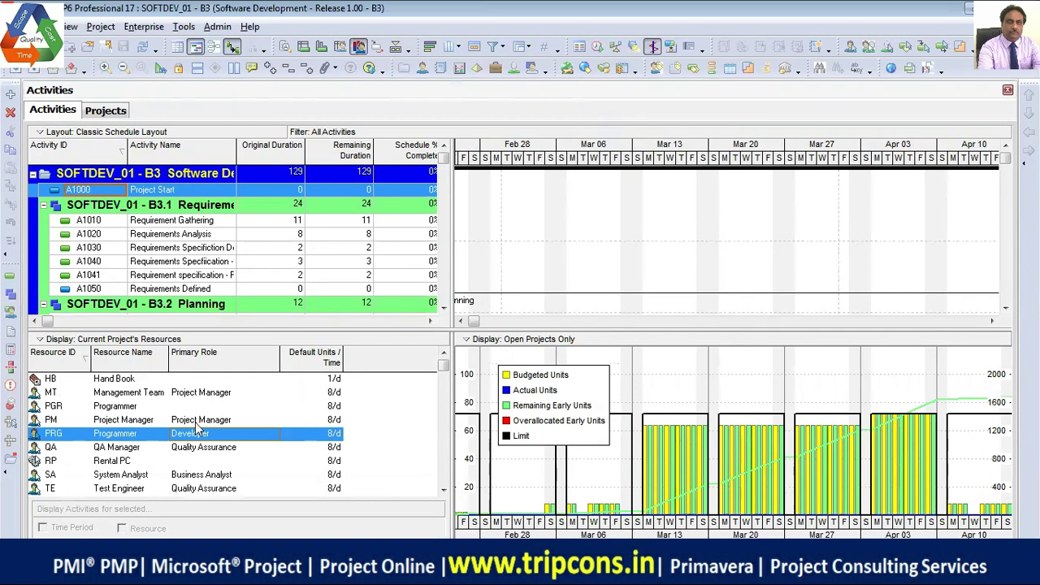
# - Hide the lower resource usage pane so the activity table and Gantt chart fill the Activities window
pyautogui.moveTo(10, 268)
pyautogui.mouseDown()
pyautogui.moveTo(1007, 301)
pyautogui.moveTo(1016, 282)
pyautogui.moveTo(1029, 286)
pyautogui.moveTo(12, 260)
pyautogui.mouseUp()
pyautogui.click(361, 48)
pyautogui.click(361, 48)
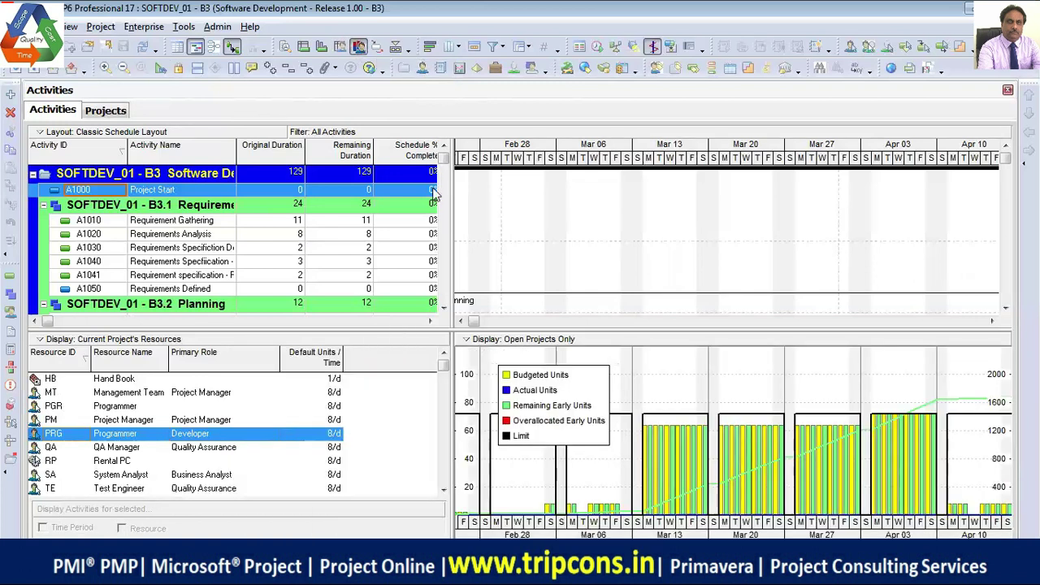
pyautogui.click(396, 47)
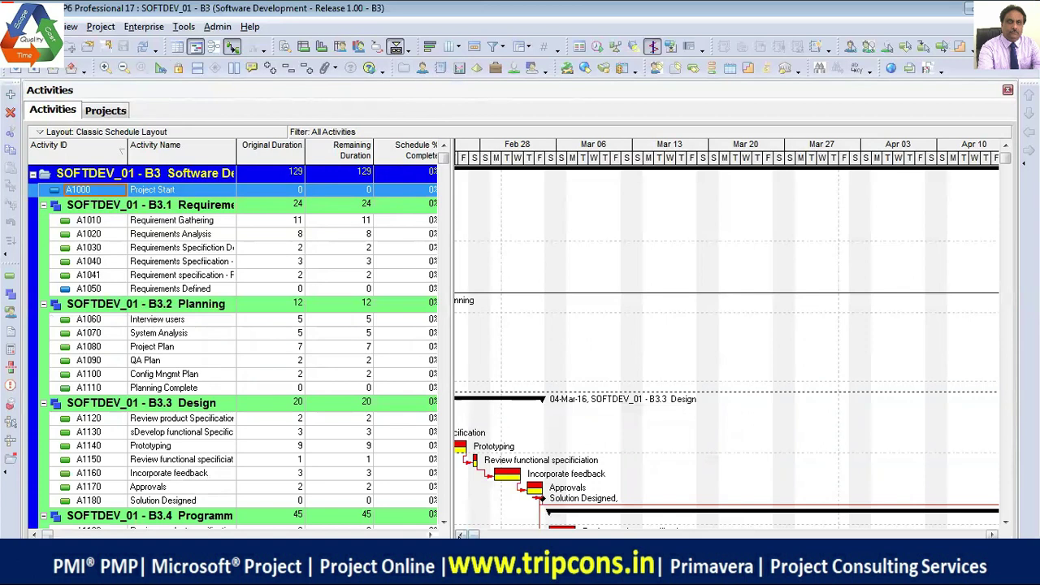
pyautogui.click(459, 535)
pyautogui.click(459, 534)
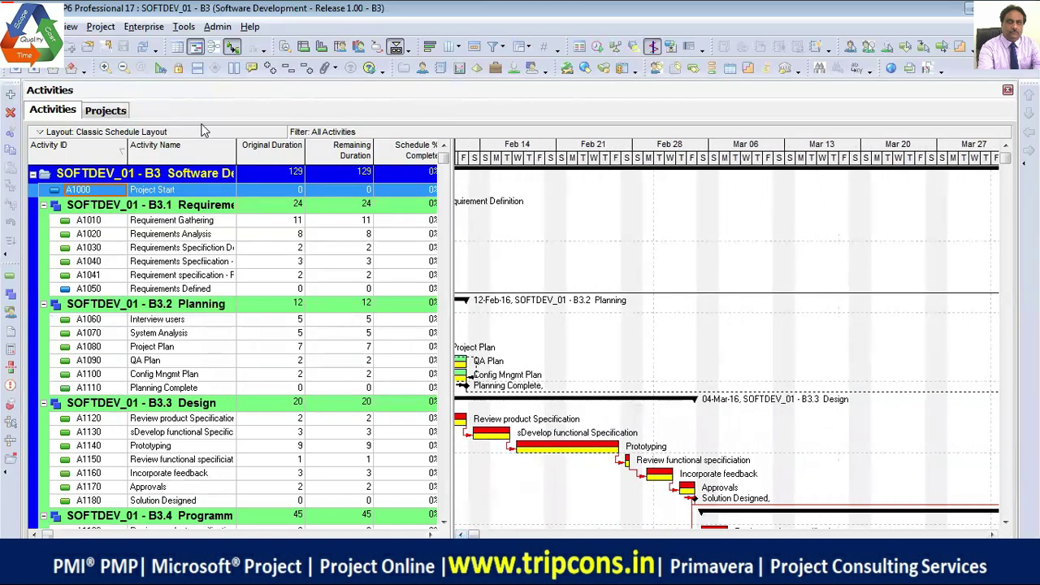
# - View the activities as a table only, as a Gantt chart and as an activity network, ending on the Gantt chart
pyautogui.click(175, 48)
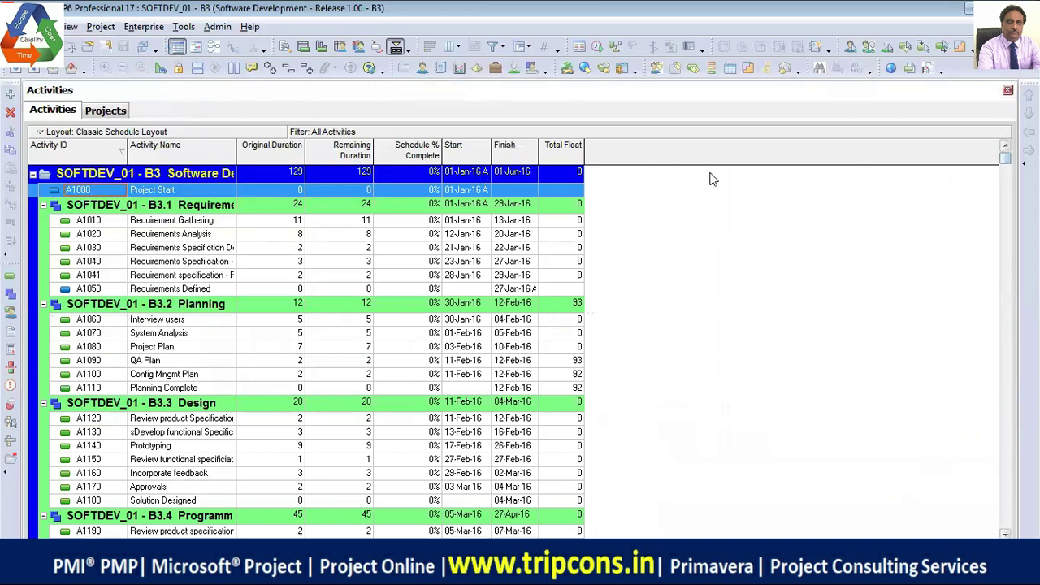
pyautogui.click(196, 49)
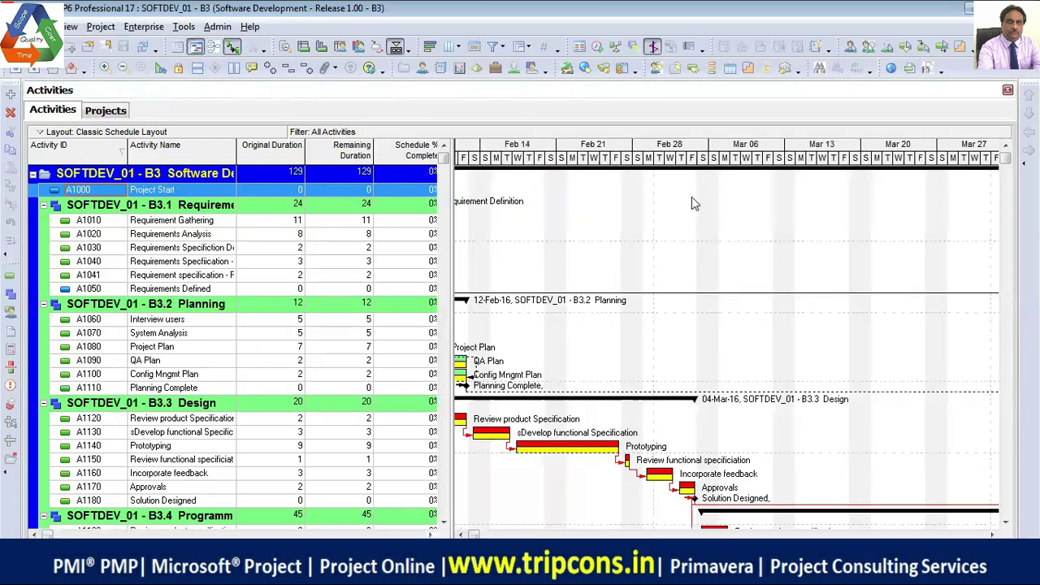
pyautogui.click(212, 48)
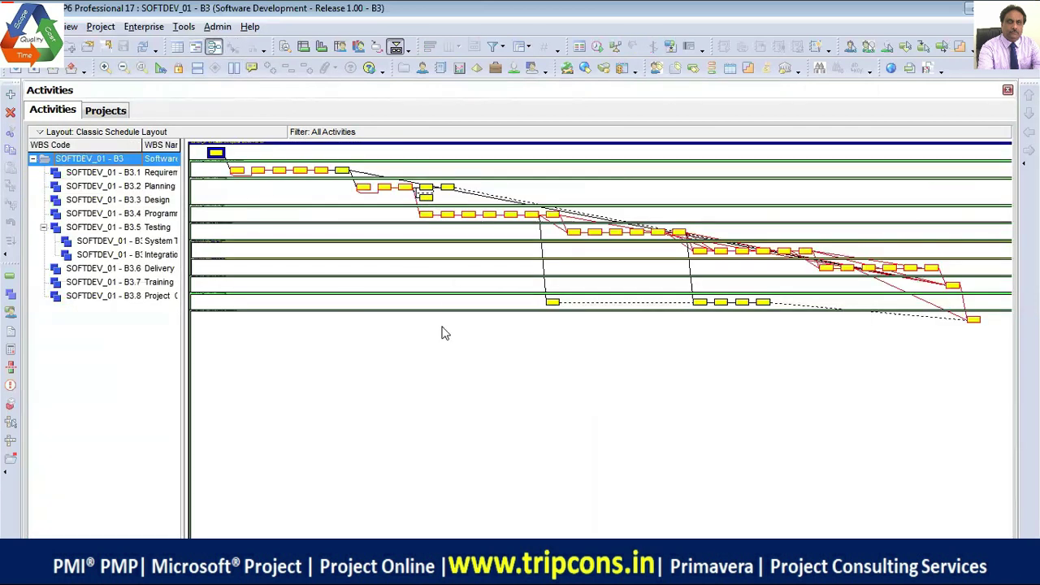
pyautogui.click(195, 48)
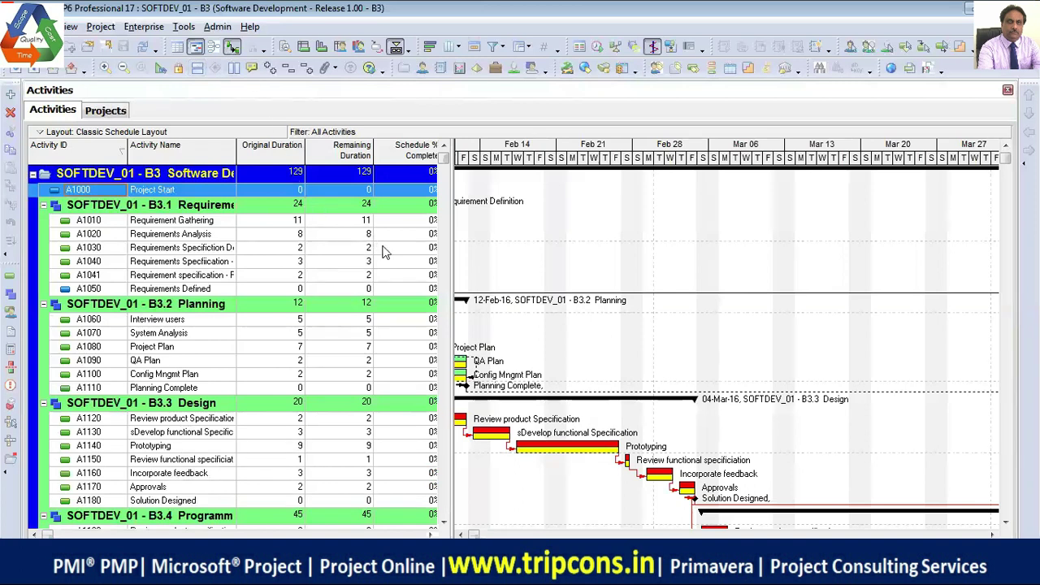
# - Hide the relationship lines between the Gantt bars and show them again
pyautogui.click(461, 534)
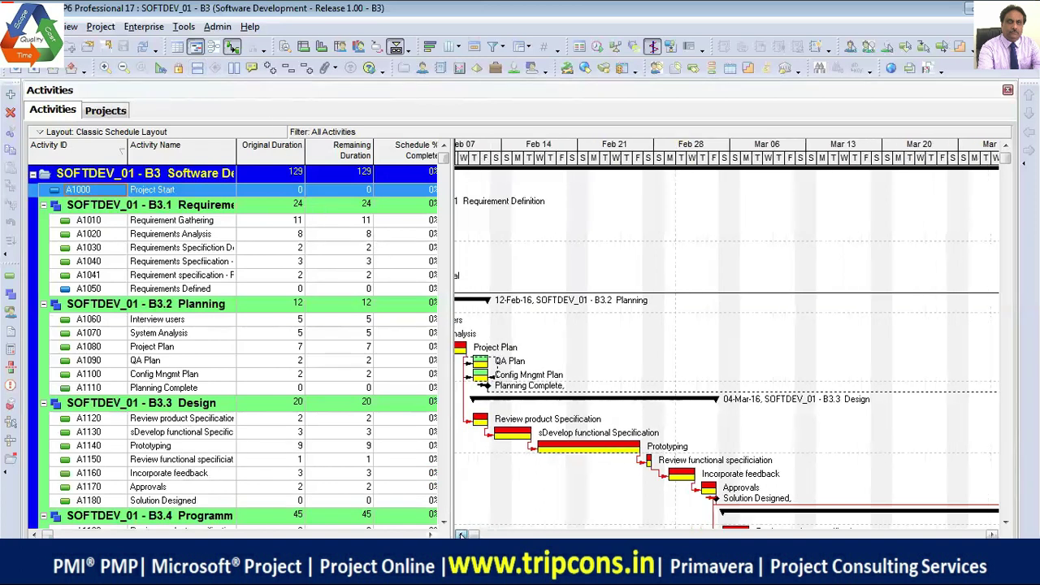
pyautogui.click(232, 48)
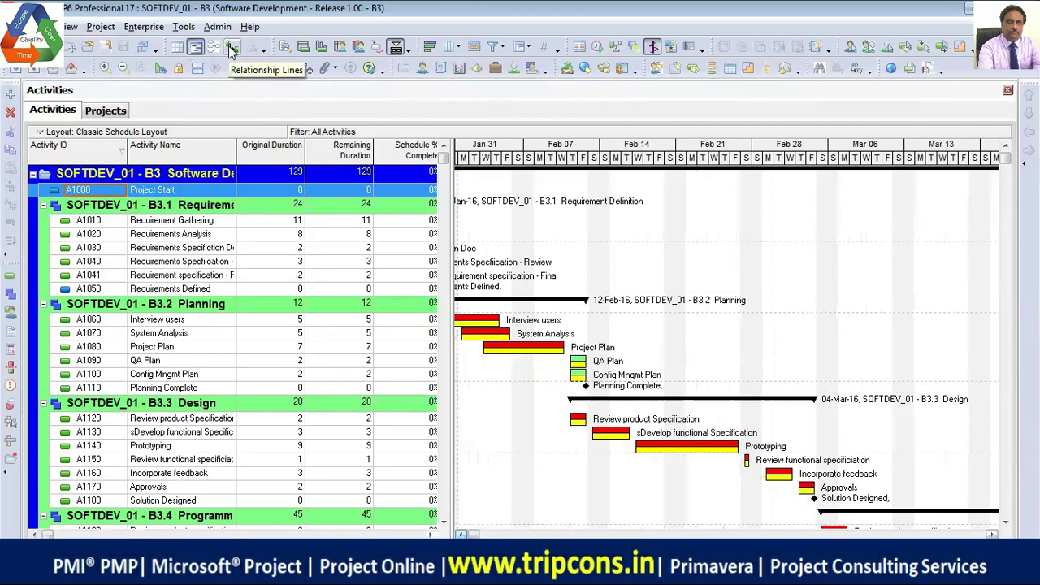
pyautogui.click(231, 49)
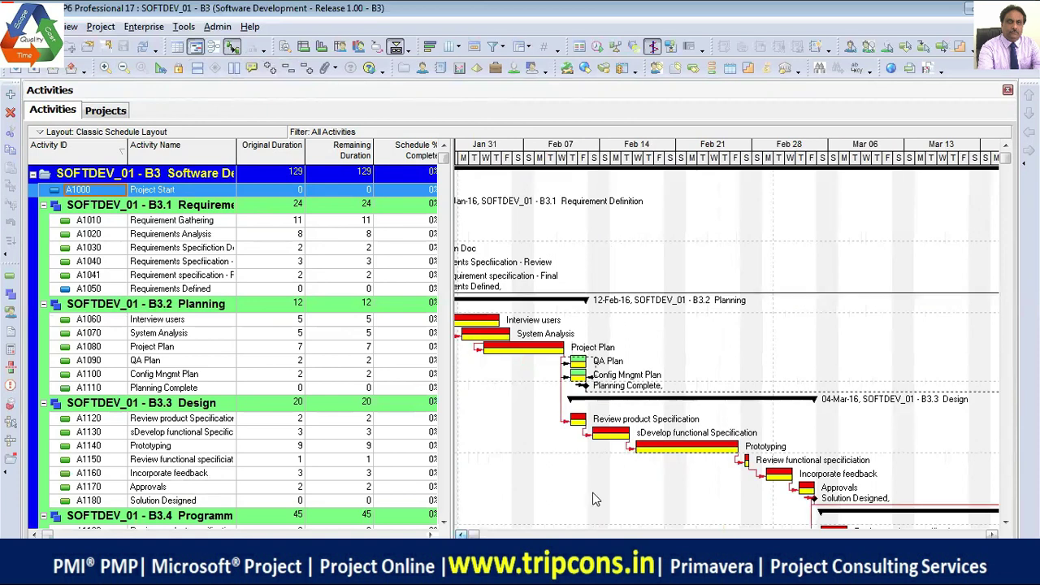
# - View the second page of the Classic Schedule Layout print preview and close the preview
pyautogui.click(460, 534)
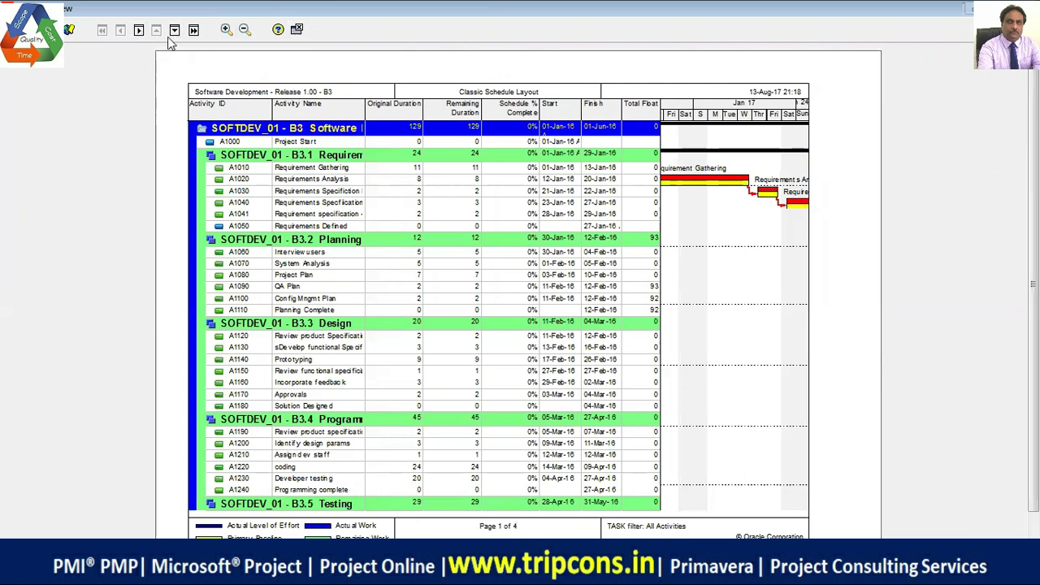
pyautogui.click(139, 30)
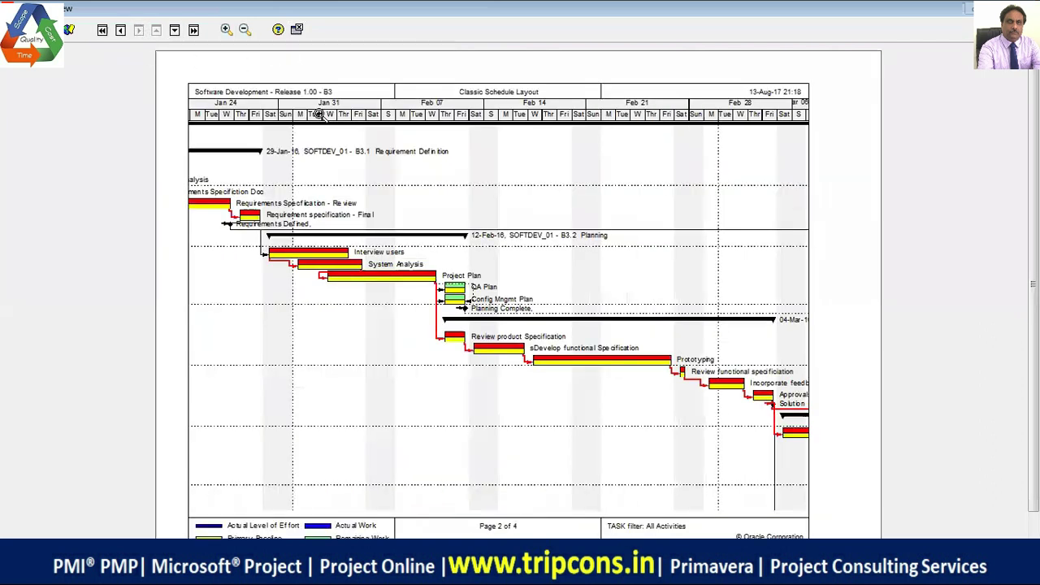
pyautogui.click(298, 31)
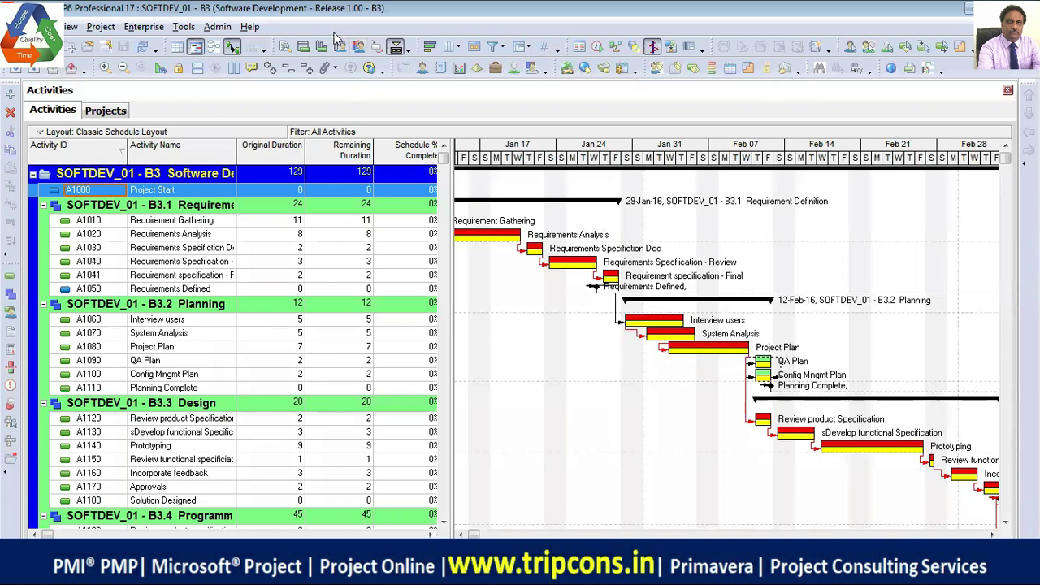
# - Switch back and forth between the Projects and Activities windows, and close the Activities window
pyautogui.click(111, 111)
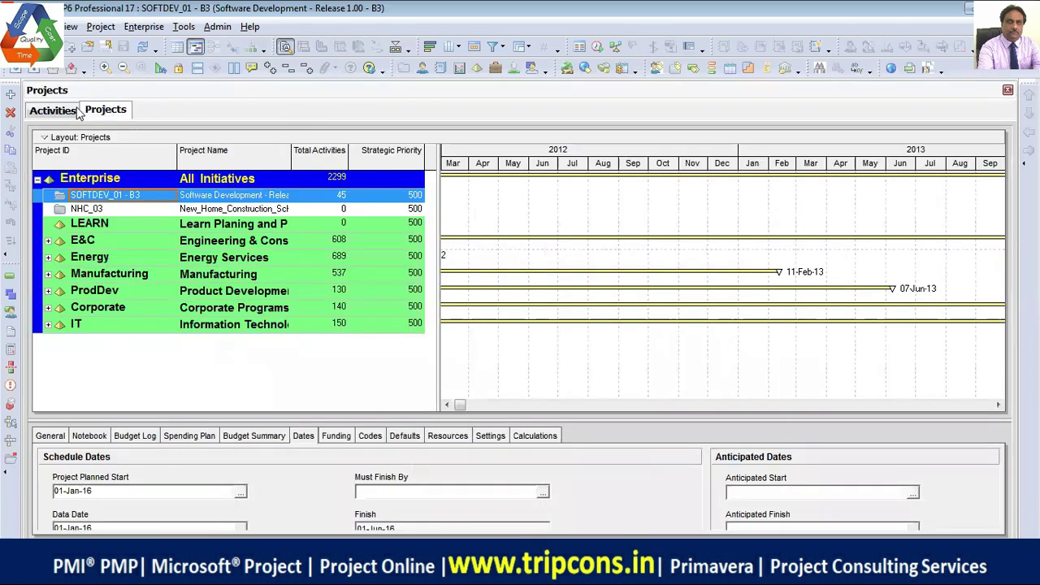
pyautogui.click(71, 111)
pyautogui.click(108, 111)
pyautogui.click(68, 111)
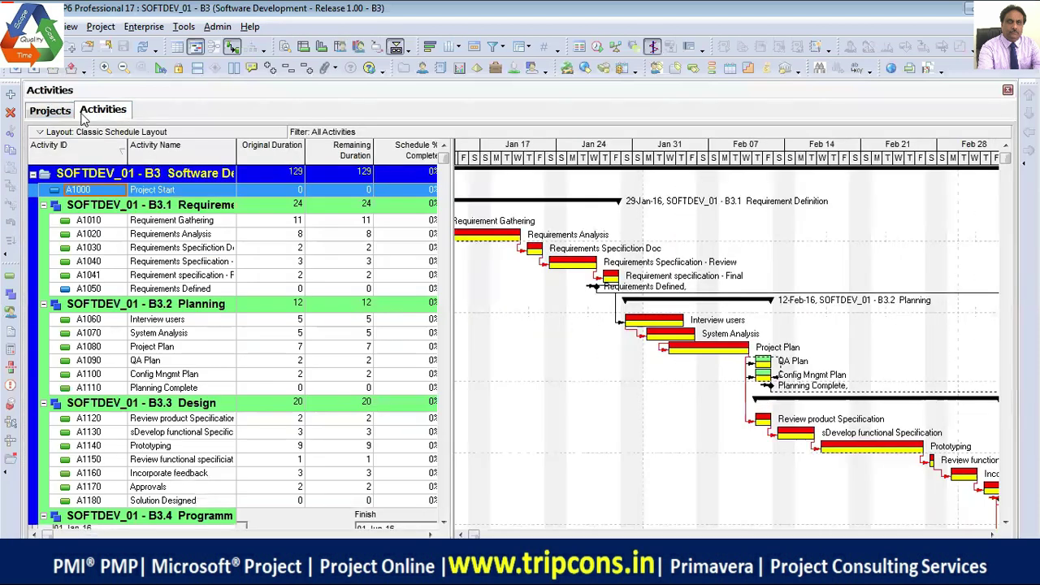
pyautogui.click(1007, 90)
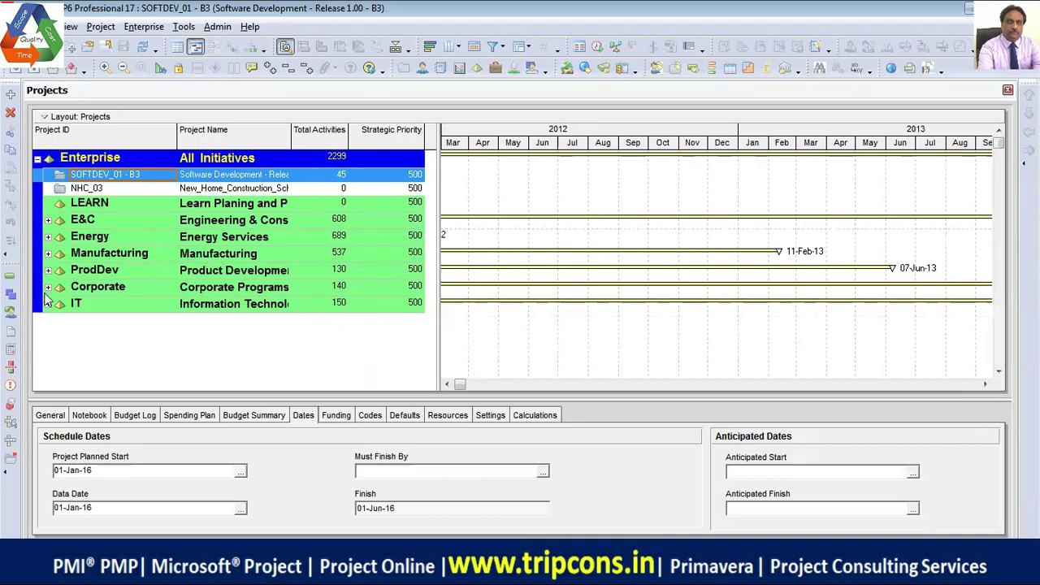
# - Expand the E&C, Energy and Manufacturing nodes in the projects list, and lock the toolbars in place
pyautogui.click(49, 220)
pyautogui.click(48, 320)
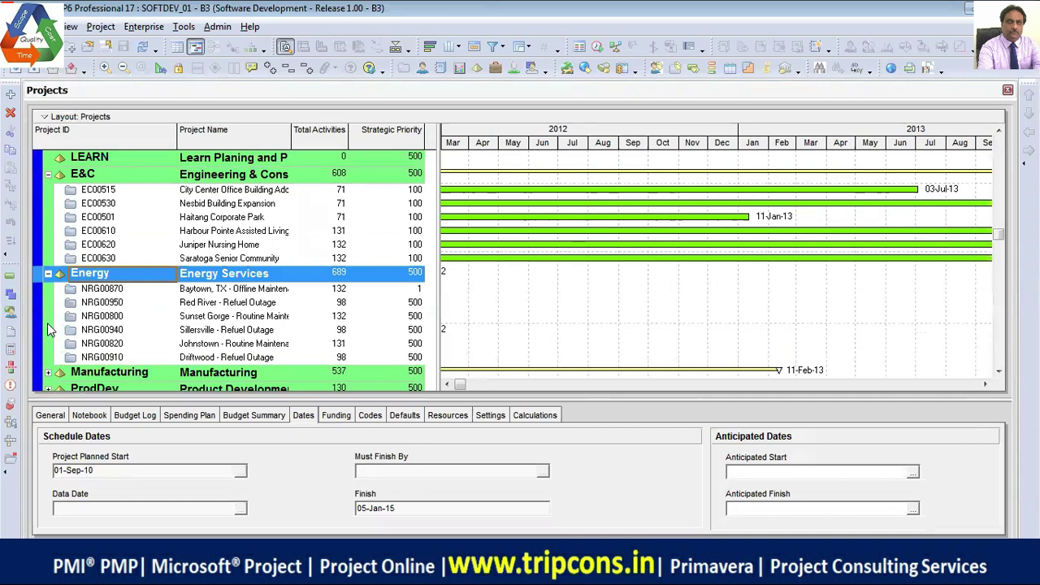
pyautogui.click(49, 377)
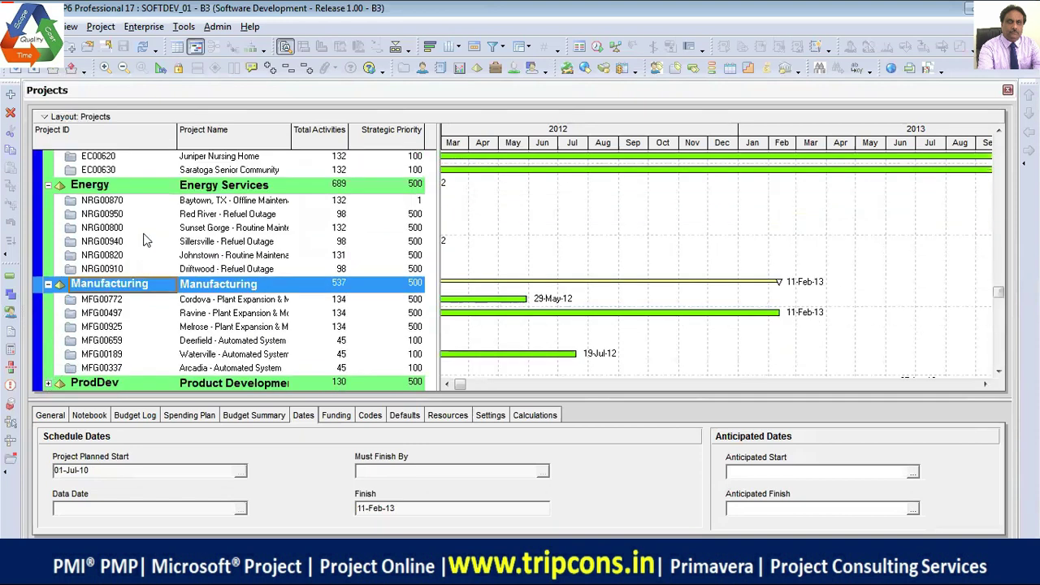
pyautogui.click(181, 70)
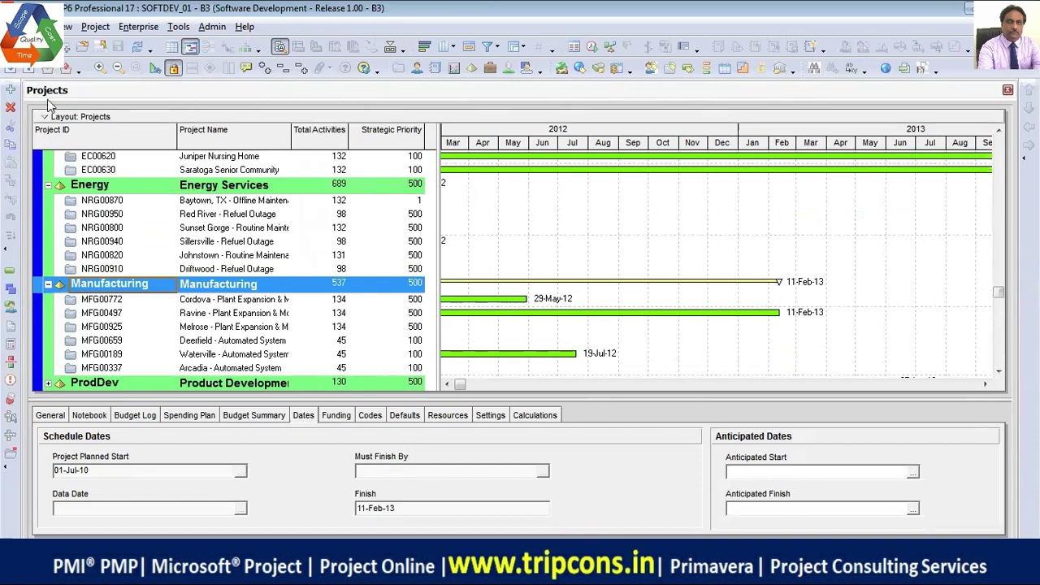
# - Open the NHC_03 new home construction project from the projects list
pyautogui.scroll(3, 138, 242)
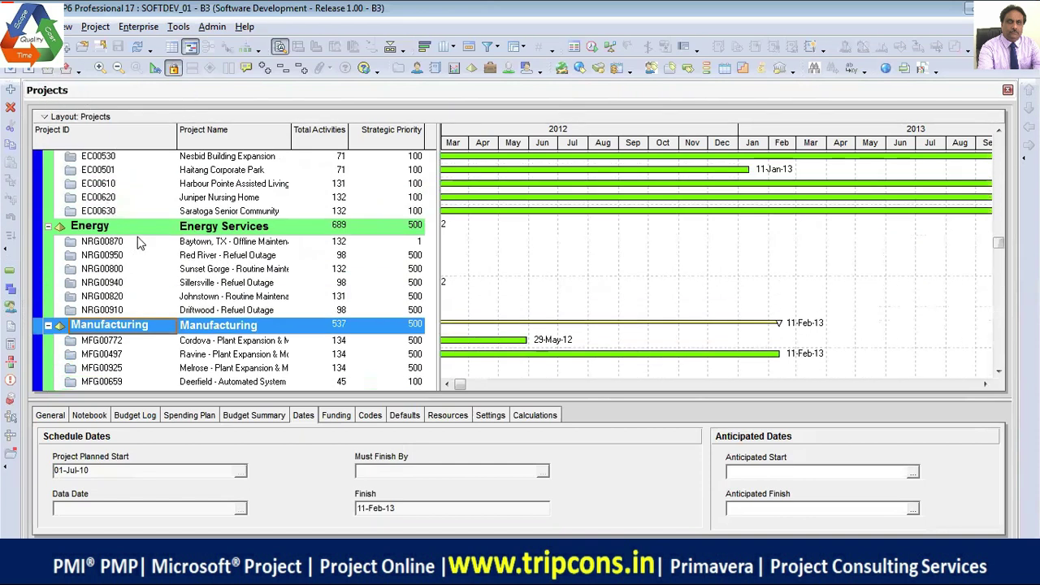
pyautogui.scroll(1, 137, 241)
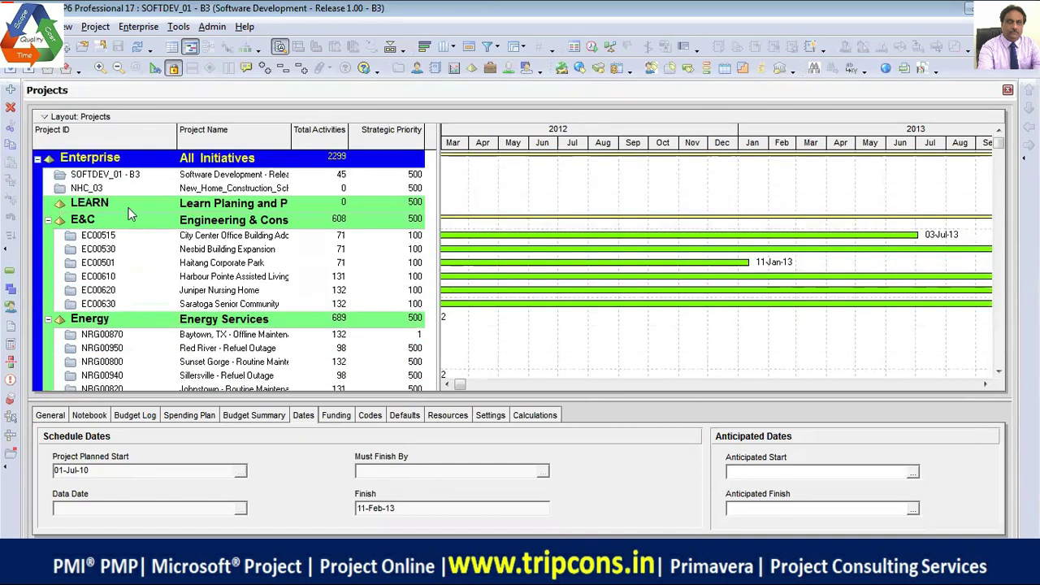
pyautogui.click(99, 188)
pyautogui.rightClick(100, 189)
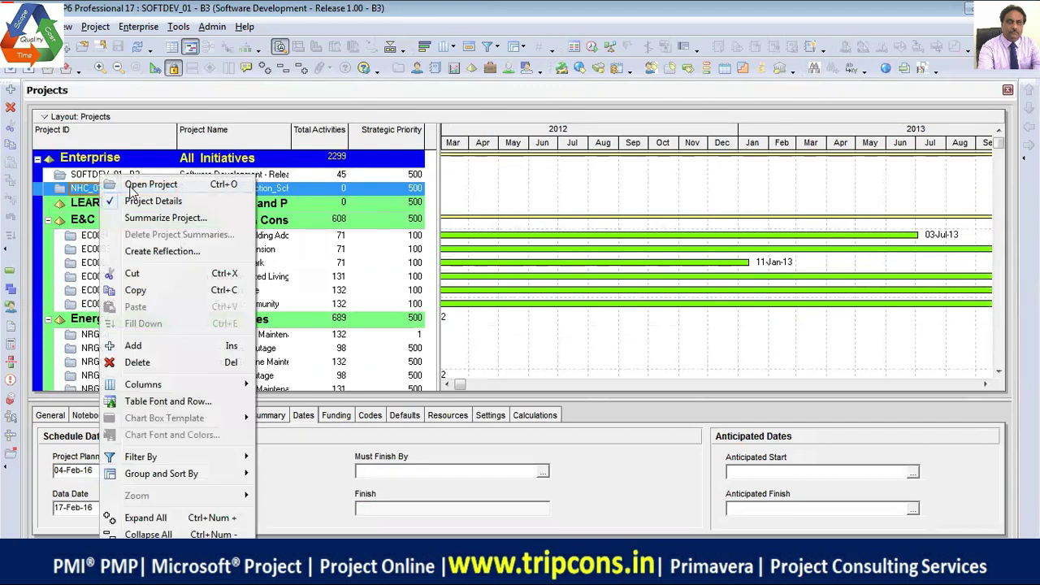
pyautogui.click(133, 185)
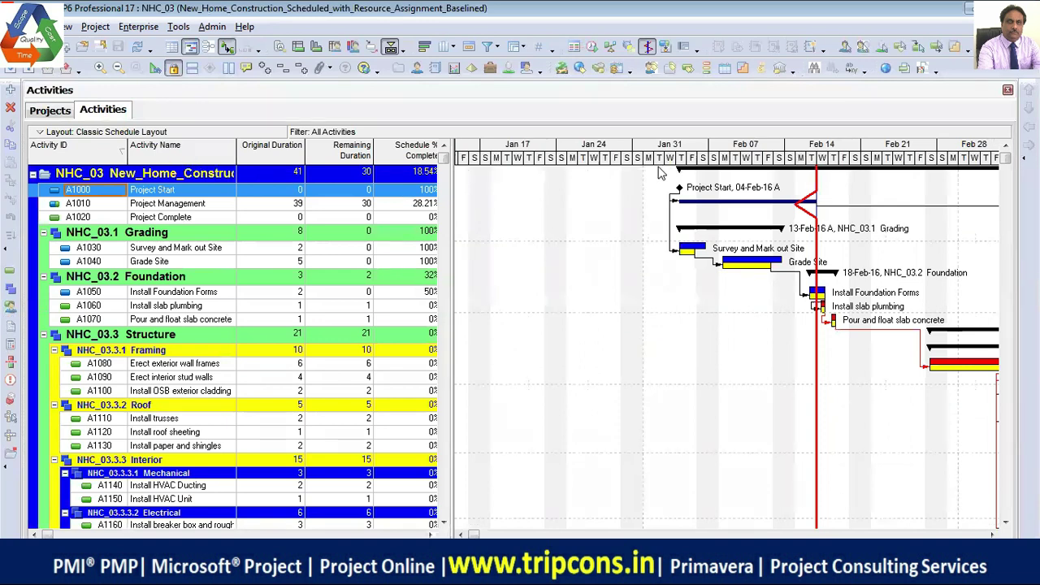
# - Open the WBS of the NHC_03 project and bring the Structure element's bar into view
pyautogui.click(14, 288)
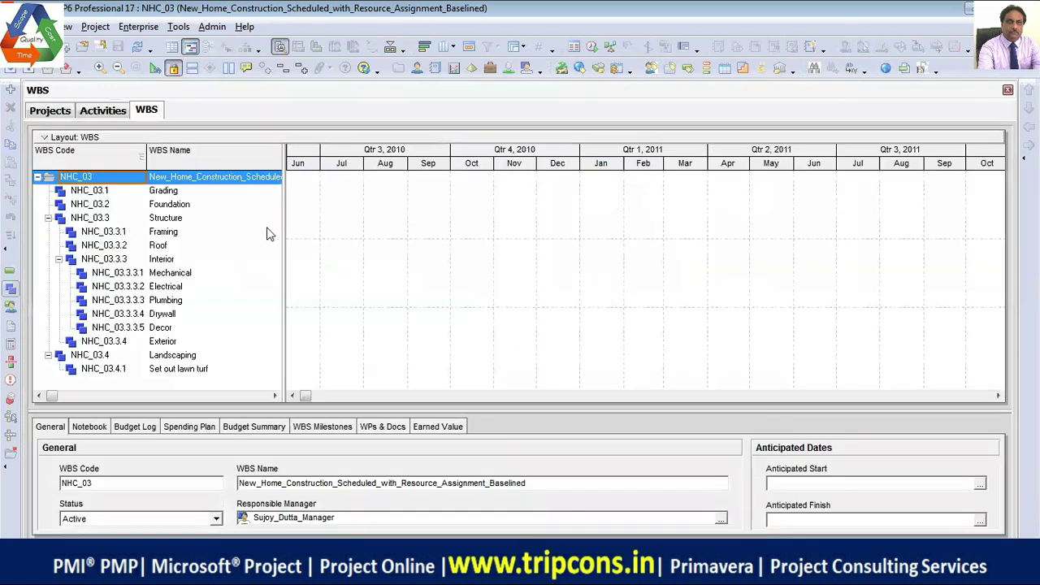
pyautogui.click(376, 221)
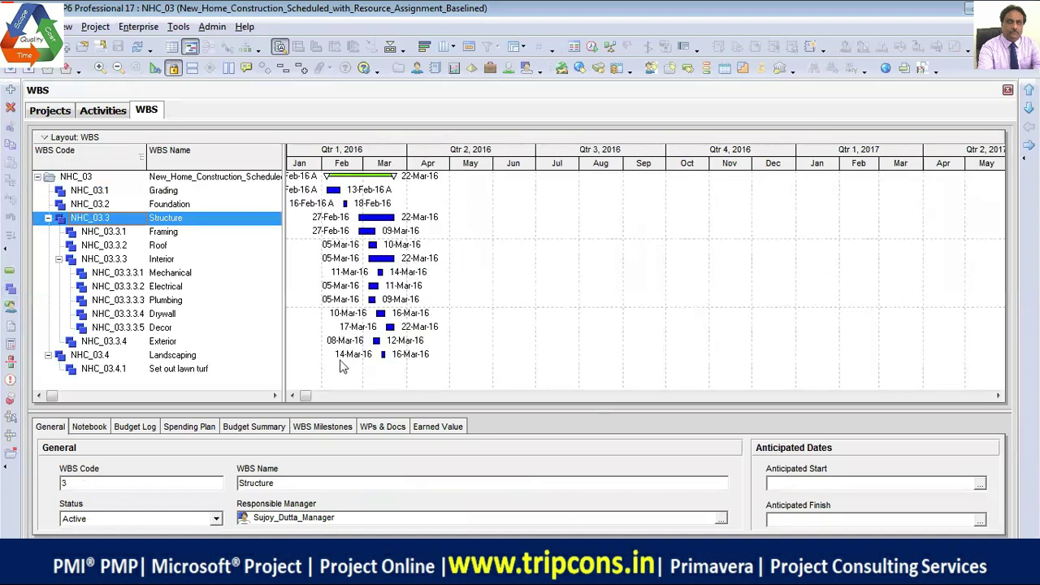
pyautogui.click(292, 396)
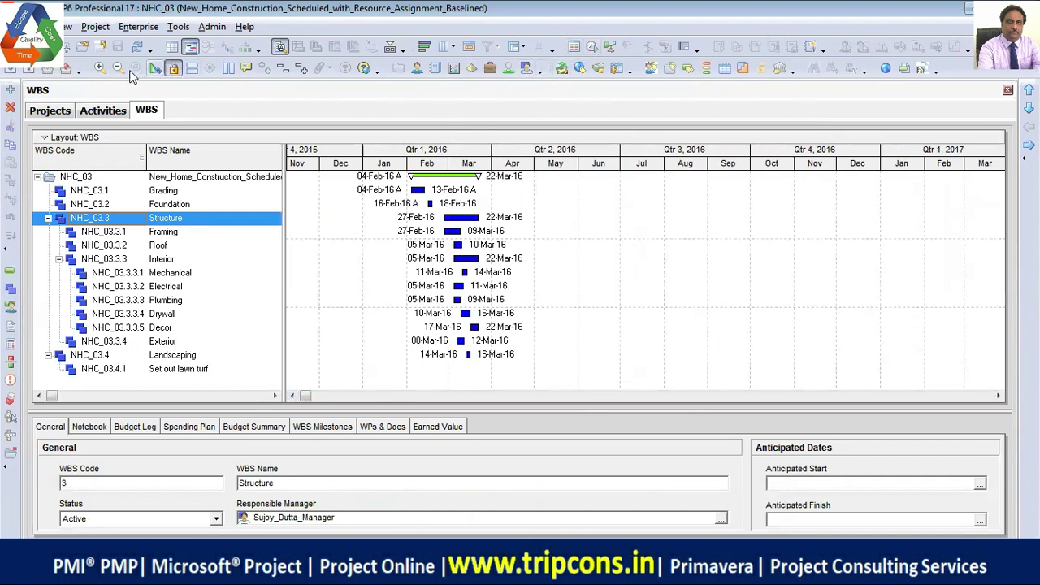
# - Zoom the WBS timescale in to weeks and days, and bring the Roof element's bar into view
pyautogui.click(99, 68)
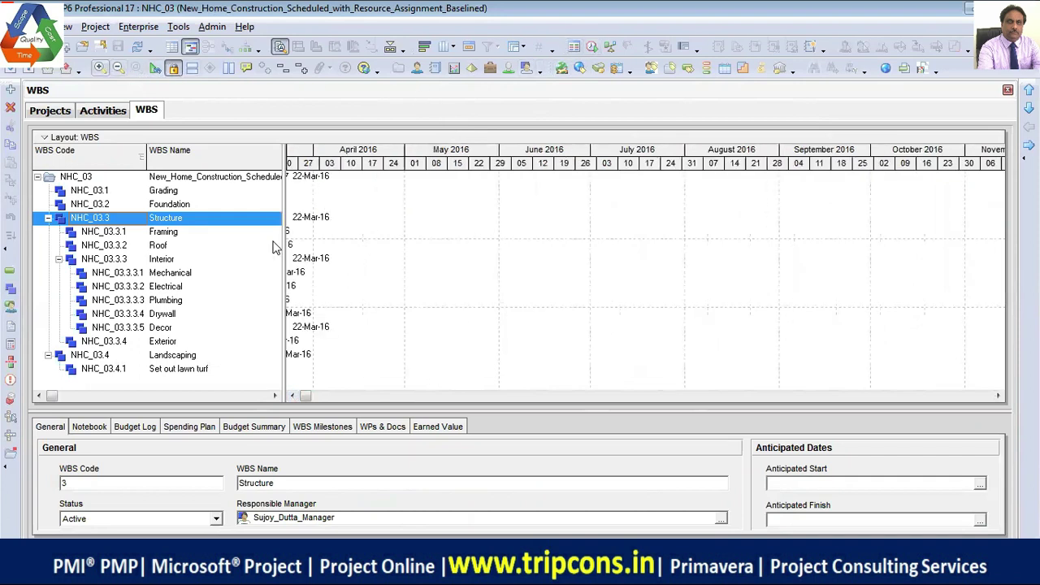
pyautogui.click(363, 260)
pyautogui.click(99, 68)
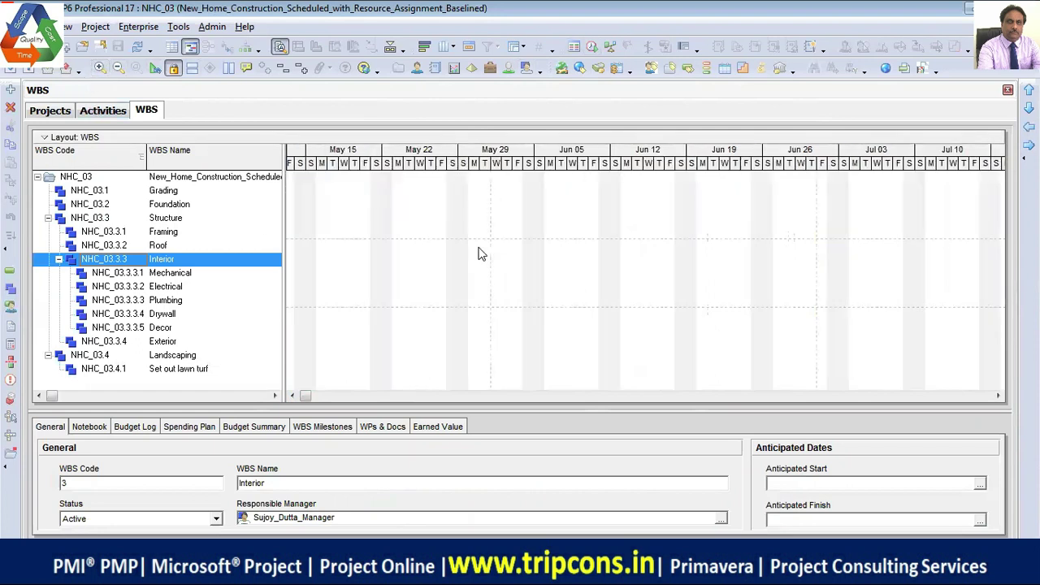
pyautogui.click(478, 247)
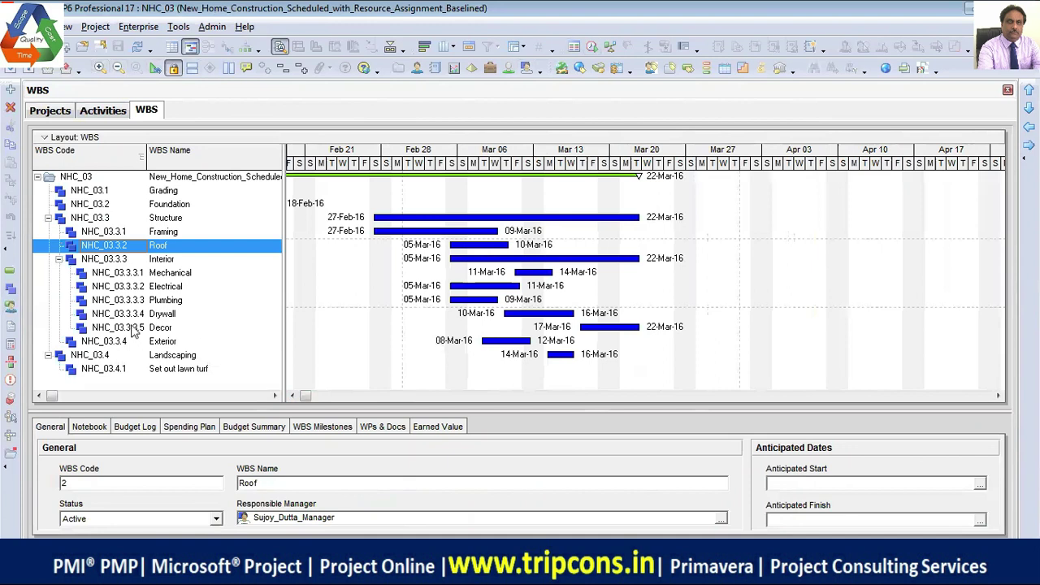
# - Open the resource assignments of the NHC_03 project and look through the activities listed under each resource
pyautogui.click(58, 259)
pyautogui.click(59, 258)
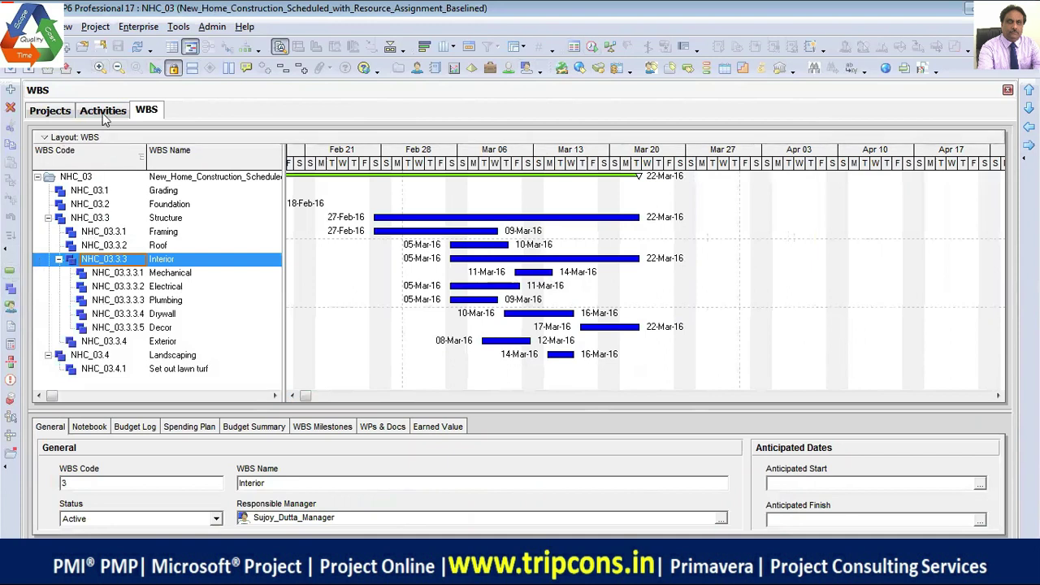
pyautogui.click(10, 307)
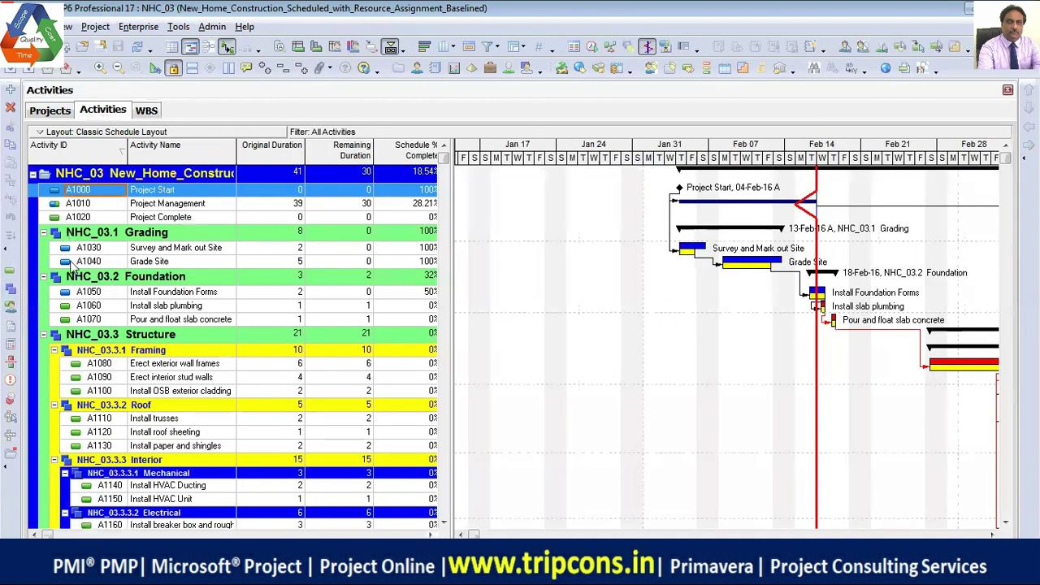
pyautogui.click(10, 307)
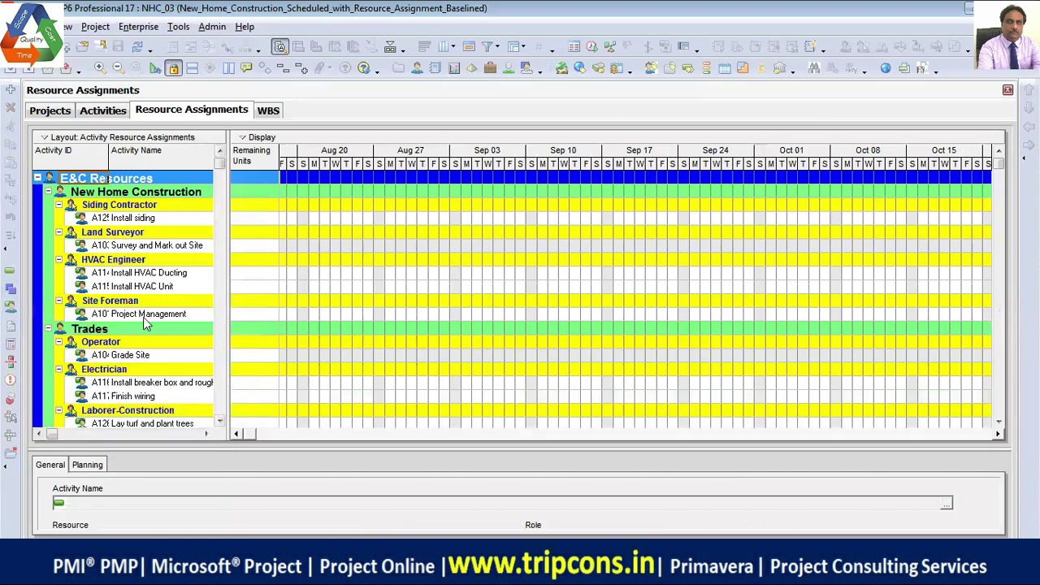
pyautogui.scroll(-4, 154, 338)
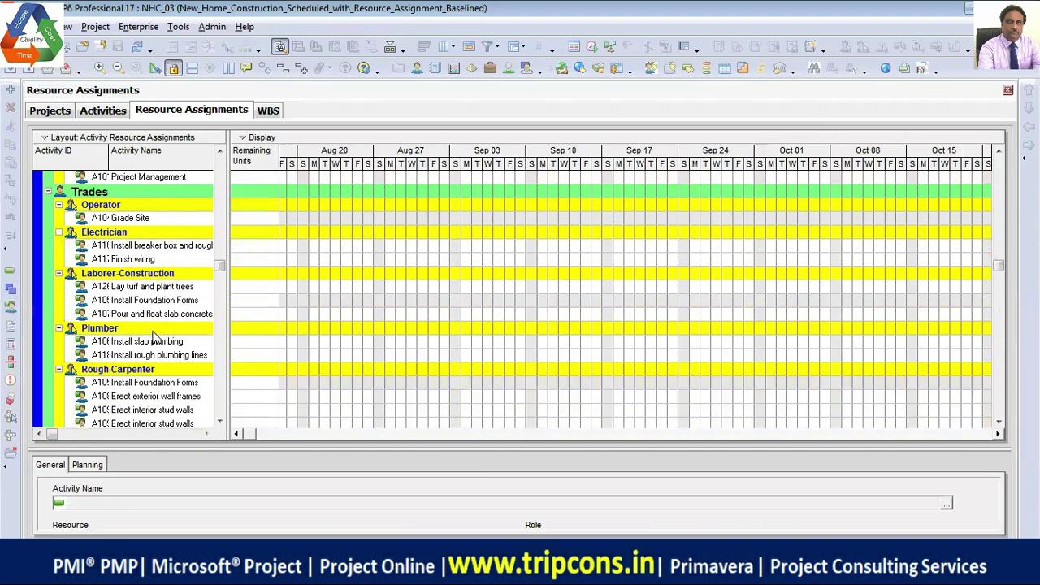
pyautogui.scroll(2, 155, 338)
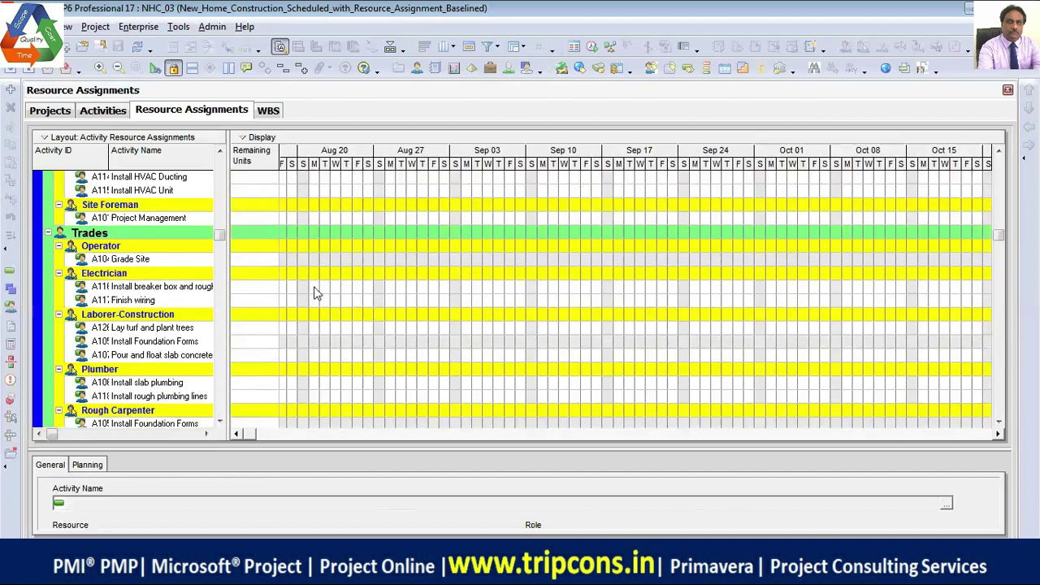
# - Reorder the open views so that Resource Assignments follows WBS, and return to the Activities view
pyautogui.click(276, 116)
pyautogui.moveTo(195, 114); pyautogui.dragTo(268, 113)
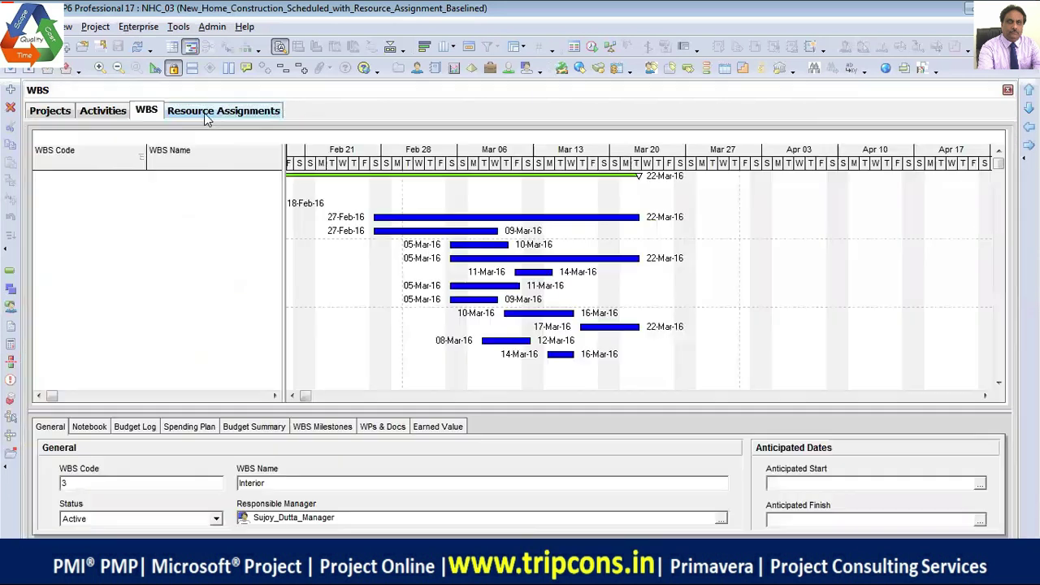
pyautogui.click(195, 120)
pyautogui.click(147, 112)
pyautogui.click(101, 111)
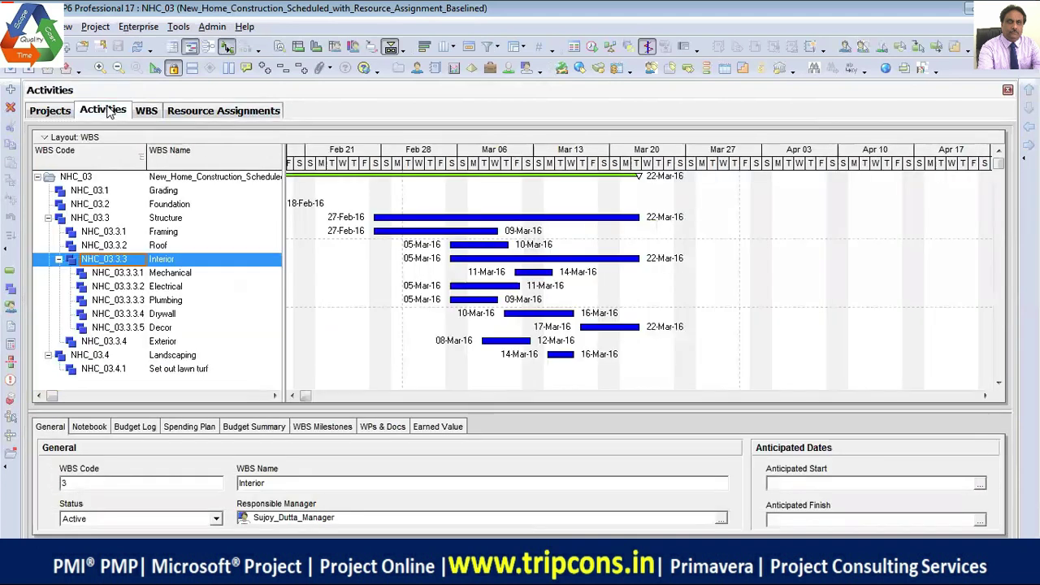
pyautogui.click(49, 111)
pyautogui.click(100, 112)
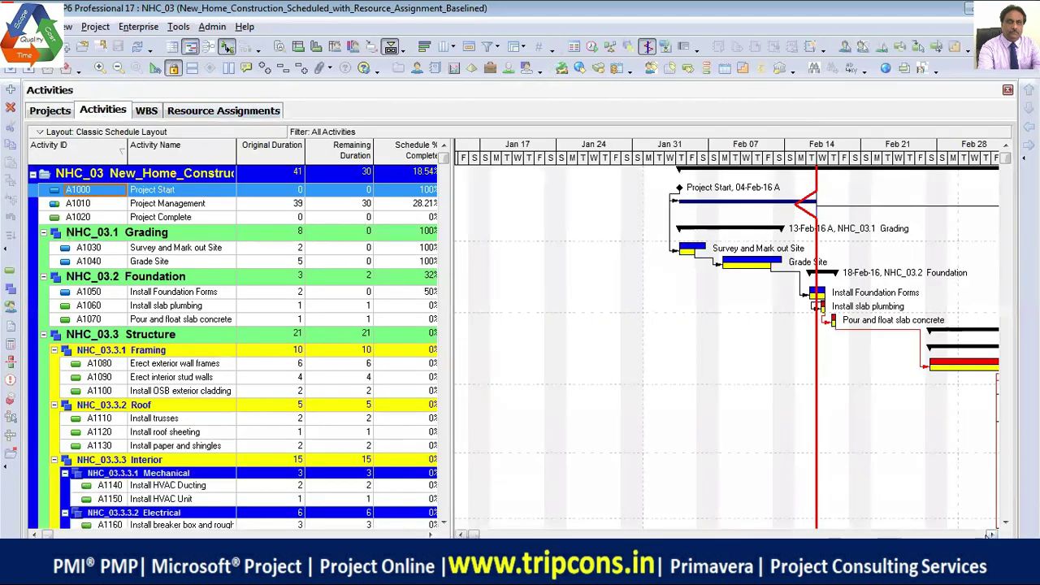
pyautogui.hscroll(5, 936, 523)
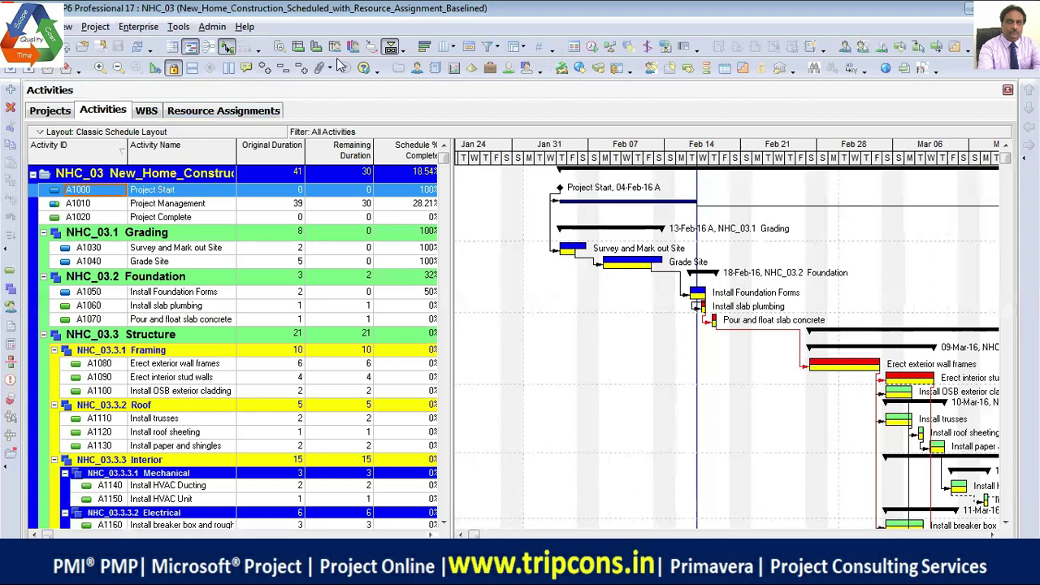
# - Shorten the project ID of the Software Development project to SOFTDEV_01 in the projects list
pyautogui.click(50, 112)
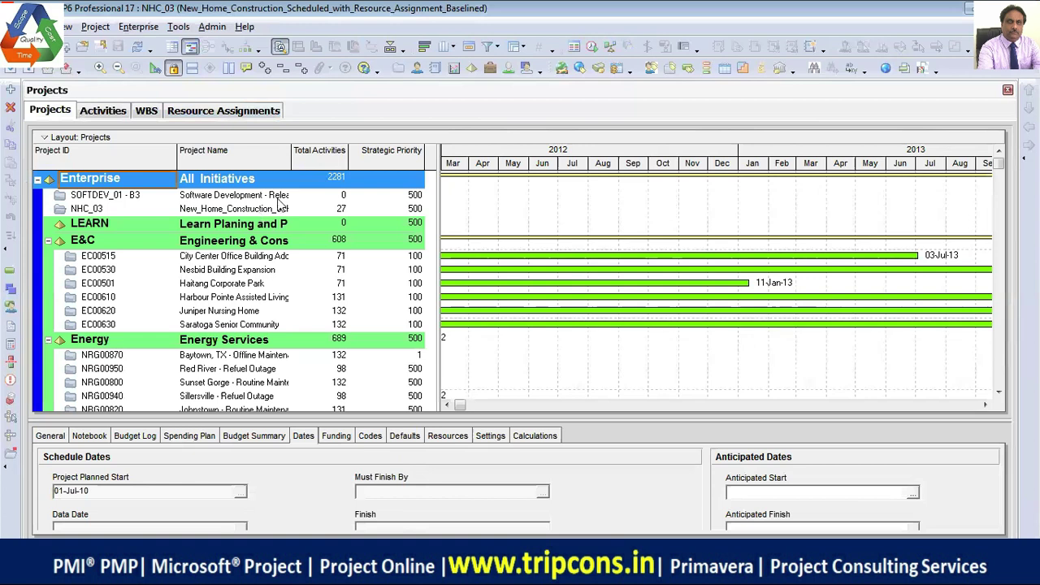
pyautogui.click(136, 196)
pyautogui.click(136, 195)
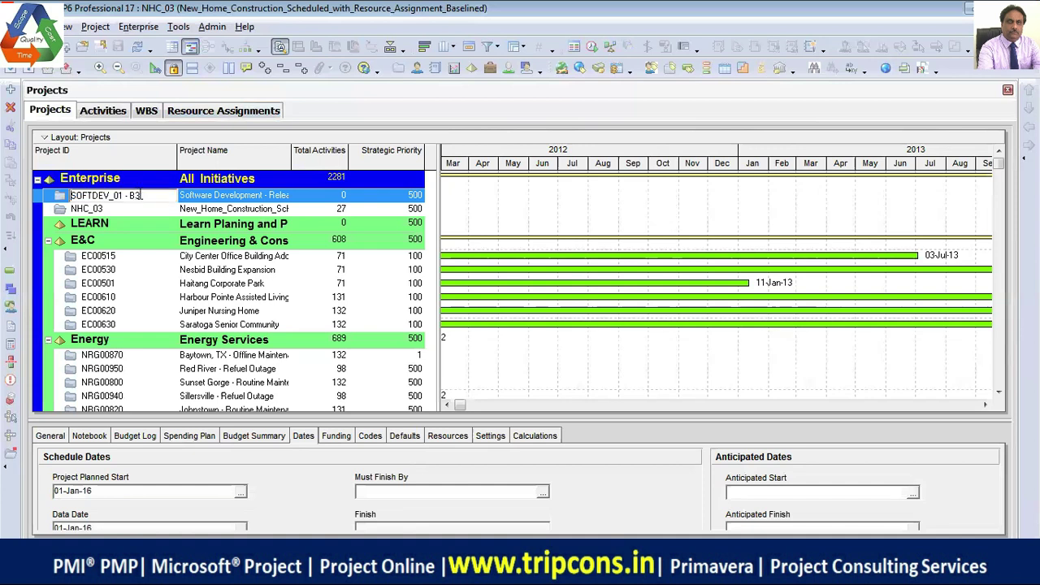
pyautogui.press('BackSpace')
pyautogui.press('BackSpace')
pyautogui.press('BackSpace')
pyautogui.press('BackSpace')
pyautogui.press('BackSpace')
pyautogui.press('Return')
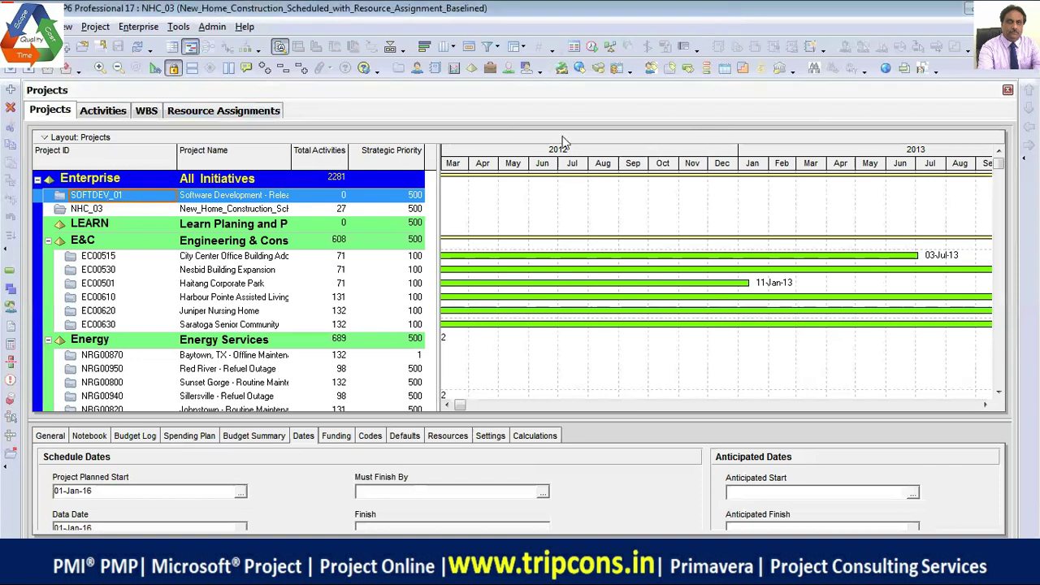
pyautogui.click(247, 271)
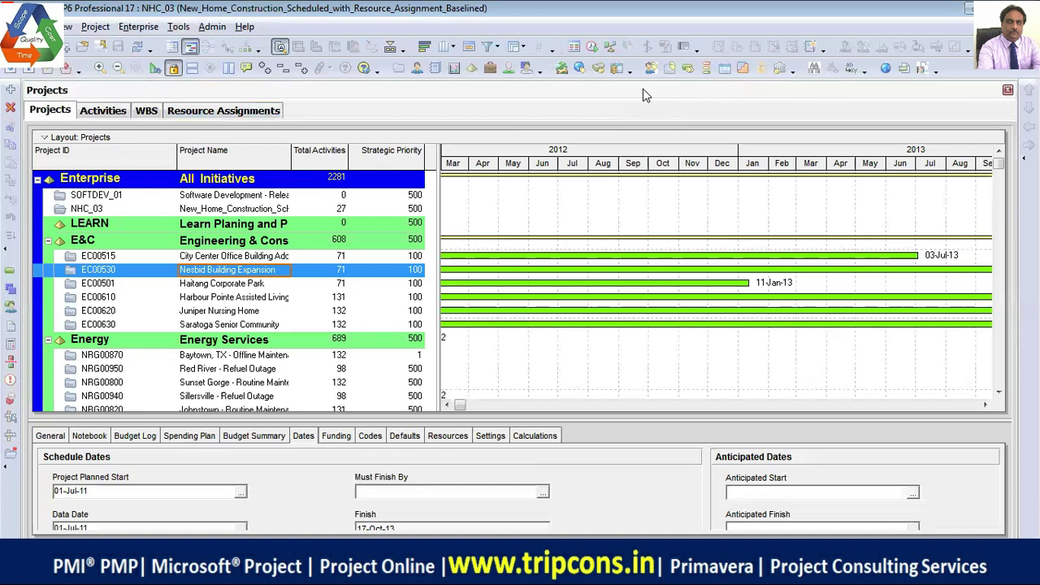
# - Close the Resource Assignments, WBS, Activities and Projects views to leave an empty workspace
pyautogui.click(265, 112)
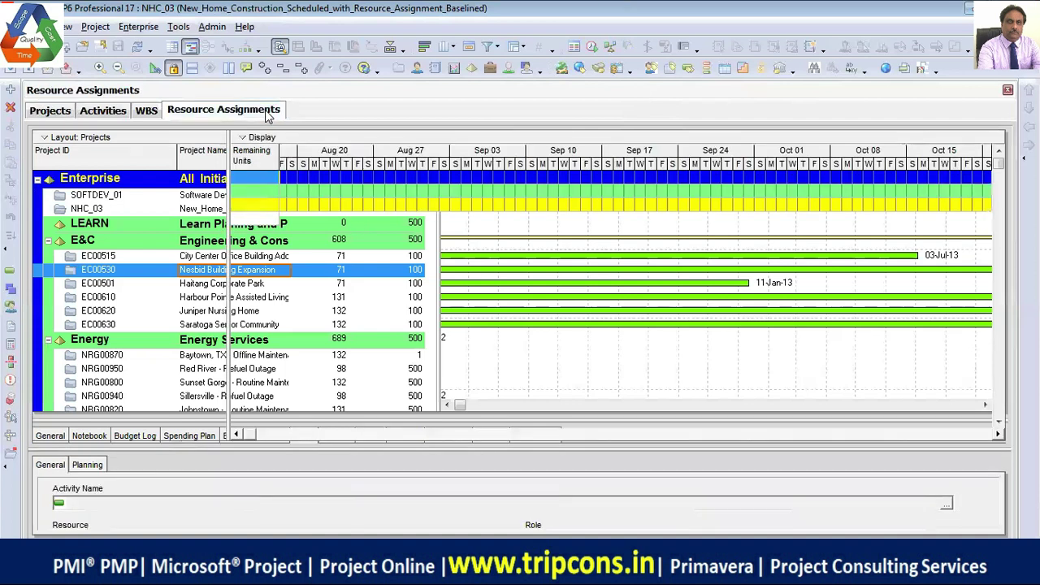
pyautogui.click(1007, 89)
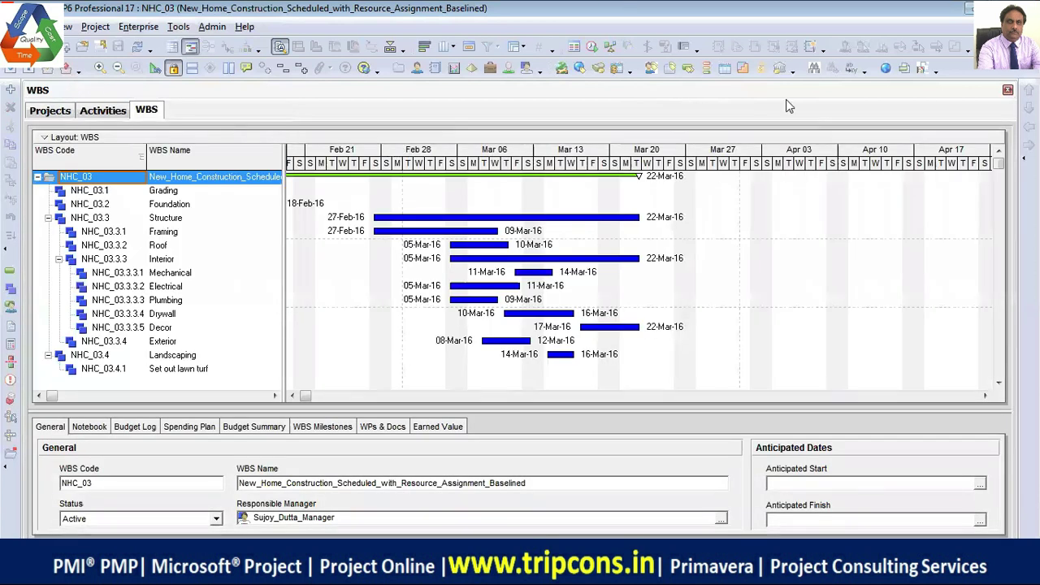
pyautogui.click(1007, 90)
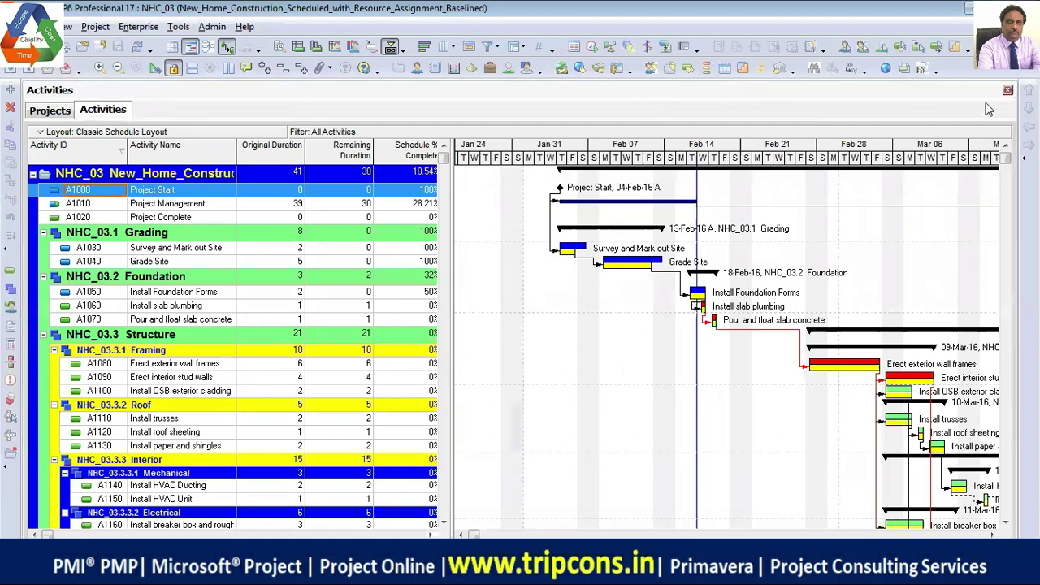
pyautogui.click(1008, 90)
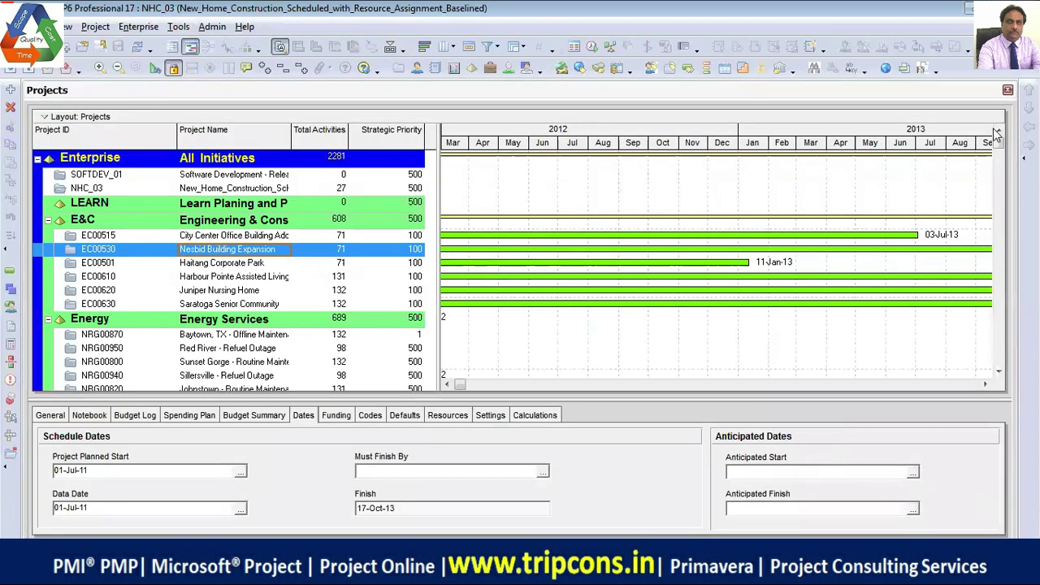
pyautogui.click(1007, 90)
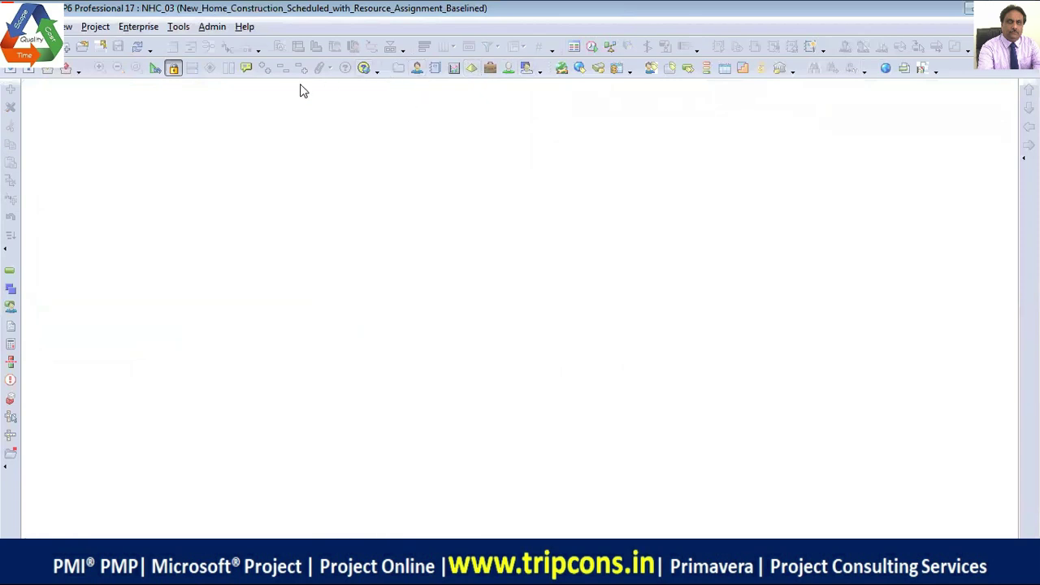
# - View the Enterprise Project Structure and close it, and look over the available enterprise-level commands
pyautogui.click(485, 79)
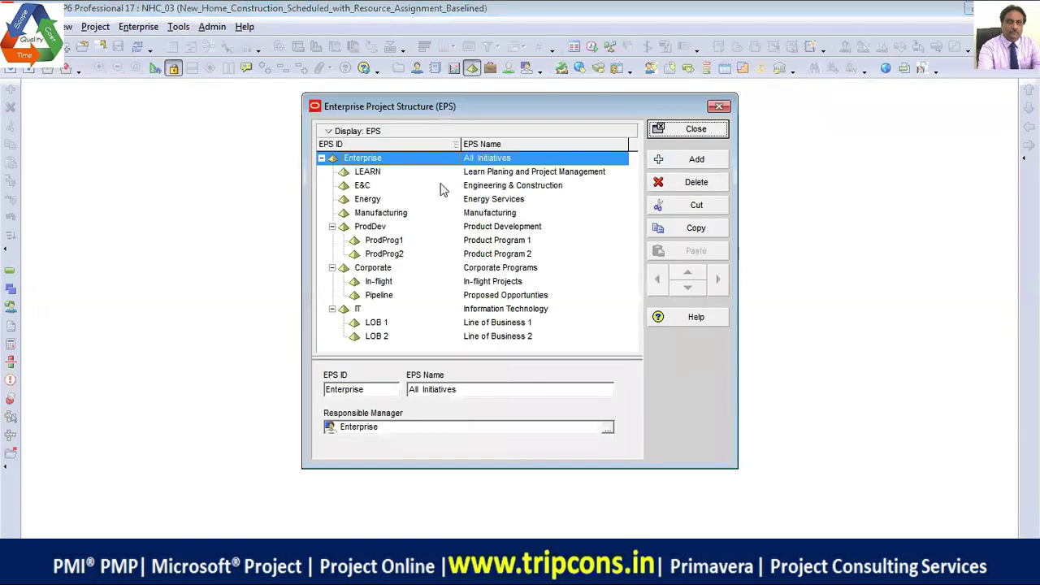
pyautogui.click(719, 107)
pyautogui.click(138, 26)
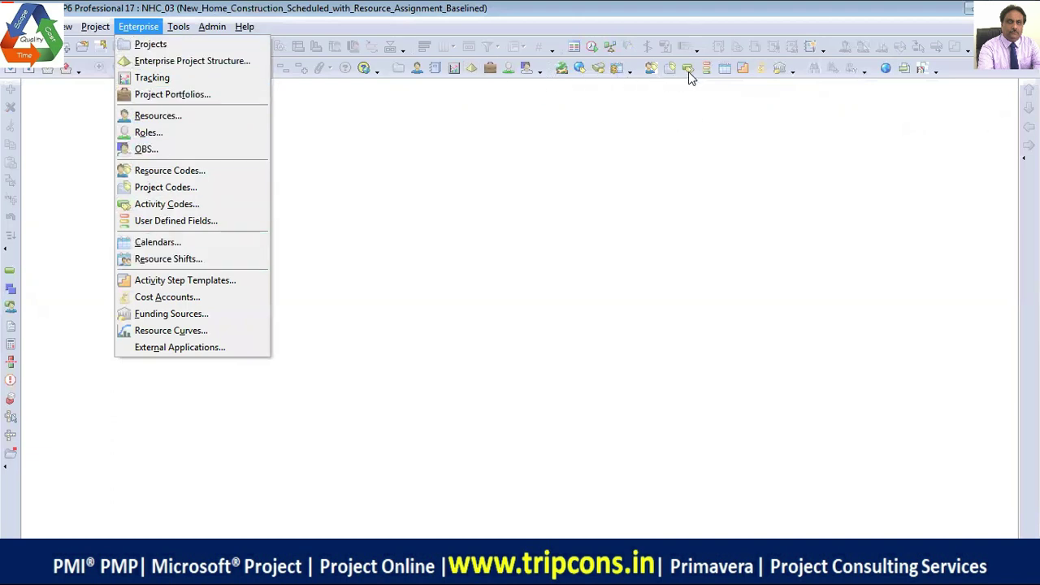
pyautogui.click(797, 19)
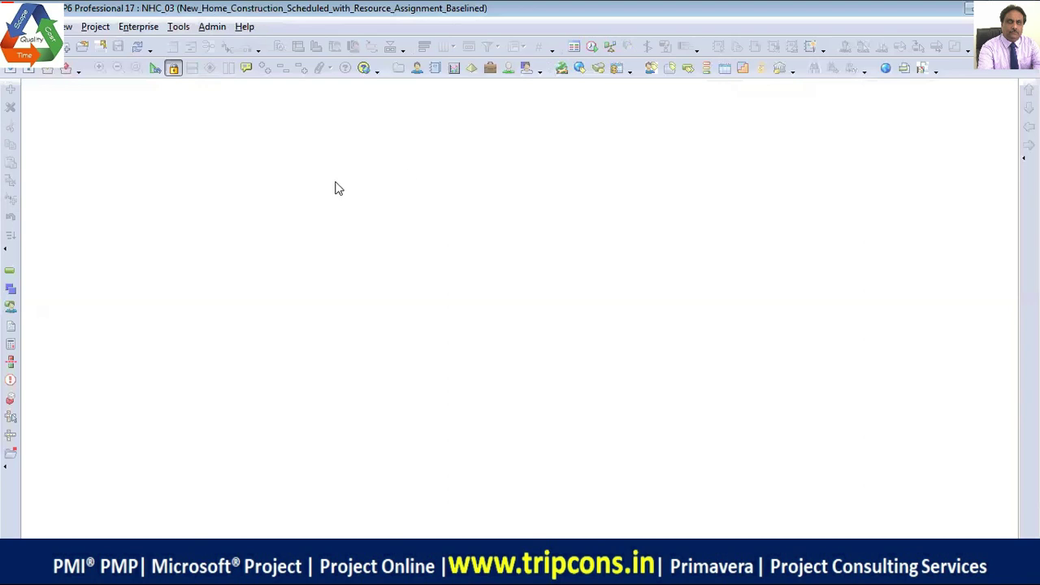
pyautogui.click(134, 28)
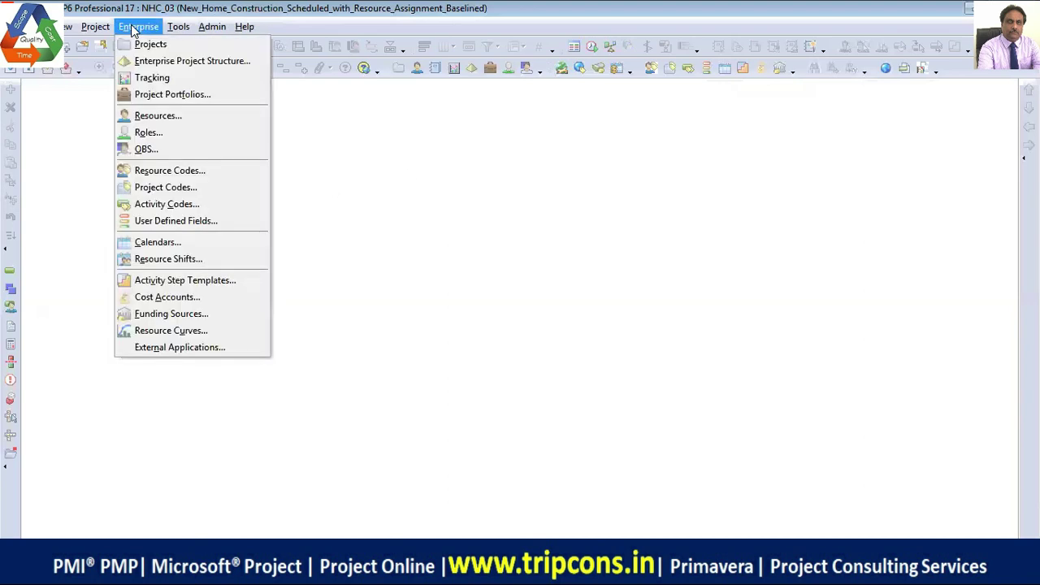
pyautogui.click(443, 172)
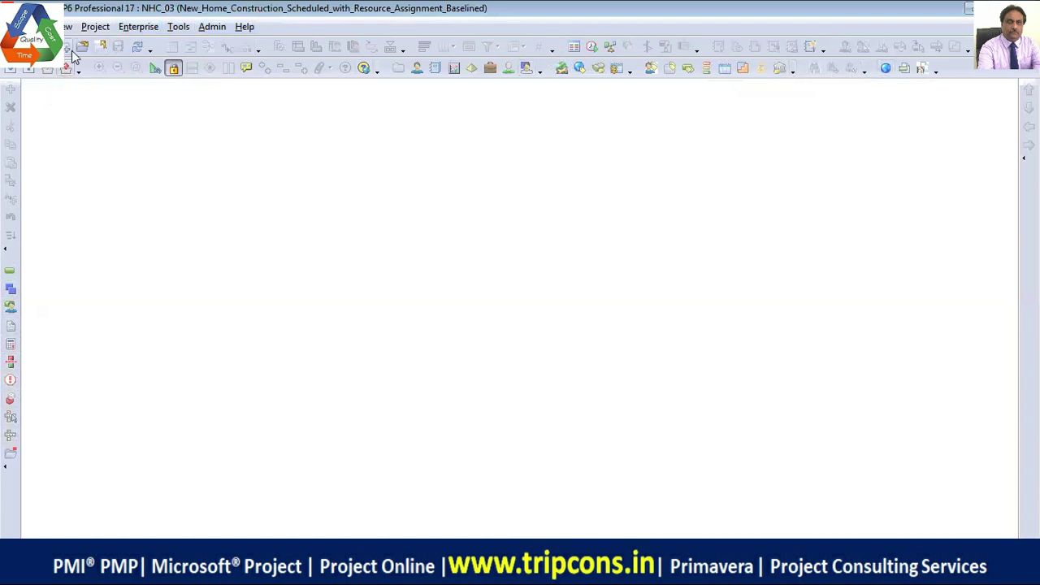
# - Reopen the projects list and show it as a table only, without the Gantt chart and the details pane
pyautogui.click(137, 27)
pyautogui.click(152, 45)
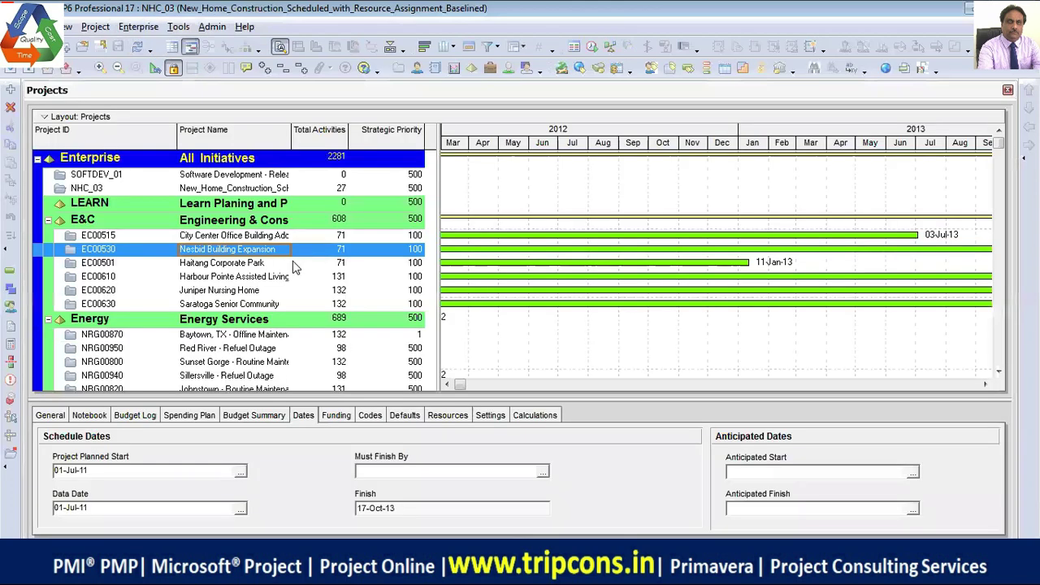
pyautogui.moveTo(289, 398); pyautogui.dragTo(289, 478)
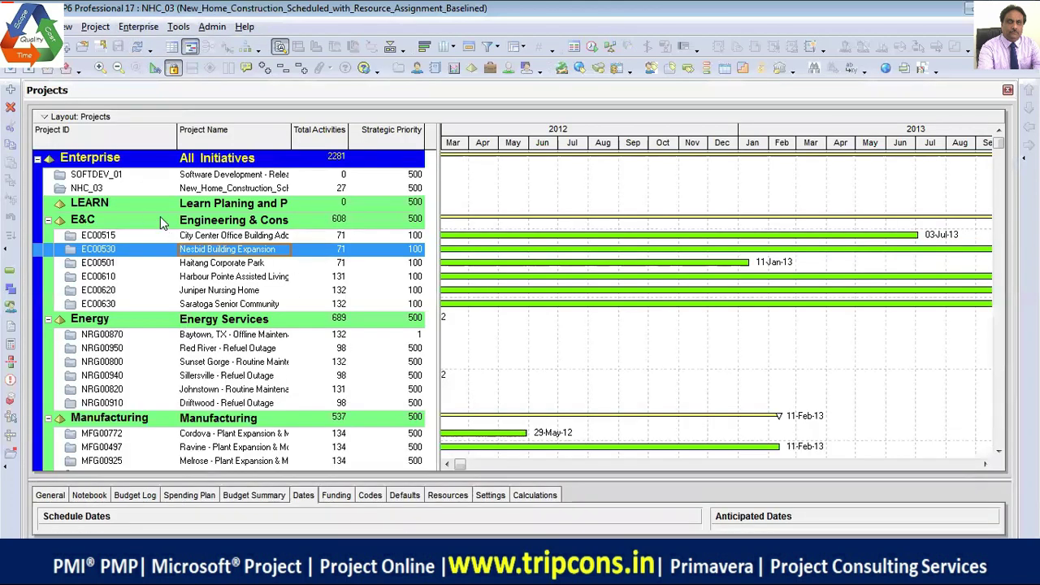
pyautogui.moveTo(378, 484); pyautogui.dragTo(385, 280)
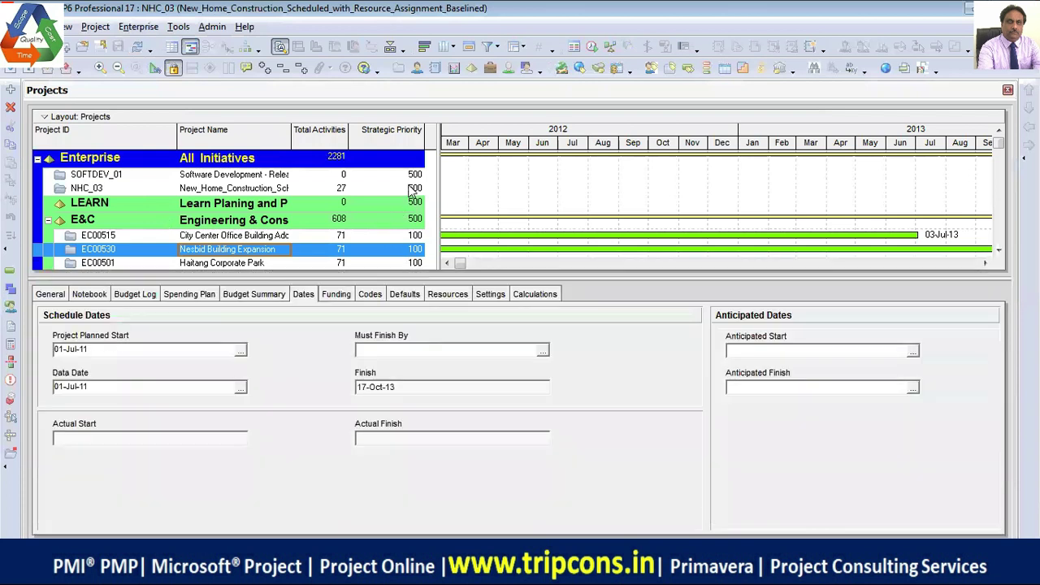
pyautogui.click(390, 50)
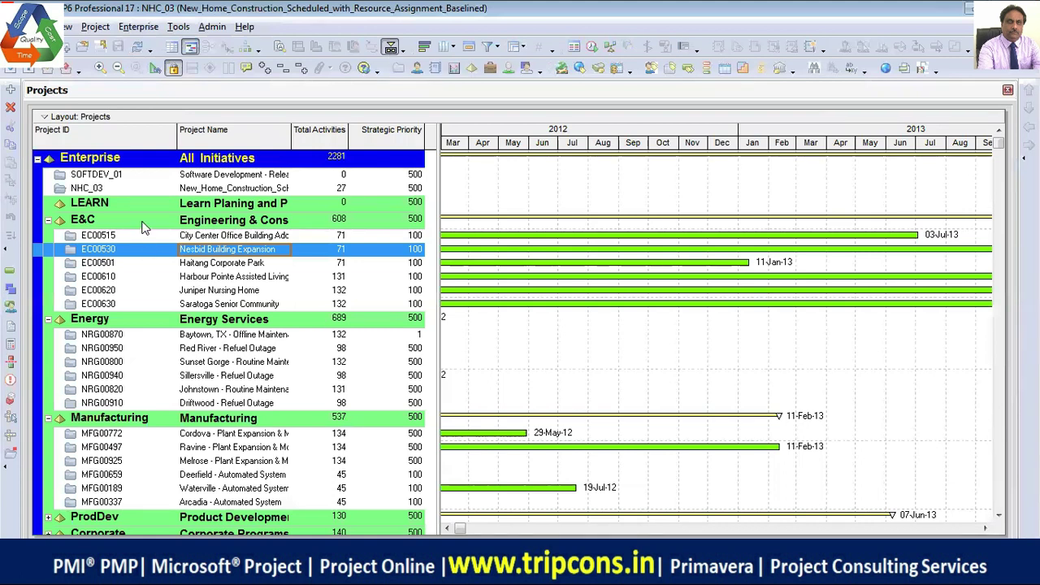
pyautogui.click(172, 47)
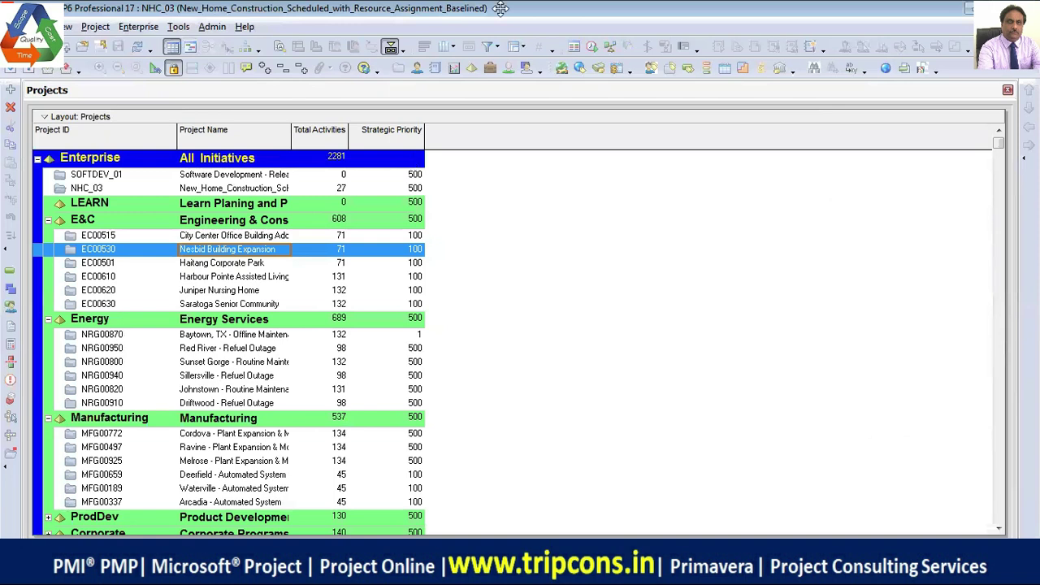
# - Unlock all toolbars and lock them in place again
pyautogui.click(173, 69)
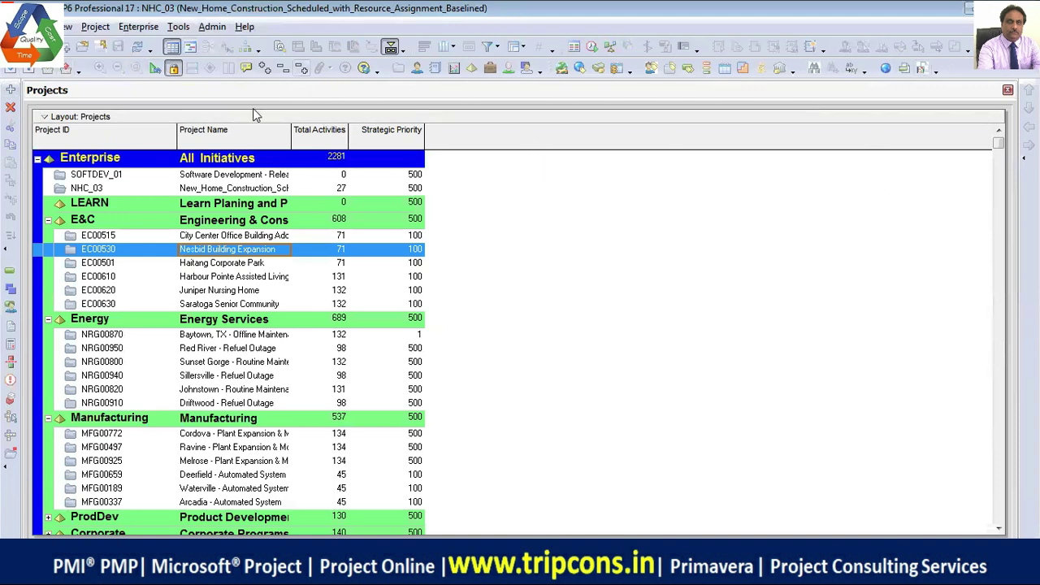
pyautogui.click(172, 70)
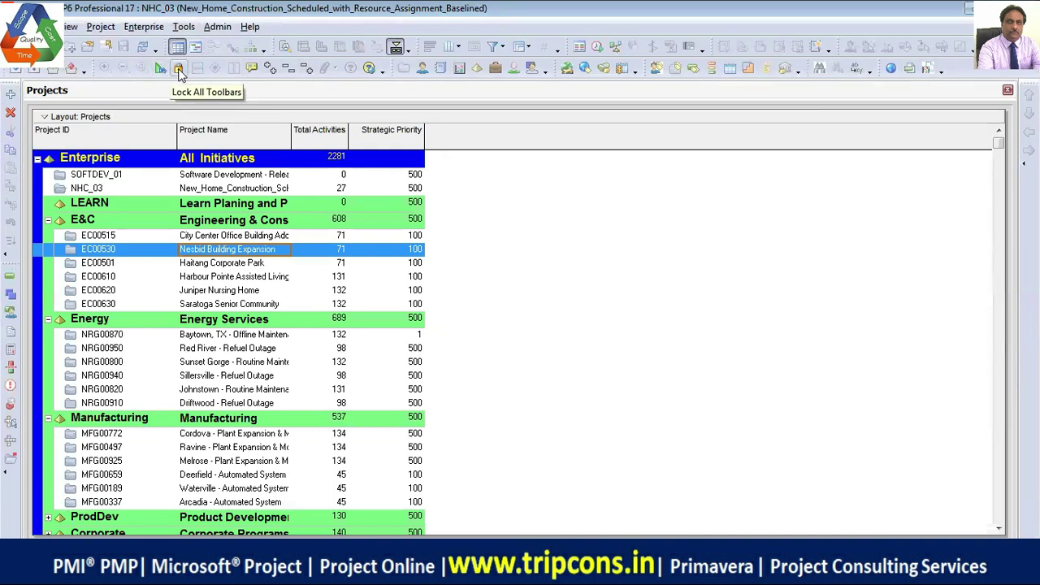
pyautogui.click(179, 71)
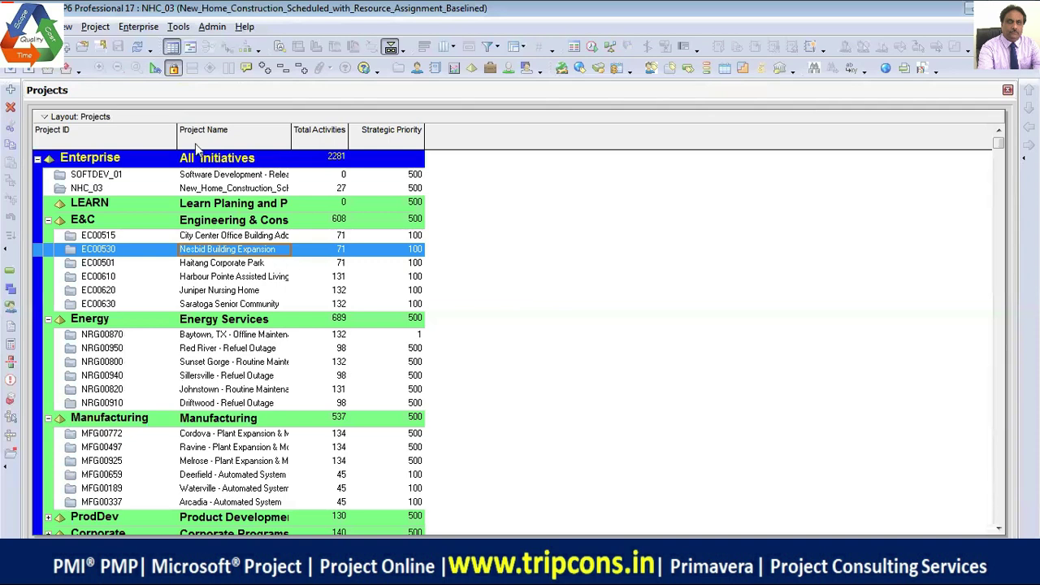
# - Narrow the Project ID column and apply the global Chart View layout without saving changes to the current layout
pyautogui.moveTo(177, 135); pyautogui.dragTo(154, 136)
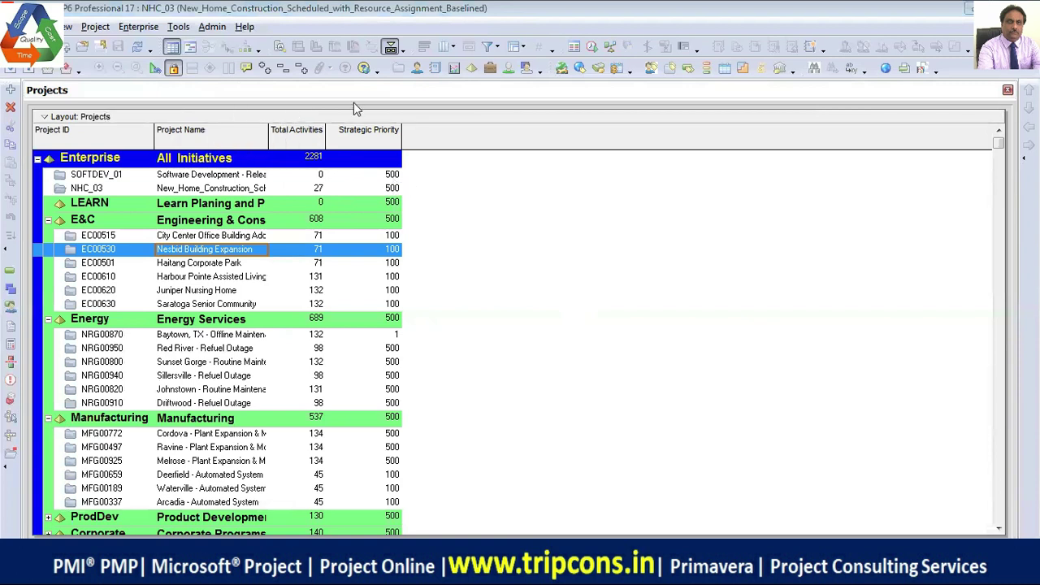
pyautogui.click(110, 119)
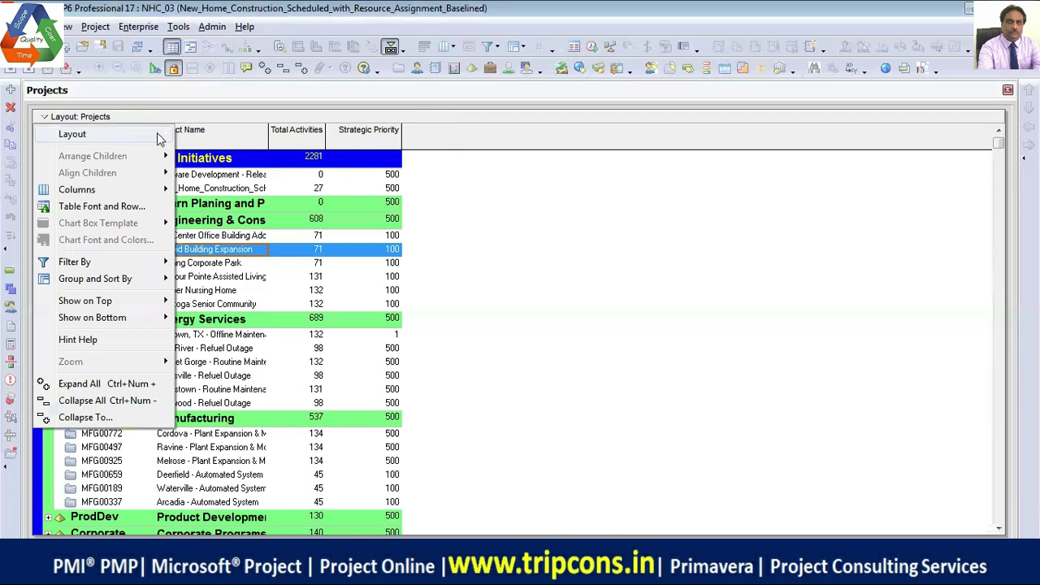
pyautogui.moveTo(157, 134)
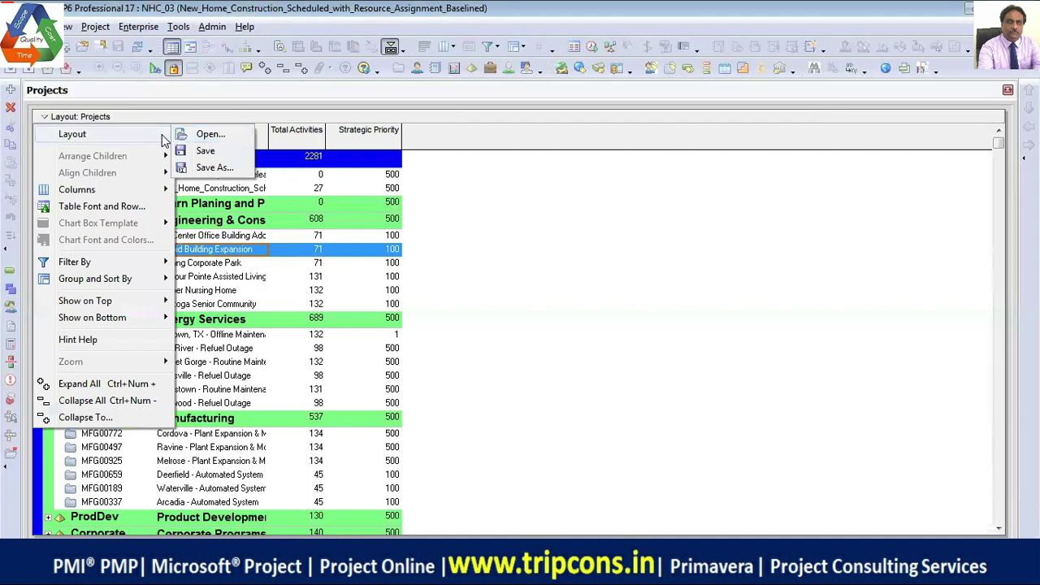
pyautogui.click(213, 136)
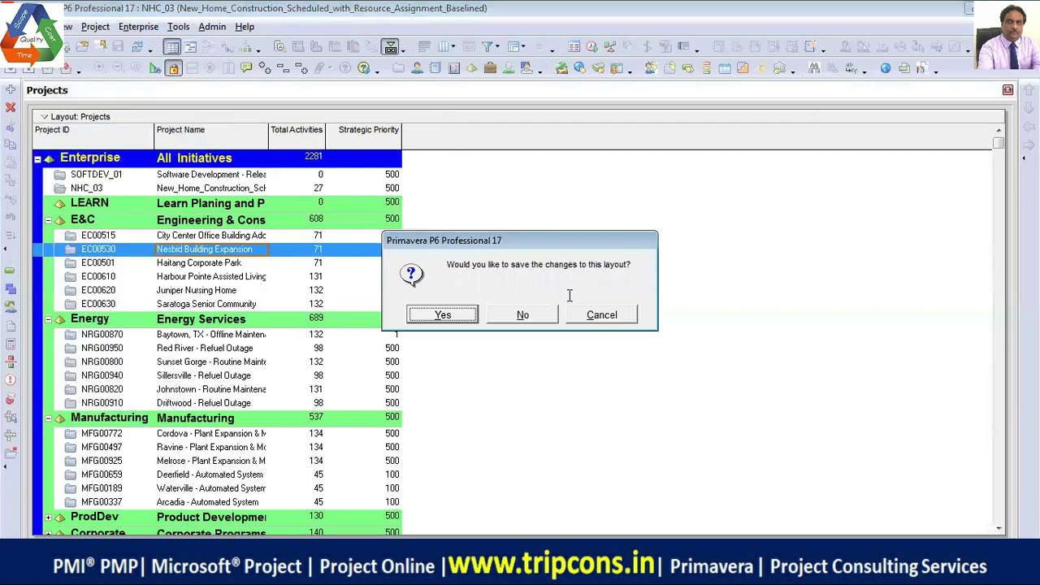
pyautogui.click(534, 316)
pyautogui.click(437, 227)
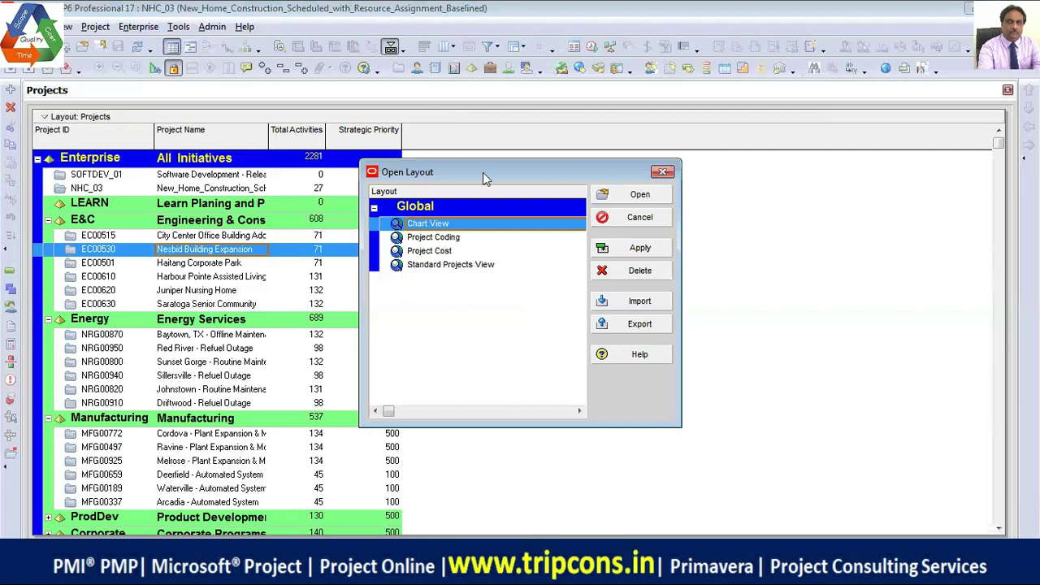
pyautogui.moveTo(483, 172); pyautogui.dragTo(751, 206)
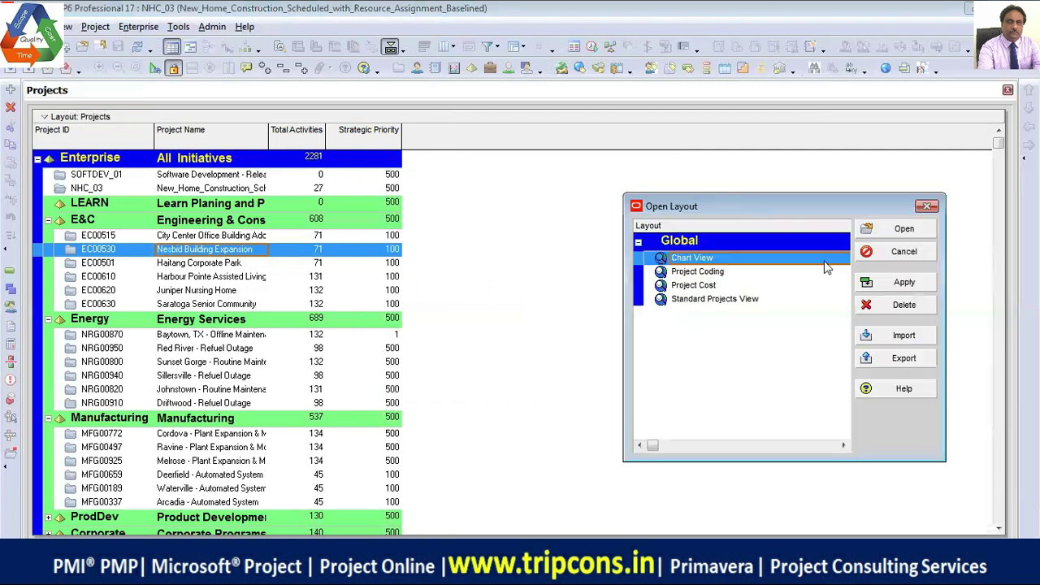
pyautogui.click(905, 284)
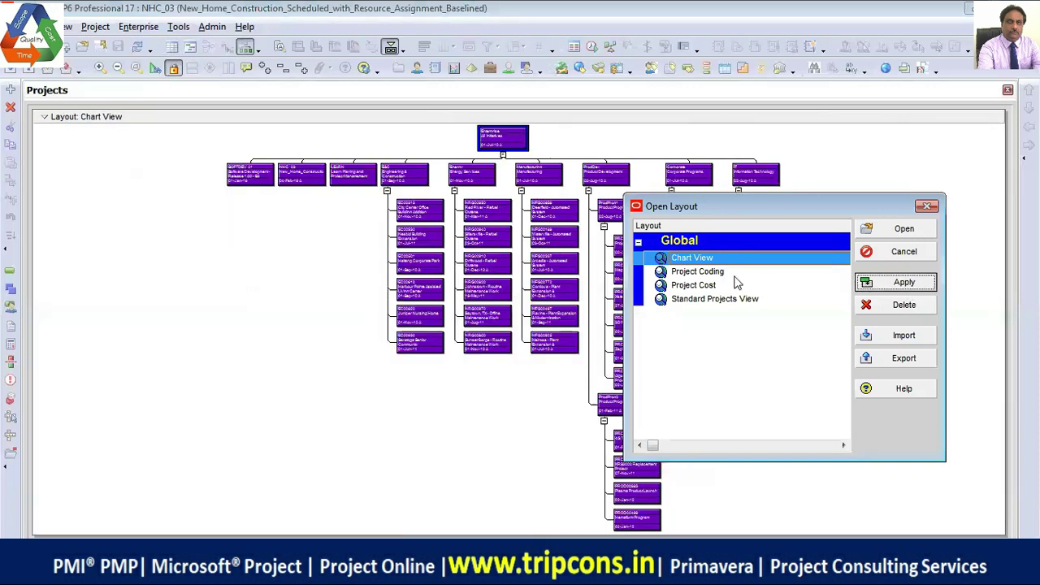
# - Apply the Project Coding, Project Cost and Standard Projects View layouts one after another and close the layout list
pyautogui.click(716, 274)
pyautogui.click(904, 283)
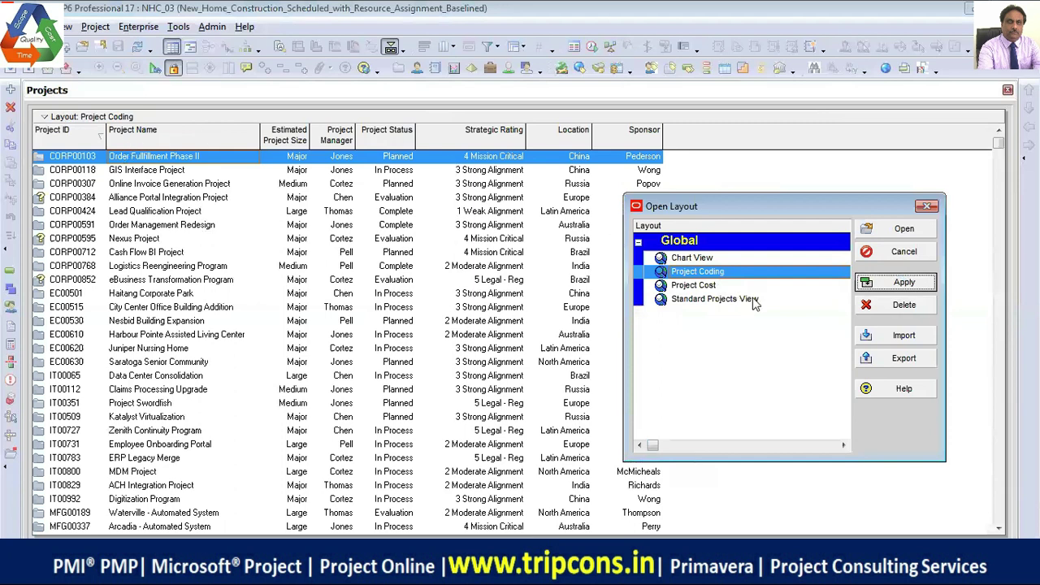
pyautogui.click(709, 286)
pyautogui.click(897, 284)
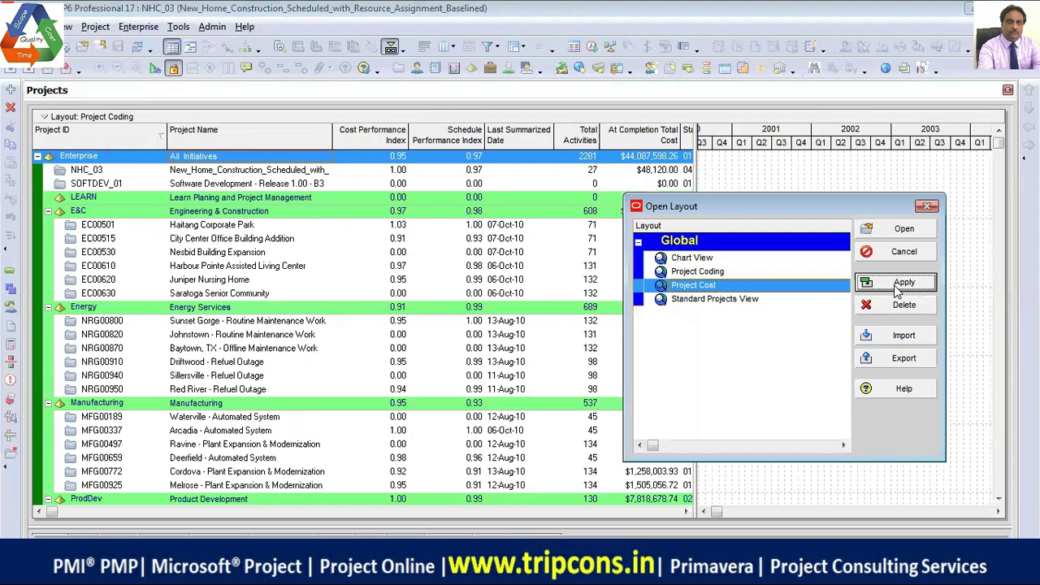
pyautogui.click(715, 299)
pyautogui.click(864, 283)
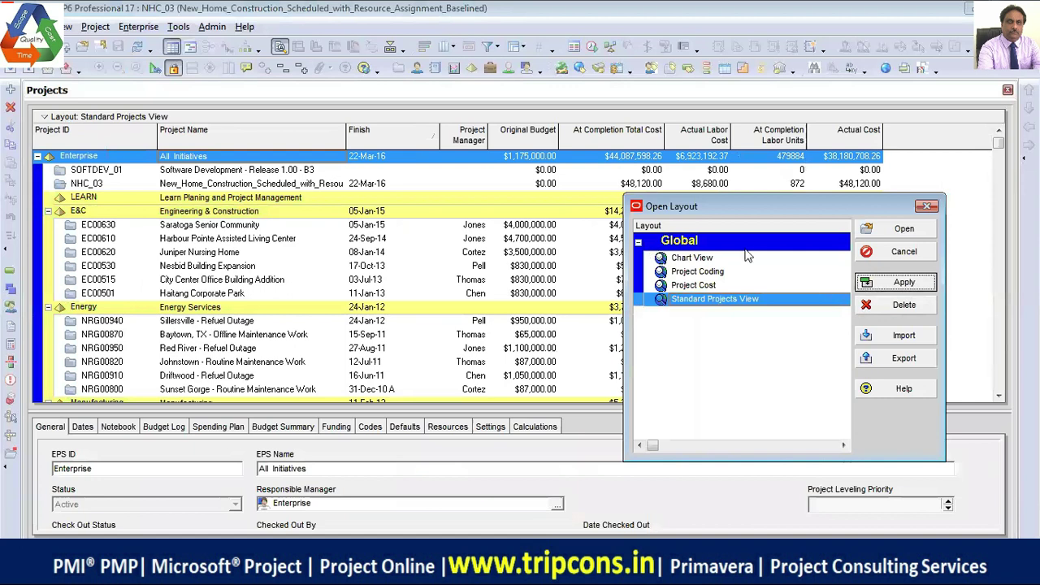
pyautogui.click(705, 242)
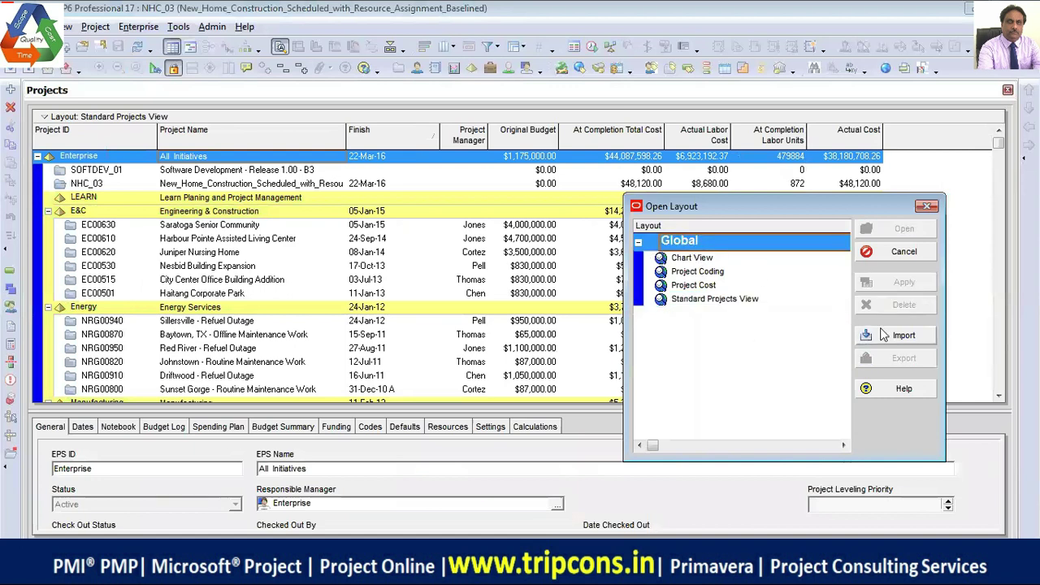
pyautogui.click(926, 206)
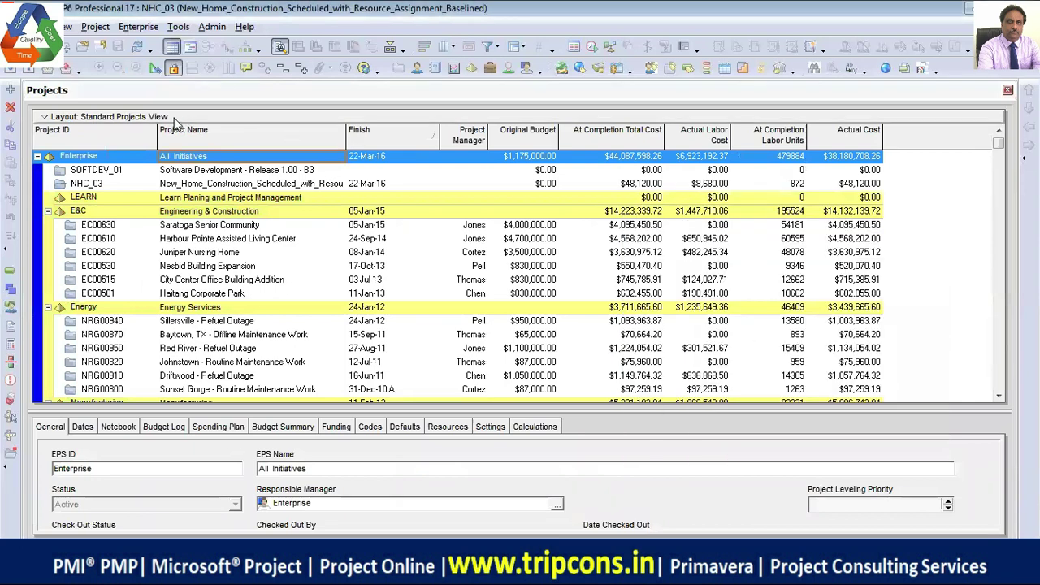
# - Reopen the saved layouts without saving changes to the current one and apply the Project Cost layout
pyautogui.click(73, 116)
pyautogui.moveTo(147, 135)
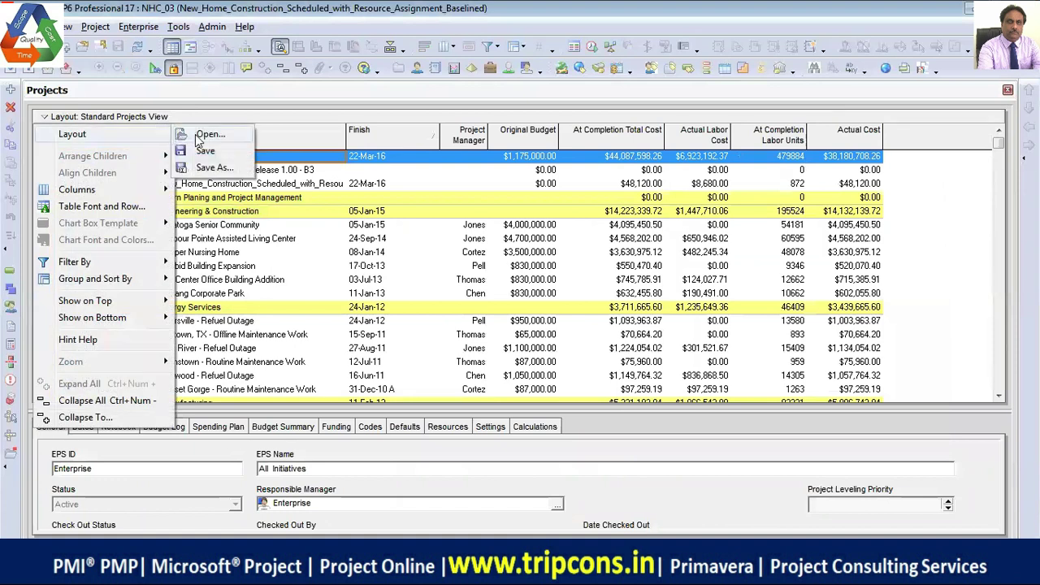
pyautogui.click(195, 135)
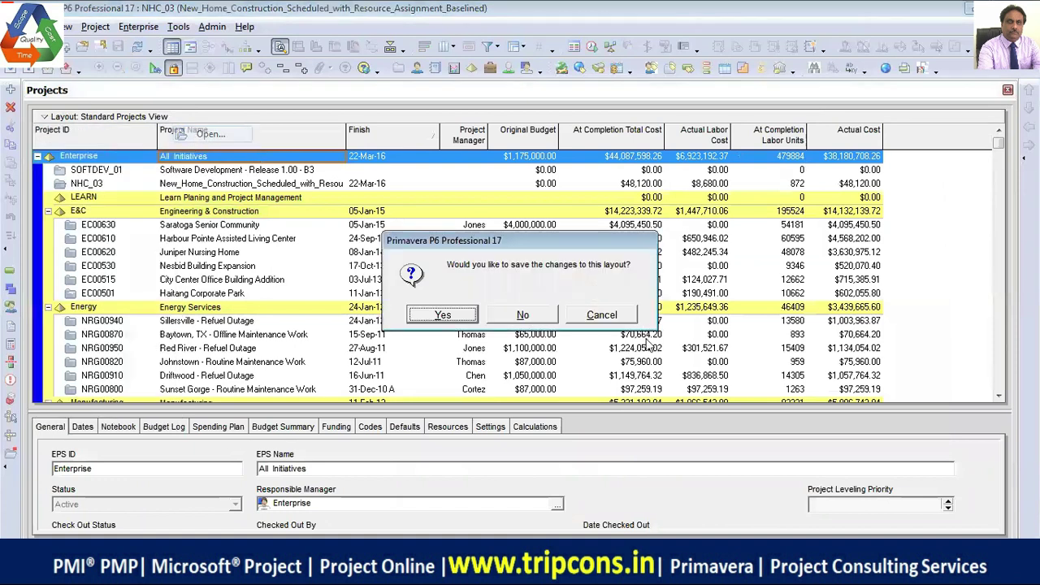
pyautogui.click(525, 317)
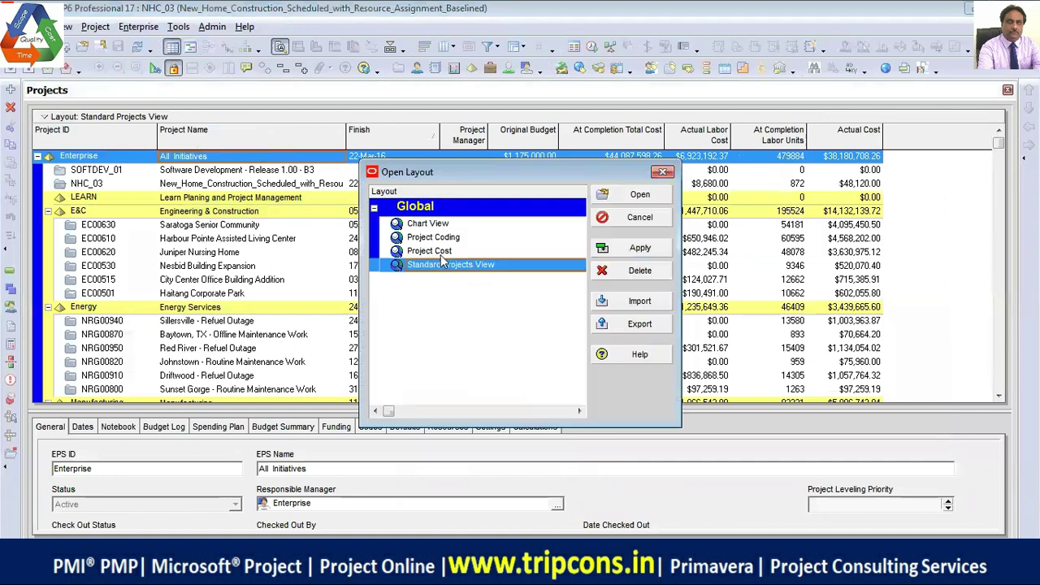
pyautogui.click(435, 251)
pyautogui.click(639, 248)
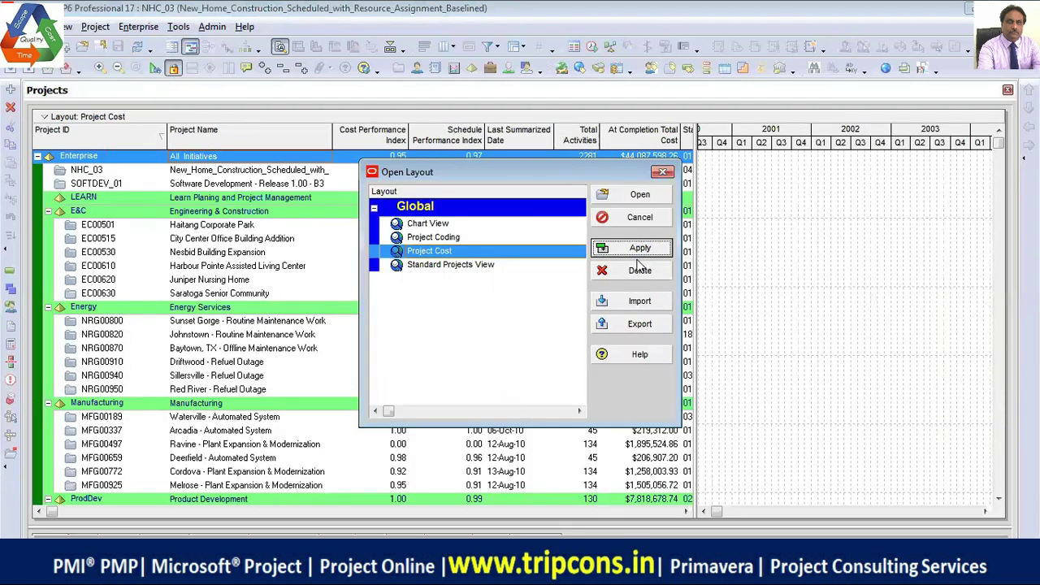
# - Apply the Project Coding layout, return to Project Cost and switch to Standard Projects View
pyautogui.click(419, 237)
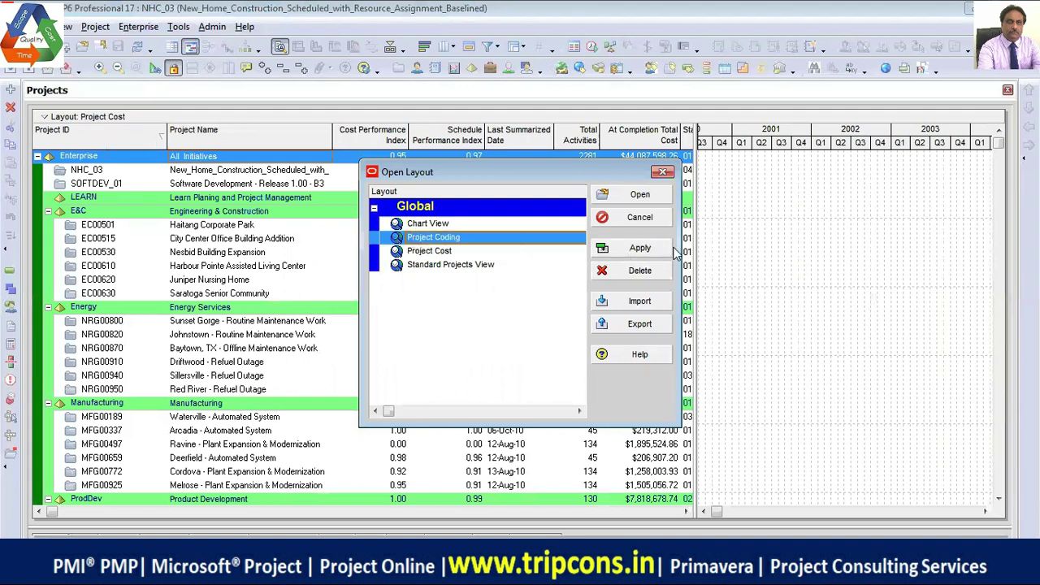
pyautogui.click(640, 249)
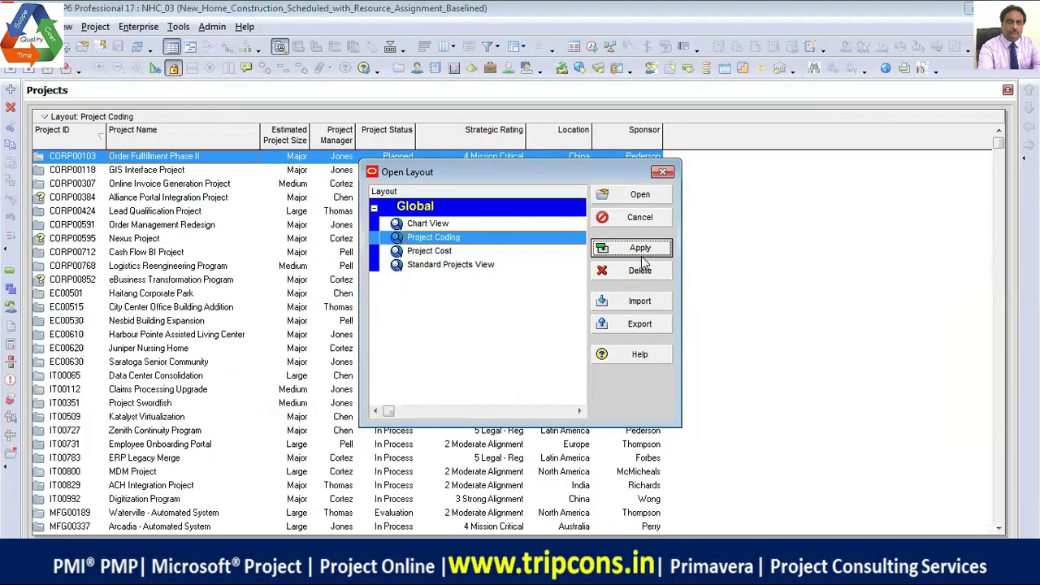
pyautogui.click(431, 252)
pyautogui.click(650, 250)
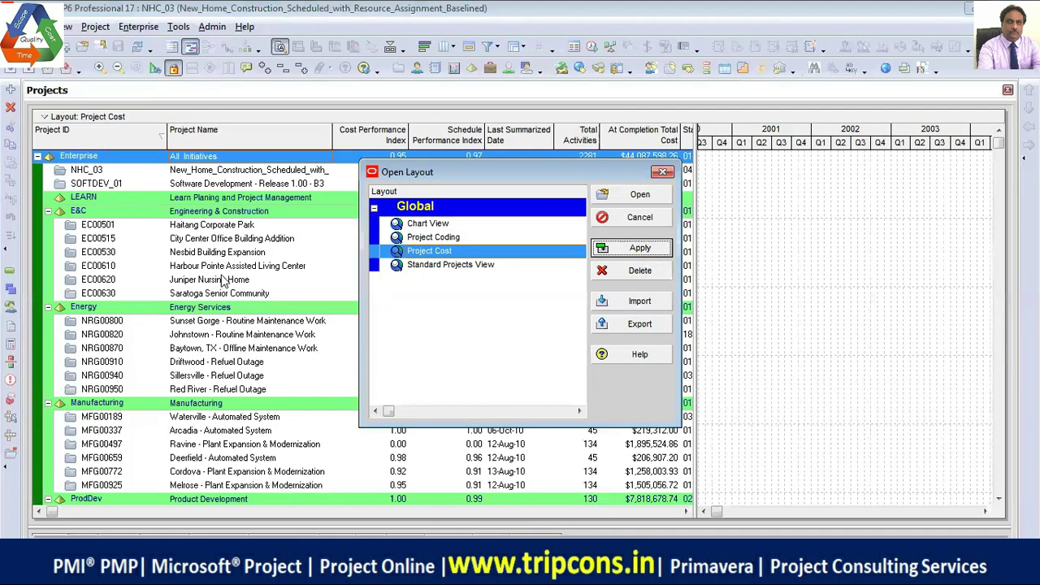
pyautogui.click(468, 266)
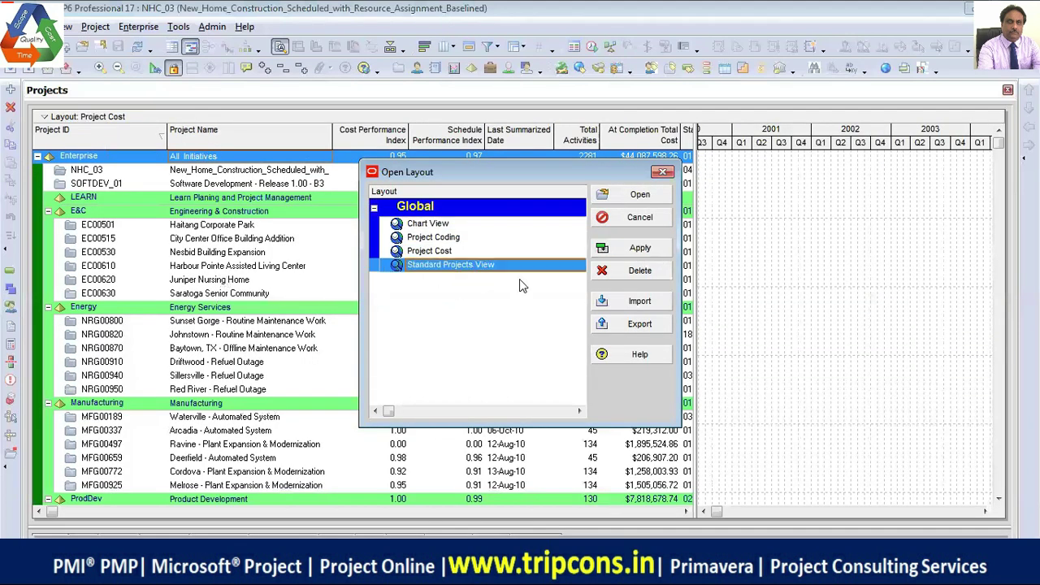
pyautogui.click(641, 248)
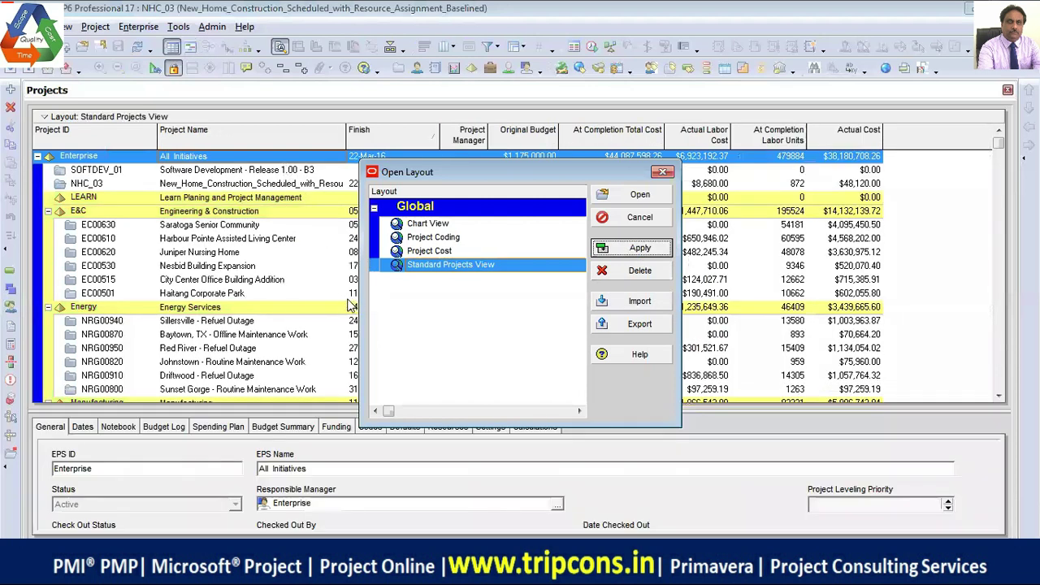
# - Apply and open the Chart View layout to show the projects as a hierarchy chart
pyautogui.click(445, 224)
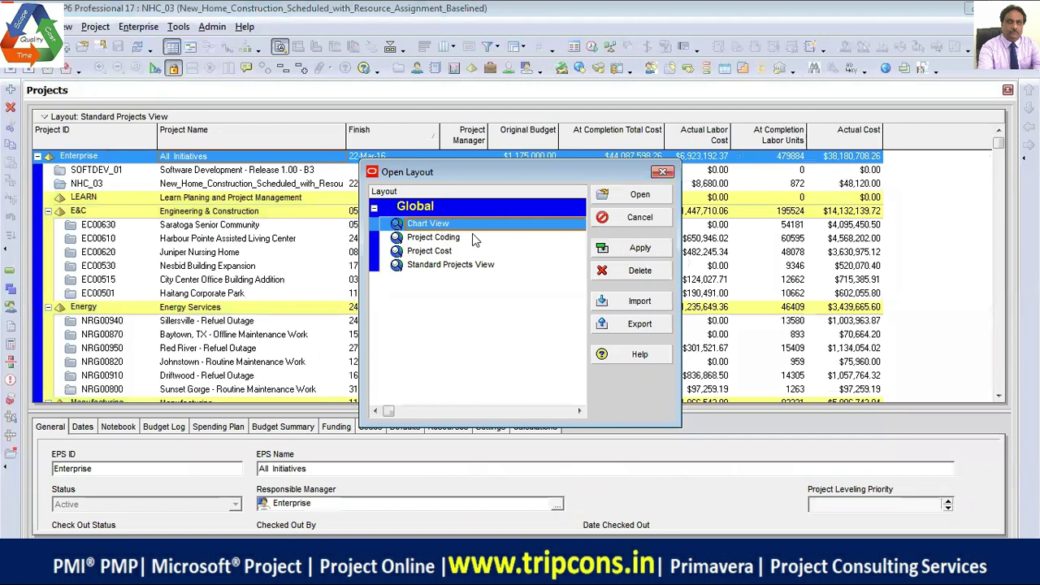
pyautogui.click(640, 251)
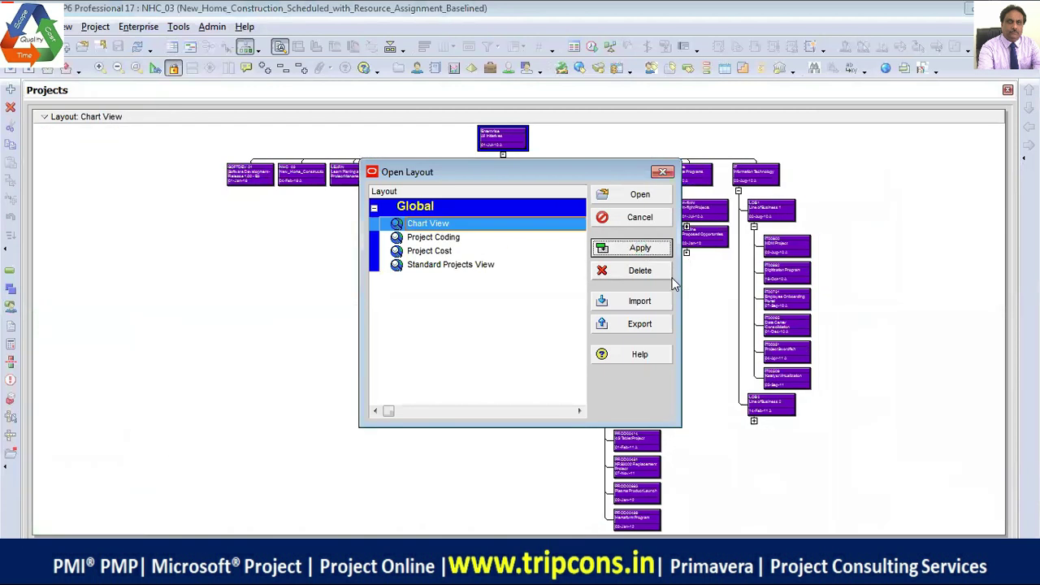
pyautogui.click(640, 195)
pyautogui.click(630, 214)
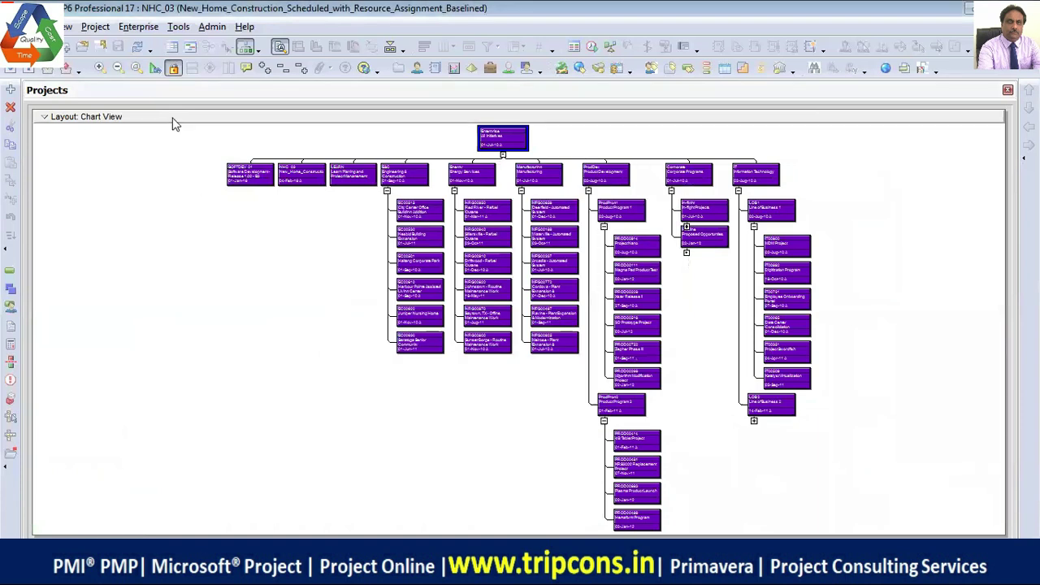
# - Open the Standard Projects View layout without saving changes to Chart View
pyautogui.click(148, 120)
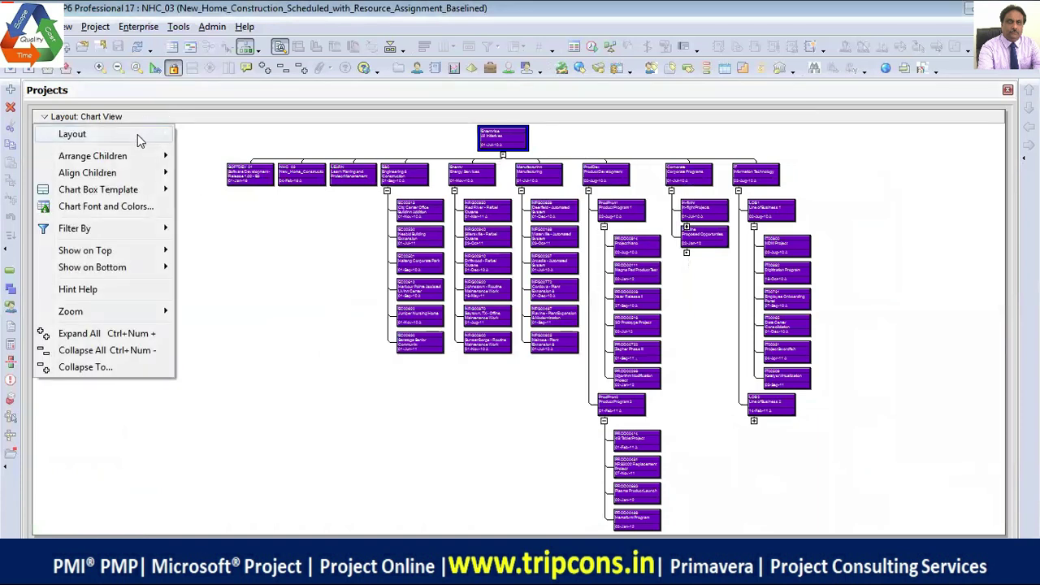
pyautogui.moveTo(140, 138)
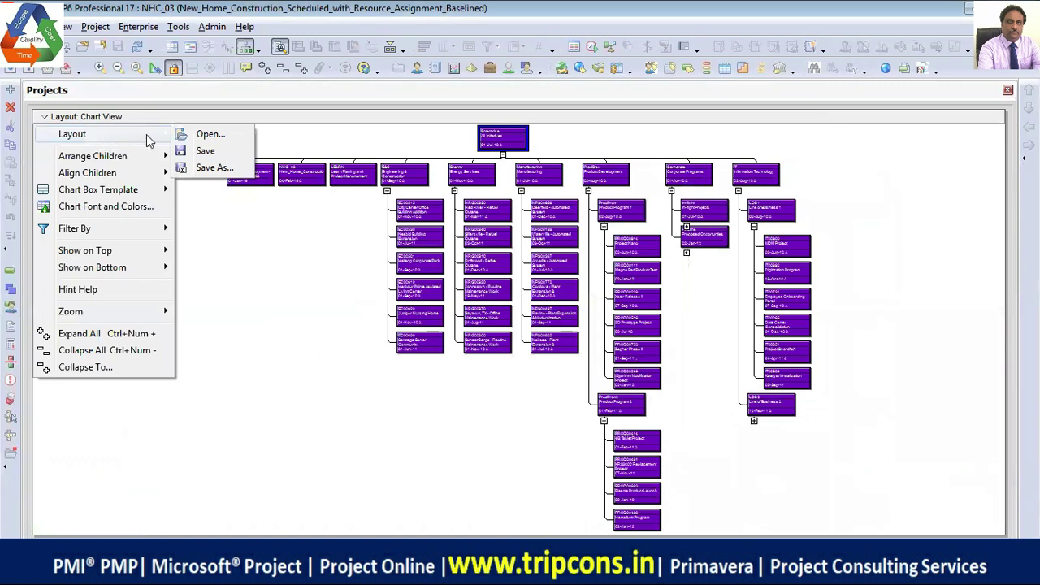
pyautogui.click(202, 136)
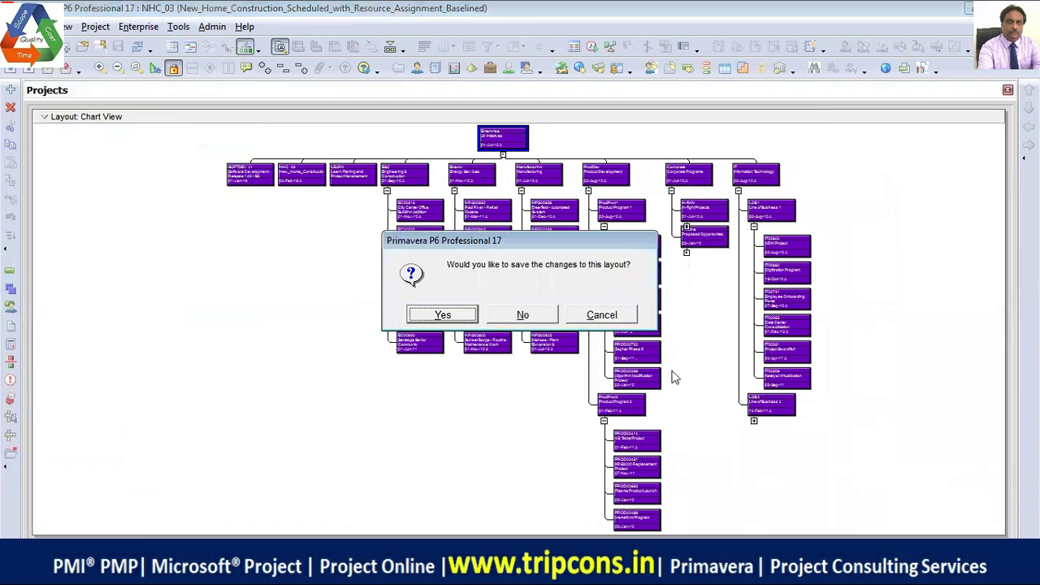
pyautogui.click(532, 317)
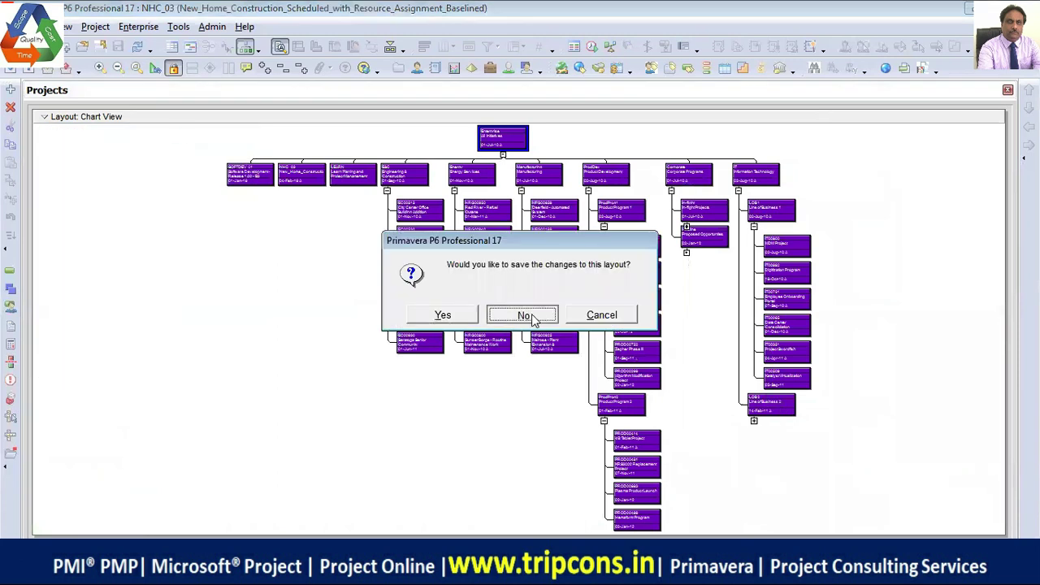
pyautogui.click(458, 266)
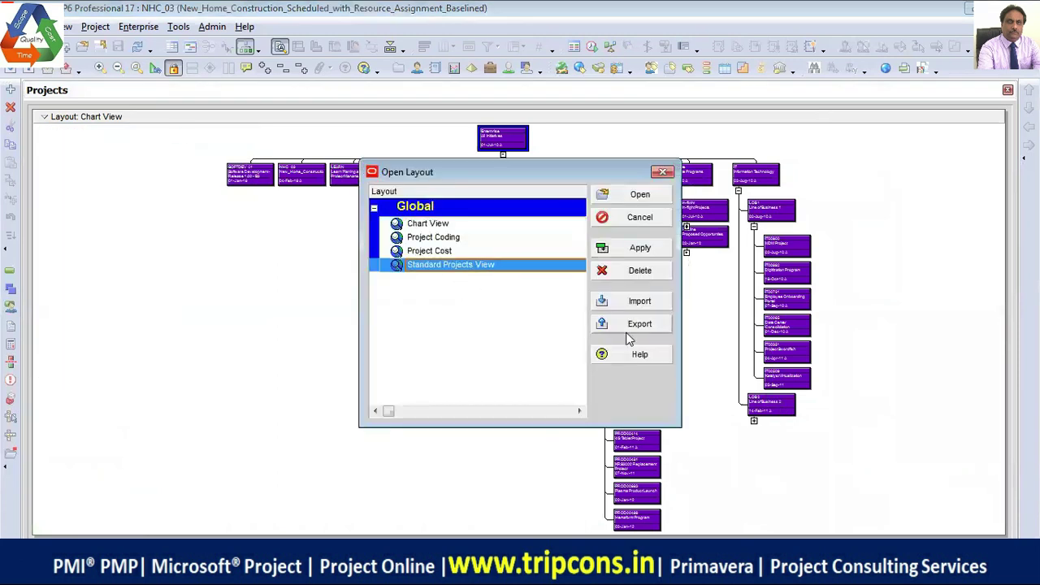
pyautogui.click(641, 250)
pyautogui.click(640, 198)
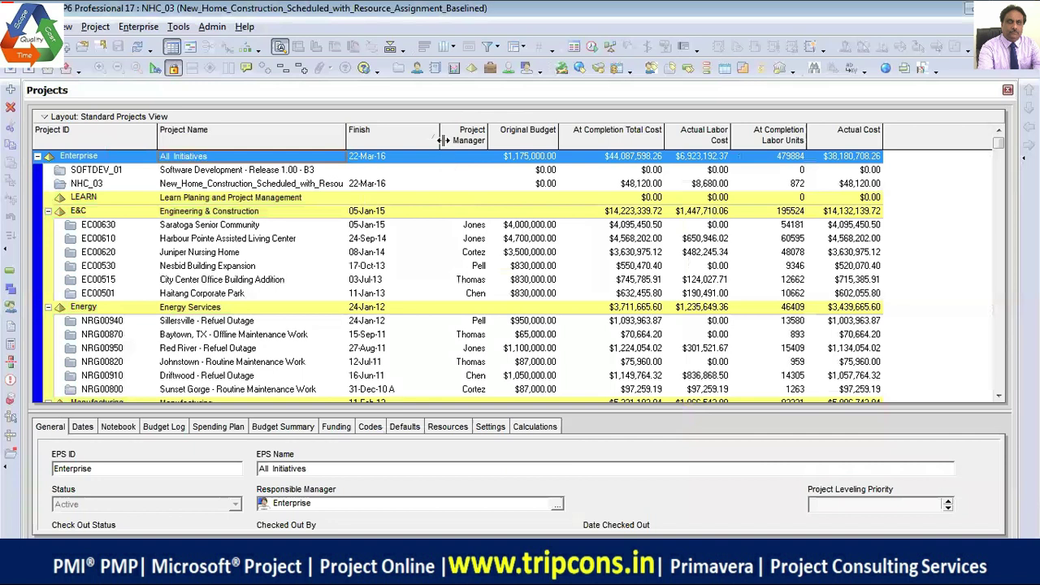
# - Narrow the Finish column slightly and hide the project details pane
pyautogui.moveTo(441, 140); pyautogui.dragTo(420, 140)
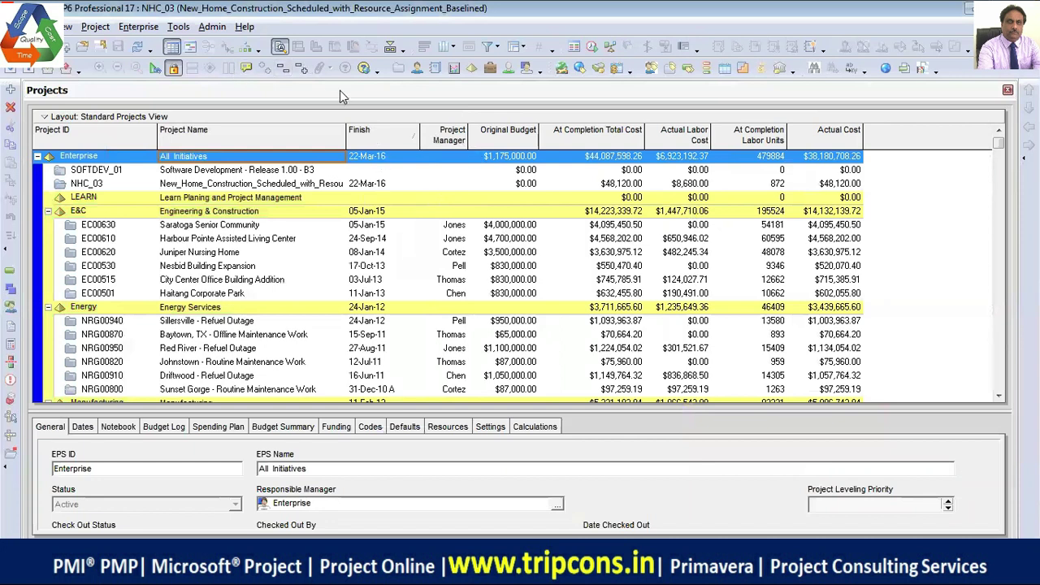
pyautogui.click(390, 46)
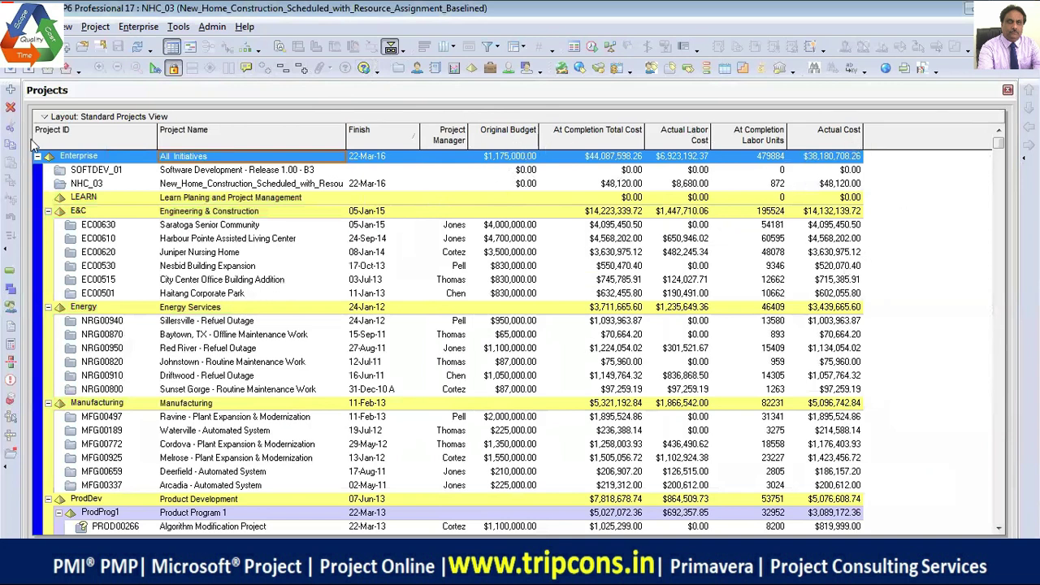
# - Show the Gantt chart beside the projects table and bring the project bars from 2010 onwards into view
pyautogui.click(190, 47)
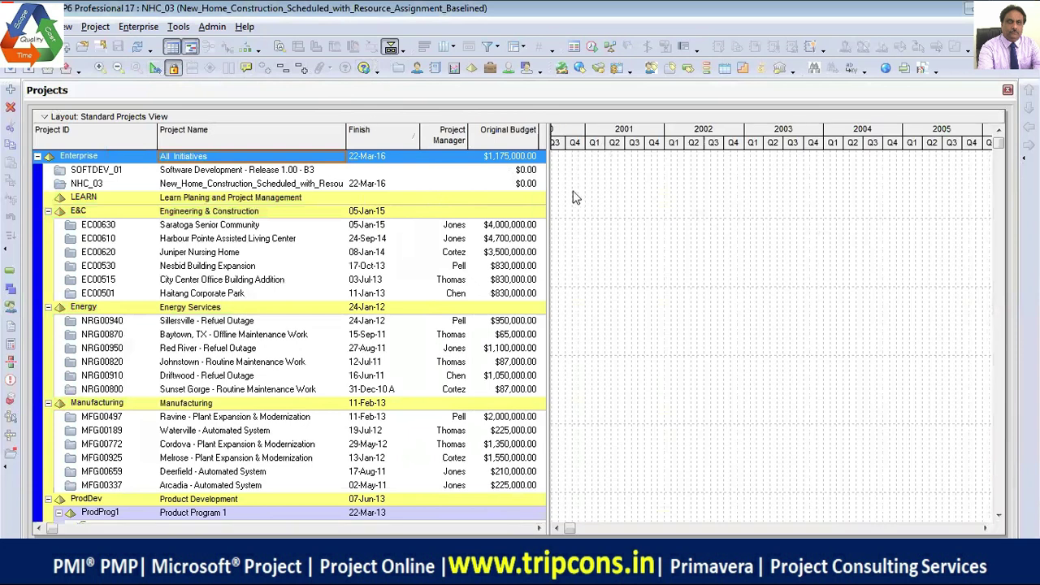
pyautogui.click(615, 228)
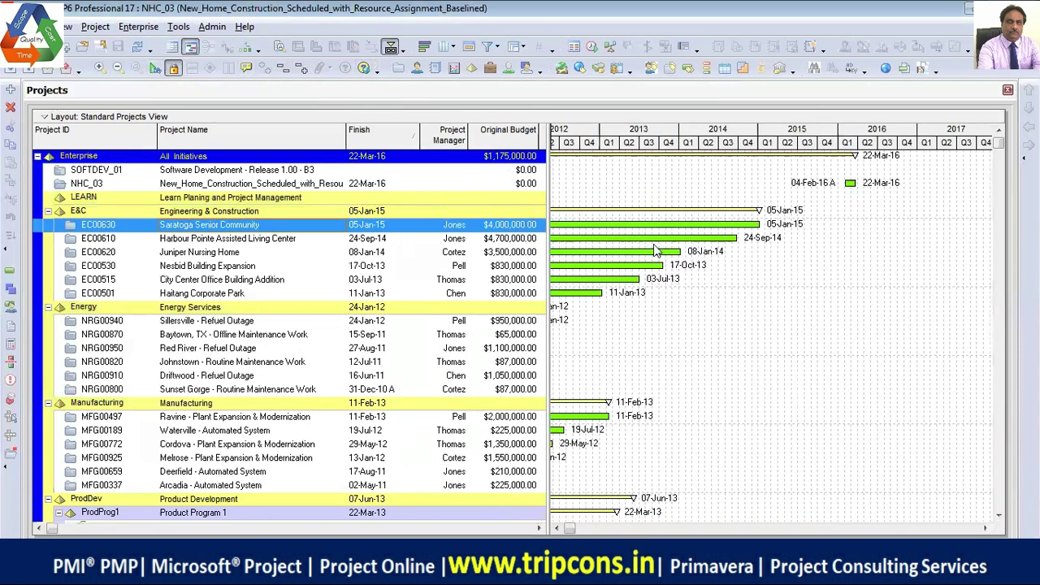
pyautogui.click(556, 528)
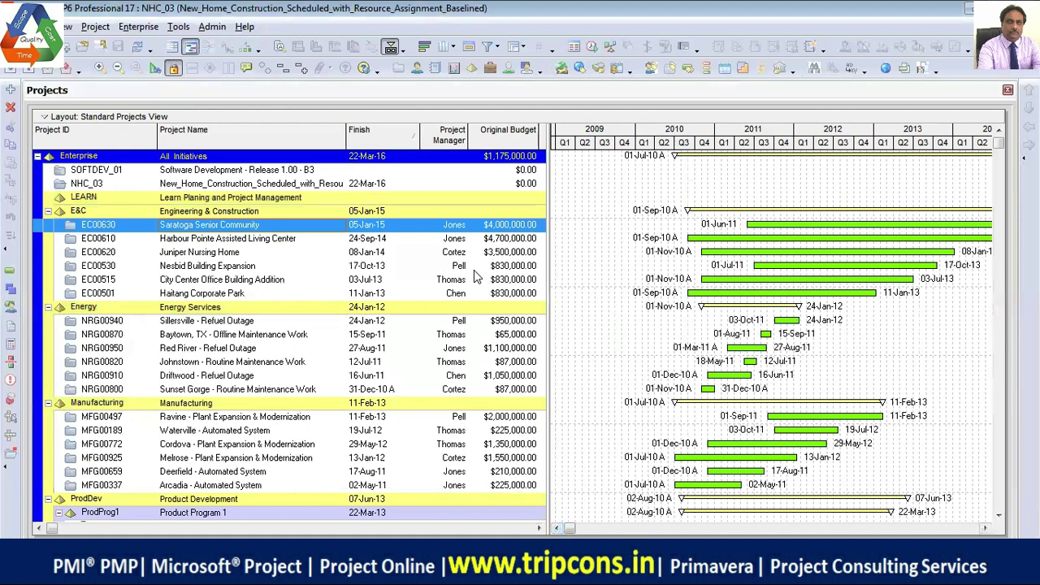
# - Open the Saratoga Senior Community project (EC00630) from the projects list
pyautogui.click(588, 173)
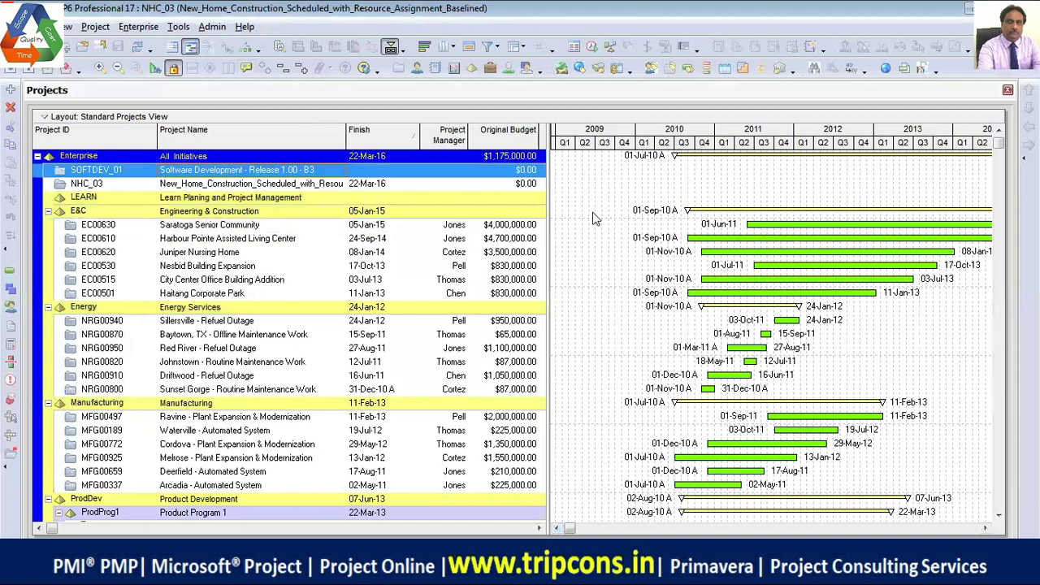
pyautogui.click(244, 225)
pyautogui.rightClick(243, 225)
pyautogui.click(317, 179)
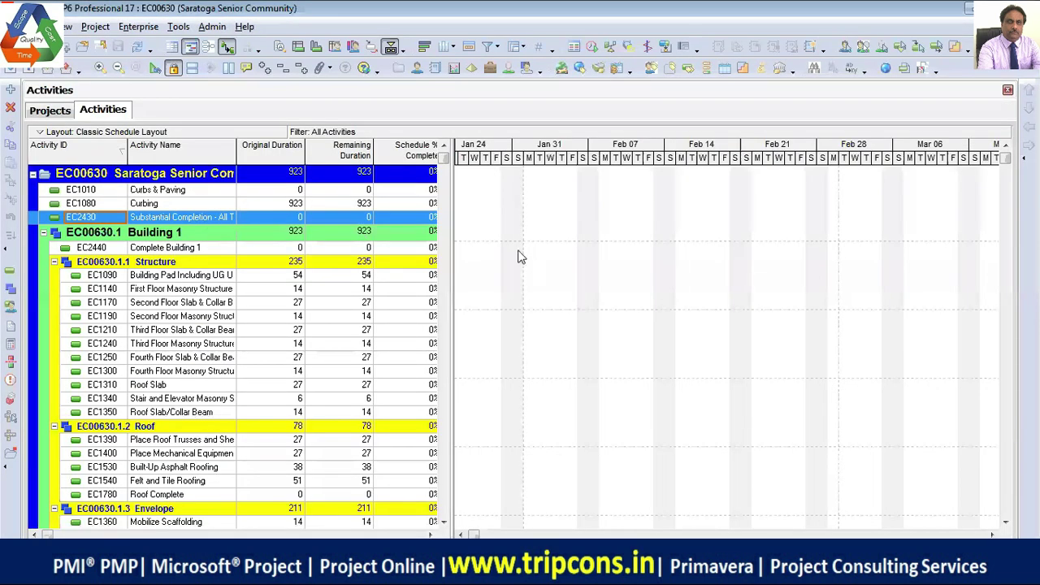
# - Locate the Gantt bar of the First Floor Masonry Structure activity (EC1140)
pyautogui.click(477, 293)
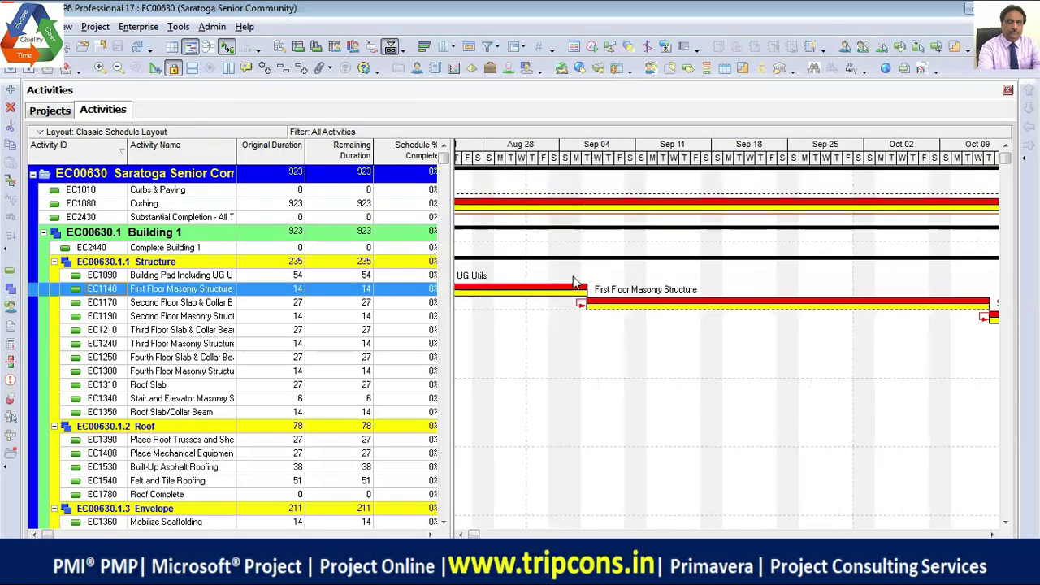
pyautogui.click(461, 533)
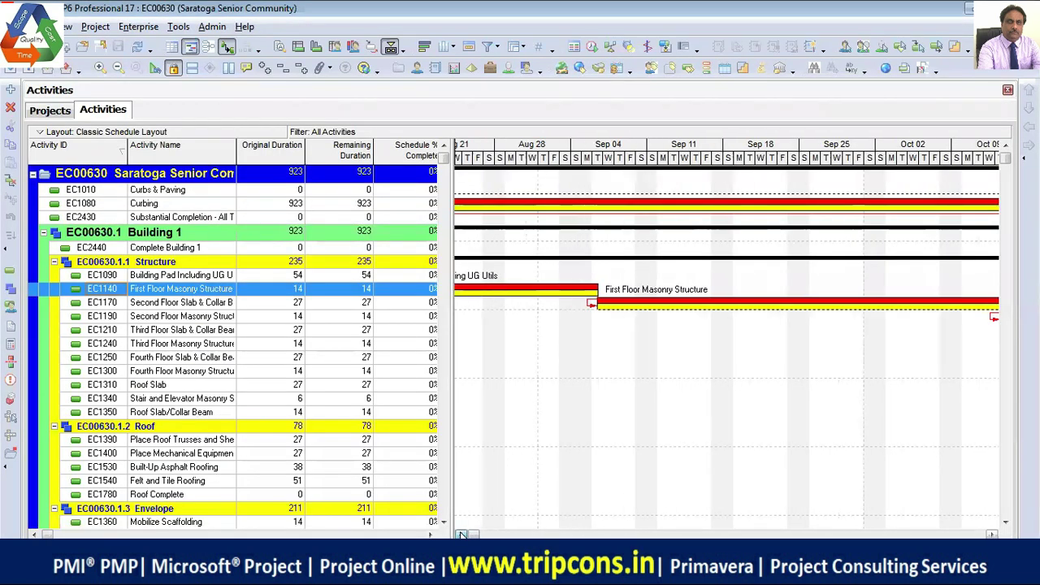
pyautogui.click(461, 533)
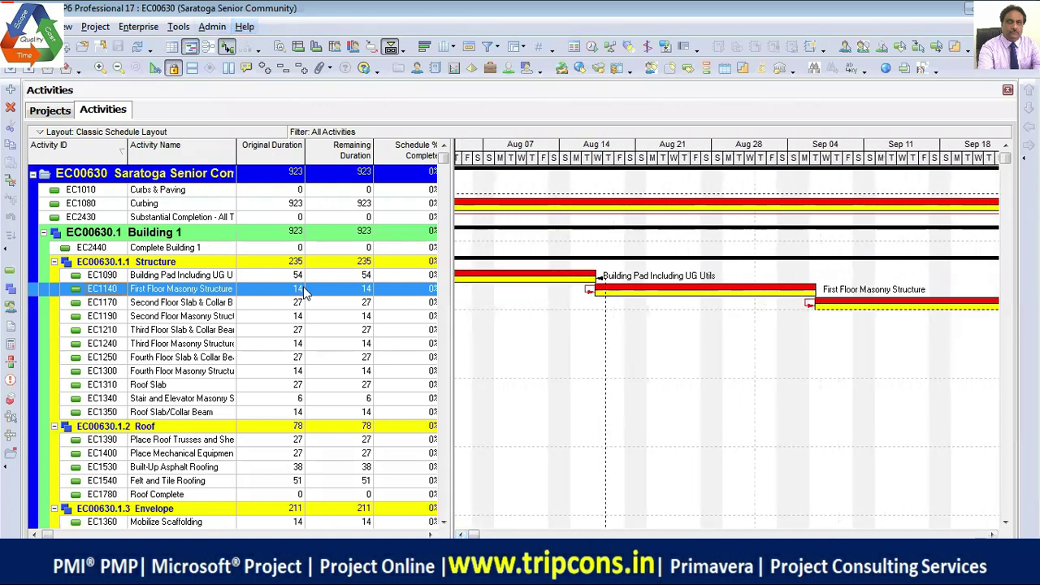
# - Hide the Gantt chart in both the activities list and the projects list, leaving only the tables
pyautogui.click(188, 47)
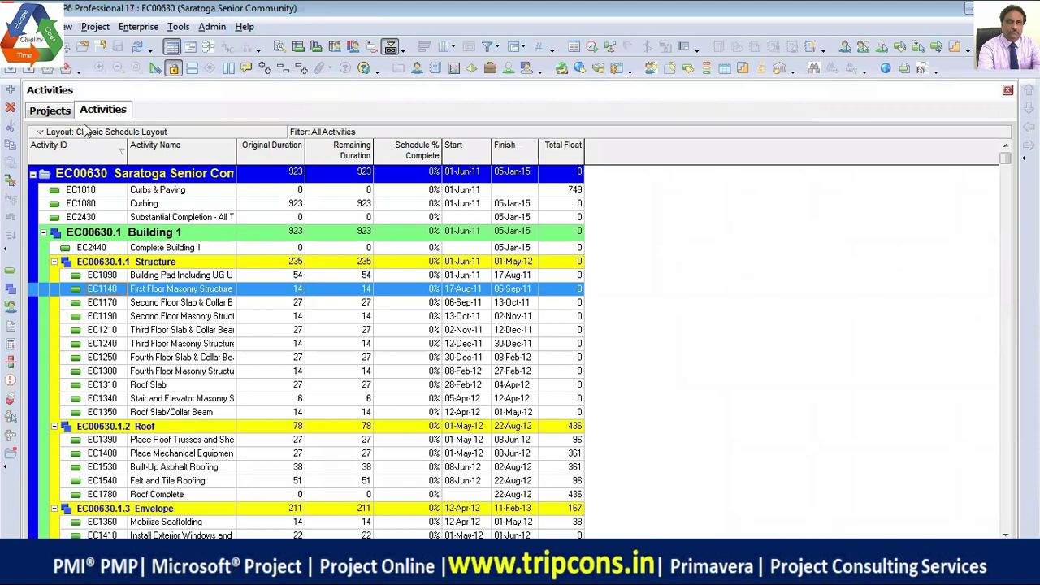
pyautogui.click(55, 111)
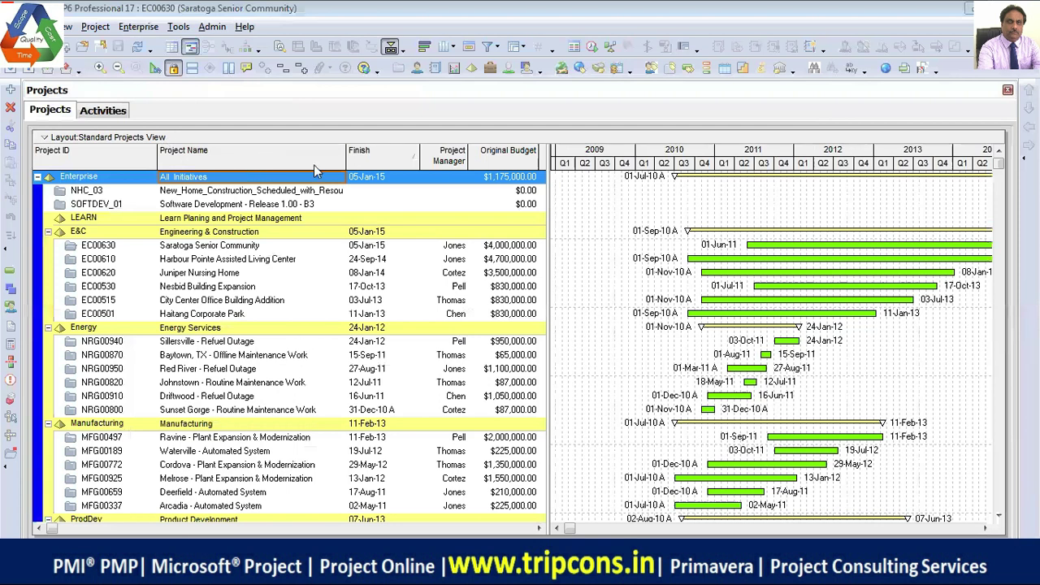
pyautogui.click(173, 46)
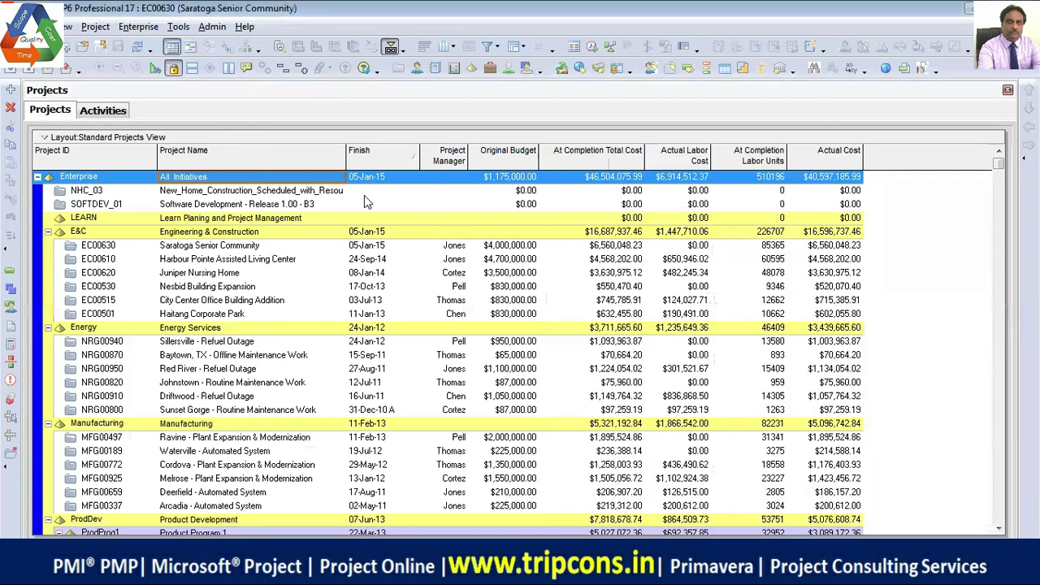
# - Save the current projects layout as a new layout named Standard Projects View-SD, available to the current user
pyautogui.click(105, 139)
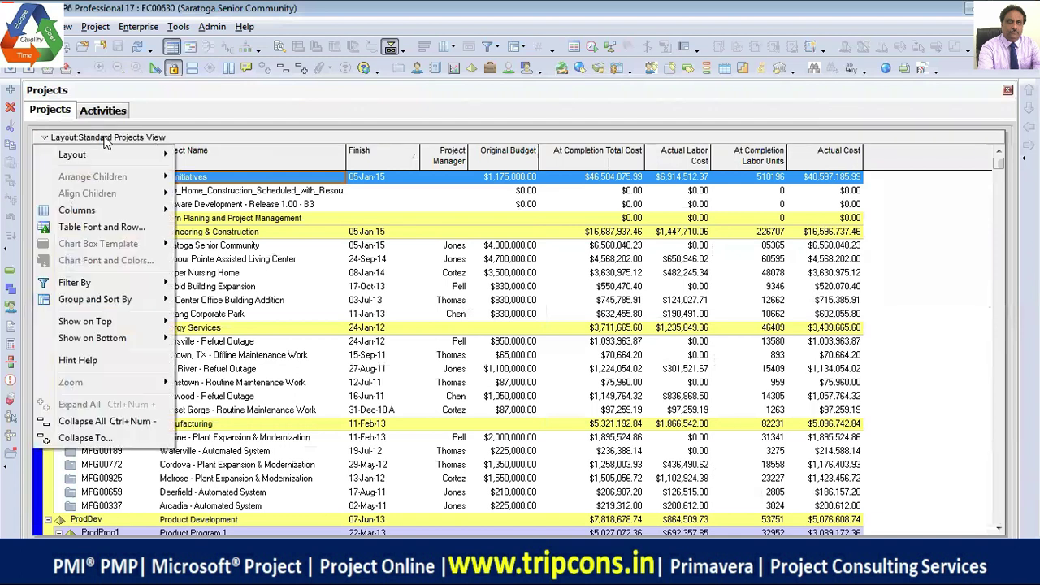
pyautogui.moveTo(164, 160)
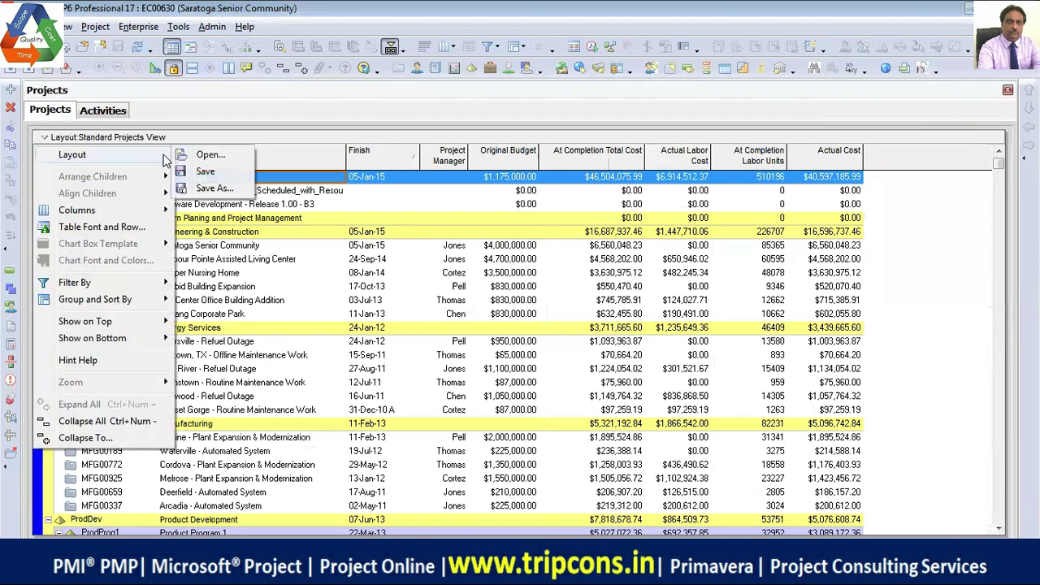
pyautogui.click(210, 187)
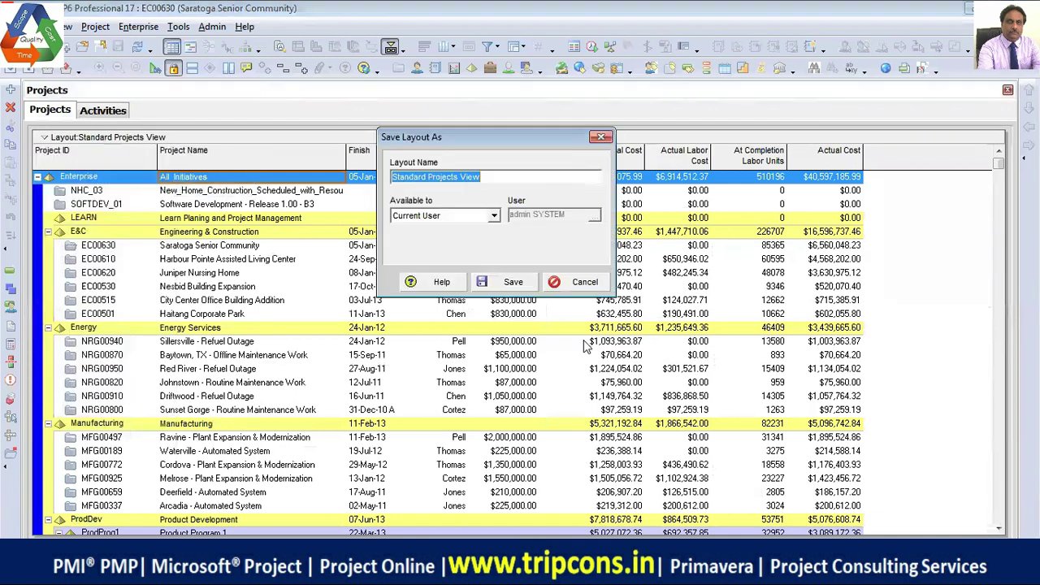
pyautogui.click(503, 179)
pyautogui.write('-')
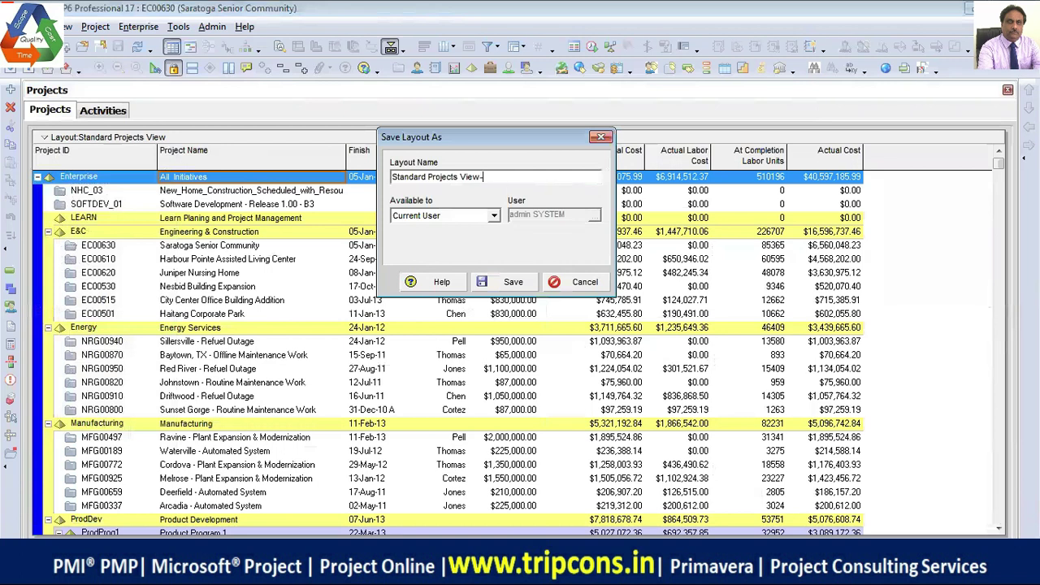
pyautogui.write('SD')
pyautogui.moveTo(503, 145); pyautogui.dragTo(295, 205)
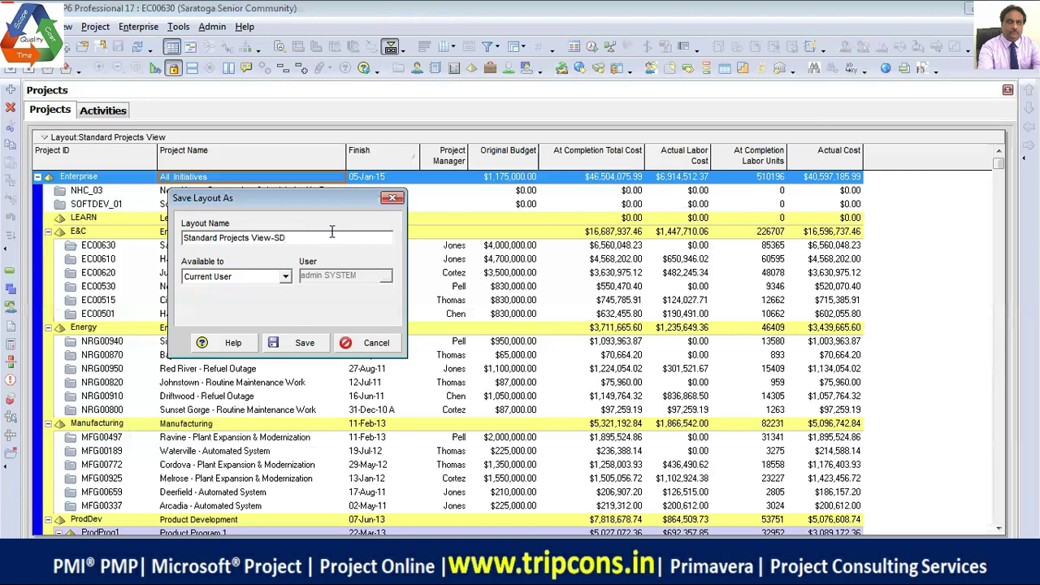
pyautogui.click(303, 345)
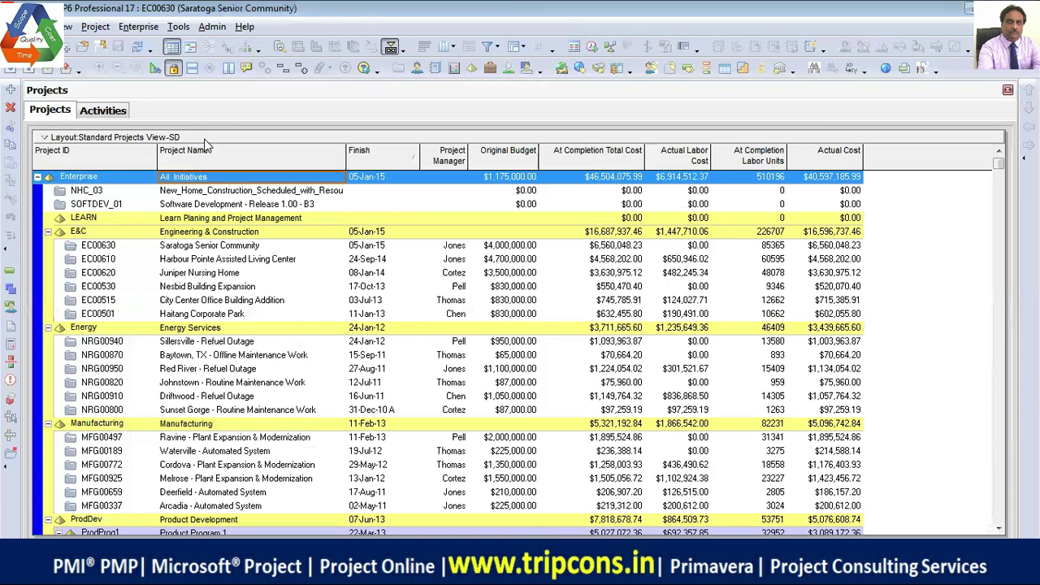
# - Open the global Standard Projects View layout in place of the user layout
pyautogui.click(155, 137)
pyautogui.moveTo(152, 156)
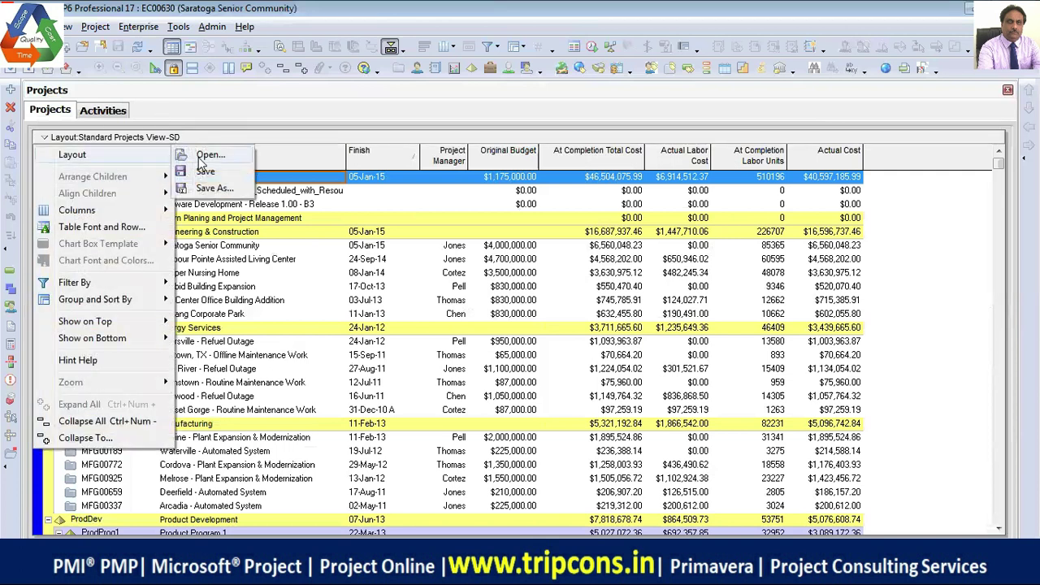
pyautogui.click(205, 158)
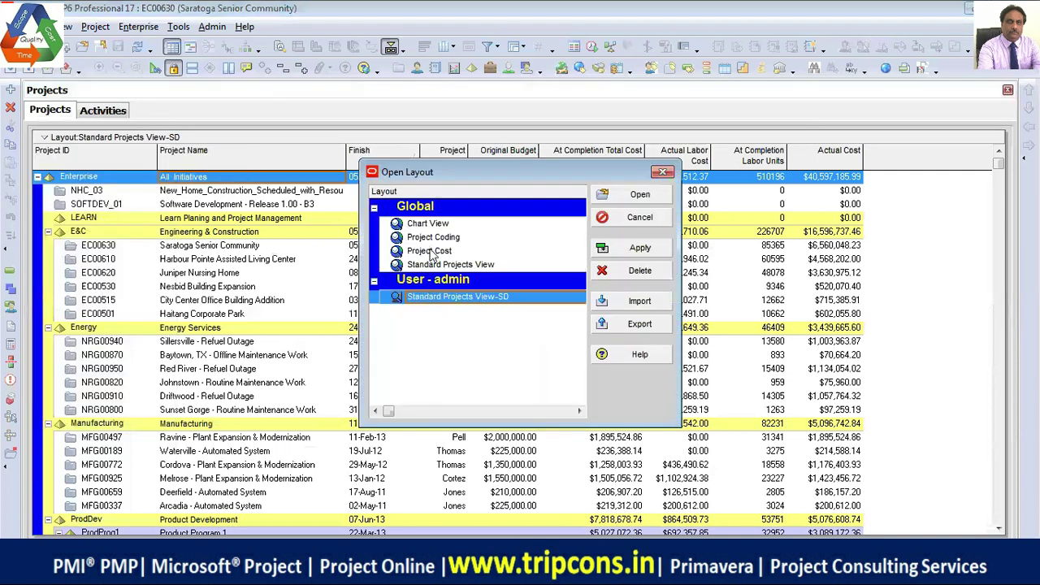
pyautogui.click(435, 267)
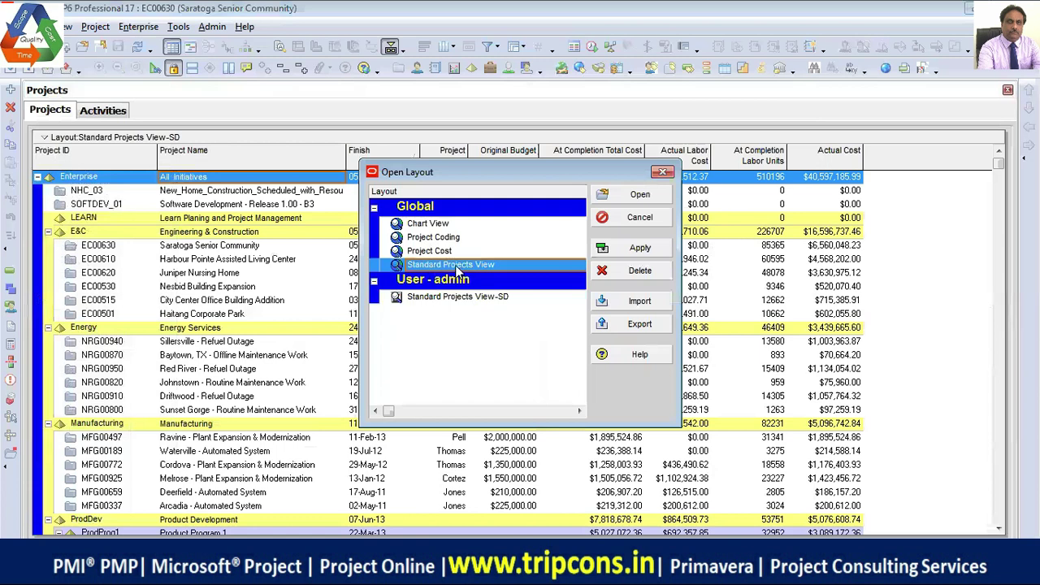
pyautogui.click(446, 297)
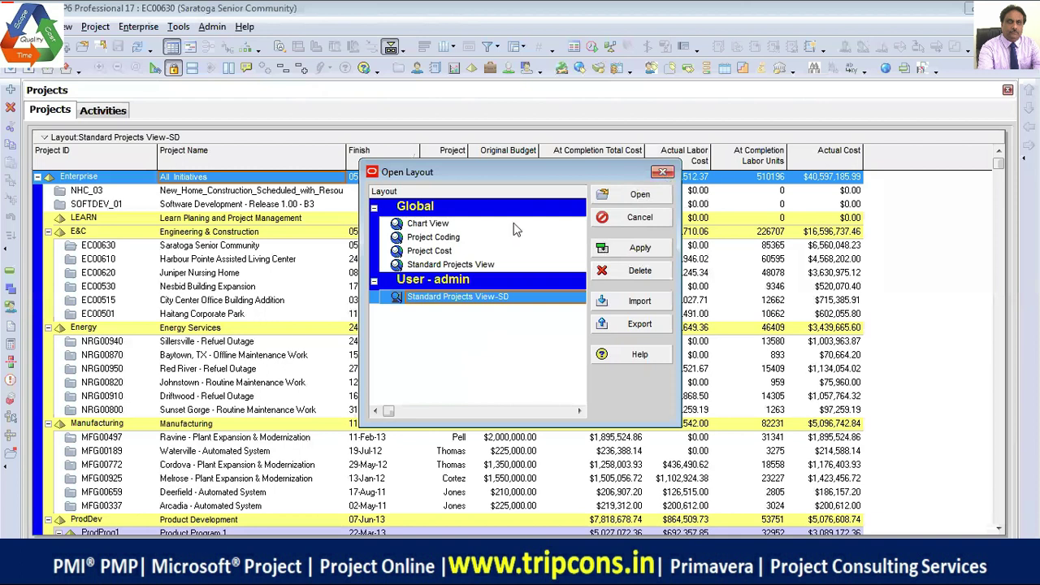
pyautogui.click(485, 265)
pyautogui.click(639, 195)
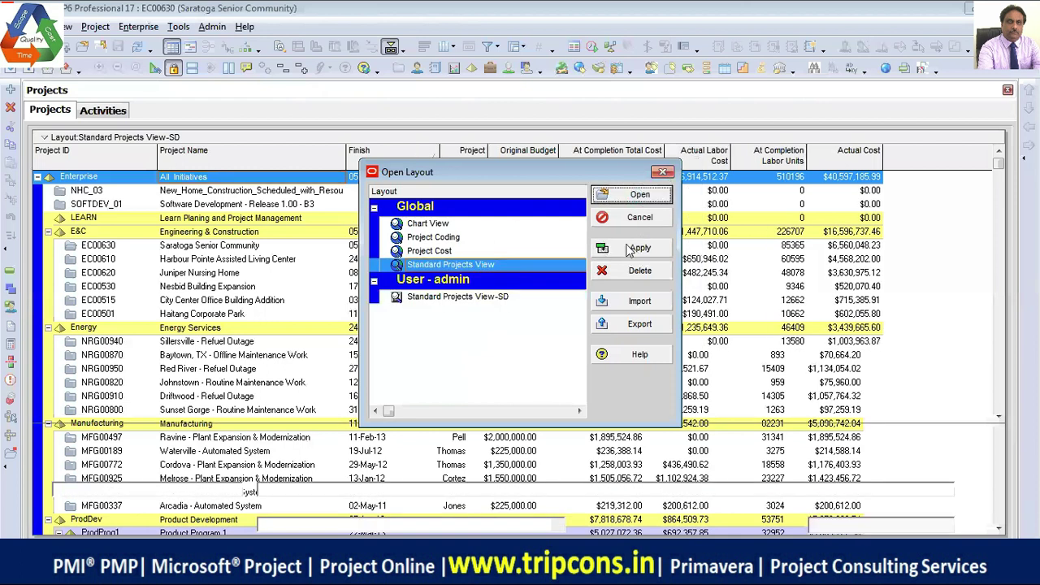
# - Reopen the layout list without saving changes to Standard Projects View and apply the Standard Projects View-SD layout
pyautogui.click(156, 141)
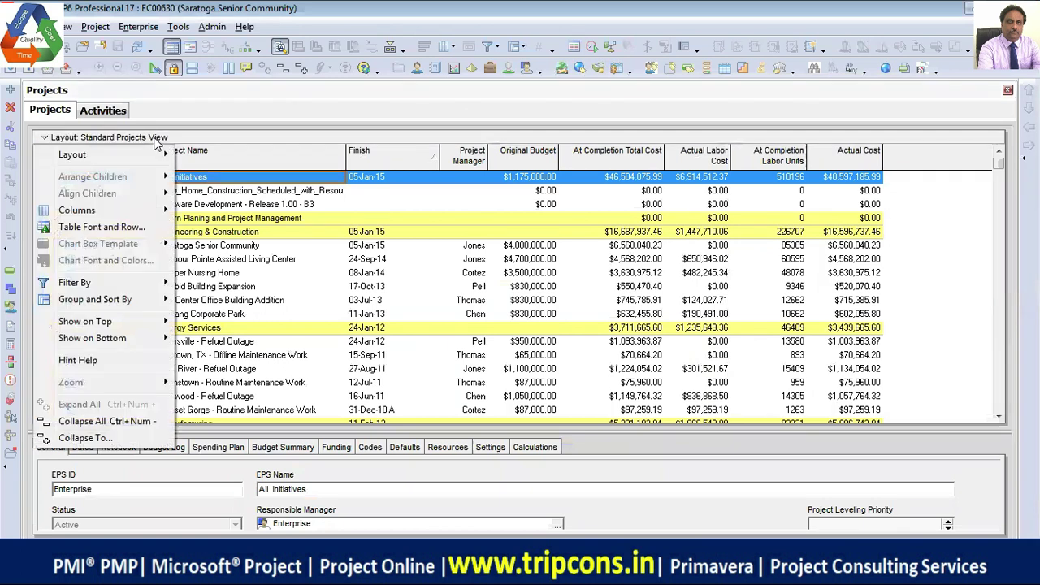
pyautogui.moveTo(158, 157)
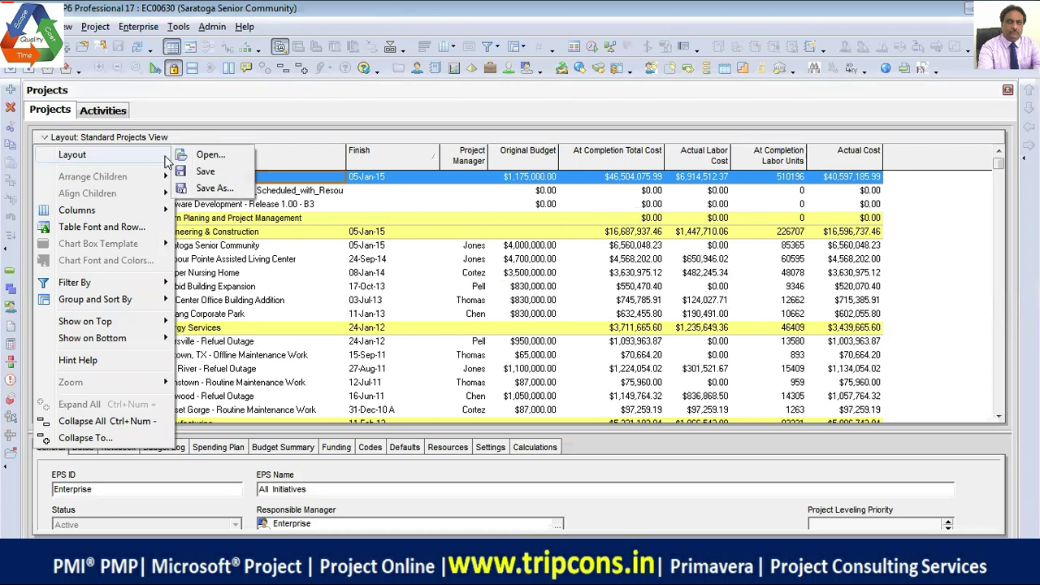
pyautogui.click(208, 160)
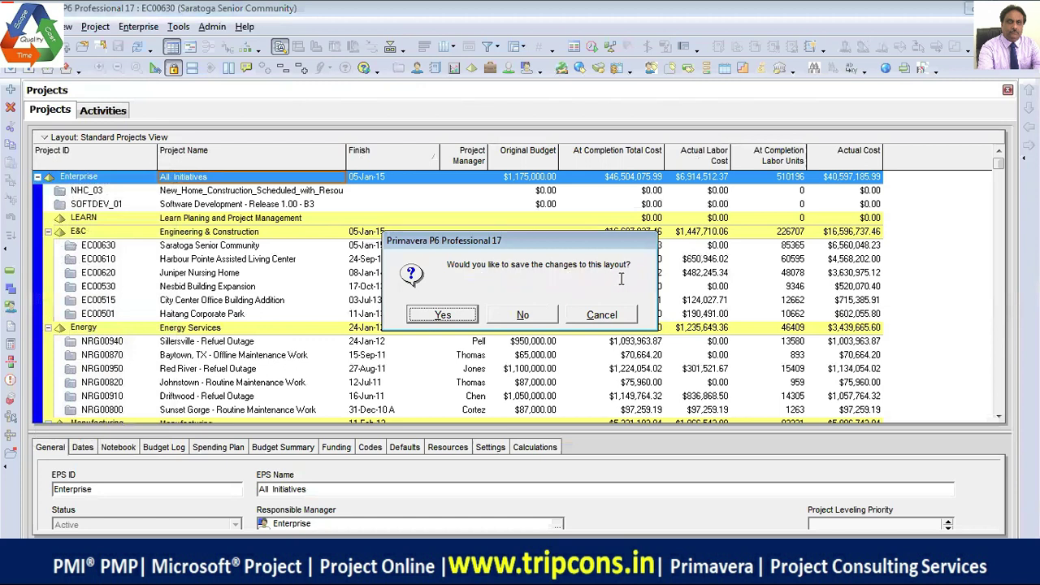
pyautogui.click(538, 316)
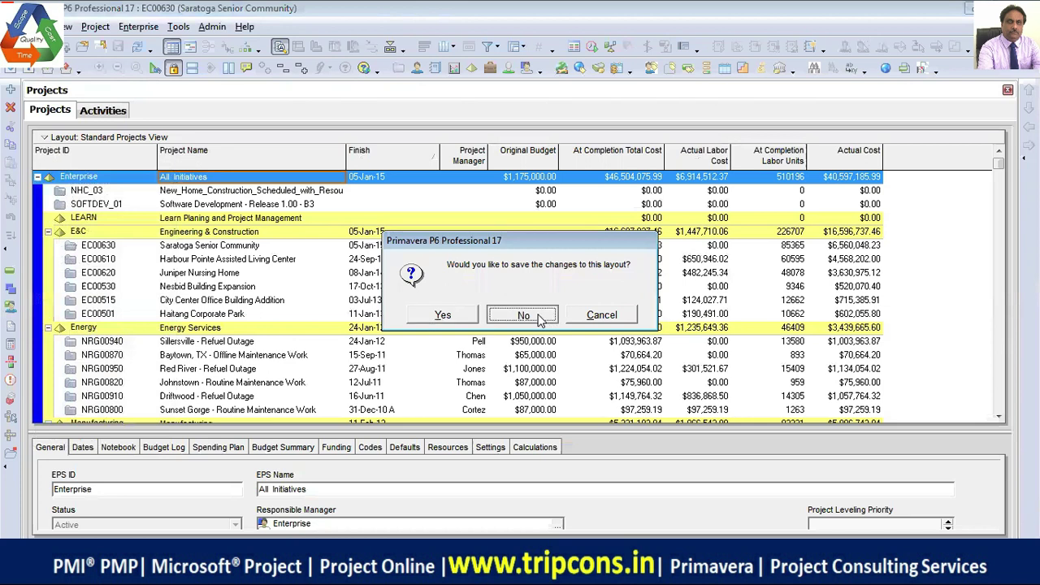
pyautogui.moveTo(470, 167); pyautogui.dragTo(330, 84)
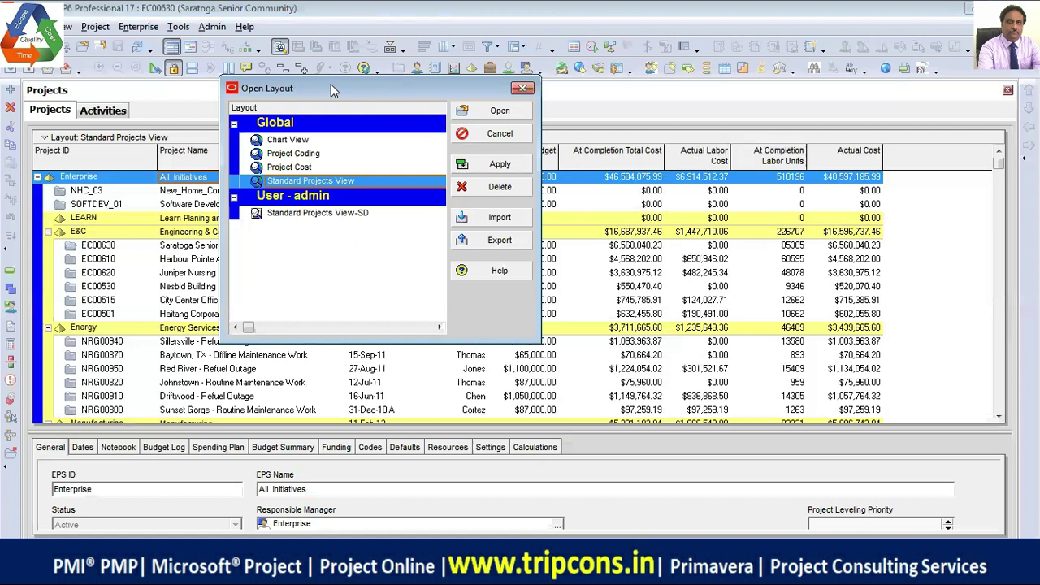
pyautogui.click(365, 212)
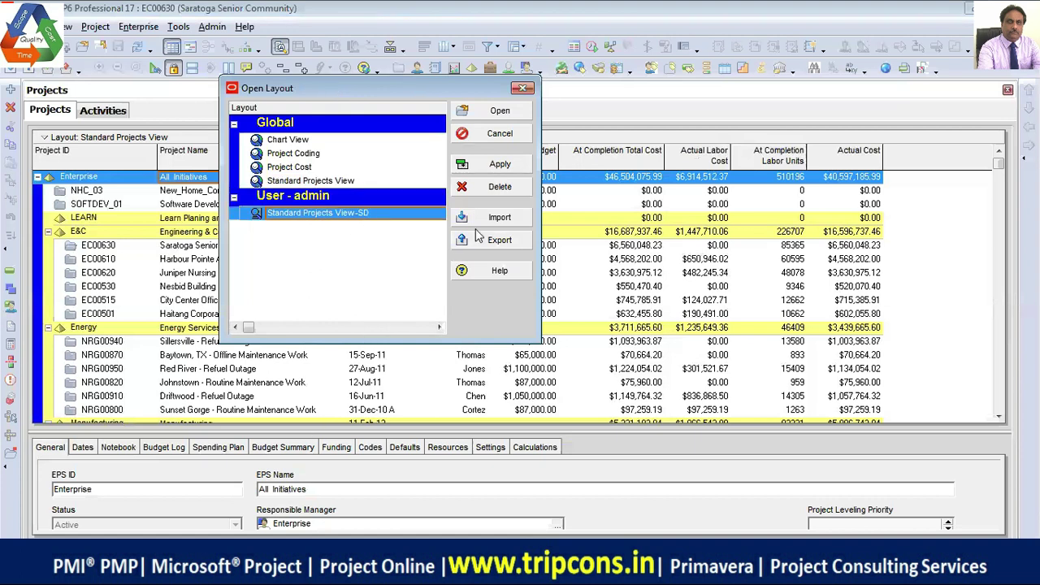
pyautogui.click(500, 164)
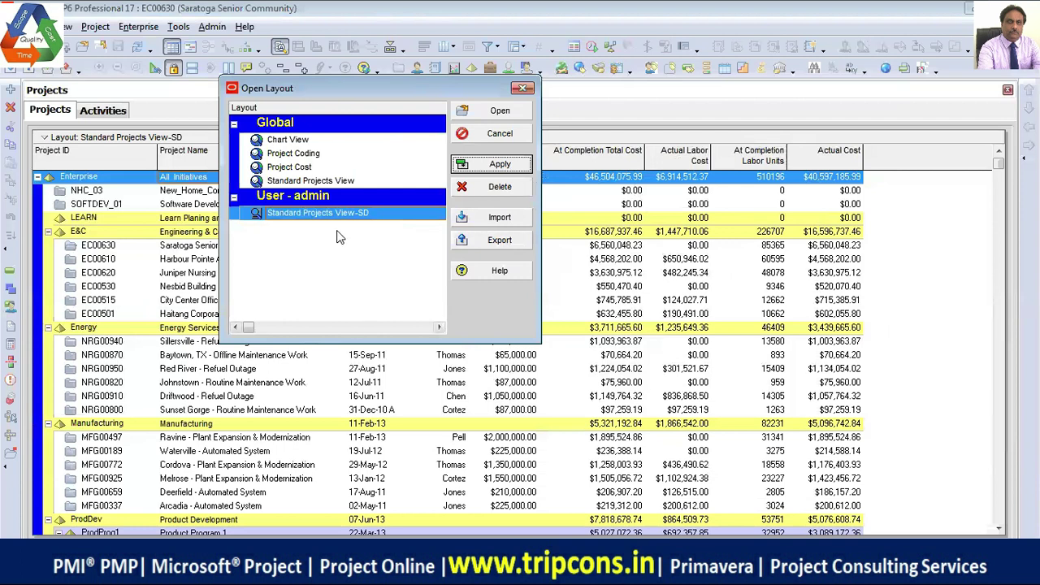
# - Preview the global Project Coding, Project Cost and Standard Projects View layouts by applying each in turn
pyautogui.click(320, 155)
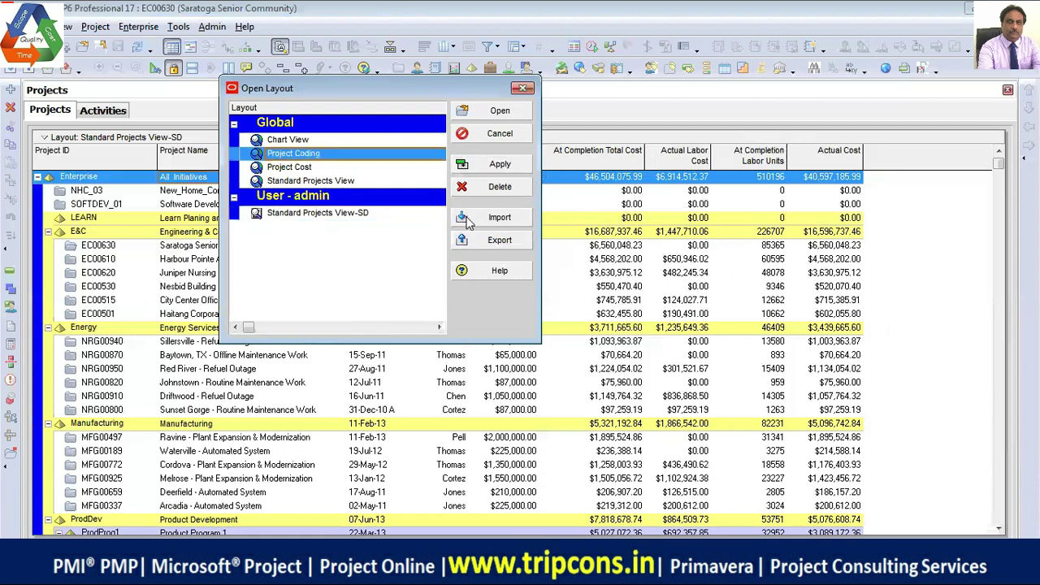
pyautogui.click(492, 168)
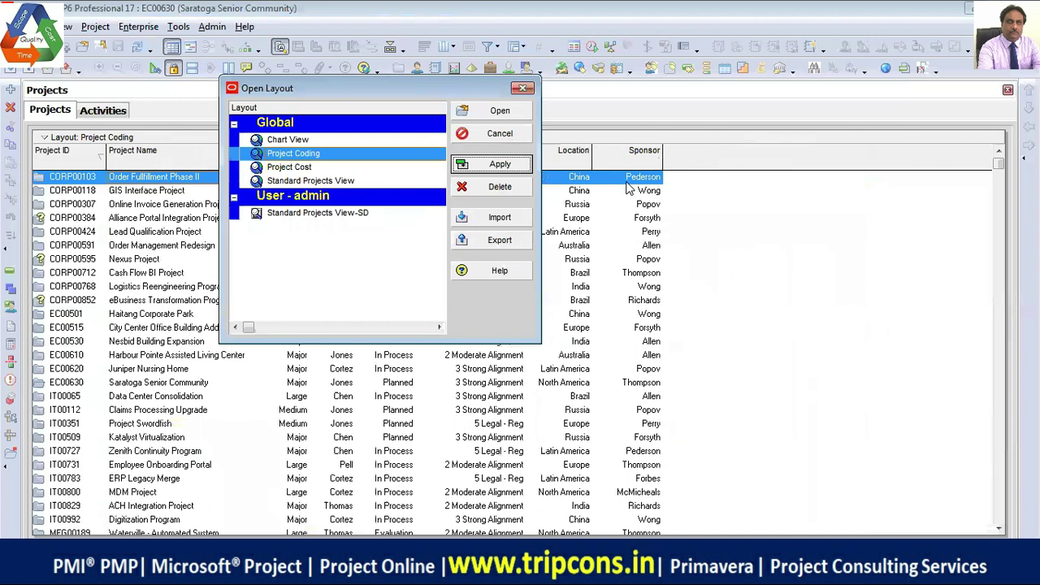
pyautogui.click(305, 169)
pyautogui.click(500, 165)
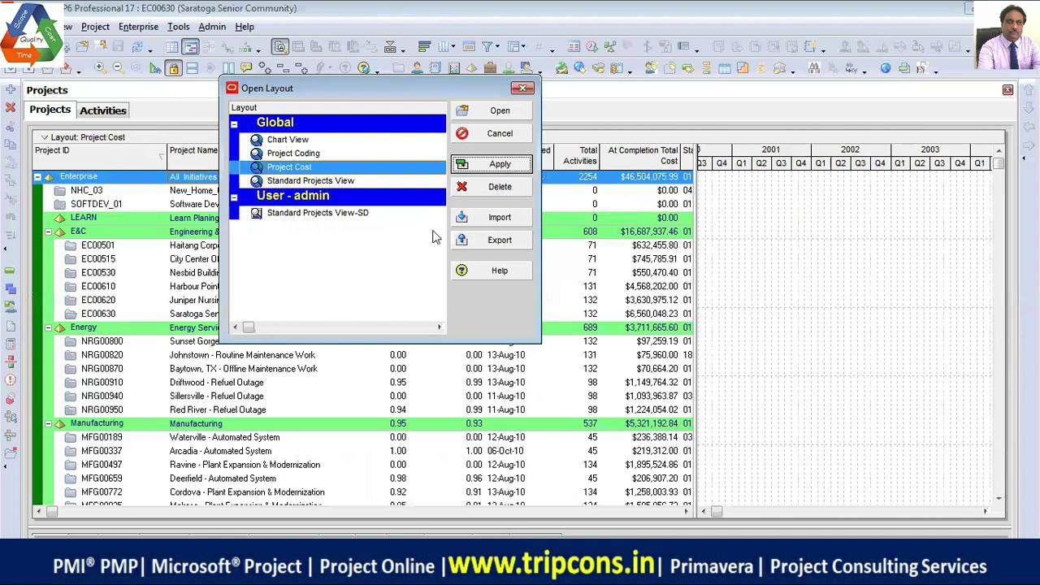
pyautogui.click(334, 182)
pyautogui.click(500, 165)
# - Apply the user layout Standard Projects View-SD and close the layout list with it in use
pyautogui.click(336, 216)
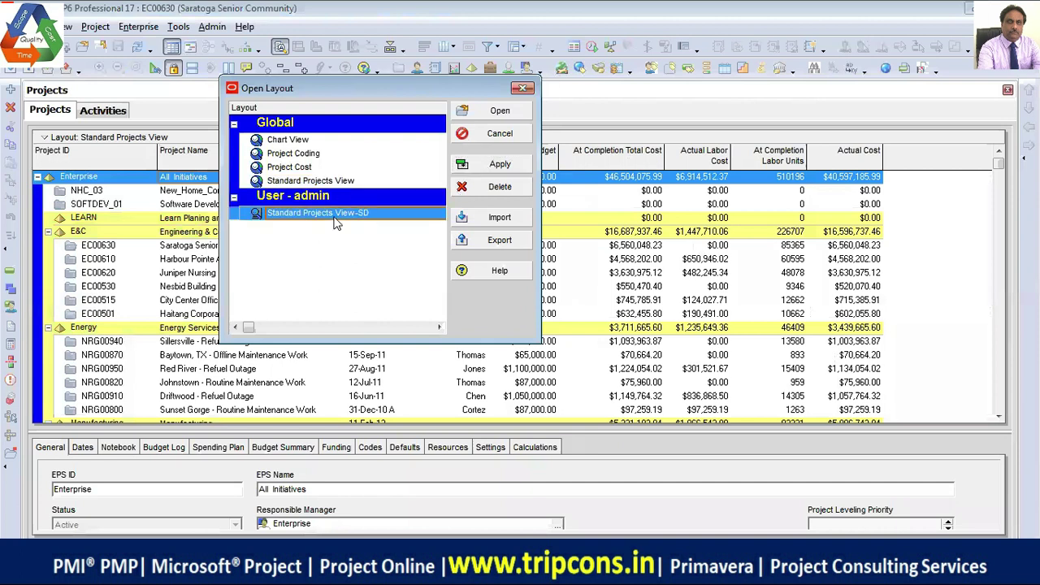
pyautogui.click(494, 166)
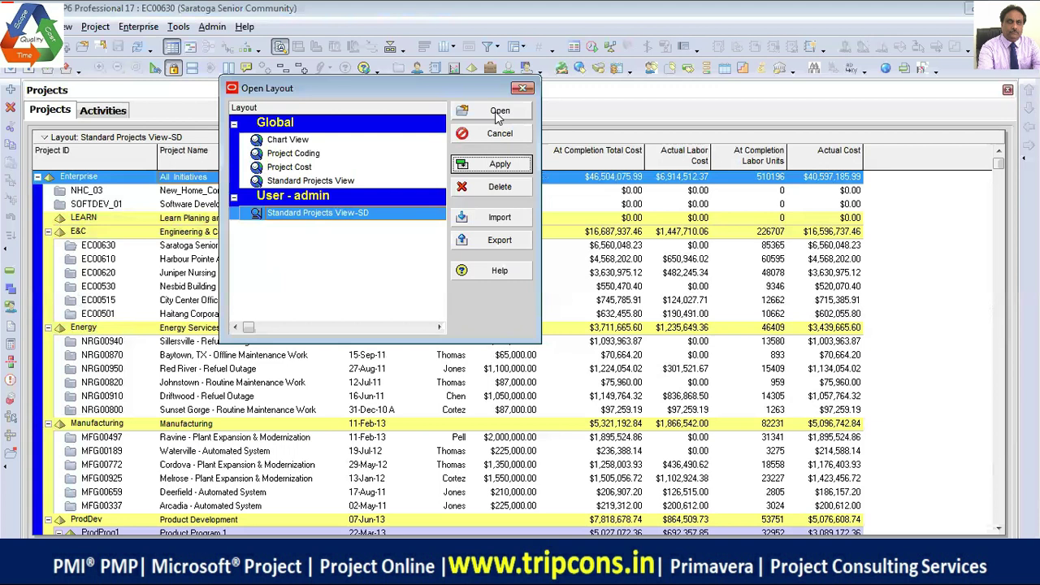
pyautogui.click(411, 212)
pyautogui.press('Return')
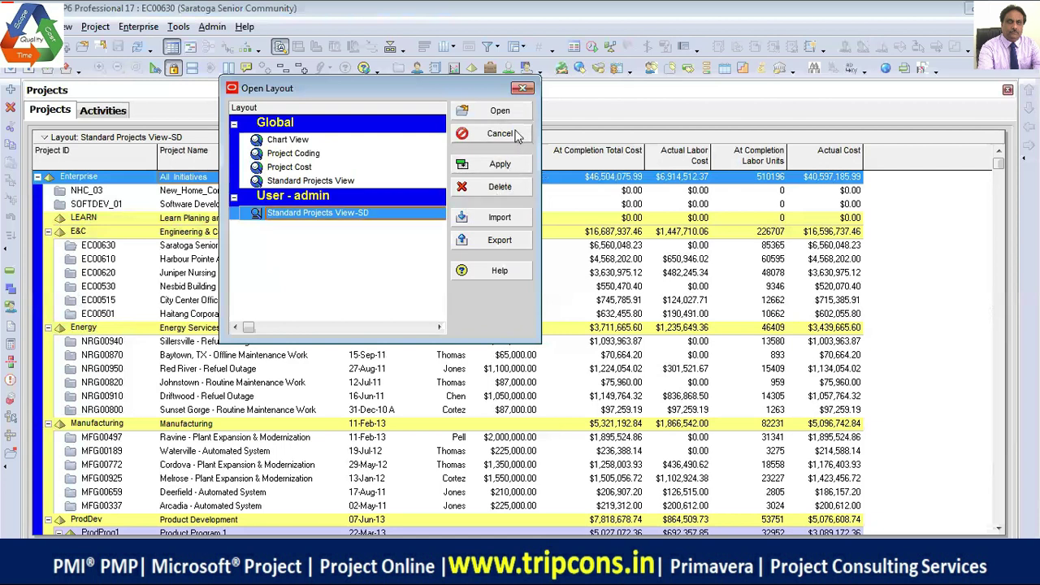
pyautogui.press('Return')
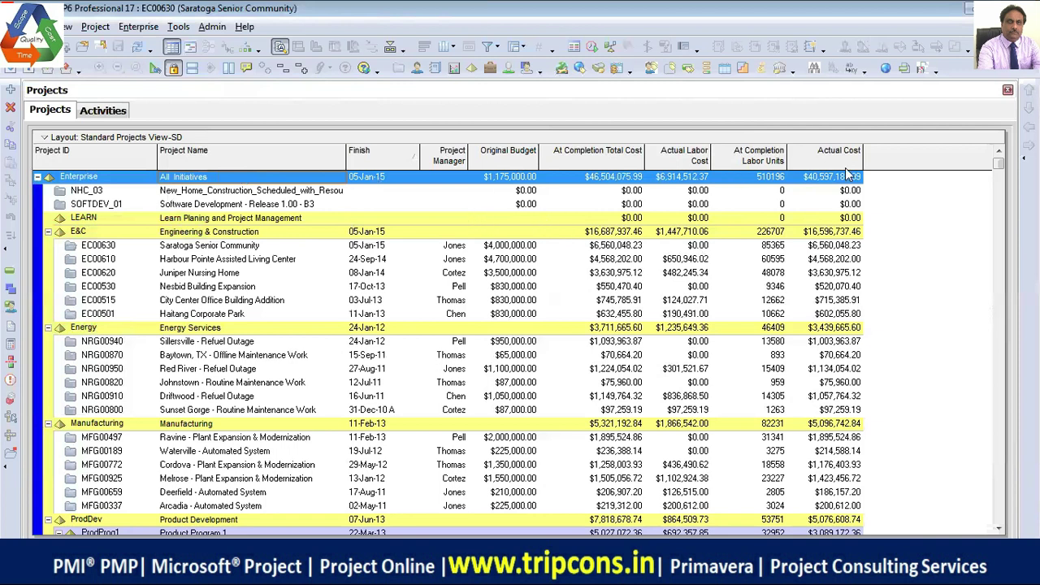
# - Customize the project table's columns and add Start from the Dates category to the selected columns
pyautogui.rightClick(890, 164)
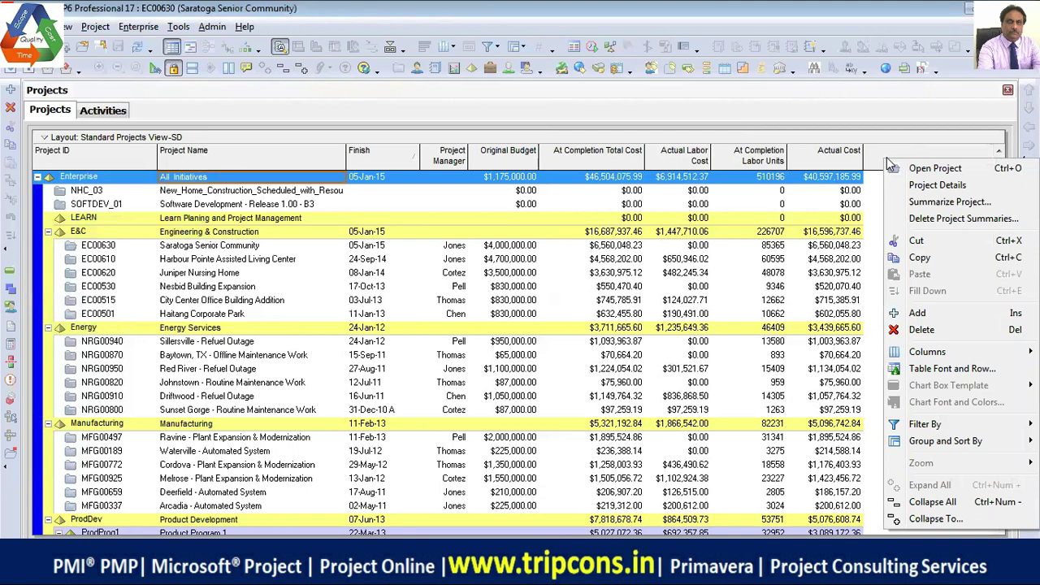
pyautogui.moveTo(930, 357)
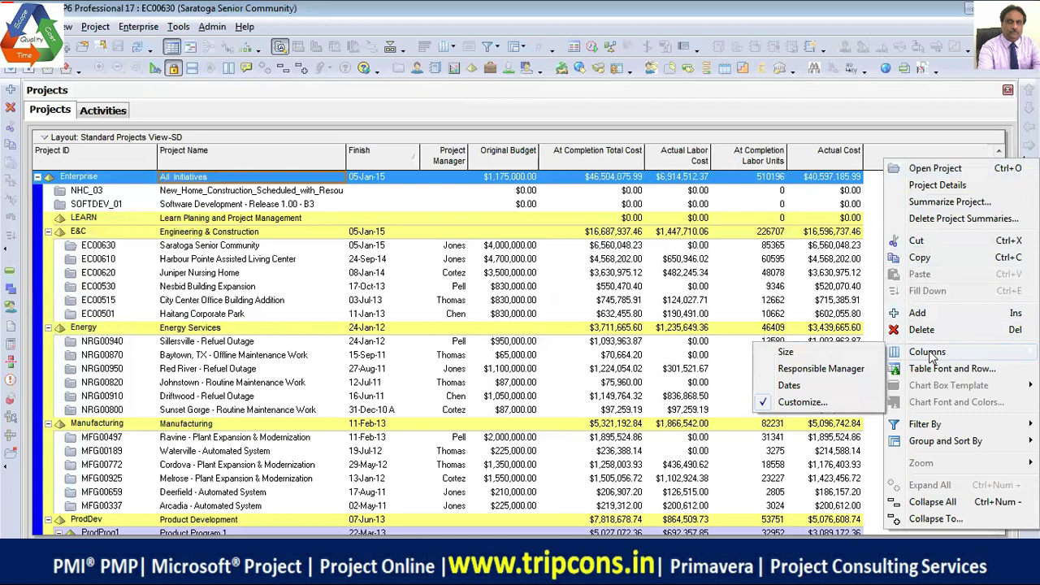
pyautogui.click(804, 403)
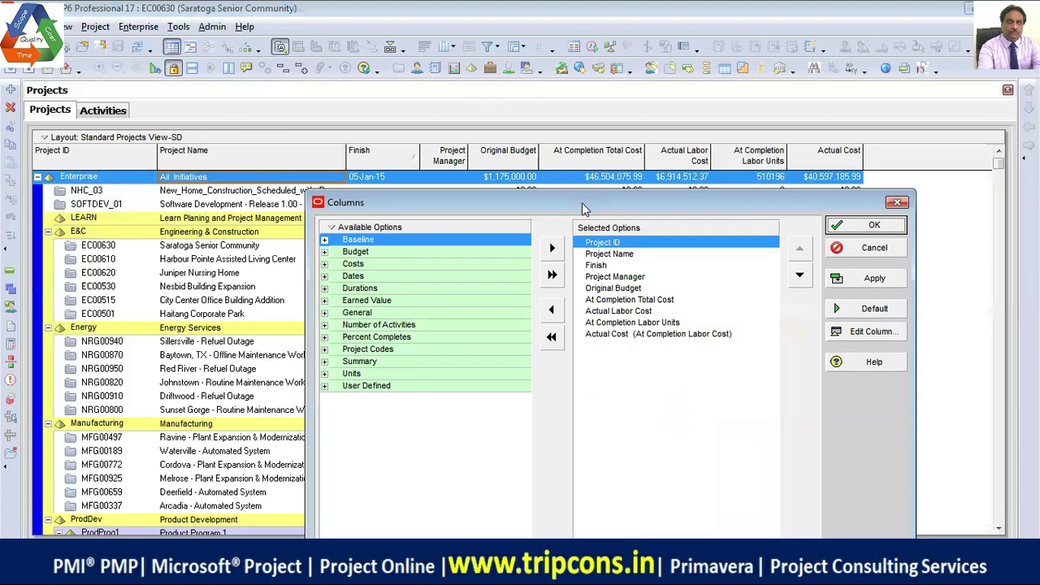
pyautogui.moveTo(582, 210); pyautogui.dragTo(294, 223)
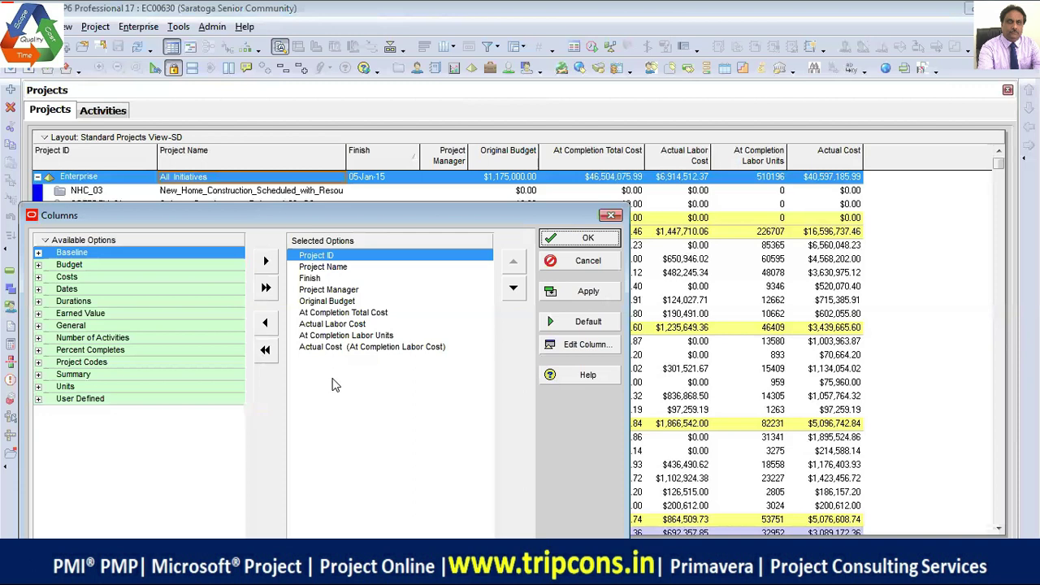
pyautogui.click(38, 289)
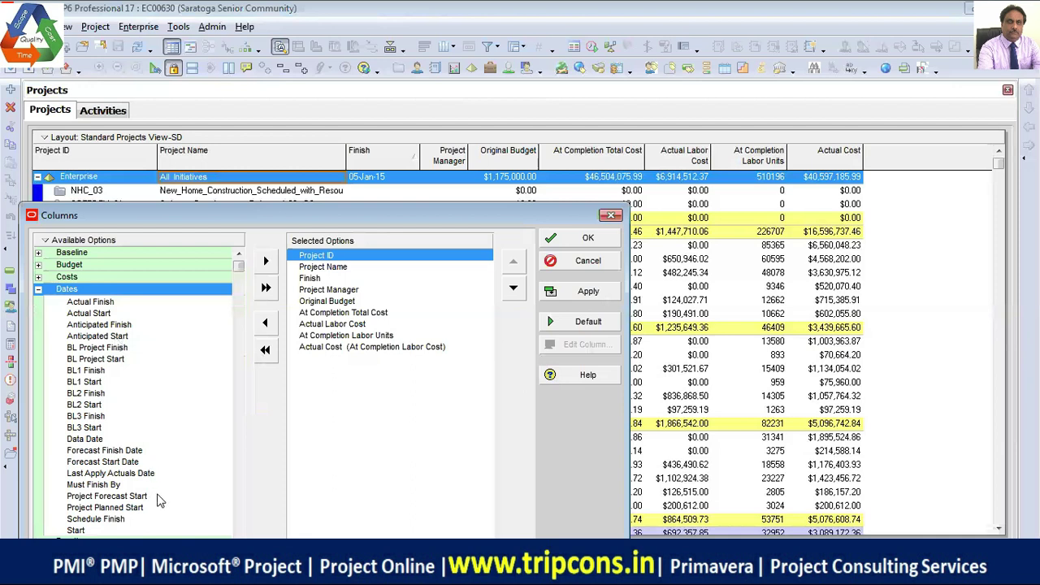
pyautogui.click(114, 530)
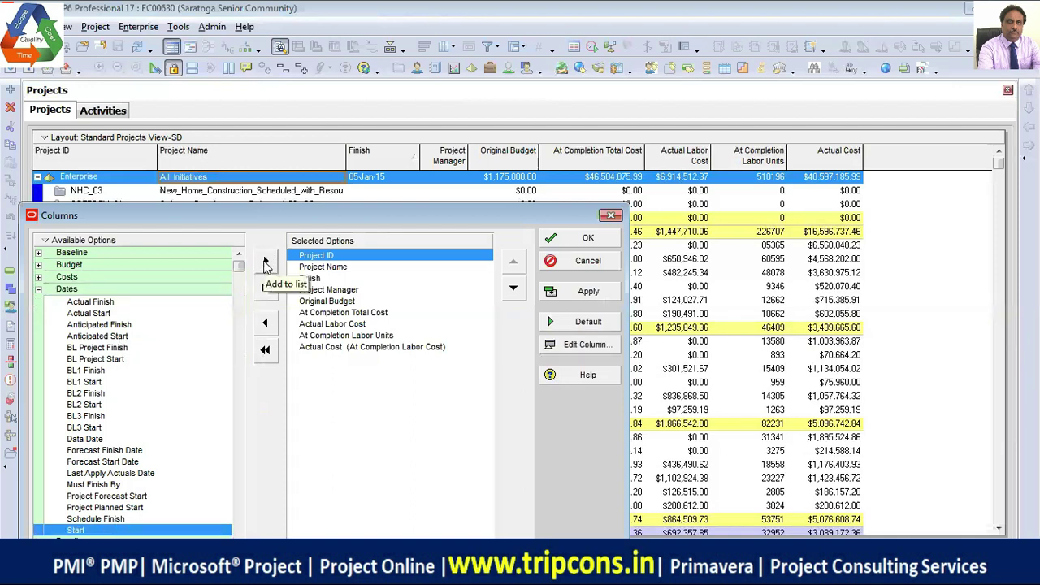
pyautogui.click(265, 262)
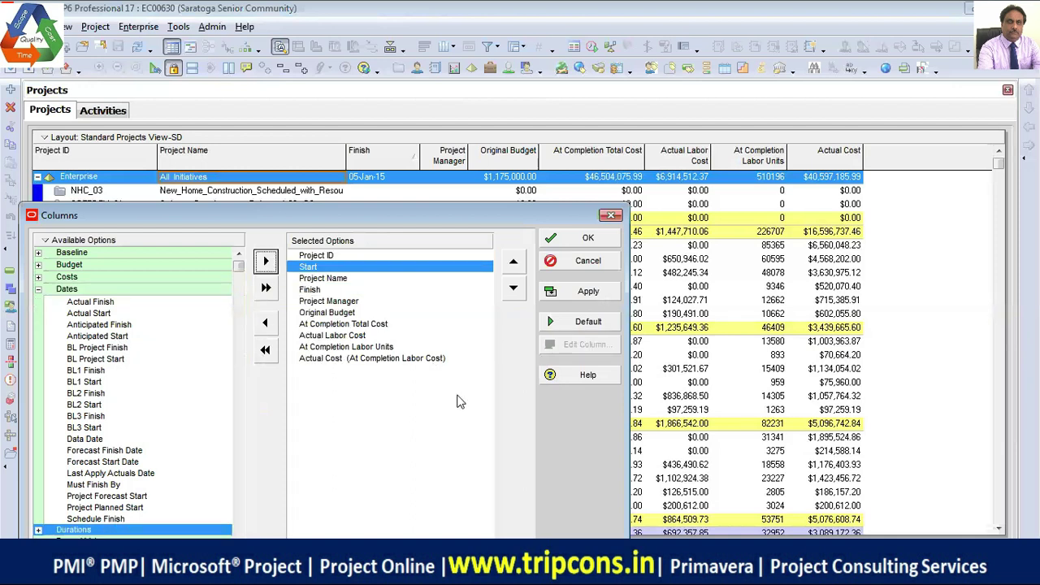
# - Place the Start column between Project Name and Finish and apply the new order to the table
pyautogui.click(513, 293)
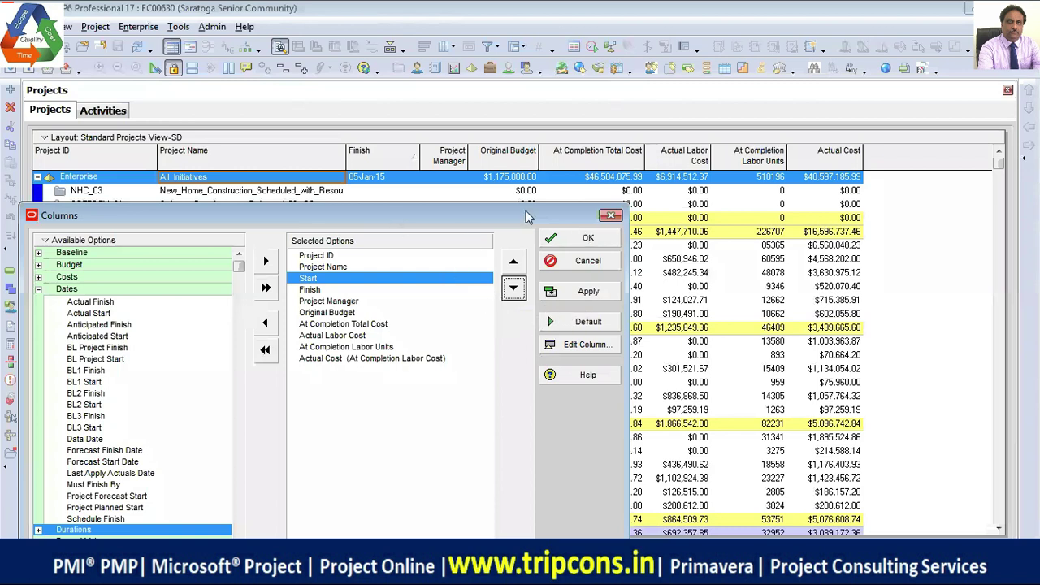
pyautogui.moveTo(479, 214); pyautogui.dragTo(453, 220)
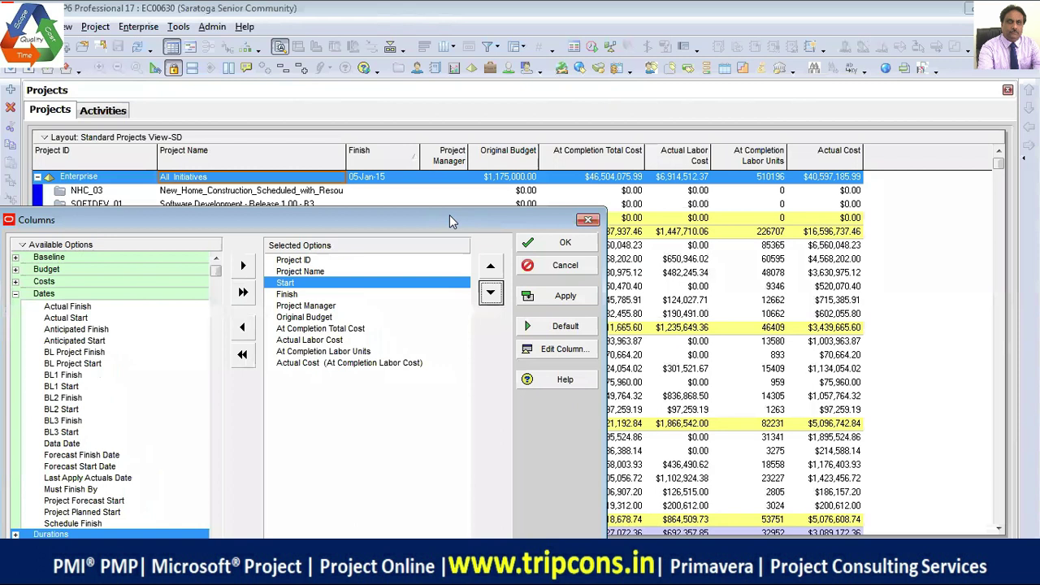
pyautogui.click(551, 297)
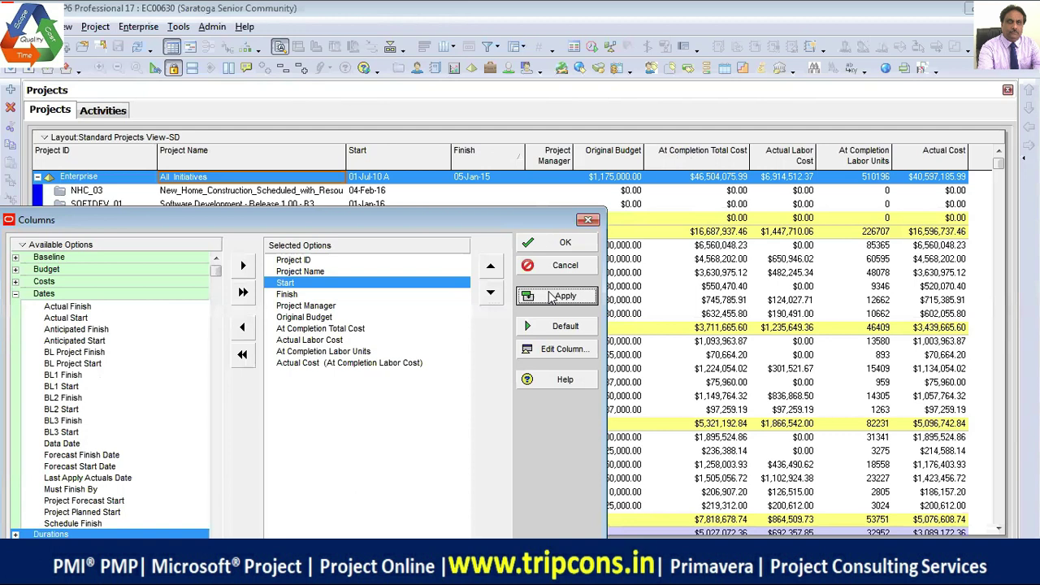
# - Shift Start down through the selected columns and return it to its place between Project Name and Finish
pyautogui.click(490, 293)
pyautogui.click(490, 292)
pyautogui.click(489, 292)
pyautogui.click(490, 293)
pyautogui.click(490, 292)
pyautogui.click(490, 292)
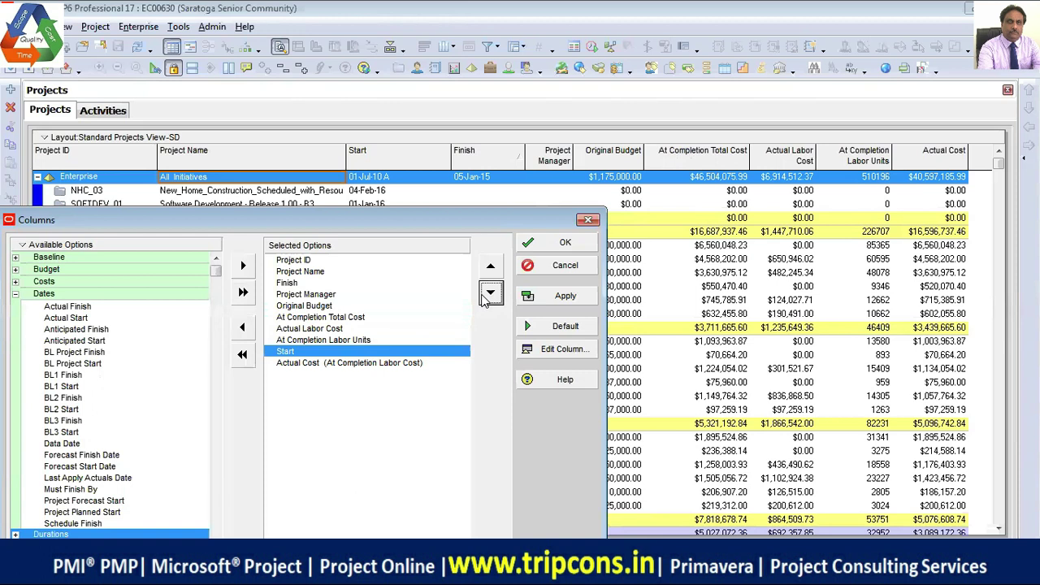
pyautogui.click(490, 293)
pyautogui.click(490, 266)
pyautogui.click(491, 266)
pyautogui.click(491, 266)
pyautogui.click(490, 266)
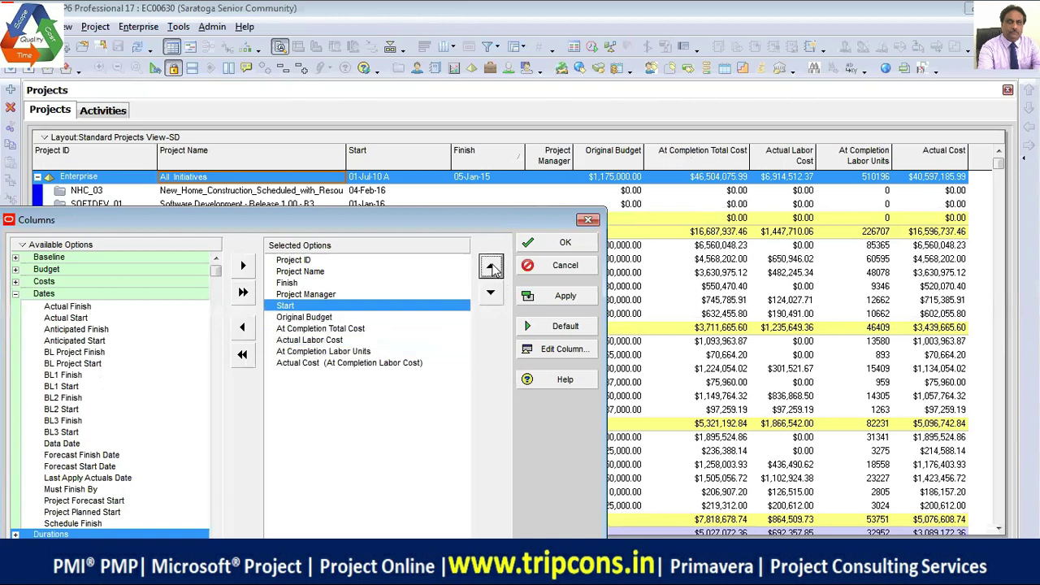
pyautogui.click(490, 266)
pyautogui.click(490, 267)
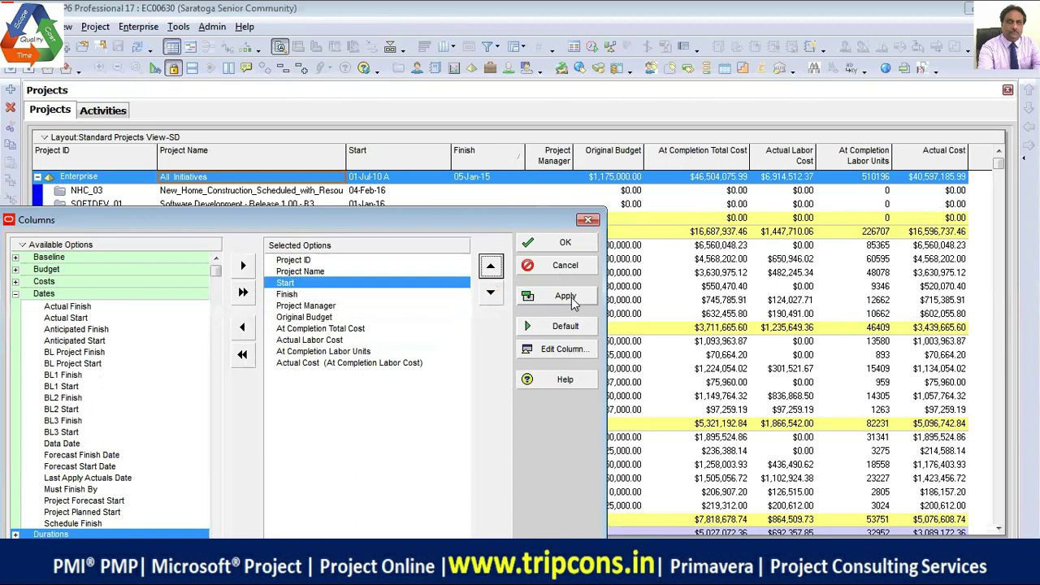
# - Move Start to the end of the selected columns, after Actual Cost, and apply the order
pyautogui.click(488, 296)
pyautogui.click(488, 295)
pyautogui.click(488, 296)
pyautogui.click(488, 295)
pyautogui.click(488, 296)
pyautogui.click(488, 296)
pyautogui.click(488, 296)
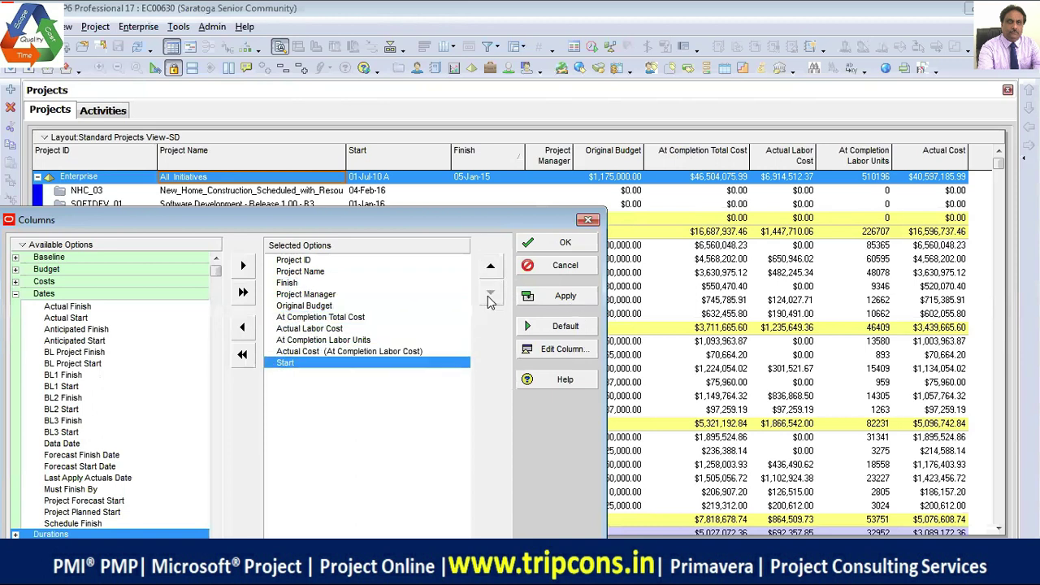
pyautogui.click(565, 296)
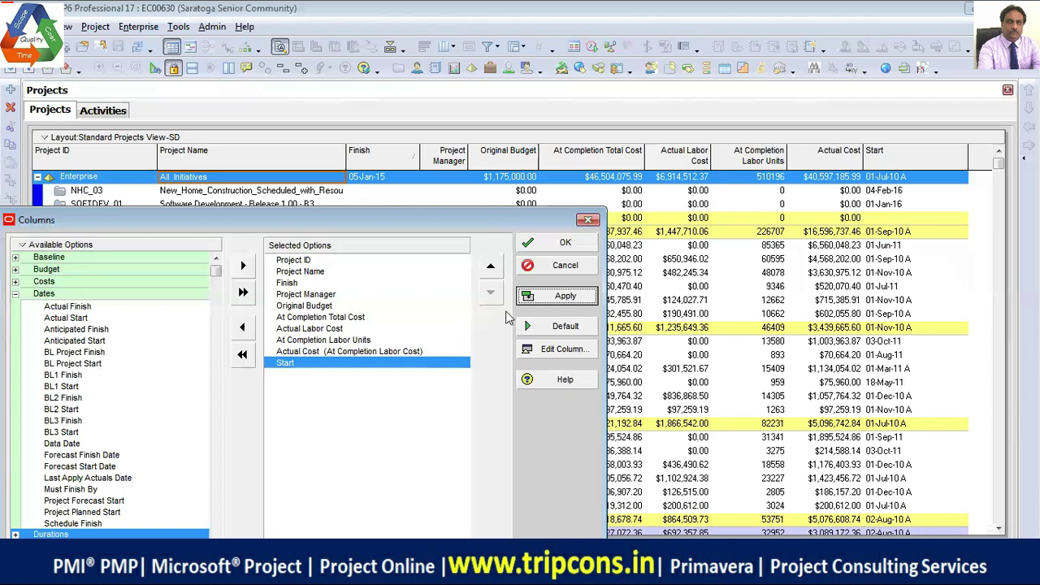
# - Move Start back up to directly follow Project Name and apply the restored column order
pyautogui.click(491, 268)
pyautogui.click(492, 268)
pyautogui.click(492, 268)
pyautogui.click(491, 268)
pyautogui.click(492, 268)
pyautogui.click(493, 268)
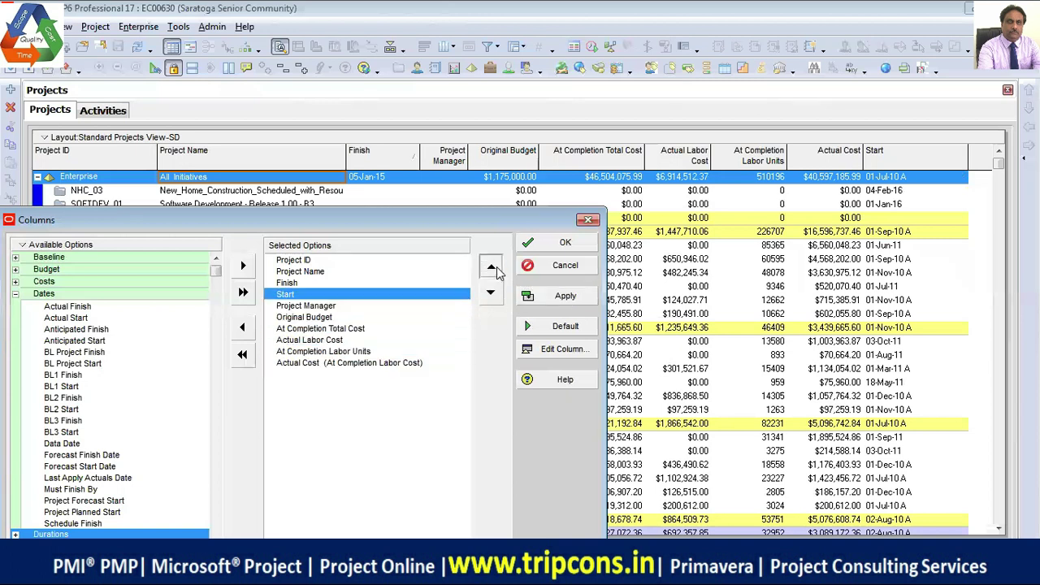
pyautogui.click(492, 268)
pyautogui.click(572, 298)
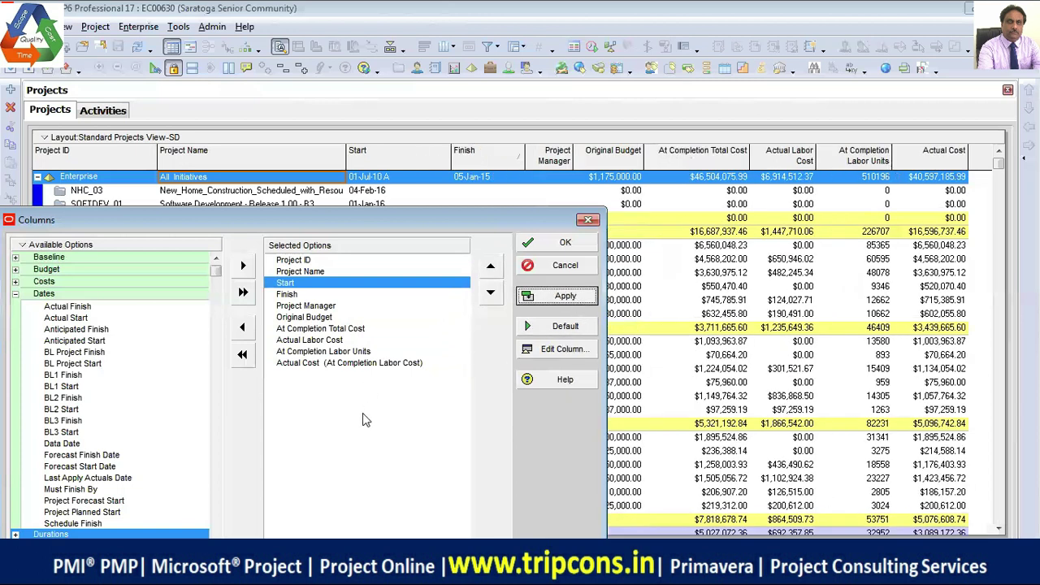
# - Remove Original Budget, At Completion Total Cost, Actual Labor Cost, At Completion Labor Units and Actual Cost from the columns and apply
pyautogui.click(309, 317)
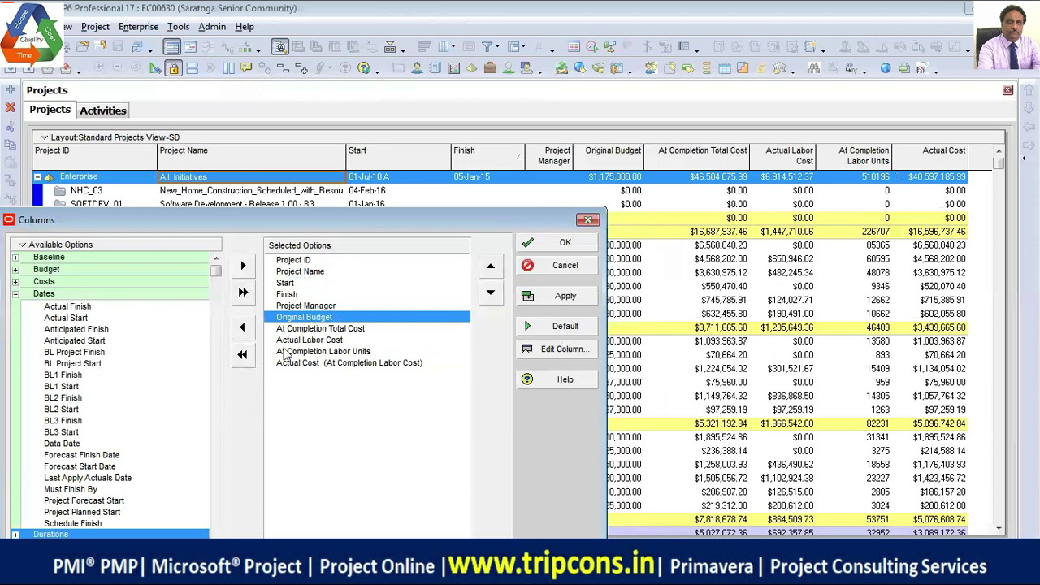
pyautogui.click(242, 326)
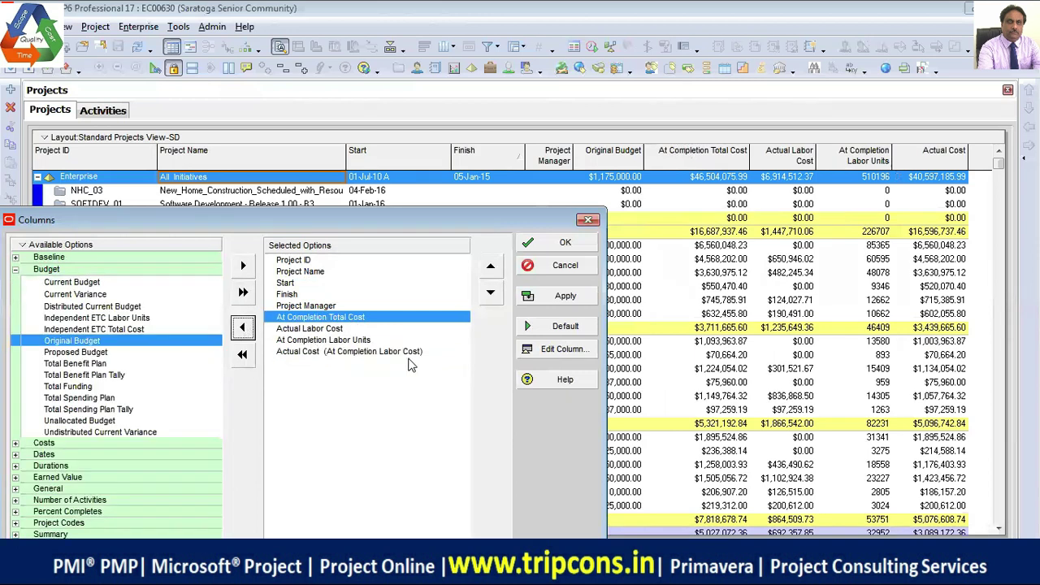
pyautogui.click(242, 326)
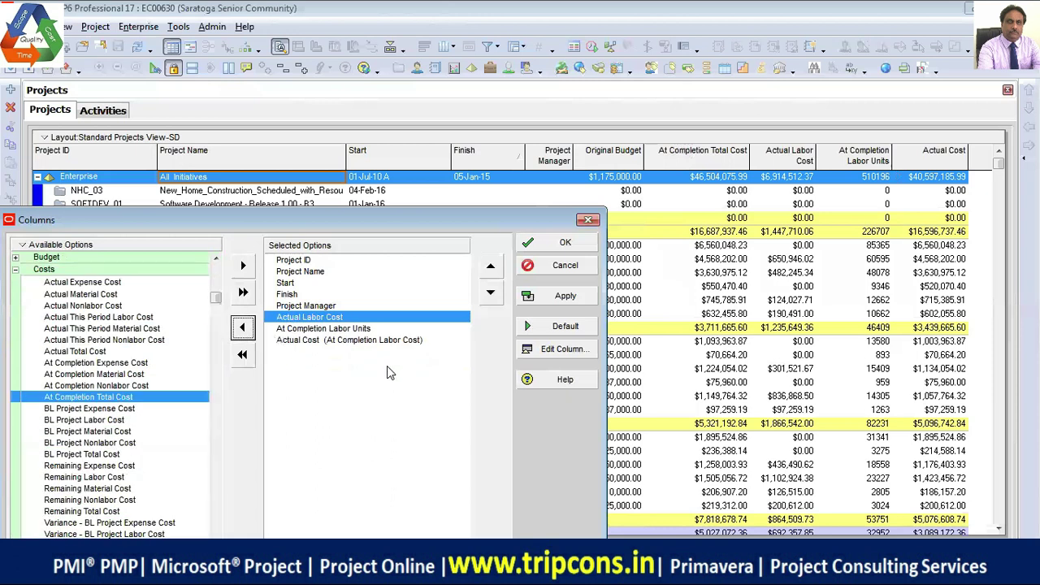
pyautogui.click(242, 327)
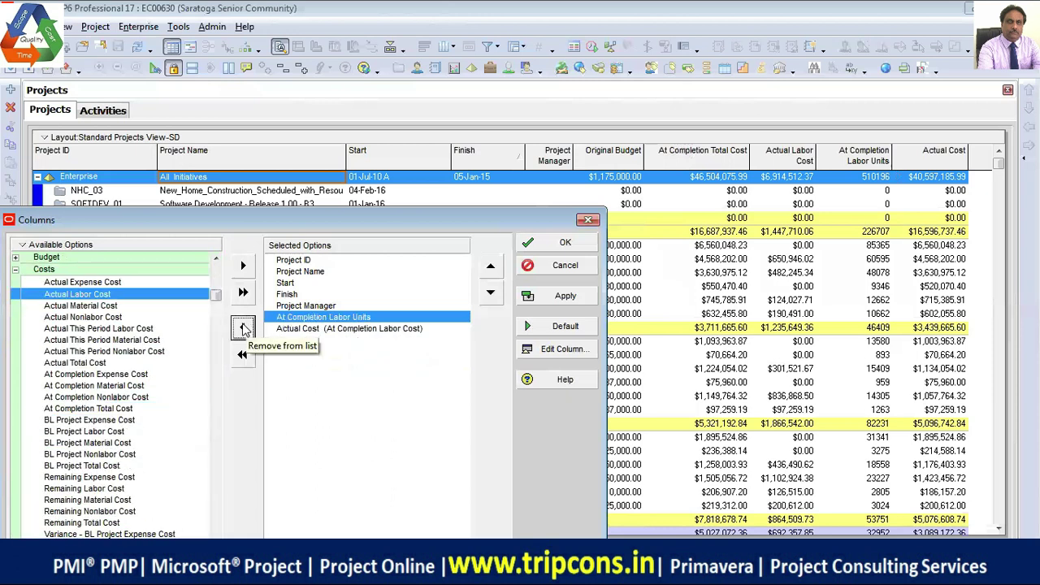
pyautogui.click(243, 326)
pyautogui.click(243, 326)
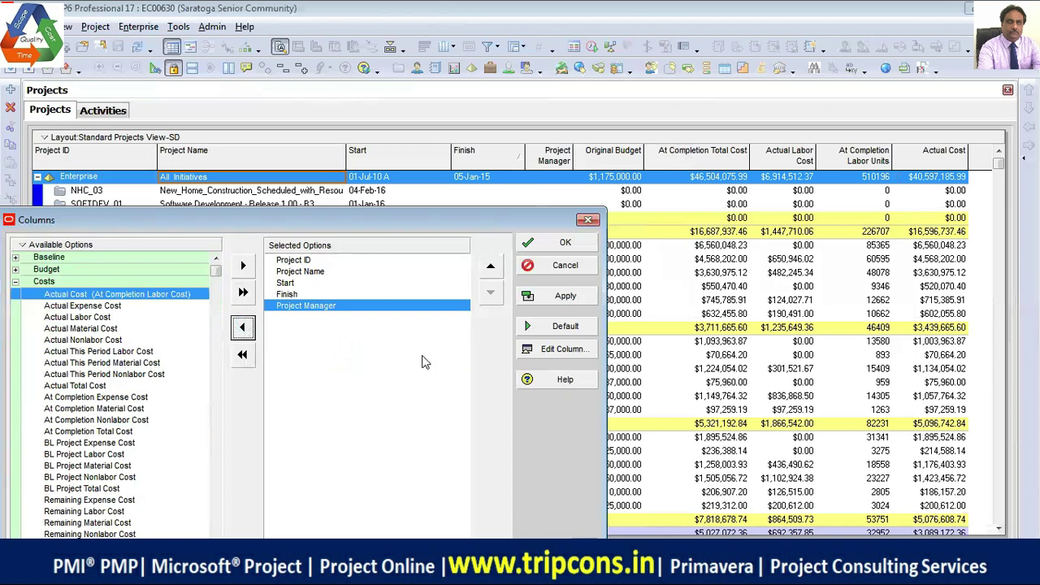
pyautogui.click(550, 301)
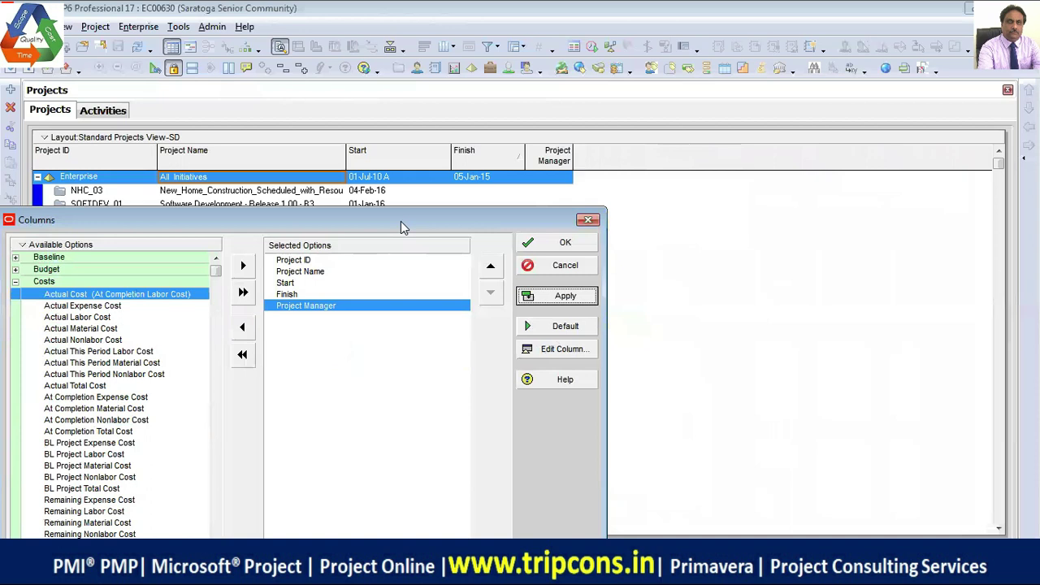
# - Add BL Project Total Cost from the Costs category after Project Manager and apply it to the project table
pyautogui.moveTo(401, 221); pyautogui.dragTo(457, 177)
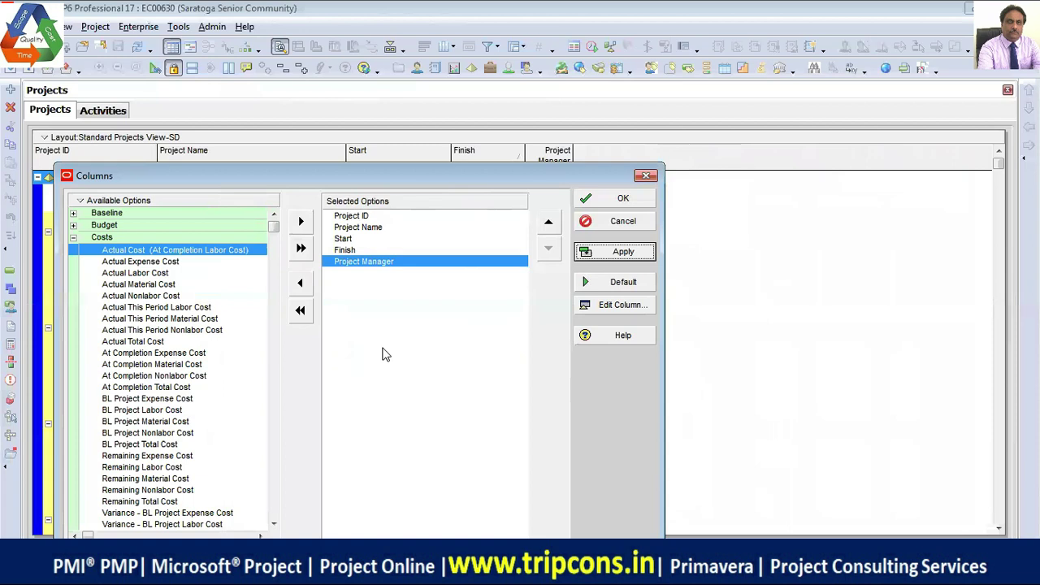
pyautogui.click(274, 524)
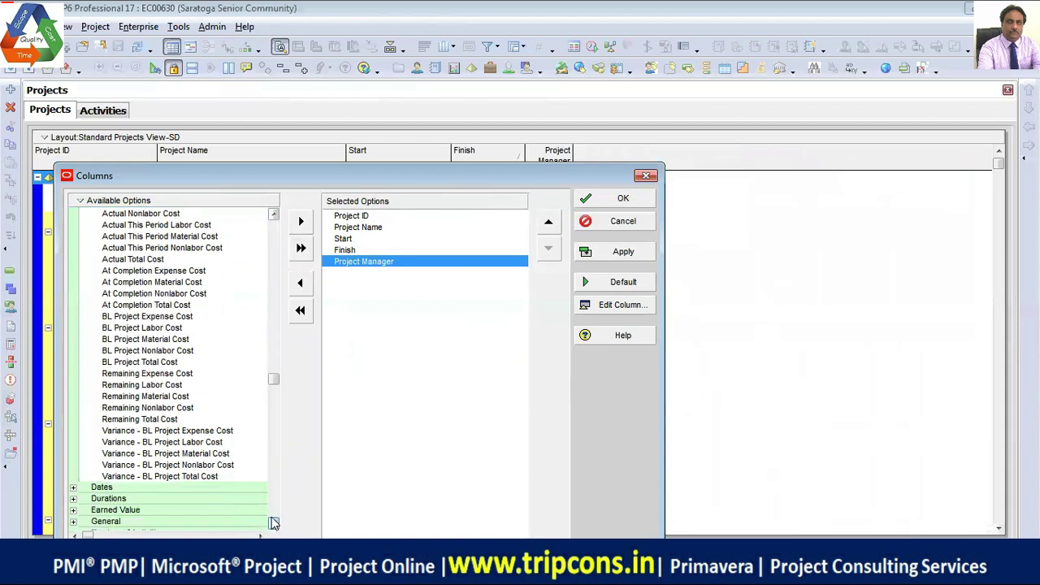
pyautogui.moveTo(274, 384); pyautogui.dragTo(264, 251)
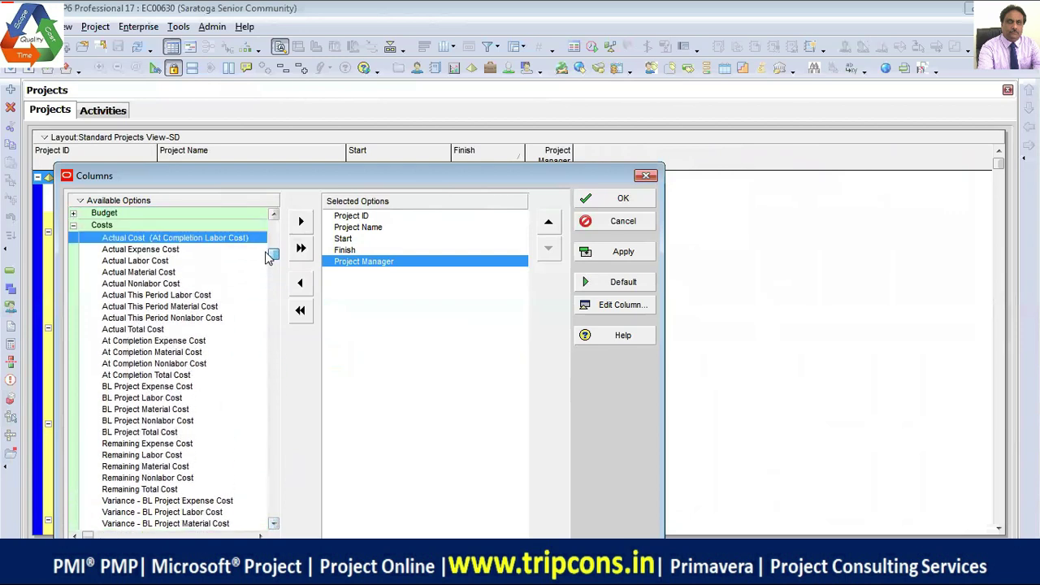
pyautogui.click(73, 213)
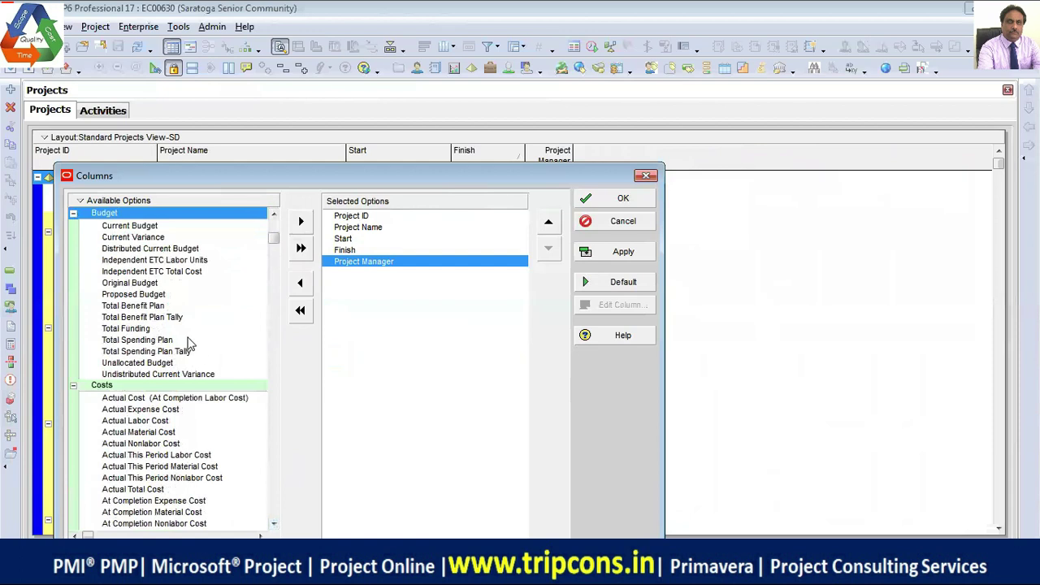
pyautogui.click(73, 212)
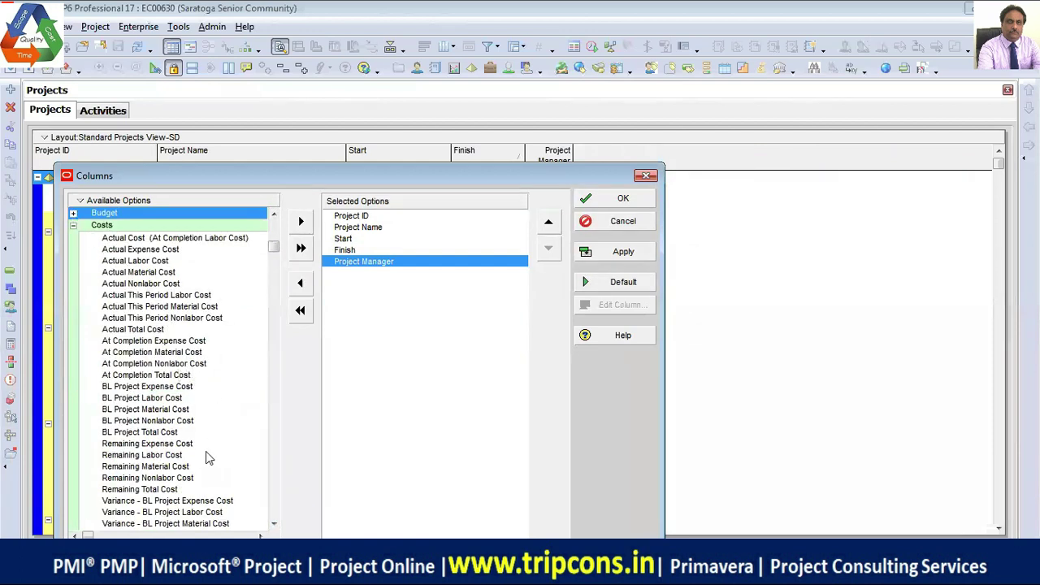
pyautogui.click(163, 432)
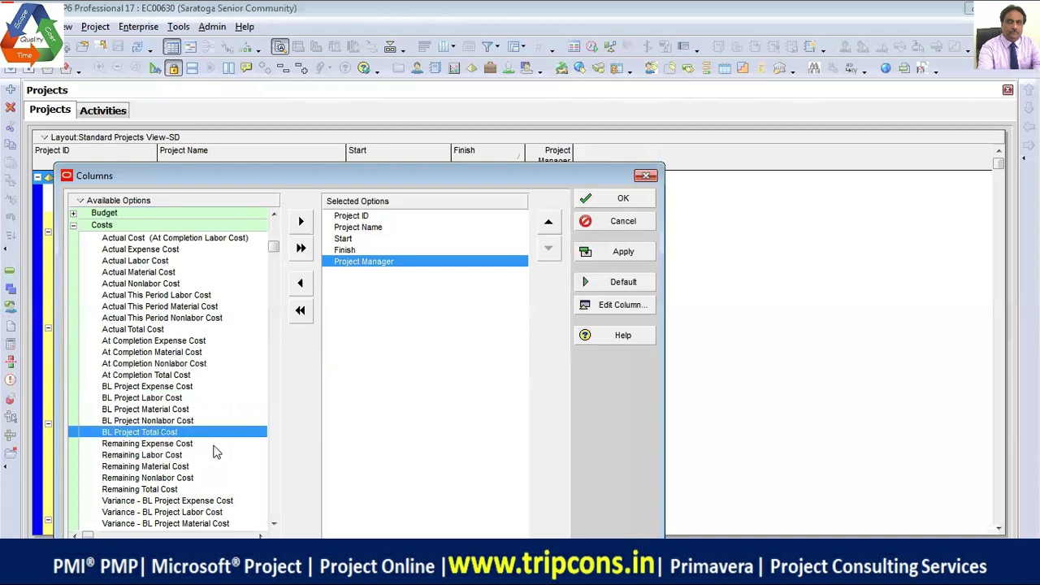
pyautogui.click(301, 221)
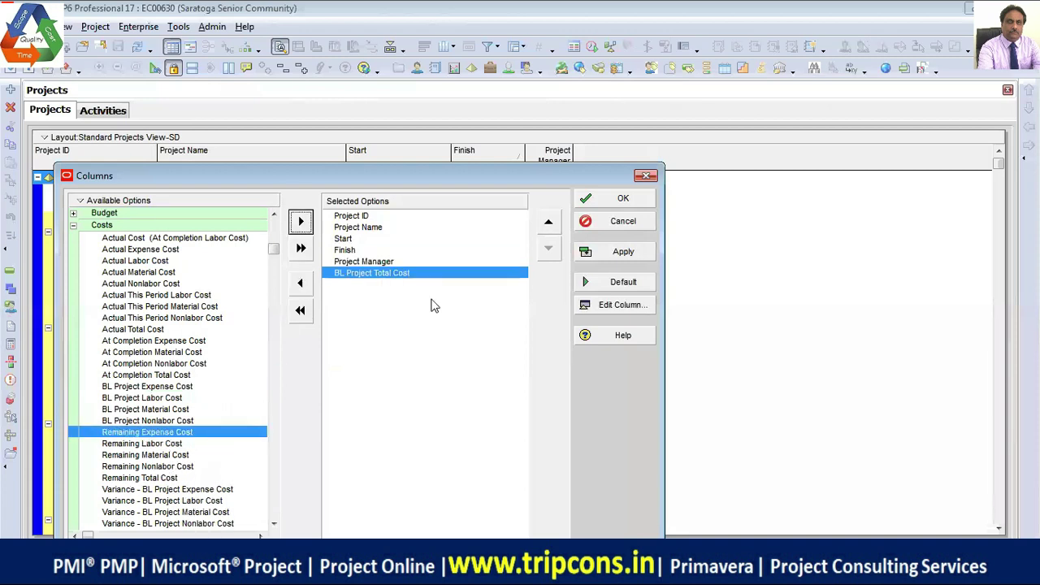
pyautogui.click(611, 253)
pyautogui.moveTo(515, 181); pyautogui.dragTo(506, 280)
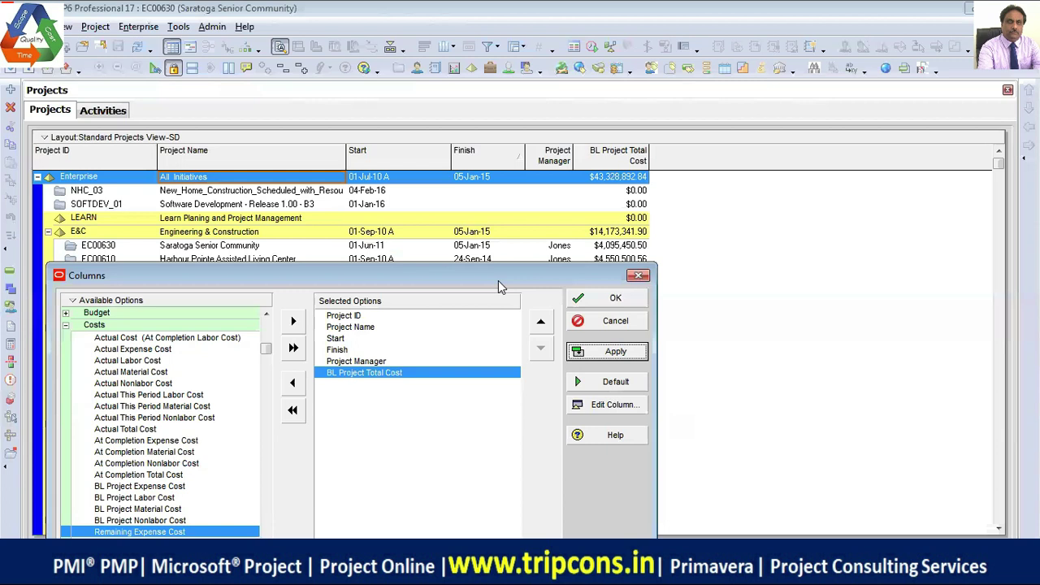
# - Add BL Project Expense Cost, Labor Cost, Material Cost and Nonlabor Cost from the Costs category to the selected columns
pyautogui.click(164, 497)
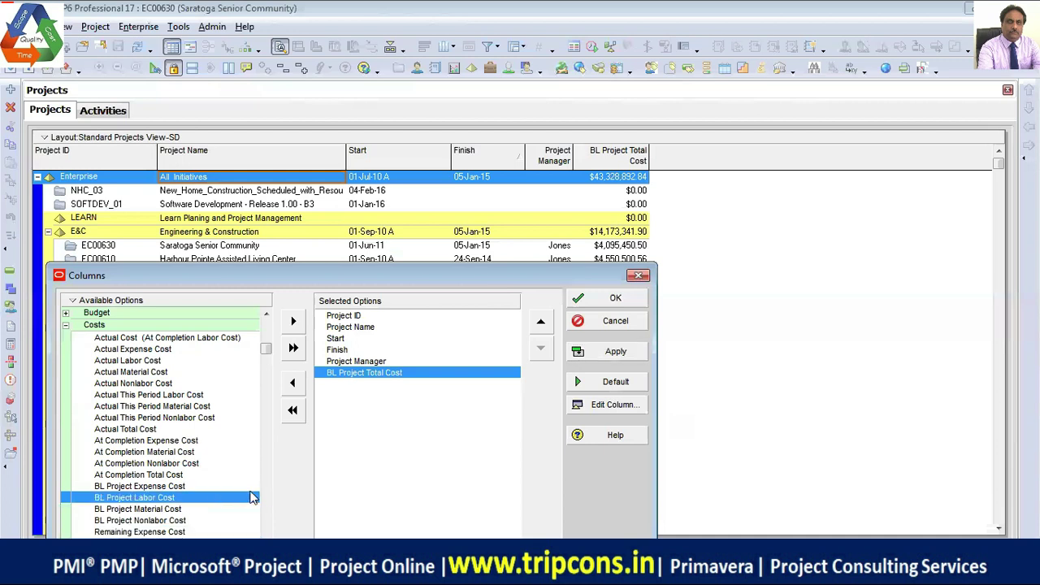
pyautogui.click(173, 510)
pyautogui.click(189, 521)
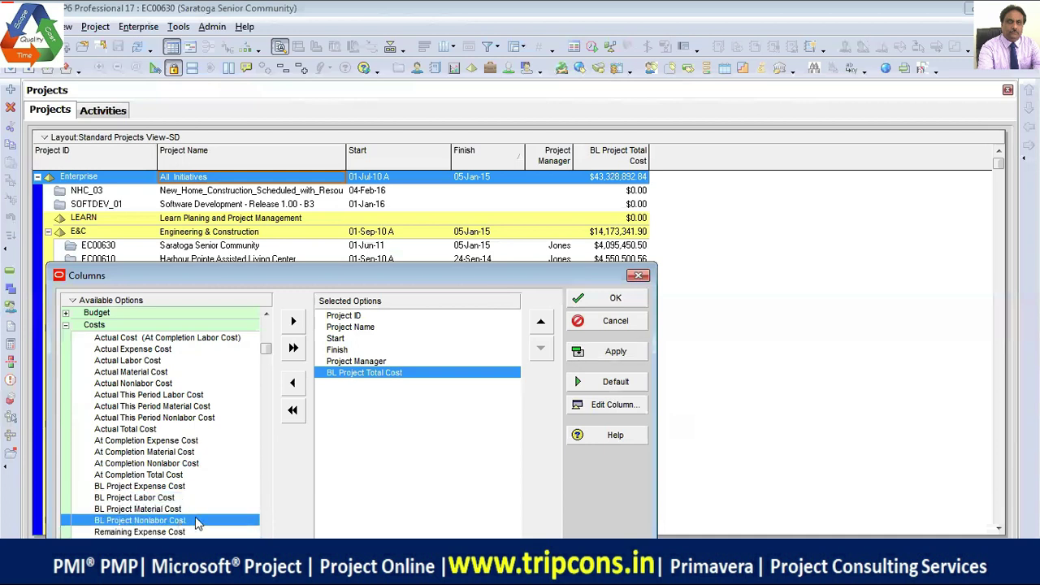
pyautogui.click(179, 487)
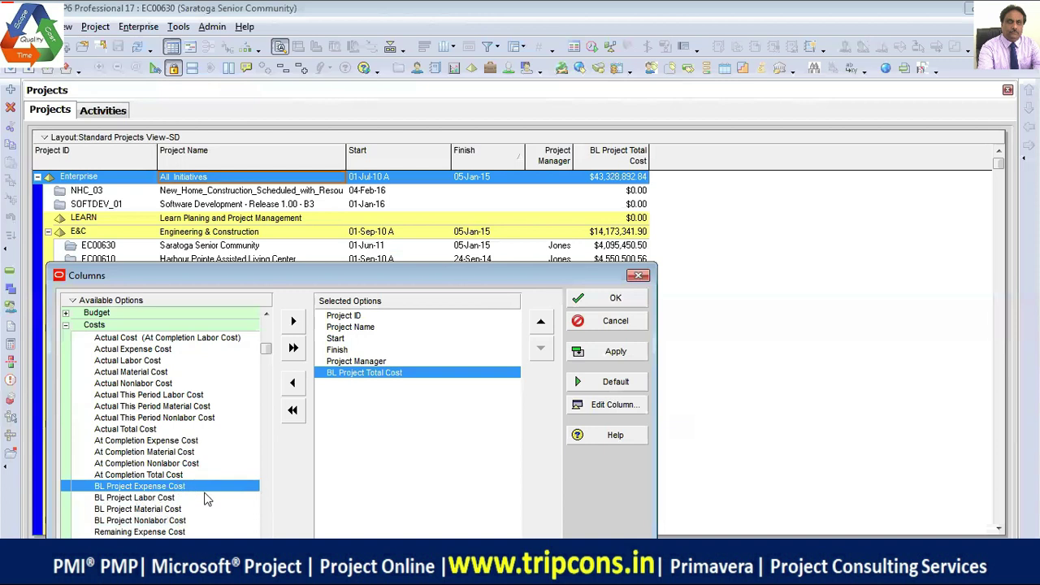
pyautogui.hotkey('shift', 'Down')
pyautogui.hotkey('shift', 'Down')
pyautogui.hotkey('shift', 'Down')
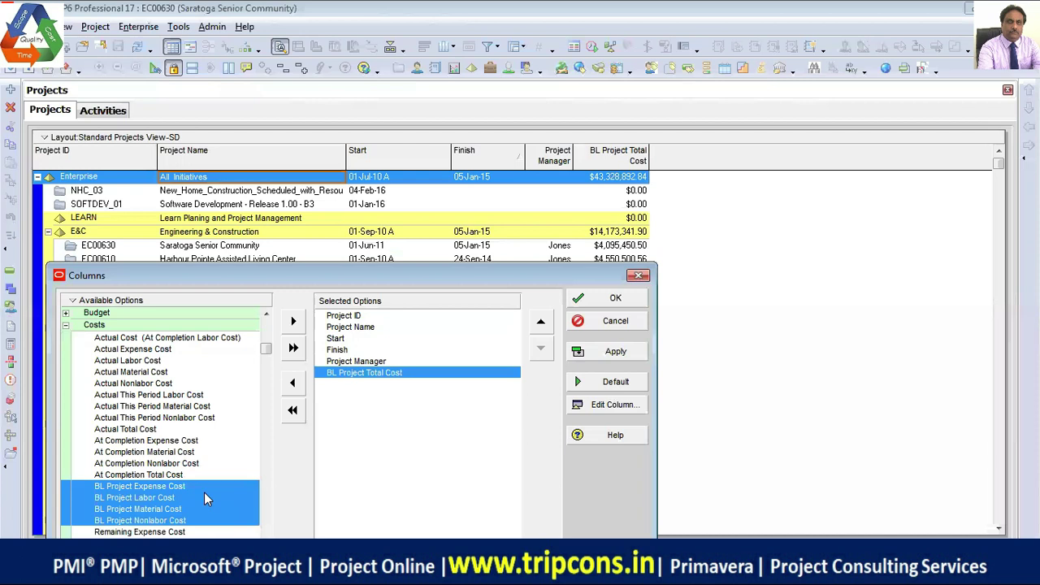
pyautogui.click(293, 321)
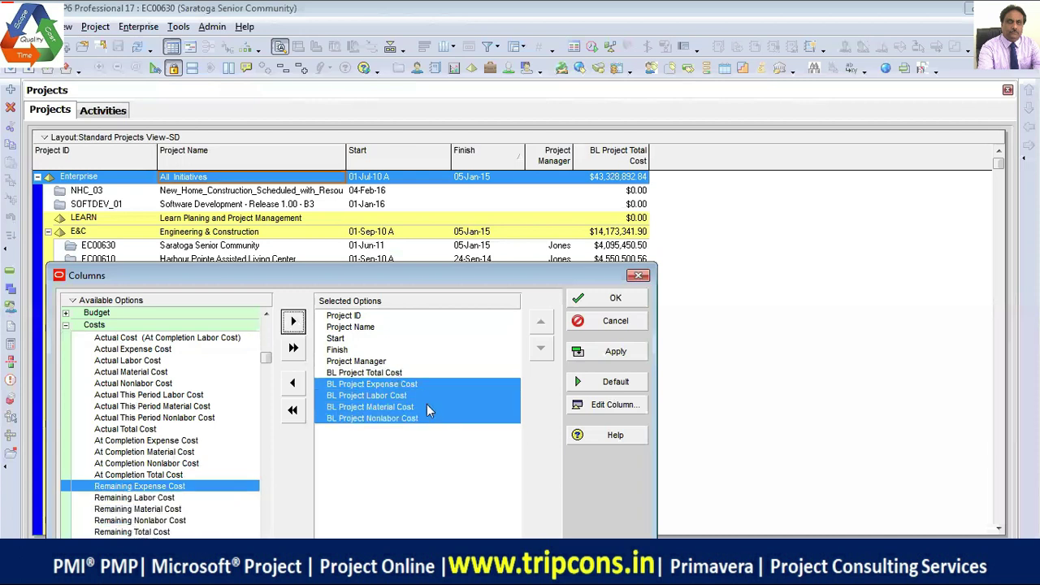
# - Move BL Project Total Cost to the end of the selected columns, after BL Project Nonlabor Cost
pyautogui.click(397, 373)
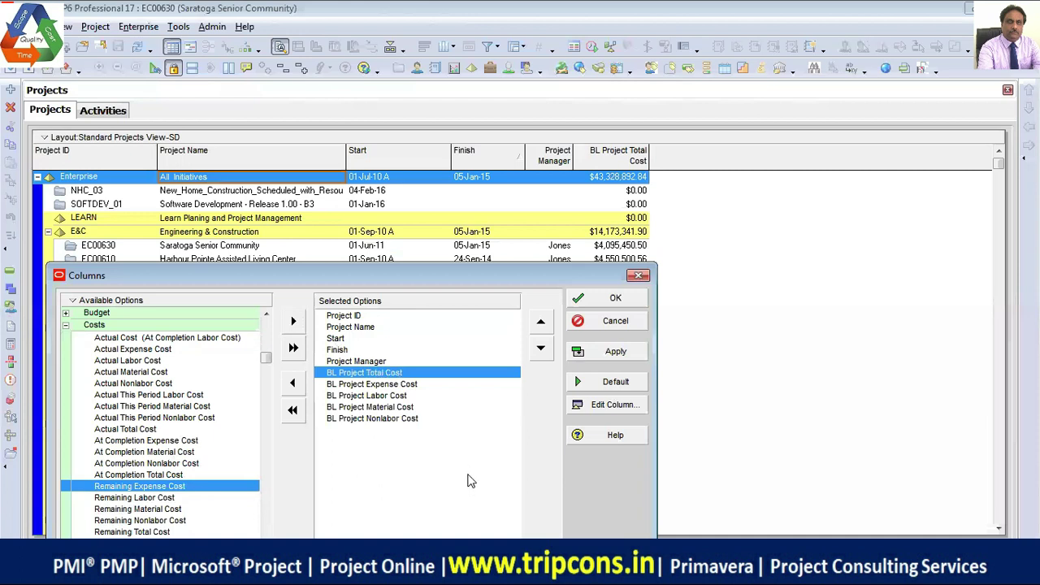
pyautogui.click(540, 350)
pyautogui.click(540, 349)
pyautogui.click(540, 349)
pyautogui.click(541, 354)
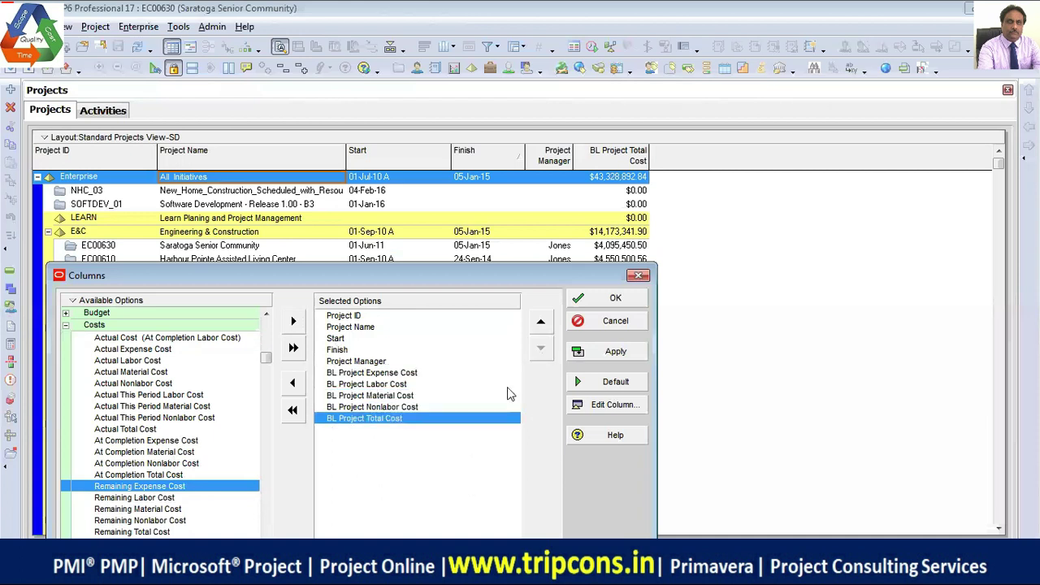
# - Reorder the BL Project cost columns as Labor, Nonlabor, Material, Expense and Total, and accept them for the project table
pyautogui.click(402, 386)
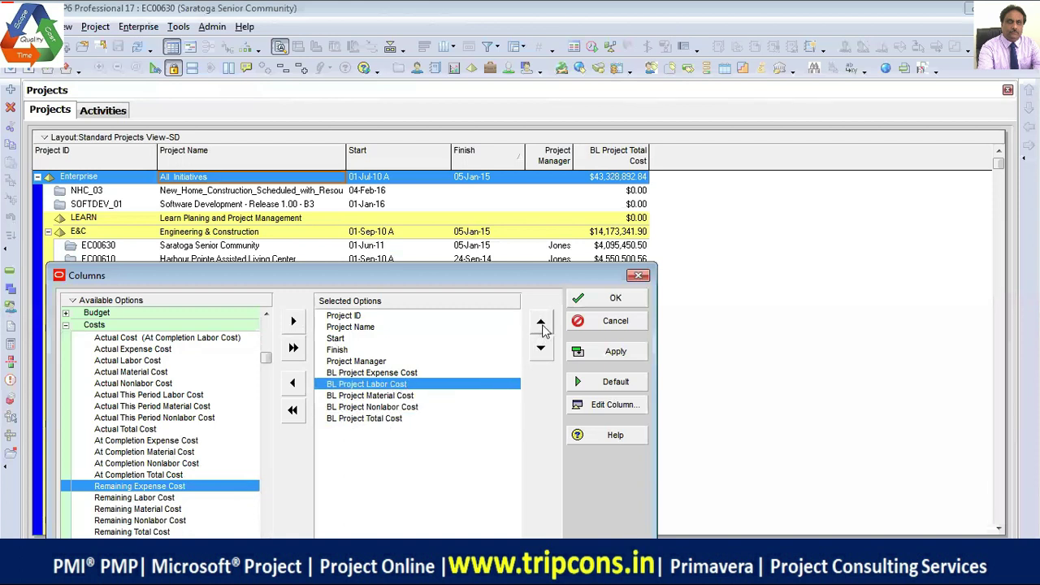
pyautogui.click(540, 322)
pyautogui.click(410, 407)
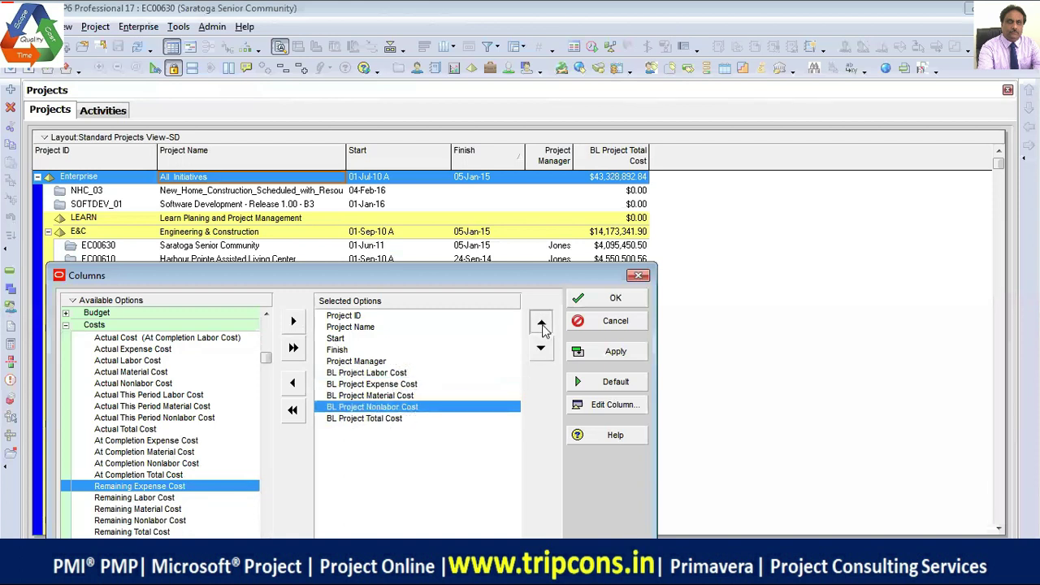
pyautogui.click(540, 322)
pyautogui.click(540, 322)
pyautogui.click(408, 407)
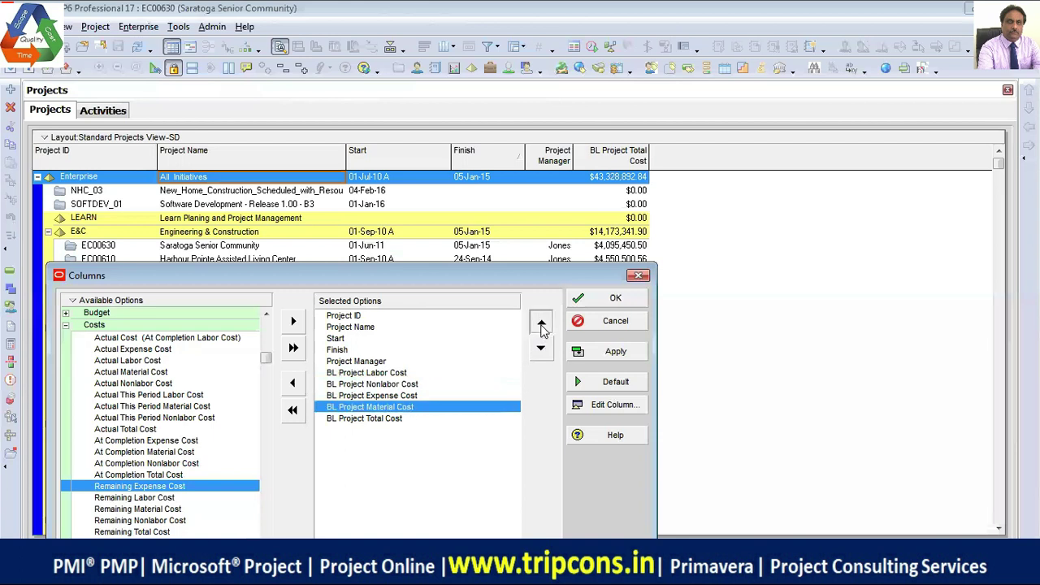
pyautogui.click(541, 322)
pyautogui.click(402, 408)
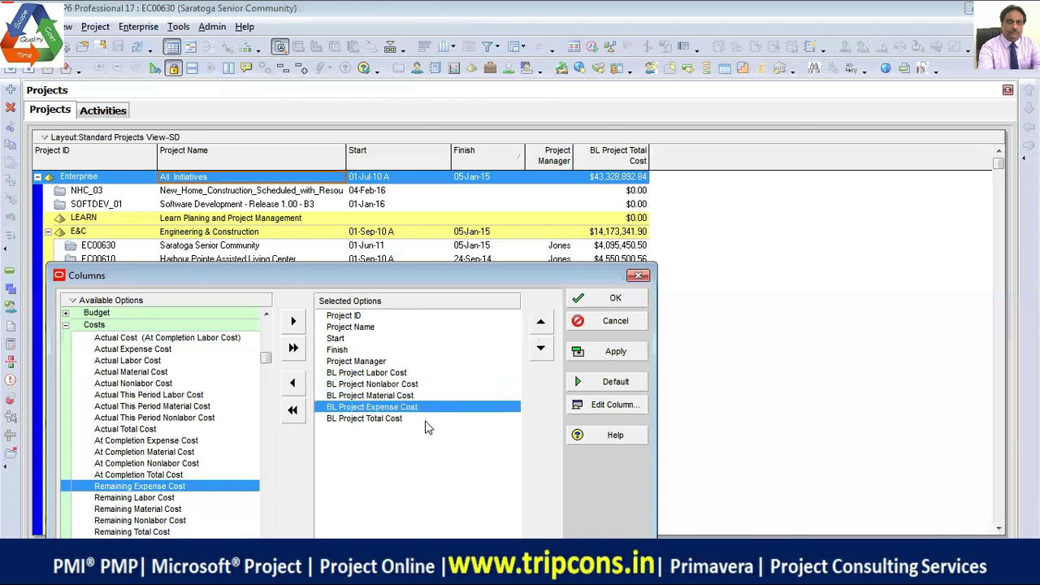
pyautogui.click(397, 418)
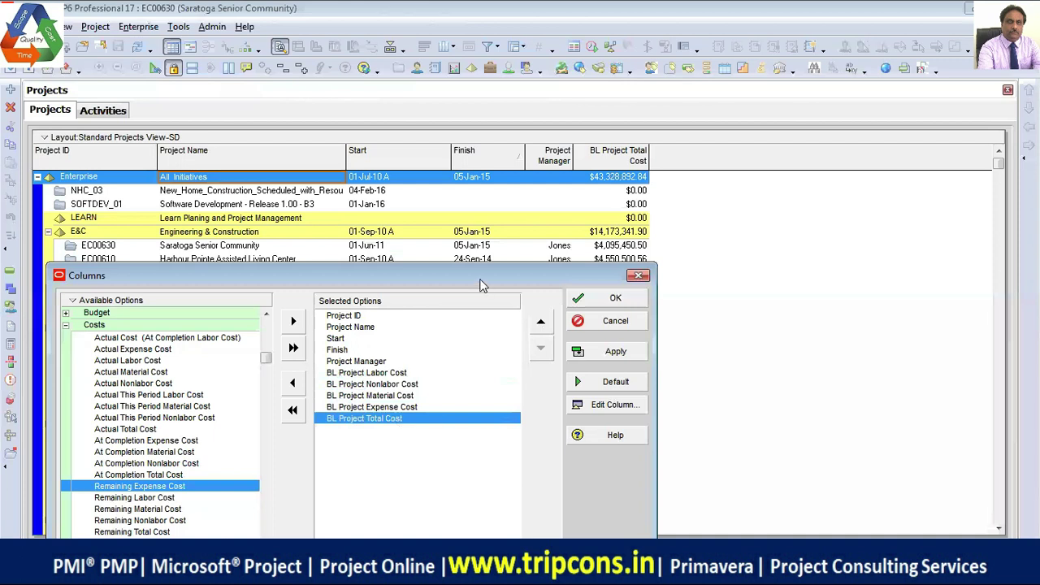
pyautogui.moveTo(479, 284); pyautogui.dragTo(476, 312)
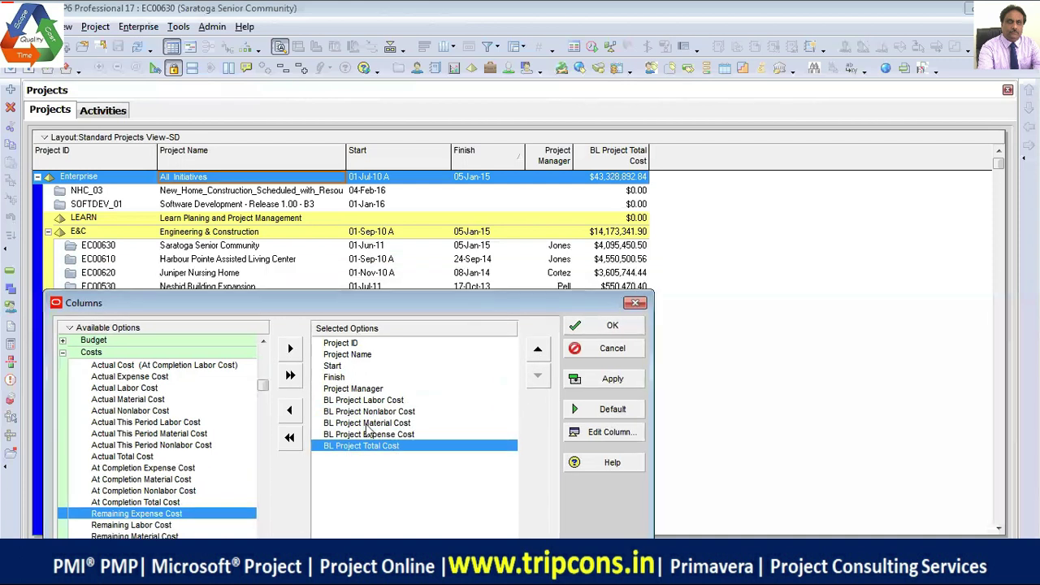
pyautogui.click(612, 381)
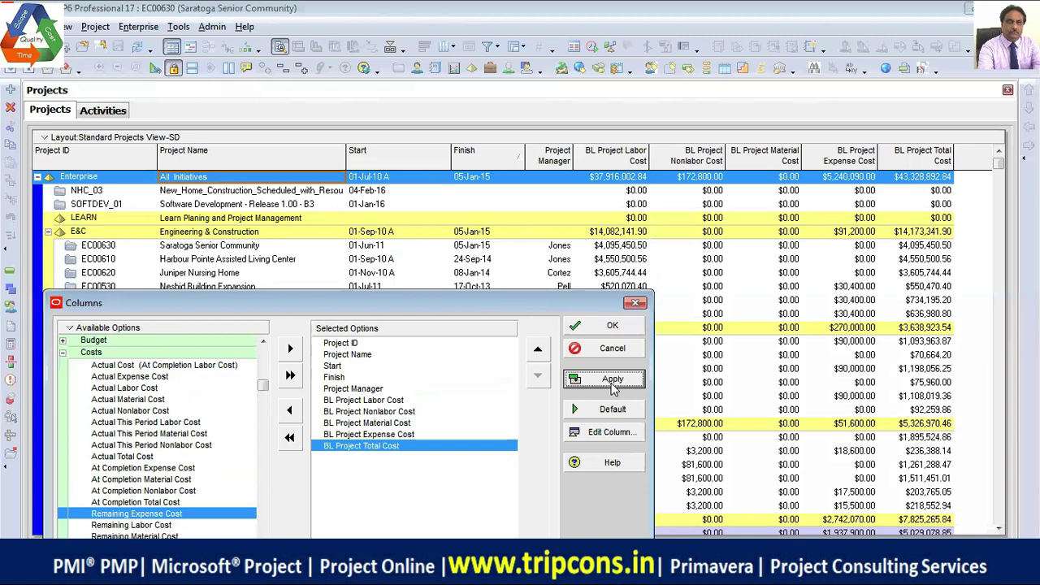
pyautogui.click(619, 326)
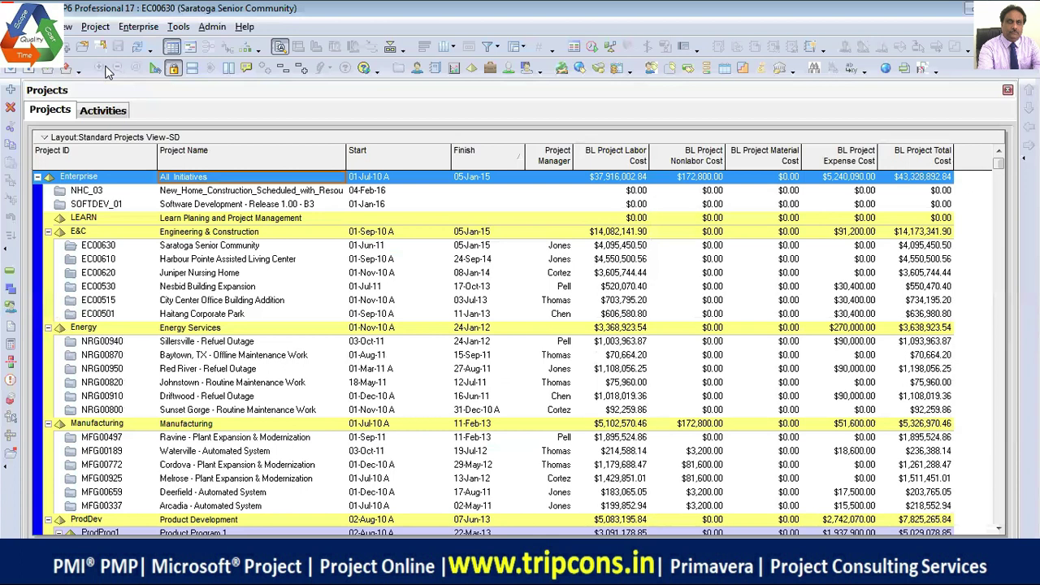
# - Save the column changes to the current Standard Projects View-SD layout
pyautogui.click(216, 136)
pyautogui.moveTo(149, 158)
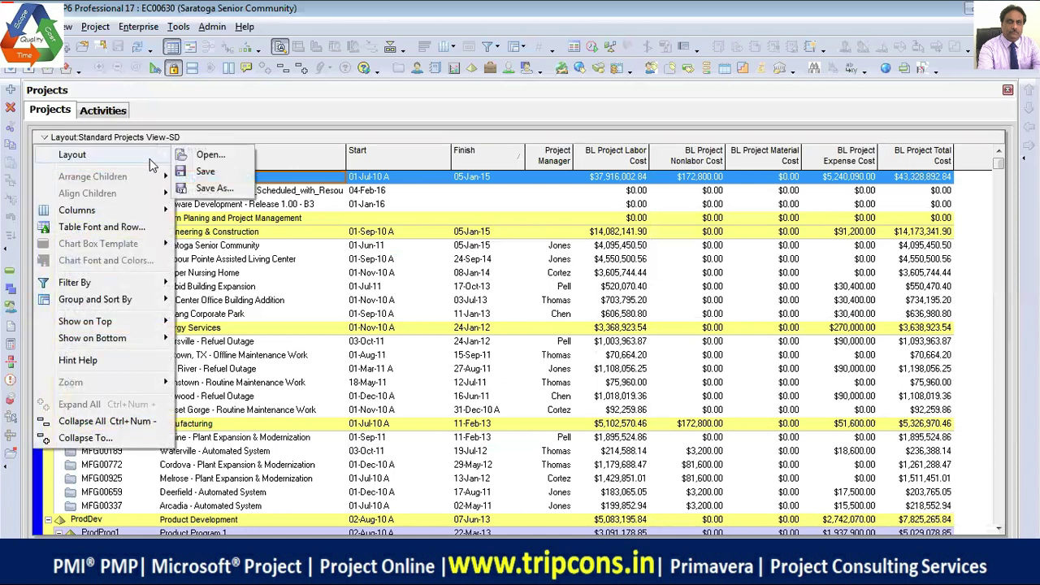
pyautogui.click(202, 170)
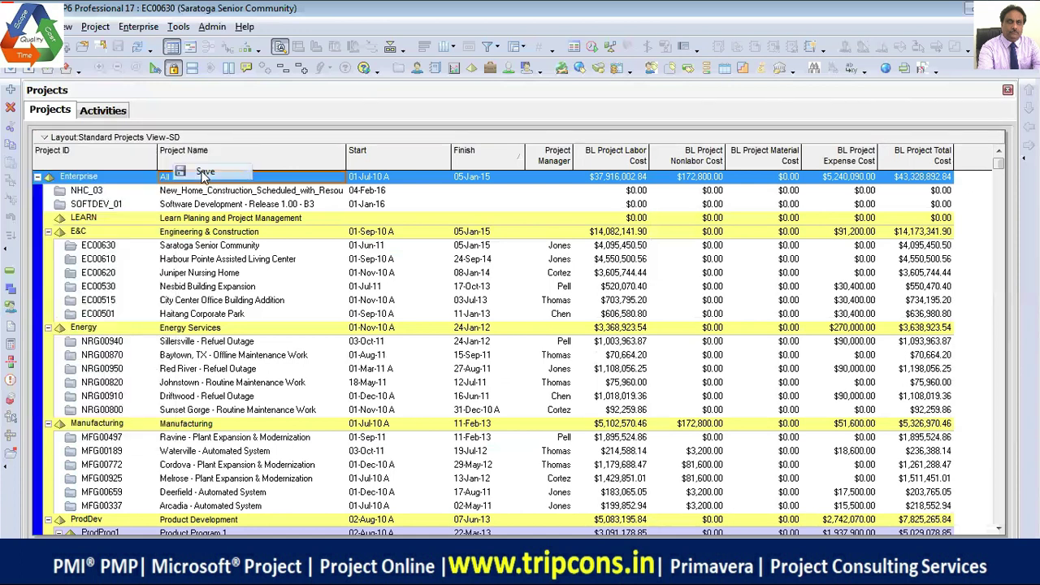
# - Export the Standard Projects View-SD layout as Standard Projects View-SD.plf to the ZZ_Temp folder on drive D:, and reopen the layout
pyautogui.click(174, 140)
pyautogui.moveTo(166, 154)
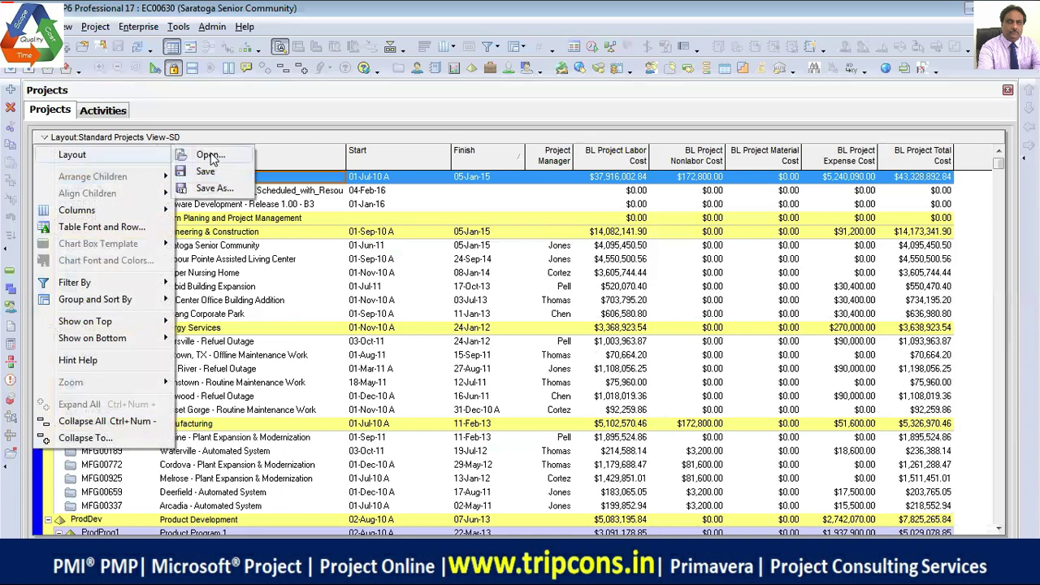
pyautogui.click(208, 155)
pyautogui.moveTo(489, 173); pyautogui.dragTo(384, 144)
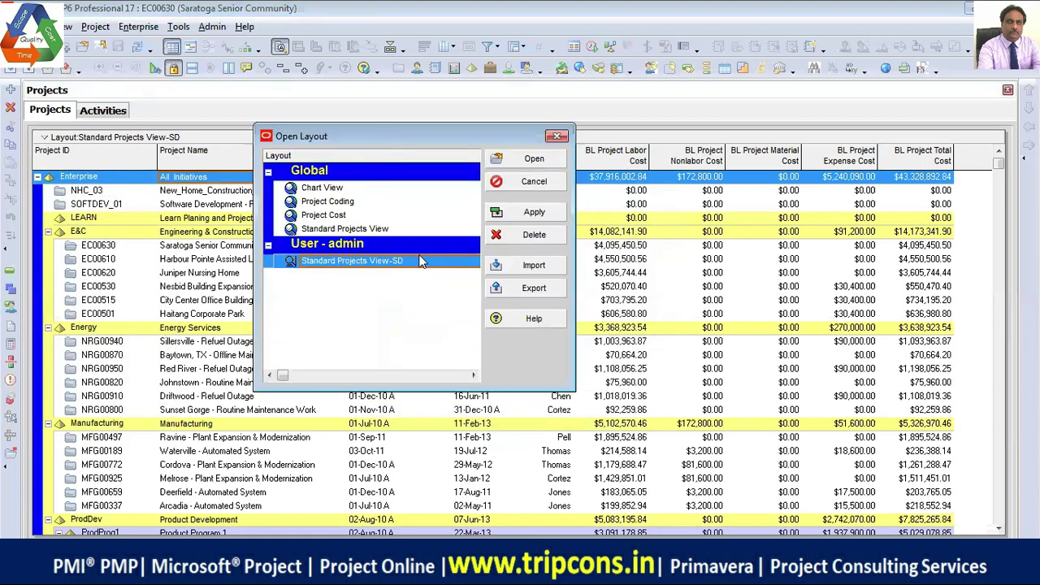
pyautogui.click(536, 291)
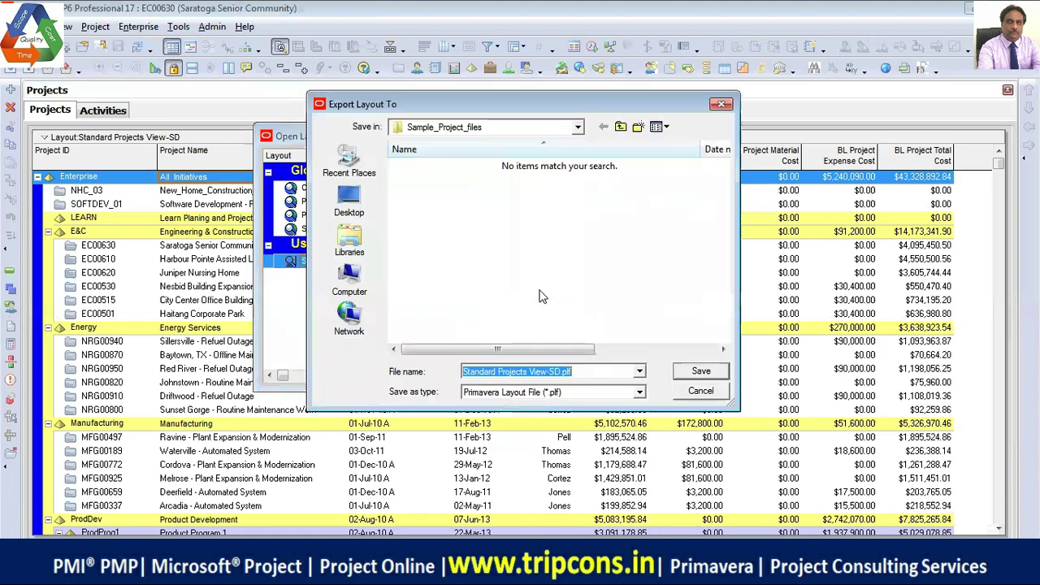
pyautogui.click(351, 283)
pyautogui.doubleClick(495, 228)
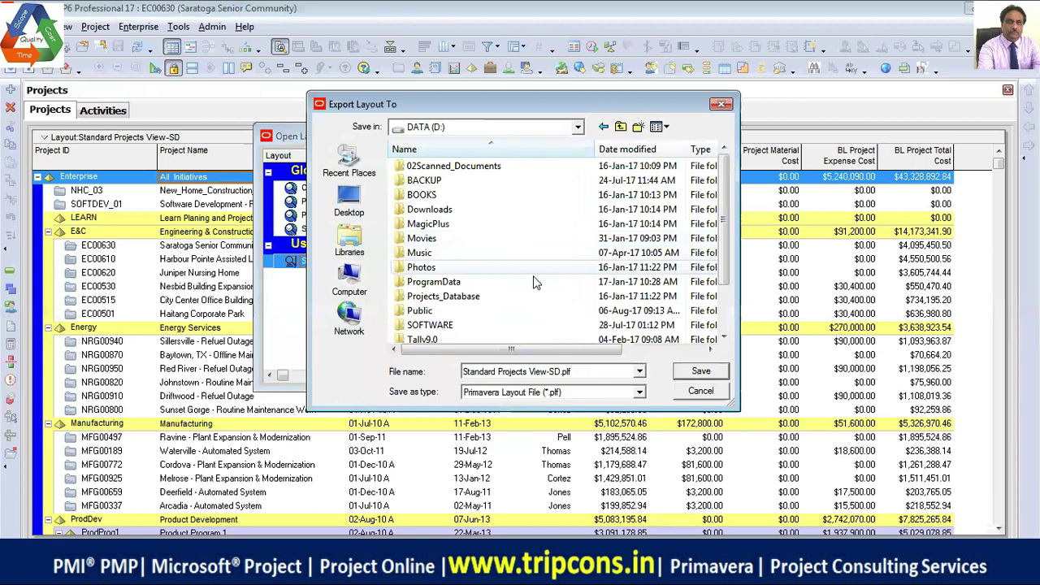
pyautogui.scroll(-2, 709, 262)
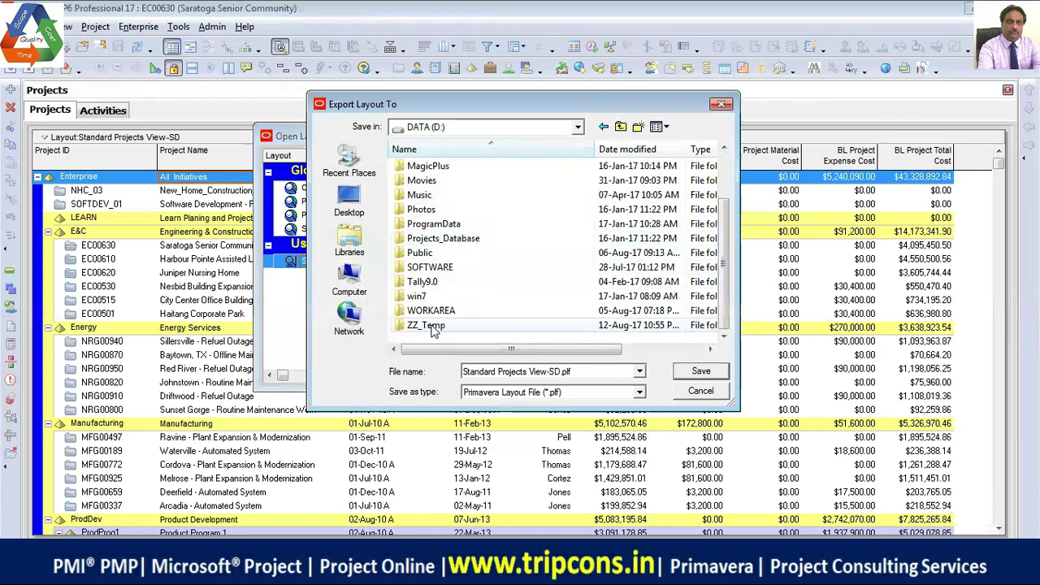
pyautogui.doubleClick(433, 325)
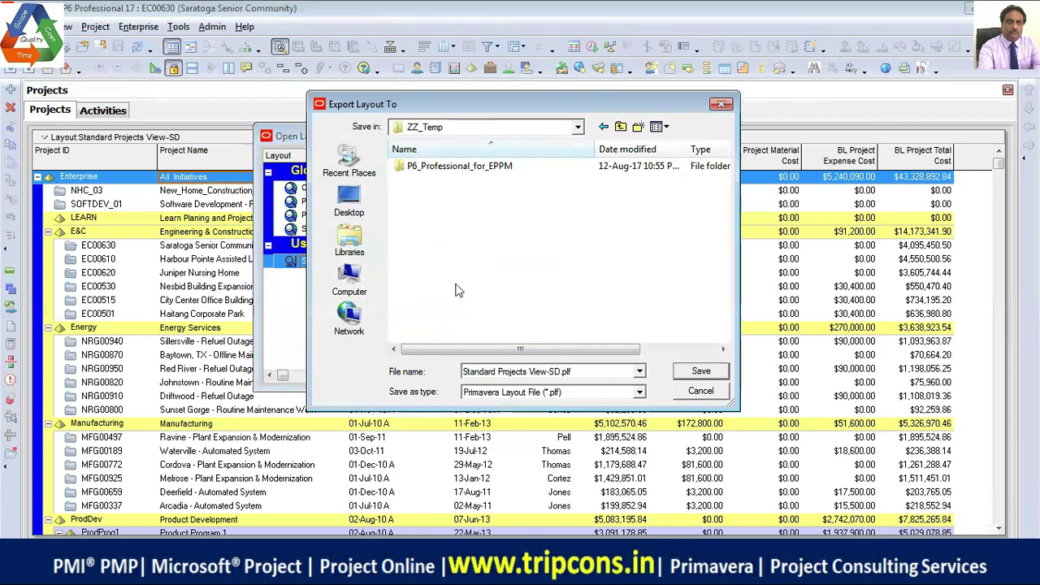
pyautogui.tripleClick(602, 374)
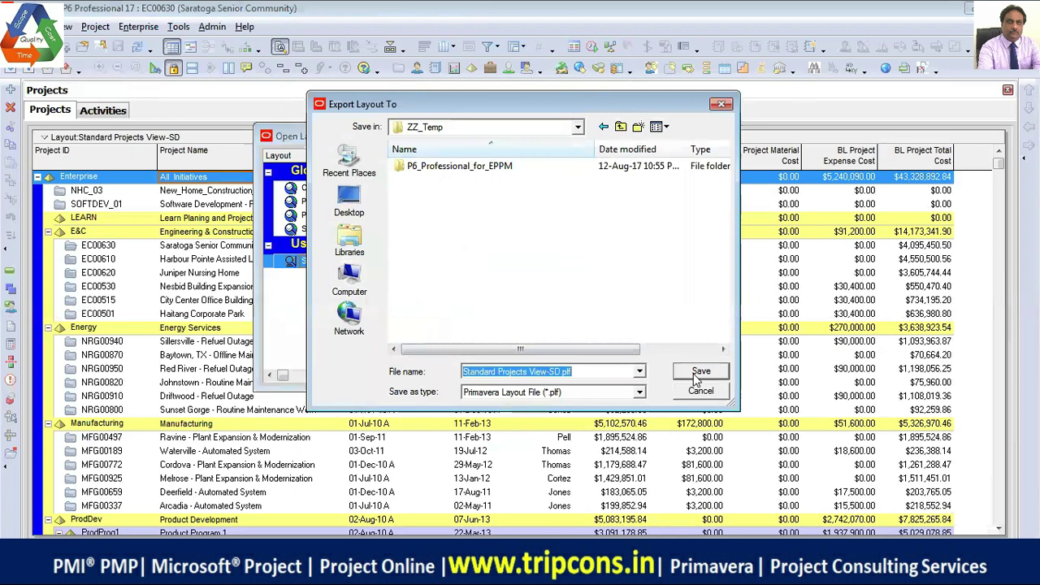
pyautogui.click(603, 372)
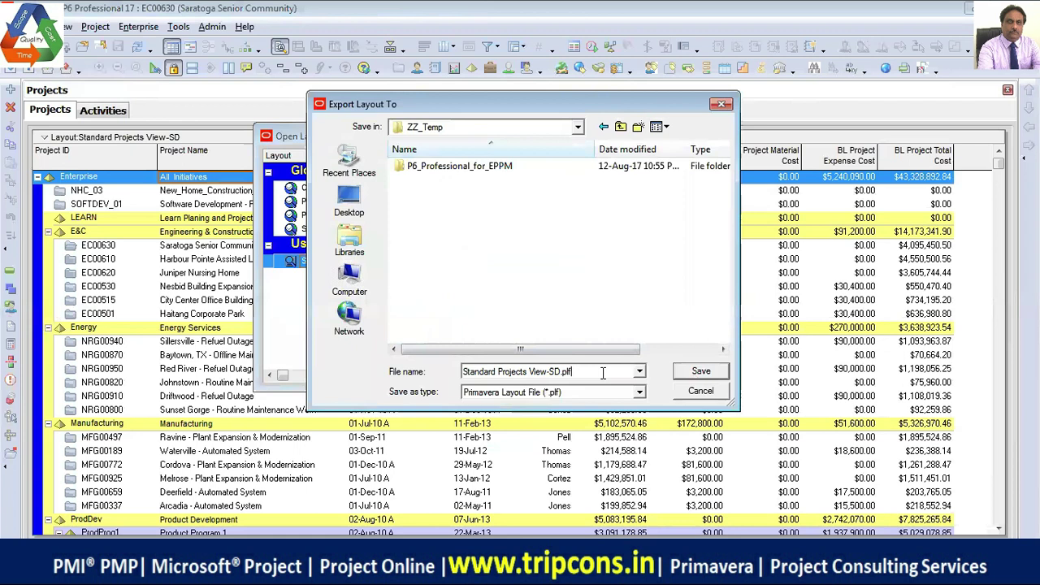
pyautogui.click(701, 371)
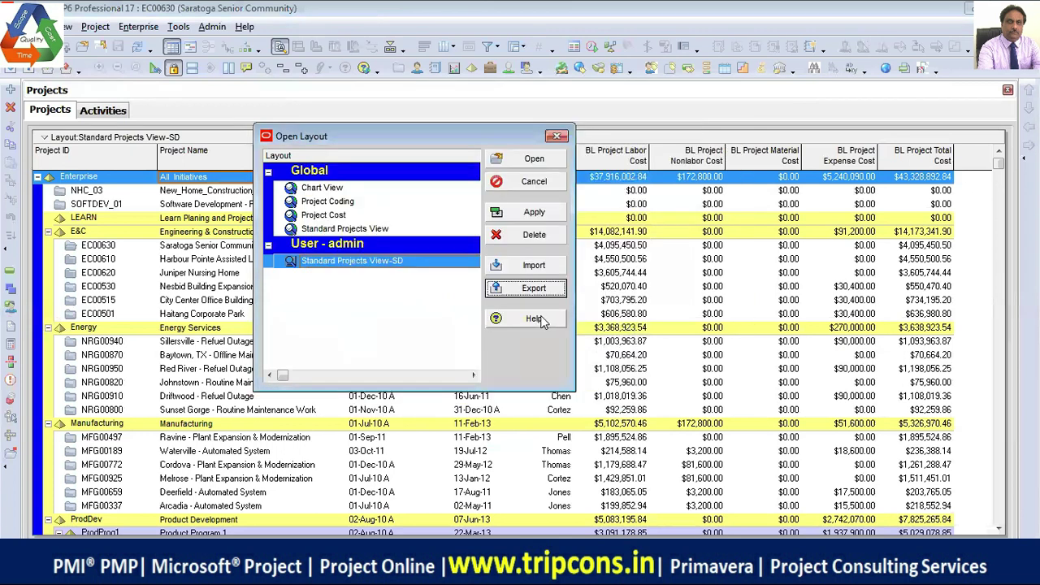
pyautogui.click(533, 159)
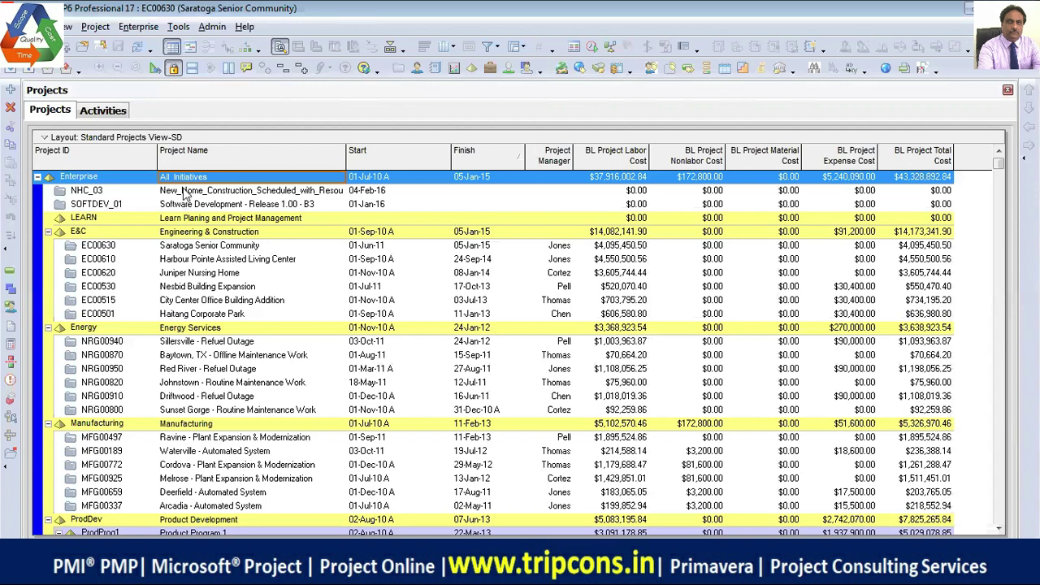
# - Import the layout file Standard Projects View-SD.plf from ZZ_Temp as Standard Projects View-SD_1, available to the current user
pyautogui.click(216, 142)
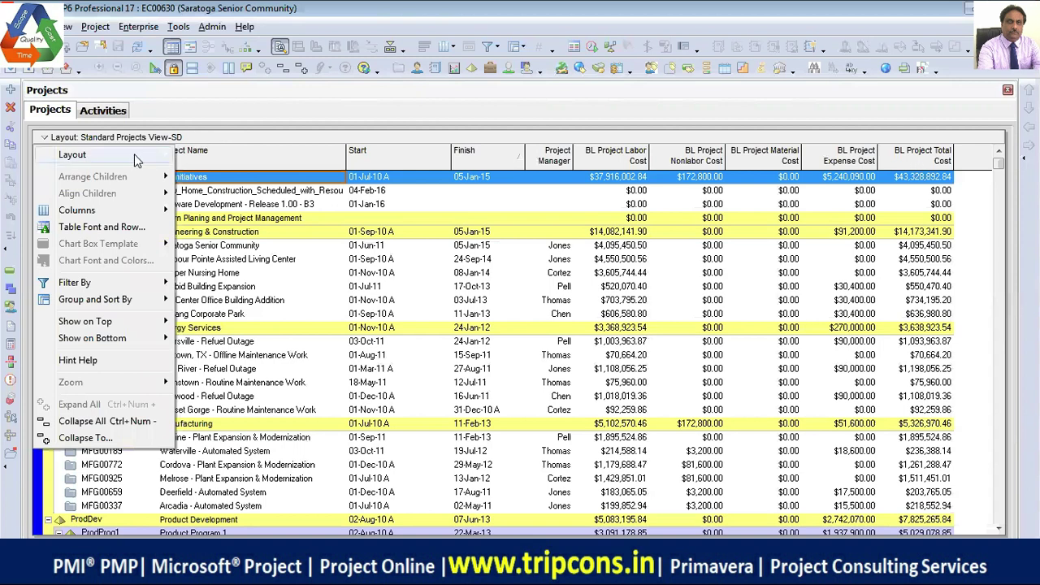
pyautogui.moveTo(134, 154)
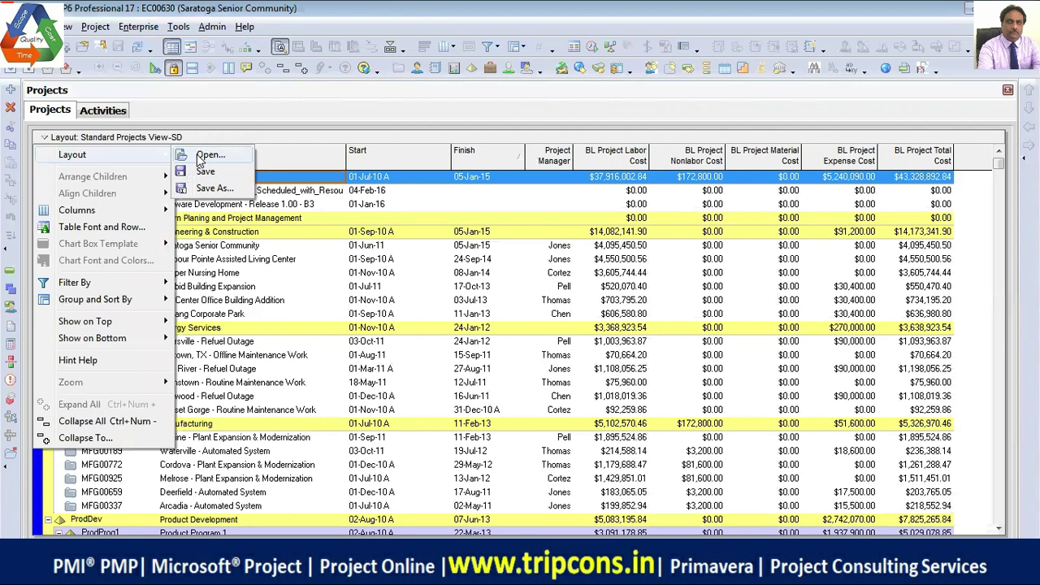
pyautogui.click(200, 158)
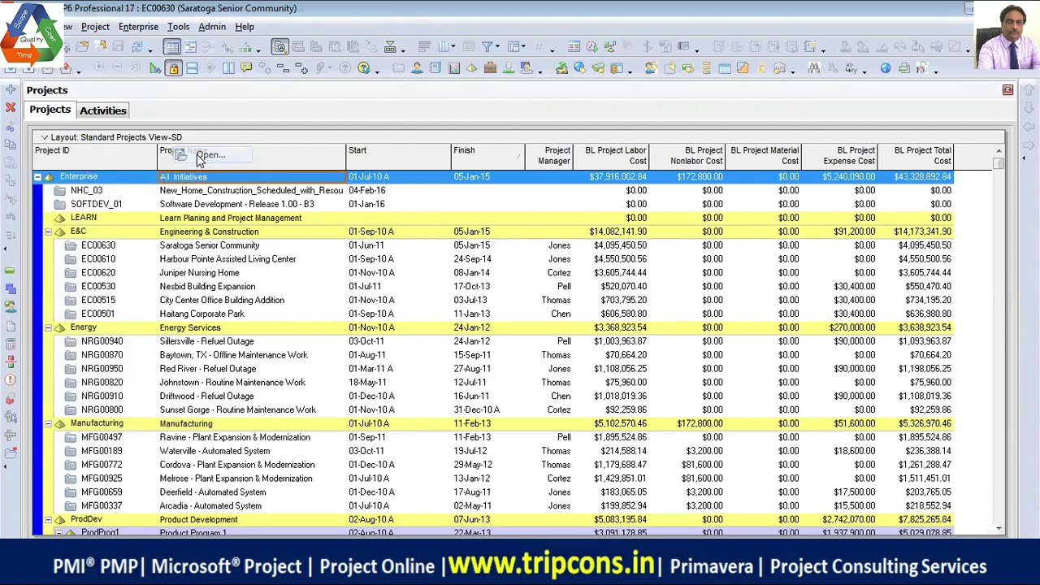
pyautogui.moveTo(542, 172); pyautogui.dragTo(447, 152)
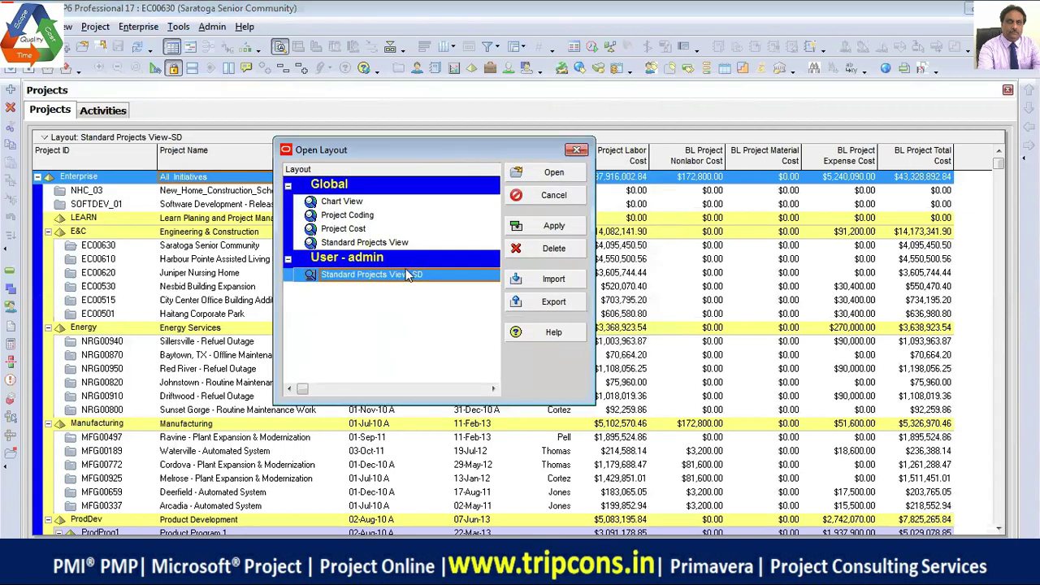
pyautogui.click(549, 281)
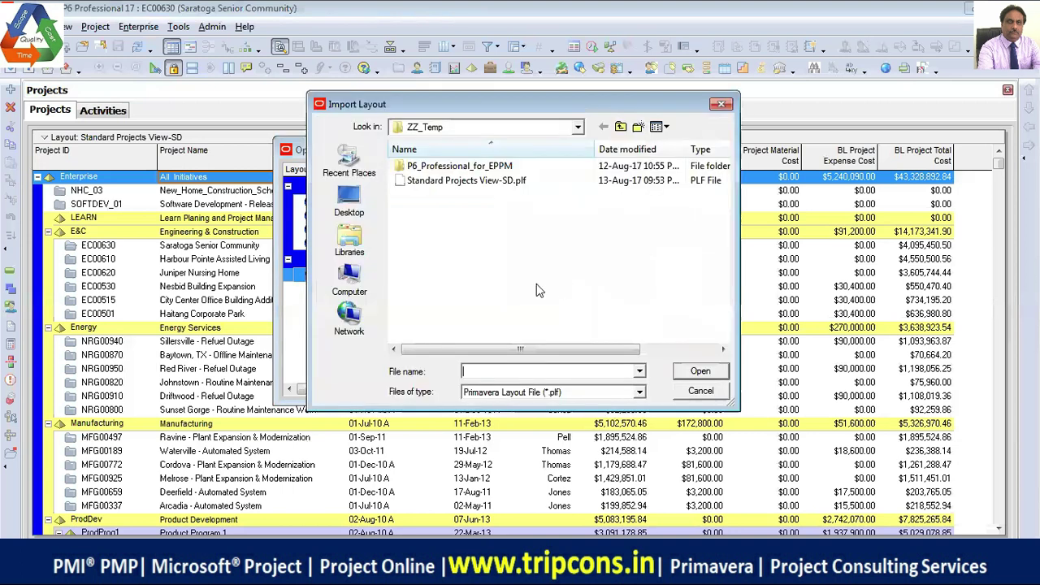
pyautogui.click(485, 183)
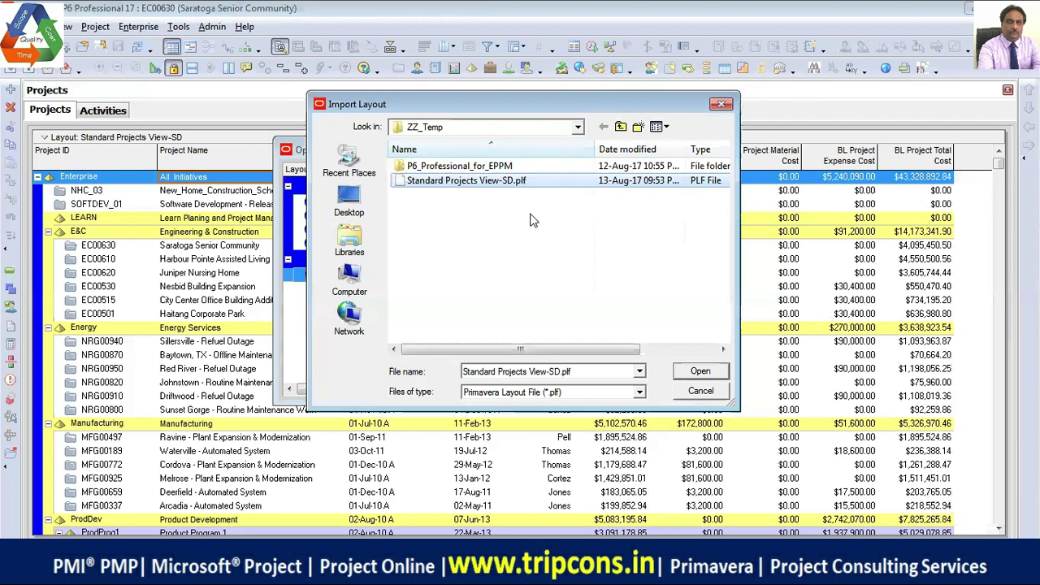
pyautogui.click(699, 372)
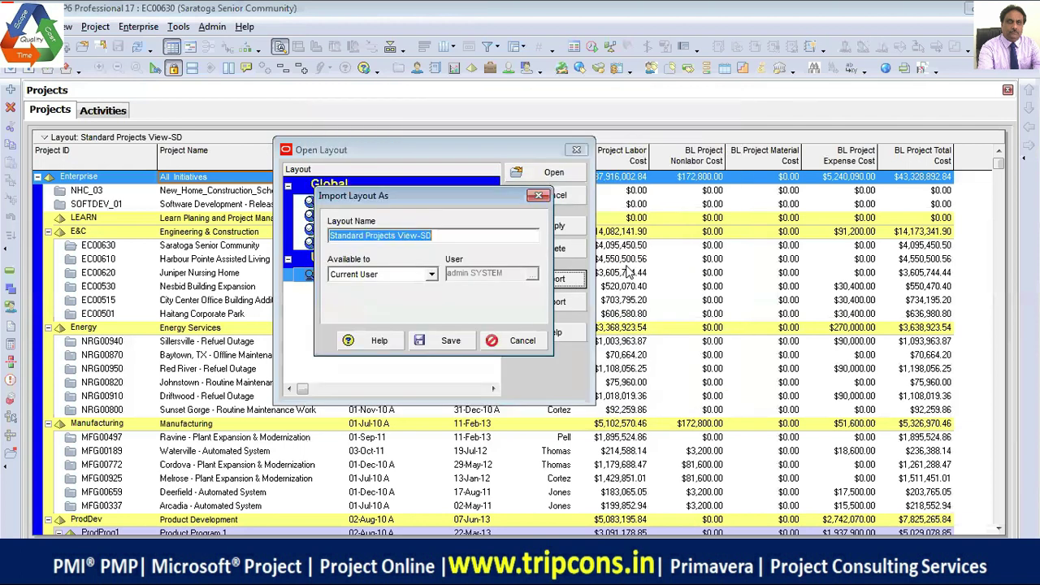
pyautogui.click(462, 234)
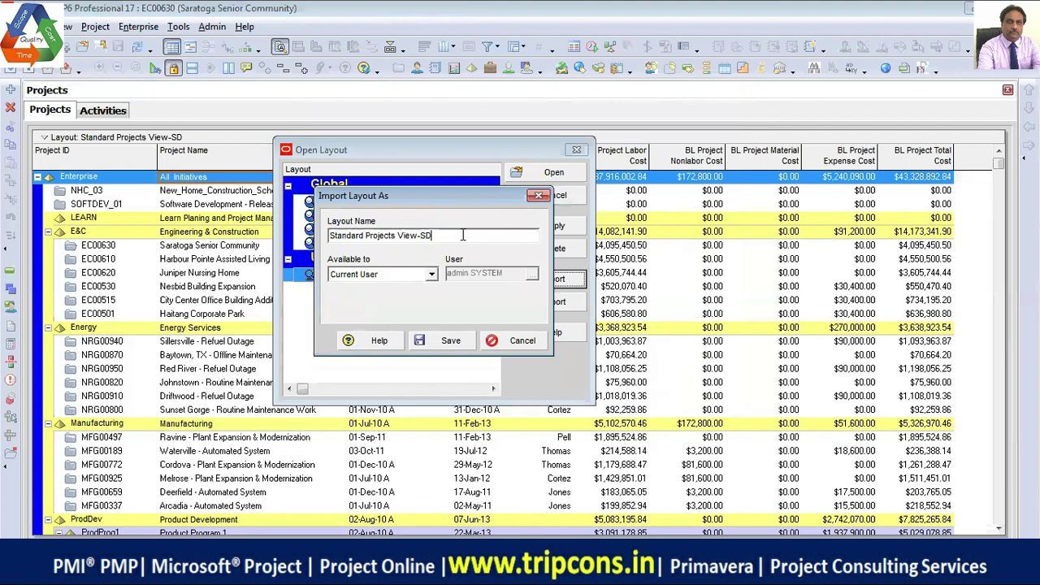
pyautogui.click(468, 333)
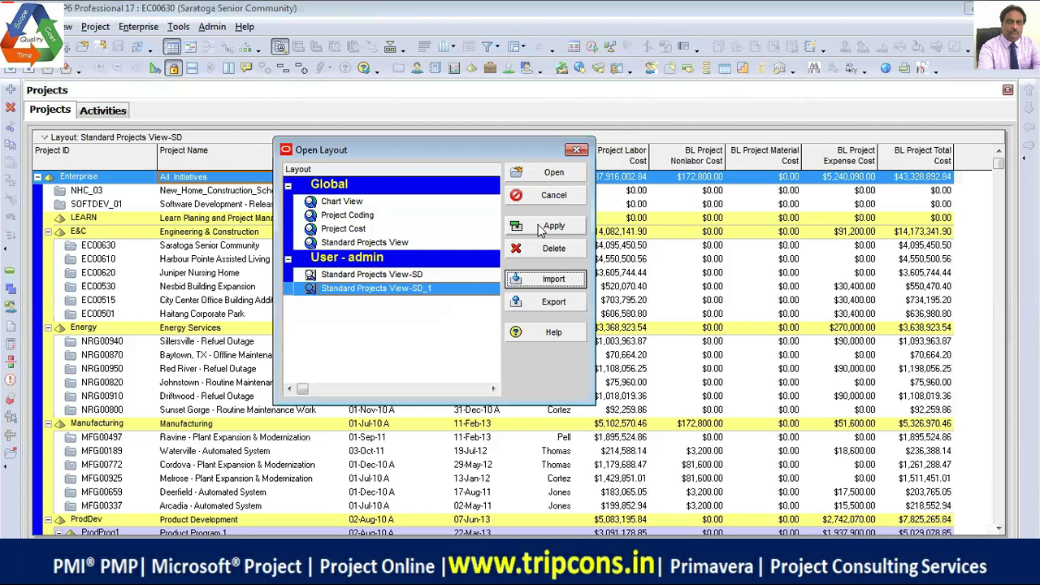
# - Open the imported Standard Projects View-SD_1 layout for the projects table
pyautogui.moveTo(477, 137); pyautogui.dragTo(358, 247)
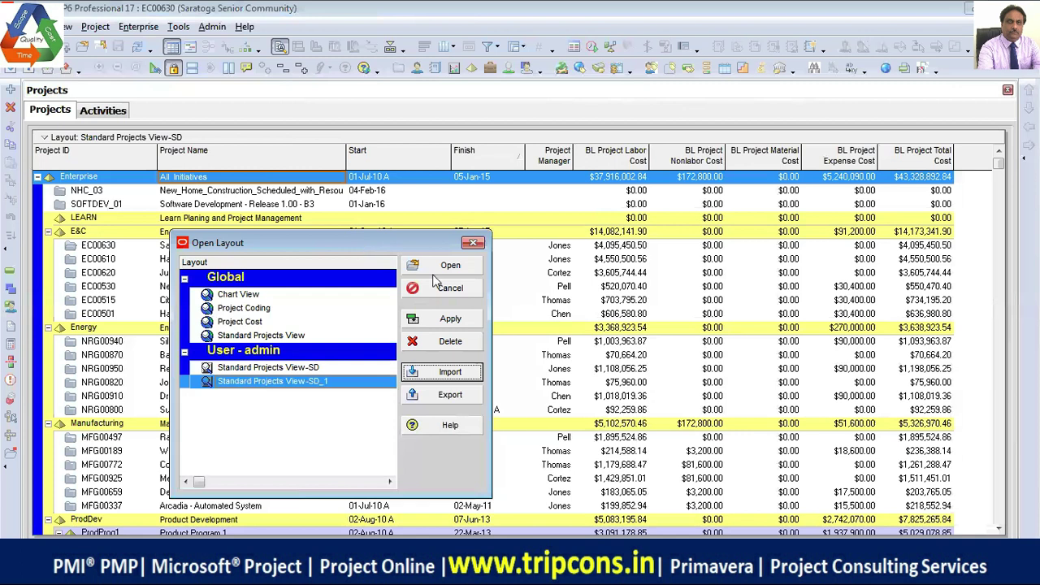
pyautogui.press('Tab')
pyautogui.press('Return')
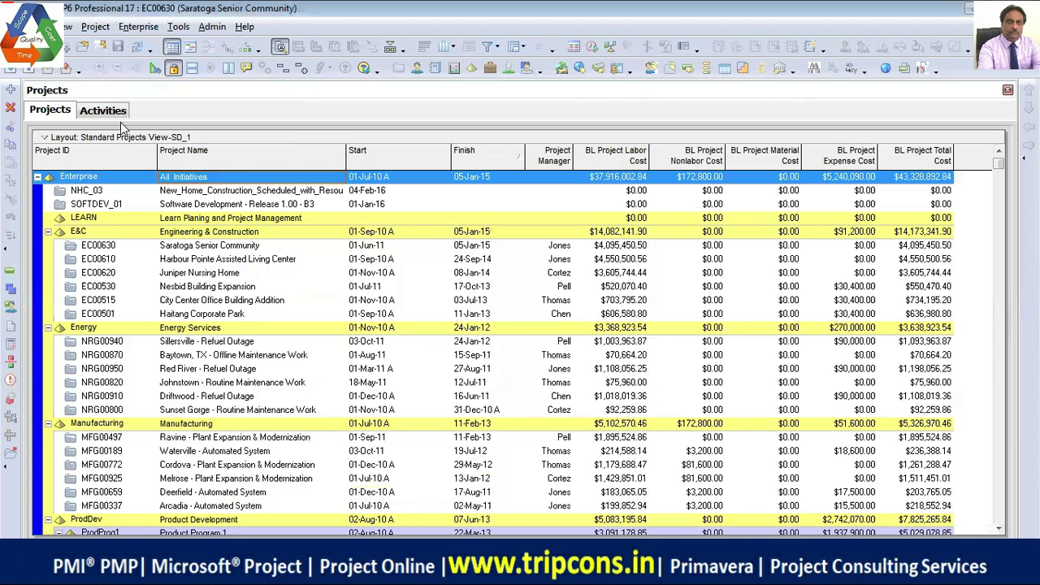
# - Switch to the activities of the open project, look through the list of available activity layouts and close it
pyautogui.click(103, 110)
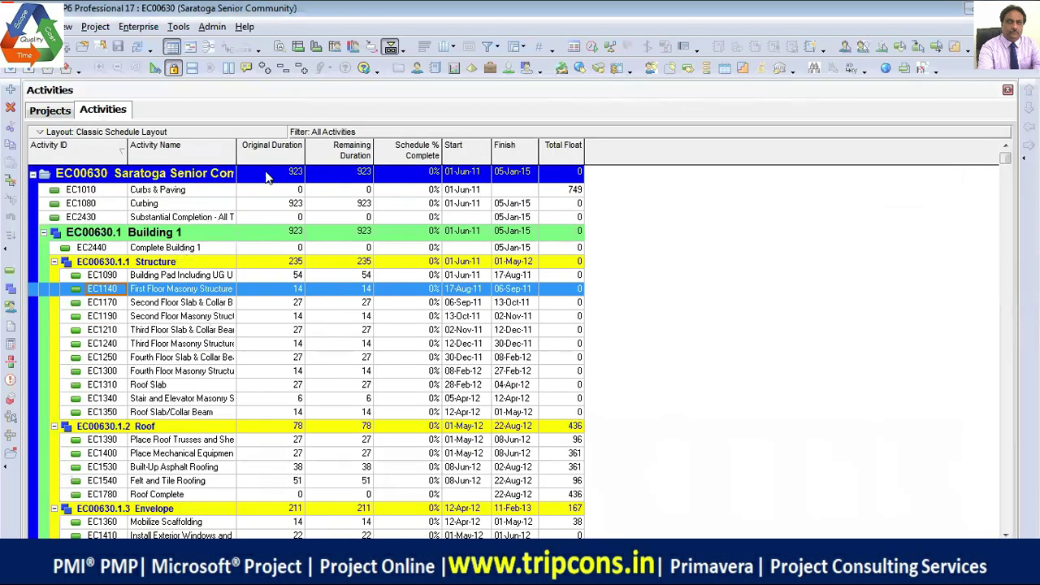
pyautogui.click(138, 134)
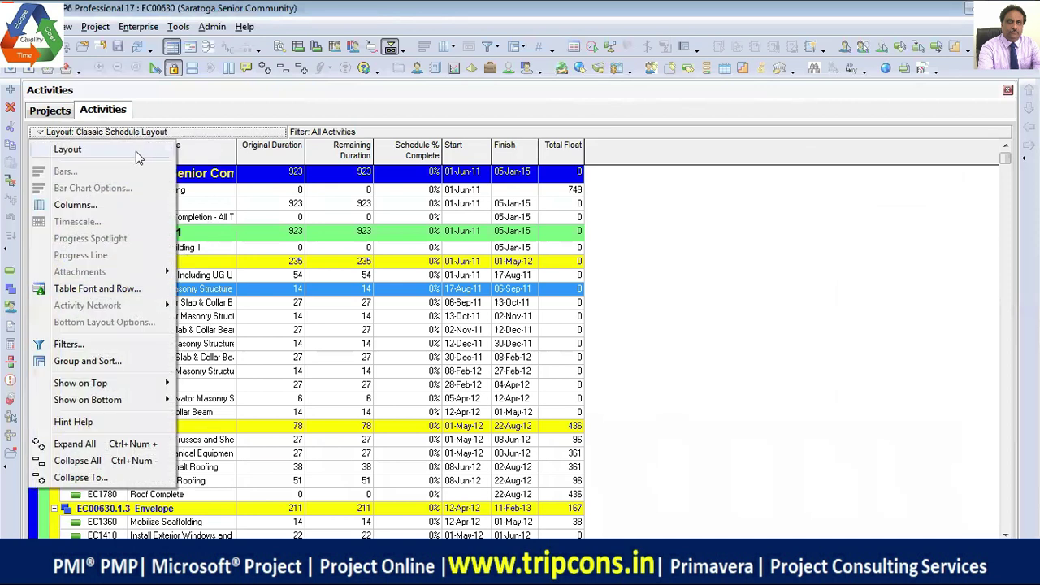
pyautogui.moveTo(135, 151)
pyautogui.click(208, 151)
pyautogui.click(535, 317)
pyautogui.moveTo(579, 210); pyautogui.dragTo(580, 393)
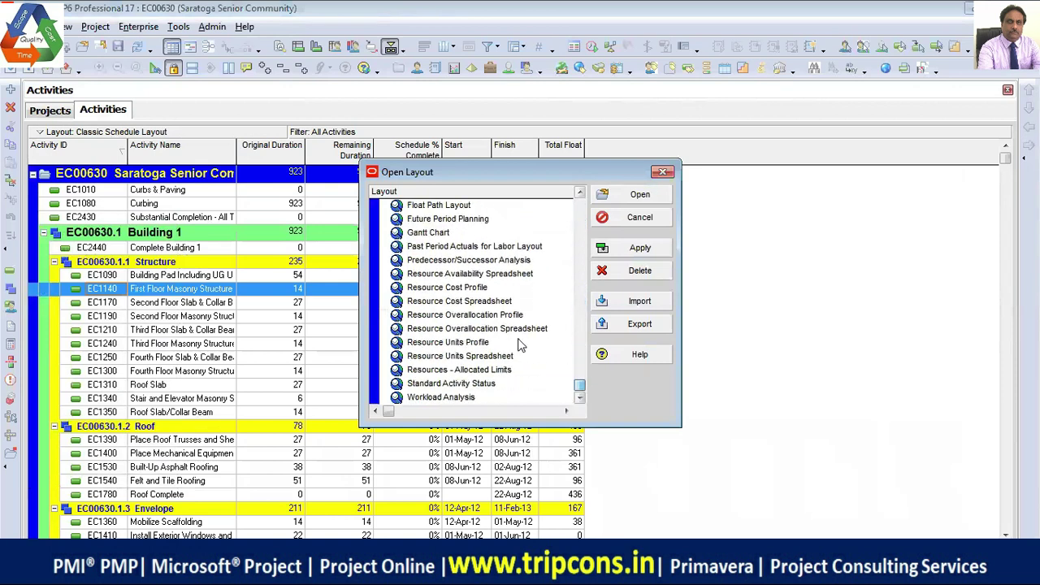
pyautogui.click(662, 173)
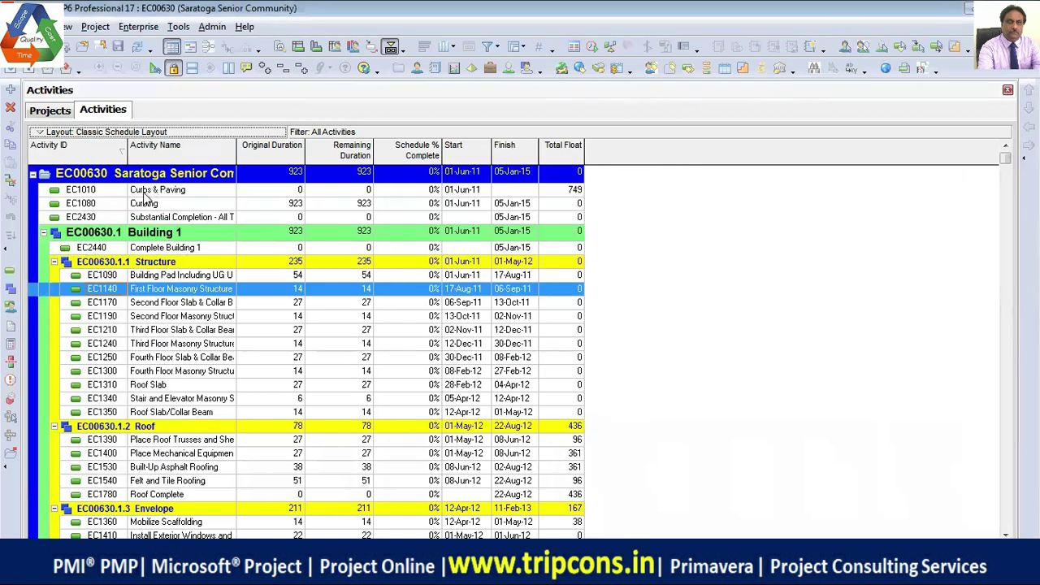
# - Reopen the activity layout list without saving changes to Classic Schedule Layout, and review the global layouts from start to end
pyautogui.click(158, 193)
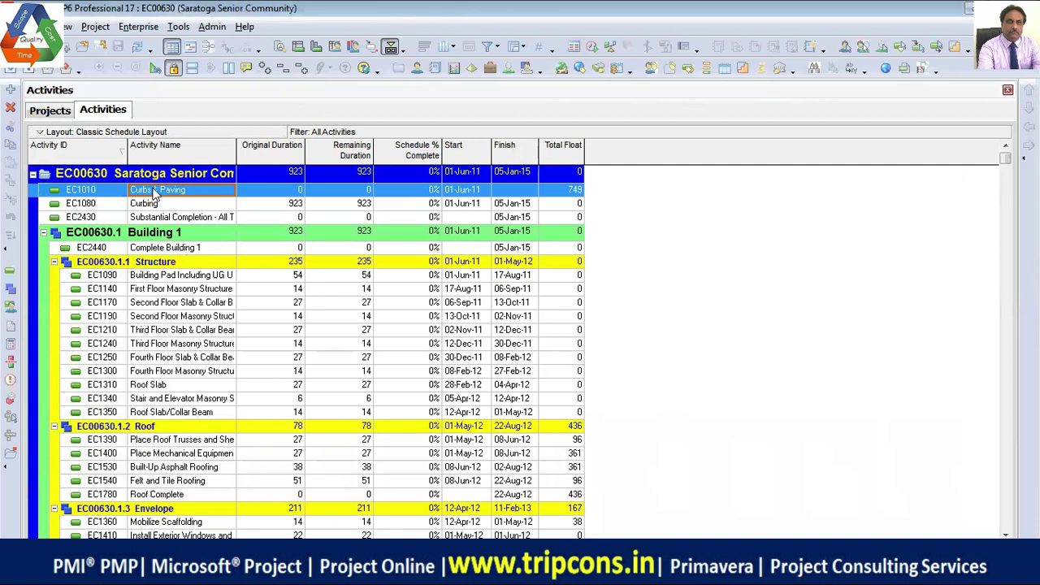
pyautogui.click(176, 132)
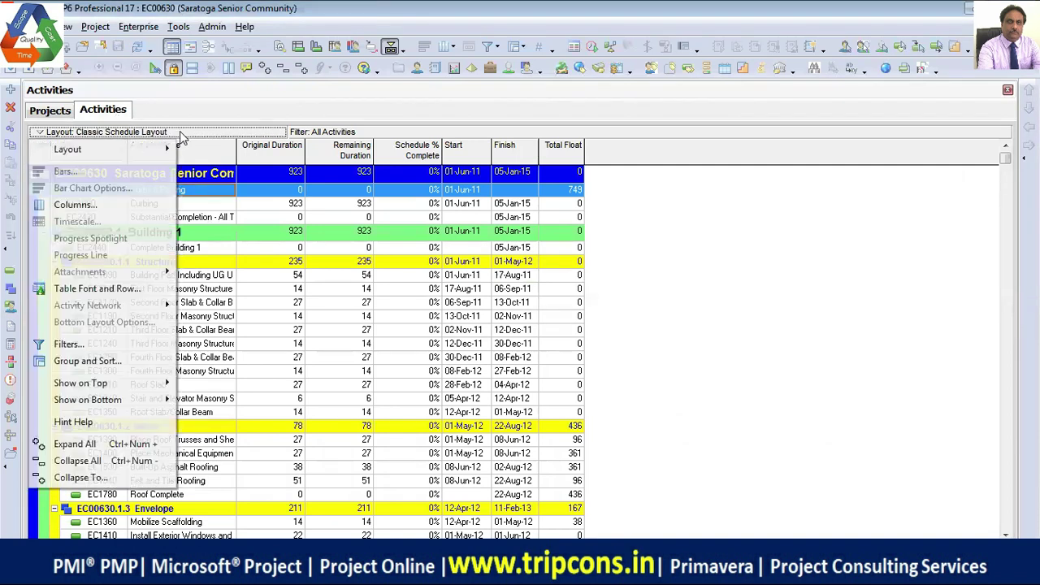
pyautogui.moveTo(153, 152)
pyautogui.click(209, 150)
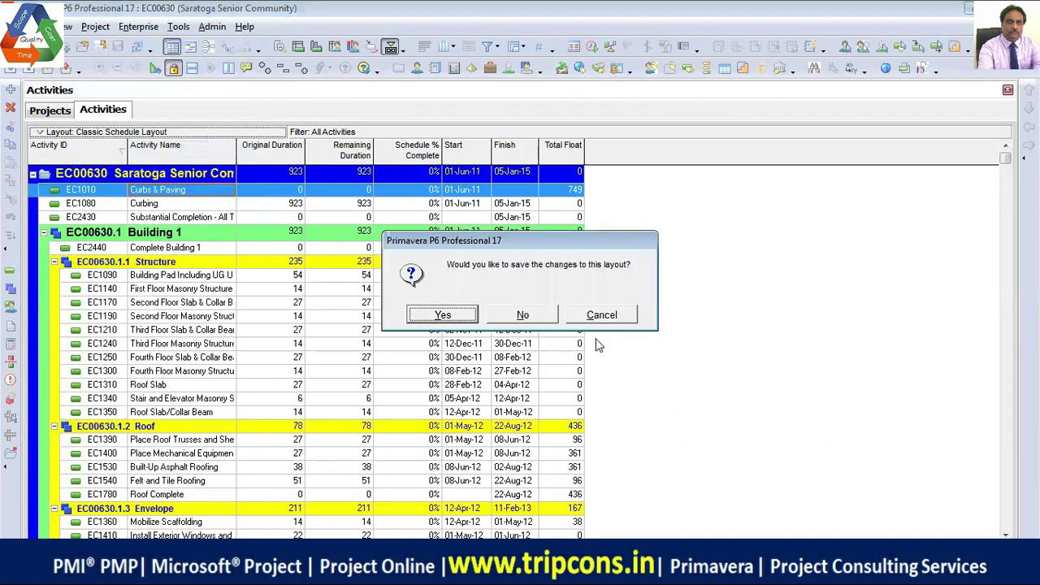
pyautogui.click(526, 318)
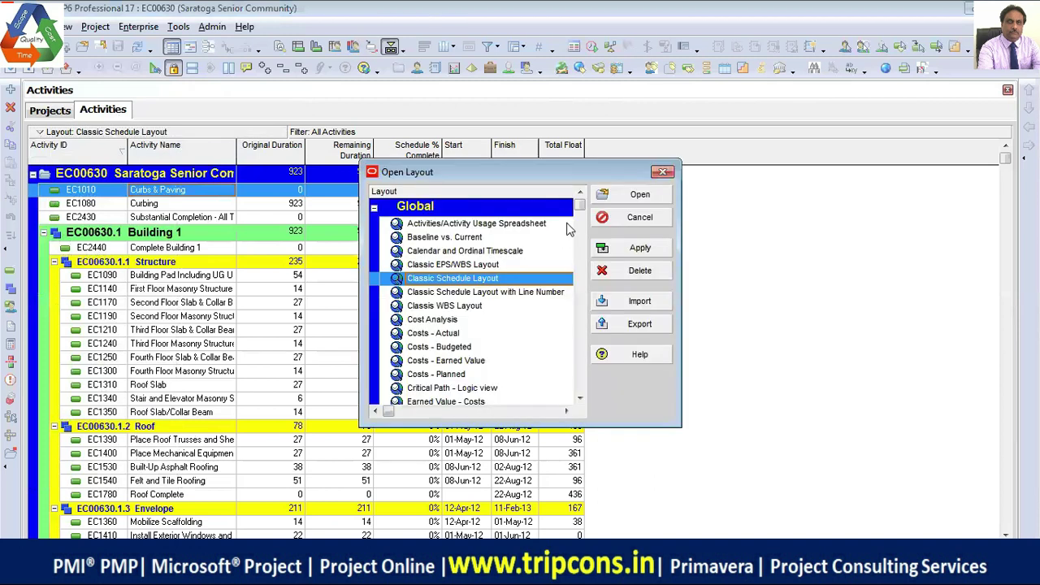
pyautogui.scroll(-10, 580, 398)
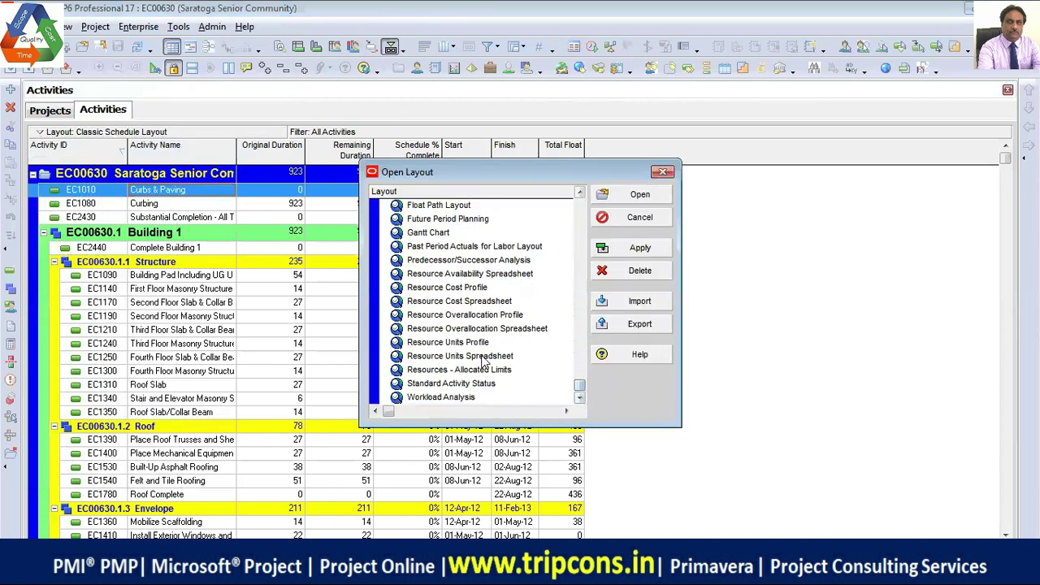
pyautogui.moveTo(580, 385); pyautogui.dragTo(585, 205)
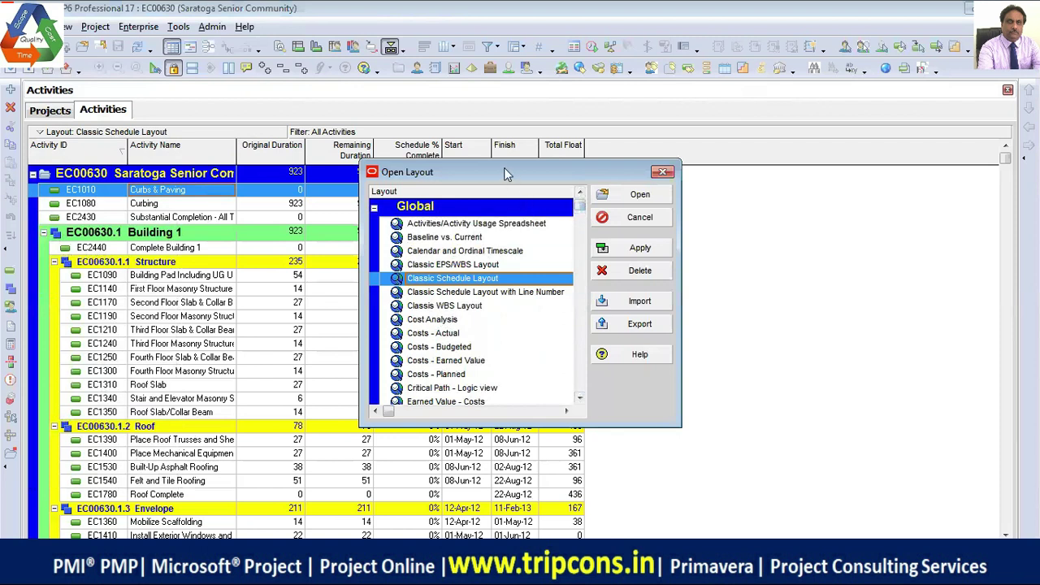
# - Apply the Classic EPS/WBS Layout to the activities and close the layout list
pyautogui.moveTo(506, 173); pyautogui.dragTo(363, 276)
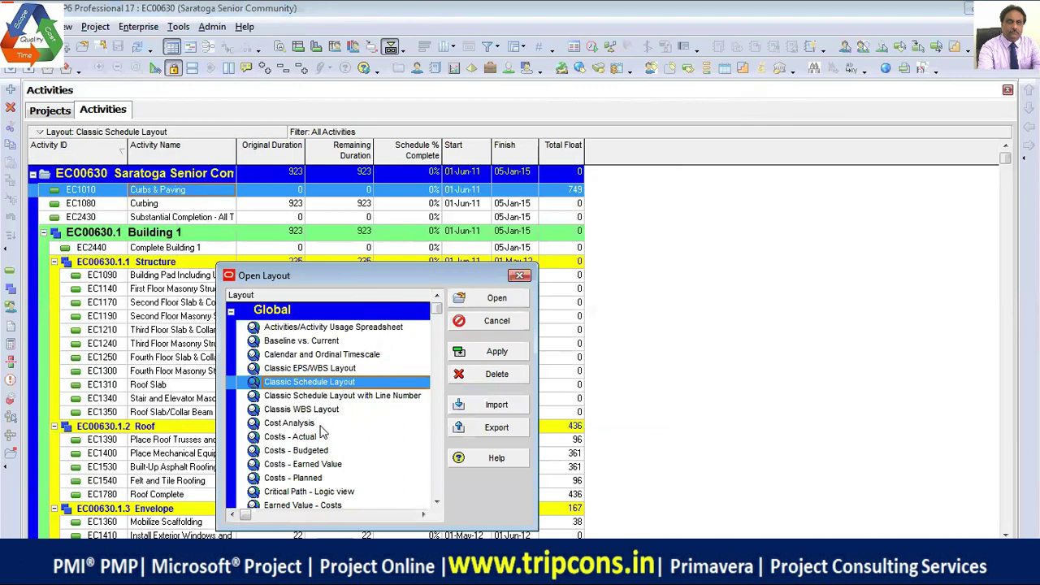
pyautogui.click(317, 369)
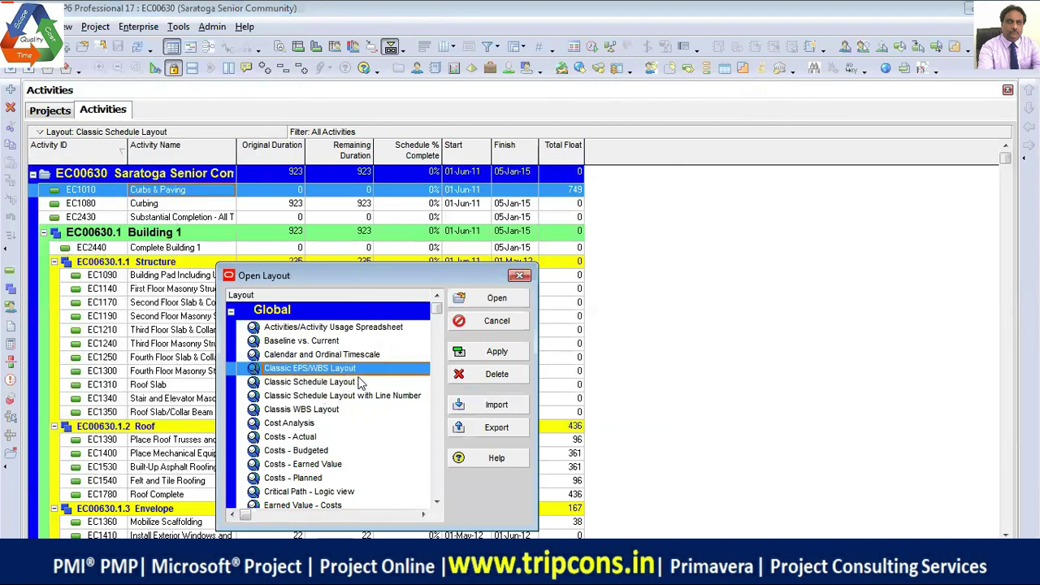
pyautogui.click(506, 351)
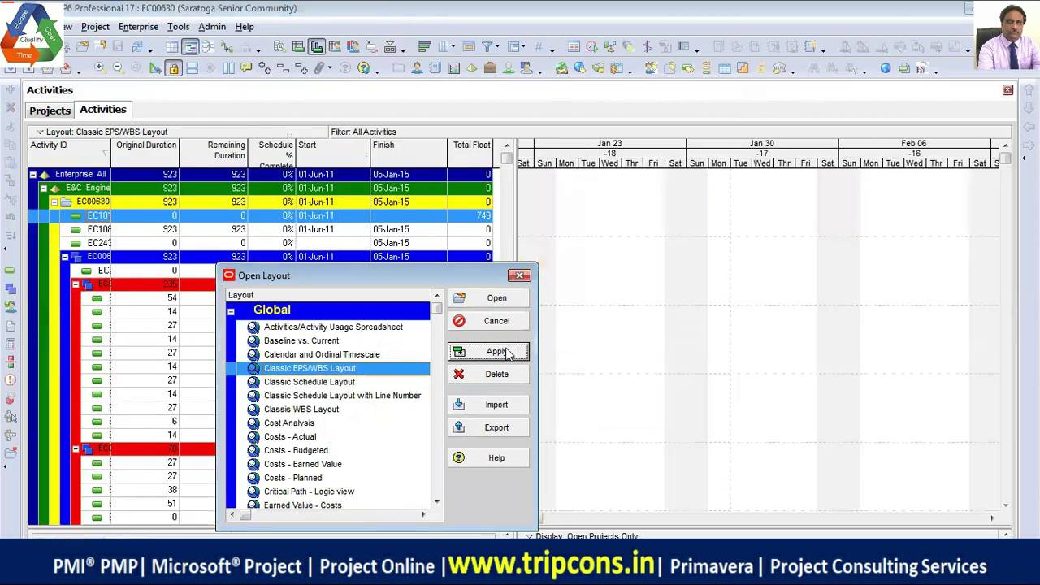
pyautogui.click(309, 410)
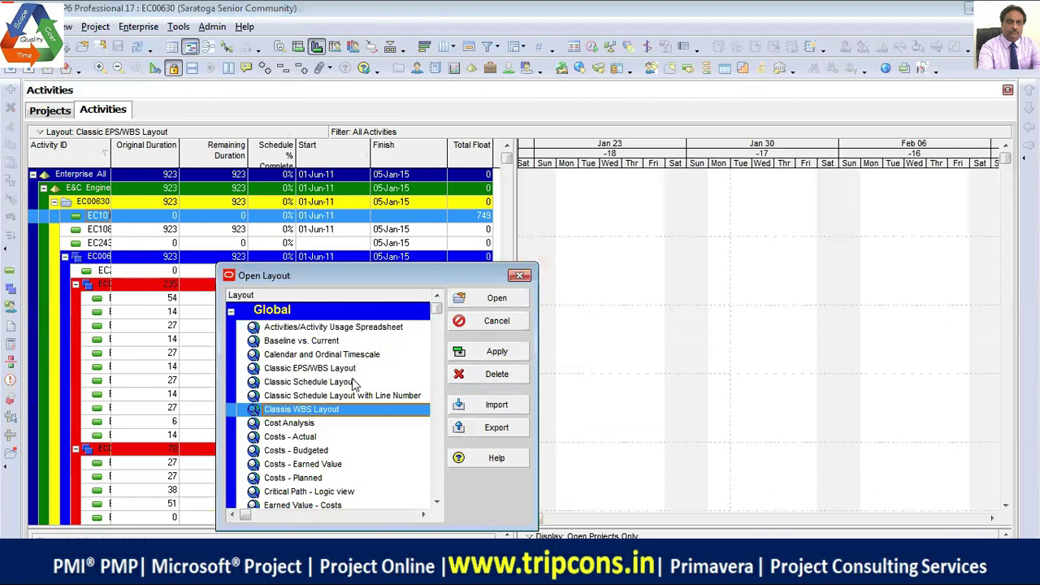
pyautogui.click(340, 370)
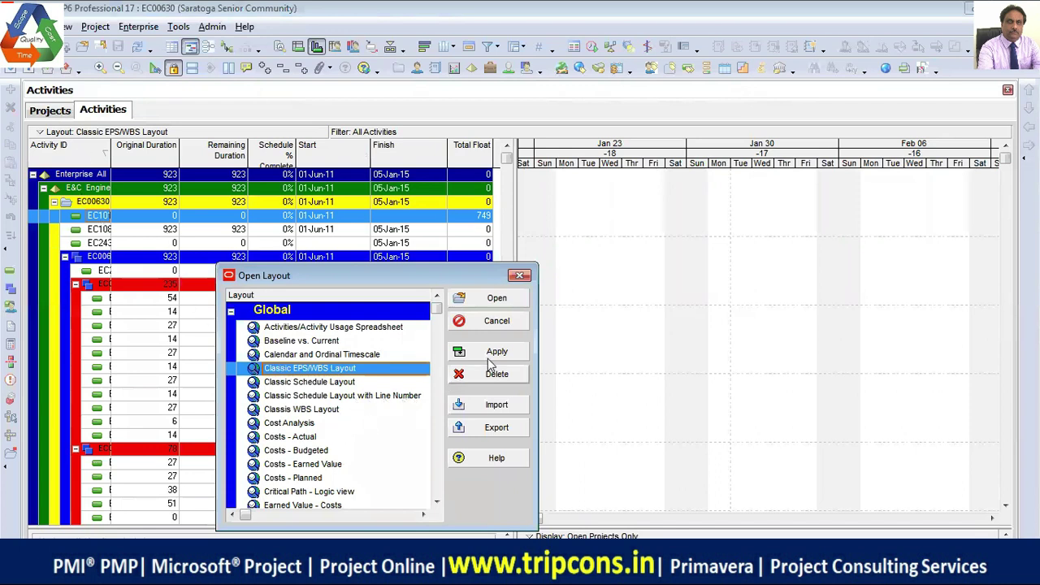
pyautogui.click(499, 320)
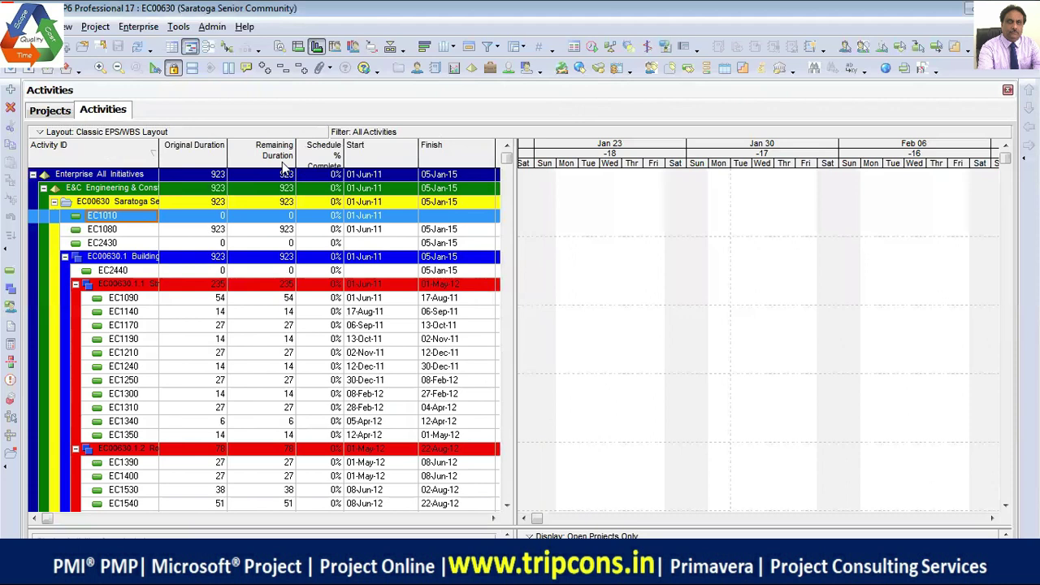
# - Compare the projects and activities views, and bring the EC00630.1.1 Structure activities into the Gantt chart at a coarser timescale
pyautogui.click(54, 112)
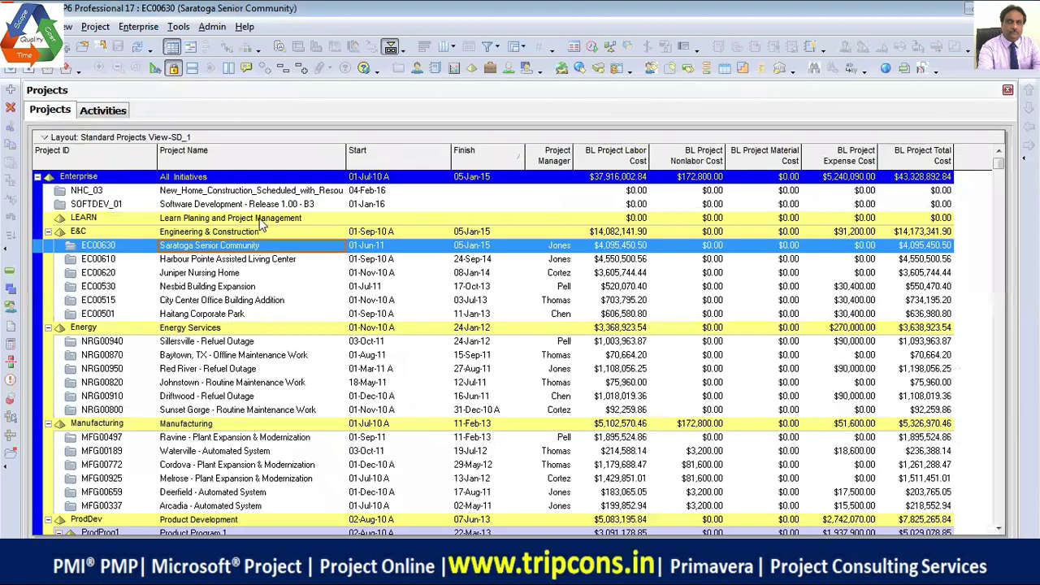
pyautogui.click(98, 112)
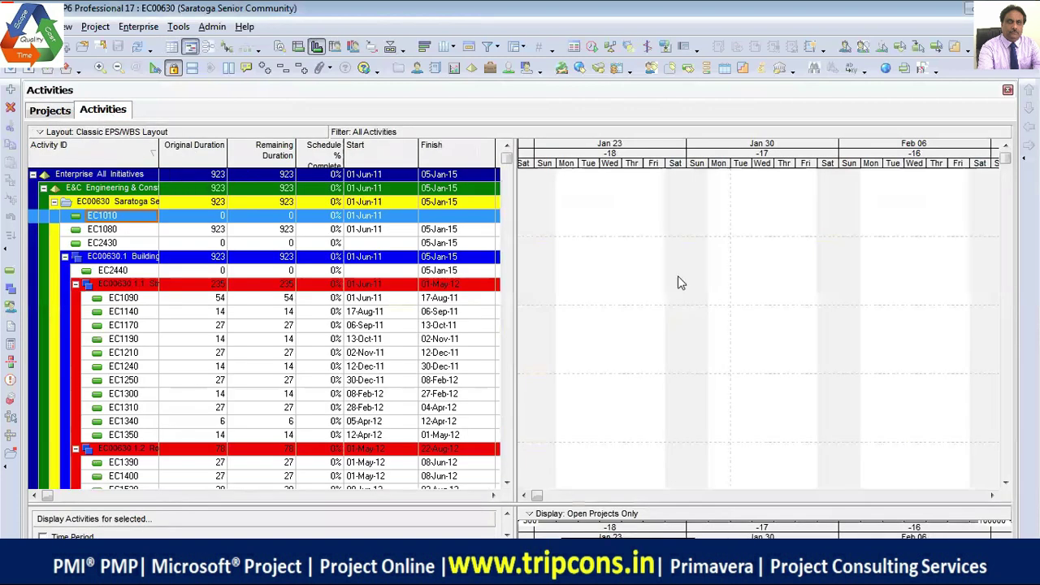
pyautogui.click(593, 284)
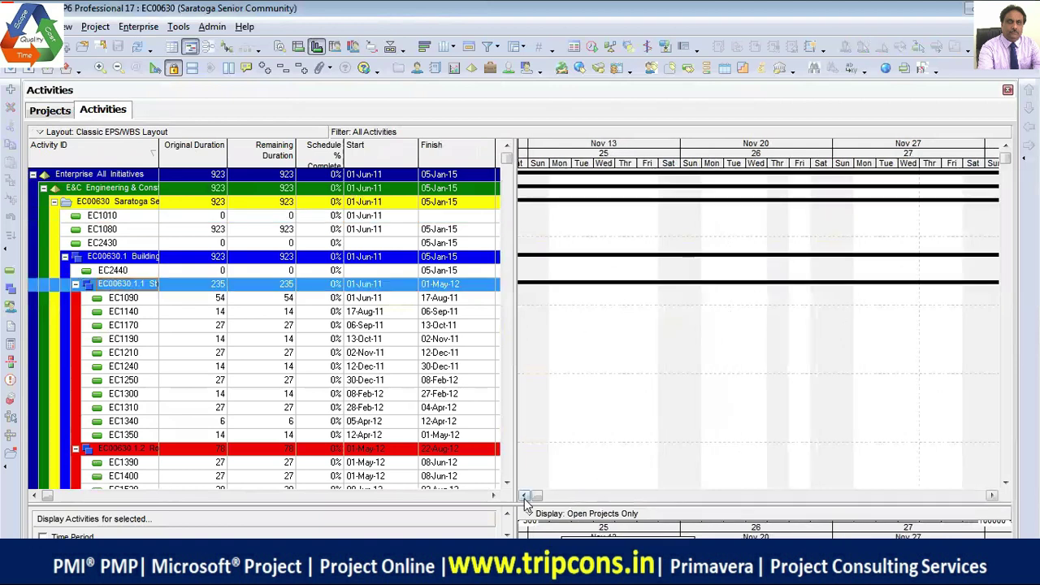
pyautogui.click(524, 494)
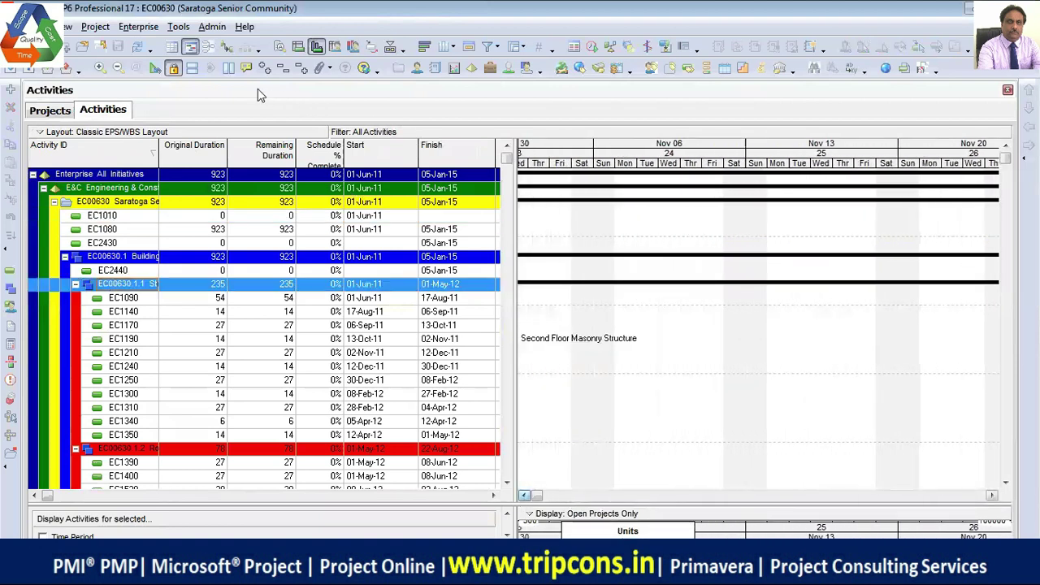
pyautogui.click(118, 68)
pyautogui.click(117, 68)
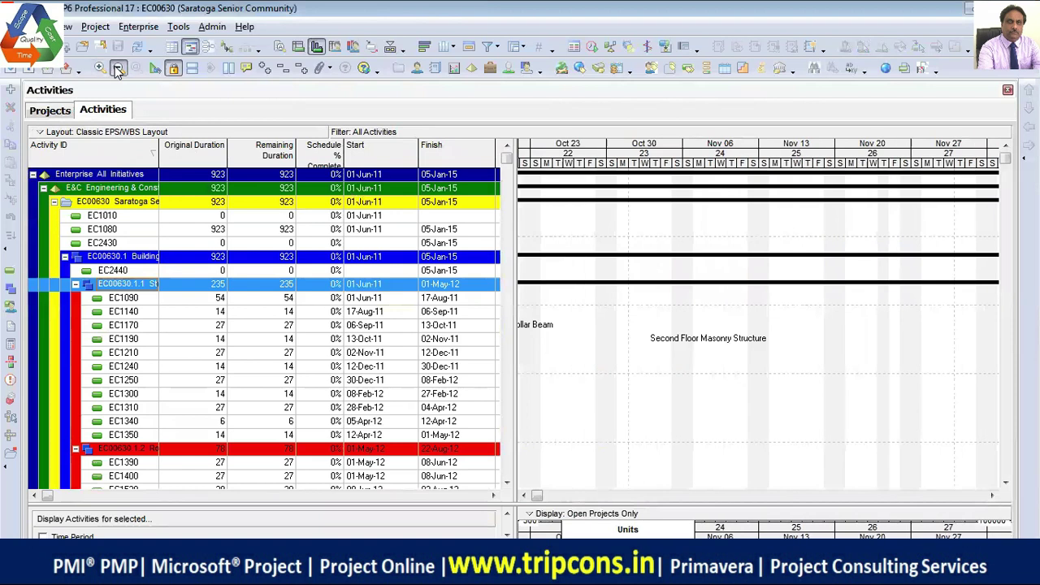
pyautogui.click(190, 133)
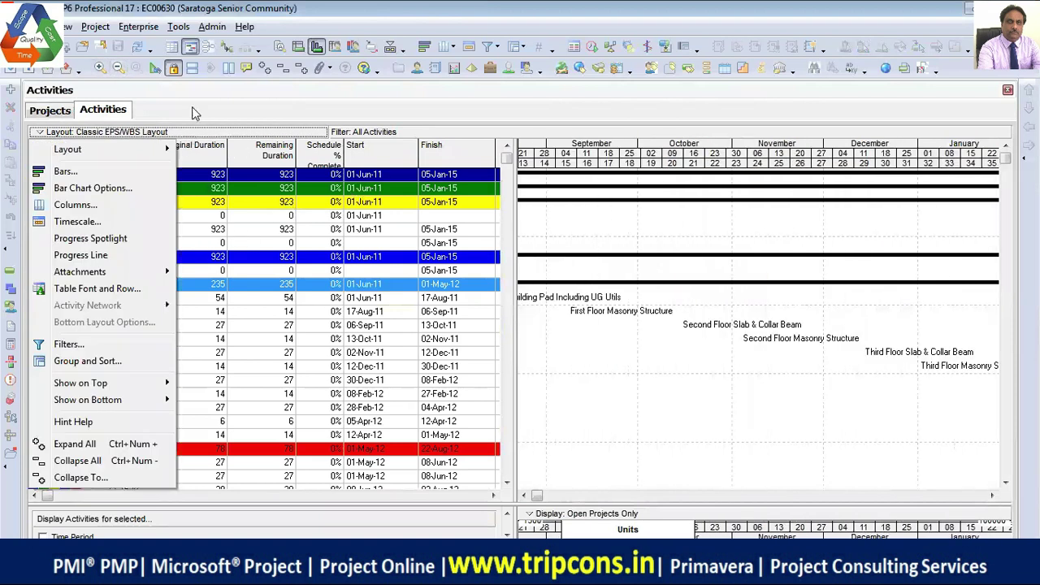
pyautogui.click(195, 114)
# - Open the EC00630 Saratoga Senior Community project from the projects list, compare the projects and activities views, and select activity EC1210
pyautogui.click(54, 114)
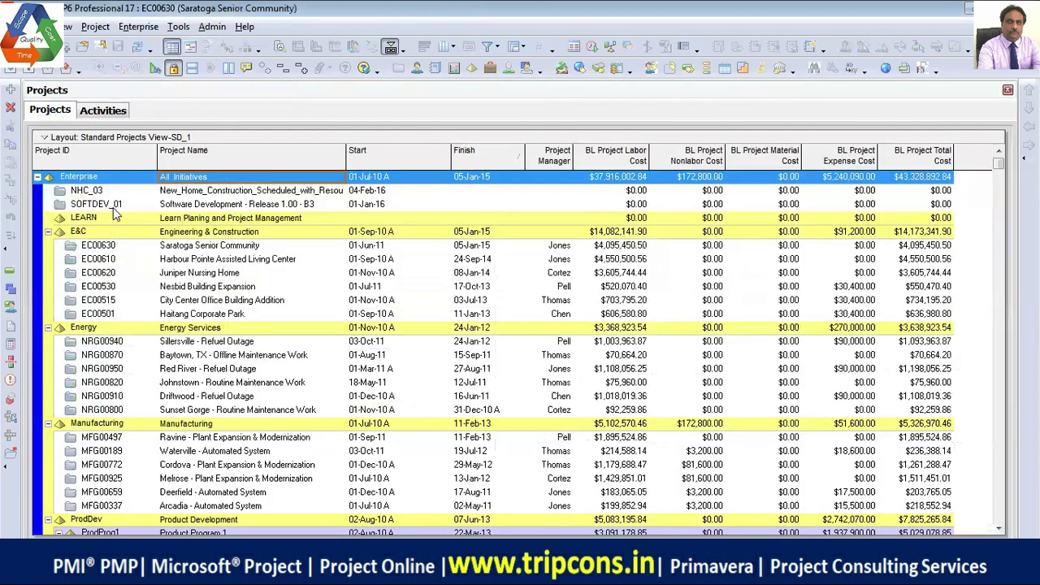
pyautogui.rightClick(113, 250)
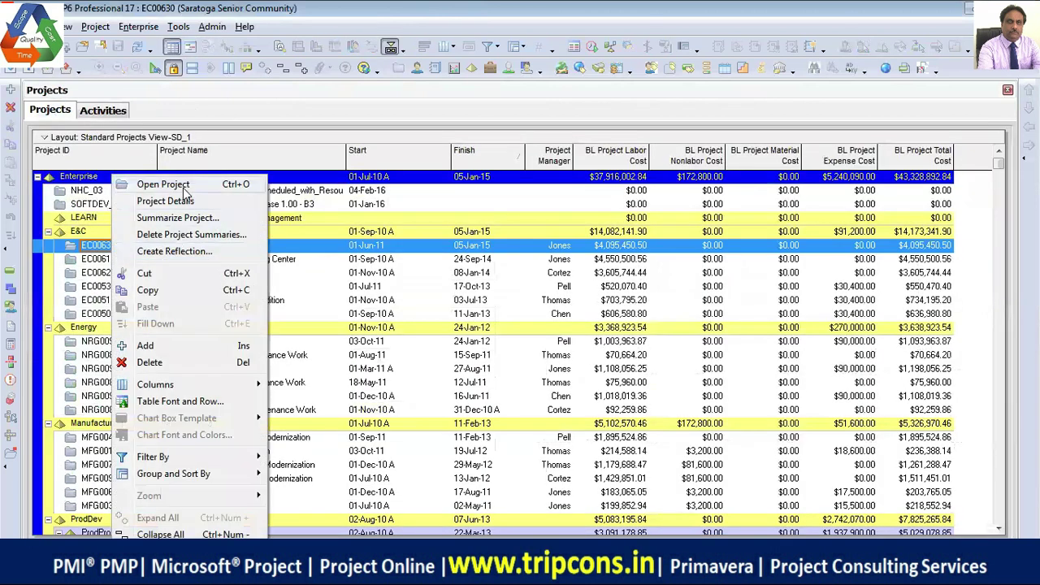
pyautogui.click(163, 184)
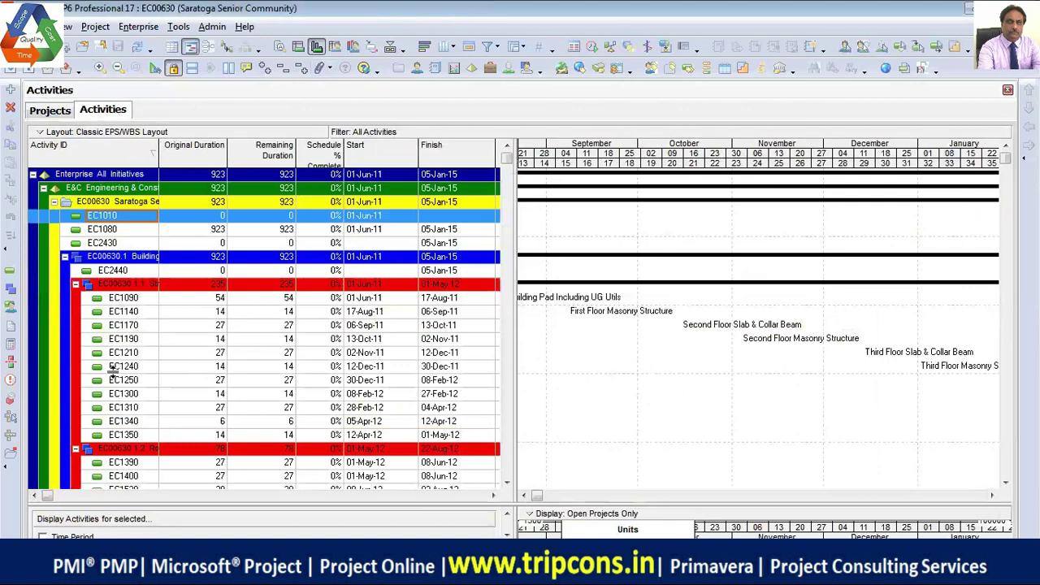
pyautogui.click(42, 113)
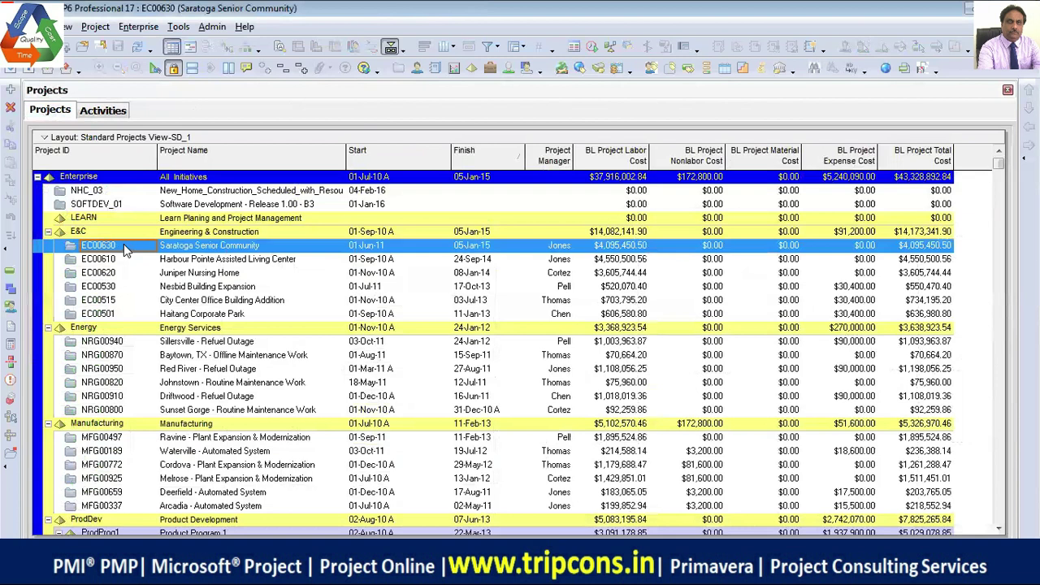
pyautogui.click(103, 111)
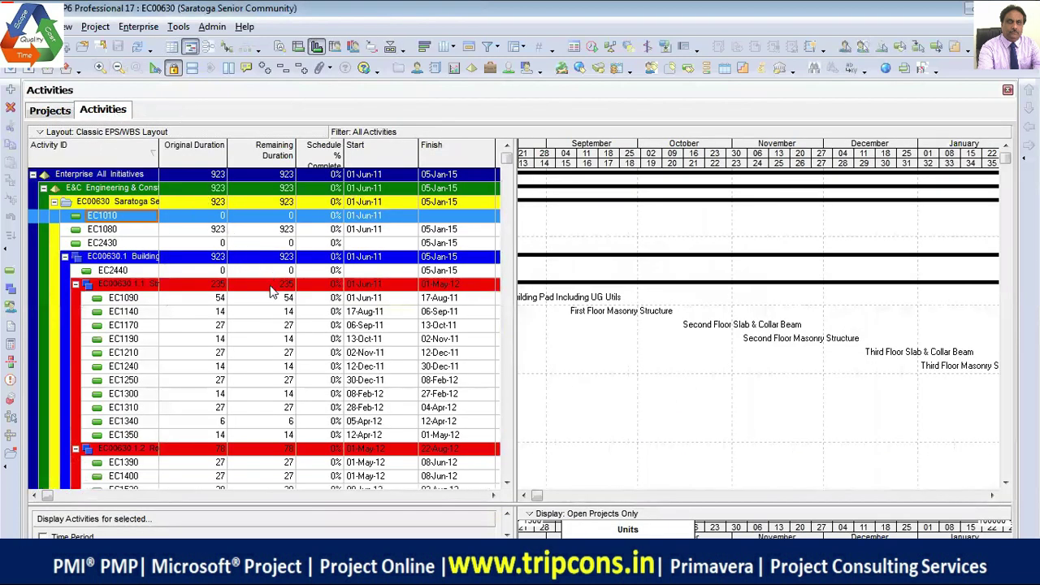
pyautogui.click(274, 351)
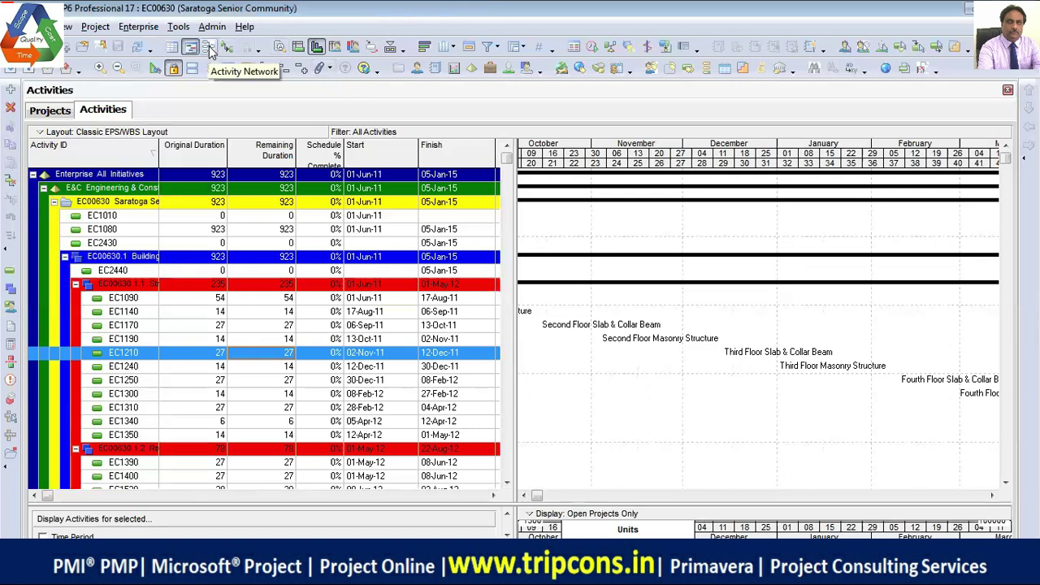
# - Return to the projects list and open the Saratoga Senior Community project again to show its activities
pyautogui.click(50, 110)
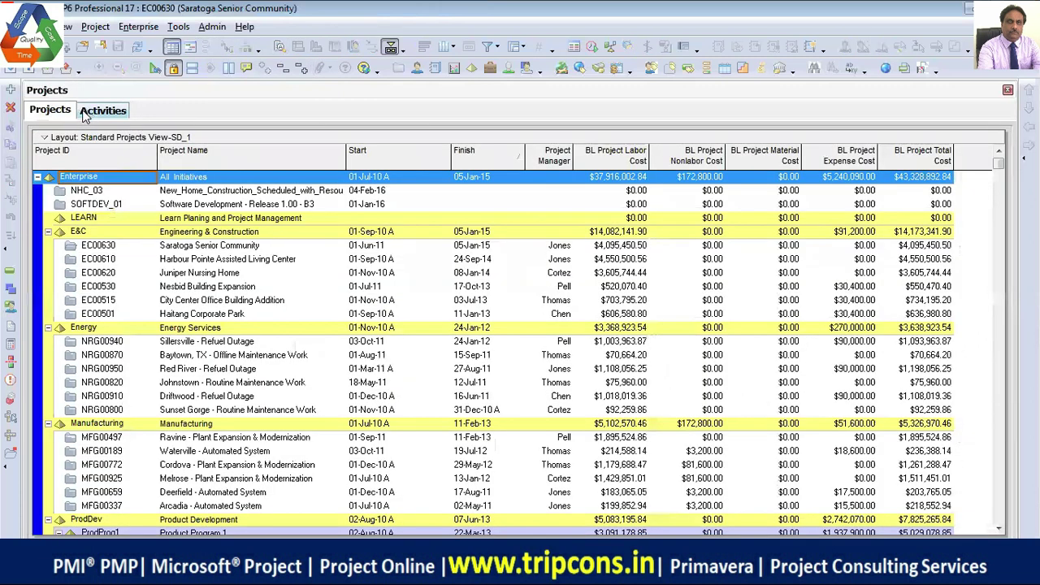
pyautogui.click(197, 245)
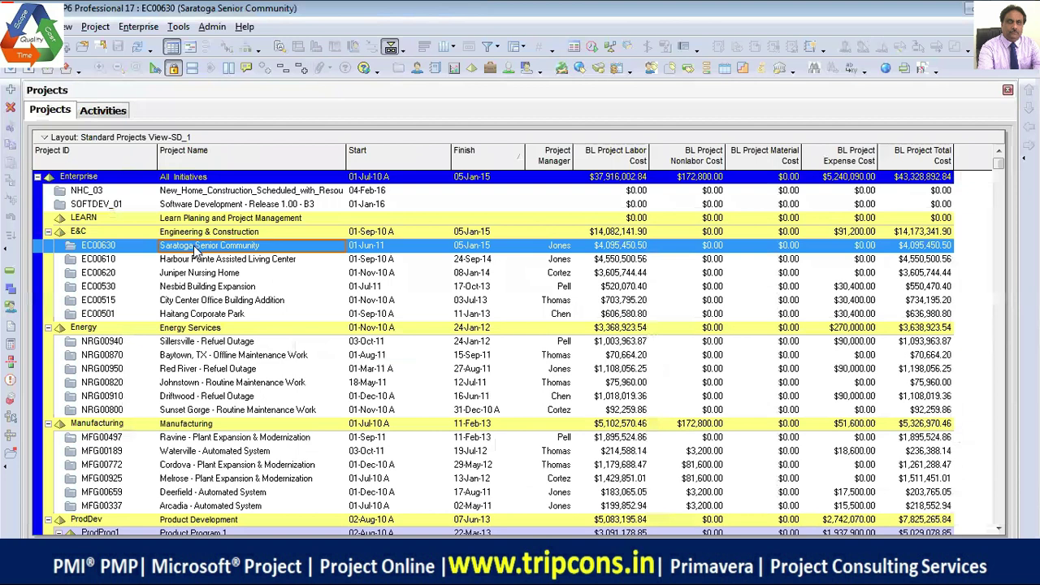
pyautogui.rightClick(193, 245)
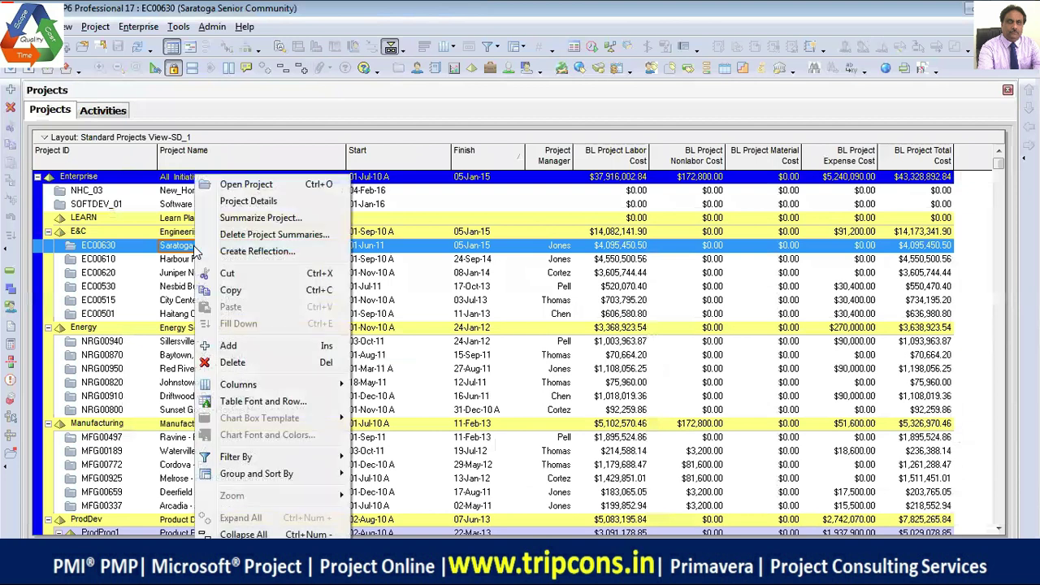
pyautogui.click(248, 185)
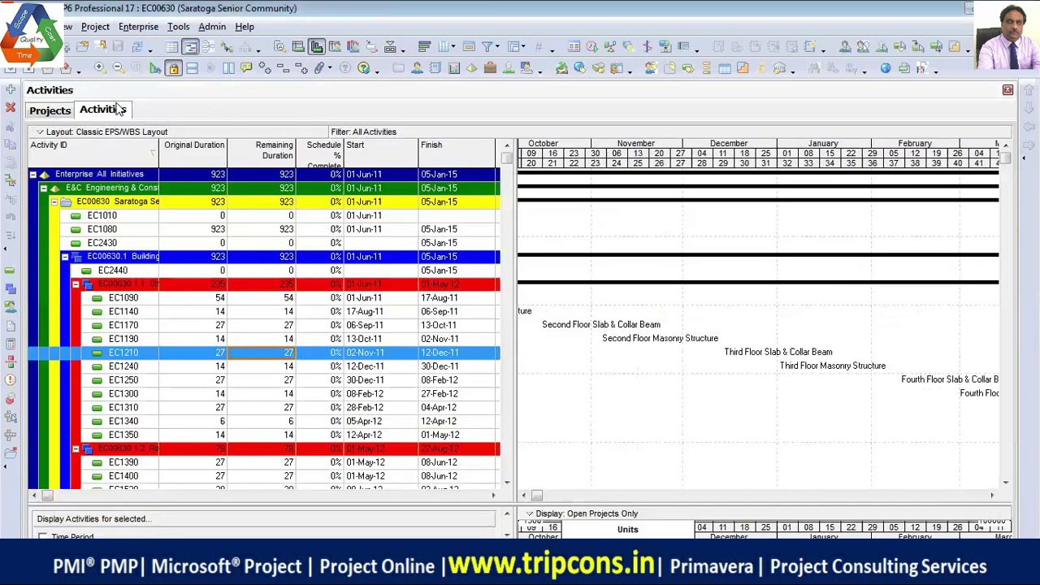
# - Close the activities view and bring it back by reopening the Saratoga Senior Community project
pyautogui.click(1007, 90)
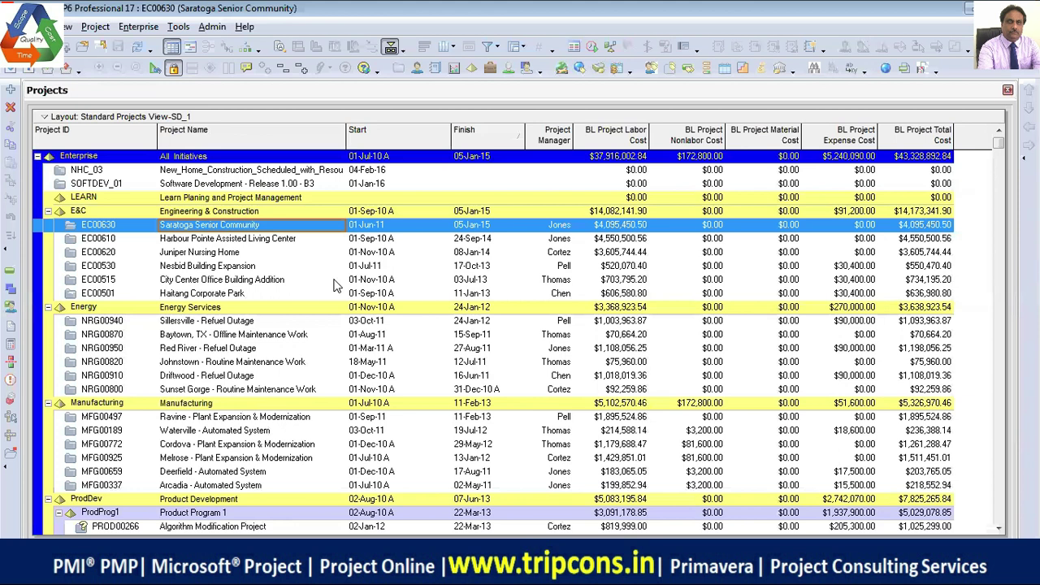
pyautogui.rightClick(287, 221)
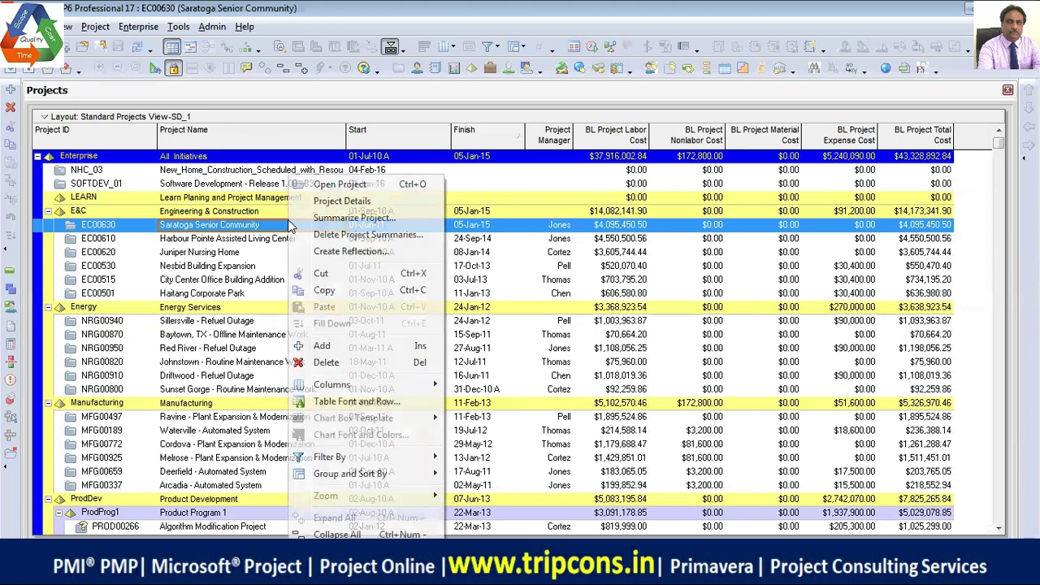
pyautogui.click(348, 186)
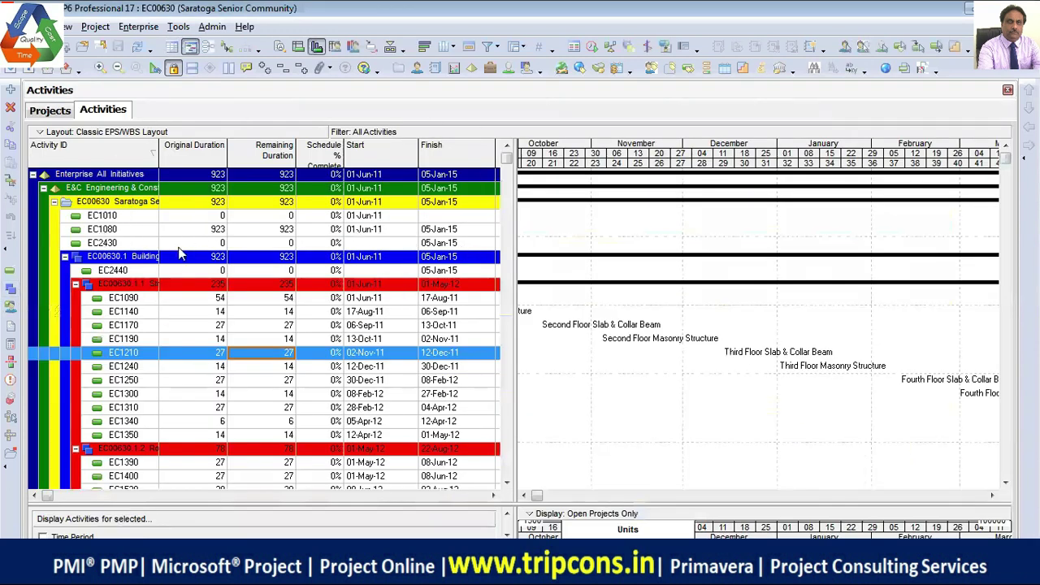
# - Open the activity layout list without saving changes to Classic EPS/WBS Layout, enlarge its window and move it clear of the activity table
pyautogui.click(185, 134)
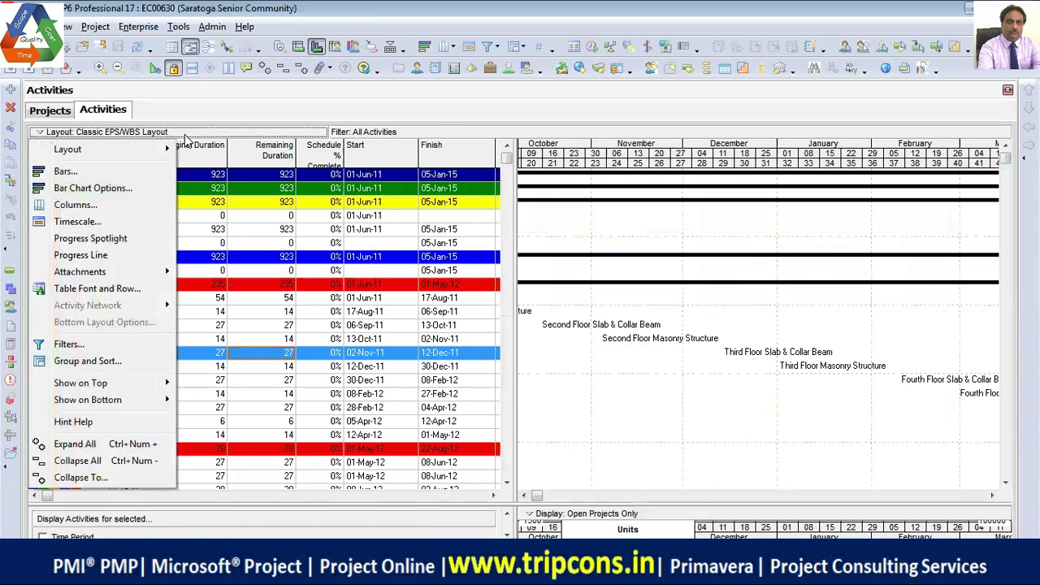
pyautogui.moveTo(160, 157)
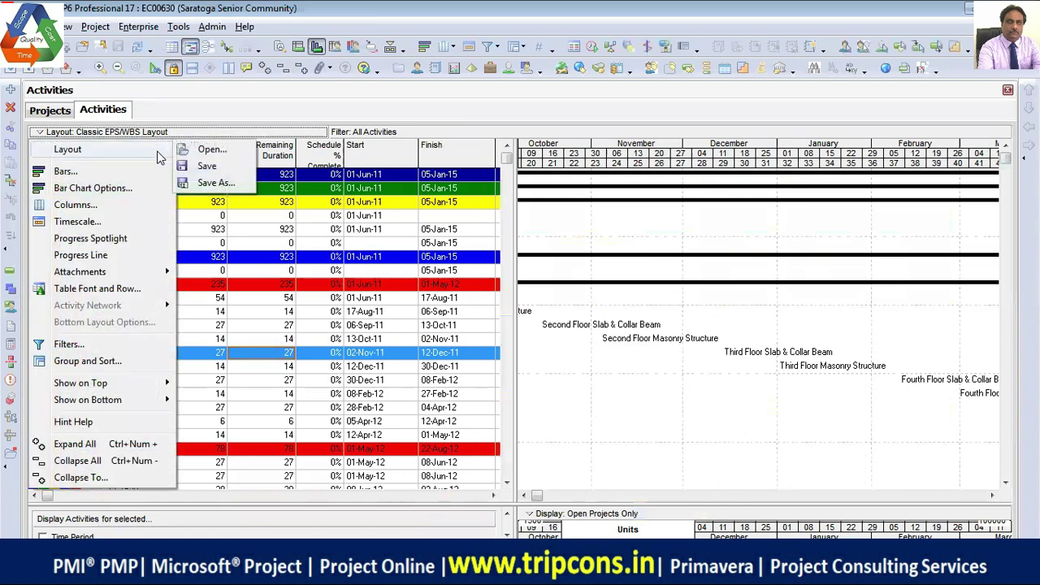
pyautogui.click(210, 152)
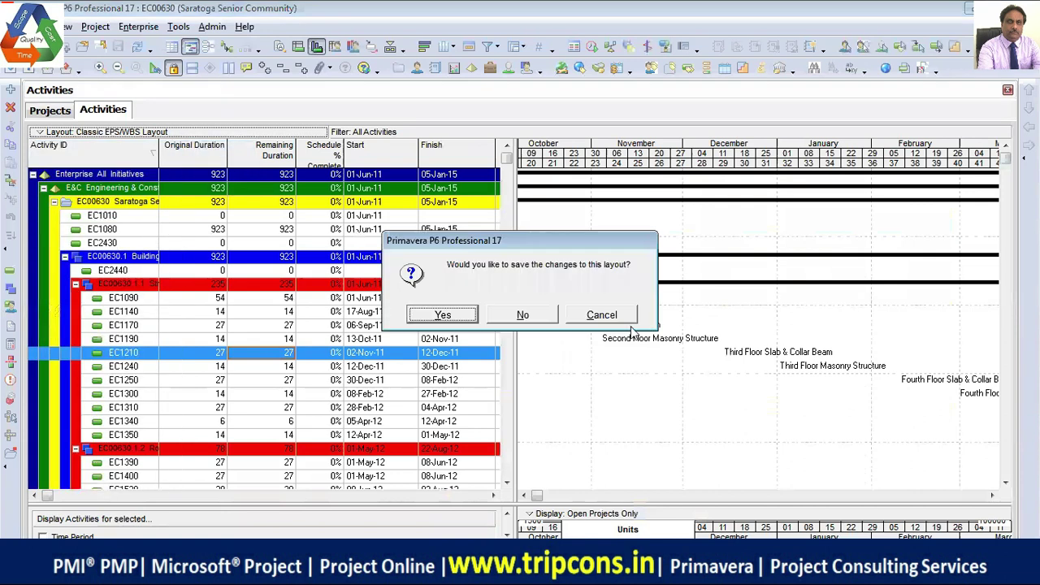
pyautogui.click(523, 314)
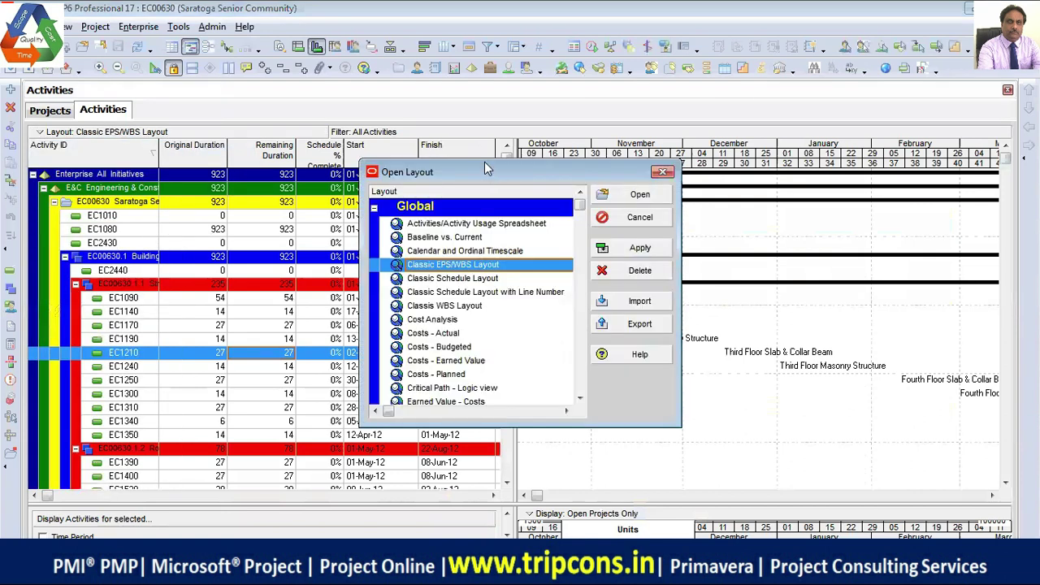
pyautogui.moveTo(488, 173); pyautogui.dragTo(419, 73)
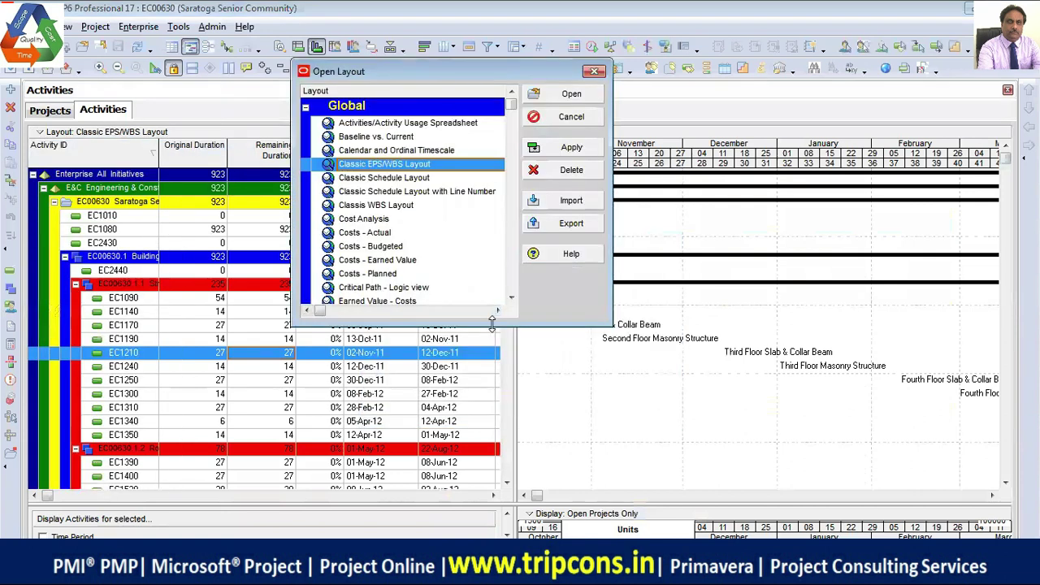
pyautogui.moveTo(612, 325); pyautogui.dragTo(612, 561)
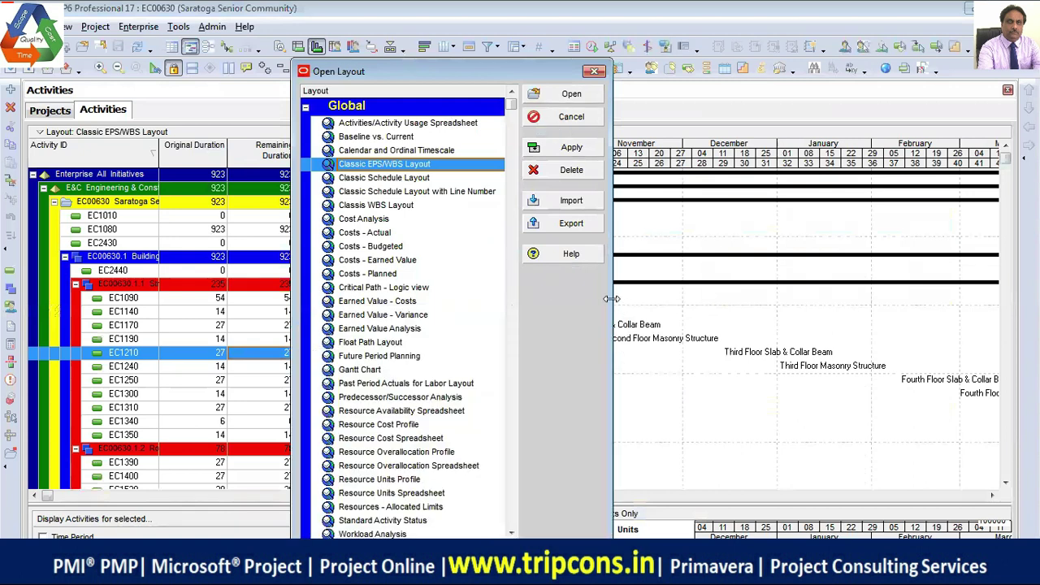
pyautogui.moveTo(611, 299); pyautogui.dragTo(707, 299)
pyautogui.moveTo(462, 67); pyautogui.dragTo(476, 24)
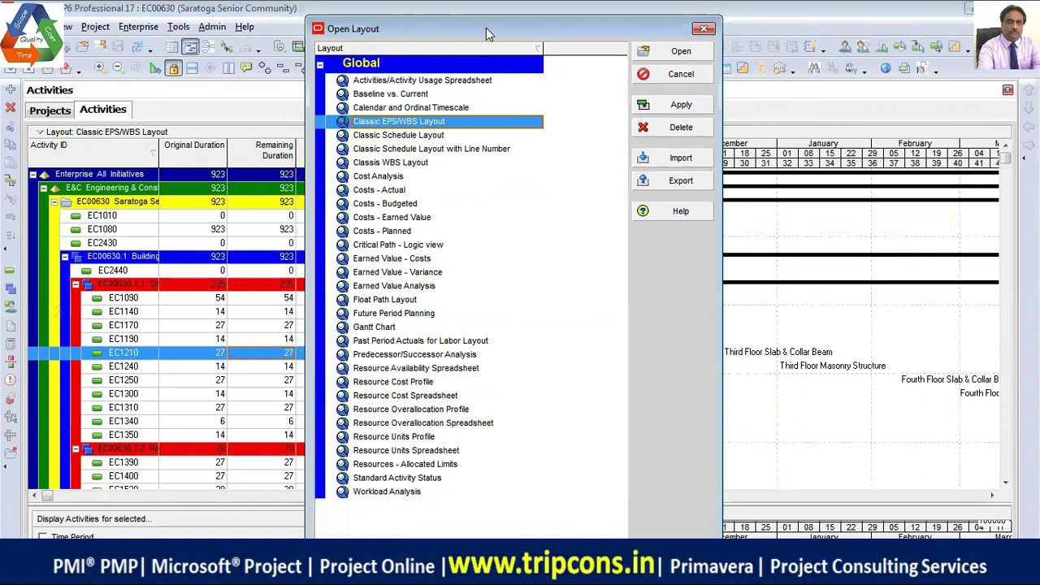
pyautogui.moveTo(486, 27); pyautogui.dragTo(727, 36)
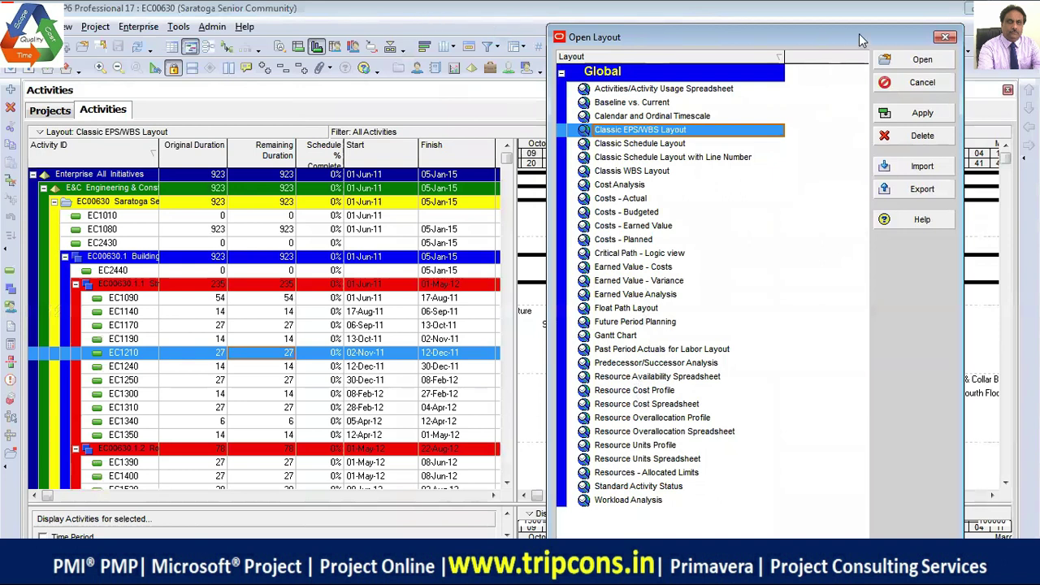
# - Apply the Classic Schedule Layout to the activities, and resize and reposition the layout list window beside the table
pyautogui.click(671, 143)
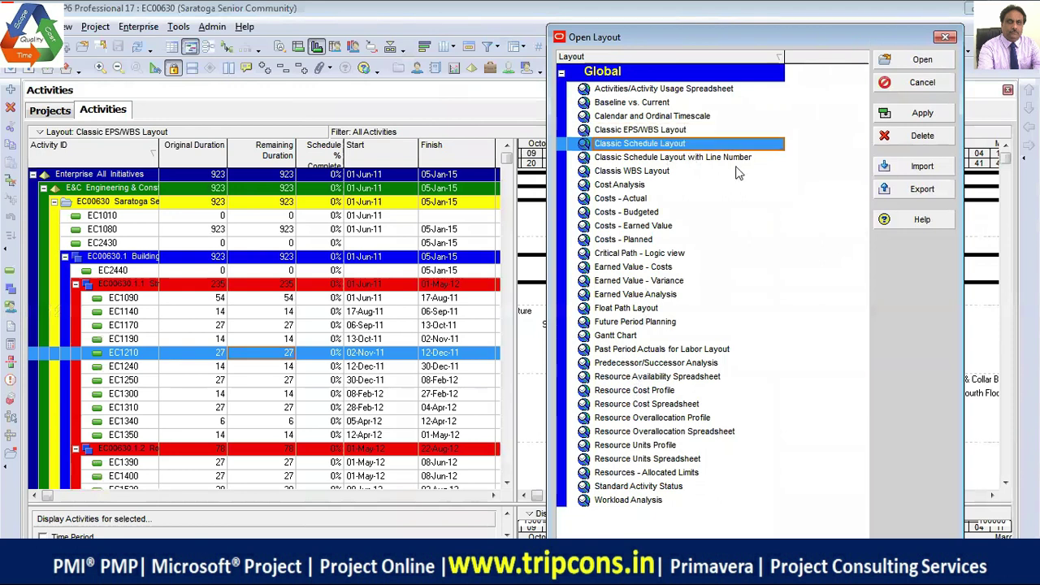
pyautogui.click(923, 114)
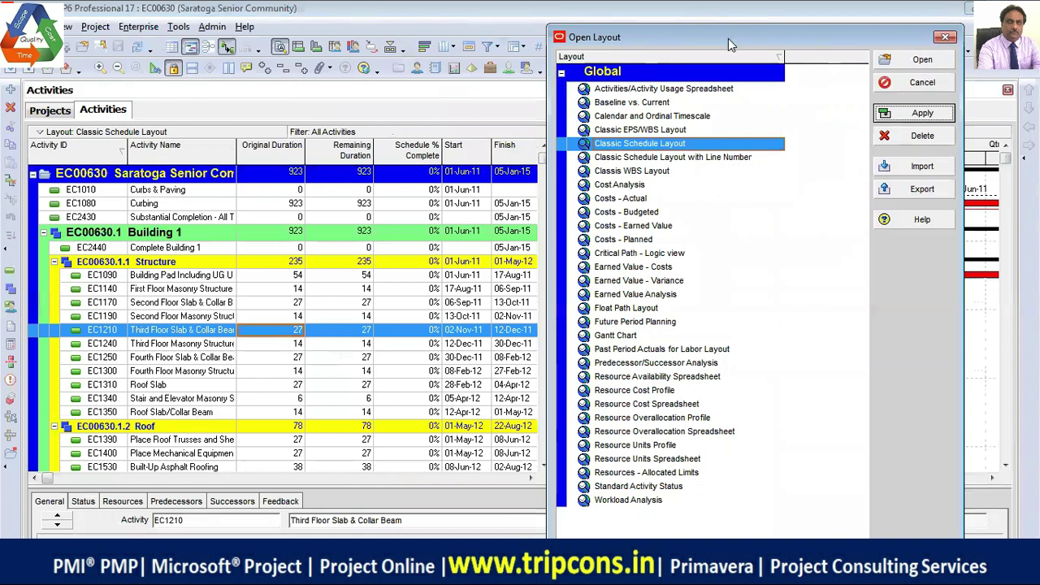
pyautogui.moveTo(728, 38); pyautogui.dragTo(779, 31)
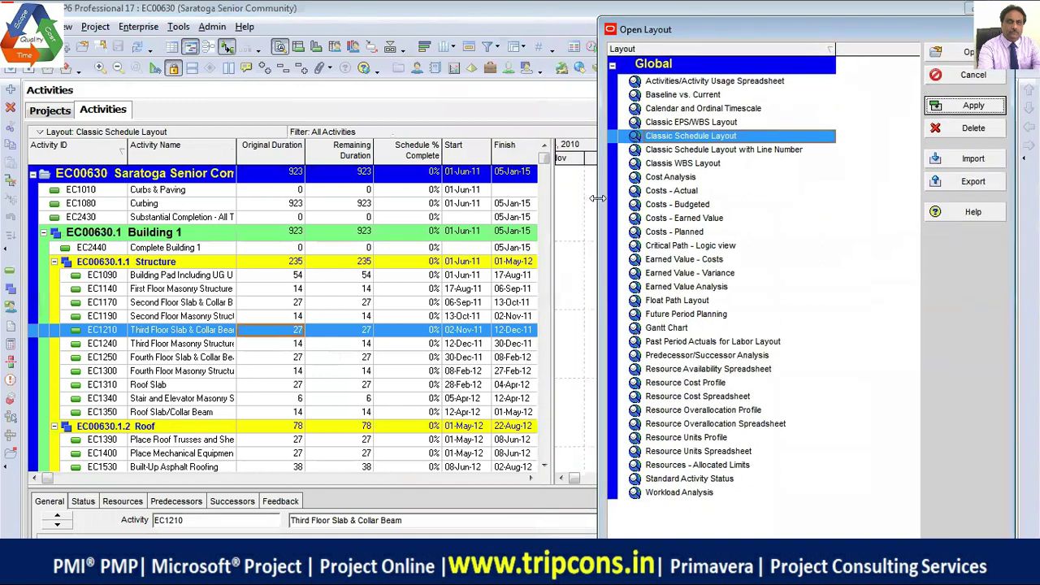
pyautogui.moveTo(598, 195); pyautogui.dragTo(661, 195)
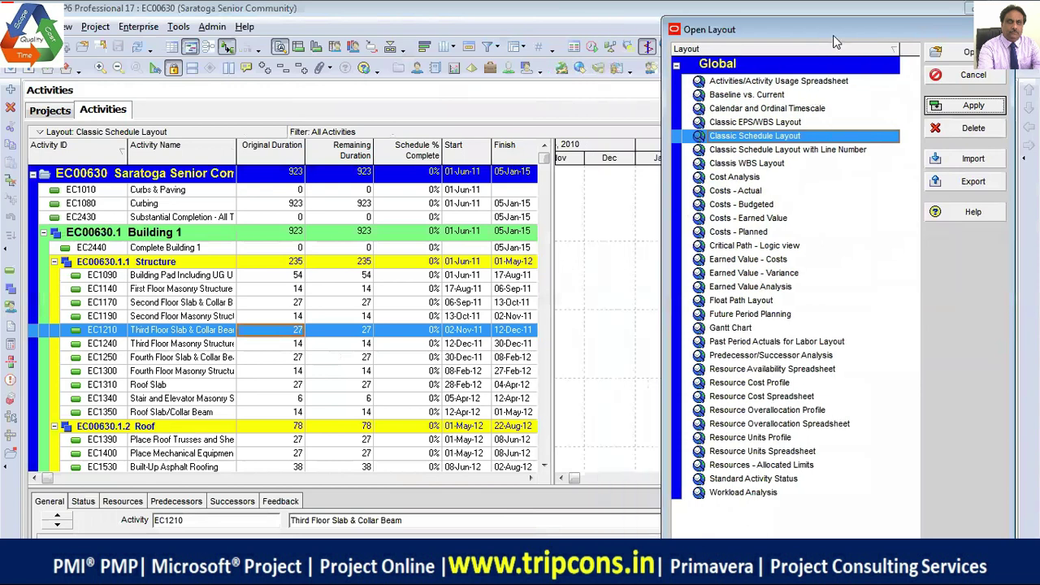
pyautogui.moveTo(832, 35); pyautogui.dragTo(803, 25)
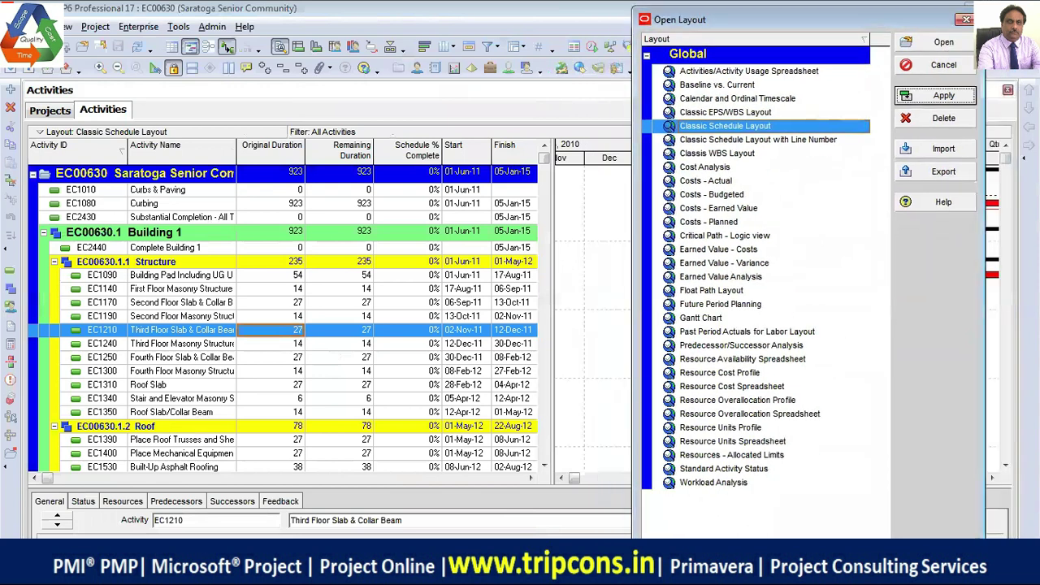
pyautogui.moveTo(748, 538); pyautogui.dragTo(748, 519)
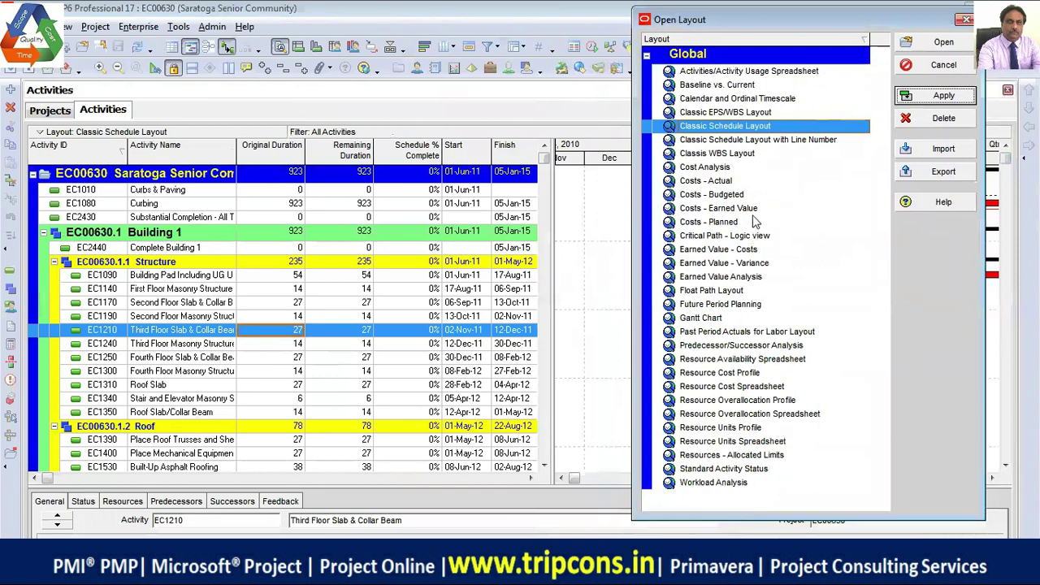
# - Preview the Costs - Actual and Earned Value - Costs layouts on the activities, keeping the layout list open
pyautogui.click(727, 182)
pyautogui.click(943, 97)
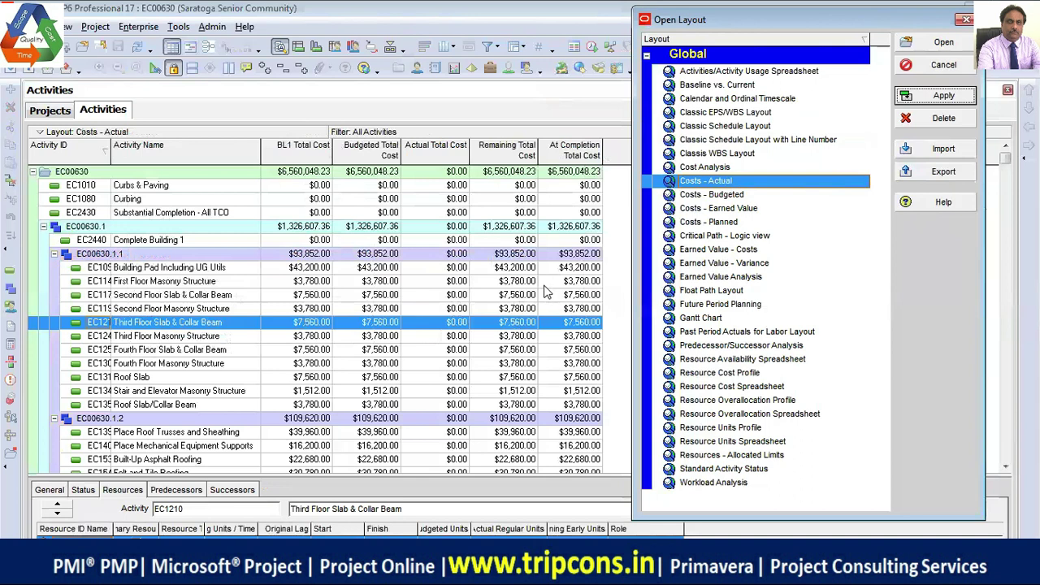
pyautogui.click(734, 249)
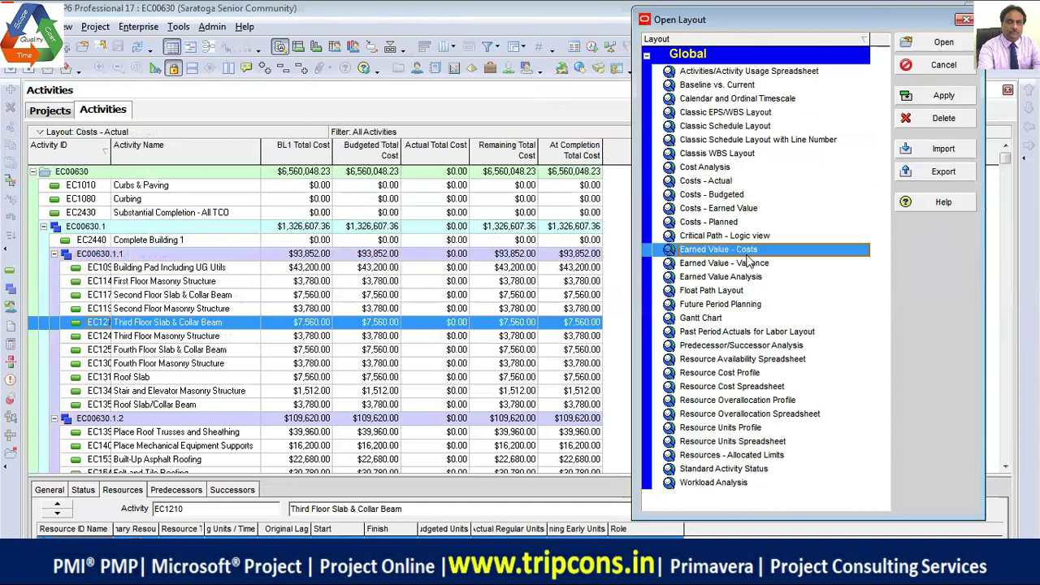
pyautogui.click(944, 96)
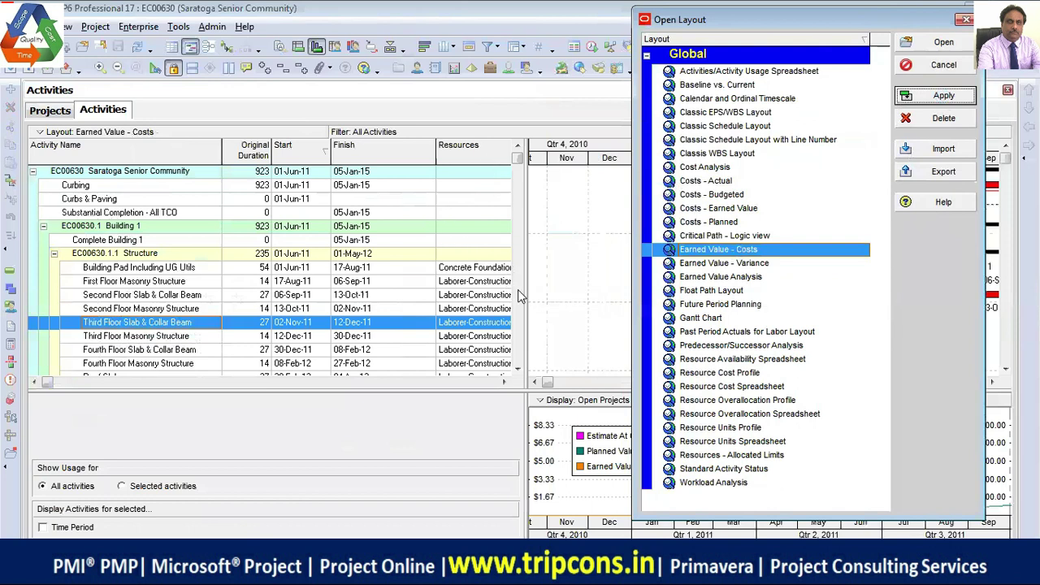
# - Preview the Earned Value - Variance and Earned Value Analysis layouts on the project's activities
pyautogui.click(750, 262)
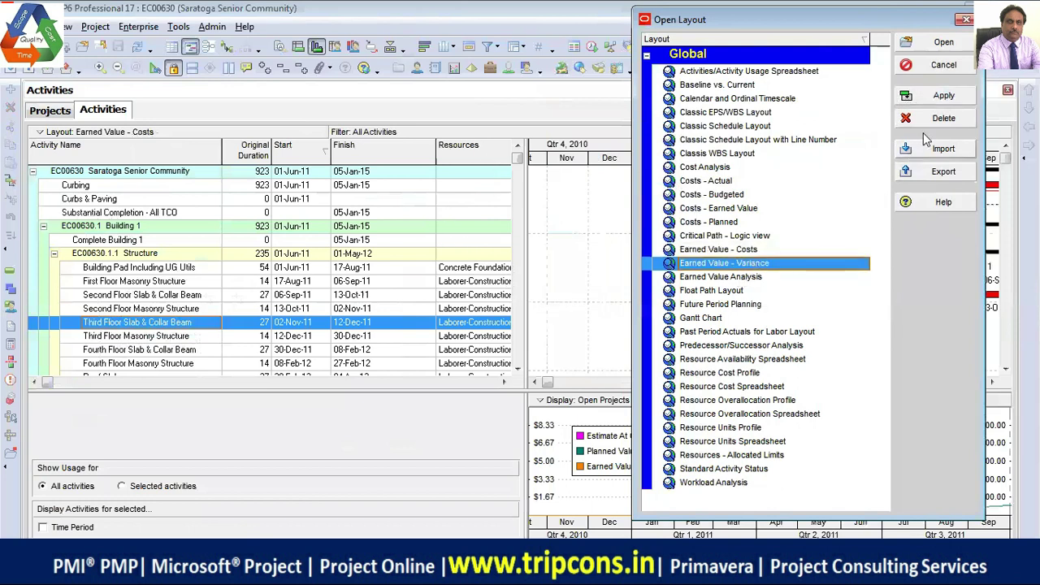
pyautogui.click(942, 97)
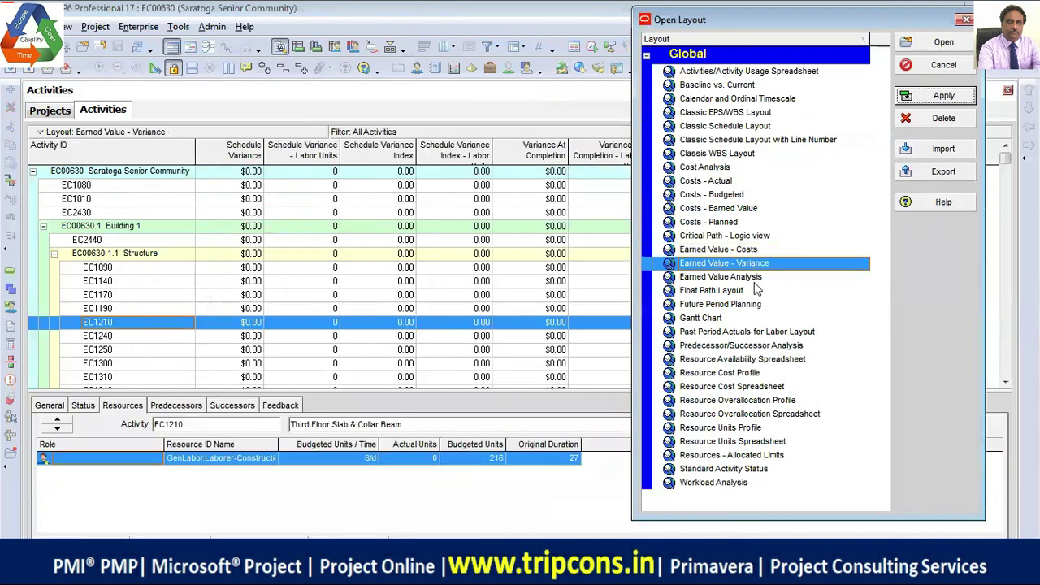
pyautogui.click(755, 278)
pyautogui.click(942, 96)
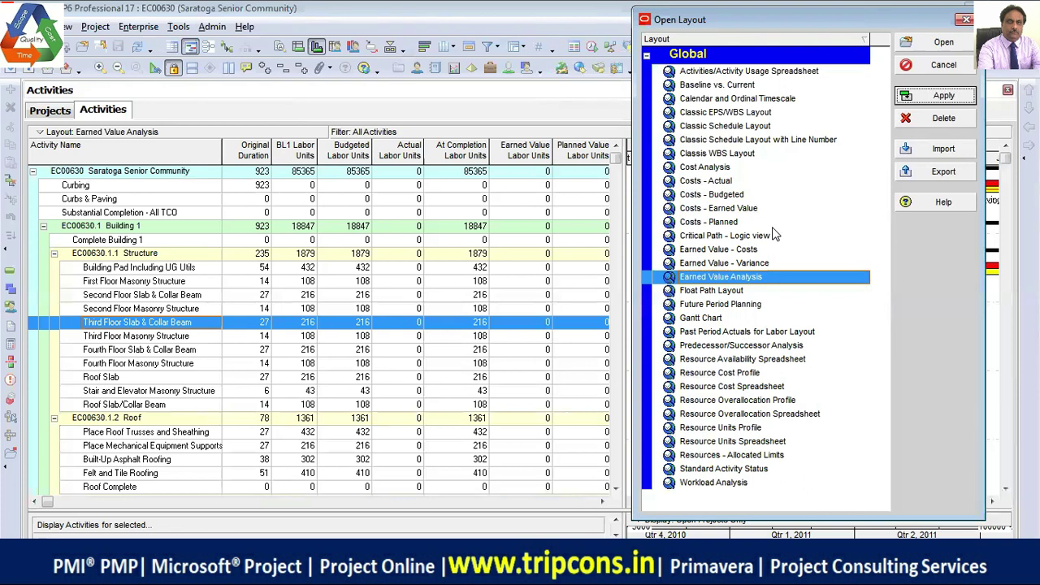
# - Preview the Gantt Chart layout on the activities, and return to the Classic Schedule Layout as the open layout
pyautogui.click(713, 318)
pyautogui.click(943, 96)
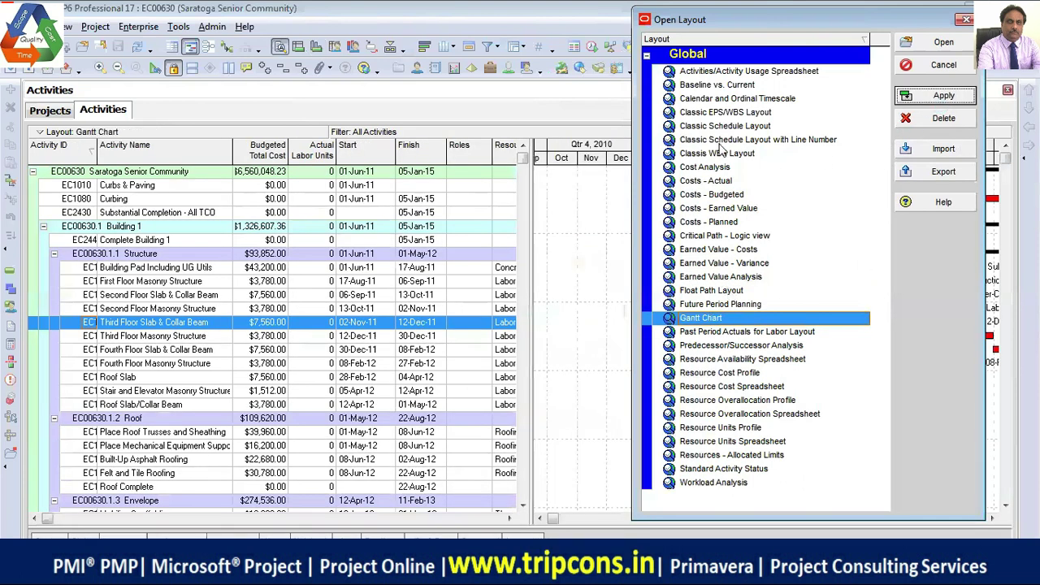
pyautogui.click(746, 126)
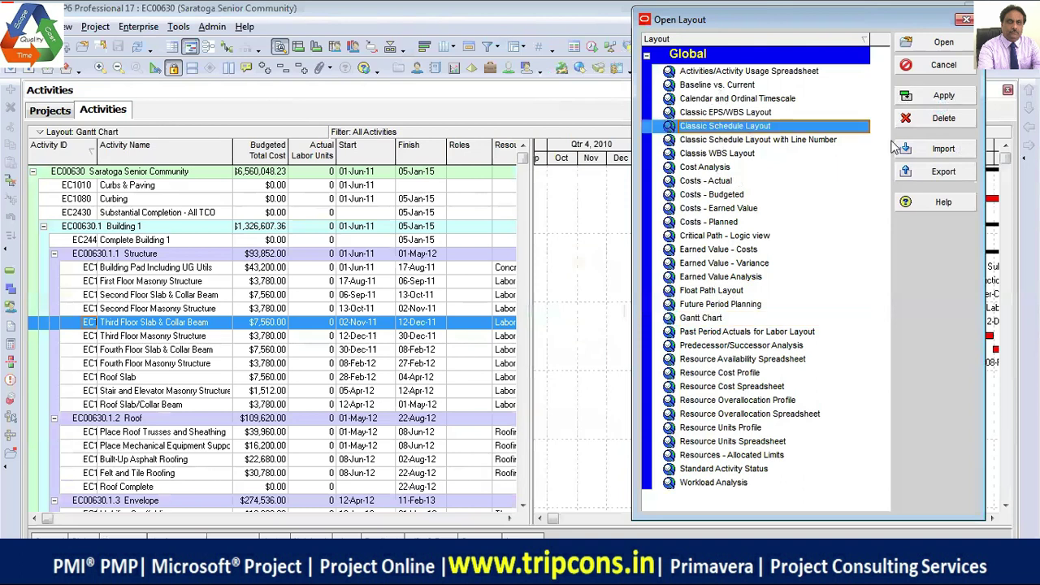
pyautogui.click(943, 96)
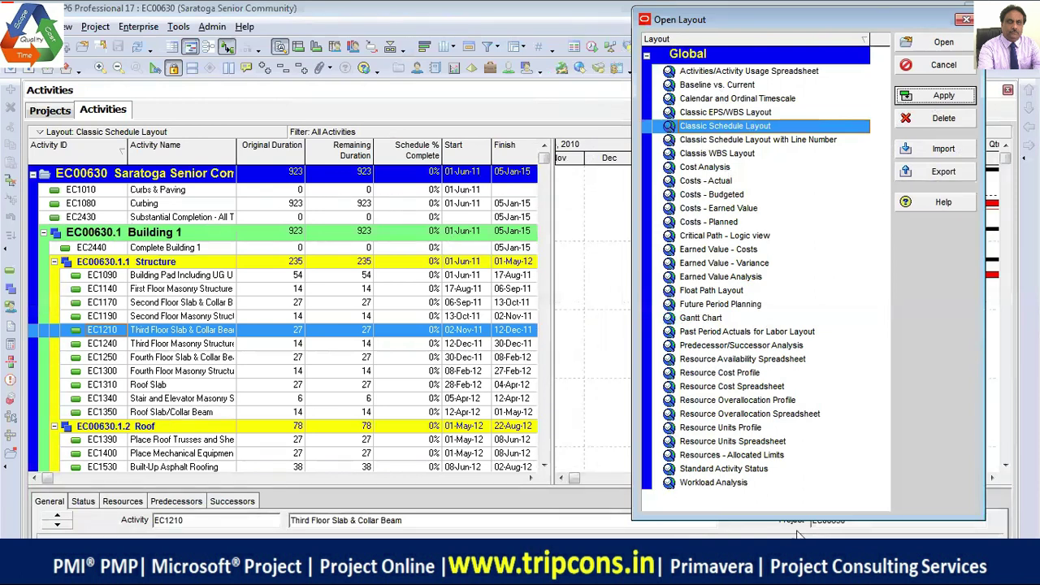
pyautogui.click(940, 44)
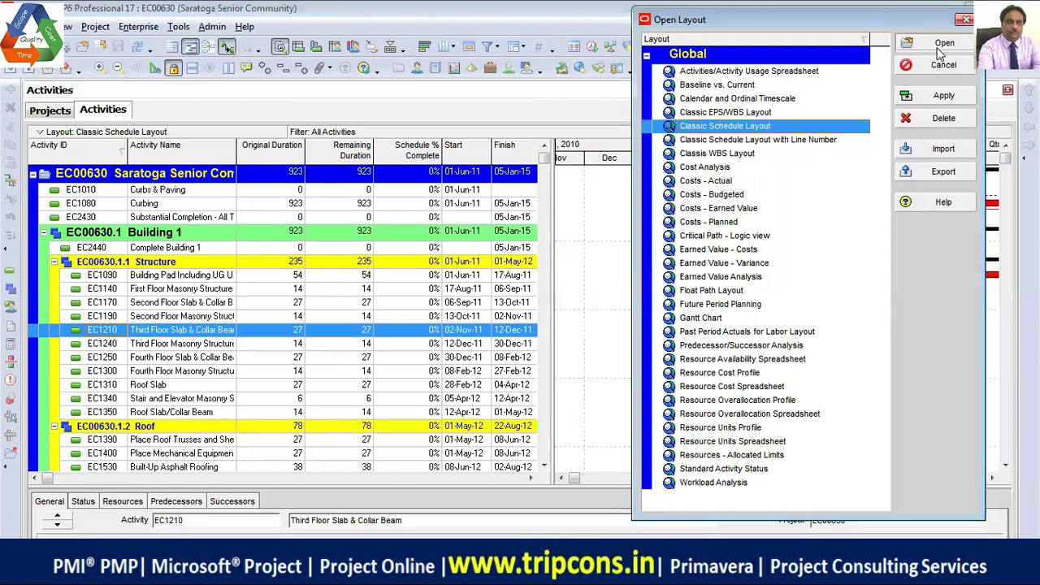
# - Widen the activity table and save the layout as Classic Schedule Layout-SD, available to the current user
pyautogui.moveTo(553, 214); pyautogui.dragTo(752, 215)
pyautogui.click(142, 133)
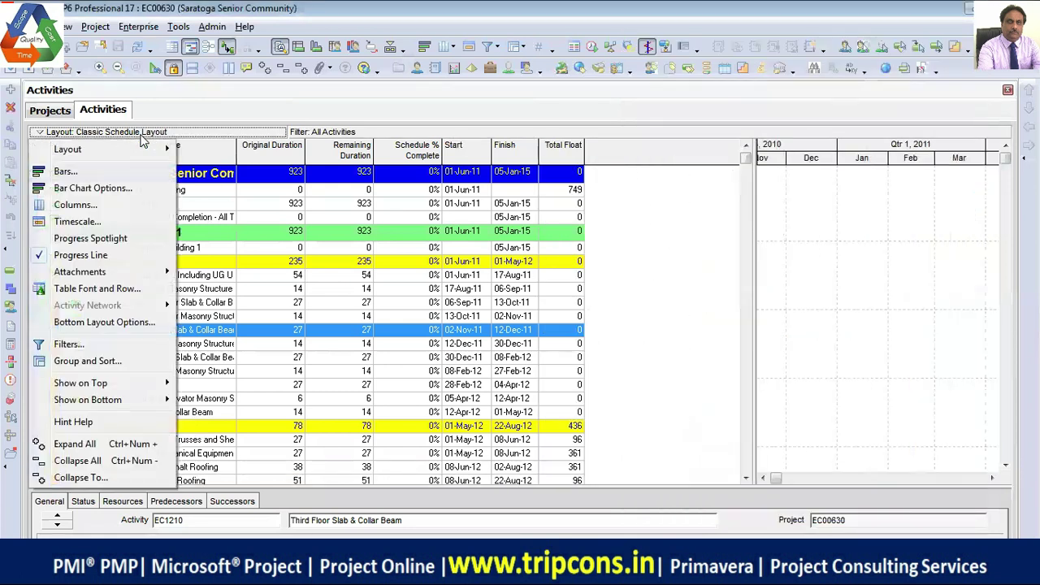
pyautogui.moveTo(157, 148)
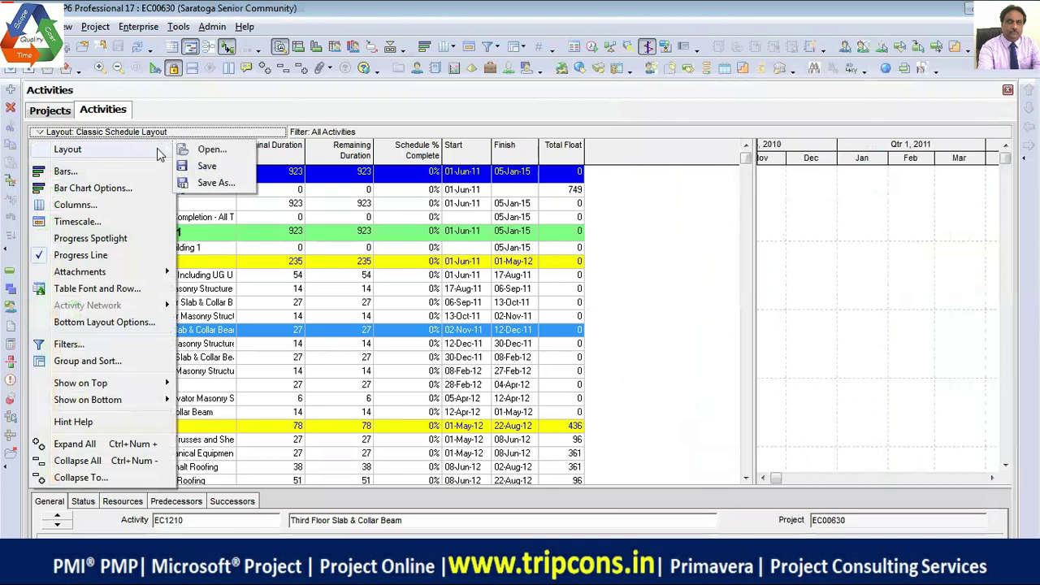
pyautogui.click(225, 187)
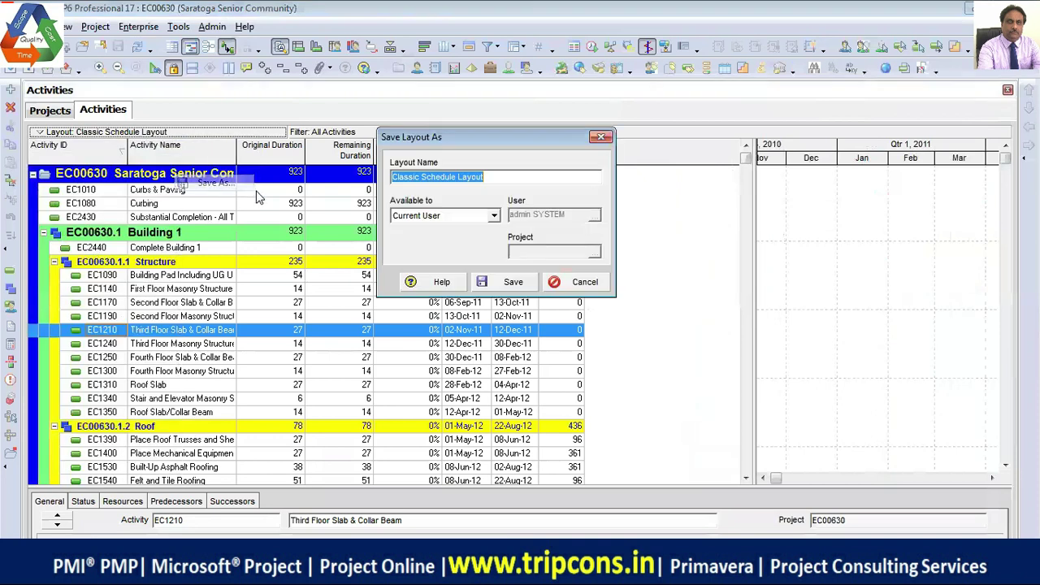
pyautogui.click(518, 176)
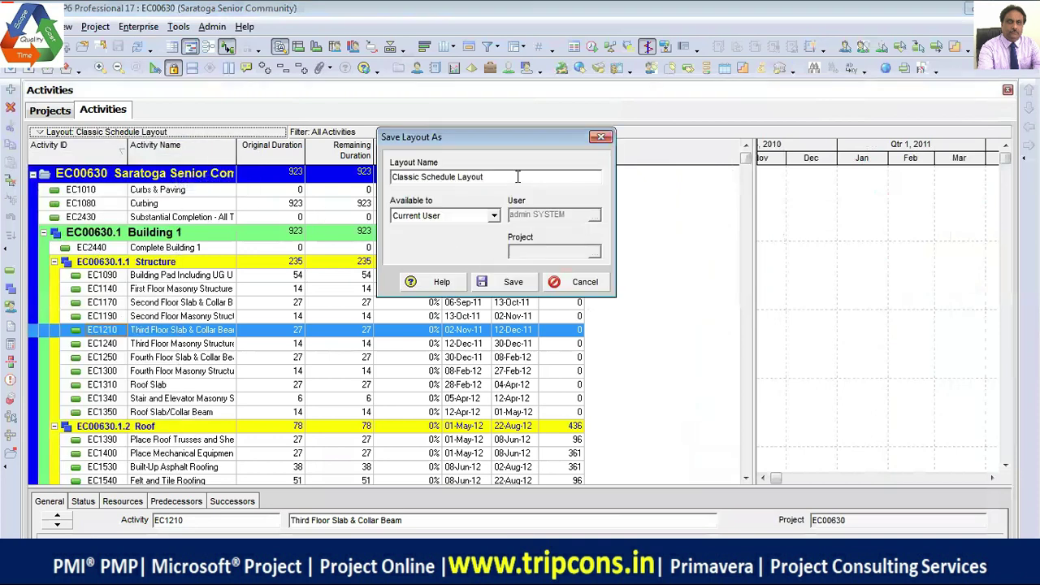
pyautogui.write('-SD')
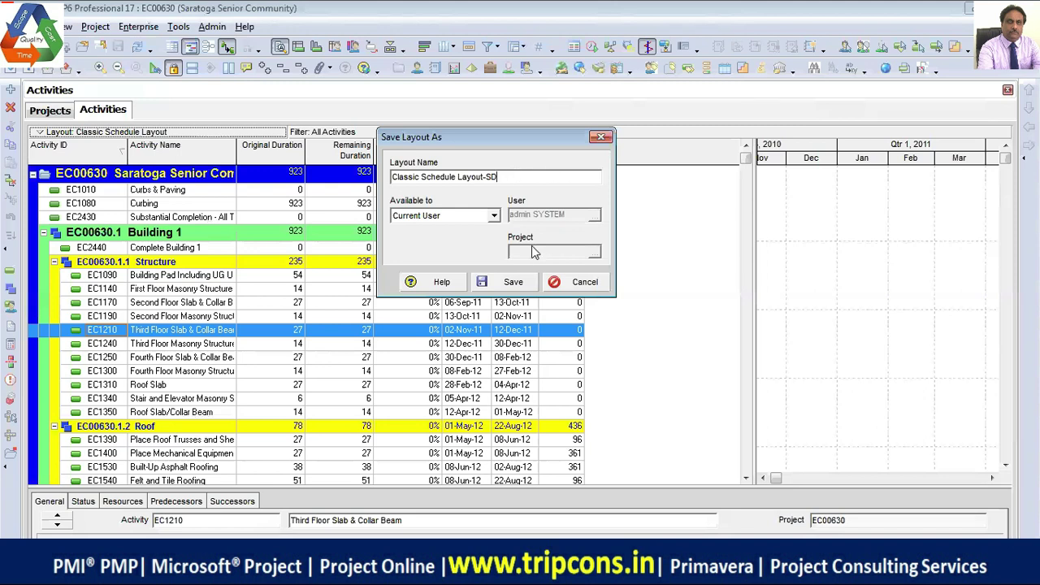
pyautogui.click(513, 284)
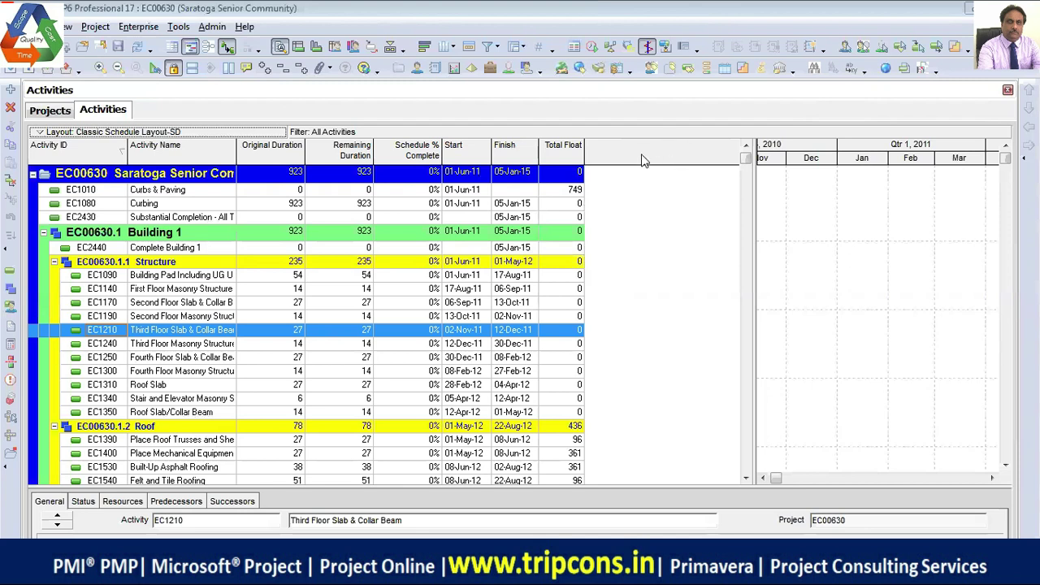
# - Show only the activity table by removing the Gantt chart and hiding the activity details below it
pyautogui.click(811, 207)
pyautogui.moveTo(752, 232); pyautogui.dragTo(725, 219)
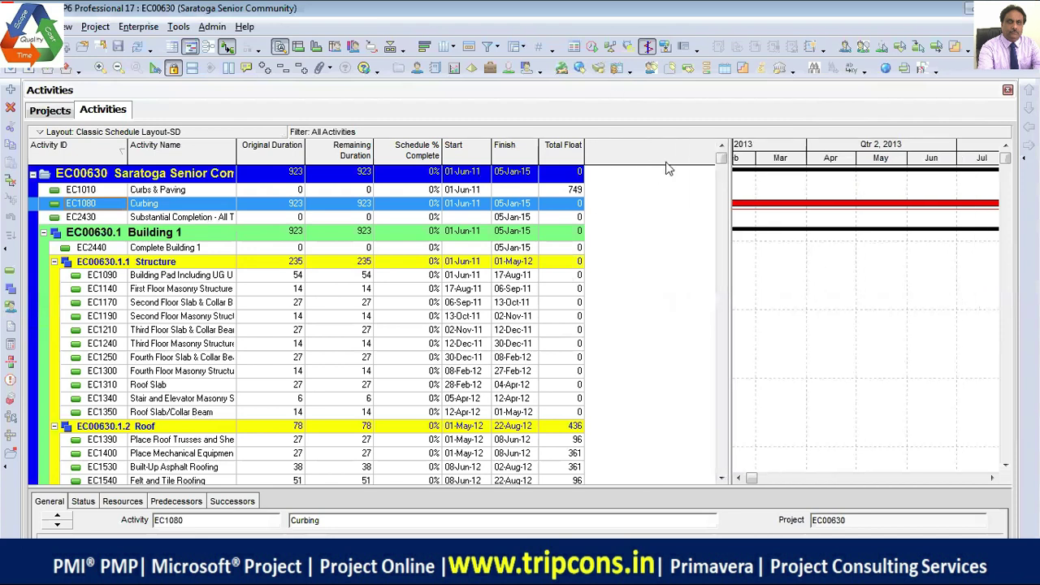
pyautogui.click(174, 48)
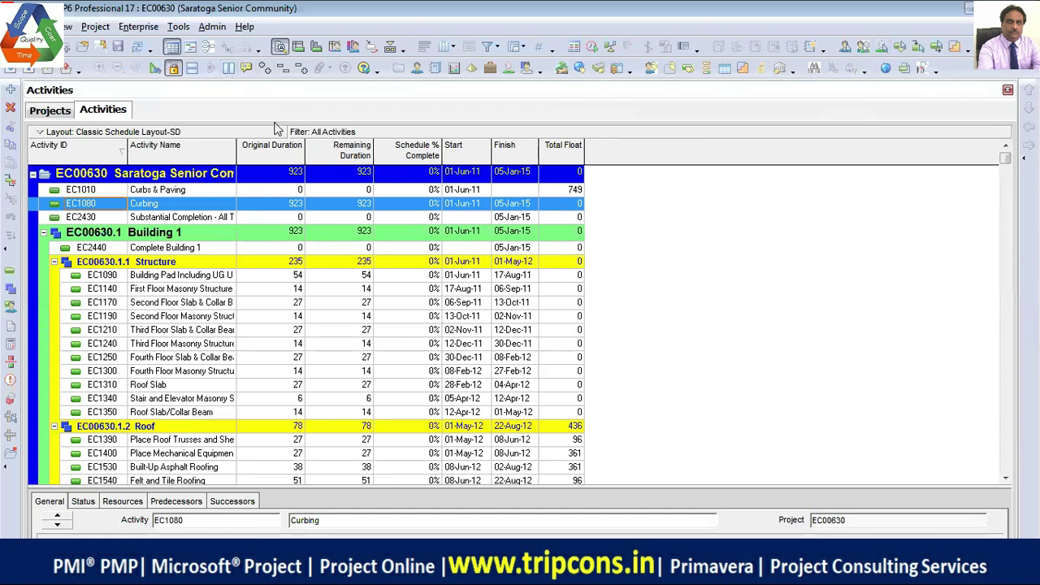
pyautogui.click(390, 46)
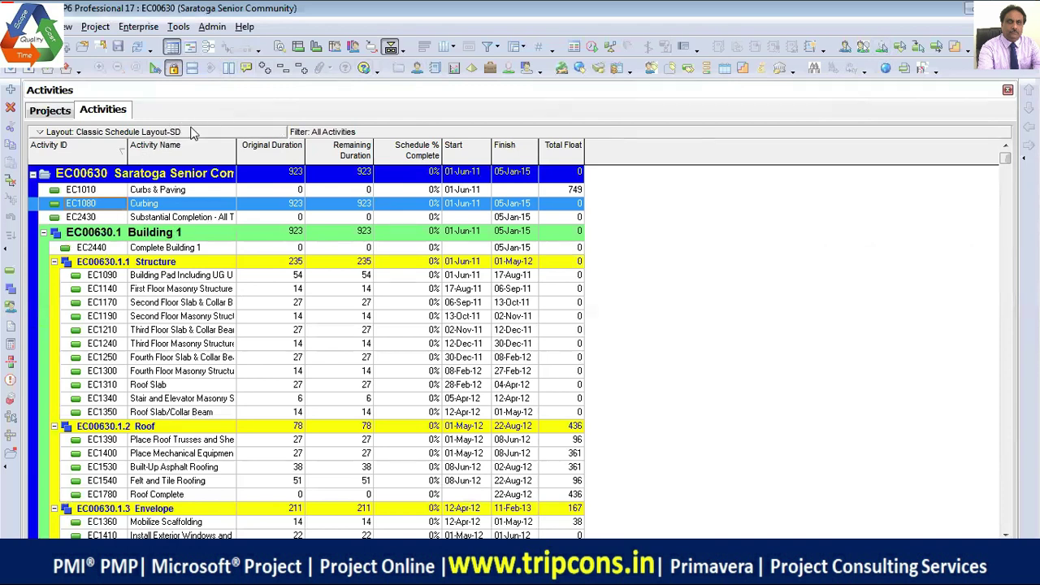
# - Collapse the activity grouping bands to WBS Level 2, and then to WBS Level 3
pyautogui.click(300, 69)
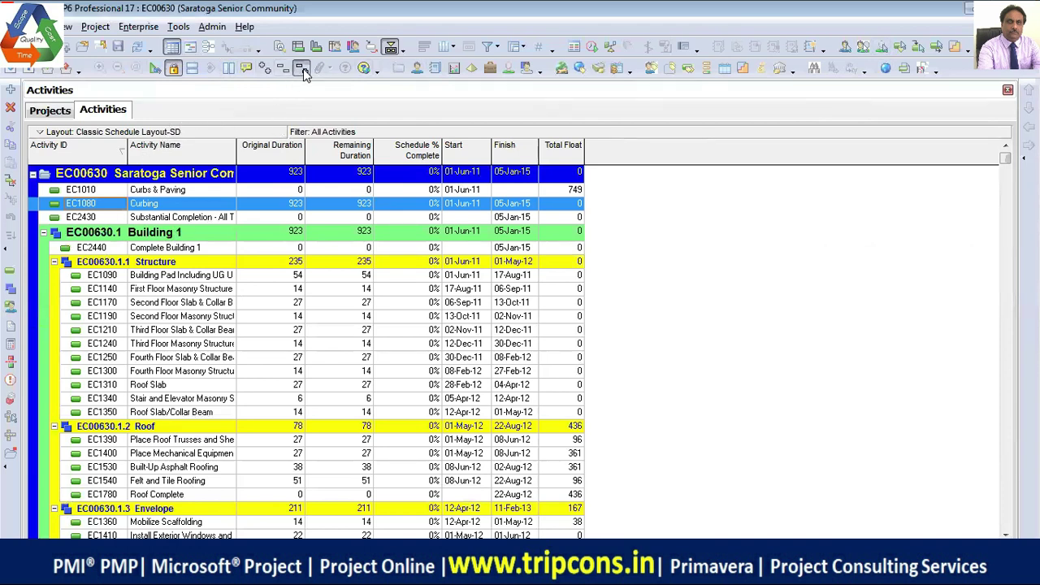
pyautogui.click(538, 273)
pyautogui.click(471, 300)
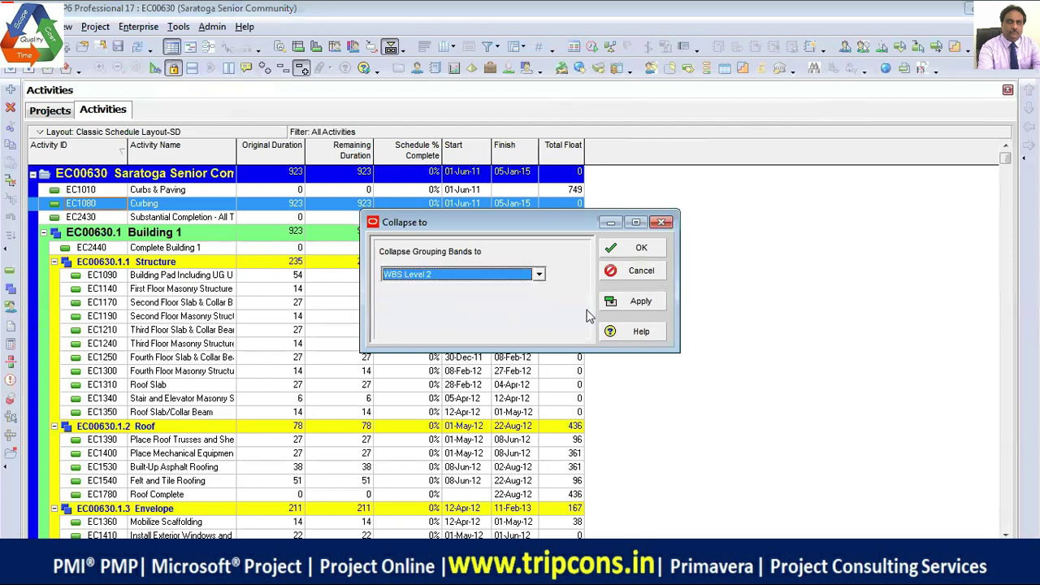
pyautogui.click(631, 301)
pyautogui.click(539, 273)
pyautogui.click(445, 310)
pyautogui.click(627, 302)
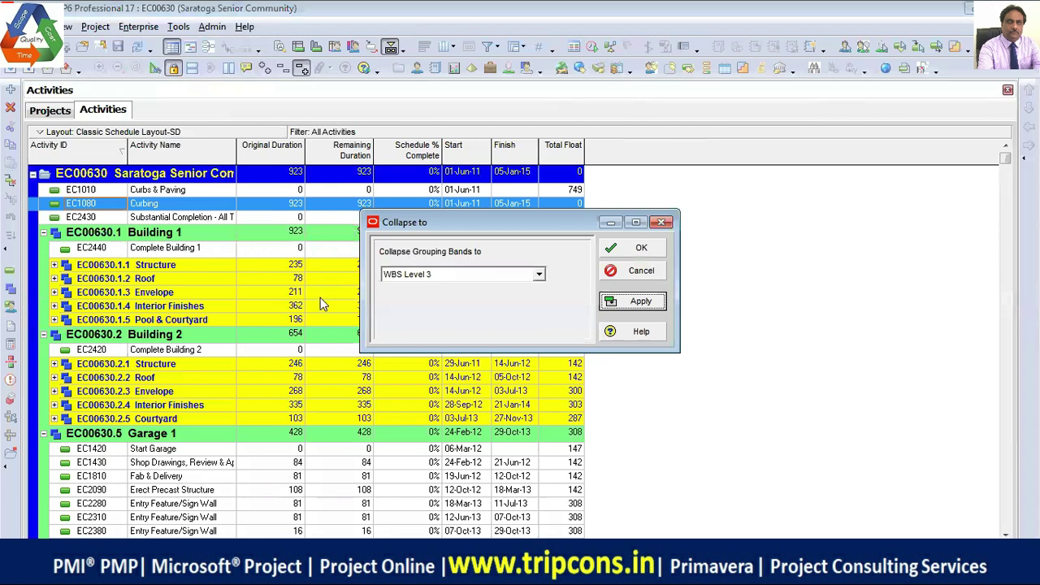
# - Collapse the grouping bands to WBS Level 1 and WBS Level 2, and expand all bands again
pyautogui.click(539, 273)
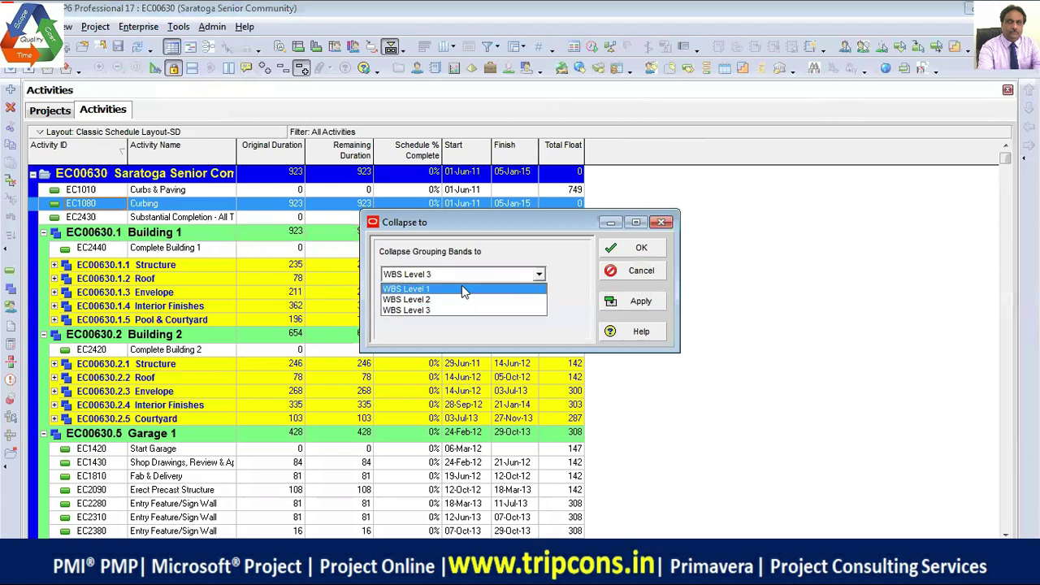
pyautogui.click(520, 289)
pyautogui.click(646, 302)
pyautogui.click(539, 274)
pyautogui.click(467, 300)
pyautogui.click(641, 249)
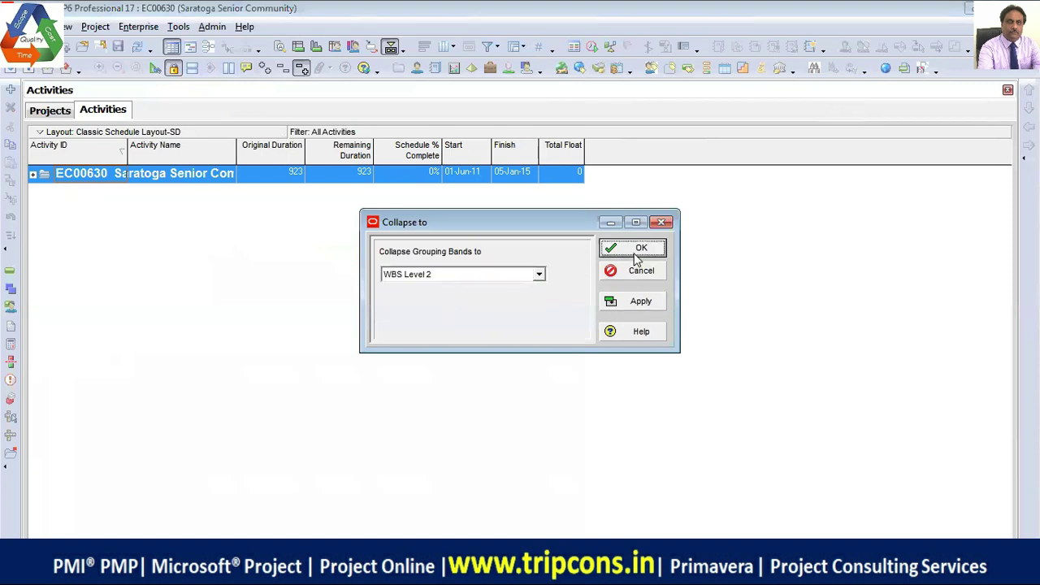
pyautogui.click(265, 68)
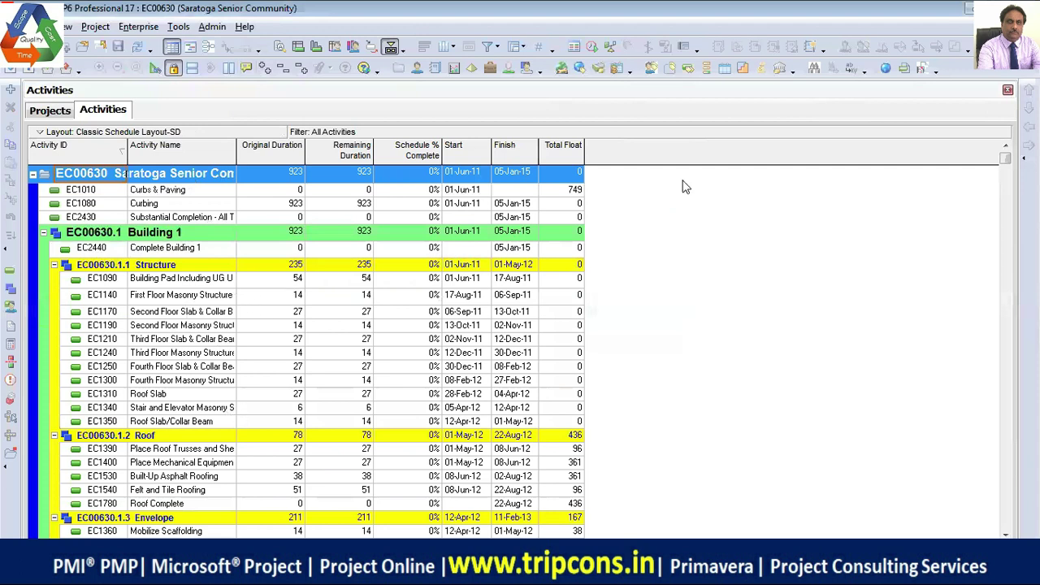
# - Open the column selection for the activity table, and move and enlarge its window below the column headings
pyautogui.rightClick(620, 155)
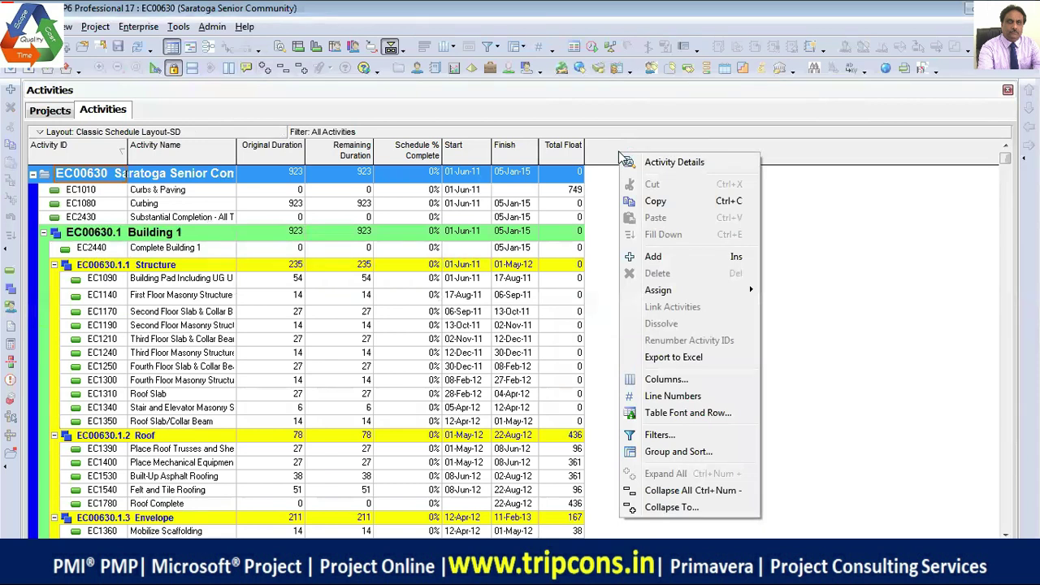
pyautogui.click(660, 380)
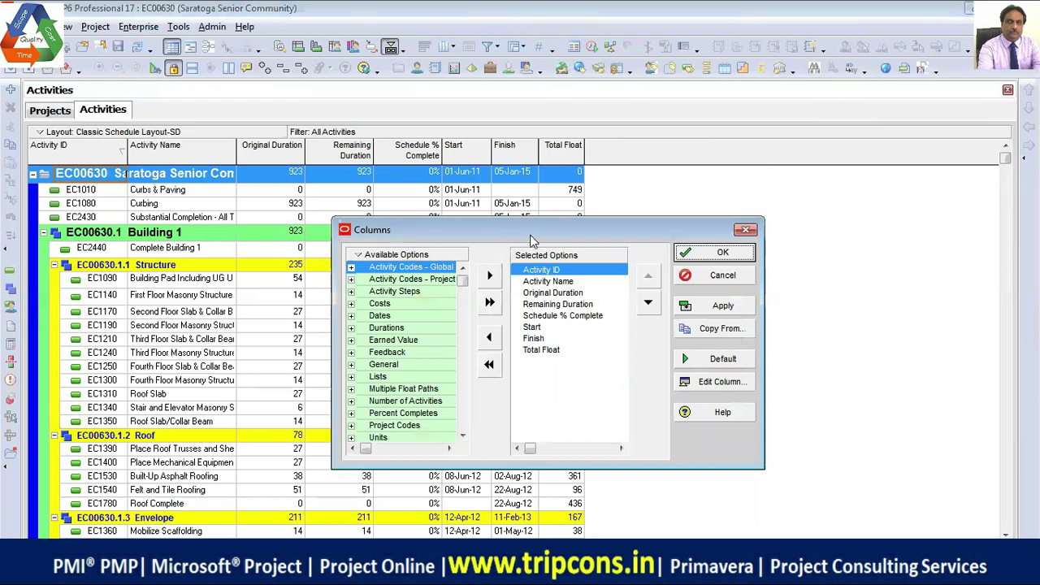
pyautogui.moveTo(532, 238); pyautogui.dragTo(272, 230)
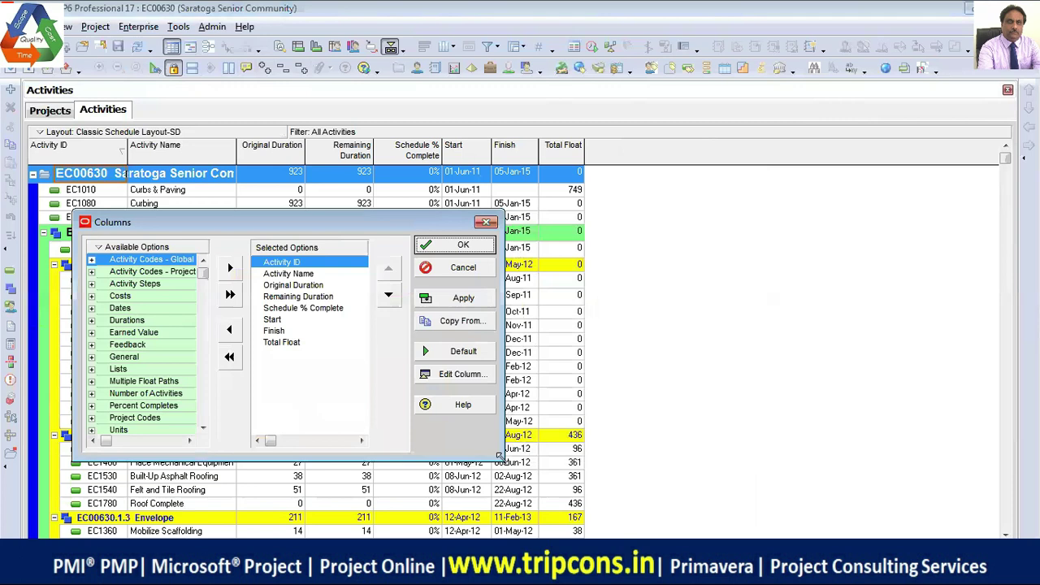
pyautogui.moveTo(498, 456); pyautogui.dragTo(723, 511)
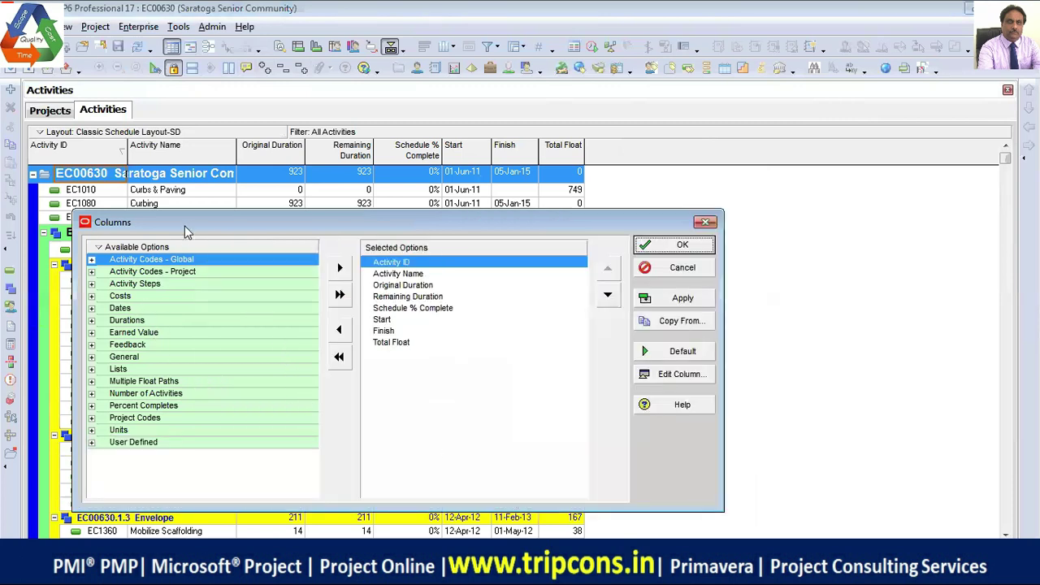
pyautogui.moveTo(188, 230); pyautogui.dragTo(173, 234)
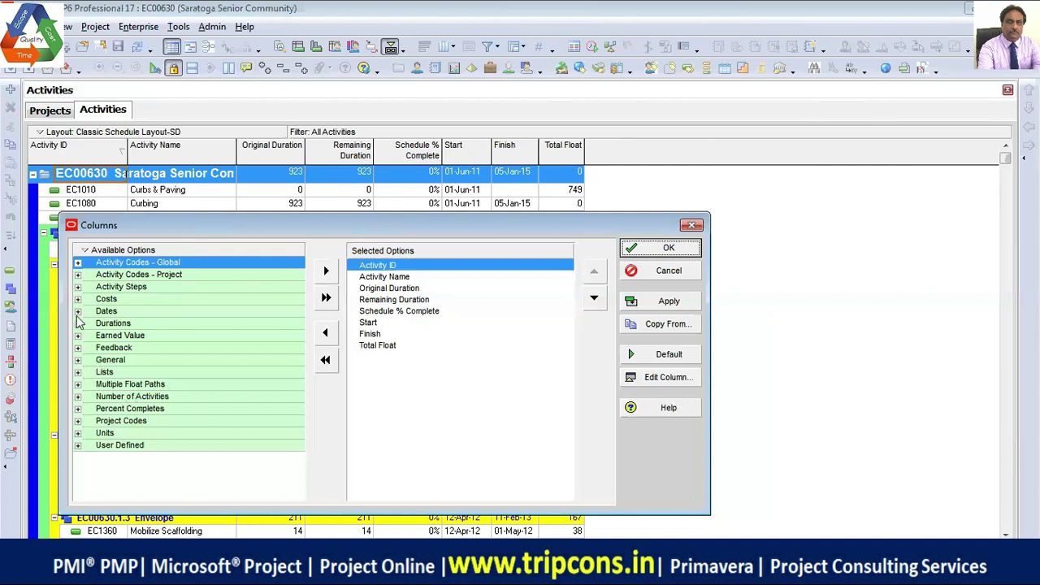
# - Add the BL Project Total Cost column from the Costs group and place it directly before Total Float
pyautogui.click(78, 299)
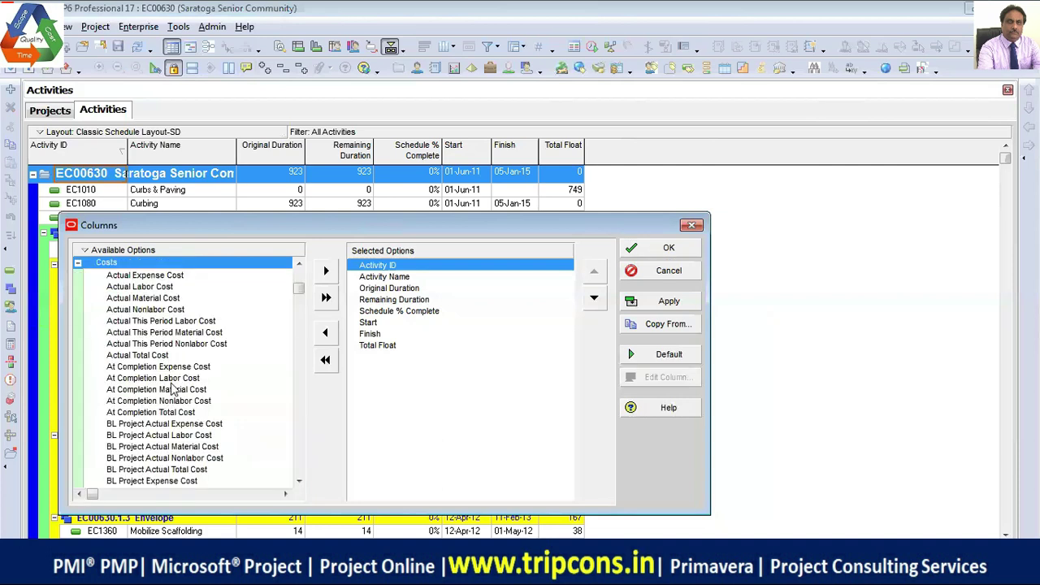
pyautogui.moveTo(301, 301); pyautogui.dragTo(227, 377)
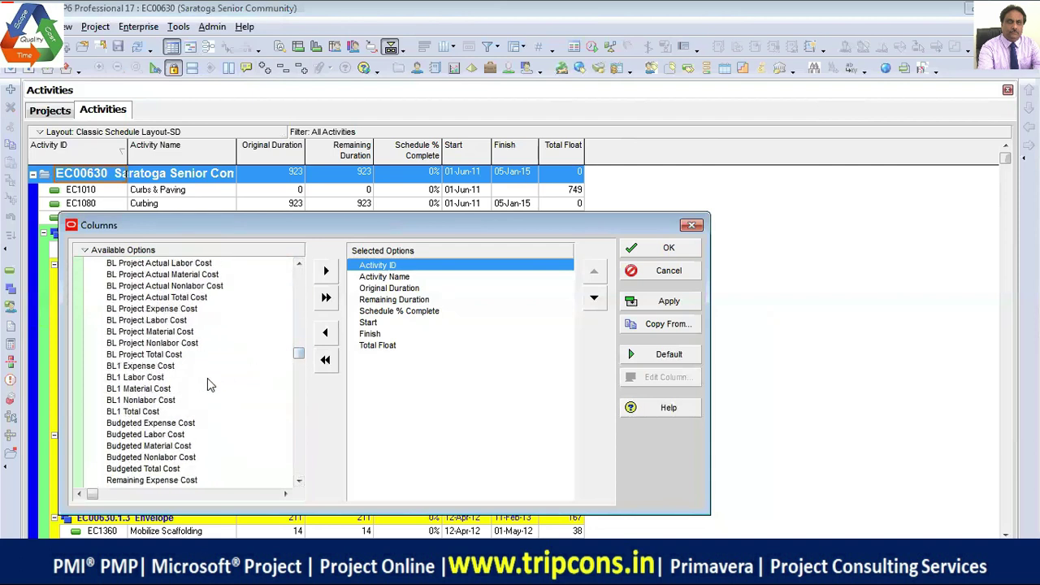
pyautogui.click(173, 355)
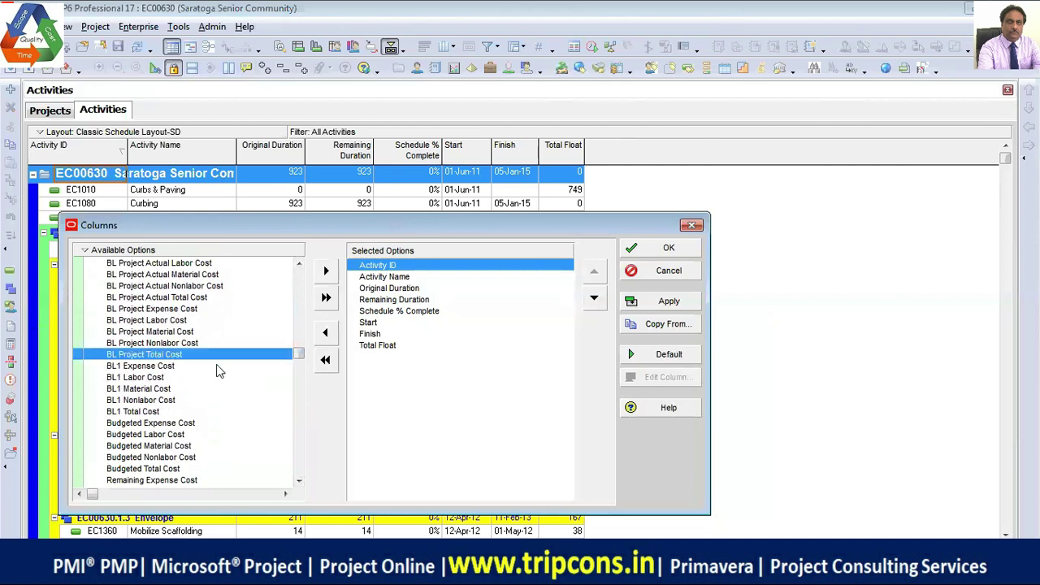
pyautogui.click(326, 273)
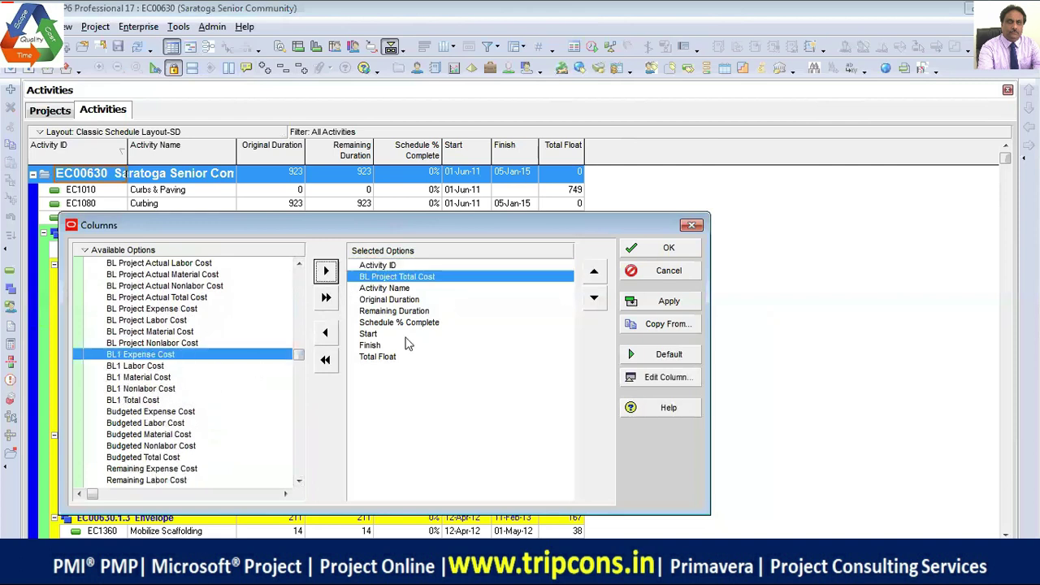
pyautogui.click(594, 299)
pyautogui.click(594, 298)
pyautogui.click(594, 298)
pyautogui.click(594, 298)
pyautogui.click(594, 298)
pyautogui.click(594, 298)
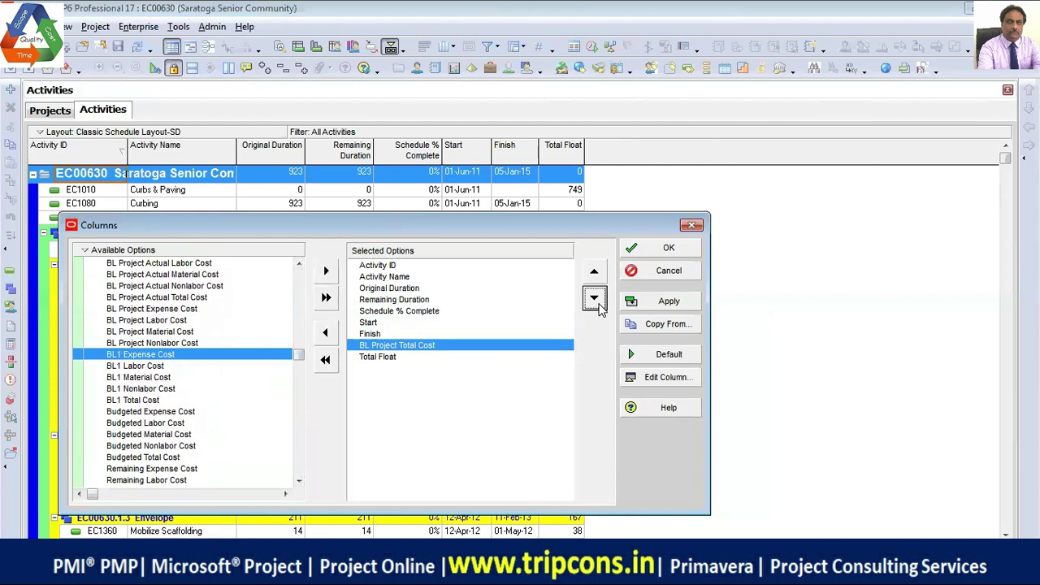
# - Place the Start and Finish columns directly after Original Duration and apply the new column order to the table
pyautogui.click(375, 324)
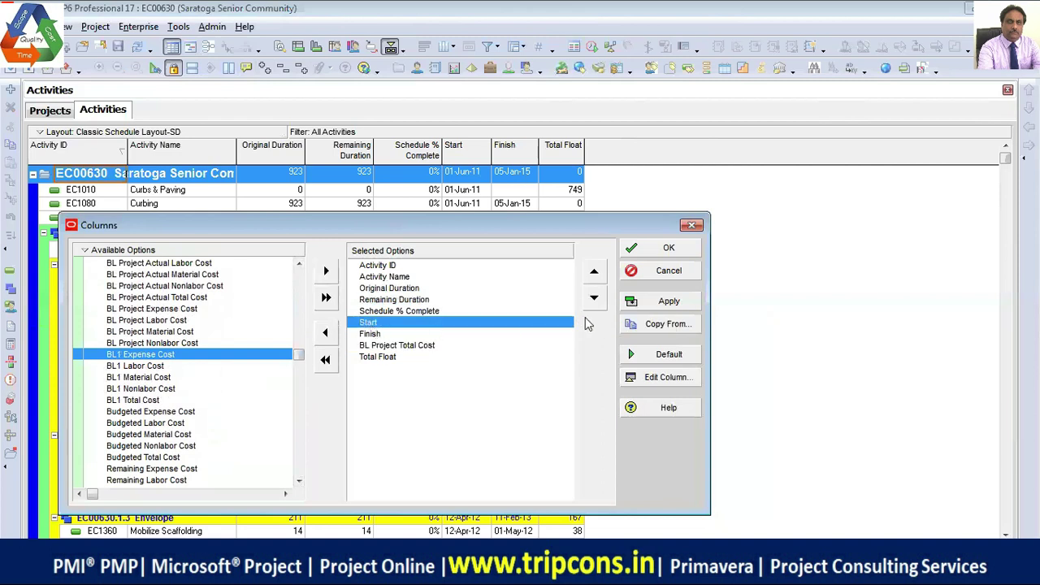
pyautogui.click(594, 273)
pyautogui.click(594, 273)
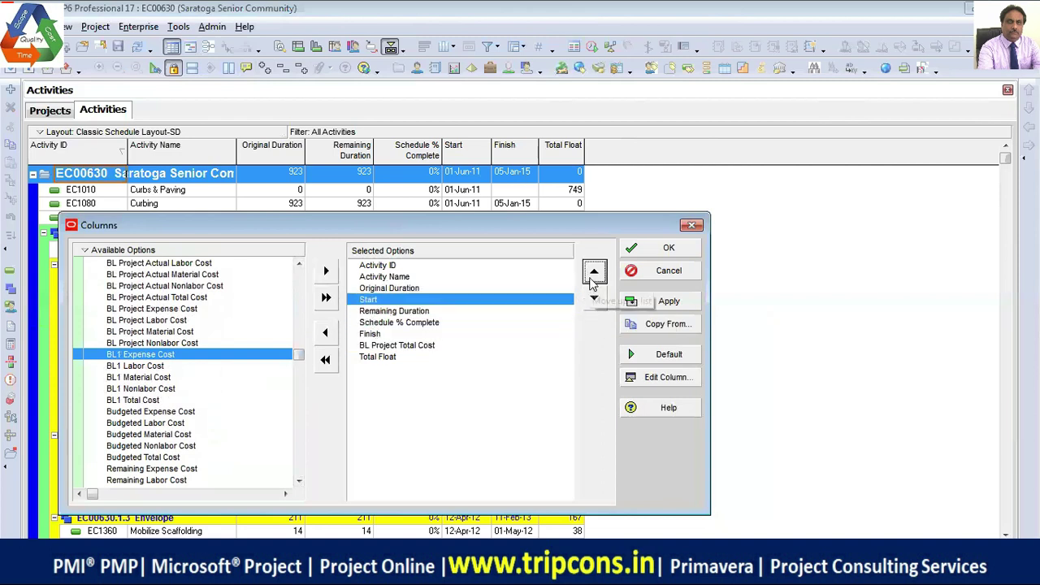
pyautogui.click(378, 334)
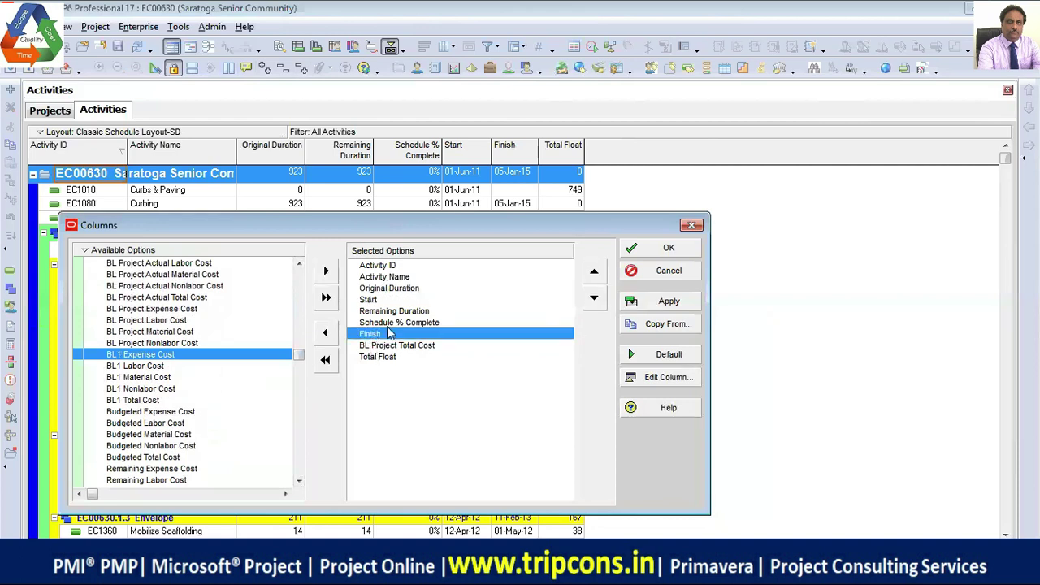
pyautogui.click(594, 273)
pyautogui.click(594, 273)
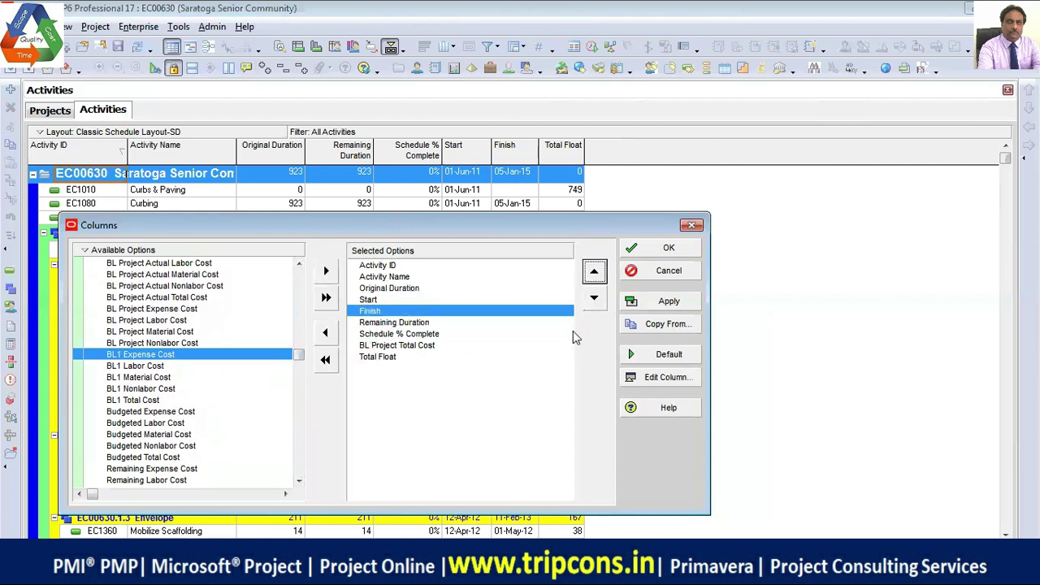
pyautogui.click(653, 301)
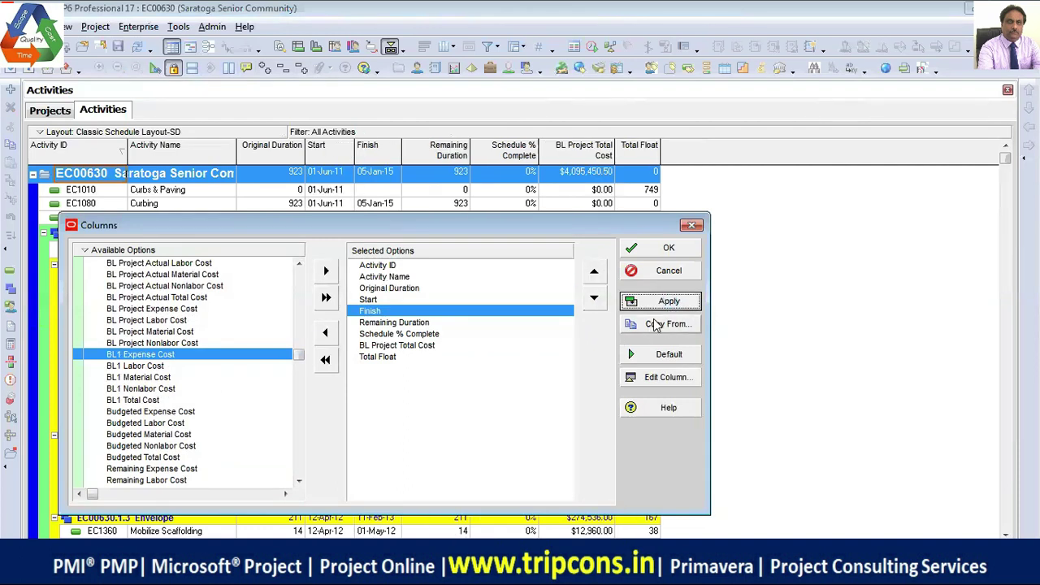
pyautogui.click(385, 363)
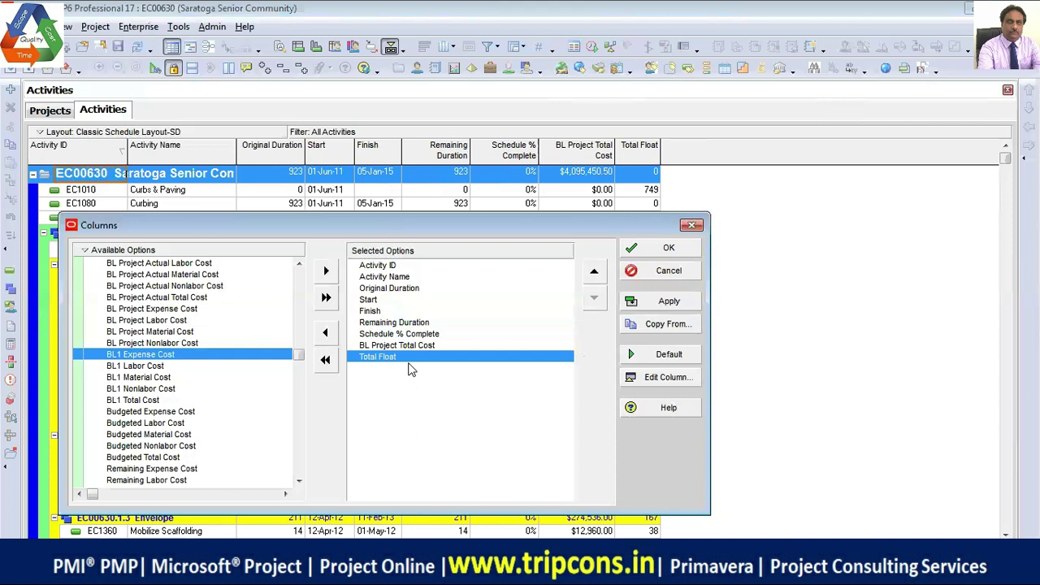
# - Remove the Total Float column from the activity table and apply the change
pyautogui.click(325, 333)
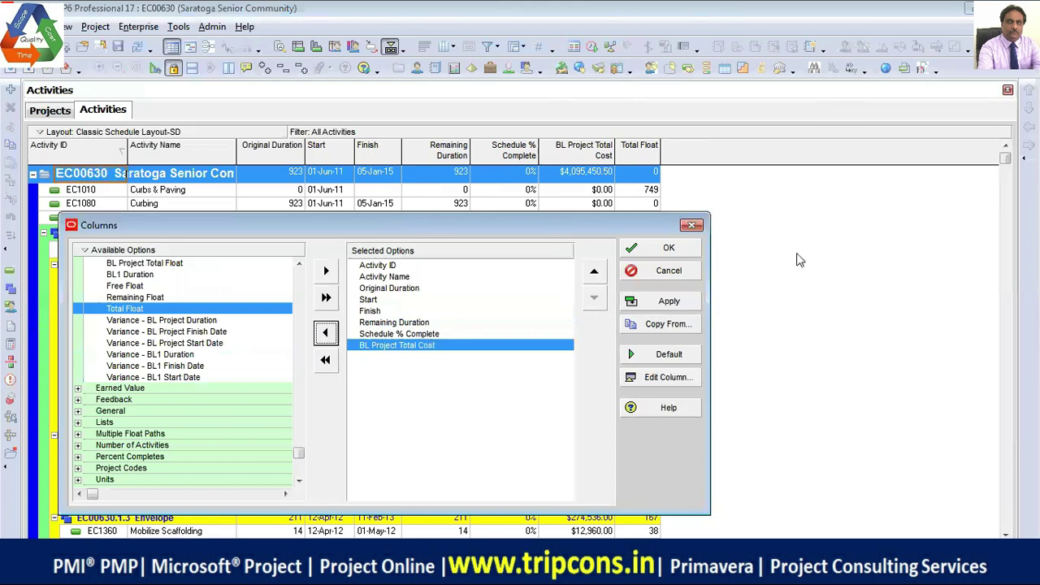
pyautogui.click(674, 303)
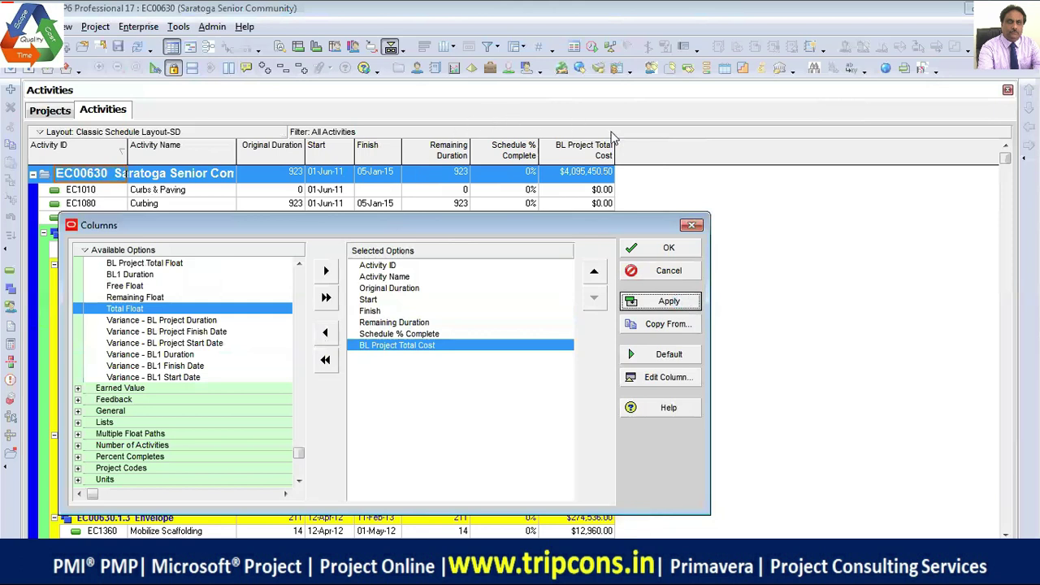
# - Add the Actual Start and Actual Finish columns from the Dates group to the selected columns
pyautogui.moveTo(375, 226); pyautogui.dragTo(347, 211)
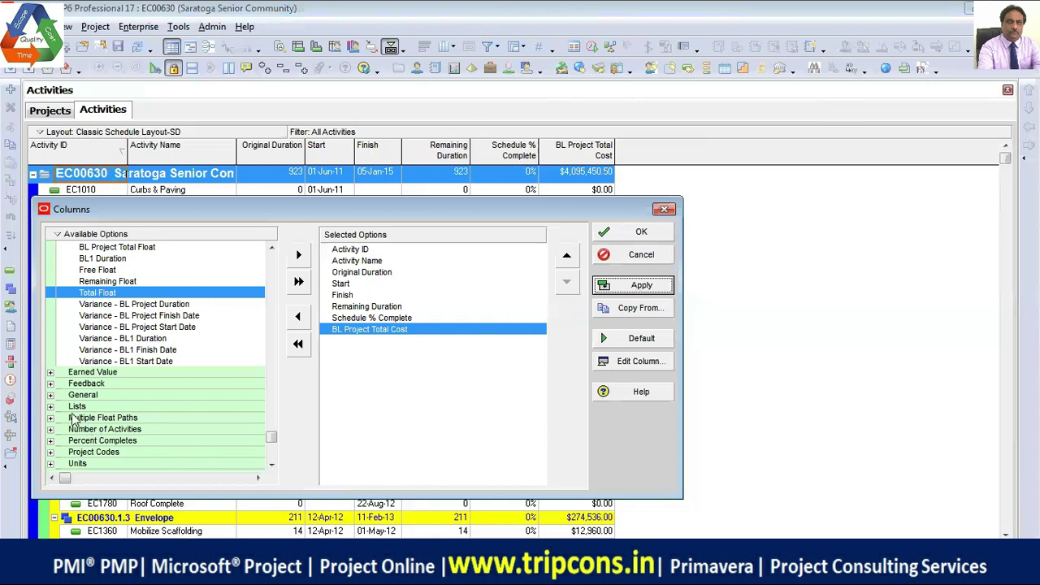
pyautogui.click(51, 396)
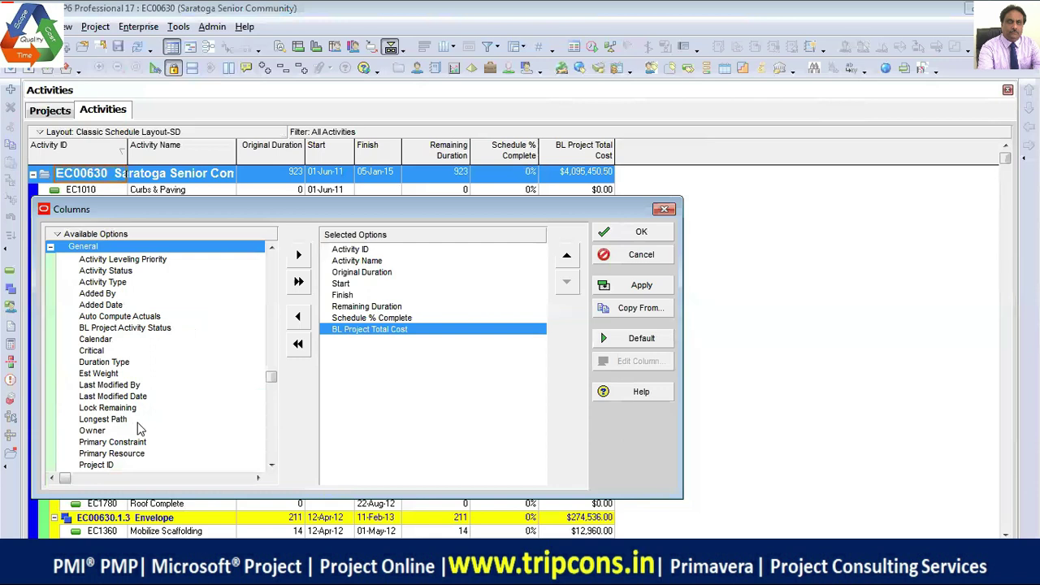
pyautogui.moveTo(273, 386); pyautogui.dragTo(274, 297)
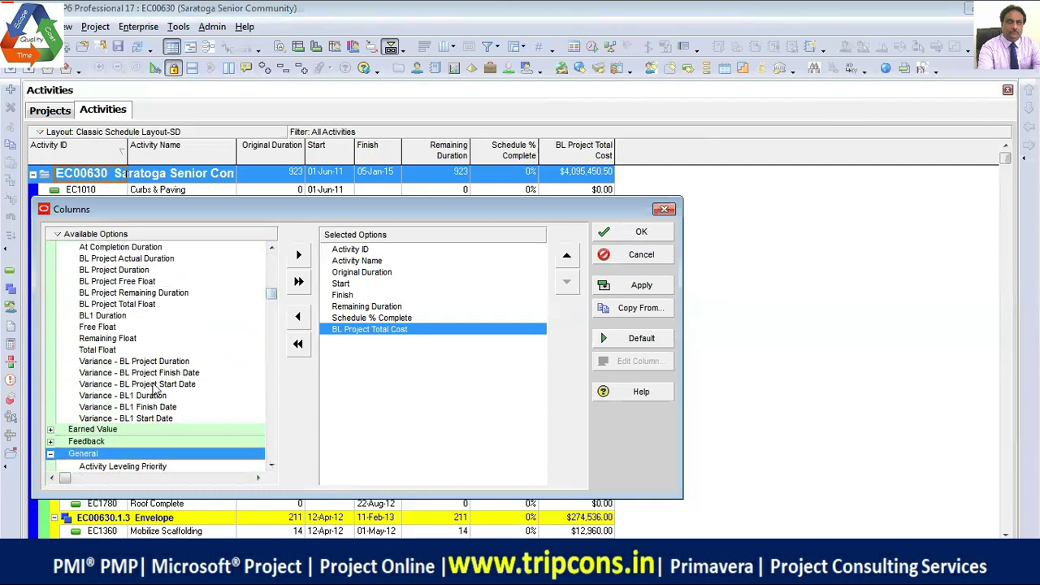
pyautogui.scroll(1, 154, 388)
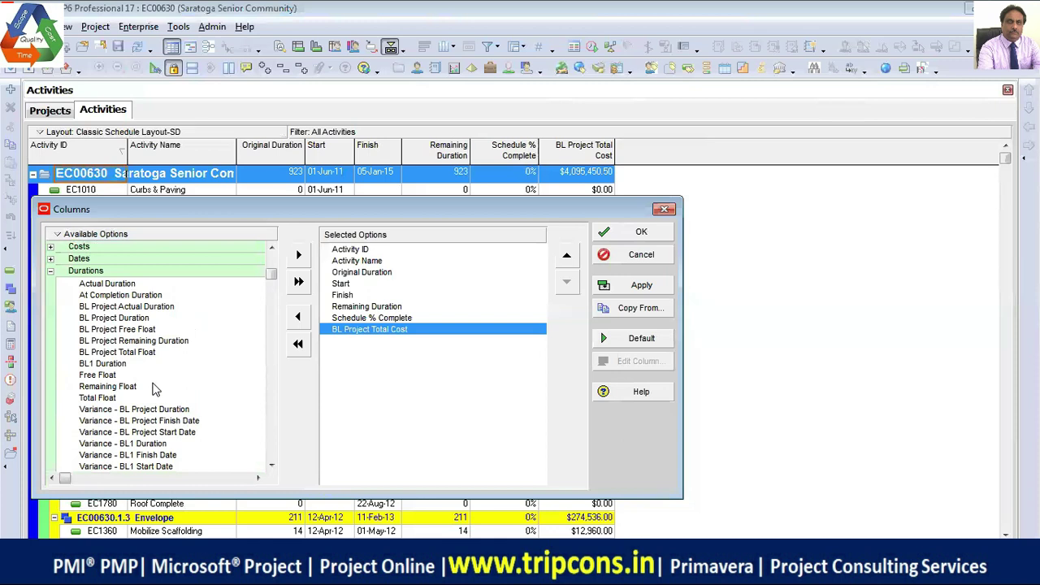
pyautogui.click(50, 271)
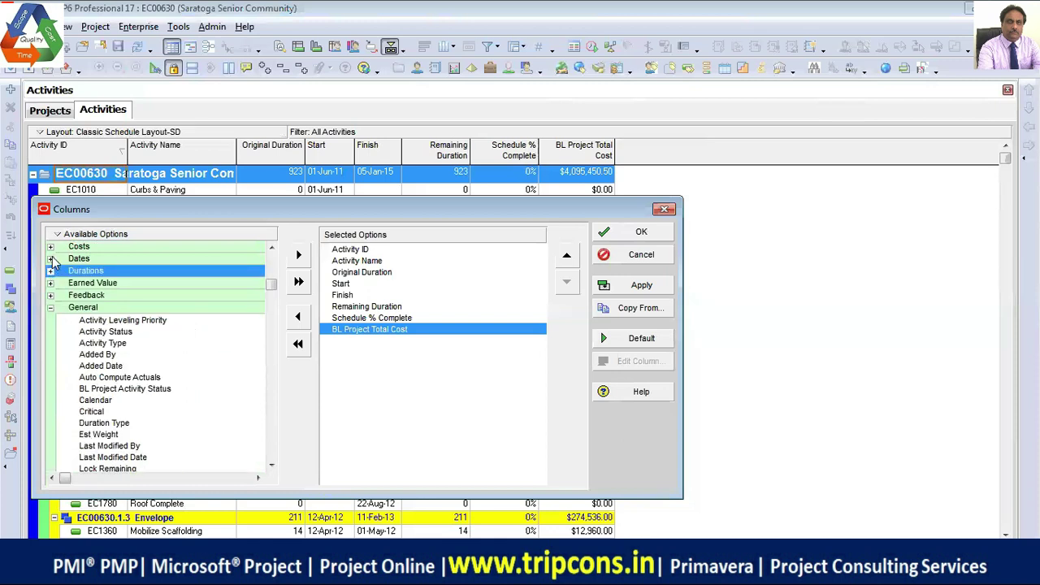
pyautogui.click(50, 259)
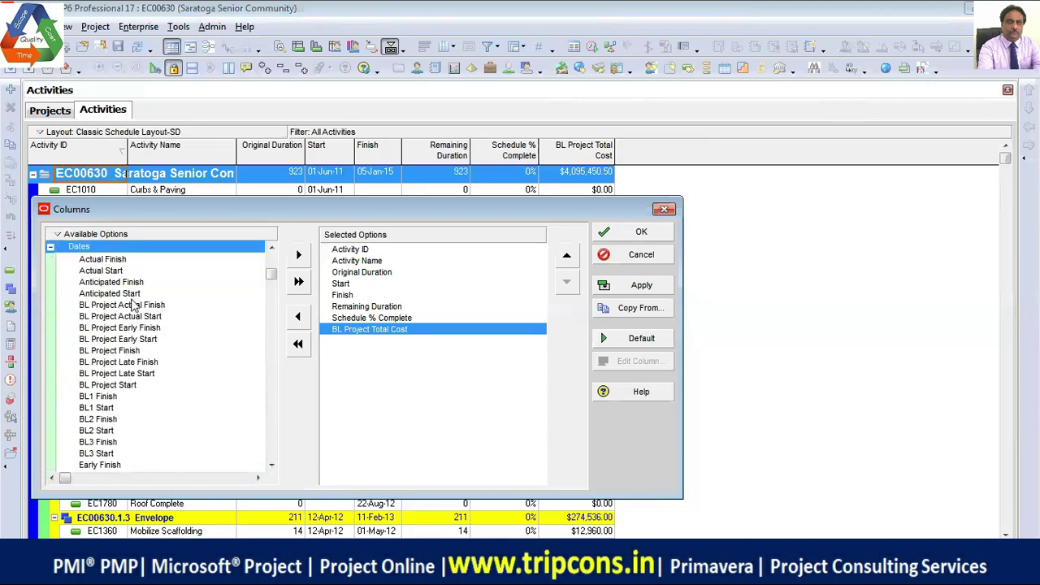
pyautogui.click(121, 273)
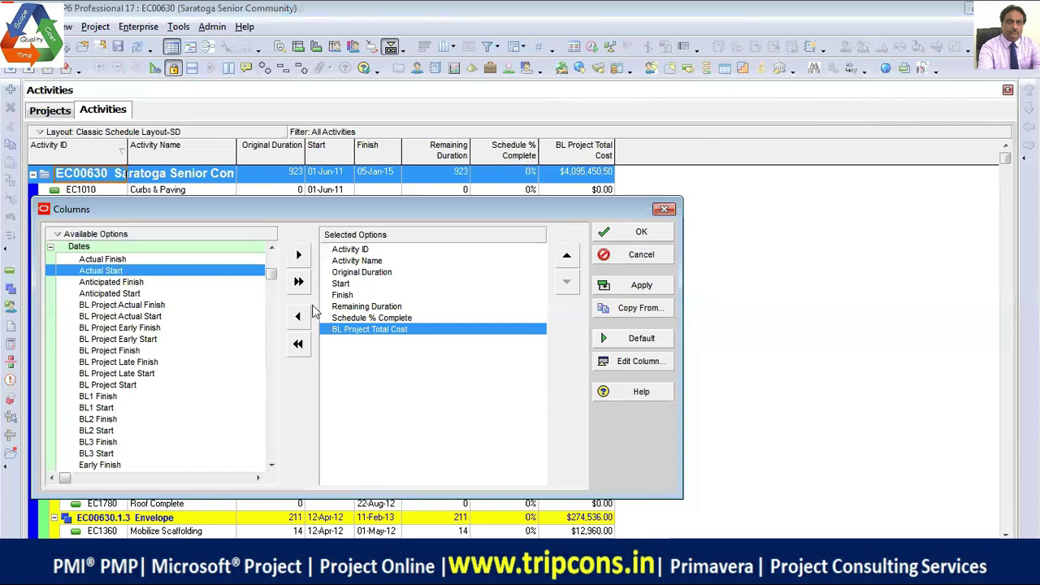
pyautogui.click(297, 256)
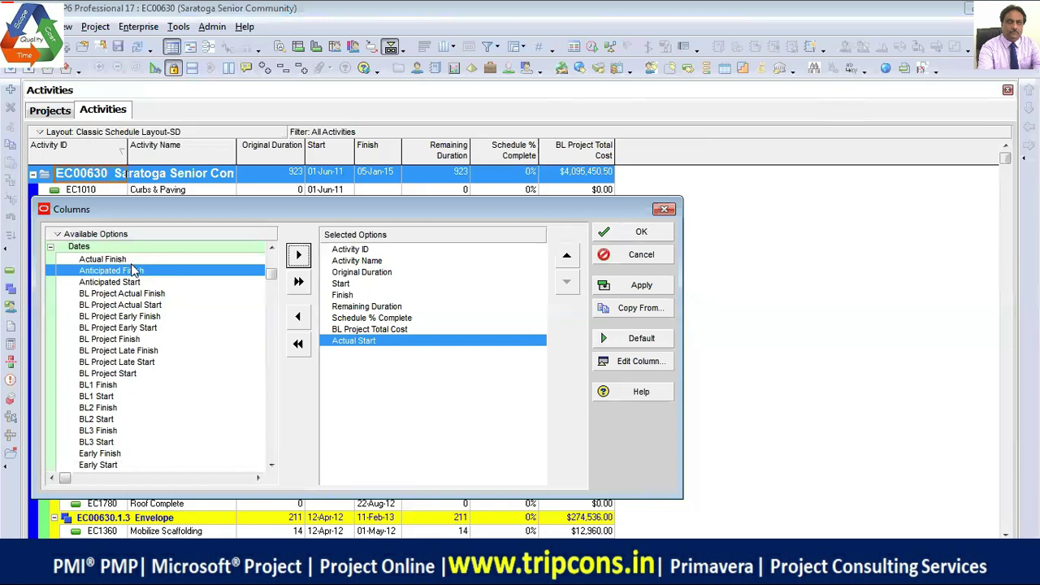
pyautogui.click(136, 260)
pyautogui.click(297, 255)
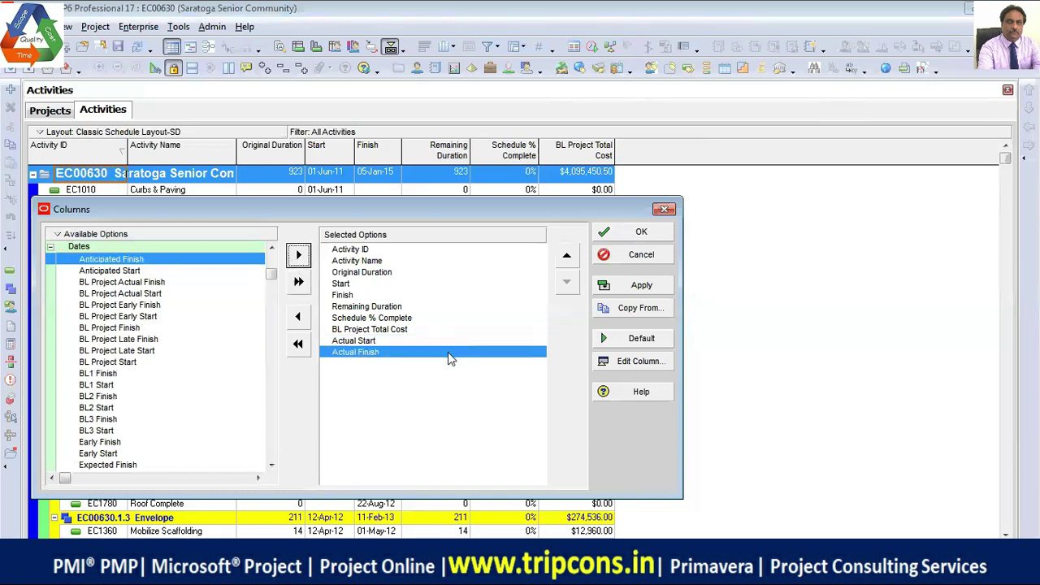
# - Place Actual Start directly after Start and Actual Finish directly after Finish, and apply the column order to the activity table
pyautogui.click(369, 341)
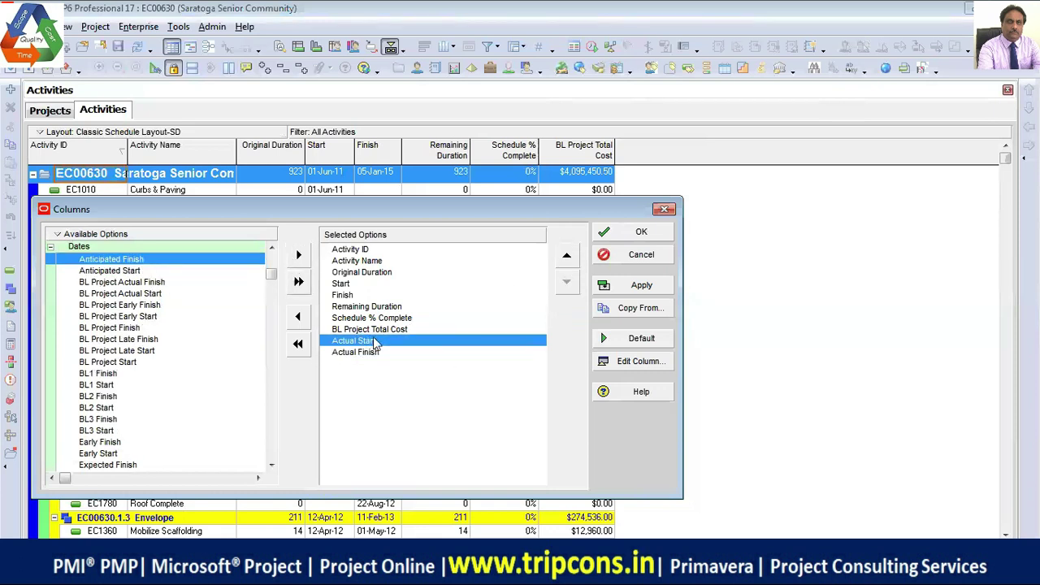
pyautogui.click(569, 256)
pyautogui.click(568, 256)
pyautogui.click(568, 257)
pyautogui.click(568, 257)
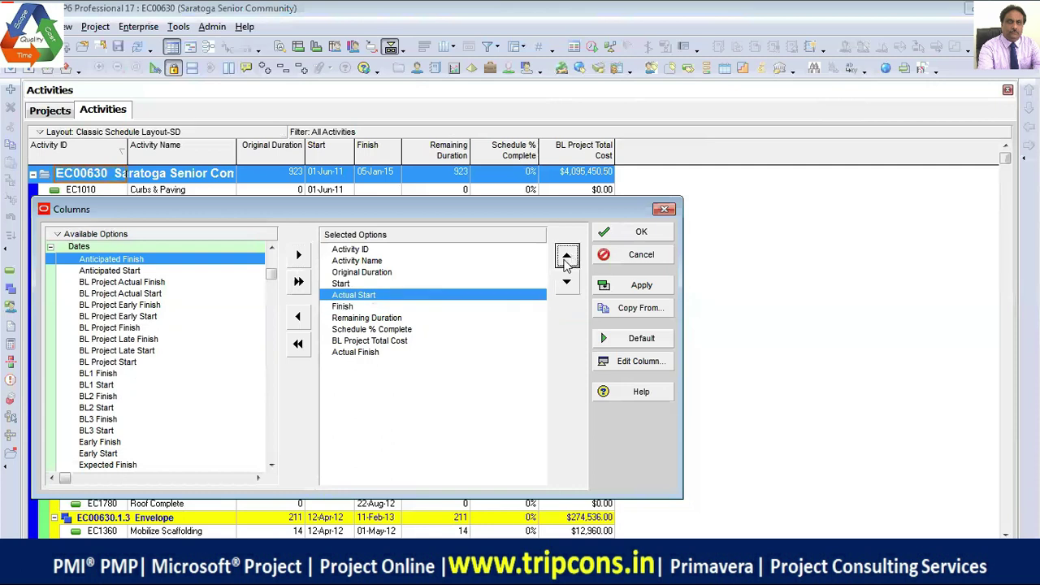
pyautogui.click(363, 355)
pyautogui.click(566, 255)
pyautogui.click(566, 255)
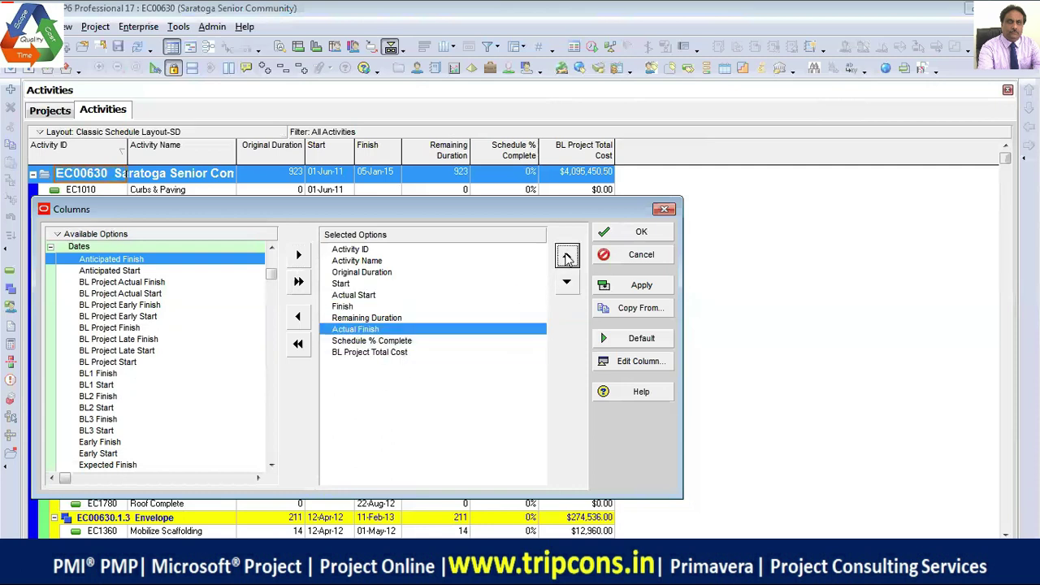
pyautogui.click(566, 255)
pyautogui.click(645, 288)
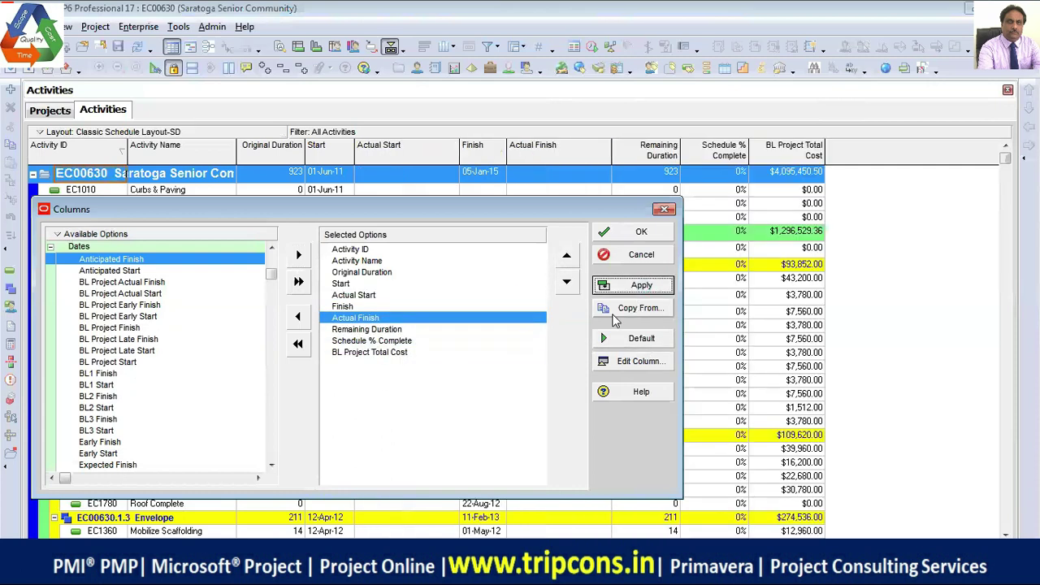
pyautogui.moveTo(491, 217); pyautogui.dragTo(532, 370)
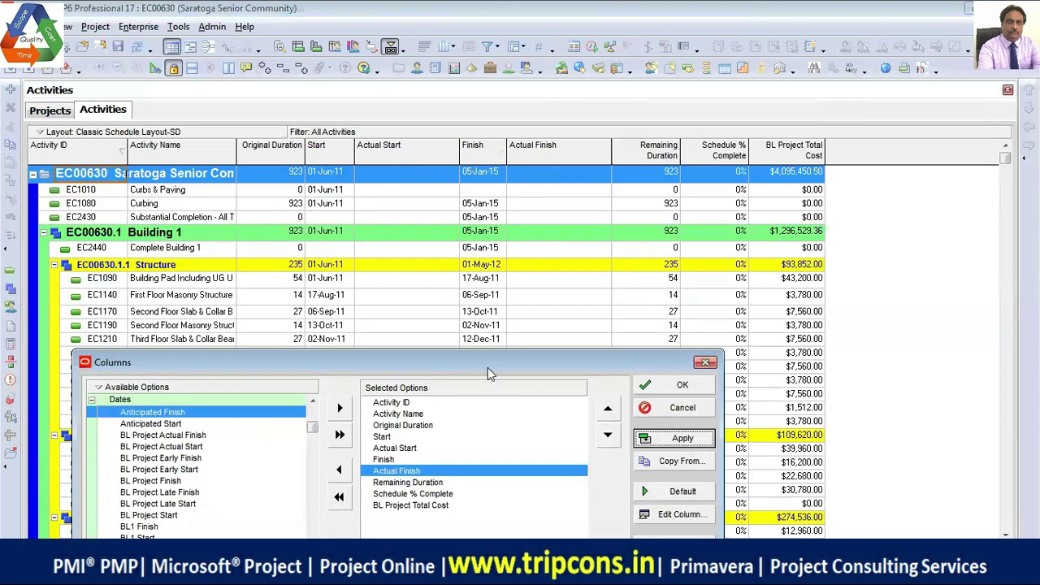
pyautogui.moveTo(487, 366); pyautogui.dragTo(482, 279)
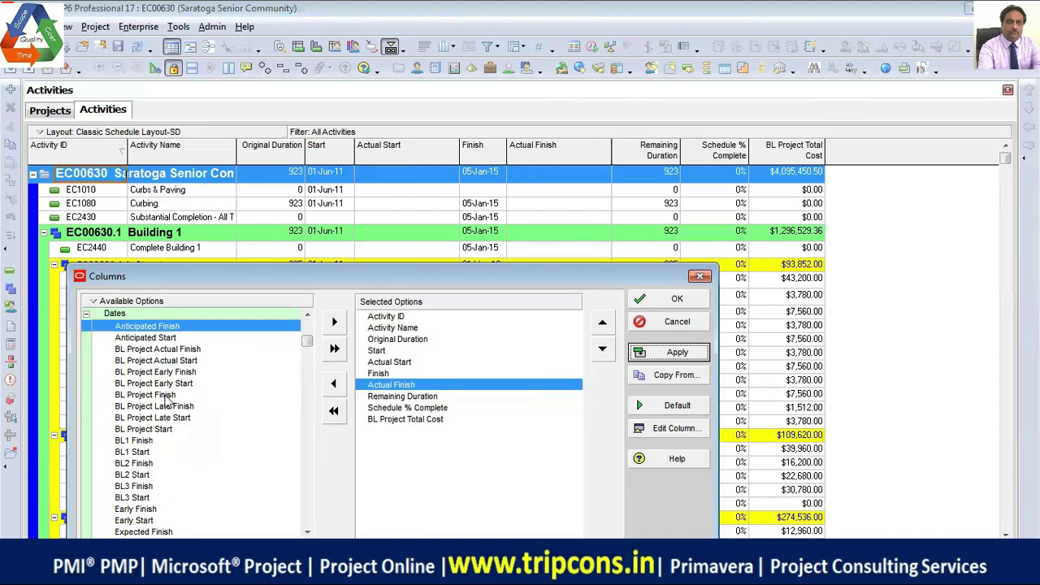
# - Try out the Schedule Variance column from the Earned Value group after Actual Finish in the table, and remove it again
pyautogui.moveTo(307, 348); pyautogui.dragTo(297, 439)
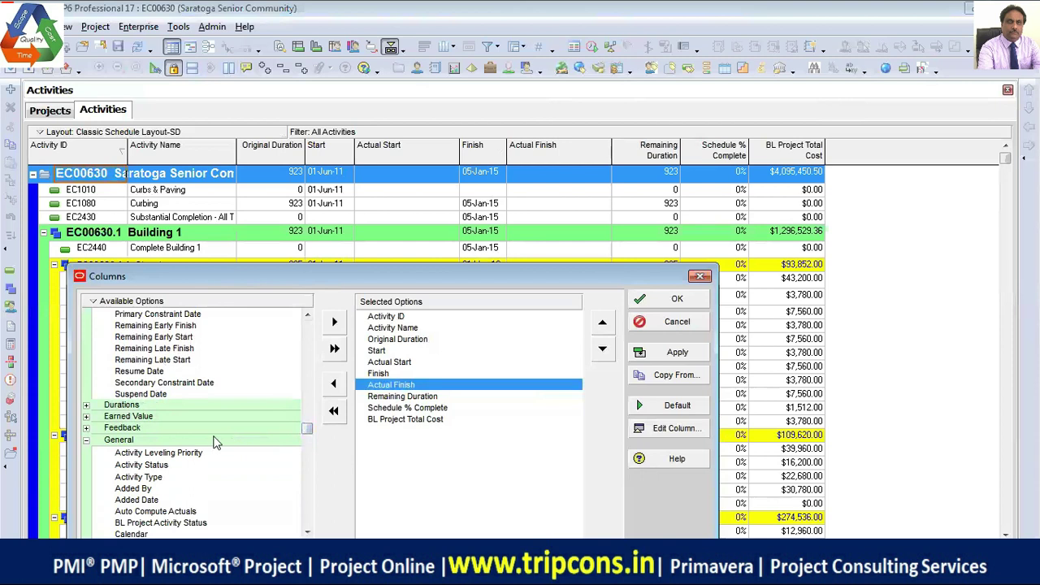
pyautogui.click(85, 416)
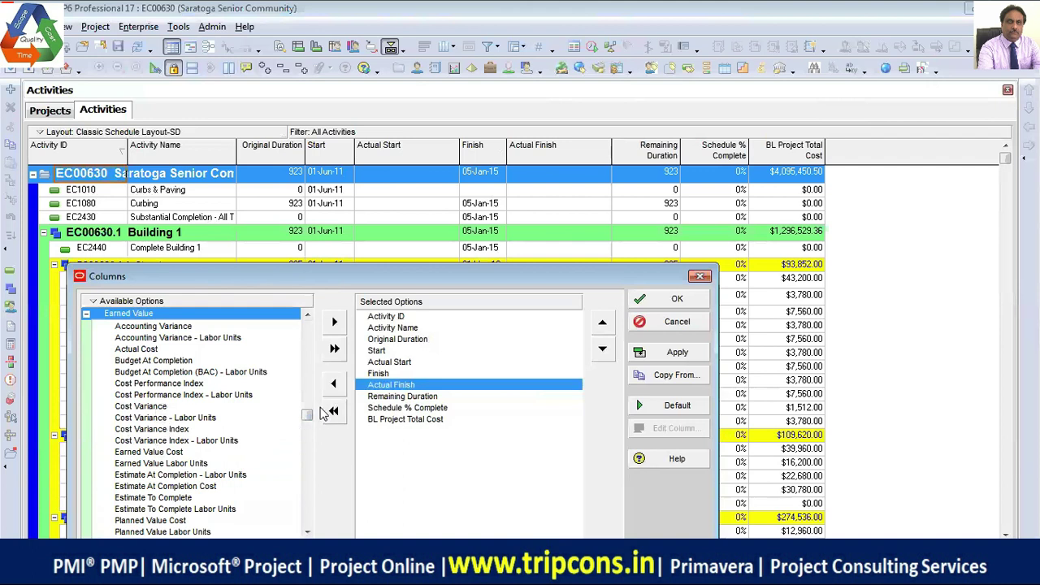
pyautogui.click(307, 531)
pyautogui.click(307, 532)
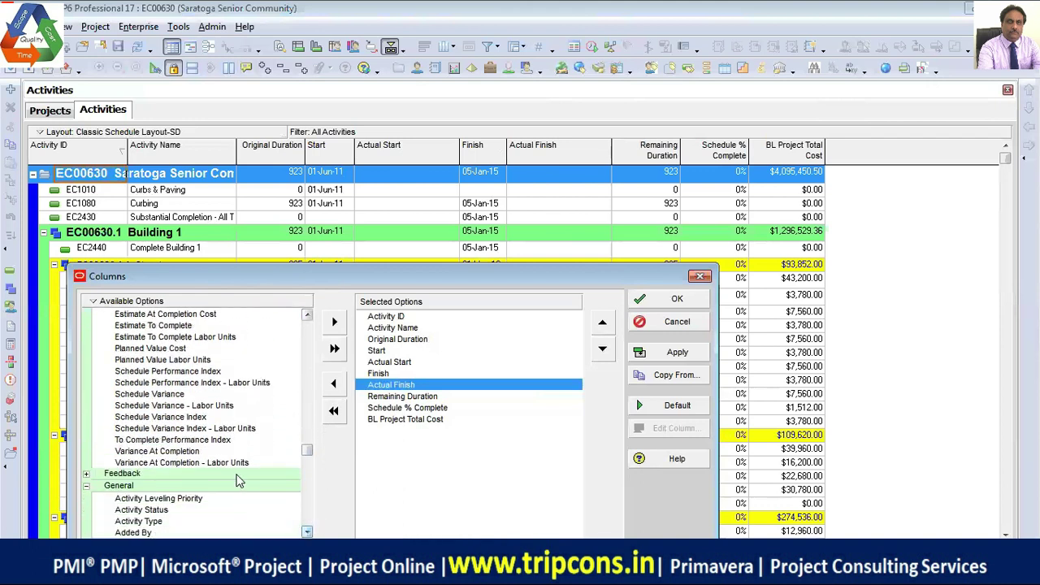
pyautogui.click(149, 394)
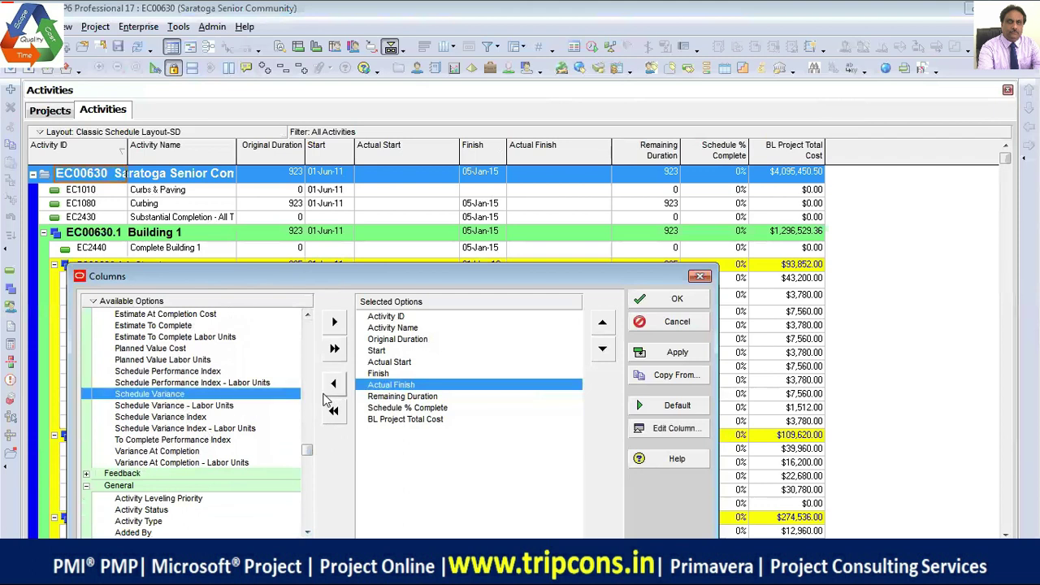
pyautogui.click(333, 322)
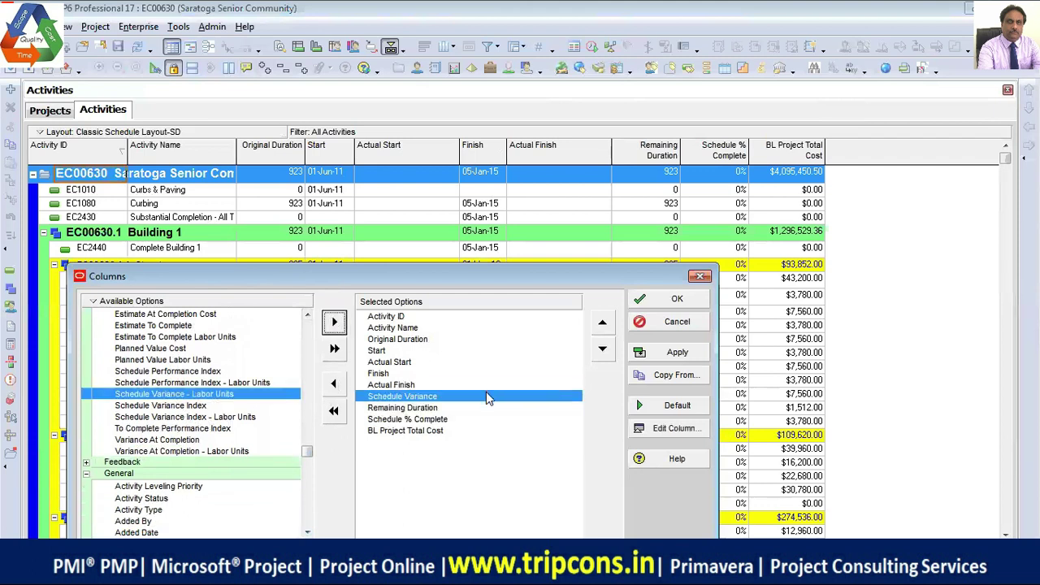
pyautogui.click(681, 353)
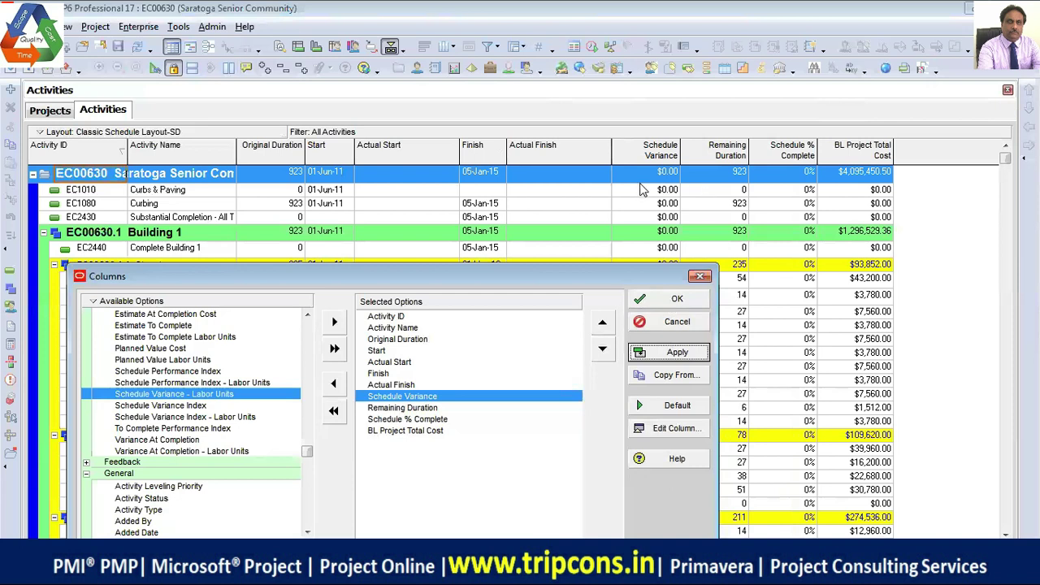
pyautogui.click(333, 383)
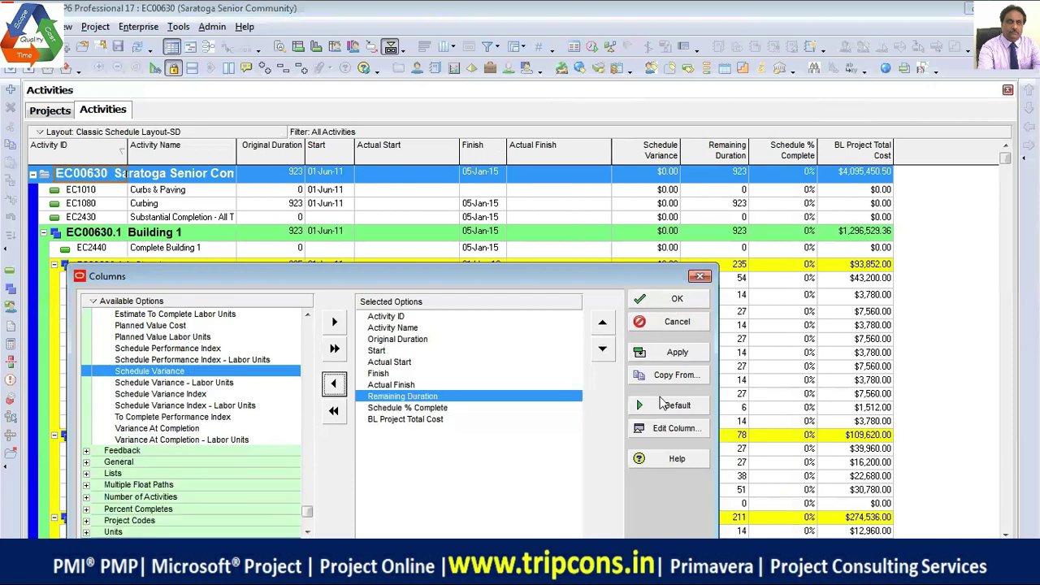
pyautogui.click(679, 352)
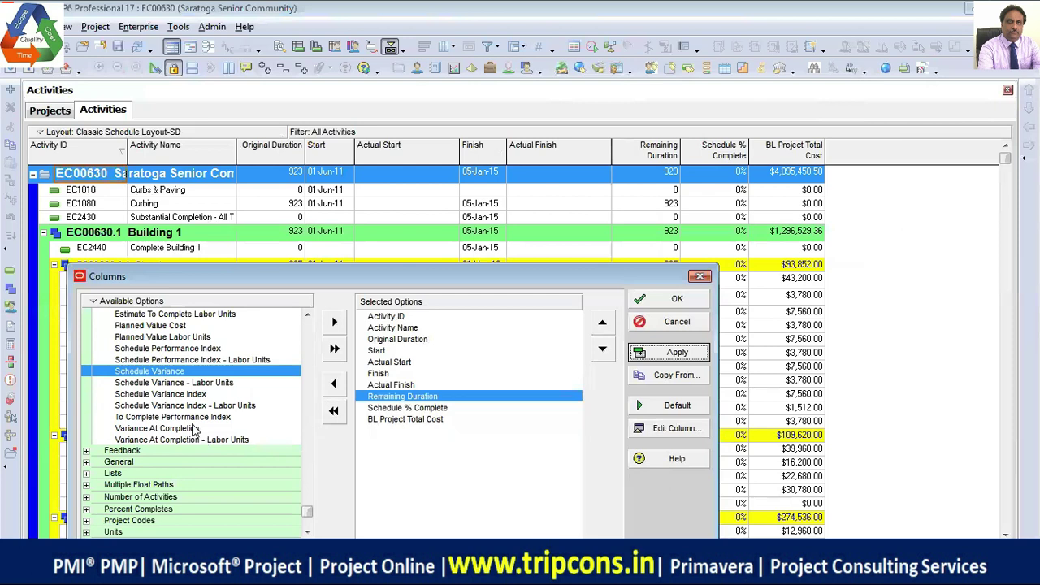
# - Go back through the available columns to the Durations group and select it
pyautogui.click(307, 316)
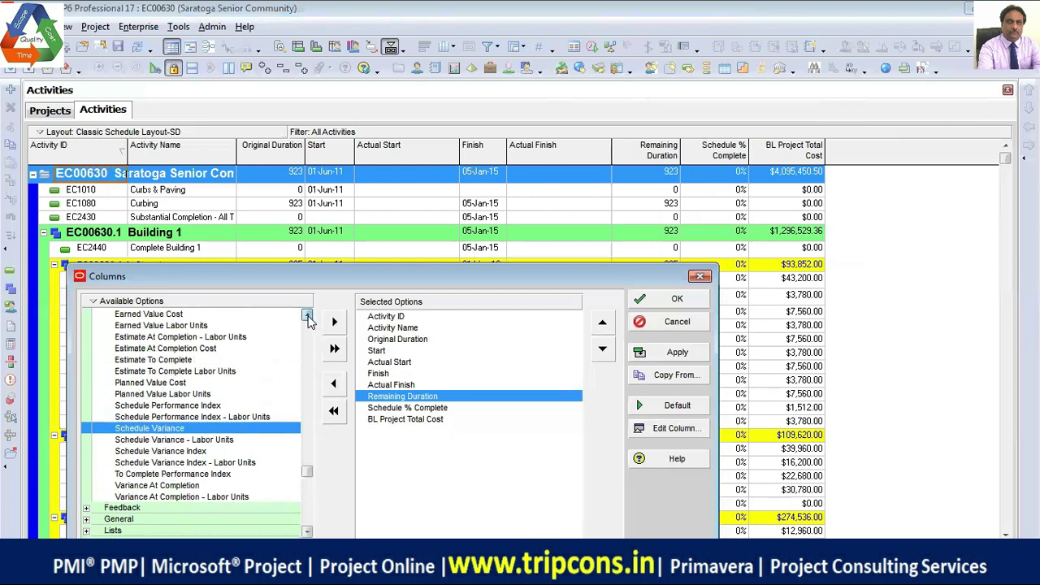
pyautogui.click(307, 316)
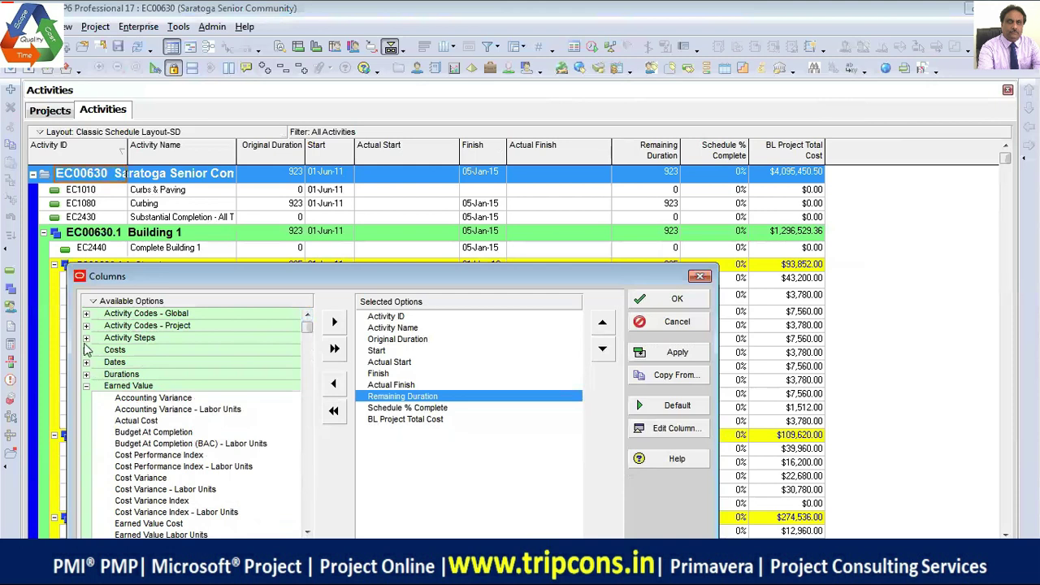
pyautogui.click(87, 375)
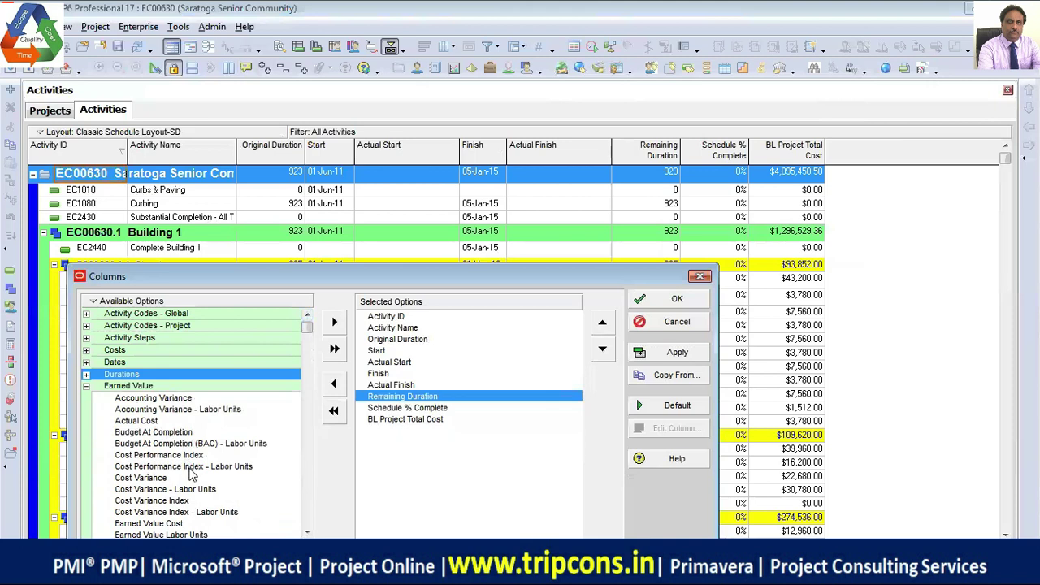
# - Add the Earned Value column Actual Cost to the activity table, placed after BL Project Total Cost
pyautogui.click(154, 421)
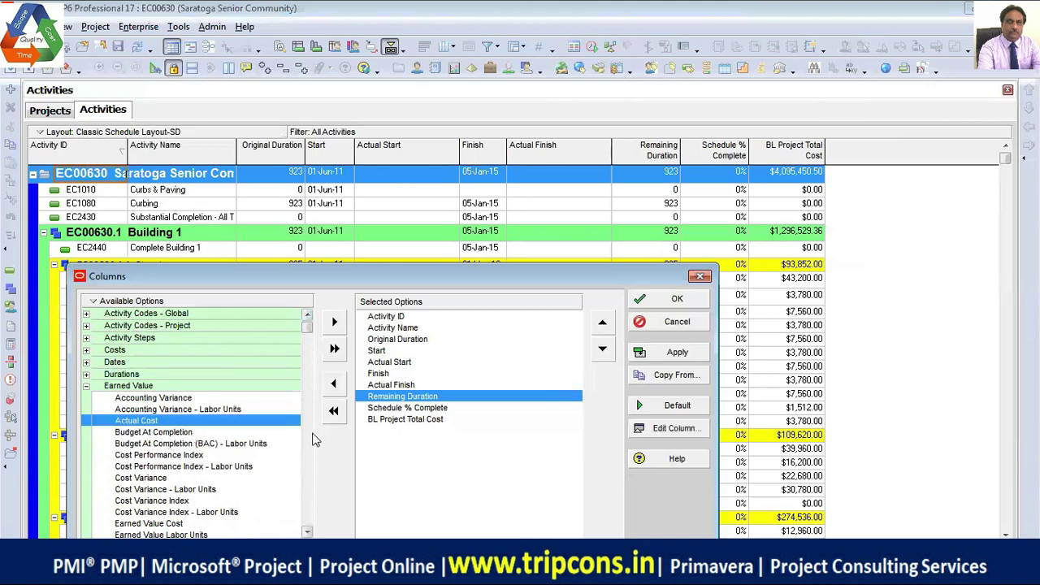
pyautogui.click(335, 322)
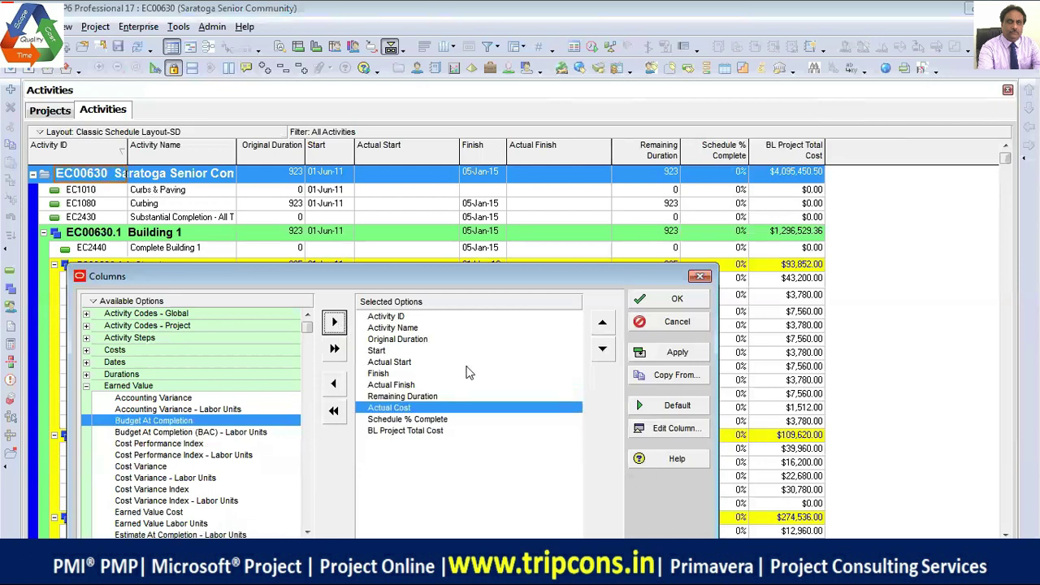
pyautogui.doubleClick(602, 348)
pyautogui.click(678, 351)
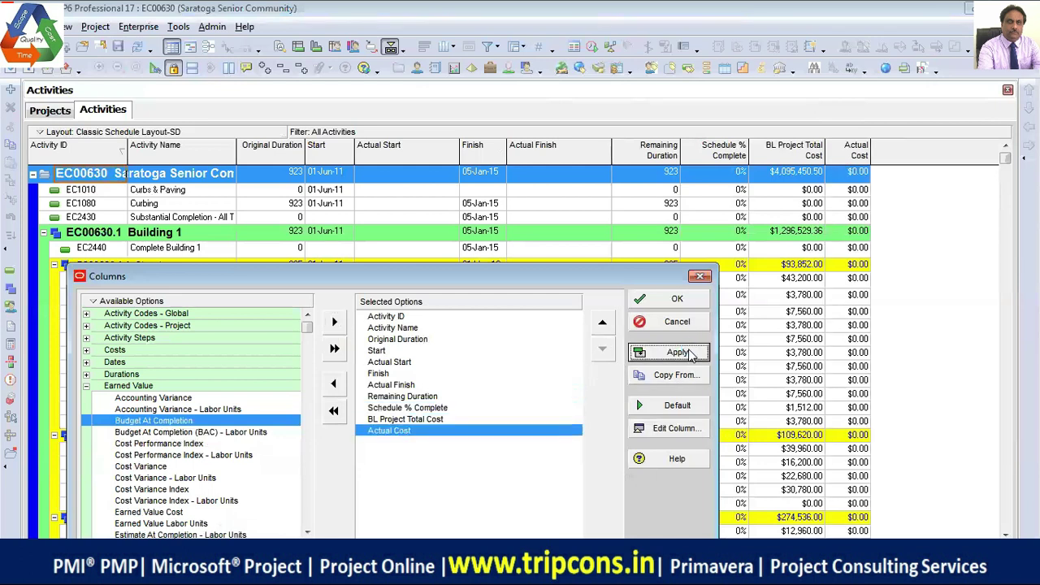
pyautogui.click(676, 300)
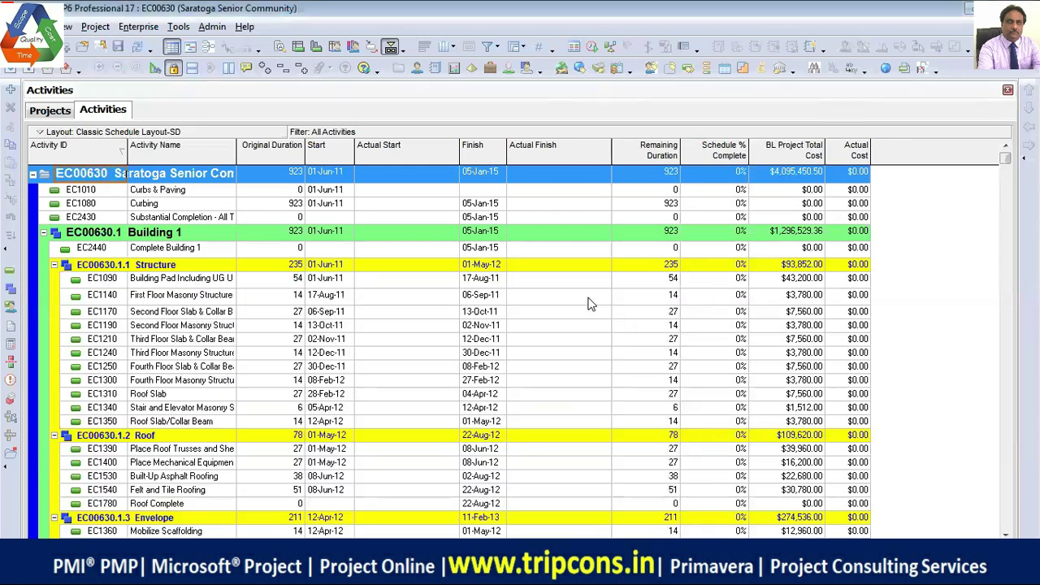
# - Narrow the Actual Finish and Actual Start columns and save the changes to the current layout
pyautogui.moveTo(611, 161); pyautogui.dragTo(566, 164)
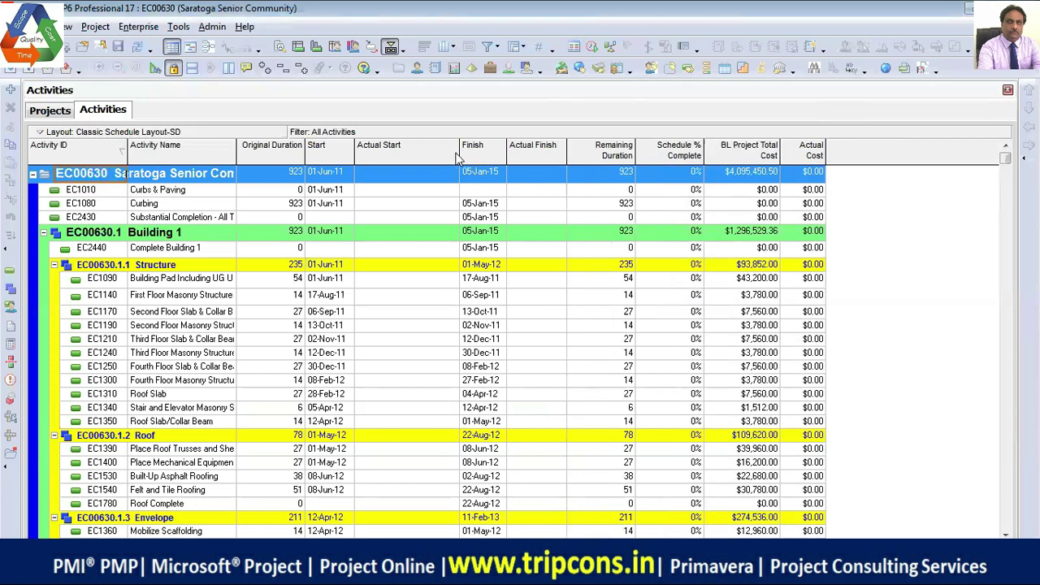
pyautogui.moveTo(458, 157); pyautogui.dragTo(412, 154)
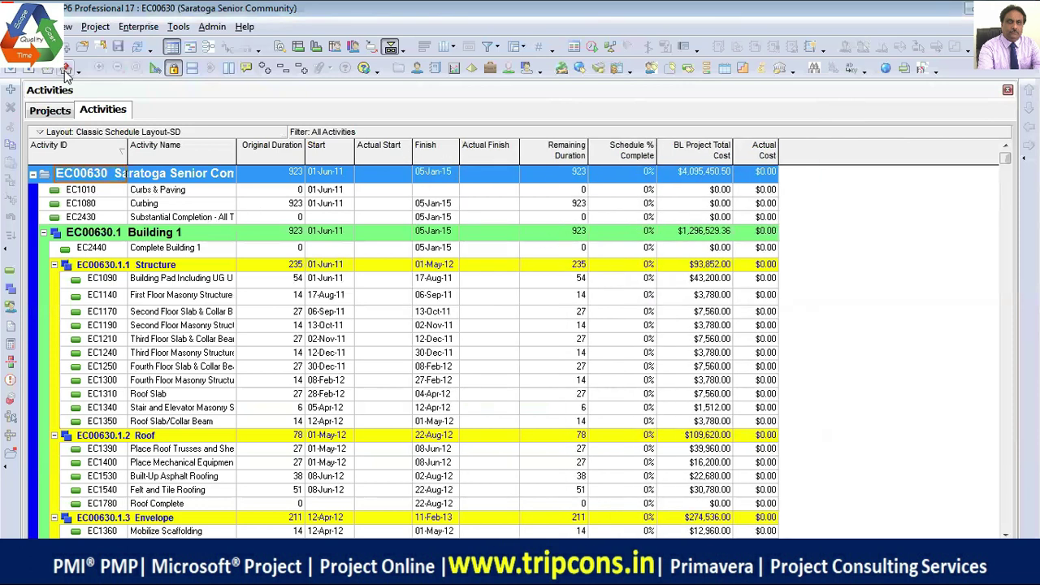
pyautogui.click(131, 132)
pyautogui.moveTo(154, 149)
pyautogui.click(206, 166)
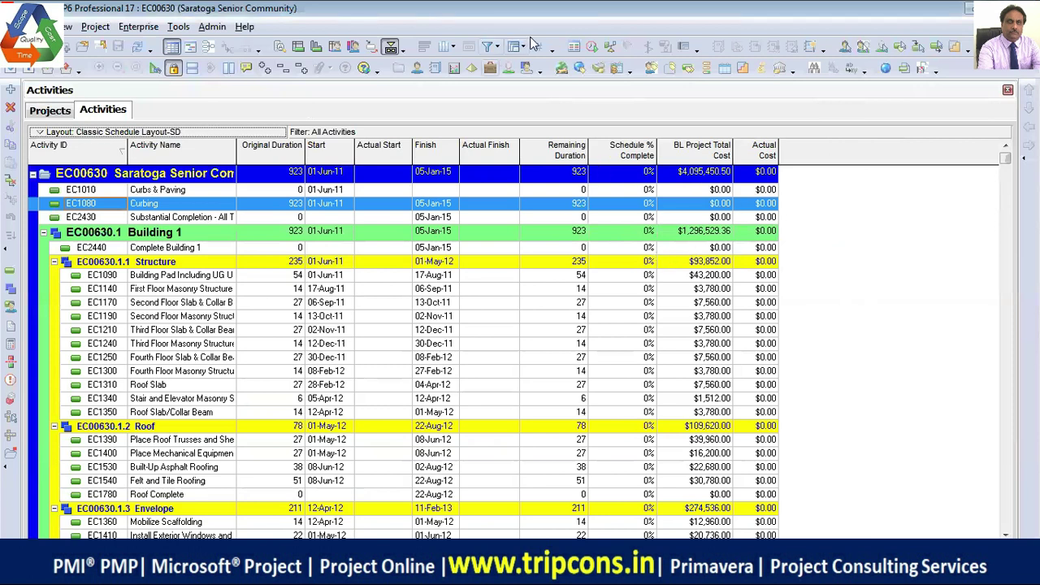
# - Examine the available global and user layouts in an enlarged Open Layout dialog, then close it without opening one
pyautogui.click(130, 131)
pyautogui.moveTo(166, 156)
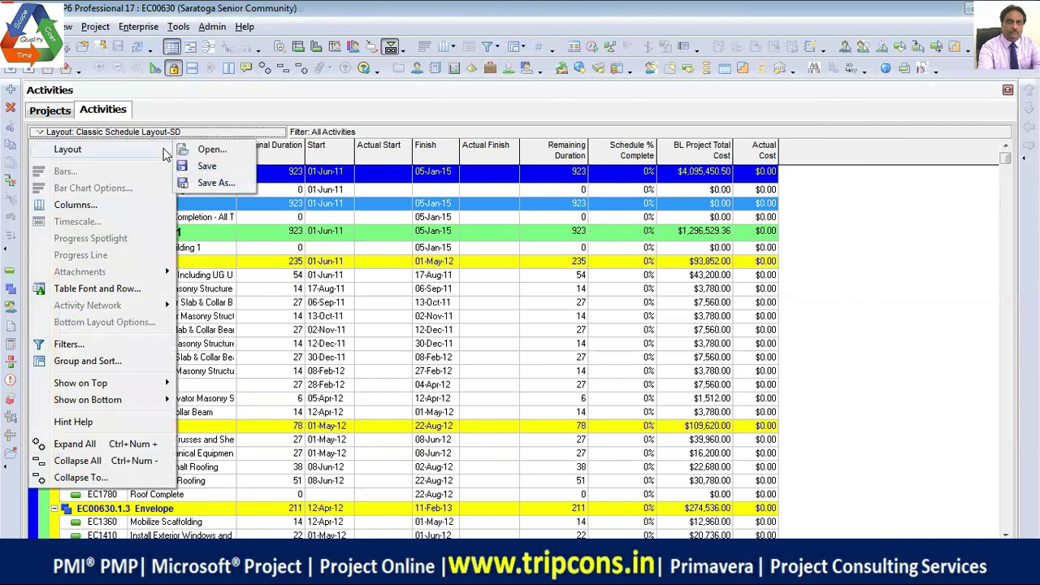
pyautogui.click(208, 150)
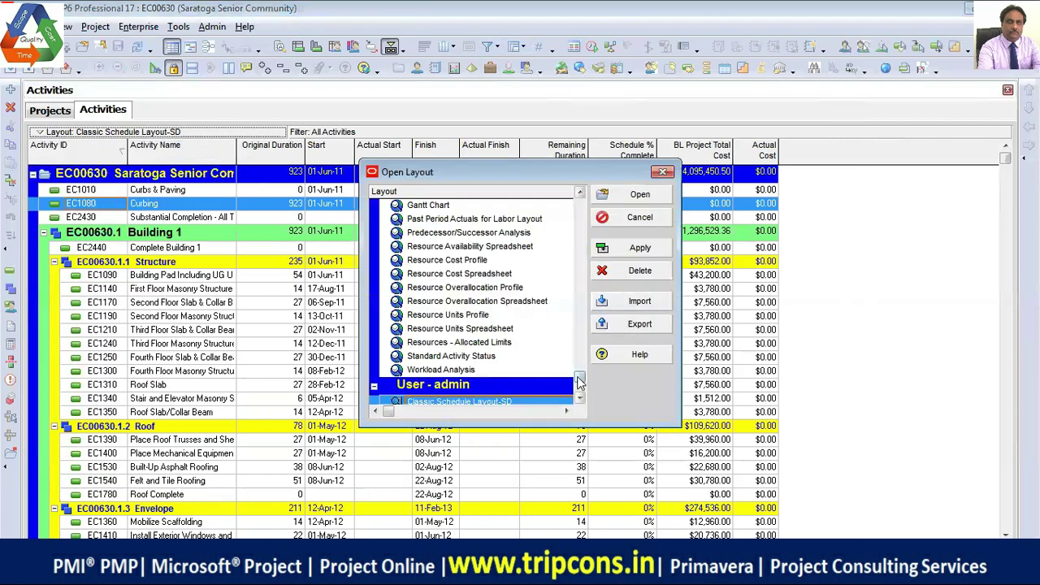
pyautogui.moveTo(475, 173); pyautogui.dragTo(295, 52)
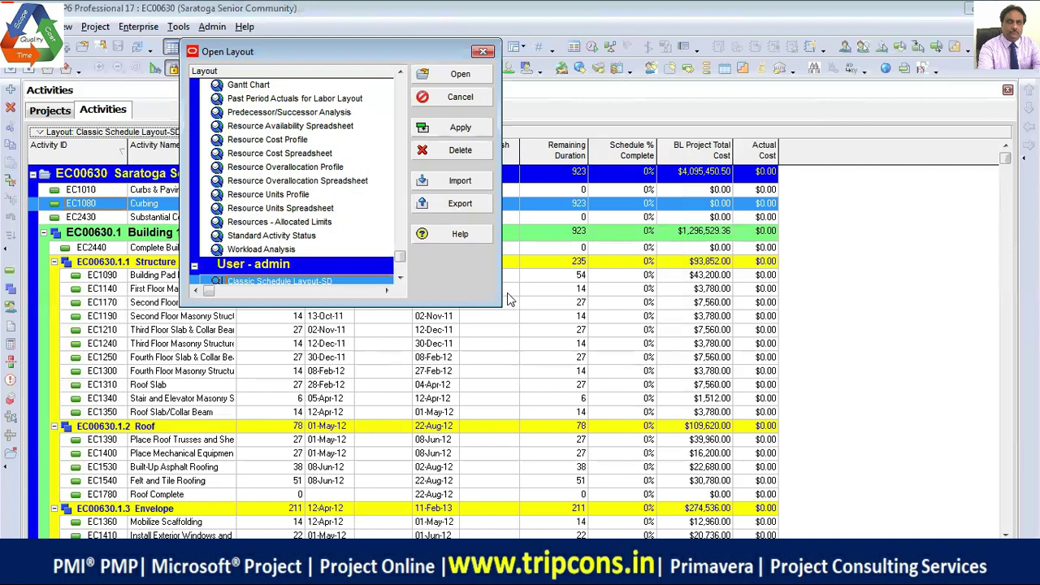
pyautogui.moveTo(497, 303); pyautogui.dragTo(774, 536)
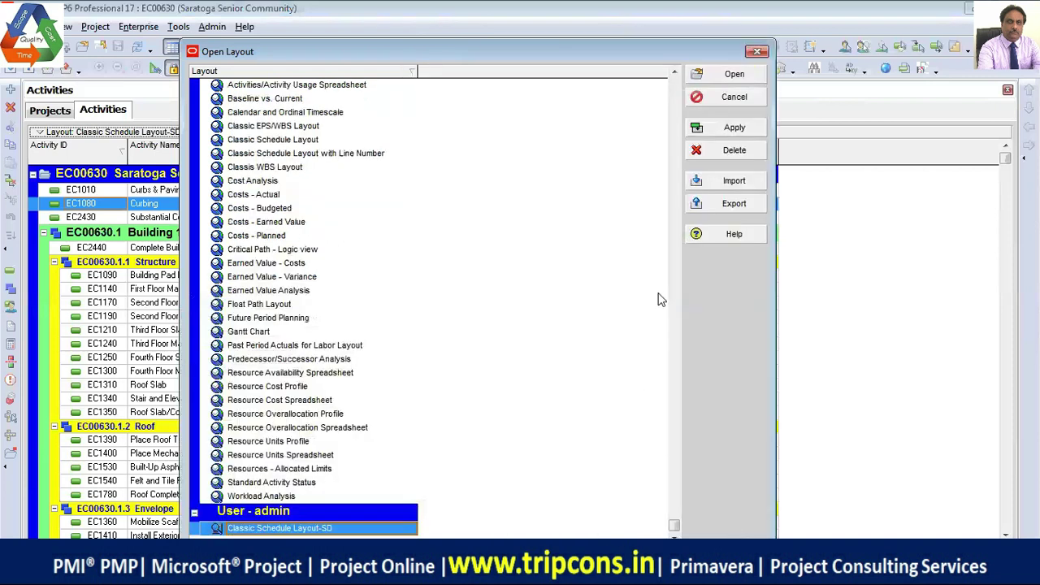
pyautogui.click(674, 72)
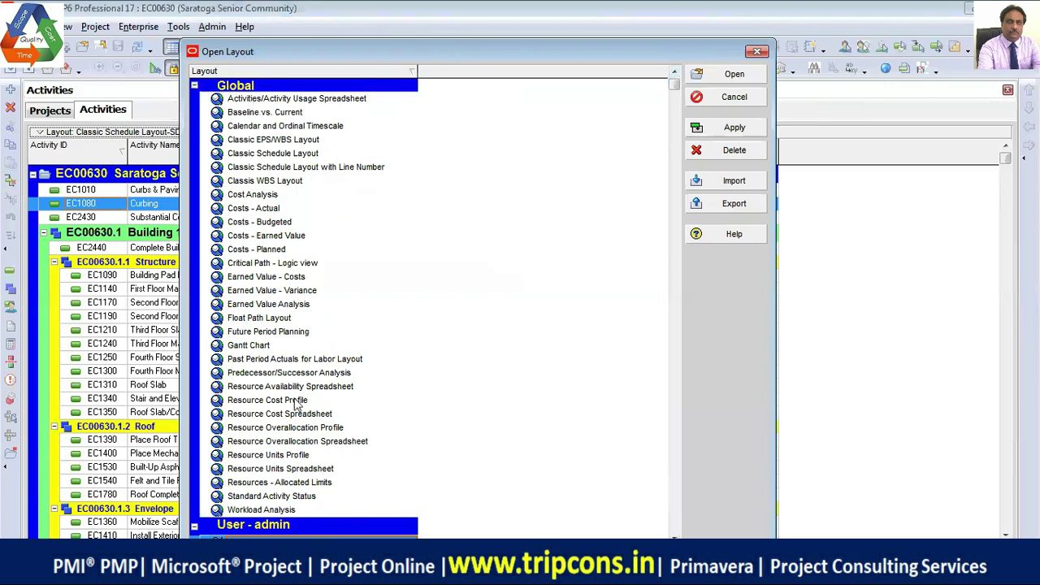
pyautogui.click(195, 86)
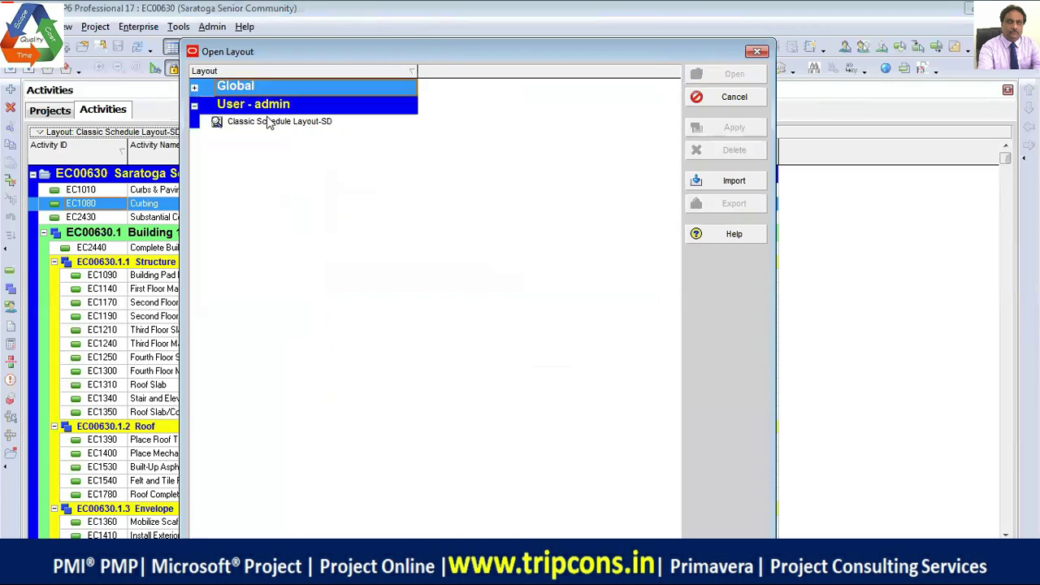
pyautogui.click(257, 126)
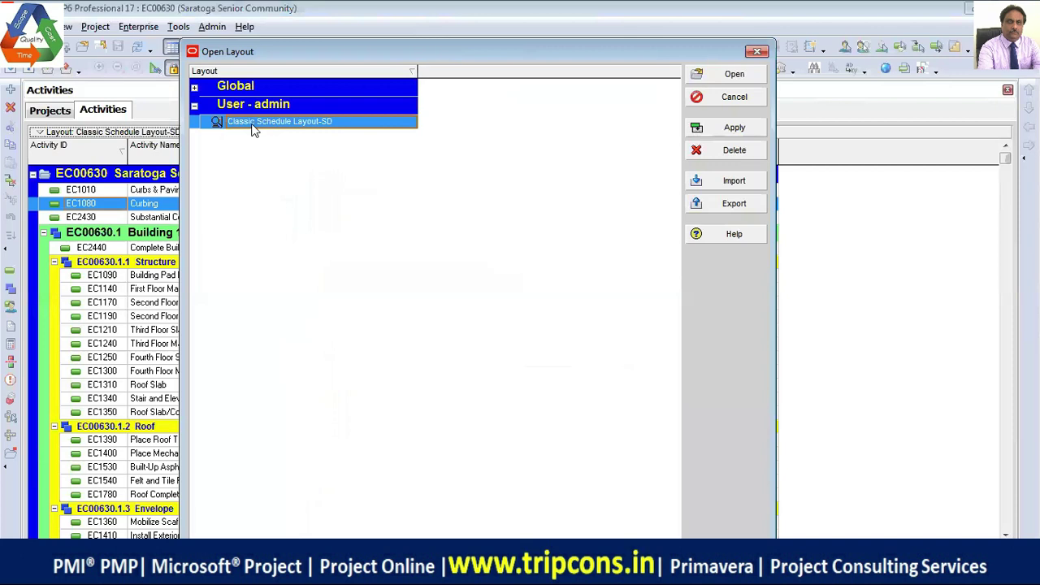
pyautogui.click(194, 86)
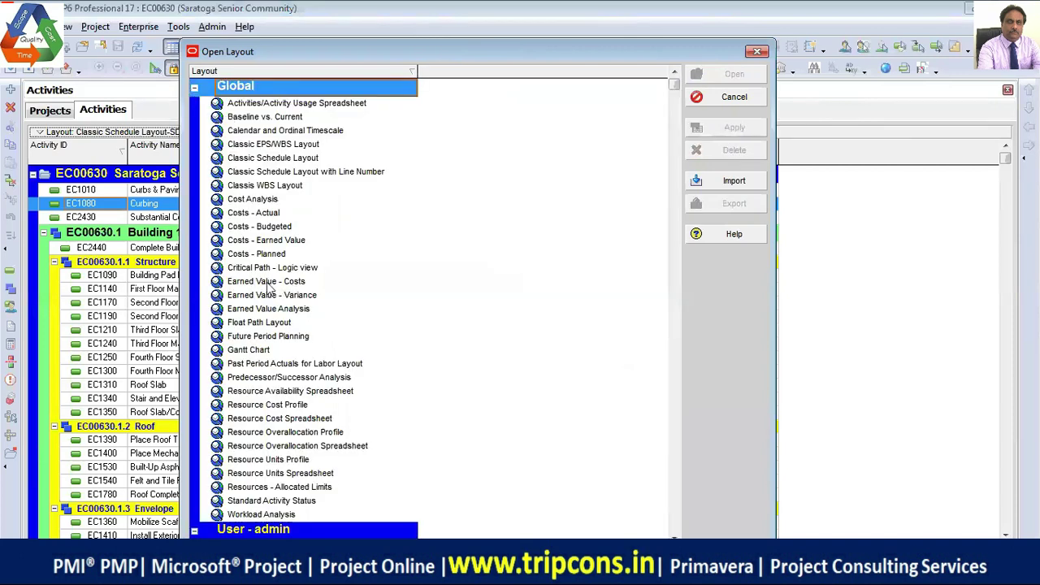
pyautogui.click(194, 86)
pyautogui.click(288, 123)
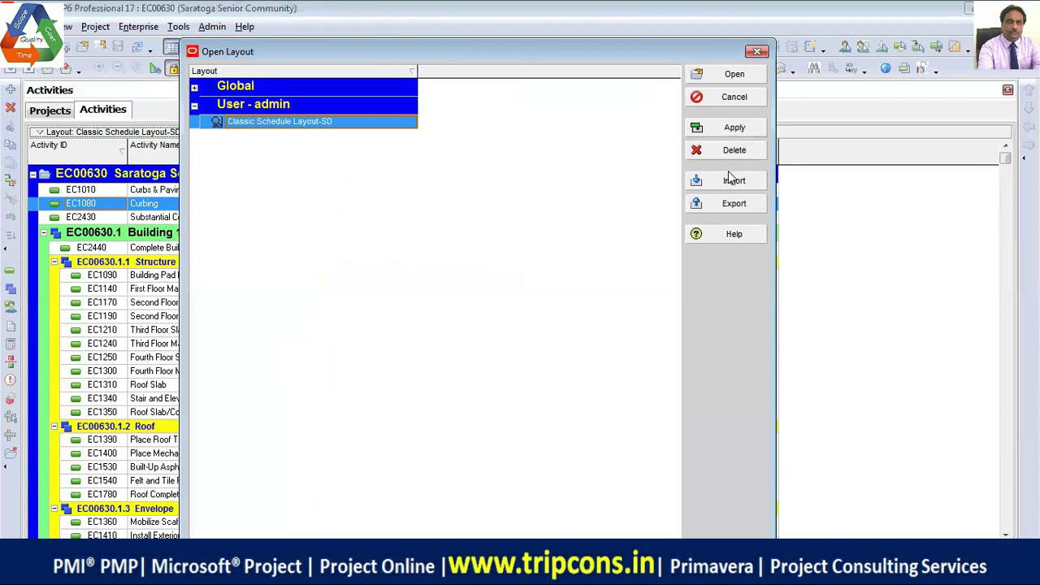
pyautogui.click(734, 98)
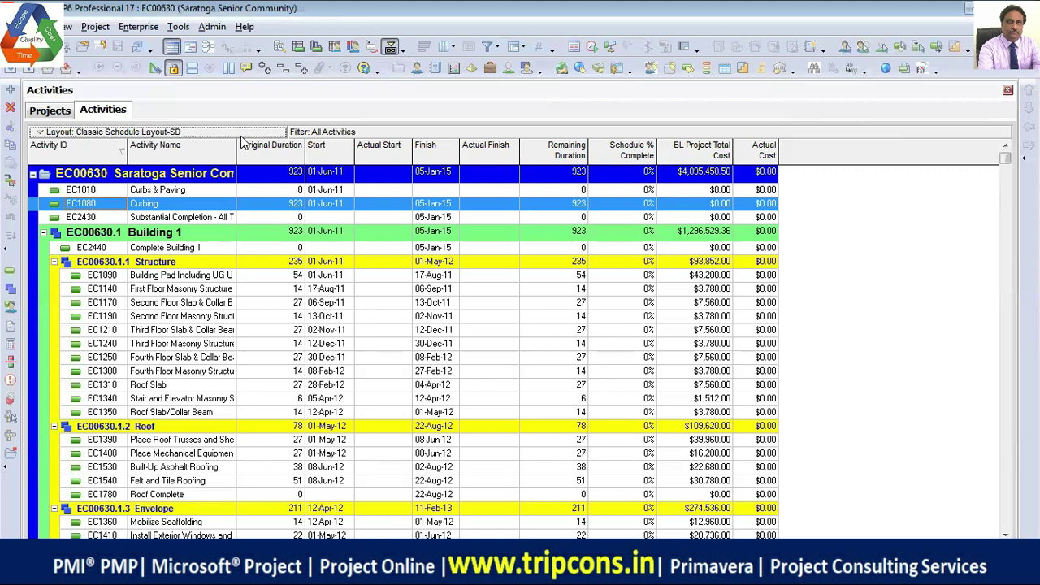
# - Dismiss the direct print dialog and open the print preview of the activity table
pyautogui.hotkey('ctrl', 'p')
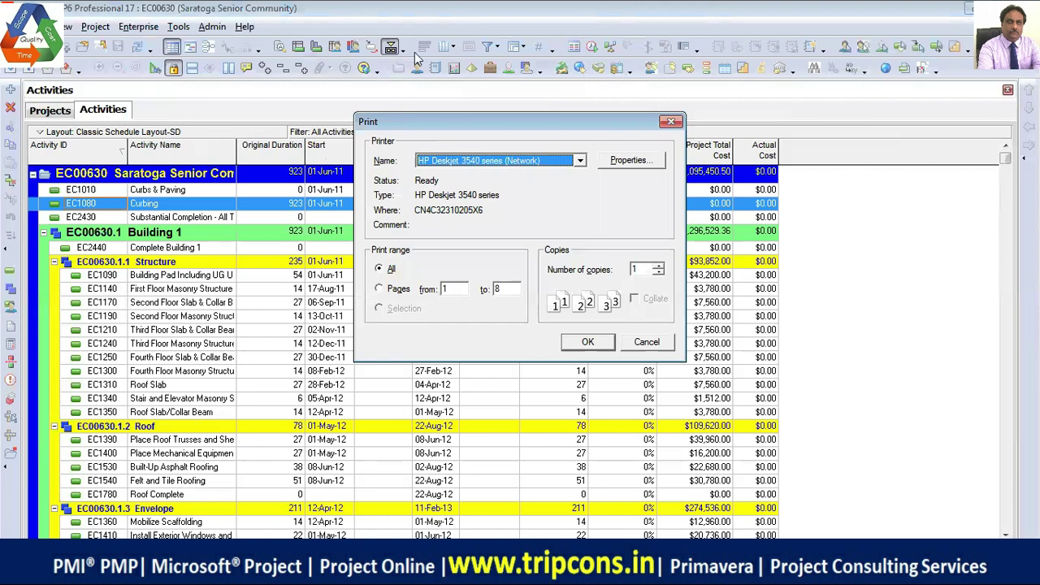
pyautogui.click(654, 342)
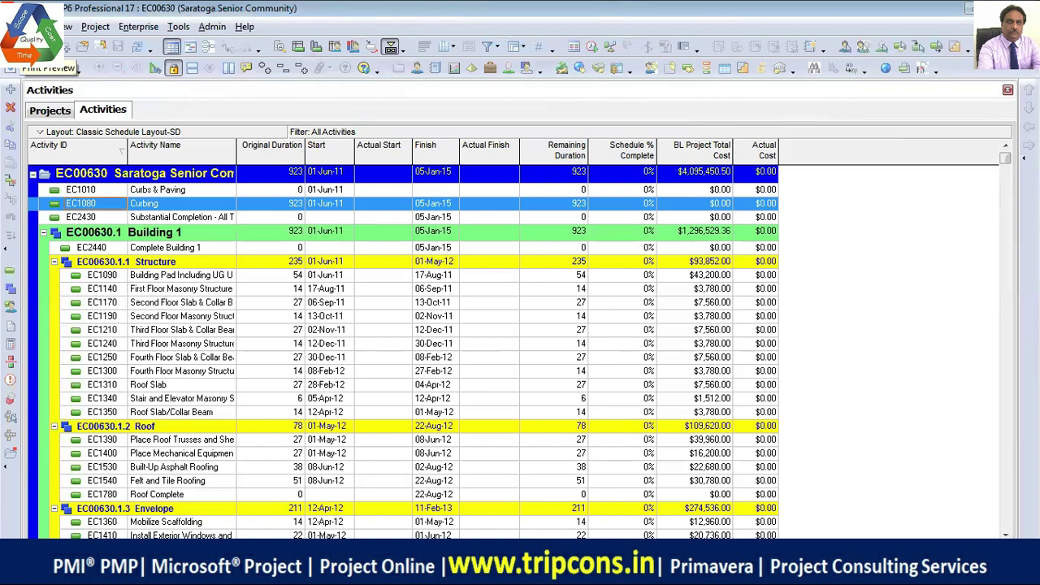
pyautogui.hotkey('alt', 'f')
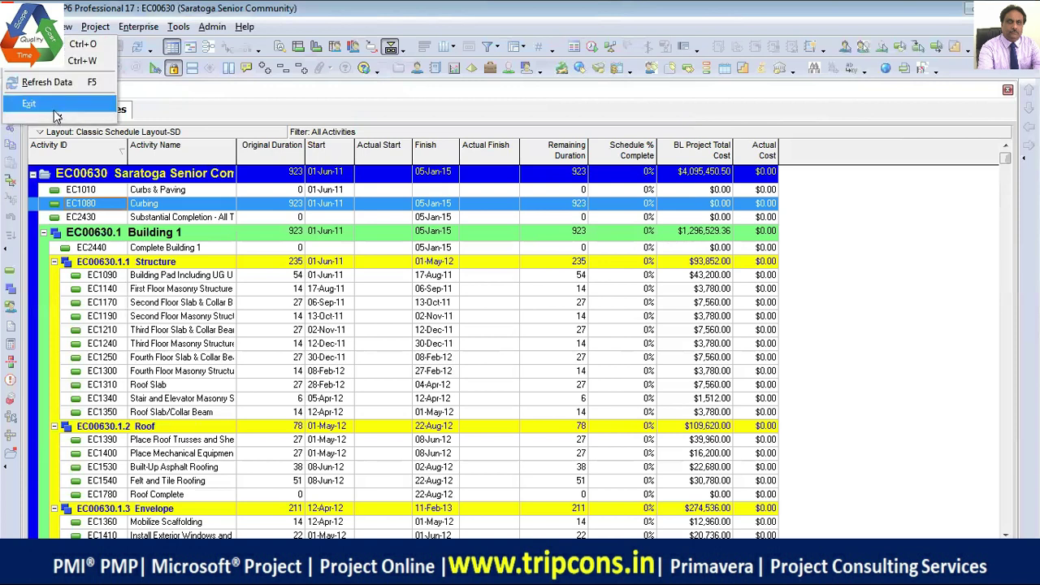
pyautogui.click(60, 117)
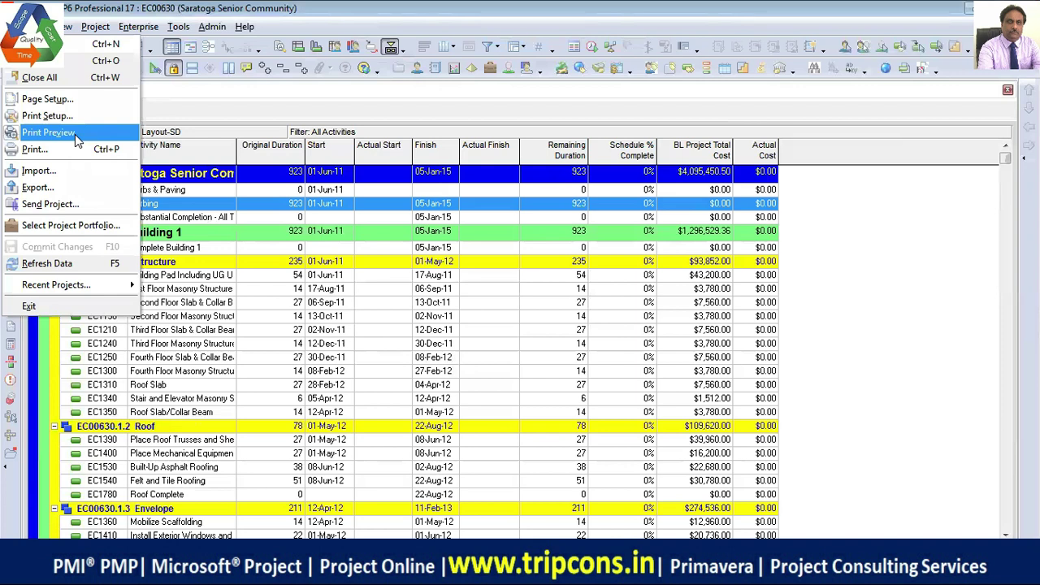
pyautogui.click(74, 134)
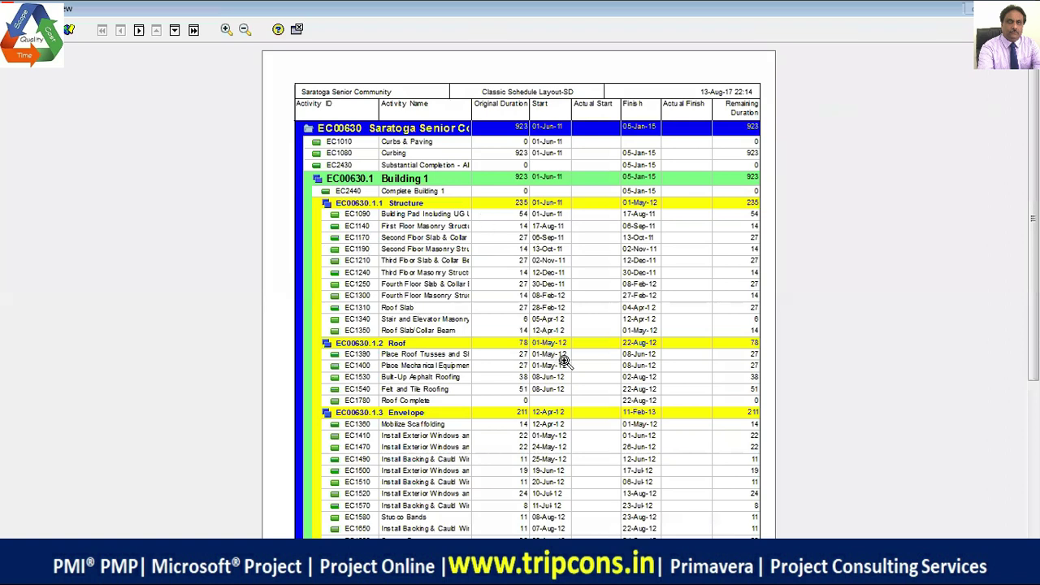
# - Page through the portrait print preview to check how the columns and rows split across the pages
pyautogui.click(138, 30)
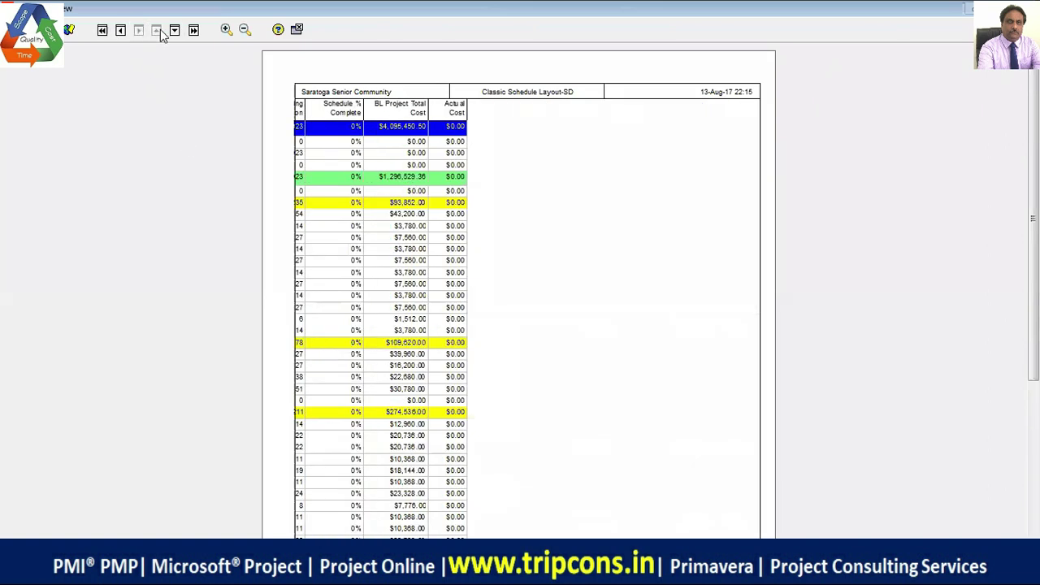
pyautogui.click(174, 31)
pyautogui.click(174, 31)
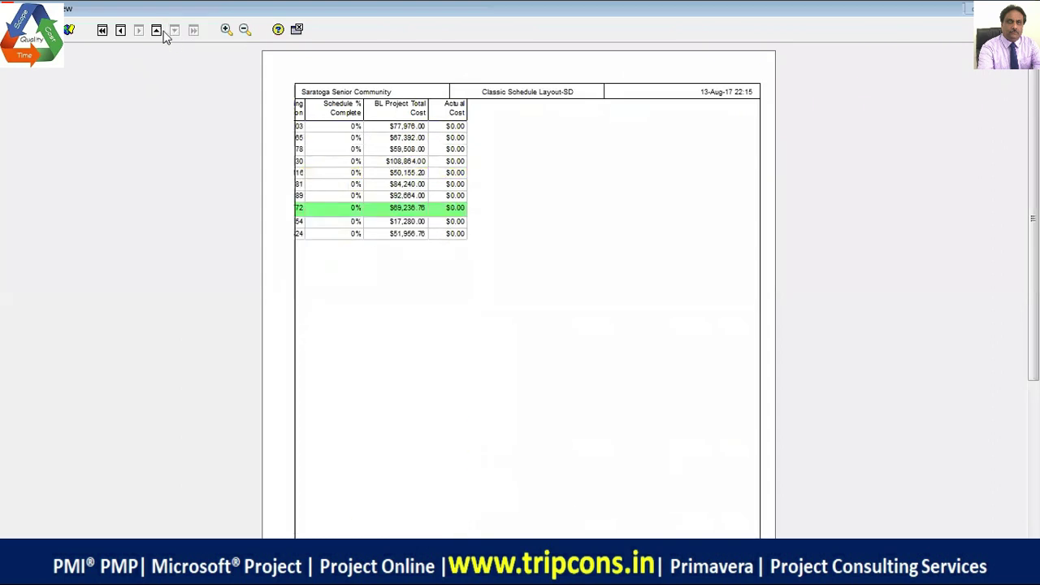
pyautogui.click(120, 30)
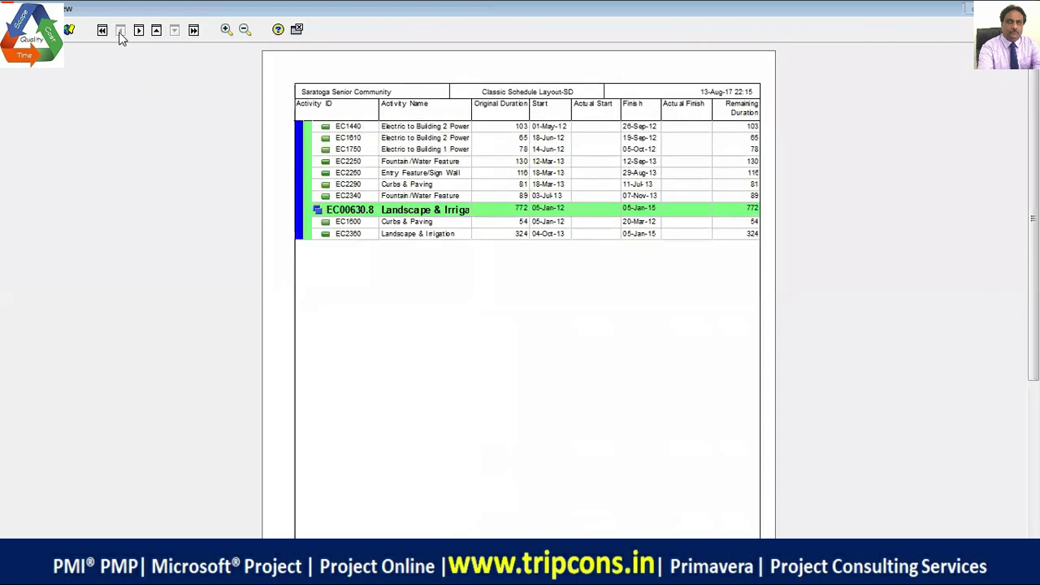
pyautogui.click(151, 33)
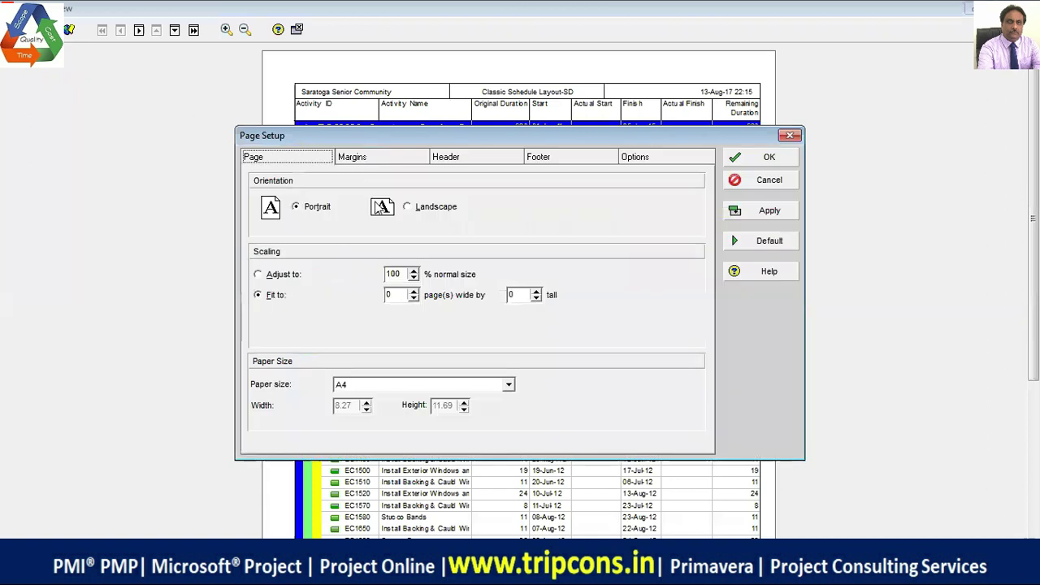
# - Set the page orientation to landscape, reviewing the other page setup options, and check the first two preview pages
pyautogui.click(407, 206)
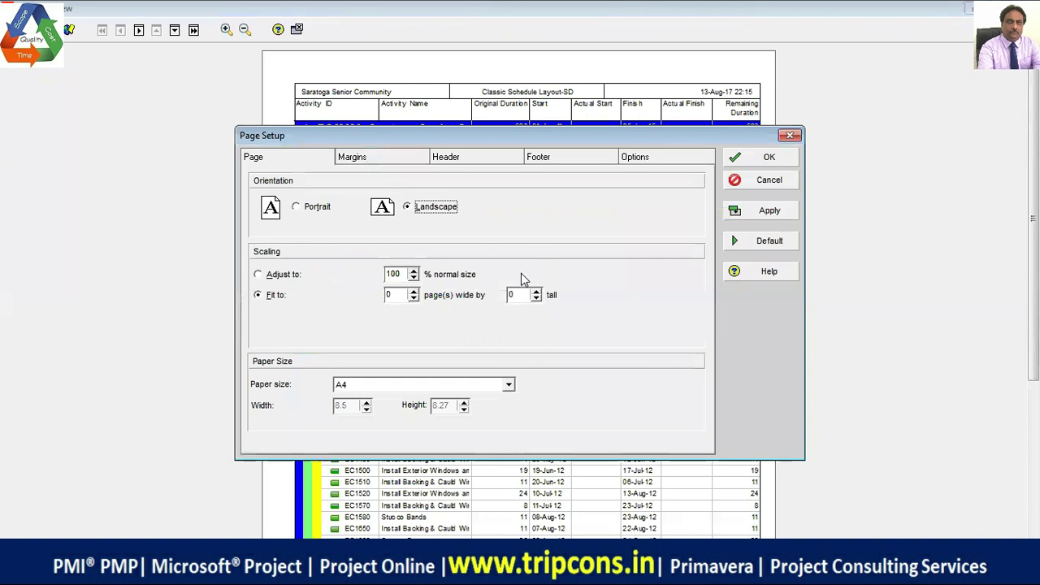
pyautogui.click(423, 157)
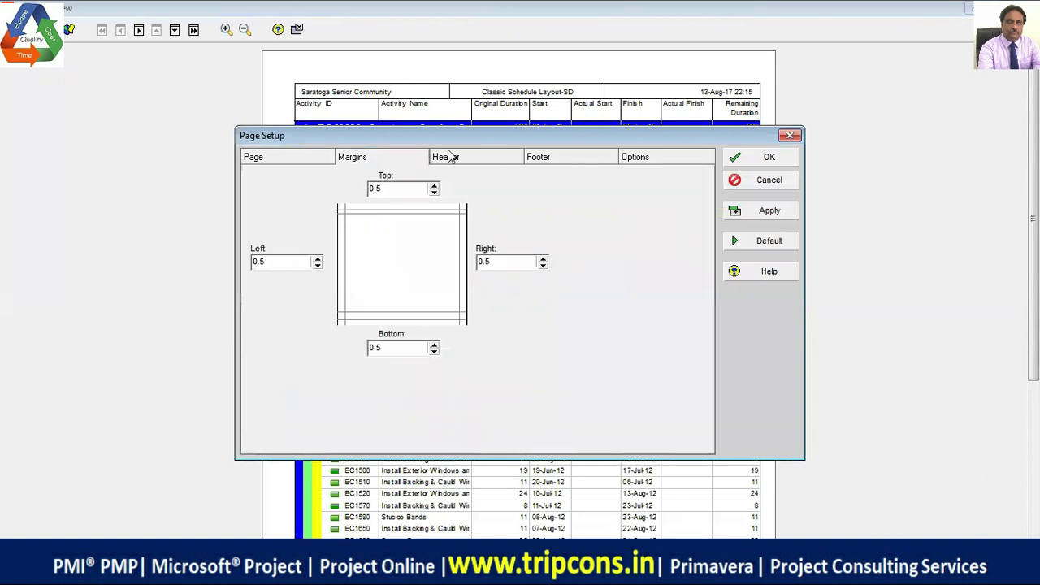
pyautogui.click(497, 157)
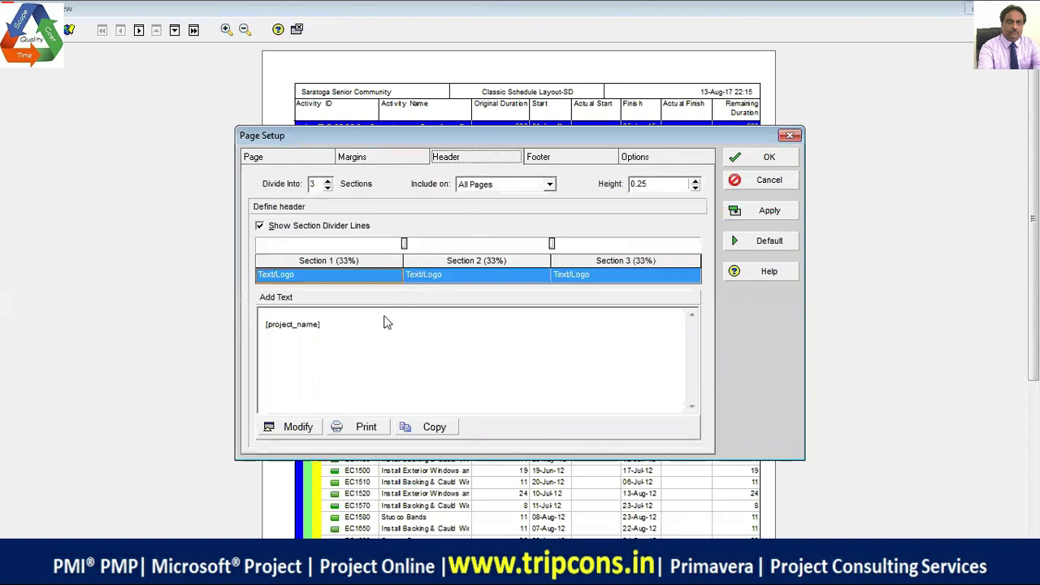
pyautogui.click(539, 159)
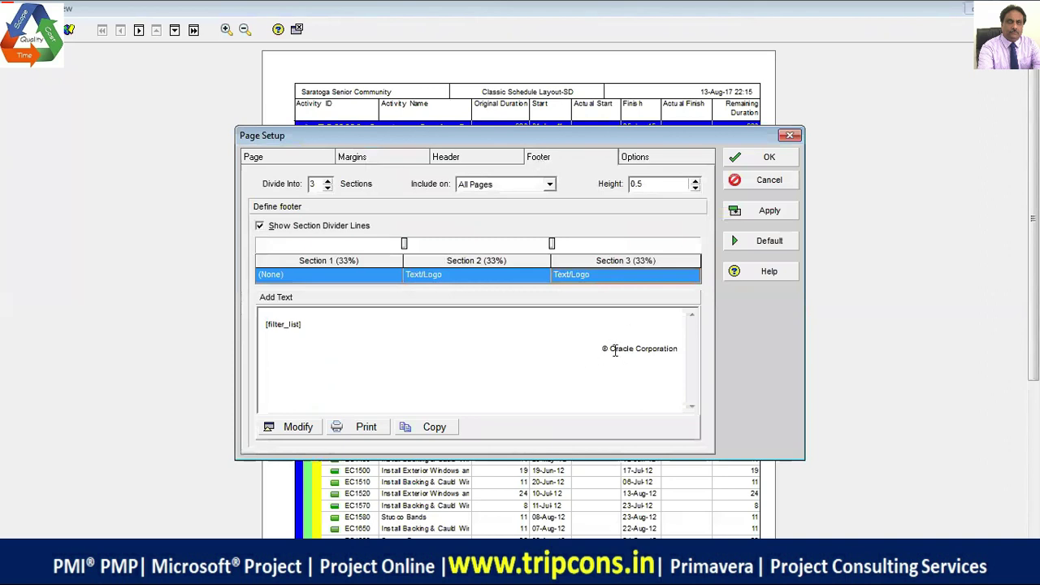
pyautogui.click(642, 161)
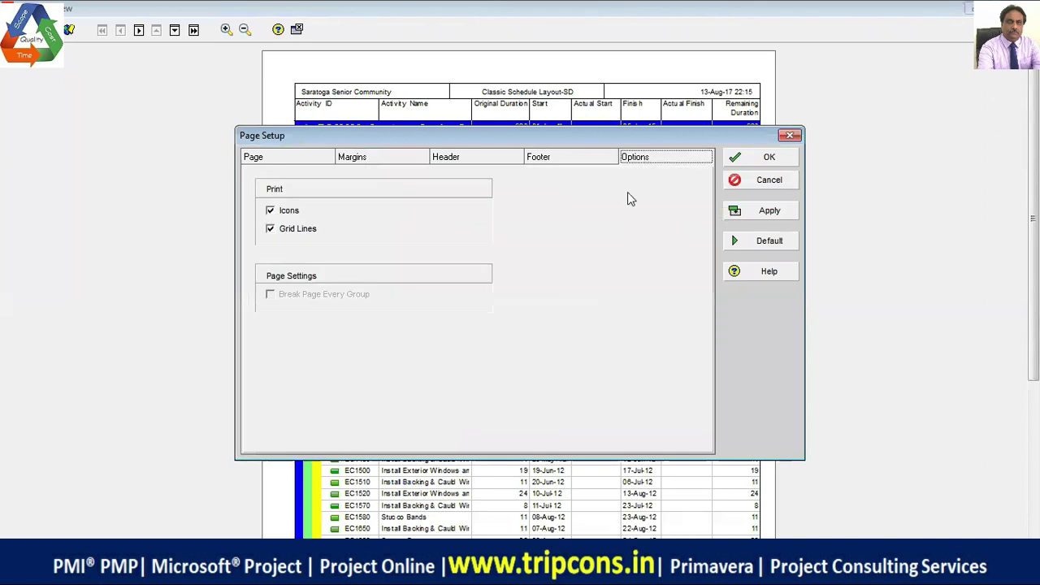
pyautogui.click(766, 210)
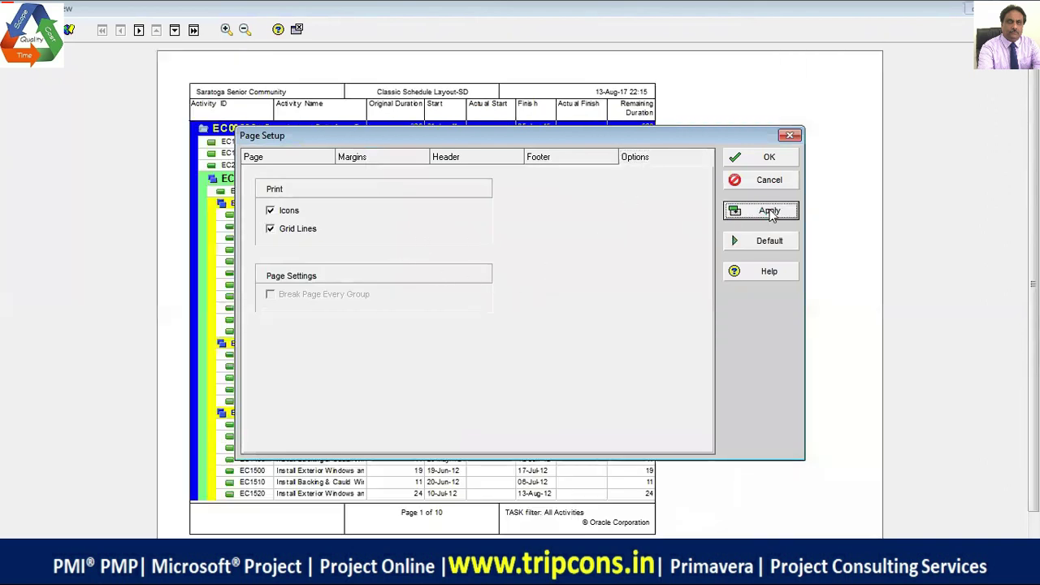
pyautogui.click(769, 162)
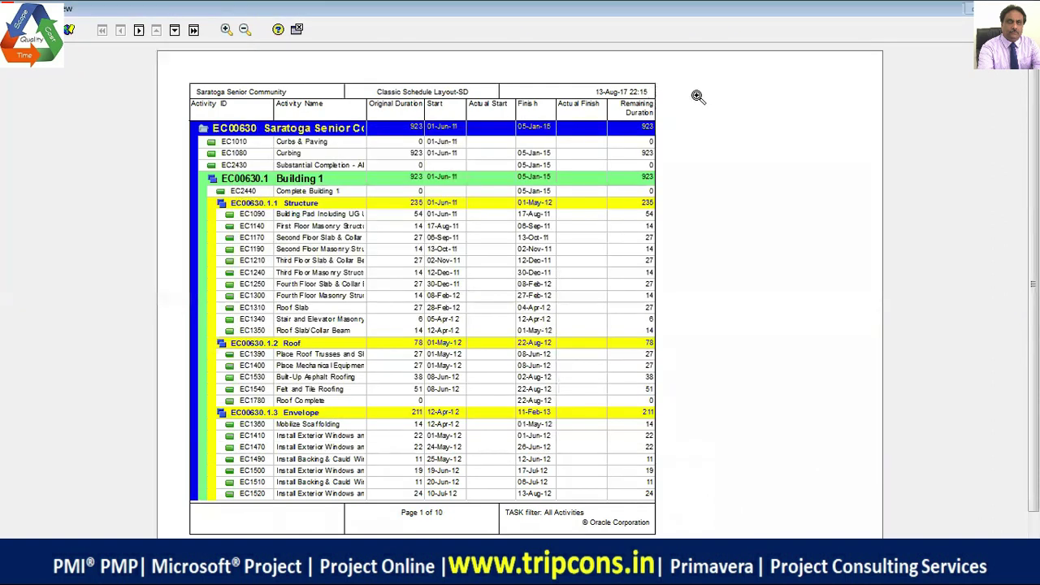
pyautogui.click(138, 31)
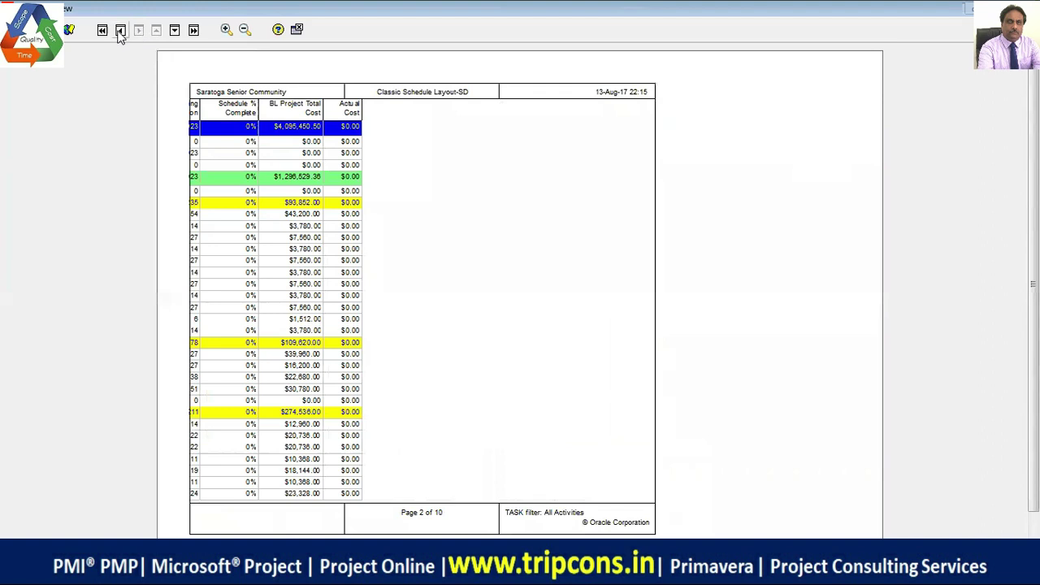
pyautogui.click(120, 30)
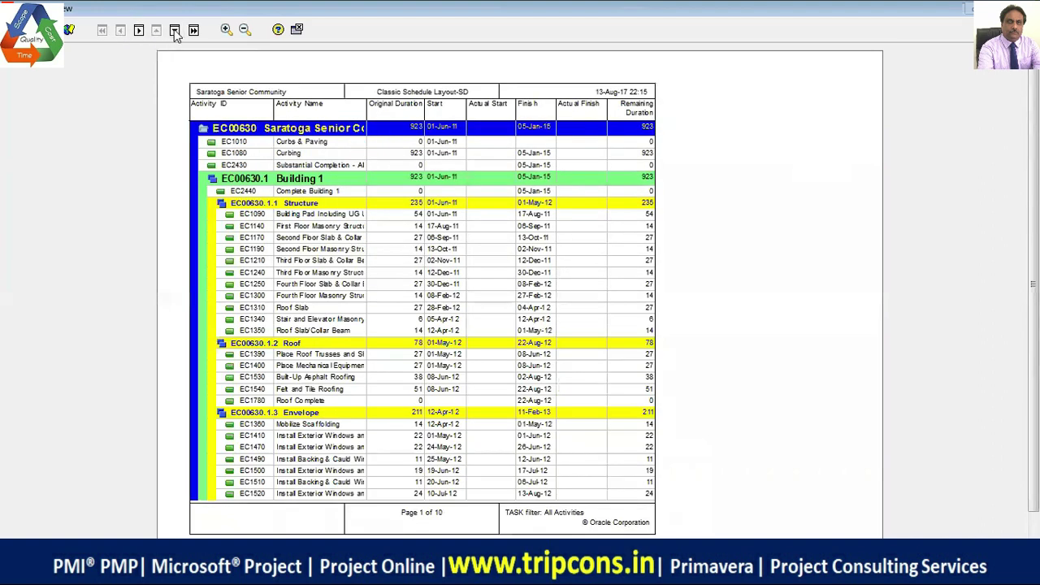
# - Compare the first two preview pages and set the page scaling to adjust to 100% of normal size
pyautogui.click(138, 31)
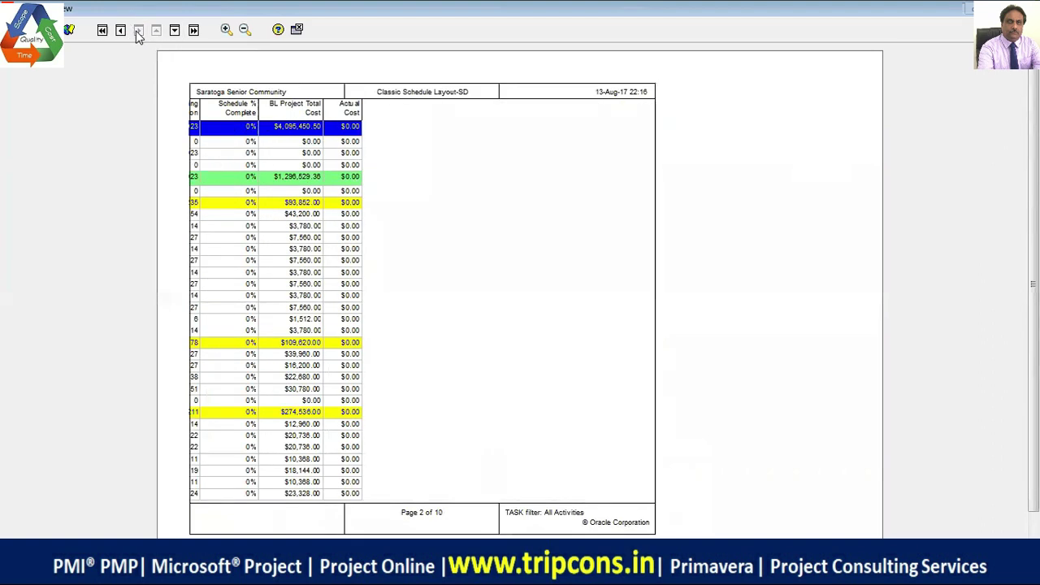
pyautogui.click(121, 30)
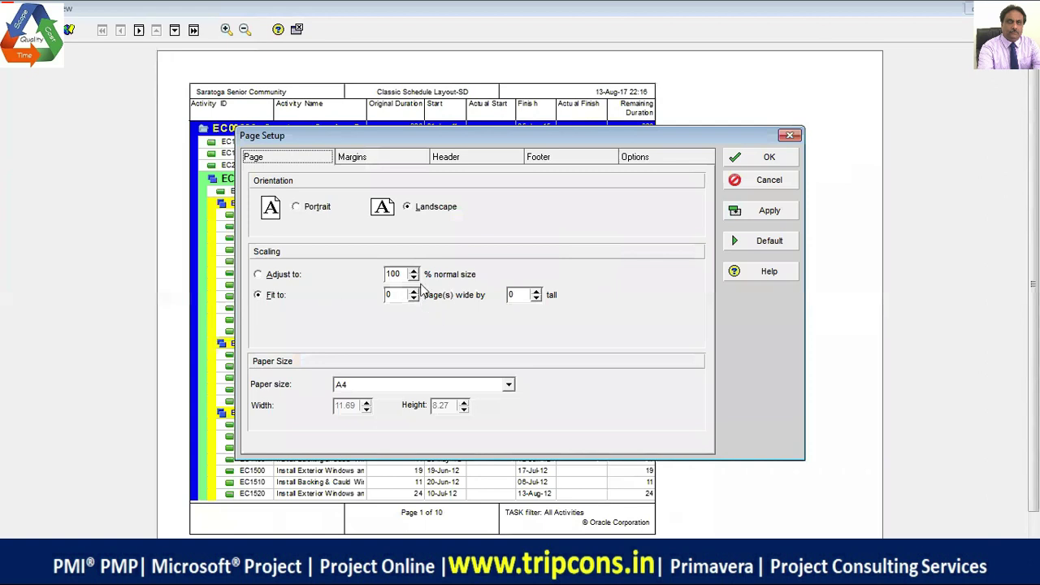
pyautogui.click(276, 275)
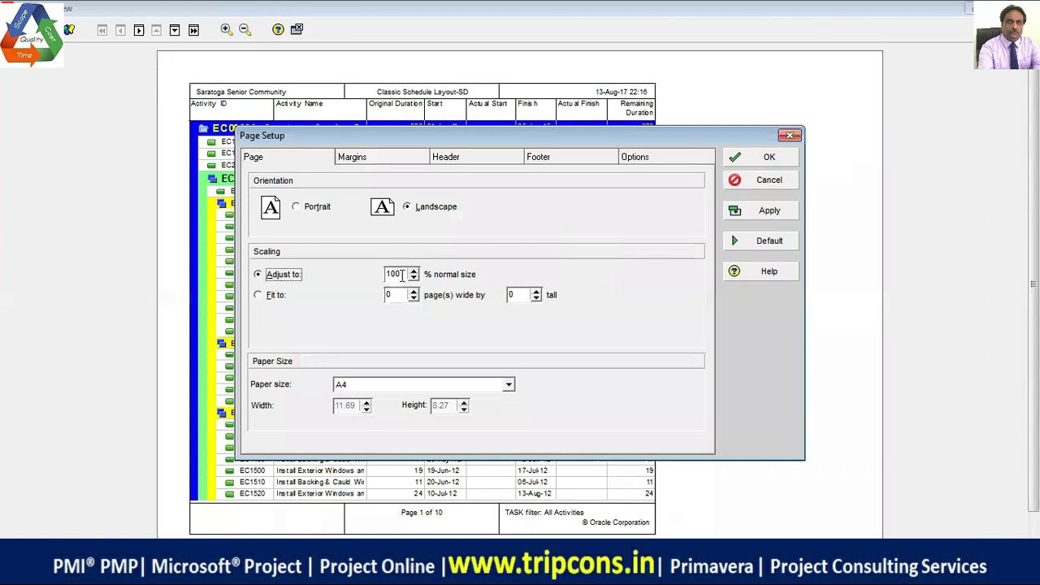
pyautogui.click(778, 213)
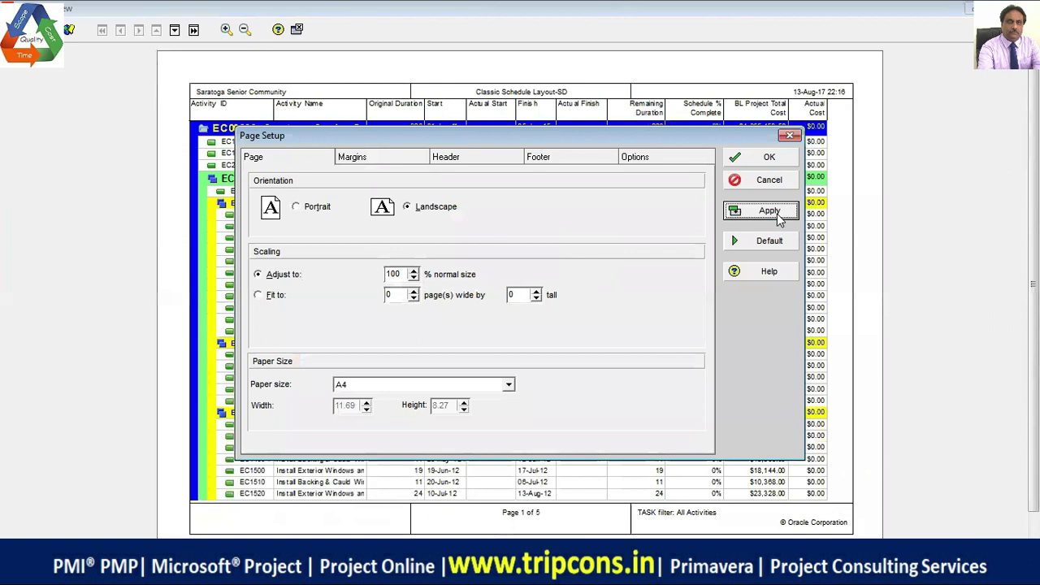
pyautogui.click(768, 158)
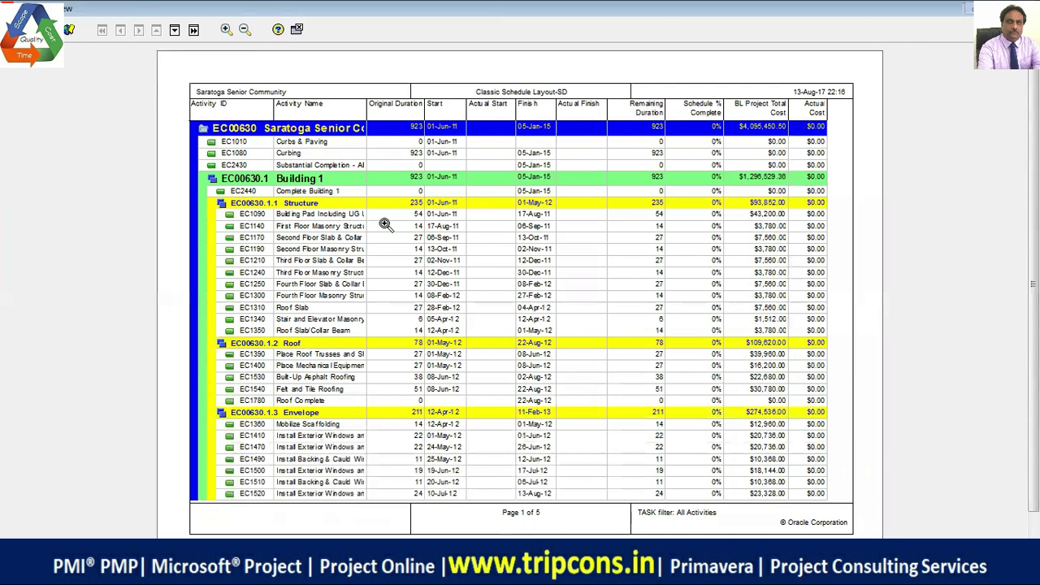
# - Page down through the rescaled landscape preview to its last page and back up to check the row breaks
pyautogui.click(175, 30)
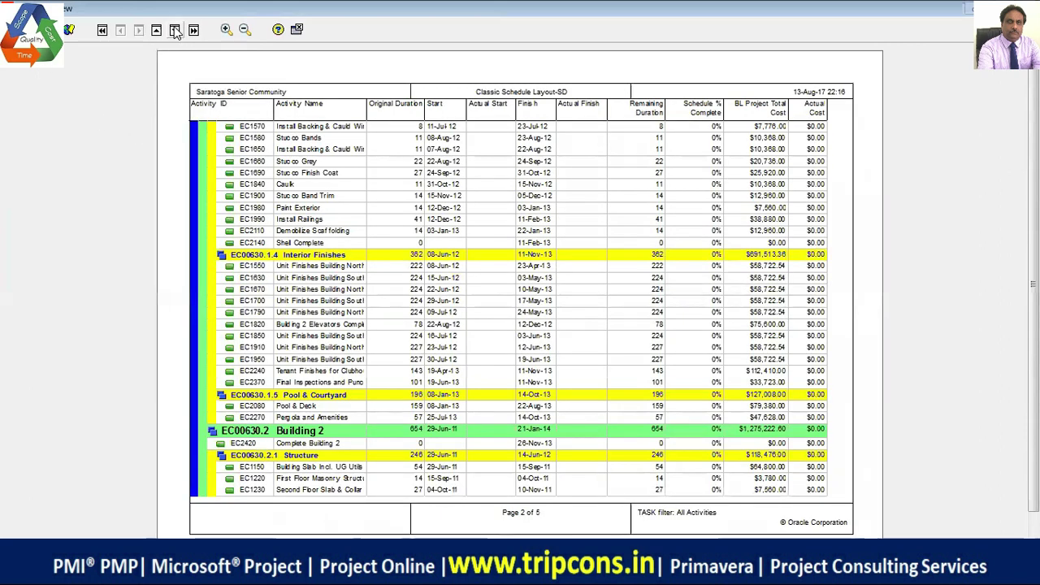
pyautogui.click(175, 30)
pyautogui.click(174, 30)
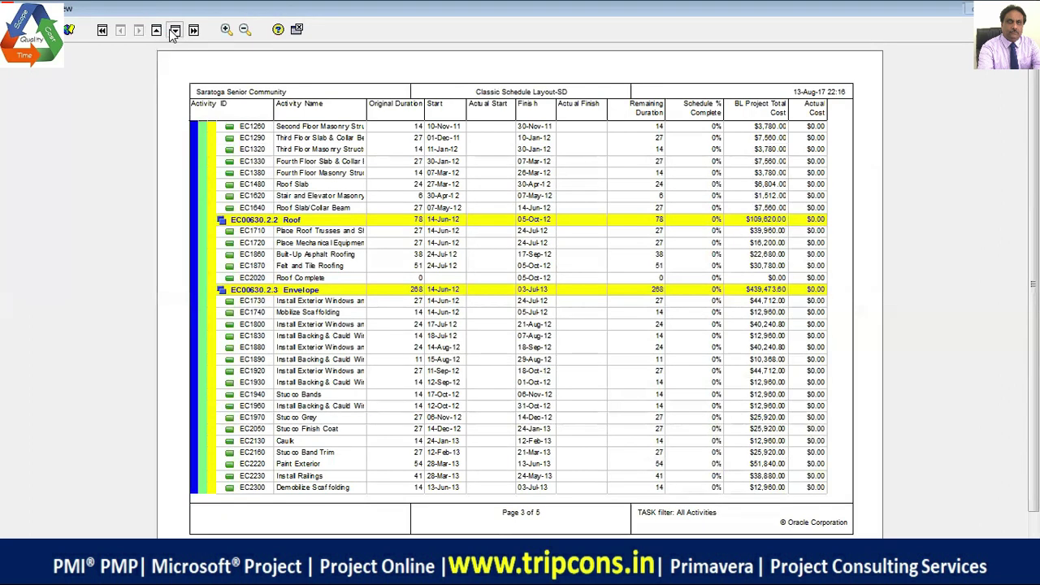
pyautogui.click(175, 30)
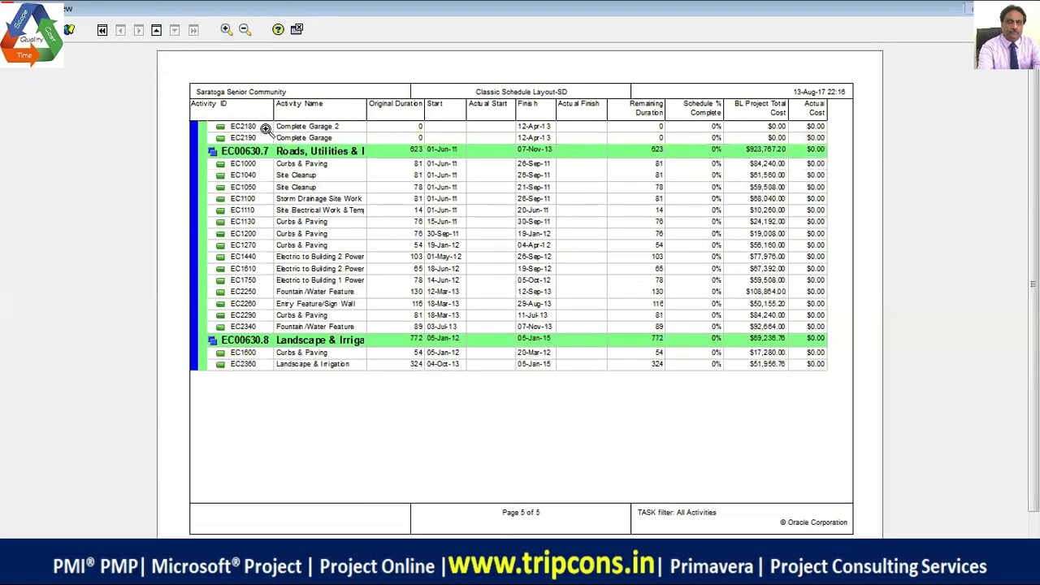
pyautogui.click(157, 32)
pyautogui.click(157, 32)
pyautogui.click(157, 33)
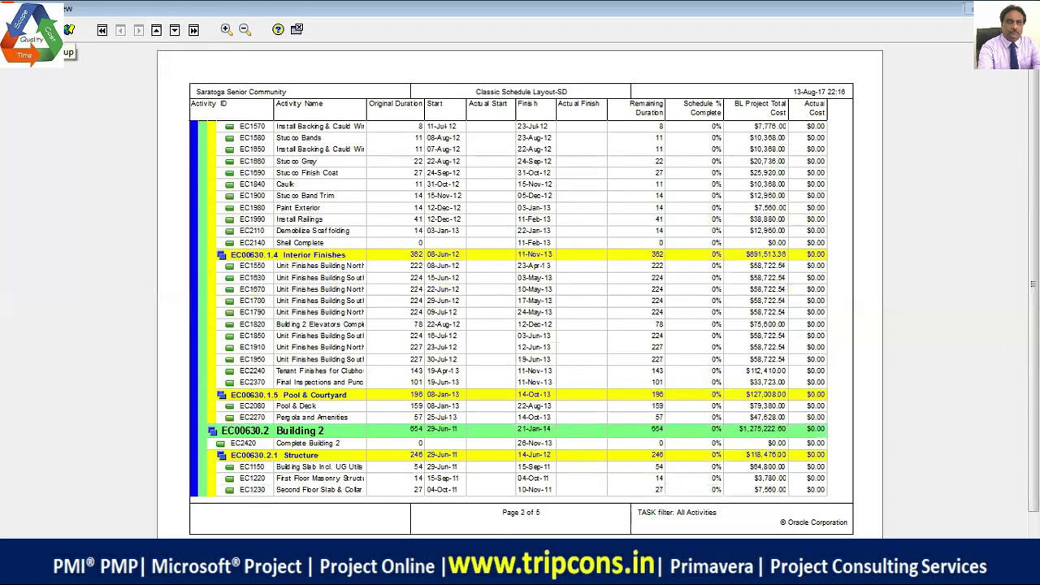
# - Choose Microsoft XPS Document Writer as the printer in the print setup
pyautogui.click(71, 34)
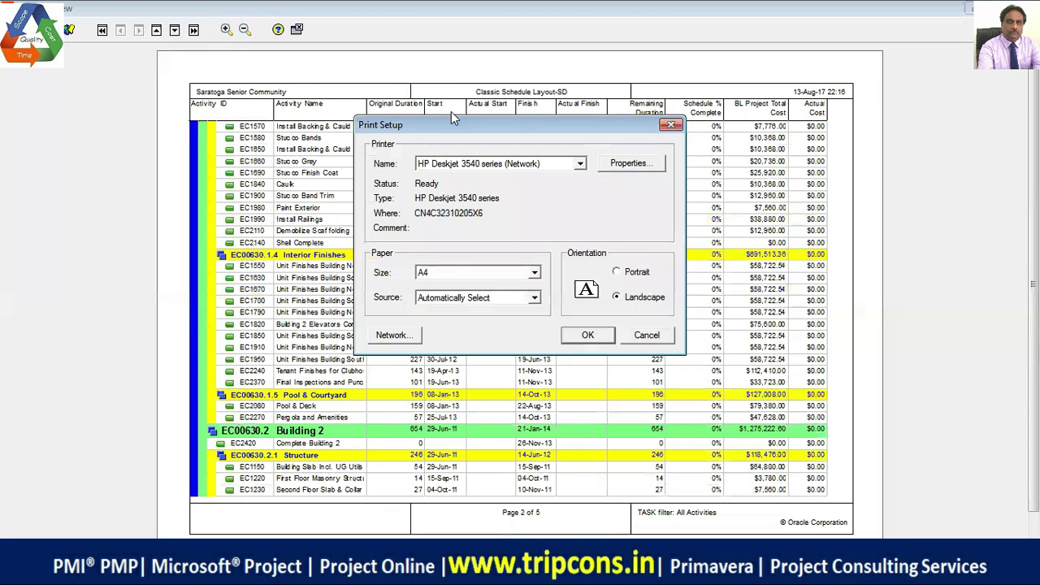
pyautogui.click(579, 164)
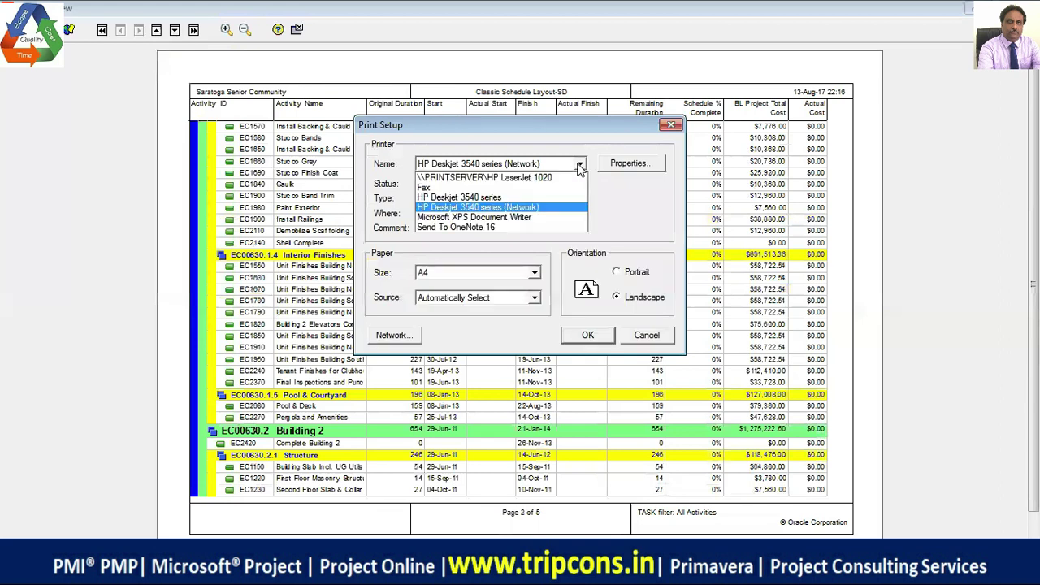
pyautogui.click(528, 218)
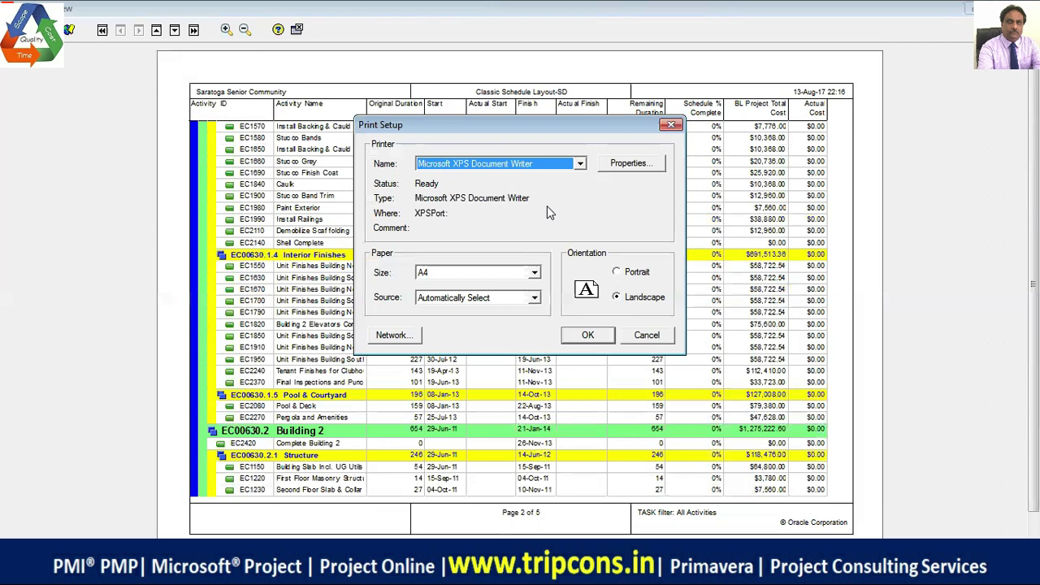
pyautogui.click(591, 337)
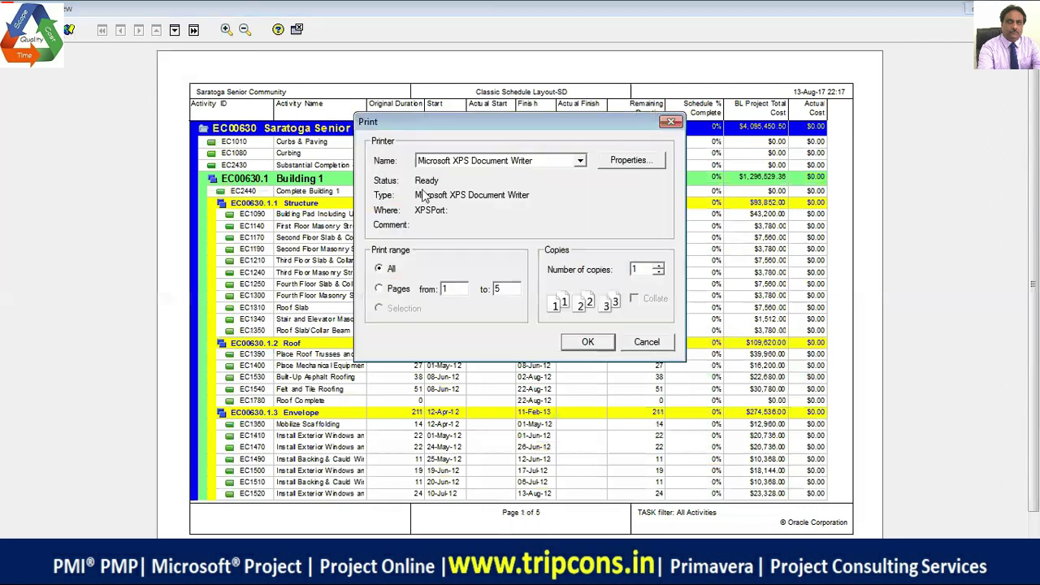
# - Print all pages to an XPS file named Test_Print_01 in the ZZ_Temp folder on the DATA (D:) drive
pyautogui.click(597, 346)
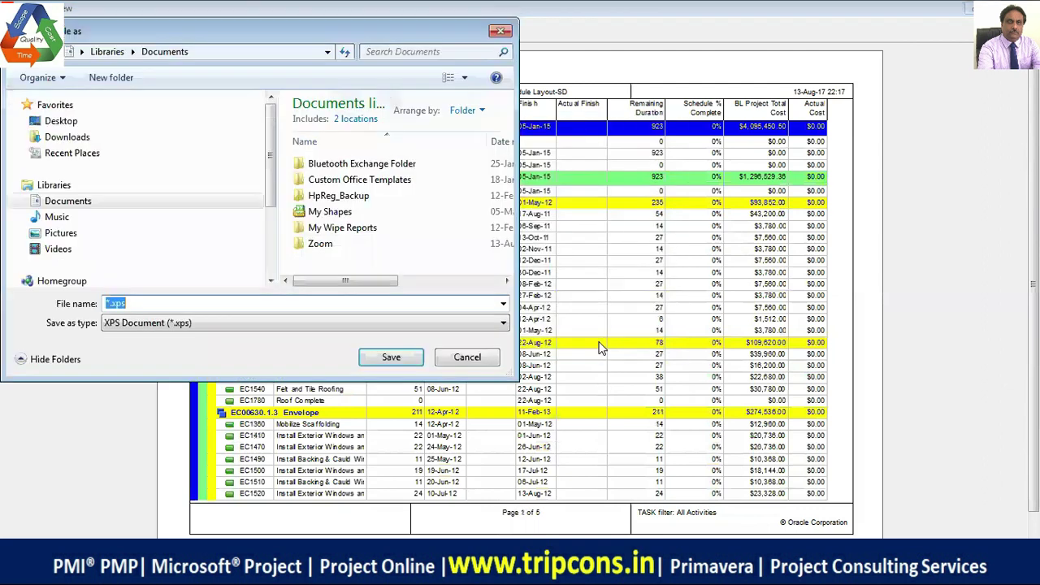
pyautogui.scroll(-3, 269, 181)
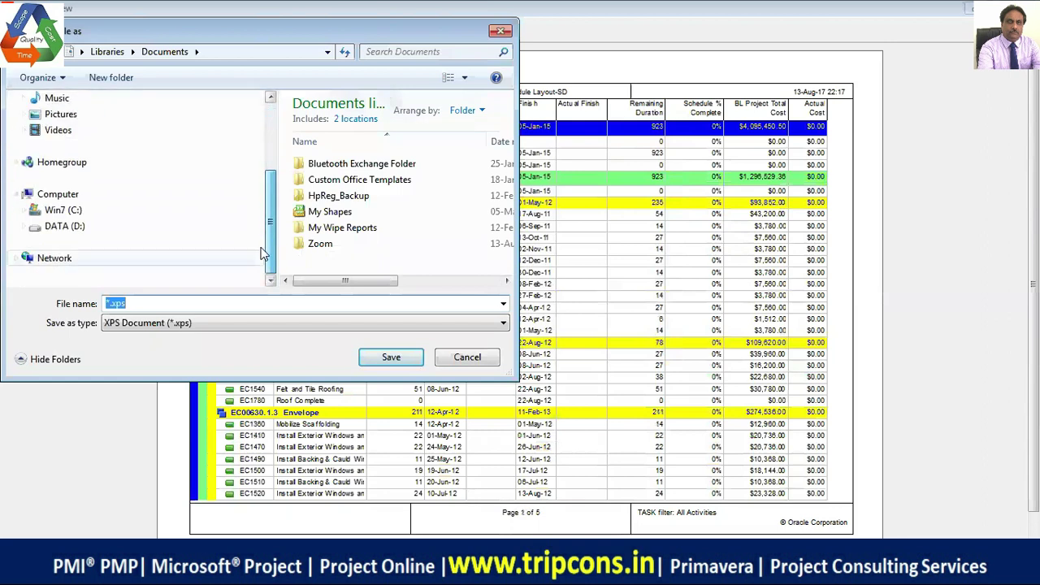
pyautogui.click(23, 231)
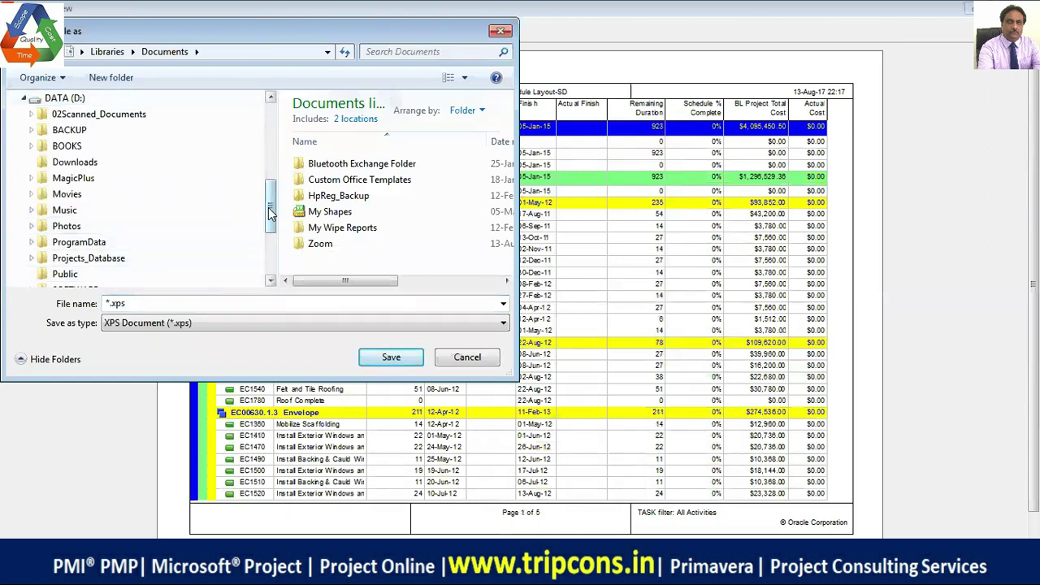
pyautogui.scroll(-3, 268, 208)
pyautogui.click(81, 227)
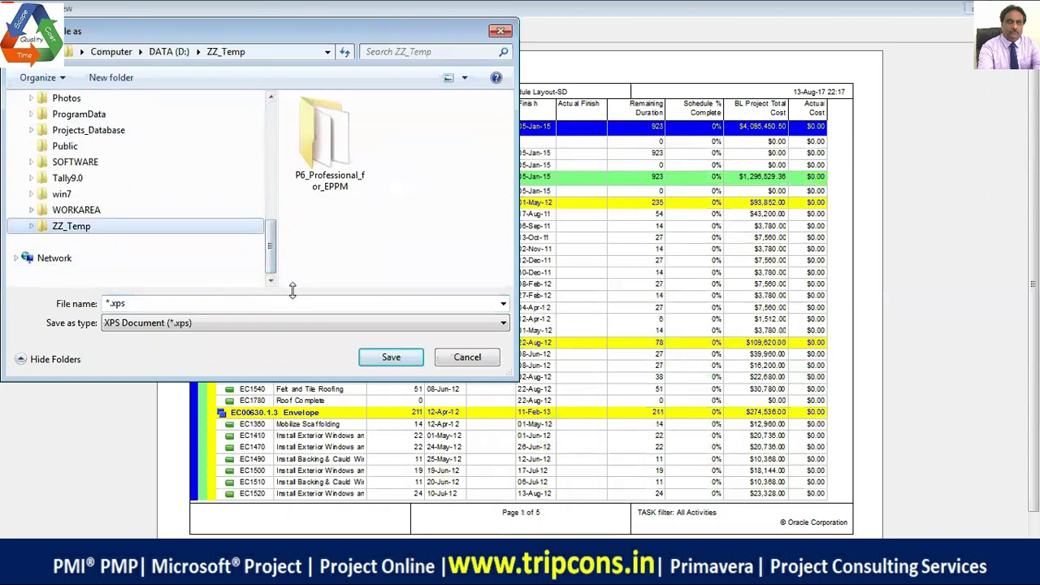
pyautogui.click(242, 303)
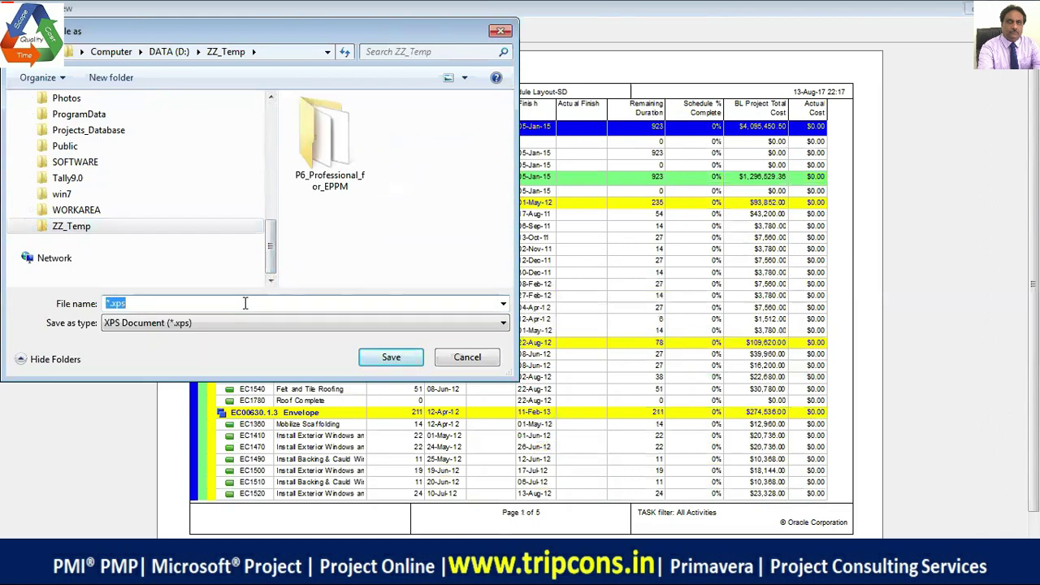
pyautogui.write('Test_Print_01')
pyautogui.click(394, 358)
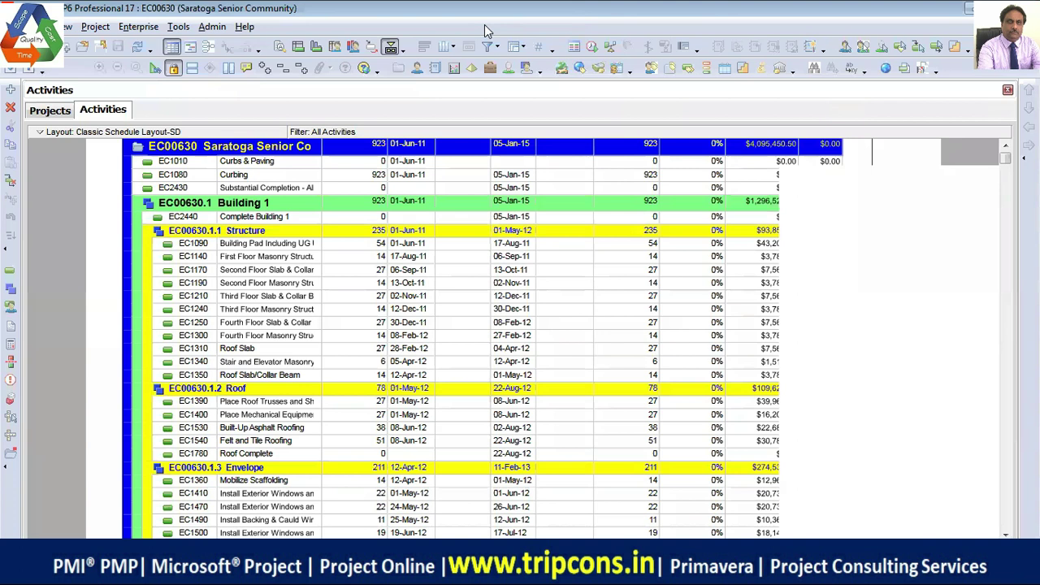
# - Switch to XPS Viewer and read through the printed pages of the test print, returning to the first page
pyautogui.click(593, 46)
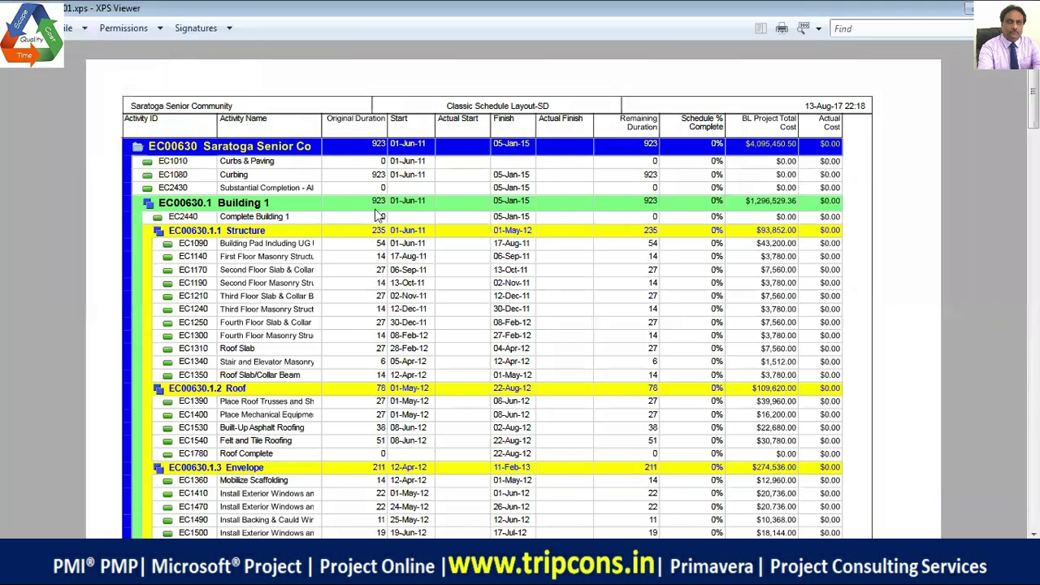
pyautogui.scroll(-1, 393, 273)
pyautogui.scroll(-5, 393, 272)
pyautogui.scroll(-10, 392, 251)
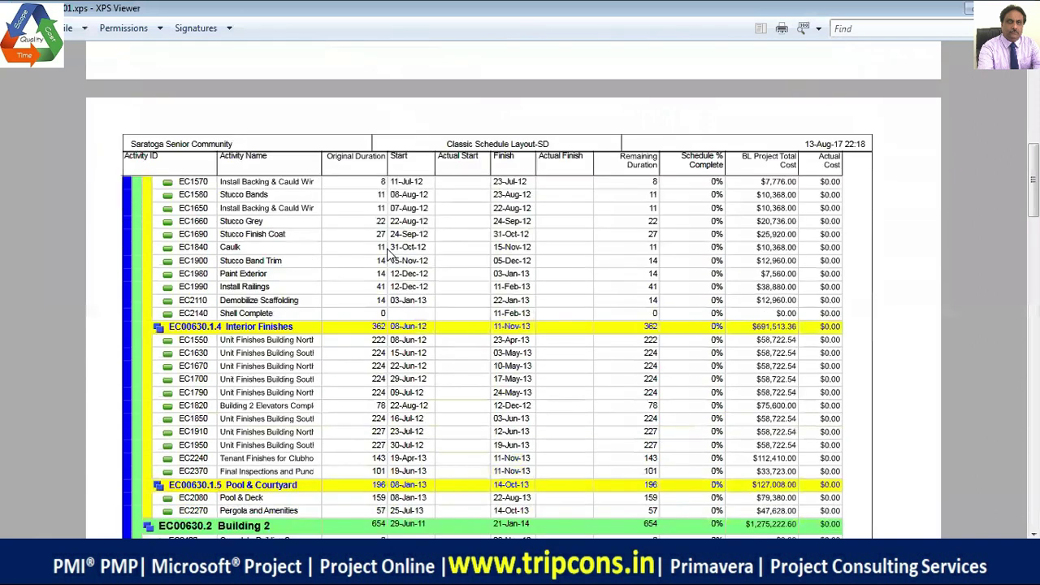
pyautogui.scroll(-8, 388, 254)
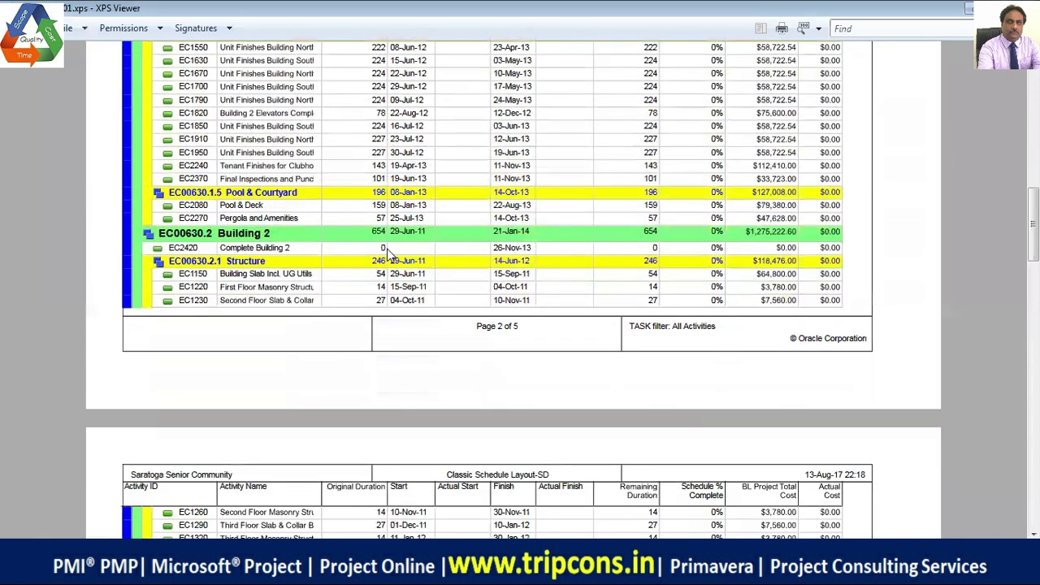
pyautogui.scroll(-4, 388, 254)
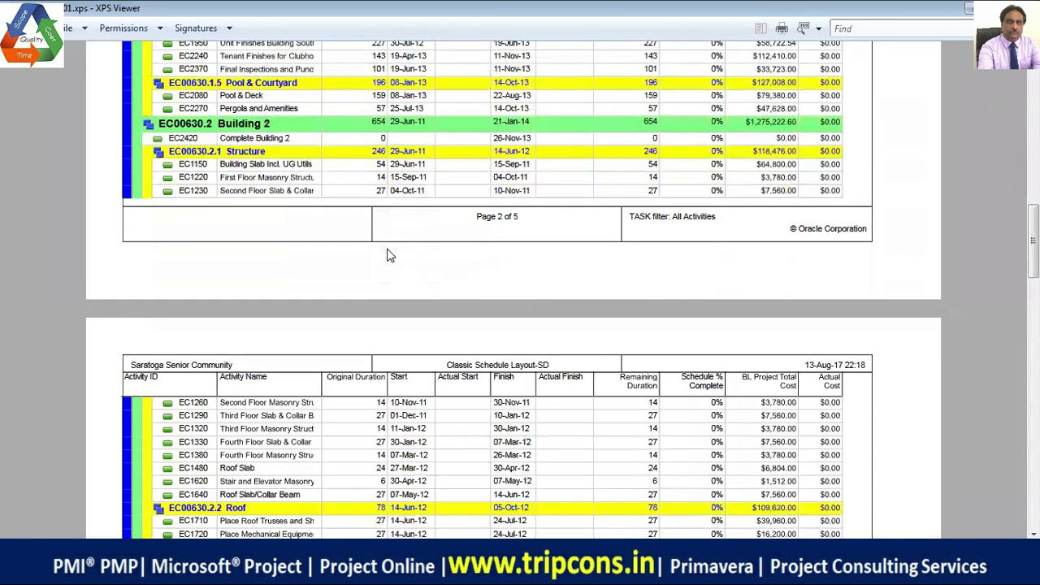
pyautogui.scroll(-4, 388, 255)
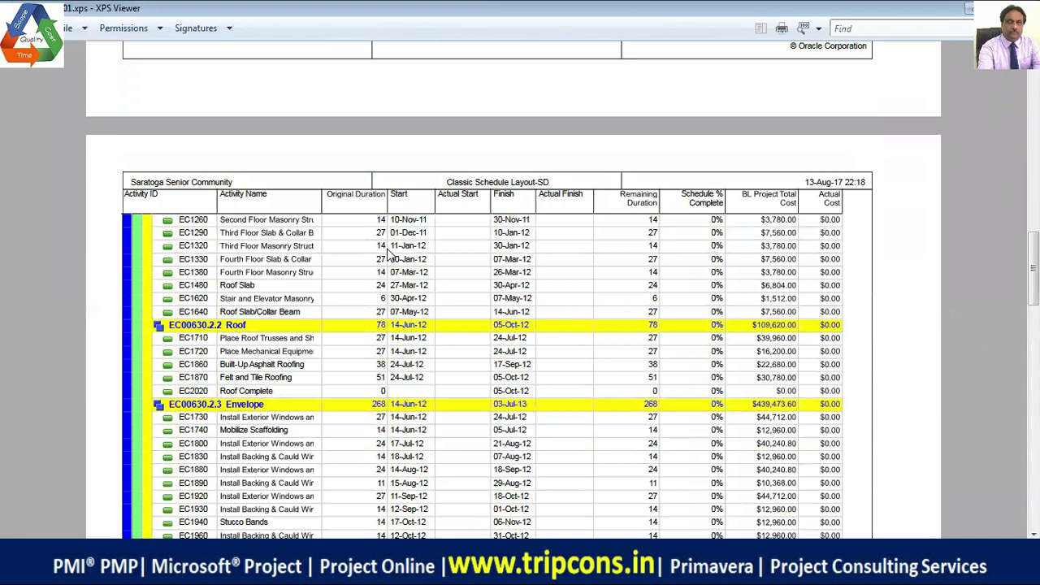
pyautogui.scroll(-5, 388, 255)
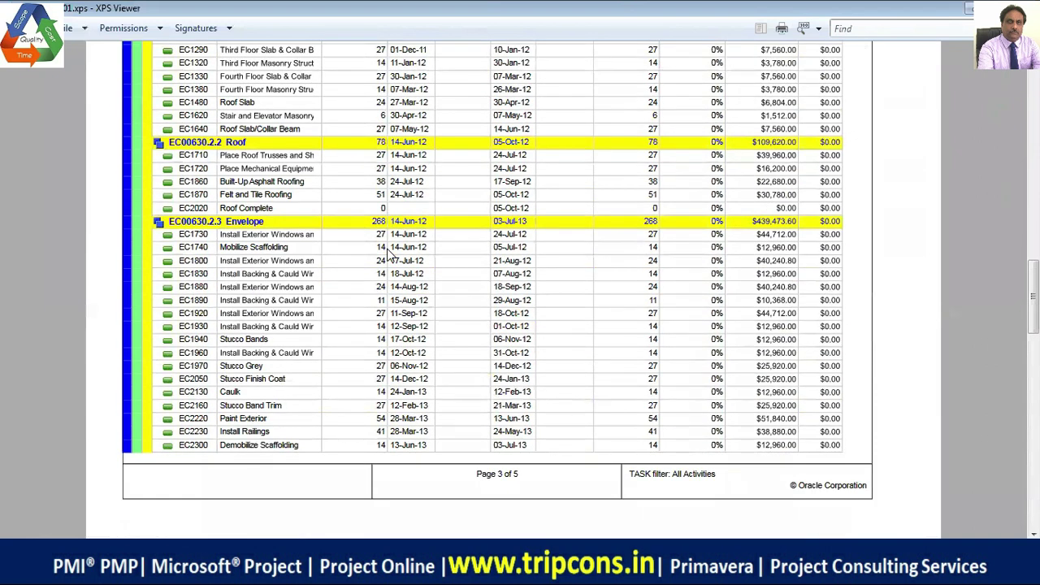
pyautogui.scroll(20, 388, 254)
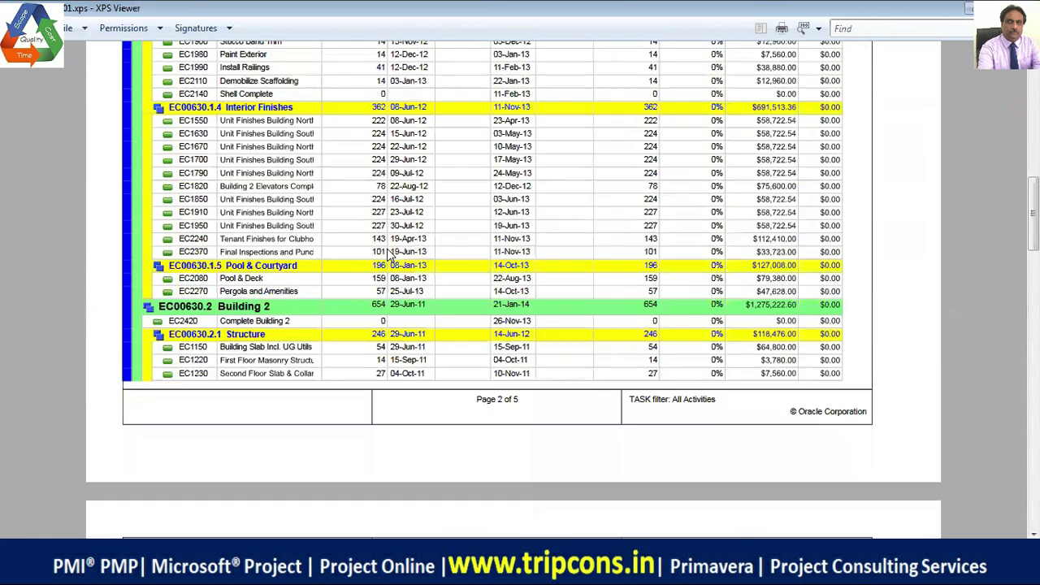
pyautogui.scroll(20, 388, 254)
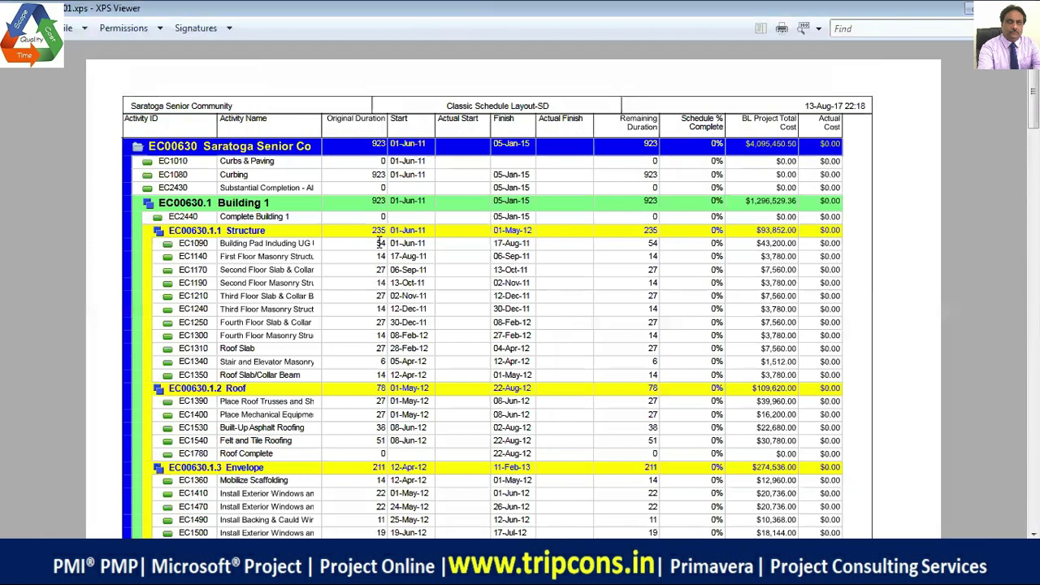
# - Examine the overall arrangement of all pages in the XPS document at reduced size and return to a larger view
pyautogui.keyDown('ctrl'); pyautogui.scroll(-4, 378, 242); pyautogui.keyUp('ctrl')
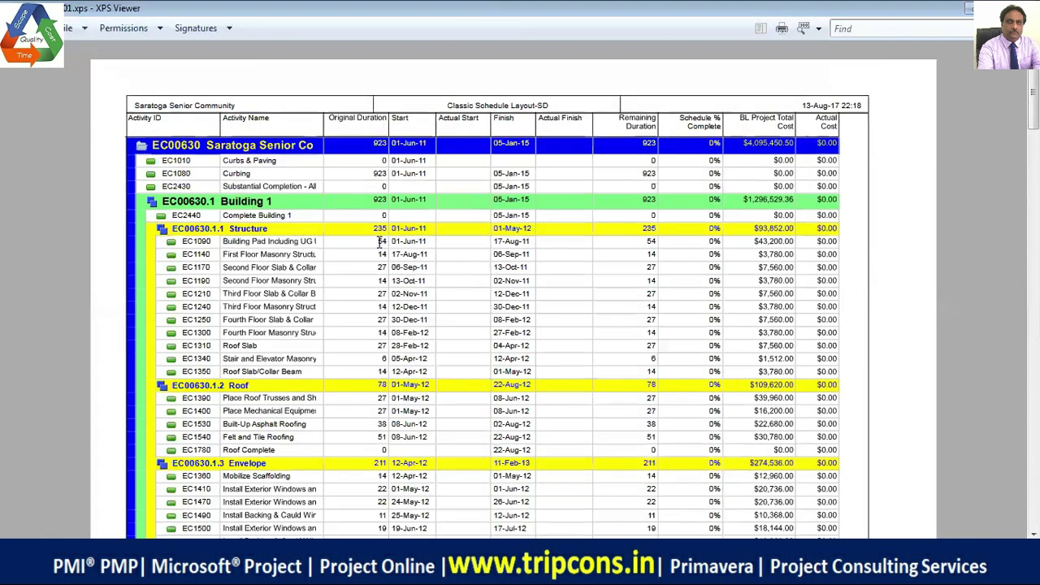
pyautogui.keyDown('ctrl'); pyautogui.scroll(-4, 378, 242); pyautogui.keyUp('ctrl')
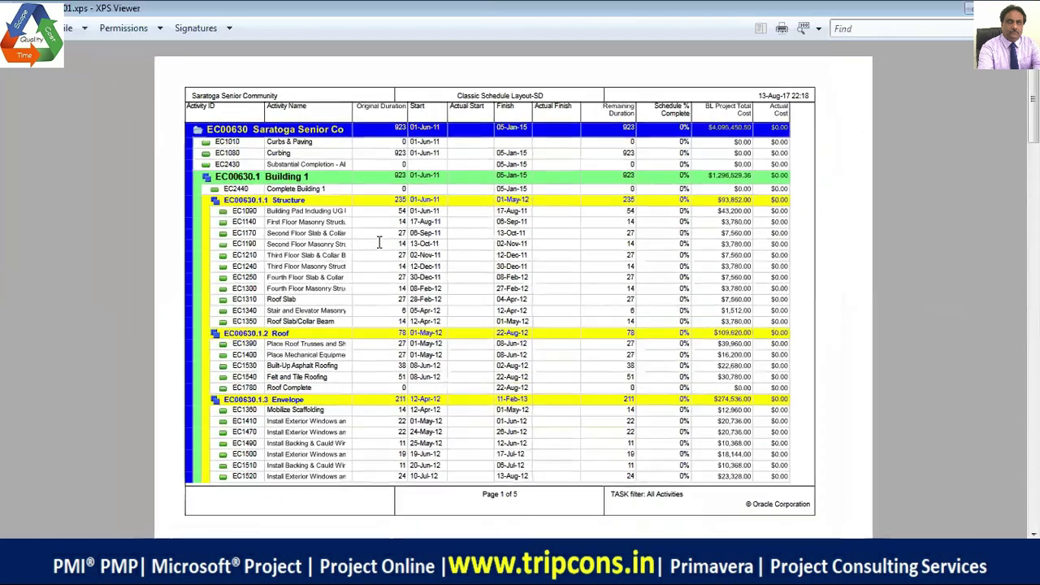
pyautogui.scroll(-3, 379, 242)
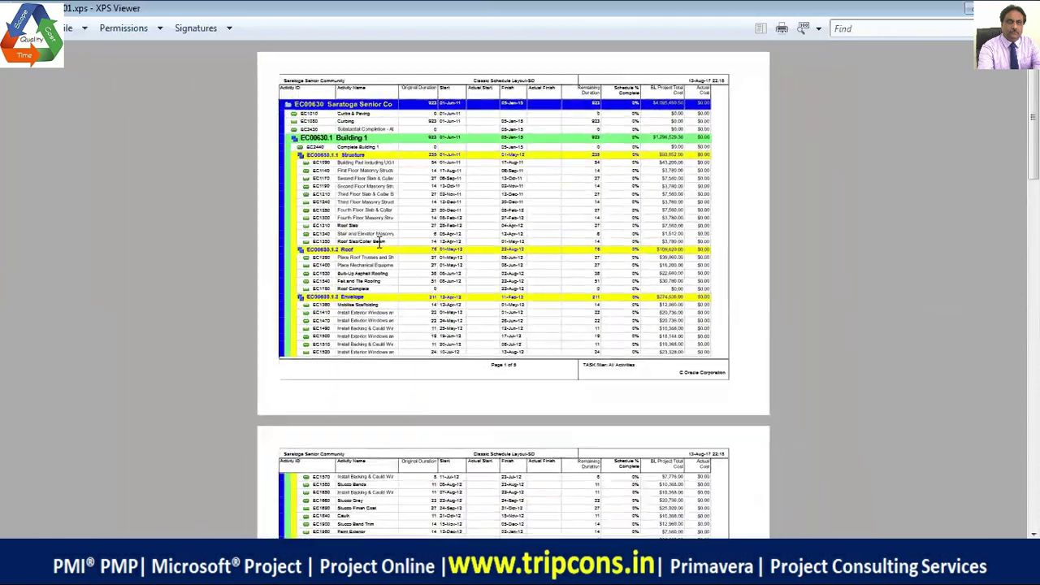
pyautogui.keyDown('ctrl'); pyautogui.scroll(-3, 378, 242); pyautogui.keyUp('ctrl')
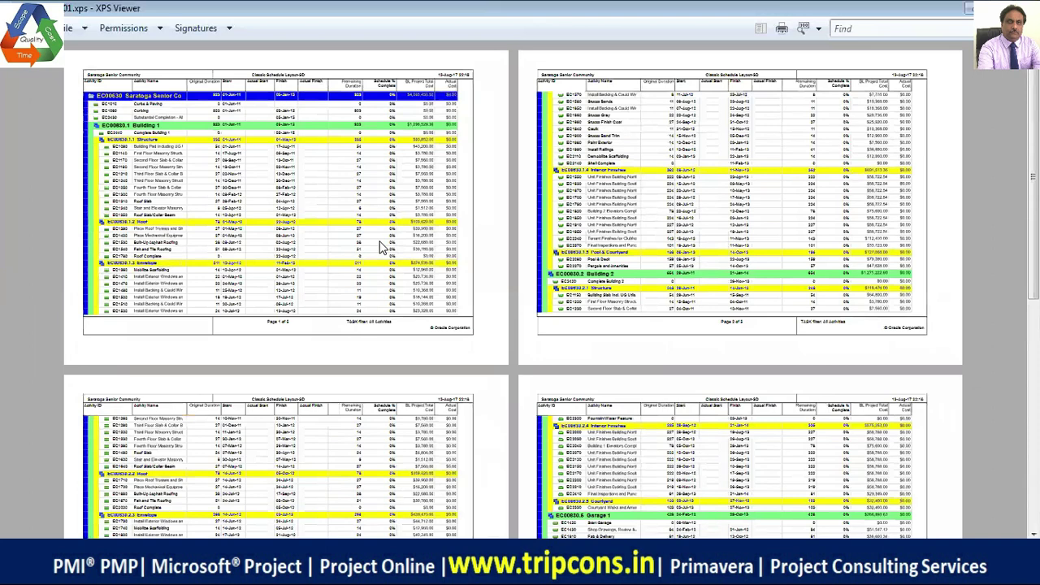
pyautogui.keyDown('ctrl'); pyautogui.scroll(-3, 381, 247); pyautogui.keyUp('ctrl')
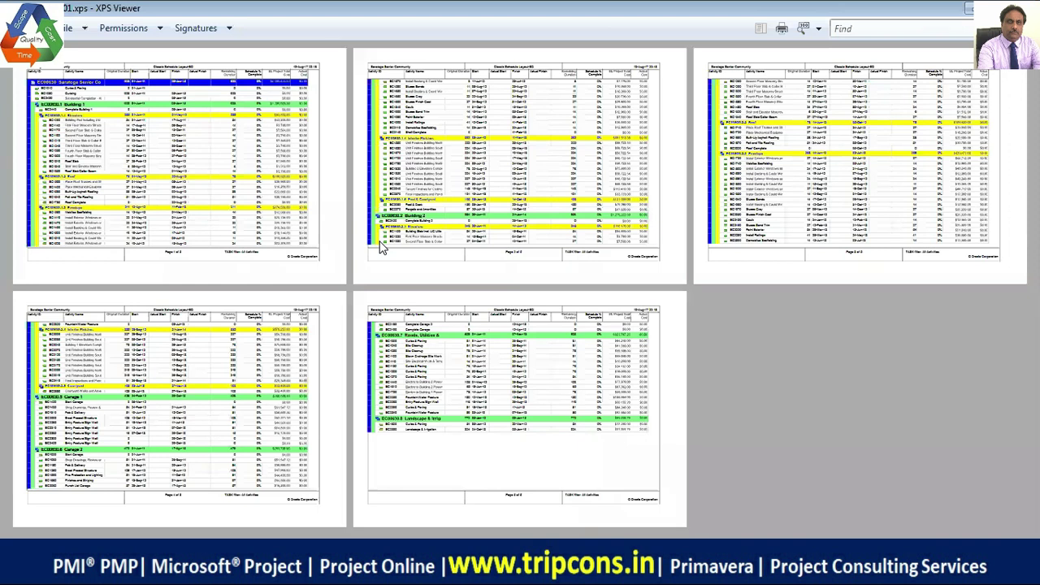
pyautogui.keyDown('ctrl'); pyautogui.scroll(3, 381, 248); pyautogui.keyUp('ctrl')
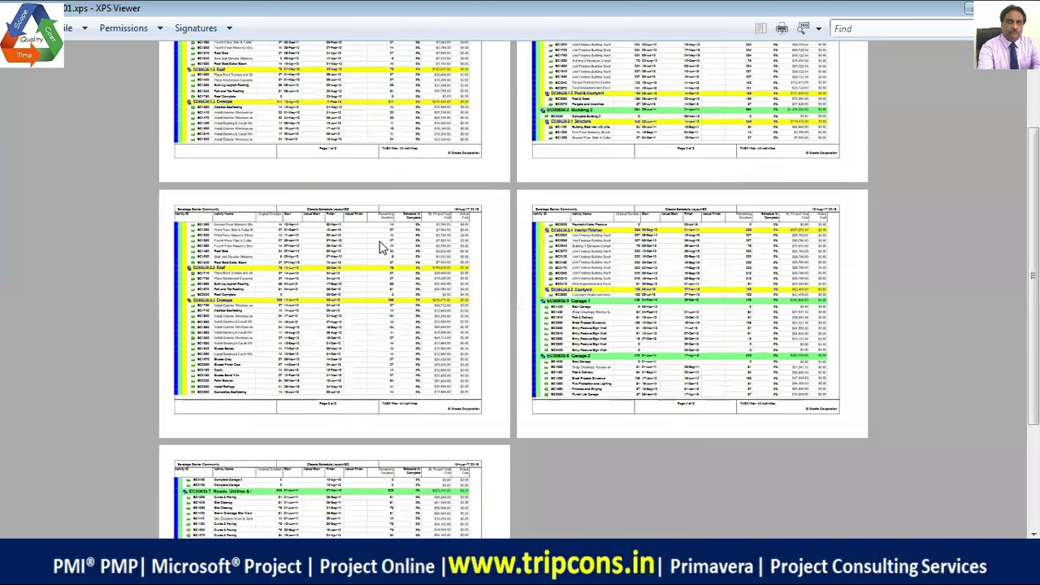
pyautogui.keyDown('ctrl'); pyautogui.scroll(3, 382, 247); pyautogui.keyUp('ctrl')
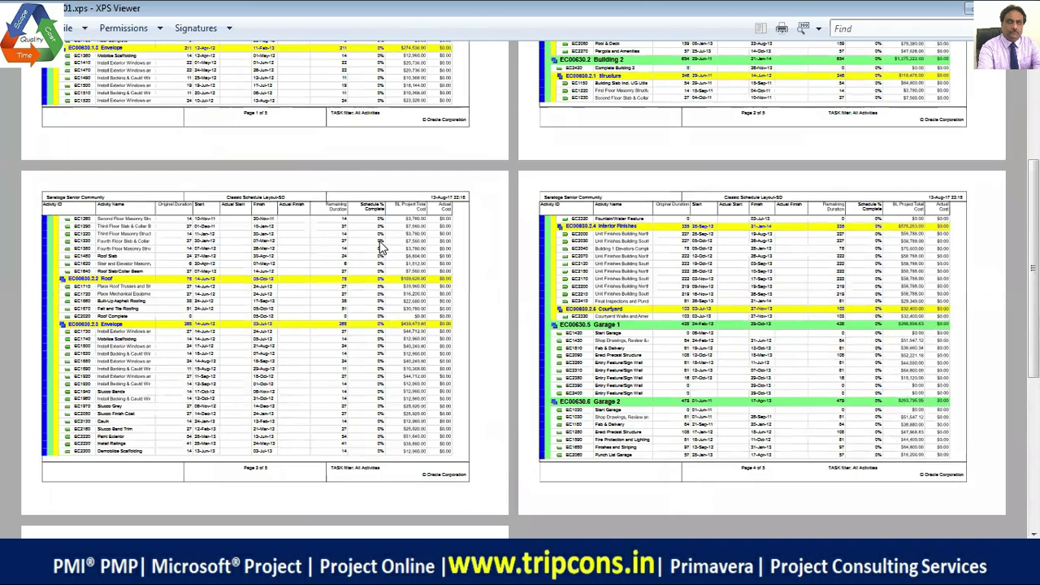
pyautogui.keyDown('ctrl'); pyautogui.scroll(2, 382, 248); pyautogui.keyUp('ctrl')
pyautogui.keyDown('ctrl'); pyautogui.scroll(2, 382, 247); pyautogui.keyUp('ctrl')
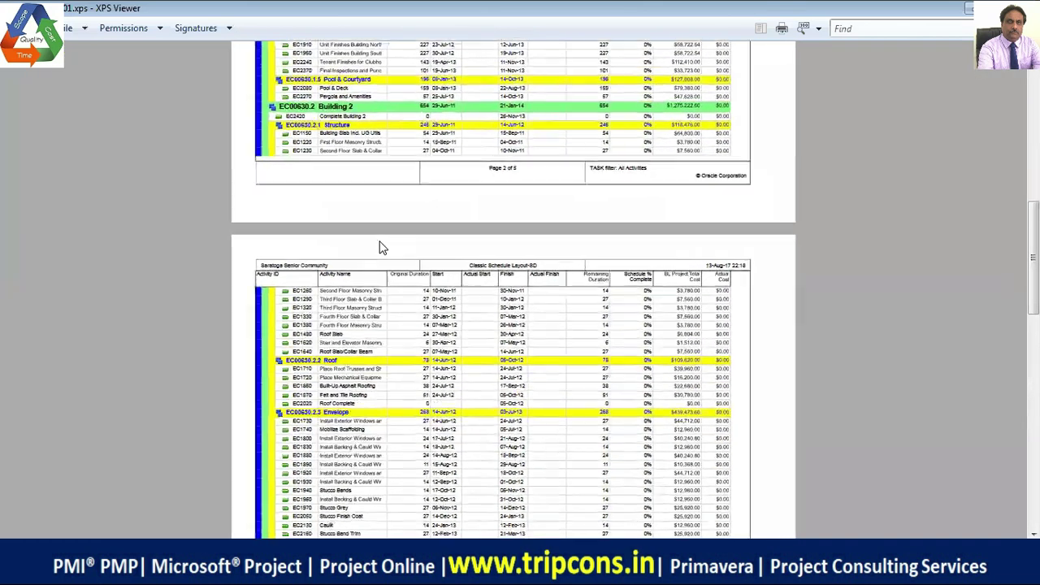
# - Examine the third page of the XPS document at larger magnifications and return to the start of the first page
pyautogui.keyDown('ctrl'); pyautogui.scroll(1, 382, 247); pyautogui.keyUp('ctrl')
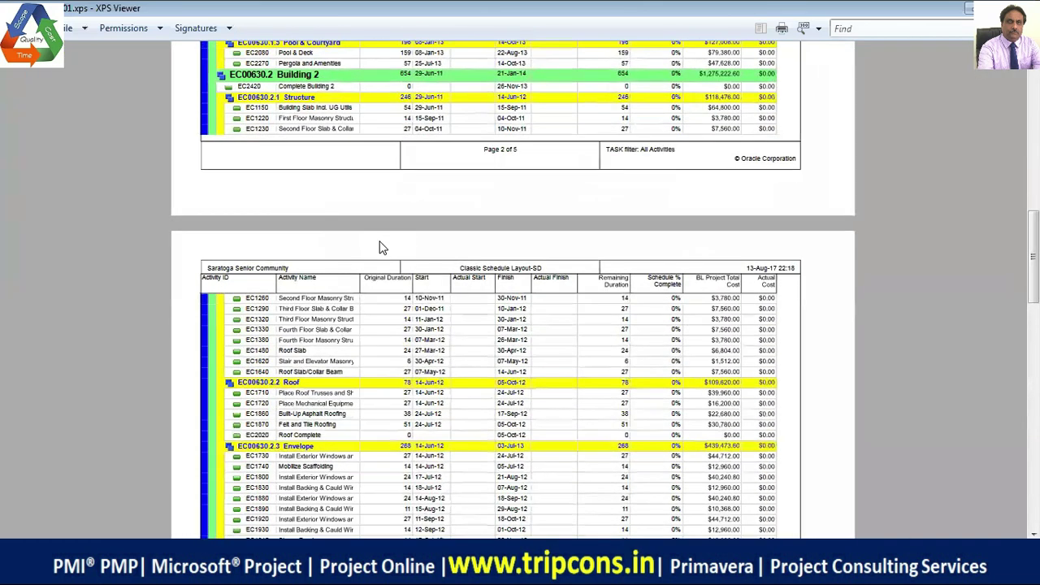
pyautogui.keyDown('ctrl'); pyautogui.scroll(2, 382, 248); pyautogui.keyUp('ctrl')
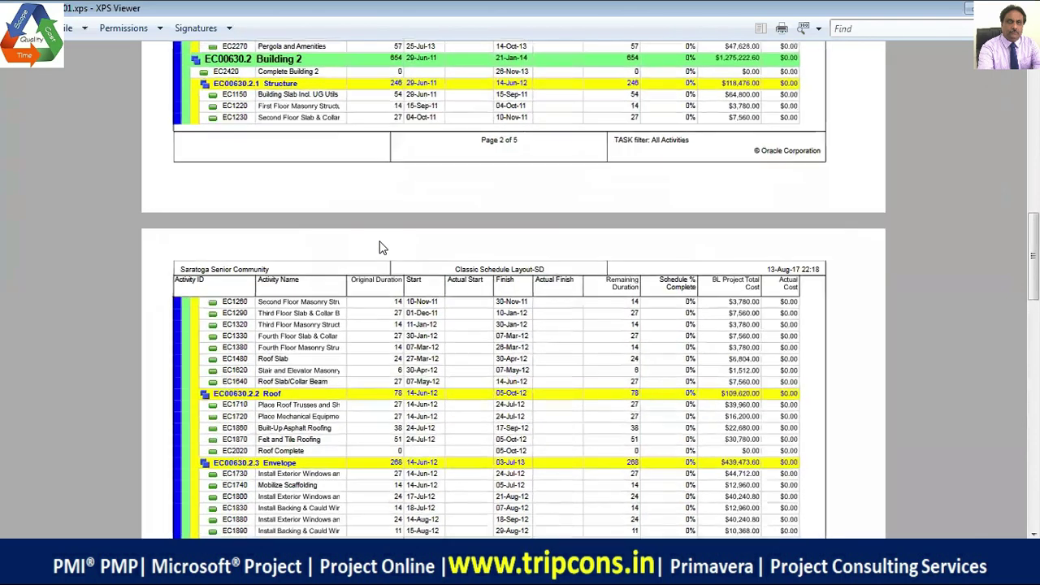
pyautogui.keyDown('ctrl'); pyautogui.scroll(3, 382, 247); pyautogui.keyUp('ctrl')
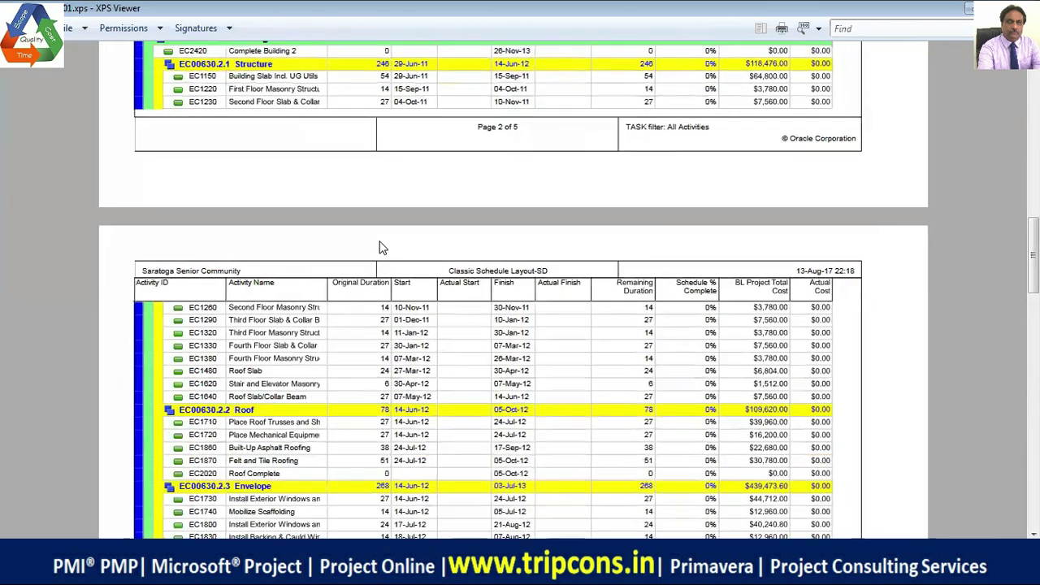
pyautogui.keyDown('ctrl'); pyautogui.scroll(3, 382, 247); pyautogui.keyUp('ctrl')
pyautogui.keyDown('ctrl'); pyautogui.scroll(3, 381, 248); pyautogui.keyUp('ctrl')
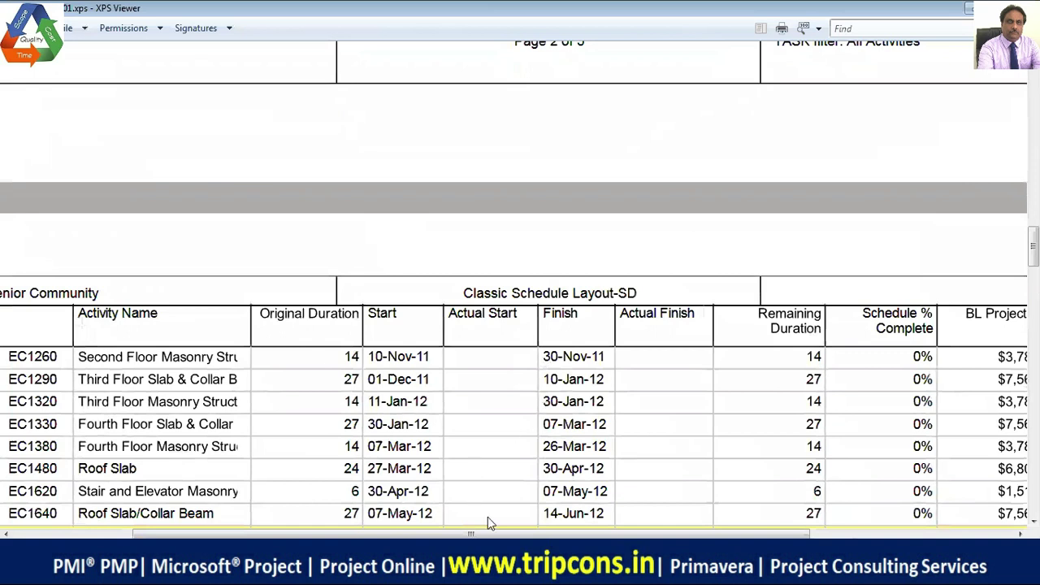
pyautogui.moveTo(488, 534); pyautogui.dragTo(345, 534)
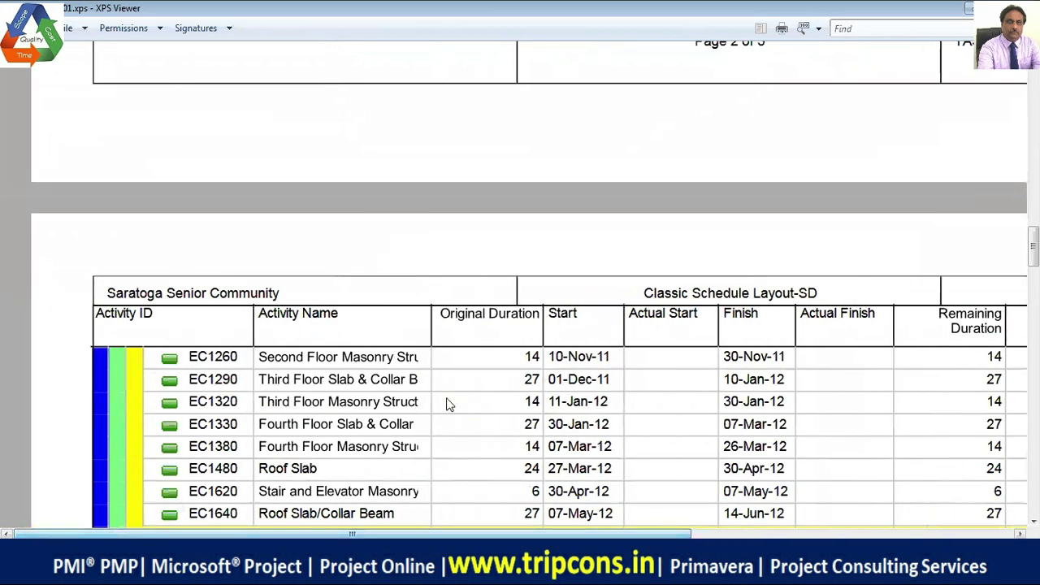
pyautogui.scroll(-5, 447, 398)
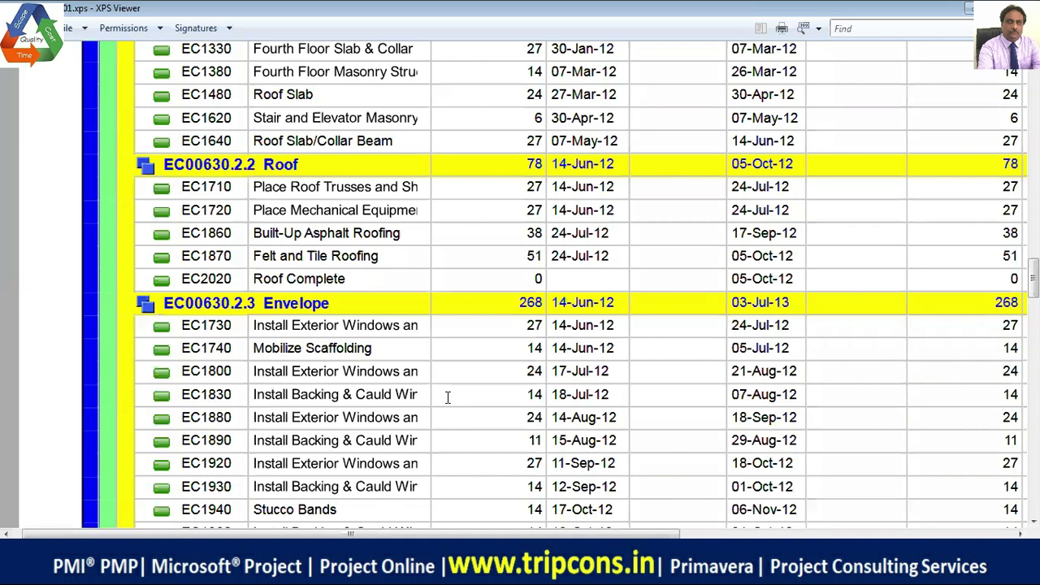
pyautogui.scroll(-1, 447, 396)
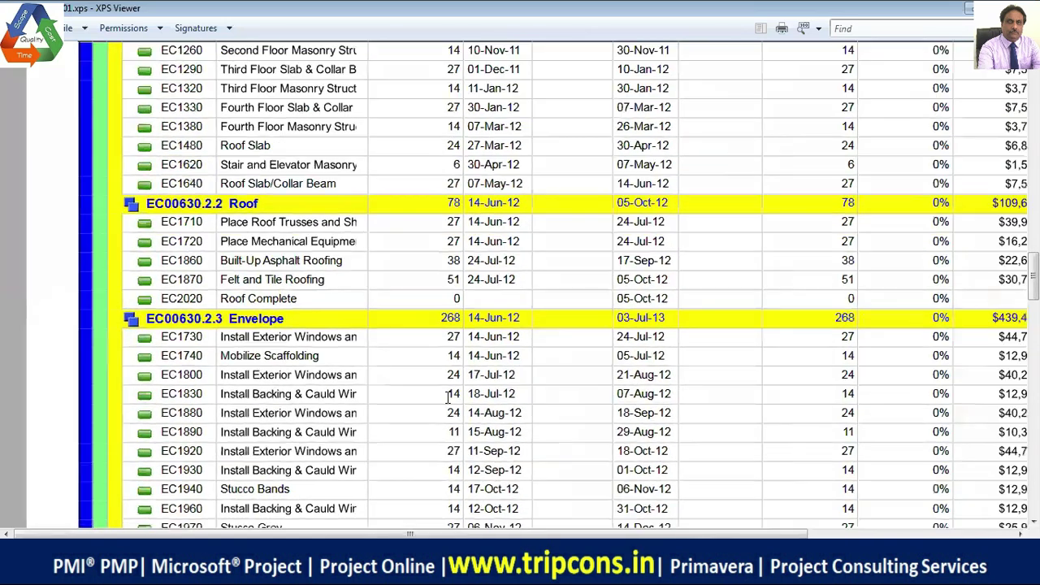
pyautogui.scroll(-4, 447, 396)
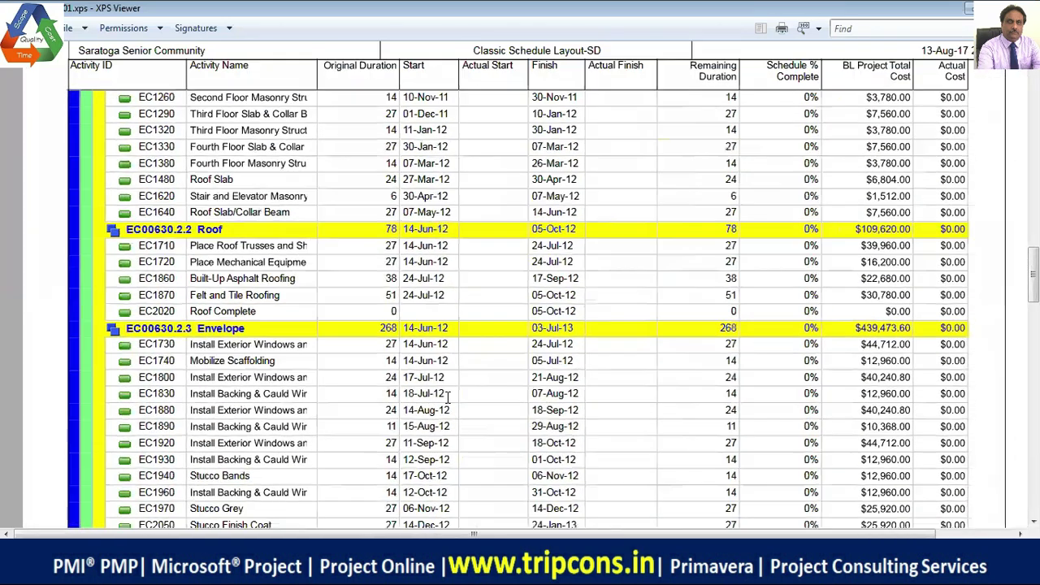
pyautogui.scroll(-1, 446, 396)
pyautogui.scroll(5, 413, 255)
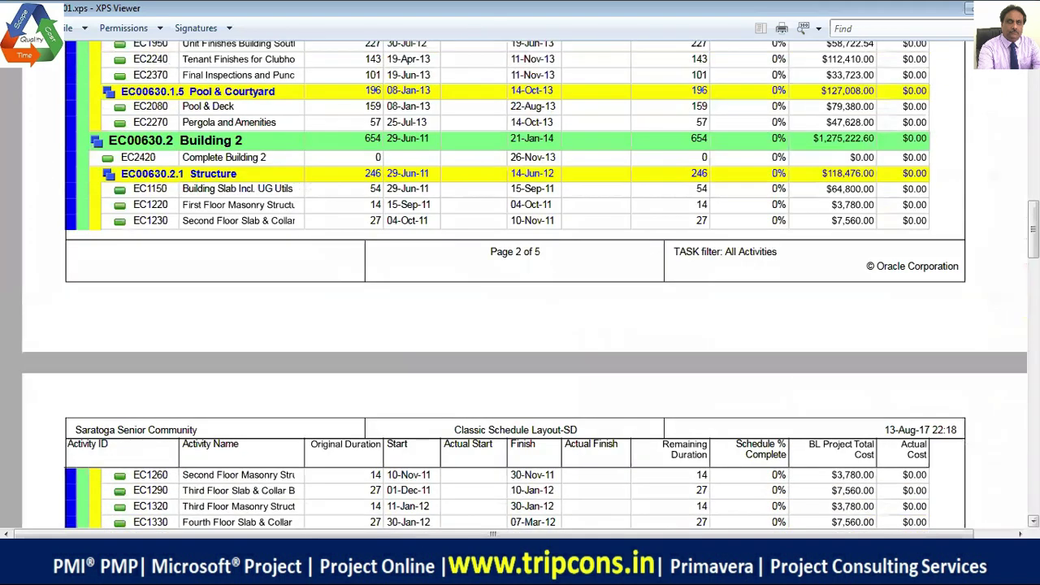
pyautogui.scroll(10, 515, 284)
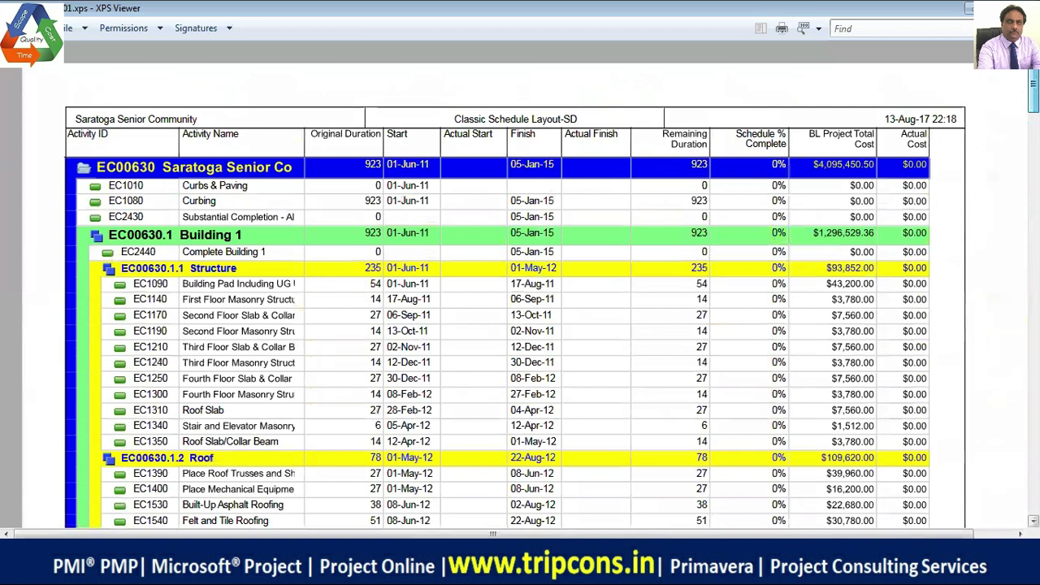
# - Review the available printers and the page range option for printing the XPS document, and leave the print settings without printing
pyautogui.click(74, 29)
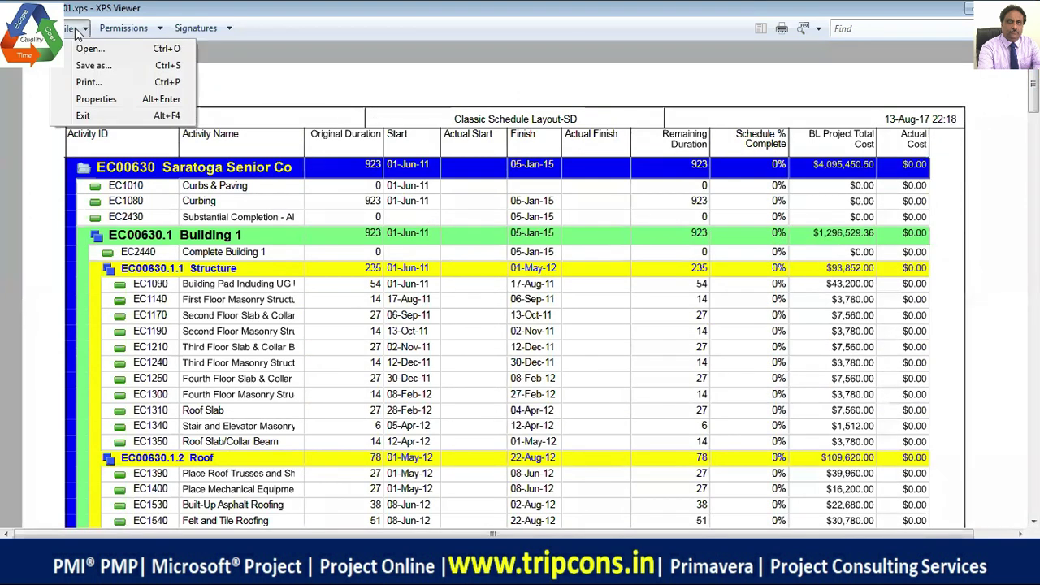
pyautogui.click(89, 82)
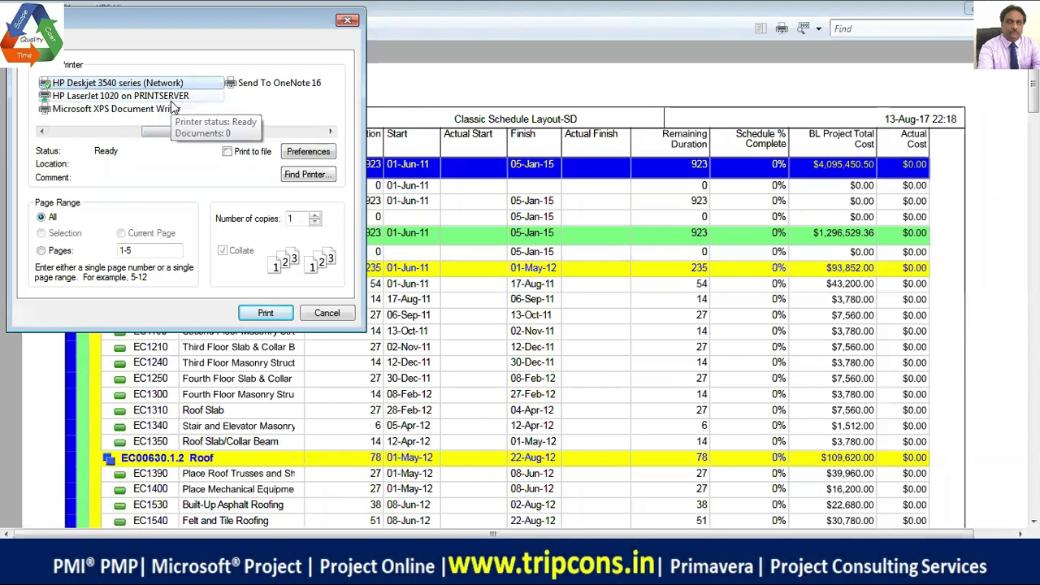
pyautogui.click(40, 250)
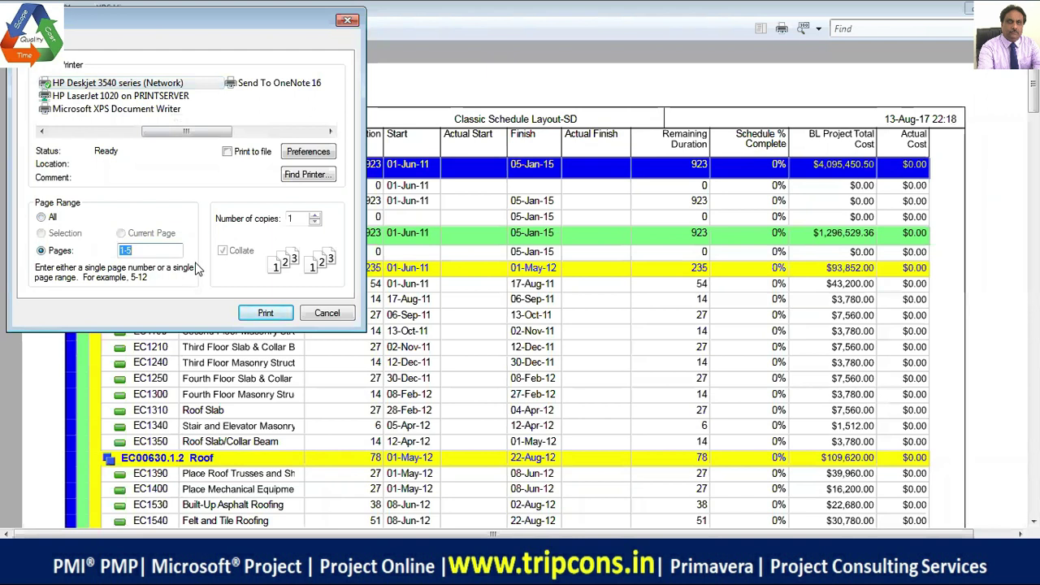
pyautogui.click(325, 314)
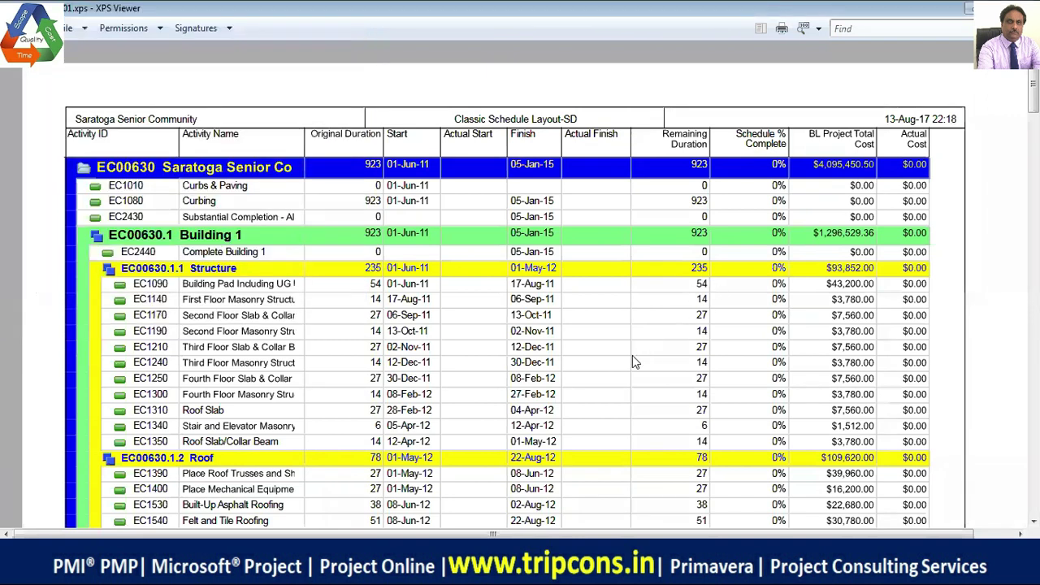
# - Read through the XPS document from the first page down to the Landscape & Irrigation section on the last page
pyautogui.scroll(-15, 630, 355)
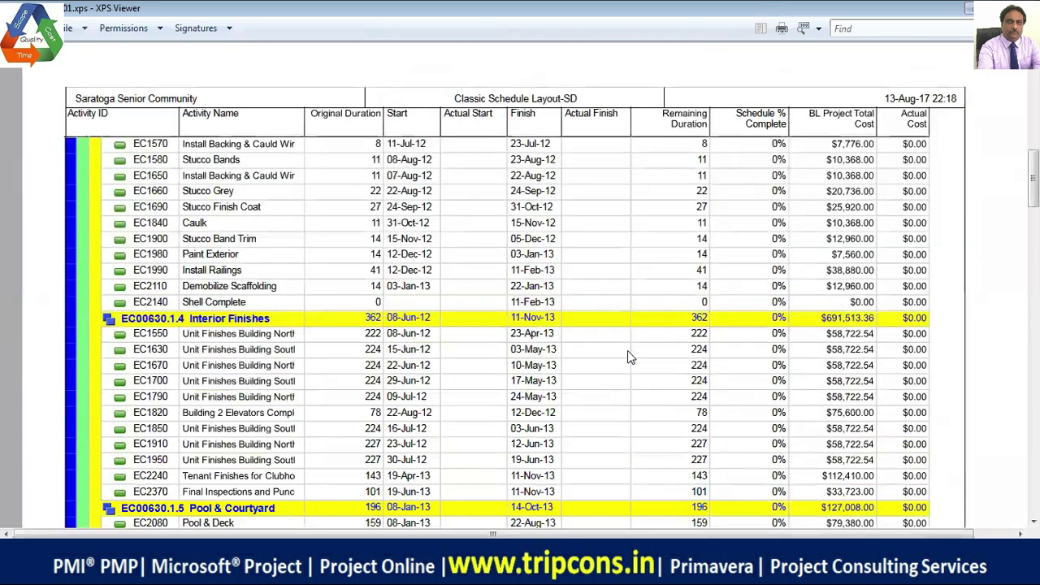
pyautogui.scroll(-15, 628, 355)
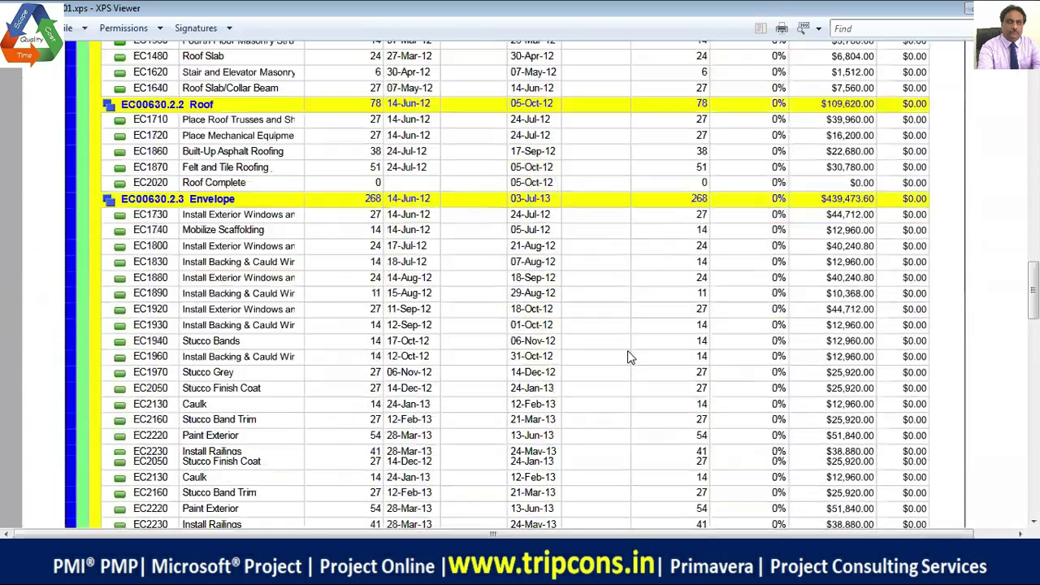
pyautogui.scroll(-5, 627, 356)
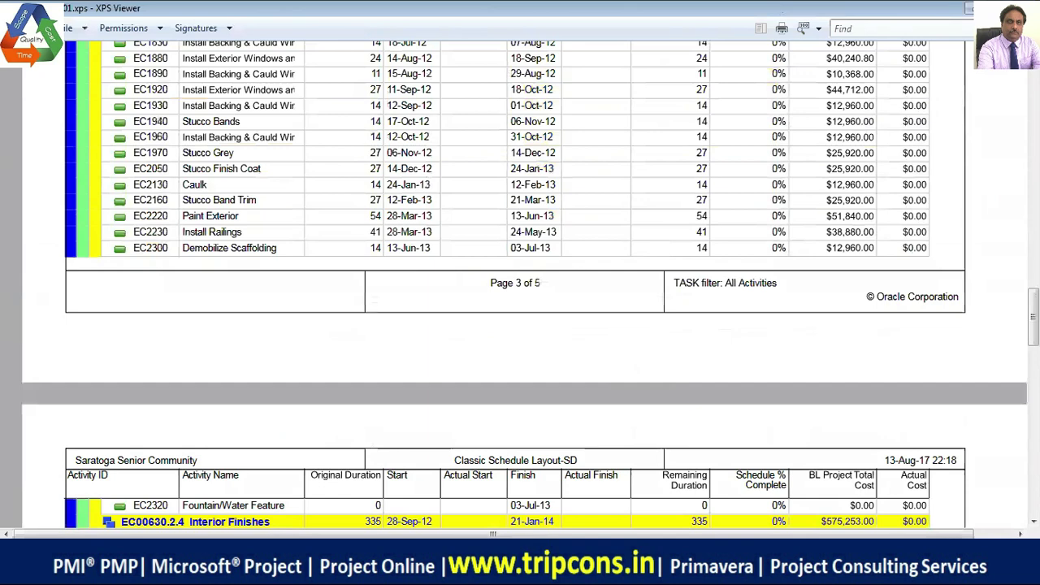
pyautogui.scroll(-12, 525, 284)
pyautogui.scroll(-10, 525, 285)
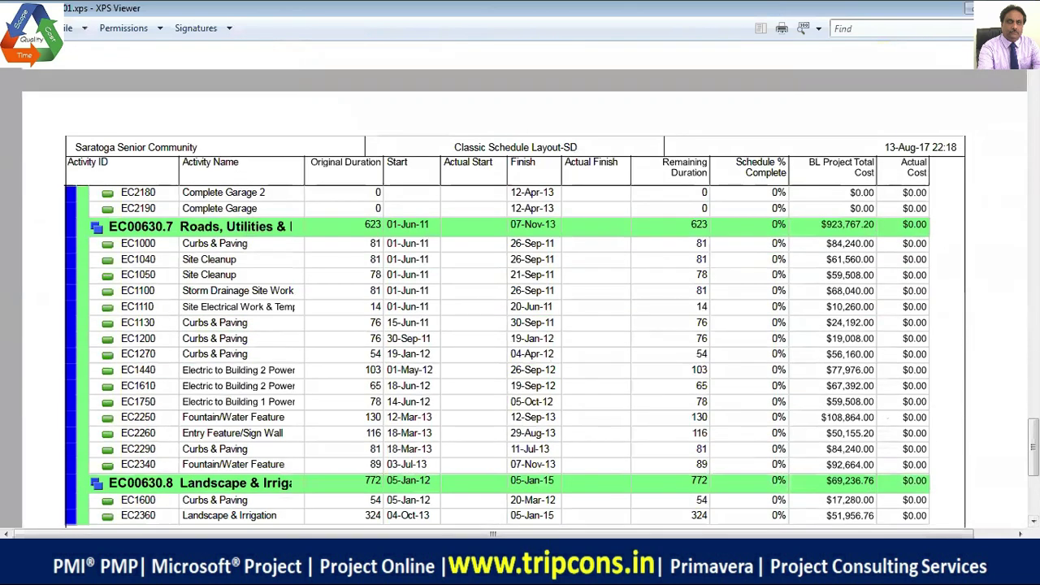
# - Compare the last two pages of the XPS document at smaller and larger magnifications, and go back up to the earlier pages
pyautogui.hotkey('ctrl', '-')
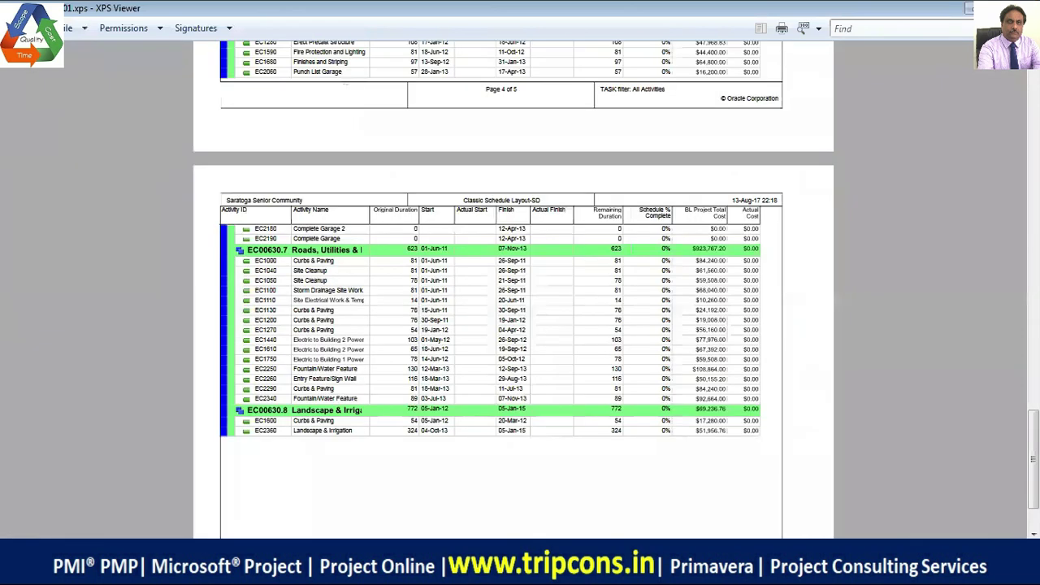
pyautogui.hotkey('ctrl', '-')
pyautogui.hotkey('ctrl', '+')
pyautogui.hotkey('ctrl', '+')
pyautogui.hotkey('ctrl', '+')
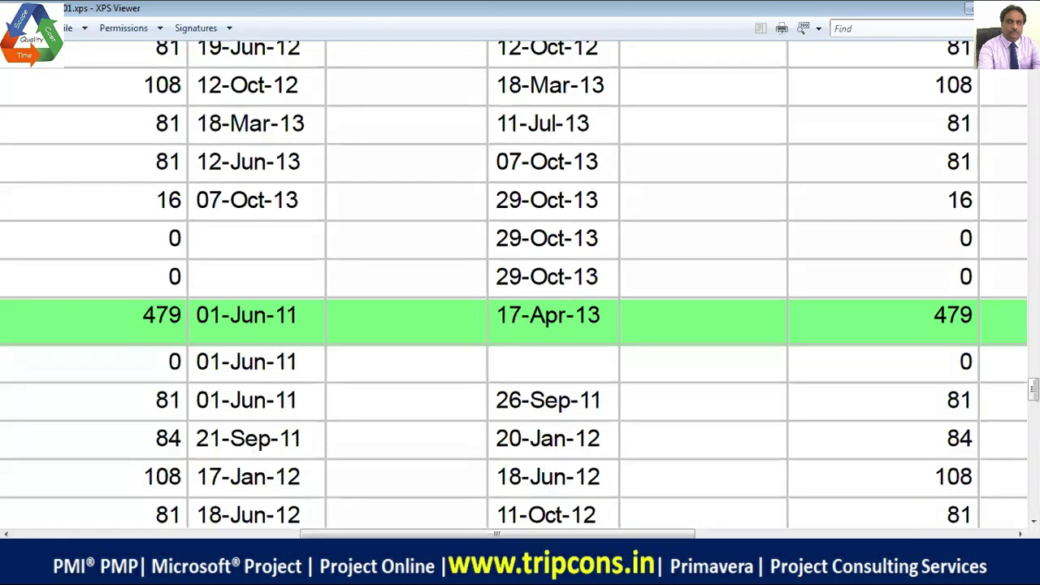
pyautogui.hotkey('ctrl', '-')
pyautogui.hotkey('ctrl', '-')
pyautogui.hotkey('ctrl', '+')
pyautogui.hotkey('ctrl', '+')
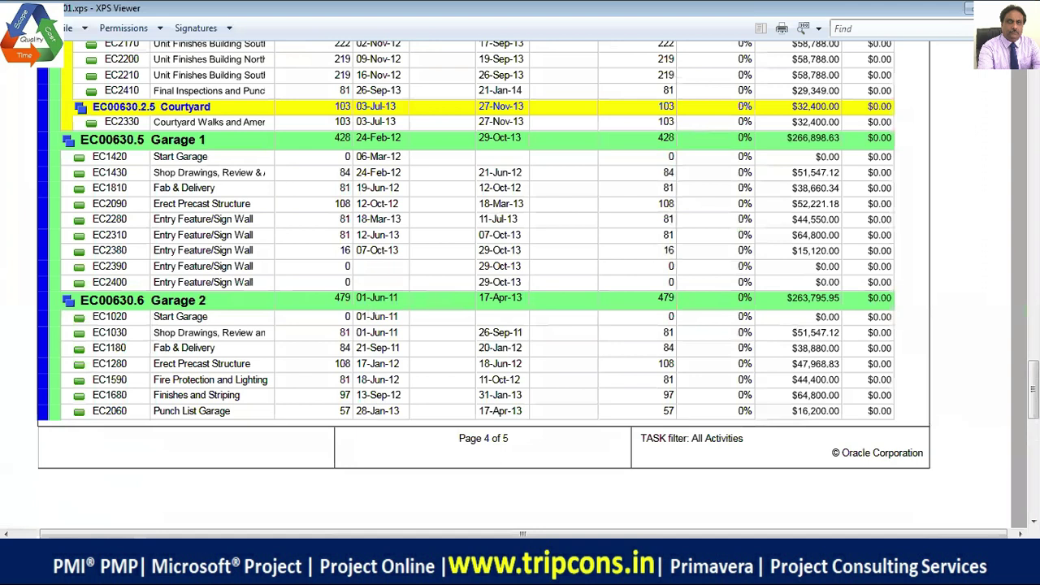
pyautogui.hotkey('ctrl', '-')
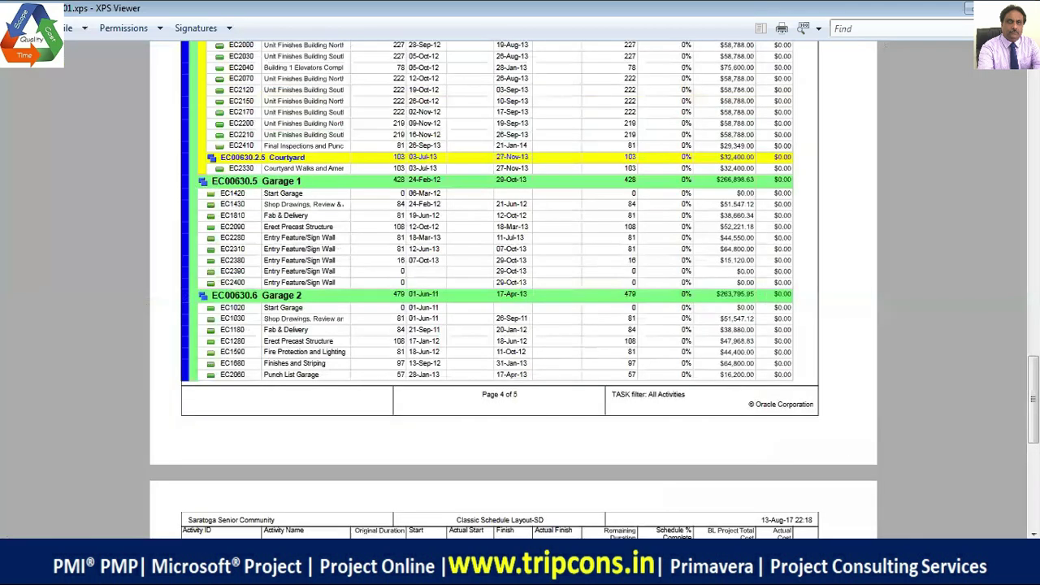
pyautogui.hotkey('ctrl', '+')
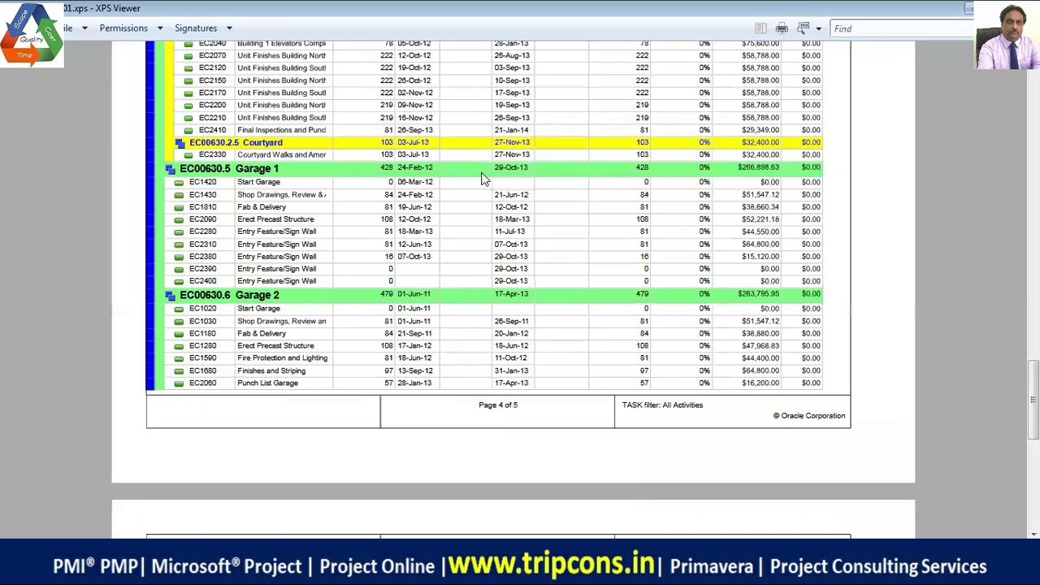
pyautogui.scroll(5, 516, 276)
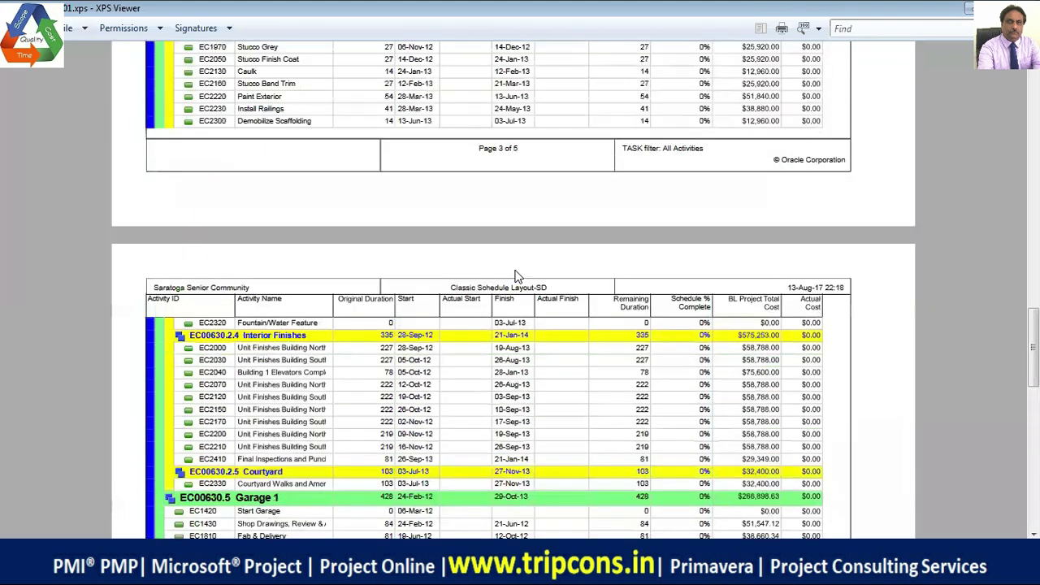
pyautogui.scroll(3, 517, 276)
pyautogui.scroll(15, 517, 272)
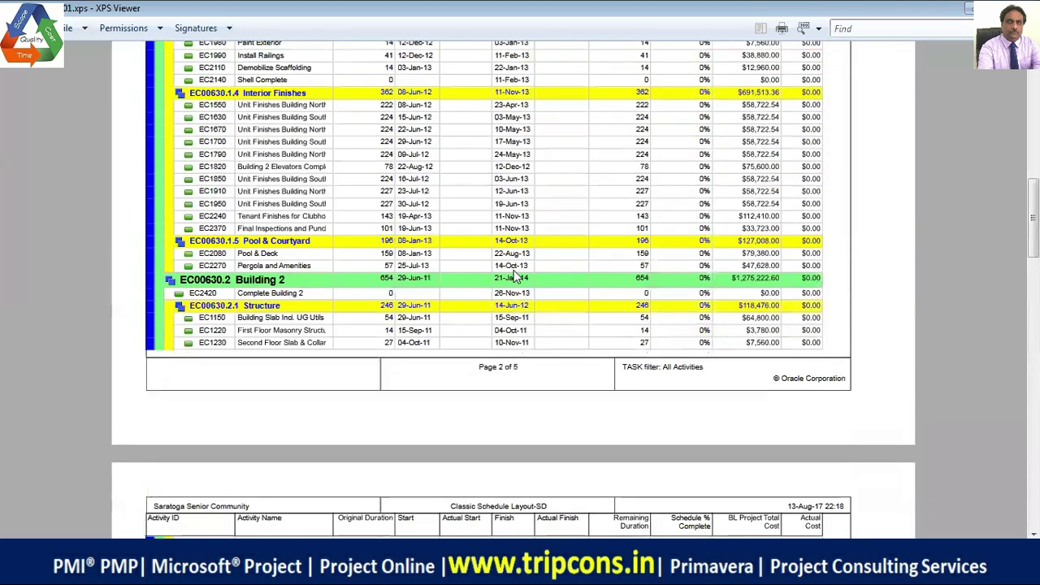
pyautogui.scroll(5, 514, 276)
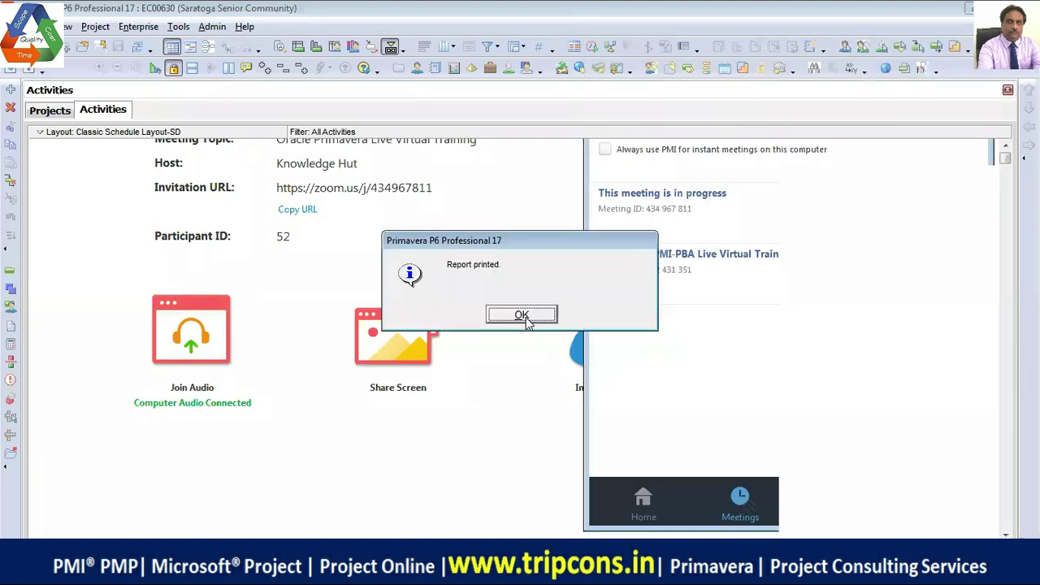
# - Switch back to Primavera P6, dismiss the print message and open the Currencies administration dialog
pyautogui.click(522, 315)
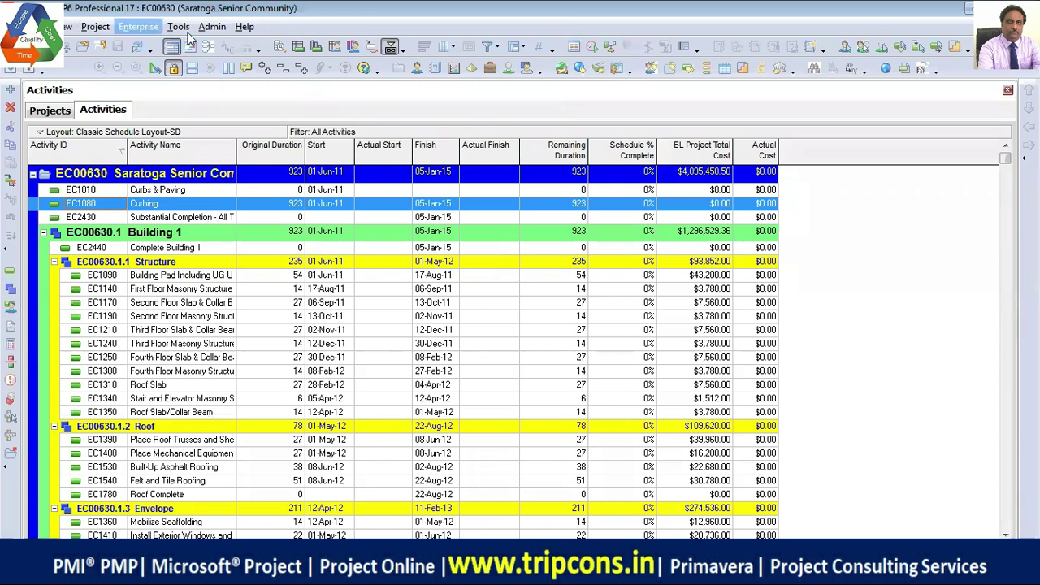
pyautogui.click(213, 28)
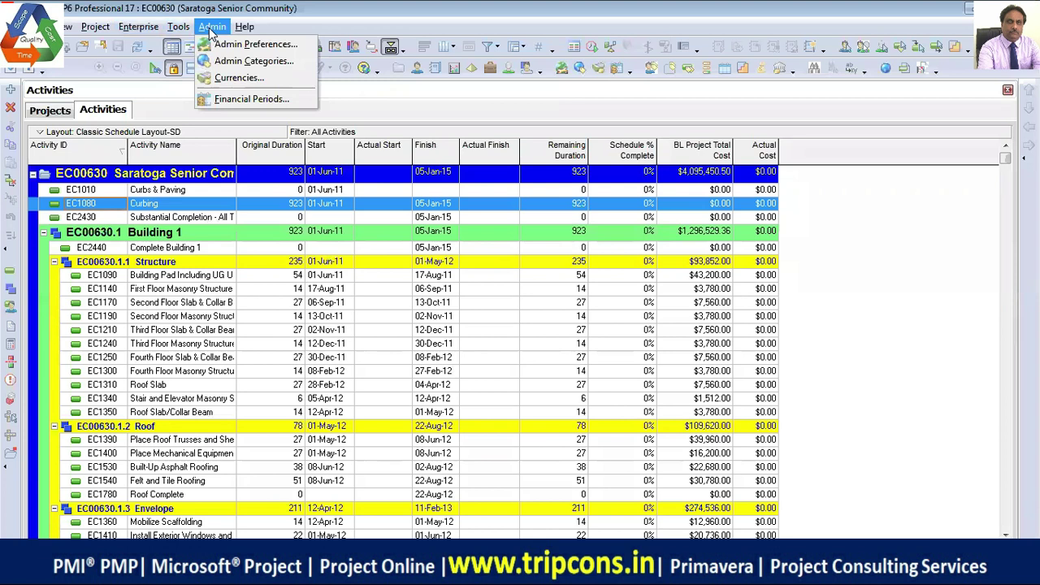
pyautogui.click(65, 27)
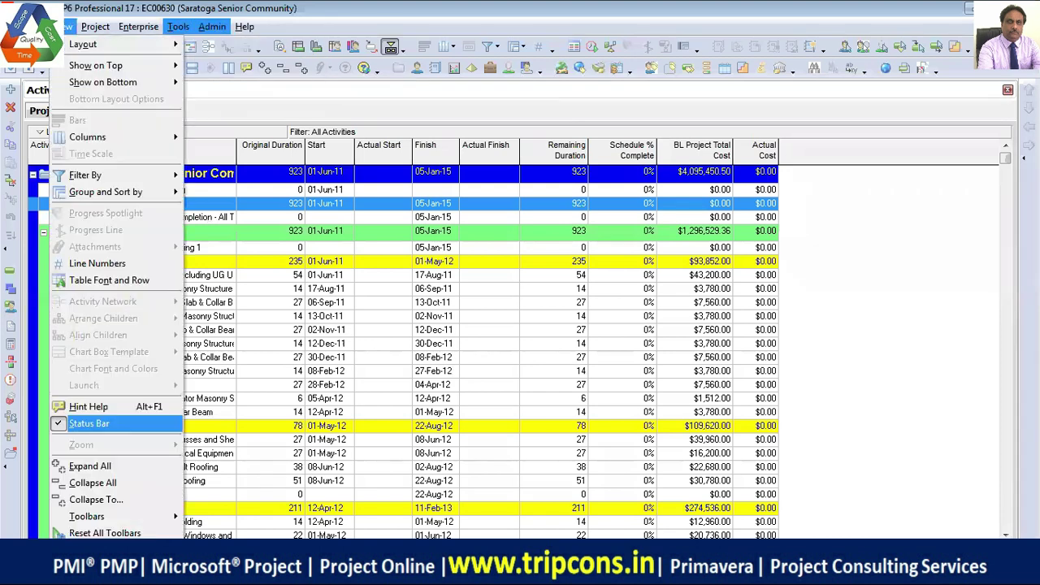
pyautogui.moveTo(204, 34)
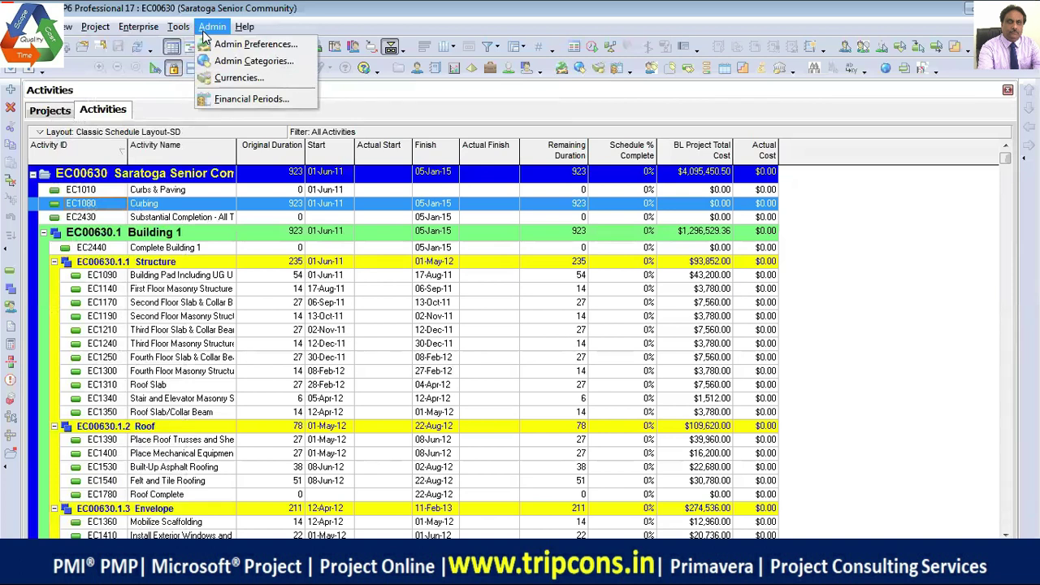
pyautogui.click(238, 78)
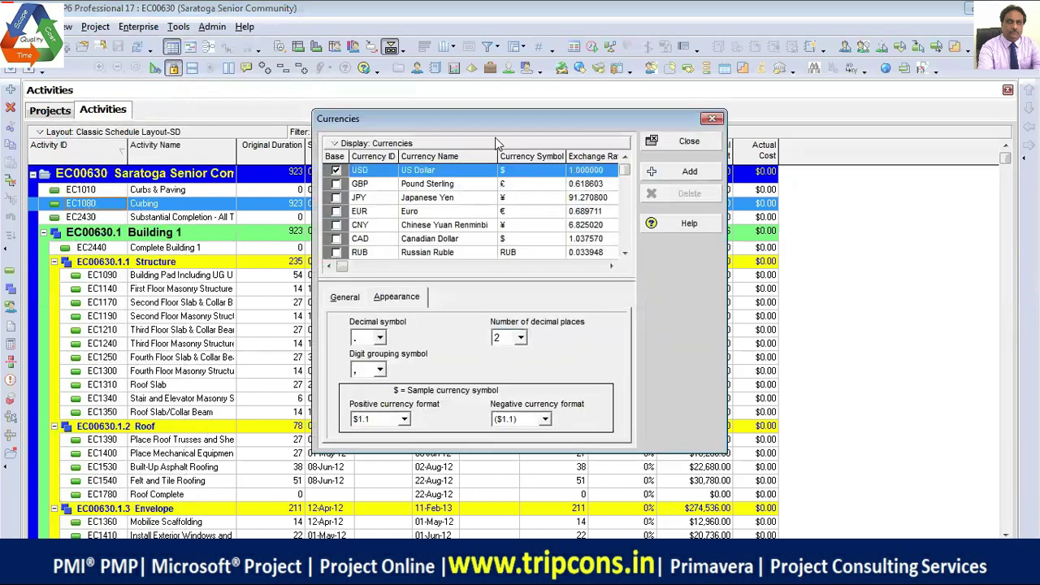
# - Look through the whole list of defined currencies, from US Dollar down to Uruguayan Peso, and enlarge the list area
pyautogui.moveTo(509, 122); pyautogui.dragTo(454, 94)
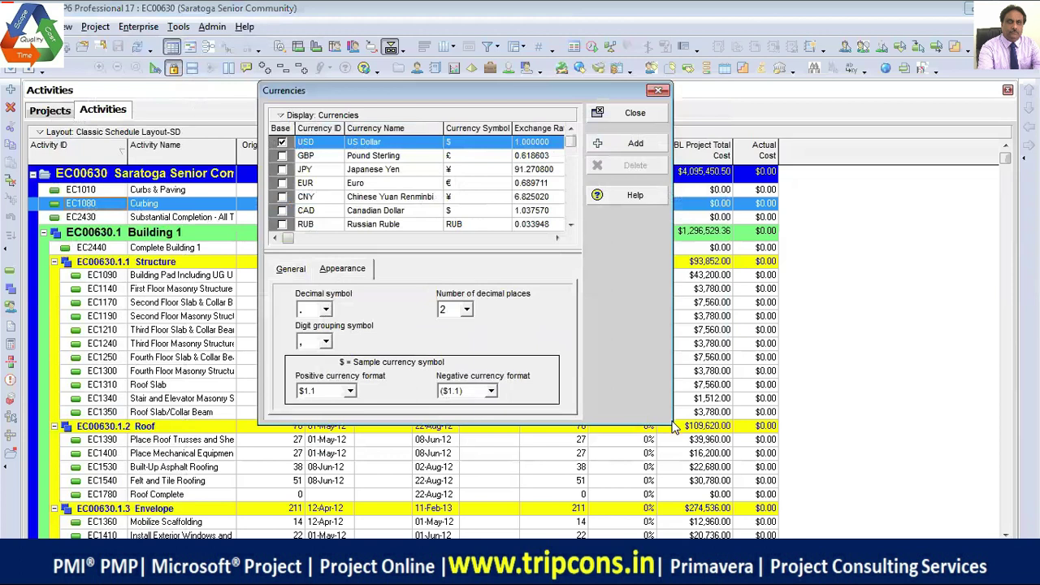
pyautogui.moveTo(544, 252); pyautogui.dragTo(504, 263)
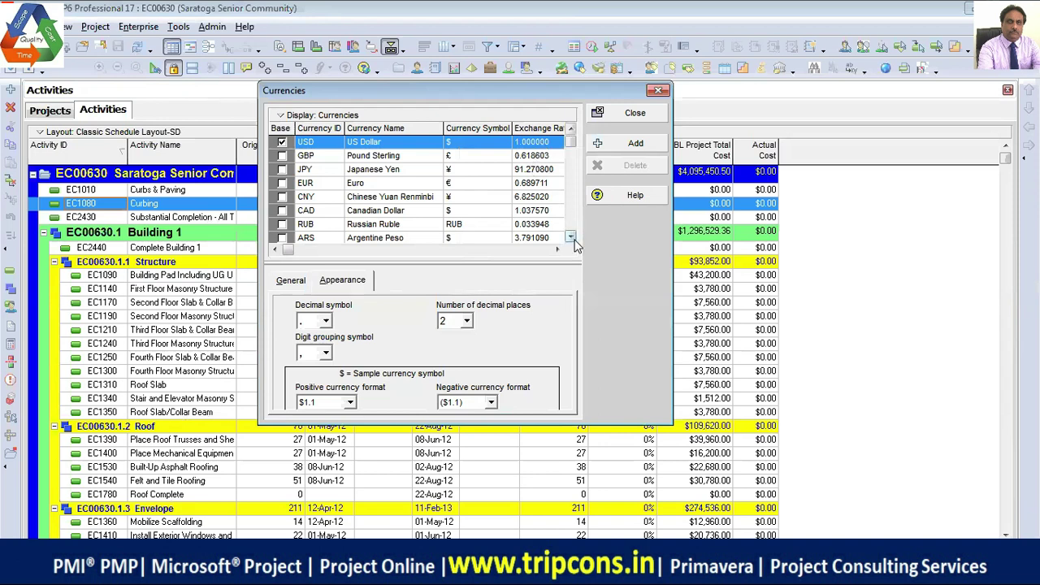
pyautogui.click(307, 210)
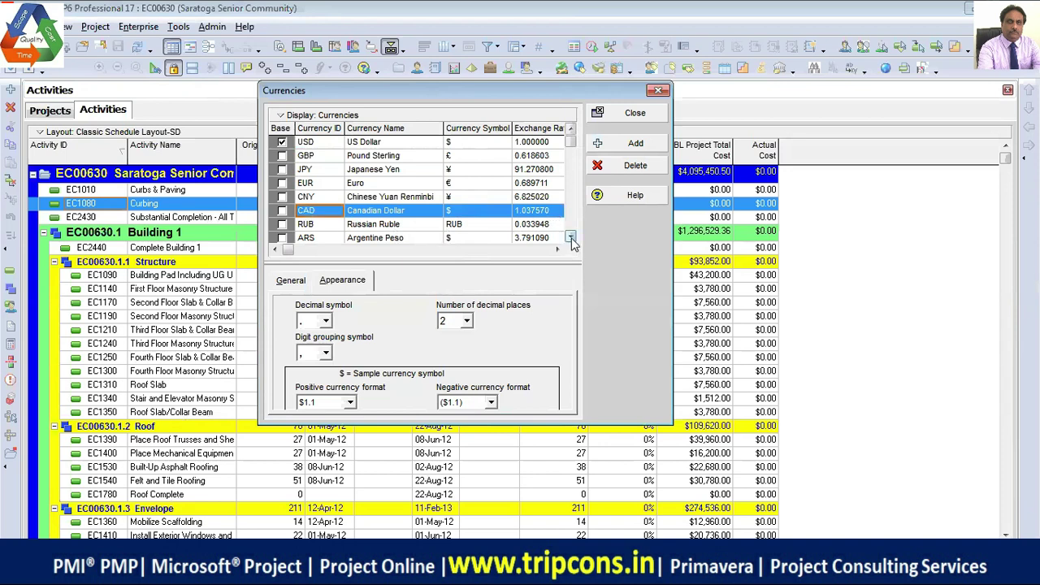
pyautogui.click(571, 237)
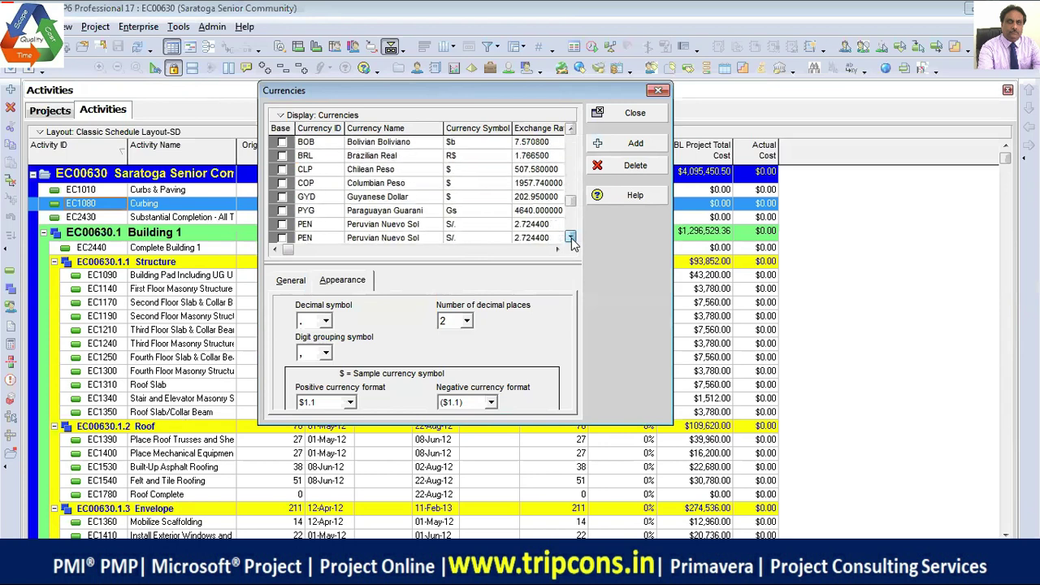
pyautogui.moveTo(574, 230)
pyautogui.mouseDown()
pyautogui.moveTo(573, 140)
pyautogui.moveTo(574, 229)
pyautogui.mouseUp()
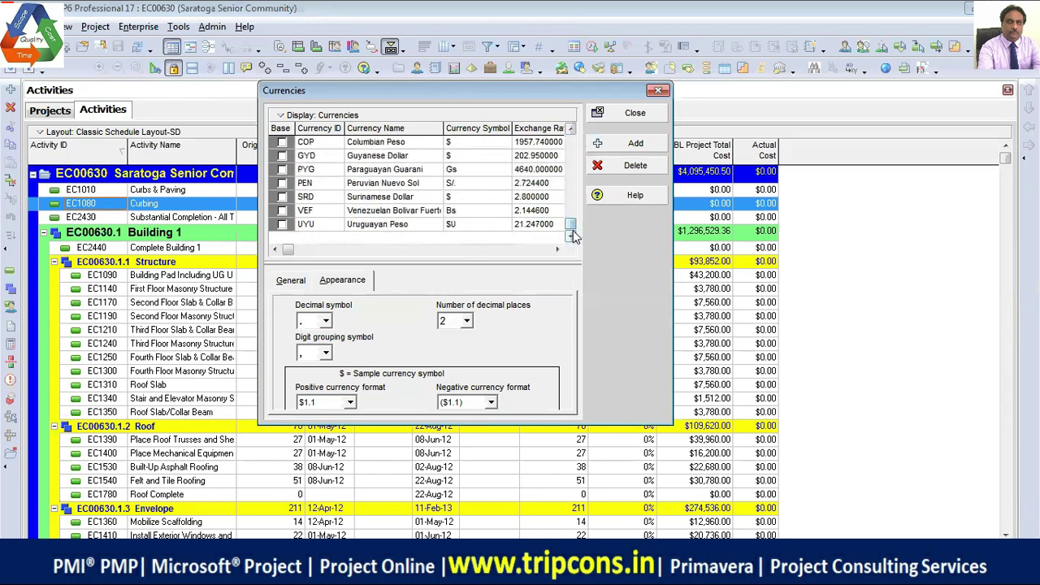
# - Add a new currency with the ID INR and the name Indian Rupees
pyautogui.click(614, 147)
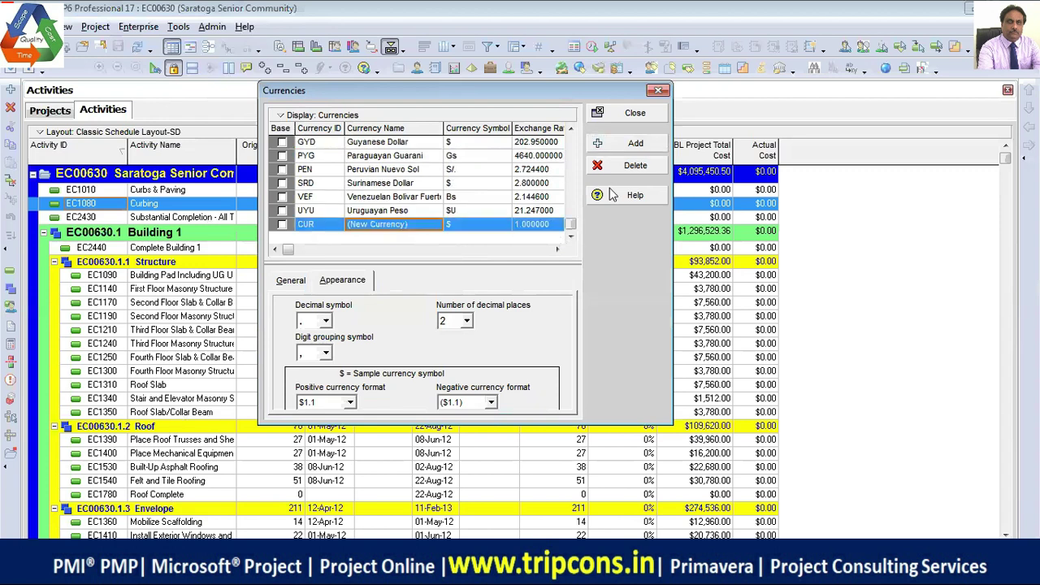
pyautogui.click(335, 229)
pyautogui.write('IN')
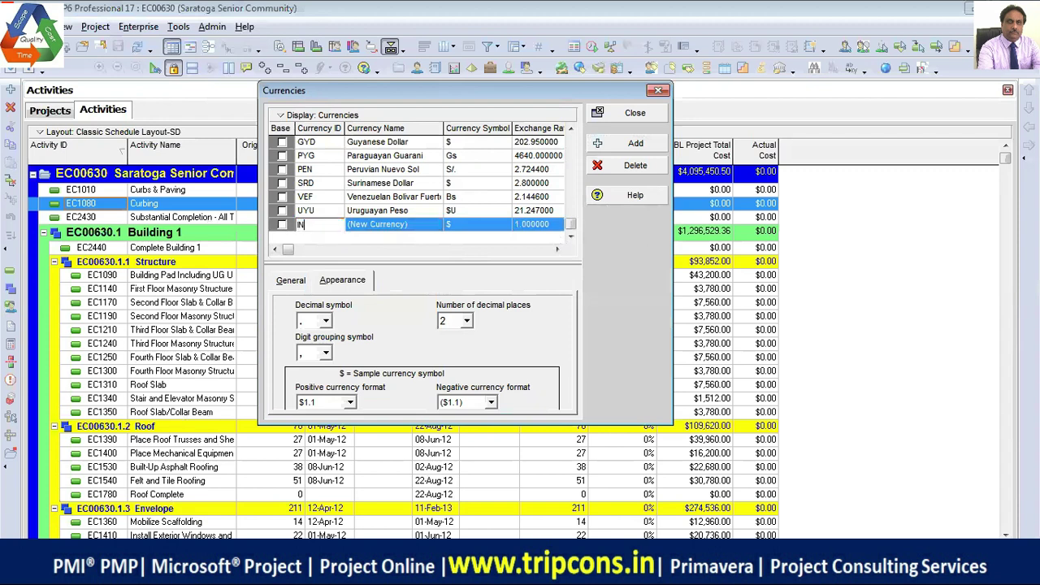
pyautogui.write('R')
pyautogui.click(367, 221)
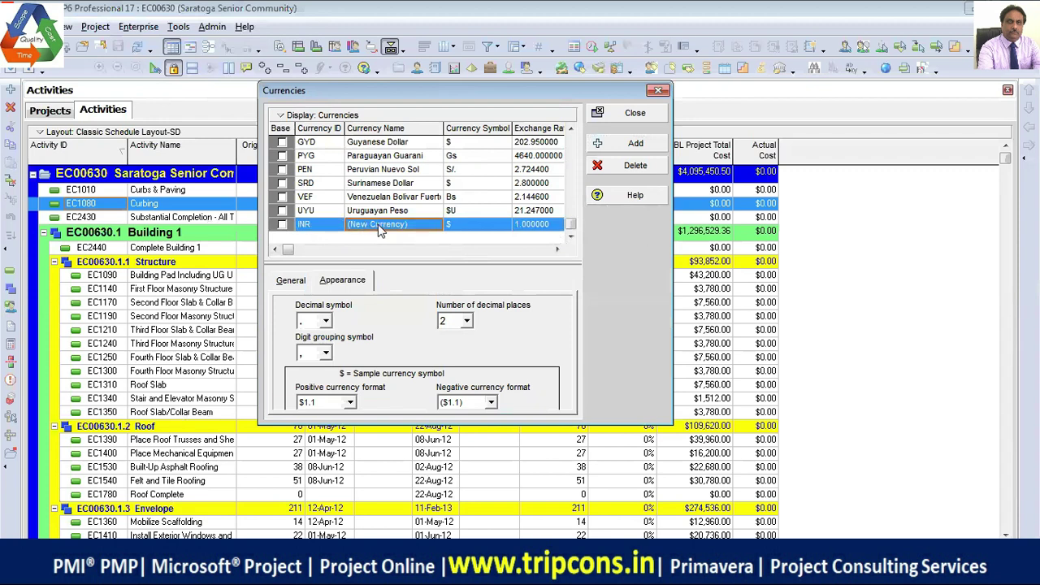
pyautogui.write('Indian R')
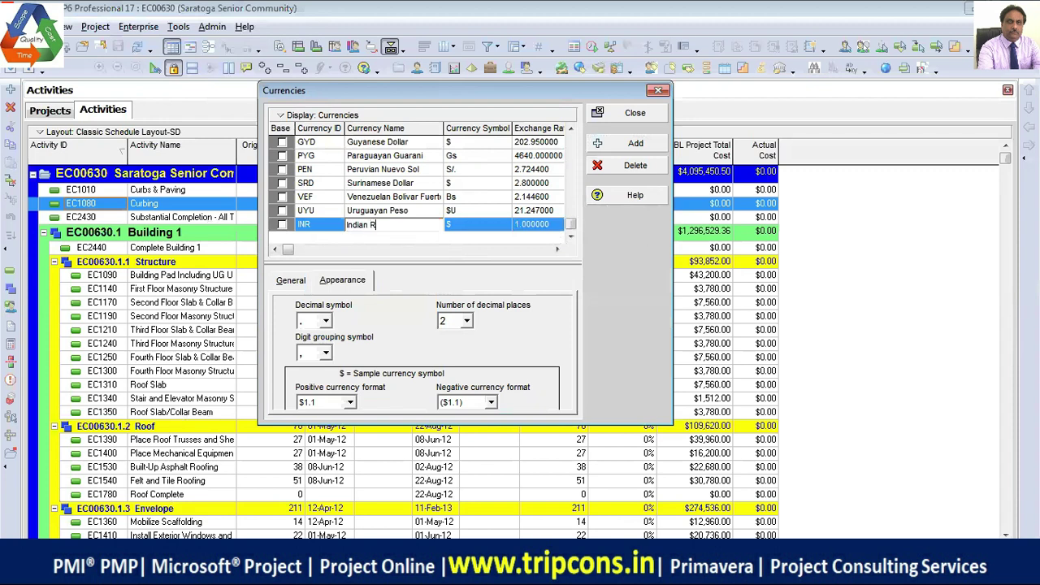
pyautogui.write('upees')
pyautogui.press('Return')
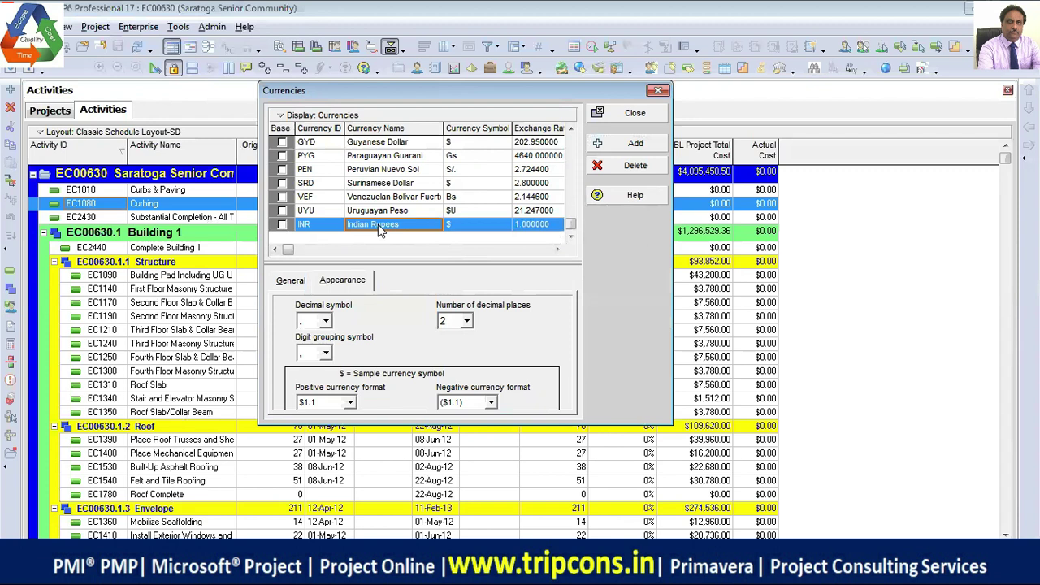
# - Give the Indian Rupees currency the symbol Rs. and an exchange rate of 65, and close the currency definitions
pyautogui.click(469, 225)
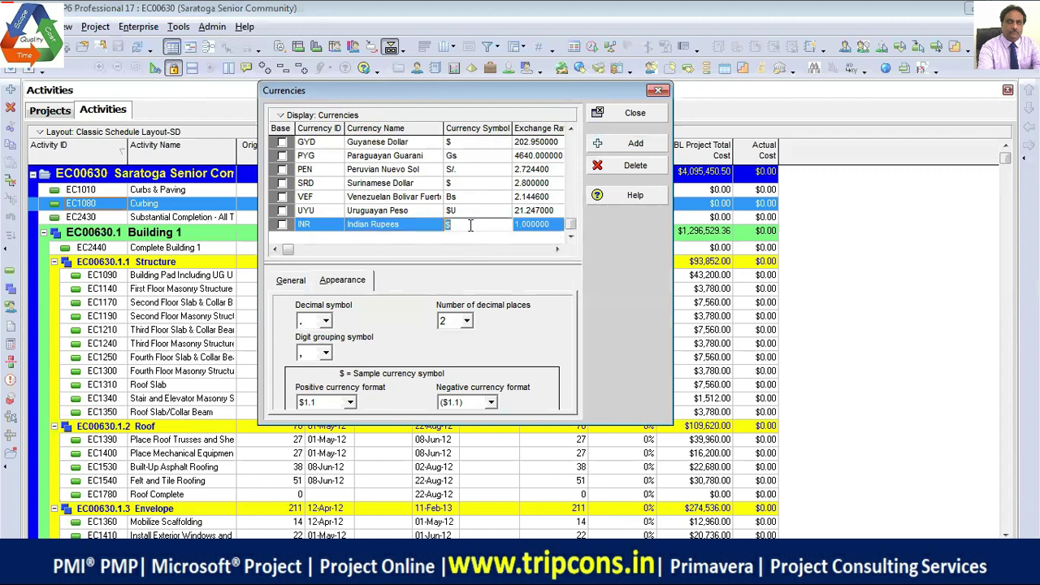
pyautogui.write('Rs.')
pyautogui.press('Return')
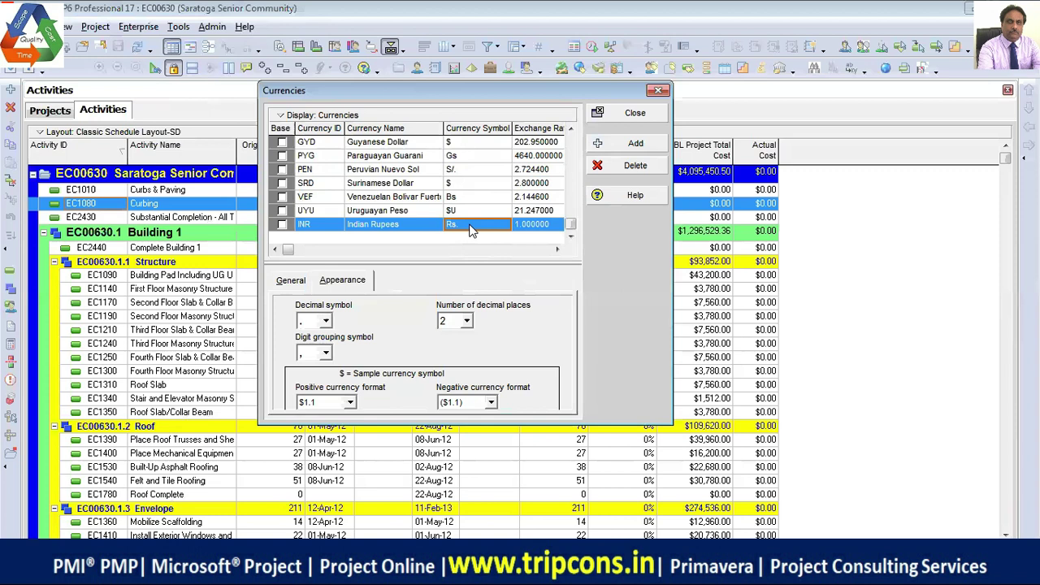
pyautogui.click(545, 229)
pyautogui.write('65')
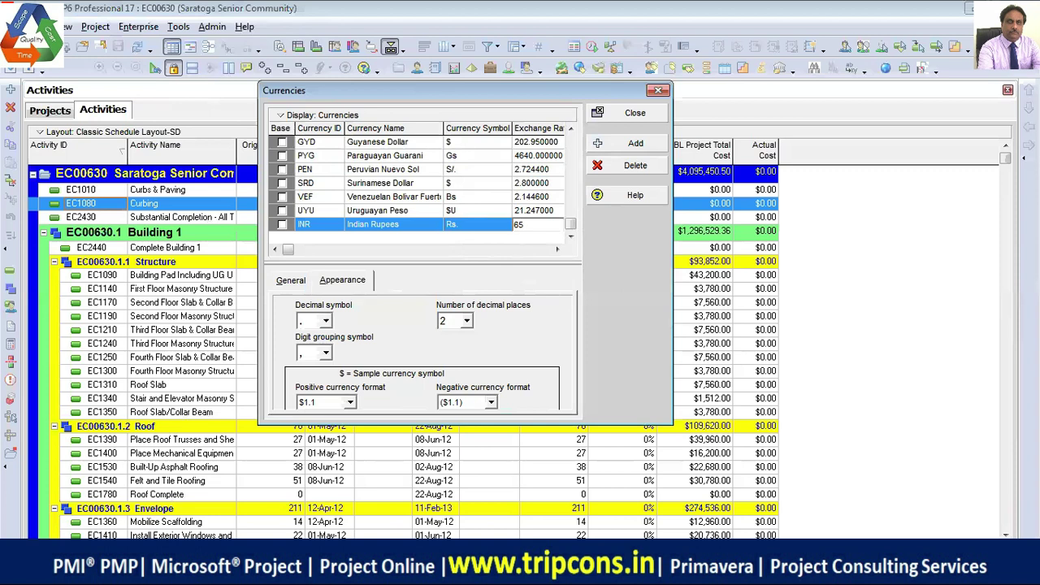
pyautogui.press('Return')
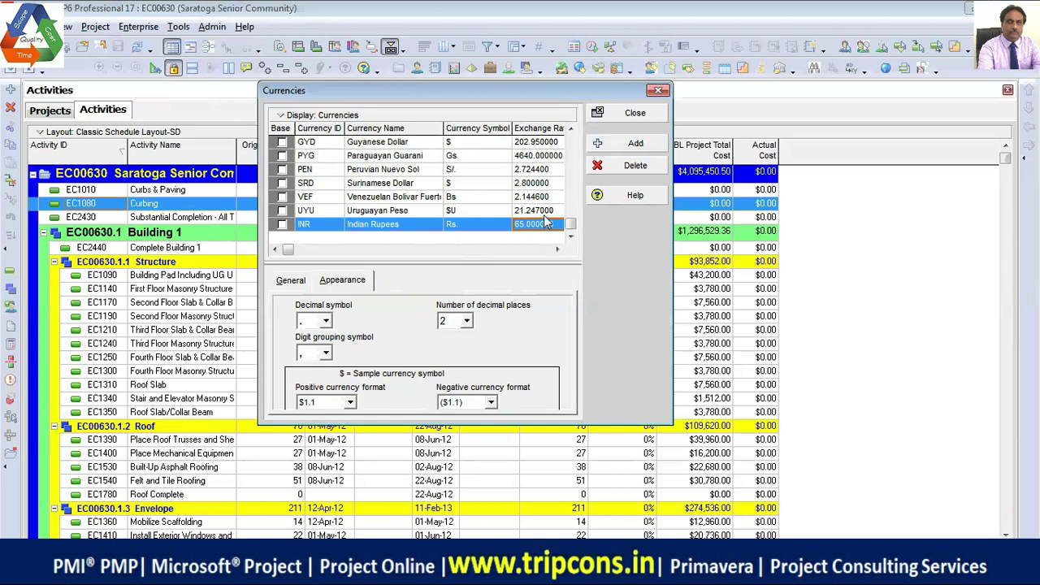
pyautogui.click(634, 114)
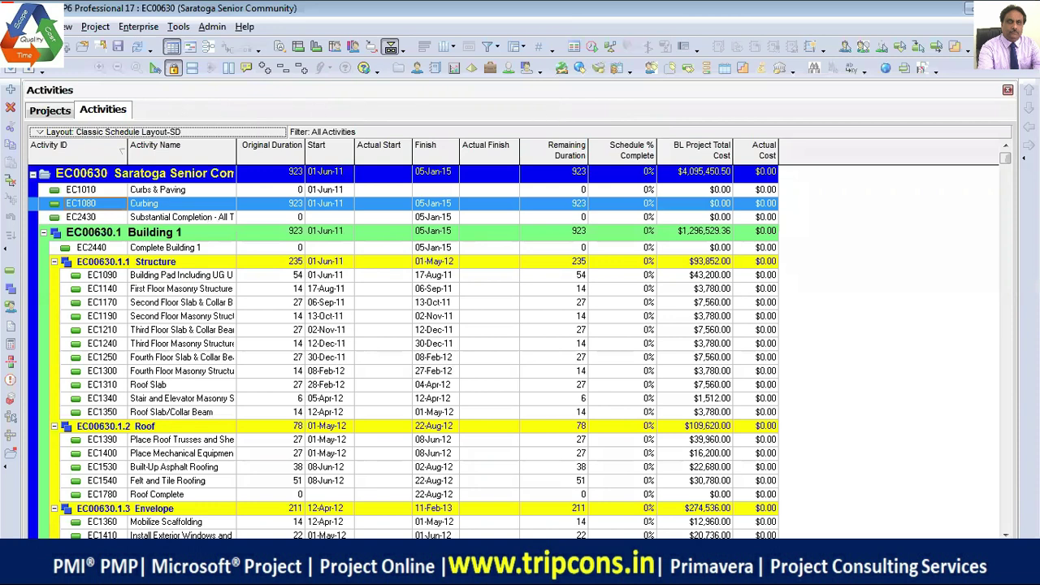
# - In the user preferences, set the currency for viewing monetary values to Indian Rupees (INR) without decimal digits
pyautogui.hotkey('alt', 'e')
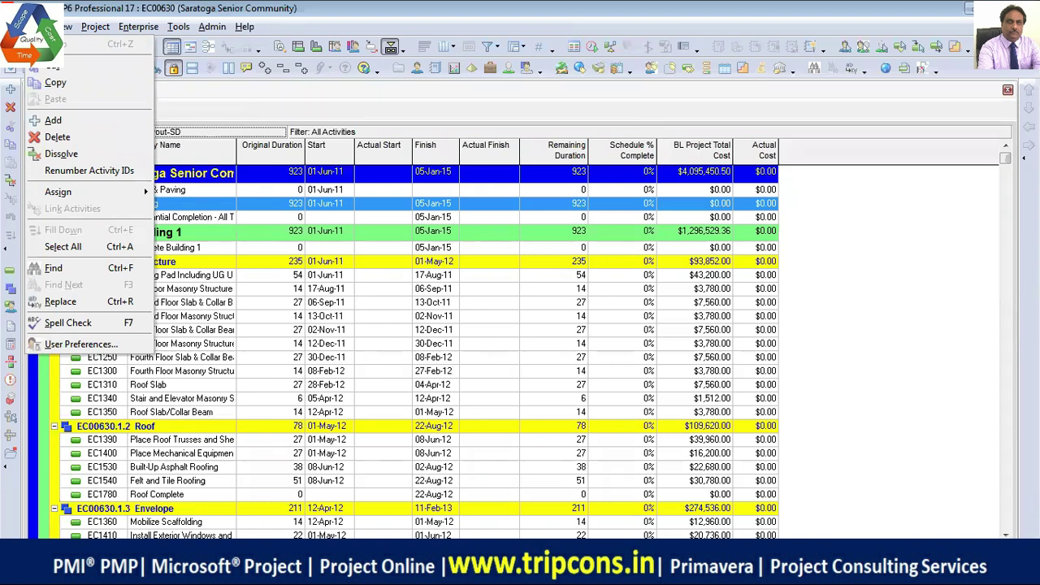
pyautogui.click(81, 345)
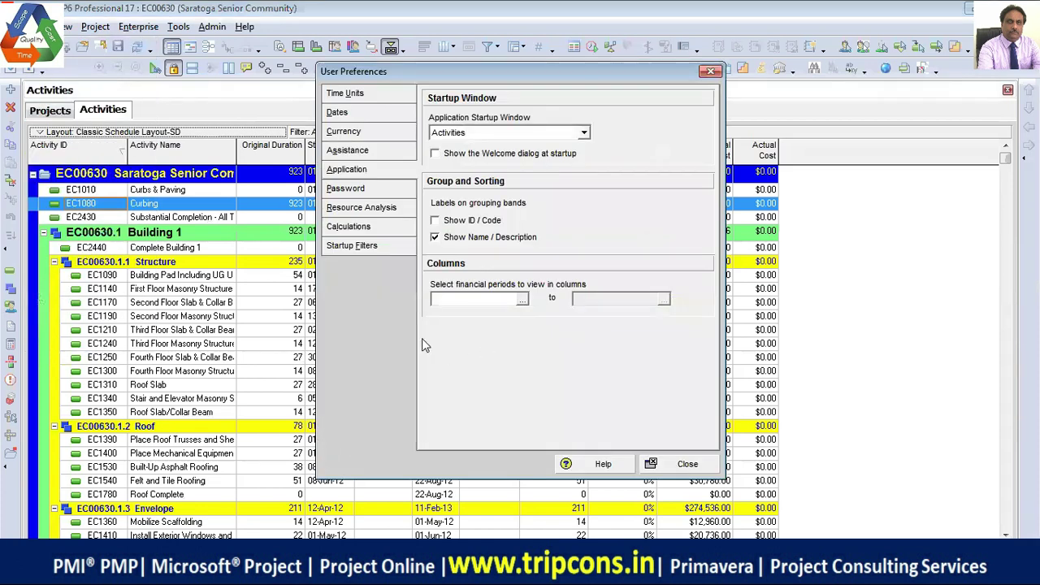
pyautogui.click(361, 134)
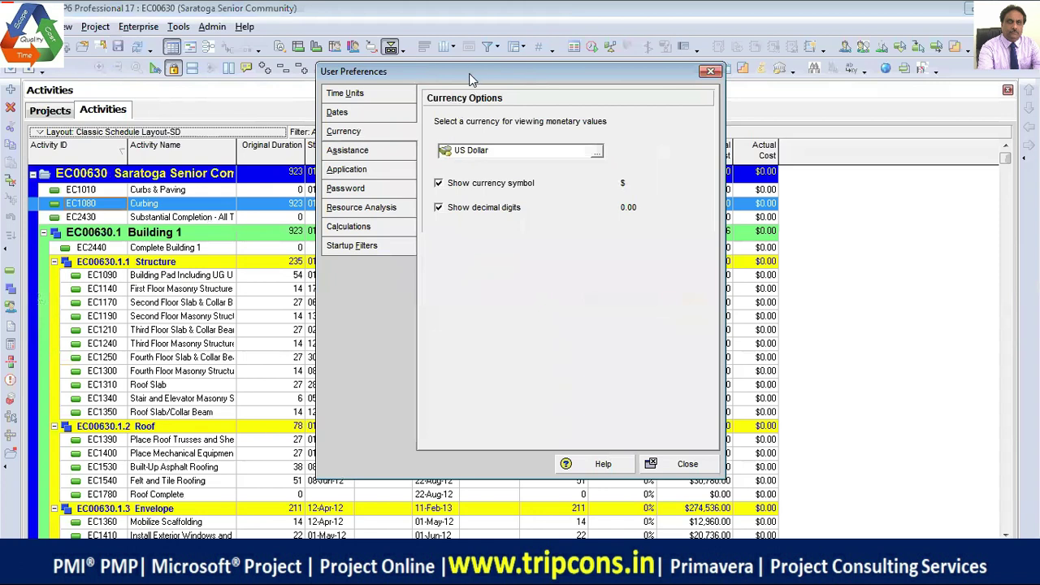
pyautogui.moveTo(469, 74); pyautogui.dragTo(223, 112)
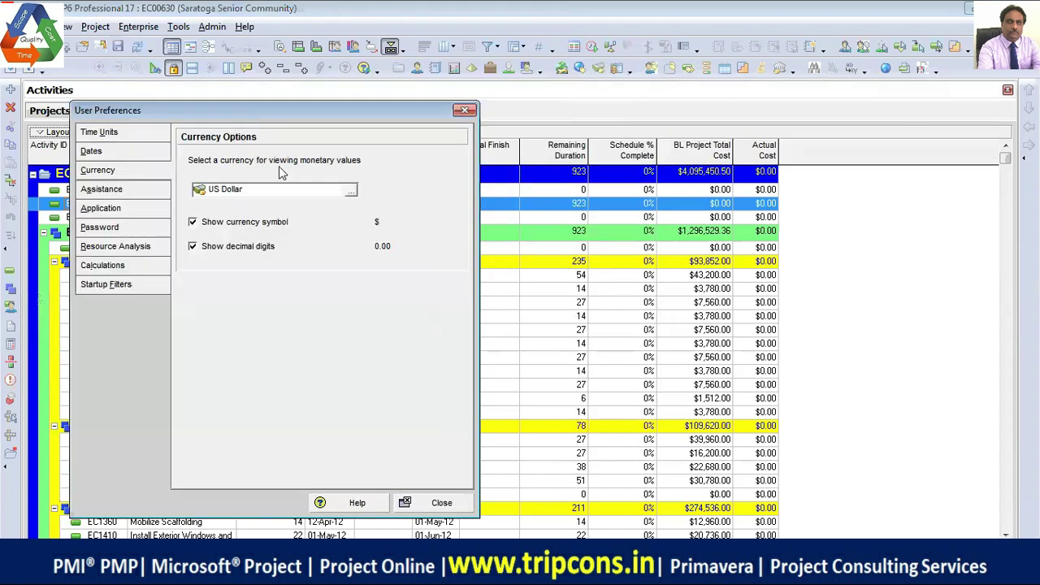
pyautogui.click(351, 192)
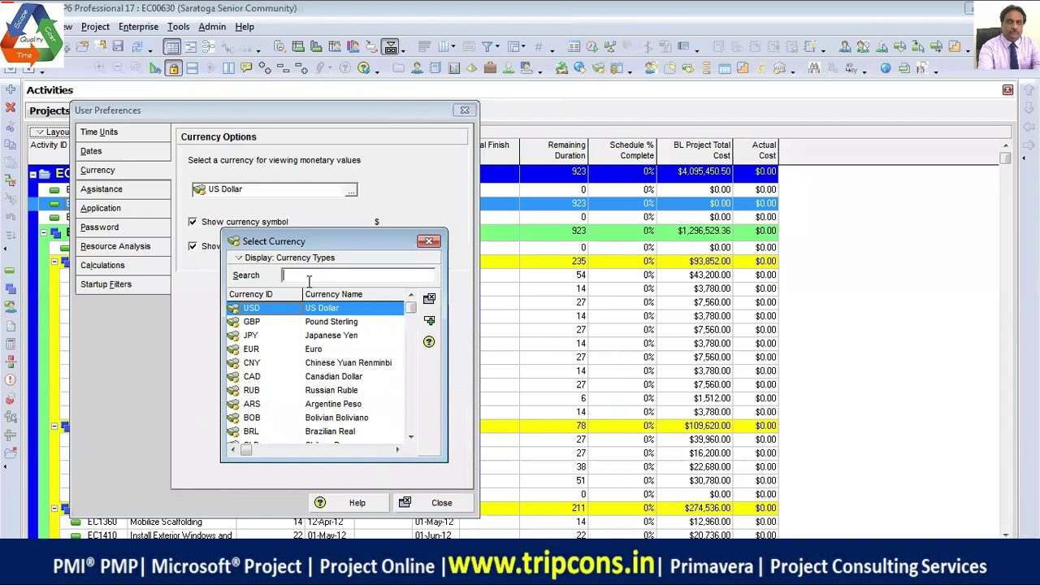
pyautogui.click(308, 276)
pyautogui.write('inr')
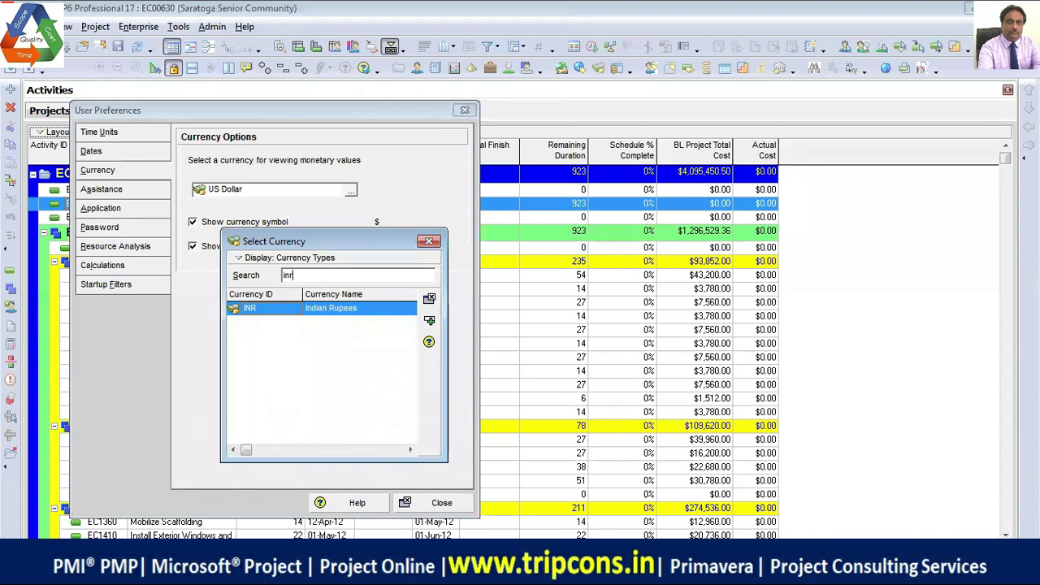
pyautogui.click(429, 321)
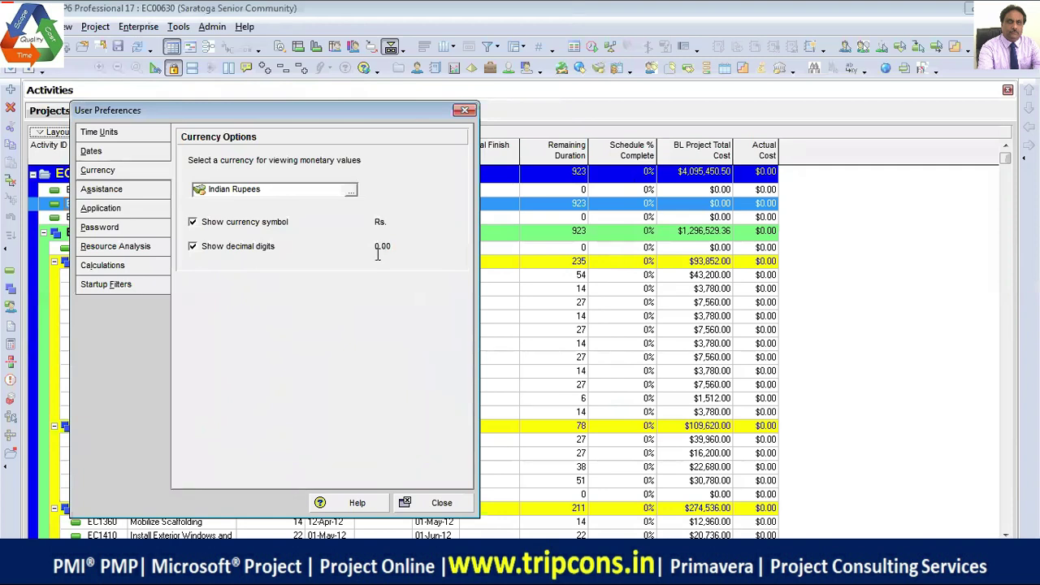
pyautogui.click(192, 247)
pyautogui.click(445, 507)
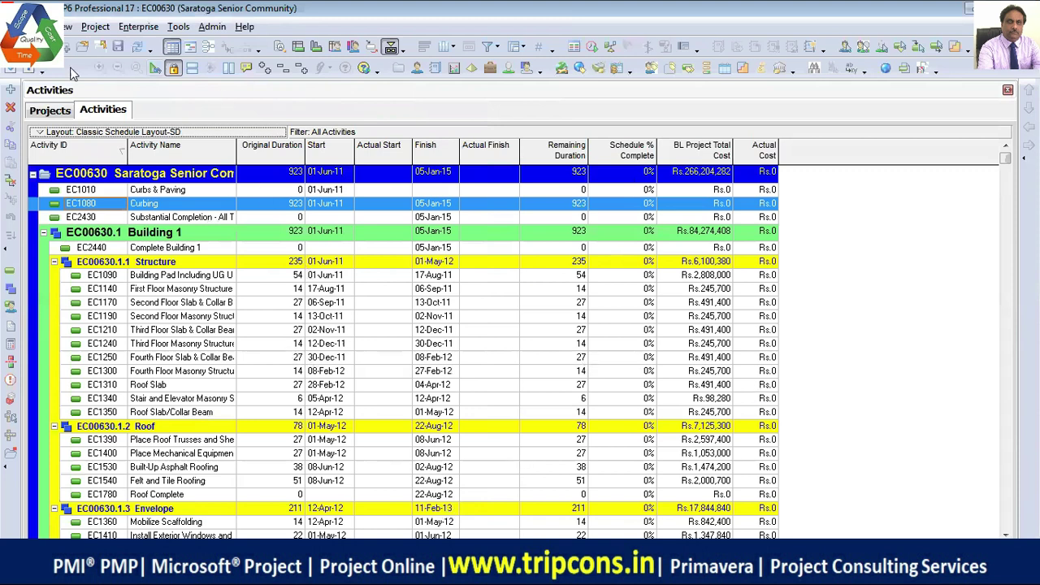
# - Switch the display of decimal digits back on in the currency preferences
pyautogui.click(39, 26)
pyautogui.click(73, 344)
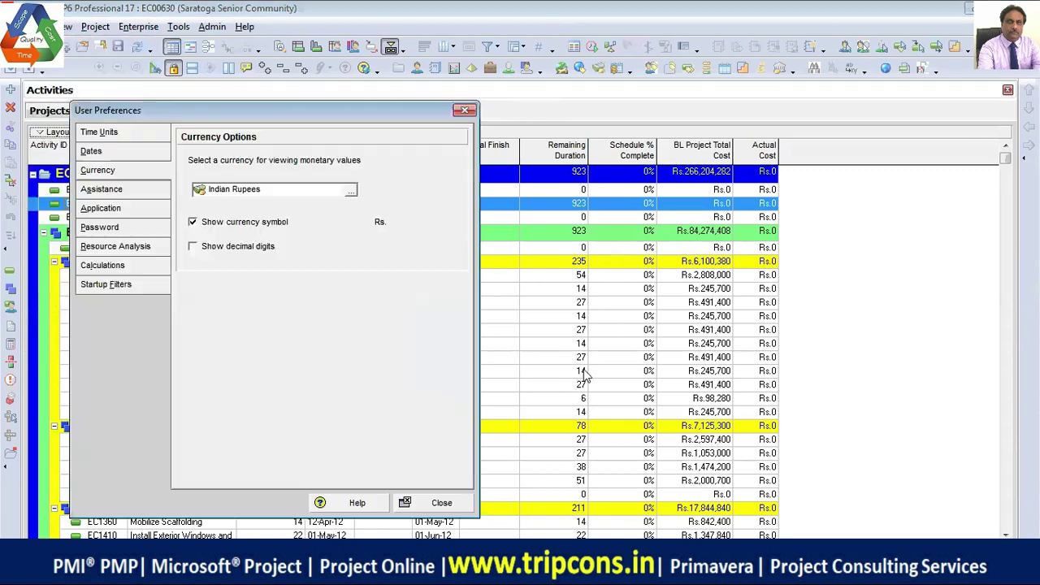
pyautogui.click(237, 247)
pyautogui.click(441, 504)
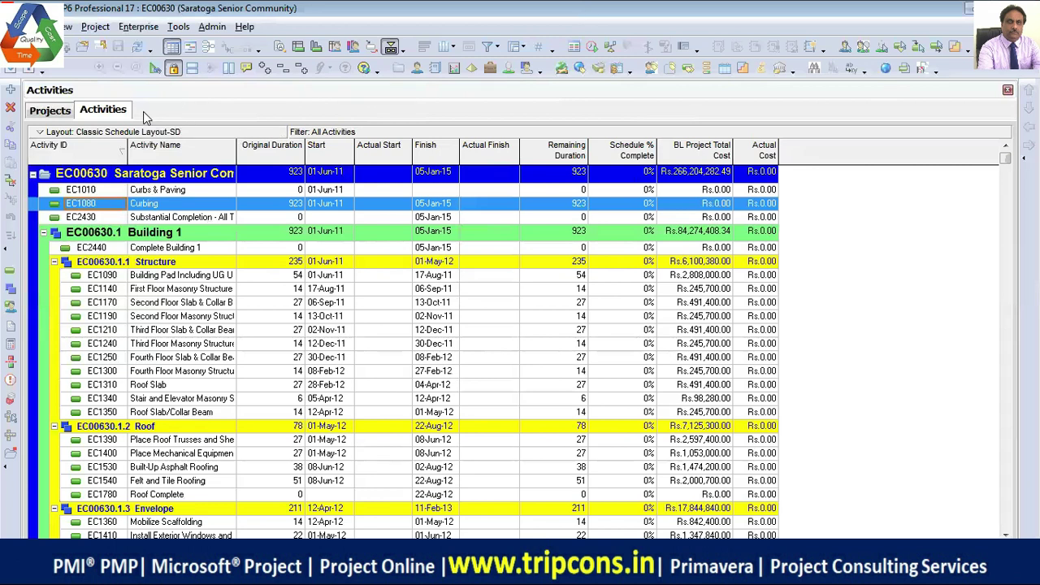
# - In the Projects view, collapse the Enterprise node, widen the BL Project Labor Cost column and narrow the Project Name, Start and Finish columns
pyautogui.click(54, 113)
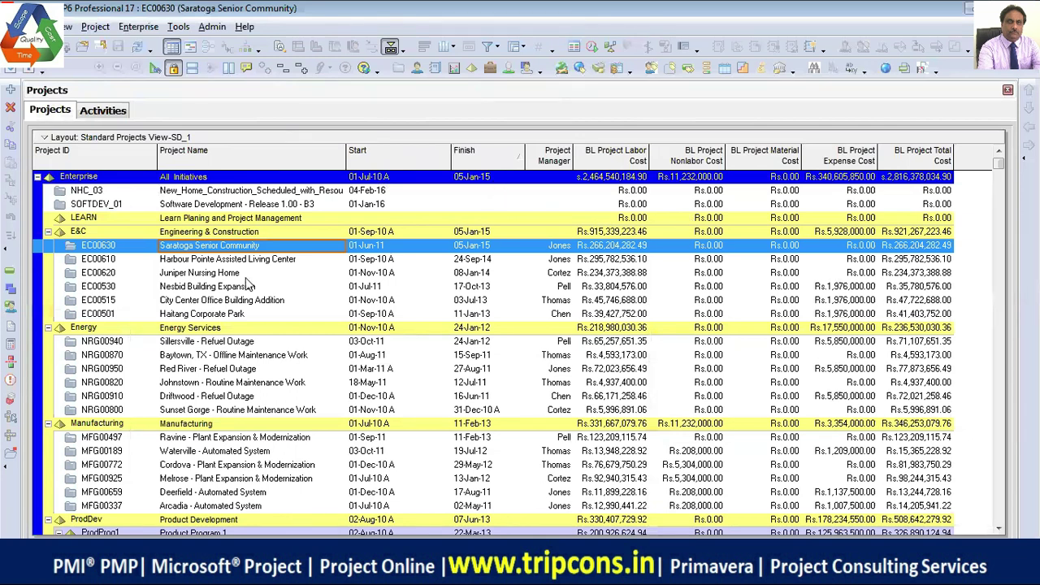
pyautogui.click(37, 176)
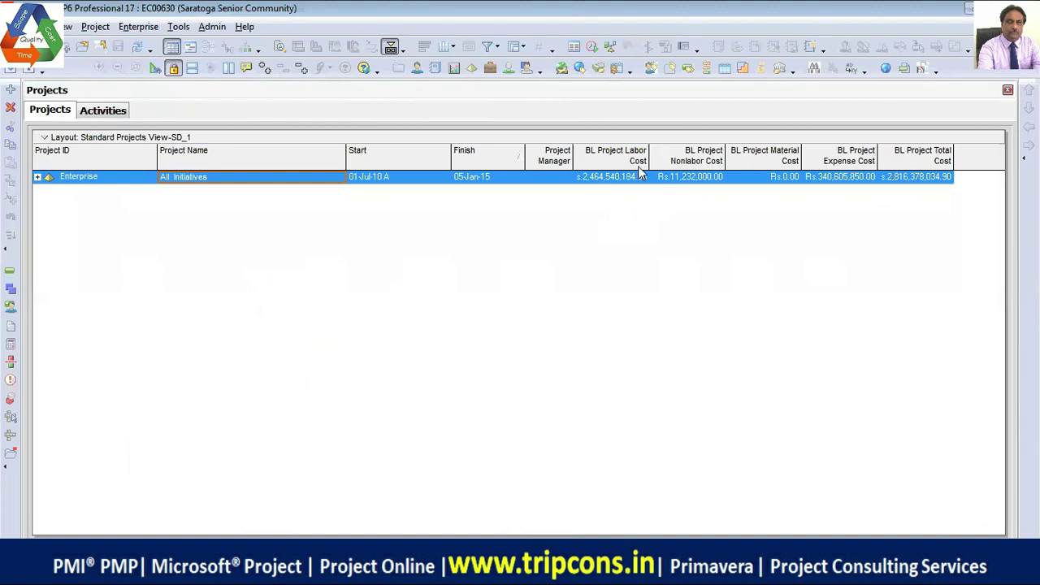
pyautogui.moveTo(648, 163); pyautogui.dragTo(656, 156)
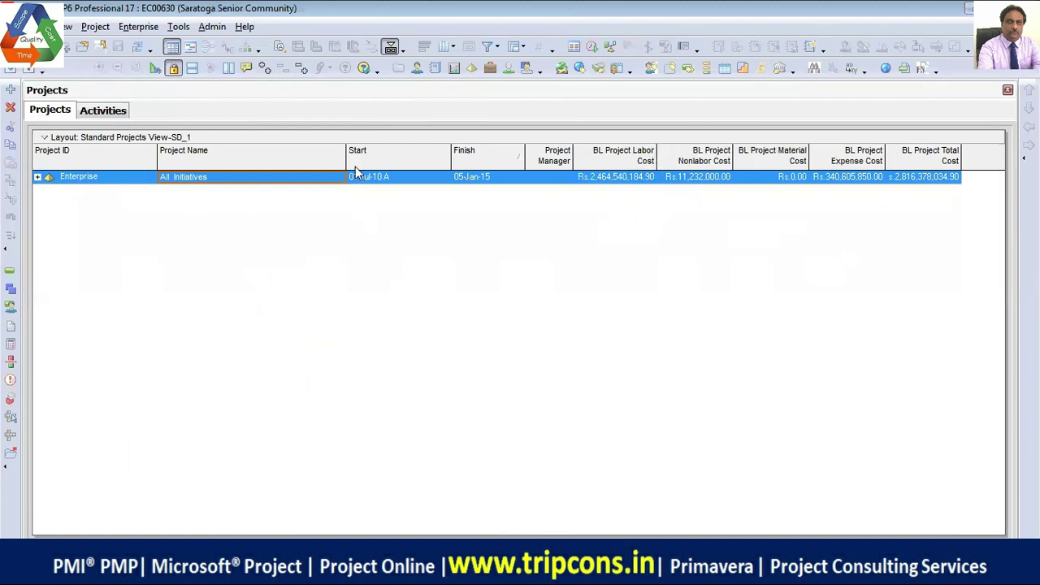
pyautogui.moveTo(346, 157); pyautogui.dragTo(324, 157)
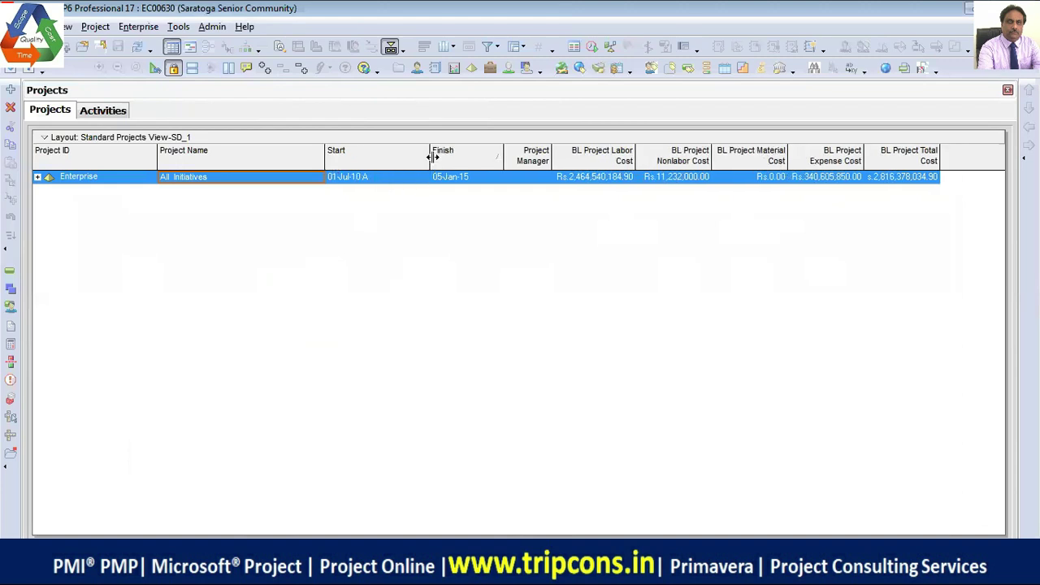
pyautogui.moveTo(429, 157); pyautogui.dragTo(373, 157)
pyautogui.moveTo(447, 155); pyautogui.dragTo(417, 154)
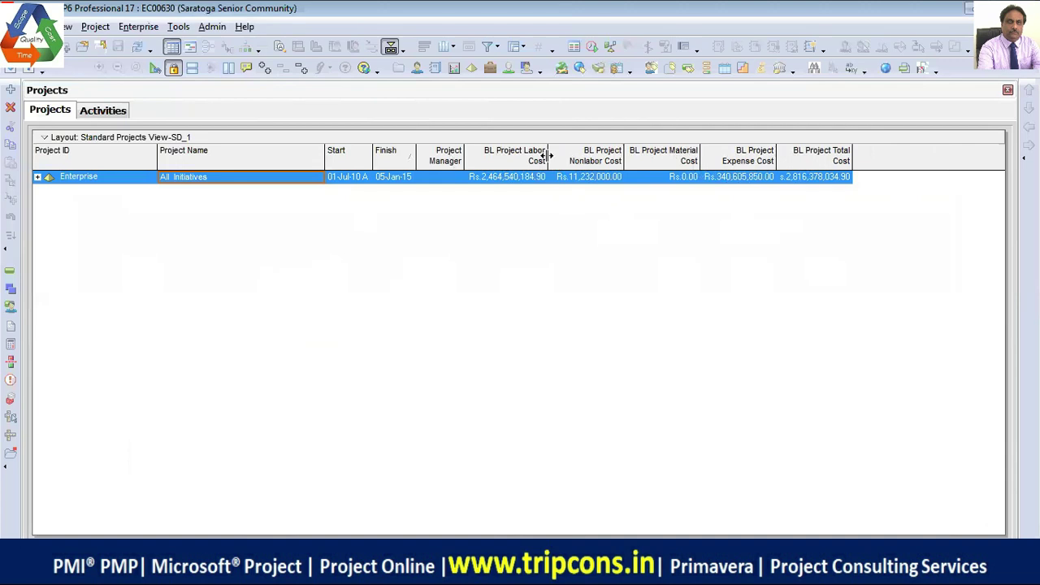
pyautogui.moveTo(546, 154); pyautogui.dragTo(553, 155)
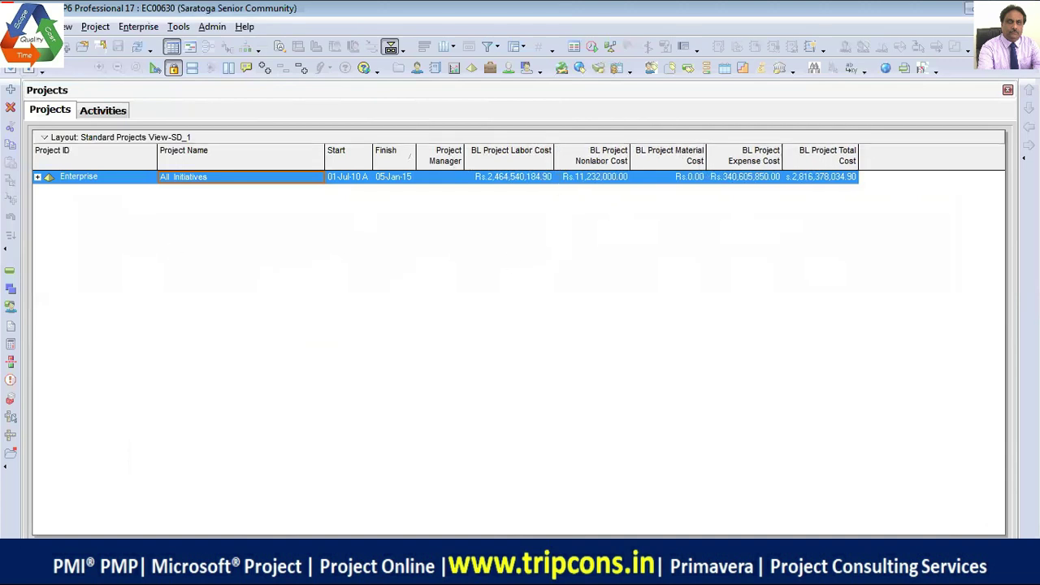
# - In the user preferences, set the currency for viewing monetary values to Canadian Dollar (CAD) and close the preferences
pyautogui.click(41, 26)
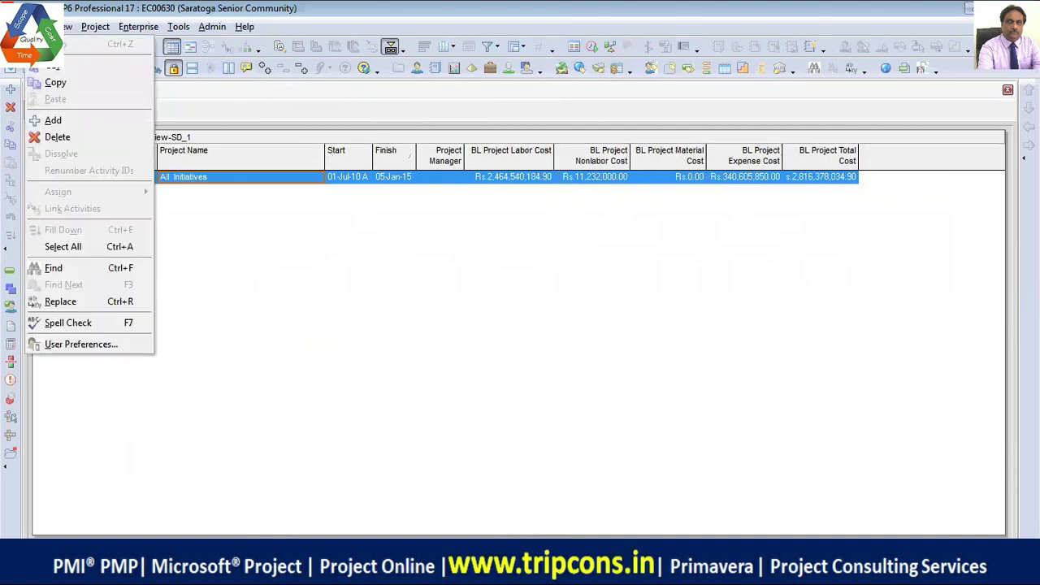
pyautogui.click(114, 351)
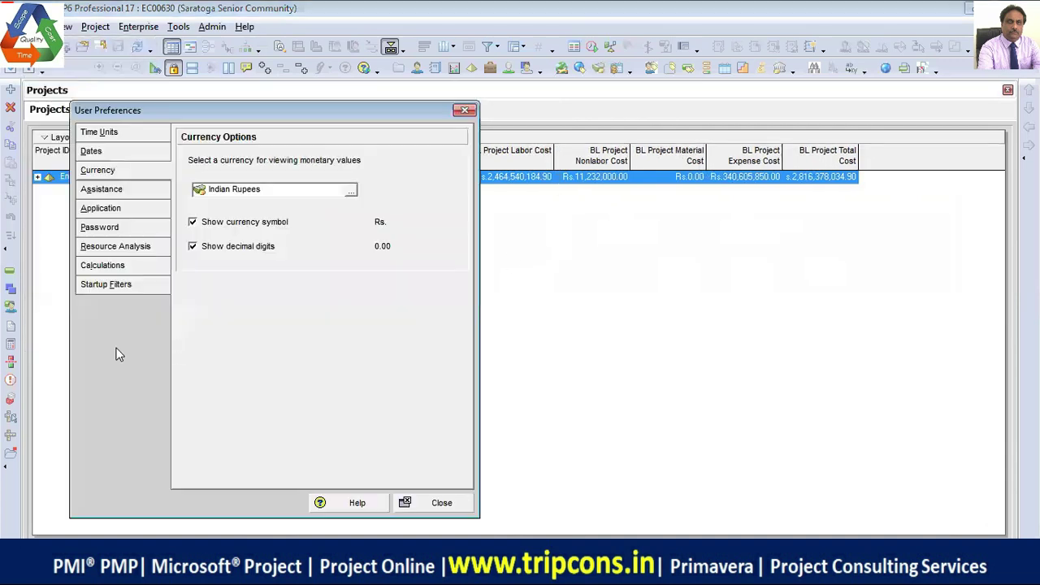
pyautogui.click(350, 190)
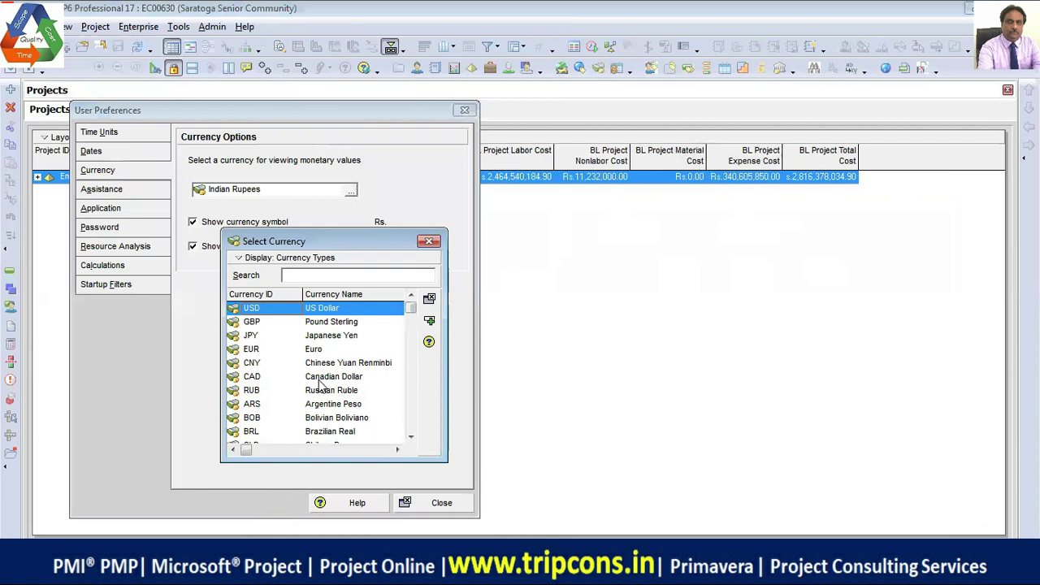
pyautogui.click(252, 378)
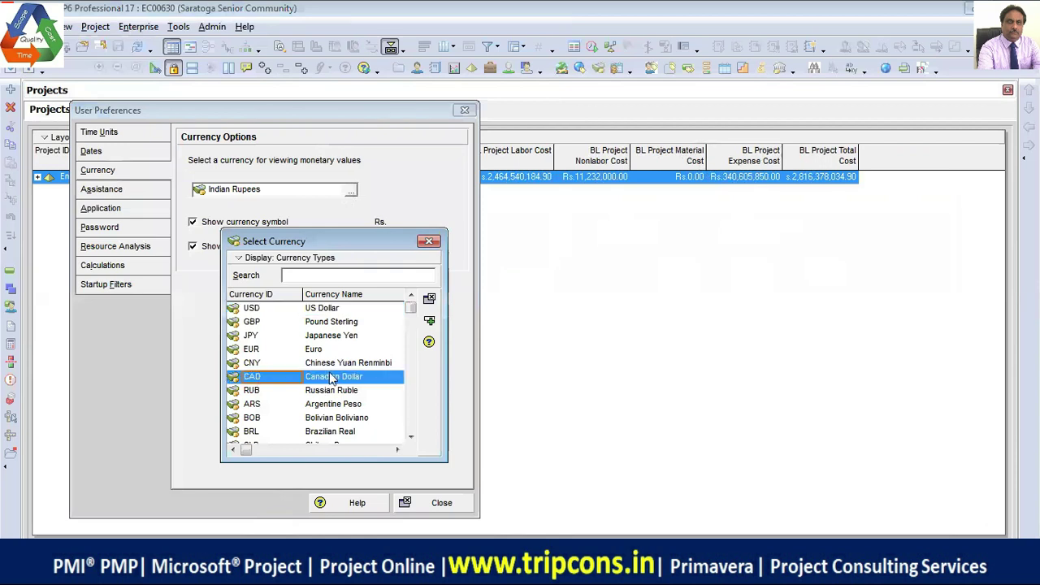
pyautogui.click(429, 322)
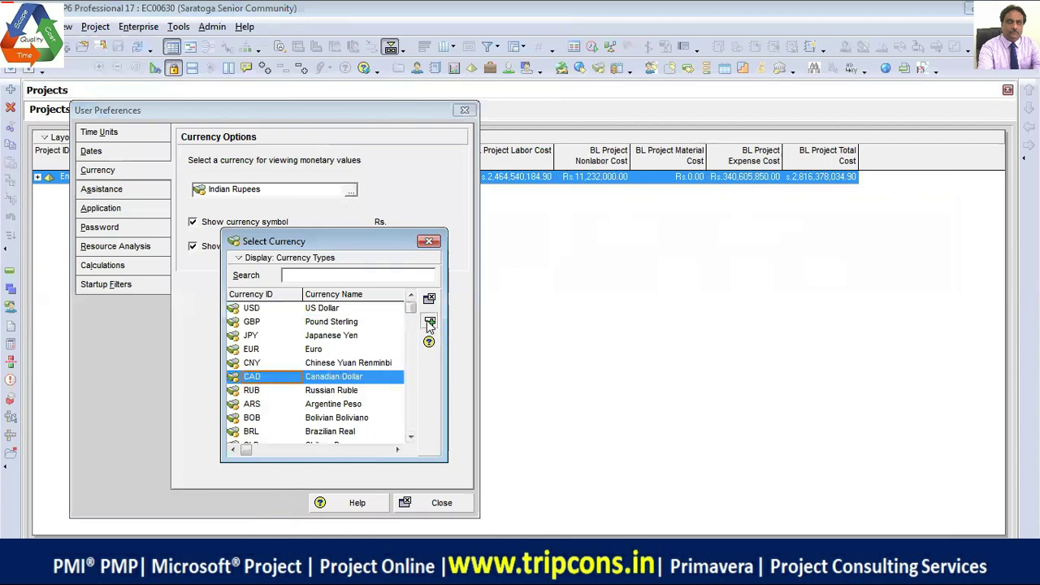
pyautogui.click(455, 505)
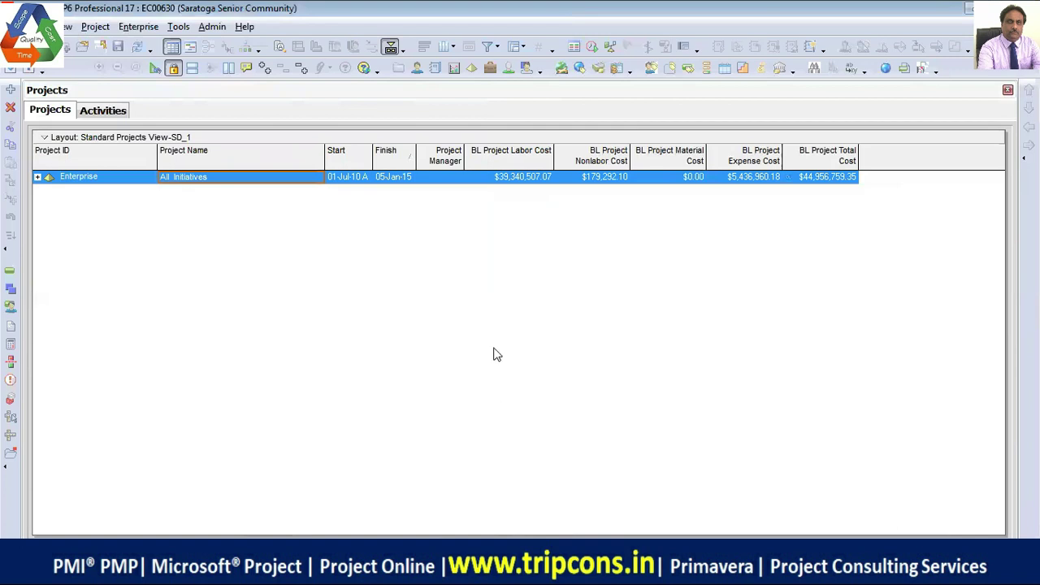
pyautogui.click(214, 29)
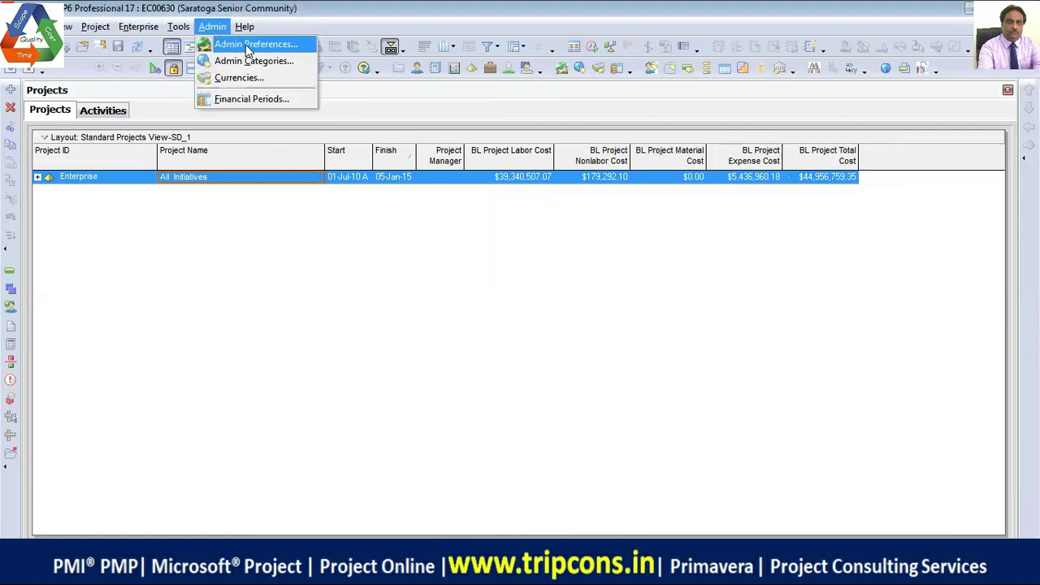
pyautogui.click(249, 47)
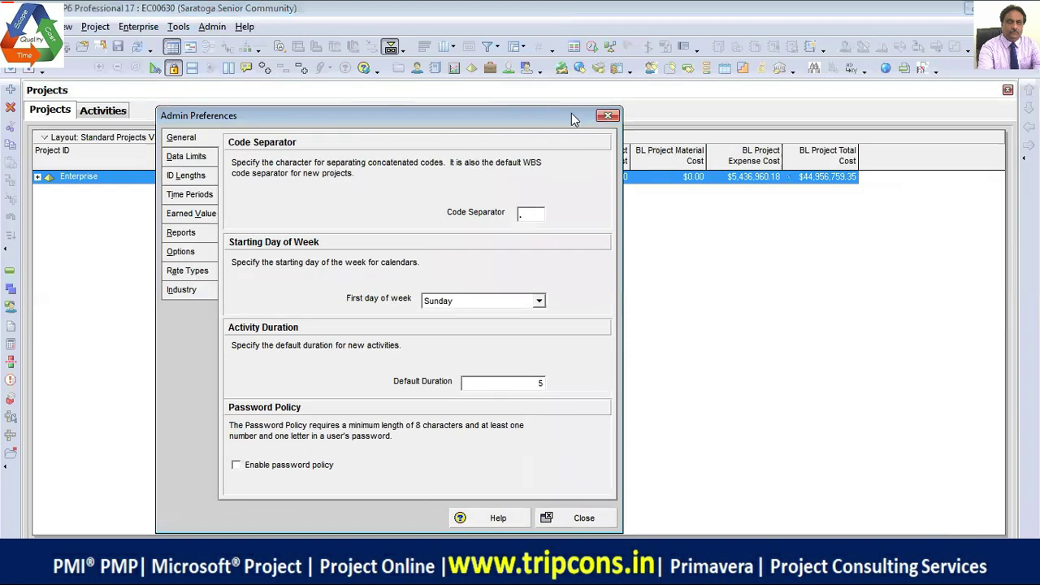
pyautogui.click(607, 116)
pyautogui.click(212, 26)
pyautogui.click(248, 44)
# - In the currency definitions, change the Canadian Dollar's currency symbol to CD$ and close the definitions
pyautogui.click(212, 26)
pyautogui.click(244, 78)
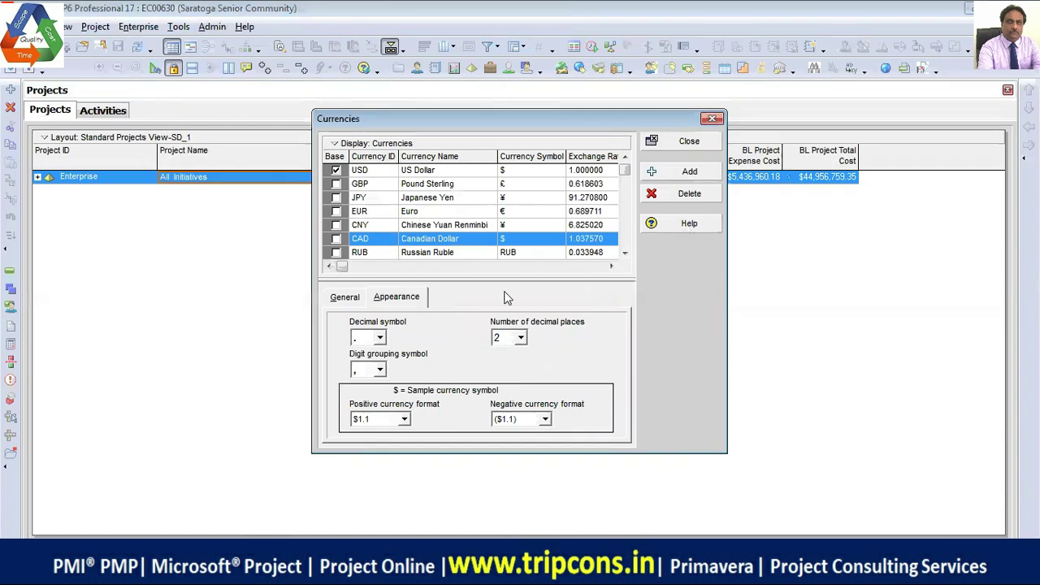
pyautogui.click(520, 238)
pyautogui.click(518, 242)
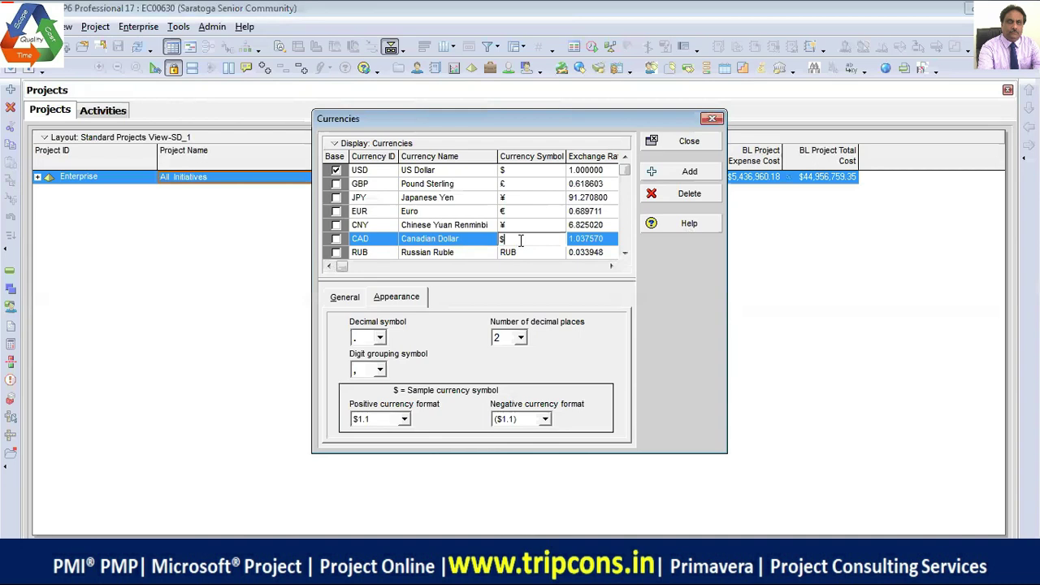
pyautogui.write('CD')
pyautogui.click(536, 231)
pyautogui.click(537, 243)
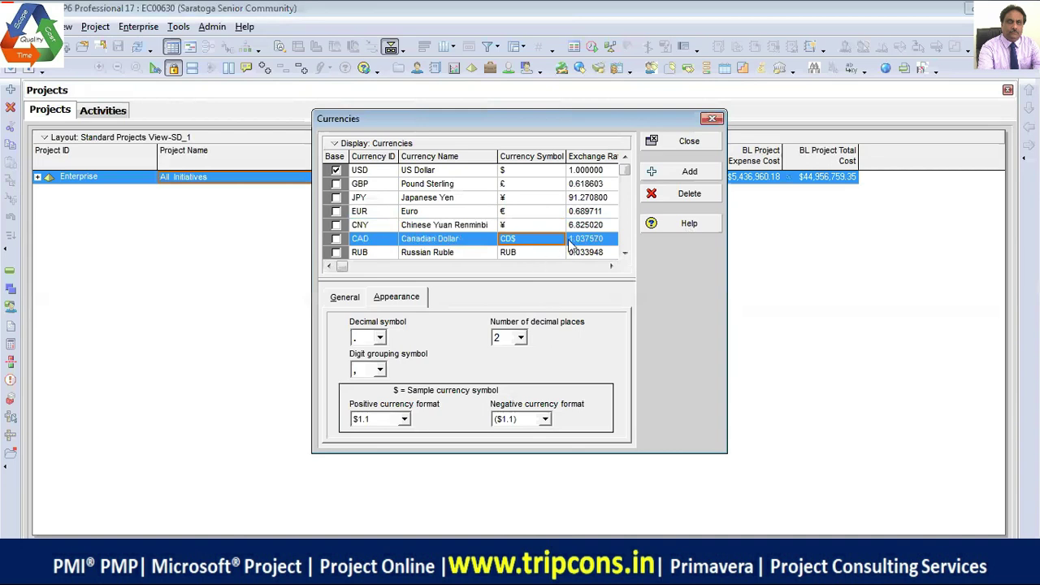
pyautogui.click(690, 143)
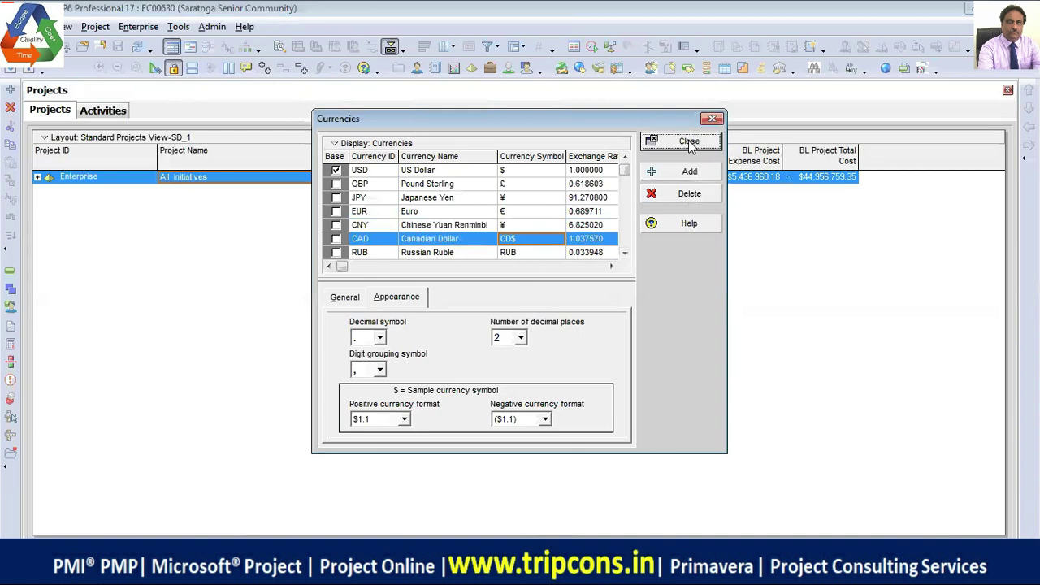
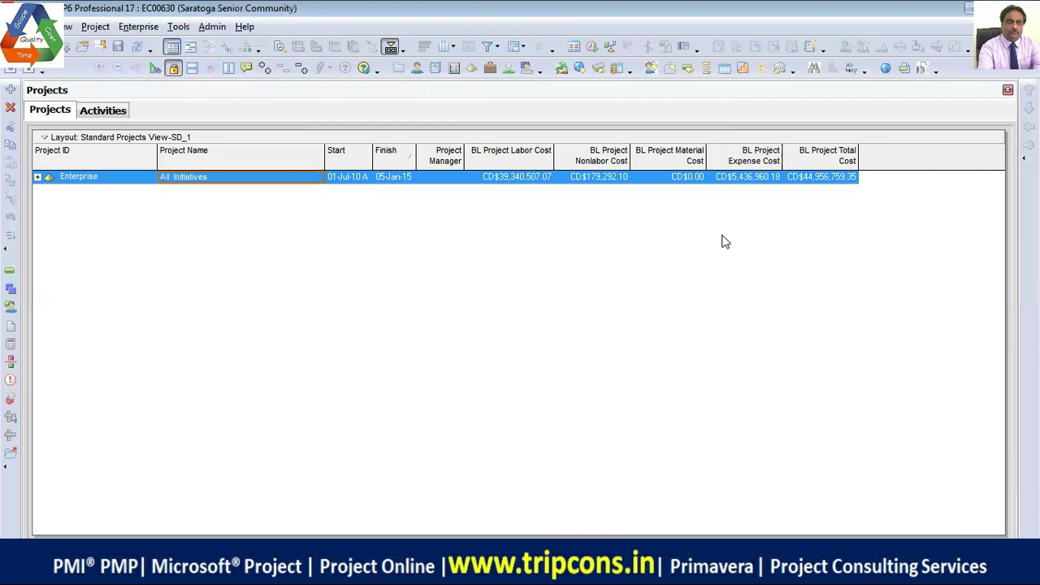
# - Open the currency definitions and go to the Indian Rupees entry at the end of the list
pyautogui.click(210, 26)
pyautogui.click(223, 77)
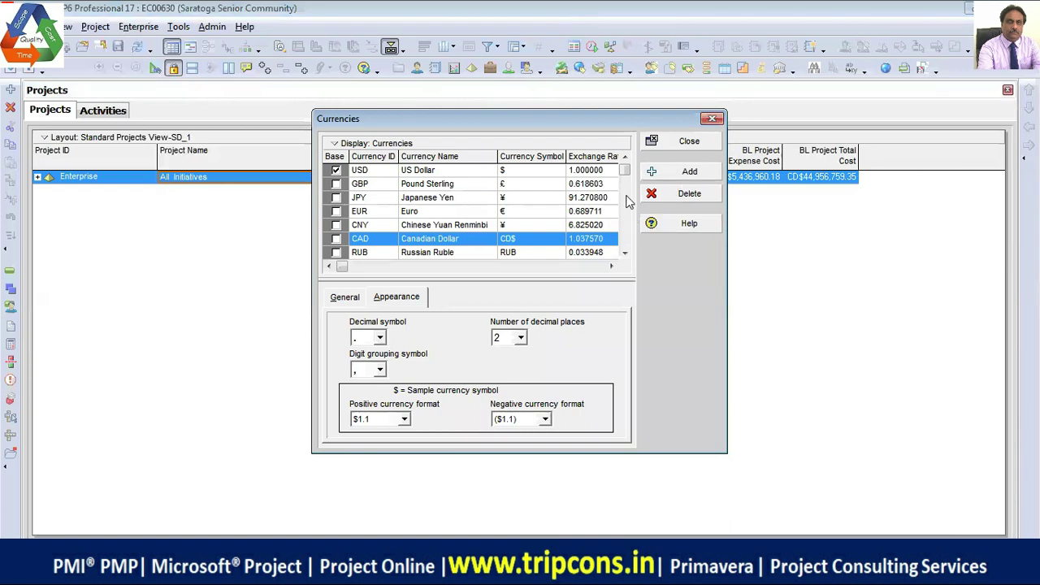
pyautogui.moveTo(624, 173); pyautogui.dragTo(624, 247)
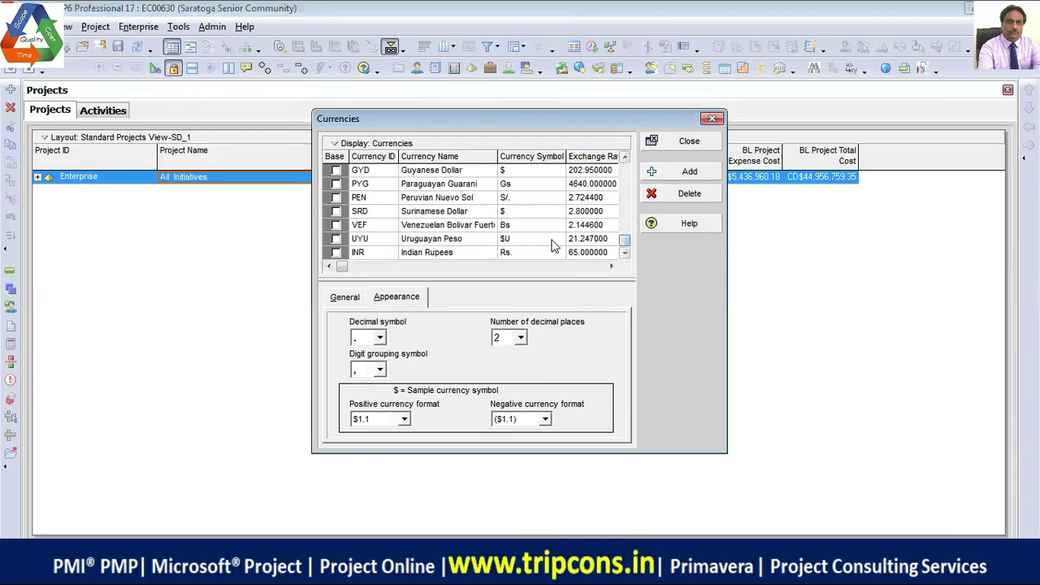
# - Add a new currency to the currency list and delete it again
pyautogui.click(679, 174)
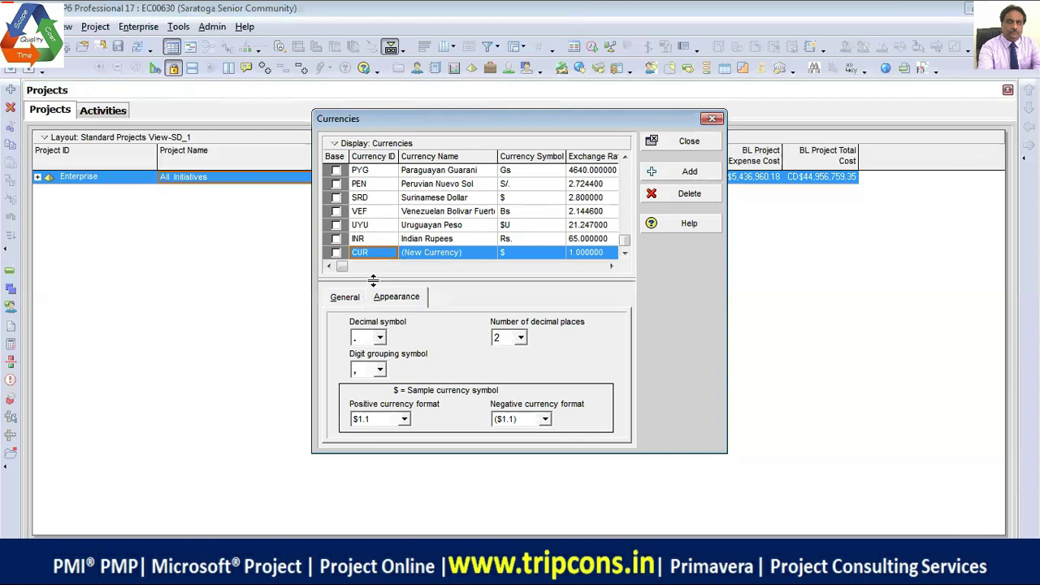
pyautogui.click(435, 251)
pyautogui.click(372, 254)
pyautogui.click(688, 195)
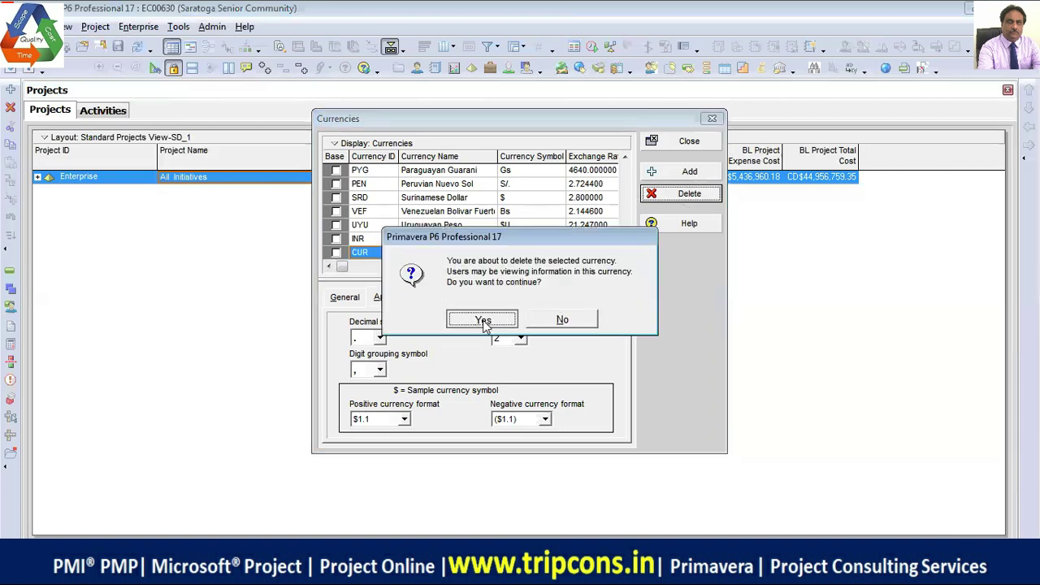
pyautogui.click(483, 320)
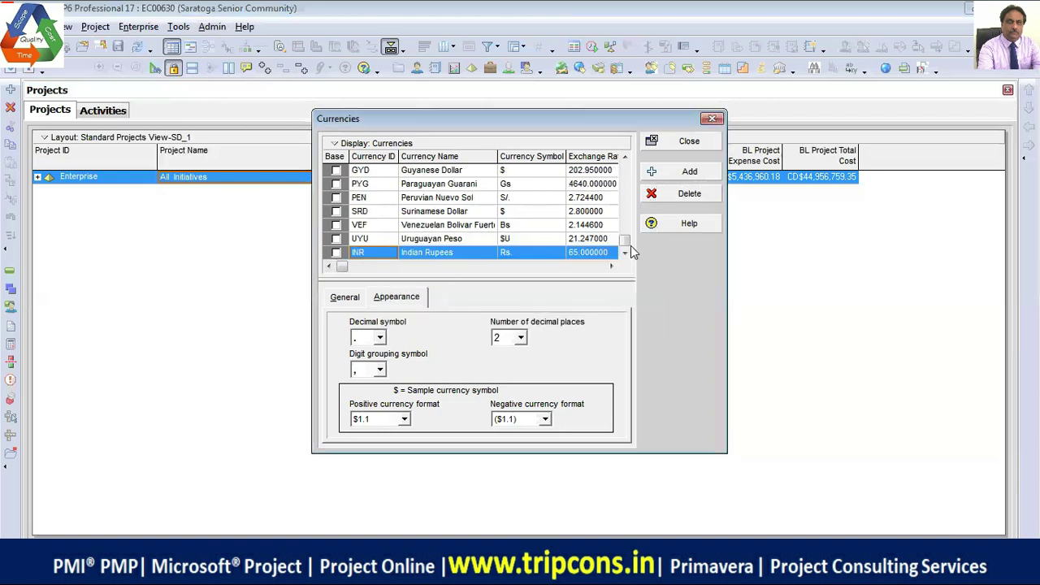
# - Set the Indian Rupees positive format to "$ 1.1" and negative format to "($ 1.1)", check its general details and close the currency definitions
pyautogui.moveTo(626, 242)
pyautogui.mouseDown()
pyautogui.moveTo(627, 167)
pyautogui.moveTo(626, 240)
pyautogui.mouseUp()
pyautogui.click(404, 419)
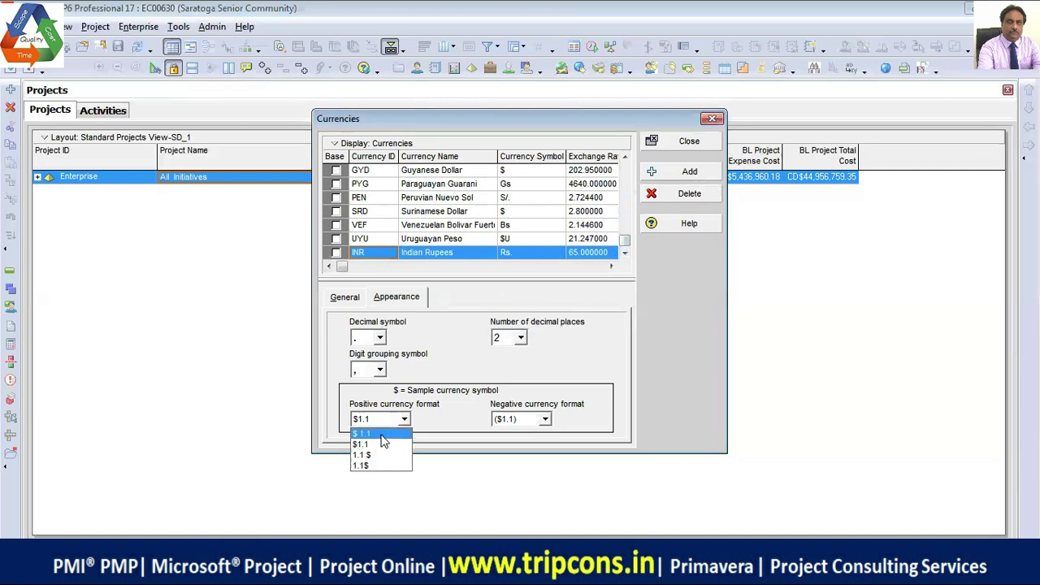
pyautogui.click(382, 434)
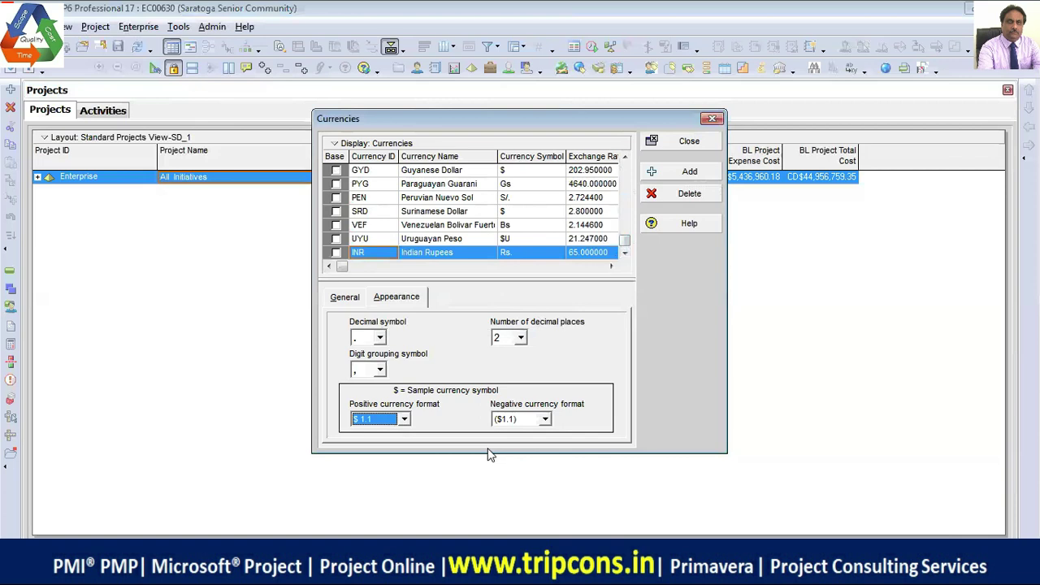
pyautogui.click(544, 419)
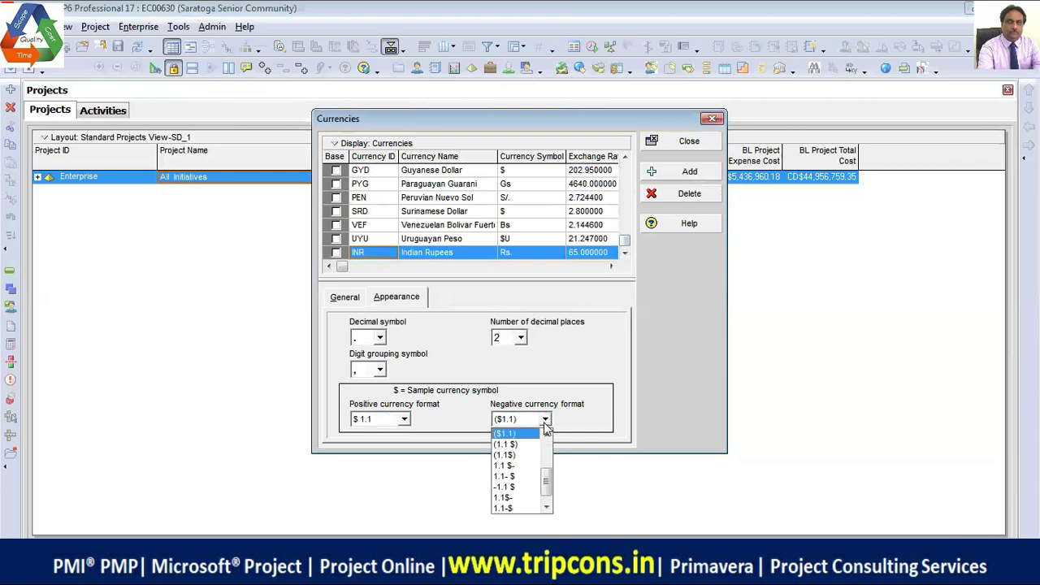
pyautogui.click(547, 435)
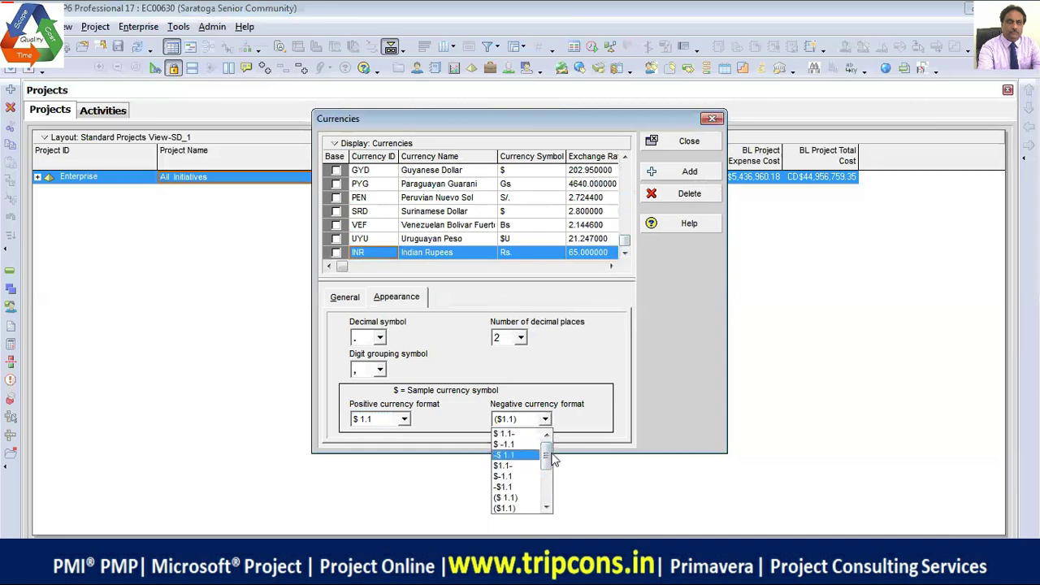
pyautogui.click(507, 497)
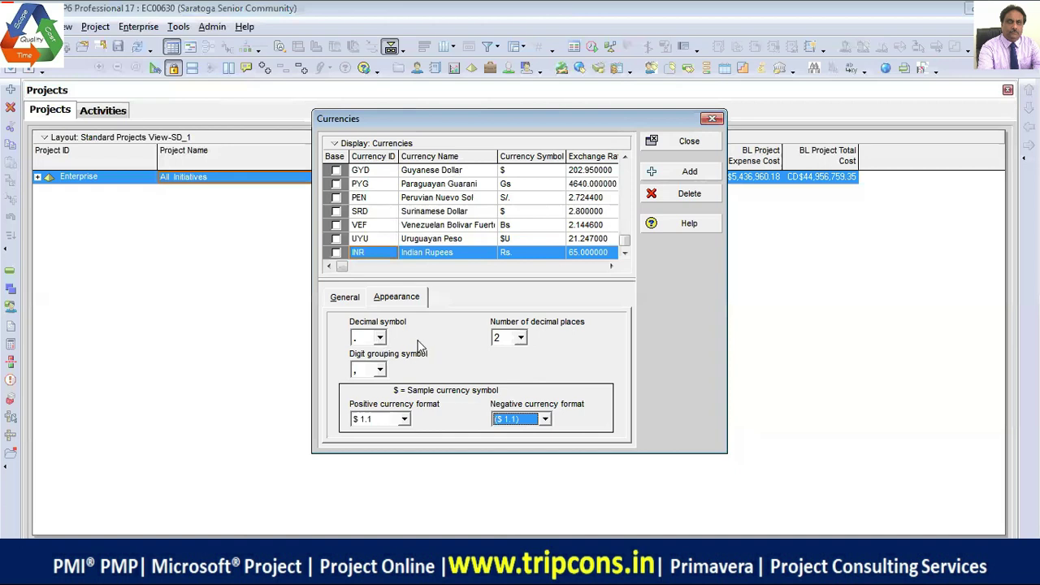
pyautogui.click(341, 299)
pyautogui.click(380, 337)
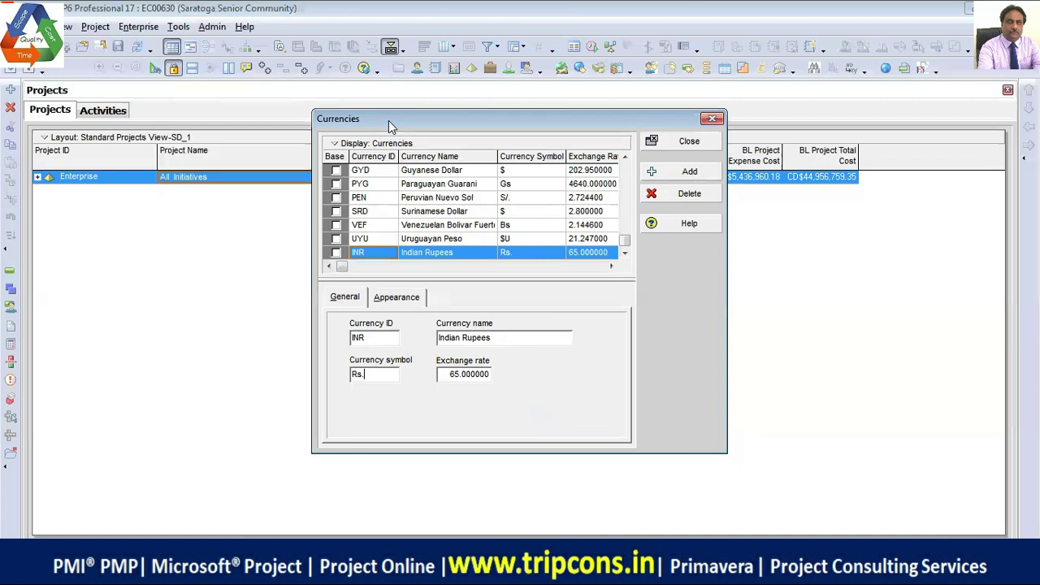
pyautogui.click(689, 143)
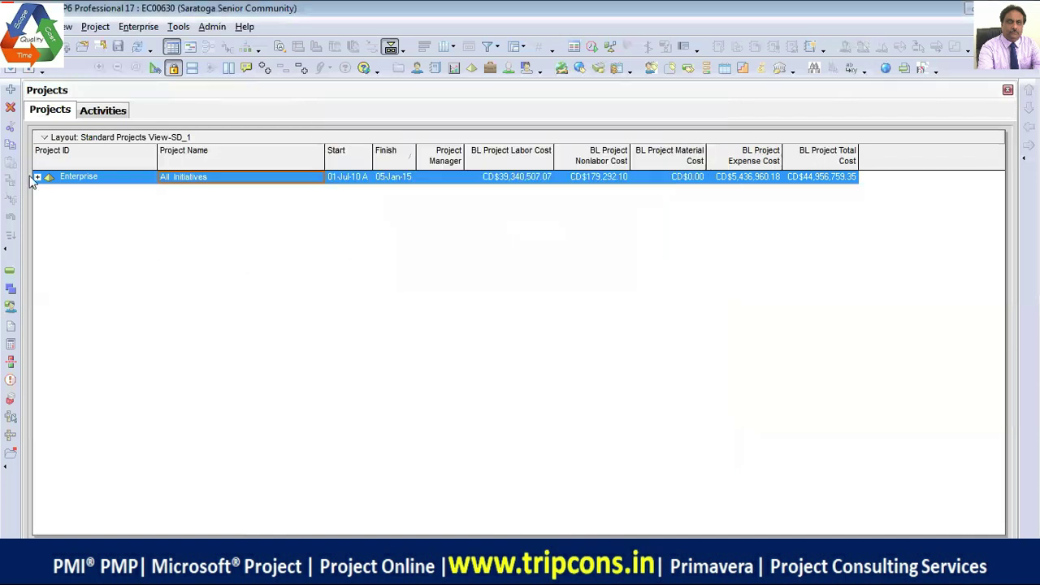
# - Expand the Enterprise node and review the baseline cost columns down through the Information Technology projects
pyautogui.click(36, 177)
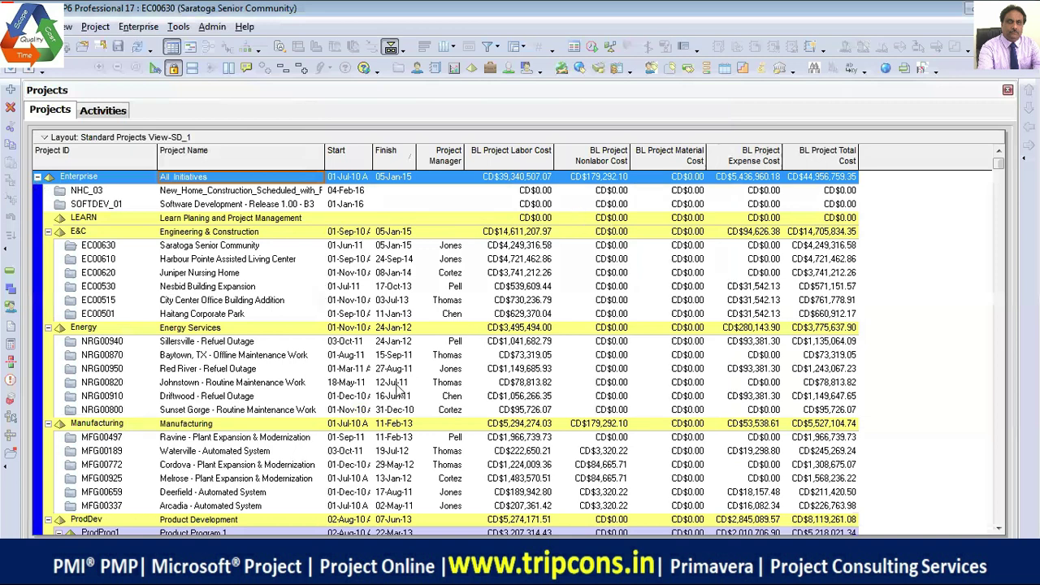
pyautogui.scroll(-8, 565, 305)
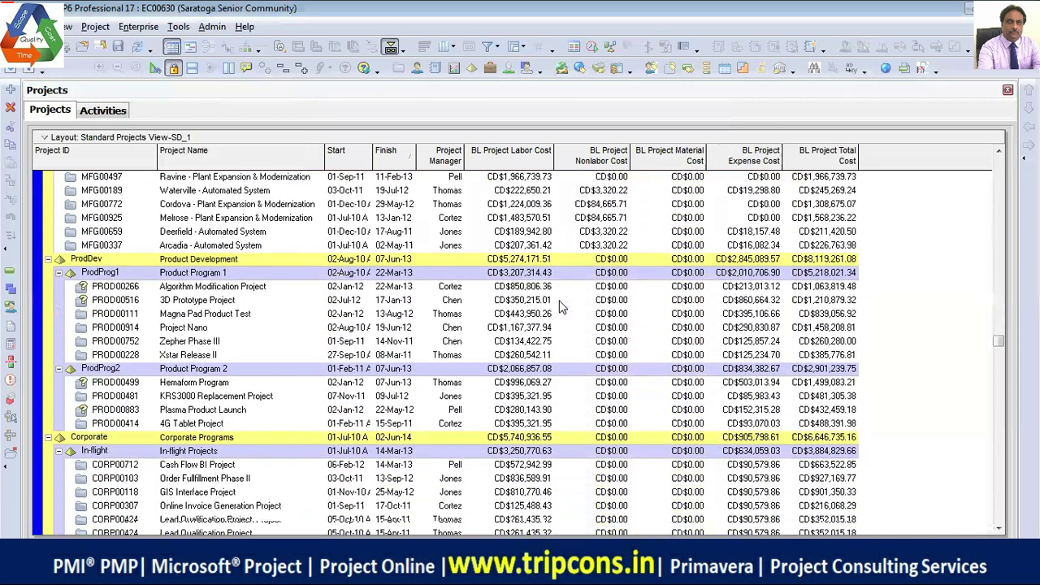
pyautogui.scroll(-5, 560, 306)
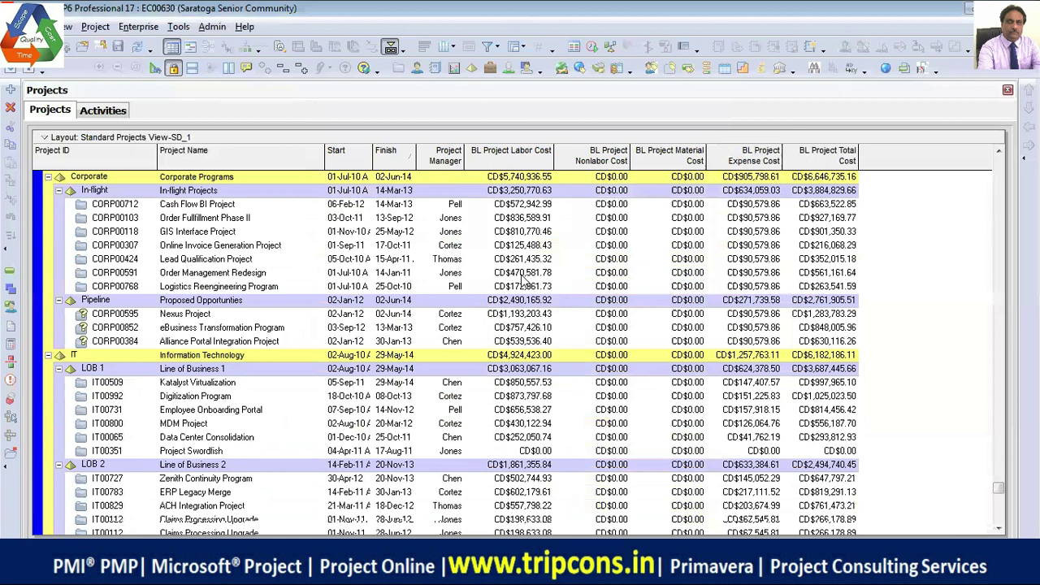
# - Check the currency options in the user preferences against the project costs, then close the preferences
pyautogui.click(38, 26)
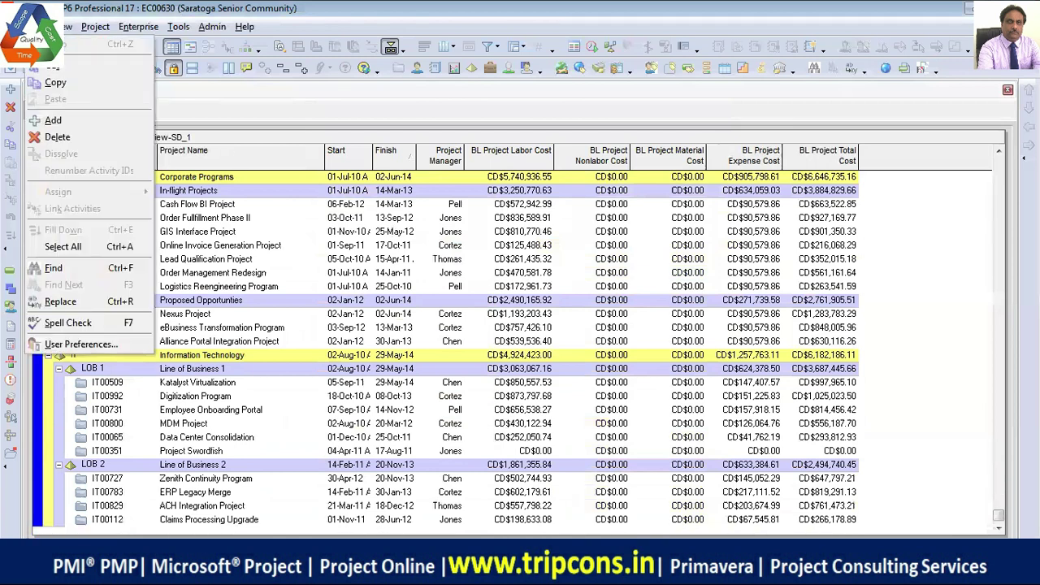
pyautogui.click(61, 345)
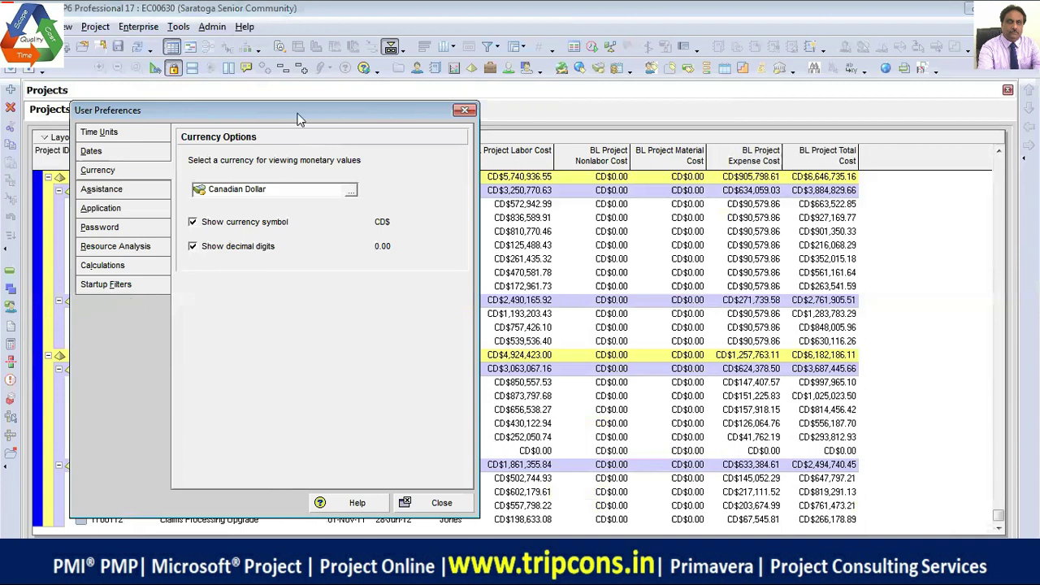
pyautogui.moveTo(298, 119); pyautogui.dragTo(362, 226)
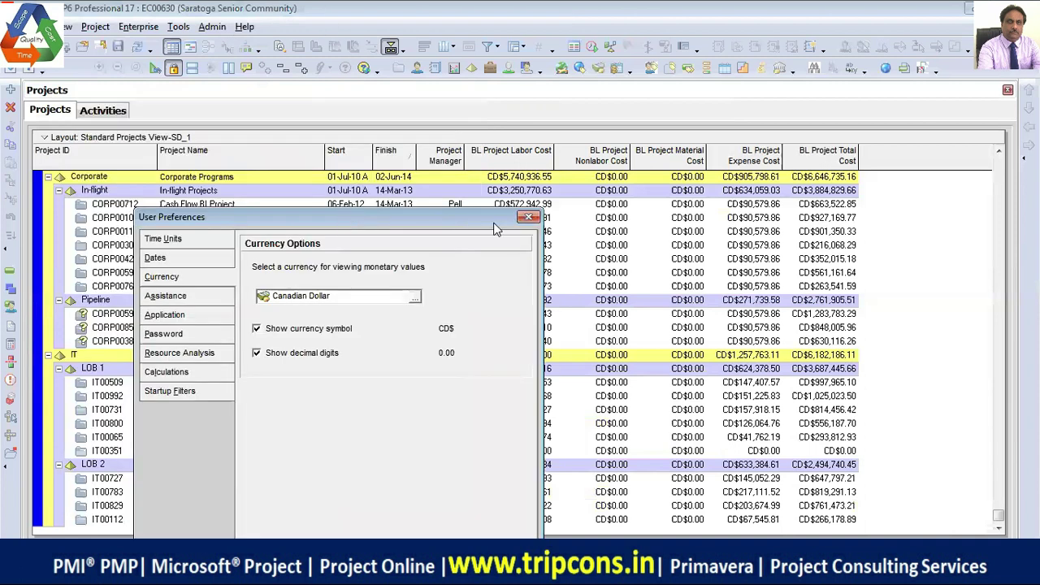
pyautogui.click(528, 217)
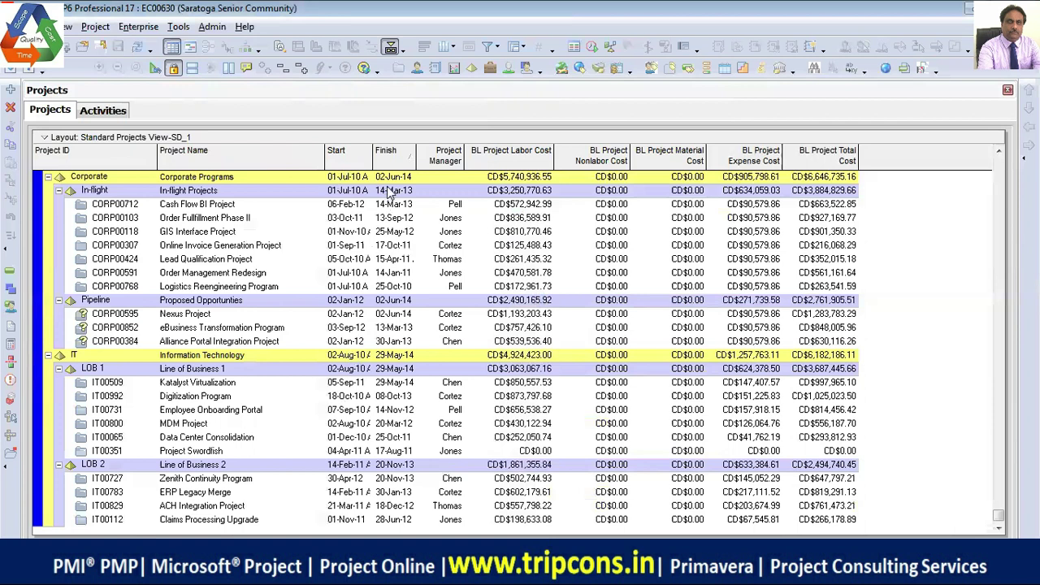
# - Set the time display in the user preferences' date settings to 12 hour with minutes shown
pyautogui.click(319, 208)
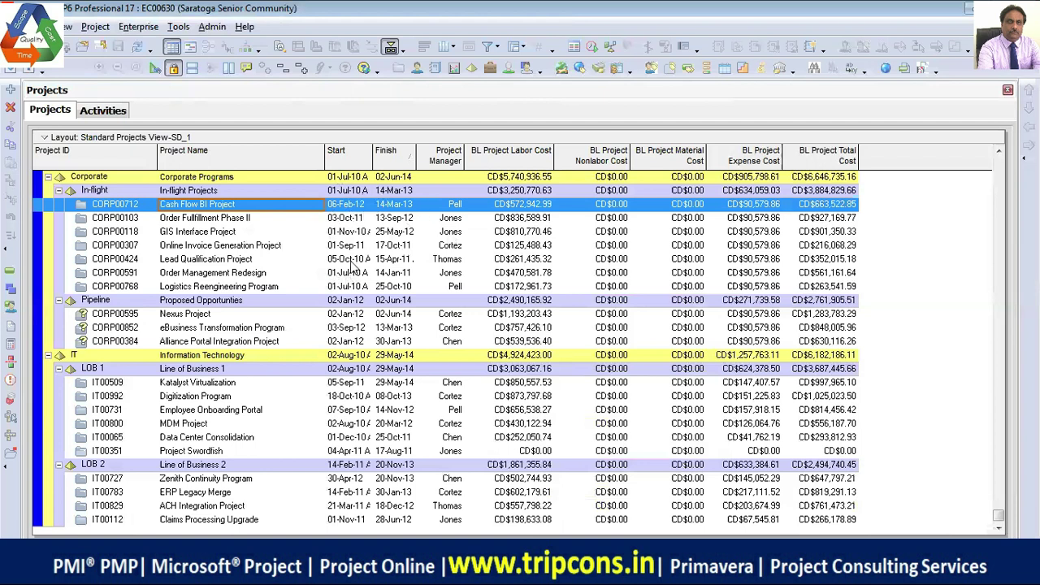
pyautogui.click(41, 26)
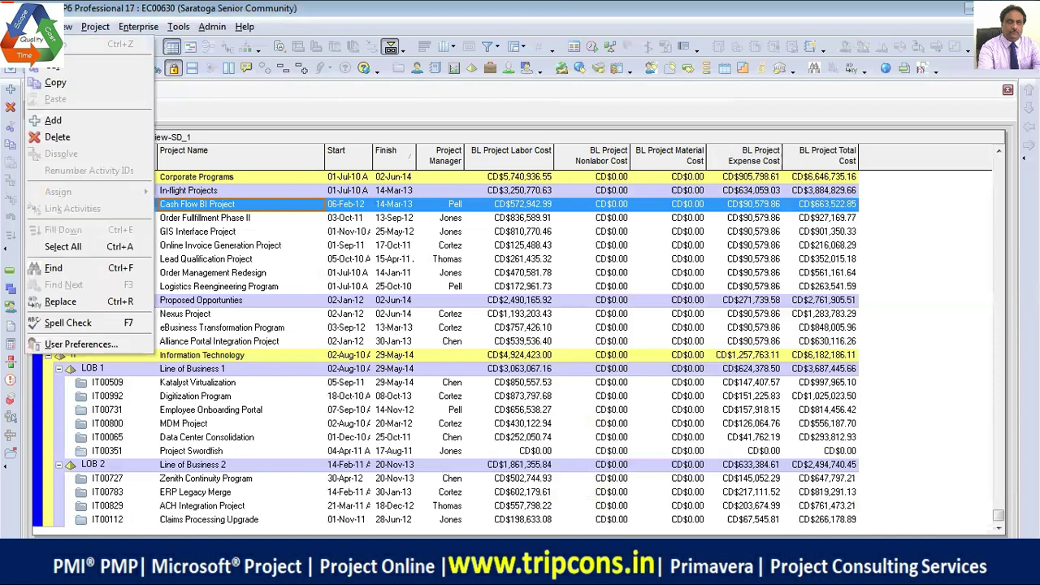
pyautogui.click(73, 348)
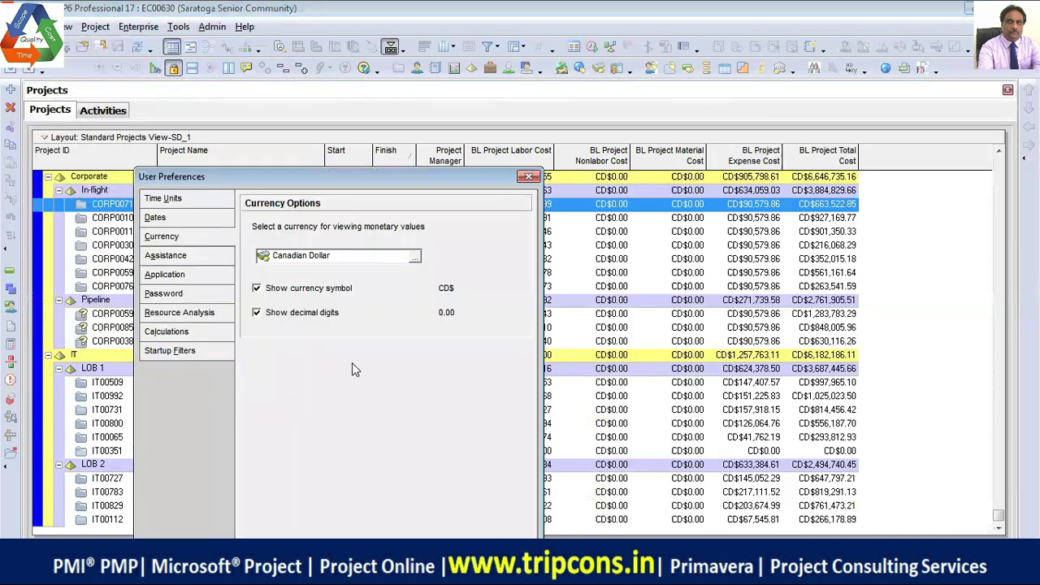
pyautogui.click(172, 221)
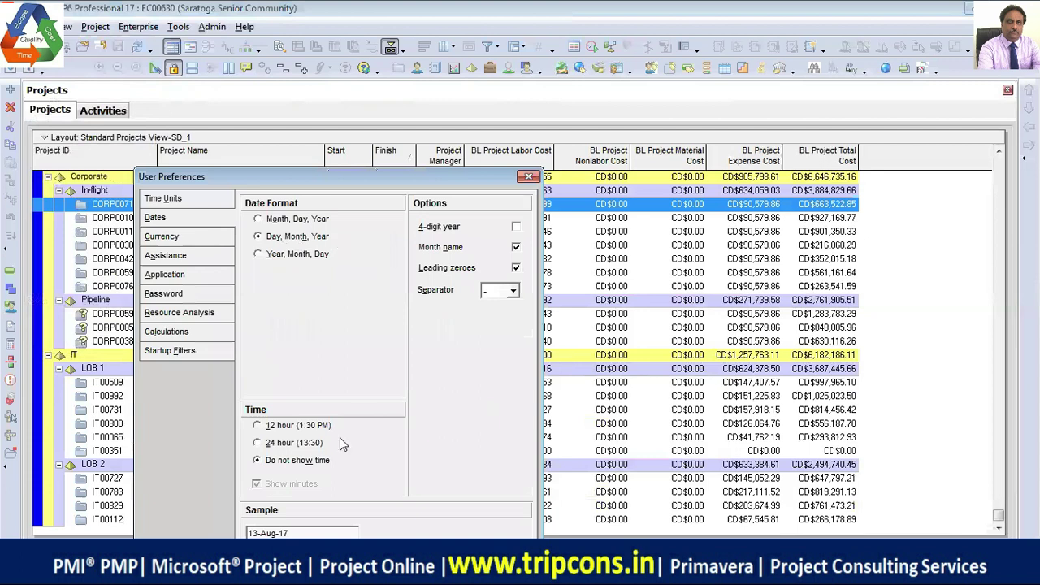
pyautogui.click(259, 427)
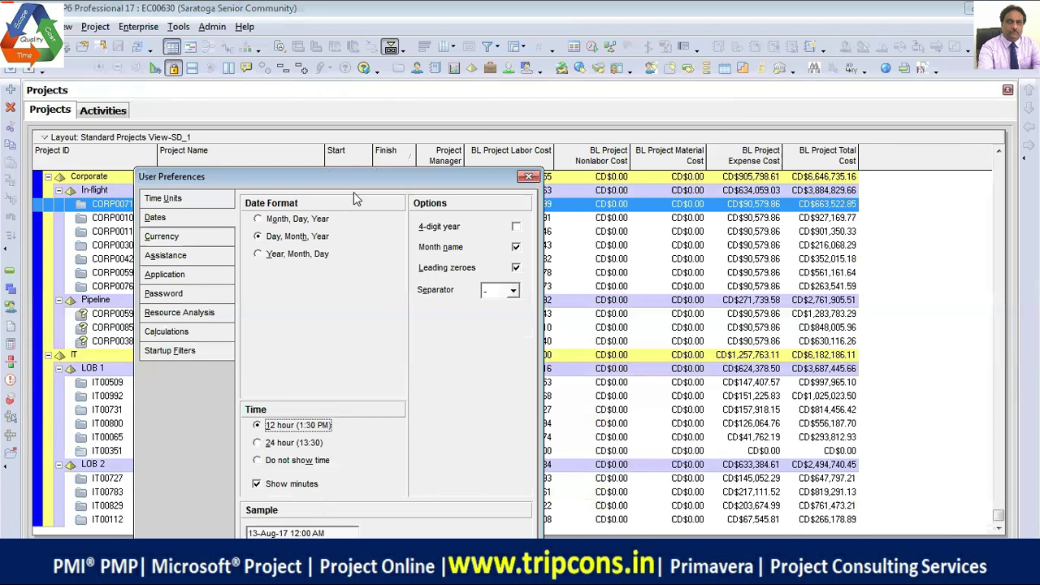
pyautogui.moveTo(353, 181); pyautogui.dragTo(400, 66)
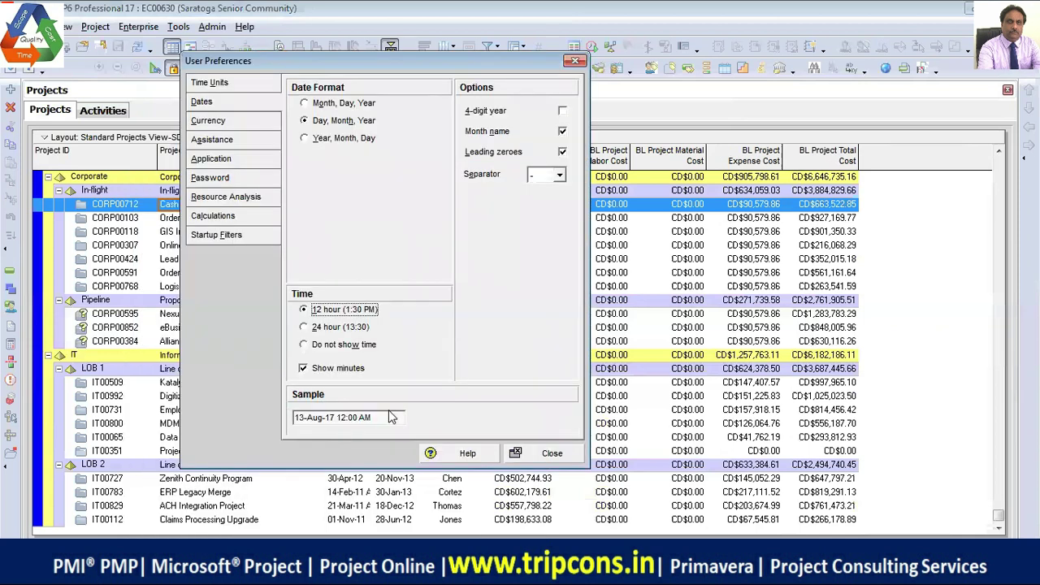
# - Enable the 4-digit year, test the date format without the month name before restoring it, and close the user preferences
pyautogui.click(562, 111)
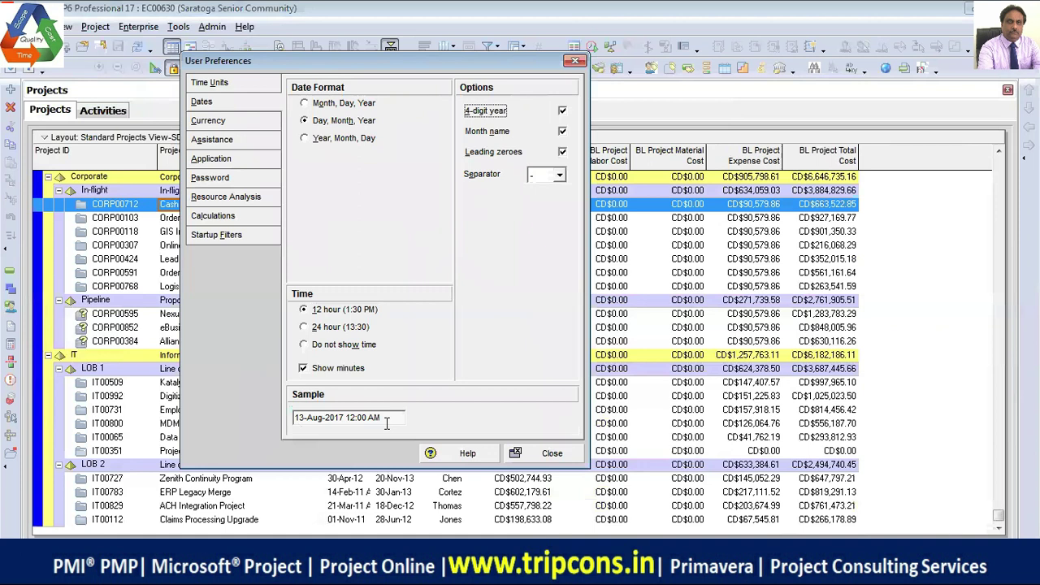
pyautogui.click(563, 133)
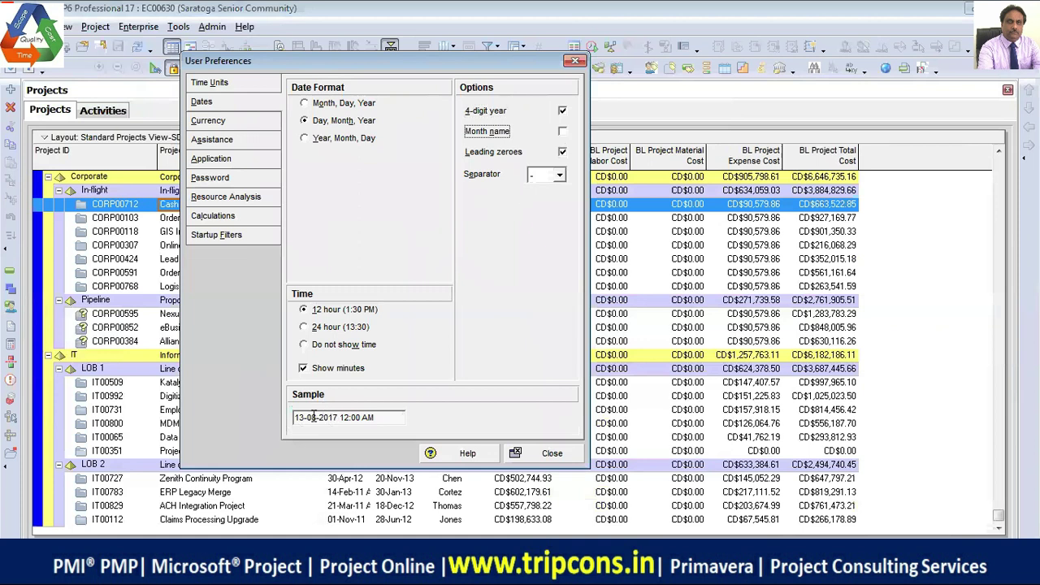
pyautogui.click(562, 130)
pyautogui.click(557, 454)
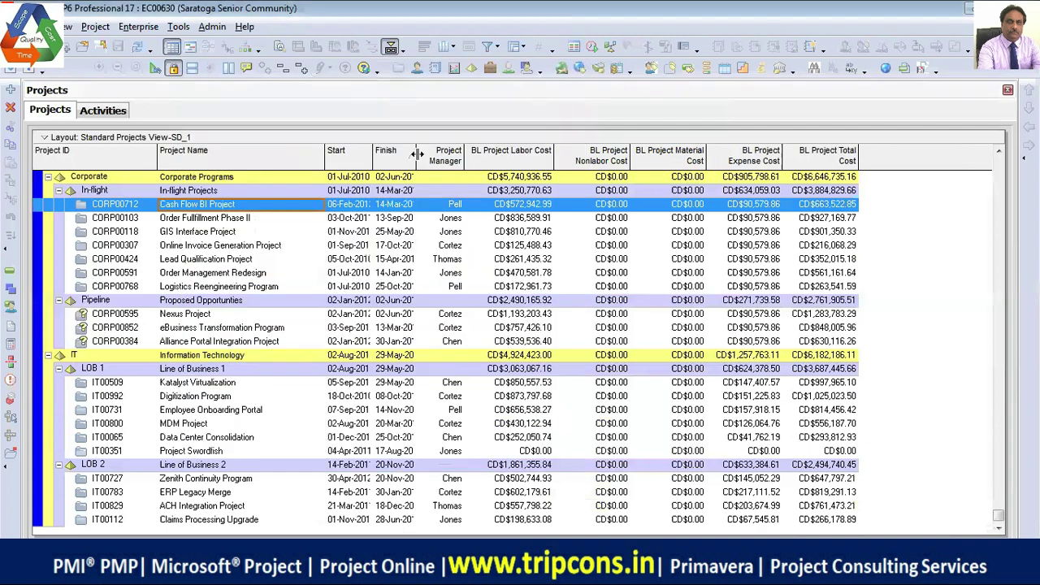
# - Fit the Finish and Start columns to their contents and review the dates and times of several corporate projects
pyautogui.doubleClick(415, 154)
pyautogui.doubleClick(373, 154)
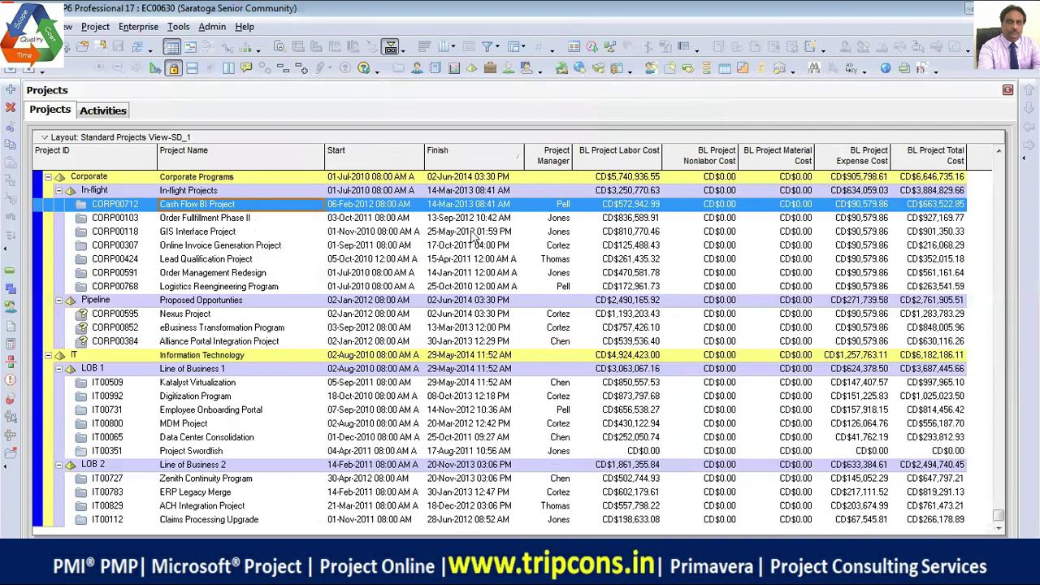
pyautogui.click(397, 233)
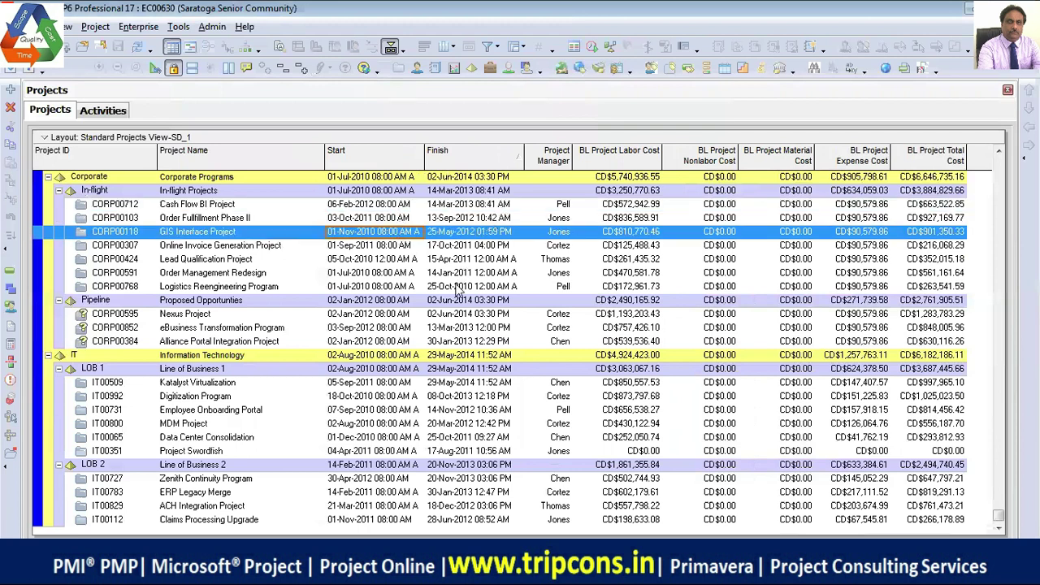
pyautogui.click(389, 204)
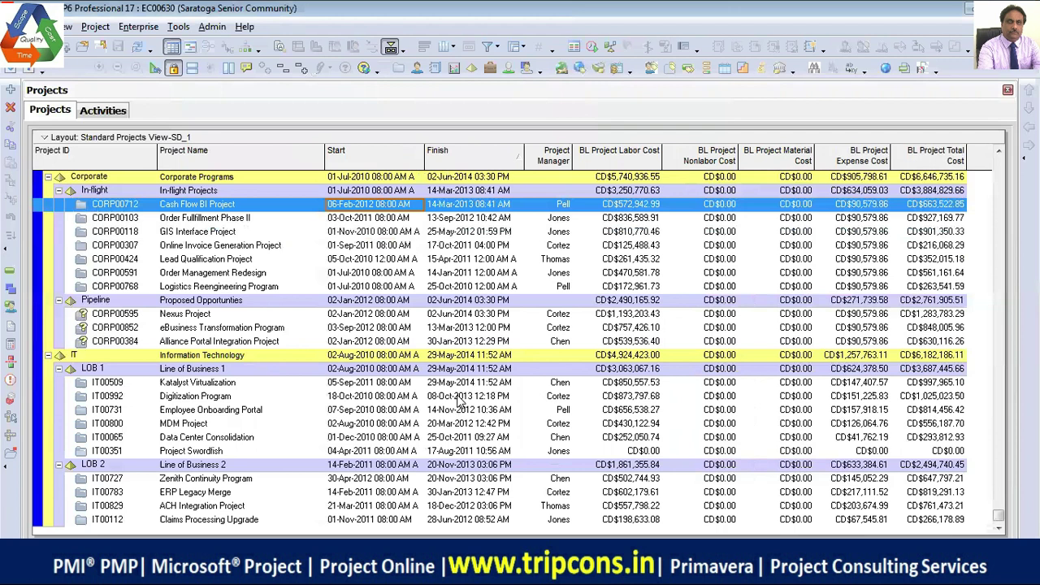
pyautogui.click(388, 329)
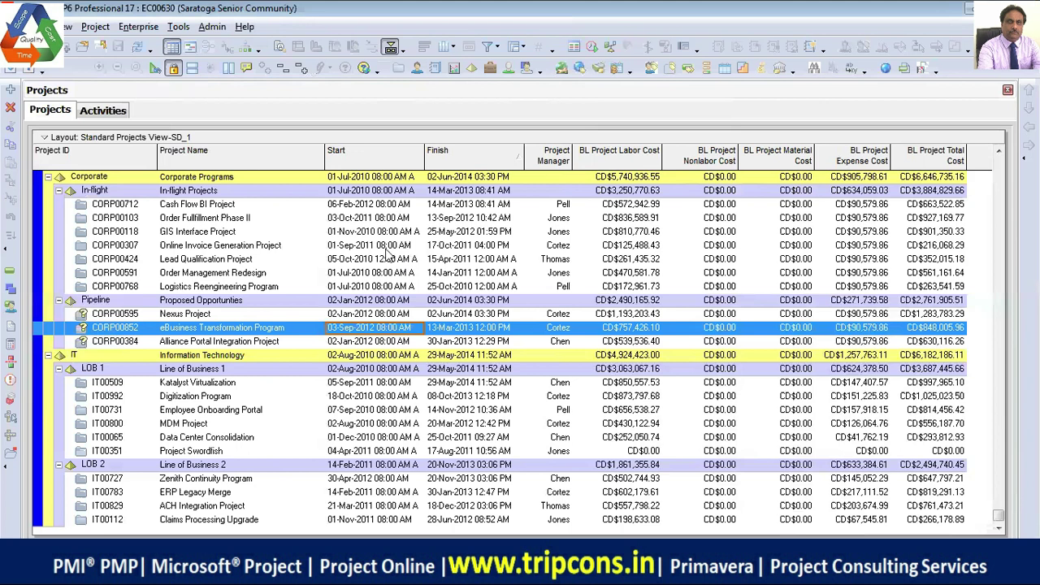
pyautogui.click(390, 234)
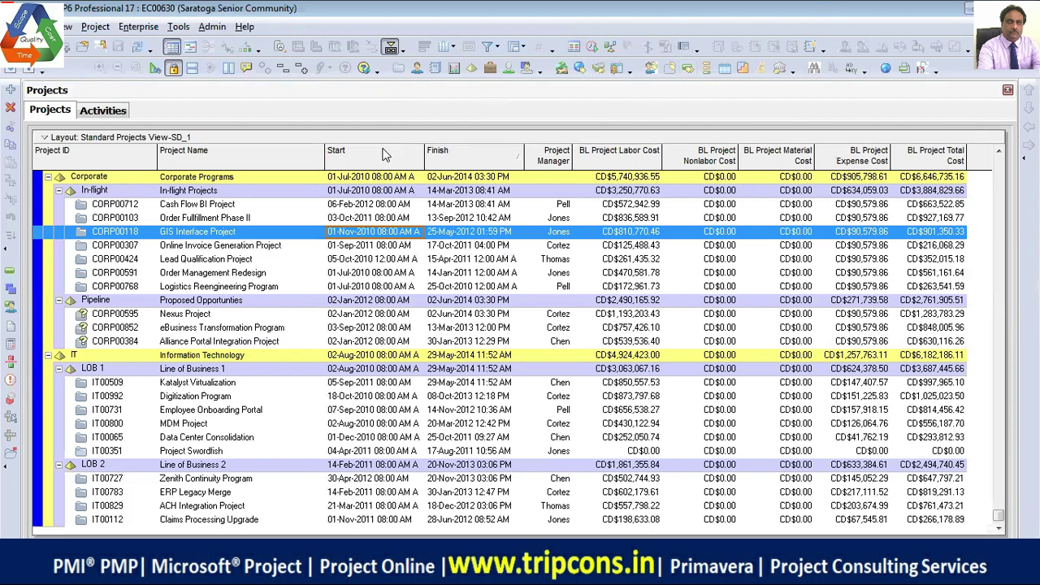
pyautogui.click(95, 27)
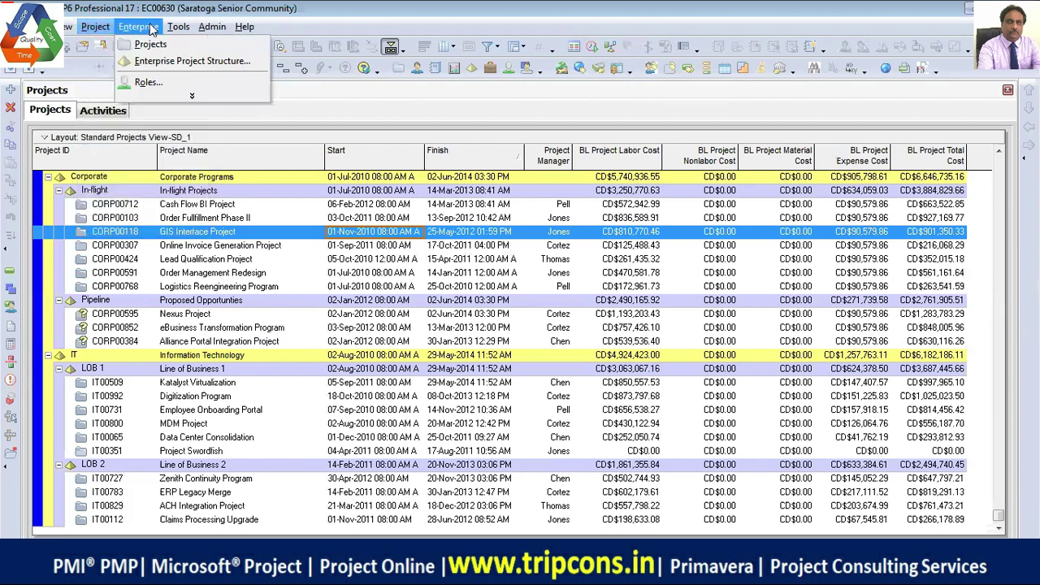
pyautogui.moveTo(177, 30)
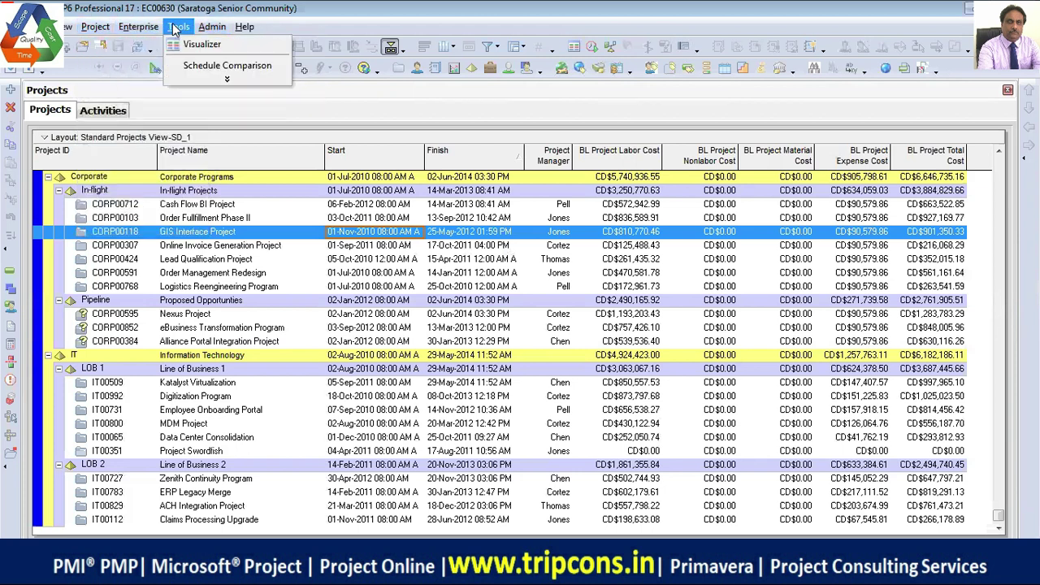
pyautogui.moveTo(226, 79)
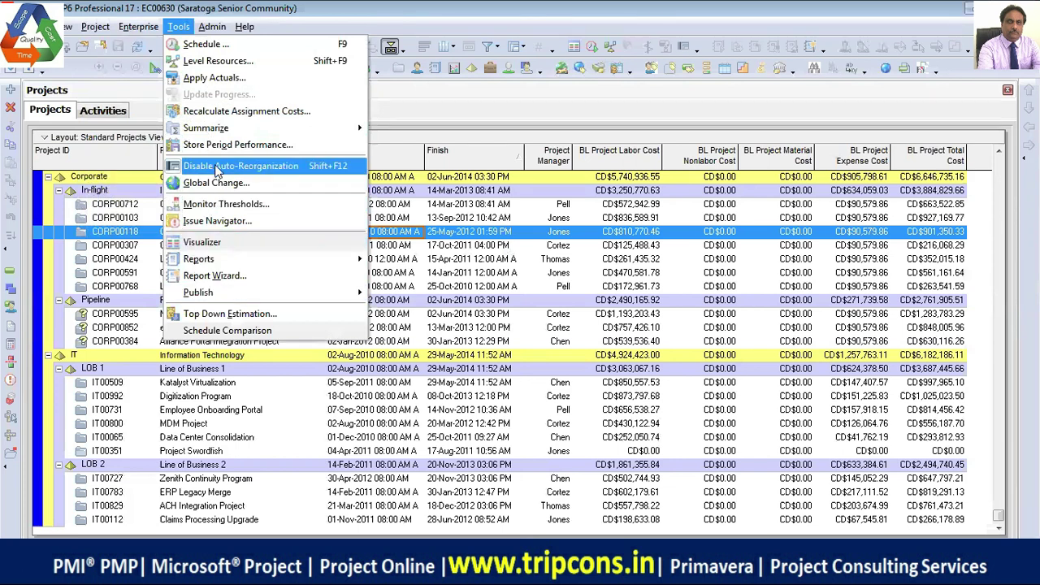
pyautogui.click(178, 27)
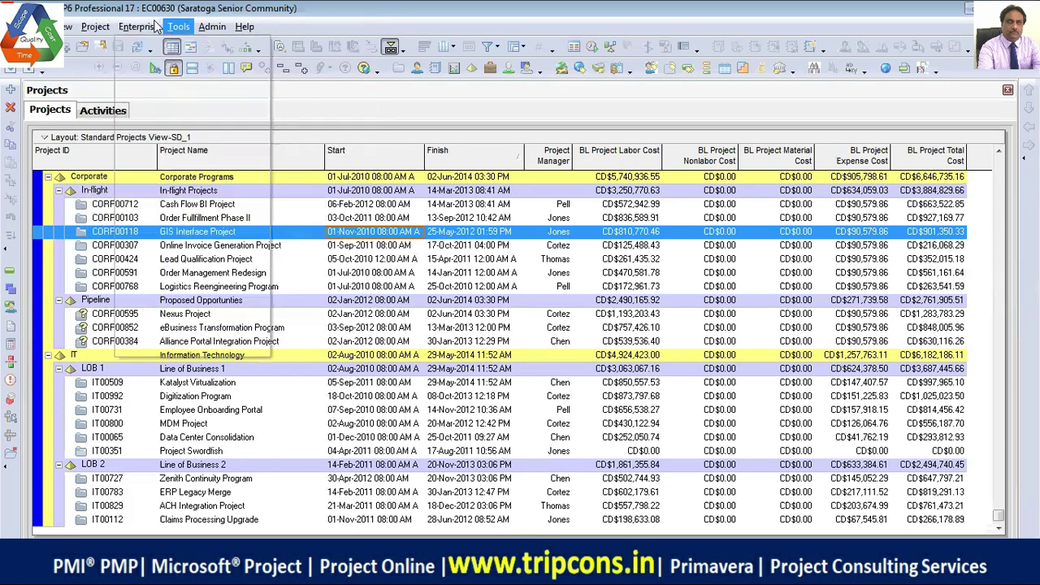
# - Open the enterprise calendars and look through the global Software Development calendars
pyautogui.click(142, 27)
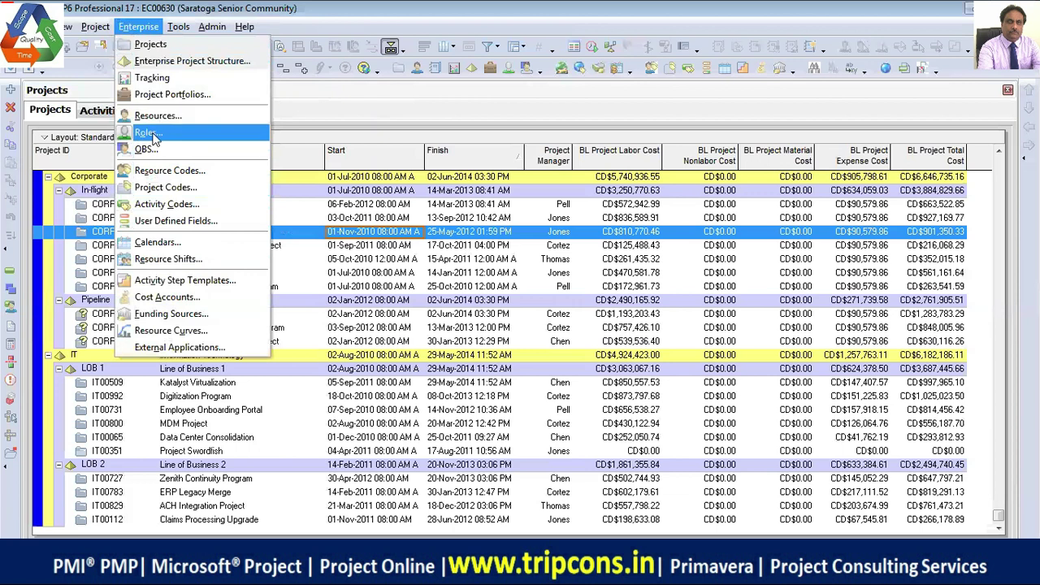
pyautogui.click(163, 243)
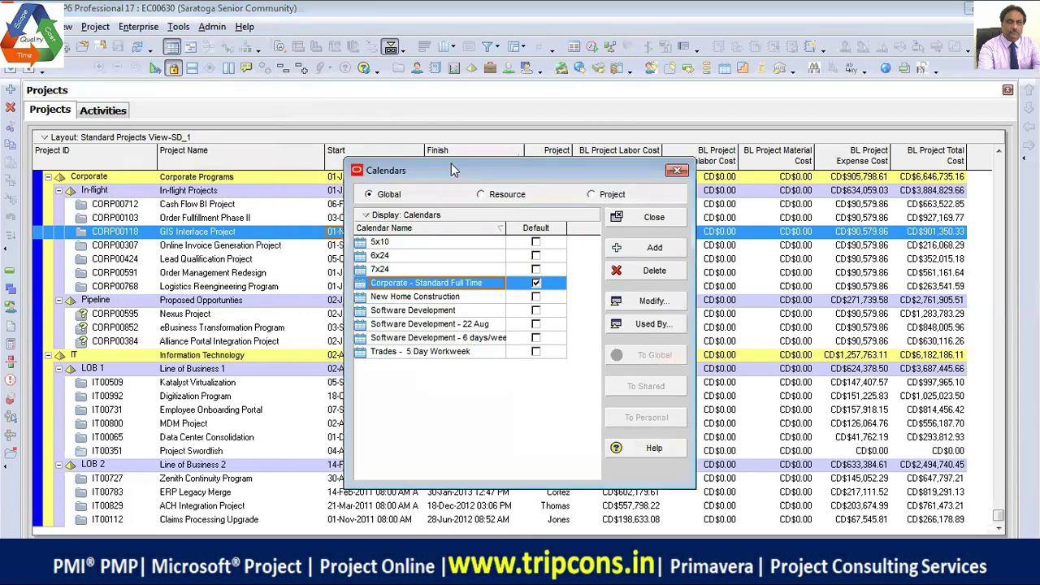
pyautogui.moveTo(453, 169); pyautogui.dragTo(347, 99)
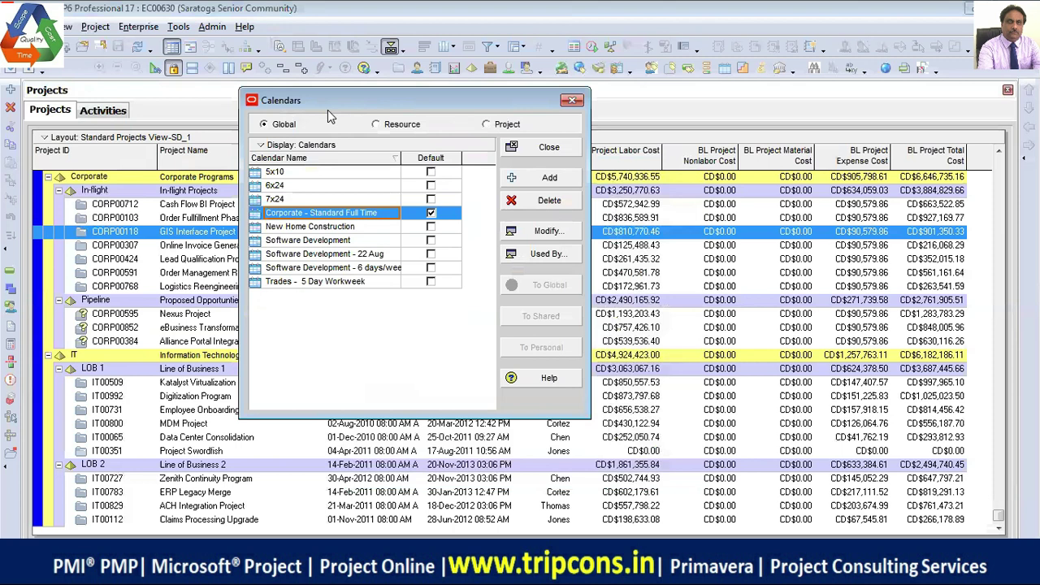
pyautogui.click(335, 243)
pyautogui.click(345, 255)
pyautogui.click(339, 269)
pyautogui.click(348, 242)
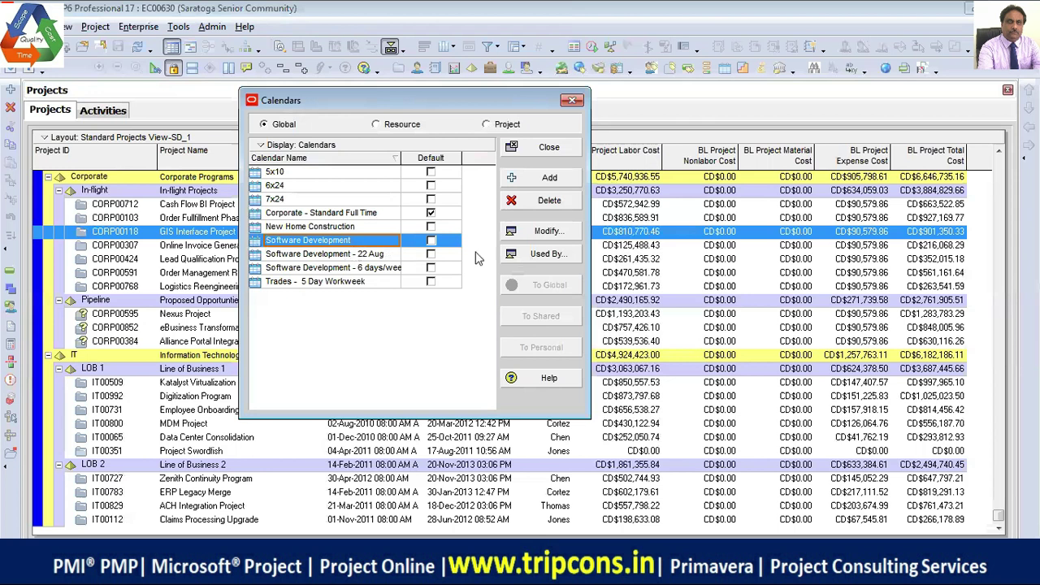
# - Examine the working and nonworking days of the global Software Development calendar, then close it
pyautogui.click(538, 234)
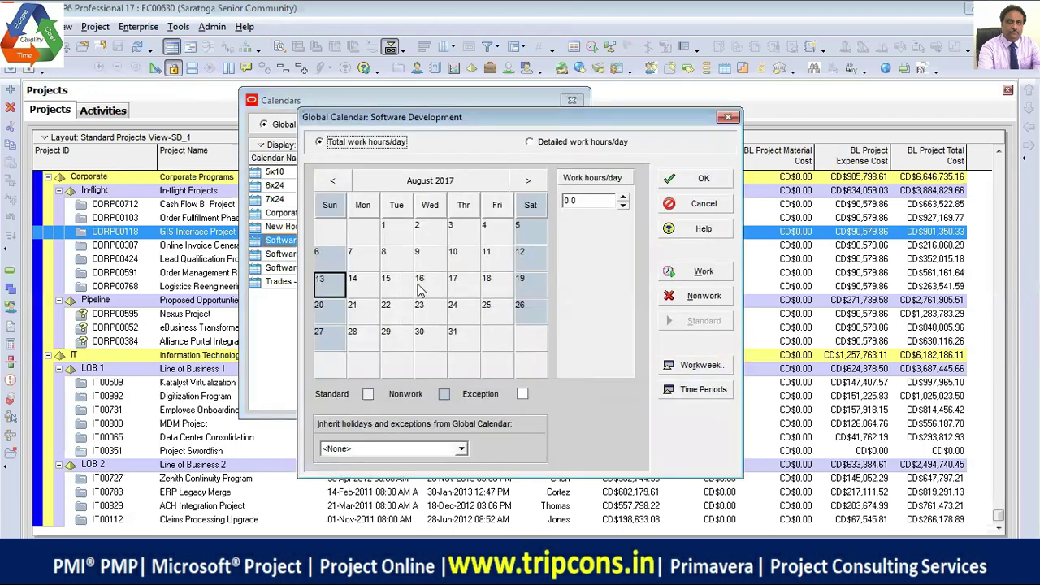
pyautogui.moveTo(464, 113); pyautogui.dragTo(312, 52)
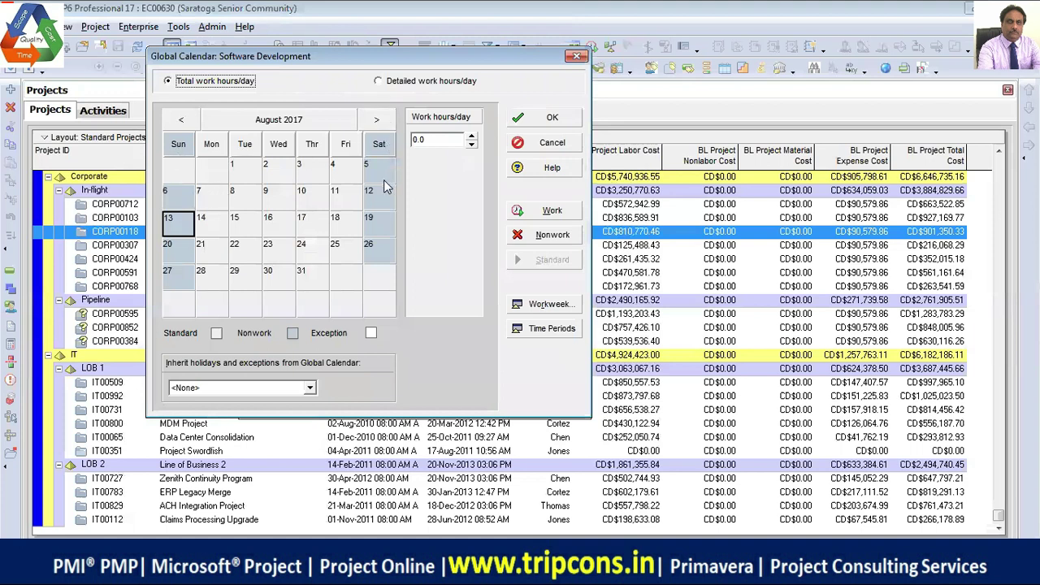
pyautogui.click(576, 55)
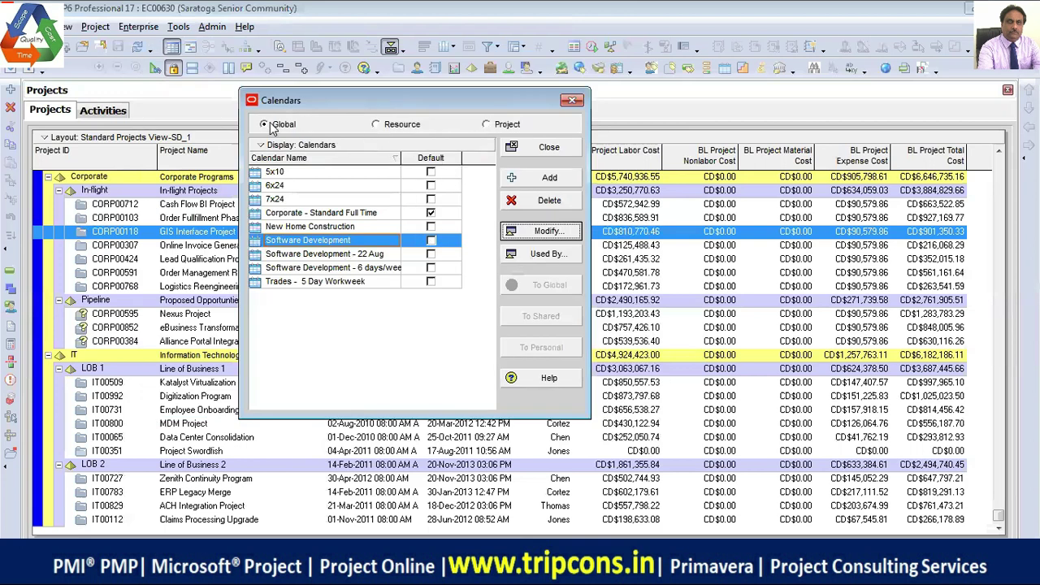
# - Look at the resource and project calendar lists and return to the global calendars
pyautogui.click(376, 124)
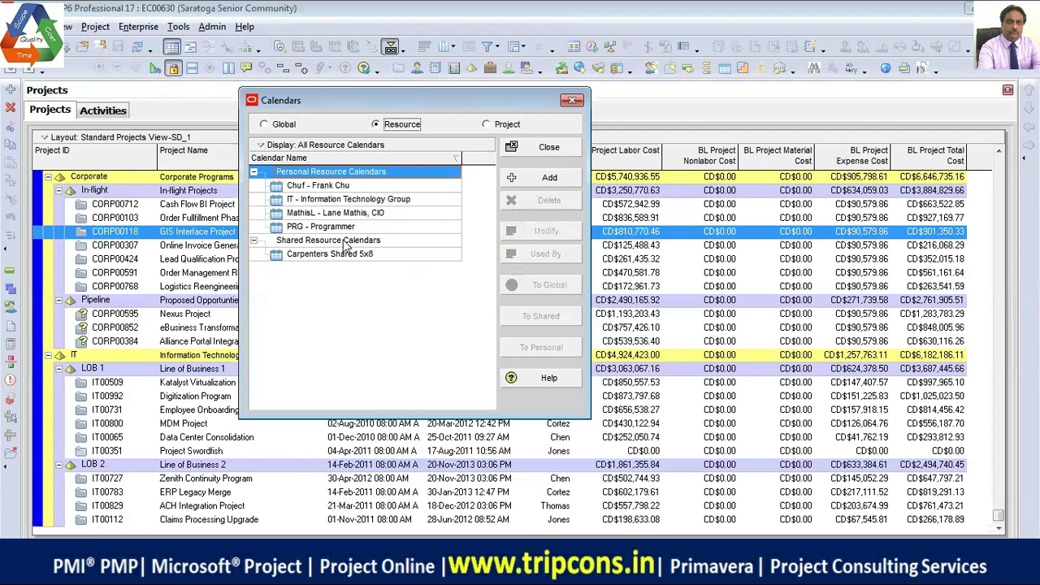
pyautogui.click(489, 126)
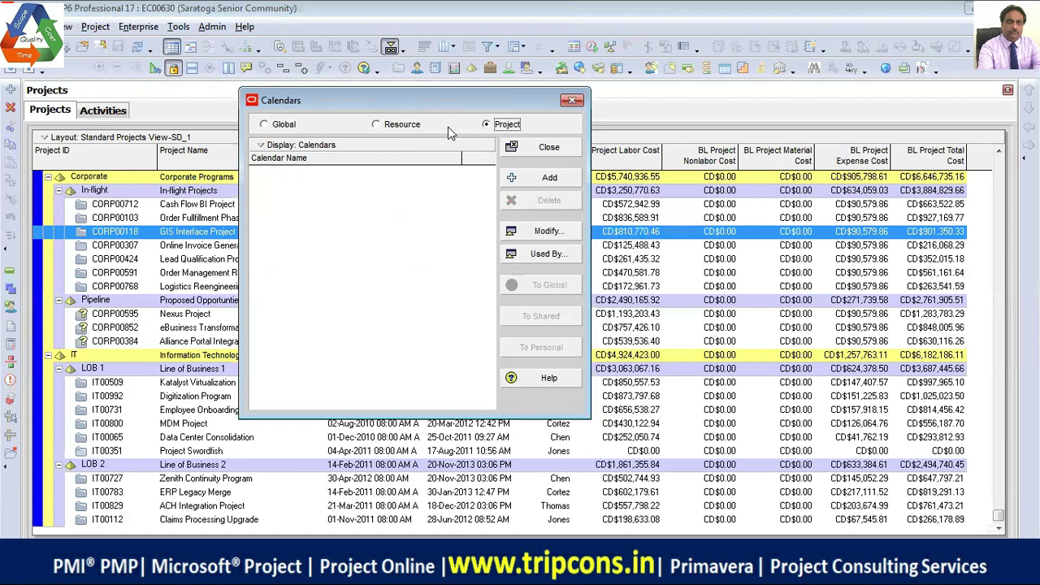
pyautogui.click(266, 126)
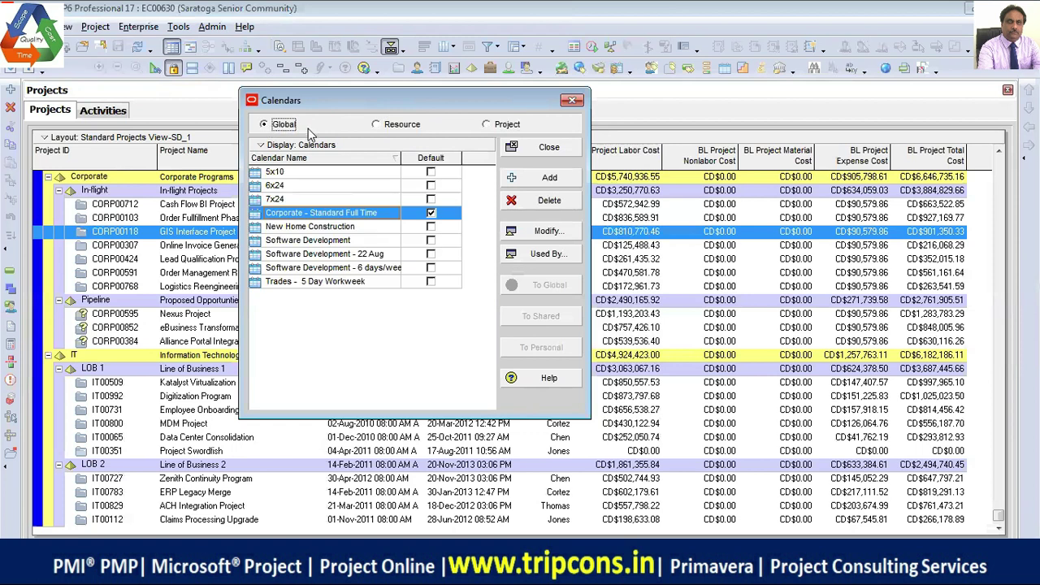
# - Examine the workdays of the Software Development - 6 days/week calendar and close it
pyautogui.click(355, 242)
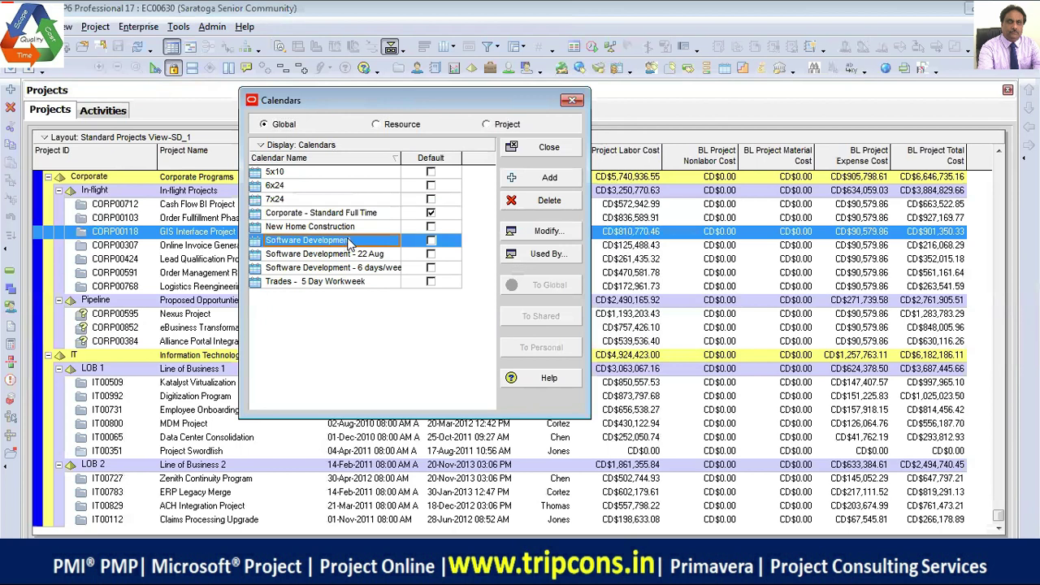
pyautogui.click(386, 270)
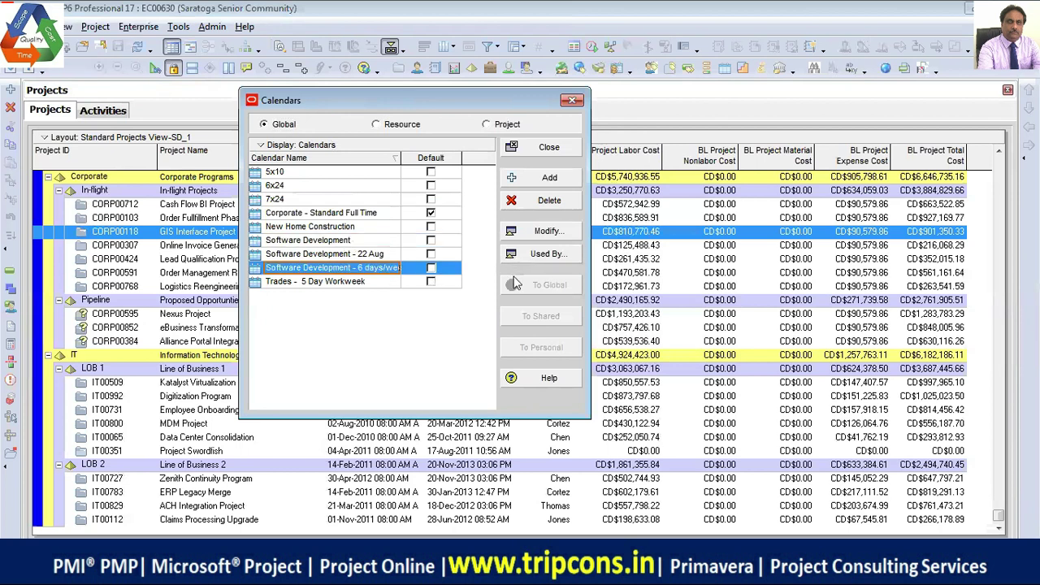
pyautogui.click(541, 233)
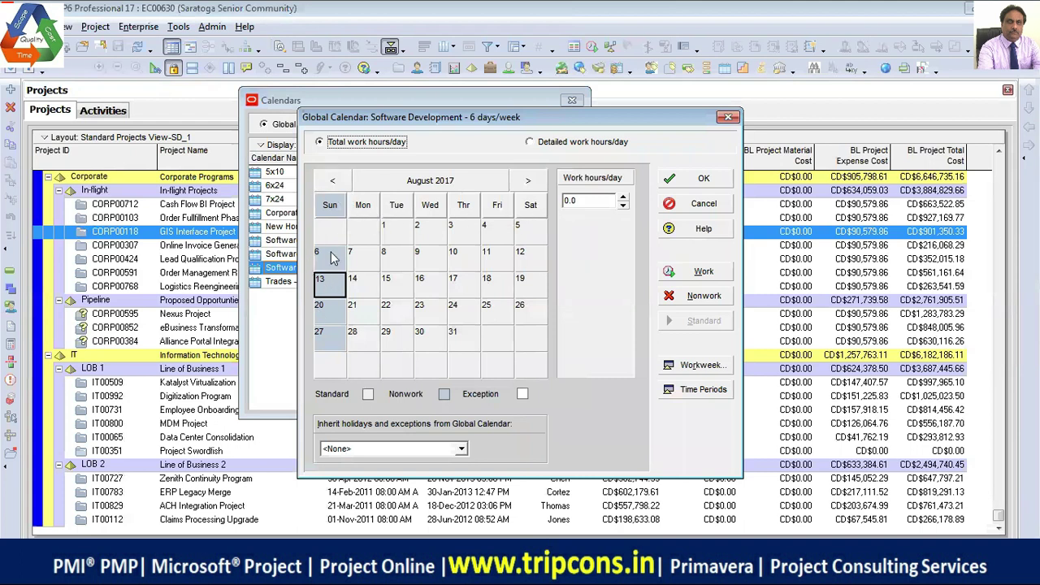
pyautogui.click(728, 119)
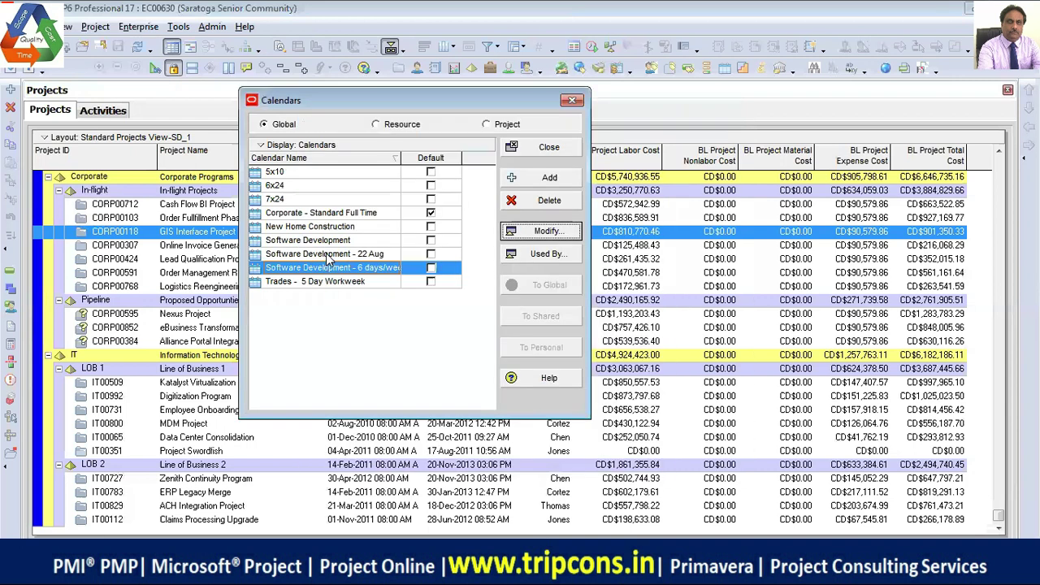
# - Check the Software Development calendar's nonworking days again, close it and select the Software Development - 6 days/week calendar
pyautogui.click(330, 241)
pyautogui.click(545, 234)
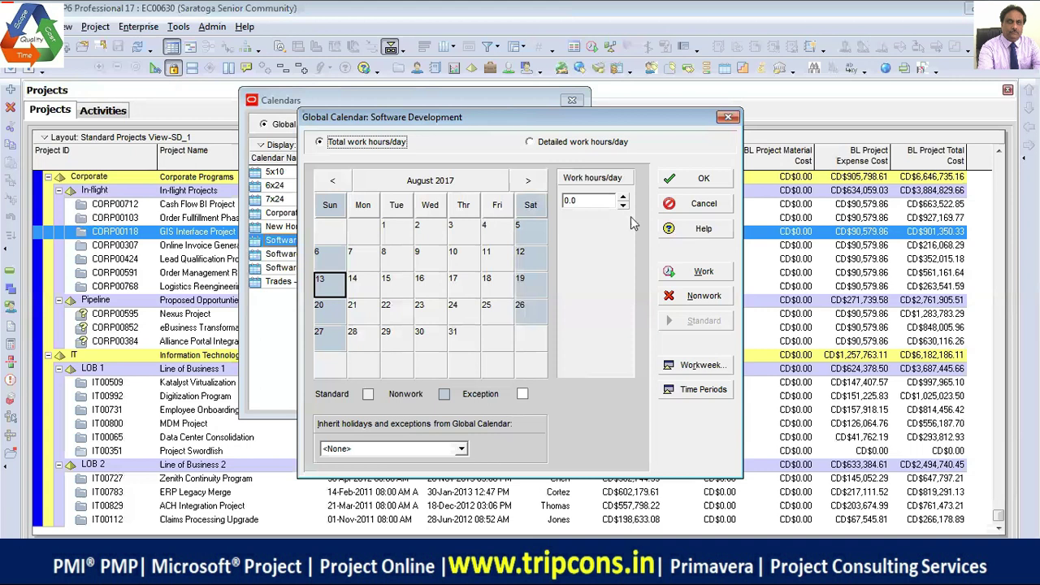
pyautogui.press('Escape')
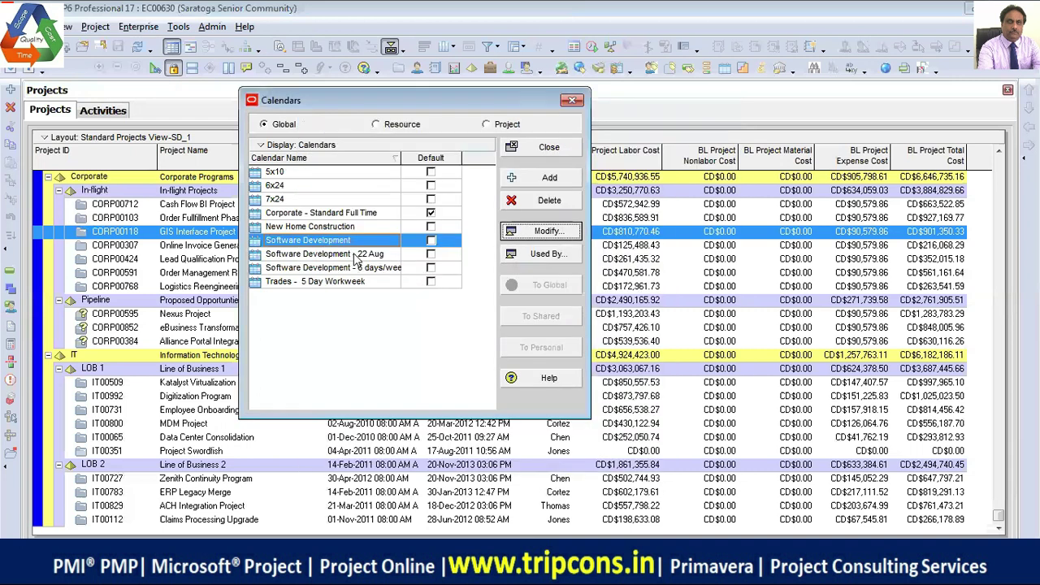
pyautogui.click(374, 273)
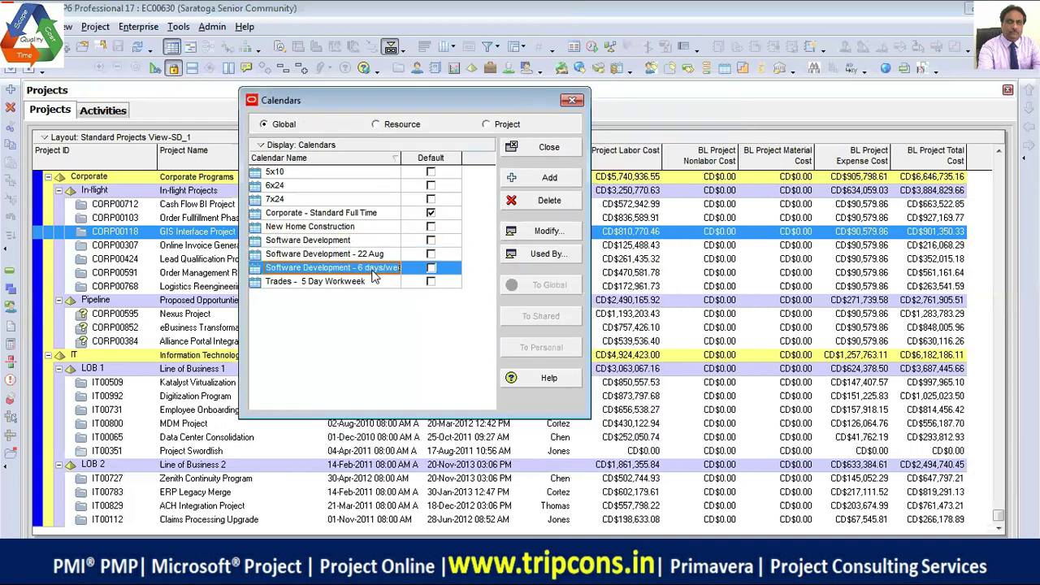
# - Widen the Calendar Name column to fit the full names, then leave the calendar list and the Activities view
pyautogui.moveTo(401, 157); pyautogui.dragTo(430, 157)
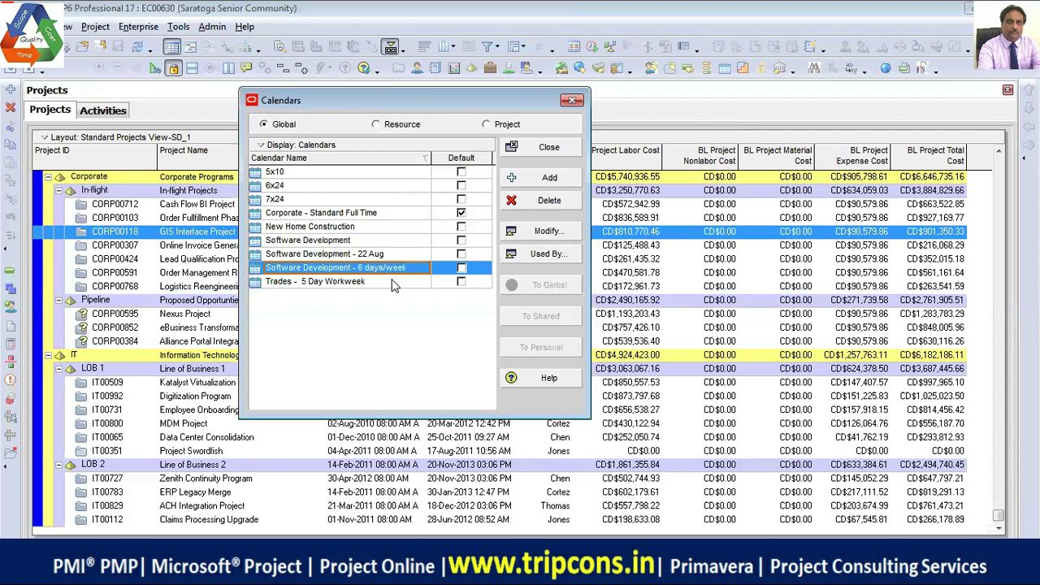
pyautogui.click(530, 148)
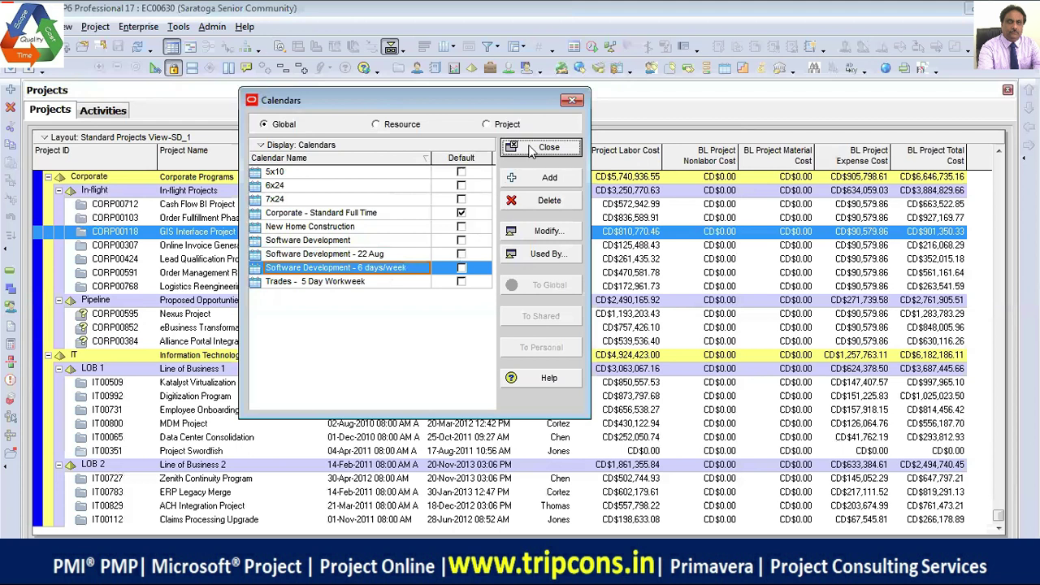
pyautogui.click(101, 113)
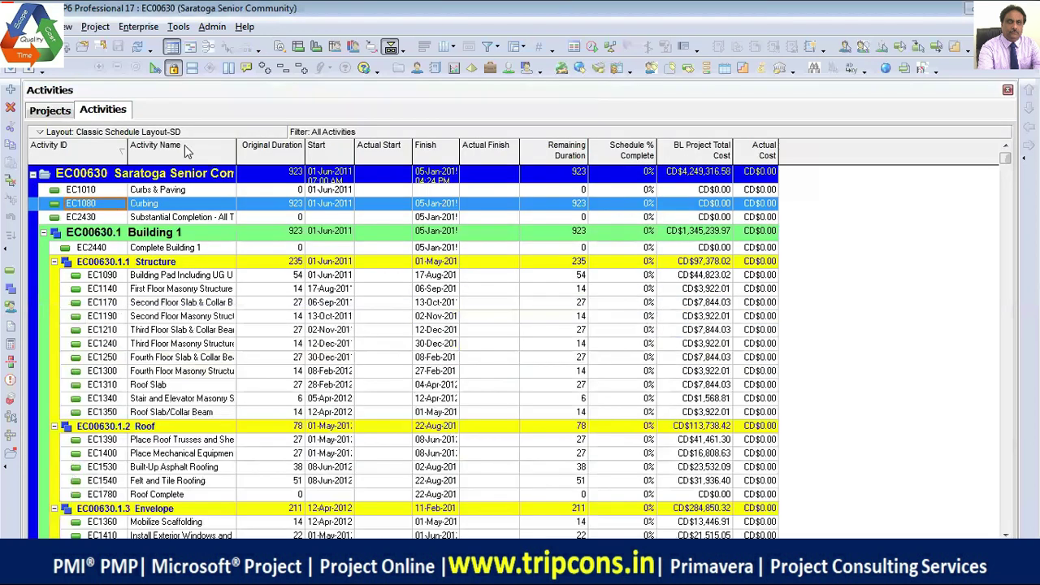
pyautogui.click(1007, 89)
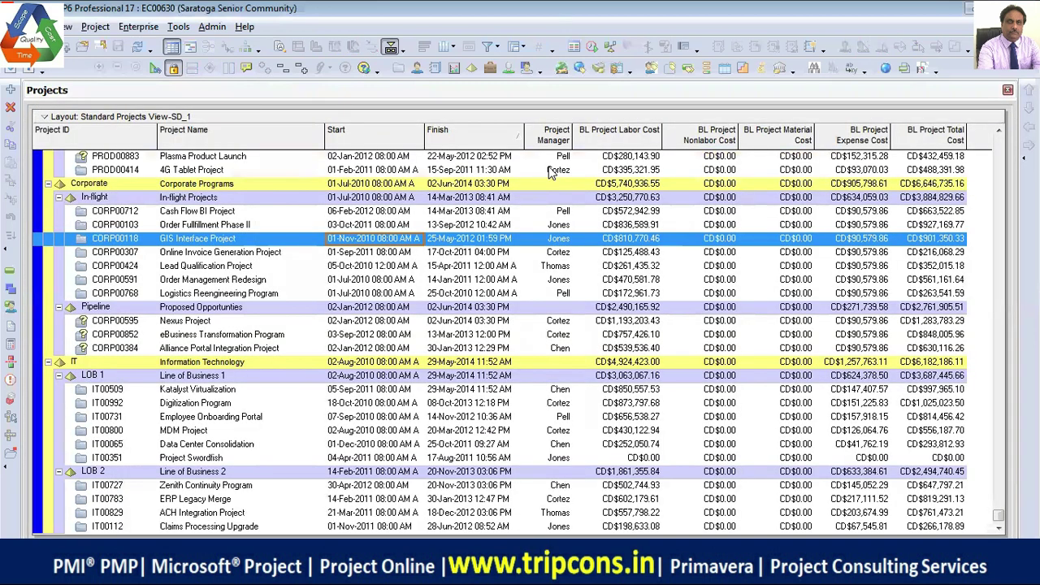
# - Select the LEARN node in the project list and start creating a new project
pyautogui.scroll(5, 273, 530)
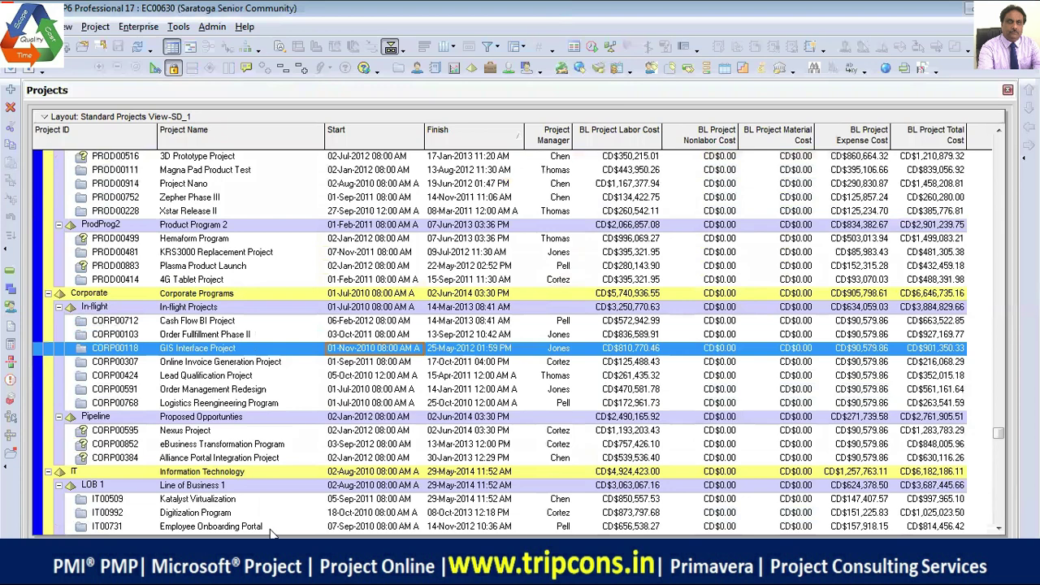
pyautogui.scroll(2, 273, 530)
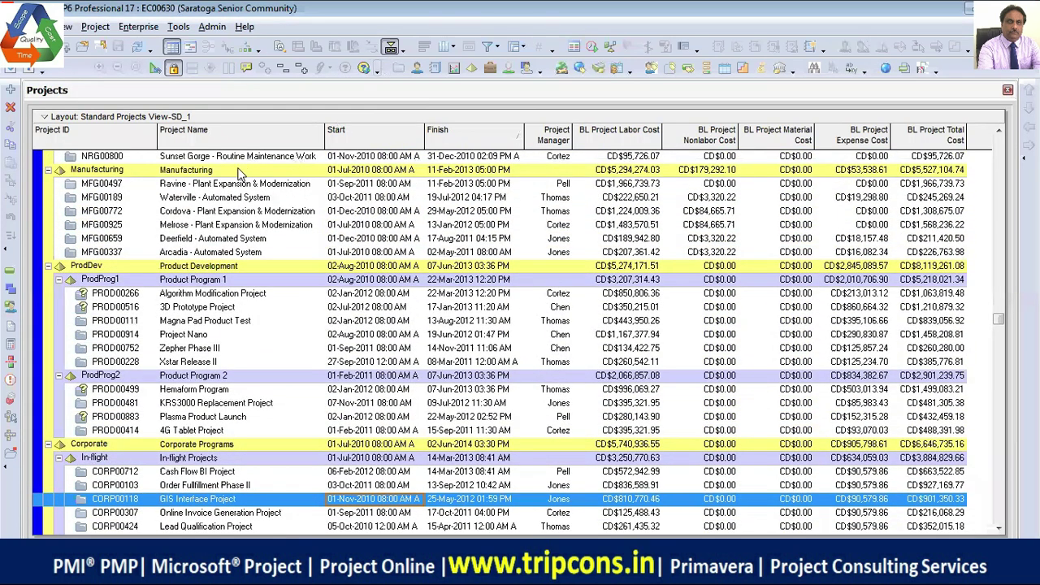
pyautogui.scroll(2, 240, 195)
pyautogui.scroll(3, 240, 195)
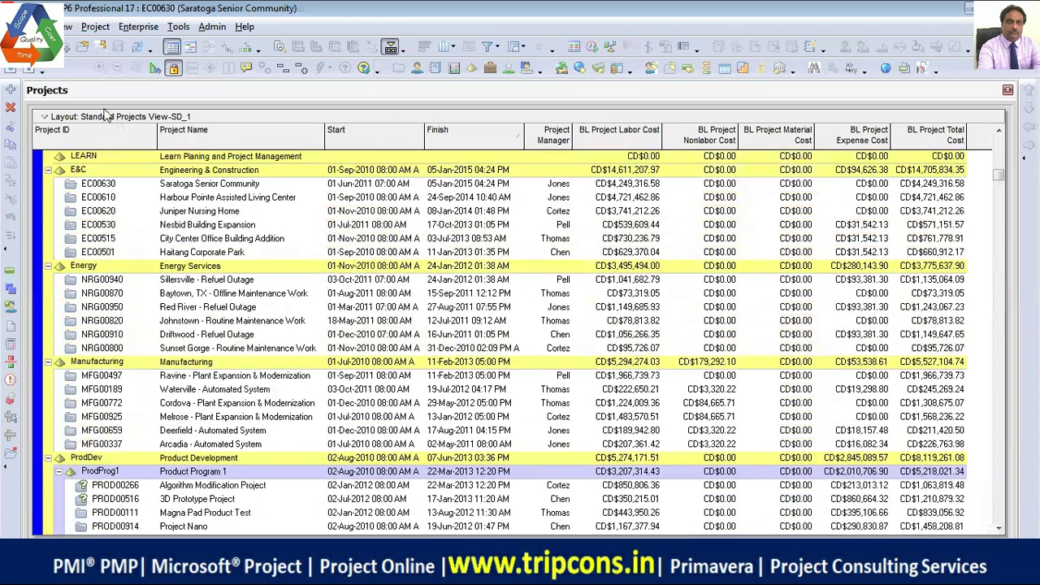
pyautogui.scroll(1, 149, 243)
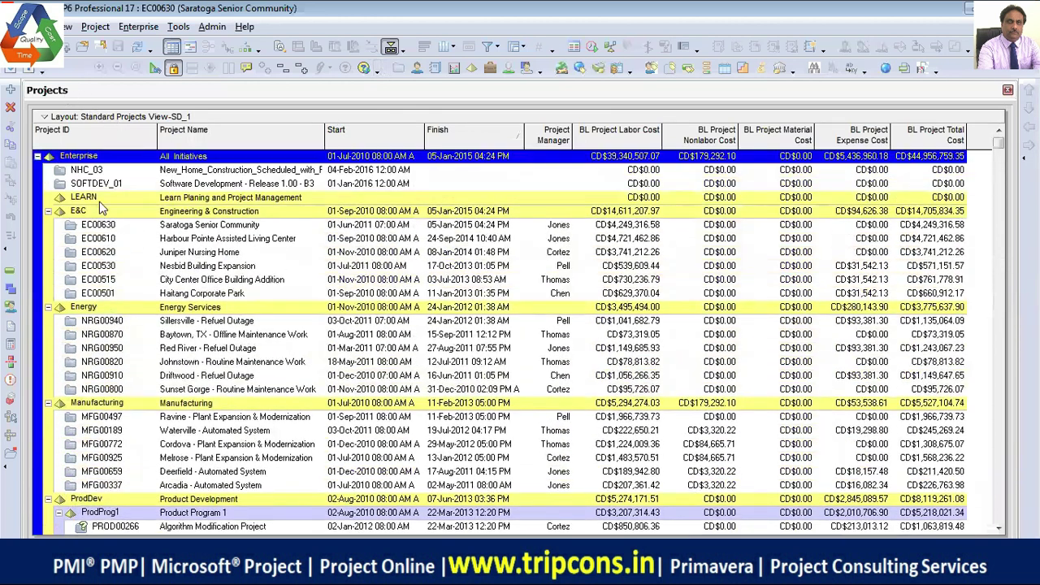
pyautogui.click(104, 199)
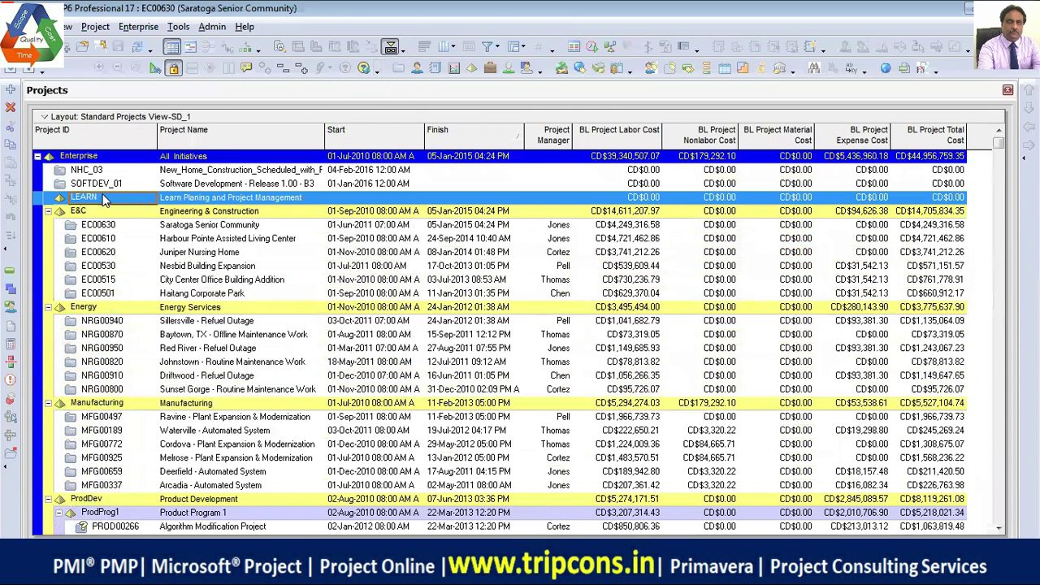
pyautogui.click(17, 26)
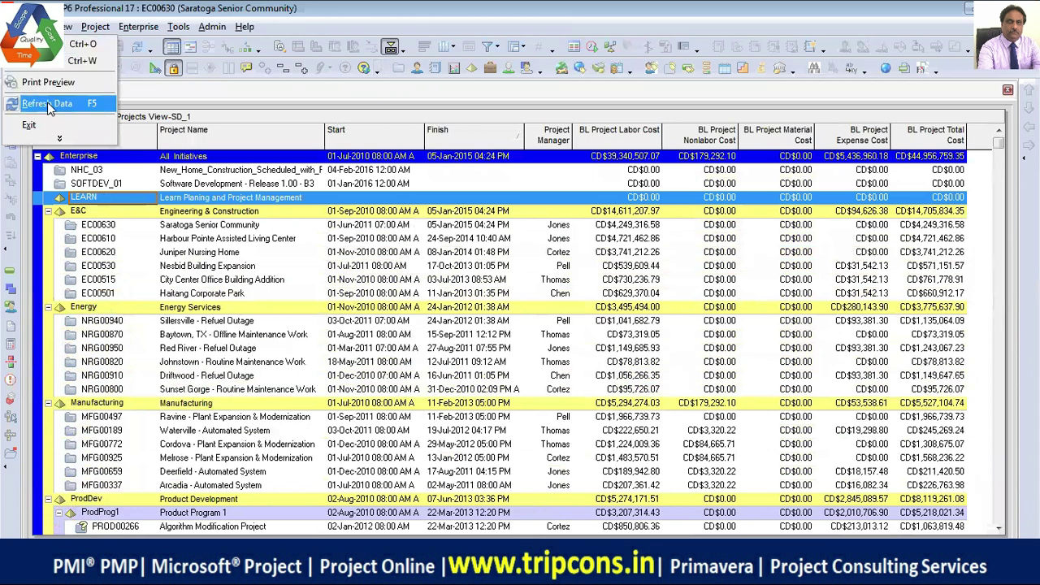
pyautogui.click(59, 138)
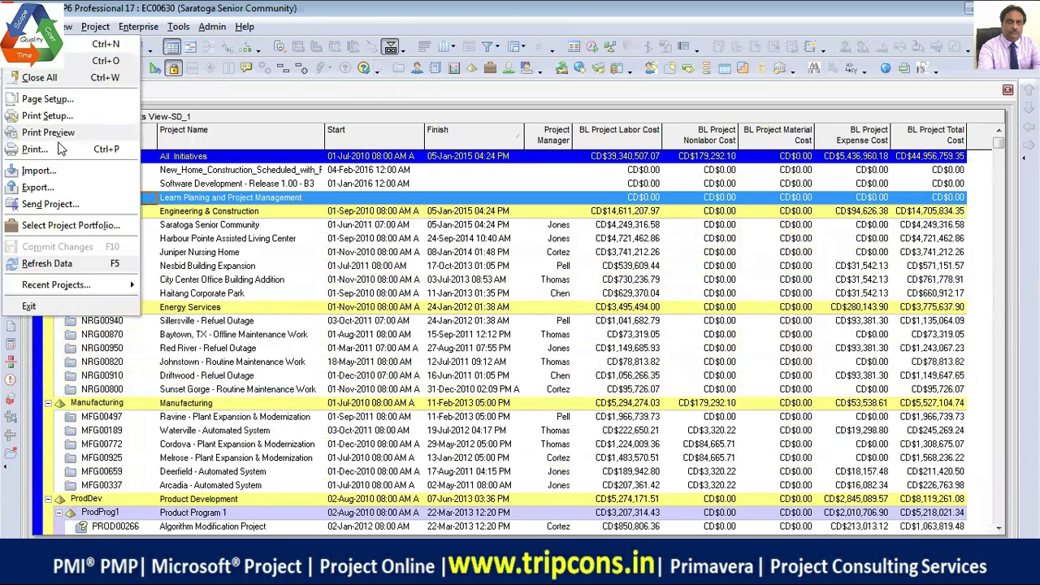
pyautogui.click(240, 203)
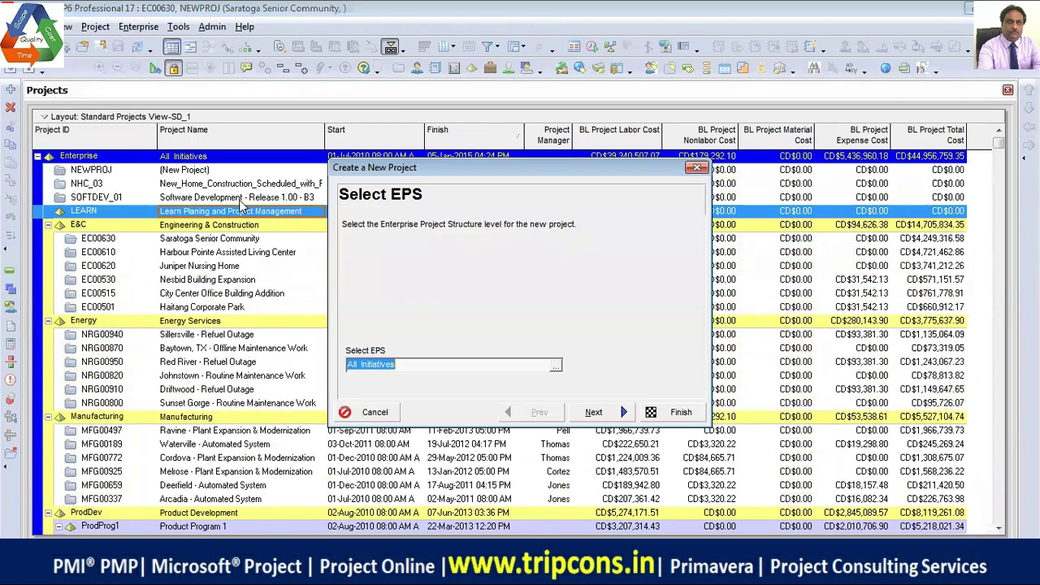
# - Assign the new project to the LEARN EPS node, Learn Planing and Project Management, and continue to the project naming
pyautogui.click(555, 366)
pyautogui.click(98, 121)
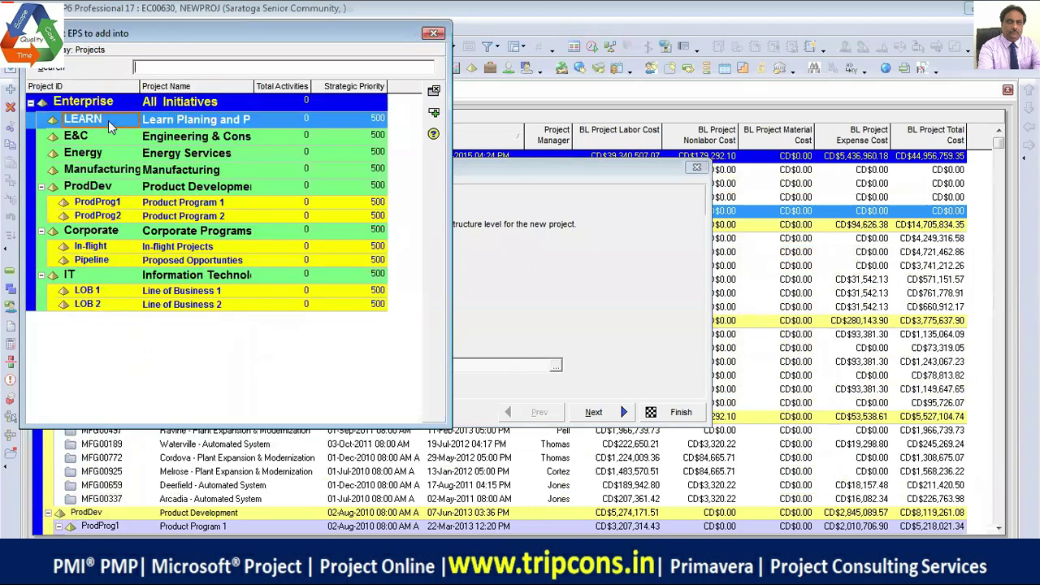
pyautogui.click(434, 90)
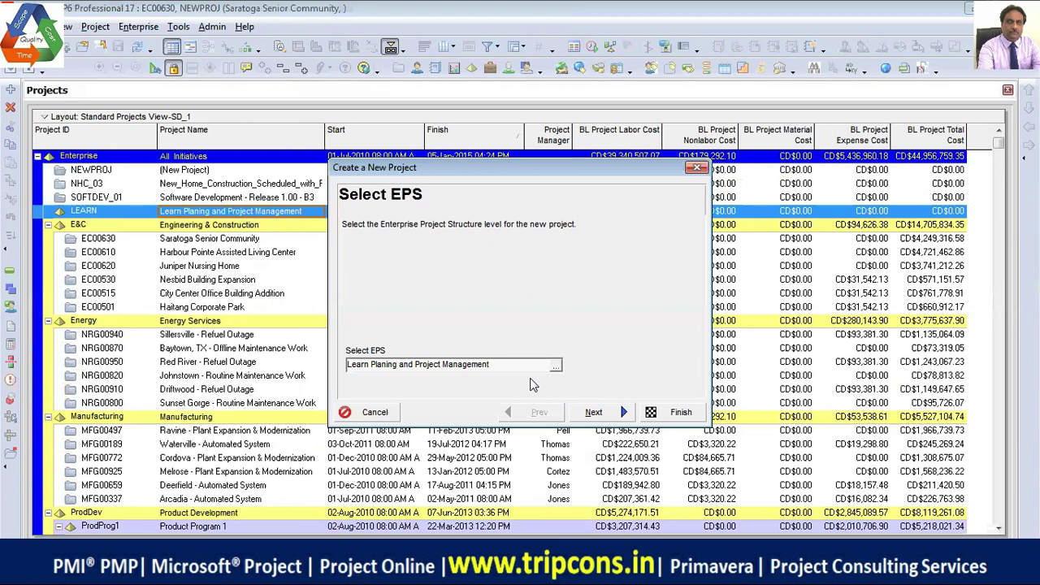
pyautogui.click(603, 415)
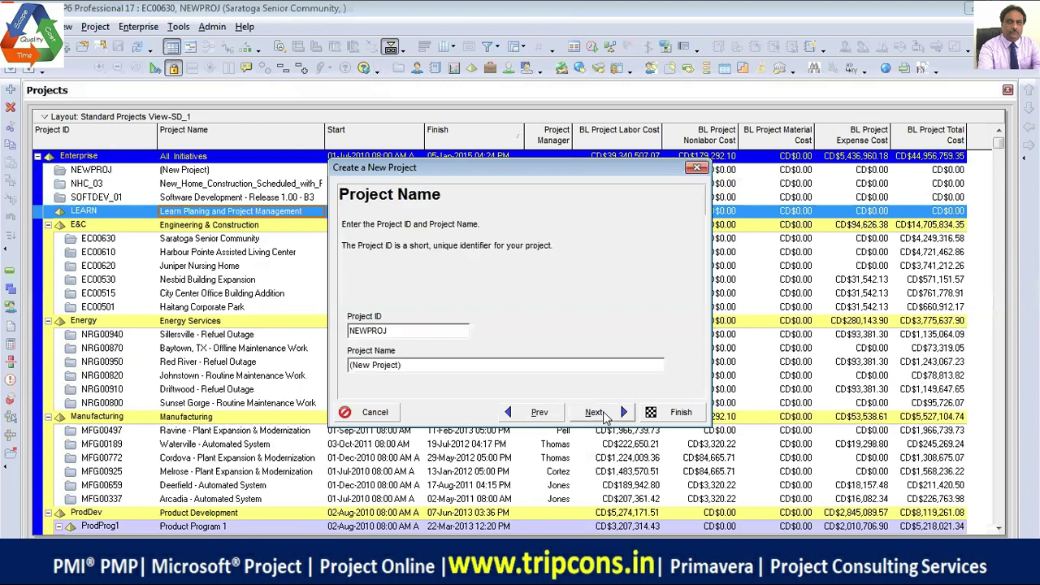
# - Give the new project the ID TEST_CAL and the name Testing a Calendar
pyautogui.moveTo(404, 333); pyautogui.dragTo(268, 314)
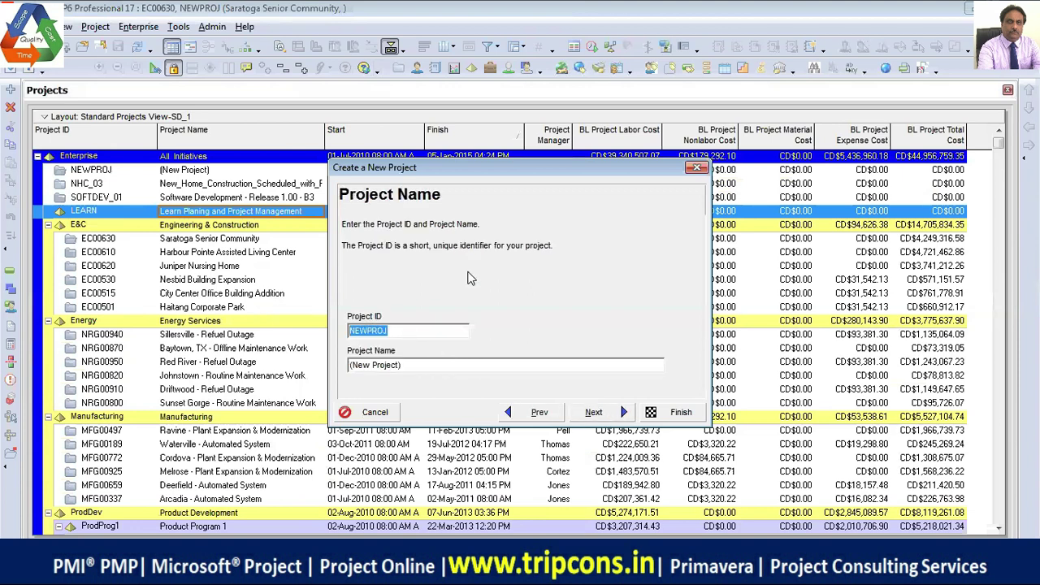
pyautogui.write('TEST_CAL')
pyautogui.press('Tab')
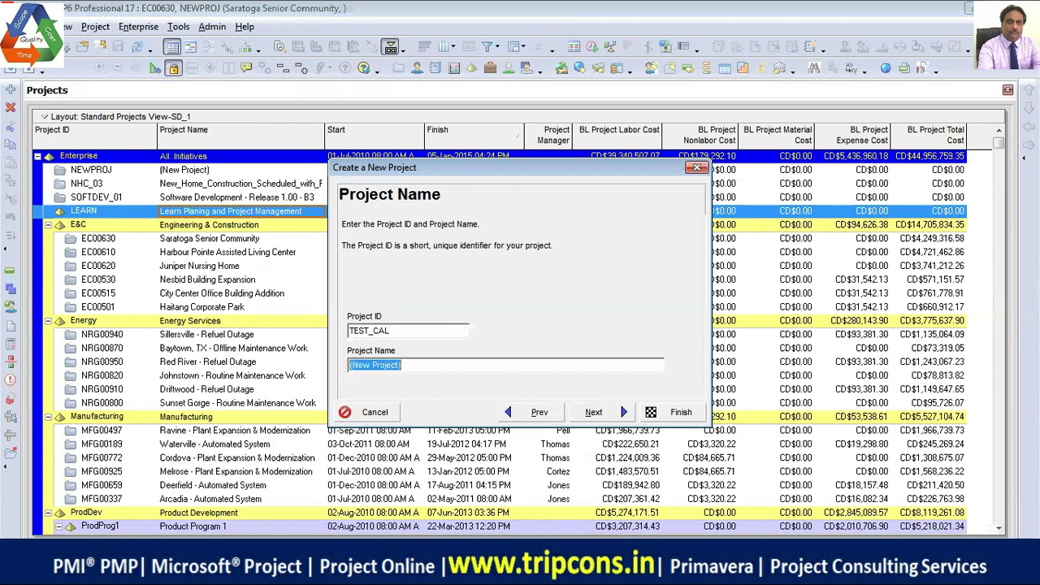
pyautogui.write('Testing a Calendar')
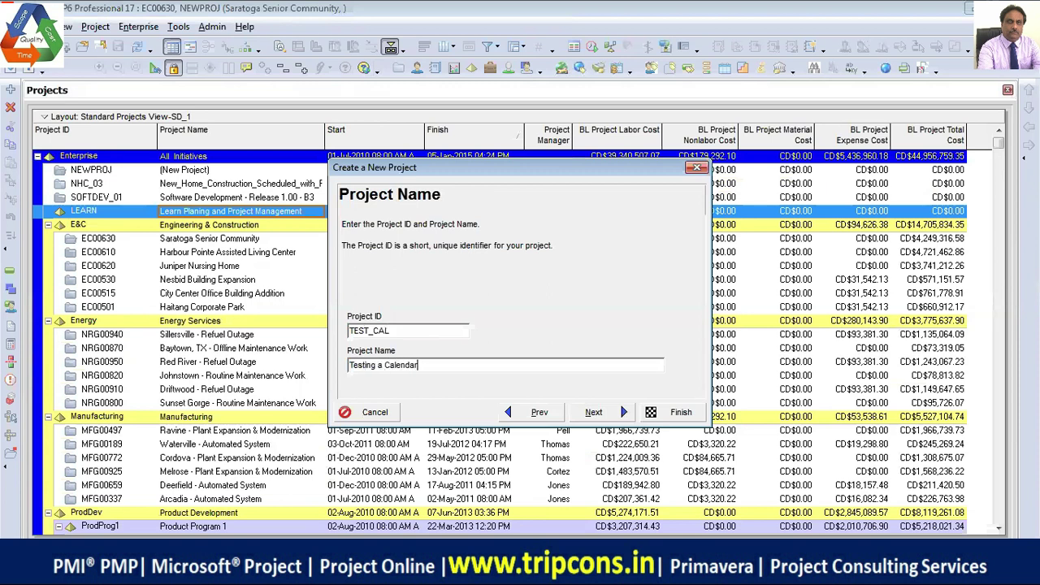
pyautogui.click(594, 413)
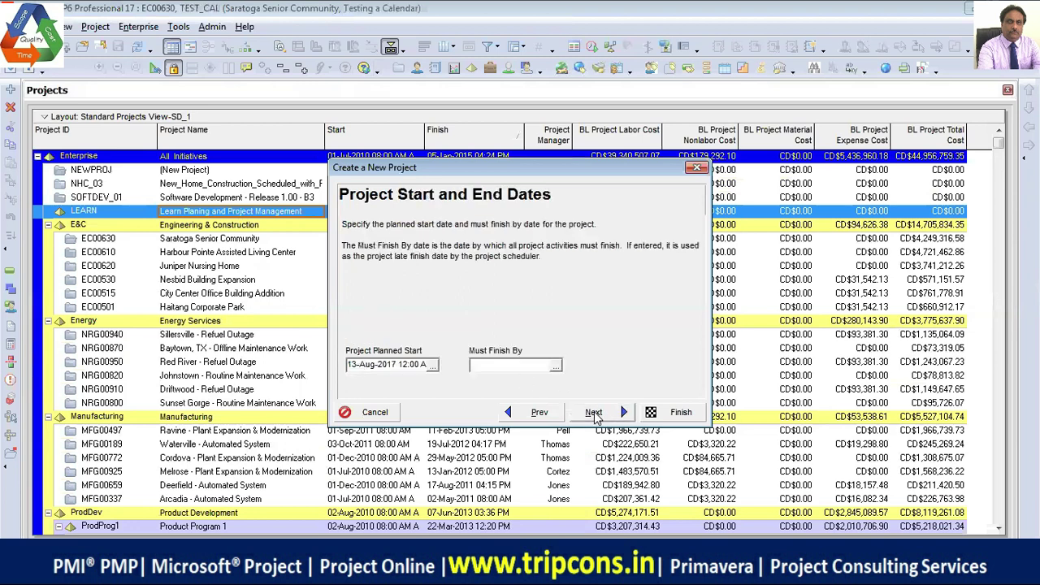
# - Set the project's planned start to 01-Jan-2018 and finish creating the project
pyautogui.click(431, 365)
pyautogui.click(535, 115)
pyautogui.click(535, 115)
pyautogui.click(536, 115)
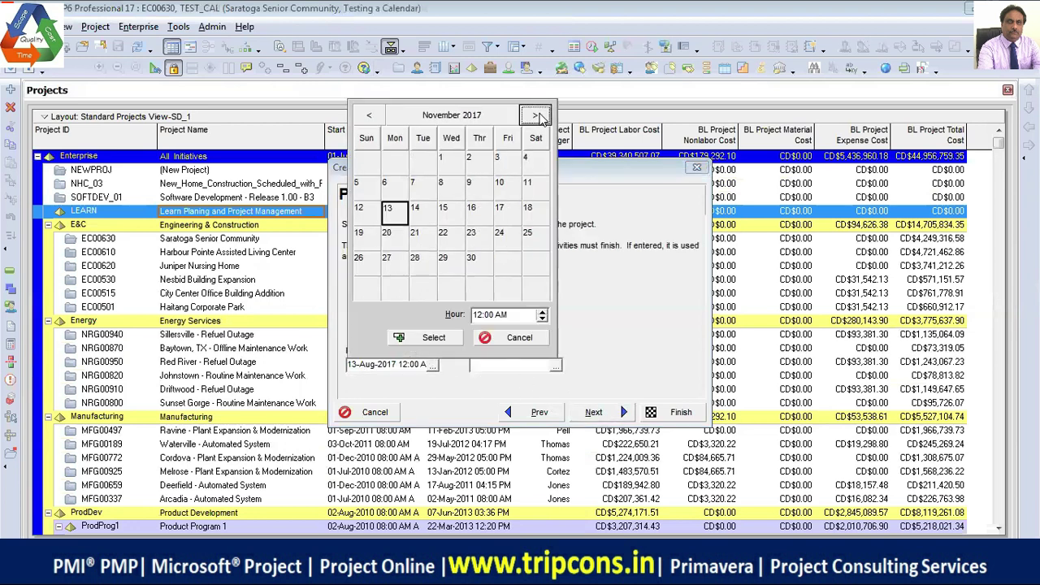
pyautogui.click(536, 115)
pyautogui.click(536, 116)
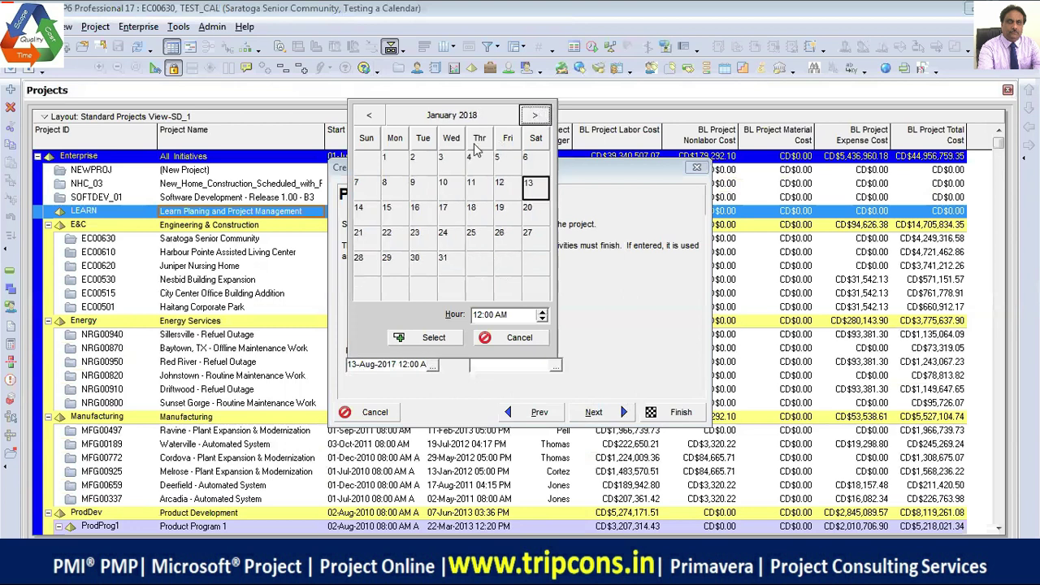
pyautogui.click(396, 165)
pyautogui.click(433, 337)
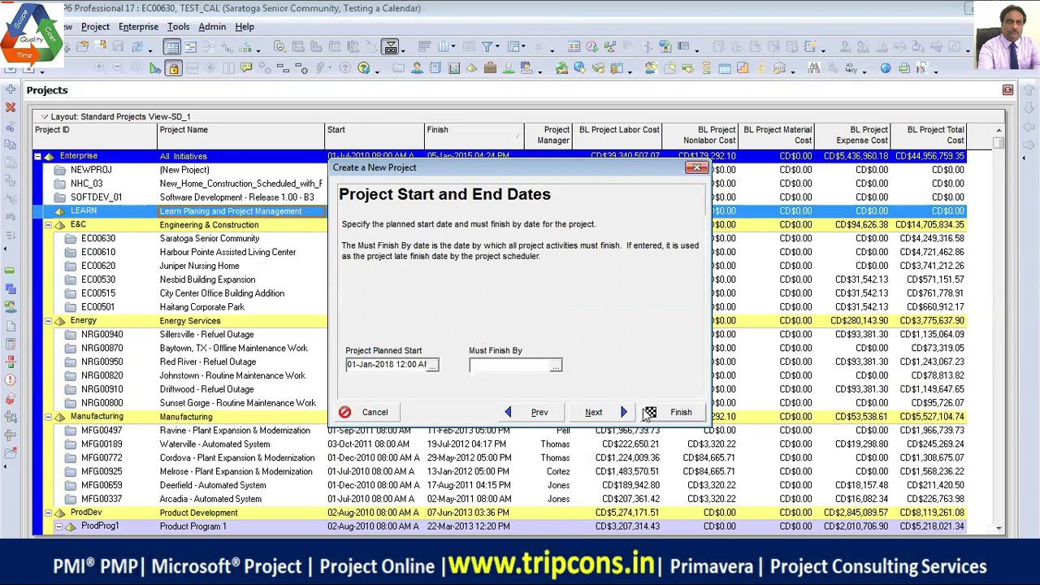
pyautogui.click(679, 412)
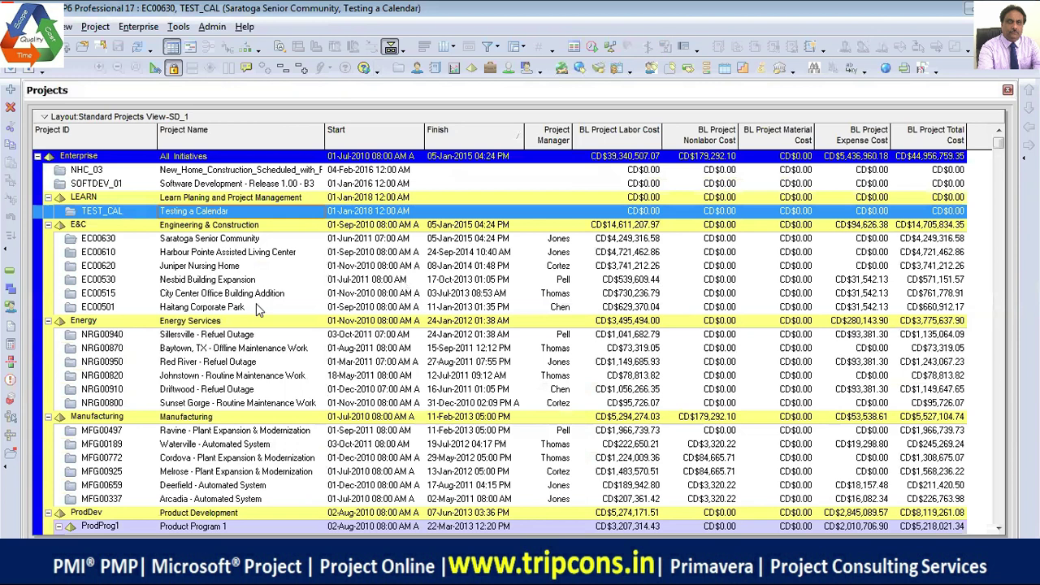
# - Show the details of the TEST_CAL project, enlarge the details area and display its defaults for new activities
pyautogui.rightClick(217, 210)
pyautogui.click(282, 201)
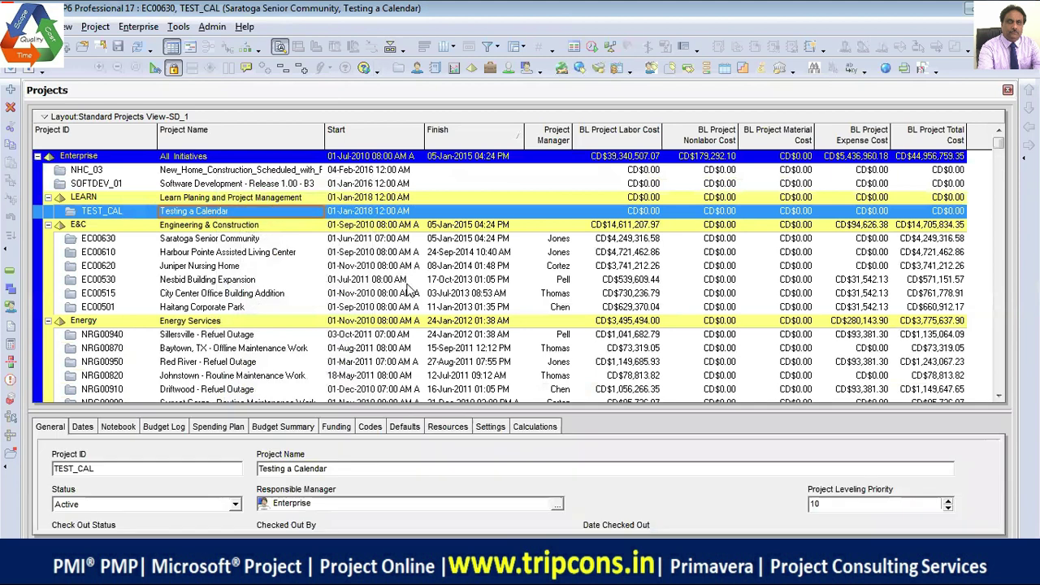
pyautogui.moveTo(401, 409); pyautogui.dragTo(420, 274)
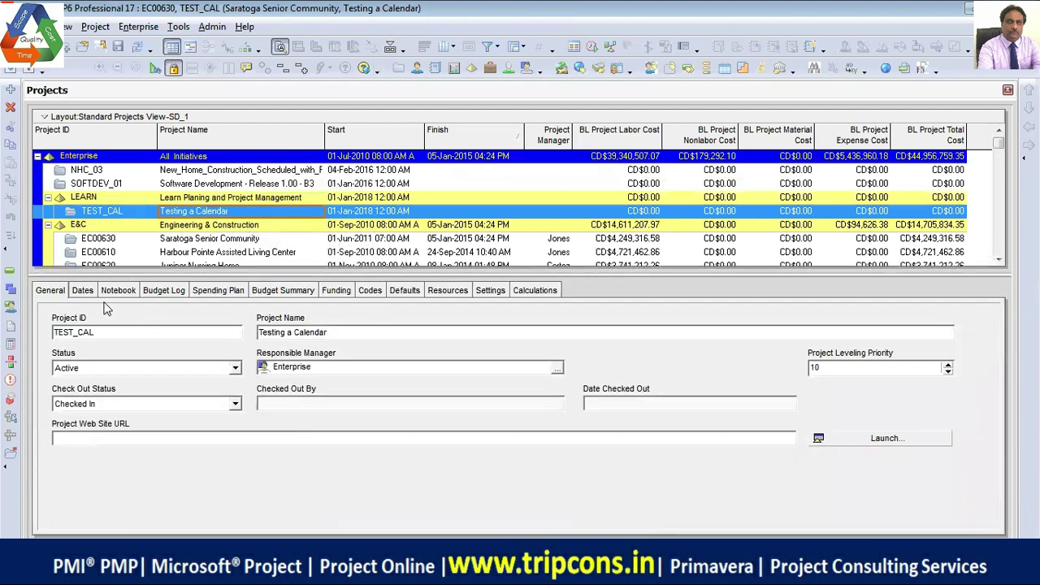
pyautogui.click(407, 291)
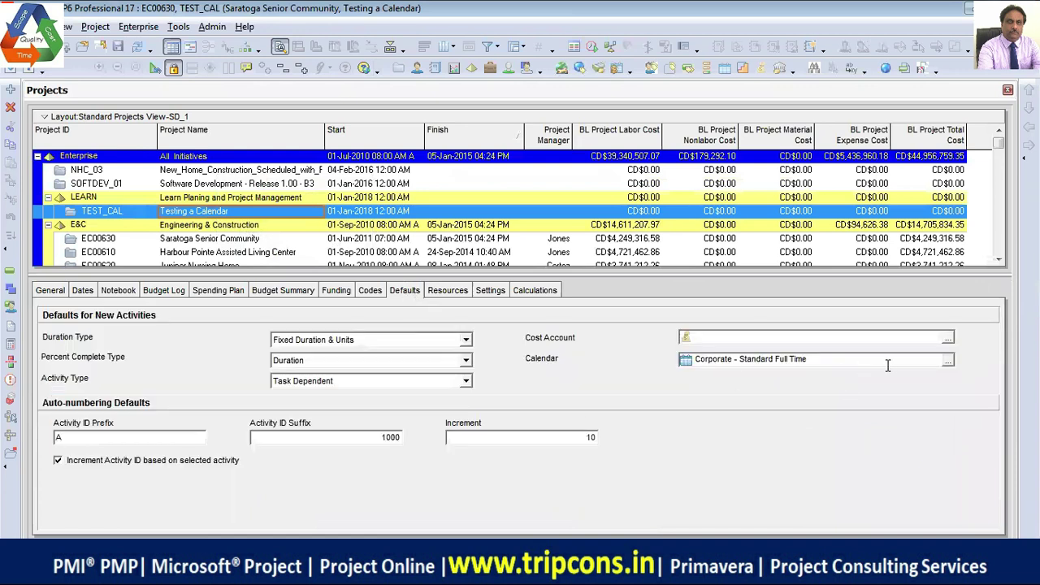
# - Check which calendars can be the project default and which global calendar is the default, closing both lists without changes
pyautogui.click(948, 363)
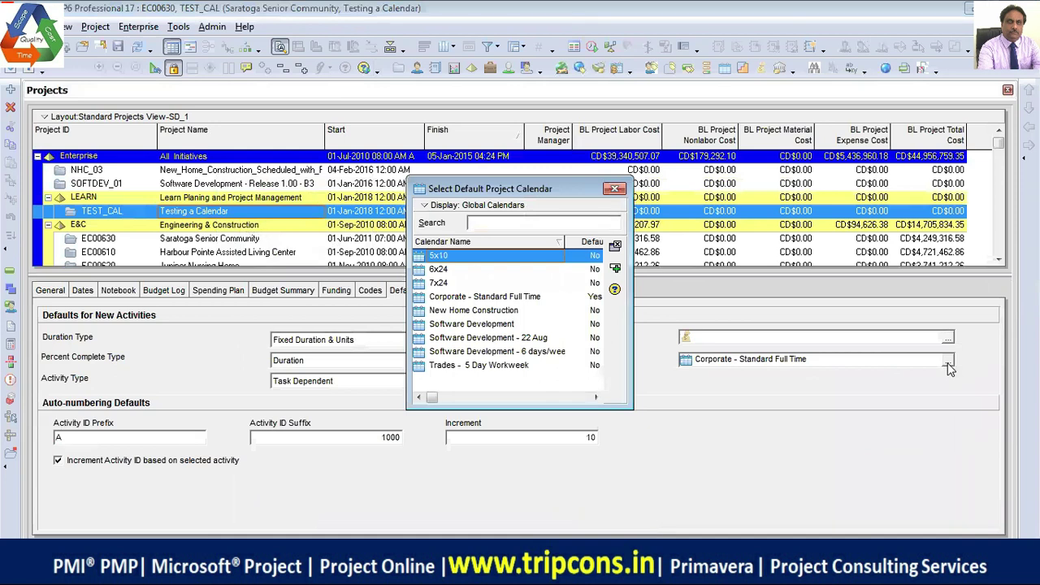
pyautogui.click(614, 188)
pyautogui.click(138, 26)
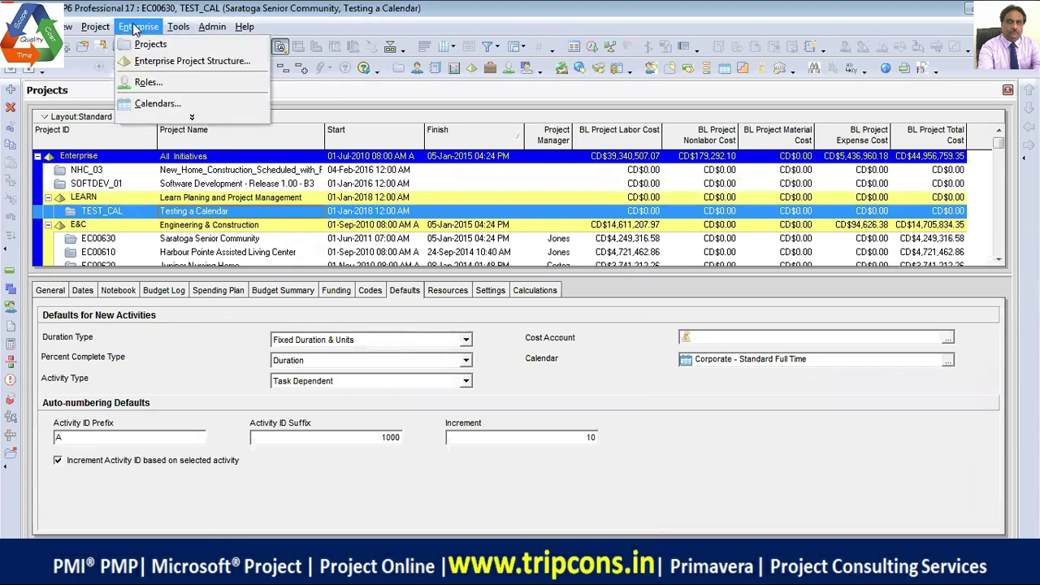
pyautogui.click(156, 104)
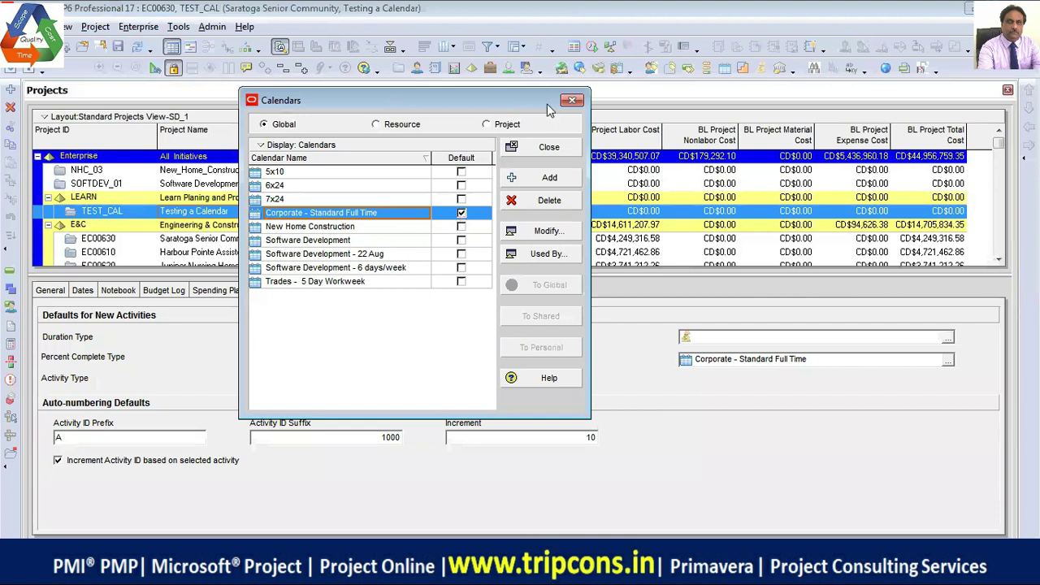
pyautogui.click(571, 100)
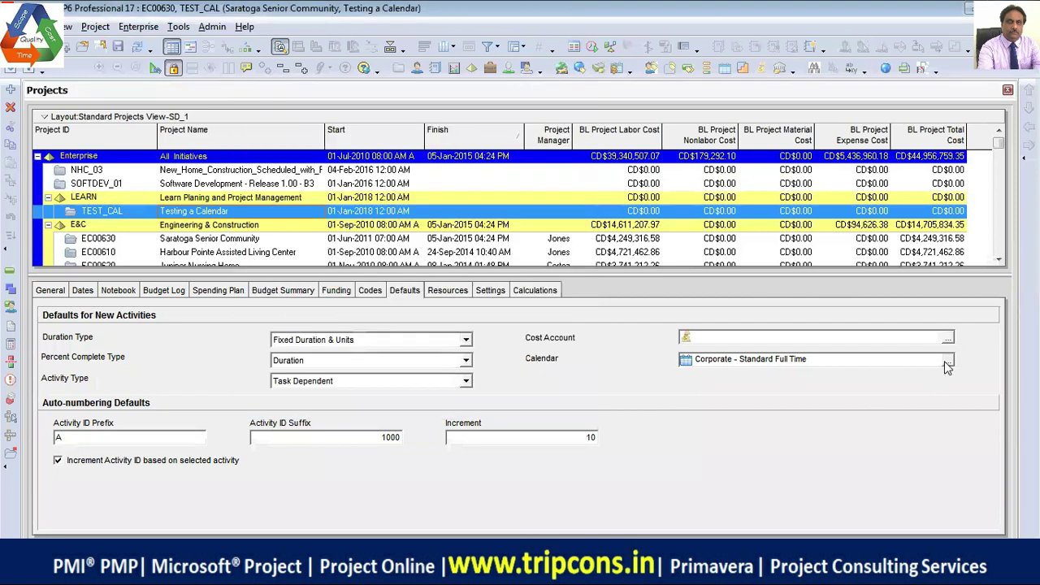
# - Set the TEST_CAL project's default calendar to Software Development - 6 days/week
pyautogui.click(948, 360)
pyautogui.click(528, 355)
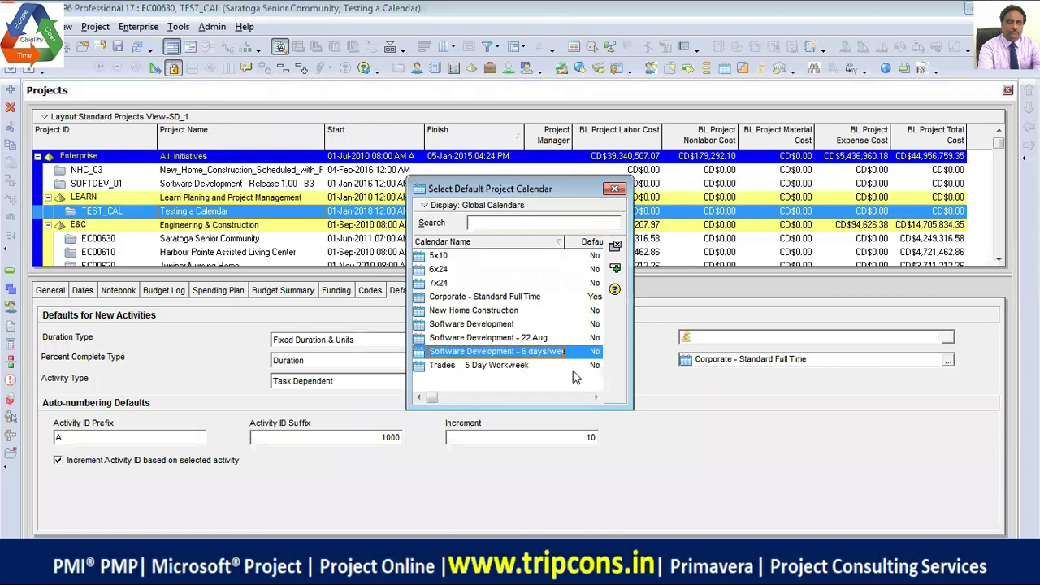
pyautogui.click(615, 271)
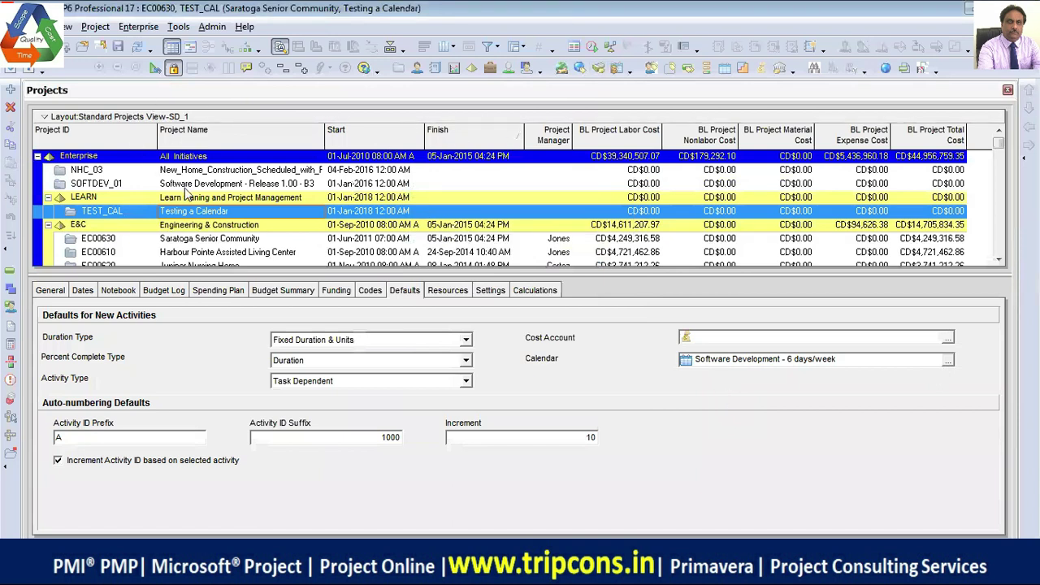
# - Set the date preferences to a two-digit year without time, and narrow the Start and Finish columns of the projects table
pyautogui.click(36, 26)
pyautogui.click(69, 343)
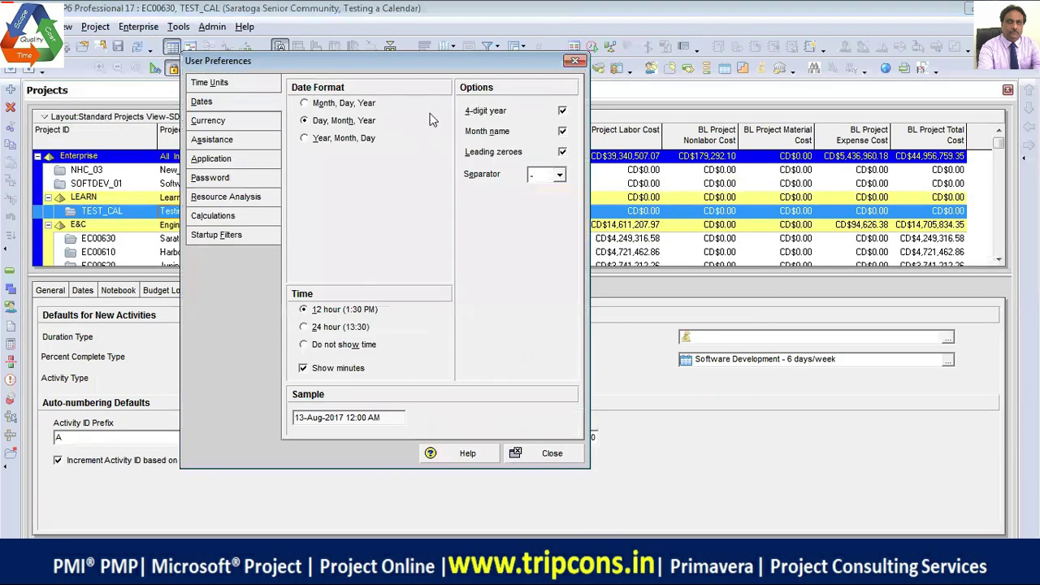
pyautogui.click(562, 111)
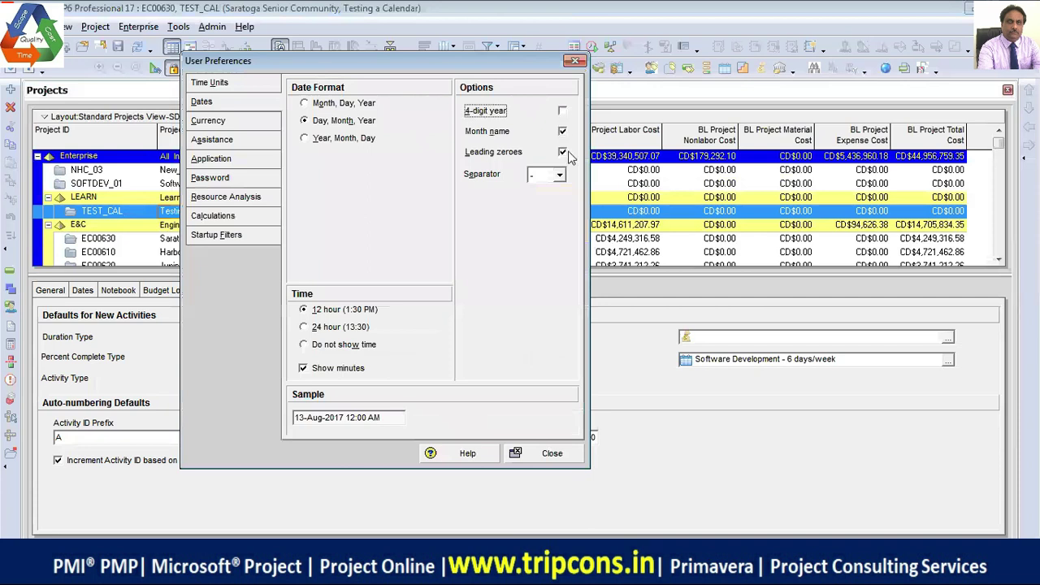
pyautogui.click(305, 344)
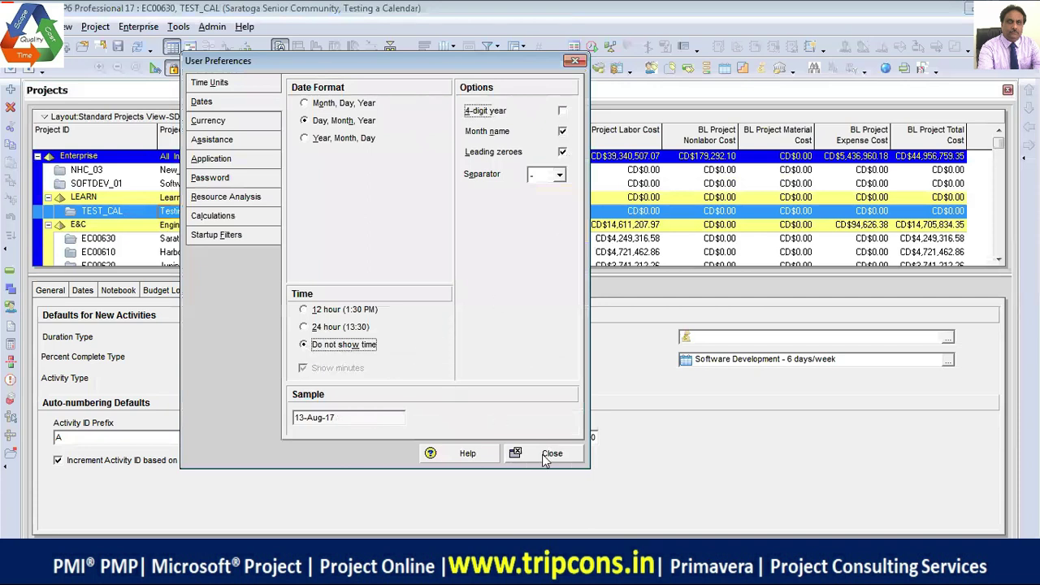
pyautogui.click(548, 455)
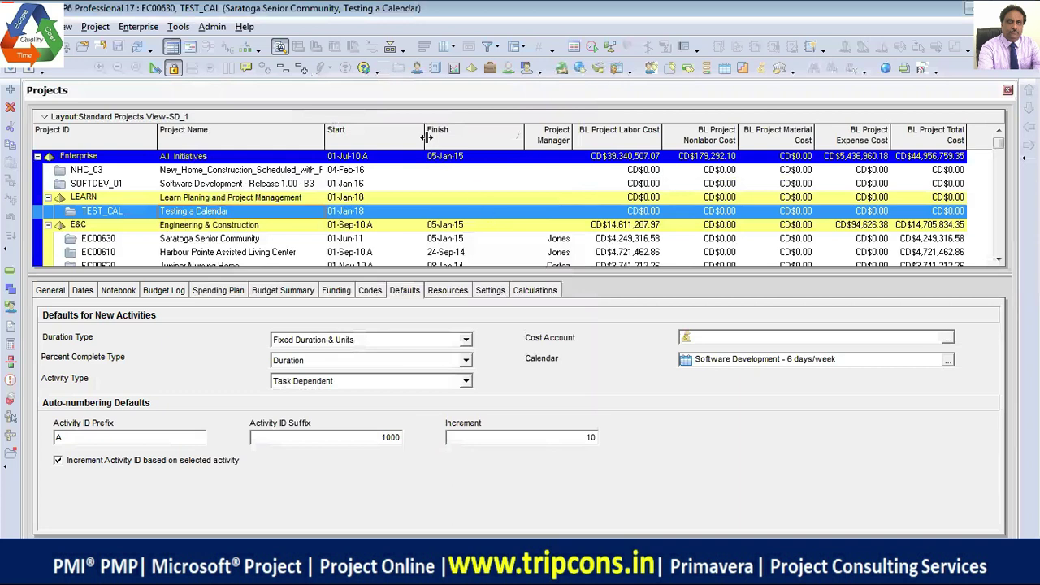
pyautogui.moveTo(423, 136); pyautogui.dragTo(378, 137)
pyautogui.moveTo(479, 136); pyautogui.dragTo(430, 136)
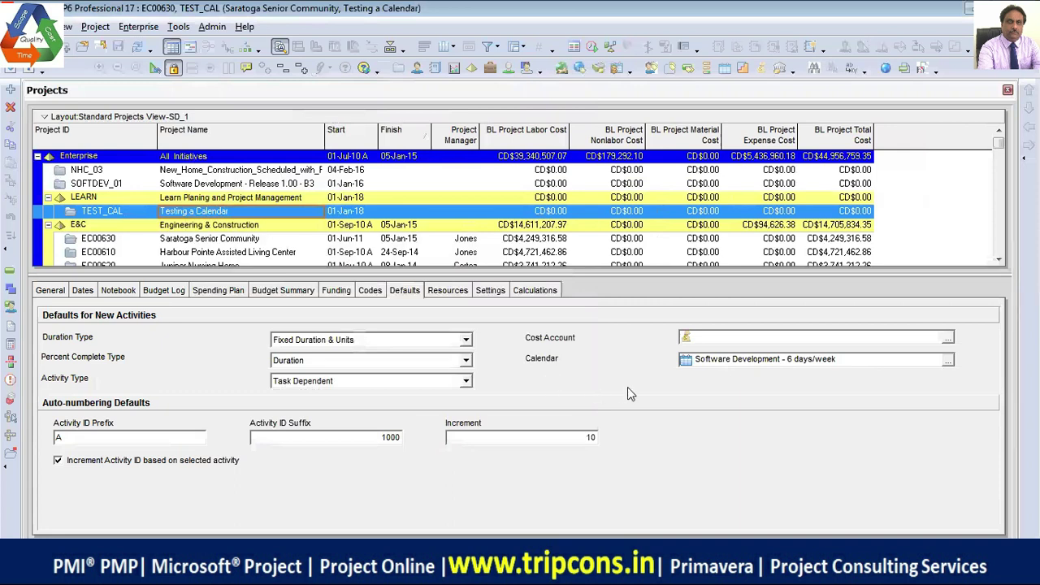
# - Set the TEST_CAL project's auto-numbering activity ID prefix to SD
pyautogui.click(154, 440)
pyautogui.moveTo(85, 440); pyautogui.dragTo(6, 432)
pyautogui.write('A')
pyautogui.press('BackSpace')
pyautogui.write('SD')
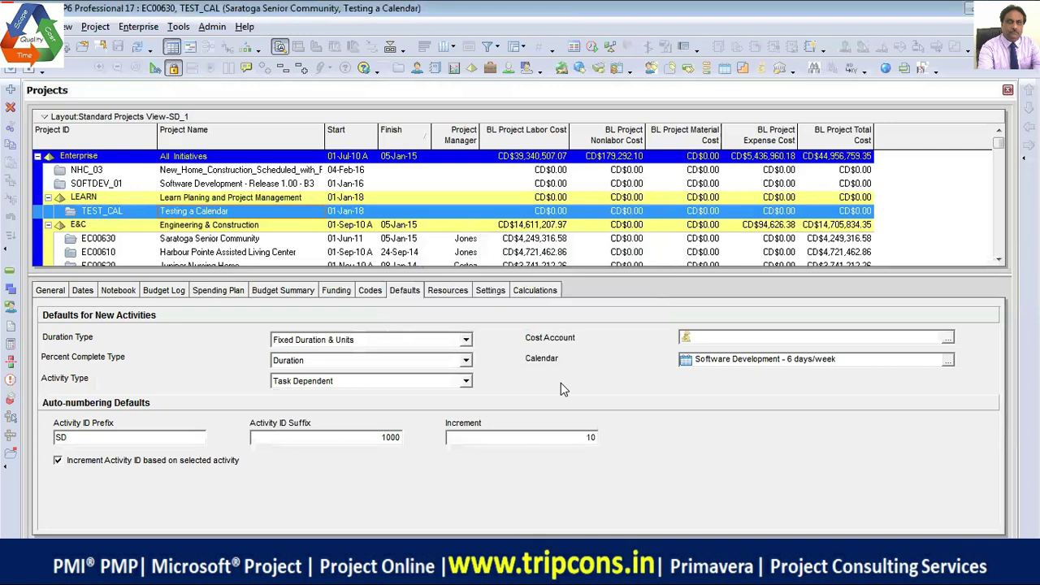
# - Hide the project details area and open the TEST_CAL project
pyautogui.click(390, 47)
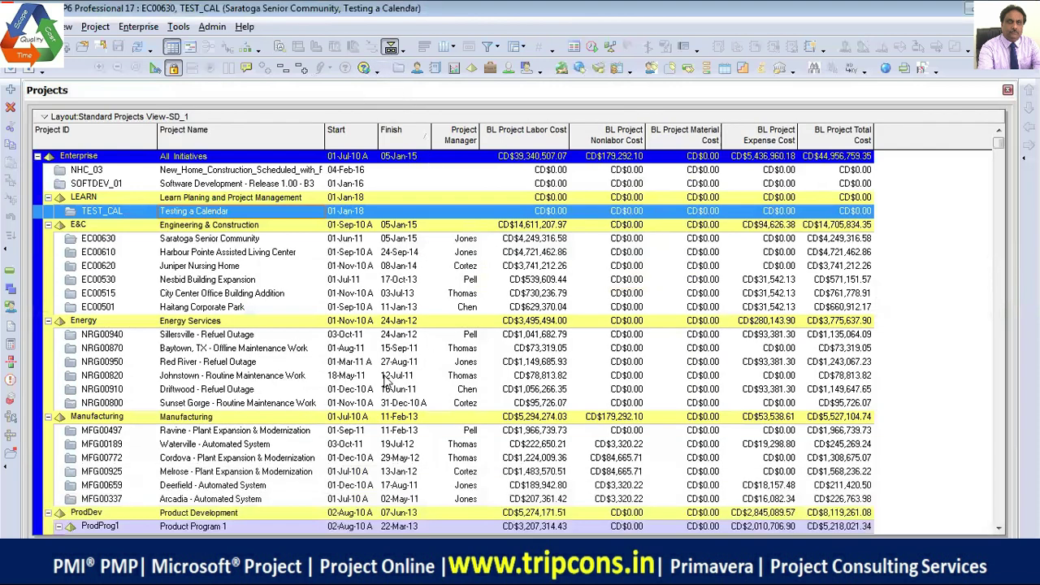
pyautogui.rightClick(198, 219)
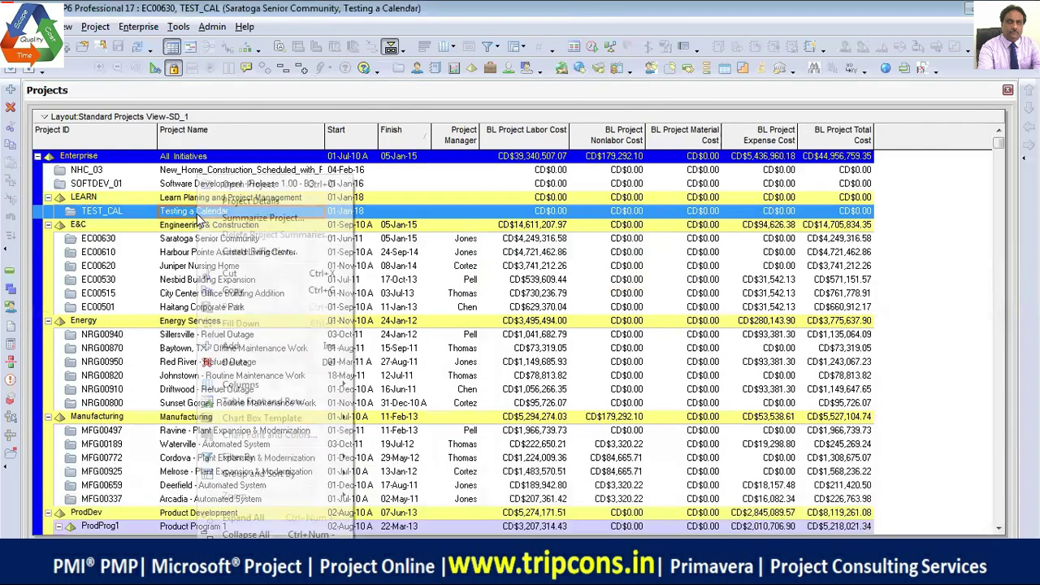
pyautogui.click(252, 186)
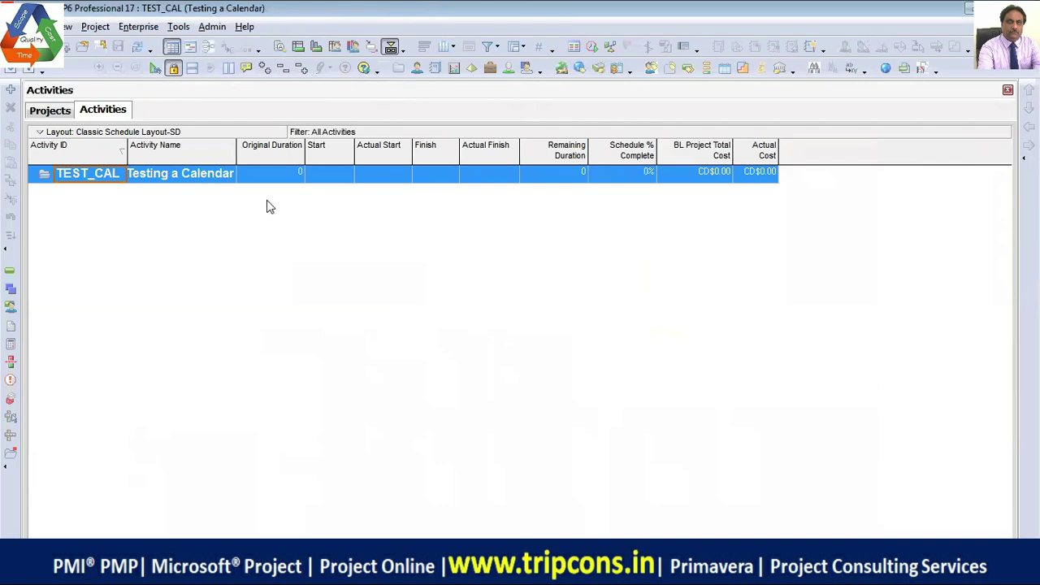
# - Show a widened Gantt chart and remove the Actual Start, Actual Finish, BL Project Total Cost and Actual Cost columns from the activity table
pyautogui.click(190, 46)
pyautogui.moveTo(729, 239); pyautogui.dragTo(844, 224)
pyautogui.rightClick(804, 159)
pyautogui.click(845, 386)
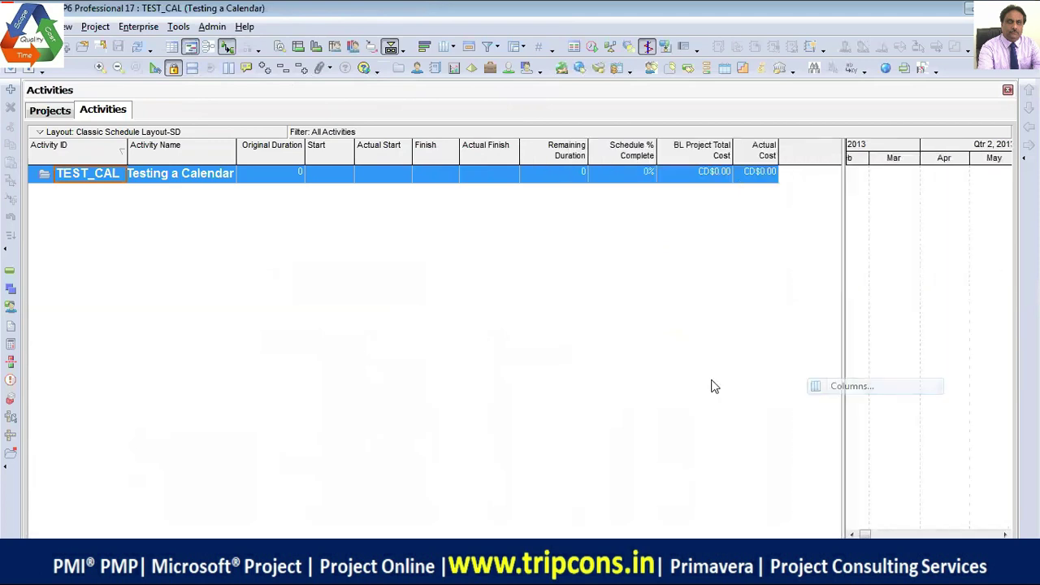
pyautogui.click(422, 364)
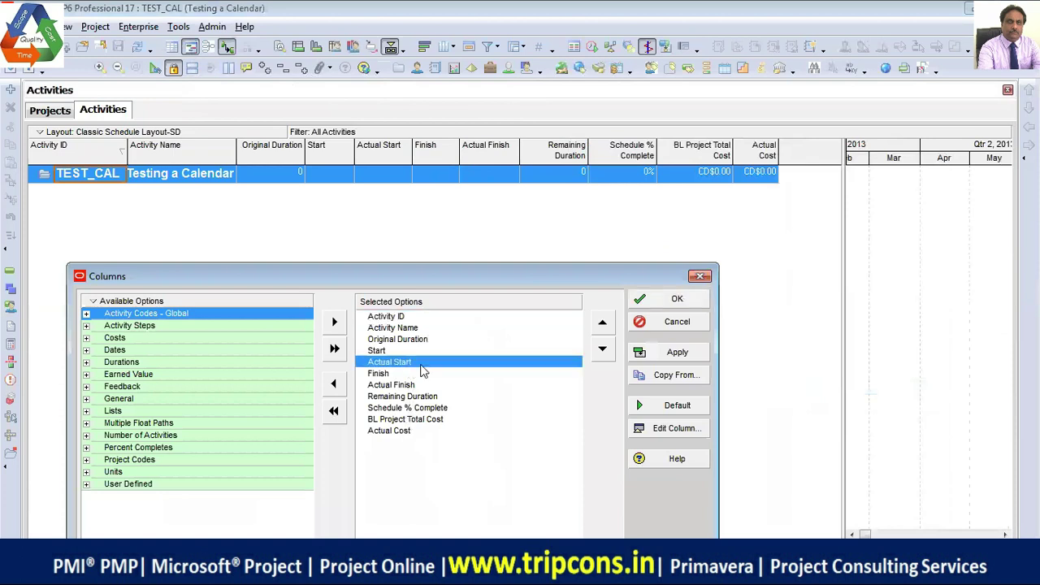
pyautogui.keyDown('ctrl'); pyautogui.click(410, 385); pyautogui.keyUp('ctrl')
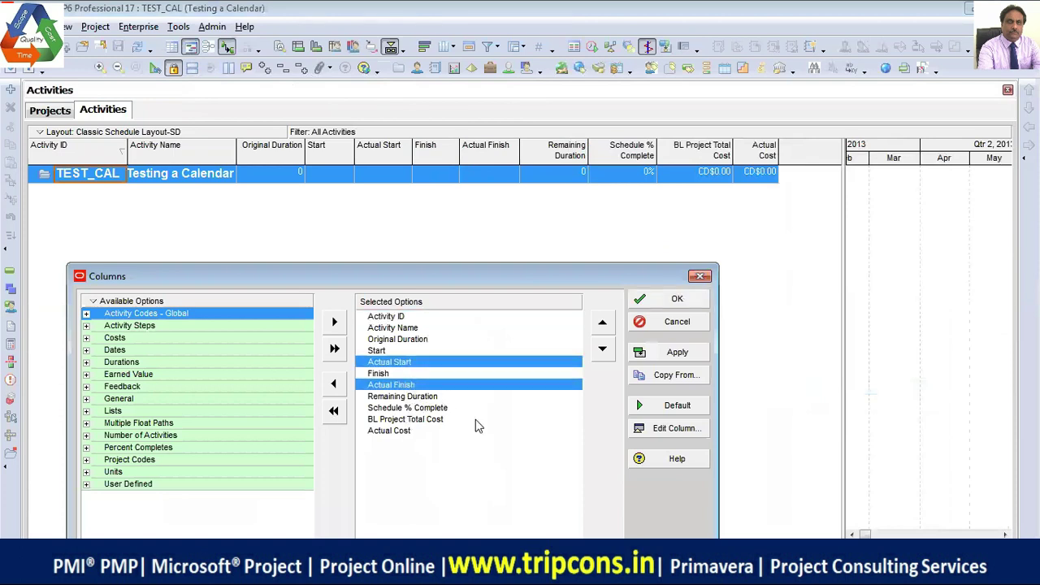
pyautogui.keyDown('ctrl'); pyautogui.click(429, 420); pyautogui.keyUp('ctrl')
pyautogui.keyDown('ctrl'); pyautogui.click(421, 432); pyautogui.keyUp('ctrl')
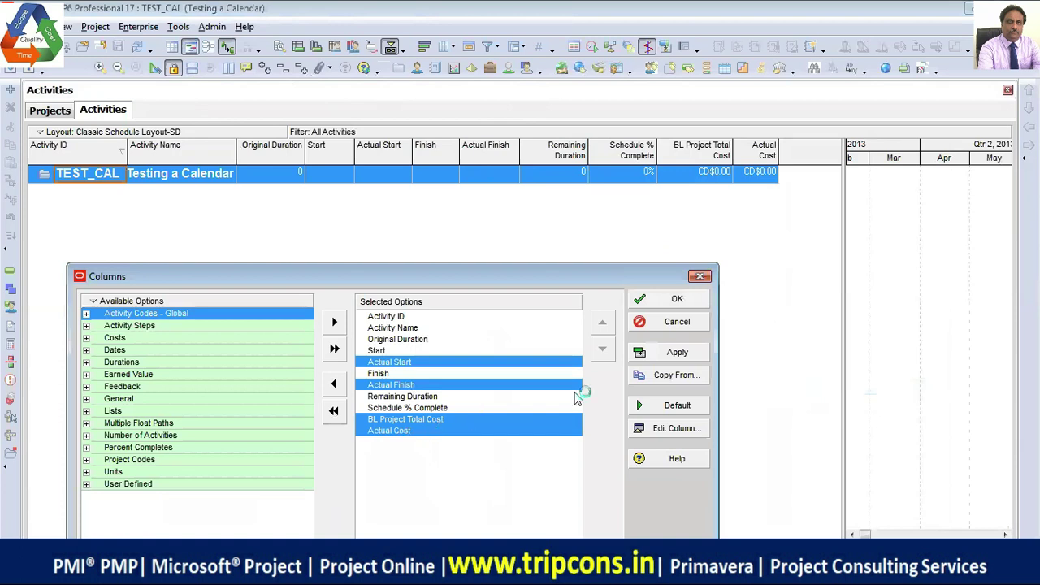
pyautogui.click(333, 384)
pyautogui.click(677, 300)
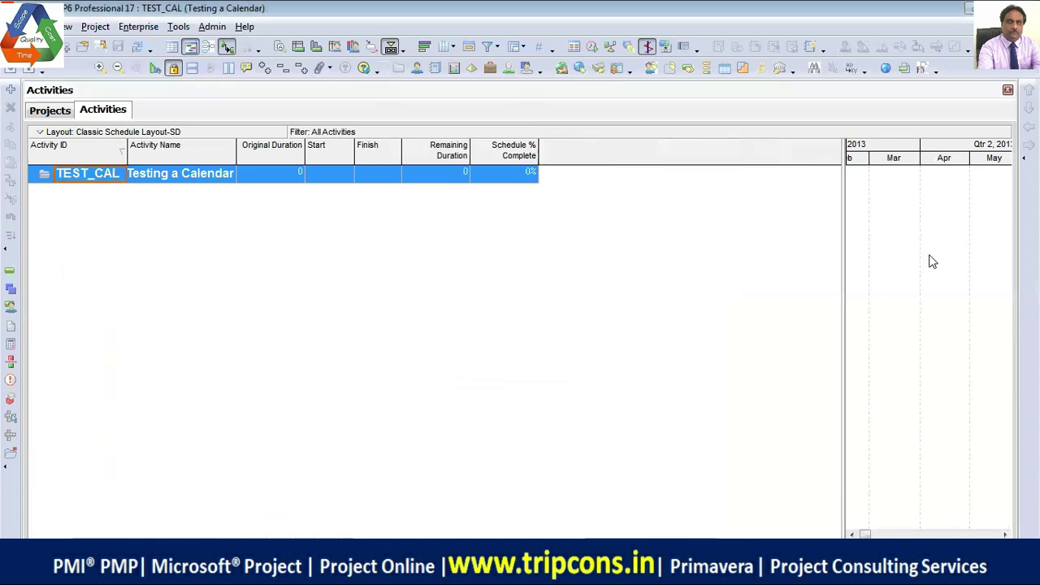
pyautogui.moveTo(842, 267); pyautogui.dragTo(572, 246)
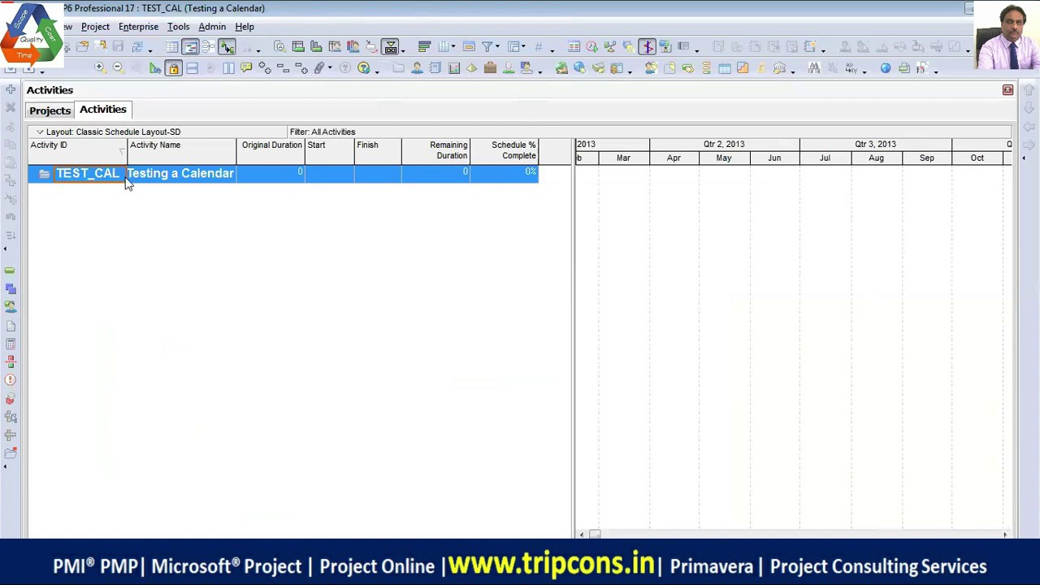
# - Add an activity named Task 1 with ID SD1000 to the TEST_CAL project
pyautogui.click(12, 90)
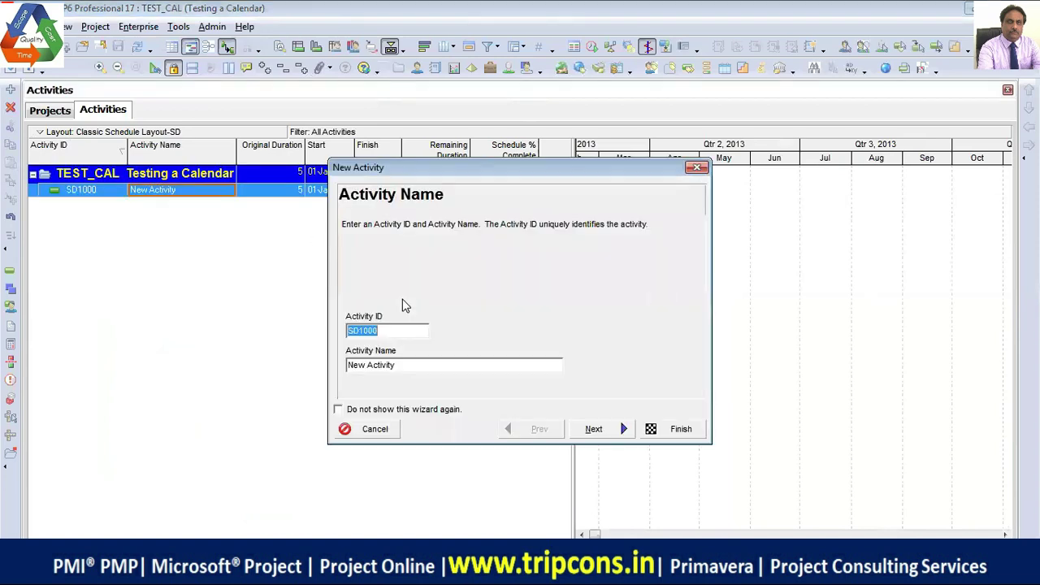
pyautogui.click(439, 366)
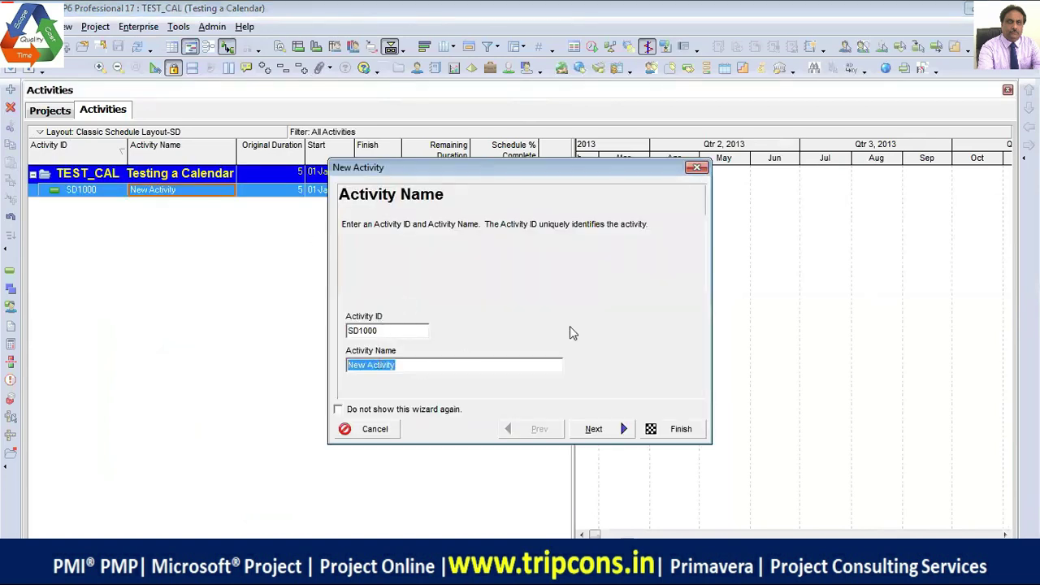
pyautogui.write('Task 1')
pyautogui.click(680, 429)
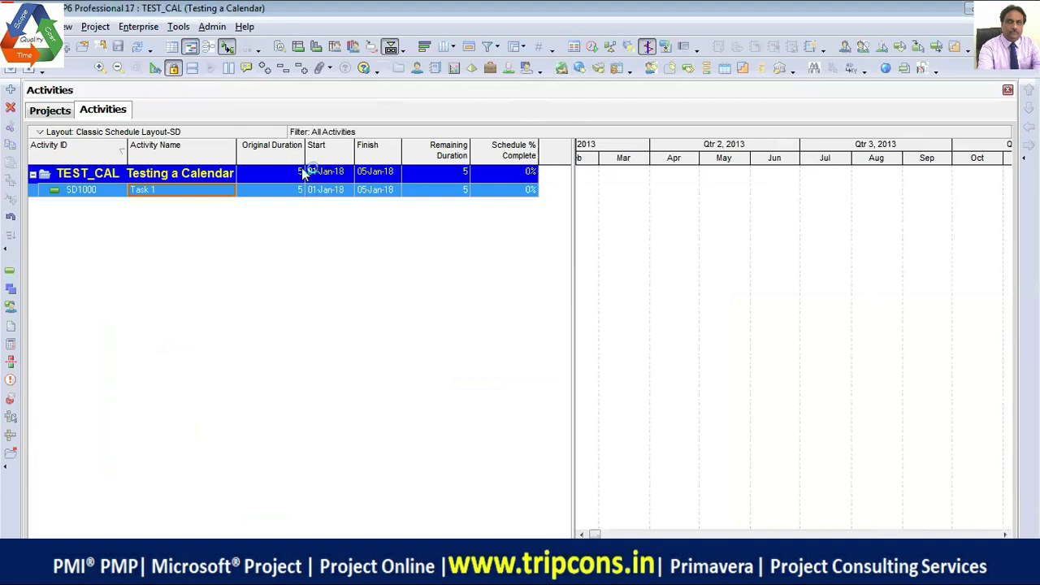
# - Bring the Task 1 bar into view in the Gantt chart and expand the timescale to weeks and individual days
pyautogui.click(627, 189)
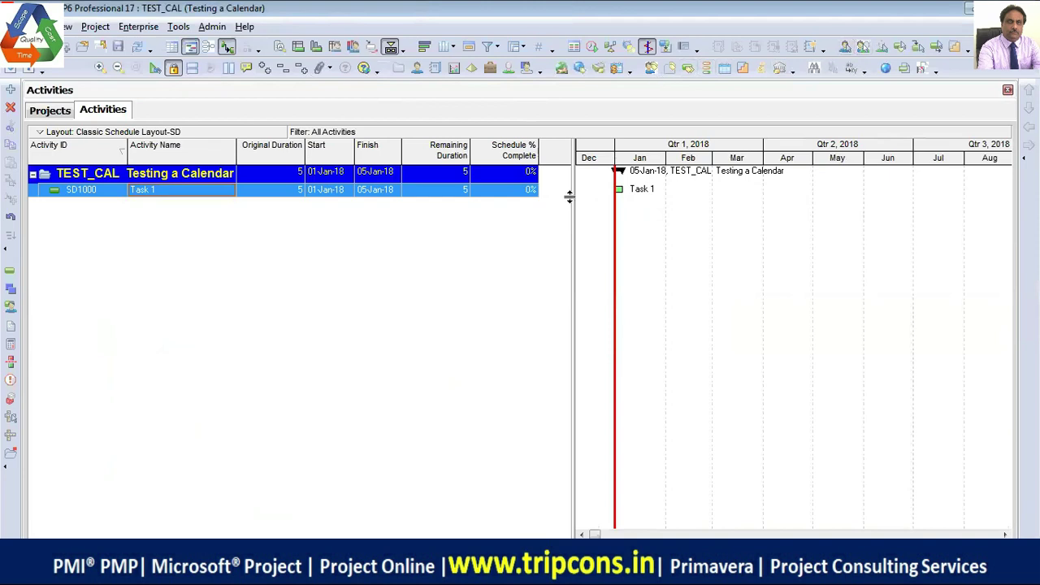
pyautogui.moveTo(573, 201); pyautogui.dragTo(544, 193)
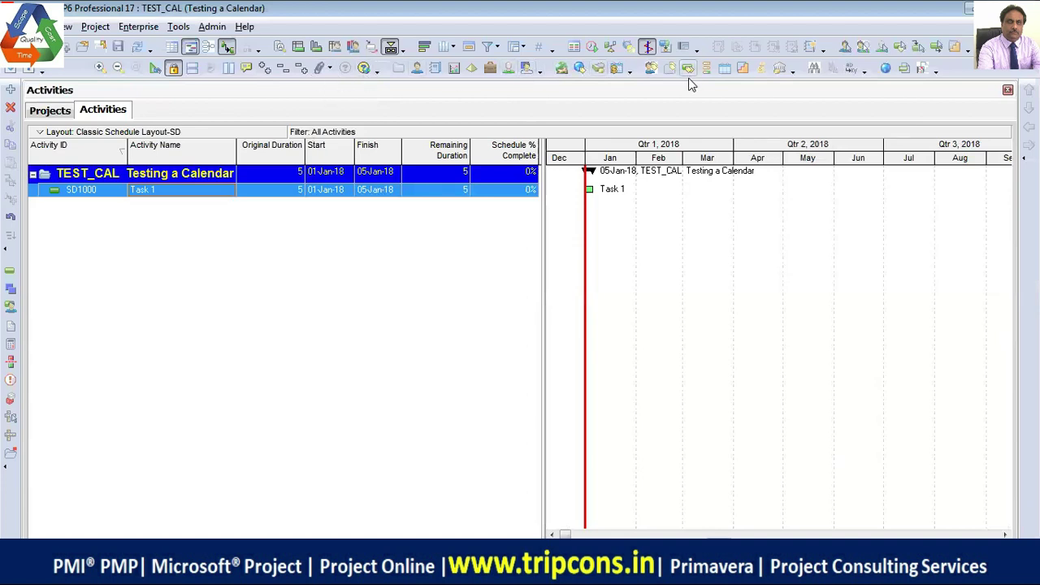
pyautogui.click(99, 68)
pyautogui.click(99, 68)
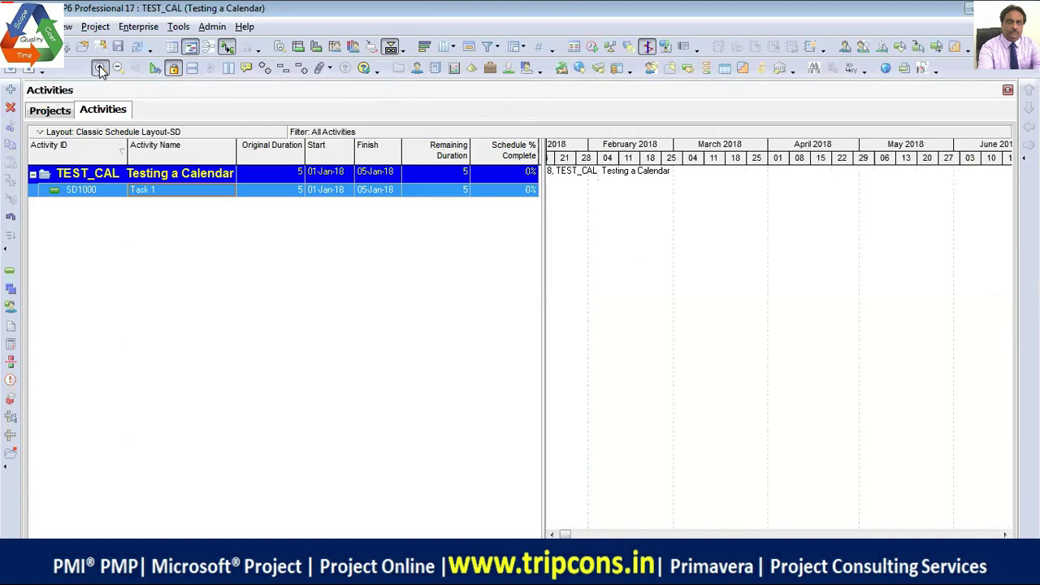
pyautogui.click(559, 195)
pyautogui.click(553, 534)
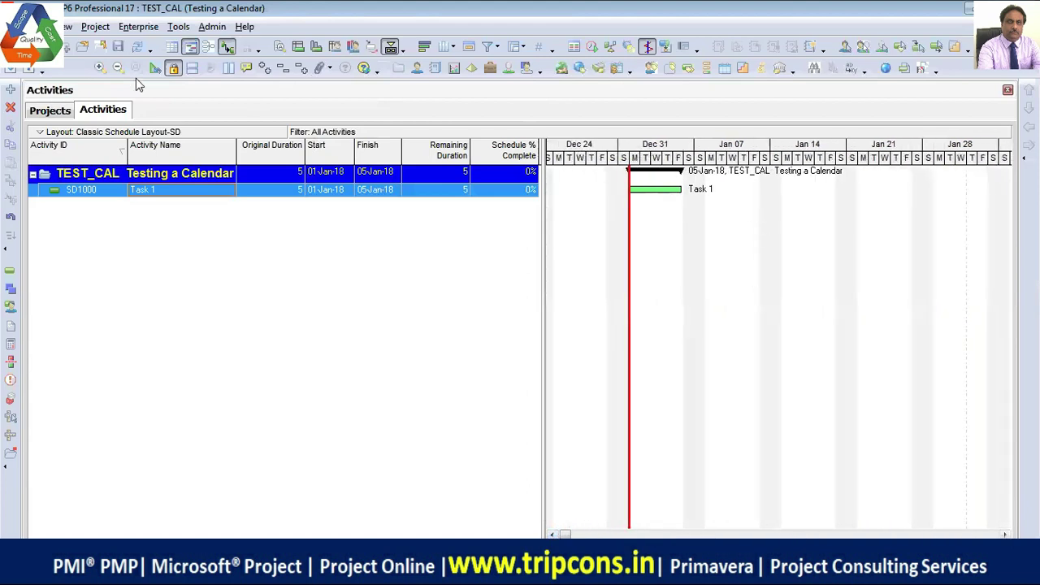
pyautogui.moveTo(644, 159); pyautogui.dragTo(681, 161)
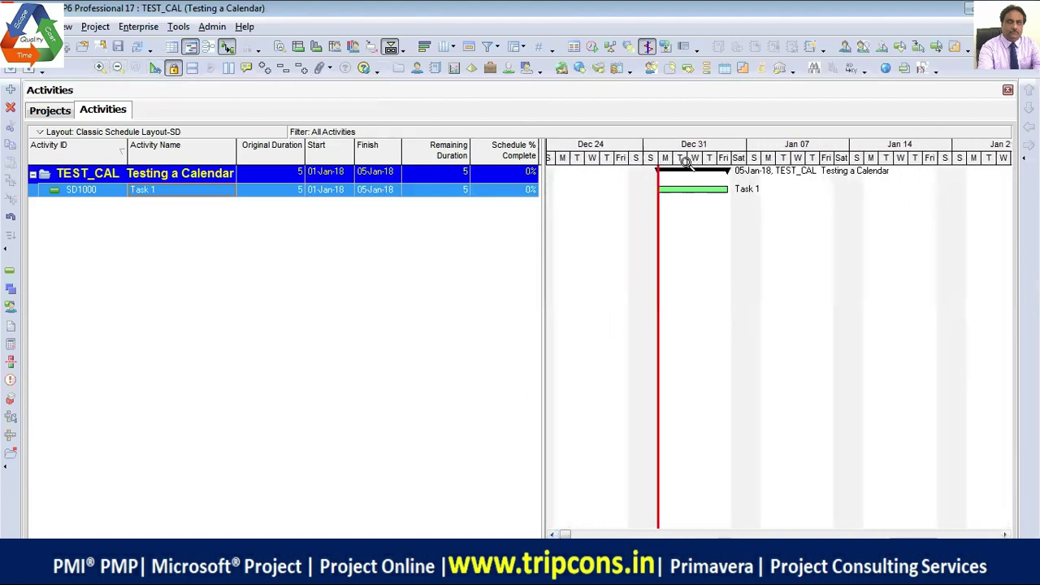
# - Check the TEST_CAL project's default calendar in its project details
pyautogui.click(277, 192)
pyautogui.click(50, 110)
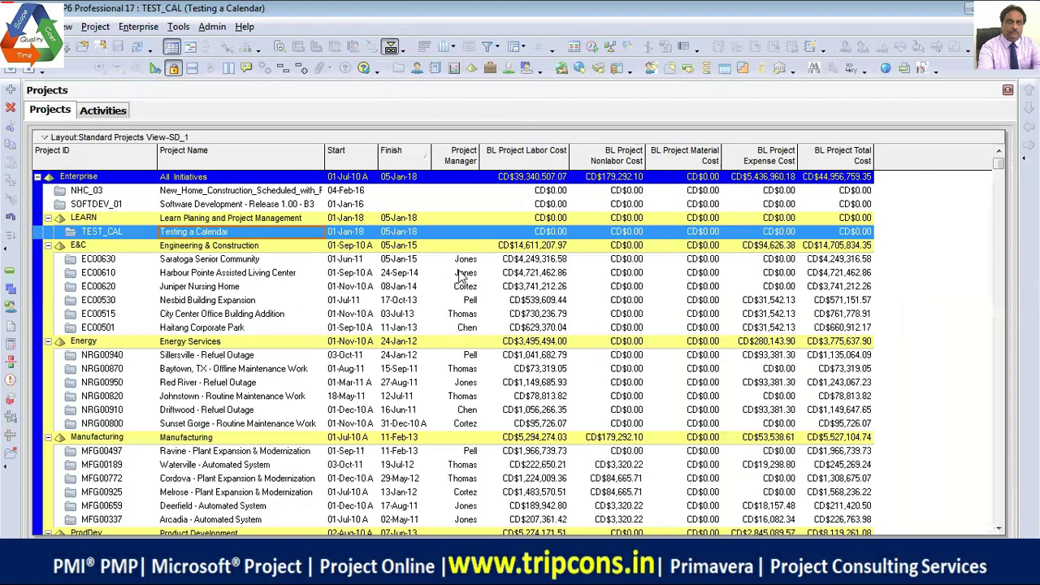
pyautogui.click(108, 110)
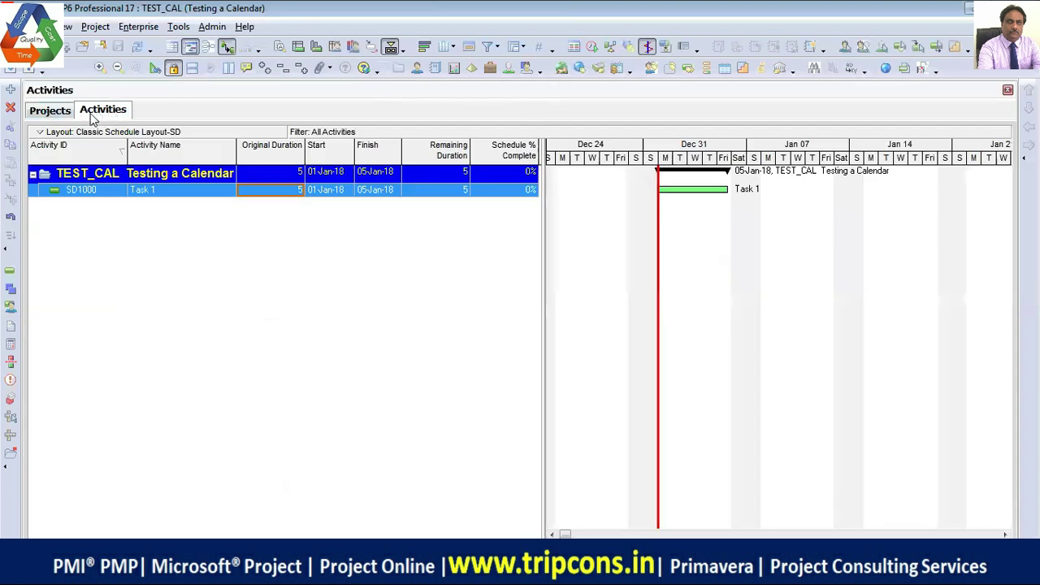
pyautogui.click(46, 114)
pyautogui.rightClick(244, 233)
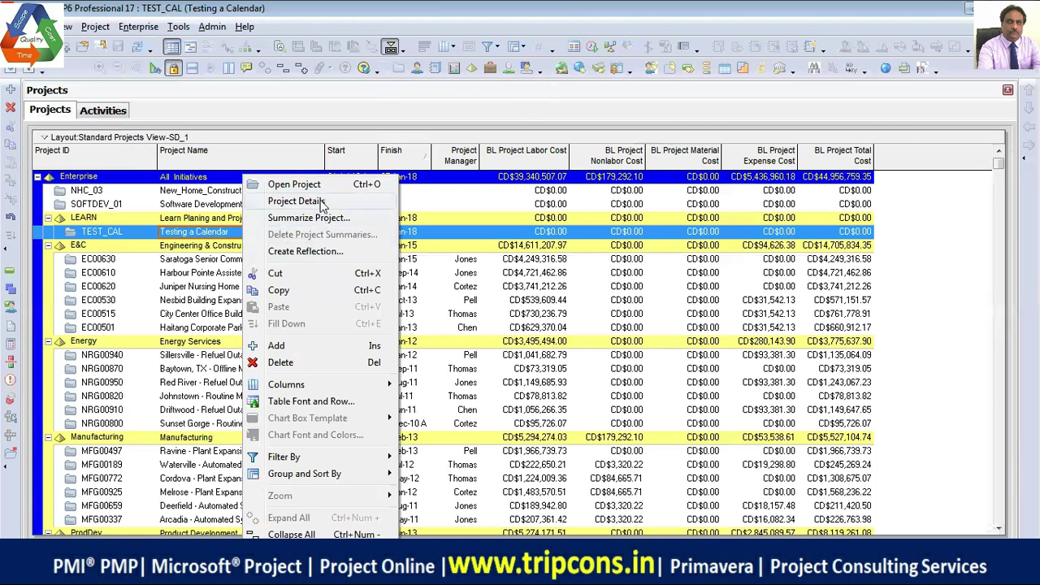
pyautogui.click(320, 201)
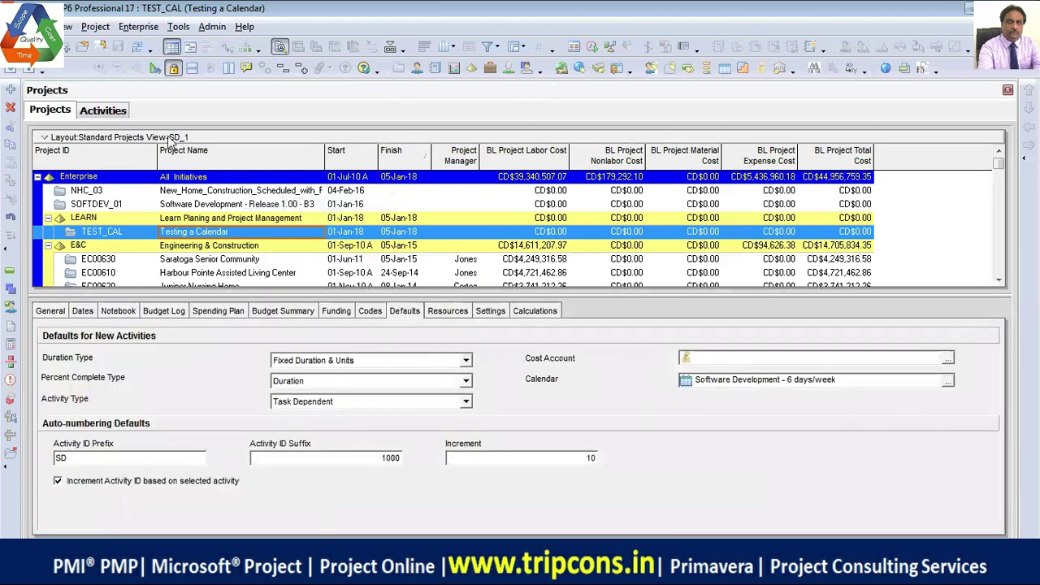
# - Show the details of activity Task 1 and enlarge the details area to check its activity calendar
pyautogui.click(103, 110)
pyautogui.click(160, 190)
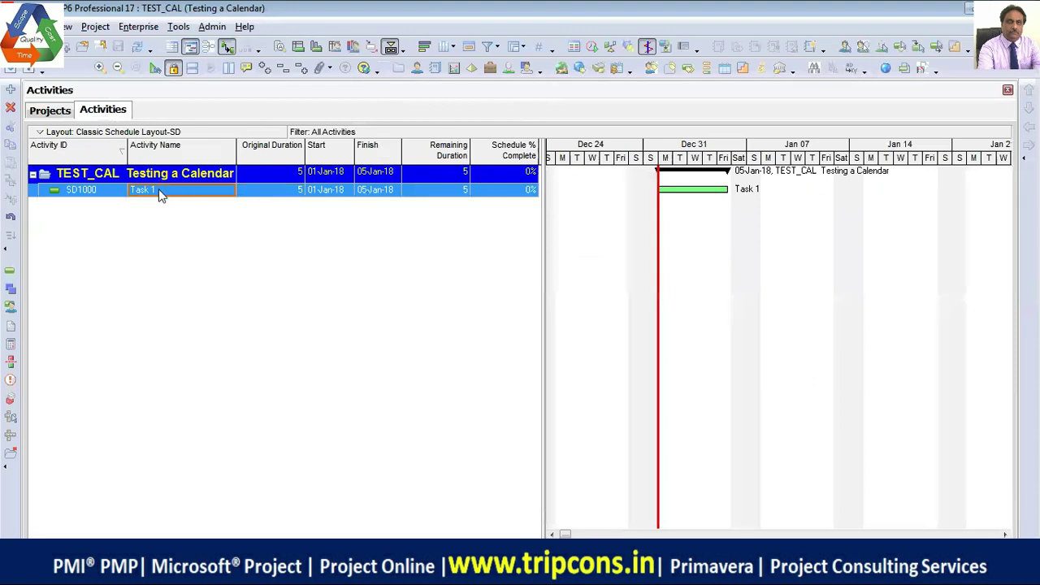
pyautogui.rightClick(160, 193)
pyautogui.click(173, 204)
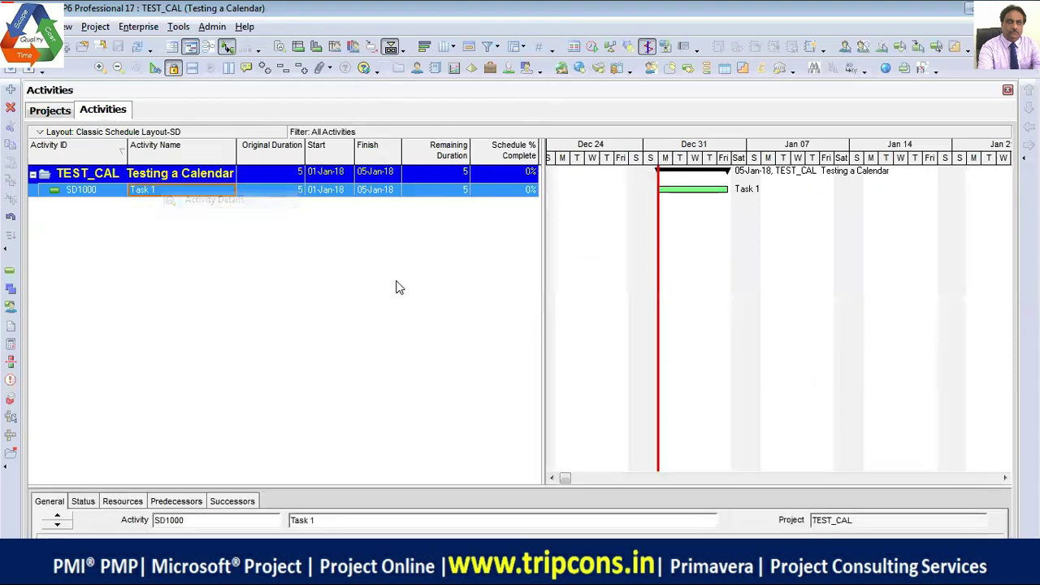
pyautogui.moveTo(325, 440); pyautogui.dragTo(328, 298)
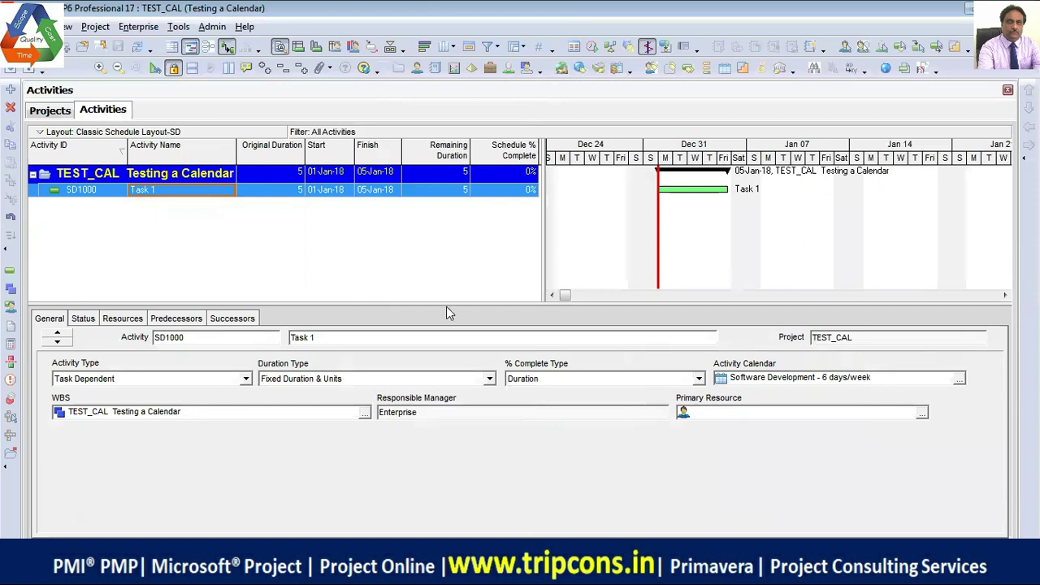
# - Hide the activity details area and set Task 1's original duration to 6
pyautogui.click(390, 49)
pyautogui.click(286, 193)
pyautogui.write('6')
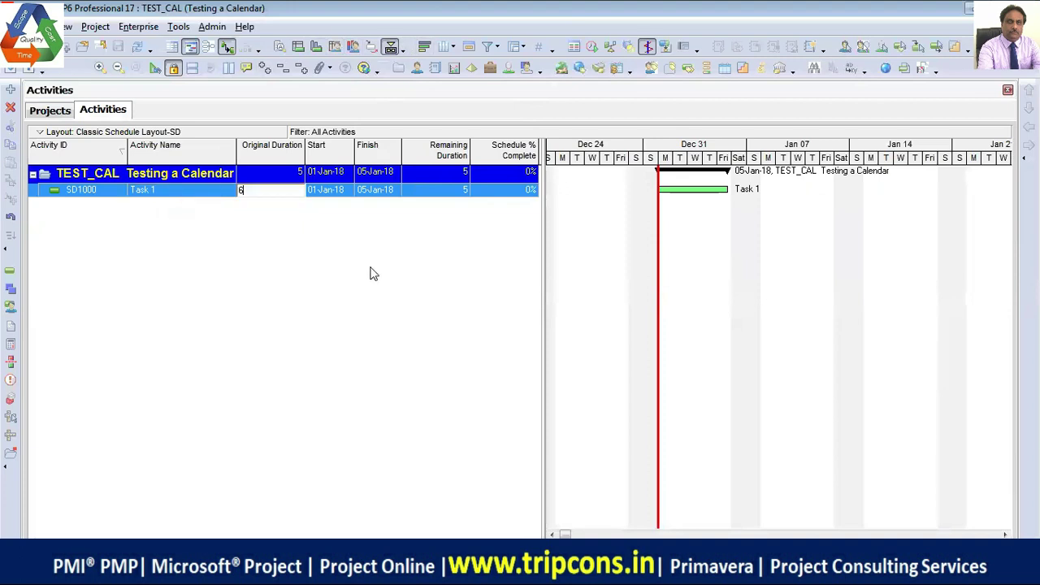
pyautogui.press('Return')
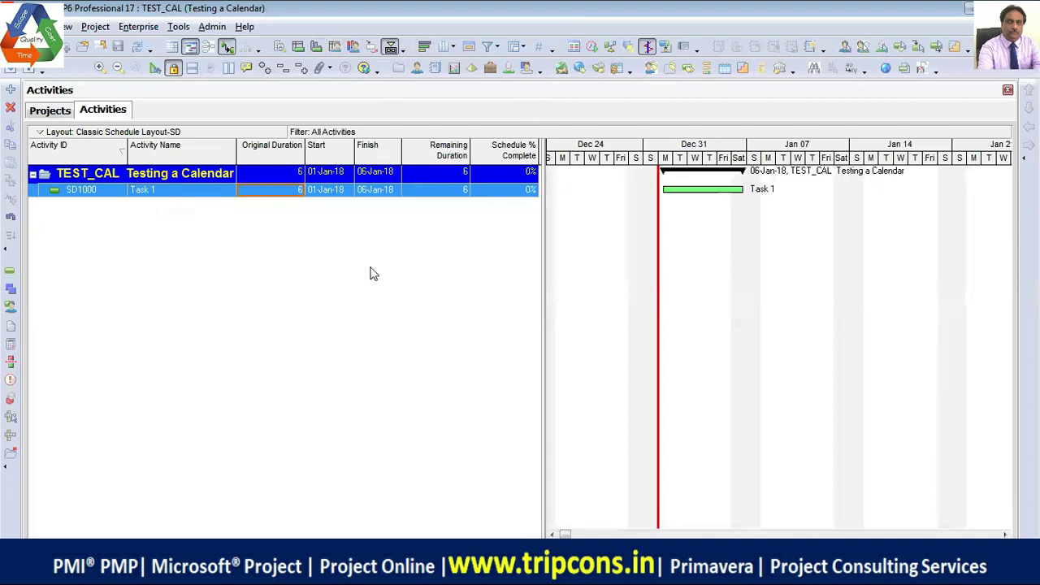
# - Test how the calendar affects Task 1's finish by setting its original duration to 7, back to 6, and again to 7
pyautogui.write('7')
pyautogui.press('Return')
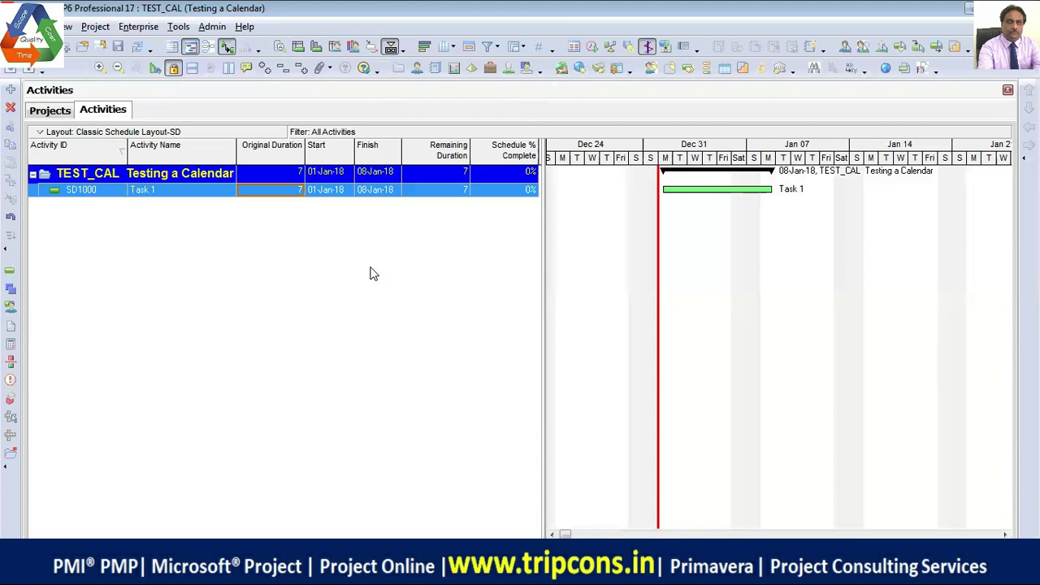
pyautogui.write('6')
pyautogui.press('Return')
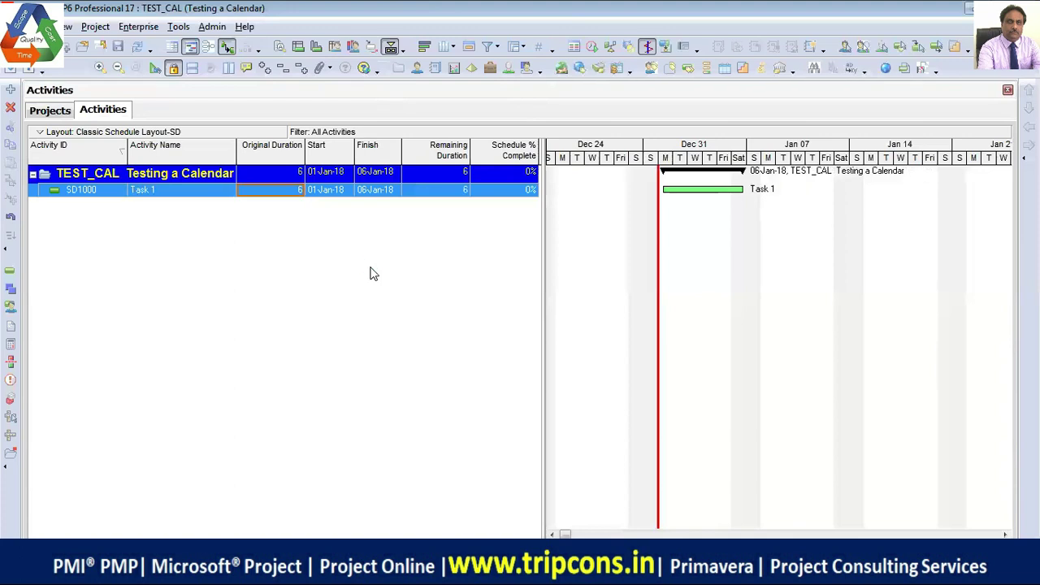
pyautogui.write('7')
pyautogui.press('Return')
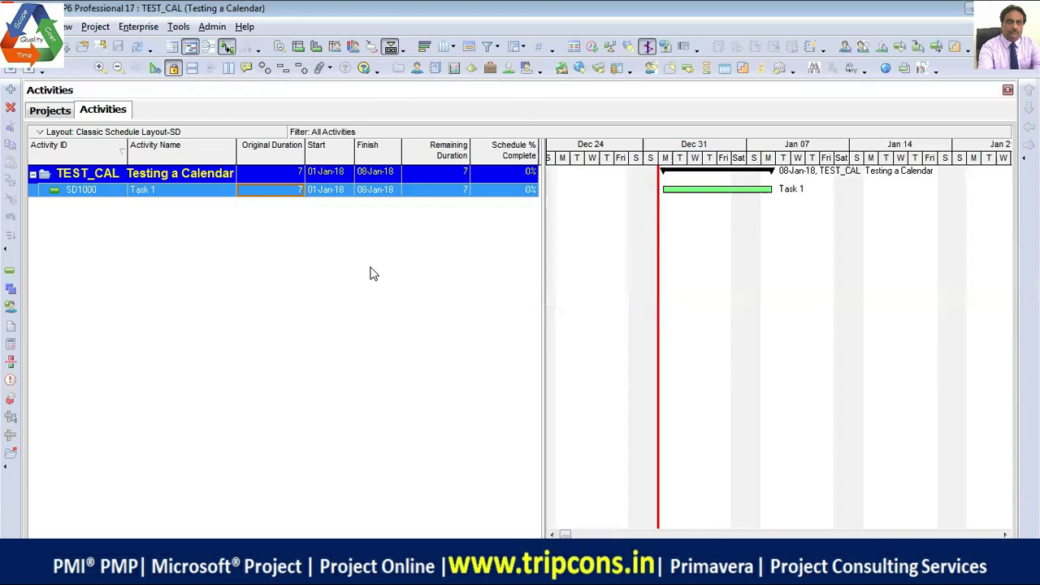
# - Assign the Software Development calendar to Task 1 in its activity details and hide the details area
pyautogui.rightClick(168, 192)
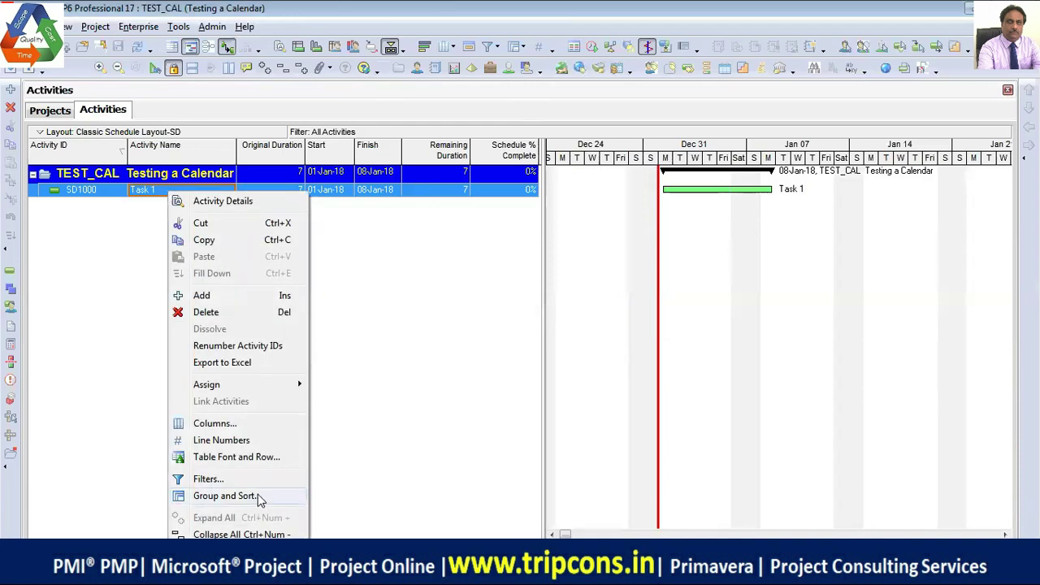
pyautogui.click(247, 203)
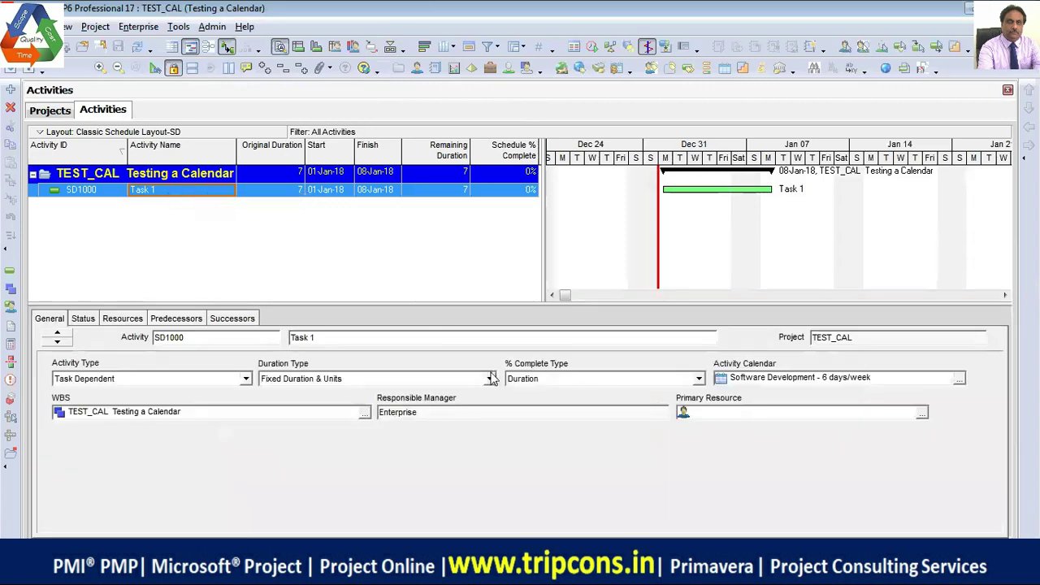
pyautogui.click(958, 377)
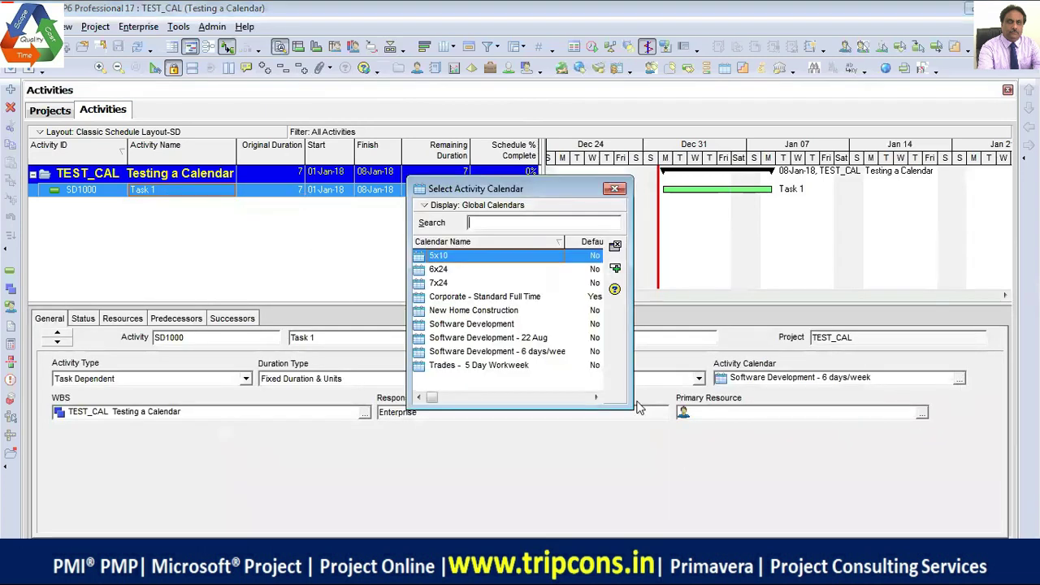
pyautogui.click(504, 325)
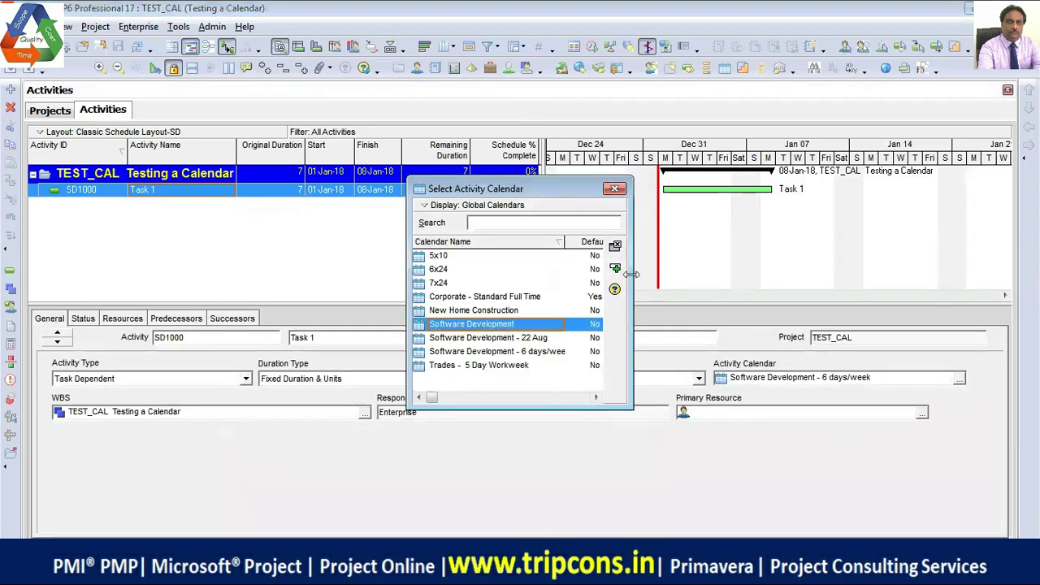
pyautogui.click(616, 269)
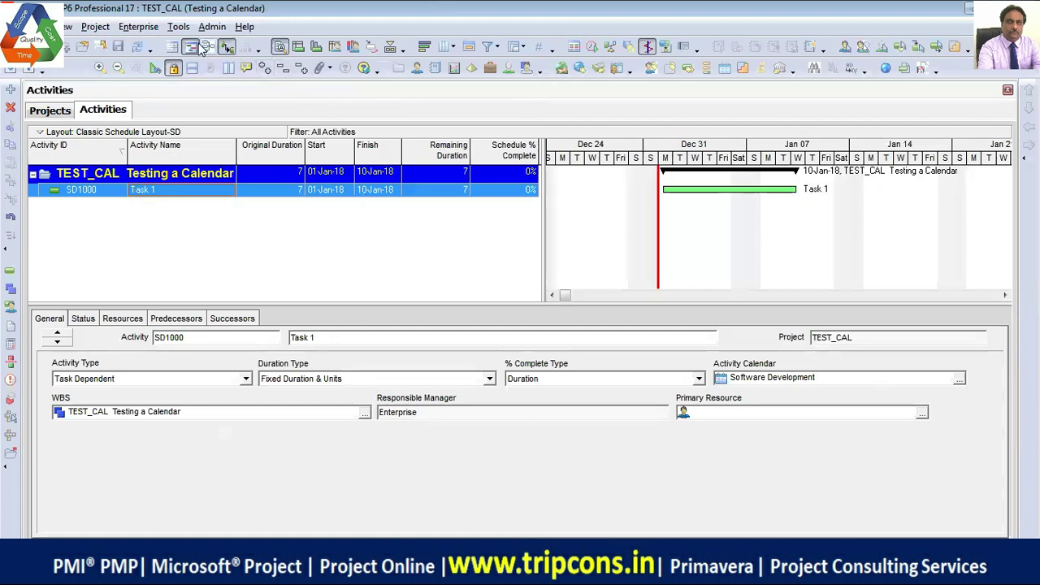
pyautogui.click(391, 47)
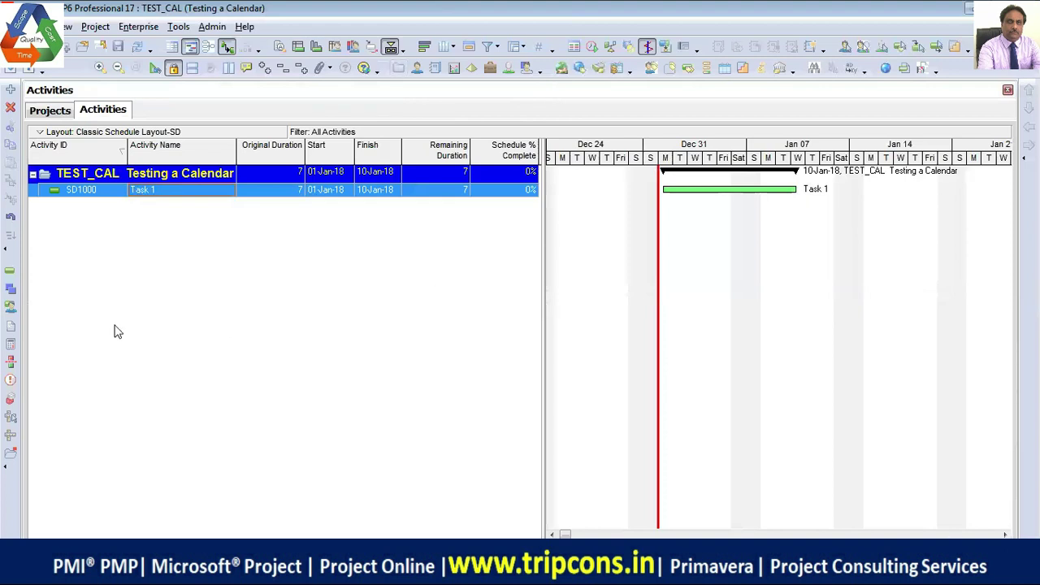
# - Turn on the unit label and the duration label in the Time Units user preferences
pyautogui.click(36, 26)
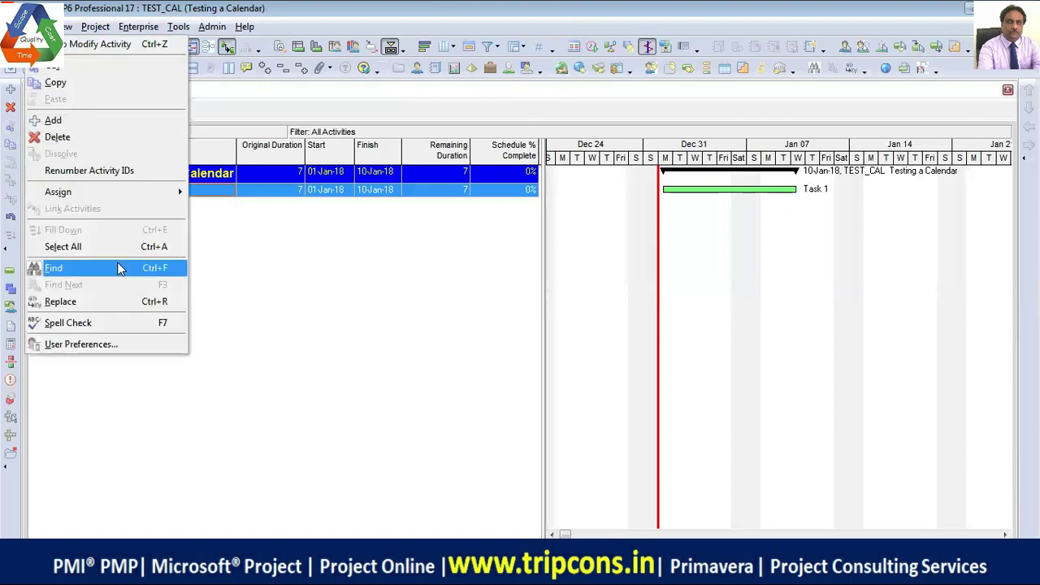
pyautogui.click(120, 345)
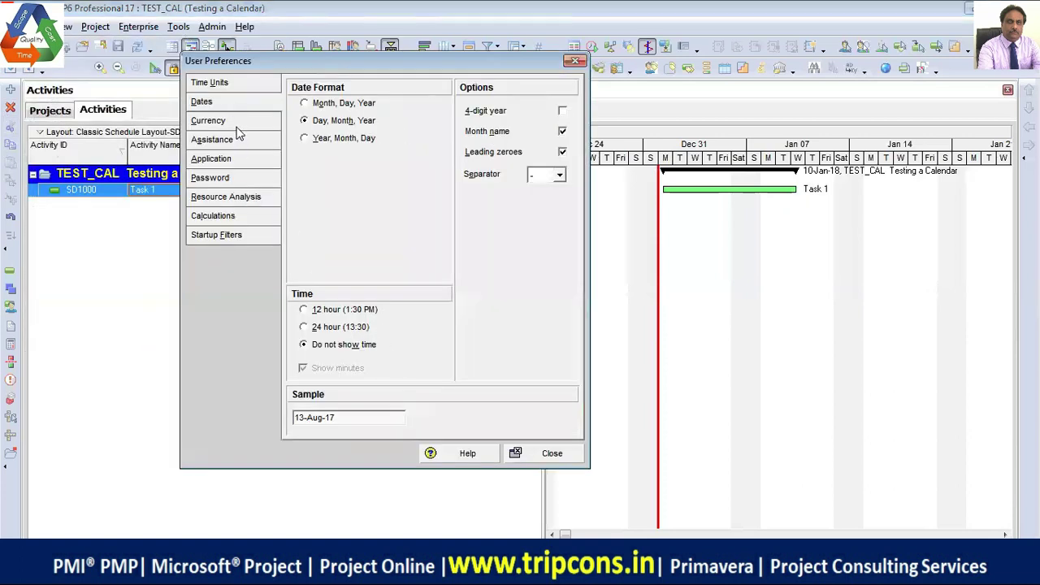
pyautogui.click(230, 84)
pyautogui.click(357, 146)
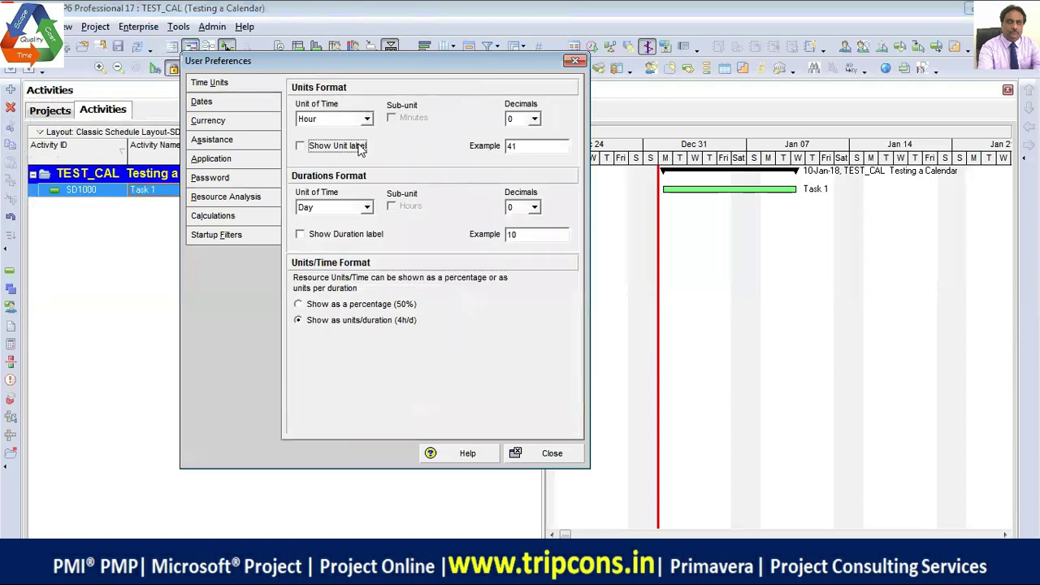
pyautogui.click(302, 235)
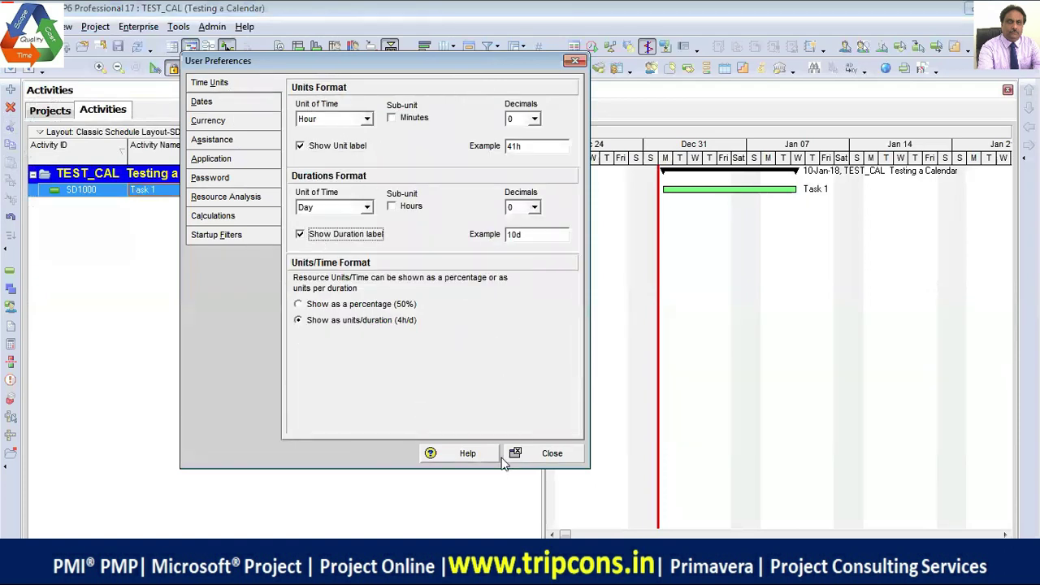
pyautogui.click(547, 452)
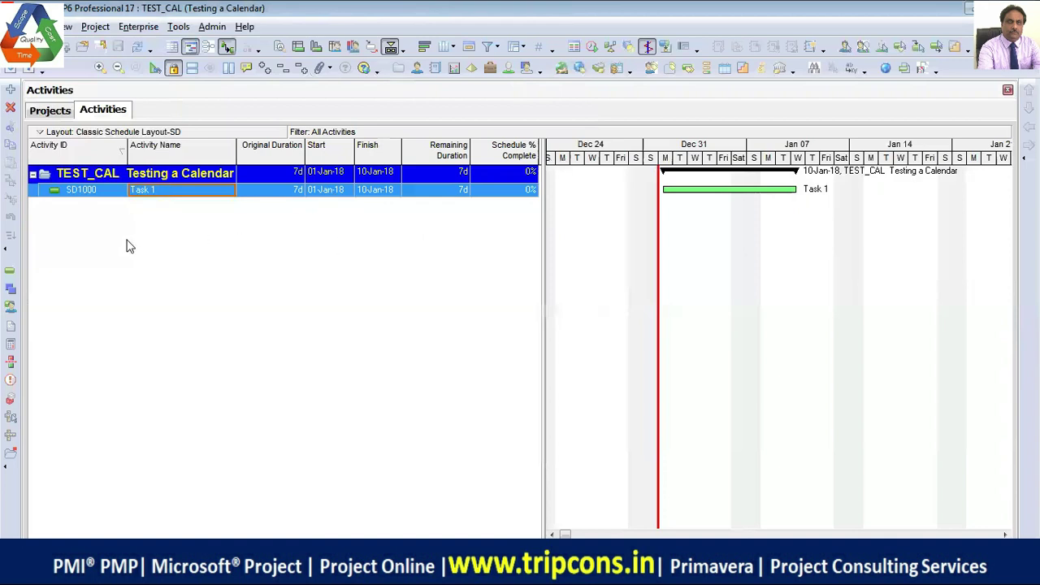
# - Add a new activity named Task 2 to the project and set its original duration to 7 days
pyautogui.click(11, 89)
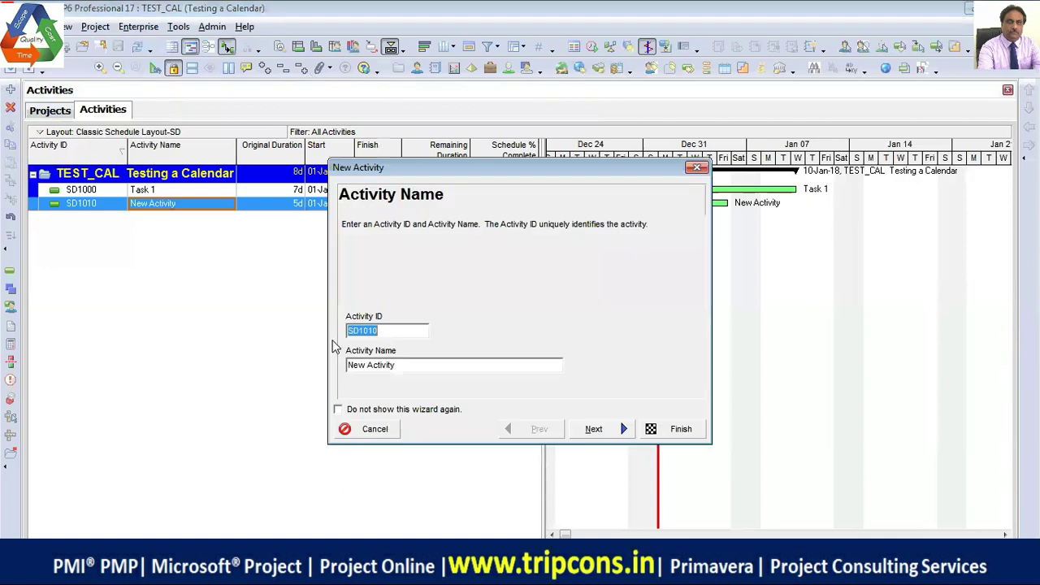
pyautogui.click(421, 366)
pyautogui.write('Task 2')
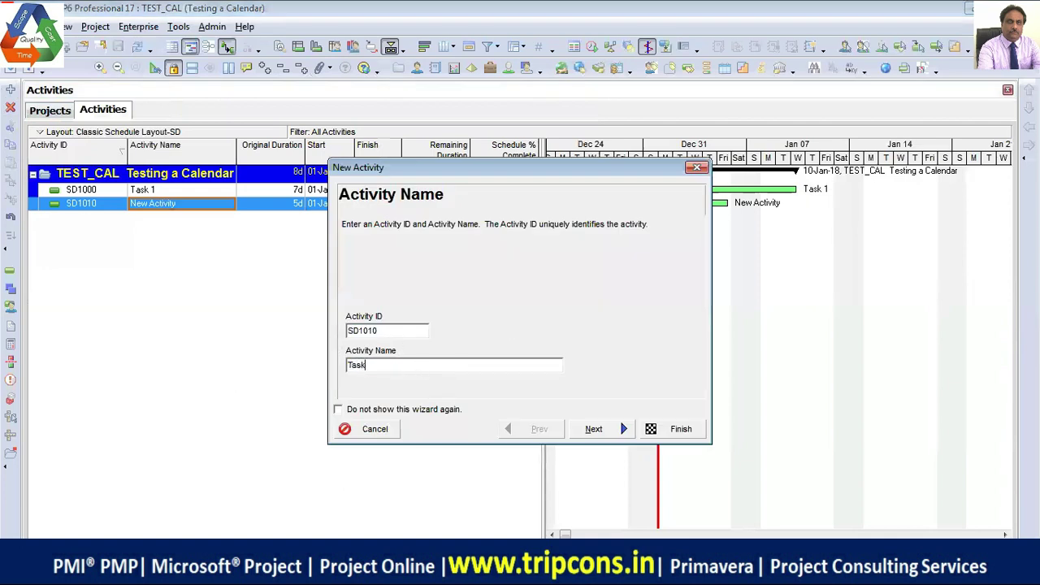
pyautogui.click(680, 432)
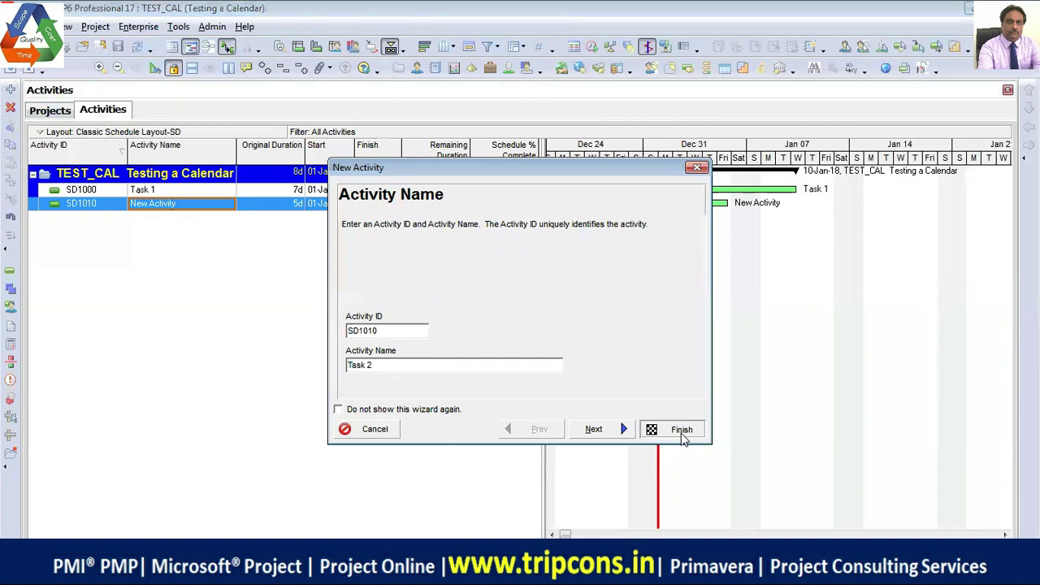
pyautogui.click(285, 206)
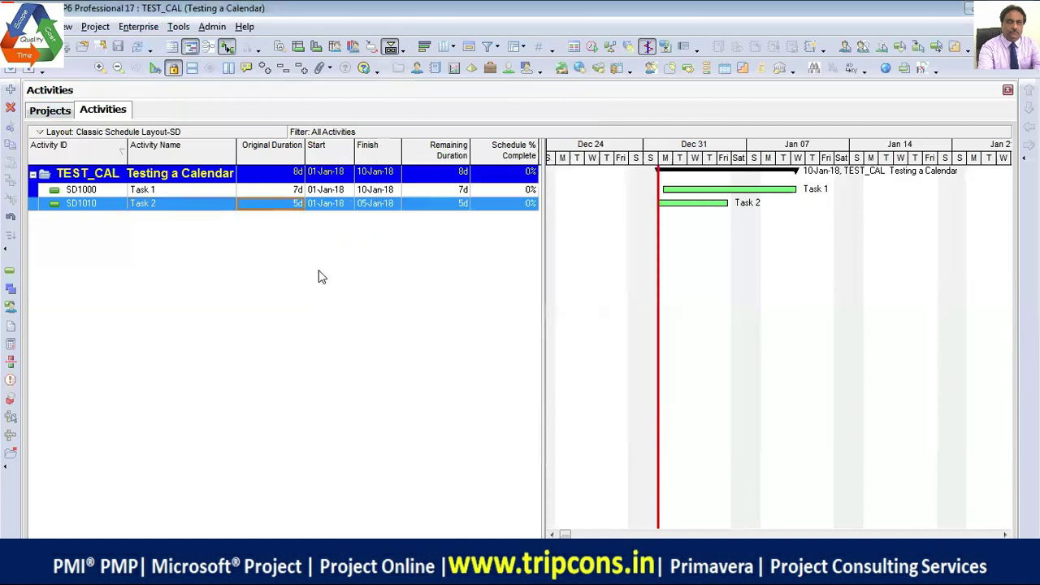
pyautogui.write('7')
pyautogui.press('Return')
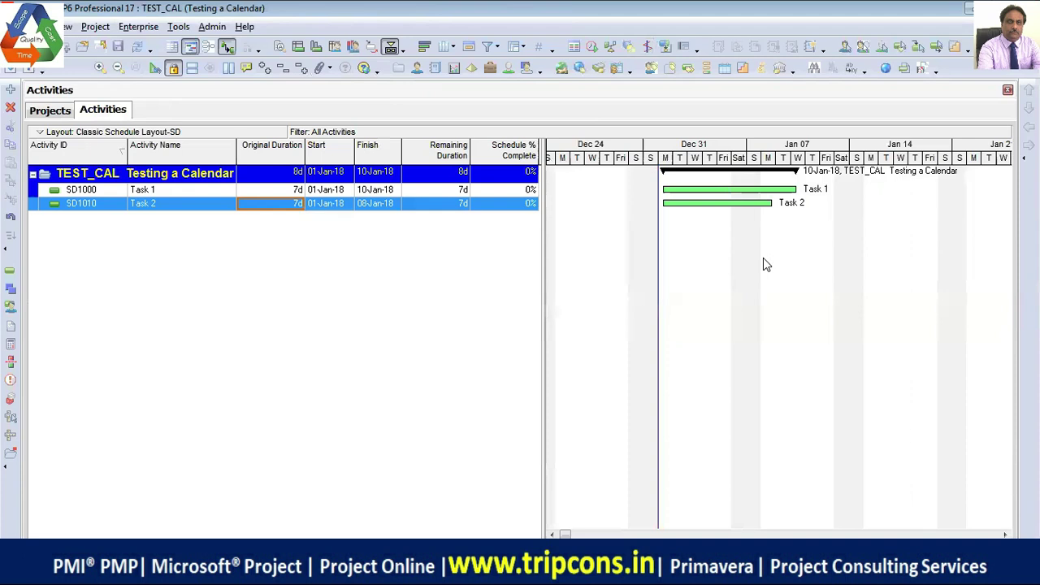
# - Show the details of Task 2 and enlarge the details area to check its activity calendar
pyautogui.rightClick(156, 203)
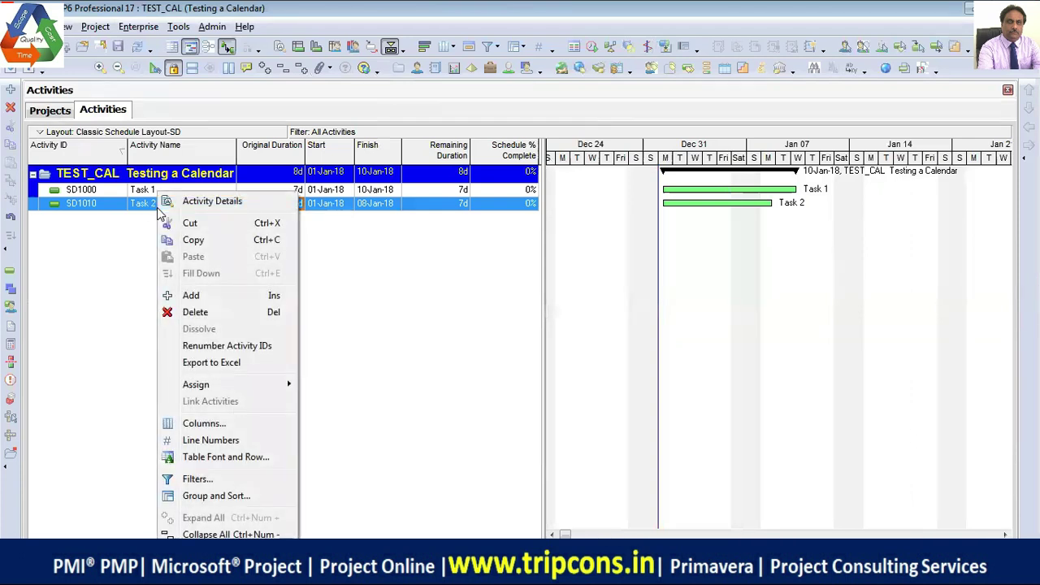
pyautogui.click(227, 203)
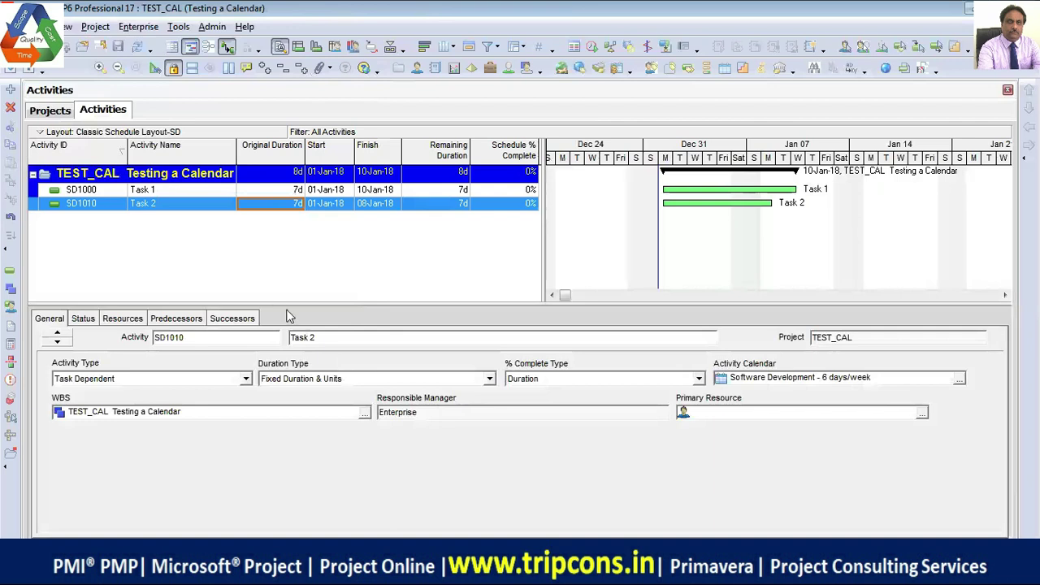
pyautogui.moveTo(295, 303); pyautogui.dragTo(294, 254)
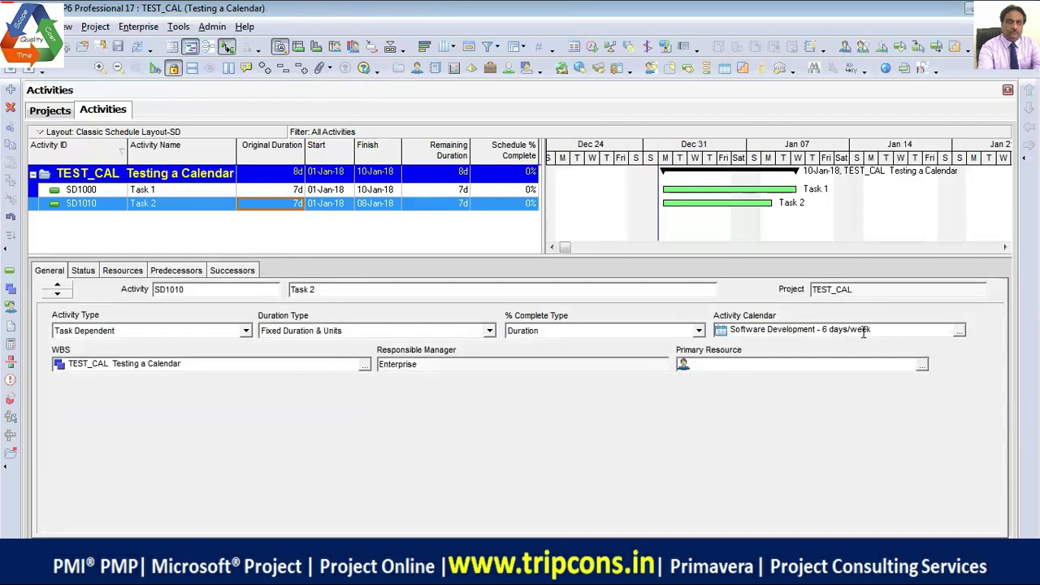
# - Assign the Software Development - 6 days/week calendar to Task 1 and hide the activity details area
pyautogui.click(174, 191)
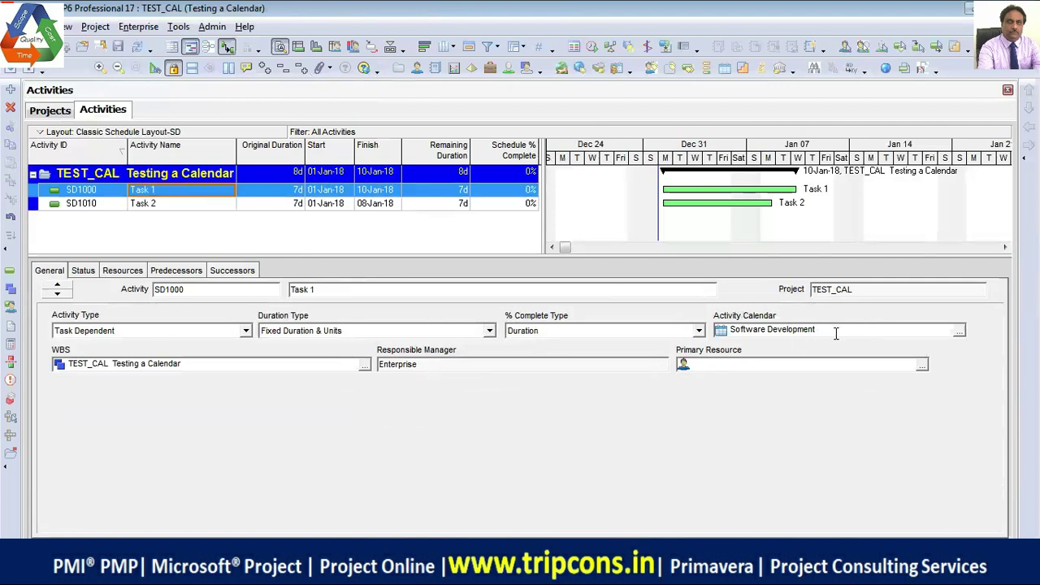
pyautogui.click(958, 330)
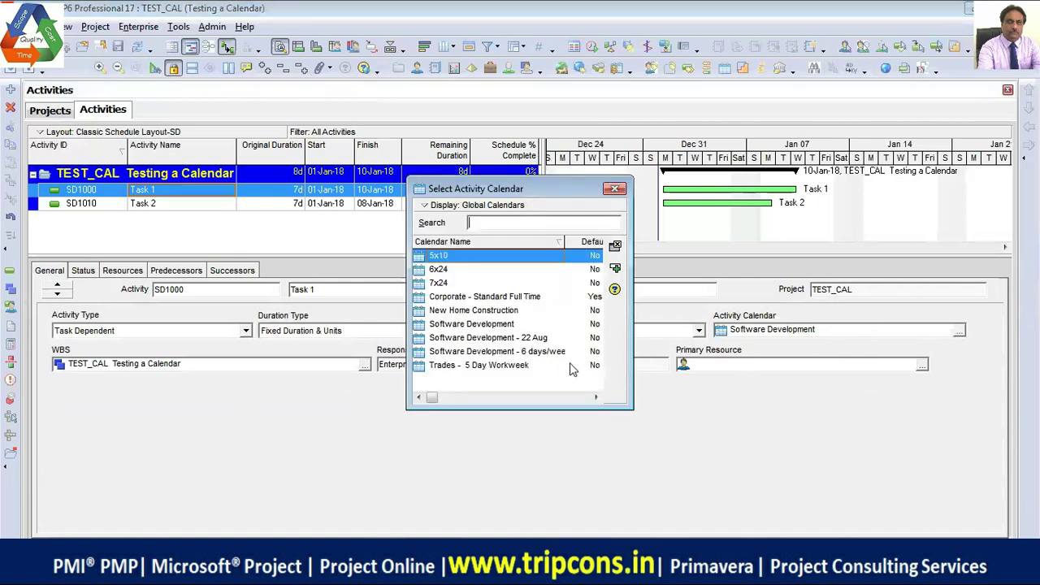
pyautogui.click(544, 353)
pyautogui.click(615, 270)
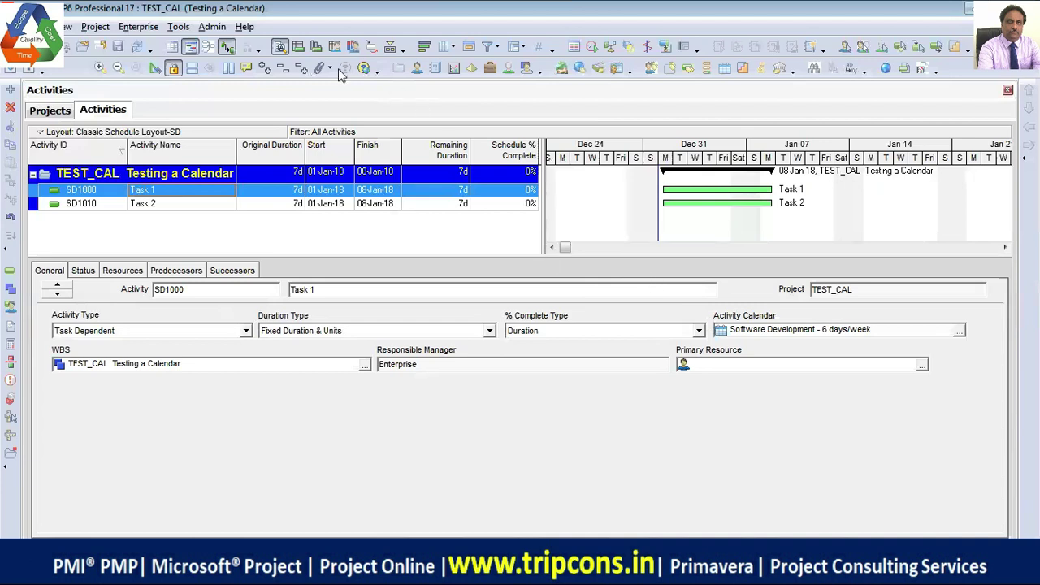
pyautogui.click(392, 49)
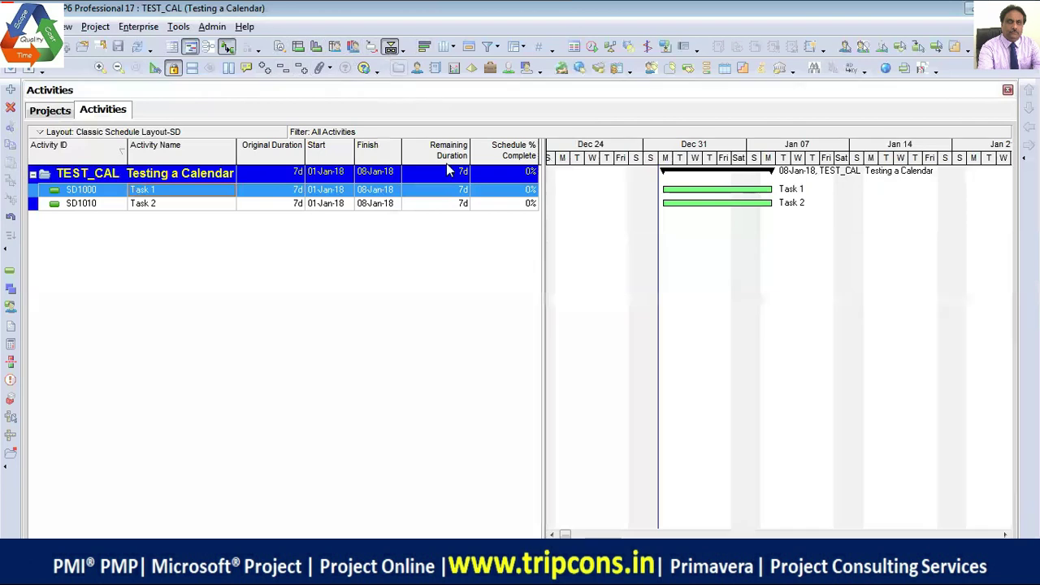
# - Change the TEST_CAL project's default calendar for new activities to Software Development
pyautogui.click(51, 110)
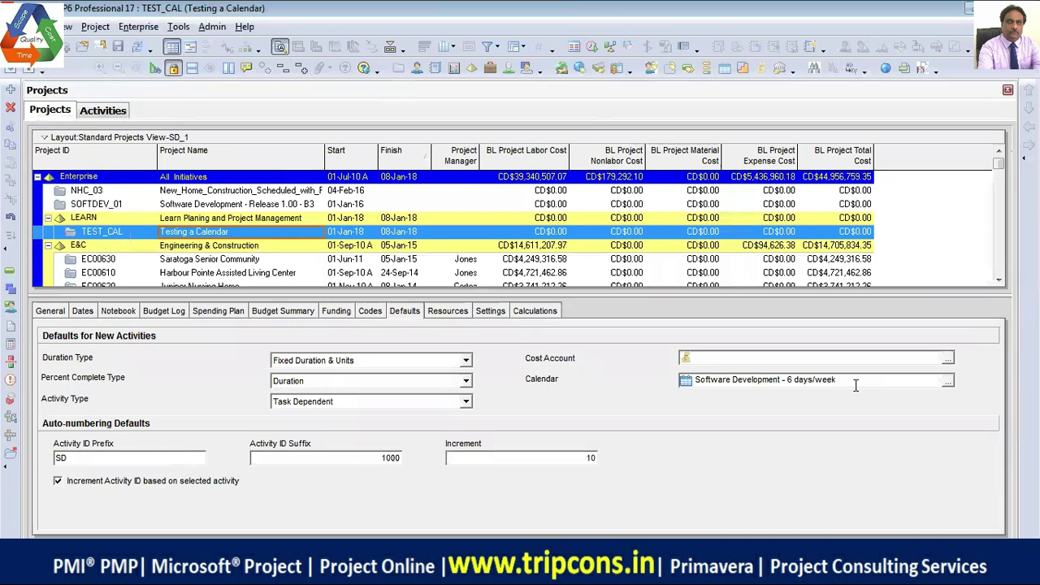
pyautogui.click(948, 380)
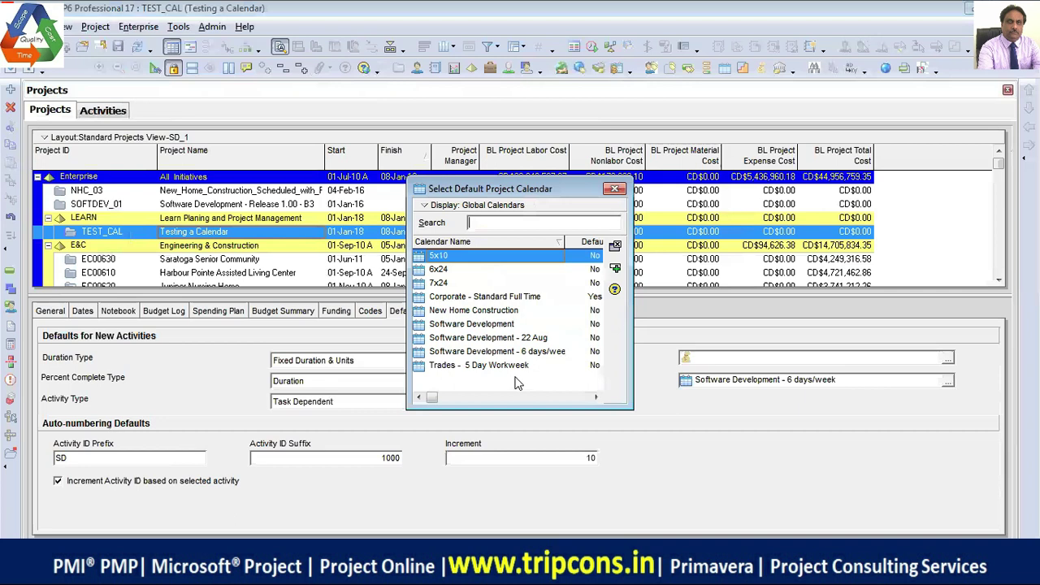
pyautogui.click(494, 325)
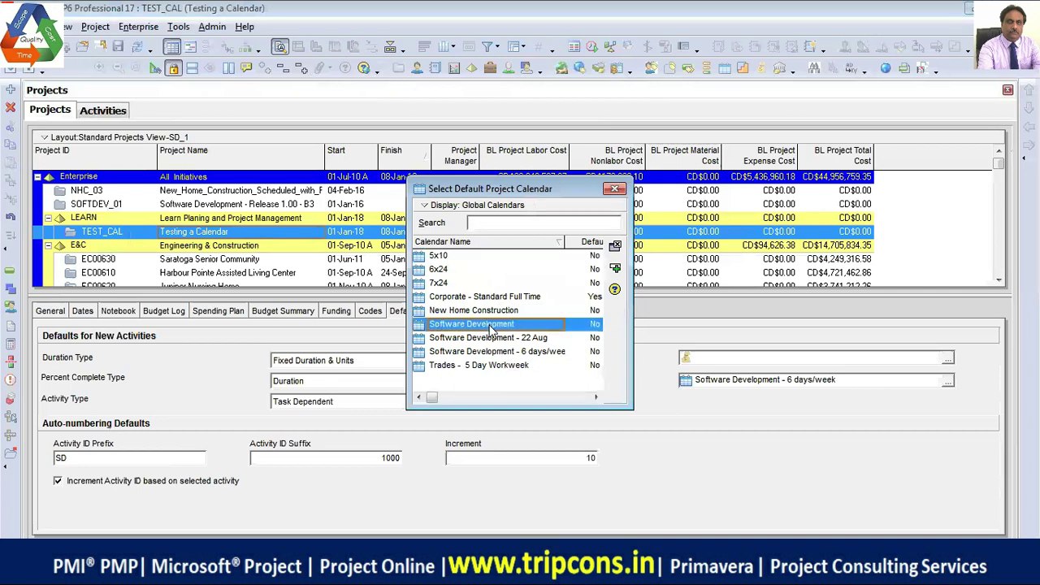
pyautogui.click(615, 272)
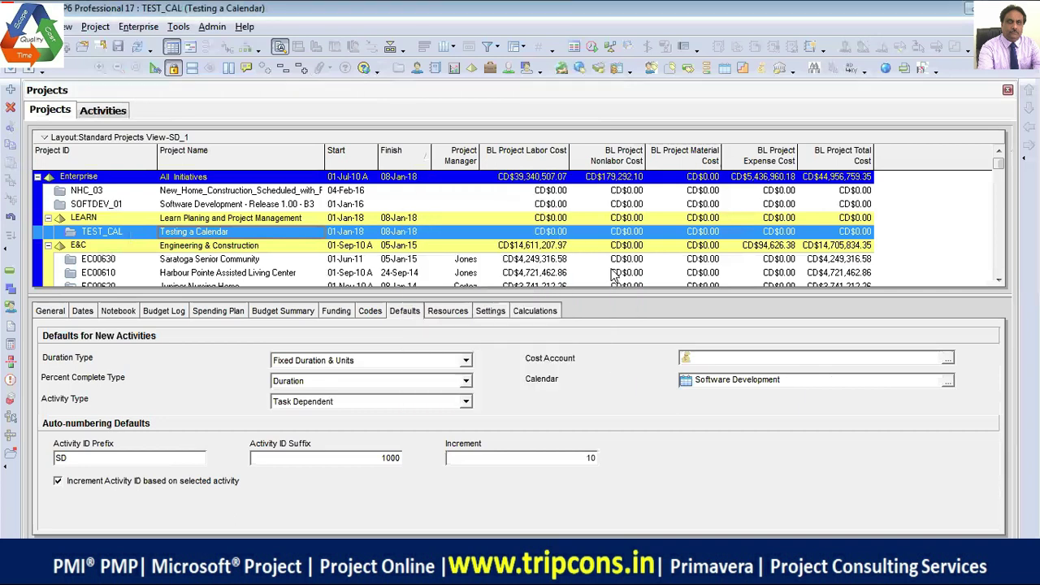
# - Check the activity calendars of Task 1 and Task 2 in their activity details after the project default change
pyautogui.click(106, 111)
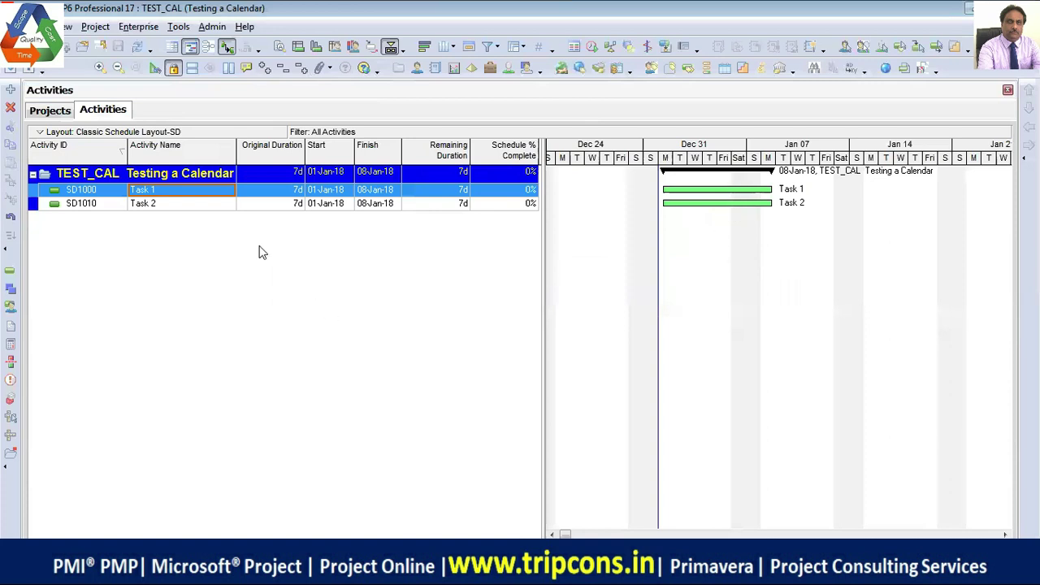
pyautogui.rightClick(212, 189)
pyautogui.click(269, 200)
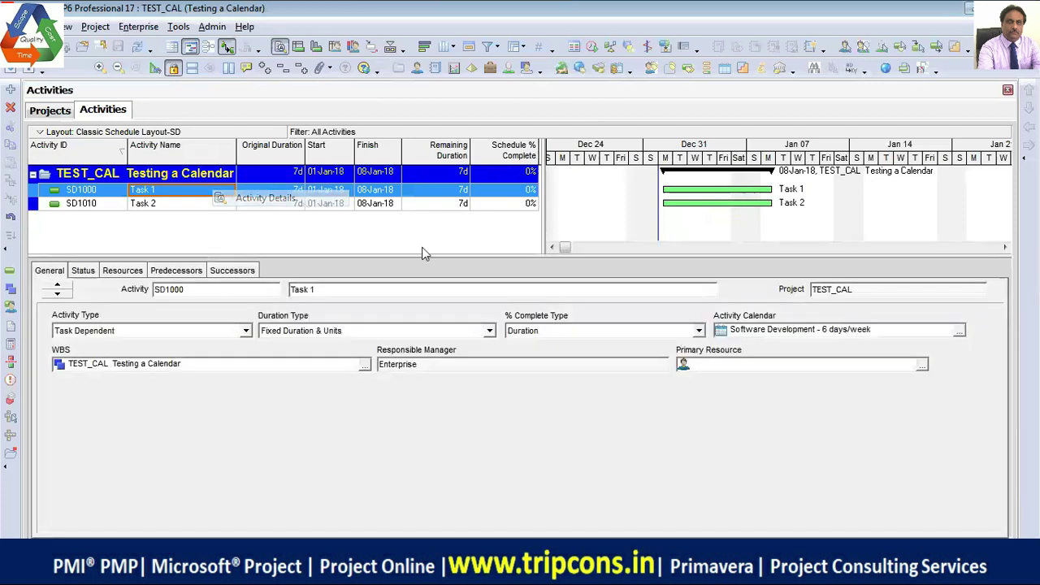
pyautogui.click(189, 204)
pyautogui.click(191, 191)
pyautogui.click(199, 207)
pyautogui.click(199, 193)
pyautogui.click(201, 206)
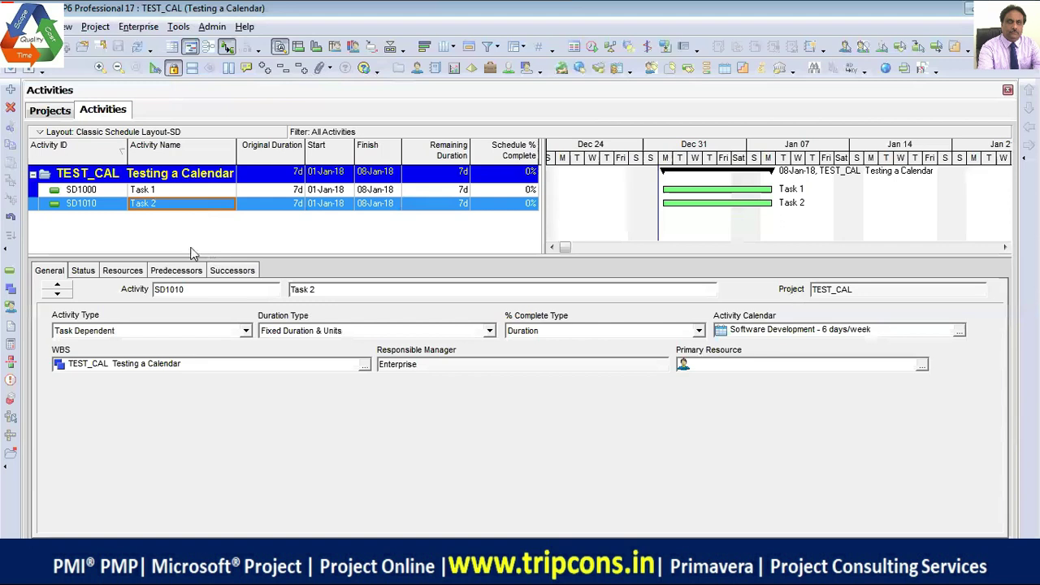
pyautogui.moveTo(338, 256); pyautogui.dragTo(338, 287)
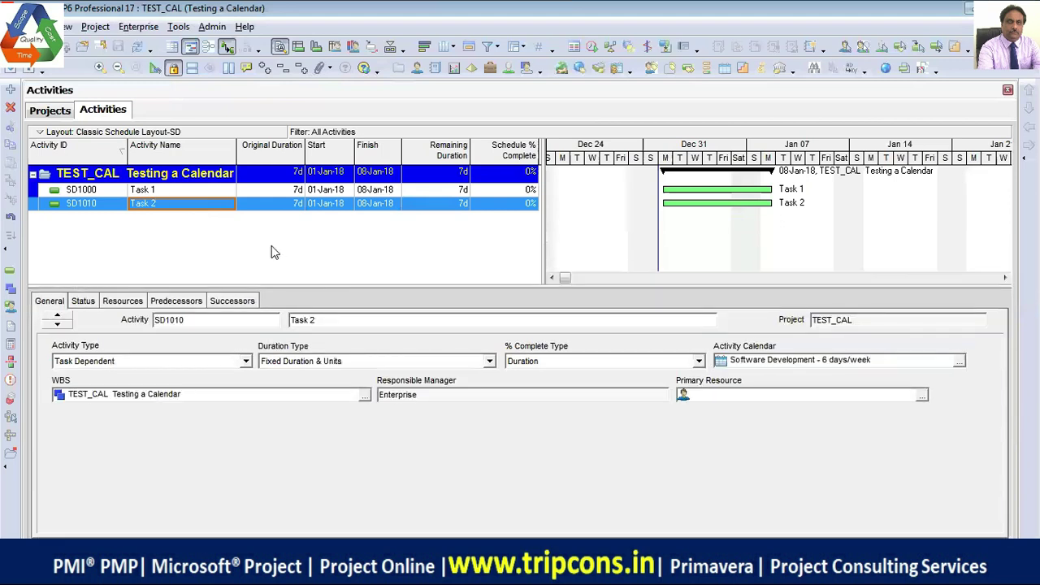
pyautogui.click(186, 193)
pyautogui.click(186, 205)
# - Set the TEST_CAL project's default calendar to Software Development - 6 days/week and return to its activities
pyautogui.click(53, 112)
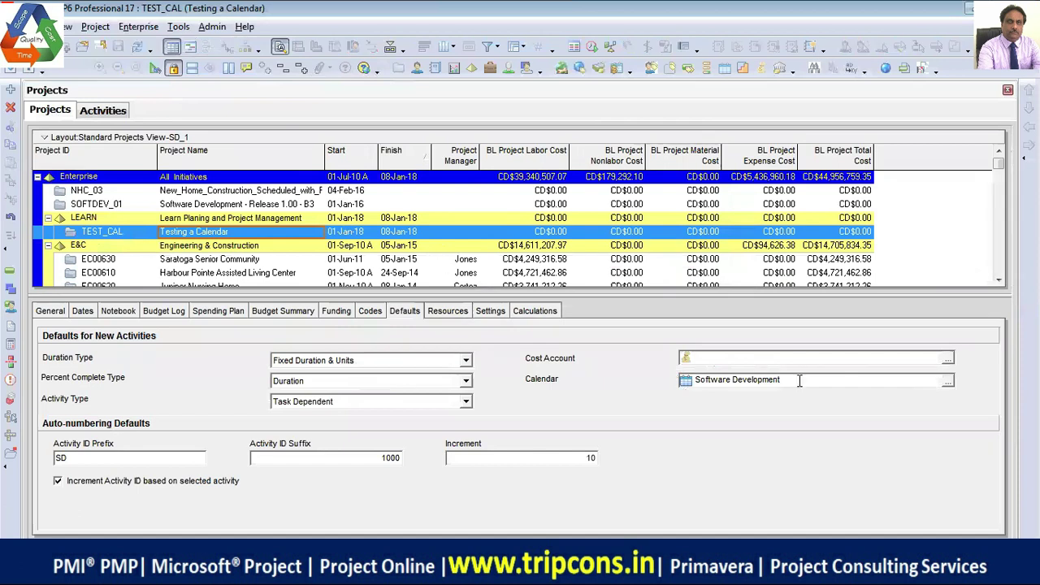
pyautogui.click(947, 381)
pyautogui.click(557, 352)
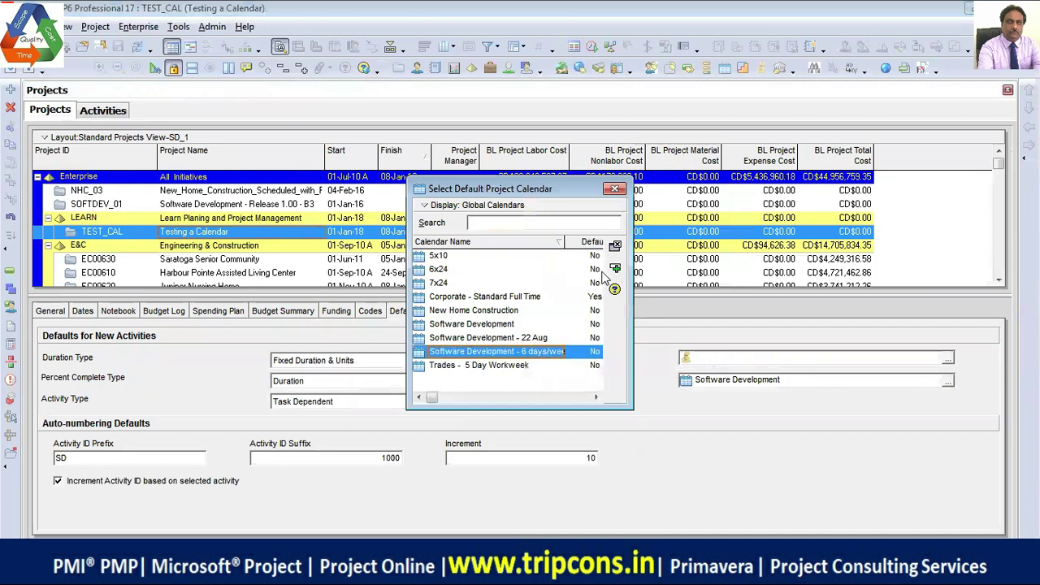
pyautogui.click(615, 269)
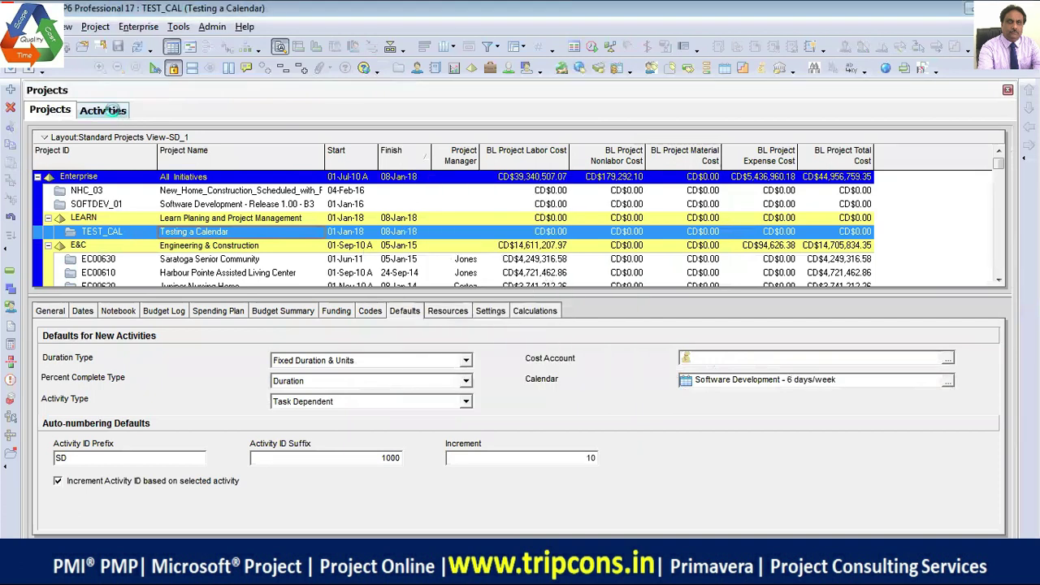
pyautogui.click(103, 110)
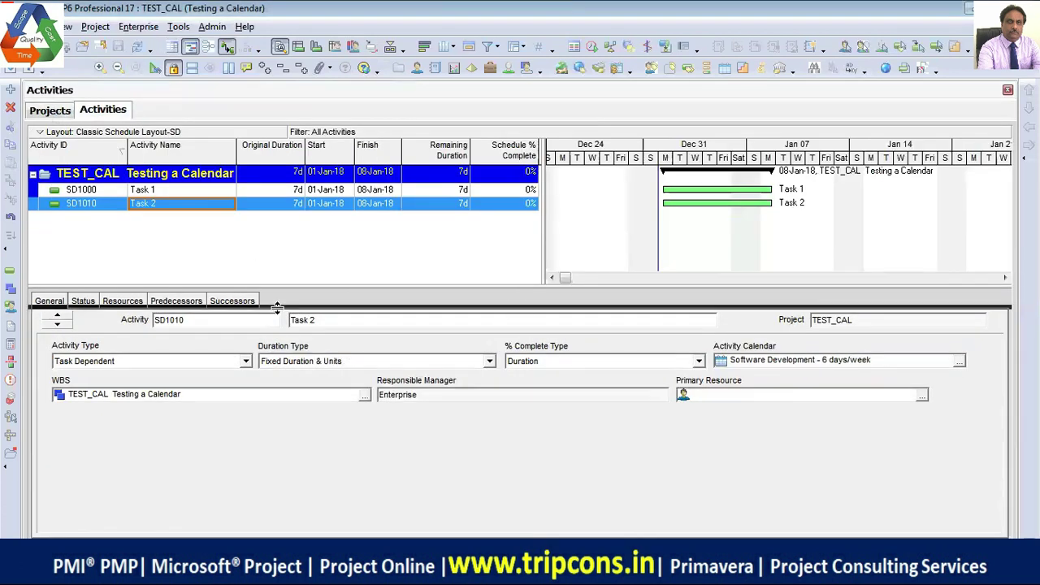
# - Shrink the activity details area and dock the toolbar for adding and deleting activities on the opposite side, keeping the toolbars locked
pyautogui.moveTo(262, 290); pyautogui.dragTo(284, 410)
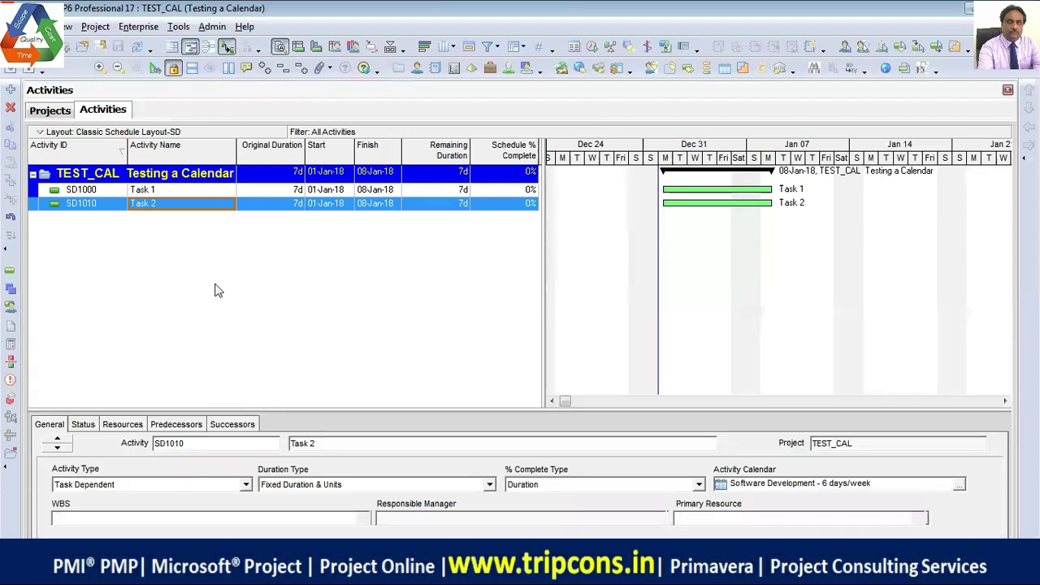
pyautogui.click(97, 208)
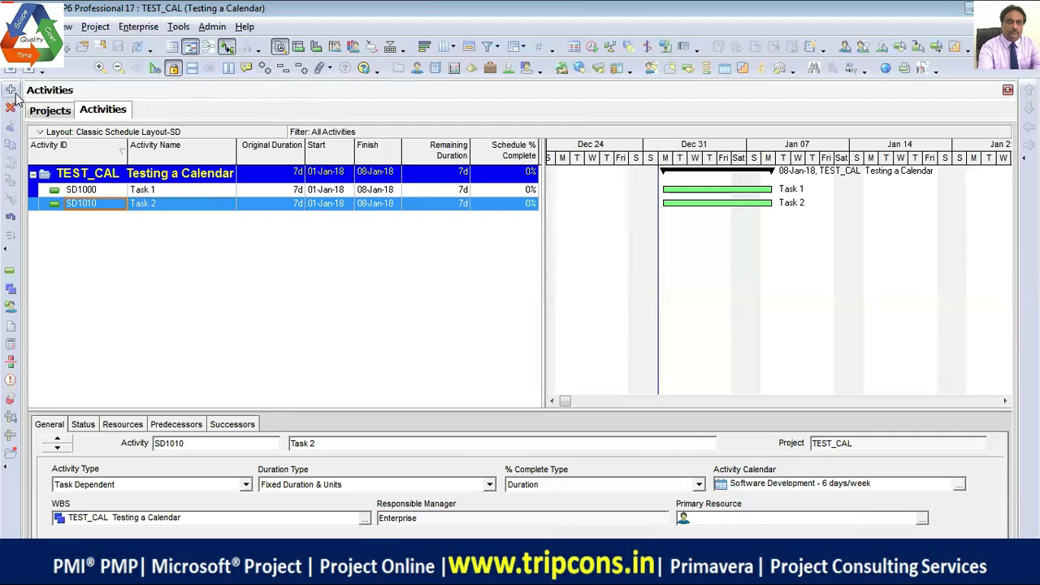
pyautogui.click(173, 70)
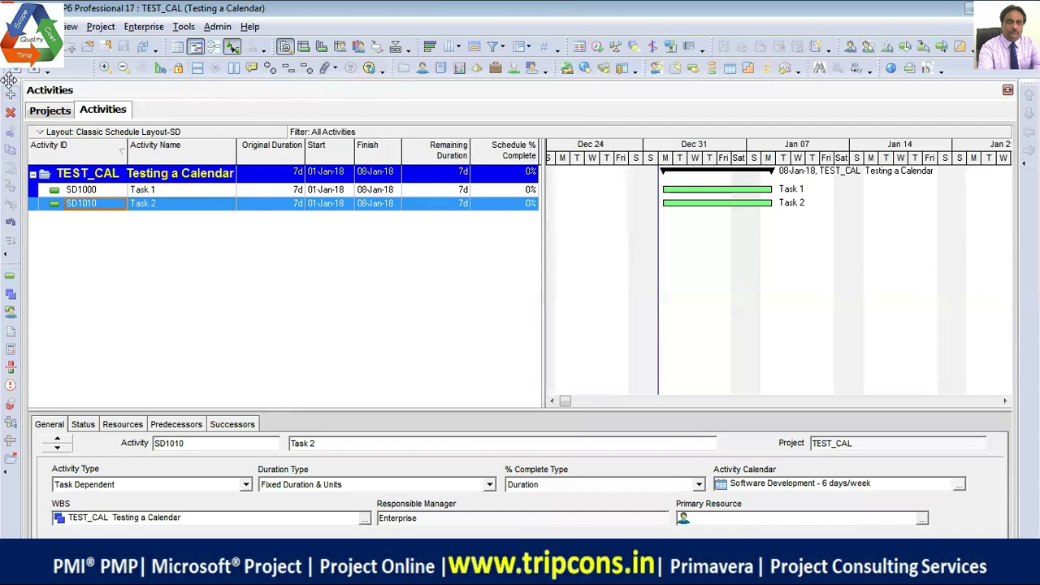
pyautogui.moveTo(9, 82); pyautogui.dragTo(1028, 163)
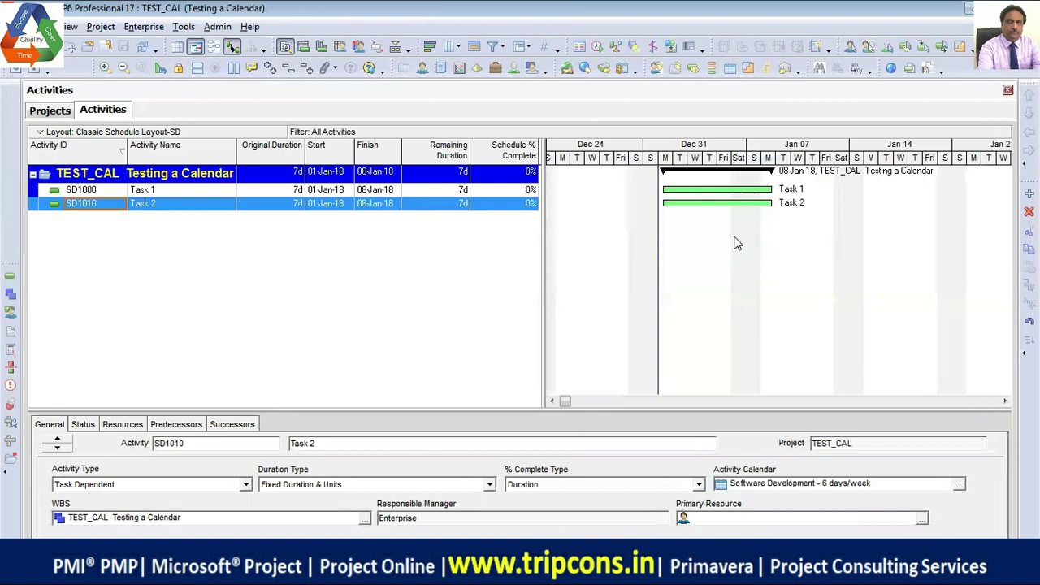
pyautogui.moveTo(10, 266); pyautogui.dragTo(11, 86)
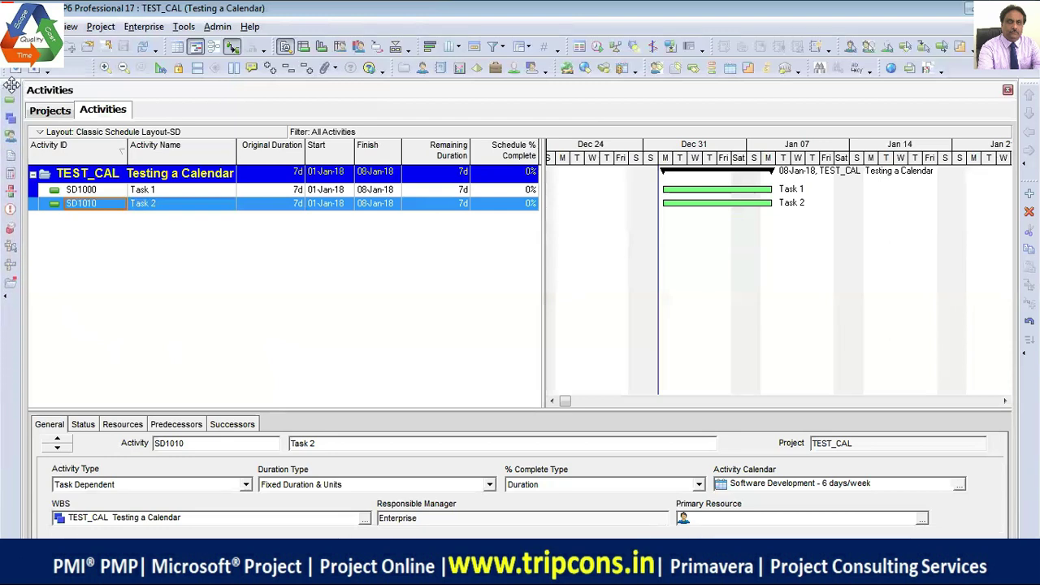
pyautogui.click(178, 70)
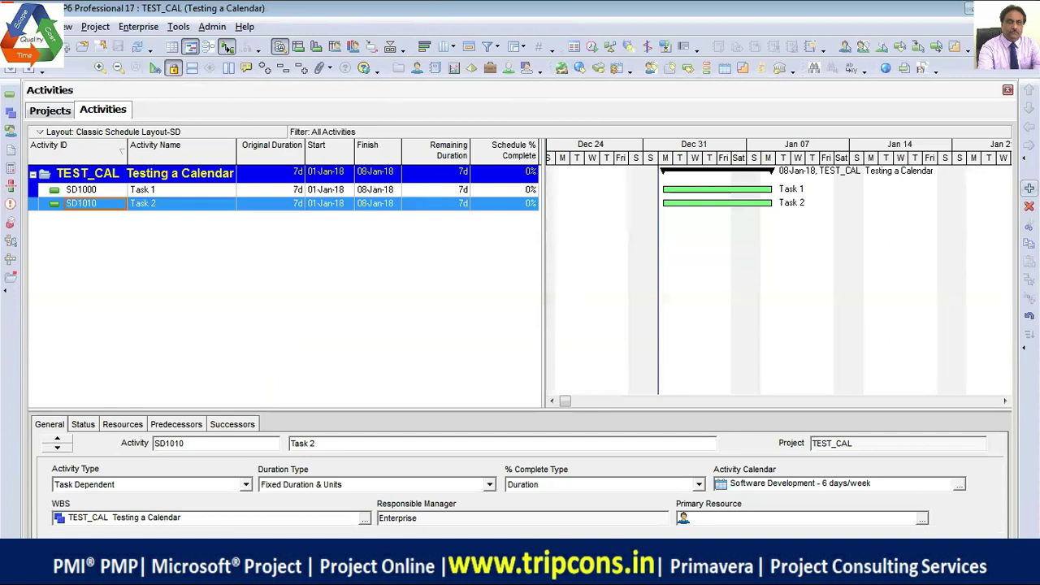
# - Add activity SD1020 named Task 3 to the TEST_CAL project with an original duration of 7d
pyautogui.click(1028, 188)
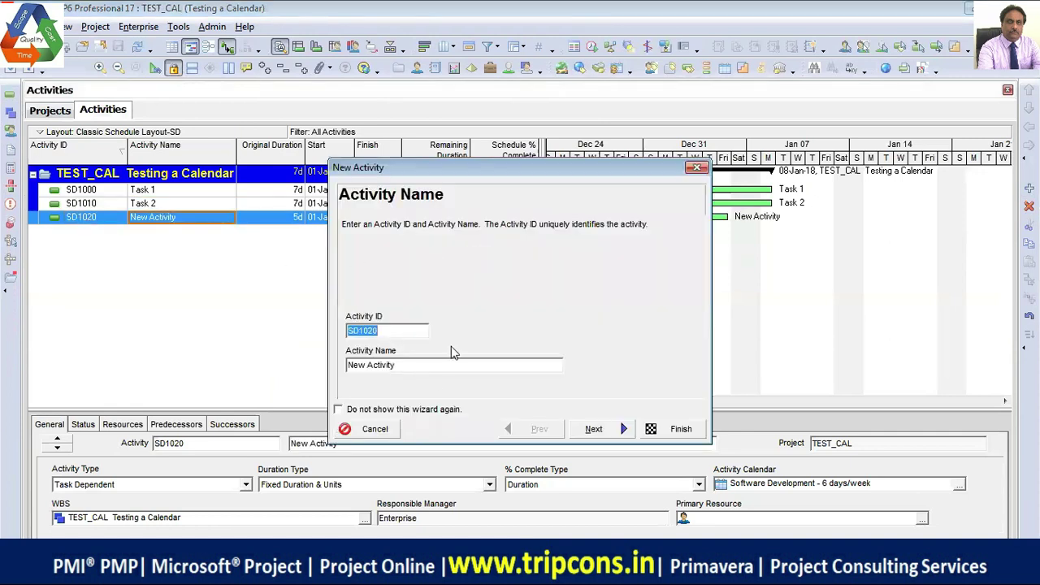
pyautogui.press('Tab')
pyautogui.write('Task 3')
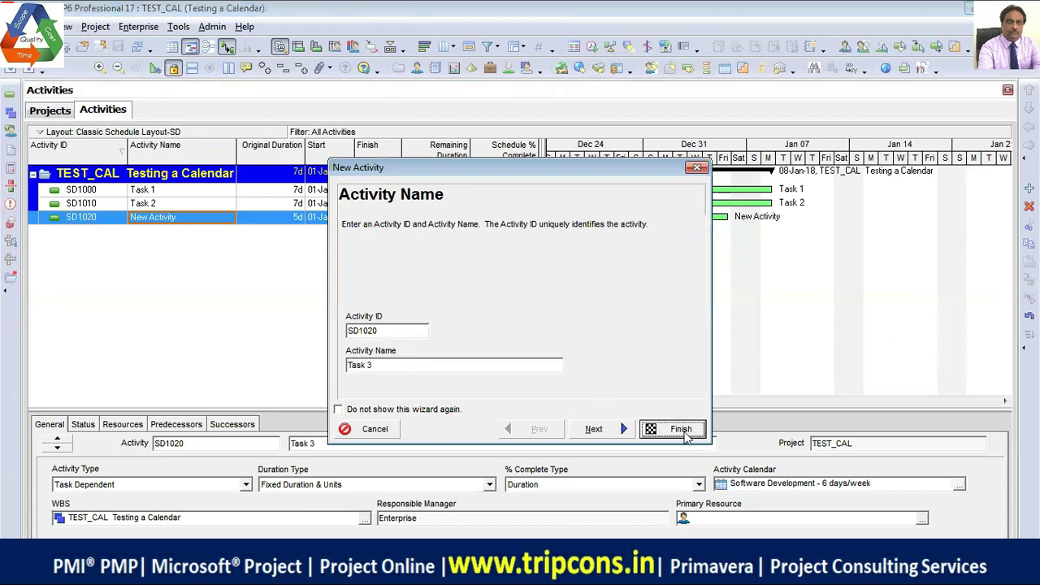
pyautogui.click(680, 428)
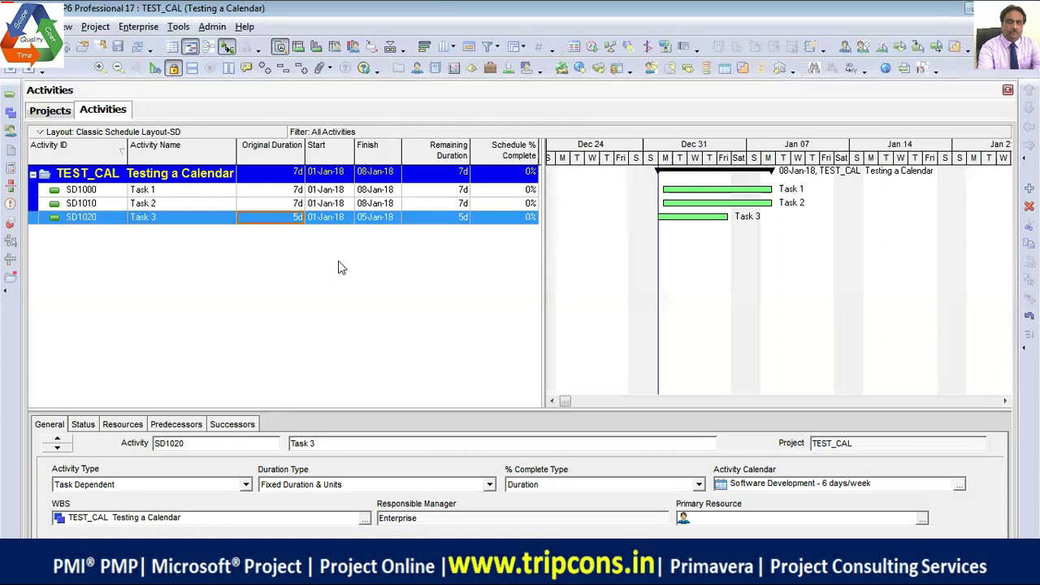
pyautogui.write('7d')
pyautogui.press('Return')
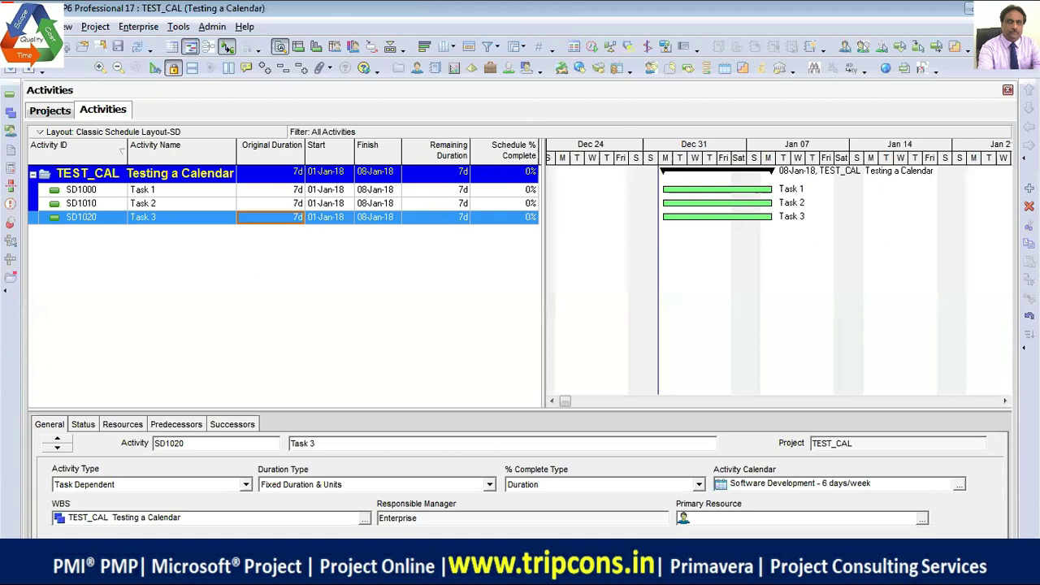
# - Add activity SD1030 named Task 4 to the TEST_CAL project with an original duration of 7d
pyautogui.press('Insert')
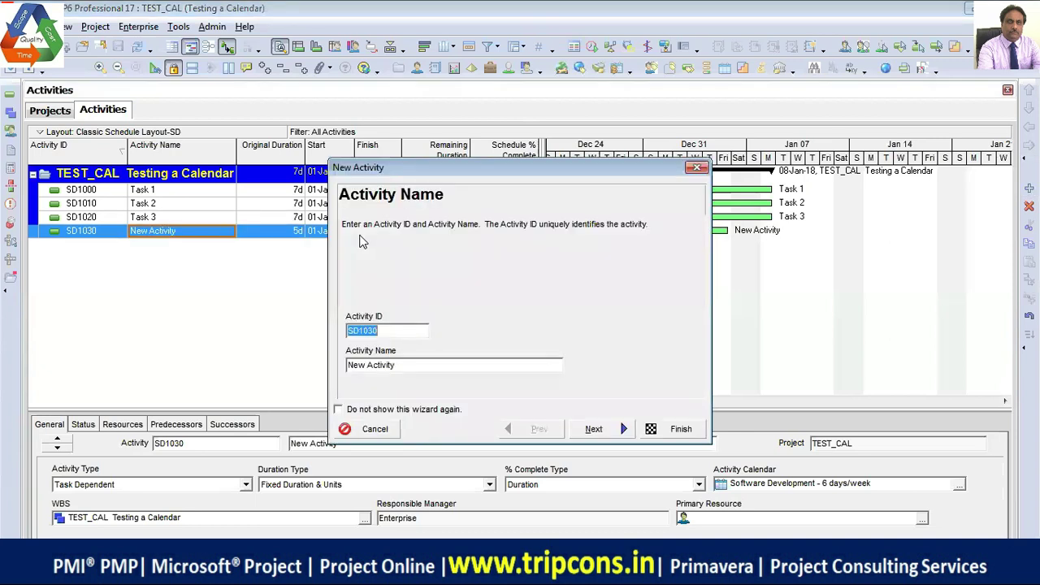
pyautogui.press('Tab')
pyautogui.write('Task 4')
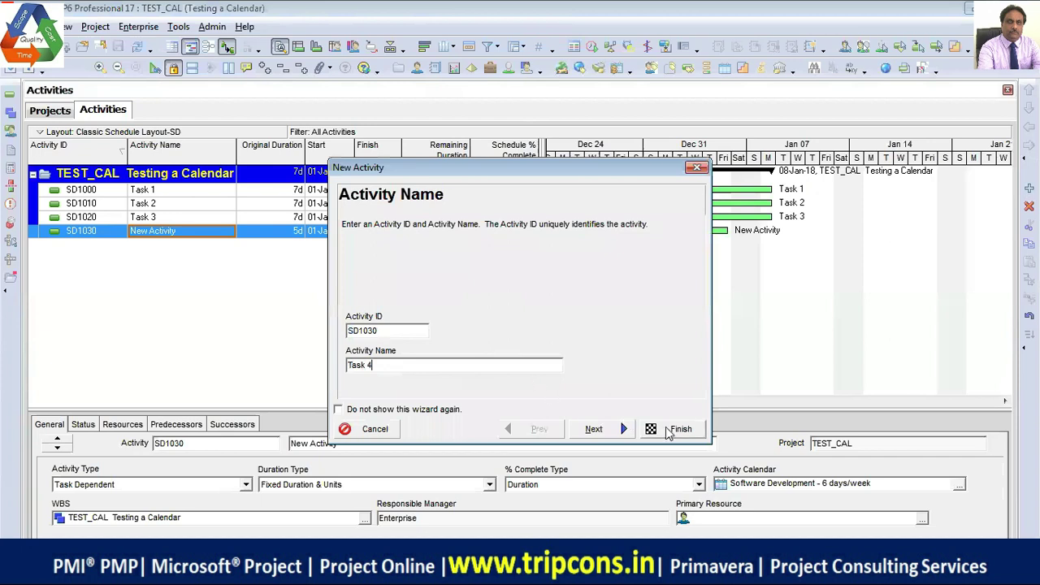
pyautogui.click(678, 429)
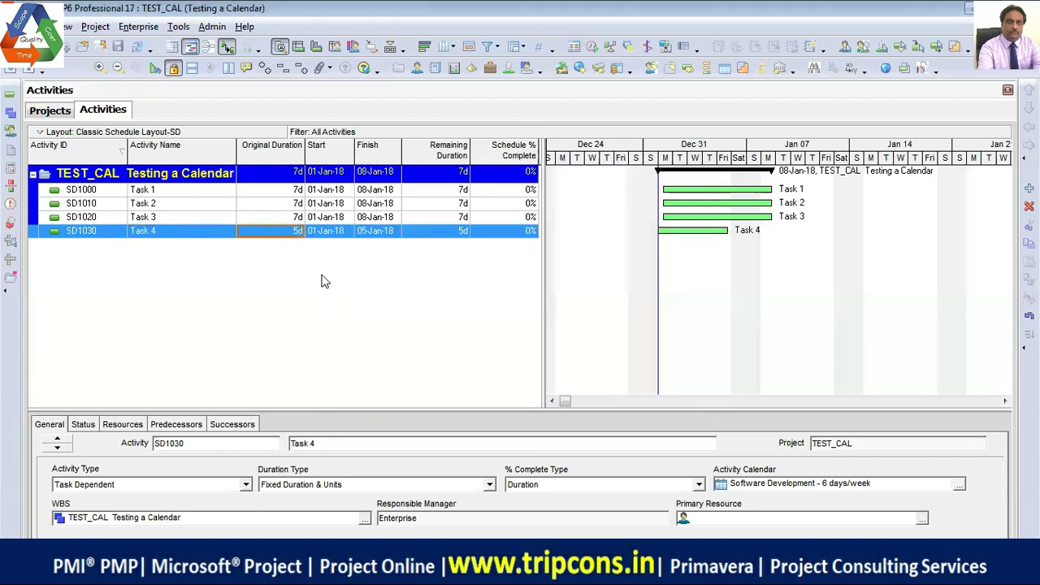
pyautogui.press('BackSpace')
pyautogui.write('7d')
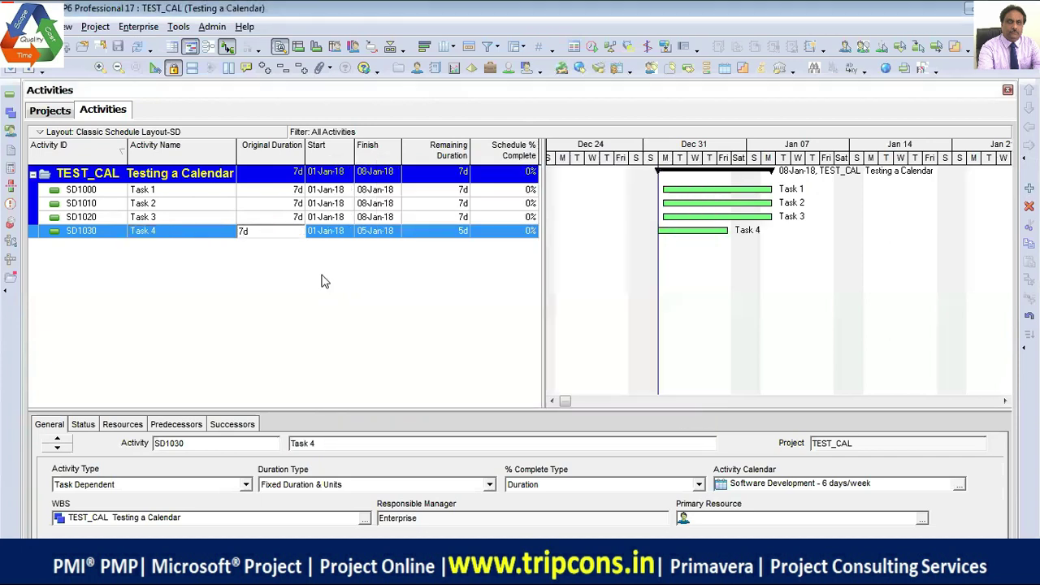
pyautogui.press('Return')
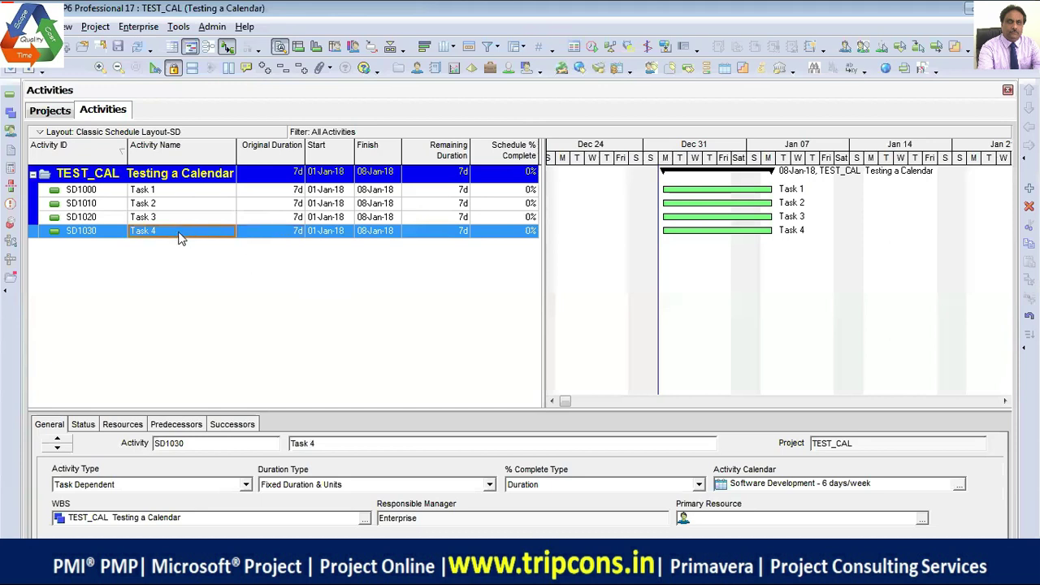
pyautogui.click(92, 233)
pyautogui.hotkey('ctrl', 'c')
pyautogui.hotkey('ctrl', 'v')
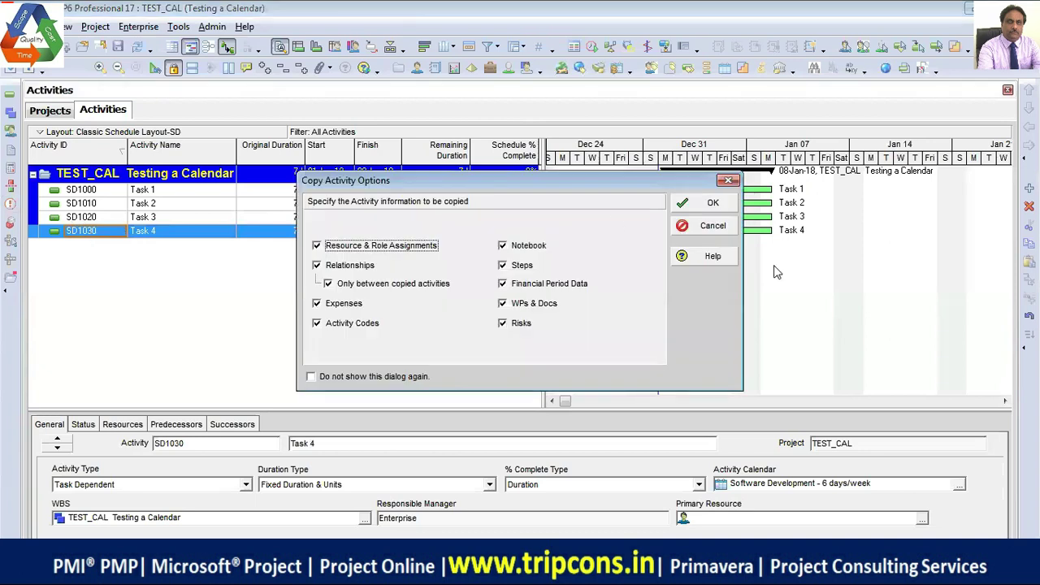
pyautogui.click(677, 225)
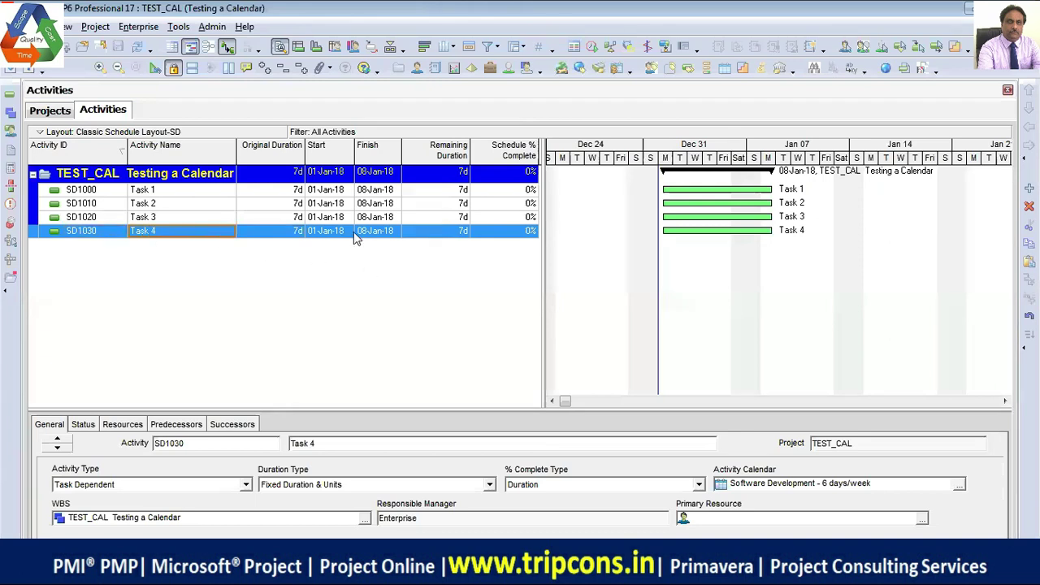
# - Add activity SD1040 named Task 5 to the TEST_CAL project with an original duration of 7d
pyautogui.click(1029, 188)
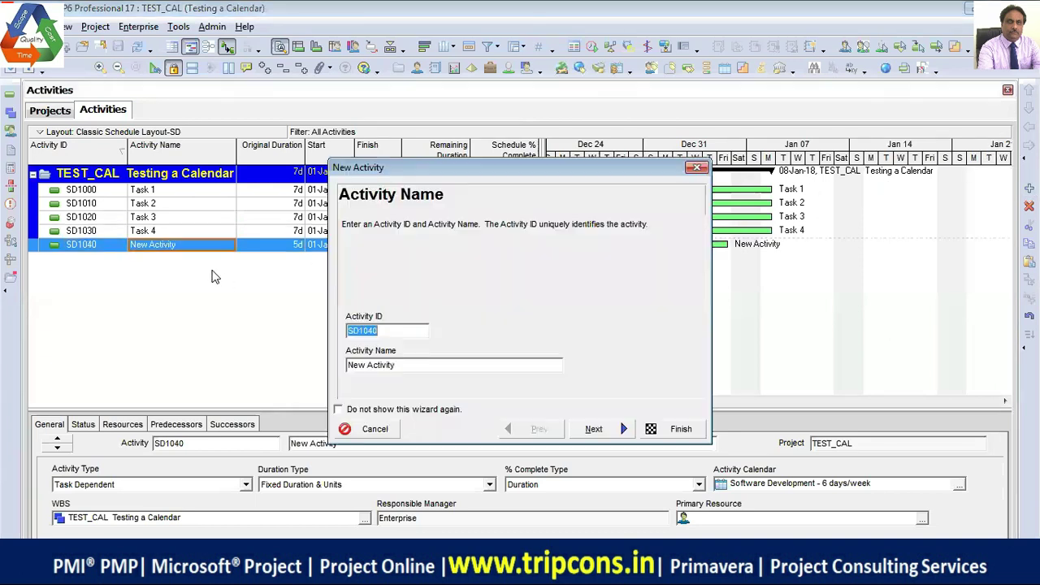
pyautogui.press('Tab')
pyautogui.write('Task 5')
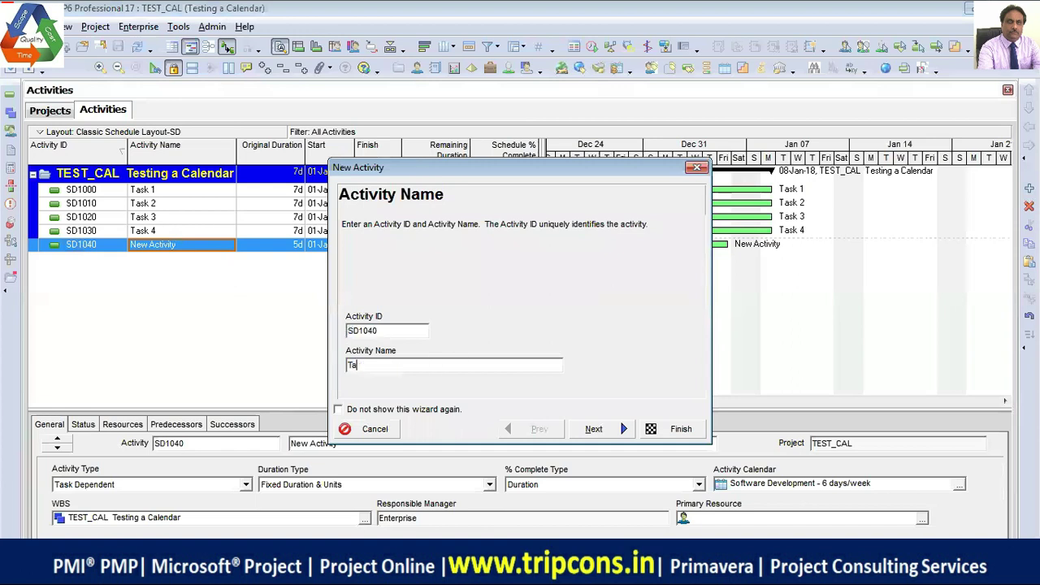
pyautogui.click(650, 428)
pyautogui.write('7')
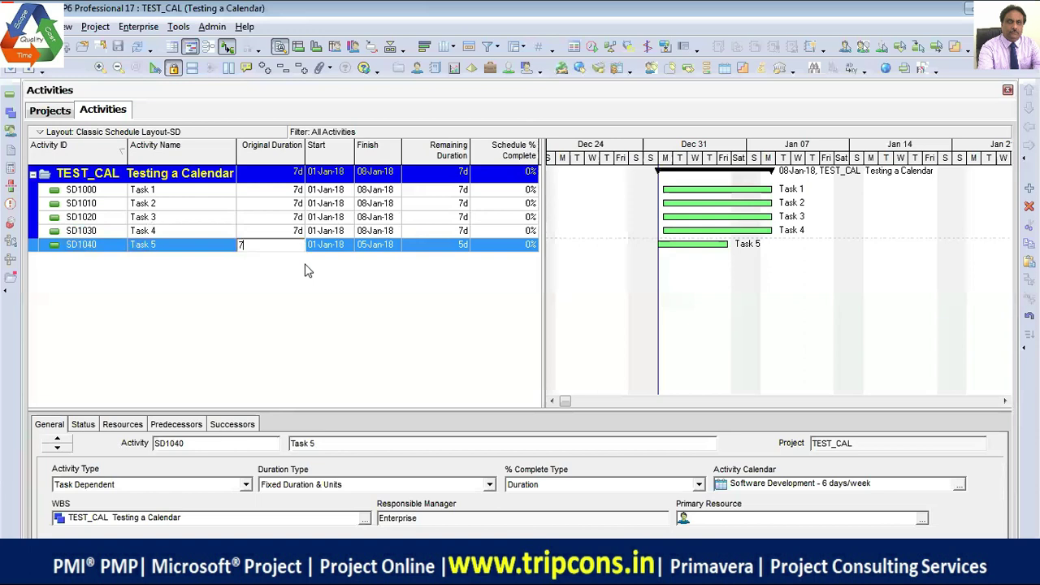
pyautogui.press('Return')
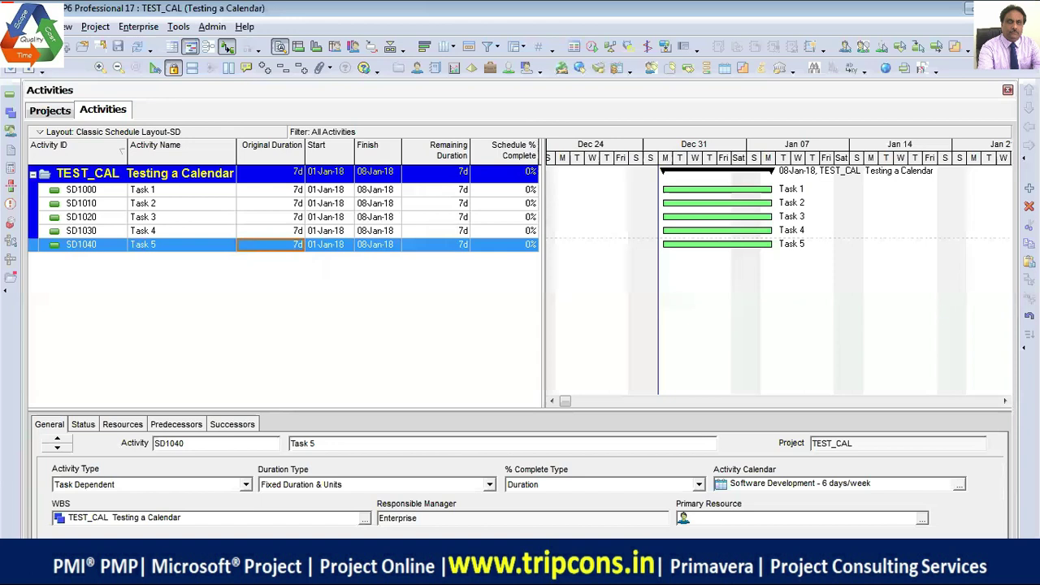
pyautogui.click(959, 484)
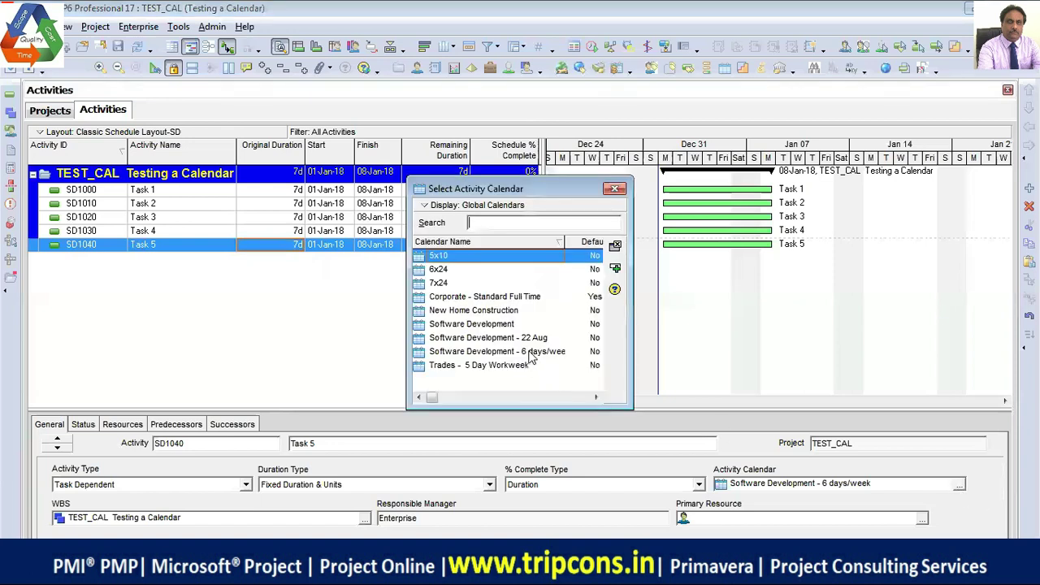
pyautogui.click(505, 325)
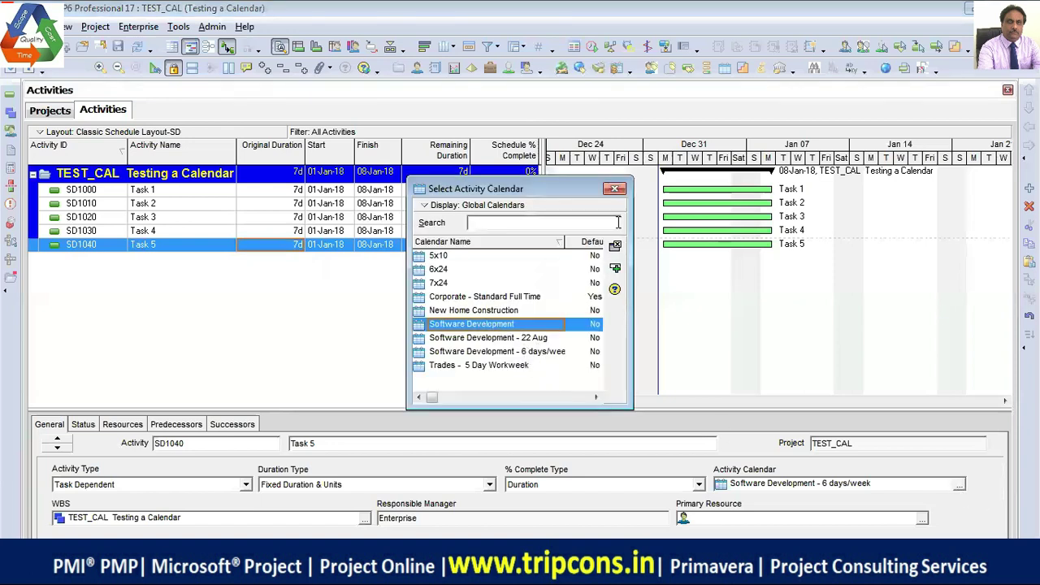
pyautogui.click(614, 188)
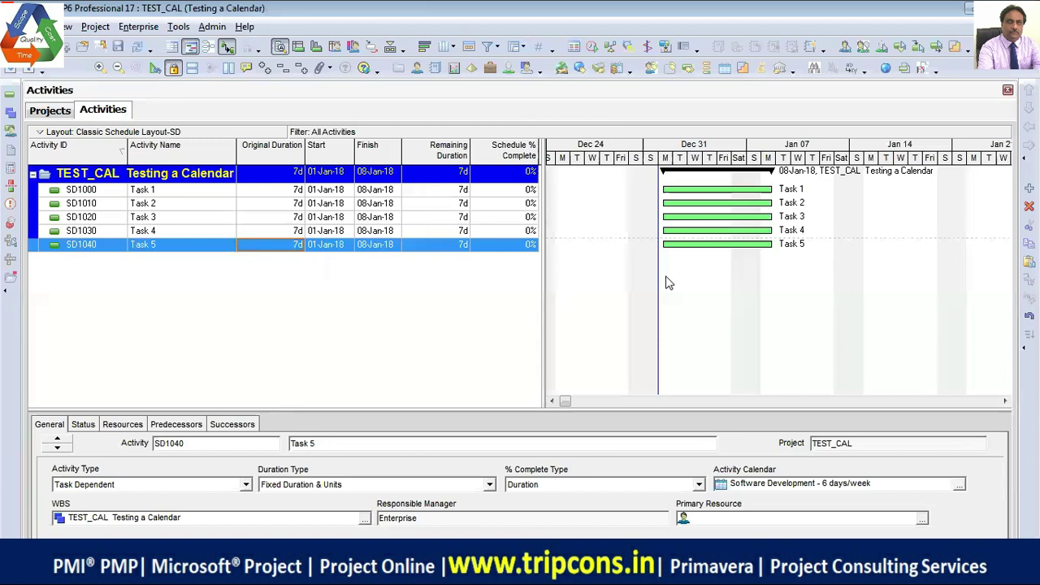
# - Create a global change named "Switch from 6d Cal to 5d Cal" with Activities as its subject area
pyautogui.click(179, 27)
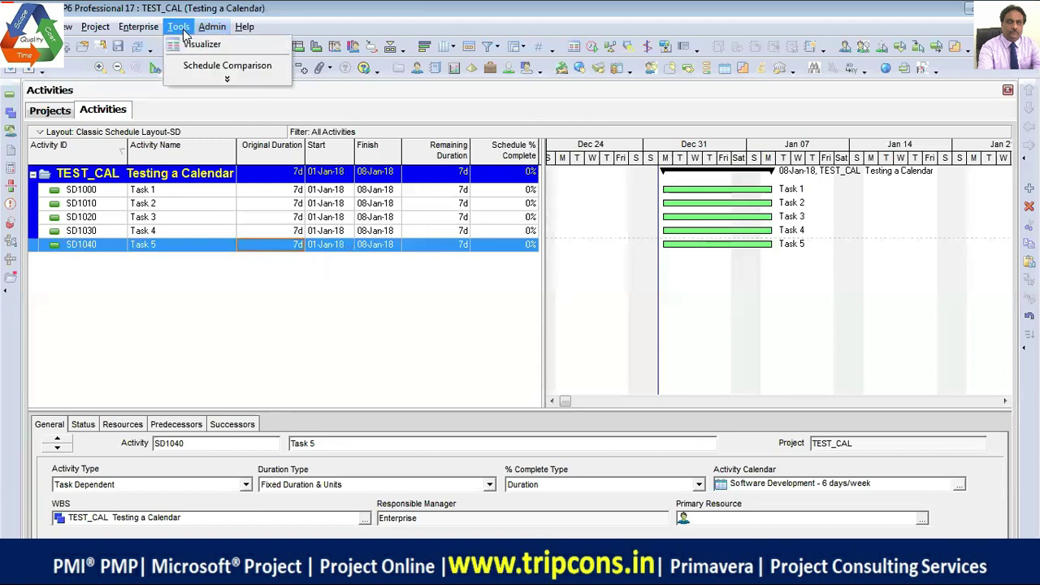
pyautogui.click(237, 79)
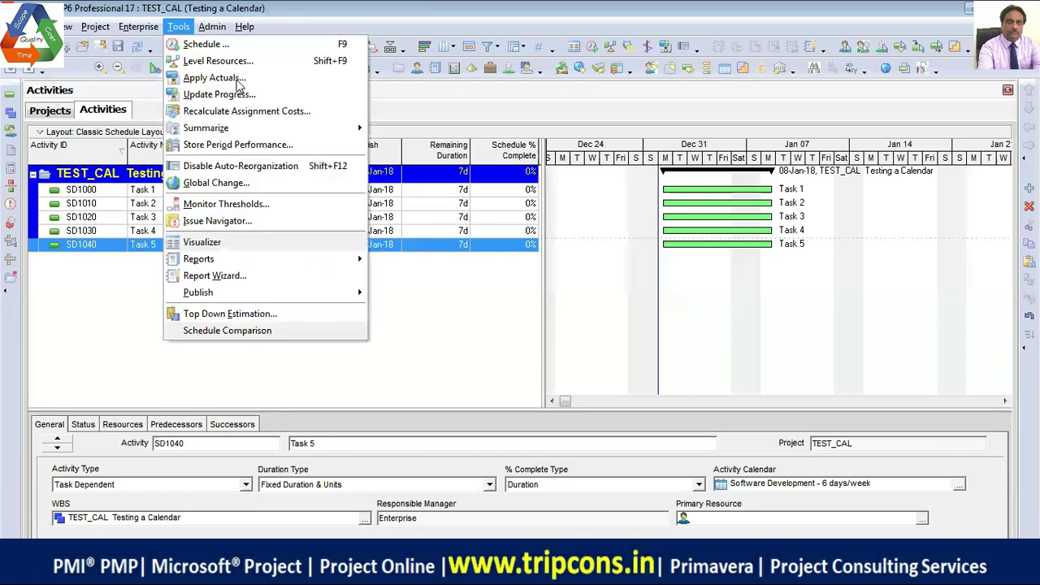
pyautogui.click(255, 183)
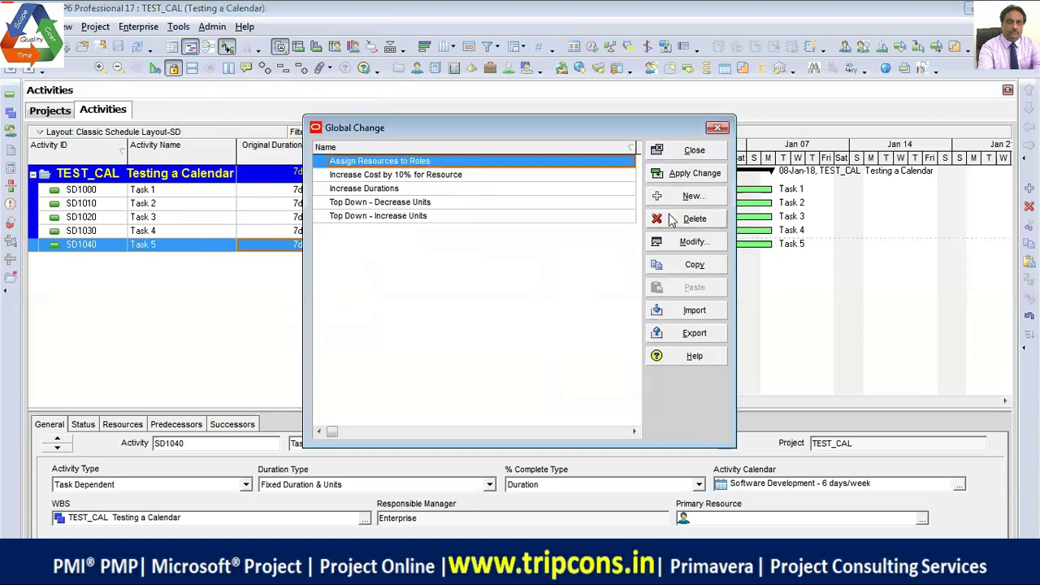
pyautogui.click(689, 197)
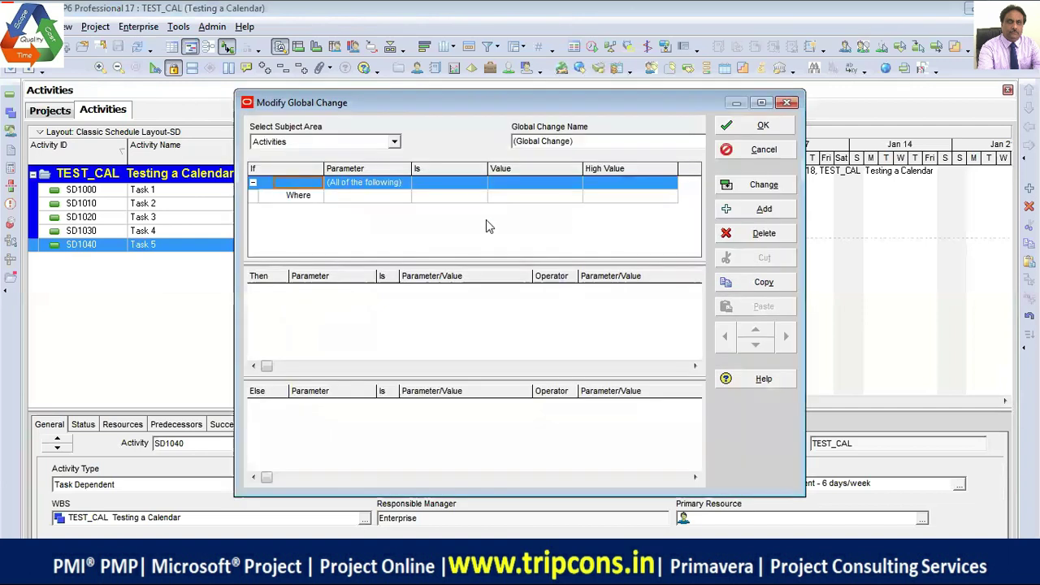
pyautogui.click(592, 141)
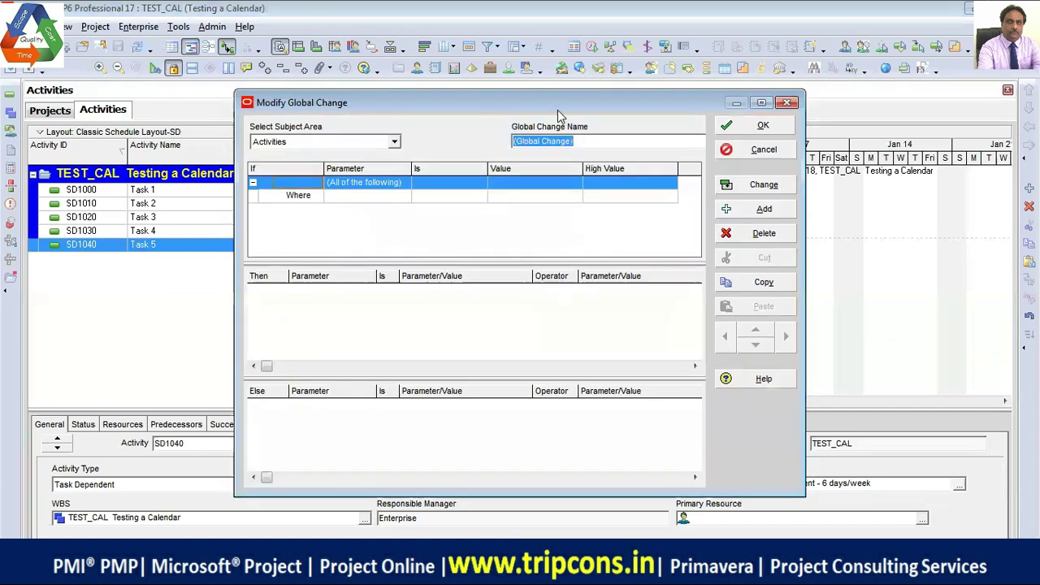
pyautogui.write('Swicth')
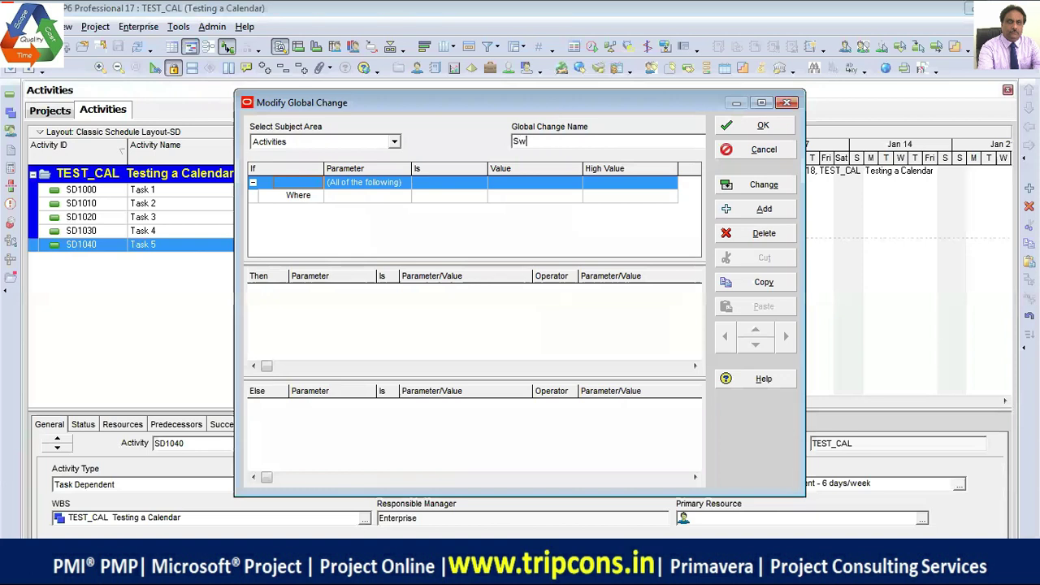
pyautogui.press('BackSpace')
pyautogui.press('BackSpace')
pyautogui.press('BackSpace')
pyautogui.write('tch from 6d cal to 5 d')
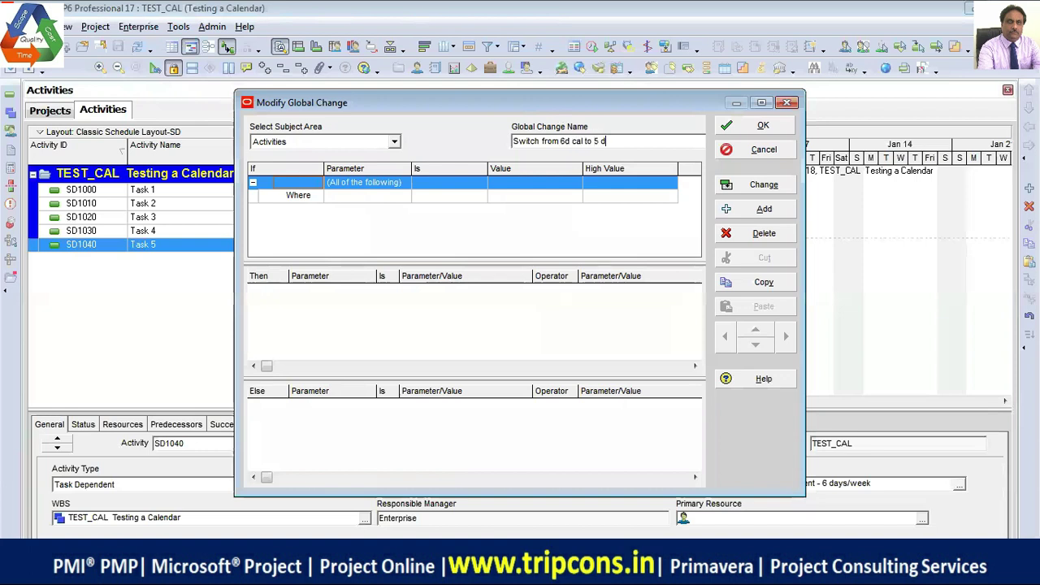
pyautogui.press('BackSpace')
pyautogui.press('BackSpace')
pyautogui.write('d Cal')
pyautogui.click(571, 141)
pyautogui.press('Delete')
pyautogui.write('C')
pyautogui.click(394, 141)
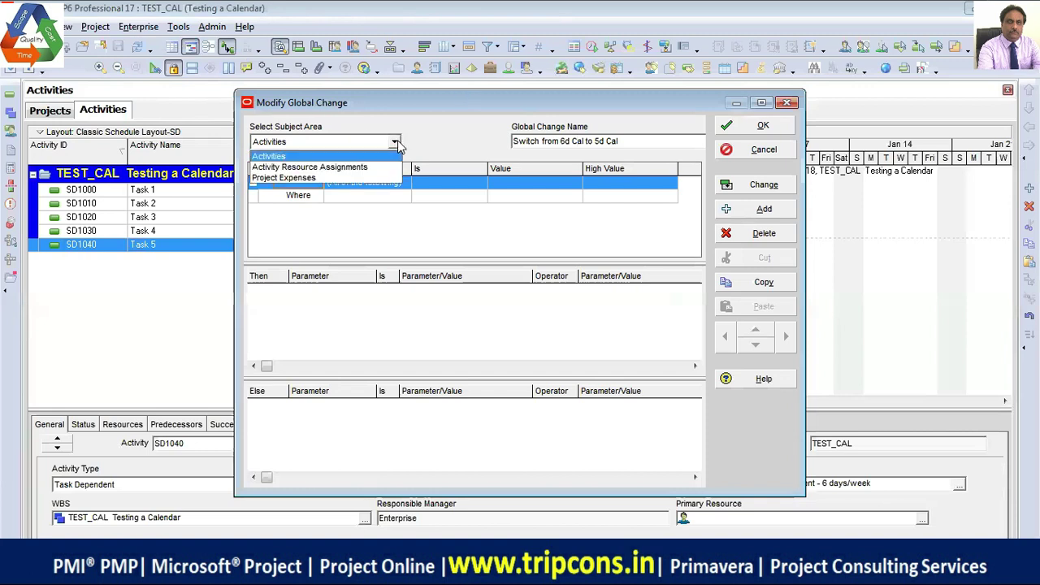
pyautogui.click(300, 157)
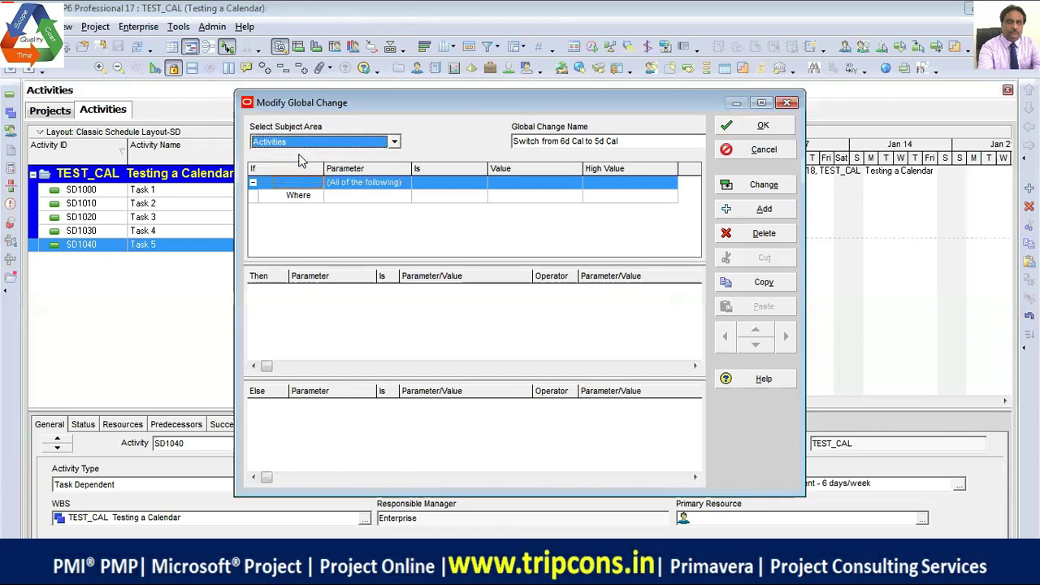
# - Define the global change's If condition as Calendar equals Software Development - 6 days/week
pyautogui.click(363, 200)
pyautogui.click(363, 201)
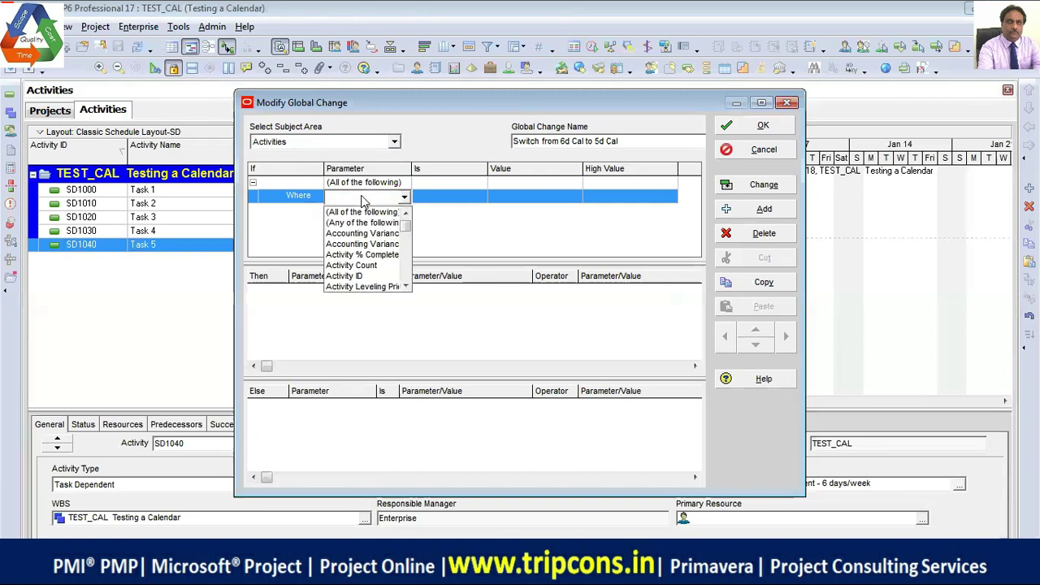
pyautogui.press('c')
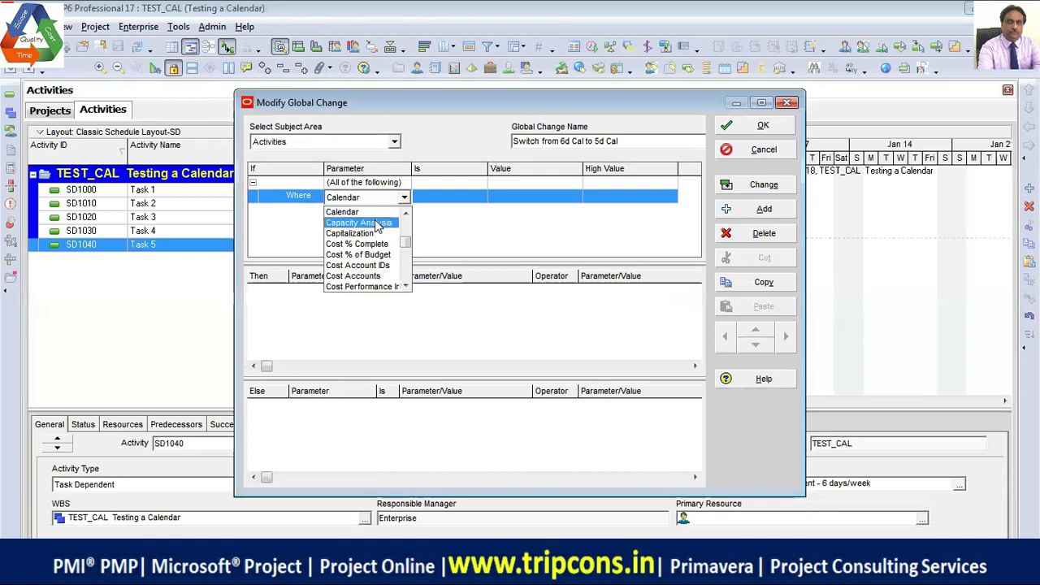
pyautogui.click(382, 212)
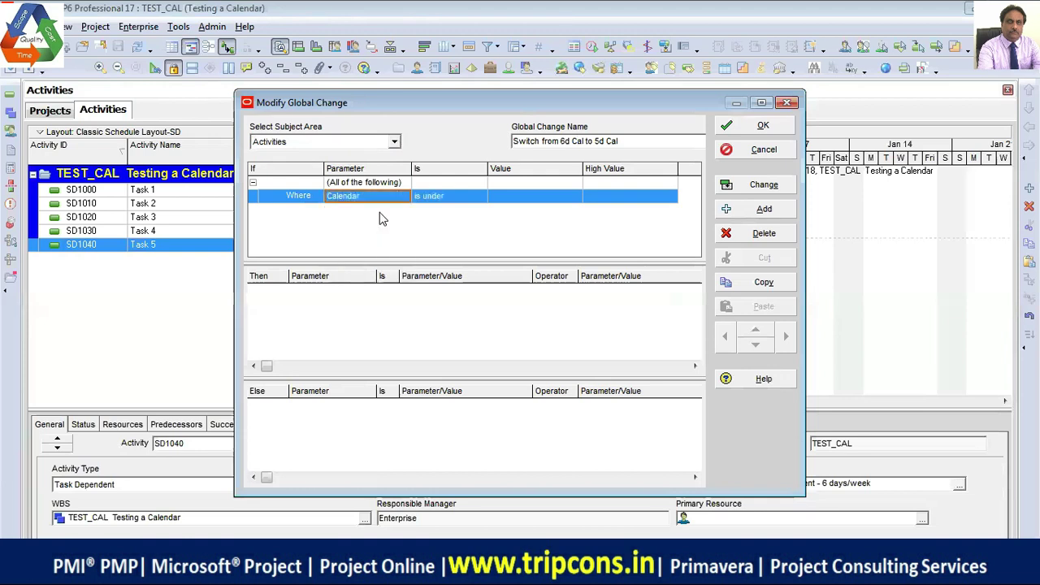
pyautogui.click(468, 202)
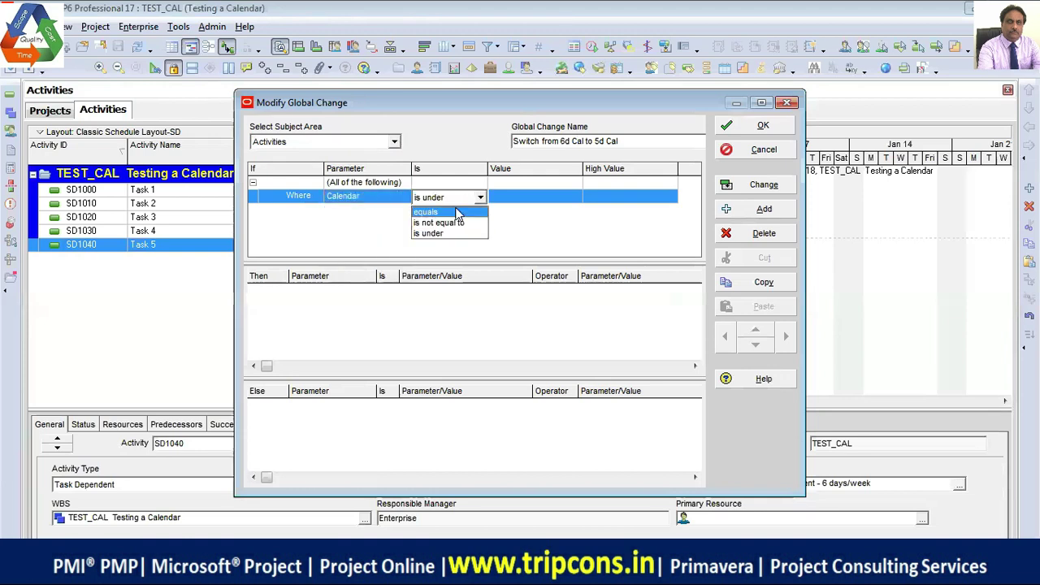
pyautogui.click(456, 212)
pyautogui.click(530, 203)
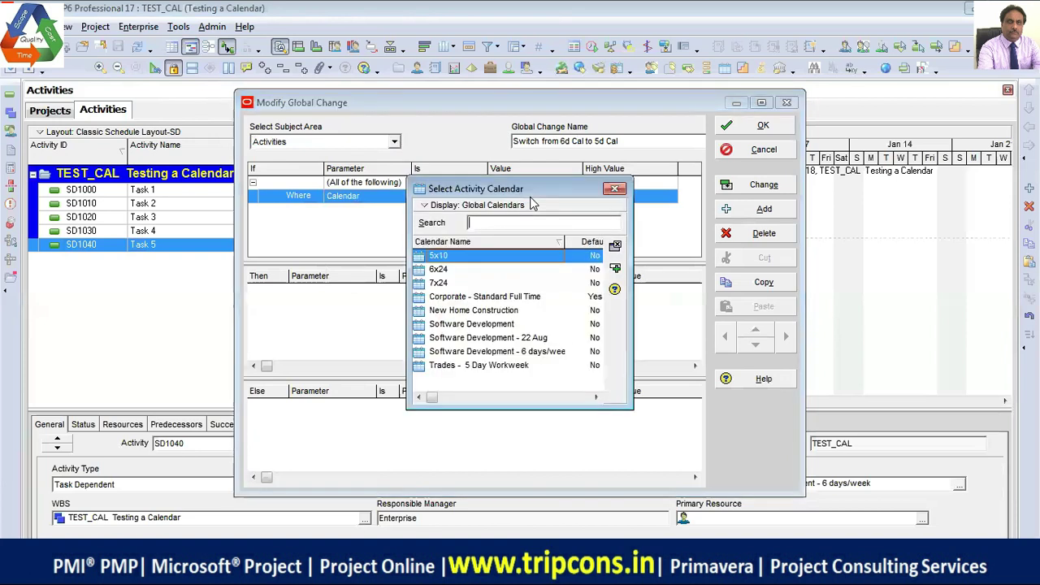
pyautogui.click(553, 351)
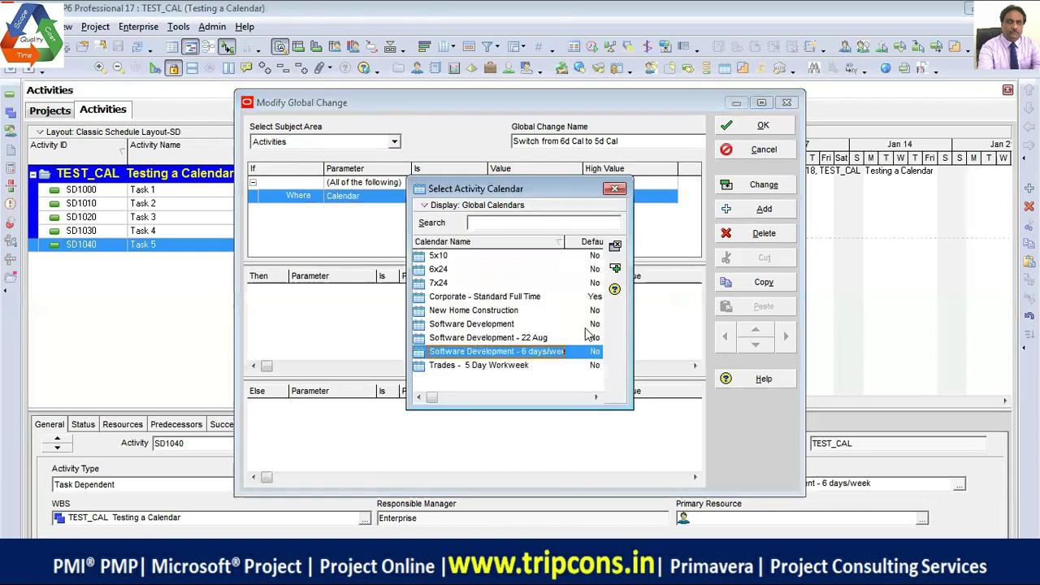
pyautogui.click(614, 246)
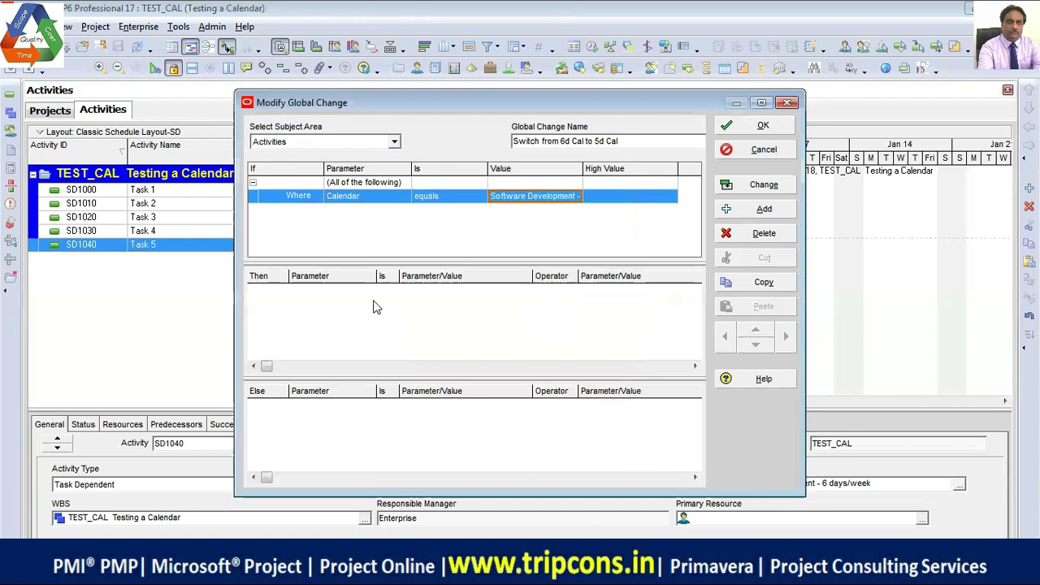
# - Add a Then statement setting Calendar to Software Development, widen the condition's Value column, and save the global change
pyautogui.click(302, 307)
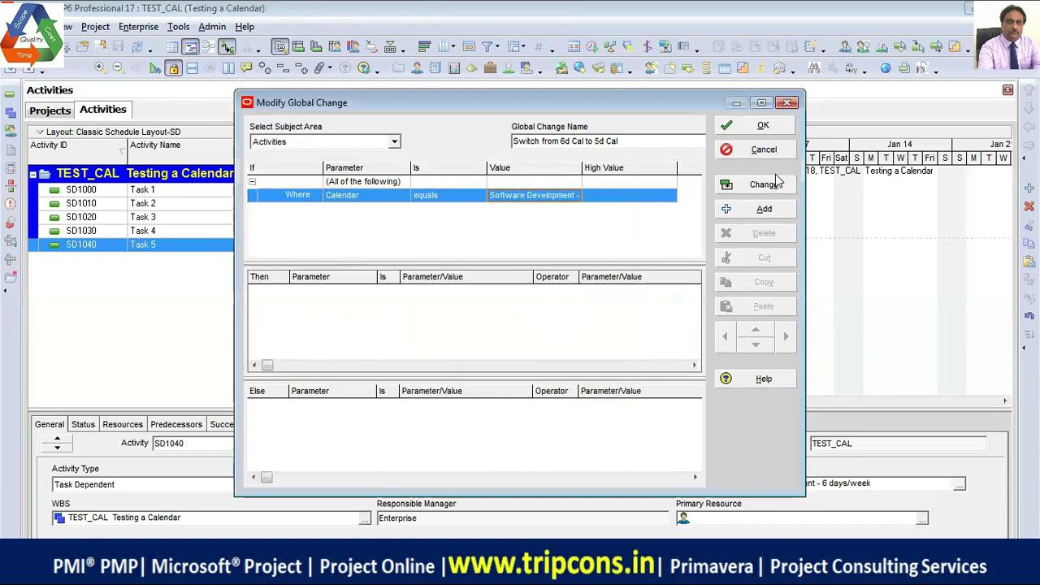
pyautogui.click(763, 209)
pyautogui.click(369, 291)
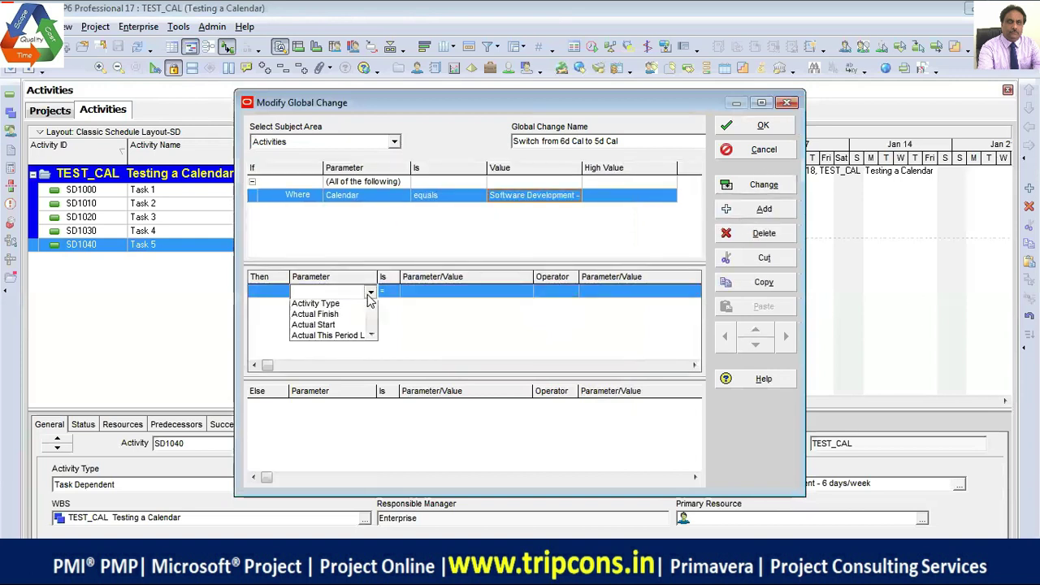
pyautogui.press('c')
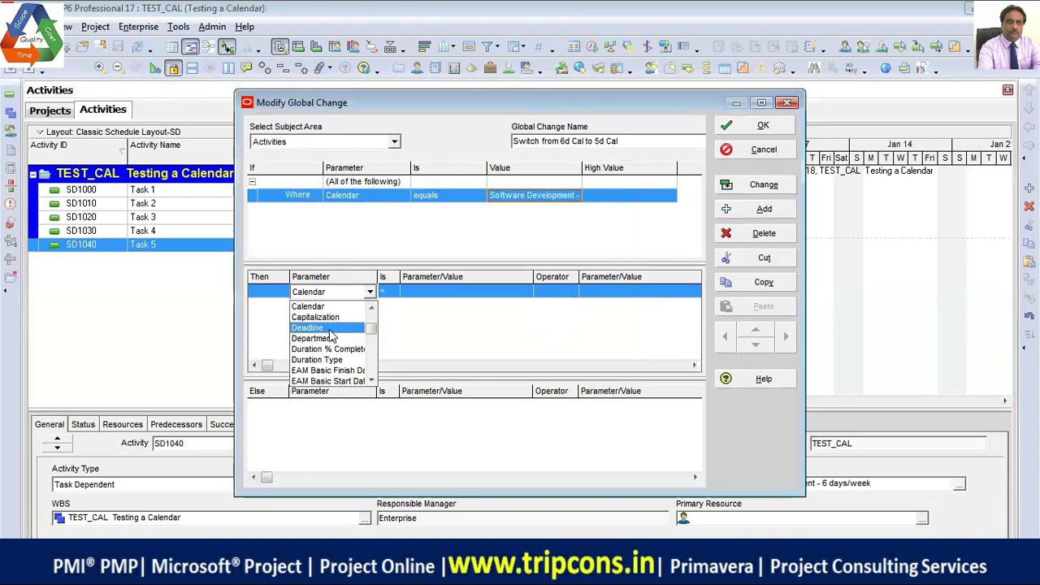
pyautogui.click(329, 306)
pyautogui.click(478, 291)
pyautogui.doubleClick(479, 294)
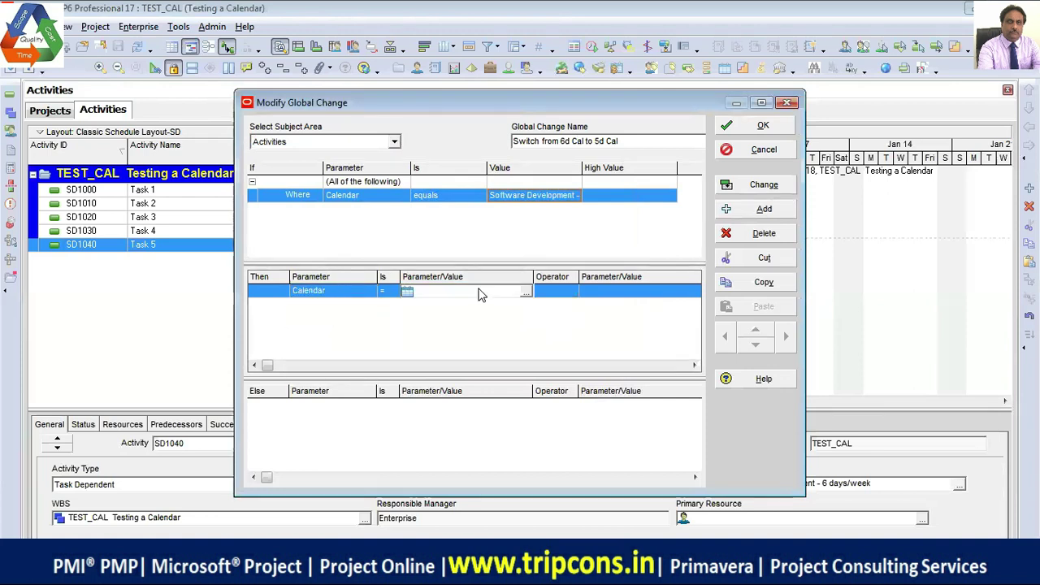
pyautogui.click(489, 325)
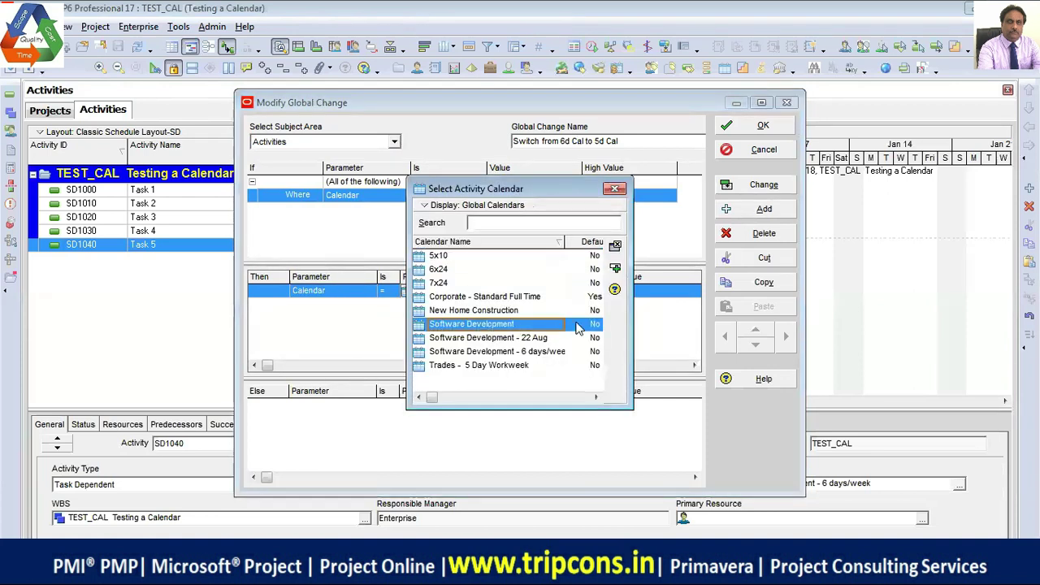
pyautogui.click(616, 272)
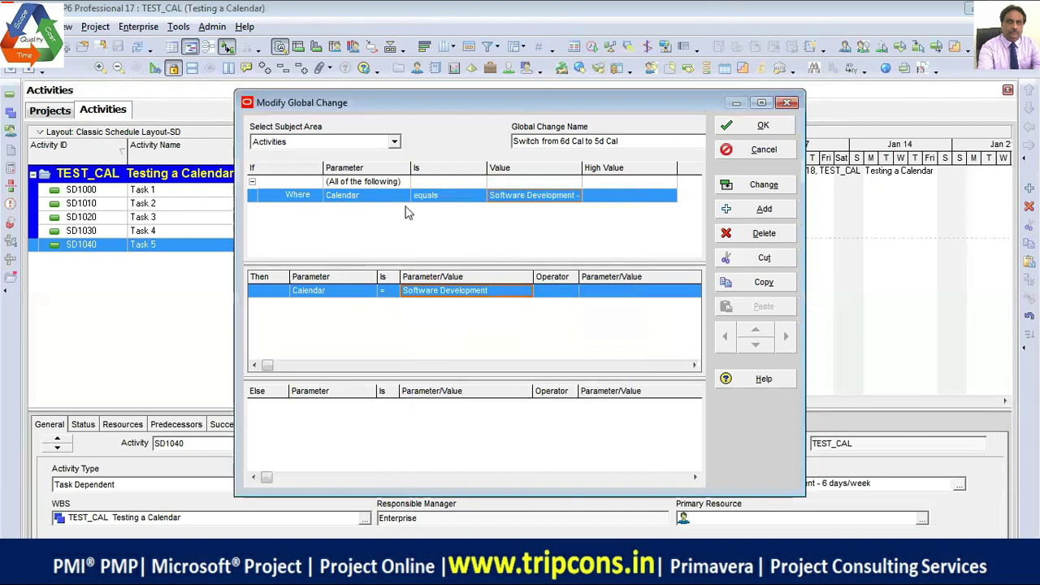
pyautogui.moveTo(581, 168); pyautogui.dragTo(669, 166)
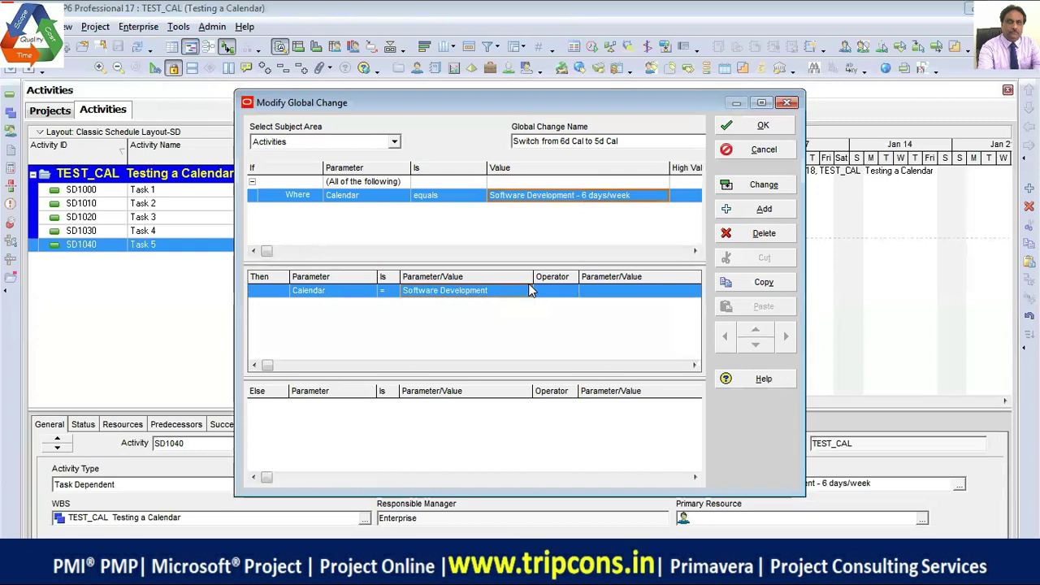
pyautogui.click(758, 130)
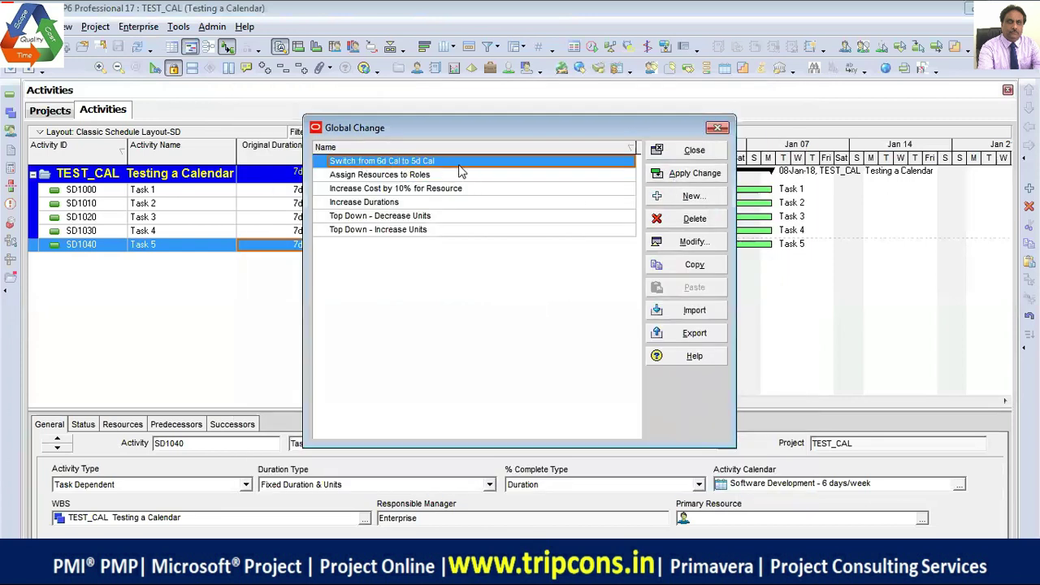
# - Apply the "Switch from 6d Cal to 5d Cal" global change to the TEST_CAL activities, keeping the activity table and Gantt chart uncovered
pyautogui.moveTo(566, 134); pyautogui.dragTo(398, 310)
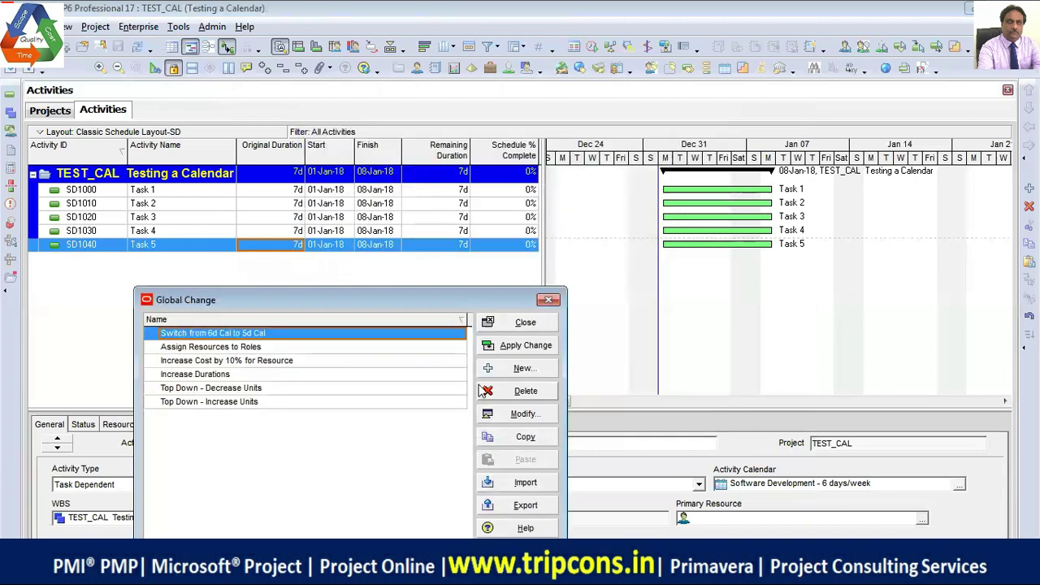
pyautogui.click(277, 346)
pyautogui.click(289, 336)
pyautogui.click(532, 350)
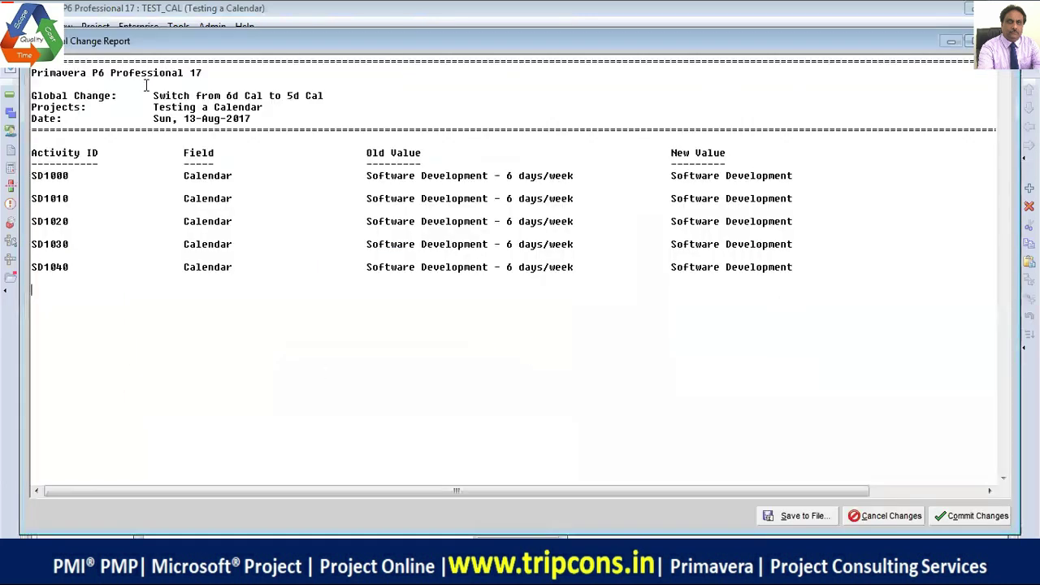
# - Review the calendar changes in the report, commit them without saving the log file, and close the Global Change window
pyautogui.moveTo(37, 174); pyautogui.dragTo(178, 185)
pyautogui.click(221, 177)
pyautogui.click(969, 518)
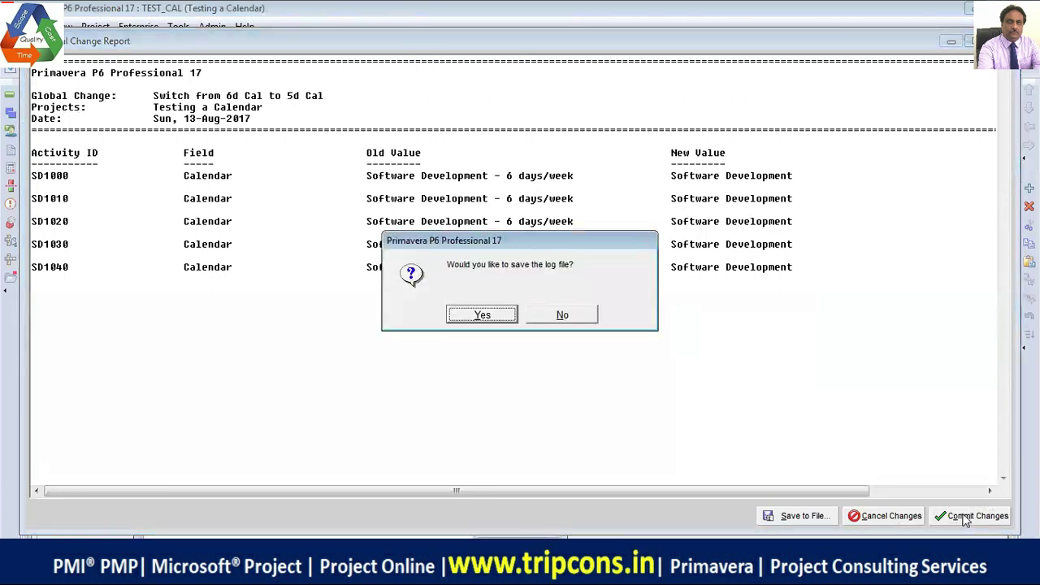
pyautogui.click(569, 316)
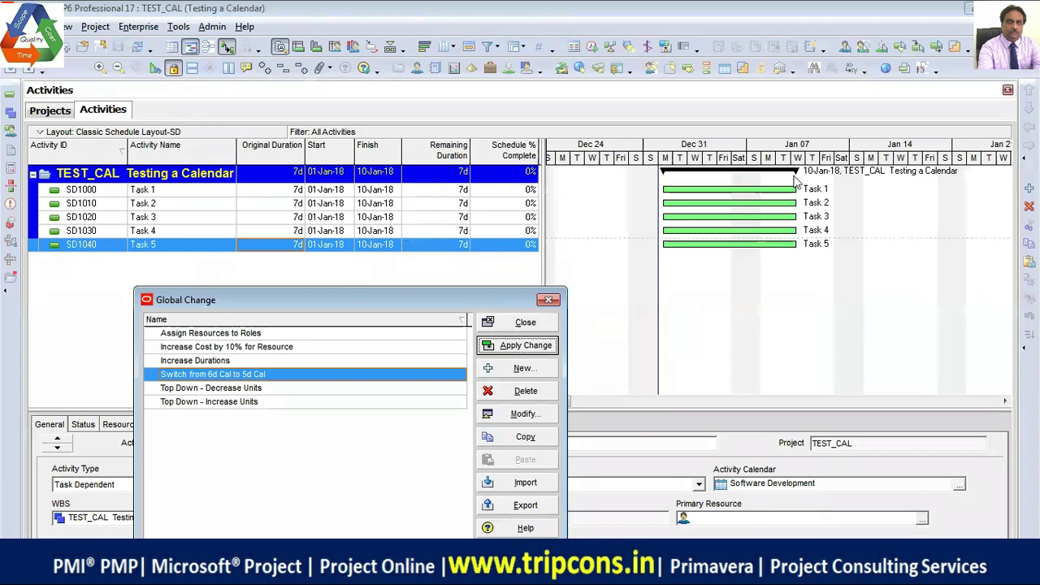
pyautogui.click(521, 323)
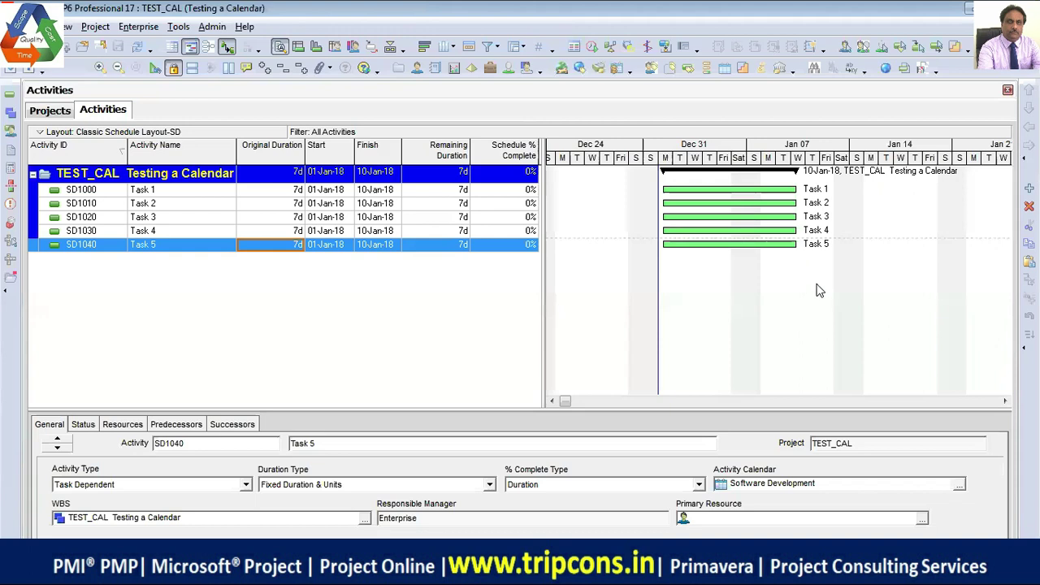
# - Reopen the list of global changes and copy "Switch from 6d Cal to 5d Cal"
pyautogui.click(138, 27)
pyautogui.moveTo(179, 29)
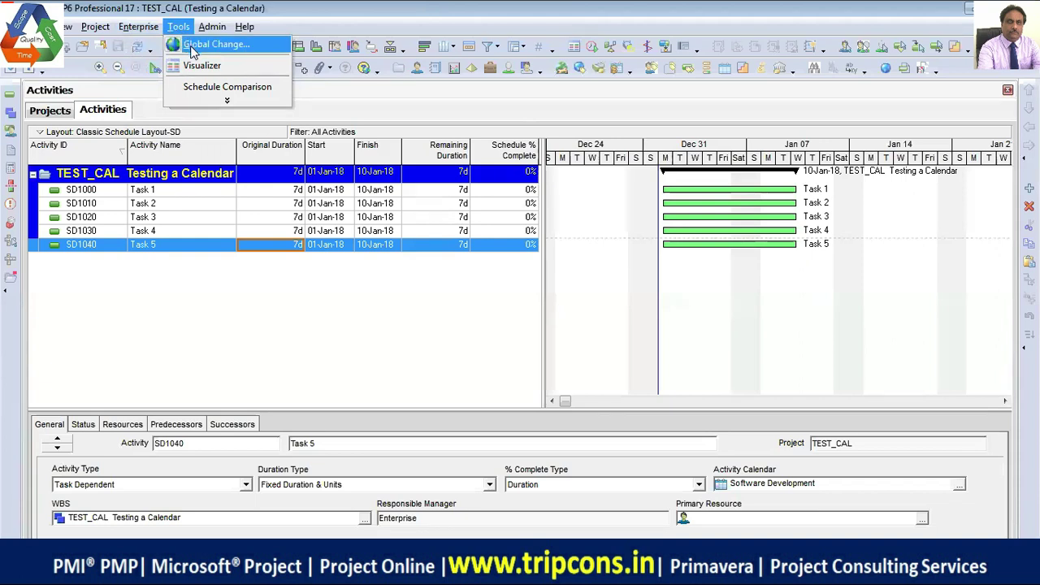
pyautogui.click(199, 44)
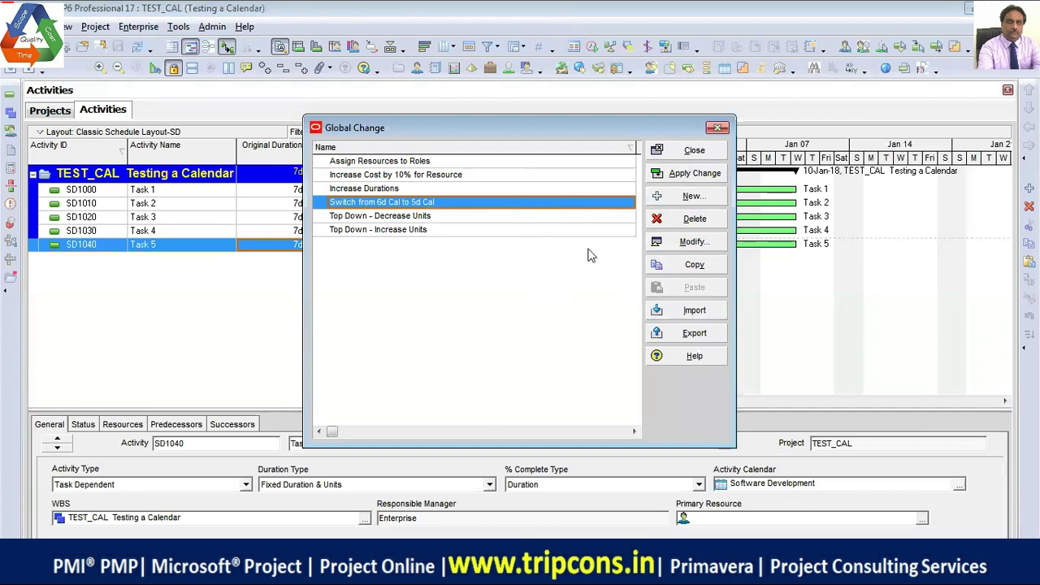
pyautogui.click(691, 270)
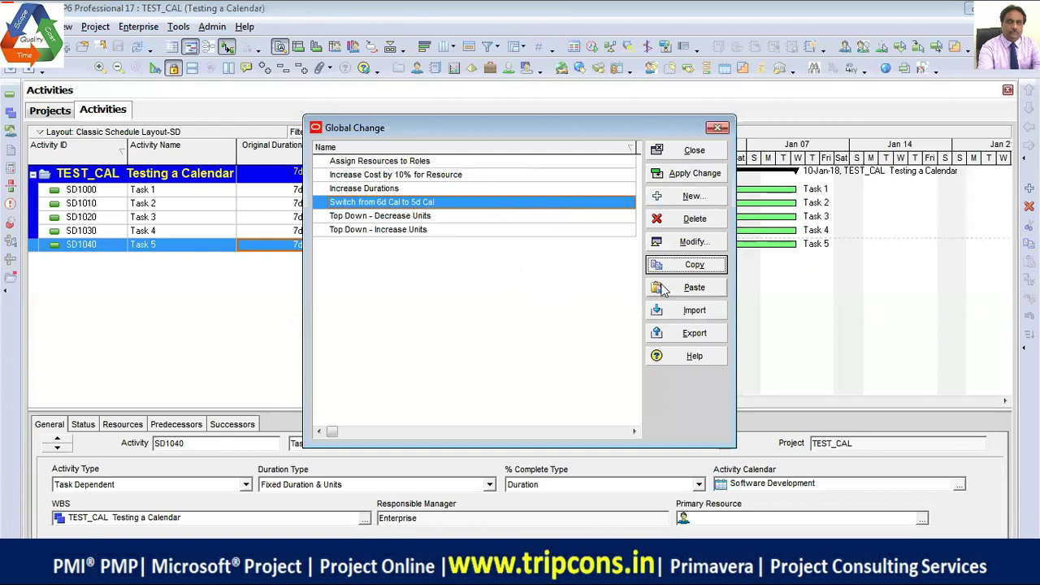
# - Paste the copied global change and rename the duplicate as "Switch from 5d Cal to 6d Cal"
pyautogui.click(692, 287)
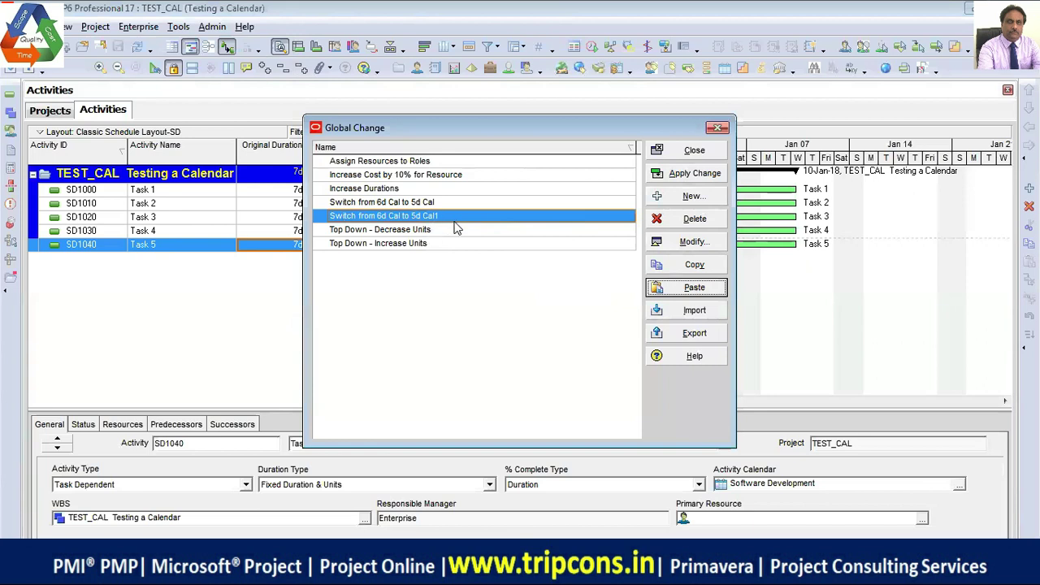
pyautogui.click(684, 242)
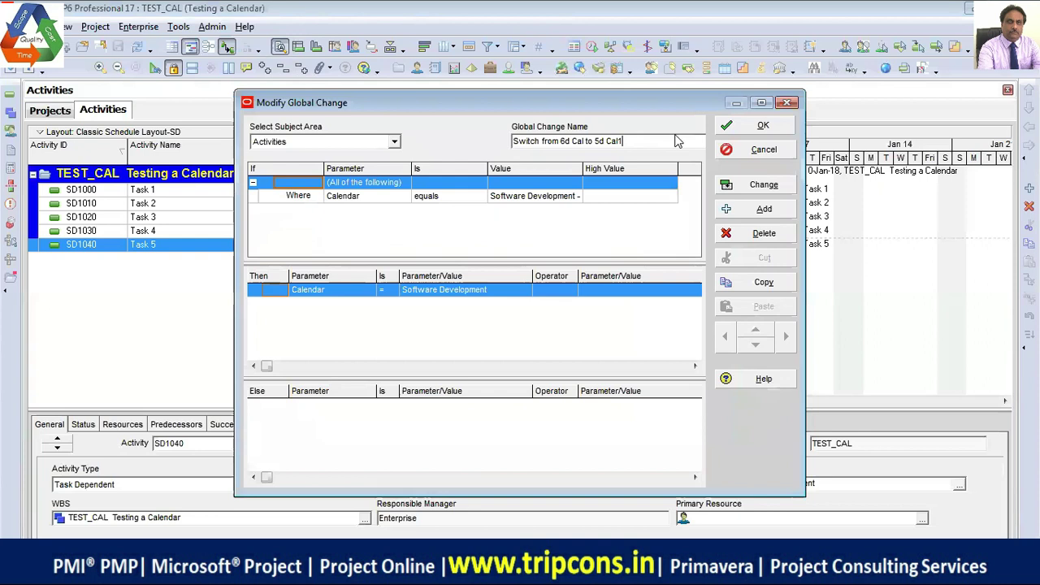
pyautogui.hotkey('ctrl', 'Left')
pyautogui.hotkey('ctrl', 'Left')
pyautogui.hotkey('ctrl', 'Left')
pyautogui.hotkey('ctrl', 'Left')
pyautogui.hotkey('ctrl', 'Left')
pyautogui.write('0')
pyautogui.press('BackSpace')
pyautogui.press('Delete')
pyautogui.write('5')
pyautogui.press('End')
pyautogui.press('BackSpace')
pyautogui.press('Left')
pyautogui.press('Left')
pyautogui.press('BackSpace')
pyautogui.write('6')
# - Set the If condition of the global change to Calendar equals Software Development
pyautogui.moveTo(580, 167); pyautogui.dragTo(639, 168)
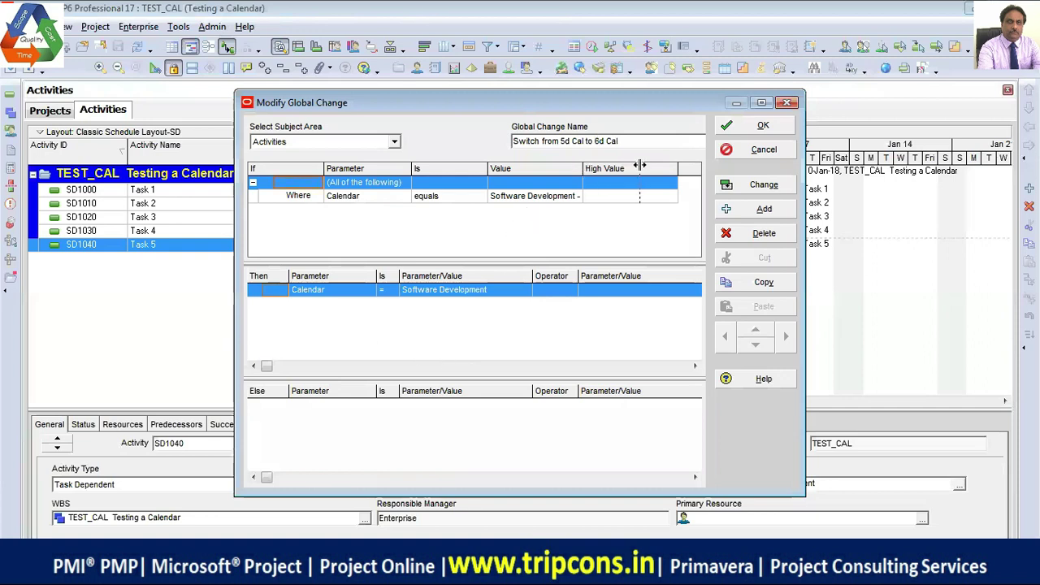
pyautogui.click(573, 196)
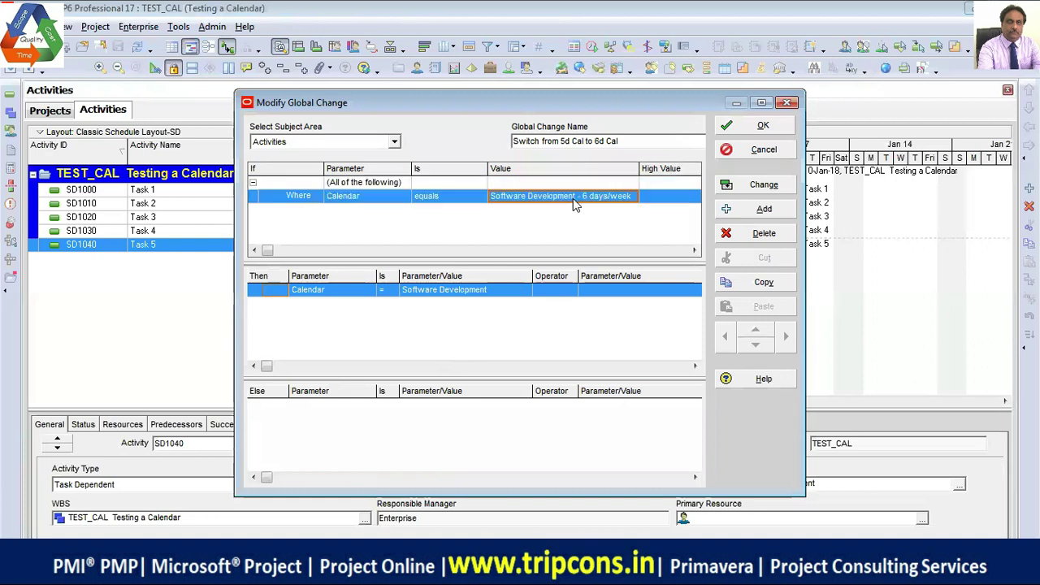
pyautogui.click(634, 196)
pyautogui.click(497, 324)
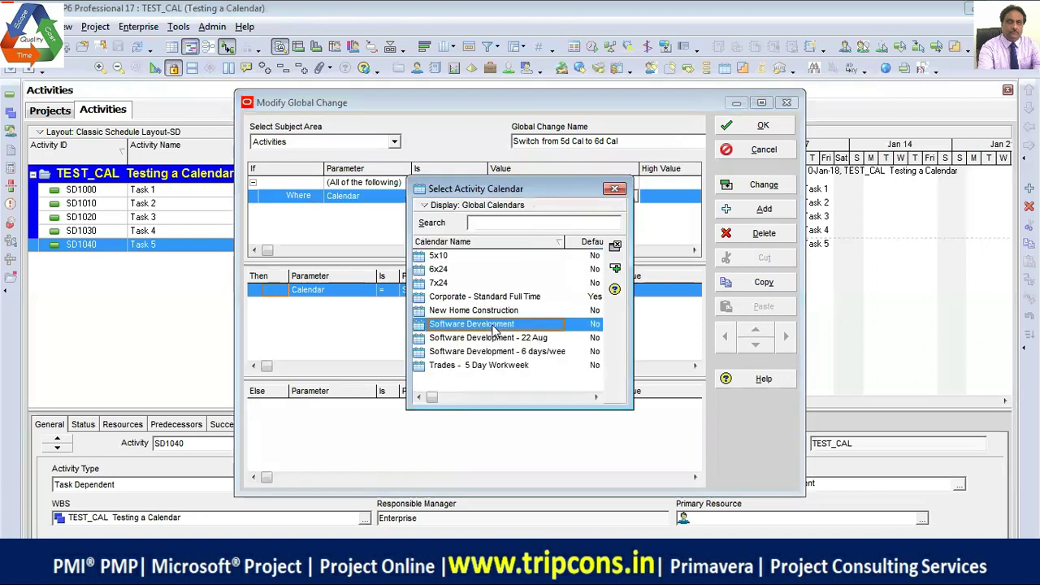
pyautogui.click(614, 268)
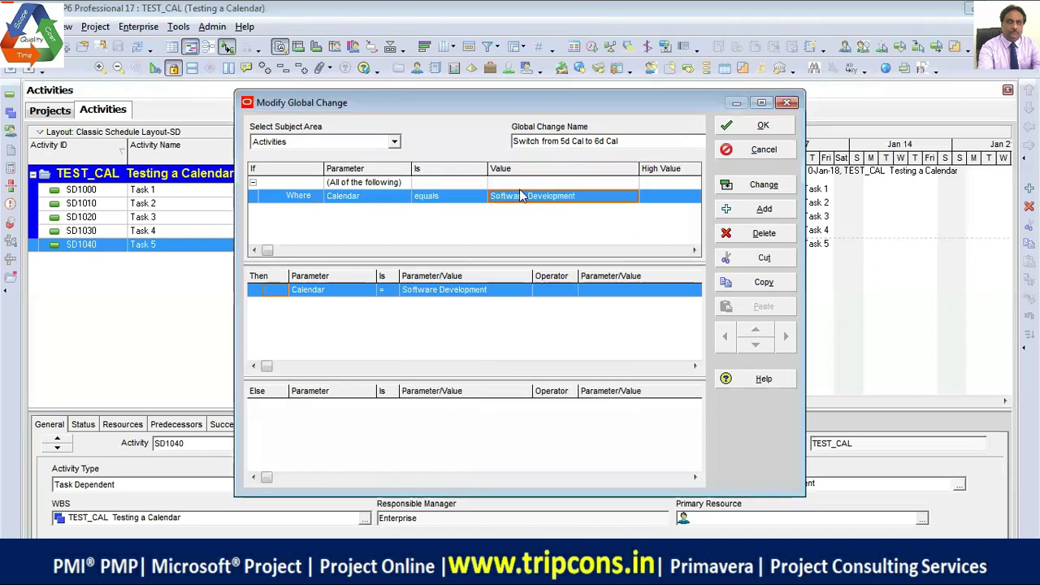
# - Set the Then calendar value to "Software Development - 6 days/week" and save the global change
pyautogui.doubleClick(465, 299)
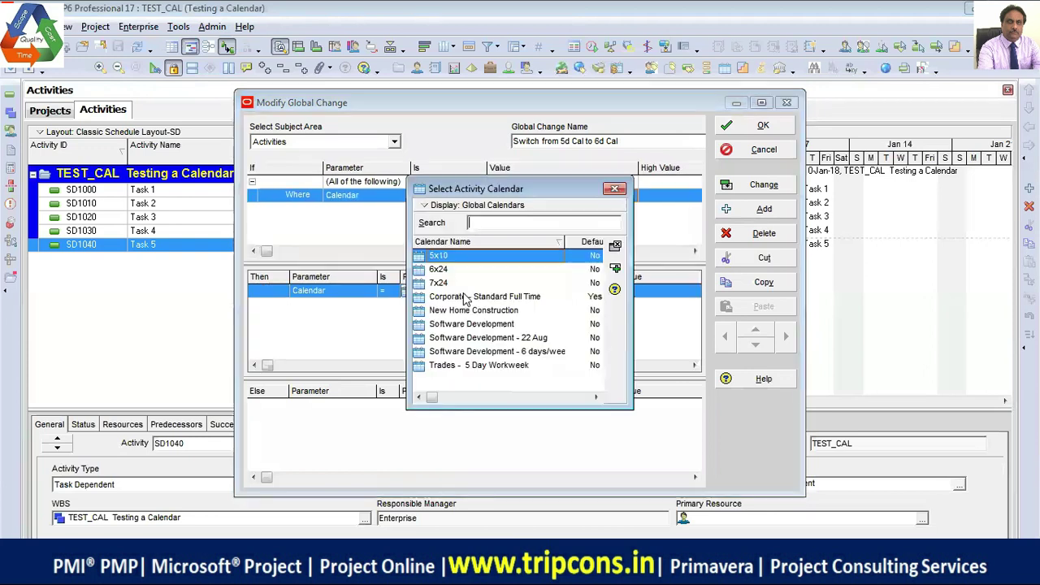
pyautogui.click(555, 352)
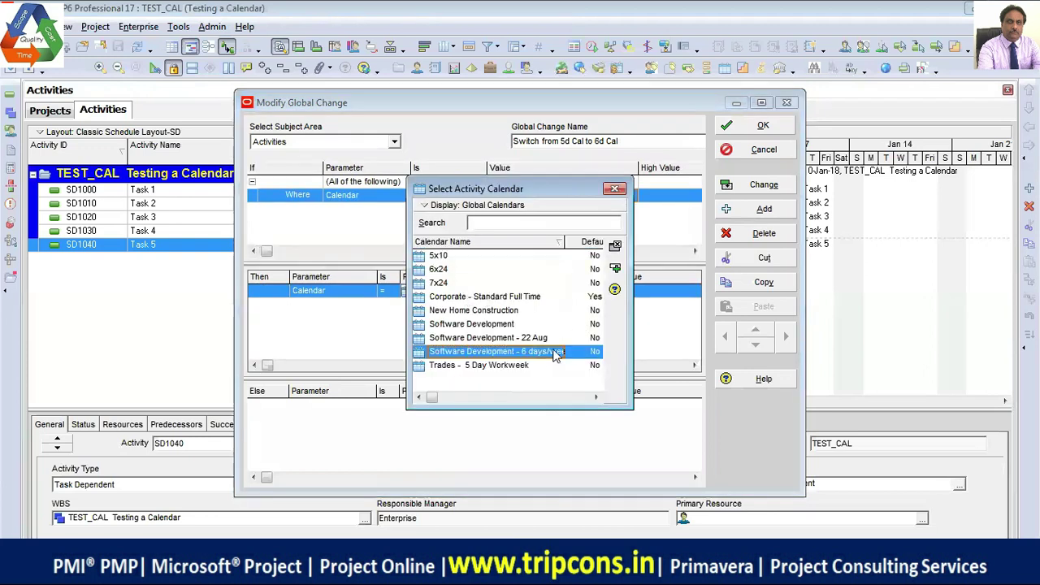
pyautogui.click(614, 268)
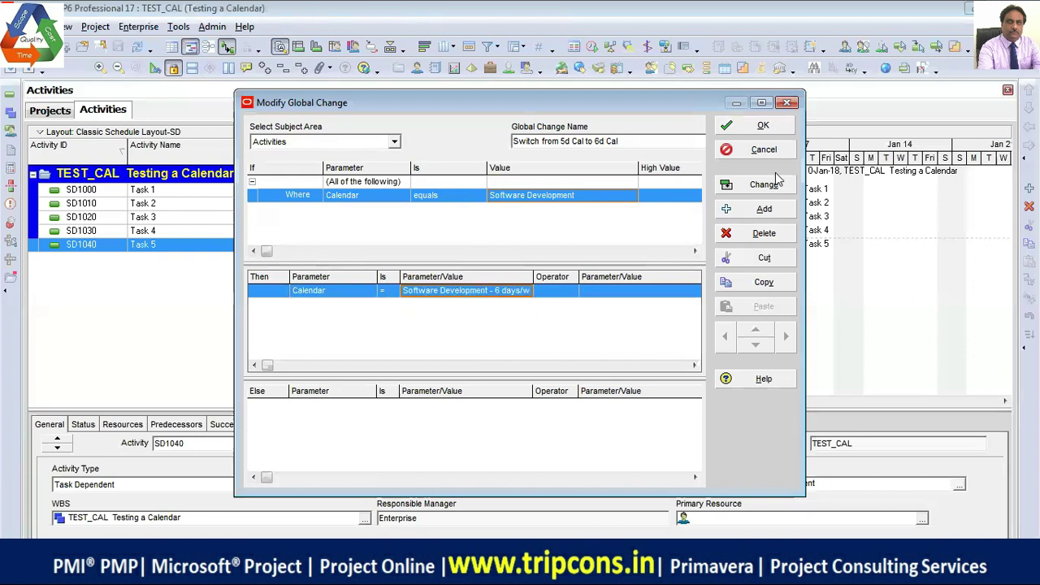
pyautogui.click(768, 130)
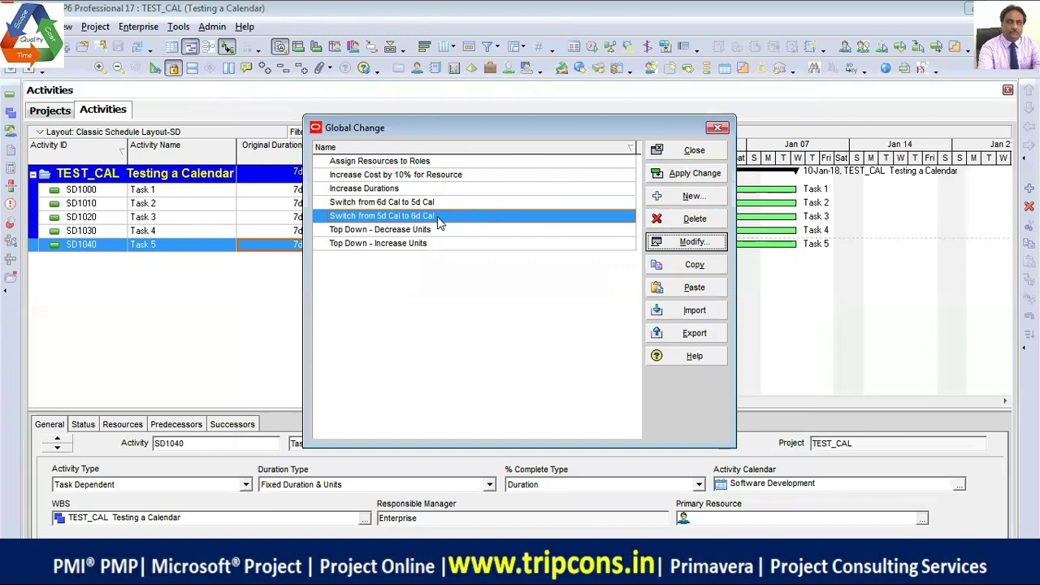
# - Apply the "Switch from 5d Cal to 6d Cal" global change, commit it without saving the log file, and close the Global Change dialog
pyautogui.moveTo(507, 132); pyautogui.dragTo(257, 275)
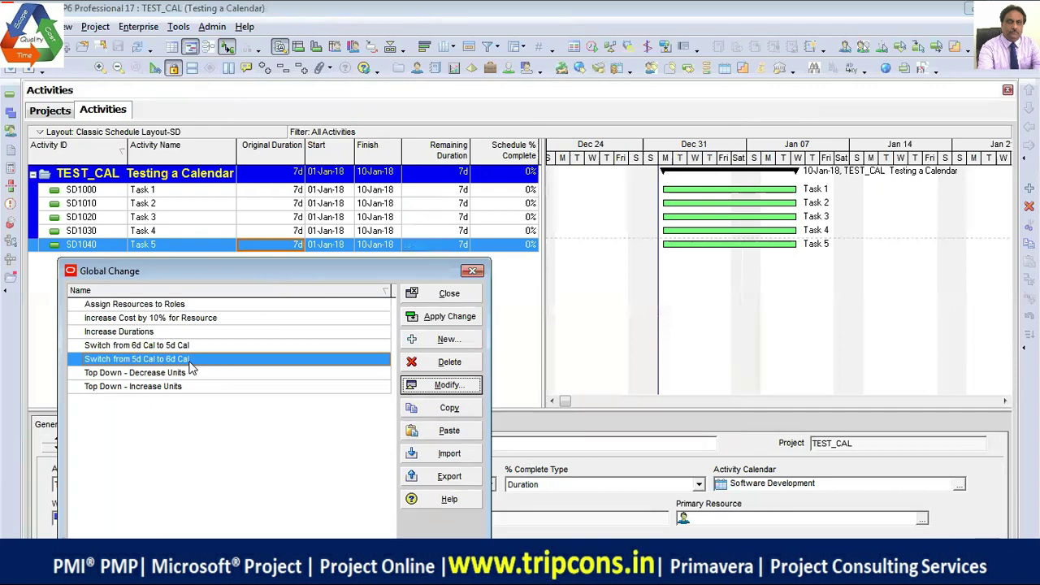
pyautogui.click(428, 323)
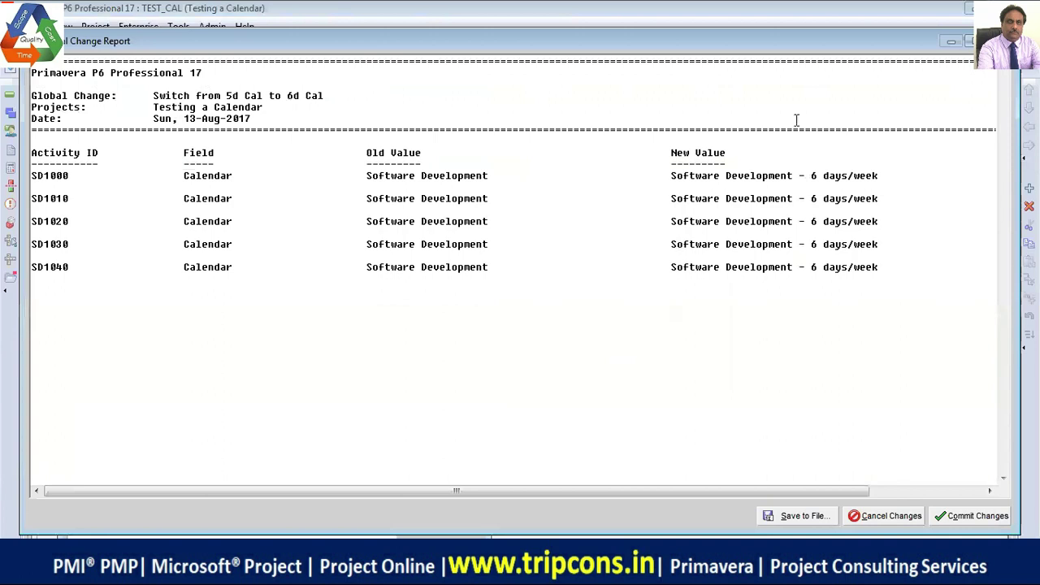
pyautogui.click(971, 517)
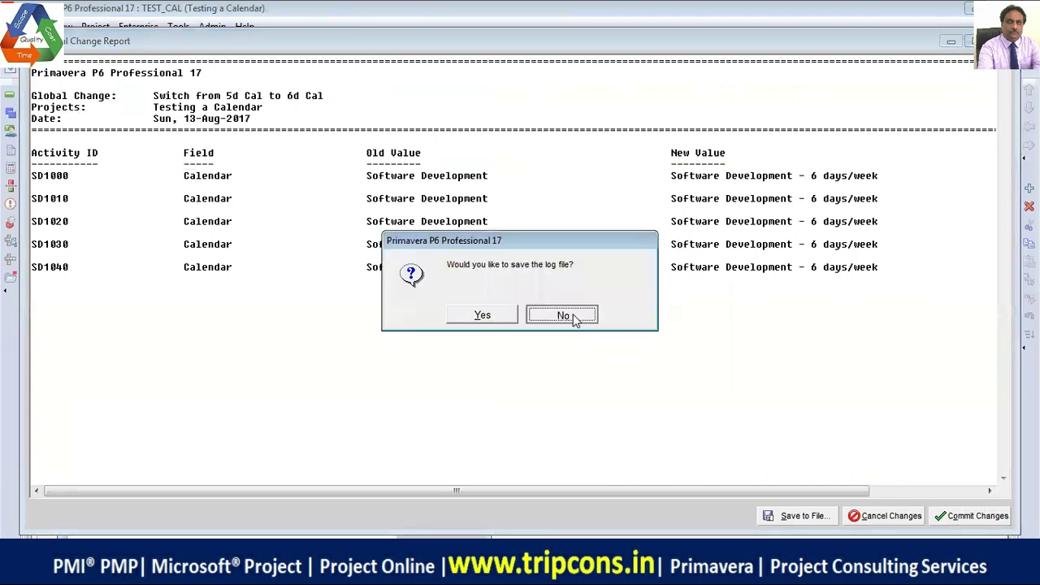
pyautogui.click(574, 319)
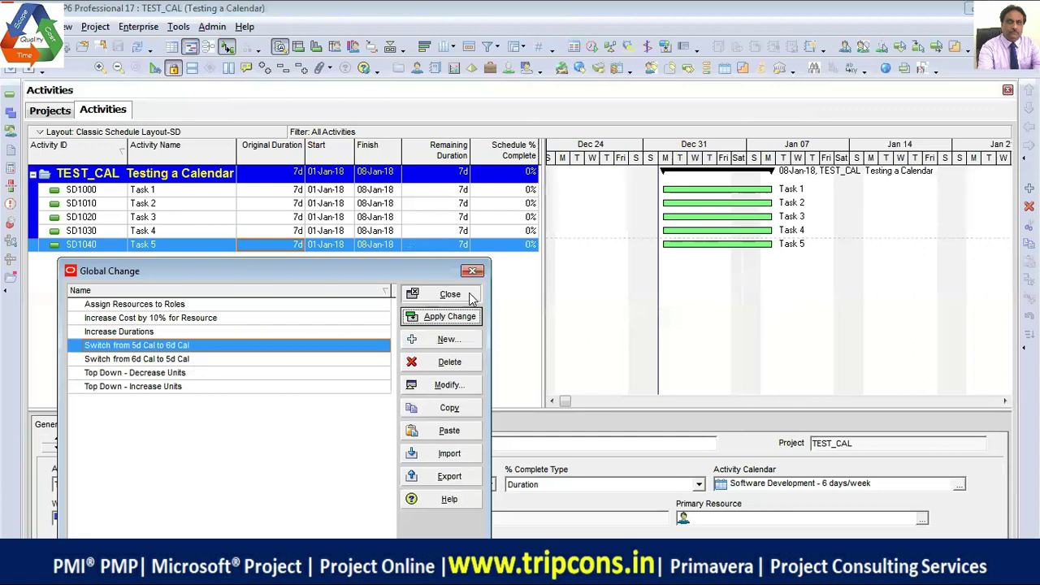
pyautogui.click(419, 293)
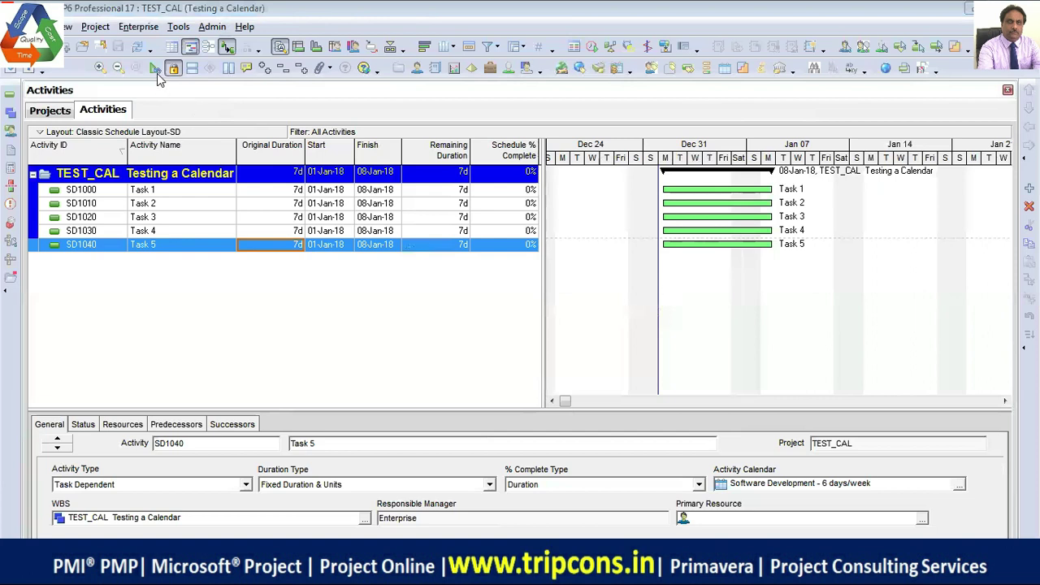
pyautogui.click(128, 29)
pyautogui.click(178, 106)
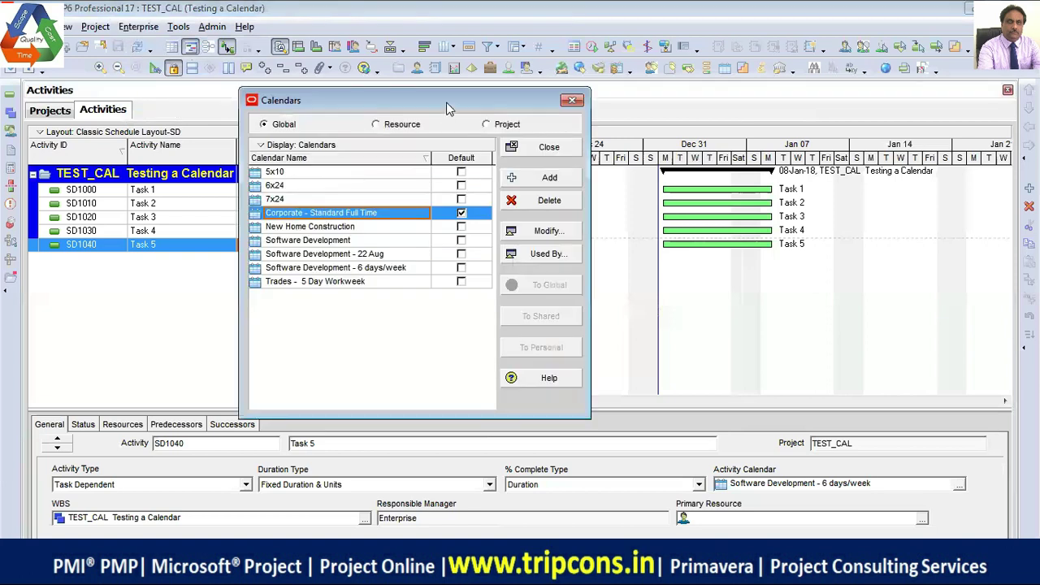
pyautogui.moveTo(450, 101); pyautogui.dragTo(373, 134)
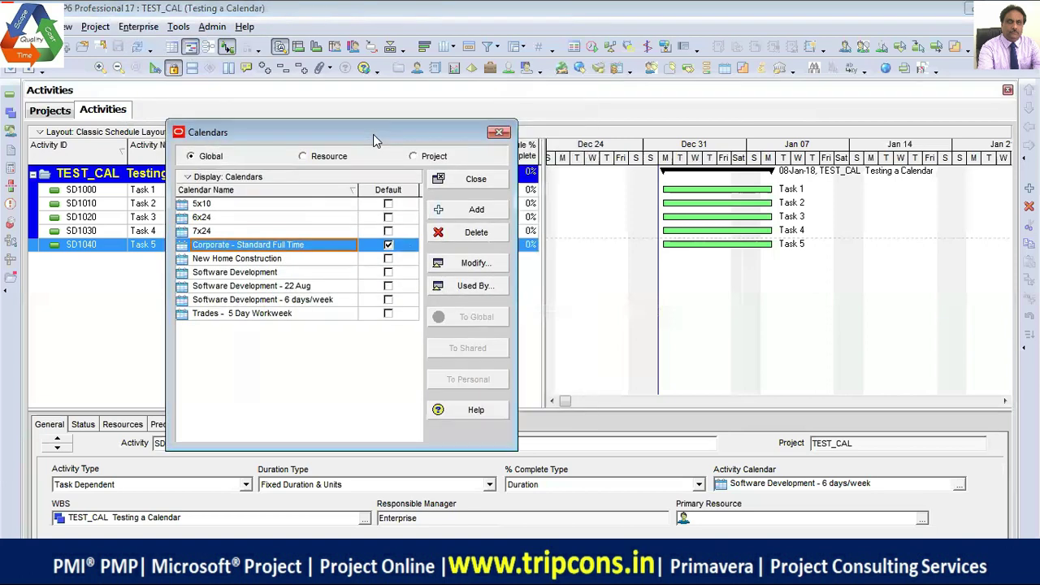
pyautogui.click(499, 132)
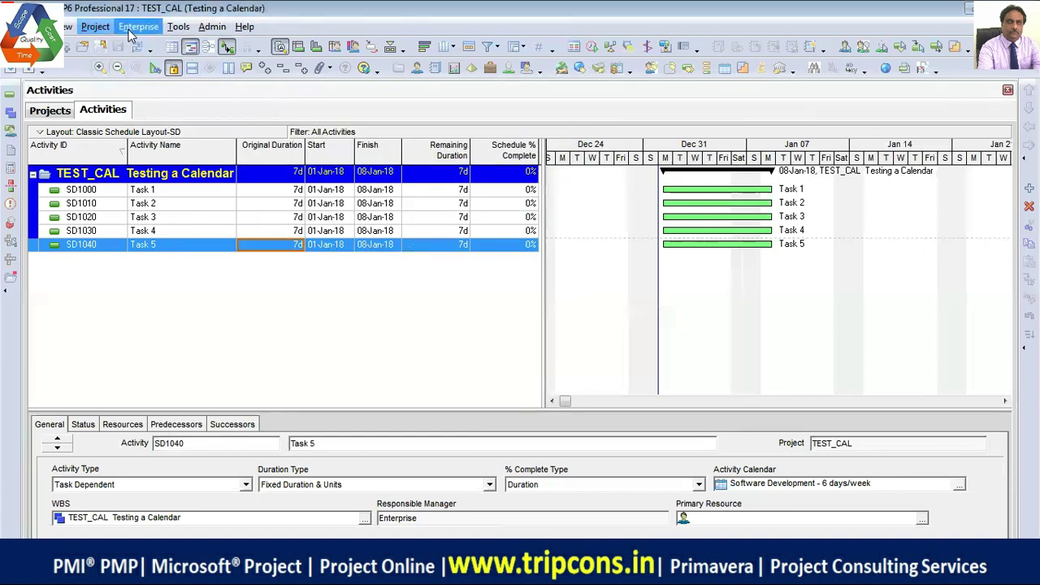
# - Add a global calendar copied from 5x10 and name it "Learn 6 Days Week Calendar"
pyautogui.click(132, 29)
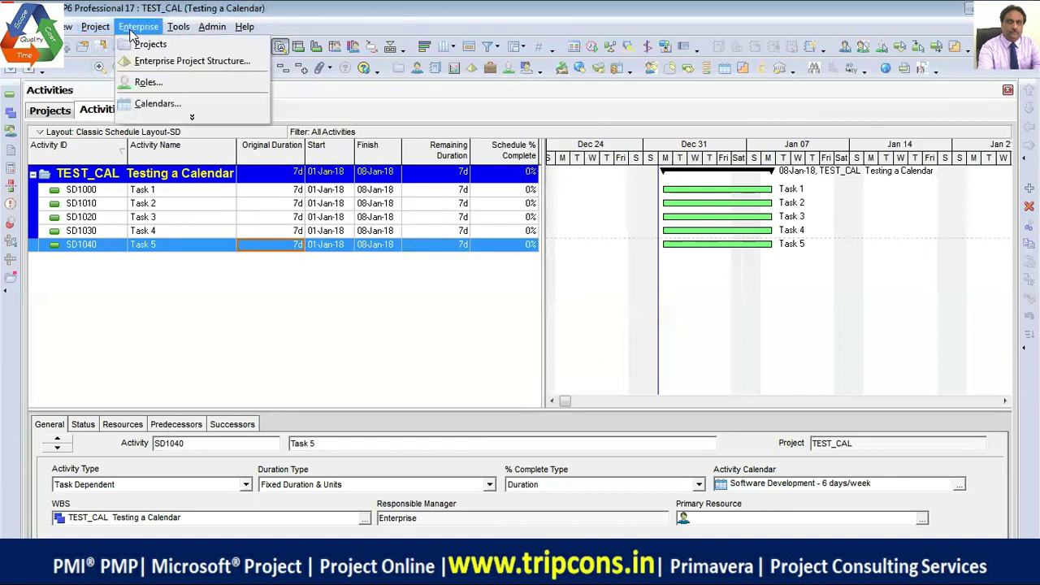
pyautogui.click(186, 109)
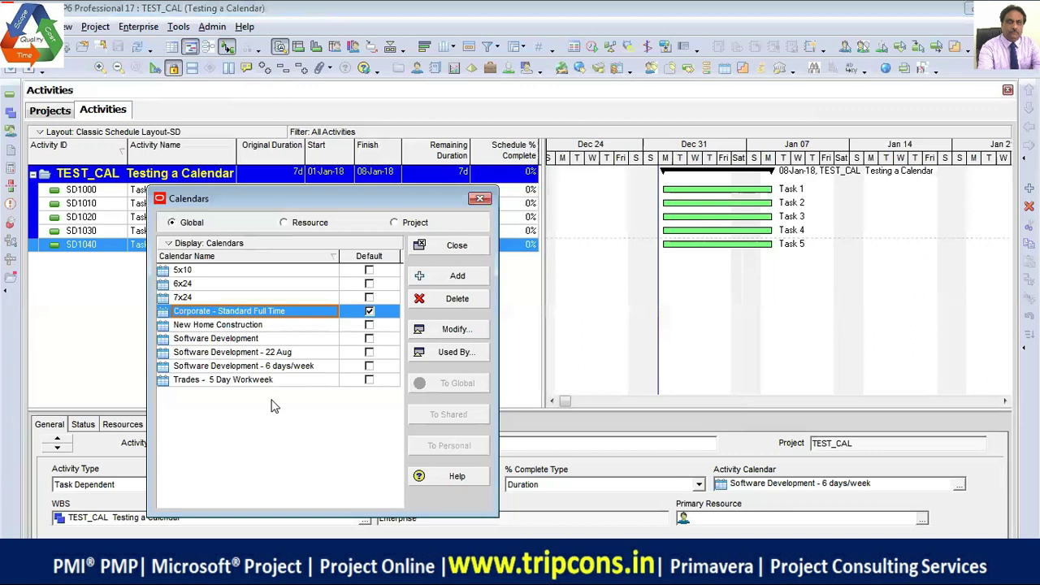
pyautogui.click(439, 279)
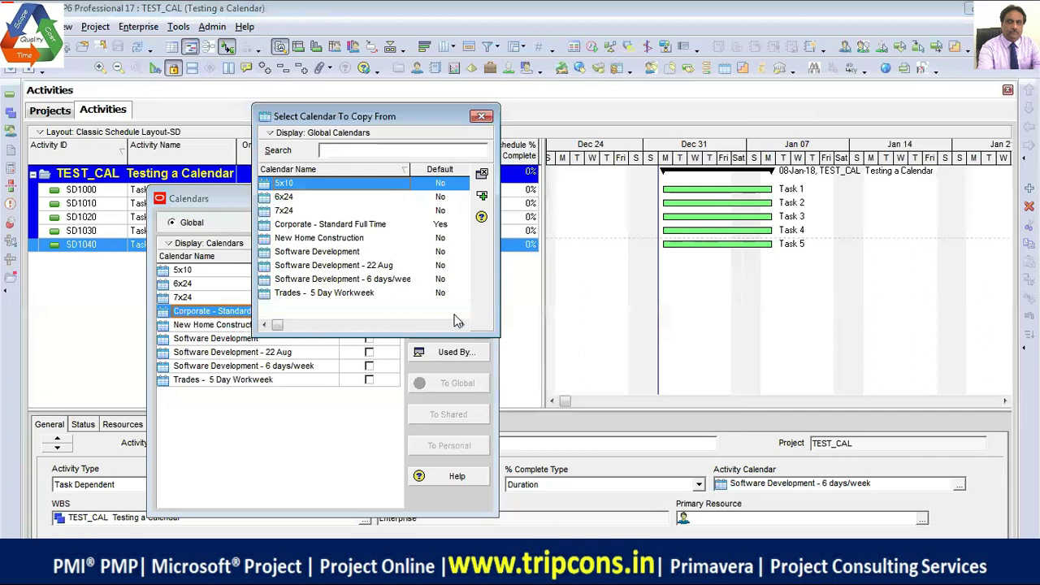
pyautogui.click(483, 198)
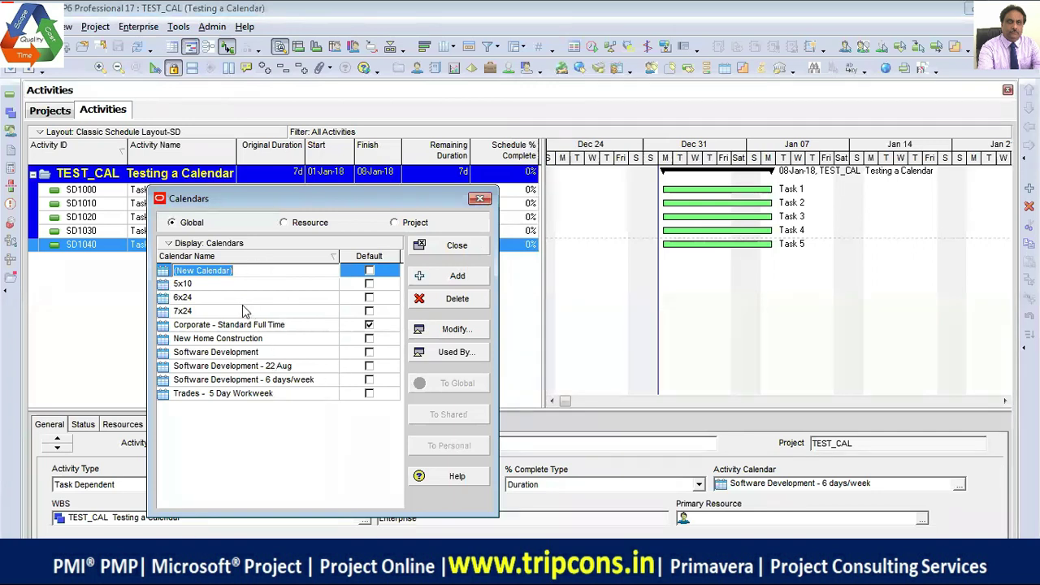
pyautogui.click(256, 271)
pyautogui.doubleClick(248, 271)
pyautogui.write('Lear')
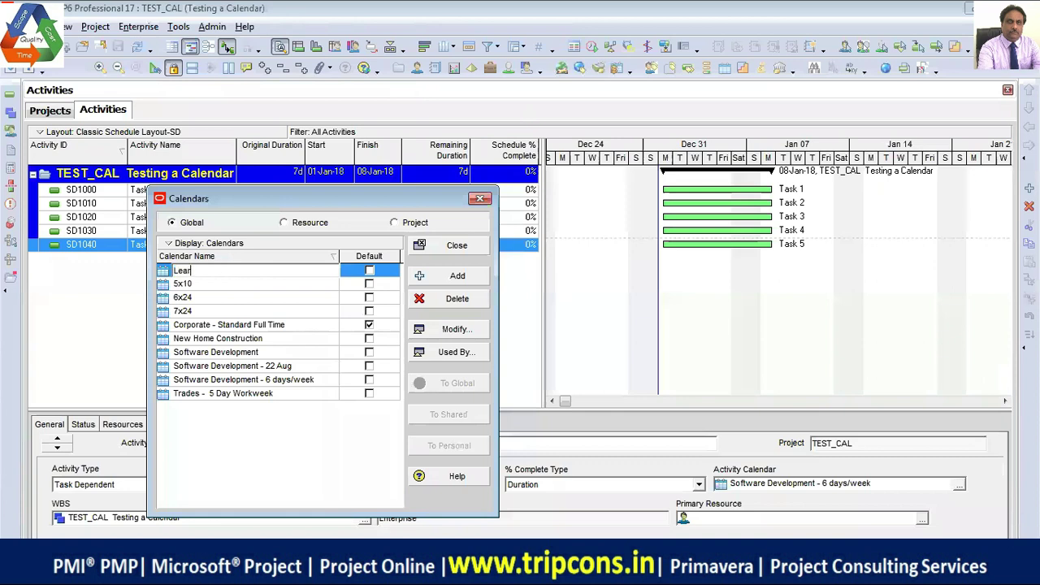
pyautogui.write('n 6 Days Week Calendar')
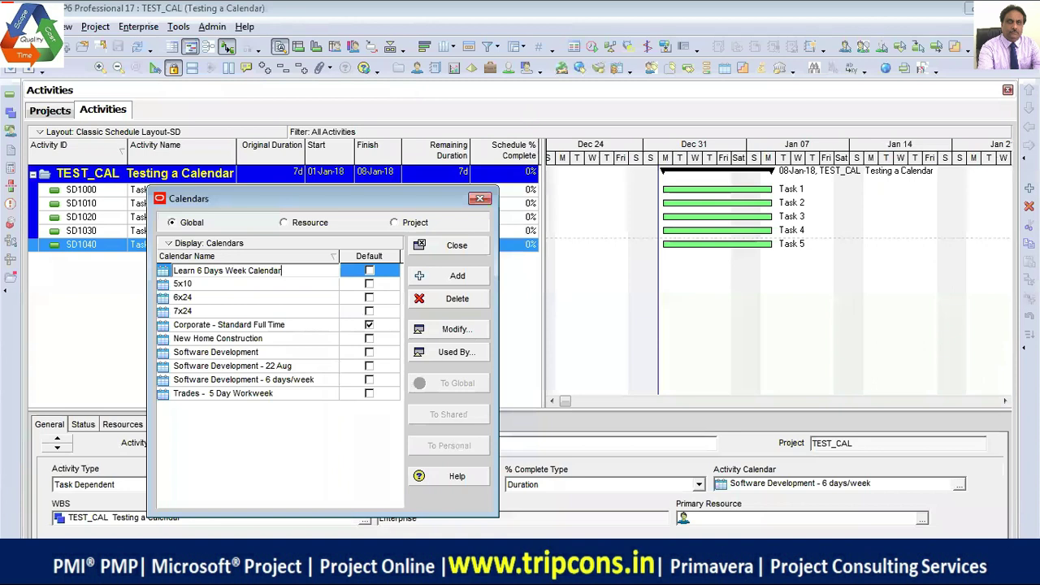
pyautogui.press('Return')
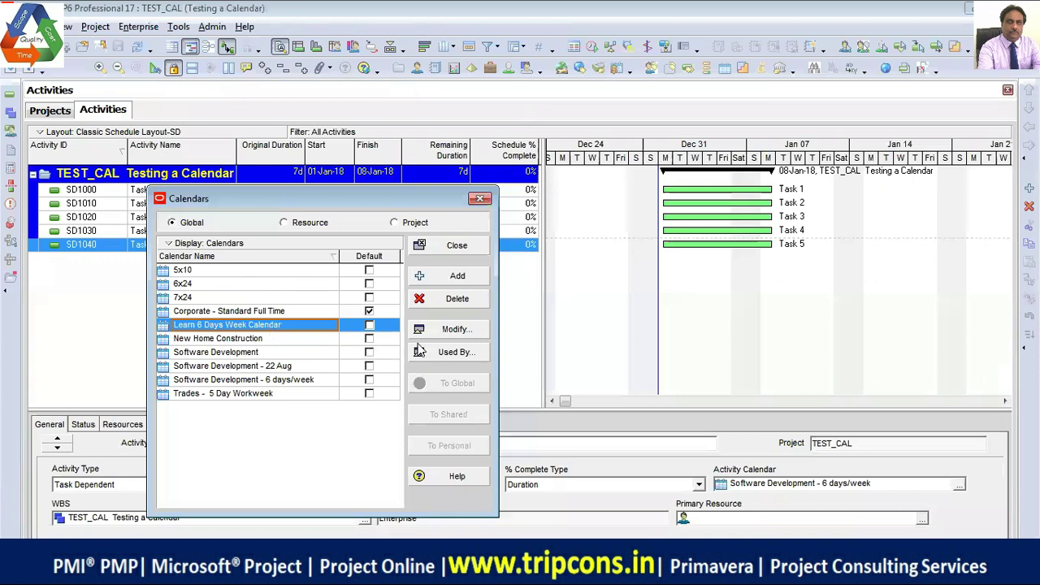
# - Set the new calendar's standard workweek to 8 hours for each day from Monday to Saturday
pyautogui.click(452, 330)
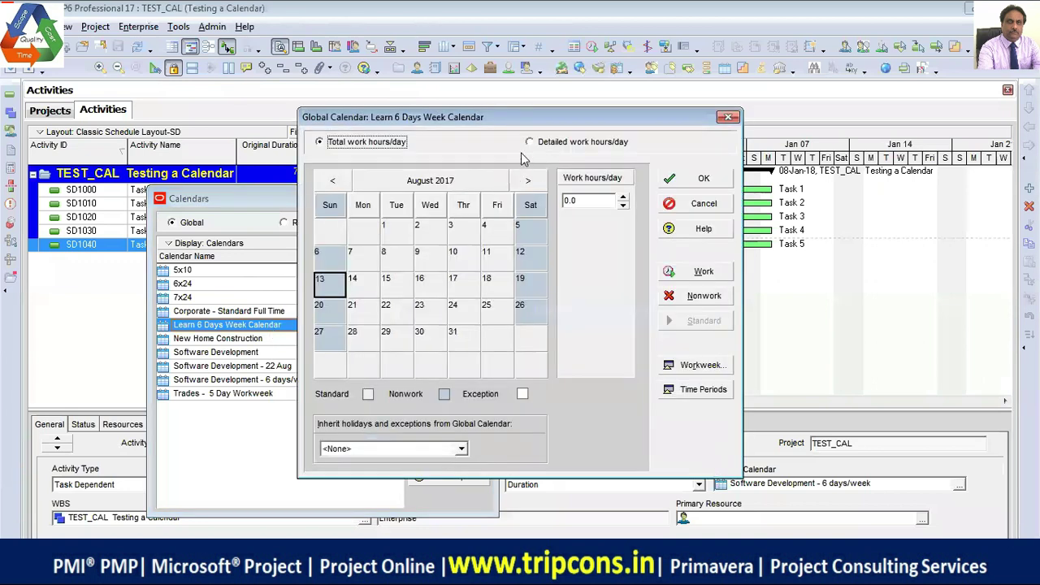
pyautogui.moveTo(534, 124); pyautogui.dragTo(508, 75)
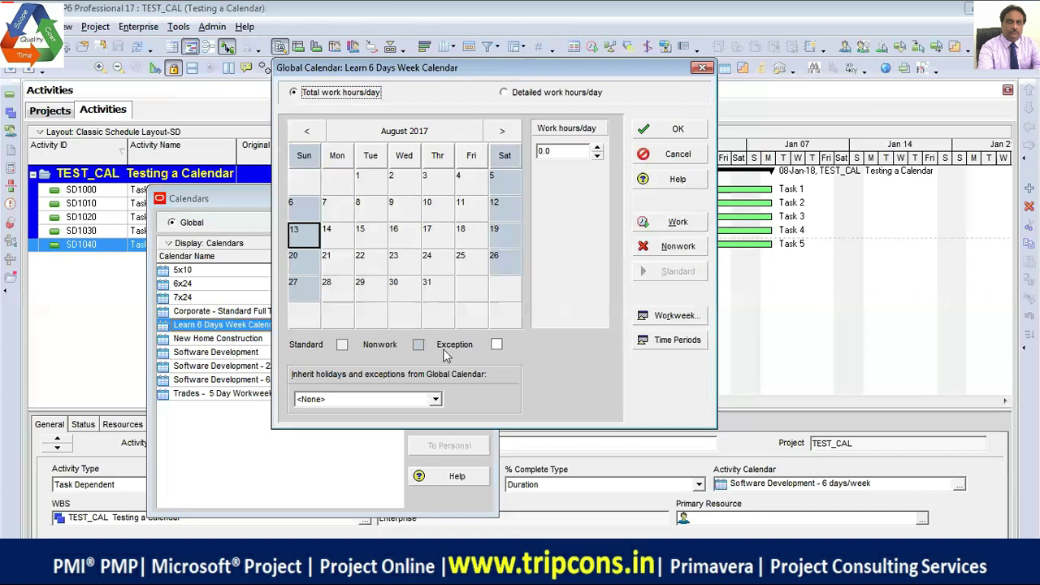
pyautogui.click(679, 316)
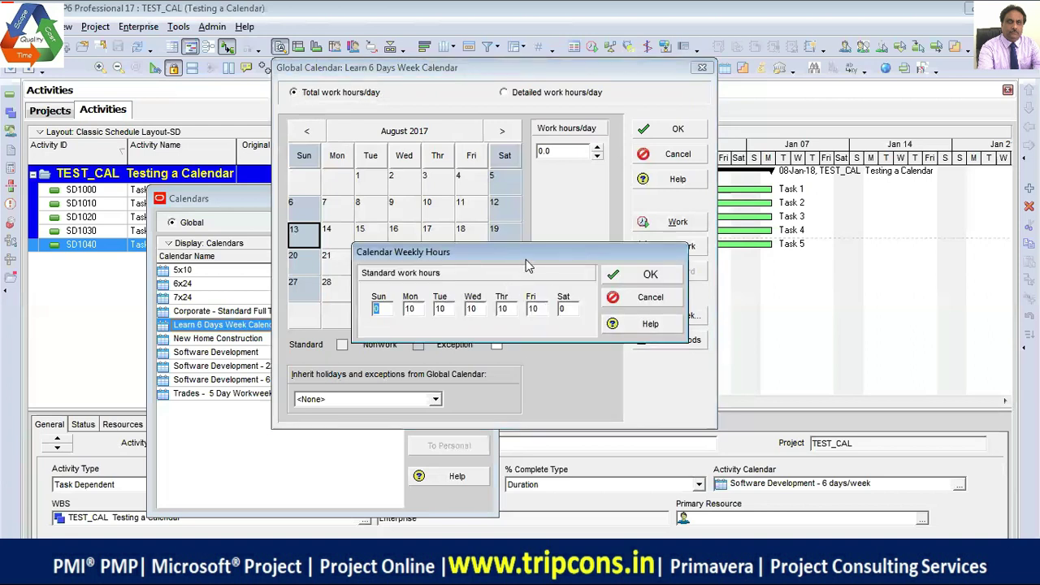
pyautogui.moveTo(527, 265); pyautogui.dragTo(448, 334)
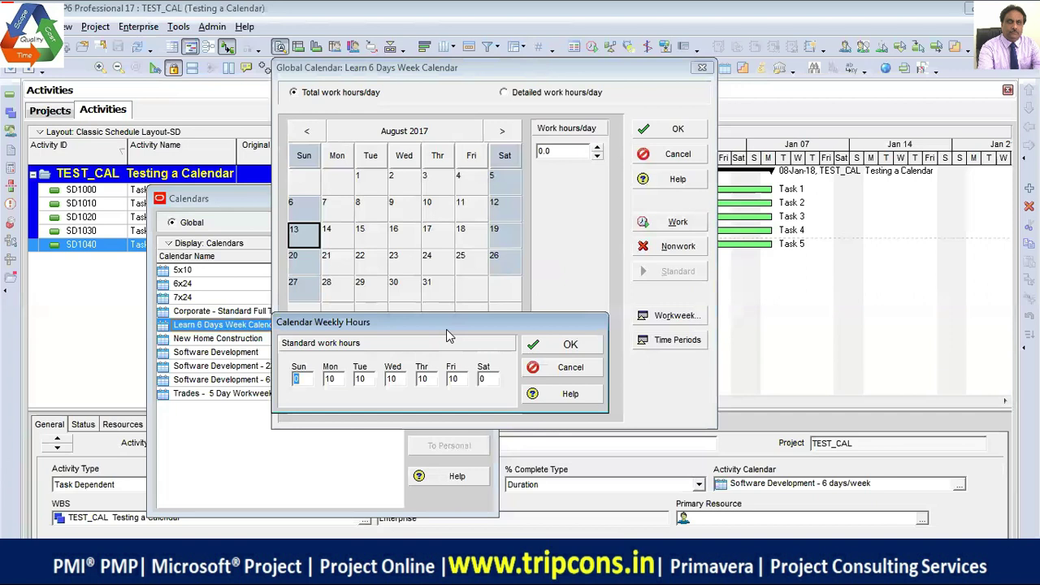
pyautogui.click(341, 382)
pyautogui.write('8')
pyautogui.doubleClick(366, 378)
pyautogui.write('8')
pyautogui.doubleClick(394, 379)
pyautogui.write('8')
pyautogui.doubleClick(424, 378)
pyautogui.write('8')
pyautogui.doubleClick(454, 378)
pyautogui.write('8')
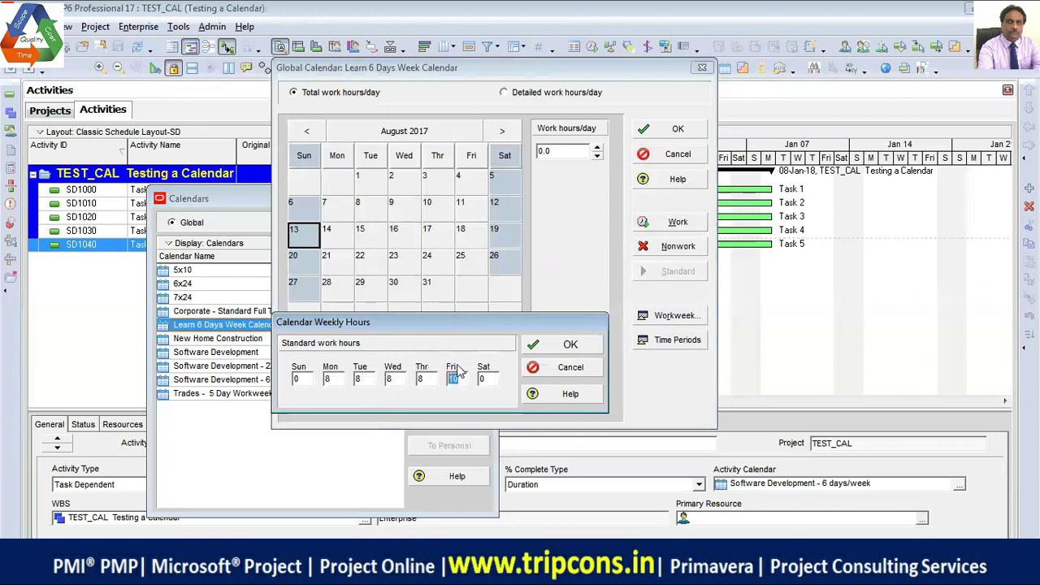
pyautogui.doubleClick(485, 378)
pyautogui.write('8')
pyautogui.click(560, 349)
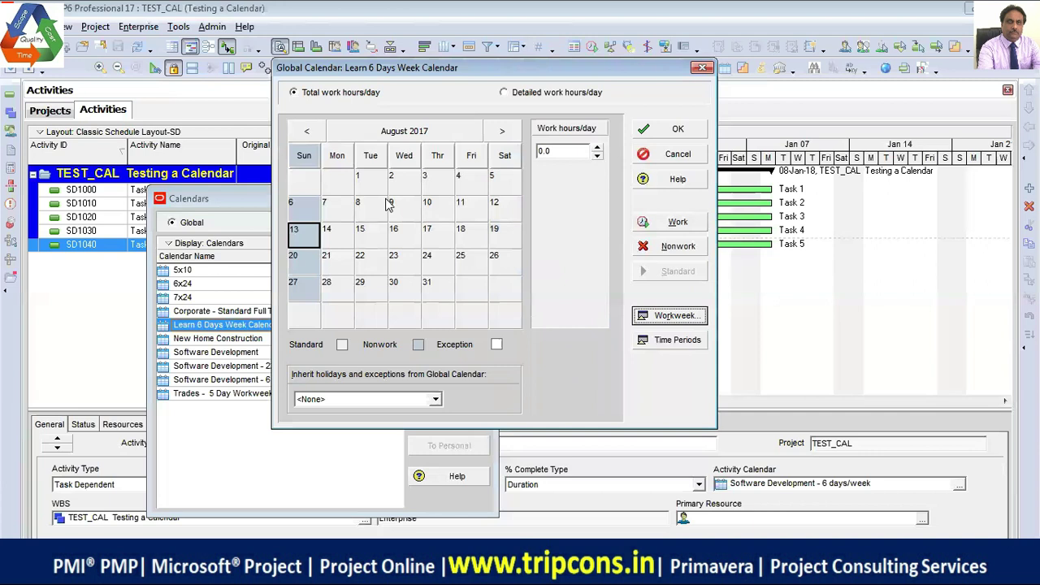
# - Set Saturday's standard work hours in the calendar's workweek to 0
pyautogui.click(675, 315)
pyautogui.click(571, 311)
pyautogui.write('0')
pyautogui.click(662, 275)
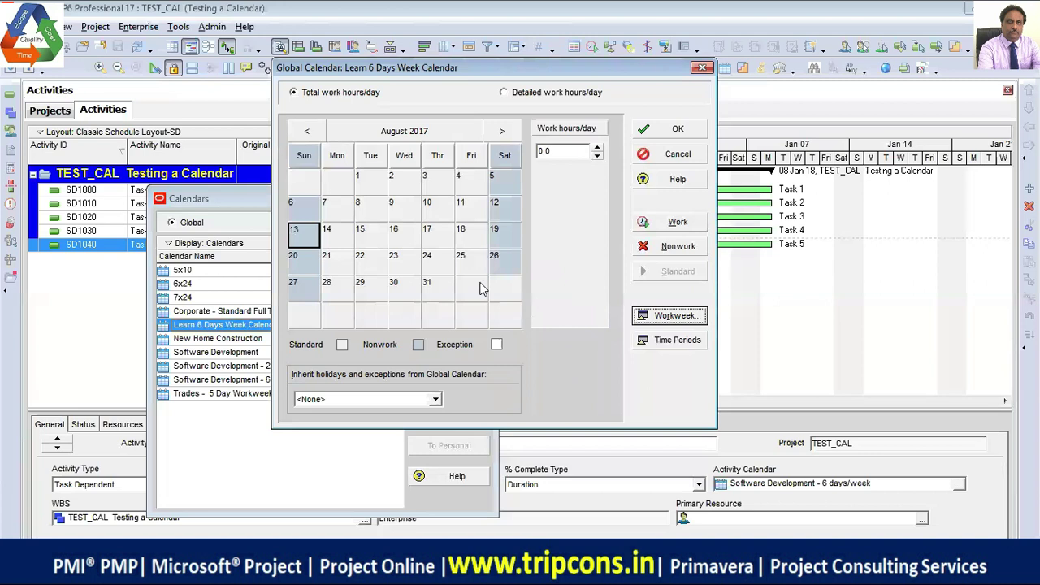
# - Set Saturday's standard work hours in the calendar's workweek to 4
pyautogui.click(675, 318)
pyautogui.click(568, 310)
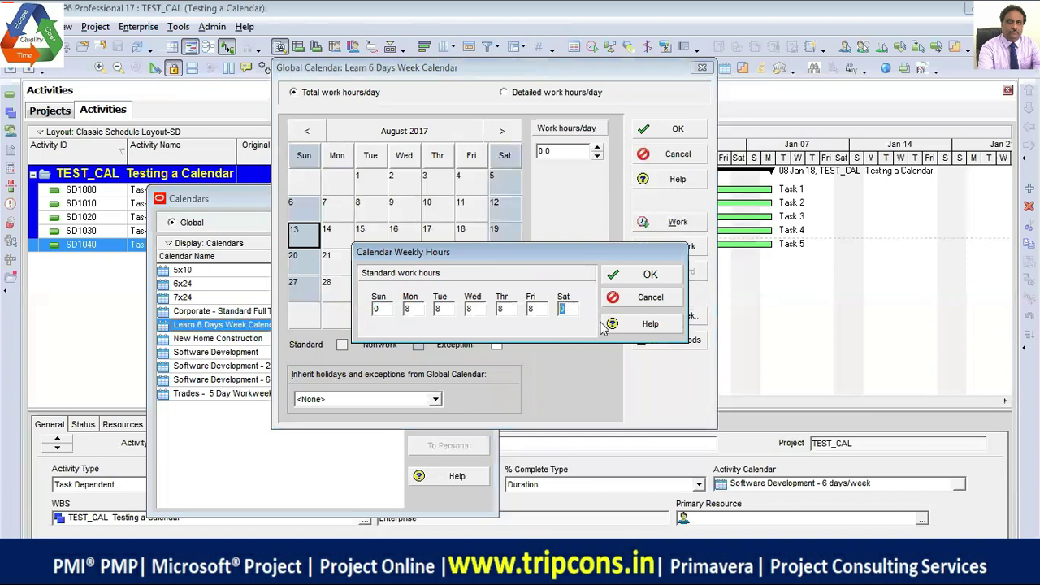
pyautogui.write('4')
pyautogui.click(646, 275)
# - Set Saturday's standard work hours in the calendar's workweek to 8
pyautogui.click(670, 315)
pyautogui.write('8')
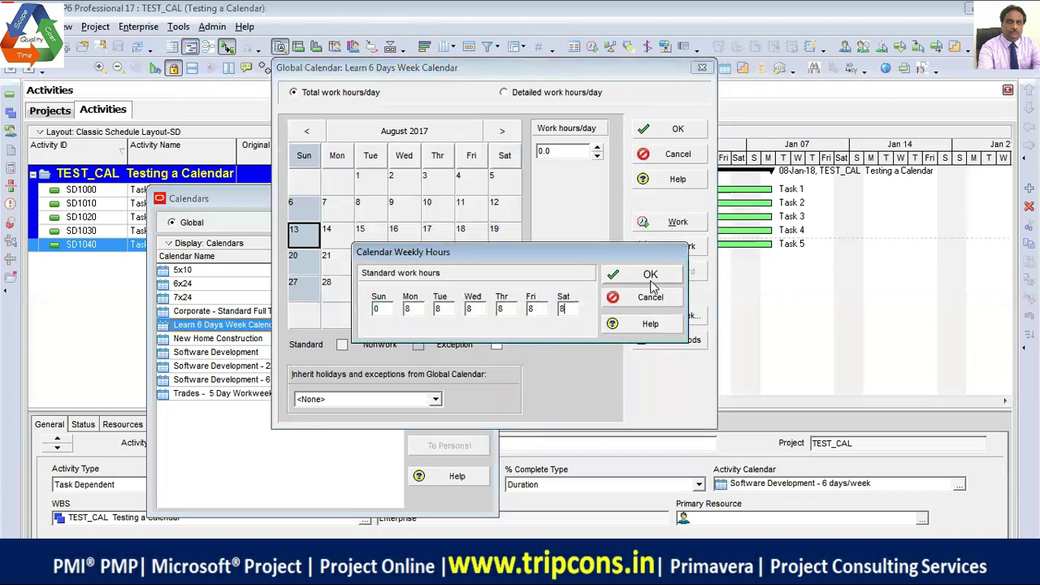
pyautogui.click(651, 279)
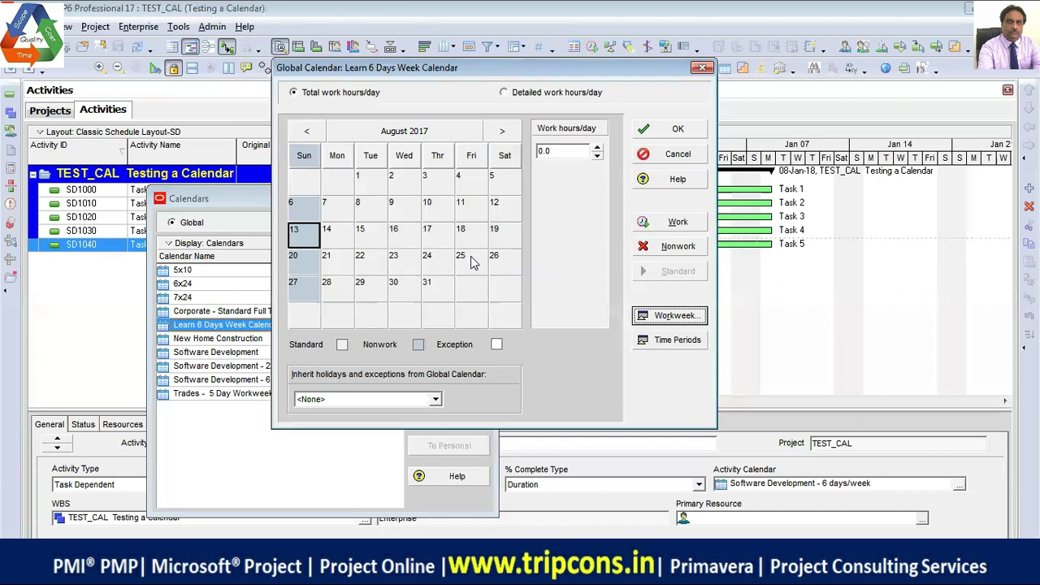
# - Set the calendar's time periods to 8 hours per day and 48 hours per week
pyautogui.click(676, 341)
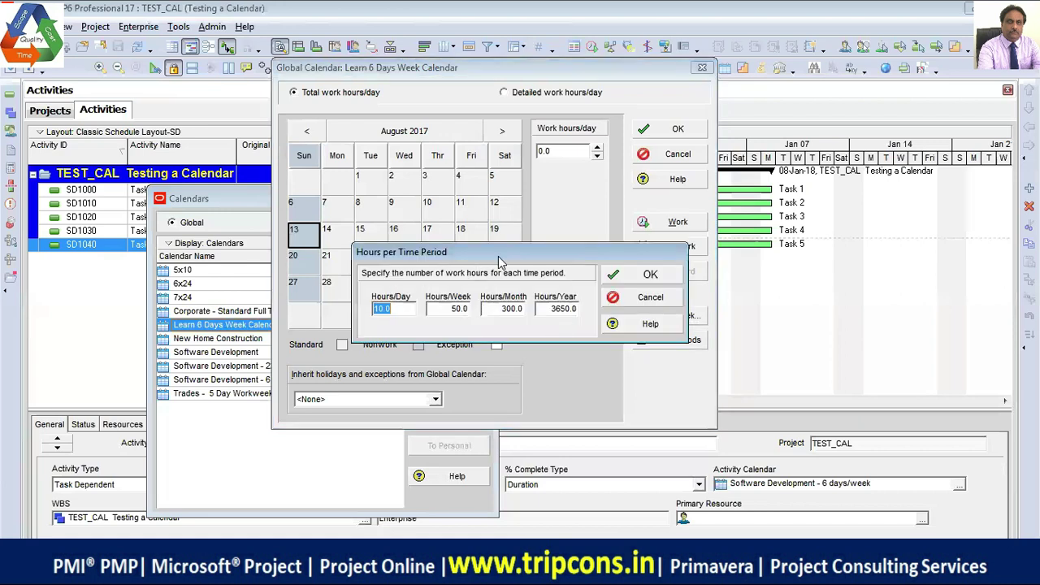
pyautogui.moveTo(498, 256); pyautogui.dragTo(431, 363)
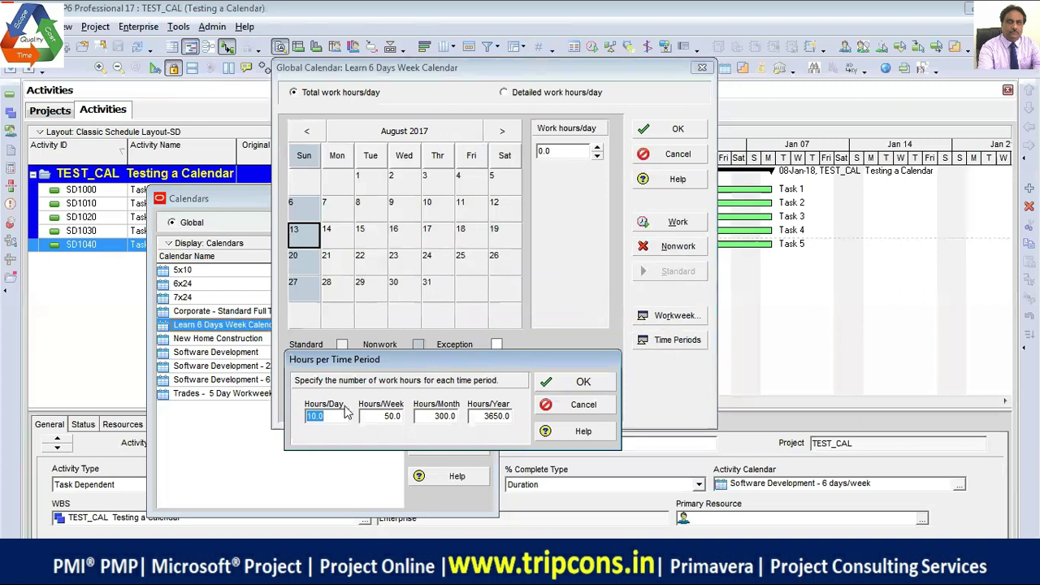
pyautogui.write('8')
pyautogui.click(408, 415)
pyautogui.moveTo(390, 418); pyautogui.dragTo(342, 406)
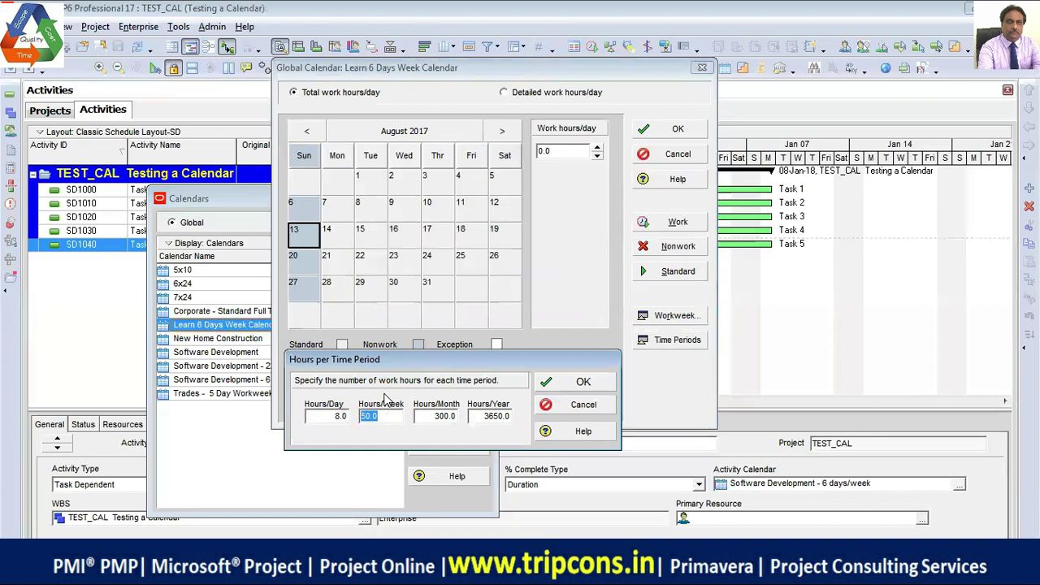
pyautogui.write('48')
pyautogui.click(453, 415)
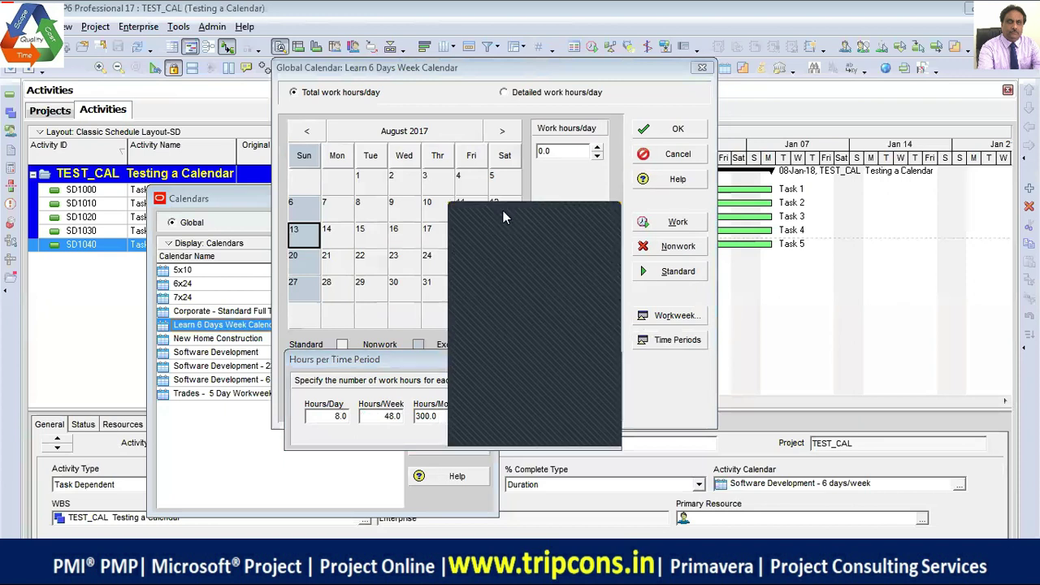
# - Set the calendar's time periods to 192 hours per month and 2304 hours per year, and accept them
pyautogui.moveTo(503, 210); pyautogui.dragTo(719, 227)
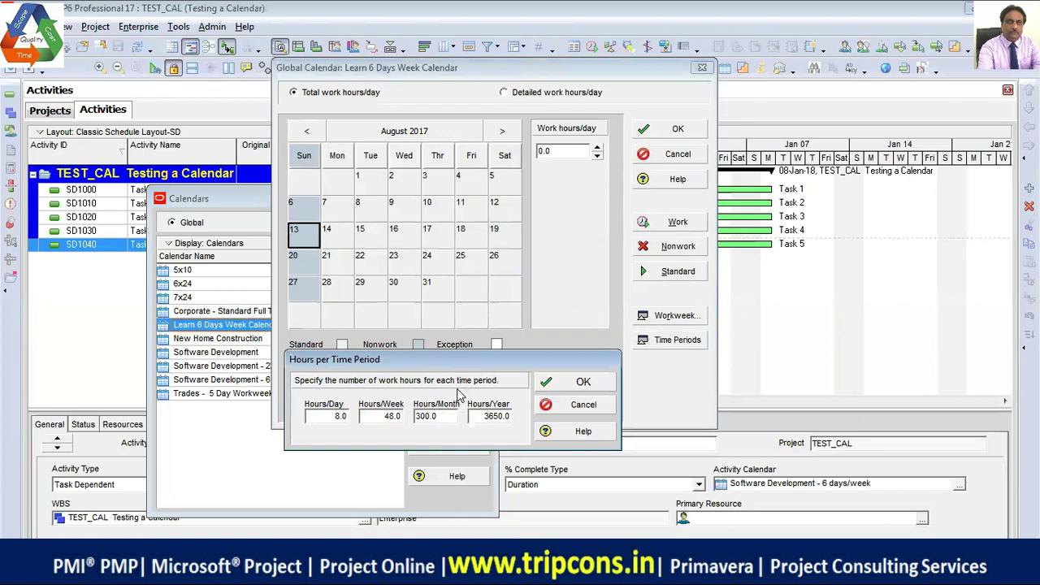
pyautogui.doubleClick(447, 416)
pyautogui.write('192')
pyautogui.click(507, 415)
pyautogui.doubleClick(508, 415)
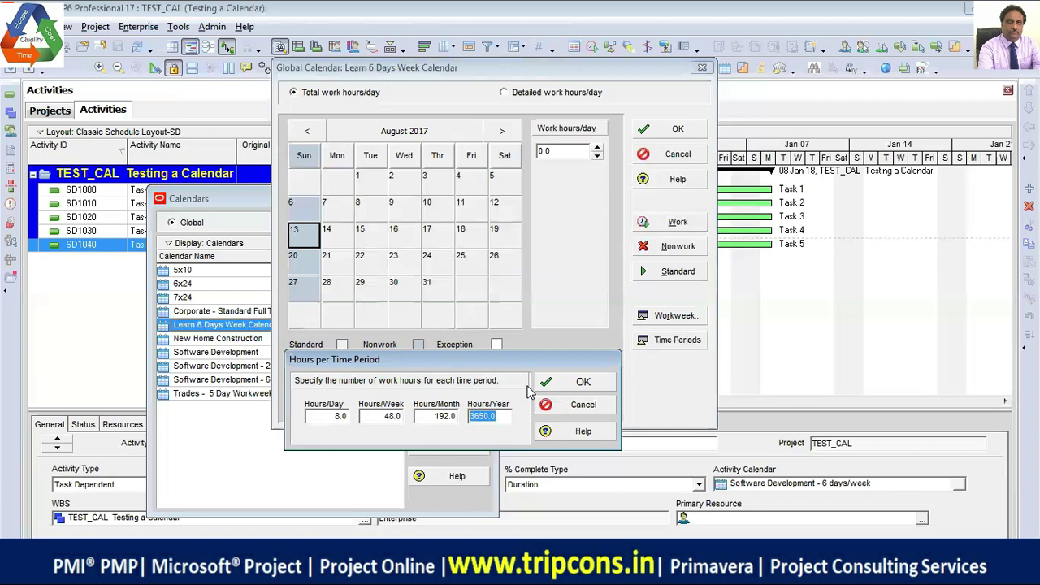
pyautogui.write('2304')
pyautogui.click(590, 380)
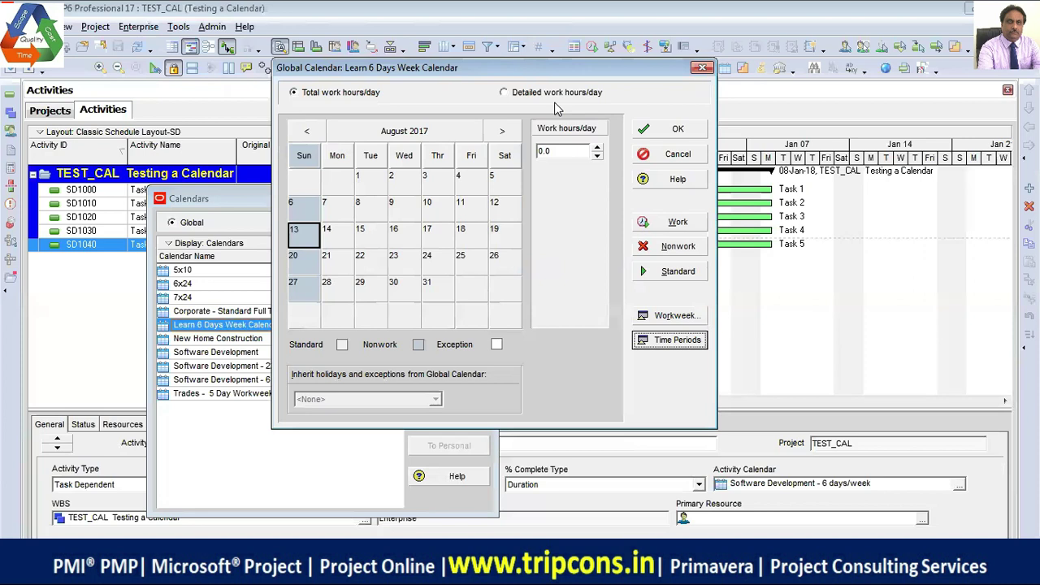
pyautogui.click(505, 93)
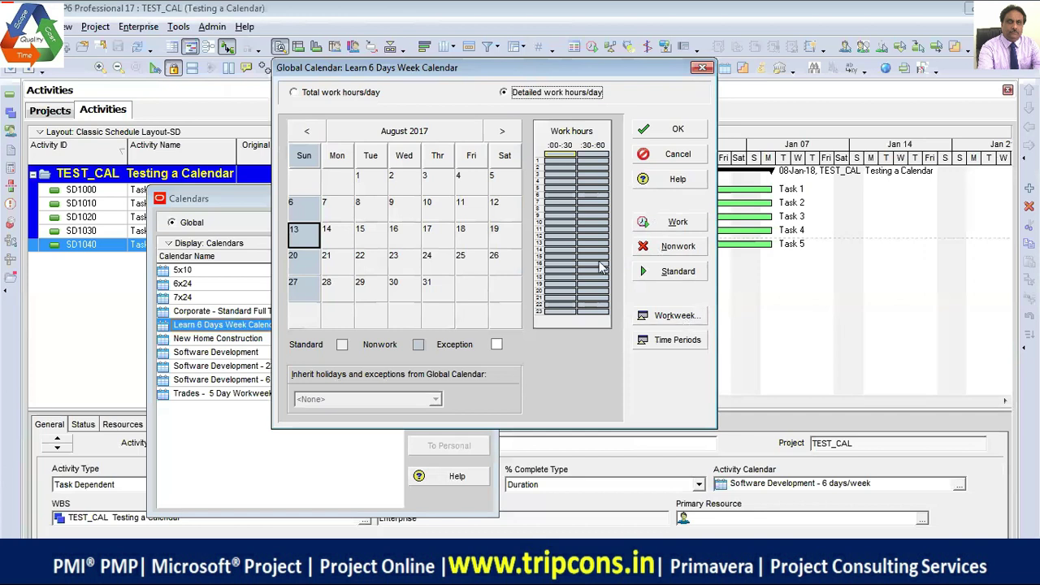
pyautogui.click(681, 318)
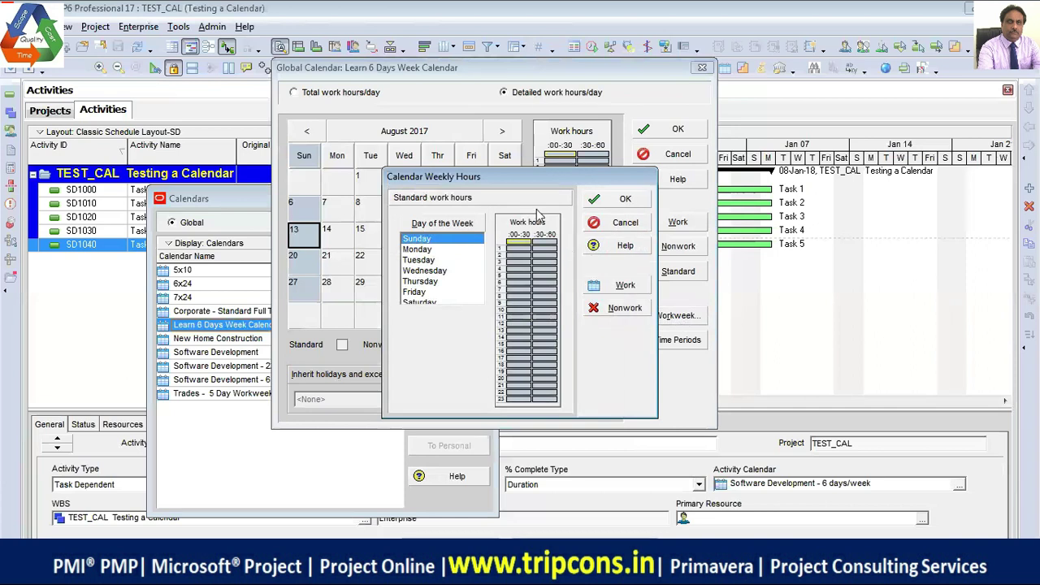
pyautogui.moveTo(513, 185); pyautogui.dragTo(462, 196)
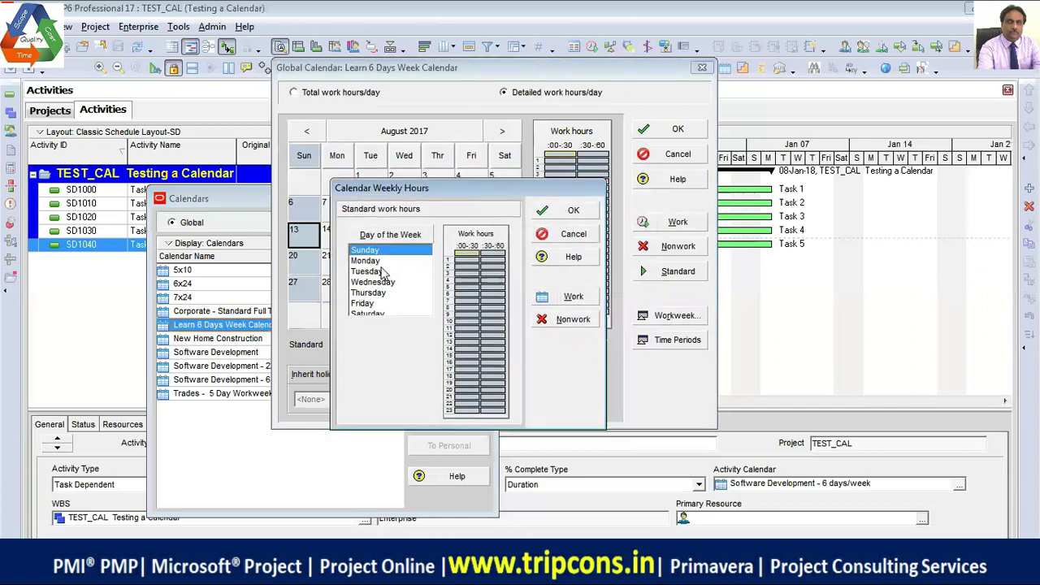
pyautogui.click(380, 261)
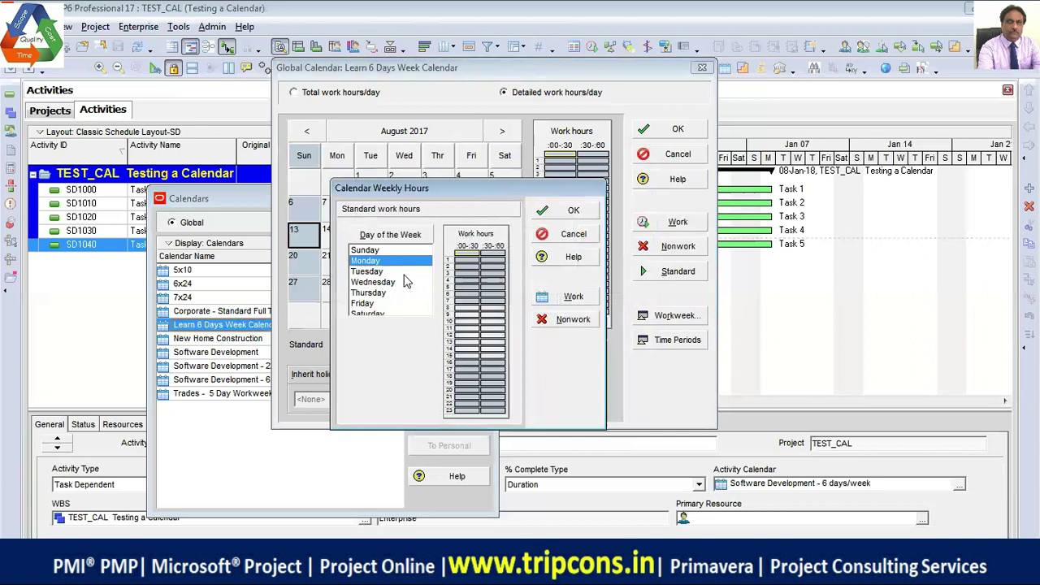
pyautogui.keyDown('shift'); pyautogui.click(384, 314); pyautogui.keyUp('shift')
pyautogui.scroll(1, 416, 286)
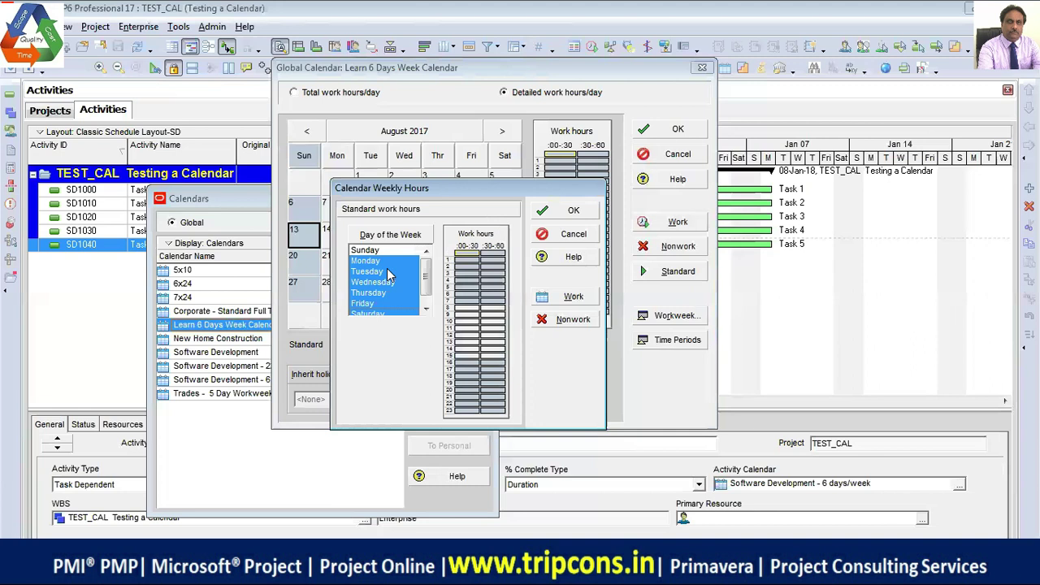
pyautogui.click(590, 242)
# - With detailed work hours per day in use, mark 8:00 to 9:00 as nonwork for Monday to Saturday in the workweek
pyautogui.click(507, 92)
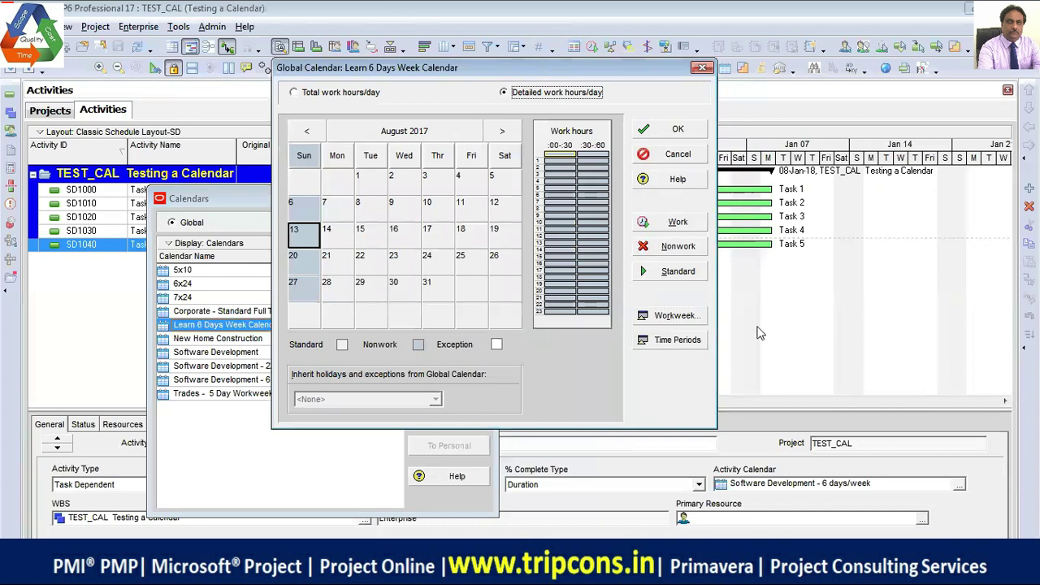
pyautogui.click(675, 315)
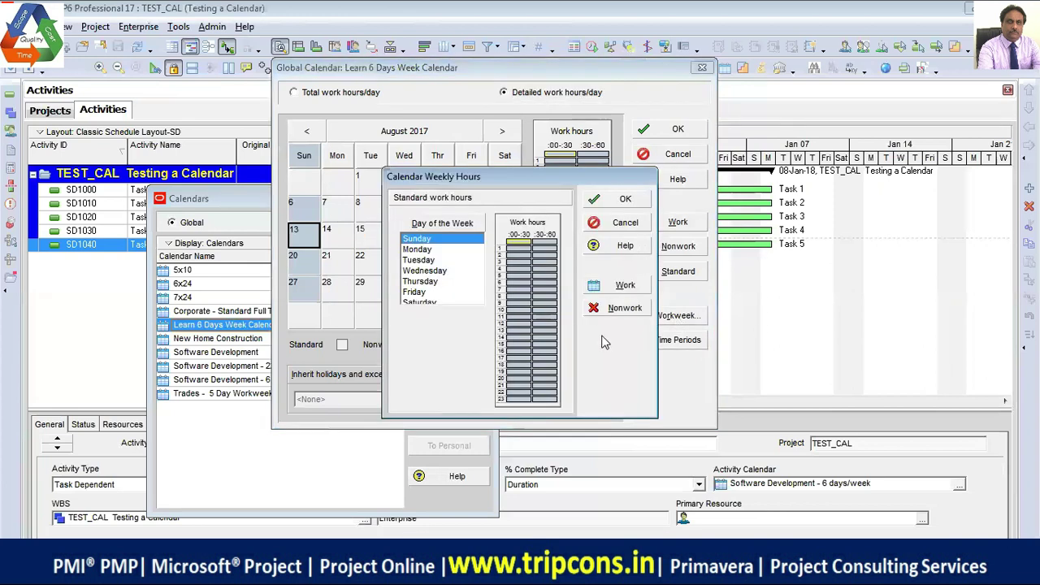
pyautogui.click(429, 250)
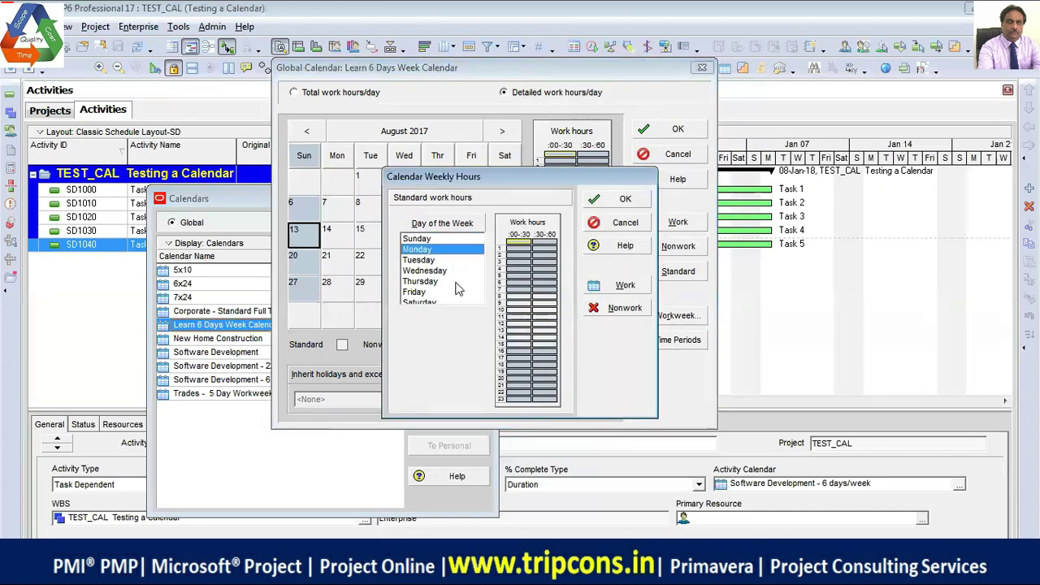
pyautogui.keyDown('shift'); pyautogui.click(435, 303); pyautogui.keyUp('shift')
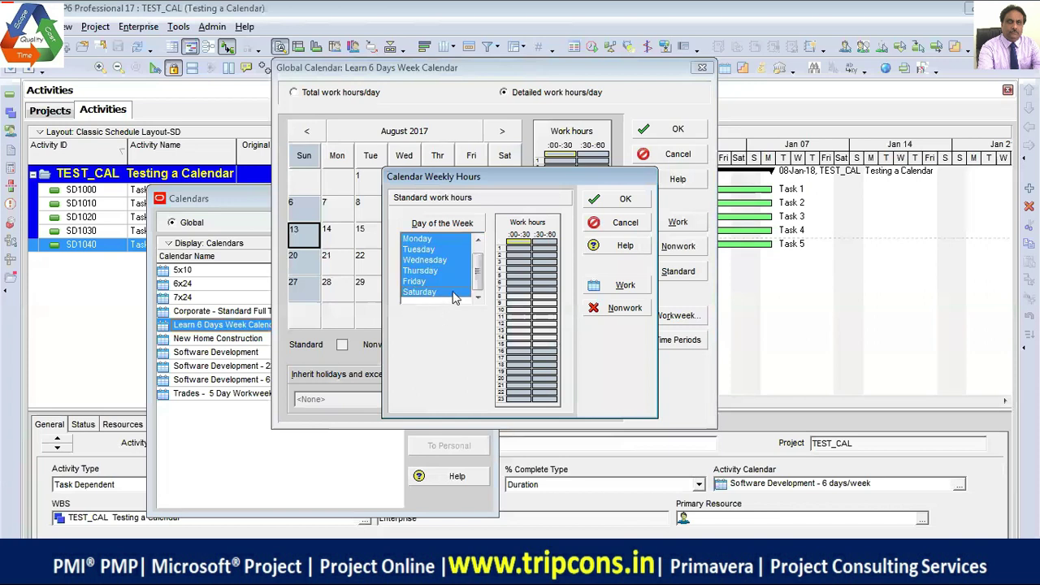
pyautogui.scroll(1, 485, 254)
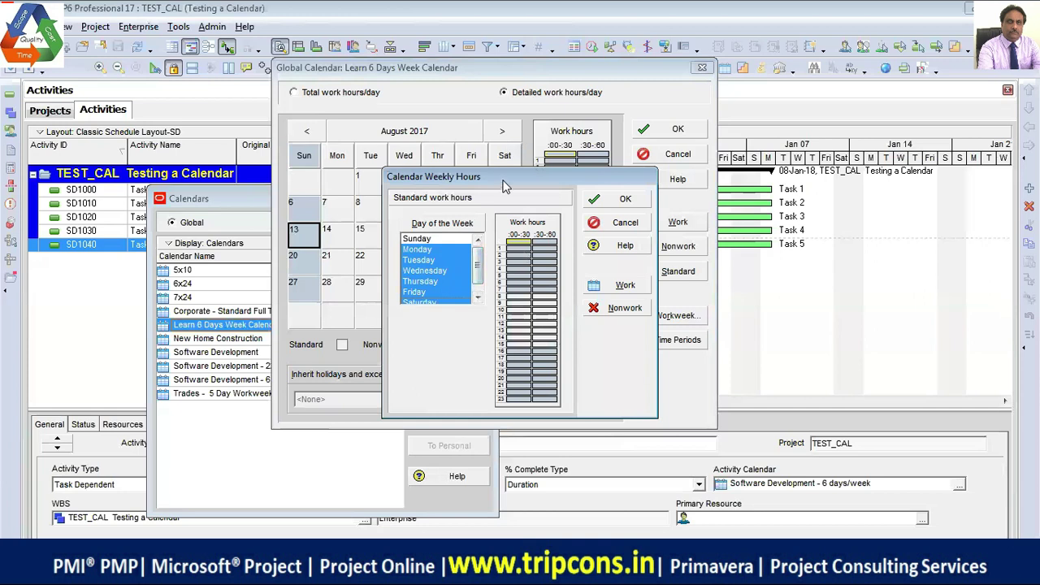
pyautogui.moveTo(504, 185); pyautogui.dragTo(428, 116)
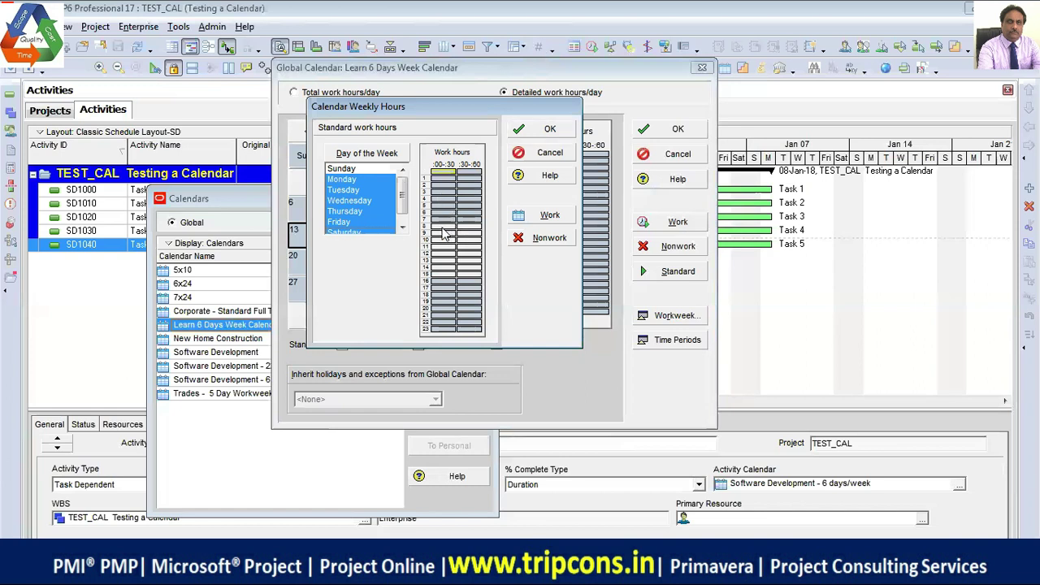
pyautogui.moveTo(439, 227); pyautogui.dragTo(469, 227)
pyautogui.click(544, 238)
# - For Monday to Saturday, mark 13:00 to 14:00 as nonwork and 16:00 to 18:00 as work, and accept the weekly hours
pyautogui.click(443, 235)
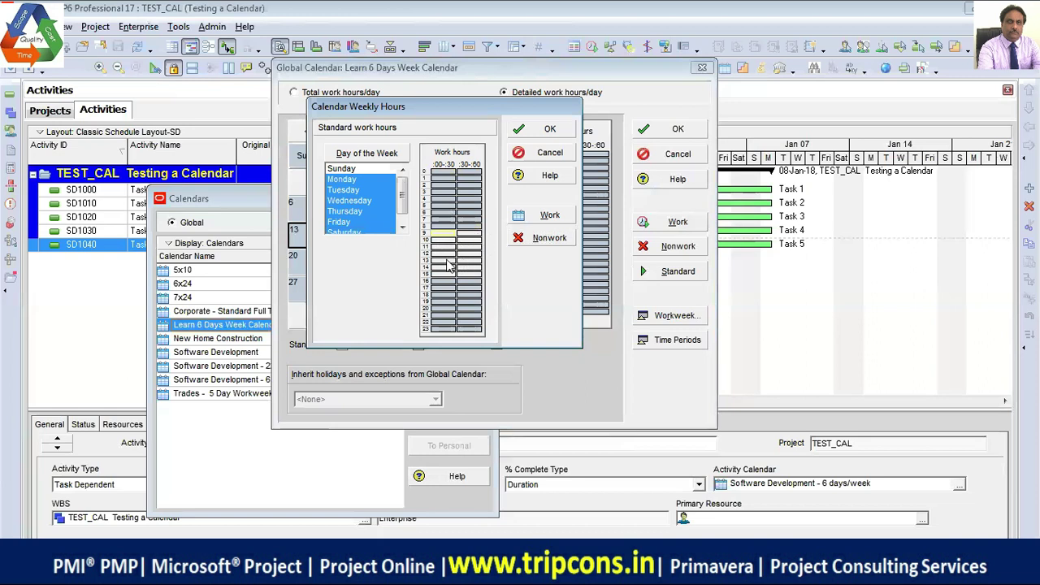
pyautogui.click(442, 261)
pyautogui.click(550, 242)
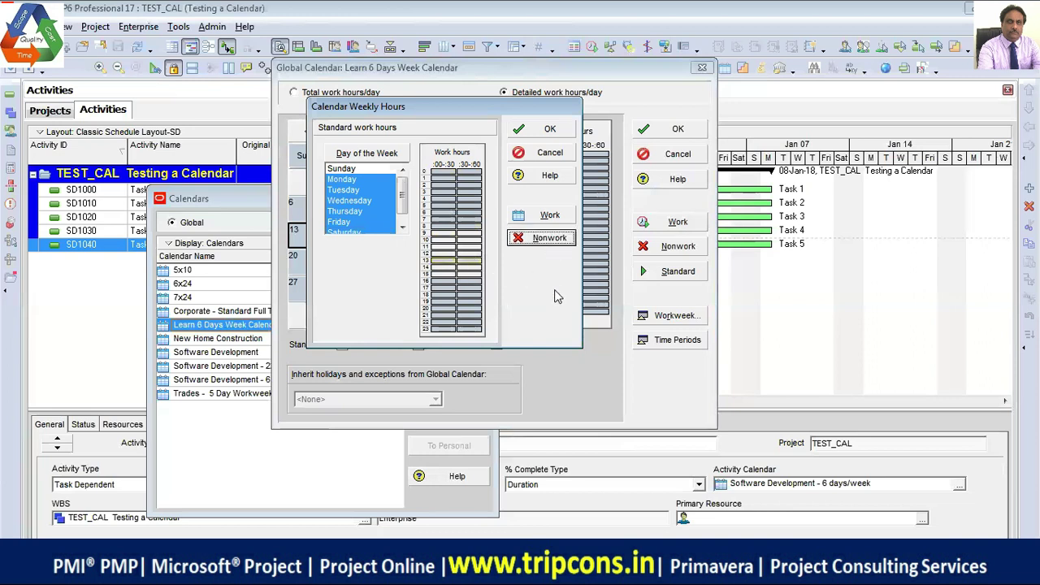
pyautogui.click(442, 282)
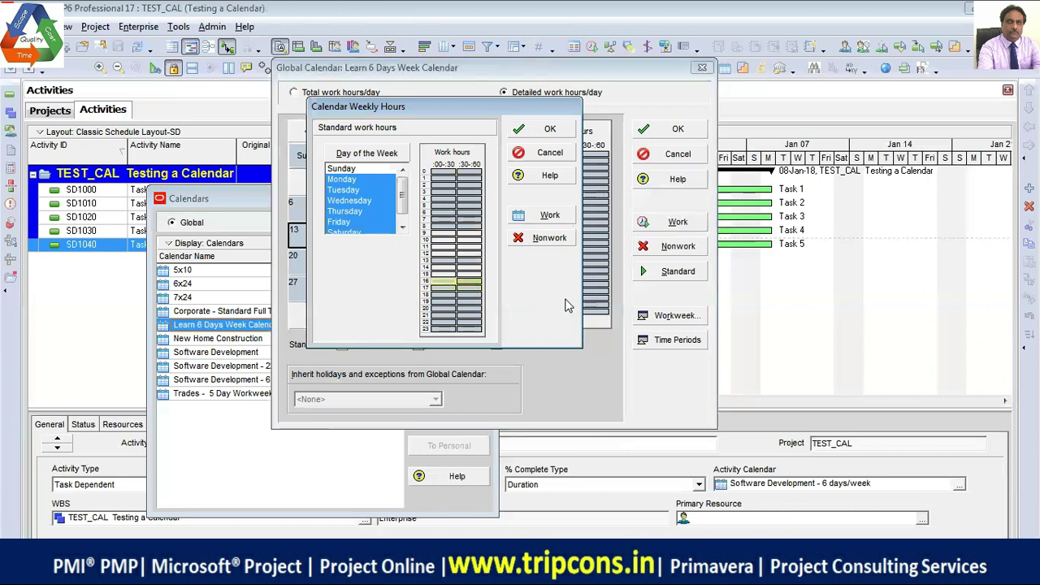
pyautogui.click(545, 214)
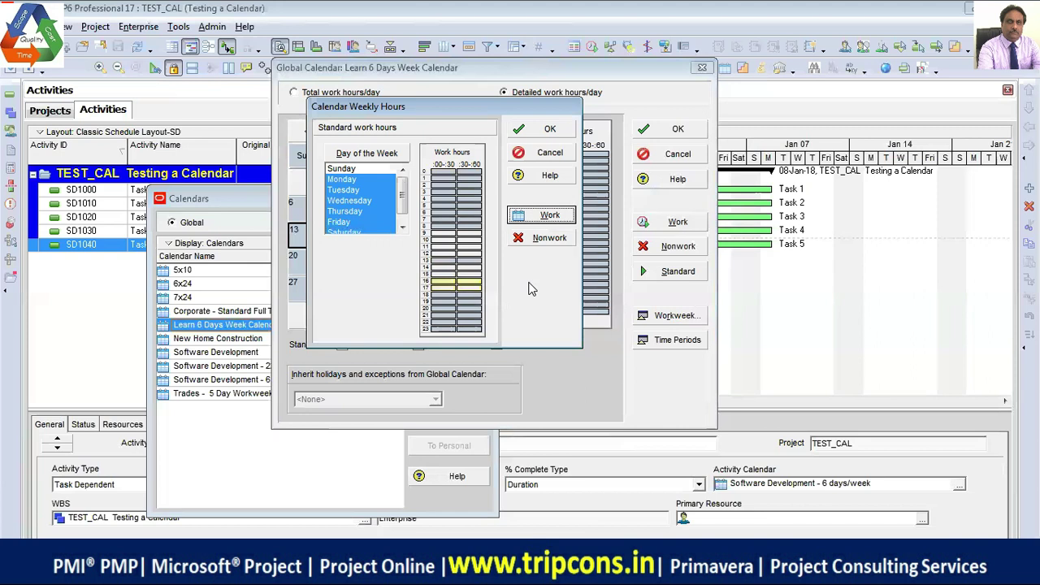
pyautogui.click(536, 130)
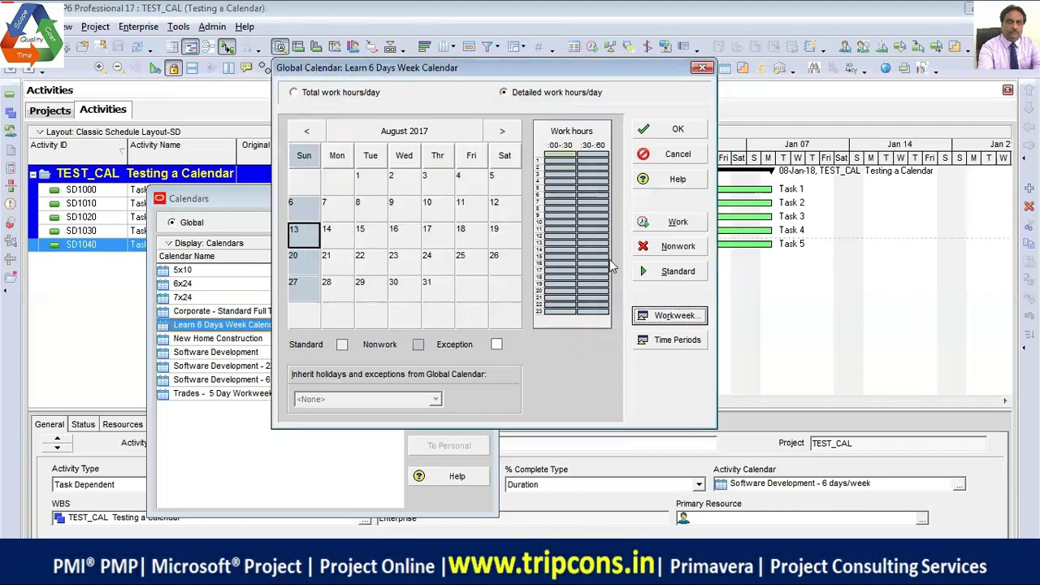
# - Review the calendar's time periods and the detailed work hours of individual days in August 2017
pyautogui.click(678, 339)
pyautogui.click(650, 297)
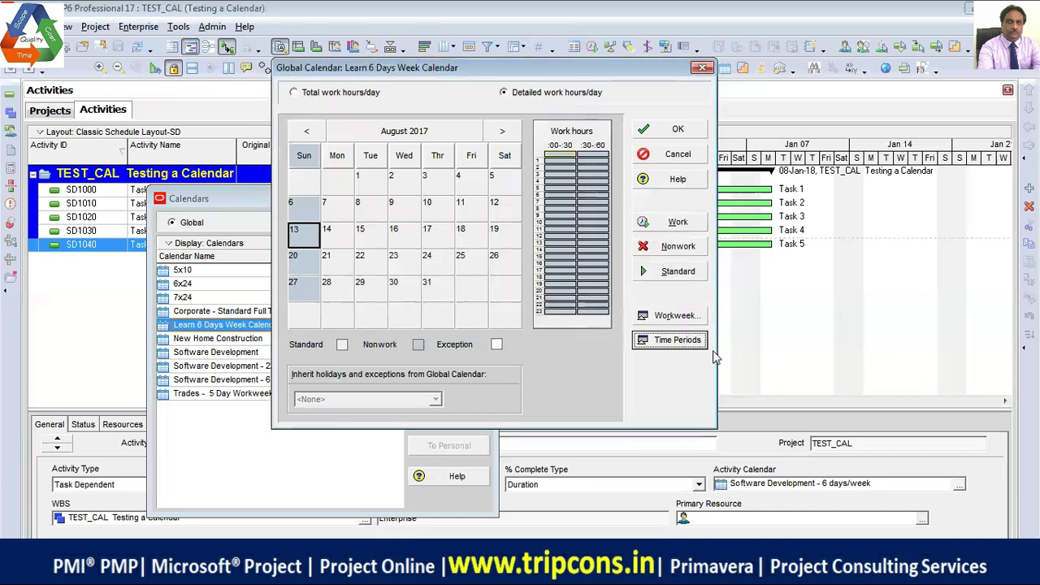
pyautogui.click(366, 185)
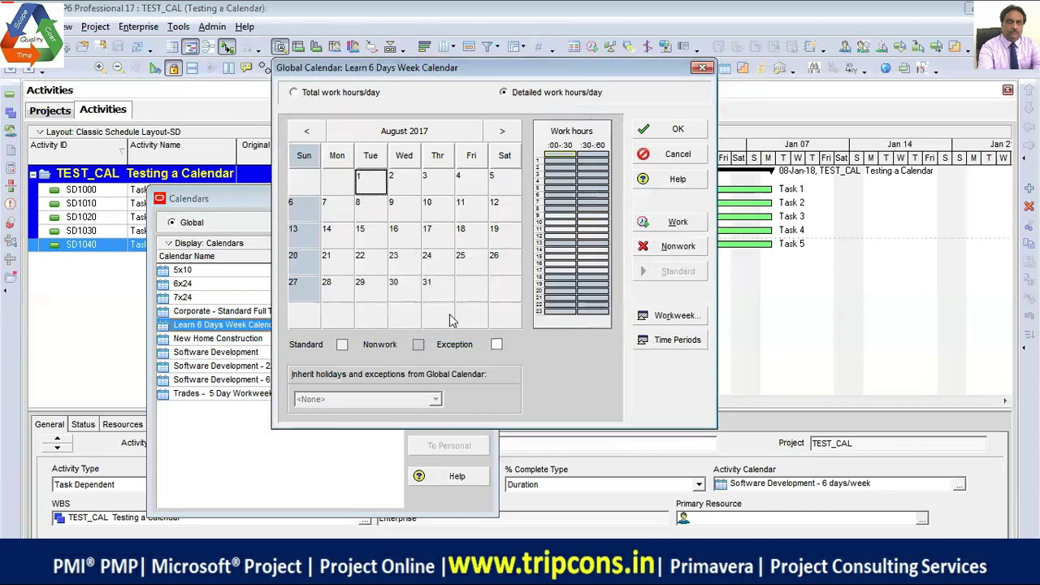
pyautogui.click(410, 189)
pyautogui.click(435, 203)
pyautogui.click(443, 236)
pyautogui.click(468, 240)
pyautogui.click(306, 238)
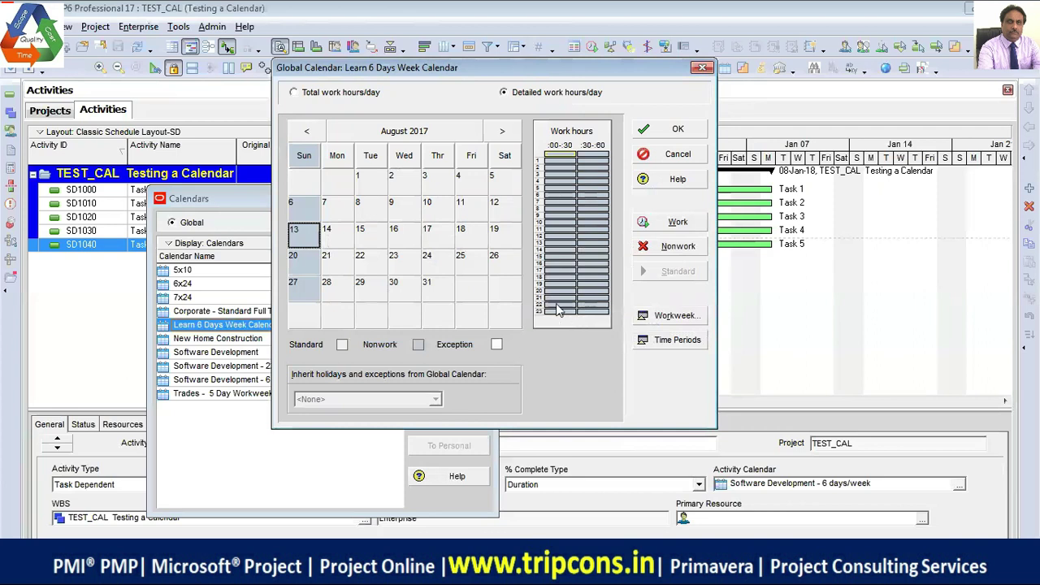
pyautogui.click(433, 268)
pyautogui.click(465, 261)
pyautogui.click(502, 266)
pyautogui.click(439, 290)
pyautogui.click(433, 268)
pyautogui.click(400, 267)
pyautogui.click(361, 261)
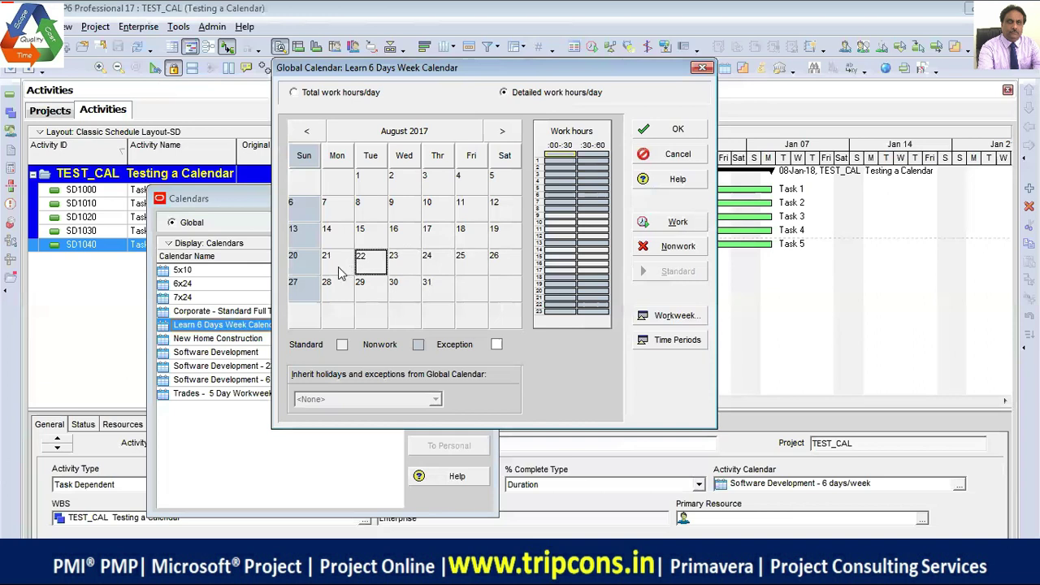
pyautogui.click(340, 291)
pyautogui.click(372, 291)
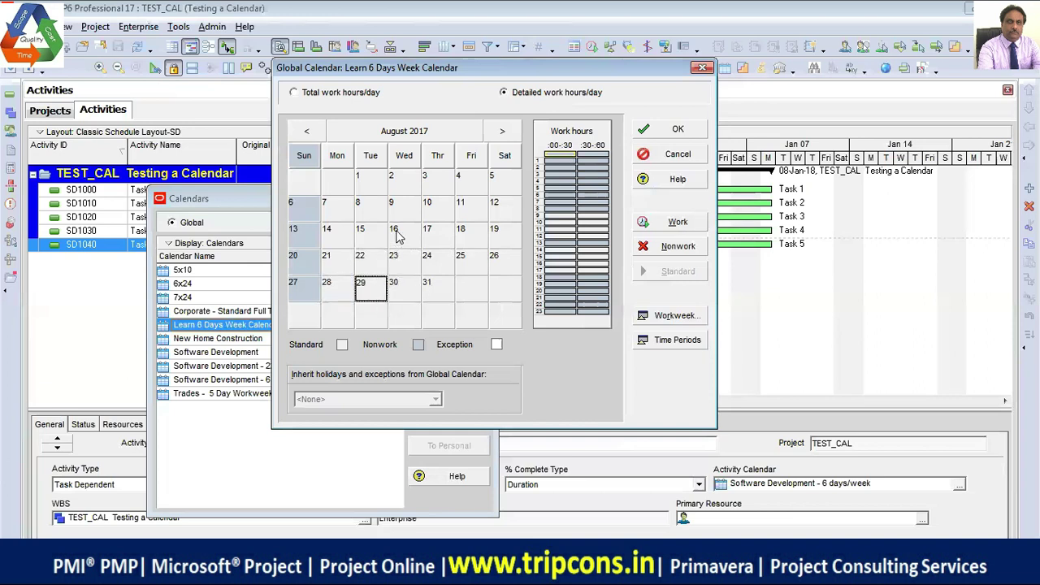
pyautogui.click(439, 185)
pyautogui.click(404, 187)
pyautogui.click(370, 184)
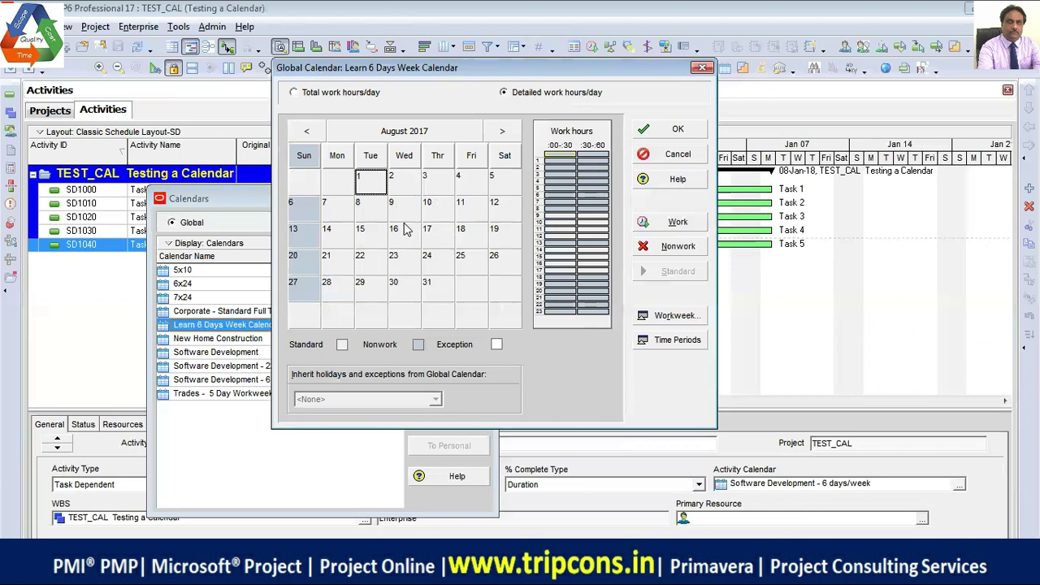
# - Save the modified calendar and assign Learn 6 Days Week Calendar as the activity calendar of Task 1
pyautogui.click(678, 130)
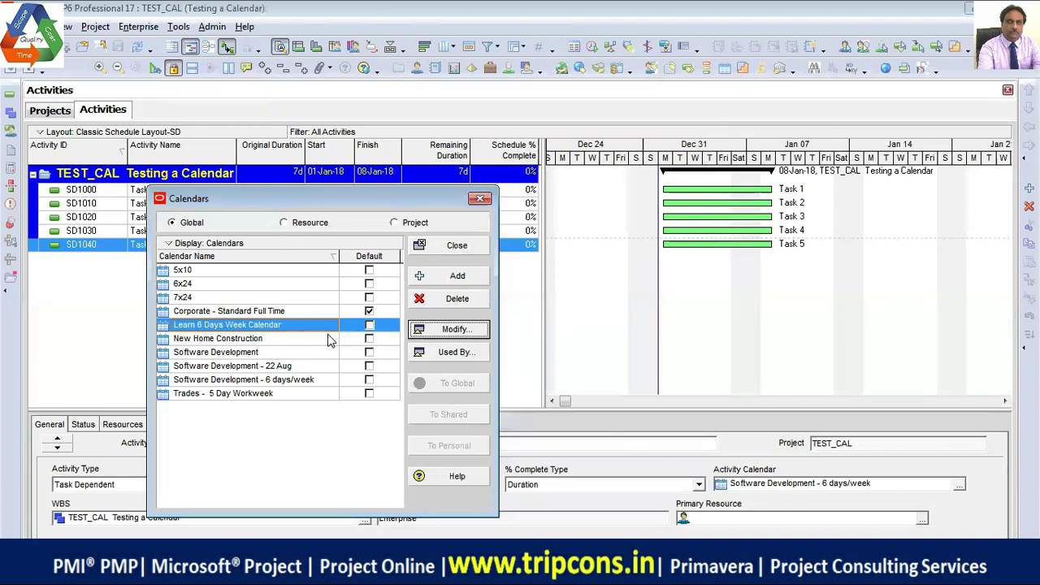
pyautogui.click(471, 246)
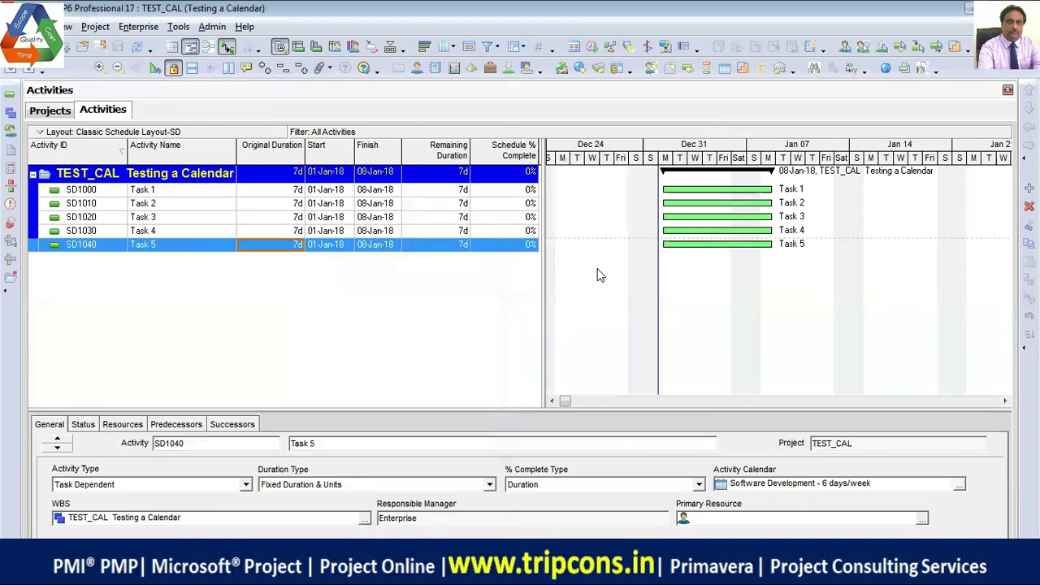
pyautogui.click(188, 195)
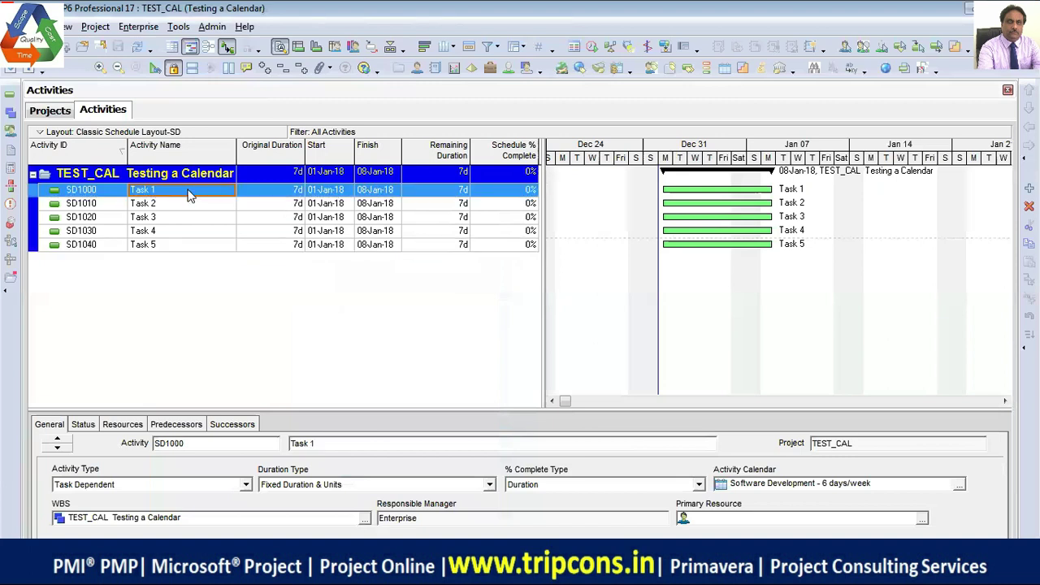
pyautogui.click(959, 485)
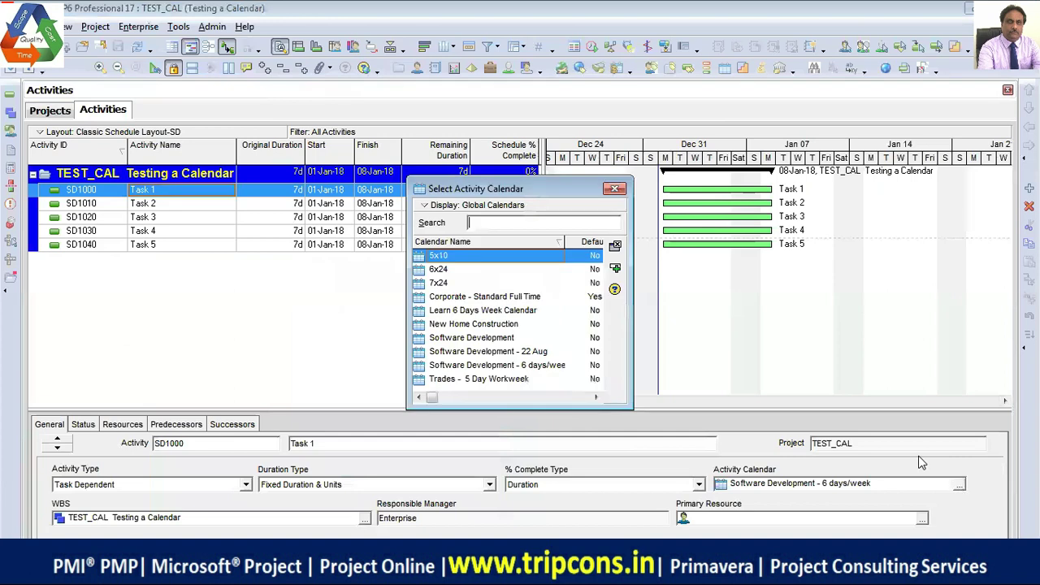
pyautogui.click(490, 312)
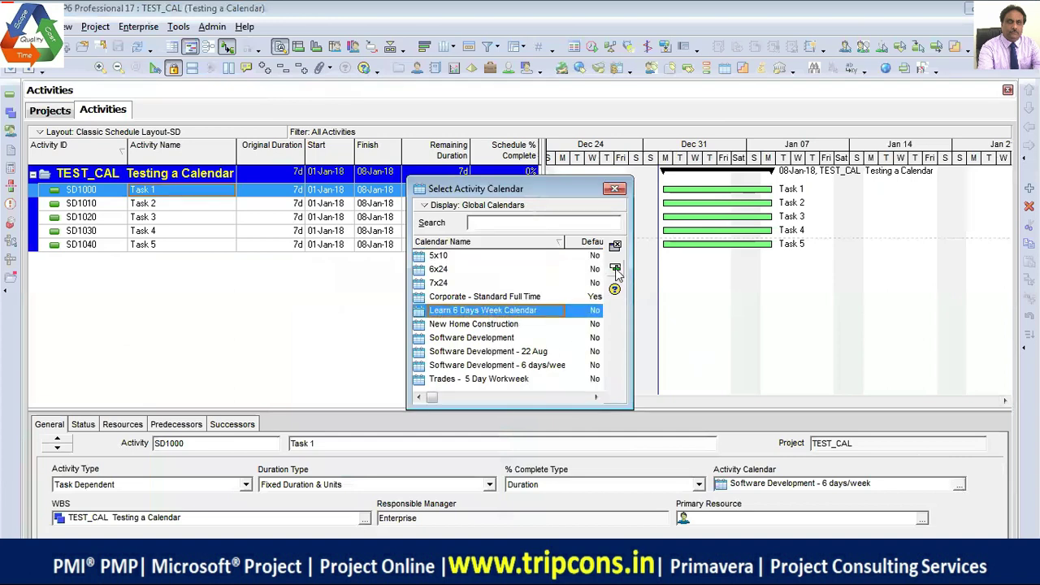
pyautogui.click(614, 271)
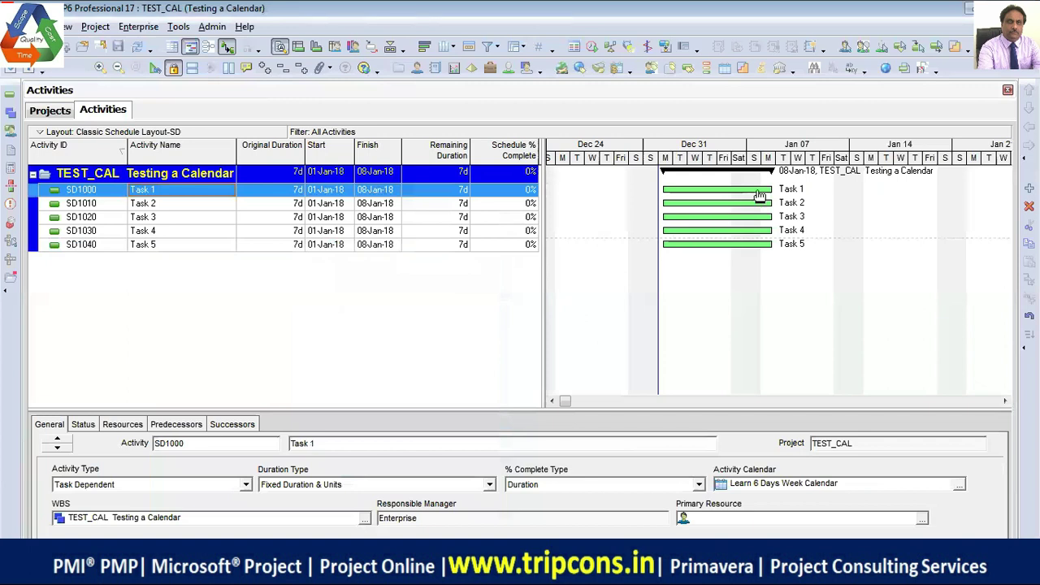
# - Set the activity calendar of Task 1 to Software Development
pyautogui.click(959, 484)
pyautogui.click(494, 339)
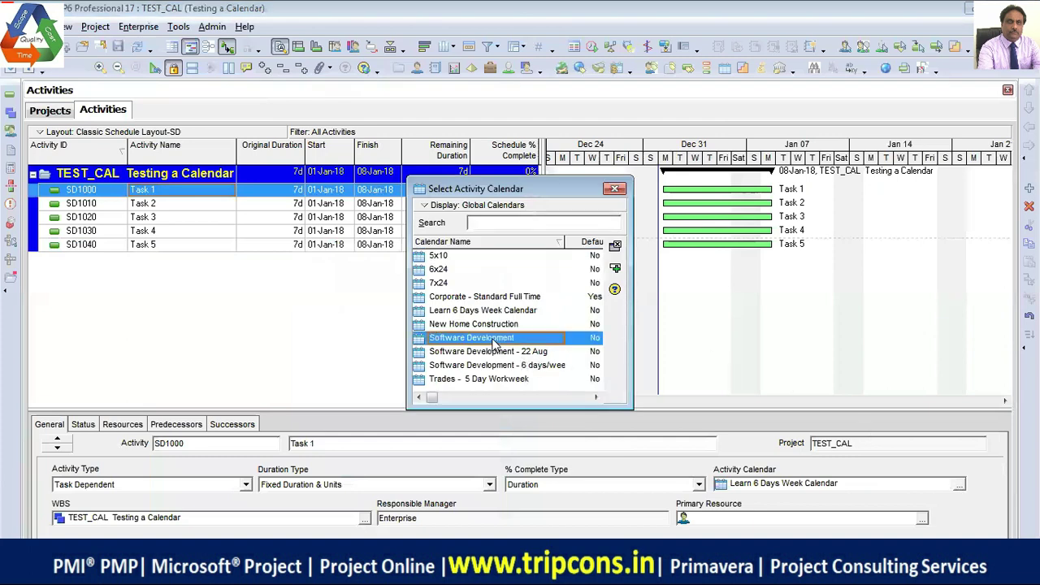
pyautogui.click(959, 484)
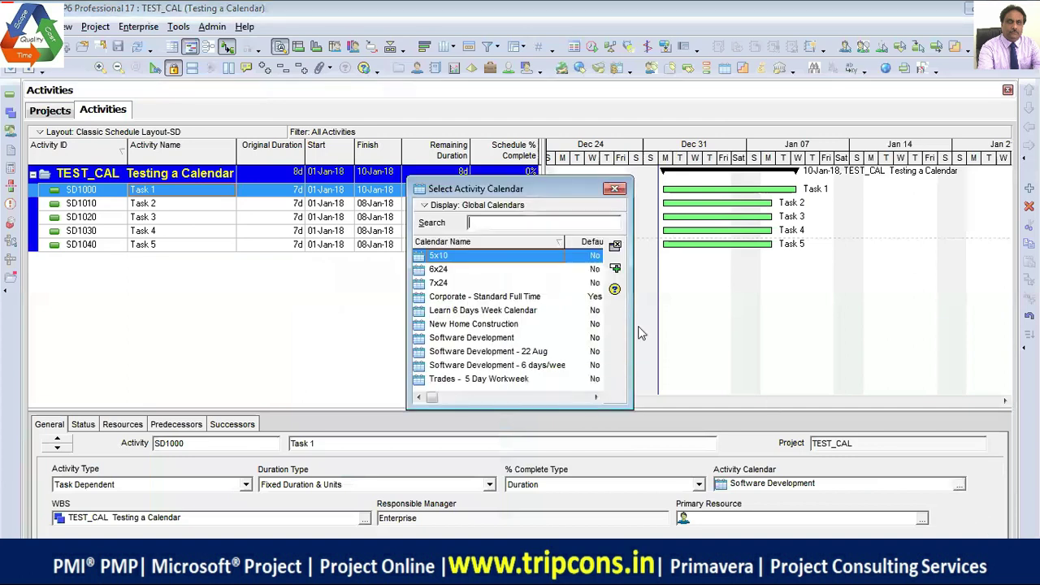
pyautogui.click(614, 188)
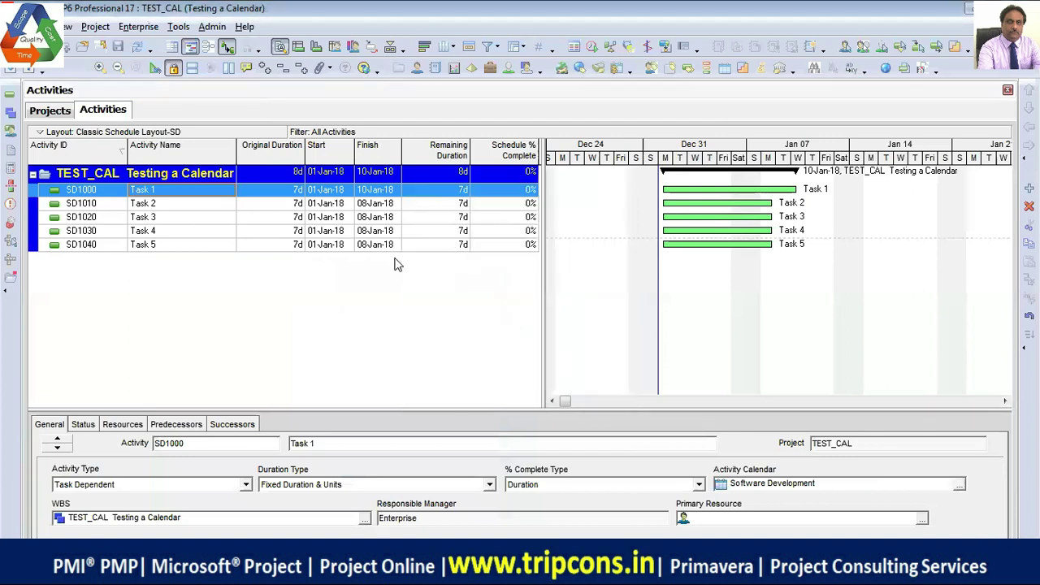
# - Apply the Switch from 6d Cal to 5d Cal global change to the project's activities and commit the changes
pyautogui.click(211, 27)
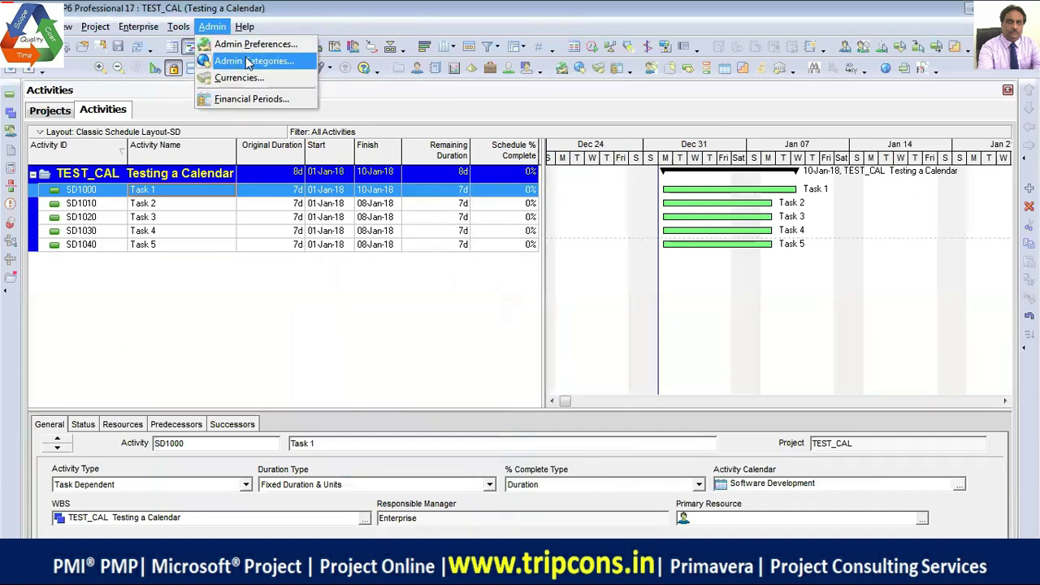
pyautogui.moveTo(178, 27)
pyautogui.click(203, 44)
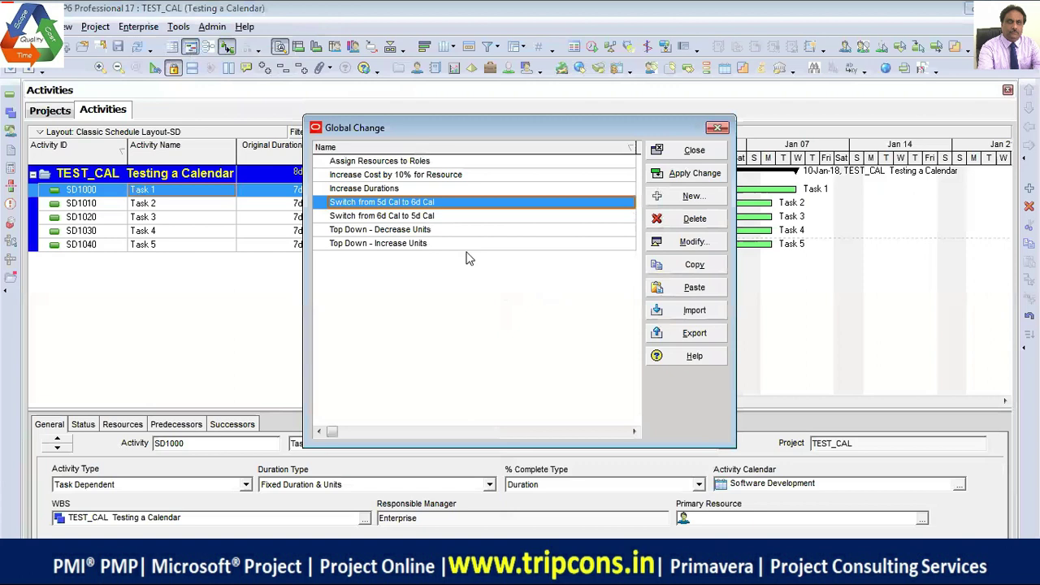
pyautogui.click(452, 217)
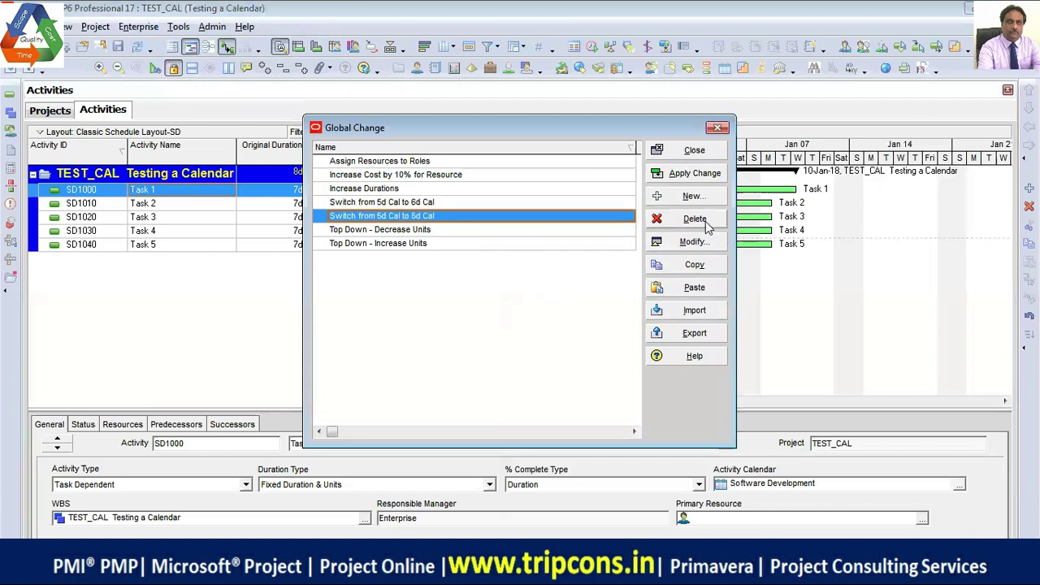
pyautogui.click(696, 176)
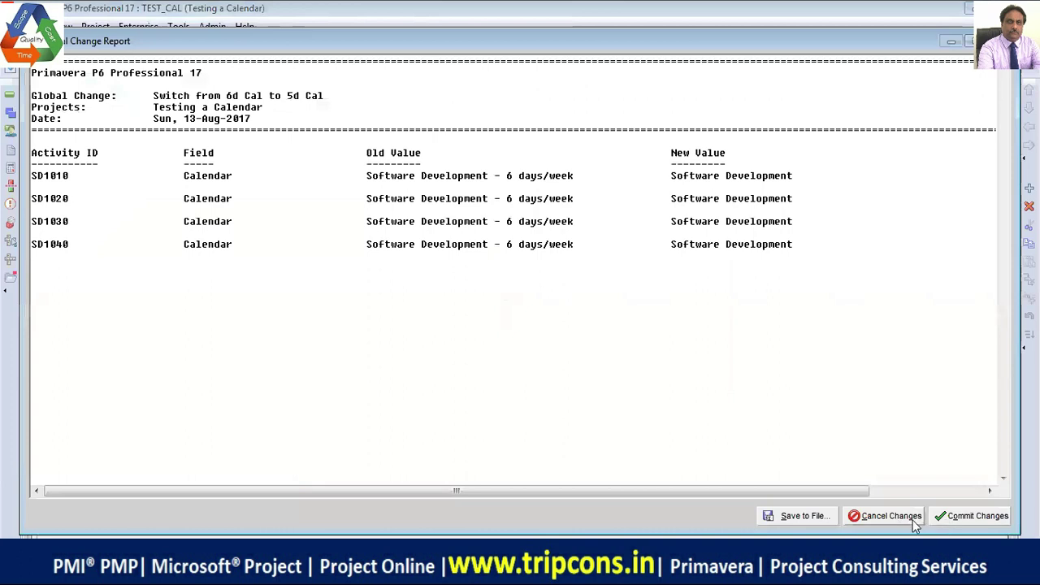
pyautogui.click(968, 516)
pyautogui.click(495, 317)
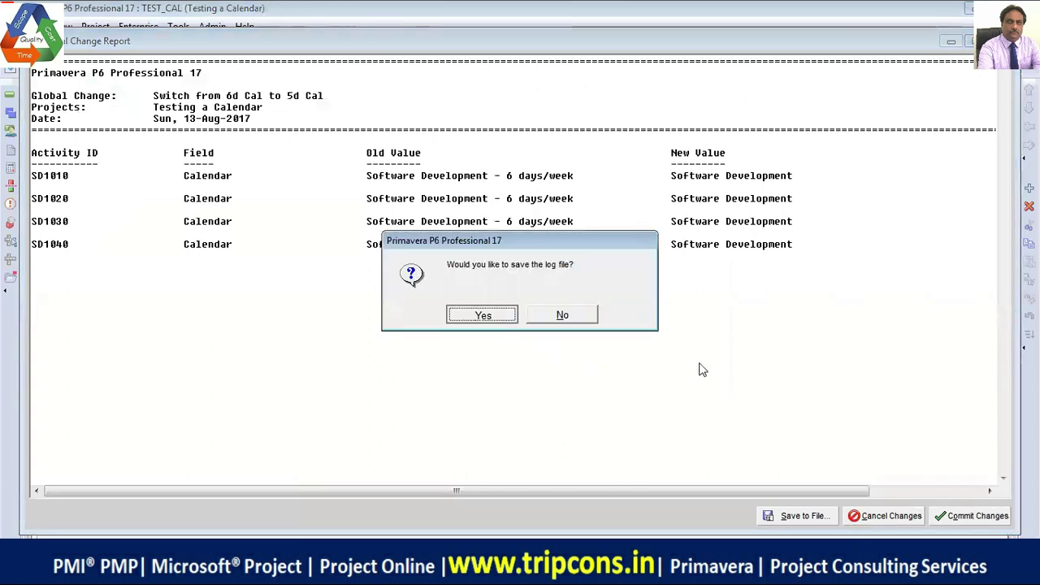
pyautogui.click(718, 385)
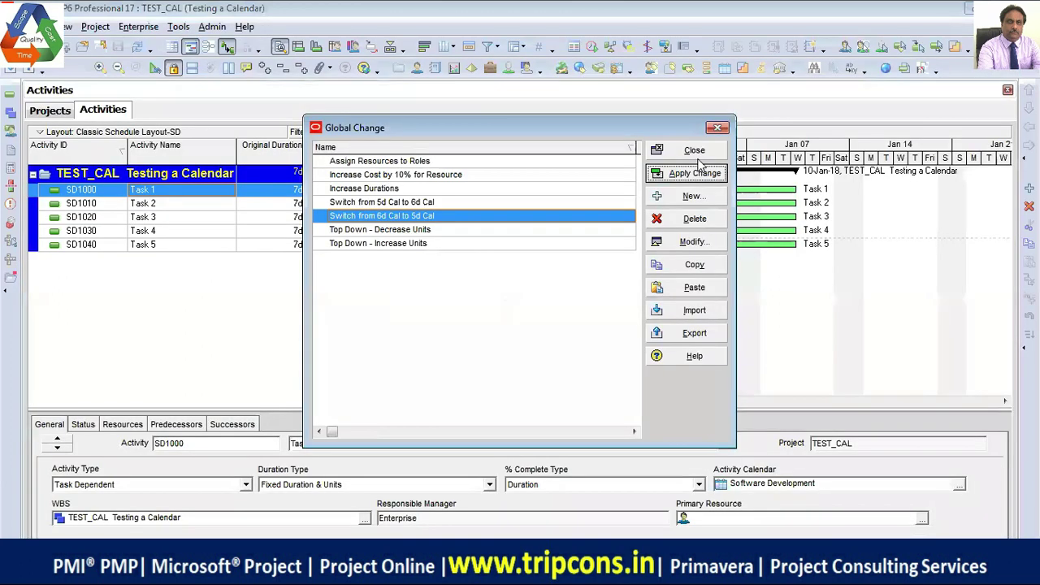
pyautogui.click(688, 150)
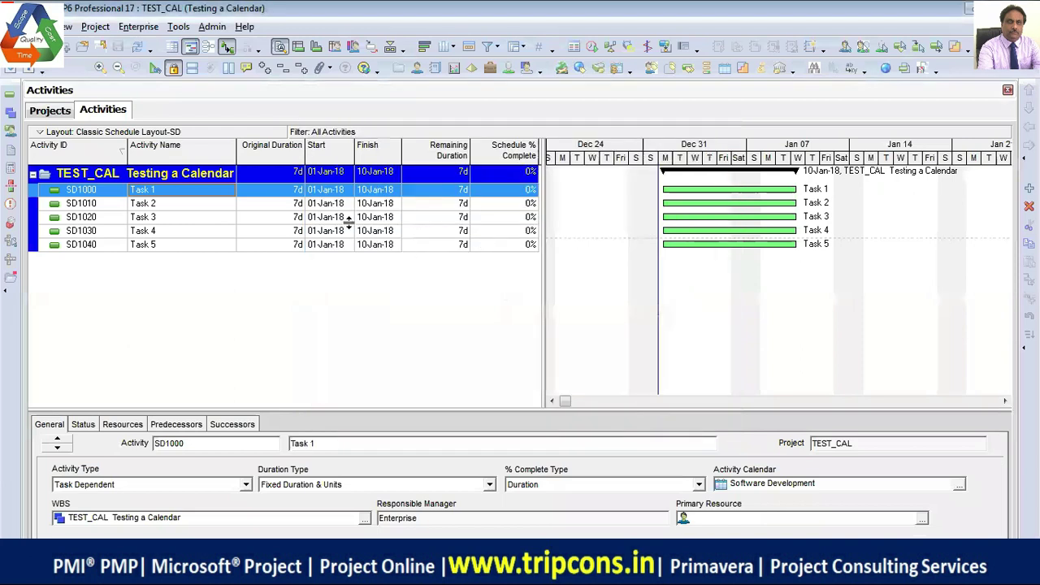
# - Assign Learn 6 Days Week Calendar as the activity calendar of Task 1 again
pyautogui.click(186, 203)
pyautogui.click(188, 193)
pyautogui.click(959, 485)
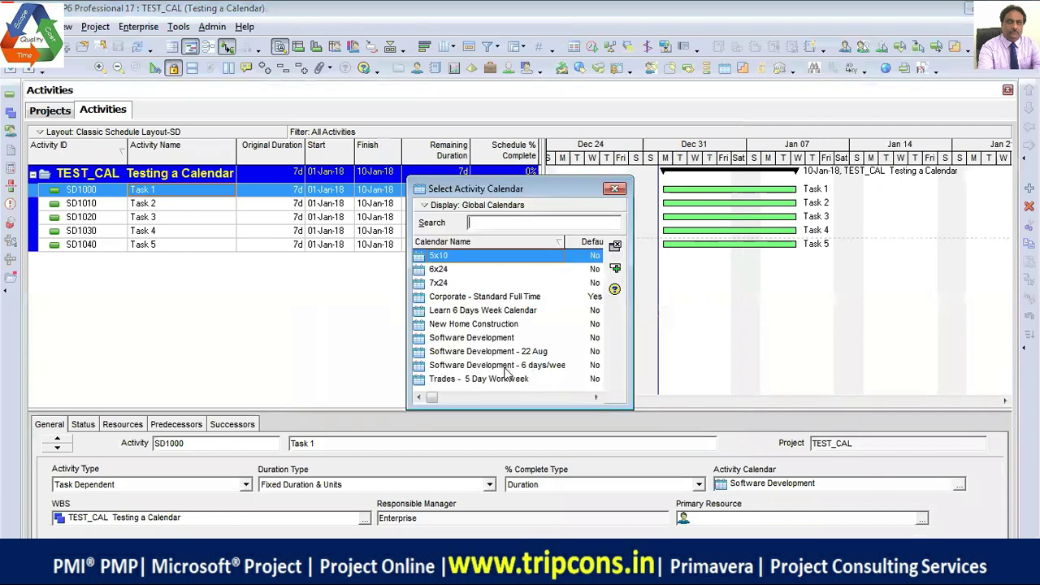
pyautogui.click(497, 312)
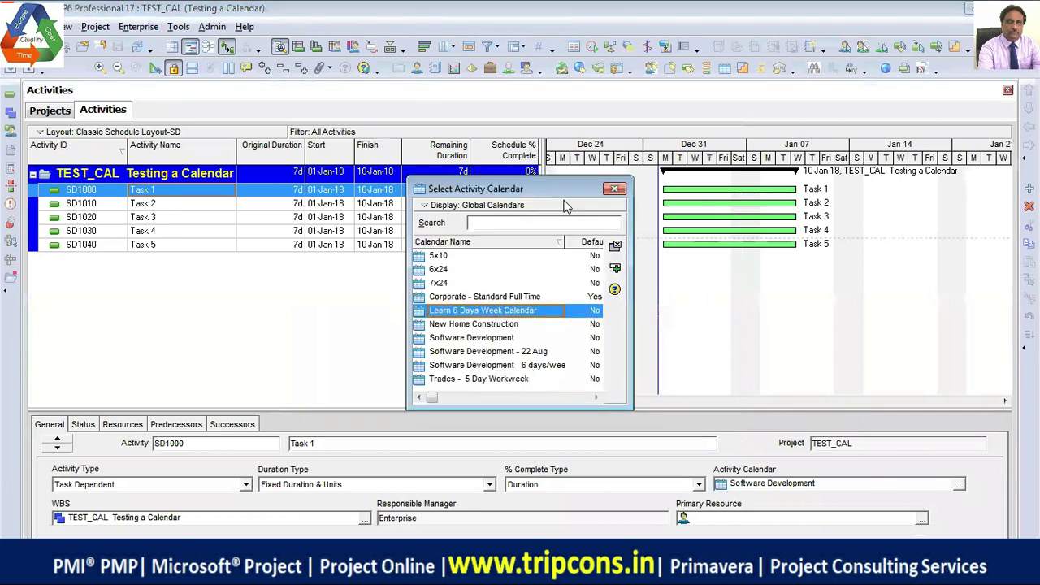
pyautogui.moveTo(560, 190); pyautogui.dragTo(352, 265)
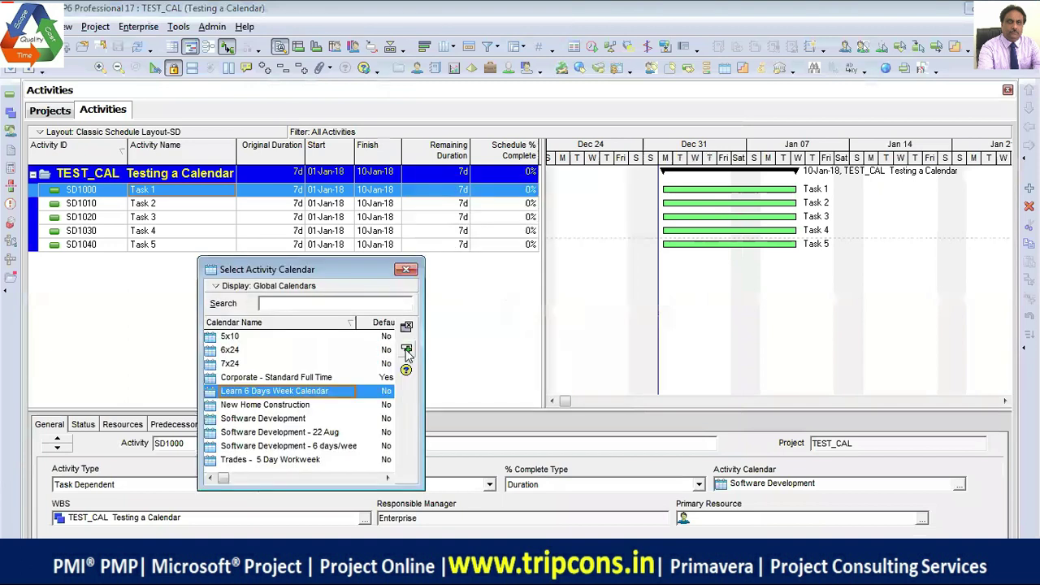
pyautogui.click(407, 345)
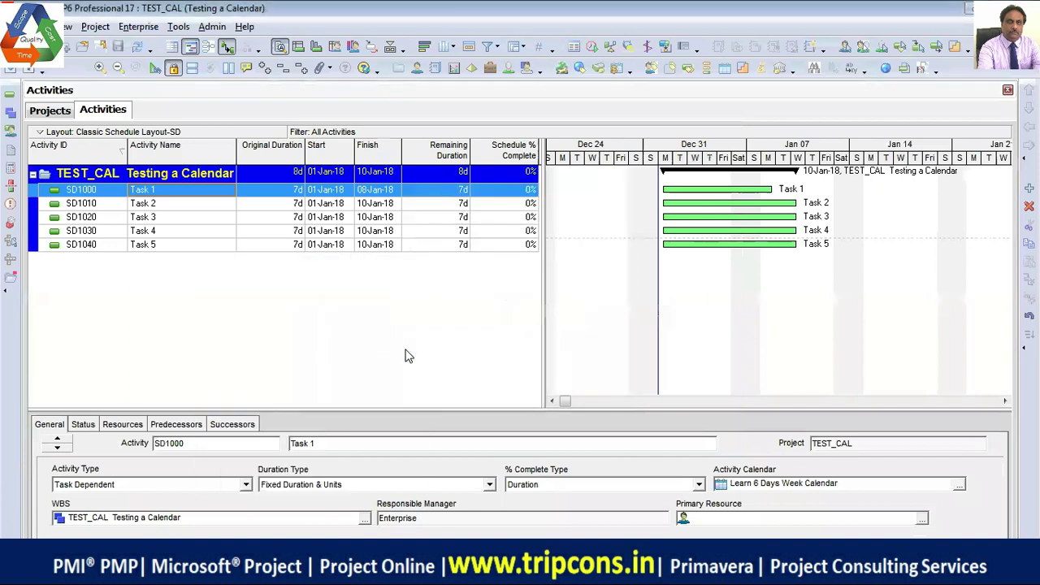
# - Set the activity calendar of Task 2 and Task 3 to Learn 6 Days Week Calendar
pyautogui.click(209, 205)
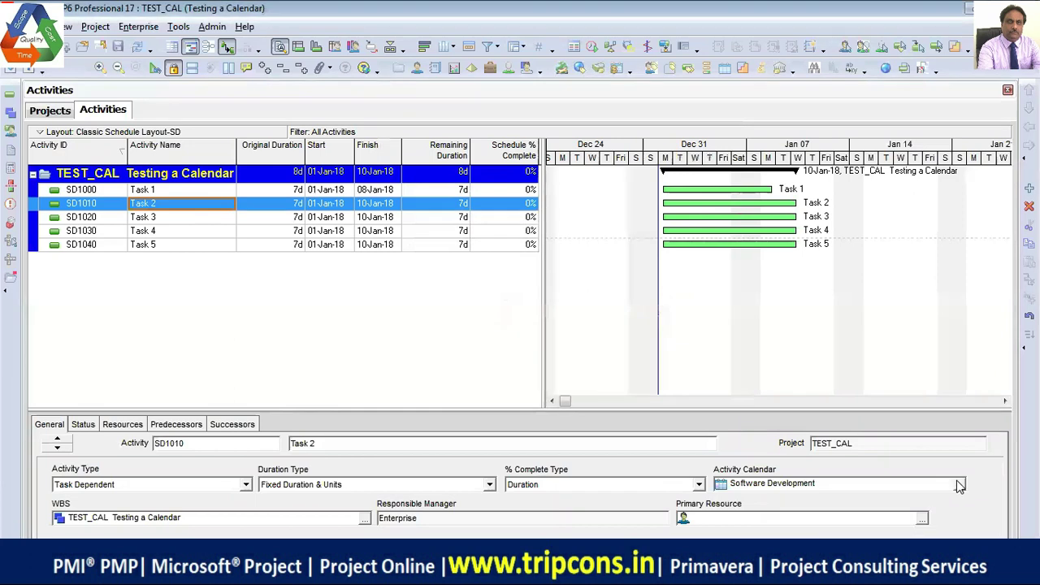
pyautogui.click(959, 484)
pyautogui.click(290, 392)
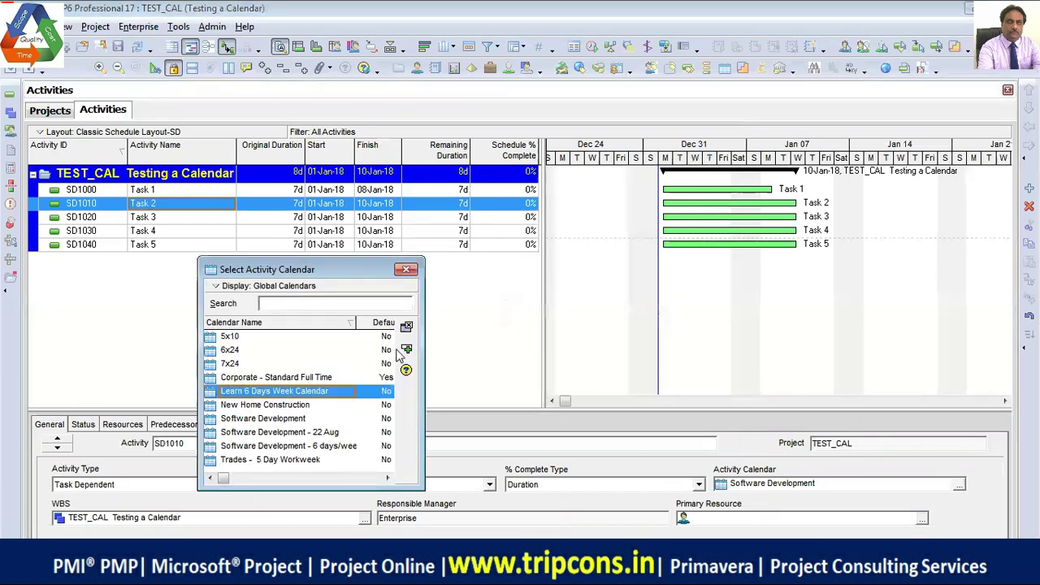
pyautogui.click(407, 349)
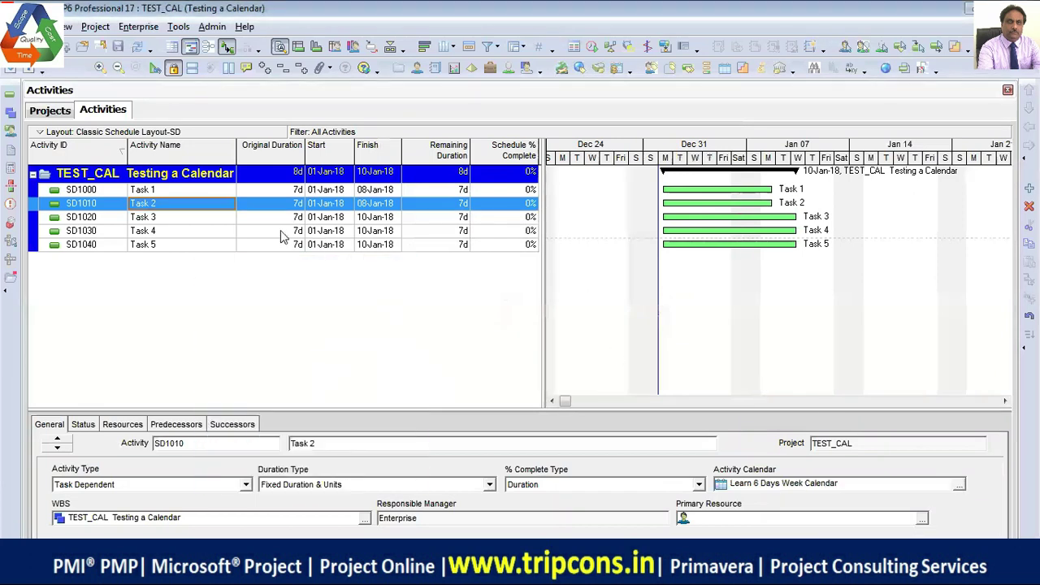
pyautogui.click(189, 220)
pyautogui.click(958, 484)
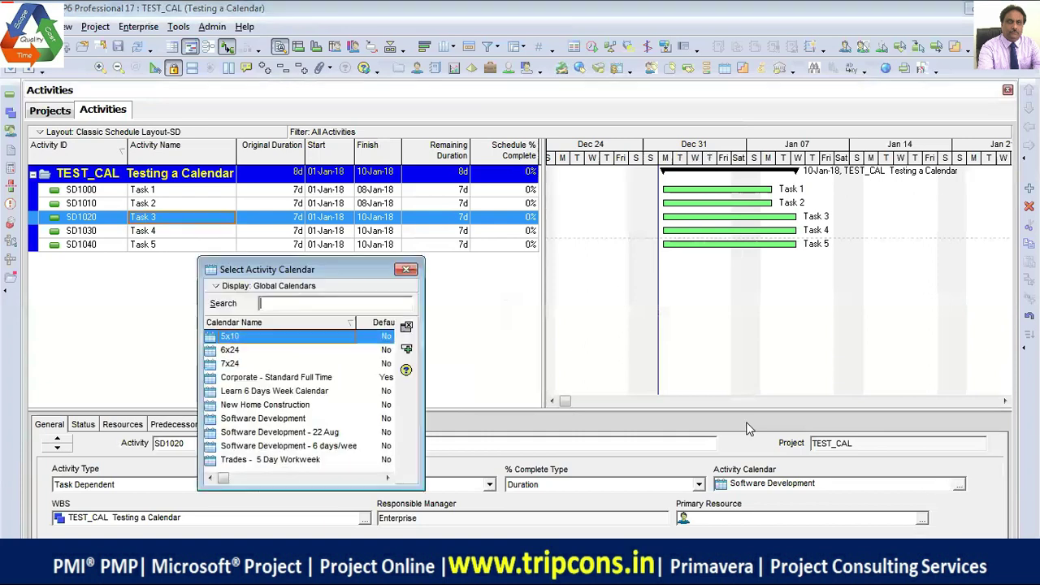
pyautogui.click(300, 392)
pyautogui.click(406, 350)
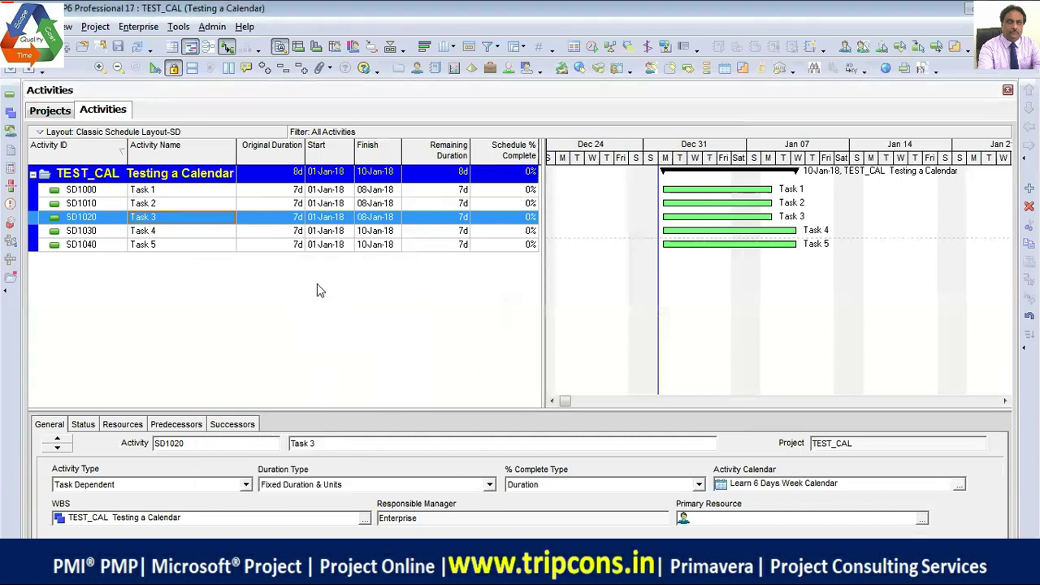
# - Set the activity calendar of Task 4 and Task 5 to Learn 6 Days Week Calendar
pyautogui.click(216, 233)
pyautogui.click(959, 484)
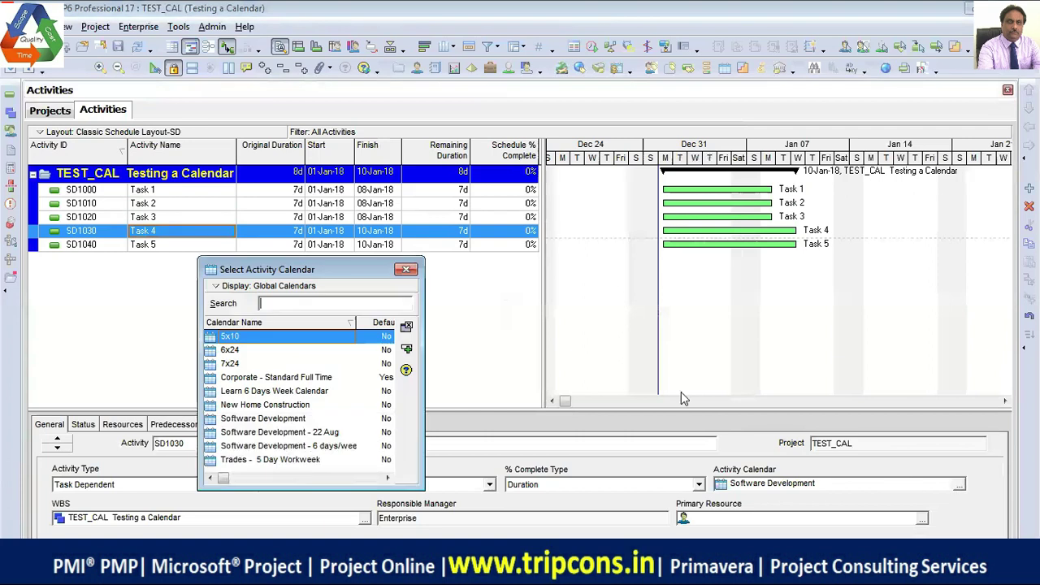
pyautogui.click(312, 393)
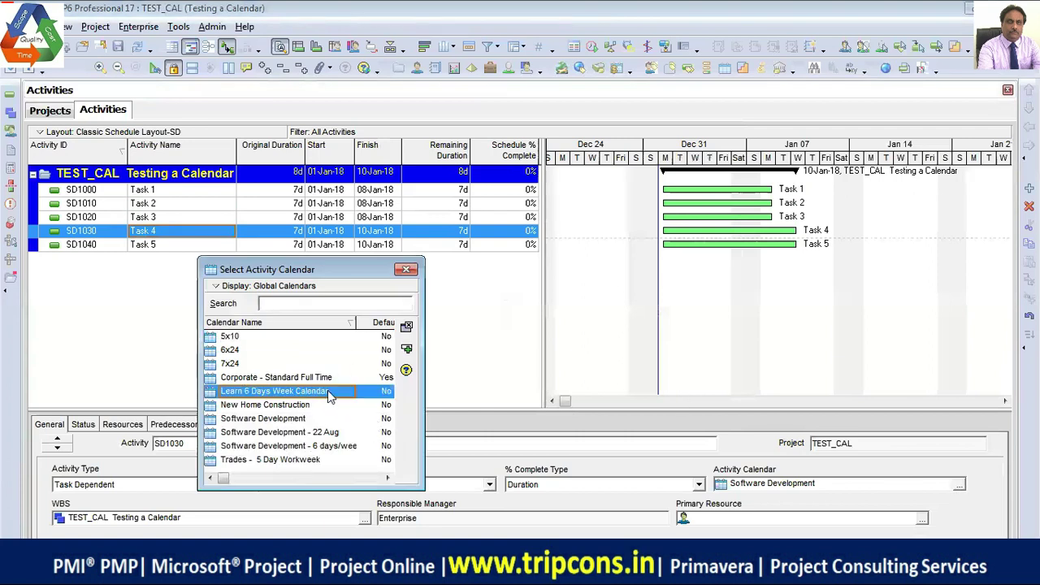
pyautogui.click(406, 351)
pyautogui.click(216, 245)
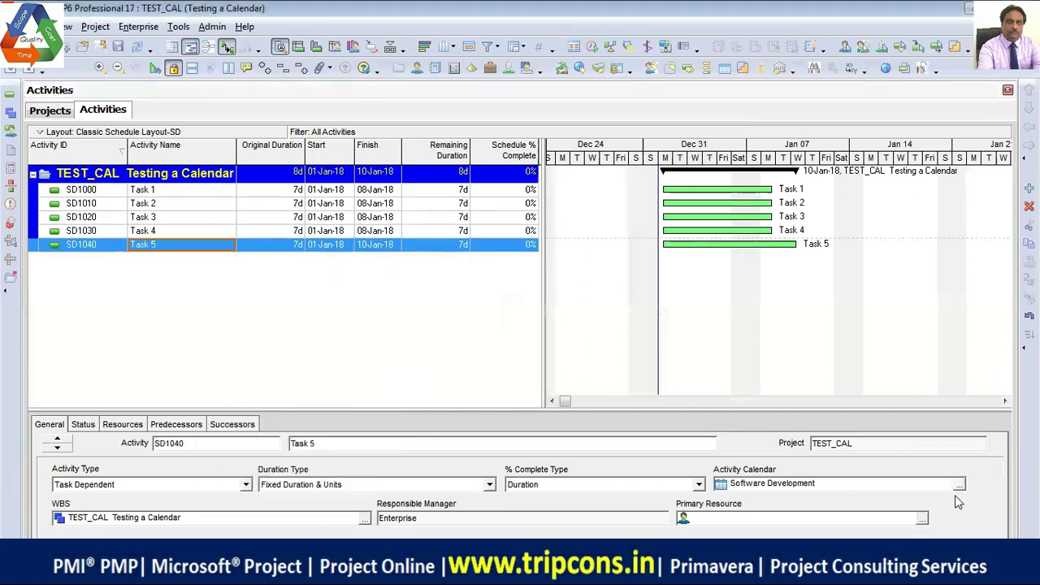
pyautogui.click(960, 484)
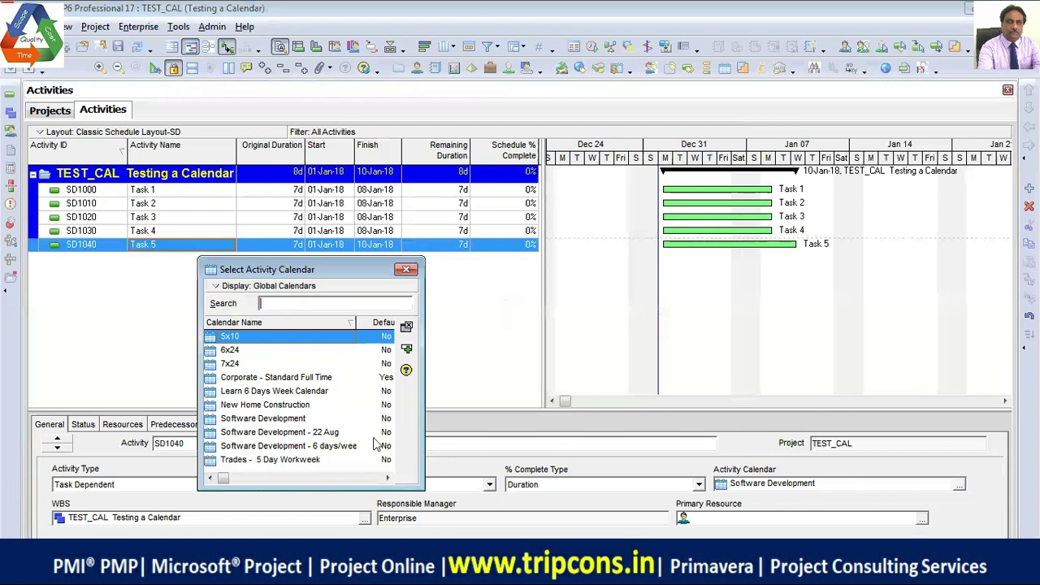
pyautogui.click(317, 390)
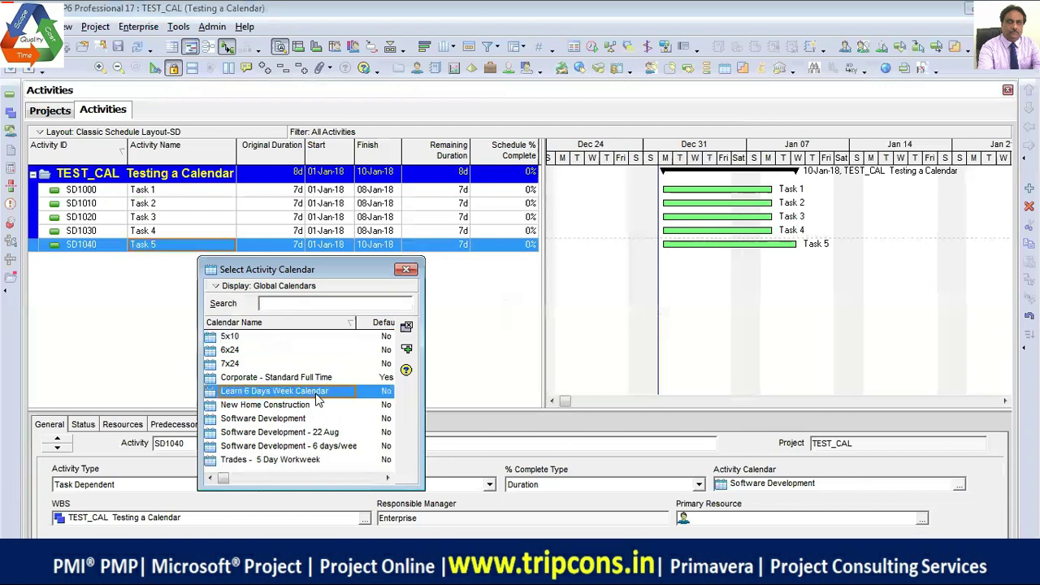
pyautogui.click(406, 351)
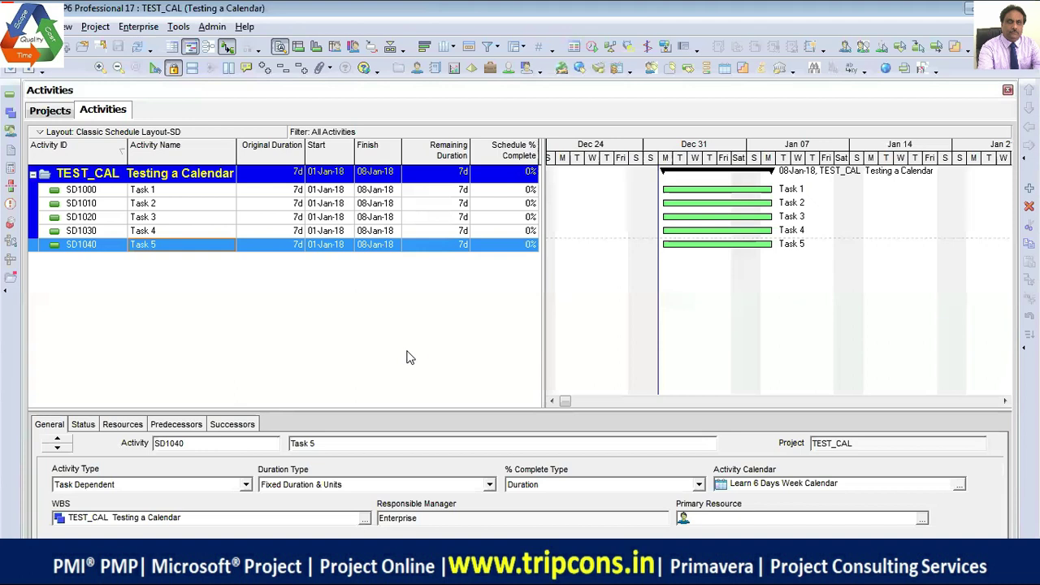
# - Set the TEST_CAL project's default calendar for new activities to Learn 6 Days Week Calendar and return to the activities
pyautogui.click(57, 113)
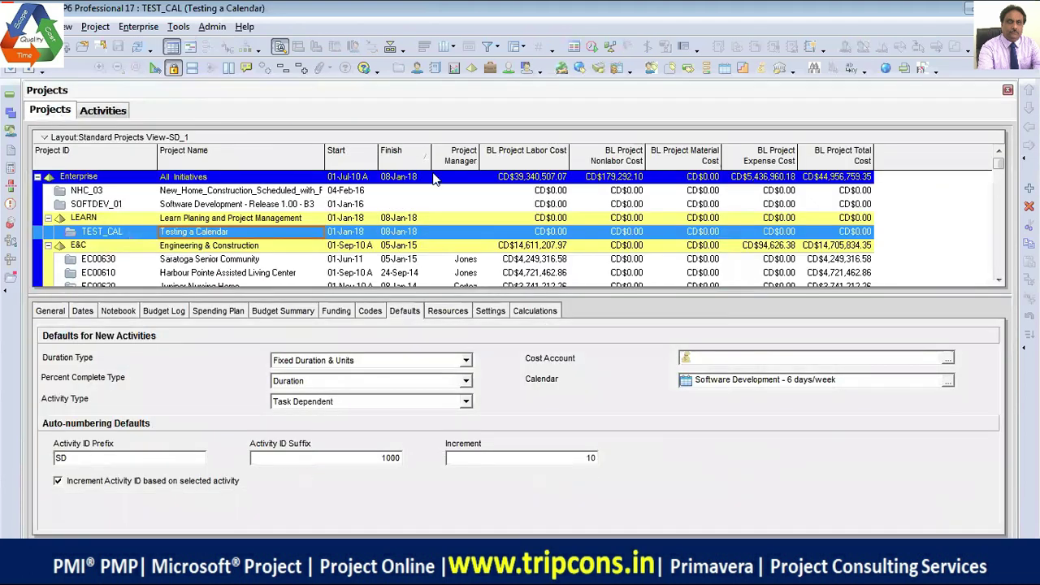
pyautogui.click(947, 380)
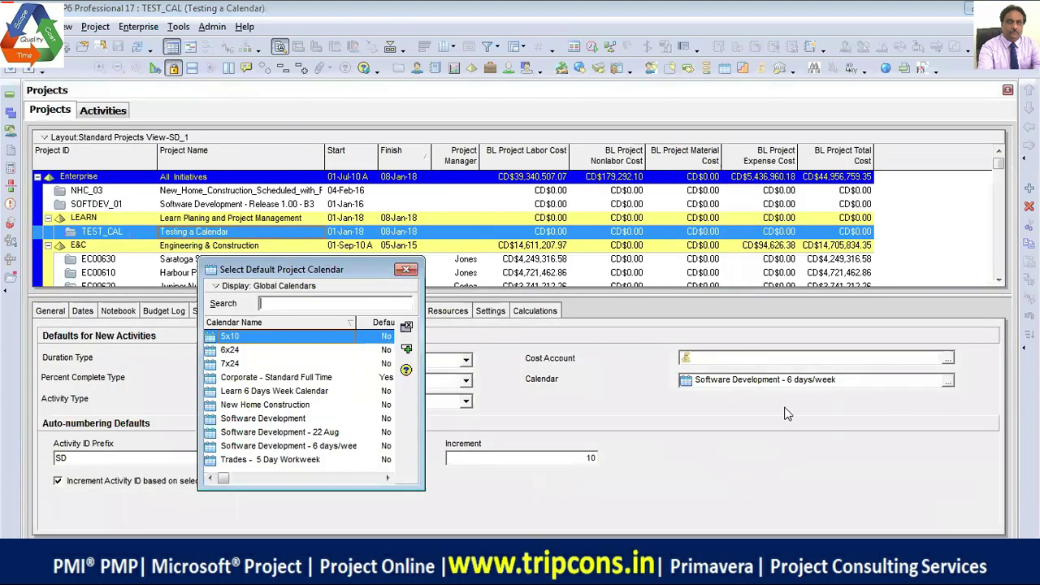
pyautogui.click(302, 393)
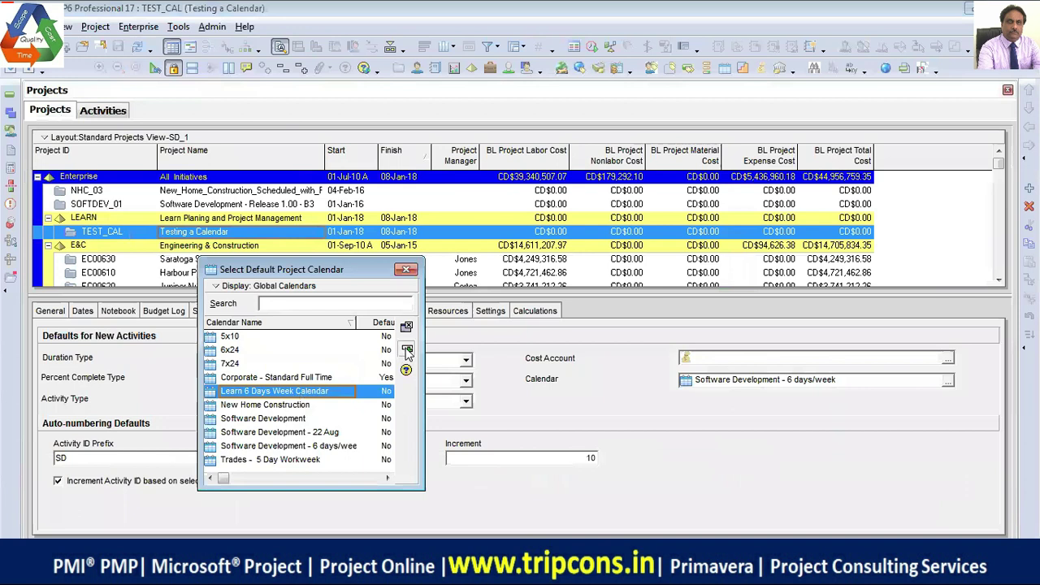
pyautogui.click(406, 349)
pyautogui.click(101, 111)
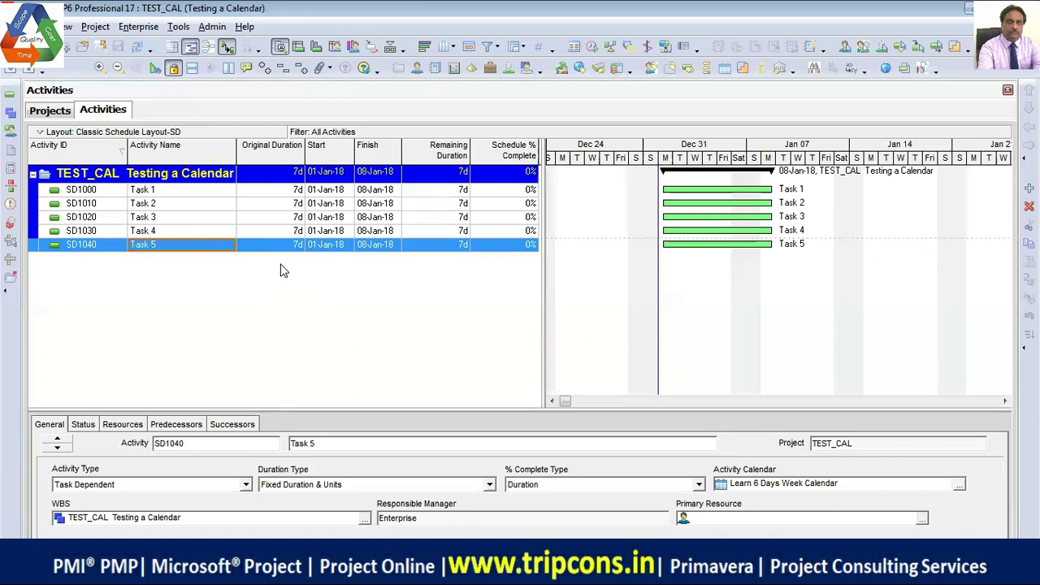
# - Show the predecessor details for the TEST_CAL activities and enlarge the activity details area
pyautogui.click(165, 210)
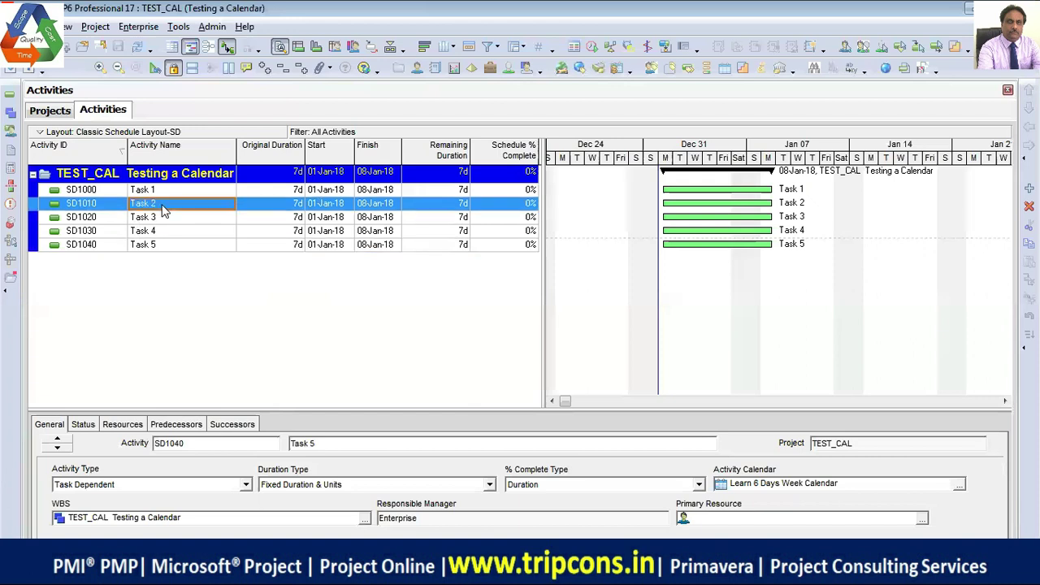
pyautogui.click(180, 426)
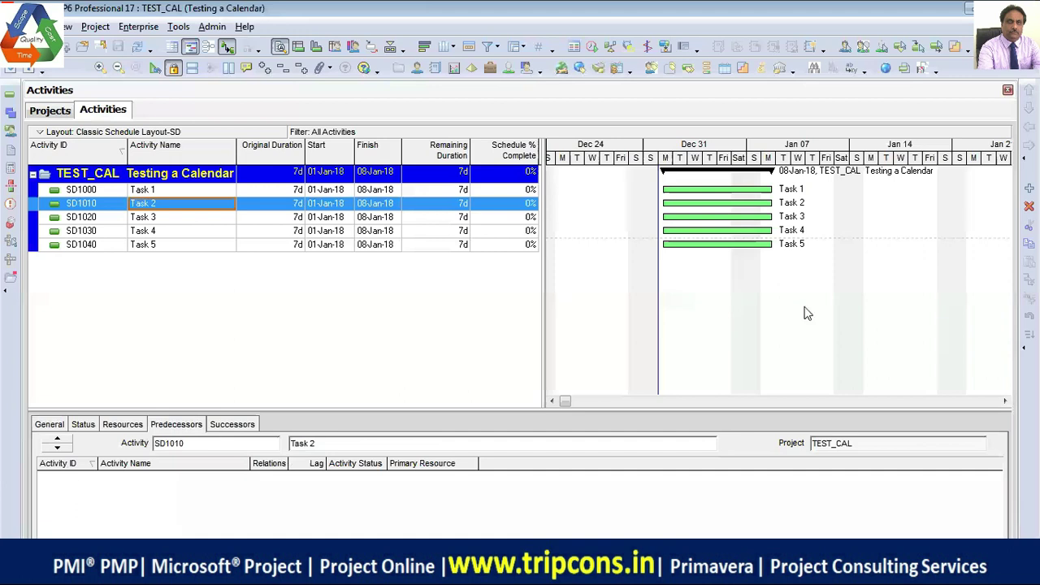
pyautogui.click(1028, 189)
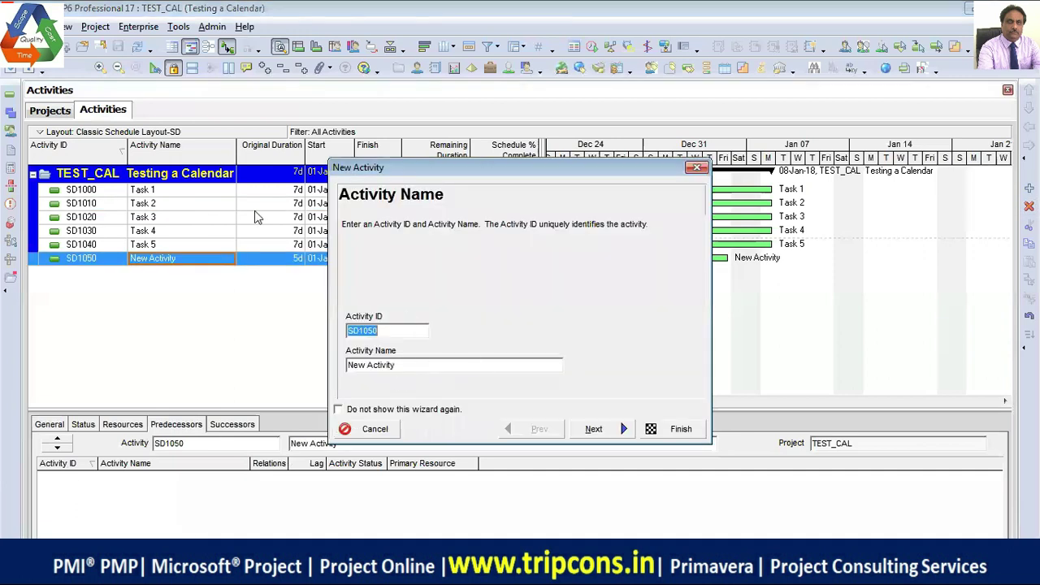
pyautogui.click(697, 168)
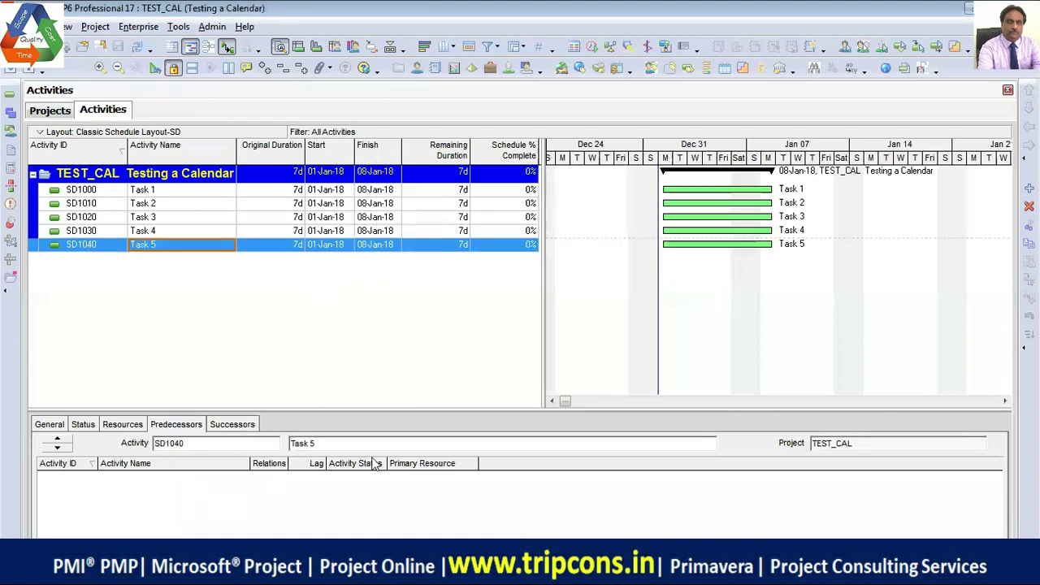
pyautogui.moveTo(420, 408); pyautogui.dragTo(436, 349)
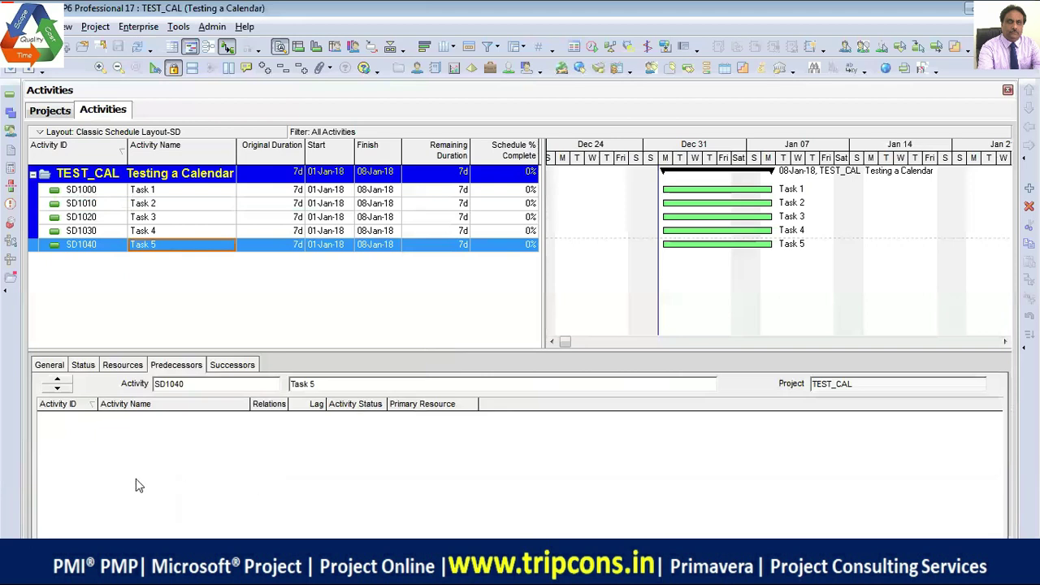
# - Assign Task 1 as the predecessor of Task 5 and schedule the project with data date 01-Jan-18
pyautogui.click(74, 525)
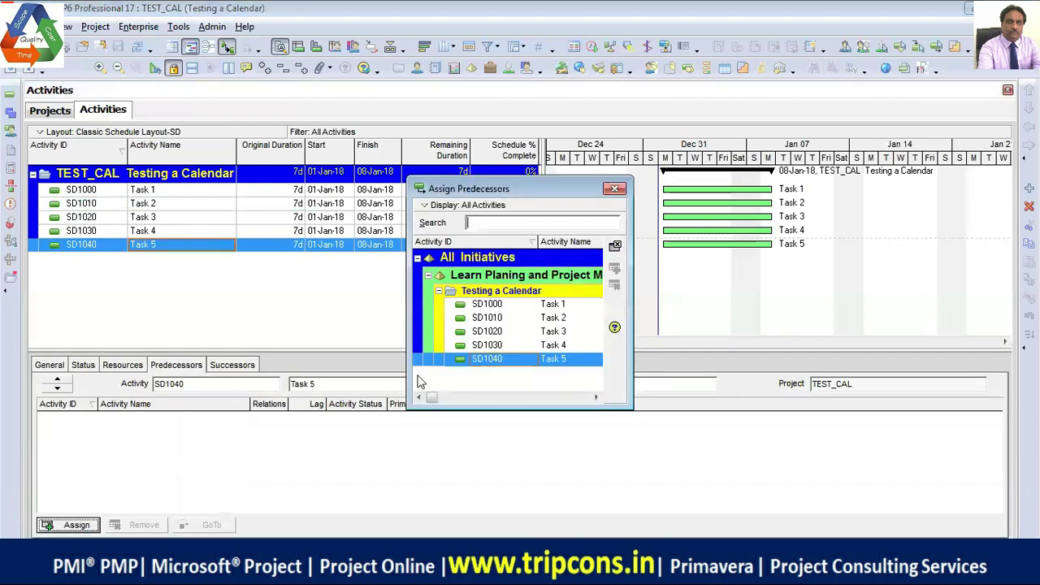
pyautogui.click(498, 304)
pyautogui.click(614, 269)
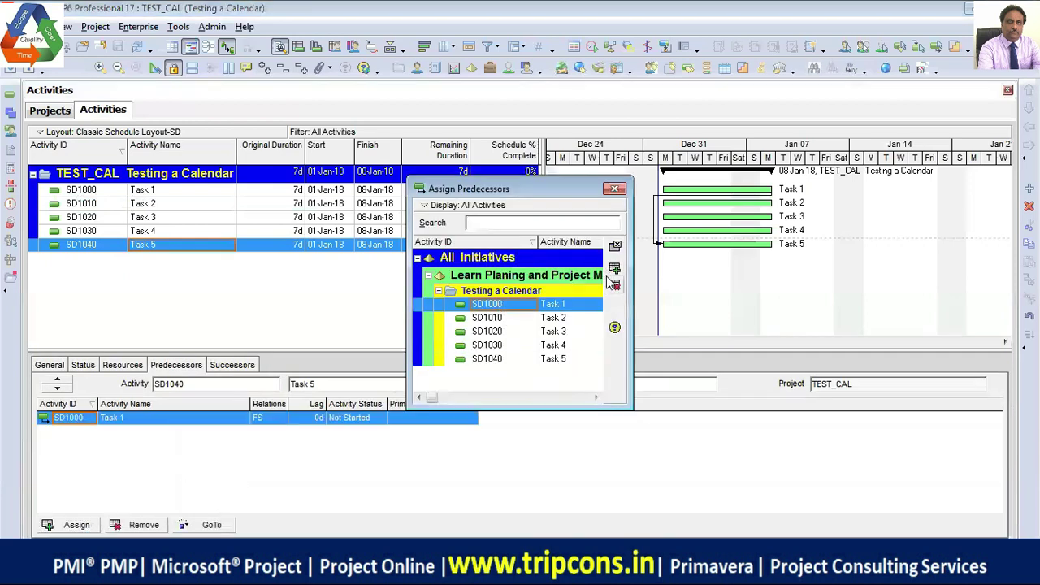
pyautogui.click(615, 189)
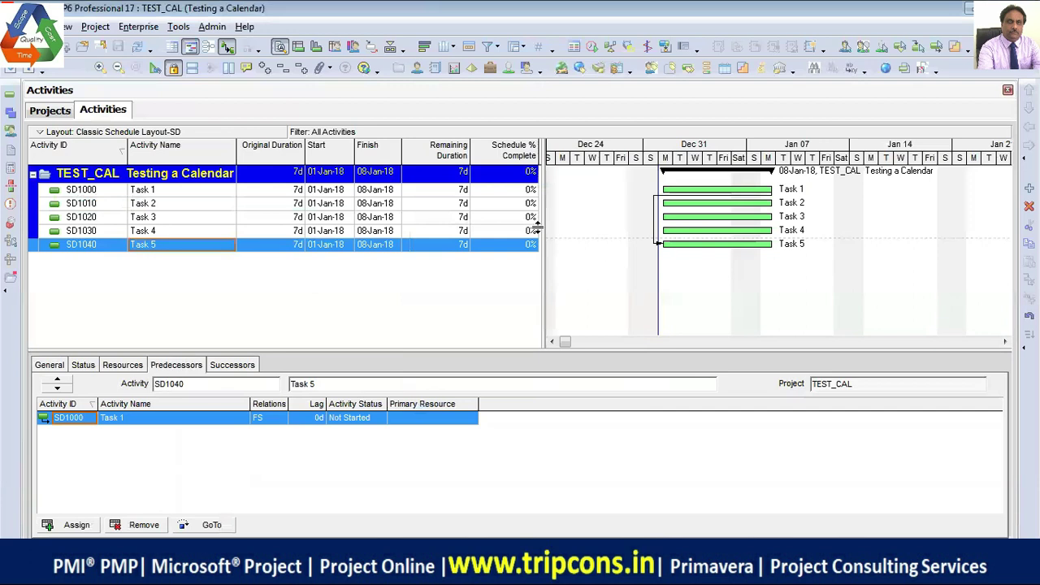
pyautogui.click(592, 46)
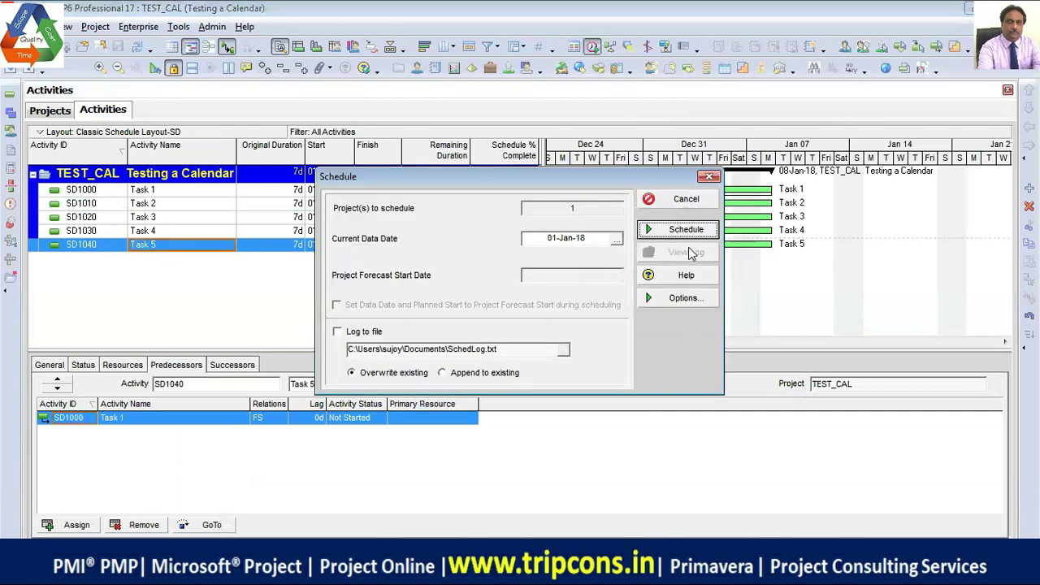
pyautogui.click(689, 230)
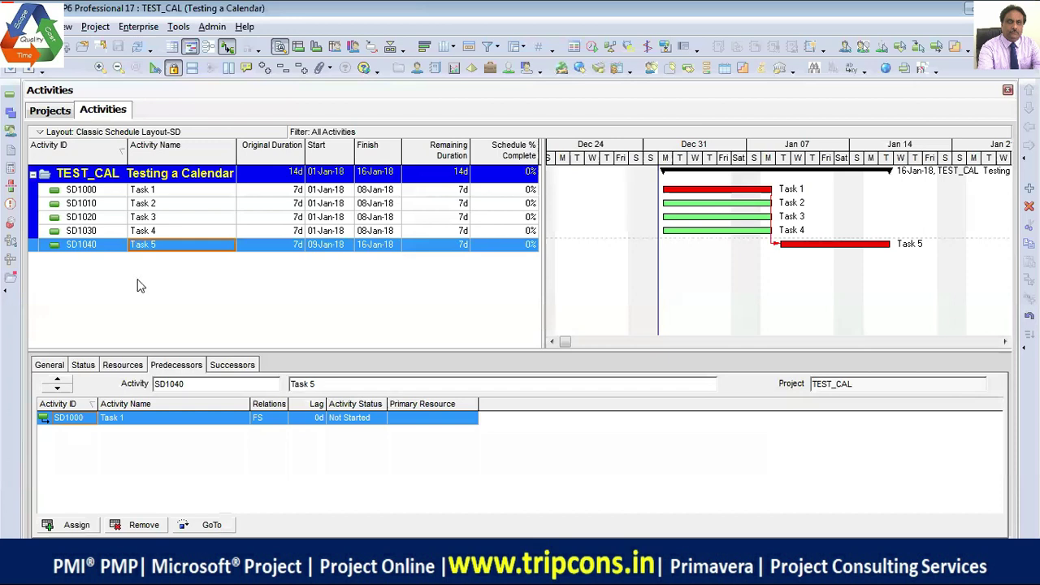
# - Assign Task 1 as the predecessor of Task 2
pyautogui.click(168, 205)
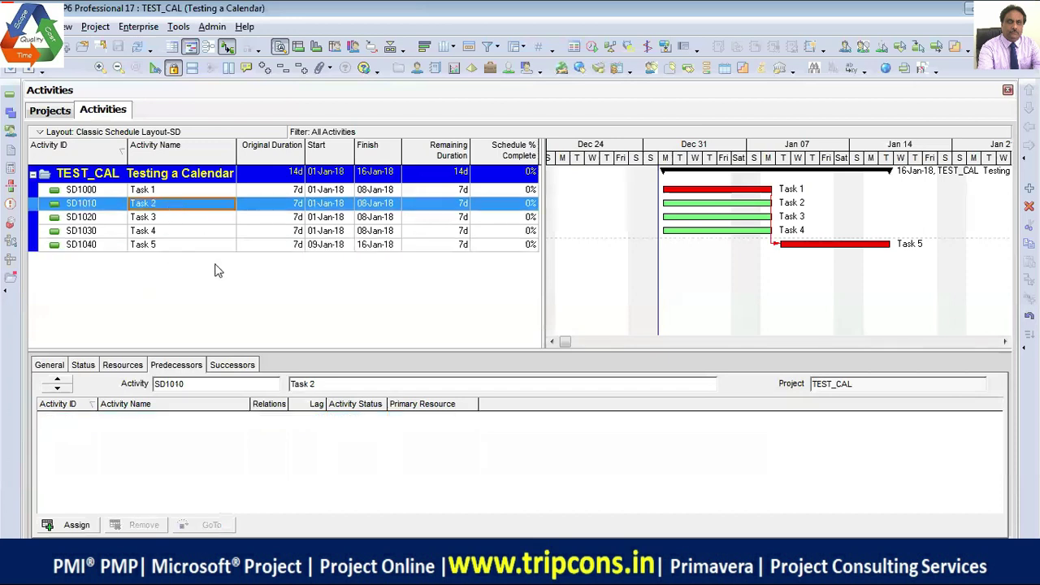
pyautogui.click(76, 524)
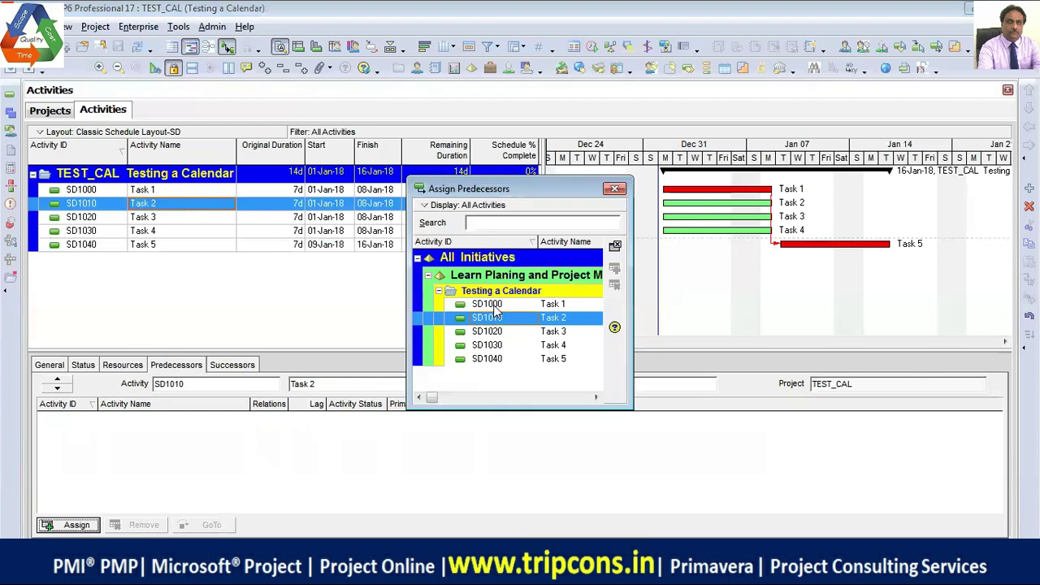
pyautogui.click(491, 304)
pyautogui.click(614, 268)
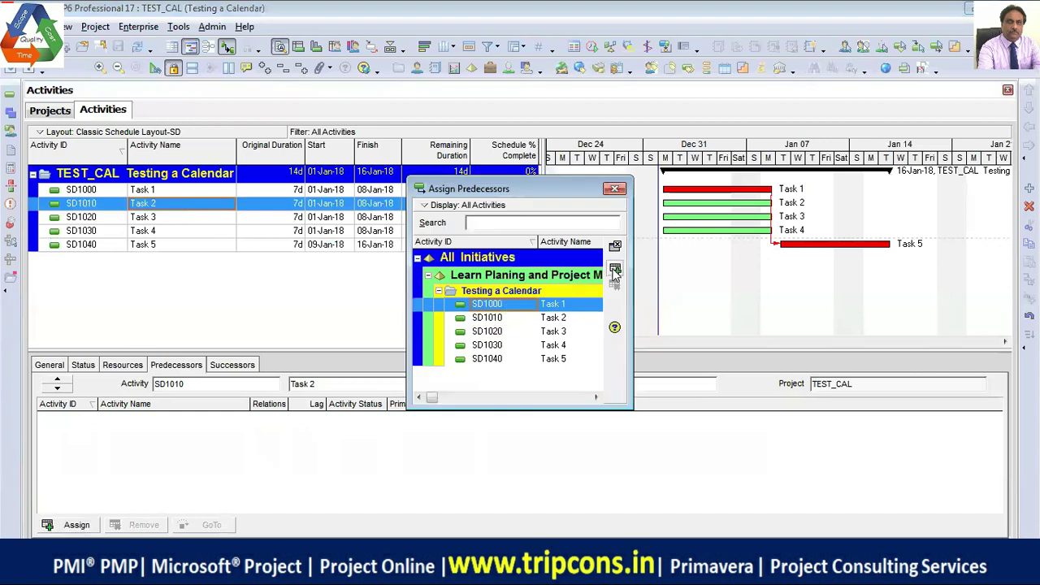
pyautogui.click(614, 189)
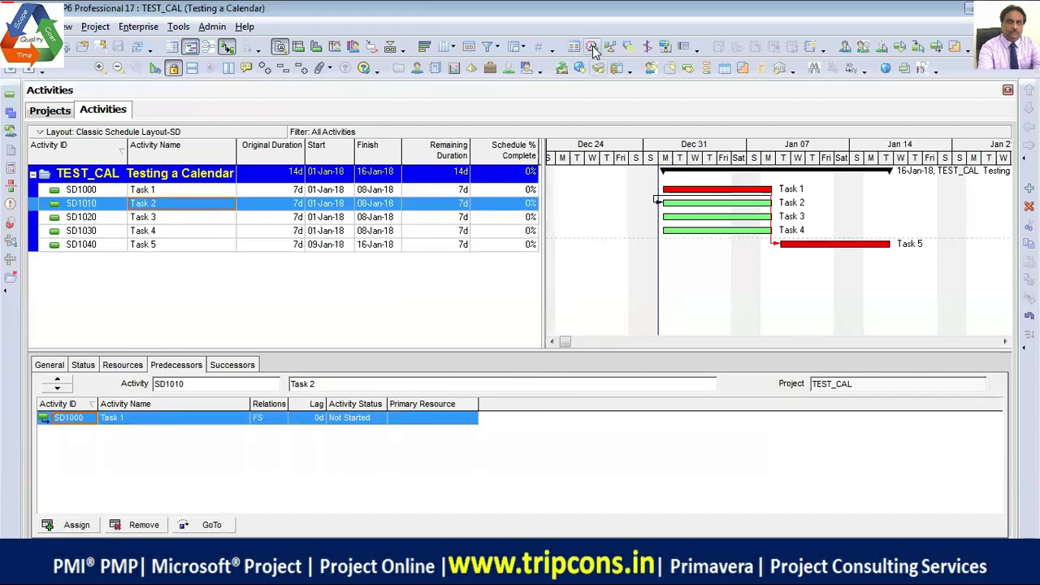
# - Enable automatic scheduling when a change affects dates in the schedule options, and schedule the project
pyautogui.click(593, 50)
pyautogui.click(685, 301)
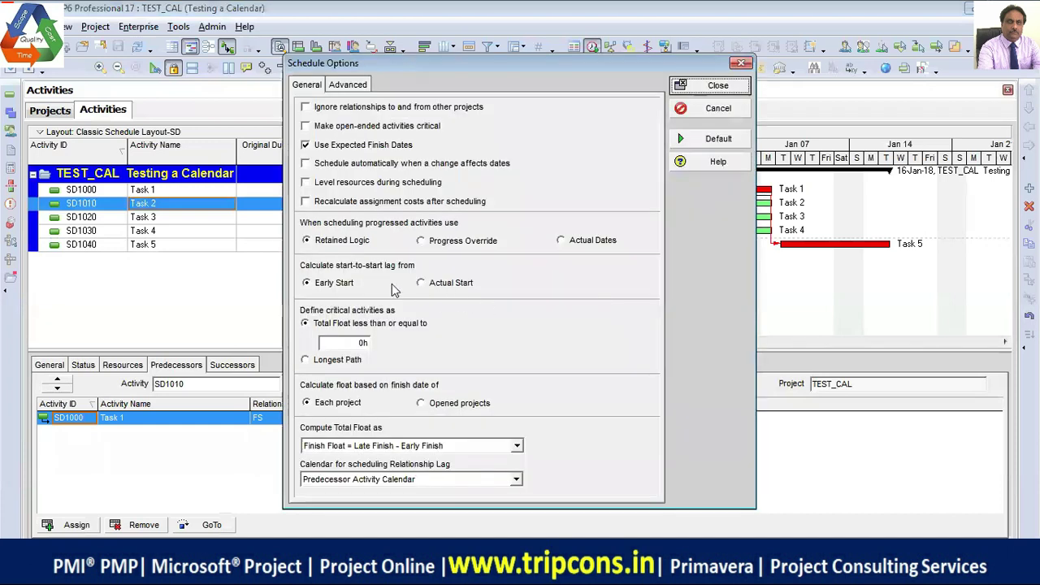
pyautogui.click(337, 165)
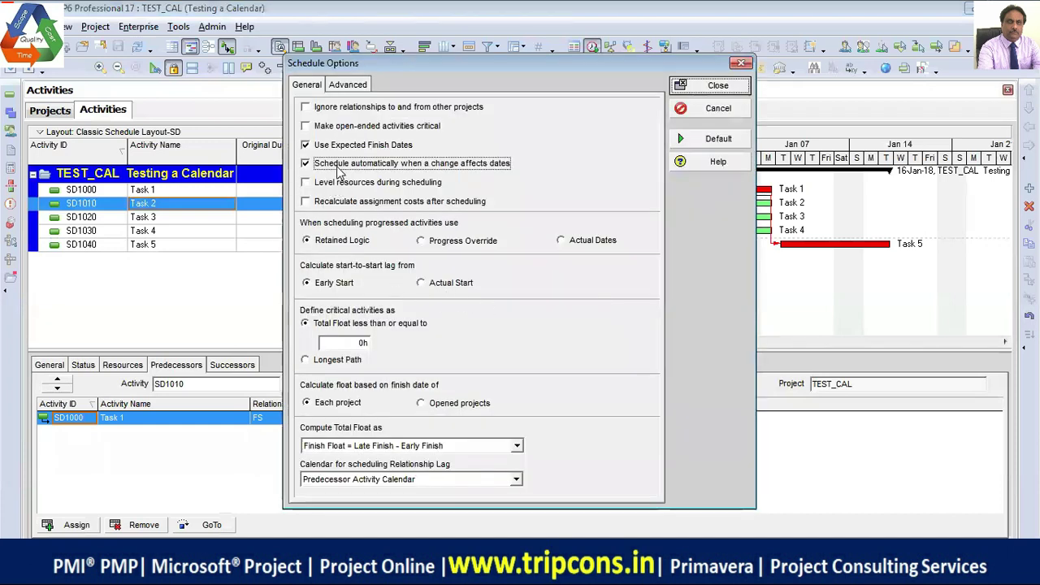
pyautogui.click(718, 139)
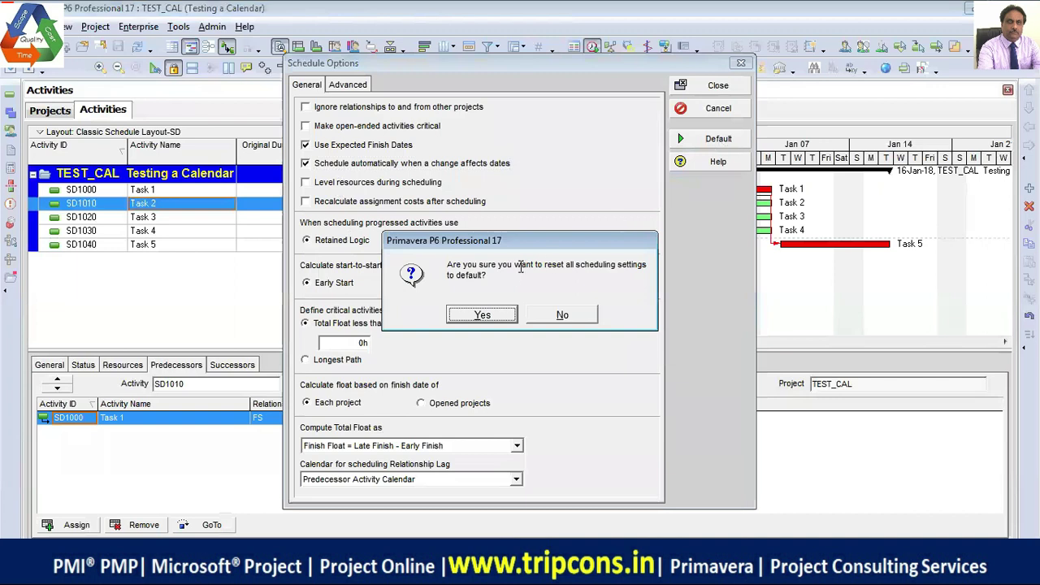
pyautogui.click(562, 315)
pyautogui.click(718, 86)
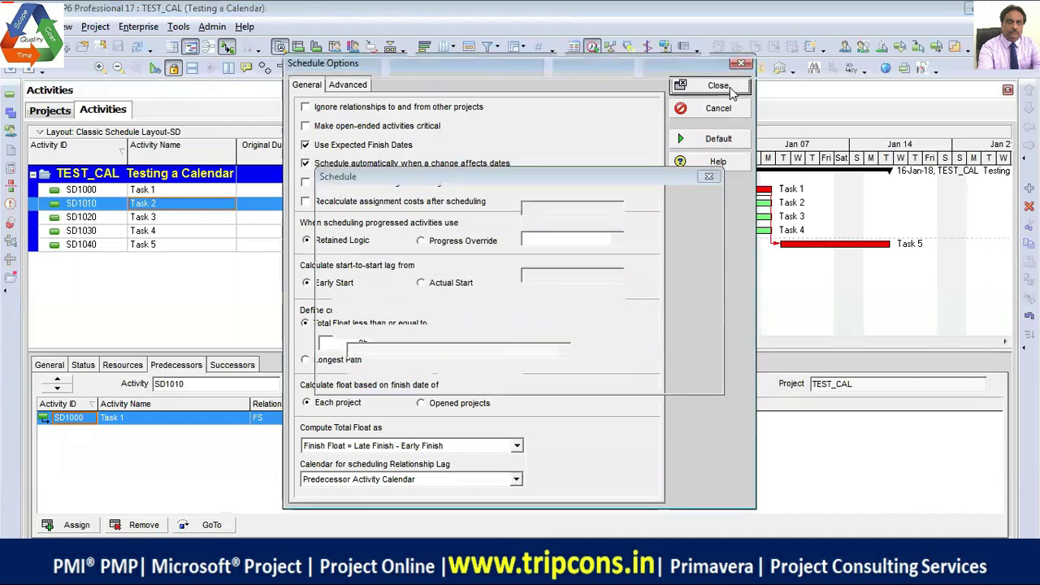
pyautogui.click(686, 230)
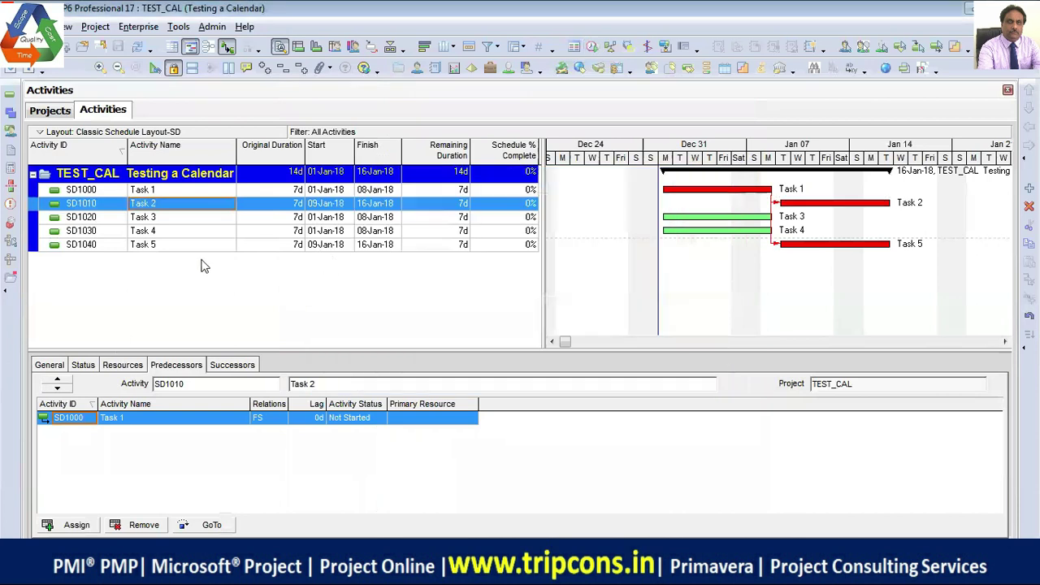
# - Assign Task 2 as the predecessor of Task 3
pyautogui.click(163, 218)
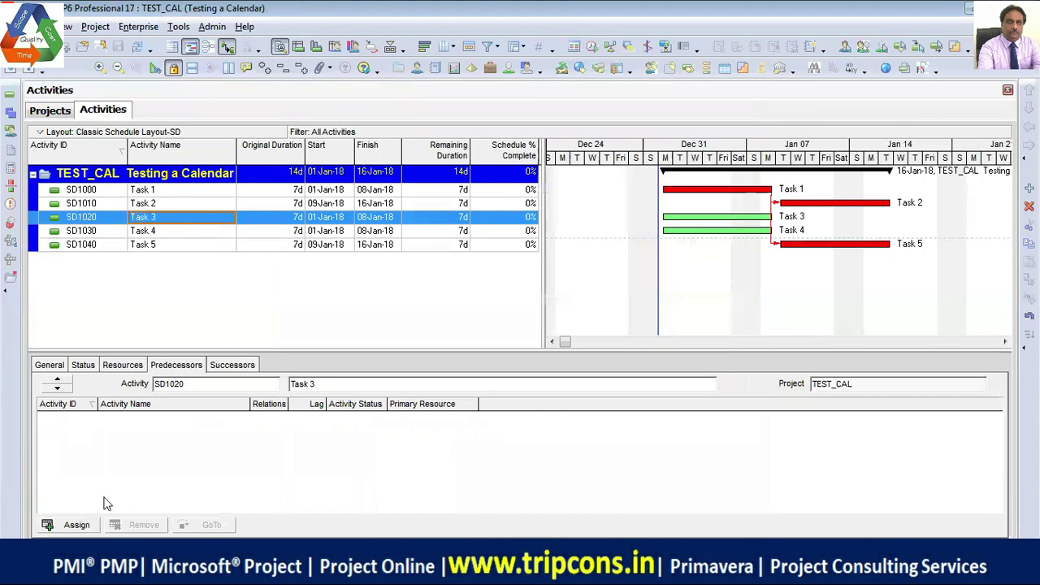
pyautogui.click(73, 525)
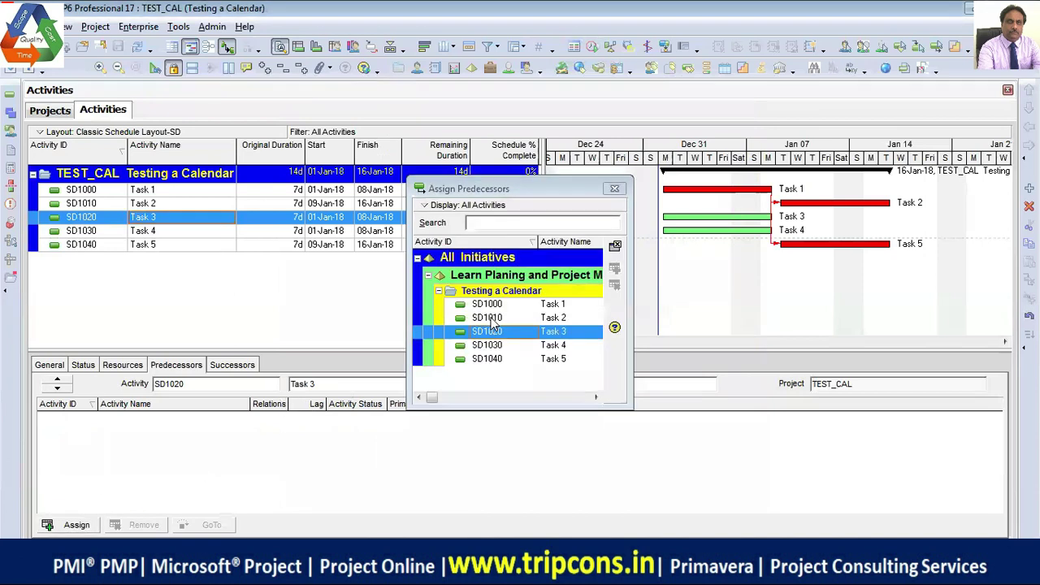
pyautogui.click(487, 318)
pyautogui.click(614, 269)
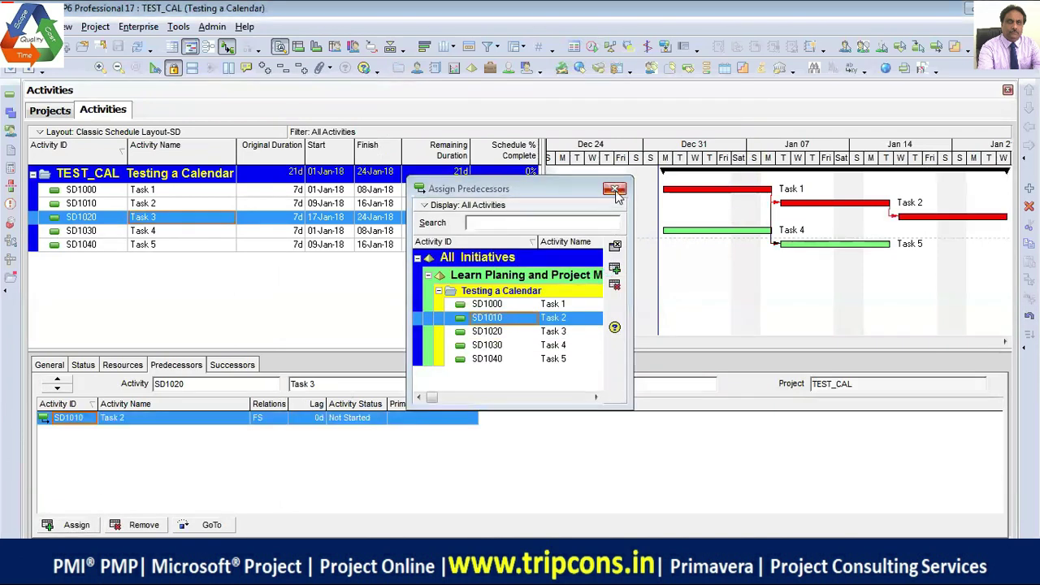
pyautogui.click(615, 190)
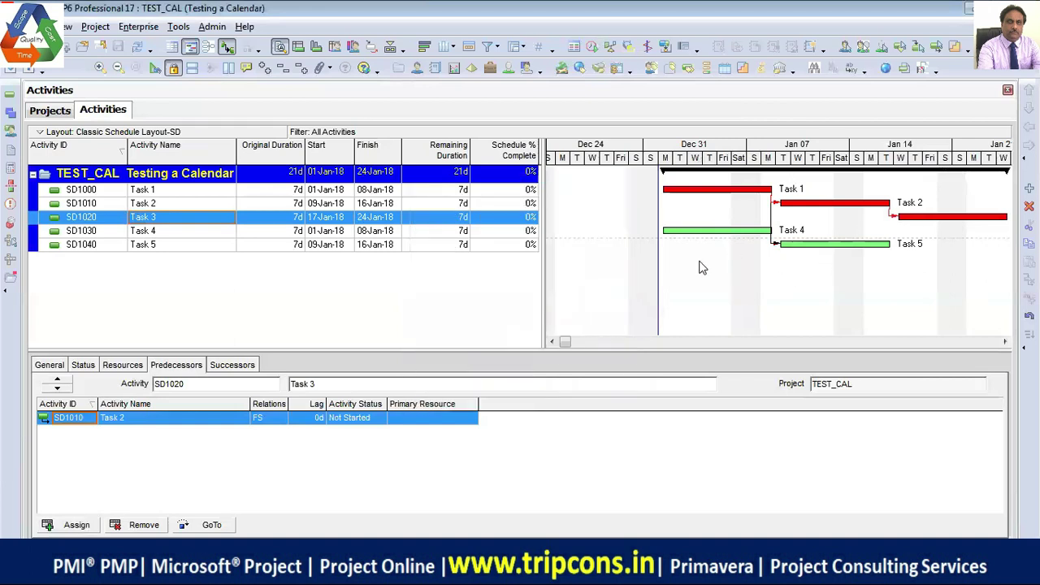
# - Remove the Task 1 predecessor from Task 5 and assign Task 4 as its predecessor instead
pyautogui.click(175, 246)
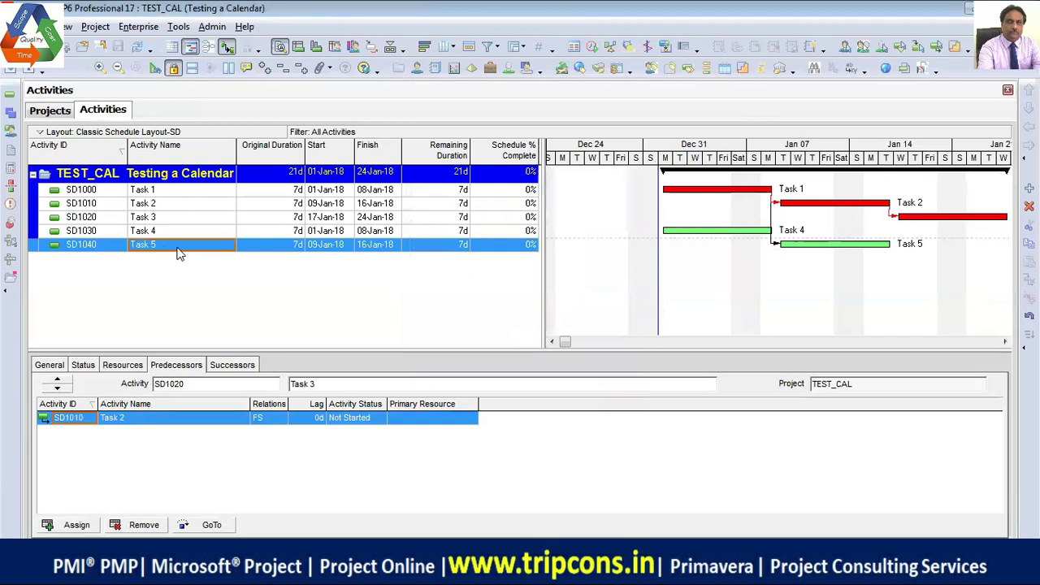
pyautogui.click(146, 523)
pyautogui.click(474, 319)
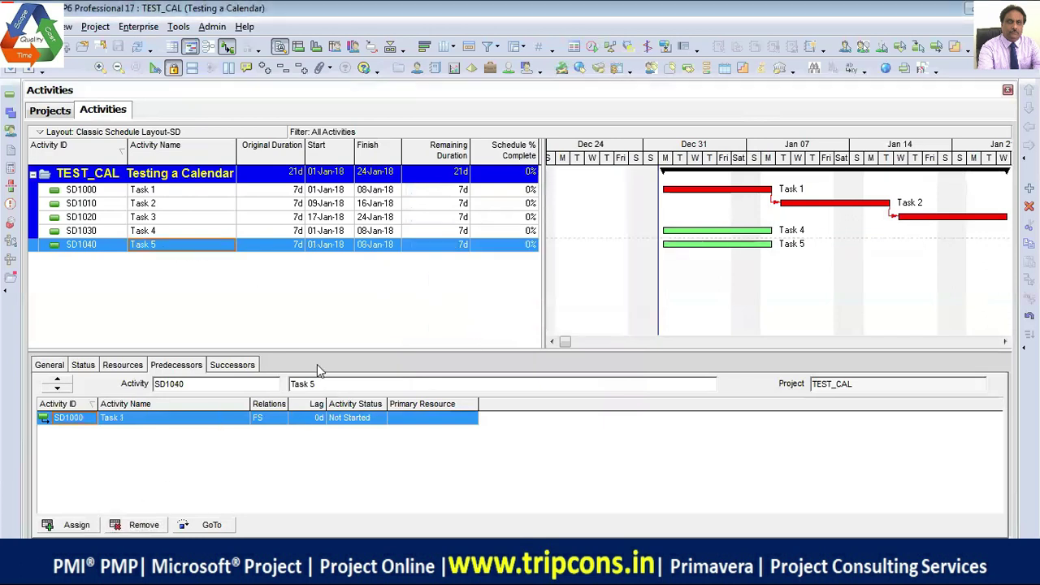
pyautogui.click(77, 524)
pyautogui.click(507, 344)
pyautogui.click(615, 269)
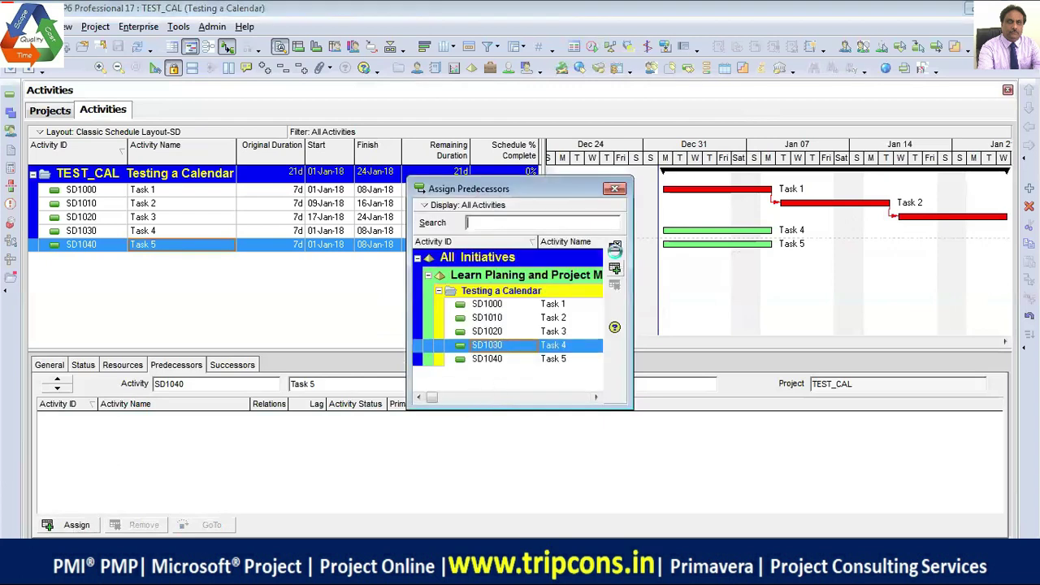
pyautogui.click(615, 189)
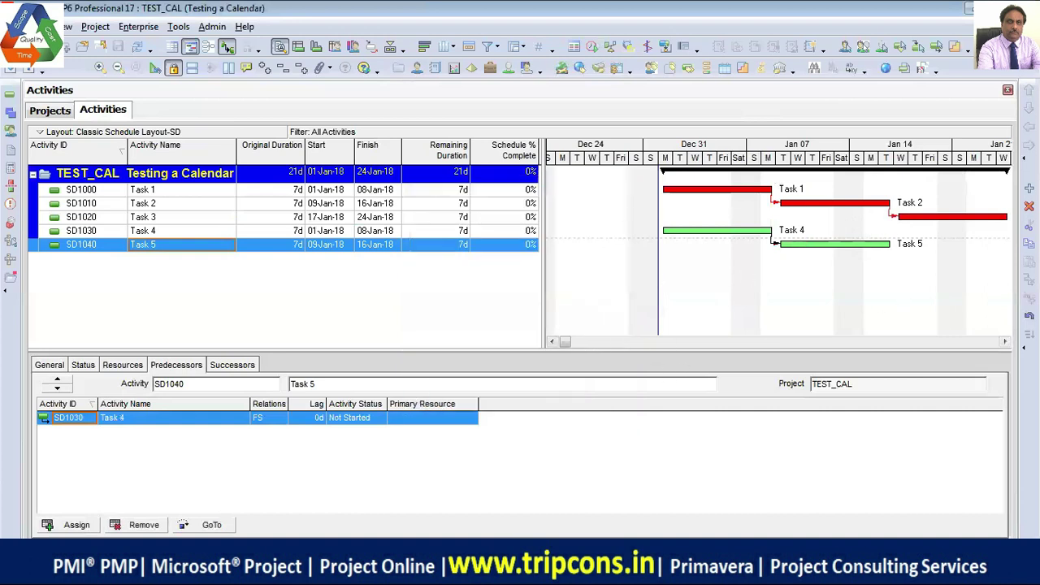
# - Examine the start and finish dates of Tasks 1 to 3 against their Gantt bars
pyautogui.click(1005, 341)
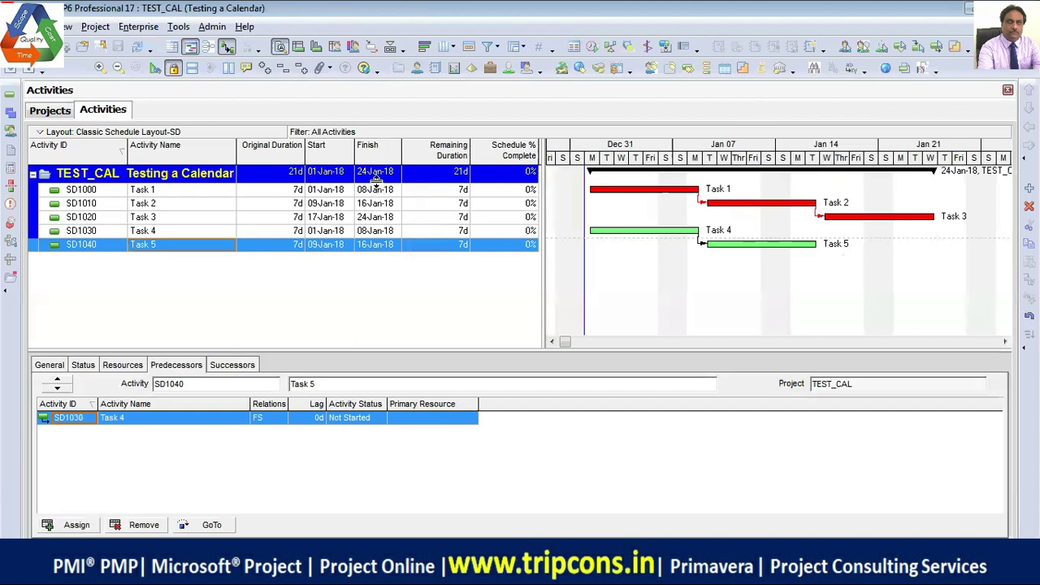
pyautogui.click(329, 190)
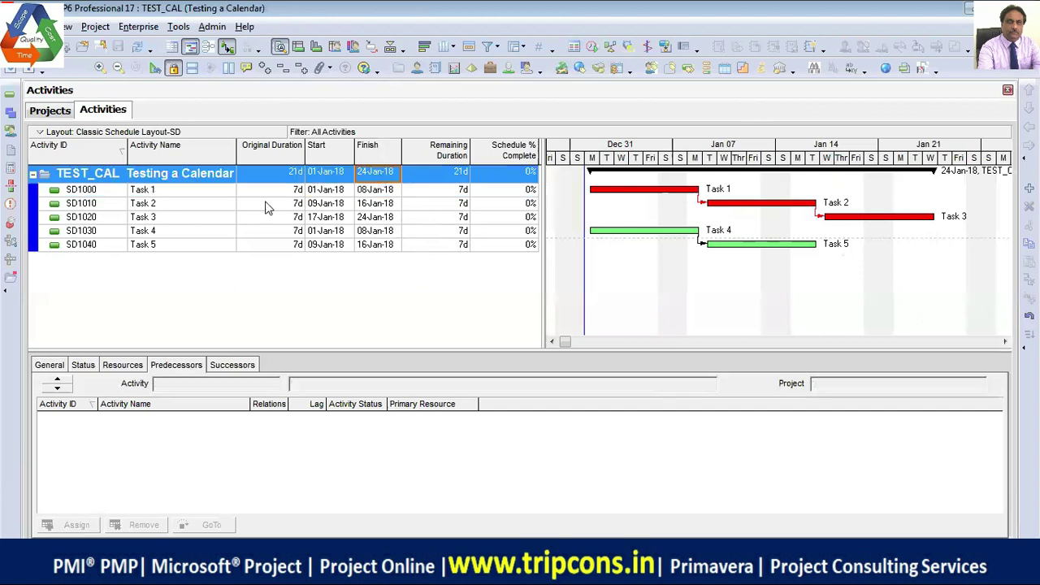
pyautogui.click(328, 217)
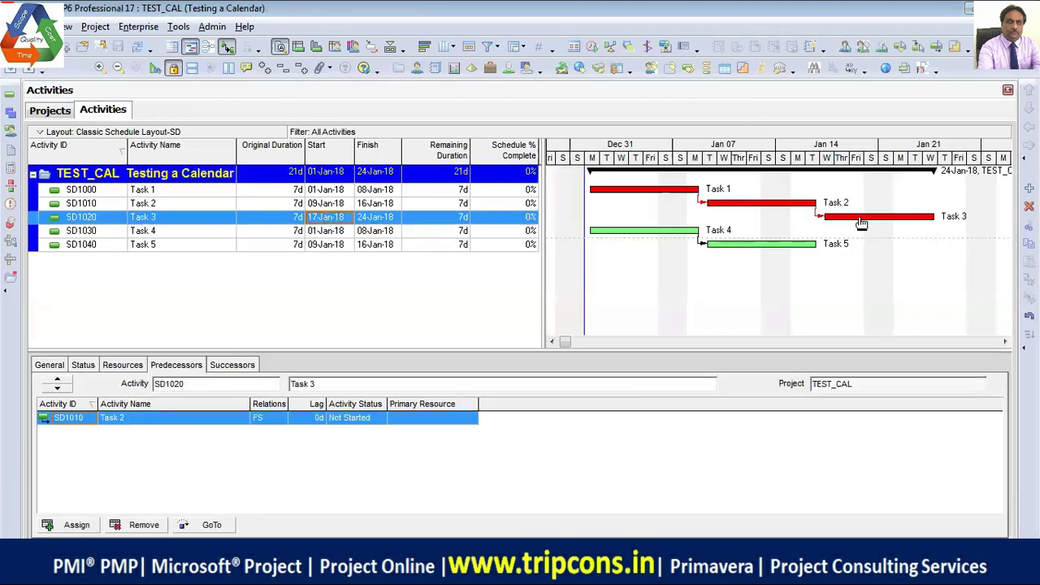
pyautogui.click(384, 207)
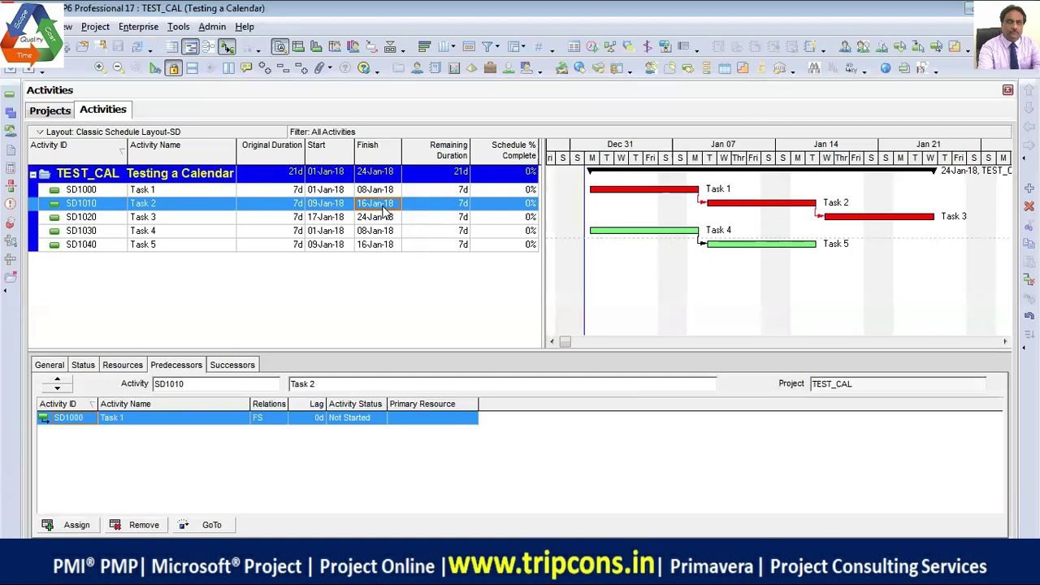
pyautogui.click(330, 192)
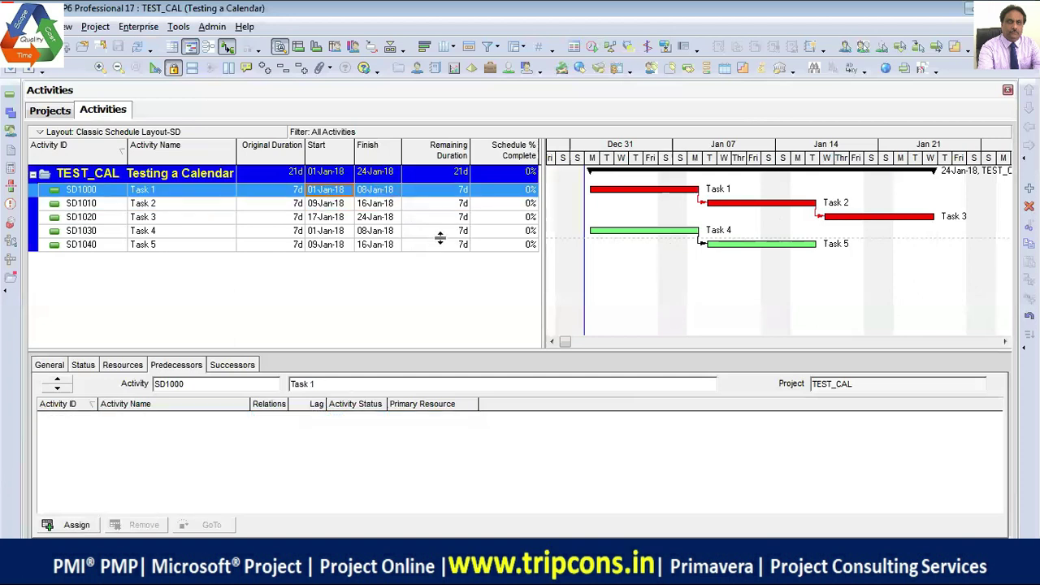
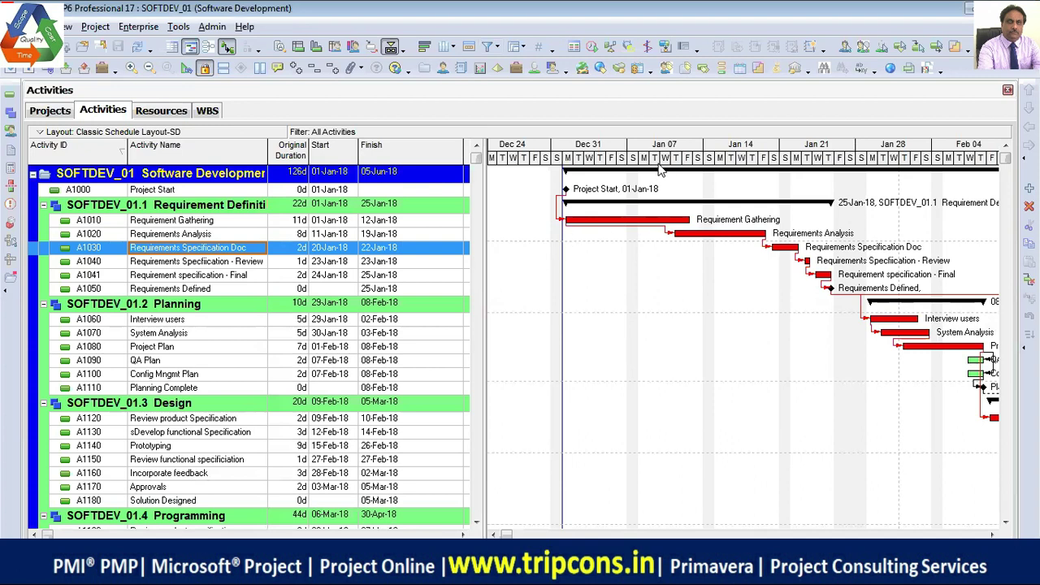
pyautogui.click(210, 264)
pyautogui.click(213, 236)
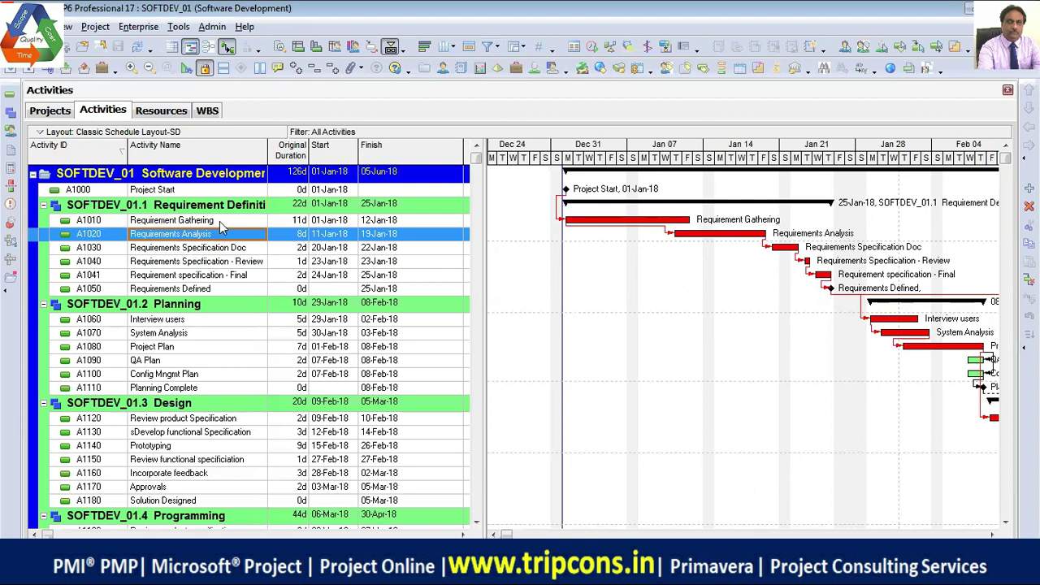
pyautogui.click(218, 221)
pyautogui.click(214, 237)
pyautogui.click(226, 249)
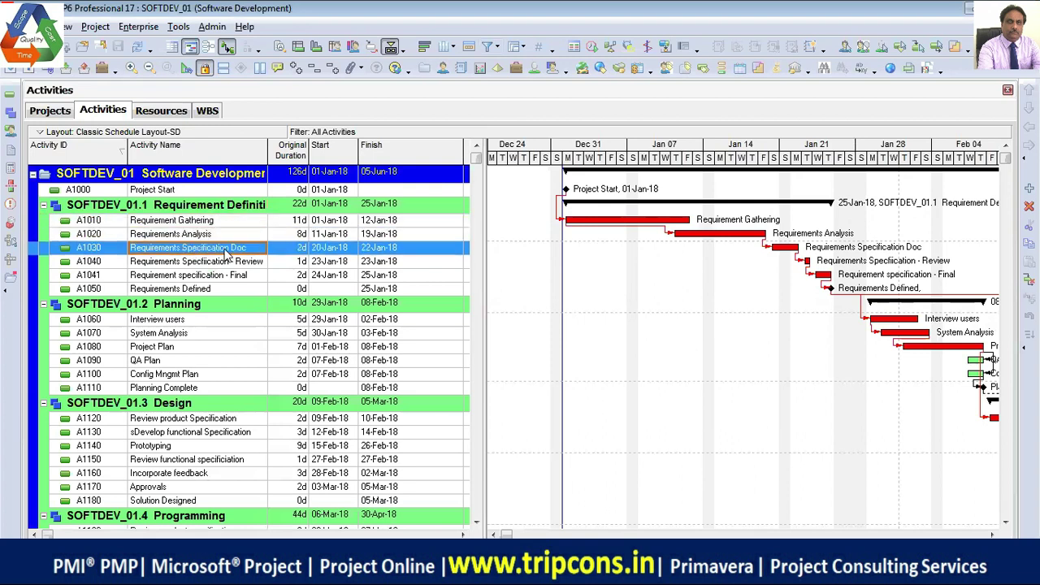
# - Examine the start and finish dates of the requirements activities A1020 to A1040 against their Gantt bars
pyautogui.click(237, 261)
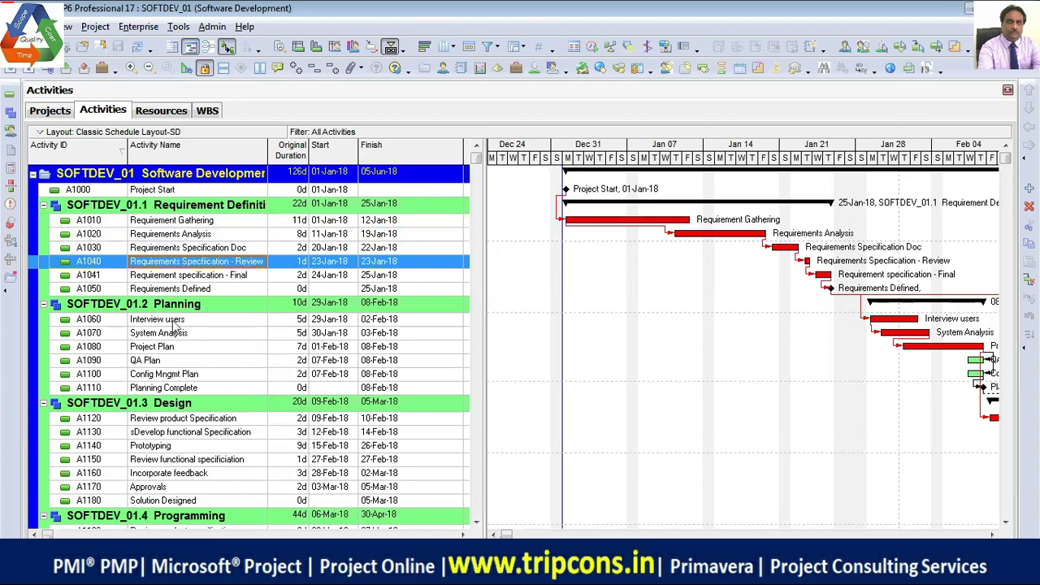
pyautogui.click(207, 237)
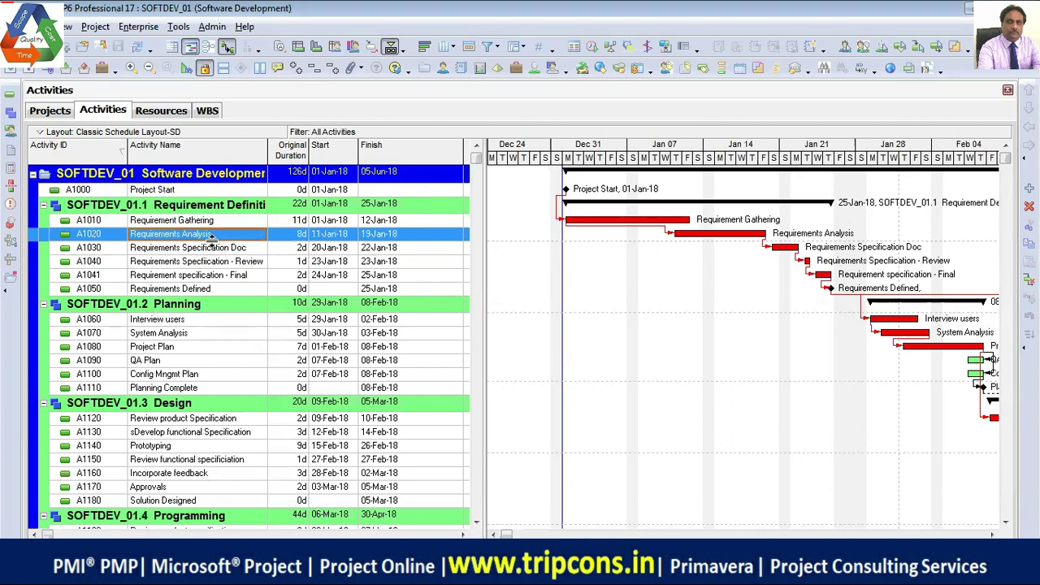
pyautogui.click(217, 250)
pyautogui.click(226, 236)
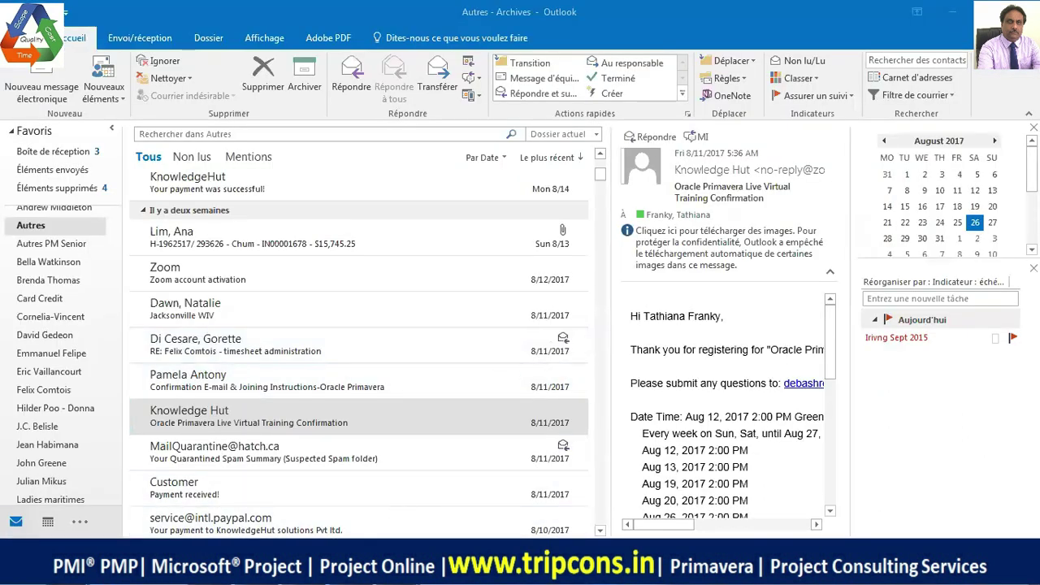
# - Switch to the SOFTDEV_01 - B2 project, enable automatic scheduling when a change affects dates, and schedule it with data date 01-Jan-18
pyautogui.hotkey('alt', 'Tab')
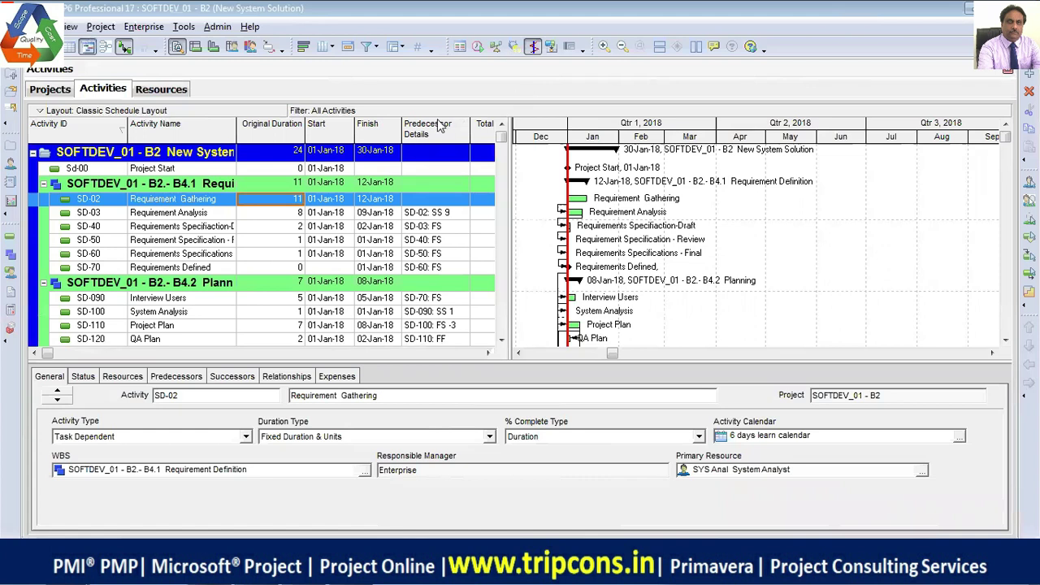
pyautogui.click(478, 47)
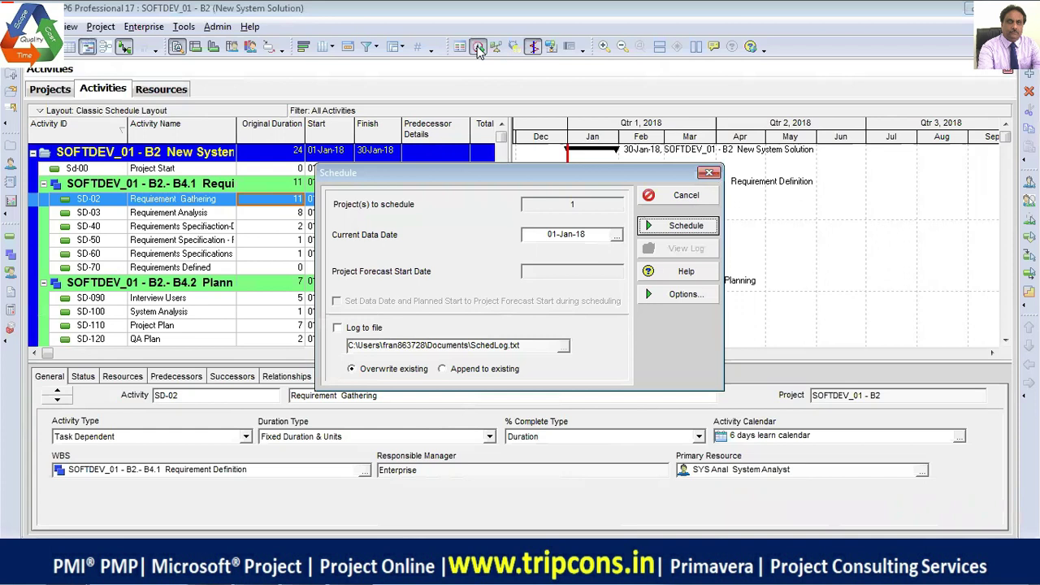
pyautogui.click(652, 295)
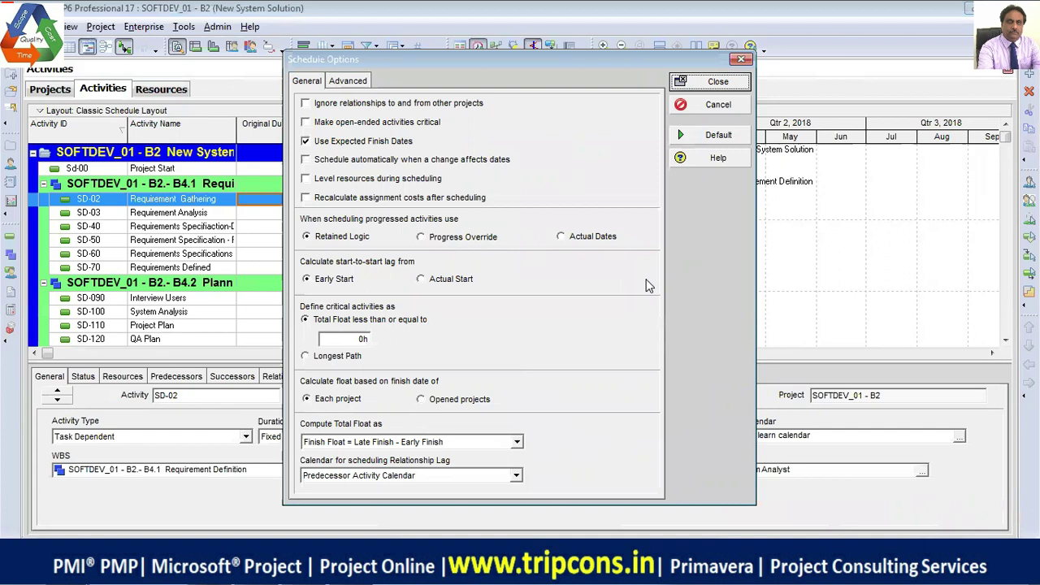
pyautogui.click(347, 162)
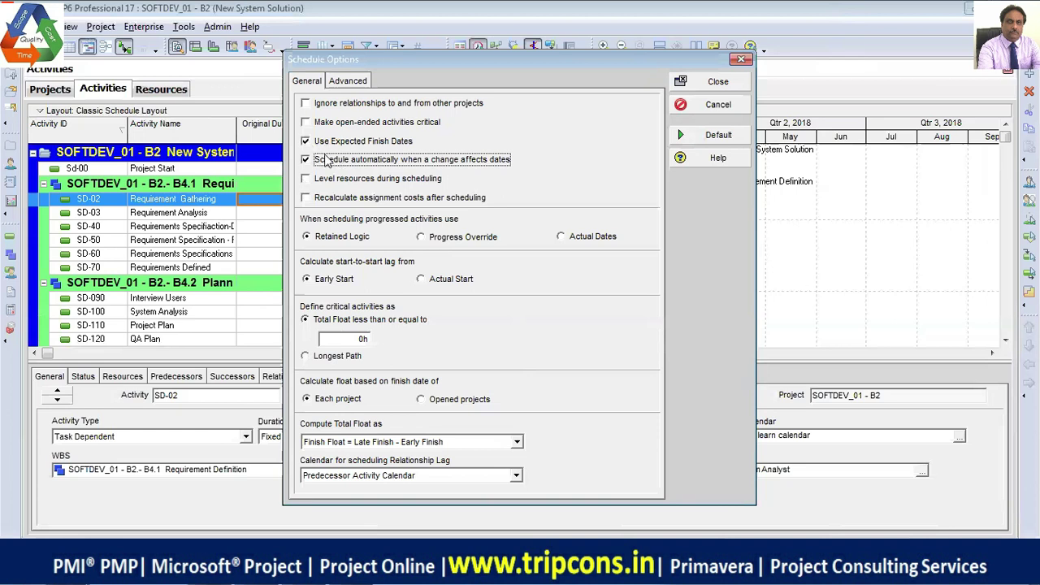
pyautogui.click(705, 90)
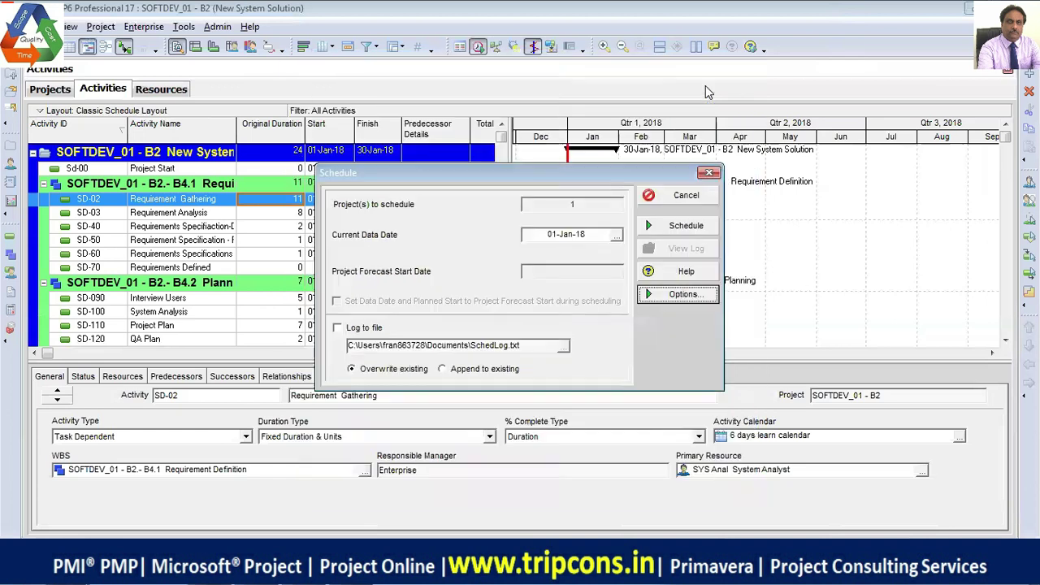
pyautogui.click(684, 230)
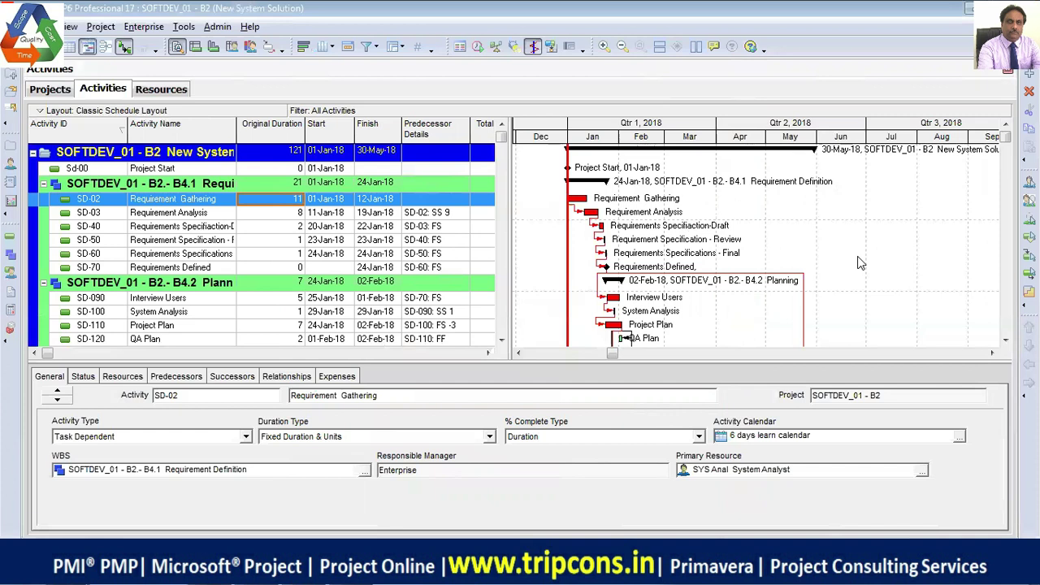
# - Examine the rescheduled Gantt bars from January 2018 on a timescale of weeks and days
pyautogui.click(606, 48)
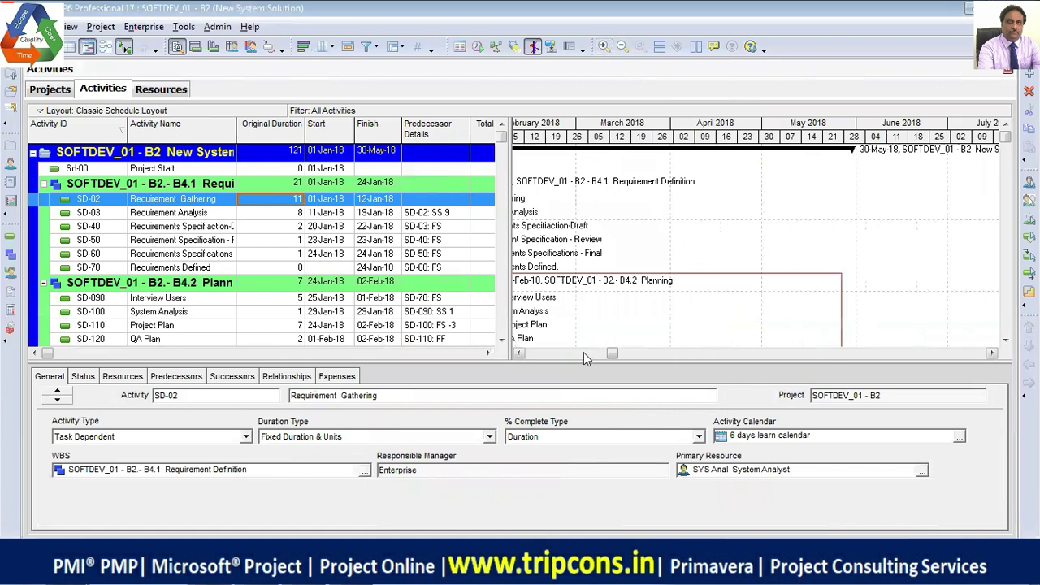
pyautogui.click(517, 353)
pyautogui.click(519, 354)
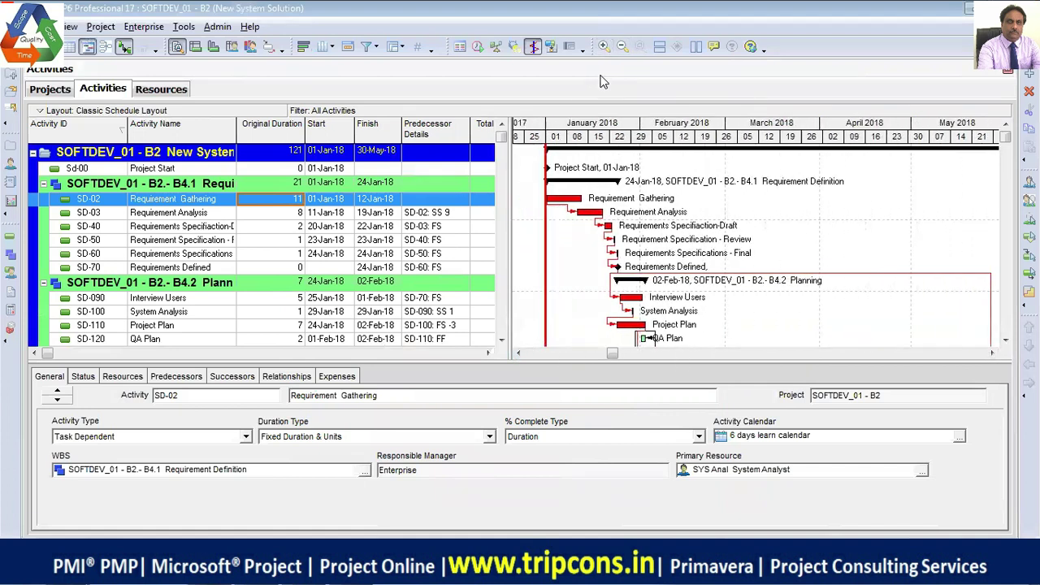
pyautogui.click(603, 46)
pyautogui.click(518, 353)
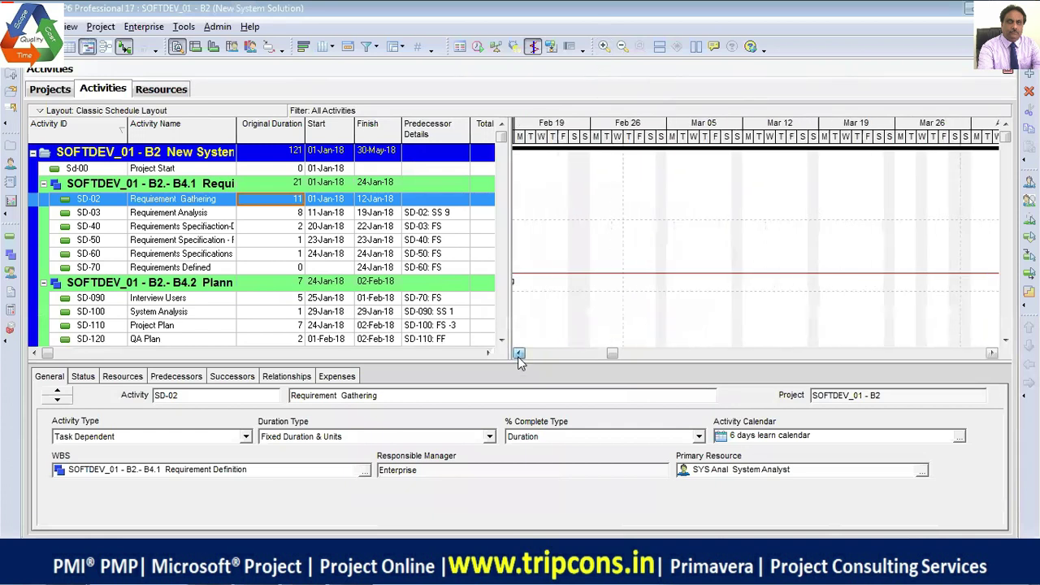
pyautogui.moveTo(518, 352); pyautogui.dragTo(518, 353)
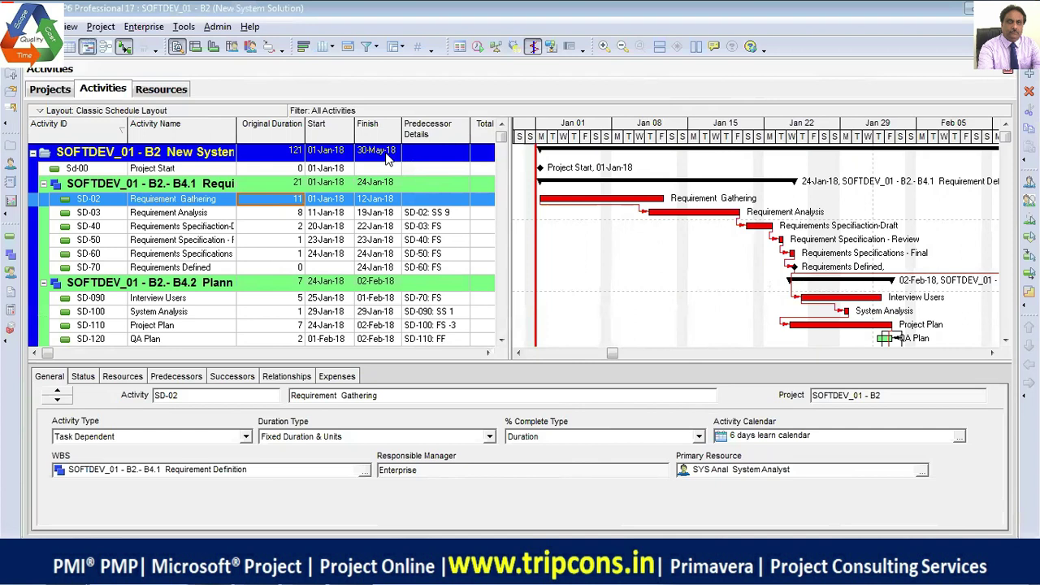
# - Open the global 6 days learn calendar for modification and show January 2018
pyautogui.click(144, 26)
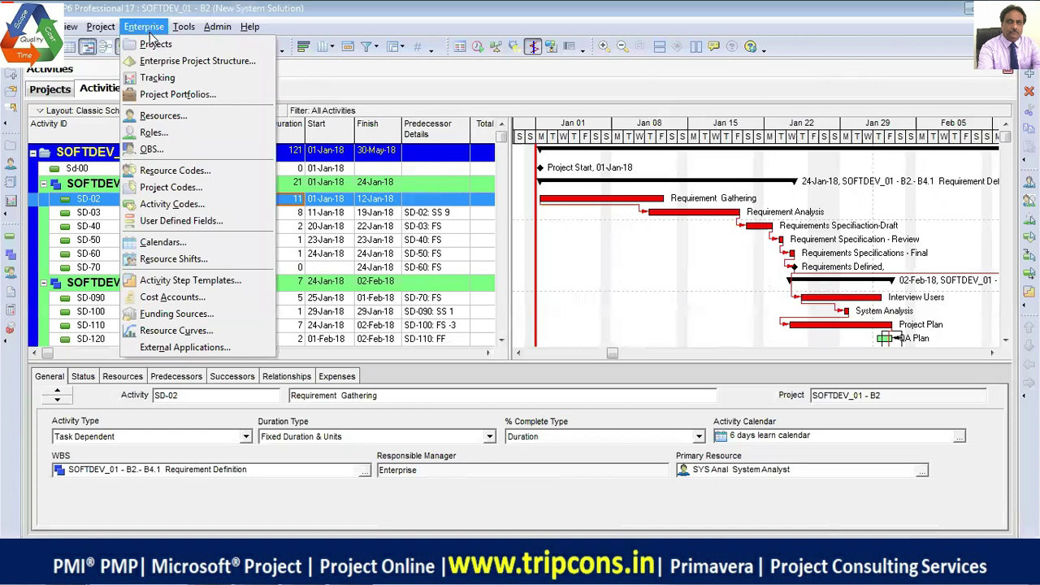
pyautogui.click(162, 242)
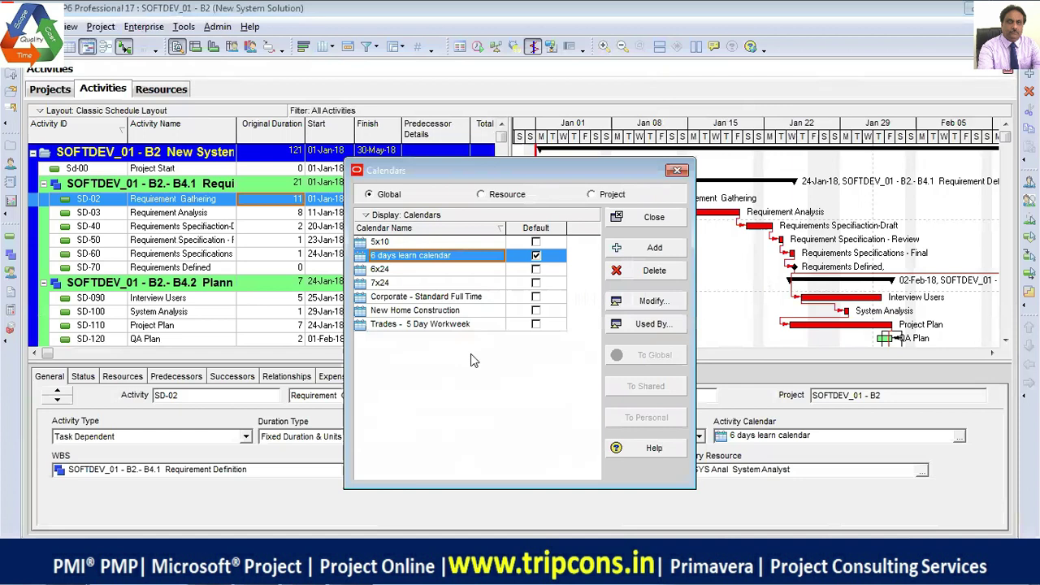
pyautogui.click(639, 303)
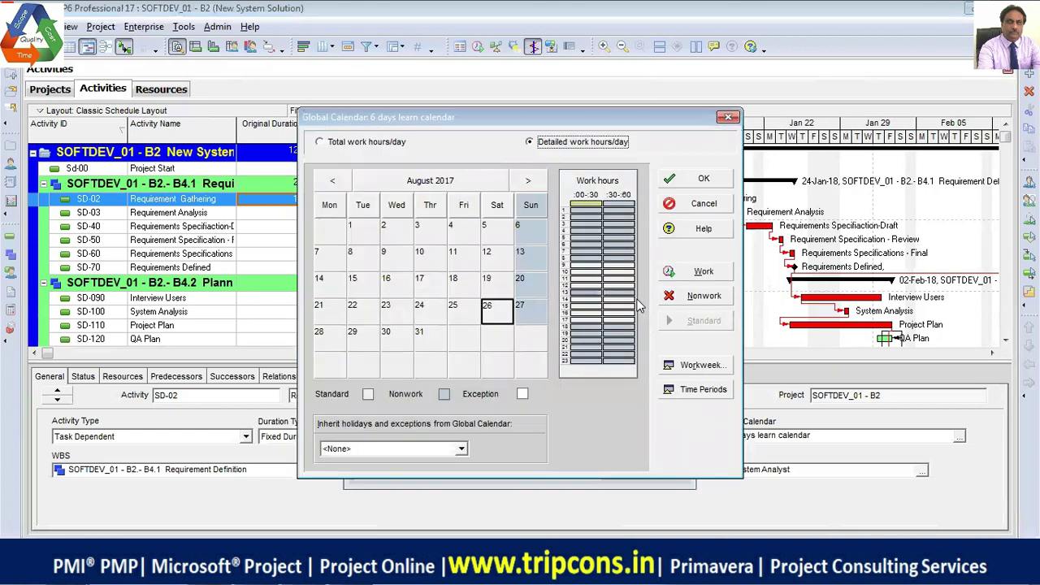
pyautogui.click(528, 180)
pyautogui.click(528, 180)
pyautogui.click(528, 180)
pyautogui.click(528, 180)
pyautogui.click(530, 182)
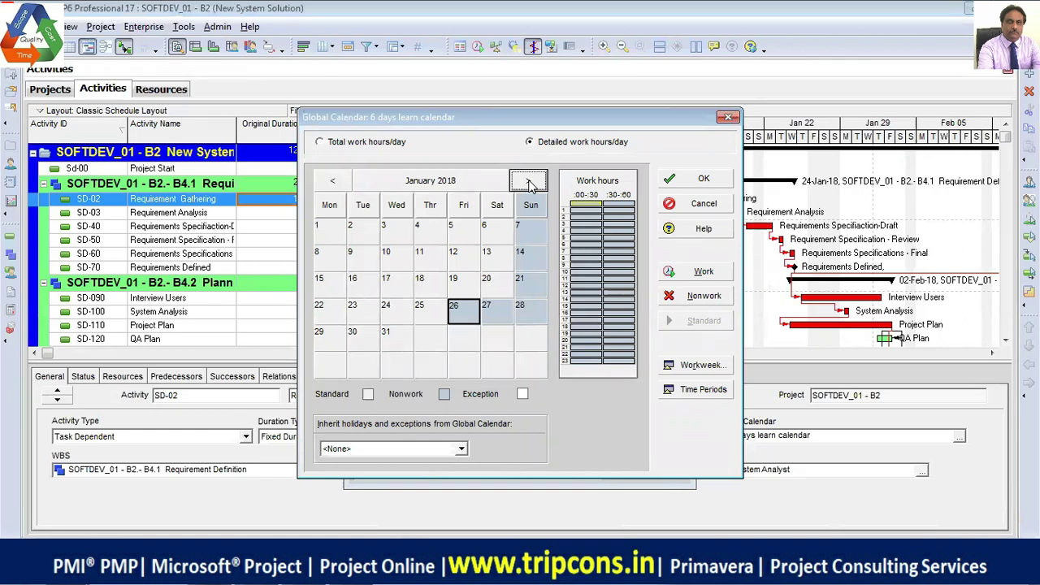
# - Check the work hours of 5 and 1 January 2018, comparing total and detailed hours per day
pyautogui.click(465, 233)
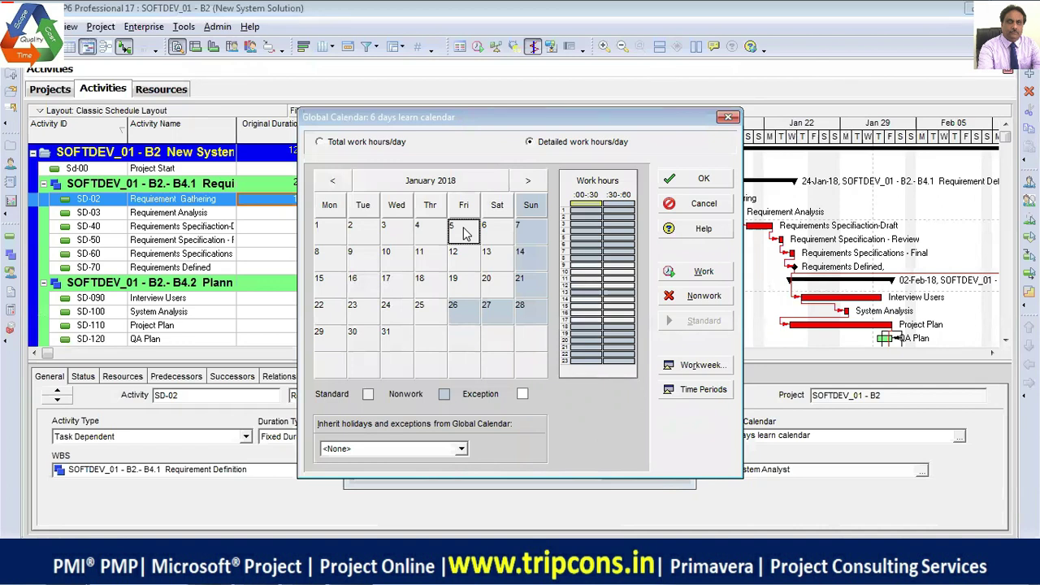
pyautogui.click(323, 233)
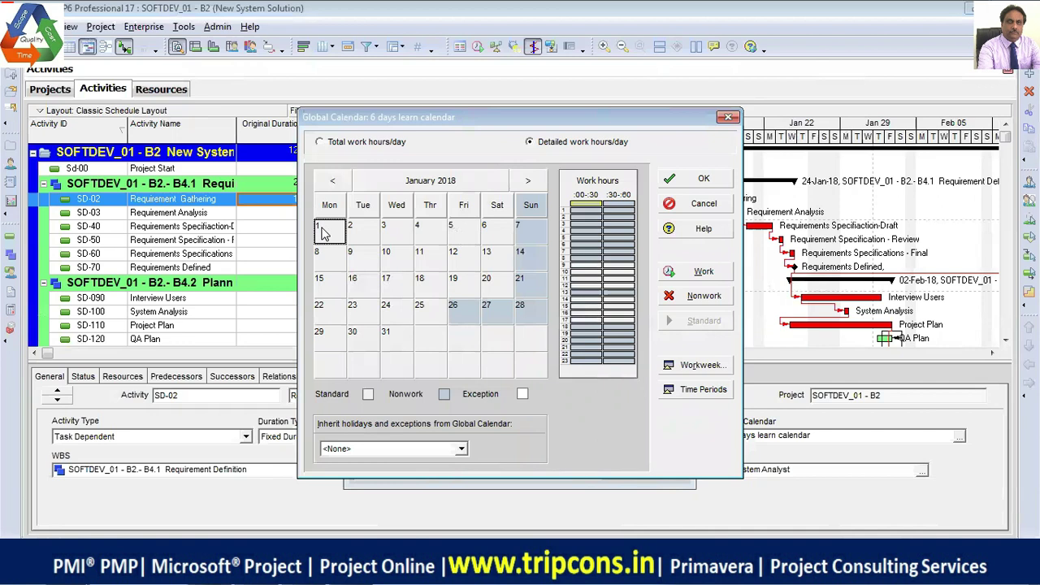
pyautogui.click(359, 144)
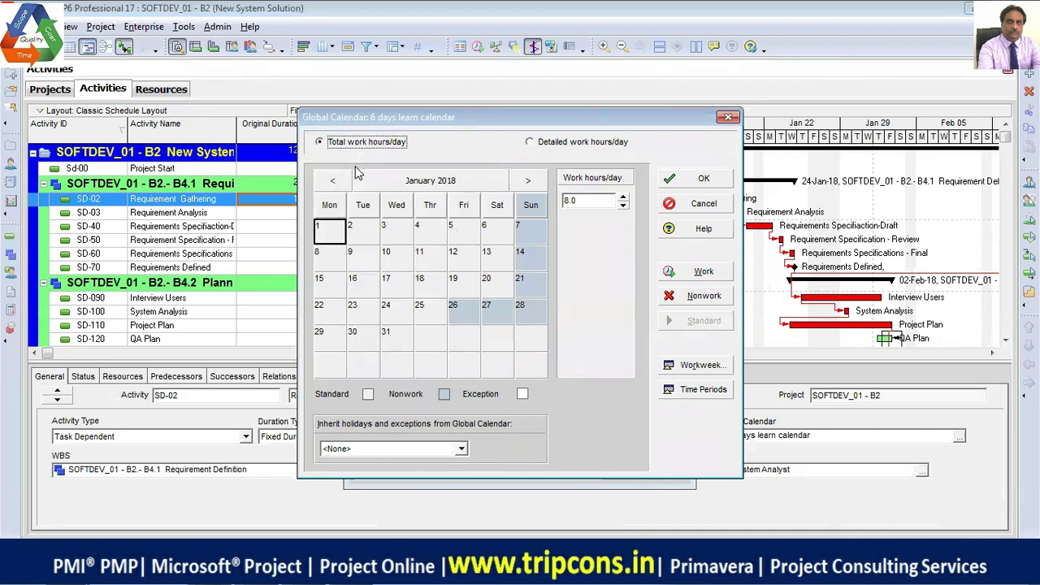
pyautogui.click(583, 143)
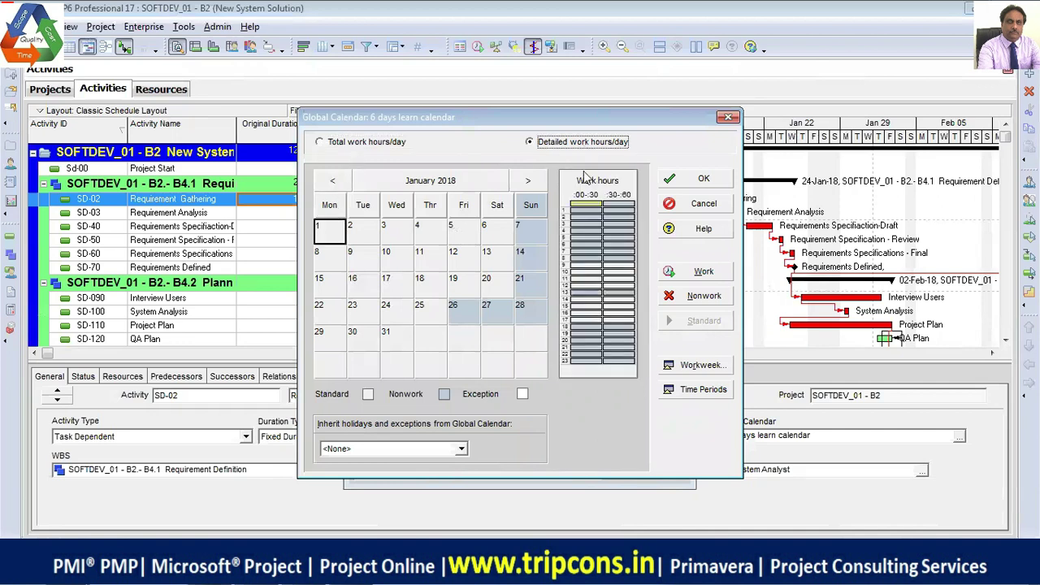
# - Review the calendar's standard work hours for the days of the week and its hours per time period
pyautogui.click(700, 369)
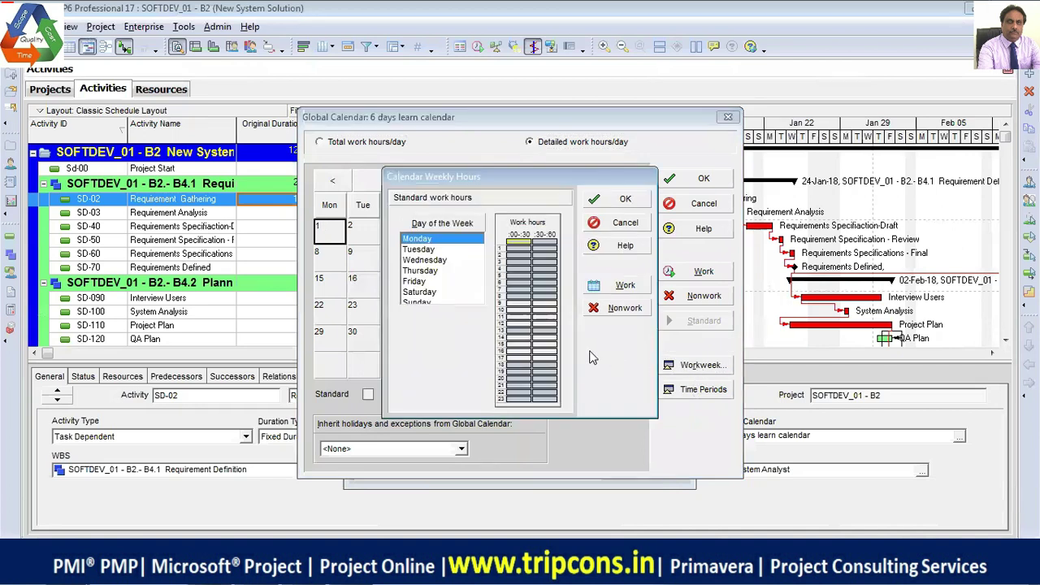
pyautogui.click(446, 249)
pyautogui.click(447, 270)
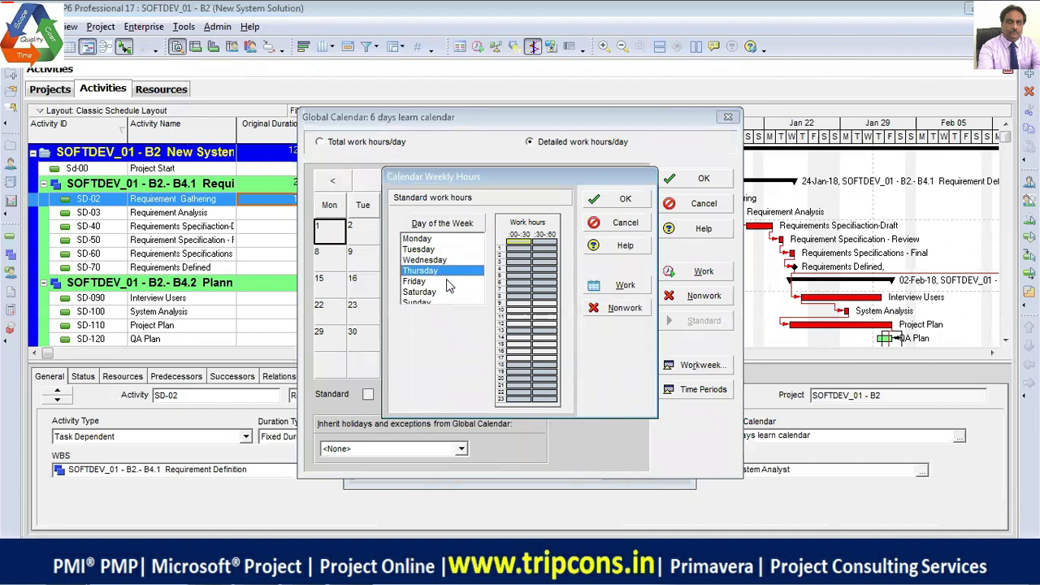
pyautogui.click(449, 283)
pyautogui.click(449, 292)
pyautogui.click(449, 302)
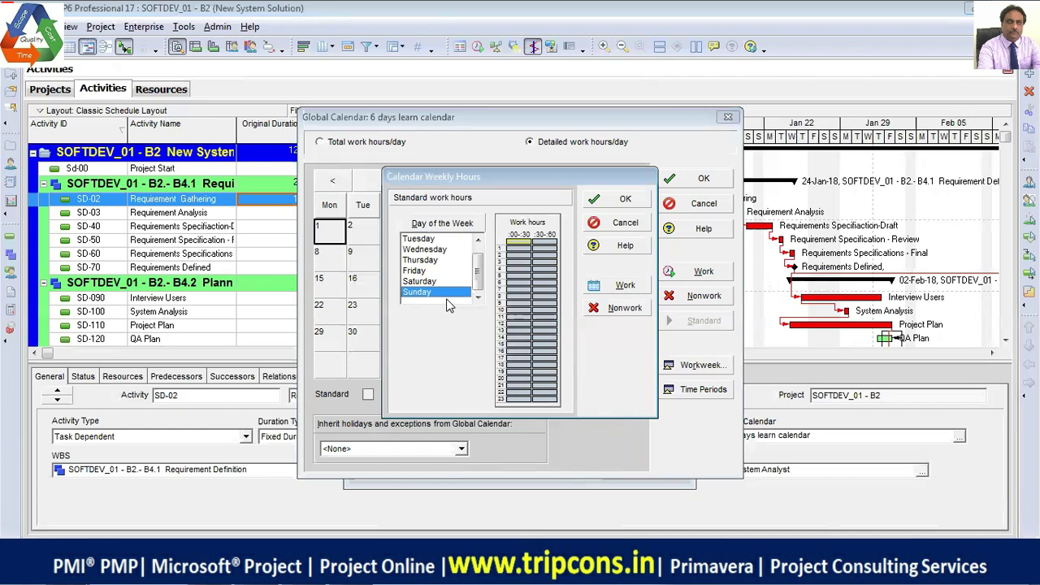
pyautogui.click(625, 199)
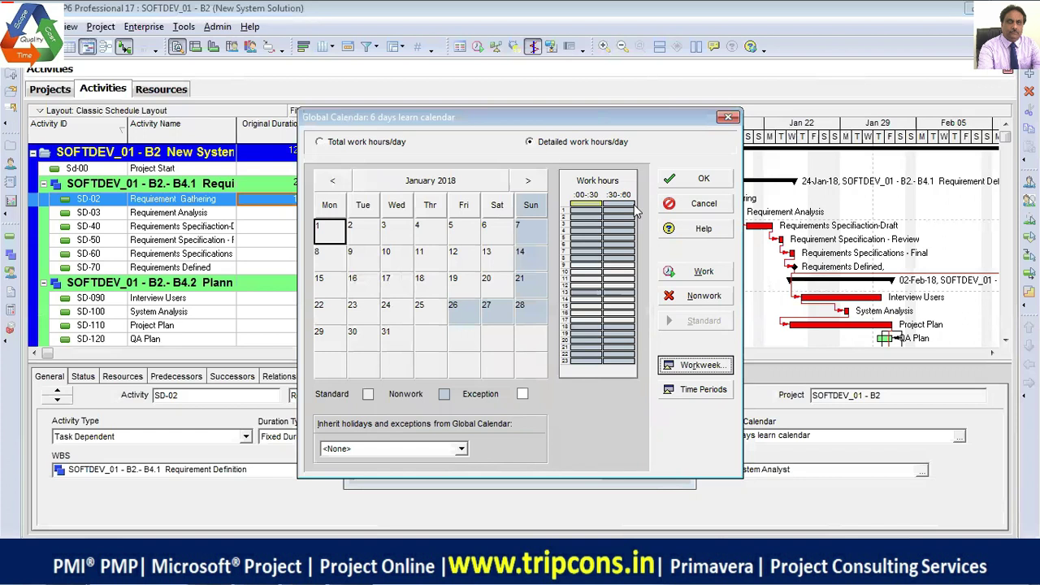
pyautogui.click(676, 391)
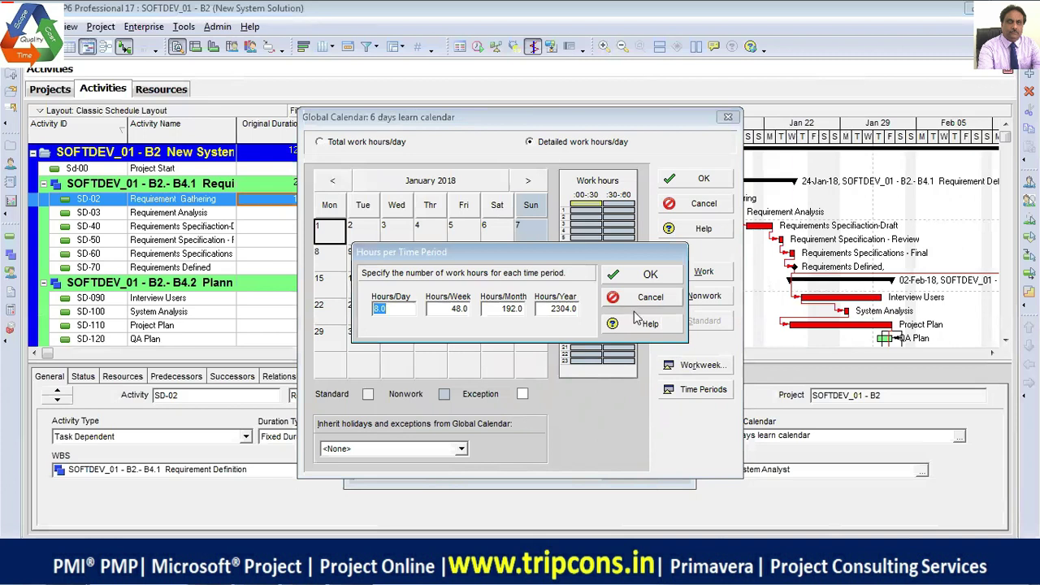
pyautogui.click(642, 277)
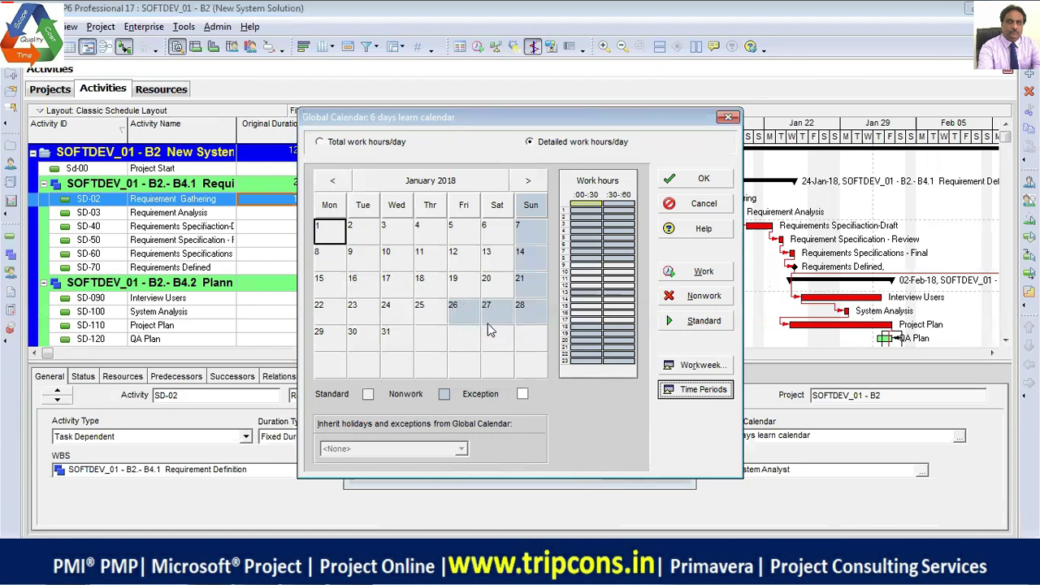
# - Review the calendar's nonworking days month by month from February to September 2018
pyautogui.click(529, 181)
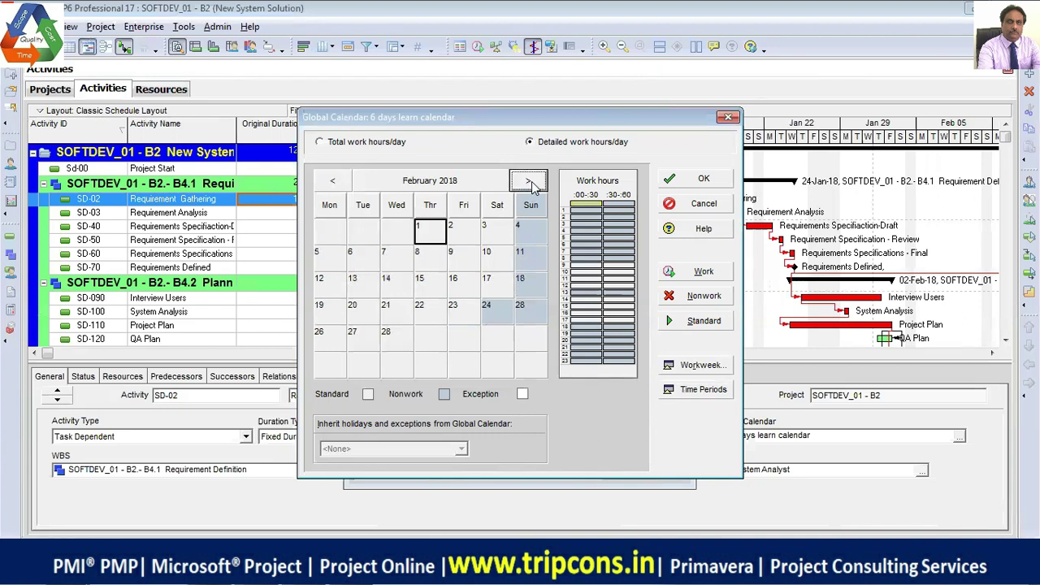
pyautogui.click(529, 181)
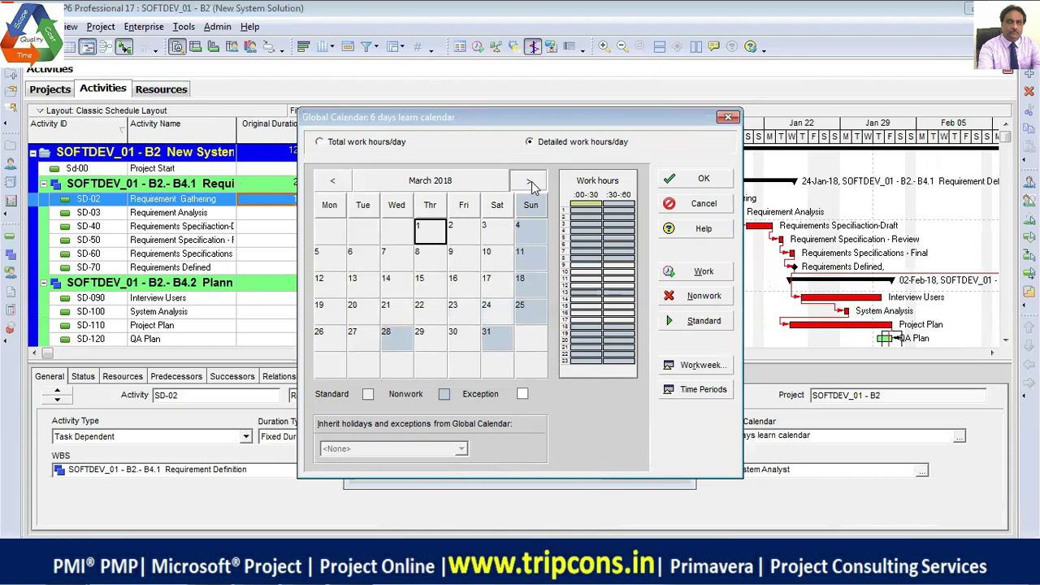
pyautogui.click(529, 182)
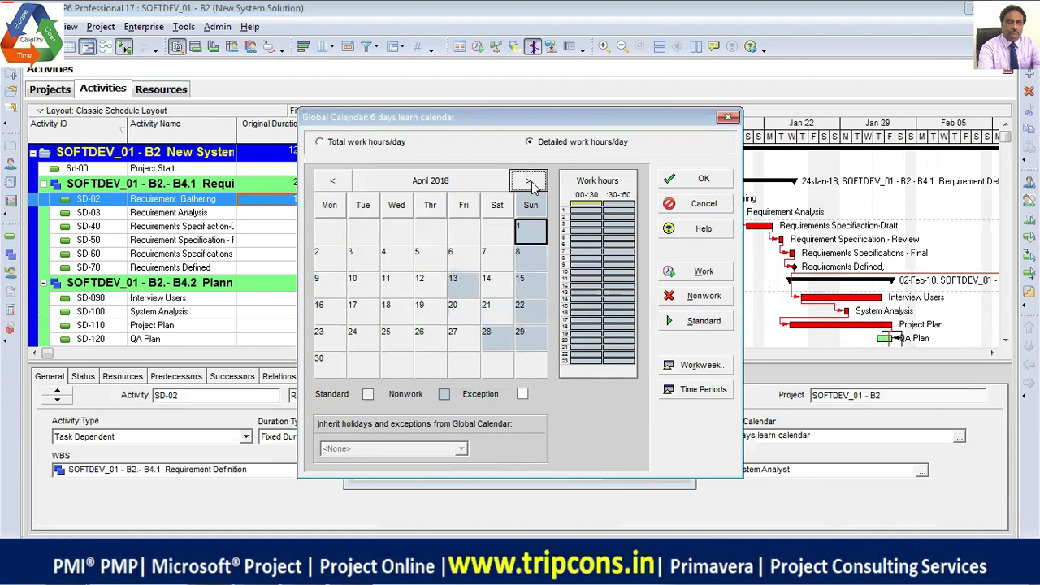
pyautogui.click(529, 181)
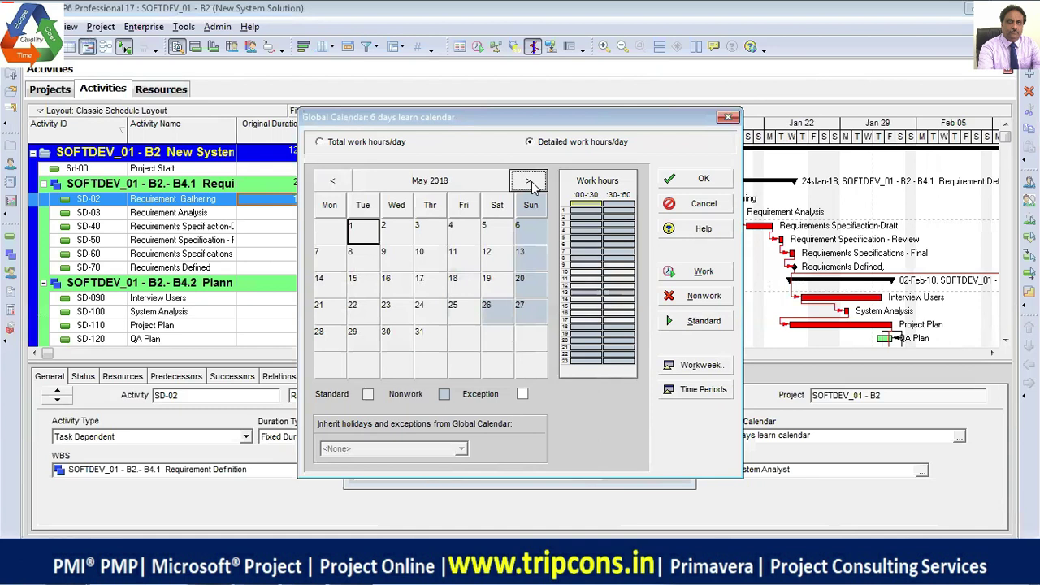
pyautogui.click(530, 181)
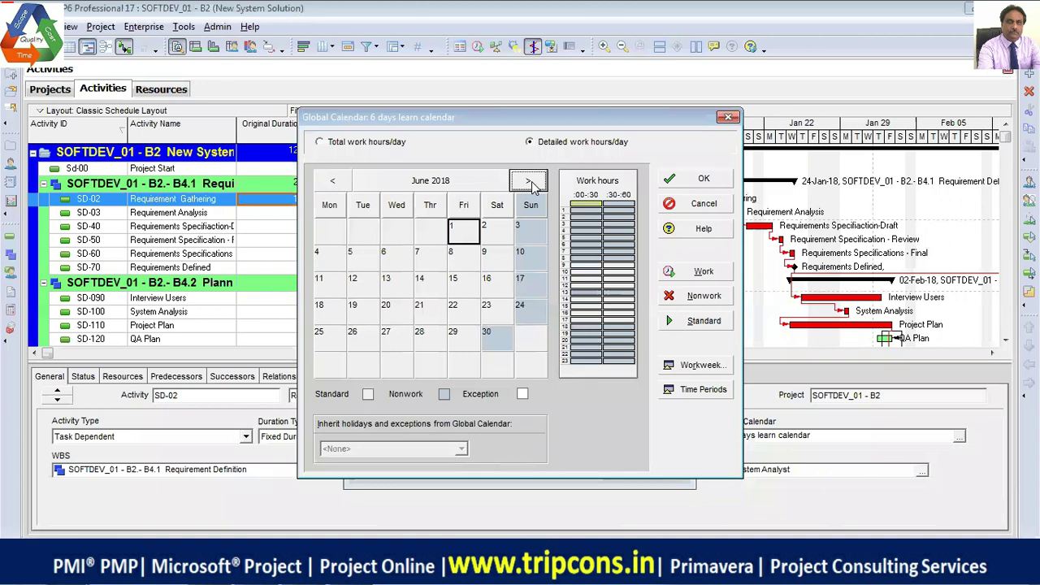
pyautogui.click(529, 181)
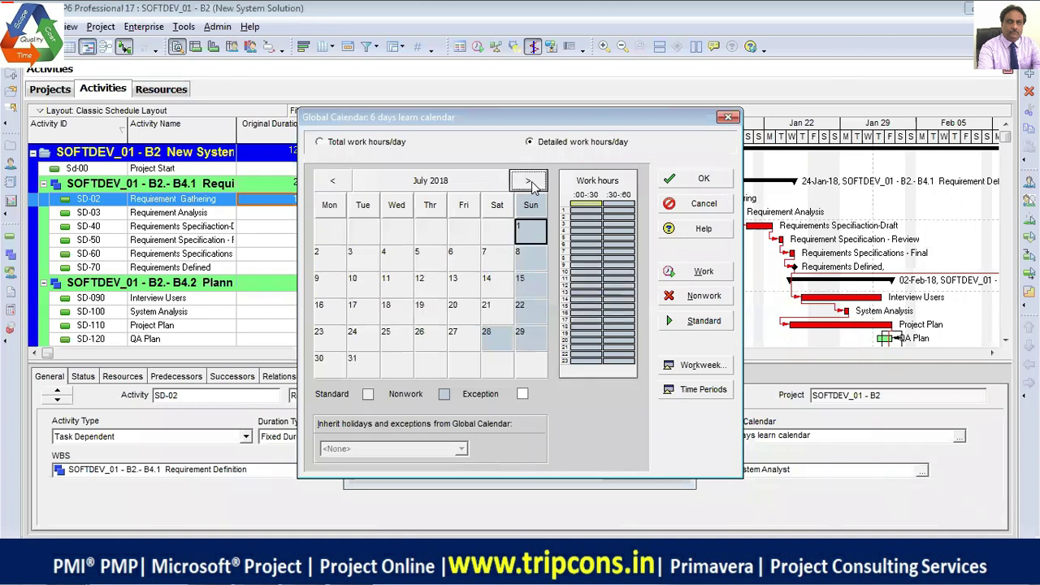
pyautogui.click(529, 181)
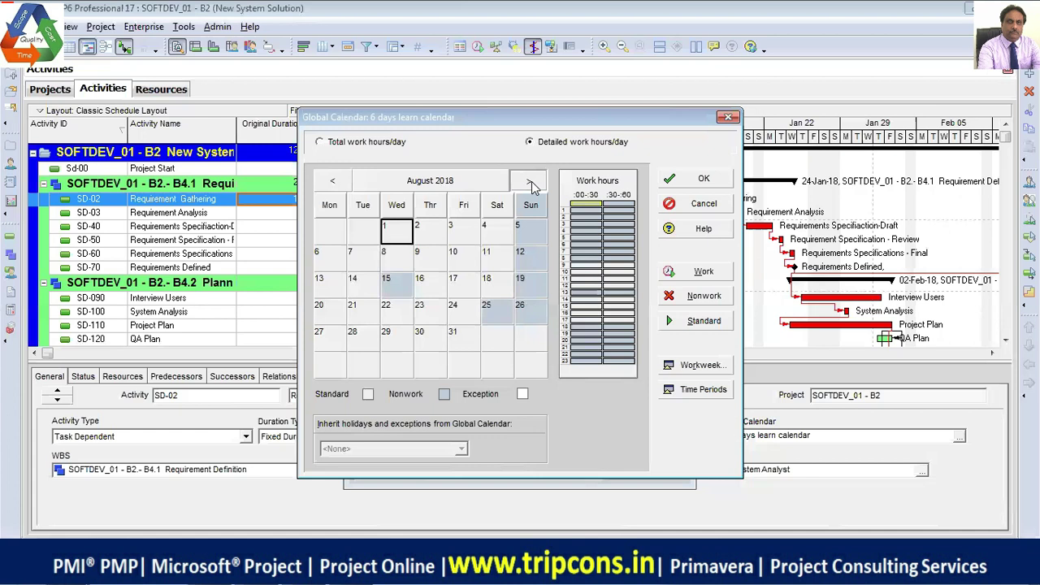
pyautogui.click(529, 182)
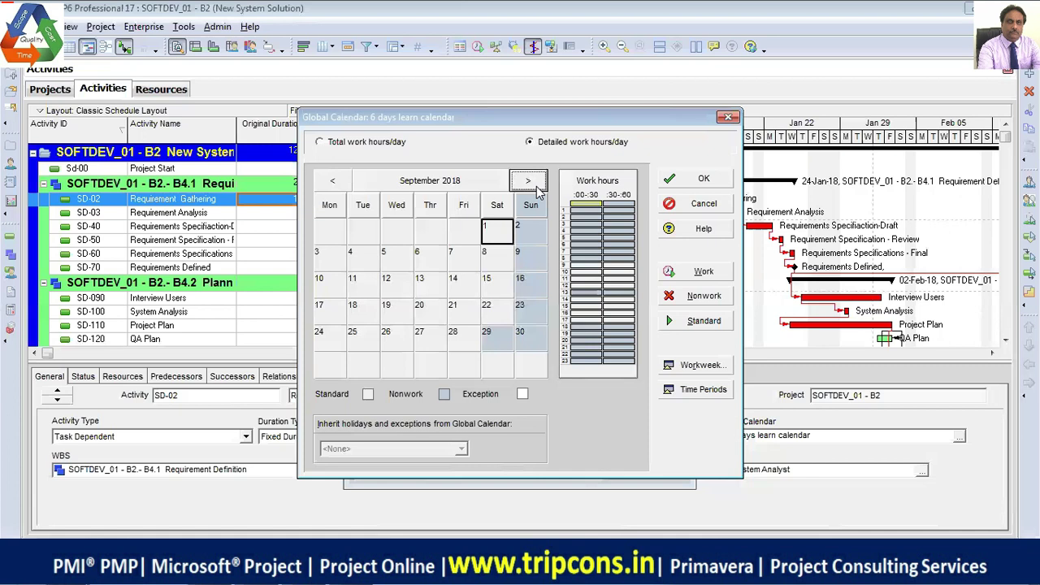
# - Check the nonworking days of October 2018 in the 6 days learn calendar, accept it and close the calendar list
pyautogui.click(529, 181)
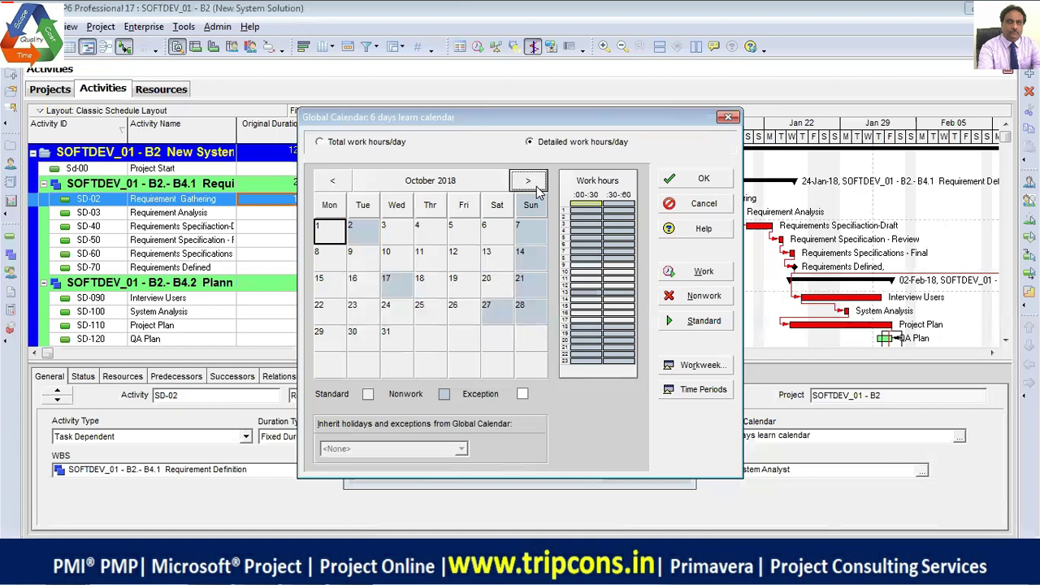
pyautogui.click(679, 180)
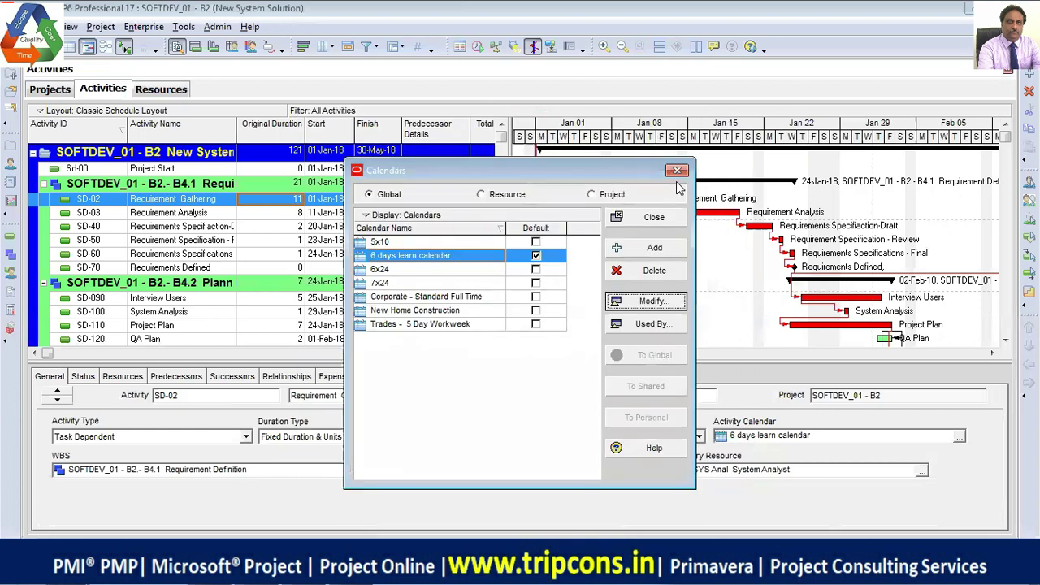
pyautogui.click(653, 217)
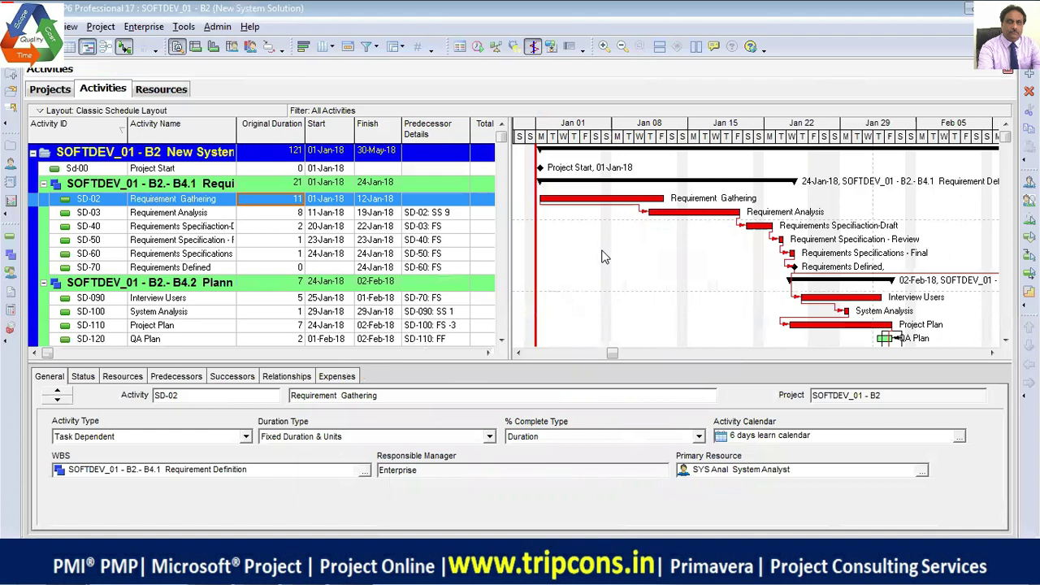
# - Schedule the project with the current data date 01-Jan-18 and check the activities' total float
pyautogui.press('F9')
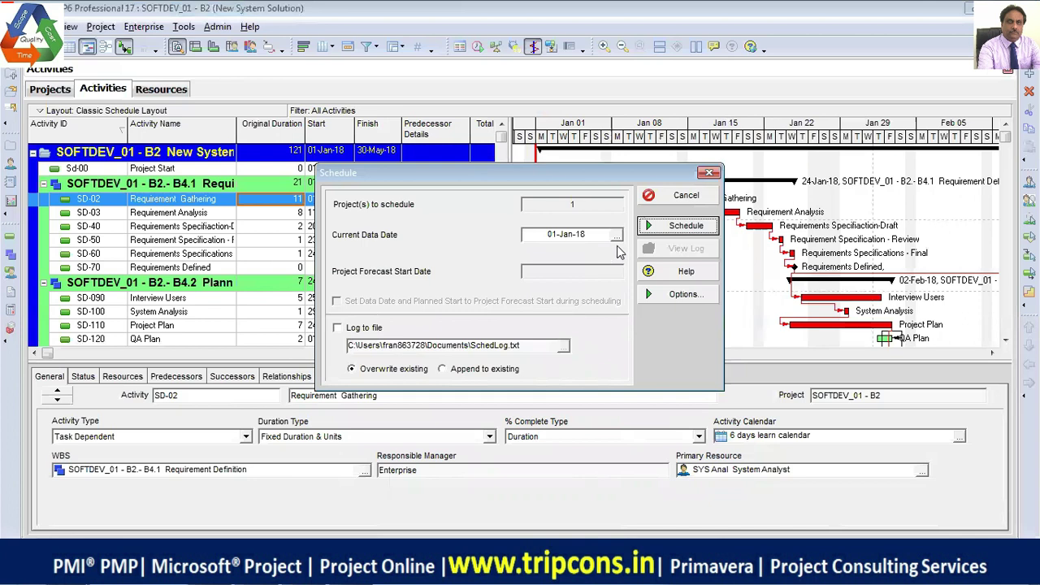
pyautogui.click(682, 226)
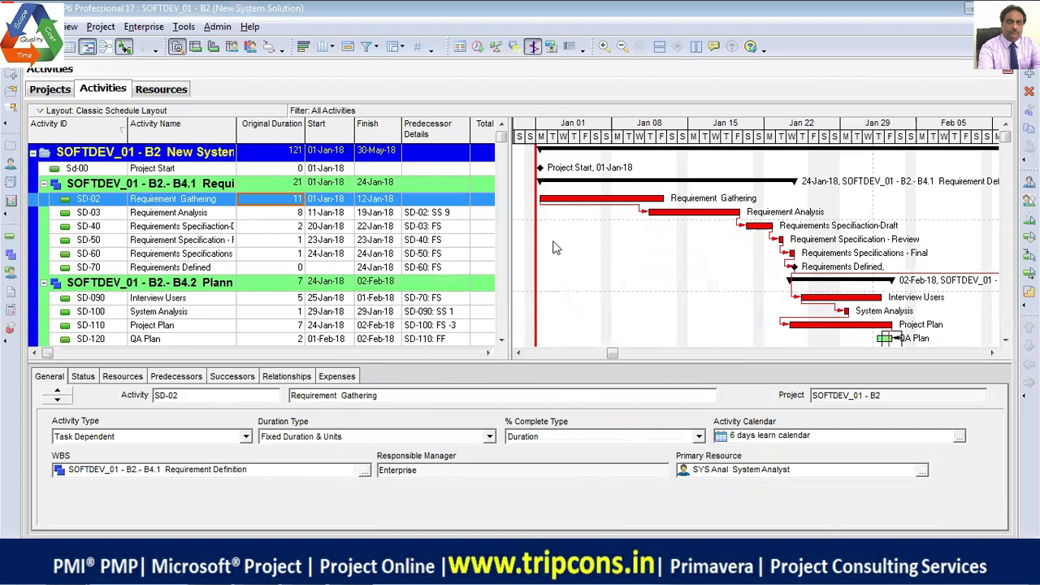
pyautogui.click(502, 341)
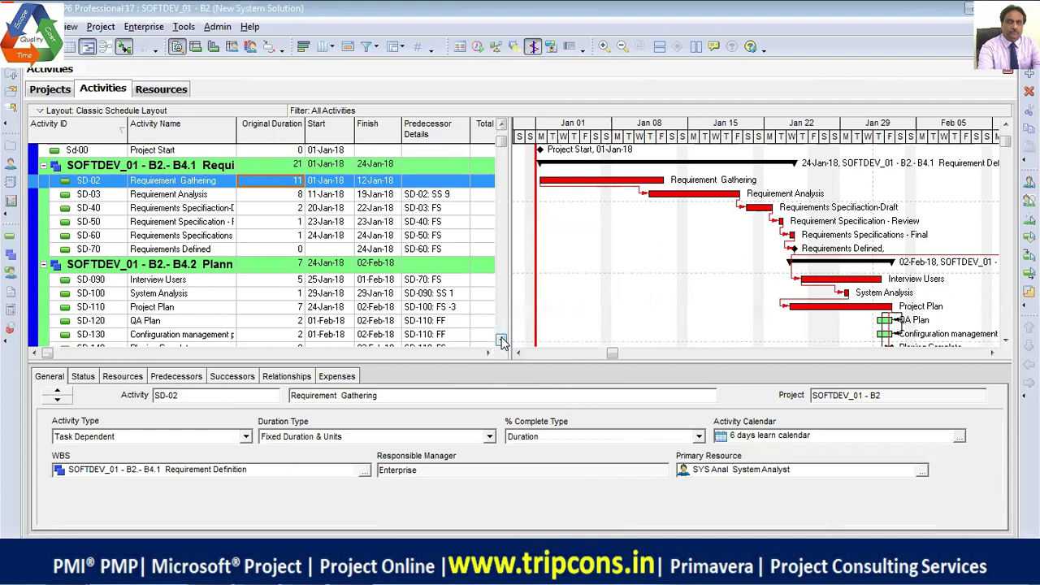
pyautogui.click(488, 352)
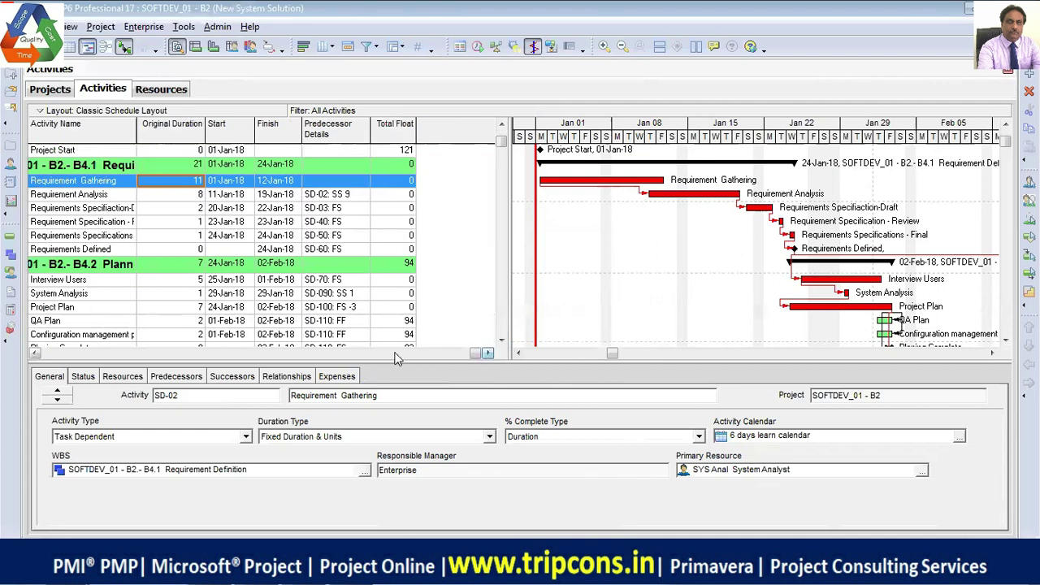
pyautogui.click(35, 354)
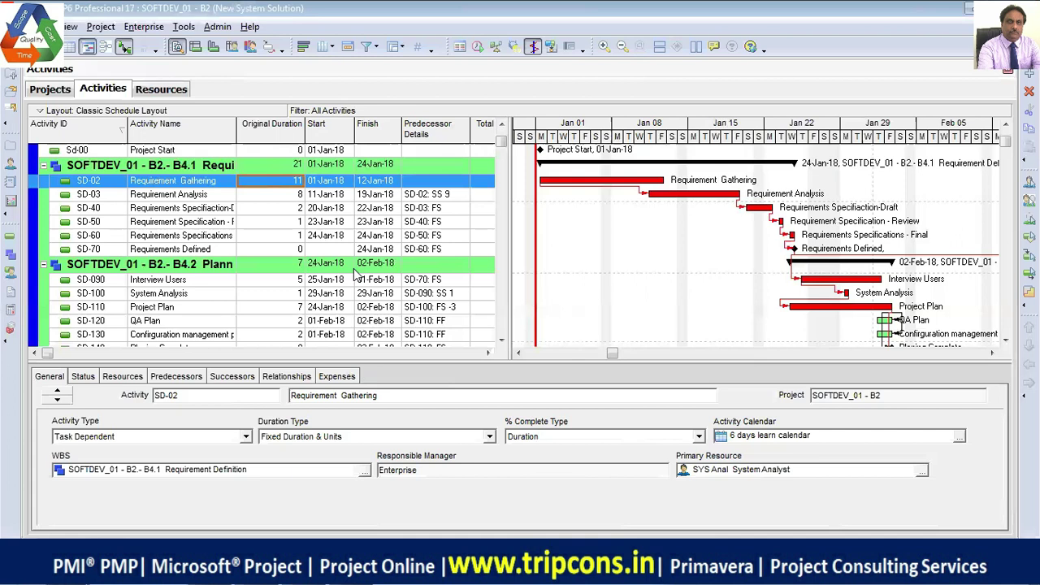
# - Collapse the activity table's grouping bands to WBS Level 1
pyautogui.click(41, 111)
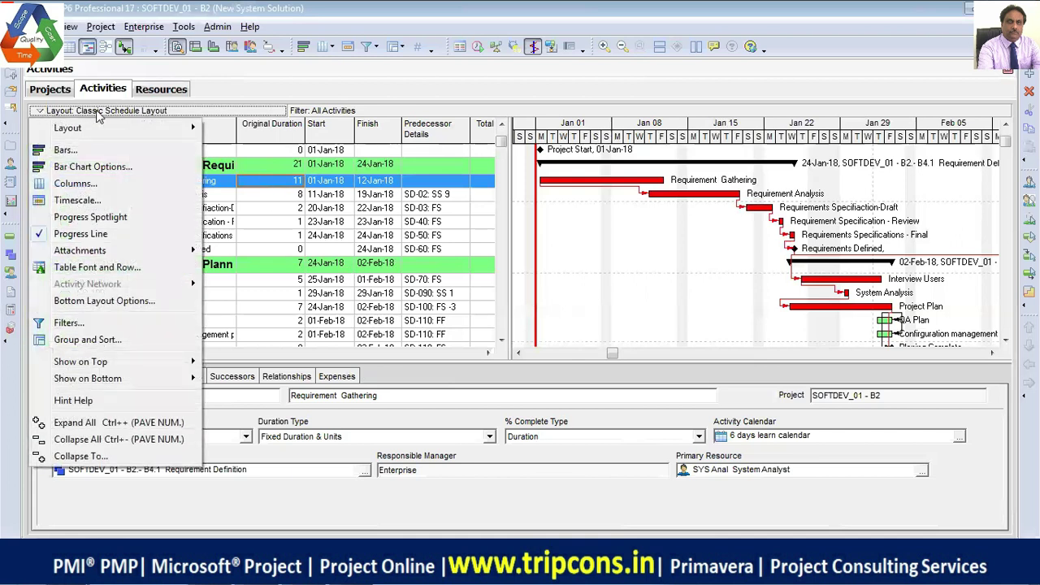
pyautogui.click(246, 95)
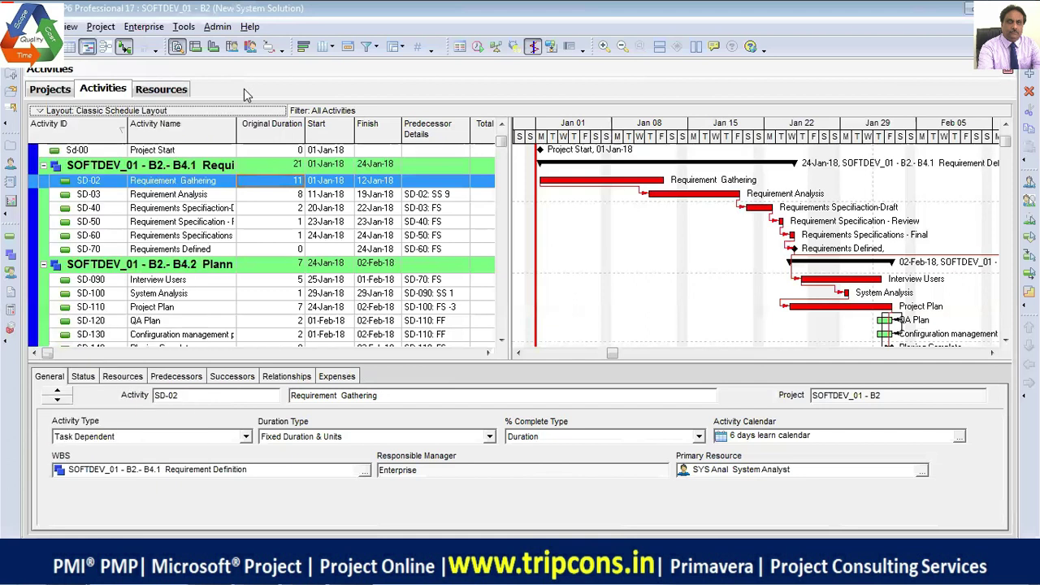
pyautogui.click(71, 27)
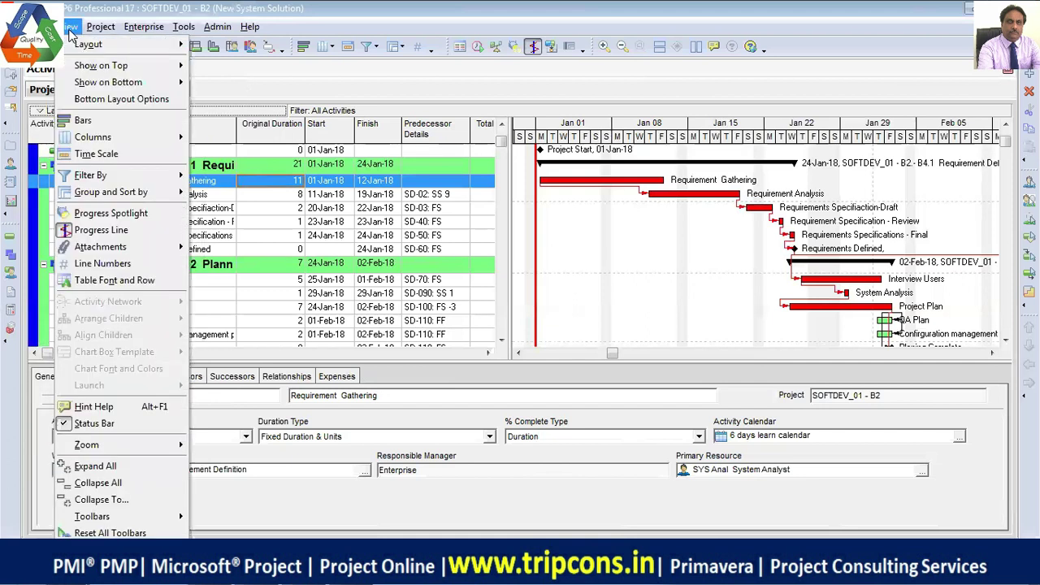
pyautogui.click(113, 503)
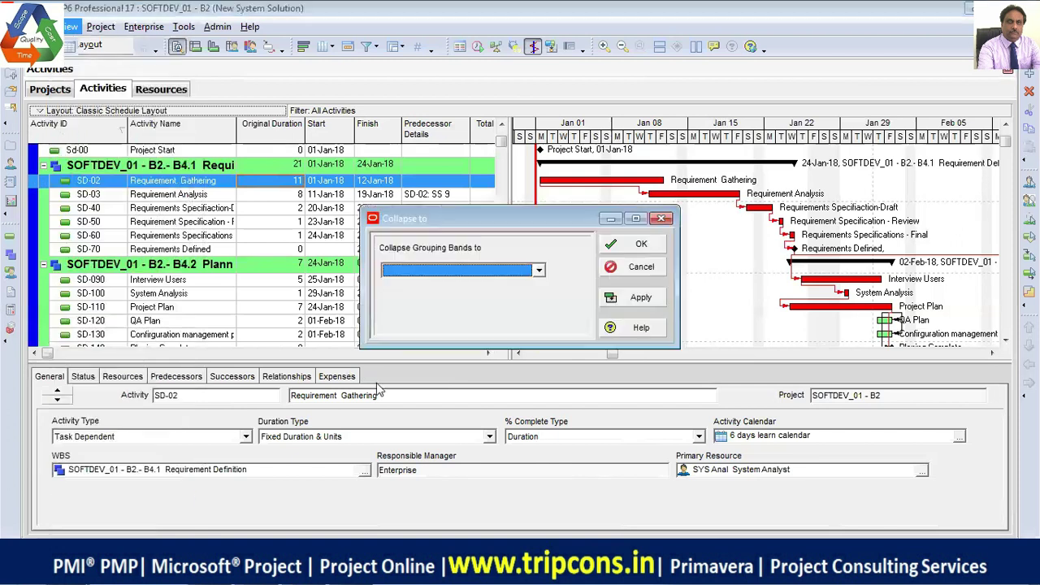
pyautogui.click(538, 270)
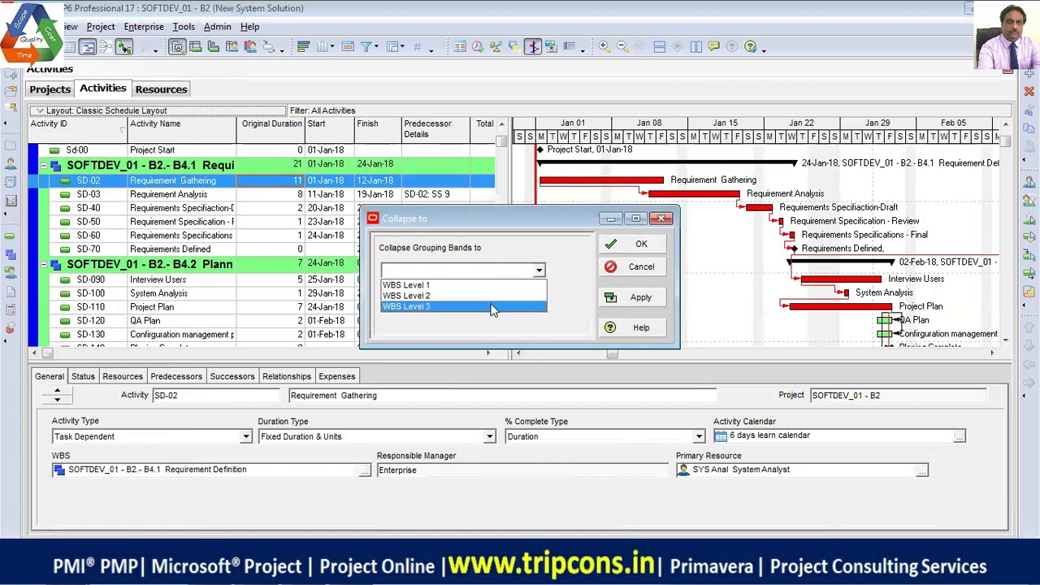
pyautogui.click(406, 285)
pyautogui.click(641, 244)
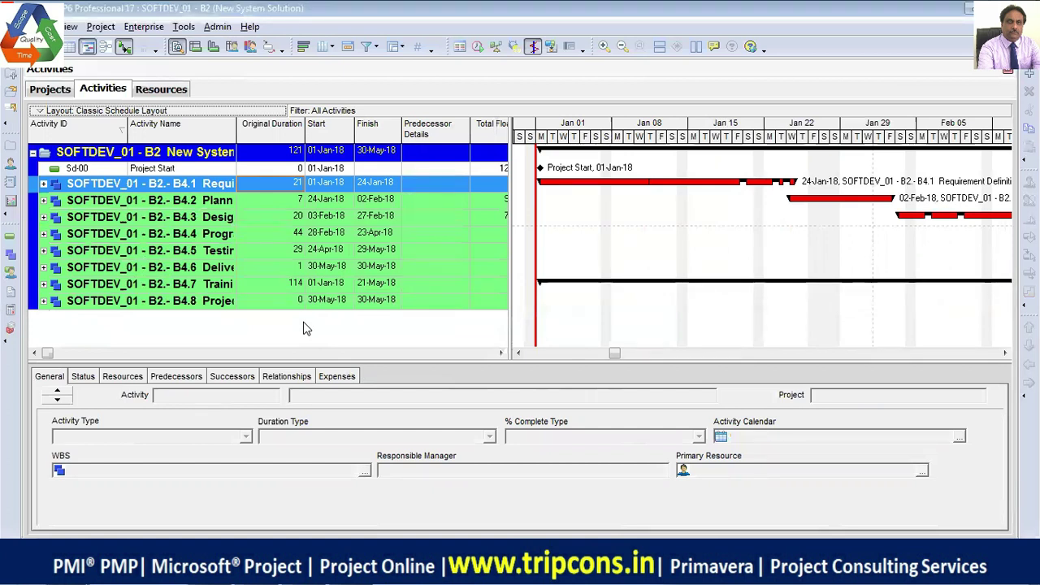
# - Widen the Activity Name column to show the WBS names and expand the Project Complete band, B4.8
pyautogui.moveTo(236, 125); pyautogui.dragTo(289, 121)
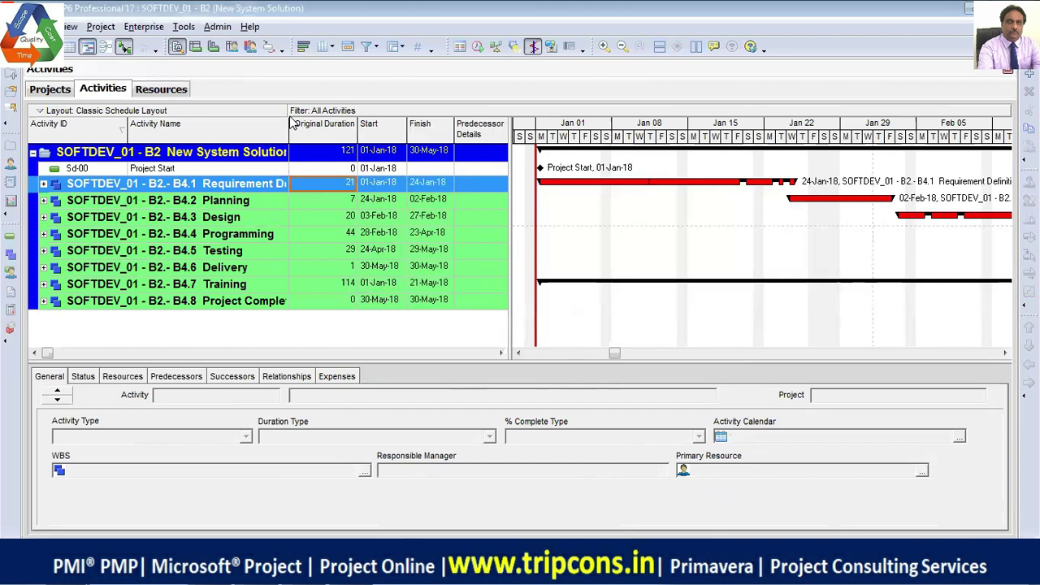
pyautogui.click(43, 301)
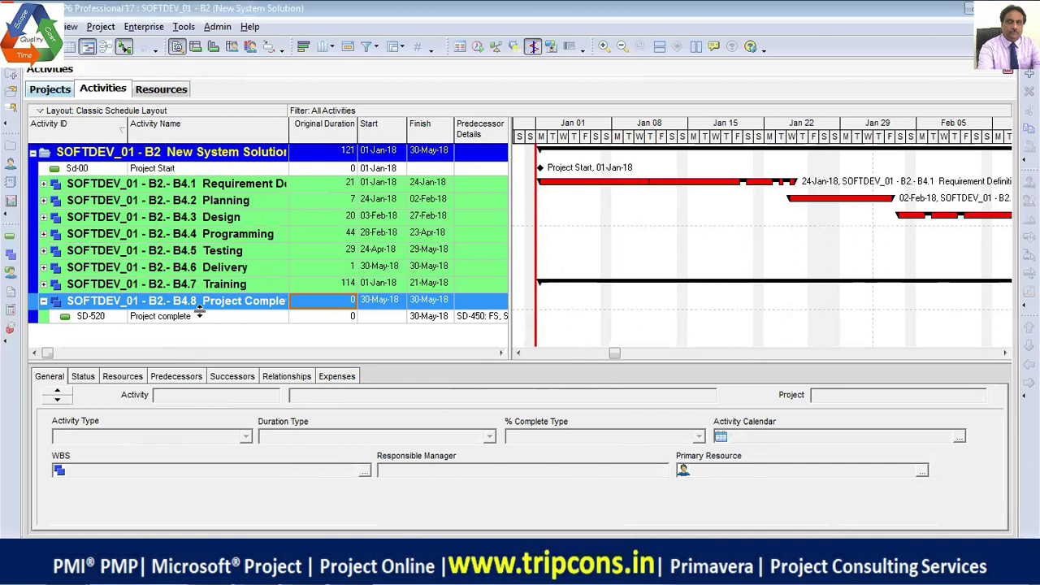
pyautogui.hotkey('ctrl', 'p')
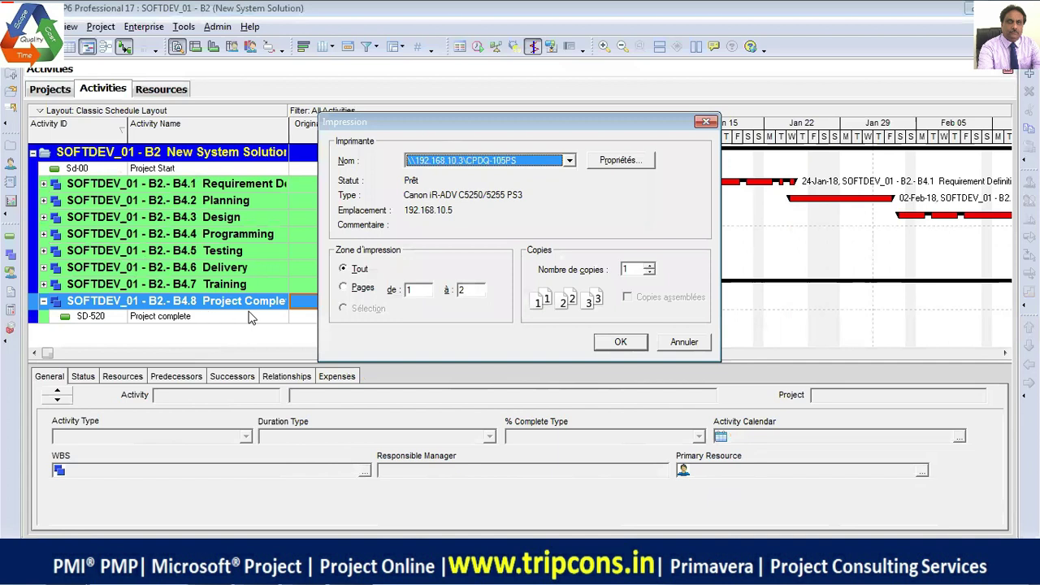
pyautogui.click(683, 342)
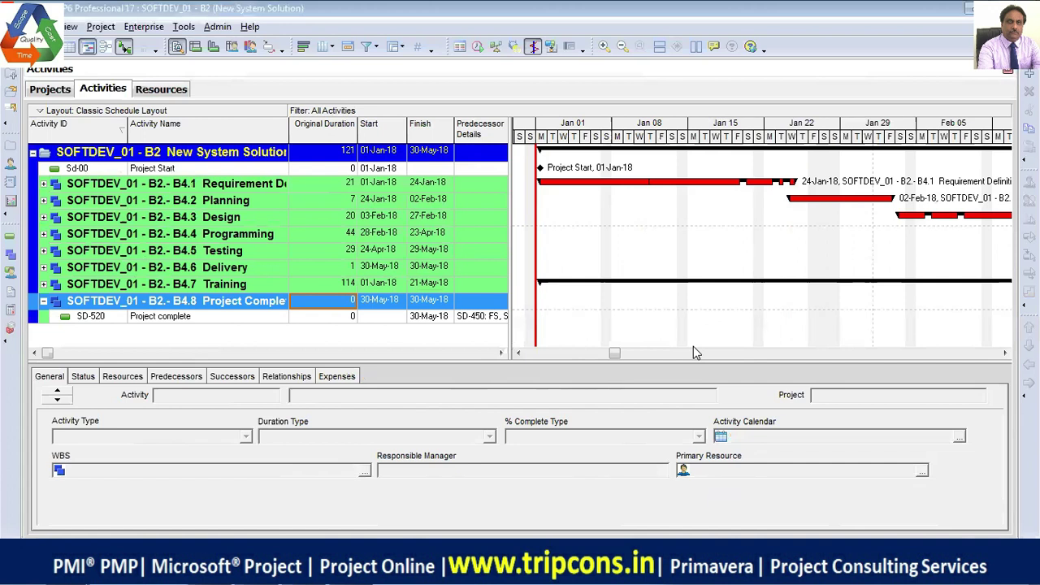
pyautogui.rightClick(691, 346)
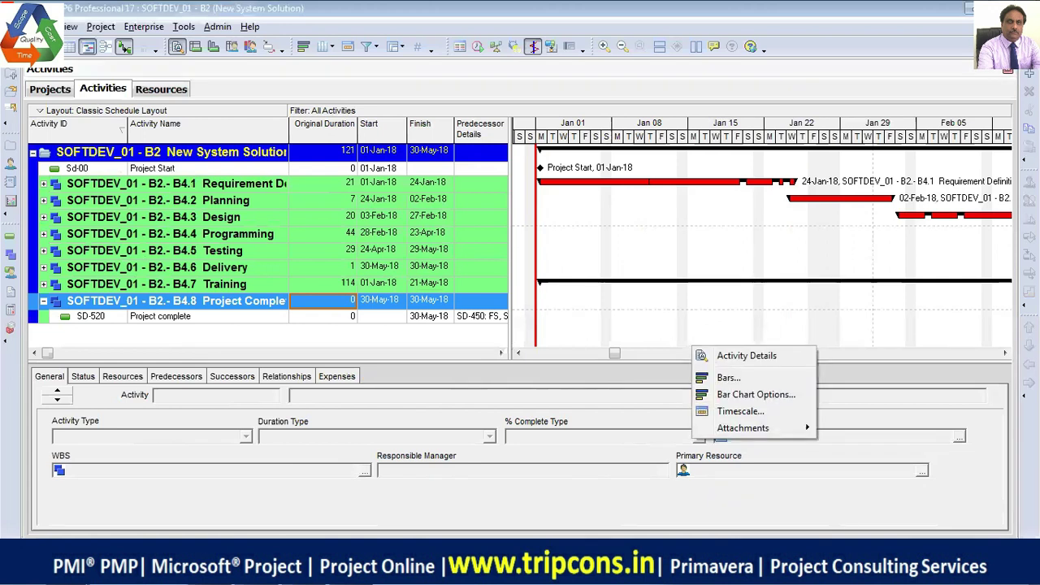
pyautogui.press('Escape')
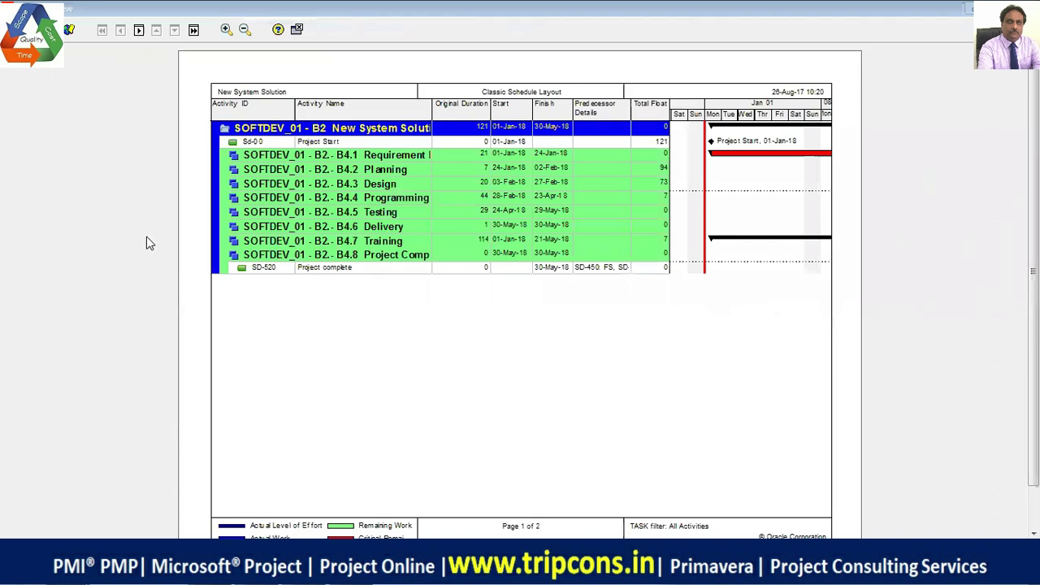
# - Look through both pages of the Classic Schedule Layout in the print preview and return to page 1
pyautogui.click(139, 30)
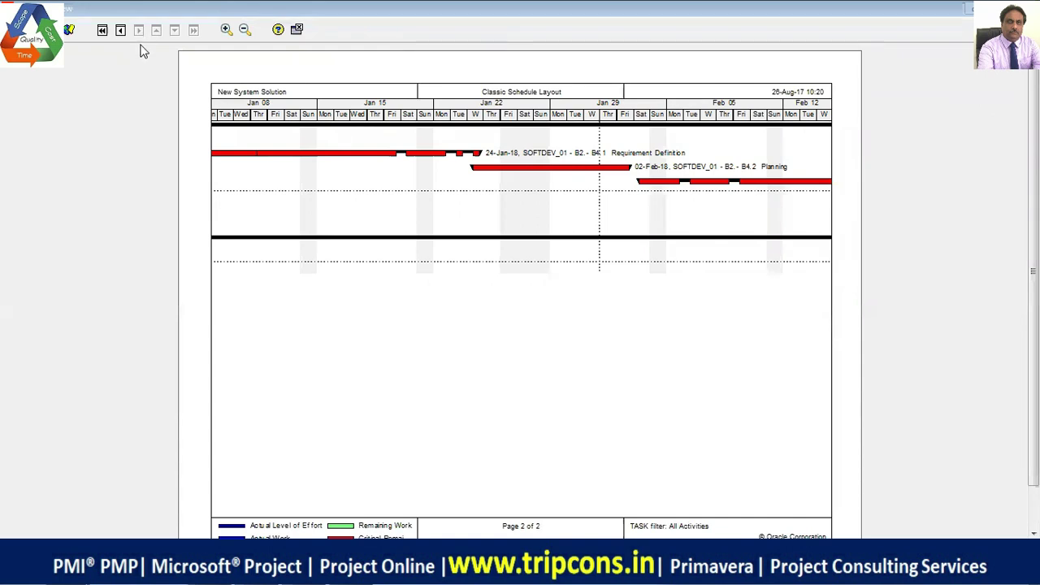
pyautogui.click(119, 31)
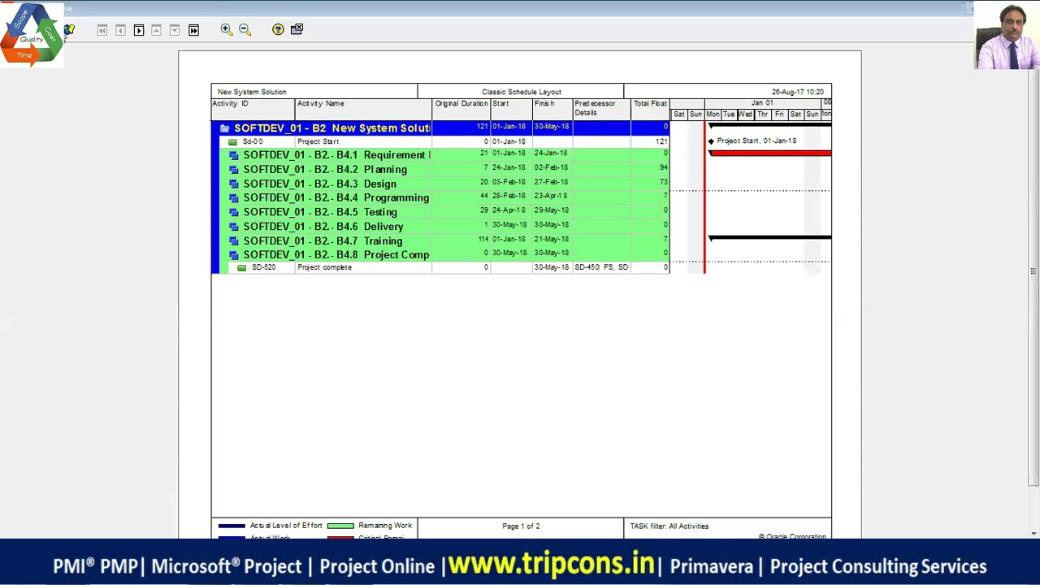
# - Print all pages of the schedule layout to the Adobe PDF printer, saving the file as PM.pdf in the Primavera folder
pyautogui.hotkey('ctrl', 'p')
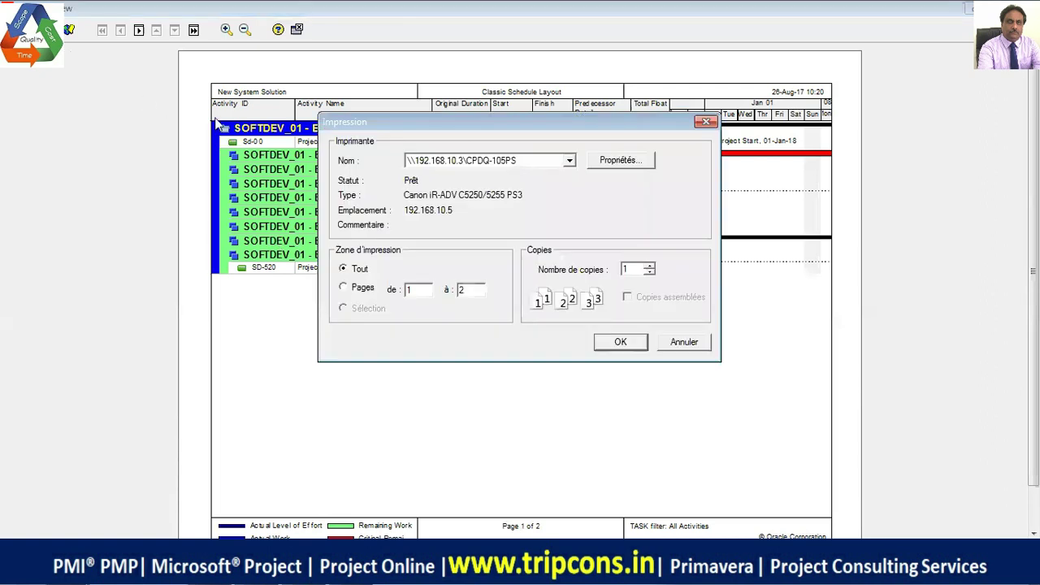
pyautogui.click(569, 162)
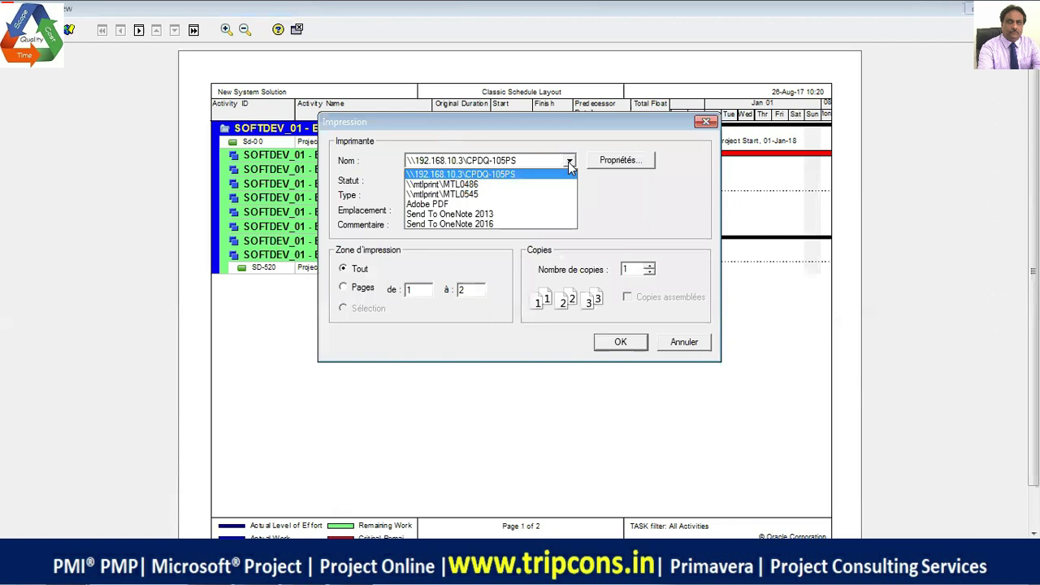
pyautogui.click(560, 203)
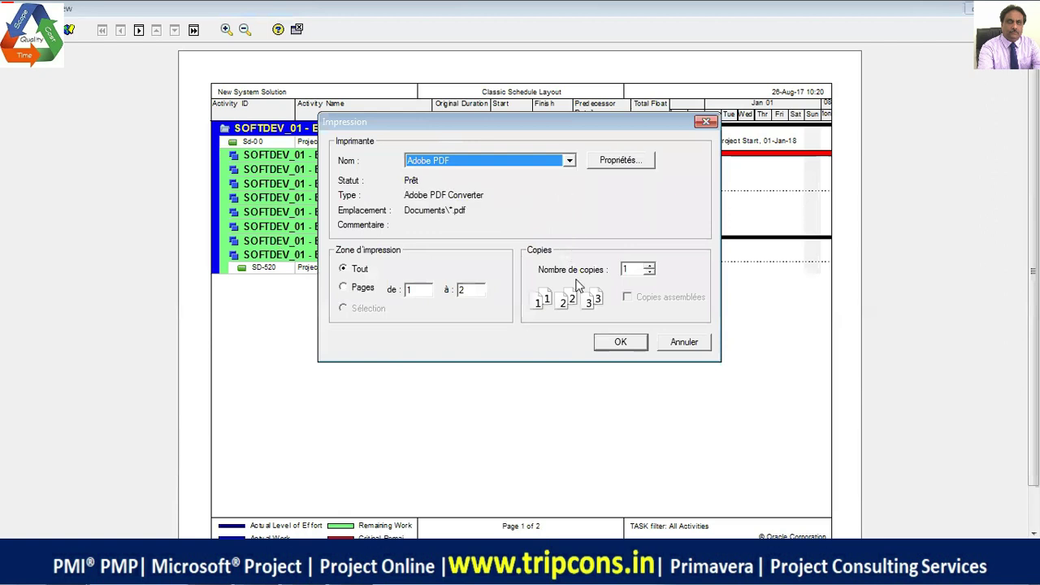
pyautogui.click(619, 342)
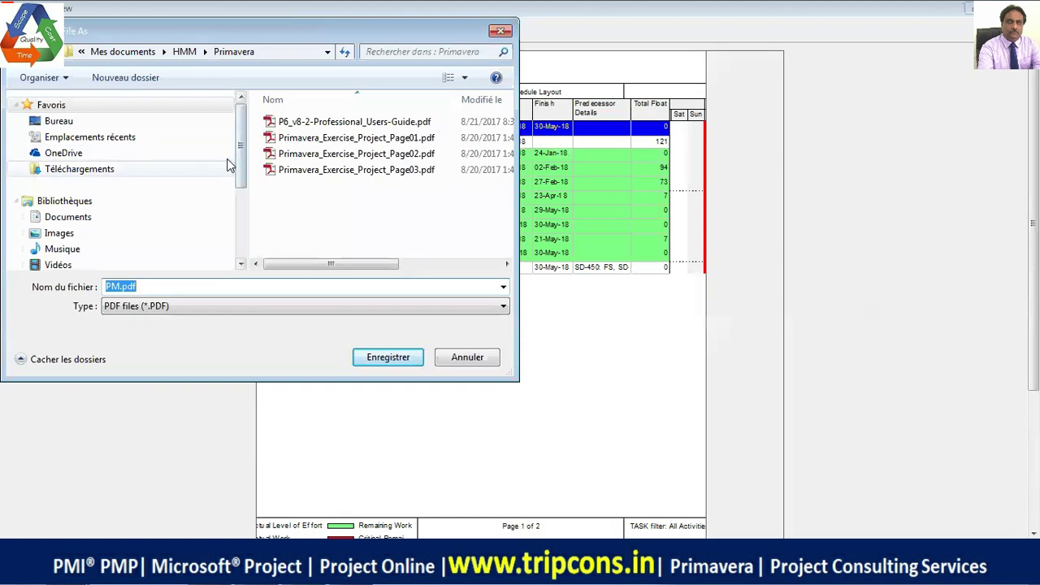
pyautogui.click(368, 355)
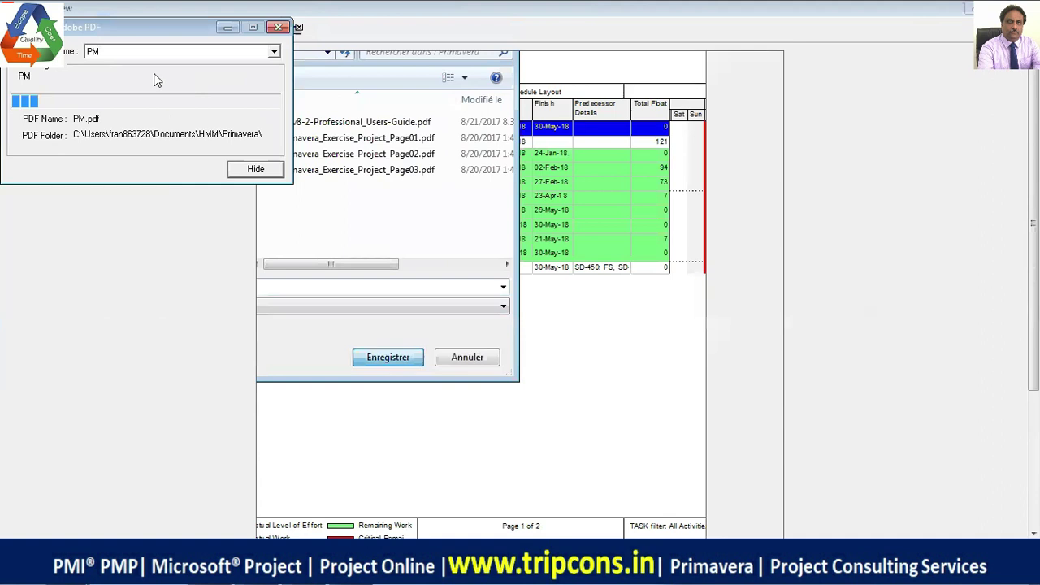
pyautogui.moveTo(151, 32); pyautogui.dragTo(216, 23)
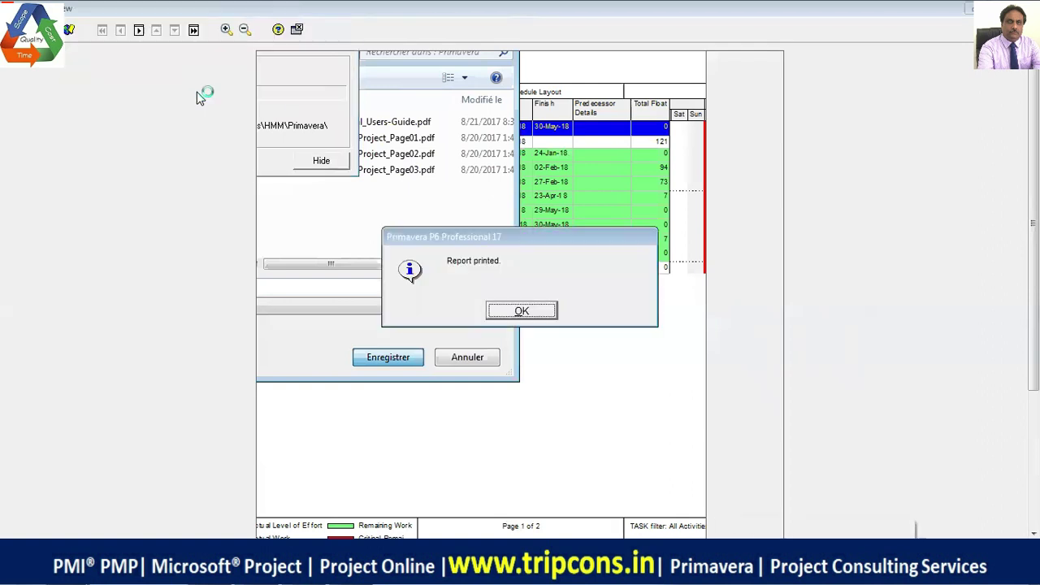
pyautogui.press('Return')
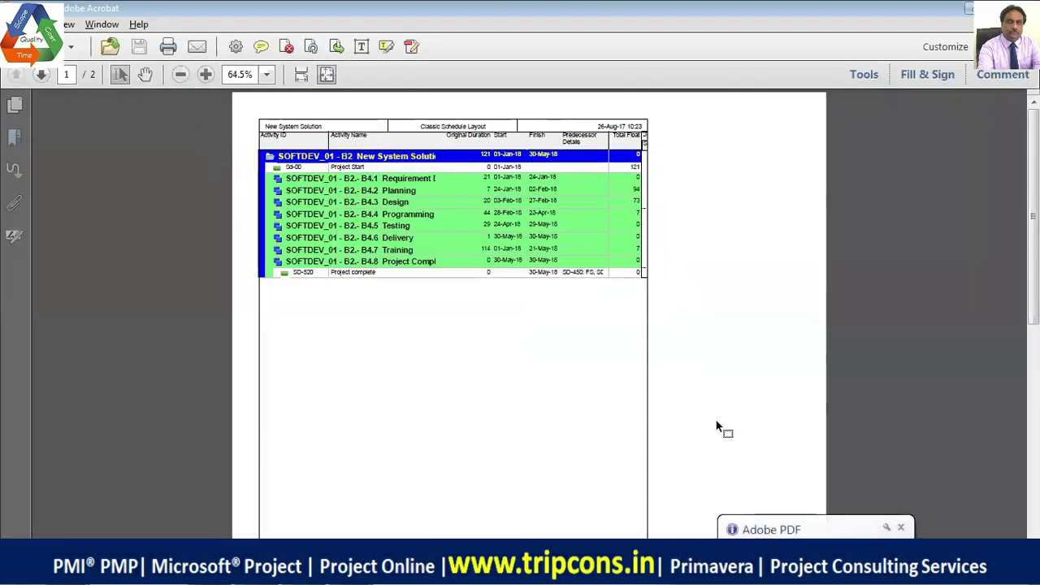
# - Examine page 2 of the printed schedule PDF at a larger zoom, and close the print message and preview
pyautogui.click(900, 527)
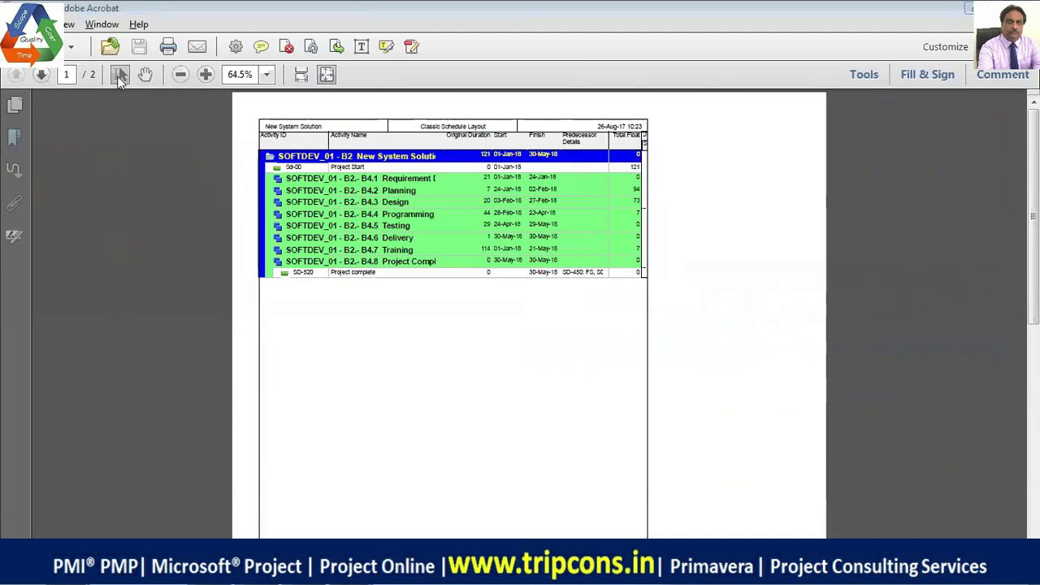
pyautogui.click(42, 74)
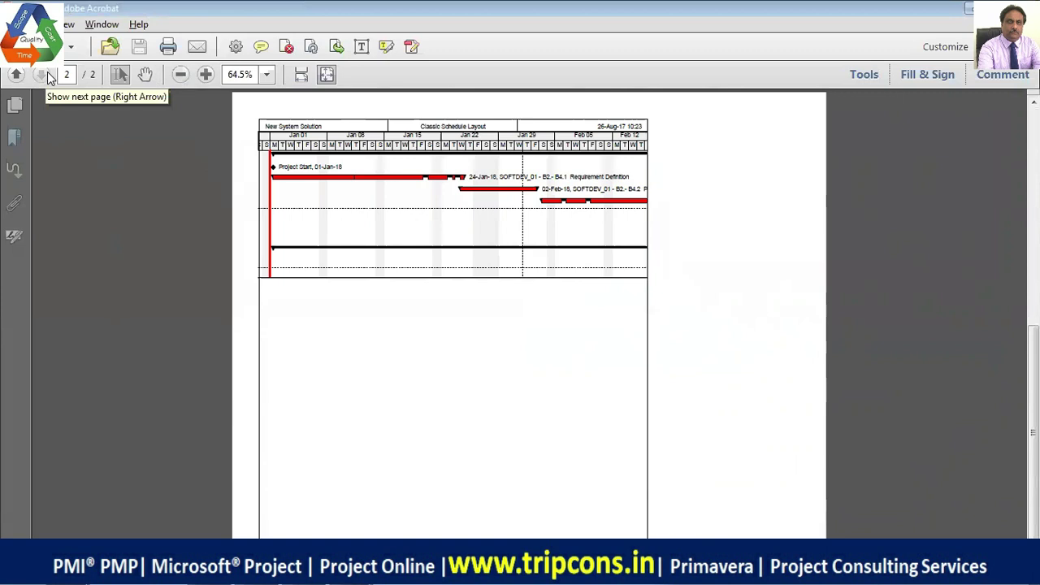
pyautogui.click(207, 77)
pyautogui.click(207, 77)
pyautogui.click(207, 76)
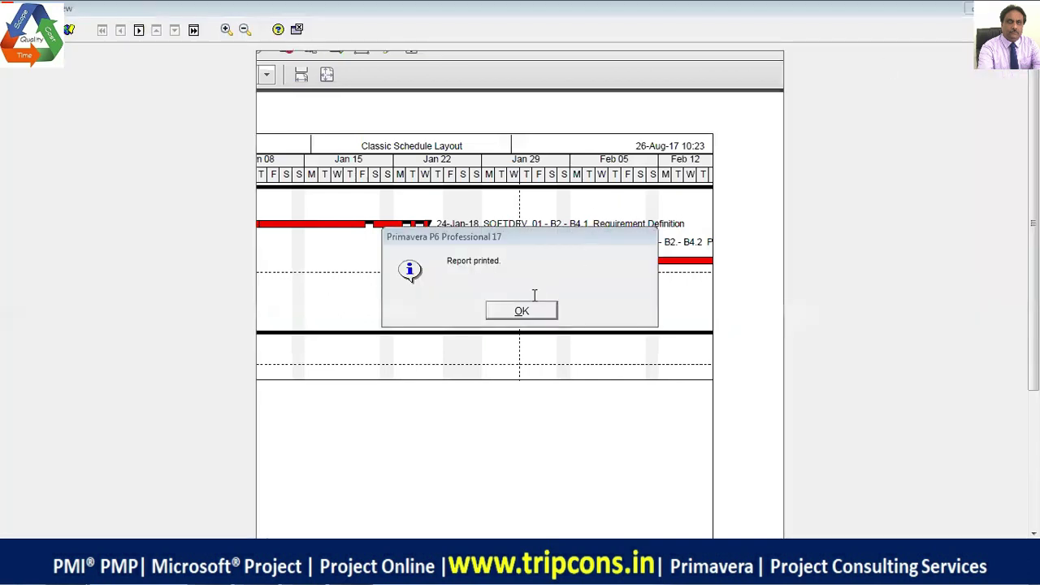
pyautogui.click(520, 313)
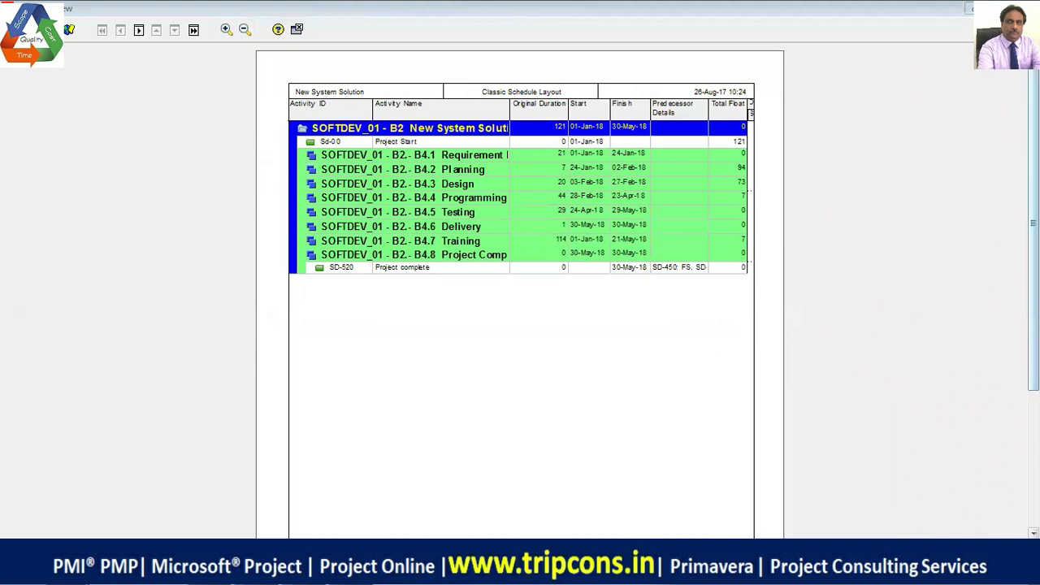
pyautogui.press('Escape')
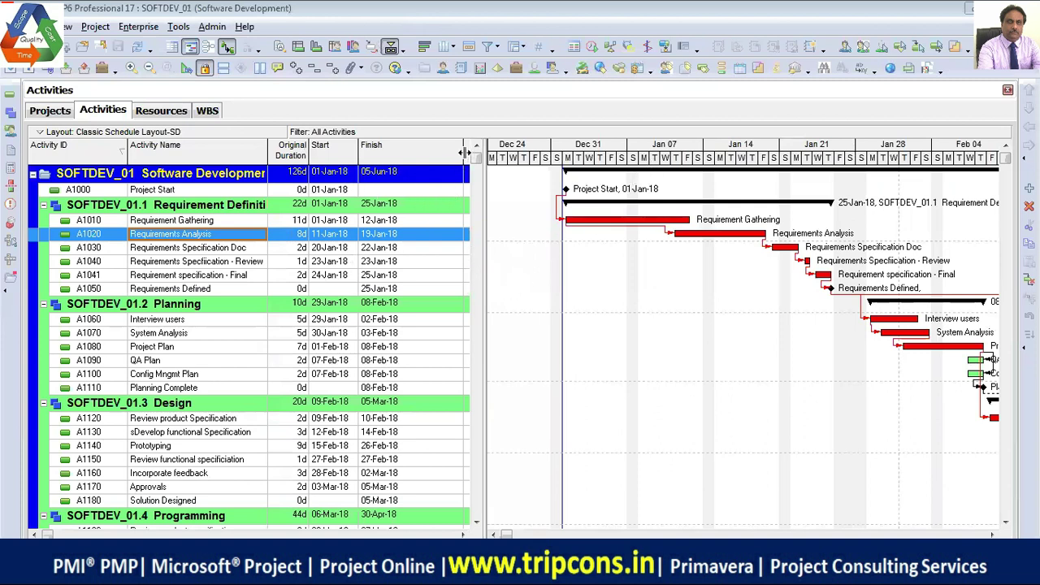
# - In the SOFTDEV_01 project, narrow the Finish column and widen the activity table to show the Calendar, Actual Start and Actual Finish columns
pyautogui.moveTo(464, 152); pyautogui.dragTo(413, 152)
pyautogui.moveTo(480, 200); pyautogui.dragTo(717, 215)
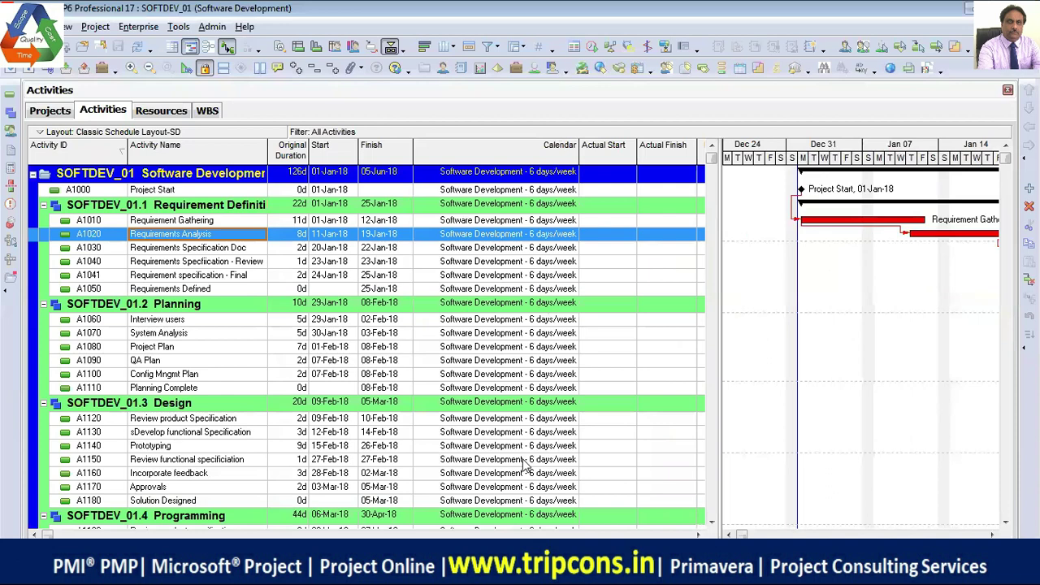
# - Look through the SOFTDEV_01 activity table to check the calendar assigned to each activity from Project Start to Project Complete
pyautogui.scroll(-5, 524, 463)
pyautogui.scroll(-1, 515, 451)
pyautogui.scroll(6, 508, 459)
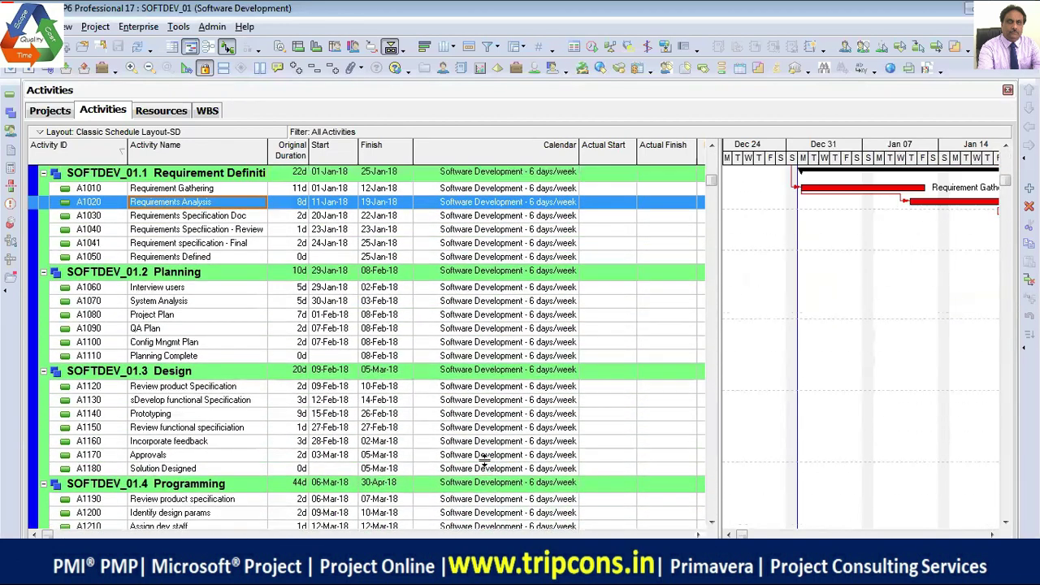
pyautogui.scroll(1, 484, 461)
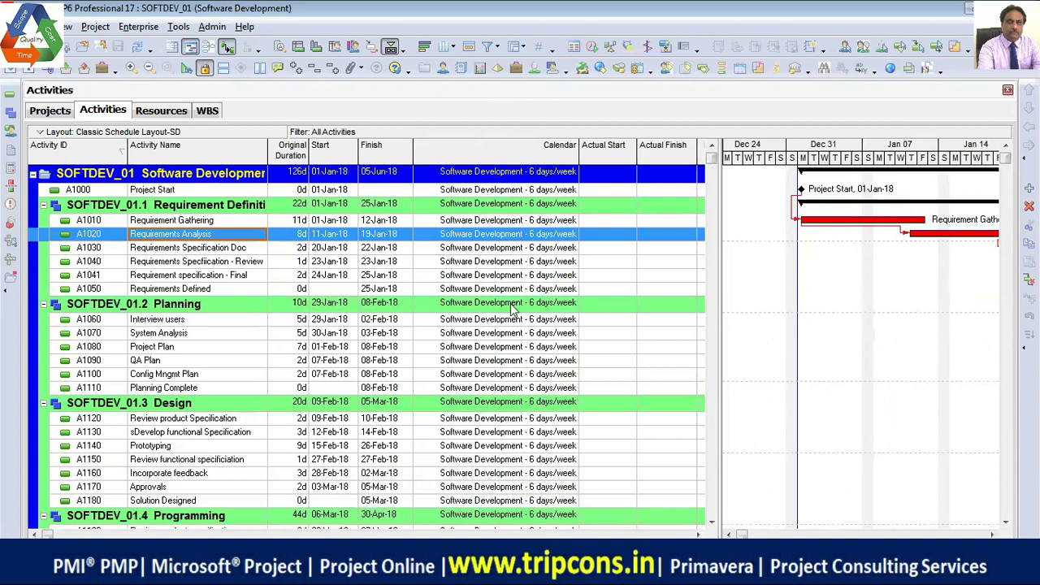
pyautogui.scroll(-5, 513, 298)
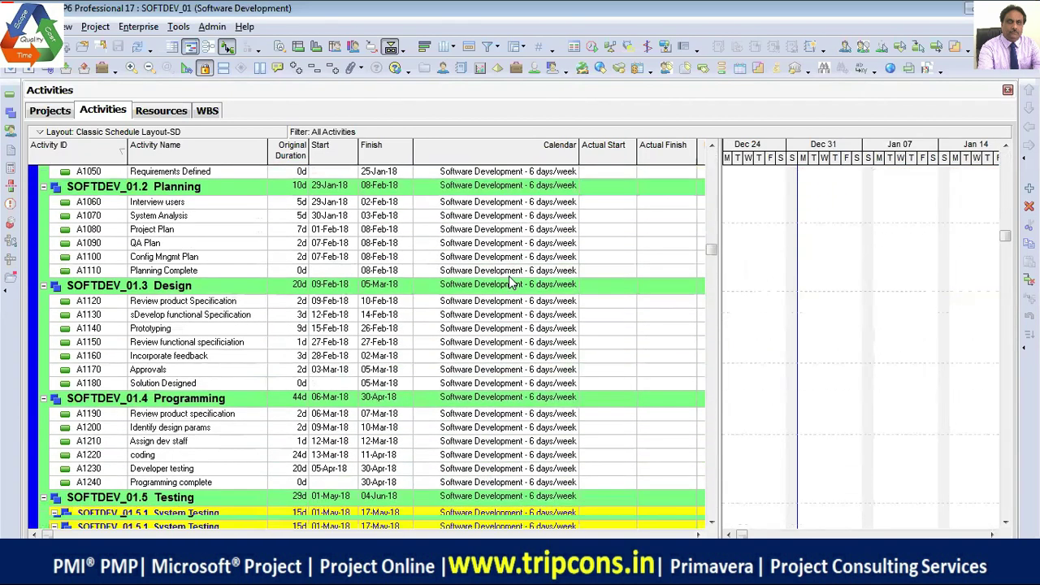
pyautogui.scroll(-6, 511, 281)
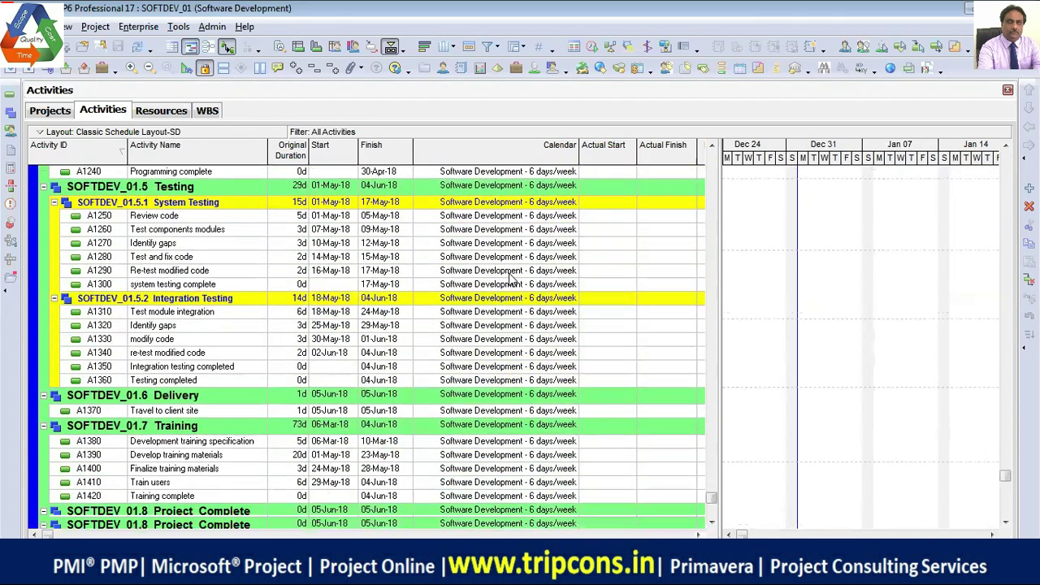
pyautogui.scroll(7, 512, 280)
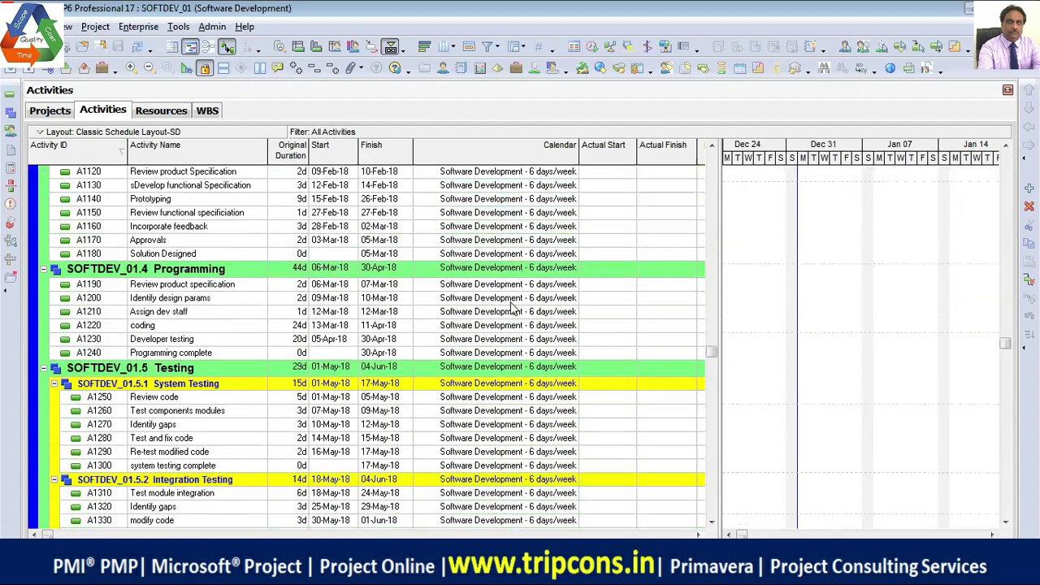
pyautogui.scroll(5, 508, 304)
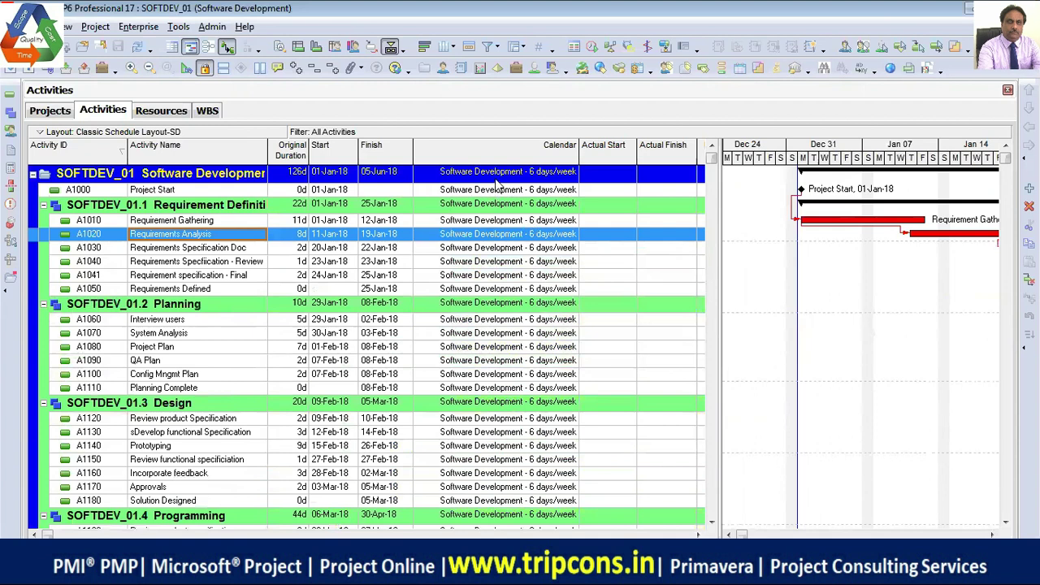
pyautogui.click(505, 194)
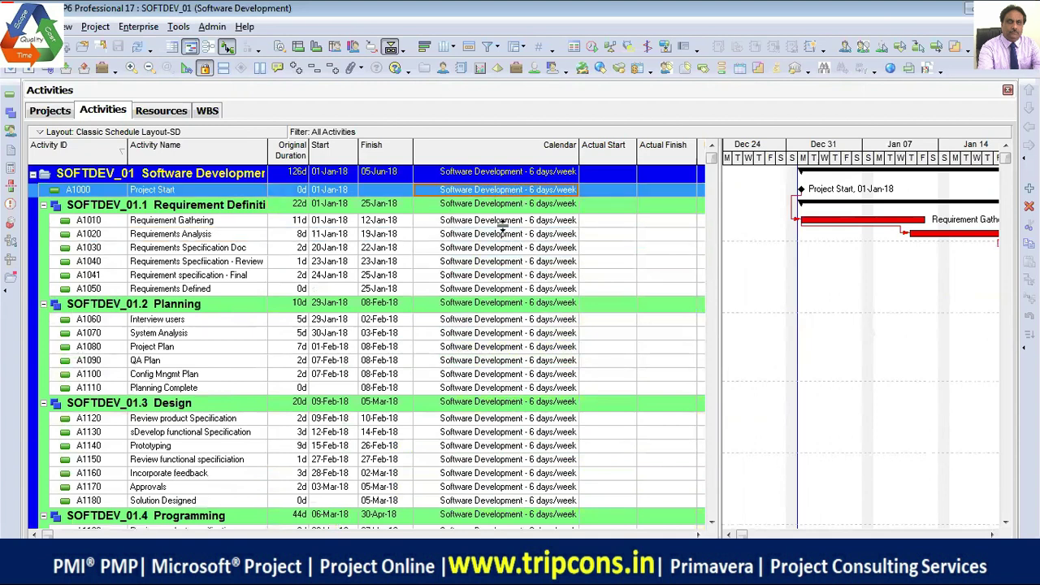
pyautogui.click(502, 222)
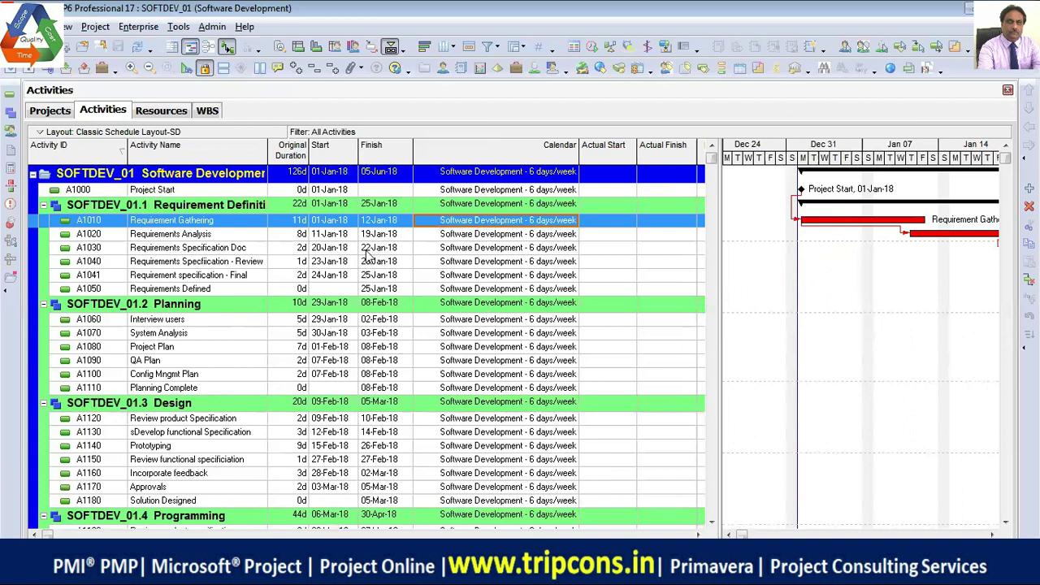
# - Show the activity details of A1020 Requirements Analysis with its predecessors, and enlarge the details and Gantt chart areas
pyautogui.rightClick(241, 236)
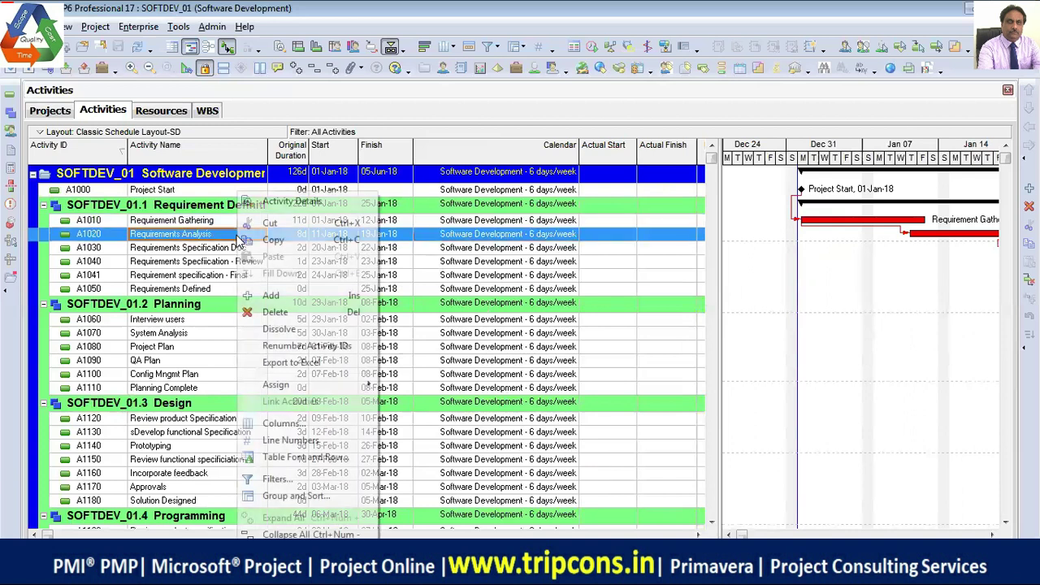
pyautogui.click(277, 202)
pyautogui.moveTo(297, 475); pyautogui.dragTo(232, 388)
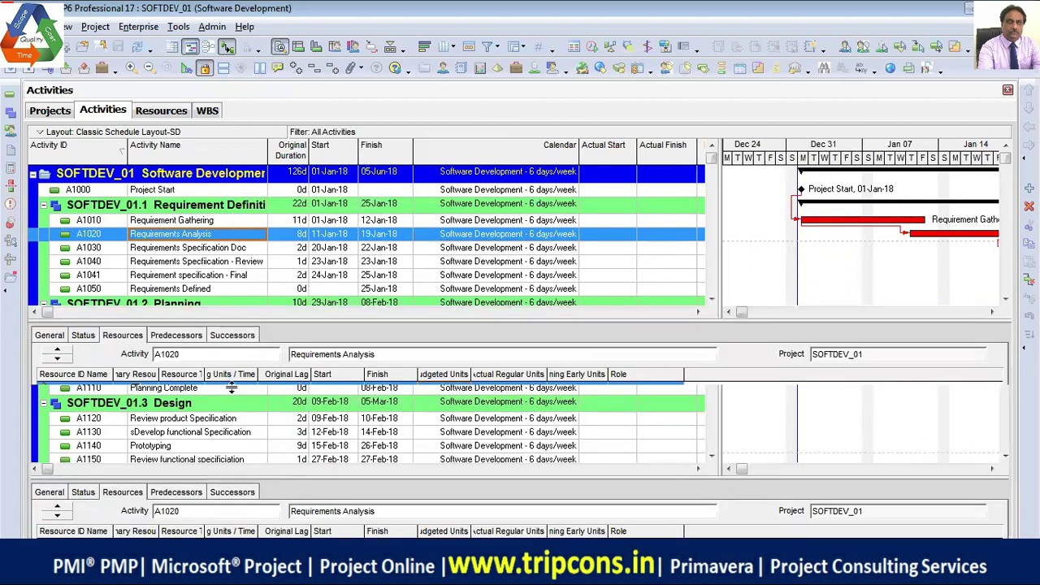
pyautogui.click(192, 336)
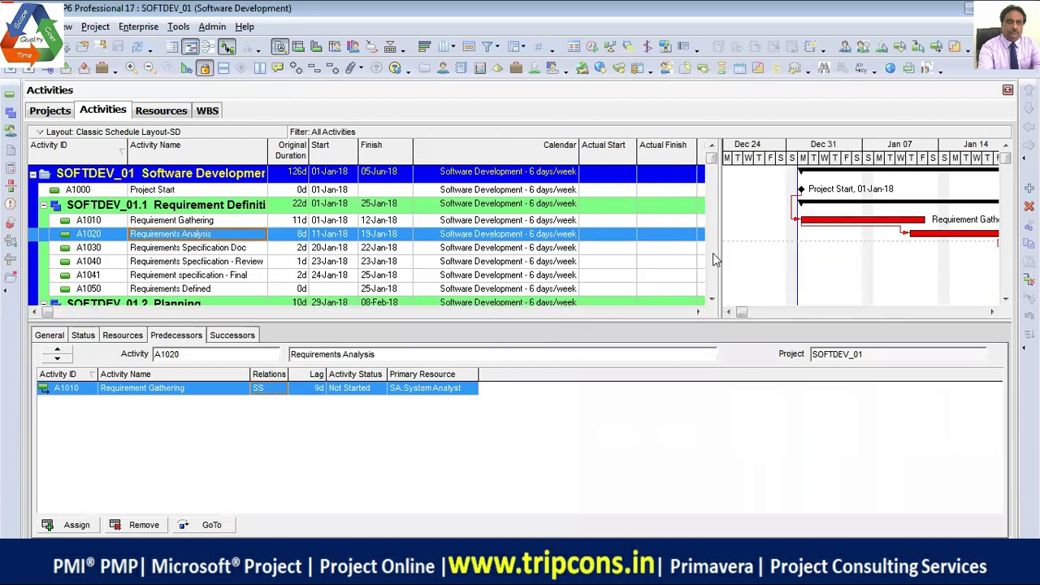
pyautogui.moveTo(718, 252); pyautogui.dragTo(480, 220)
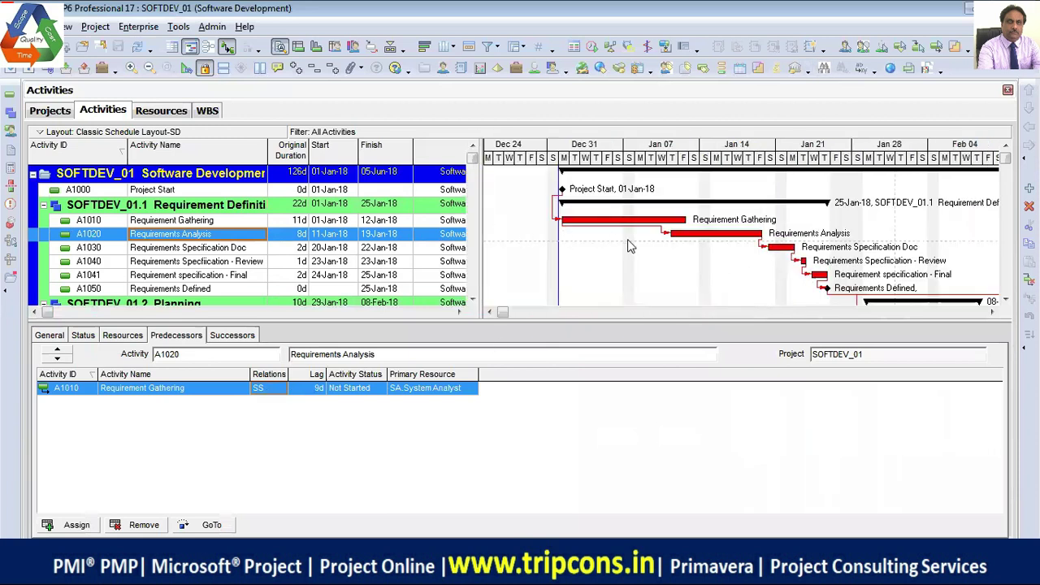
# - Try an FS relationship between Requirement Gathering and Requirements Analysis, switch it back to SS, and hide the activity details
pyautogui.click(281, 391)
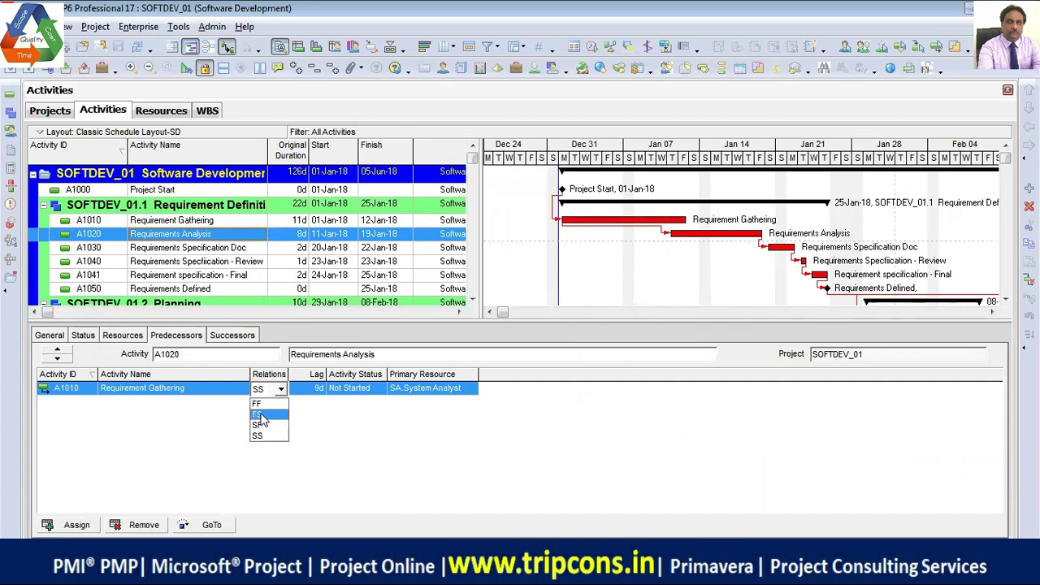
pyautogui.click(263, 415)
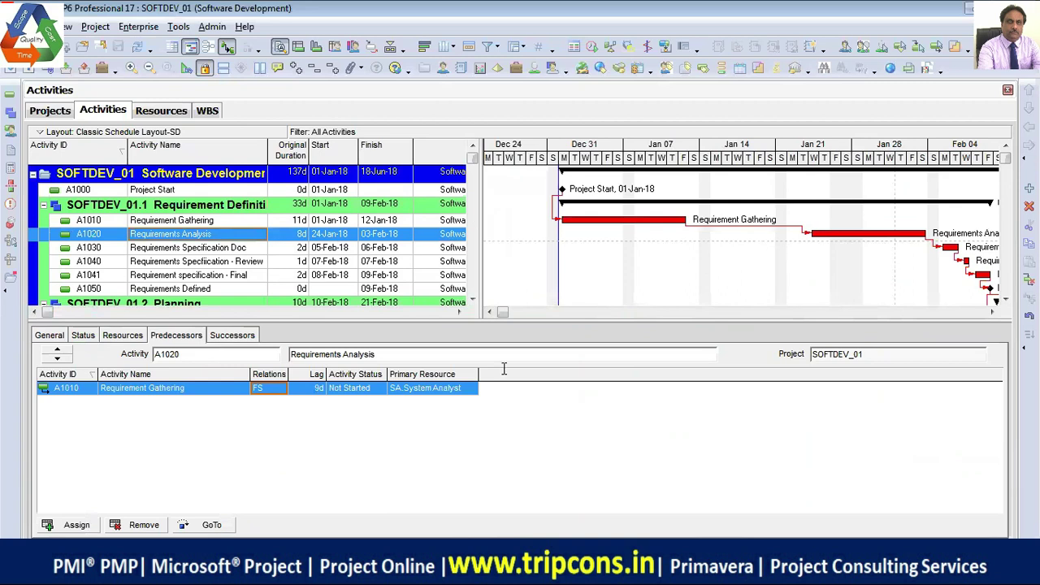
pyautogui.click(273, 390)
pyautogui.click(281, 390)
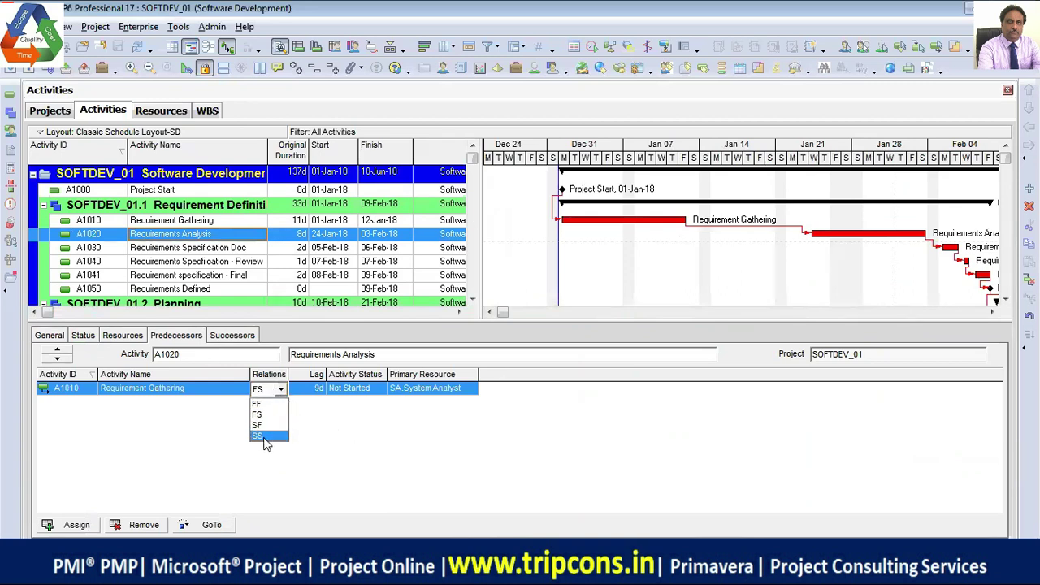
pyautogui.click(262, 431)
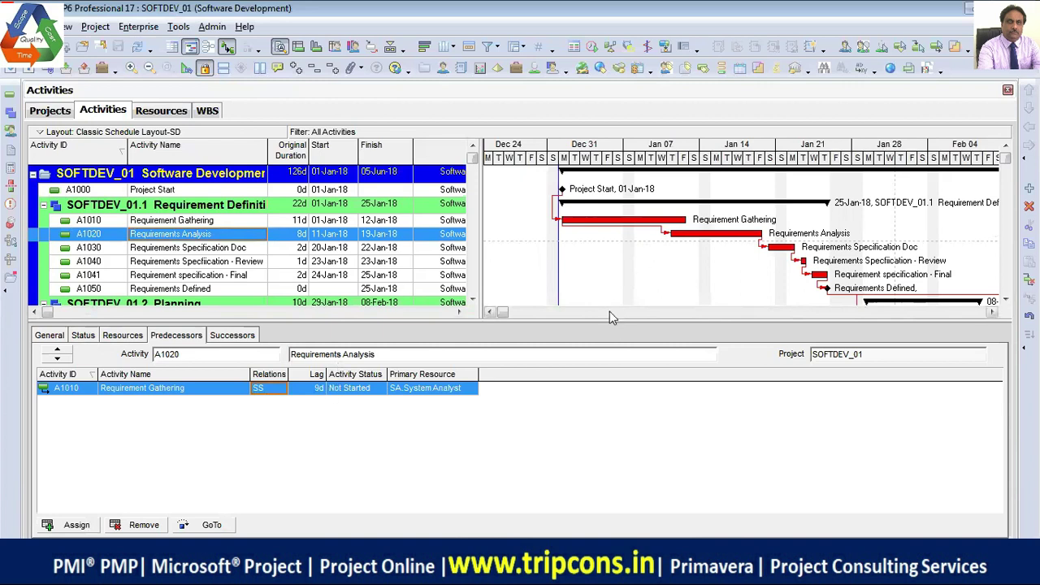
pyautogui.rightClick(611, 340)
pyautogui.click(646, 342)
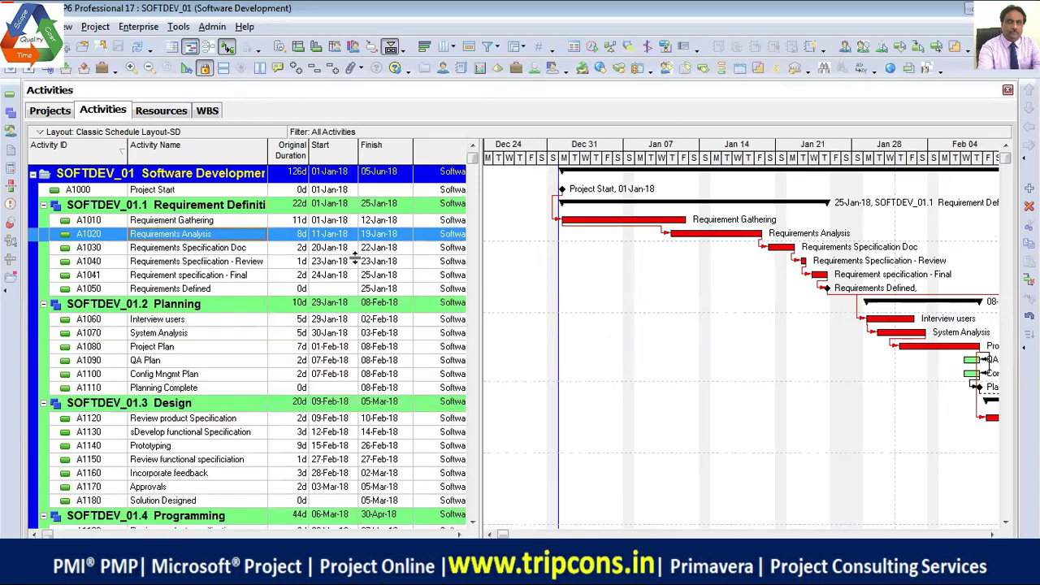
# - Collapse the activity grouping bands to WBS Level 2
pyautogui.click(332, 69)
pyautogui.click(539, 274)
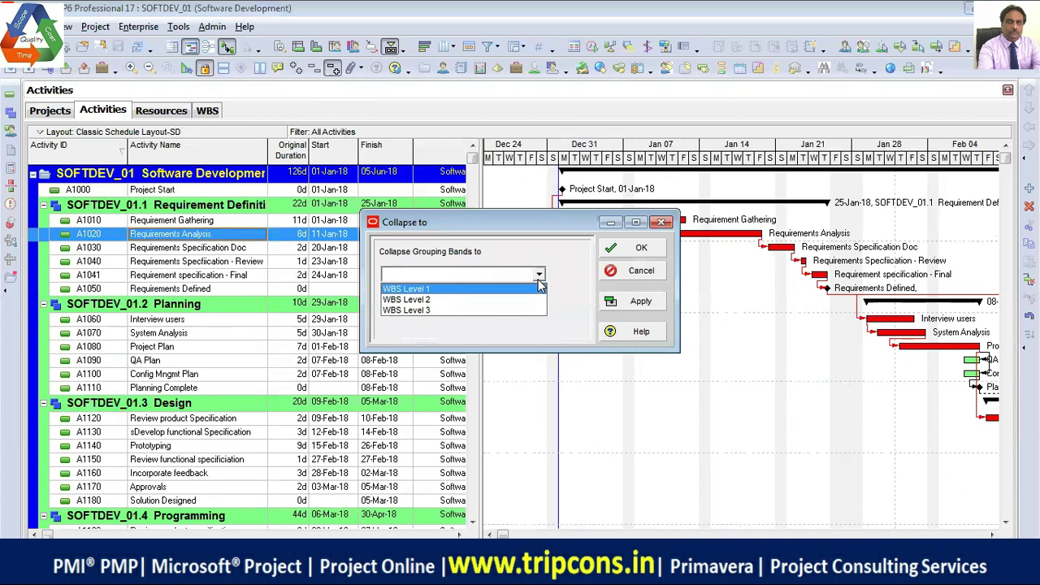
pyautogui.click(422, 295)
pyautogui.click(648, 305)
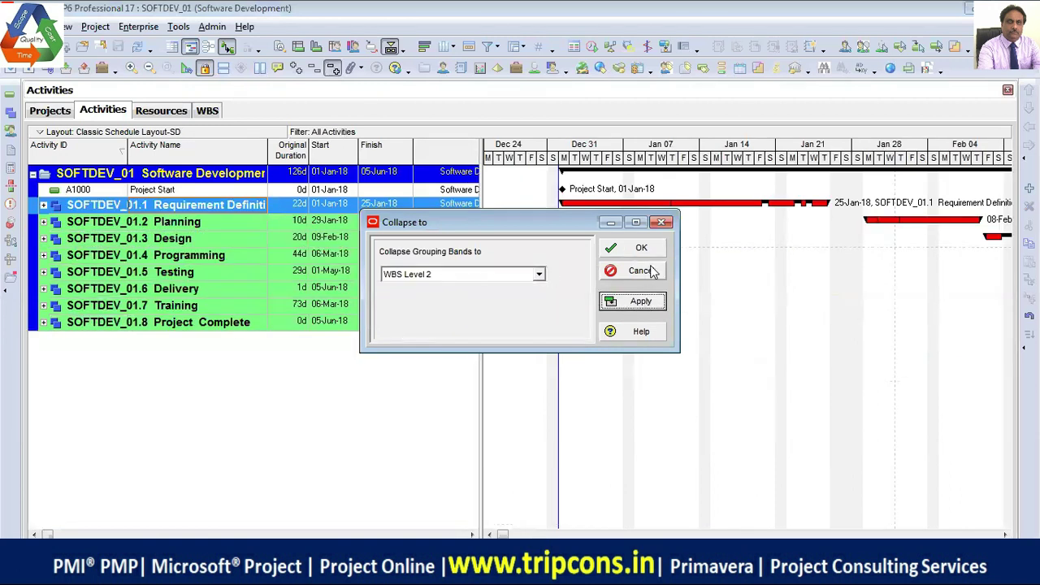
pyautogui.click(646, 272)
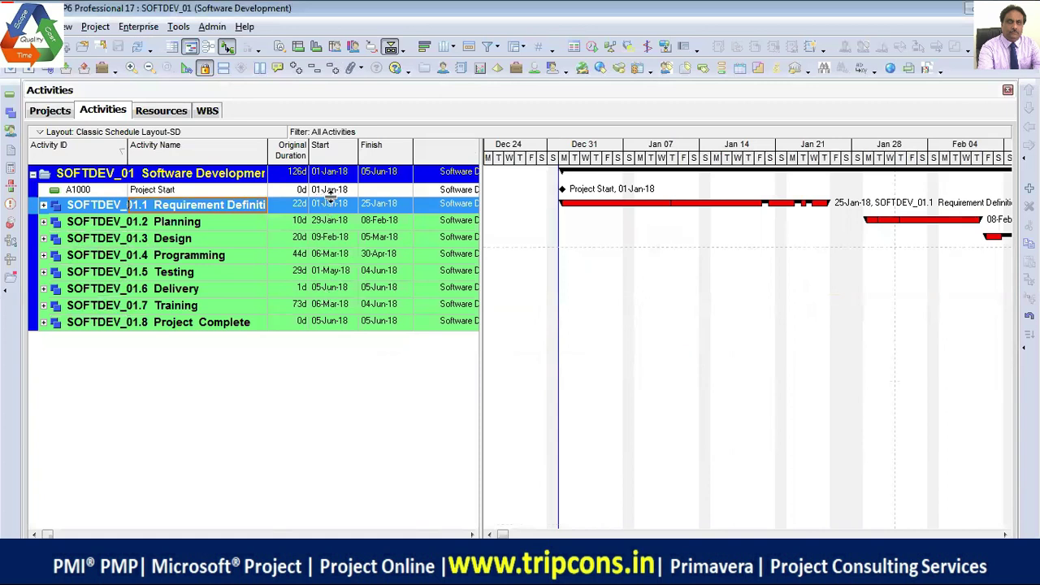
# - Open the global calendar Software Development - 6 days/week and show January 2018
pyautogui.click(143, 27)
pyautogui.click(174, 117)
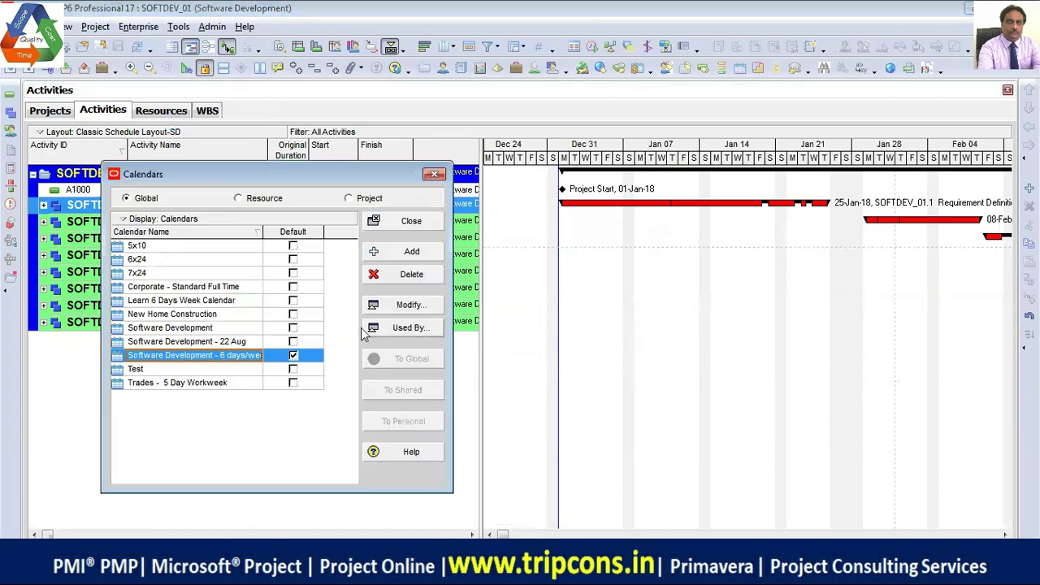
pyautogui.click(411, 305)
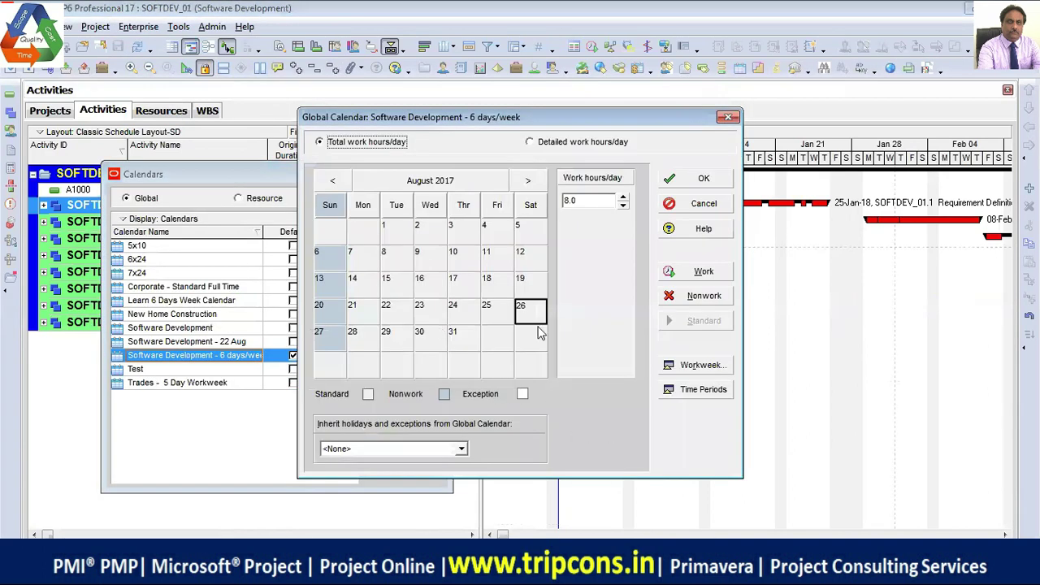
pyautogui.click(528, 181)
pyautogui.click(527, 181)
pyautogui.click(528, 180)
pyautogui.click(528, 181)
pyautogui.click(528, 181)
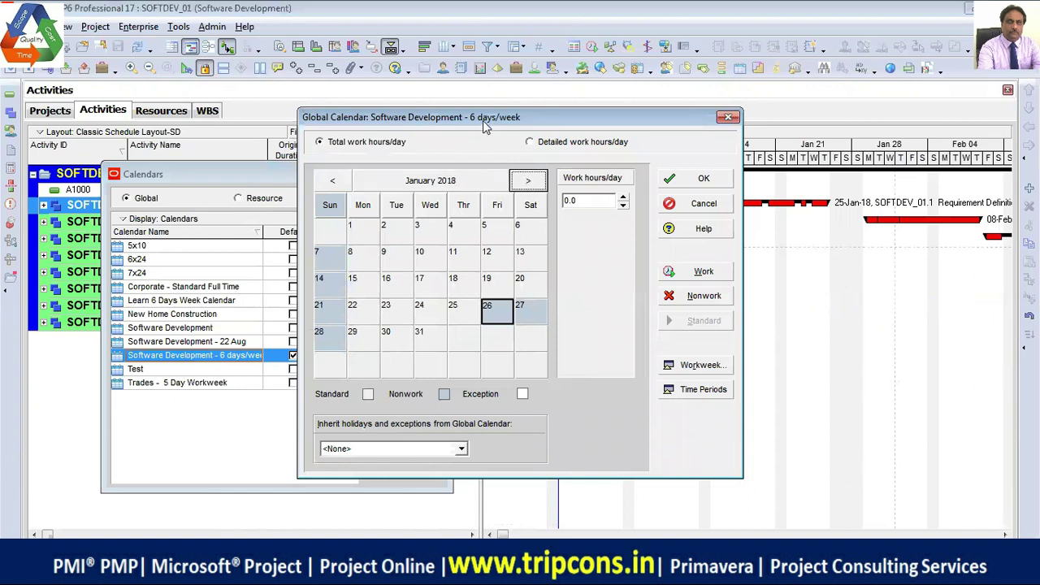
pyautogui.moveTo(479, 110); pyautogui.dragTo(335, 96)
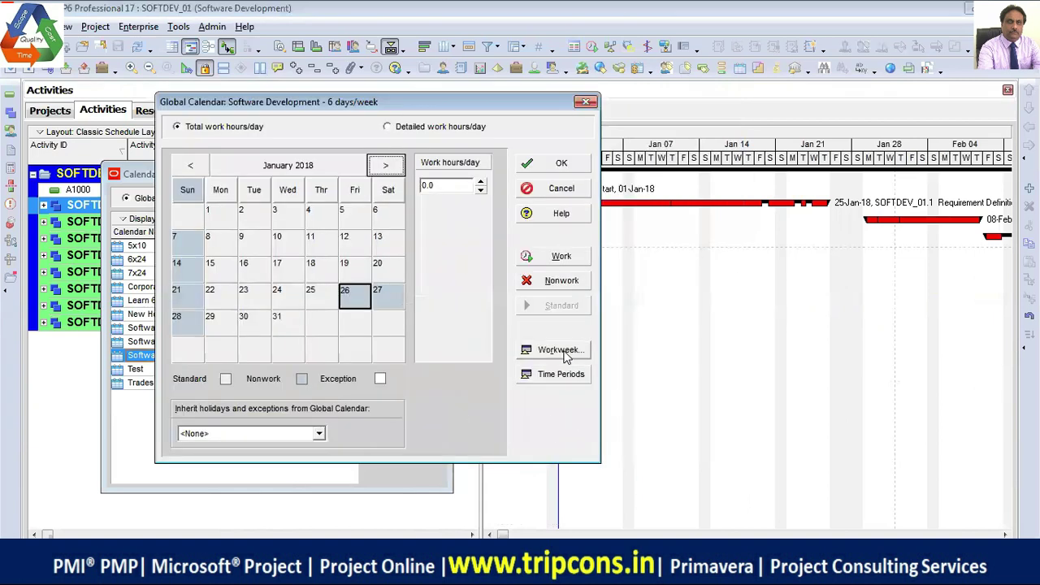
# - Review the calendar's work hours per time period and its standard weekly work hours without changing them
pyautogui.click(559, 373)
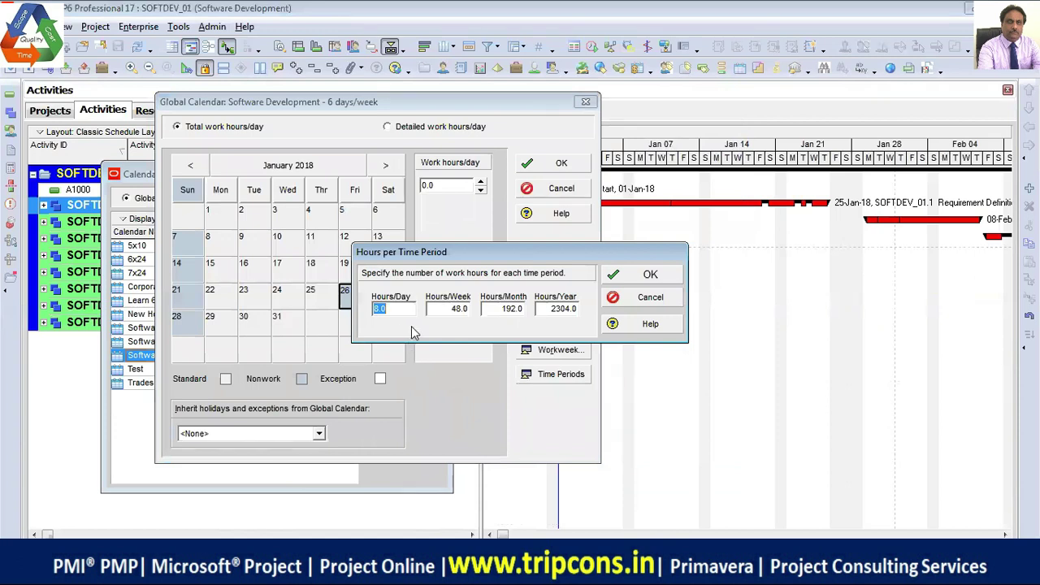
pyautogui.click(650, 298)
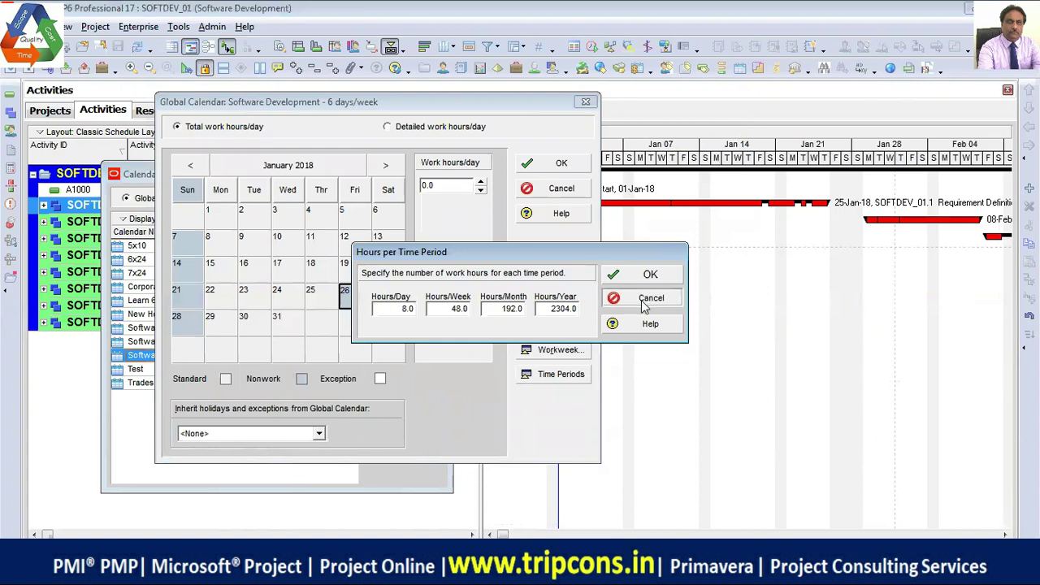
pyautogui.click(559, 350)
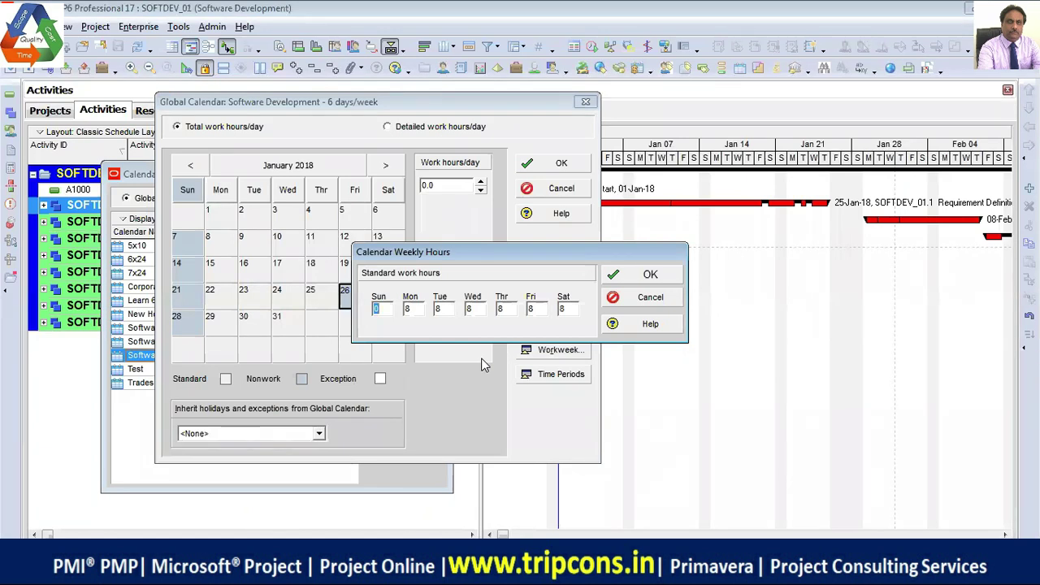
pyautogui.click(648, 299)
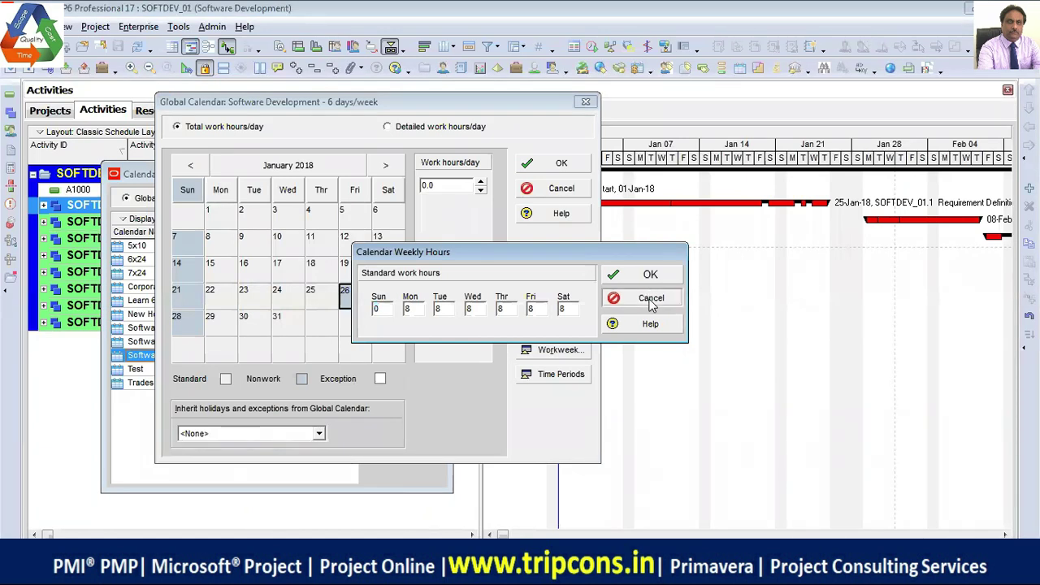
# - Switch the calendar to detailed work hours per day and examine the standard work hours for Monday through Saturday
pyautogui.click(389, 128)
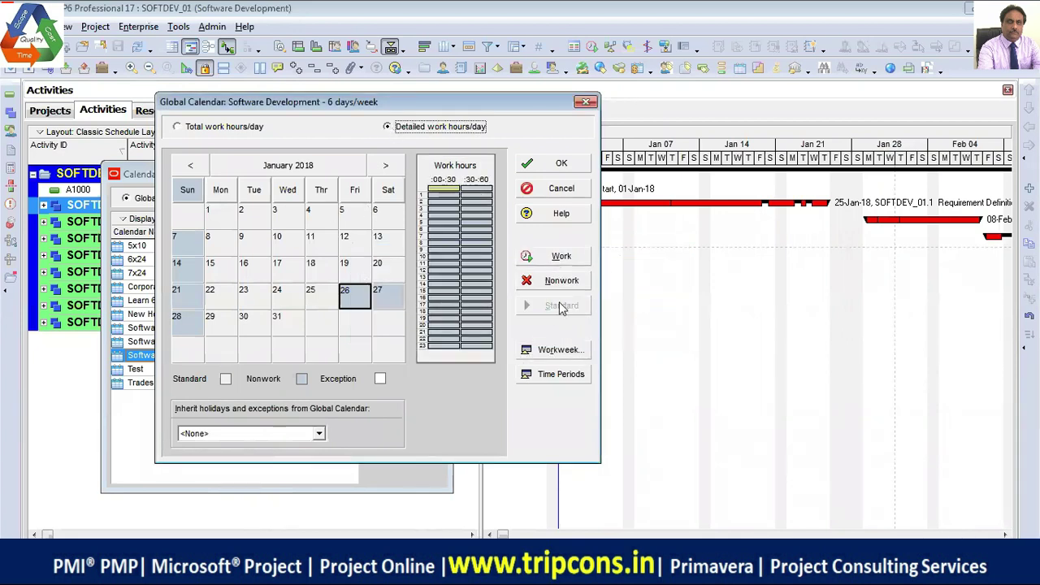
pyautogui.click(557, 351)
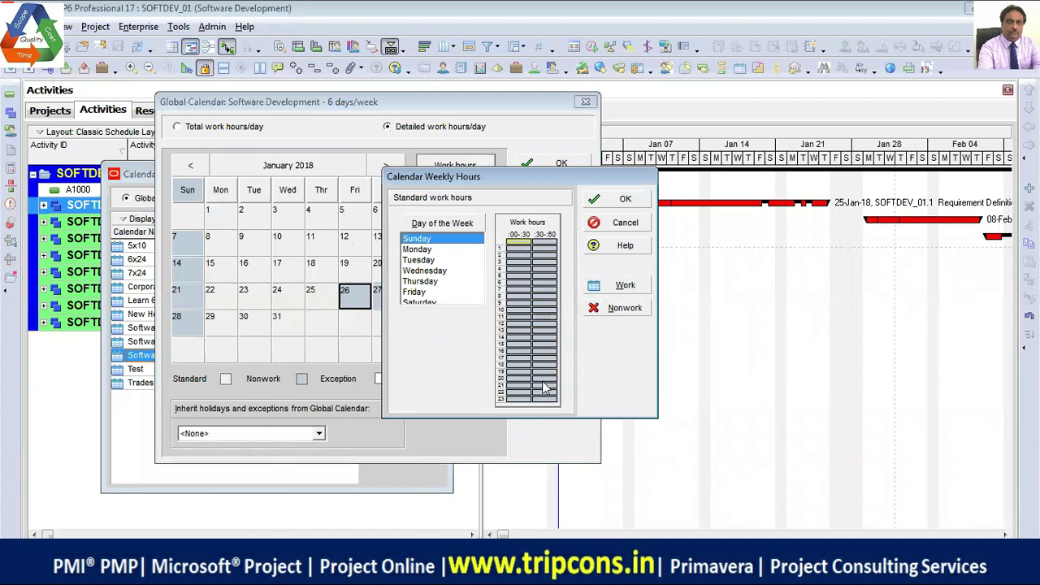
pyautogui.click(416, 248)
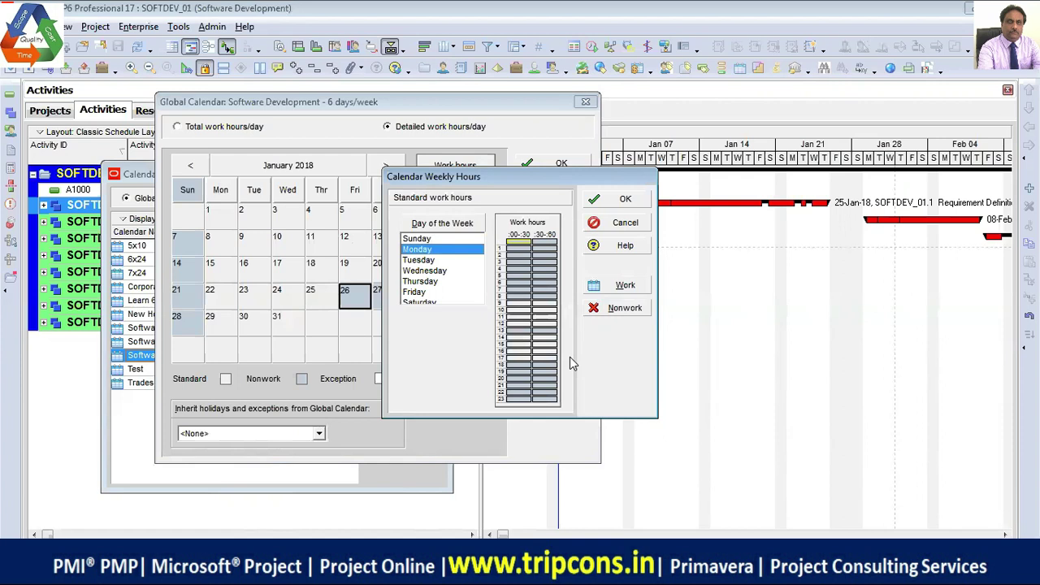
pyautogui.keyDown('shift'); pyautogui.click(451, 302); pyautogui.keyUp('shift')
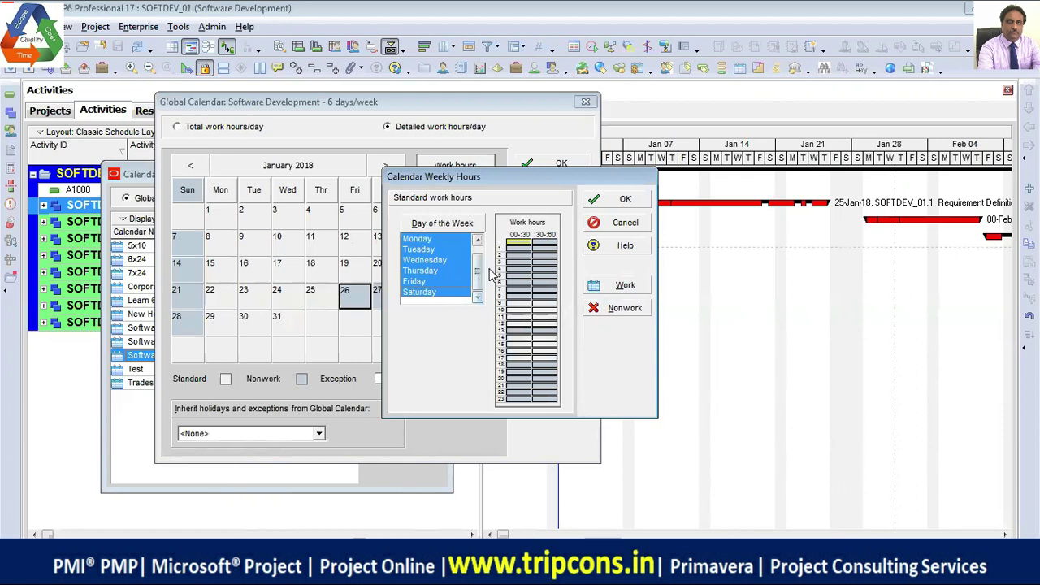
pyautogui.scroll(1, 481, 264)
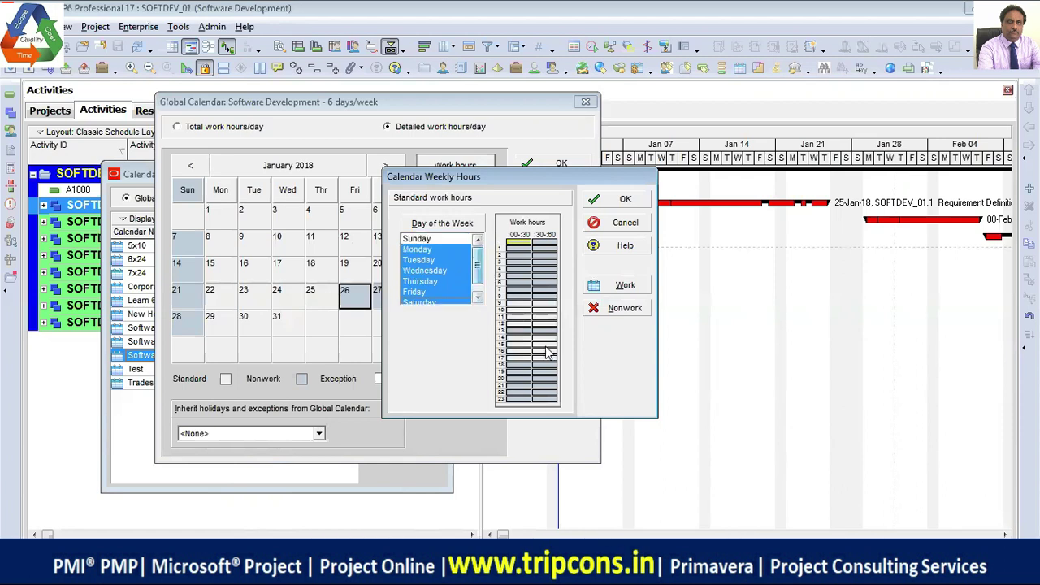
pyautogui.click(622, 205)
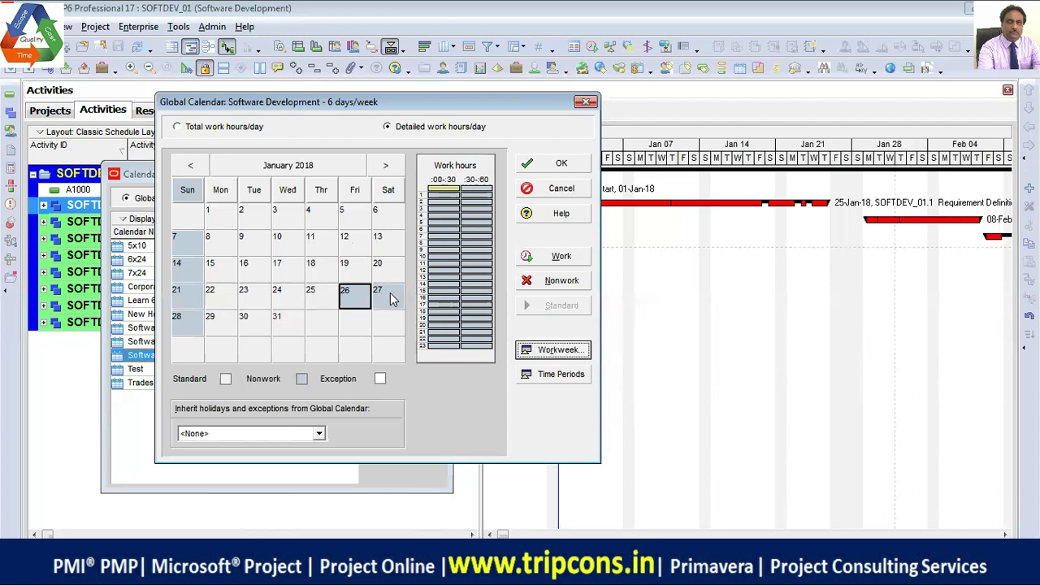
# - Review the nonworking days of the Software Development - 6 days/week calendar month by month from January to December 2018
pyautogui.click(386, 169)
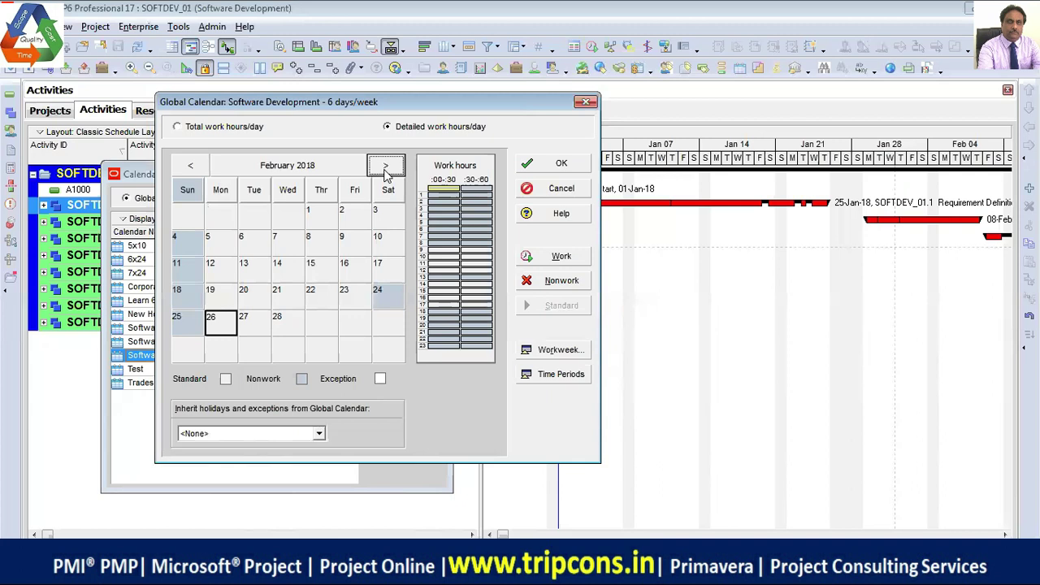
pyautogui.click(190, 165)
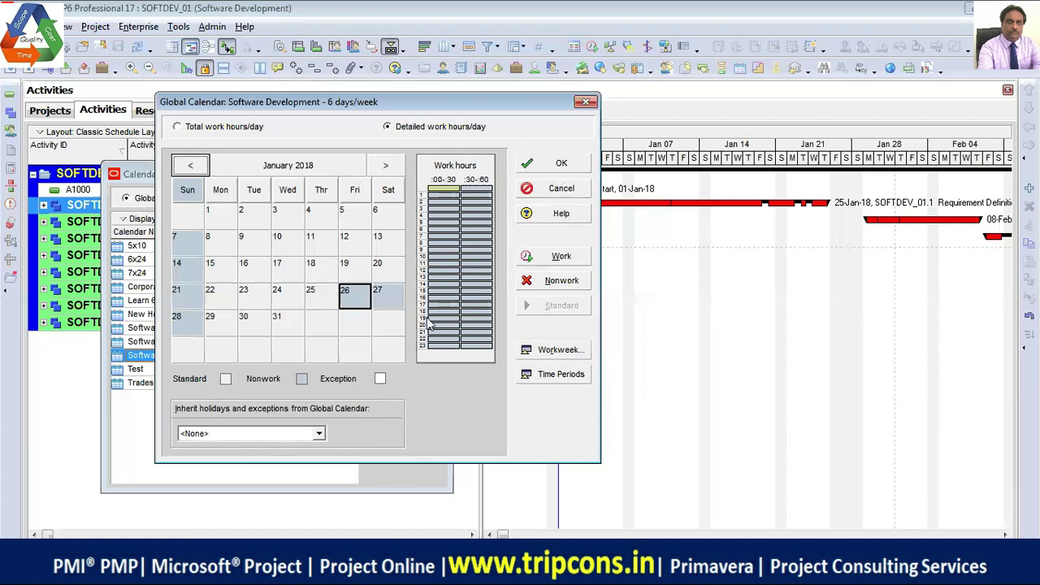
pyautogui.click(386, 165)
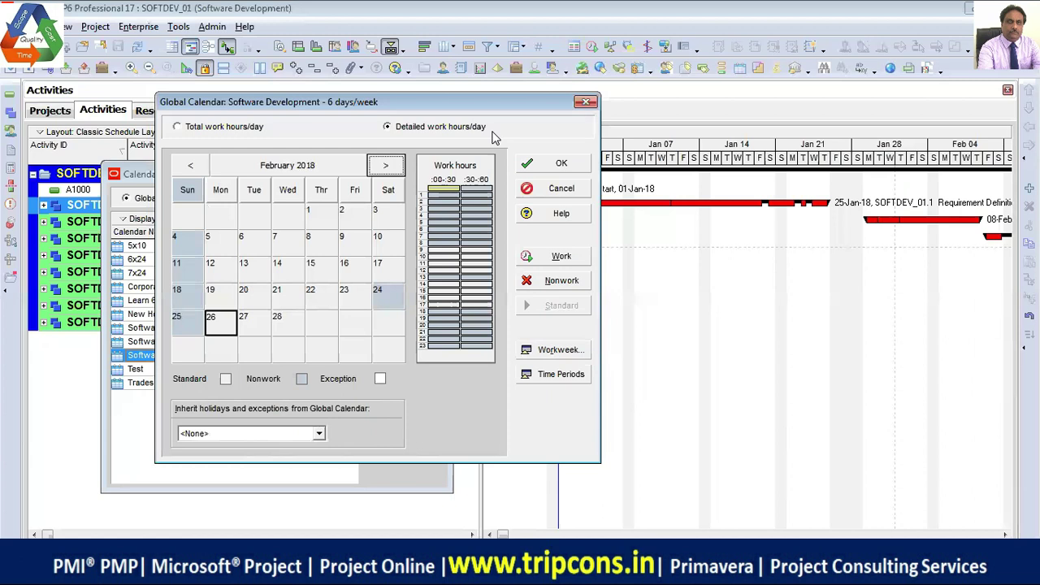
pyautogui.click(385, 166)
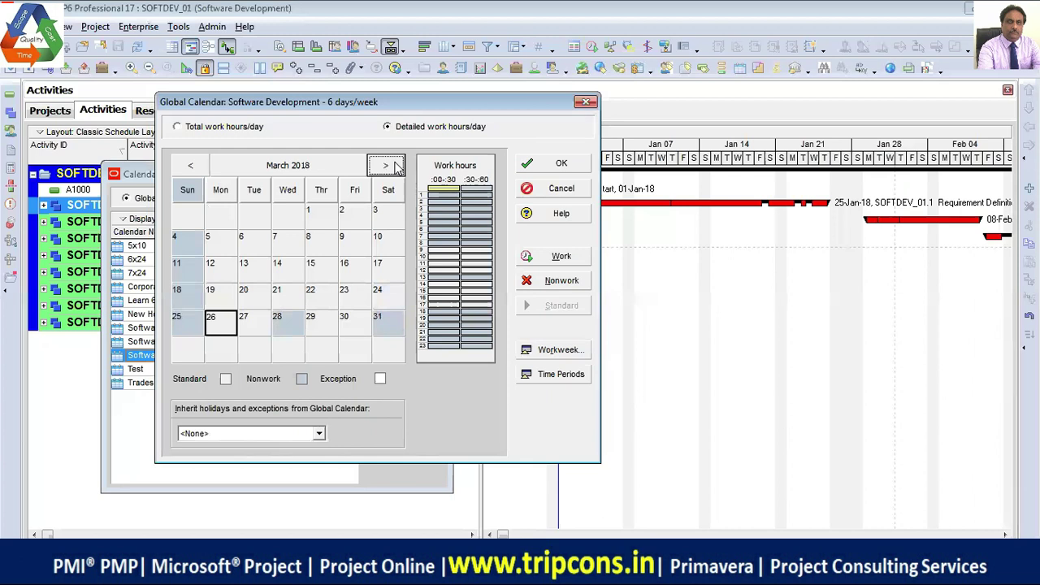
pyautogui.click(386, 165)
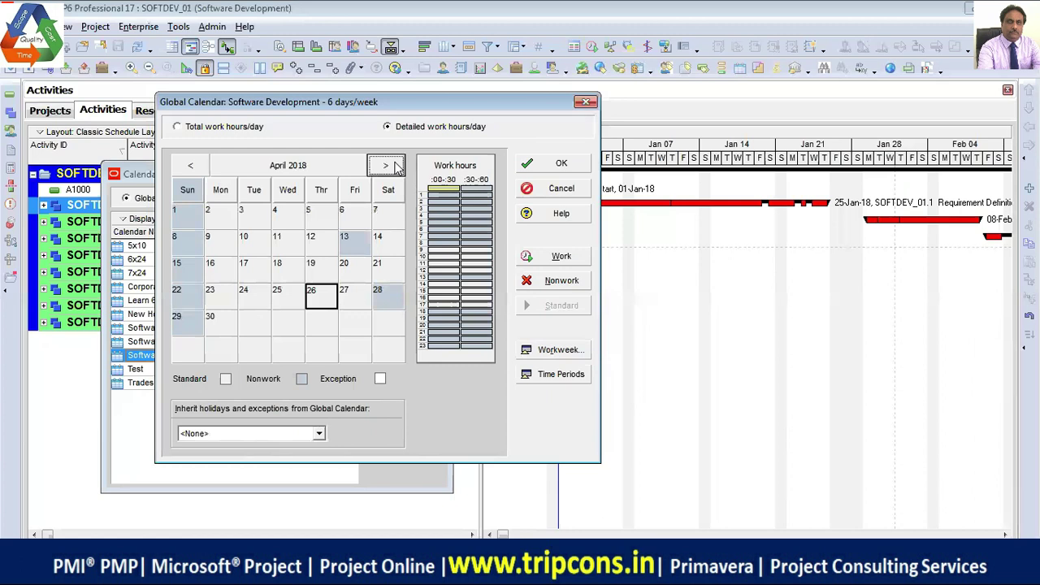
pyautogui.click(387, 166)
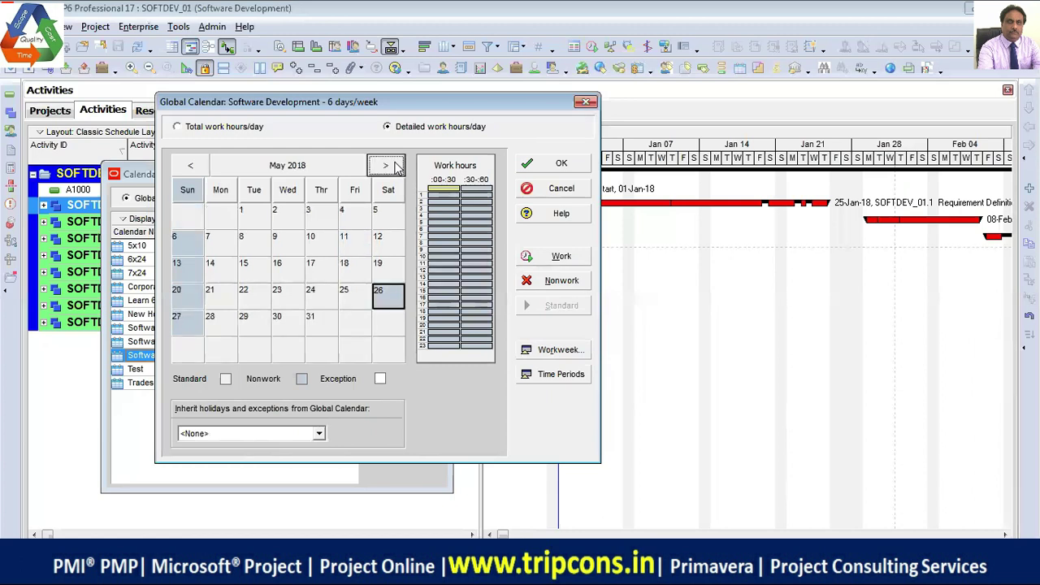
pyautogui.click(387, 165)
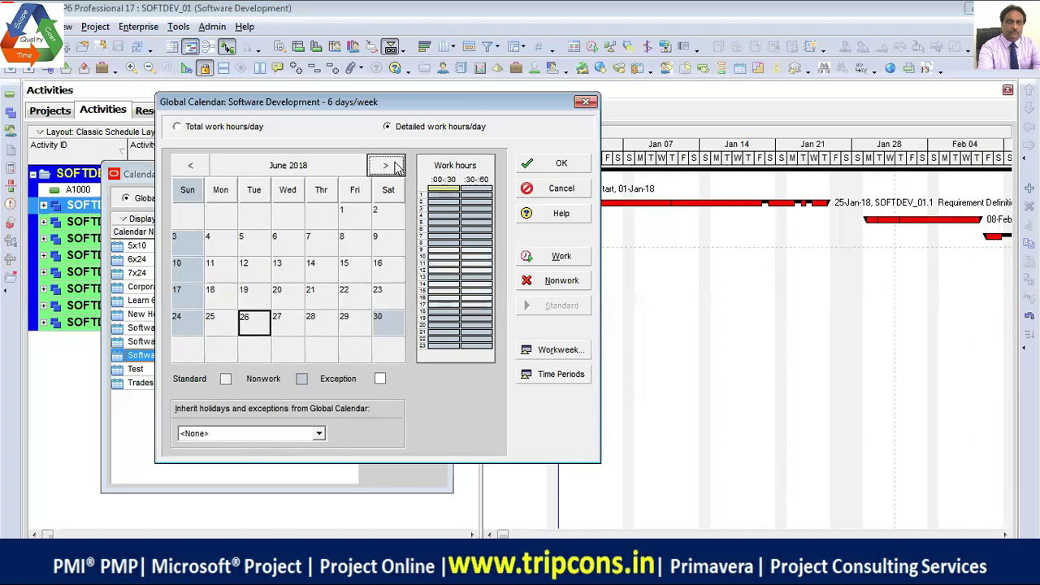
pyautogui.click(386, 166)
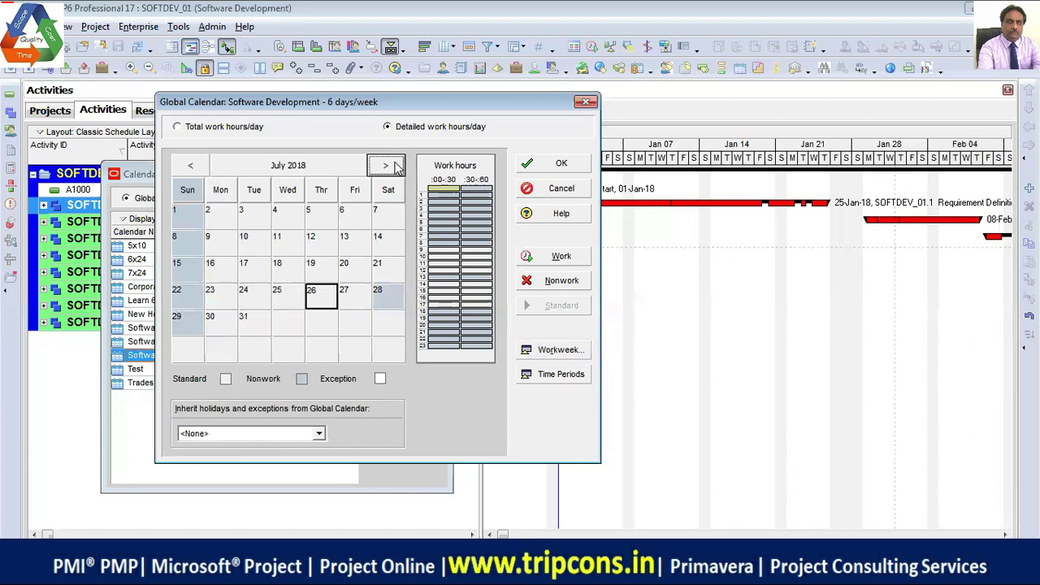
pyautogui.click(386, 166)
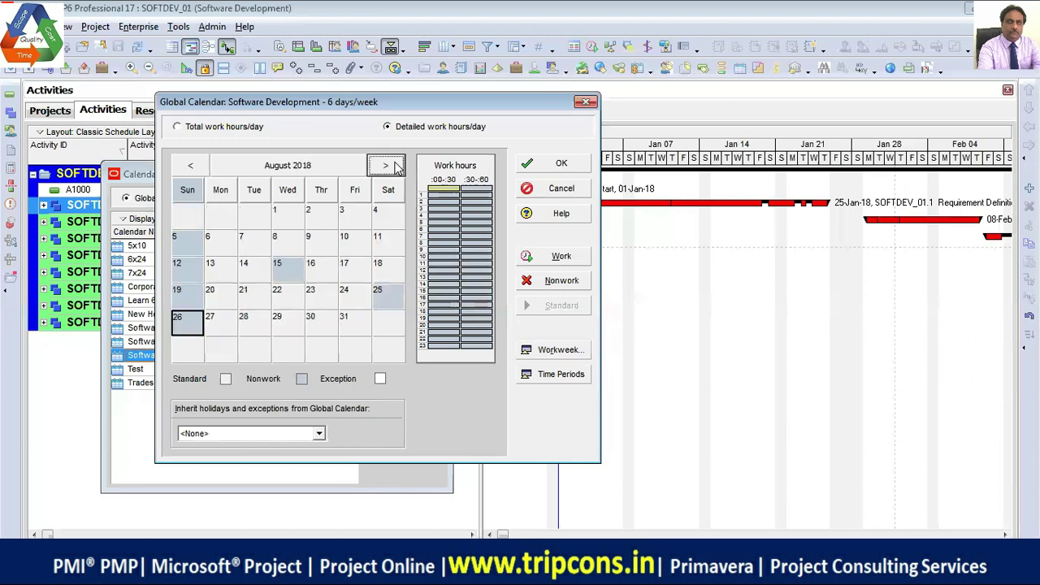
pyautogui.click(387, 166)
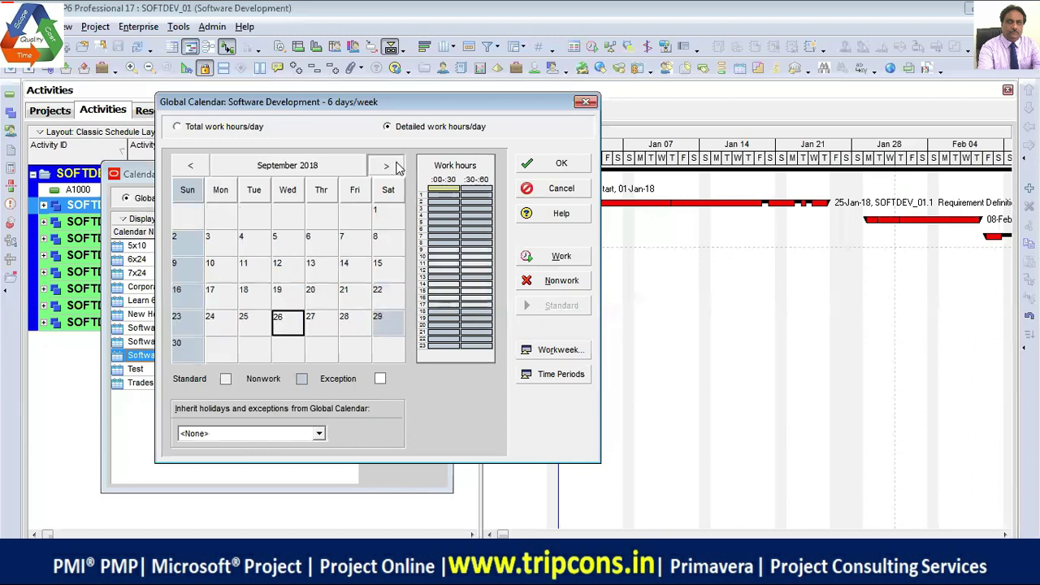
pyautogui.click(397, 167)
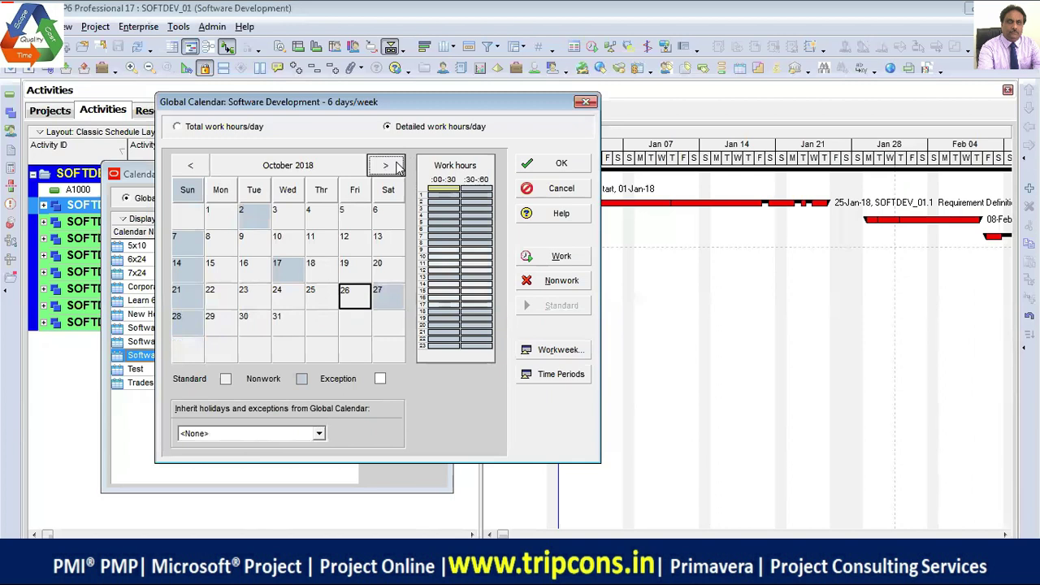
pyautogui.click(397, 167)
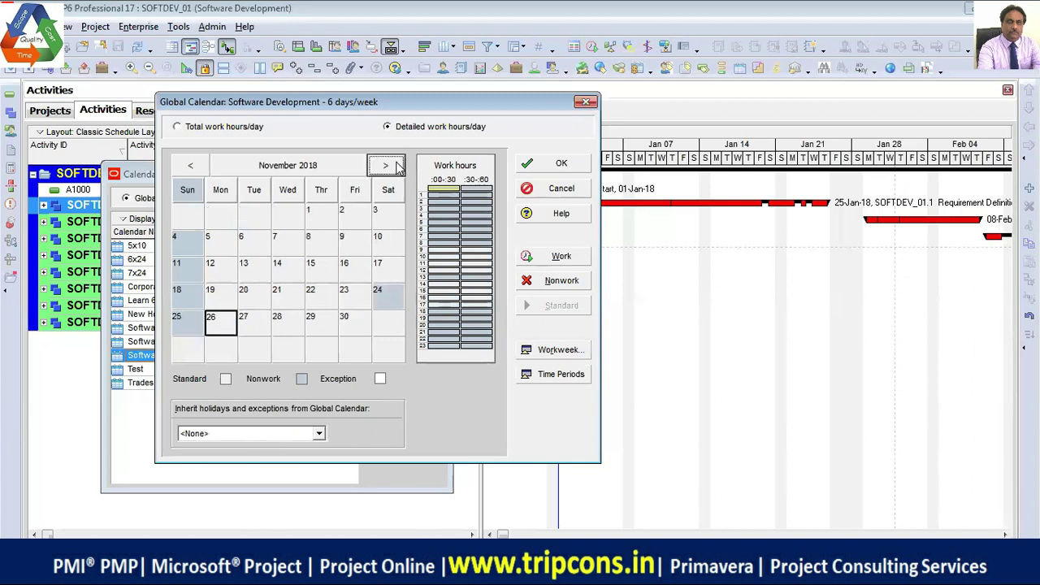
pyautogui.click(397, 166)
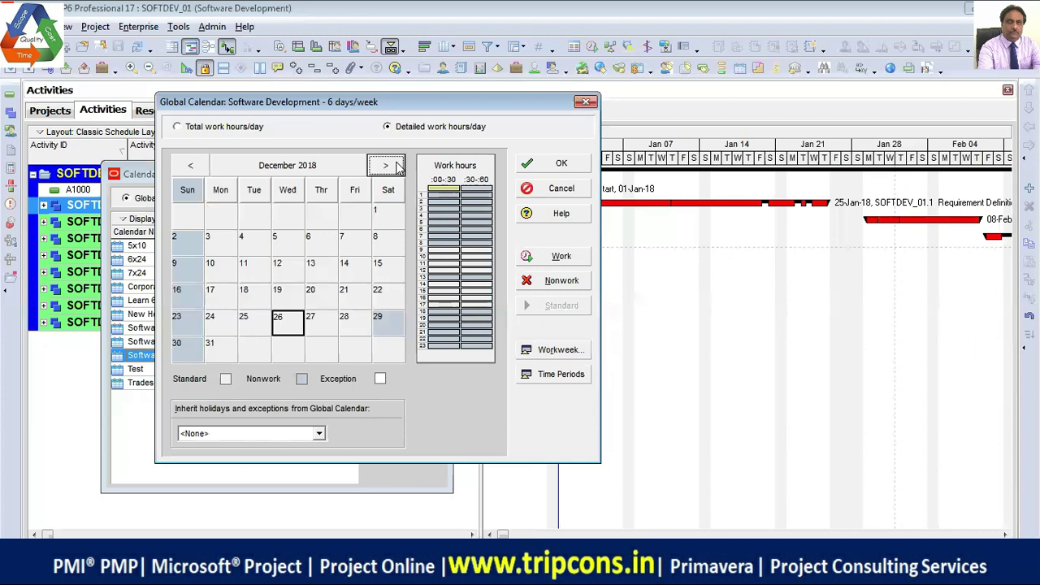
# - Accept the Software Development - 6 days/week calendar instead of discarding its changes, and close the calendar list
pyautogui.click(557, 188)
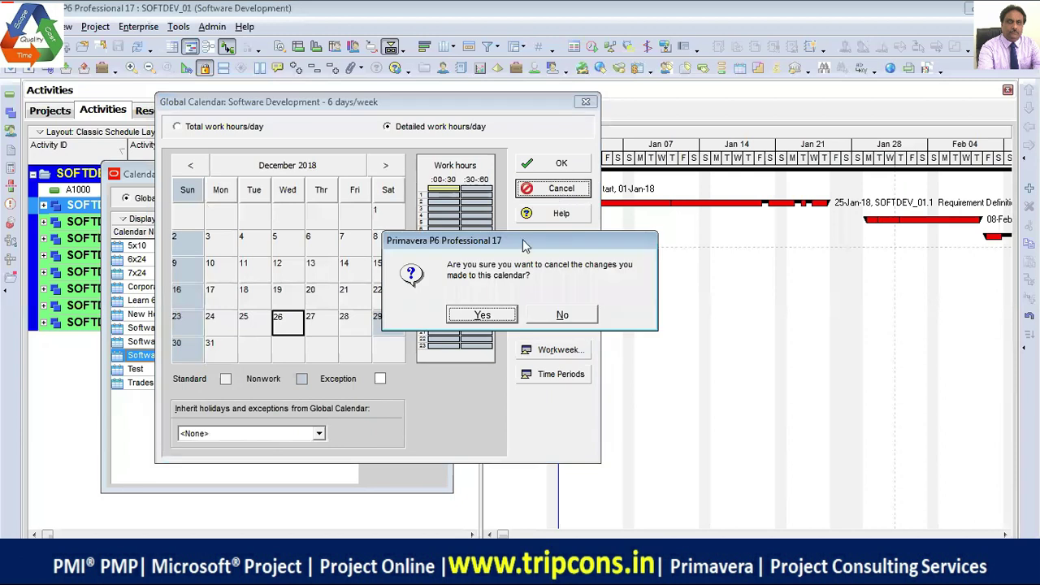
pyautogui.click(560, 316)
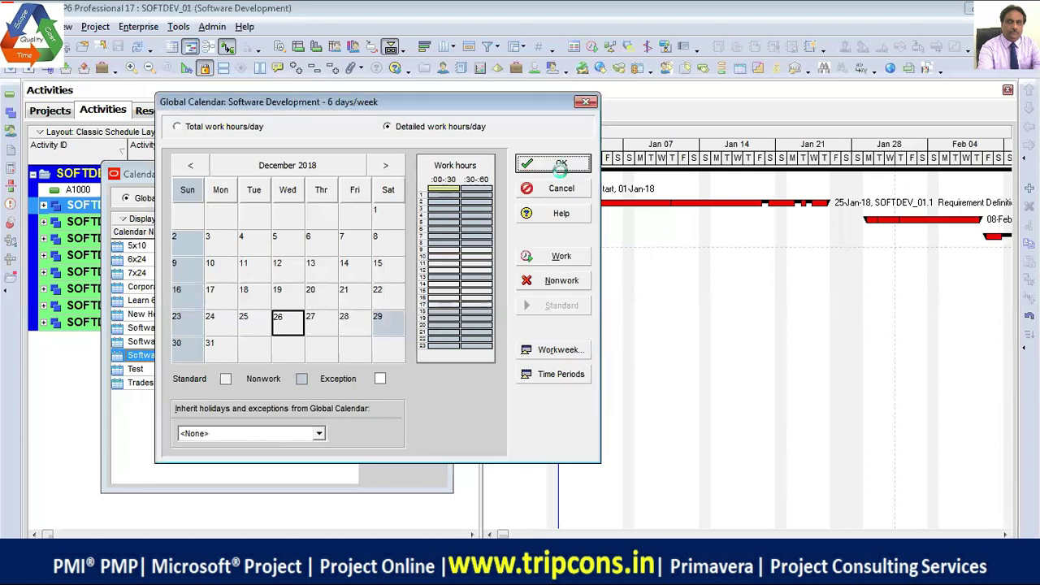
pyautogui.click(559, 164)
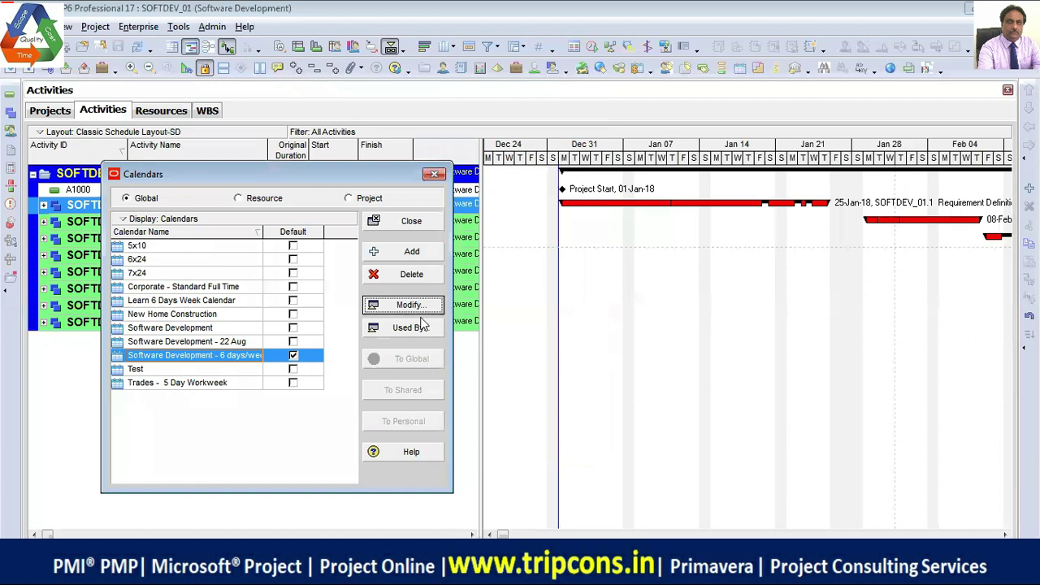
pyautogui.click(410, 221)
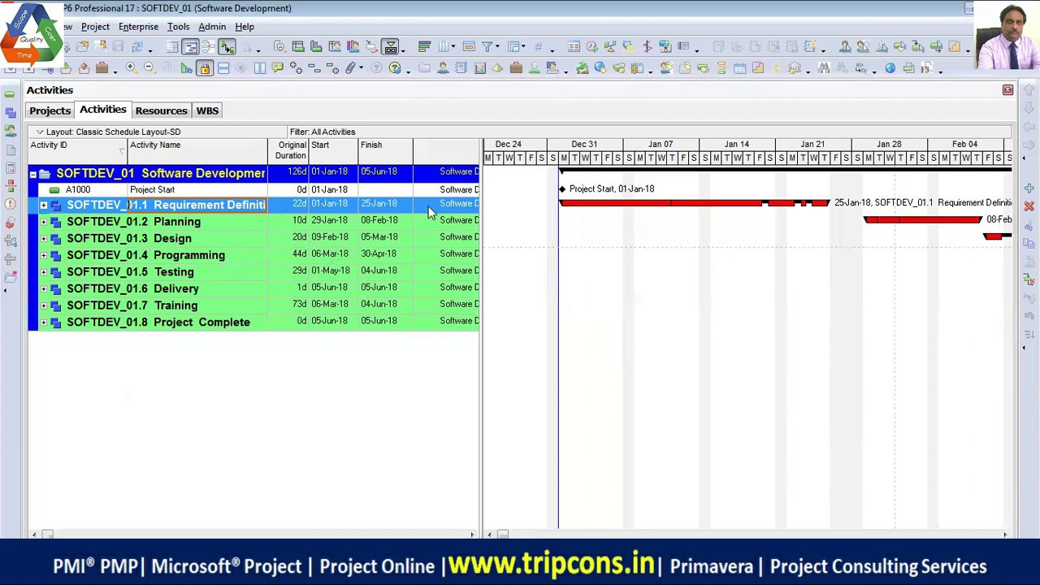
# - Widen the activity table and its Activity Name column so the full WBS names fit
pyautogui.moveTo(482, 248); pyautogui.dragTo(527, 252)
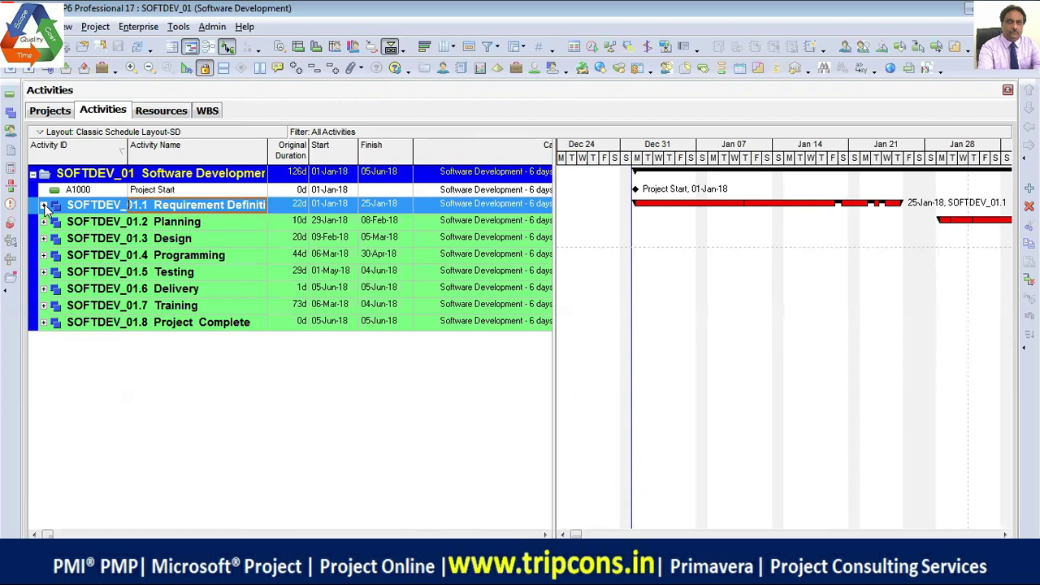
pyautogui.moveTo(264, 153); pyautogui.dragTo(321, 155)
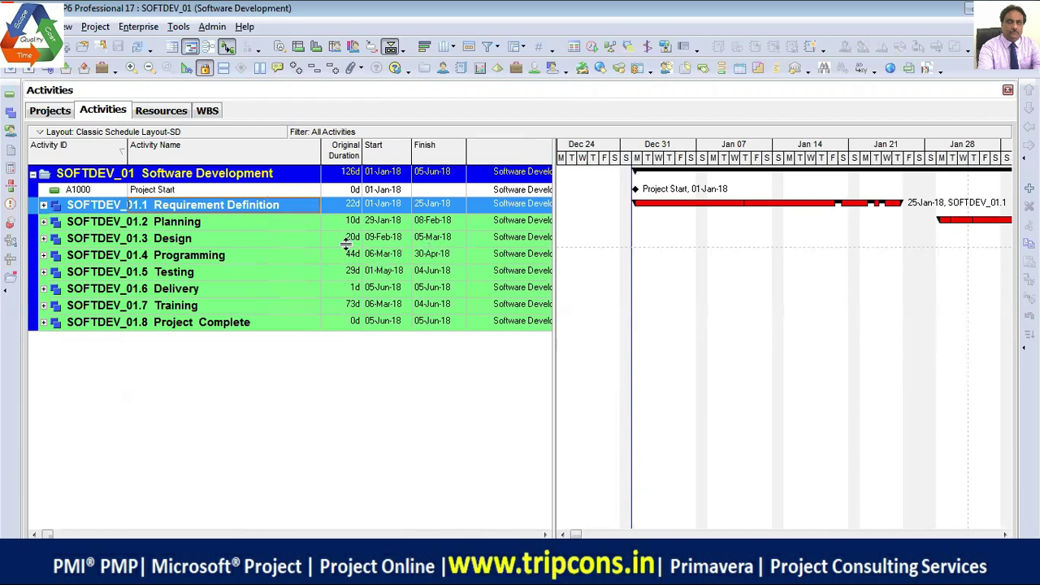
pyautogui.moveTo(321, 155); pyautogui.dragTo(304, 152)
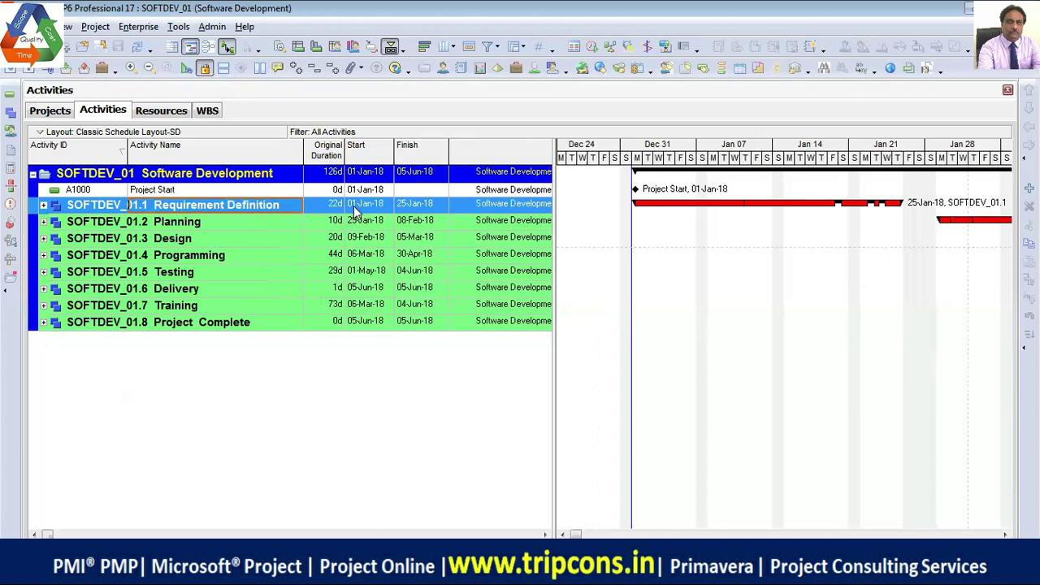
# - Examine the Requirement Definition activities and the durations and dates of the Planning, Design, Programming, Testing, Delivery and Training bands
pyautogui.click(43, 206)
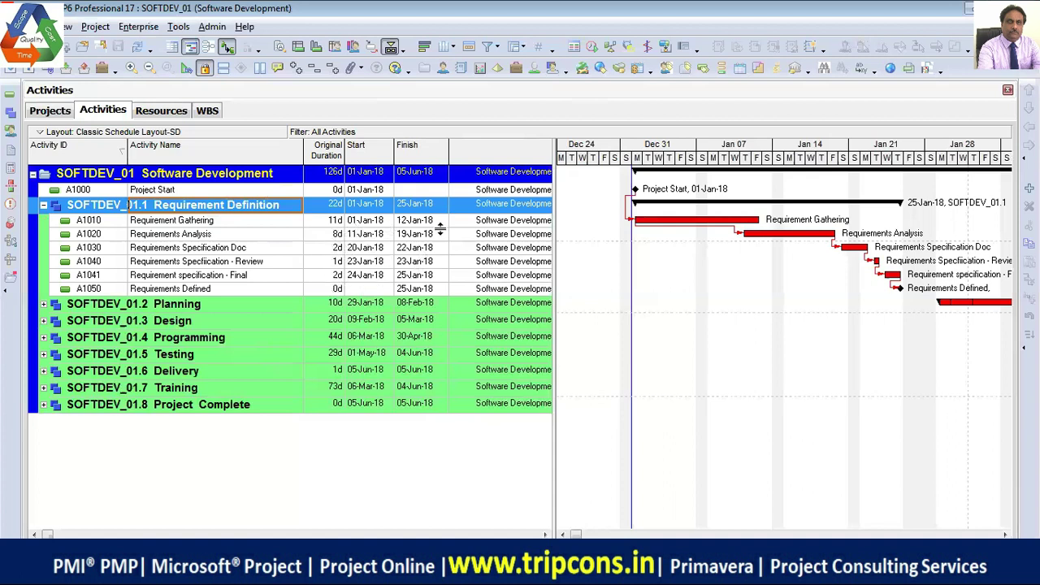
pyautogui.click(44, 205)
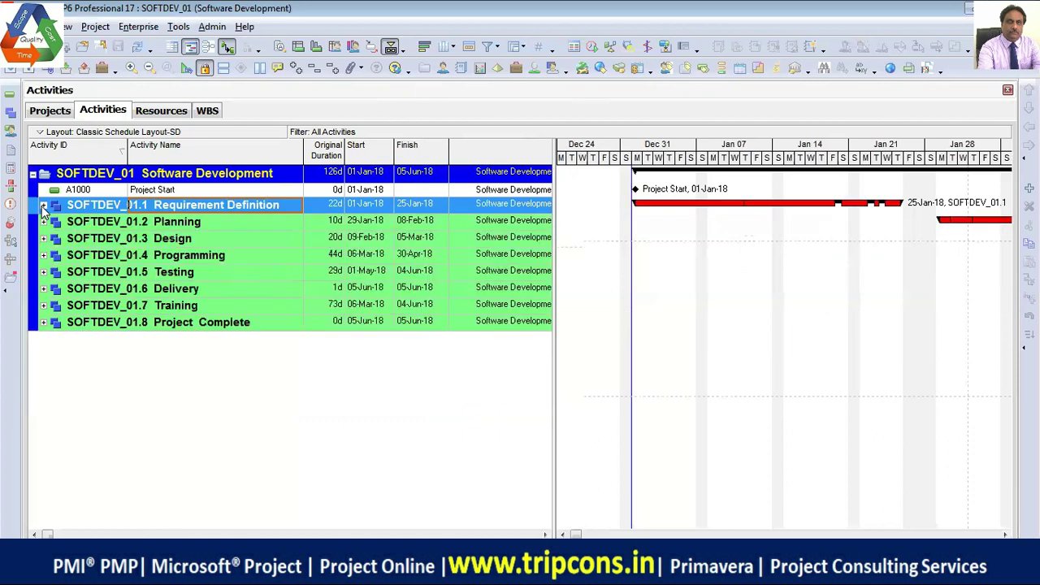
pyautogui.click(207, 225)
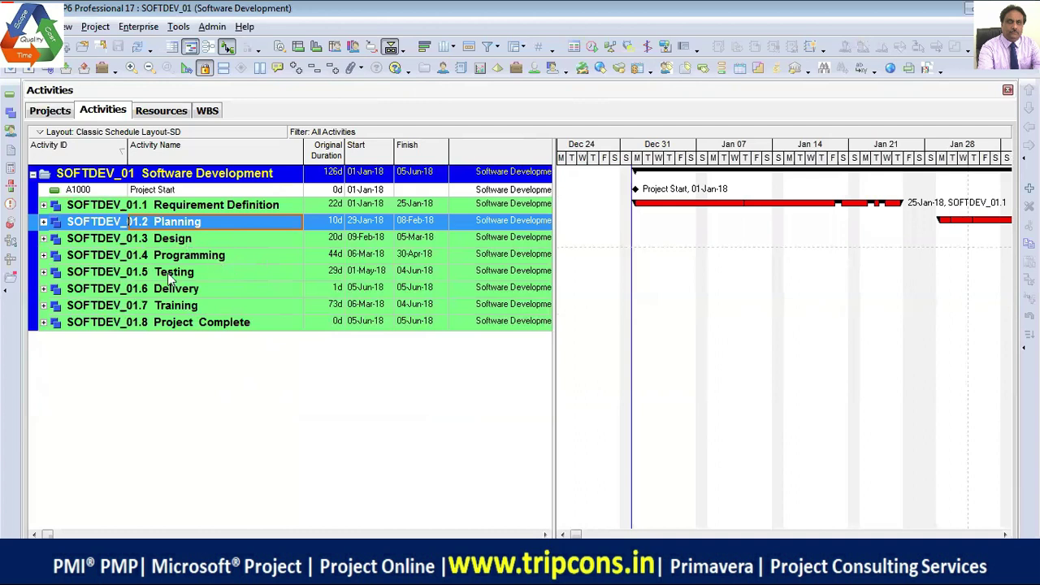
pyautogui.click(190, 240)
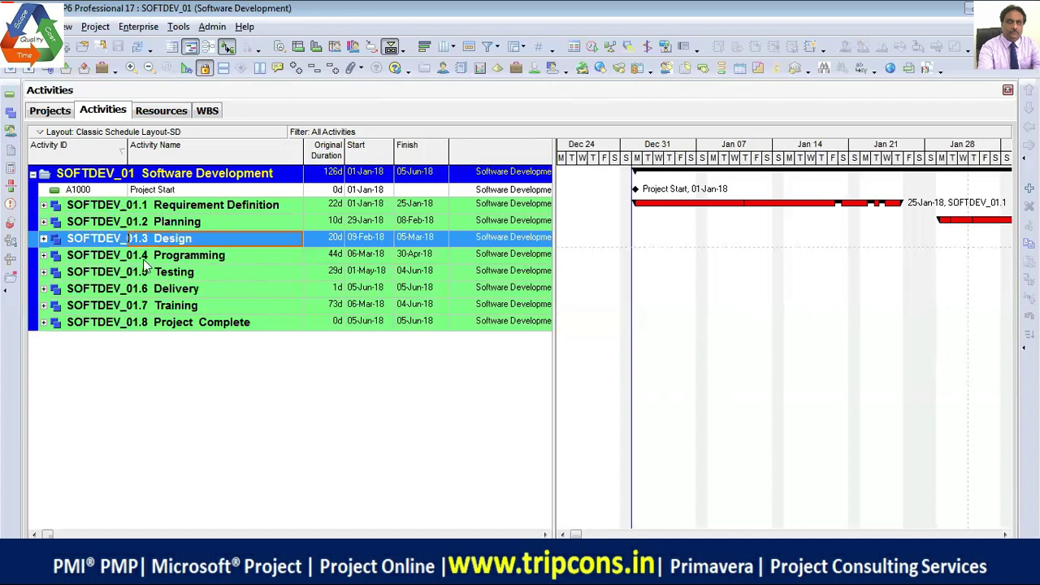
pyautogui.click(181, 256)
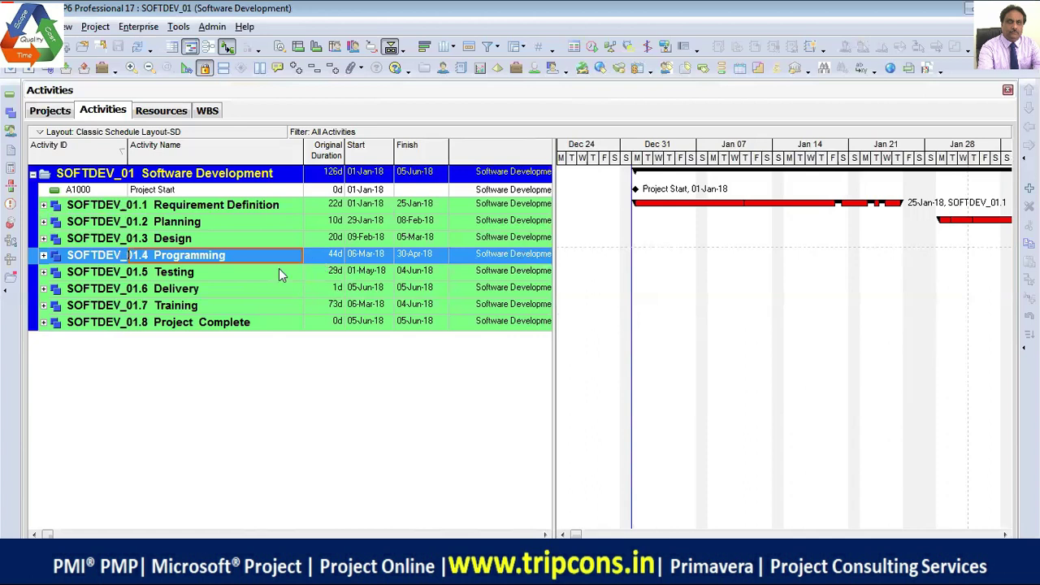
pyautogui.click(249, 274)
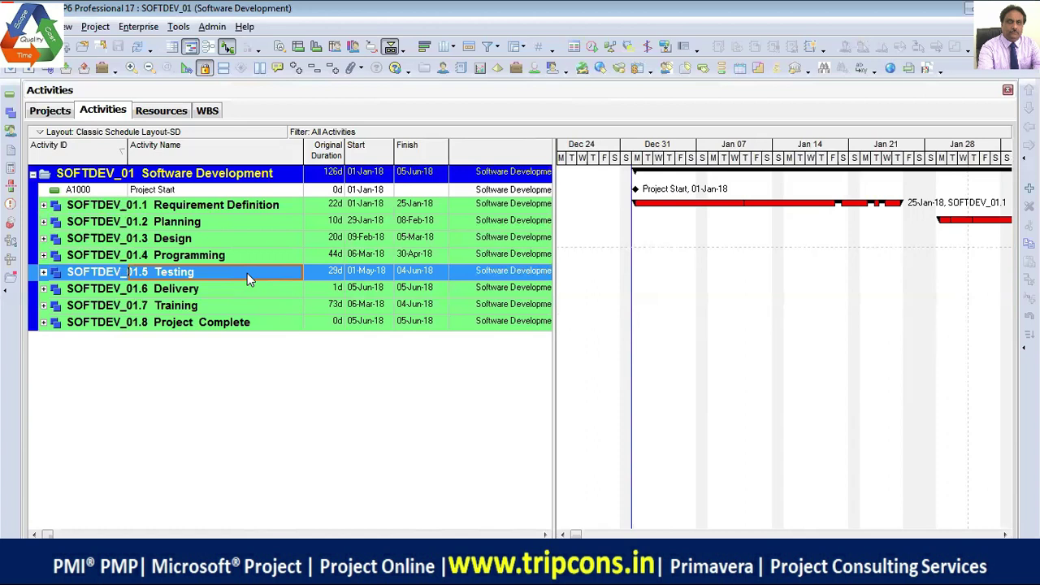
pyautogui.click(213, 291)
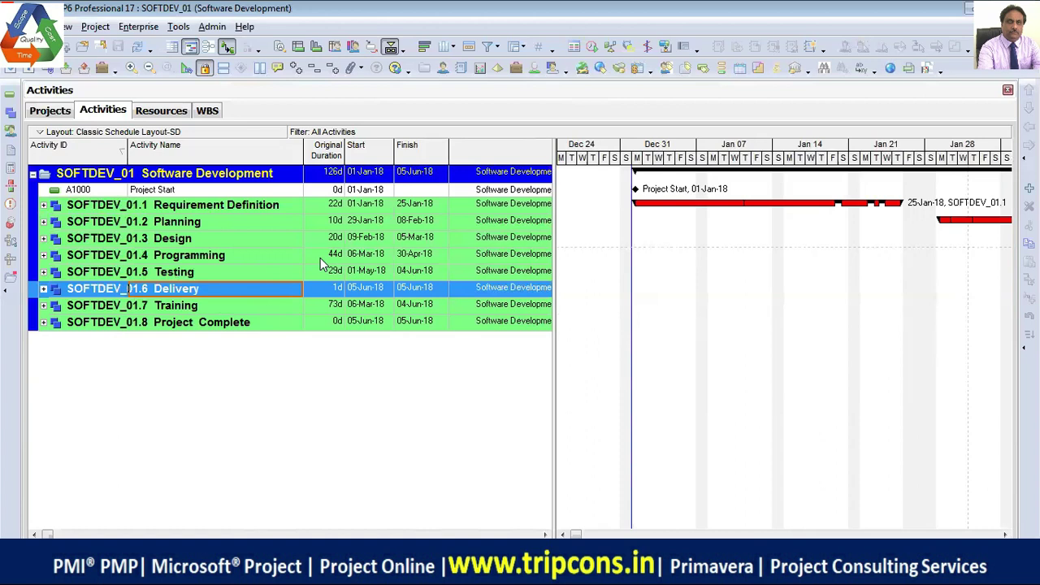
pyautogui.click(215, 307)
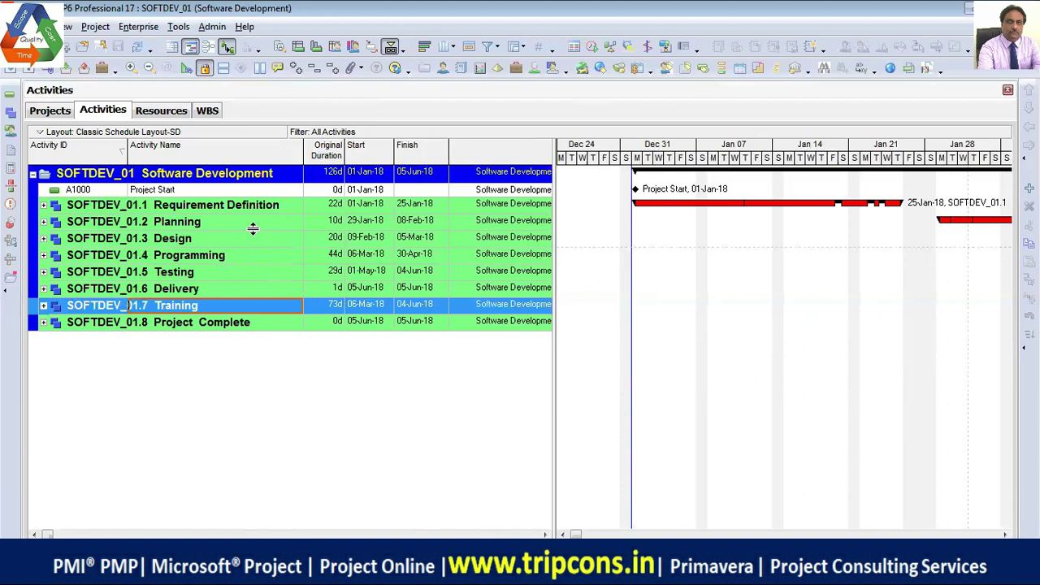
# - Expand the Training band and widen the activity table to show the columns through Schedule % Complete
pyautogui.click(43, 305)
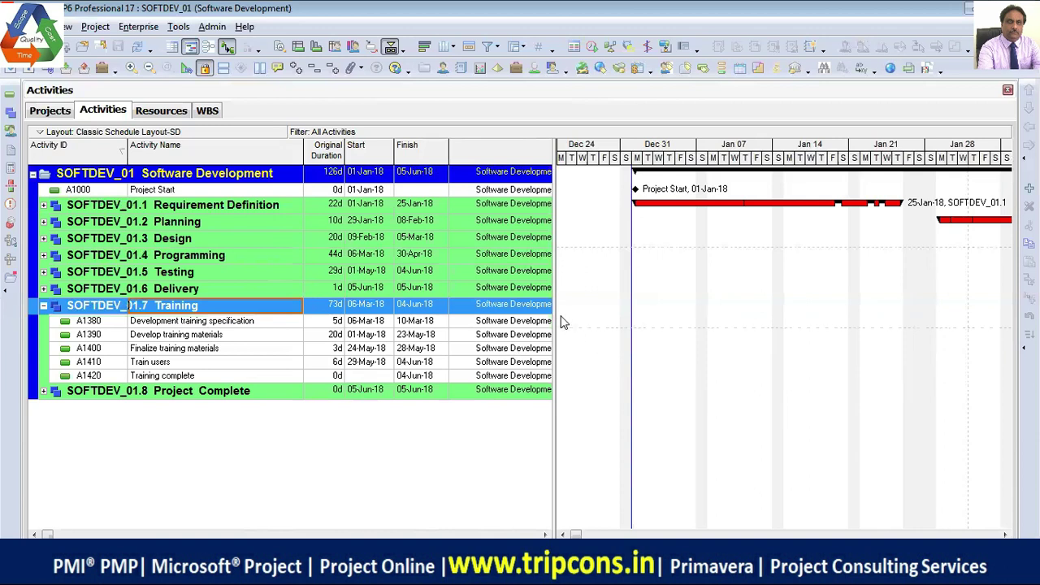
pyautogui.moveTo(557, 309); pyautogui.dragTo(757, 312)
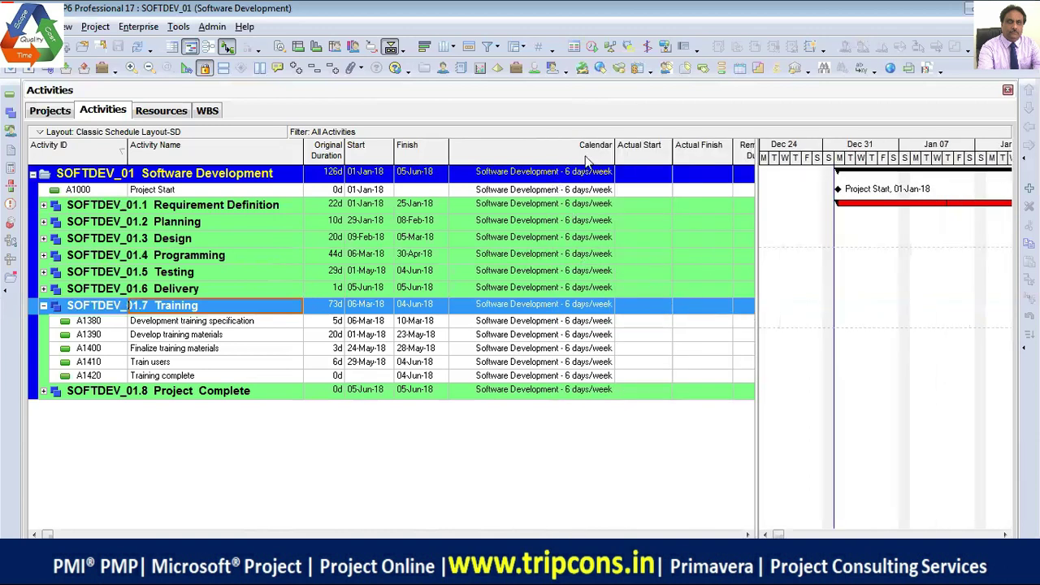
pyautogui.moveTo(756, 213); pyautogui.dragTo(892, 214)
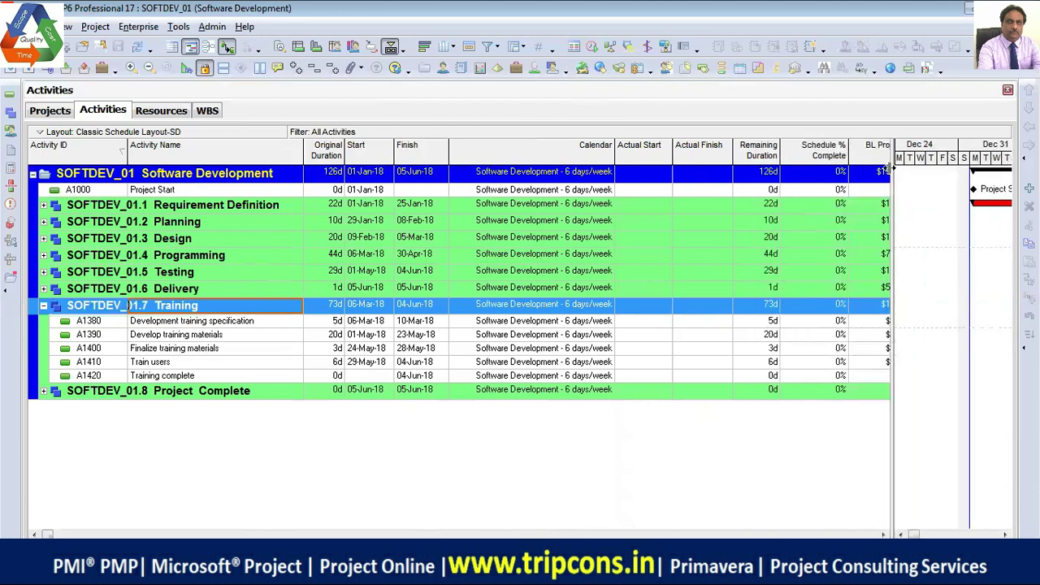
# - Remove the Calendar, Actual Start, Actual Finish, Remaining Duration and Schedule % Complete columns from the activity table's selected columns
pyautogui.rightClick(649, 154)
pyautogui.click(690, 382)
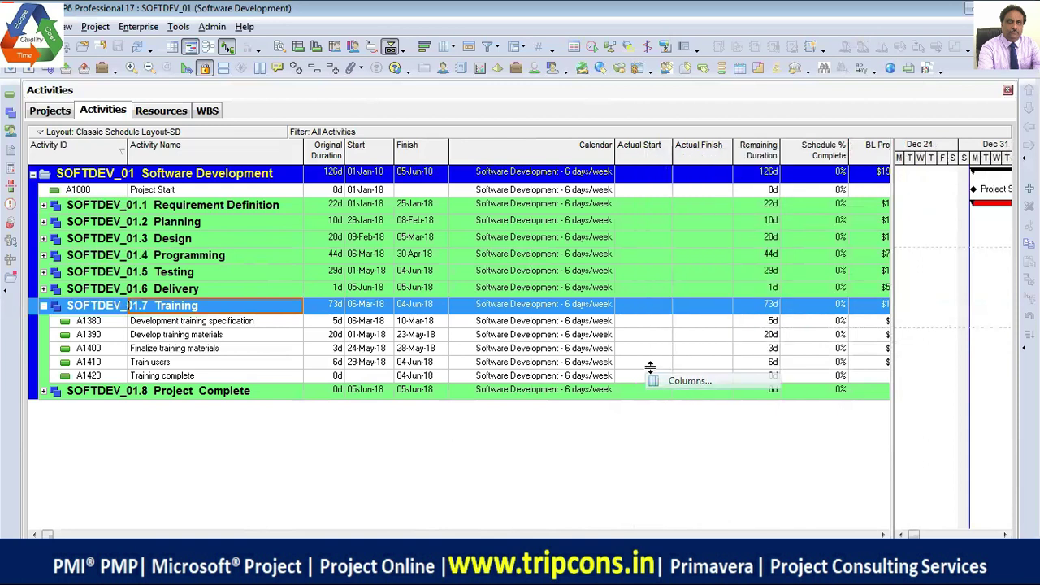
pyautogui.click(391, 375)
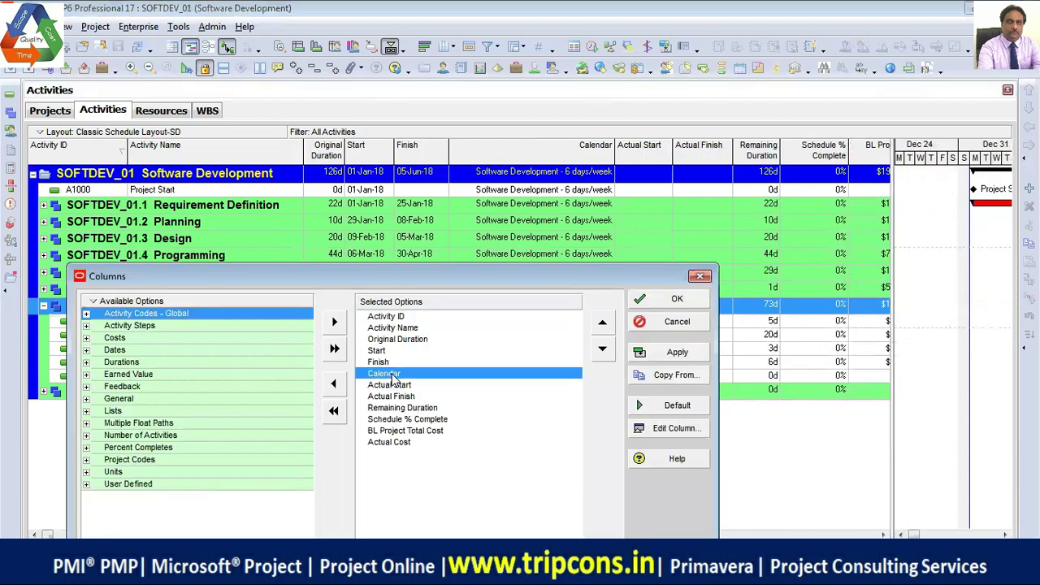
pyautogui.click(334, 383)
pyautogui.click(334, 384)
pyautogui.click(334, 384)
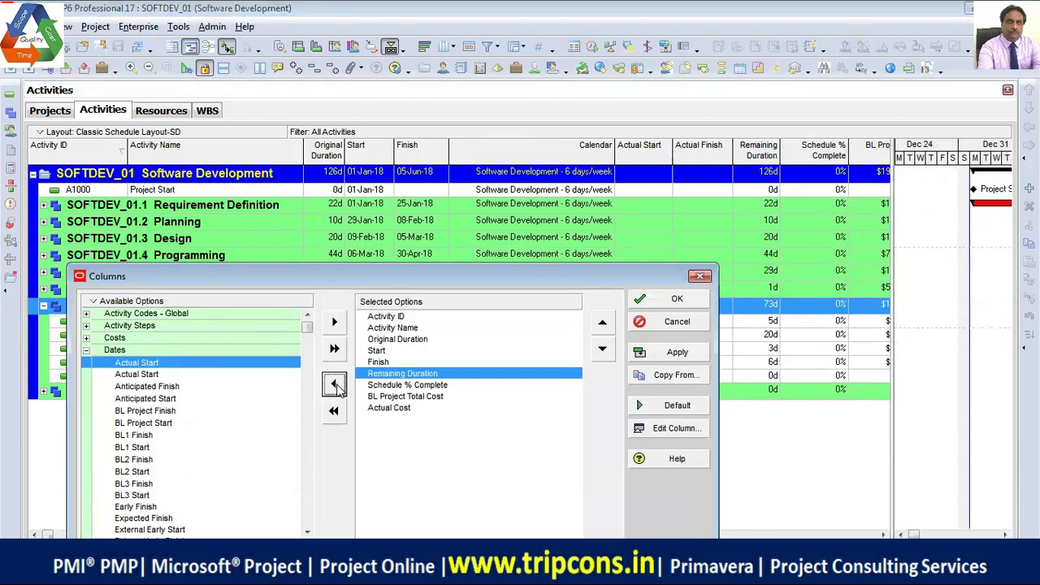
pyautogui.click(334, 385)
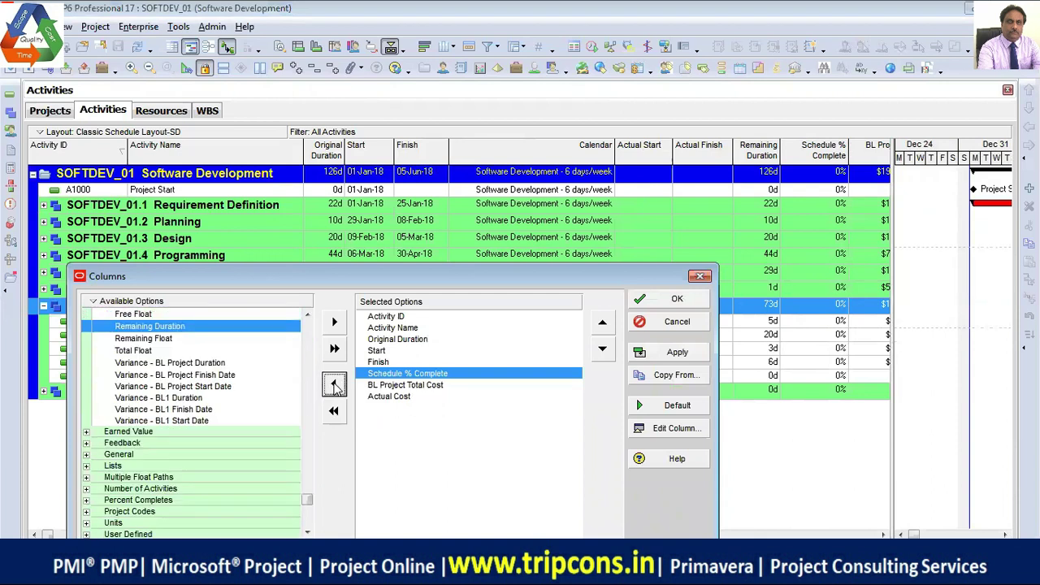
pyautogui.click(333, 384)
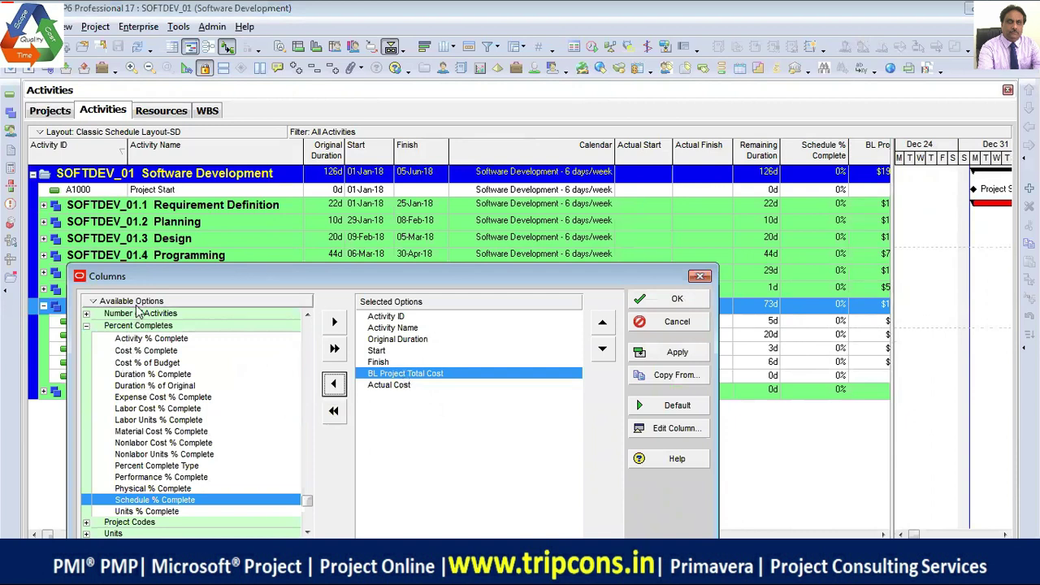
# - Ungroup the available column options into a flat list and find "predec" in it
pyautogui.rightClick(85, 310)
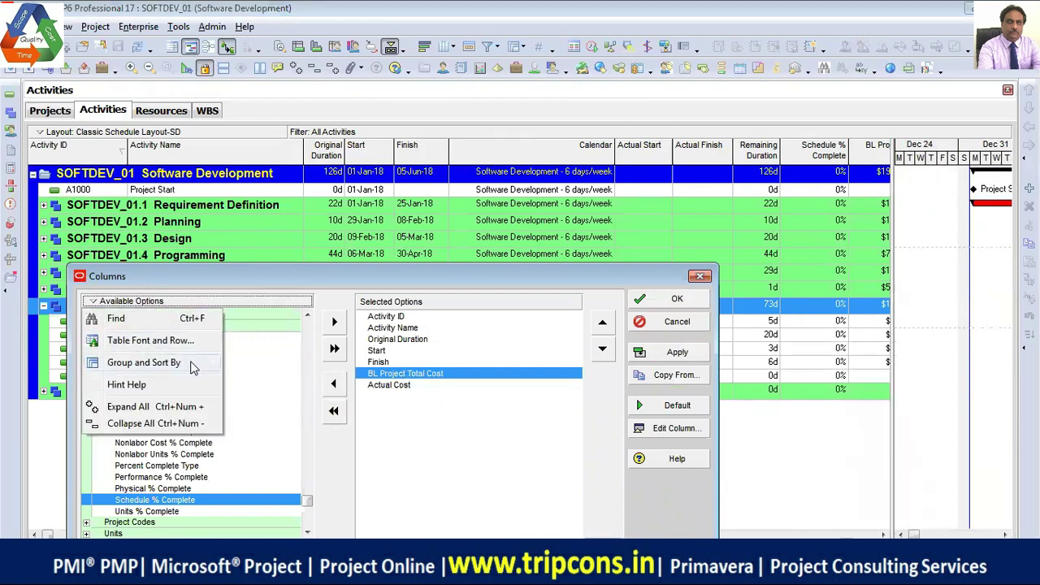
pyautogui.moveTo(195, 363)
pyautogui.click(251, 380)
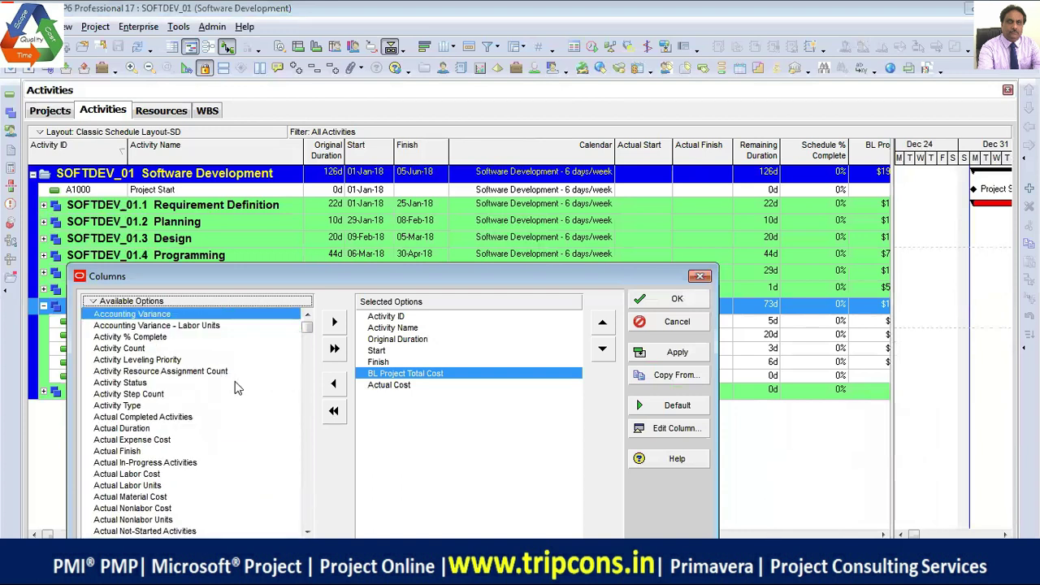
pyautogui.hotkey('ctrl', 'f')
pyautogui.write('predec')
pyautogui.click(629, 200)
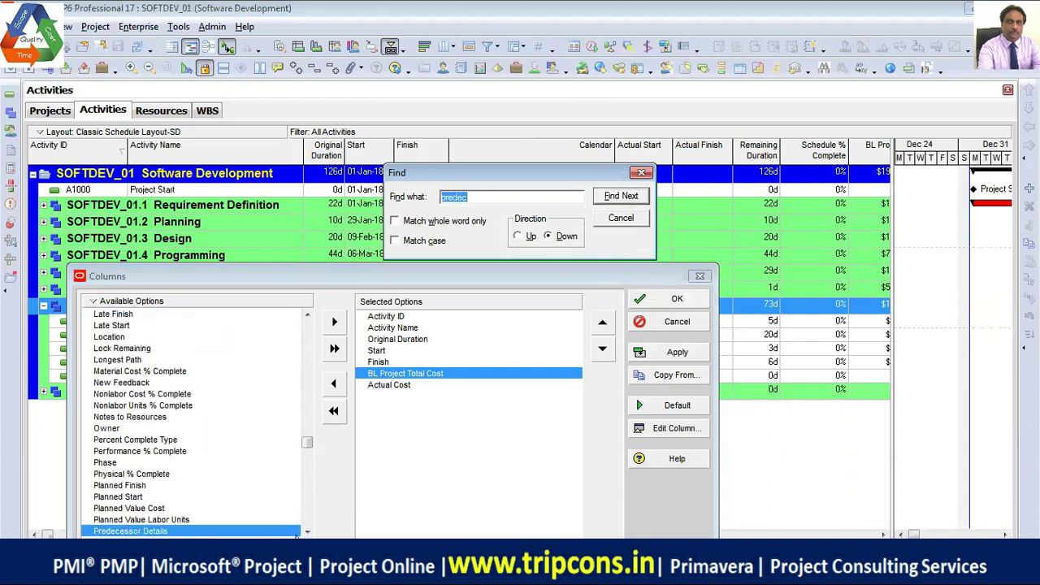
# - Add the Predecessors column between Finish and BL Project Total Cost, apply the column set, and widen Predecessors to fit its entries
pyautogui.click(306, 531)
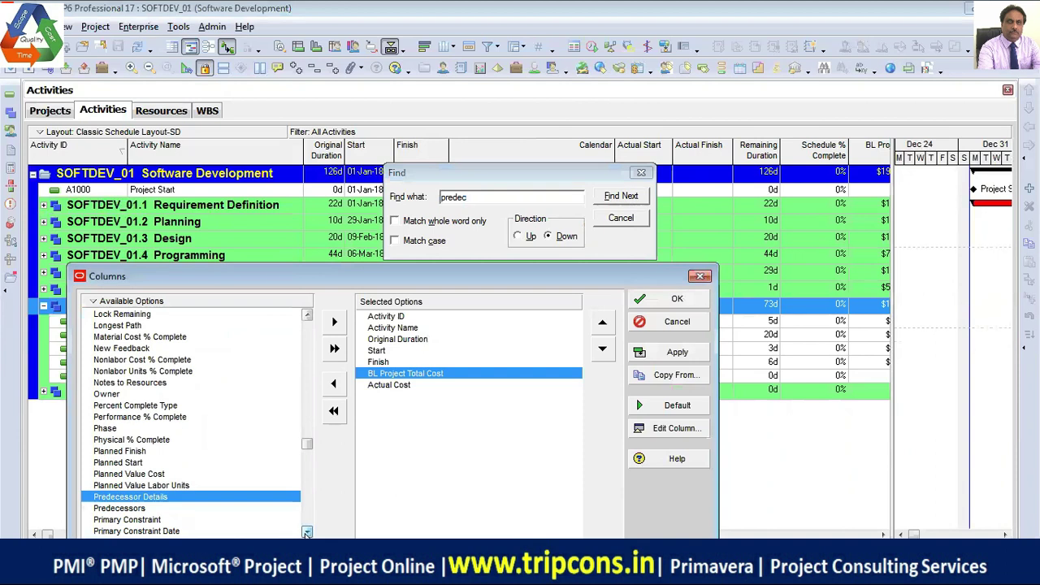
pyautogui.click(140, 508)
pyautogui.click(332, 325)
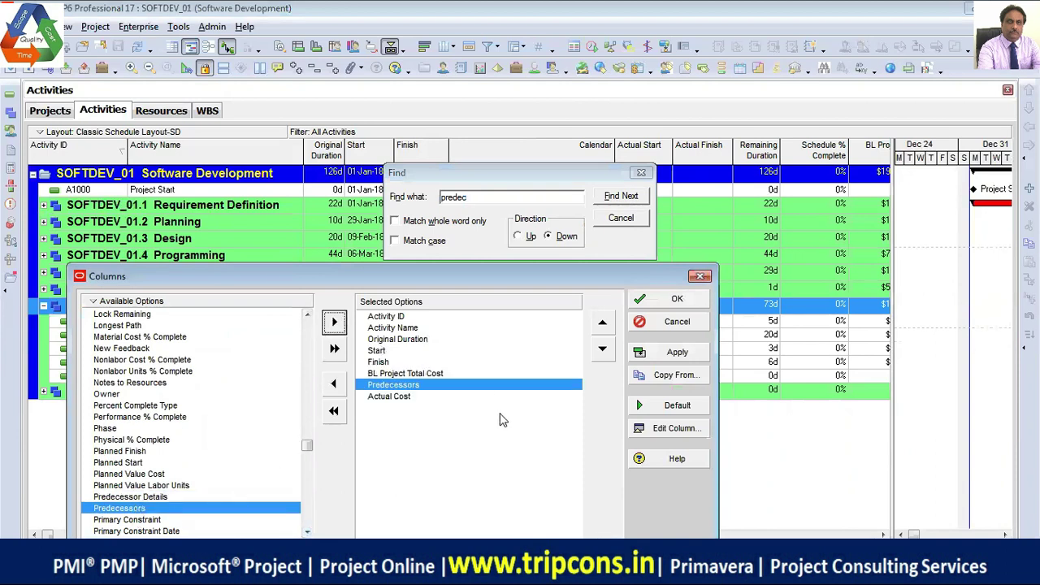
pyautogui.click(602, 325)
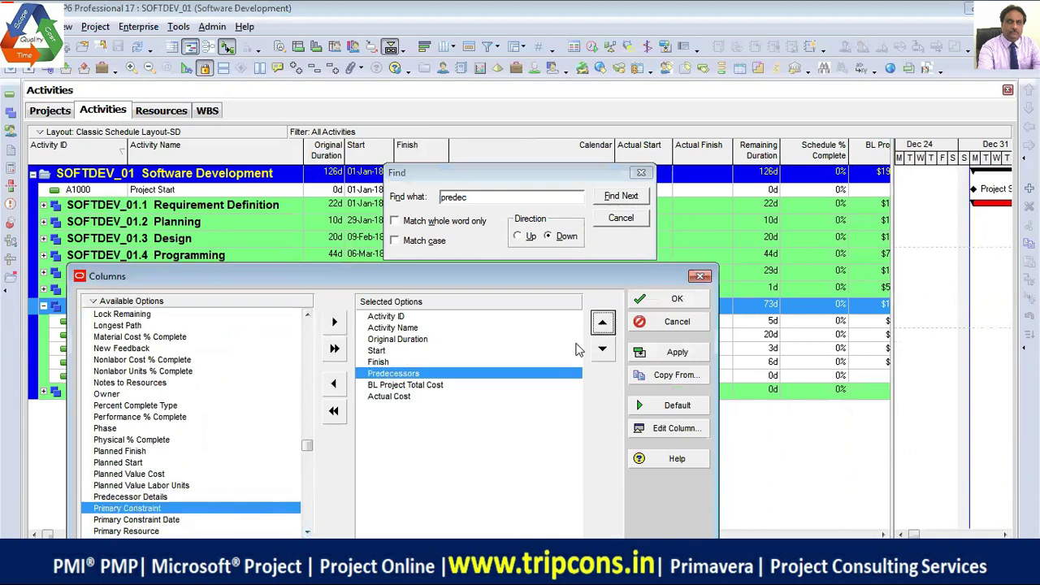
pyautogui.click(675, 354)
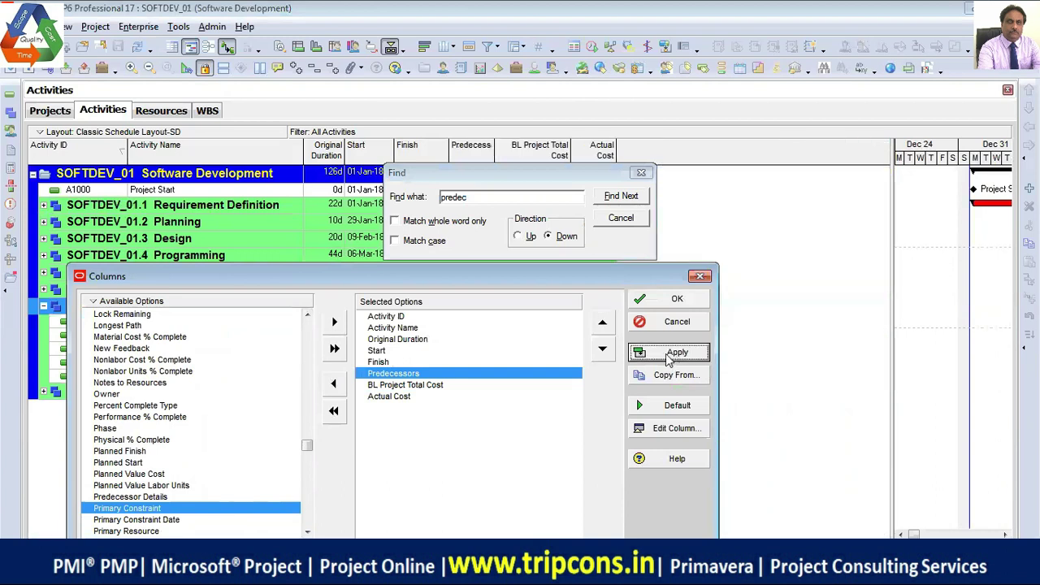
pyautogui.click(674, 300)
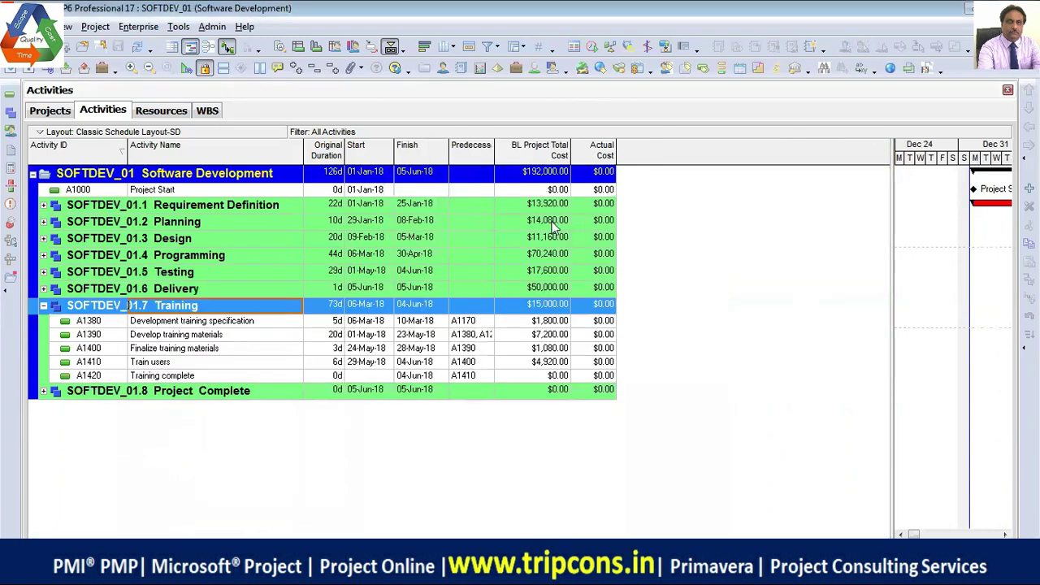
pyautogui.moveTo(494, 152); pyautogui.dragTo(548, 151)
# - Trace the Training activities' predecessors through the Delivery, Integration Testing, Programming and Design activities, checking A1170 Approvals against A1380
pyautogui.click(468, 324)
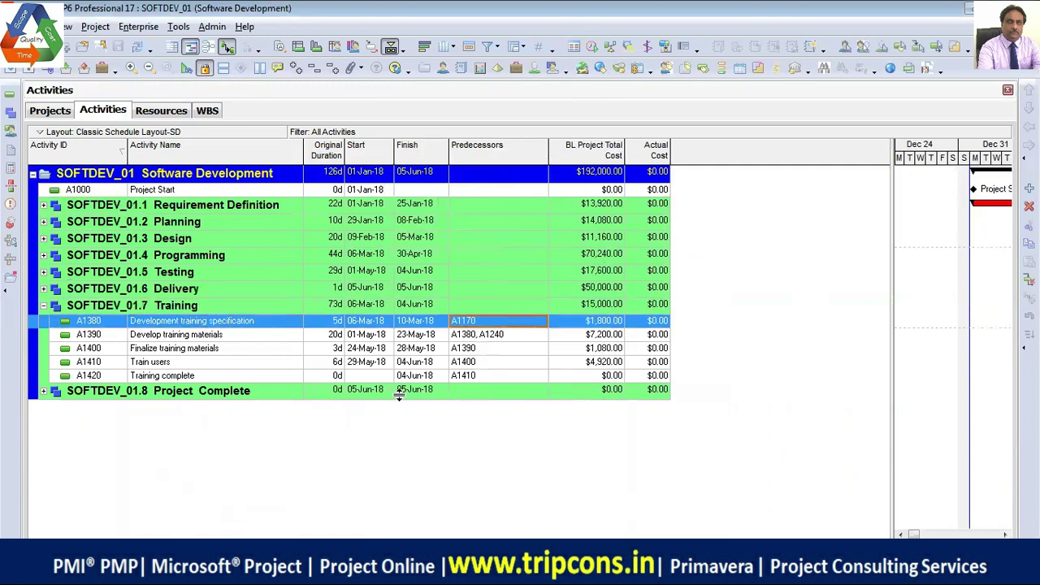
pyautogui.click(43, 288)
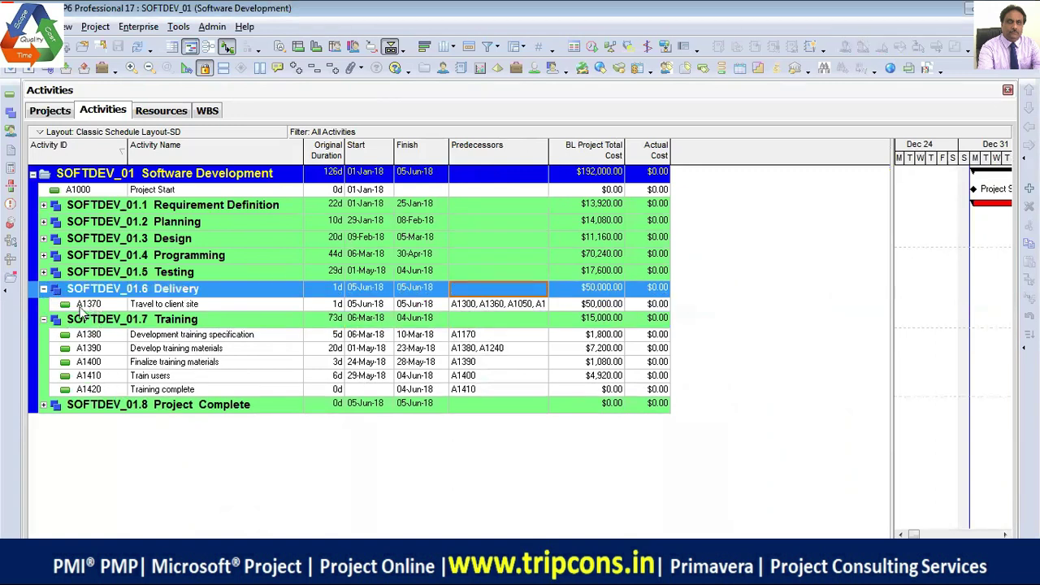
pyautogui.click(43, 272)
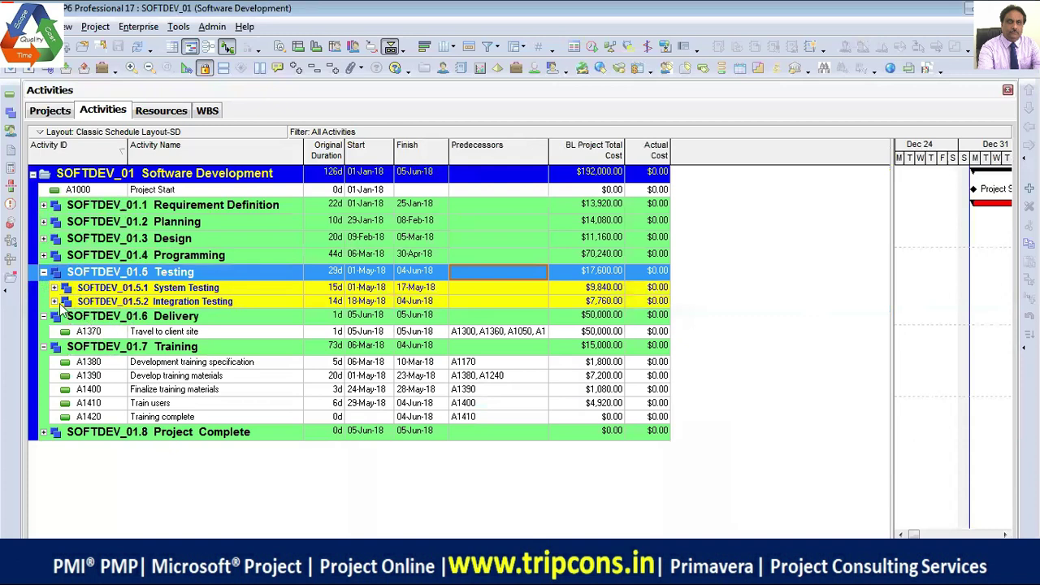
pyautogui.click(54, 302)
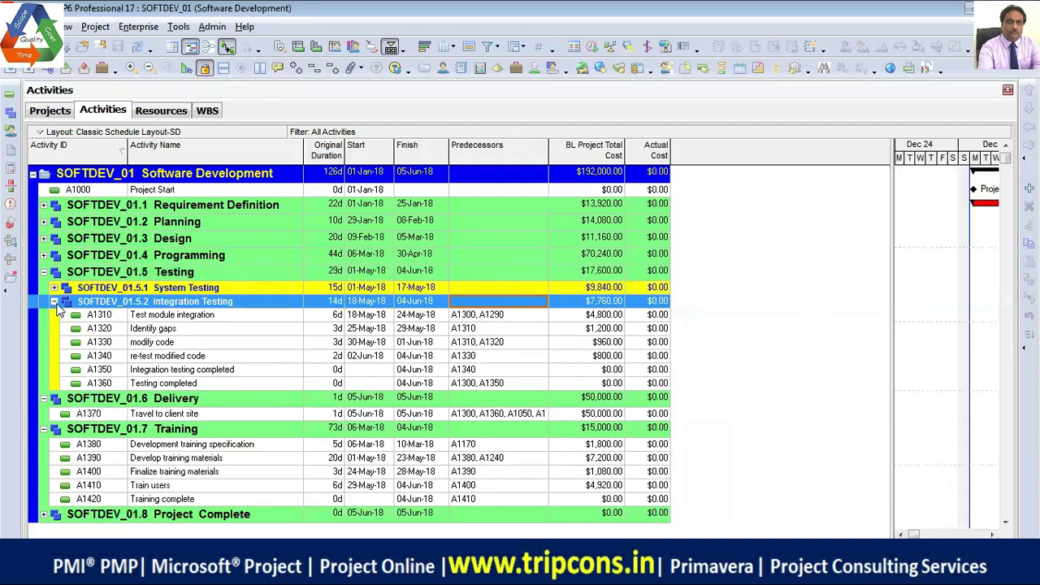
pyautogui.click(43, 272)
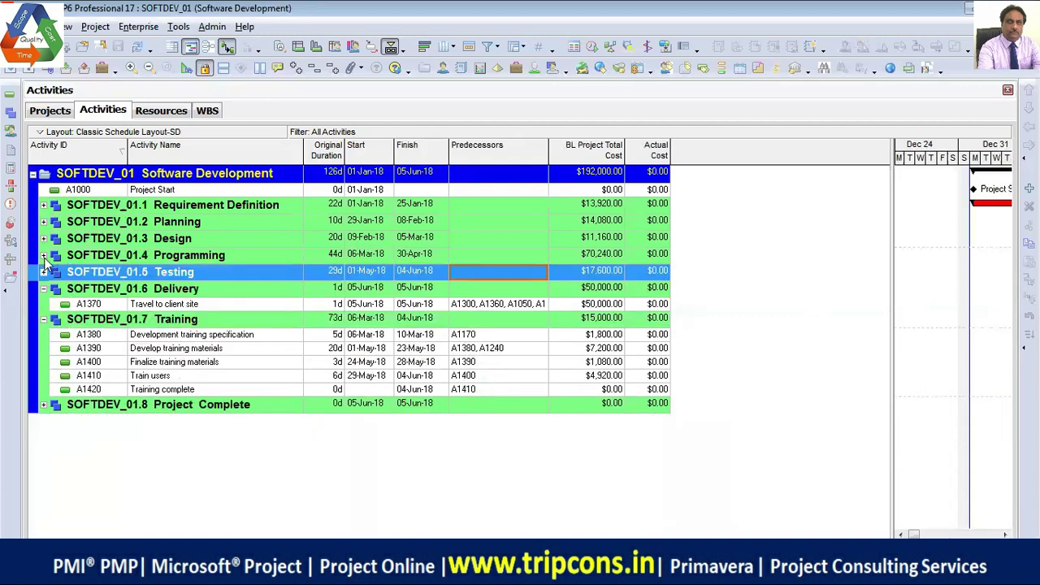
pyautogui.click(43, 255)
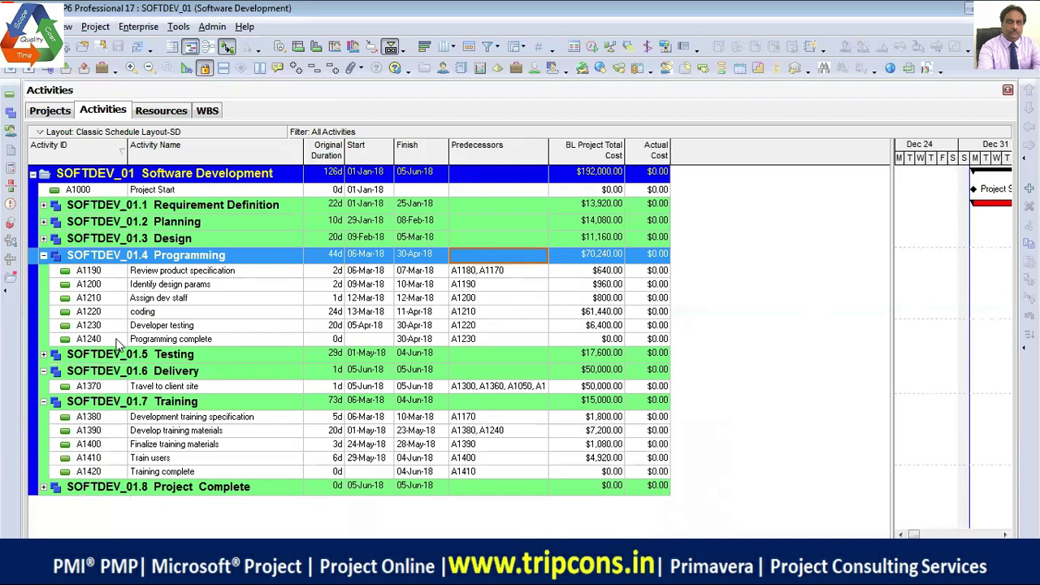
pyautogui.click(43, 255)
pyautogui.click(43, 238)
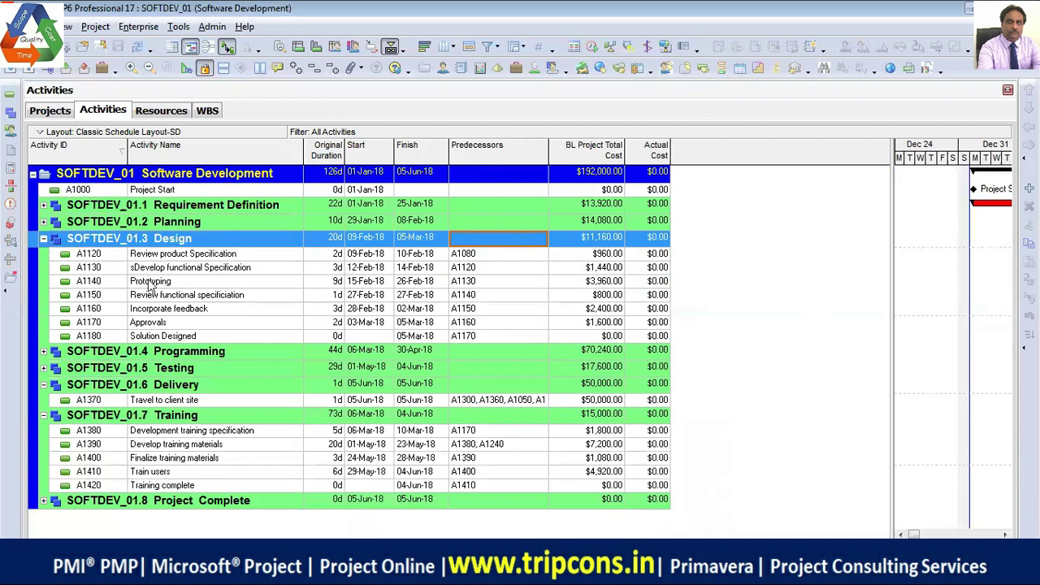
pyautogui.click(152, 325)
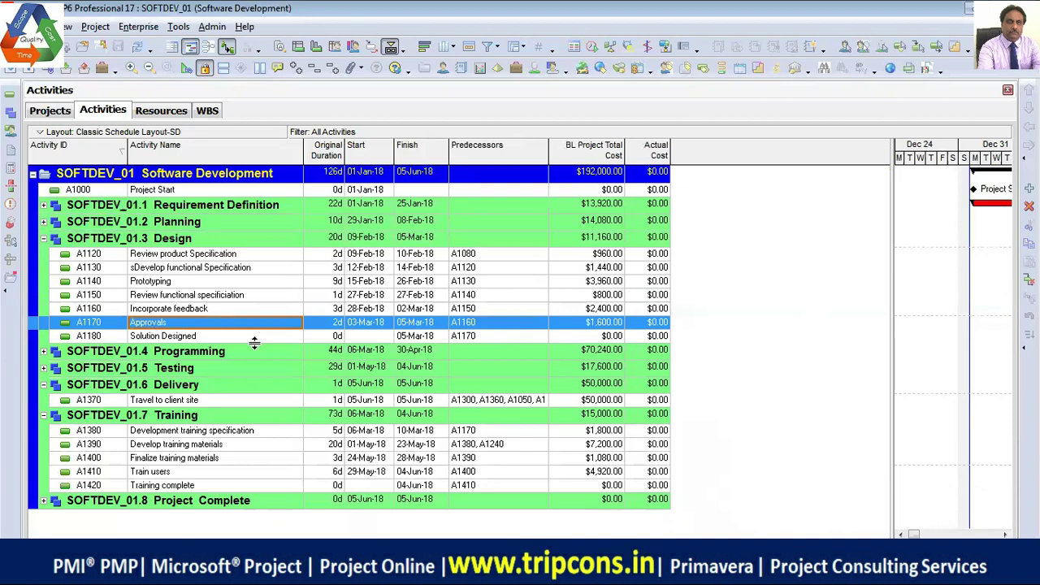
pyautogui.click(477, 436)
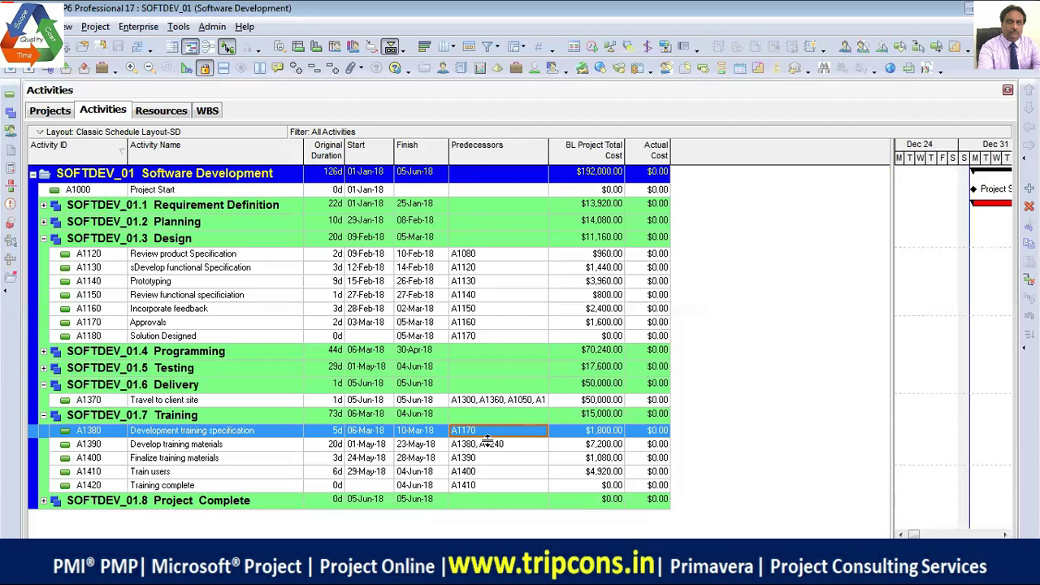
# - Enlarge the Gantt chart area beside the activity table and collapse the Design, Delivery and Training bands
pyautogui.moveTo(893, 325); pyautogui.dragTo(697, 333)
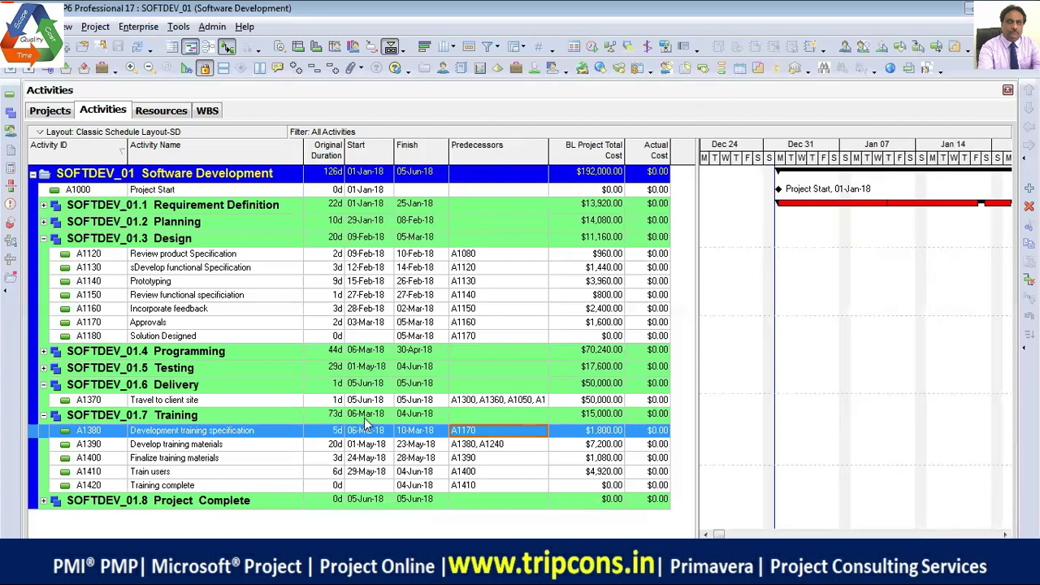
pyautogui.click(284, 416)
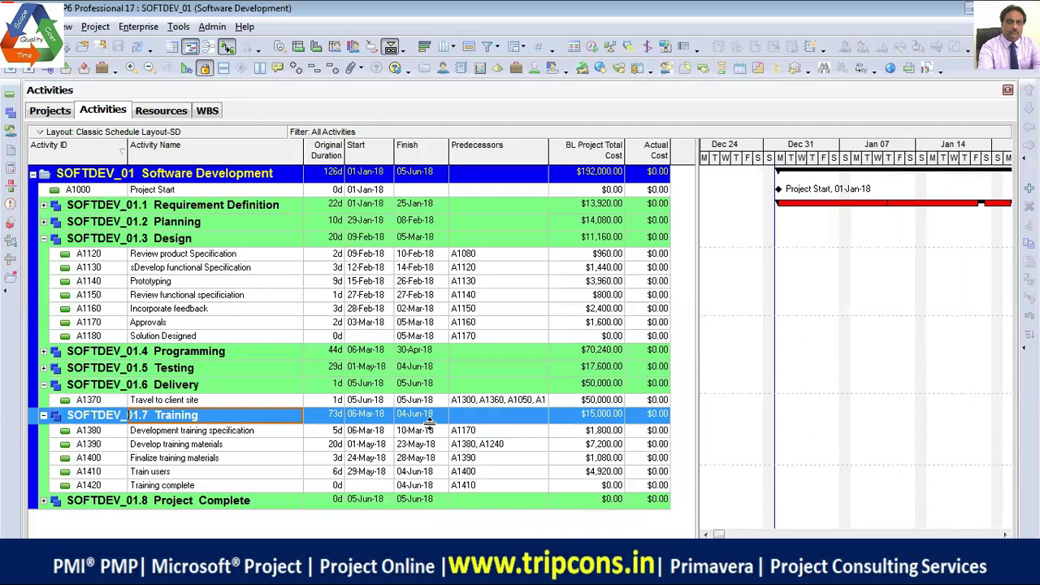
pyautogui.click(43, 238)
pyautogui.click(43, 288)
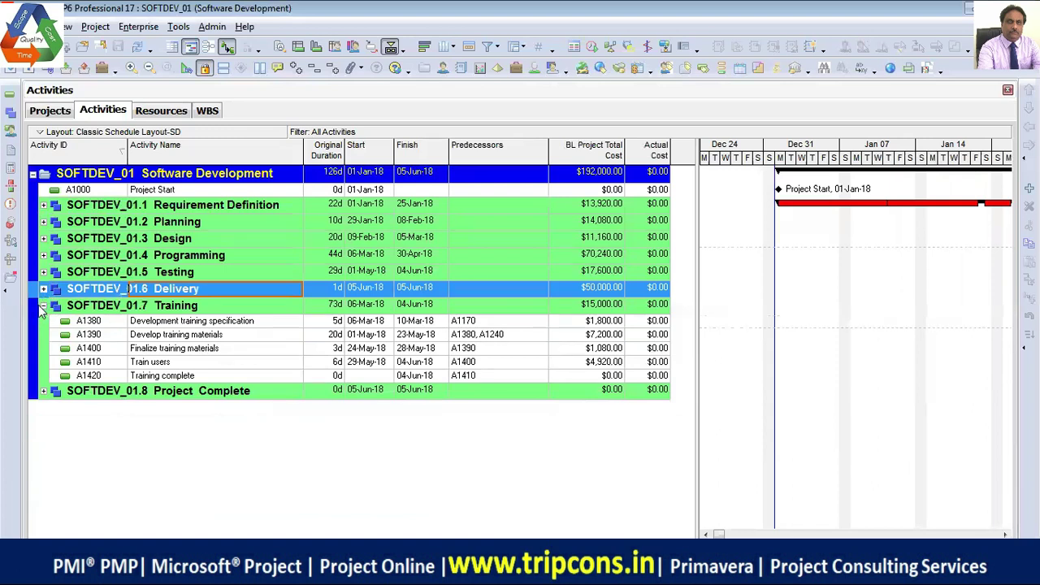
pyautogui.click(42, 311)
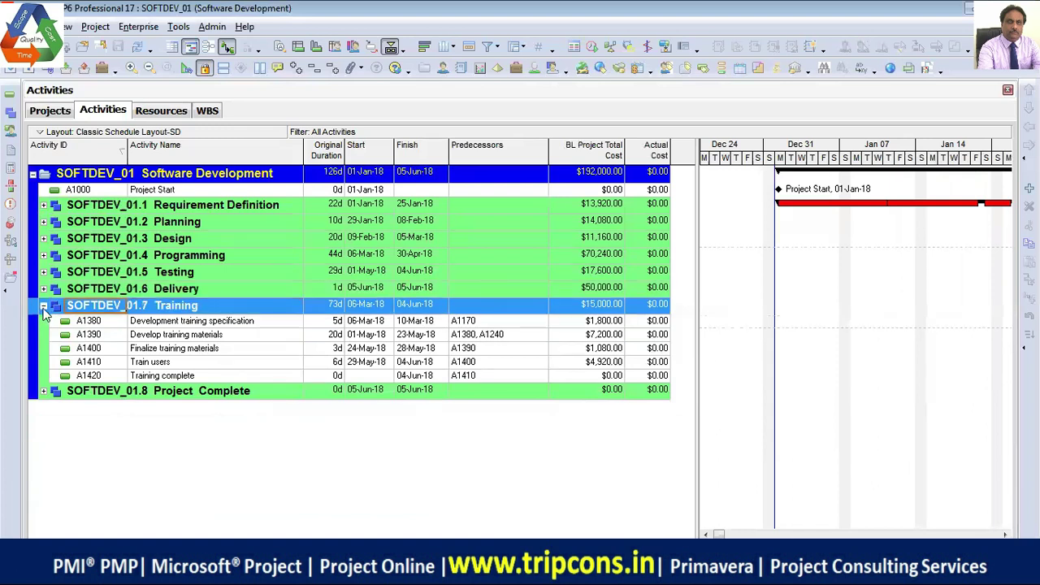
pyautogui.click(43, 306)
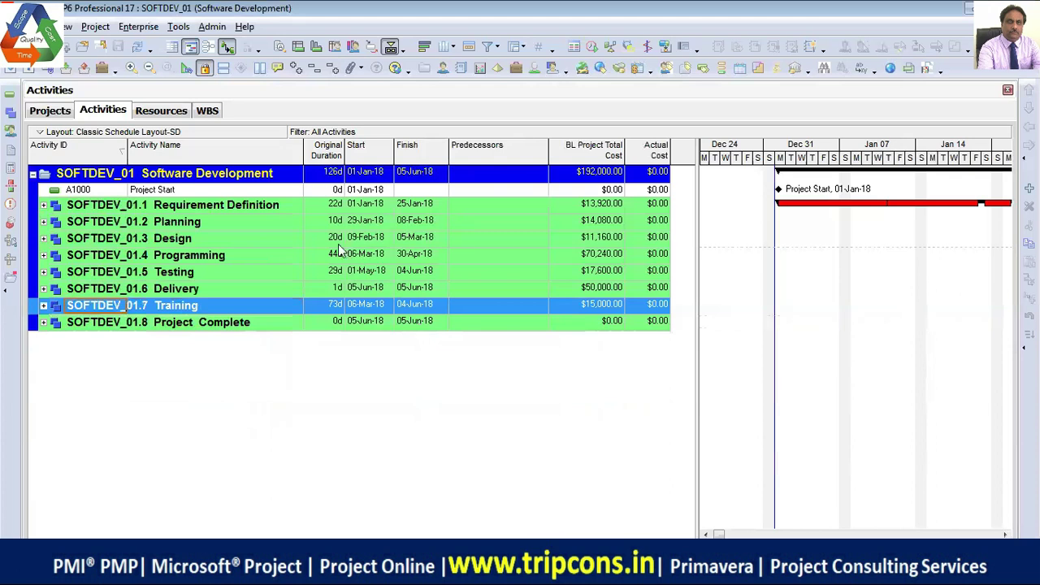
# - Narrow the Predecessors column, slightly widen the activity table area, and select the Requirement Definition band
pyautogui.moveTo(548, 149); pyautogui.dragTo(511, 149)
pyautogui.moveTo(693, 223)
pyautogui.mouseDown()
pyautogui.moveTo(639, 216)
pyautogui.moveTo(701, 219)
pyautogui.mouseUp()
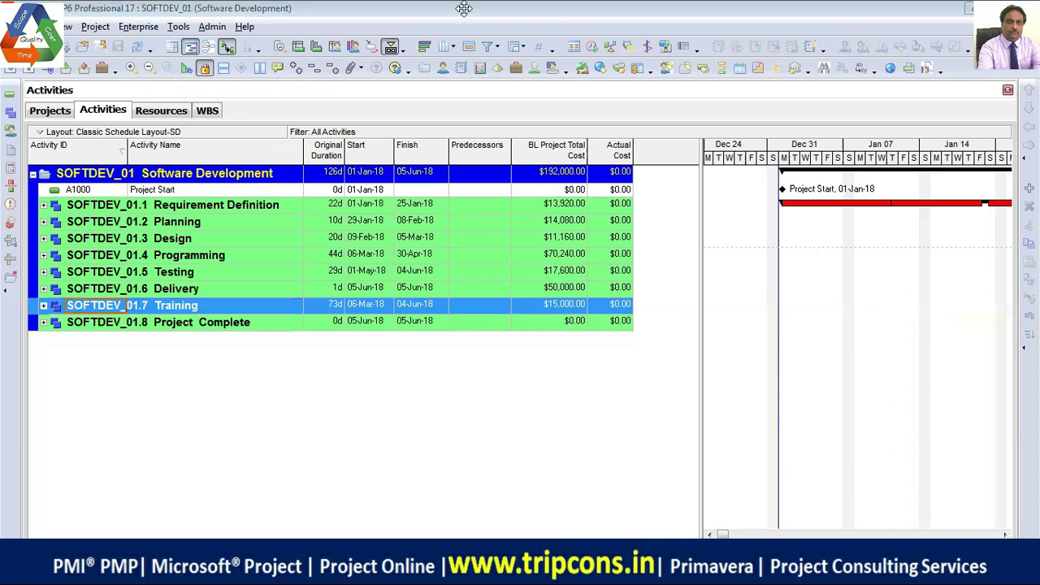
pyautogui.click(216, 209)
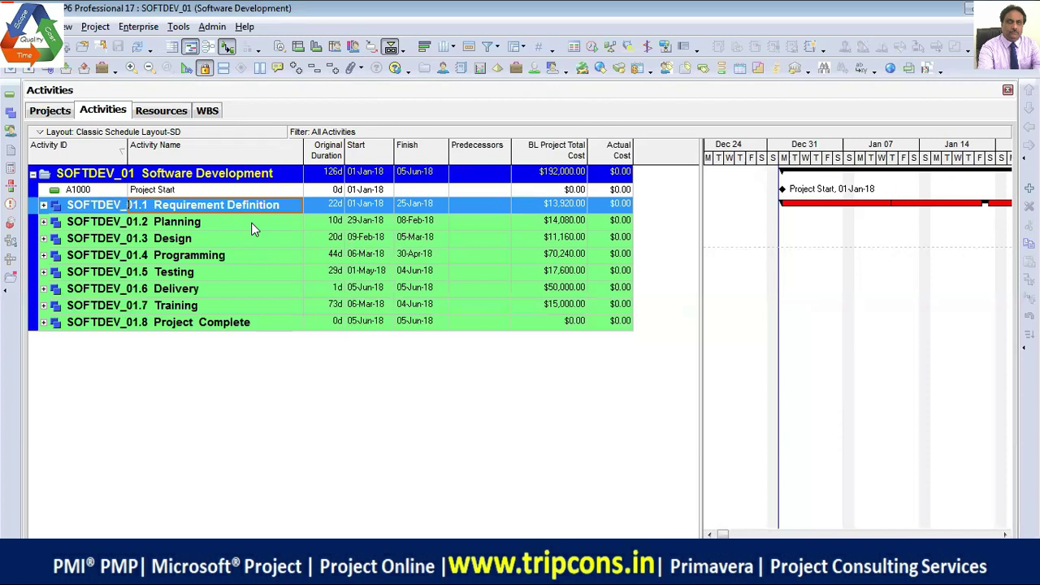
# - Open the current project's resources and examine the available resource filters and column layouts without changing them
pyautogui.click(167, 111)
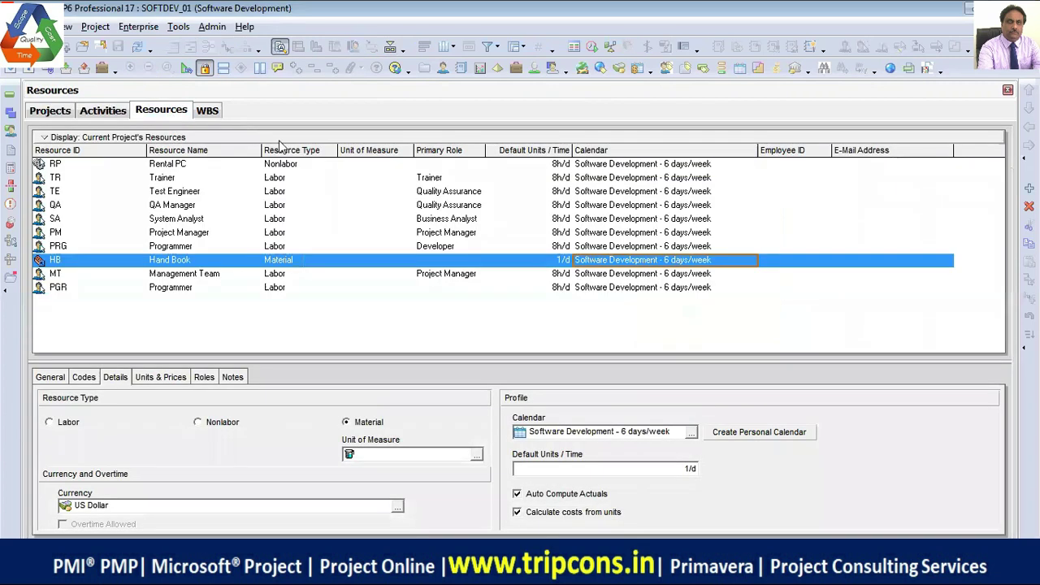
pyautogui.click(116, 138)
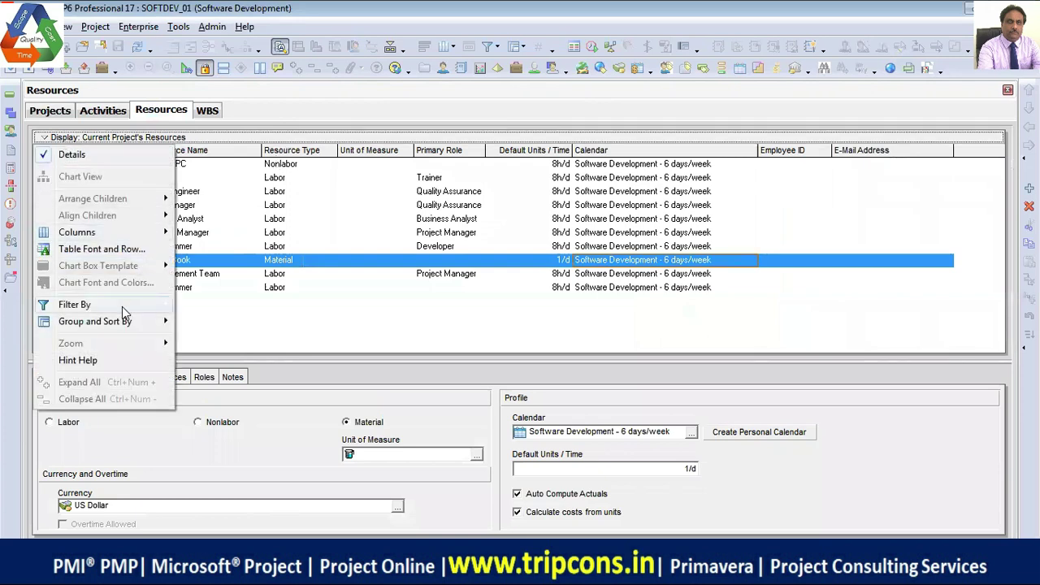
pyautogui.moveTo(130, 307)
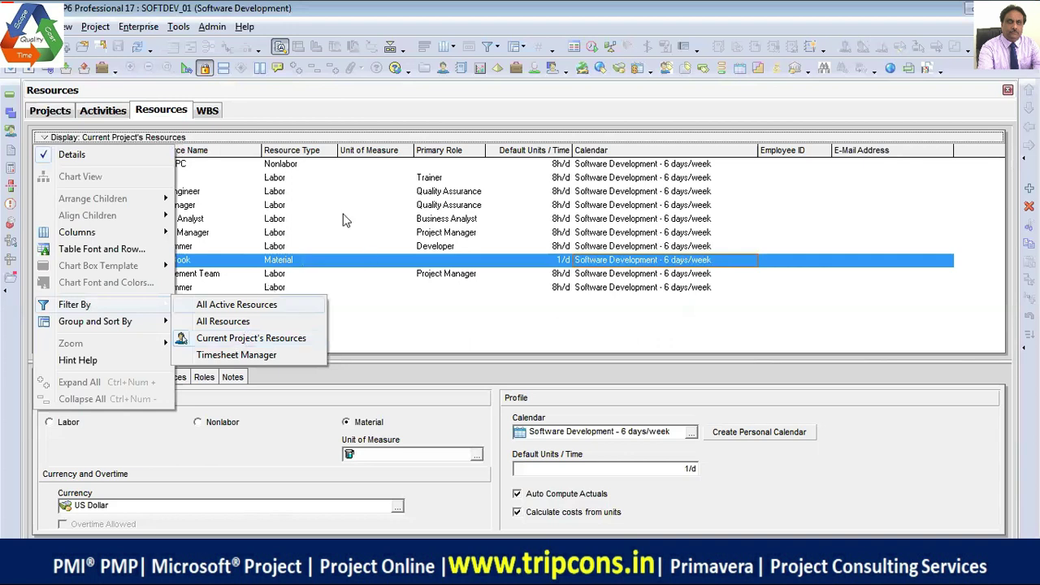
pyautogui.click(370, 116)
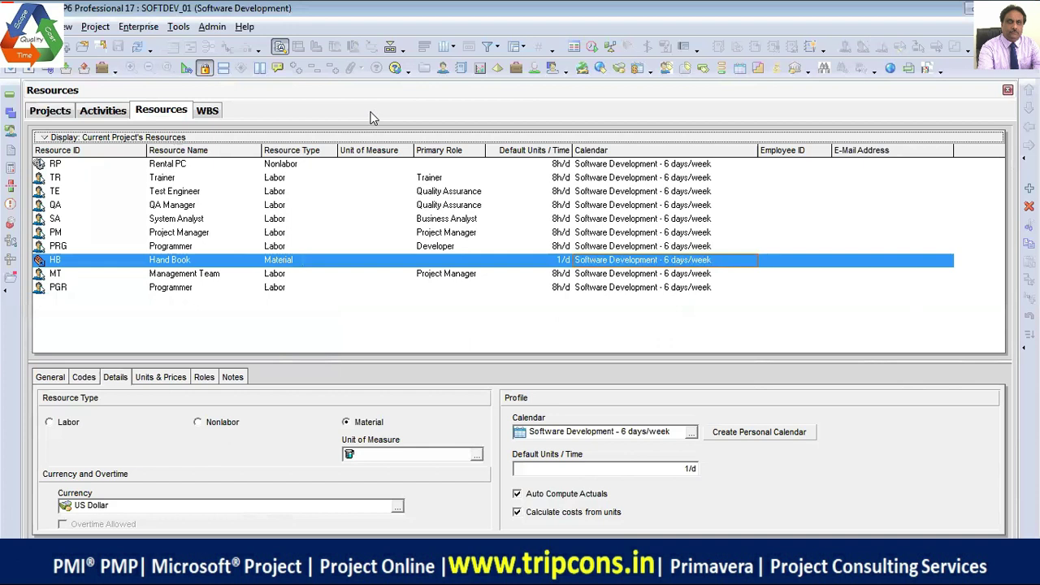
pyautogui.rightClick(667, 155)
pyautogui.moveTo(745, 321)
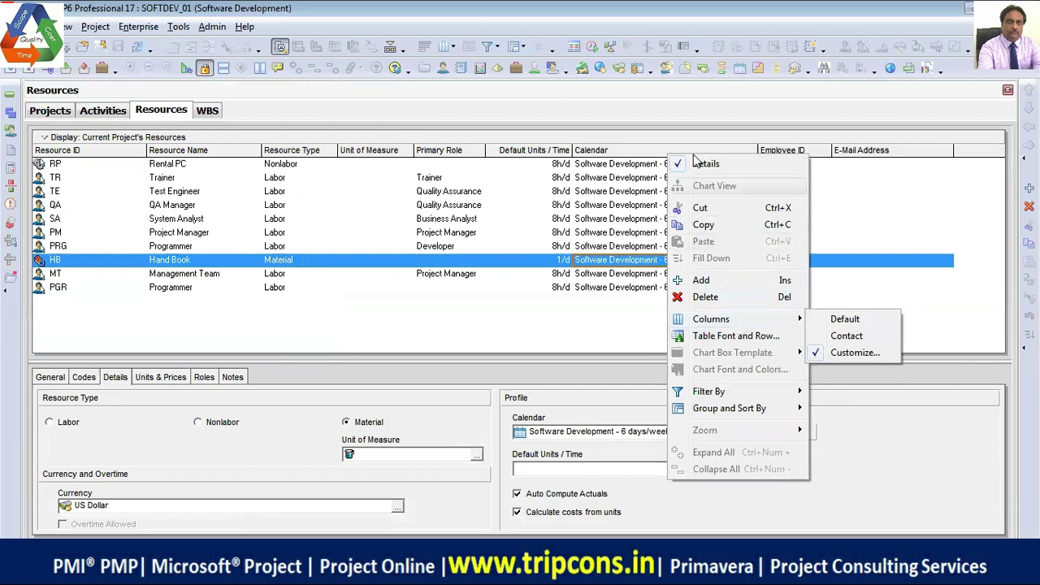
pyautogui.click(632, 111)
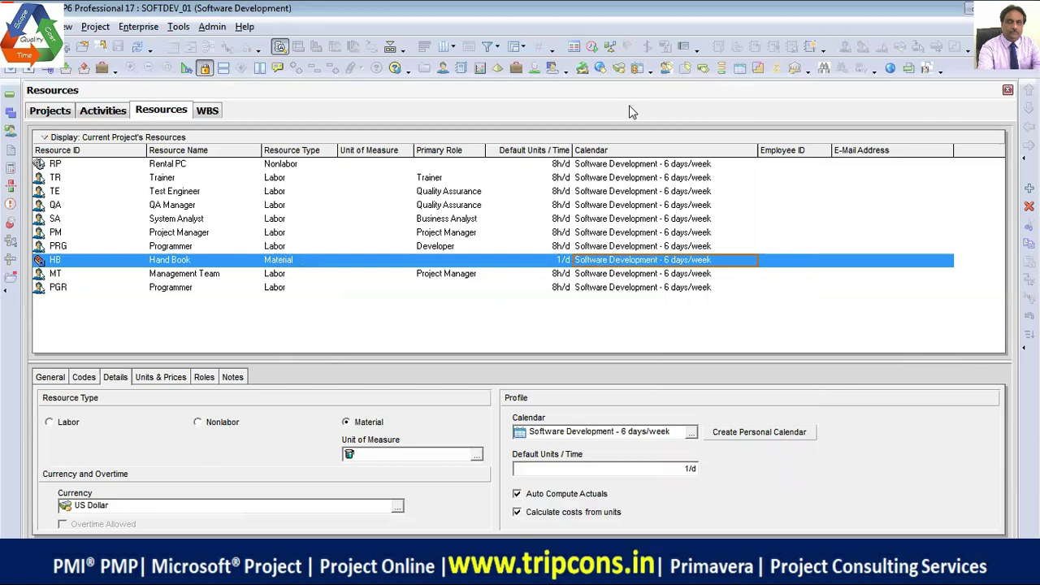
# - Sort the resources by Resource ID in ascending order and enlarge the resource details area
pyautogui.click(115, 151)
pyautogui.click(109, 149)
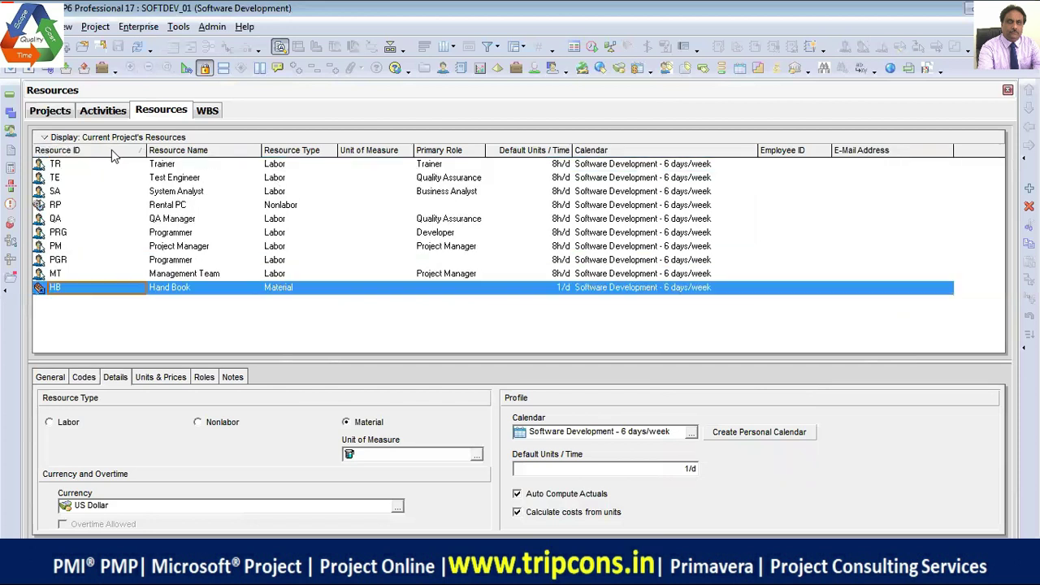
pyautogui.click(109, 151)
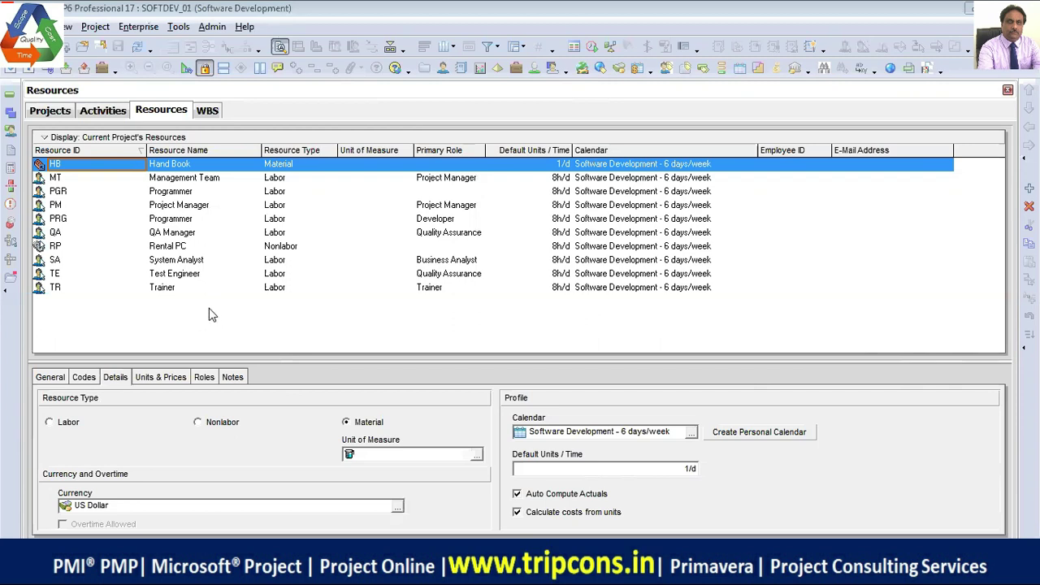
pyautogui.moveTo(220, 361); pyautogui.dragTo(225, 300)
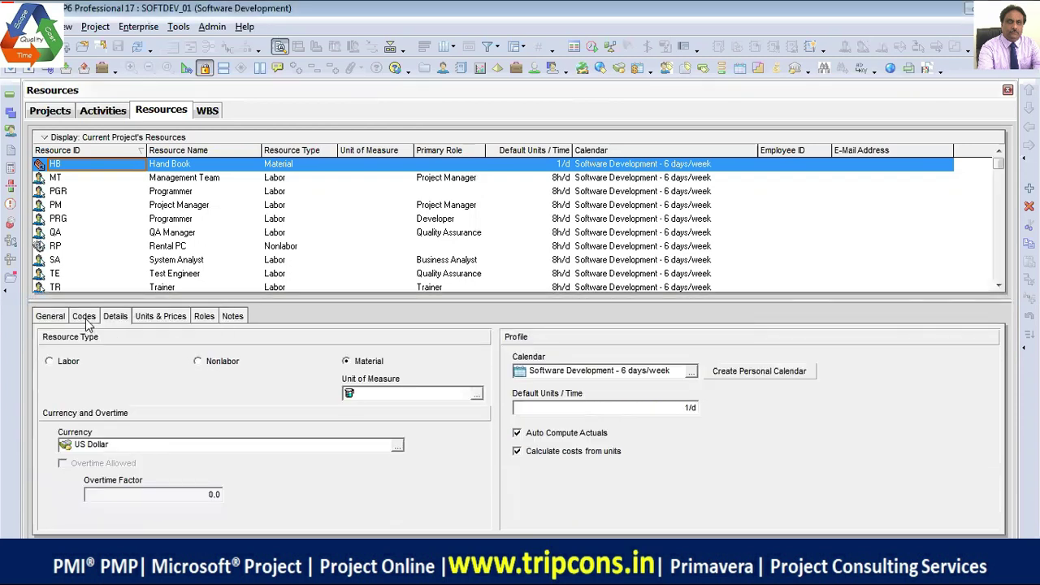
pyautogui.moveTo(255, 300); pyautogui.dragTo(255, 309)
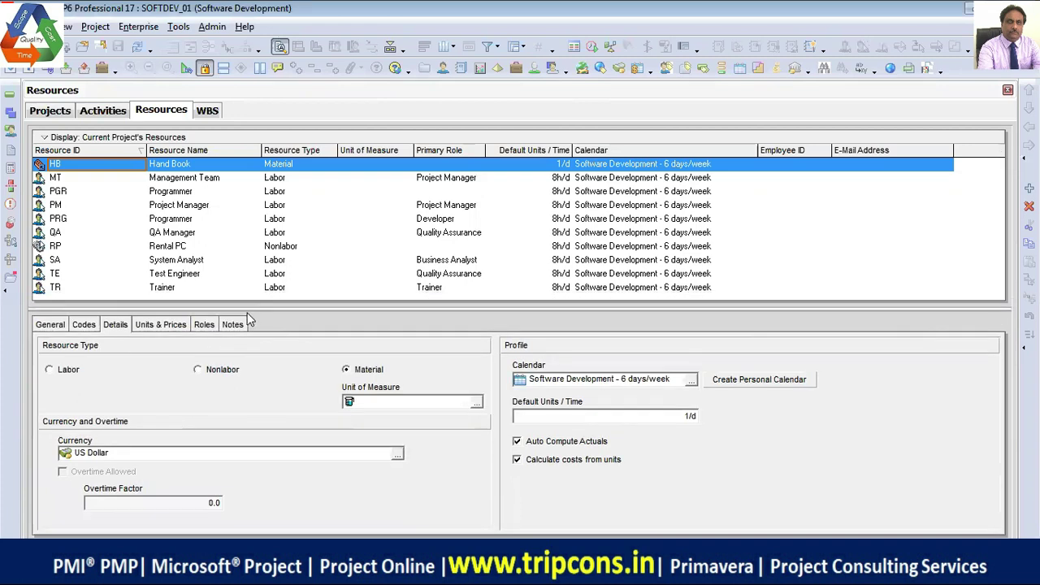
# - Review the Hand Book resource's general information, codes and details, and assign Software Development - 6 days/week as its calendar
pyautogui.click(55, 326)
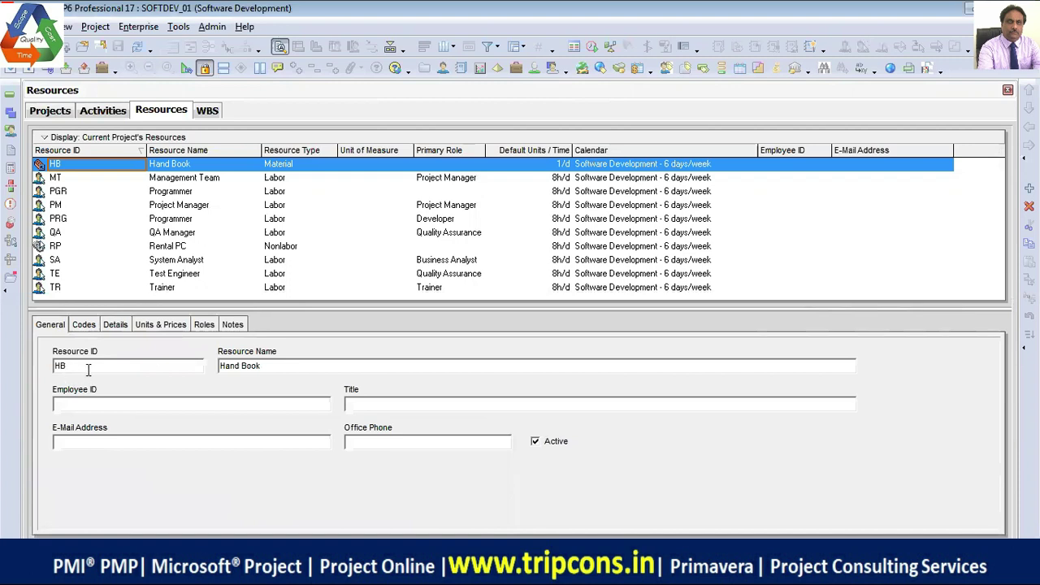
pyautogui.click(84, 326)
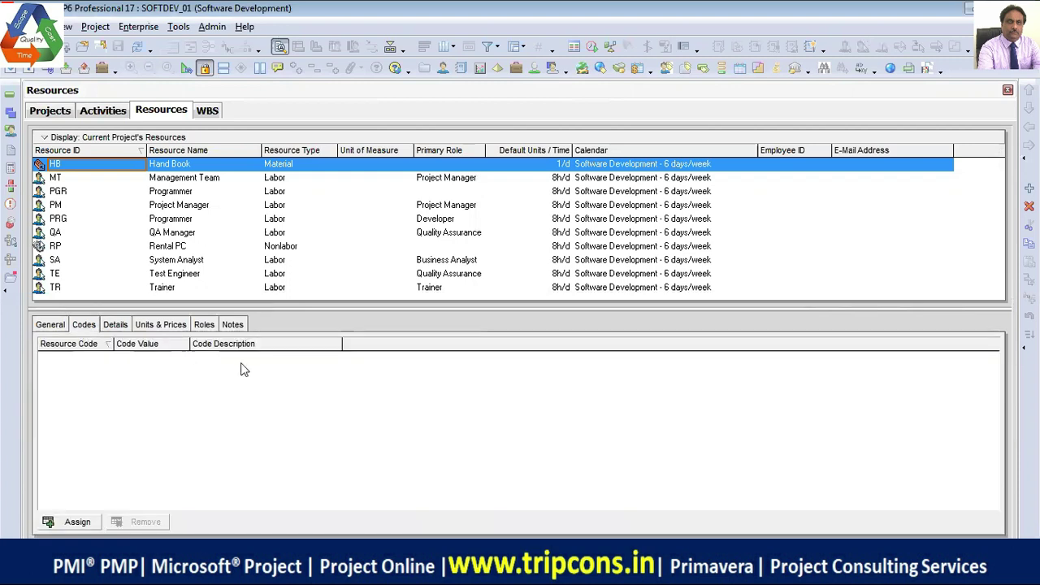
pyautogui.click(117, 328)
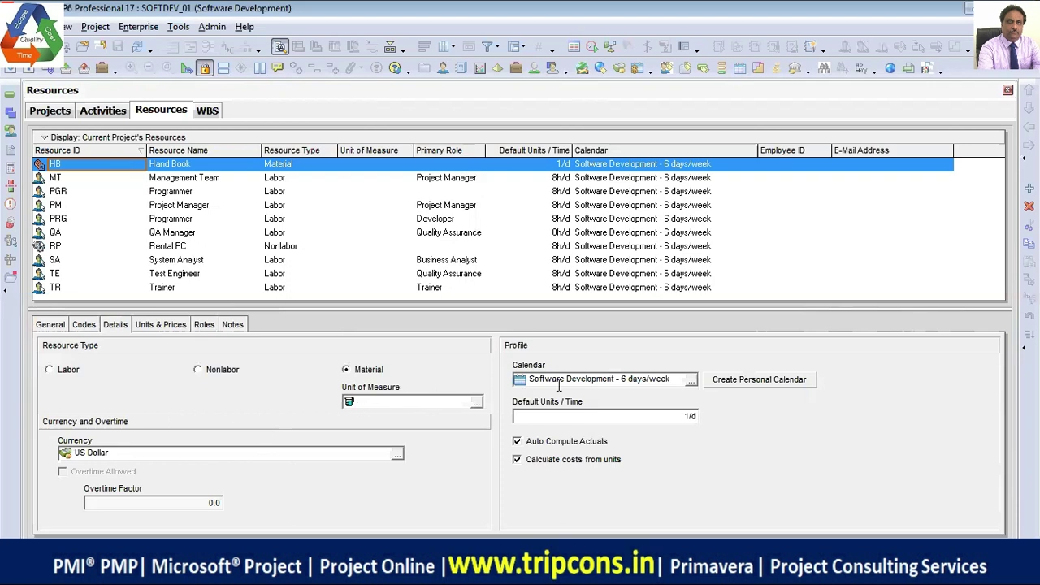
pyautogui.click(690, 380)
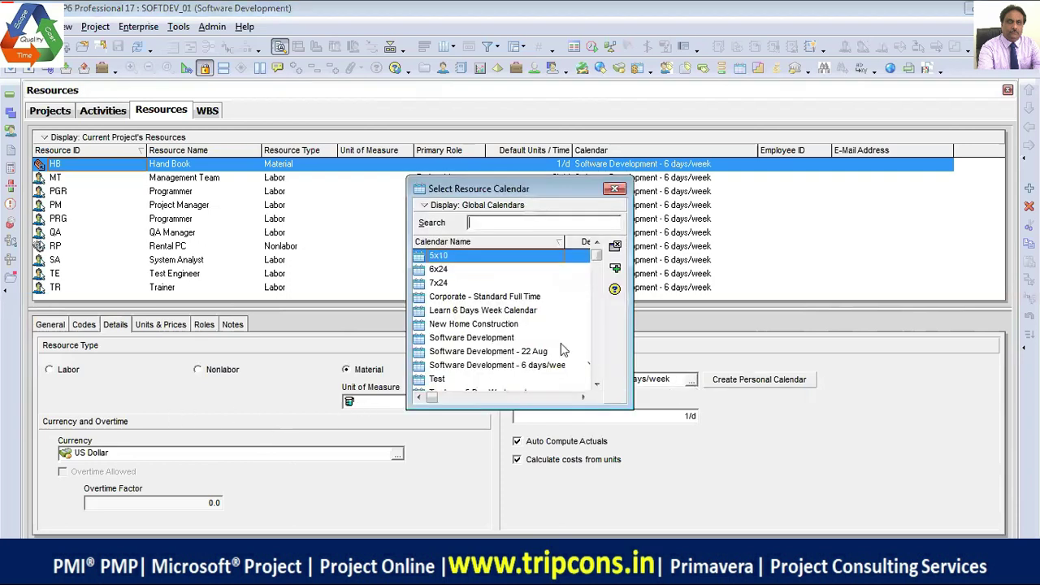
pyautogui.click(545, 366)
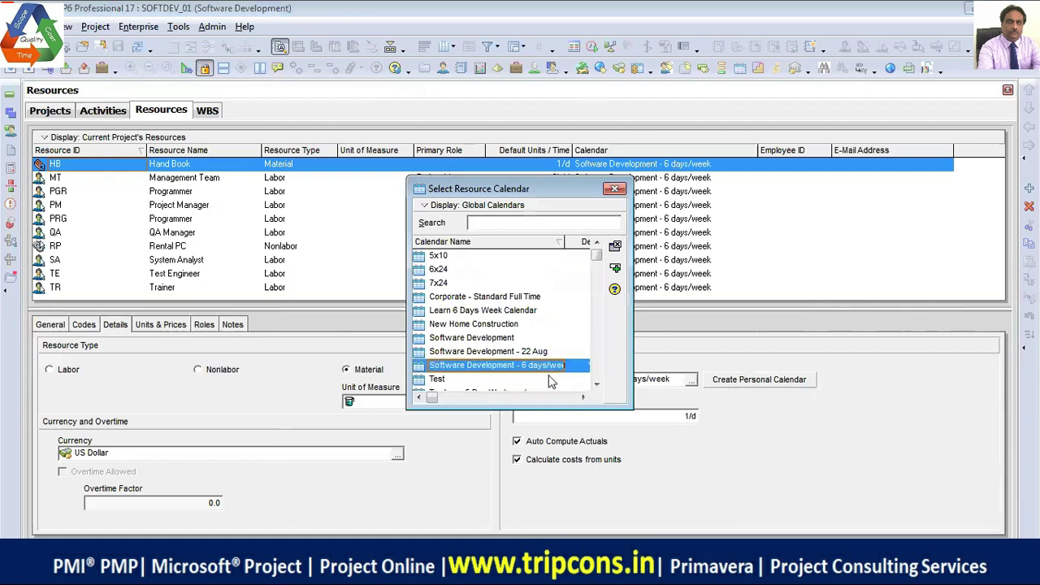
pyautogui.click(615, 271)
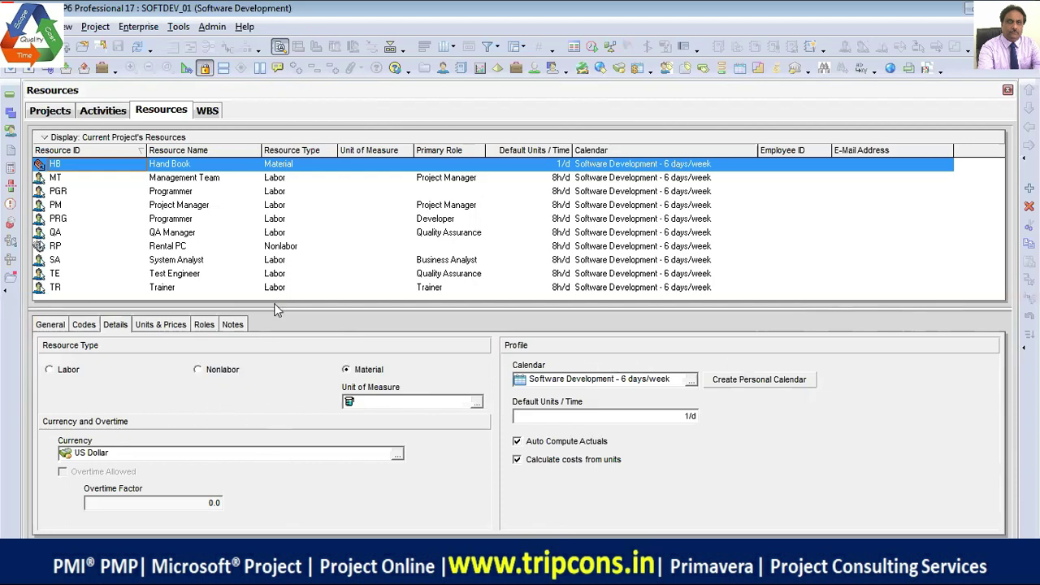
# - Examine the Management Team resource's general information, resource type, default units, and units and prices
pyautogui.click(289, 178)
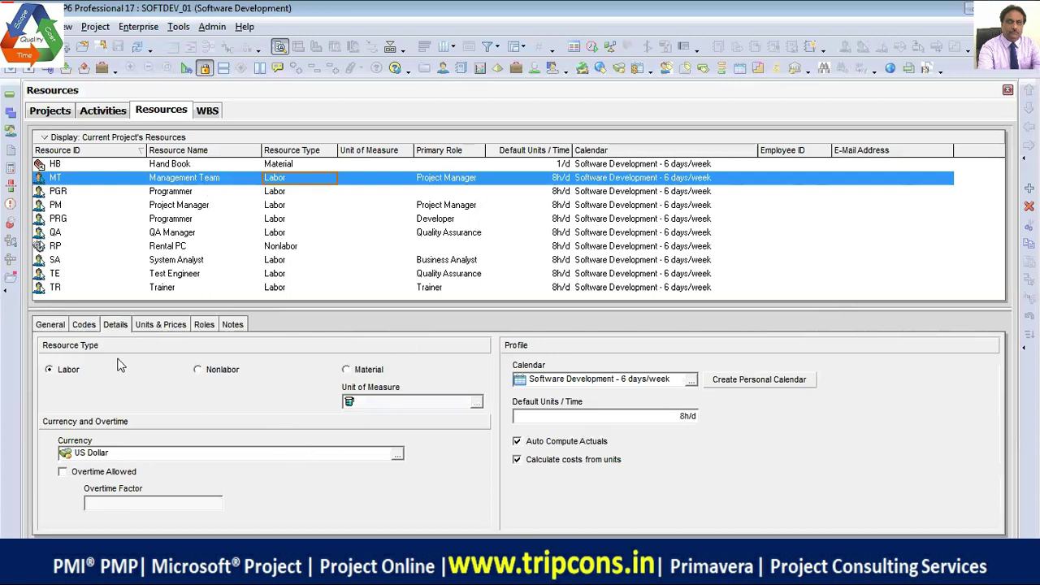
pyautogui.click(51, 324)
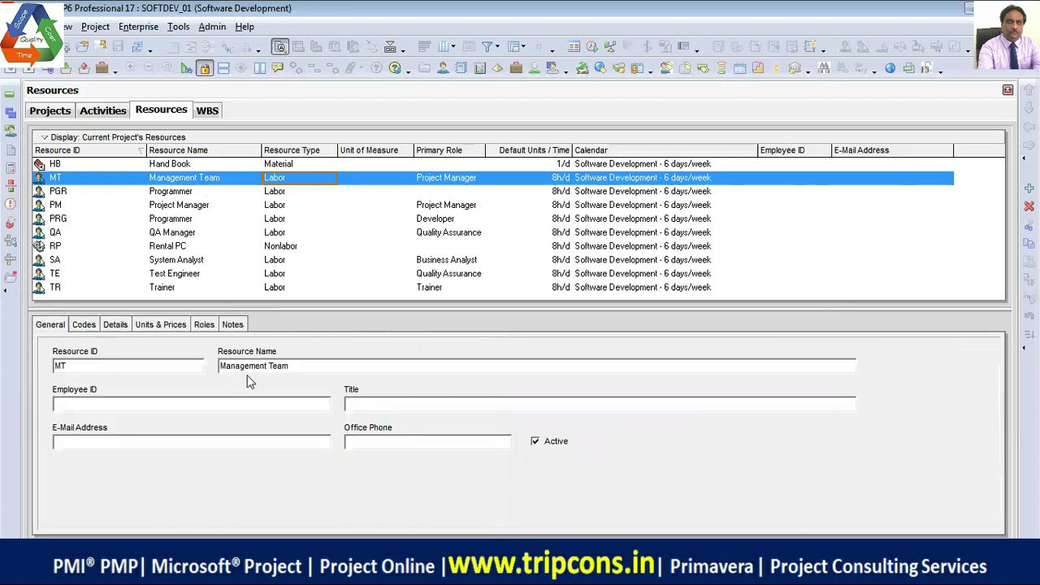
pyautogui.click(116, 326)
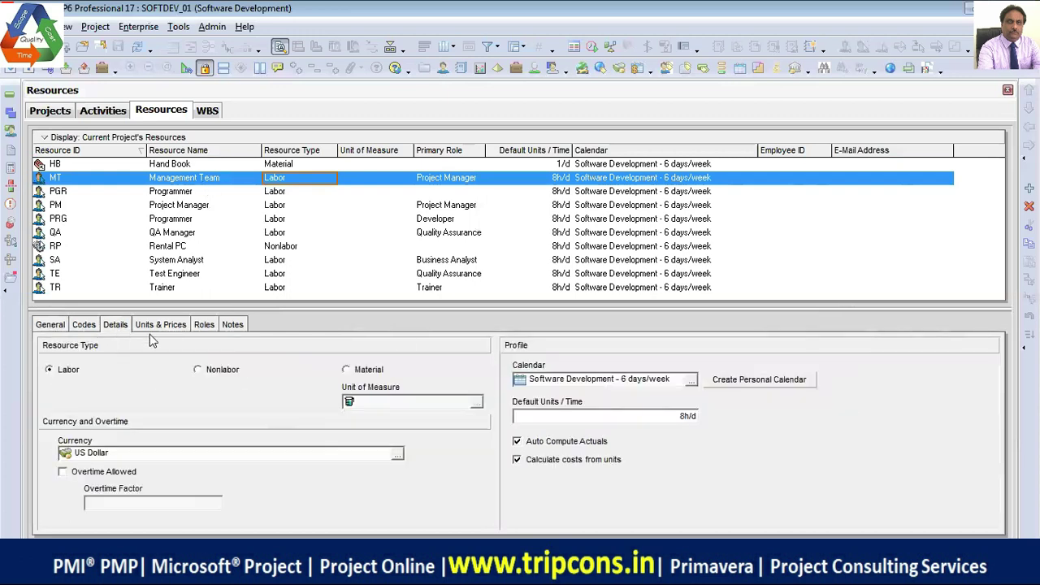
pyautogui.click(62, 373)
pyautogui.click(692, 418)
pyautogui.click(184, 325)
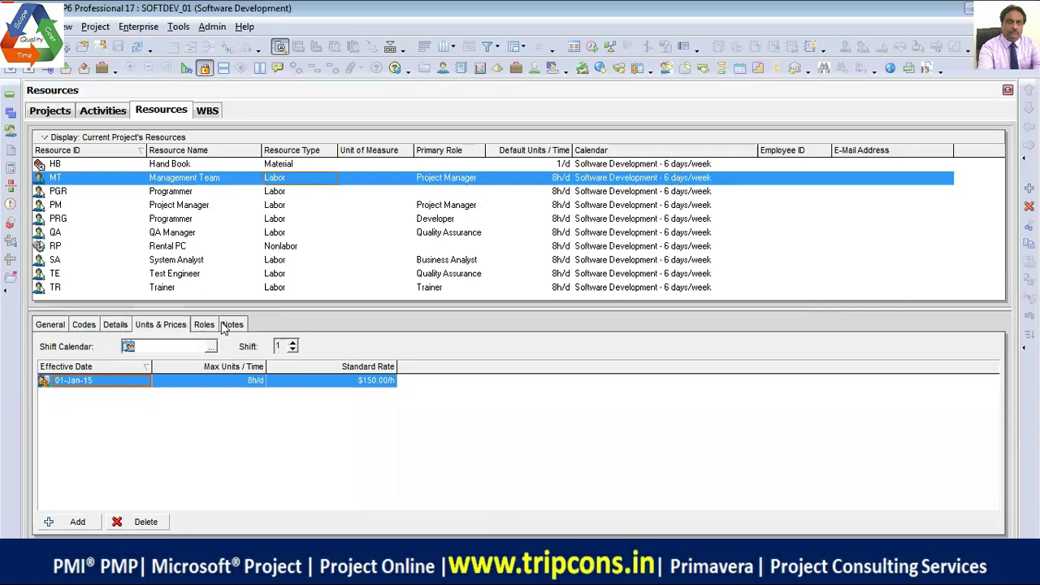
# - Set the Management Team's standard rate to 1200/d
pyautogui.click(253, 384)
pyautogui.click(377, 383)
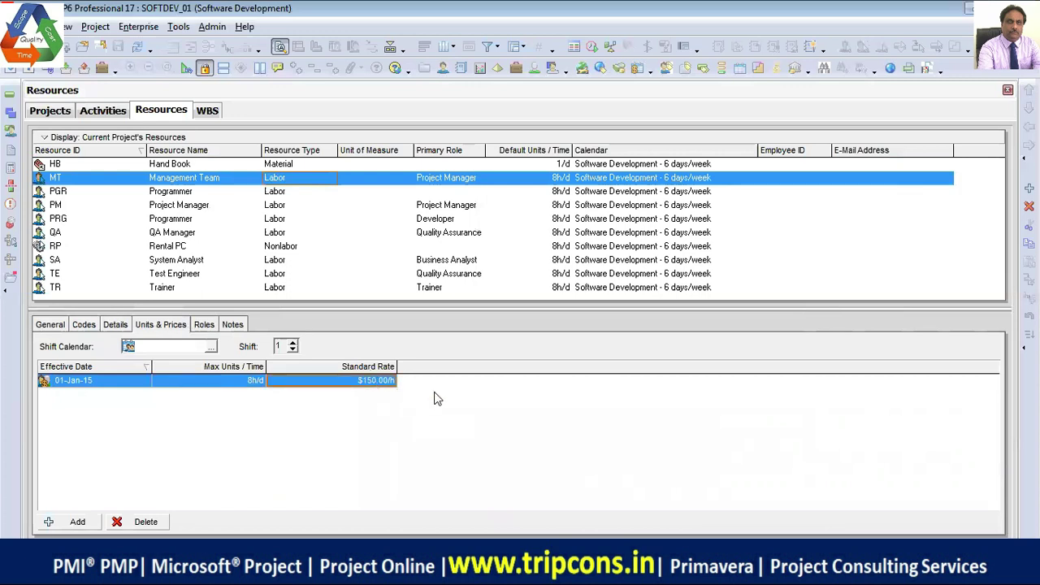
pyautogui.click(369, 384)
pyautogui.click(347, 383)
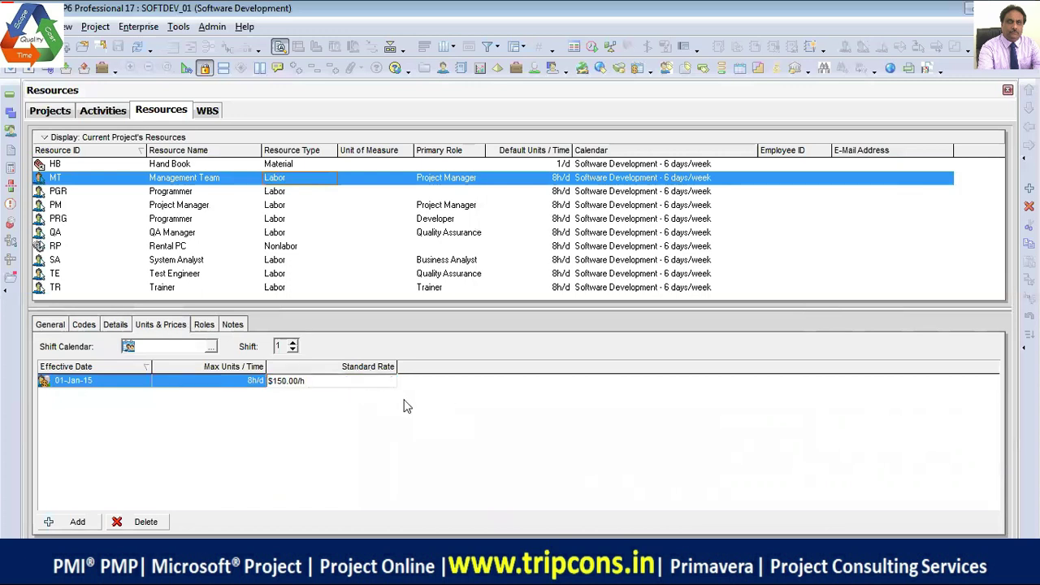
pyautogui.press('BackSpace')
pyautogui.press('BackSpace')
pyautogui.press('BackSpace')
pyautogui.press('BackSpace')
pyautogui.press('BackSpace')
pyautogui.press('BackSpace')
pyautogui.press('BackSpace')
pyautogui.press('BackSpace')
pyautogui.press('BackSpace')
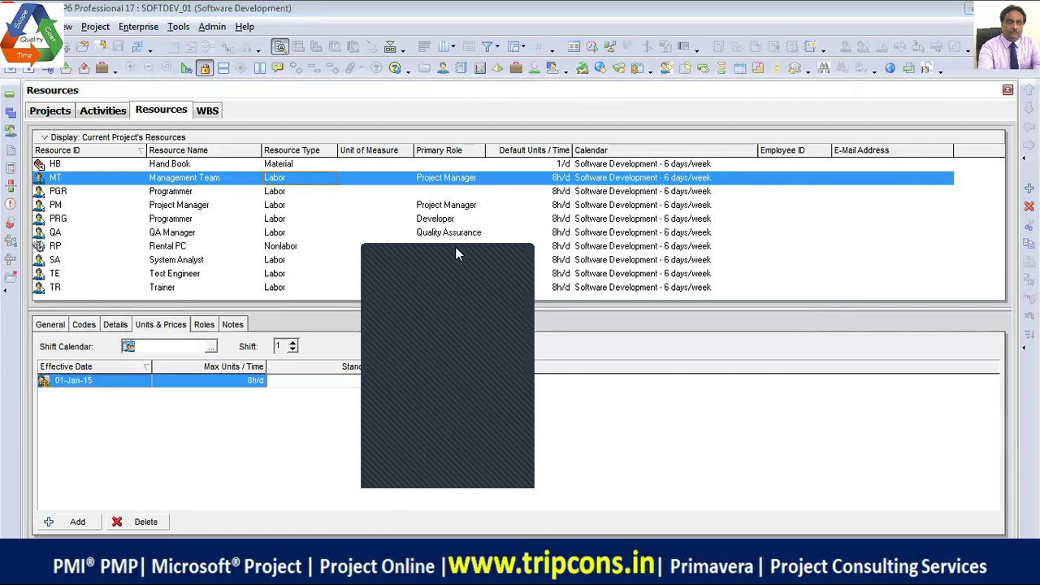
pyautogui.write('1200/d')
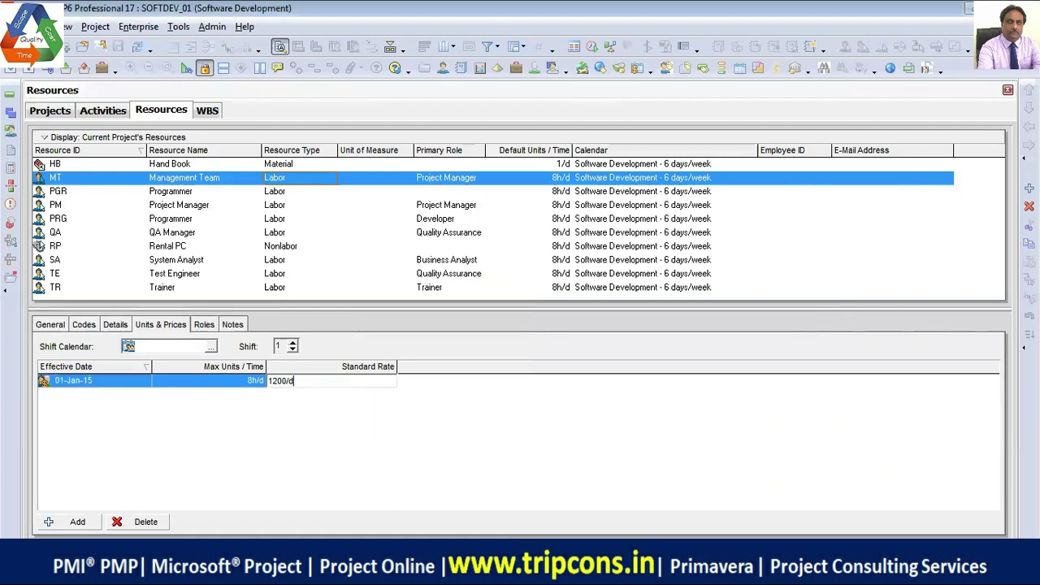
pyautogui.press('Return')
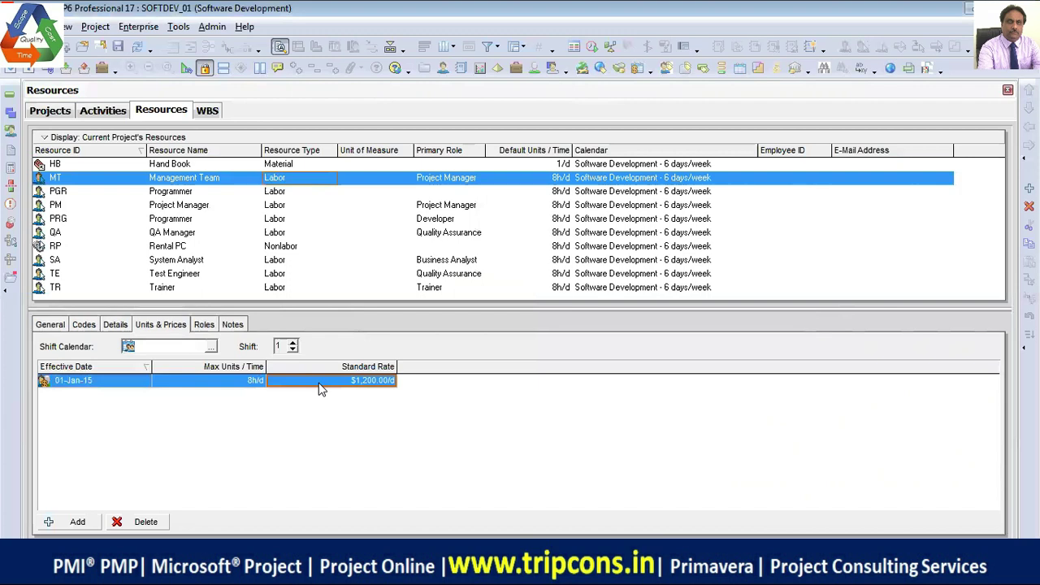
# - Try a weekly standard rate of 7200/w for the Management Team and return the rate to 150/h
pyautogui.write('72')
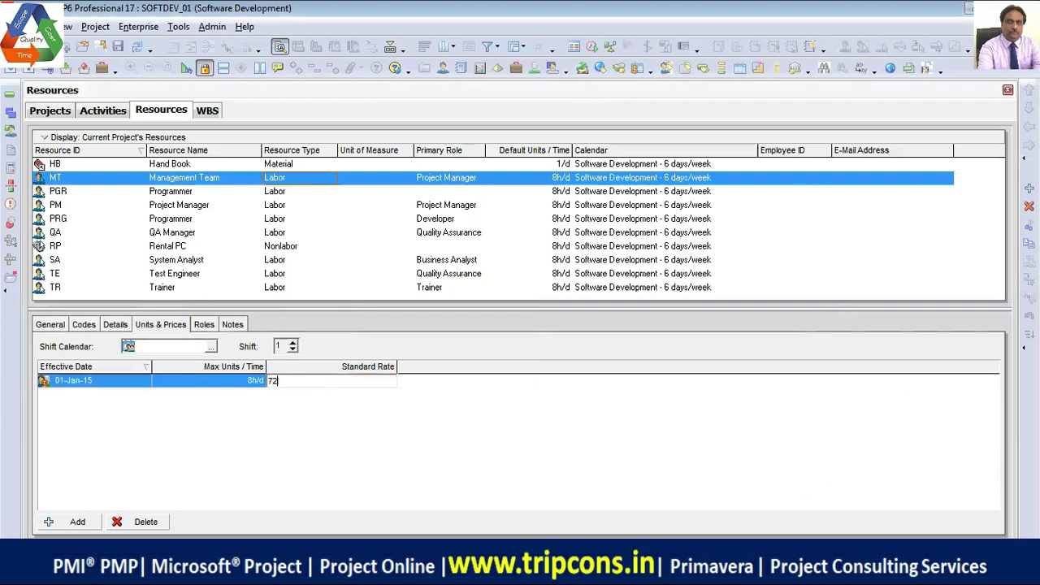
pyautogui.write('00/w')
pyautogui.press('Return')
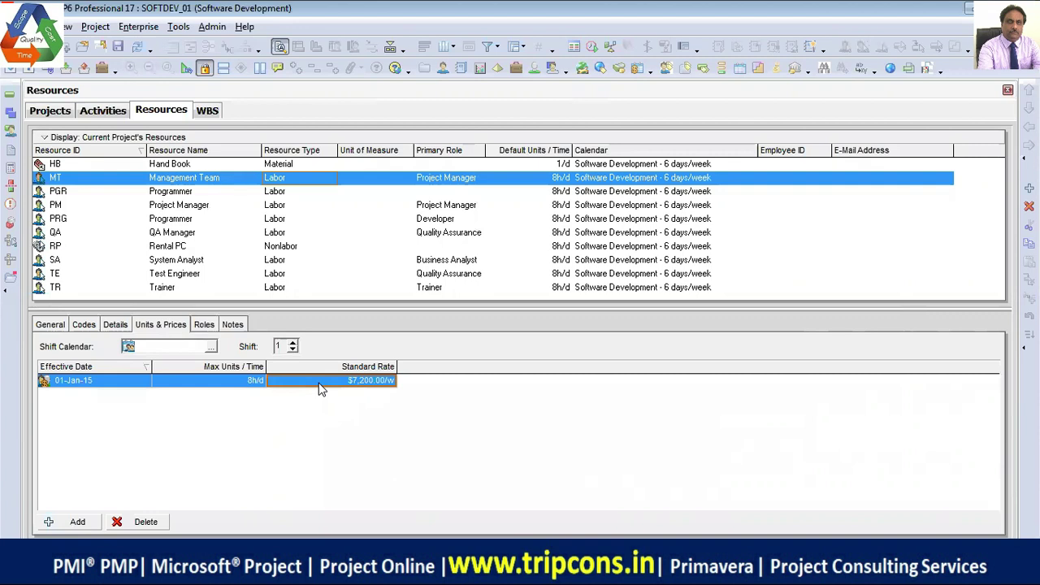
pyautogui.write('150.00/h')
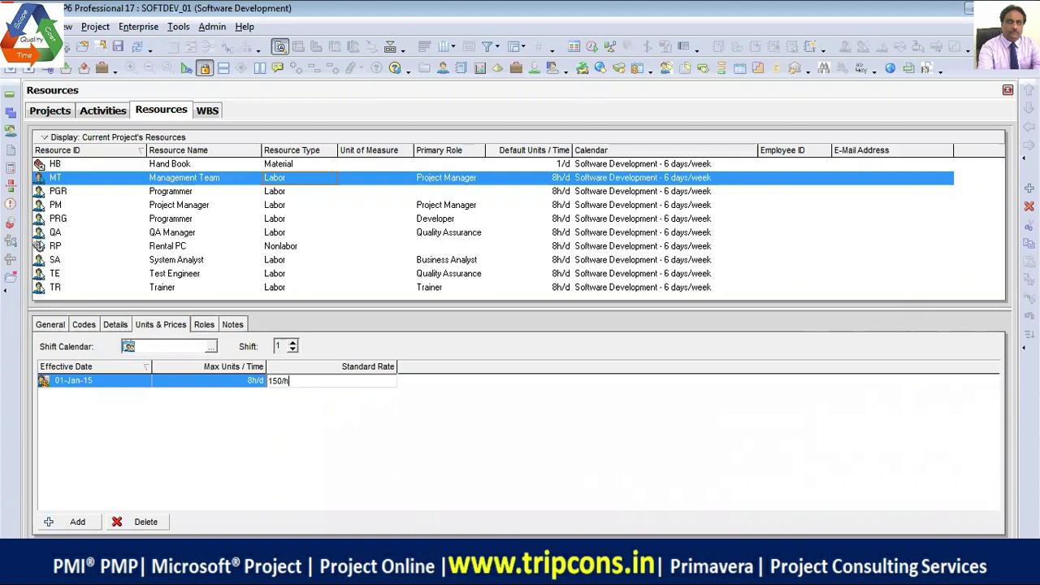
pyautogui.press('Return')
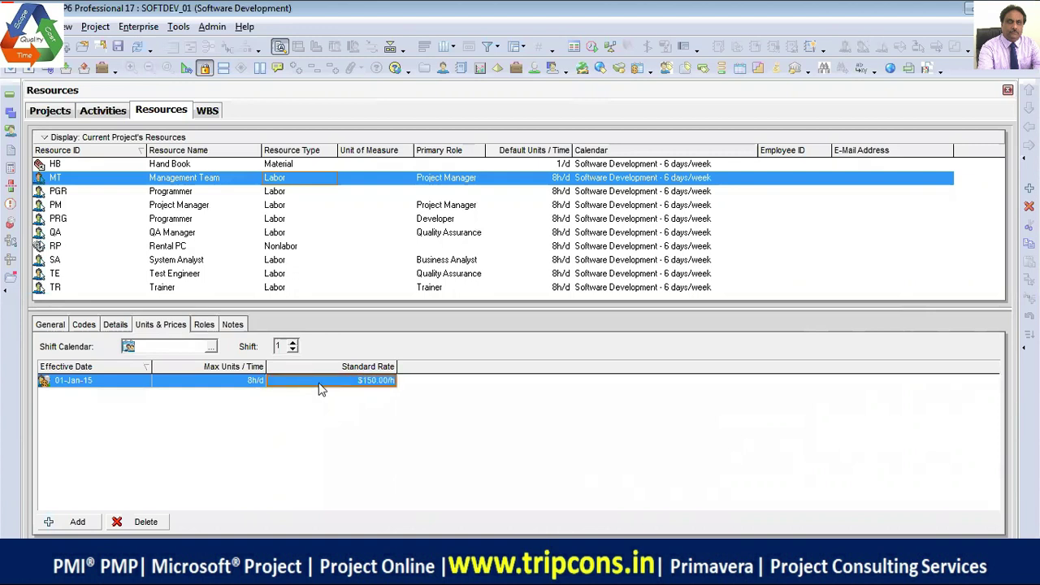
# - Review the maximum units and standard rates of the PGR Programmer, Project Manager, Rental PC, System Analyst, Test Engineer and Trainer
pyautogui.click(275, 193)
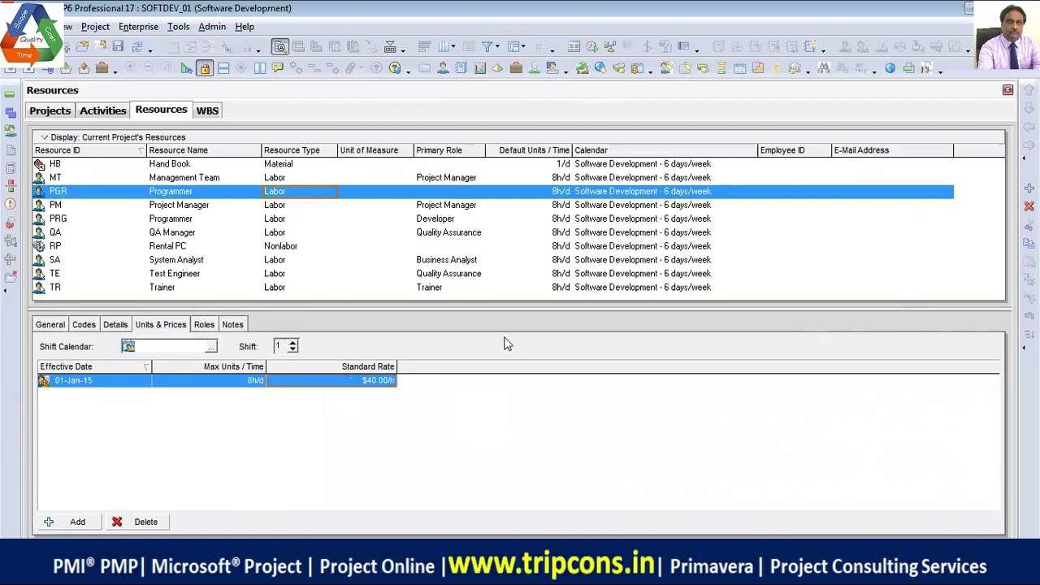
pyautogui.click(275, 207)
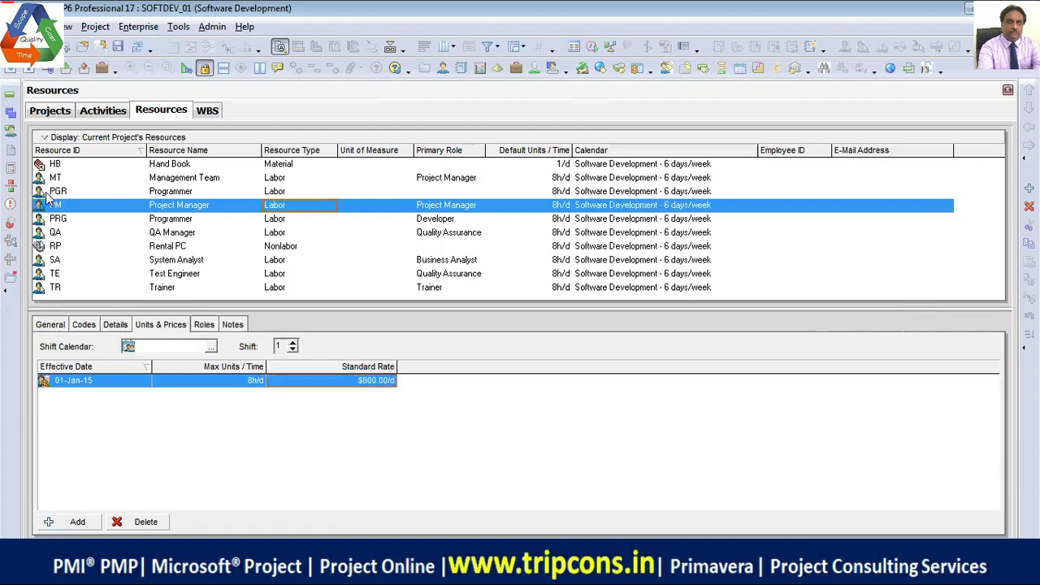
pyautogui.click(48, 247)
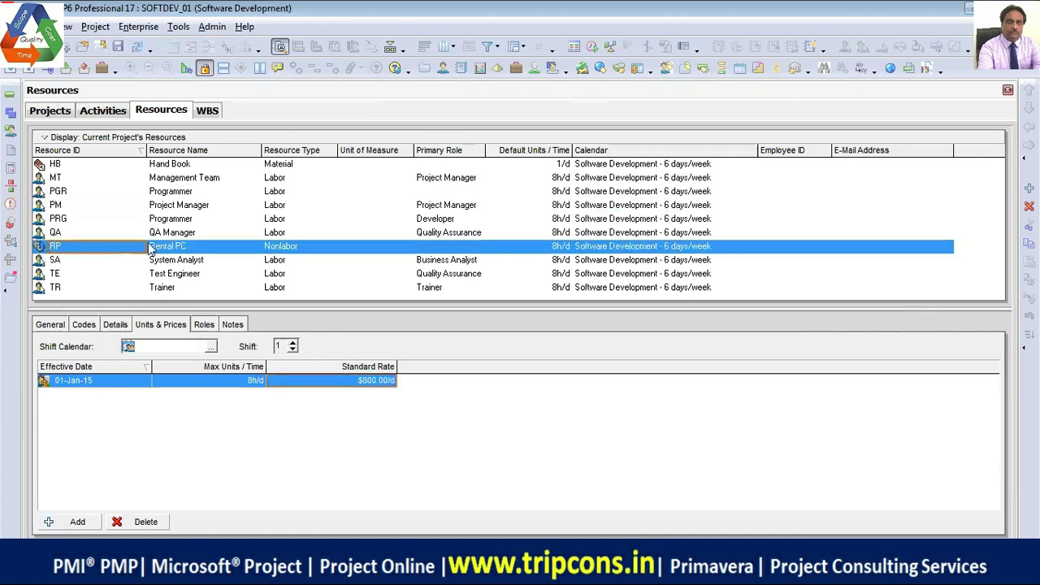
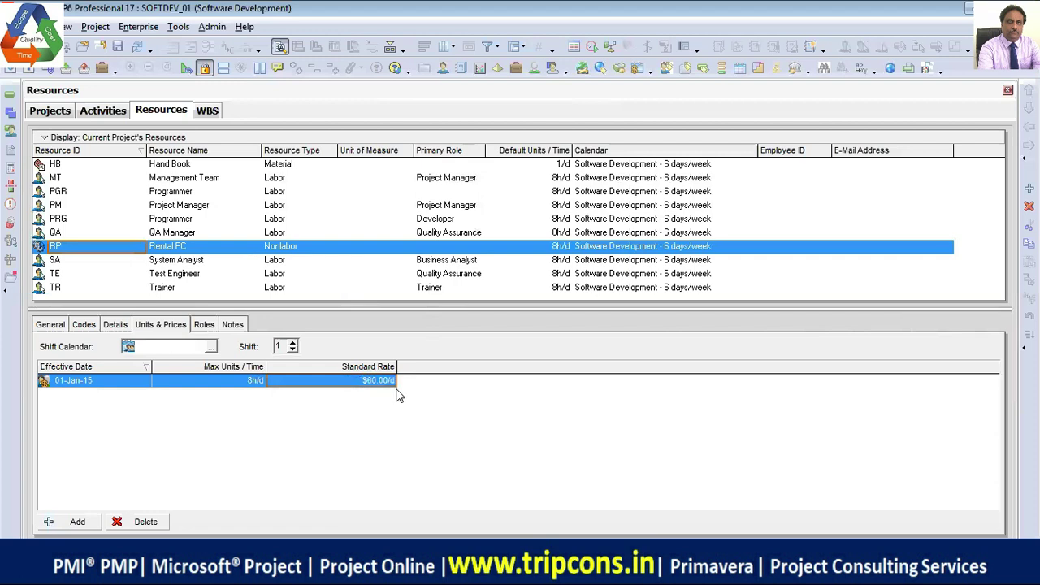
pyautogui.click(277, 260)
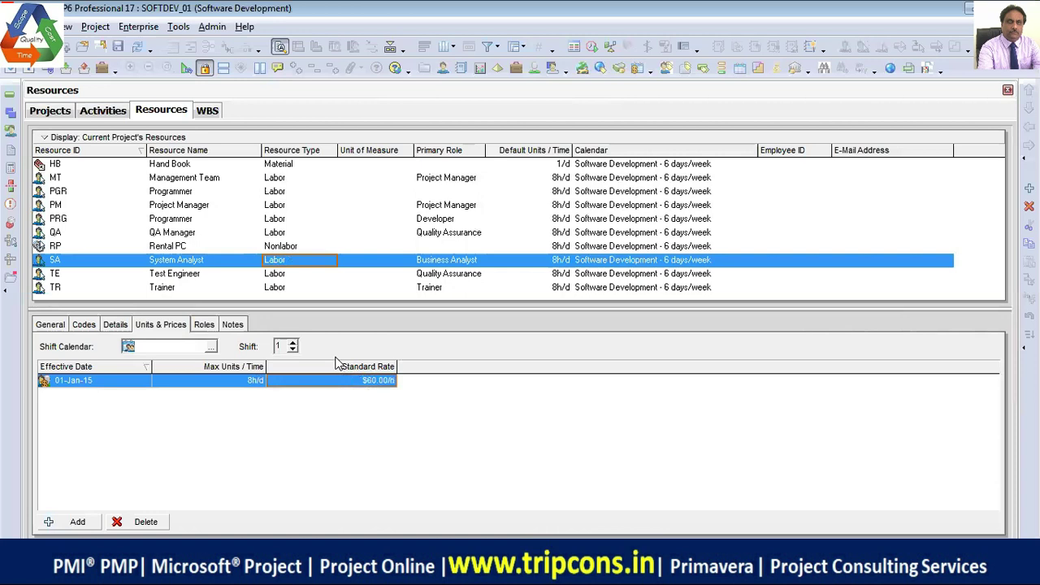
pyautogui.click(291, 276)
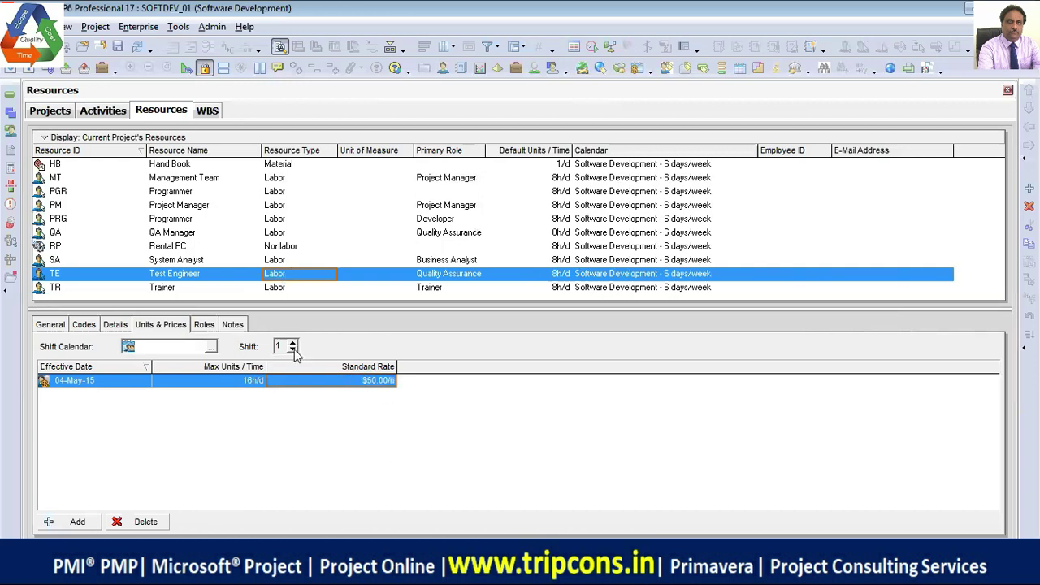
pyautogui.click(281, 288)
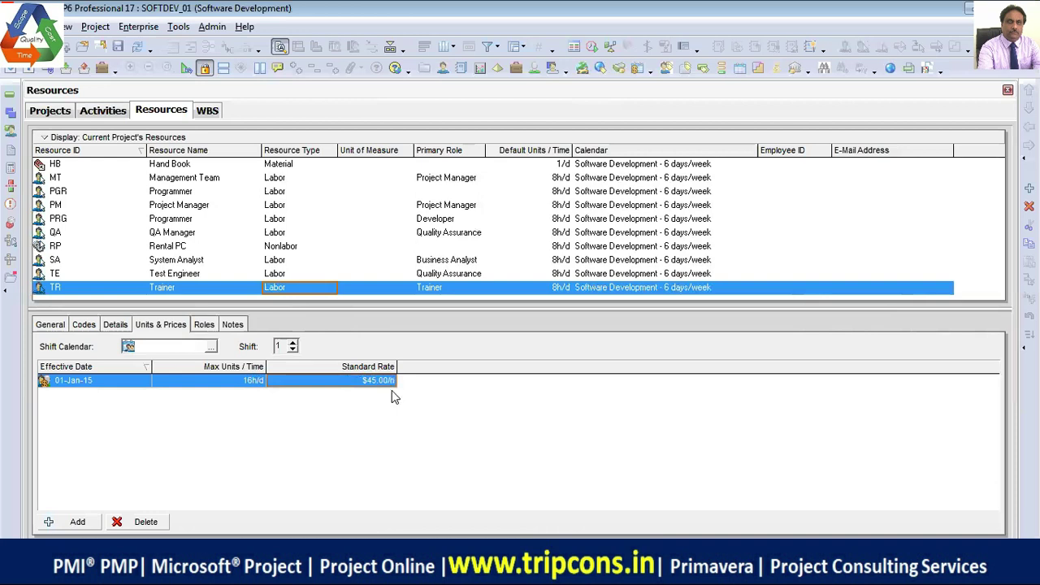
# - Set the Test Engineer's maximum units per time to 8h/d
pyautogui.click(286, 277)
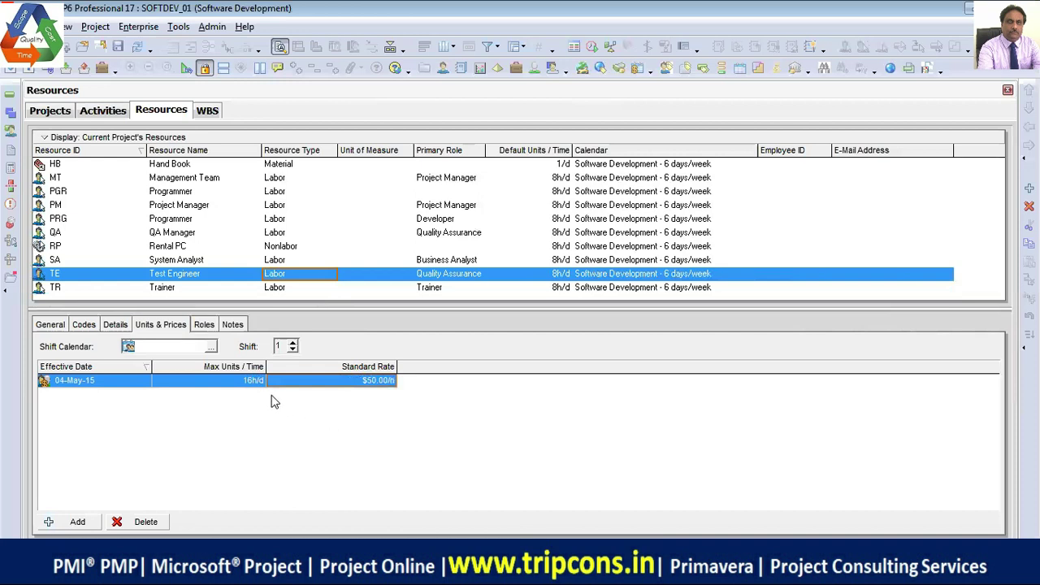
pyautogui.click(249, 384)
pyautogui.write('8h')
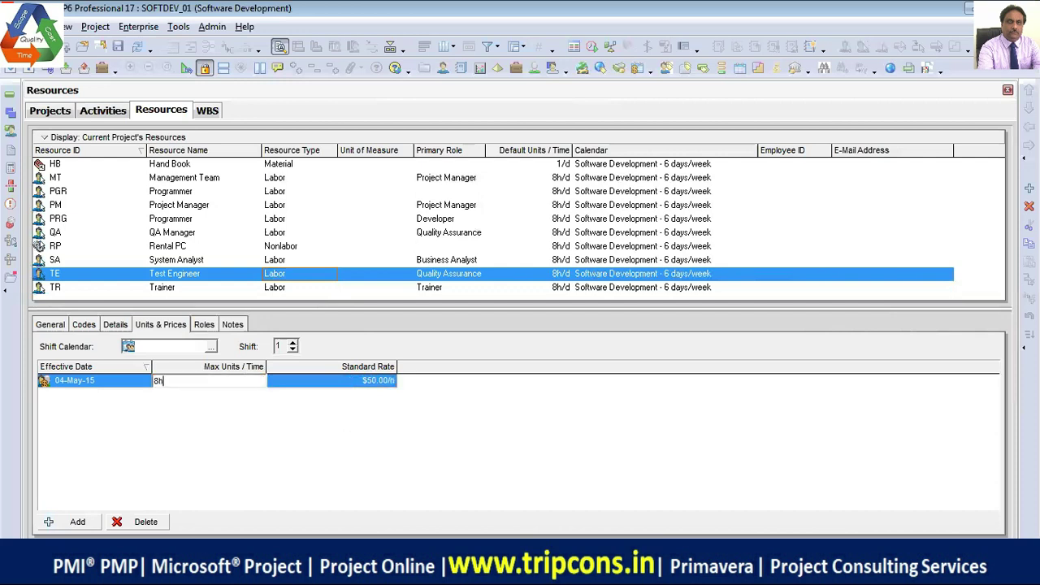
pyautogui.write('/d')
pyautogui.press('Return')
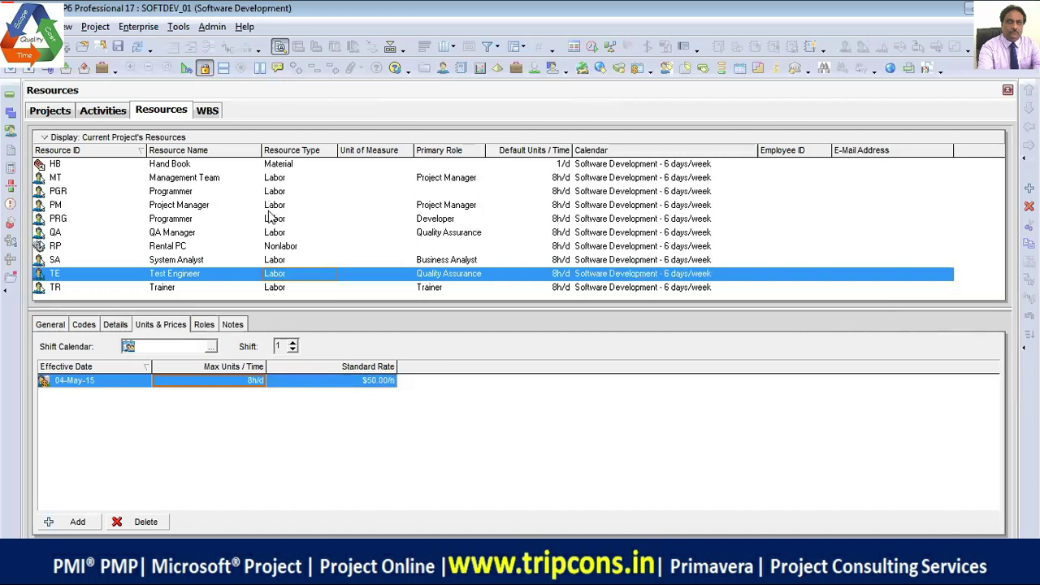
# - Set the maximum units per time of the PRG Programmer resource to 8h/d
pyautogui.click(244, 177)
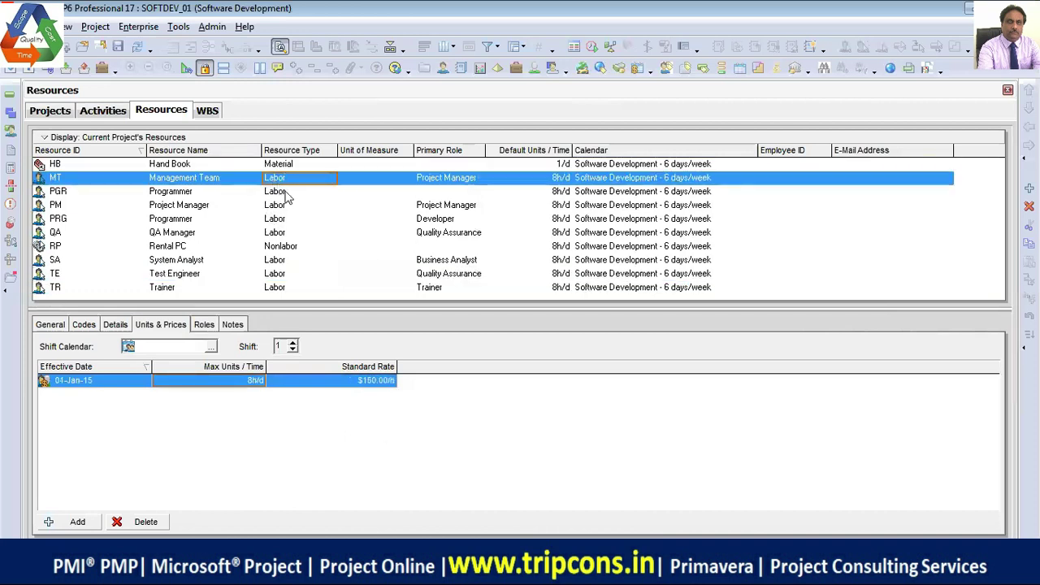
pyautogui.click(279, 193)
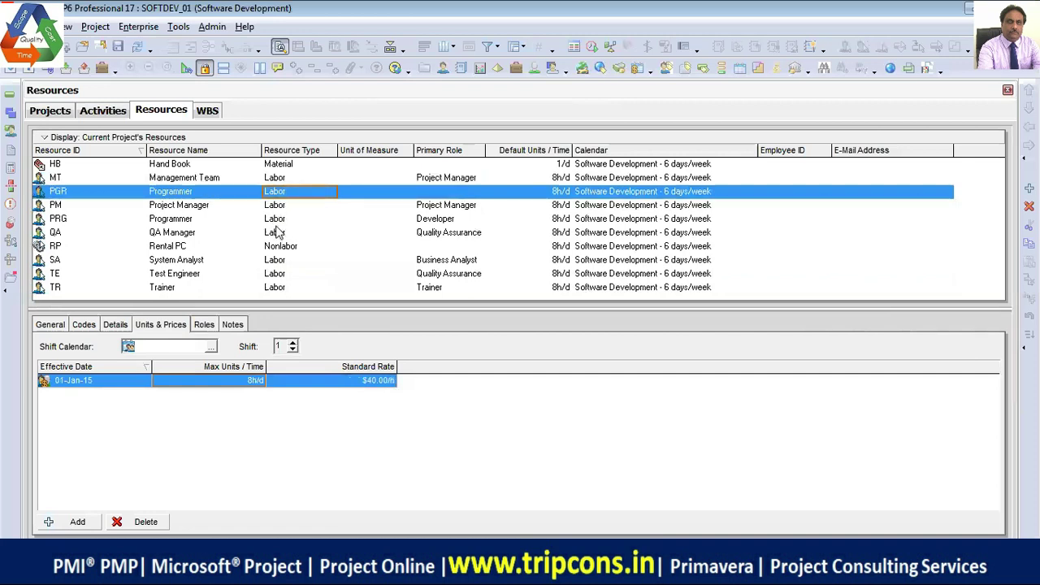
pyautogui.click(276, 219)
pyautogui.click(248, 382)
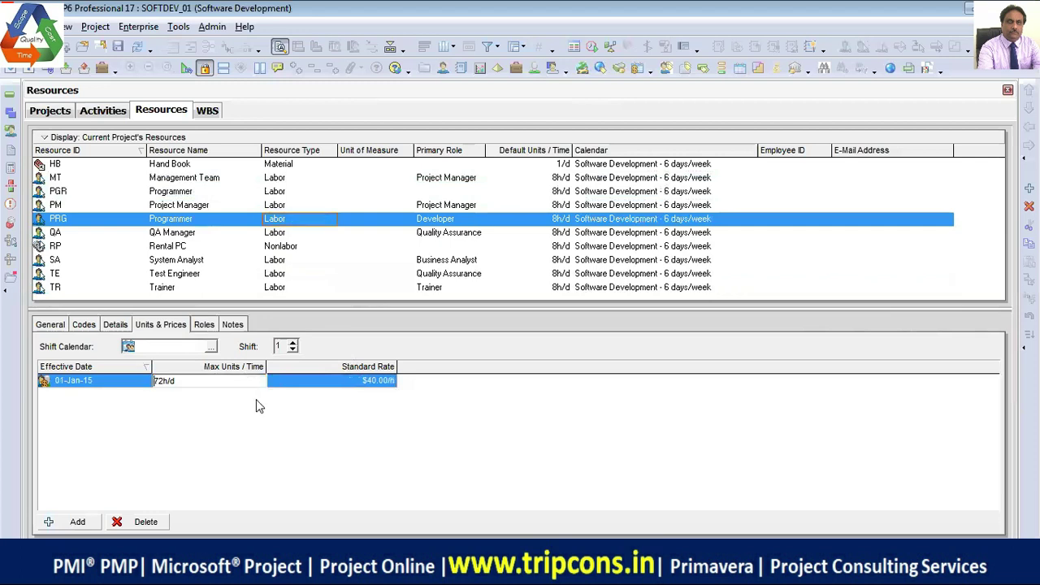
pyautogui.press('BackSpace')
pyautogui.press('BackSpace')
pyautogui.press('BackSpace')
pyautogui.press('BackSpace')
pyautogui.press('BackSpace')
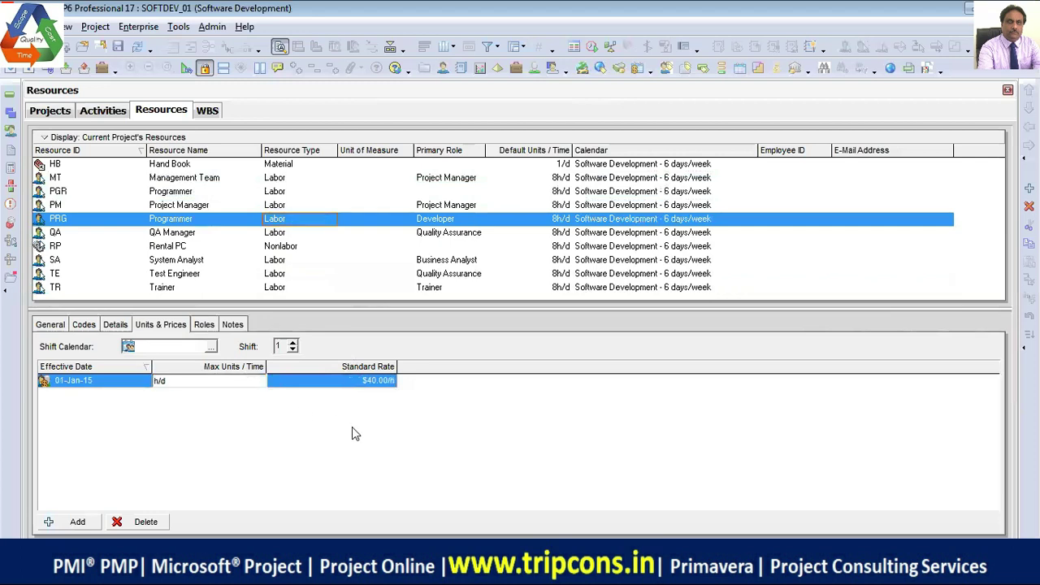
pyautogui.write('8h/d')
pyautogui.press('Return')
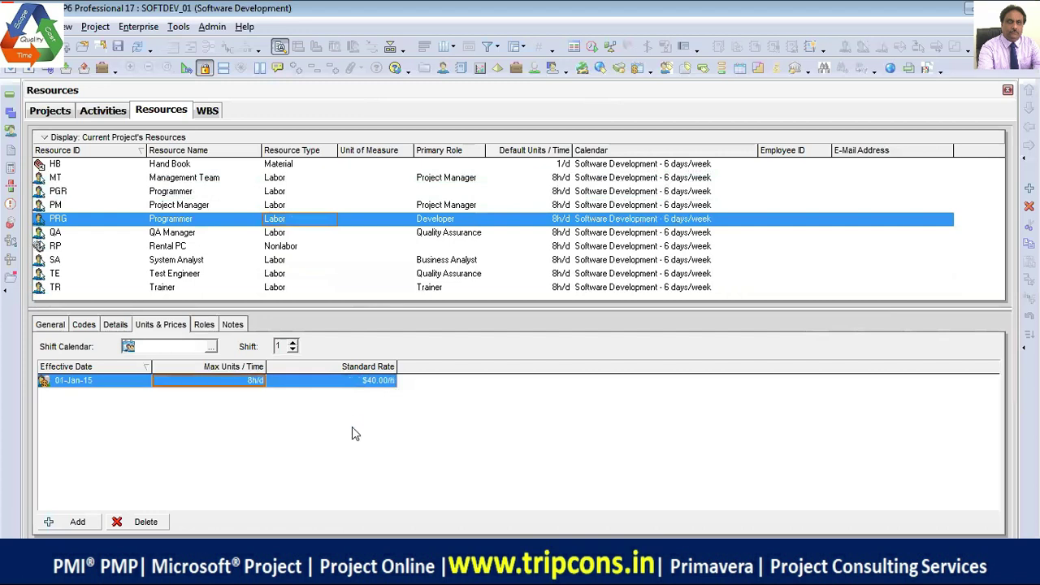
# - Check the remaining resources' maximum units down to the Trainer and set the Trainer's maximum units per time to 8h/d
pyautogui.click(221, 234)
pyautogui.click(191, 247)
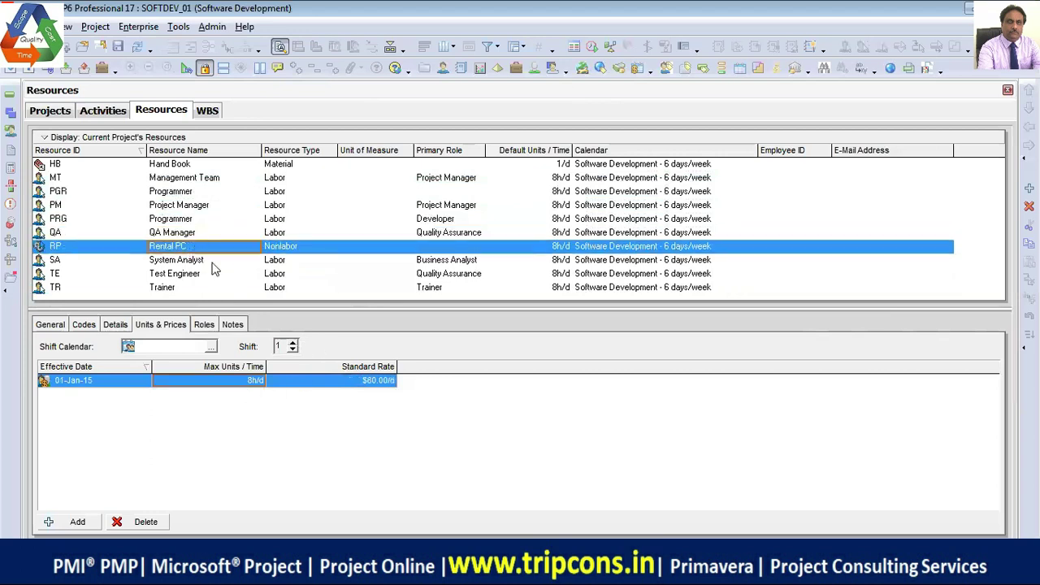
pyautogui.click(213, 260)
pyautogui.click(199, 275)
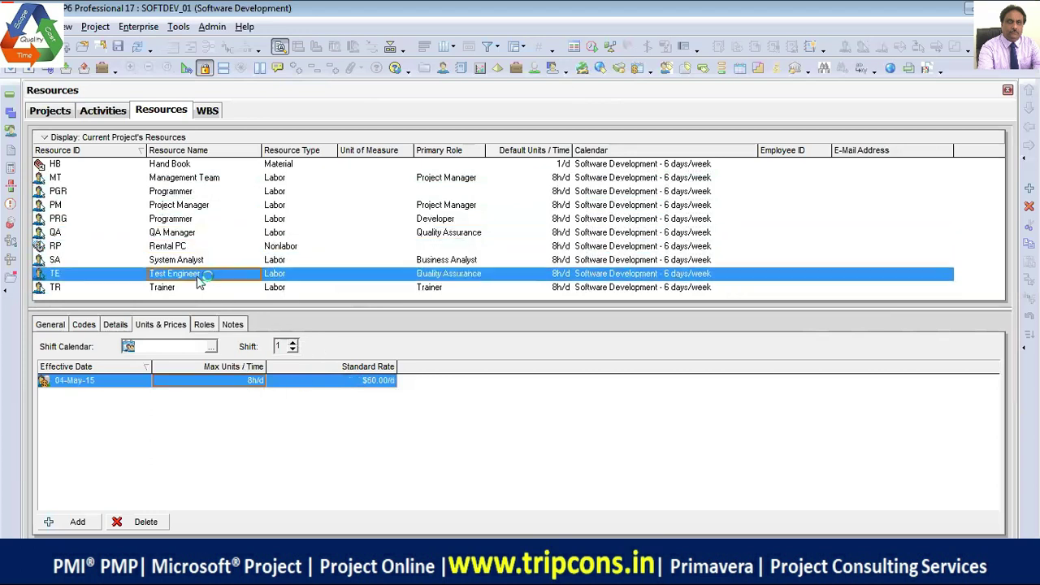
pyautogui.click(183, 290)
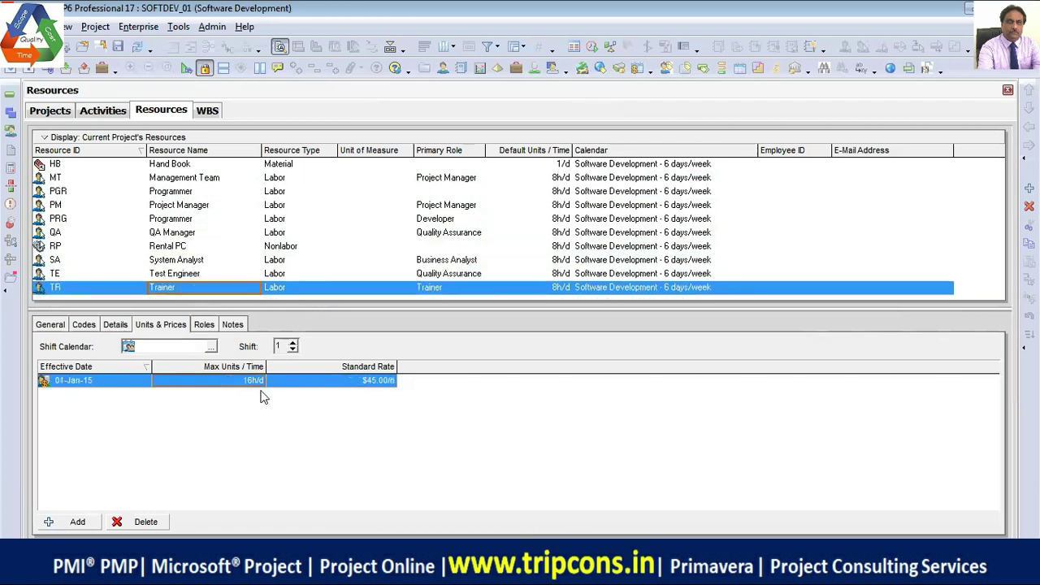
pyautogui.click(250, 383)
pyautogui.write('8')
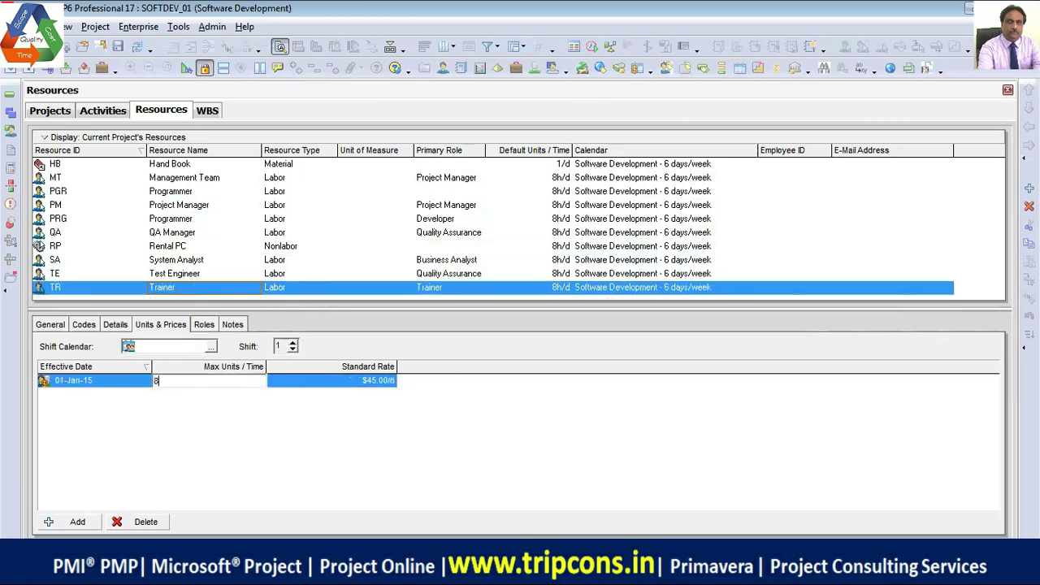
pyautogui.write('h/d')
pyautogui.press('Return')
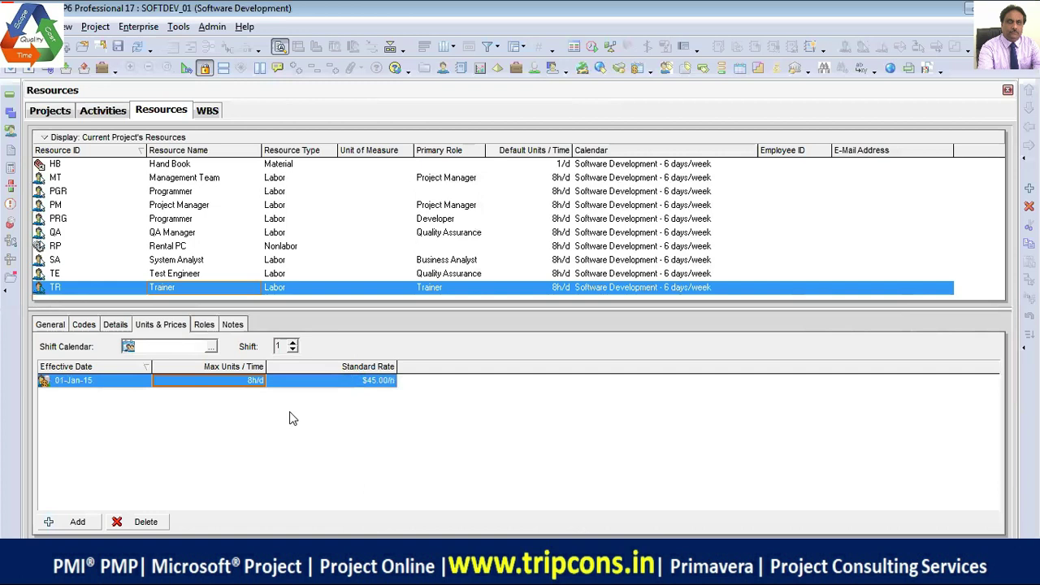
# - Expand the Requirement Definition phase in the project's activities and show the details of activity A1010 Requirement Gathering
pyautogui.click(104, 111)
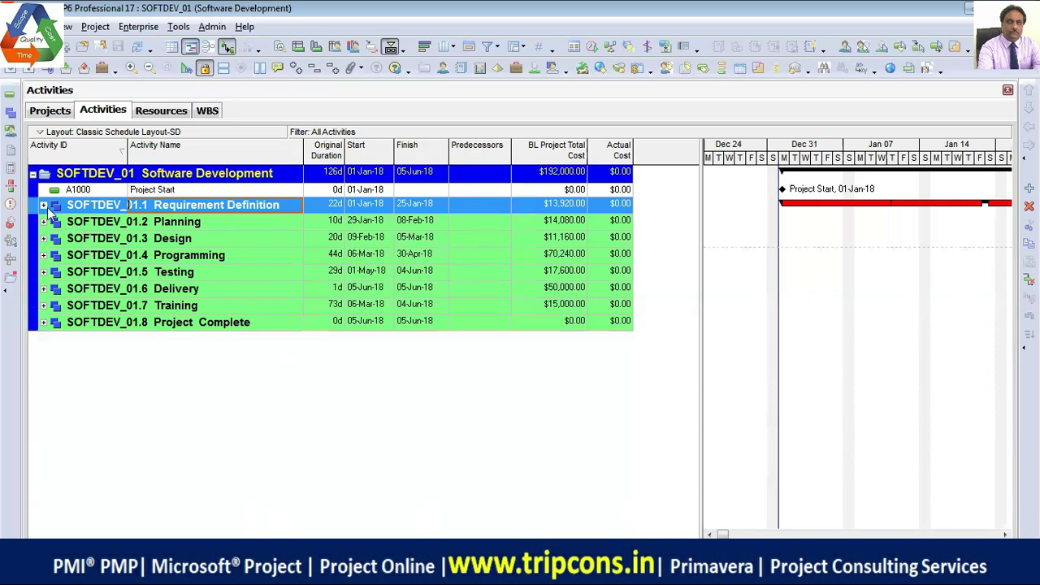
pyautogui.click(44, 205)
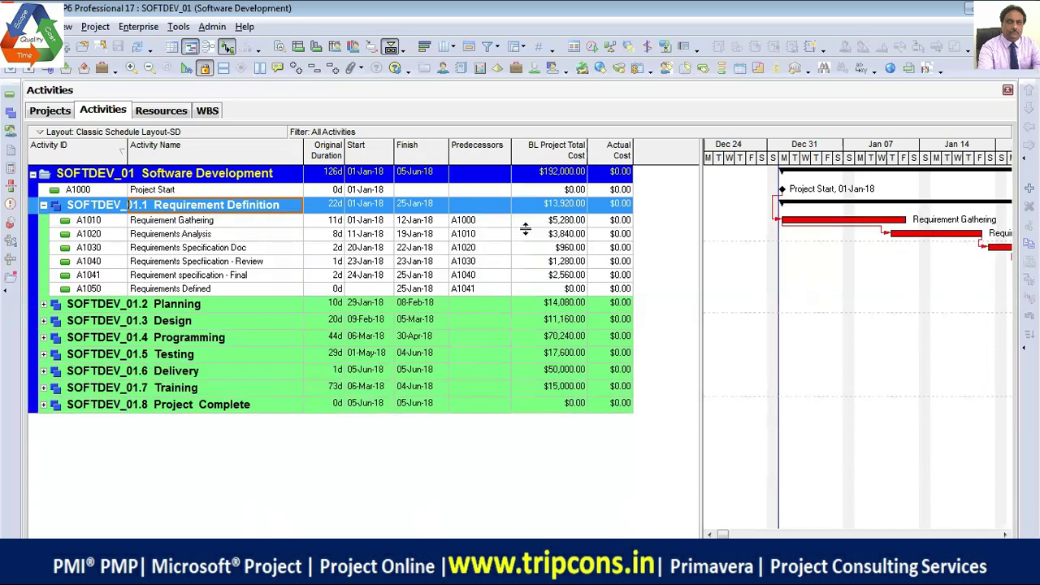
pyautogui.click(216, 223)
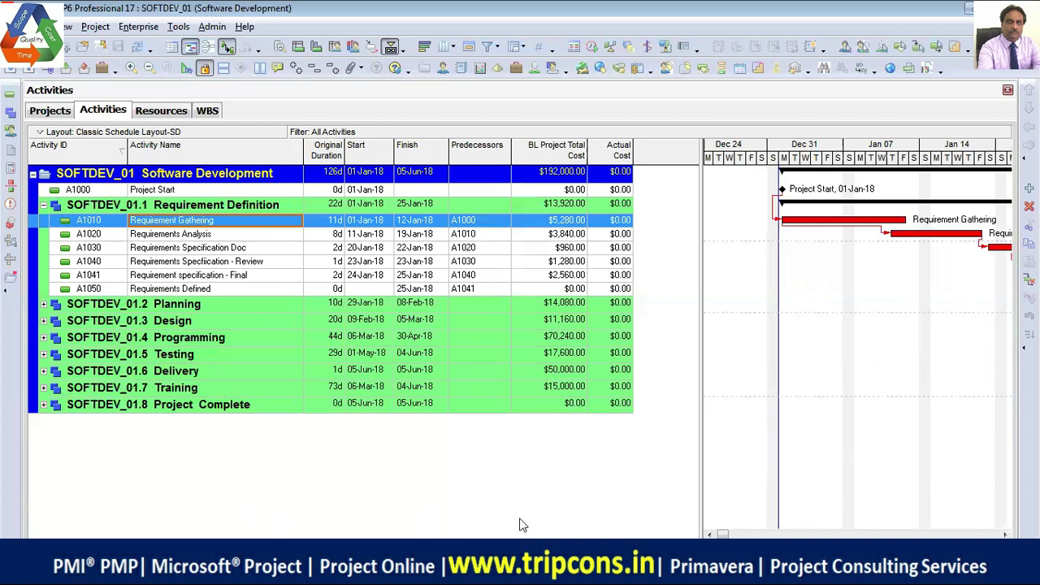
pyautogui.rightClick(280, 223)
pyautogui.click(327, 202)
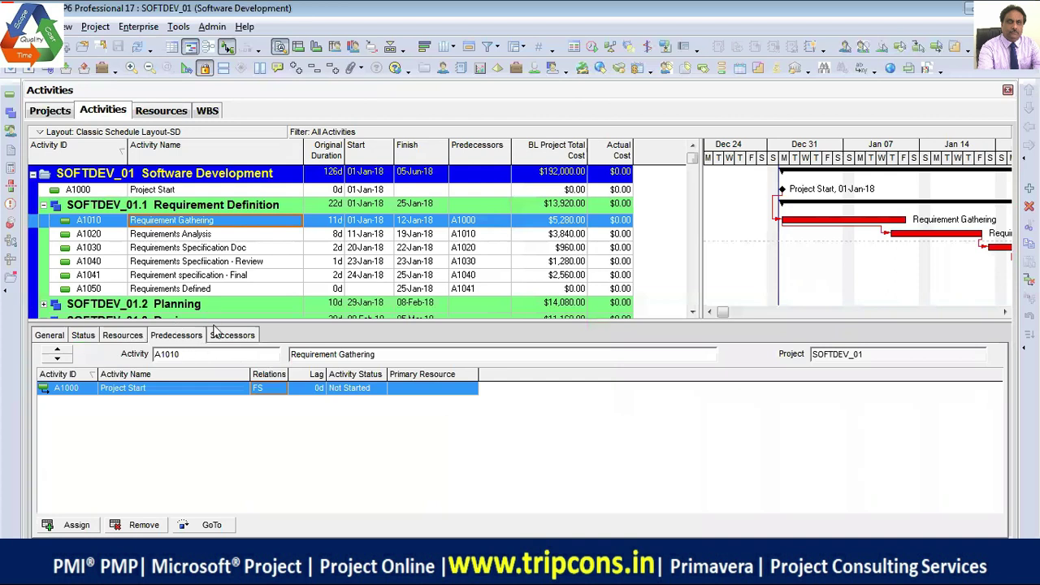
# - Enlarge the activity details area, show Requirement Gathering's resource assignments and widen the Budgeted Units column
pyautogui.moveTo(212, 322); pyautogui.dragTo(225, 273)
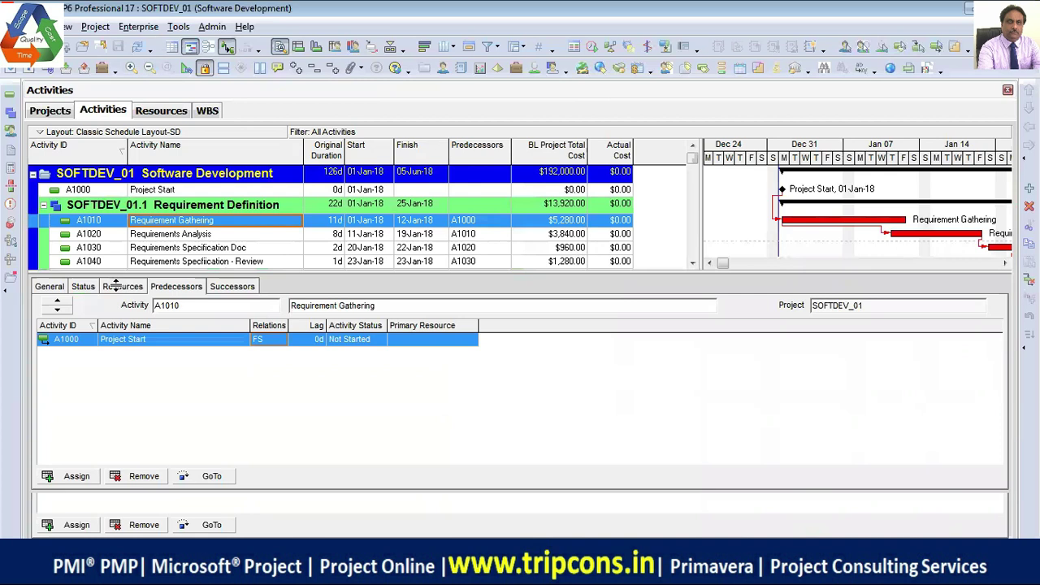
pyautogui.click(122, 286)
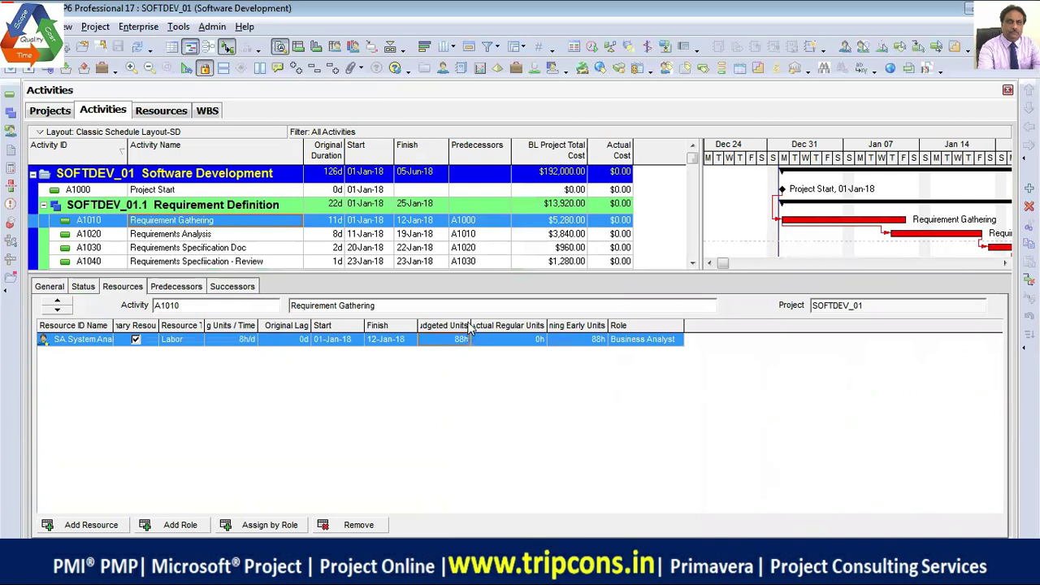
pyautogui.moveTo(472, 324); pyautogui.dragTo(482, 324)
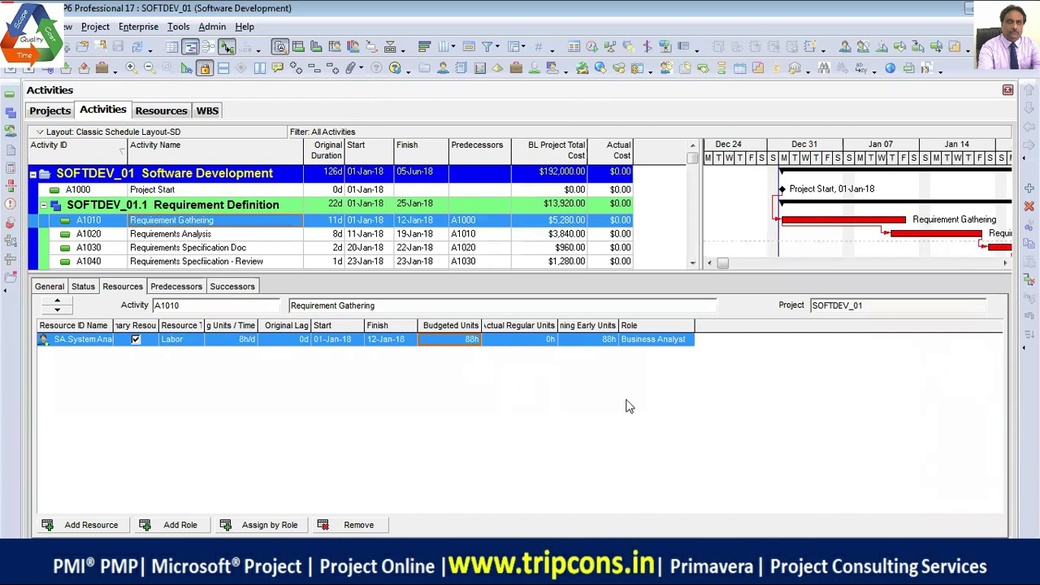
# - Open the column customization for the resource assignments and expand the available Costs options
pyautogui.rightClick(748, 335)
pyautogui.click(793, 340)
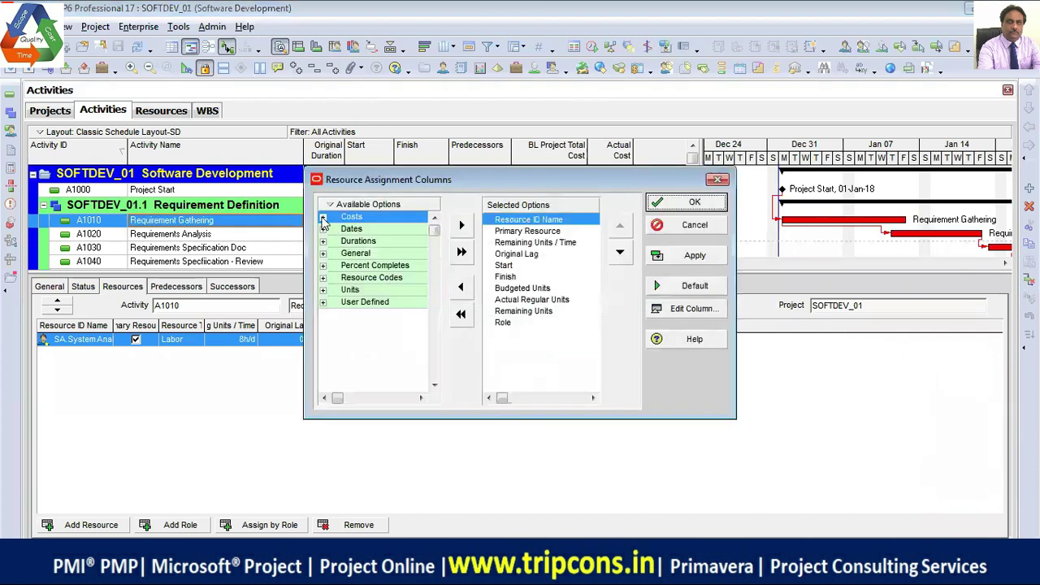
pyautogui.click(323, 217)
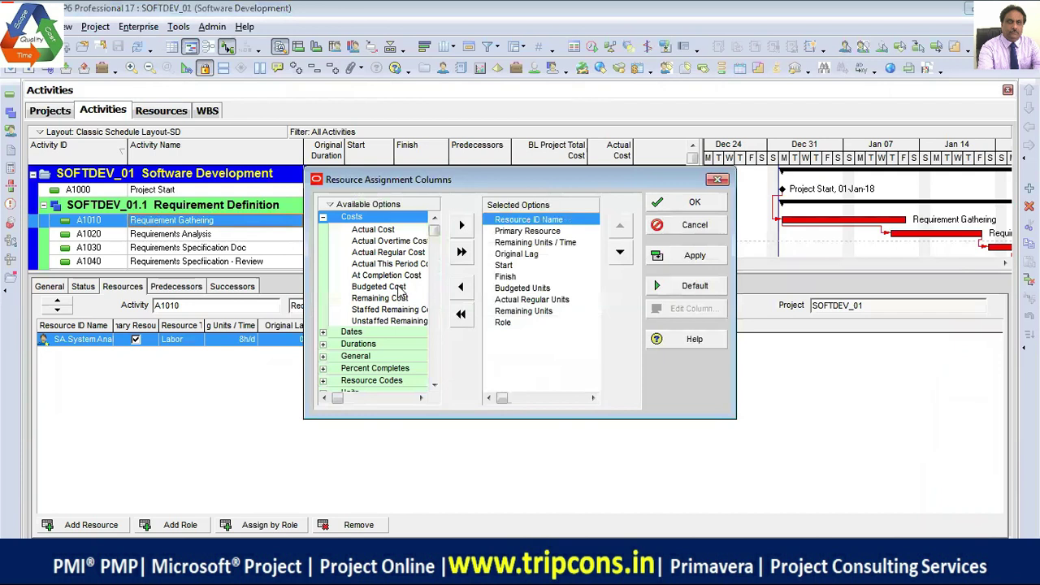
# - Add the Budgeted Cost column directly after Budgeted Units in the resource assignment columns and apply the layout
pyautogui.click(403, 289)
pyautogui.click(461, 226)
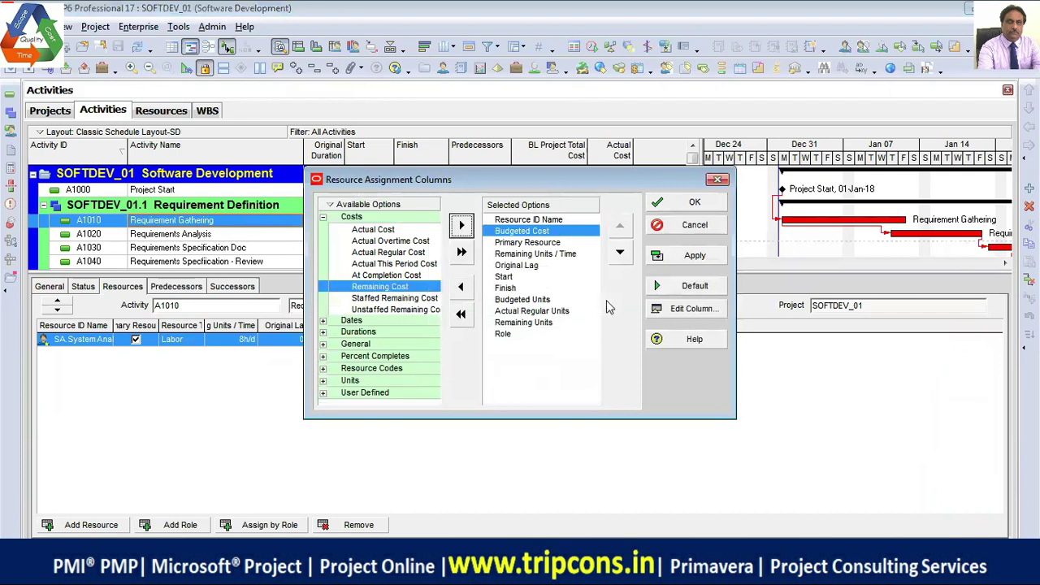
pyautogui.click(620, 252)
pyautogui.click(619, 253)
pyautogui.click(620, 253)
pyautogui.click(620, 252)
pyautogui.click(620, 253)
pyautogui.click(620, 253)
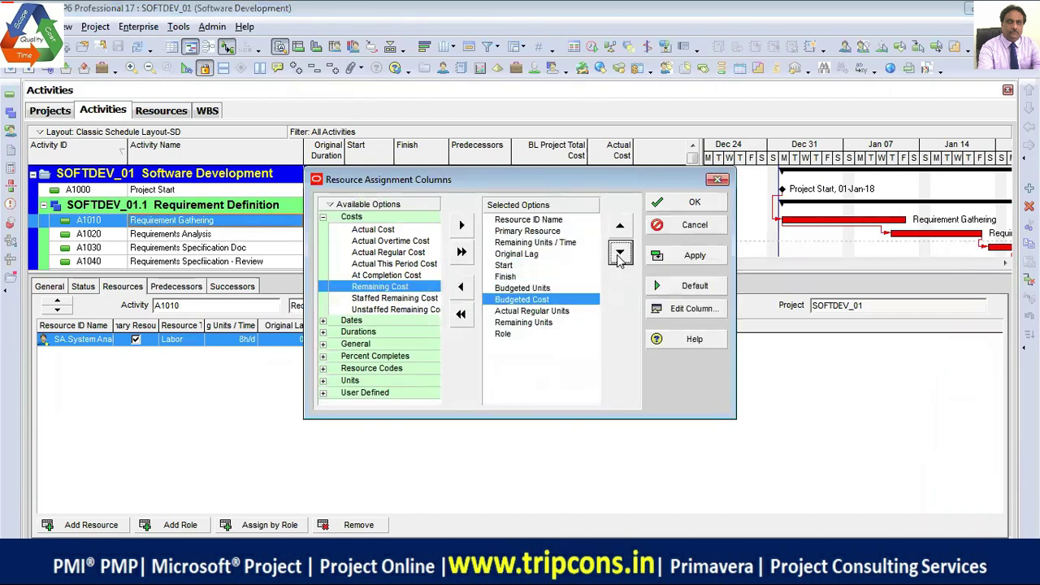
pyautogui.click(694, 255)
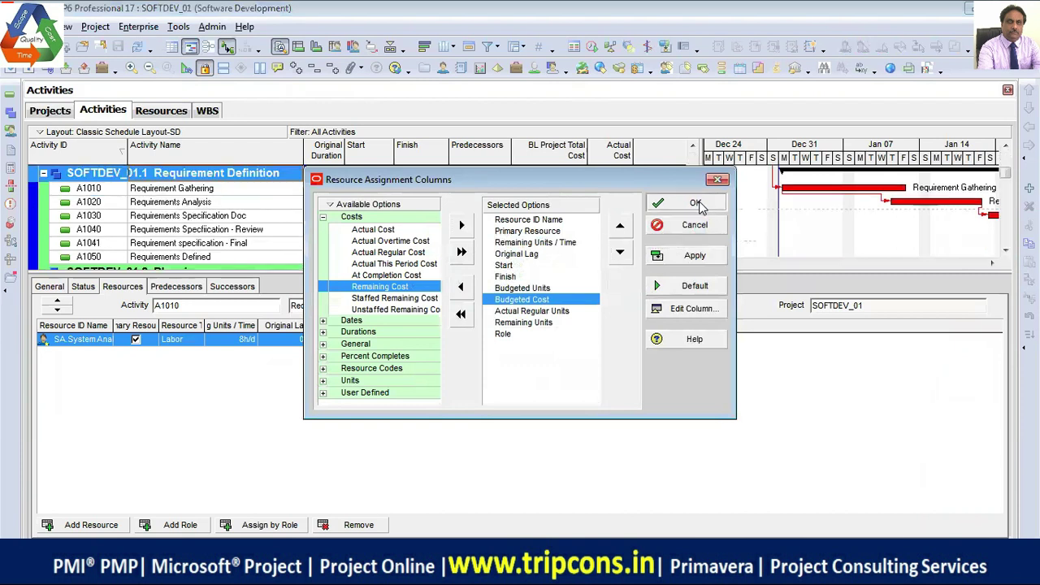
pyautogui.click(696, 202)
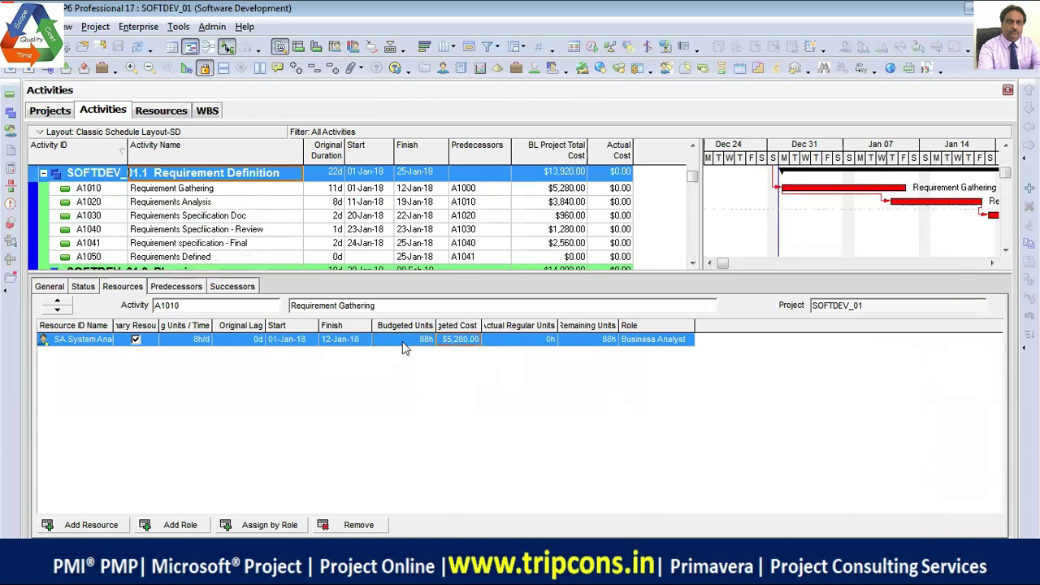
# - Widen the Budgeted Cost and Remaining Units / Time columns of the resource assignment table to show their full headings
pyautogui.moveTo(480, 324); pyautogui.dragTo(500, 323)
pyautogui.click(195, 341)
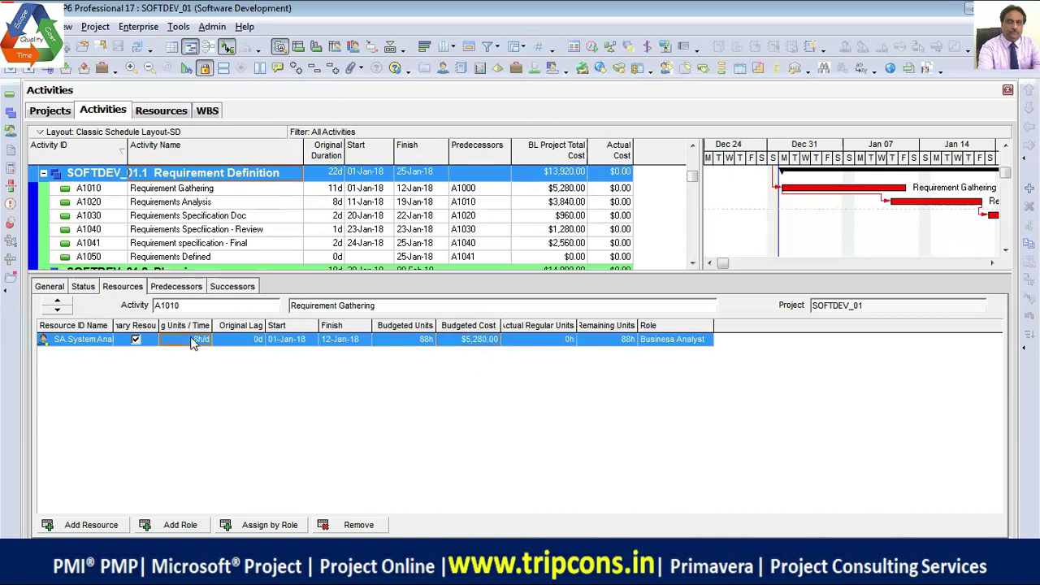
pyautogui.moveTo(213, 325); pyautogui.dragTo(241, 323)
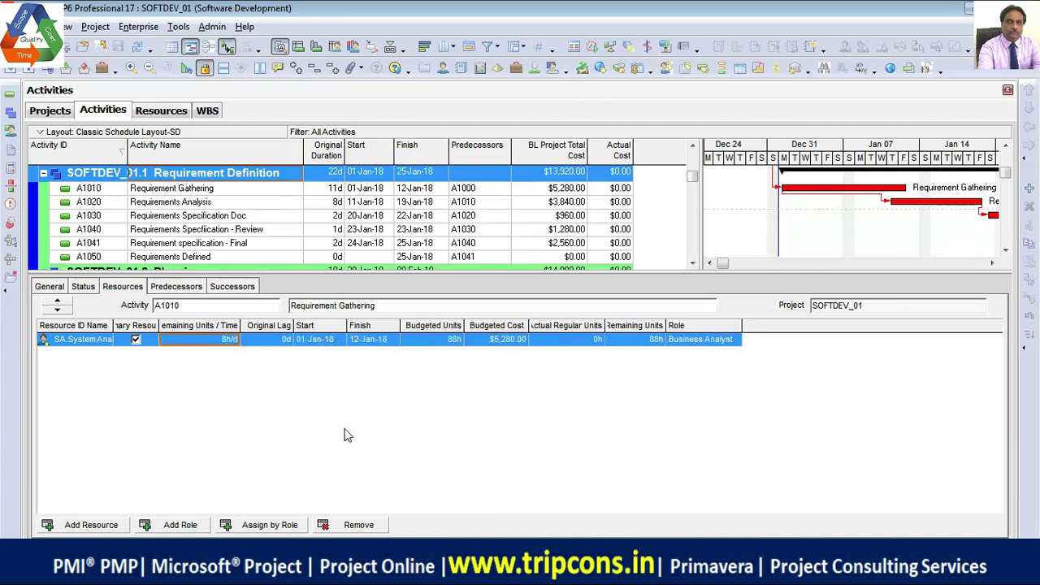
# - Compare budgeted units and costs of each Requirement Definition activity's resource assignments with the baseline total costs, from Requirement Gathering to Requirements Defined
pyautogui.click(437, 340)
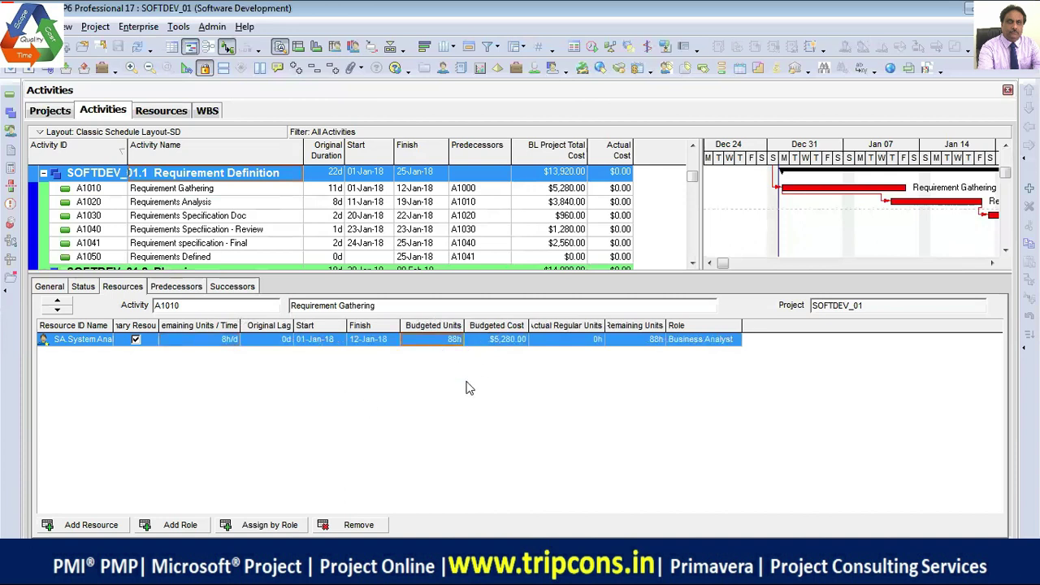
pyautogui.click(515, 339)
pyautogui.click(565, 177)
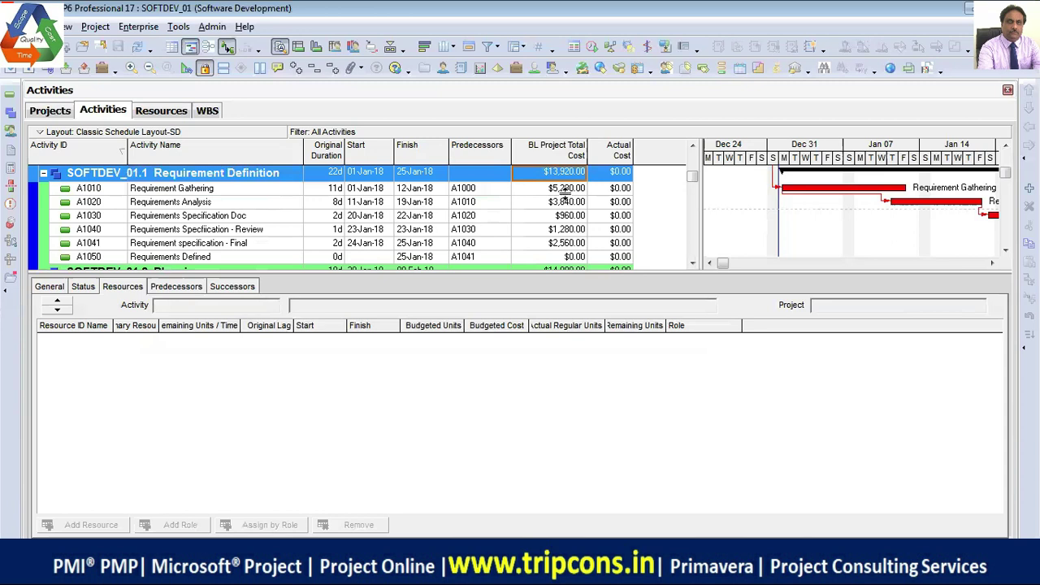
pyautogui.click(232, 204)
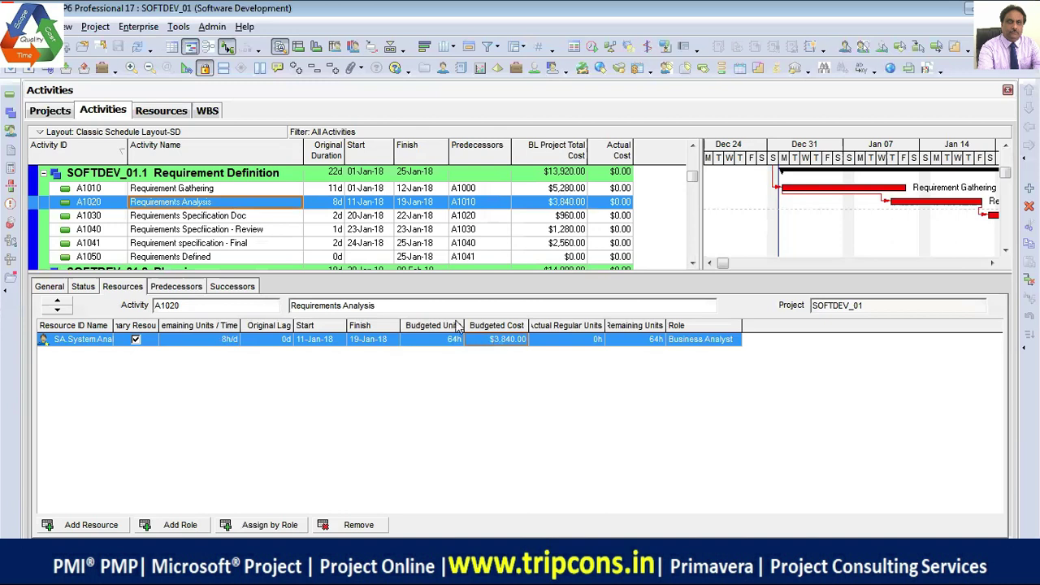
pyautogui.click(246, 217)
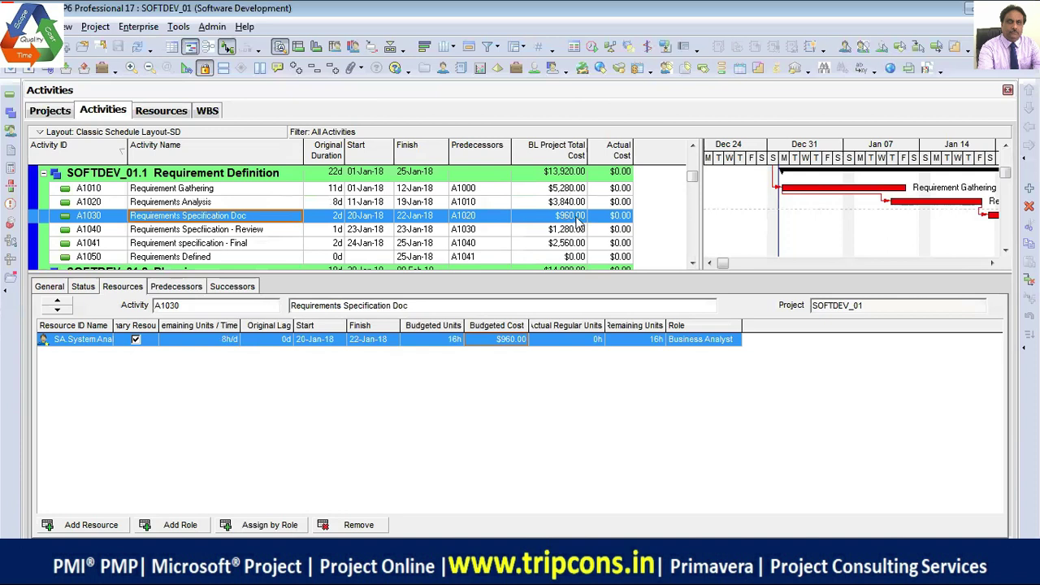
pyautogui.click(268, 232)
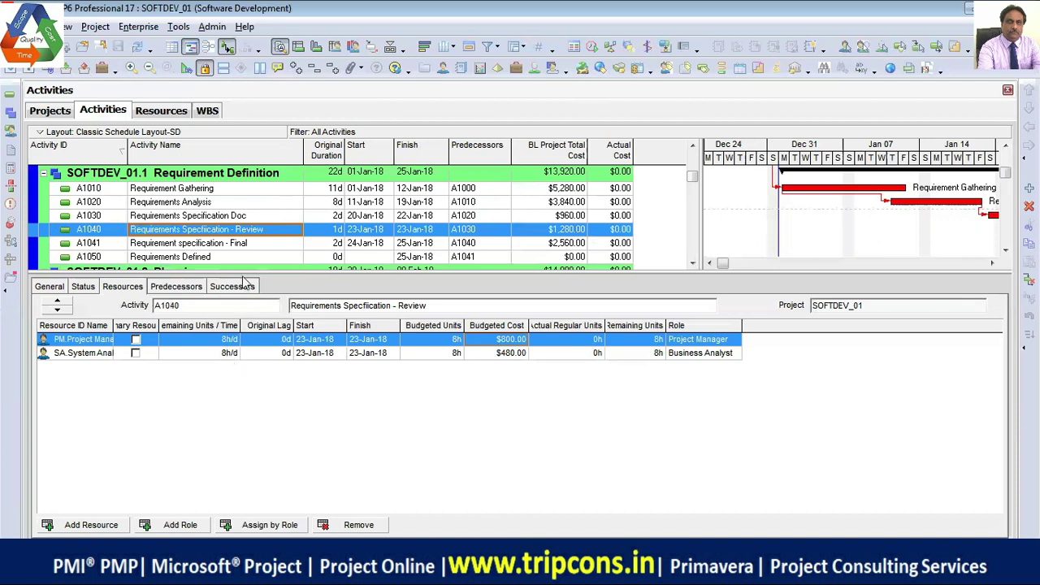
pyautogui.click(240, 245)
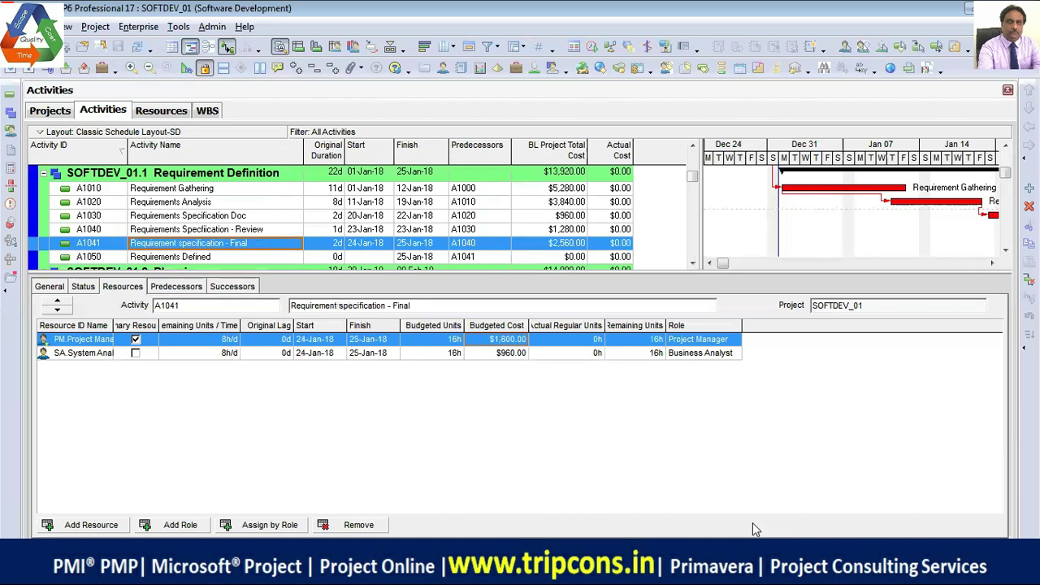
pyautogui.click(265, 257)
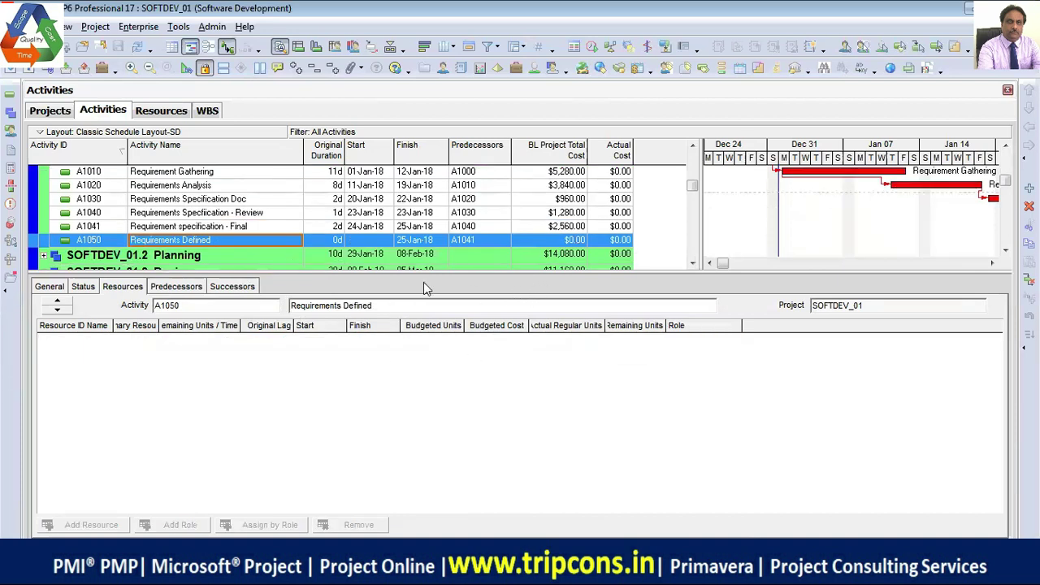
# - Collapse Requirement Definition, expand Planning in an enlarged activity table, and examine the budgeted cost of the Interview users assignment
pyautogui.scroll(1, 692, 150)
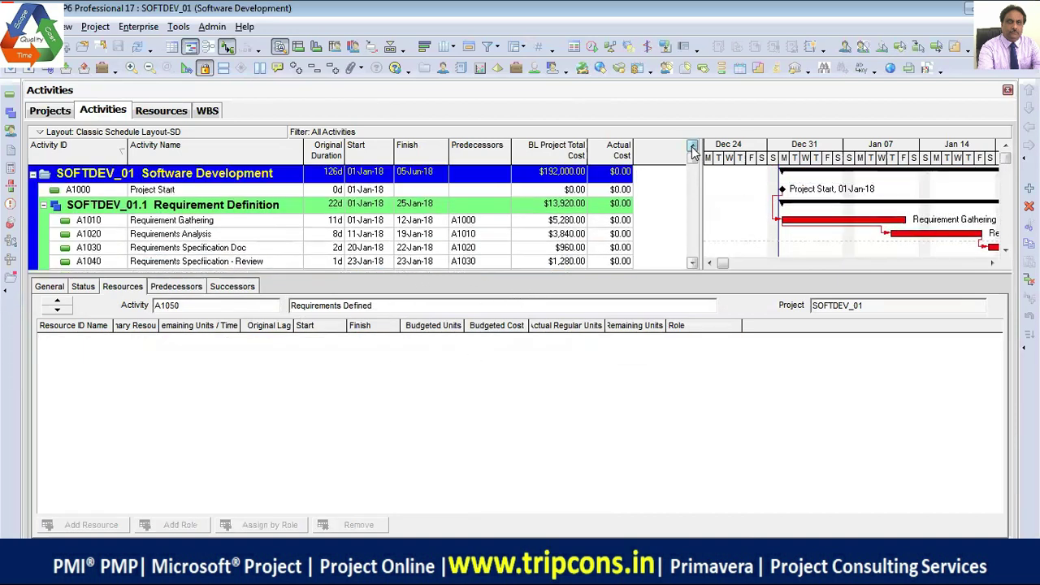
pyautogui.click(45, 206)
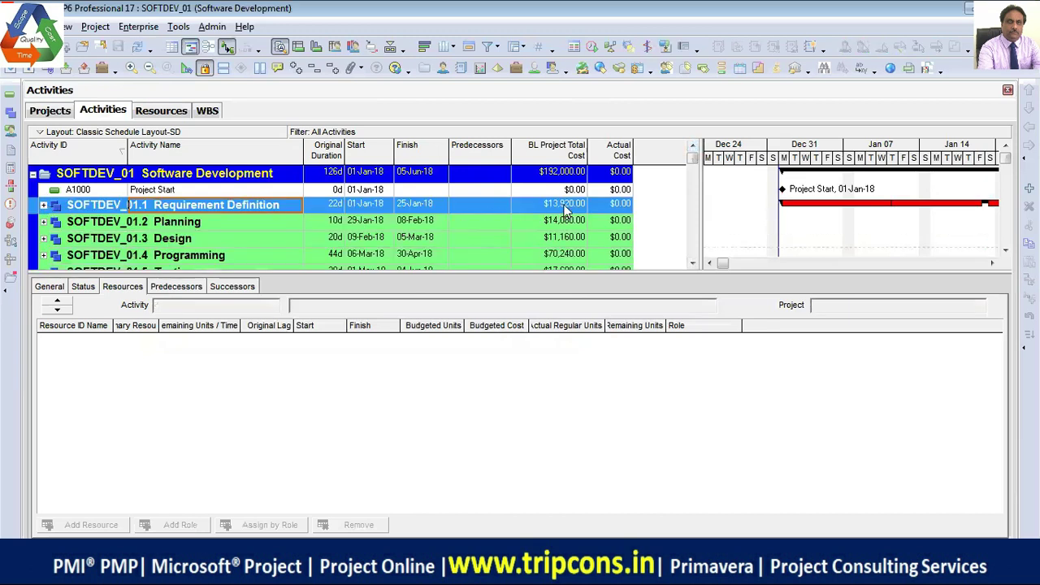
pyautogui.moveTo(529, 273); pyautogui.dragTo(520, 295)
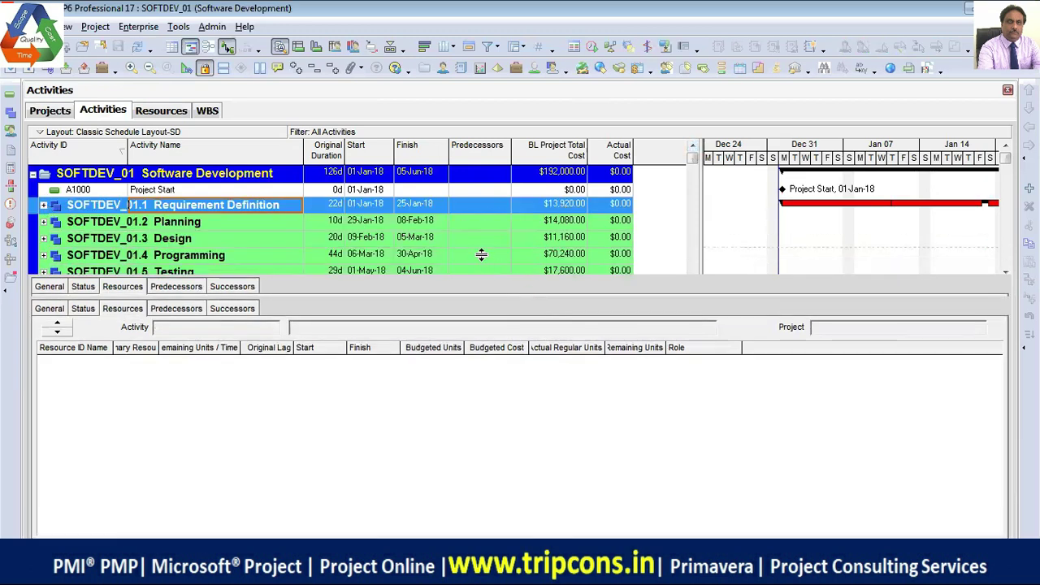
pyautogui.click(215, 225)
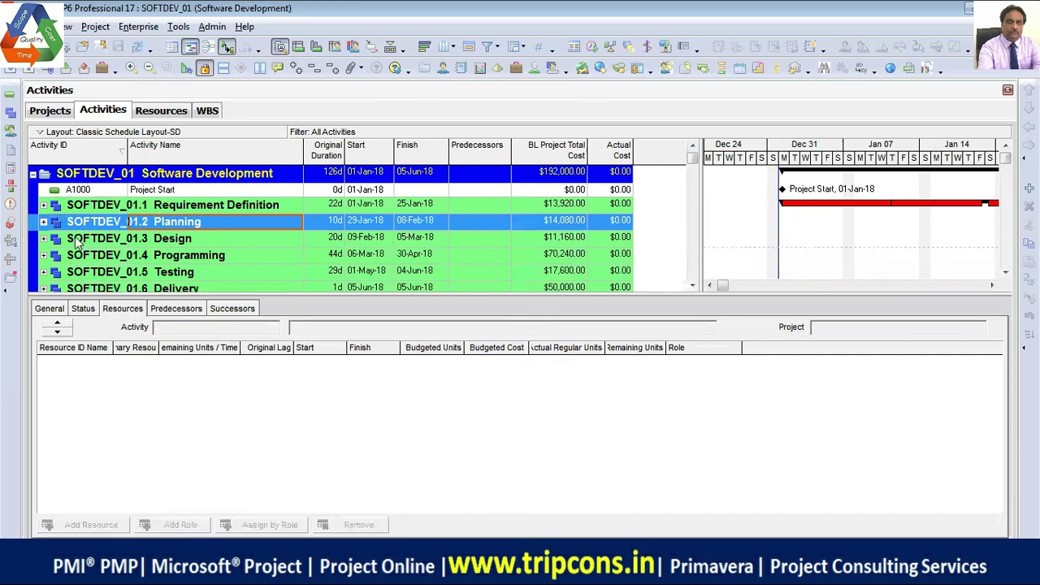
pyautogui.click(44, 222)
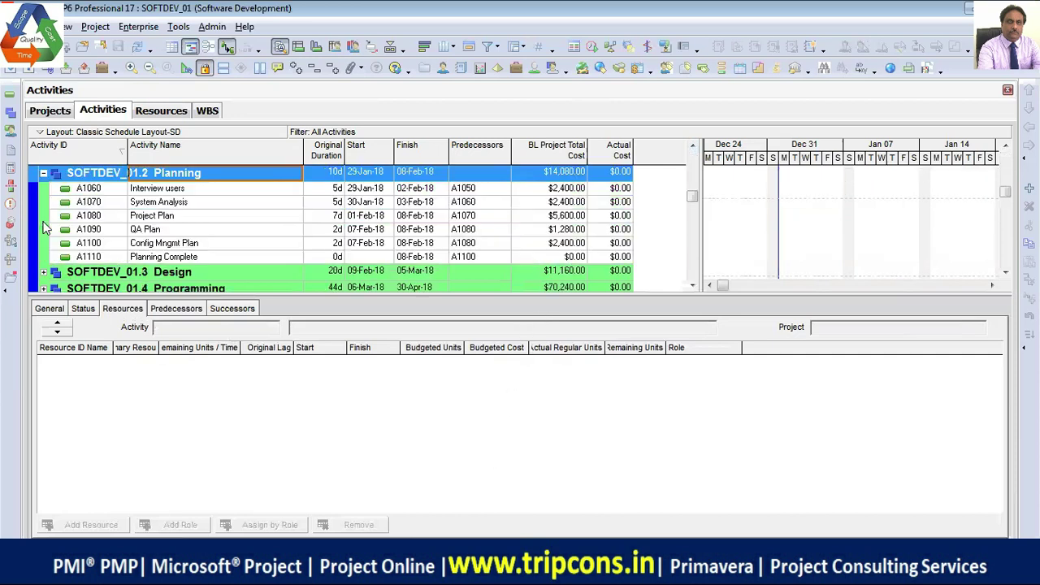
pyautogui.click(206, 191)
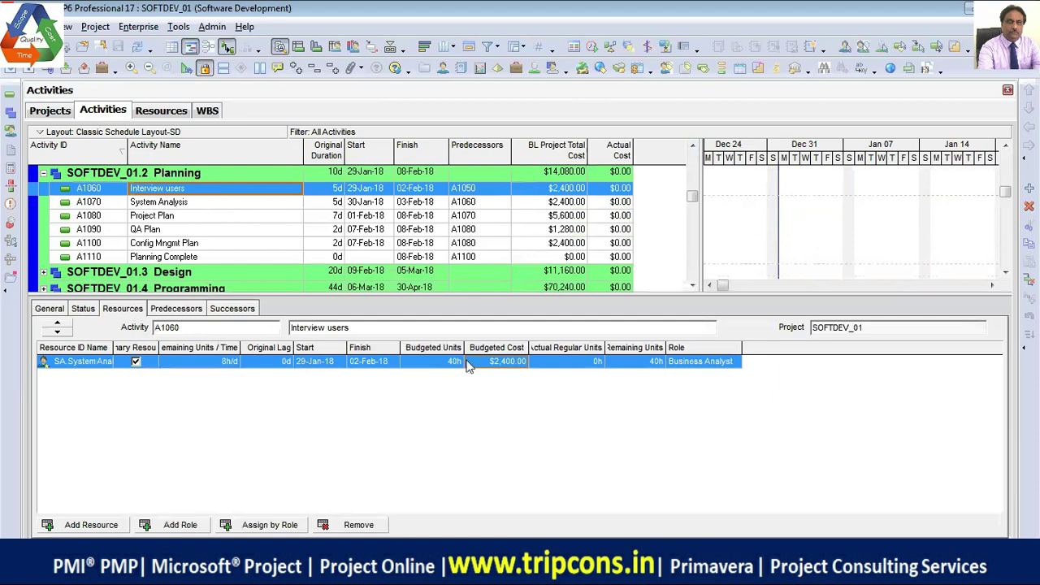
pyautogui.moveTo(478, 294); pyautogui.dragTo(477, 323)
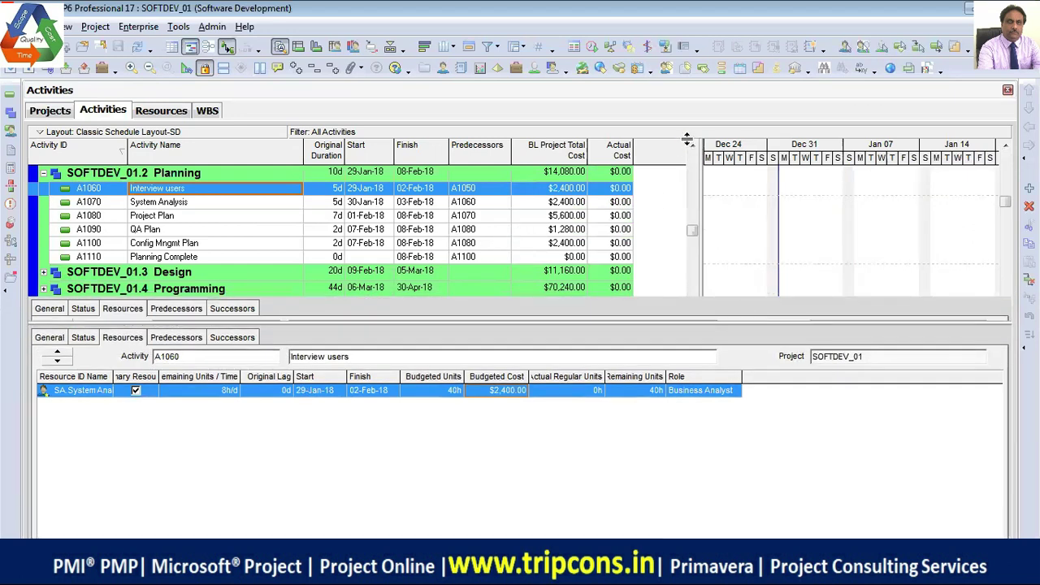
pyautogui.click(693, 149)
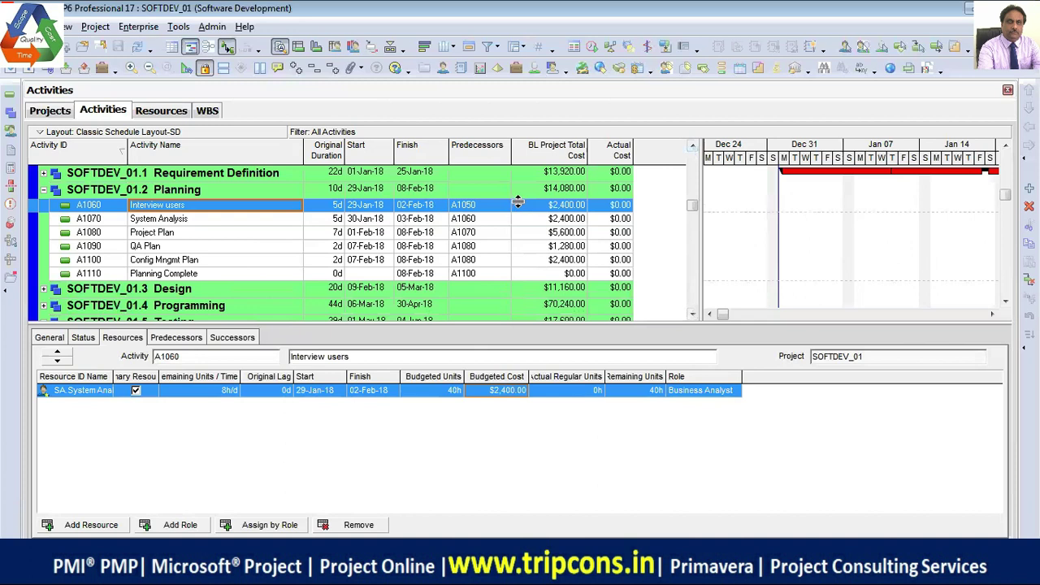
# - Collapse Planning, expand Design, and examine the resource assignments of Review product Specification and Prototyping along with their Gantt bars
pyautogui.click(242, 192)
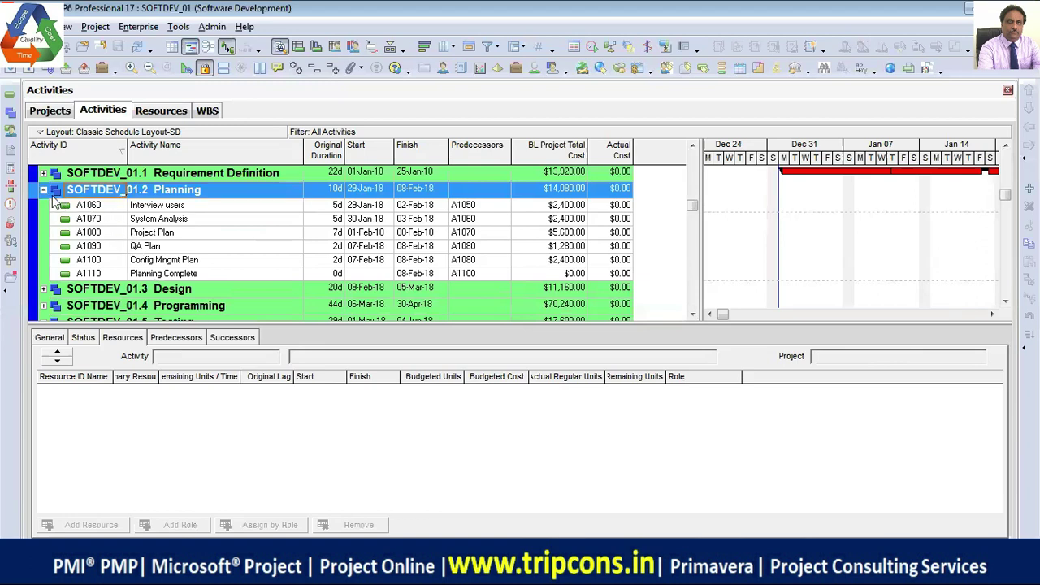
pyautogui.click(43, 190)
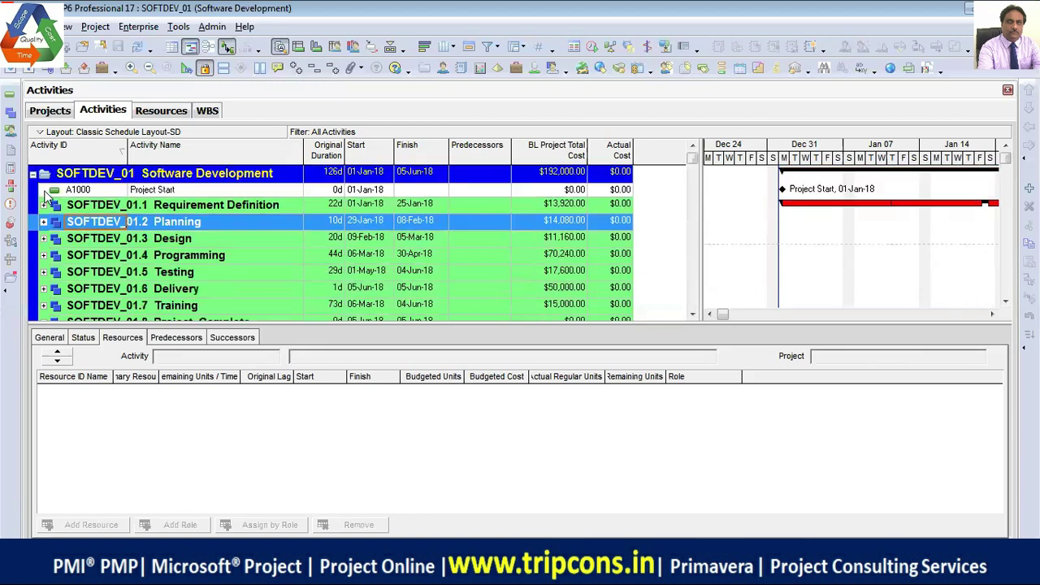
pyautogui.click(45, 242)
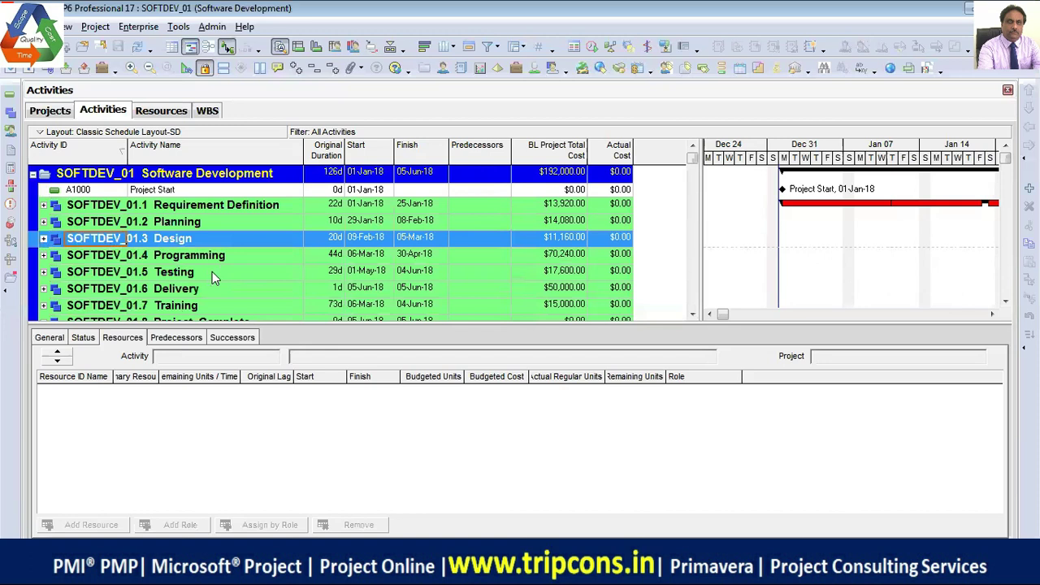
pyautogui.click(43, 238)
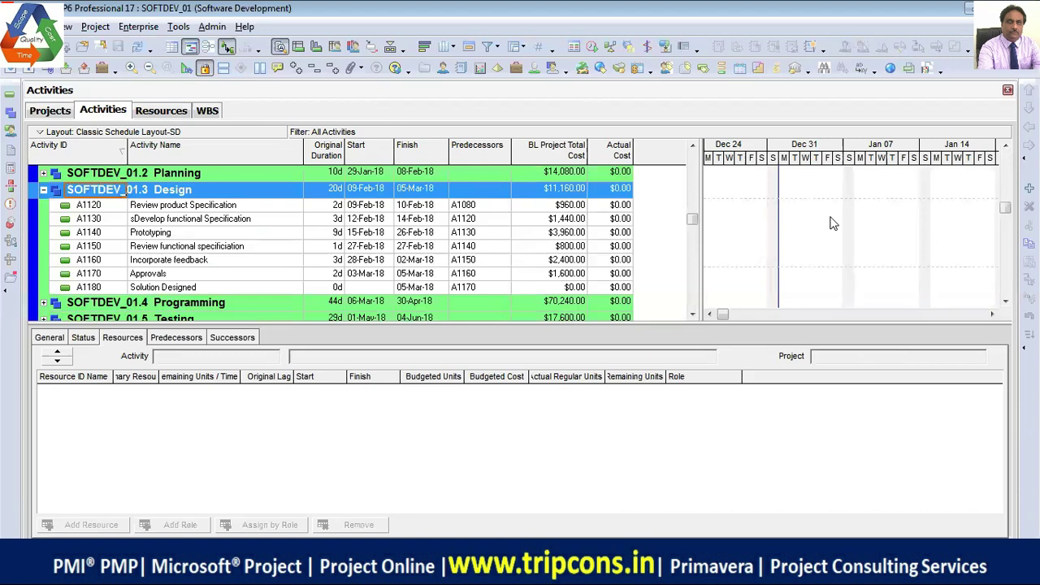
pyautogui.click(735, 207)
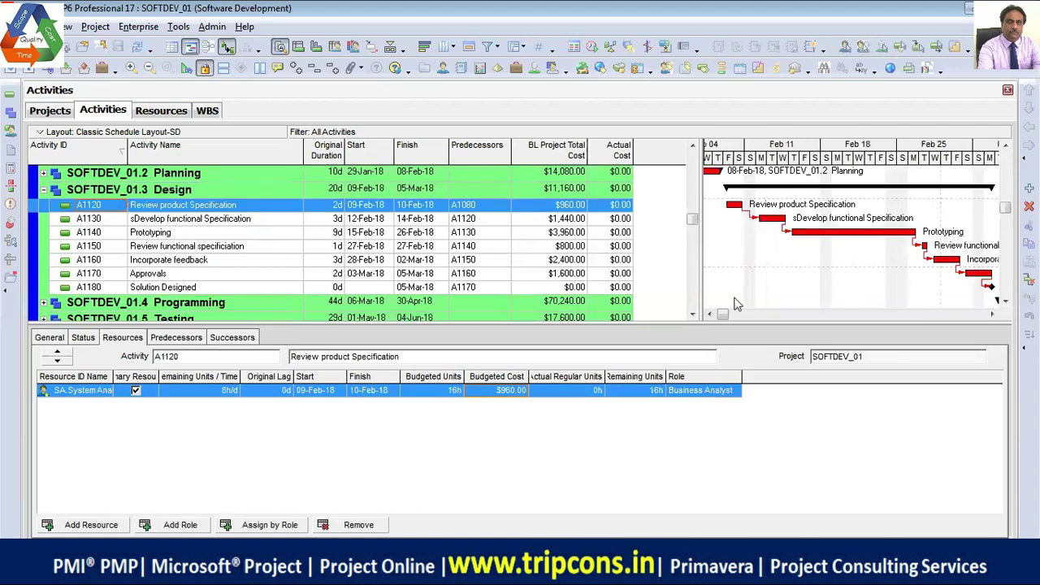
pyautogui.click(710, 316)
pyautogui.click(710, 315)
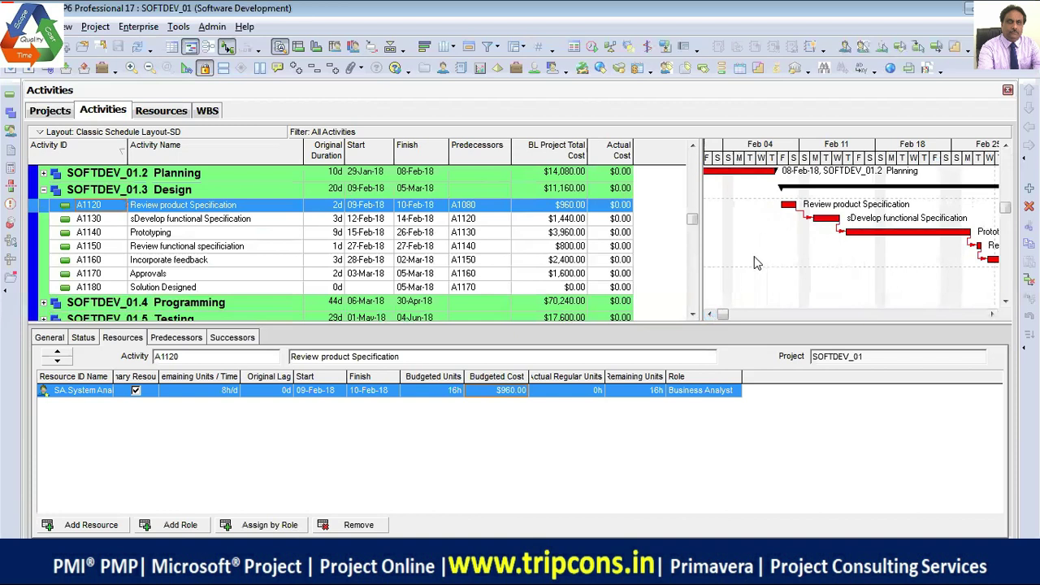
pyautogui.click(233, 234)
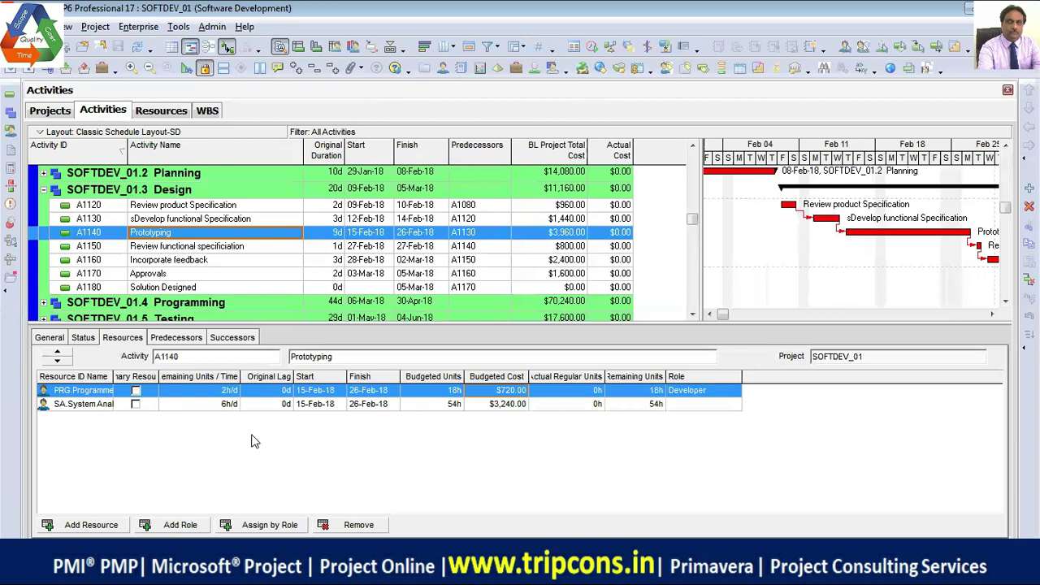
pyautogui.click(213, 392)
# - Rename activity A1130 in the Design phase as "Develop functional Specification"
pyautogui.click(262, 221)
pyautogui.click(262, 221)
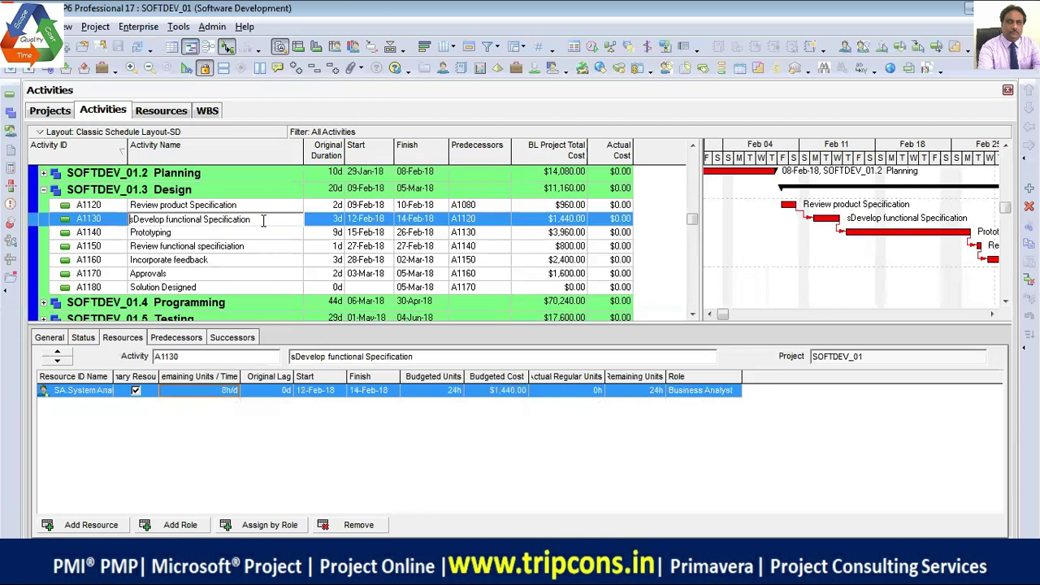
pyautogui.press('Delete')
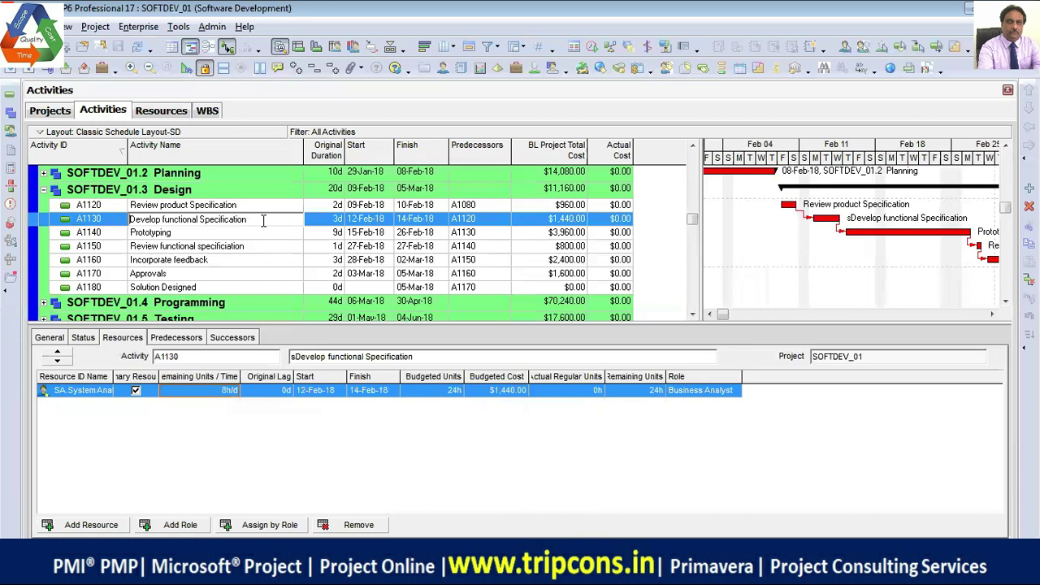
pyautogui.press('Return')
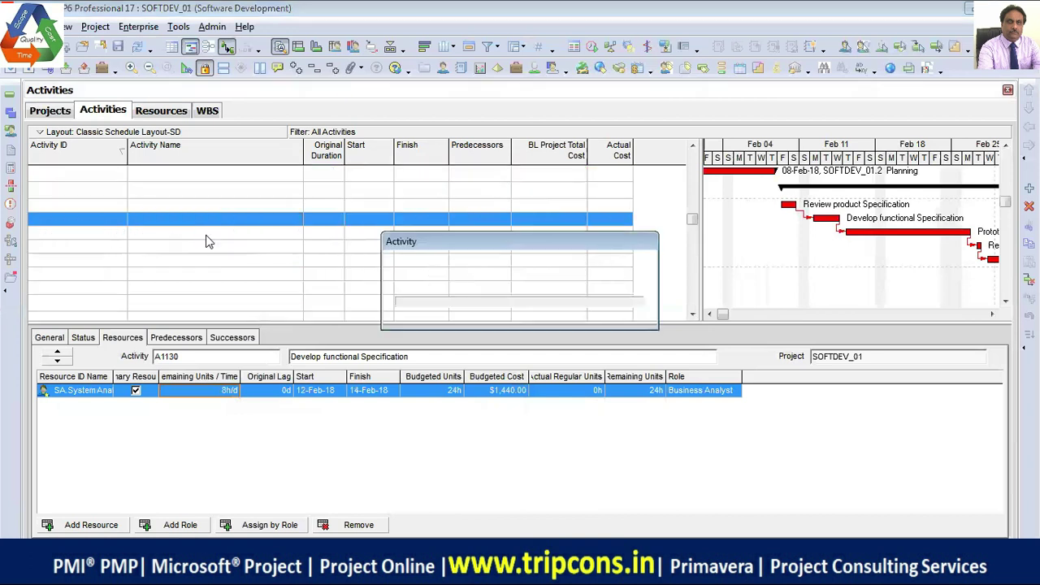
# - Collapse Design, expand Programming in a taller activity table, and examine the resource assignment of its Review product specification activity
pyautogui.click(43, 189)
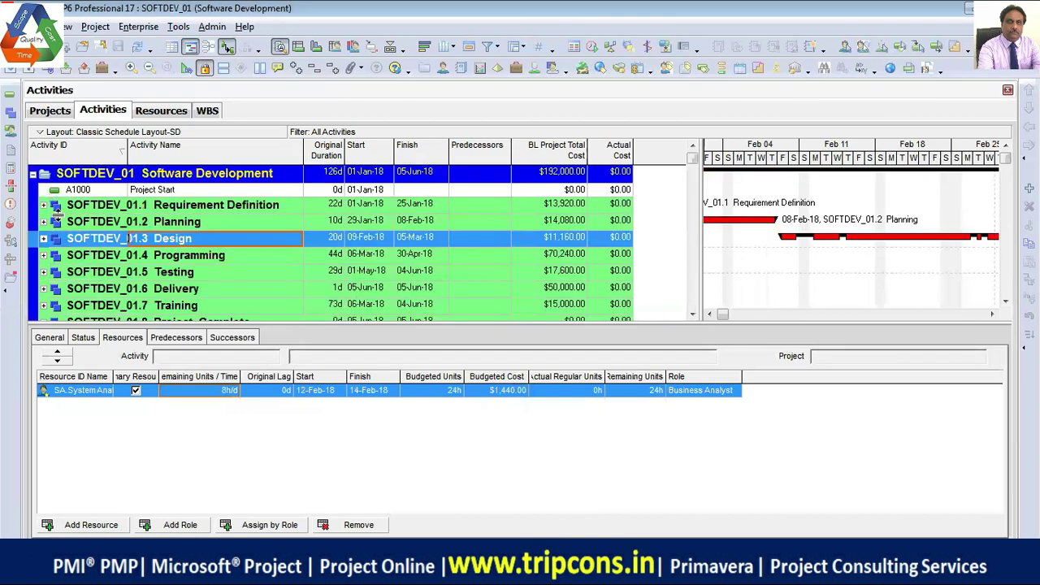
pyautogui.click(43, 254)
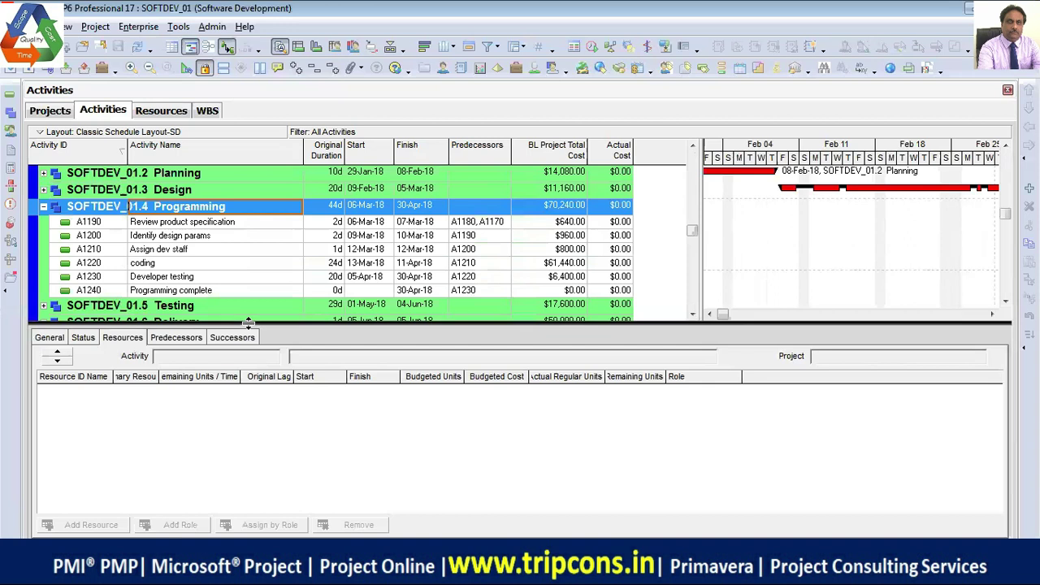
pyautogui.moveTo(250, 325); pyautogui.dragTo(244, 335)
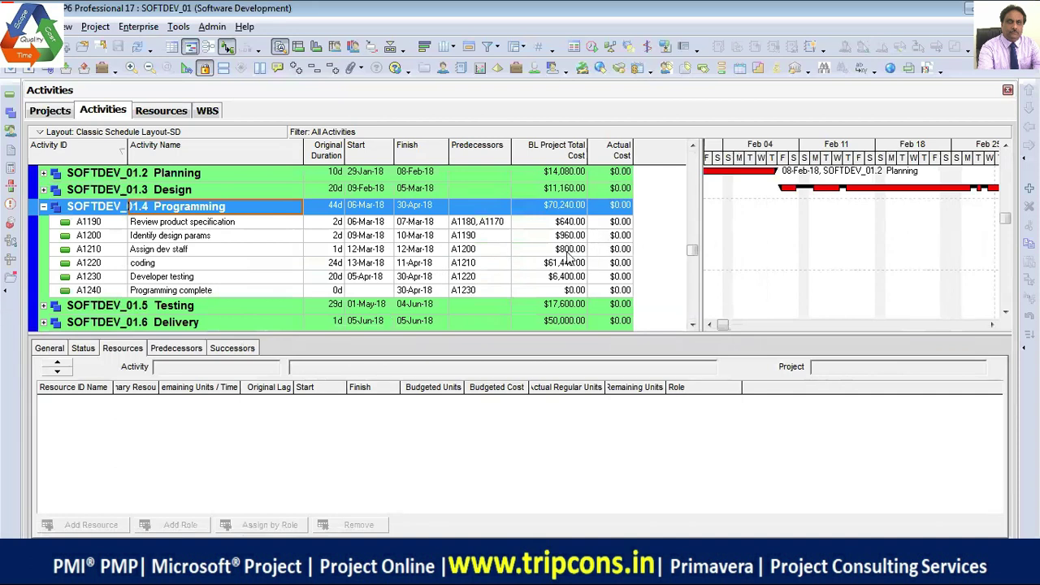
pyautogui.click(240, 227)
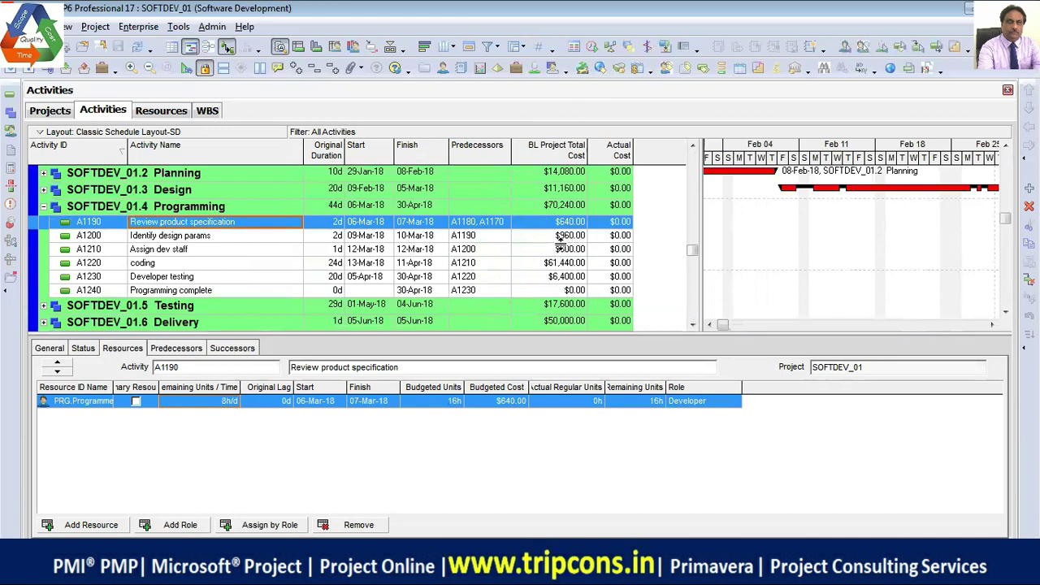
# - Set the Programmer's remaining units per time on the Identify design params activity to 8h/d
pyautogui.click(226, 238)
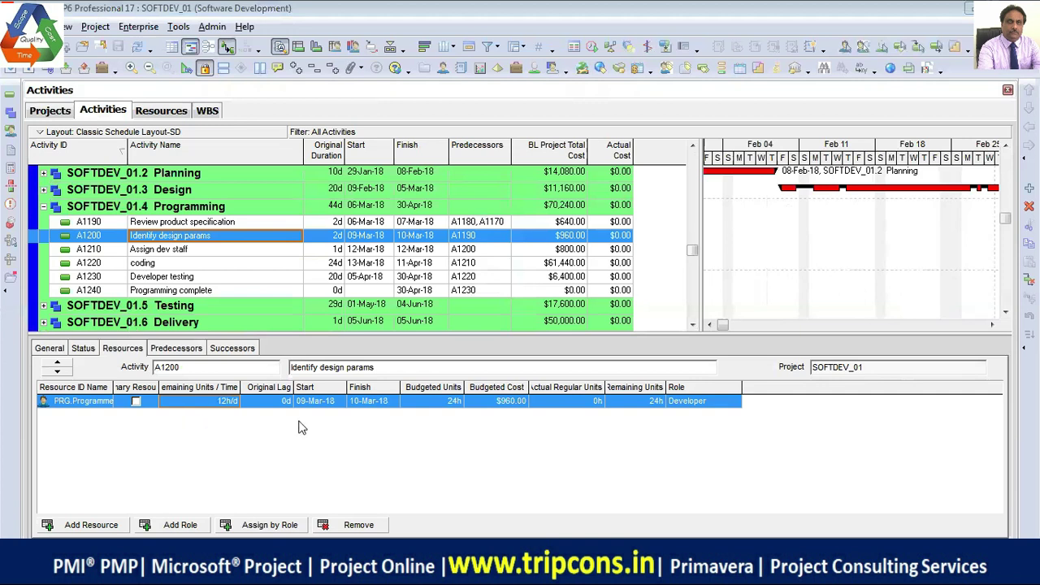
pyautogui.click(221, 402)
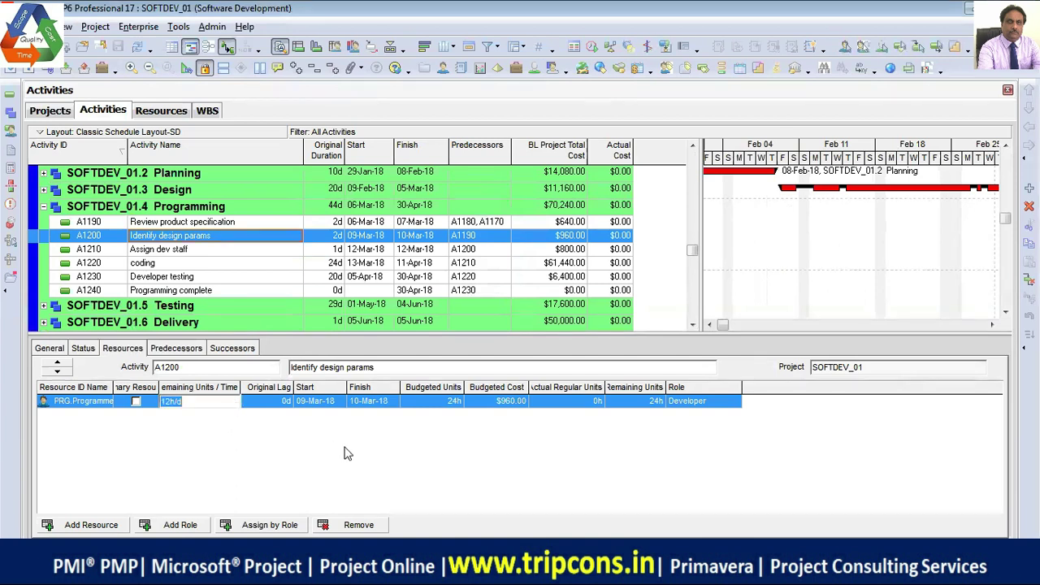
pyautogui.write('8h/d')
pyautogui.press('Return')
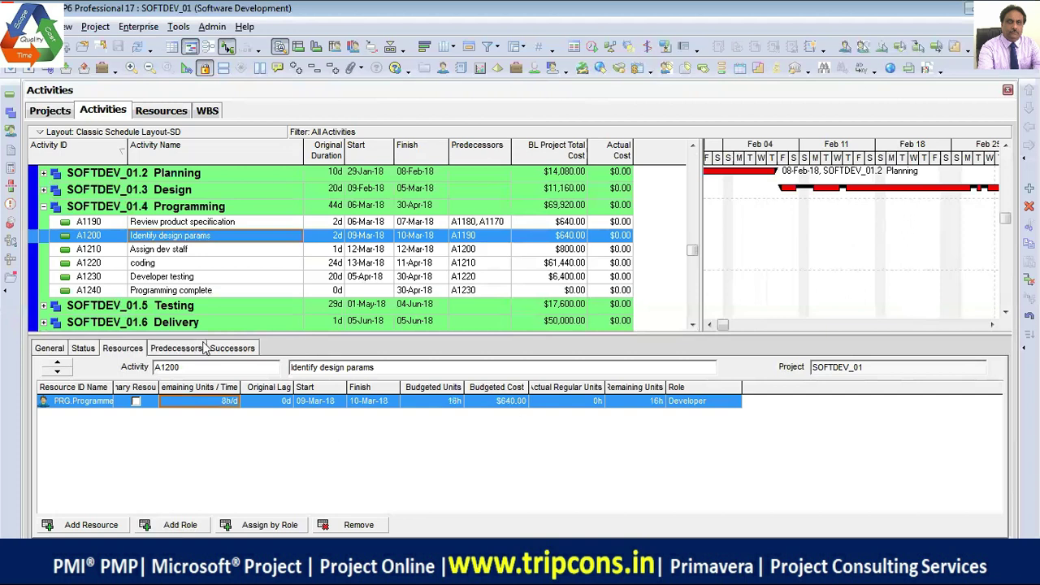
# - Rename activity A1220 in the Programming phase as "Coding"
pyautogui.click(213, 265)
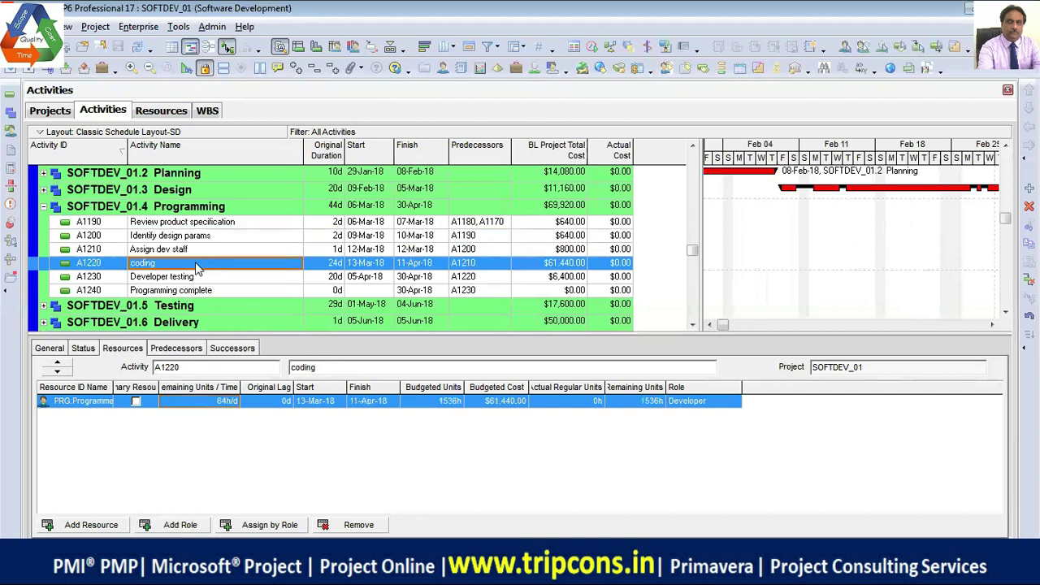
pyautogui.click(196, 268)
pyautogui.press('Home')
pyautogui.press('Delete')
pyautogui.write('C')
pyautogui.press('Return')
# - Widen the Remaining Units / Time column of the Coding activity's resource assignments until its full heading fits
pyautogui.click(218, 400)
pyautogui.press('Return')
pyautogui.moveTo(241, 387); pyautogui.dragTo(252, 387)
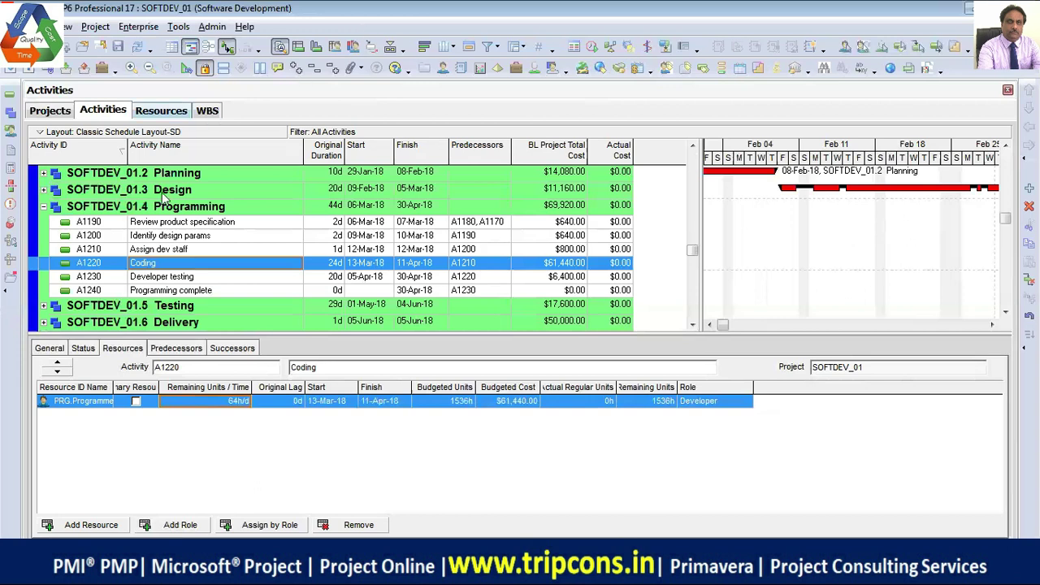
# - Try a rate of 2h/d for the Programmer's remaining units per time on the Developer testing activity
pyautogui.click(211, 276)
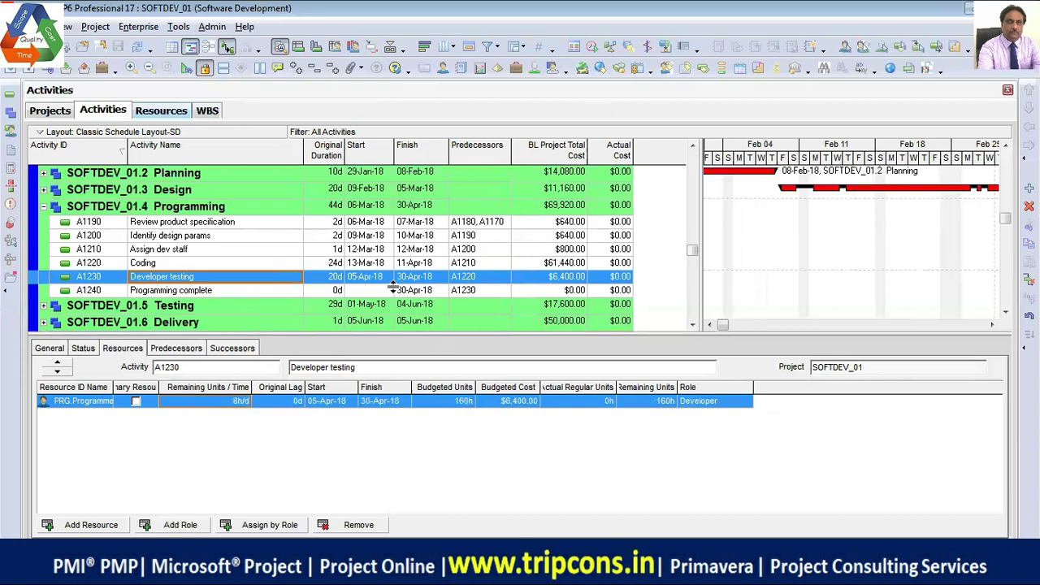
pyautogui.click(458, 402)
pyautogui.click(234, 401)
pyautogui.write('2')
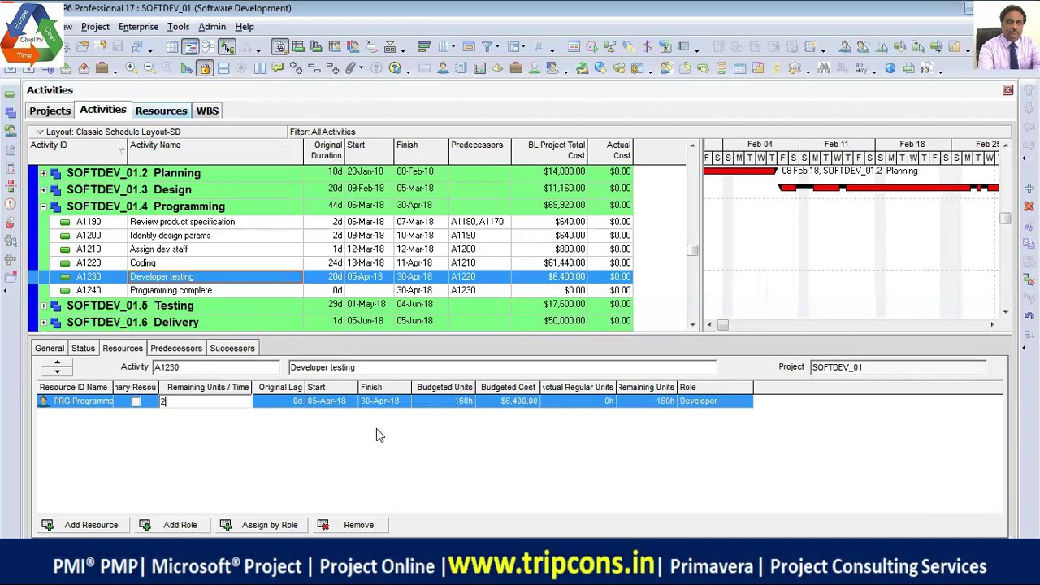
pyautogui.press('Return')
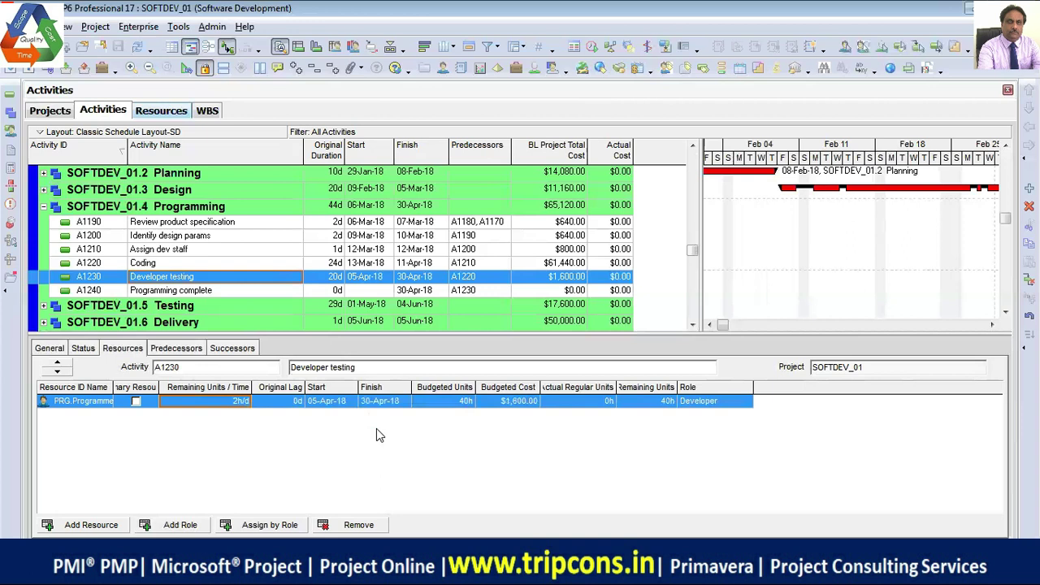
# - Try a rate of 1 hour per day for Developer testing's Programmer, and restore the rate to 8h/d
pyautogui.write('1')
pyautogui.press('BackSpace')
pyautogui.write('8/')
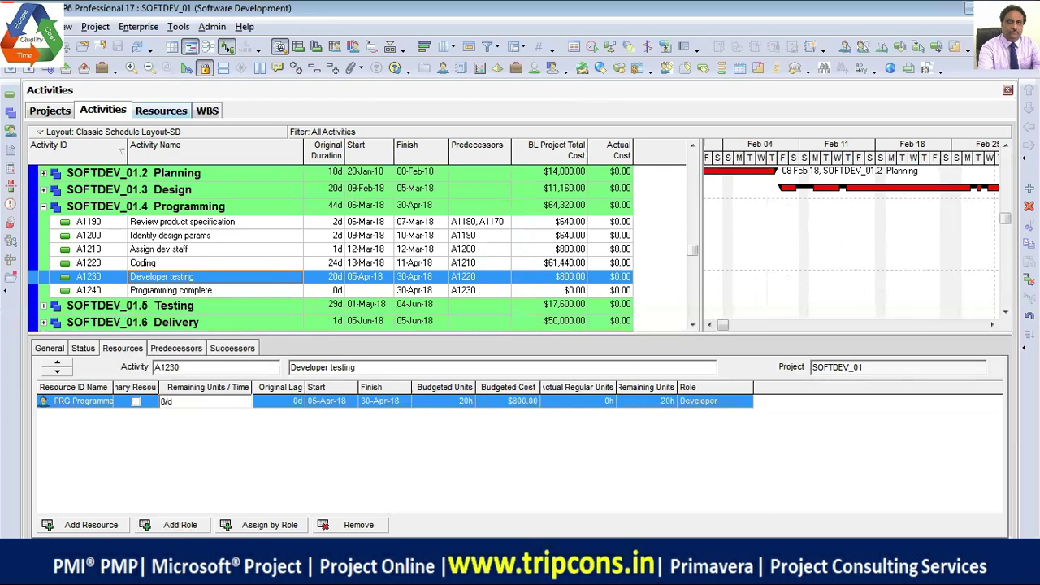
pyautogui.click(376, 428)
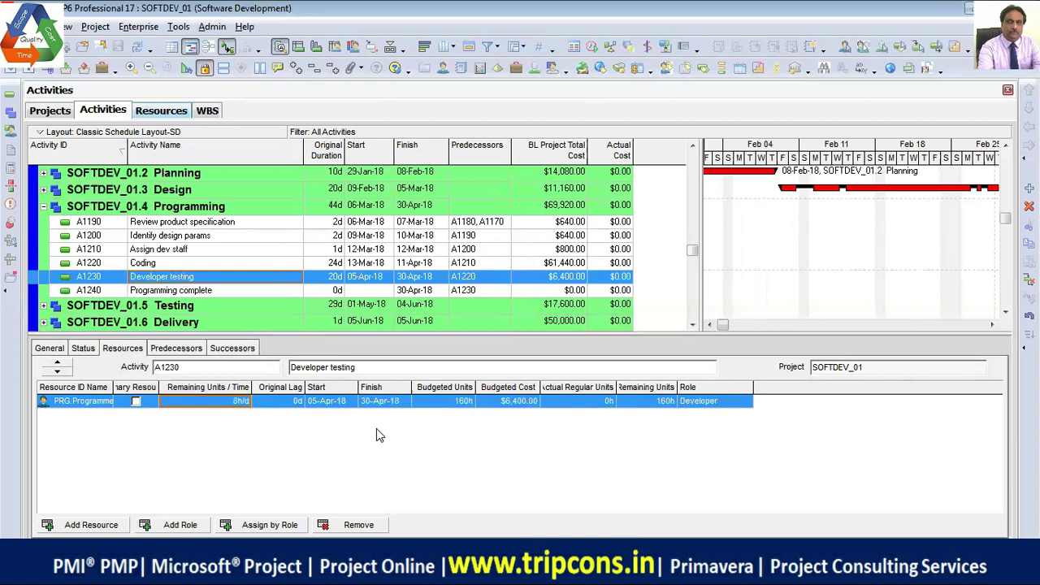
# - Try 12h/d as the Programmer's rate on Developer testing, and return it to 8h/d
pyautogui.press('BackSpace')
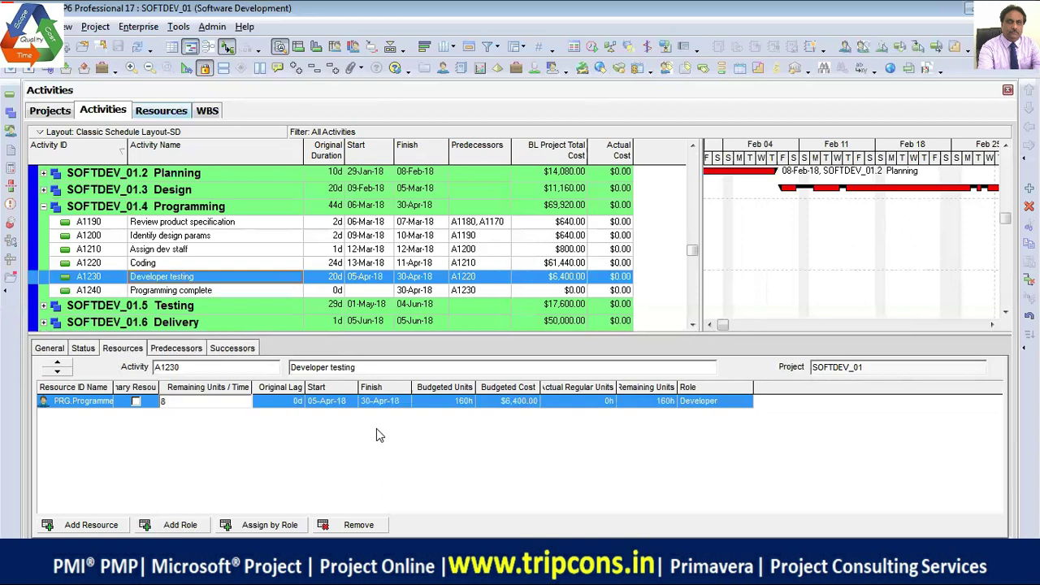
pyautogui.write('12h/d')
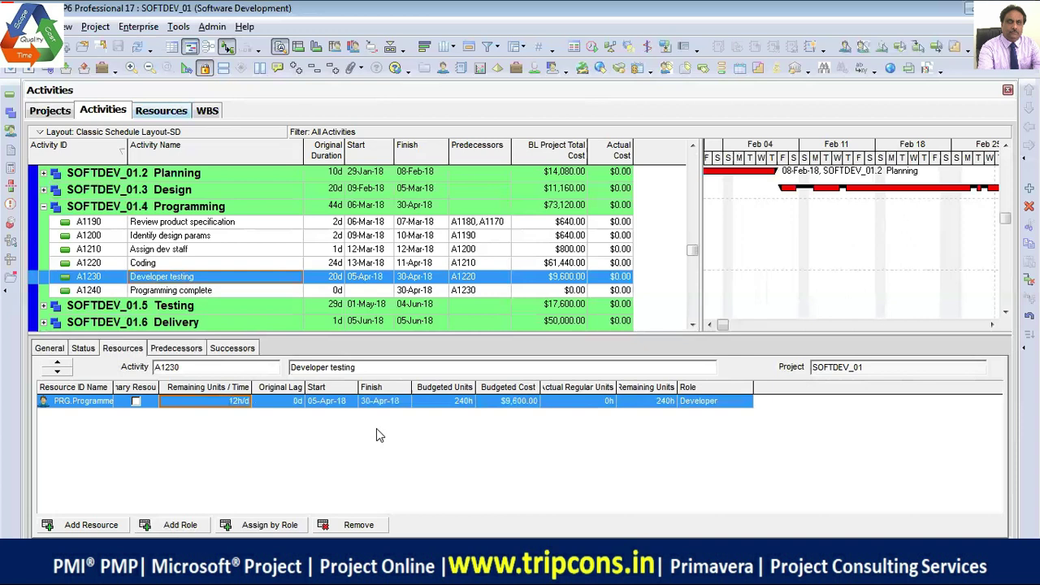
pyautogui.write('8h')
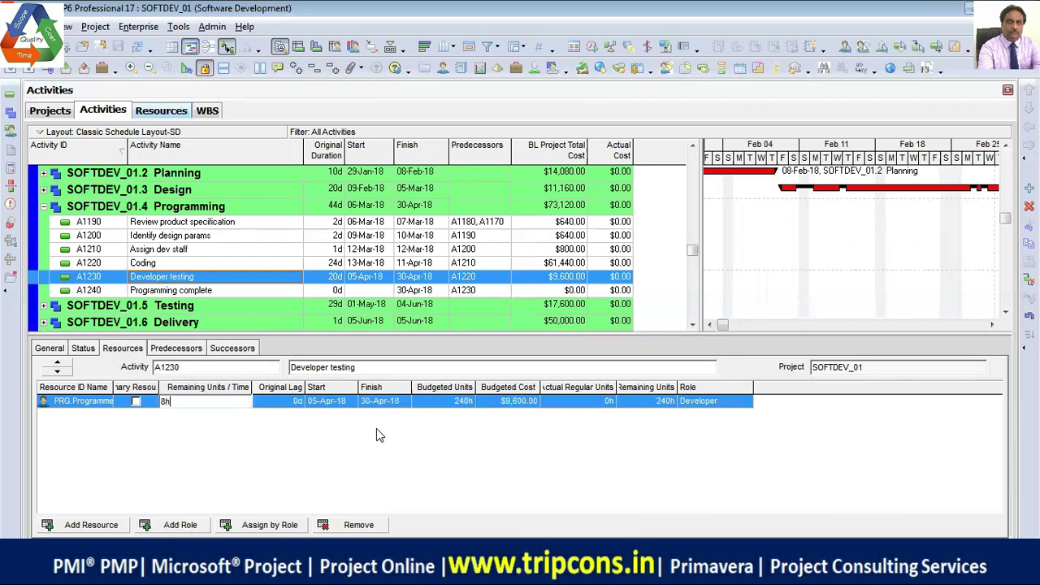
pyautogui.write('/d')
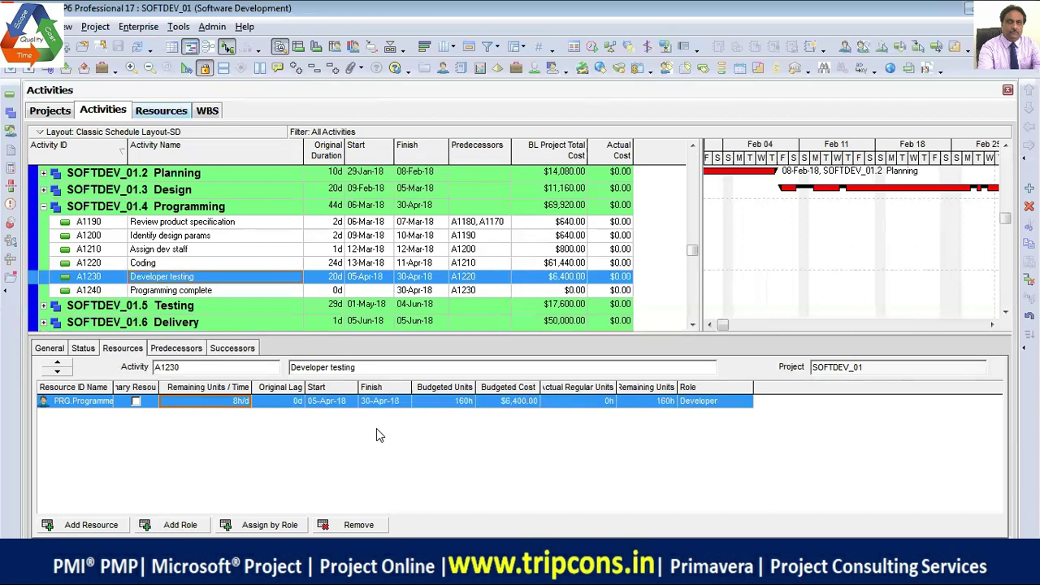
# - Collapse Programming and review the Testing, Delivery and Training phases in a taller activity table
pyautogui.click(43, 207)
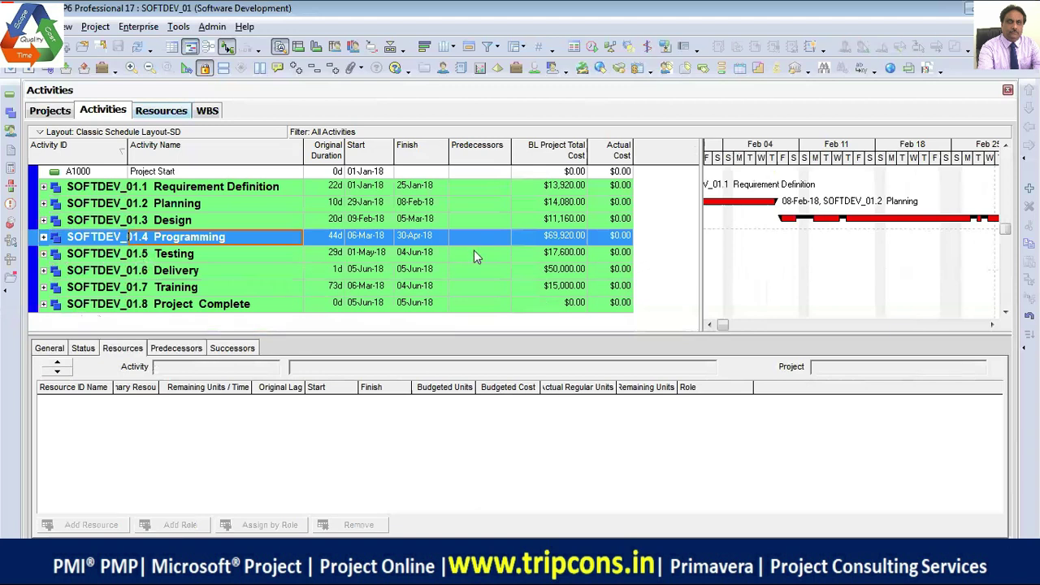
pyautogui.click(246, 254)
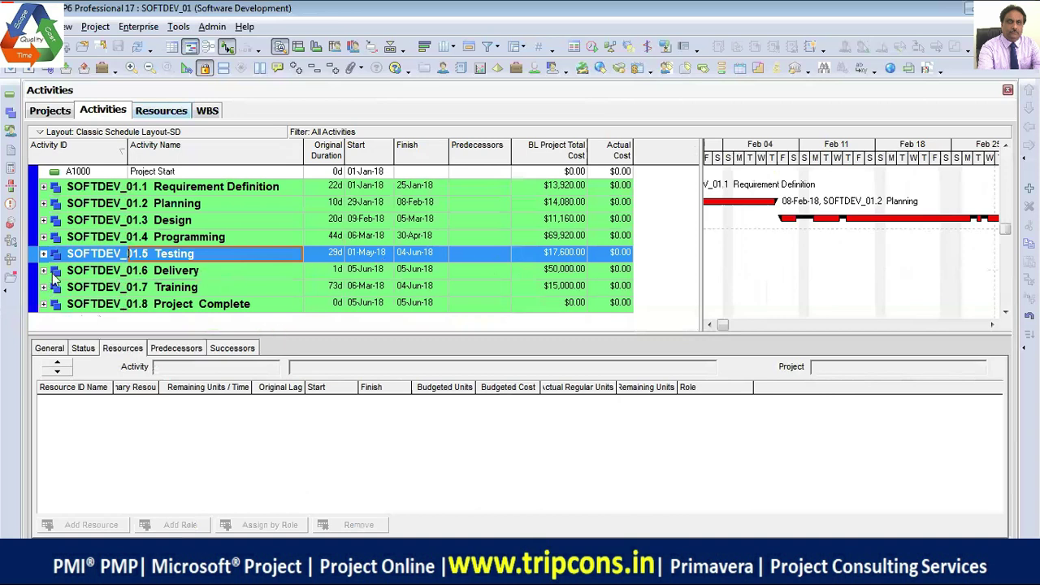
pyautogui.click(175, 271)
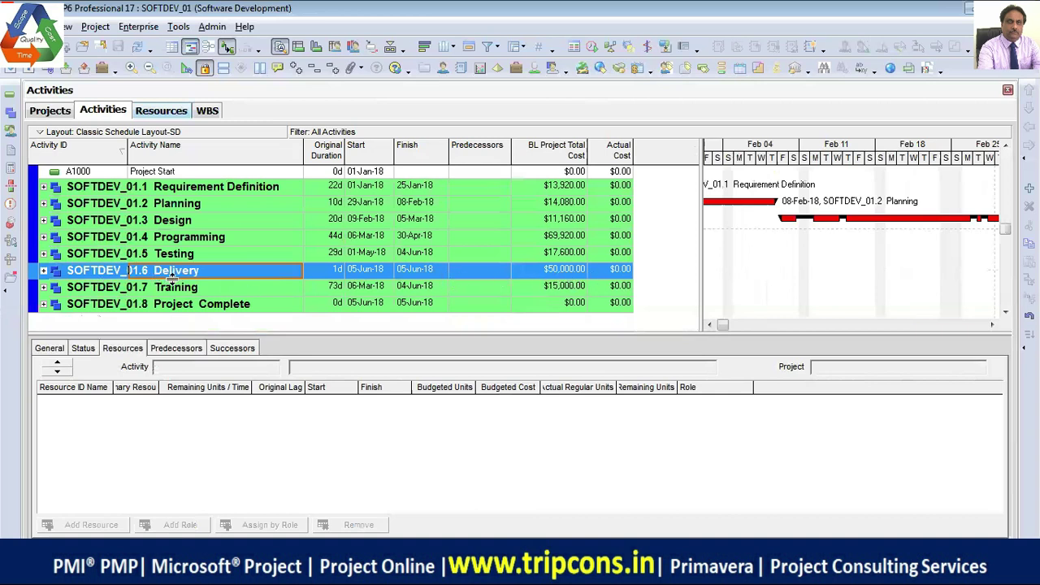
pyautogui.click(217, 290)
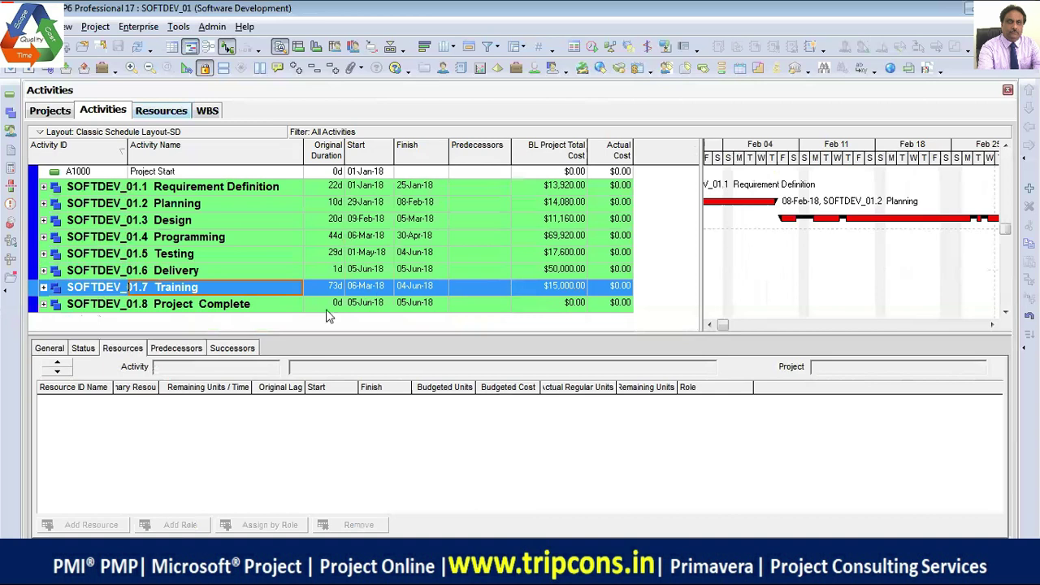
pyautogui.moveTo(320, 333); pyautogui.dragTo(320, 356)
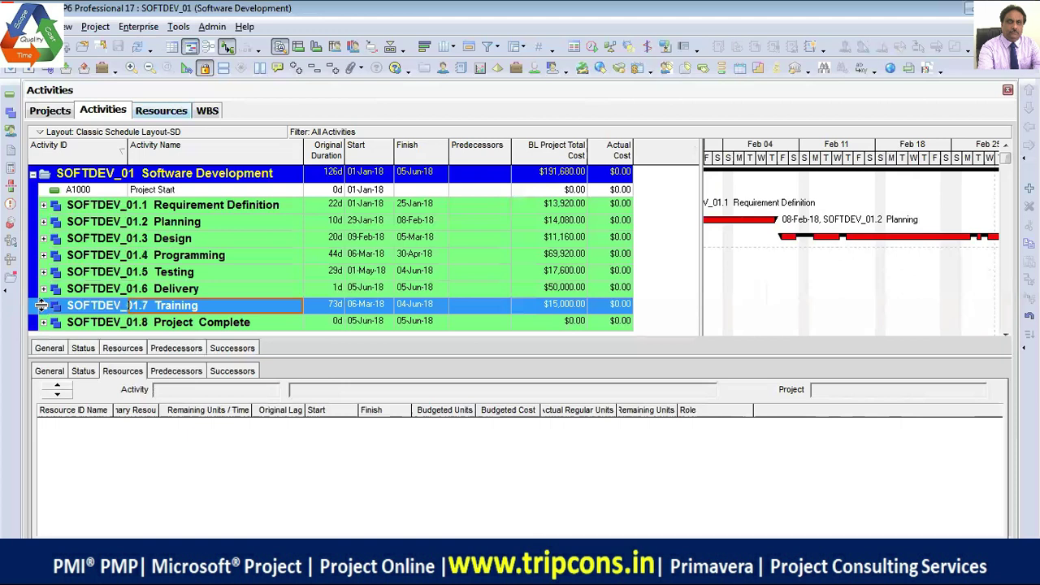
# - Expand Training and examine the Trainer assignments of its specification activity and the Develop and Finalize training materials activities
pyautogui.click(43, 305)
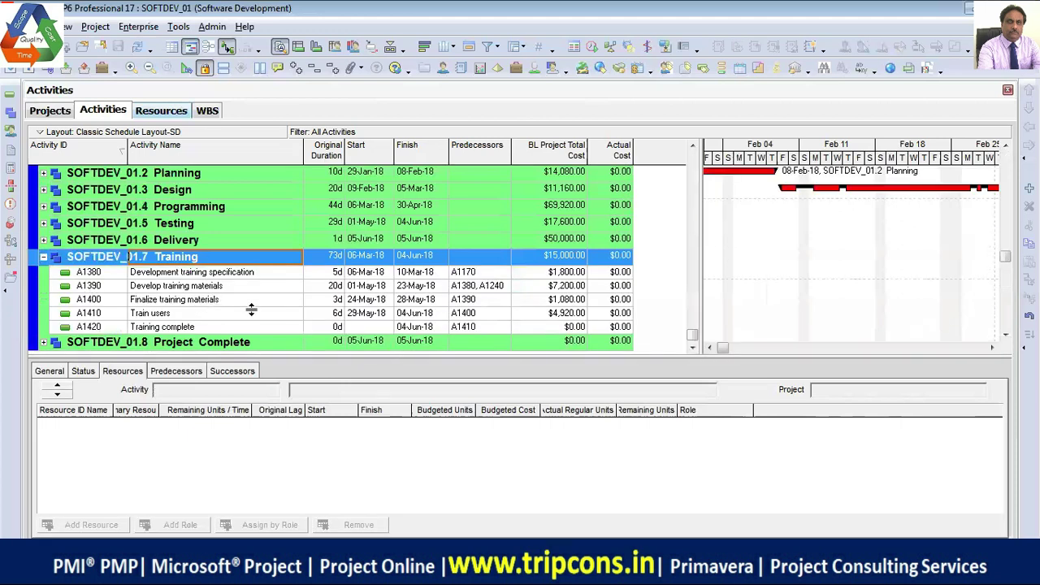
pyautogui.click(230, 274)
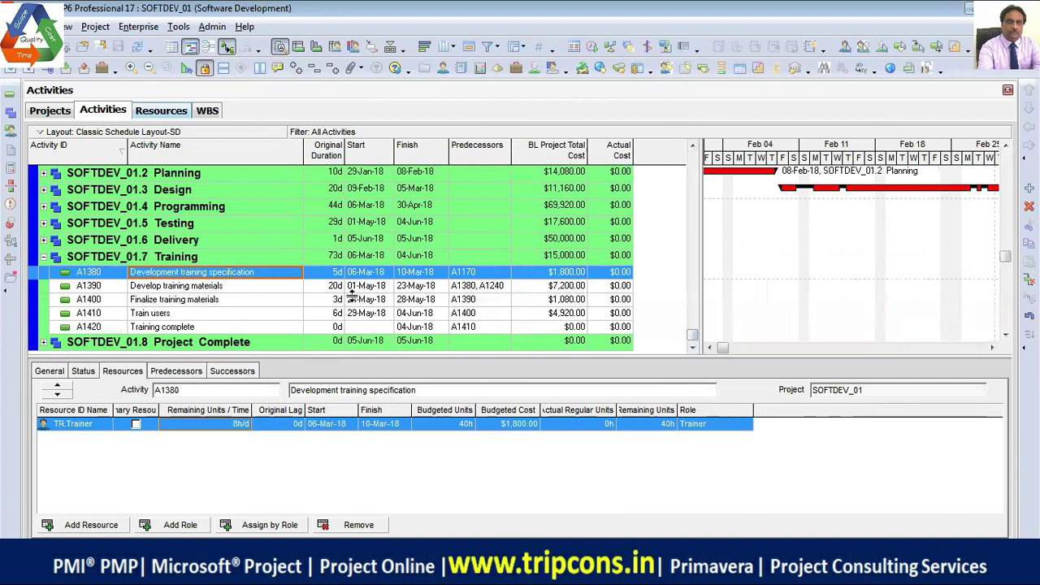
pyautogui.click(217, 287)
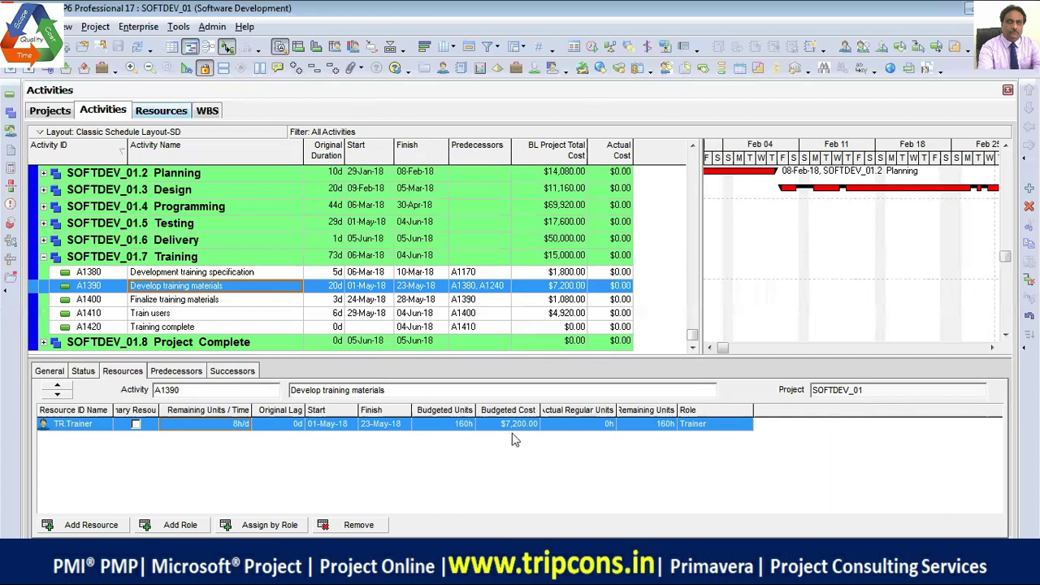
pyautogui.click(209, 299)
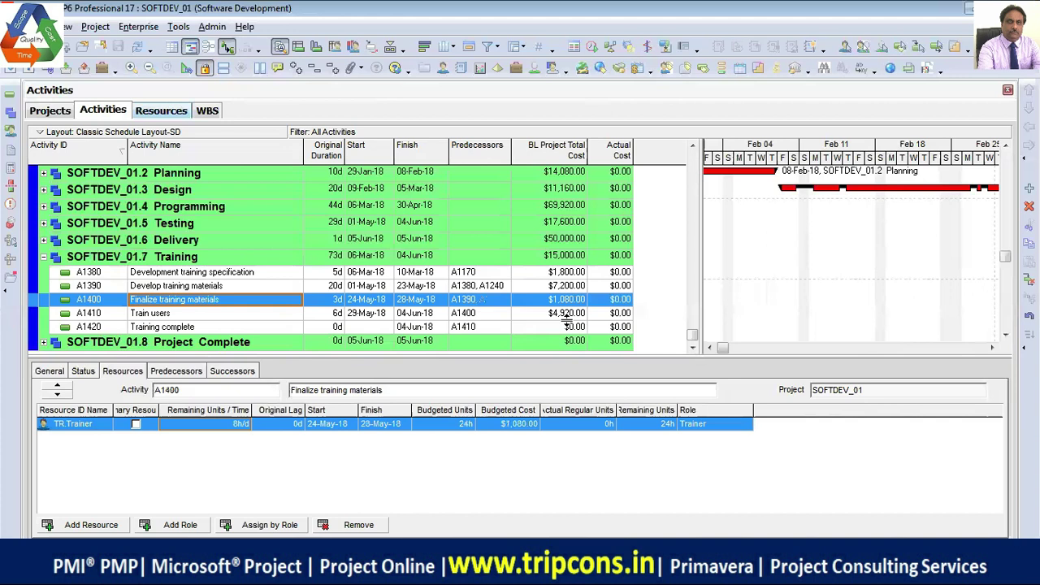
# - Make the Trainer the primary resource of the Train users activity
pyautogui.click(190, 315)
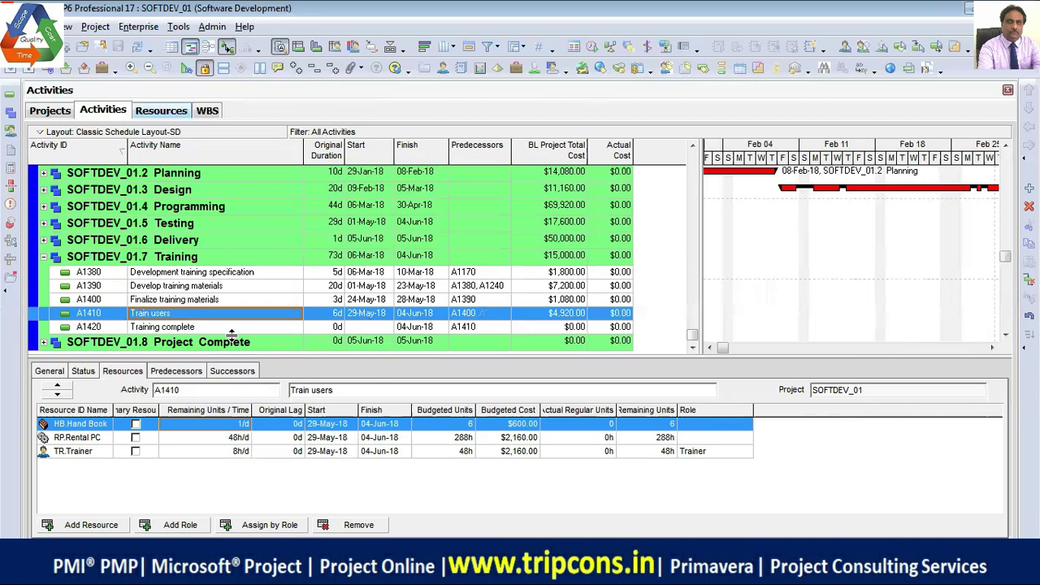
pyautogui.click(136, 455)
pyautogui.click(136, 453)
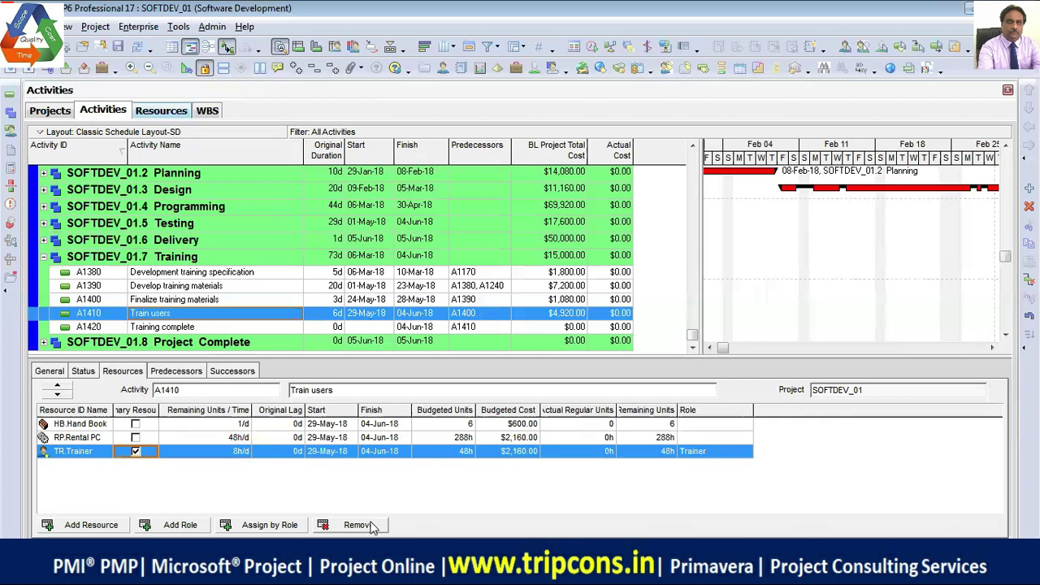
# - Examine the budgeted units and rates of Train users' resources, and compare the budgeted costs of Hand Book, Rental PC and Trainer
pyautogui.click(453, 425)
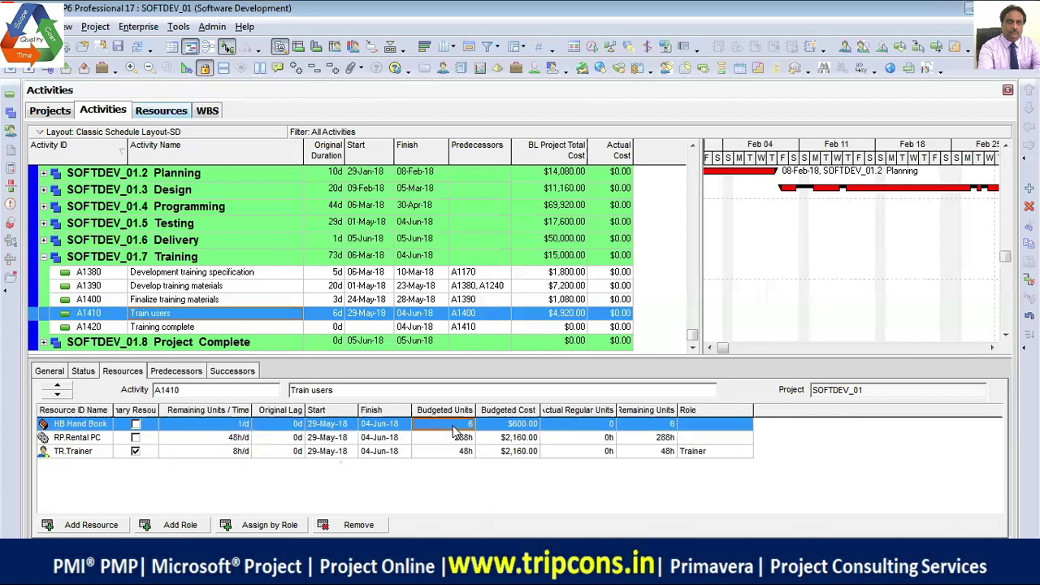
pyautogui.click(453, 425)
pyautogui.press('Return')
pyautogui.click(232, 439)
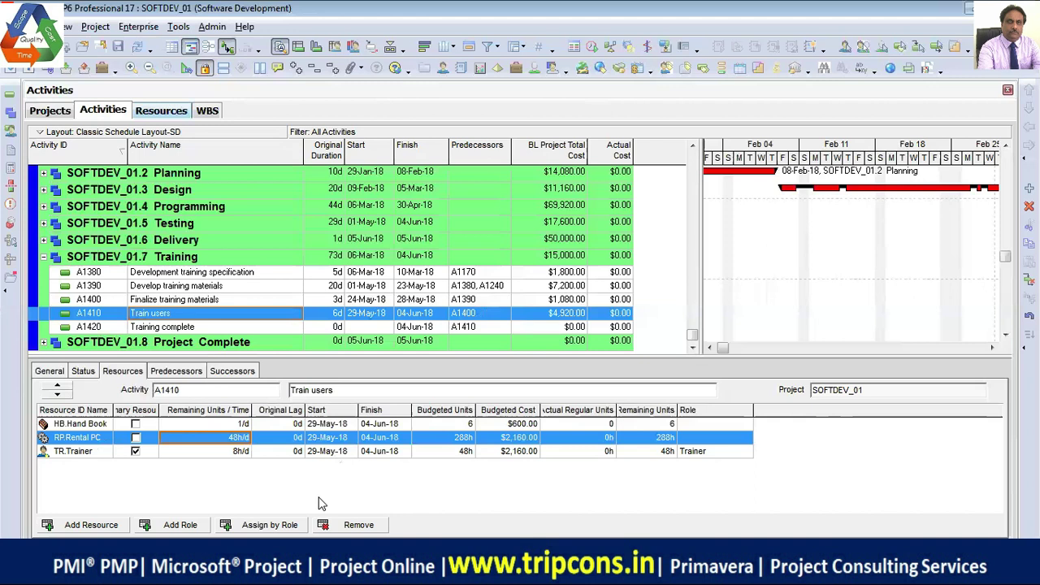
pyautogui.click(527, 423)
pyautogui.click(532, 451)
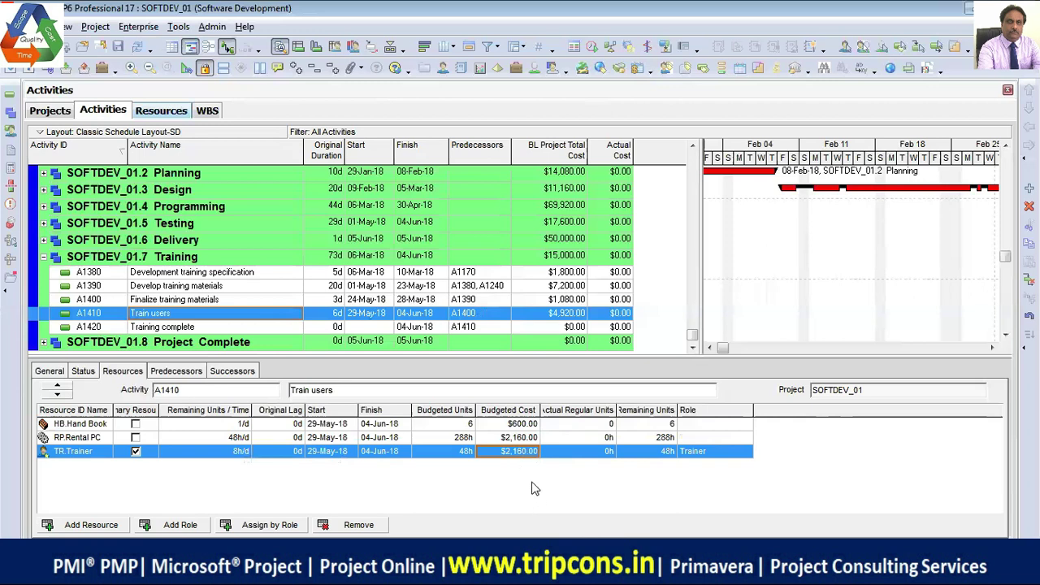
pyautogui.click(520, 424)
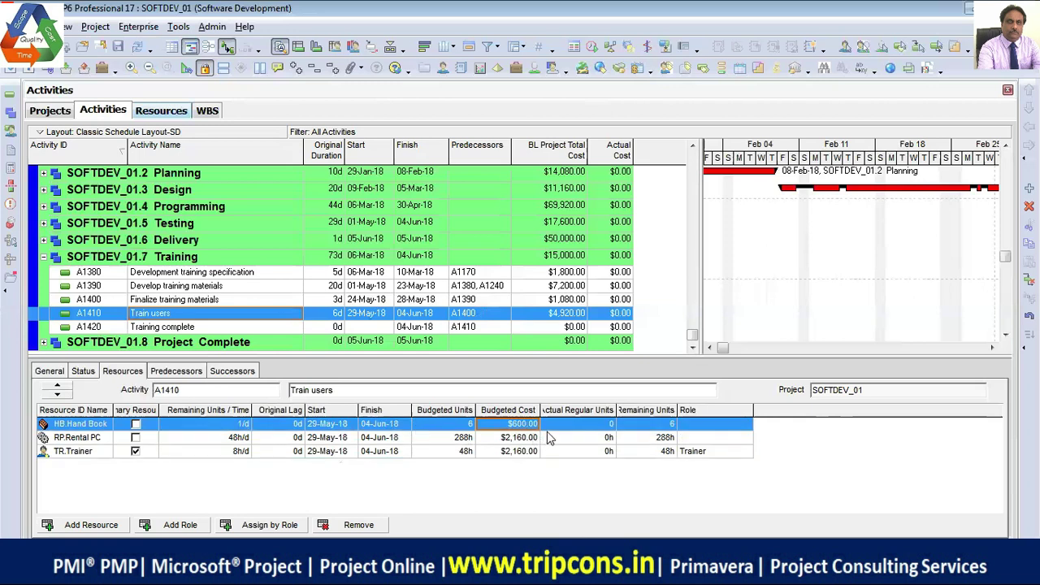
pyautogui.click(524, 440)
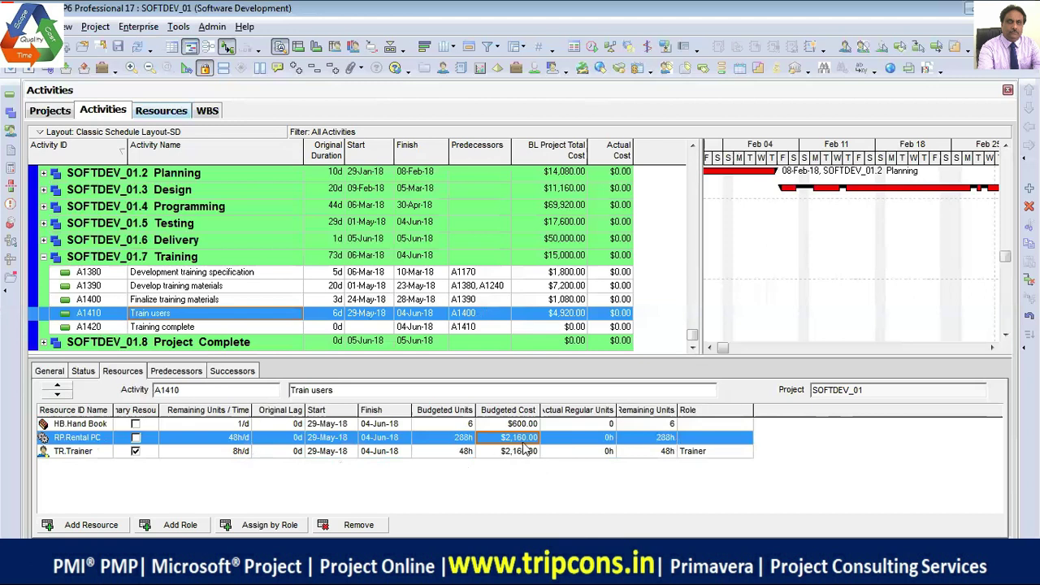
pyautogui.click(526, 452)
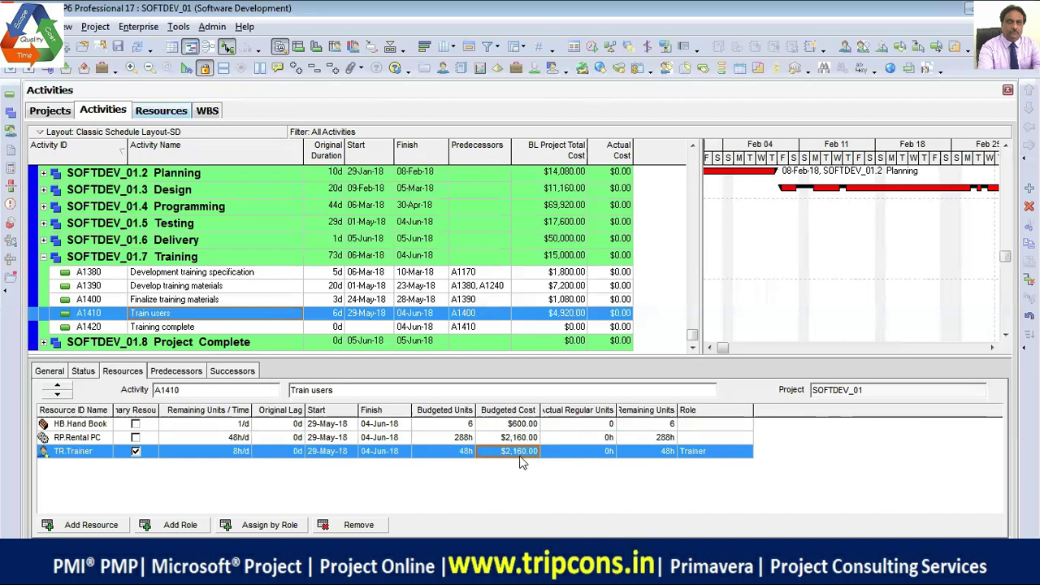
# - Compare the Rental PC and Trainer assignments' budgeted units with their costs, and collapse Training after checking its baseline total cost
pyautogui.click(438, 453)
pyautogui.click(458, 437)
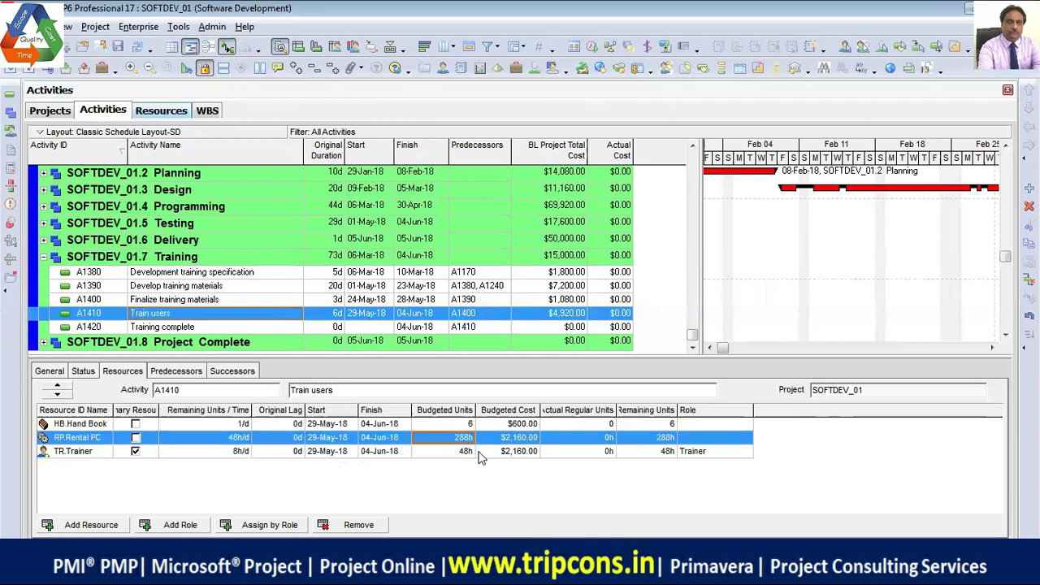
pyautogui.click(459, 451)
pyautogui.press('Up')
pyautogui.click(524, 445)
pyautogui.click(522, 451)
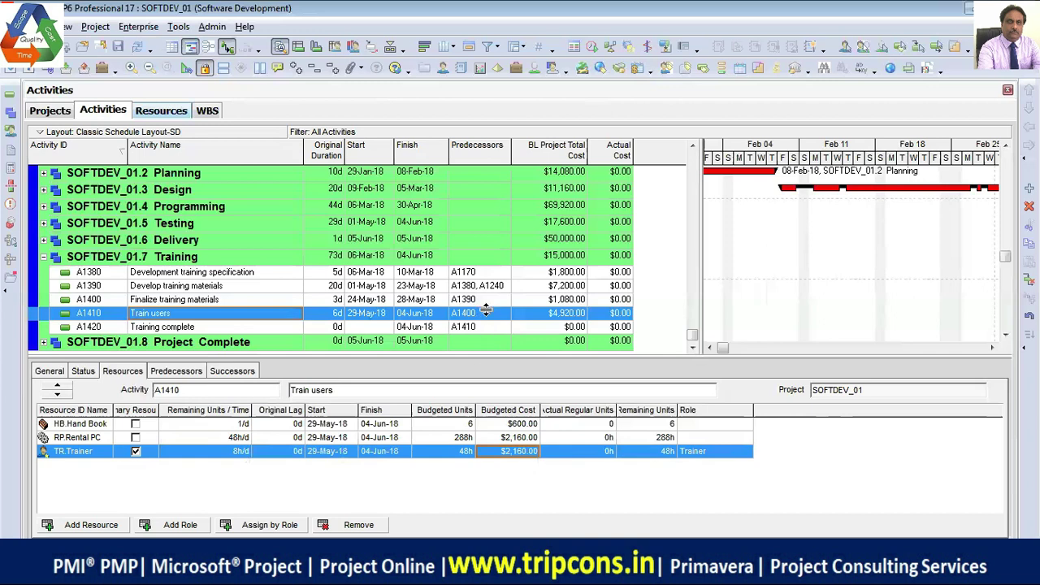
pyautogui.click(558, 258)
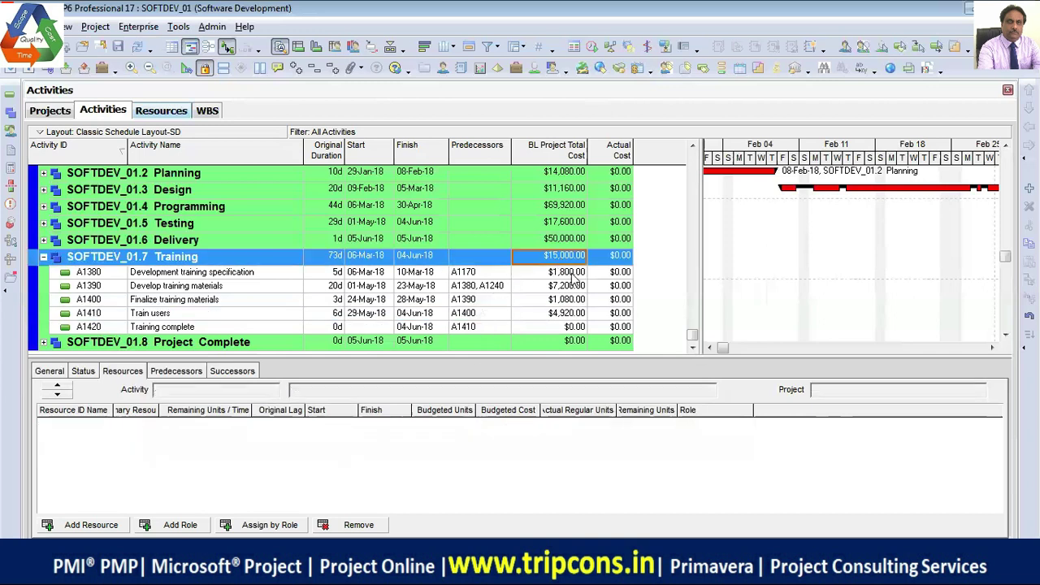
pyautogui.click(44, 256)
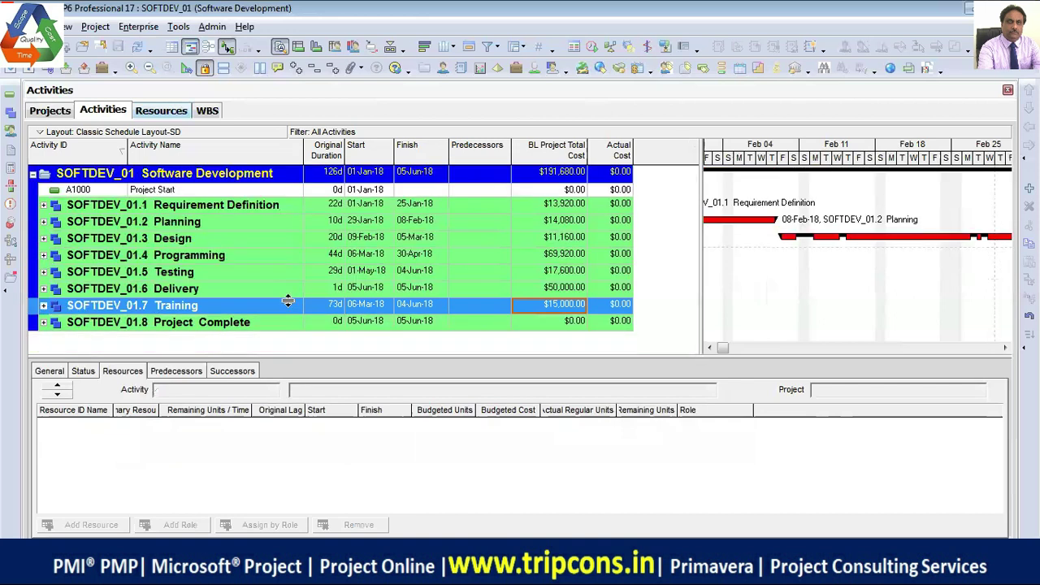
pyautogui.click(560, 182)
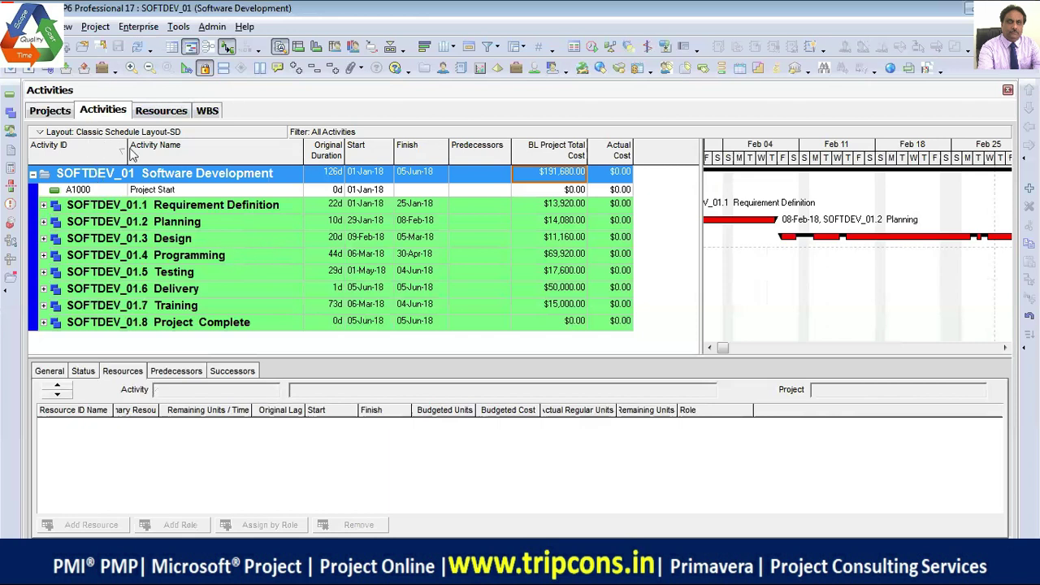
pyautogui.click(11, 72)
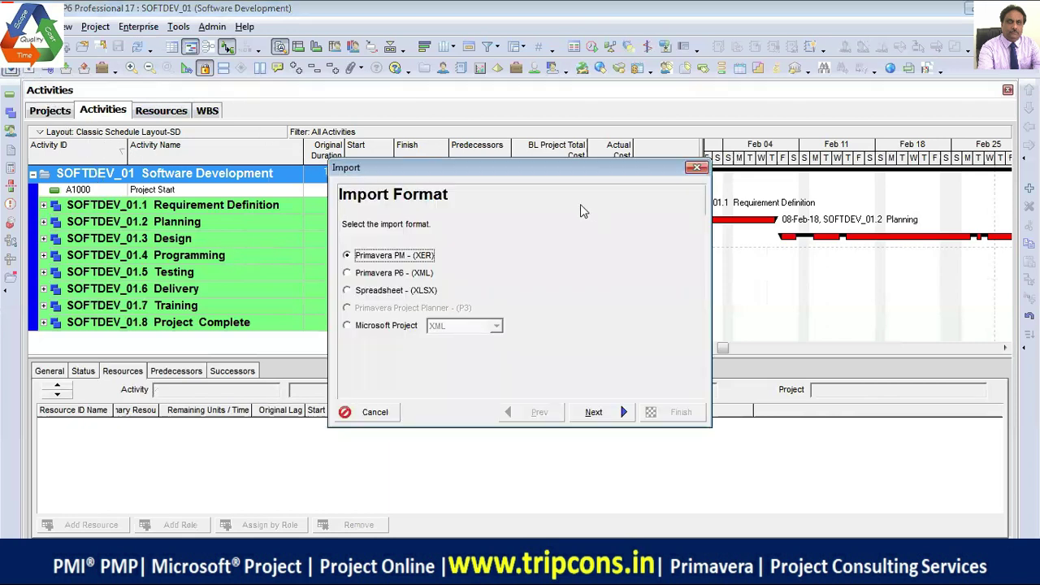
pyautogui.click(696, 167)
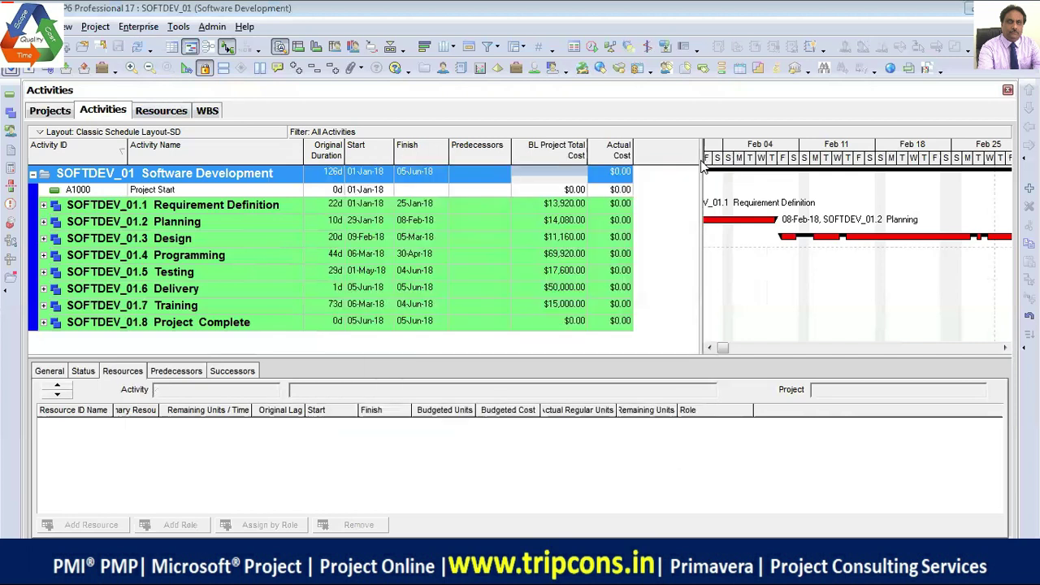
pyautogui.click(47, 70)
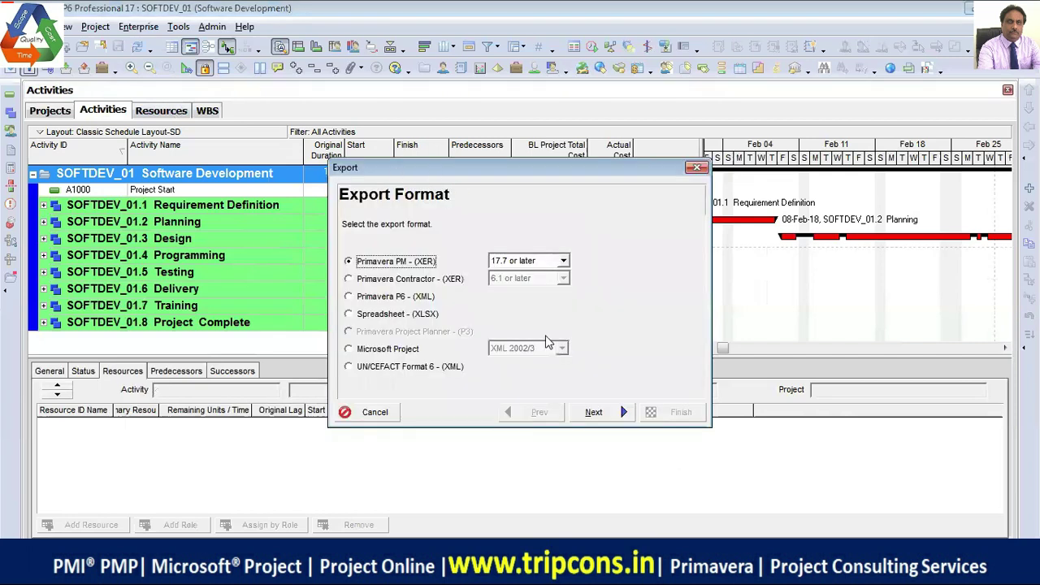
pyautogui.moveTo(508, 177); pyautogui.dragTo(339, 173)
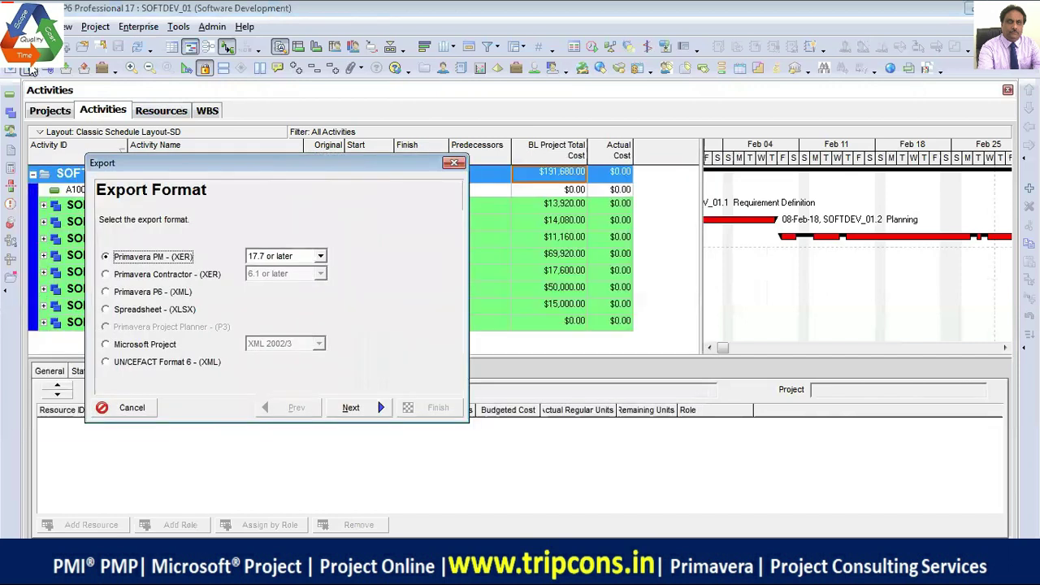
pyautogui.click(453, 163)
# - Start a data export in Primavera PM (XER) format, with the file version set to 15.1
pyautogui.click(16, 26)
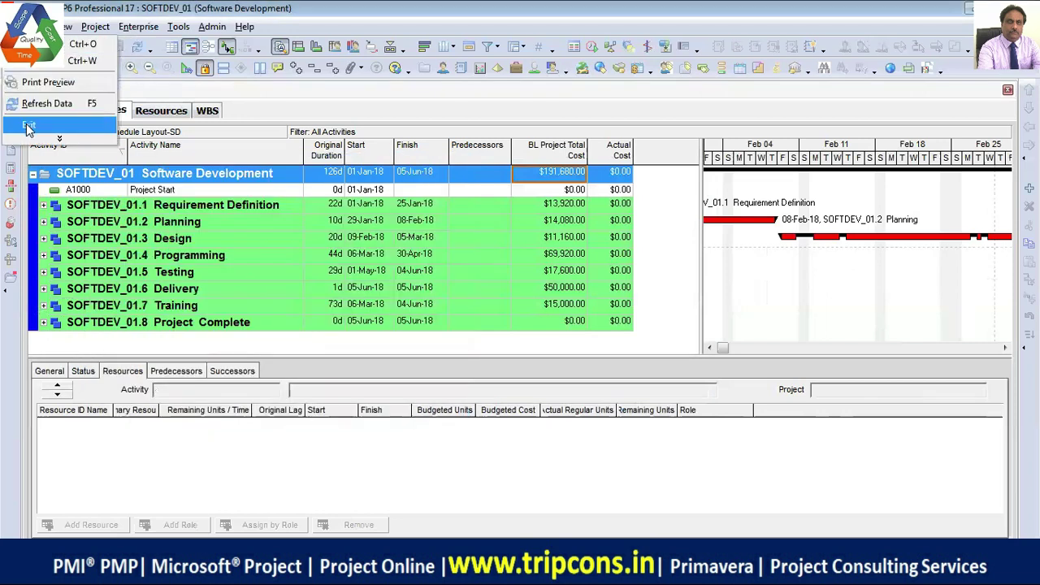
pyautogui.click(59, 138)
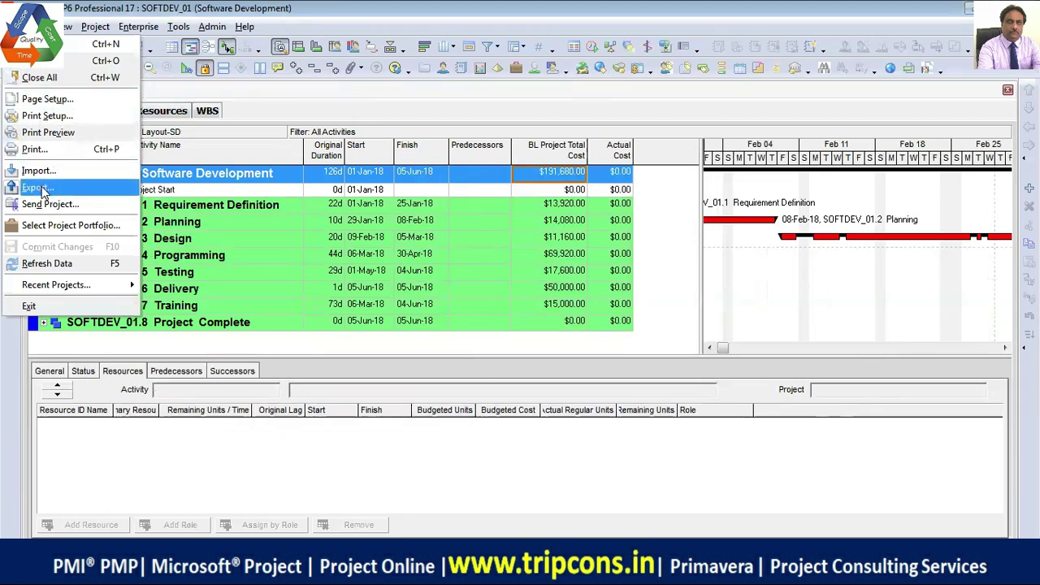
pyautogui.click(37, 187)
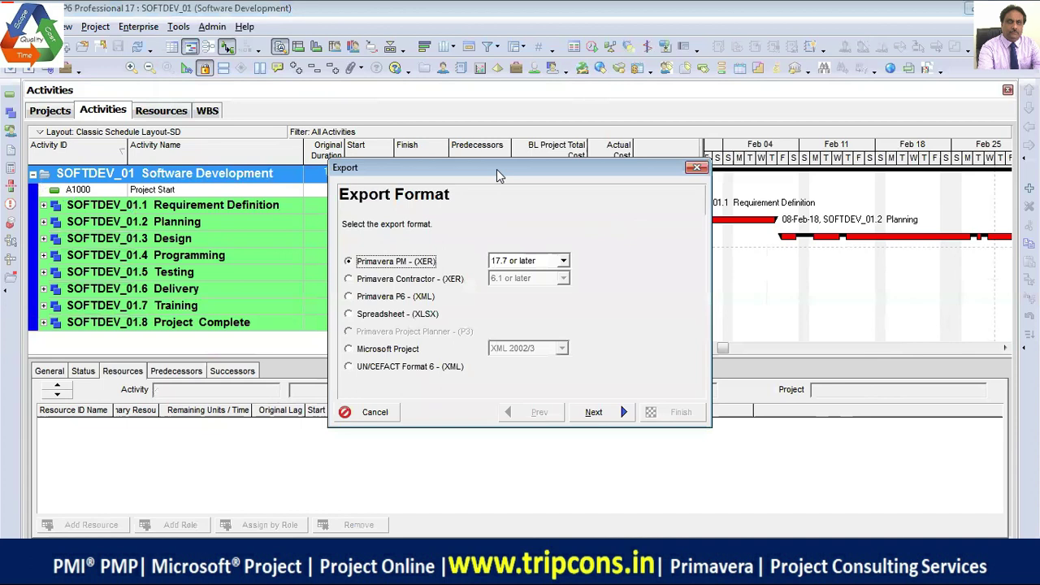
pyautogui.moveTo(499, 175); pyautogui.dragTo(354, 194)
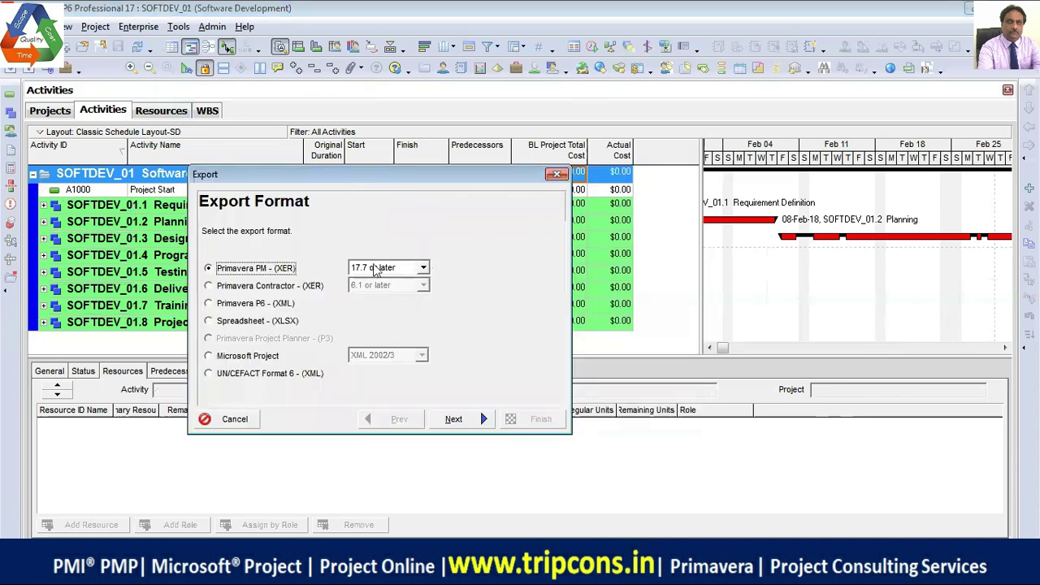
pyautogui.click(422, 269)
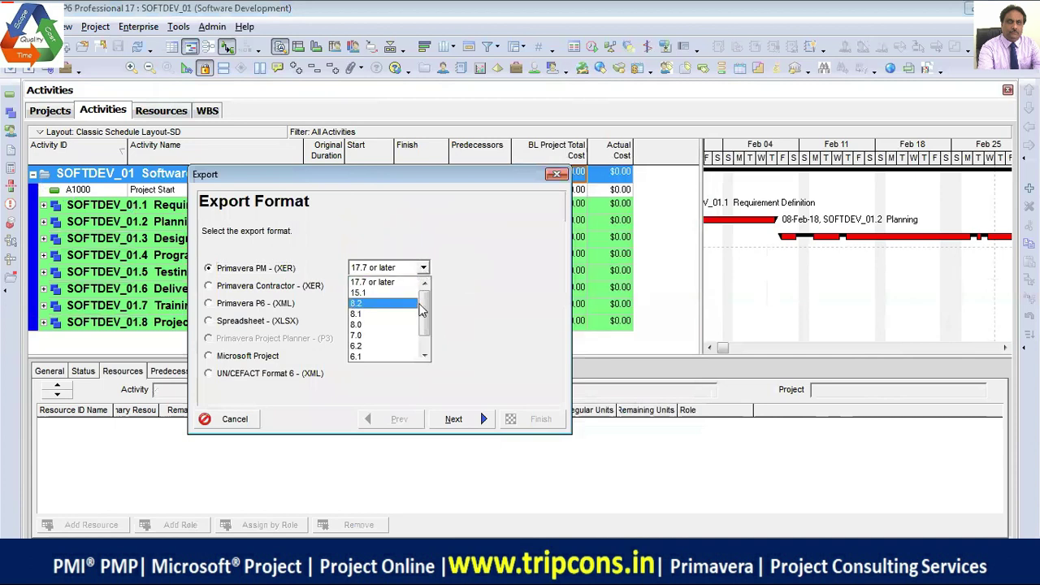
pyautogui.click(367, 292)
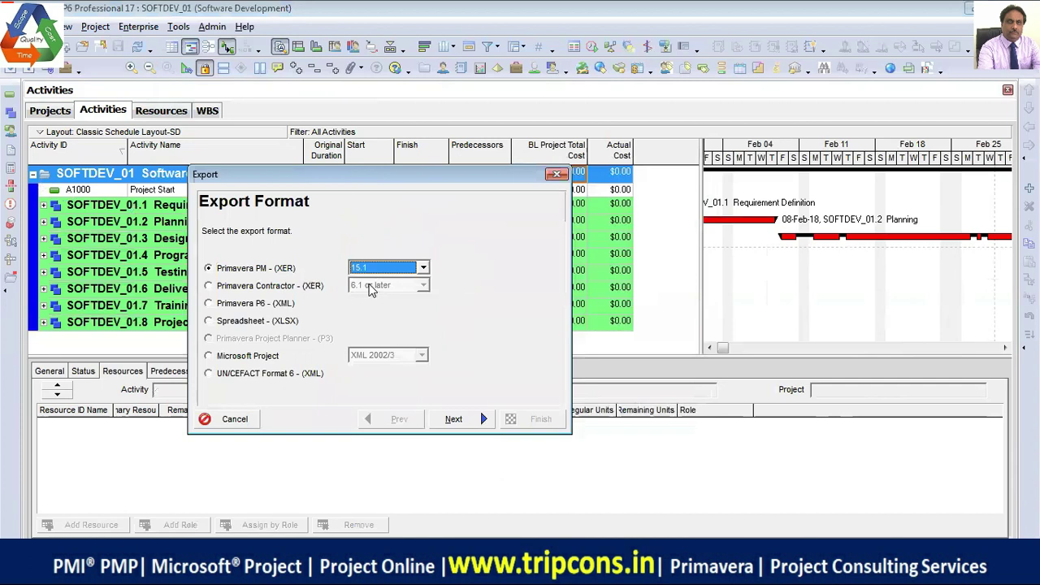
pyautogui.click(424, 267)
pyautogui.scroll(3, 424, 313)
pyautogui.click(398, 293)
pyautogui.click(462, 419)
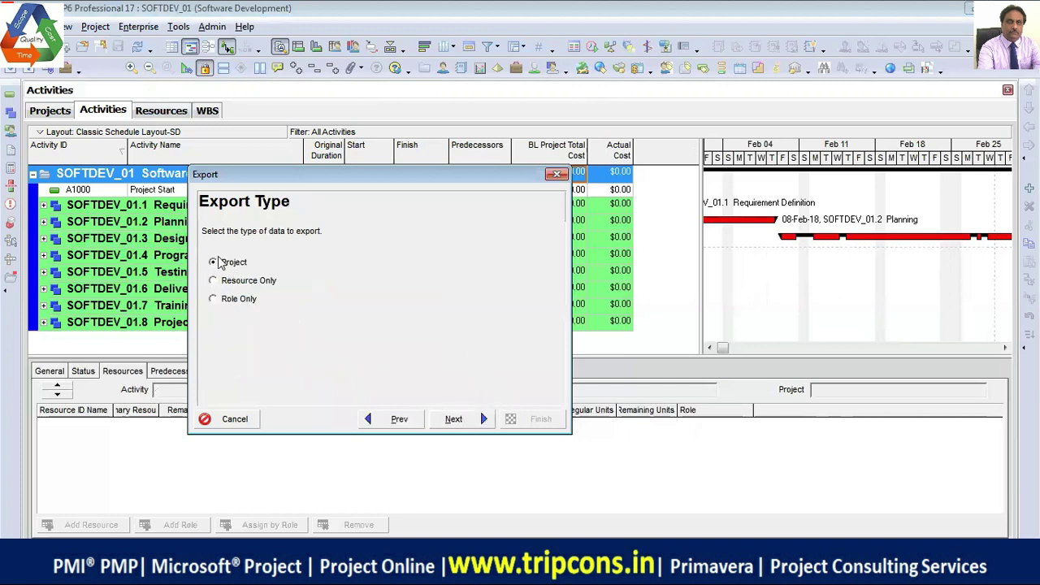
# - Export the Software Development project to an XER file named Software_Development_Finalized_01 in the ZZ_Temp folder
pyautogui.click(478, 423)
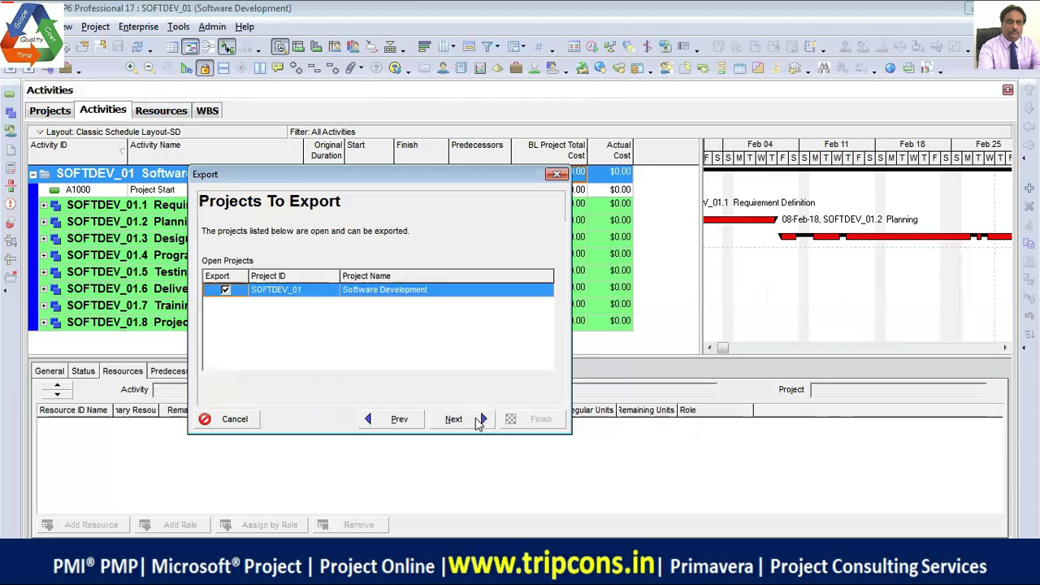
pyautogui.click(478, 422)
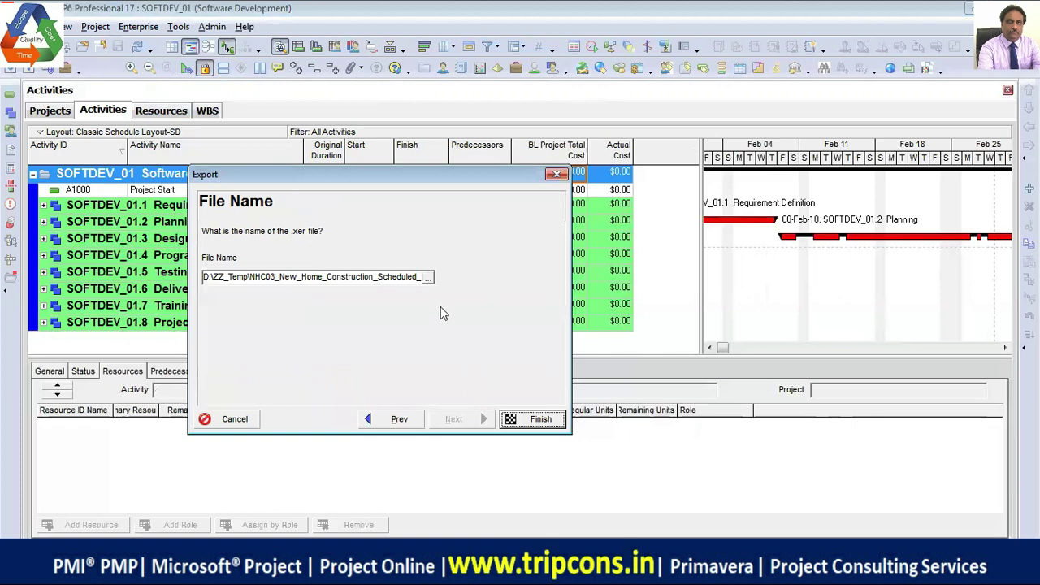
pyautogui.click(428, 277)
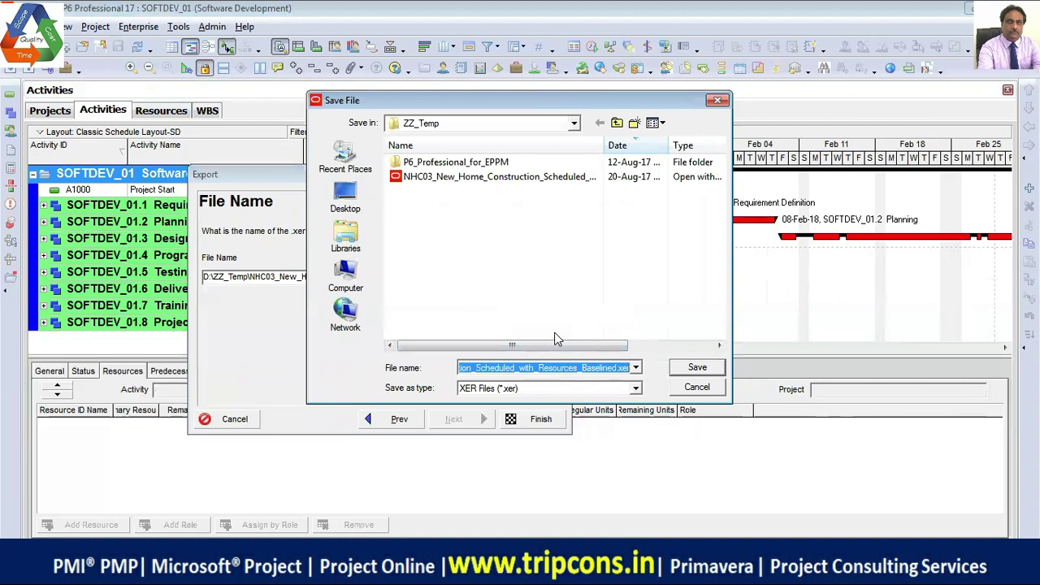
pyautogui.write('Software_')
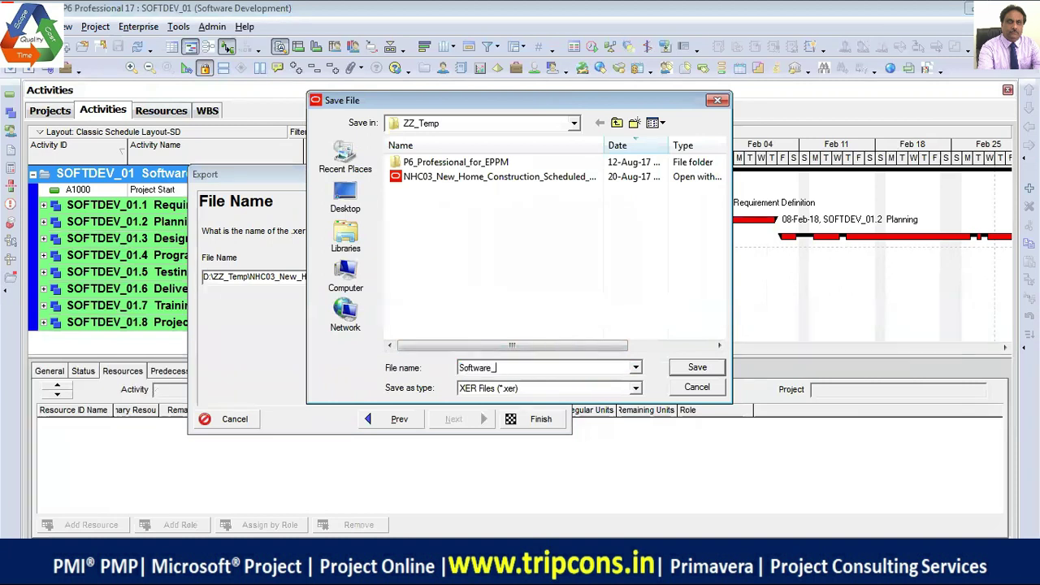
pyautogui.write('Development_Finalied_01')
pyautogui.click(580, 367)
pyautogui.click(566, 367)
pyautogui.write('z')
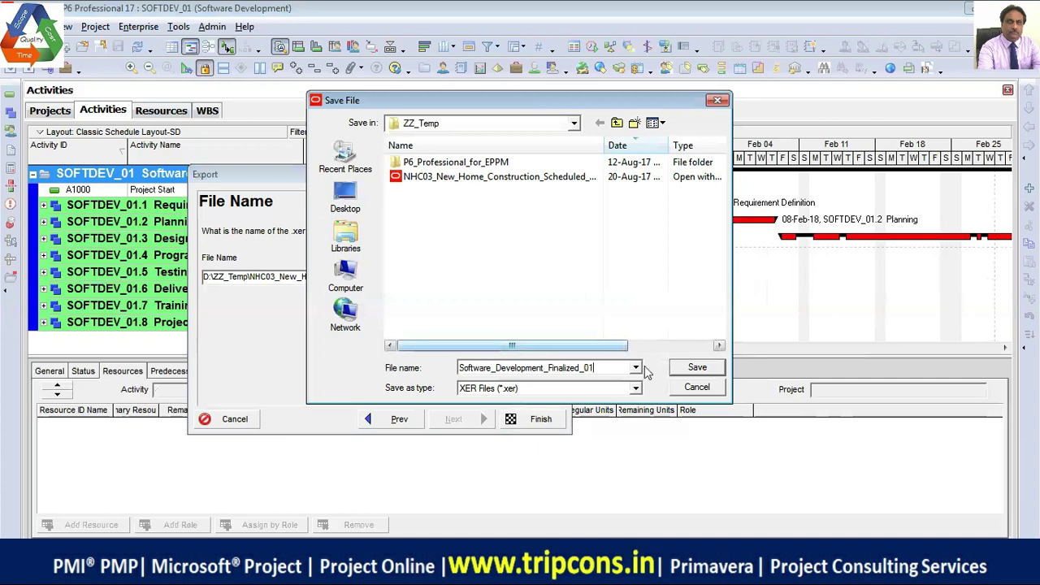
pyautogui.click(697, 367)
pyautogui.click(541, 419)
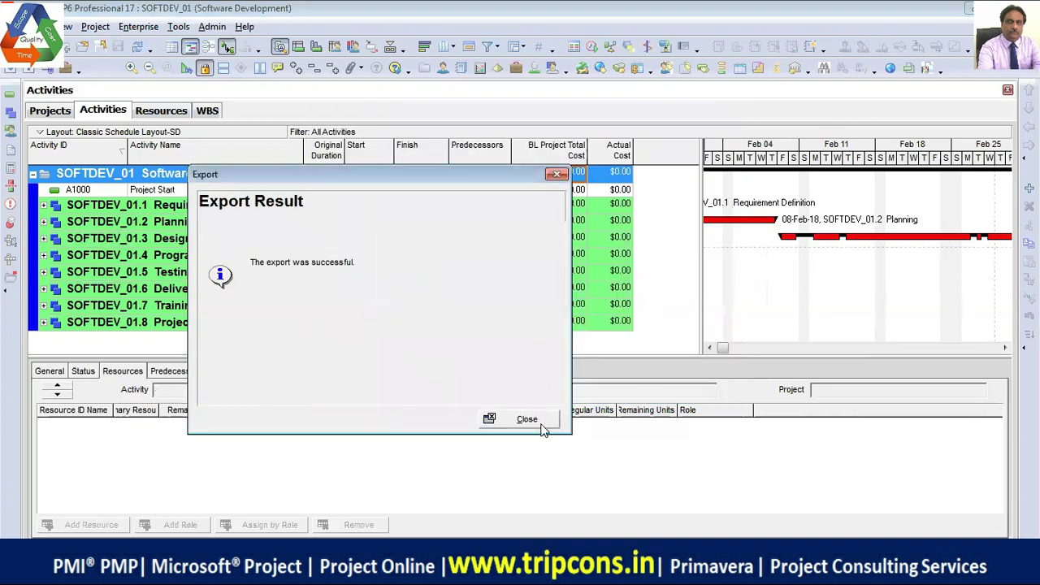
pyautogui.click(539, 423)
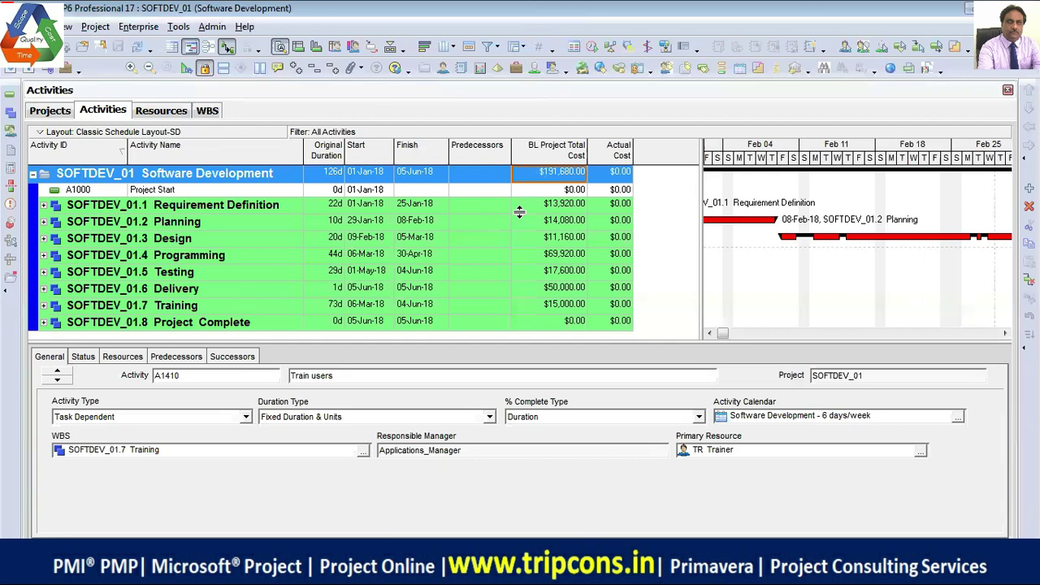
pyautogui.moveTo(541, 335); pyautogui.dragTo(528, 398)
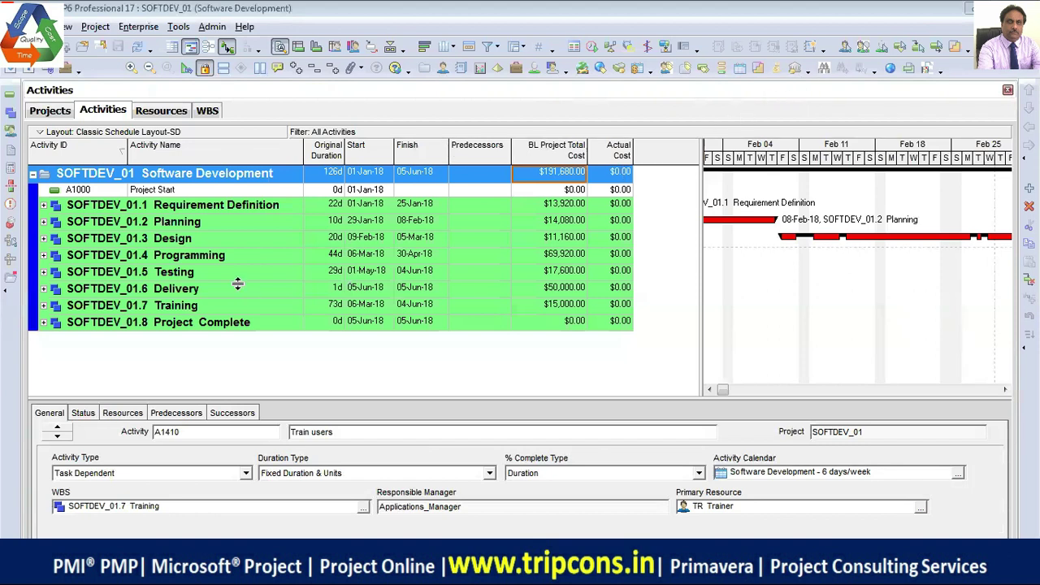
pyautogui.click(184, 226)
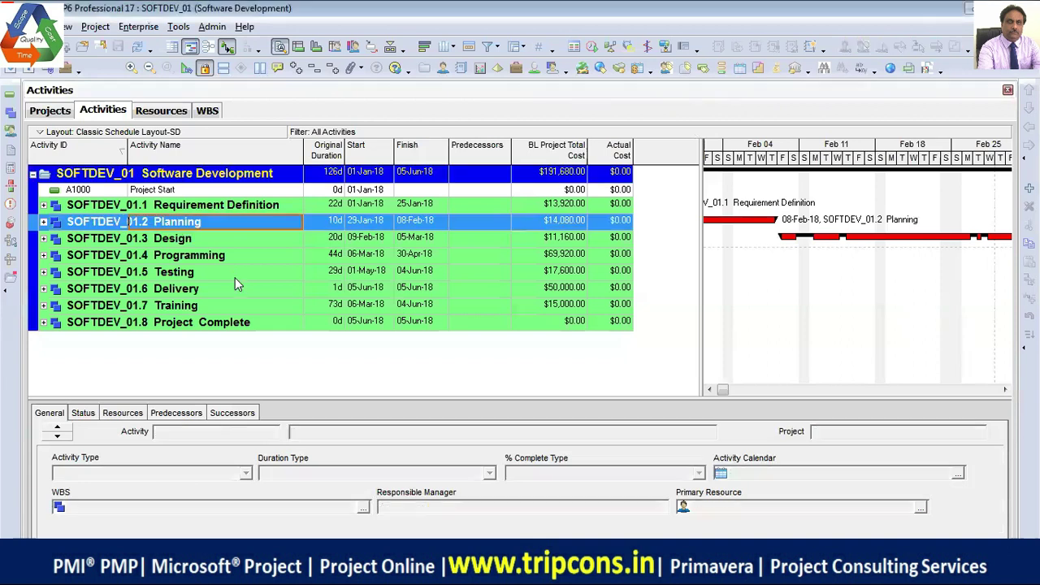
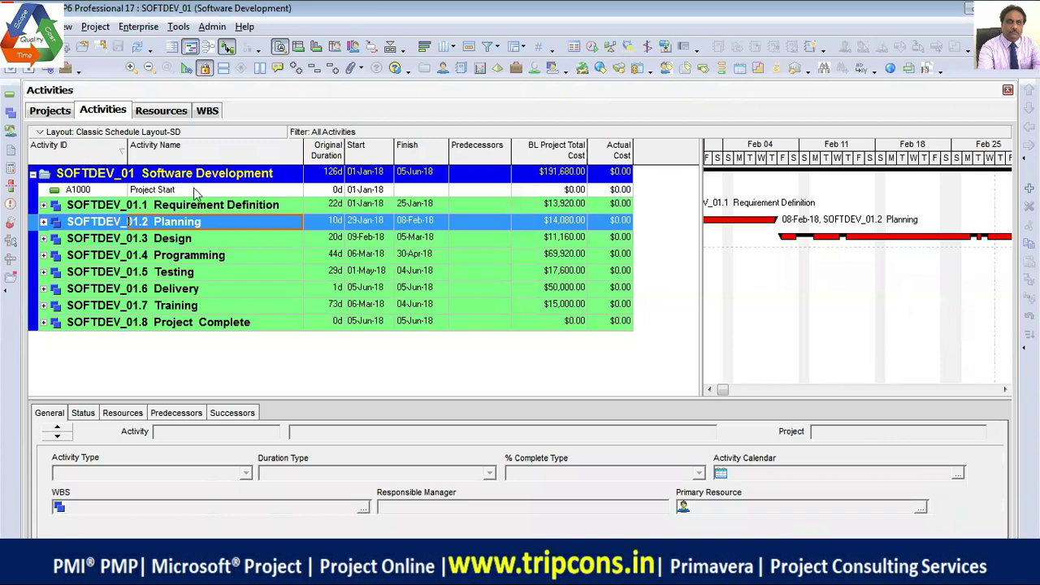
# - Open the Critical Path project (CP) from the LEARN group and dismiss the resource price notice
pyautogui.click(49, 111)
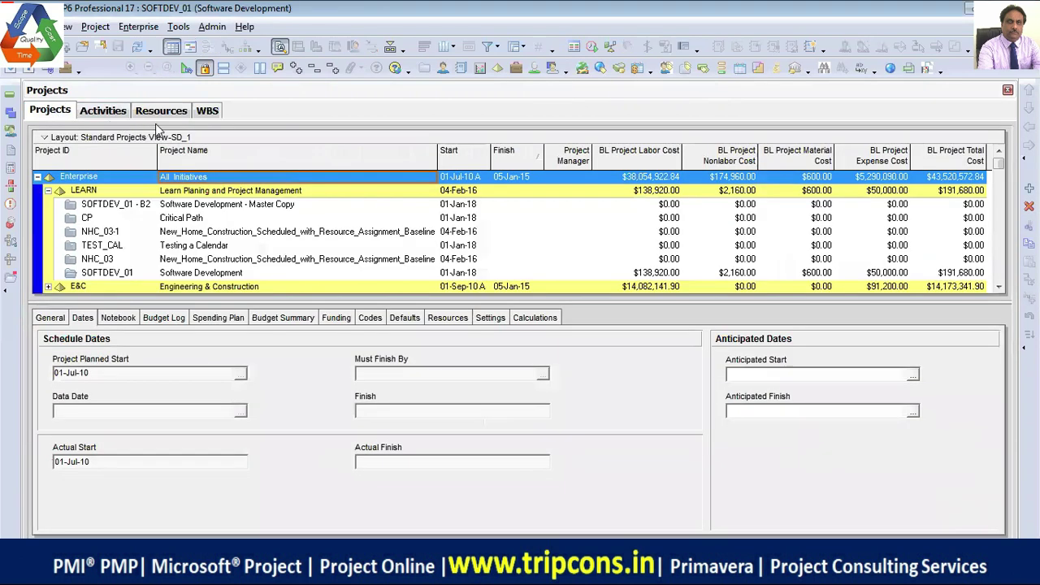
pyautogui.click(179, 223)
pyautogui.rightClick(198, 227)
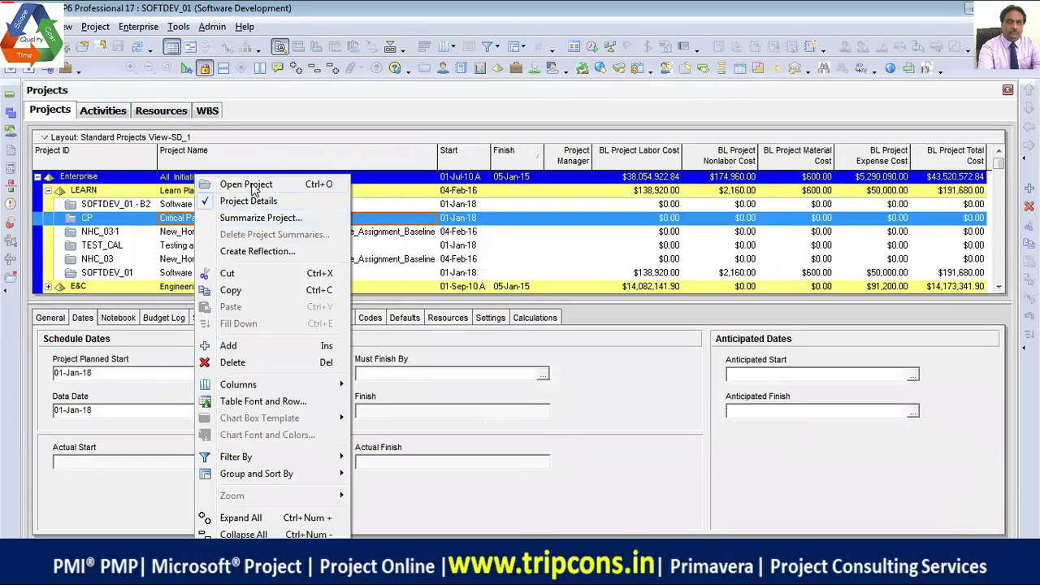
pyautogui.click(248, 184)
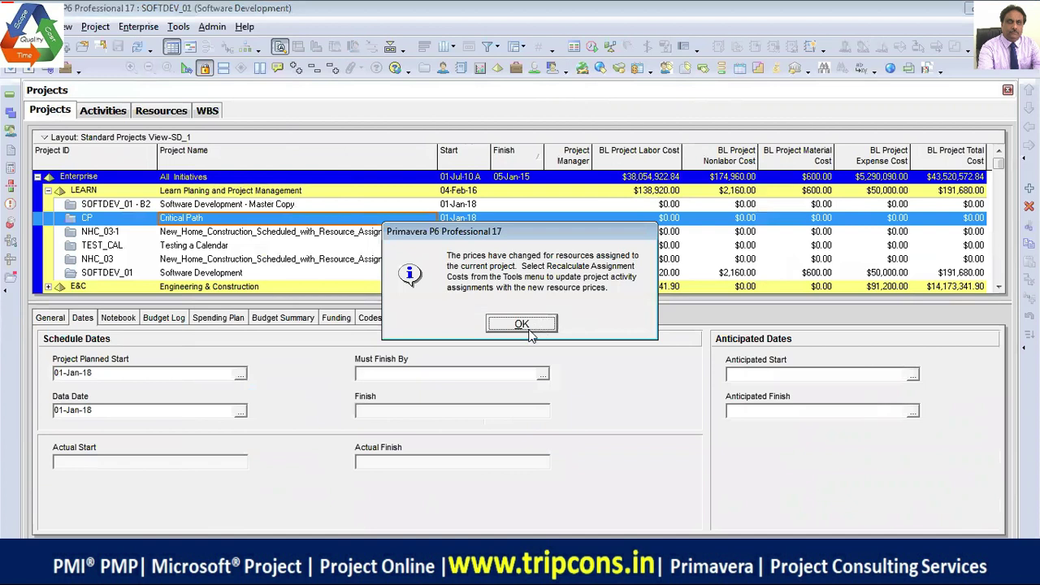
pyautogui.click(528, 329)
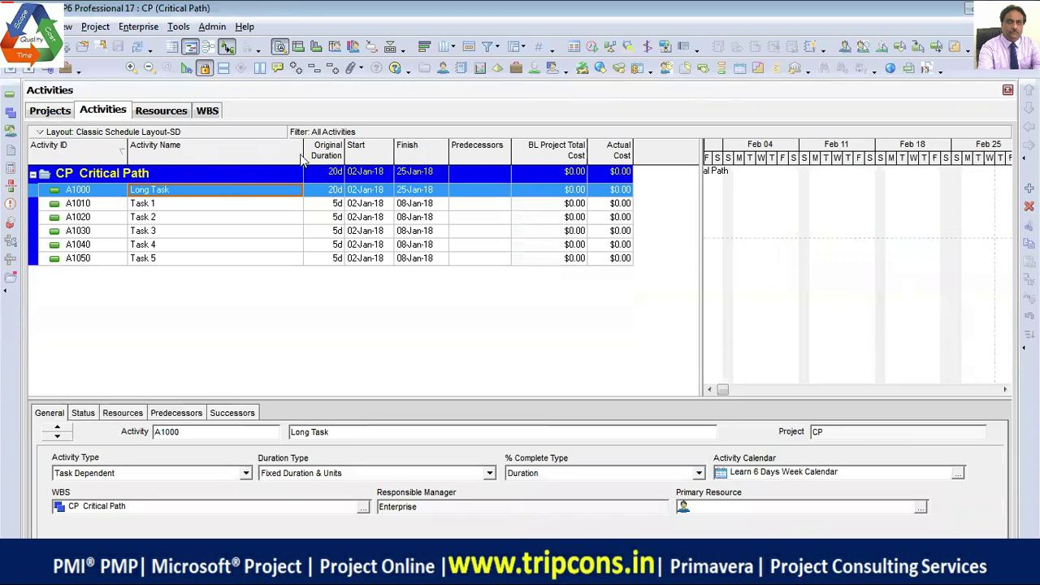
# - Narrow the Activity Name column and widen the Gantt chart so that all task bars are shown from their start dates
pyautogui.moveTo(303, 159); pyautogui.dragTo(237, 159)
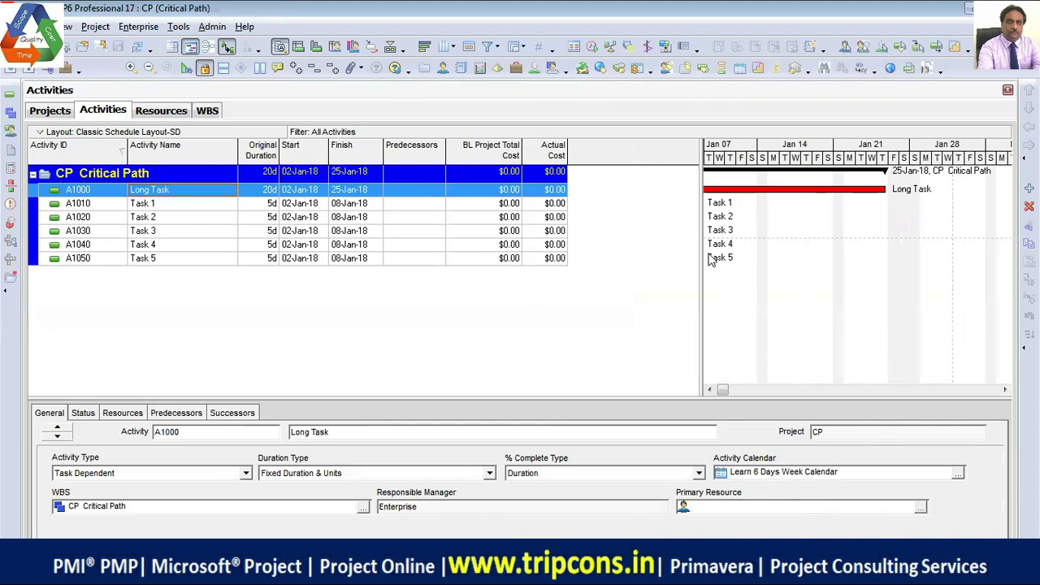
pyautogui.moveTo(701, 252); pyautogui.dragTo(445, 242)
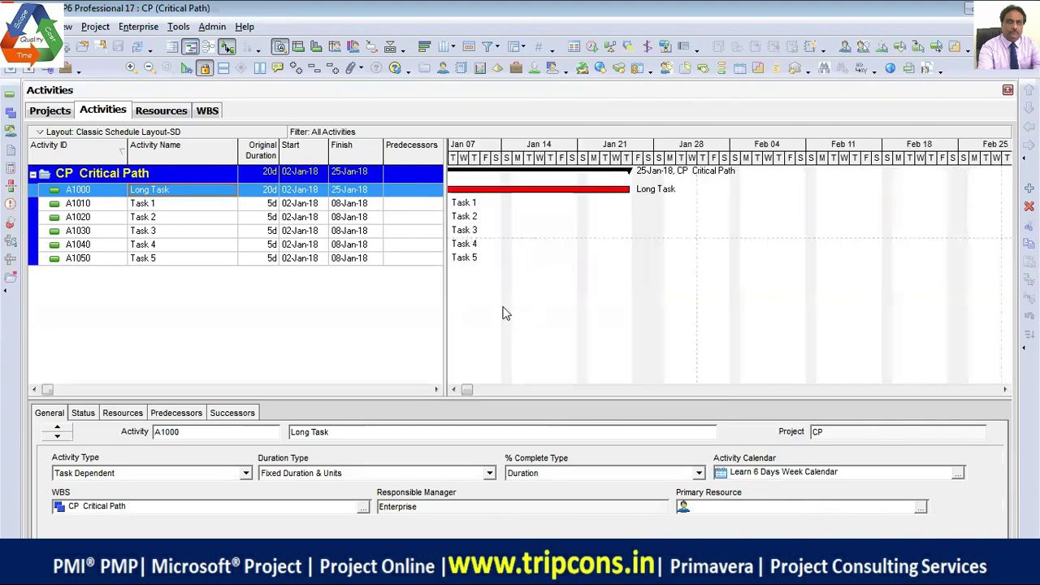
pyautogui.click(454, 390)
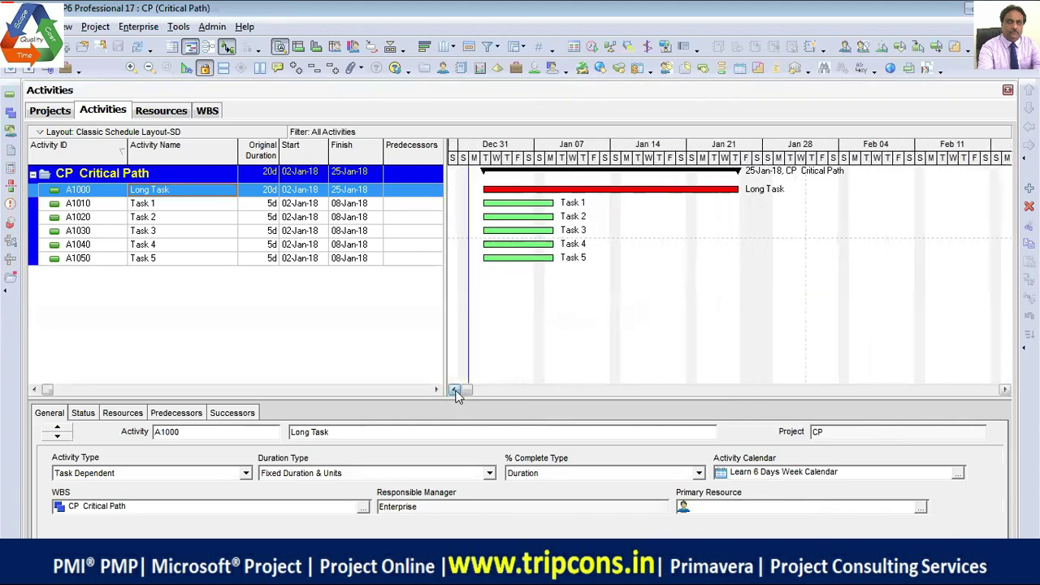
pyautogui.click(454, 390)
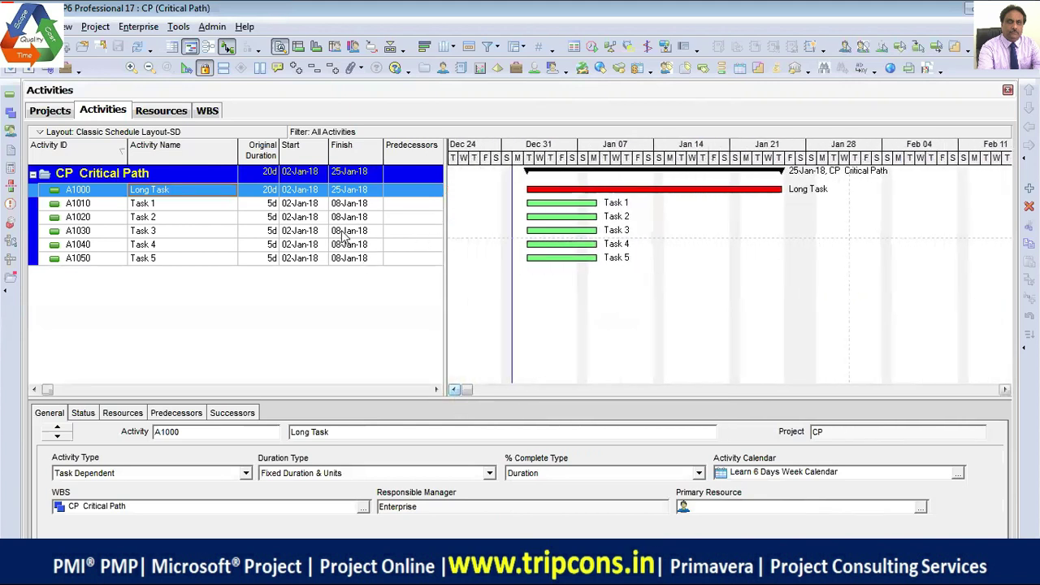
pyautogui.click(365, 173)
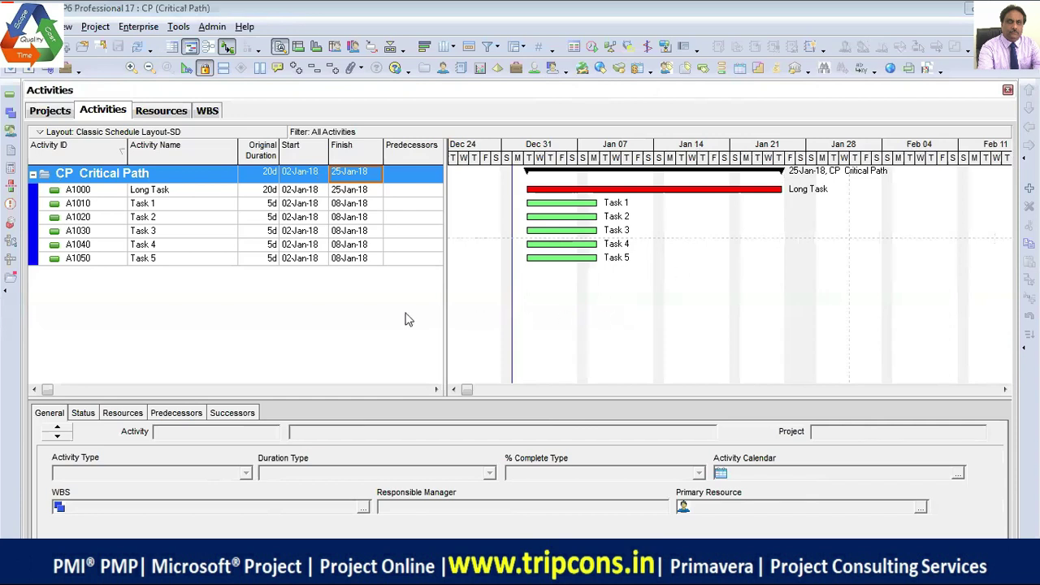
# - Link Task 1 to Task 2 as consecutive activities
pyautogui.click(169, 204)
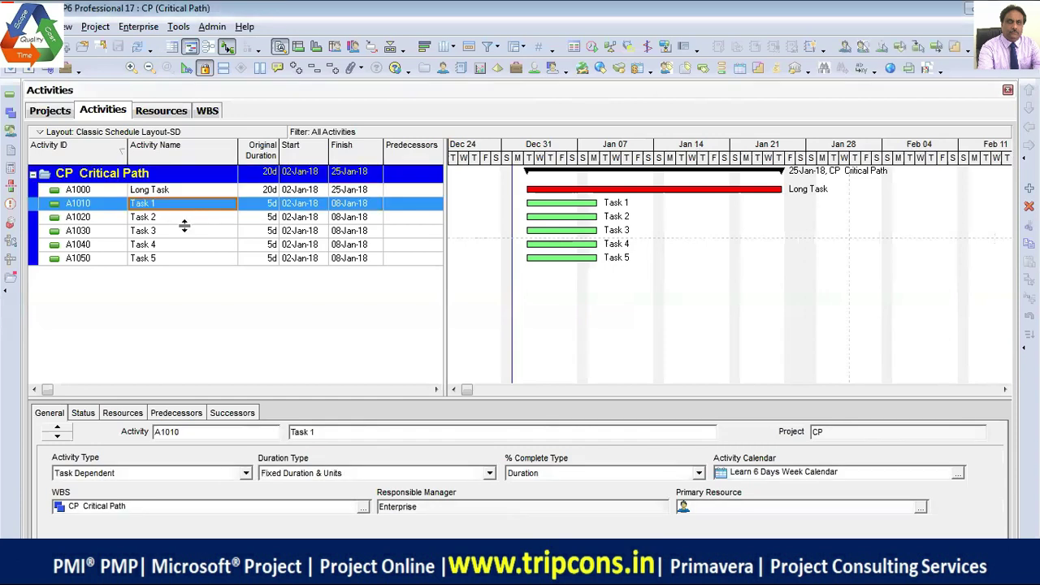
pyautogui.keyDown('ctrl'); pyautogui.click(182, 221); pyautogui.keyUp('ctrl')
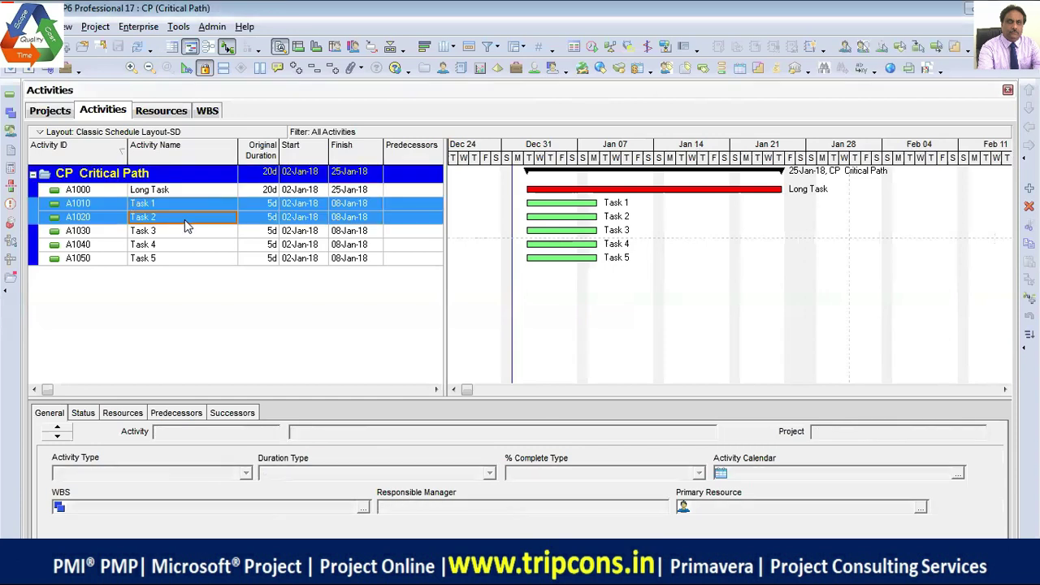
pyautogui.rightClick(184, 220)
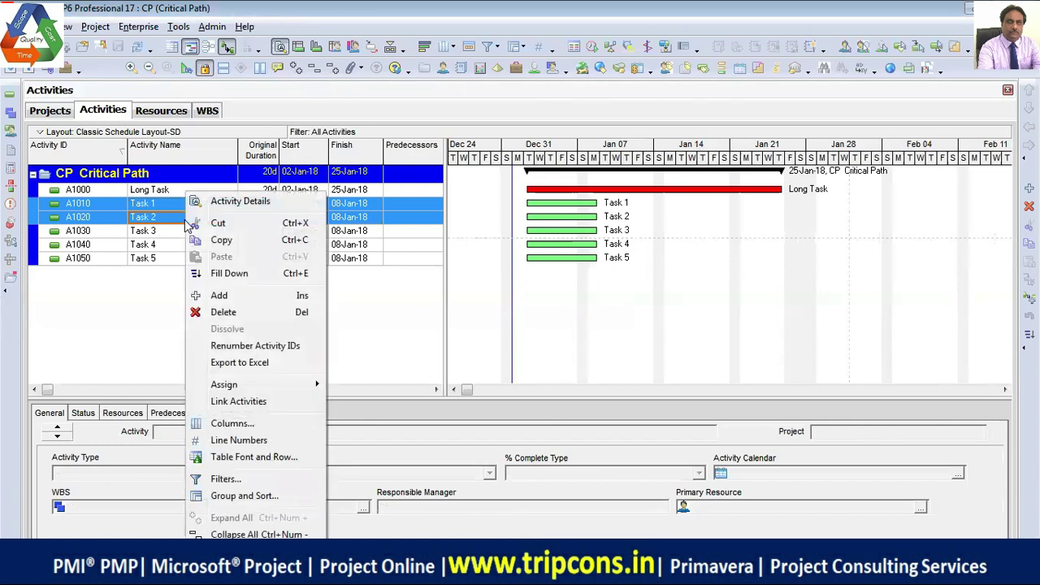
pyautogui.click(250, 401)
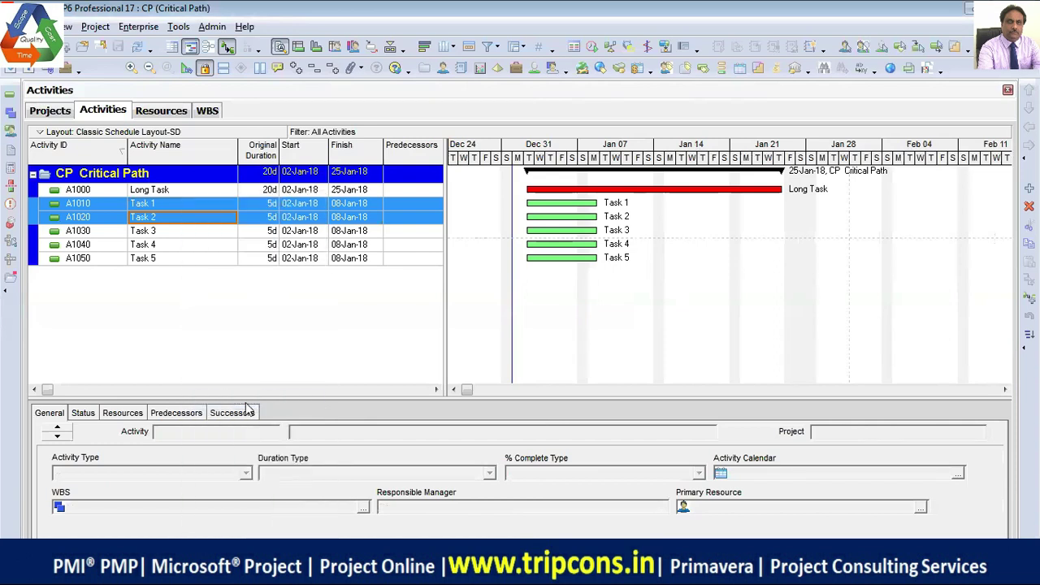
# - Link Task 2 to Task 3 as consecutive activities
pyautogui.click(174, 231)
pyautogui.hotkey('shift', 'Up')
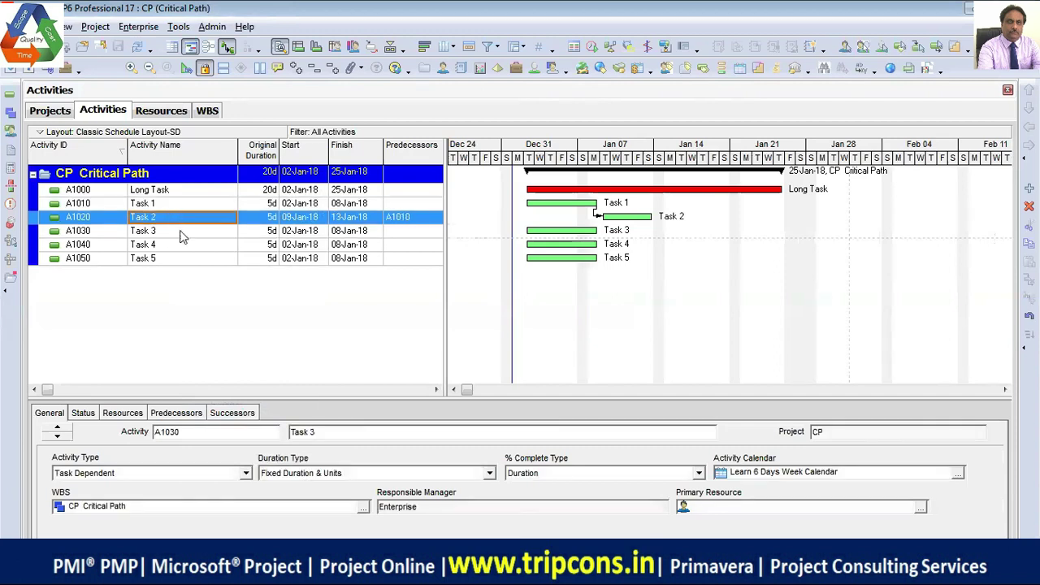
pyautogui.rightClick(182, 235)
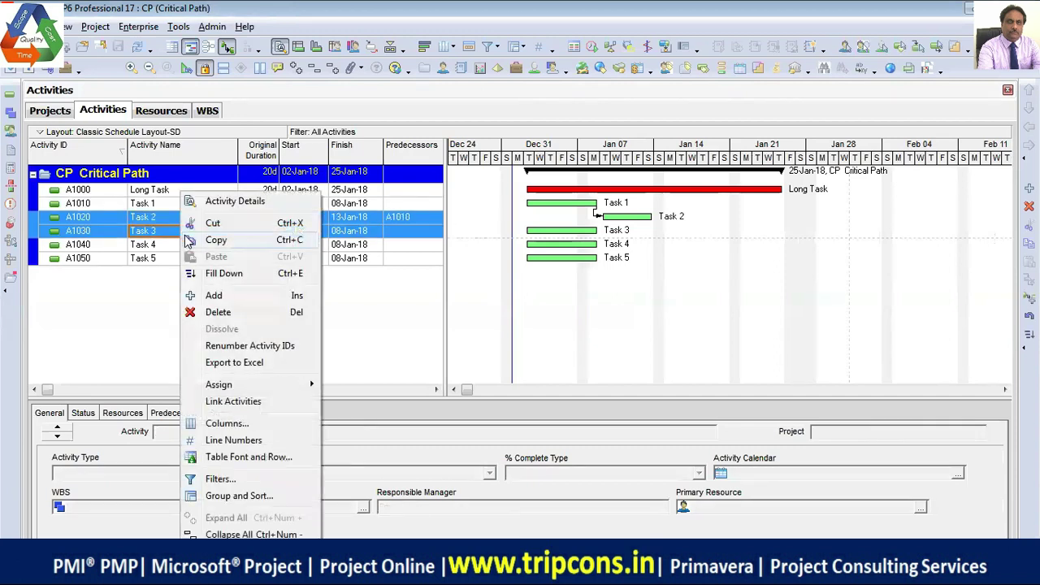
pyautogui.click(251, 401)
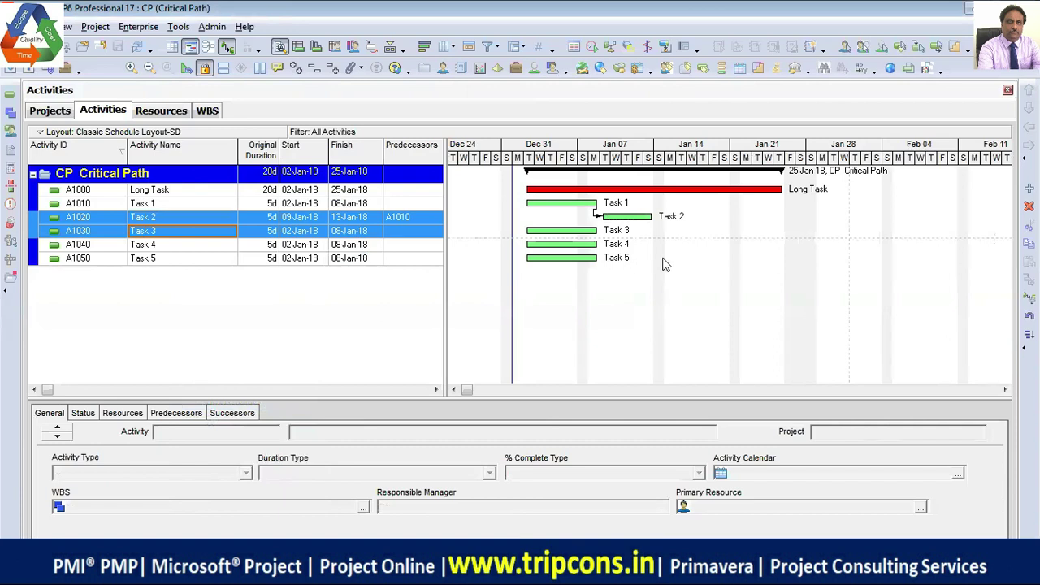
# - Link Task 3 to Task 4 as consecutive activities
pyautogui.click(172, 244)
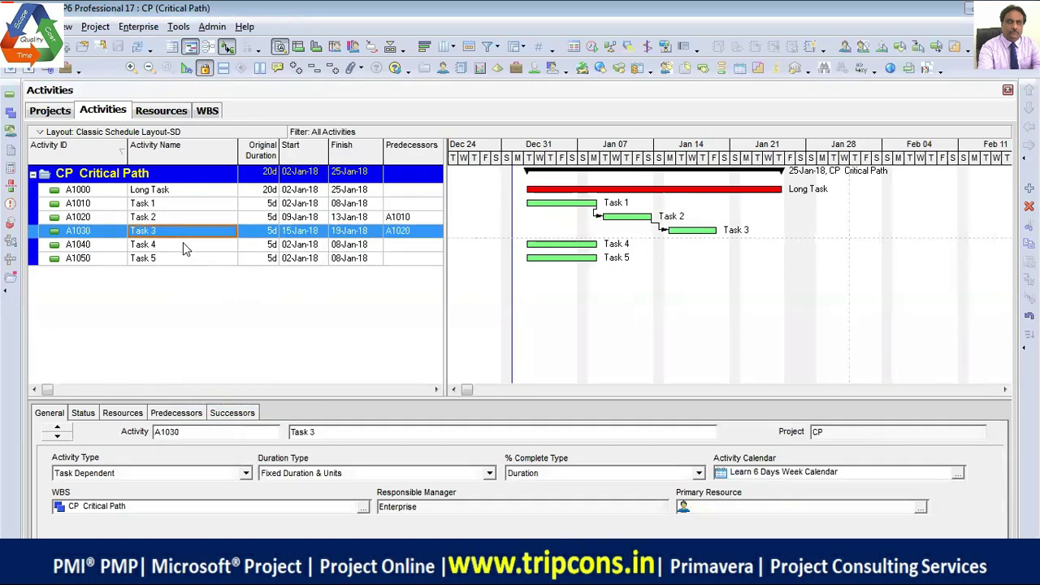
pyautogui.keyDown('ctrl'); pyautogui.click(181, 235); pyautogui.keyUp('ctrl')
pyautogui.rightClick(183, 242)
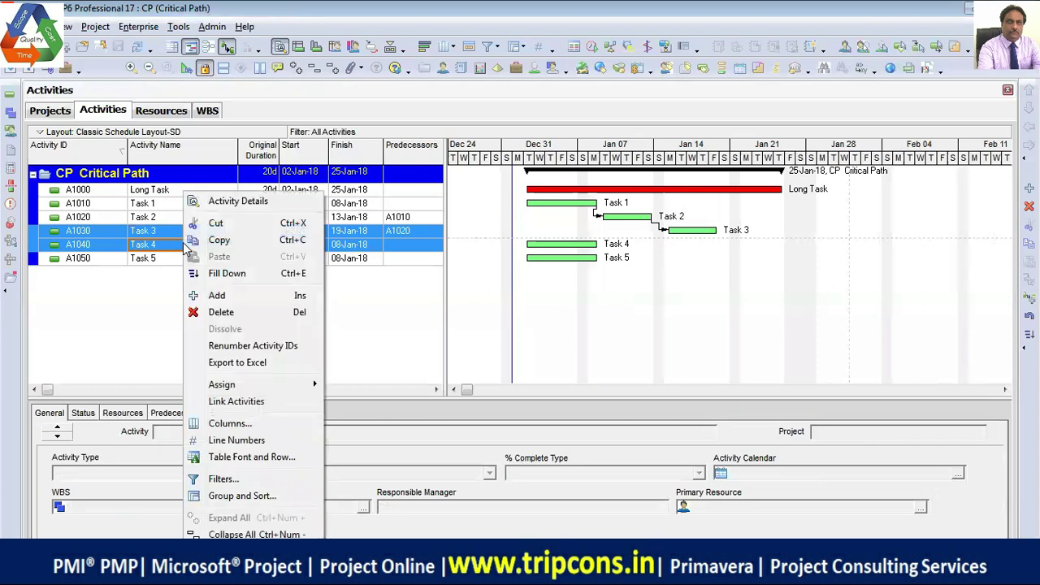
pyautogui.click(237, 401)
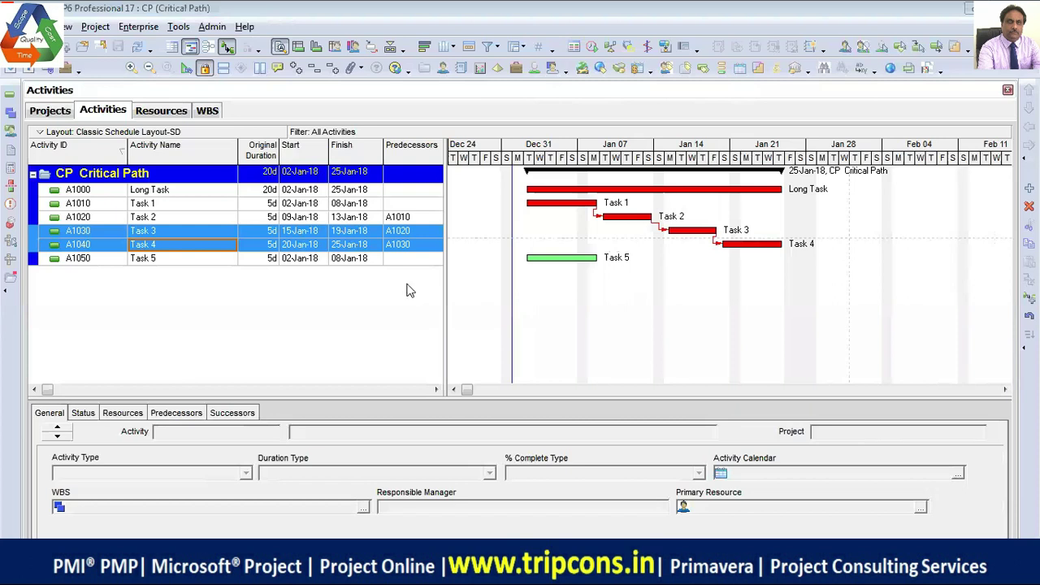
# - Try an original duration of 6 days for Task 1 and restore it to 5 days
pyautogui.click(265, 207)
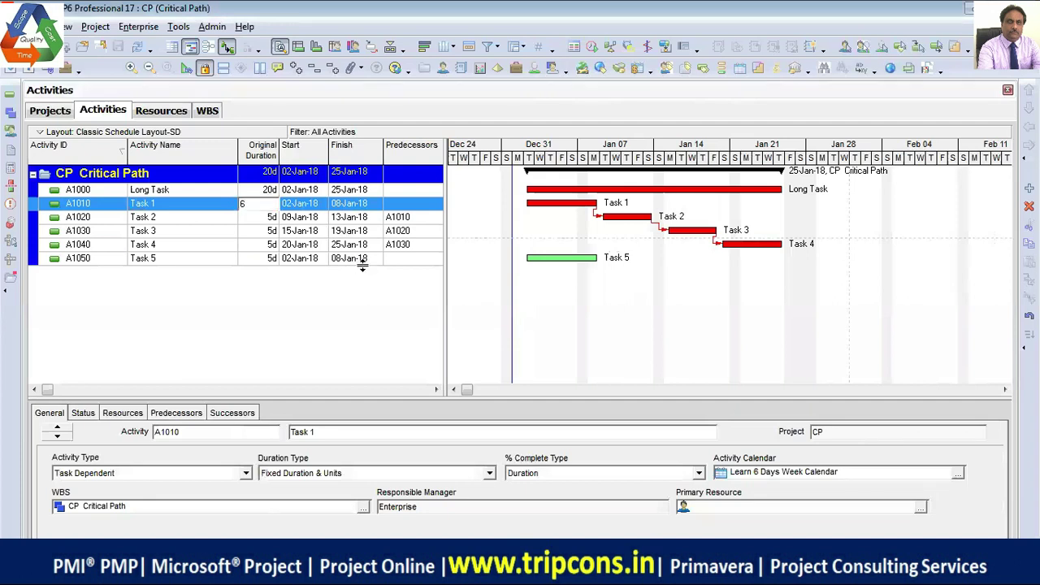
pyautogui.press('Return')
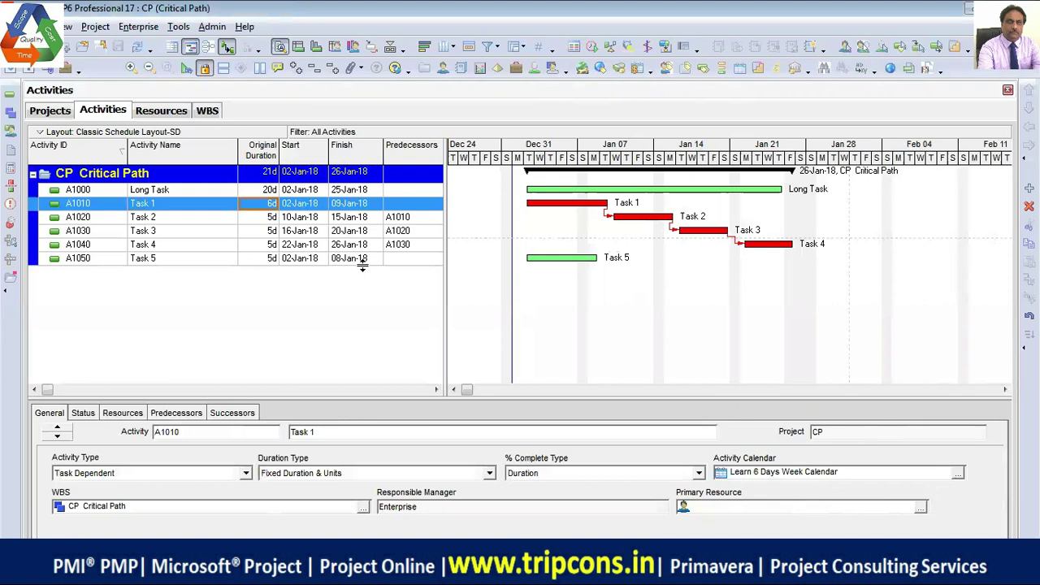
pyautogui.write('5')
pyautogui.press('Return')
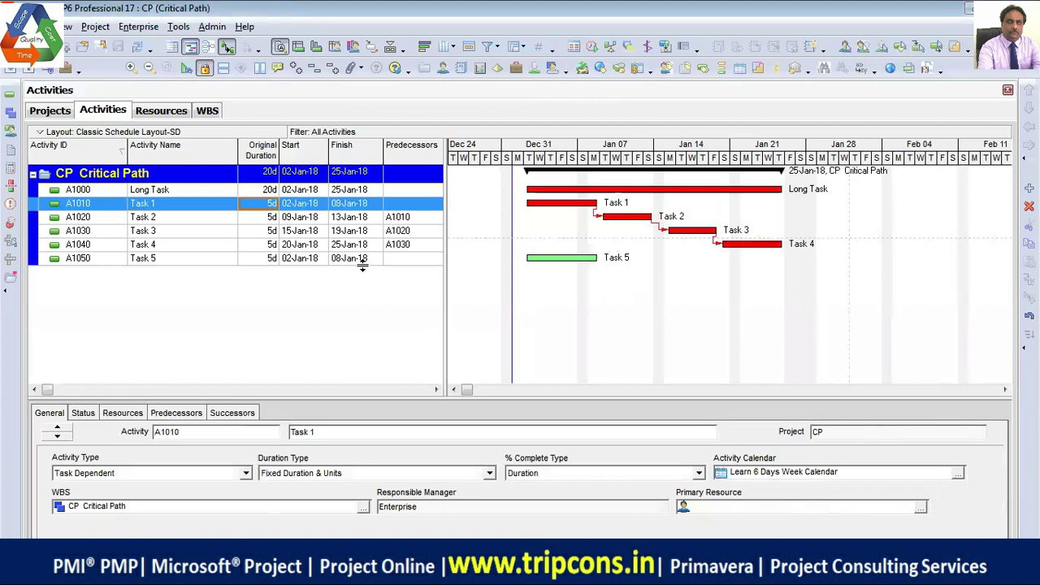
# - Link Task 4 to Task 5 as consecutive activities
pyautogui.click(183, 245)
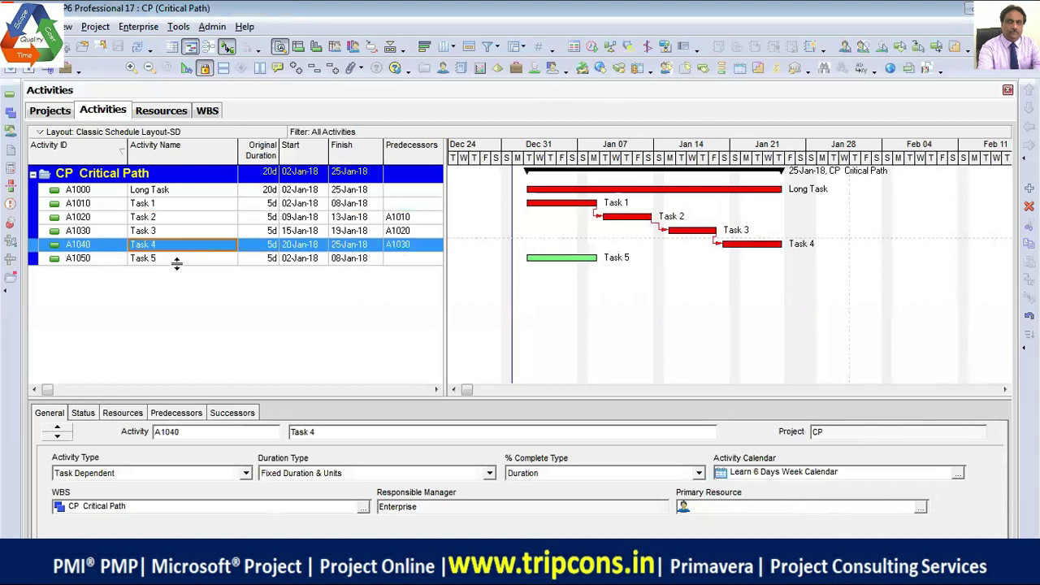
pyautogui.keyDown('ctrl'); pyautogui.click(176, 261); pyautogui.keyUp('ctrl')
pyautogui.rightClick(178, 269)
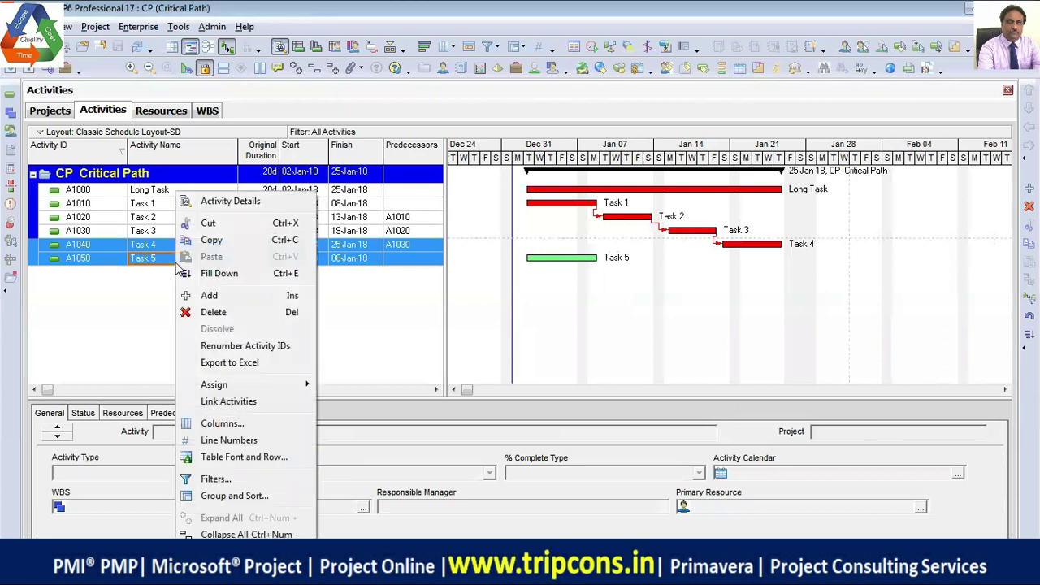
pyautogui.click(272, 401)
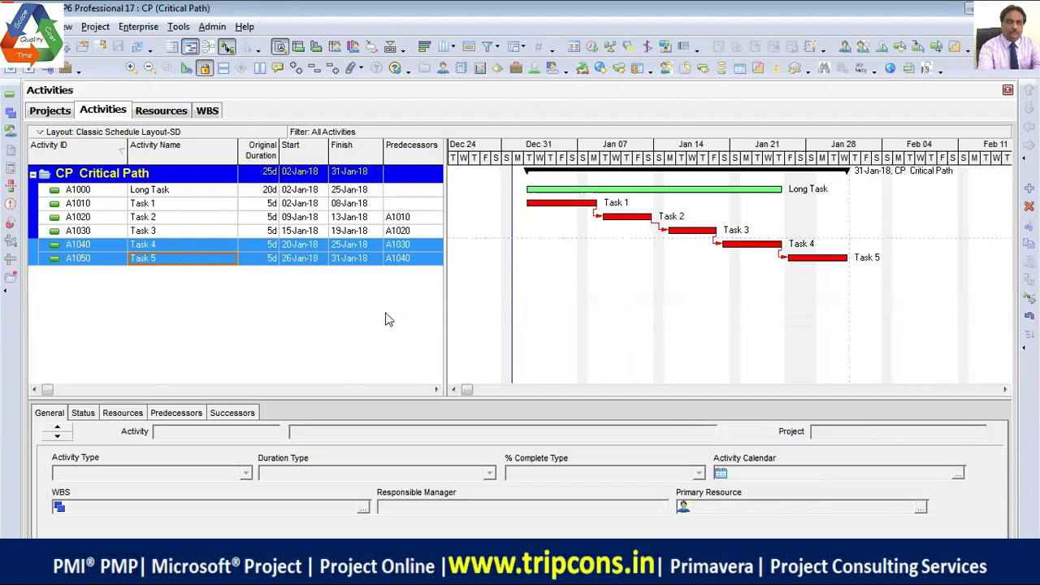
# - Widen the activity table, open its column settings and show the available options as one ungrouped list
pyautogui.moveTo(445, 269); pyautogui.dragTo(705, 292)
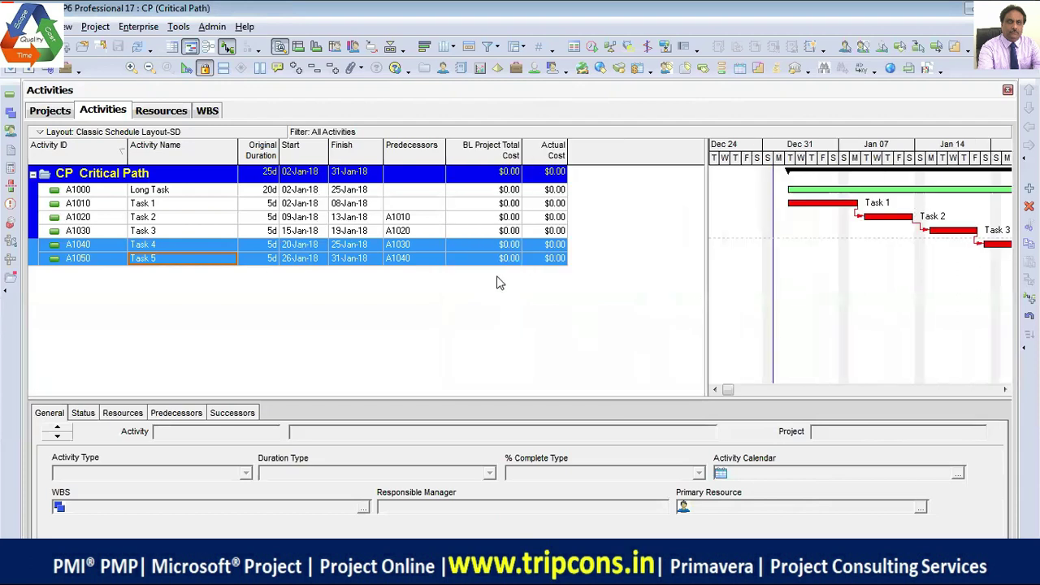
pyautogui.rightClick(613, 158)
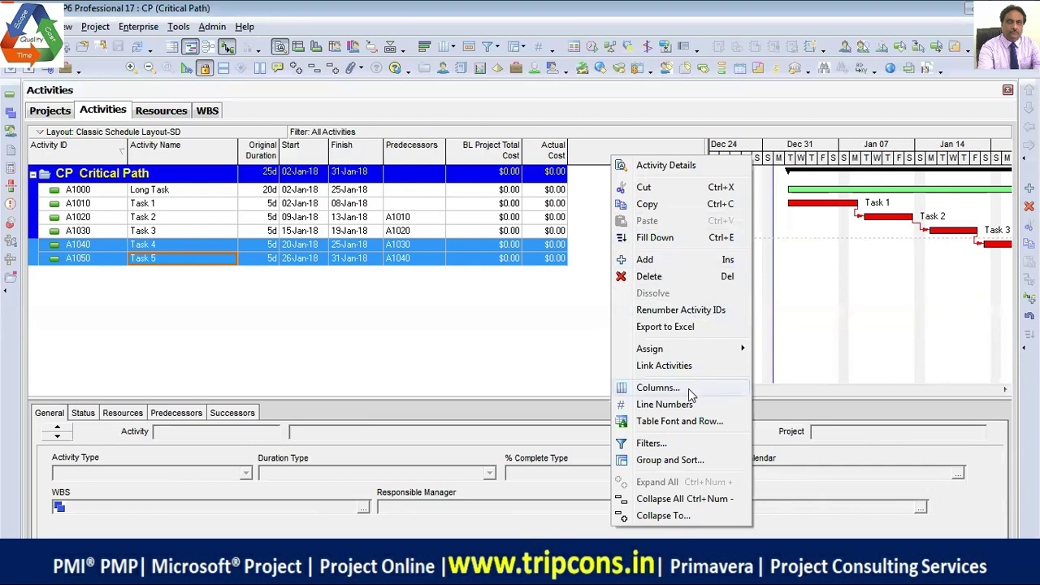
pyautogui.click(650, 388)
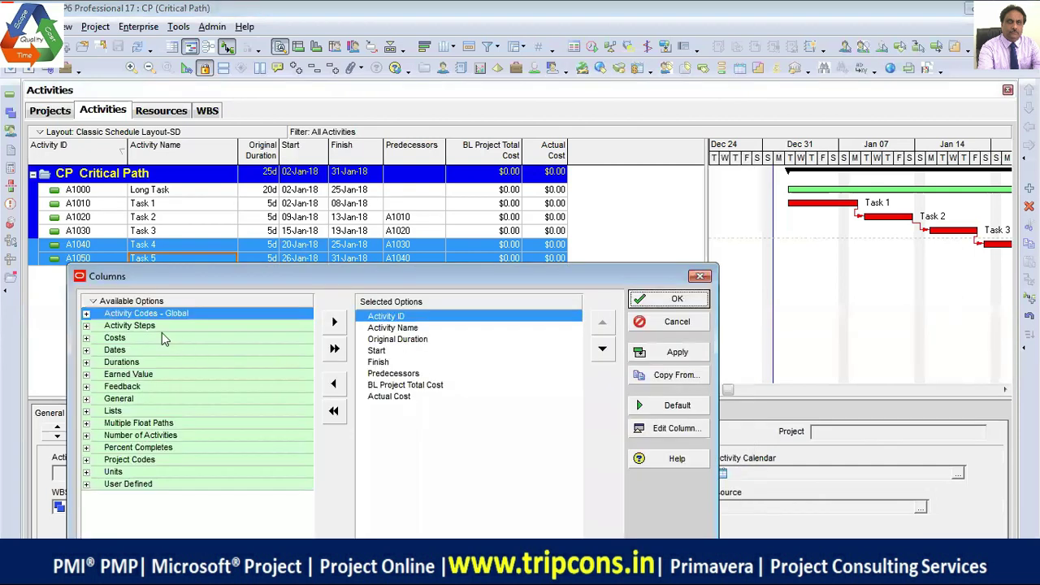
pyautogui.rightClick(121, 306)
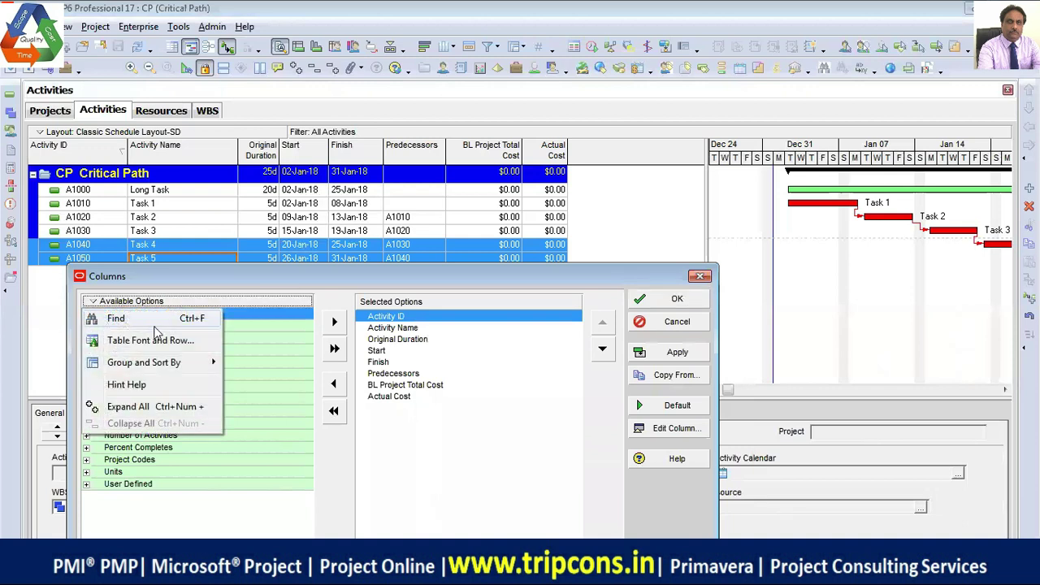
pyautogui.moveTo(195, 367)
pyautogui.click(253, 381)
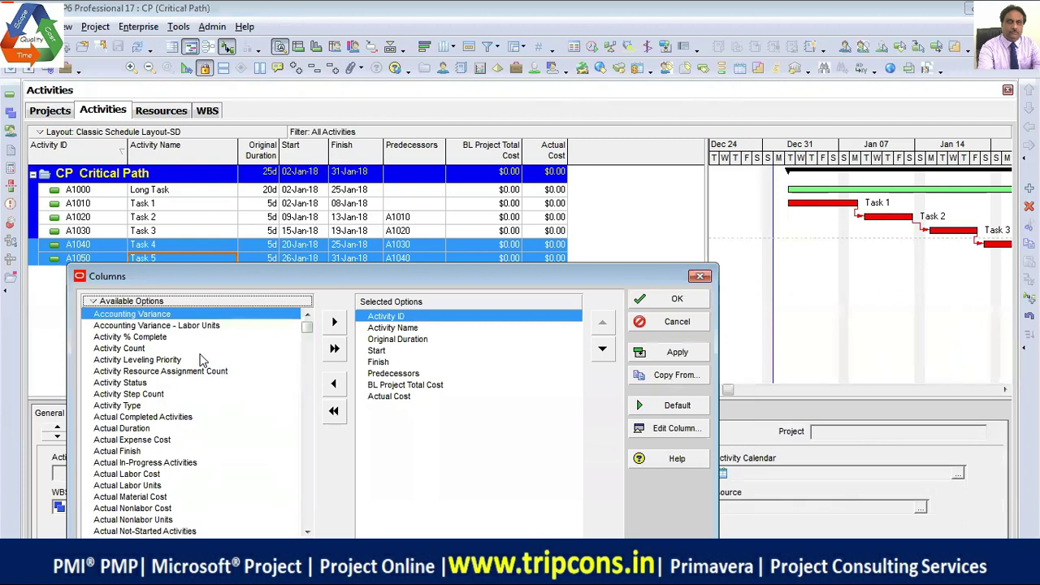
# - Search the available column options for "float" and add Free Float to the selected columns
pyautogui.click(202, 360)
pyautogui.write('f')
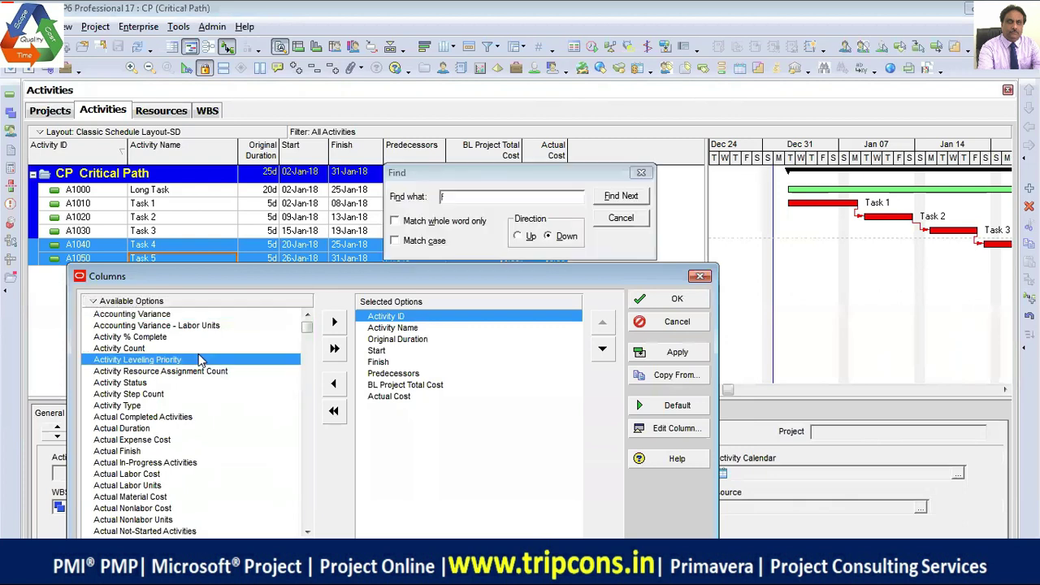
pyautogui.press('Escape')
pyautogui.hotkey('ctrl', 'f')
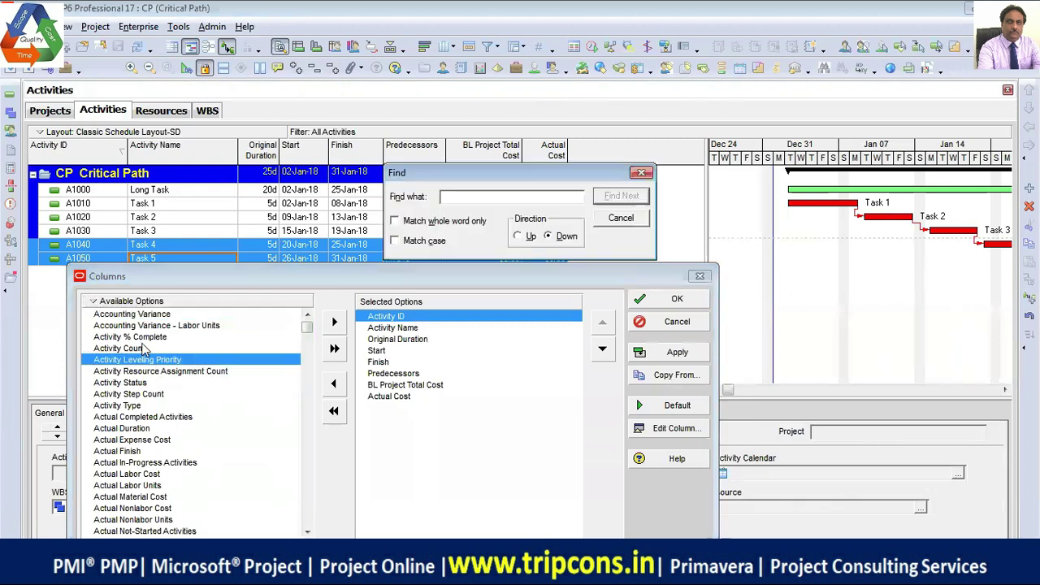
pyautogui.write('float')
pyautogui.press('Return')
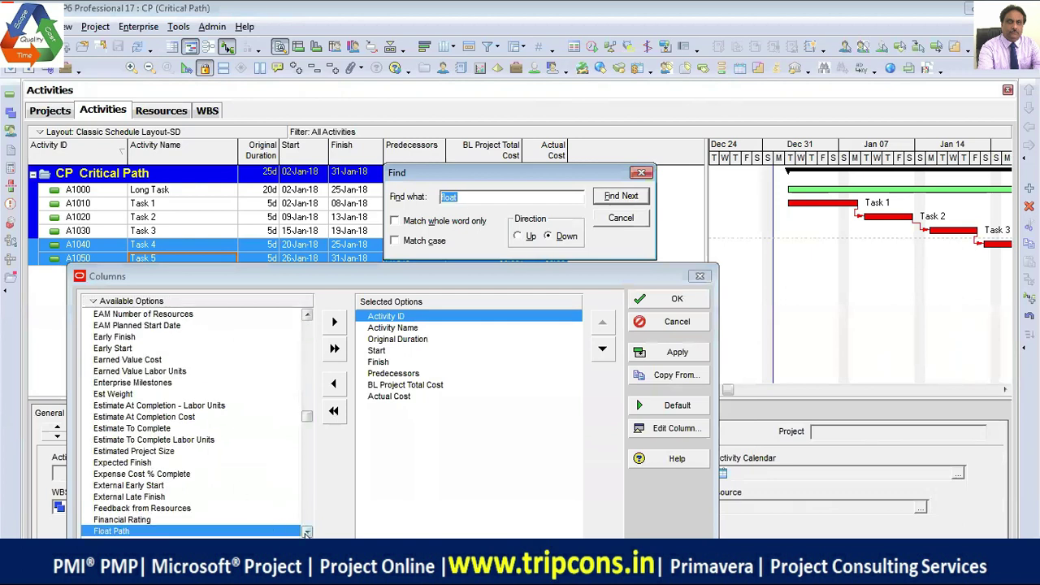
pyautogui.click(307, 532)
pyautogui.click(114, 531)
pyautogui.click(333, 321)
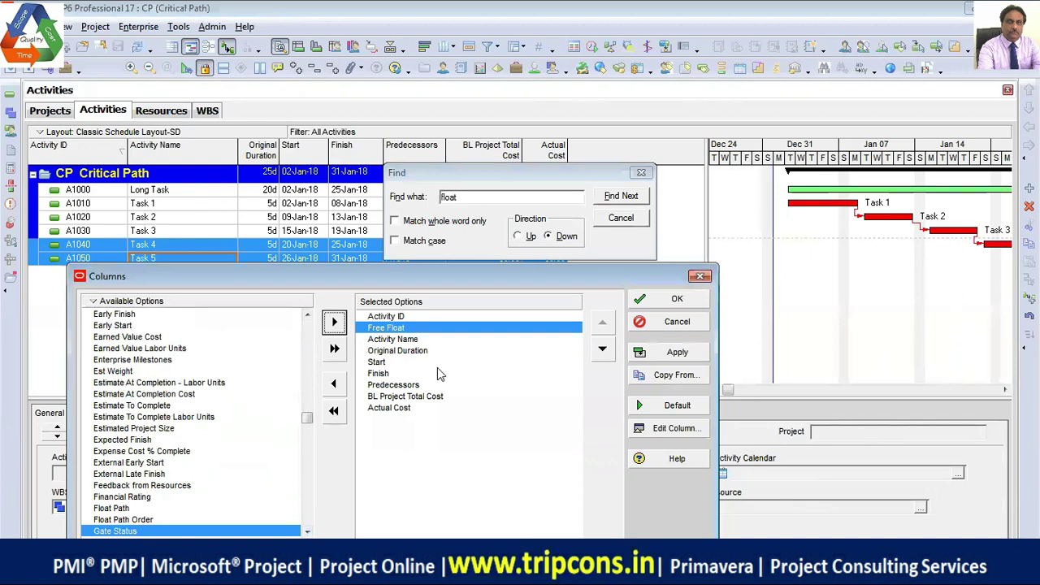
# - Place Free Float directly after Predecessors, apply the columns and narrow the table to end just past Free Float
pyautogui.click(603, 349)
pyautogui.click(602, 349)
pyautogui.click(602, 350)
pyautogui.click(602, 349)
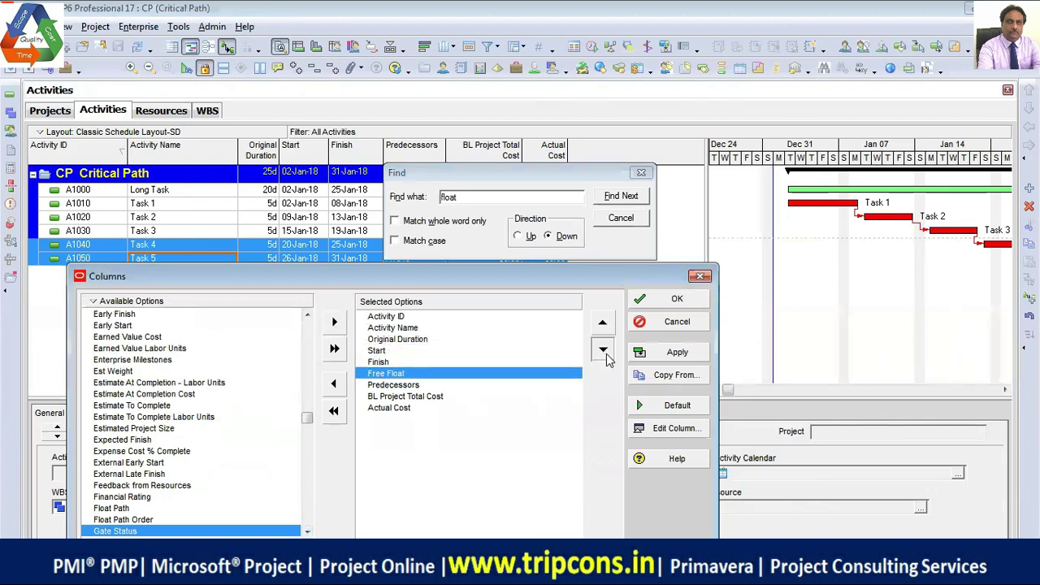
pyautogui.click(602, 350)
pyautogui.click(676, 351)
pyautogui.click(677, 301)
pyautogui.moveTo(707, 218); pyautogui.dragTo(513, 218)
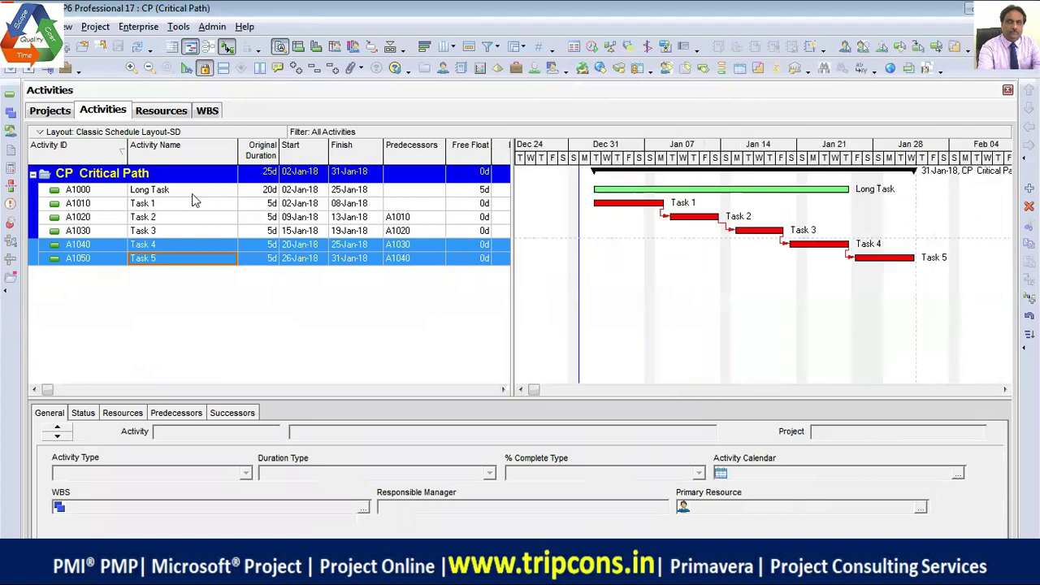
# - Turn on the display of the Float bar in the Gantt chart's bar settings and apply it
pyautogui.click(192, 193)
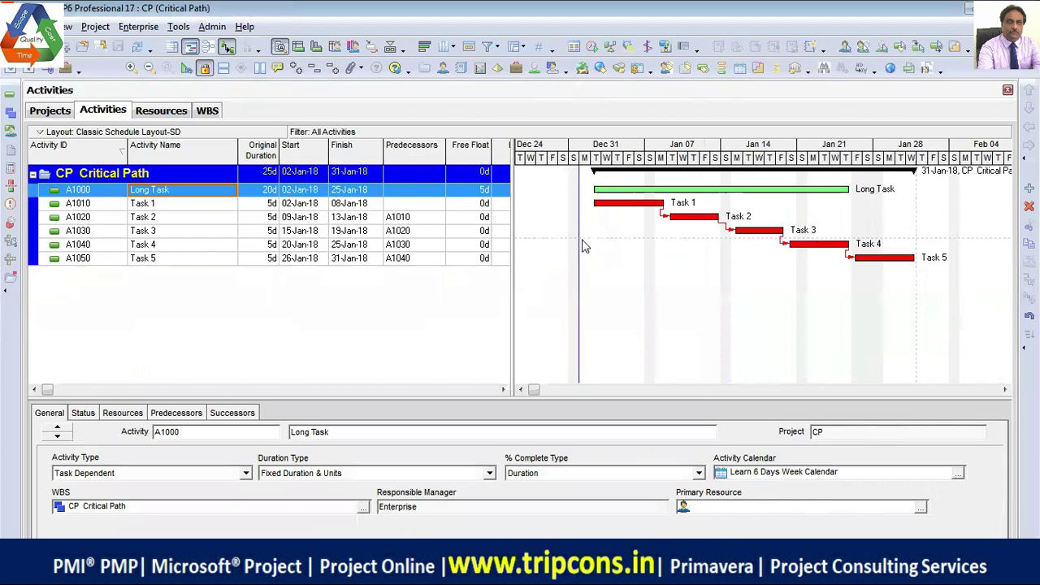
pyautogui.rightClick(624, 231)
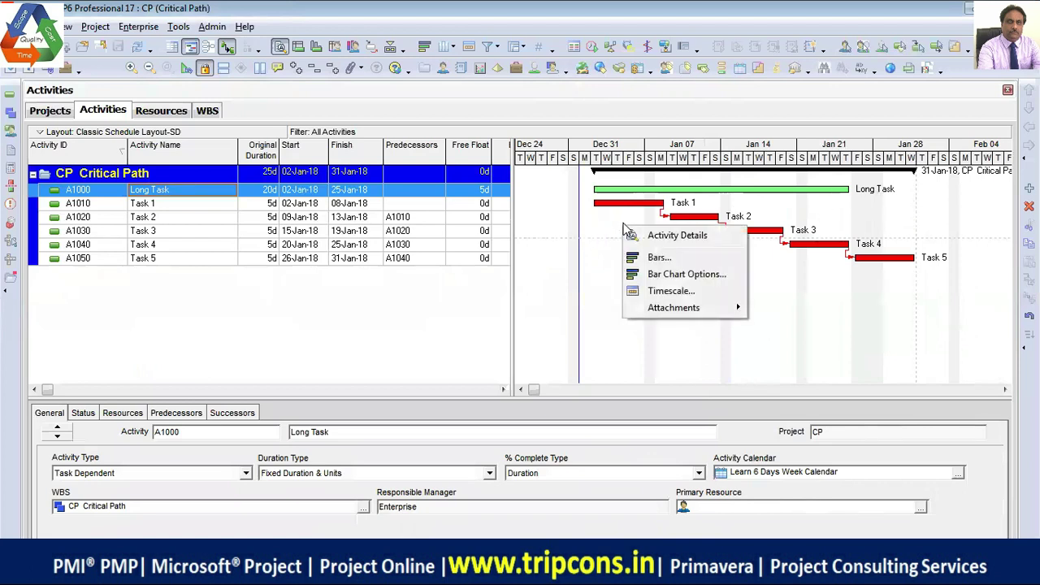
pyautogui.click(645, 257)
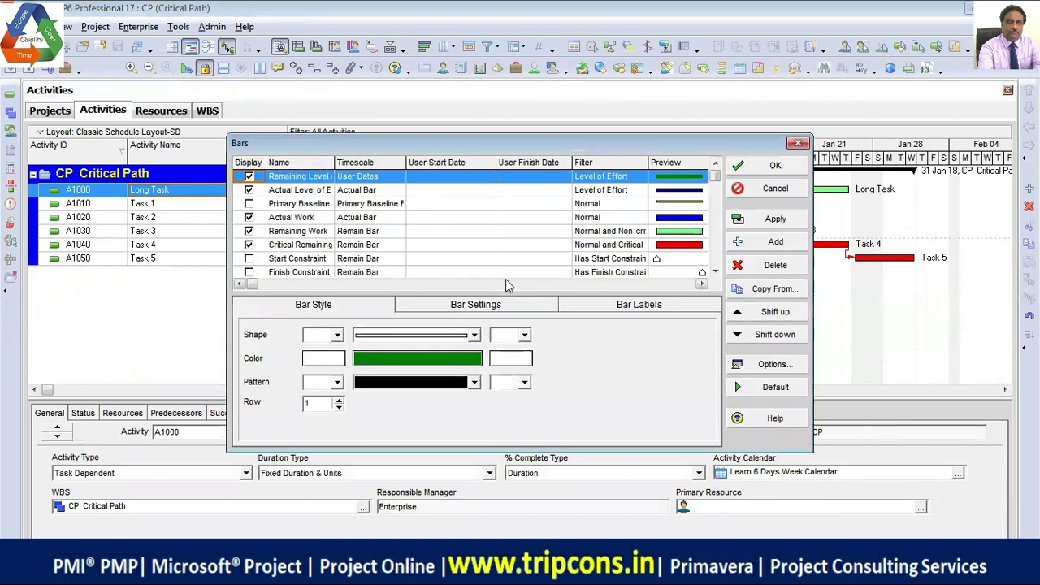
pyautogui.click(715, 272)
pyautogui.click(714, 272)
pyautogui.click(715, 273)
pyautogui.click(715, 273)
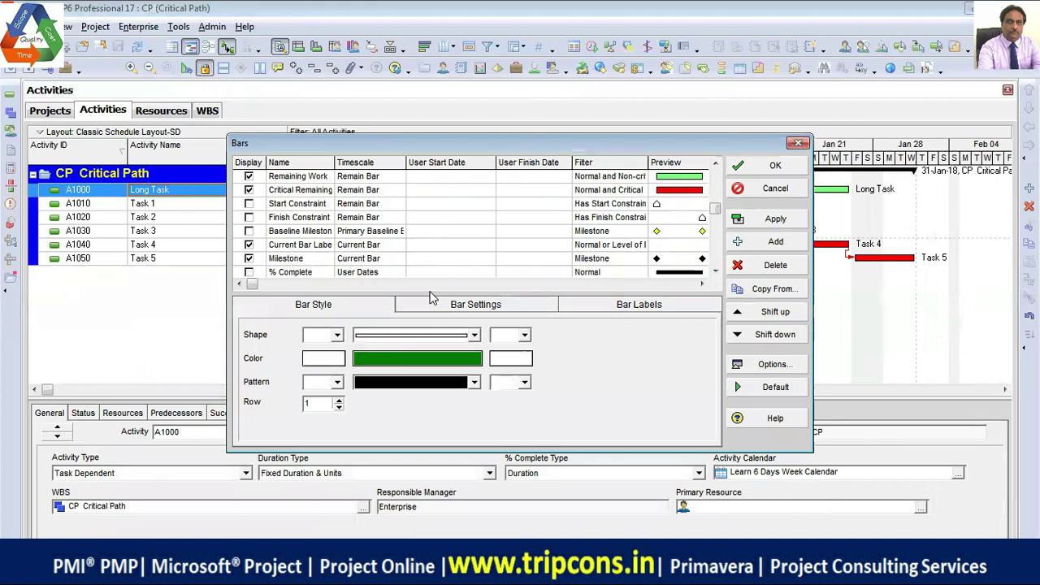
pyautogui.scroll(1, 302, 229)
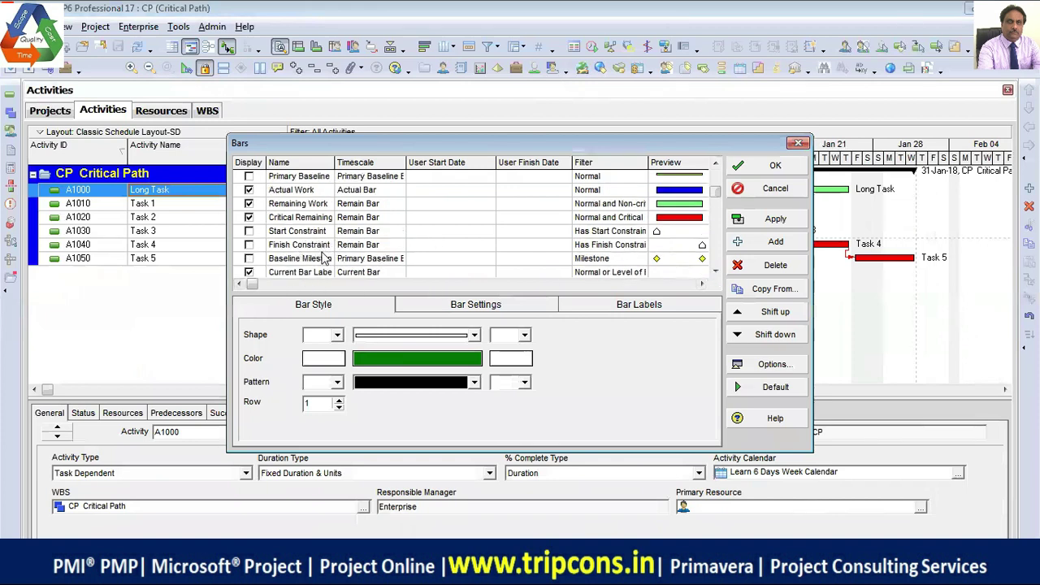
pyautogui.scroll(-3, 318, 252)
pyautogui.scroll(-2, 321, 258)
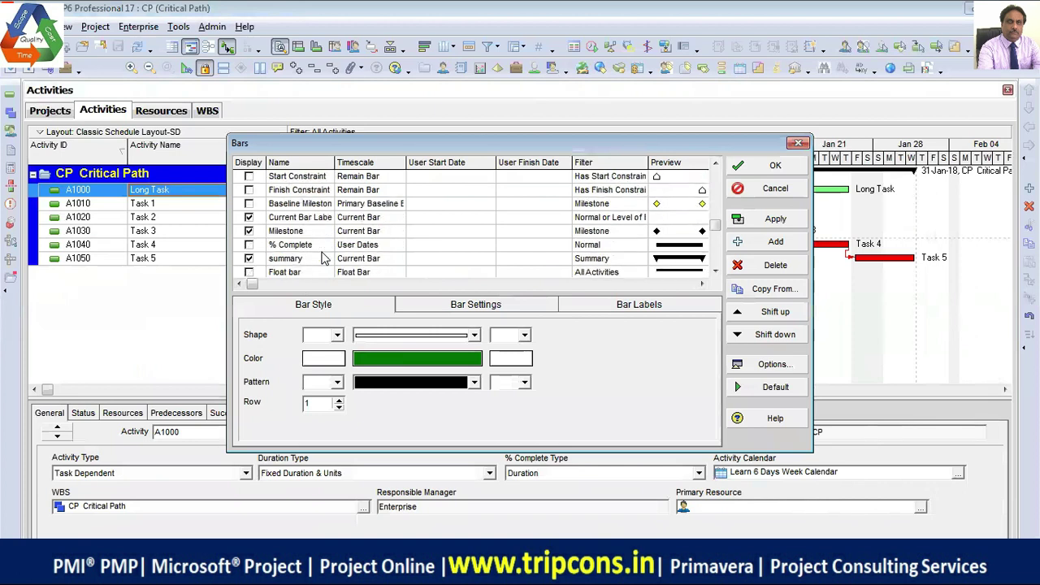
pyautogui.click(249, 259)
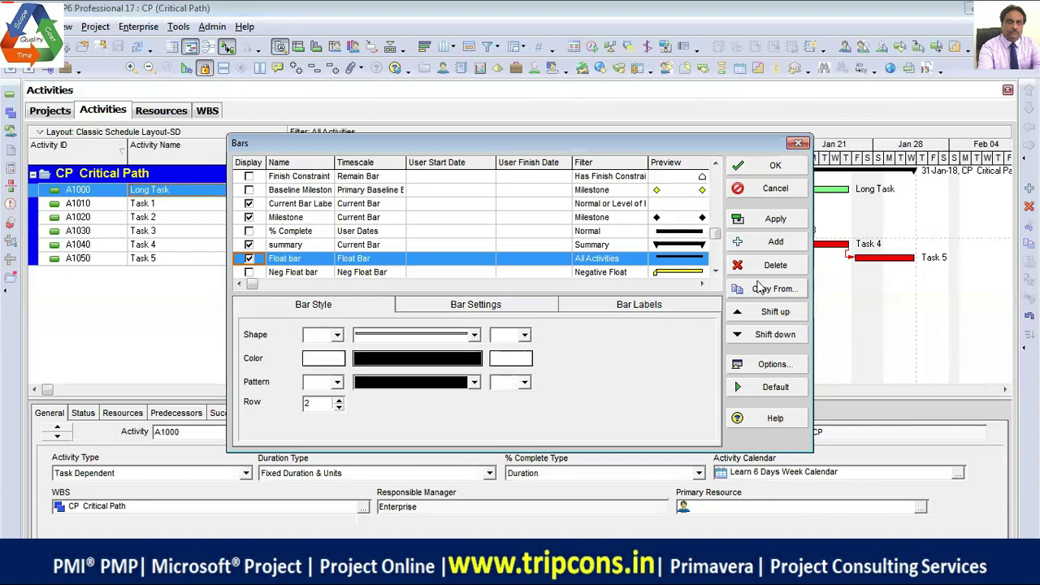
pyautogui.click(775, 218)
pyautogui.click(775, 167)
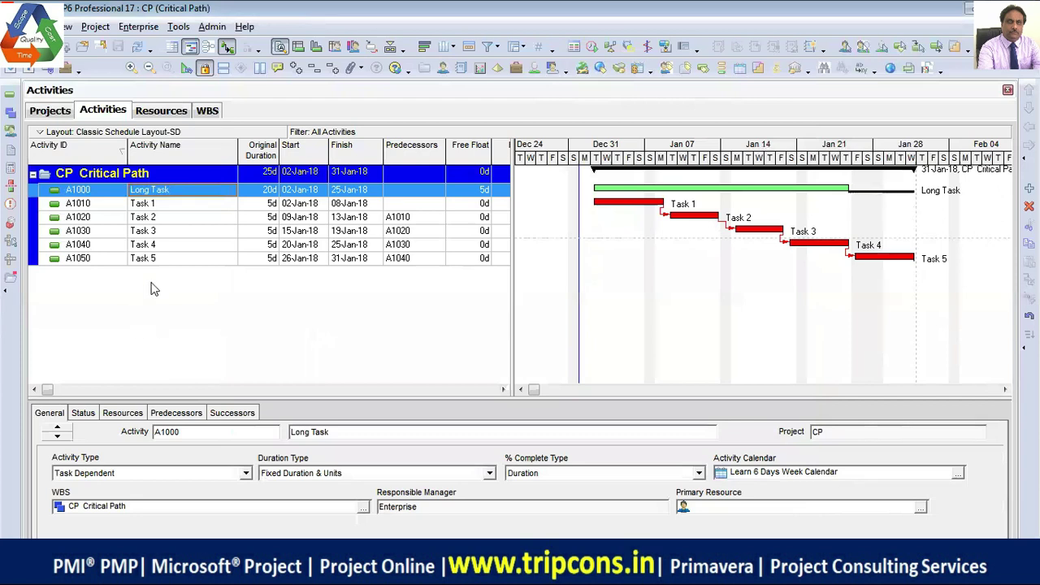
# - Enlarge the activity details area and remove Task 4 from the predecessors of Task 5
pyautogui.click(173, 258)
pyautogui.click(188, 416)
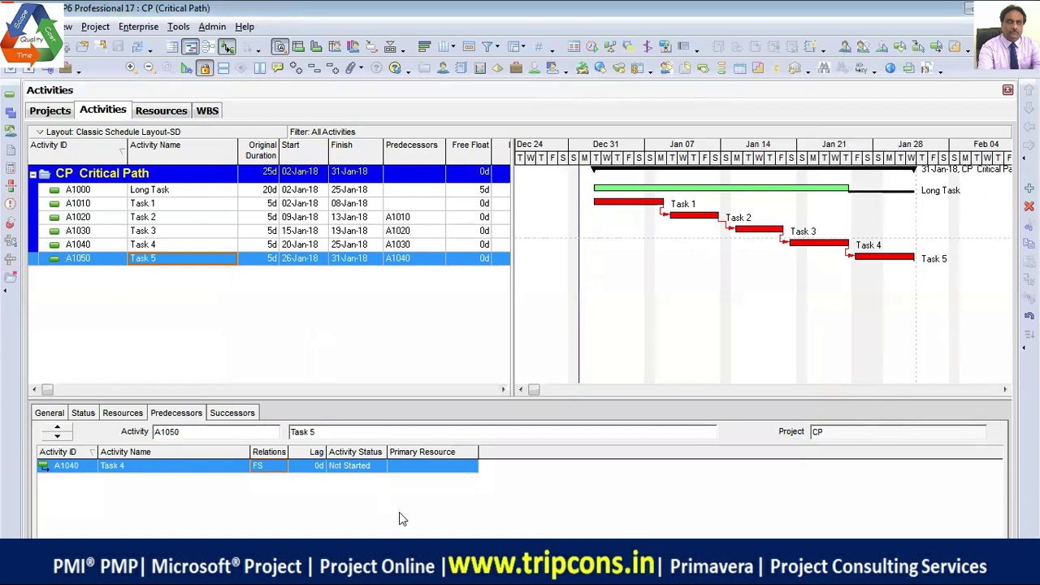
pyautogui.moveTo(305, 400); pyautogui.dragTo(331, 333)
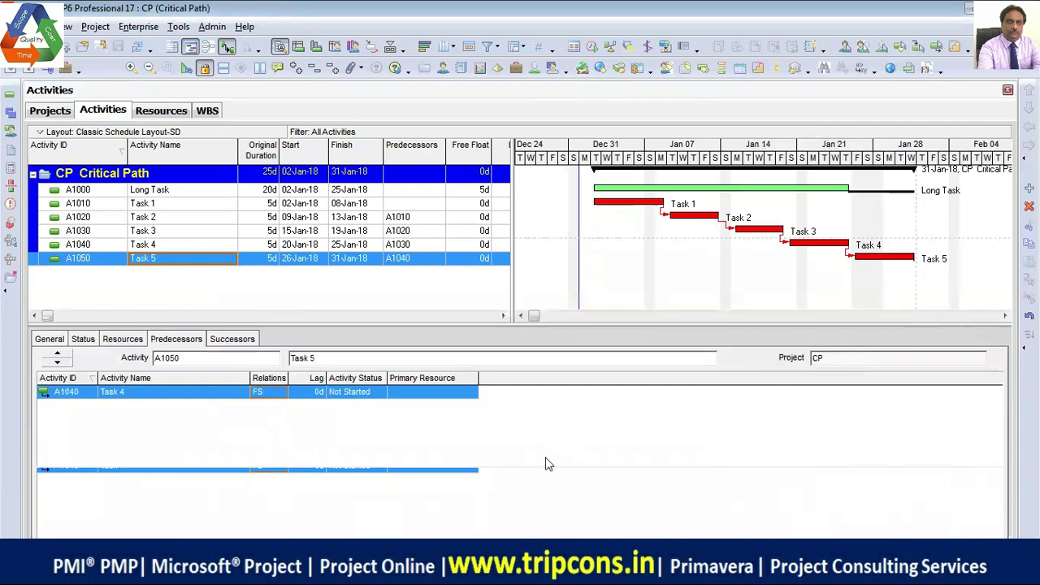
pyautogui.click(144, 524)
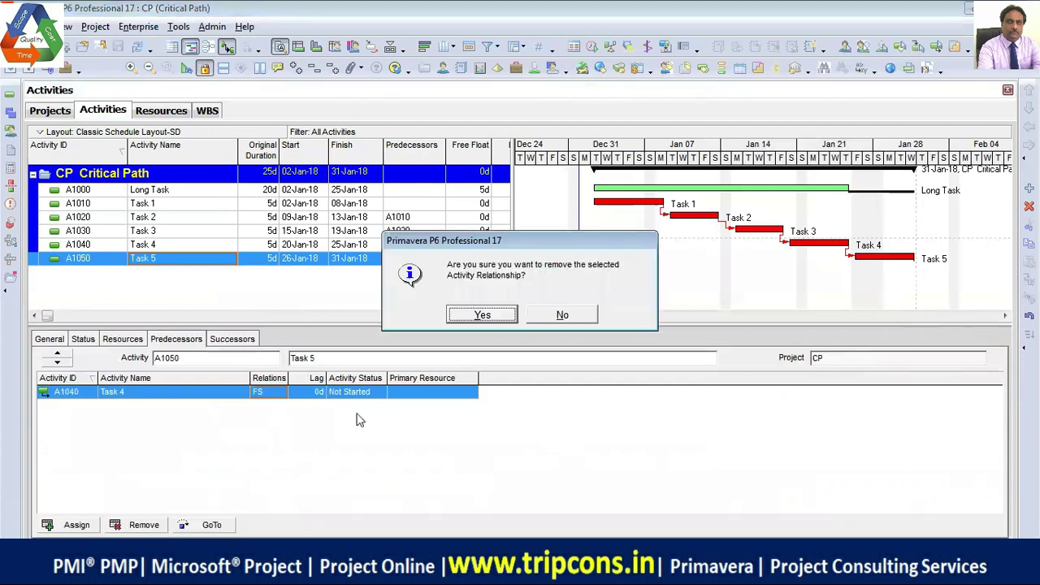
pyautogui.click(479, 316)
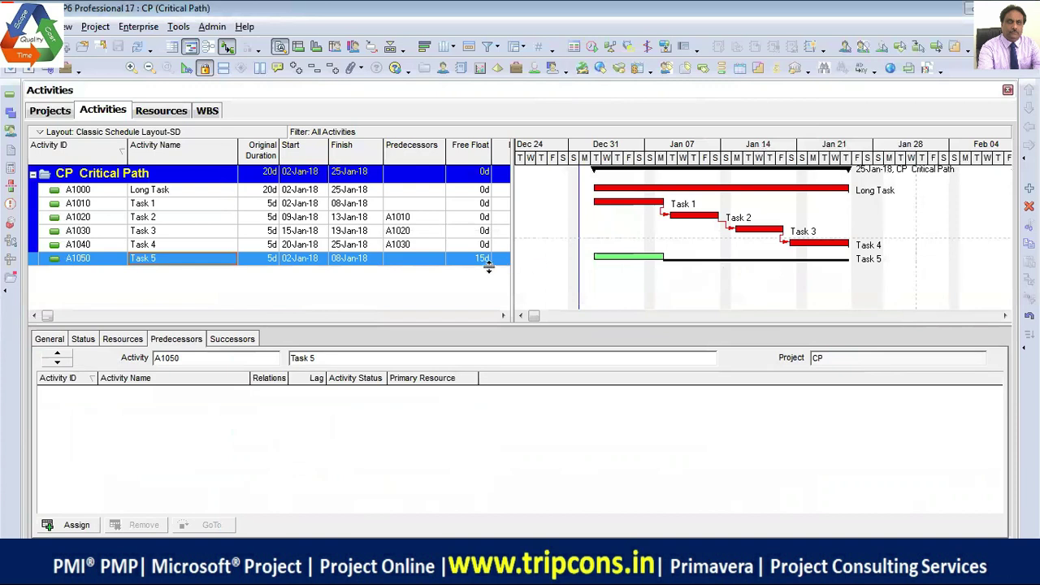
# - Narrow the Predecessors and Activity Name columns slightly and widen the Gantt chart over the activity table
pyautogui.click(475, 258)
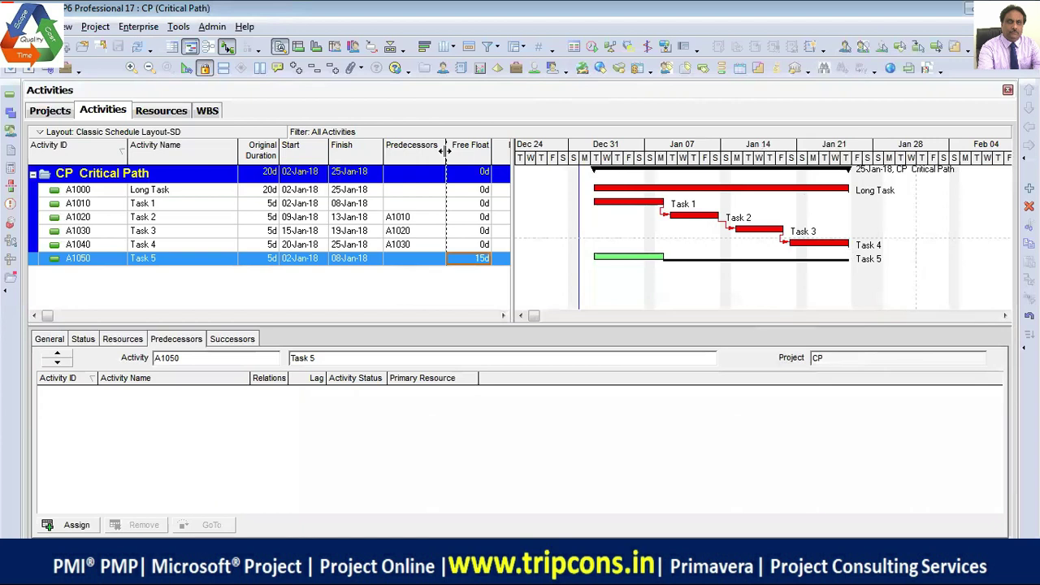
pyautogui.moveTo(445, 148); pyautogui.dragTo(442, 148)
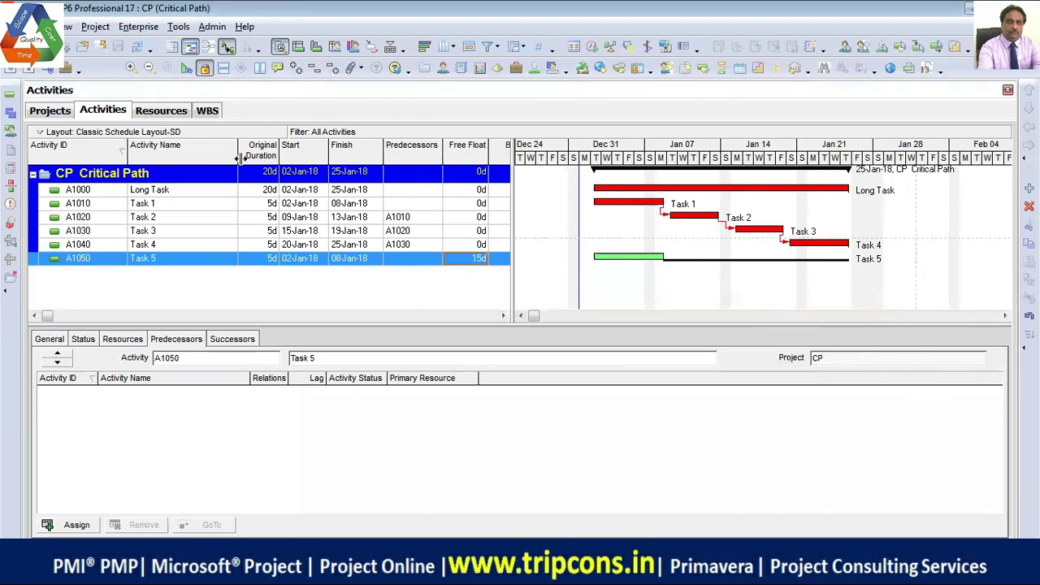
pyautogui.moveTo(237, 153); pyautogui.dragTo(197, 154)
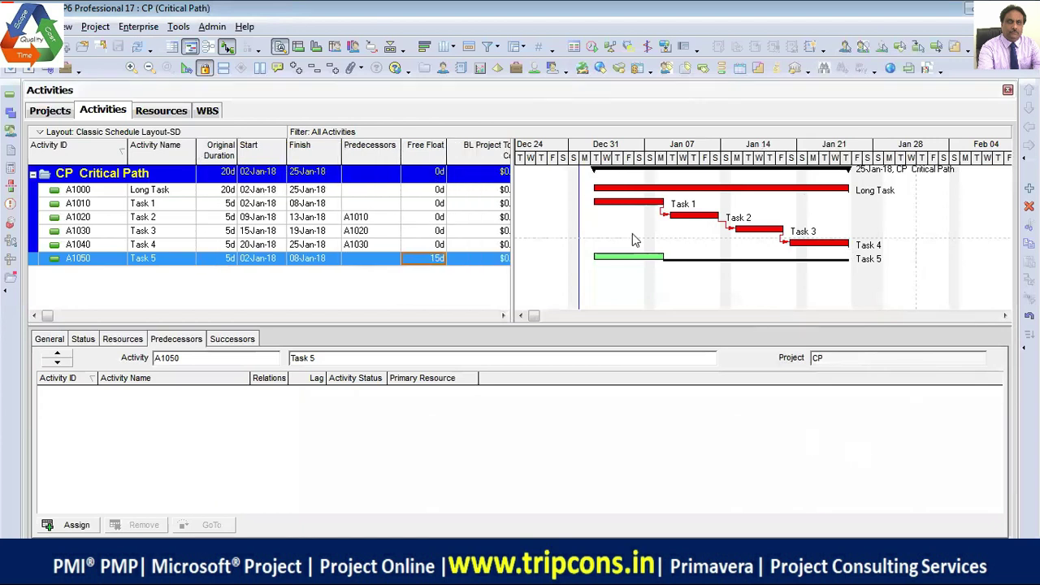
pyautogui.moveTo(513, 216); pyautogui.dragTo(421, 209)
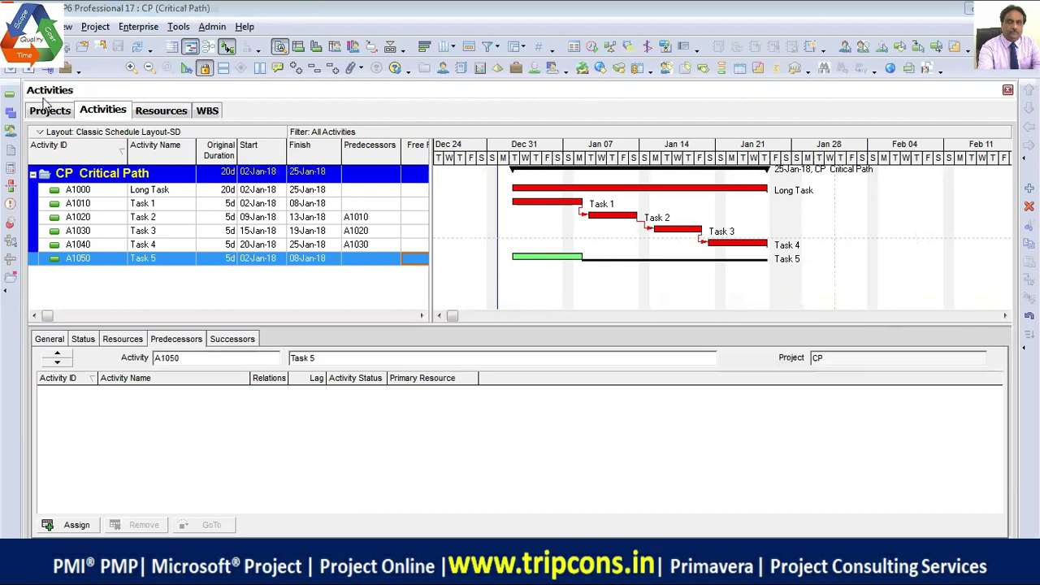
# - Go back to the project list and open the Software Development project SOFTDEV_01
pyautogui.click(50, 110)
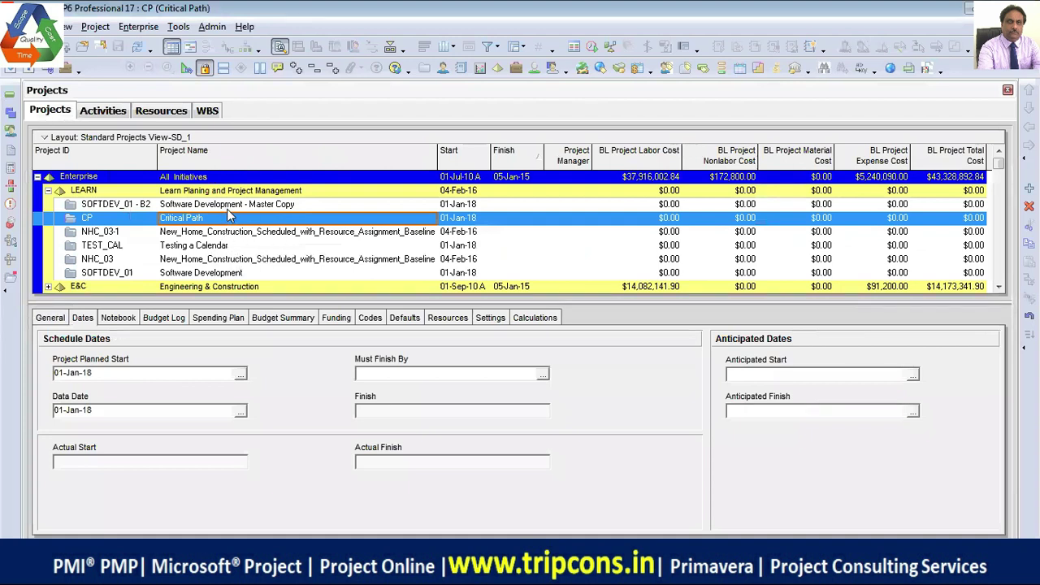
pyautogui.click(230, 276)
pyautogui.rightClick(228, 274)
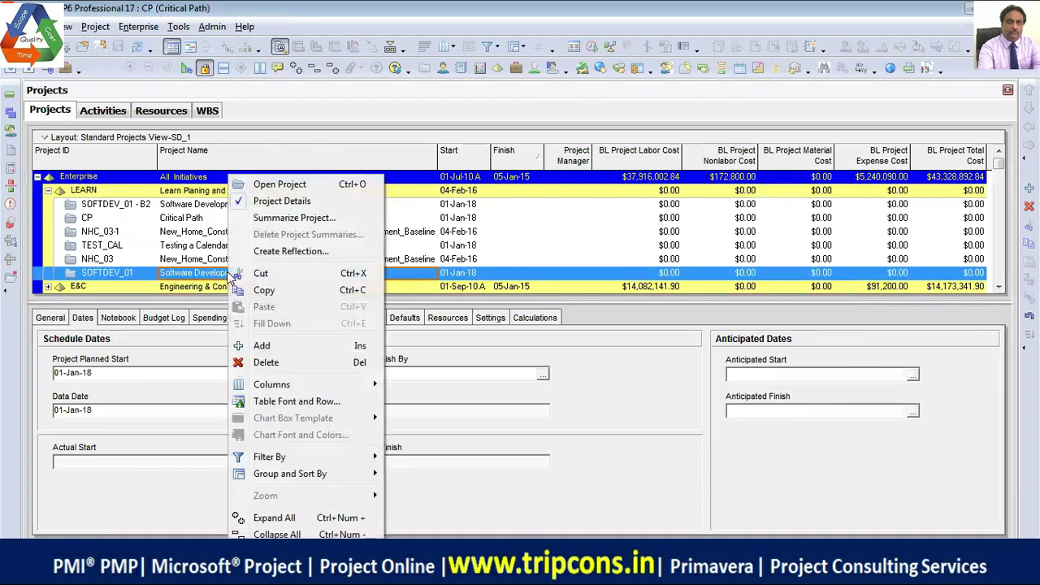
pyautogui.click(480, 232)
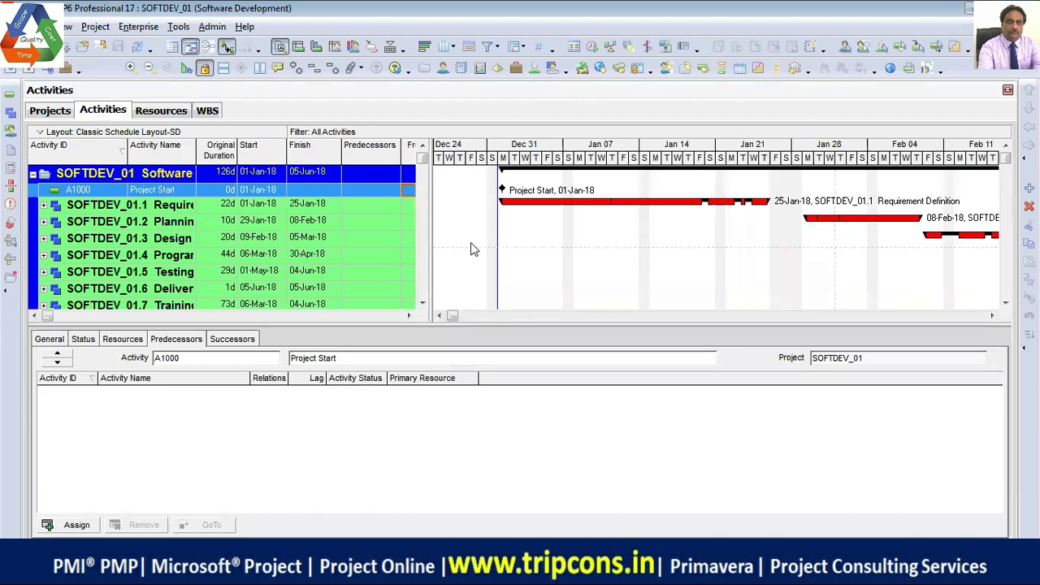
# - Hide the activity details area and expand all WBS levels of the Software Development project
pyautogui.rightClick(410, 342)
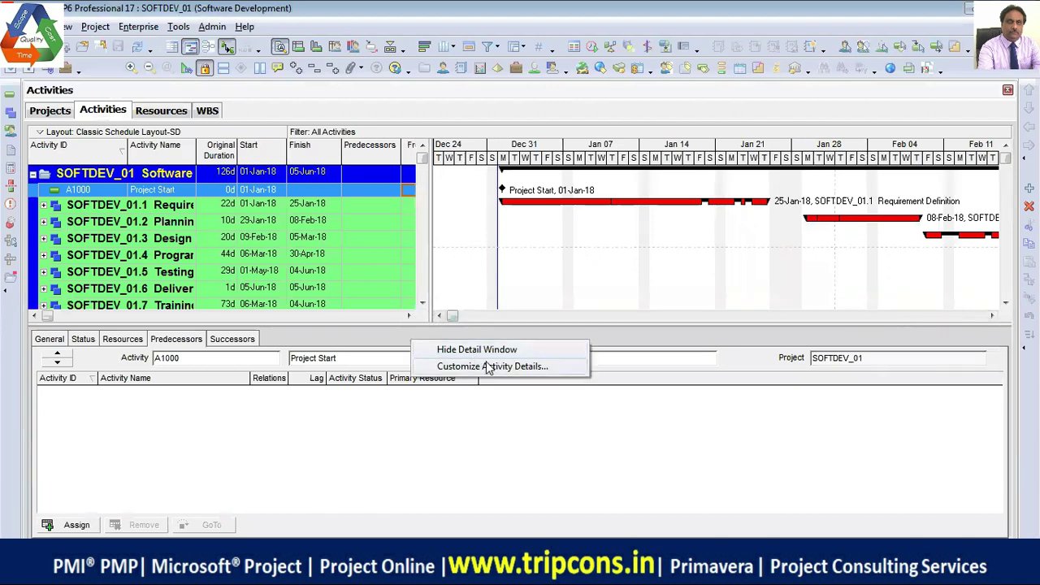
pyautogui.click(469, 349)
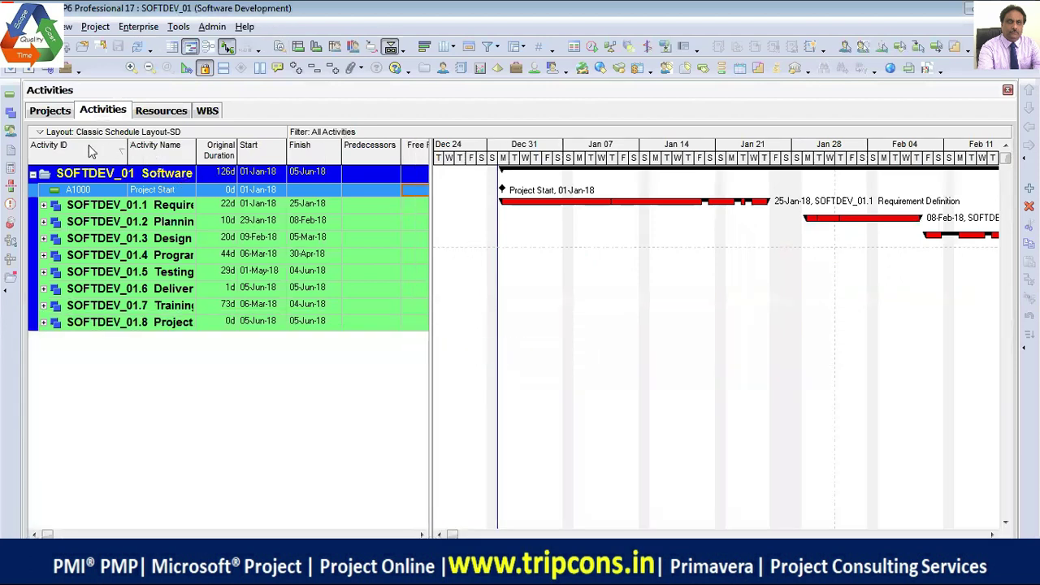
pyautogui.click(295, 68)
pyautogui.scroll(-6, 220, 341)
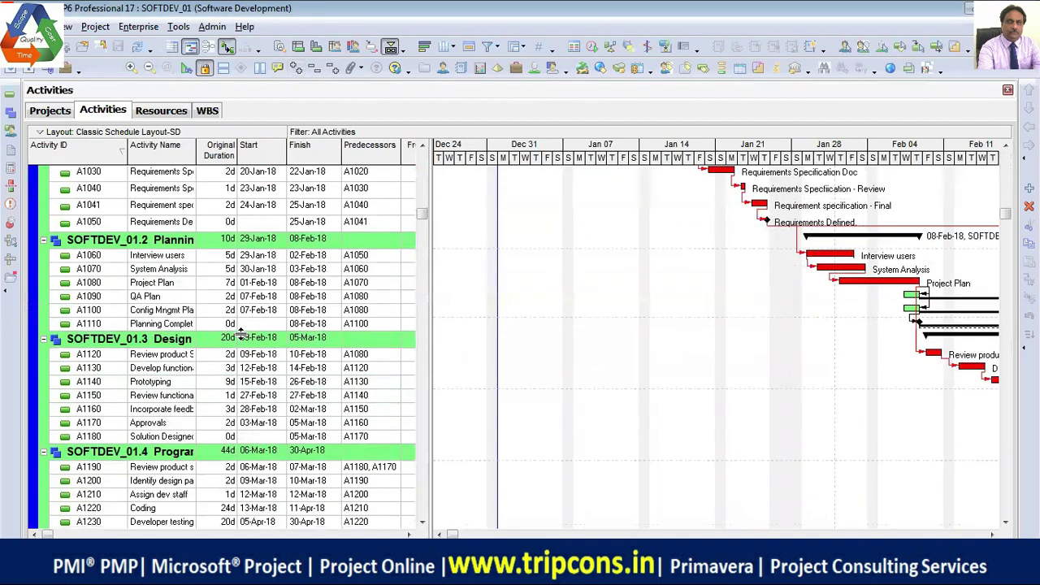
pyautogui.scroll(6, 240, 330)
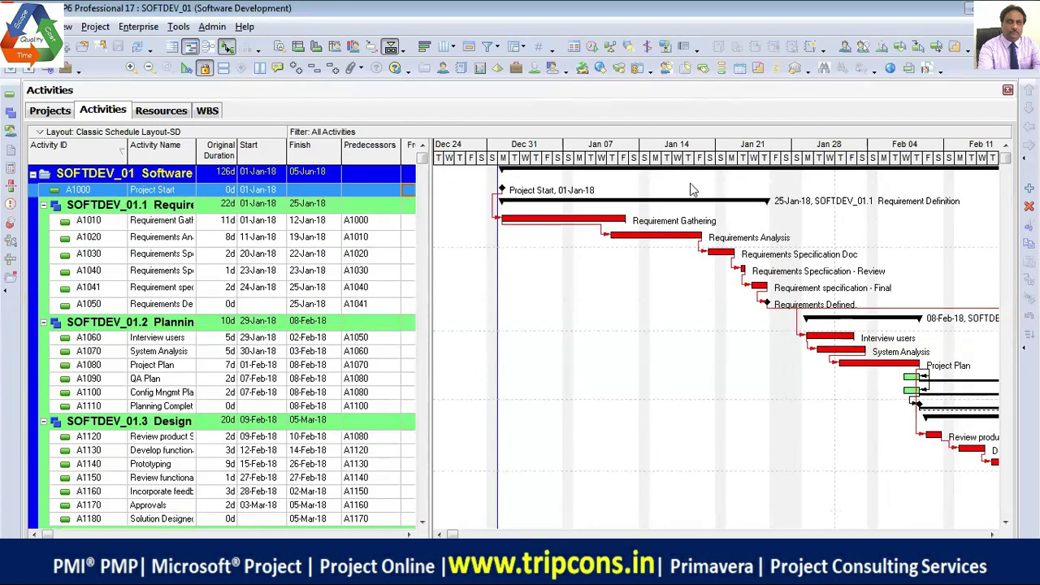
# - Widen the Gantt chart until only the Activity ID column remains of the activity table
pyautogui.moveTo(433, 301); pyautogui.dragTo(102, 301)
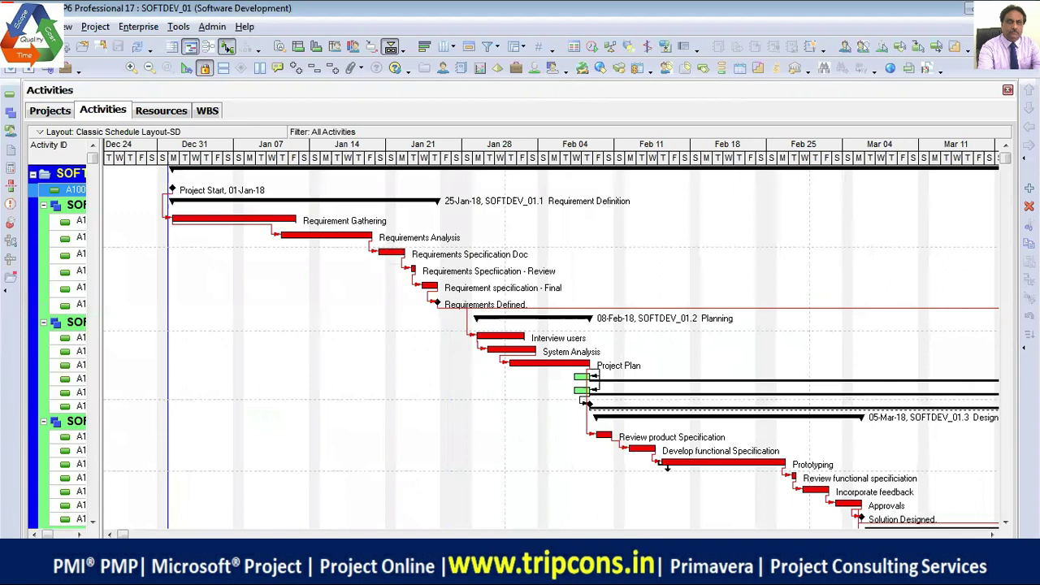
pyautogui.click(992, 534)
pyautogui.click(992, 534)
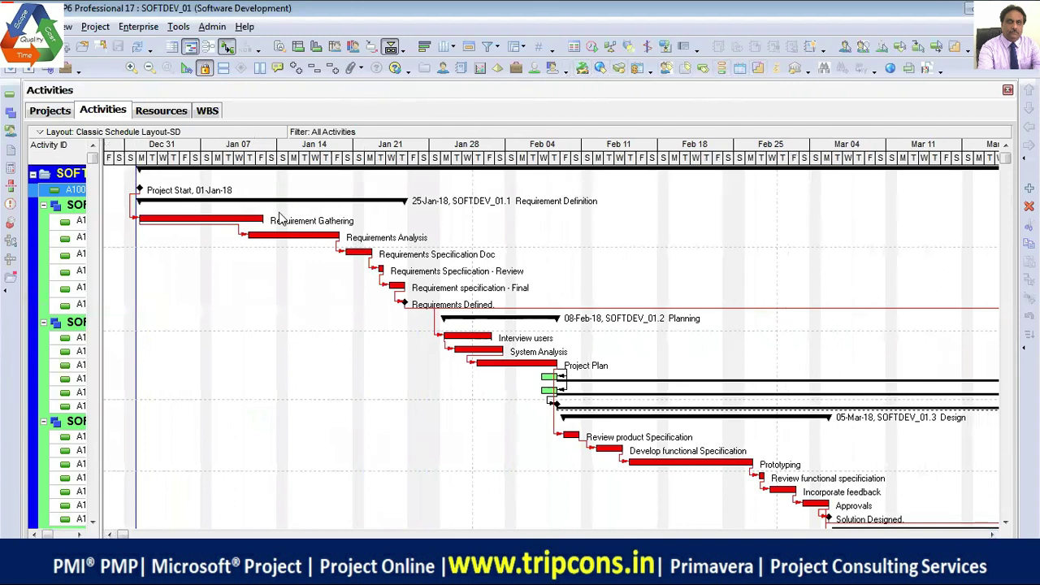
pyautogui.click(148, 70)
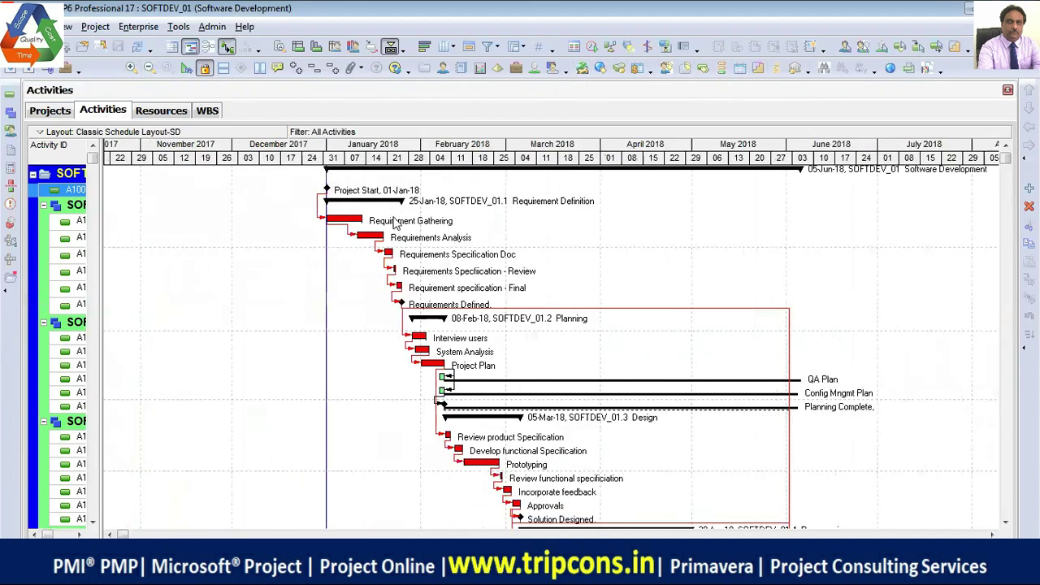
pyautogui.click(131, 68)
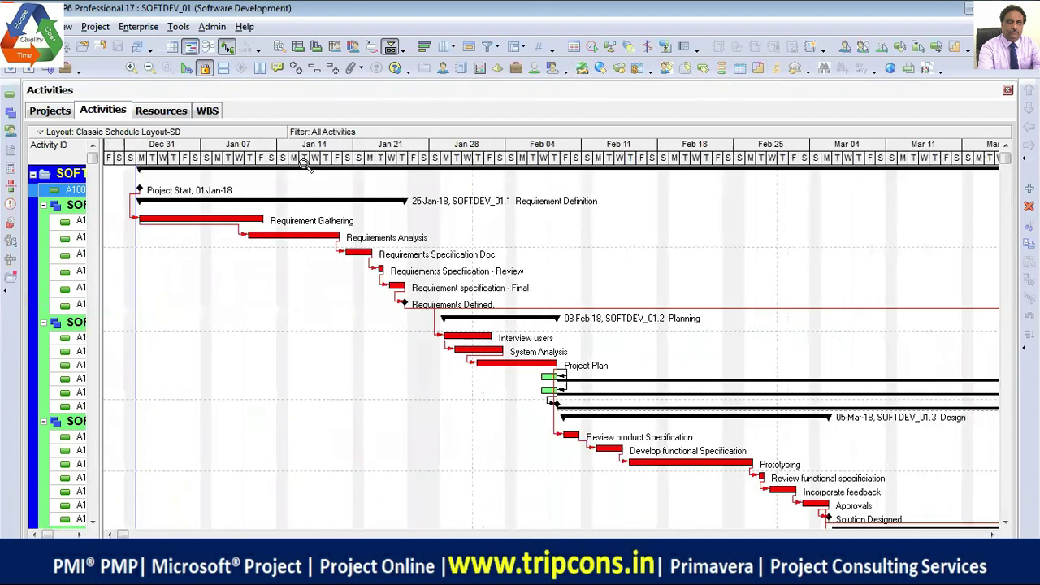
# - Examine the critical path bars and links along the Gantt chart from Planning through Programming and Testing to Delivery
pyautogui.click(991, 534)
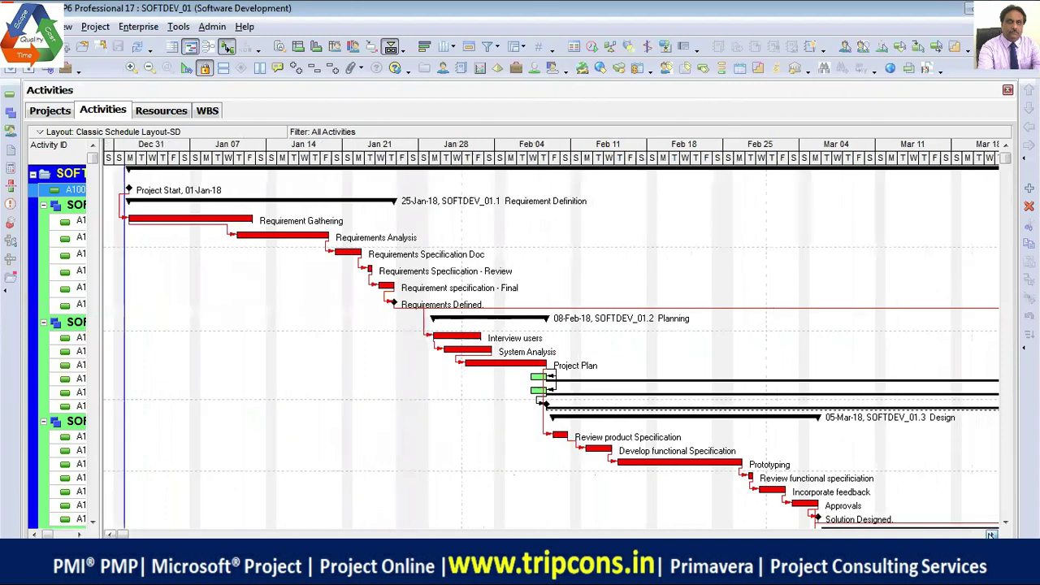
pyautogui.click(991, 533)
pyautogui.scroll(-4, 689, 329)
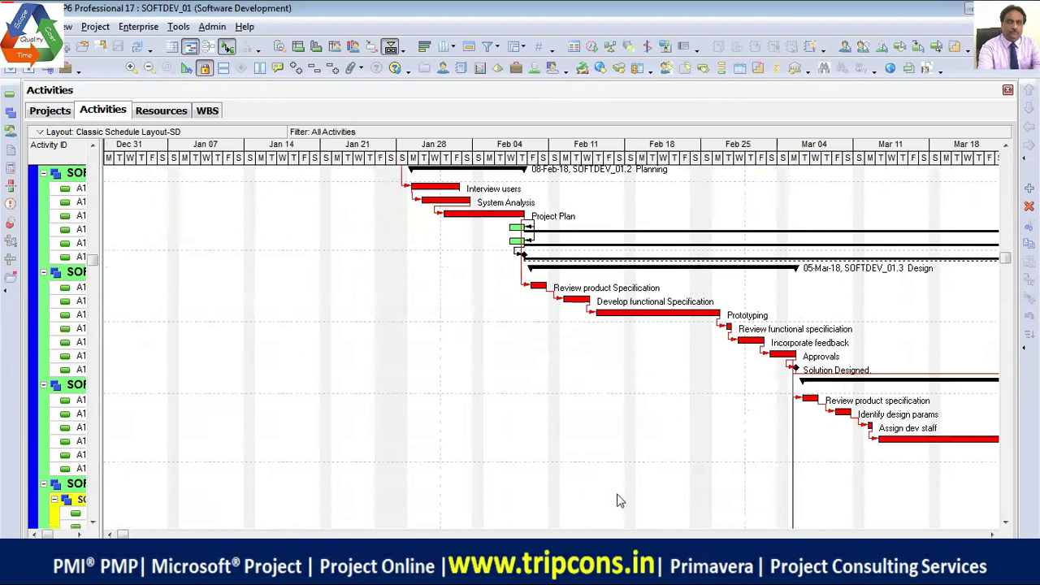
pyautogui.moveTo(121, 534); pyautogui.dragTo(481, 534)
pyautogui.scroll(-3, 452, 443)
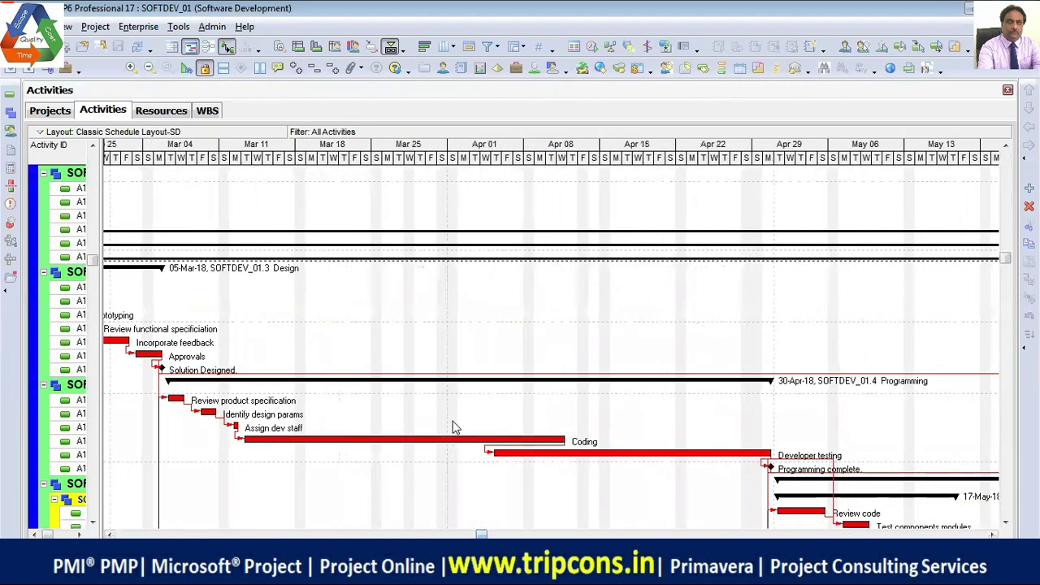
pyautogui.scroll(-5, 452, 428)
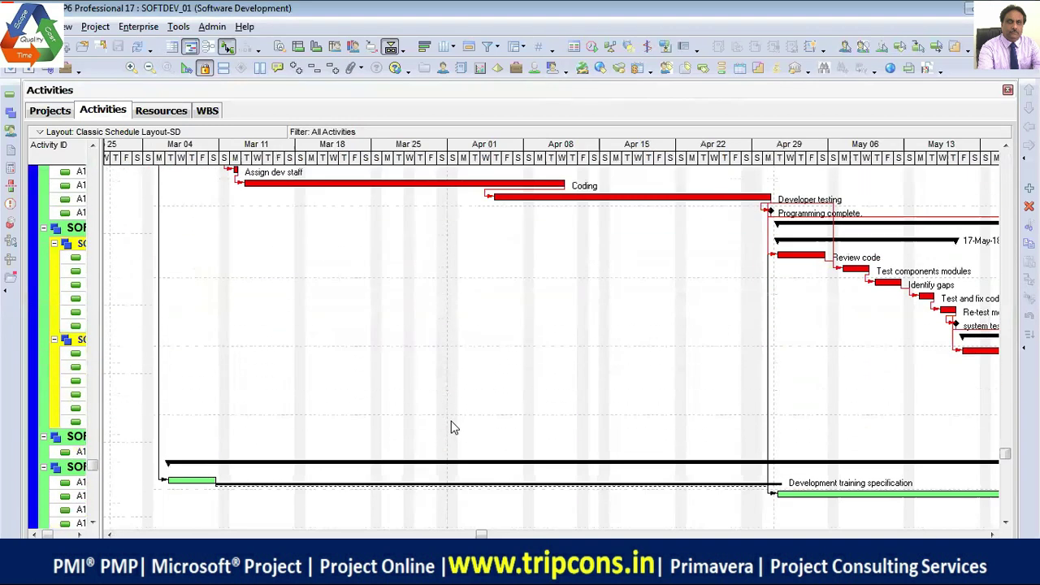
pyautogui.moveTo(483, 533); pyautogui.dragTo(649, 533)
pyautogui.scroll(7, 719, 309)
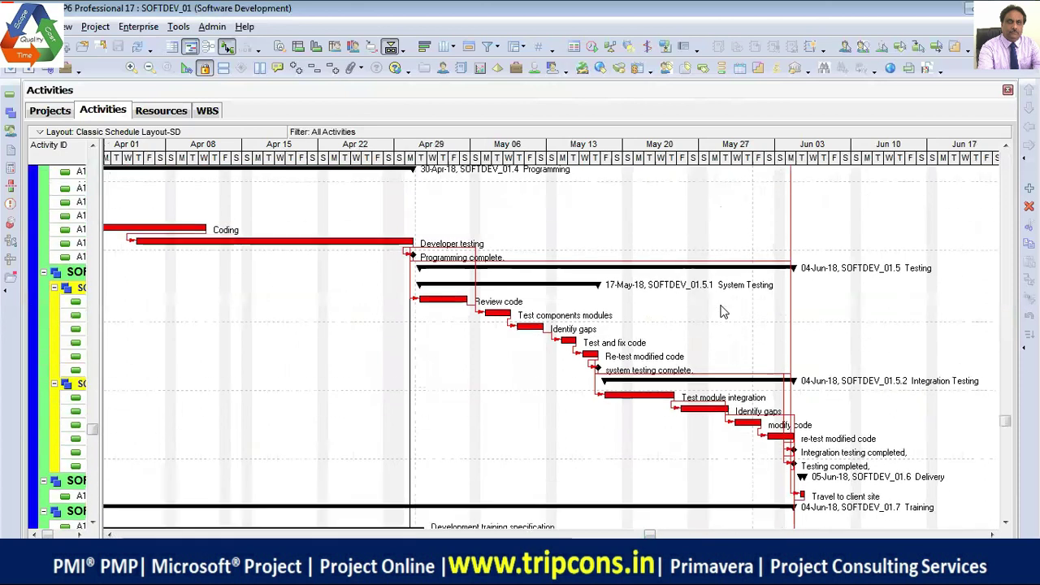
pyautogui.scroll(5, 719, 309)
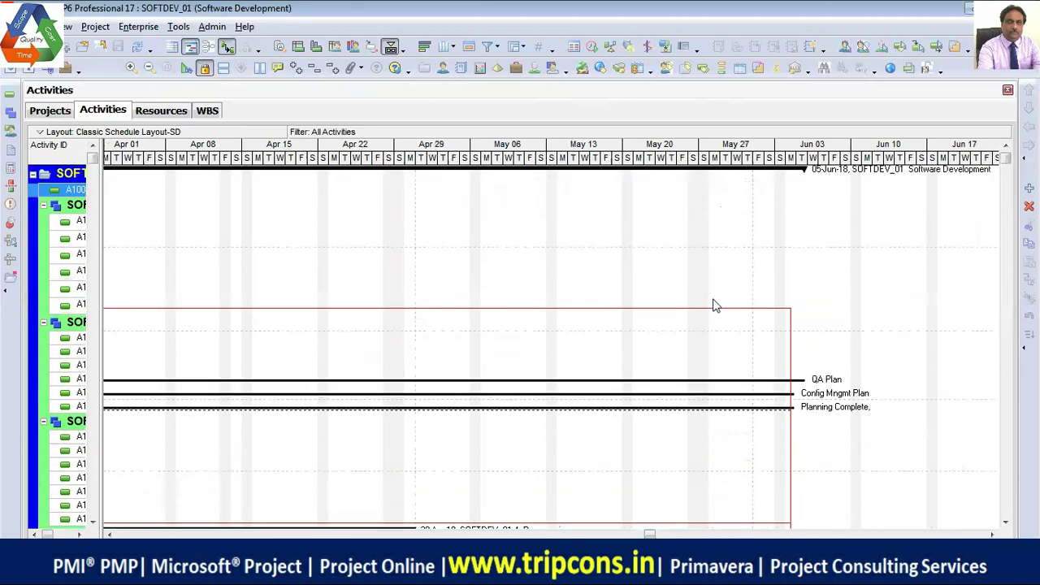
pyautogui.moveTo(649, 534); pyautogui.dragTo(317, 534)
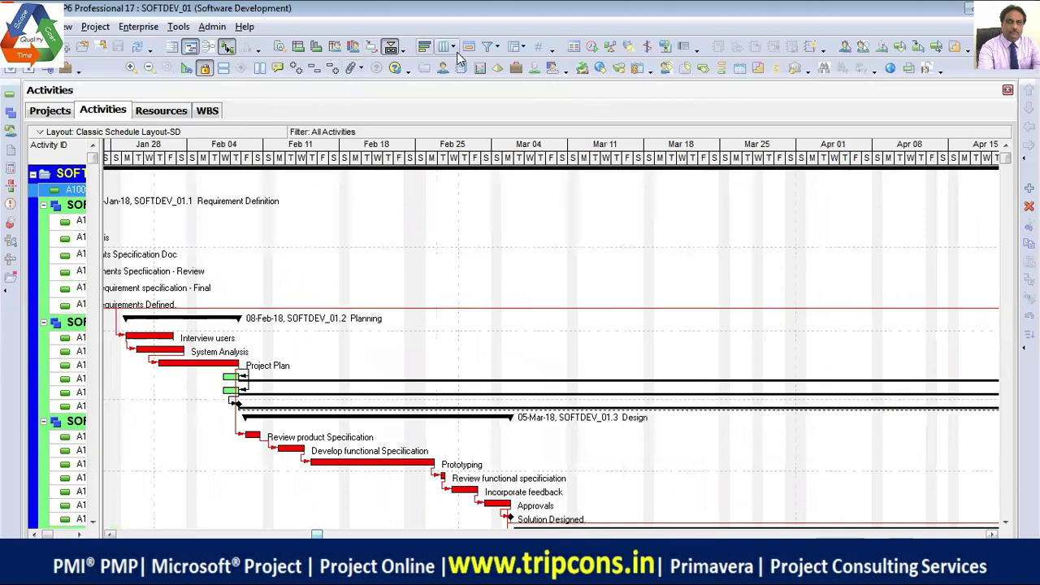
# - Zoom the timescale out to months and weeks and examine the float bars of the non-critical Planning and Training activities
pyautogui.click(148, 68)
pyautogui.scroll(-6, 528, 313)
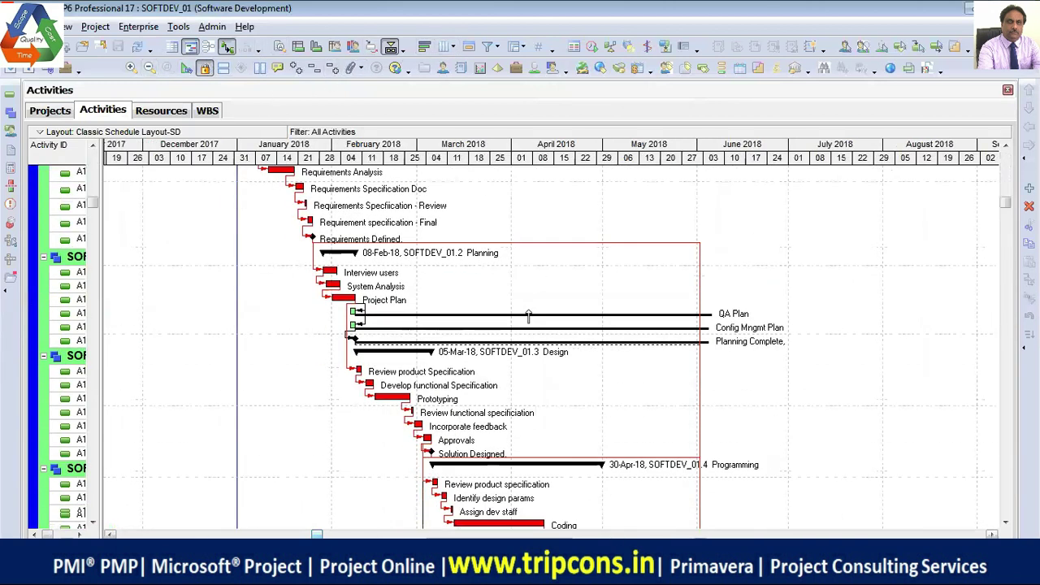
pyautogui.scroll(-5, 526, 313)
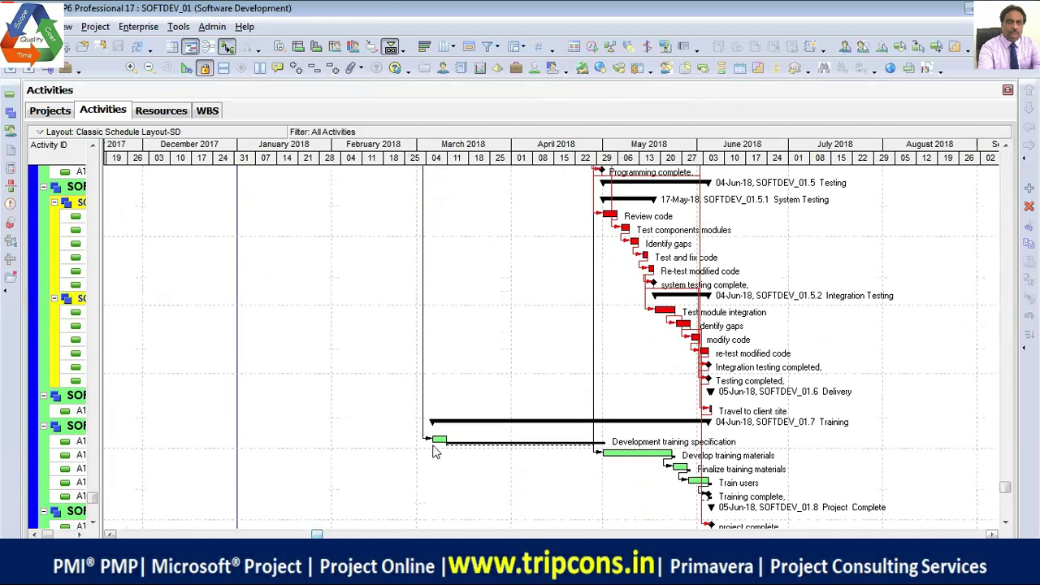
pyautogui.scroll(-1, 678, 501)
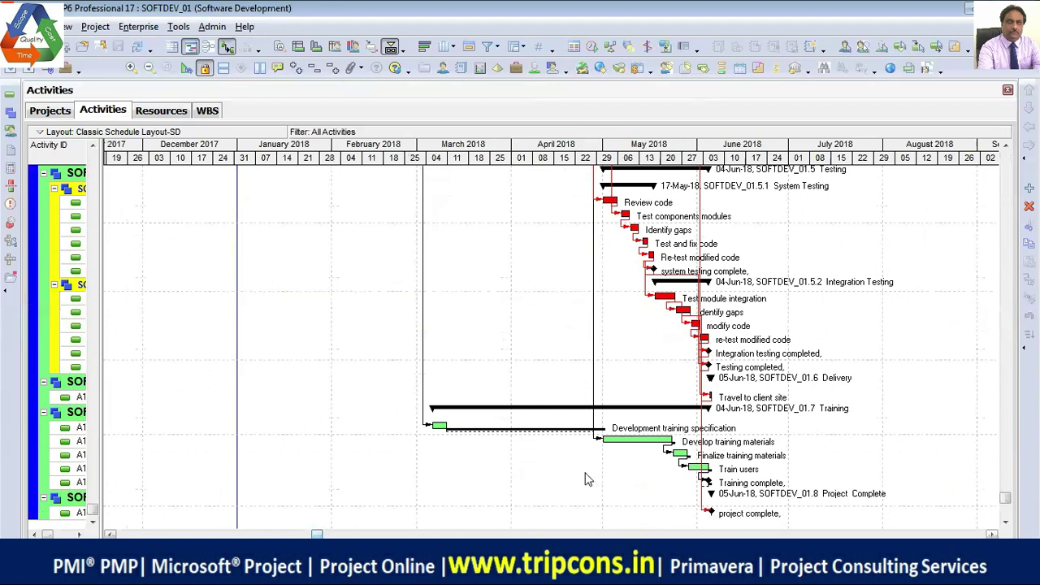
pyautogui.scroll(5, 499, 481)
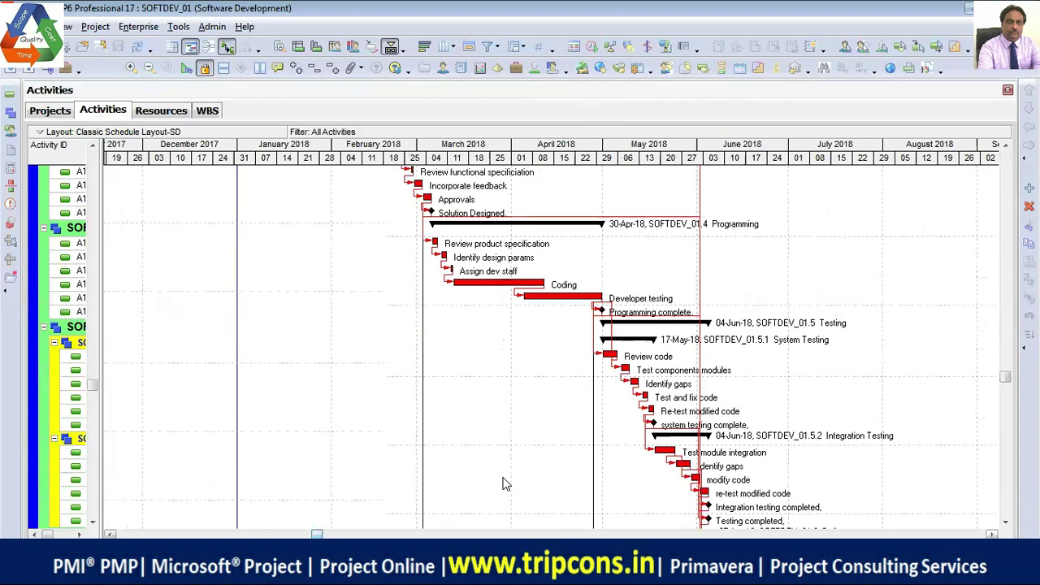
pyautogui.scroll(5, 502, 484)
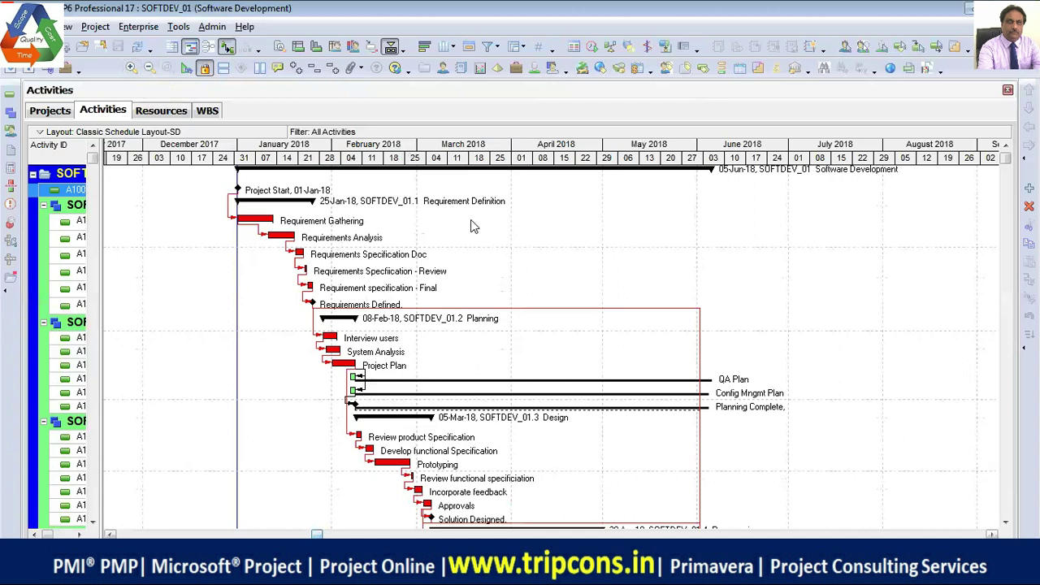
# - Filter the activities with the default Critical filter, replacing the activities shown in the current layout
pyautogui.click(496, 46)
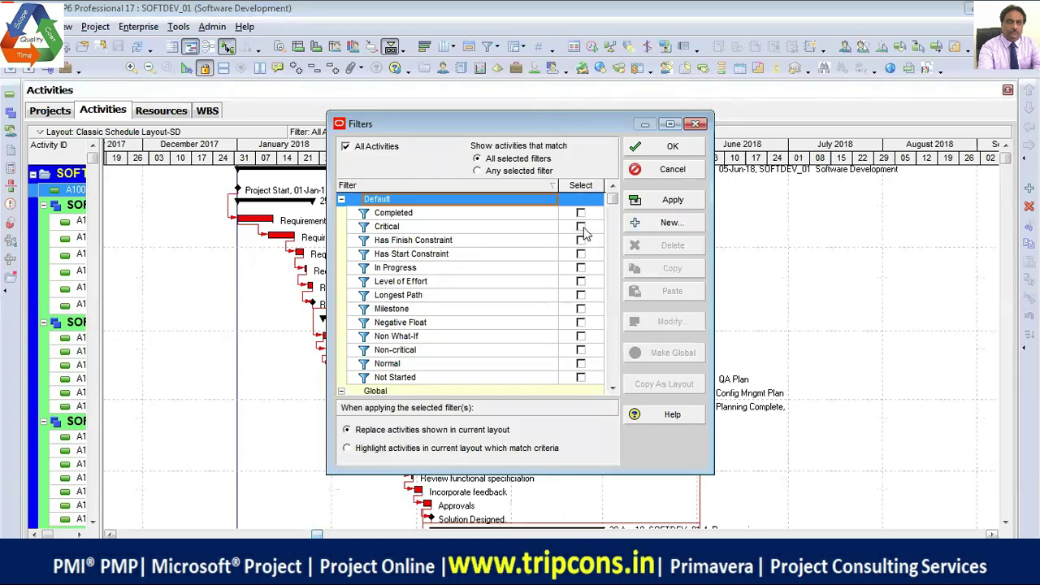
pyautogui.click(682, 171)
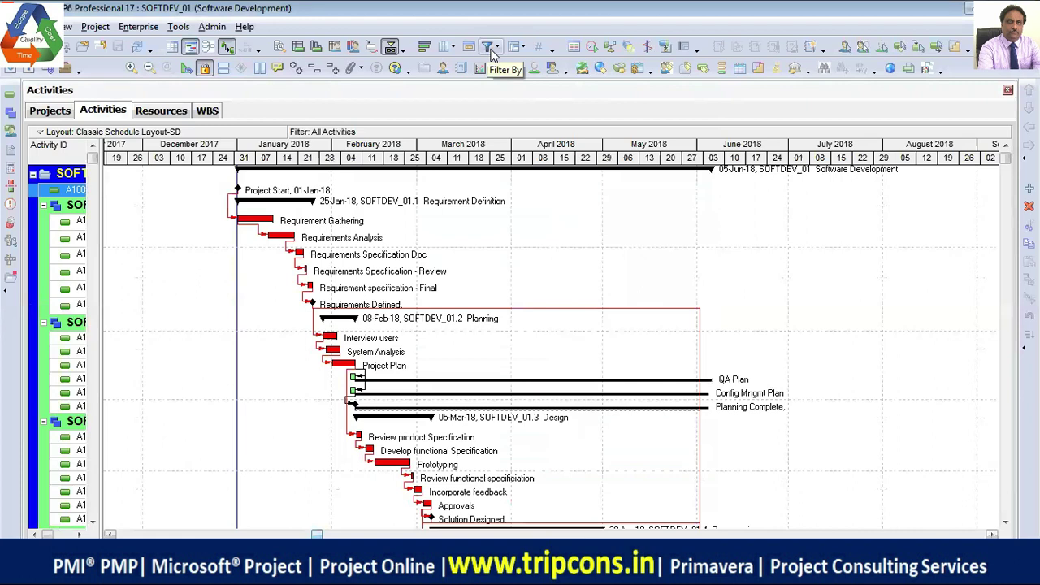
pyautogui.click(491, 50)
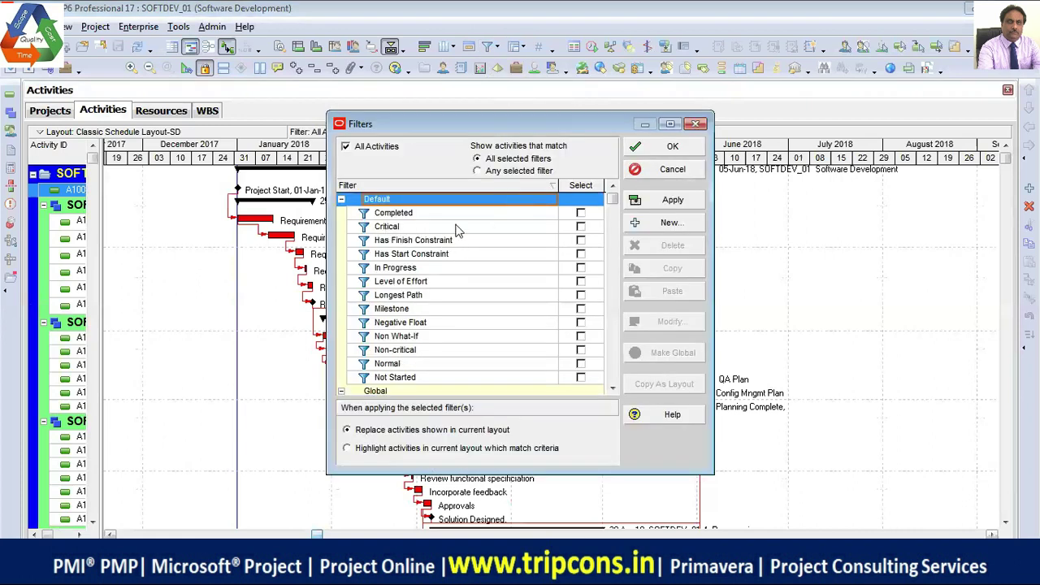
pyautogui.click(580, 228)
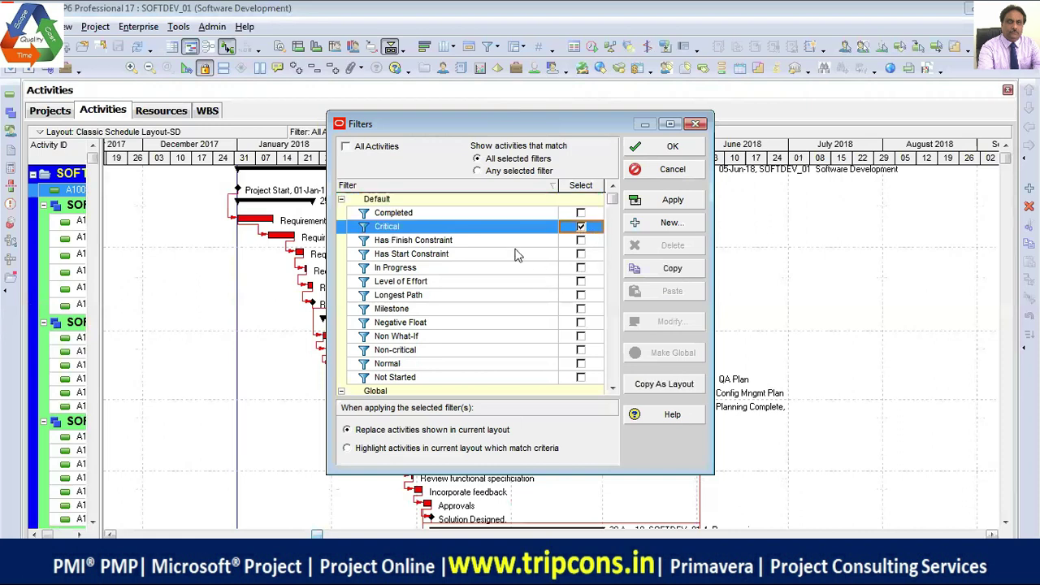
pyautogui.click(688, 207)
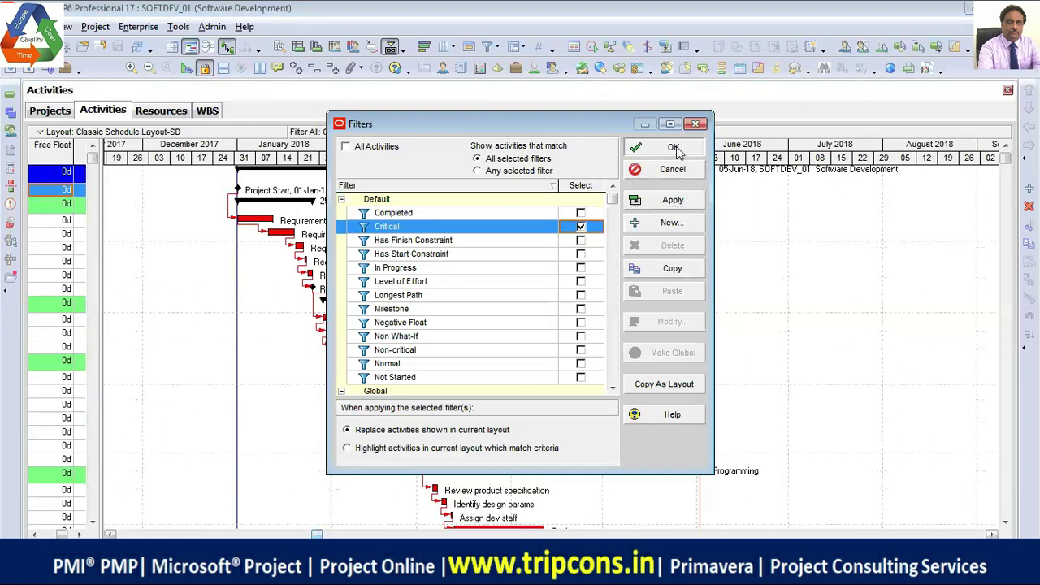
pyautogui.click(674, 148)
# - Review the filtered critical activities in the Gantt chart from Project Start through Project Complete
pyautogui.scroll(-5, 534, 329)
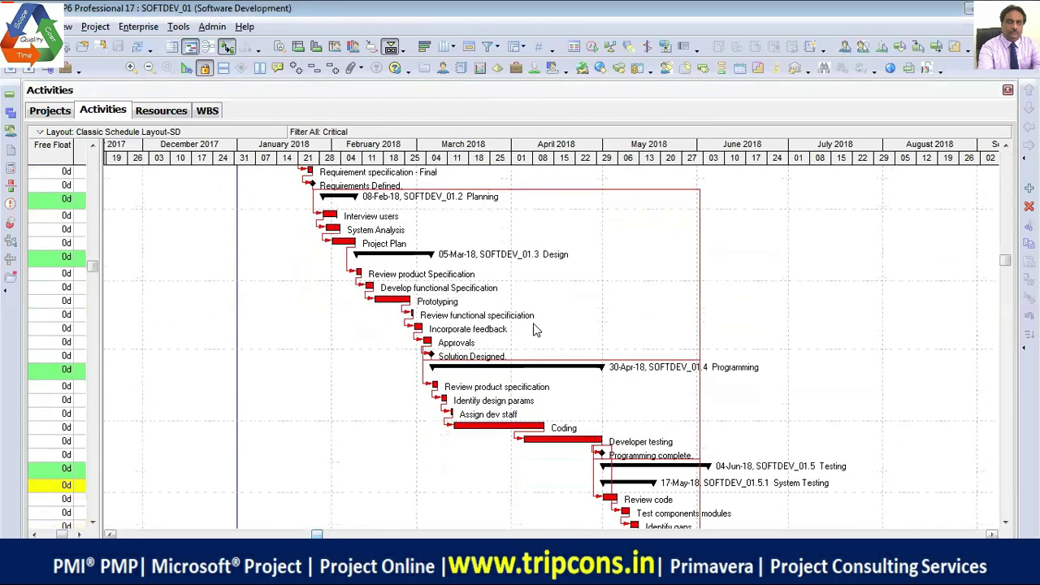
pyautogui.scroll(-2, 534, 329)
pyautogui.scroll(-1, 575, 439)
pyautogui.scroll(-4, 638, 467)
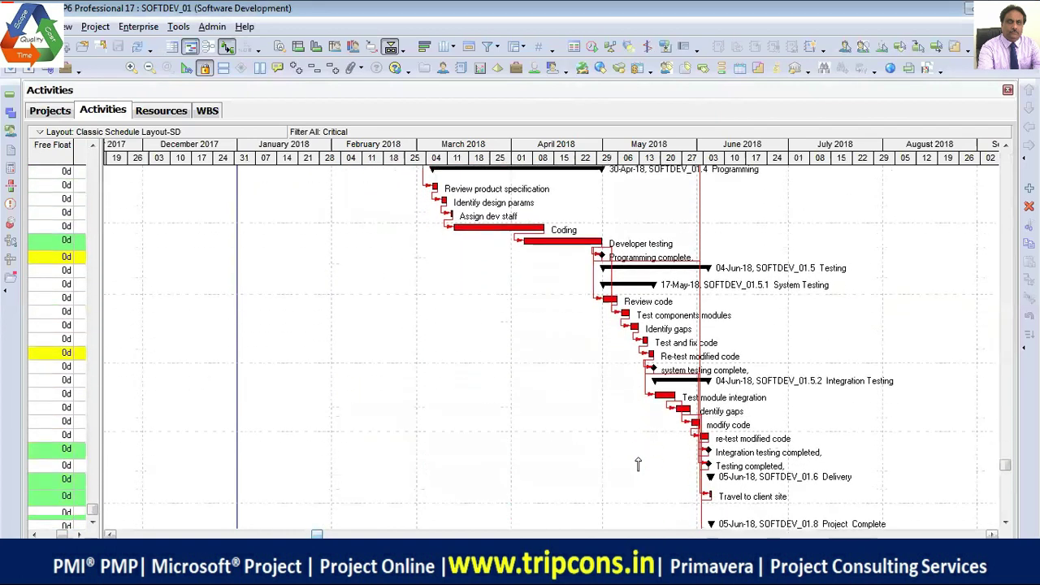
pyautogui.scroll(8, 638, 465)
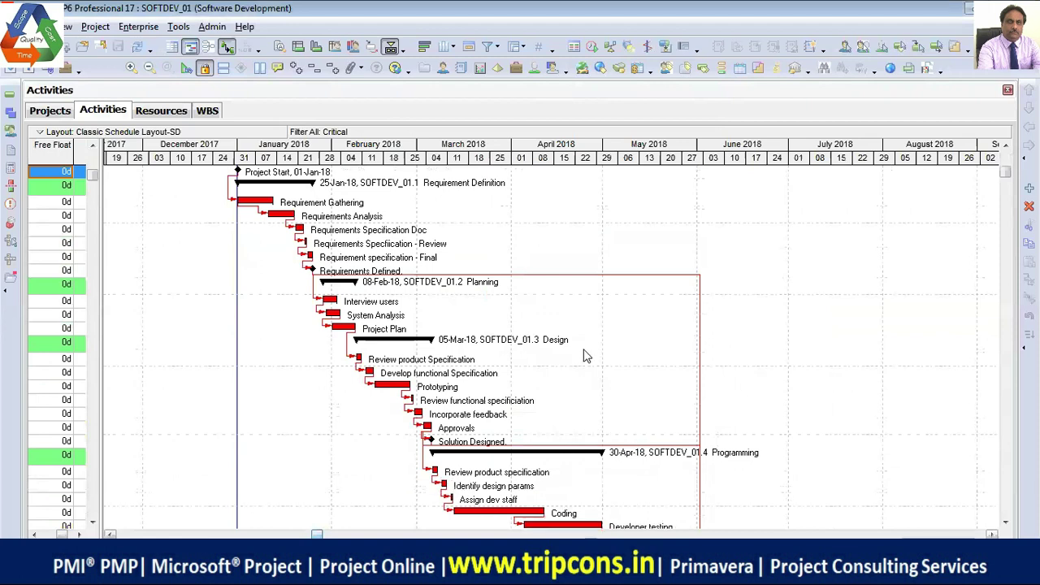
# - Remove the Critical filter from the current layout and show all activities
pyautogui.scroll(-2, 585, 355)
pyautogui.scroll(-2, 585, 355)
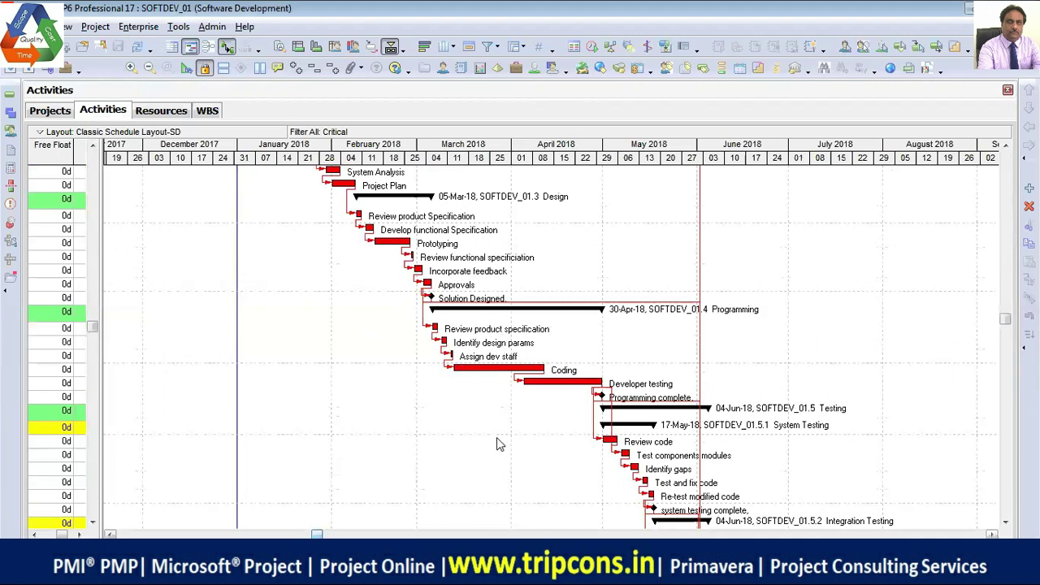
pyautogui.scroll(5, 495, 437)
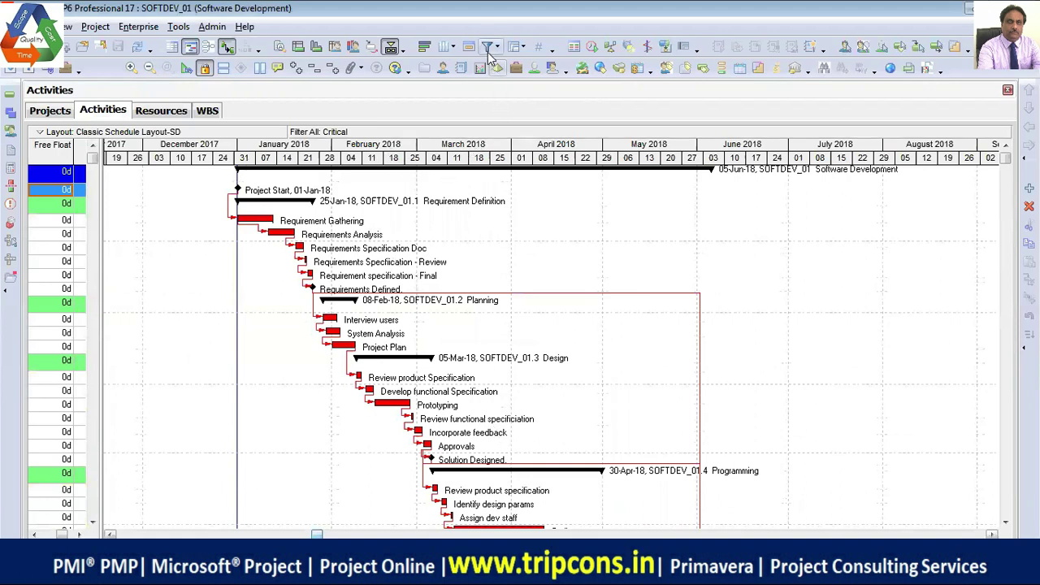
pyautogui.click(488, 47)
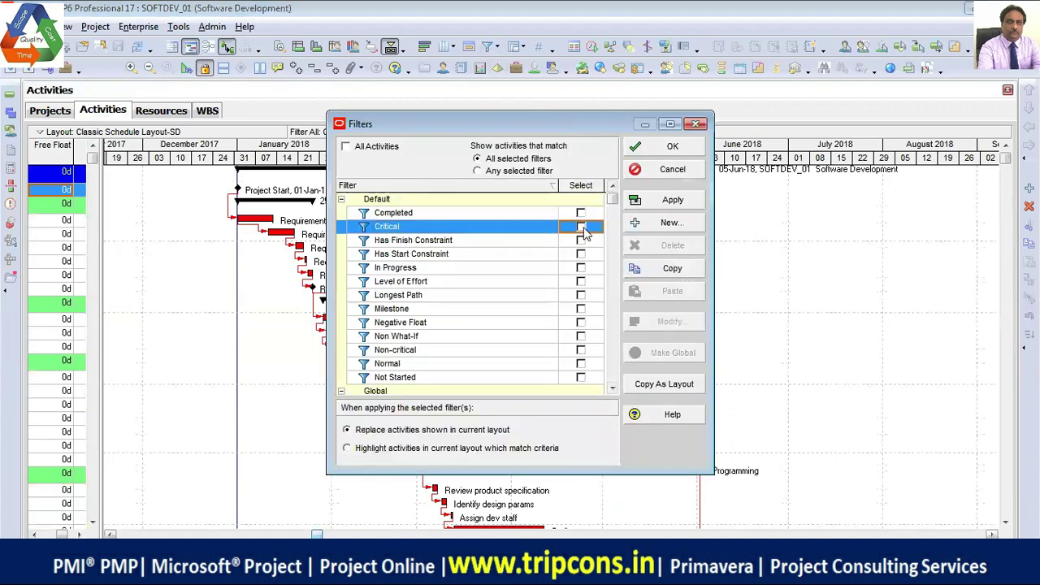
pyautogui.click(674, 200)
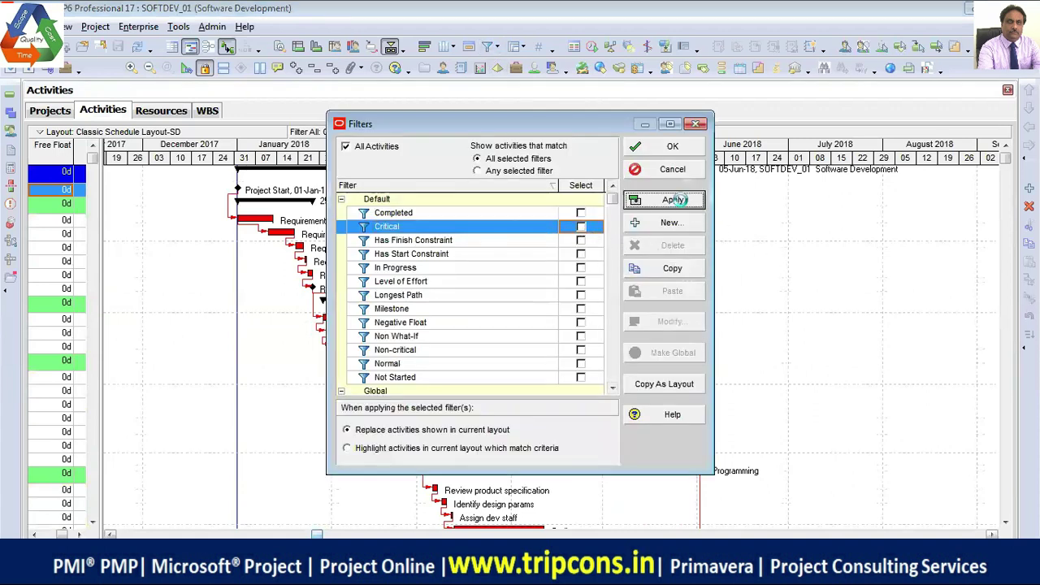
pyautogui.click(674, 151)
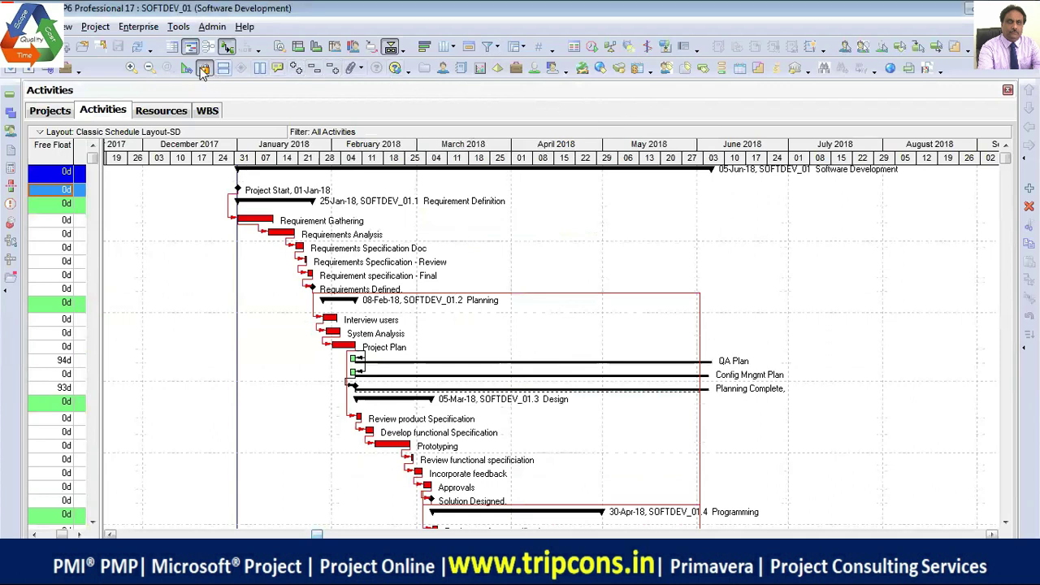
# - Zoom the timescale in to weeks and days, widen the activity table, and view the Requirement Gathering activity's bar on the Gantt chart
pyautogui.click(131, 68)
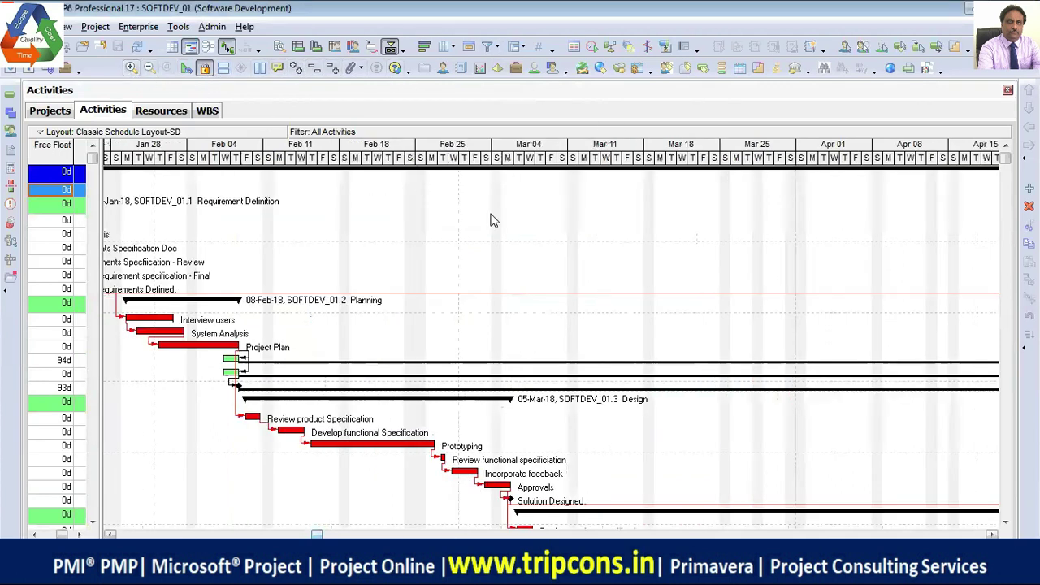
pyautogui.moveTo(122, 469); pyautogui.dragTo(661, 471)
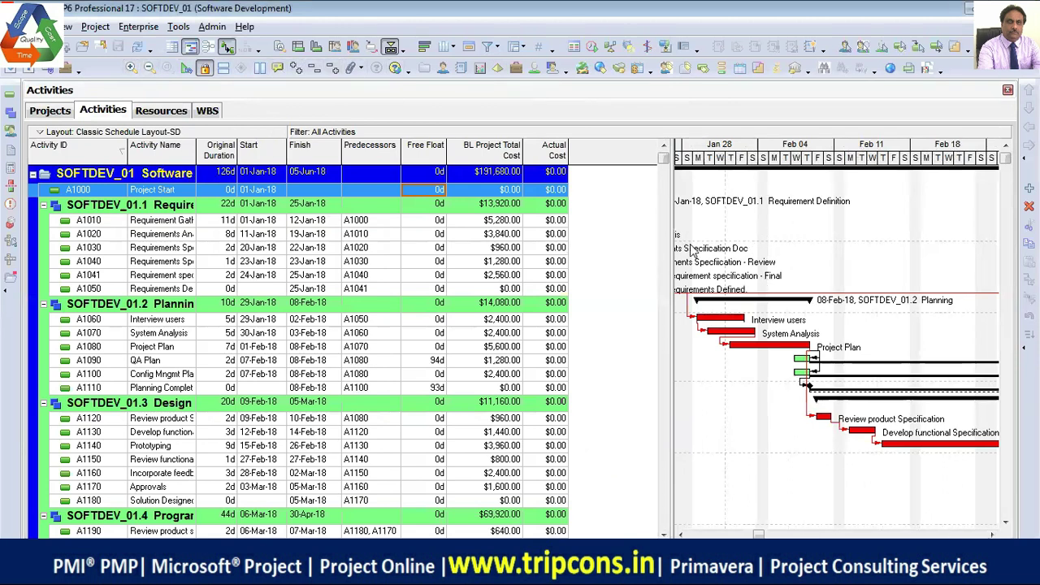
pyautogui.moveTo(671, 257); pyautogui.dragTo(535, 283)
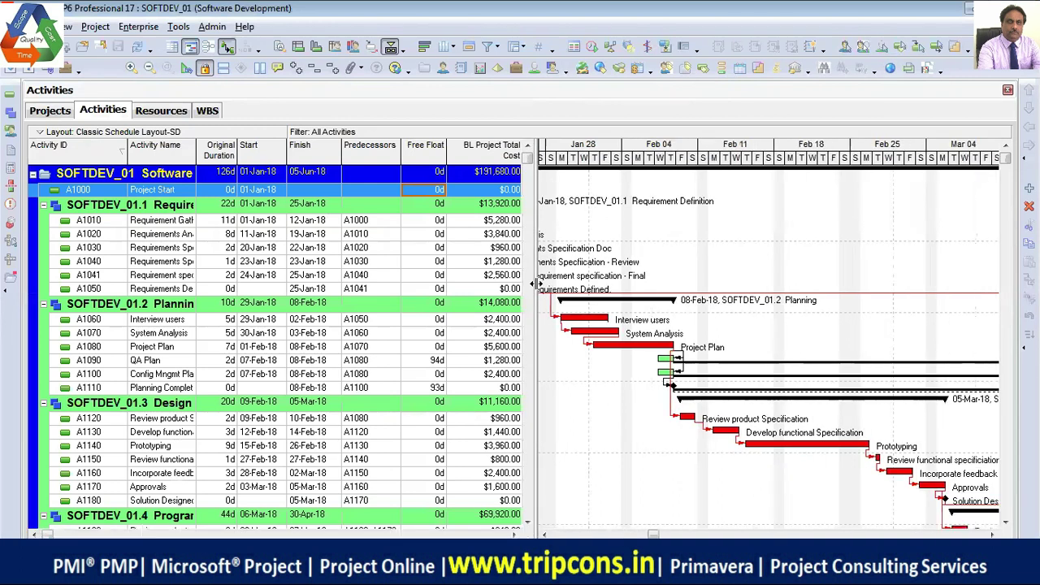
pyautogui.click(161, 221)
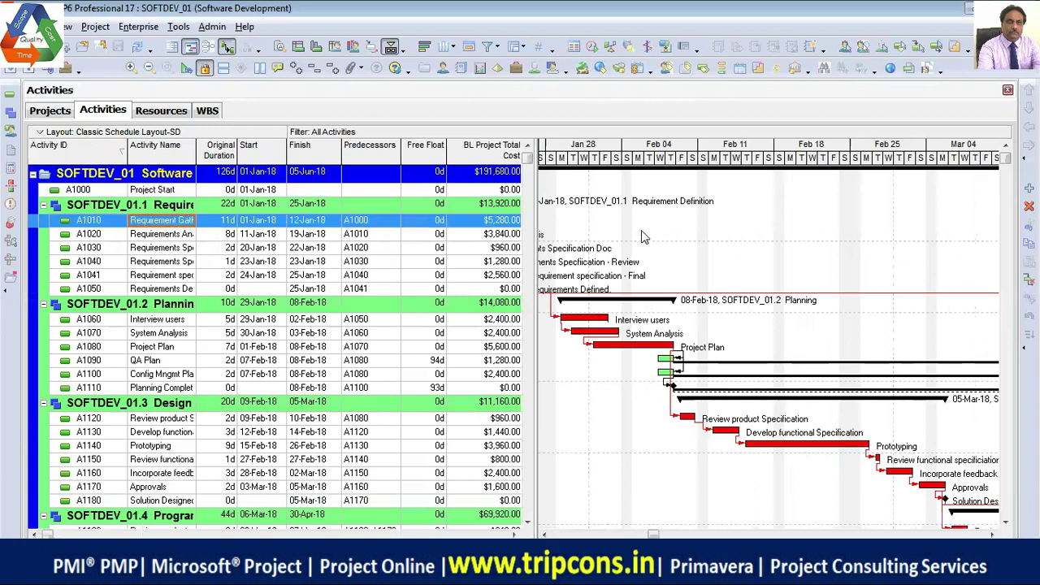
pyautogui.click(573, 220)
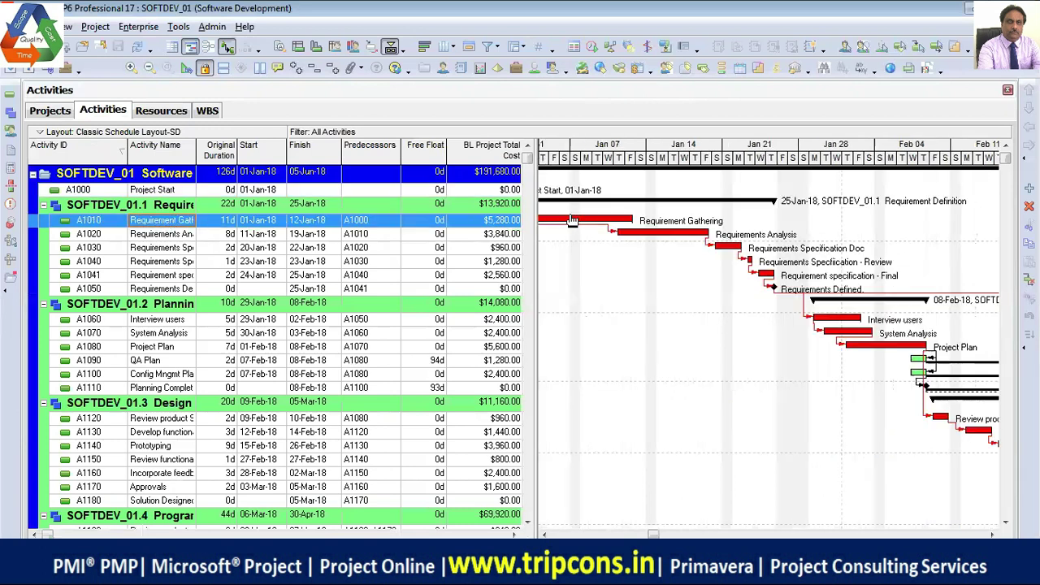
pyautogui.click(545, 534)
pyautogui.click(545, 534)
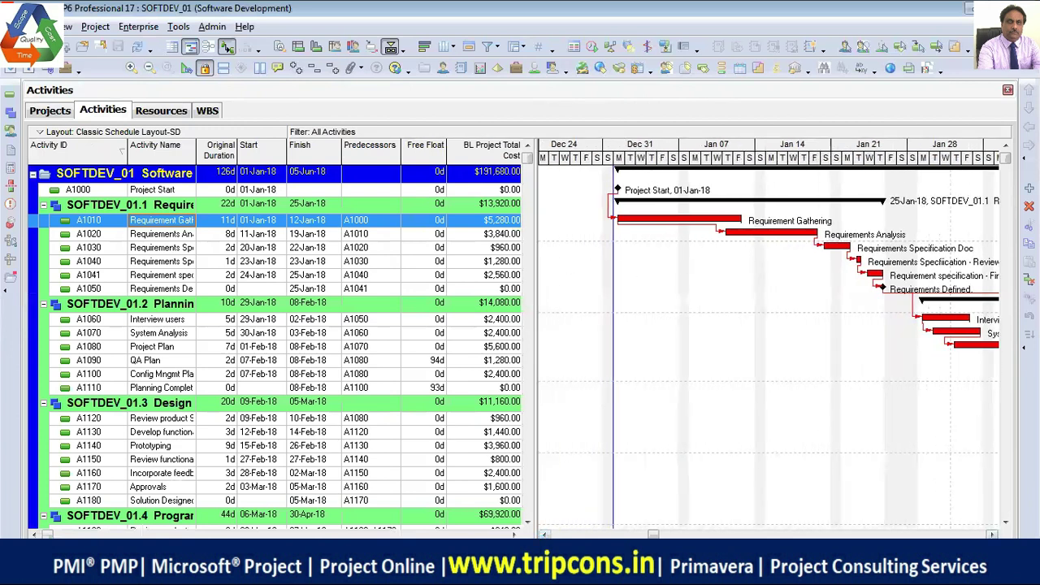
pyautogui.click(991, 534)
pyautogui.click(991, 534)
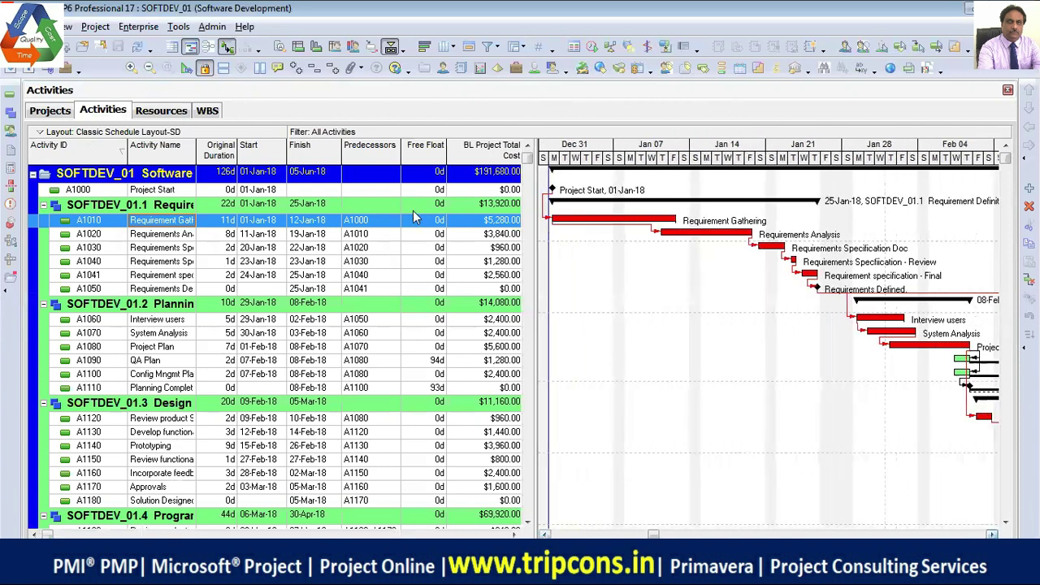
# - Review the current project's resources in an enlarged resource list and return to the activities
pyautogui.click(160, 113)
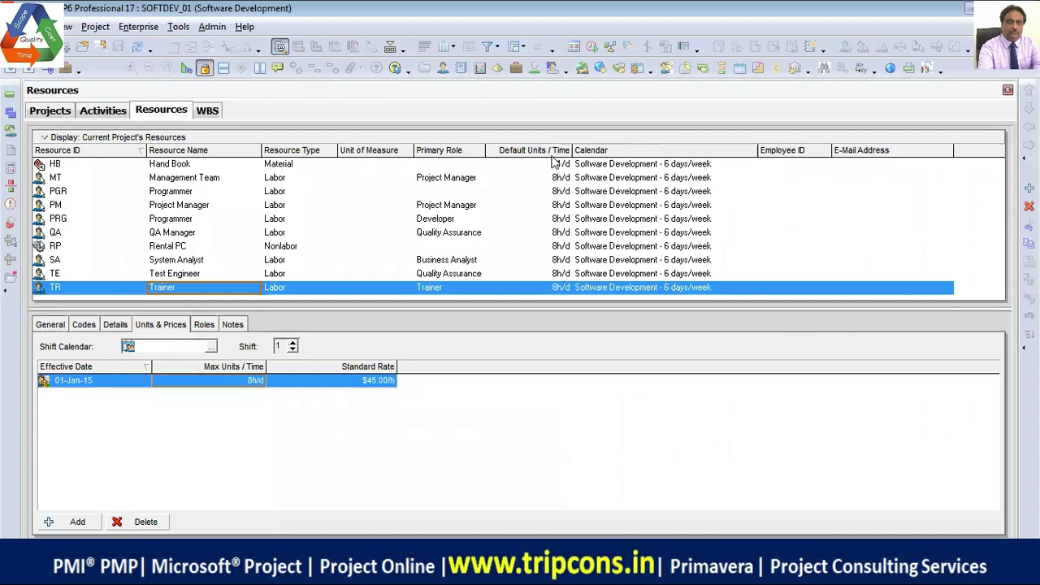
pyautogui.moveTo(545, 308); pyautogui.dragTo(545, 352)
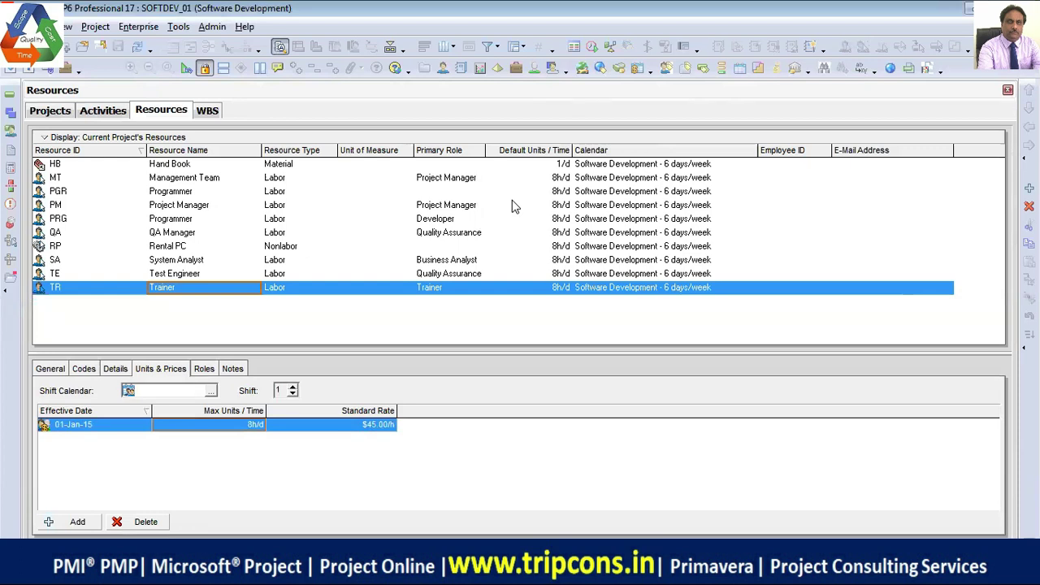
pyautogui.click(108, 113)
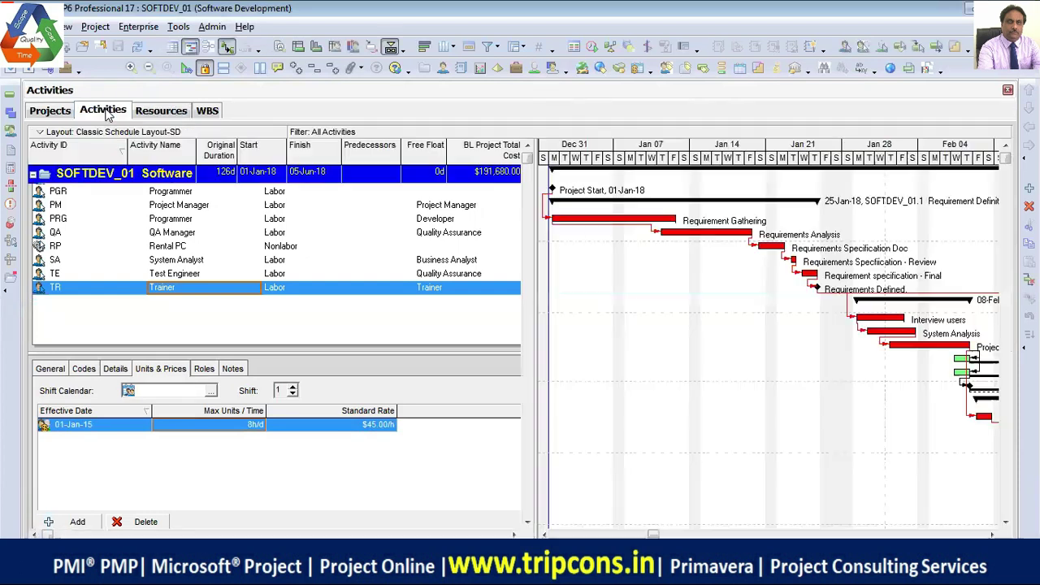
# - Widen the Gantt chart area and display the Resource Usage Profile beneath the activities
pyautogui.moveTo(539, 323); pyautogui.dragTo(237, 323)
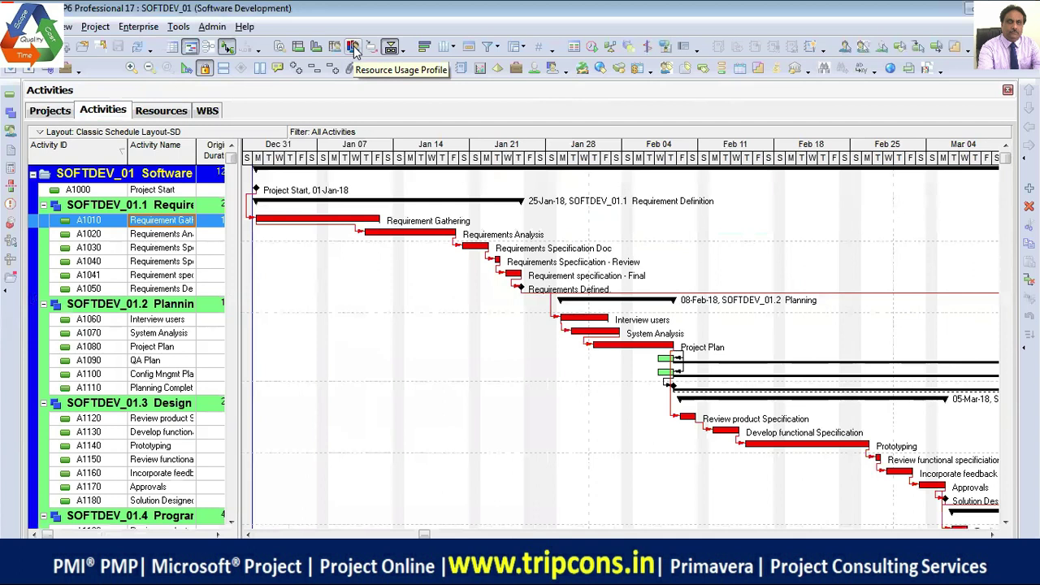
pyautogui.click(404, 50)
pyautogui.moveTo(394, 71)
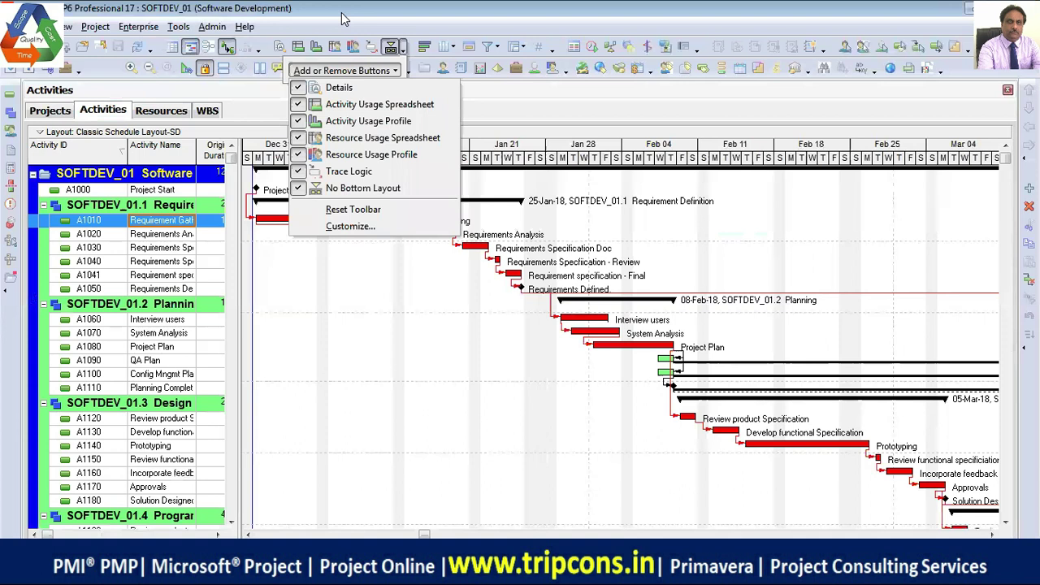
pyautogui.click(345, 70)
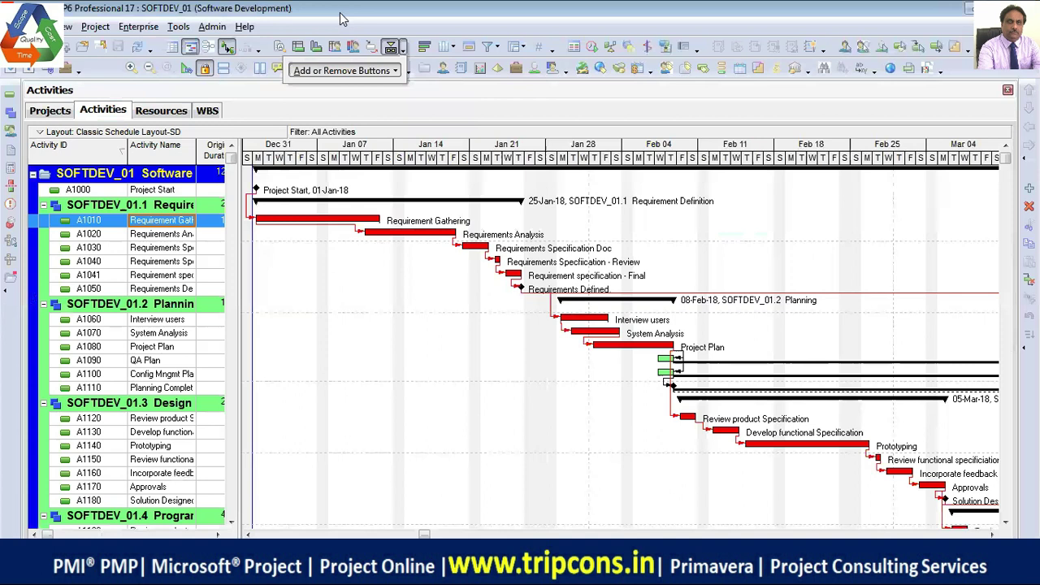
pyautogui.click(354, 46)
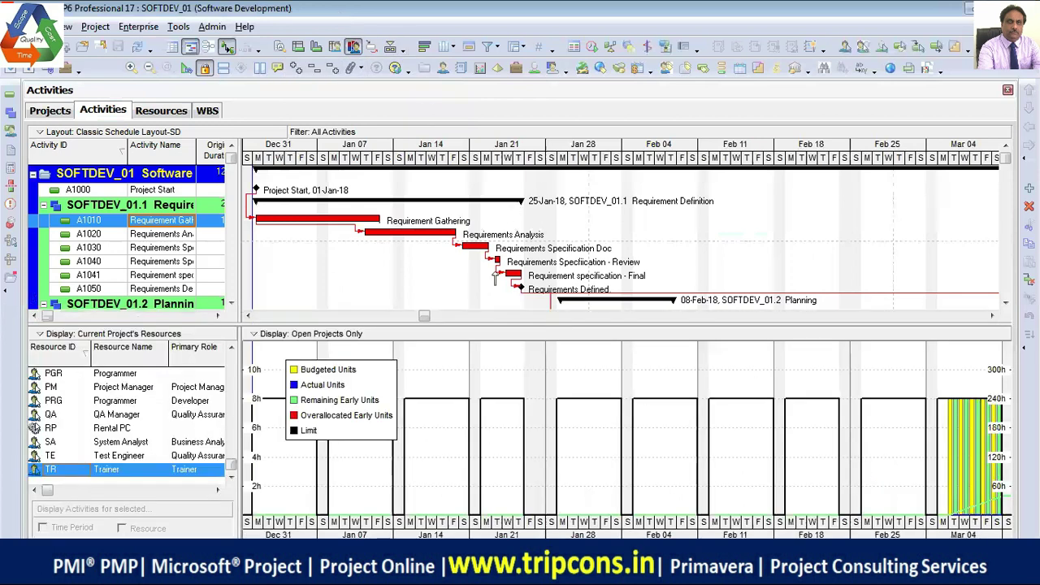
# - View the Hand Book resource's usage profile with the timescale in months and weeks
pyautogui.moveTo(232, 468); pyautogui.dragTo(231, 367)
pyautogui.click(120, 375)
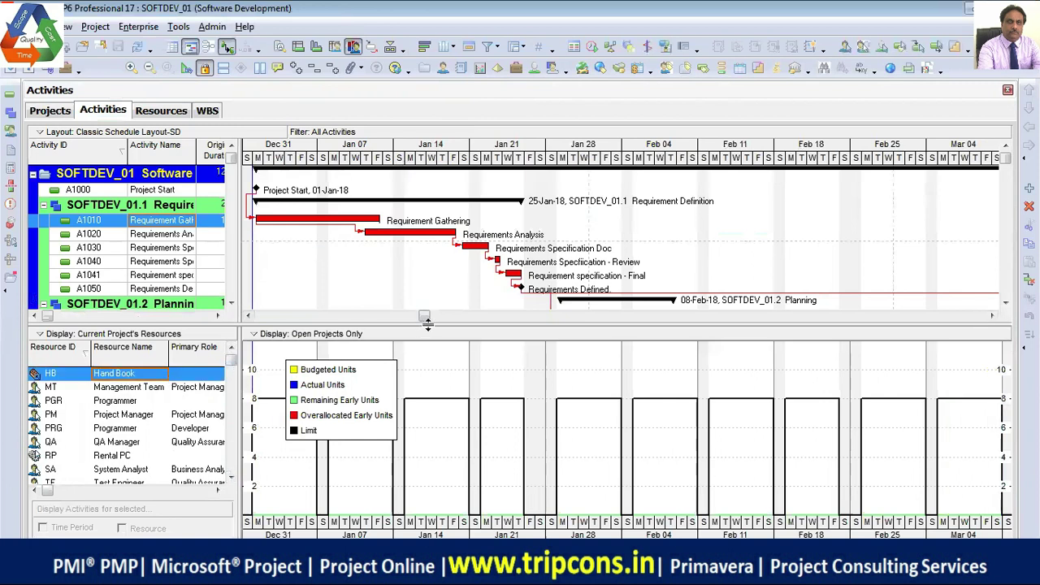
pyautogui.moveTo(427, 325); pyautogui.dragTo(427, 366)
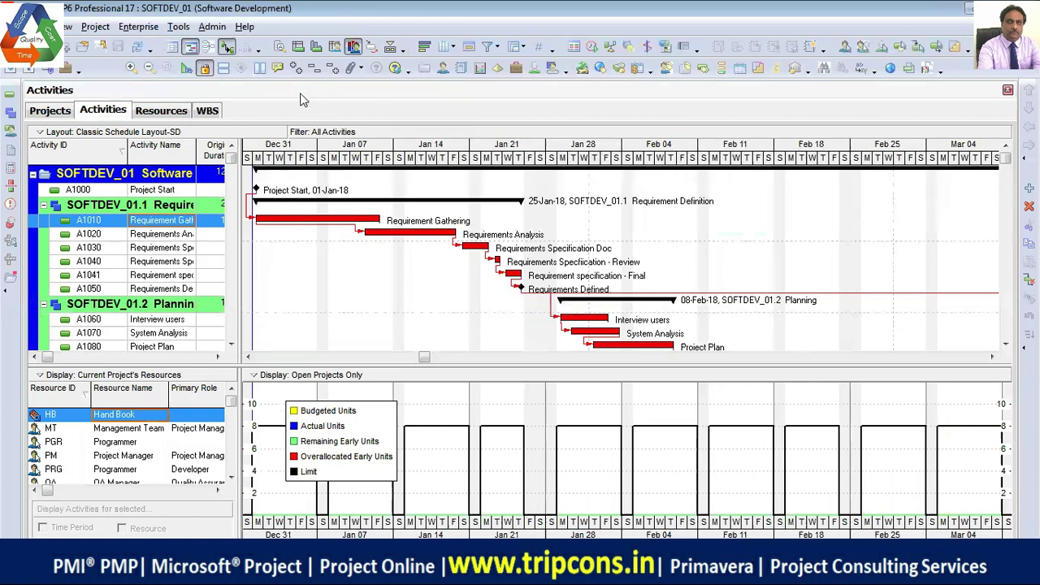
pyautogui.click(150, 72)
pyautogui.moveTo(698, 144); pyautogui.dragTo(591, 154)
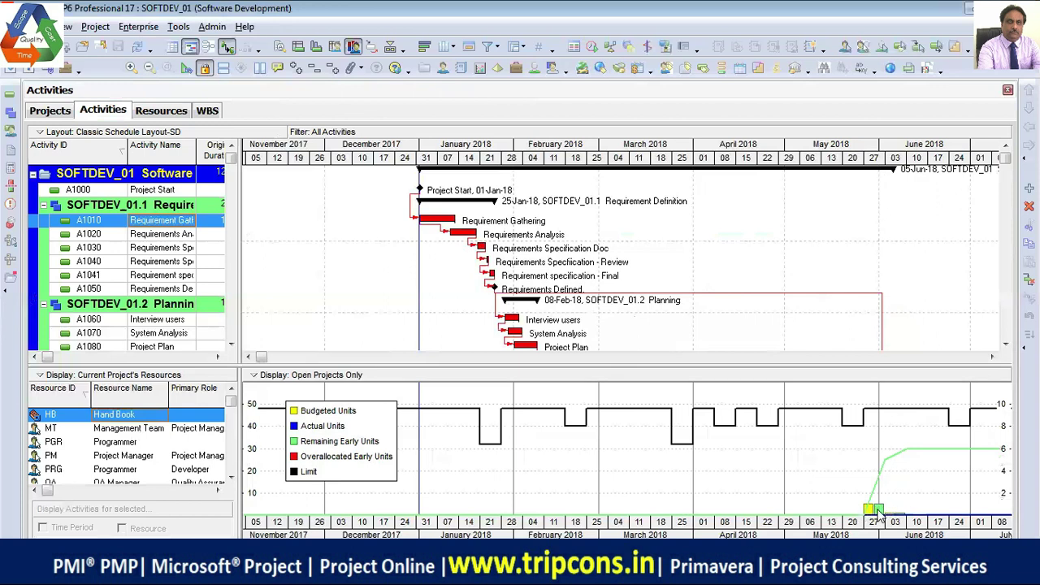
# - View the usage profiles of Management Team and Programmer (PGR), and move the chart legend away from the early months of the profile
pyautogui.click(145, 429)
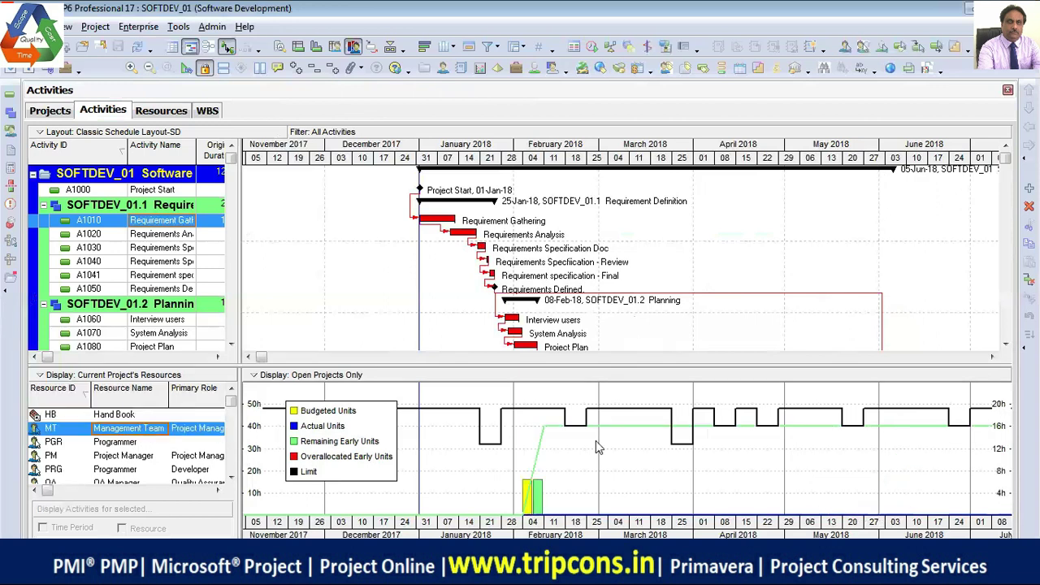
pyautogui.click(124, 443)
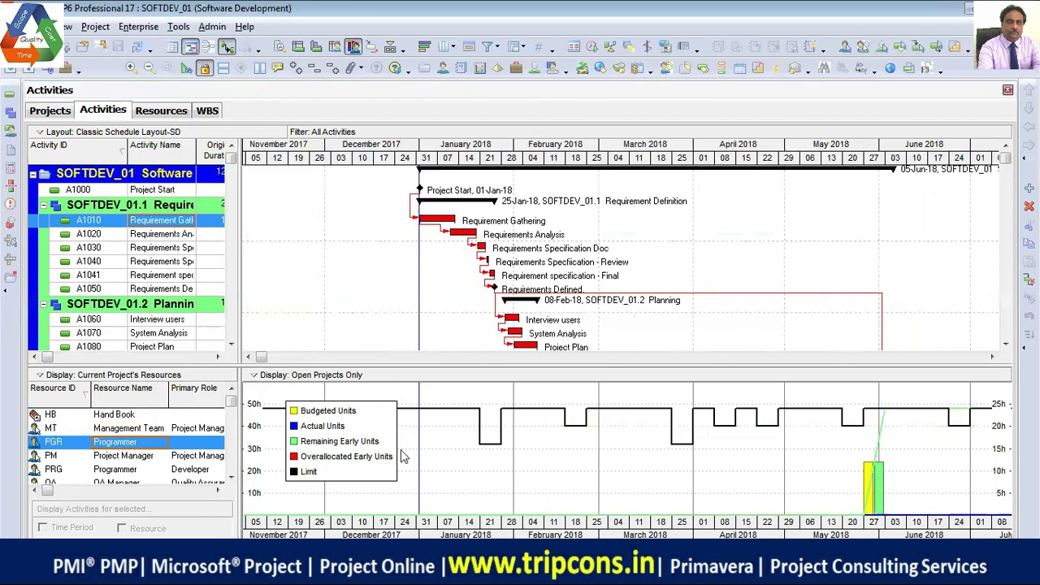
pyautogui.moveTo(333, 432); pyautogui.dragTo(1012, 420)
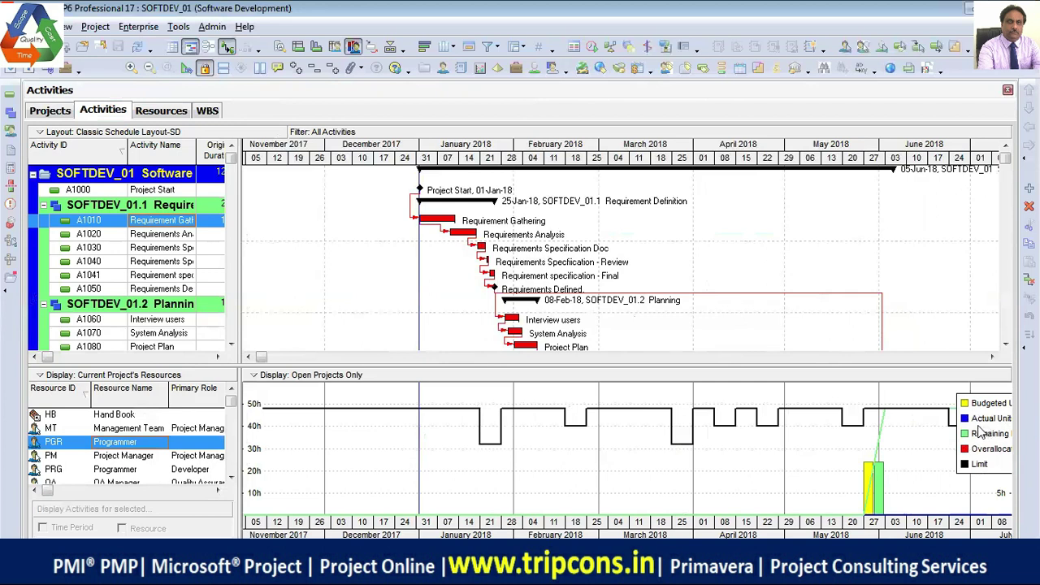
pyautogui.moveTo(983, 453); pyautogui.dragTo(1016, 455)
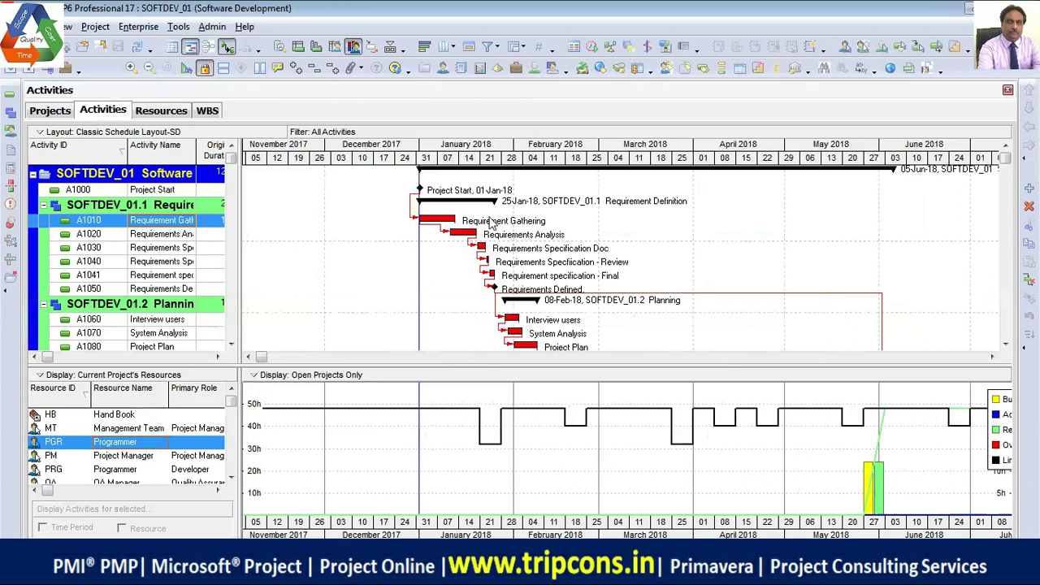
# - Compare the usage profiles of the Project Manager, the PRG and PGR Programmers, and the Management Team
pyautogui.click(128, 457)
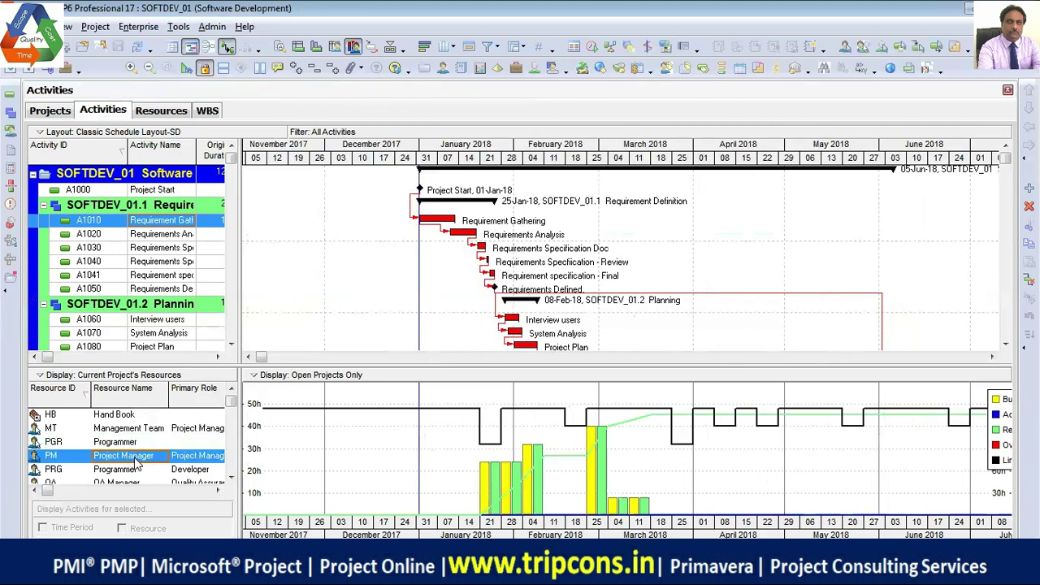
pyautogui.click(128, 470)
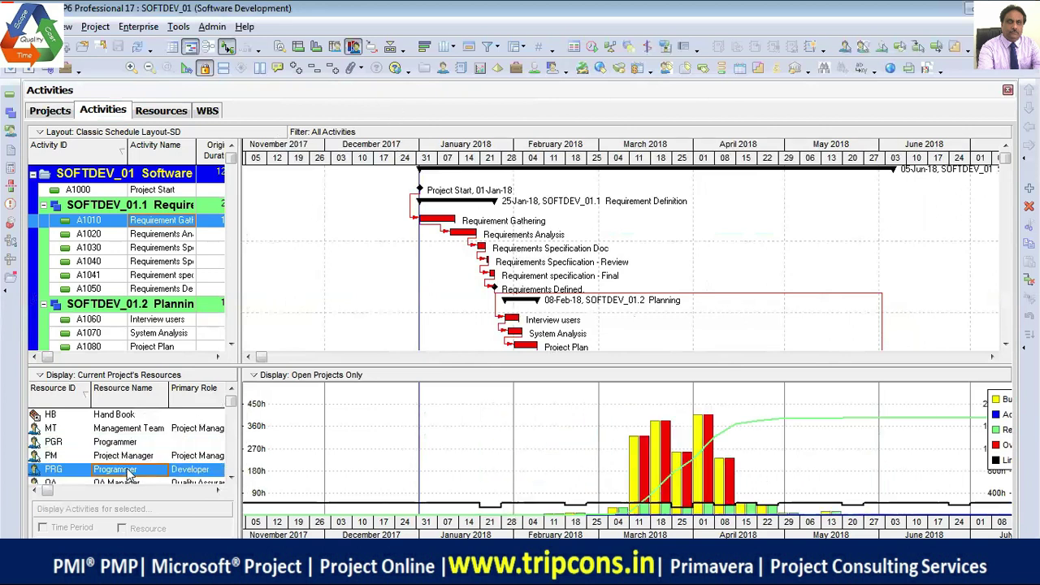
pyautogui.click(128, 428)
pyautogui.click(128, 443)
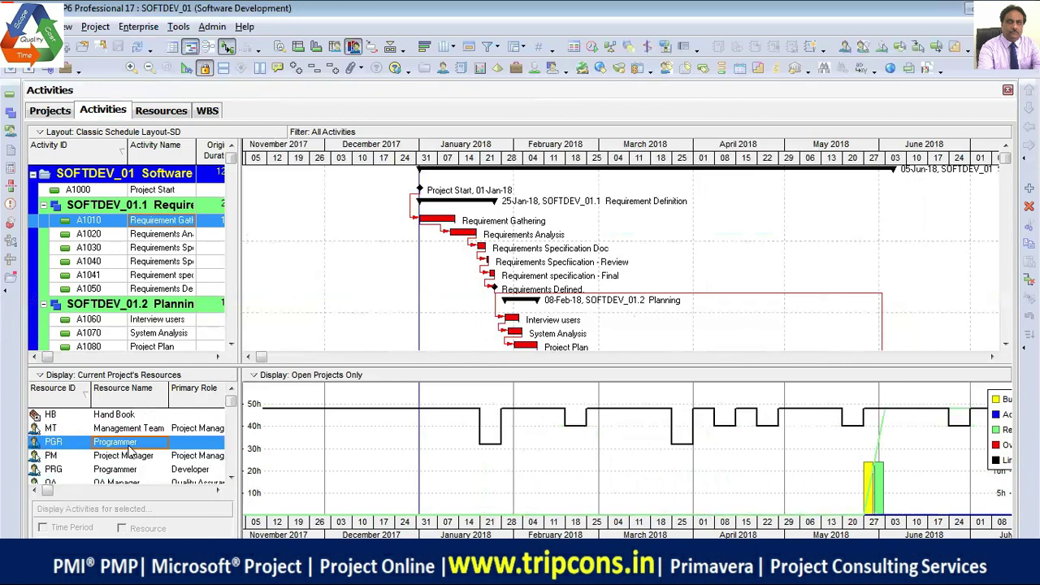
pyautogui.click(134, 471)
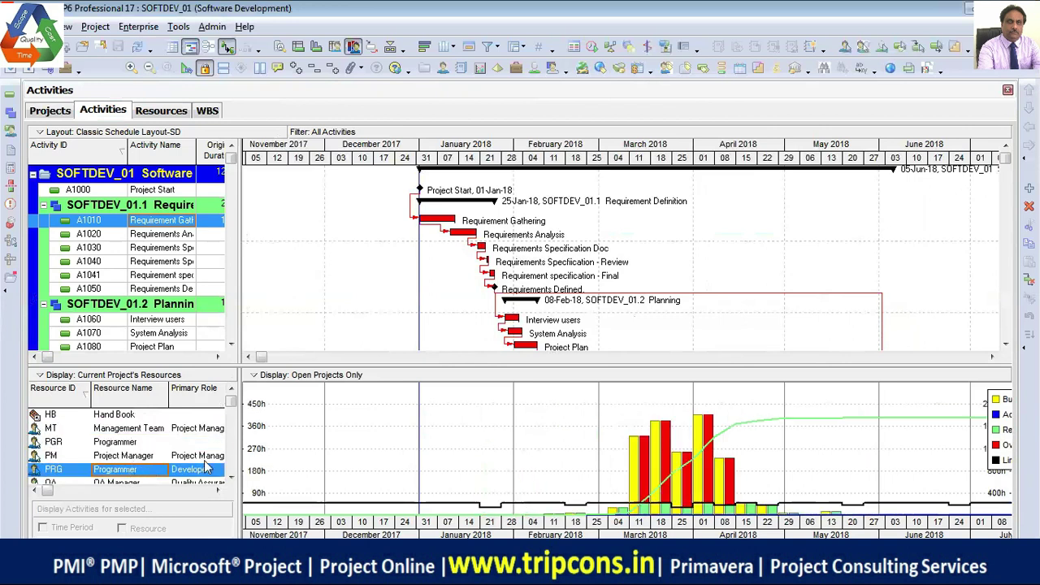
pyautogui.click(141, 445)
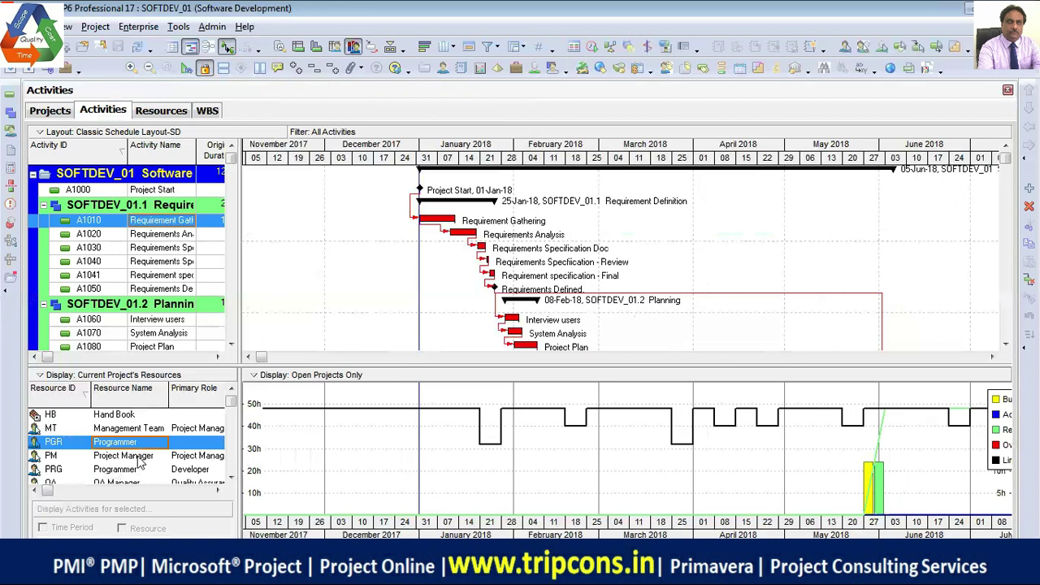
# - Check the resource table's role and default units columns, and view the PGR Programmer's usage profile by quarters and months
pyautogui.moveTo(239, 248); pyautogui.dragTo(638, 248)
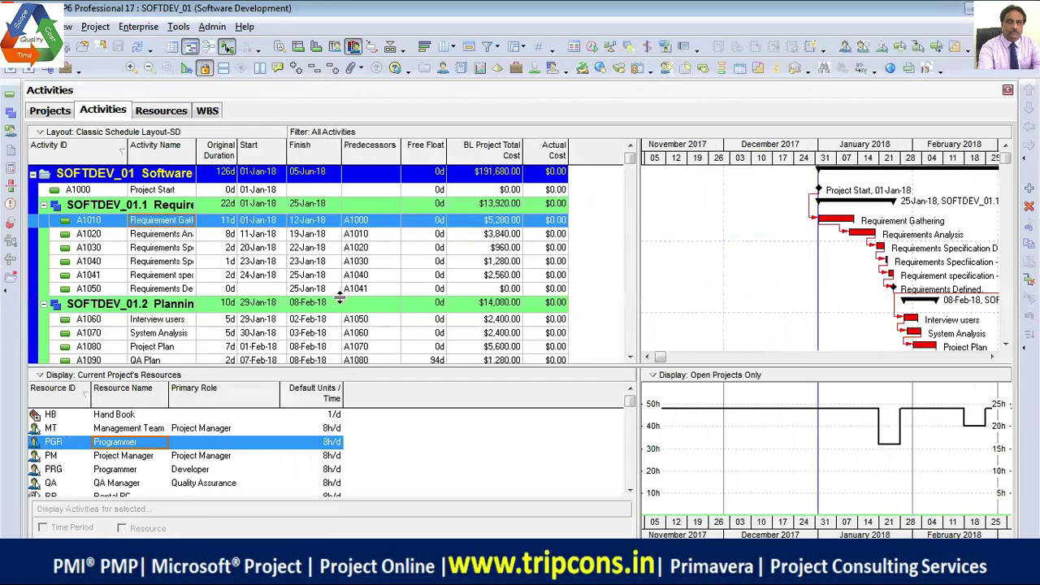
pyautogui.moveTo(639, 302); pyautogui.dragTo(228, 276)
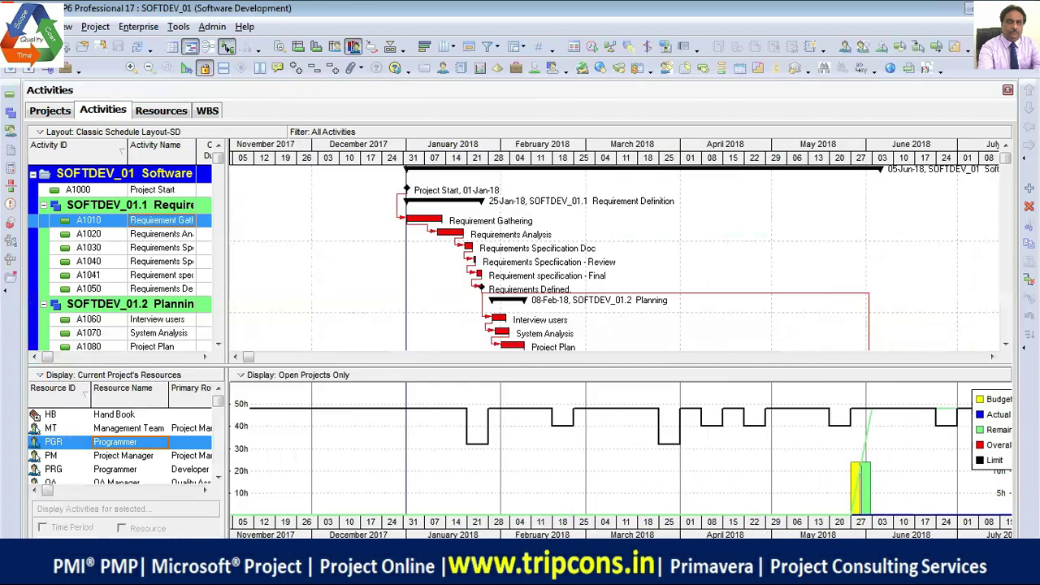
pyautogui.hscroll(5, 642, 456)
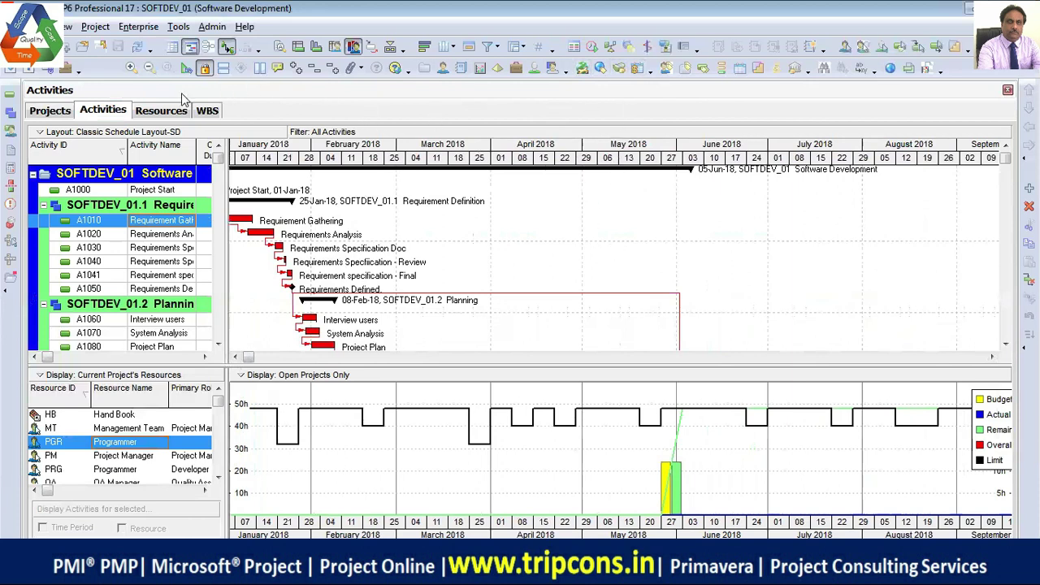
pyautogui.click(150, 68)
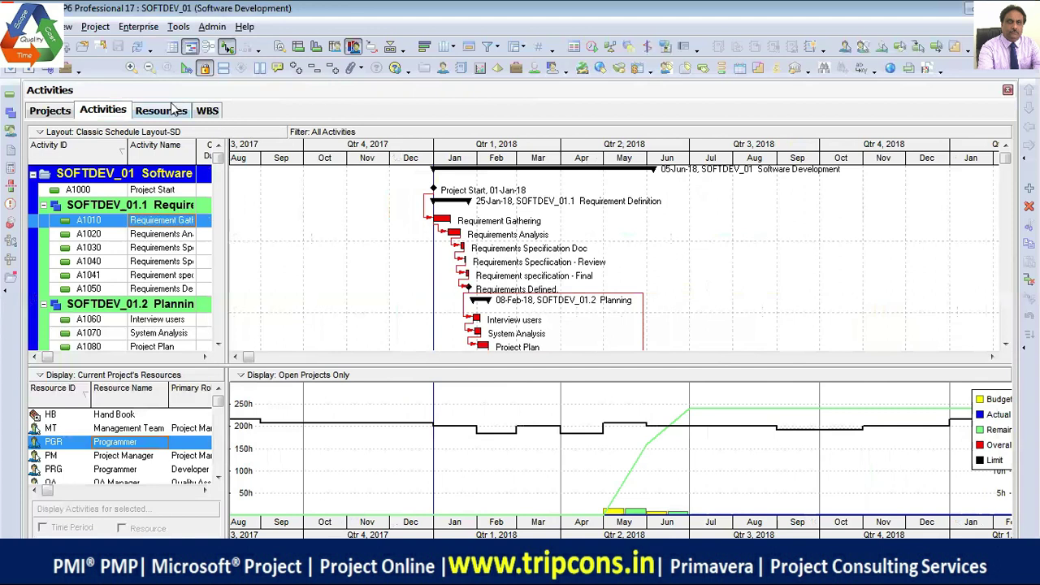
# - View the PGR Programmer's usage profile by weeks and days alongside the Integration Testing activities, with the activity table widened to show start dates
pyautogui.click(130, 68)
pyautogui.click(131, 68)
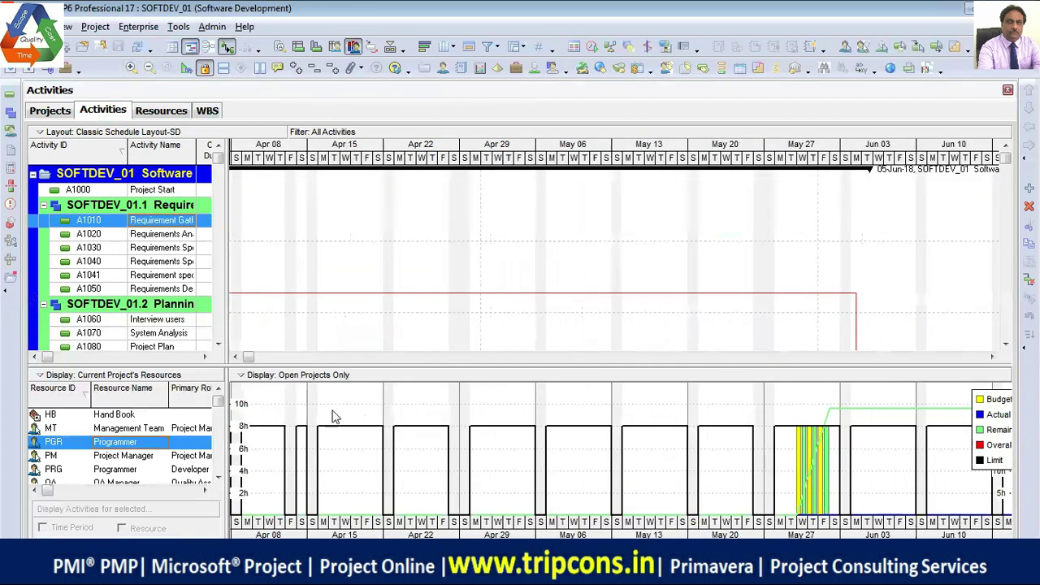
pyautogui.click(217, 344)
pyautogui.click(218, 344)
pyautogui.moveTo(218, 344); pyautogui.dragTo(217, 345)
pyautogui.moveTo(227, 308); pyautogui.dragTo(281, 273)
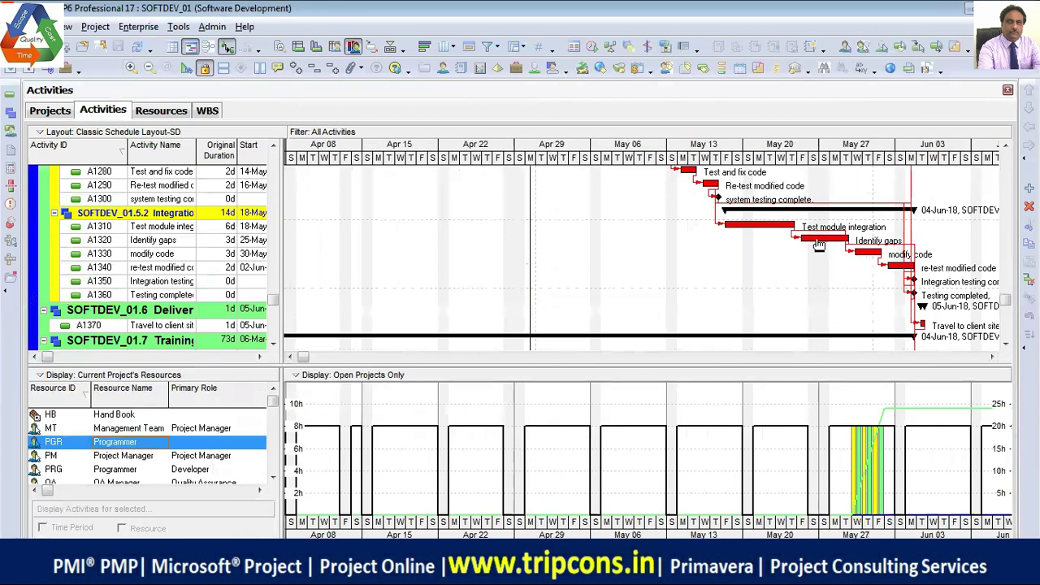
# - Open the activity details of A1310 Test module integration and view its assigned resources
pyautogui.click(166, 230)
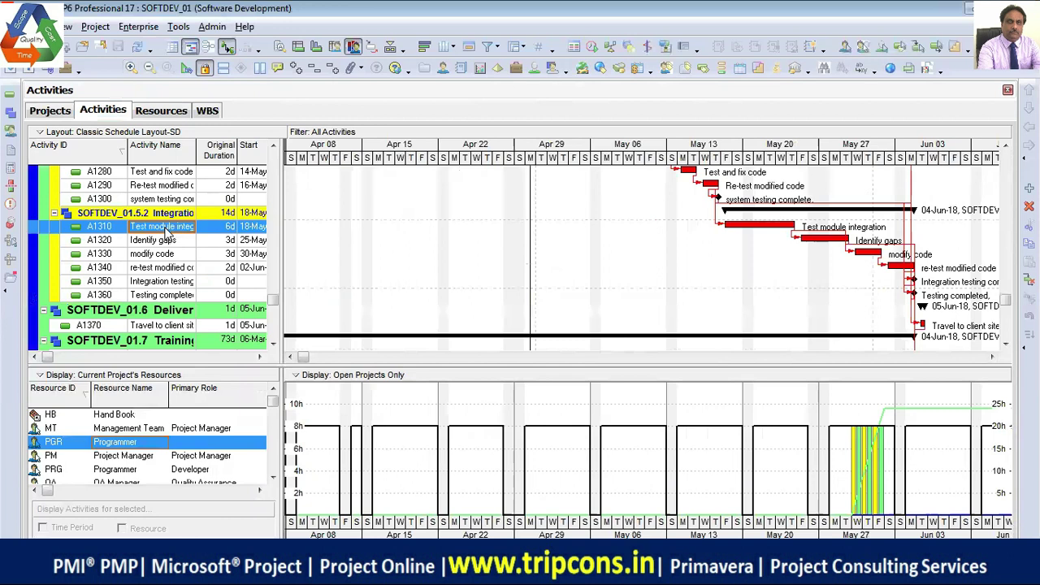
pyautogui.rightClick(166, 231)
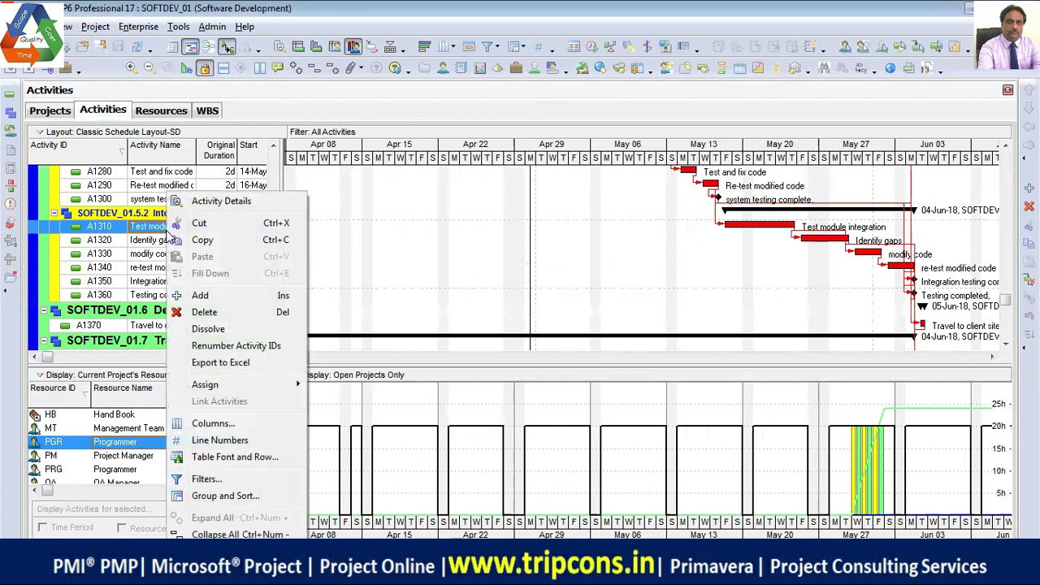
pyautogui.click(221, 202)
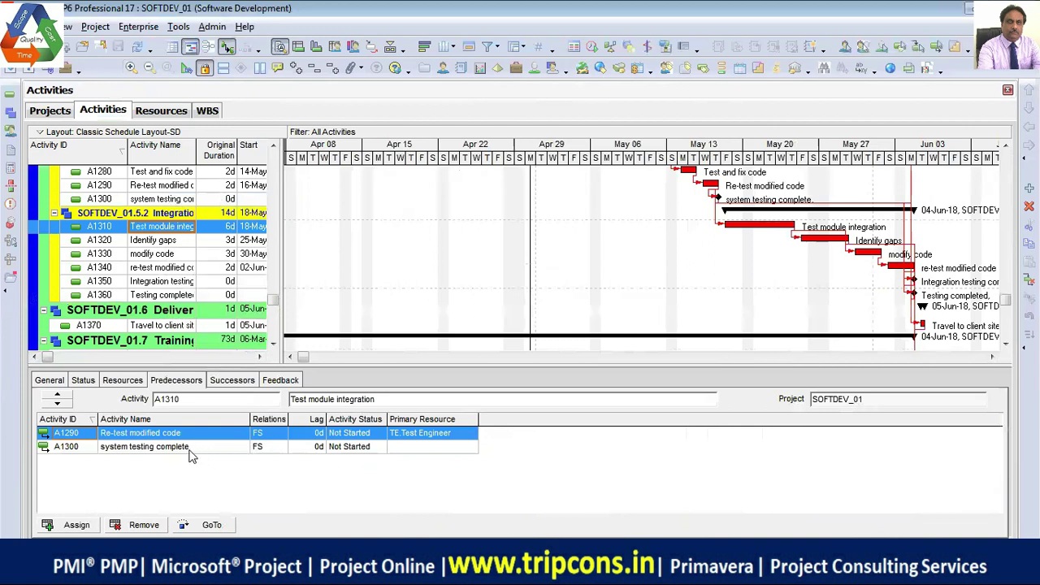
pyautogui.click(122, 380)
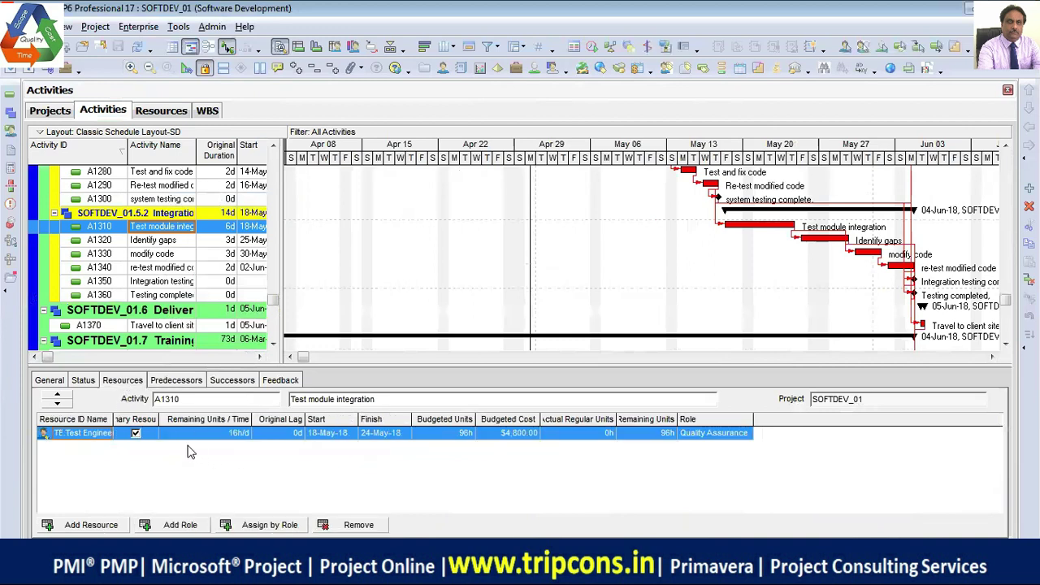
# - Check the resources assigned to the other Integration Testing activities, A1320 through A1360
pyautogui.click(172, 242)
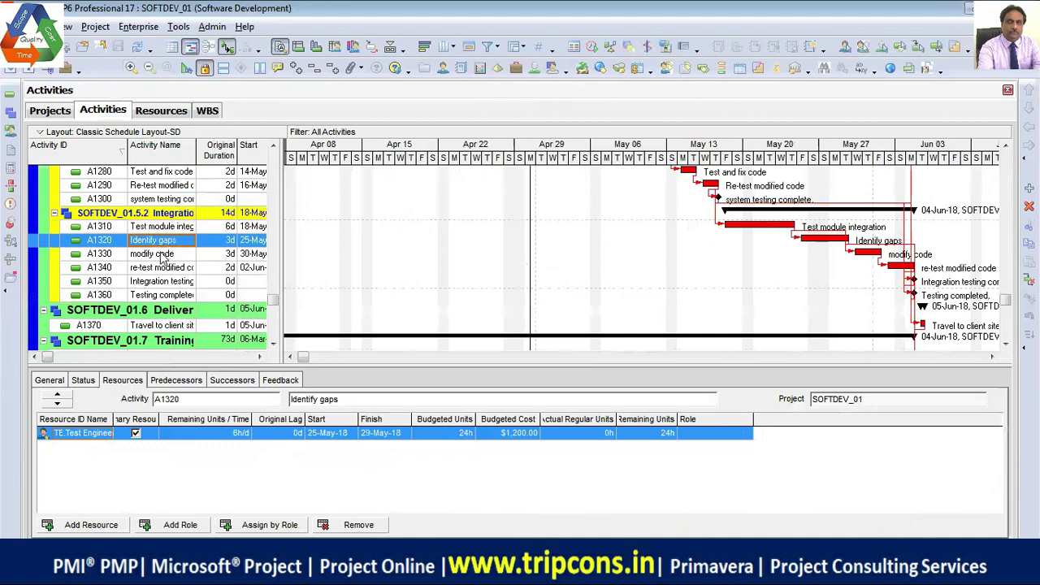
pyautogui.click(166, 256)
pyautogui.click(169, 269)
pyautogui.click(172, 282)
pyautogui.click(171, 298)
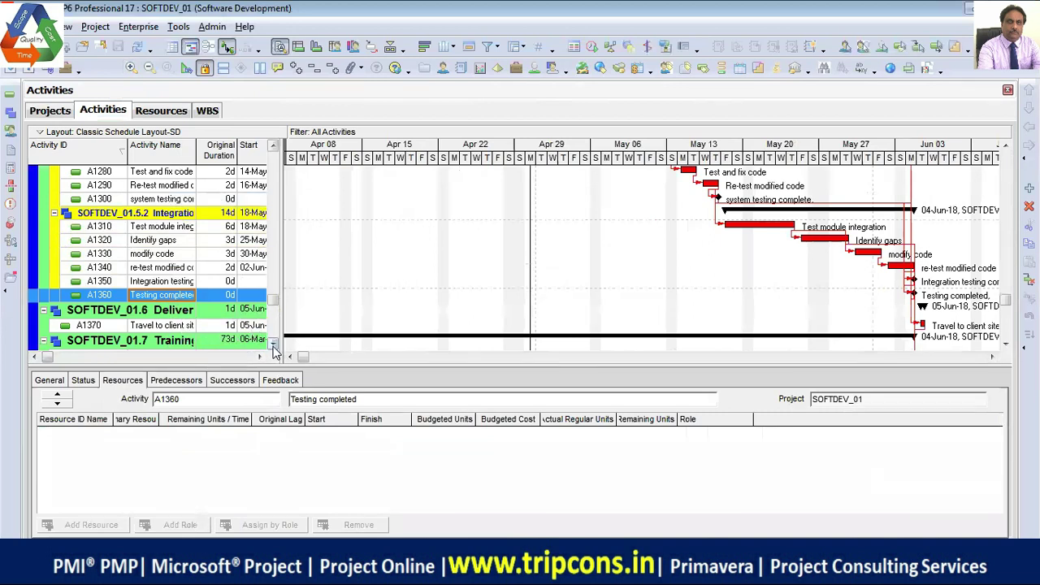
pyautogui.scroll(-8, 273, 343)
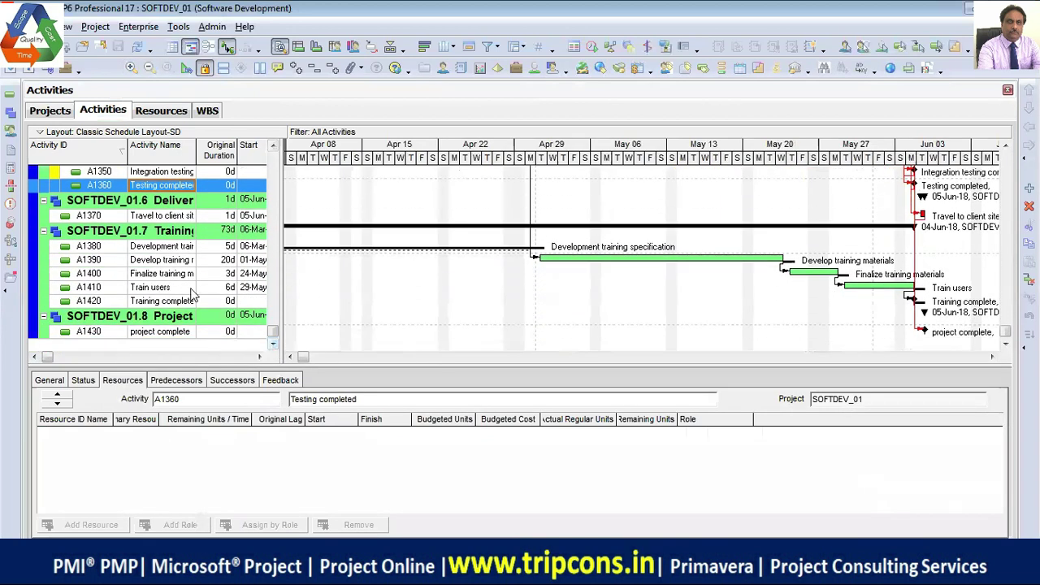
pyautogui.click(274, 146)
pyautogui.click(274, 146)
pyautogui.click(273, 146)
pyautogui.click(273, 146)
pyautogui.click(173, 226)
pyautogui.click(173, 213)
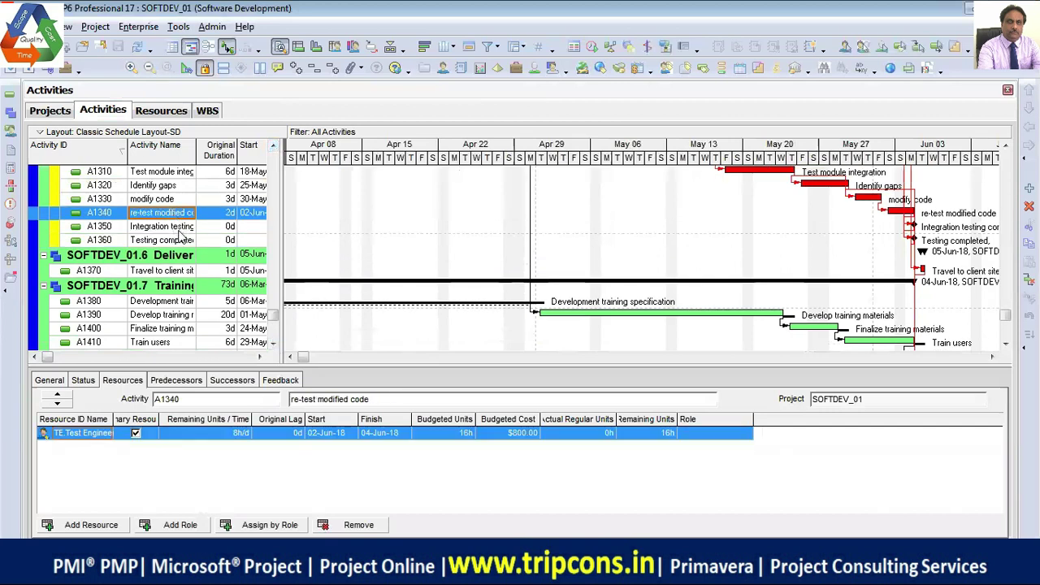
# - Remove the PGR Programmer from activity A1330 modify code and reset the activity's labor units to zero
pyautogui.click(169, 201)
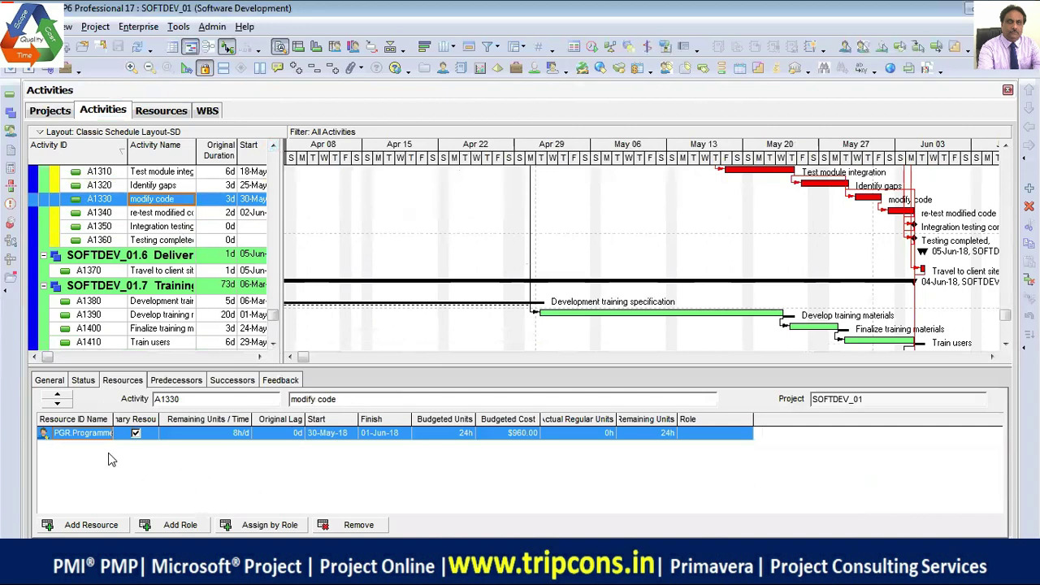
pyautogui.click(347, 526)
pyautogui.click(483, 317)
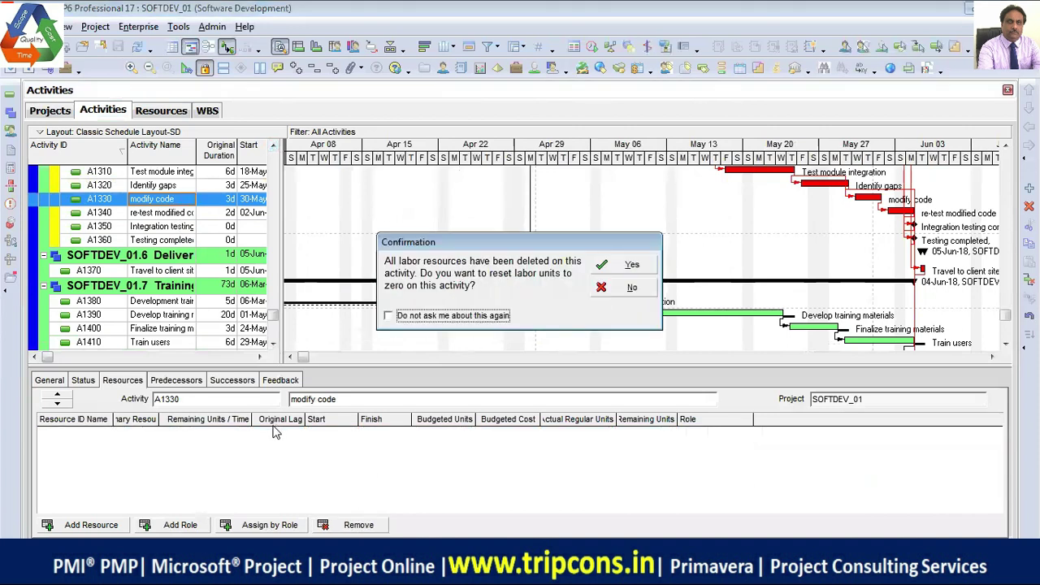
pyautogui.click(627, 267)
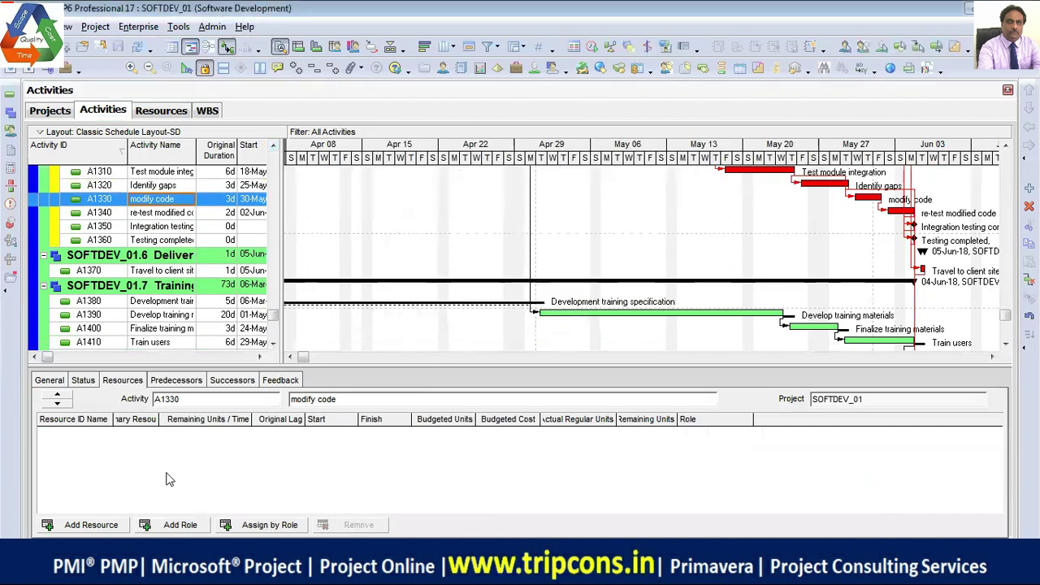
# - Assign the PRG Programmer with the Developer role to activity A1330 modify code
pyautogui.click(91, 525)
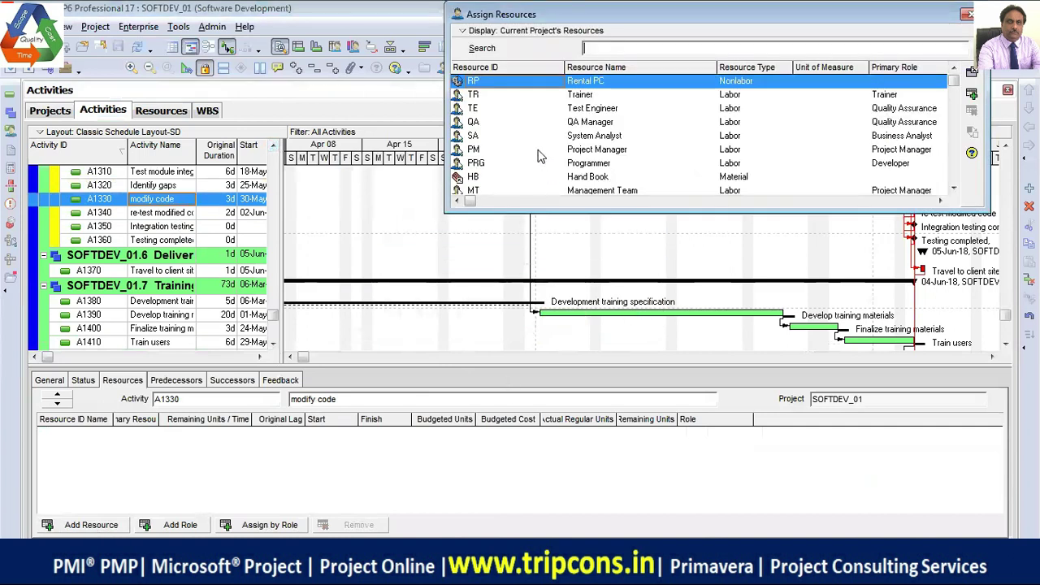
pyautogui.click(600, 164)
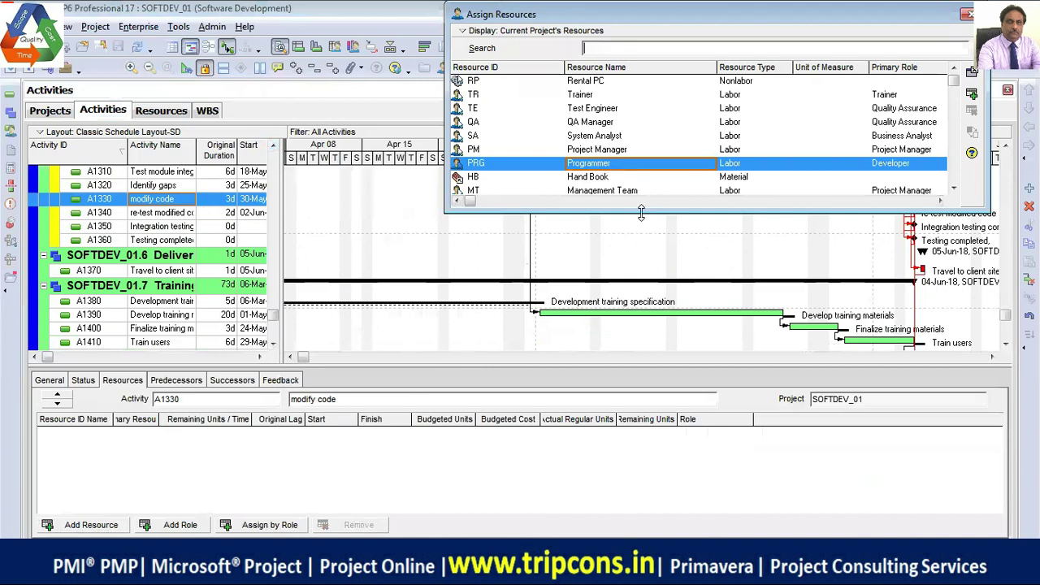
pyautogui.moveTo(641, 213); pyautogui.dragTo(641, 289)
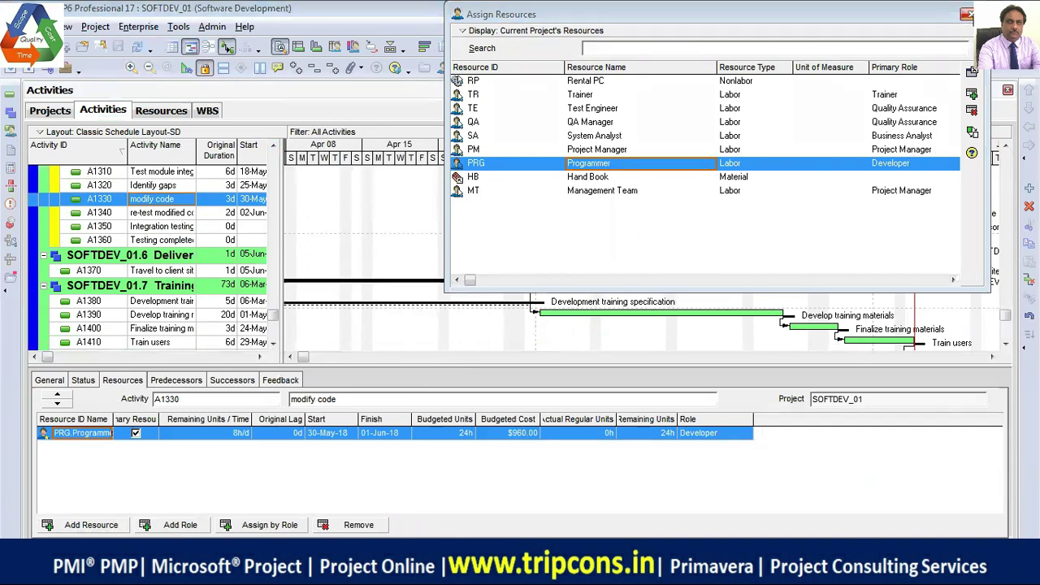
pyautogui.click(966, 13)
# - Check the Programmer entries in the project's resource list and in the activities' Resource Usage Profile
pyautogui.click(171, 112)
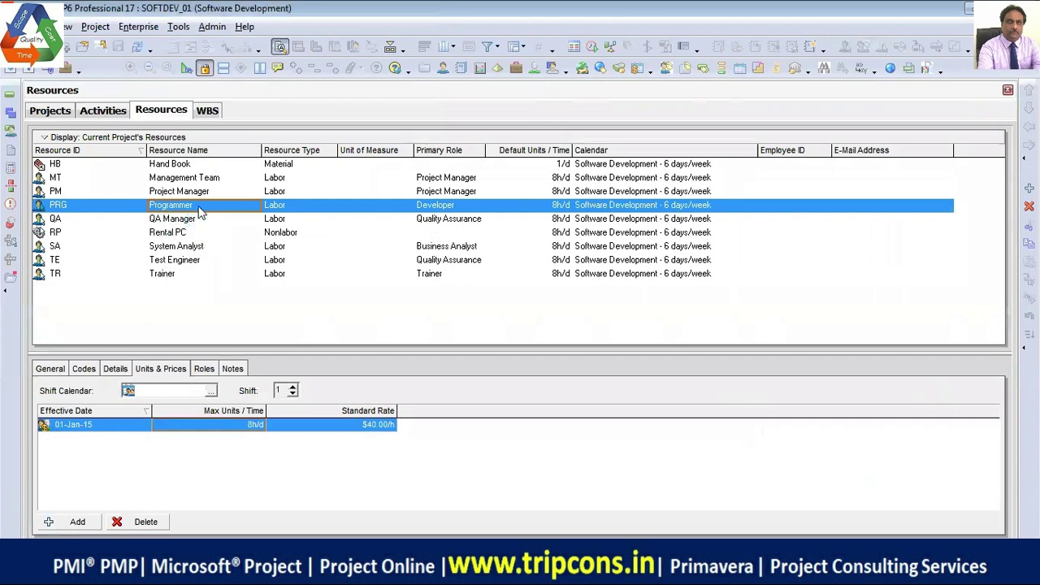
pyautogui.click(115, 111)
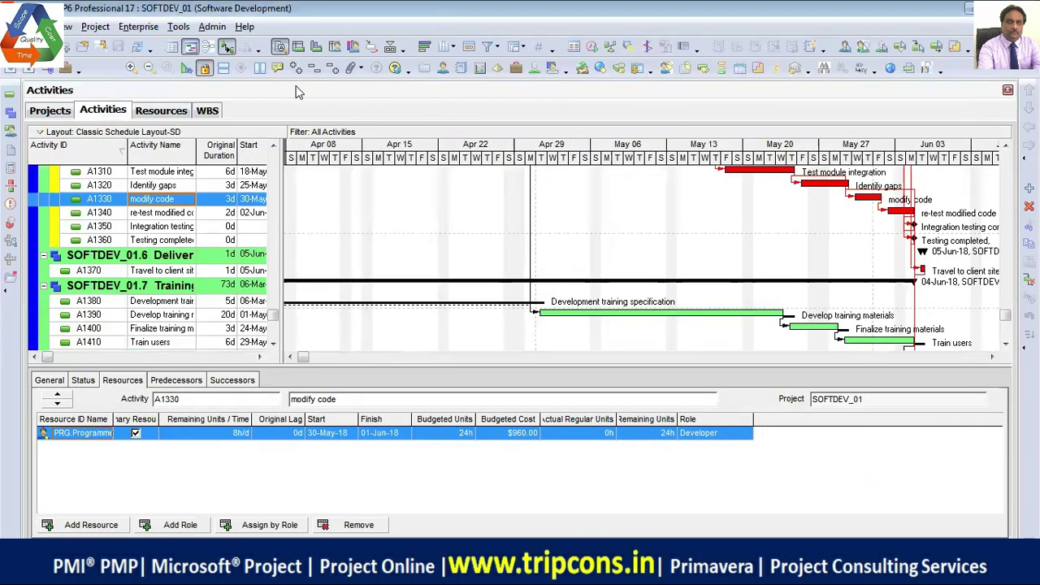
pyautogui.click(353, 47)
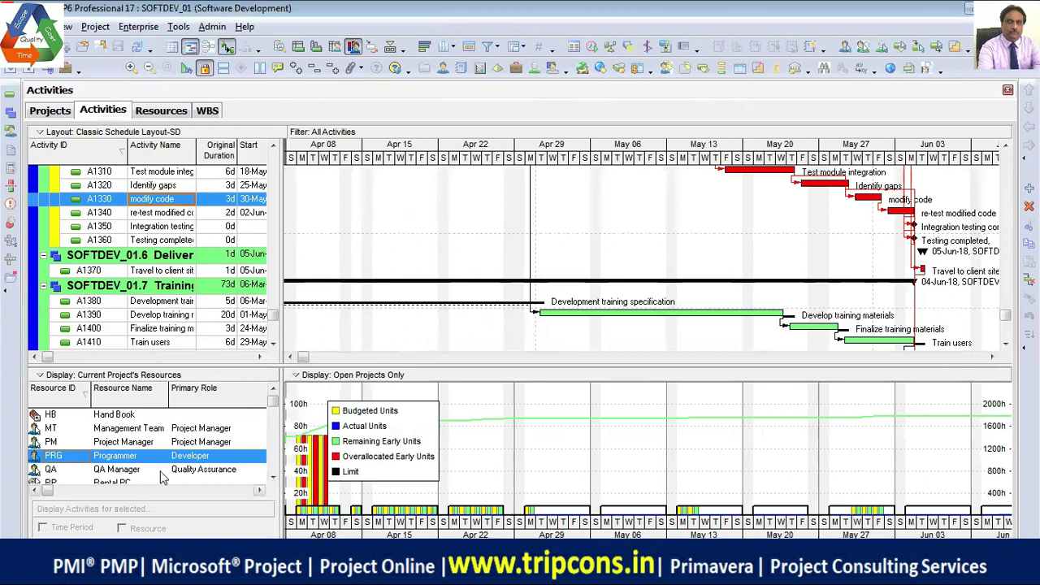
pyautogui.scroll(-2, 274, 480)
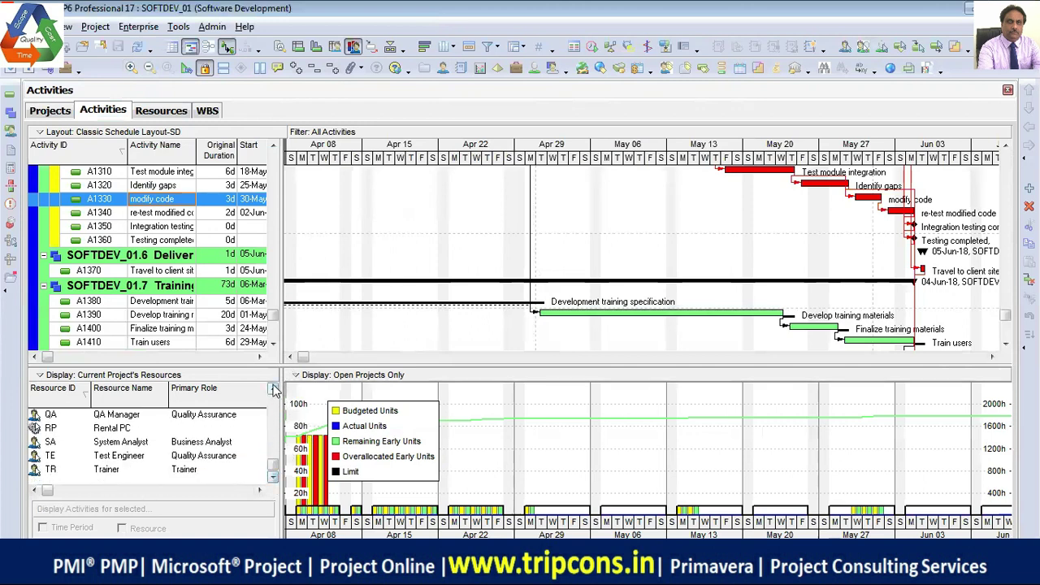
pyautogui.scroll(3, 274, 390)
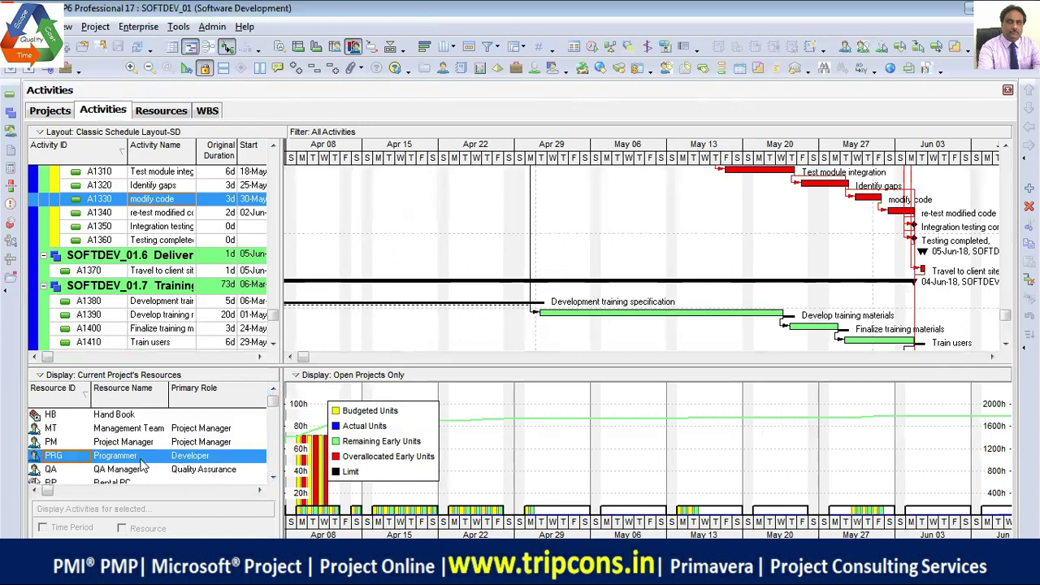
pyautogui.click(161, 110)
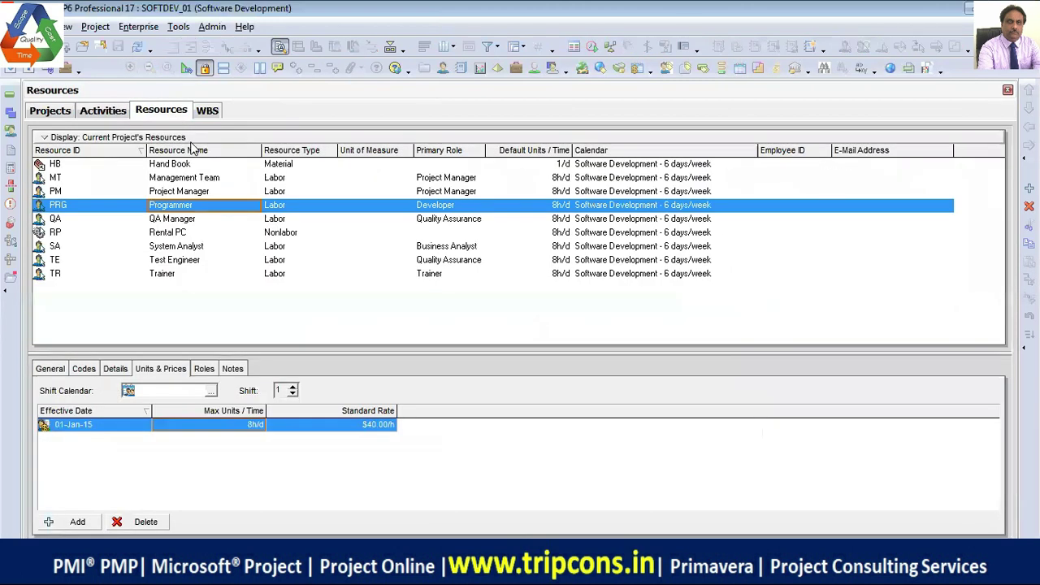
pyautogui.click(114, 112)
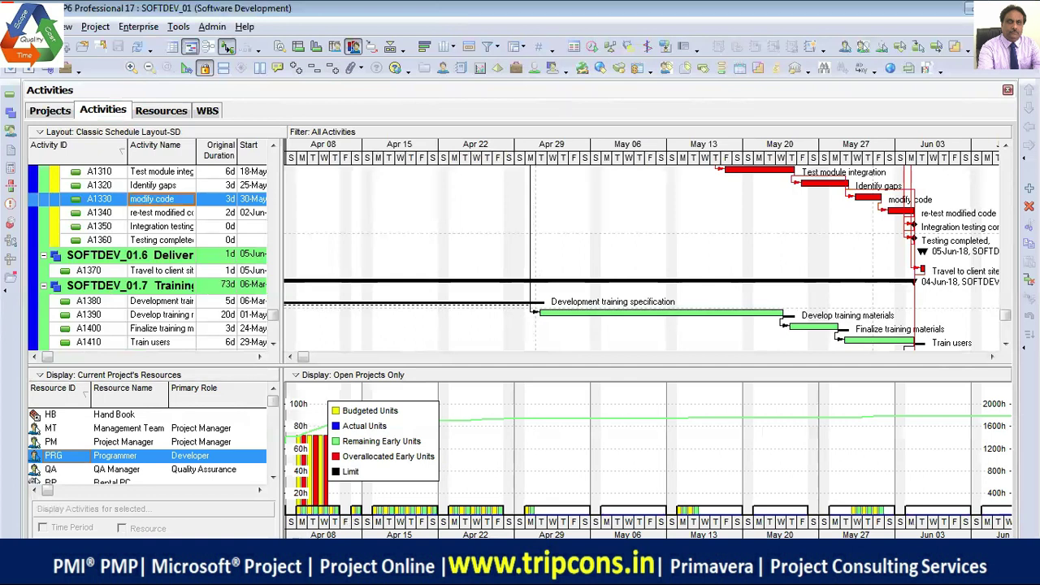
# - View the PRG Programmer's March and April usage profile, with the timescale in months and weeks and the schedule at its first activities
pyautogui.moveTo(310, 521); pyautogui.dragTo(645, 517)
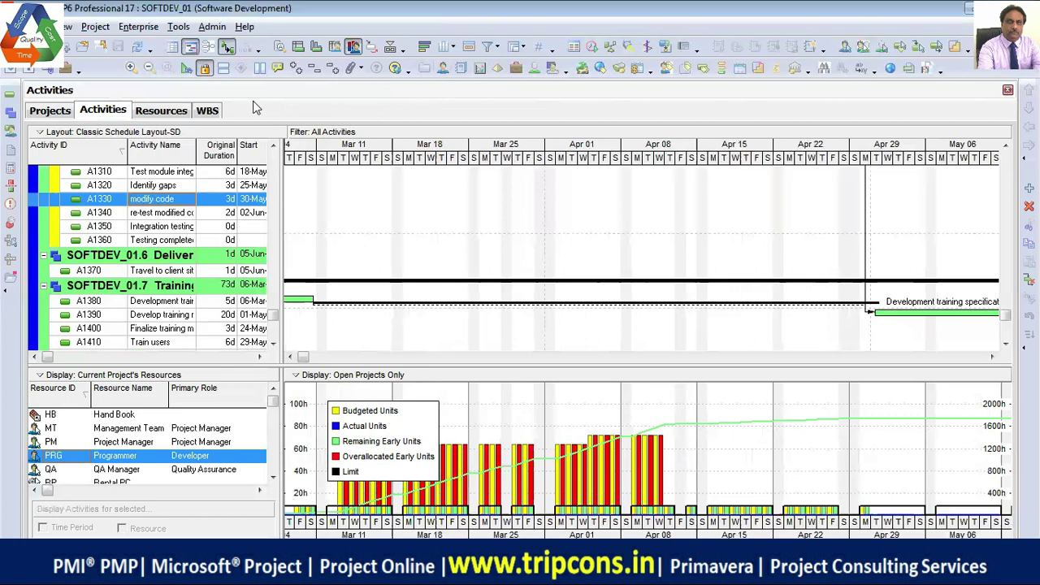
pyautogui.click(148, 71)
pyautogui.scroll(5, 467, 270)
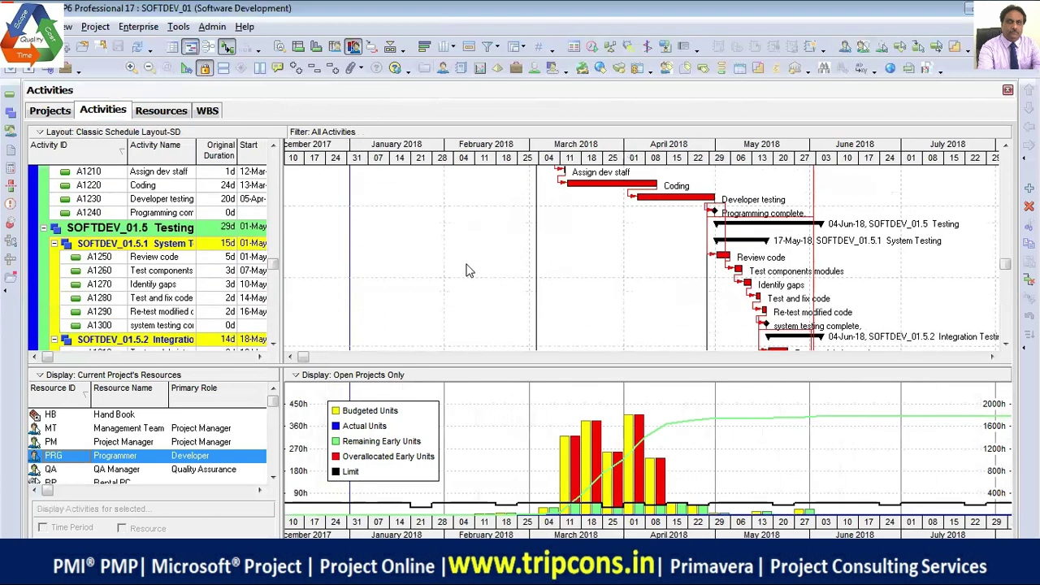
pyautogui.scroll(5, 467, 269)
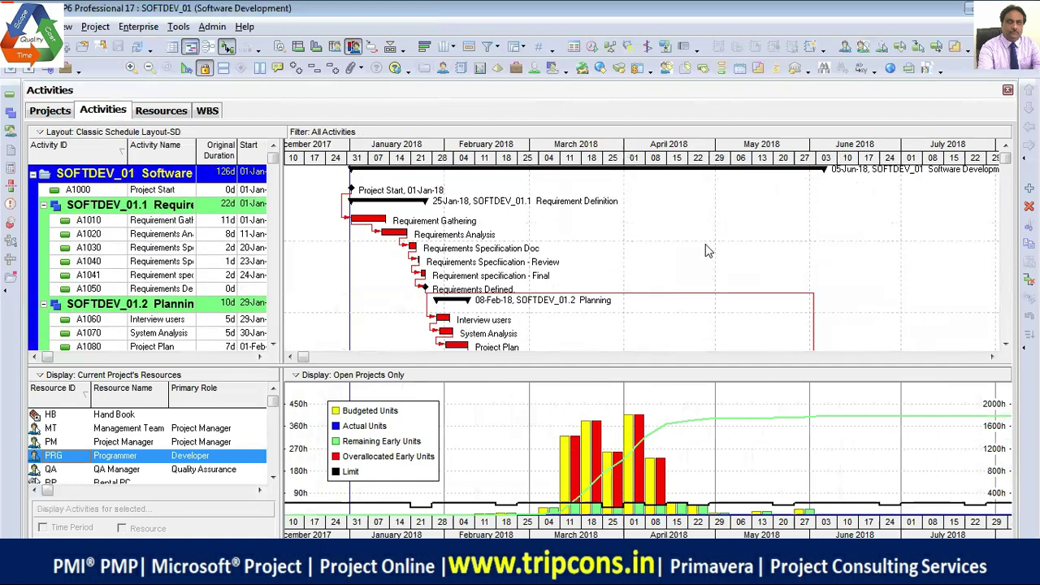
# - Show the Hand Book resource's usage profile and turn off the legend in the Resource Usage Profile graph options
pyautogui.click(128, 418)
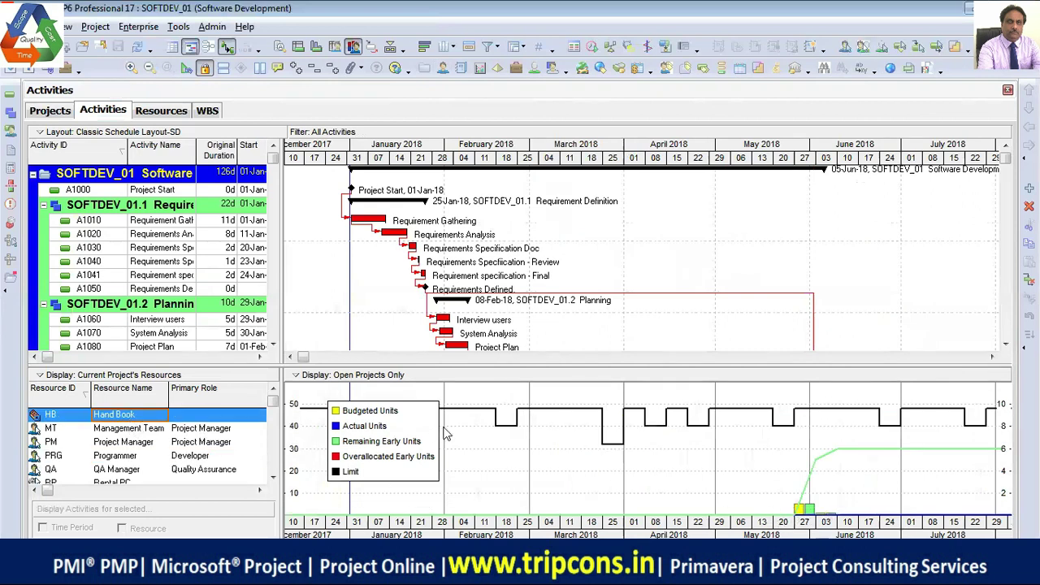
pyautogui.moveTo(389, 430); pyautogui.dragTo(579, 445)
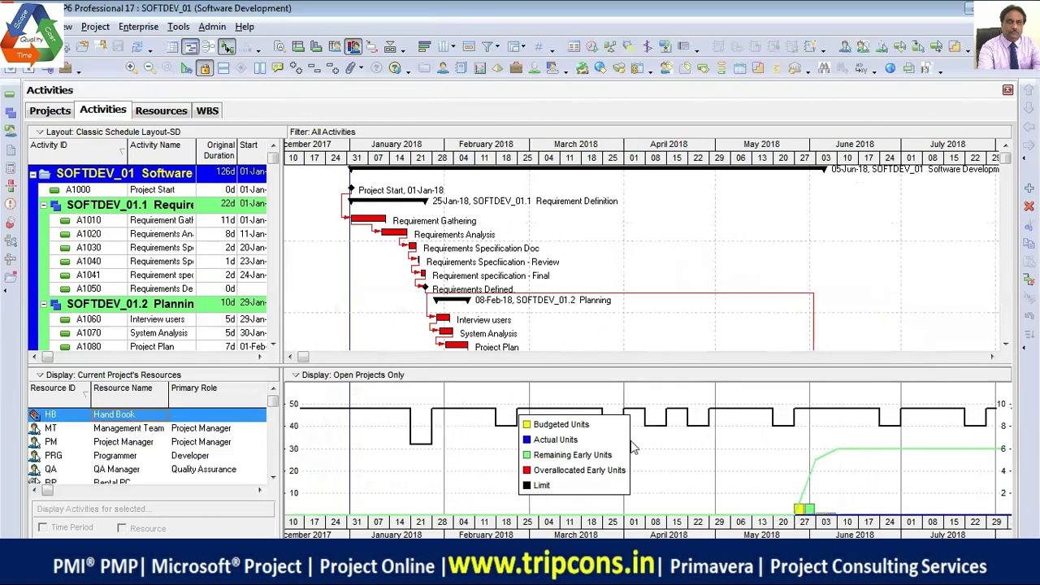
pyautogui.rightClick(672, 457)
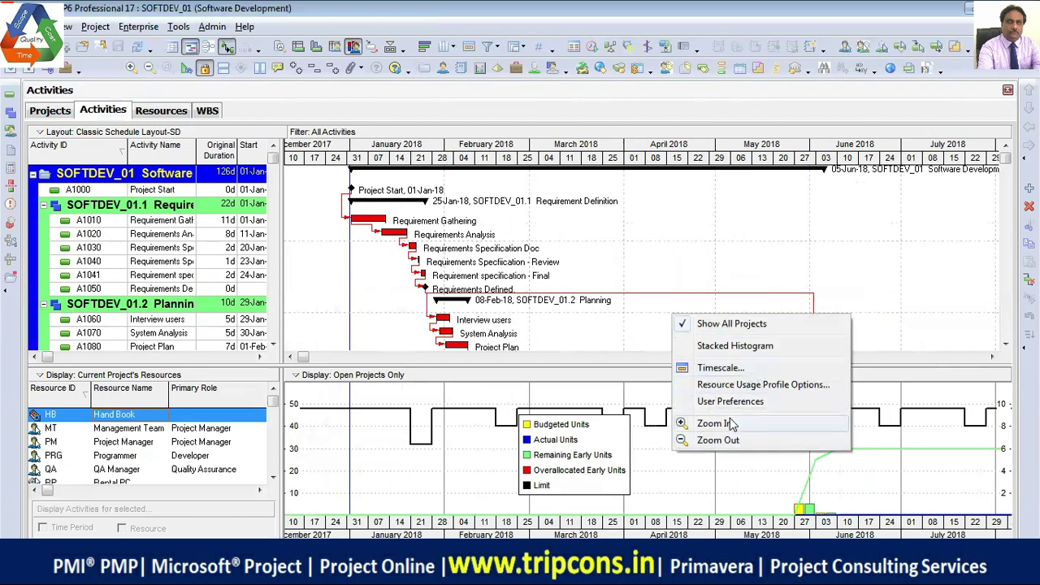
pyautogui.click(748, 387)
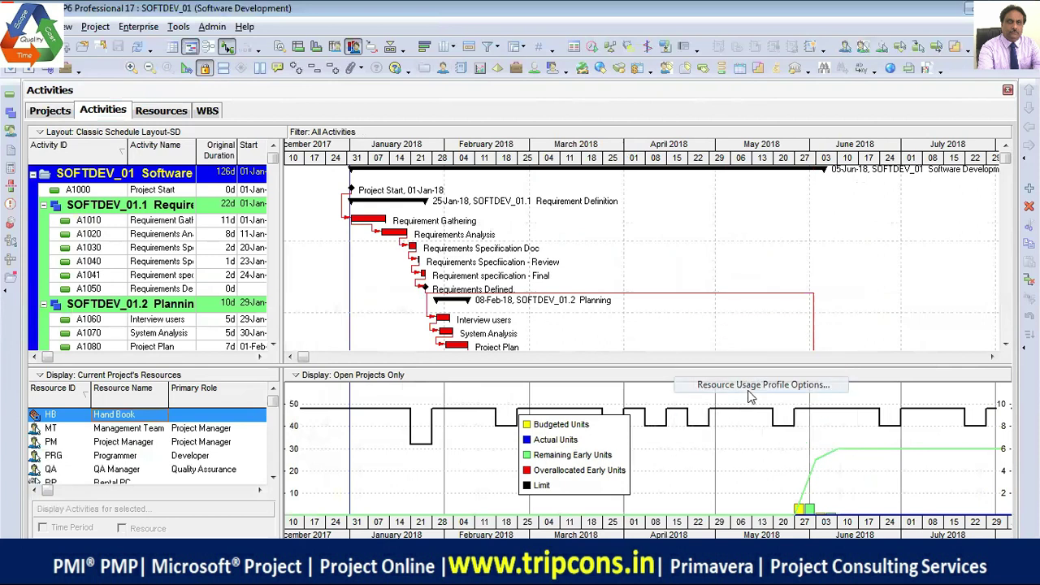
pyautogui.click(556, 154)
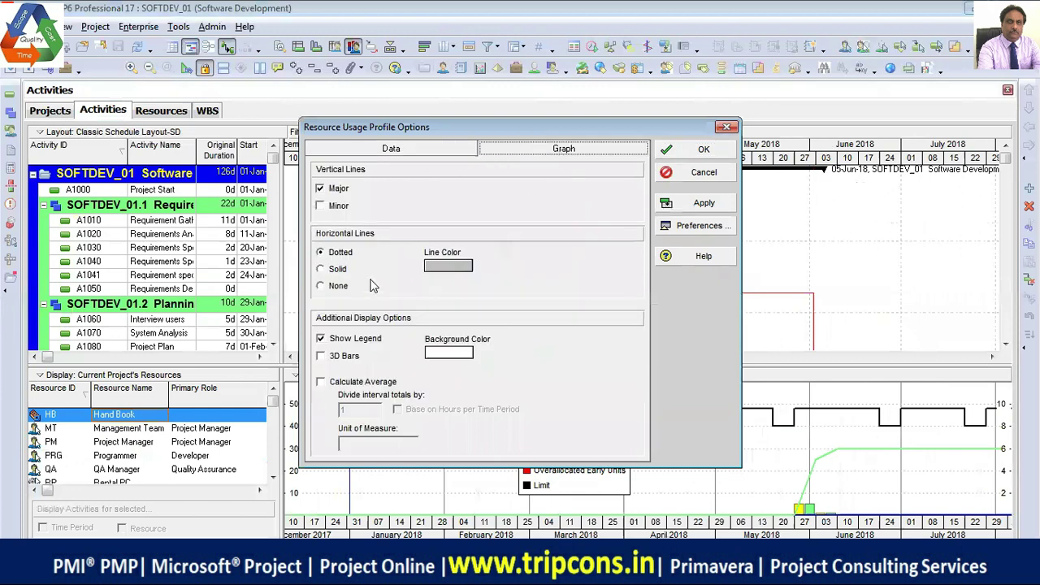
pyautogui.click(331, 339)
pyautogui.click(703, 149)
# - View the Management Team, Project Manager and PRG Programmer usage profiles, enlarging the profile area and showing the Programmer's by weeks and days
pyautogui.click(148, 429)
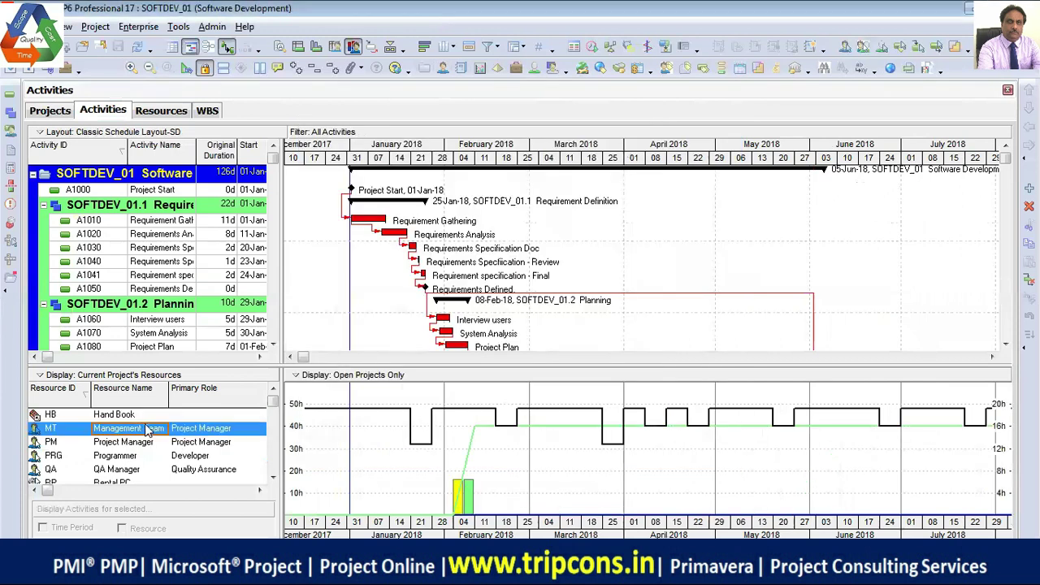
pyautogui.click(163, 445)
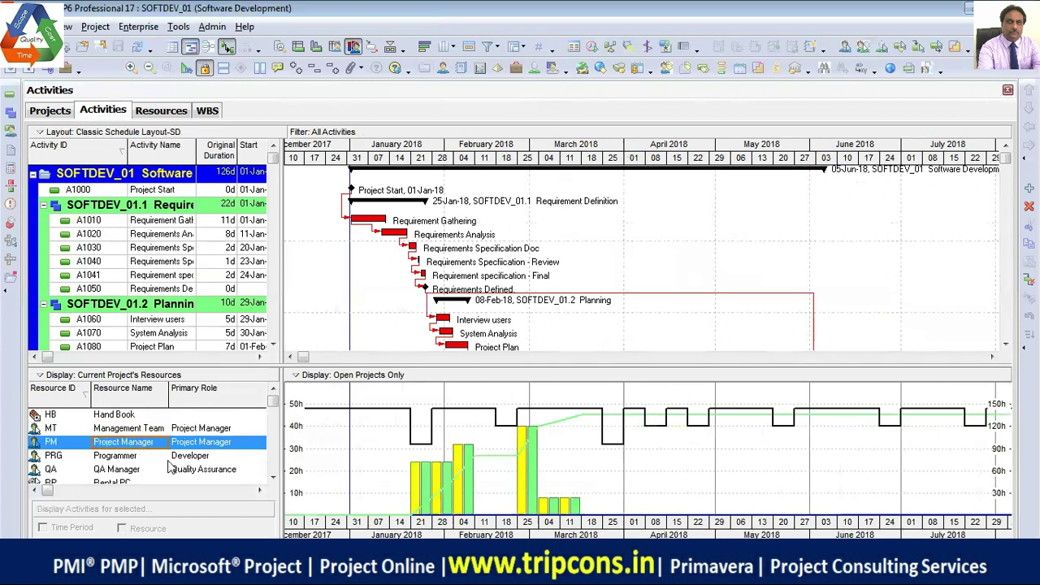
pyautogui.click(148, 456)
pyautogui.moveTo(613, 364); pyautogui.dragTo(613, 297)
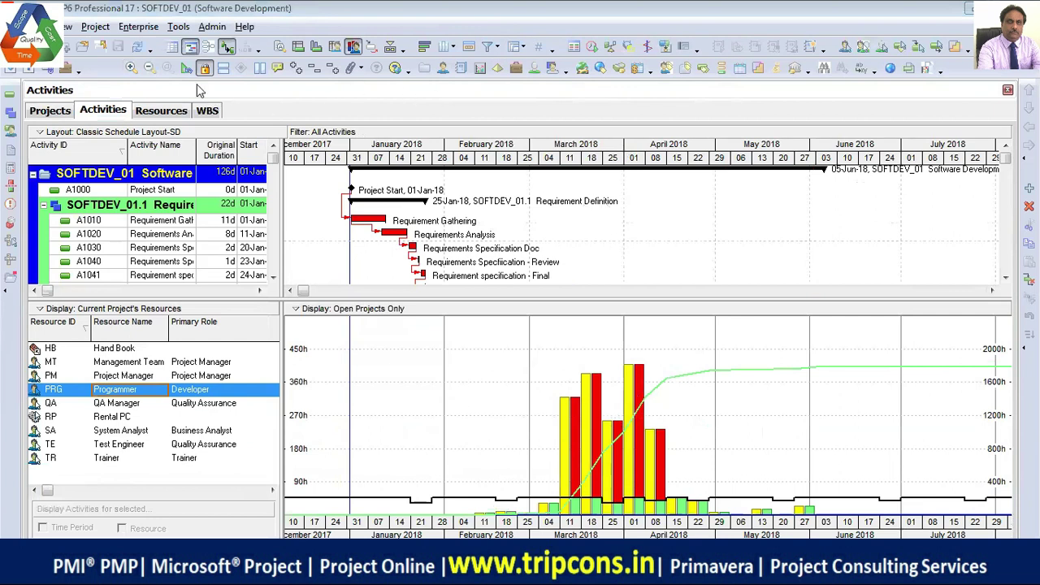
pyautogui.click(131, 69)
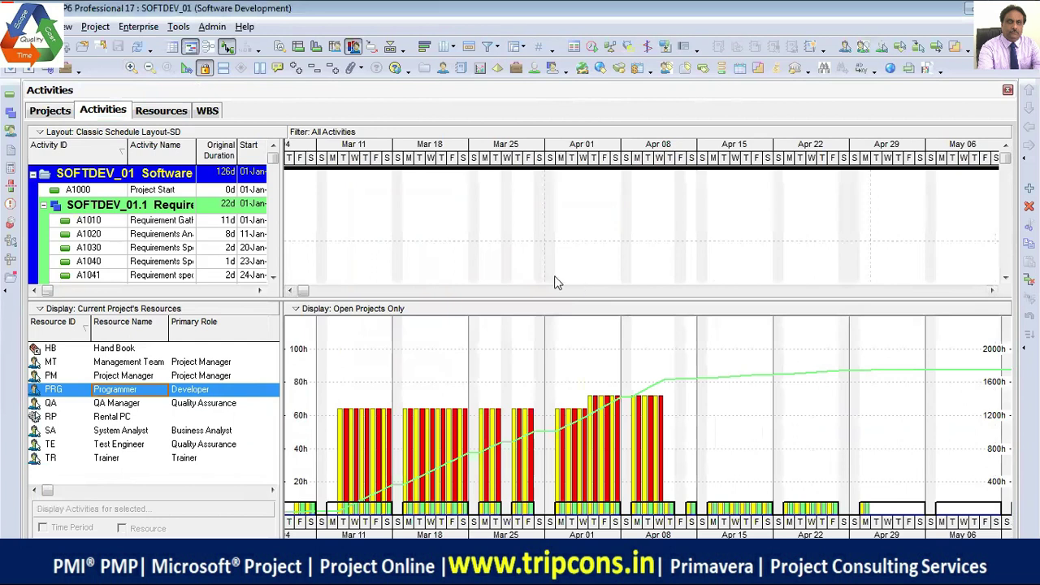
# - Examine the Programmer's daily hours per activity in the Resource Usage Spreadsheet with a widened day timescale, and return to the usage profile
pyautogui.moveTo(587, 302); pyautogui.dragTo(587, 278)
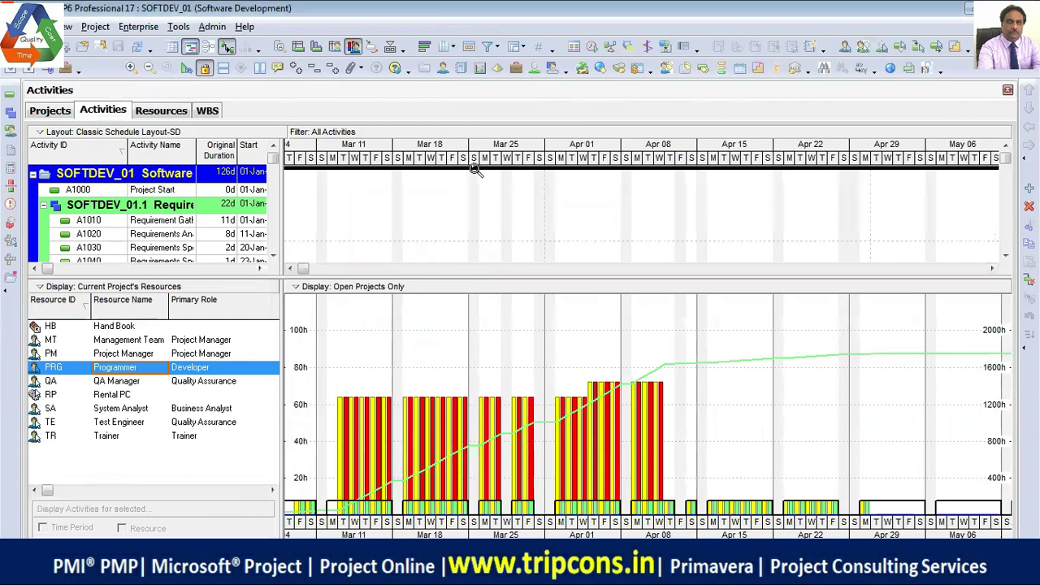
pyautogui.moveTo(473, 163); pyautogui.dragTo(503, 165)
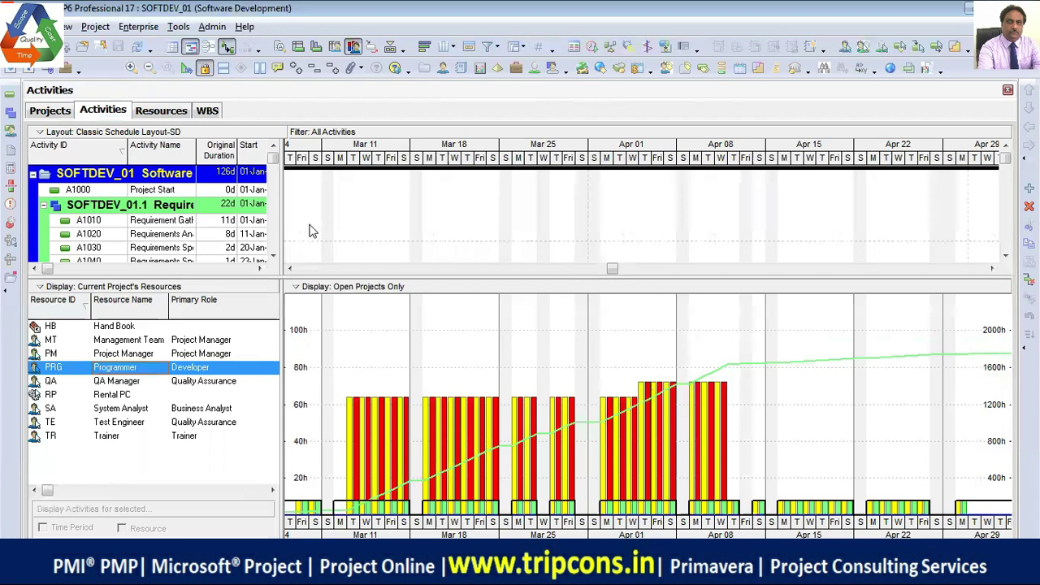
pyautogui.click(334, 46)
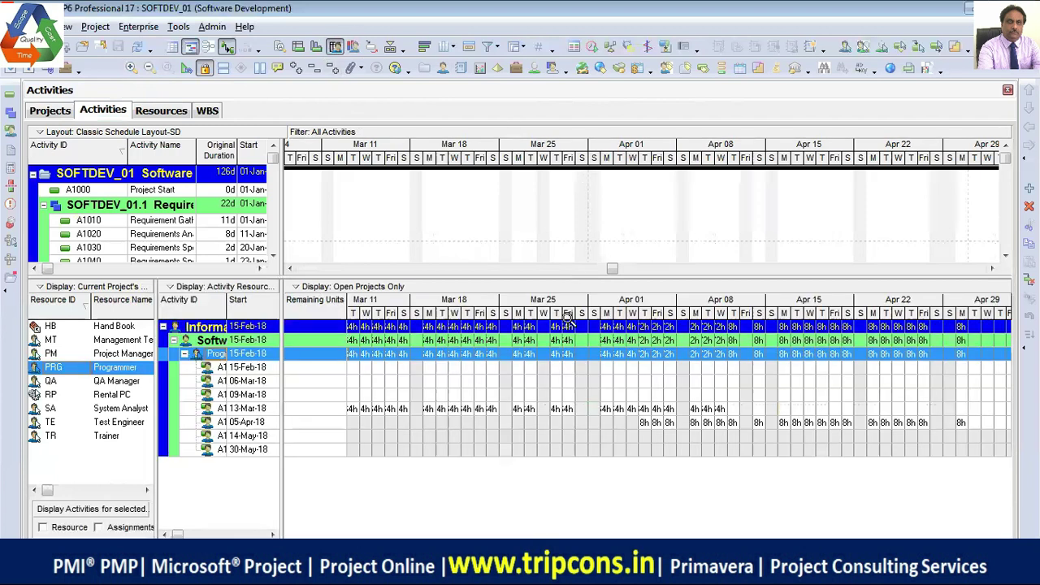
pyautogui.moveTo(500, 313); pyautogui.dragTo(622, 302)
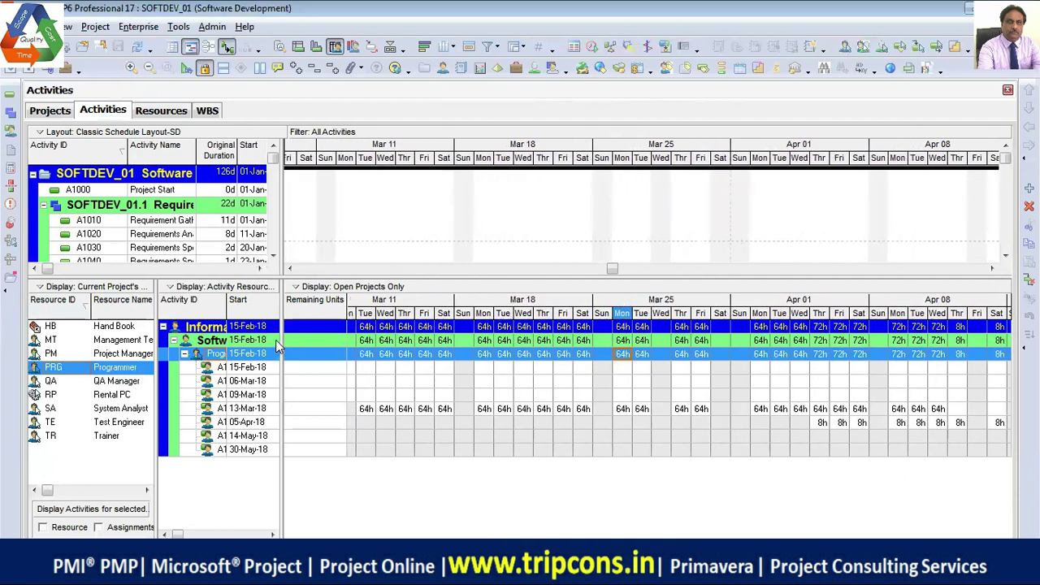
pyautogui.moveTo(276, 345); pyautogui.dragTo(269, 346)
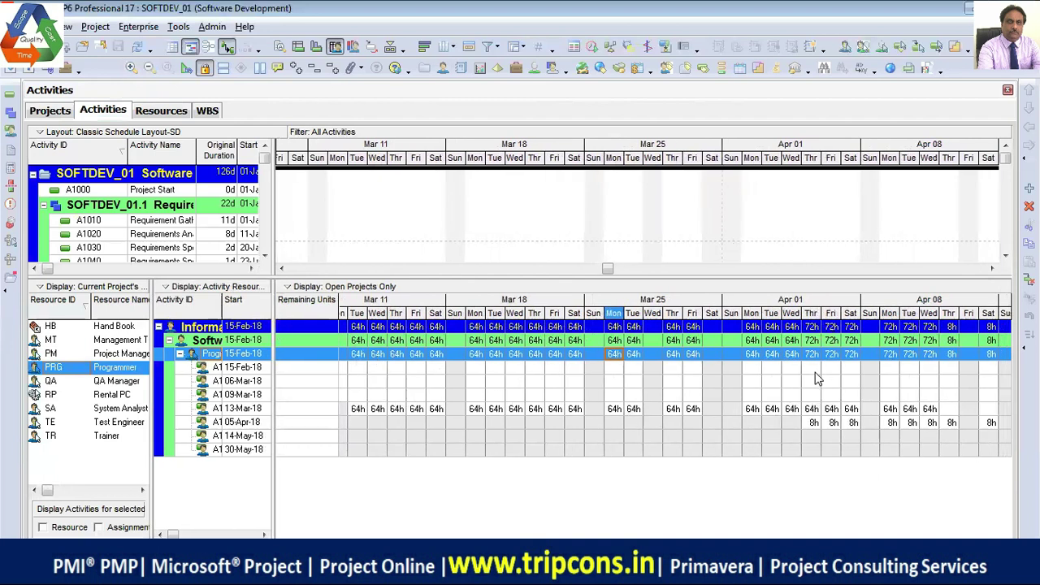
pyautogui.click(353, 47)
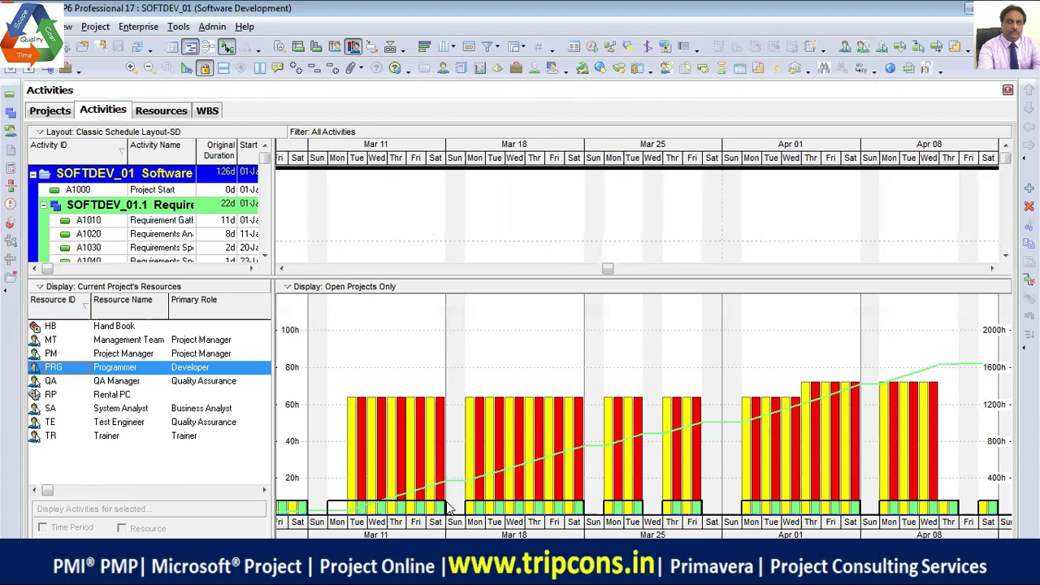
# - Set the Programmer's Max Units / Time to 80h/d and check the effect in the activities' Resource Usage Profile
pyautogui.click(161, 110)
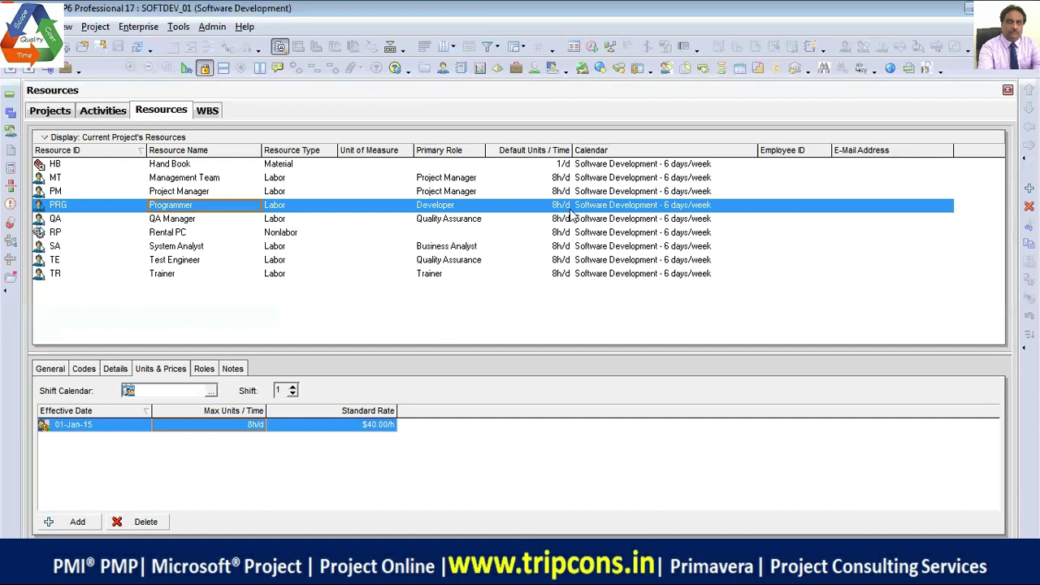
pyautogui.click(230, 424)
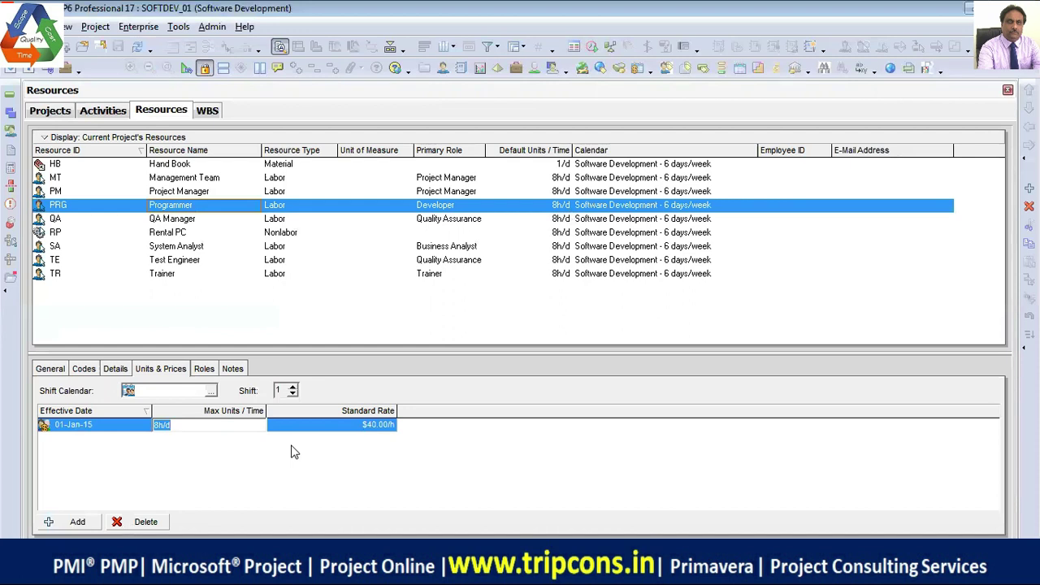
pyautogui.write('80/d')
pyautogui.click(290, 452)
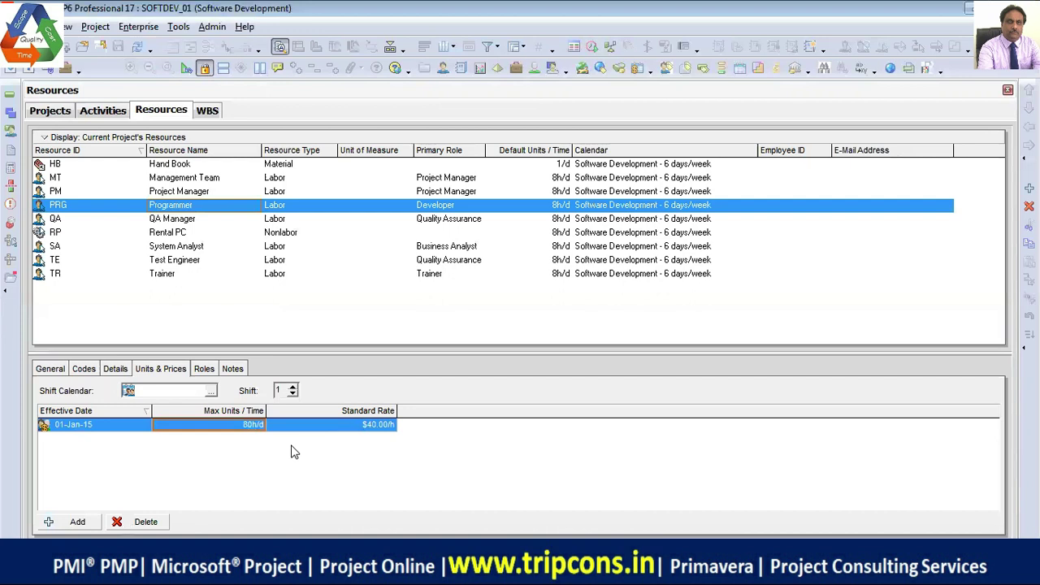
pyautogui.click(103, 111)
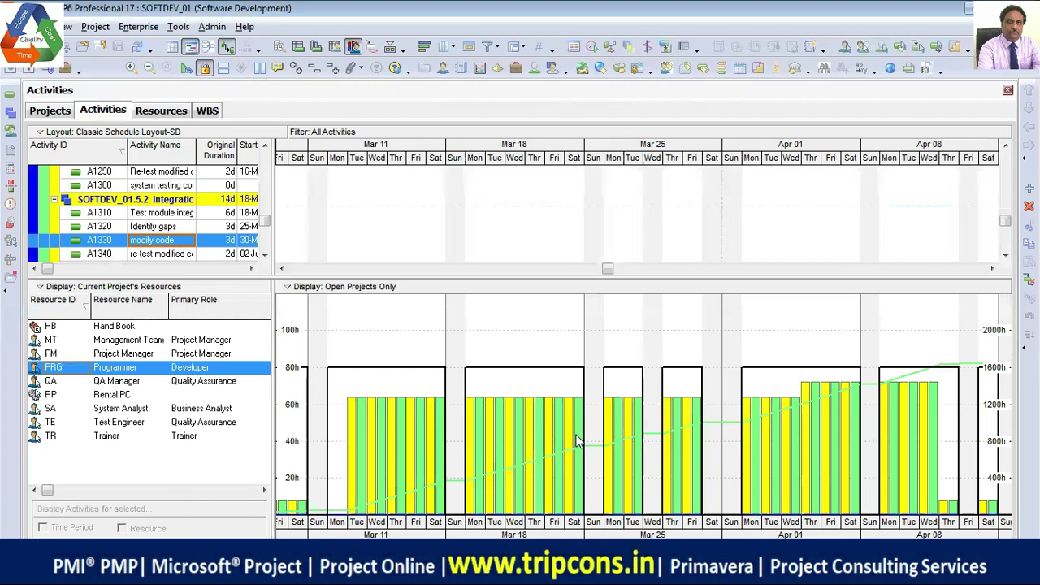
# - Change the Programmer's Max Units / Time to 72h/d and view the usage profile against that limit
pyautogui.click(166, 114)
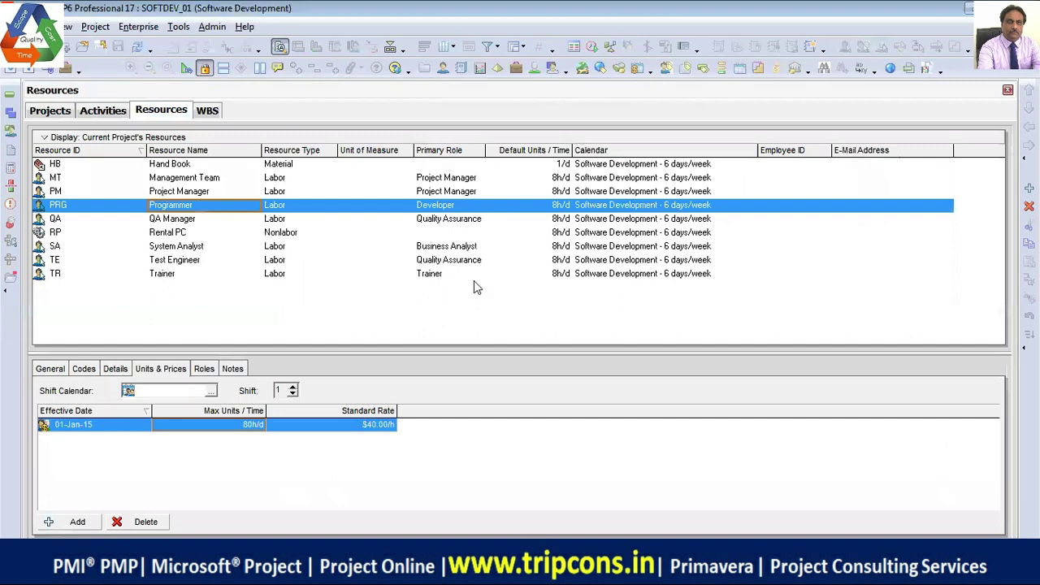
pyautogui.click(260, 427)
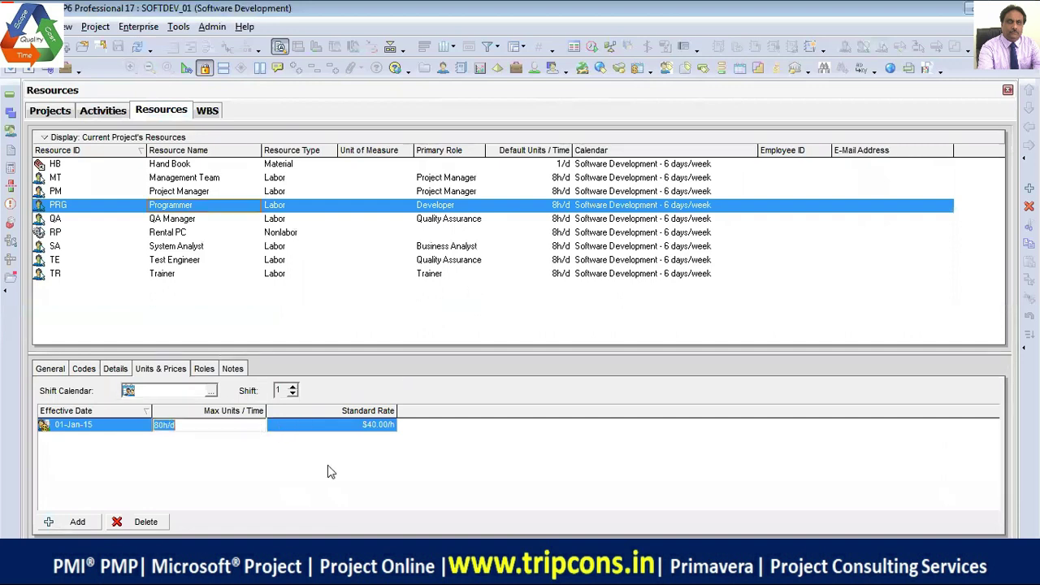
pyautogui.write('72h/d')
pyautogui.click(329, 469)
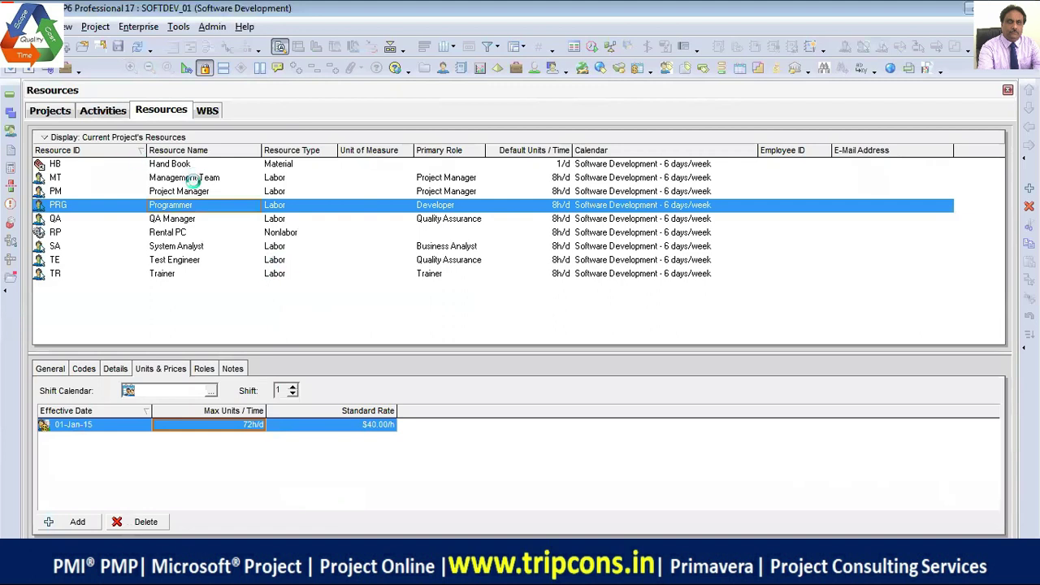
pyautogui.click(103, 112)
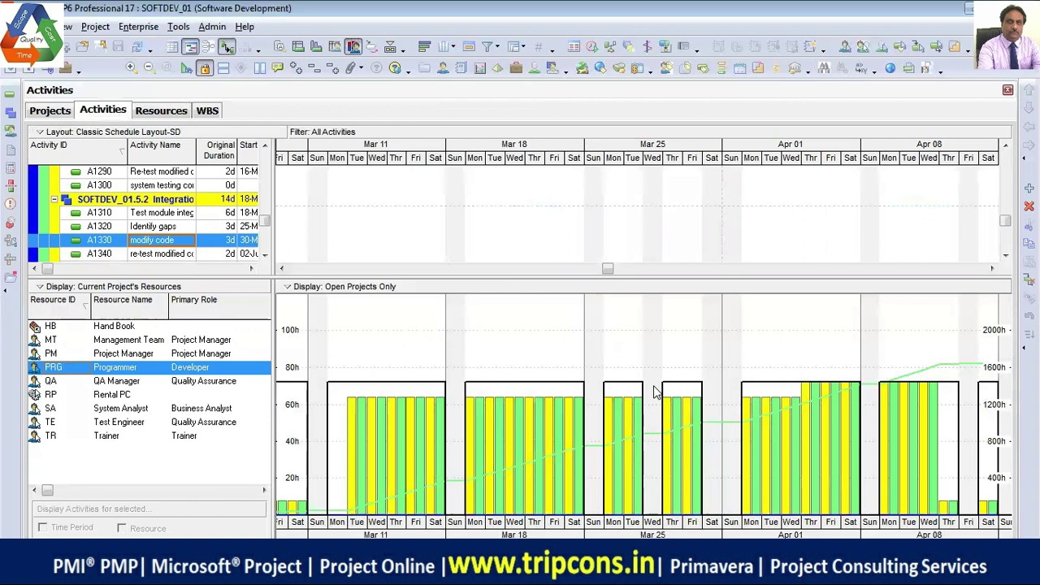
# - Reduce the Programmer's Max Units / Time to 64h/d and inspect the March to May usage profile for overallocation
pyautogui.click(169, 113)
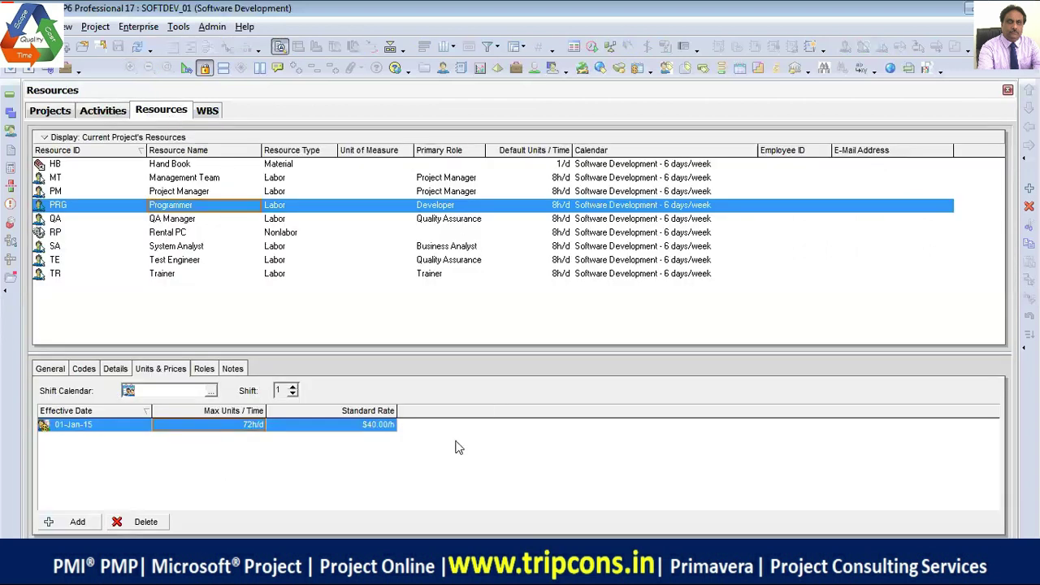
pyautogui.click(253, 425)
pyautogui.write('64/d')
pyautogui.press('Return')
pyautogui.click(102, 110)
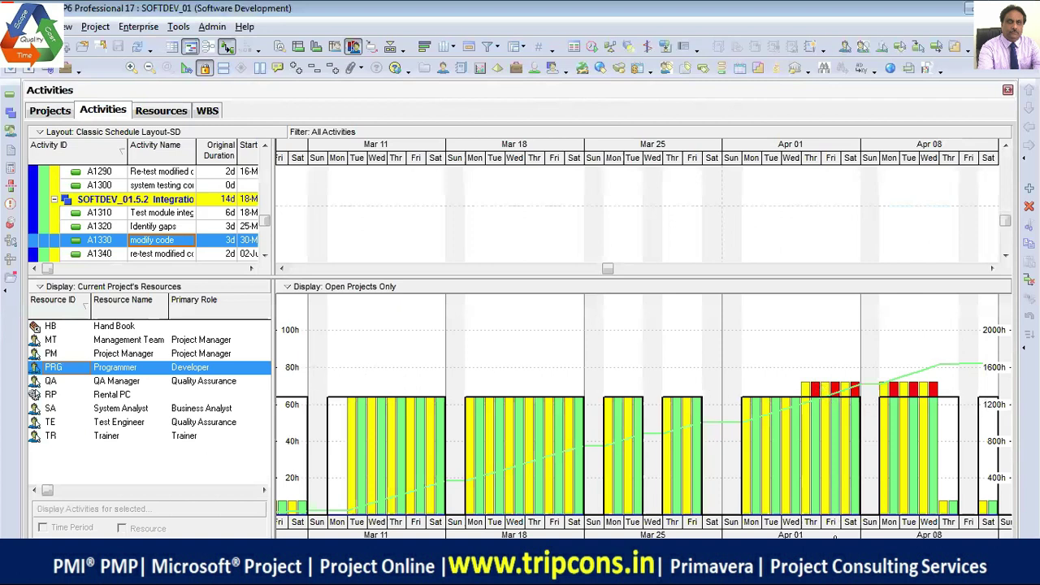
pyautogui.moveTo(814, 524); pyautogui.dragTo(325, 522)
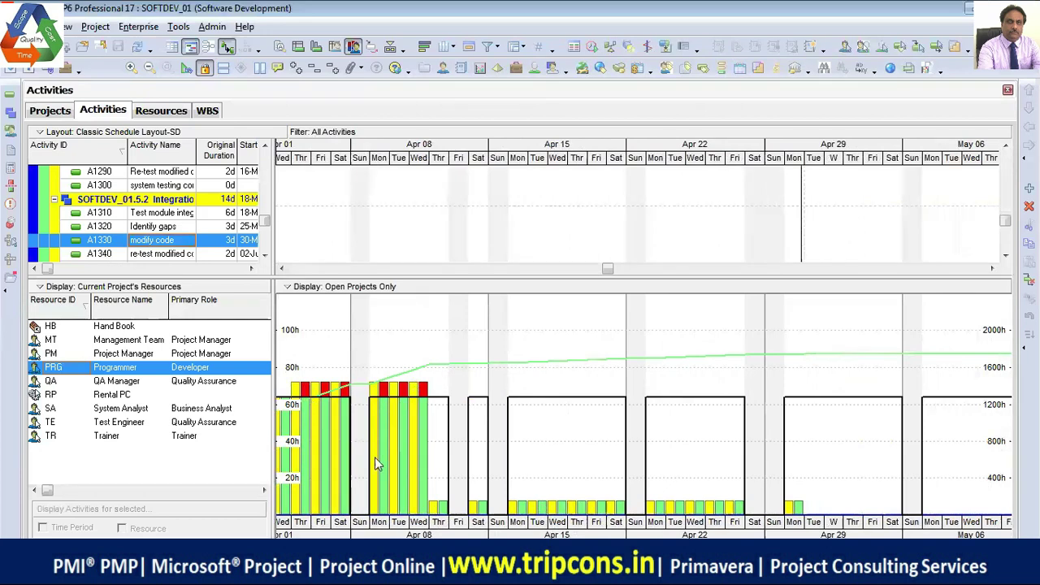
pyautogui.moveTo(328, 530); pyautogui.dragTo(760, 536)
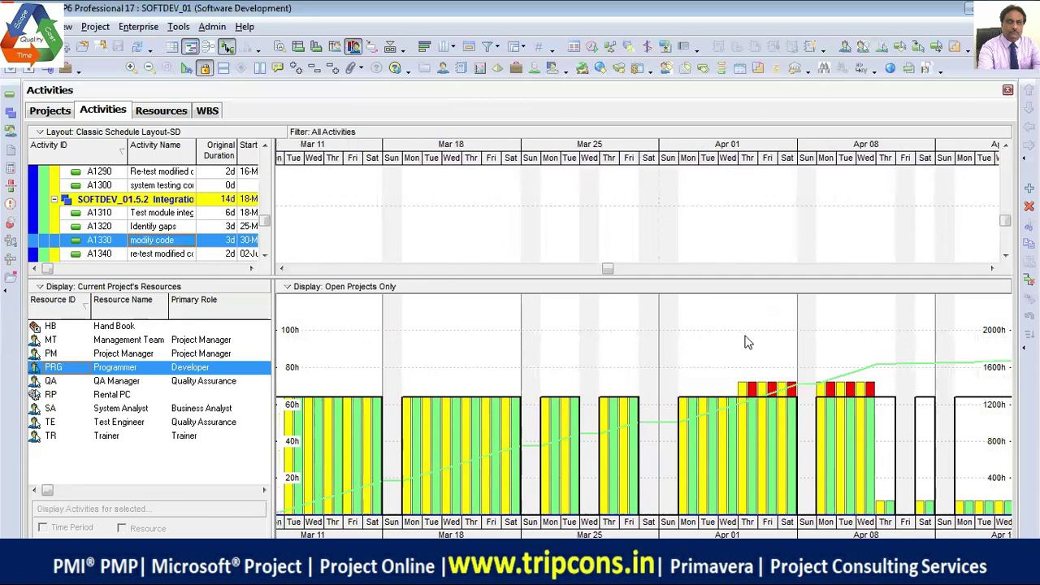
# - Raise the Programmer's Max Units / Time back to 80h/d and review the March and April usage profile
pyautogui.click(166, 112)
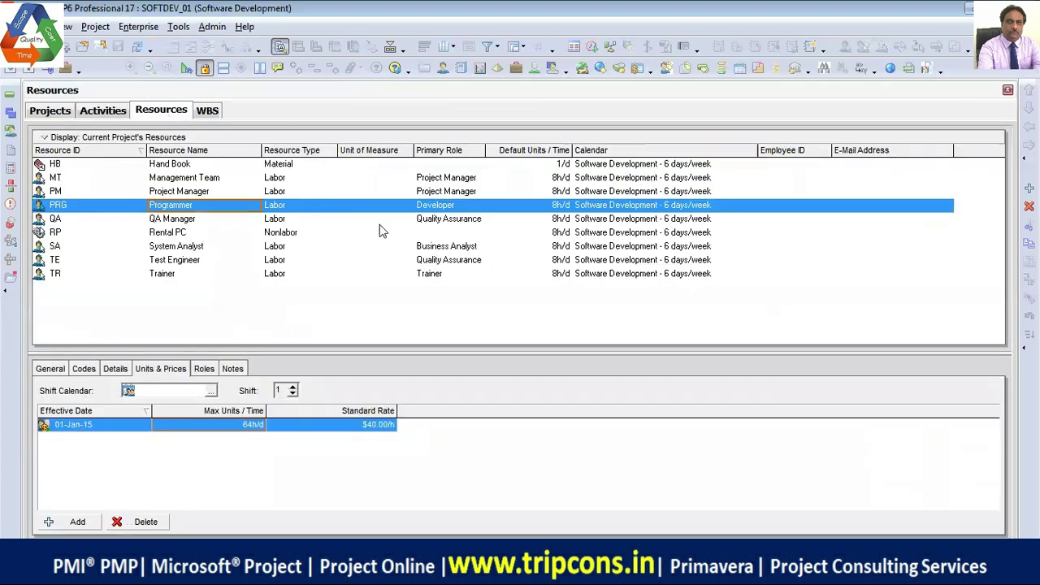
pyautogui.click(249, 428)
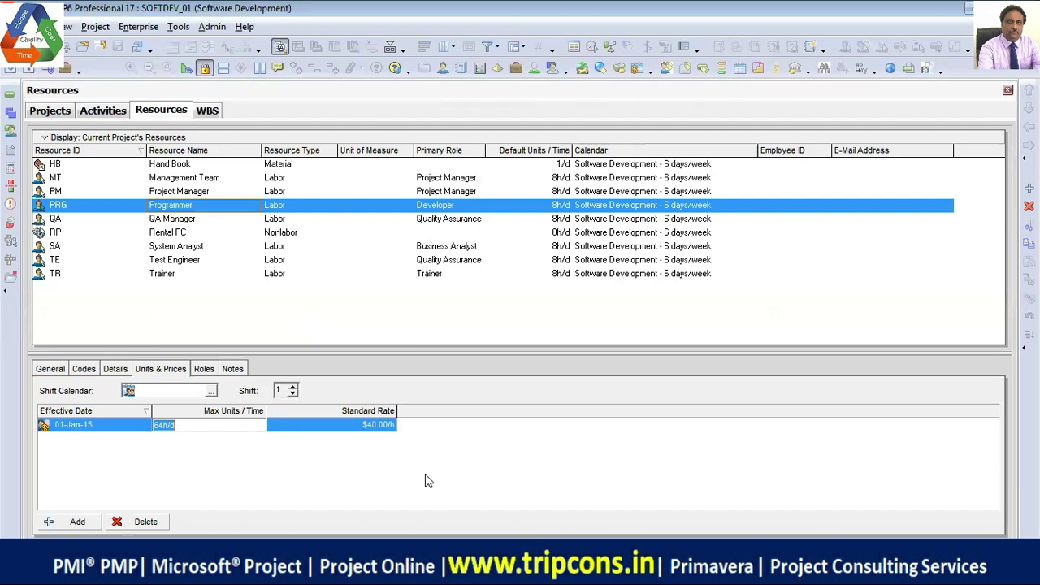
pyautogui.write('8')
pyautogui.press('Return')
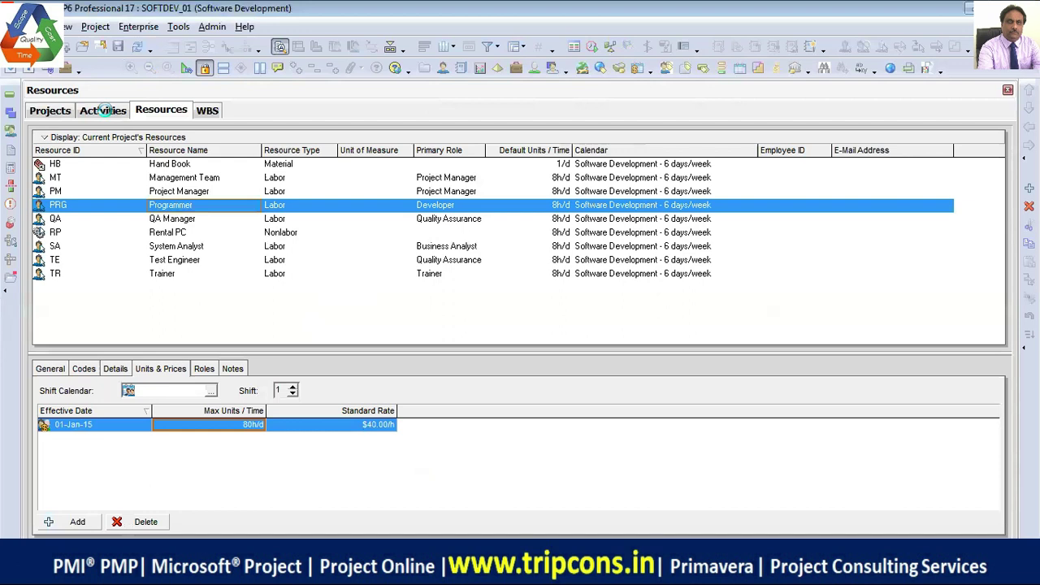
pyautogui.click(104, 111)
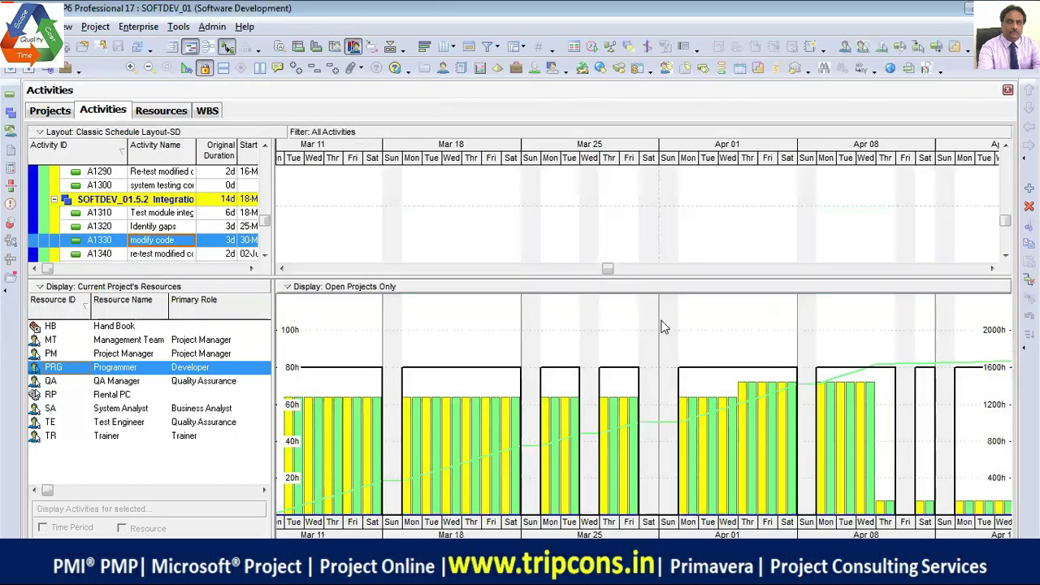
pyautogui.moveTo(475, 536); pyautogui.dragTo(601, 418)
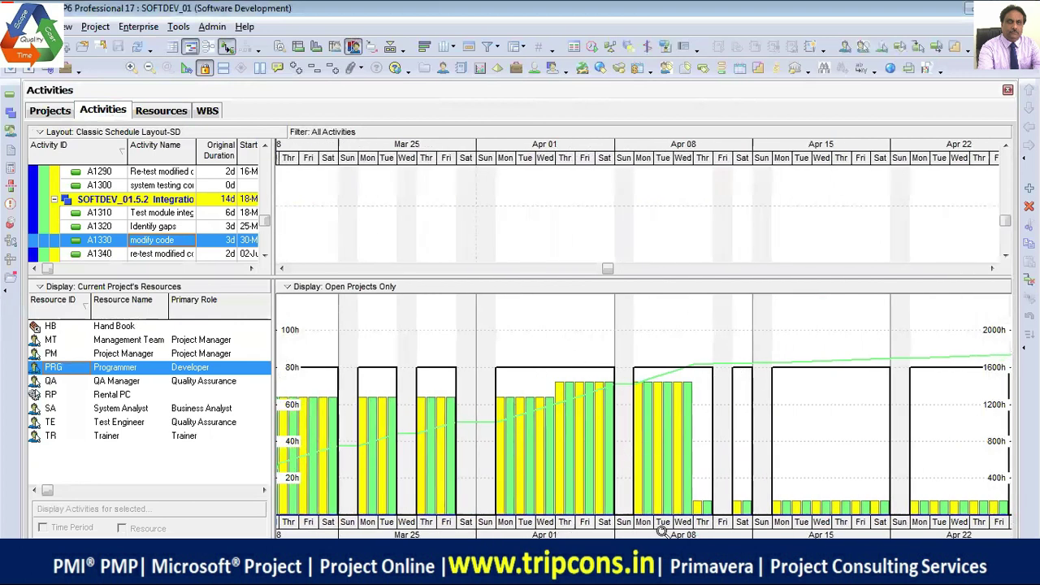
# - Show the System Analyst's usage profile by months and weeks from the project start, with the schedule at its first activities
pyautogui.click(154, 408)
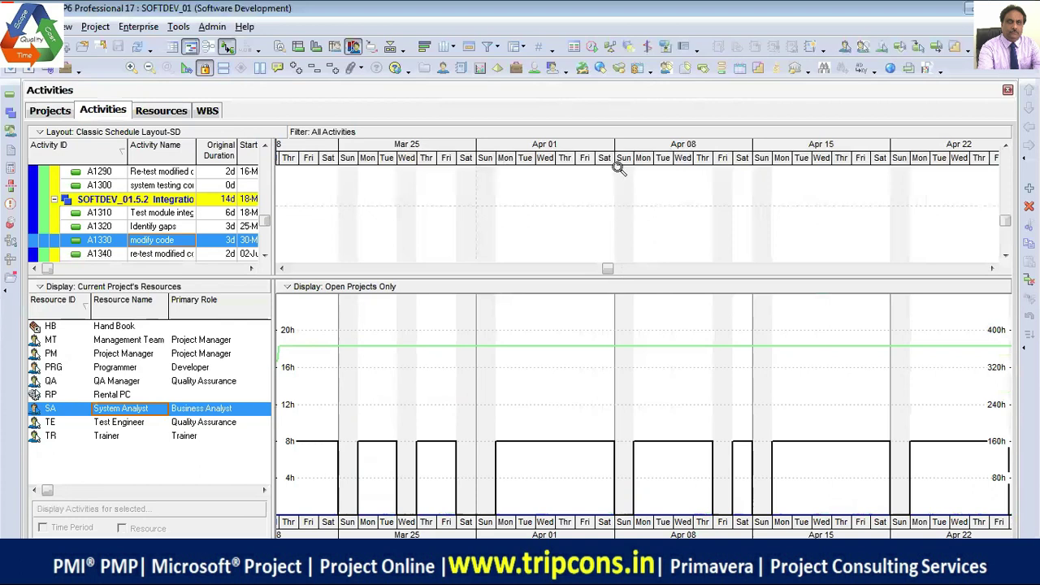
pyautogui.moveTo(611, 160); pyautogui.dragTo(454, 168)
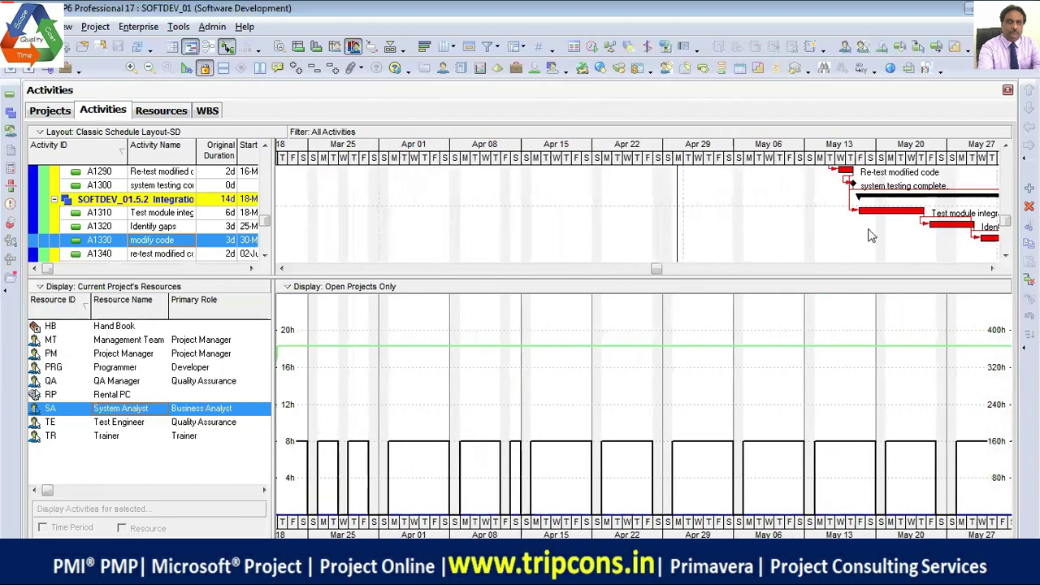
pyautogui.moveTo(699, 535); pyautogui.dragTo(512, 532)
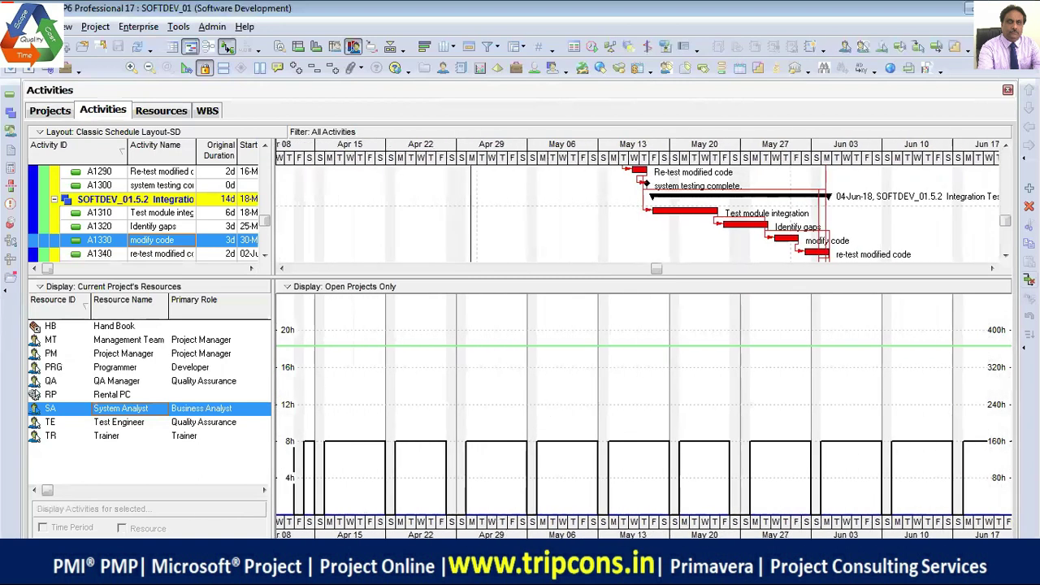
pyautogui.moveTo(1005, 231); pyautogui.dragTo(1008, 157)
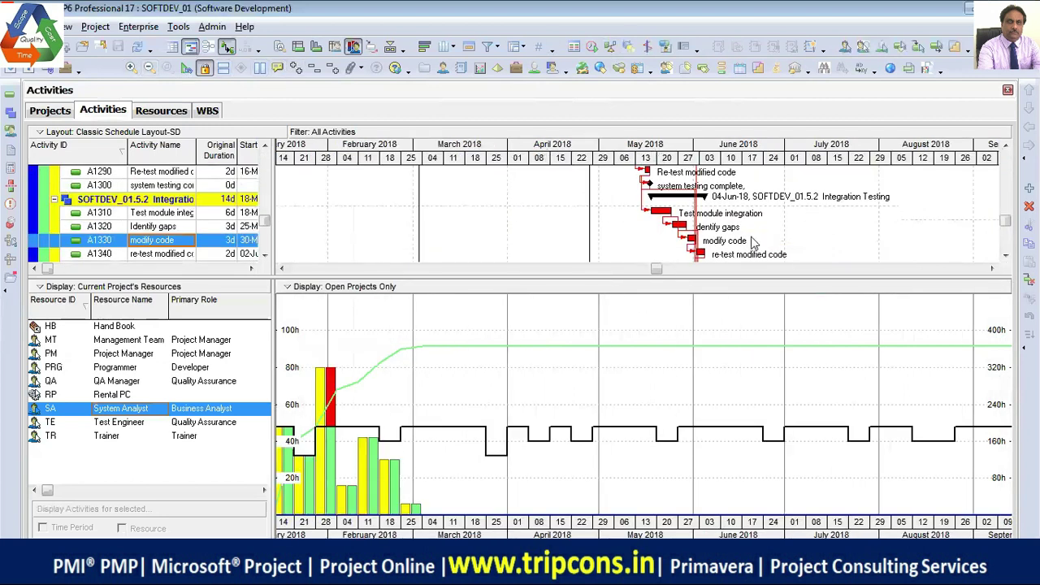
pyautogui.scroll(5, 748, 233)
pyautogui.scroll(10, 747, 233)
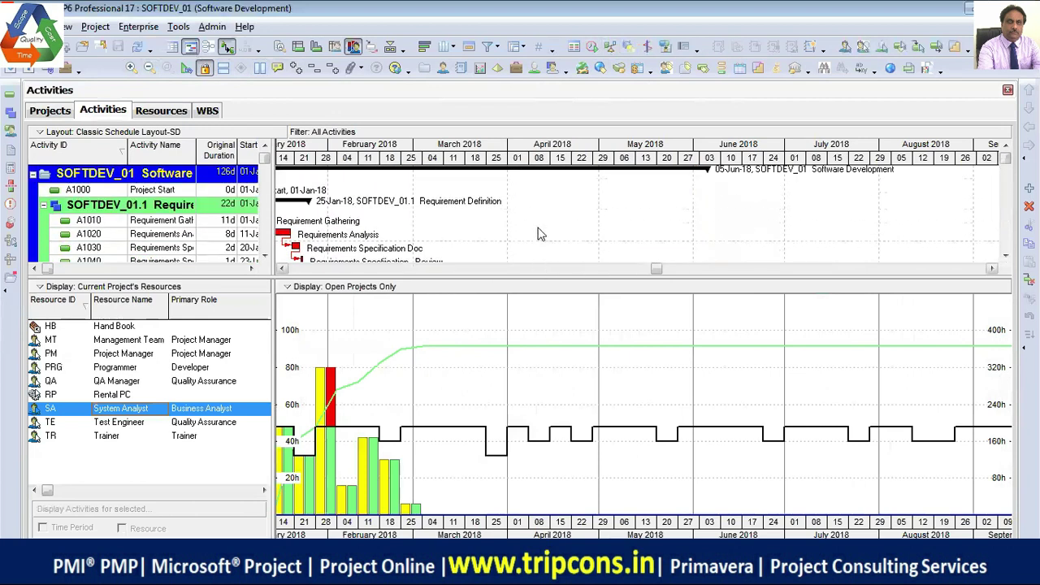
pyautogui.moveTo(516, 160); pyautogui.dragTo(607, 159)
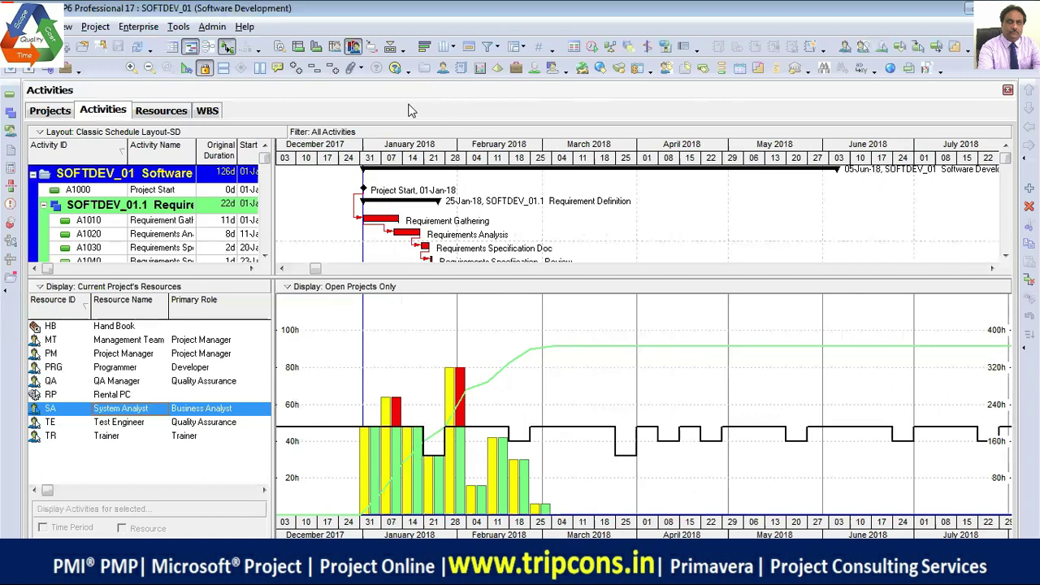
# - View the System Analyst's January and February usage by weeks and days, check the activity table's date columns, and narrow the table
pyautogui.click(130, 69)
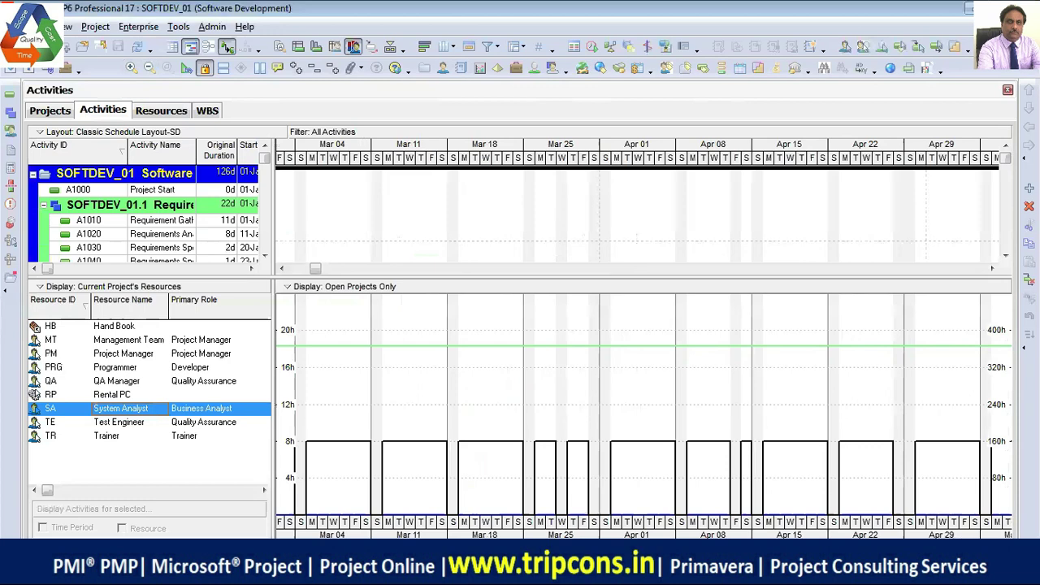
pyautogui.hscroll(10, 742, 529)
pyautogui.hscroll(-8, 742, 530)
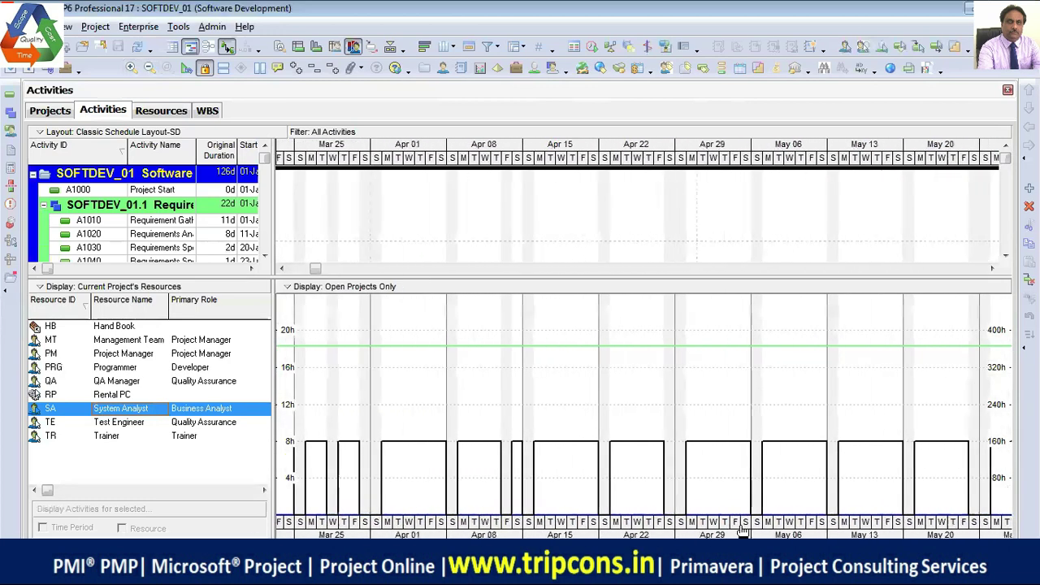
pyautogui.hscroll(-5, 742, 530)
pyautogui.hscroll(-8, 977, 536)
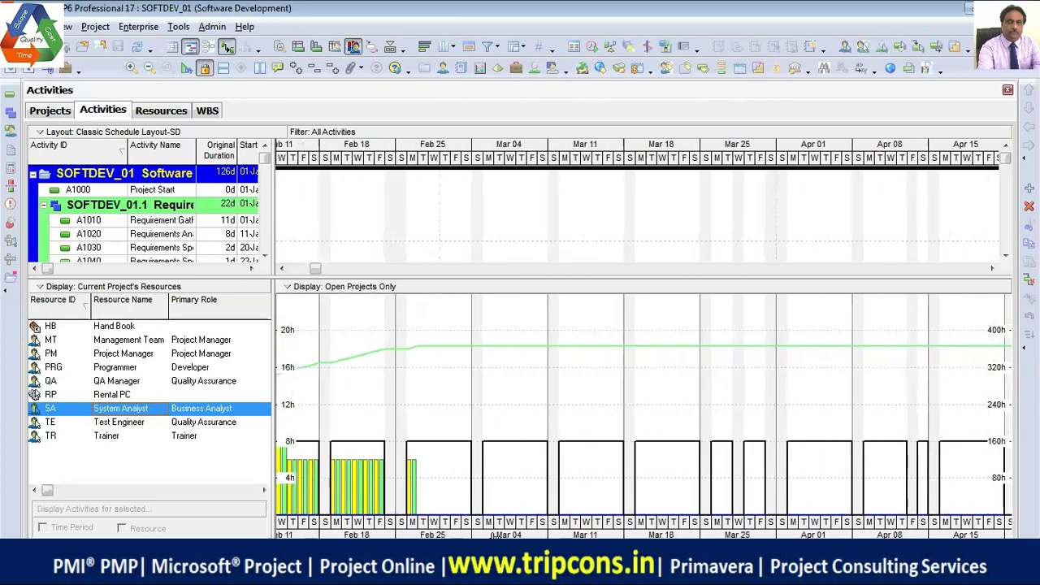
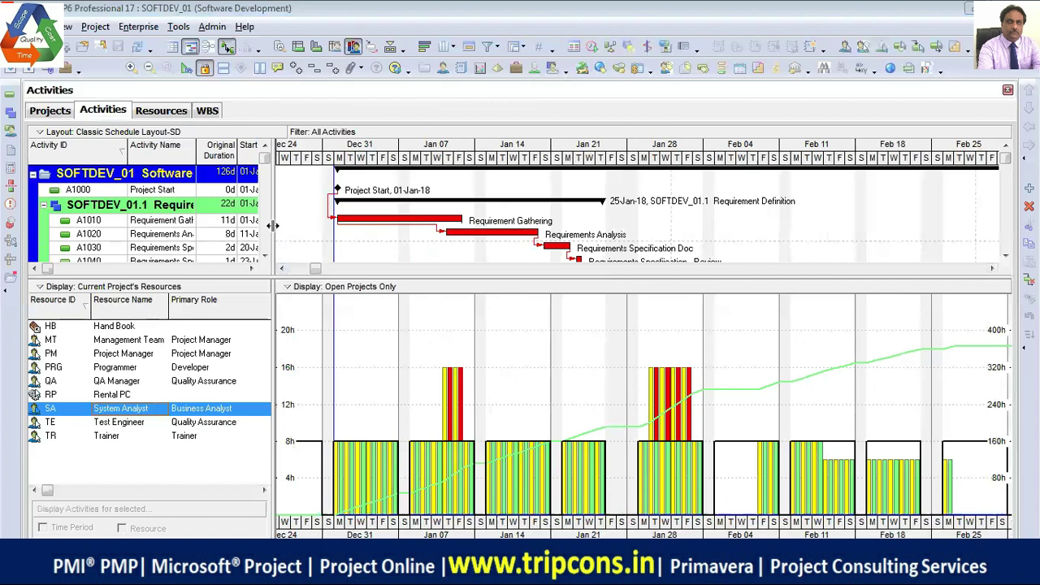
pyautogui.moveTo(274, 226); pyautogui.dragTo(393, 226)
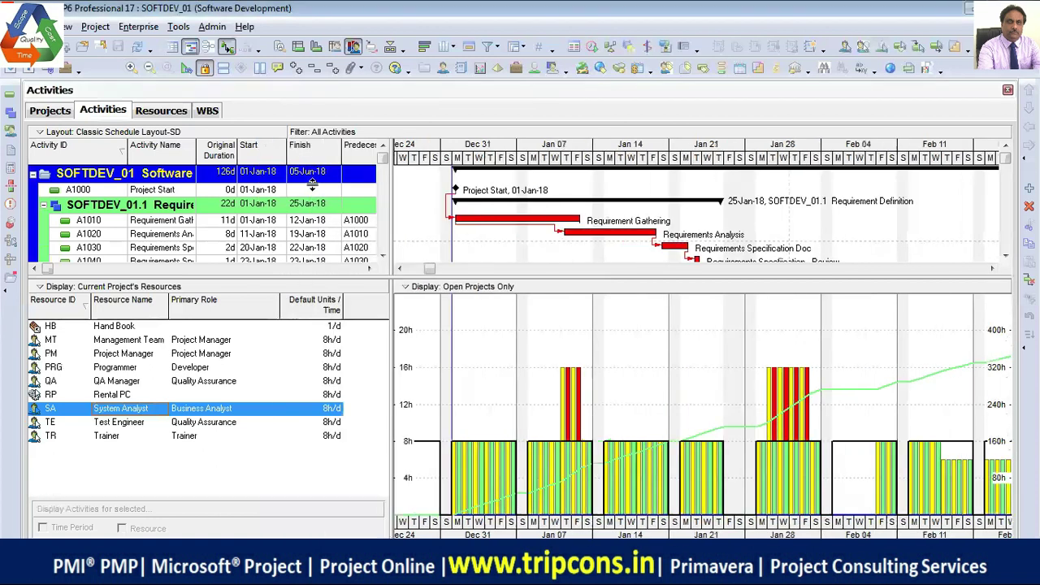
pyautogui.moveTo(392, 233); pyautogui.dragTo(238, 233)
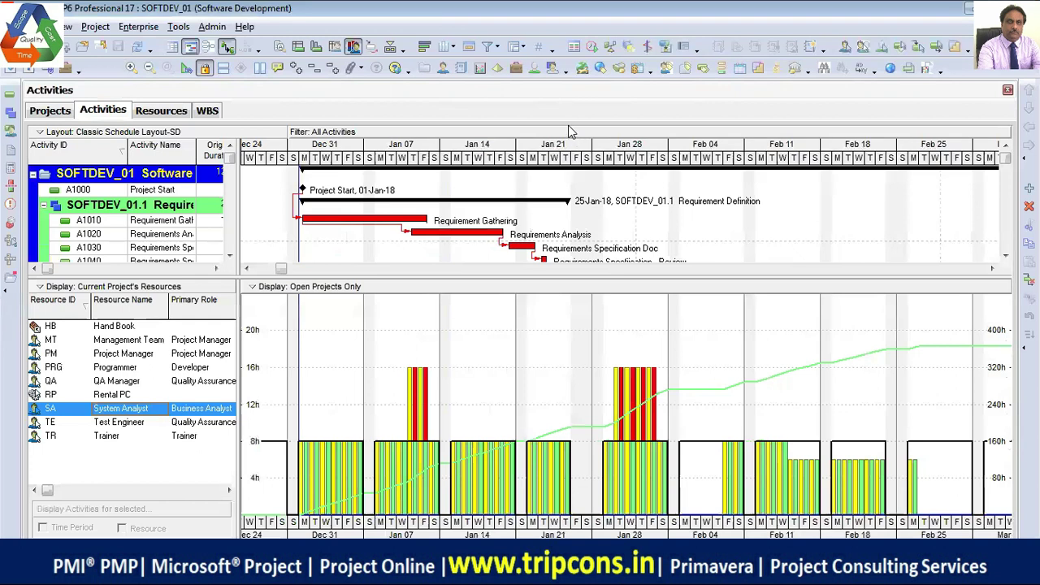
# - Level only the System Analyst resource, with leveling of all resources turned off and scheduled early and late dates preserved
pyautogui.click(611, 51)
pyautogui.click(731, 108)
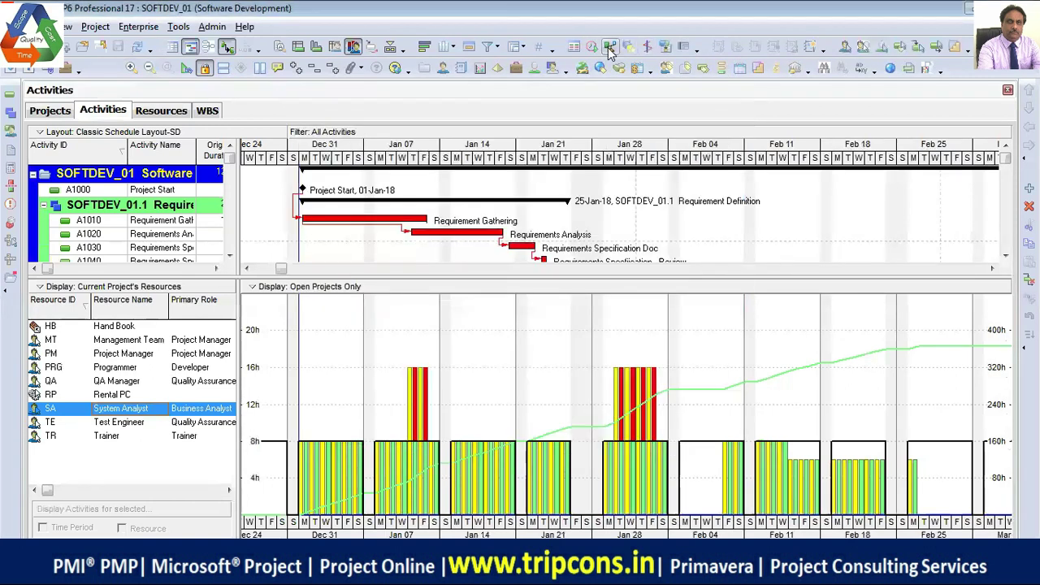
pyautogui.click(611, 49)
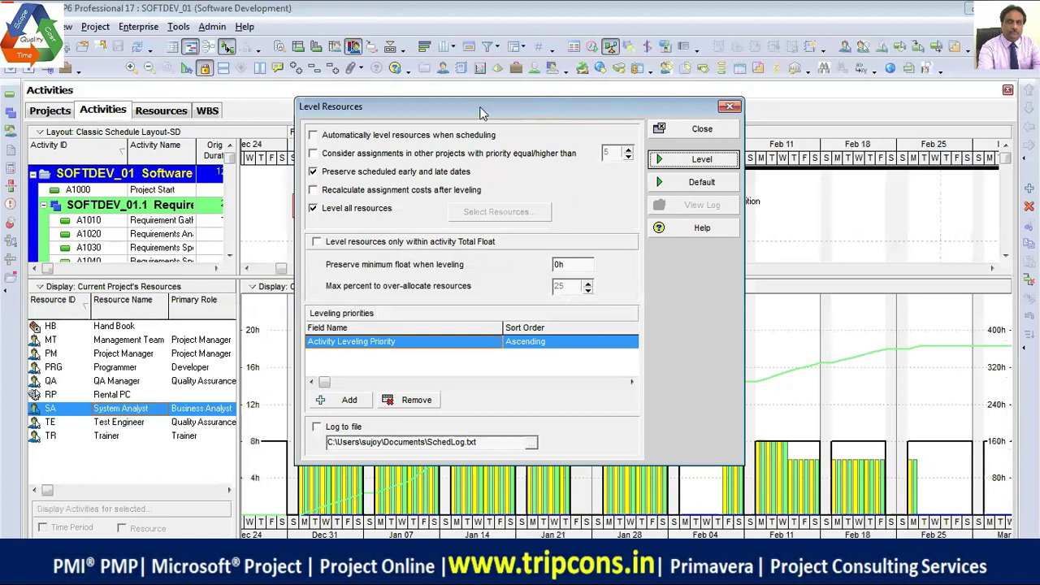
pyautogui.moveTo(479, 112); pyautogui.dragTo(210, 32)
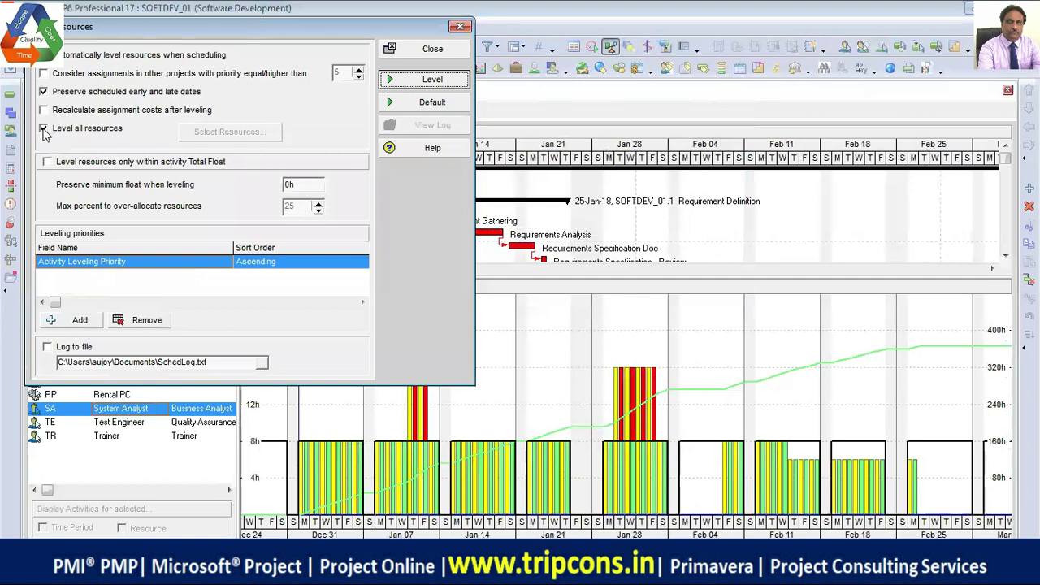
pyautogui.click(43, 129)
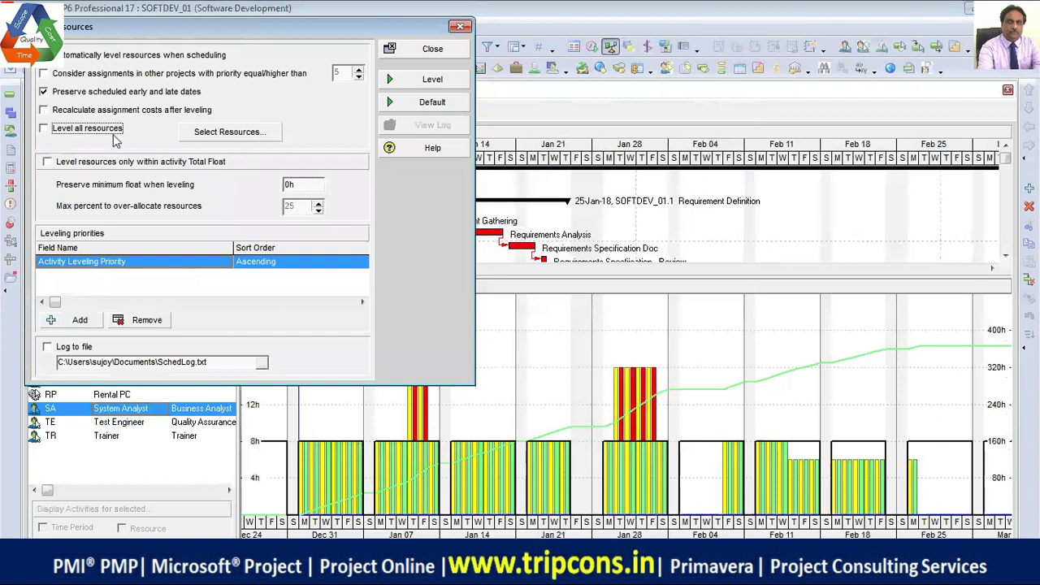
pyautogui.click(234, 135)
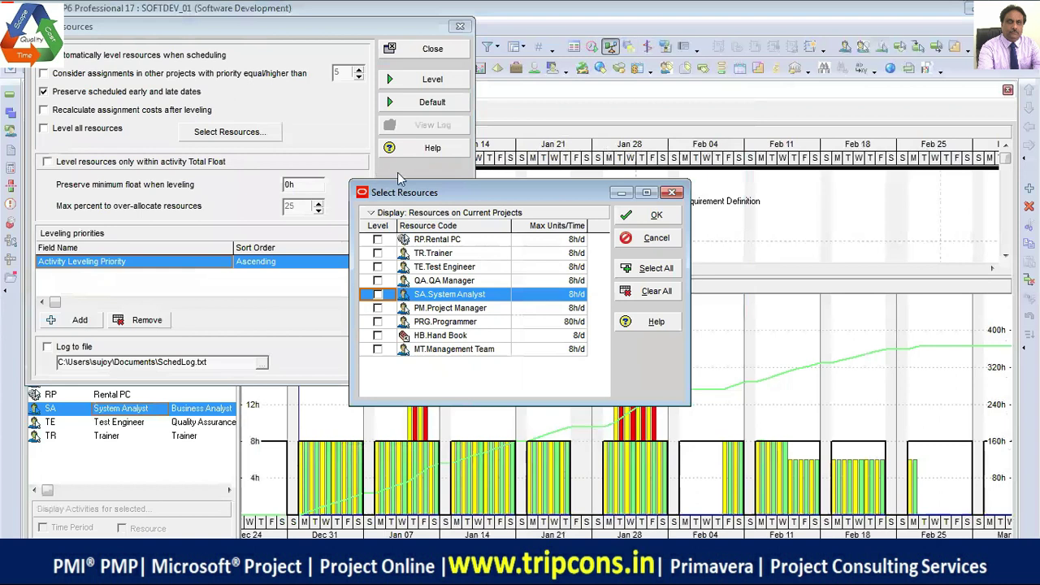
pyautogui.moveTo(457, 199); pyautogui.dragTo(250, 114)
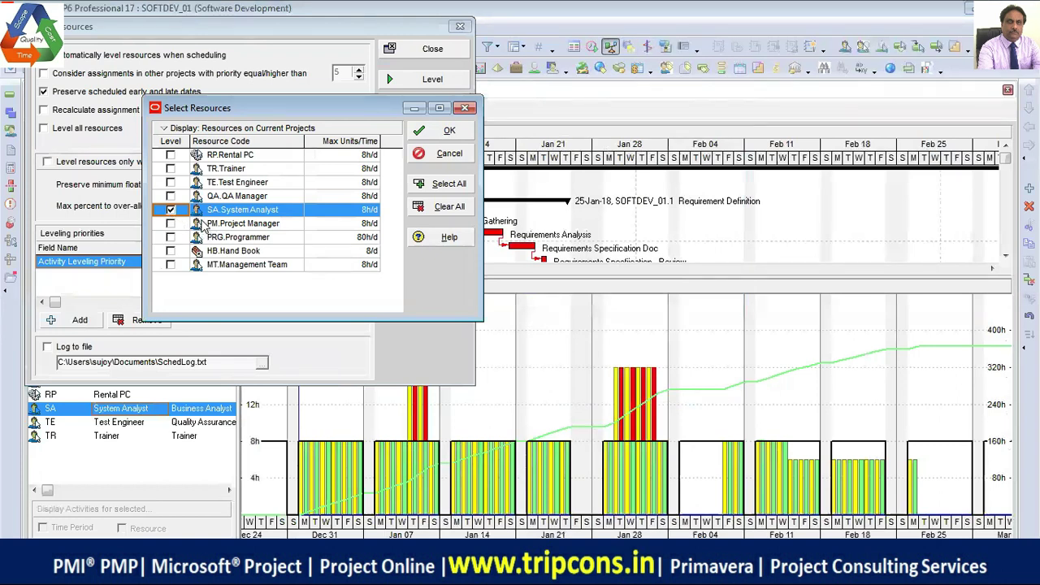
pyautogui.click(450, 131)
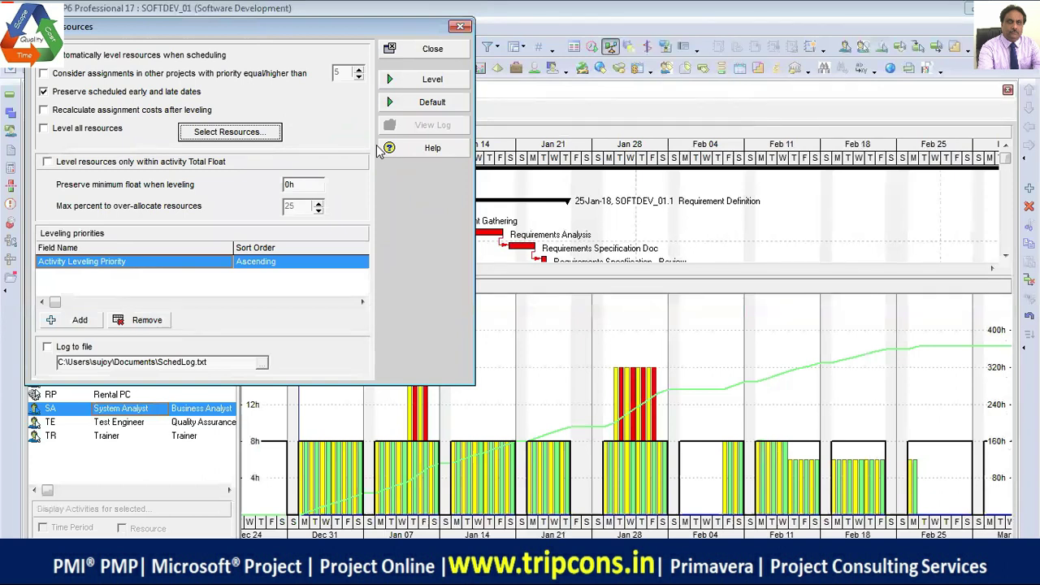
pyautogui.click(425, 81)
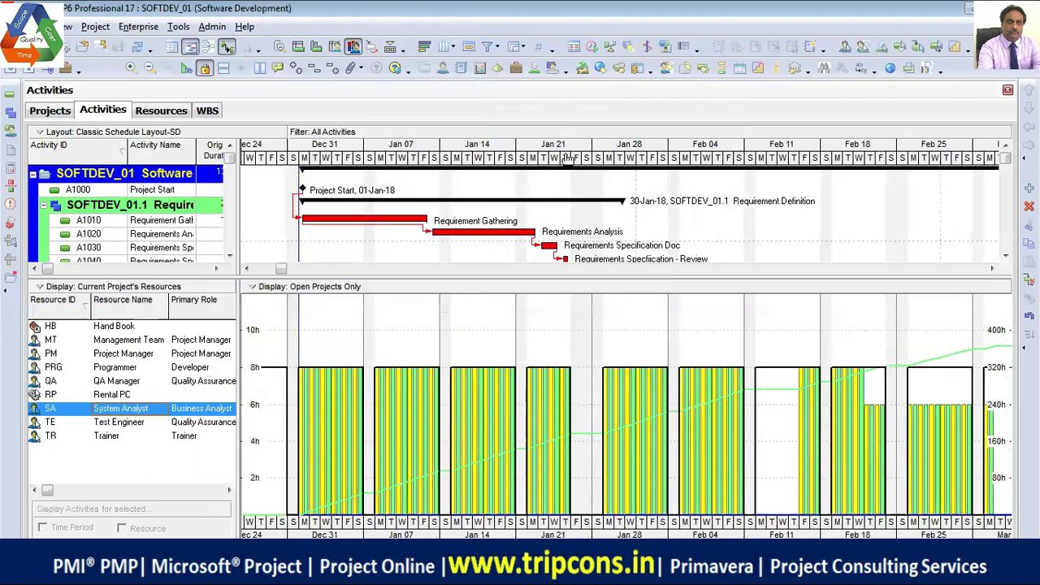
# - Check the leveled activity dates and the resource assignment of Requirements Analysis (A1020), ending on the resource usage profile
pyautogui.moveTo(239, 231); pyautogui.dragTo(451, 244)
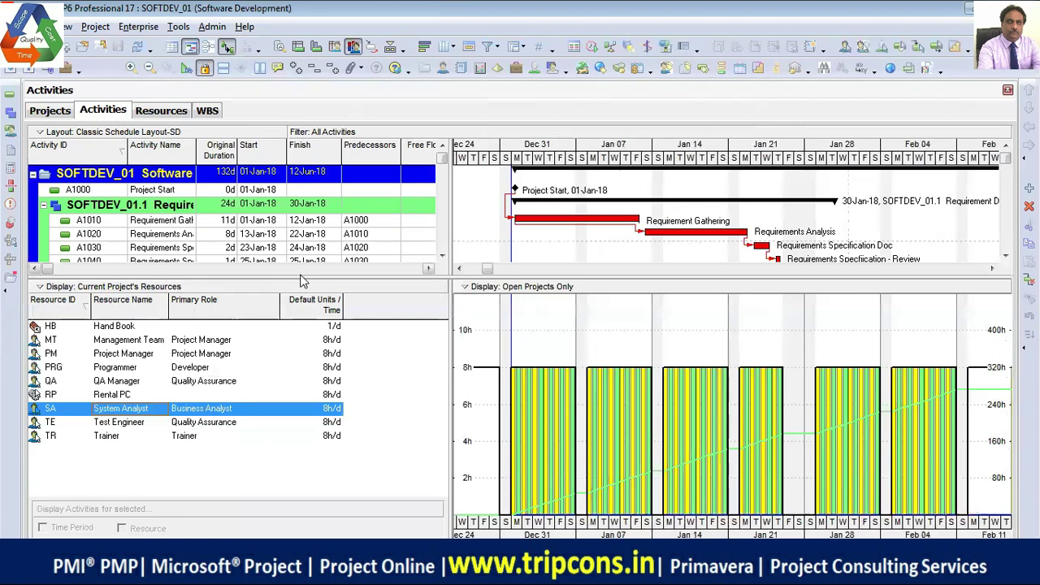
pyautogui.moveTo(301, 281); pyautogui.dragTo(307, 355)
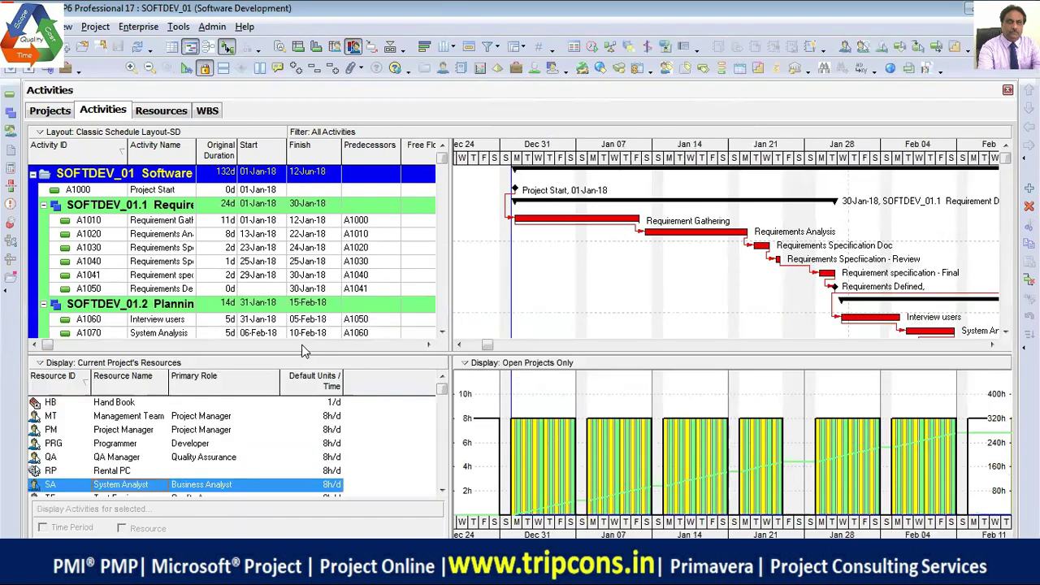
pyautogui.click(185, 236)
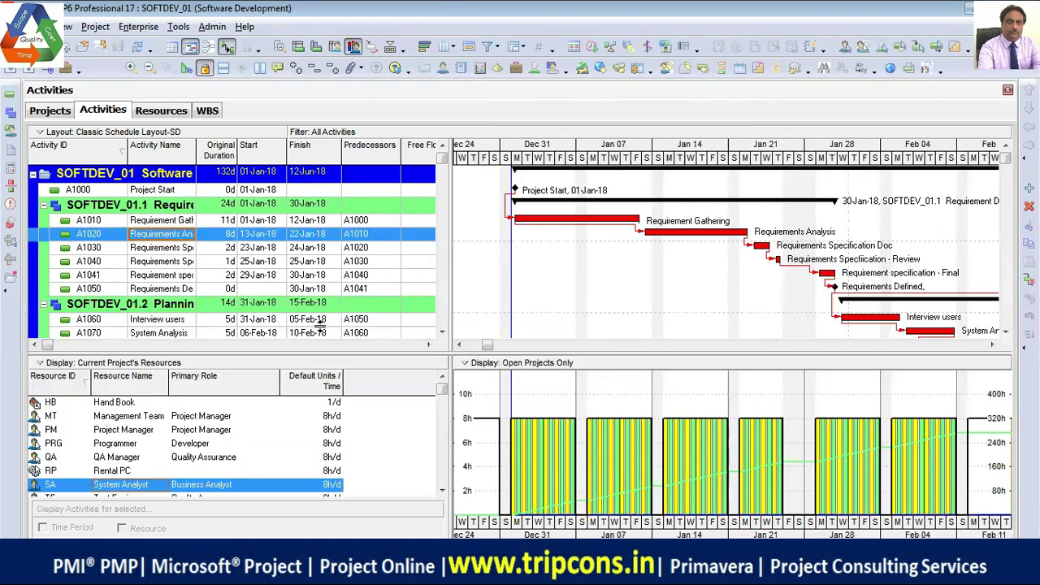
pyautogui.rightClick(178, 237)
pyautogui.click(232, 202)
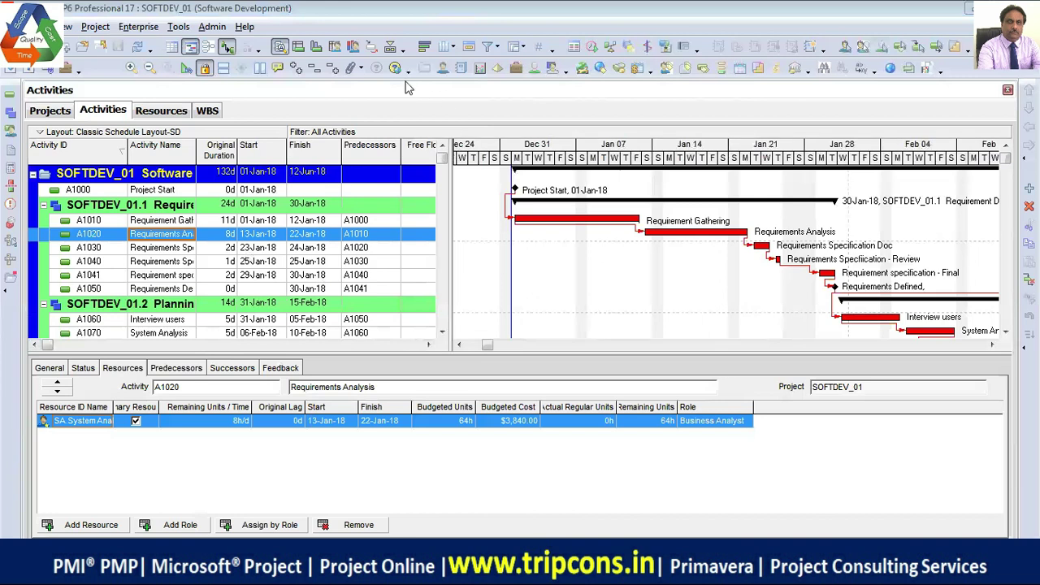
pyautogui.click(355, 46)
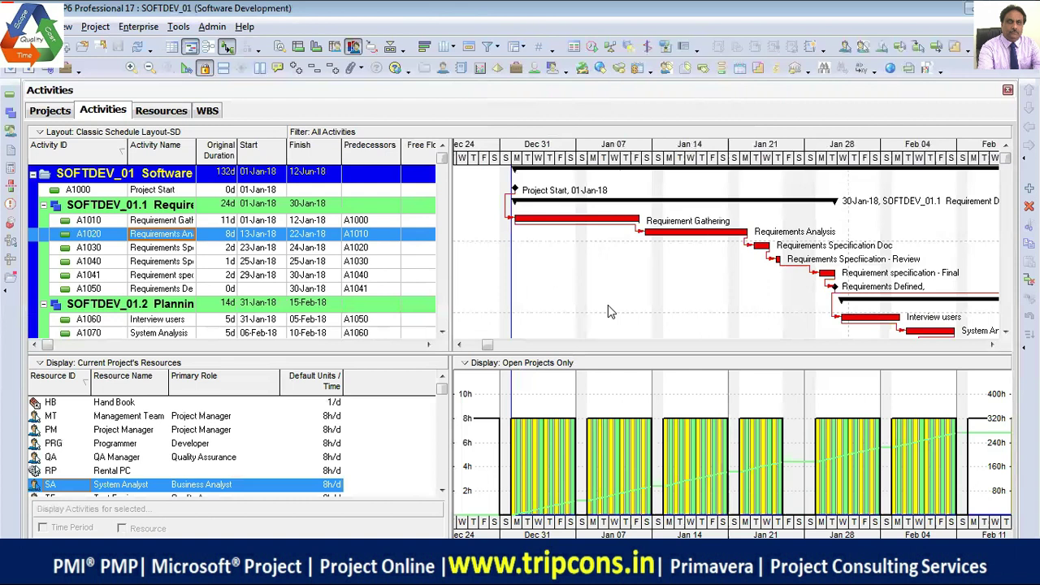
# - Review the usage profiles of the Management Team, Project Manager, Programmer, QA Manager and Rental PC by months and weeks
pyautogui.click(146, 417)
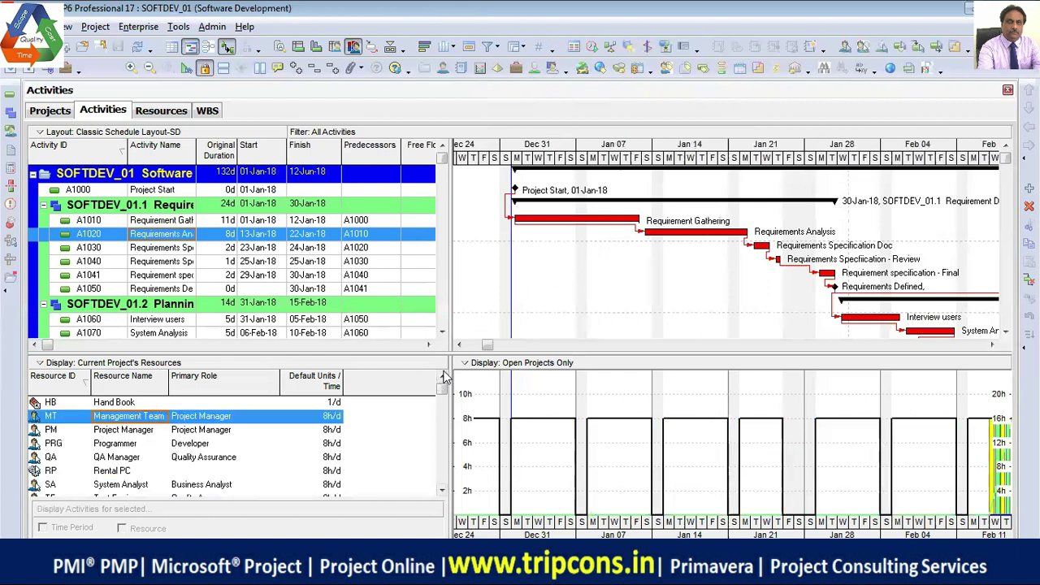
pyautogui.moveTo(451, 255); pyautogui.dragTo(178, 255)
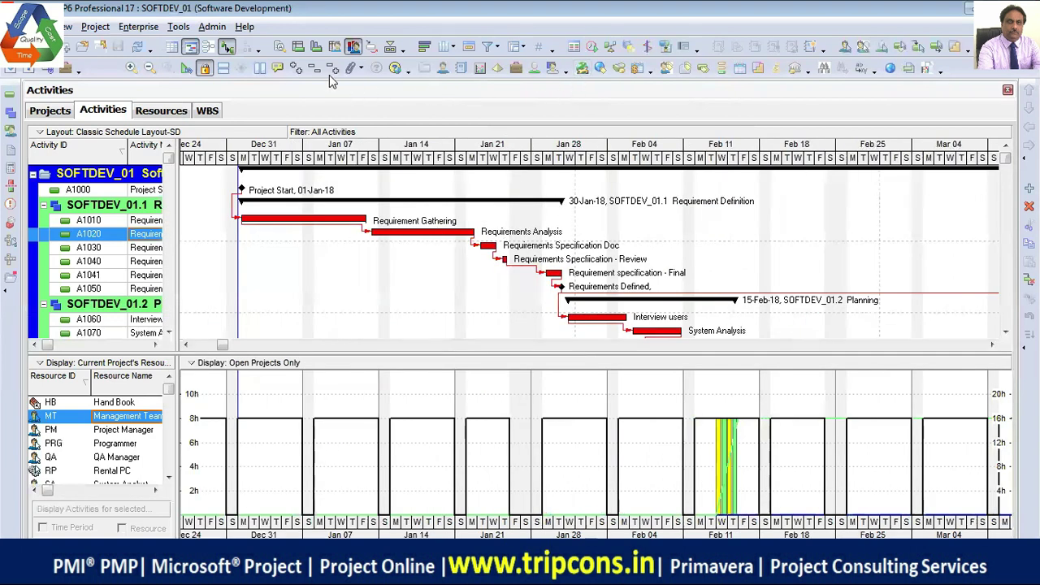
pyautogui.click(149, 69)
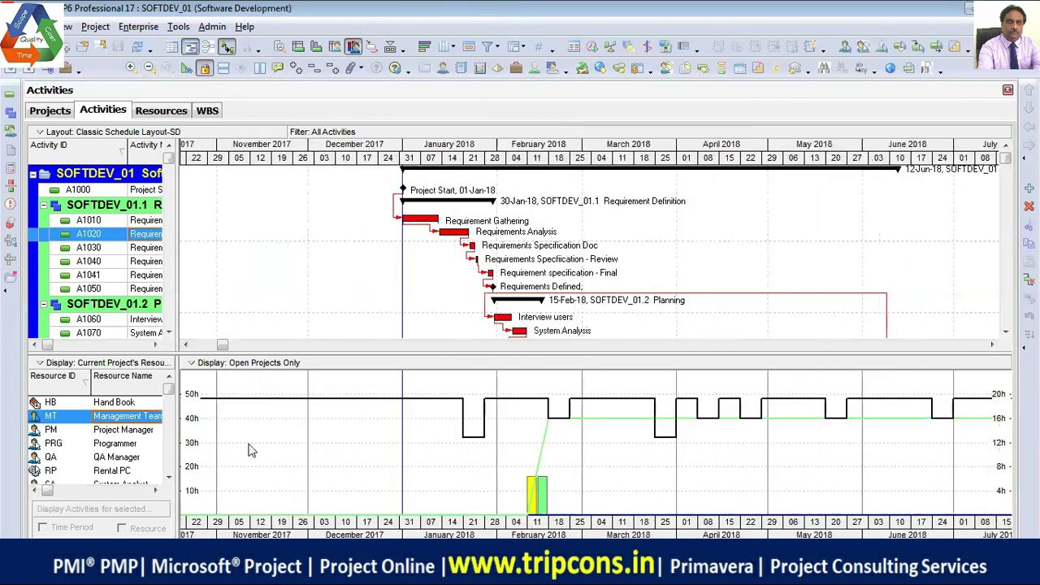
pyautogui.click(136, 431)
pyautogui.click(129, 444)
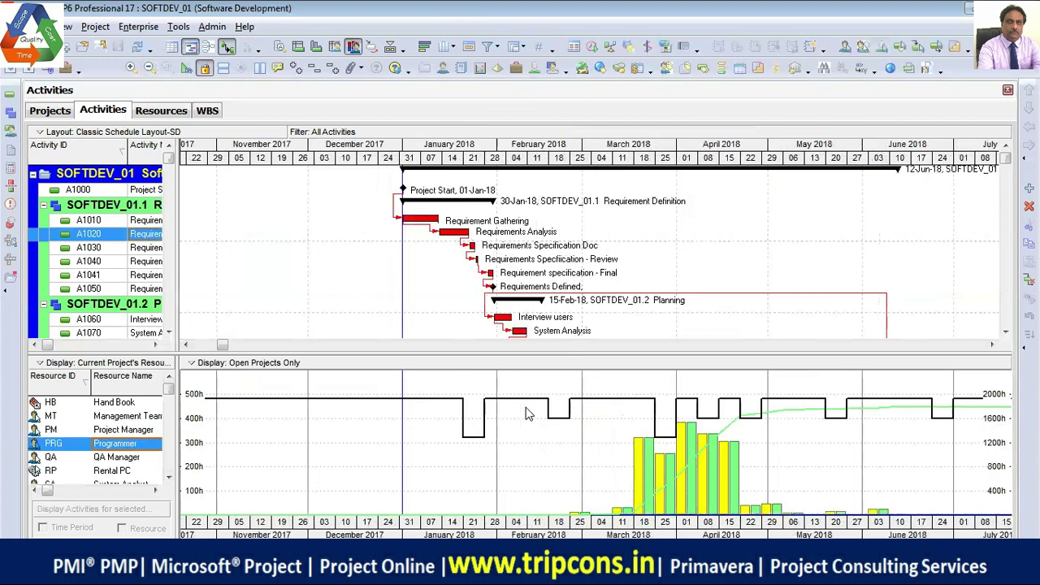
pyautogui.click(134, 458)
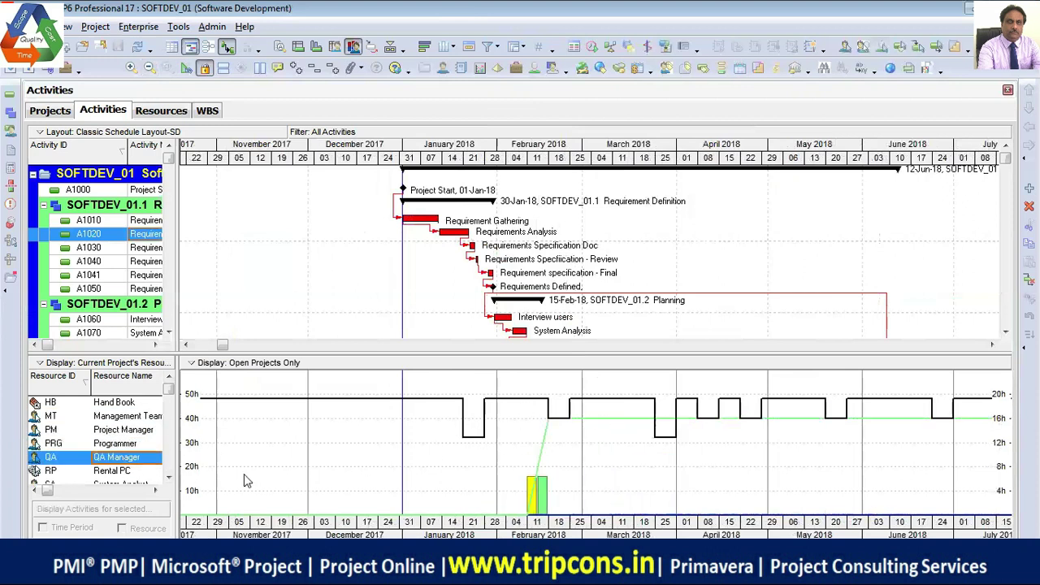
pyautogui.click(127, 472)
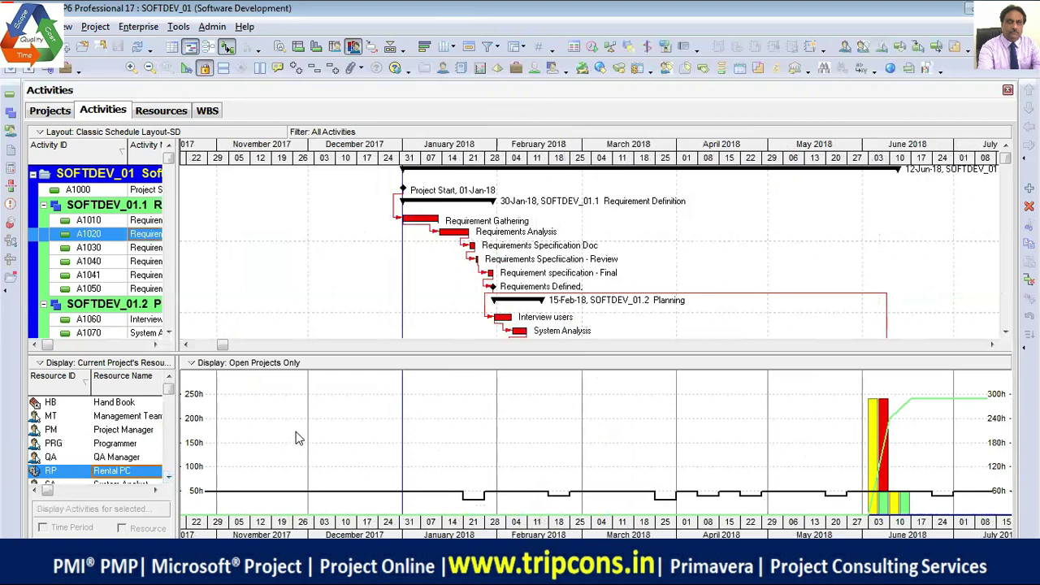
# - Set the Rental PC's Max Units / Time to 48h/d and view its updated usage profile
pyautogui.click(162, 112)
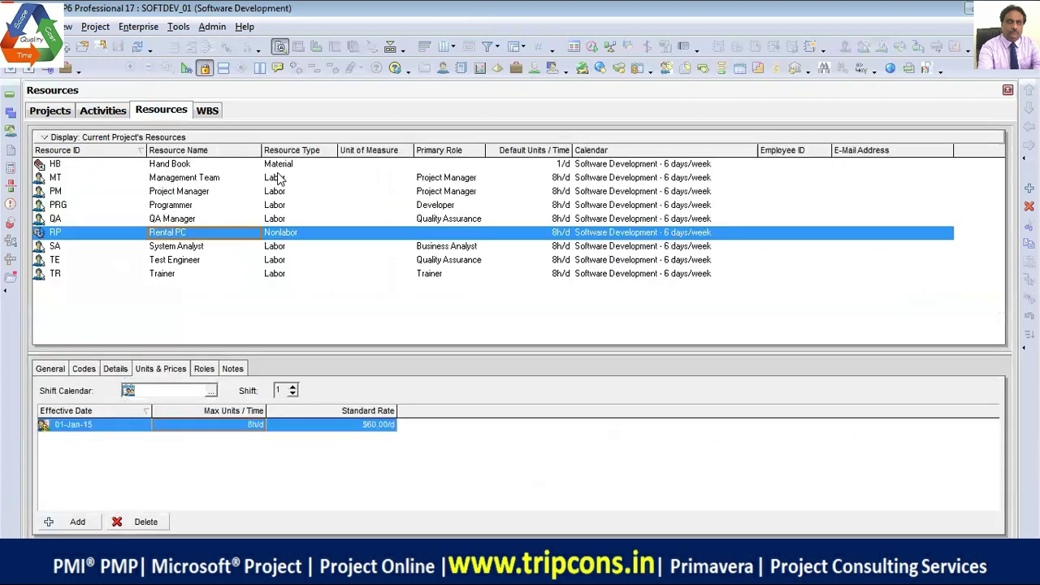
pyautogui.click(248, 428)
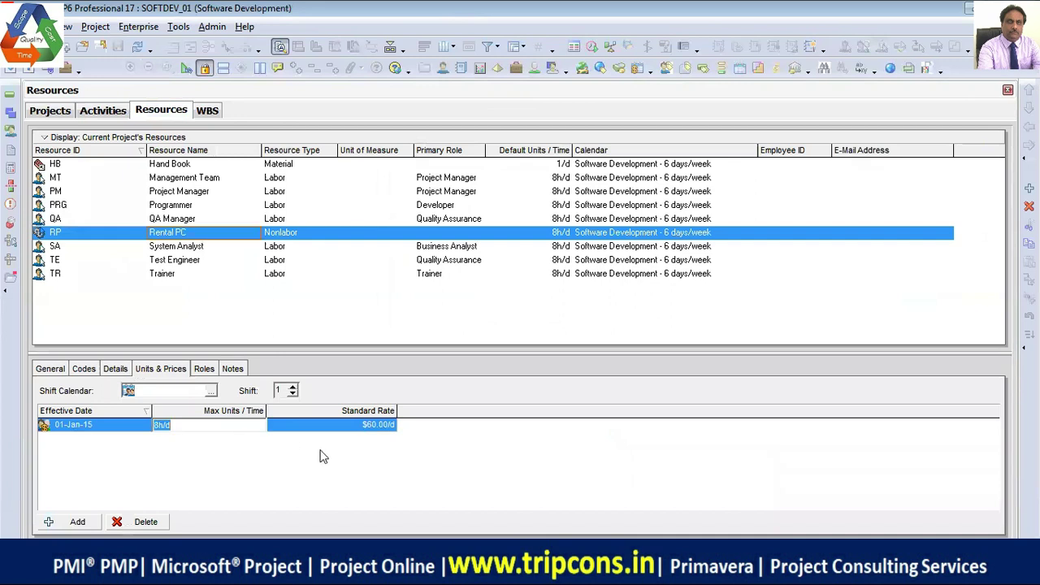
pyautogui.write('48/d')
pyautogui.press('Return')
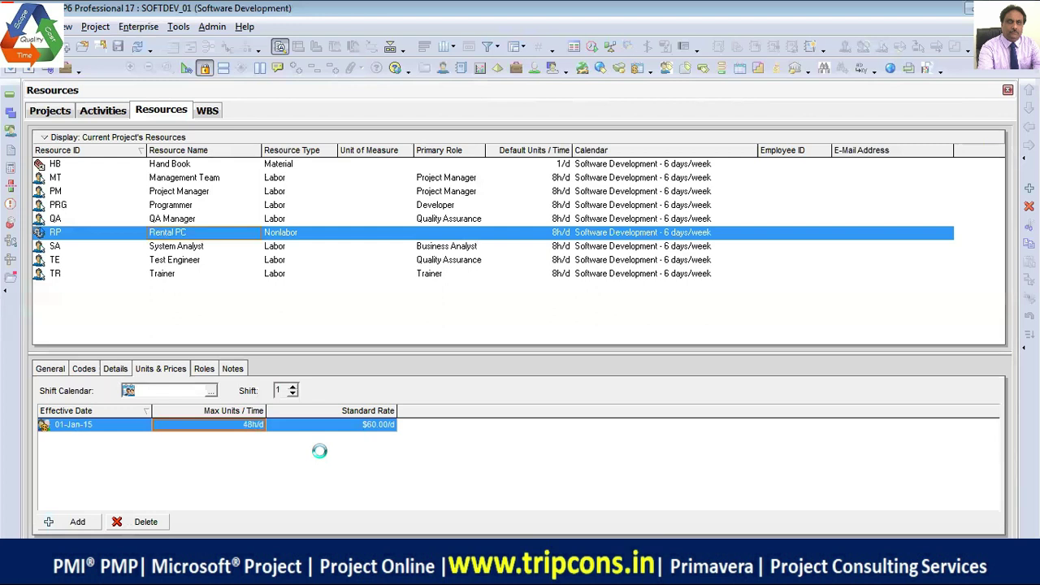
pyautogui.click(112, 114)
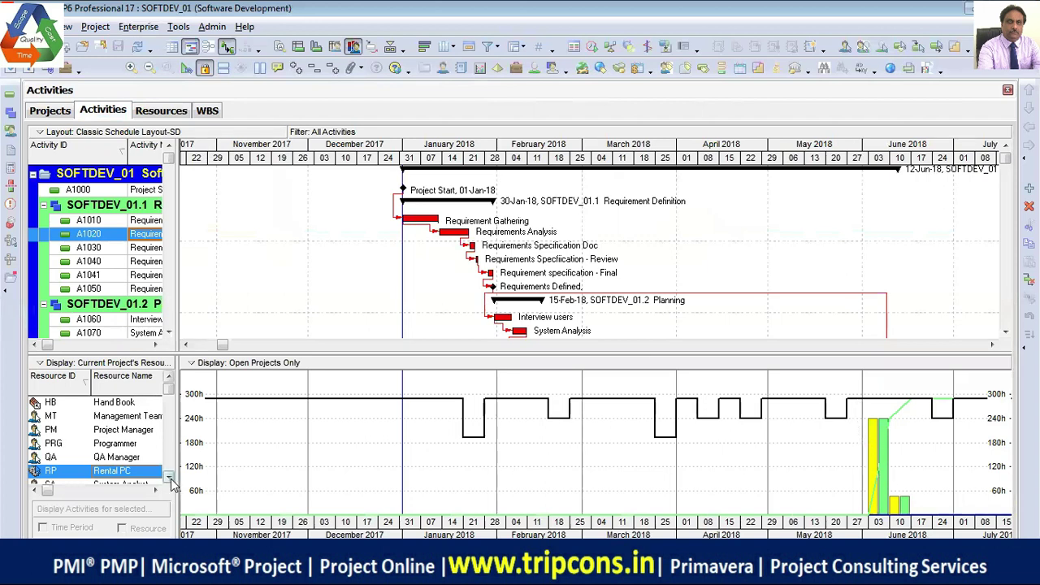
# - Review the System Analyst's usage profile and the Test Engineer's May and June usage by weeks and days for overallocation
pyautogui.click(170, 478)
pyautogui.click(170, 477)
pyautogui.click(170, 478)
pyautogui.click(130, 442)
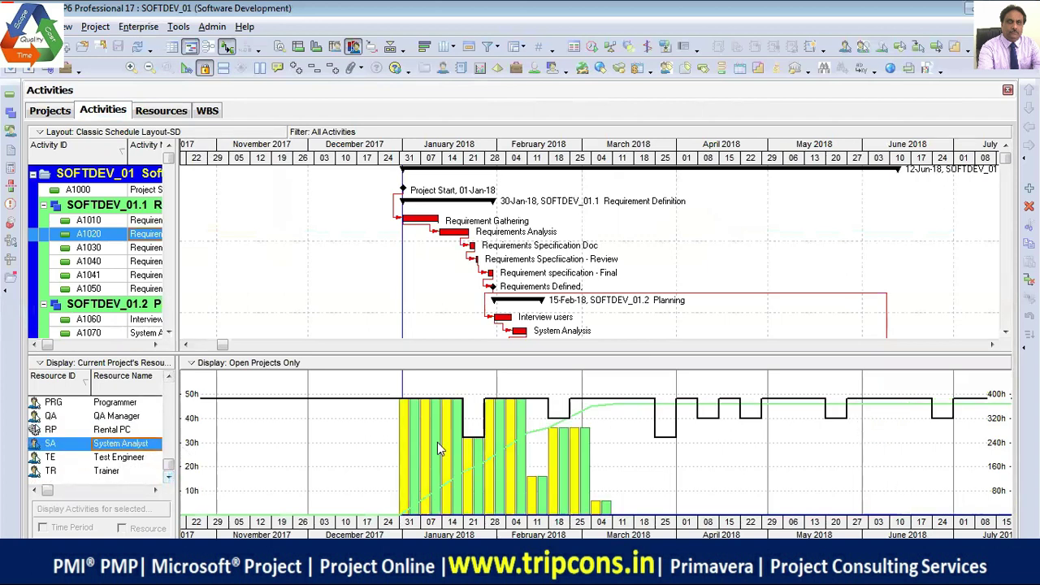
pyautogui.click(135, 458)
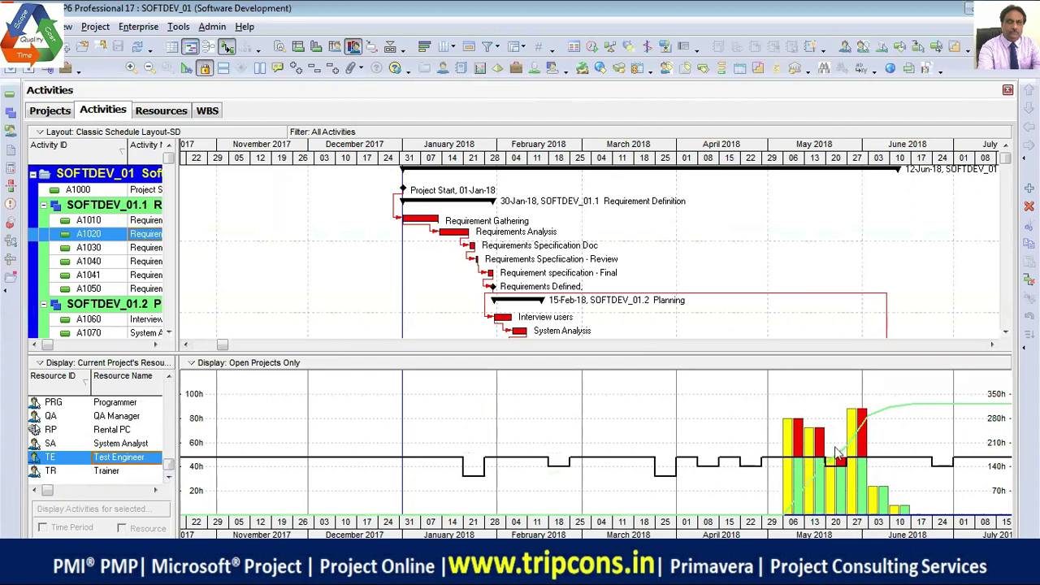
pyautogui.moveTo(843, 144); pyautogui.dragTo(372, 150)
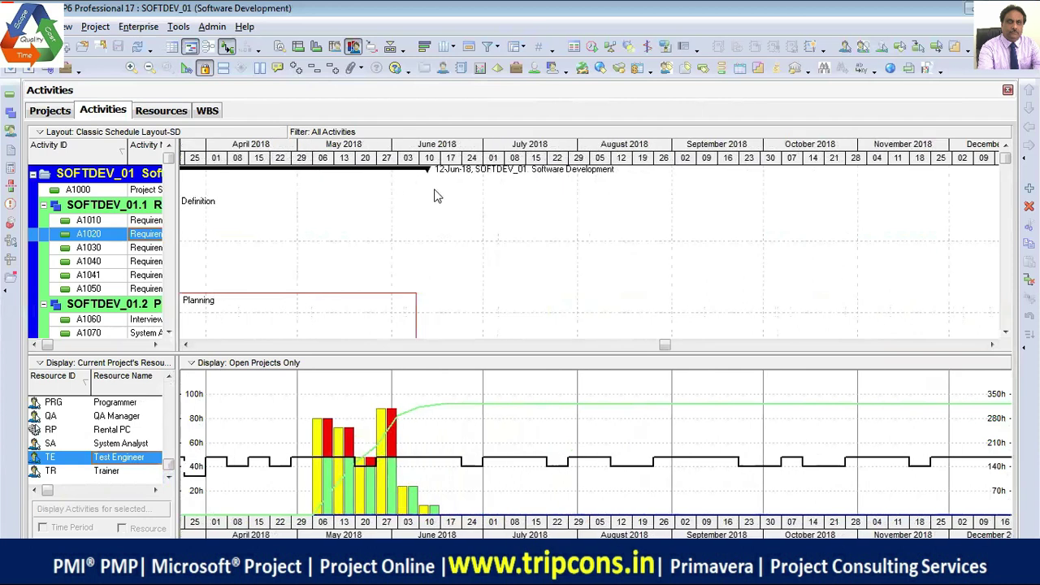
pyautogui.click(130, 68)
pyautogui.moveTo(257, 148); pyautogui.dragTo(691, 181)
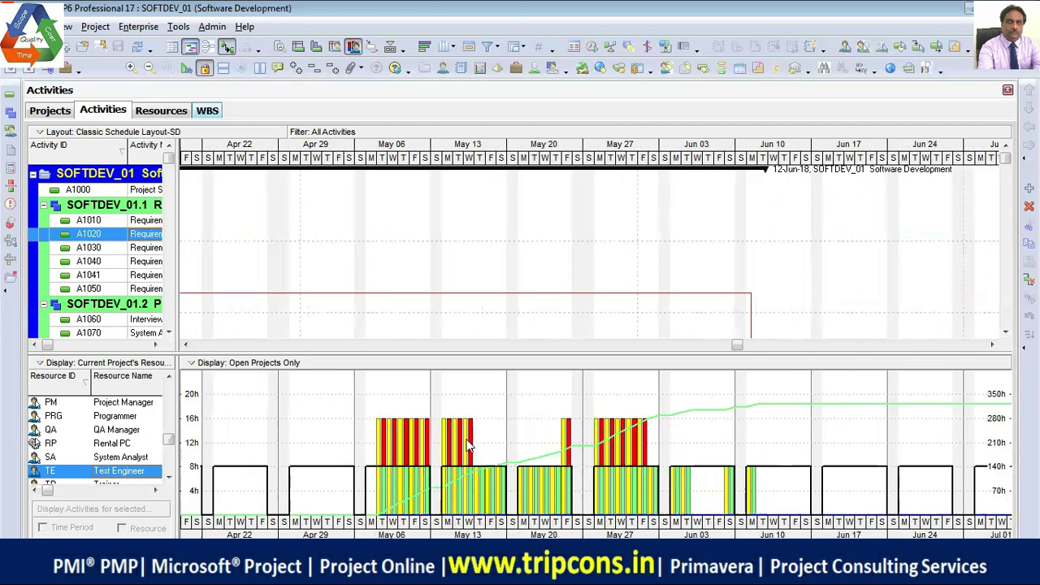
pyautogui.click(167, 478)
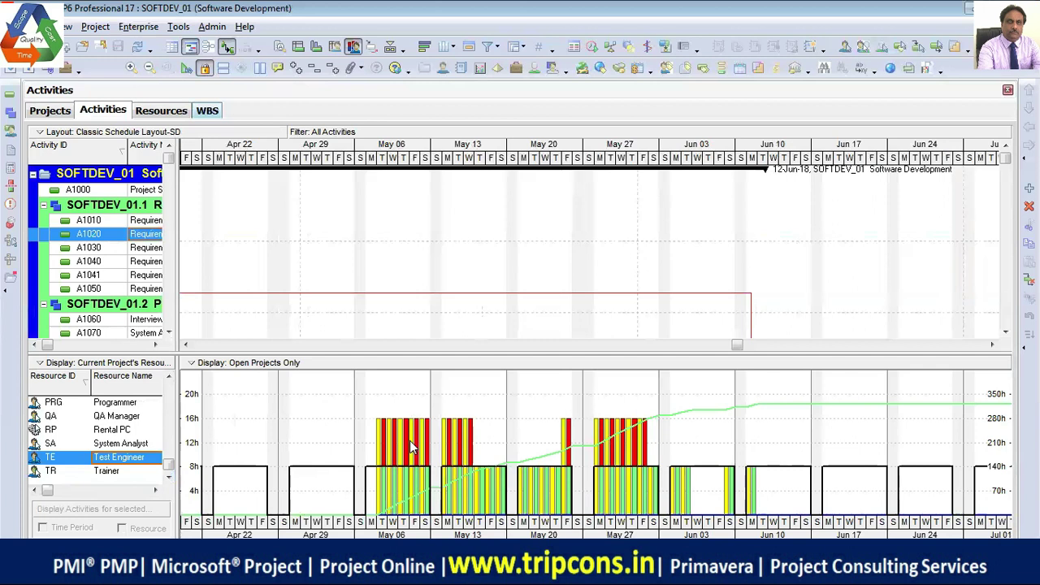
# - Set the Test Engineer's Max Units / Time to 20h/d and view the updated May and June usage profile
pyautogui.click(162, 111)
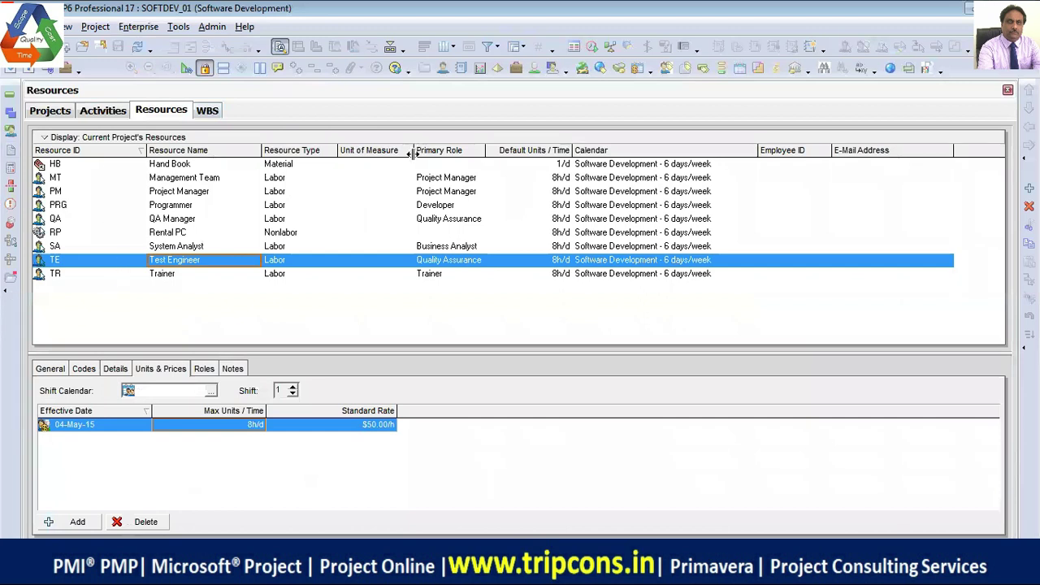
pyautogui.click(252, 429)
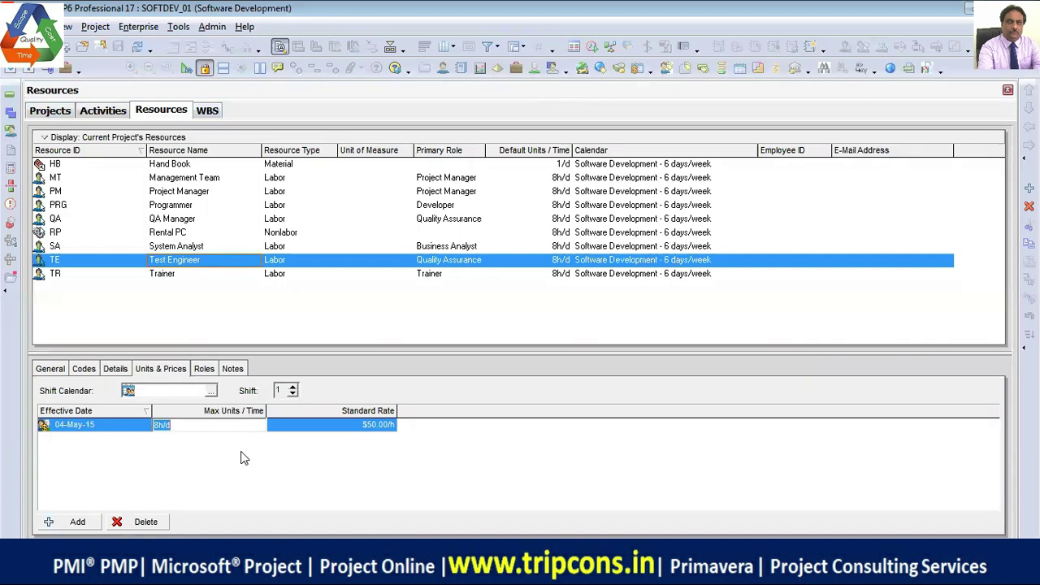
pyautogui.write('15')
pyautogui.press('BackSpace')
pyautogui.write('6')
pyautogui.press('BackSpace')
pyautogui.press('BackSpace')
pyautogui.write('20')
pyautogui.write('/d')
pyautogui.press('Return')
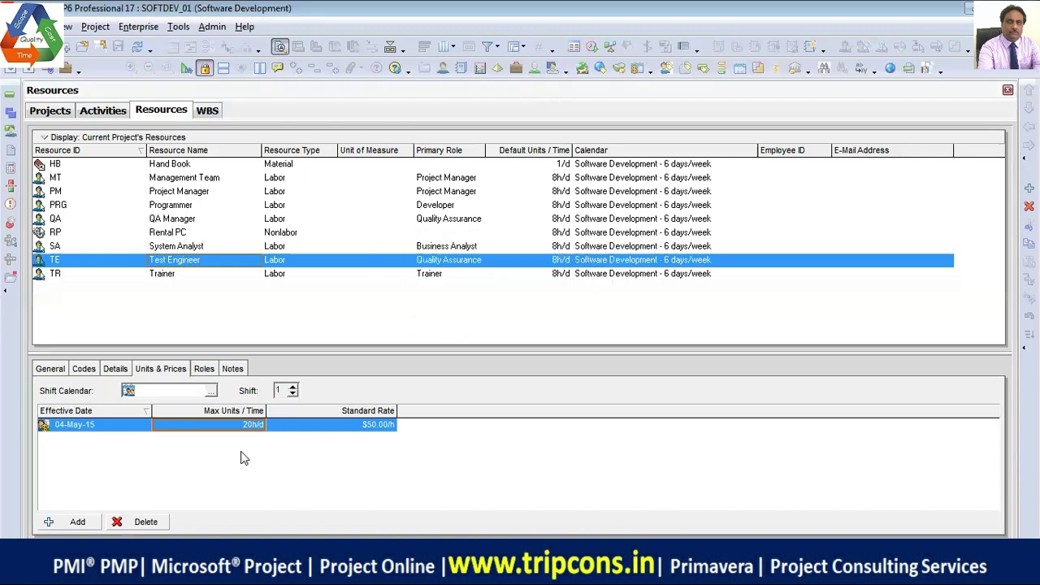
pyautogui.click(104, 112)
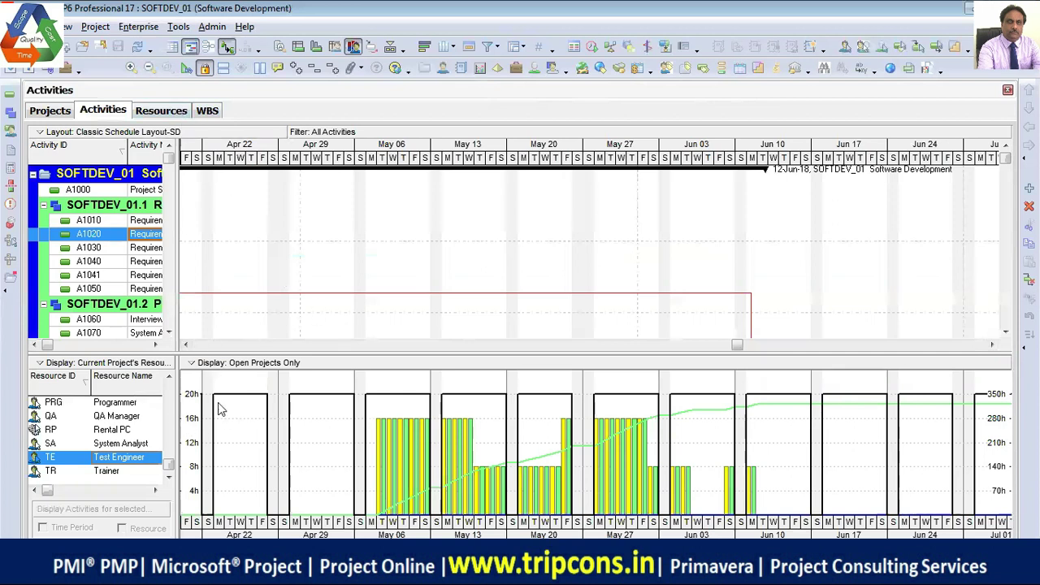
# - Set the System Analyst's Max Units / Time to 8h/d and show that resource's usage profile
pyautogui.click(161, 110)
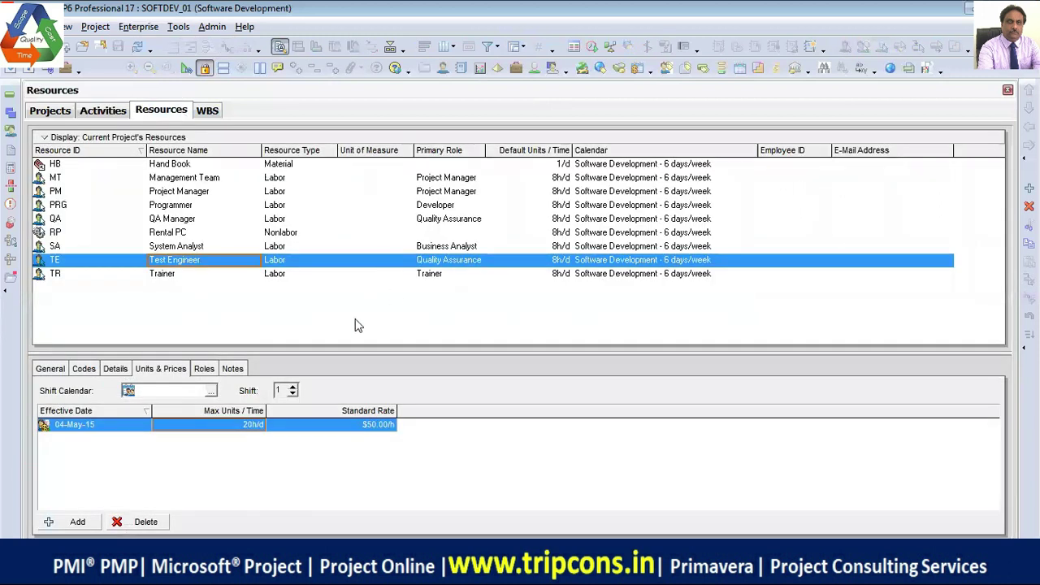
pyautogui.click(208, 246)
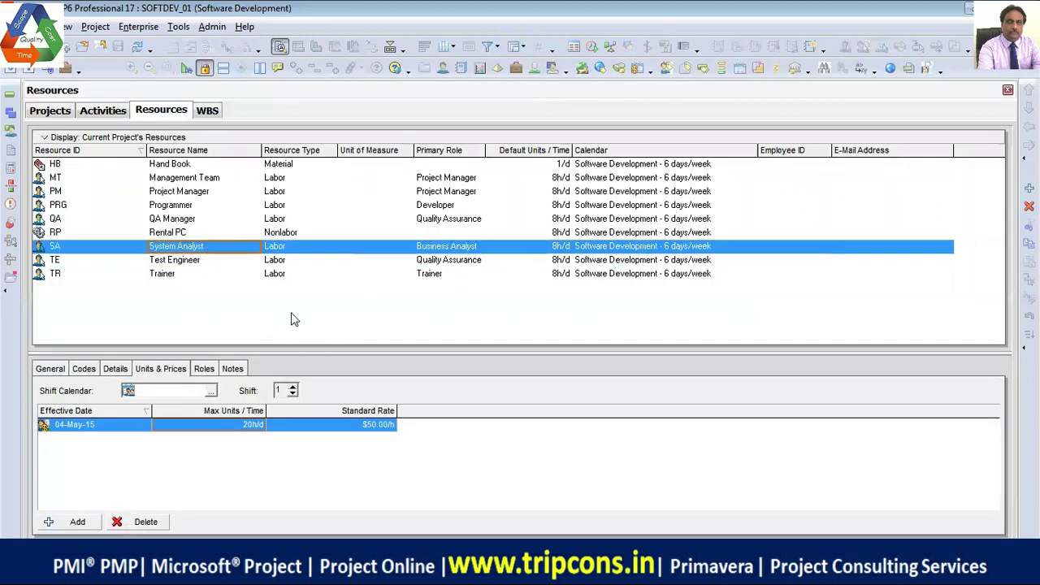
pyautogui.click(247, 431)
pyautogui.press('Escape')
pyautogui.click(242, 426)
pyautogui.write('8/d')
pyautogui.press('Return')
pyautogui.click(103, 111)
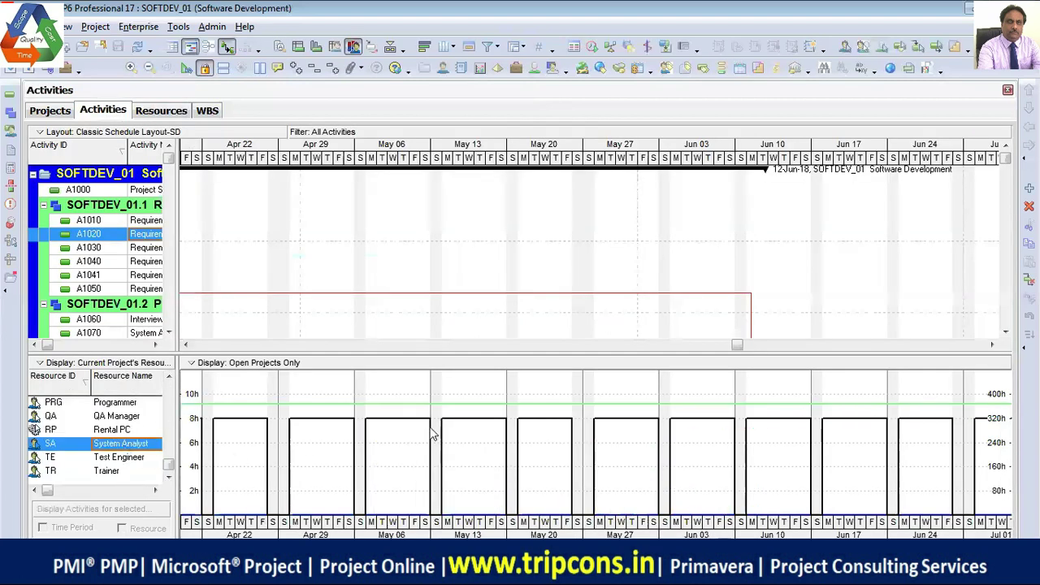
# - Review the System Analyst's usage profile across the project's timeline by days and by months, alongside the activity dates
pyautogui.moveTo(382, 151); pyautogui.dragTo(573, 148)
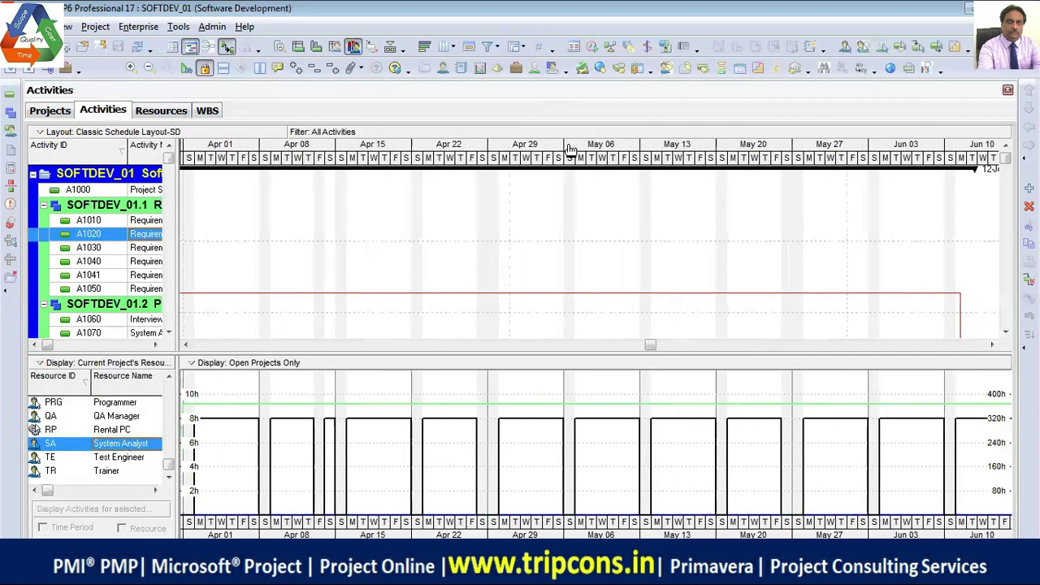
pyautogui.click(151, 69)
pyautogui.moveTo(398, 150); pyautogui.dragTo(691, 163)
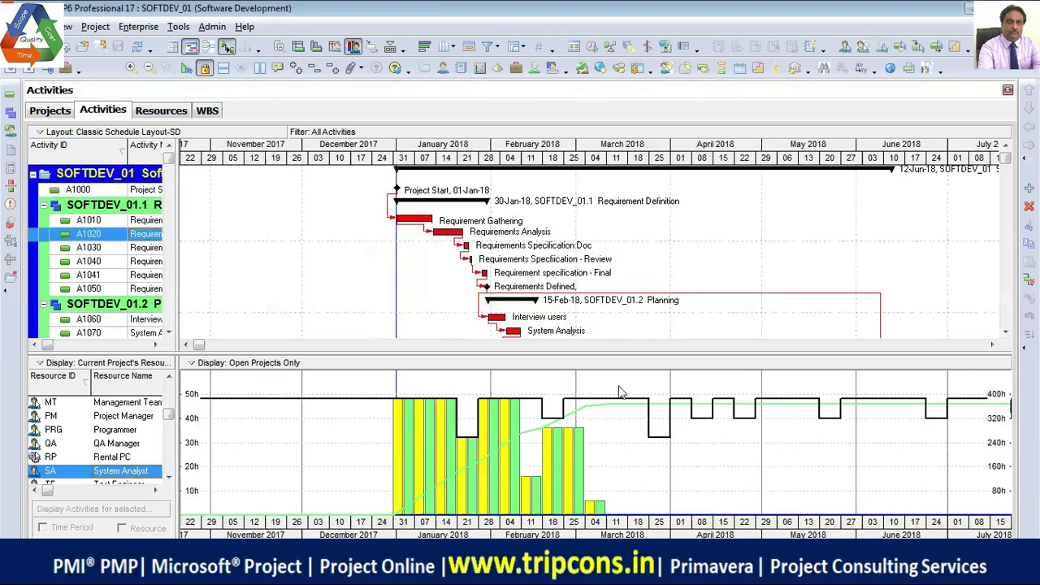
pyautogui.moveTo(175, 238); pyautogui.dragTo(647, 244)
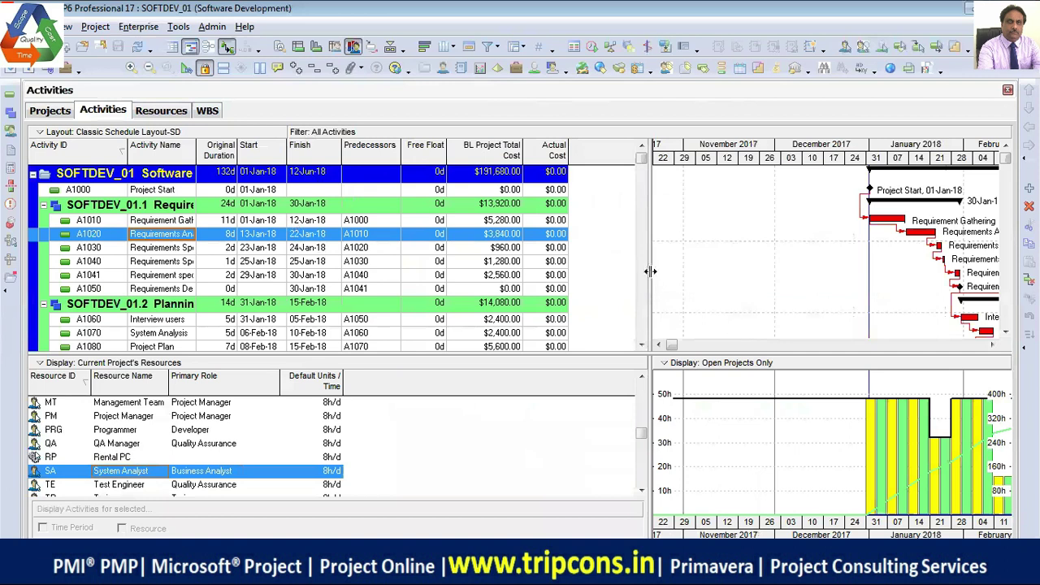
pyautogui.moveTo(400, 146); pyautogui.dragTo(321, 224)
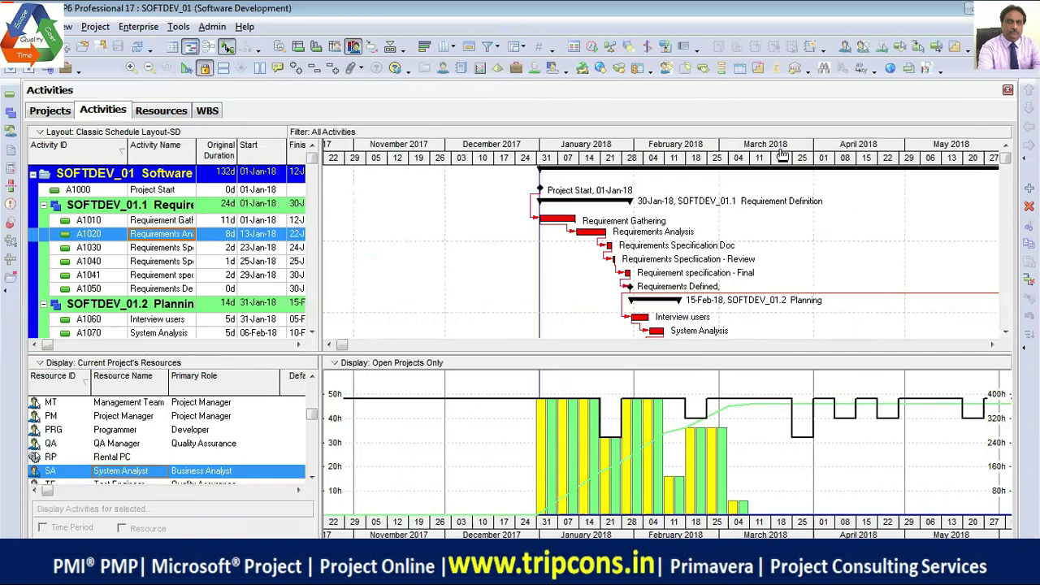
pyautogui.moveTo(782, 151); pyautogui.dragTo(646, 151)
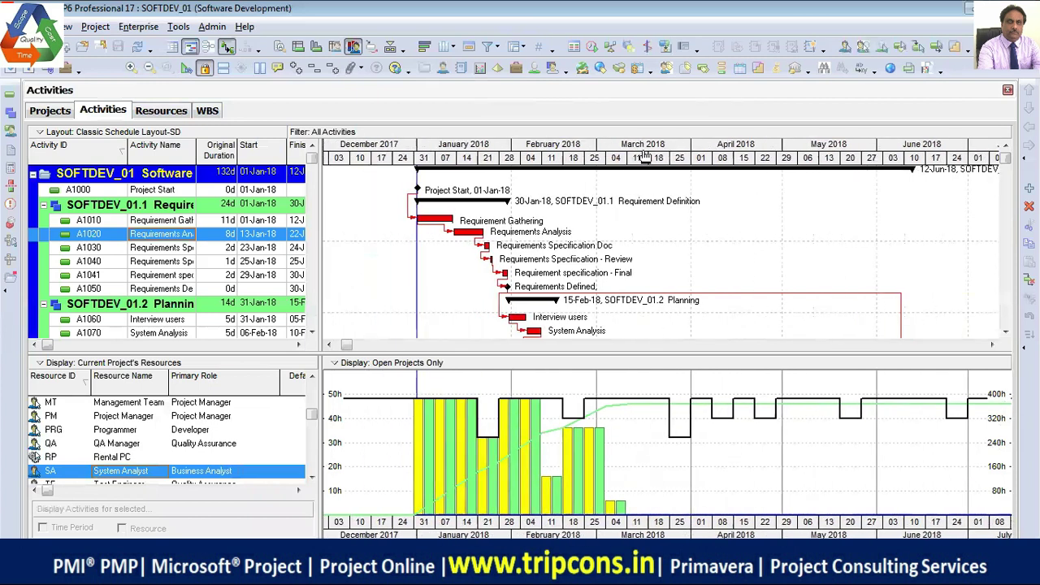
pyautogui.click(167, 116)
pyautogui.click(103, 112)
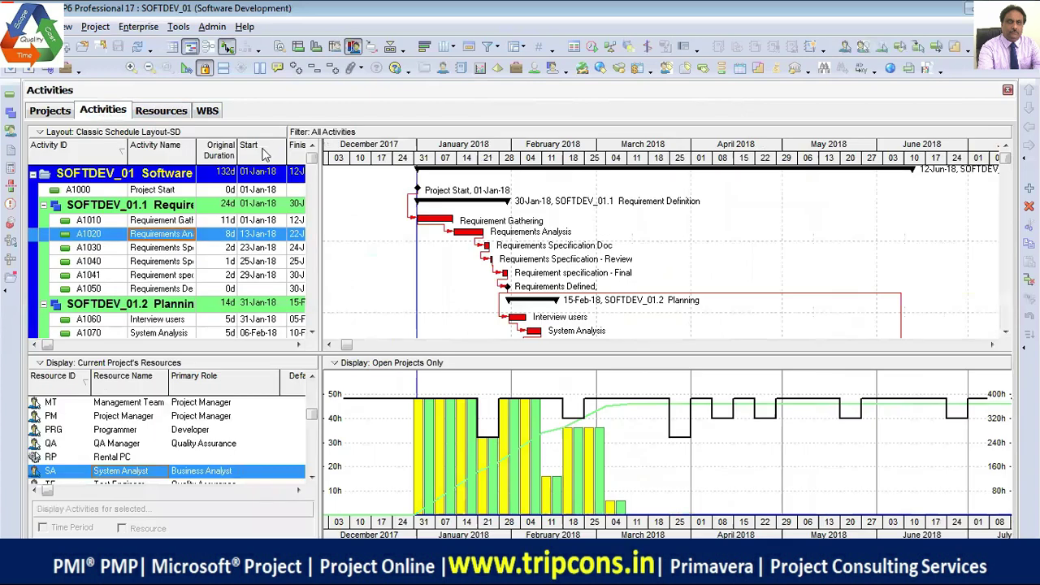
pyautogui.moveTo(317, 269); pyautogui.dragTo(327, 269)
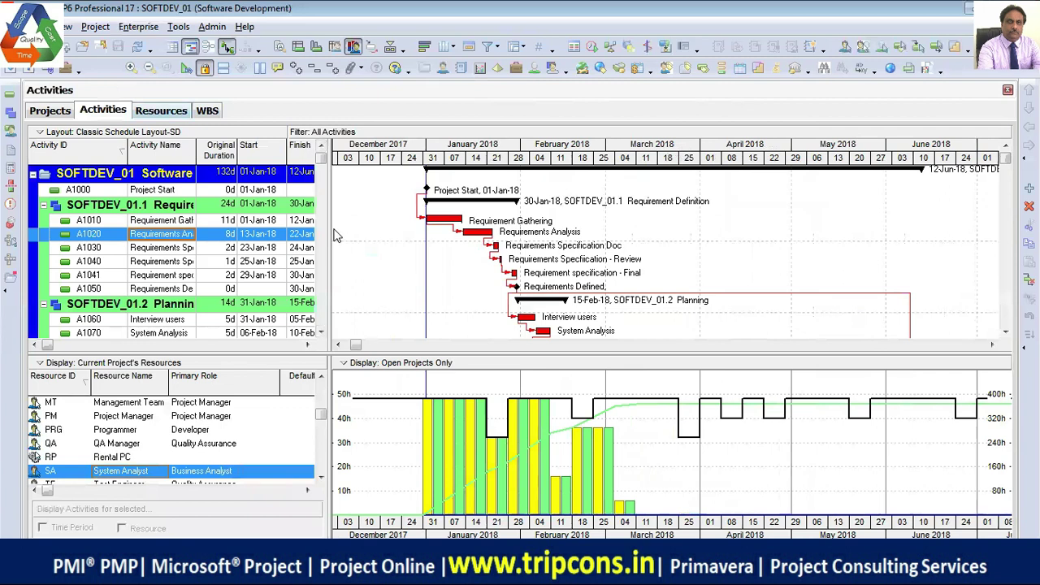
pyautogui.moveTo(329, 226); pyautogui.dragTo(812, 228)
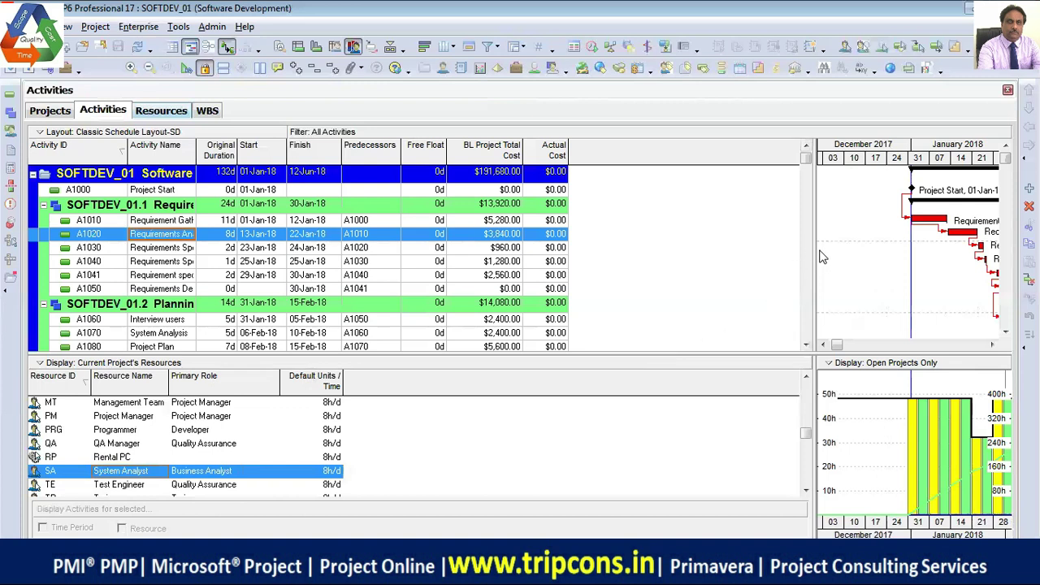
pyautogui.moveTo(811, 251); pyautogui.dragTo(431, 237)
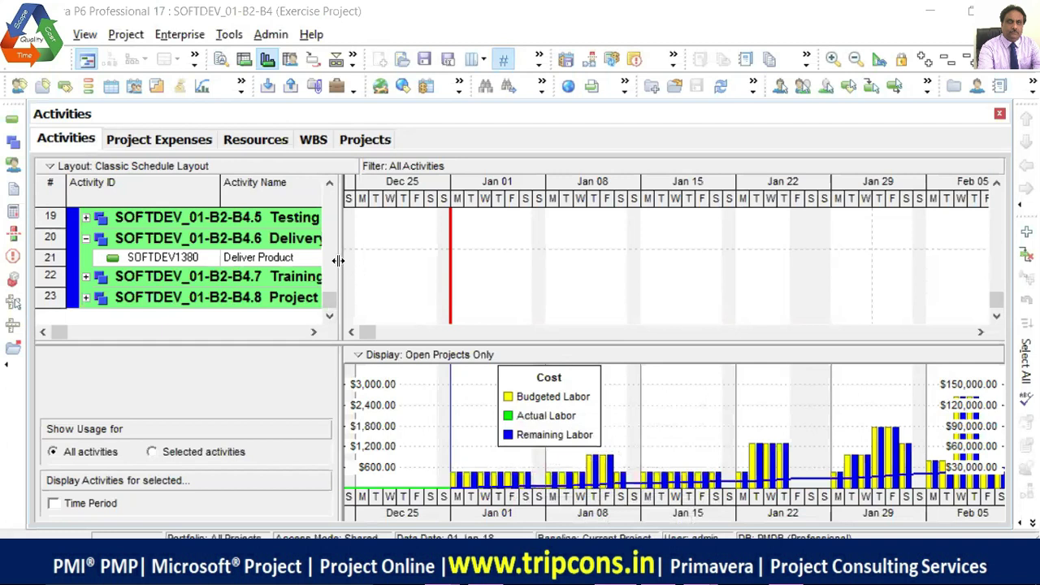
# - Widen the activity table in the SOFTDEV_01-B2-B4 project and expand all its WBS levels
pyautogui.moveTo(338, 260); pyautogui.dragTo(372, 268)
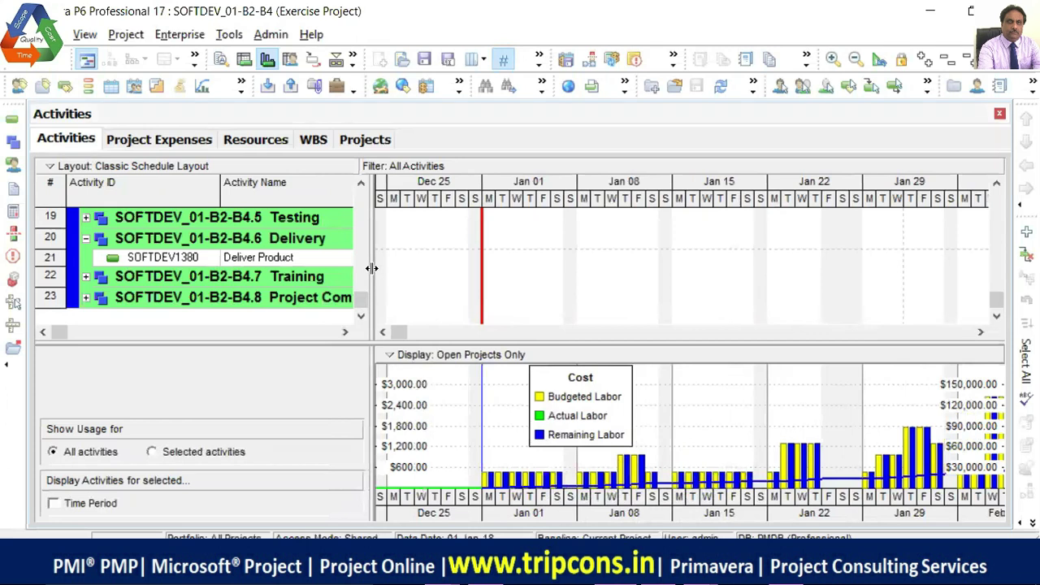
pyautogui.click(85, 35)
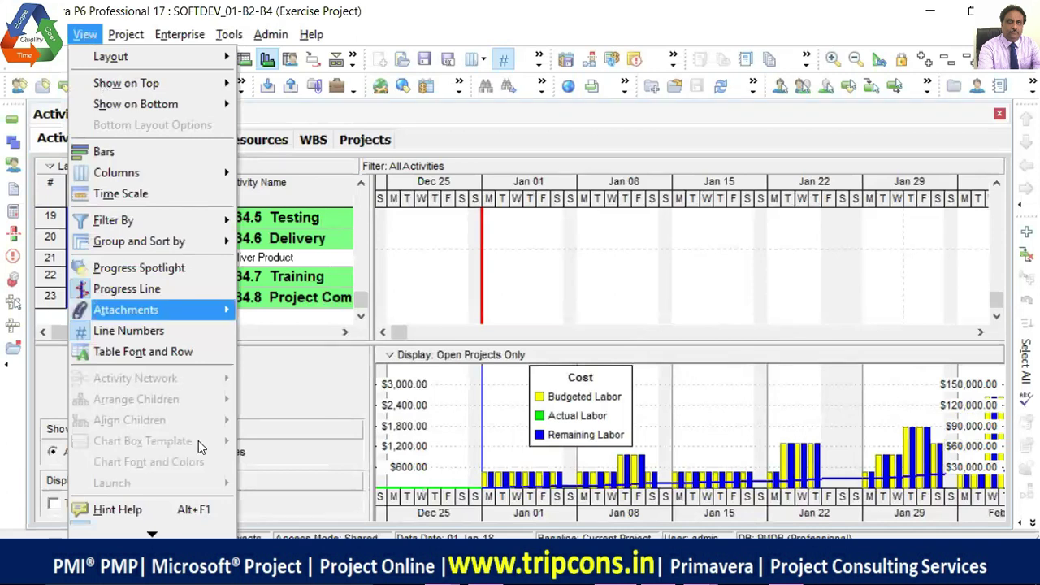
pyautogui.moveTo(154, 534)
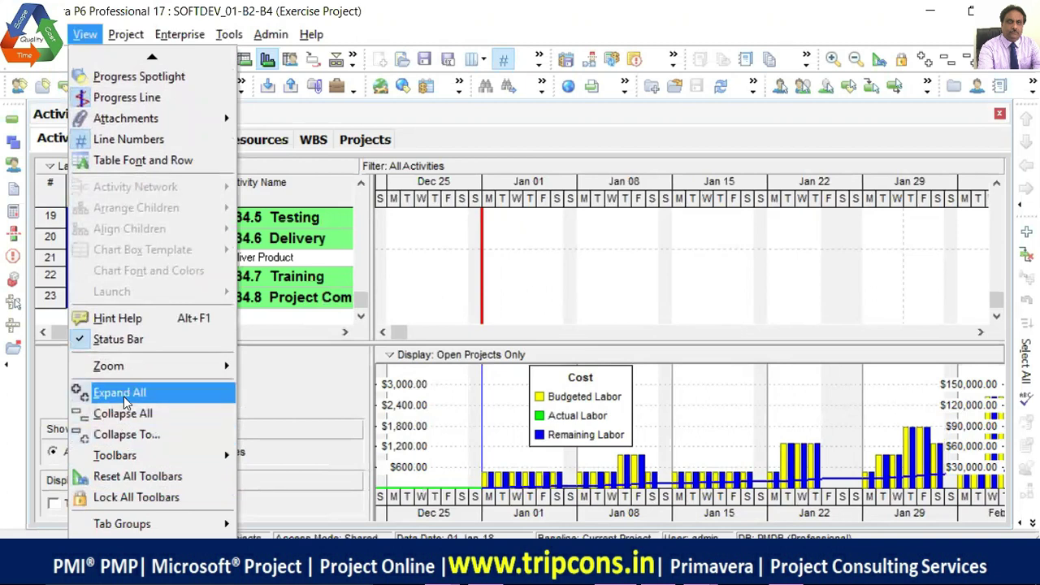
pyautogui.click(124, 394)
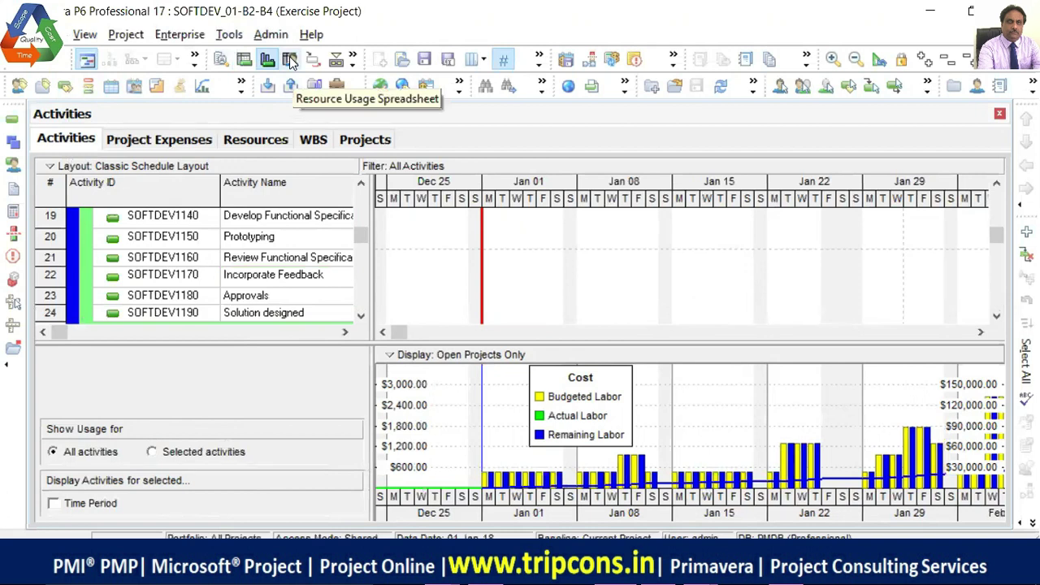
# - Replace the Activity Usage Profile below the Gantt chart with the Resource Usage Profile, after viewing the Resource Usage Spreadsheet
pyautogui.click(290, 58)
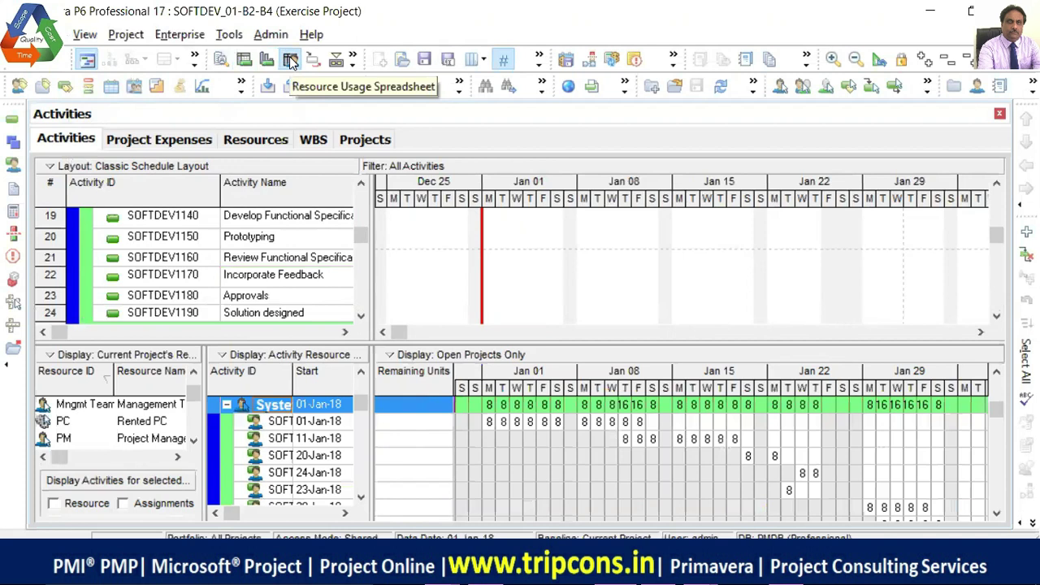
pyautogui.click(353, 58)
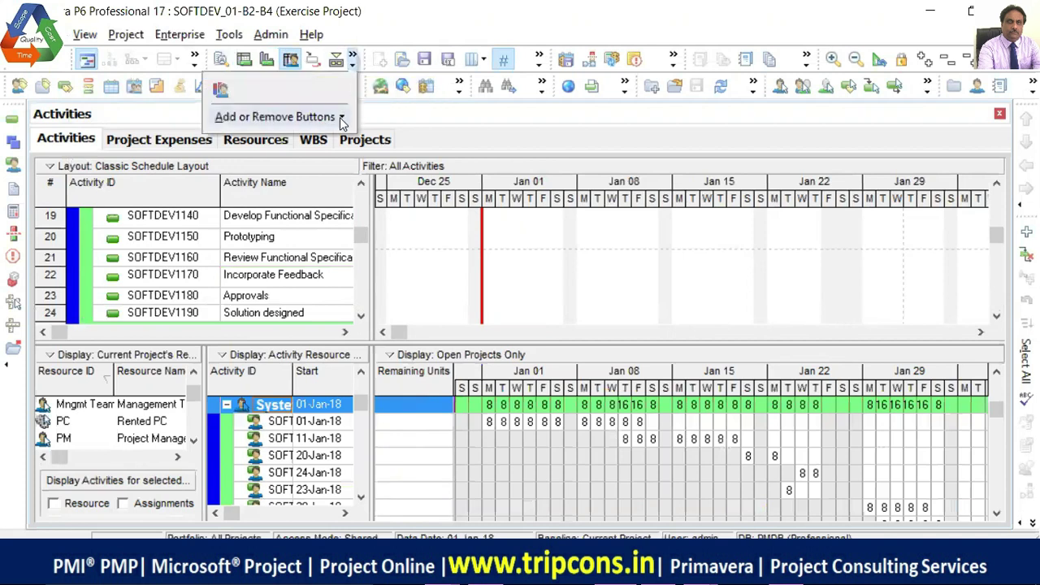
pyautogui.moveTo(342, 119)
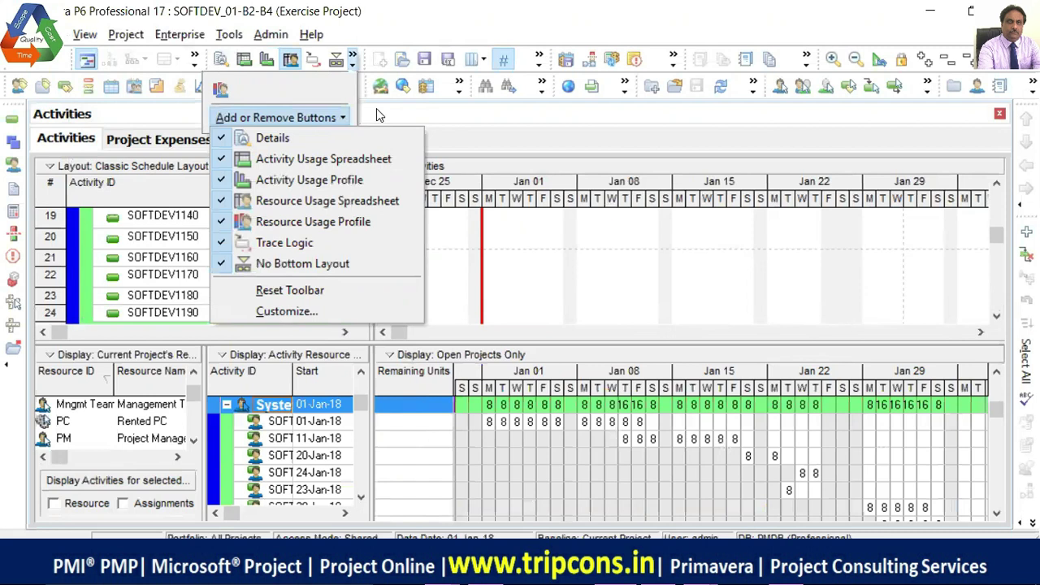
pyautogui.click(376, 108)
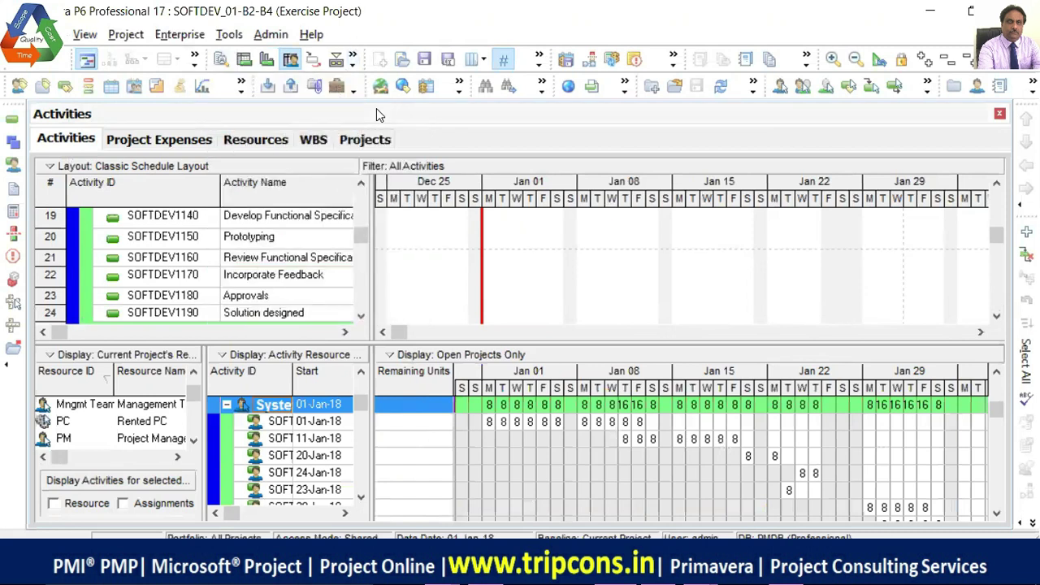
pyautogui.click(352, 72)
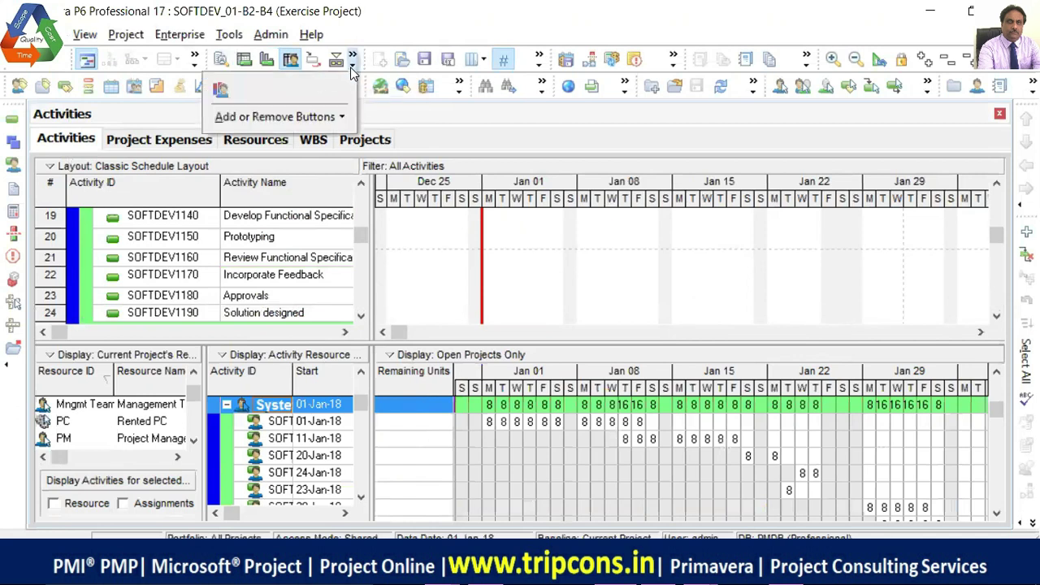
pyautogui.click(225, 93)
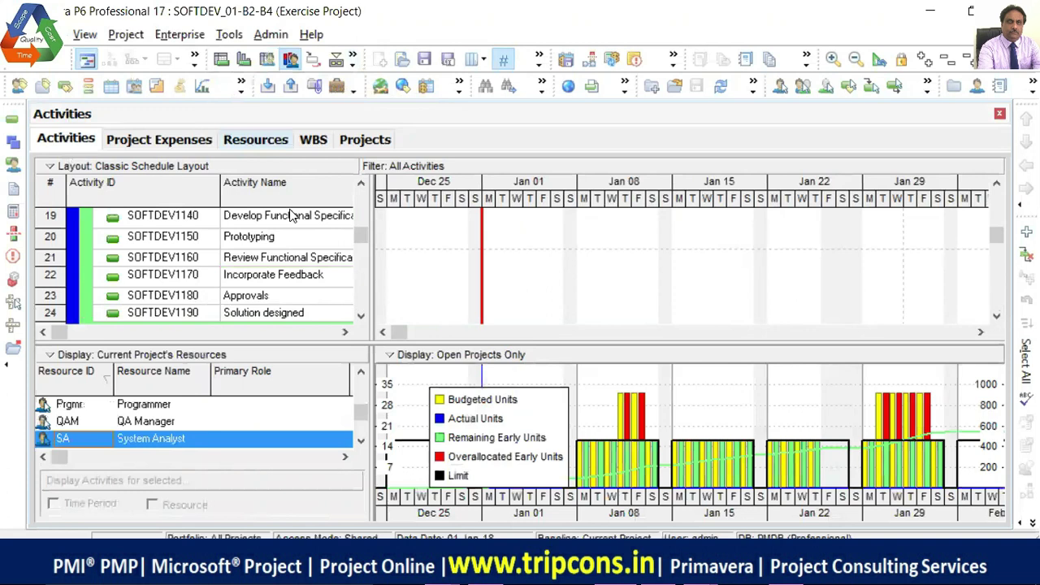
pyautogui.rightClick(597, 385)
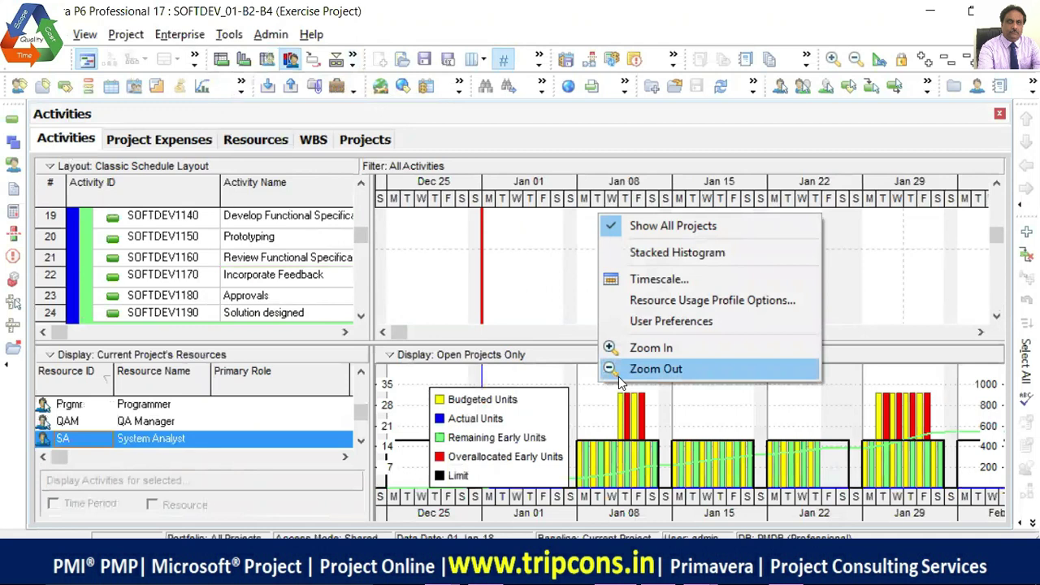
pyautogui.click(657, 321)
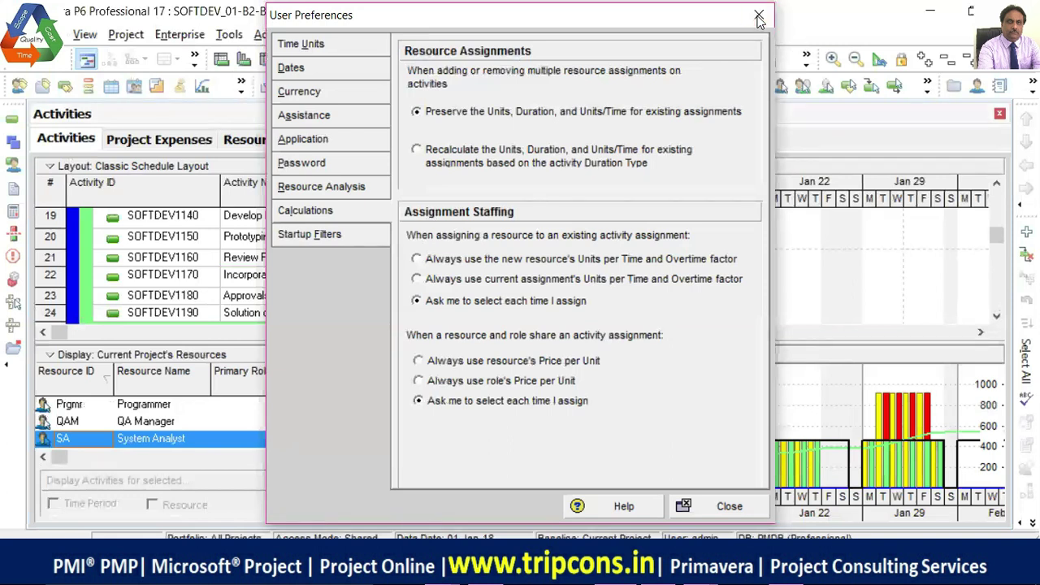
pyautogui.click(691, 500)
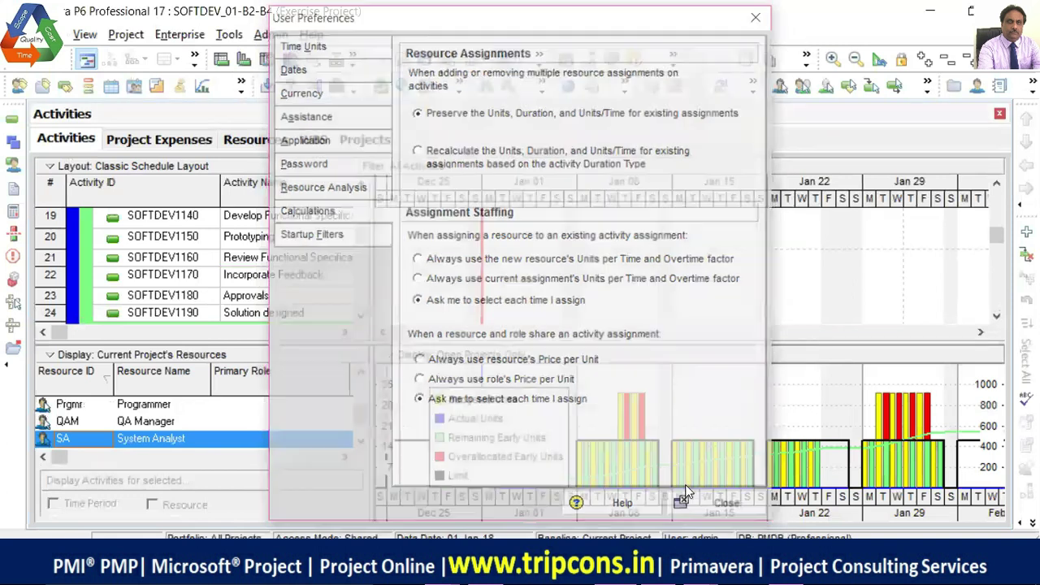
pyautogui.rightClick(694, 418)
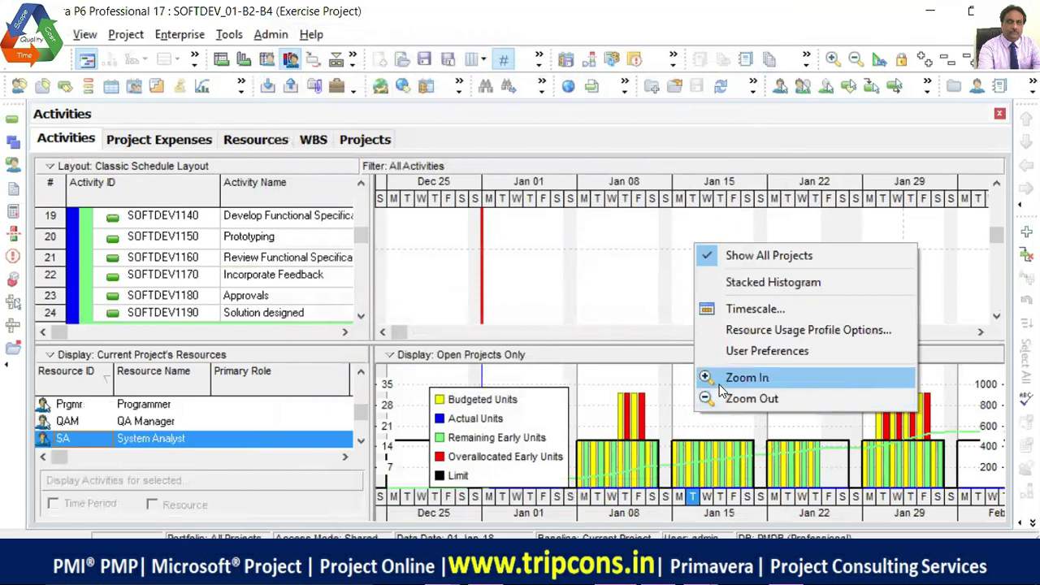
pyautogui.click(736, 308)
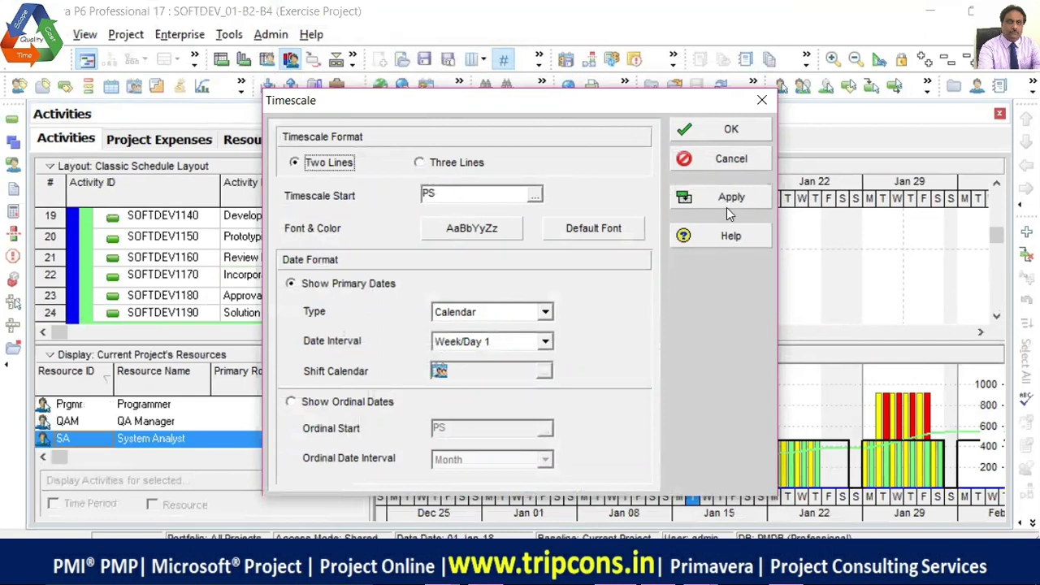
pyautogui.click(726, 161)
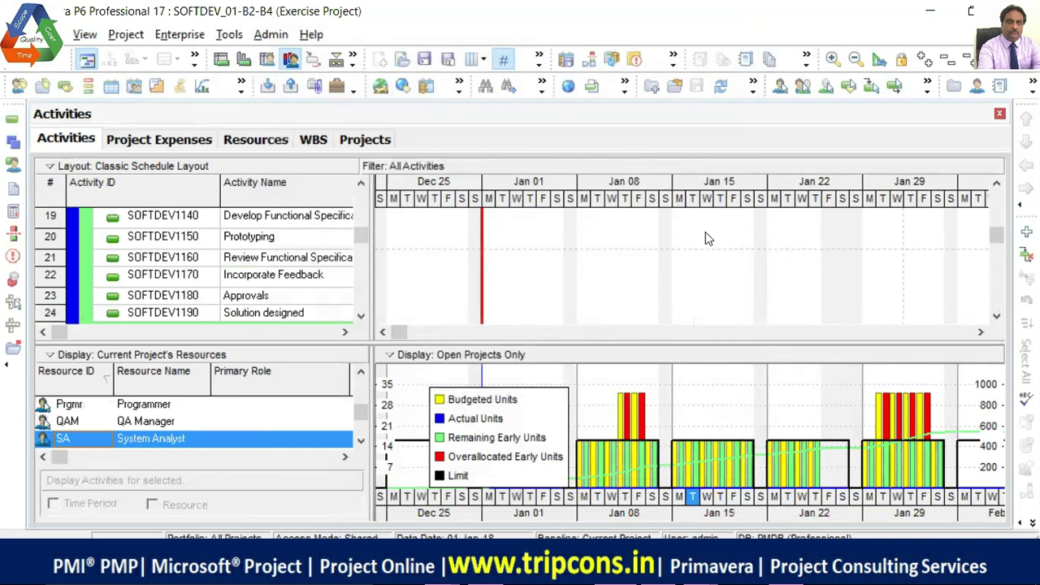
# - Hide the legend in the Resource Usage Profile options
pyautogui.rightClick(685, 406)
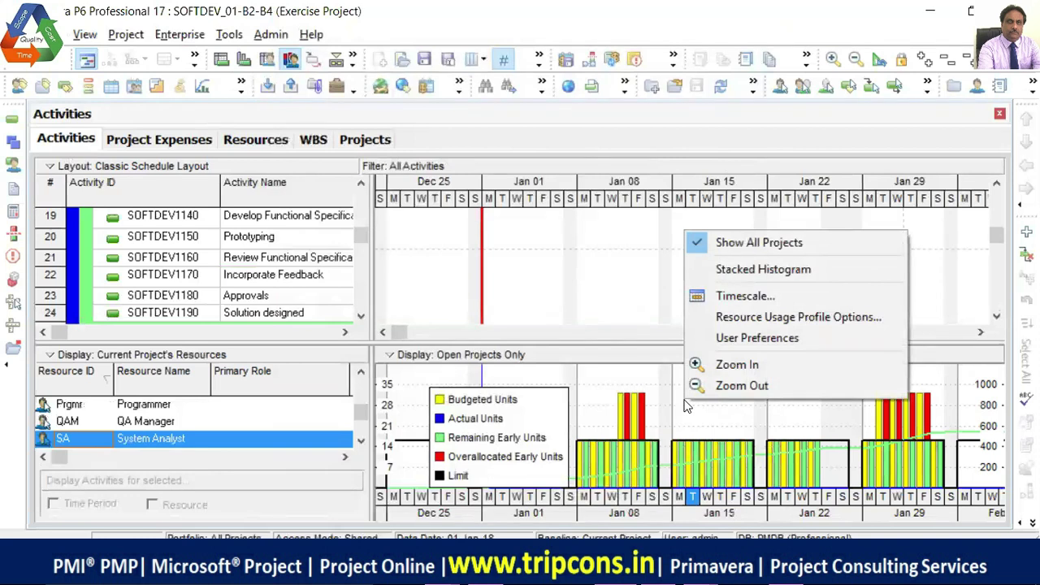
pyautogui.click(726, 317)
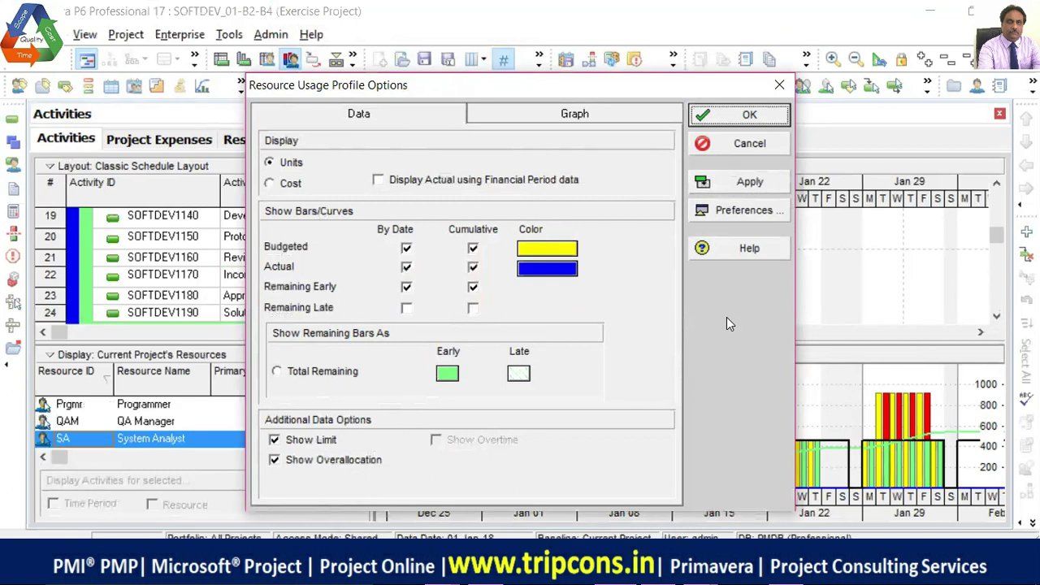
pyautogui.click(584, 114)
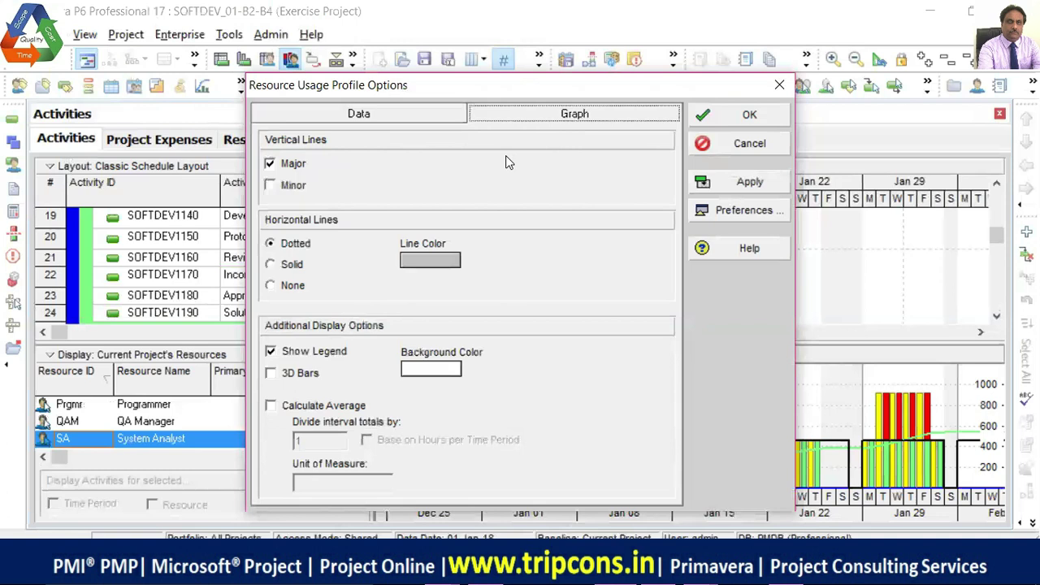
pyautogui.click(273, 357)
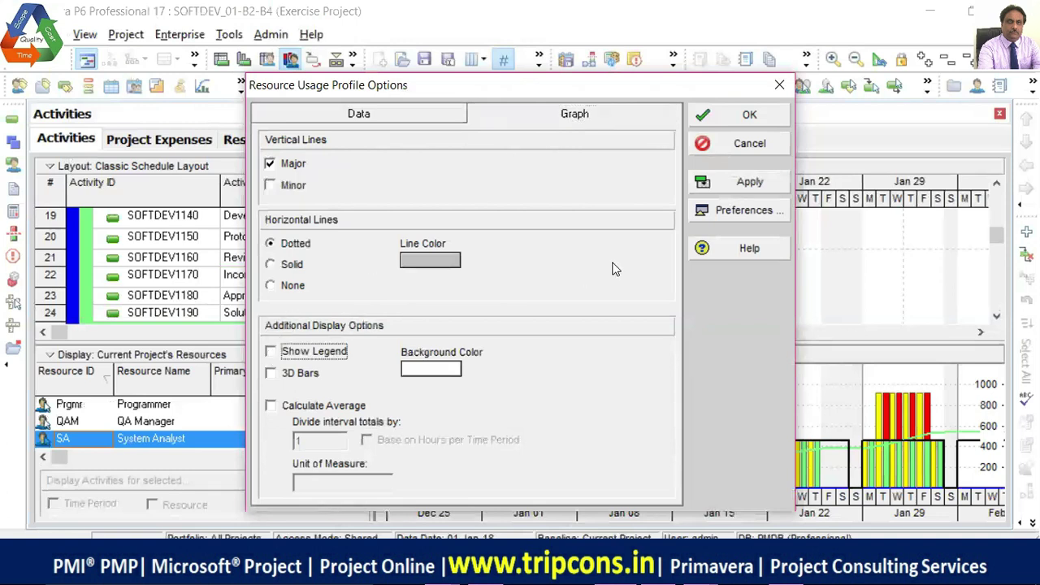
pyautogui.click(714, 118)
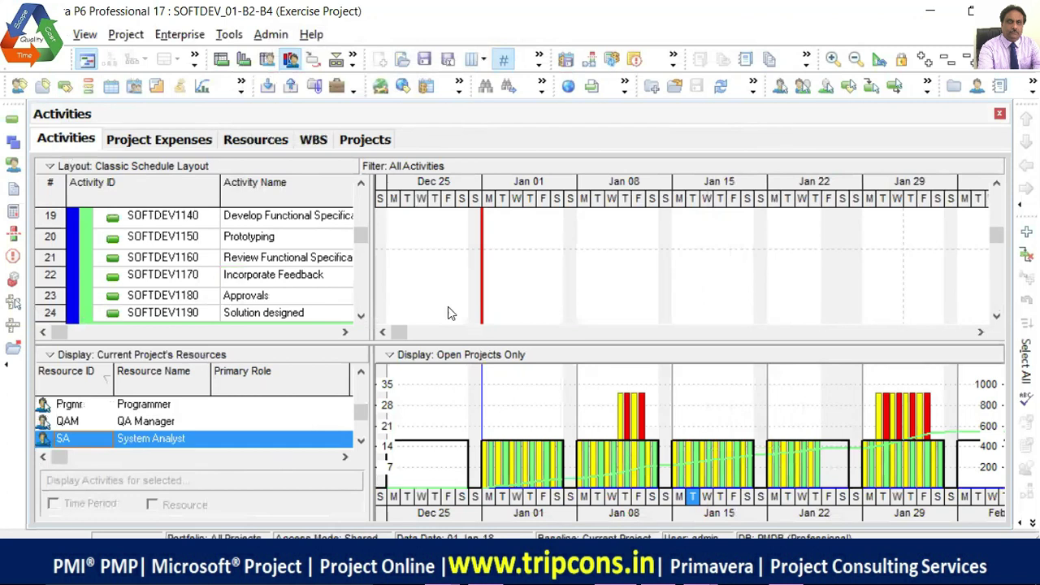
# - Set the System Analyst's Max Units / Time to 16/d and view the updated usage profile
pyautogui.click(263, 143)
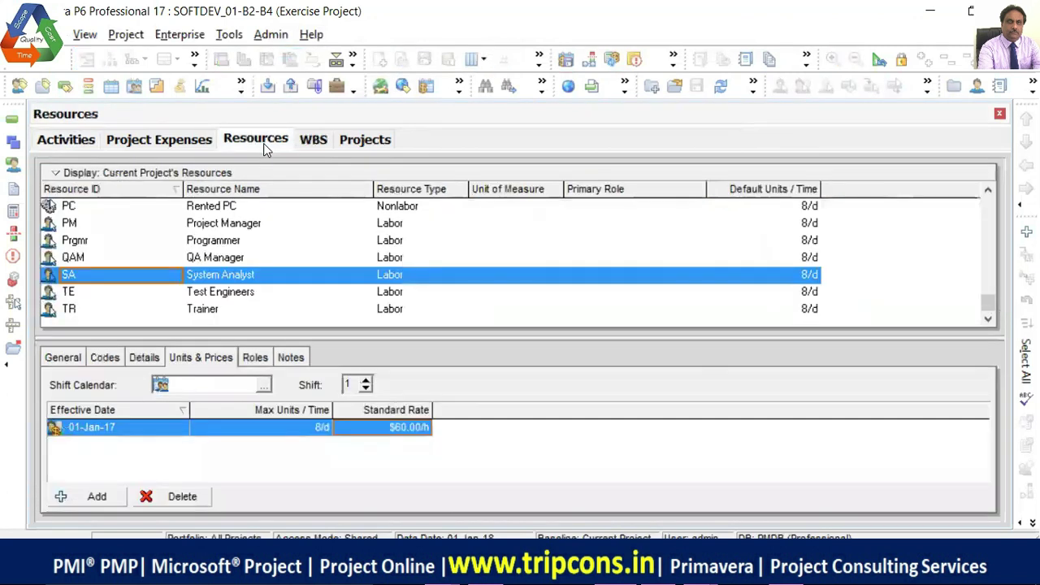
pyautogui.click(314, 425)
pyautogui.click(314, 425)
pyautogui.write('16')
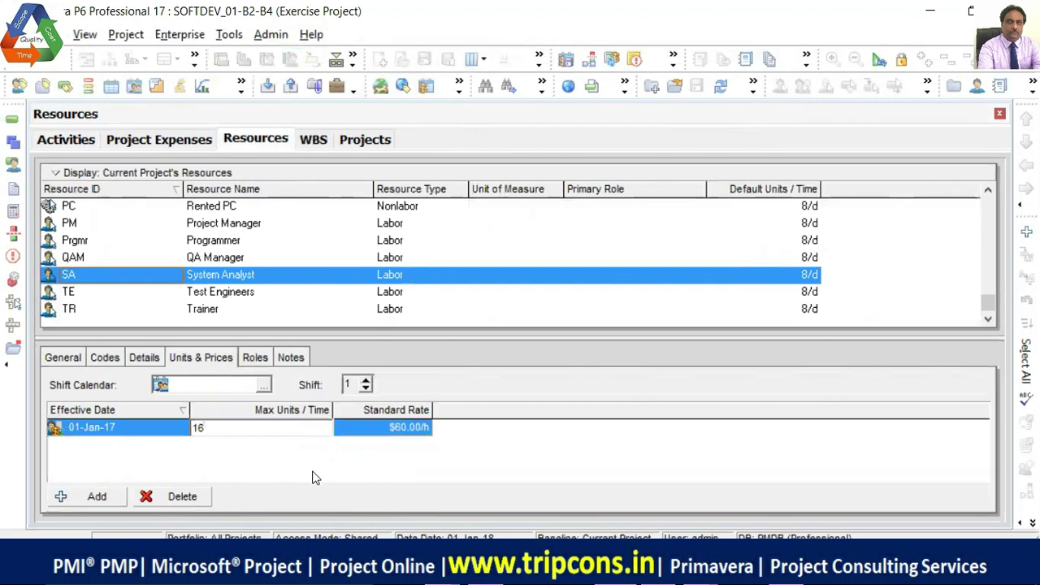
pyautogui.press('Return')
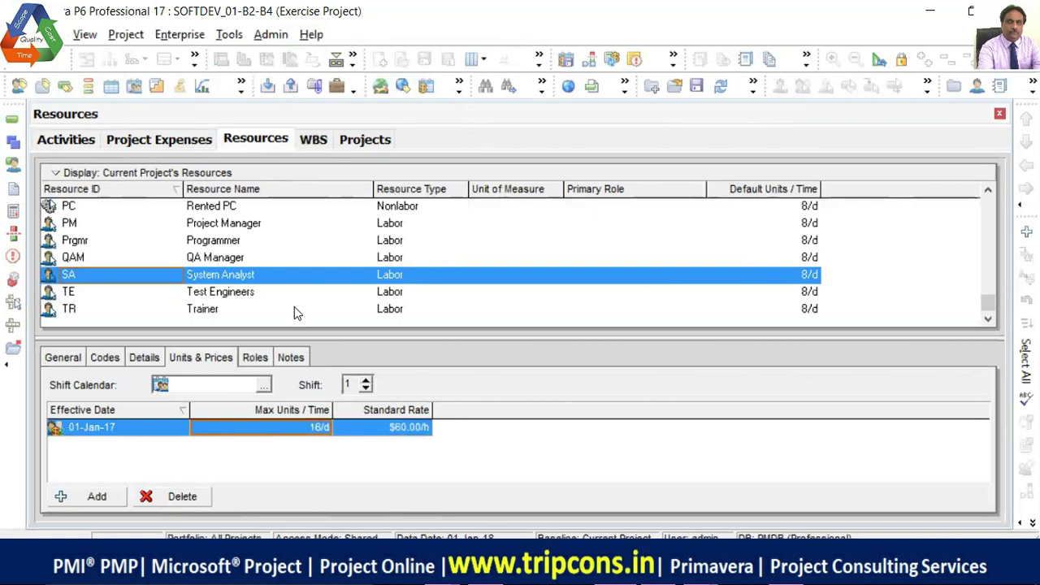
pyautogui.click(66, 140)
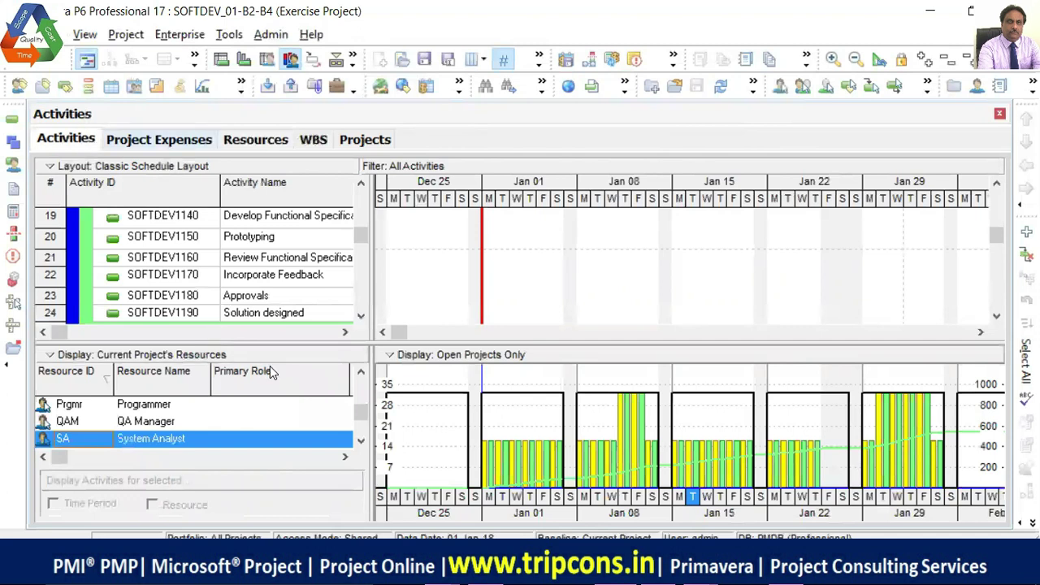
# - Set the System Analyst's Max Units / Time back to 8/d and view the updated resource usage profile
pyautogui.click(256, 140)
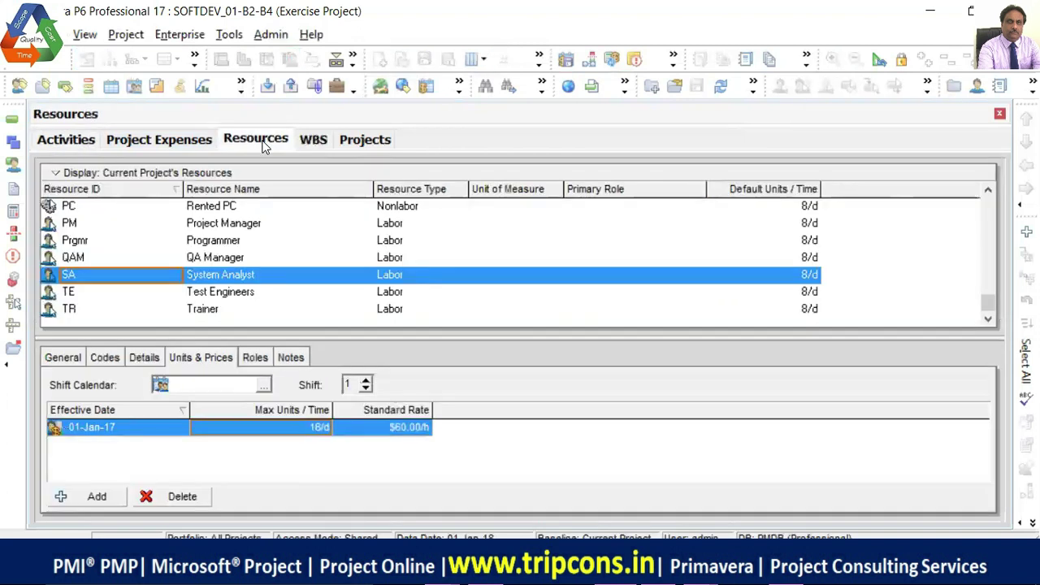
pyautogui.click(319, 435)
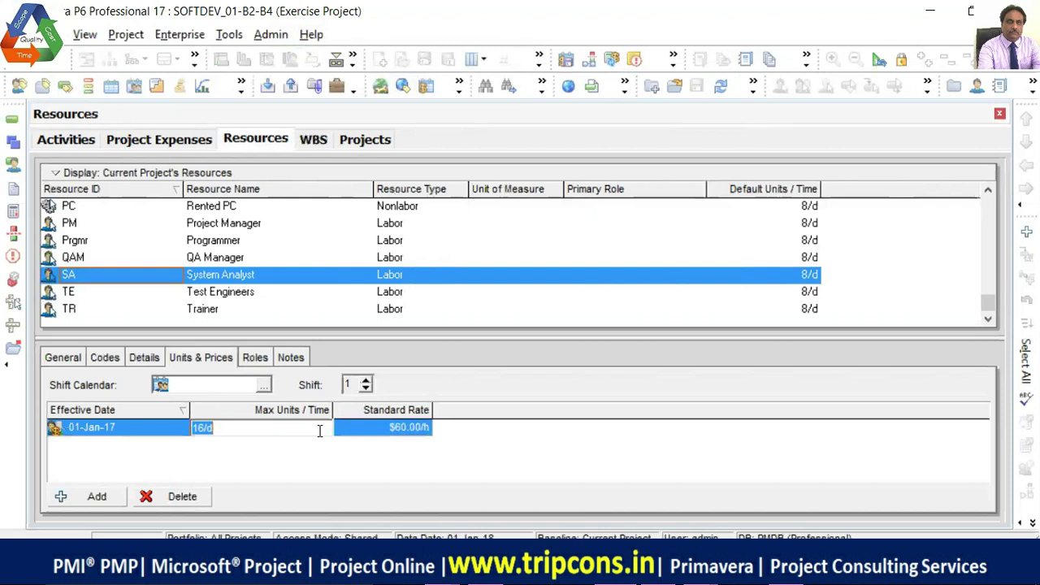
pyautogui.write('8')
pyautogui.click(319, 477)
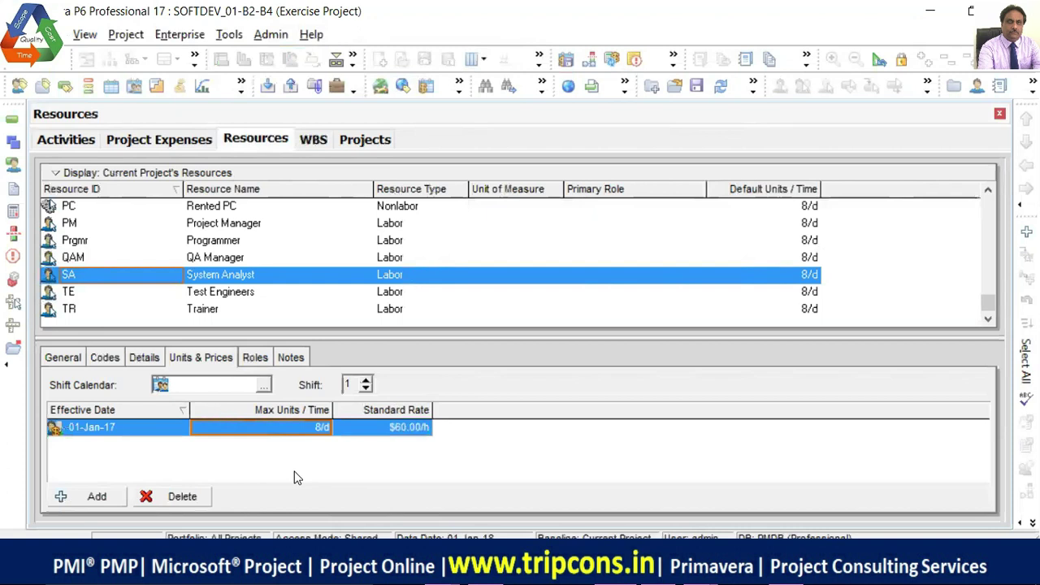
pyautogui.click(73, 142)
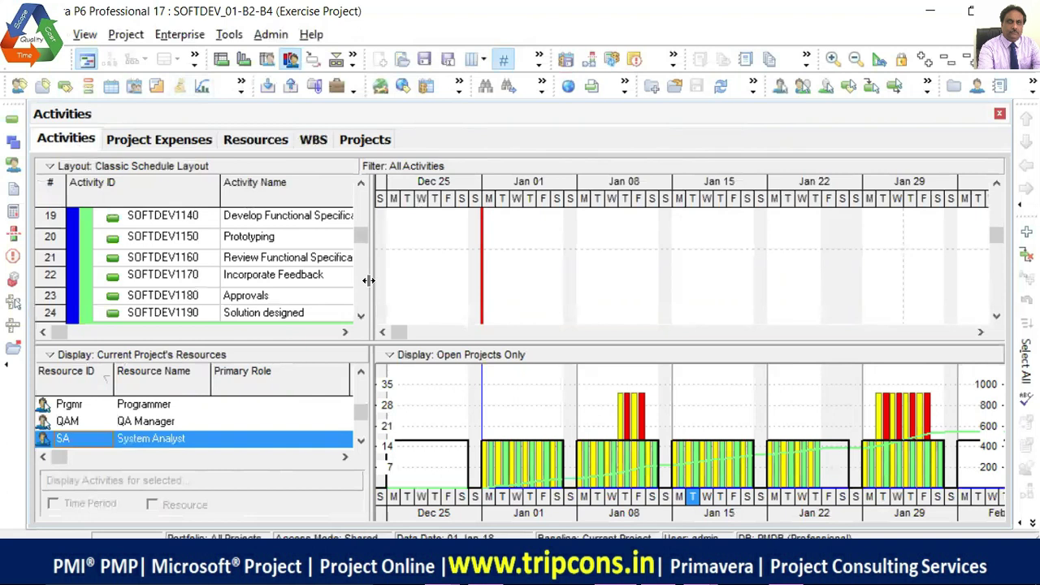
# - Widen the activity table to show the Start, Finish and Predecessor Details columns beside the Gantt chart
pyautogui.moveTo(368, 280); pyautogui.dragTo(523, 296)
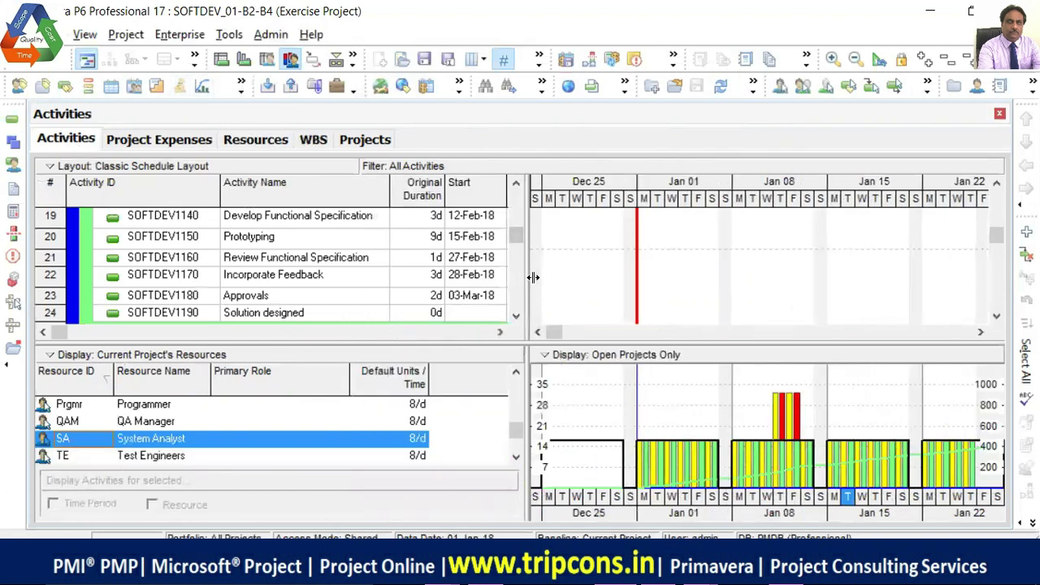
pyautogui.moveTo(731, 275); pyautogui.dragTo(731, 274)
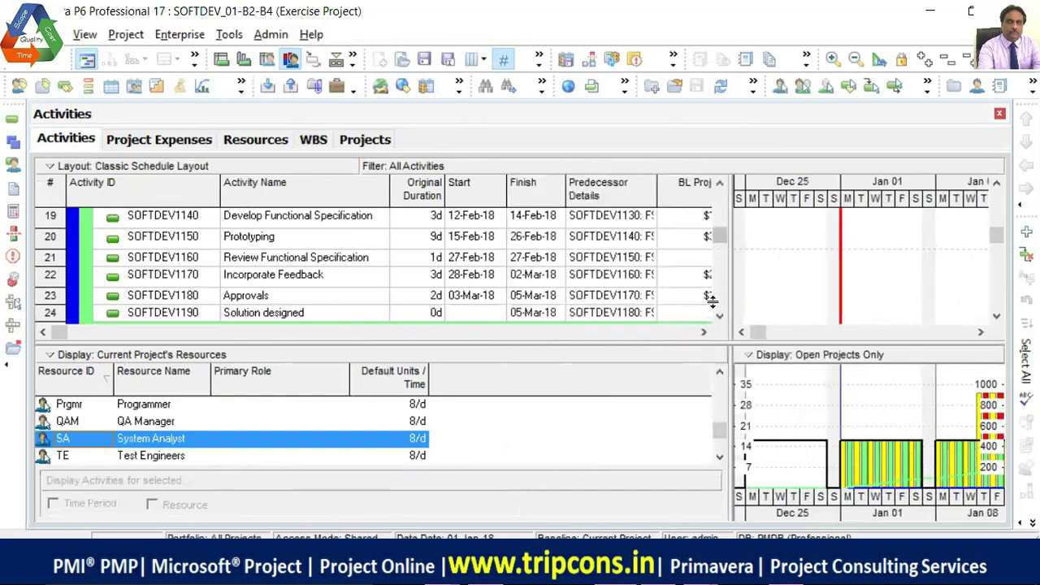
pyautogui.scroll(3, 716, 200)
pyautogui.scroll(4, 722, 188)
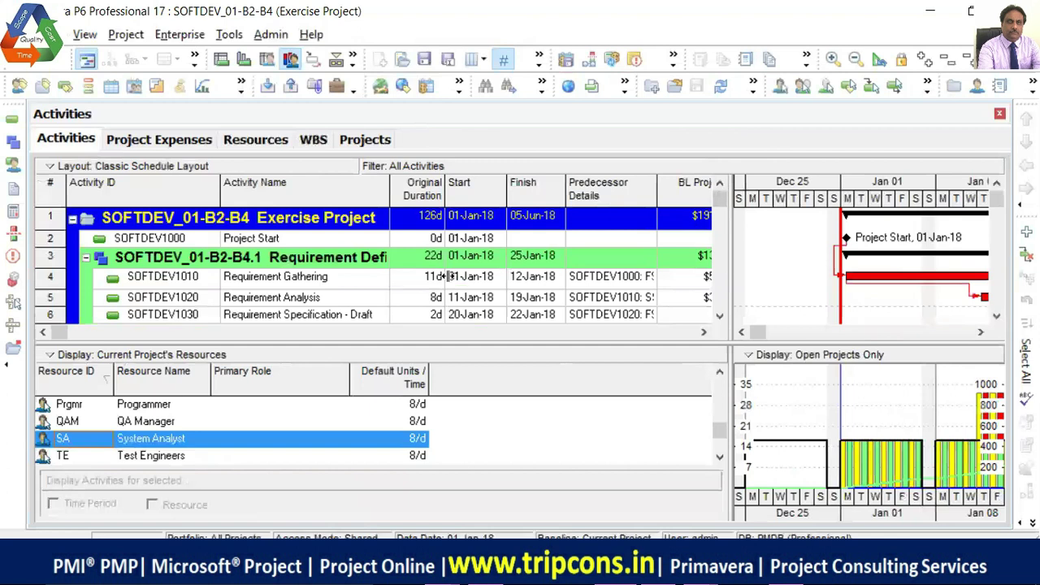
# - Widen the Gantt chart area beside the activity table and open the resource leveling settings
pyautogui.moveTo(472, 276); pyautogui.dragTo(472, 277)
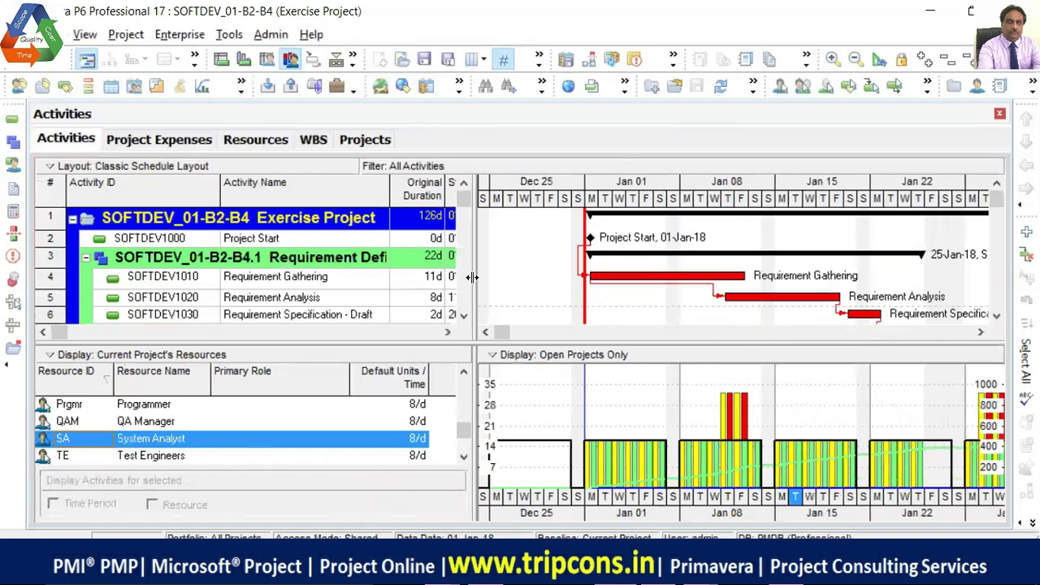
pyautogui.moveTo(472, 276); pyautogui.dragTo(363, 277)
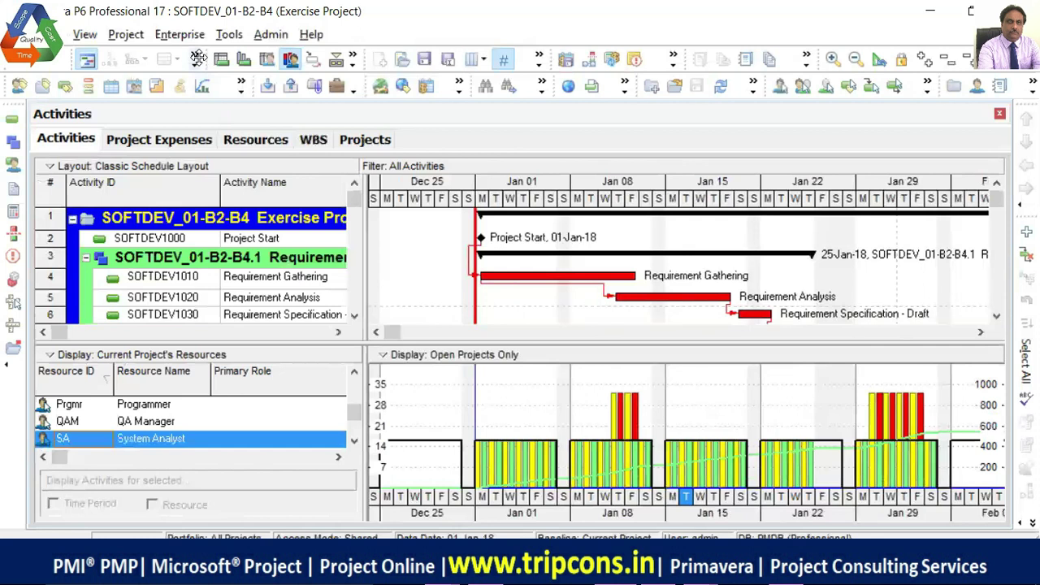
pyautogui.click(231, 37)
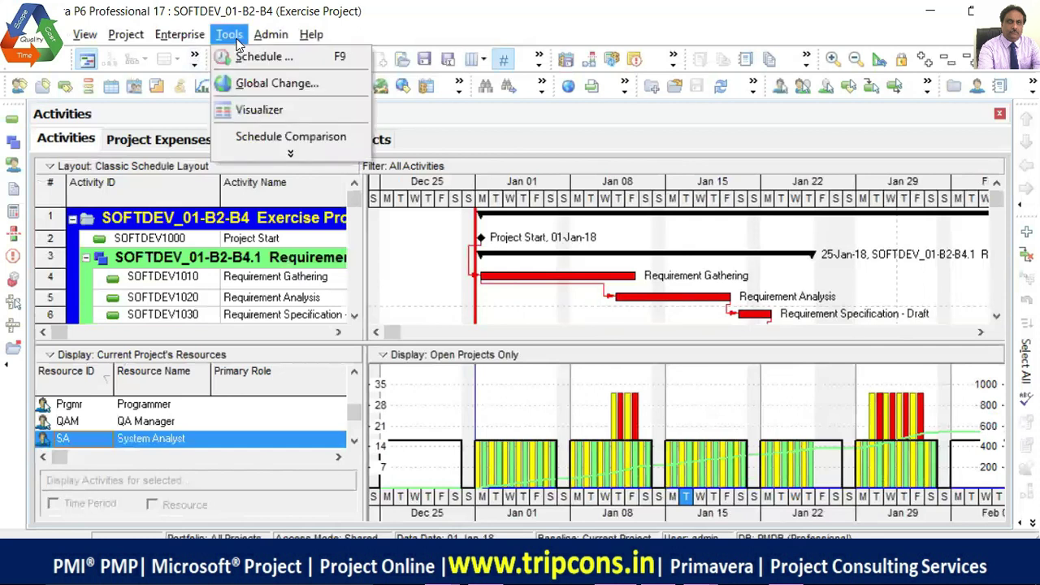
pyautogui.click(290, 155)
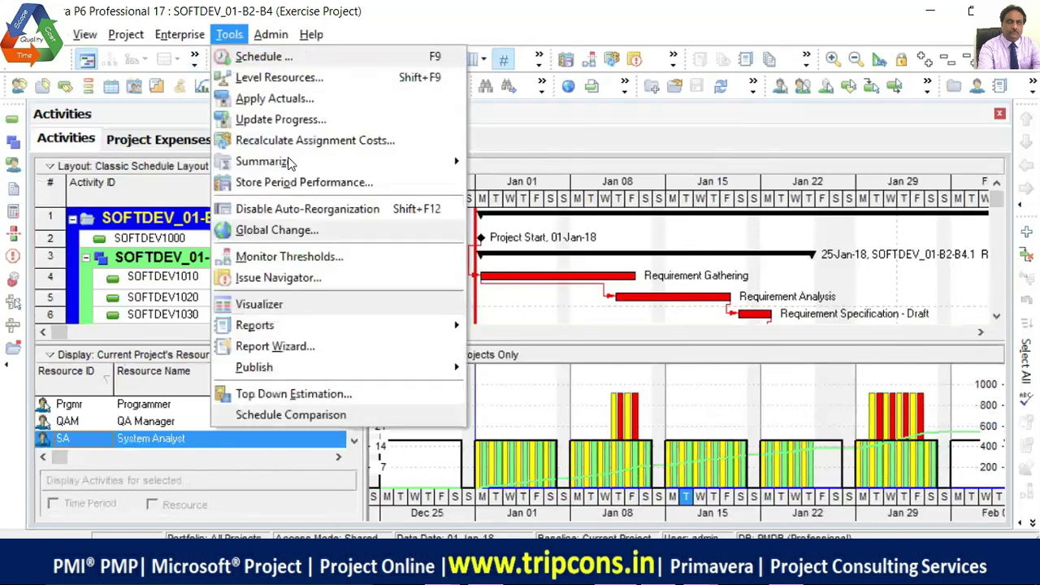
pyautogui.click(260, 82)
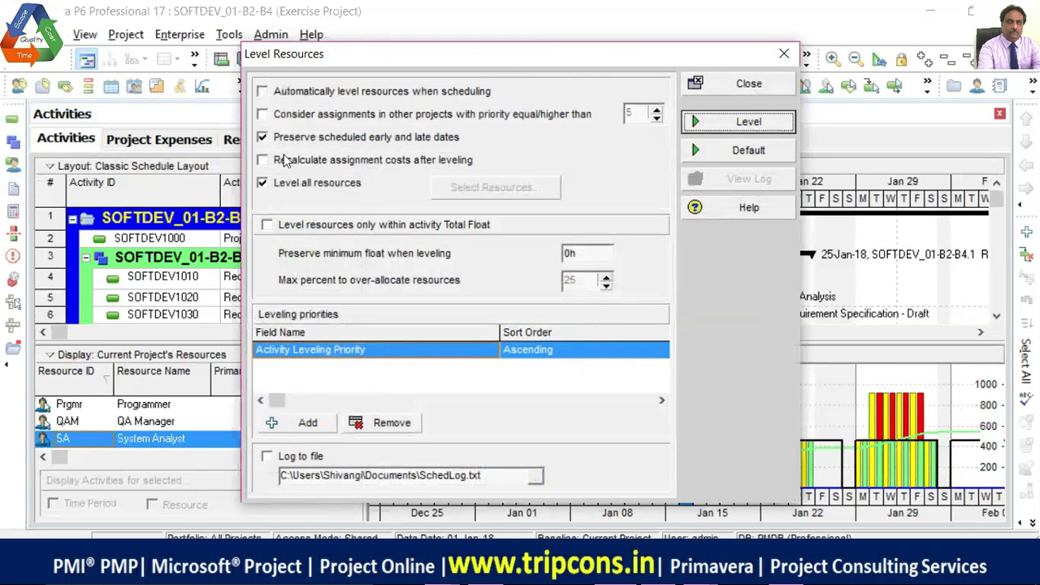
# - Turn off leveling of all resources, choose only System Analyst for leveling, and level the schedule
pyautogui.click(263, 184)
pyautogui.click(262, 184)
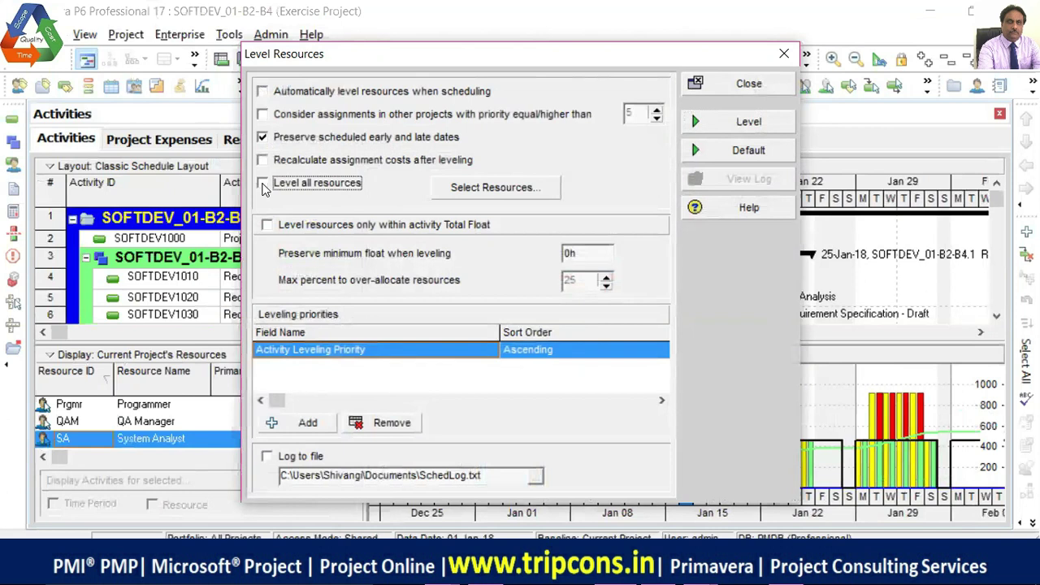
pyautogui.click(509, 188)
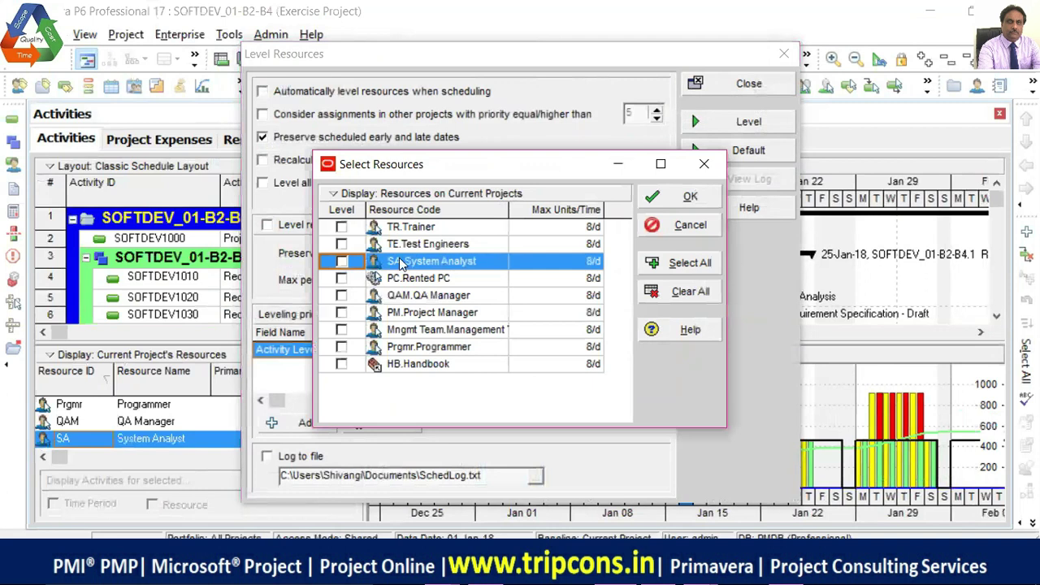
pyautogui.click(342, 263)
pyautogui.click(654, 200)
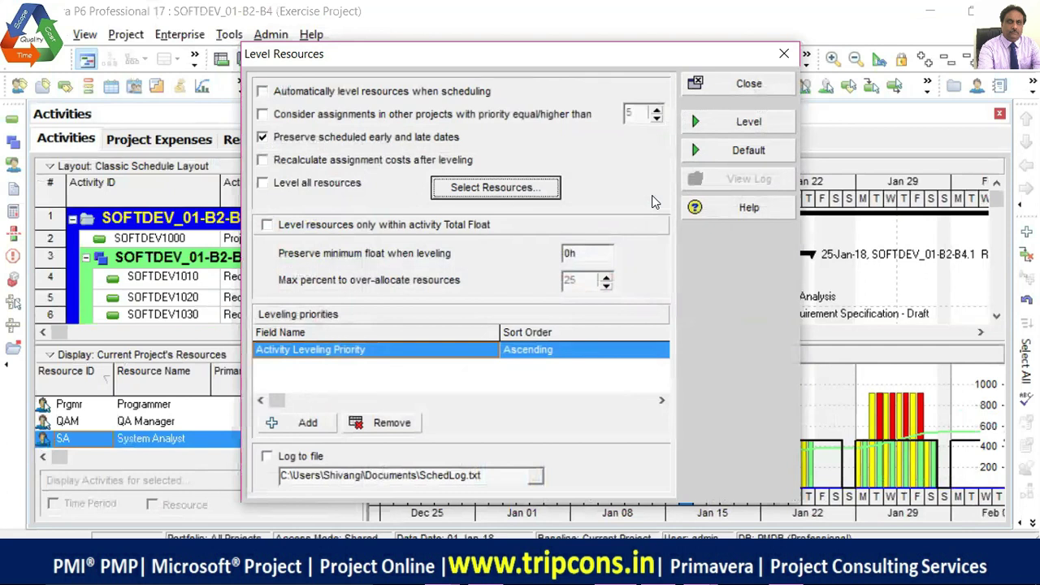
pyautogui.click(719, 122)
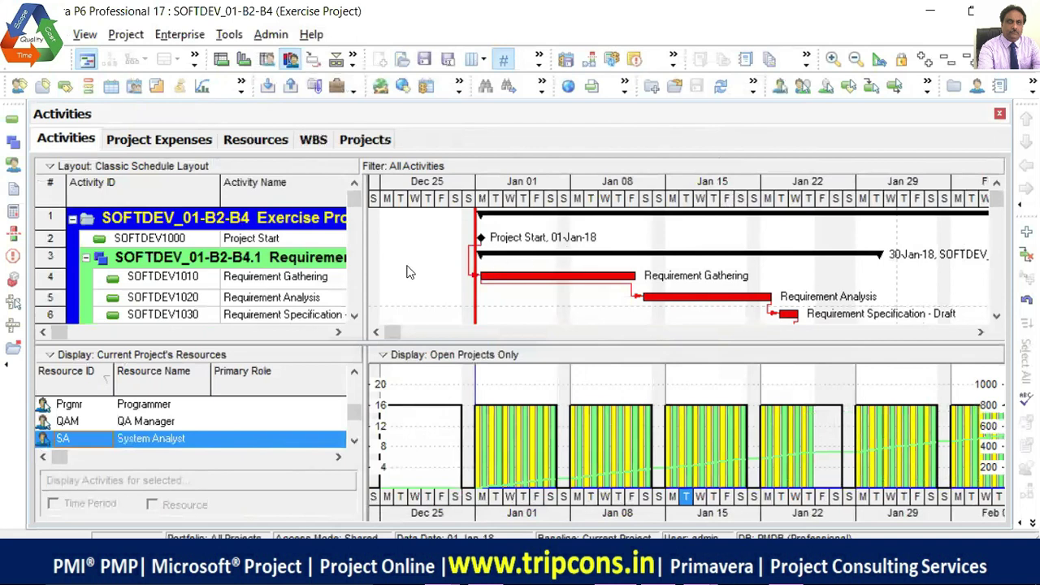
# - Review the leveled activities' durations, start and finish dates, and costs alongside the Gantt chart
pyautogui.moveTo(364, 259); pyautogui.dragTo(794, 313)
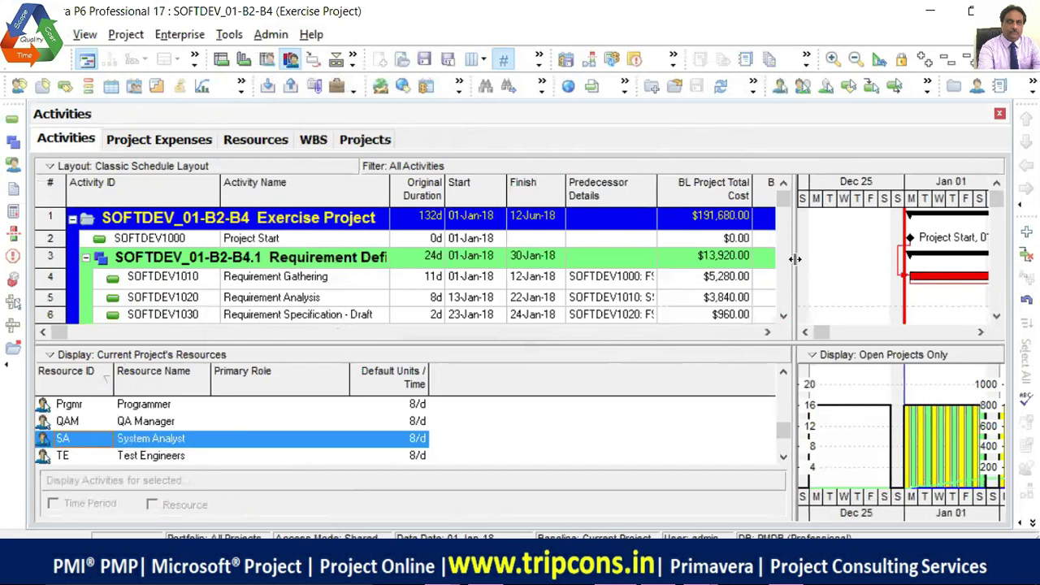
pyautogui.moveTo(795, 258); pyautogui.dragTo(582, 277)
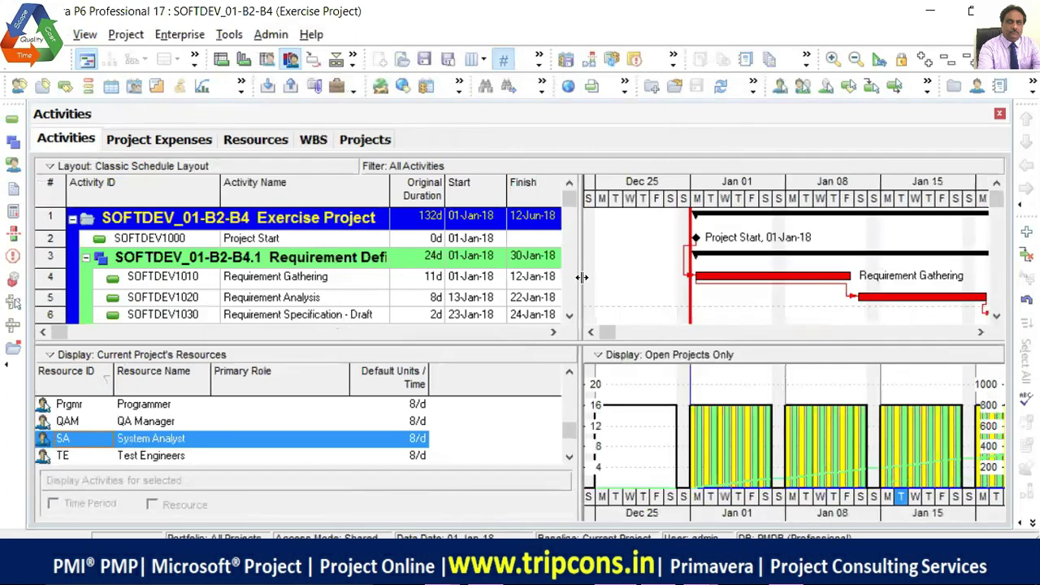
pyautogui.moveTo(582, 277); pyautogui.dragTo(515, 286)
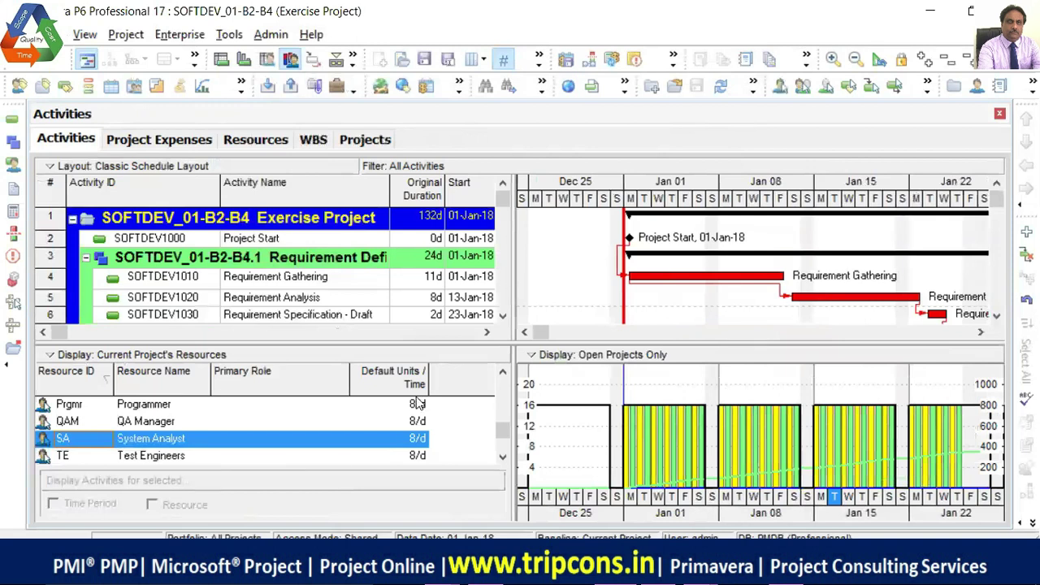
# - Examine the Programmer's usage profile by month and check that resource's maximum units per time and standard rate
pyautogui.click(141, 408)
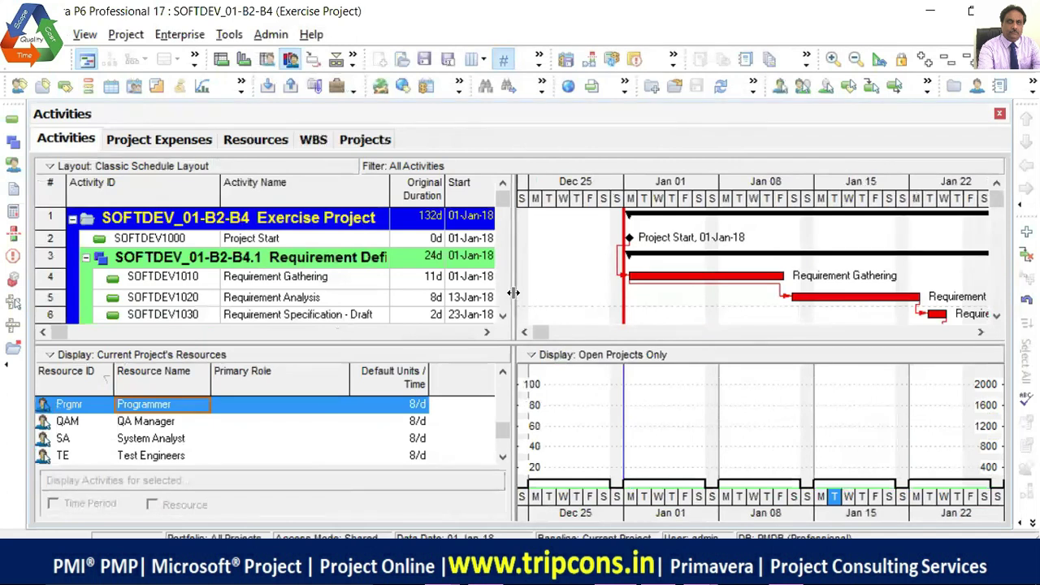
pyautogui.moveTo(514, 292); pyautogui.dragTo(424, 298)
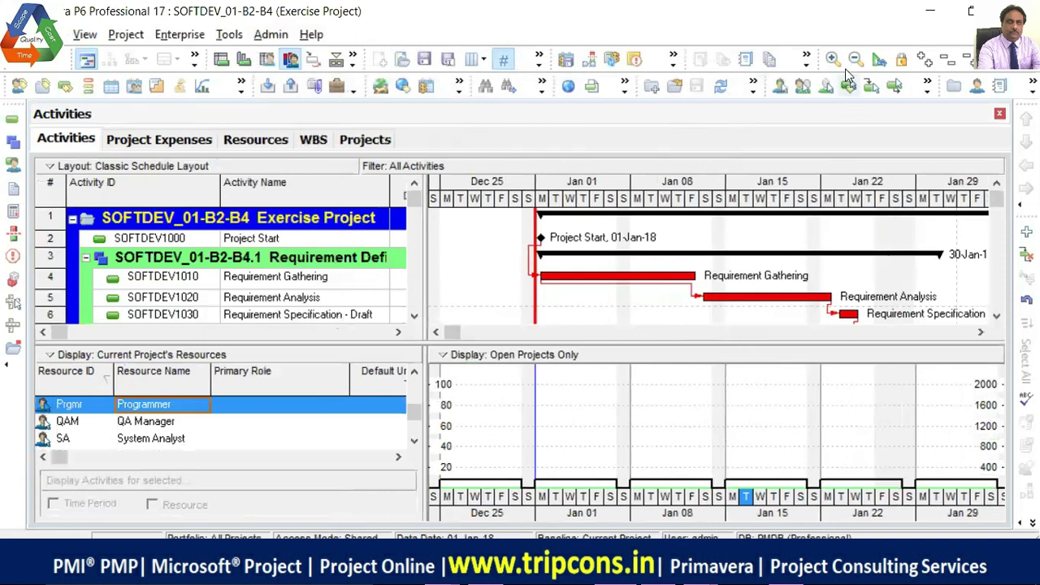
pyautogui.click(824, 235)
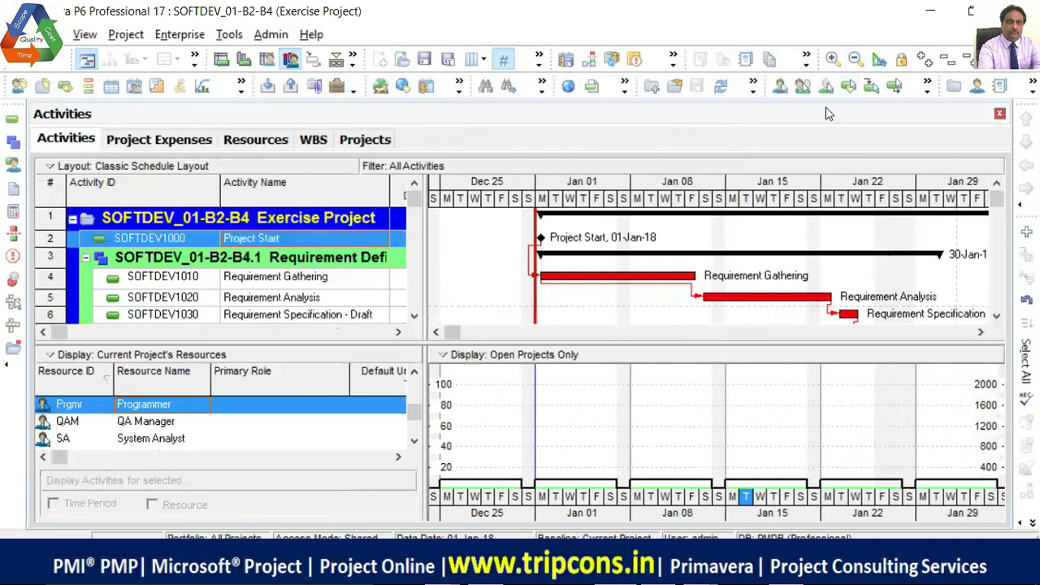
pyautogui.click(855, 61)
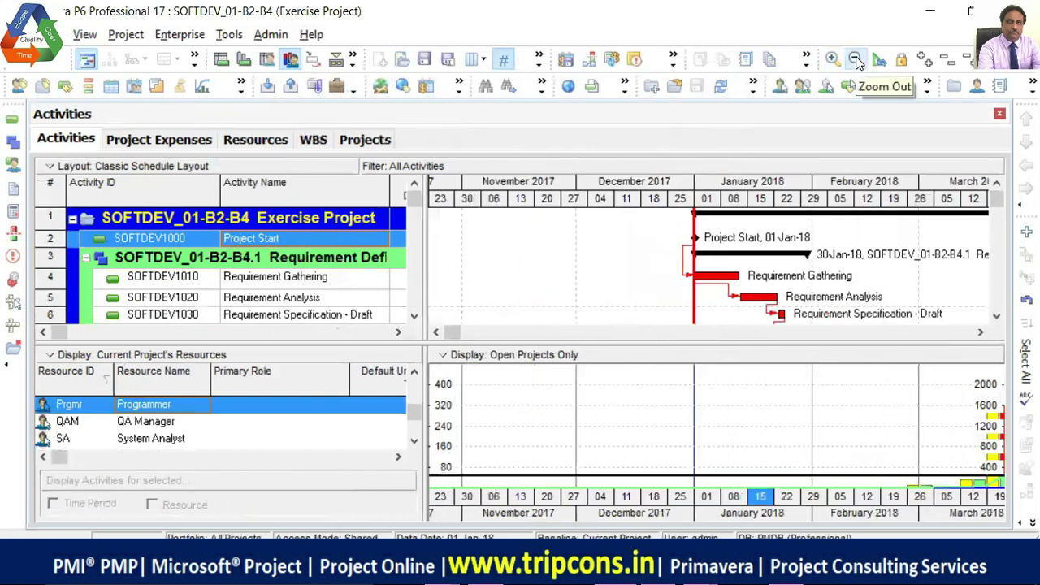
pyautogui.click(856, 60)
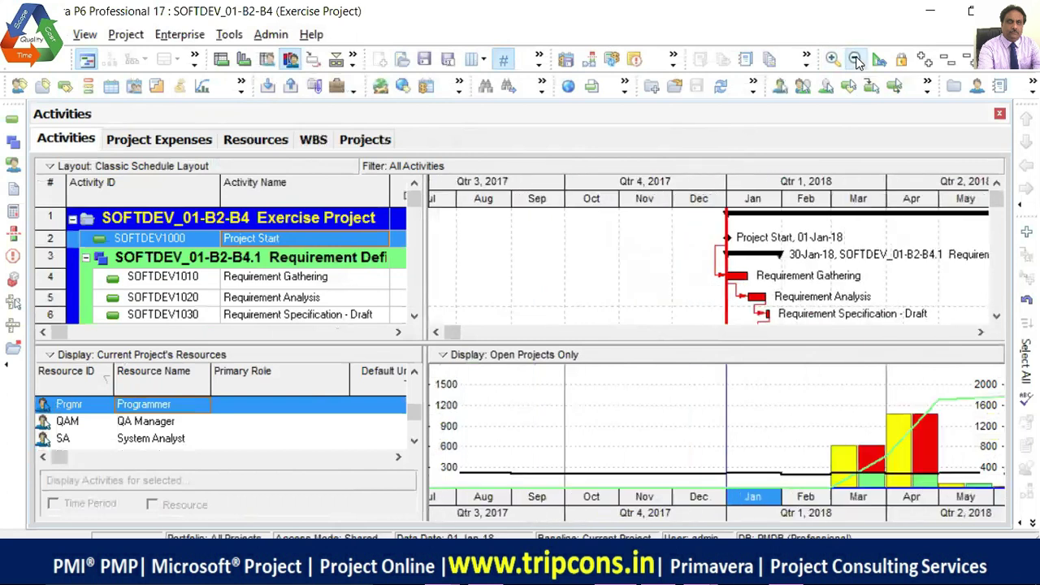
pyautogui.click(856, 61)
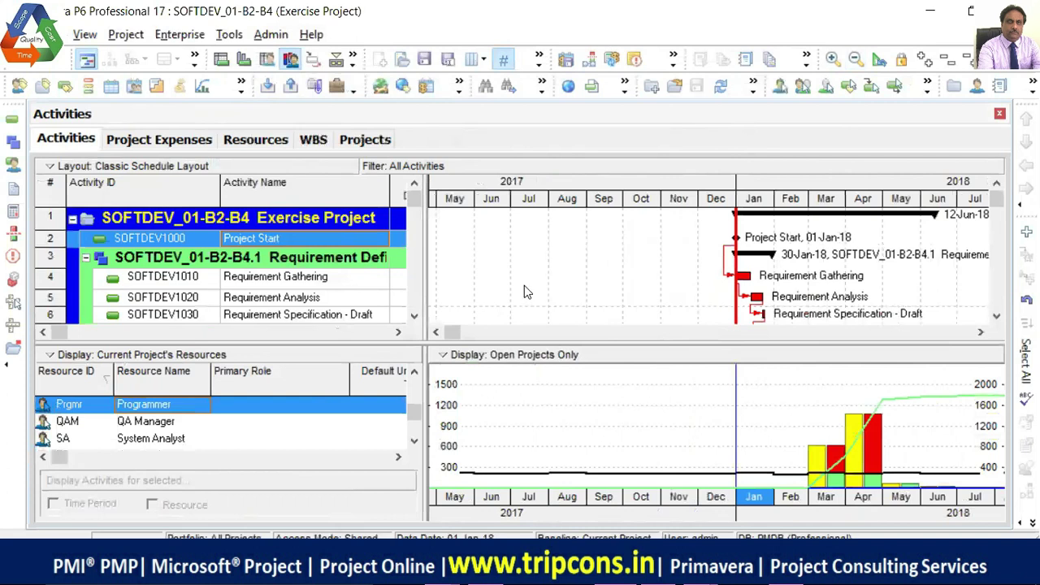
pyautogui.click(241, 146)
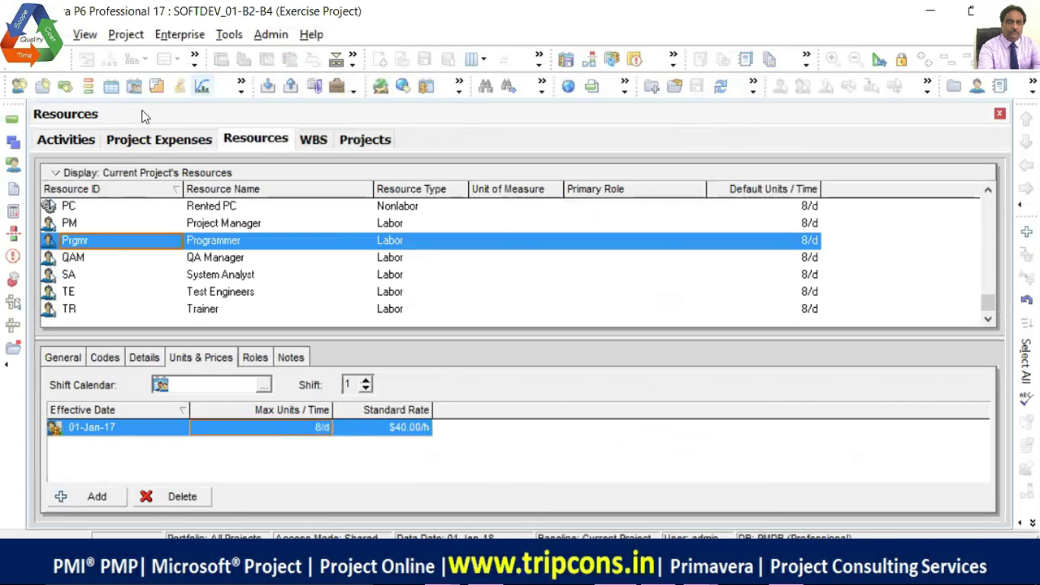
pyautogui.click(74, 141)
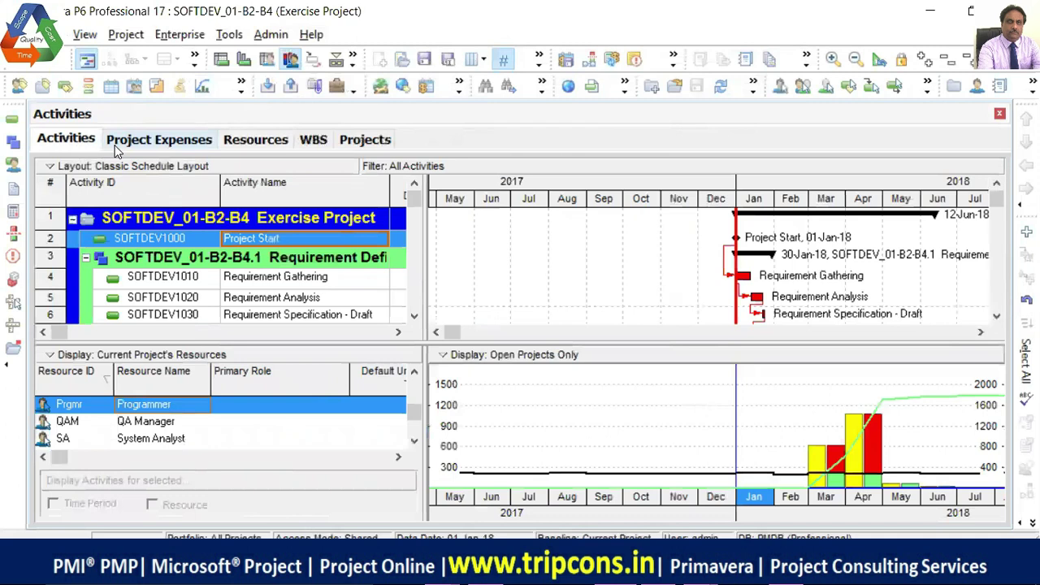
# - Display the Resource Usage Spreadsheet in place of the profile and refine the timescale to individual weekdays
pyautogui.click(268, 65)
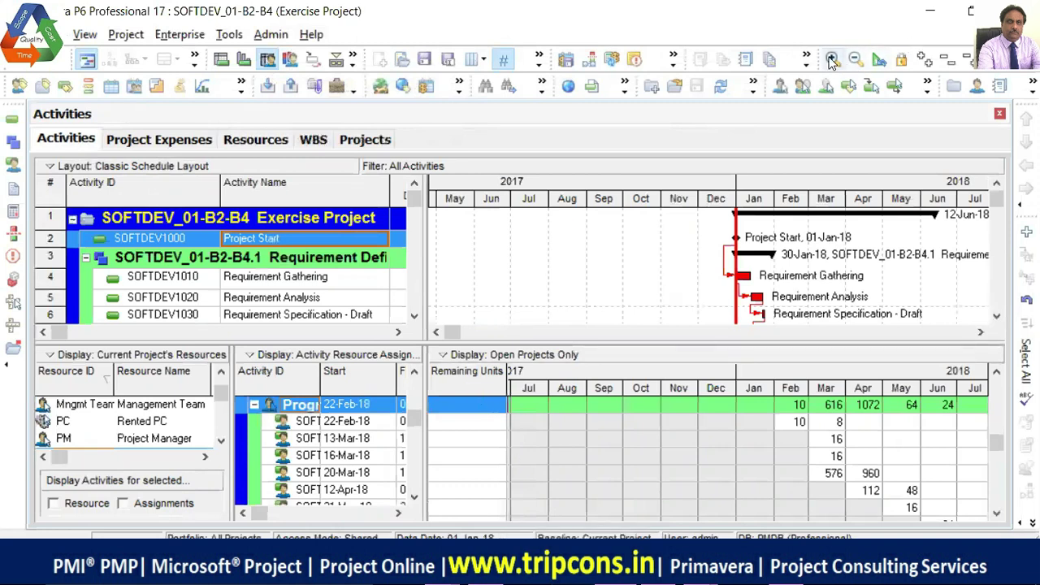
pyautogui.click(687, 282)
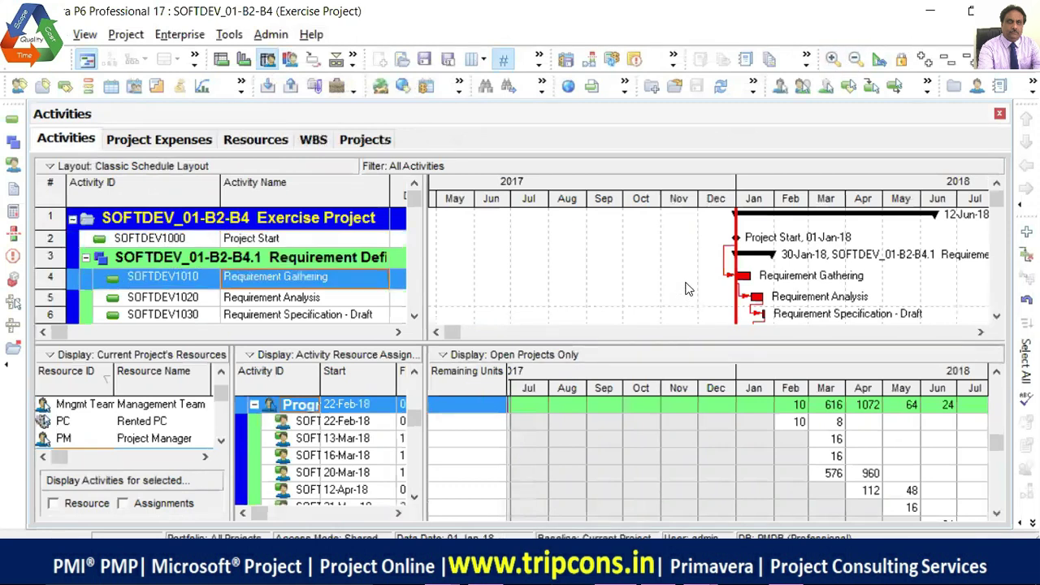
pyautogui.click(833, 59)
pyautogui.click(833, 59)
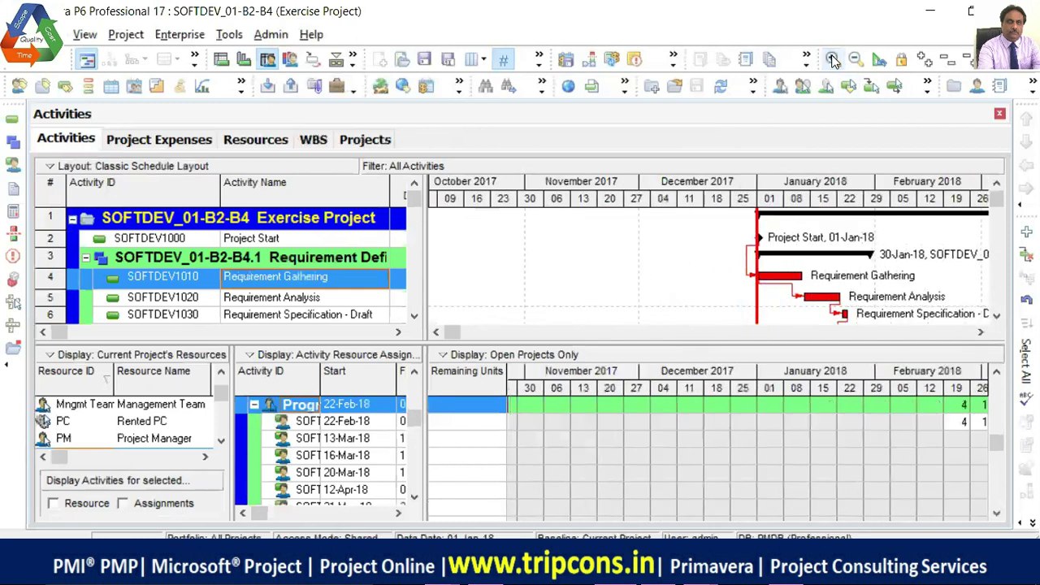
pyautogui.click(833, 60)
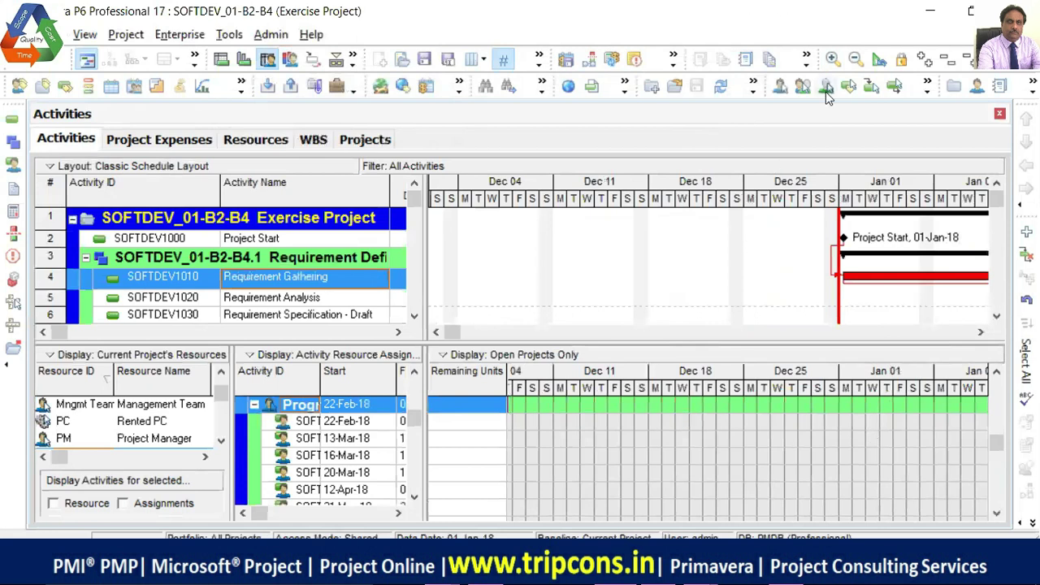
pyautogui.click(832, 60)
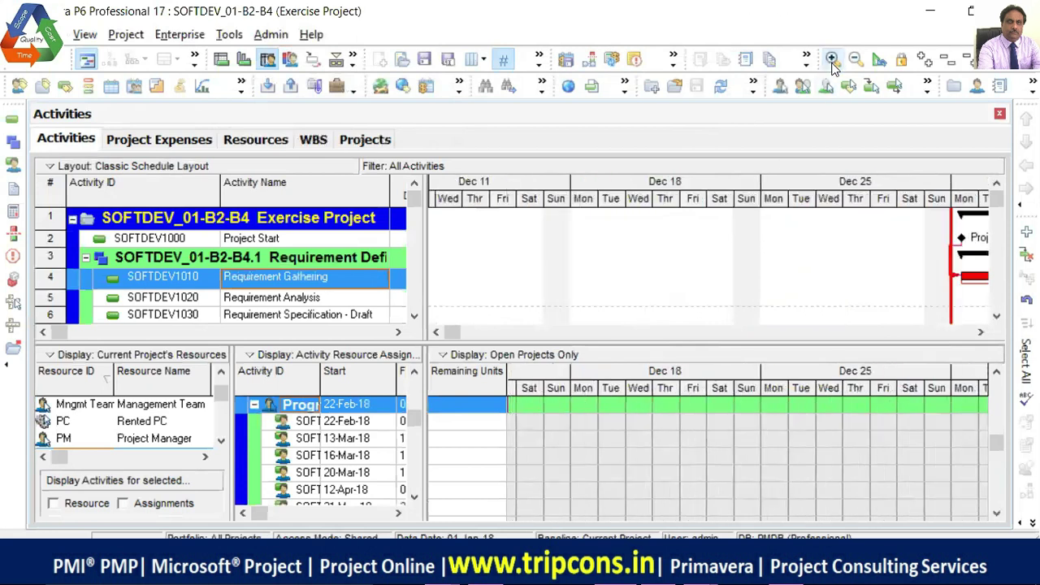
# - Examine the January start of the schedule against the Programmer's spreadsheet, using a one-level coarser timescale with single-letter weekdays
pyautogui.moveTo(457, 332); pyautogui.dragTo(507, 342)
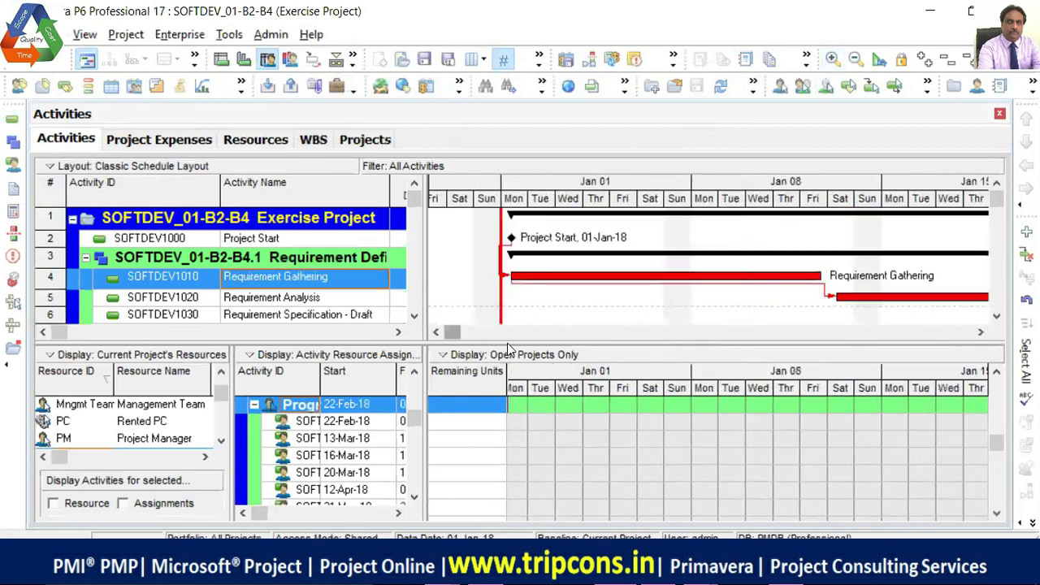
pyautogui.click(435, 332)
pyautogui.click(436, 331)
pyautogui.click(435, 331)
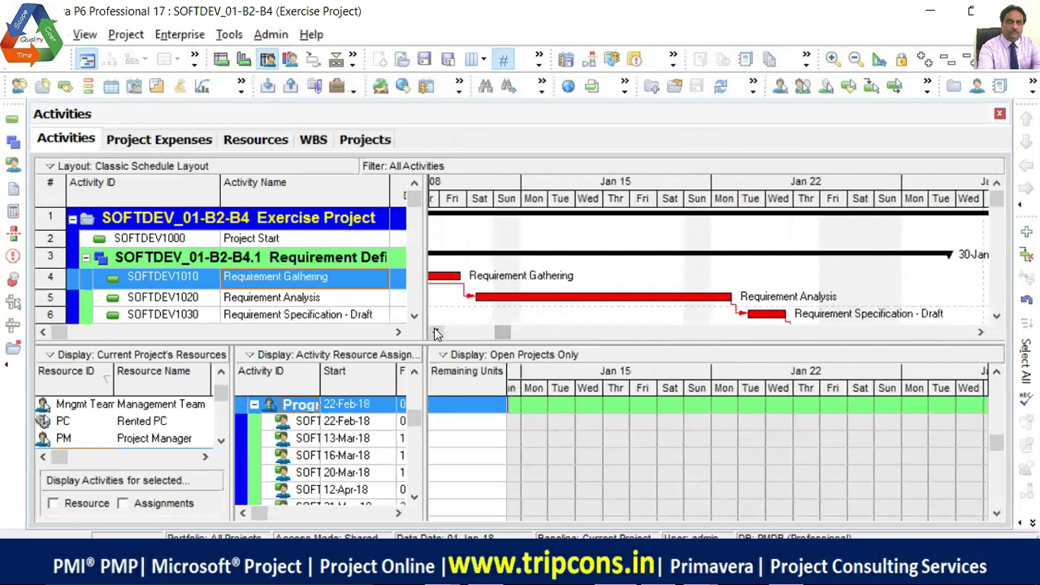
pyautogui.click(435, 331)
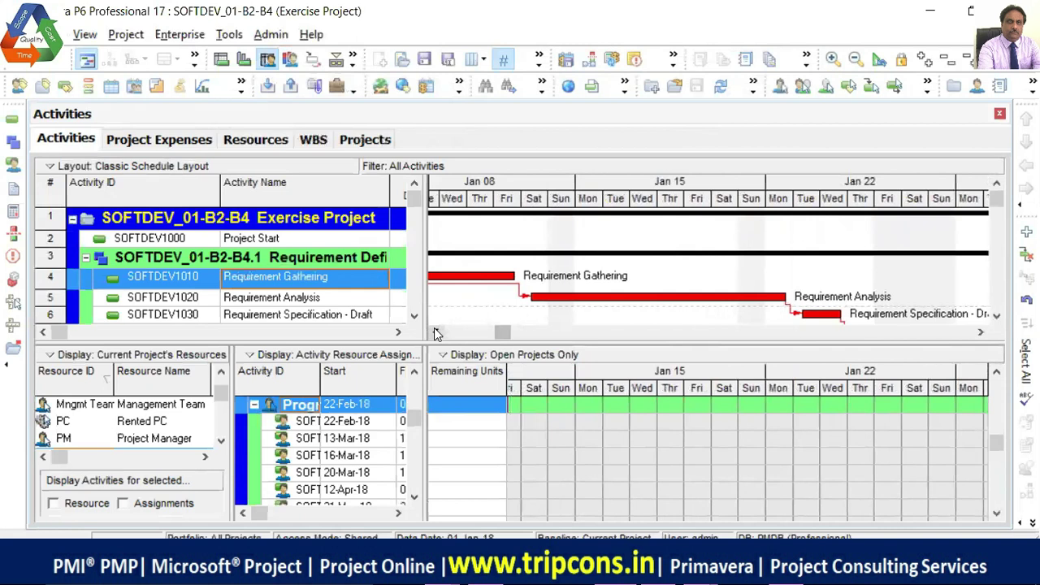
pyautogui.click(435, 331)
pyautogui.click(435, 332)
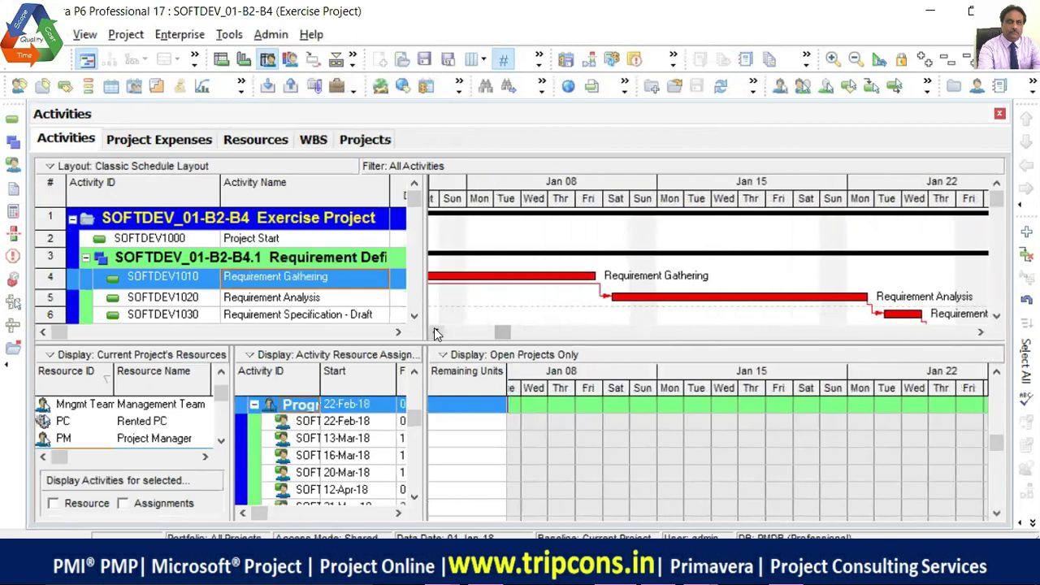
pyautogui.click(855, 60)
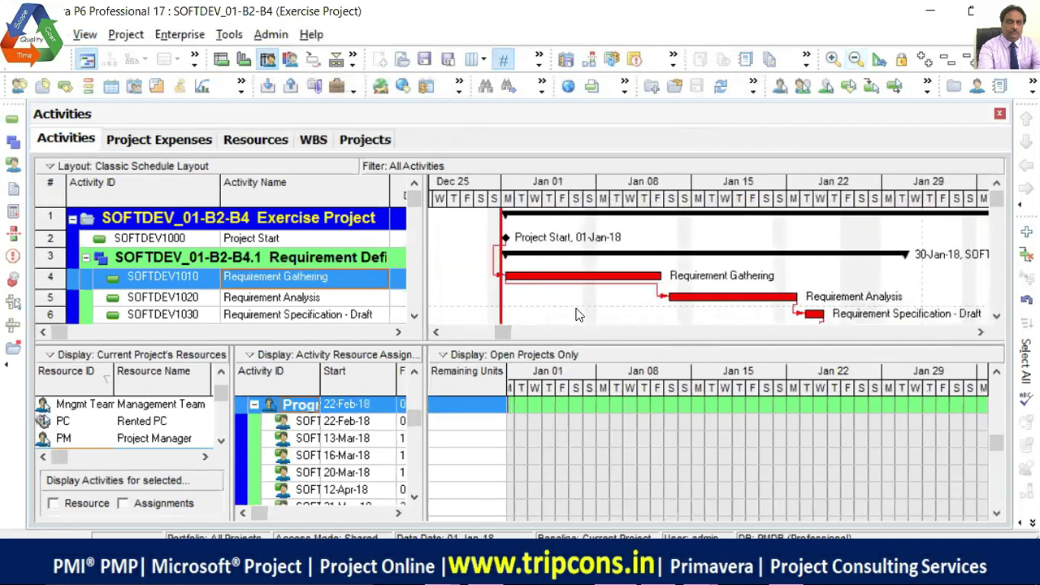
pyautogui.click(438, 334)
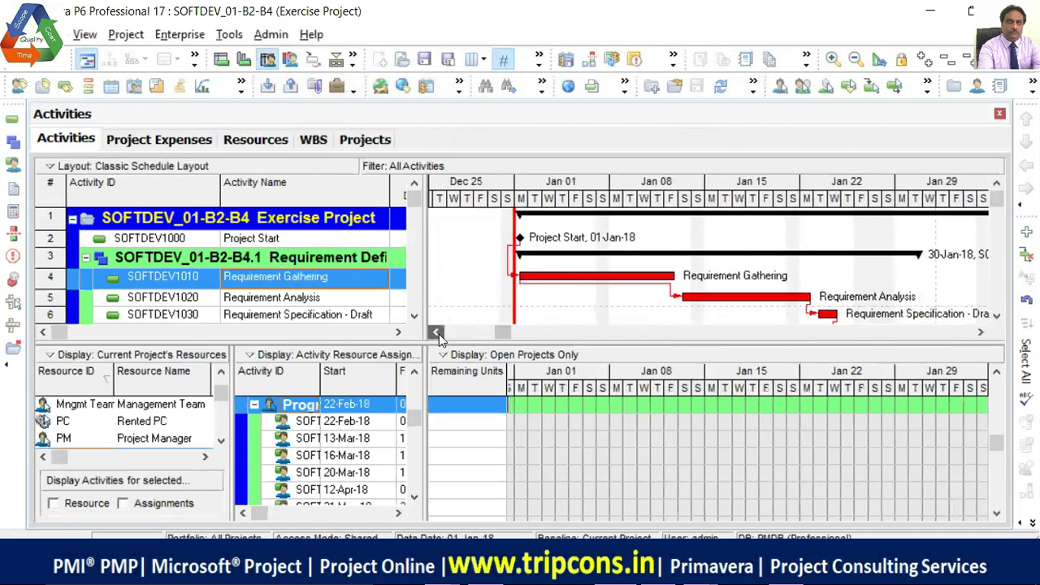
pyautogui.click(439, 334)
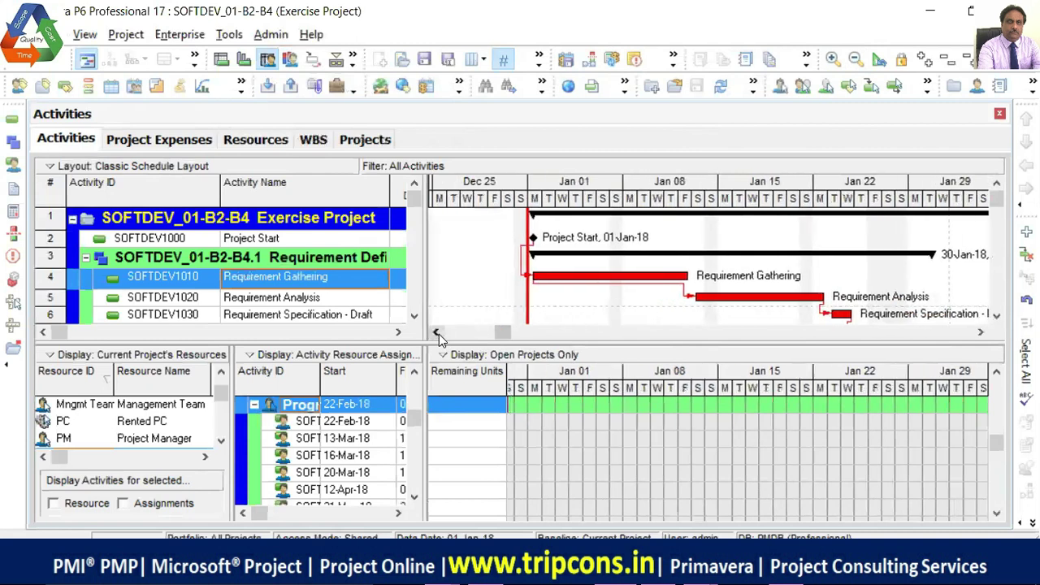
pyautogui.click(439, 334)
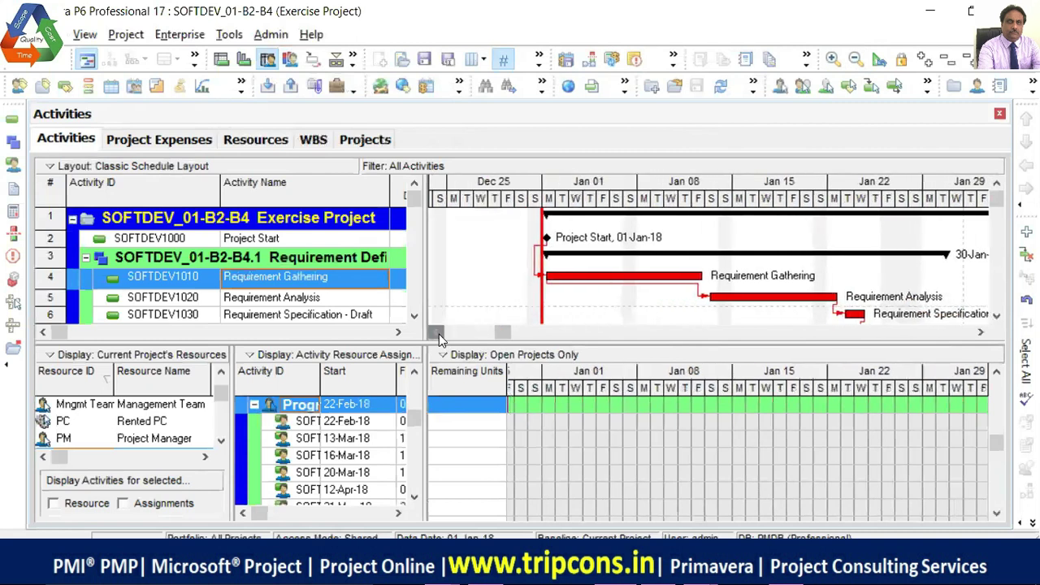
pyautogui.click(981, 334)
pyautogui.click(981, 334)
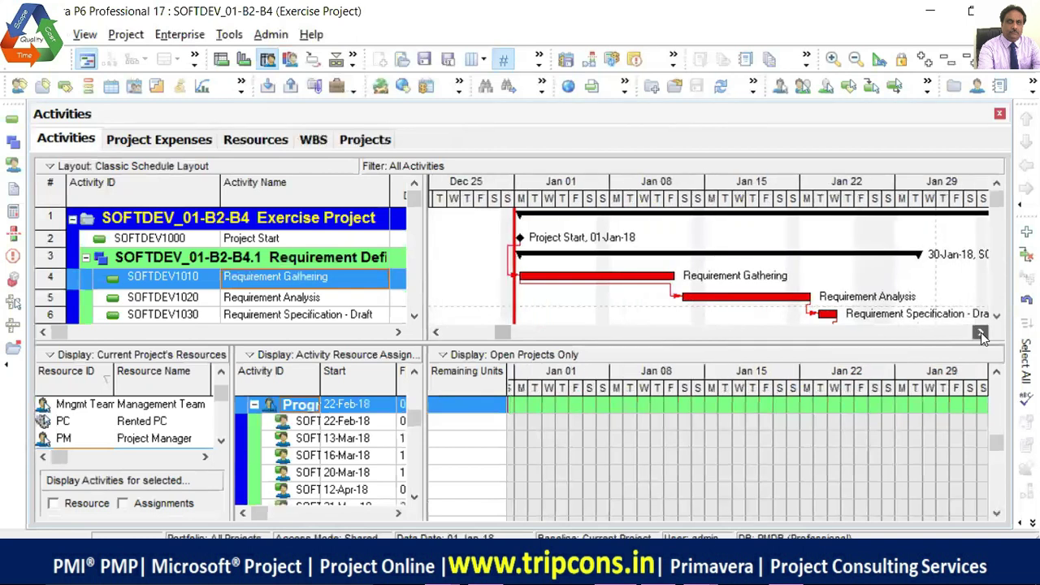
pyautogui.click(981, 334)
pyautogui.click(981, 334)
pyautogui.click(982, 334)
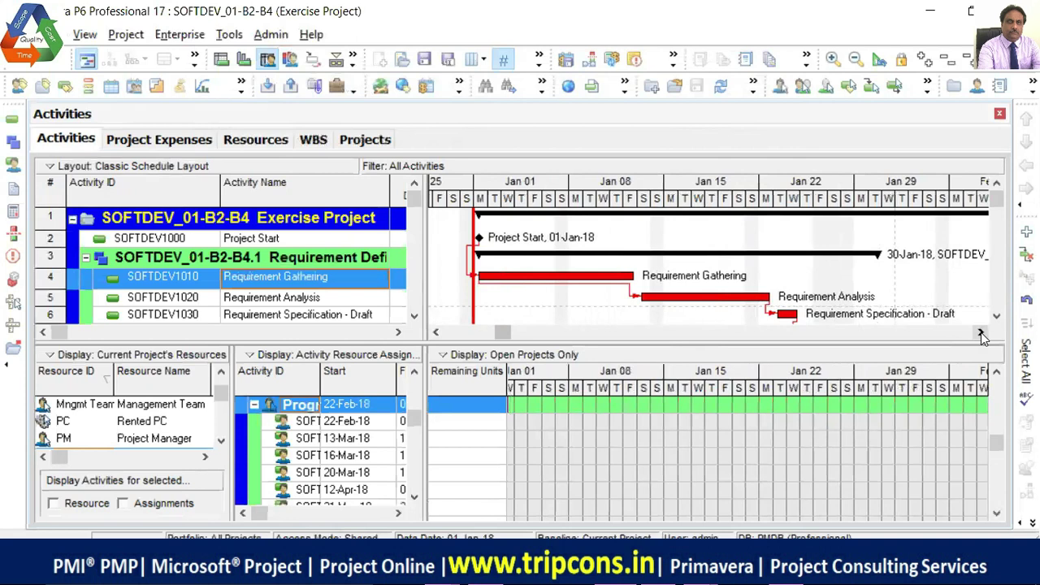
pyautogui.click(981, 334)
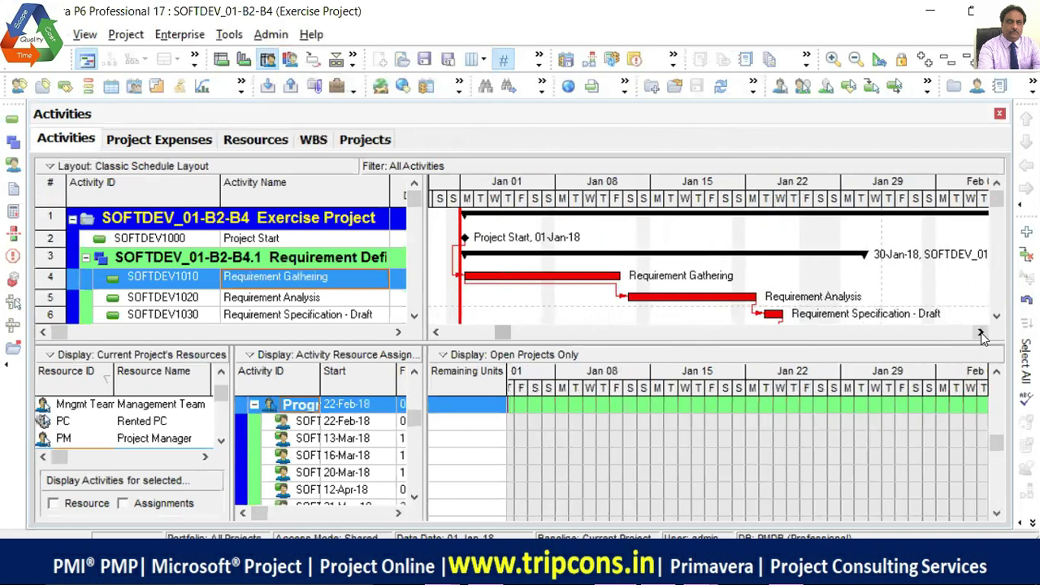
pyautogui.click(980, 334)
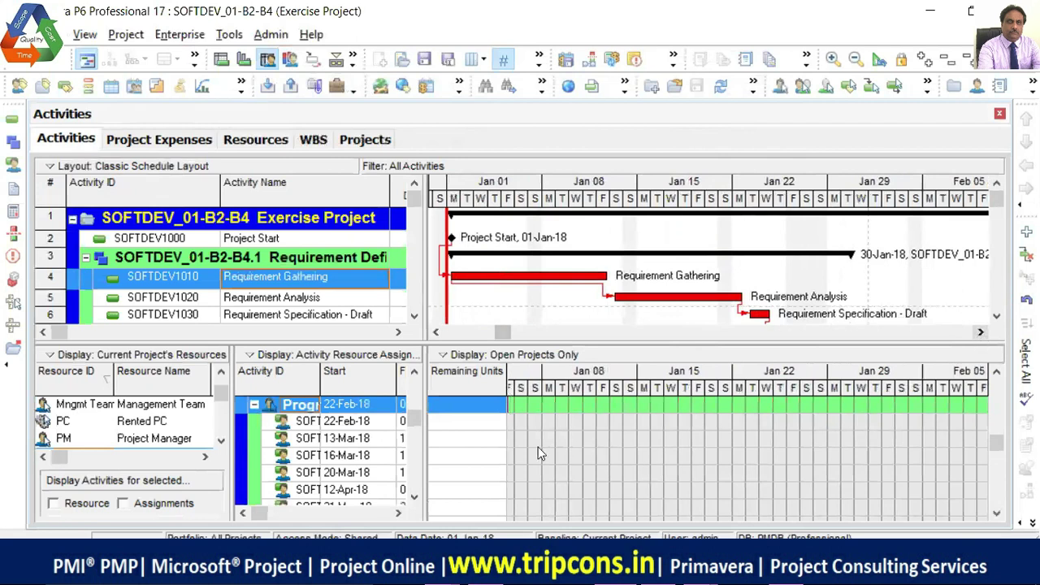
# - Examine the Programmer's daily assignment units in the spreadsheet from January through late March
pyautogui.click(221, 441)
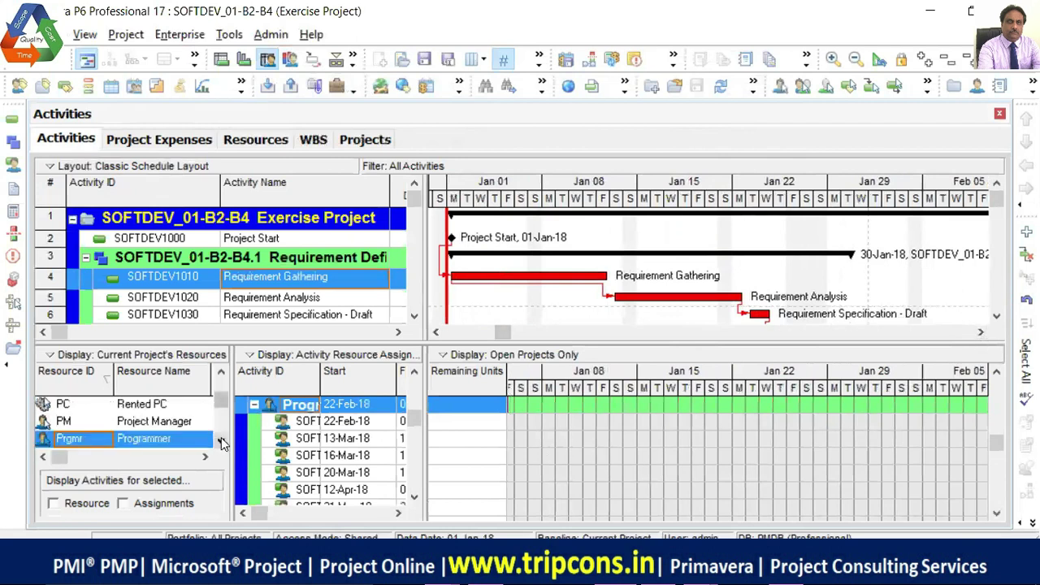
pyautogui.click(221, 438)
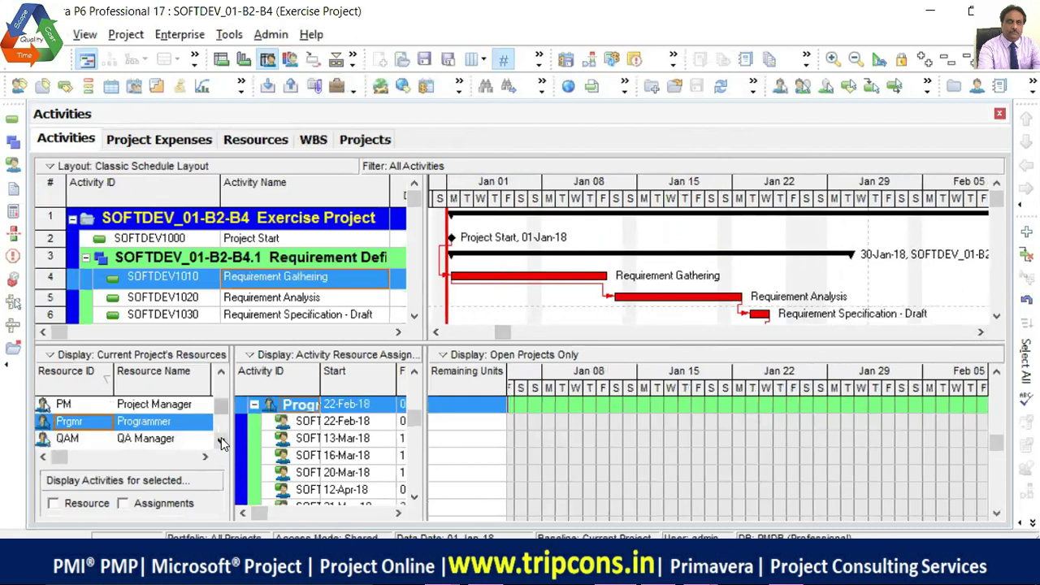
pyautogui.click(981, 335)
pyautogui.click(981, 335)
pyautogui.click(980, 334)
pyautogui.click(980, 334)
pyautogui.click(980, 335)
pyautogui.click(981, 335)
pyautogui.click(981, 334)
pyautogui.click(980, 335)
pyautogui.click(981, 334)
pyautogui.click(980, 335)
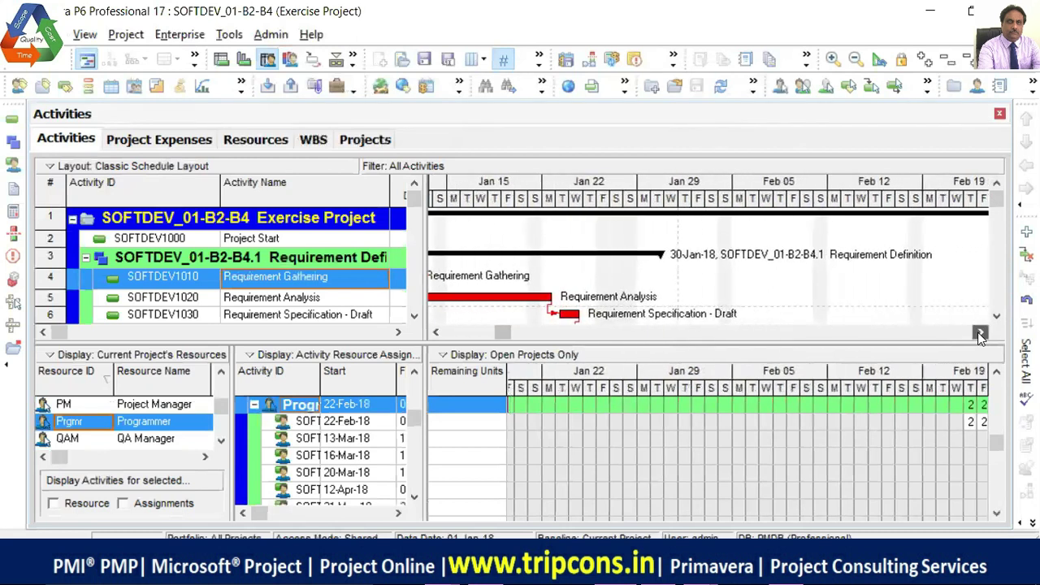
pyautogui.click(981, 334)
pyautogui.click(980, 334)
pyautogui.click(980, 334)
pyautogui.click(980, 334)
pyautogui.click(981, 335)
pyautogui.click(980, 335)
pyautogui.click(981, 334)
pyautogui.click(980, 334)
pyautogui.click(980, 335)
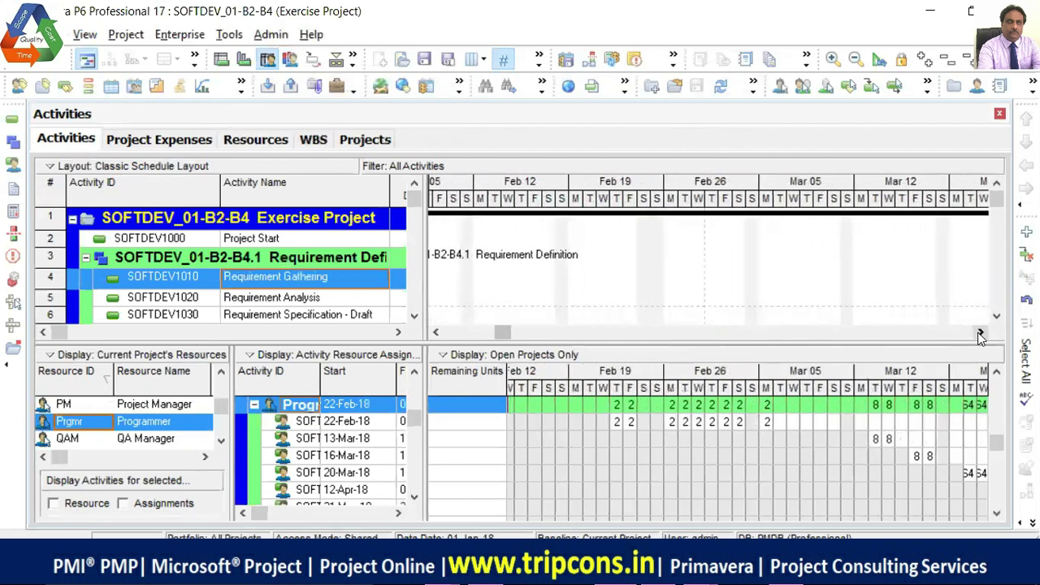
pyautogui.click(980, 334)
pyautogui.click(980, 335)
pyautogui.click(980, 335)
pyautogui.click(980, 335)
pyautogui.click(981, 335)
pyautogui.click(980, 335)
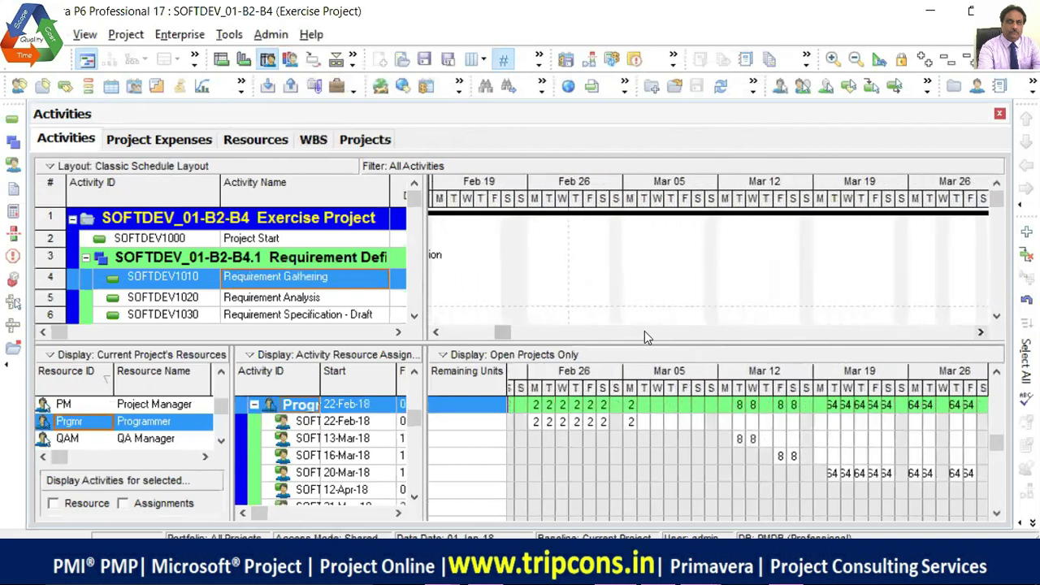
# - Compare the Programmer's daily units across overlapping assignments from late February through mid-April
pyautogui.click(436, 334)
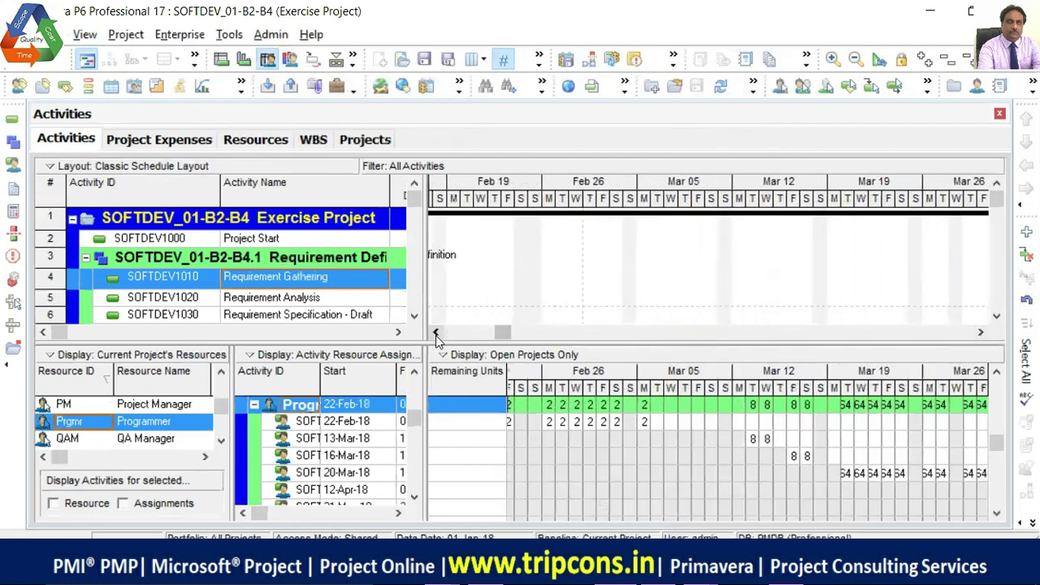
pyautogui.click(436, 334)
pyautogui.click(436, 334)
pyautogui.click(436, 334)
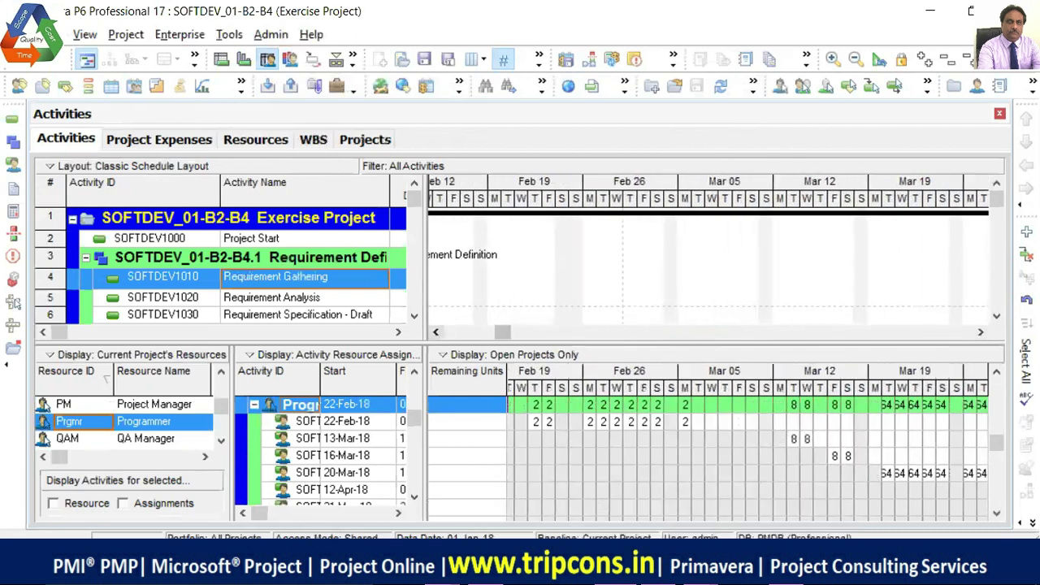
pyautogui.click(980, 334)
pyautogui.click(981, 334)
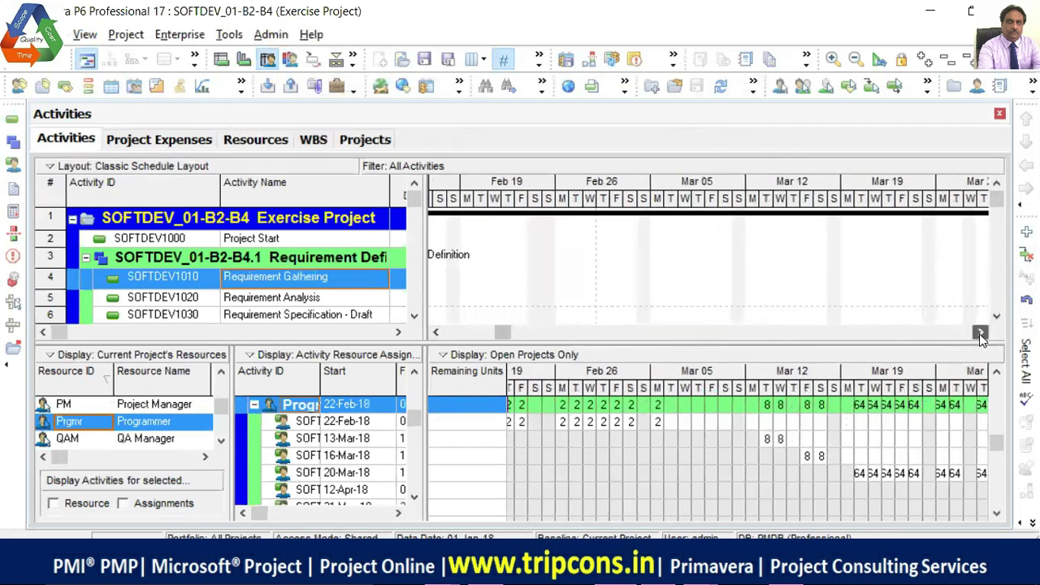
pyautogui.click(980, 334)
pyautogui.click(980, 334)
pyautogui.click(980, 334)
pyautogui.click(980, 334)
pyautogui.click(980, 333)
pyautogui.click(980, 334)
pyautogui.click(980, 333)
pyautogui.click(981, 334)
pyautogui.click(980, 334)
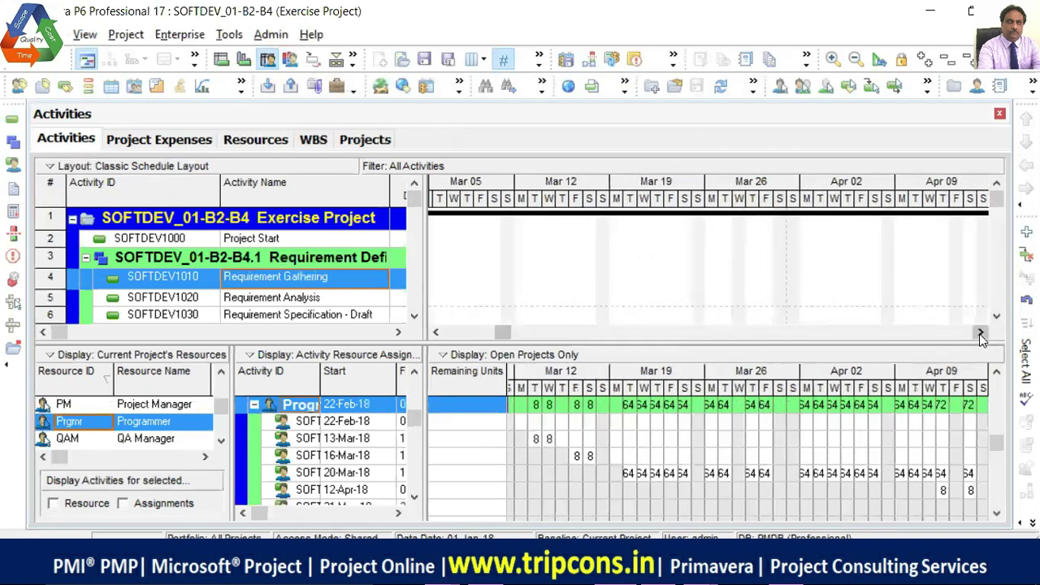
pyautogui.click(980, 334)
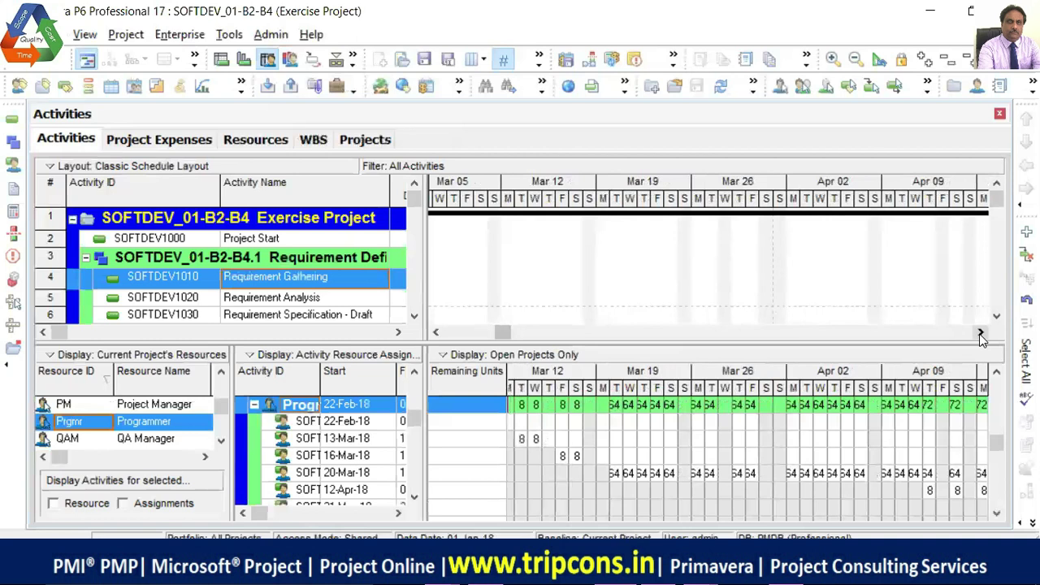
pyautogui.click(980, 334)
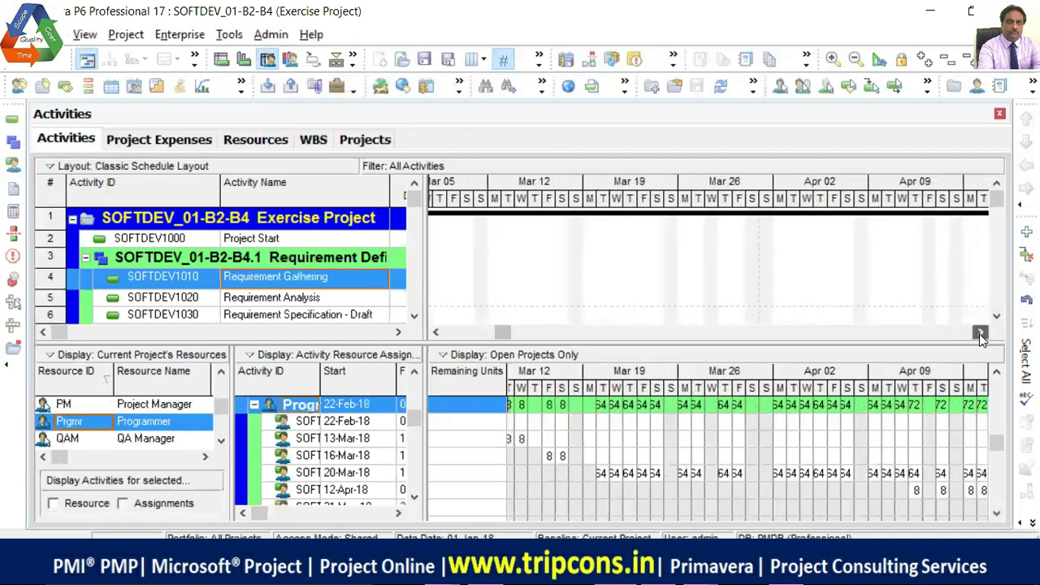
pyautogui.click(980, 334)
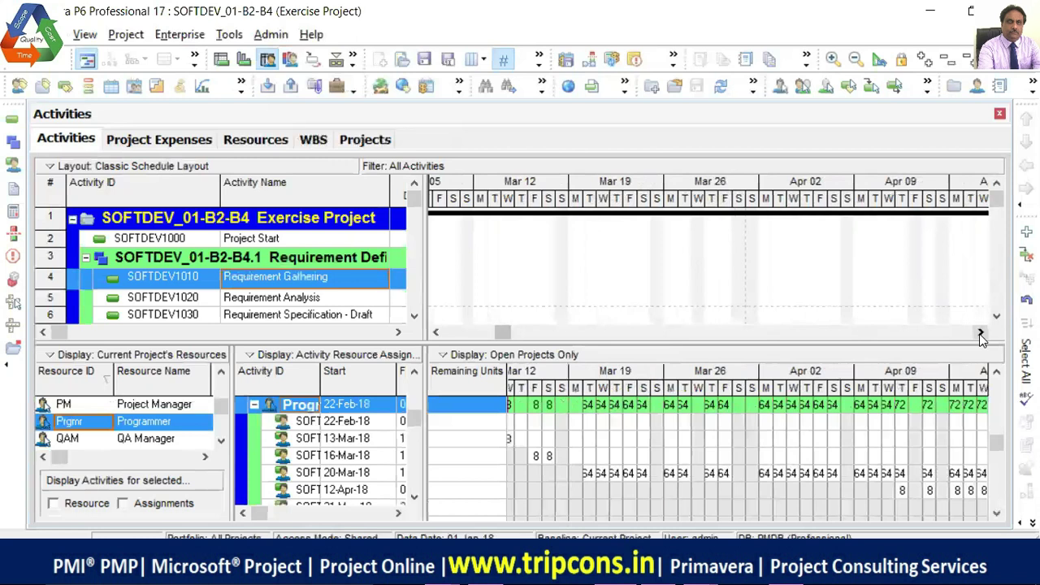
pyautogui.click(980, 334)
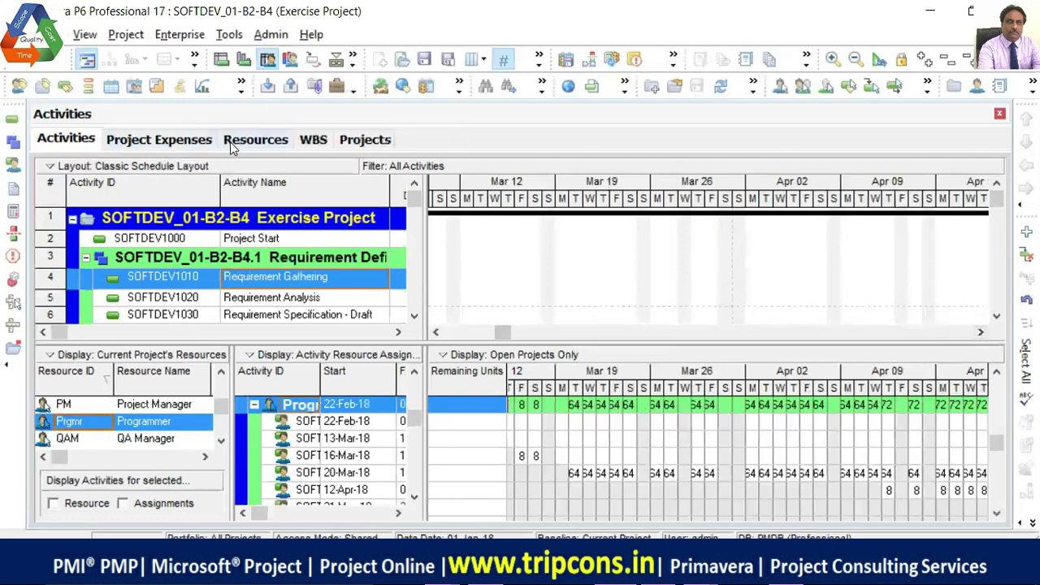
# - Recheck the Programmer's maximum units per time, and display the Resource Usage Profile in place of the spreadsheet
pyautogui.click(255, 140)
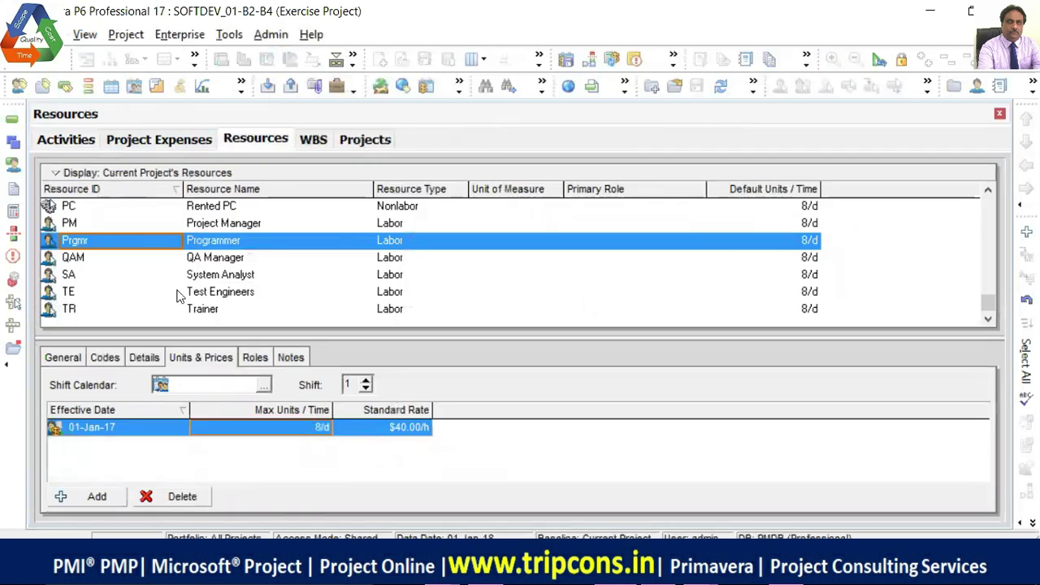
pyautogui.click(61, 141)
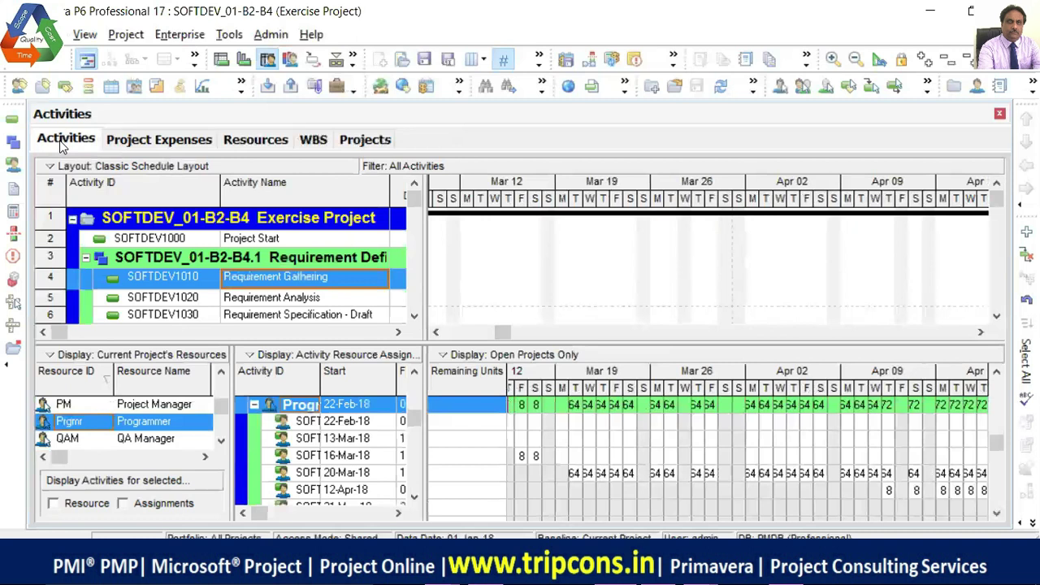
pyautogui.click(294, 63)
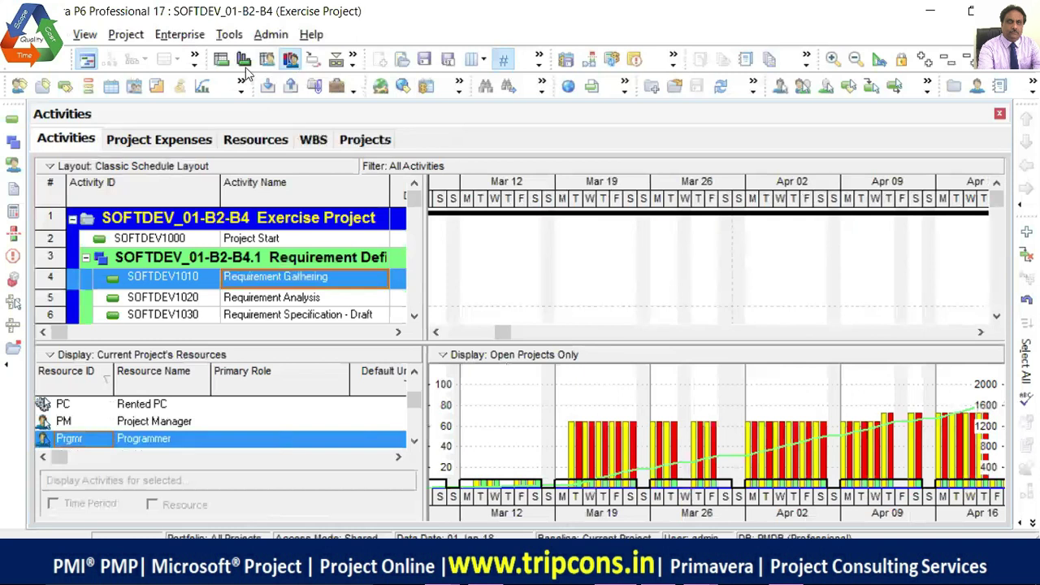
# - Set the Programmer's maximum units per time to 80/d for the rate effective 01-Jan-17
pyautogui.click(244, 139)
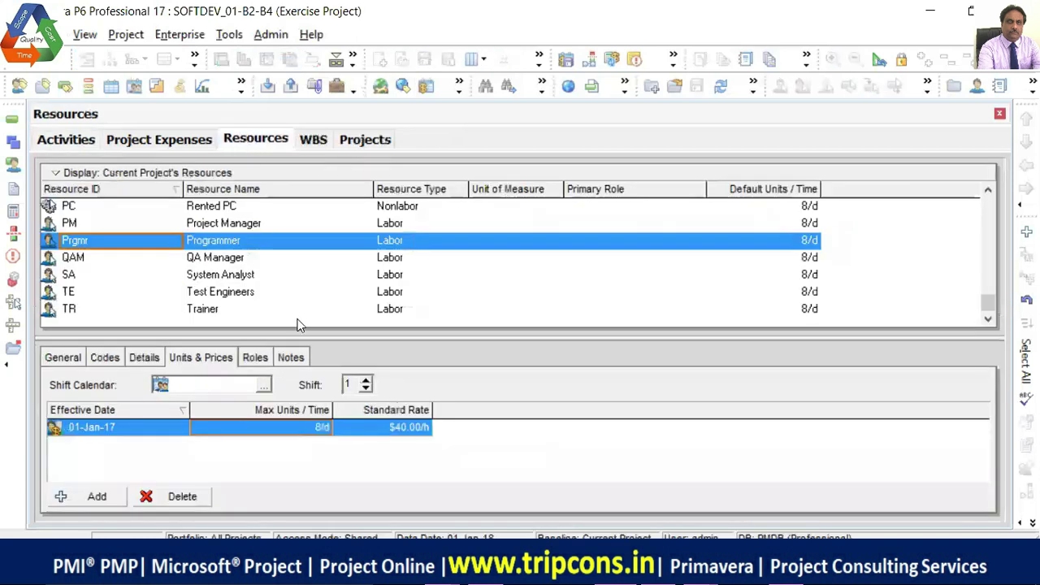
pyautogui.click(317, 429)
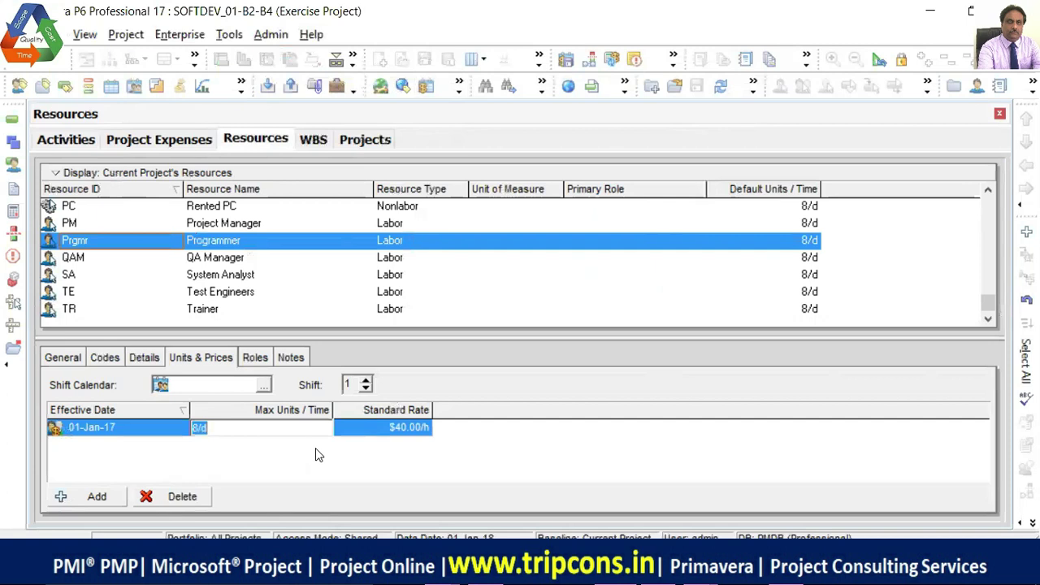
pyautogui.write('80')
pyautogui.press('Return')
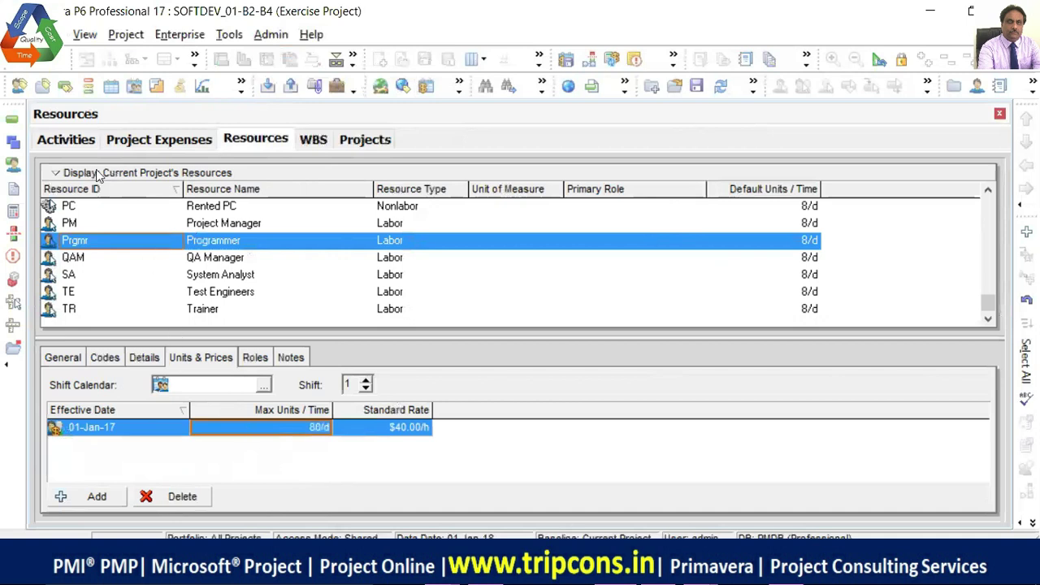
# - Commit the resource changes and refresh the project data
pyautogui.click(51, 34)
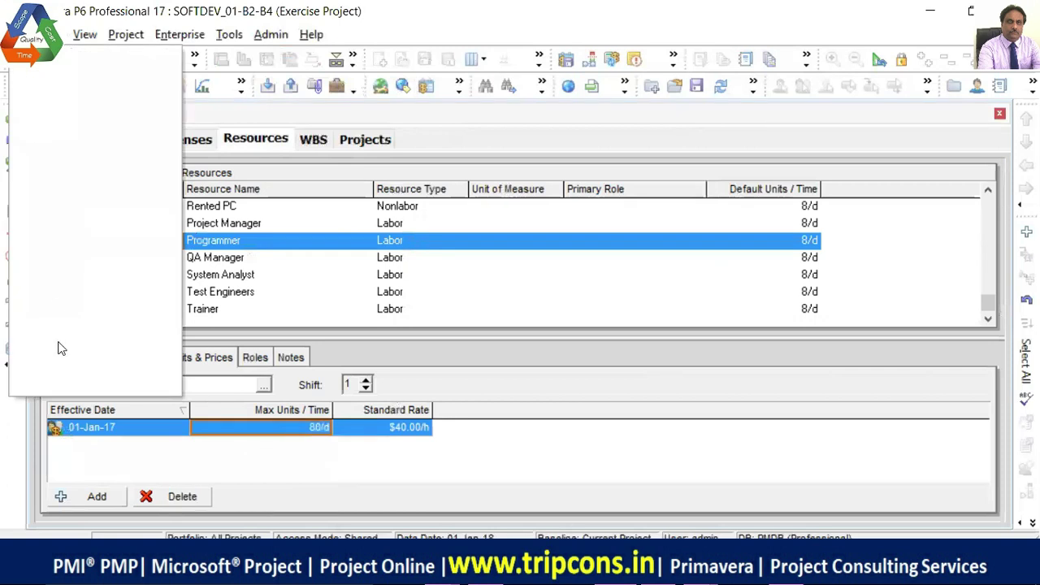
pyautogui.click(56, 313)
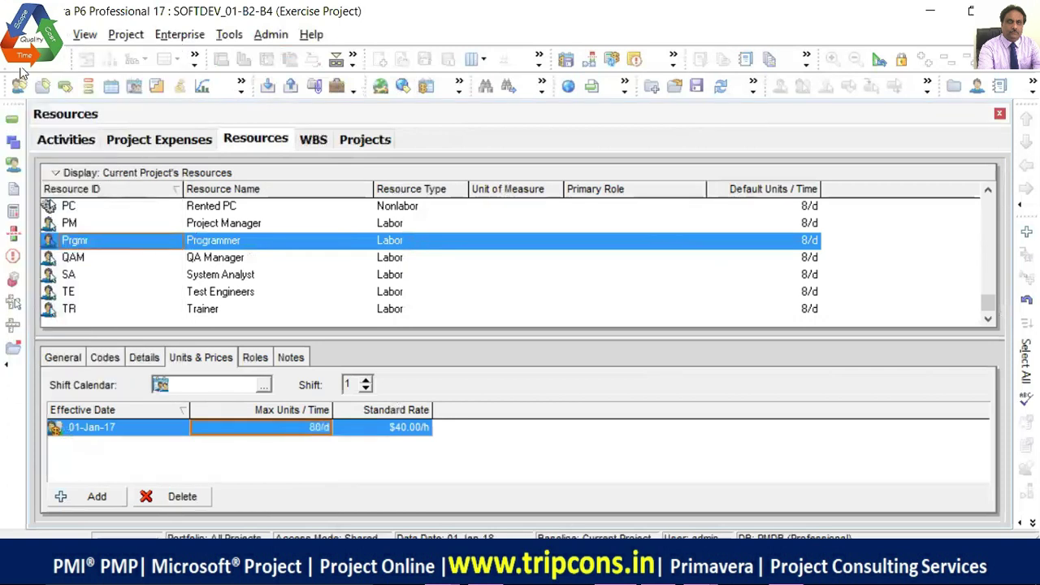
pyautogui.hotkey('alt', 'f')
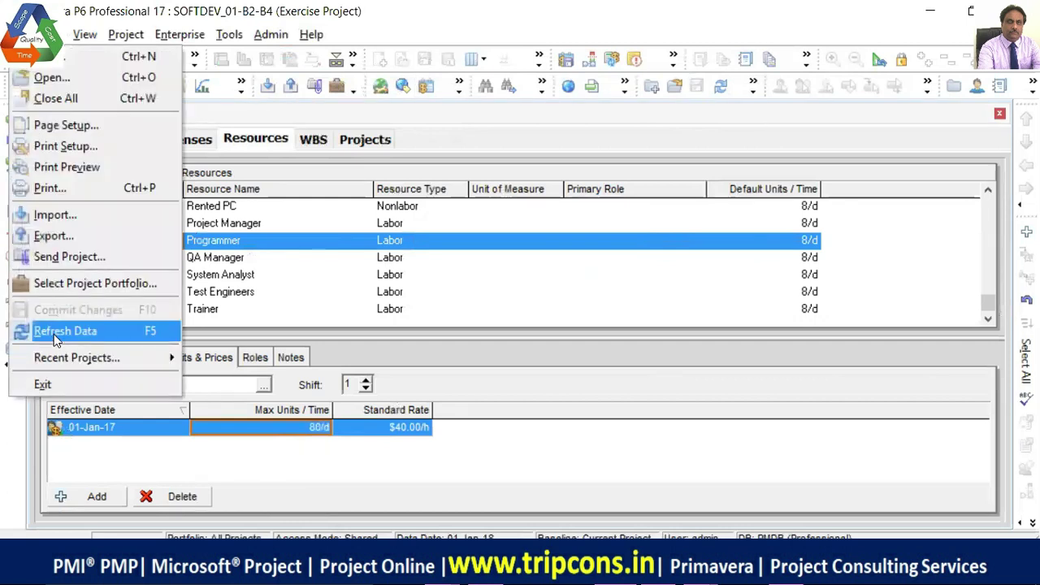
pyautogui.click(55, 333)
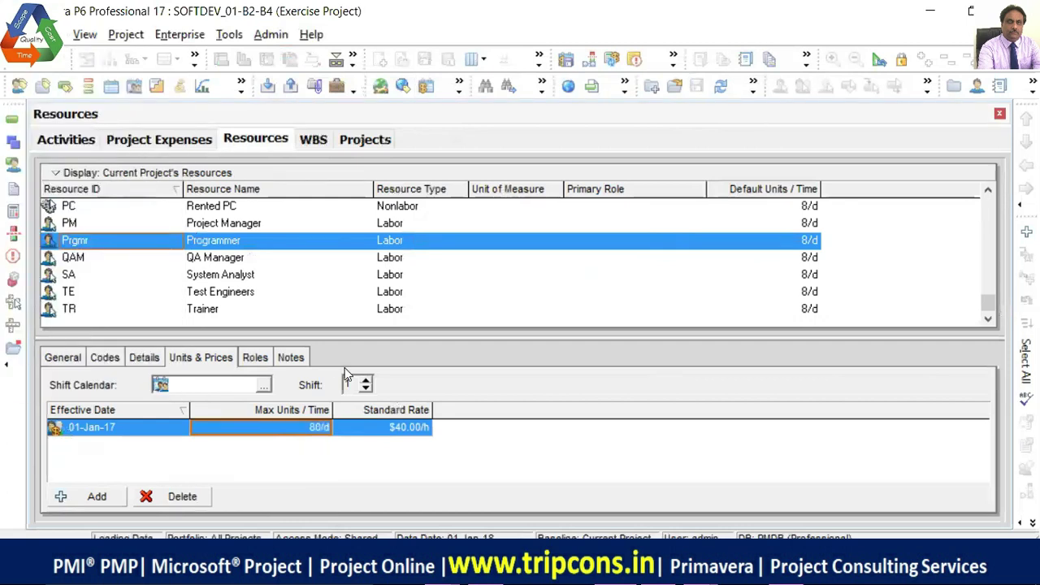
# - Review the Programmer's usage profile in the activities view, and check the Rented PC's maximum units per time
pyautogui.click(74, 139)
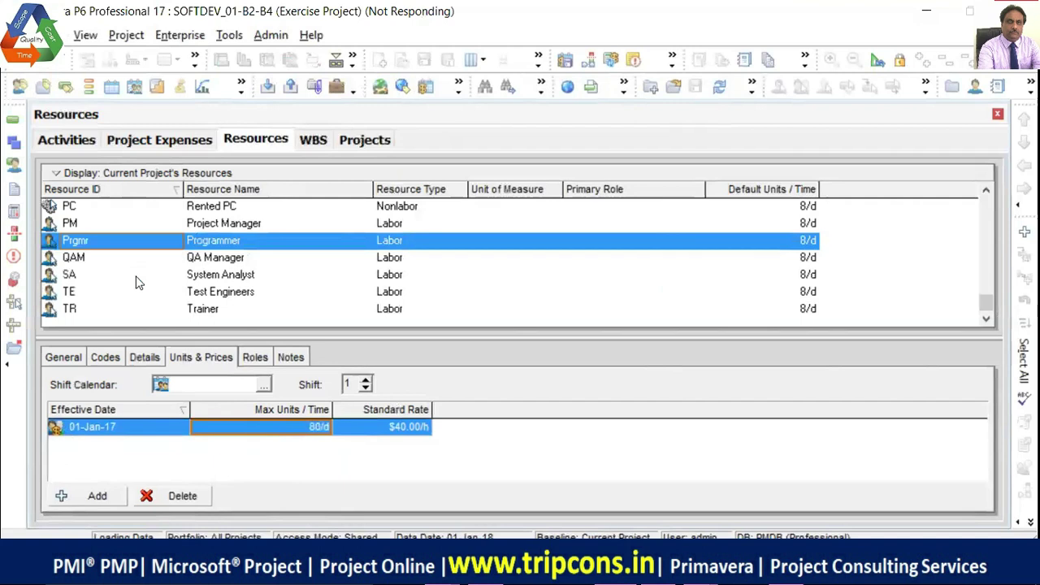
pyautogui.click(75, 141)
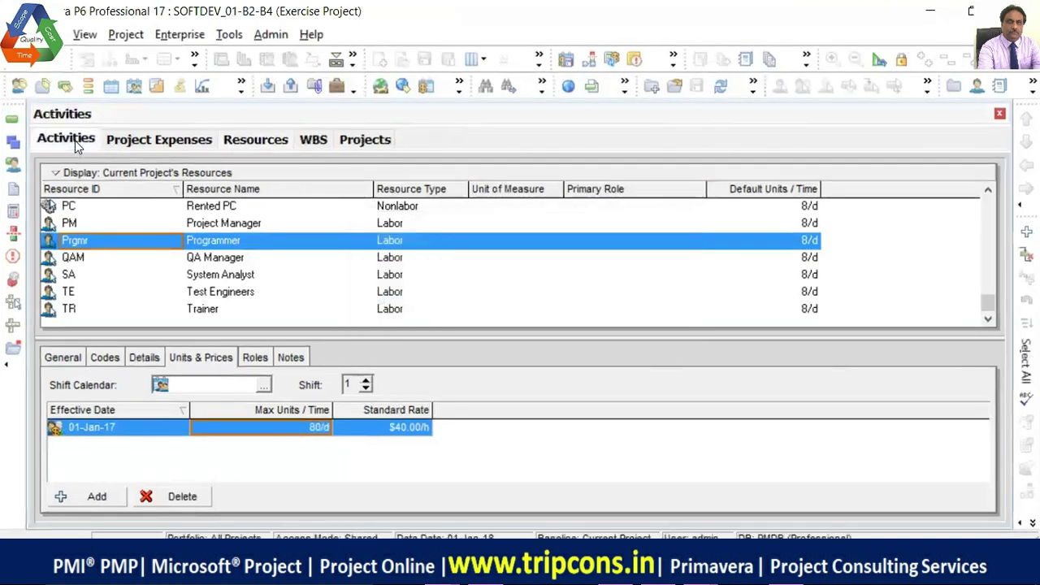
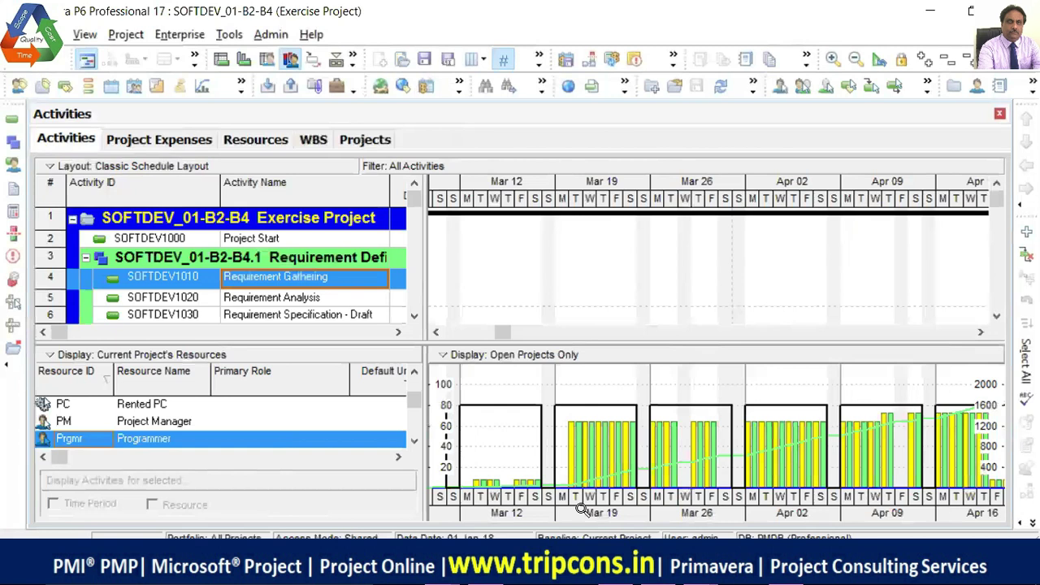
pyautogui.click(147, 410)
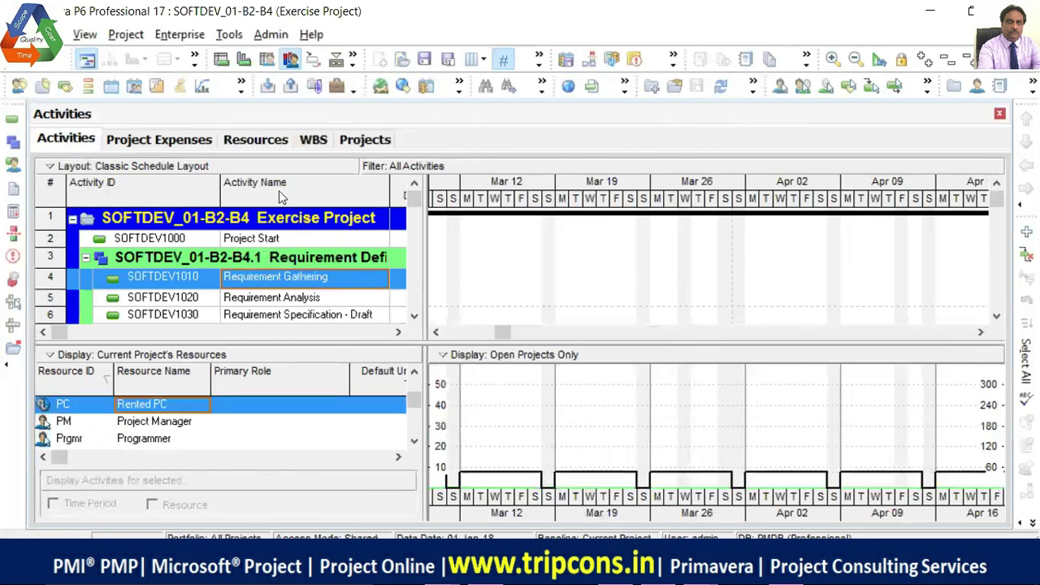
pyautogui.click(254, 140)
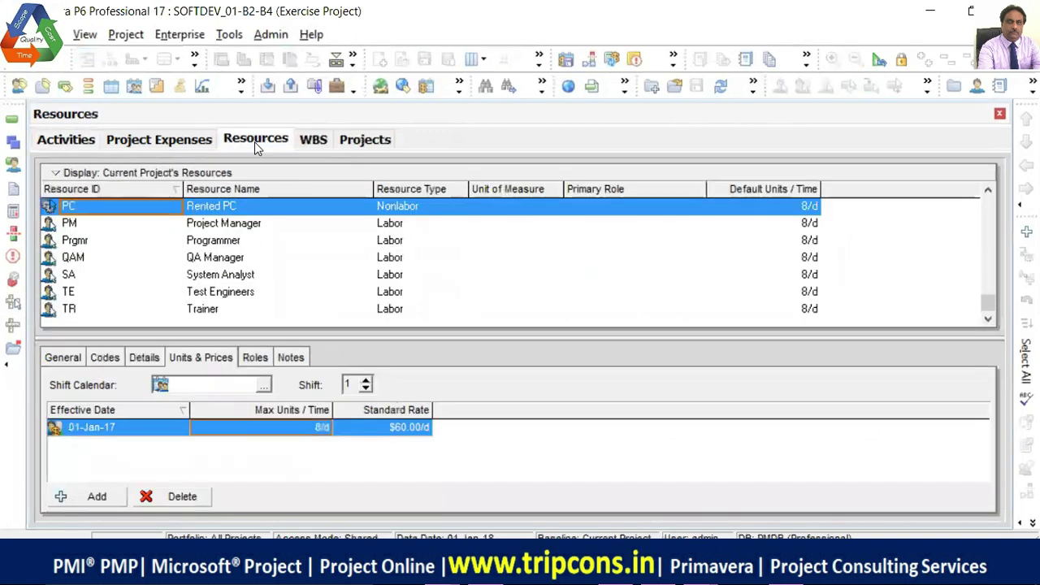
pyautogui.click(291, 208)
pyautogui.click(91, 148)
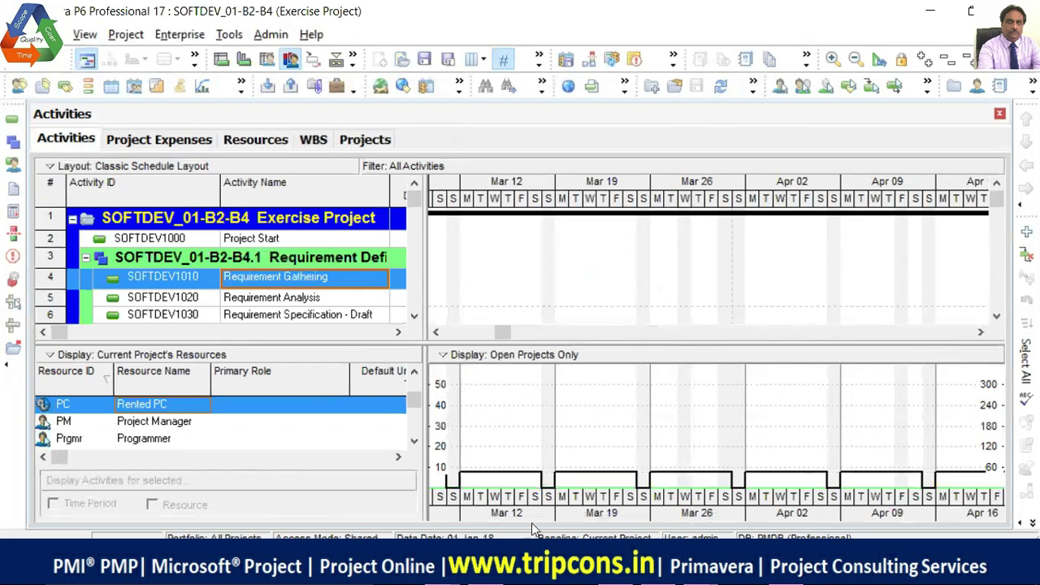
# - Examine the Rented PC's usage profile across 2018 at a quarter and month timescale
pyautogui.moveTo(503, 336)
pyautogui.mouseDown()
pyautogui.moveTo(536, 336)
pyautogui.moveTo(511, 335)
pyautogui.mouseUp()
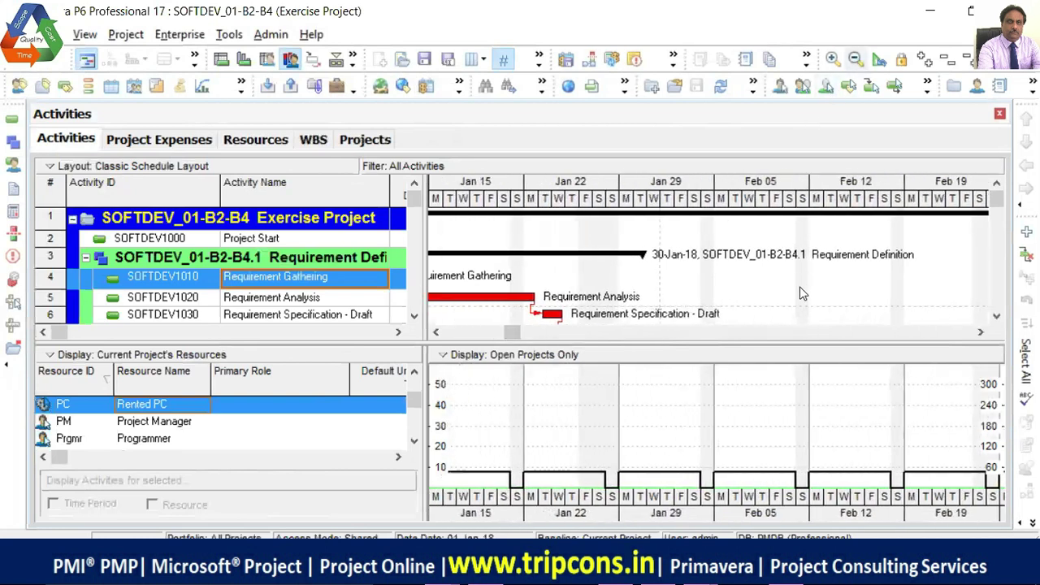
pyautogui.click(854, 60)
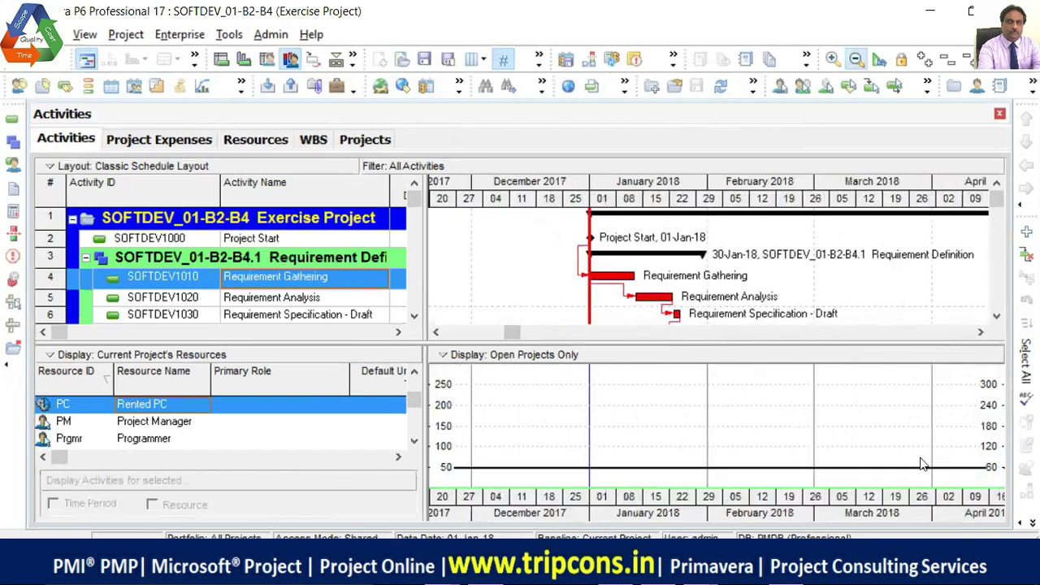
pyautogui.click(979, 332)
pyautogui.click(979, 333)
pyautogui.click(979, 333)
pyautogui.click(980, 333)
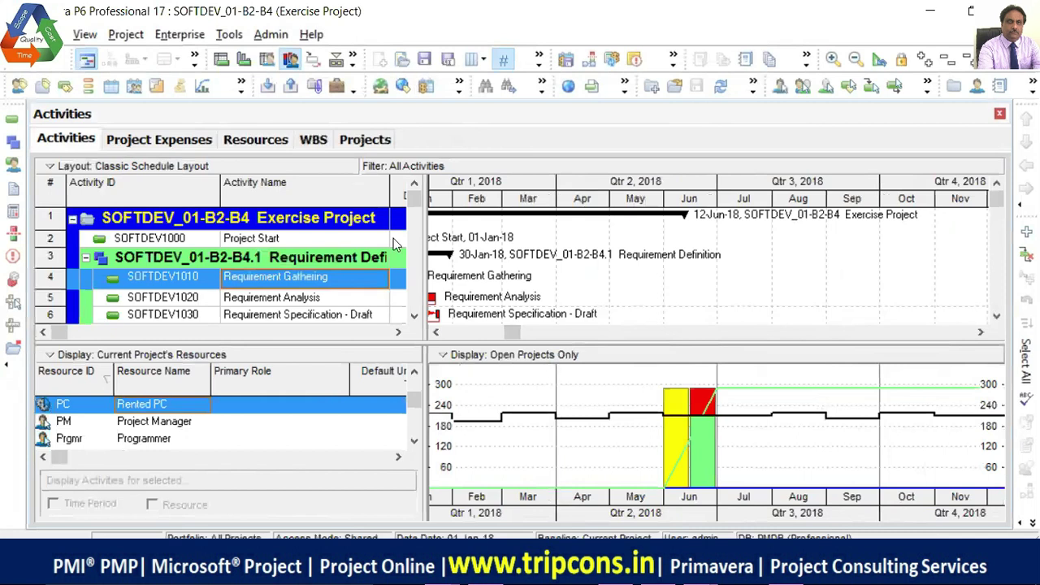
# - Set the Rented PC's maximum units per time to 48/d for the rate effective 01-Jan-17
pyautogui.click(268, 146)
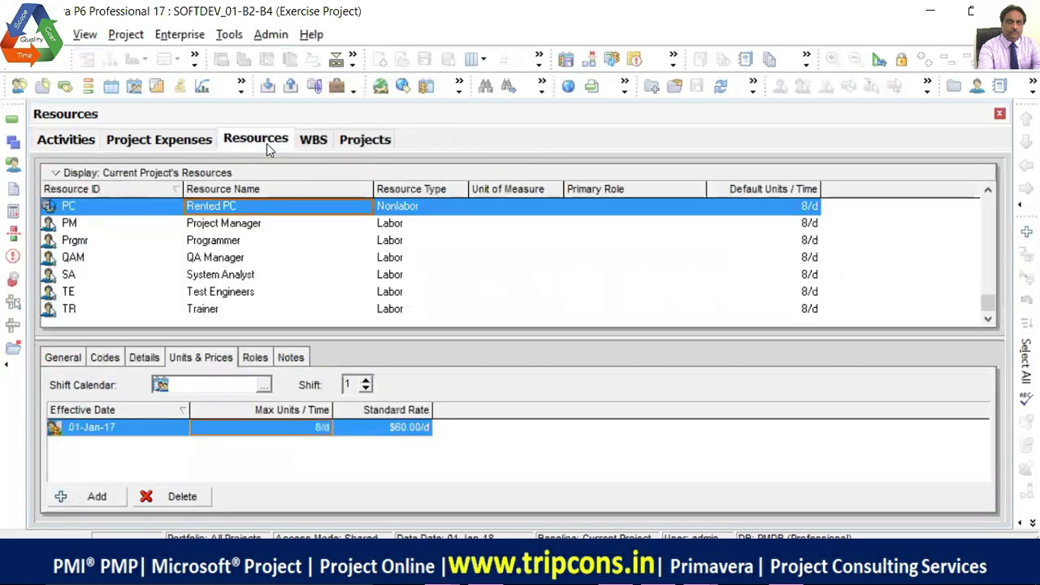
pyautogui.click(316, 428)
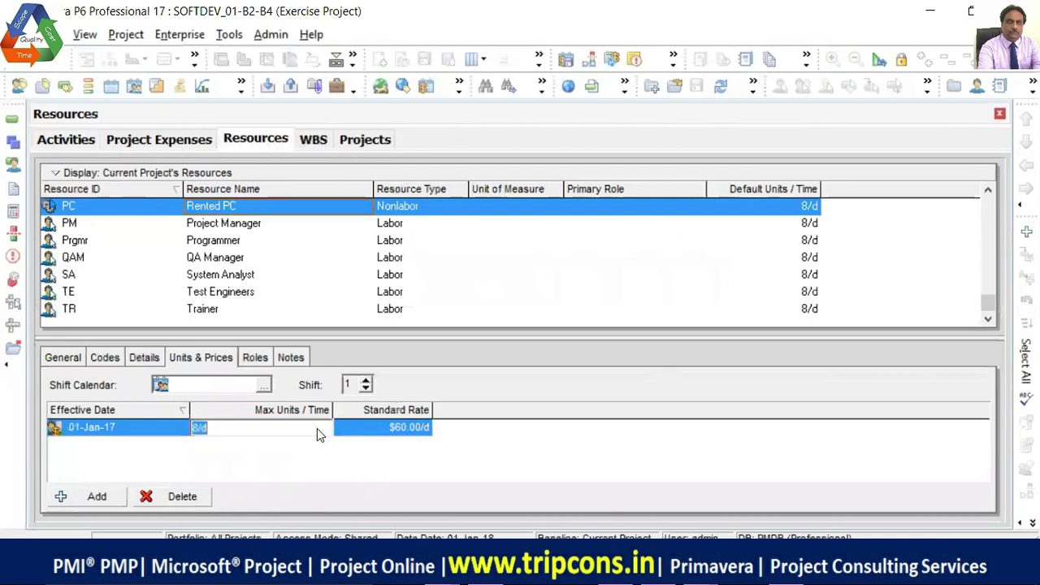
pyautogui.write('48')
pyautogui.press('Return')
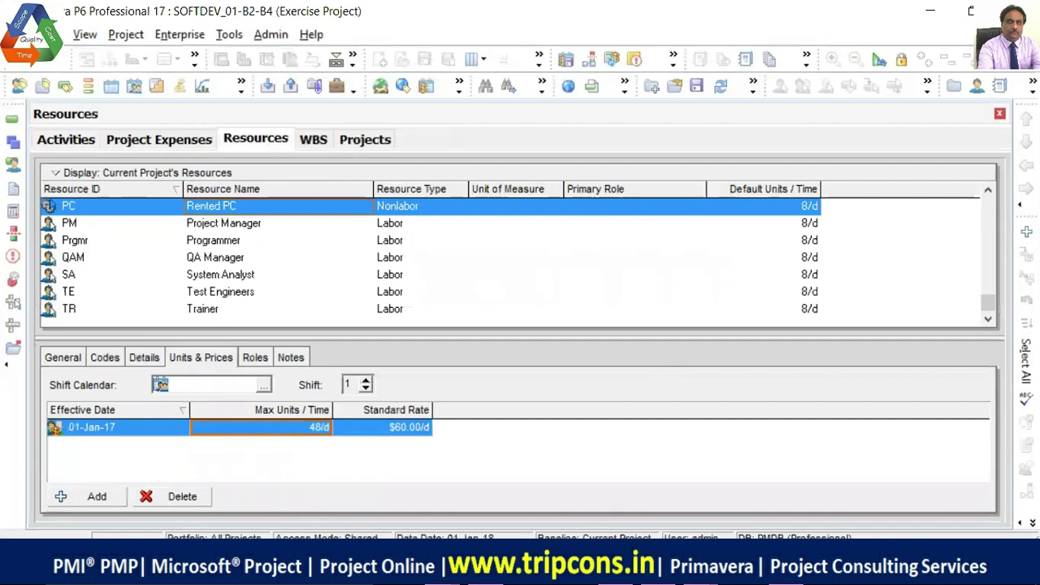
# - Commit the Rented PC's resource change and refresh the project data
pyautogui.click(48, 34)
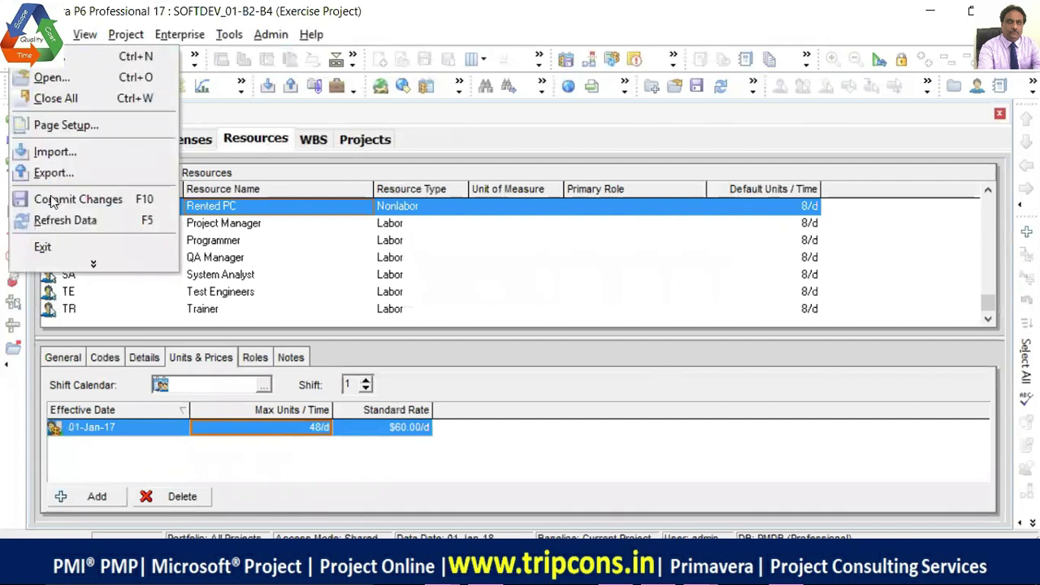
pyautogui.click(50, 199)
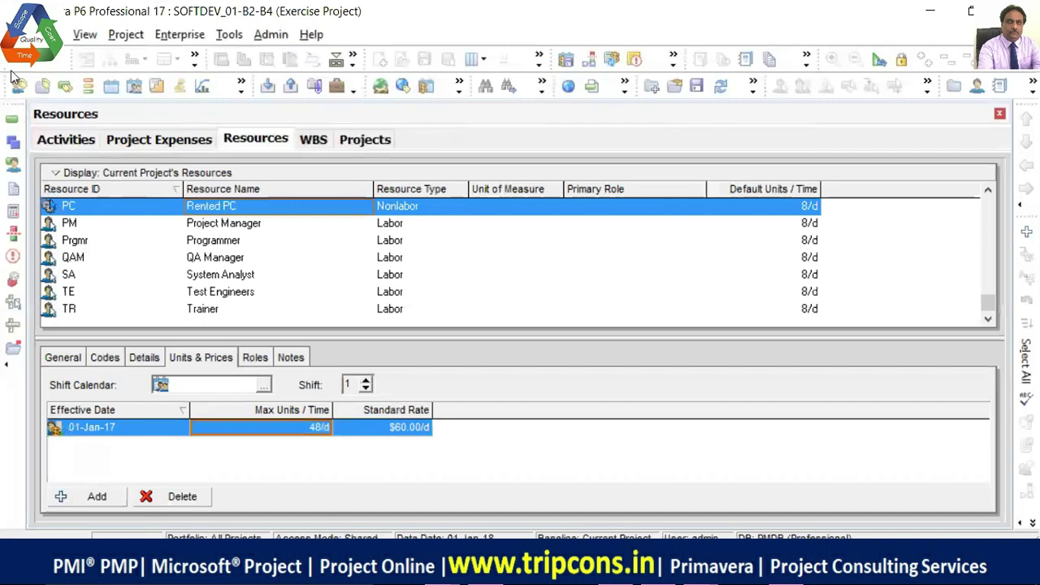
pyautogui.click(49, 34)
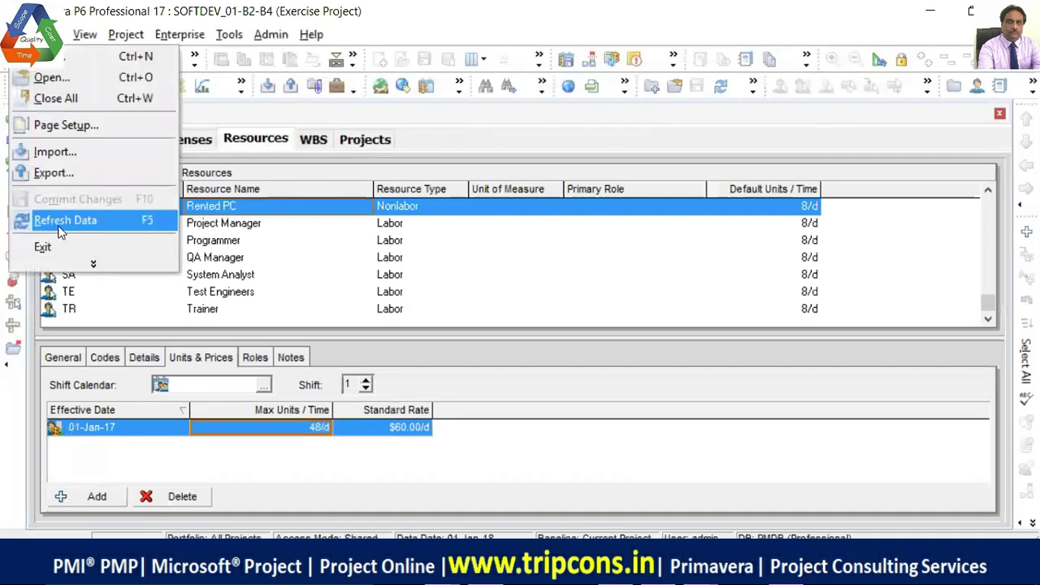
pyautogui.click(61, 232)
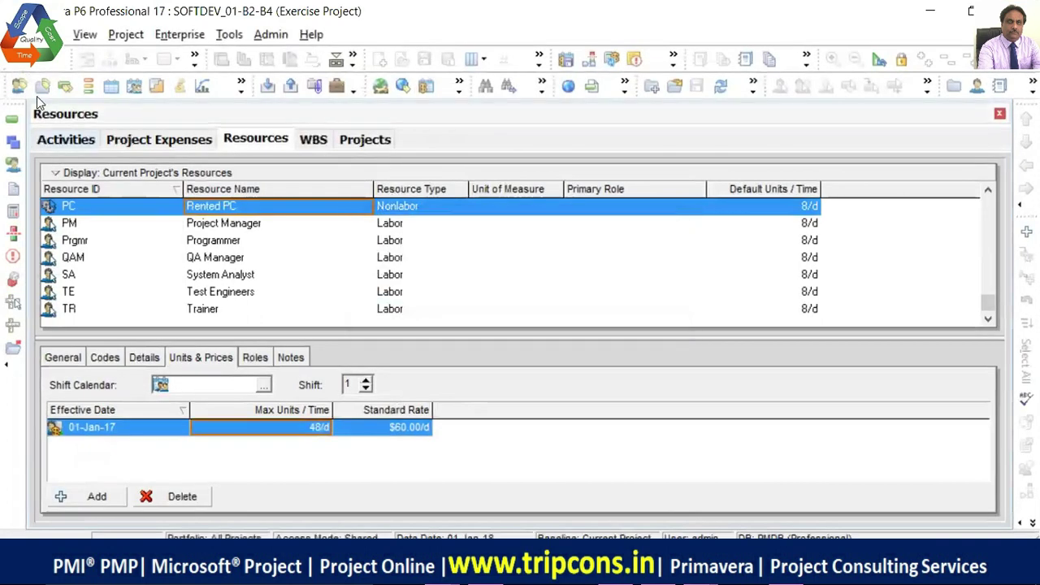
# - Check the Rented PC's daily usage in early June against its maximum units in the Resource Usage Profile
pyautogui.click(75, 140)
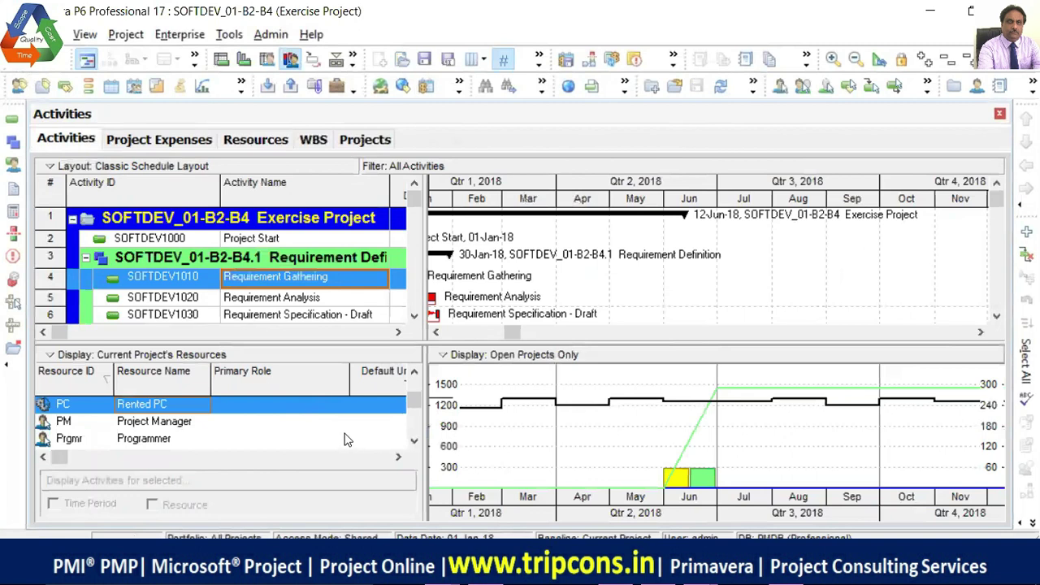
pyautogui.click(183, 424)
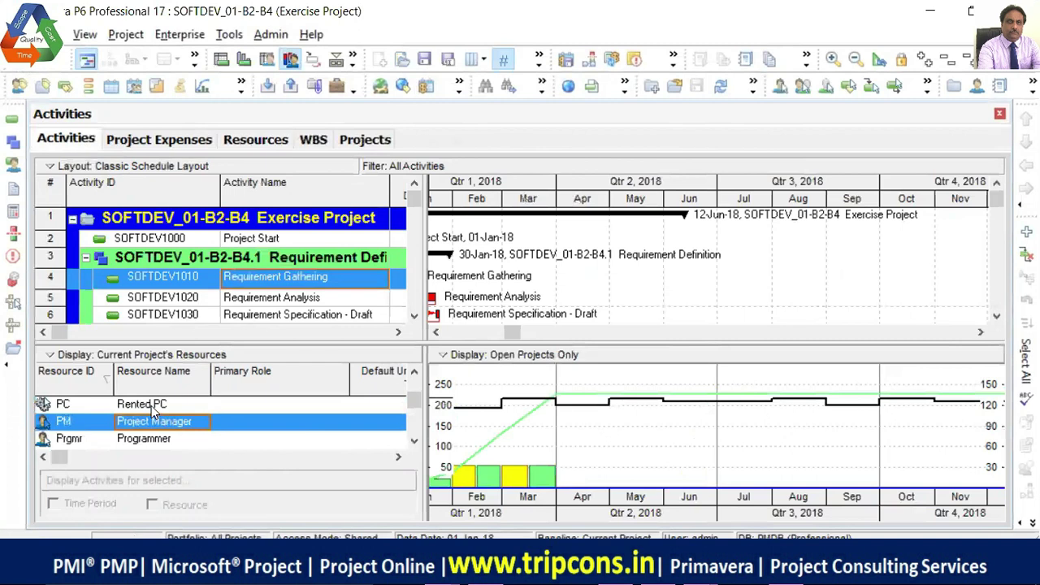
pyautogui.click(151, 405)
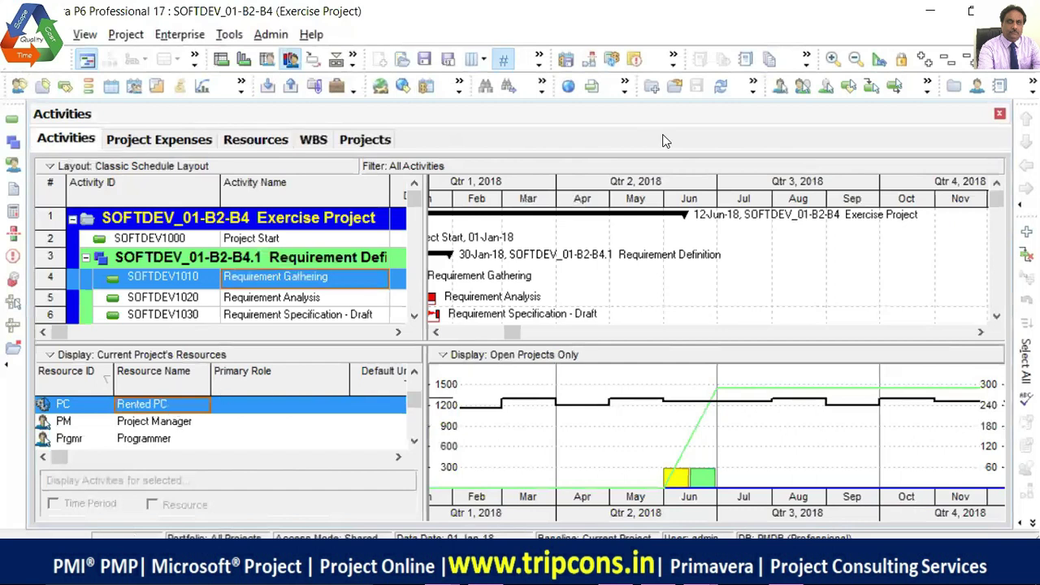
pyautogui.click(833, 59)
pyautogui.click(832, 60)
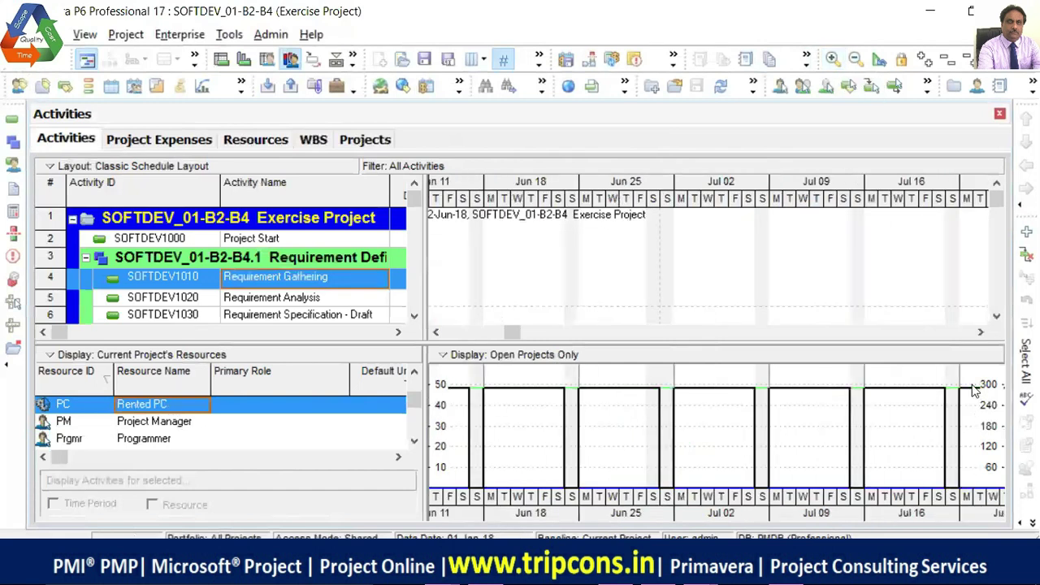
pyautogui.click(981, 336)
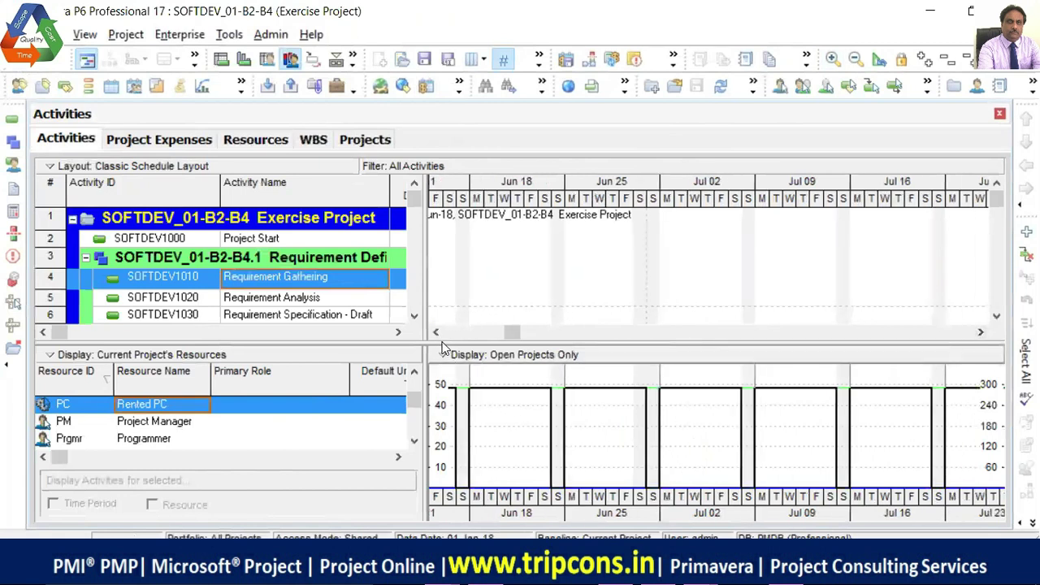
pyautogui.moveTo(434, 333); pyautogui.dragTo(435, 333)
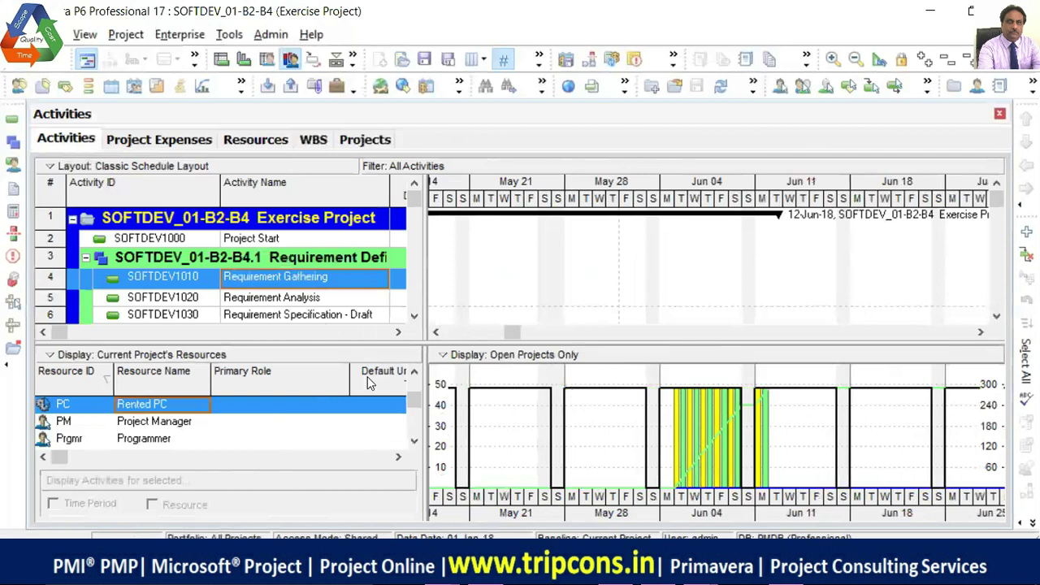
# - Review the monthly 2018 usage profiles of the resources from Handbook through Test Engineers for overallocation
pyautogui.click(413, 374)
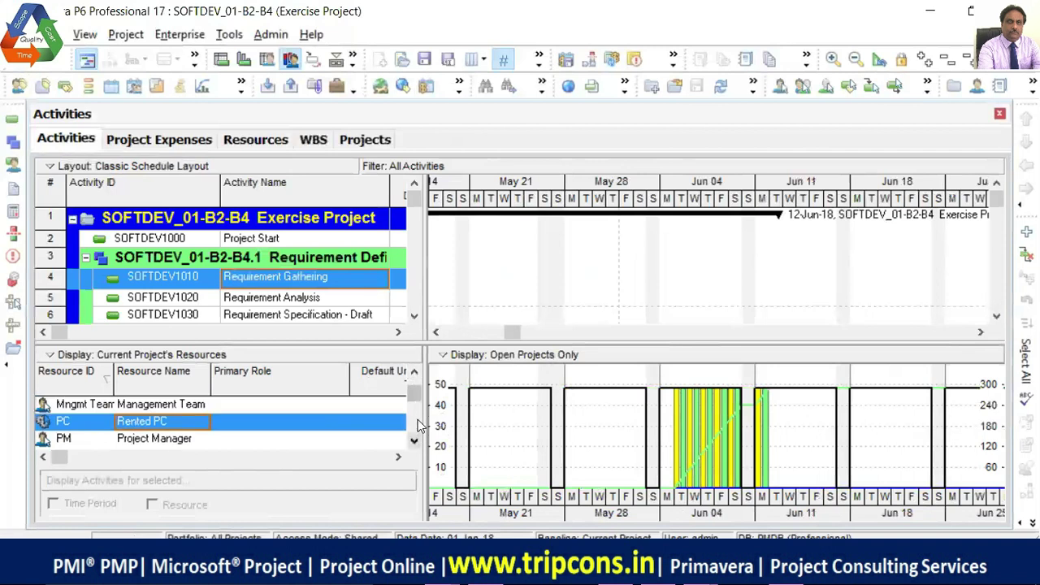
pyautogui.click(413, 372)
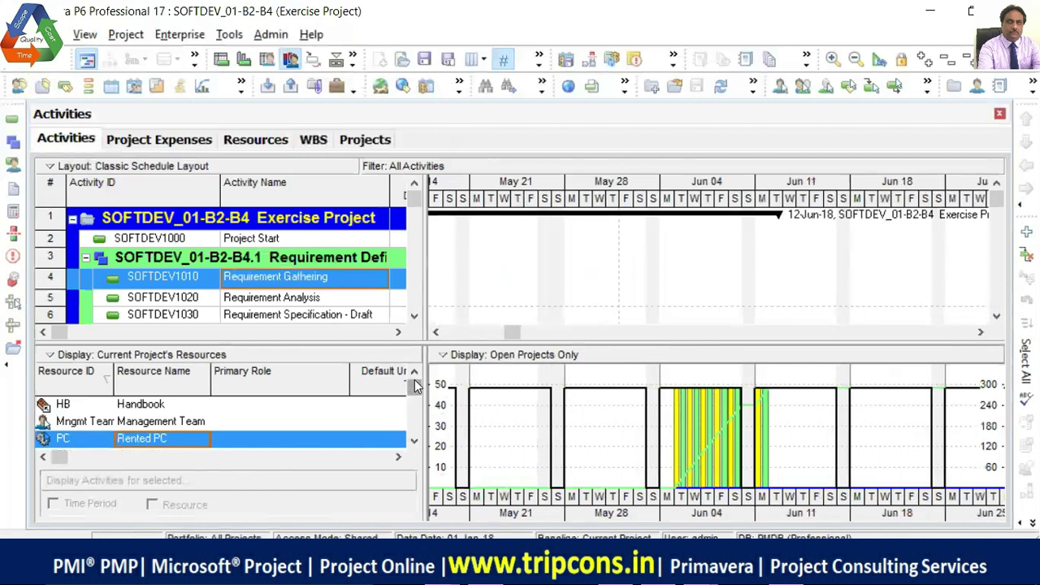
pyautogui.click(855, 61)
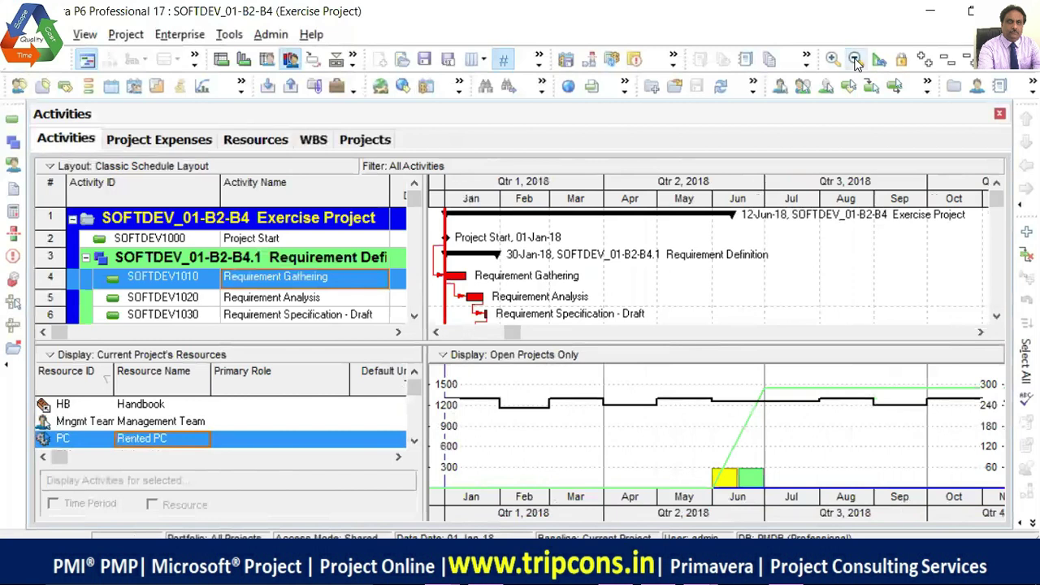
pyautogui.click(856, 61)
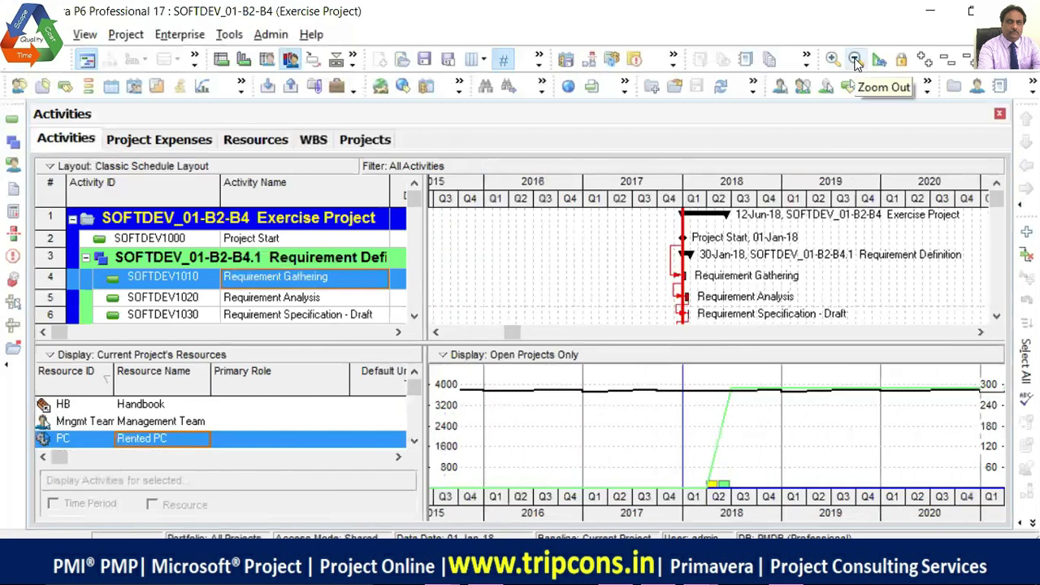
pyautogui.click(833, 60)
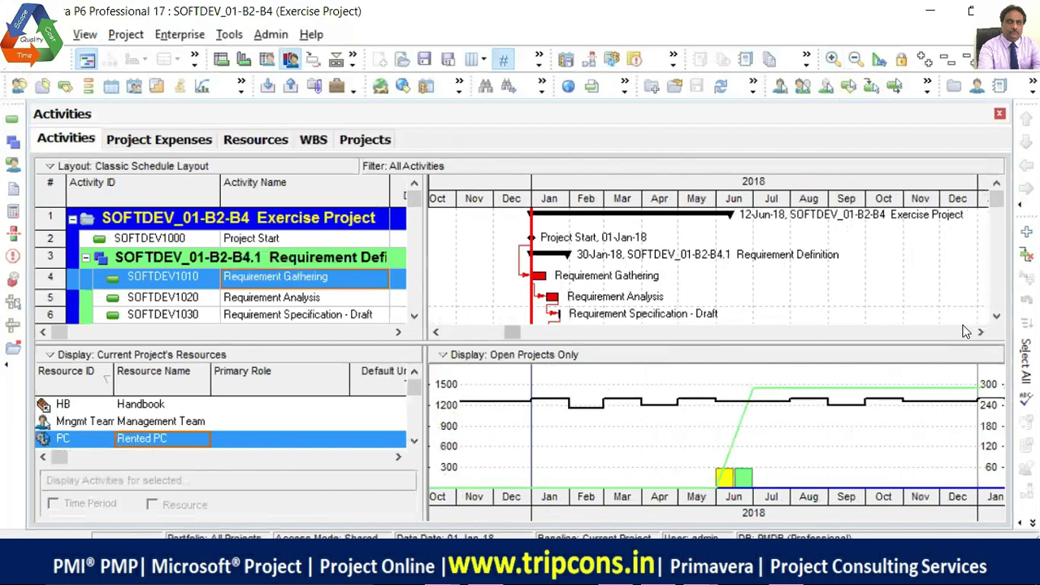
pyautogui.click(155, 412)
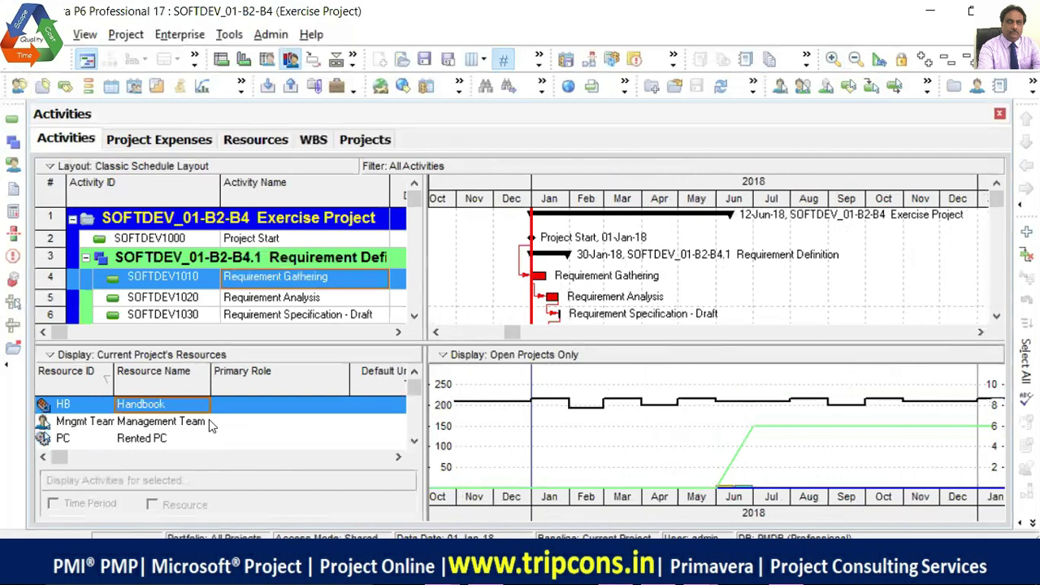
pyautogui.click(180, 425)
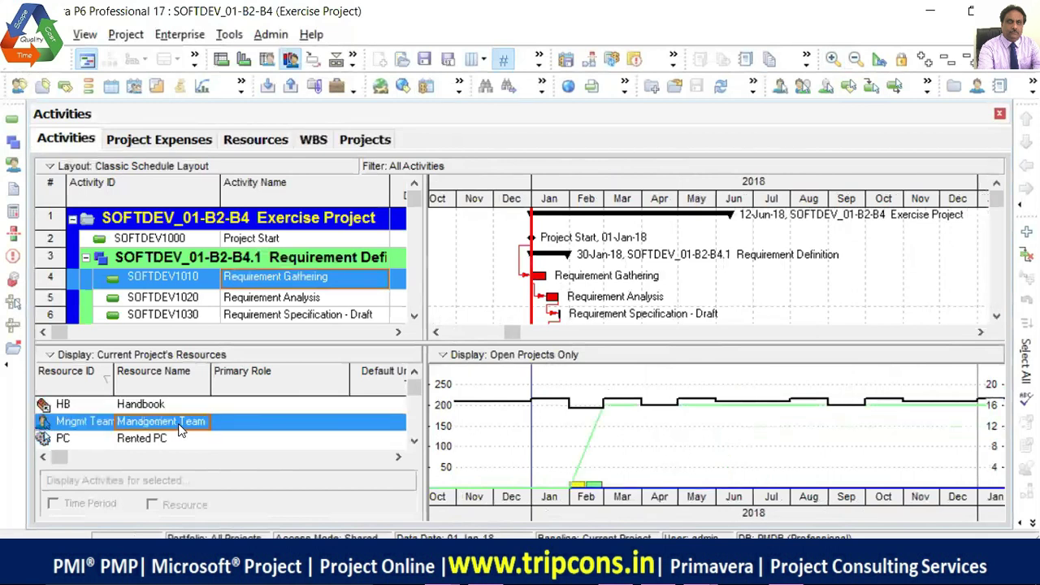
pyautogui.press('Down')
pyautogui.press('Down')
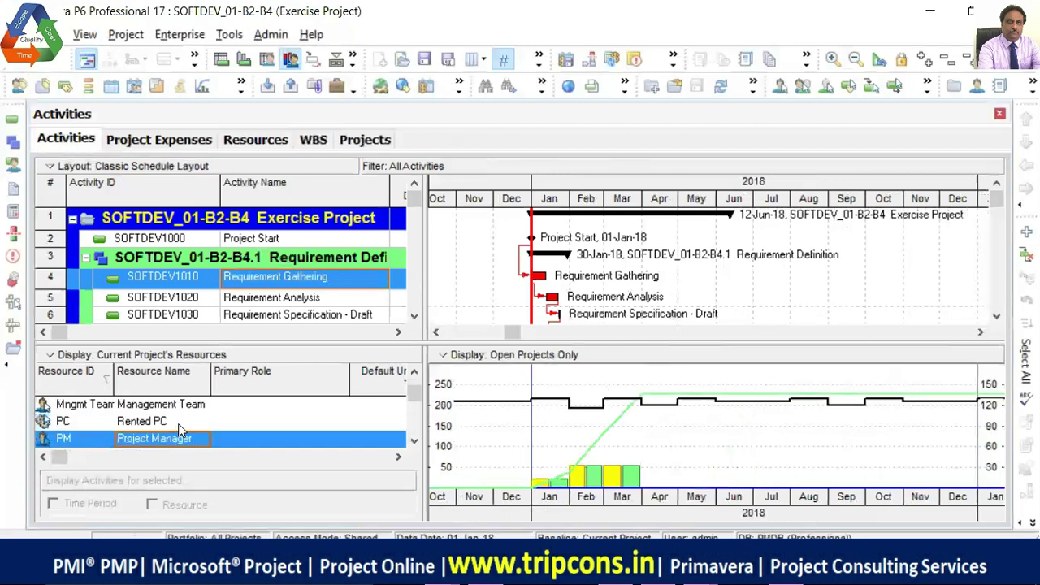
pyautogui.press('Down')
pyautogui.press('Down')
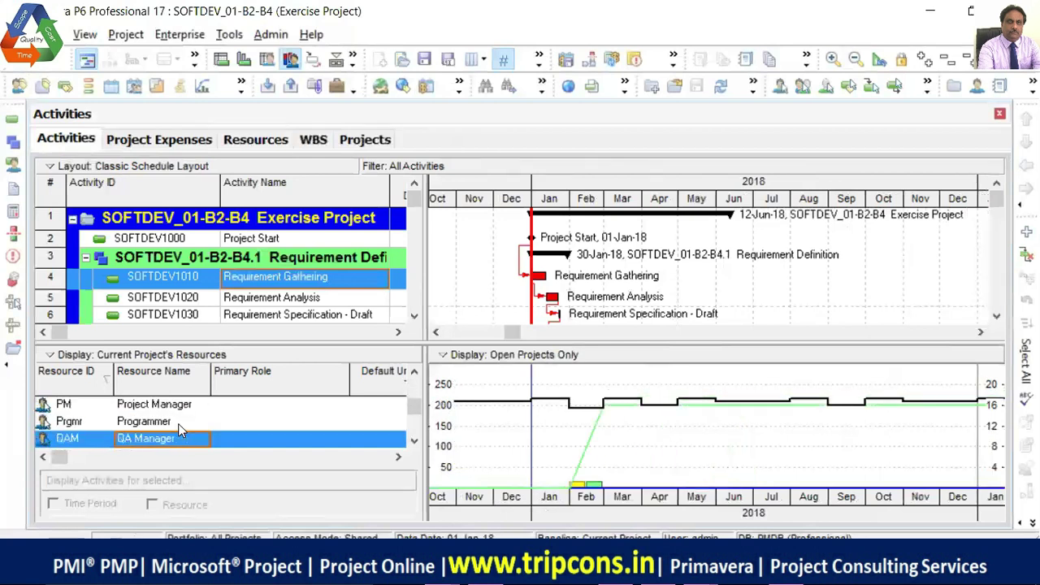
pyautogui.press('Down')
pyautogui.press('Down')
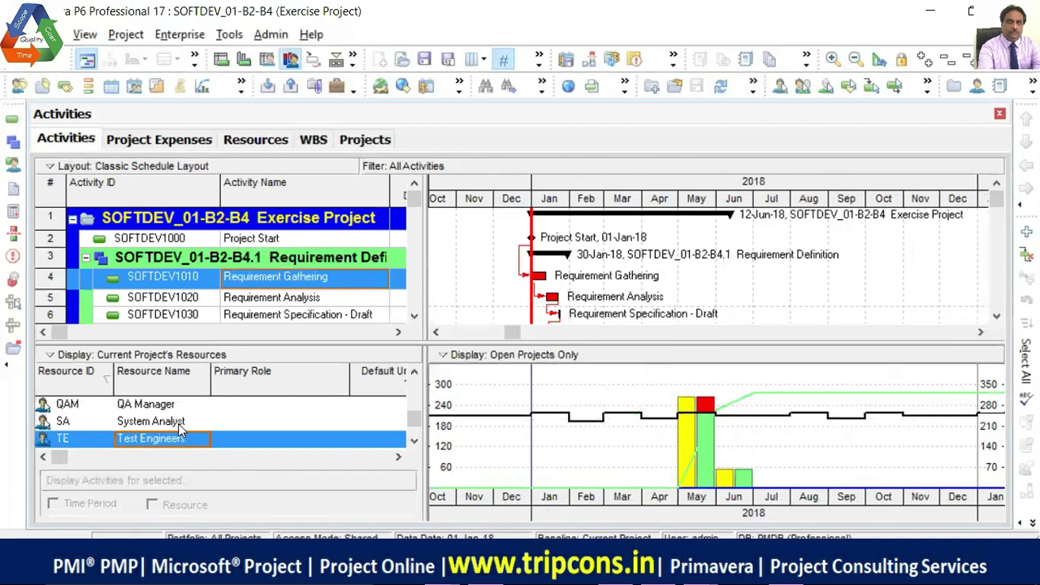
# - Set the Test Engineers' maximum units per time to 16/d for the rate effective 01-Jan-17
pyautogui.click(256, 140)
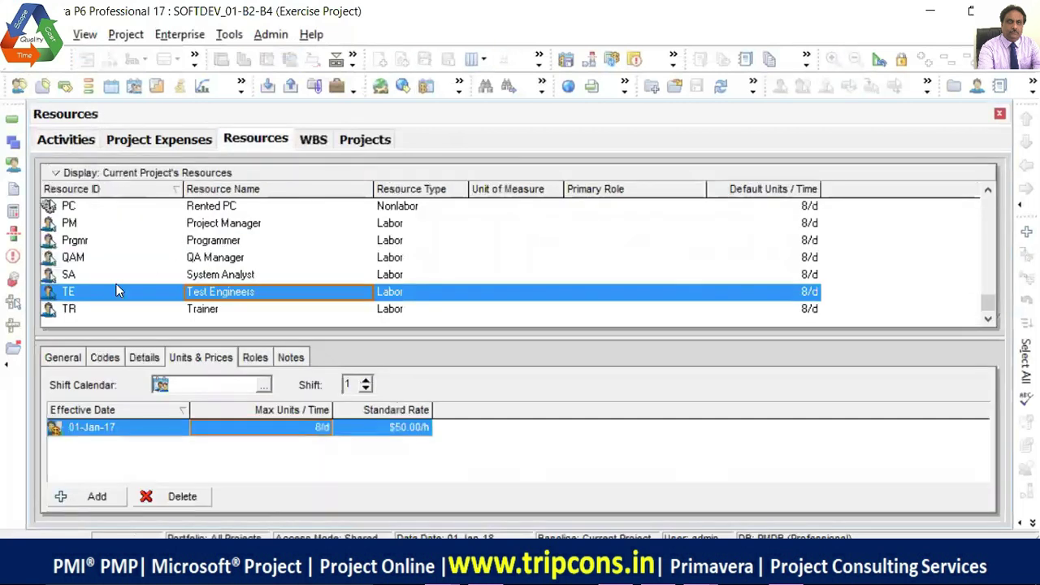
pyautogui.click(289, 429)
pyautogui.write('16')
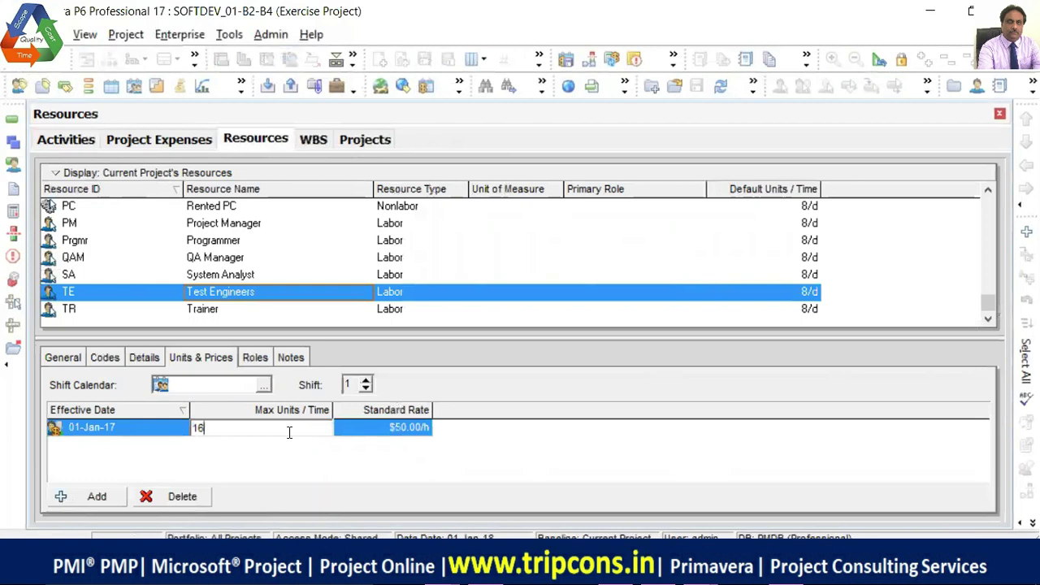
pyautogui.press('Return')
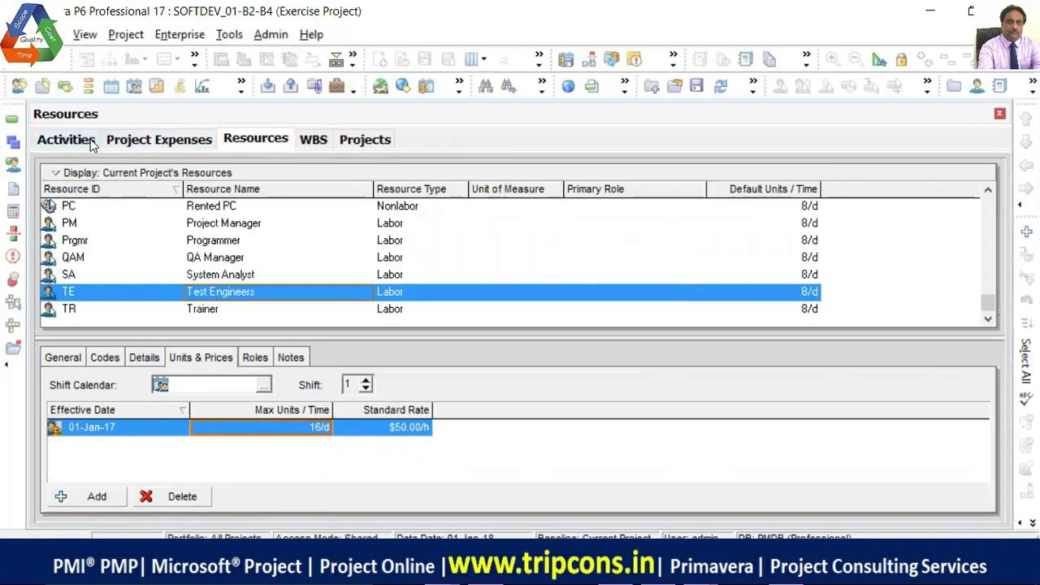
# - Commit the Test Engineers' 16/d maximum units change and refresh the project data
pyautogui.click(50, 34)
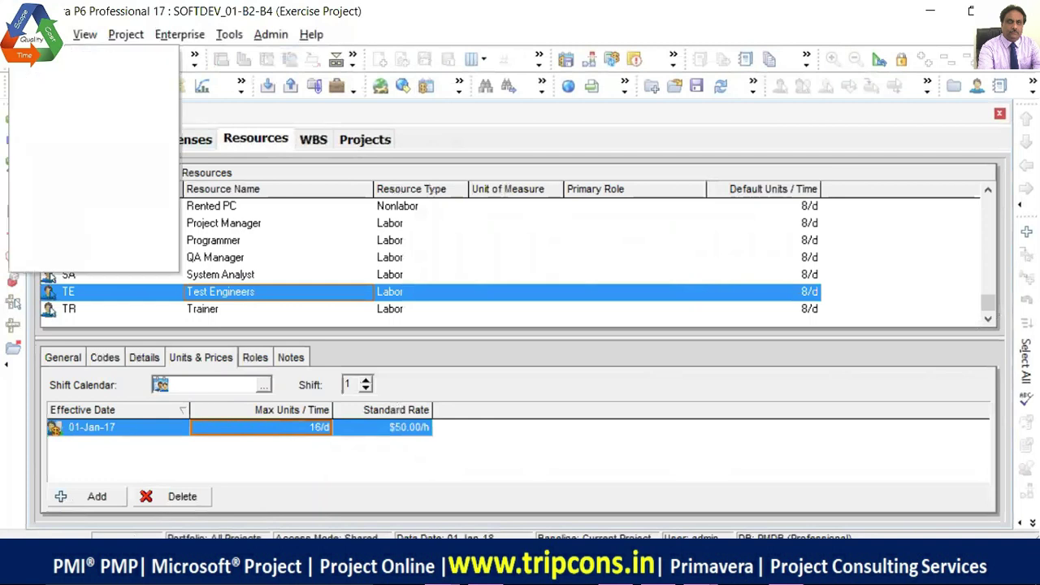
pyautogui.click(45, 207)
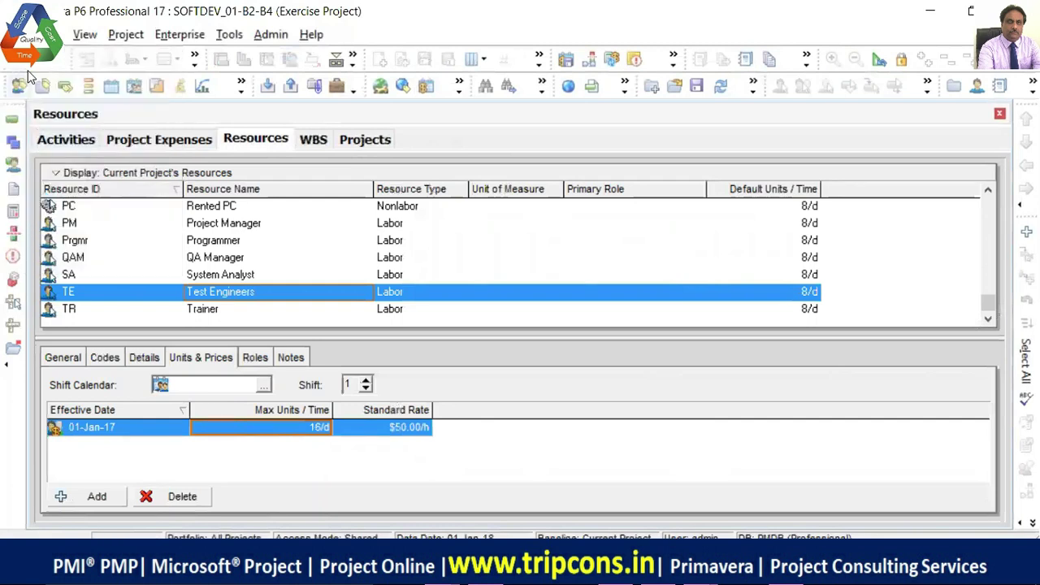
pyautogui.click(50, 34)
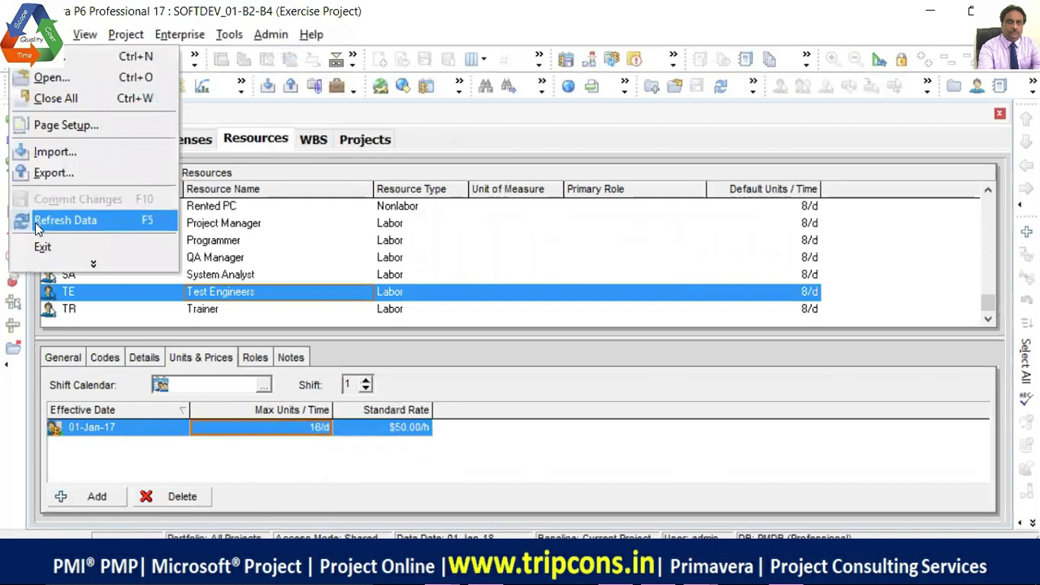
pyautogui.click(38, 221)
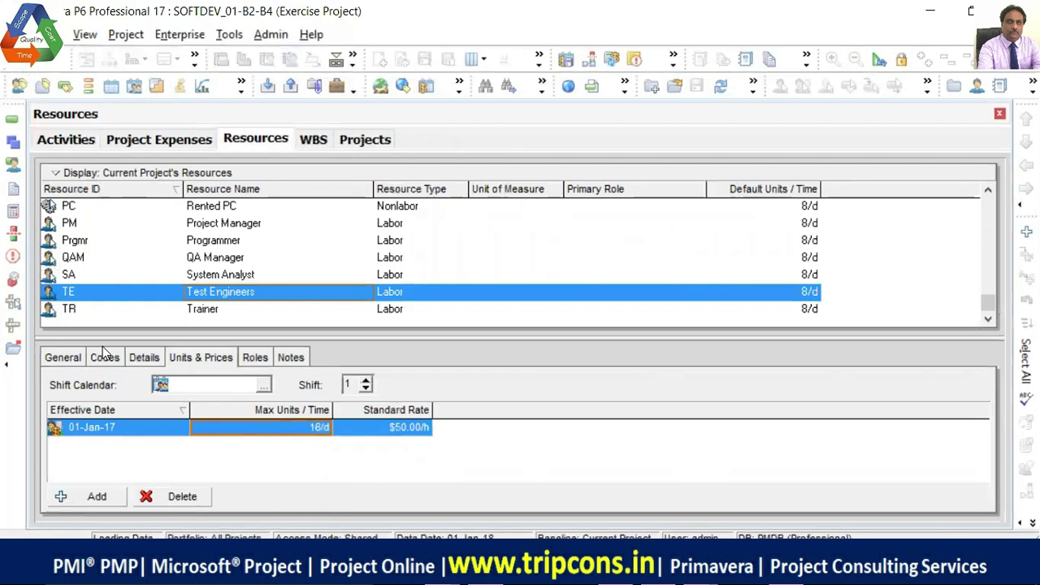
# - Check the Test Engineers' daily usage from early May to mid-June 2018 against their maximum units in the Resource Usage Profile
pyautogui.click(65, 141)
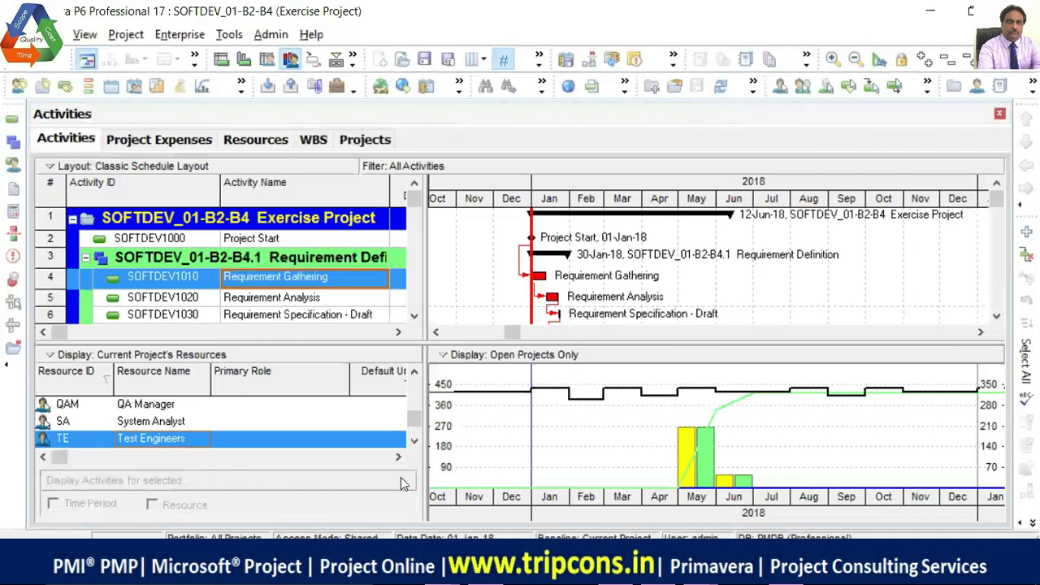
pyautogui.click(833, 59)
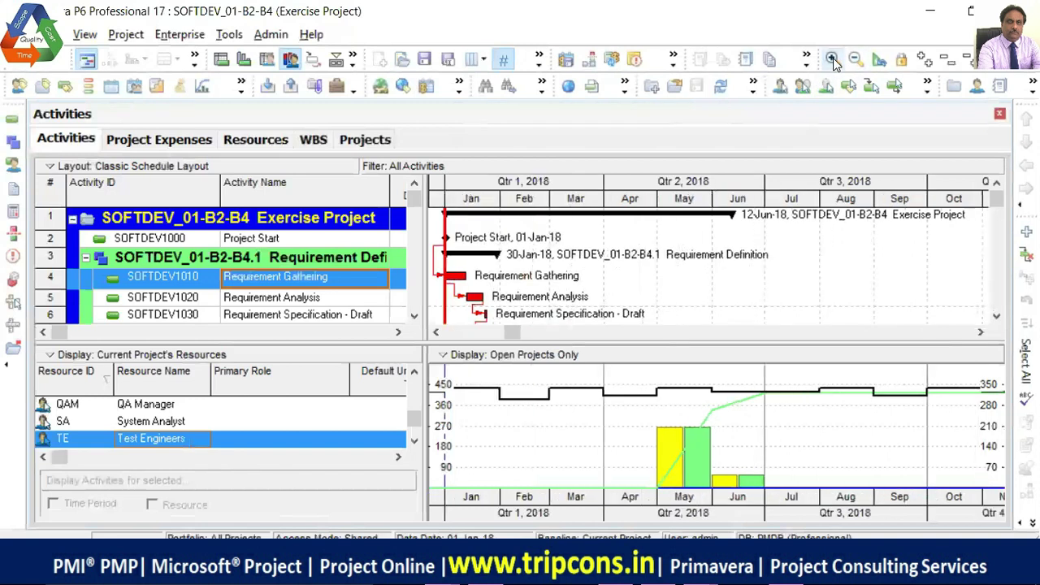
pyautogui.click(832, 58)
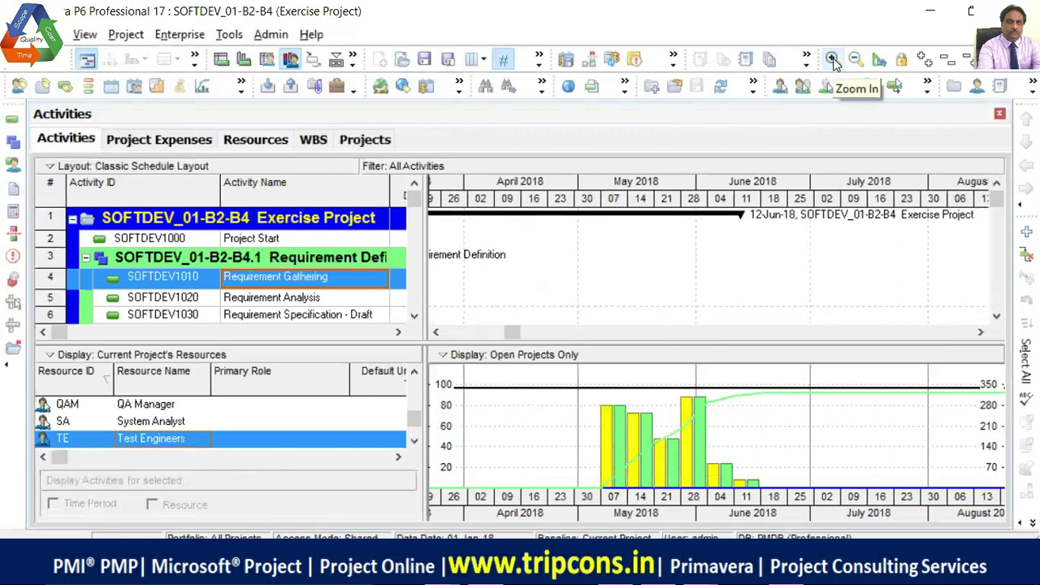
pyautogui.click(832, 58)
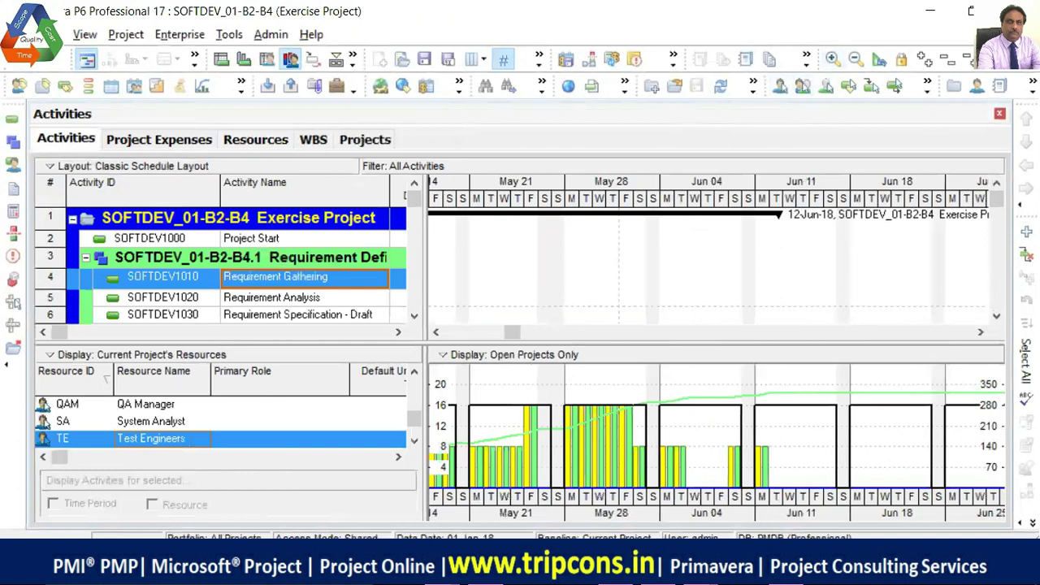
pyautogui.click(436, 332)
pyautogui.click(435, 332)
pyautogui.click(435, 332)
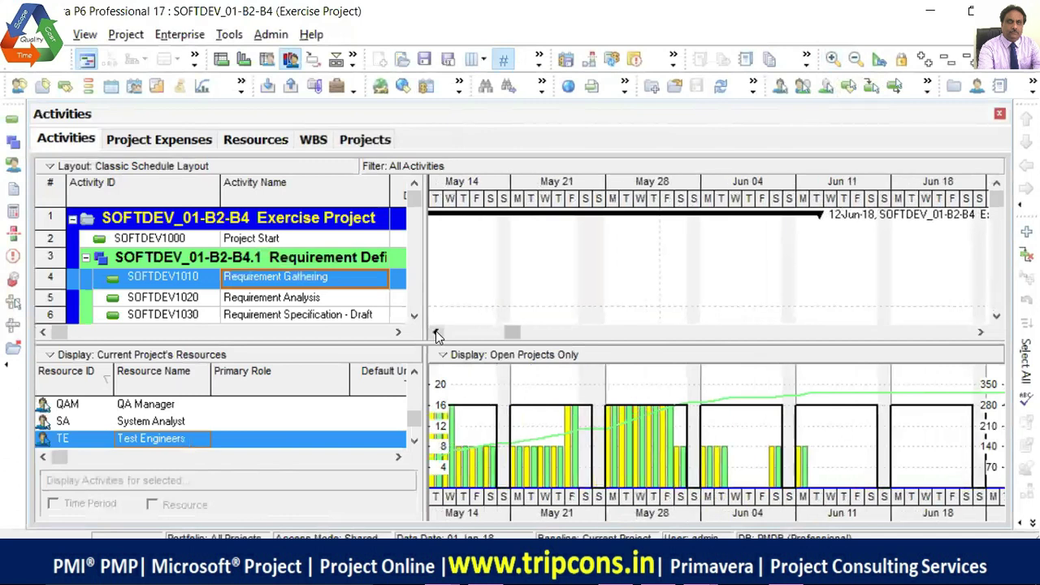
pyautogui.click(435, 332)
pyautogui.click(436, 332)
pyautogui.click(435, 333)
pyautogui.click(435, 332)
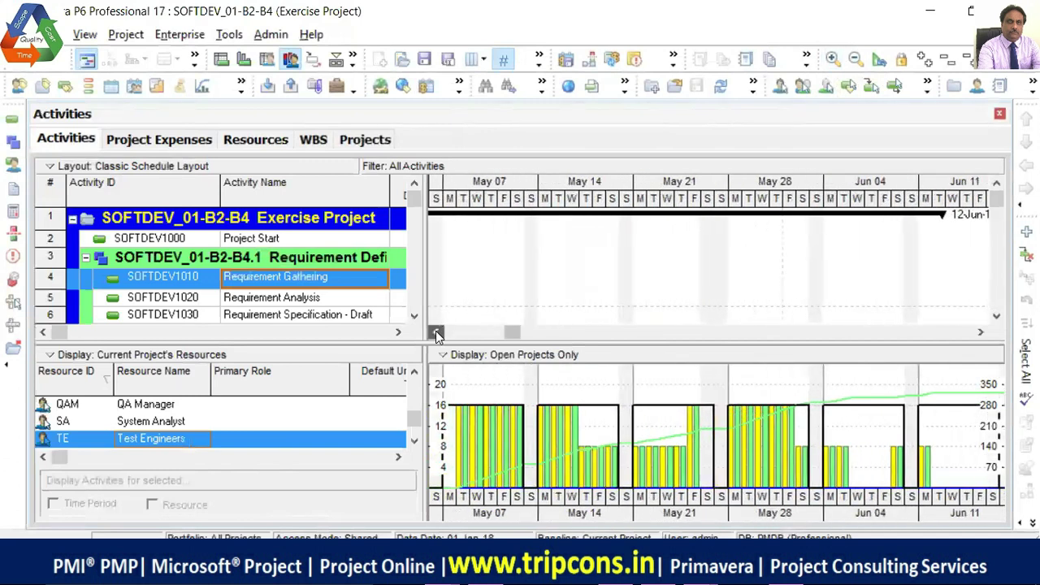
pyautogui.click(436, 332)
pyautogui.click(435, 333)
pyautogui.click(435, 333)
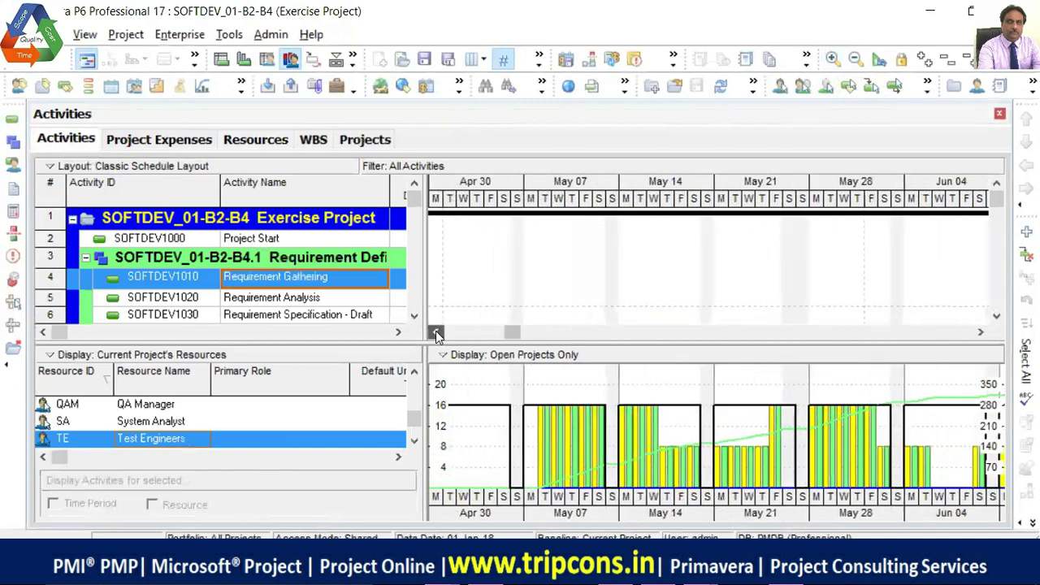
pyautogui.click(436, 332)
pyautogui.click(436, 332)
pyautogui.click(435, 332)
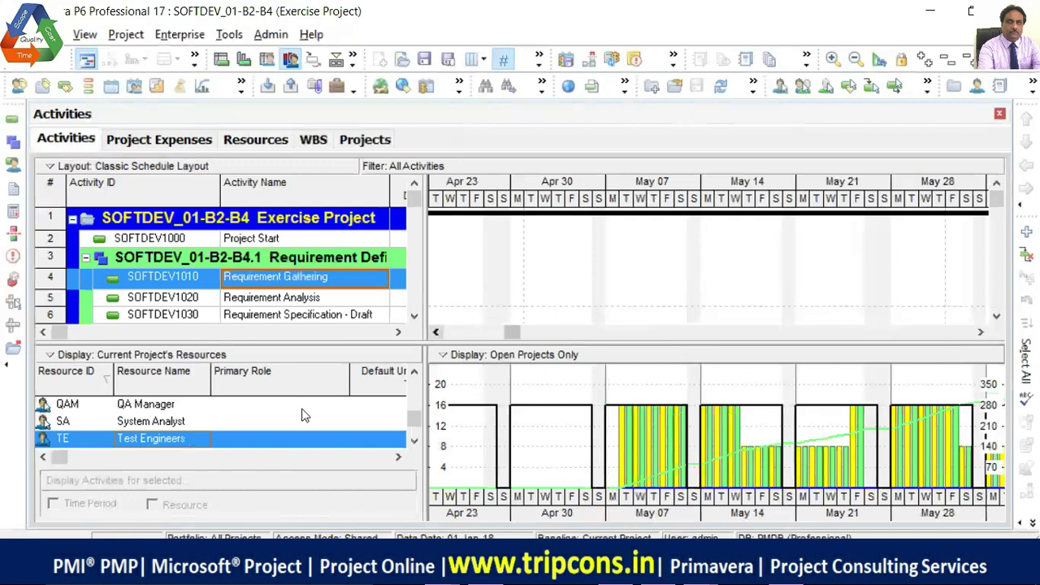
# - Raise the Test Engineers' maximum units per time to 24/d for the rate effective 01-Jan-17
pyautogui.click(241, 141)
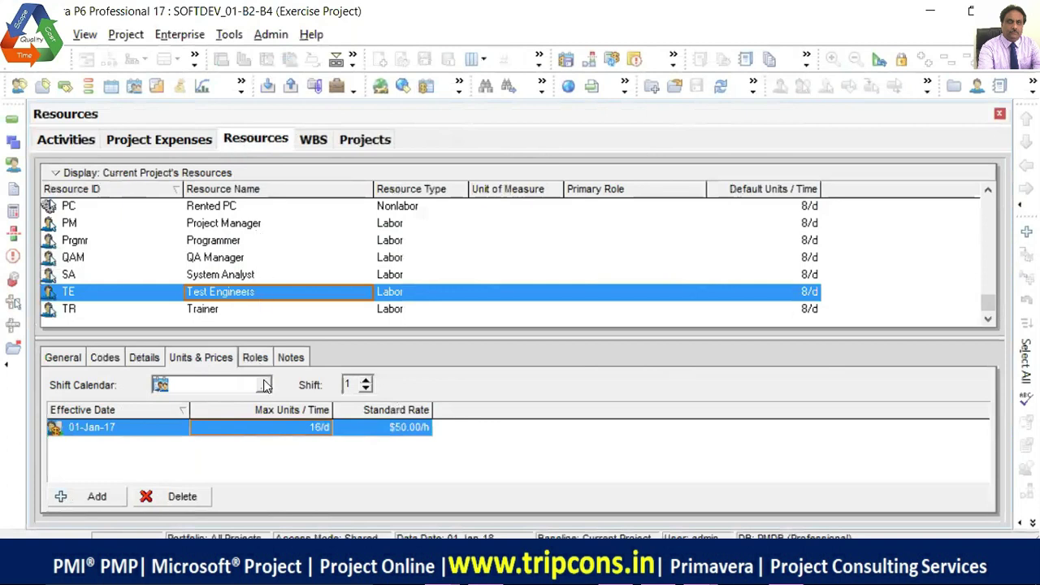
pyautogui.click(288, 428)
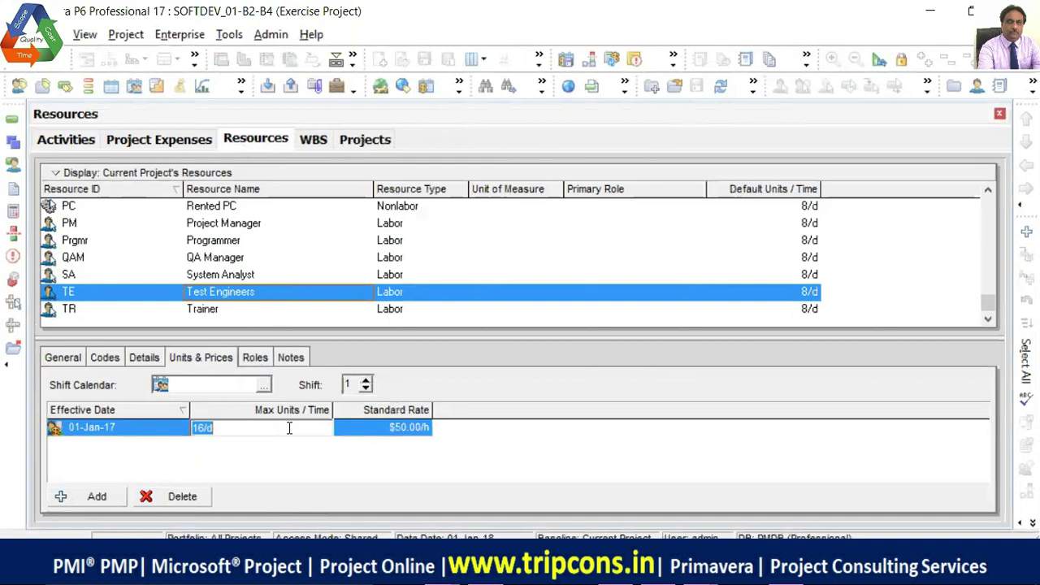
pyautogui.write('24')
pyautogui.click(293, 455)
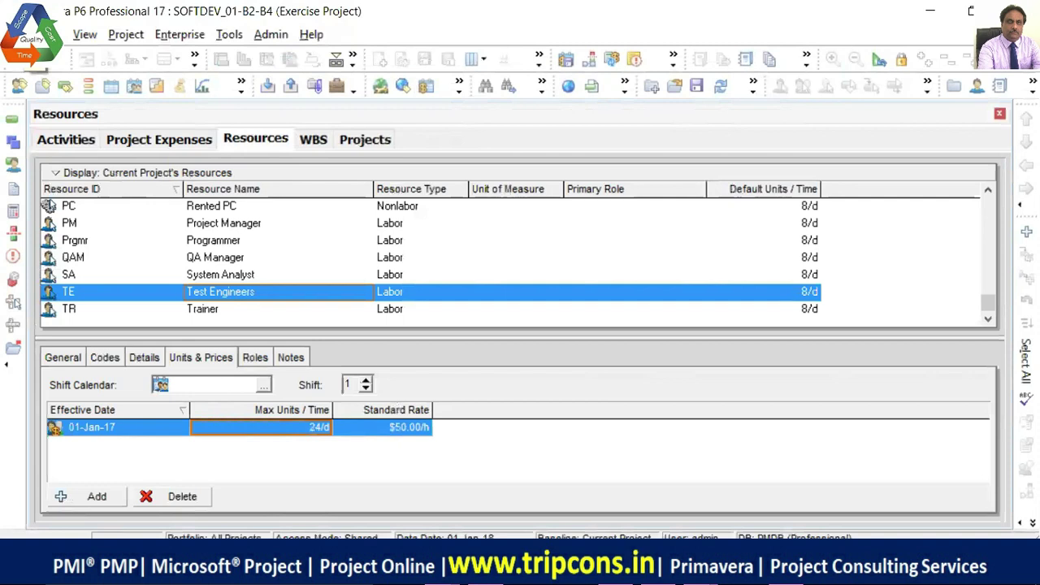
# - Commit the Test Engineers' new maximum units, refresh the data and return to the project's activities
pyautogui.click(45, 34)
pyautogui.click(58, 197)
pyautogui.click(45, 34)
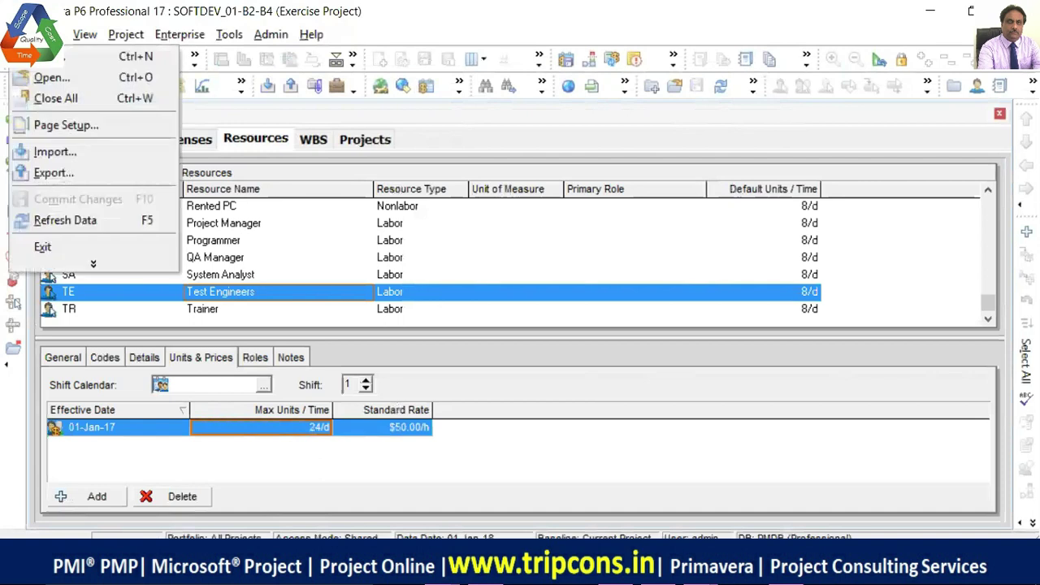
pyautogui.click(41, 228)
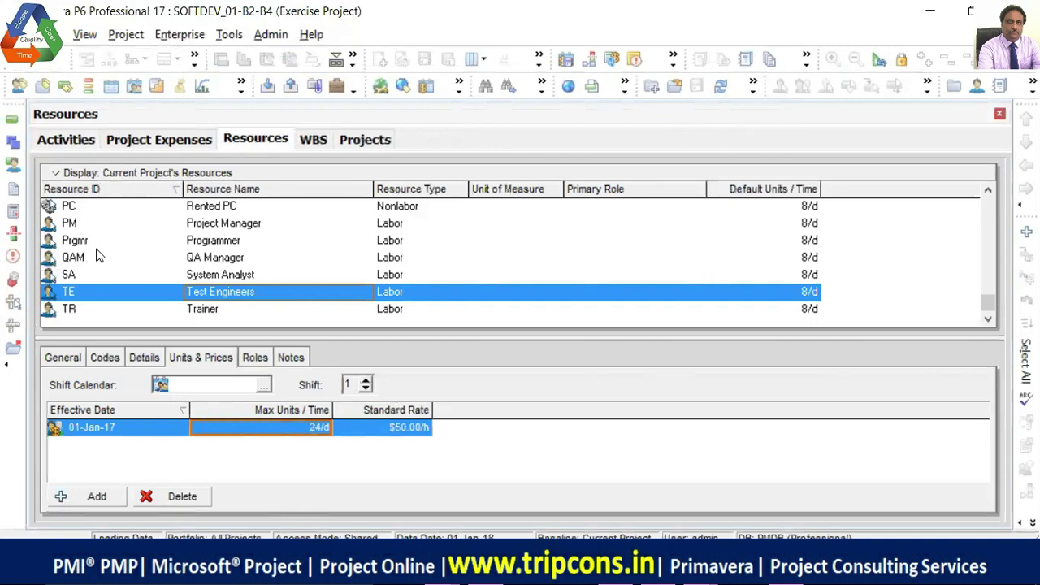
pyautogui.click(72, 144)
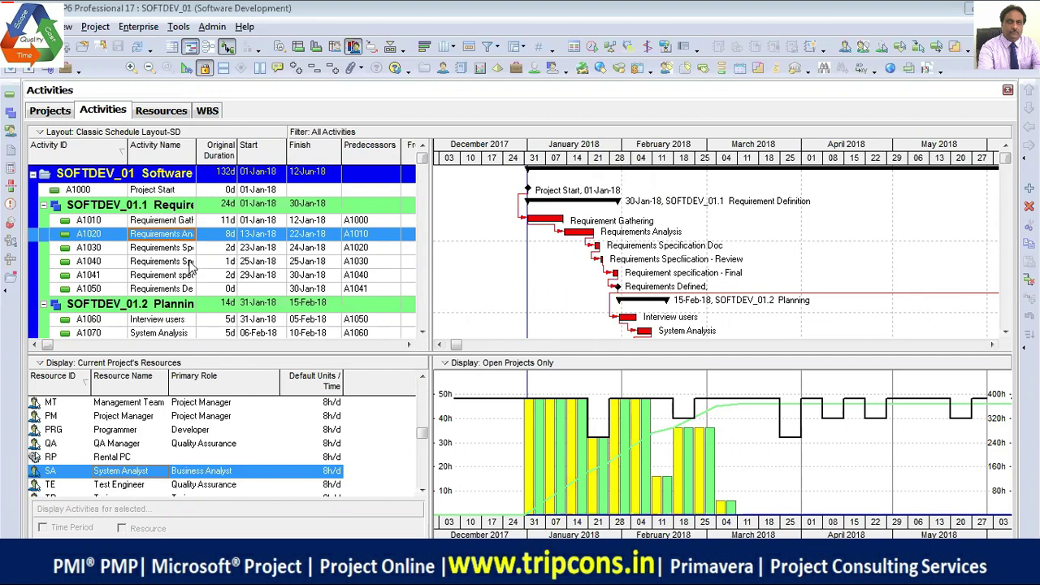
# - Widen the Activity Name column of the SOFTDEV_01 activity table and hide the Resource Usage Profile below it
pyautogui.moveTo(197, 149); pyautogui.dragTo(224, 150)
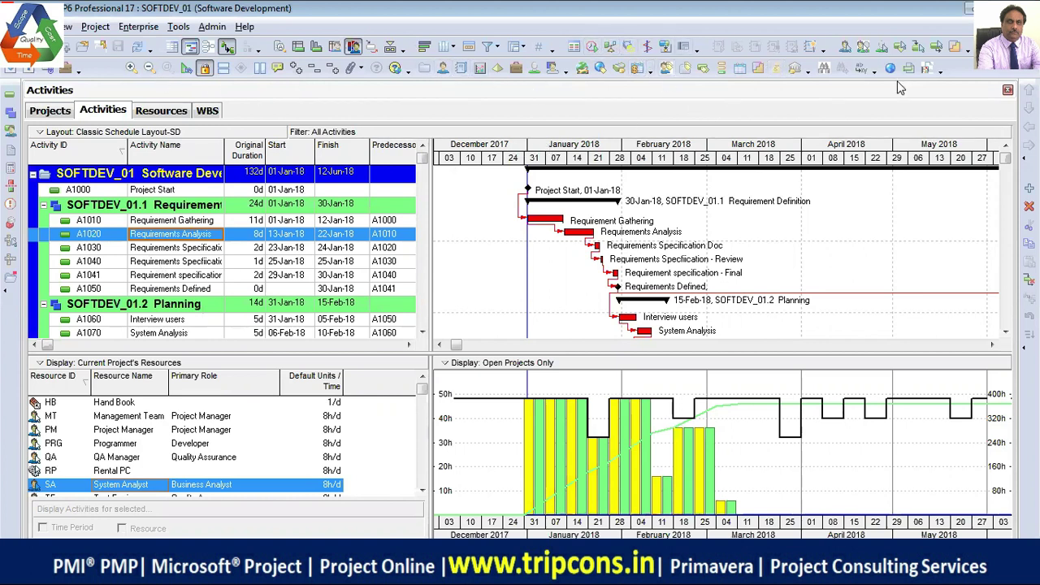
pyautogui.click(131, 68)
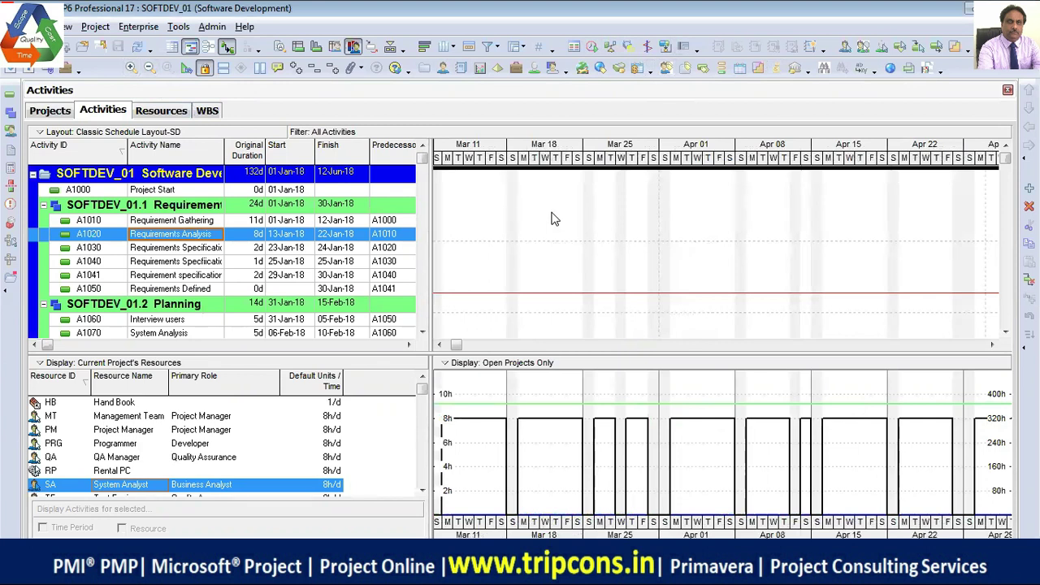
pyautogui.click(182, 225)
pyautogui.hscroll(2, 471, 234)
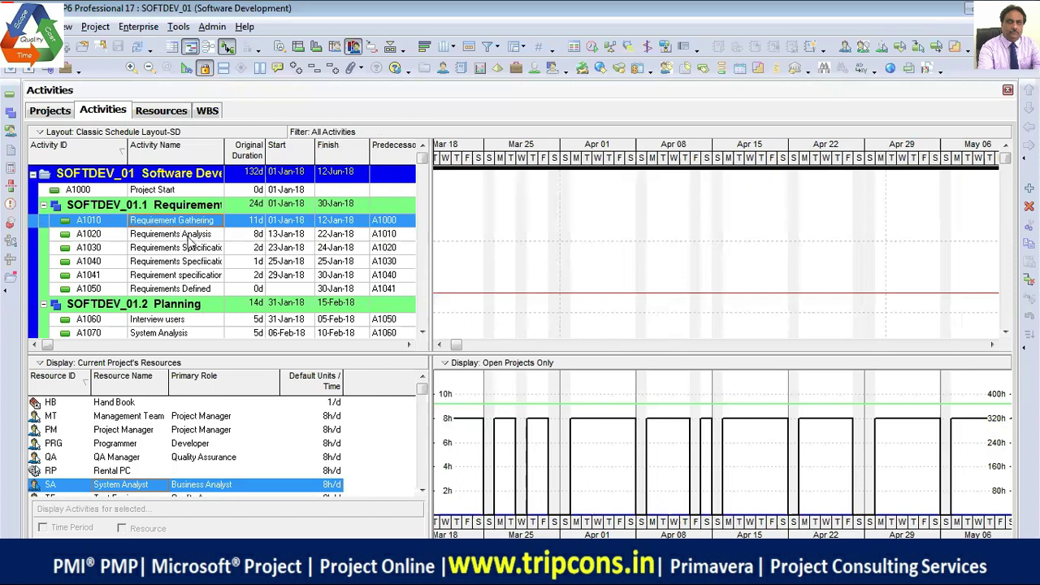
pyautogui.hscroll(-20, 459, 225)
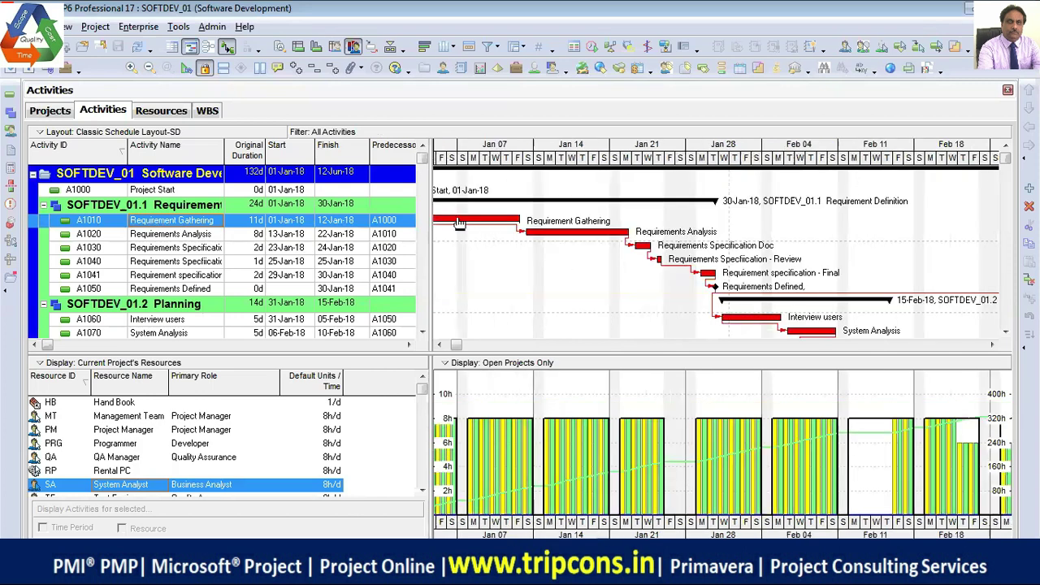
pyautogui.click(440, 345)
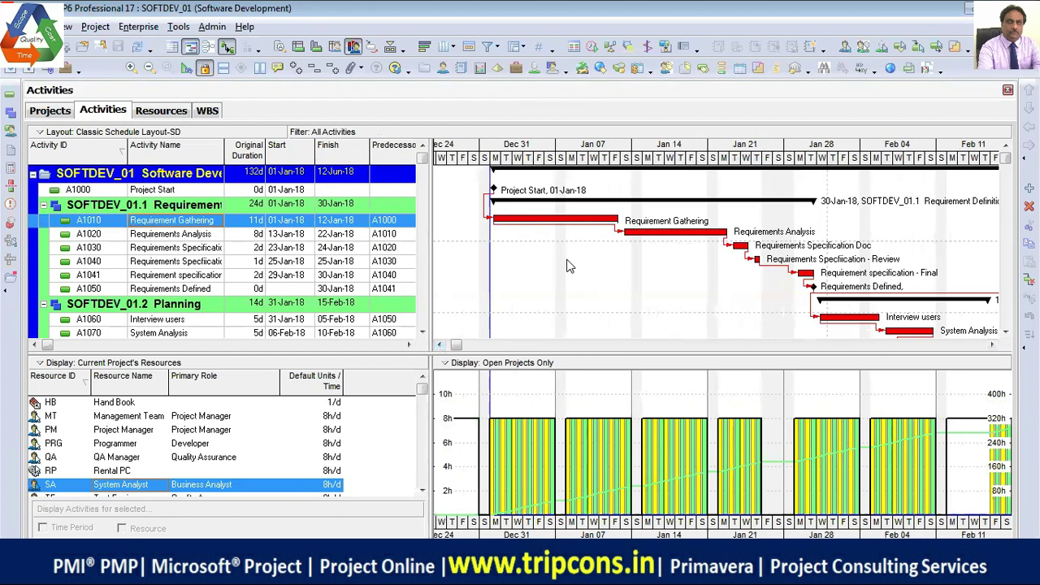
pyautogui.click(391, 49)
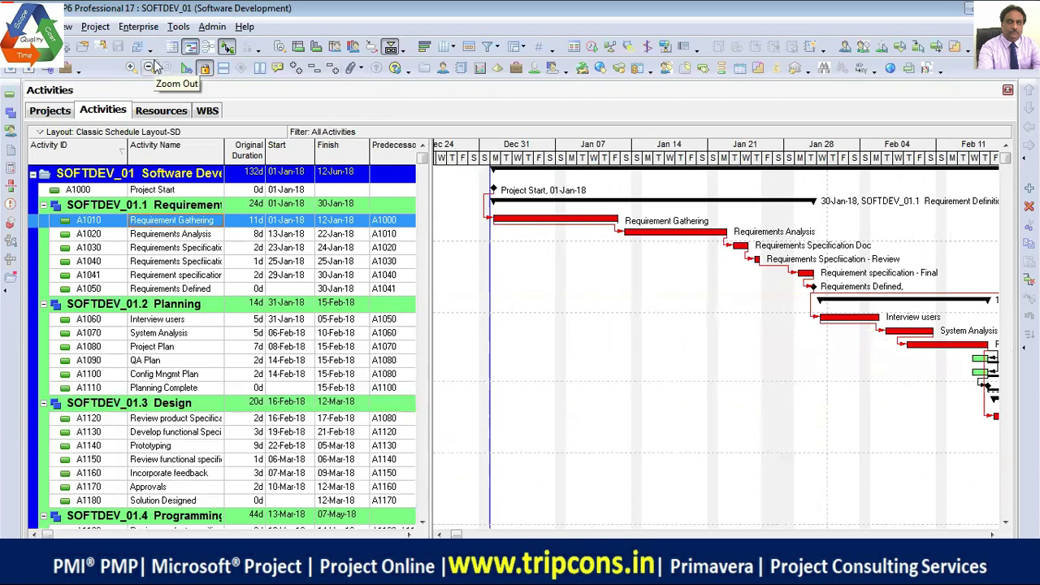
# - Save a copy of the current Software Development project as a new baseline in Maintain Baselines
pyautogui.click(95, 26)
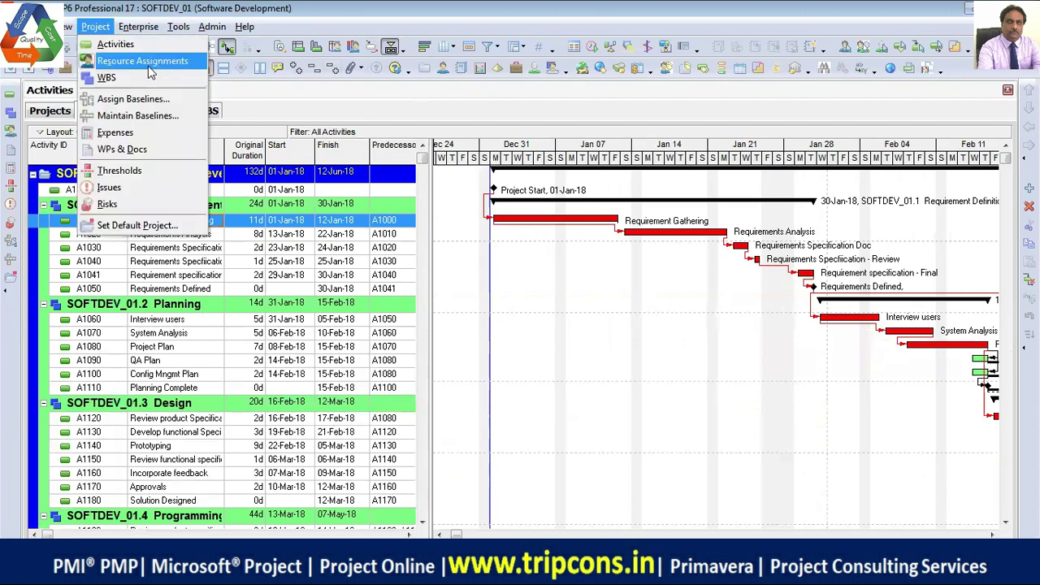
pyautogui.click(135, 123)
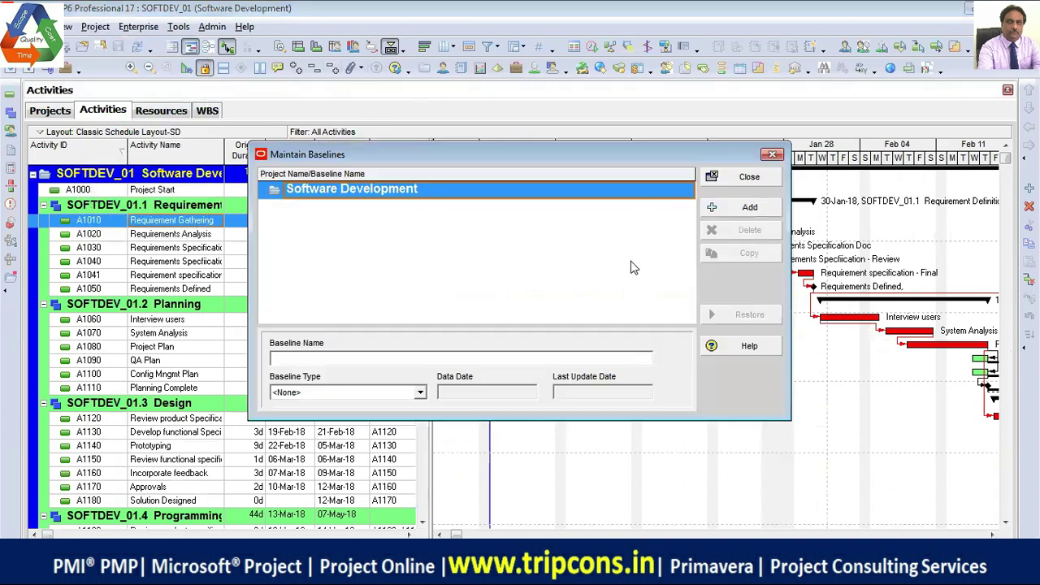
pyautogui.click(744, 210)
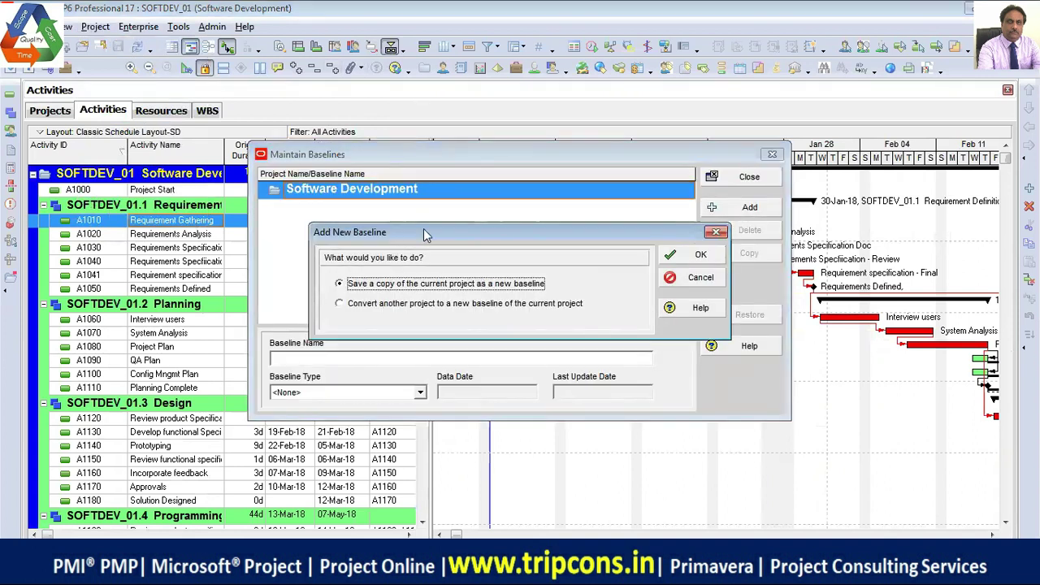
pyautogui.moveTo(426, 234); pyautogui.dragTo(362, 224)
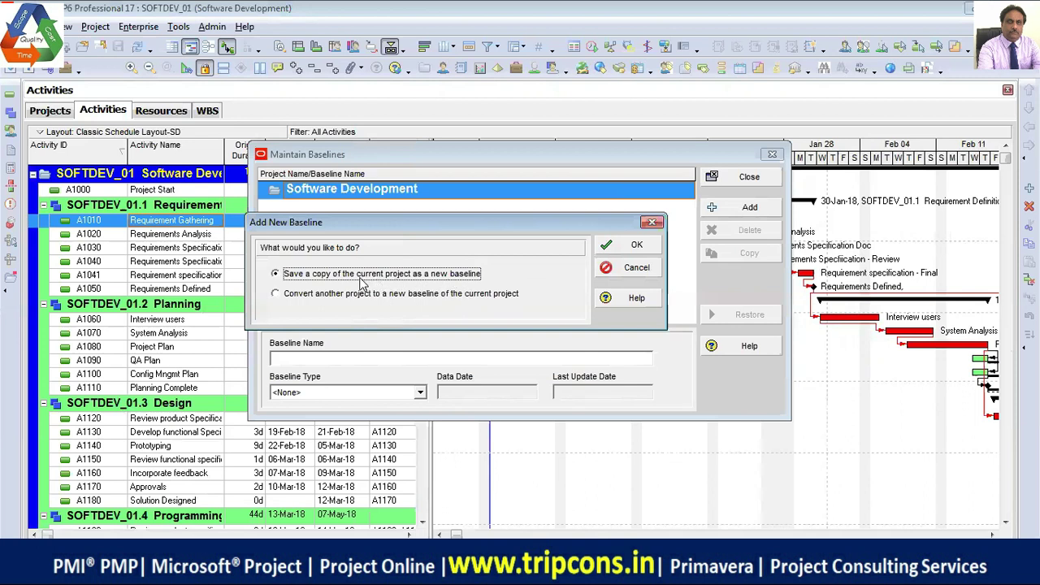
pyautogui.click(640, 251)
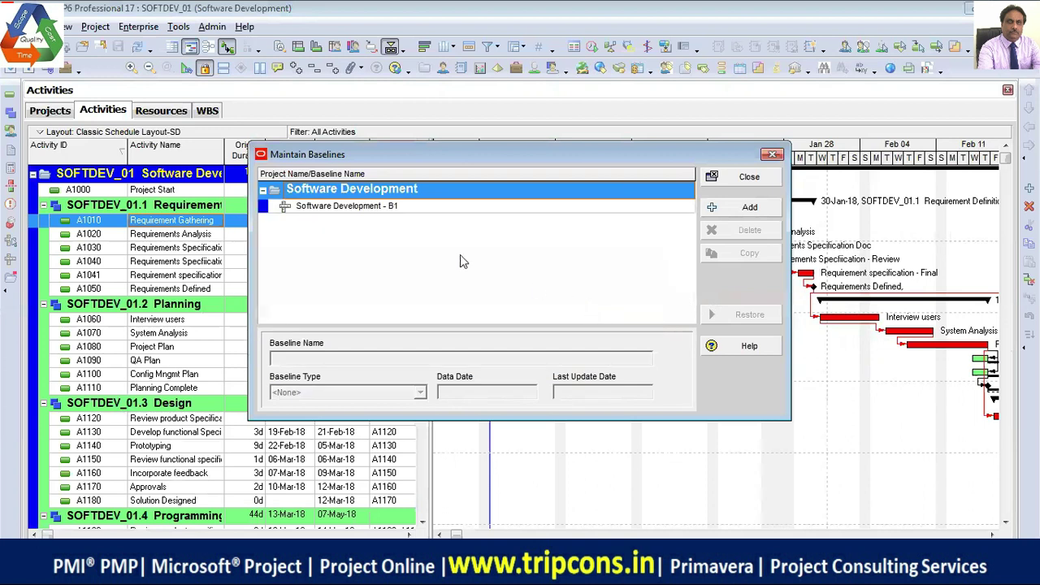
pyautogui.click(393, 210)
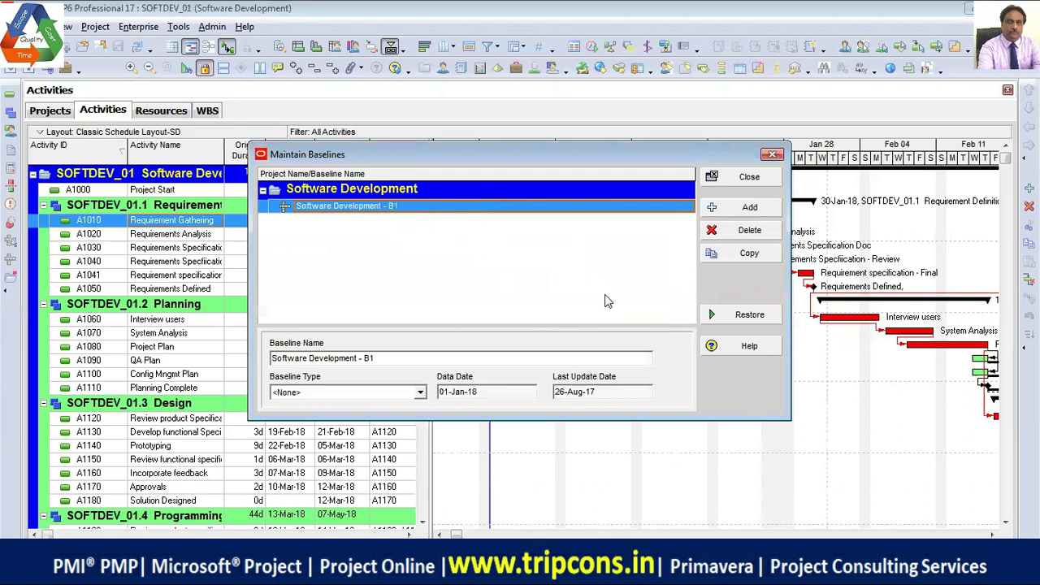
pyautogui.click(744, 179)
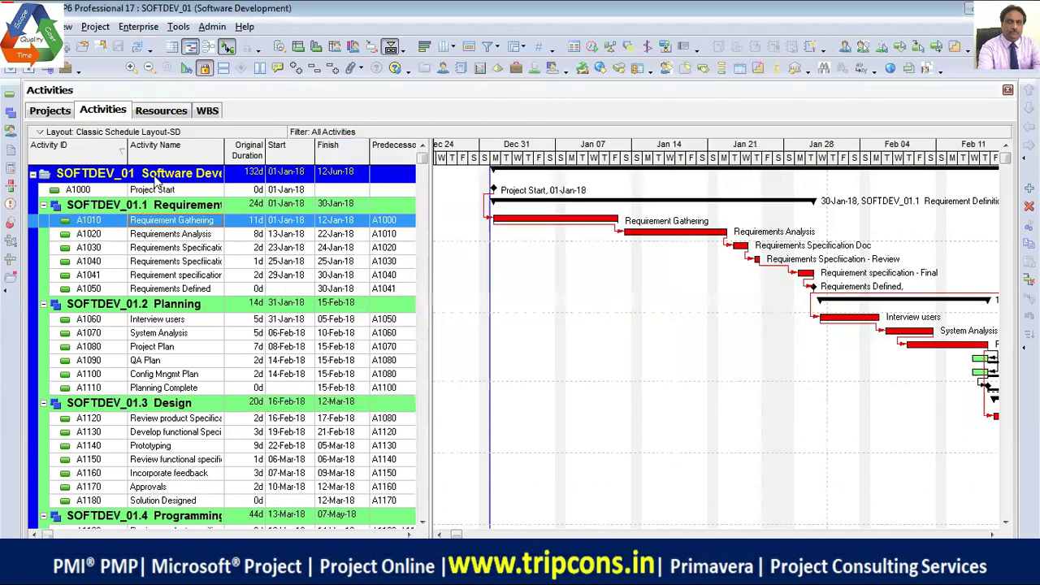
# - Assign Software Development - B1 as both the project baseline and the primary user baseline of SOFTDEV_01
pyautogui.rightClick(600, 265)
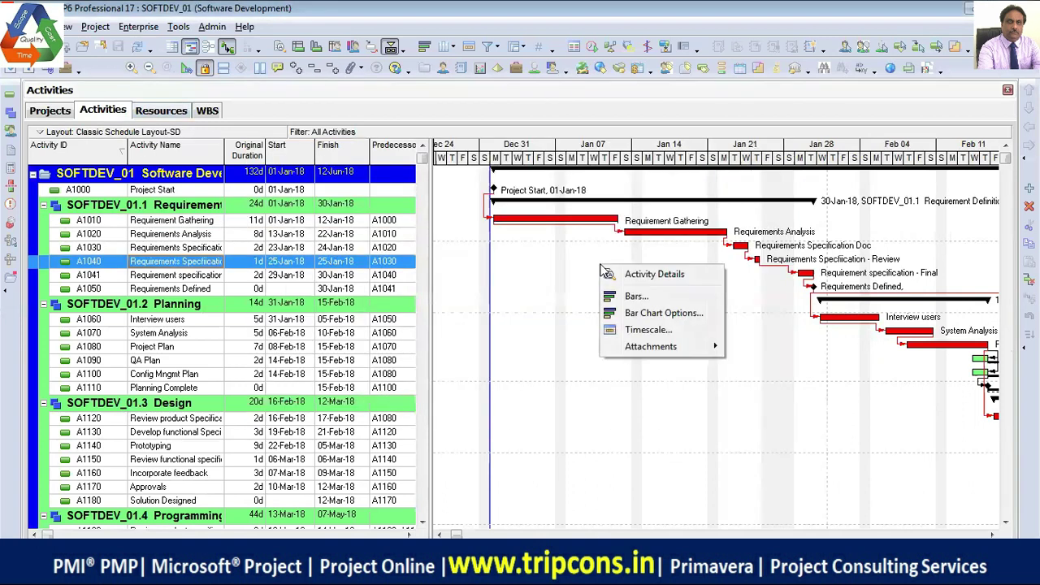
pyautogui.click(95, 27)
pyautogui.click(126, 46)
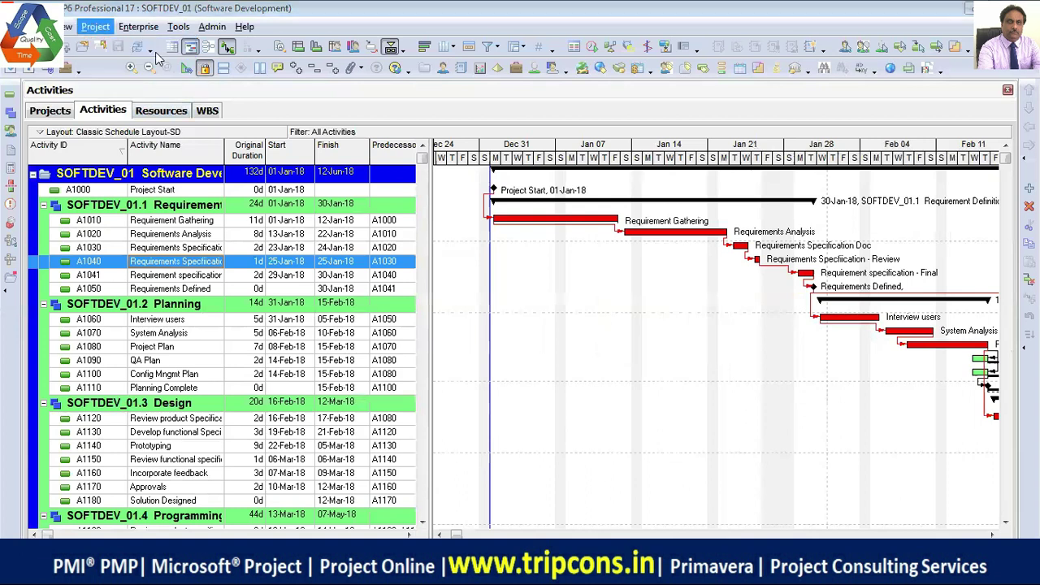
pyautogui.click(602, 241)
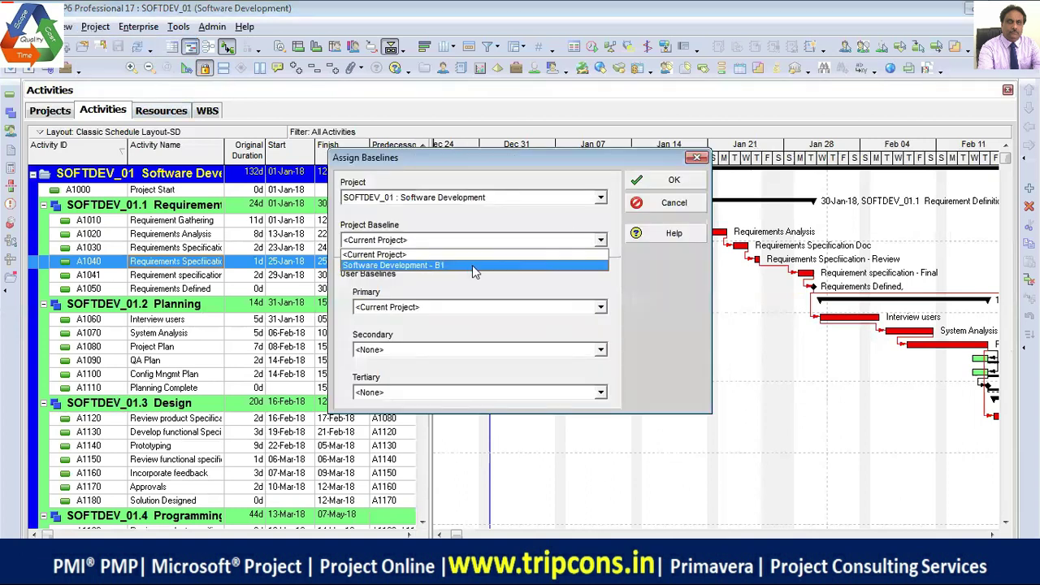
pyautogui.click(472, 265)
pyautogui.click(513, 308)
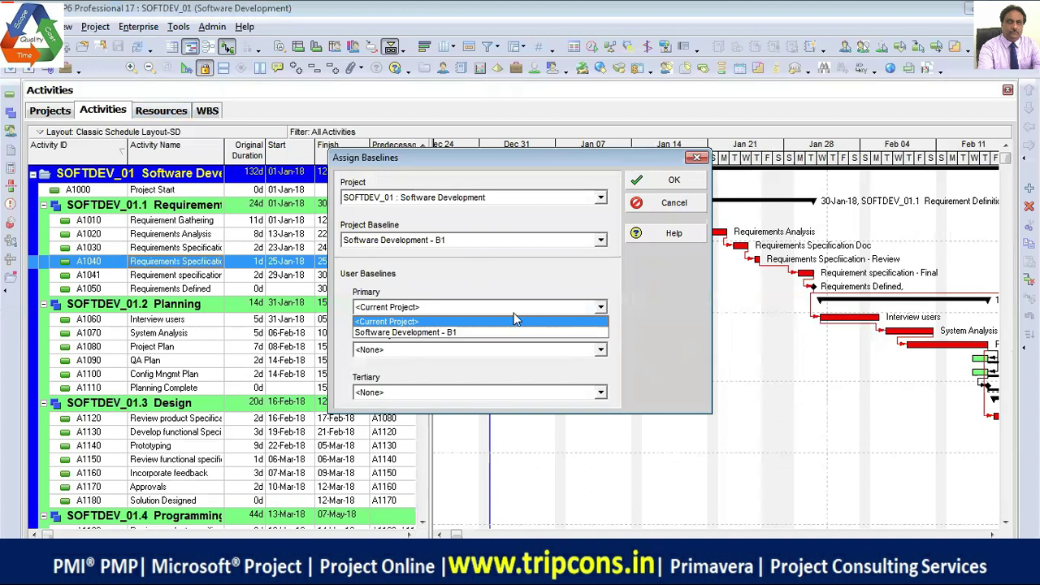
pyautogui.click(476, 333)
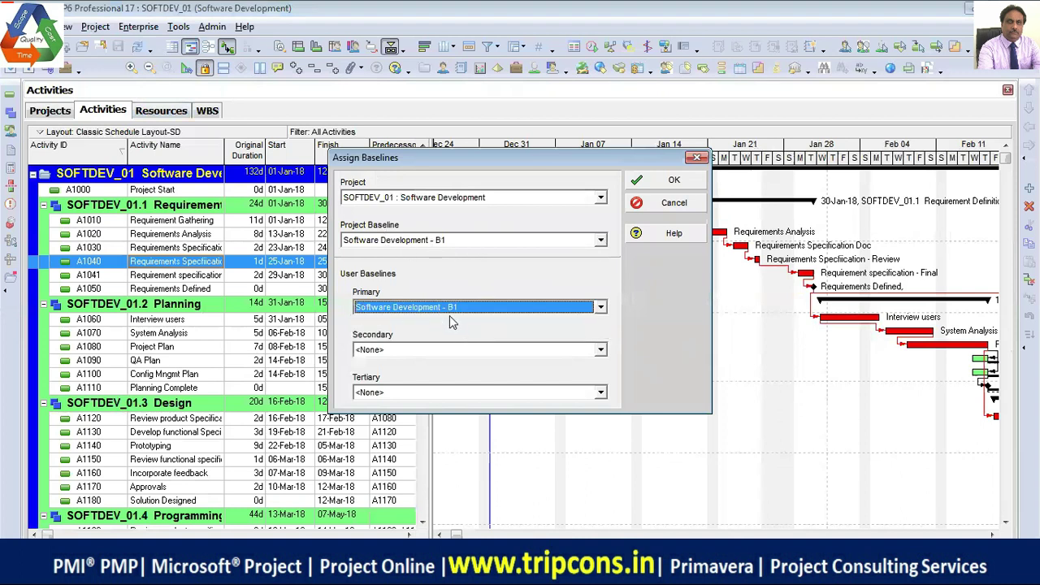
pyautogui.click(673, 180)
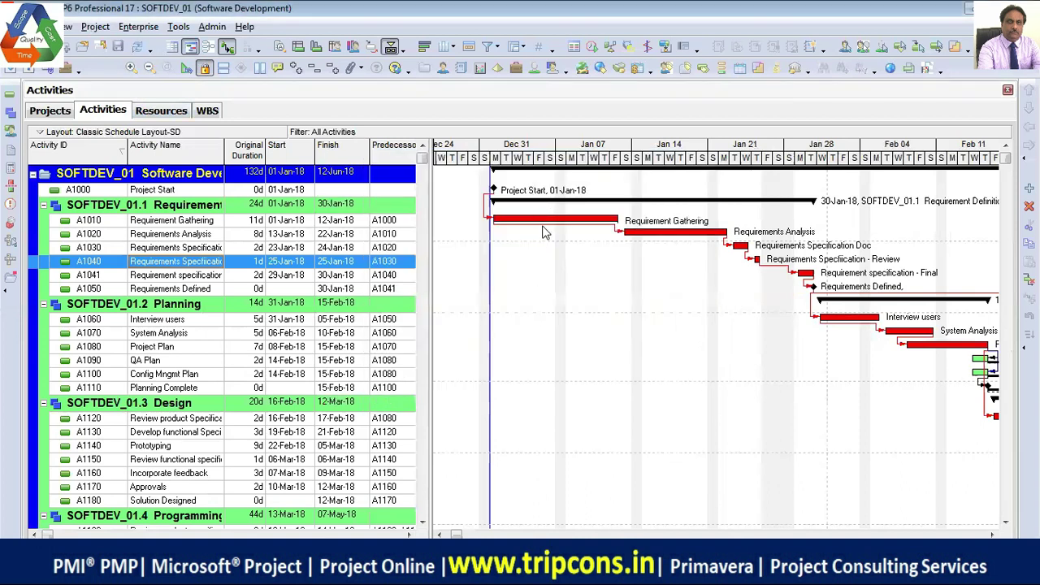
# - Display the Primary Baseline bar in the Gantt chart with a full-height bar shape, and apply the bar settings
pyautogui.rightClick(524, 268)
pyautogui.click(568, 294)
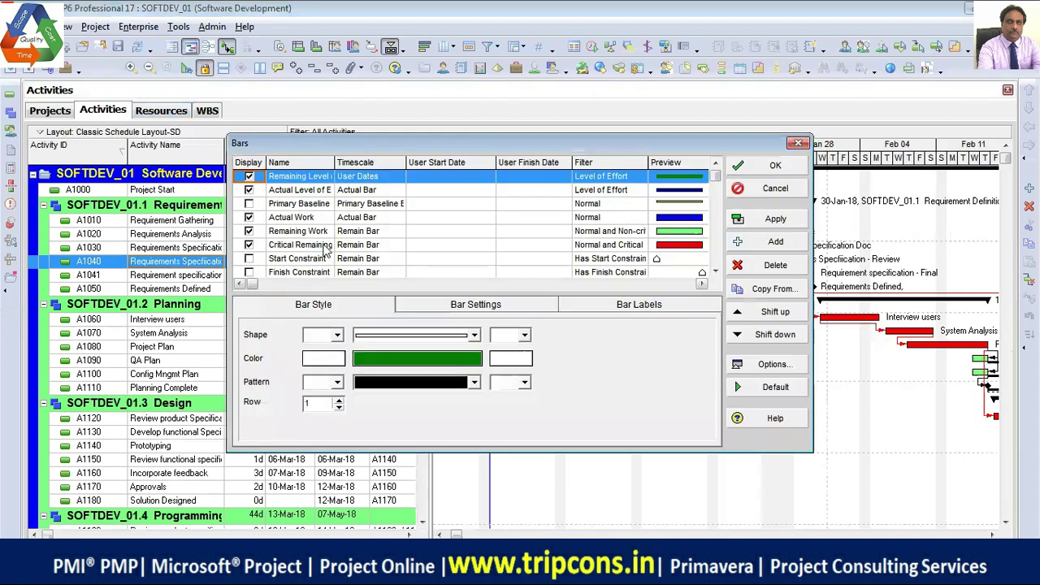
pyautogui.click(258, 210)
pyautogui.click(250, 204)
pyautogui.click(473, 334)
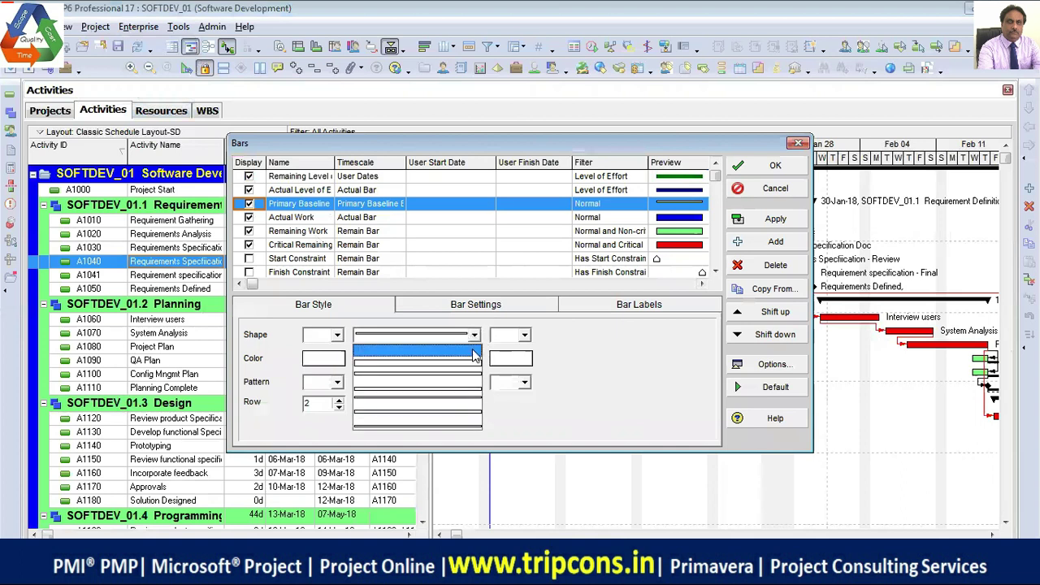
pyautogui.click(474, 354)
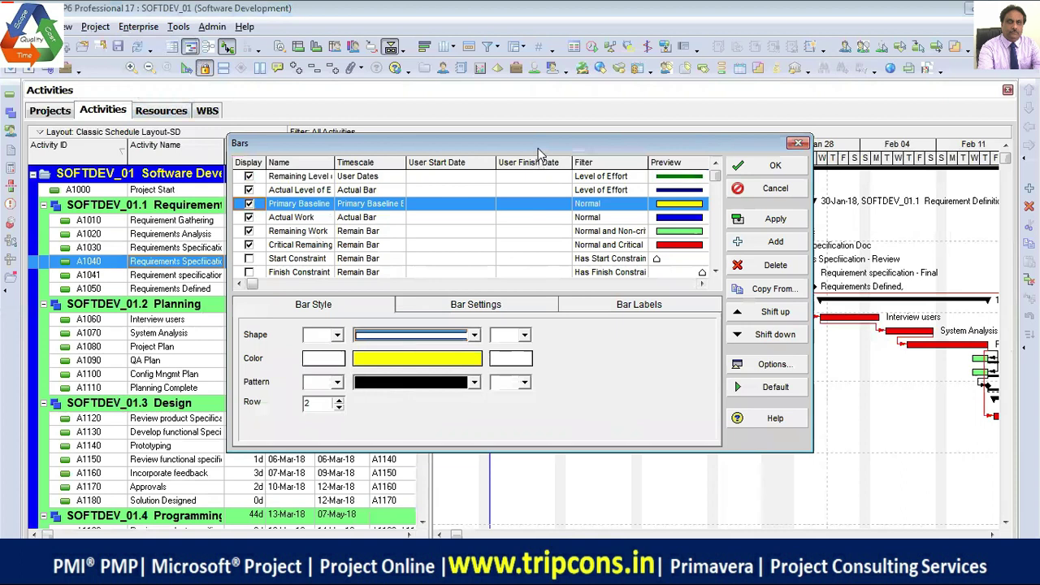
pyautogui.moveTo(538, 152); pyautogui.dragTo(388, 274)
pyautogui.click(645, 346)
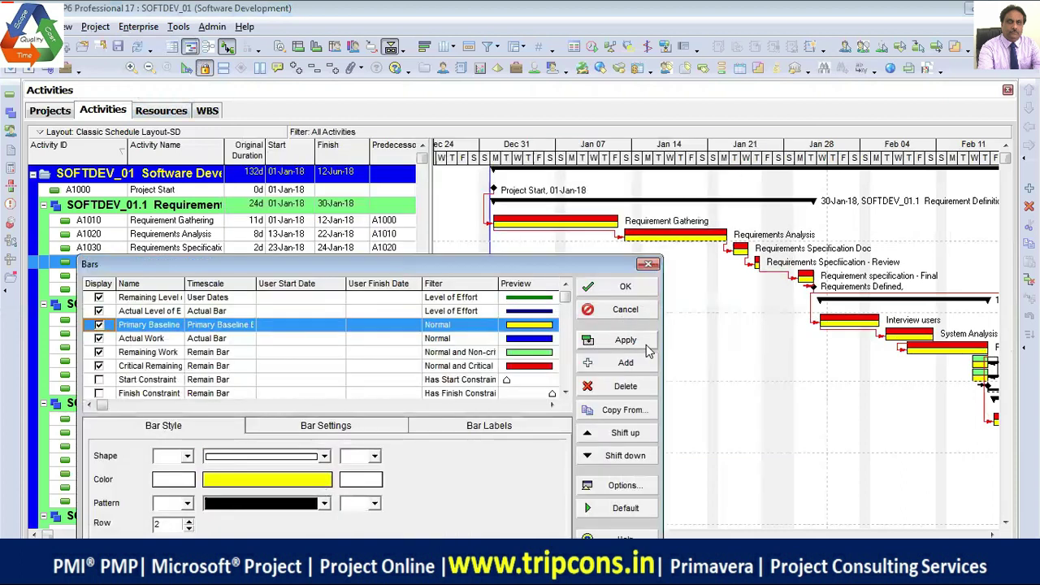
pyautogui.click(619, 289)
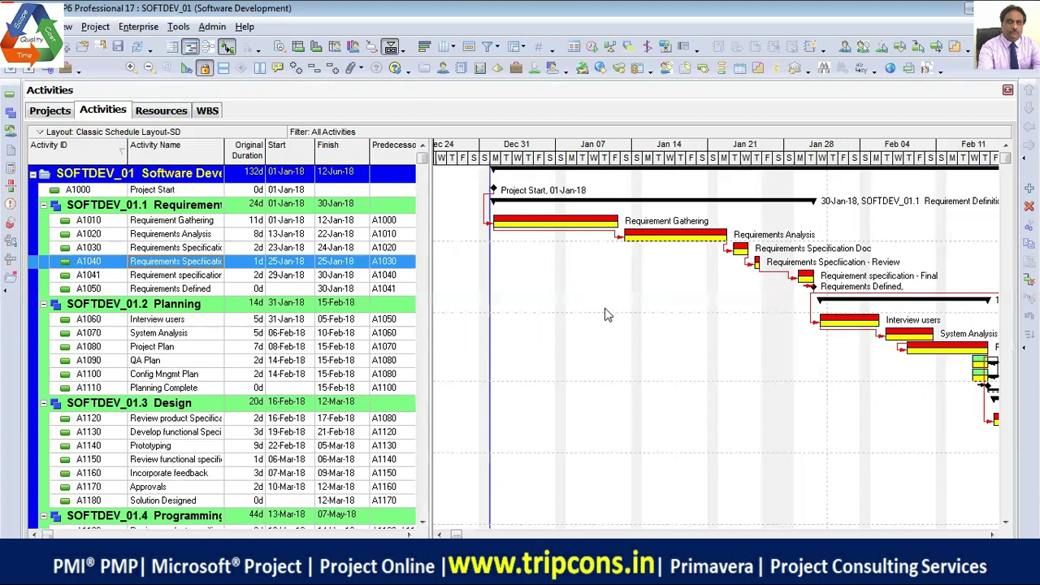
# - Try original durations of 14 and 12 days for Requirement Gathering, and return it to 11 days
pyautogui.click(241, 225)
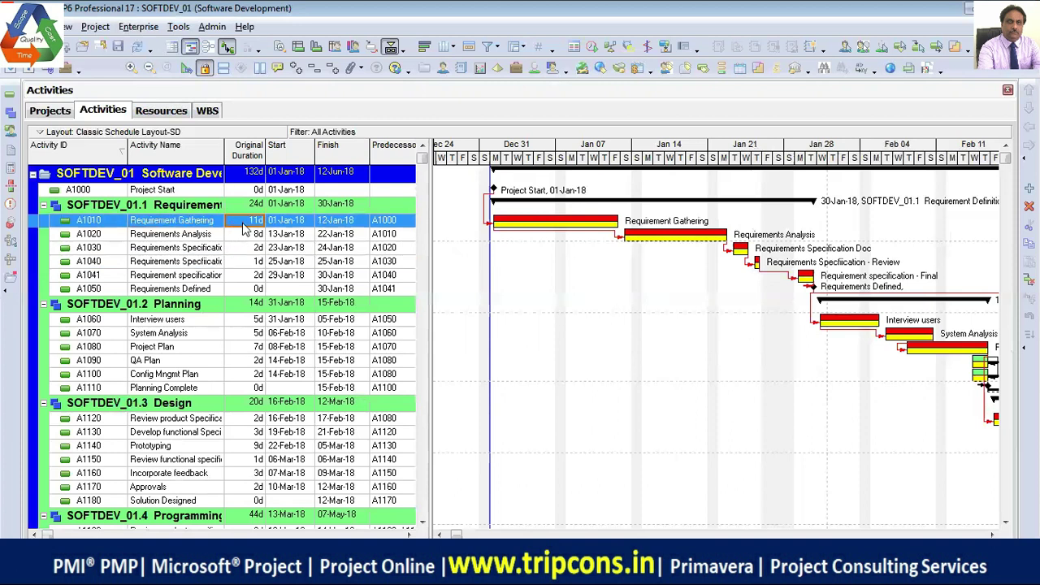
pyautogui.write('14')
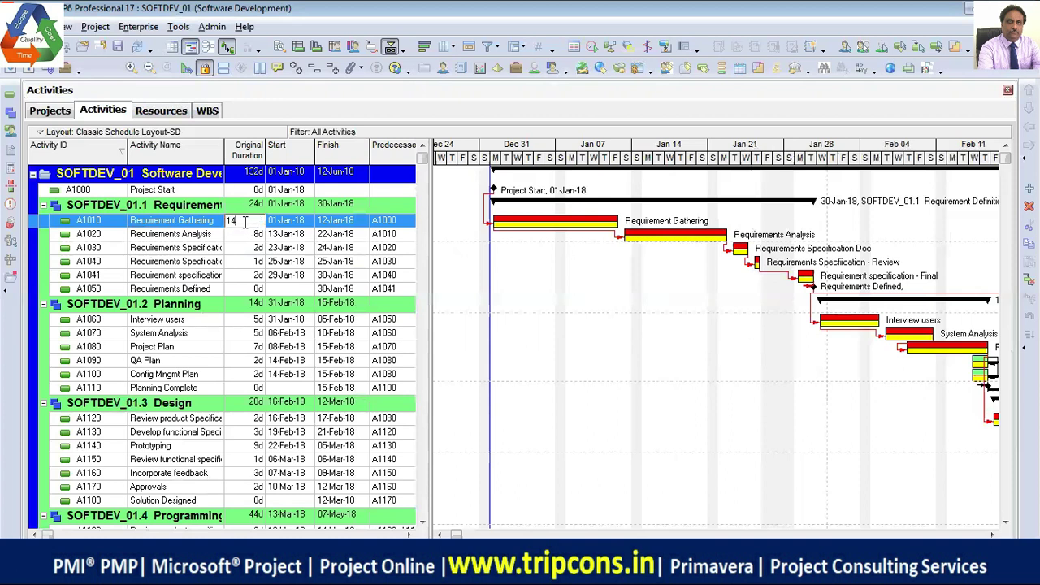
pyautogui.press('Return')
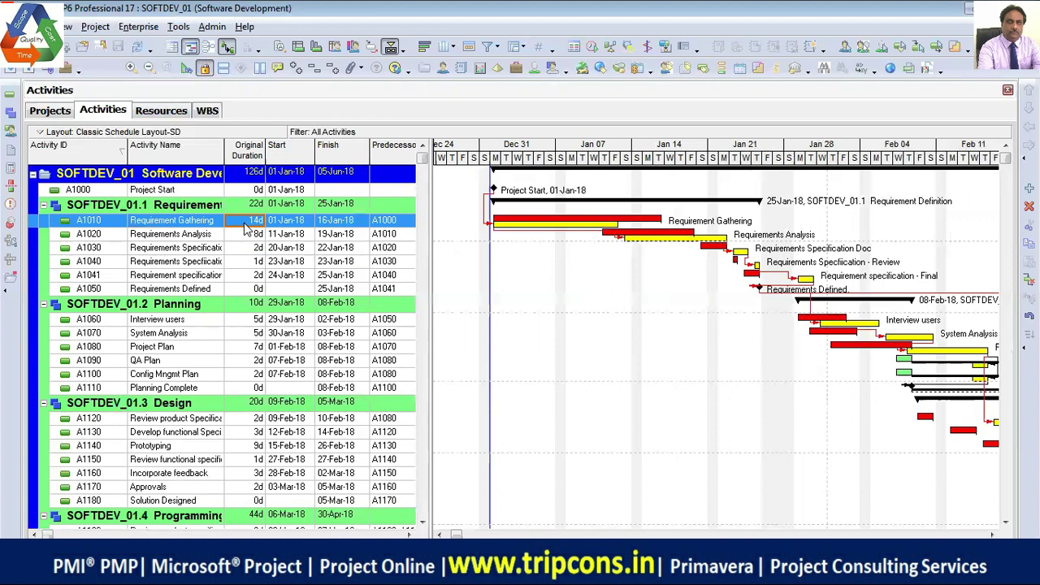
pyautogui.write('12')
pyautogui.press('Return')
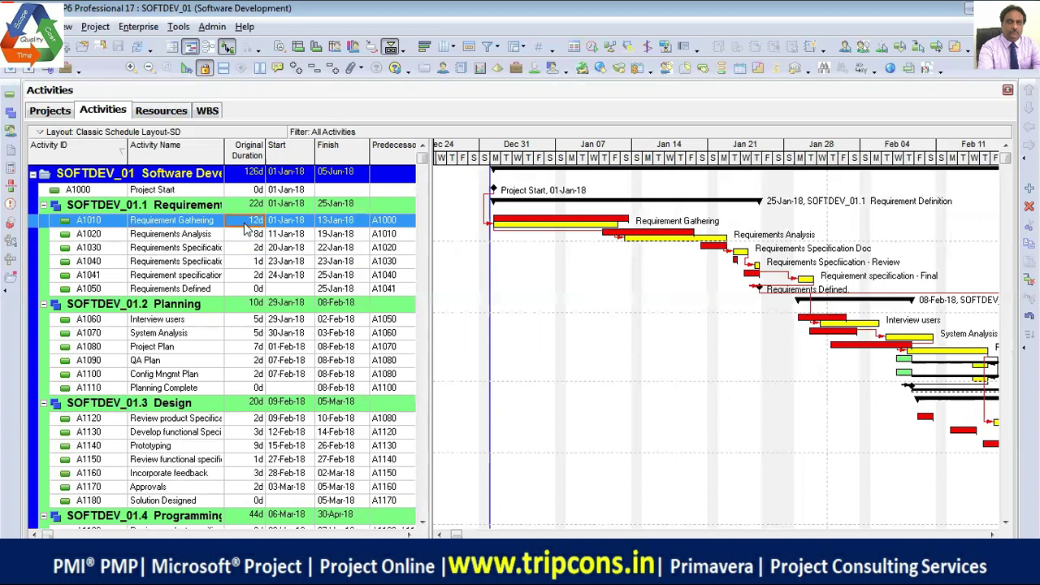
pyautogui.write('11')
pyautogui.press('Return')
pyautogui.click(242, 222)
# - Reschedule the project and level it with only the System Analyst resource selected for leveling
pyautogui.click(592, 47)
pyautogui.click(687, 231)
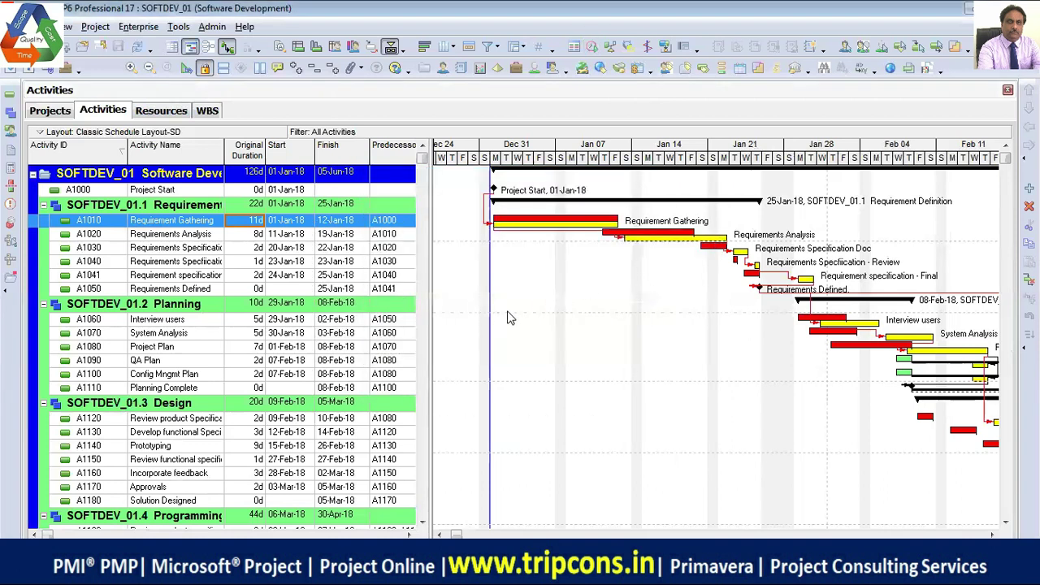
pyautogui.click(610, 46)
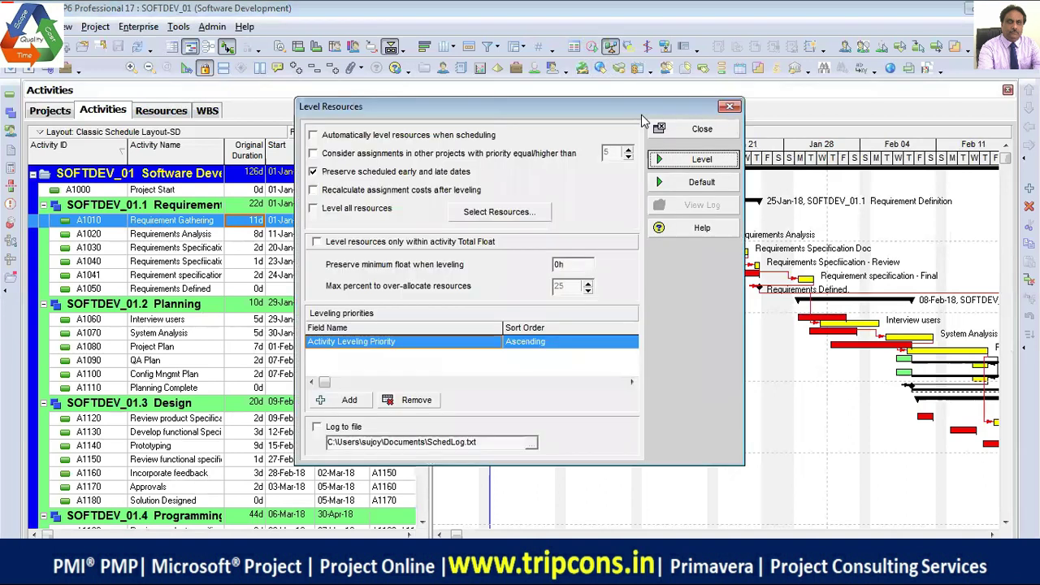
pyautogui.click(499, 212)
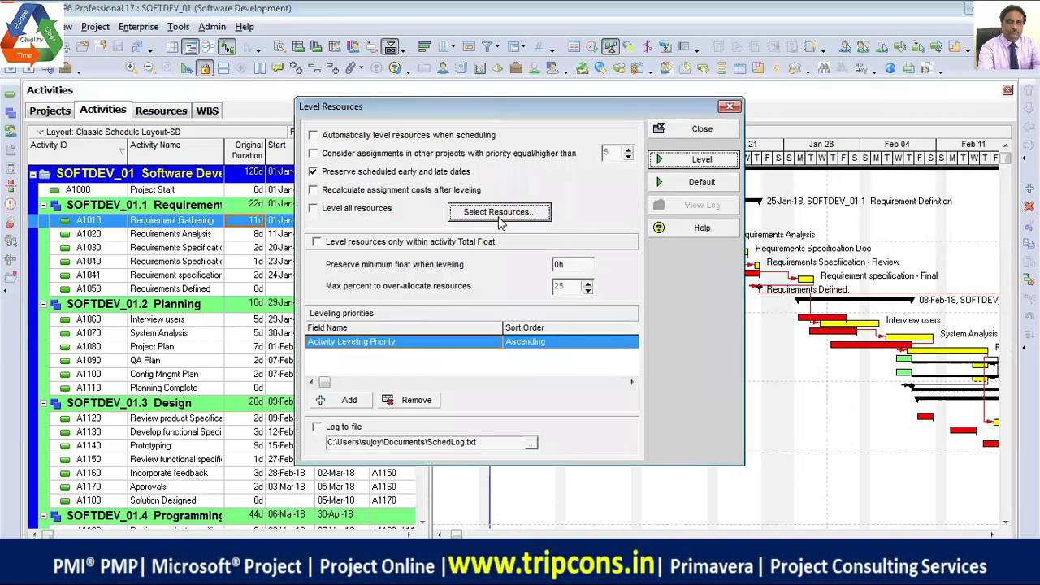
pyautogui.click(449, 131)
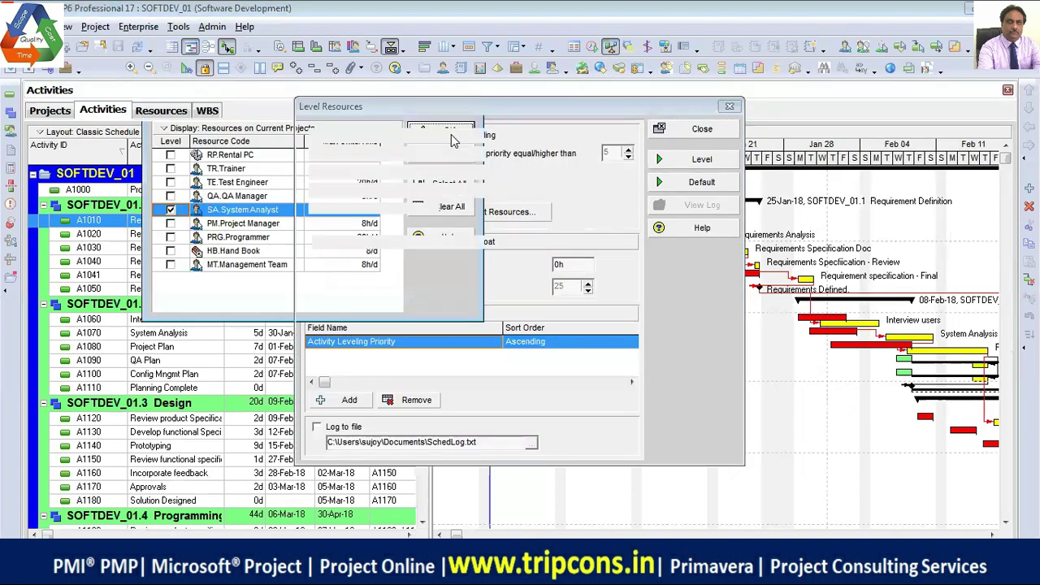
pyautogui.click(666, 160)
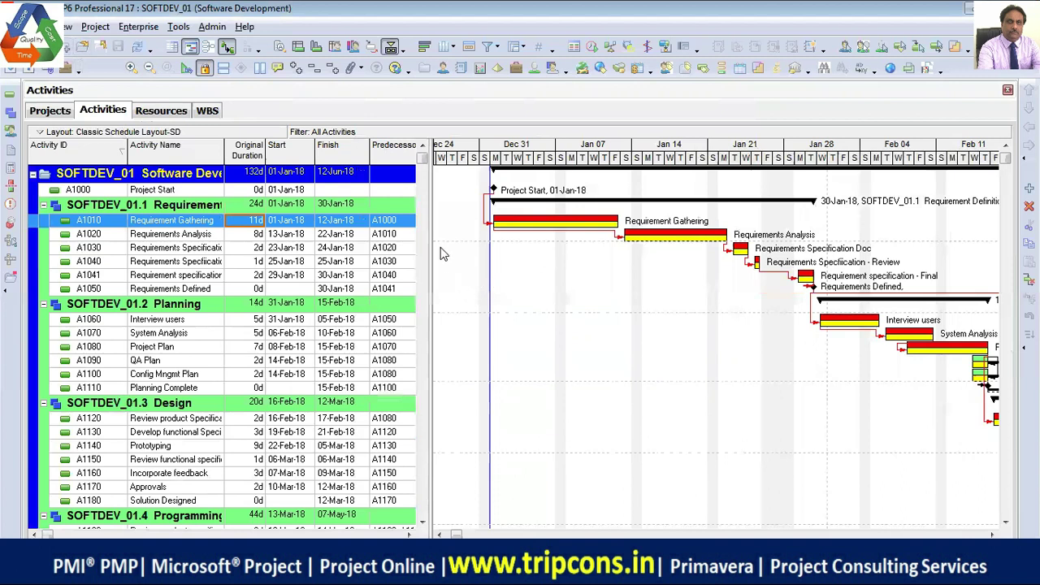
# - Widen the activity table and add Budgeted Total Cost from the Costs group to its selected columns
pyautogui.moveTo(428, 259); pyautogui.dragTo(597, 259)
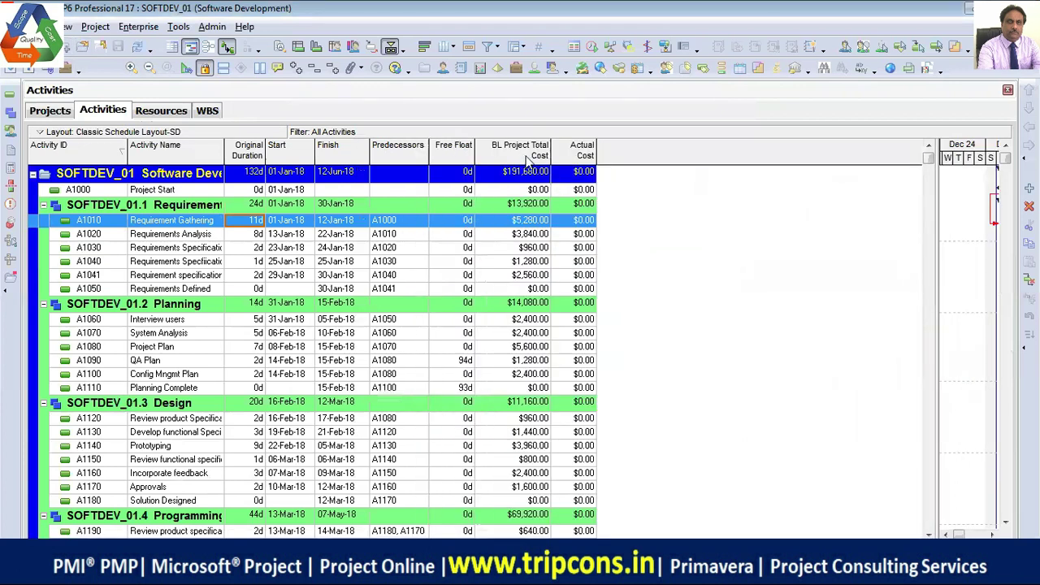
pyautogui.rightClick(697, 159)
pyautogui.click(738, 391)
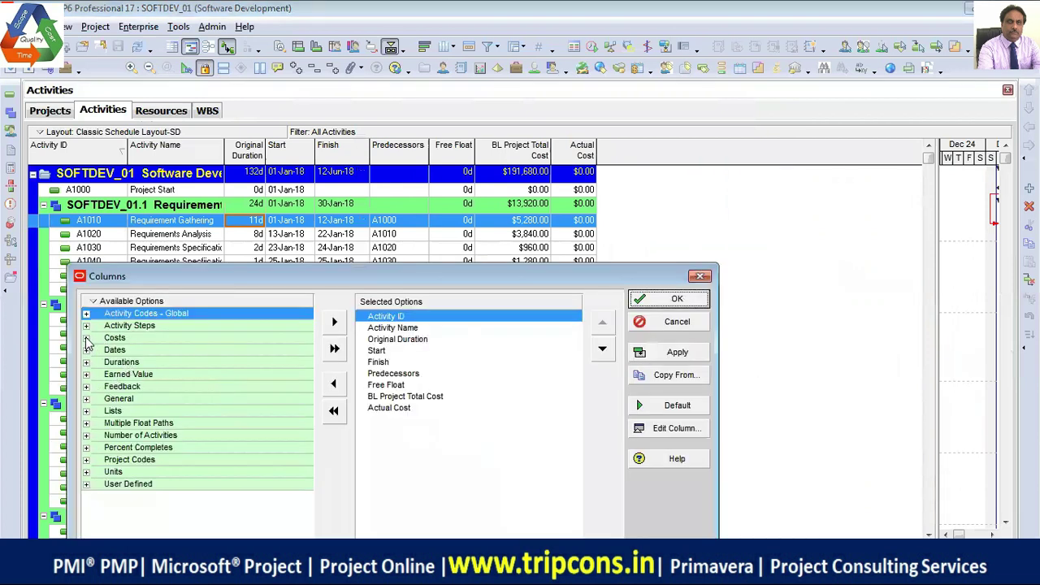
pyautogui.click(86, 337)
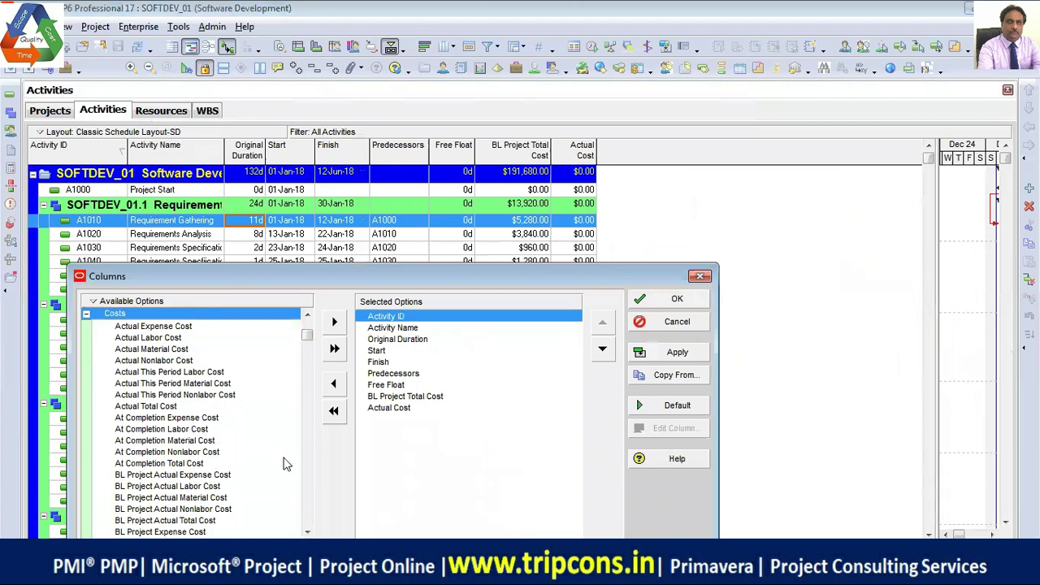
pyautogui.moveTo(307, 532); pyautogui.dragTo(307, 532)
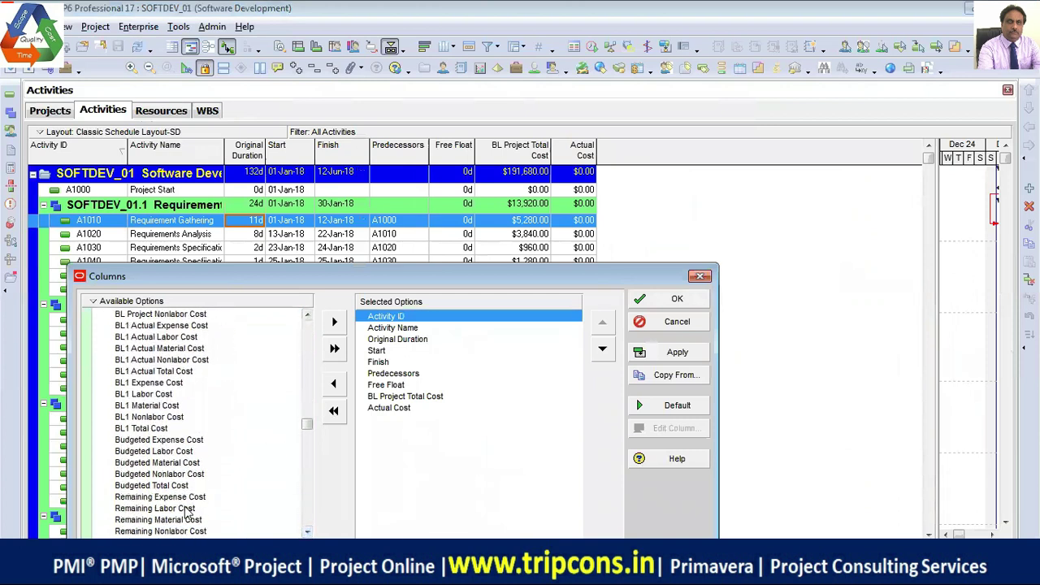
pyautogui.click(179, 486)
pyautogui.click(333, 321)
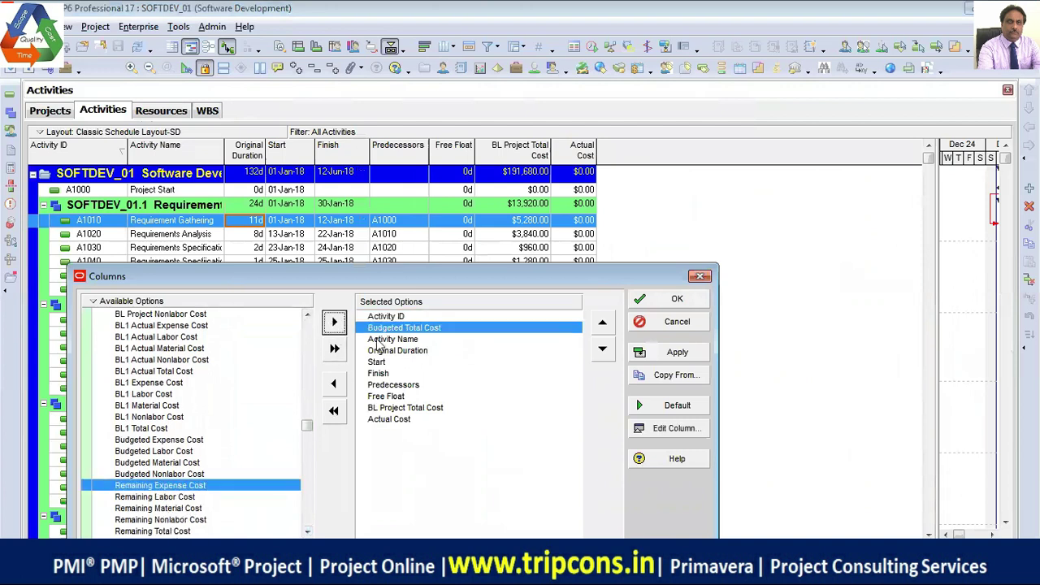
# - Move the Budgeted Total Cost column between Free Float and BL Project Total Cost
pyautogui.click(603, 350)
pyautogui.click(602, 349)
pyautogui.click(602, 349)
pyautogui.click(603, 349)
pyautogui.click(603, 350)
pyautogui.click(603, 349)
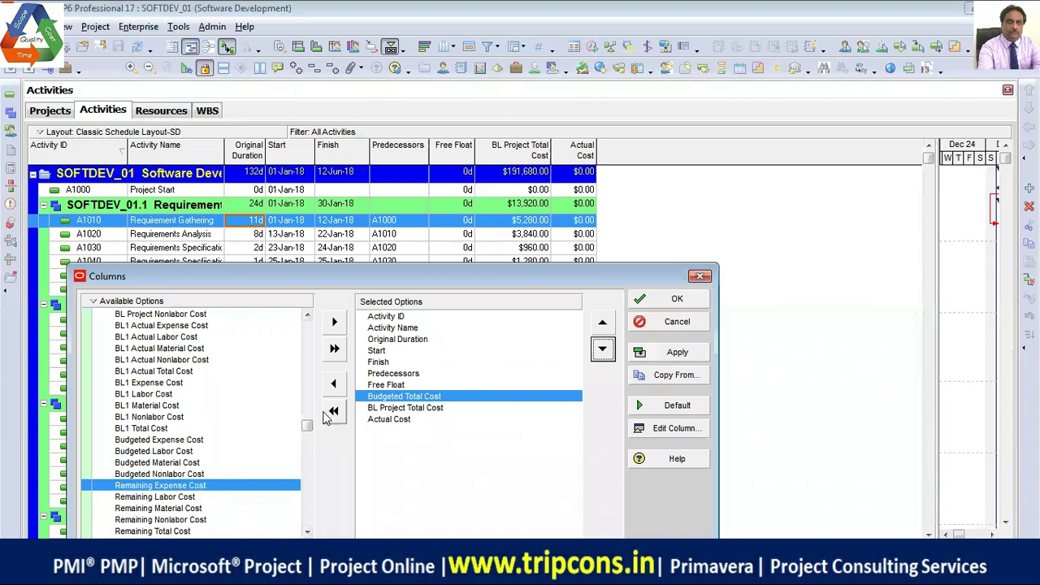
# - Add the Variance - BL Project Total Cost column between BL Project Total Cost and Actual Cost, and apply the column selection
pyautogui.moveTo(309, 424); pyautogui.dragTo(305, 489)
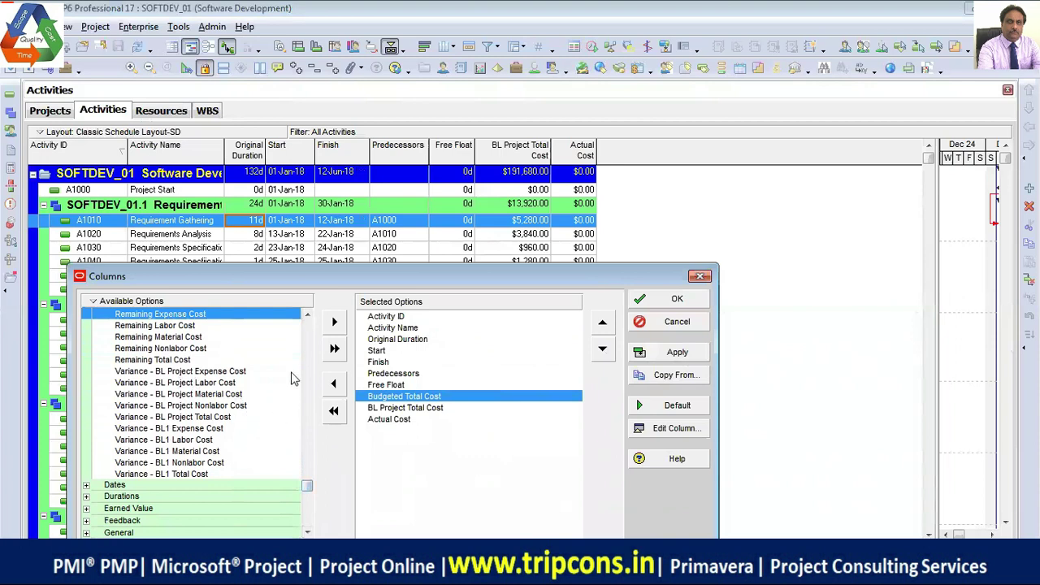
pyautogui.click(306, 317)
pyautogui.click(307, 317)
pyautogui.click(306, 317)
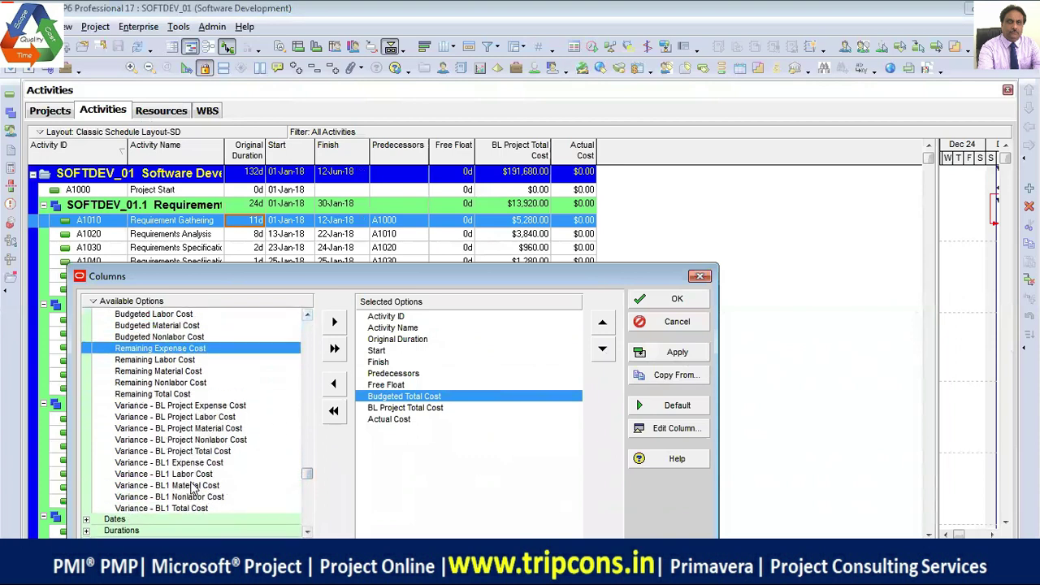
pyautogui.click(197, 452)
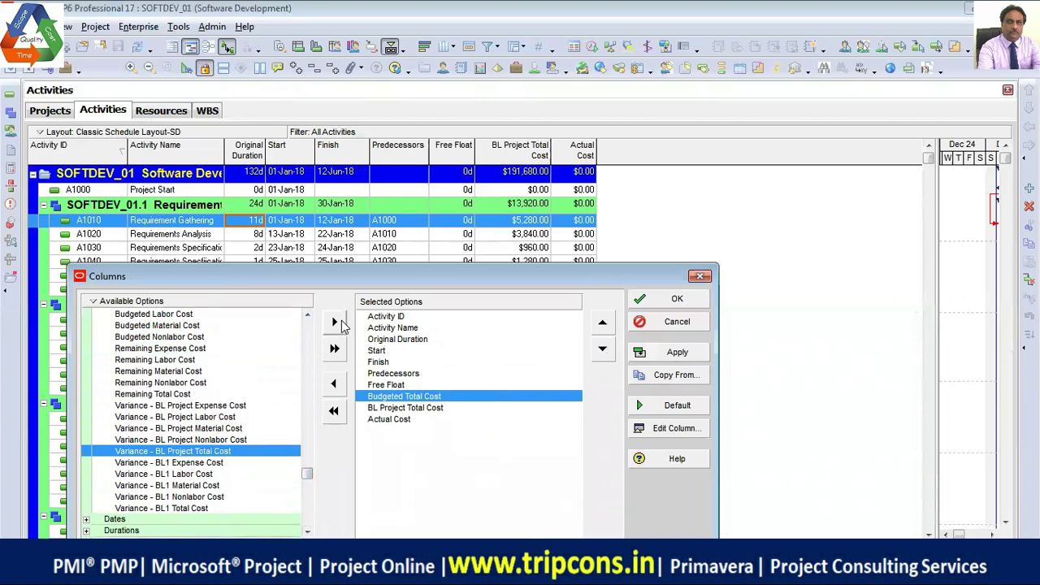
pyautogui.click(334, 321)
pyautogui.click(603, 351)
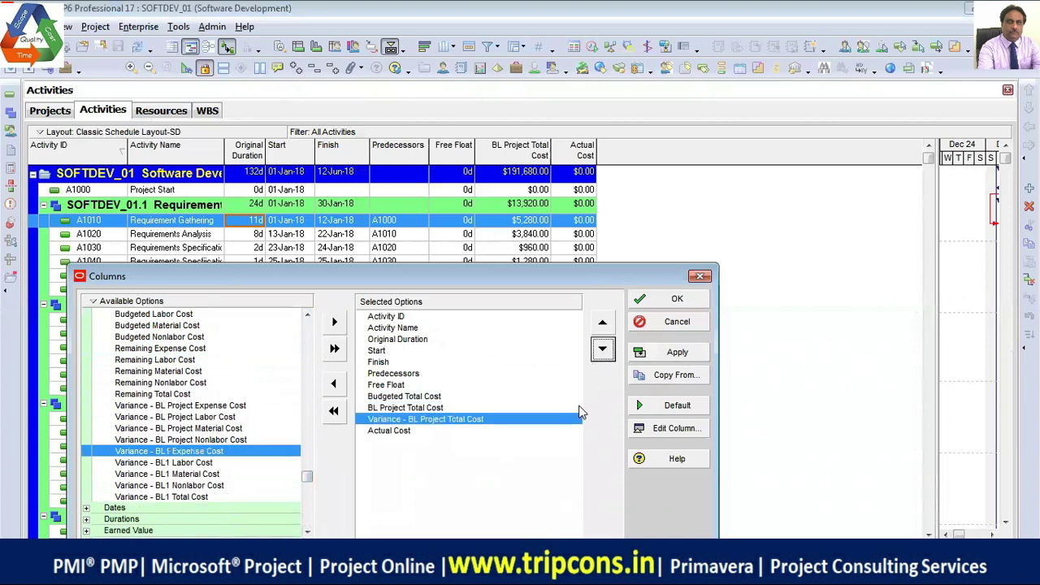
pyautogui.click(677, 352)
pyautogui.click(675, 300)
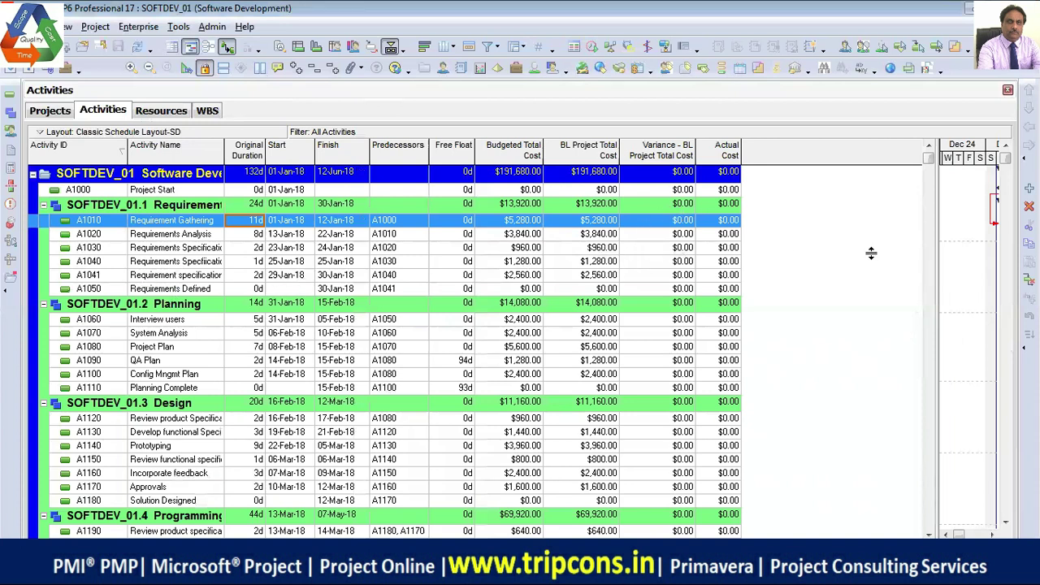
# - Narrow the activity table to bring back the Gantt chart, switching to the table-only view and back
pyautogui.moveTo(934, 257); pyautogui.dragTo(404, 268)
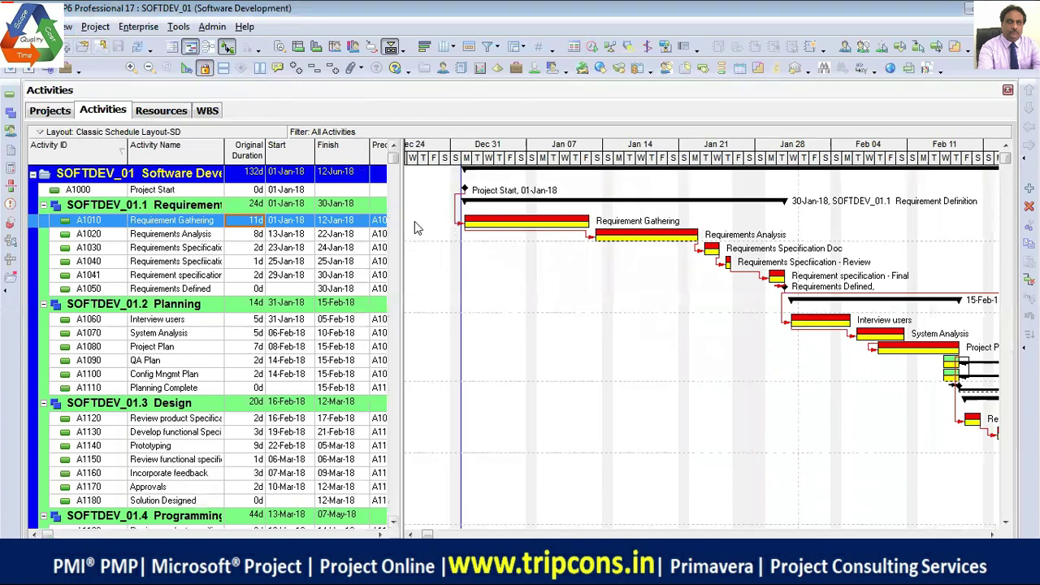
pyautogui.click(227, 47)
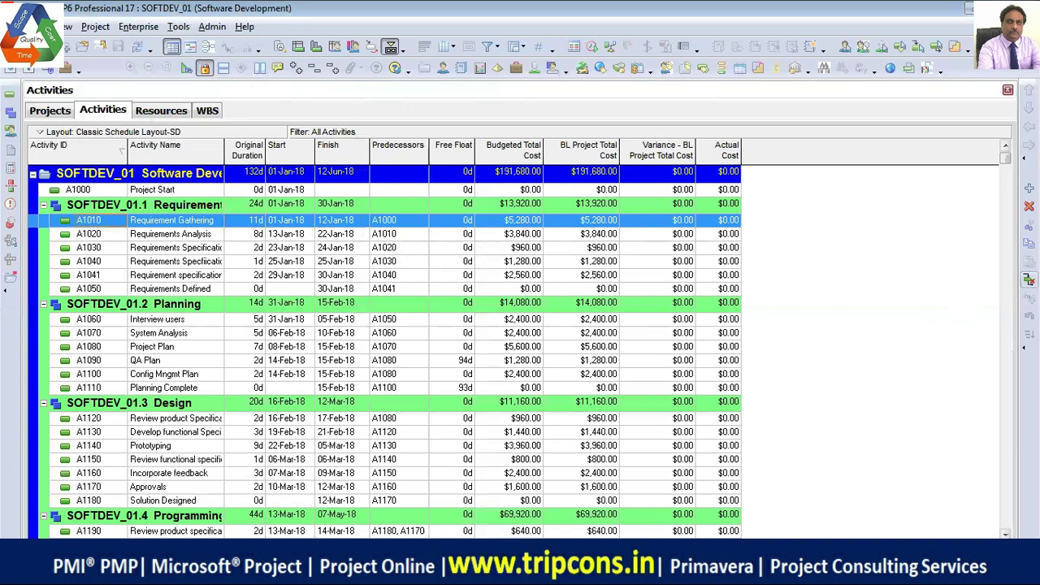
pyautogui.click(191, 47)
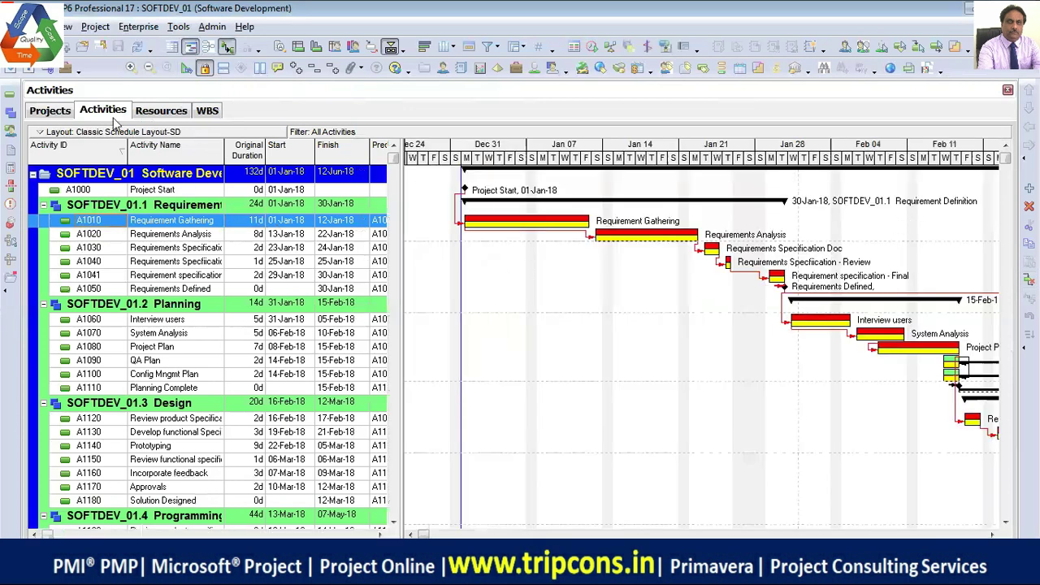
# - Add a new baseline to the Software Development project by saving a copy of the current project
pyautogui.click(96, 27)
pyautogui.click(118, 62)
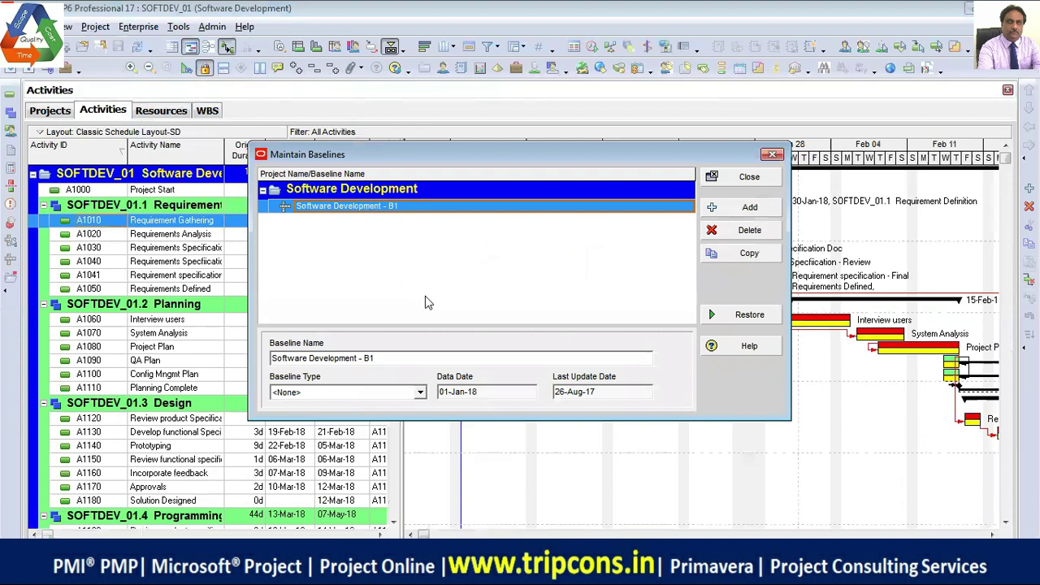
pyautogui.click(741, 207)
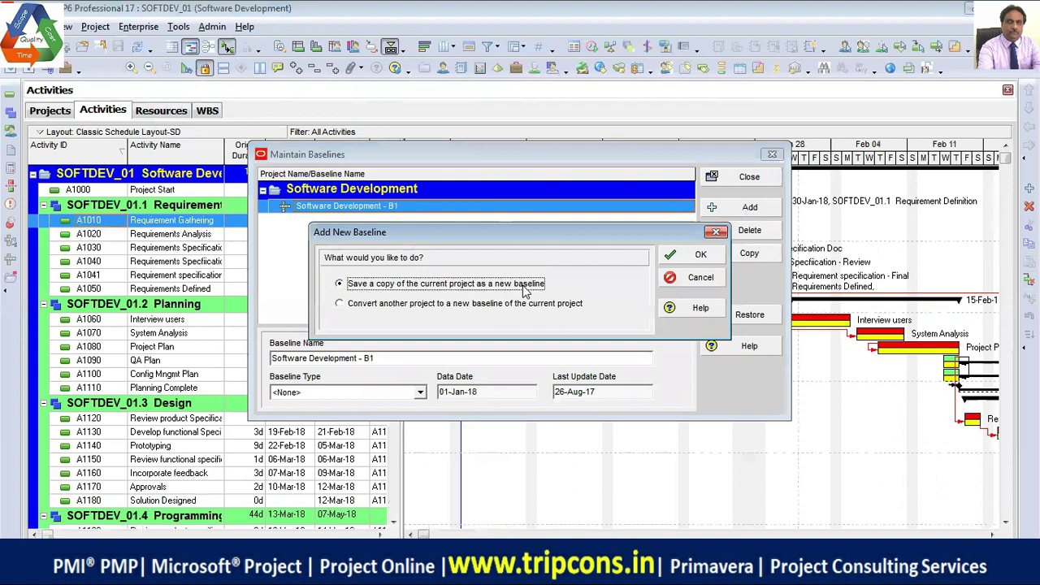
pyautogui.click(671, 258)
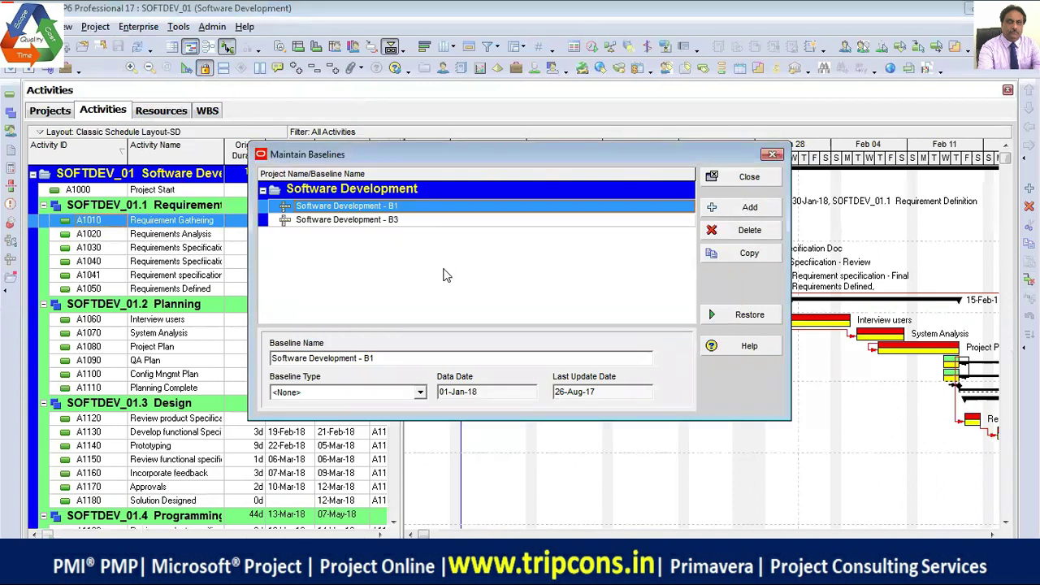
# - Rename the new baseline as Software Development - B2 and close the baseline list
pyautogui.click(402, 221)
pyautogui.click(406, 220)
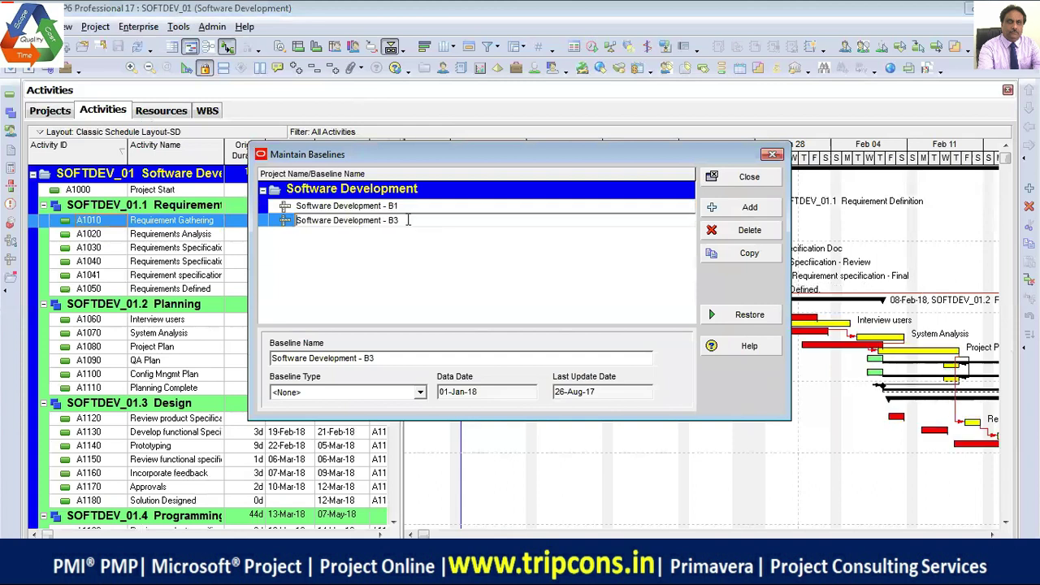
pyautogui.press('BackSpace')
pyautogui.write('2')
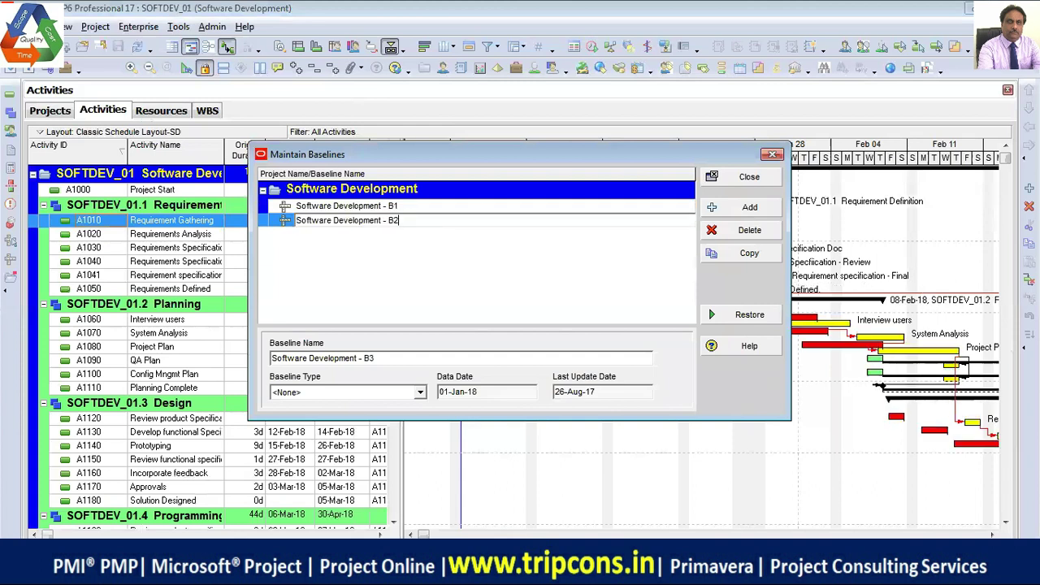
pyautogui.press('Return')
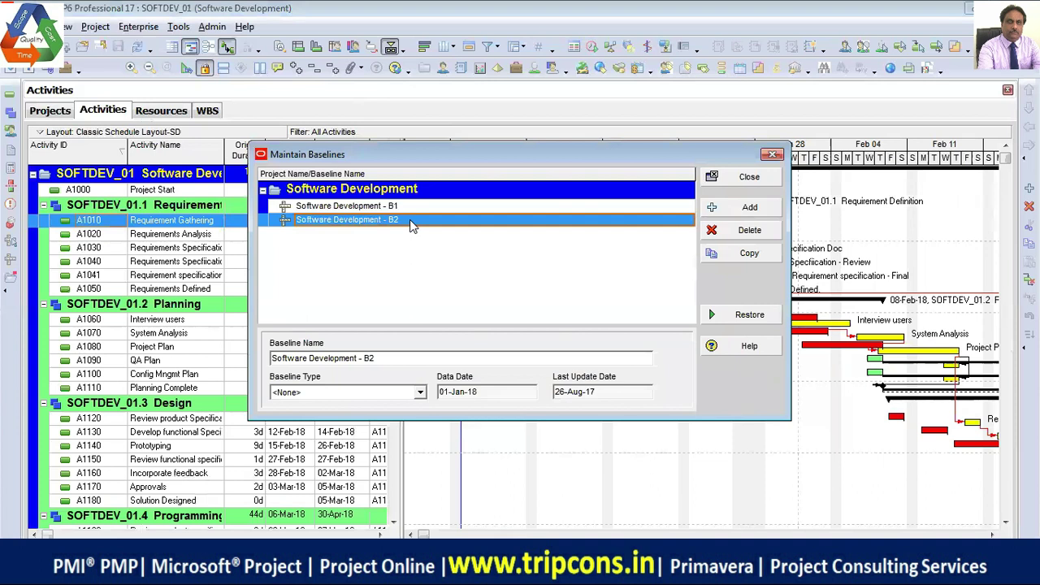
pyautogui.click(729, 189)
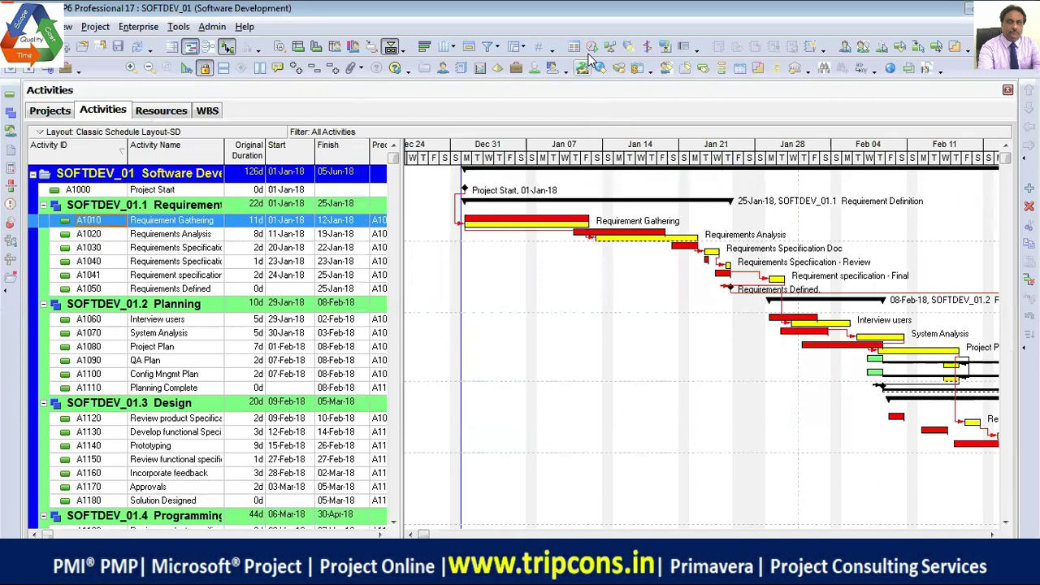
# - Level the project's resources, keeping System Analyst as the only resource selected for leveling
pyautogui.click(615, 46)
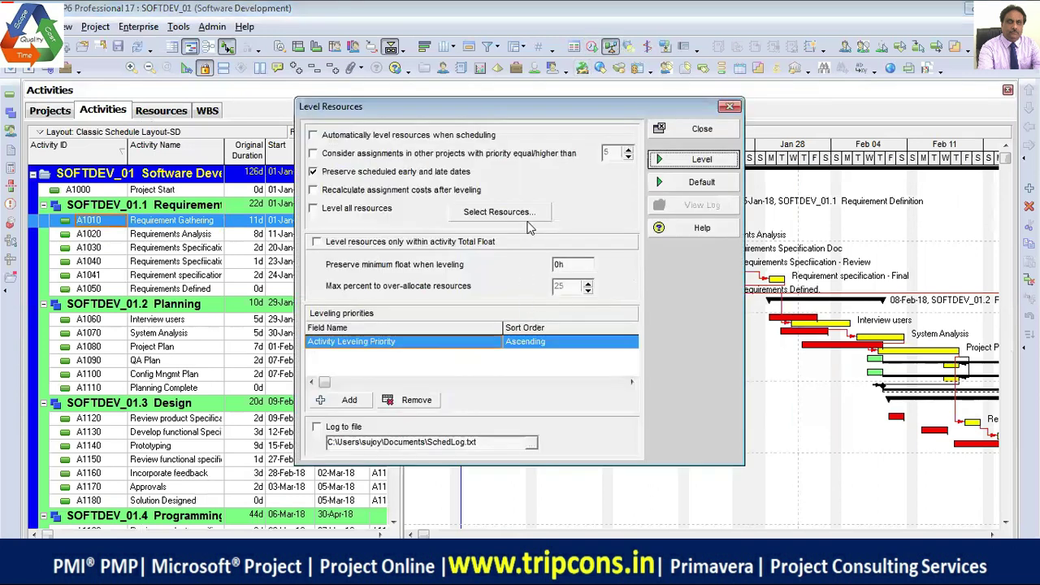
pyautogui.click(498, 211)
pyautogui.click(453, 134)
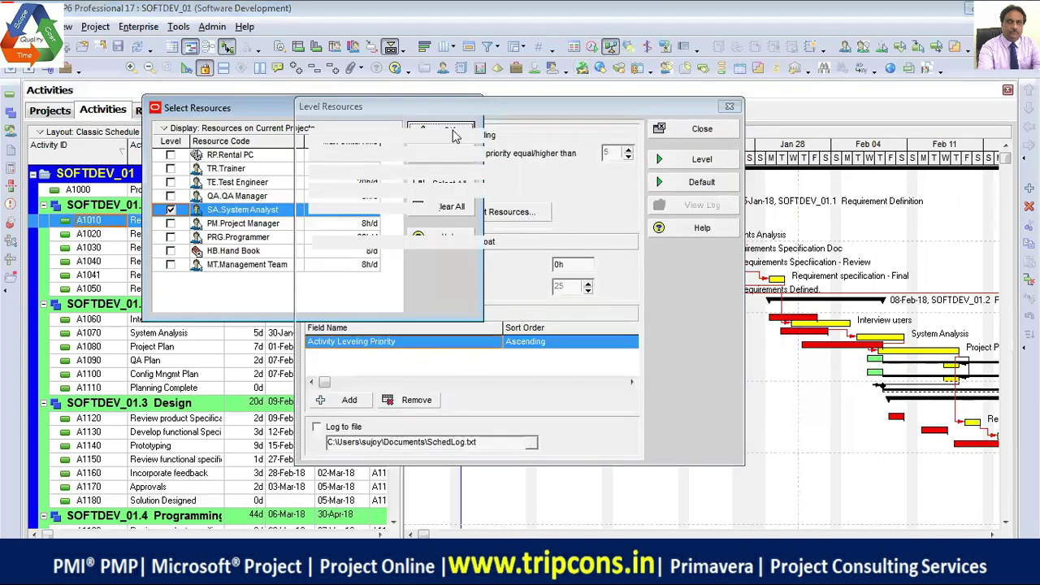
pyautogui.click(700, 160)
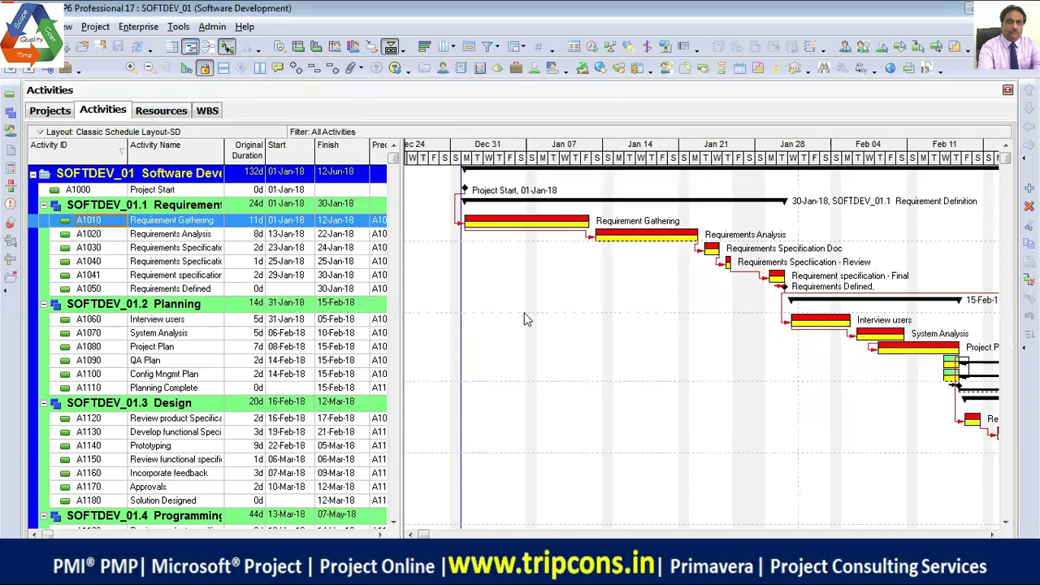
pyautogui.click(583, 273)
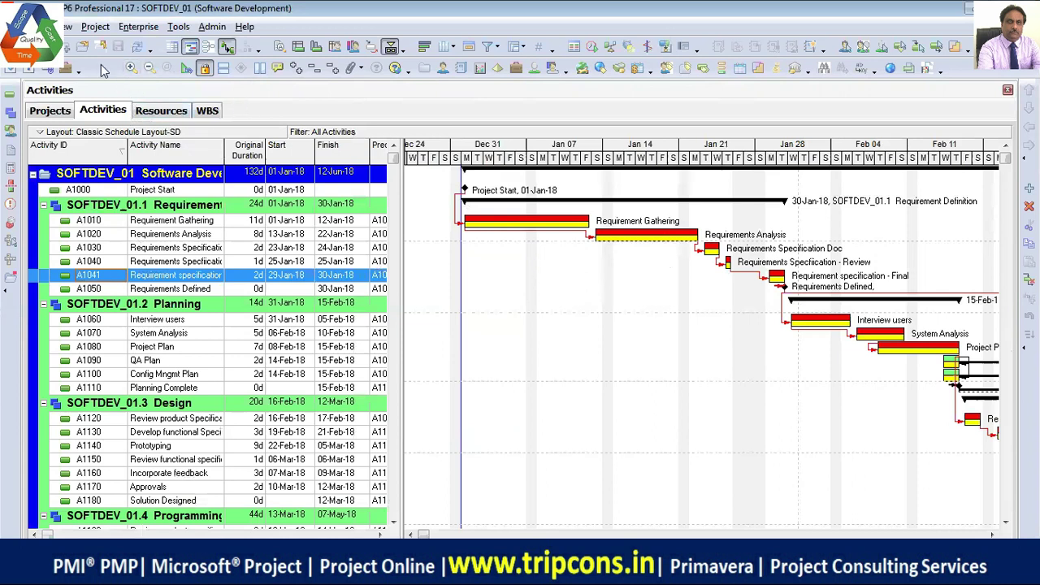
# - Rename the baseline Software Development - B1 as Software Development - B1 (2018)
pyautogui.click(95, 27)
pyautogui.click(134, 61)
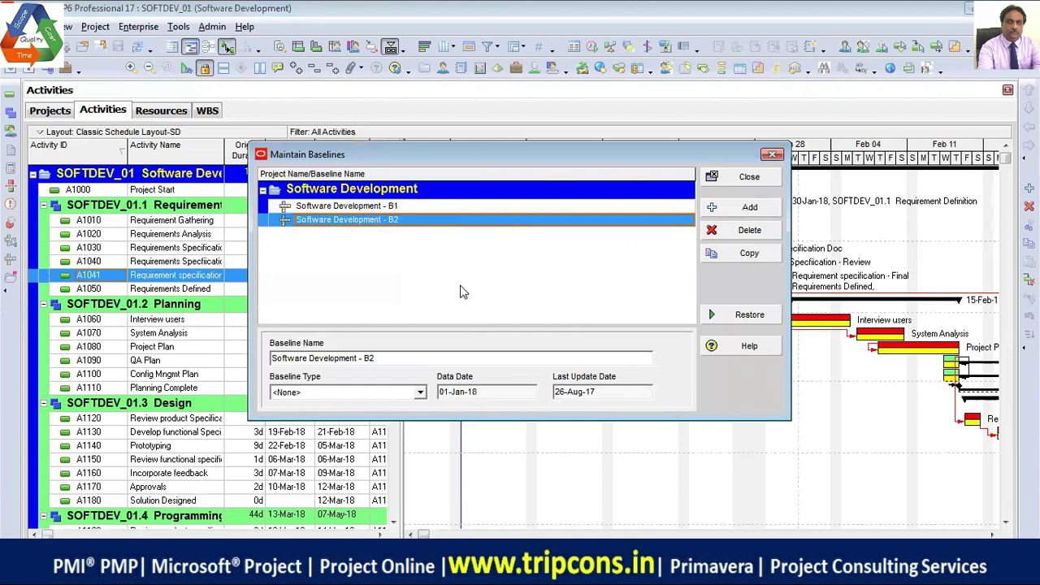
pyautogui.press('Up')
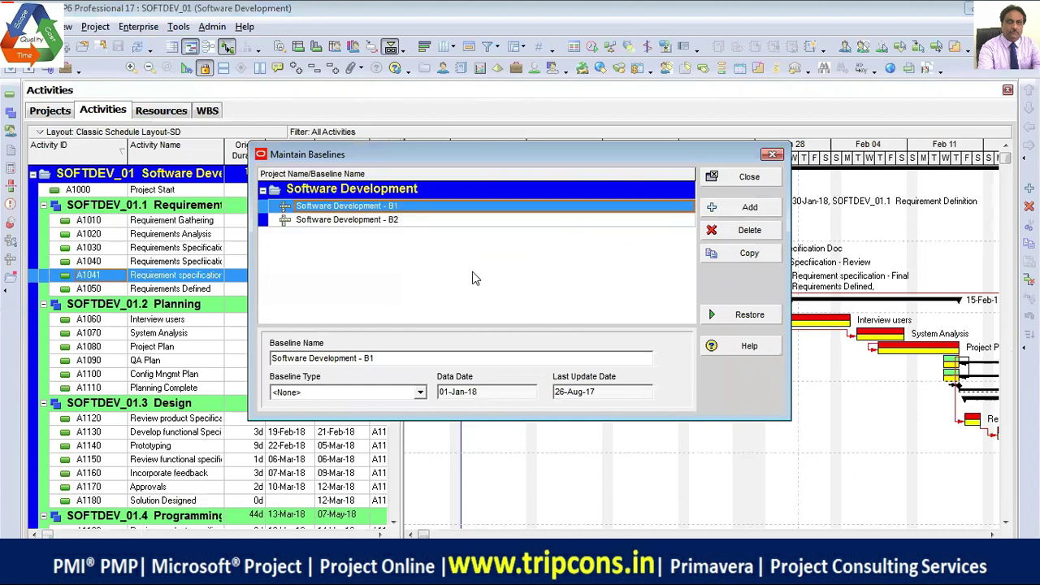
pyautogui.click(435, 208)
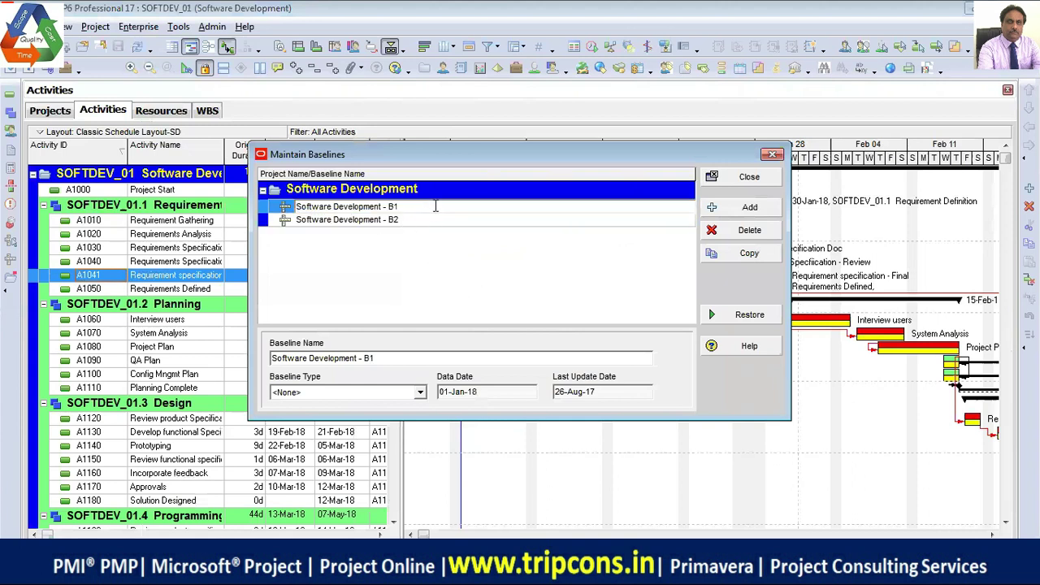
pyautogui.write('(2018)')
pyautogui.click(433, 226)
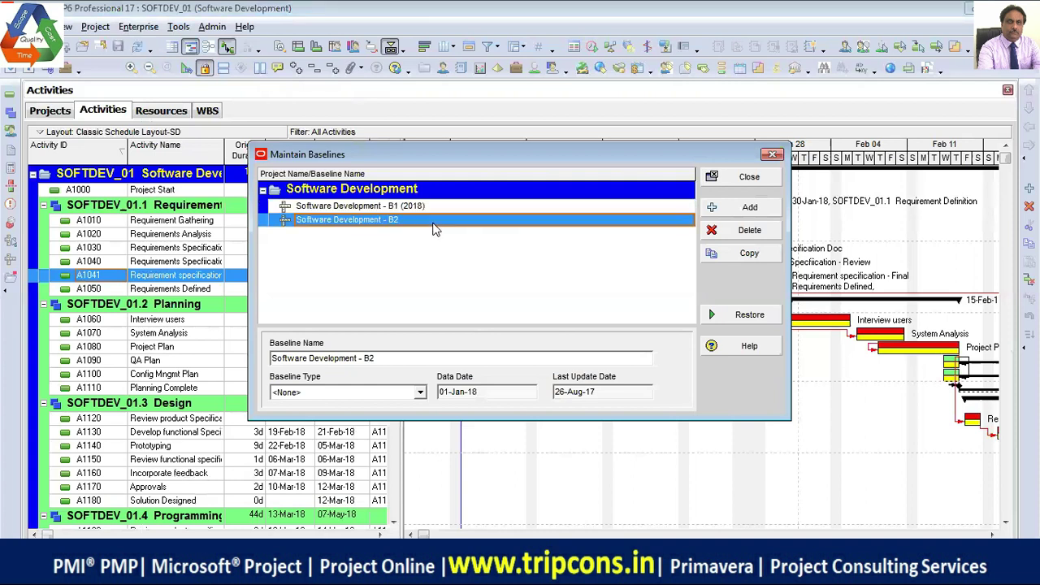
# - Rename the baseline Software Development - B2 as Software Development - B2 (2019) and close the baseline list
pyautogui.click(433, 224)
pyautogui.write('(')
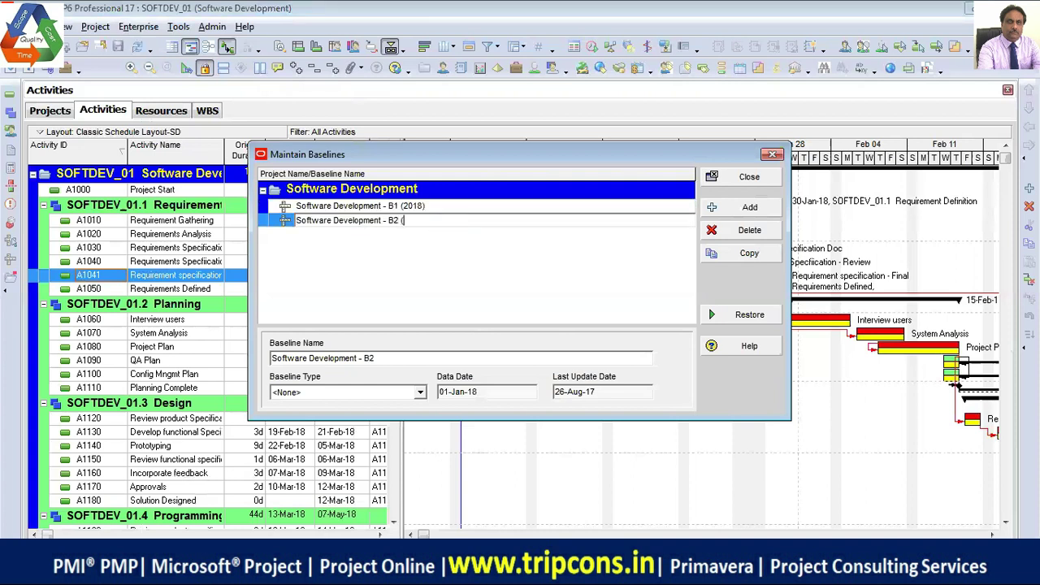
pyautogui.write('2019)')
pyautogui.click(433, 225)
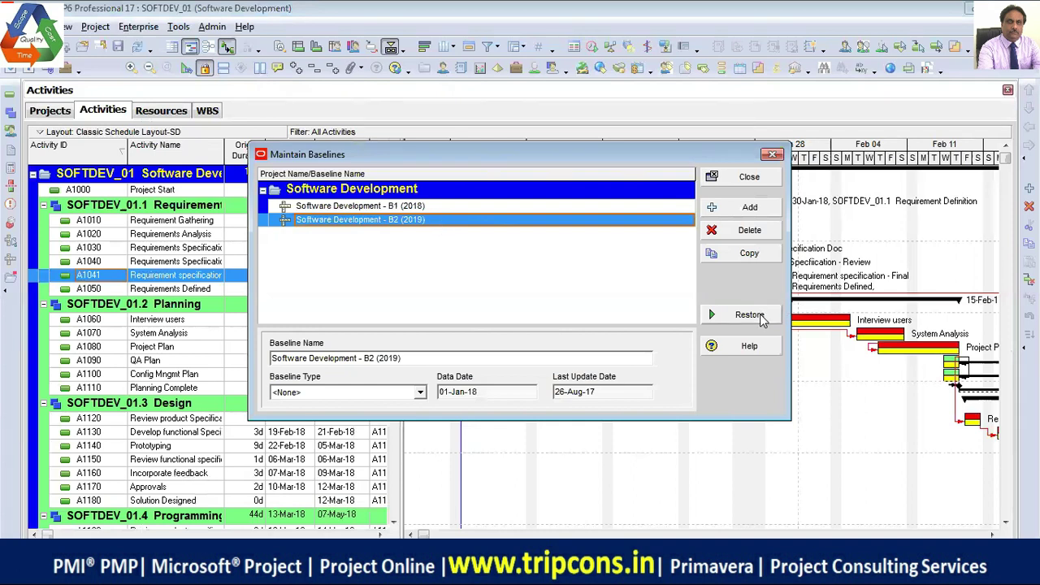
pyautogui.click(744, 179)
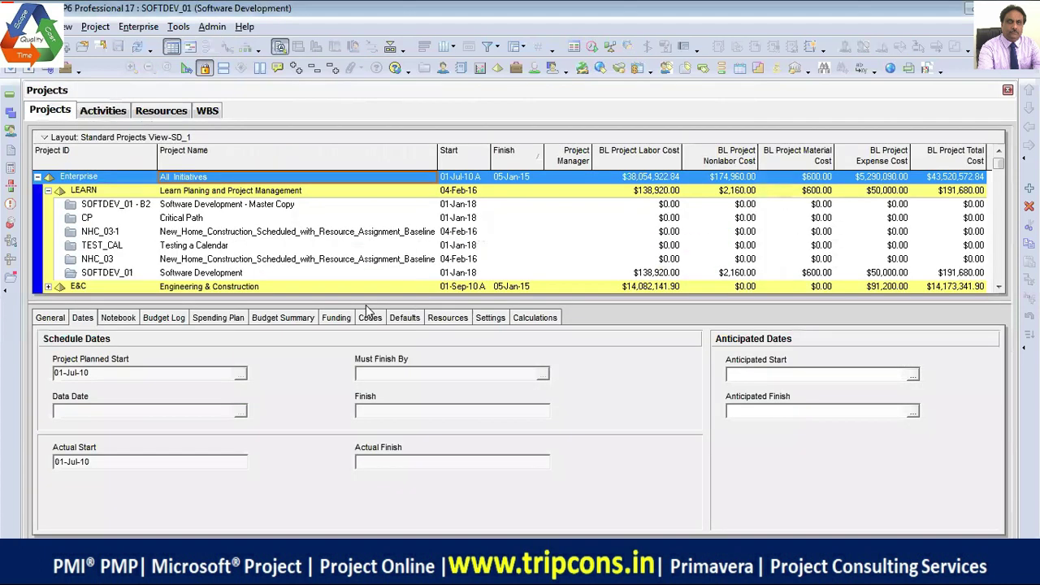
# - Enlarge the project list and check which Software Development projects LEARN contains, and return to the activities
pyautogui.moveTo(295, 302); pyautogui.dragTo(294, 375)
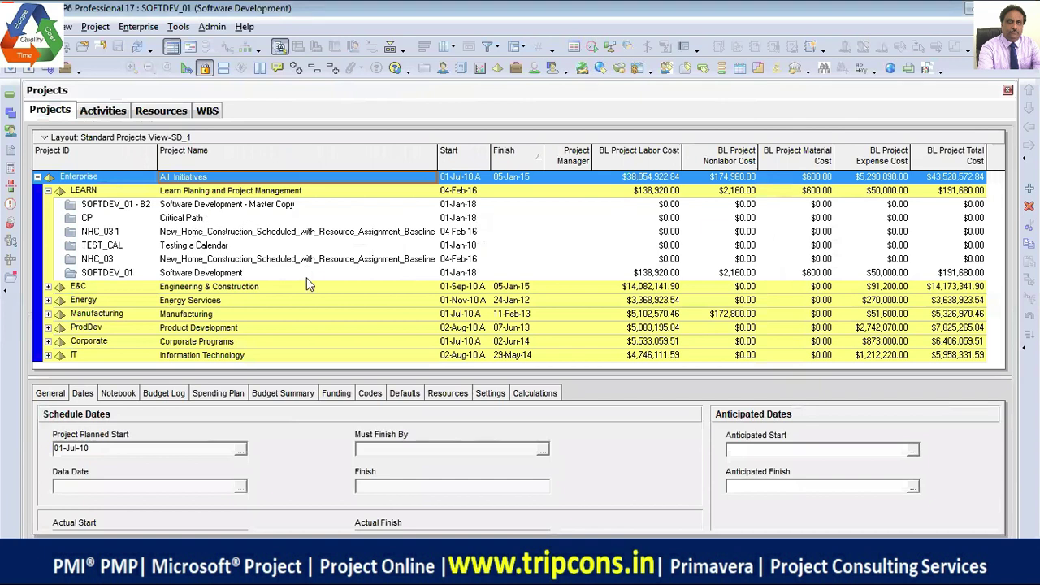
pyautogui.click(228, 275)
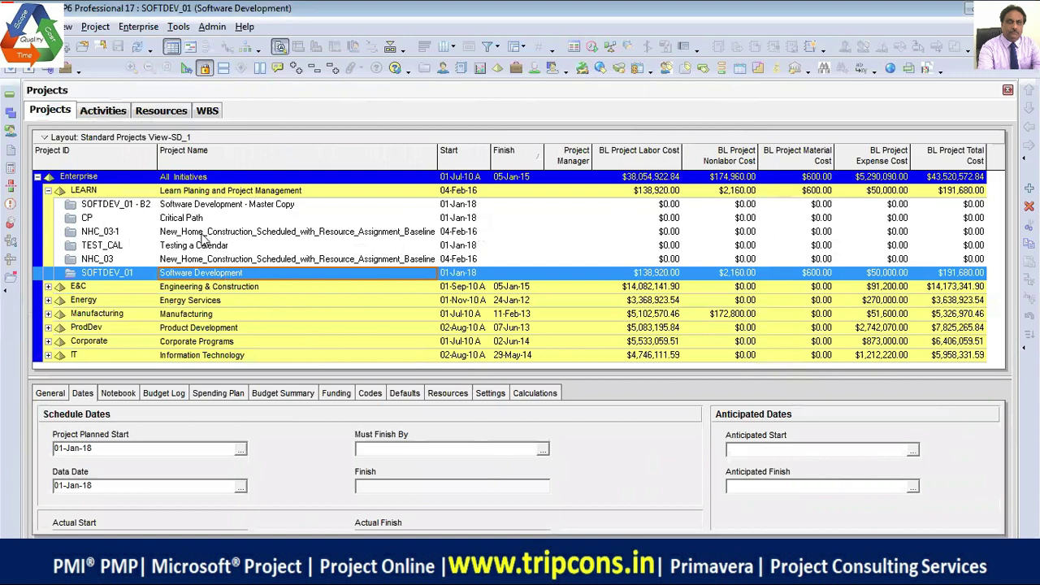
pyautogui.click(200, 192)
pyautogui.click(199, 206)
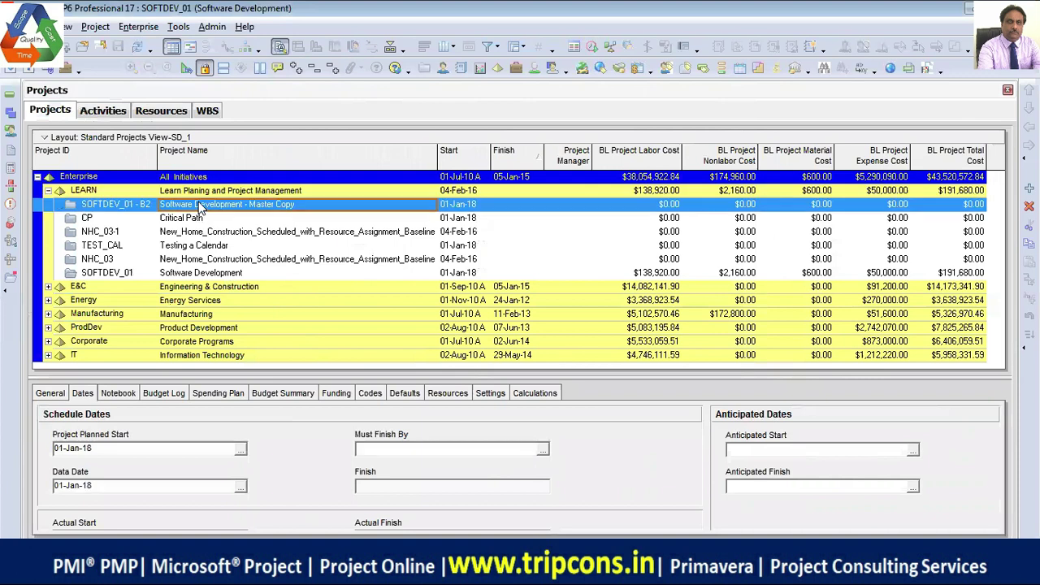
pyautogui.click(227, 276)
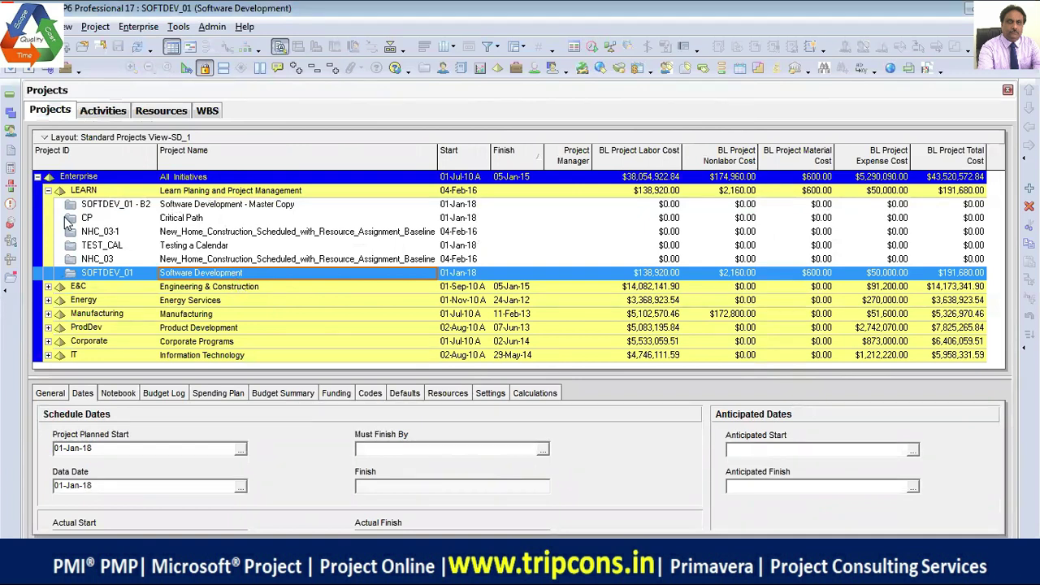
pyautogui.click(103, 111)
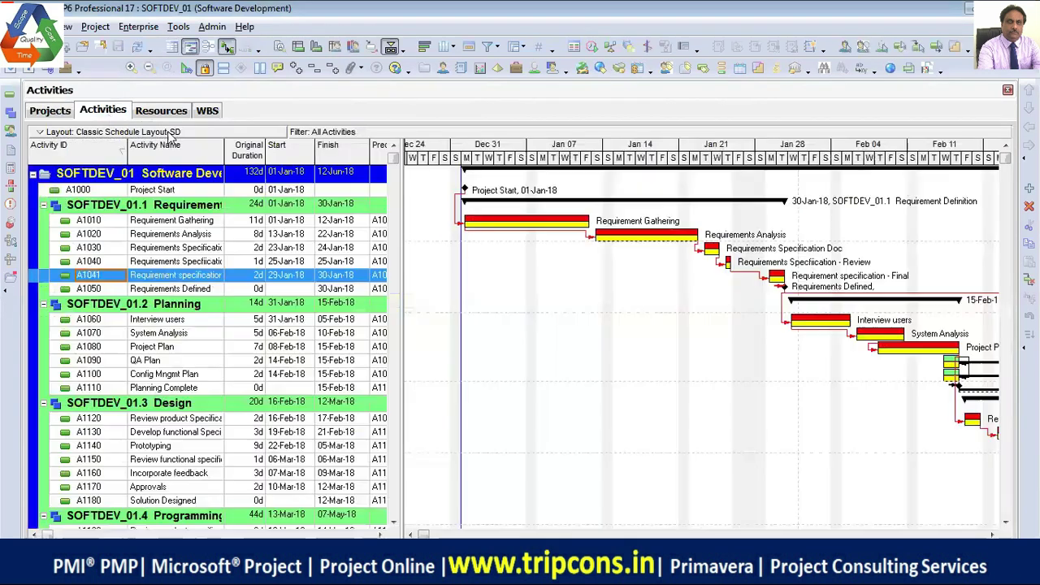
# - Restore the baseline Software Development - B2 (2019) as a separate project, confirm unlinking it, and close the baseline list
pyautogui.click(95, 27)
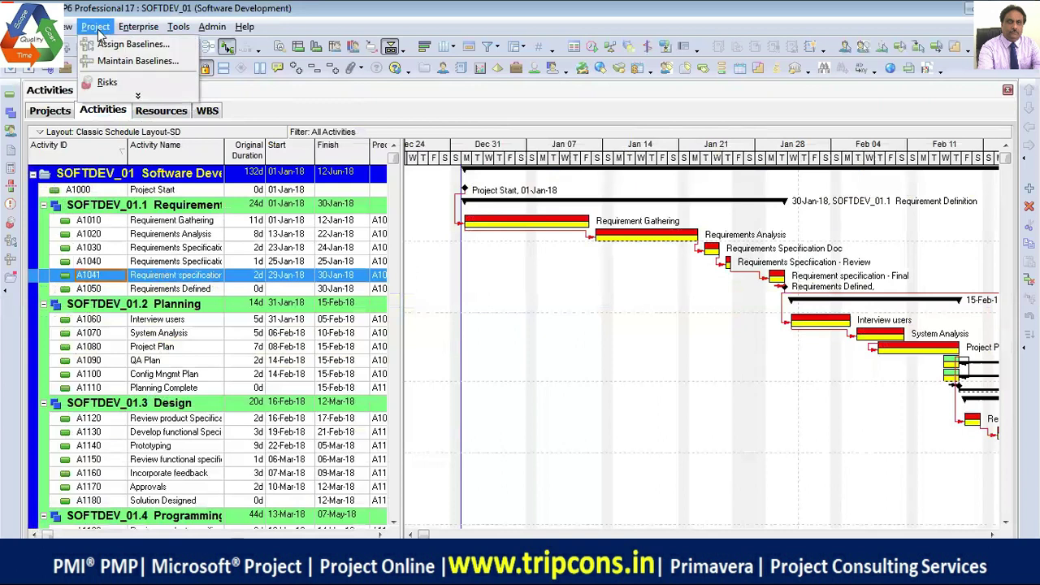
pyautogui.click(139, 69)
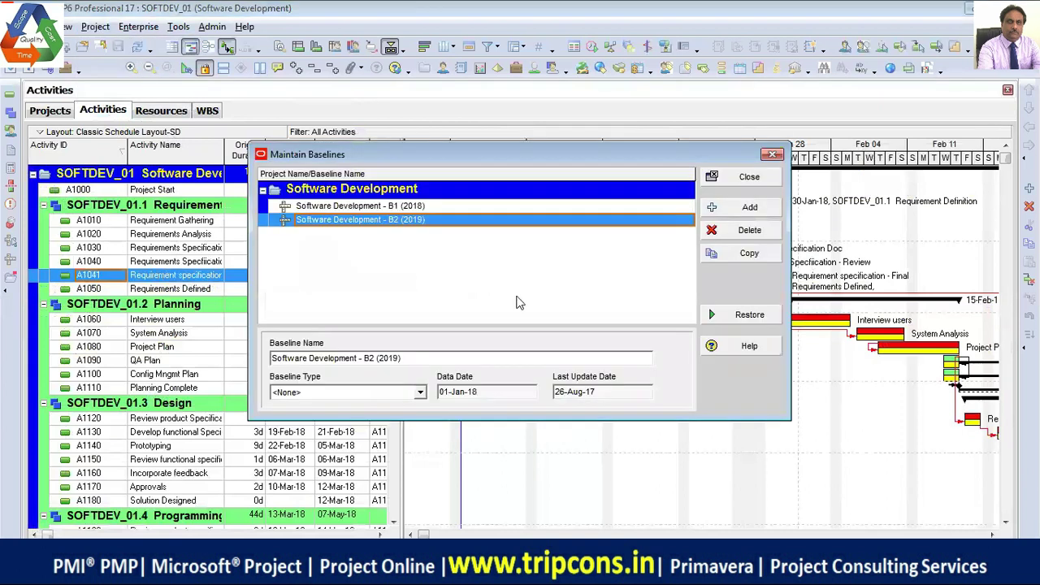
pyautogui.click(413, 206)
pyautogui.click(422, 219)
pyautogui.click(749, 317)
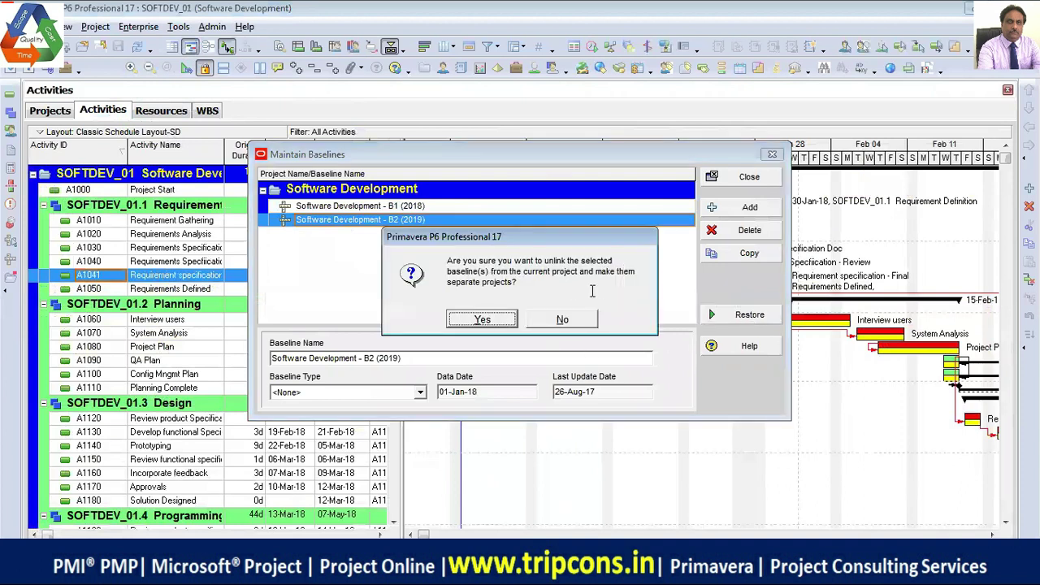
pyautogui.click(496, 324)
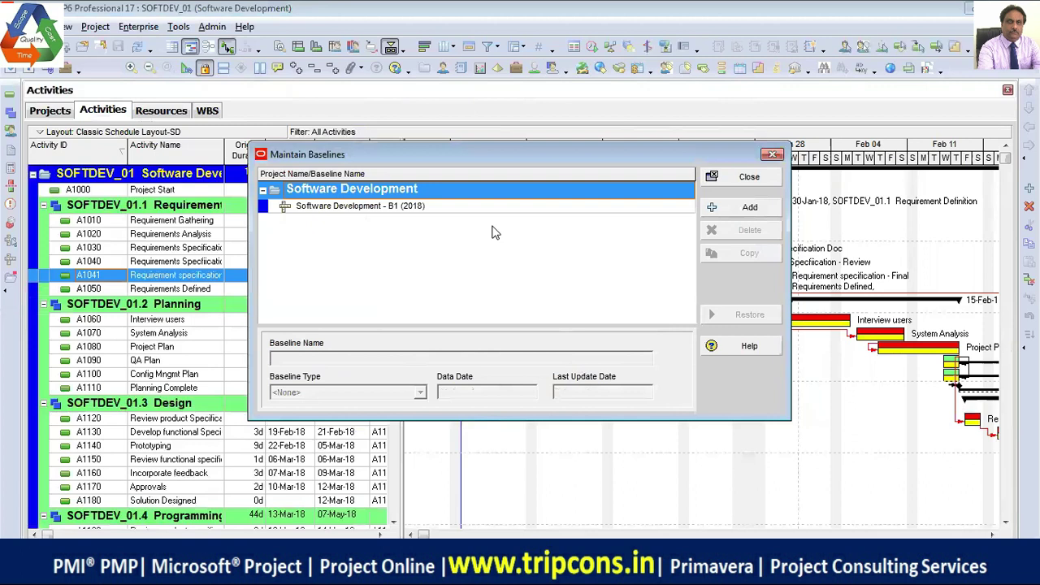
pyautogui.click(749, 177)
# - Enlarge the project list and locate the restored Software Development - B2 (2019) project under LEARN
pyautogui.click(52, 111)
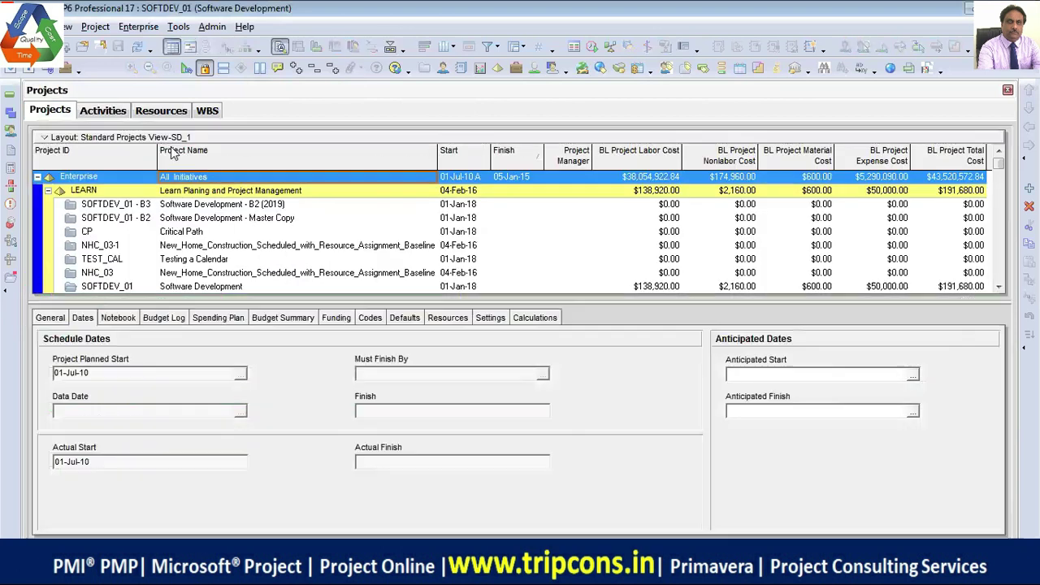
pyautogui.moveTo(275, 302); pyautogui.dragTo(274, 393)
pyautogui.click(265, 204)
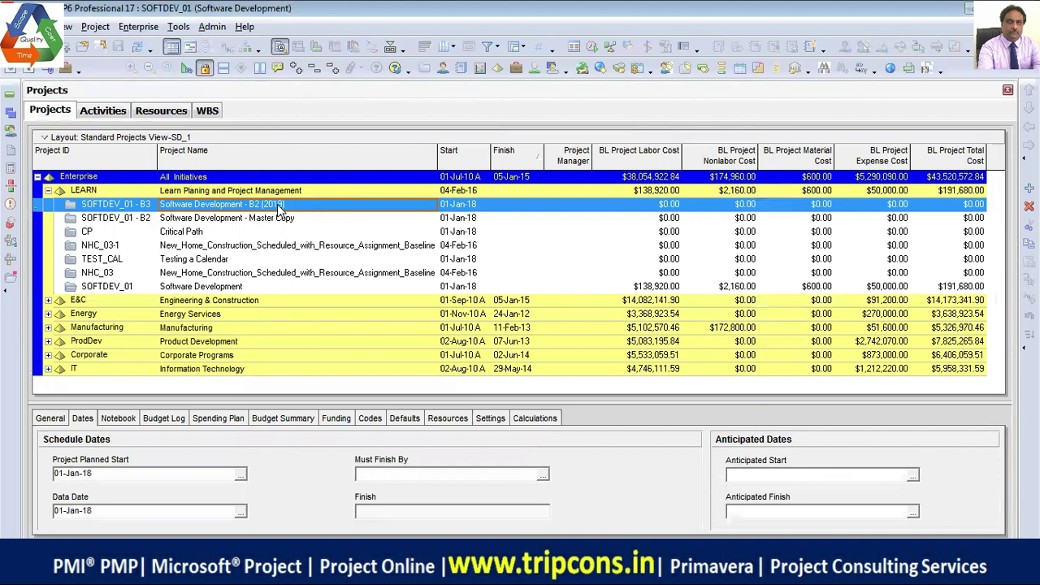
# - Convert the project Software Development - B2 (2019) under LEARN to a new baseline of Software Development, and close the baseline list
pyautogui.click(110, 113)
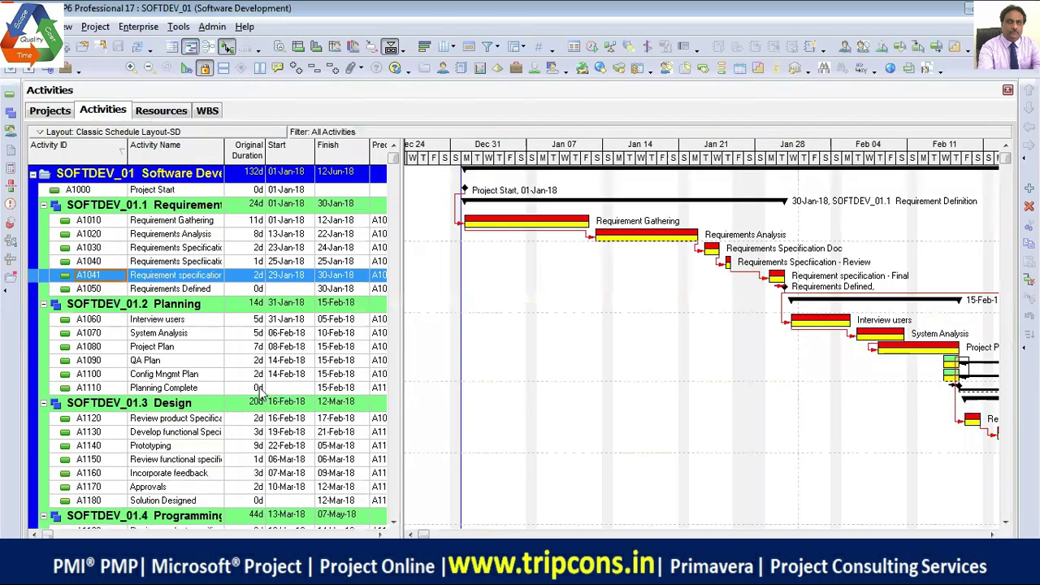
pyautogui.click(96, 27)
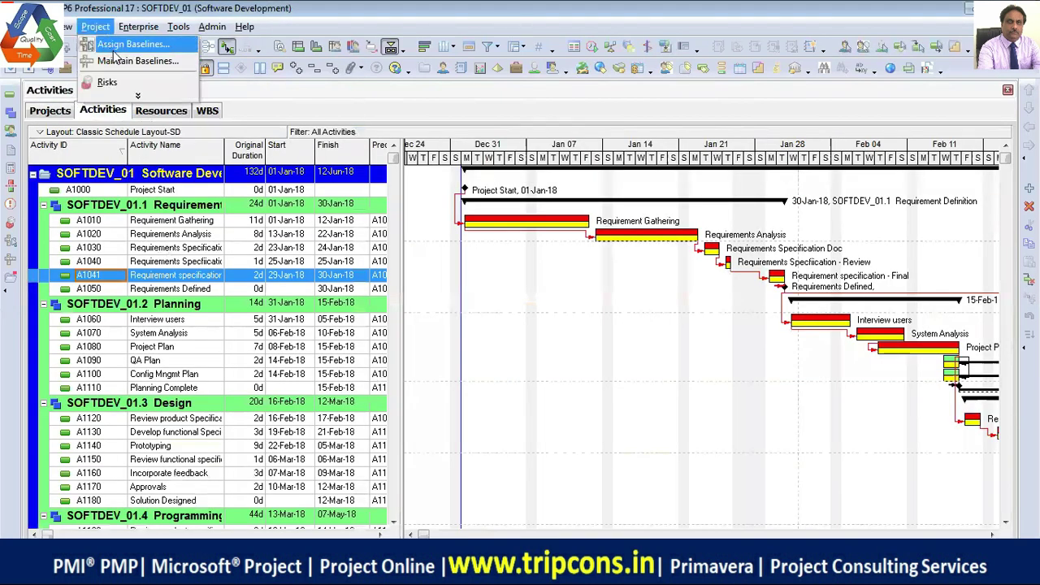
pyautogui.click(122, 57)
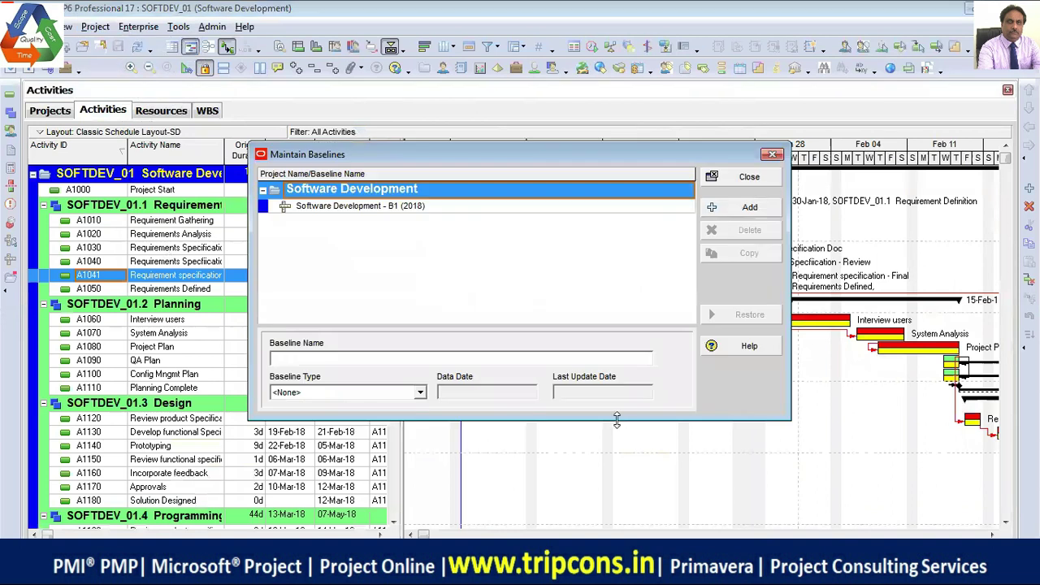
pyautogui.click(723, 208)
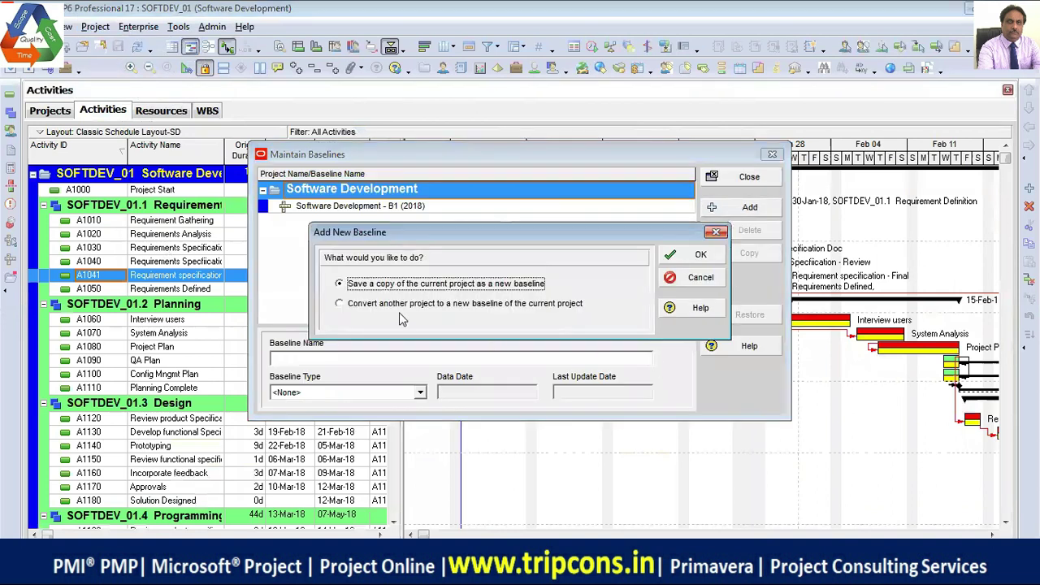
pyautogui.click(500, 307)
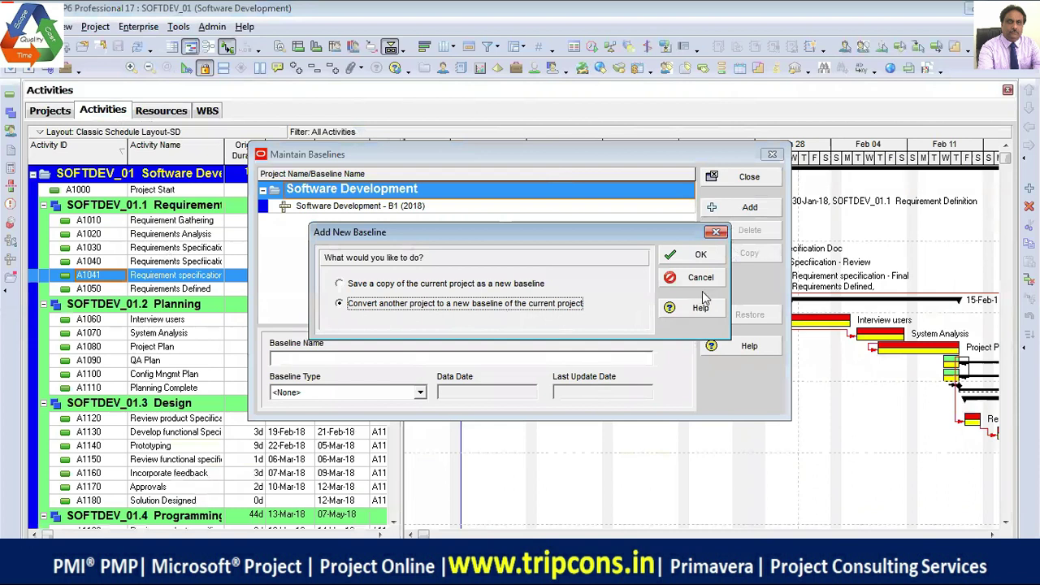
pyautogui.click(696, 261)
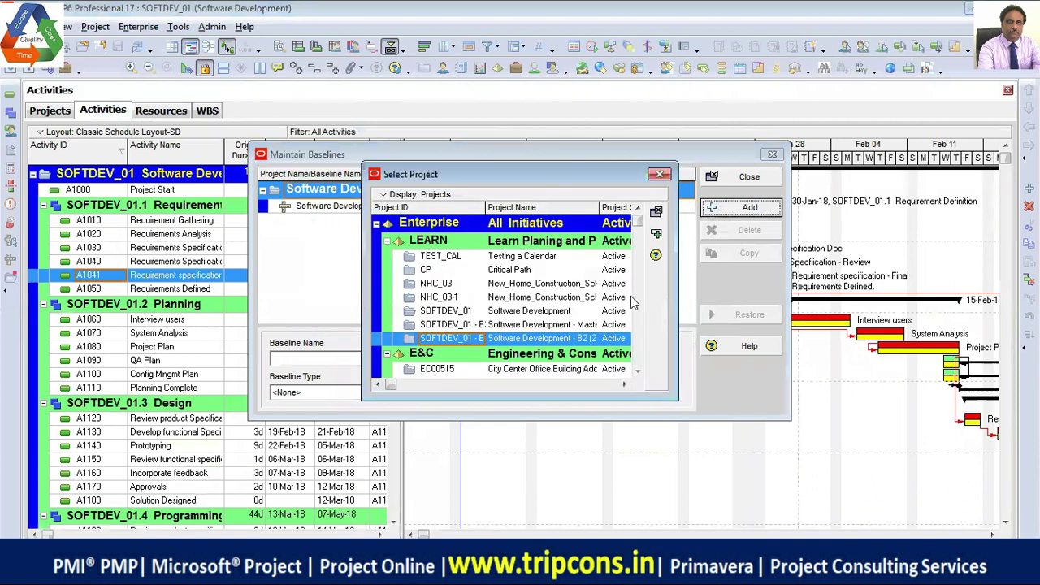
pyautogui.moveTo(363, 249); pyautogui.dragTo(185, 249)
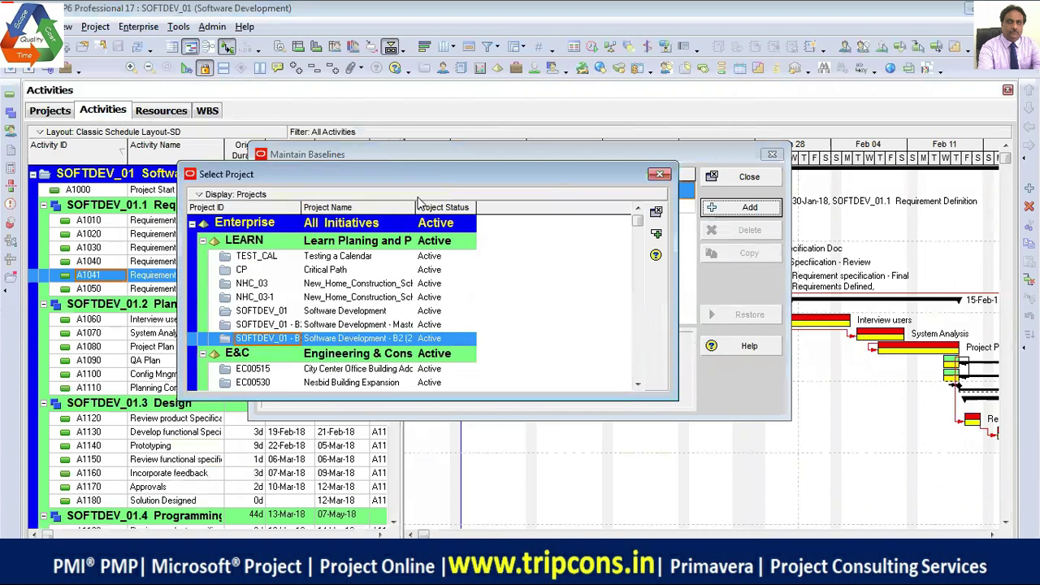
pyautogui.moveTo(410, 206); pyautogui.dragTo(587, 207)
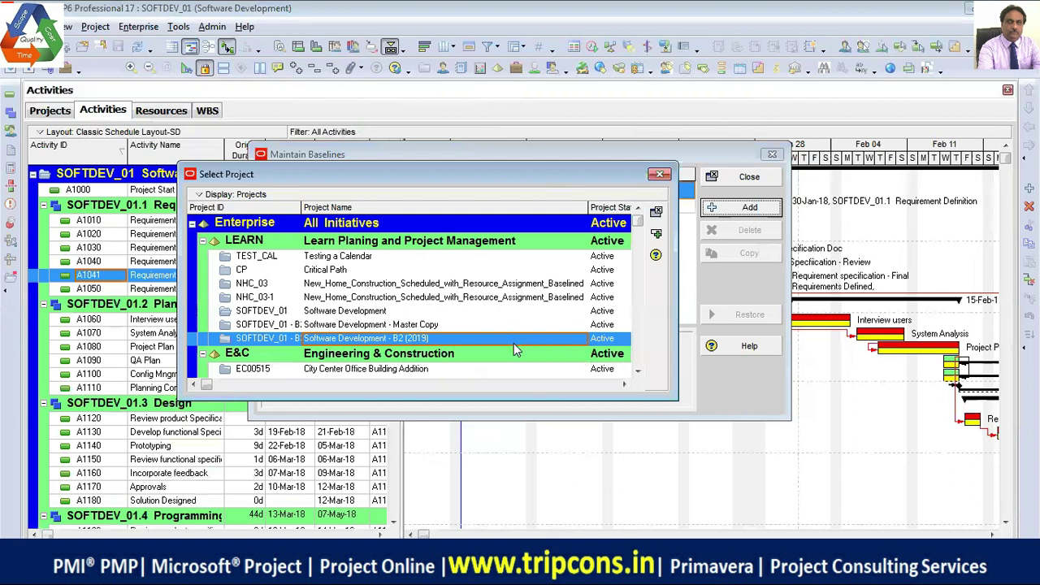
pyautogui.click(656, 234)
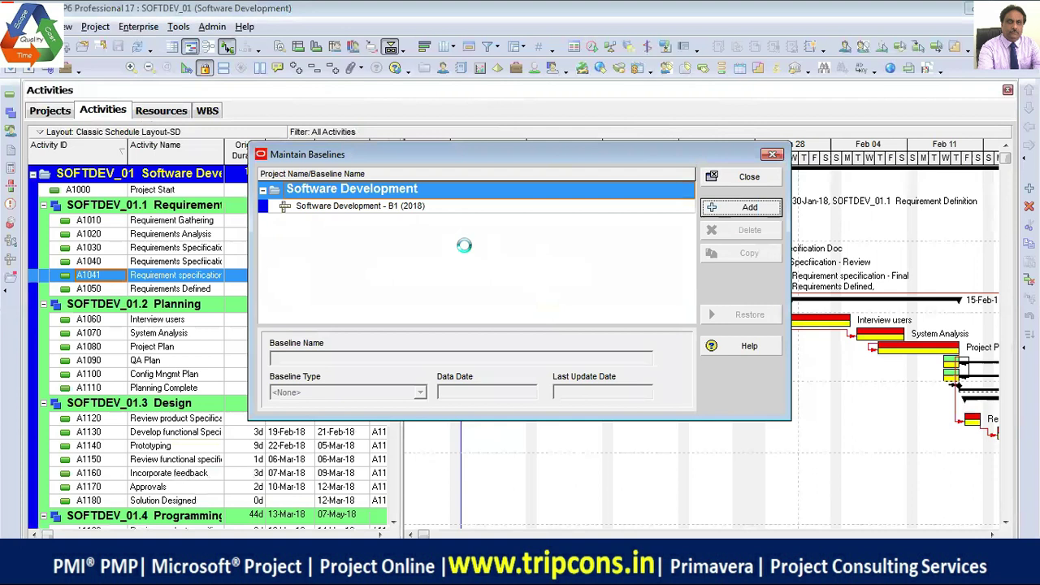
pyautogui.click(403, 206)
pyautogui.click(412, 218)
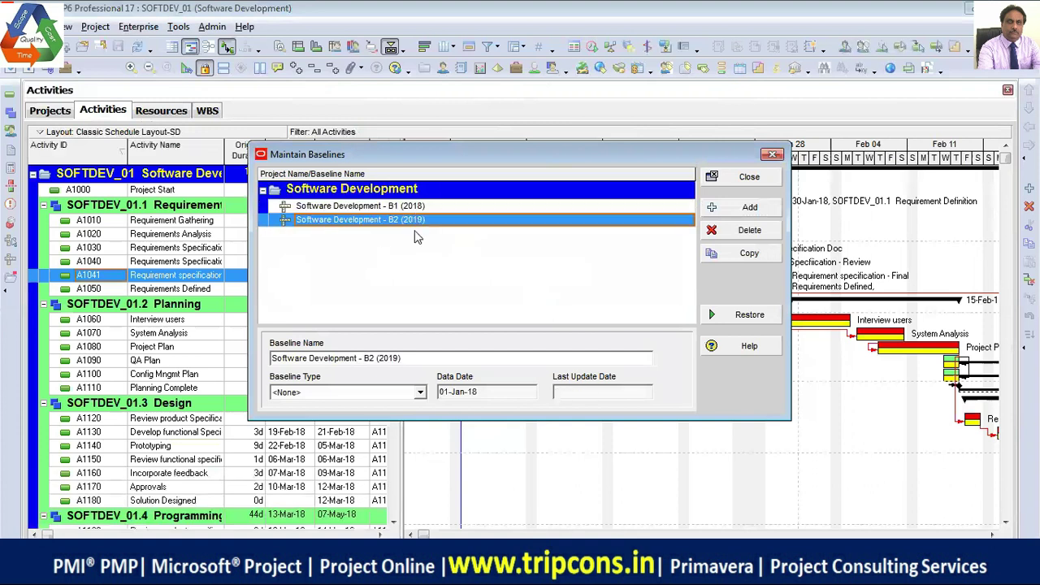
pyautogui.click(759, 180)
# - Check the projects listed under LEARN and review the baselines kept for Software Development
pyautogui.click(50, 110)
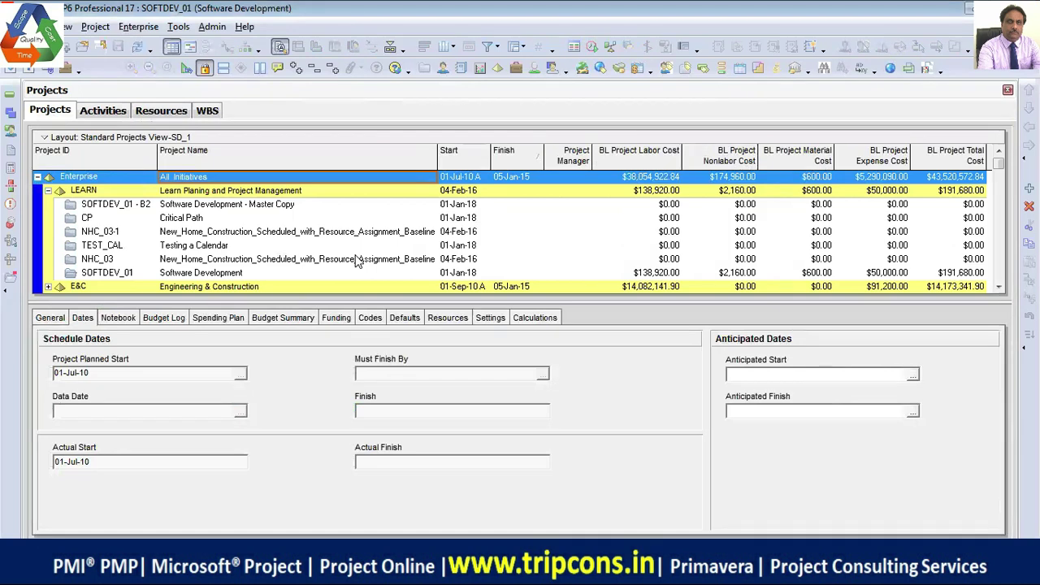
pyautogui.click(102, 110)
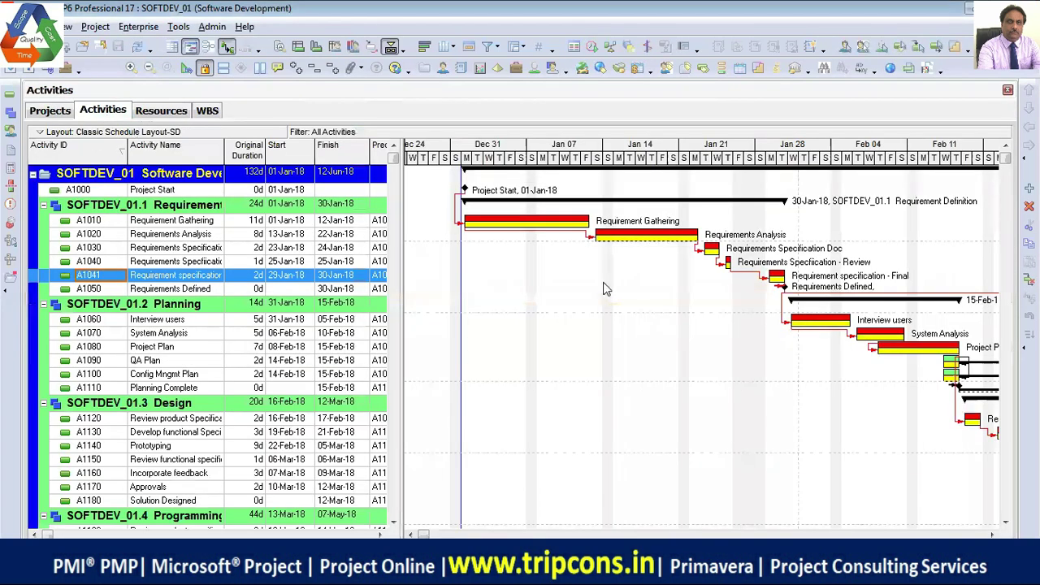
pyautogui.click(108, 29)
pyautogui.click(130, 65)
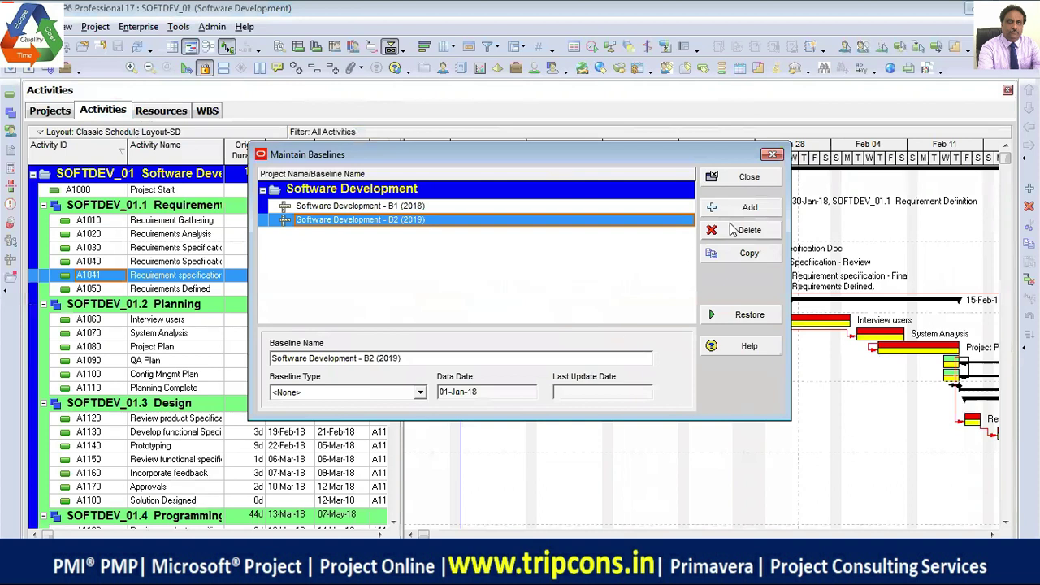
pyautogui.click(746, 176)
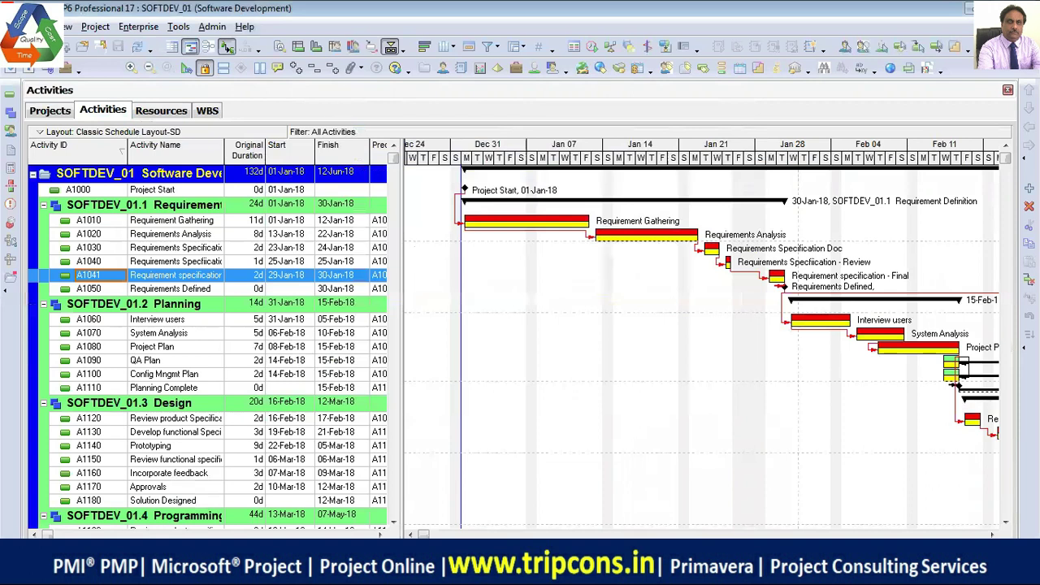
pyautogui.click(17, 26)
pyautogui.click(55, 111)
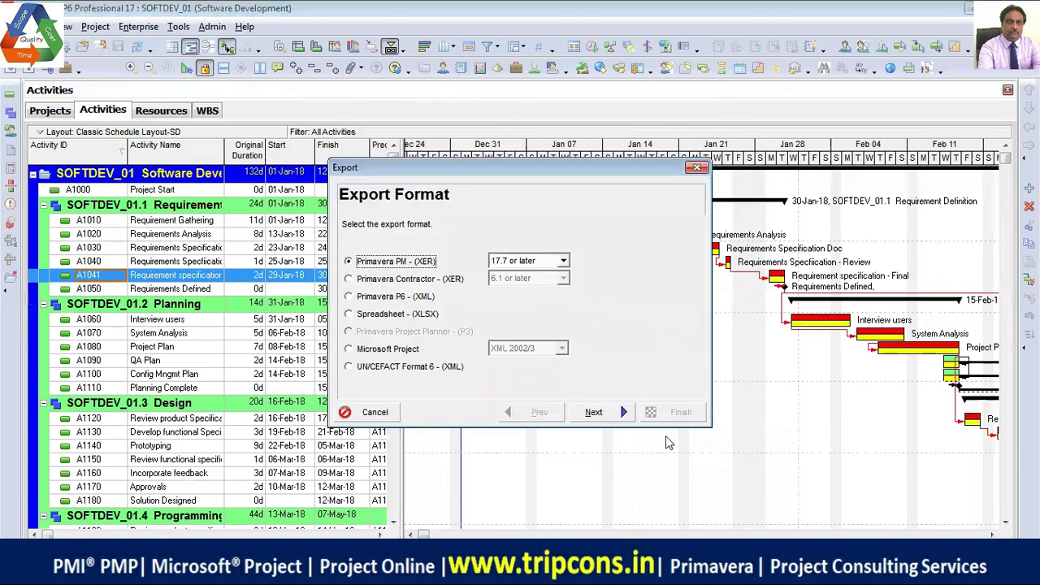
pyautogui.click(696, 168)
# - Restore the baseline Software Development - B2 (2019) as a separate project, confirm unlinking it, and close the baseline list
pyautogui.click(50, 111)
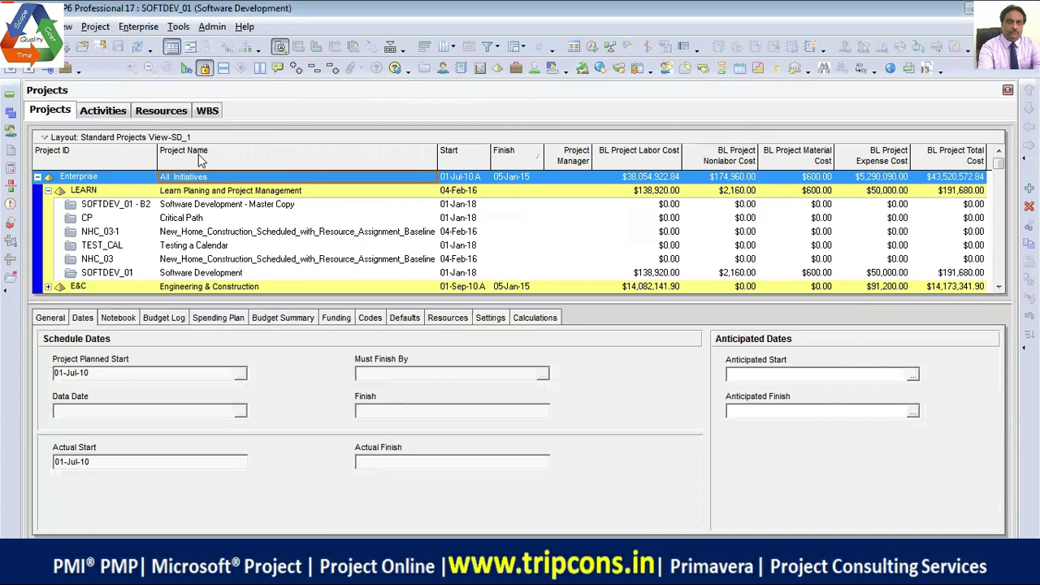
pyautogui.click(116, 118)
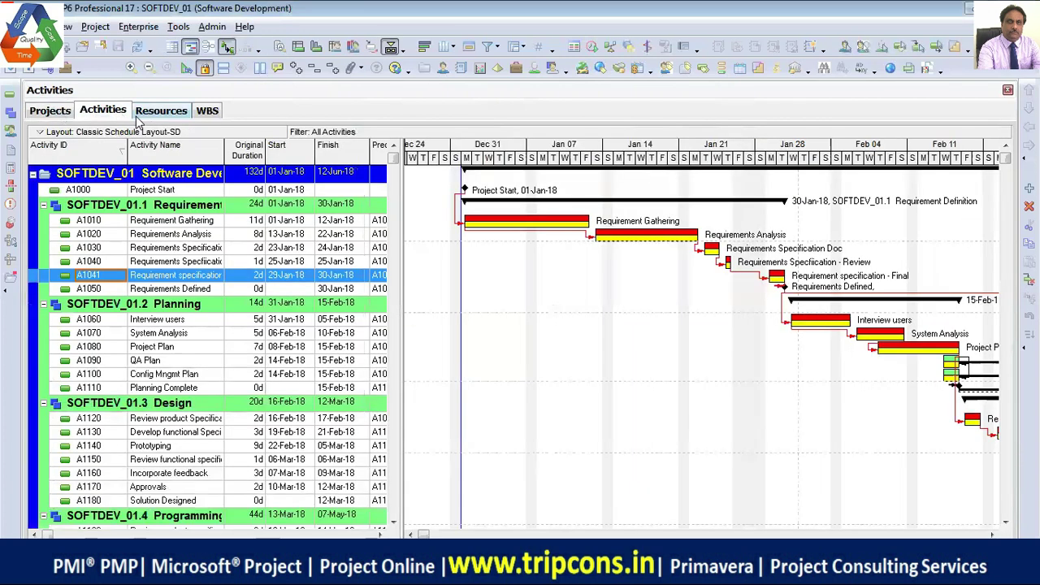
pyautogui.click(96, 26)
pyautogui.click(134, 61)
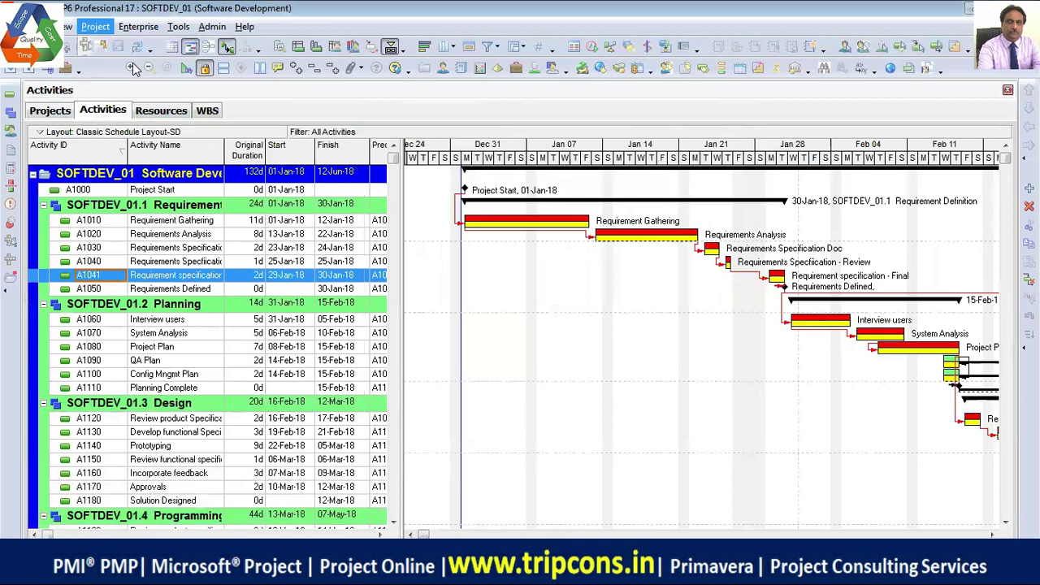
pyautogui.click(754, 316)
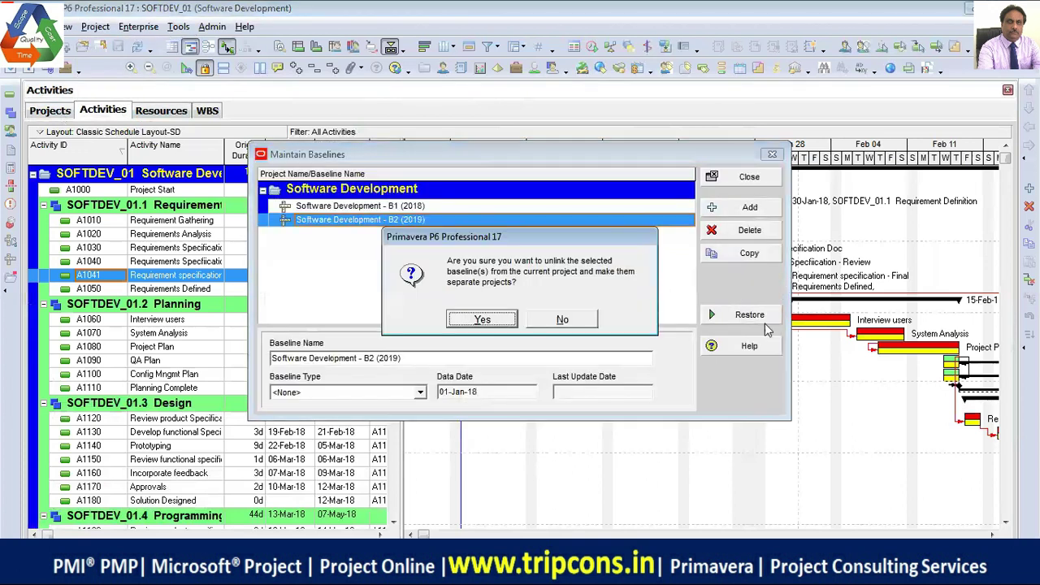
pyautogui.click(483, 320)
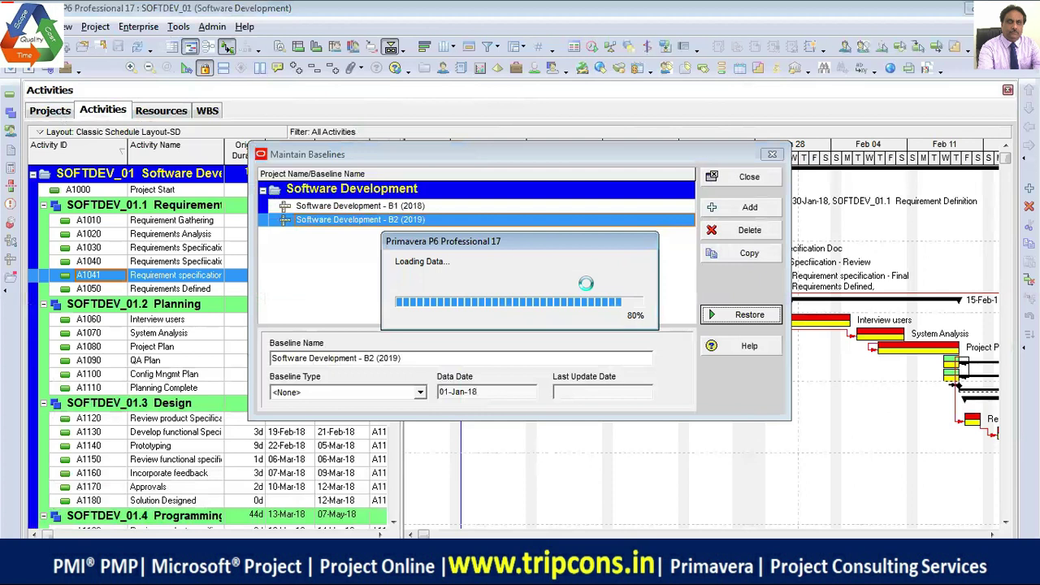
pyautogui.click(748, 176)
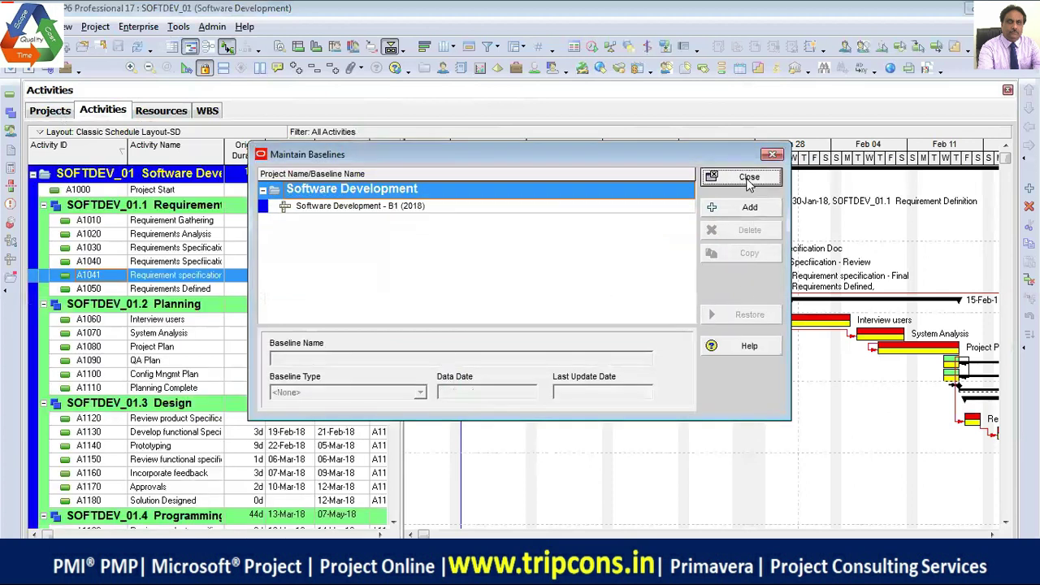
# - Rename the restored project SOFTDEV_01 - B3 as Software Development - (After Discussion with full Team on 26th Aug)
pyautogui.click(49, 110)
pyautogui.click(272, 205)
pyautogui.click(272, 206)
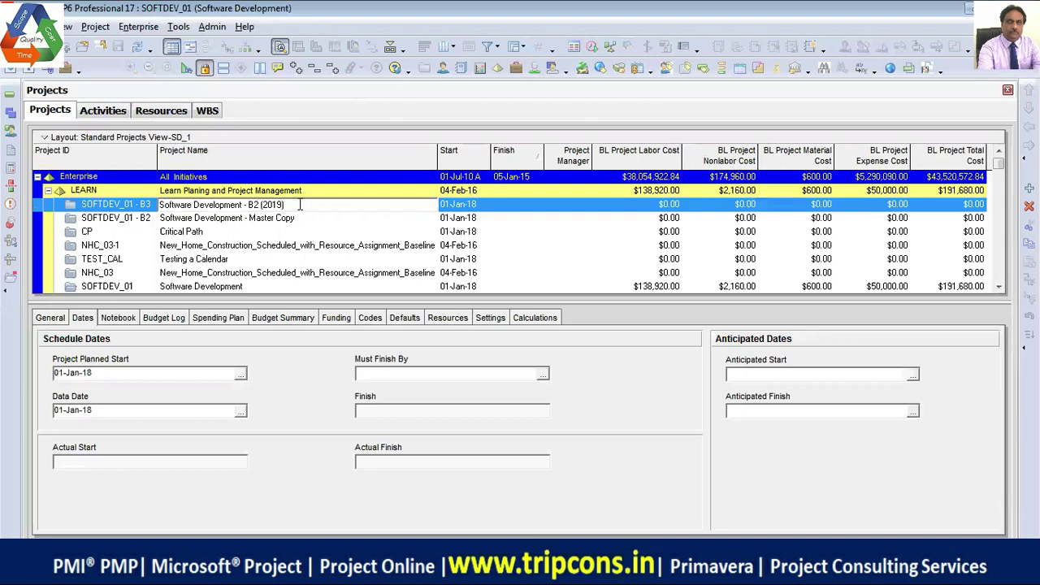
pyautogui.press('BackSpace')
pyautogui.press('BackSpace')
pyautogui.press('BackSpace')
pyautogui.press('BackSpace')
pyautogui.press('BackSpace')
pyautogui.press('BackSpace')
pyautogui.press('BackSpace')
pyautogui.press('BackSpace')
pyautogui.press('BackSpace')
pyautogui.write('(After Discussion with full Team on')
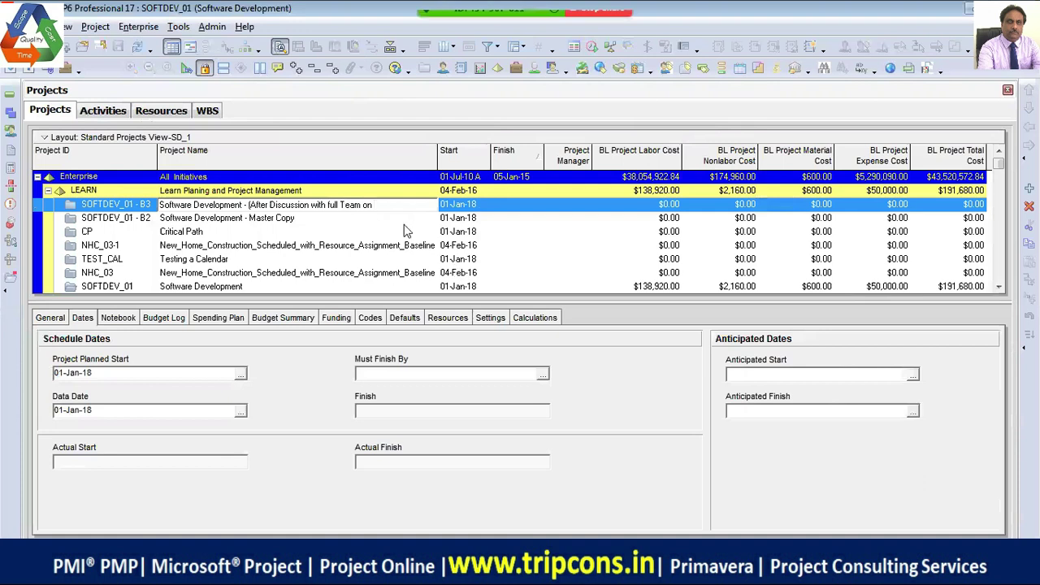
pyautogui.write('26th Aug)')
pyautogui.press('Return')
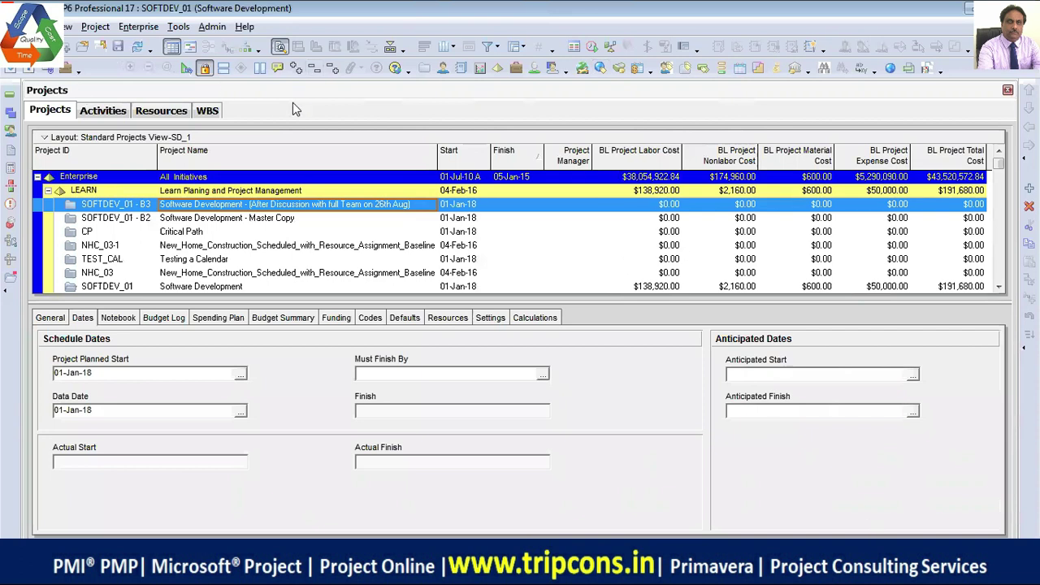
pyautogui.click(103, 110)
pyautogui.click(175, 112)
pyautogui.click(106, 113)
pyautogui.click(50, 110)
pyautogui.click(103, 111)
pyautogui.click(160, 111)
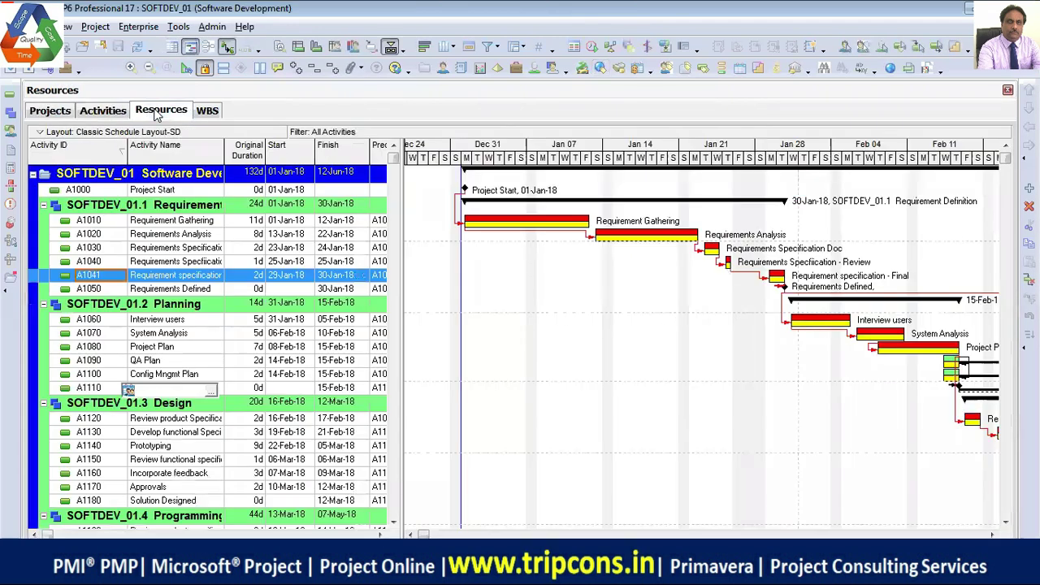
pyautogui.click(104, 112)
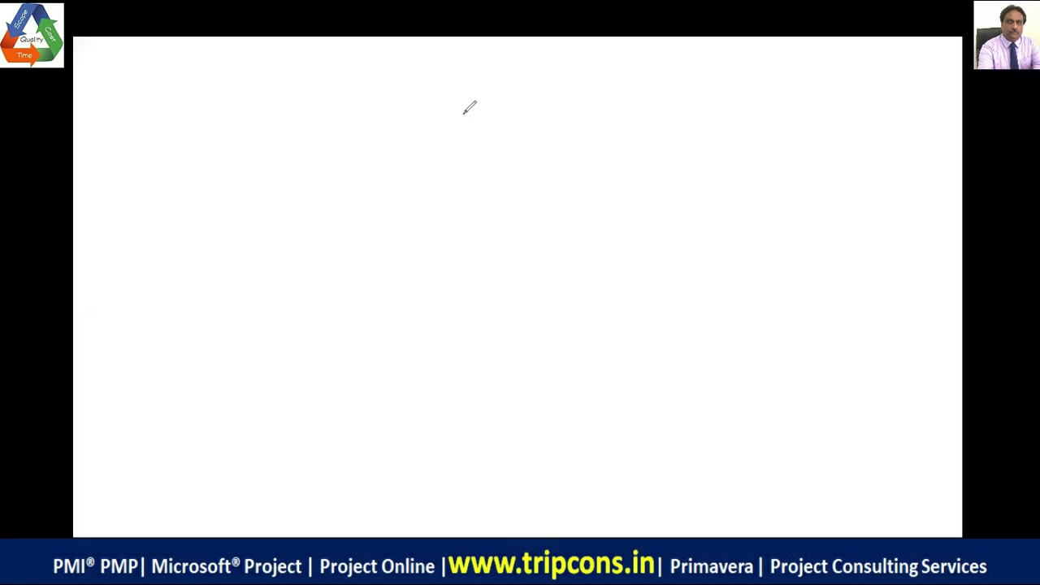
pyautogui.moveTo(464, 114)
pyautogui.mouseDown()
pyautogui.moveTo(479, 160)
pyautogui.moveTo(531, 163)
pyautogui.moveTo(516, 166)
pyautogui.mouseUp()
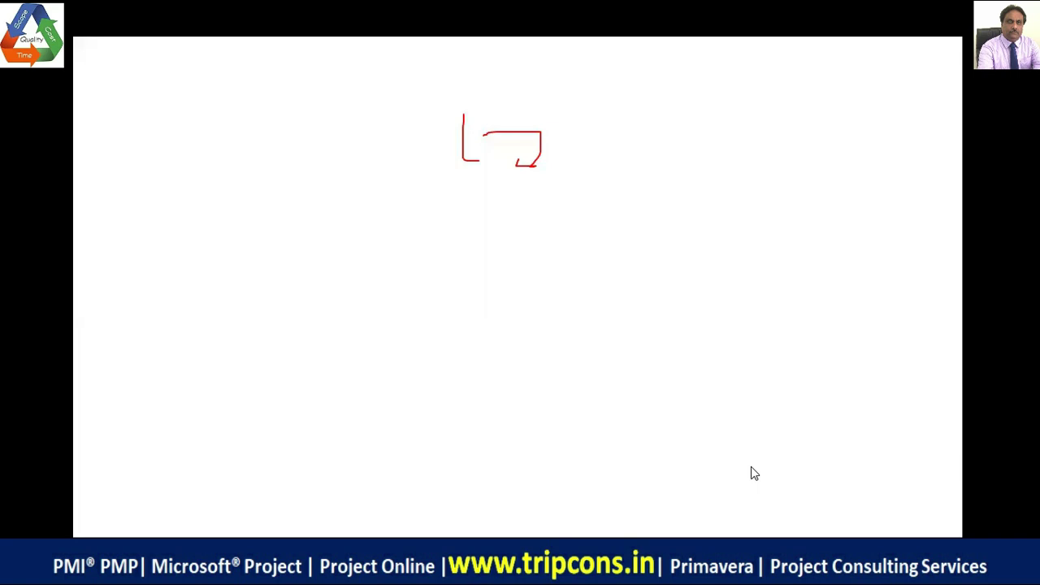
pyautogui.press('Escape')
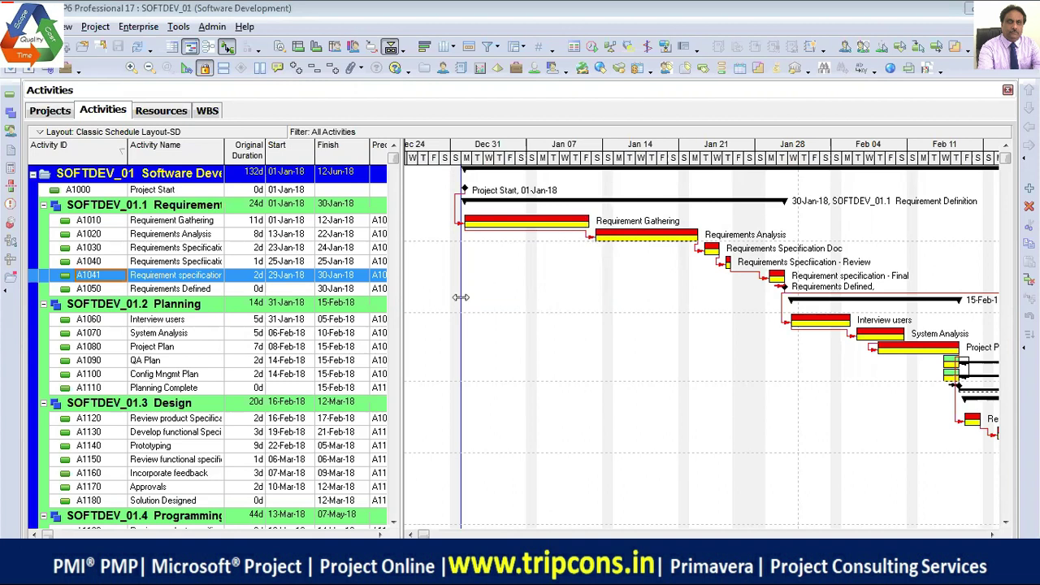
# - Widen the activity table to include Predecessors and Free Float, and examine the baseline Software Development - B1 (2018) in the baseline list
pyautogui.moveTo(400, 287); pyautogui.dragTo(531, 274)
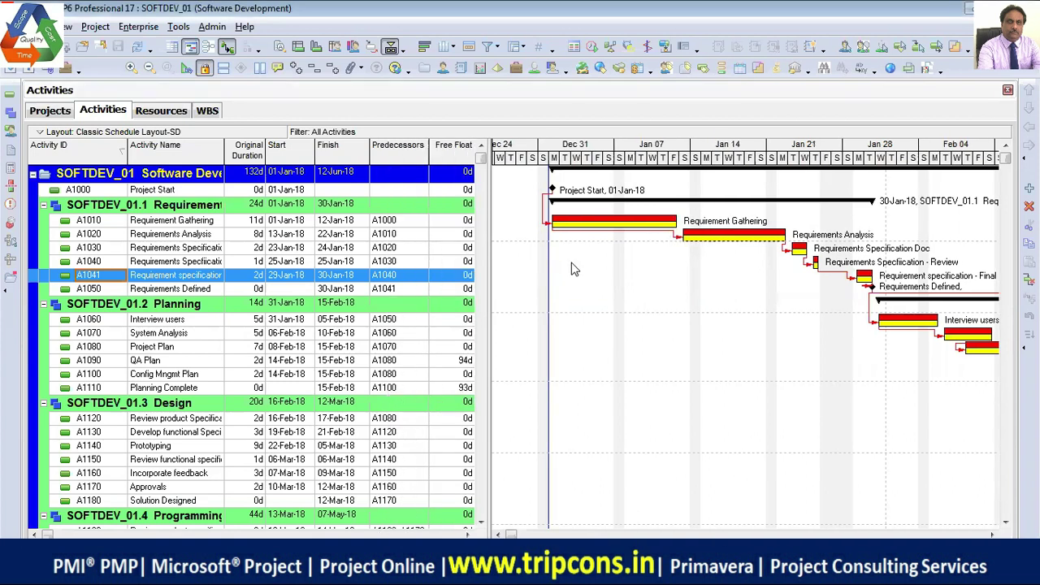
pyautogui.click(95, 27)
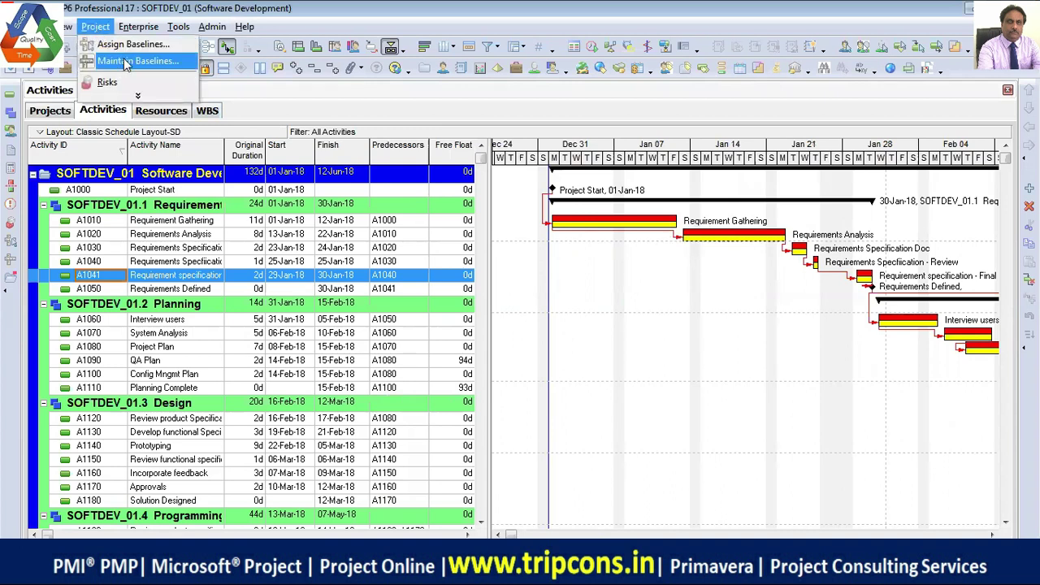
pyautogui.click(122, 60)
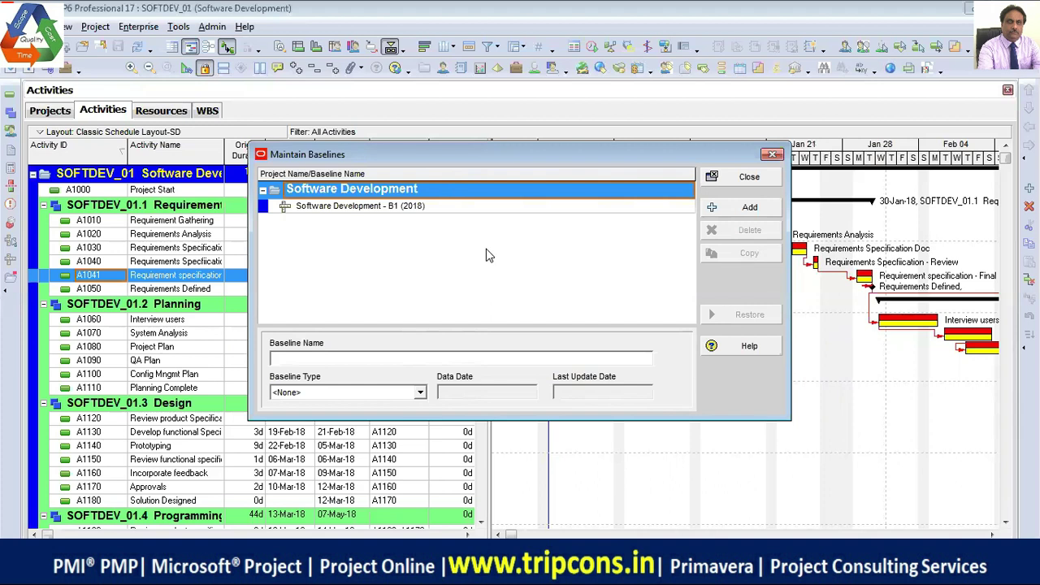
pyautogui.click(421, 208)
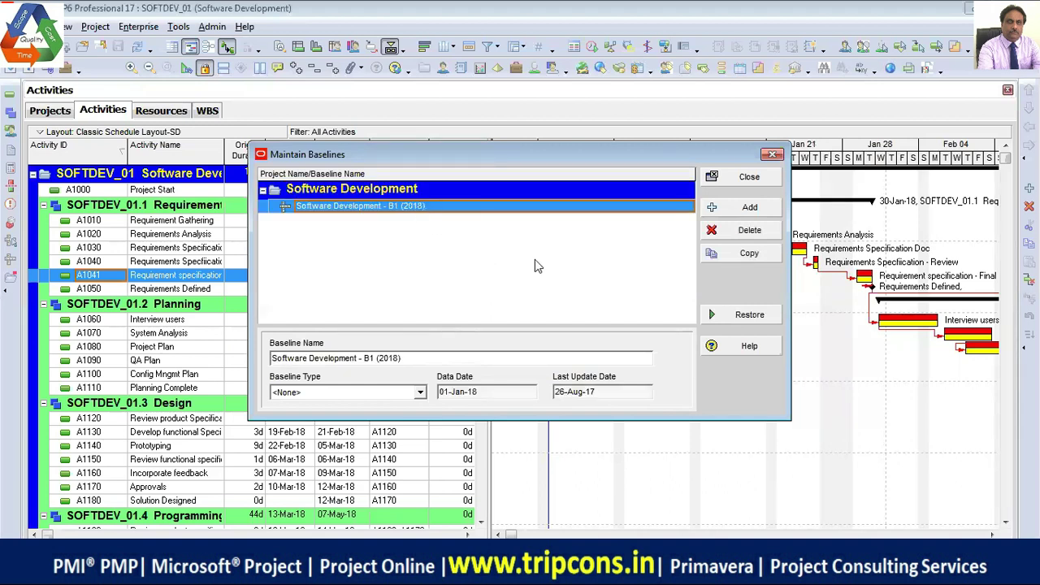
pyautogui.click(773, 155)
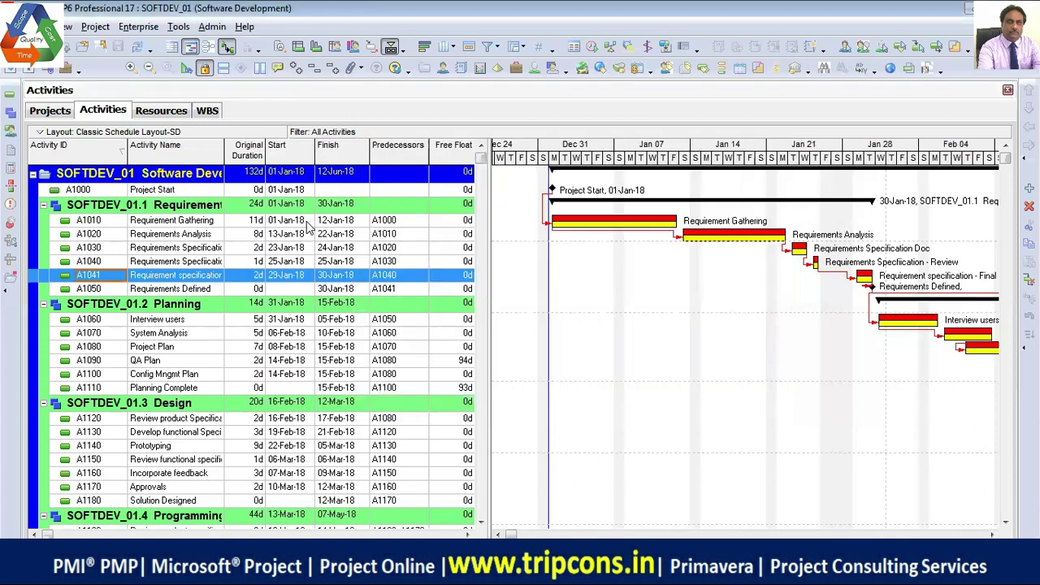
# - Check the baselines kept for Software Development in the baseline list and close it
pyautogui.click(95, 32)
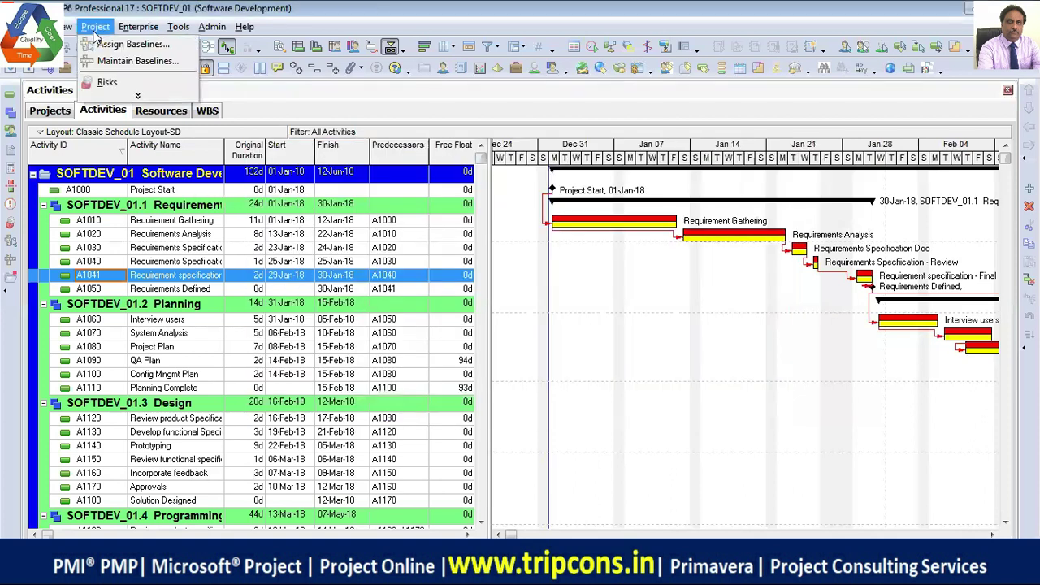
pyautogui.click(128, 61)
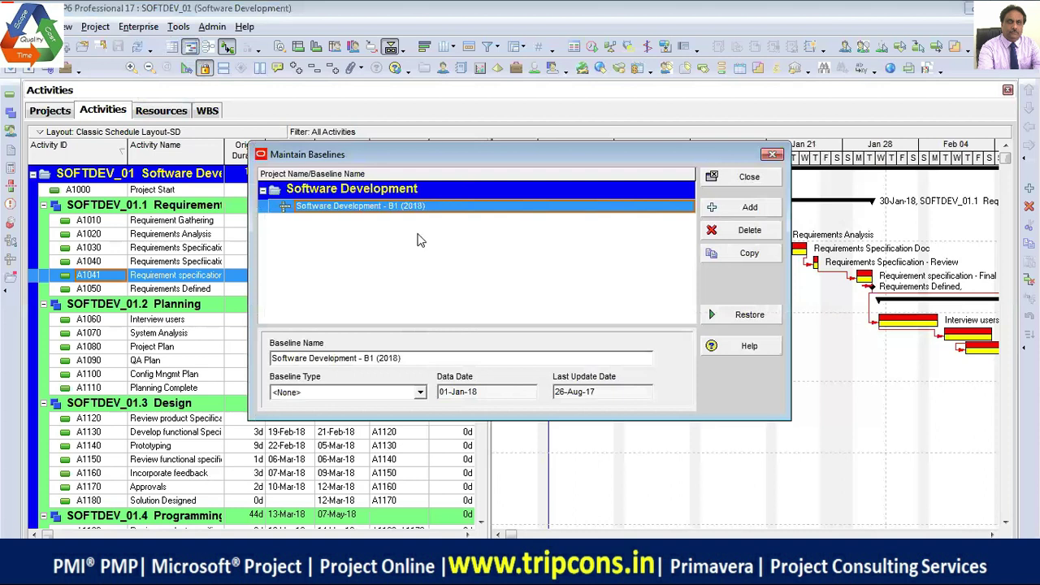
pyautogui.click(738, 181)
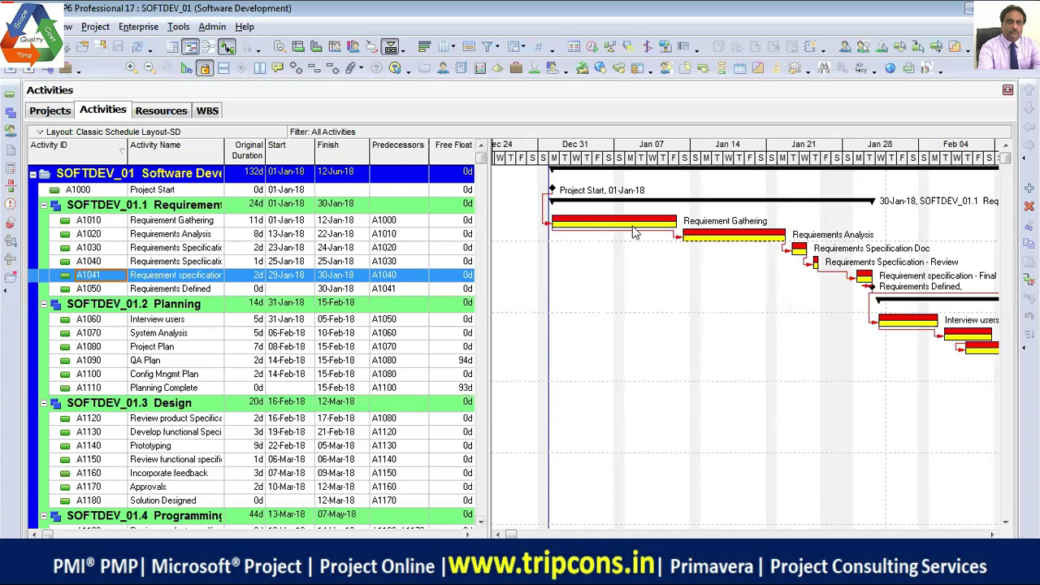
# - Assign <Current Project> as both the project baseline and the primary user baseline of SOFTDEV_01
pyautogui.click(95, 29)
pyautogui.click(109, 44)
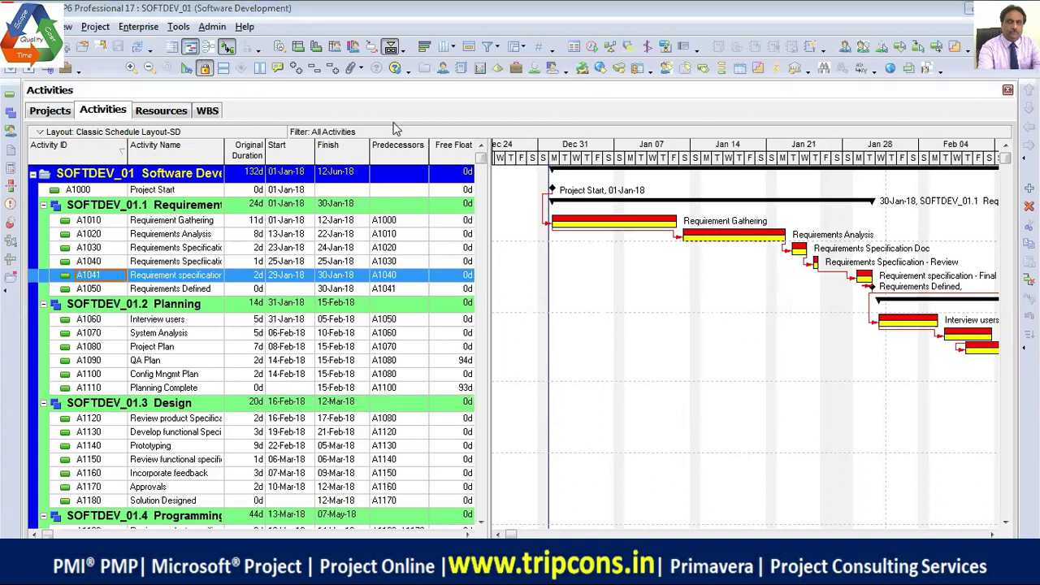
pyautogui.click(600, 239)
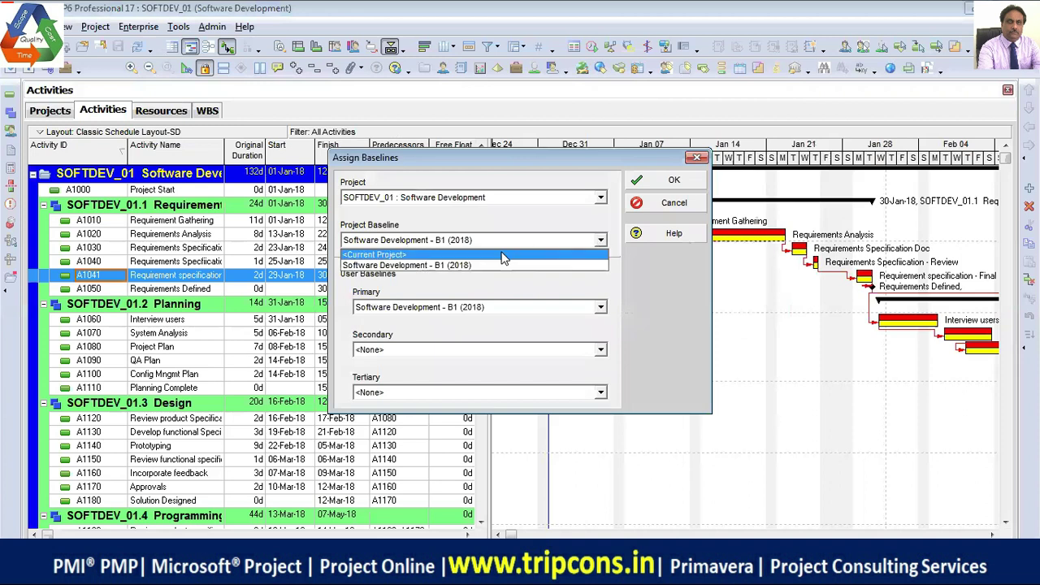
pyautogui.click(508, 254)
pyautogui.click(600, 307)
pyautogui.click(513, 320)
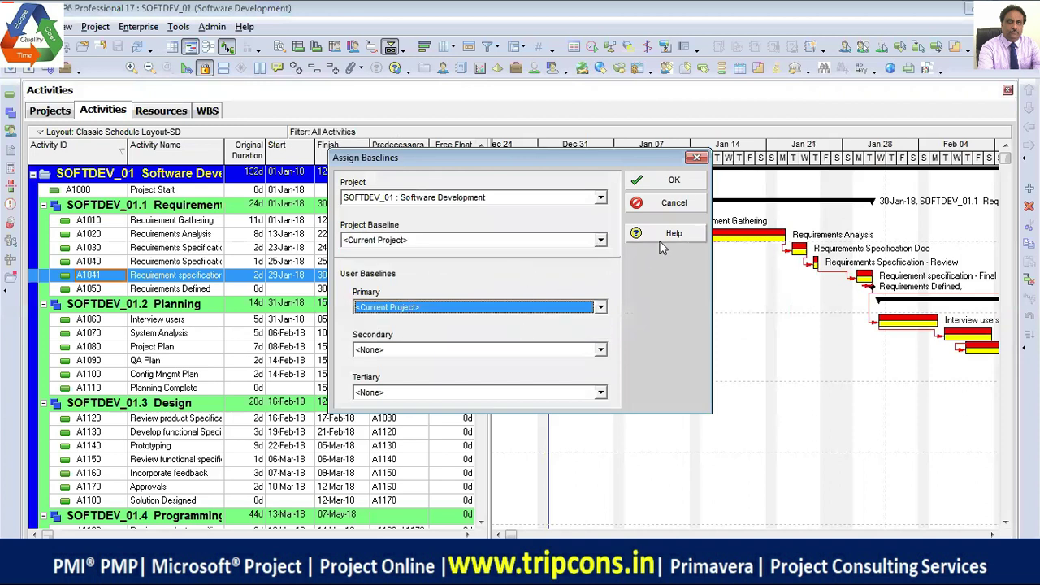
pyautogui.click(669, 182)
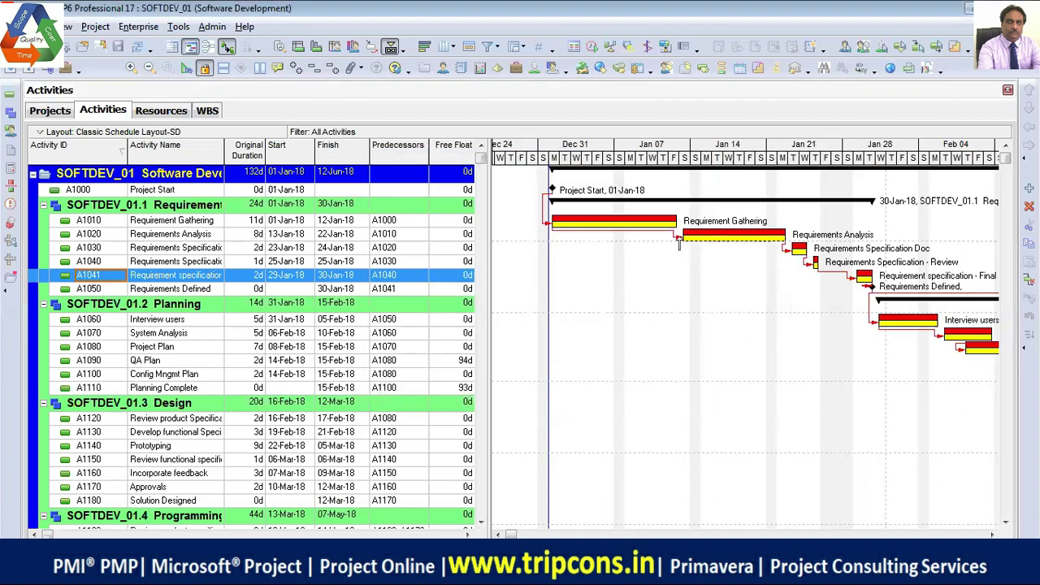
# - Set the original duration of Requirement Gathering (A1010) to 12 days and undo that change
pyautogui.click(236, 222)
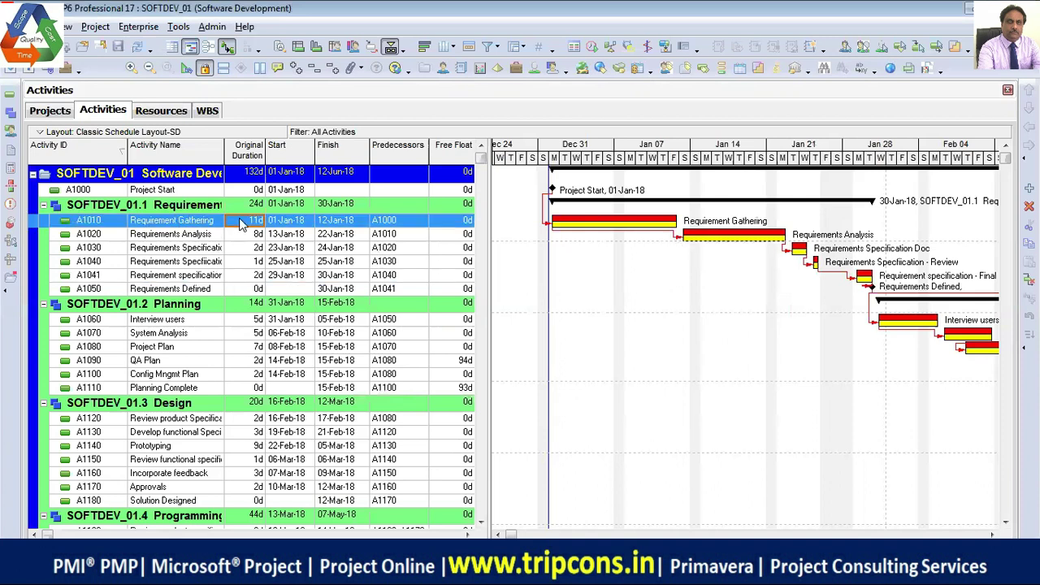
pyautogui.write('12')
pyautogui.press('Return')
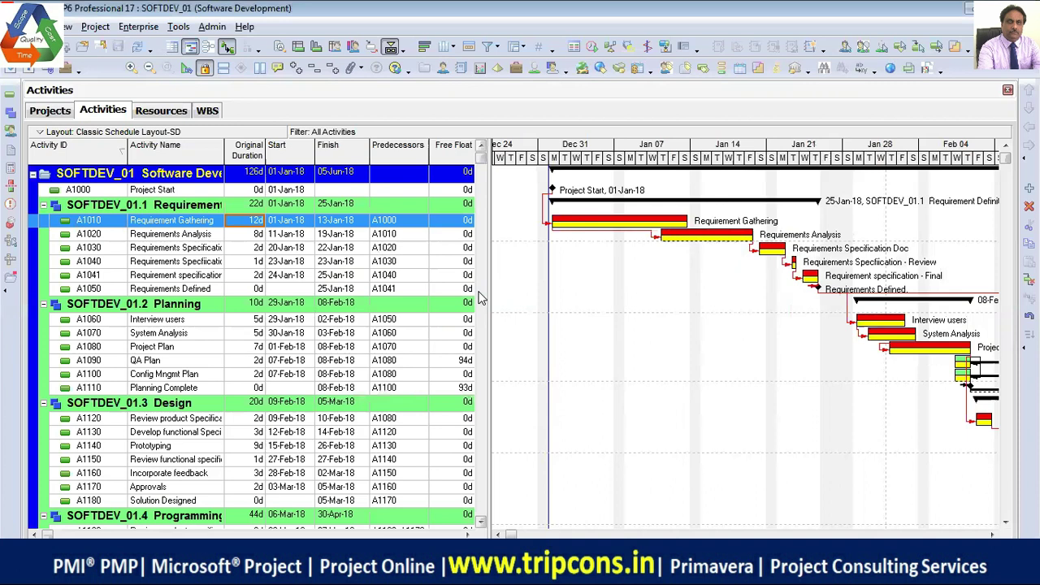
pyautogui.hotkey('ctrl', 'z')
# - Check the resource selection for leveling and level the resources of Software Development
pyautogui.click(610, 46)
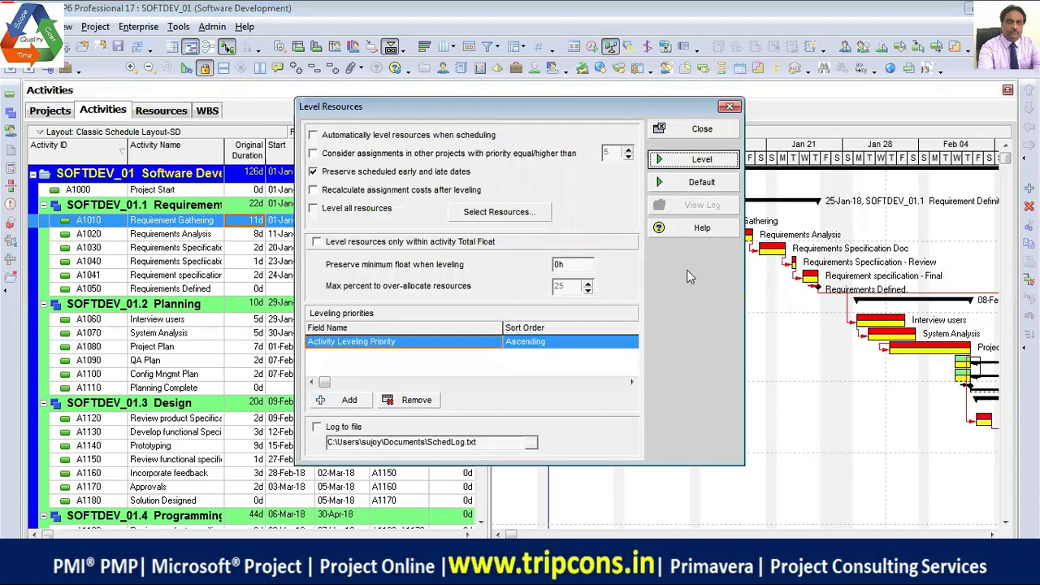
pyautogui.click(499, 212)
pyautogui.click(446, 130)
pyautogui.click(700, 159)
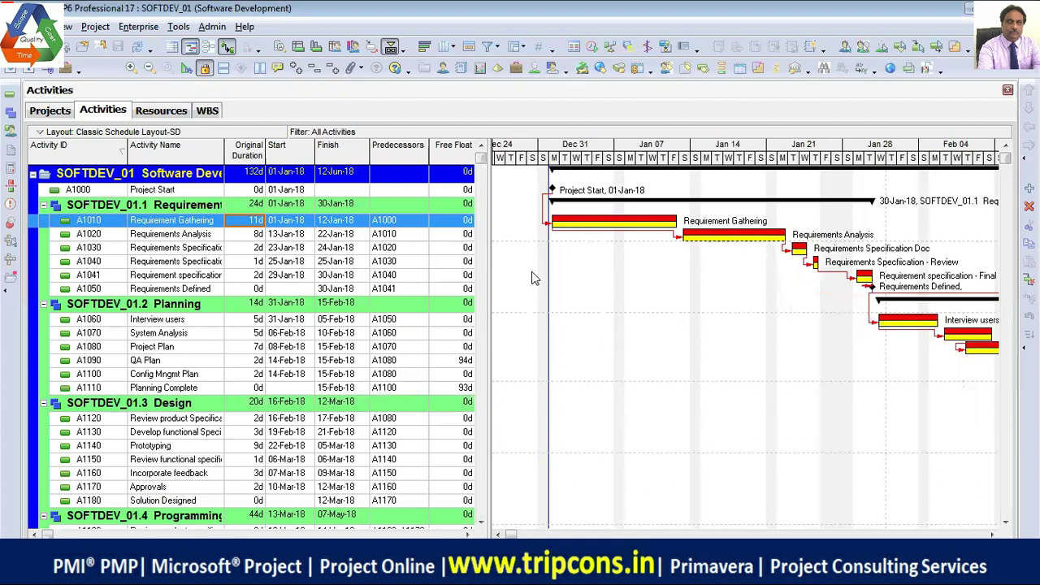
# - Save a copy of the current project as a new Software Development baseline and select it in the baseline list
pyautogui.click(95, 27)
pyautogui.click(139, 64)
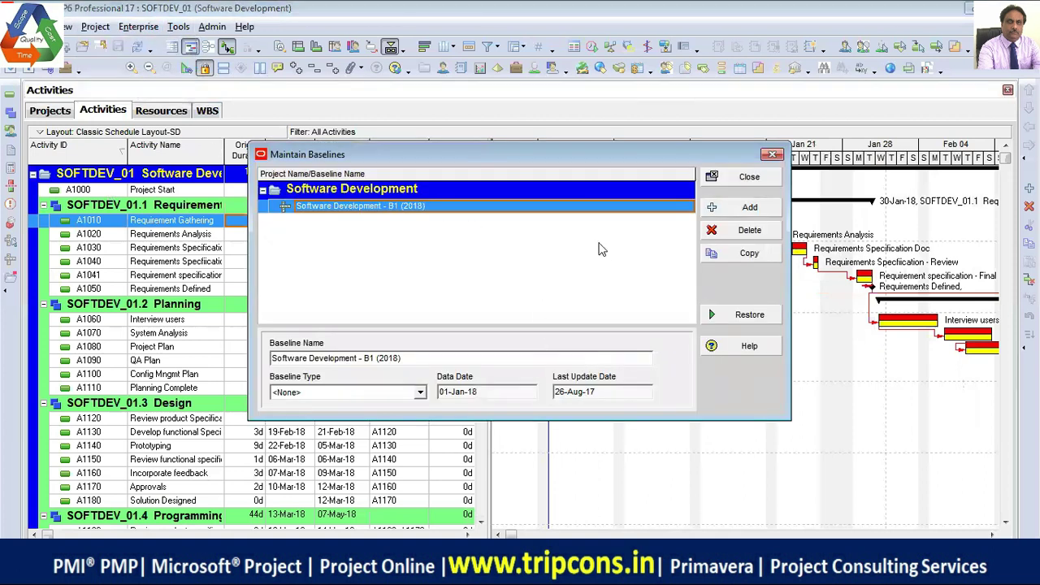
pyautogui.click(772, 156)
pyautogui.click(93, 27)
pyautogui.click(131, 70)
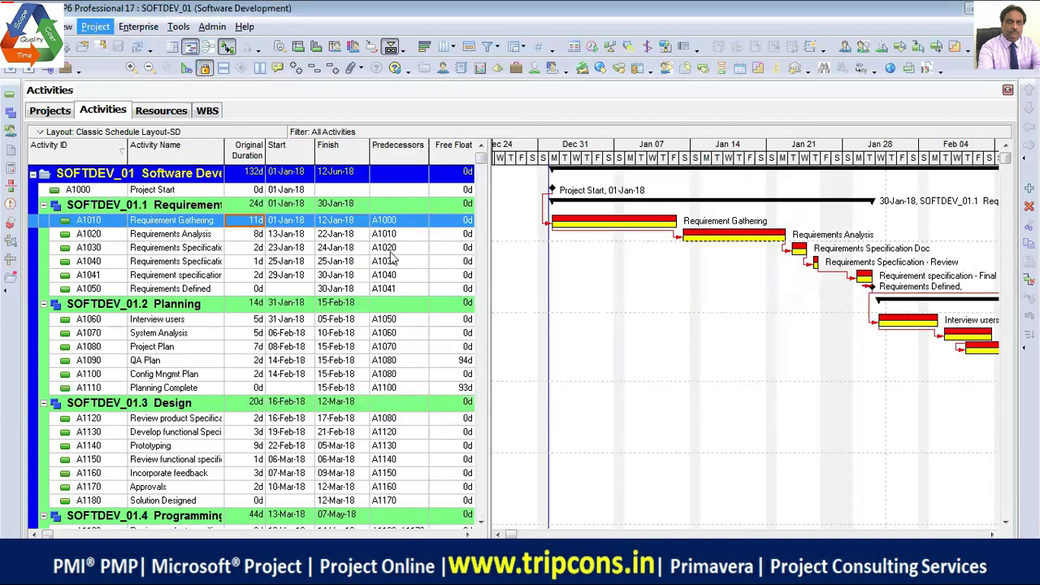
pyautogui.click(755, 213)
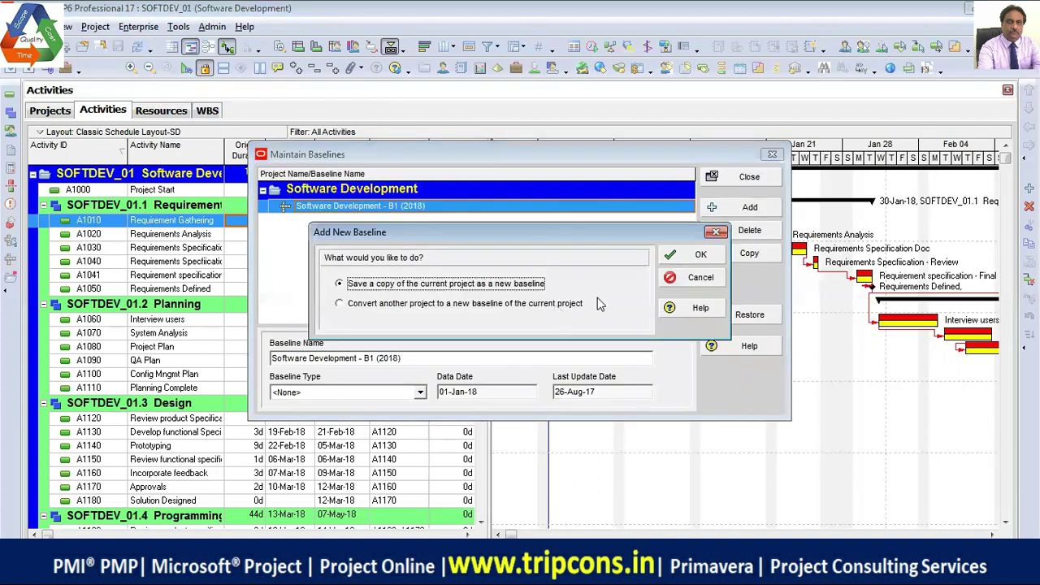
pyautogui.click(697, 254)
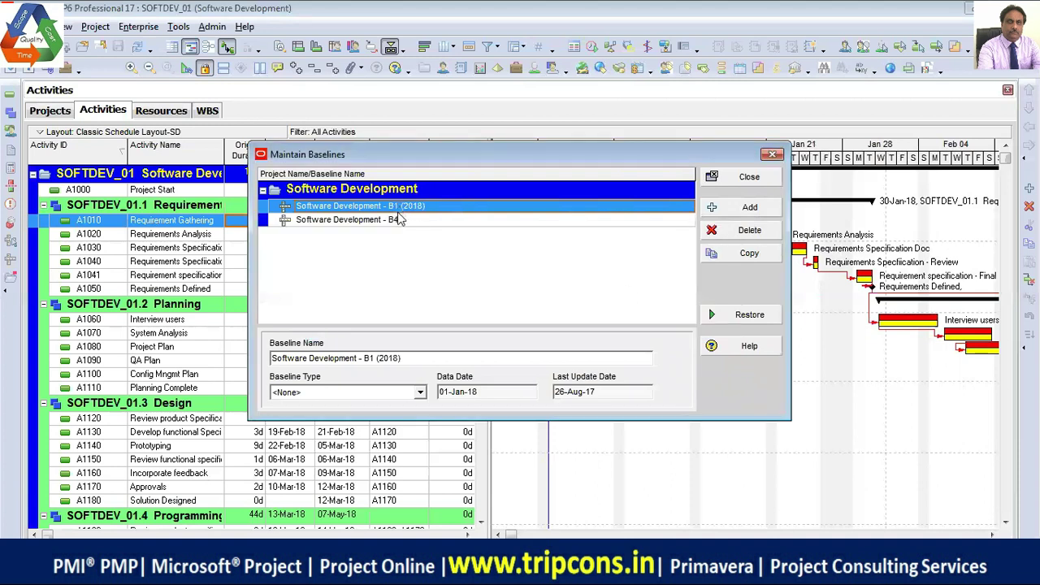
pyautogui.click(398, 221)
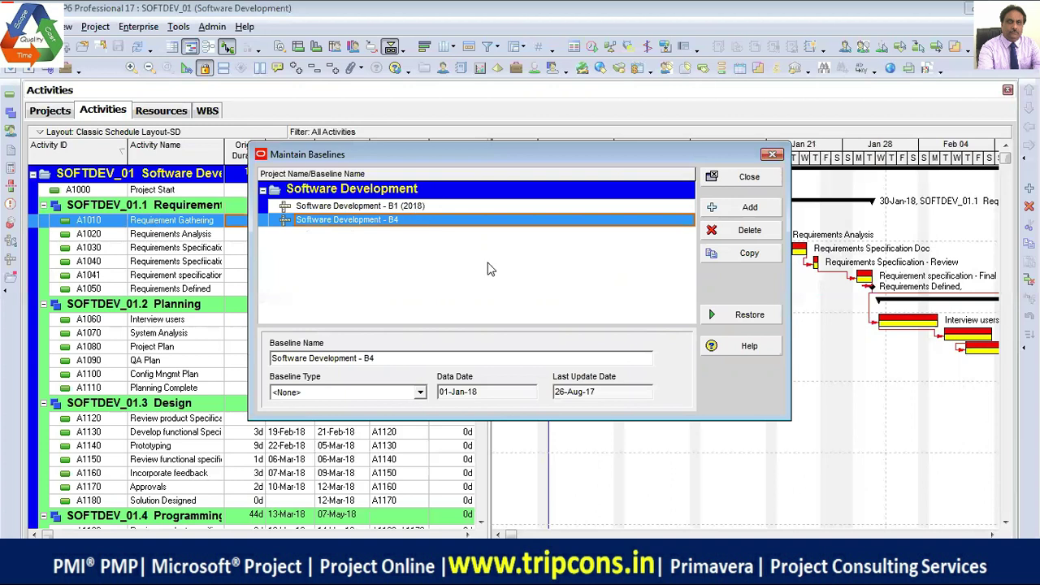
# - Save another copy of the current project as a new baseline, compare the two new entries, and close the baseline list
pyautogui.click(748, 210)
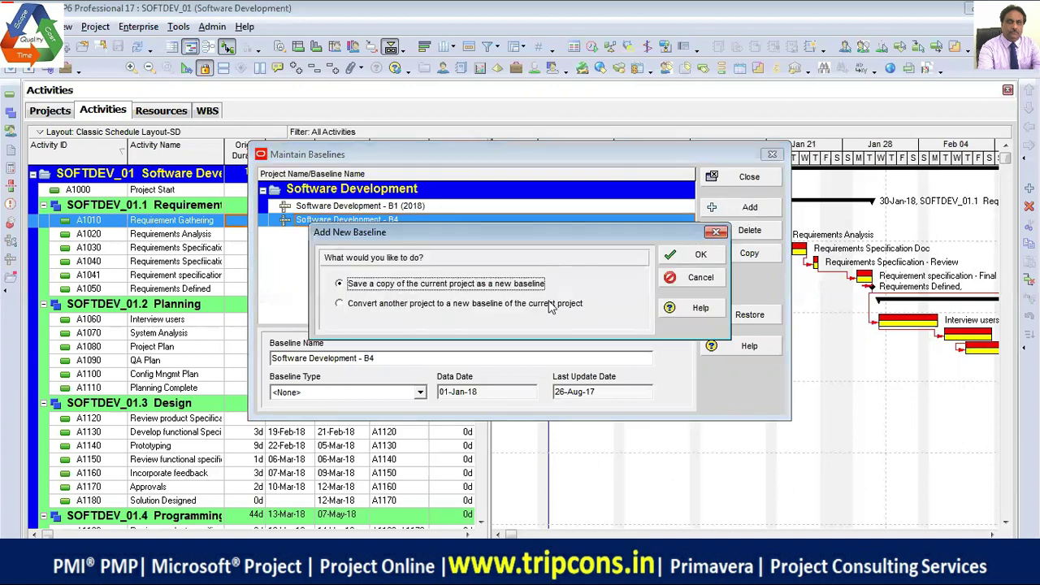
pyautogui.click(691, 254)
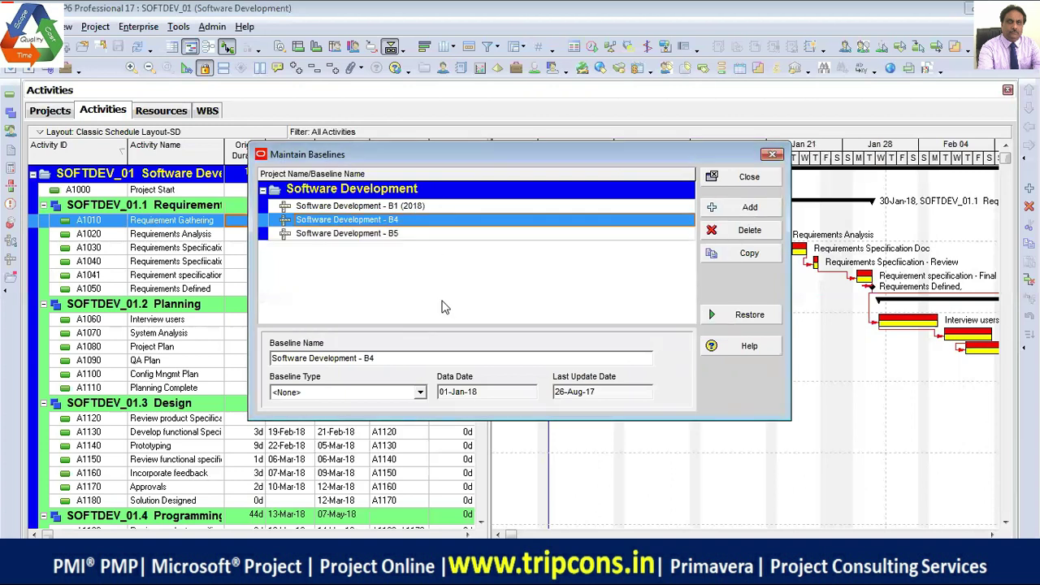
pyautogui.click(431, 236)
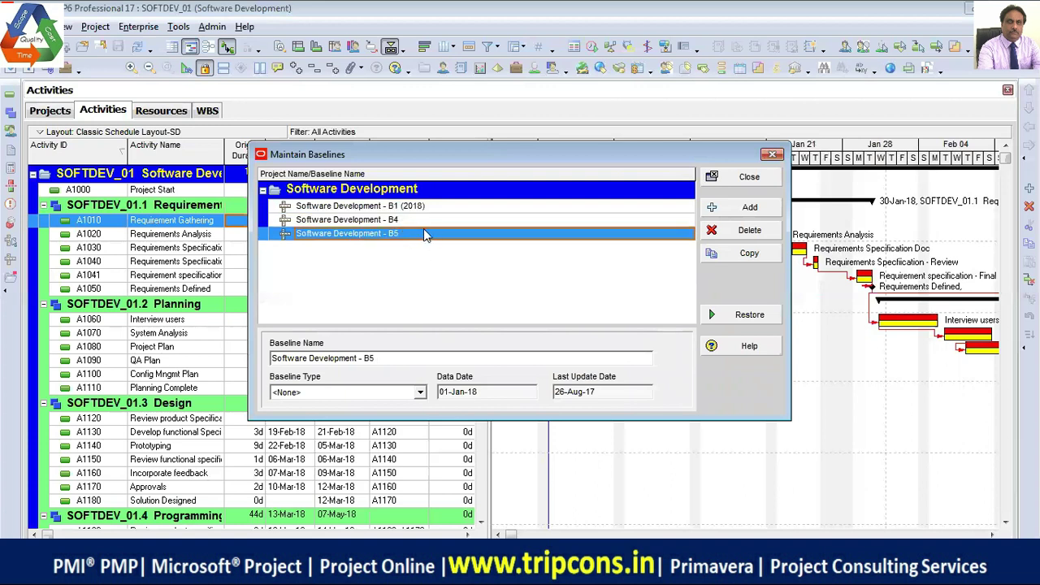
pyautogui.click(383, 222)
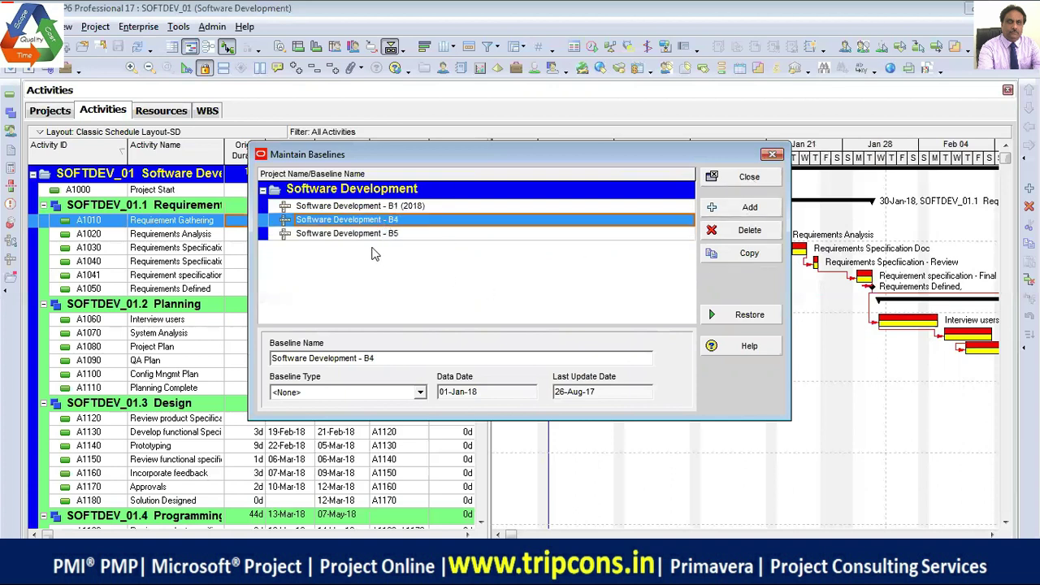
pyautogui.click(400, 234)
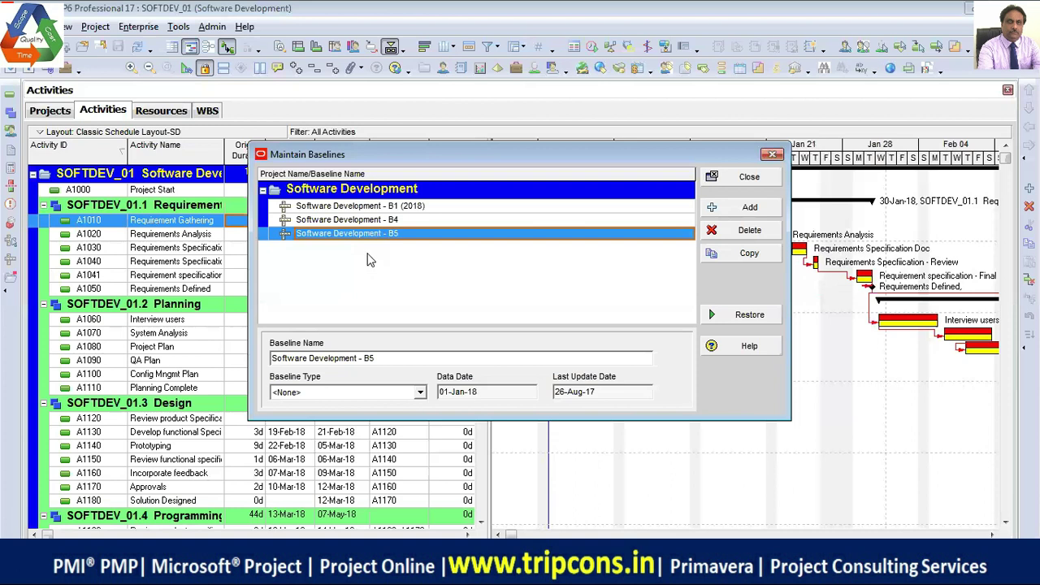
pyautogui.click(748, 177)
# - Sort the project list by project name and examine the Software Development projects under LEARN
pyautogui.click(55, 115)
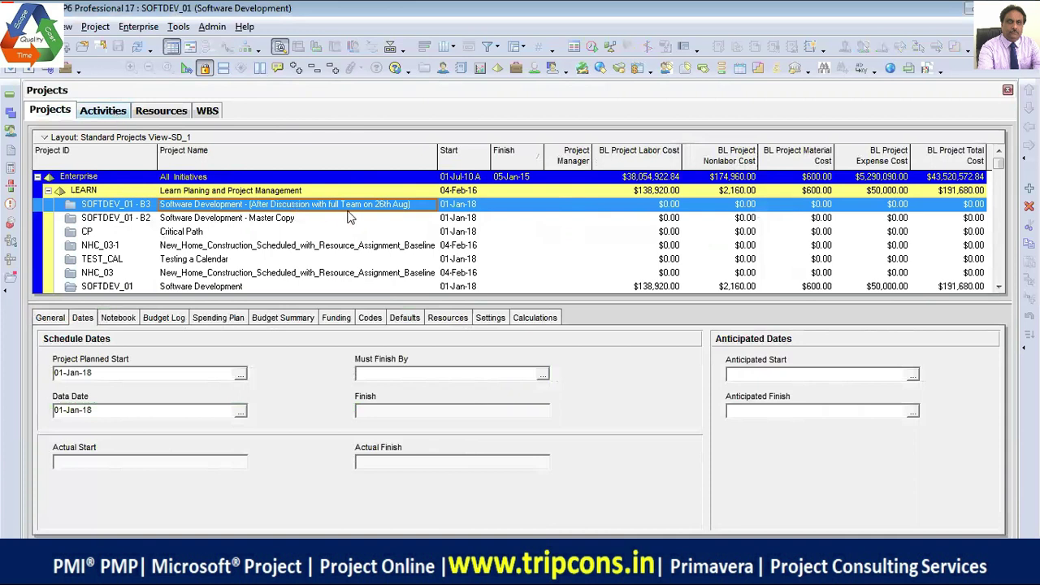
pyautogui.click(230, 154)
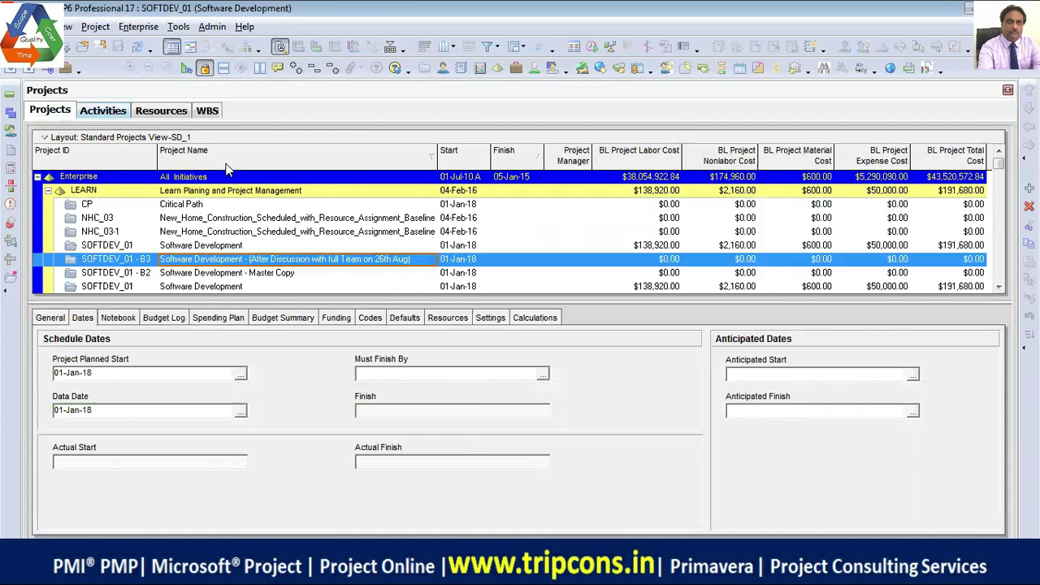
pyautogui.click(244, 247)
pyautogui.click(296, 263)
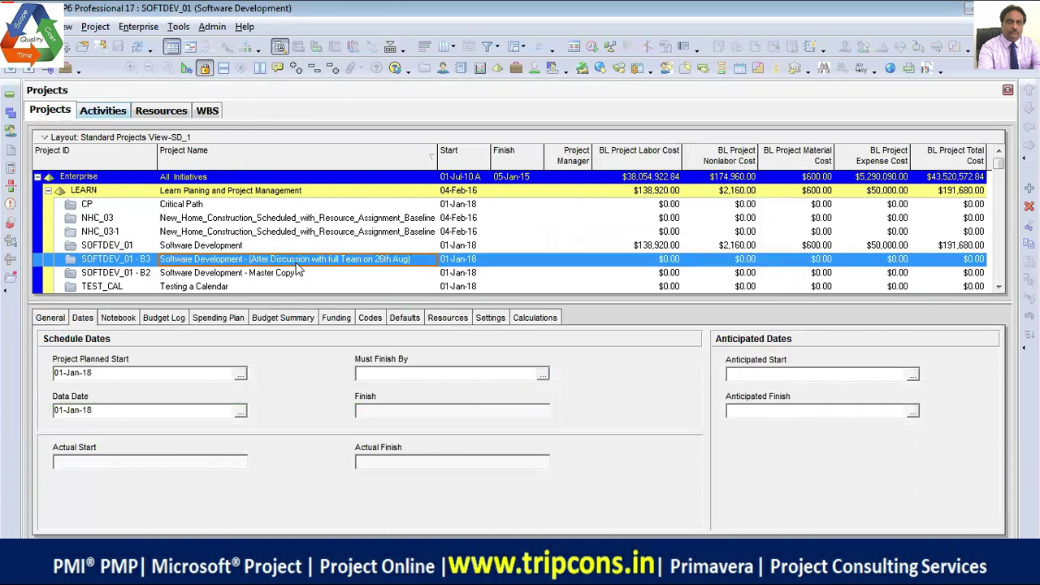
pyautogui.click(276, 276)
pyautogui.click(274, 260)
pyautogui.click(235, 247)
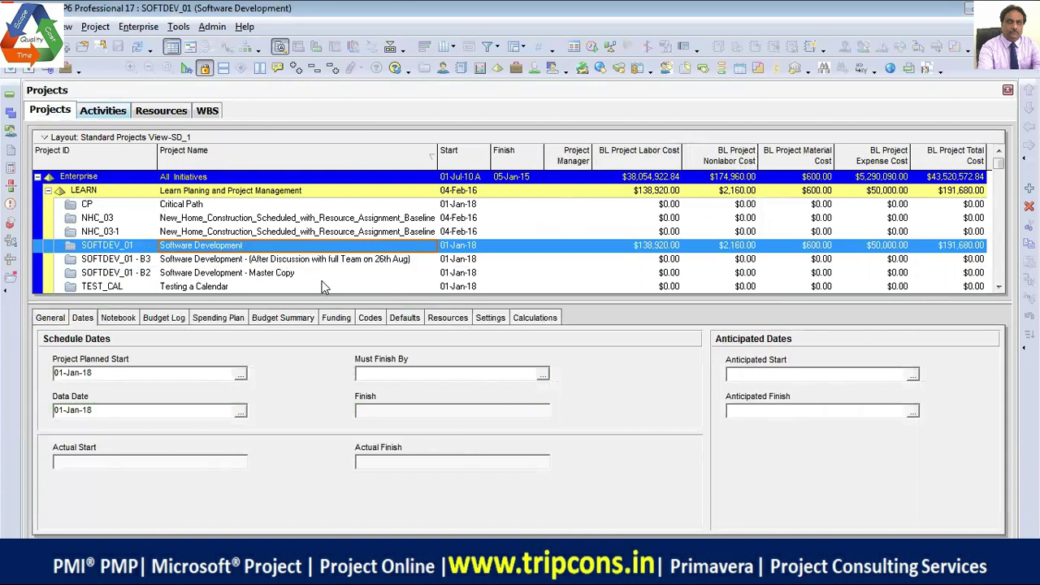
# - Save one more copy of the current Software Development project as a new baseline
pyautogui.click(114, 112)
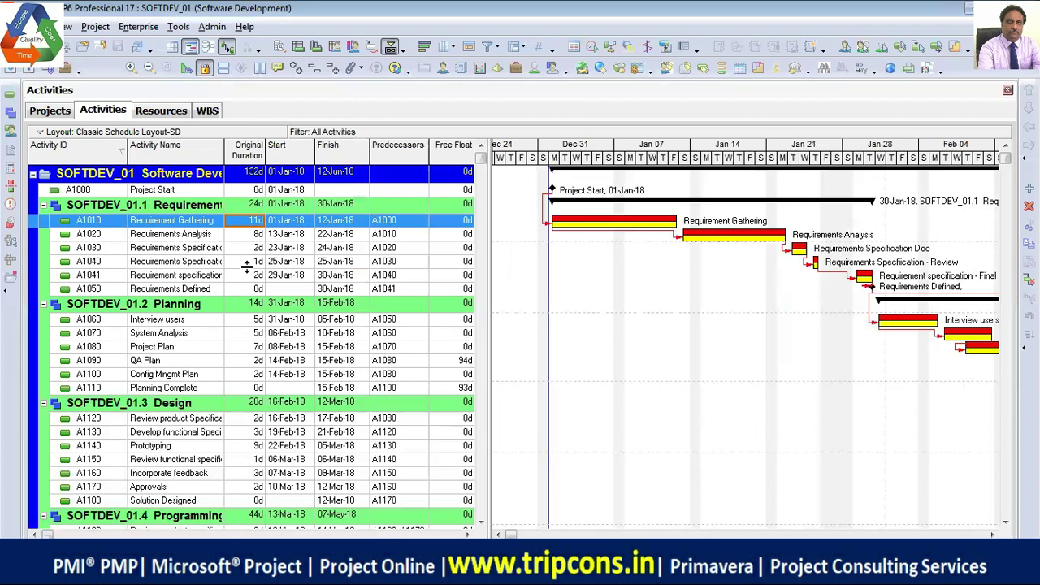
pyautogui.click(95, 26)
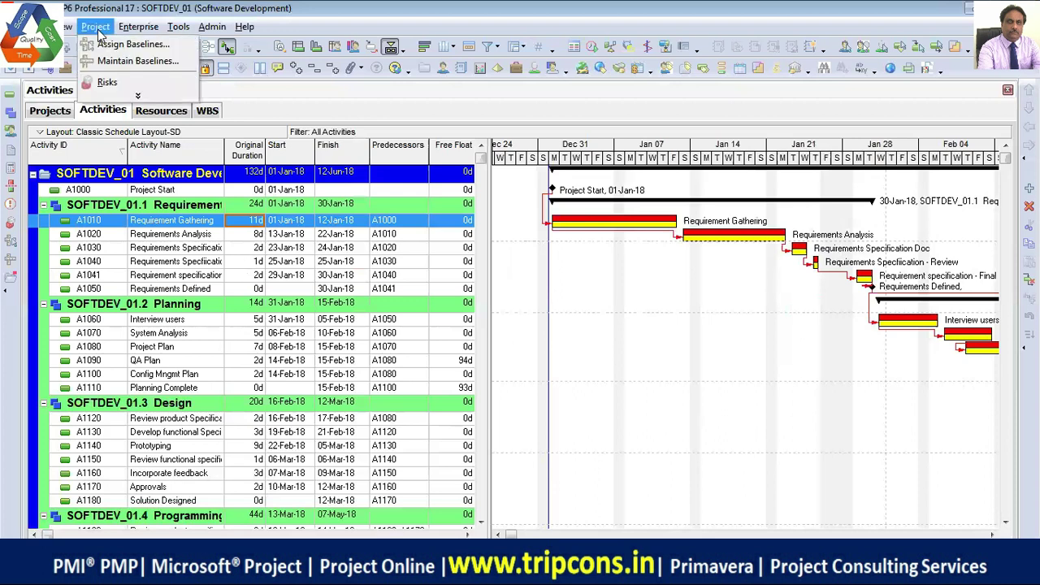
pyautogui.click(152, 62)
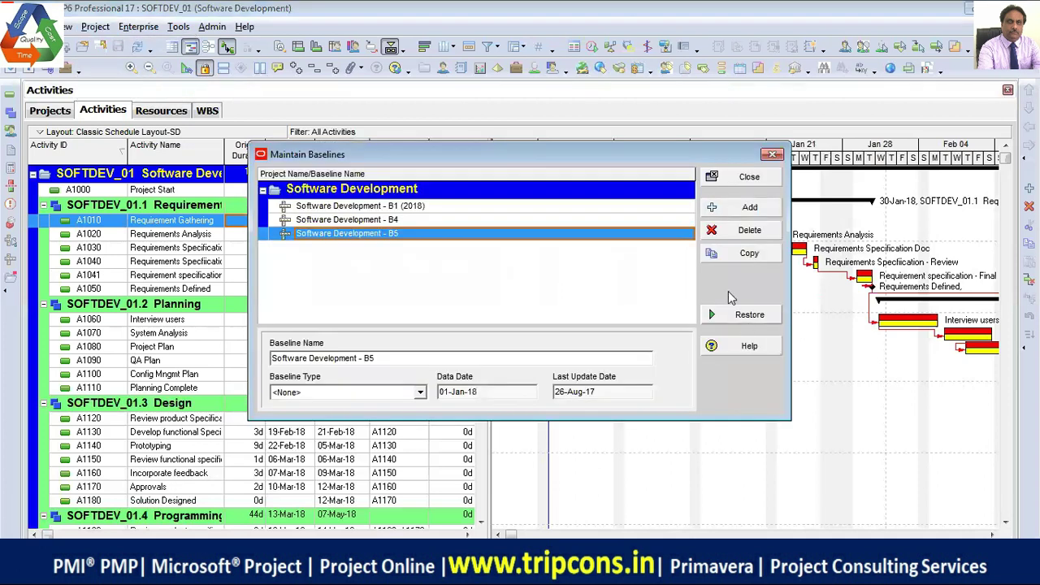
pyautogui.click(748, 205)
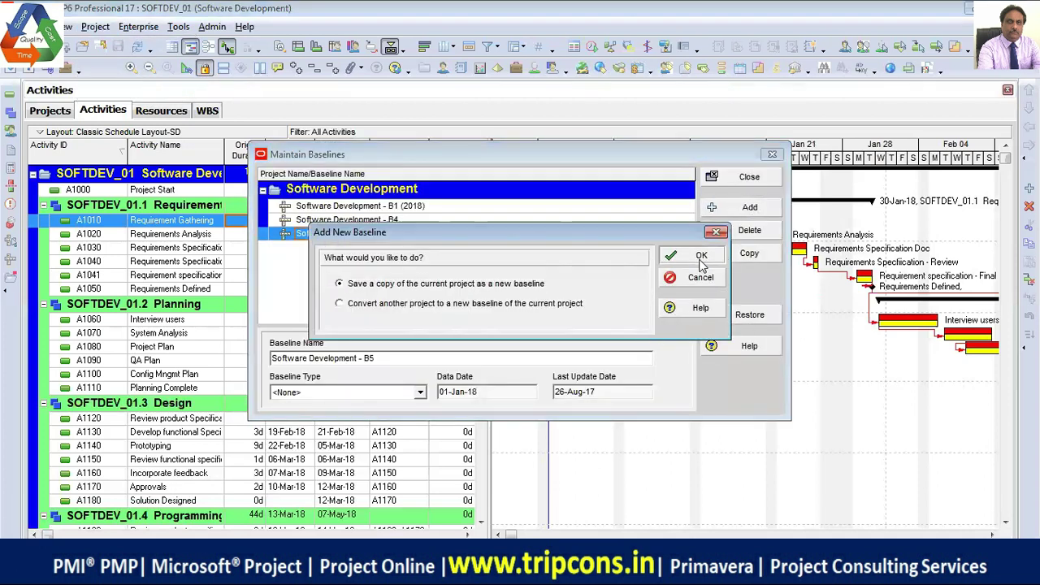
pyautogui.click(701, 259)
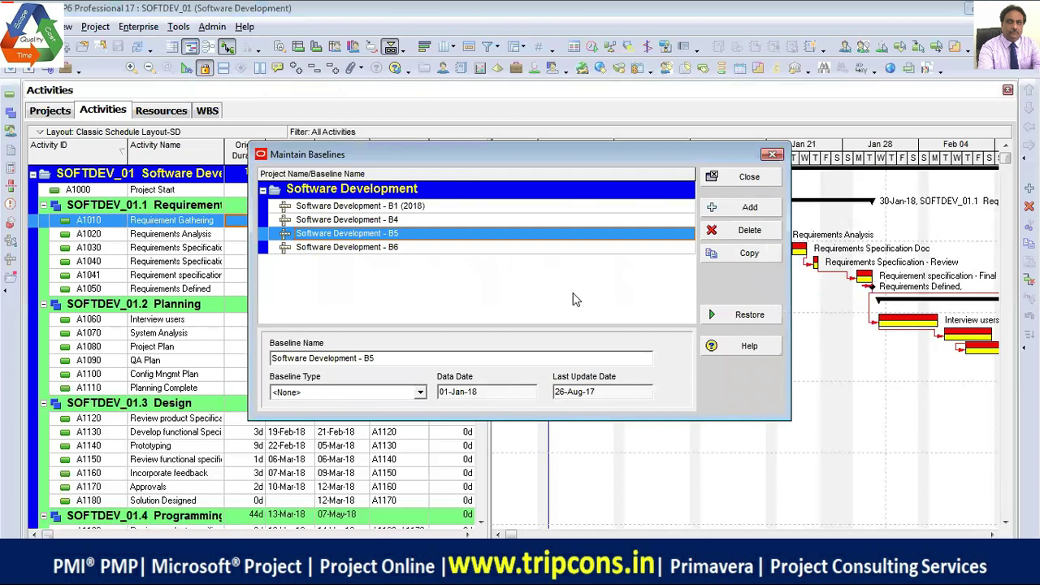
# - Restore the baseline Software Development - B6 as a separate project, confirm unlinking it, and select it in the project list
pyautogui.click(411, 249)
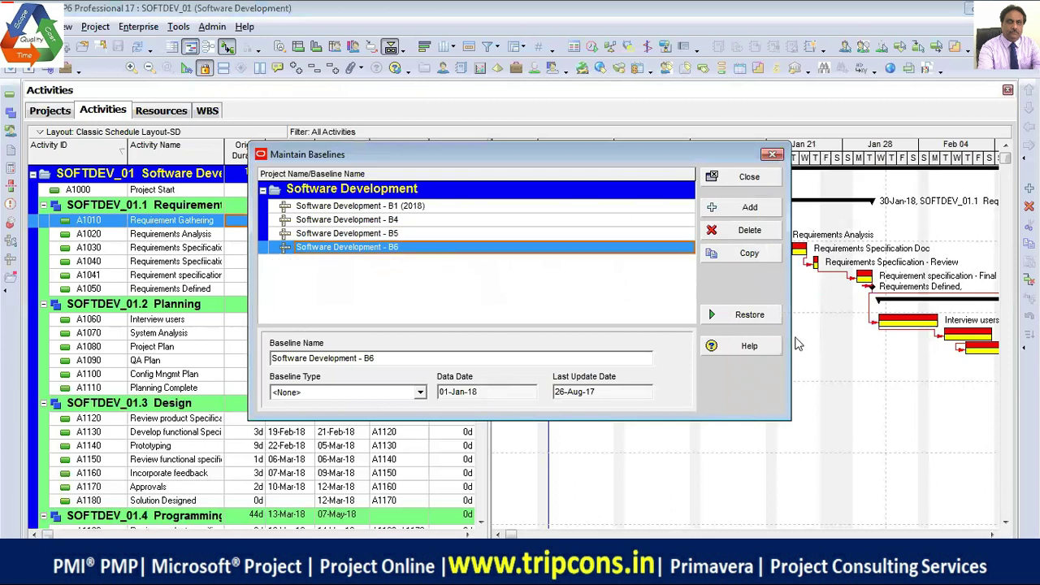
pyautogui.click(746, 317)
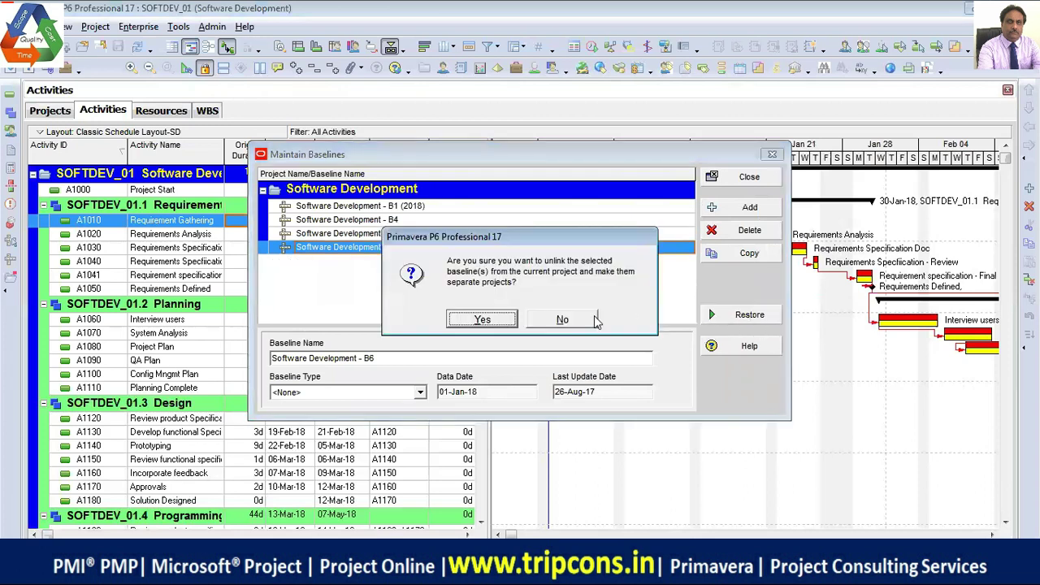
pyautogui.click(490, 321)
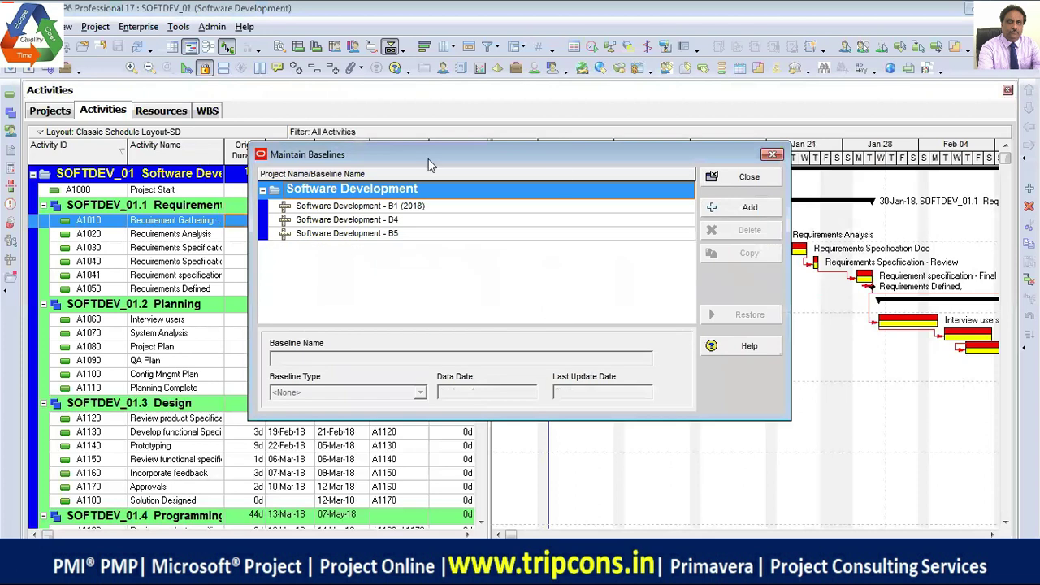
pyautogui.click(749, 176)
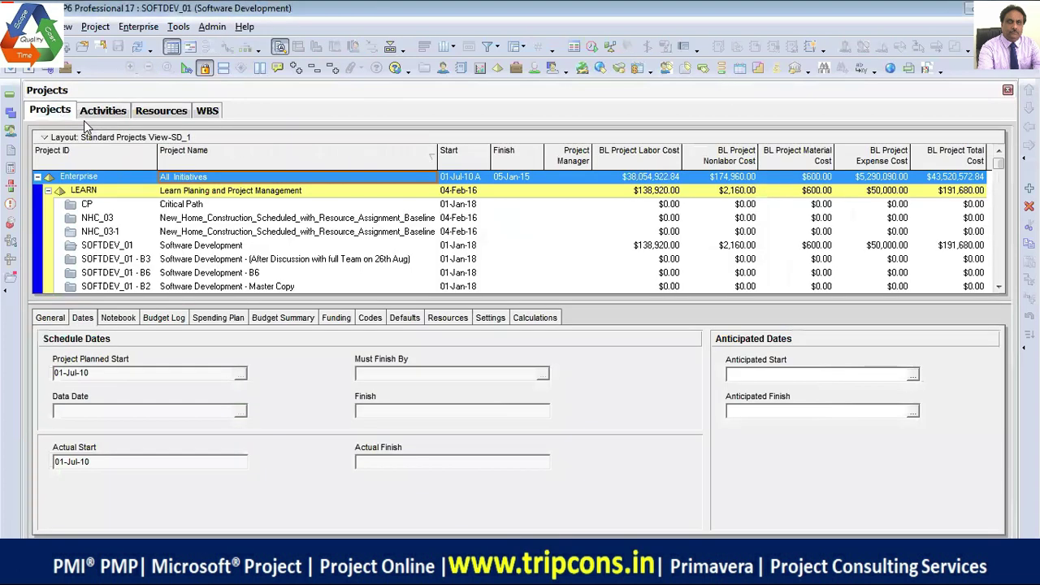
pyautogui.click(237, 275)
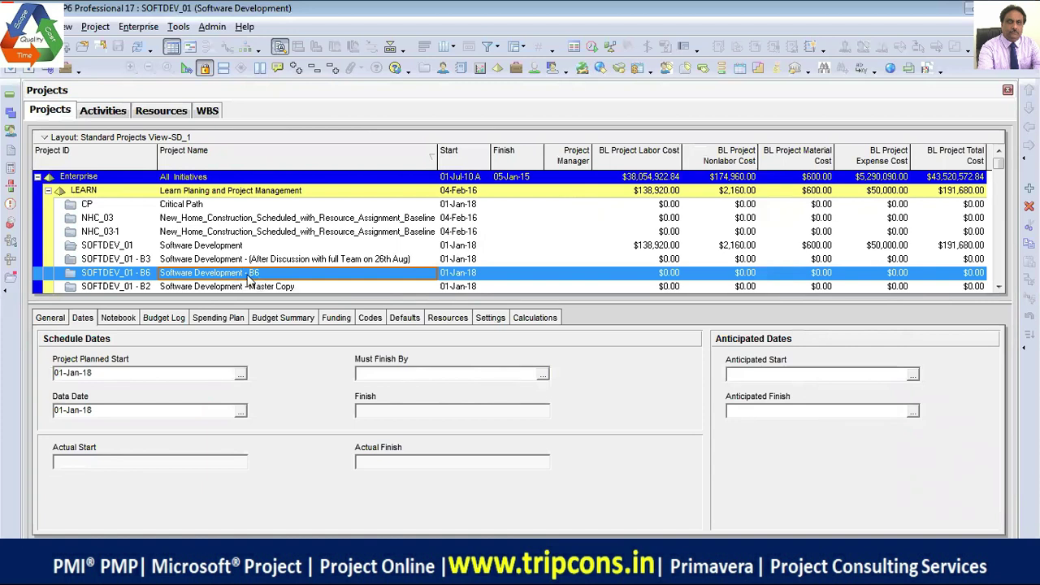
# - Open the restored project Software Development - B6 and check its activities and resources before returning to the project list
pyautogui.rightClick(248, 278)
pyautogui.click(268, 184)
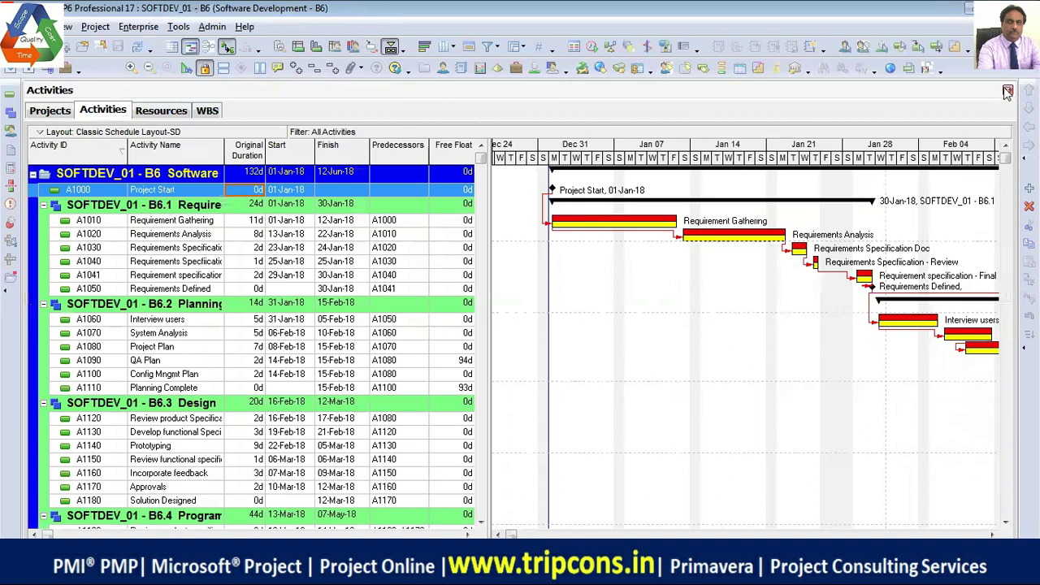
pyautogui.click(162, 109)
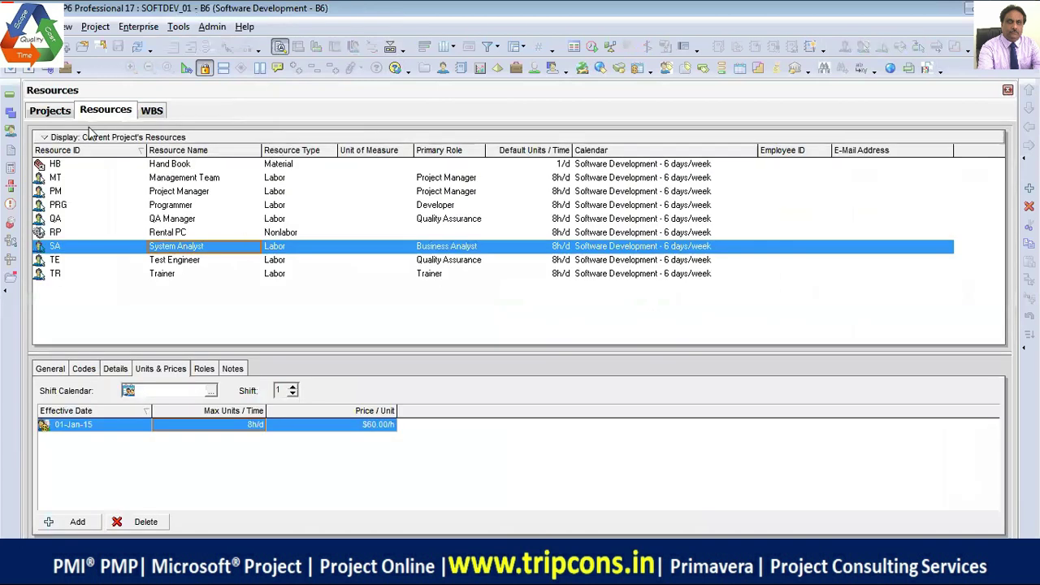
pyautogui.click(52, 111)
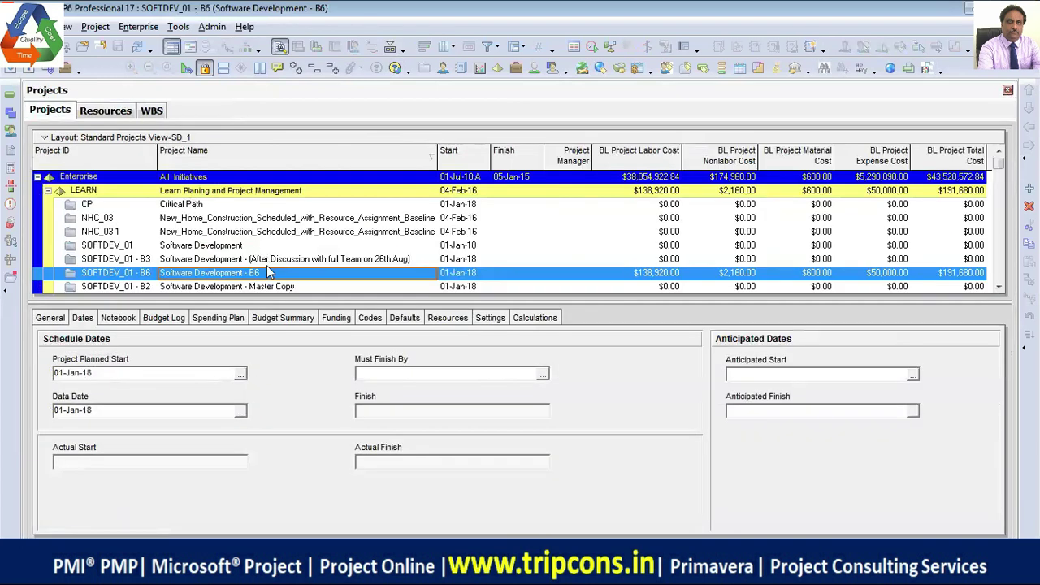
# - Reopen the original Software Development project, SOFTDEV_01, from the project list
pyautogui.click(235, 247)
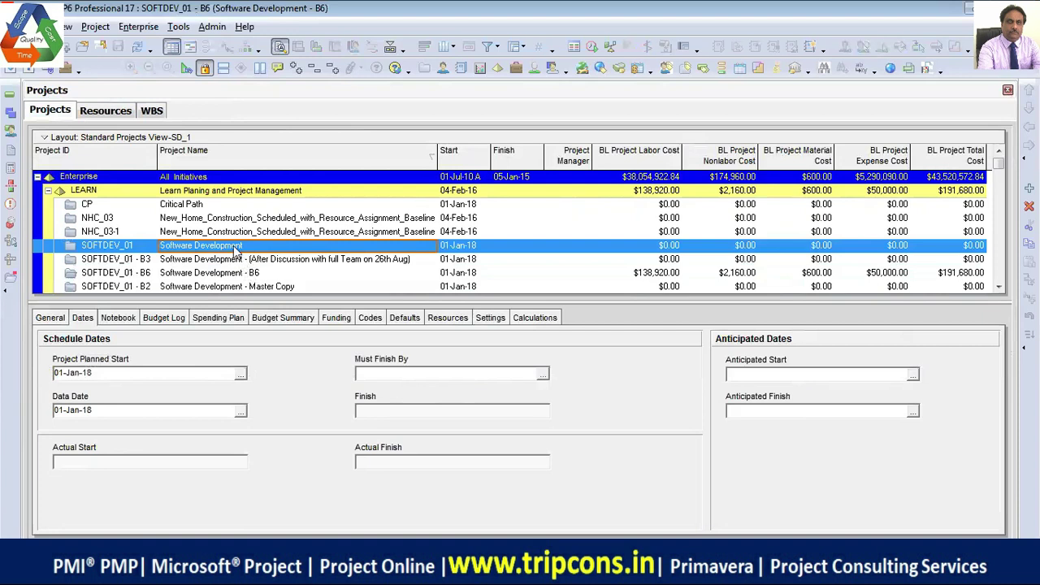
pyautogui.rightClick(235, 249)
pyautogui.click(280, 181)
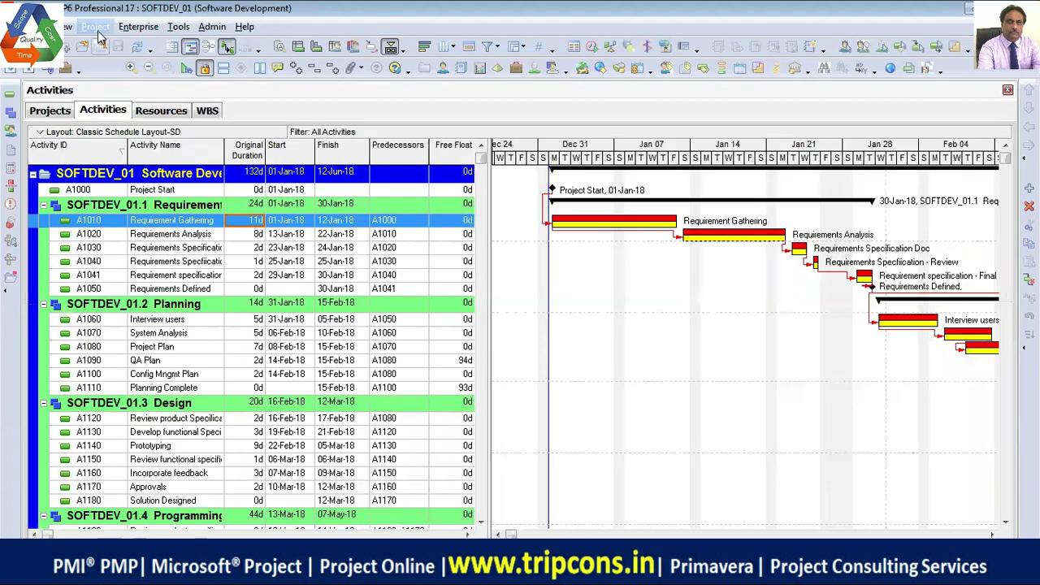
# - Convert the project Software Development - B6 to a new baseline of the current project and close the baseline list
pyautogui.click(95, 26)
pyautogui.click(137, 61)
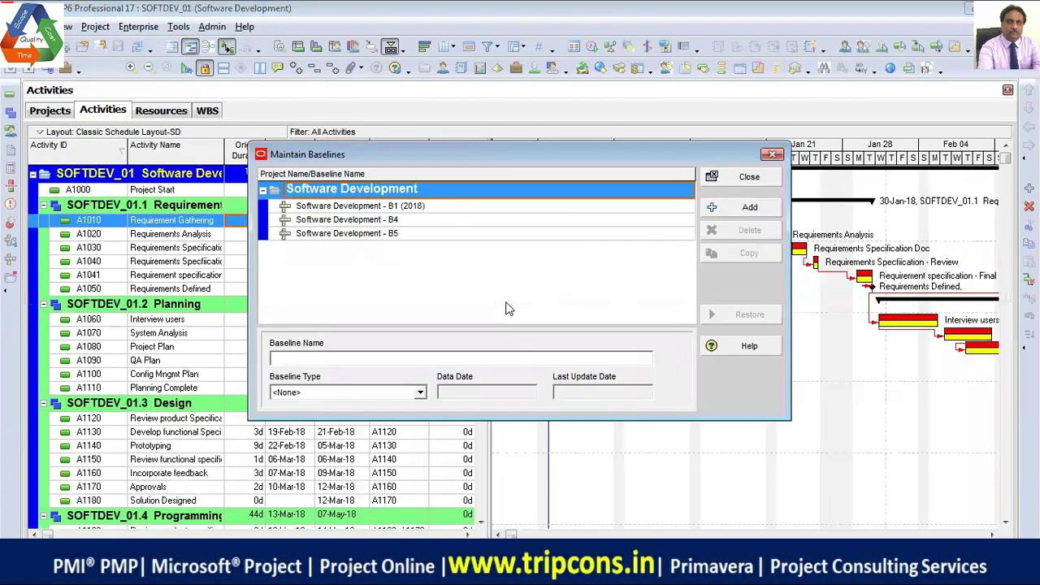
pyautogui.click(744, 208)
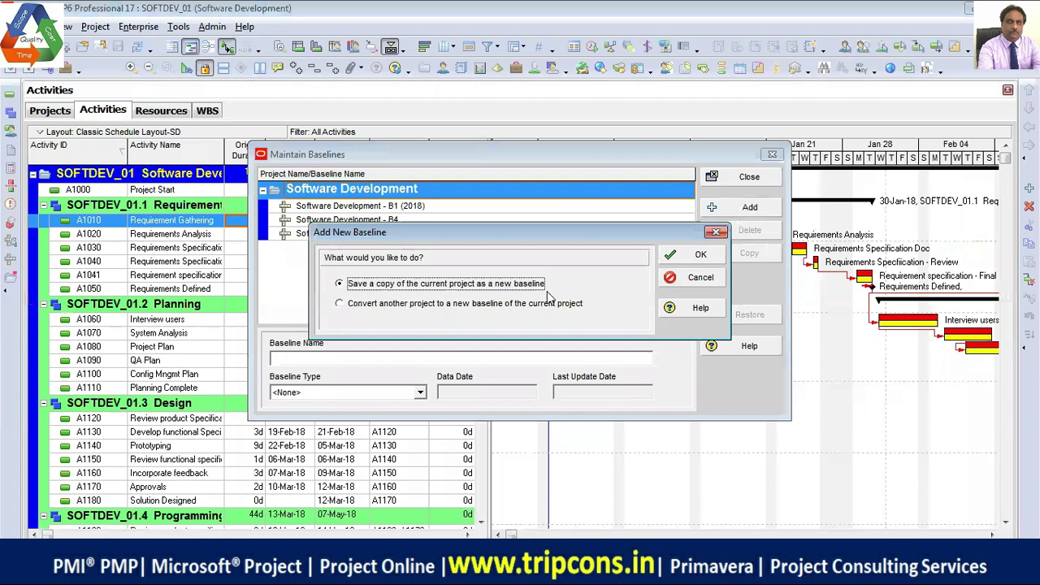
pyautogui.click(376, 306)
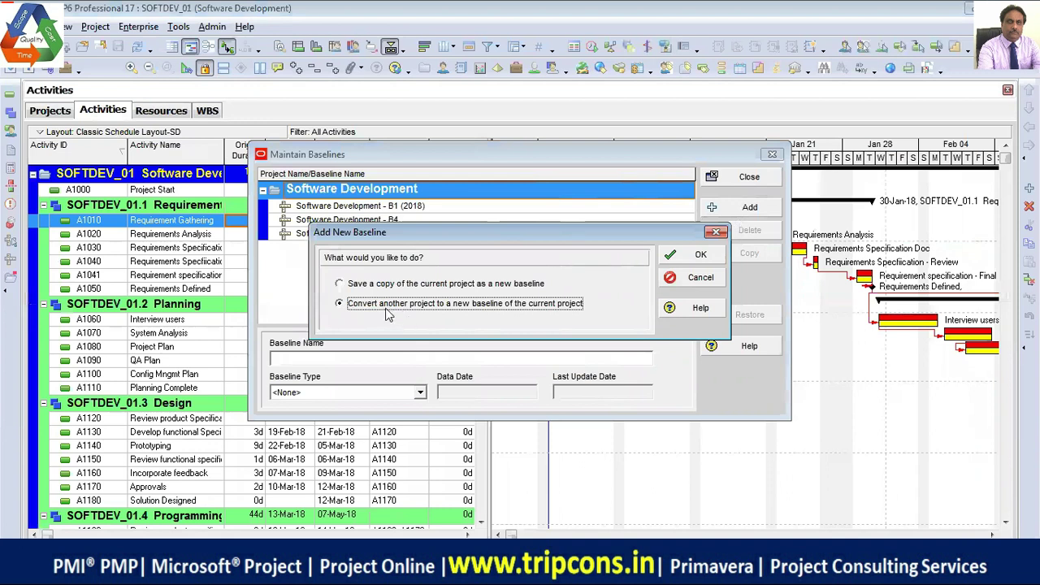
pyautogui.click(705, 258)
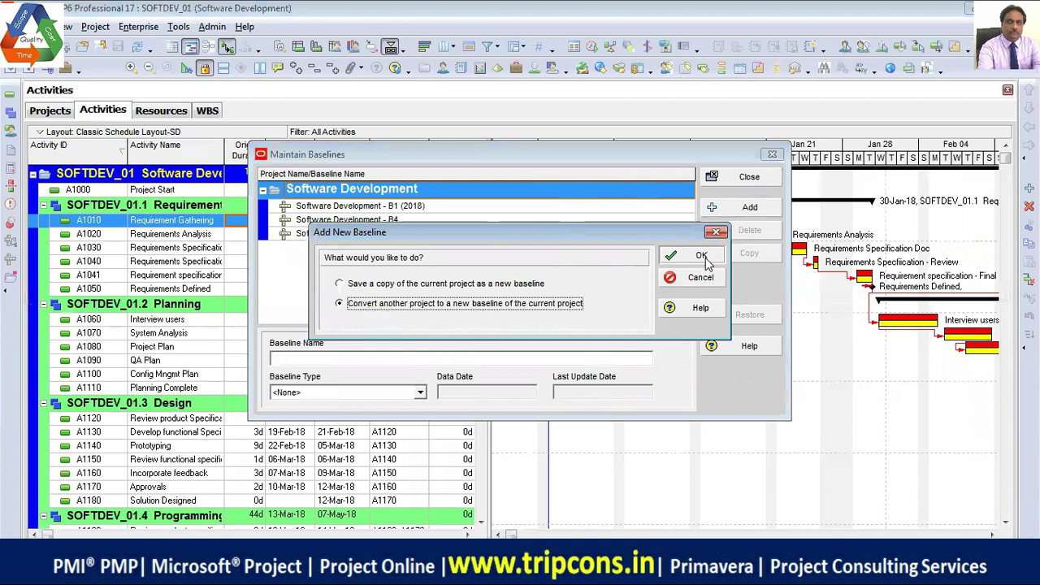
pyautogui.click(500, 351)
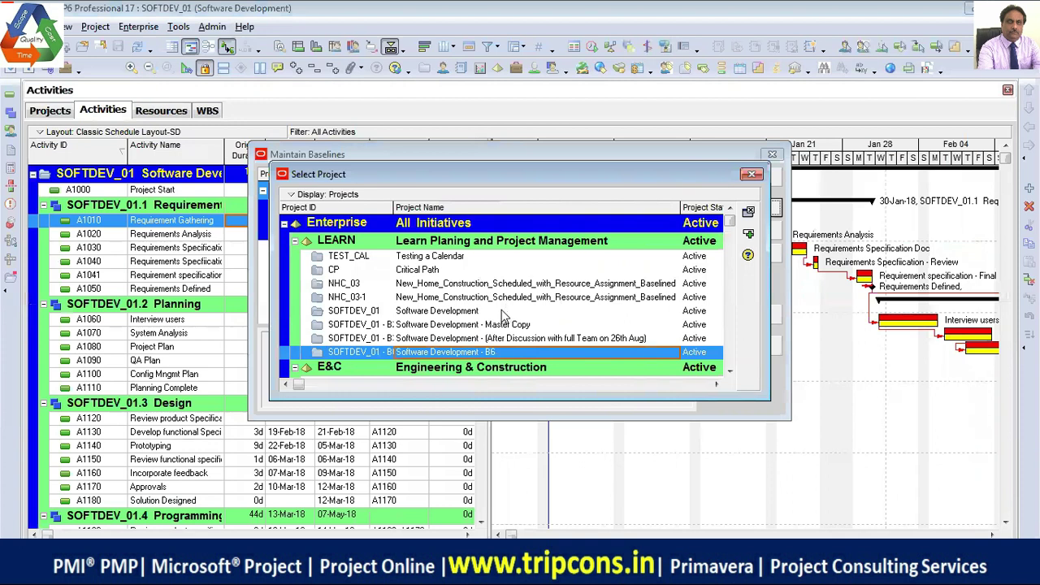
pyautogui.click(748, 237)
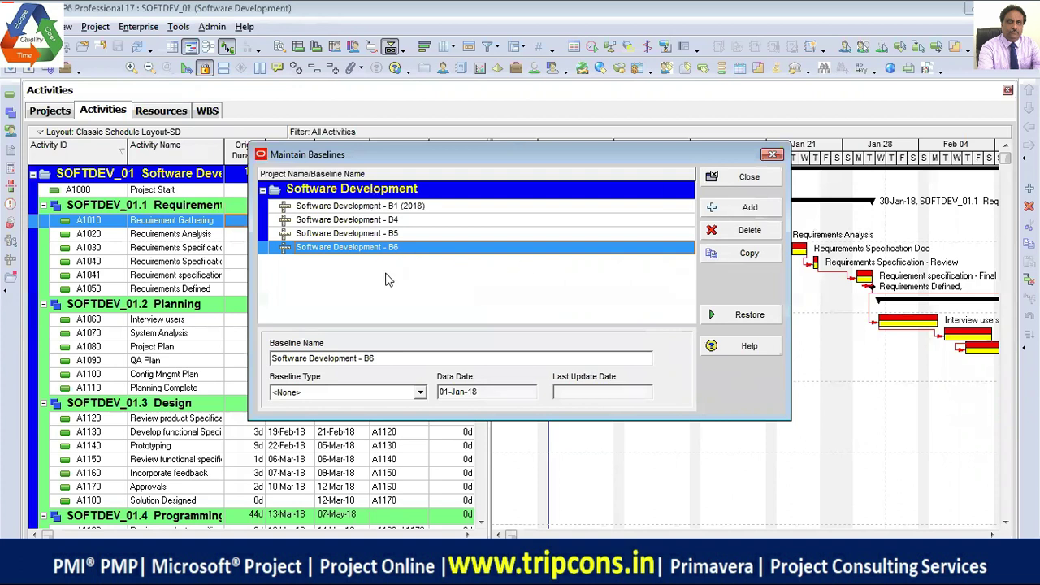
pyautogui.click(748, 177)
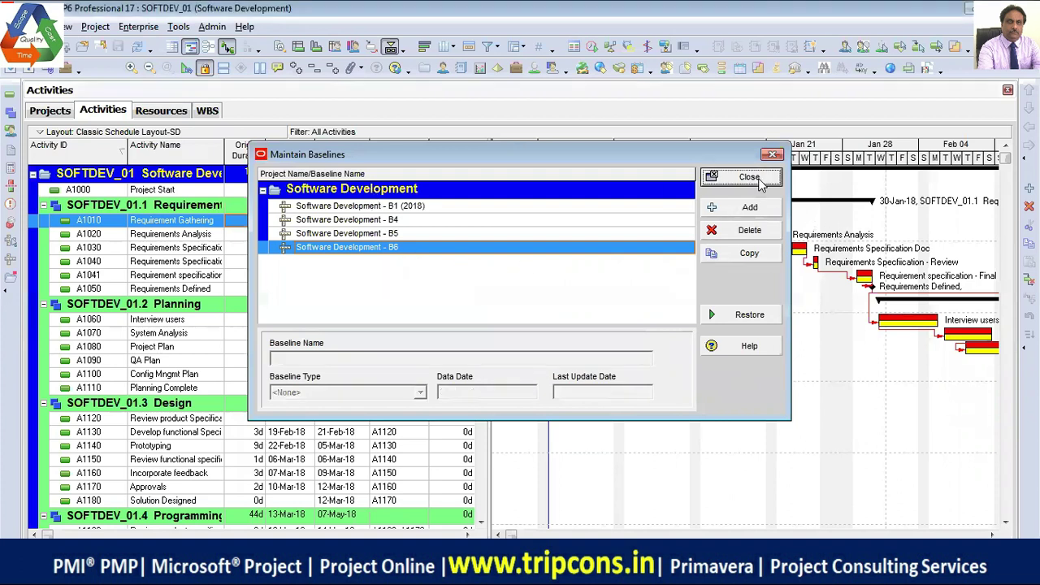
# - Review the baselines available for assignment as SOFTDEV_01's project baseline, and leave the assignment dialog without changes
pyautogui.click(95, 27)
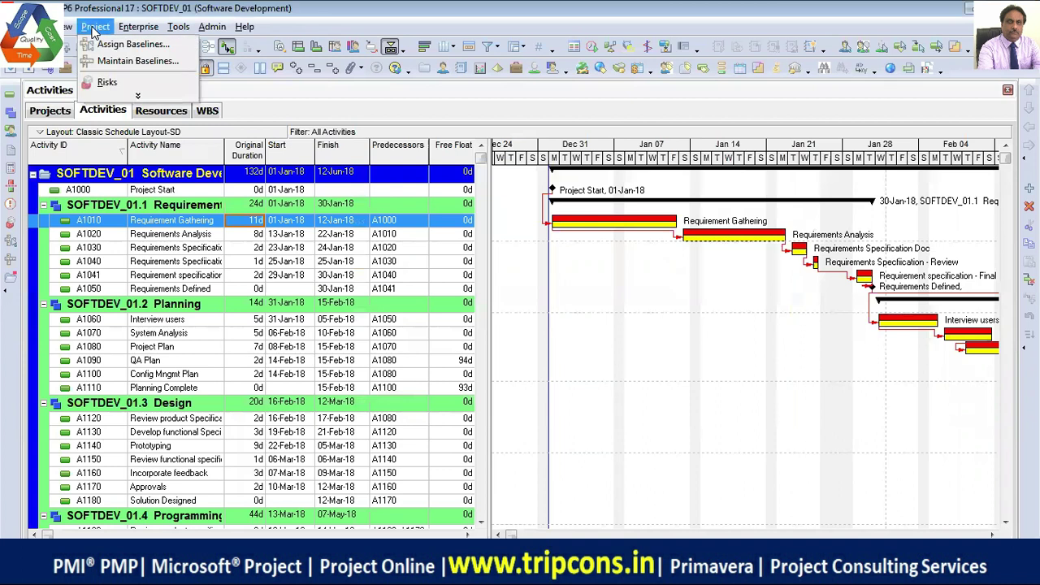
pyautogui.click(130, 44)
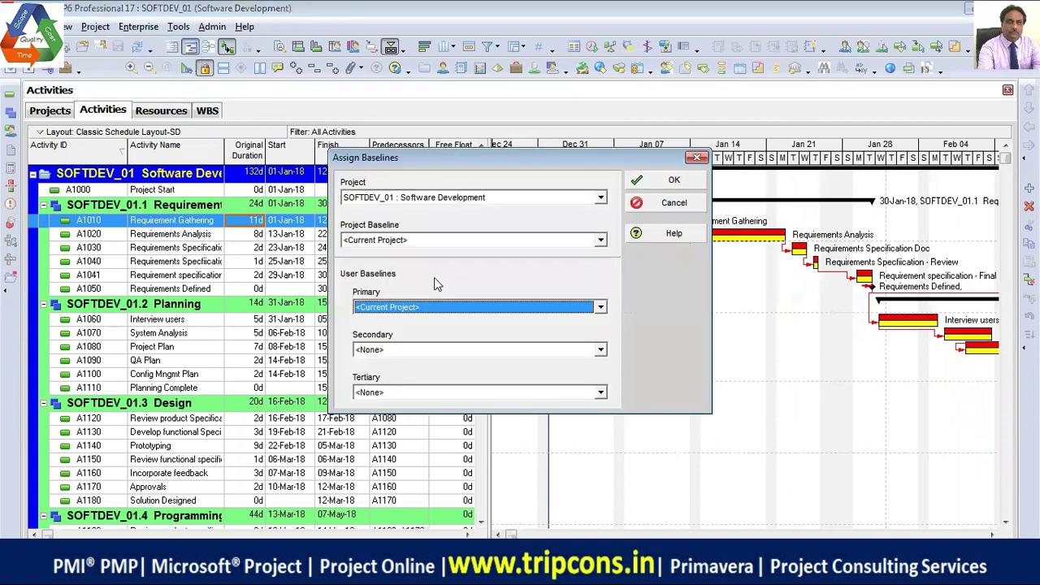
pyautogui.click(601, 241)
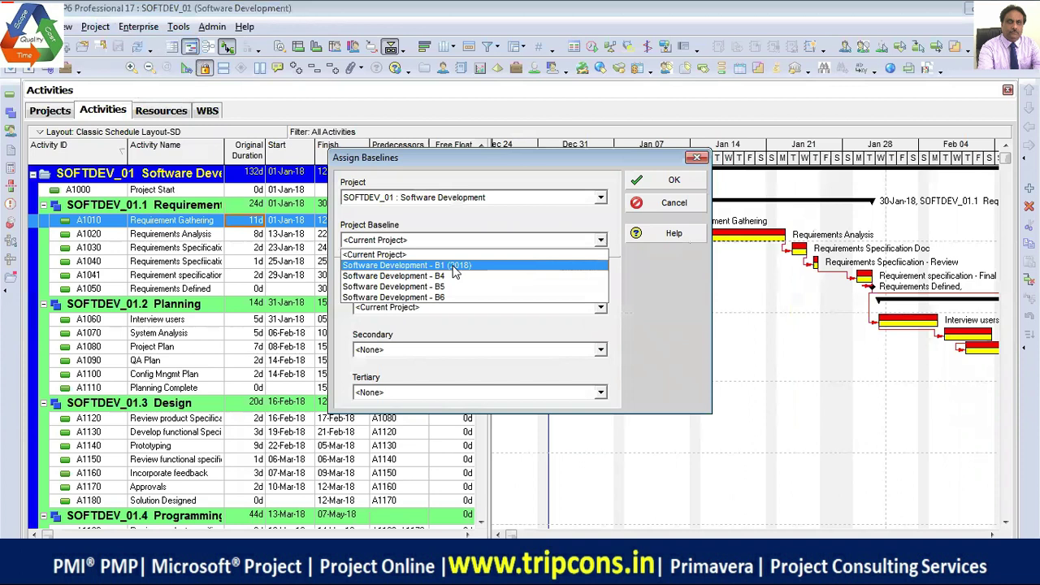
pyautogui.click(526, 222)
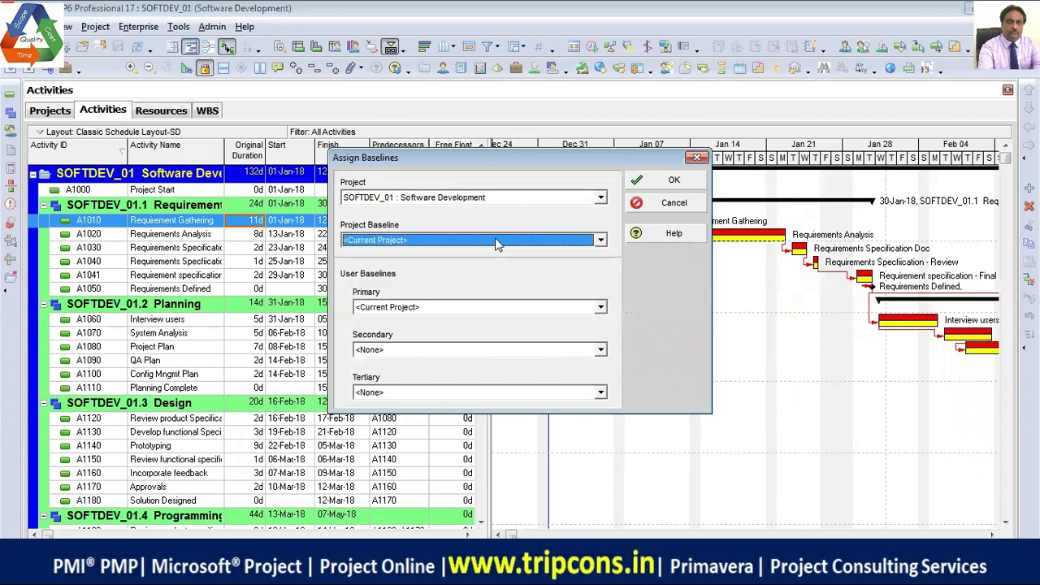
pyautogui.click(675, 203)
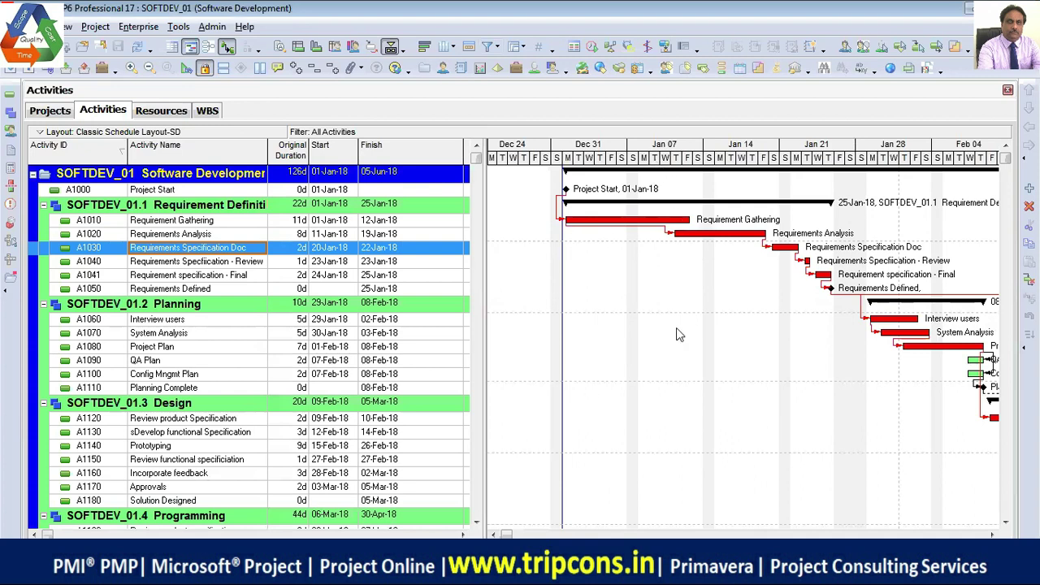
pyautogui.click(208, 262)
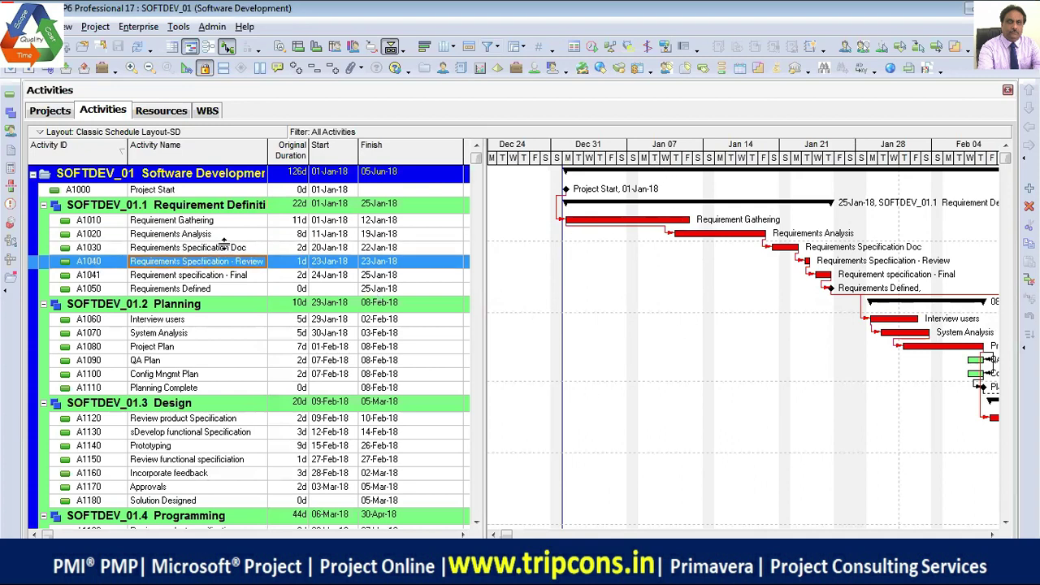
pyautogui.click(216, 235)
pyautogui.click(226, 221)
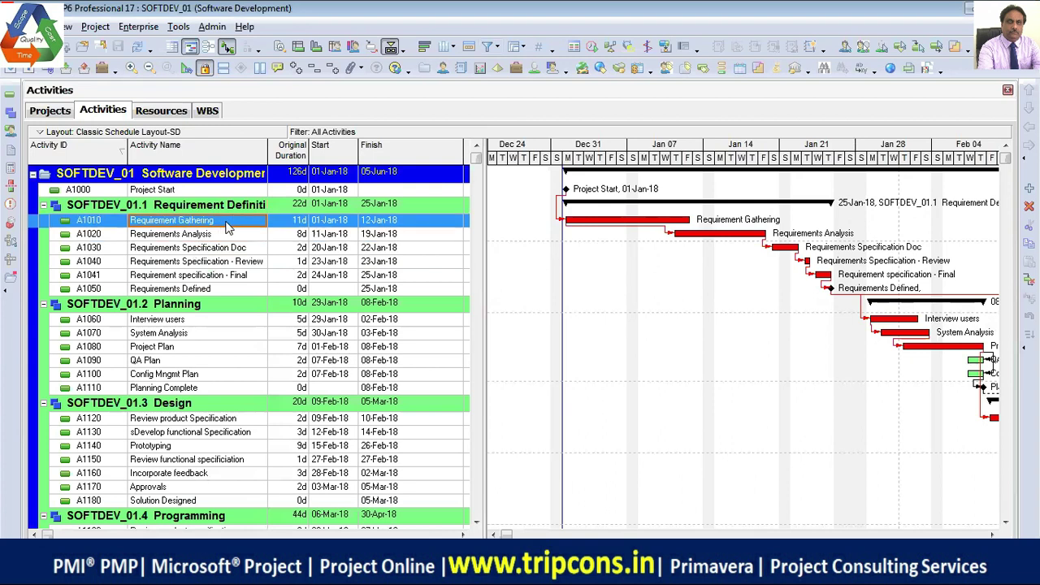
pyautogui.click(216, 236)
pyautogui.click(228, 248)
pyautogui.click(239, 262)
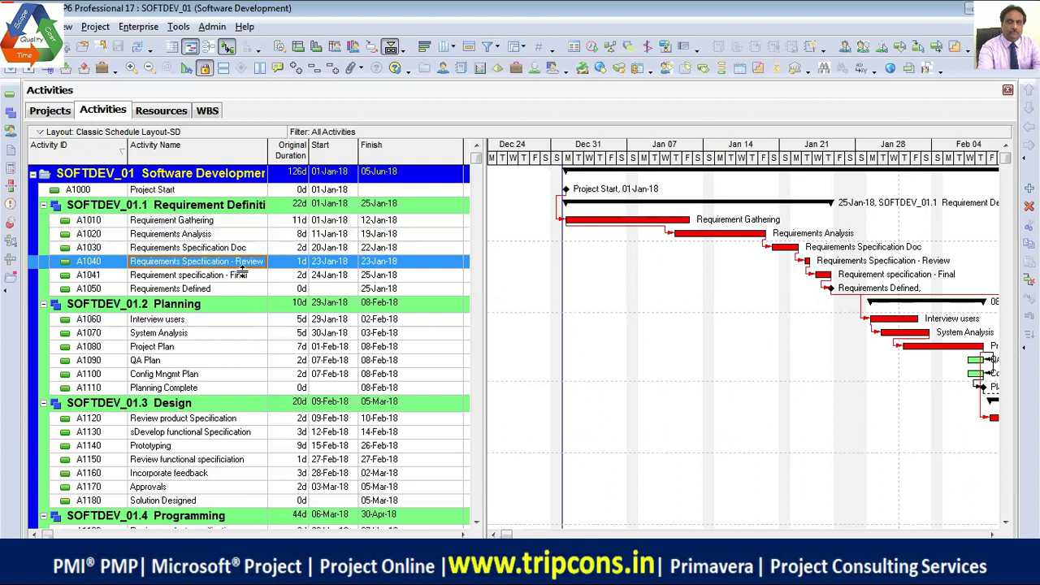
pyautogui.click(209, 236)
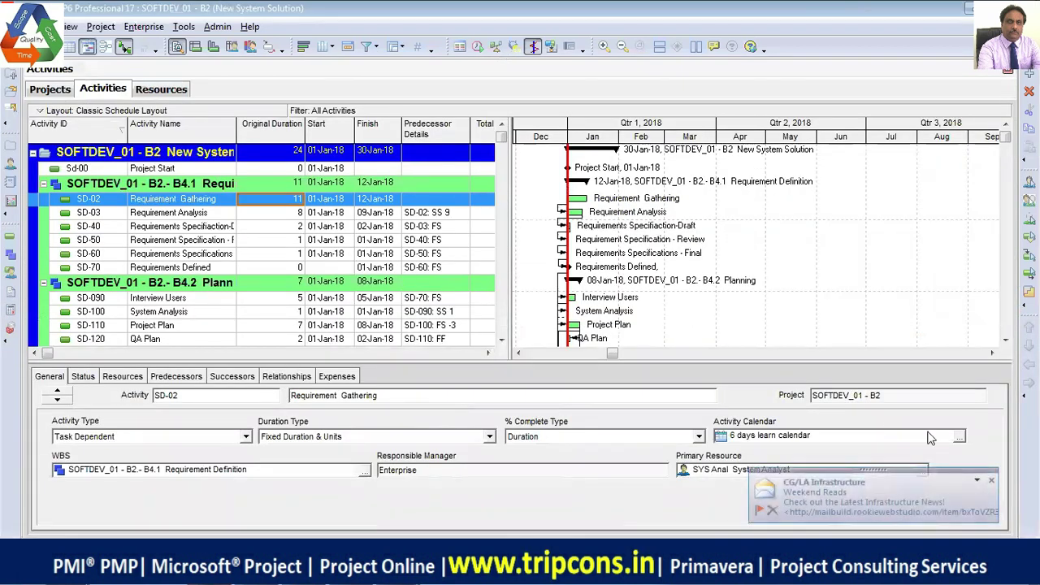
# - Enable automatic scheduling when a change affects dates, and schedule the New System project with data date 01-Jan-18
pyautogui.click(990, 480)
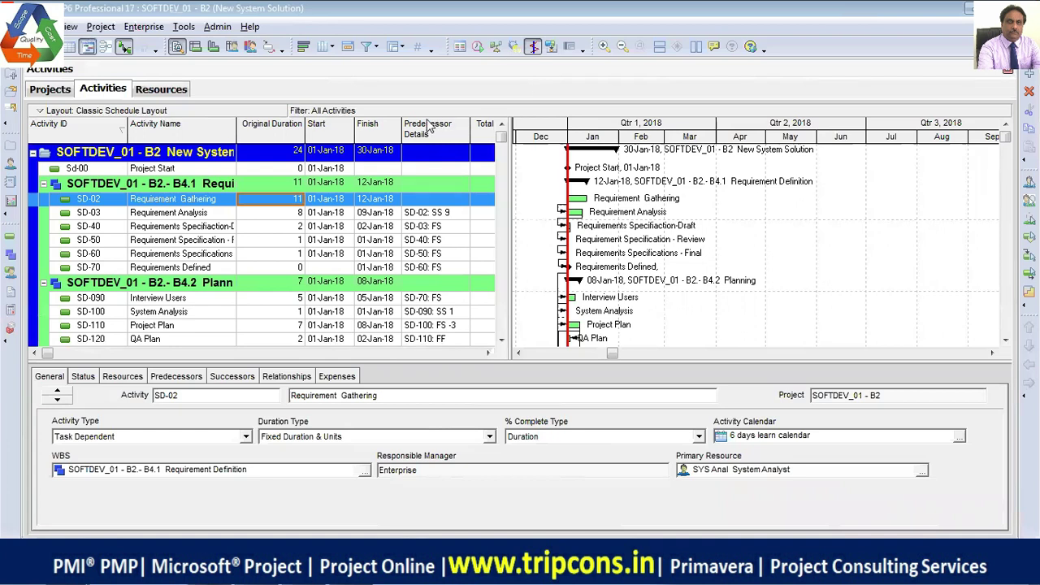
pyautogui.click(477, 47)
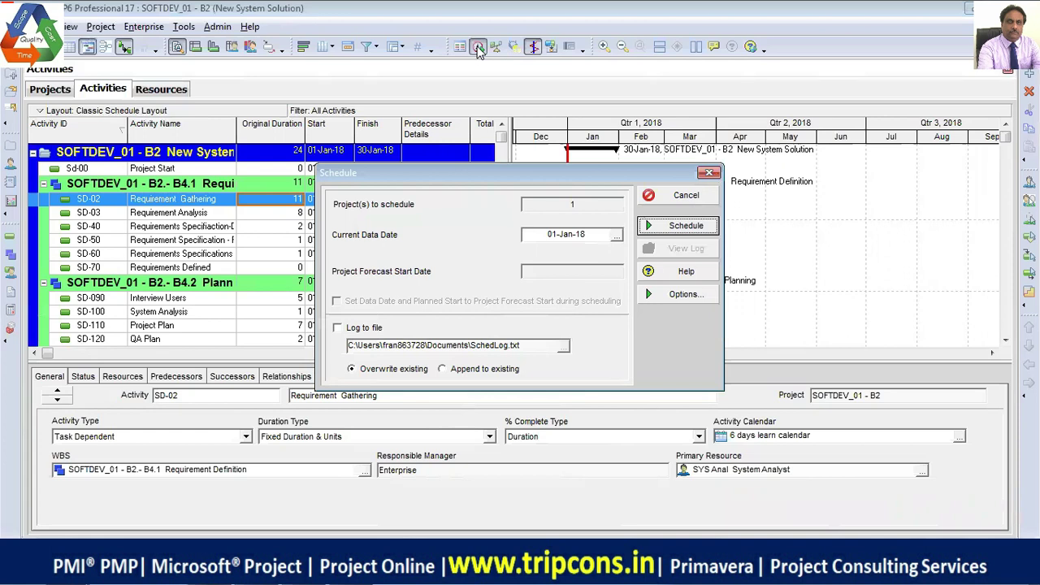
pyautogui.click(655, 294)
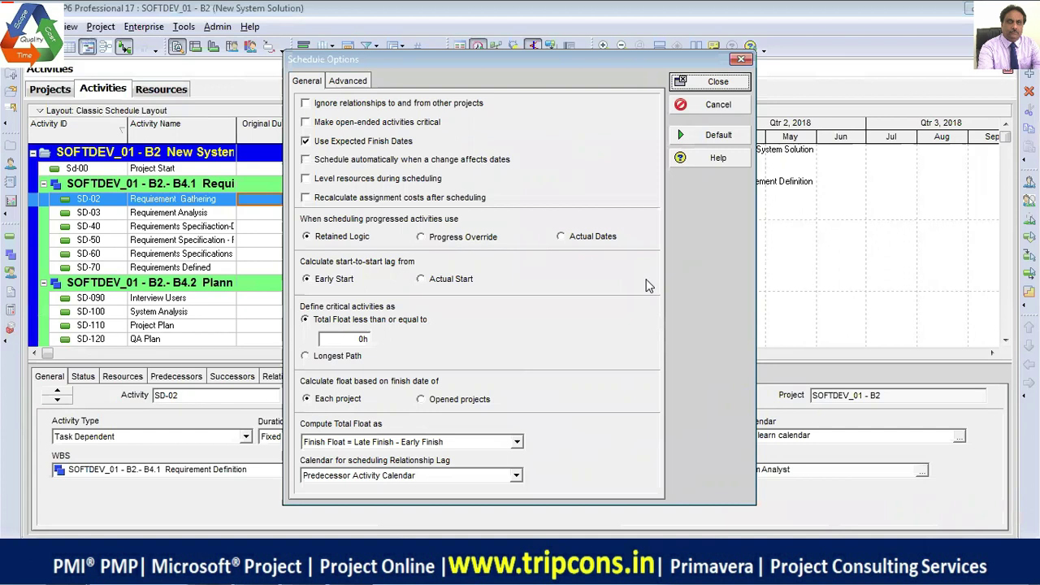
pyautogui.click(348, 162)
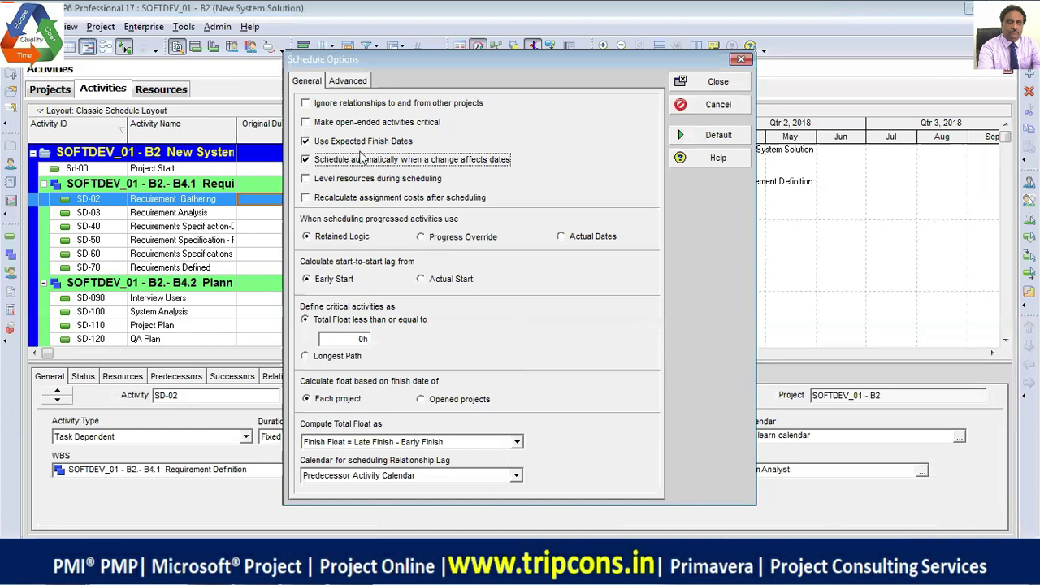
pyautogui.click(707, 85)
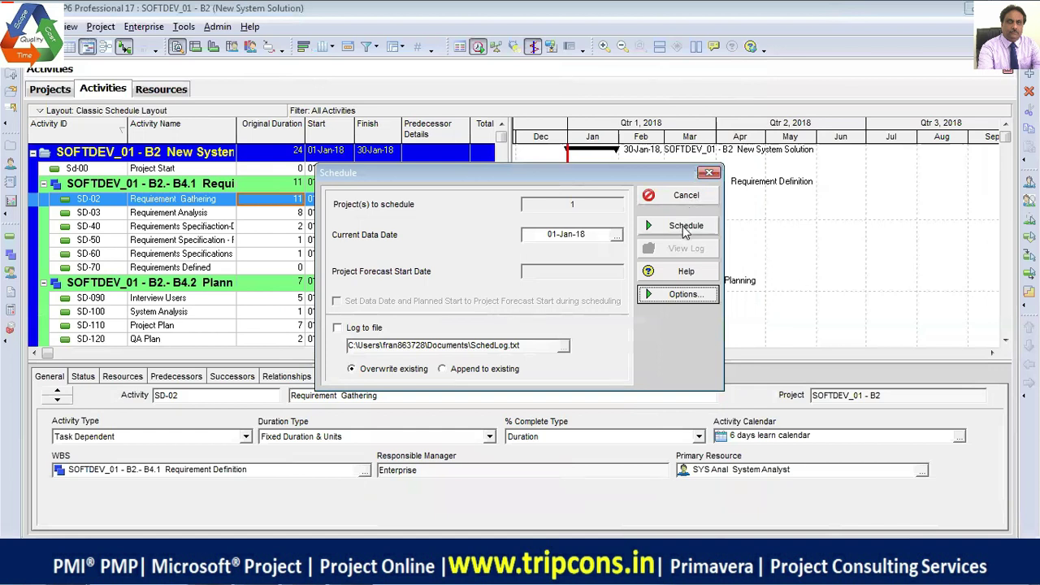
pyautogui.click(685, 227)
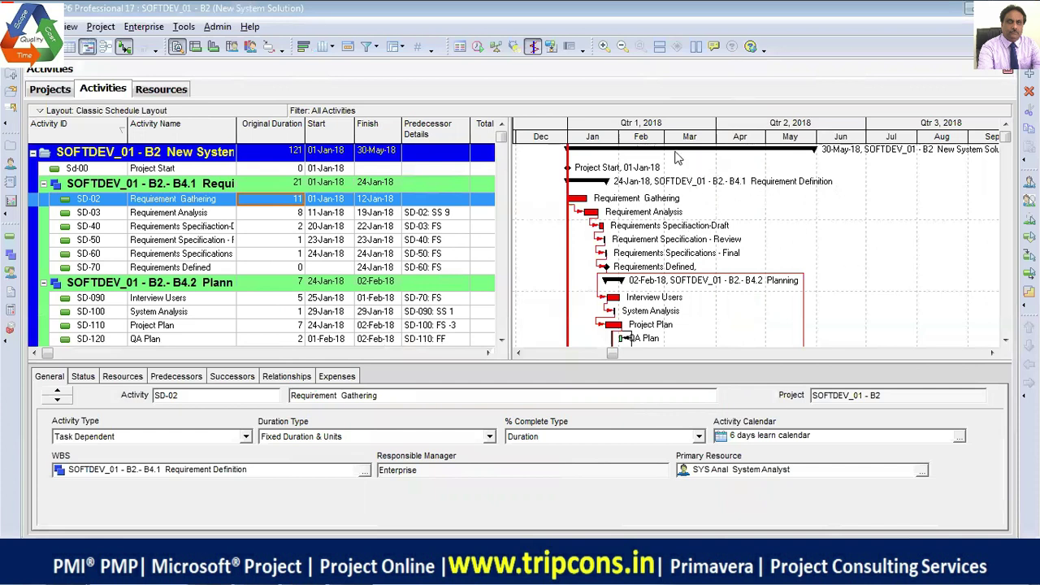
# - Examine the rescheduled activity bars from January 2018 on a daily timescale
pyautogui.click(605, 48)
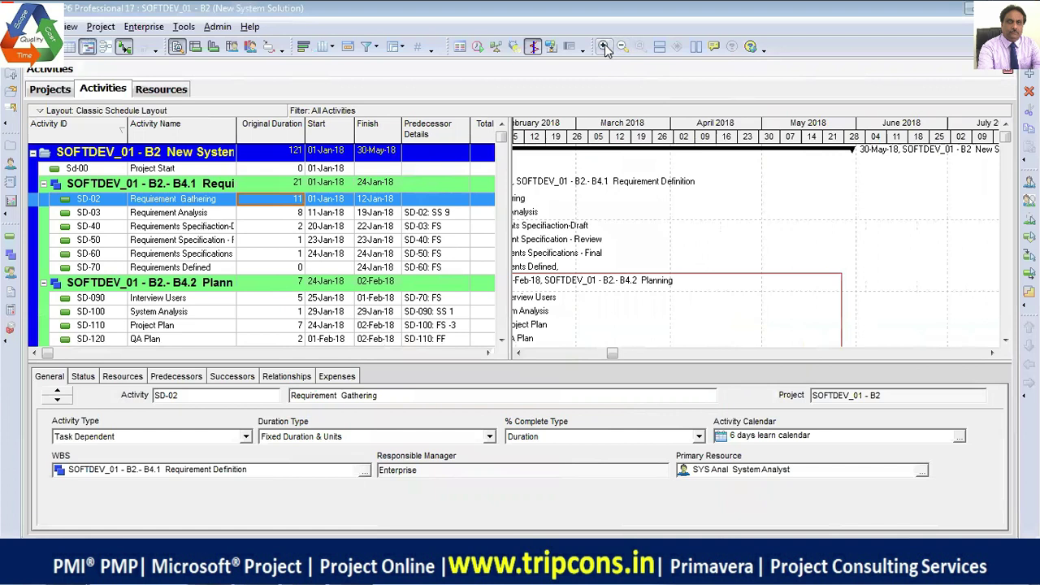
pyautogui.click(519, 353)
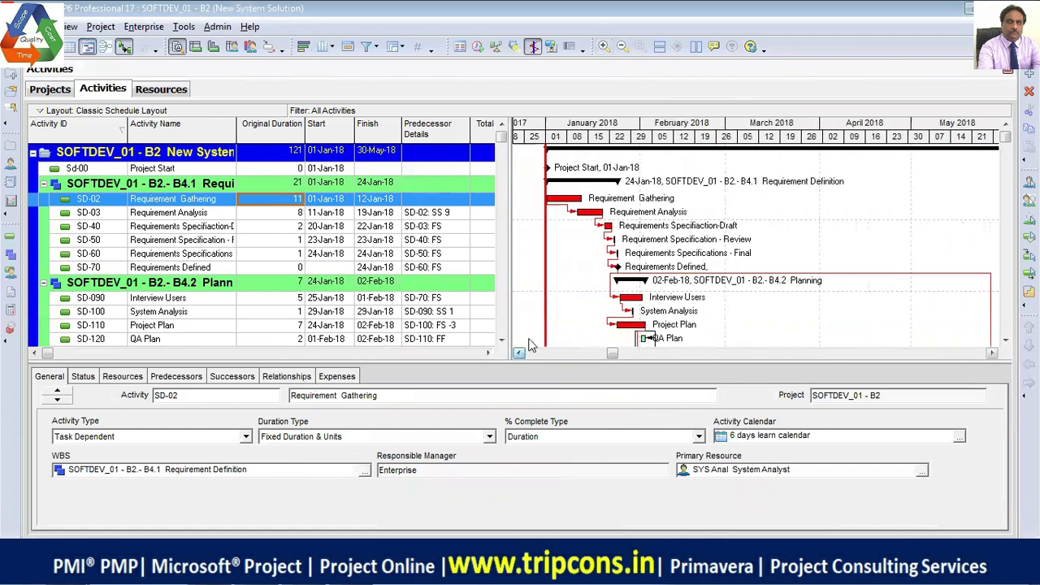
pyautogui.click(603, 46)
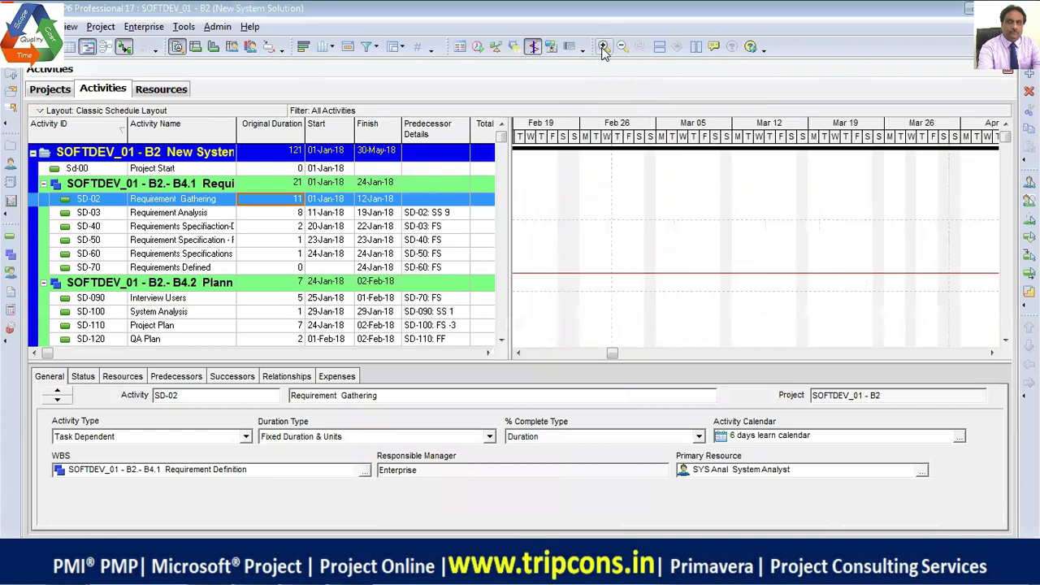
pyautogui.click(519, 353)
pyautogui.moveTo(519, 353); pyautogui.dragTo(520, 355)
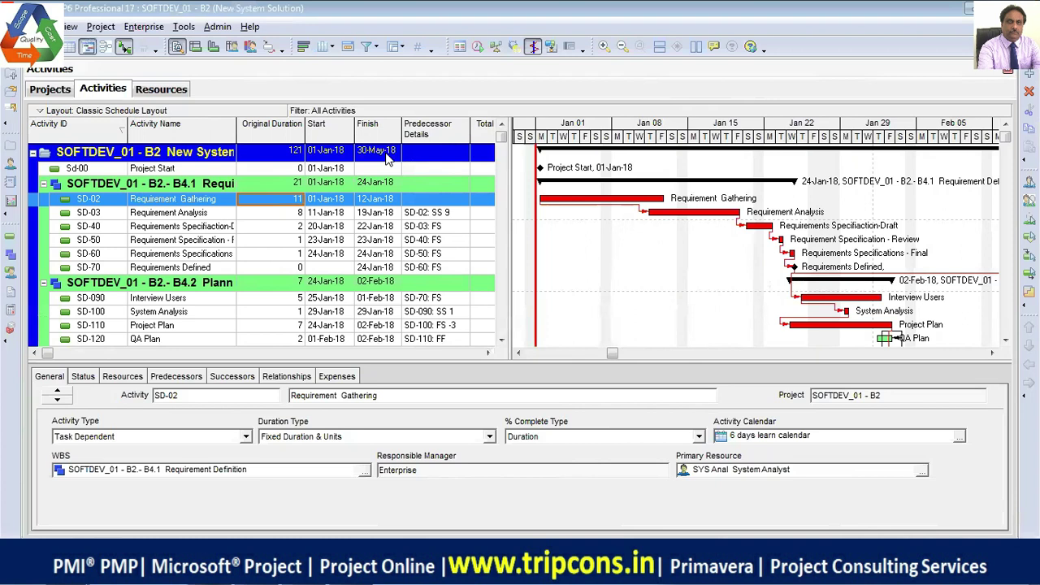
# - Open the global calendar named 6 days learn calendar for modification and examine its January 2018 workdays
pyautogui.click(144, 26)
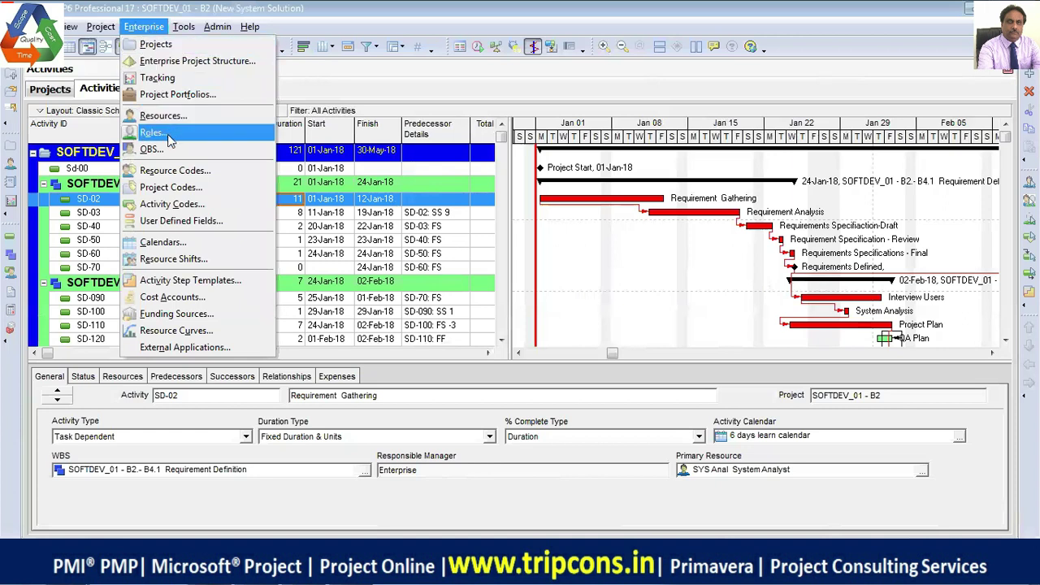
pyautogui.click(160, 242)
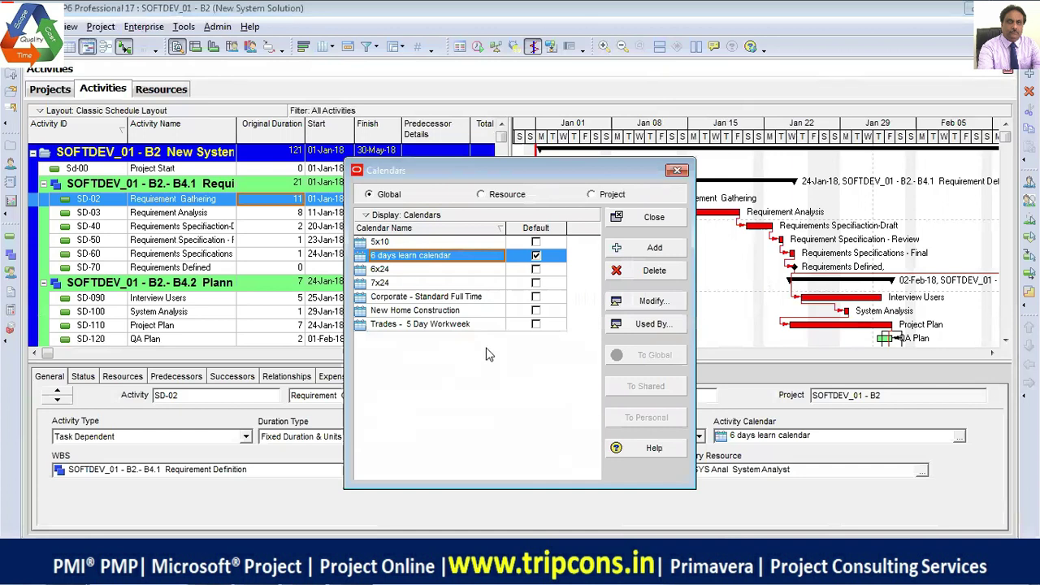
pyautogui.click(627, 302)
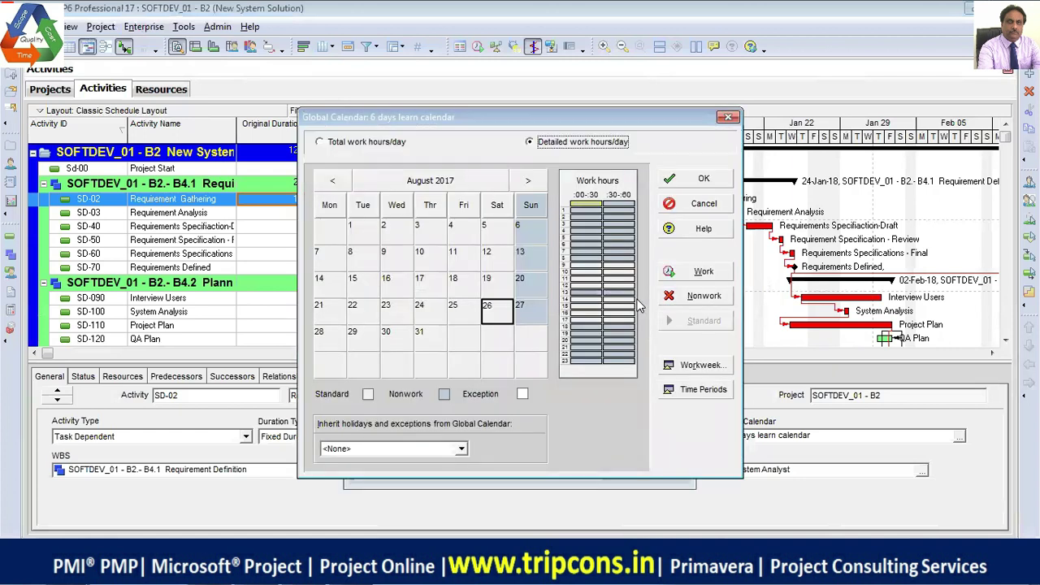
pyautogui.click(528, 180)
pyautogui.click(528, 180)
pyautogui.click(528, 181)
pyautogui.click(528, 180)
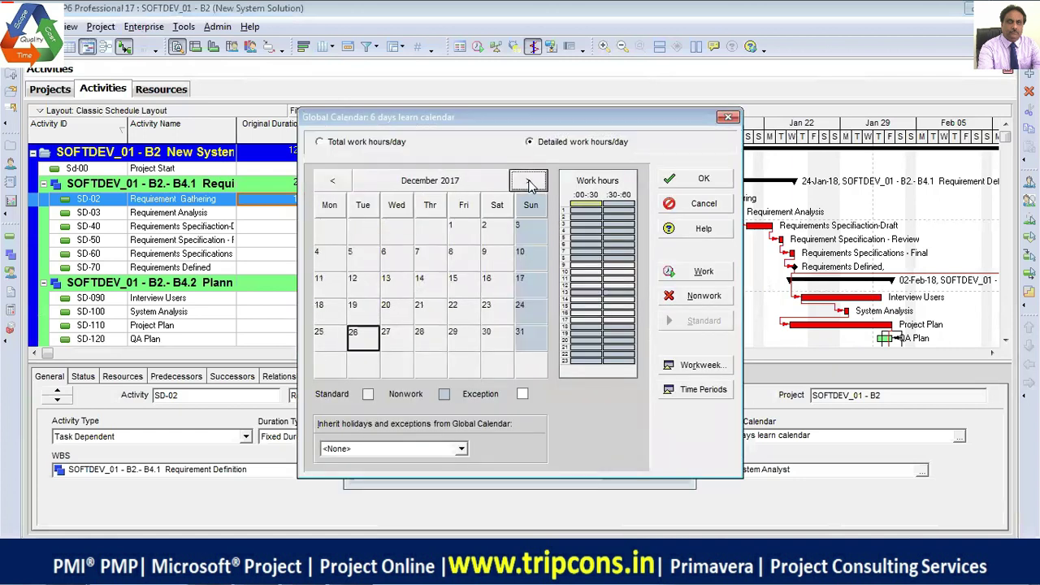
pyautogui.click(528, 181)
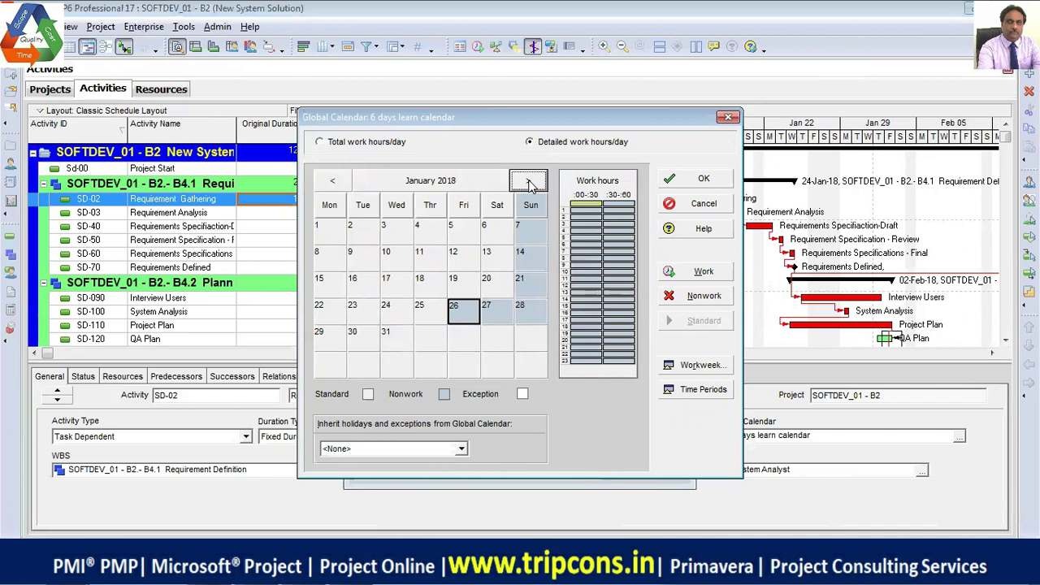
pyautogui.click(464, 232)
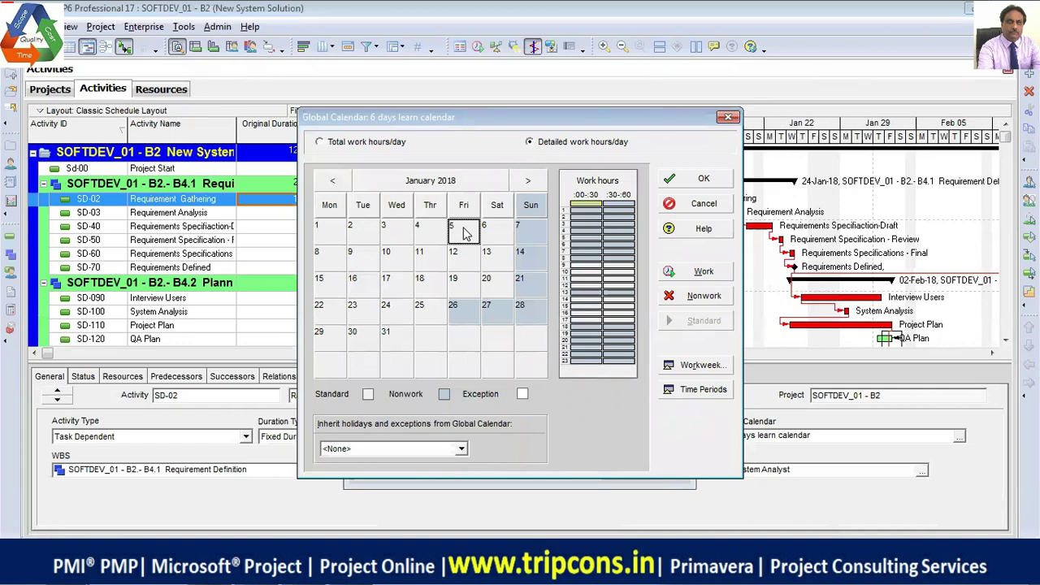
pyautogui.click(322, 233)
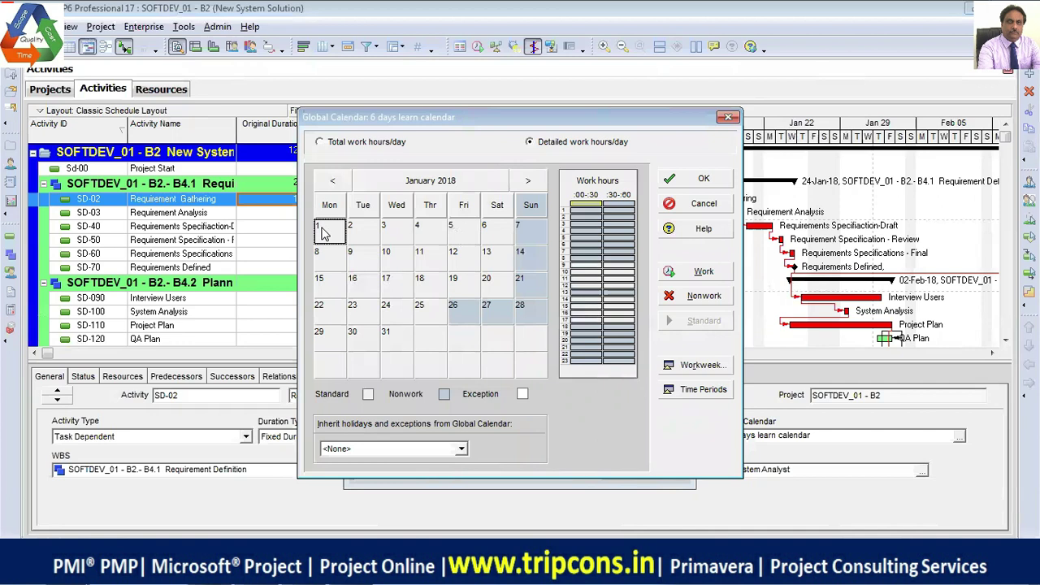
# - Review the calendar's detailed standard work hours for Monday through Sunday and its hours per time period, accepting both without edits
pyautogui.click(355, 147)
pyautogui.click(581, 144)
pyautogui.click(697, 364)
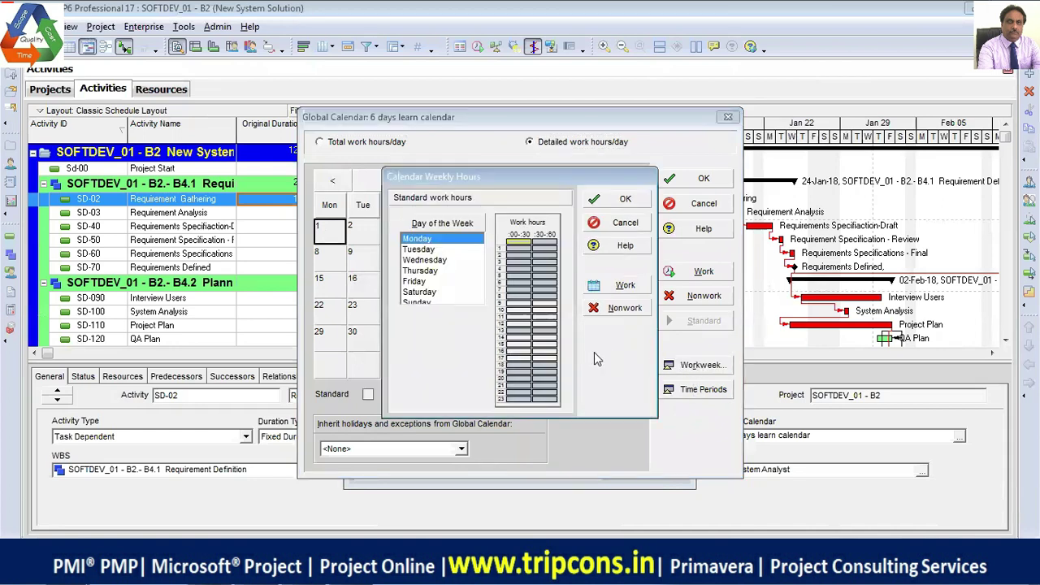
pyautogui.click(447, 249)
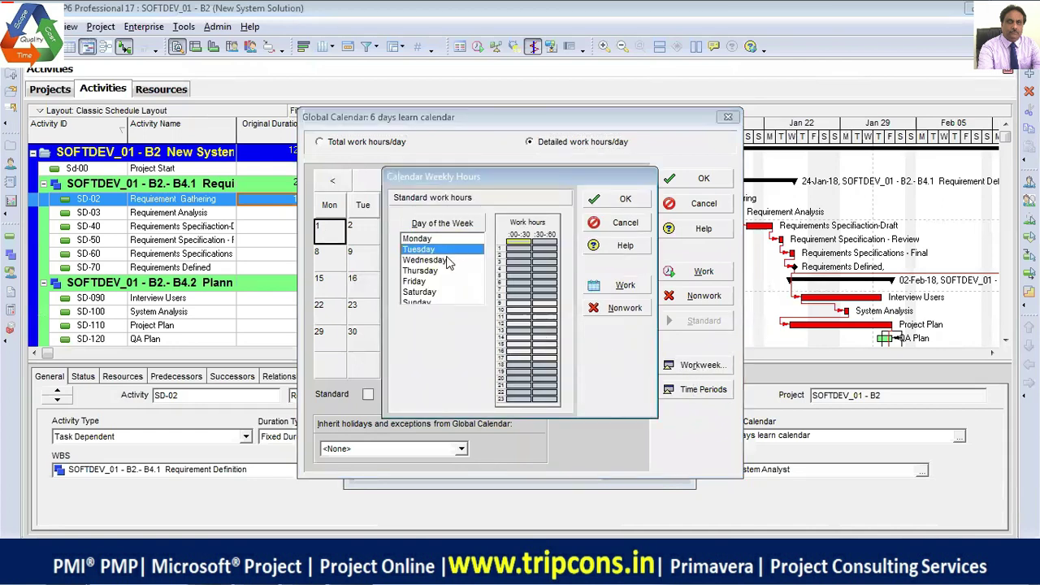
pyautogui.click(447, 260)
pyautogui.click(447, 270)
pyautogui.click(449, 282)
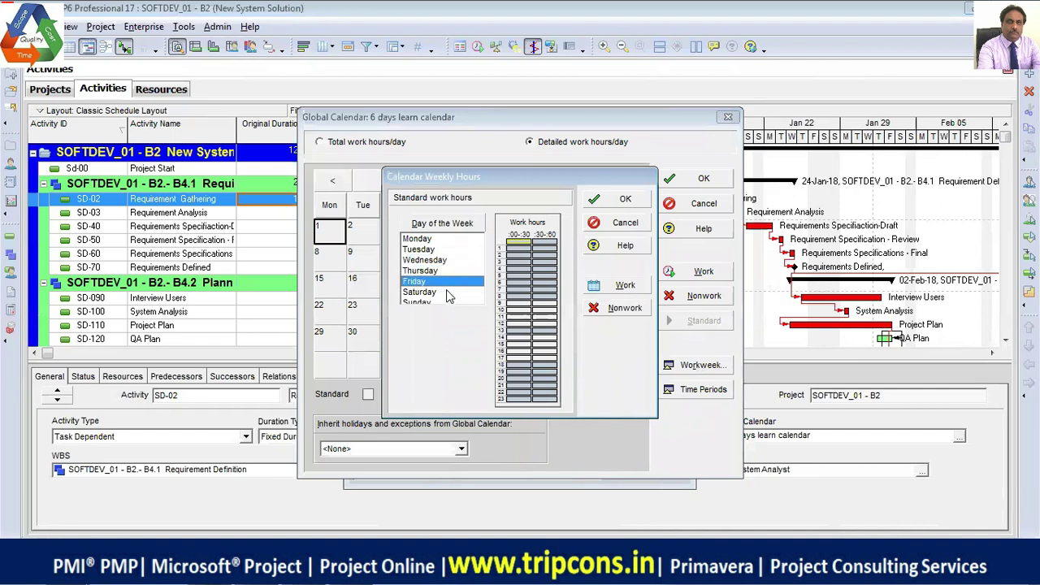
pyautogui.click(449, 291)
pyautogui.click(449, 302)
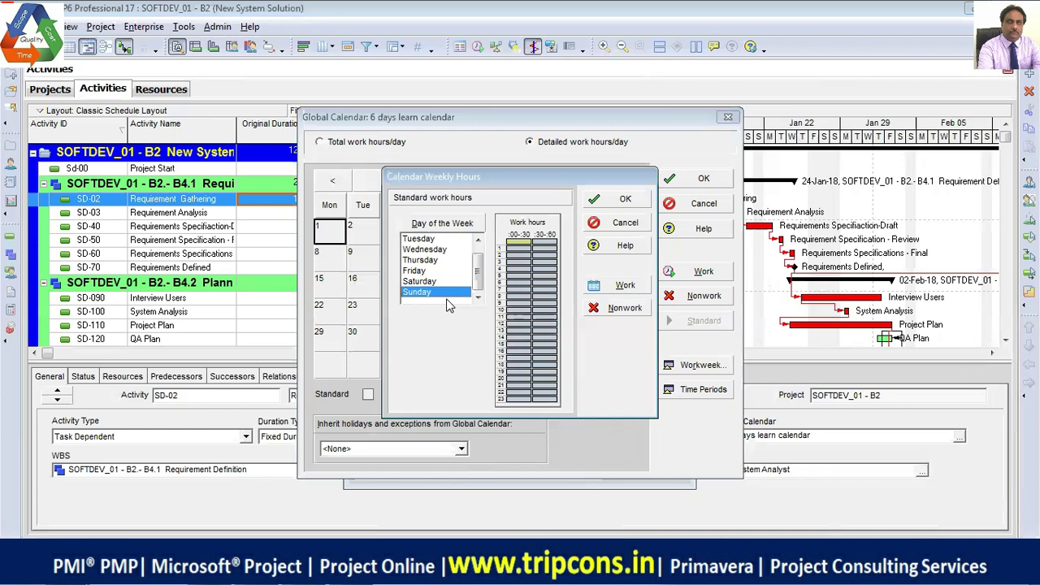
pyautogui.click(625, 199)
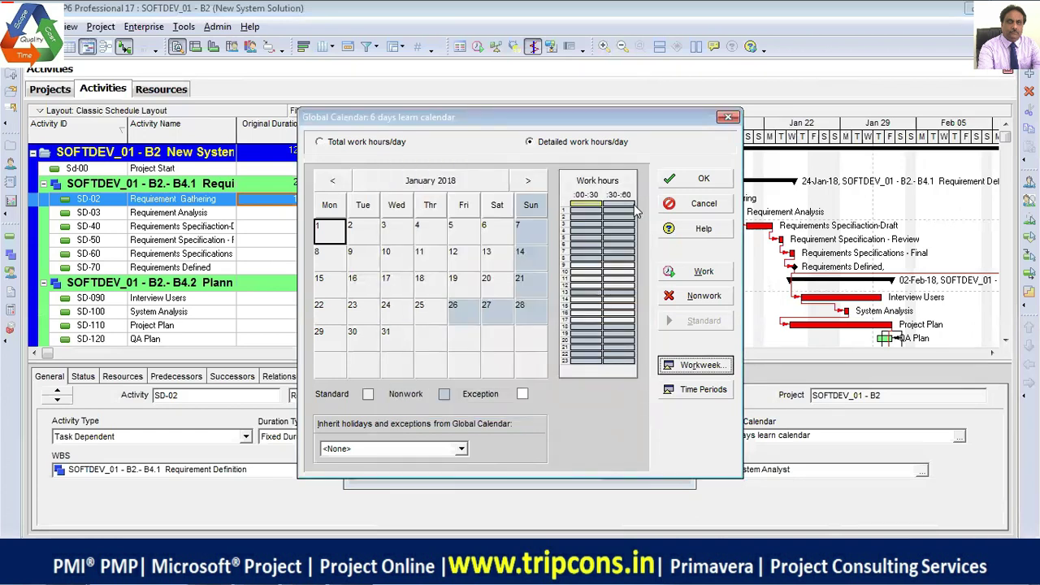
pyautogui.click(679, 391)
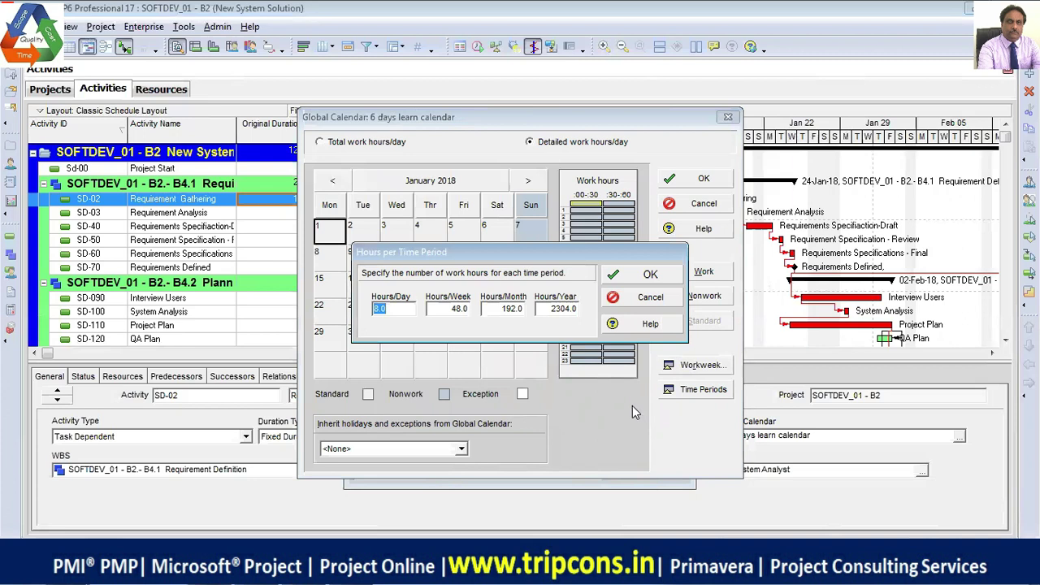
pyautogui.click(646, 276)
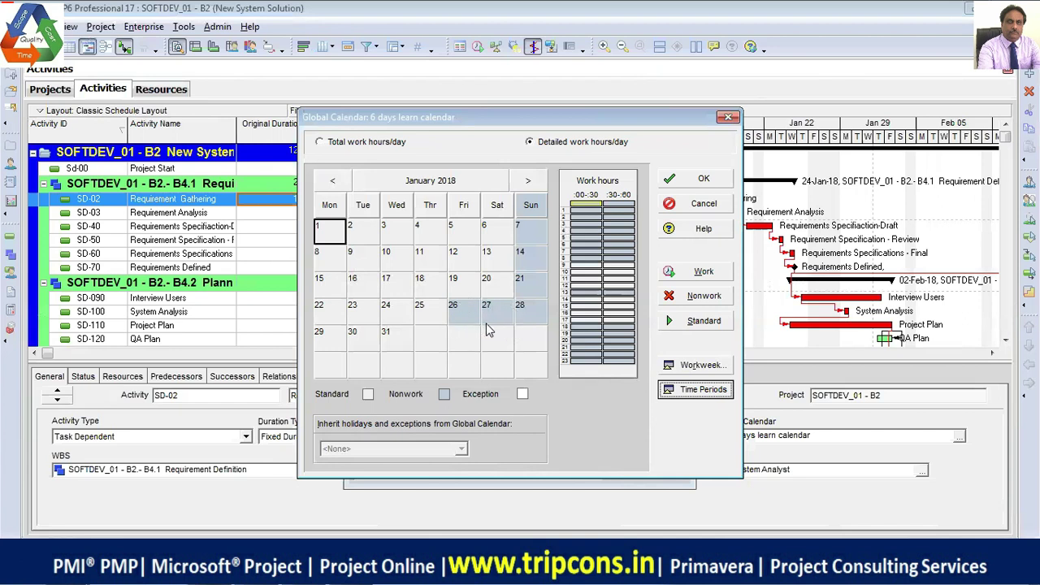
# - Check the calendar's nonwork days month by month from February to October 2018, and close the calendar list
pyautogui.click(528, 181)
pyautogui.click(529, 181)
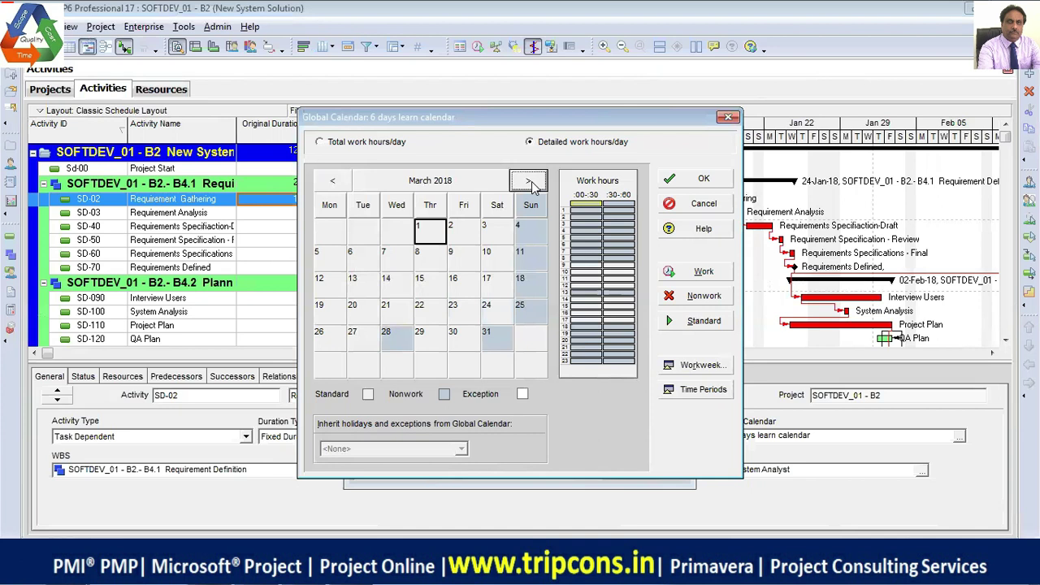
pyautogui.click(530, 182)
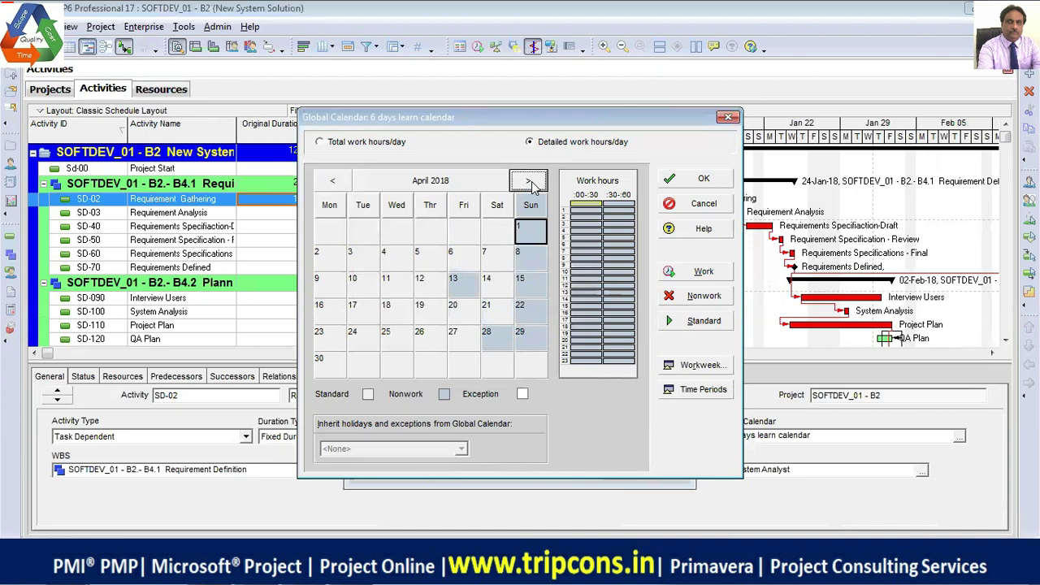
pyautogui.click(529, 182)
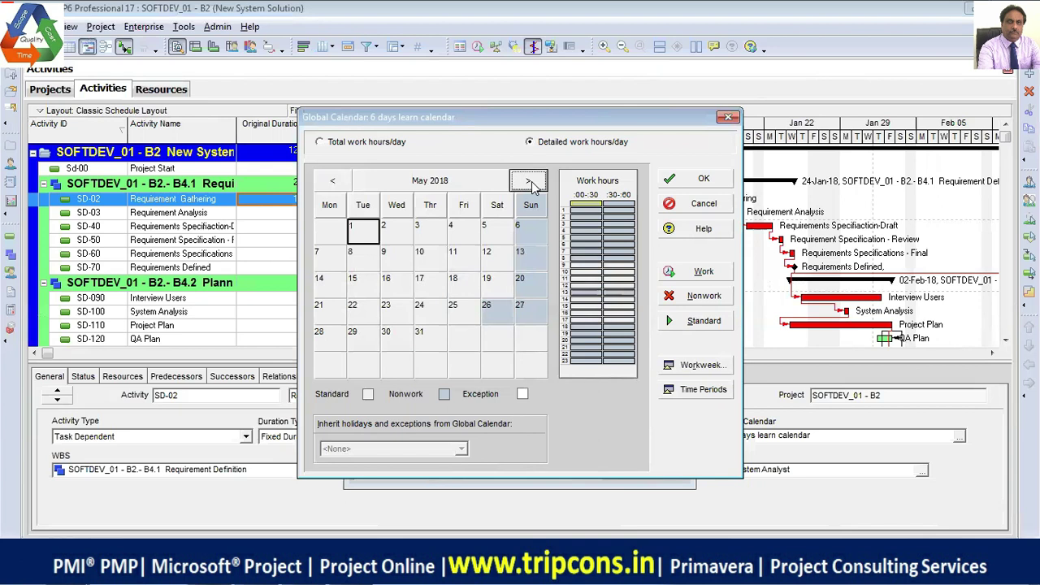
pyautogui.click(529, 182)
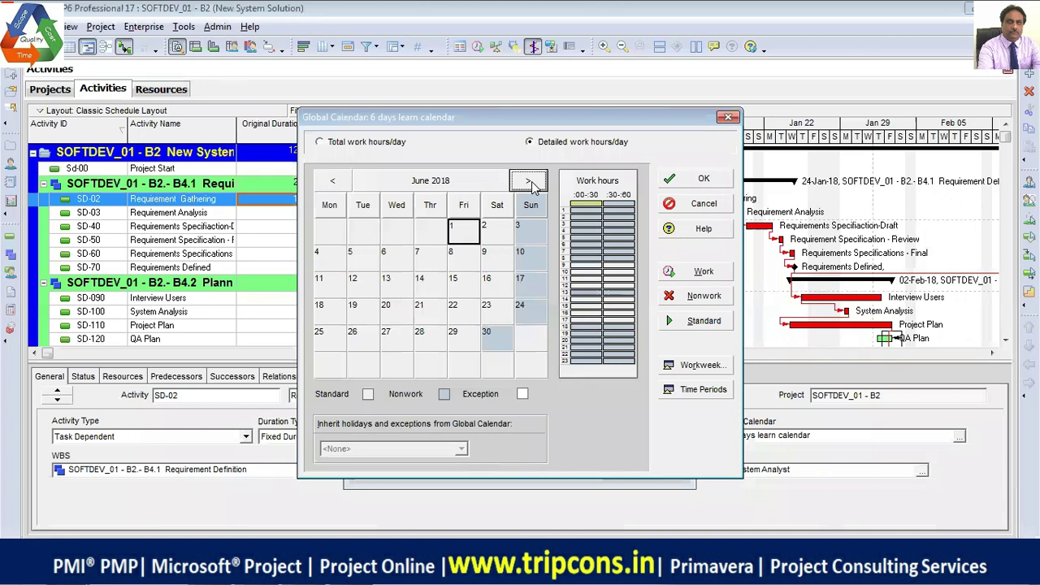
pyautogui.click(529, 182)
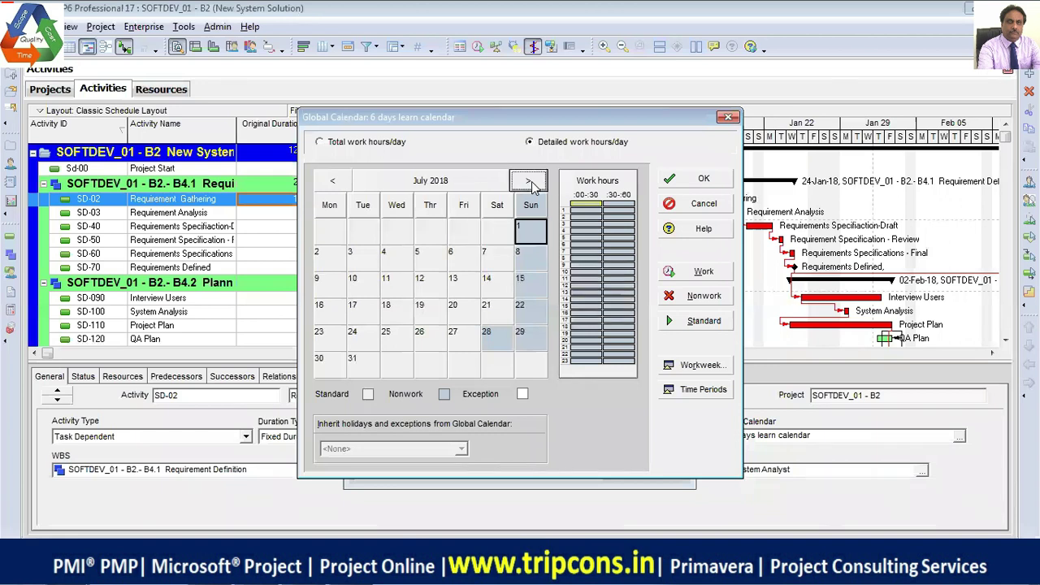
pyautogui.click(529, 181)
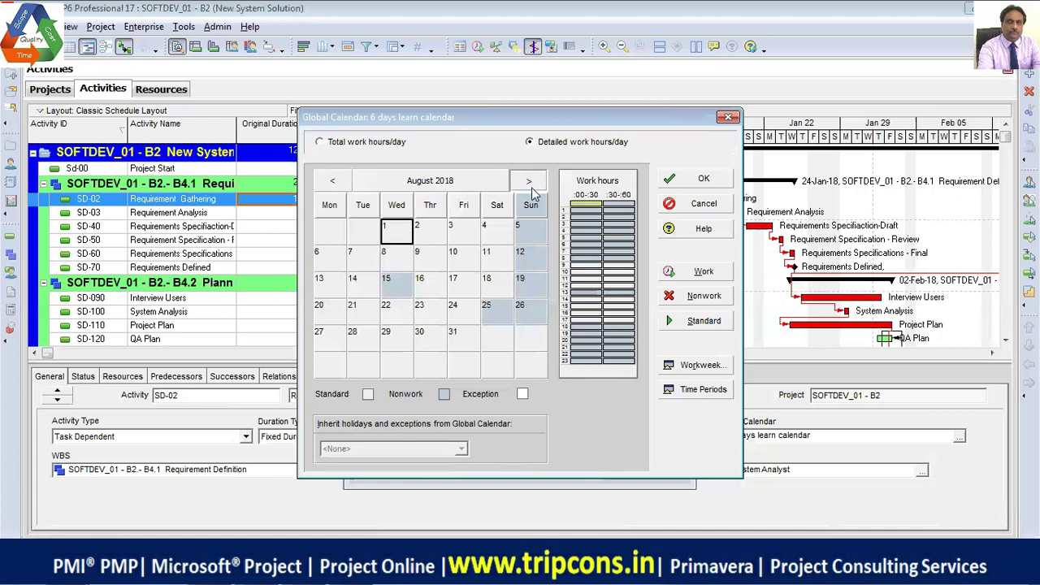
pyautogui.click(530, 183)
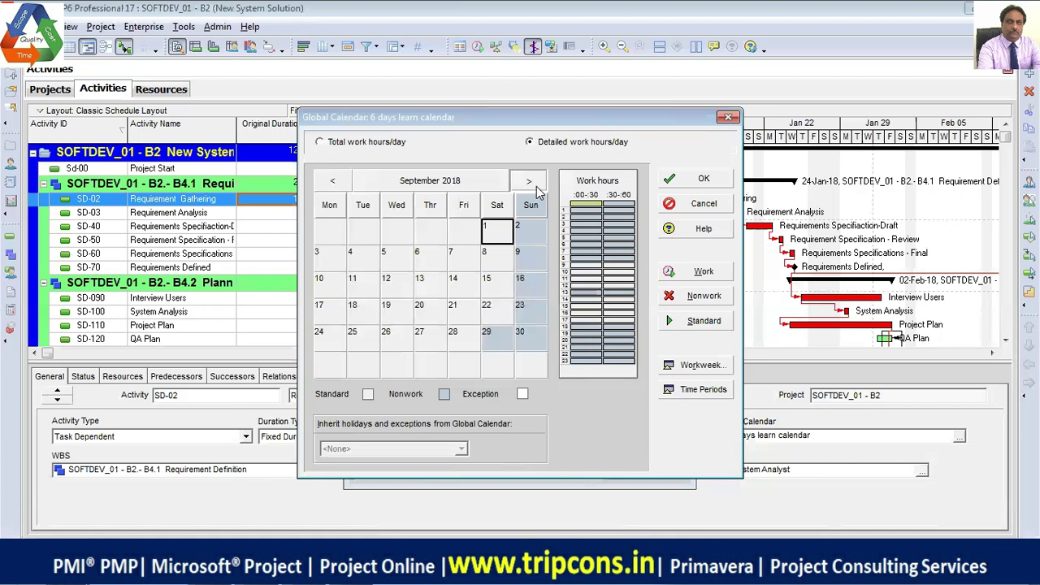
pyautogui.click(529, 181)
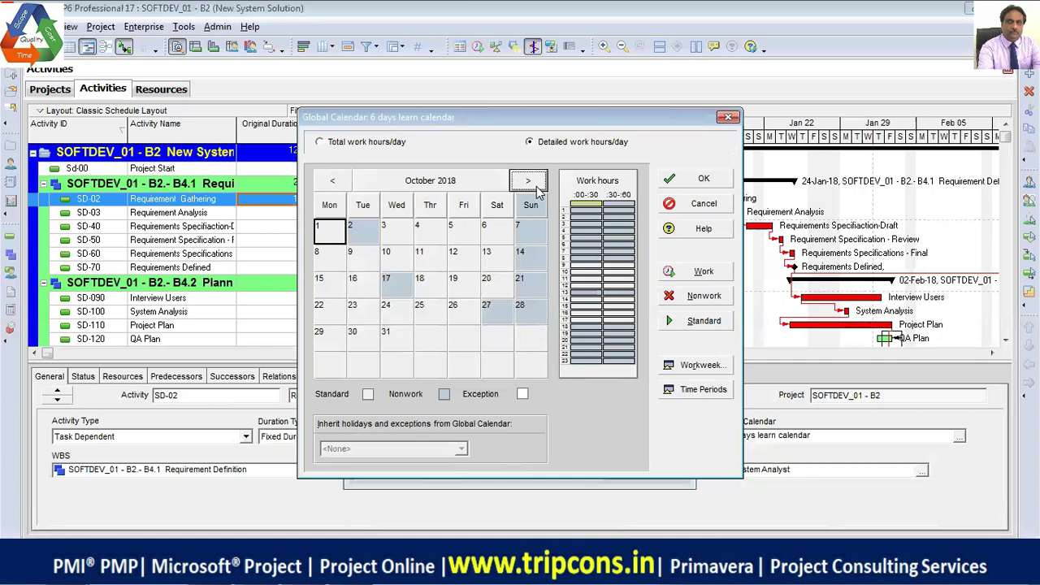
pyautogui.click(679, 183)
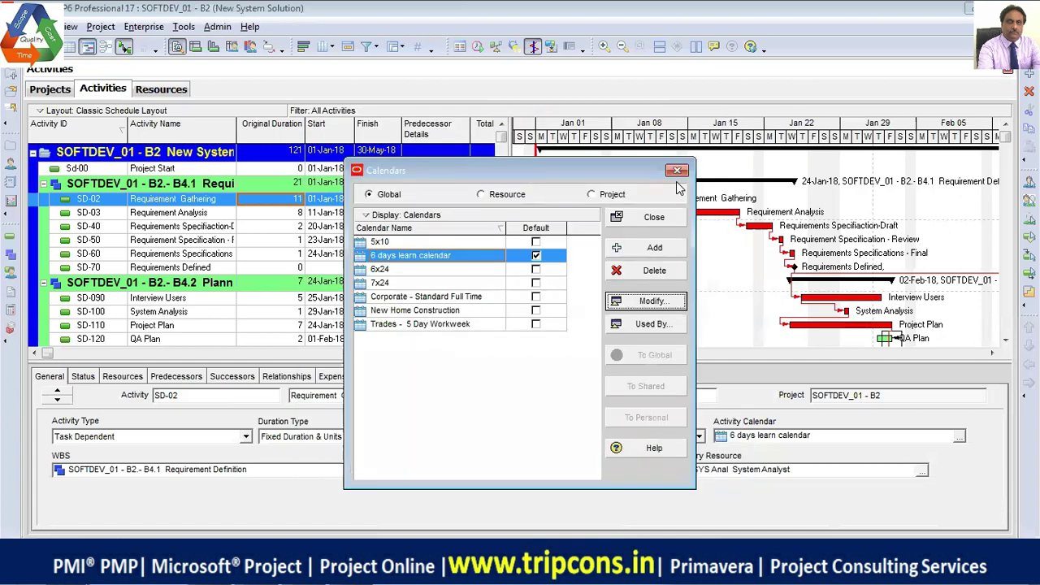
pyautogui.click(656, 220)
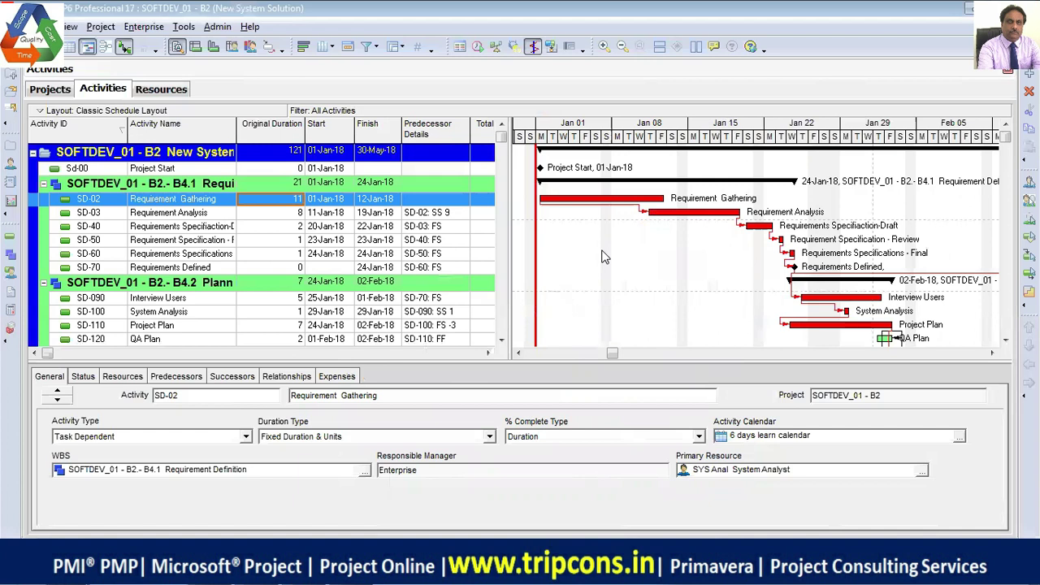
# - Schedule the New System project with data date 01-Jan-18 and check the activities' total float
pyautogui.press('F9')
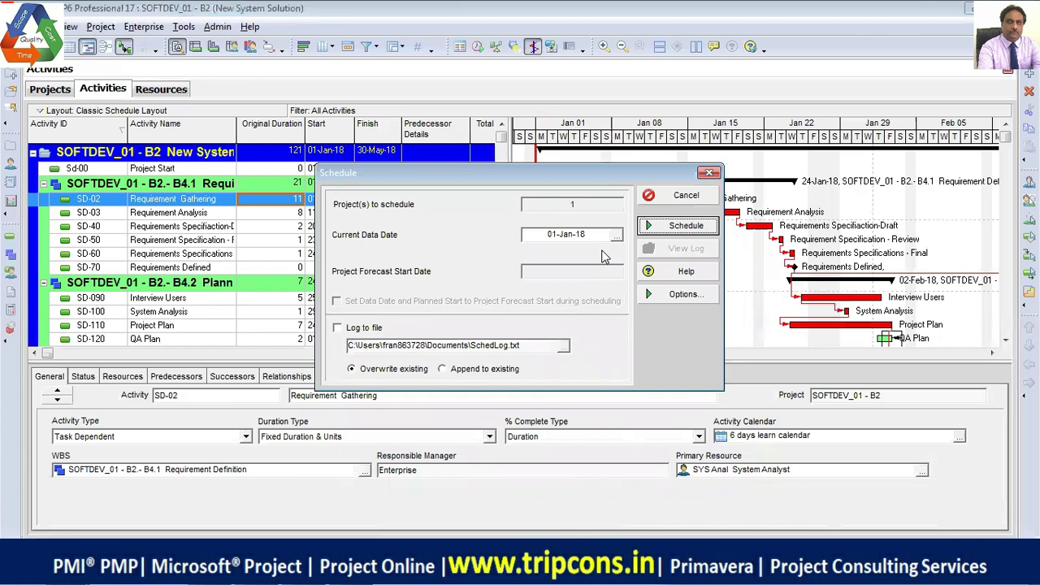
pyautogui.click(655, 229)
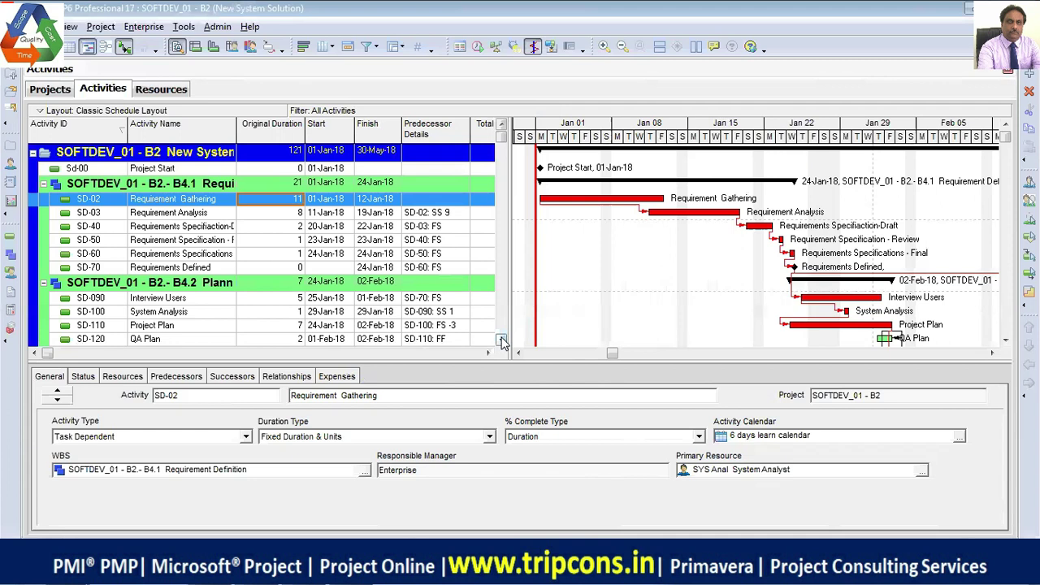
pyautogui.click(502, 340)
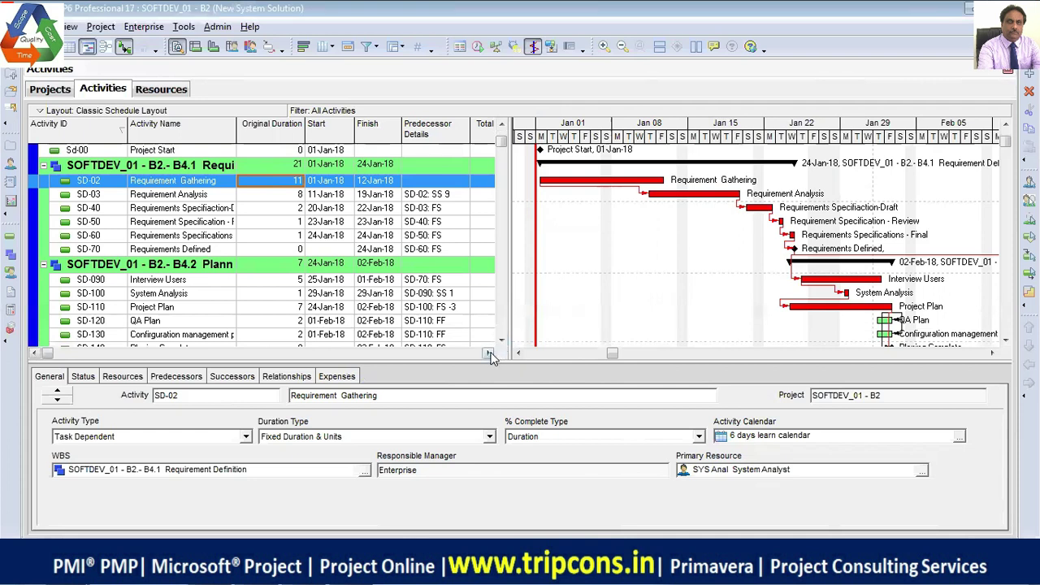
pyautogui.click(488, 353)
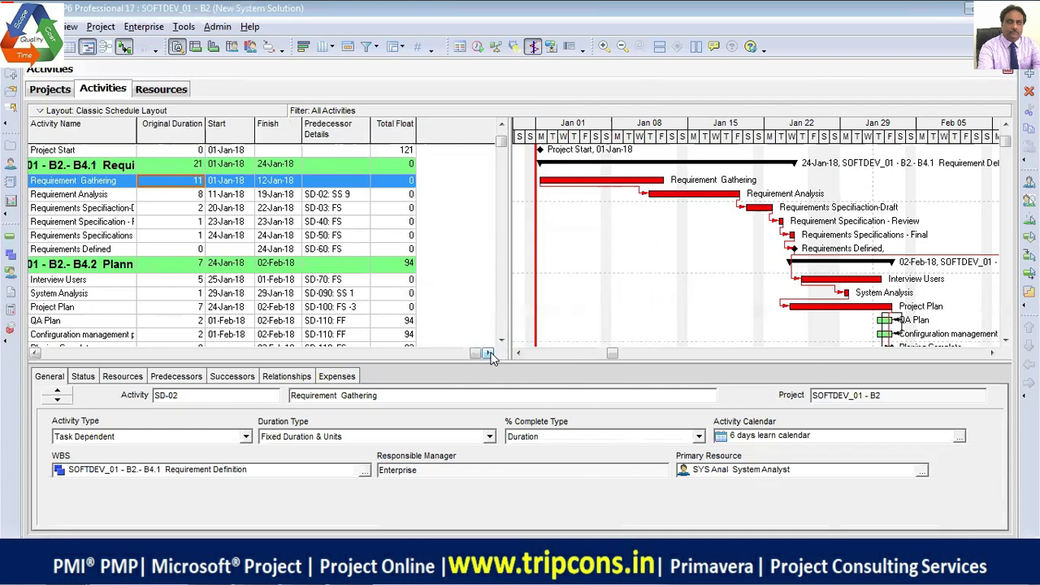
pyautogui.click(35, 354)
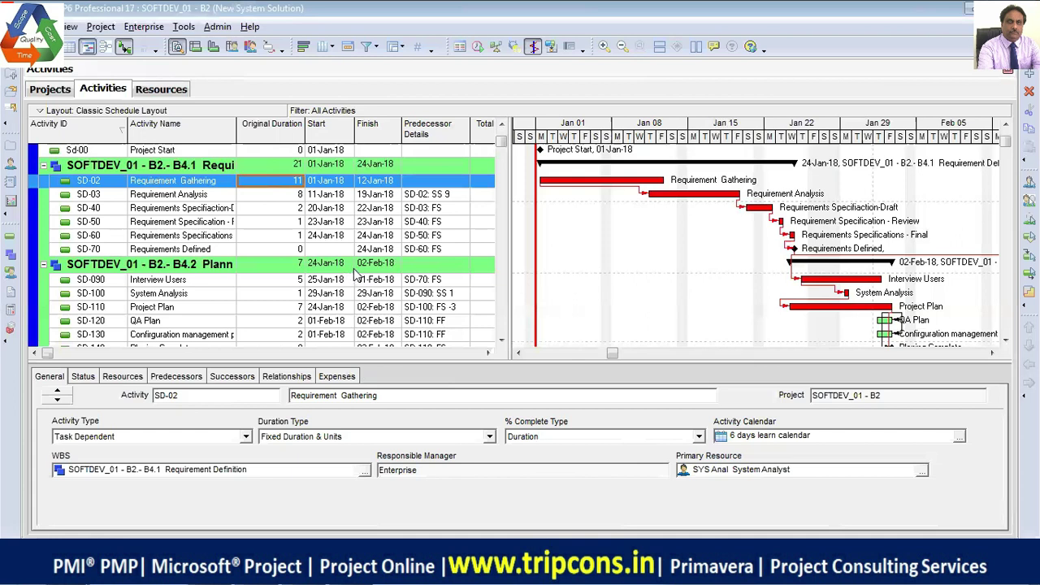
# - Collapse the activity grouping bands to WBS Level 2
pyautogui.click(42, 112)
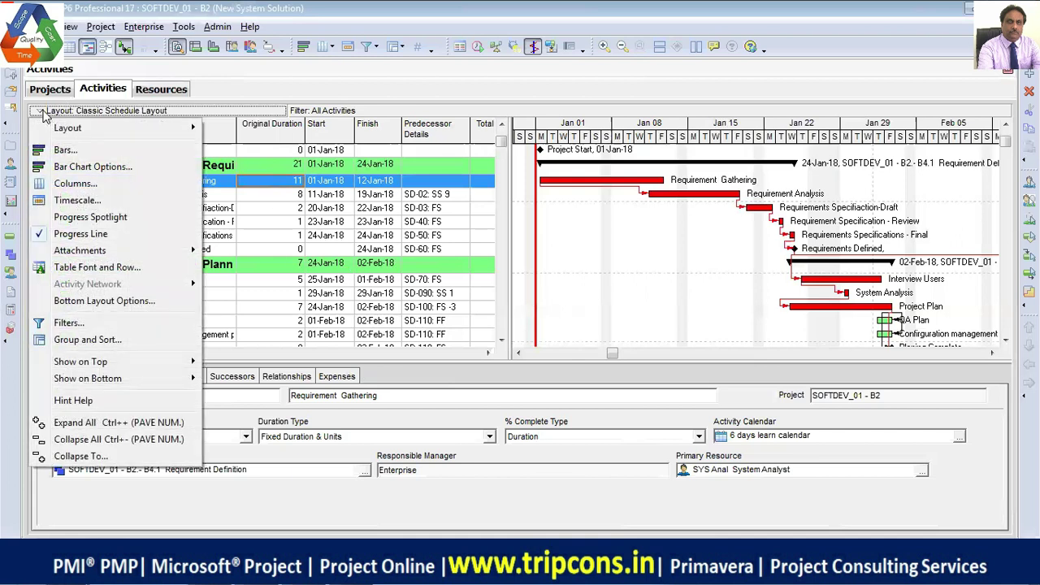
pyautogui.click(247, 95)
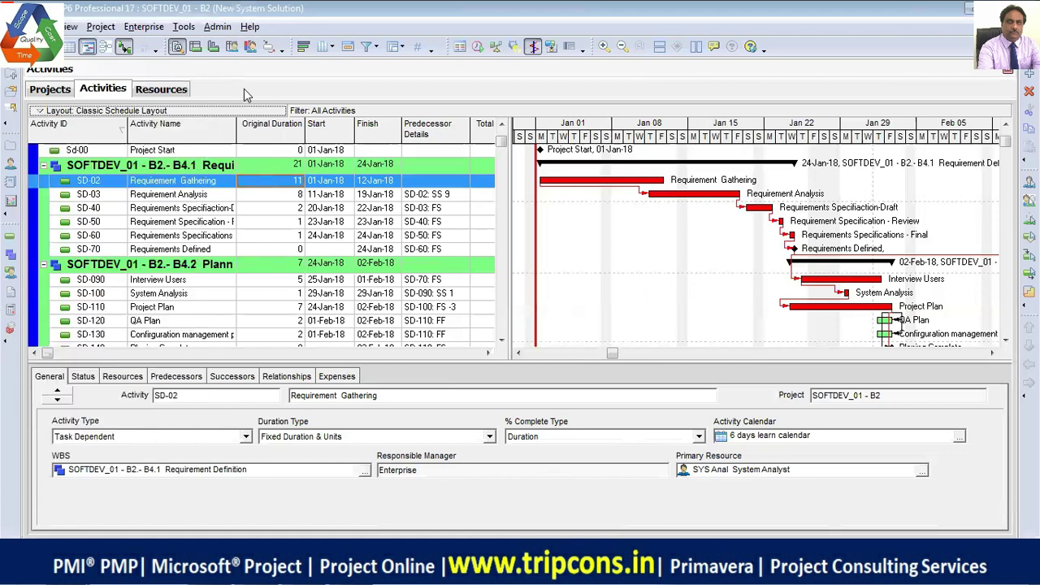
pyautogui.click(71, 27)
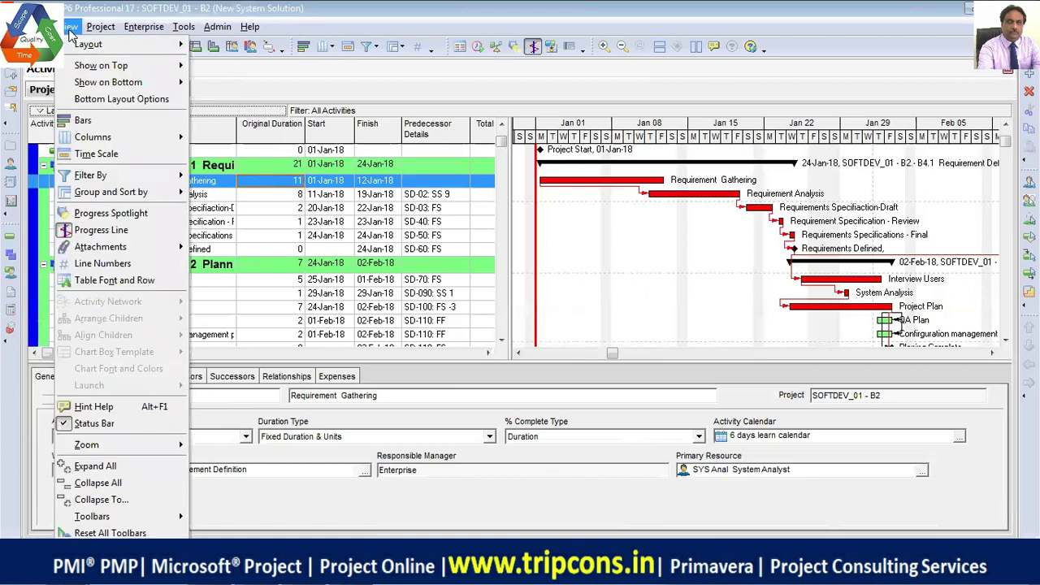
pyautogui.click(113, 501)
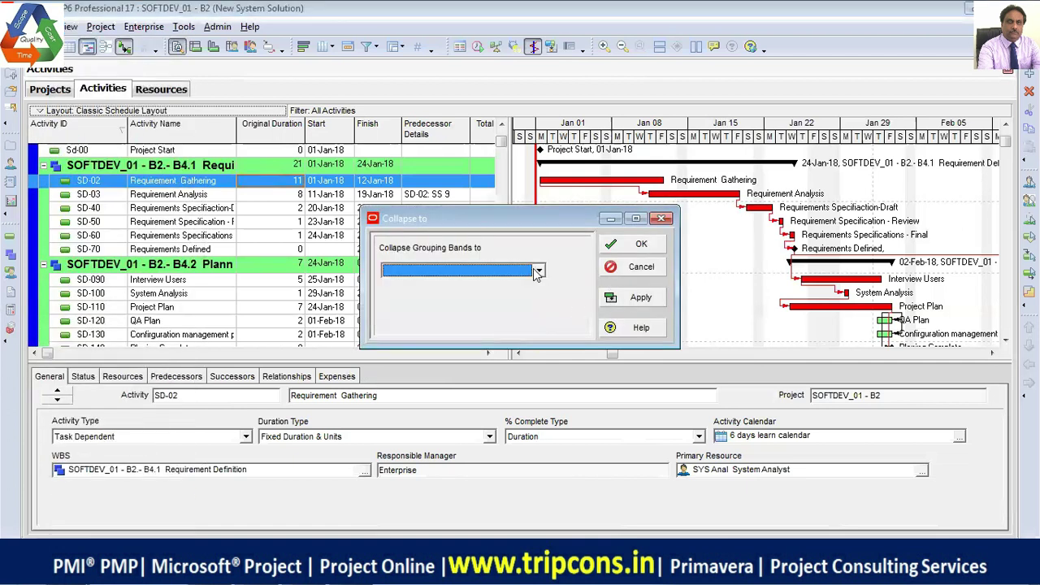
pyautogui.click(540, 273)
pyautogui.click(494, 302)
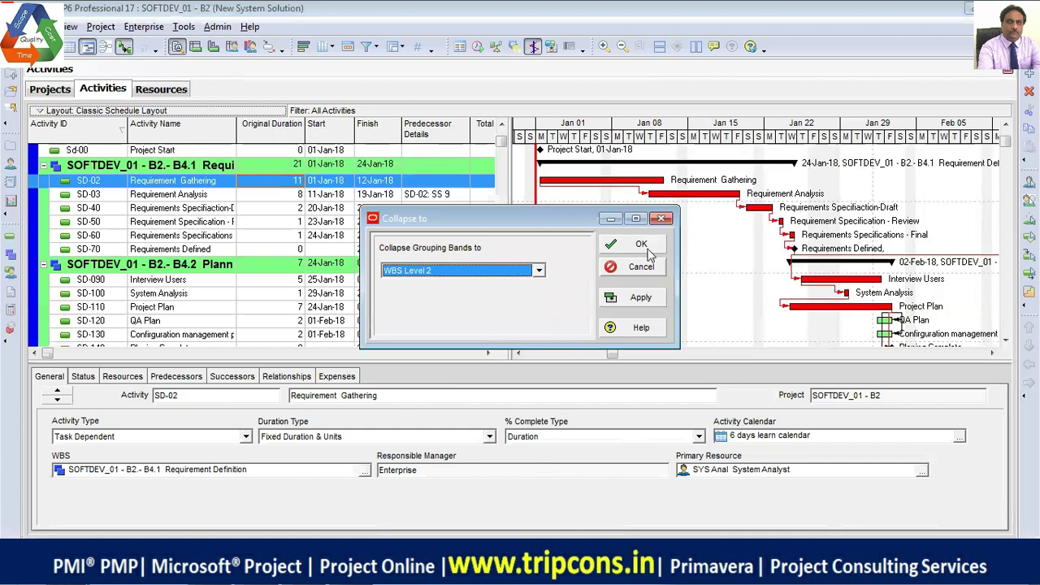
pyautogui.click(638, 244)
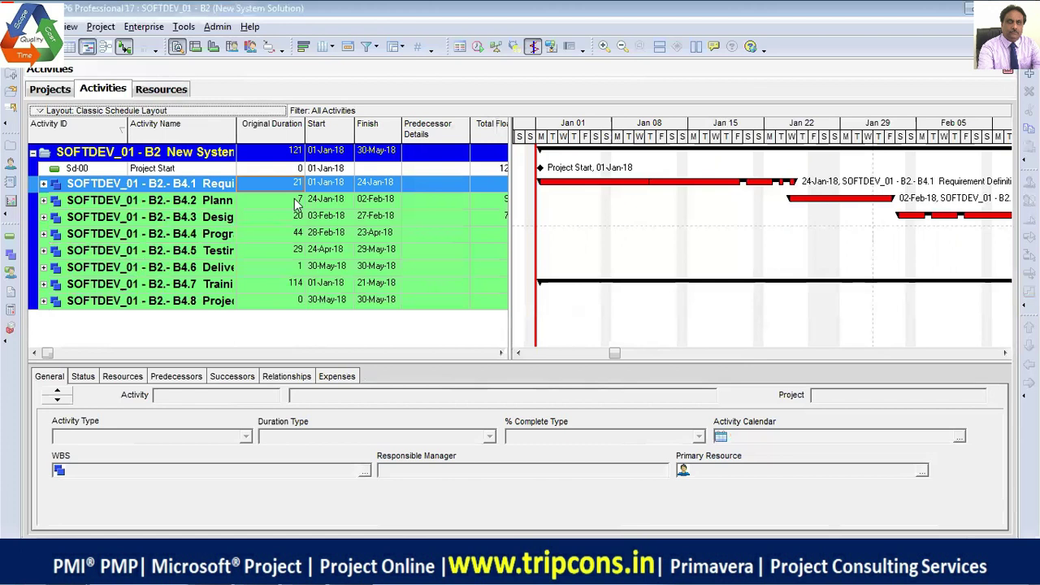
# - Widen the Activity Name column to fit the WBS names and expand the Project Complete band
pyautogui.moveTo(237, 123); pyautogui.dragTo(290, 121)
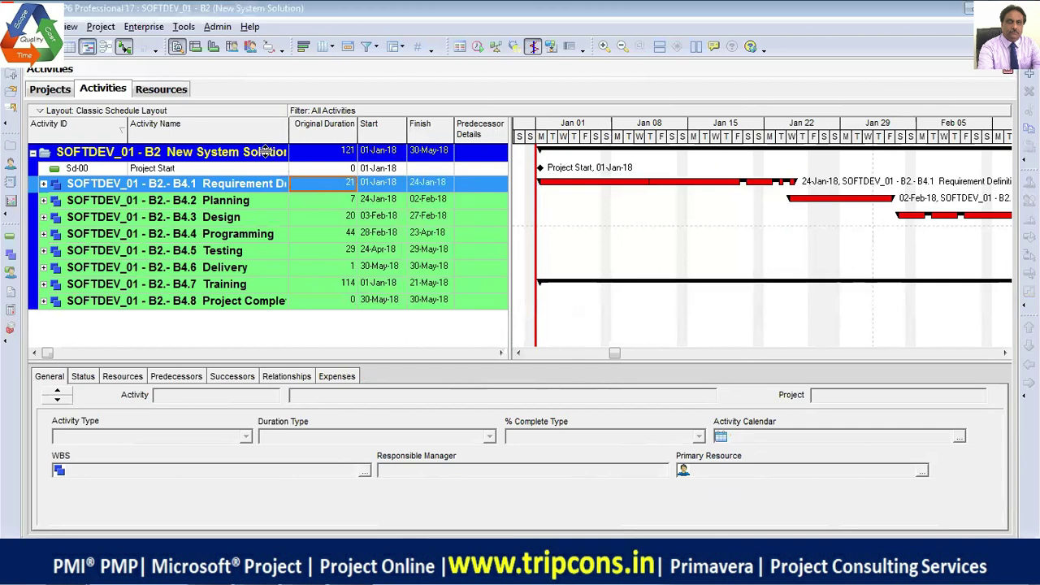
pyautogui.click(45, 301)
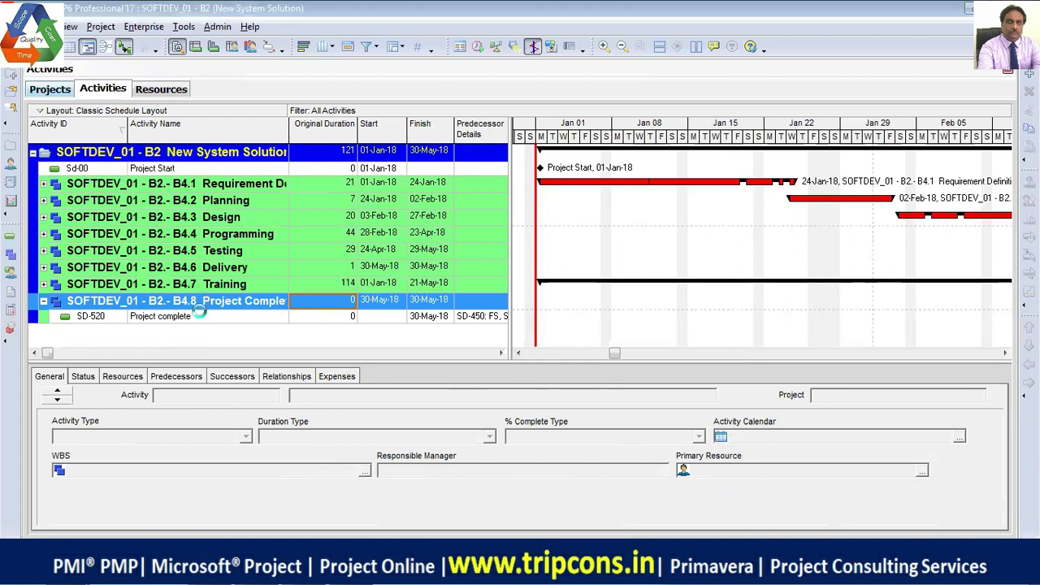
pyautogui.hotkey('ctrl', 'p')
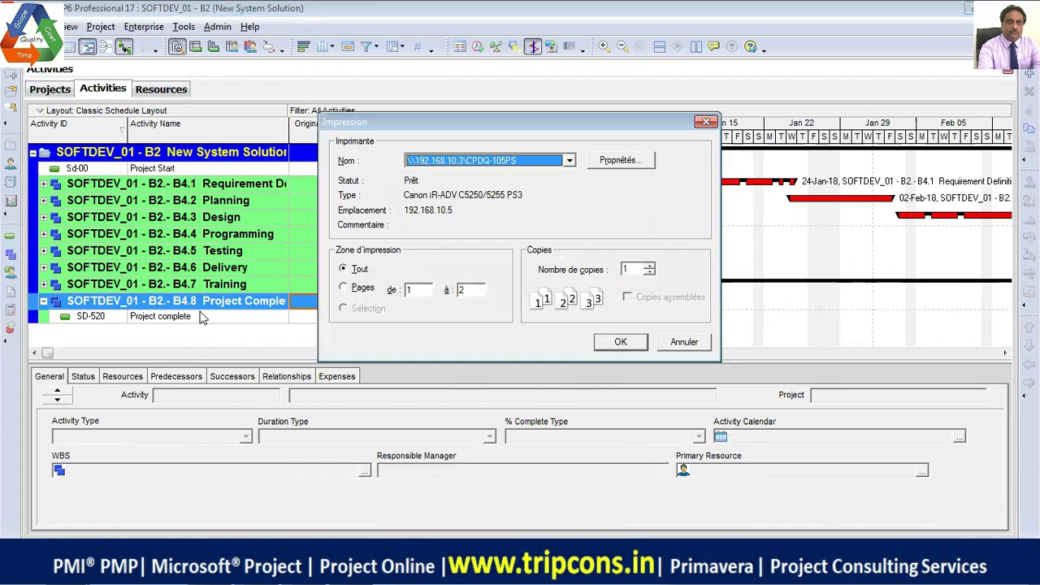
pyautogui.click(685, 342)
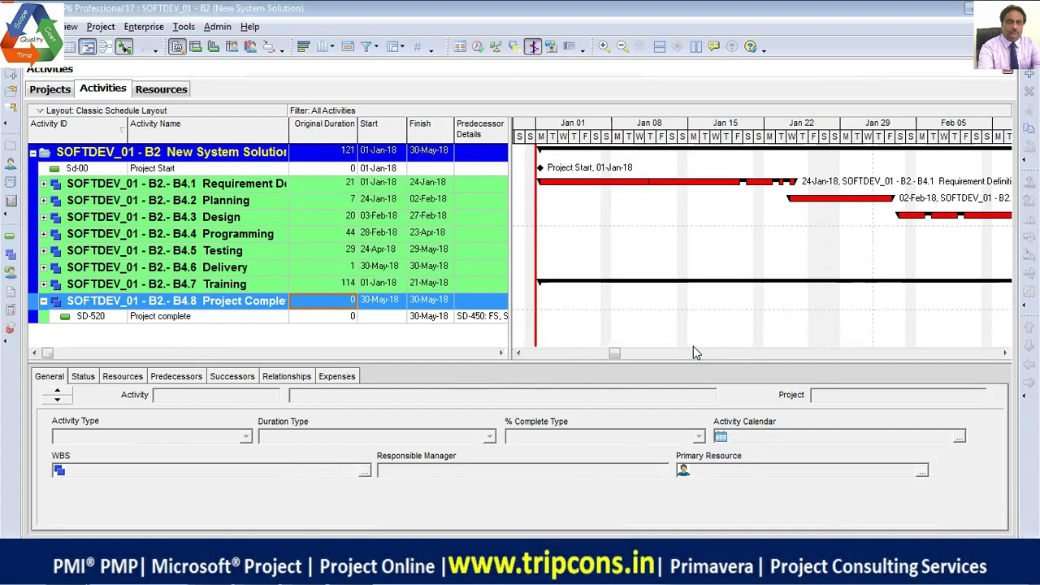
pyautogui.rightClick(693, 346)
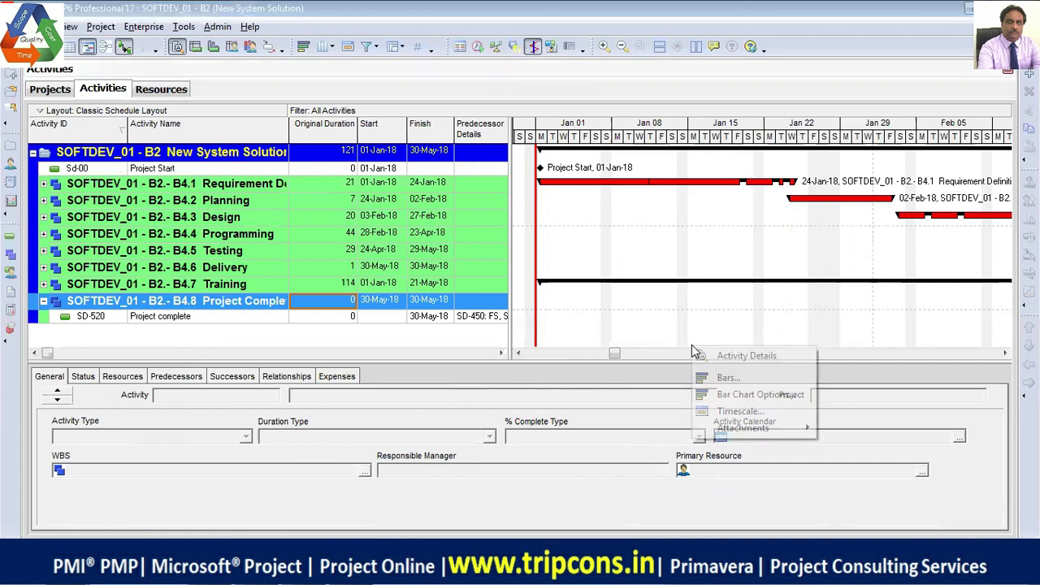
pyautogui.press('Escape')
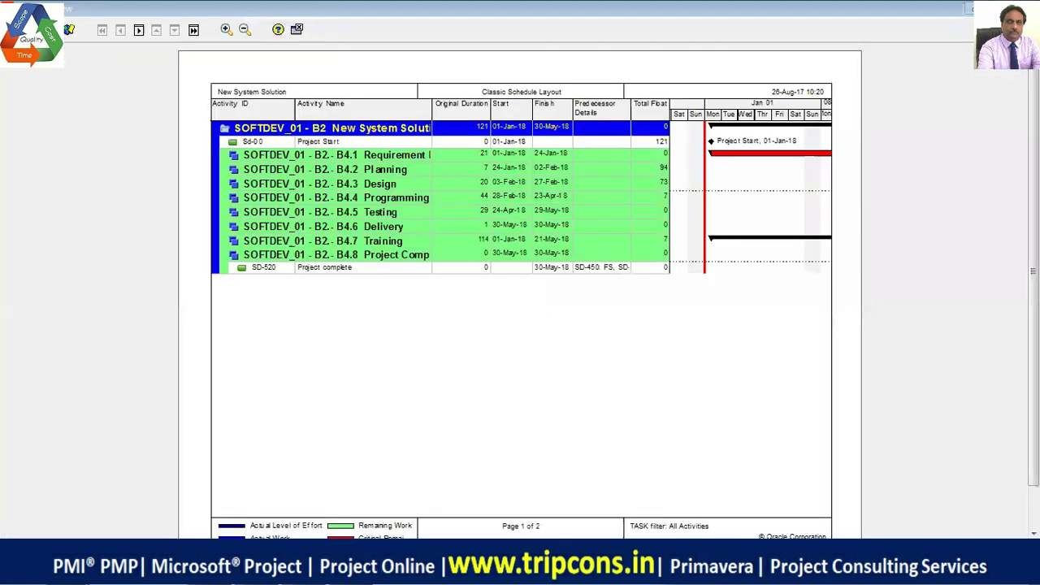
# - Check both pages of the print preview and print all pages to Adobe PDF as PM.pdf in the Primavera folder
pyautogui.click(140, 32)
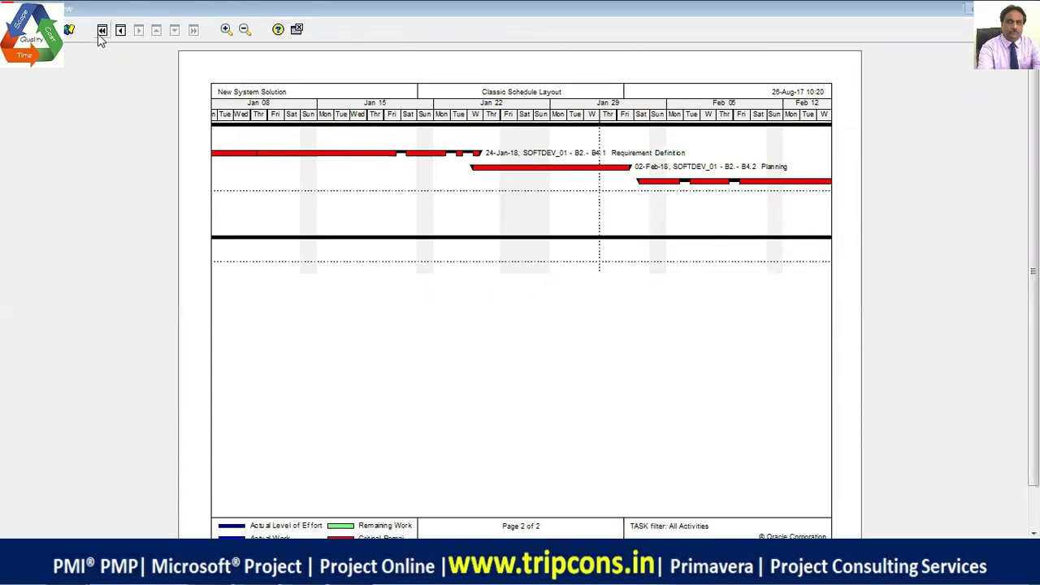
pyautogui.click(118, 33)
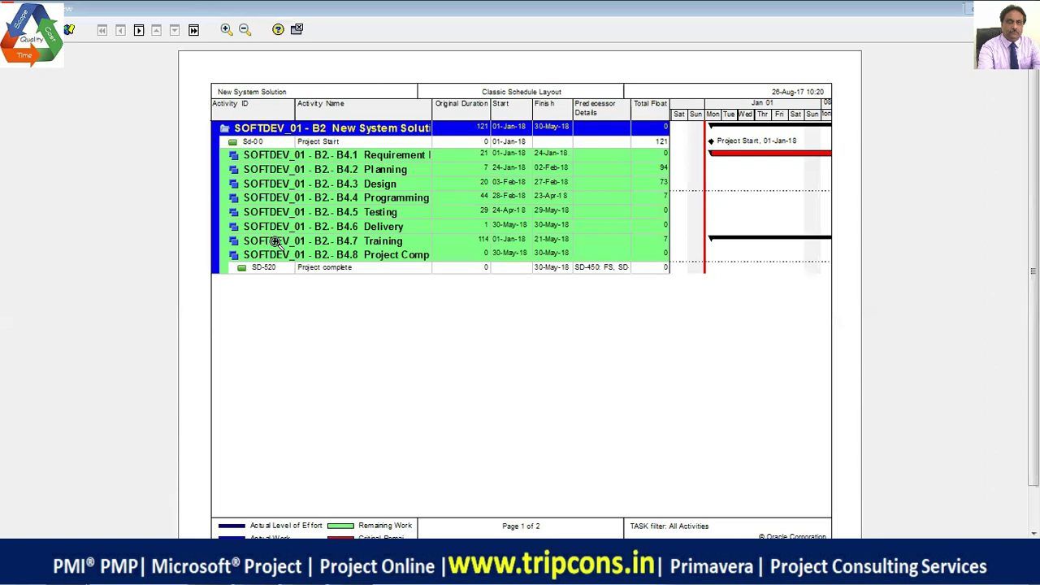
pyautogui.click(69, 30)
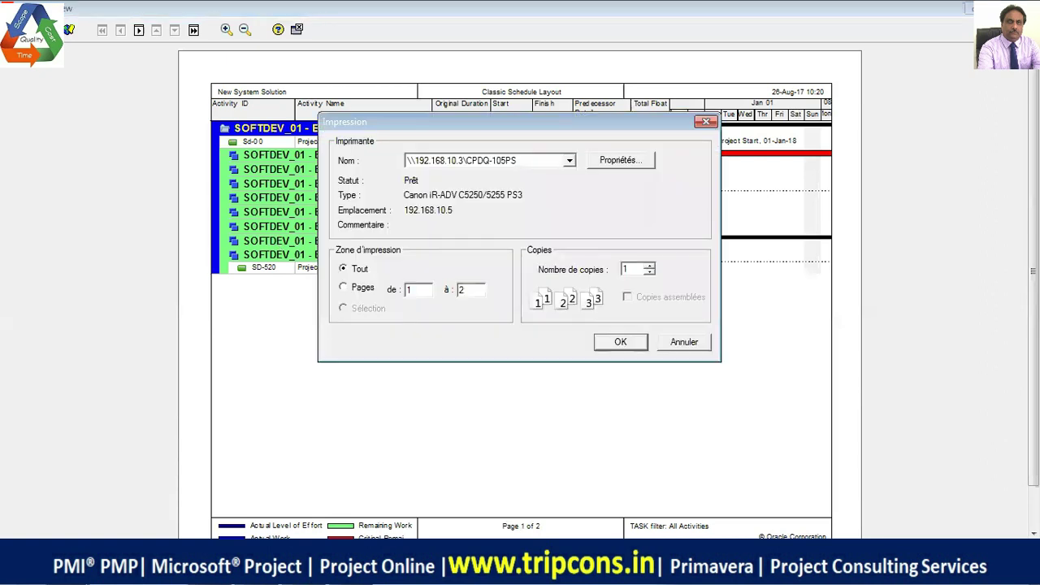
pyautogui.click(569, 162)
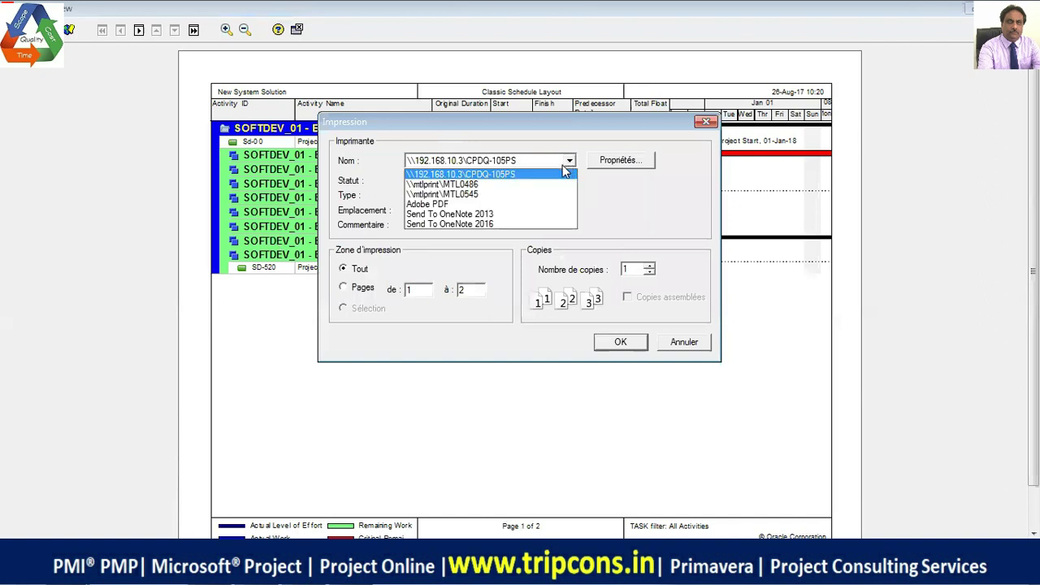
pyautogui.click(556, 204)
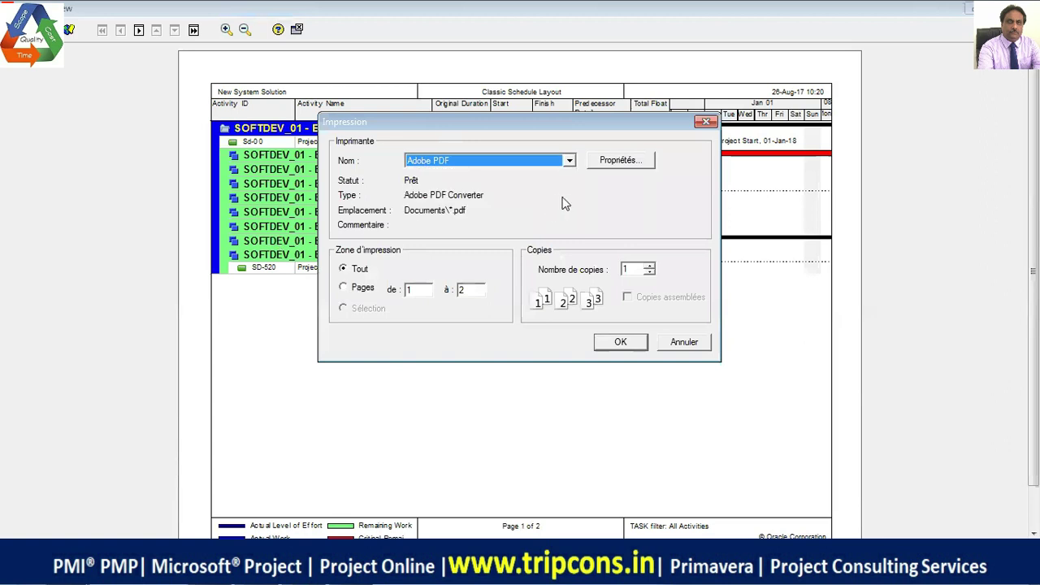
pyautogui.click(614, 342)
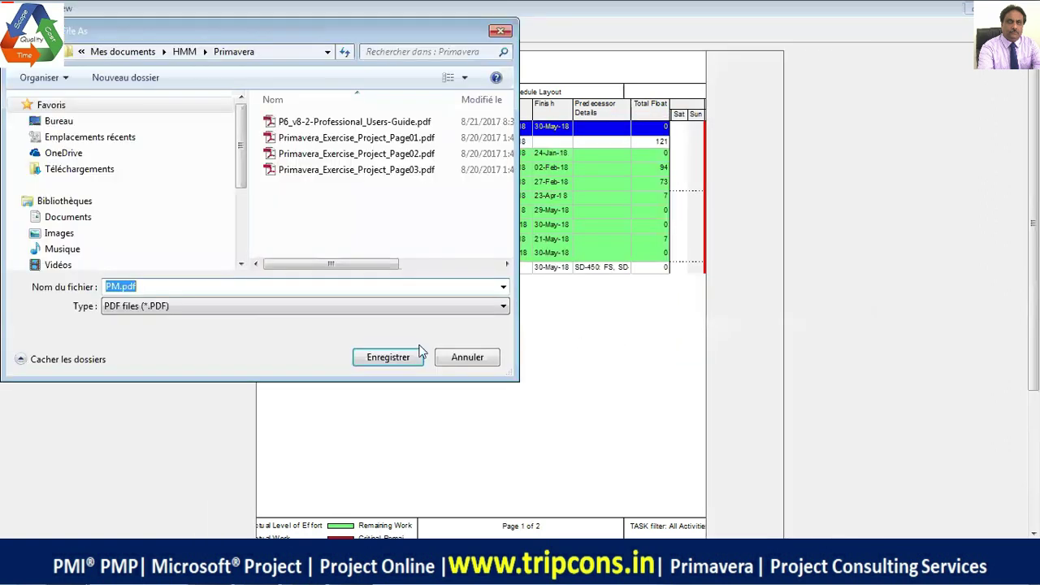
pyautogui.click(369, 357)
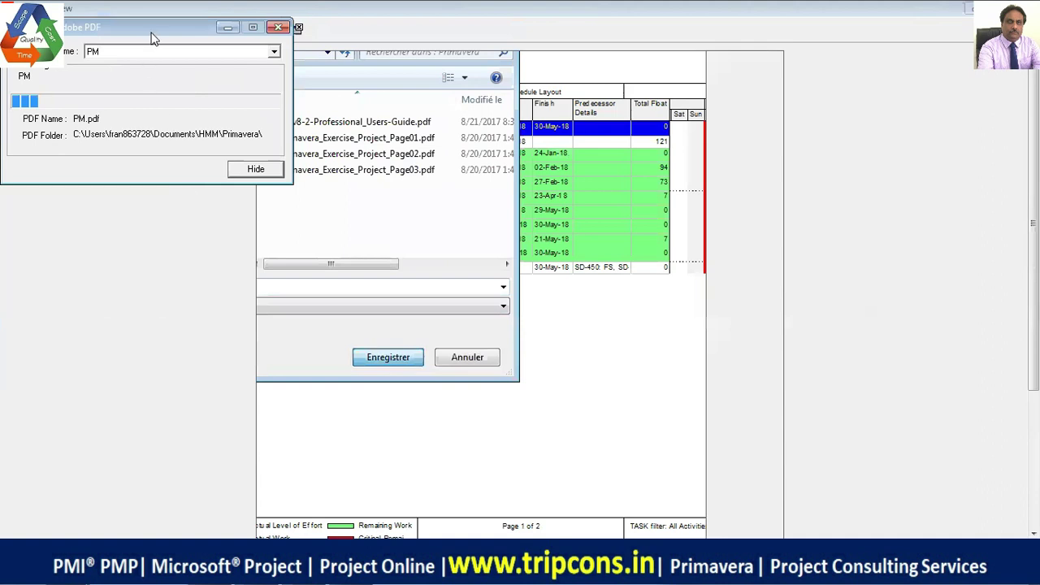
pyautogui.moveTo(154, 38); pyautogui.dragTo(220, 30)
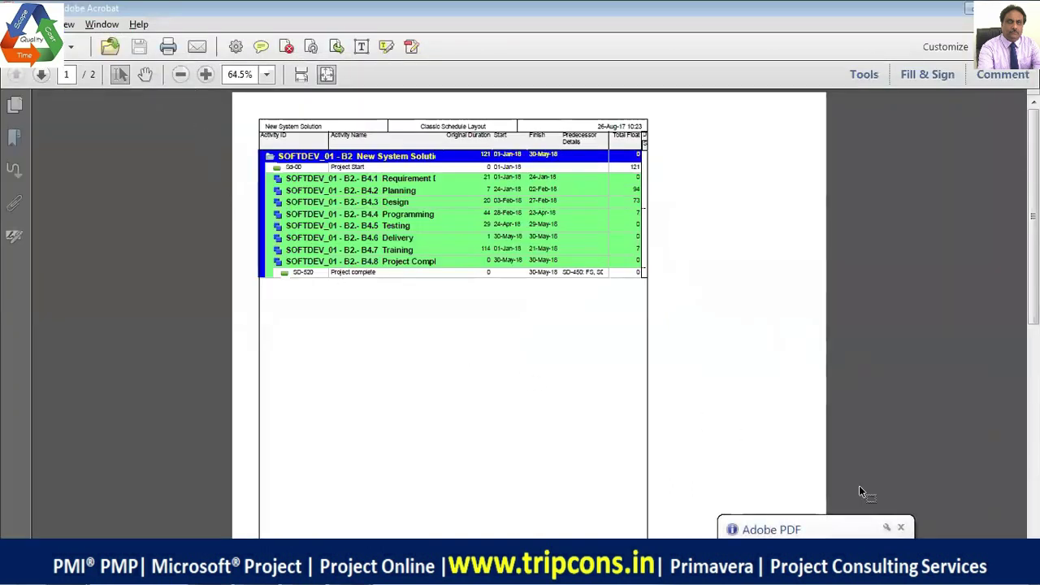
# - Review the second page of the PDF printout at 100% zoom, and close both the PDF and the print preview
pyautogui.click(900, 527)
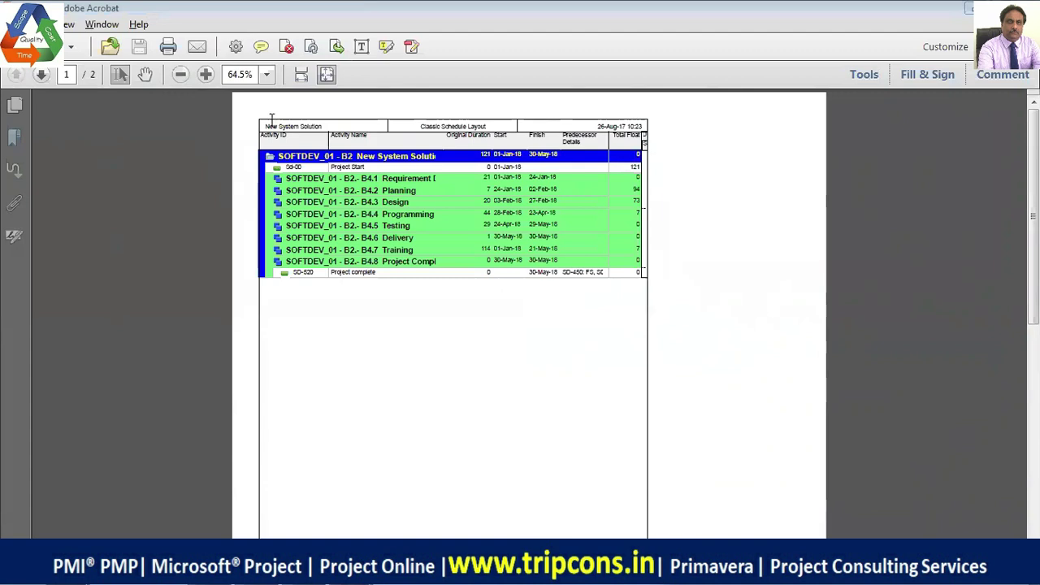
pyautogui.click(47, 75)
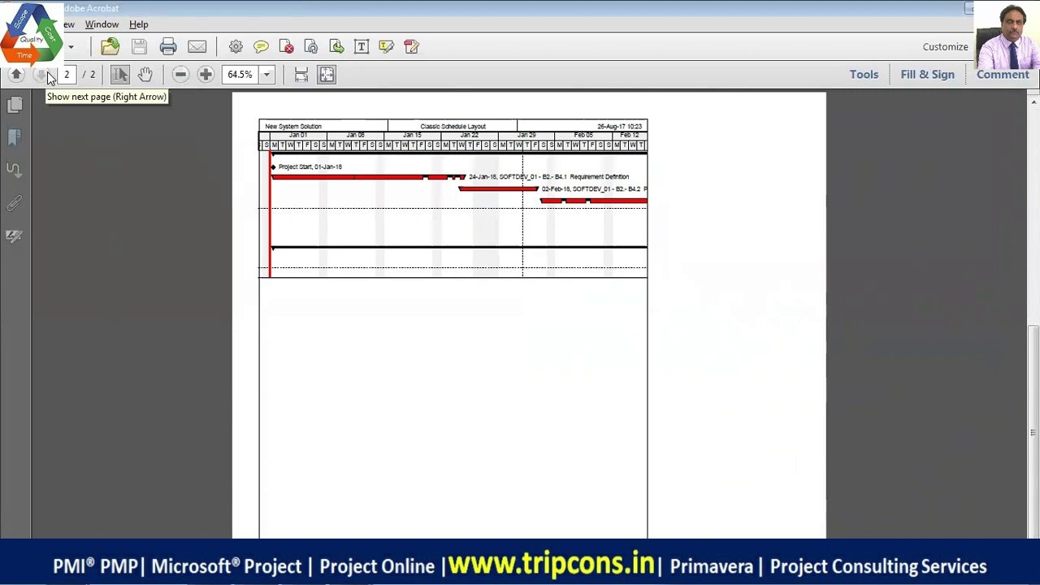
pyautogui.click(205, 74)
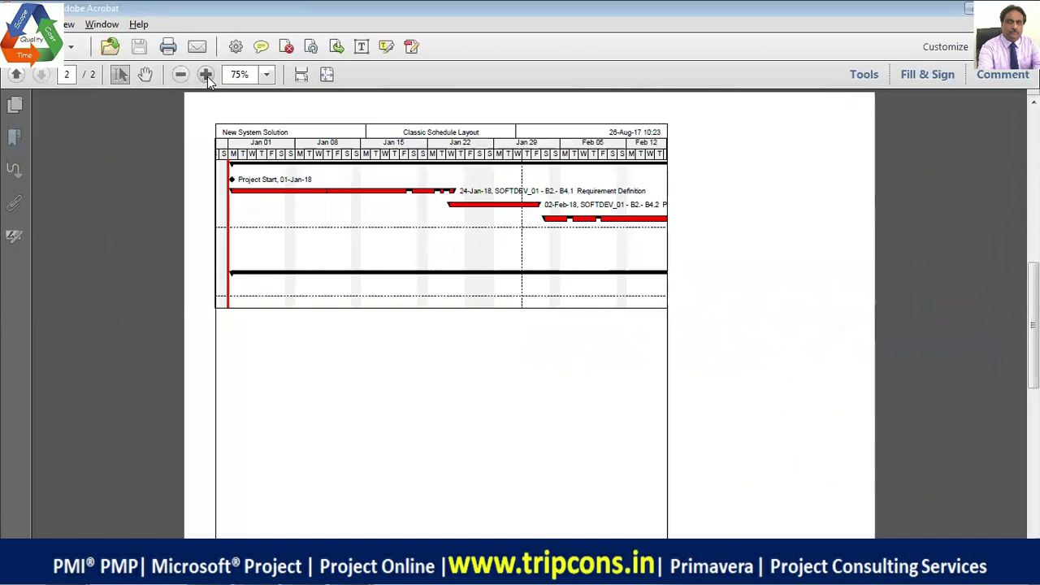
pyautogui.click(205, 74)
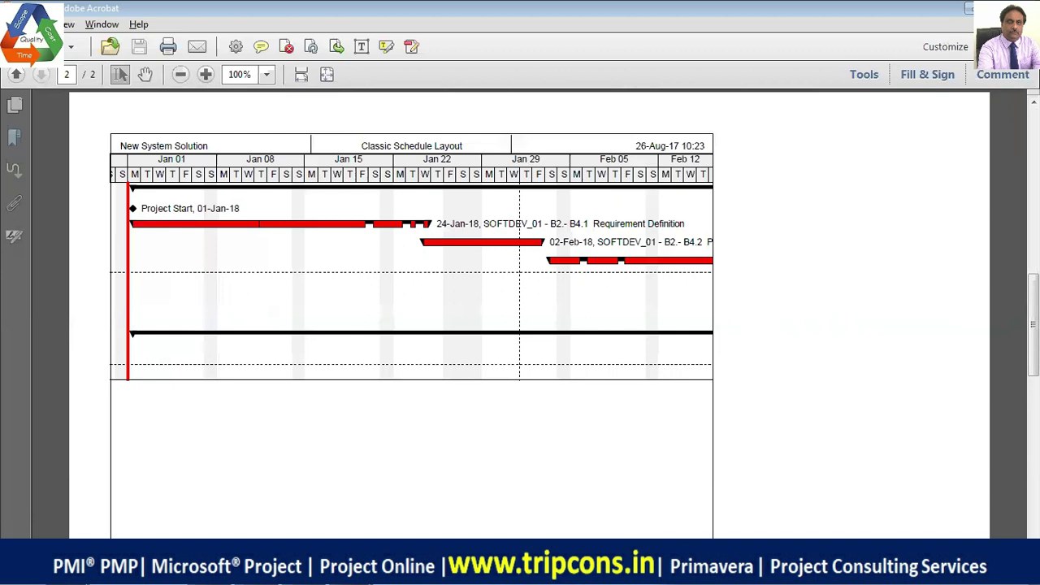
pyautogui.click(968, 8)
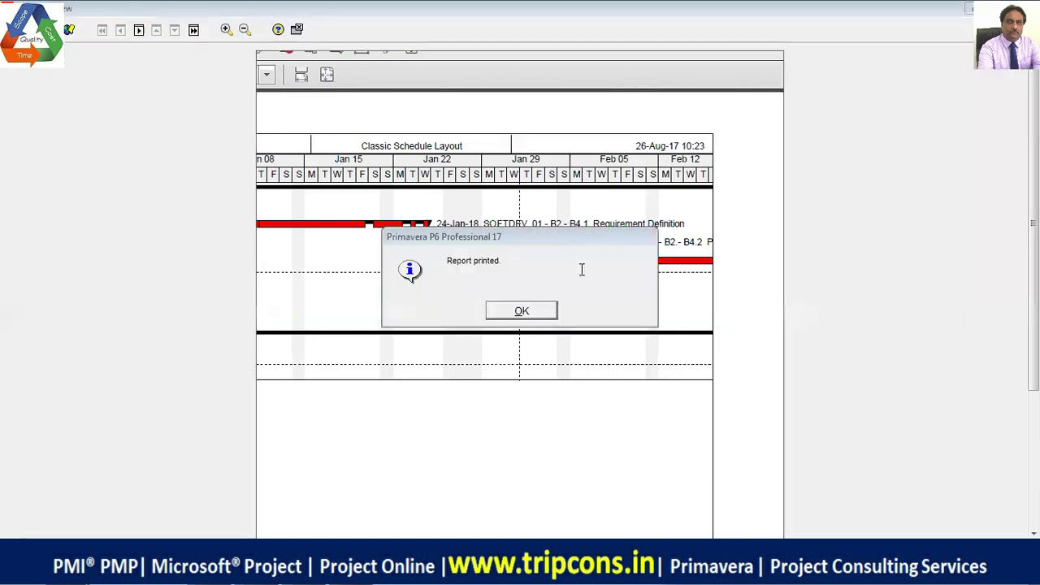
pyautogui.click(520, 311)
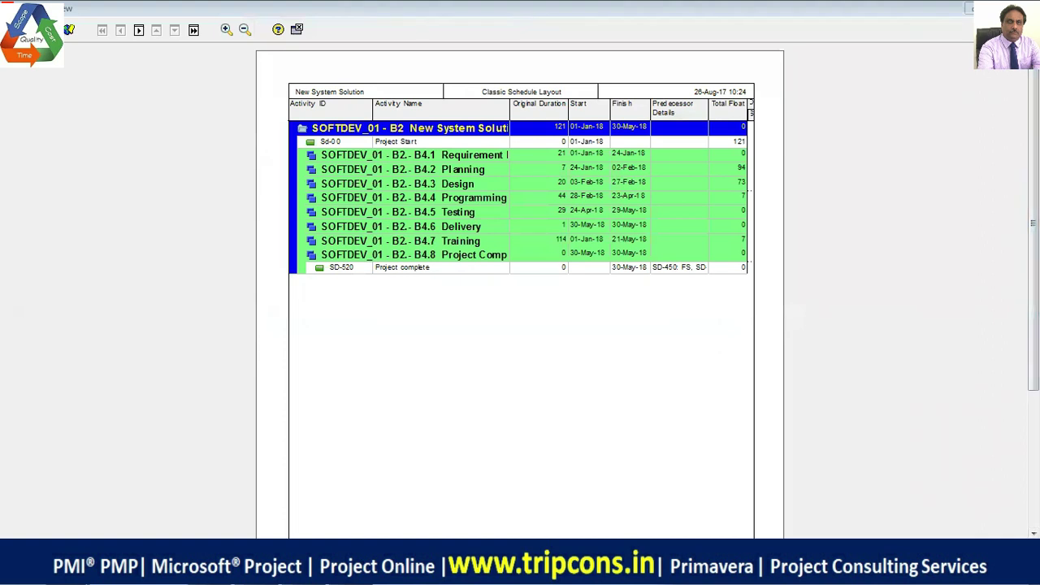
pyautogui.press('Escape')
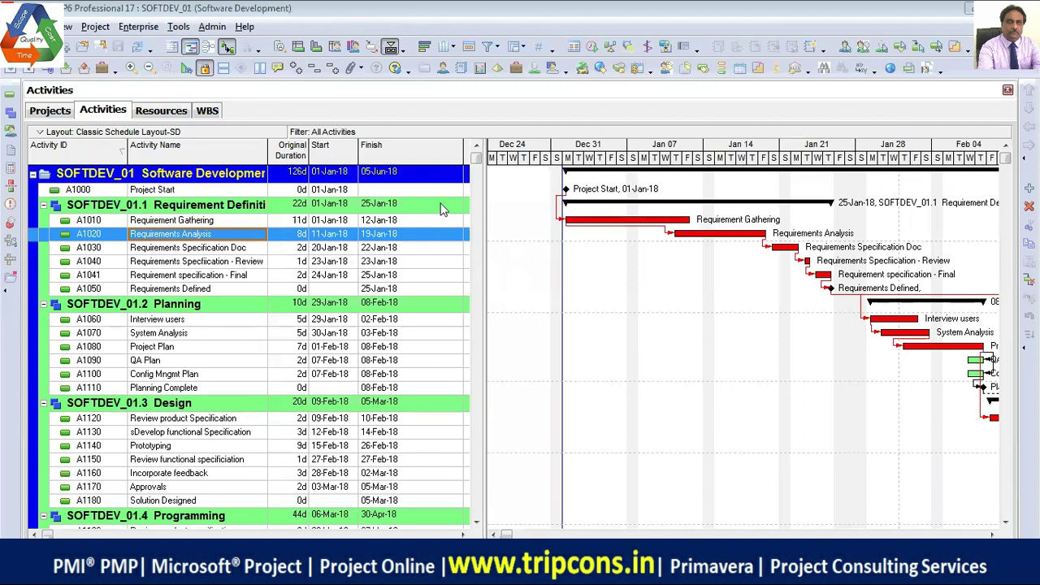
# - Reveal the Calendar column in the Software Development activity table and check the calendar assigned to the activities in every WBS group
pyautogui.moveTo(468, 153); pyautogui.dragTo(413, 148)
pyautogui.moveTo(485, 198); pyautogui.dragTo(711, 224)
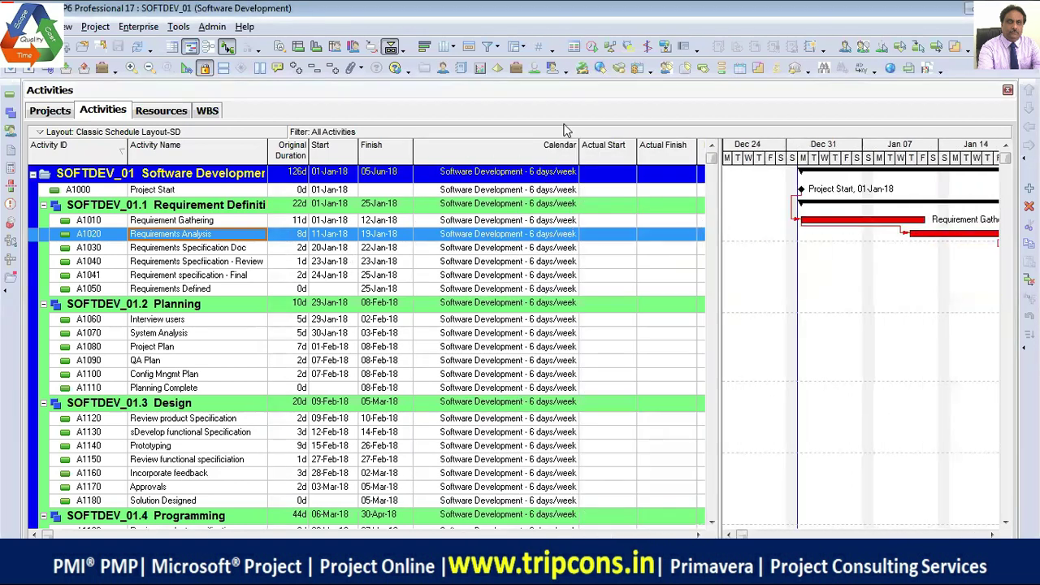
pyautogui.scroll(-5, 524, 465)
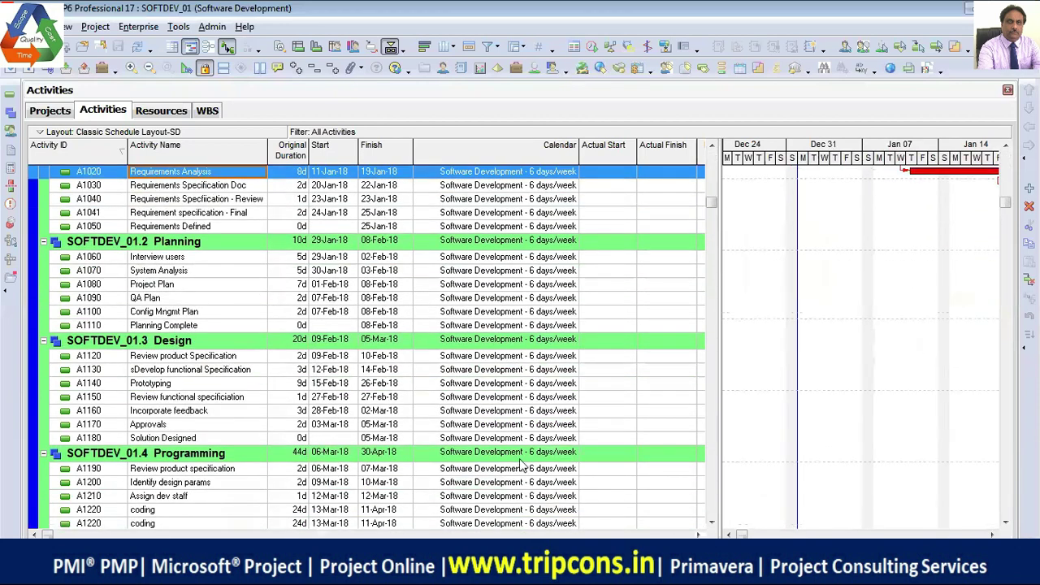
pyautogui.scroll(-1, 520, 460)
pyautogui.scroll(7, 503, 463)
pyautogui.scroll(2, 486, 463)
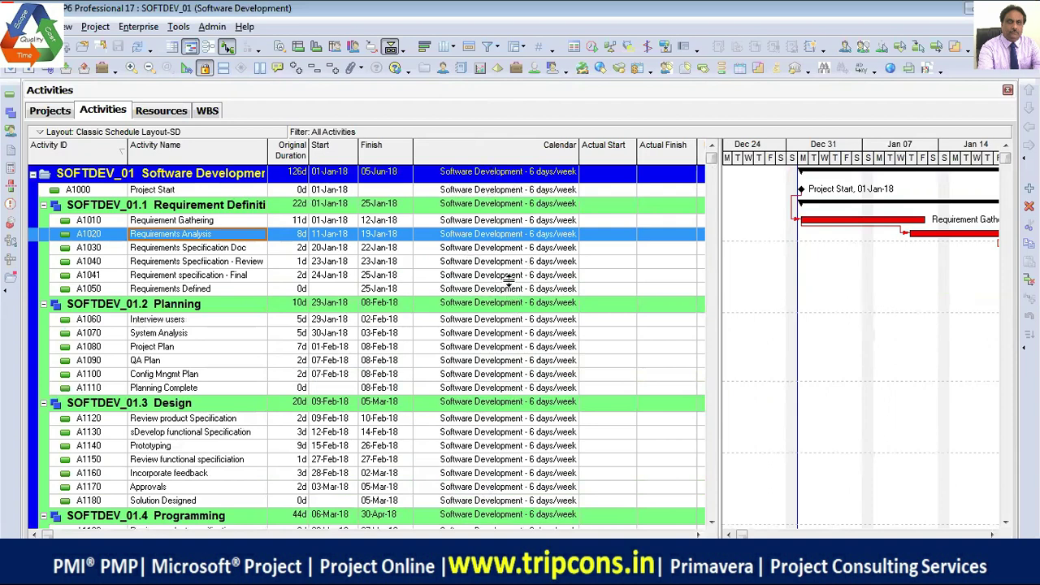
pyautogui.scroll(-4, 514, 311)
pyautogui.scroll(-6, 510, 279)
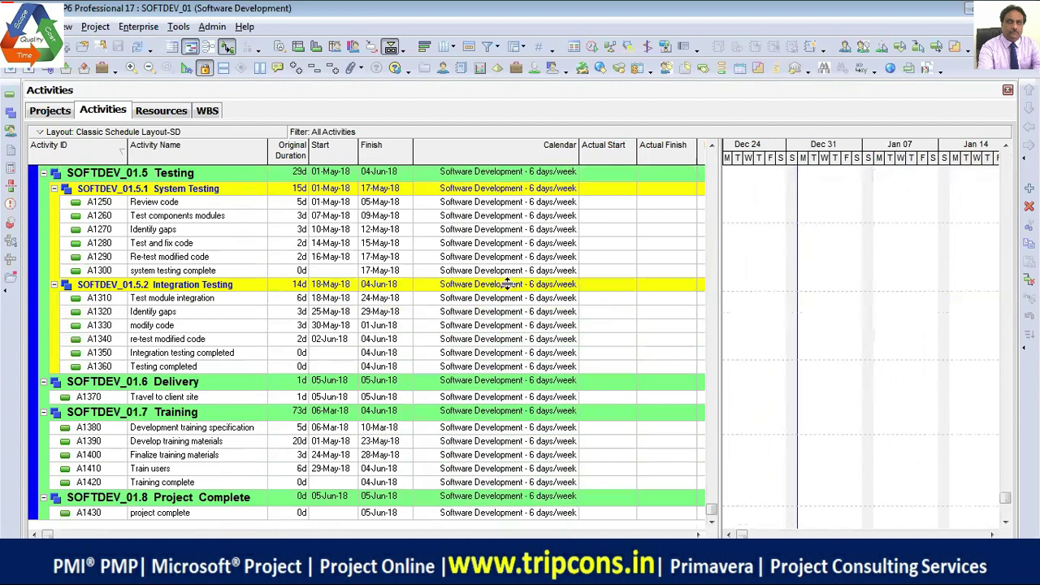
pyautogui.scroll(5, 510, 280)
pyautogui.scroll(5, 510, 303)
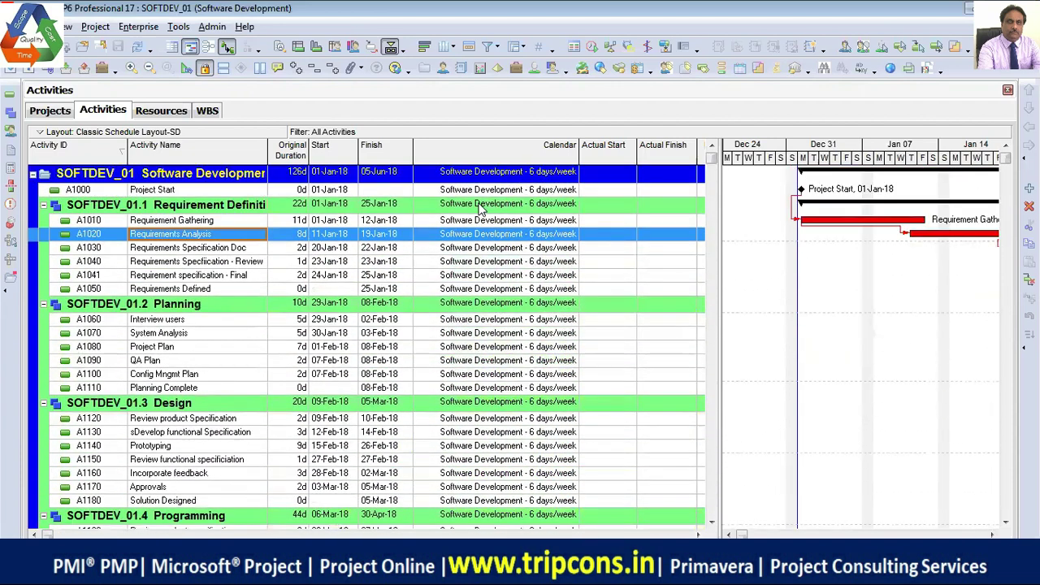
pyautogui.click(505, 192)
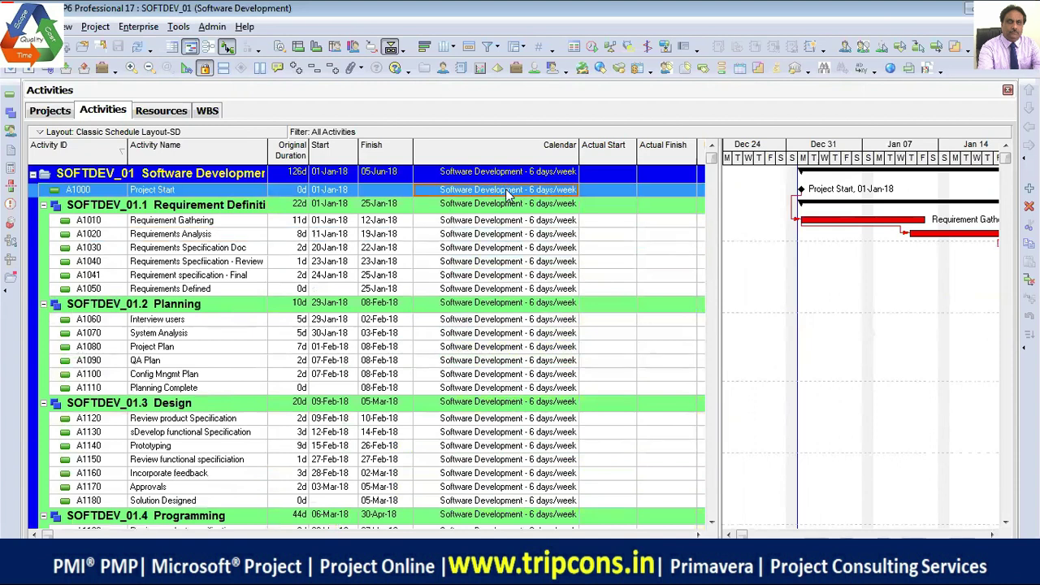
pyautogui.click(504, 222)
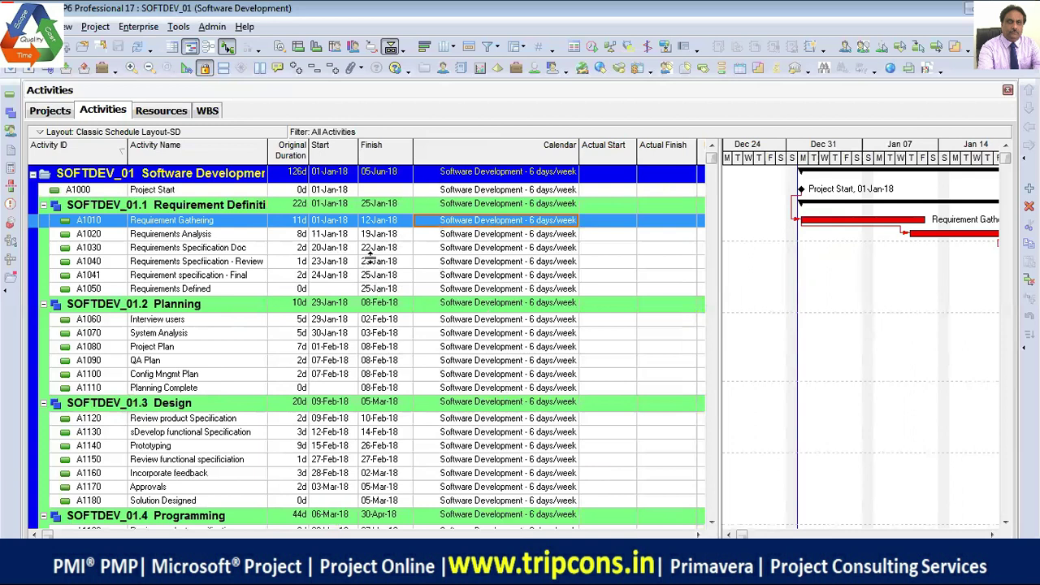
# - Show the activity details of A1020 Requirements Analysis in an enlarged pane and display its predecessors
pyautogui.click(239, 235)
pyautogui.rightClick(239, 235)
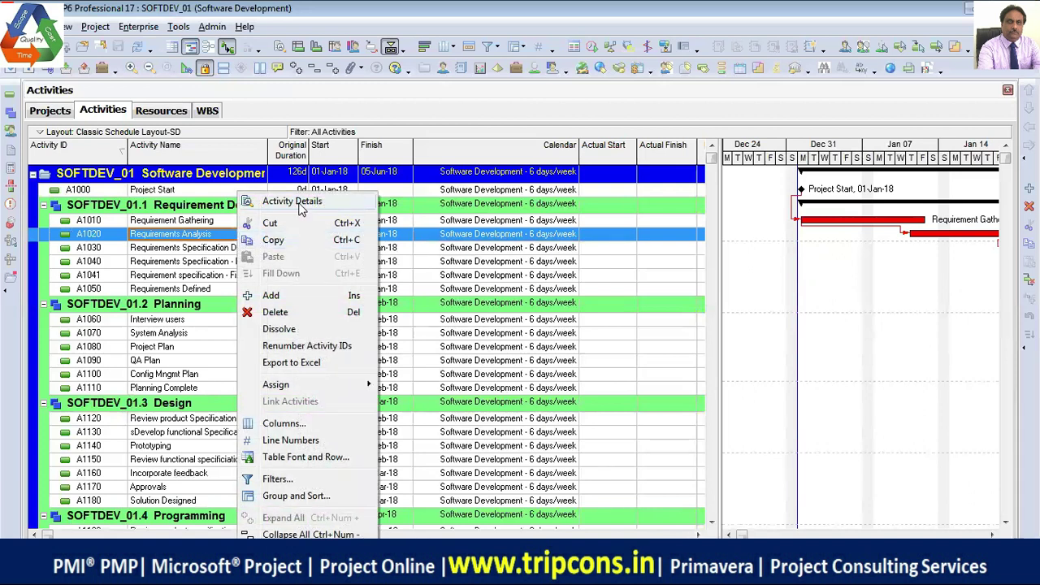
pyautogui.click(300, 204)
pyautogui.moveTo(297, 478); pyautogui.dragTo(296, 387)
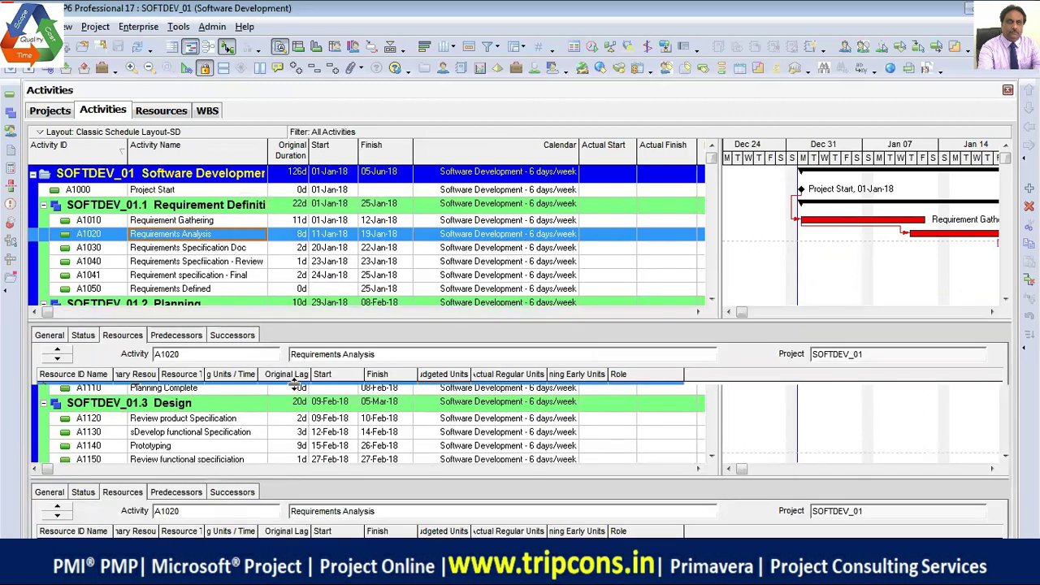
pyautogui.click(193, 336)
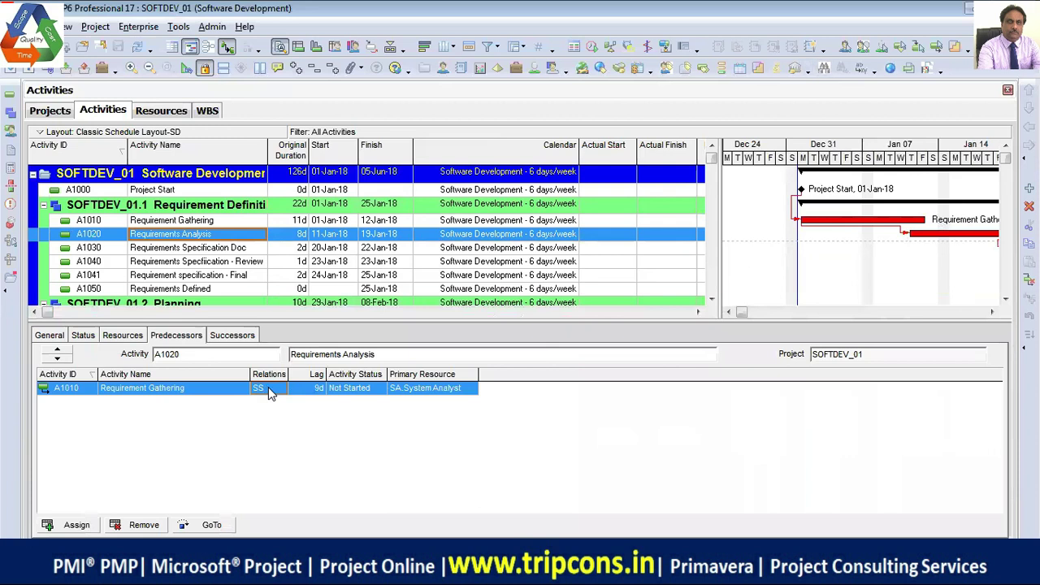
# - Widen the Gantt chart and open the relationship type choices for the Requirement Gathering predecessor
pyautogui.moveTo(716, 217); pyautogui.dragTo(481, 221)
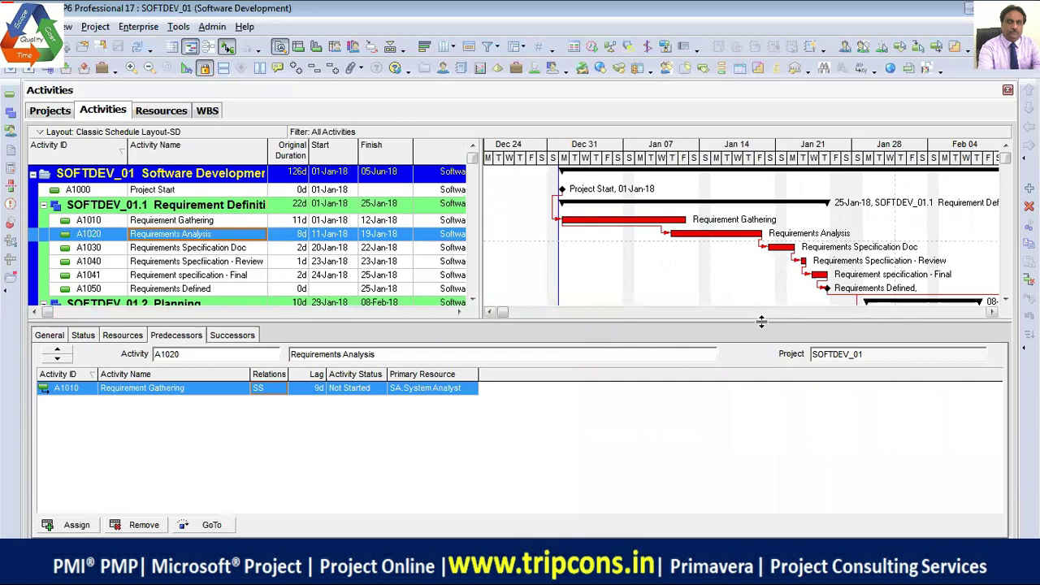
pyautogui.click(280, 390)
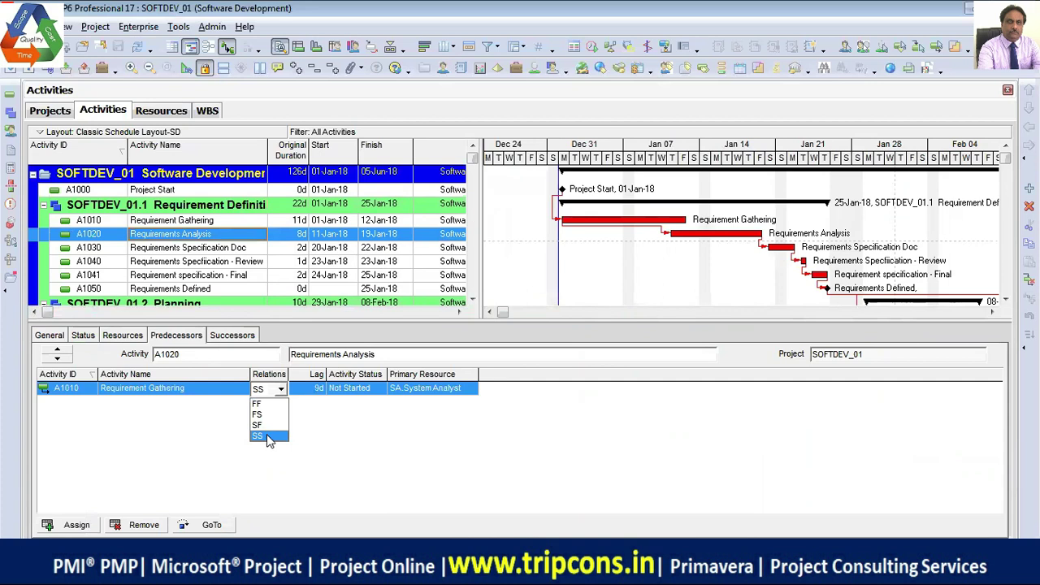
# - Try the FS relationship for the Requirement Gathering predecessor of Requirements Analysis and set it back to SS
pyautogui.click(262, 415)
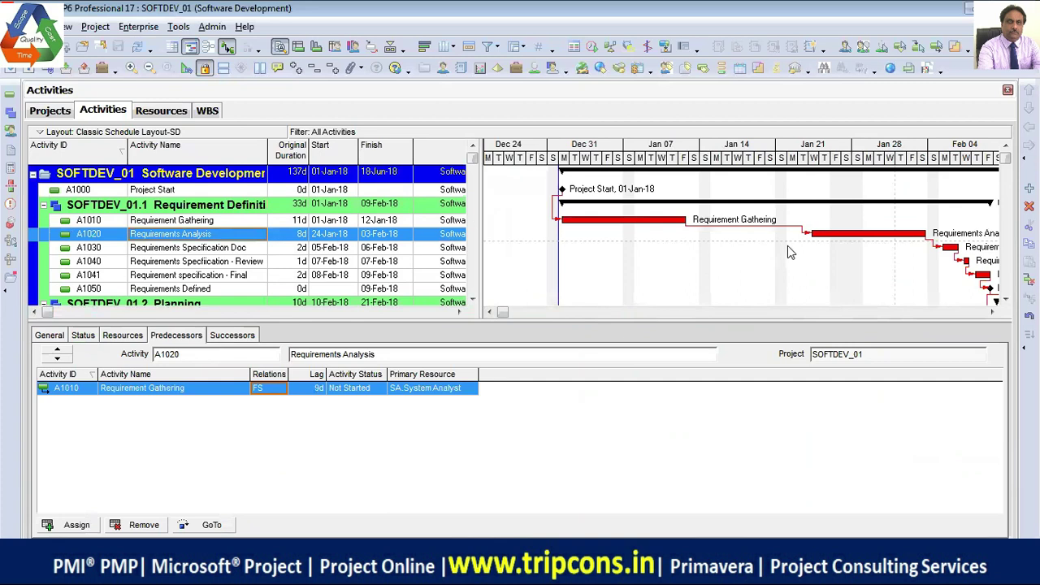
pyautogui.click(273, 395)
pyautogui.click(261, 436)
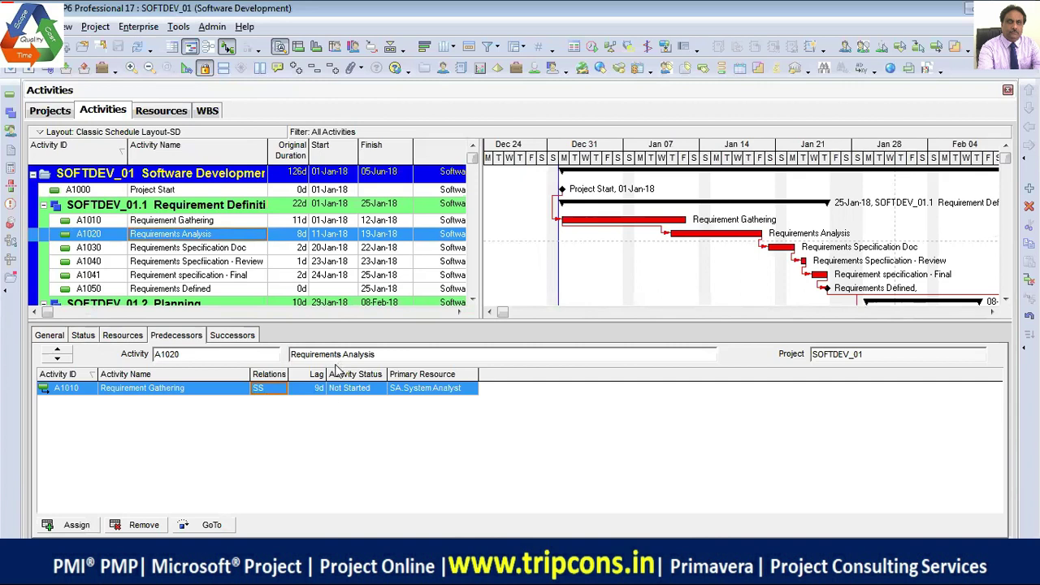
# - Hide the activity details window and collapse the schedule's grouping bands to WBS Level 2
pyautogui.rightClick(611, 339)
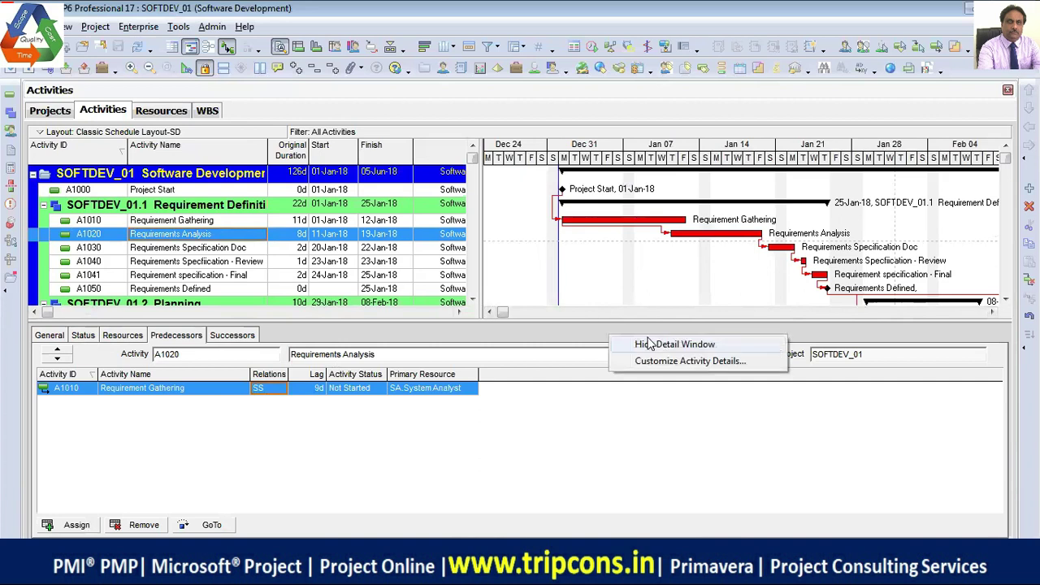
pyautogui.click(641, 342)
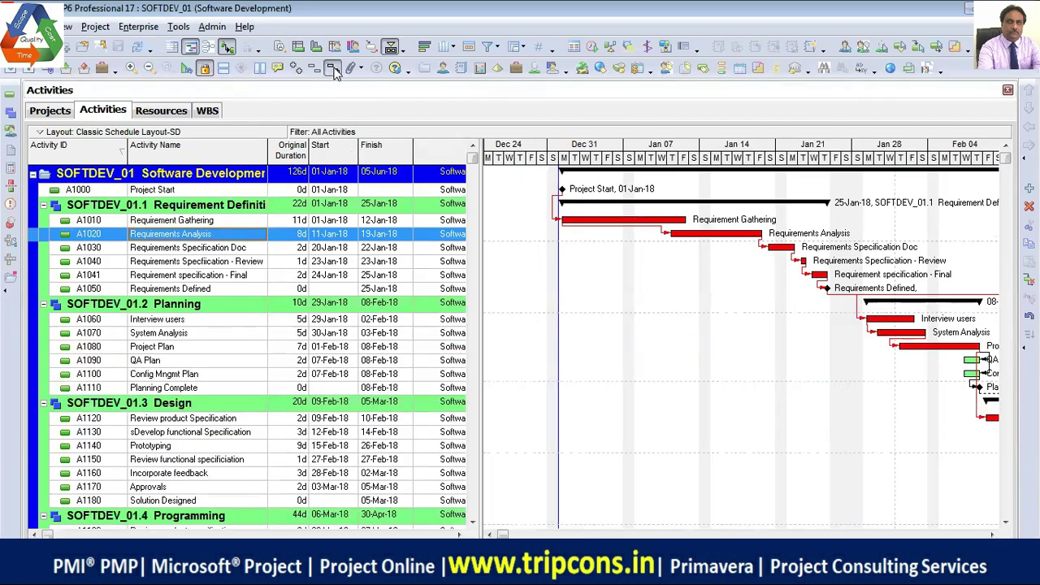
pyautogui.click(333, 69)
pyautogui.click(538, 274)
pyautogui.click(439, 302)
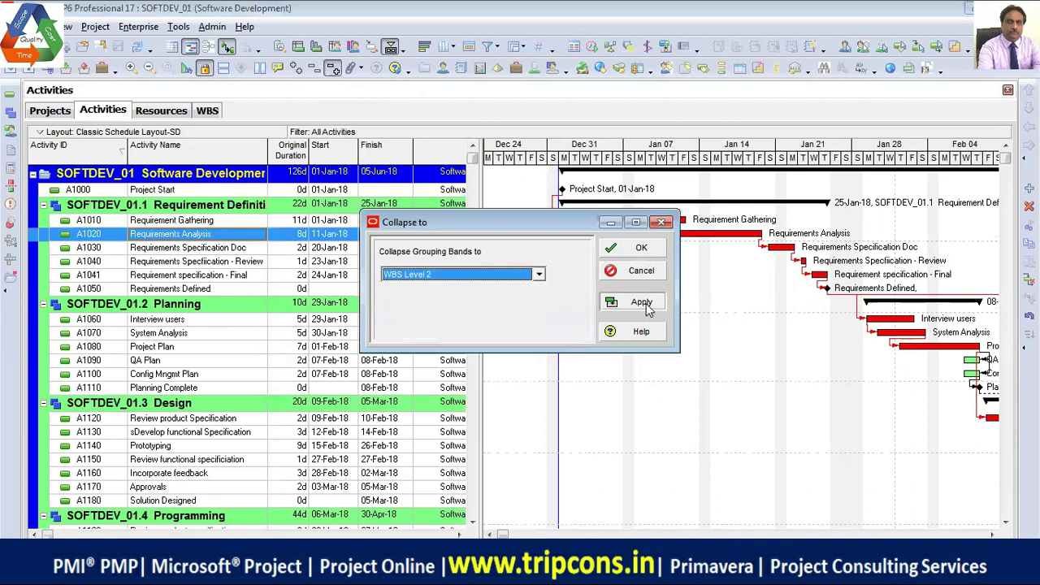
pyautogui.click(641, 302)
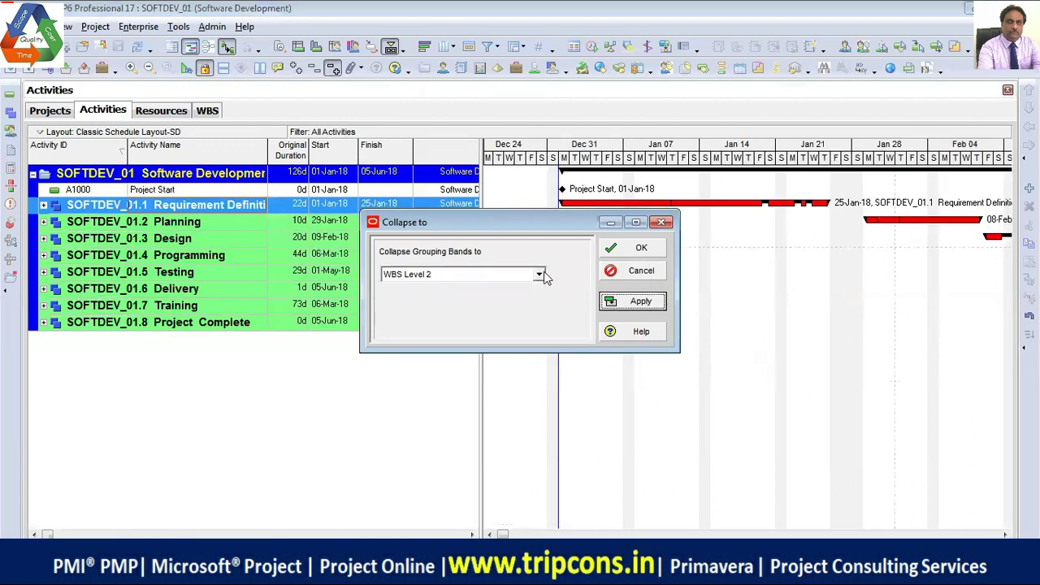
pyautogui.click(642, 272)
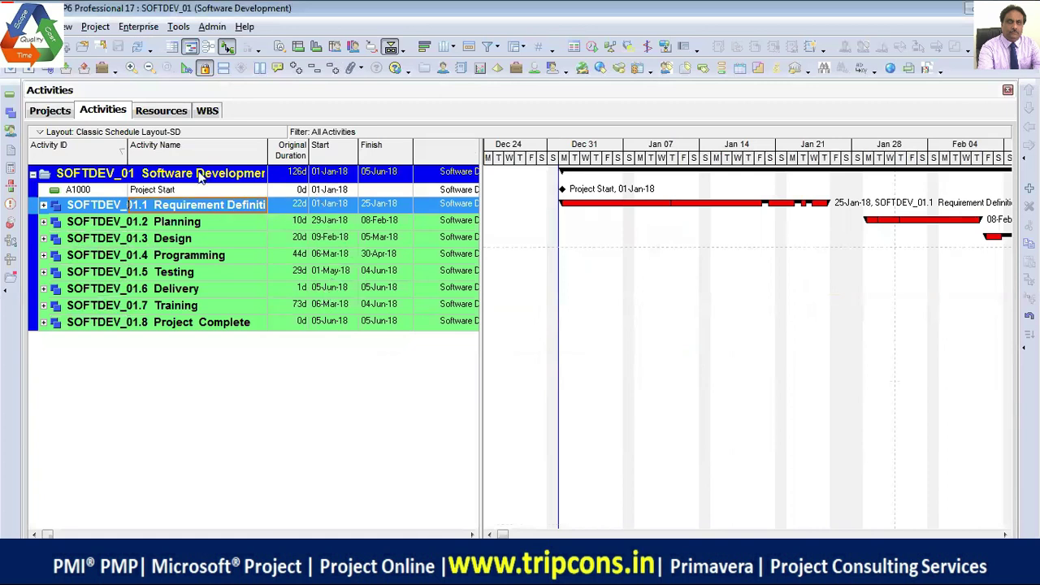
# - Open the global calendar "Software Development - 6 days/week" for modification and display January 2018
pyautogui.click(138, 27)
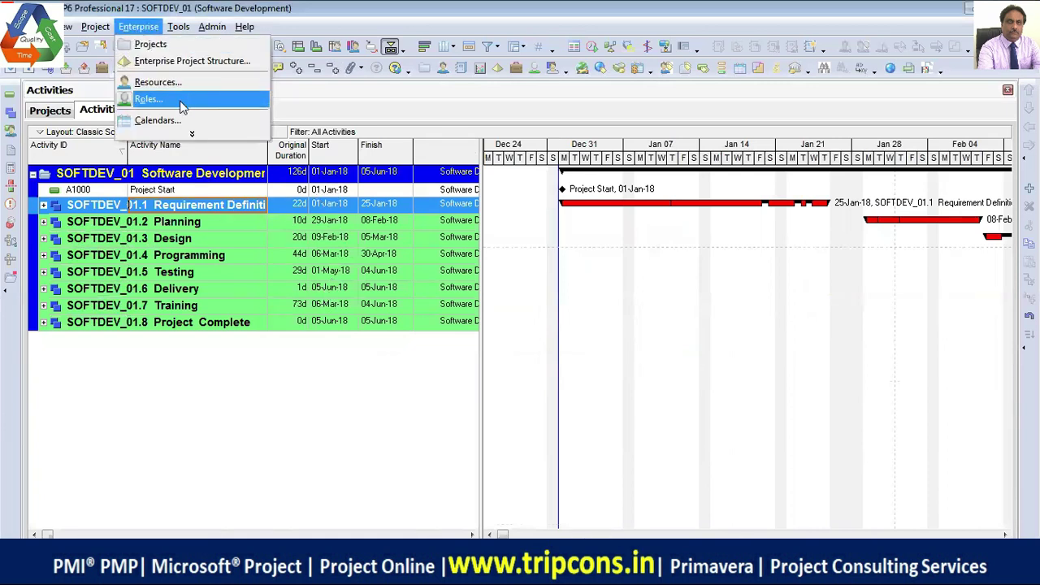
pyautogui.click(181, 101)
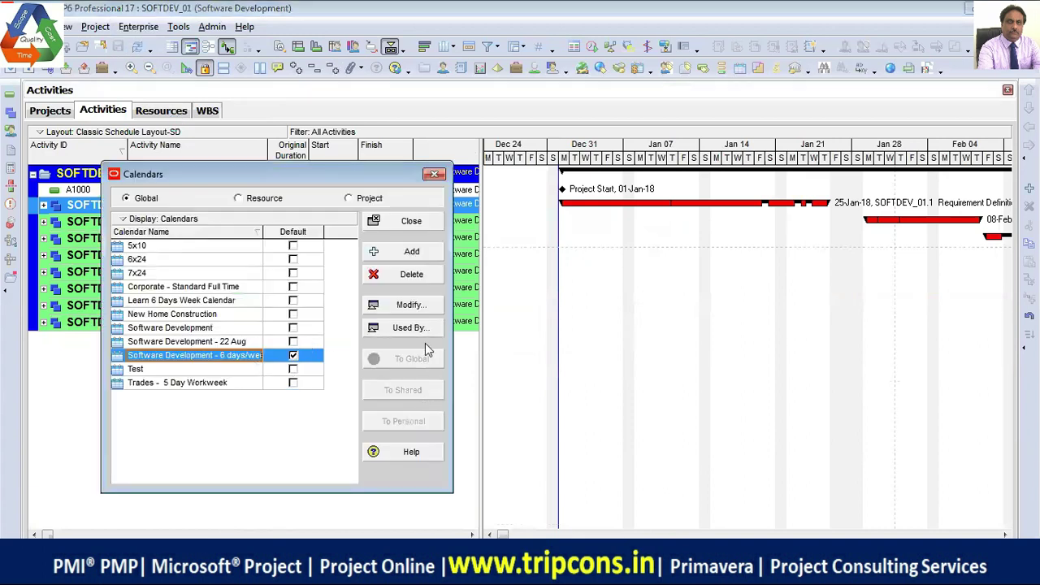
pyautogui.click(410, 304)
pyautogui.click(528, 181)
pyautogui.click(528, 180)
pyautogui.click(528, 180)
pyautogui.click(528, 180)
pyautogui.click(528, 180)
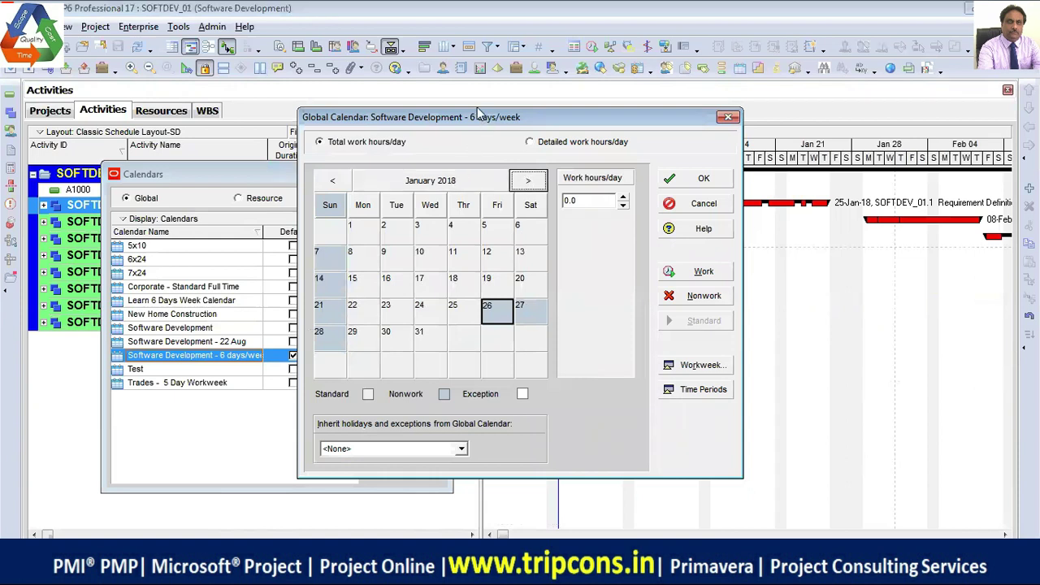
pyautogui.moveTo(479, 114); pyautogui.dragTo(337, 99)
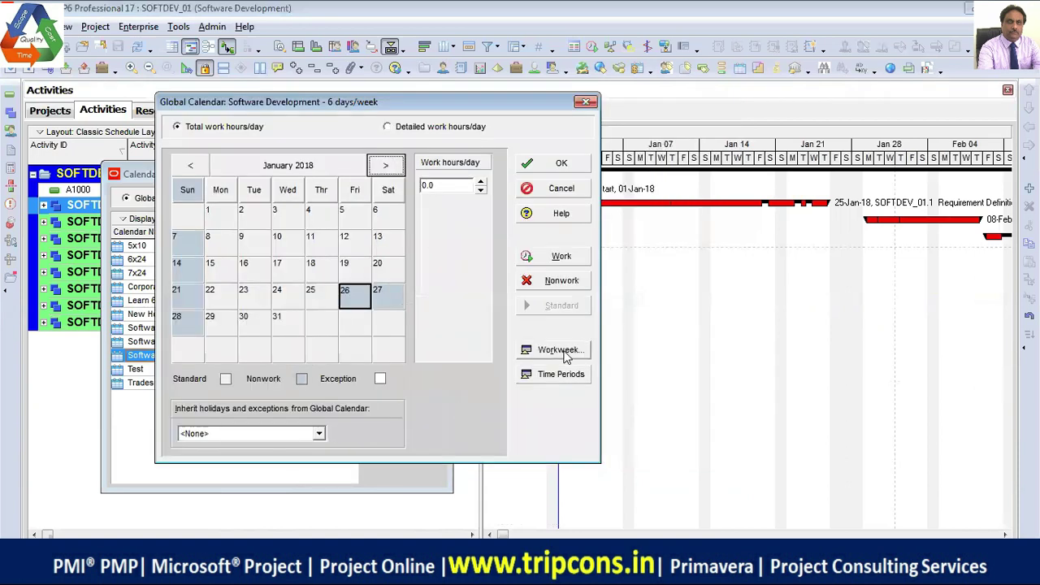
# - Examine the calendar's work hours per time period and its standard workweek hours, leaving both without changes
pyautogui.click(577, 382)
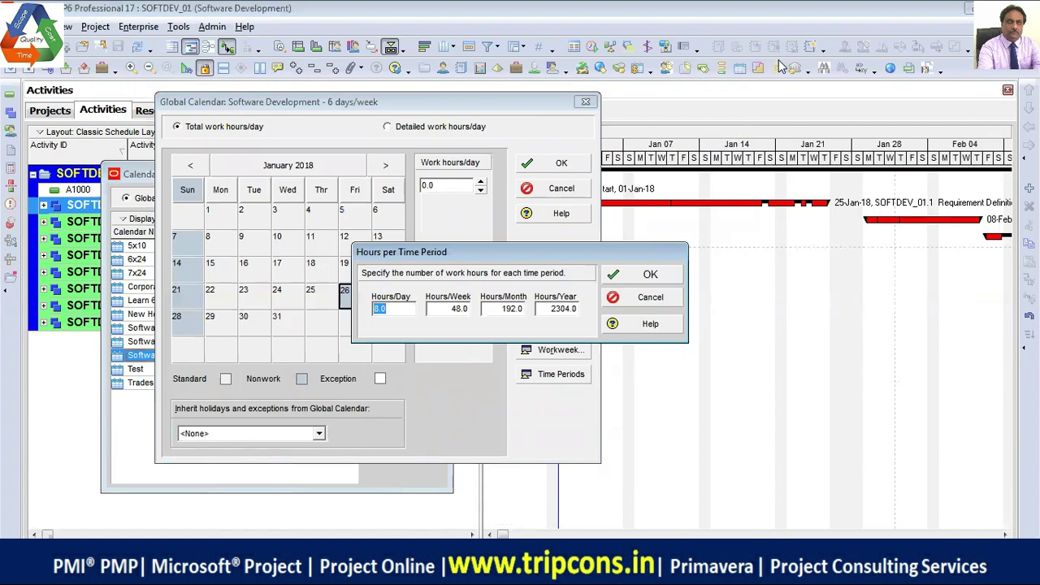
pyautogui.click(643, 301)
pyautogui.click(559, 350)
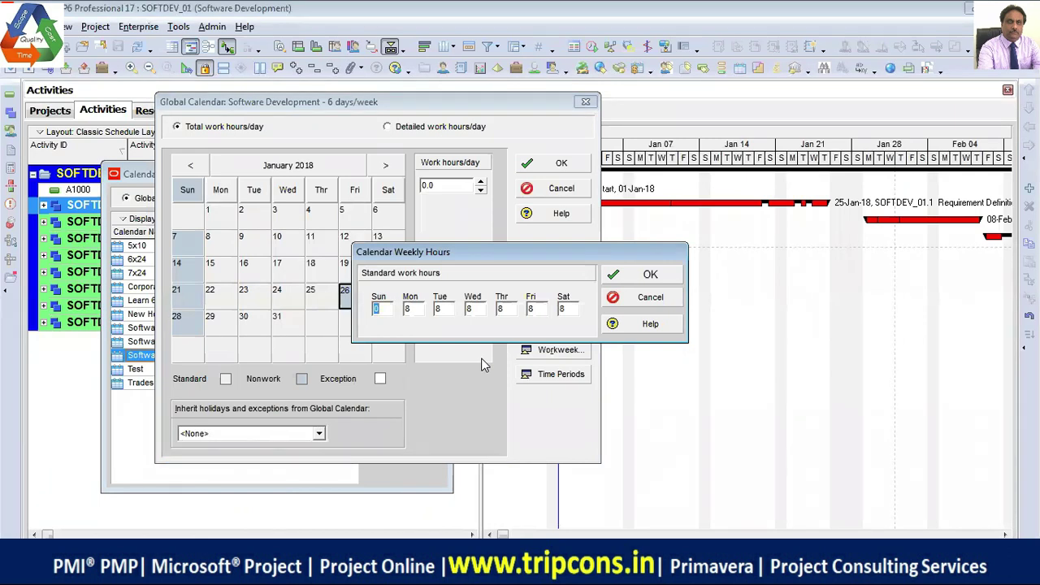
pyautogui.click(651, 301)
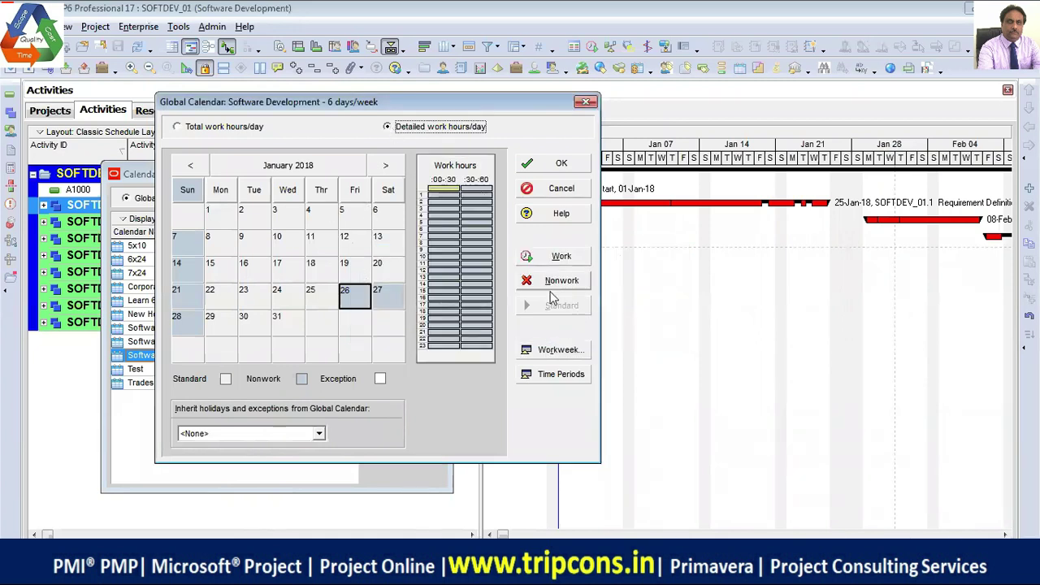
# - Review the standard workweek in detailed work hours per day, selecting Monday through Saturday together
pyautogui.click(568, 351)
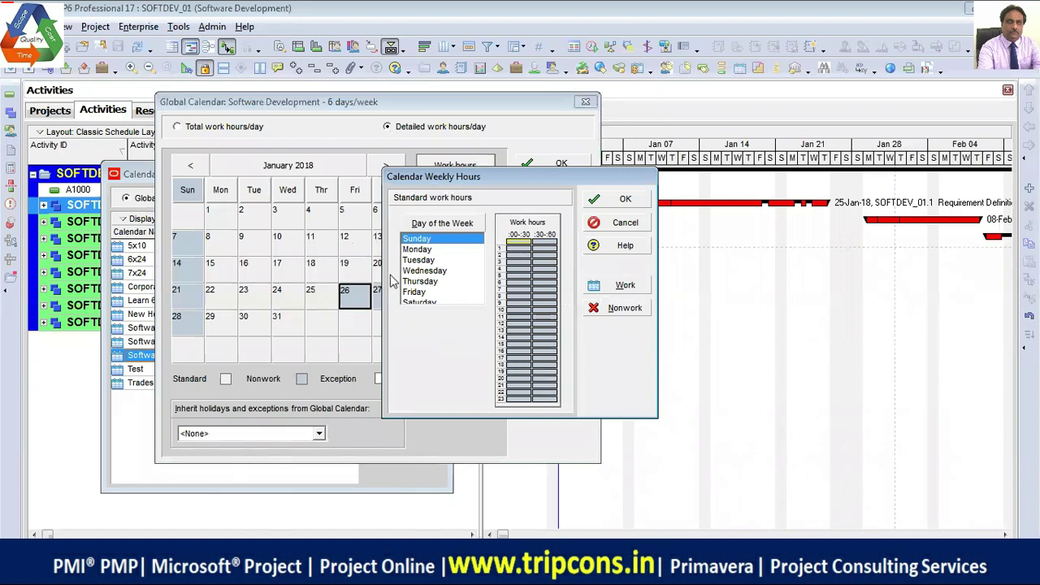
pyautogui.click(418, 249)
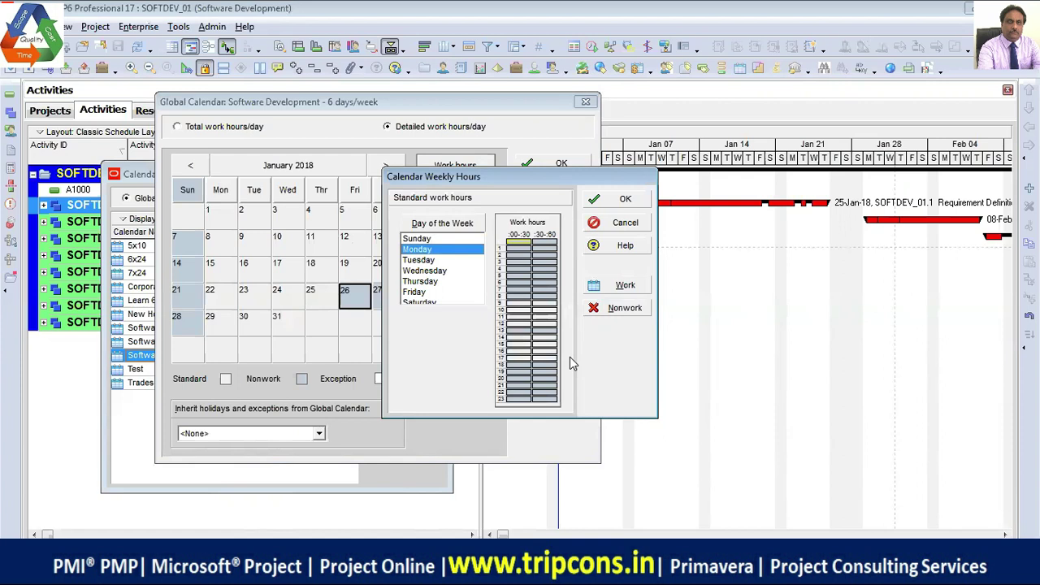
pyautogui.keyDown('shift'); pyautogui.click(446, 301); pyautogui.keyUp('shift')
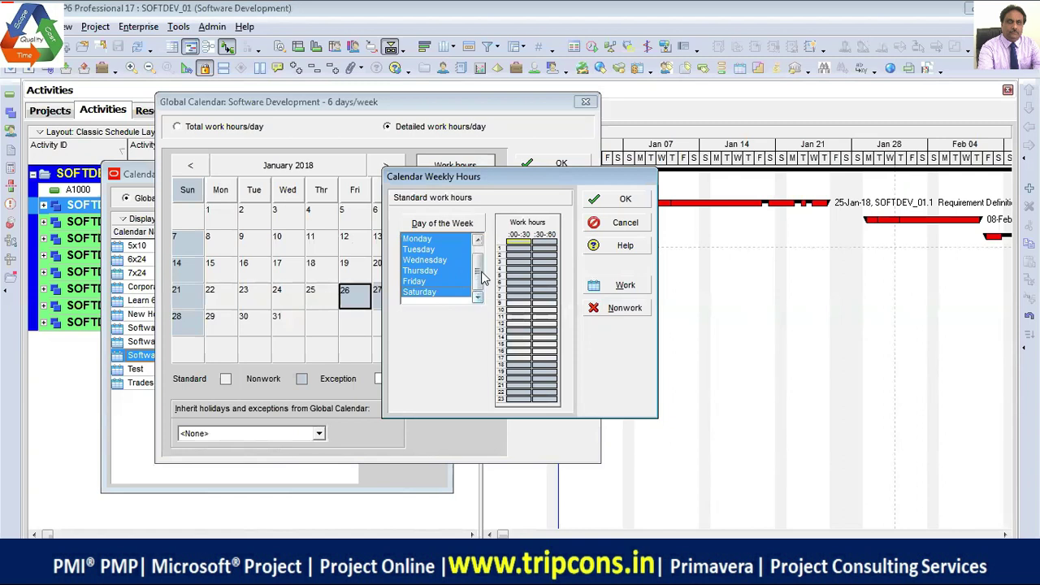
pyautogui.moveTo(478, 276); pyautogui.dragTo(480, 262)
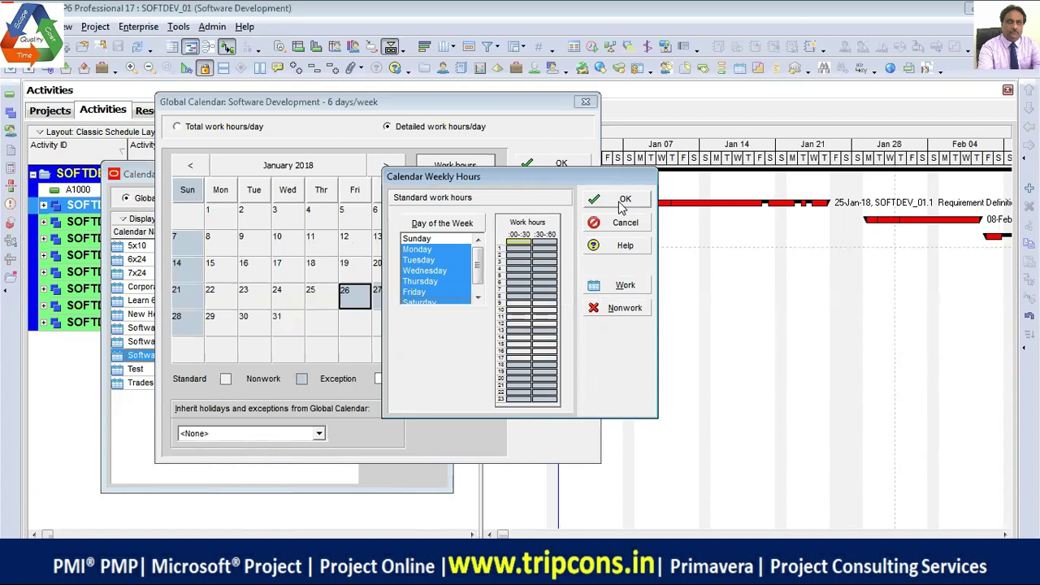
pyautogui.click(622, 200)
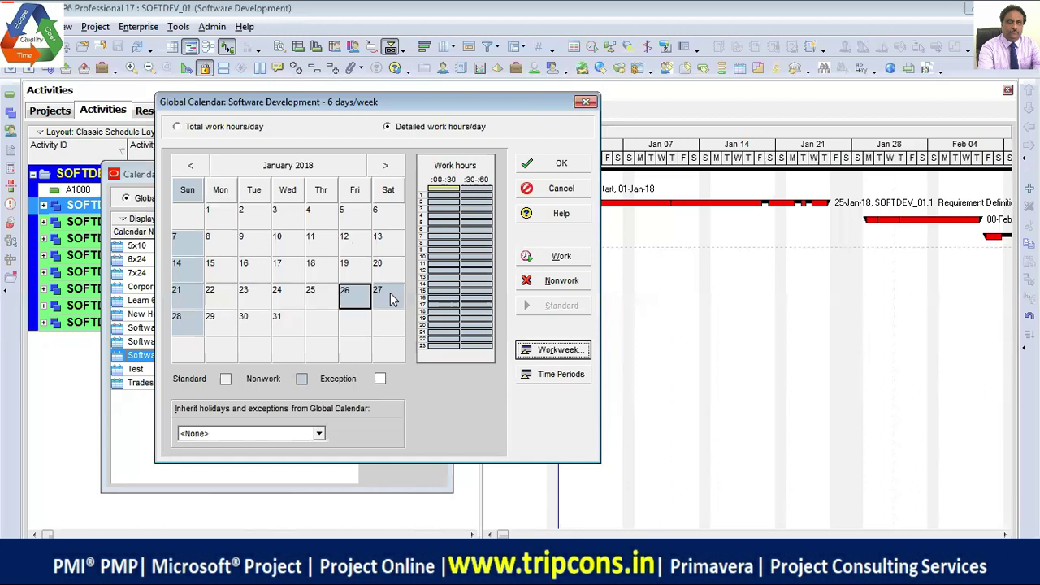
# - Examine the nonwork days in the calendar month by month from January to December 2018
pyautogui.click(386, 167)
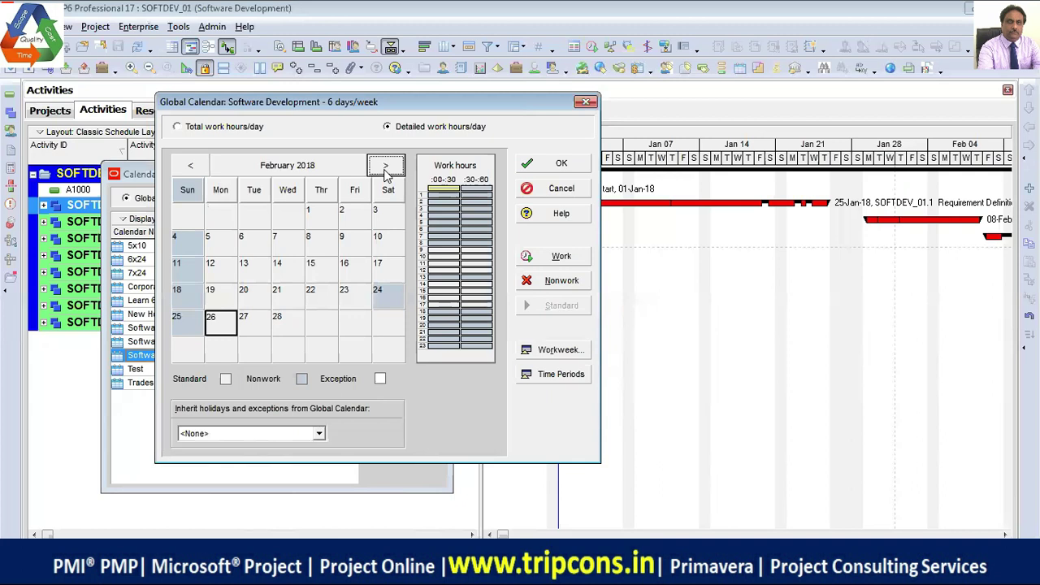
pyautogui.click(190, 165)
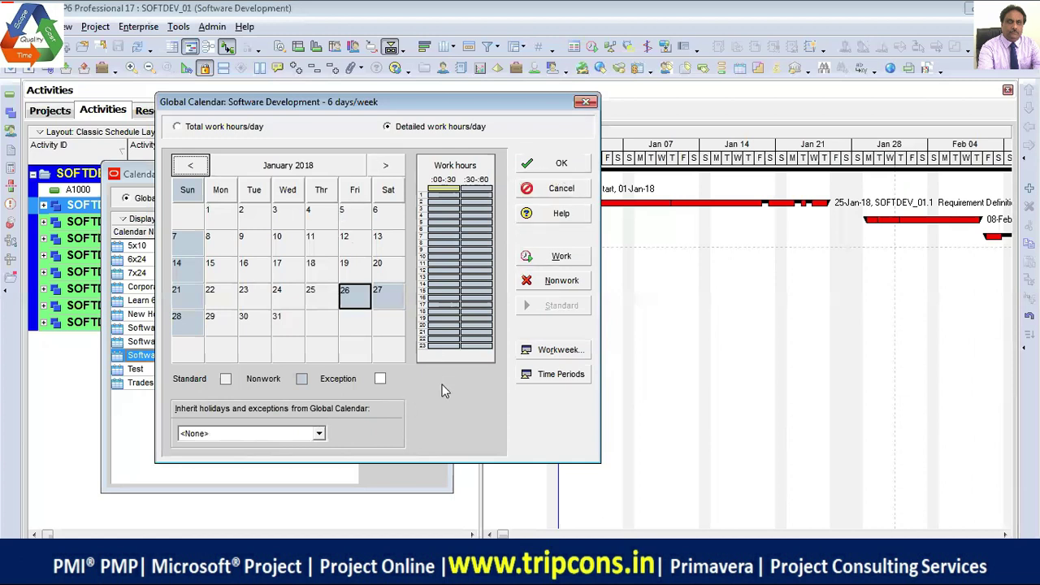
pyautogui.click(385, 165)
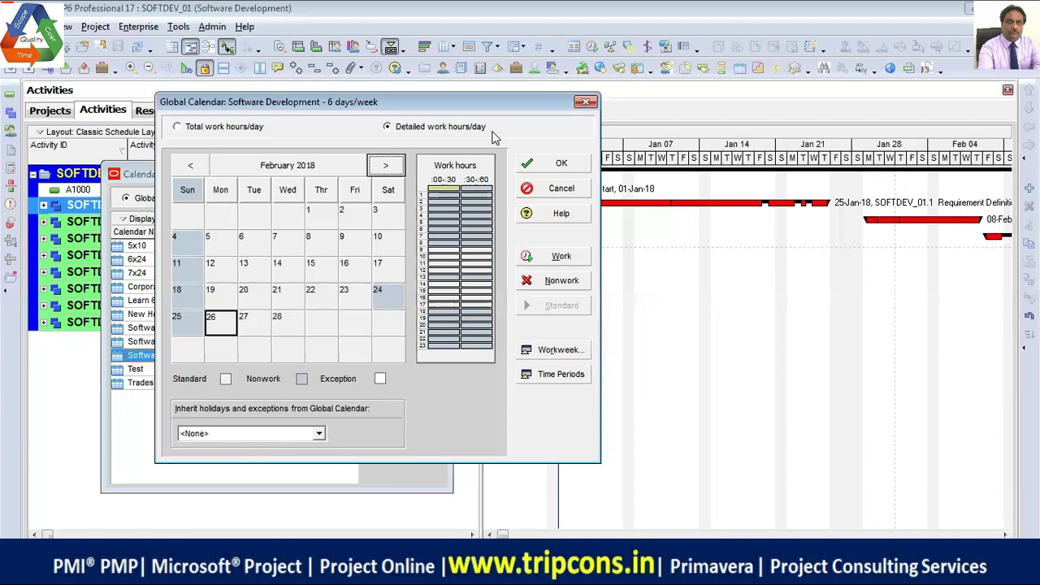
pyautogui.click(386, 166)
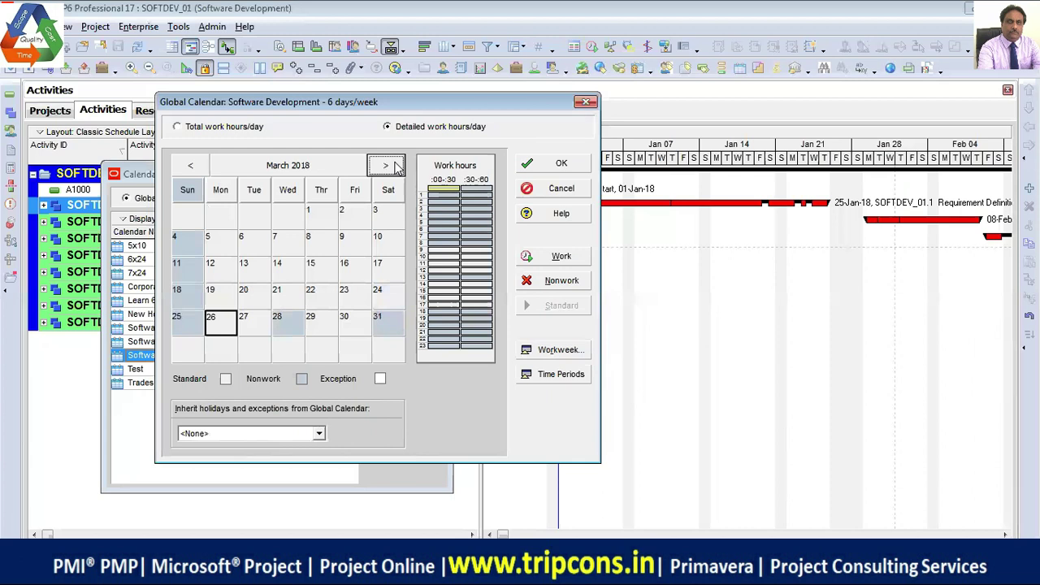
pyautogui.click(387, 166)
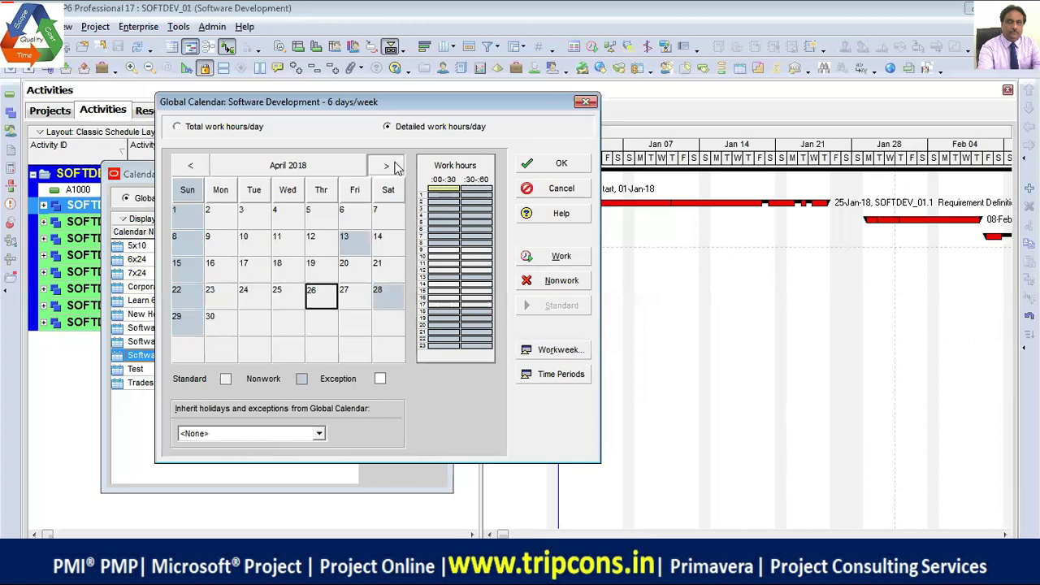
pyautogui.click(396, 166)
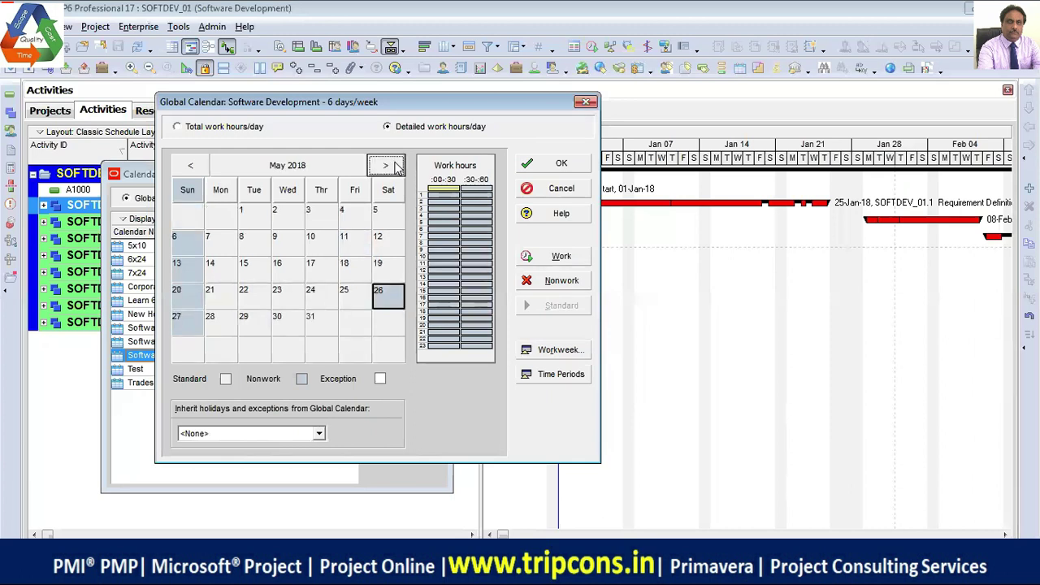
pyautogui.click(396, 166)
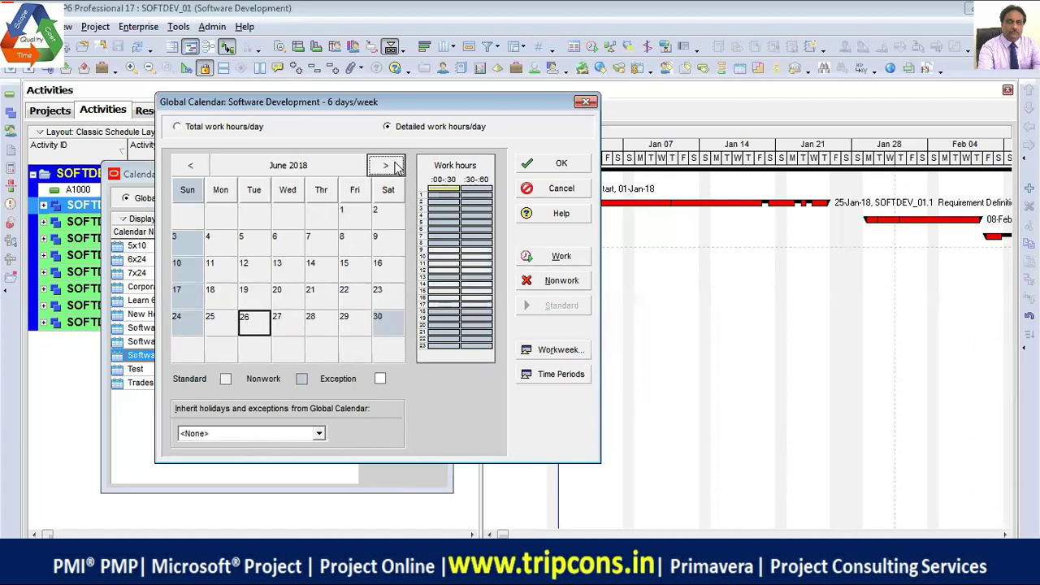
pyautogui.click(396, 165)
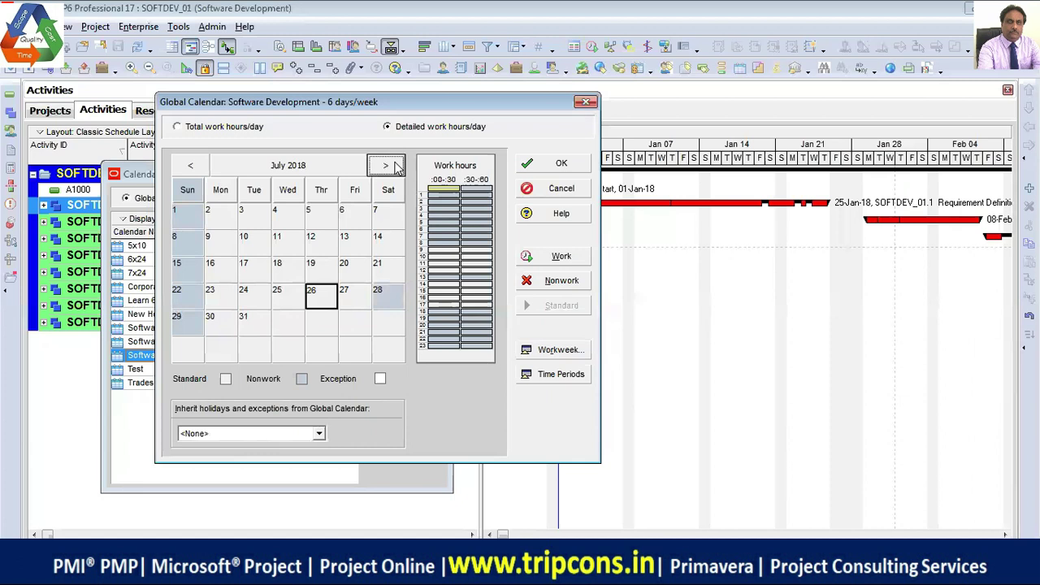
pyautogui.click(396, 166)
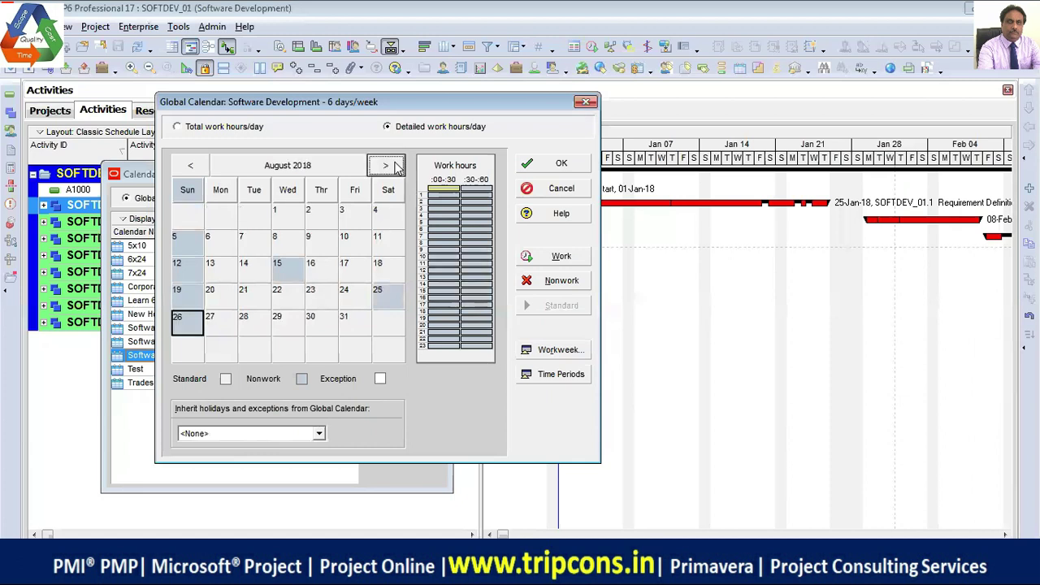
pyautogui.click(398, 166)
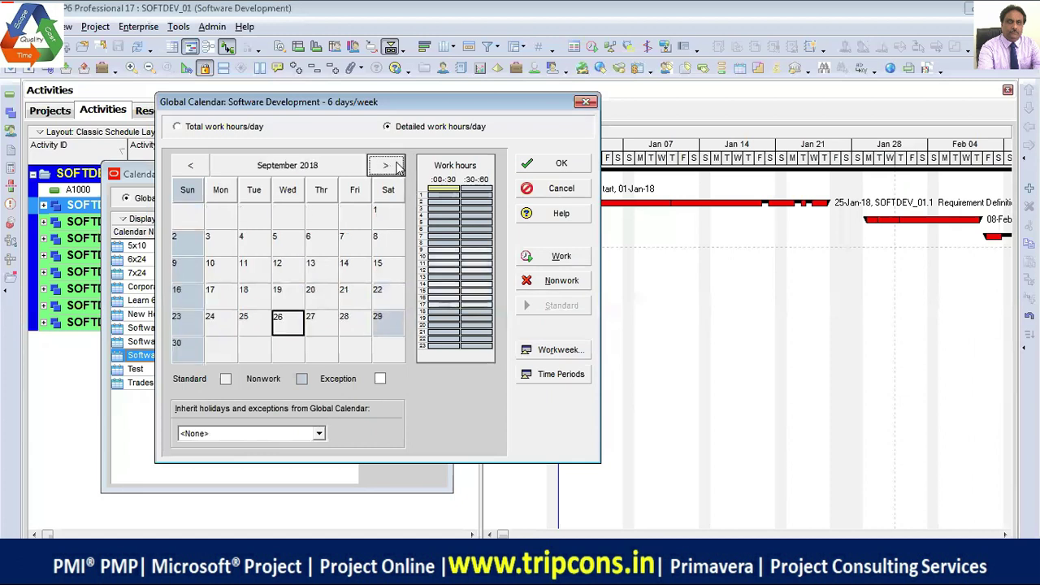
pyautogui.click(397, 166)
pyautogui.click(397, 166)
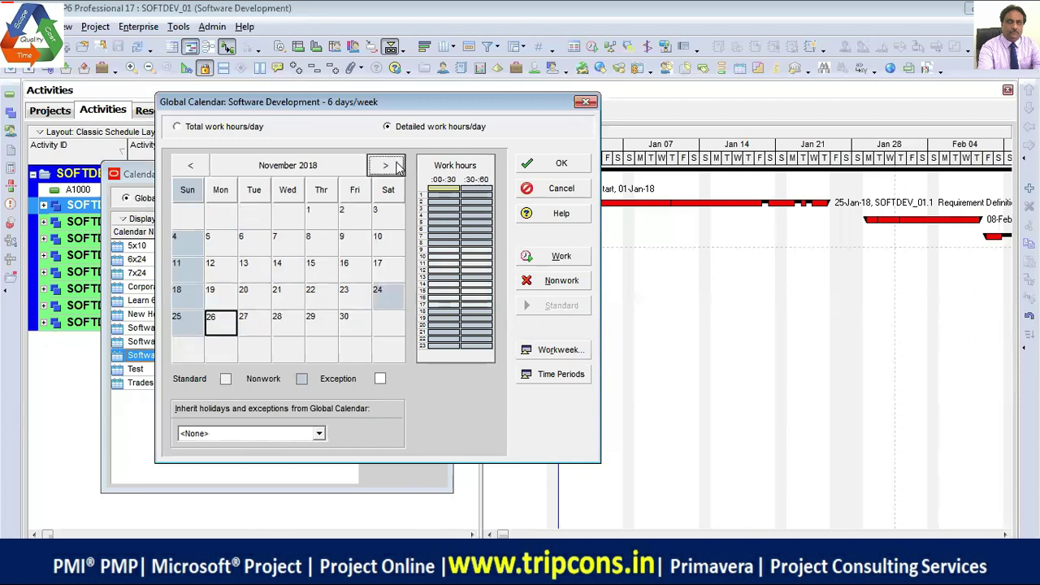
pyautogui.click(397, 165)
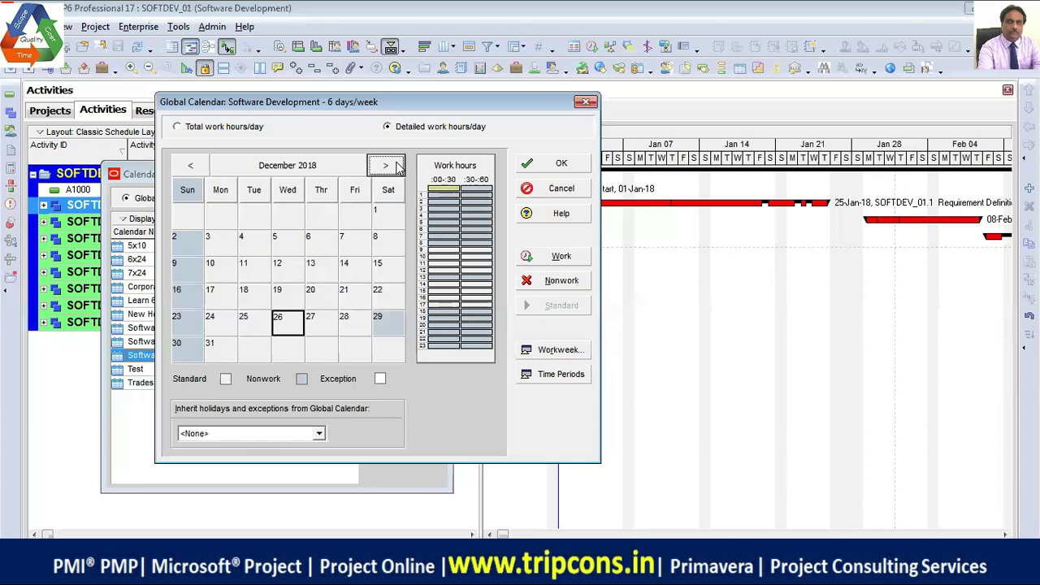
# - Accept the calendar instead of discarding its changes and close the calendars list
pyautogui.click(561, 191)
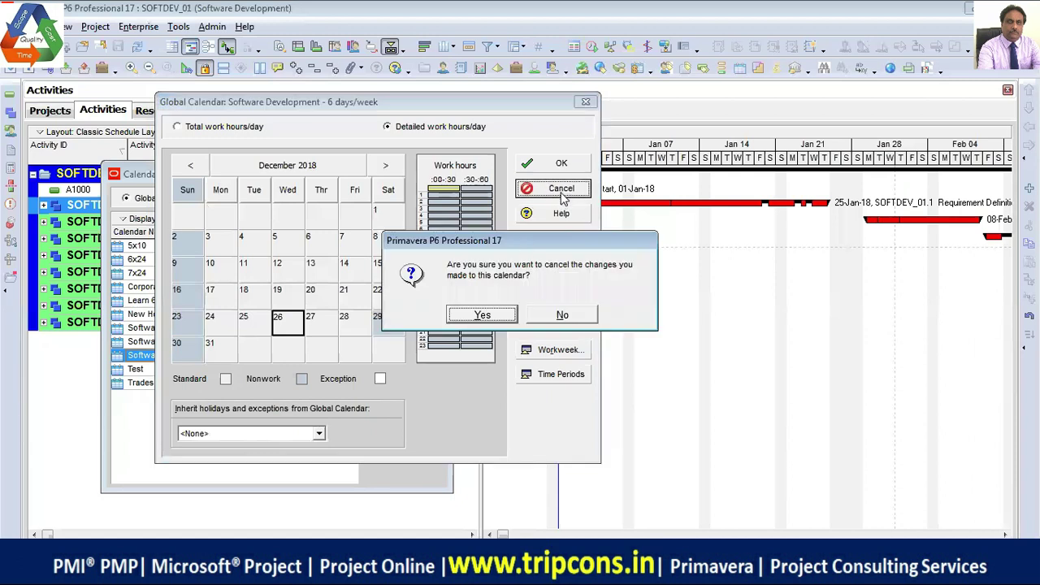
pyautogui.click(562, 316)
pyautogui.click(563, 163)
pyautogui.click(410, 228)
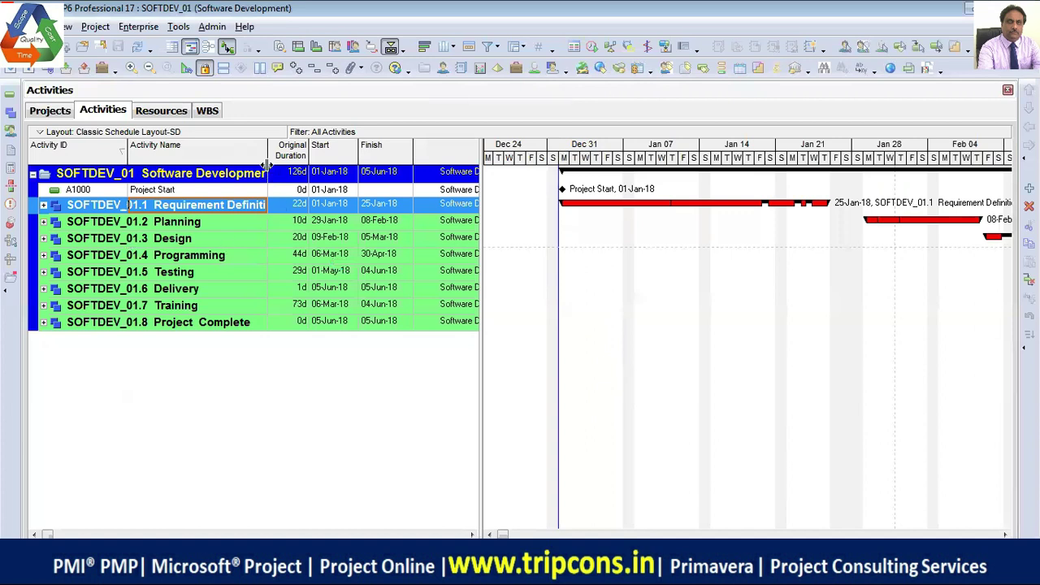
# - Widen the activity table against the Gantt chart and enlarge the Activity Name column to fit the WBS names
pyautogui.moveTo(481, 248); pyautogui.dragTo(553, 248)
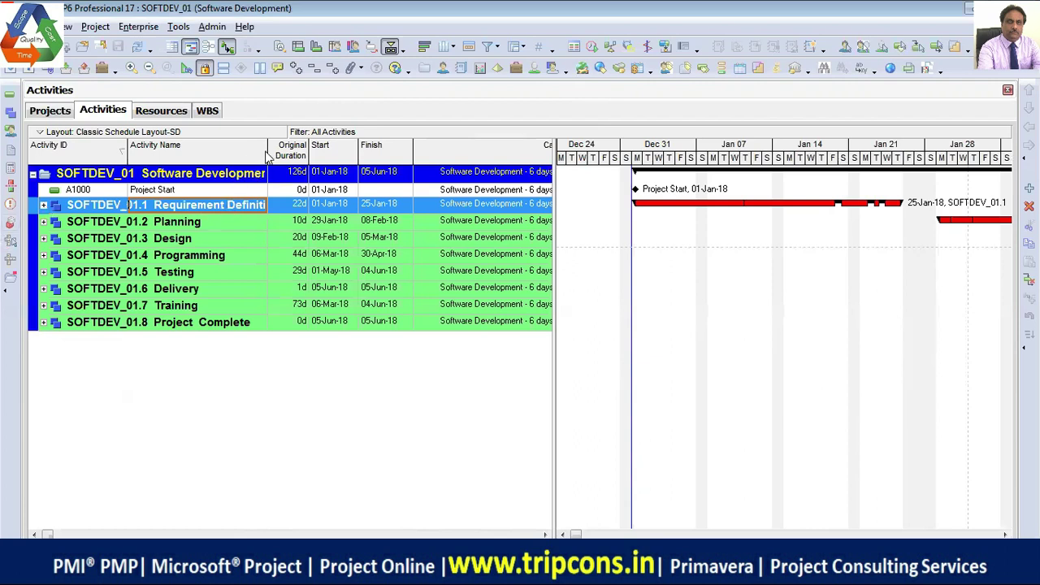
pyautogui.moveTo(265, 152); pyautogui.dragTo(320, 152)
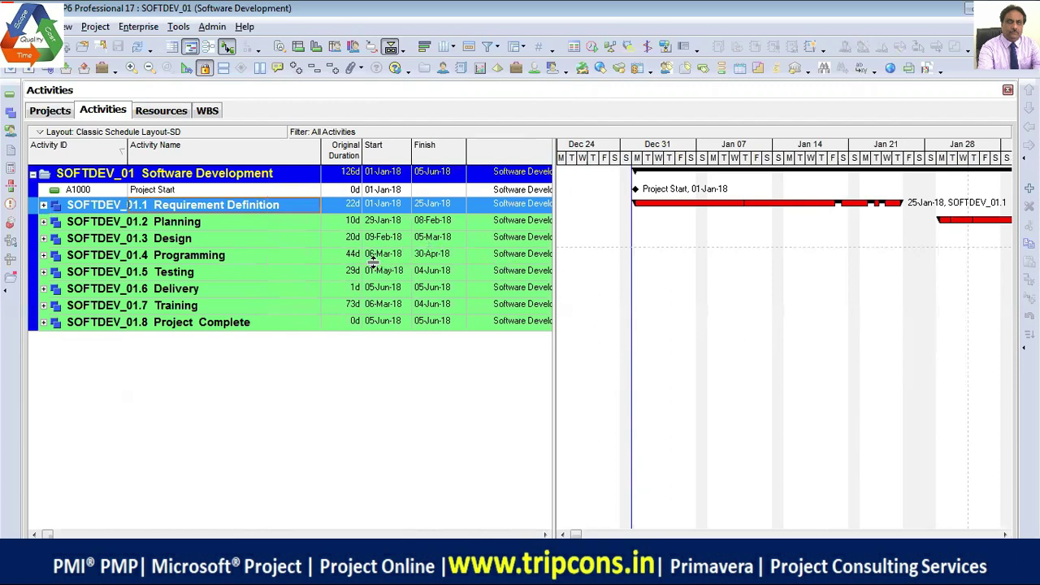
# - Narrow the Activity Name column slightly and check the activities inside the Requirement Definition phase, leaving it collapsed
pyautogui.moveTo(321, 155); pyautogui.dragTo(305, 159)
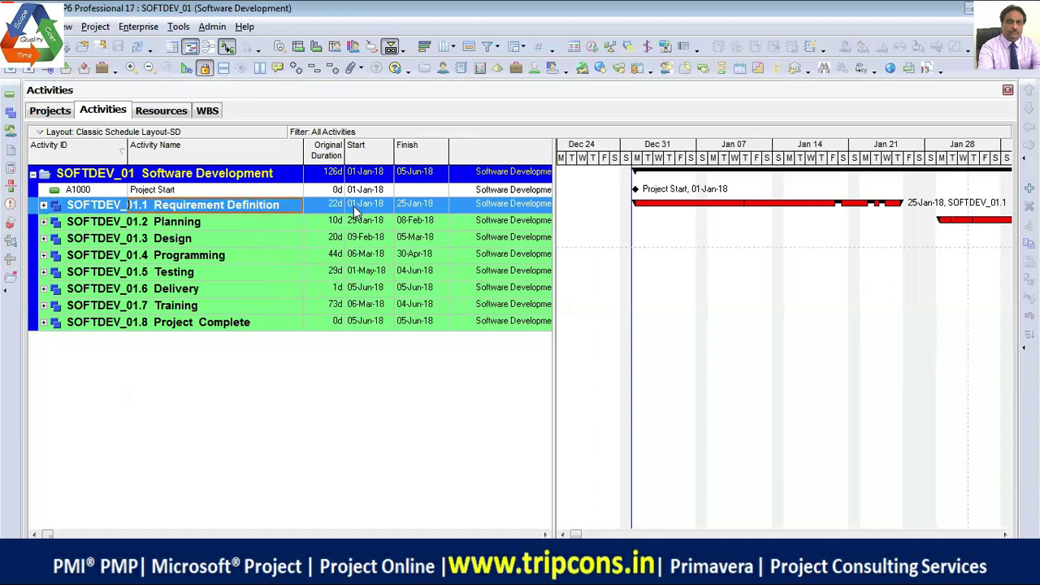
pyautogui.click(44, 206)
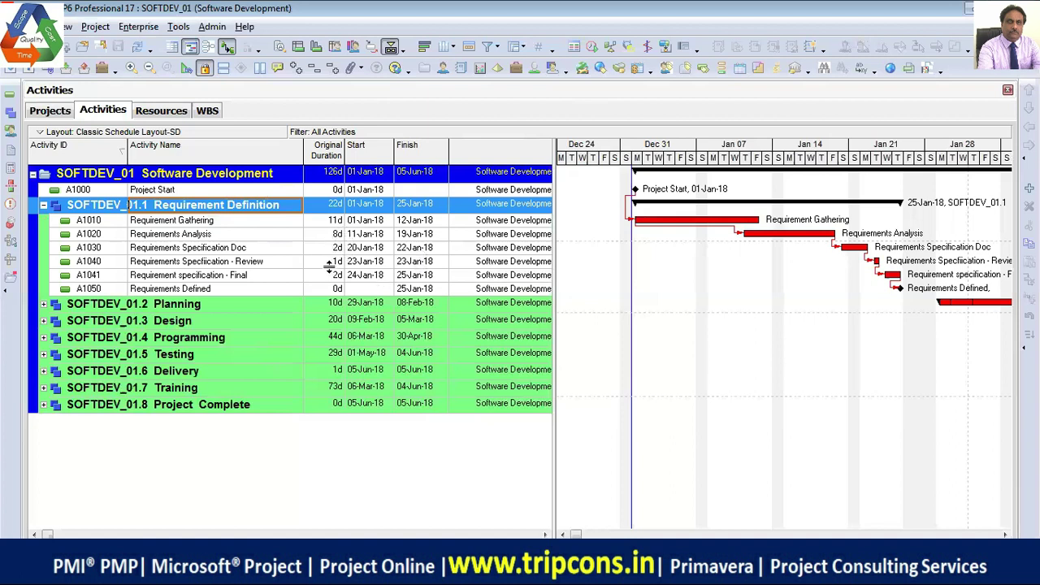
pyautogui.click(44, 205)
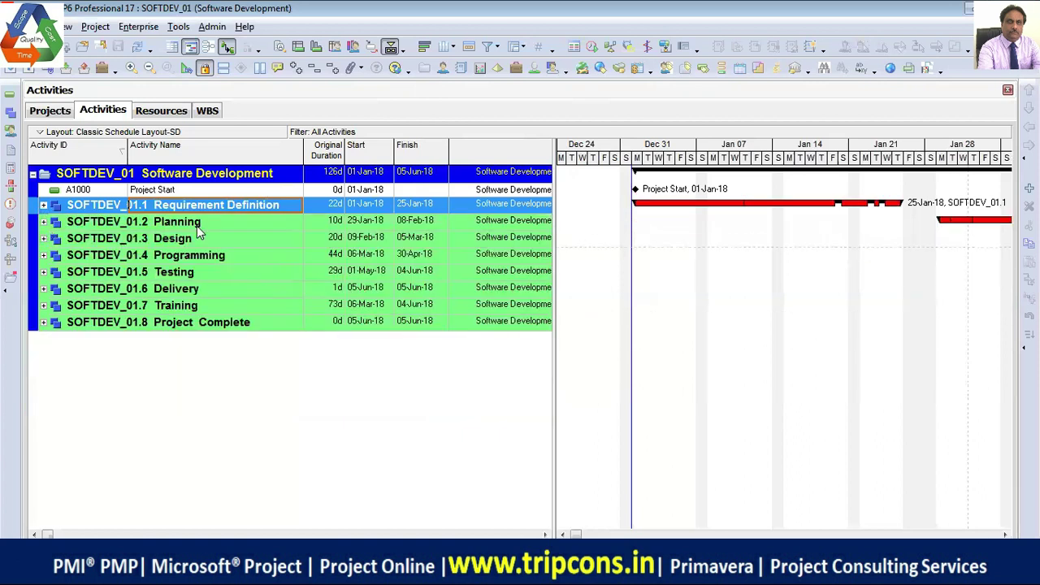
# - Review the durations and dates of the WBS phases one by one from Planning through Training
pyautogui.click(203, 226)
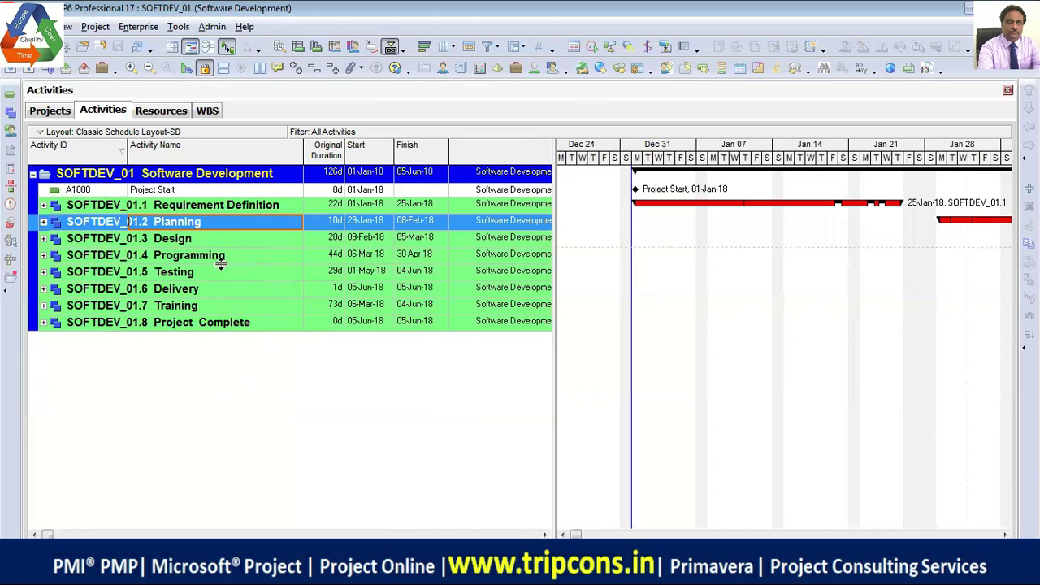
pyautogui.click(187, 241)
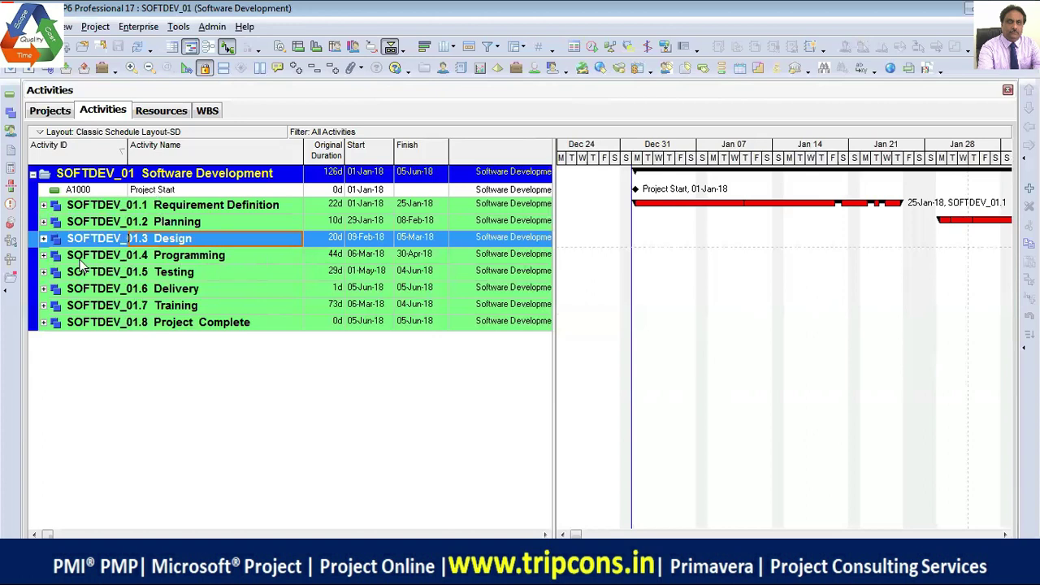
pyautogui.click(236, 260)
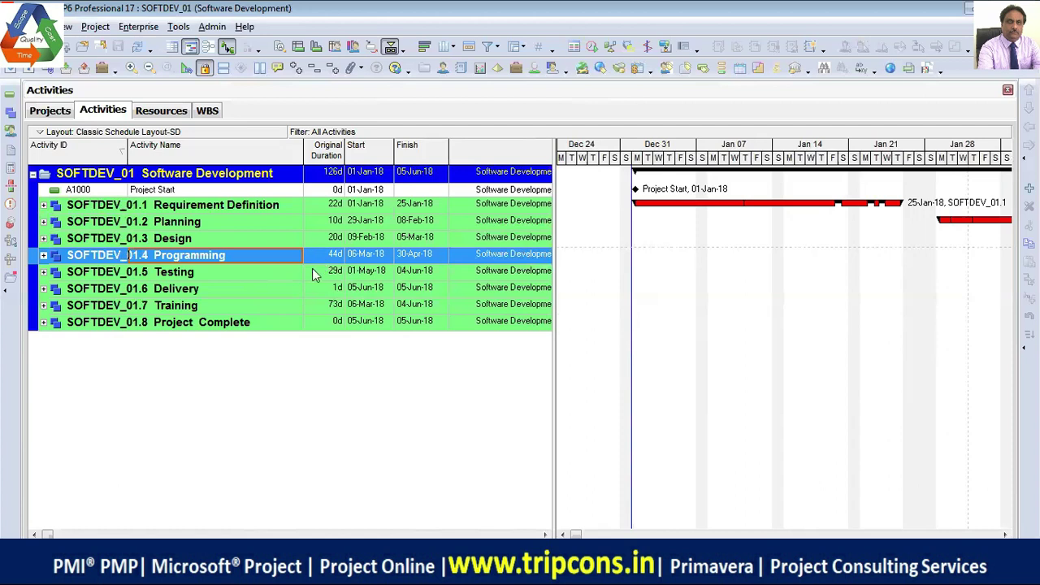
pyautogui.click(249, 276)
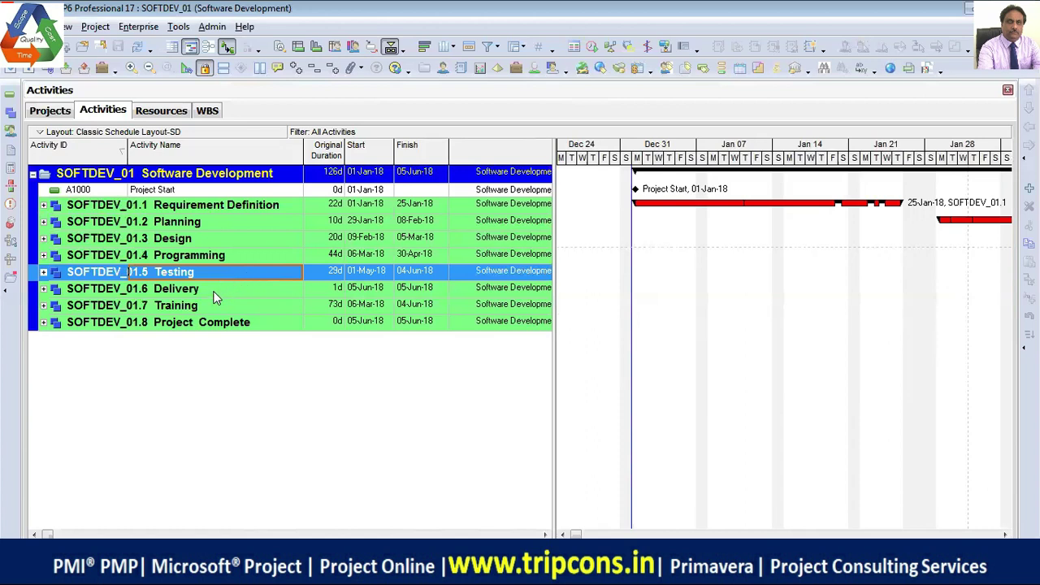
pyautogui.click(213, 291)
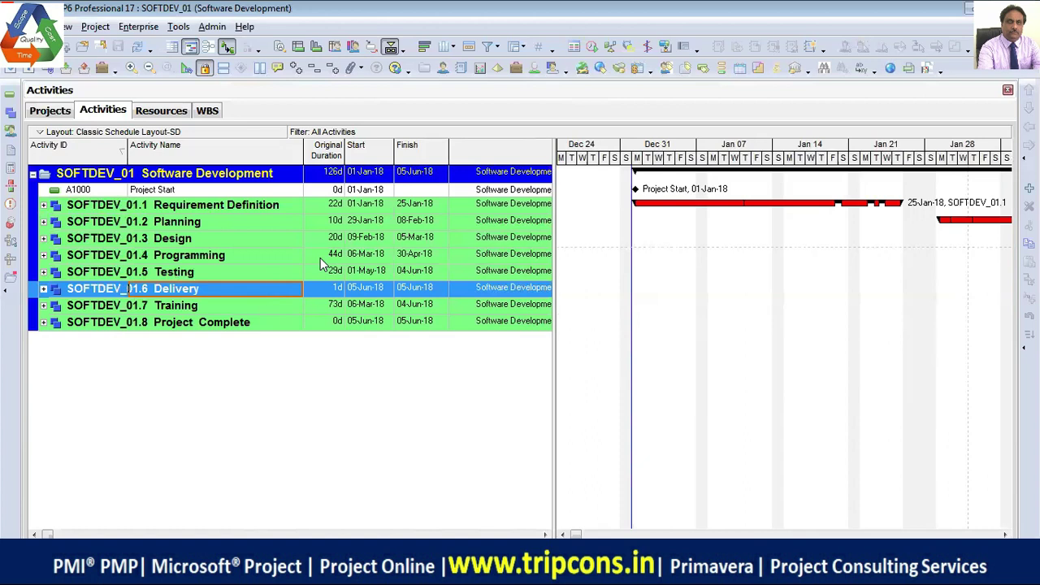
pyautogui.click(216, 307)
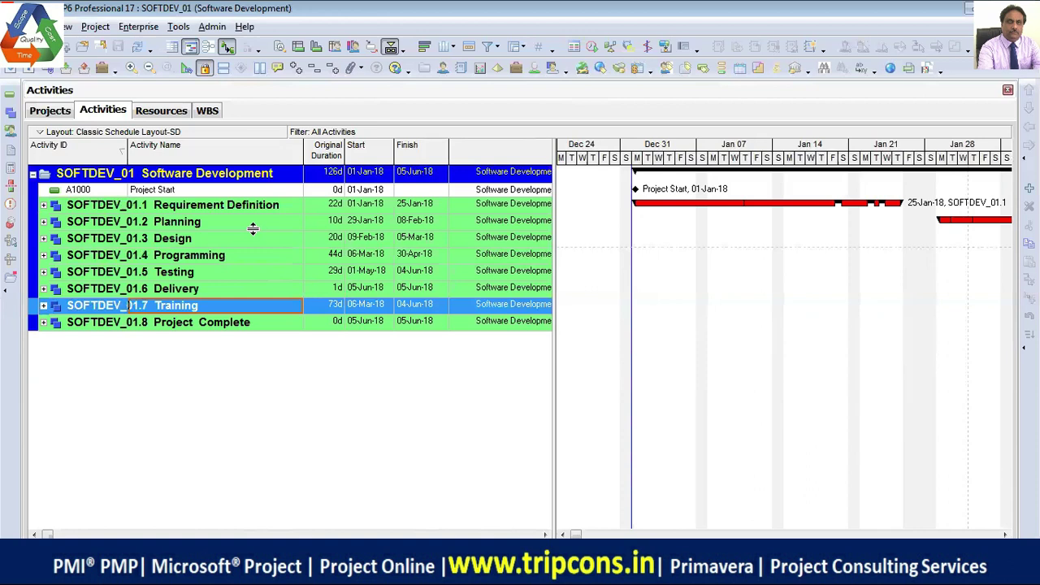
# - Expand the Training phase and widen the activity table against the Gantt chart to expose the columns beyond Schedule % Complete
pyautogui.click(43, 305)
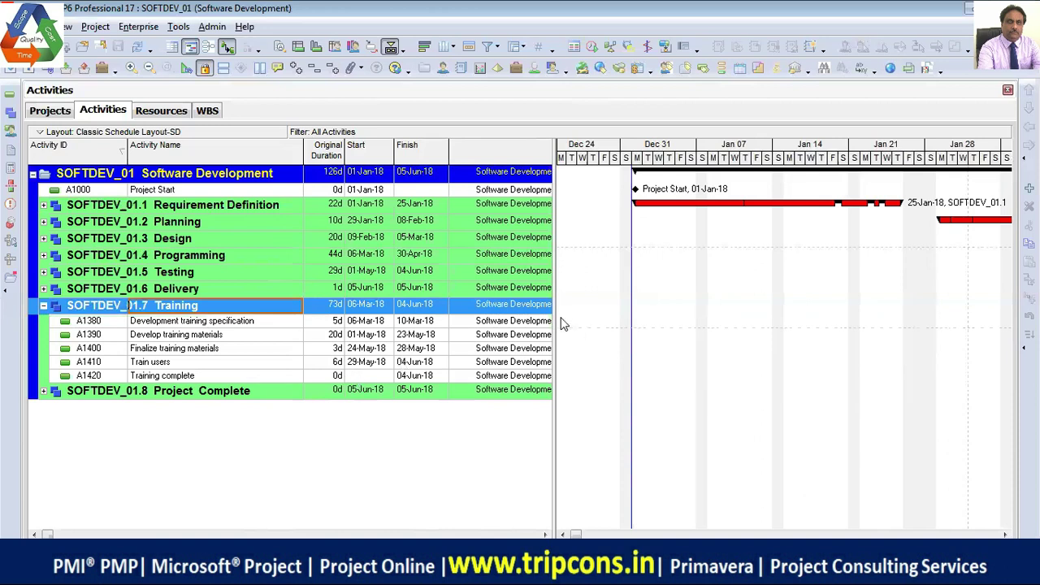
pyautogui.moveTo(559, 320); pyautogui.dragTo(757, 311)
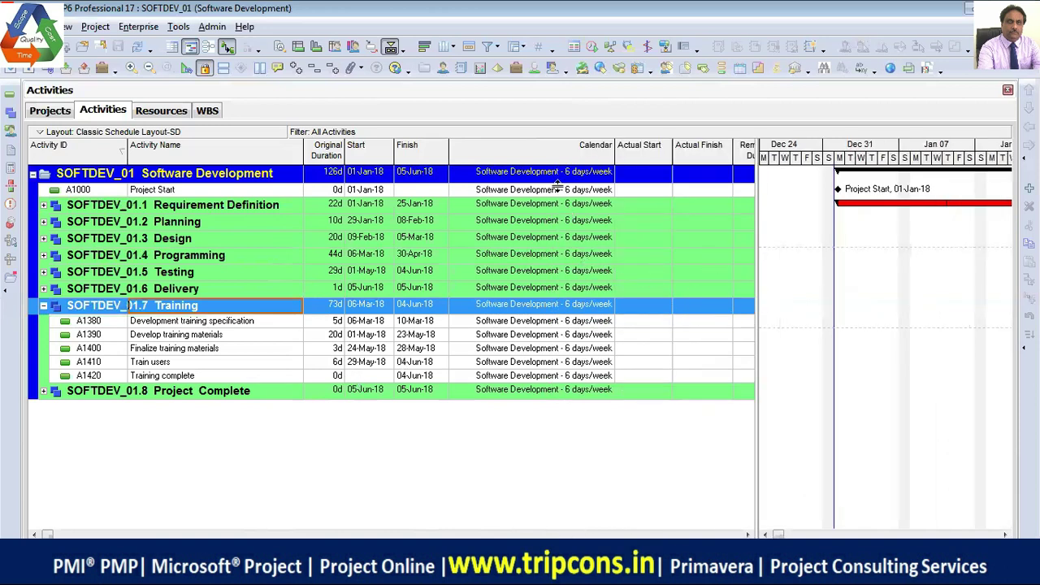
pyautogui.moveTo(757, 213); pyautogui.dragTo(892, 211)
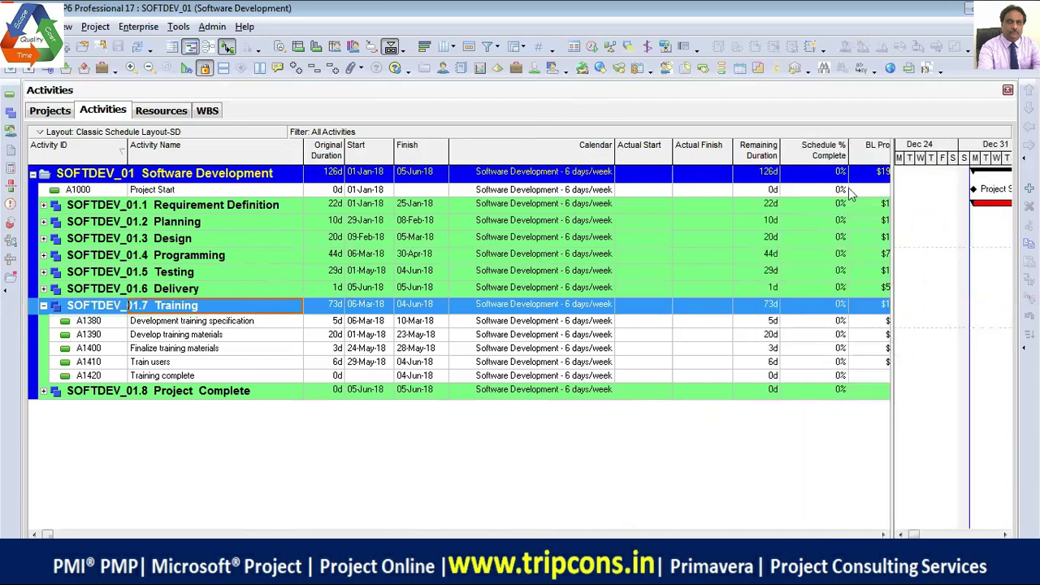
# - Remove Calendar, Actual Start, Actual Finish, Remaining Duration and Schedule % Complete from the activity table's selected columns
pyautogui.rightClick(643, 151)
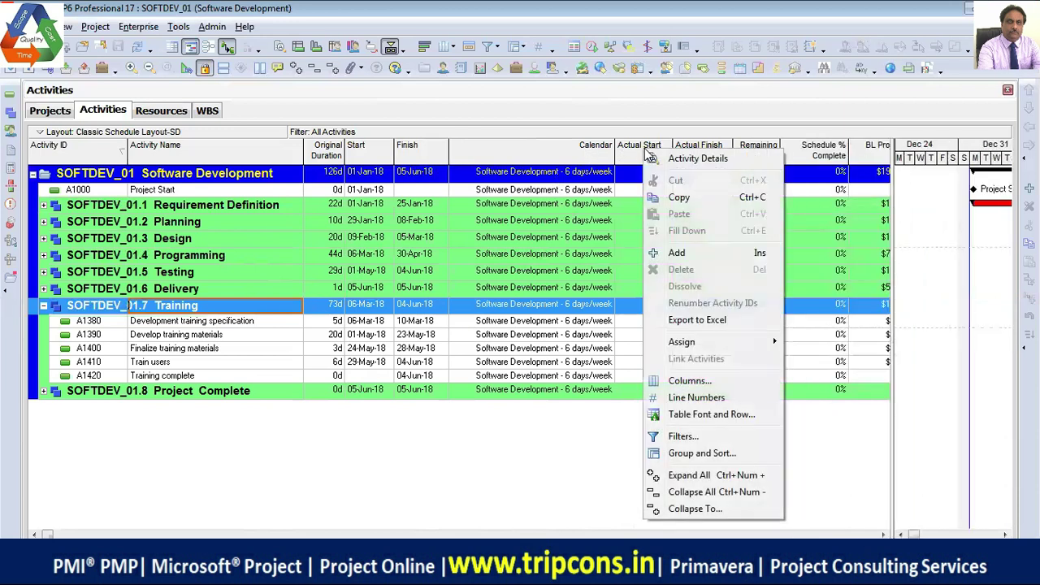
pyautogui.click(690, 381)
pyautogui.click(390, 374)
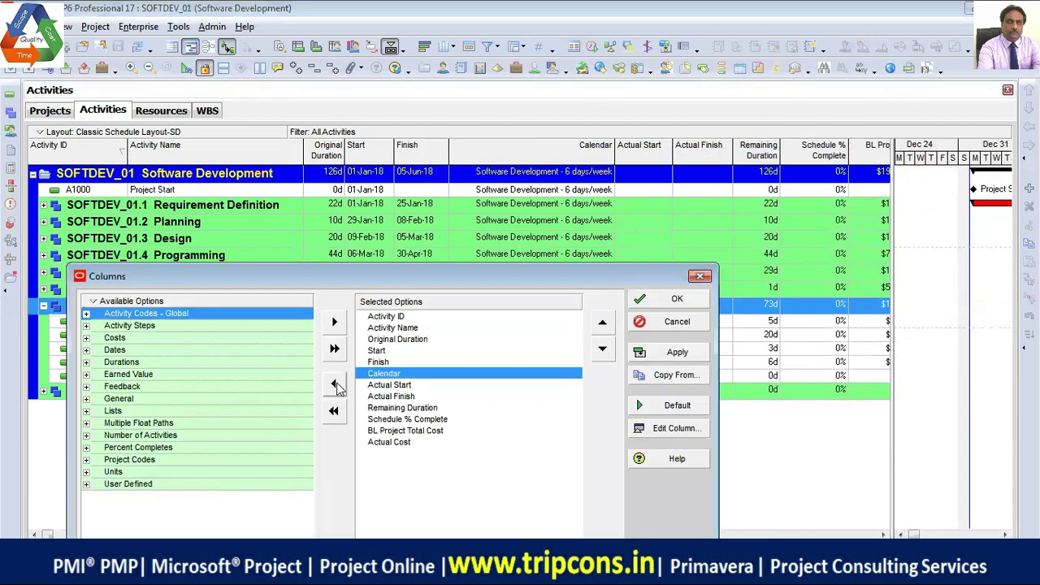
pyautogui.click(333, 382)
pyautogui.click(334, 384)
pyautogui.click(334, 384)
pyautogui.click(334, 384)
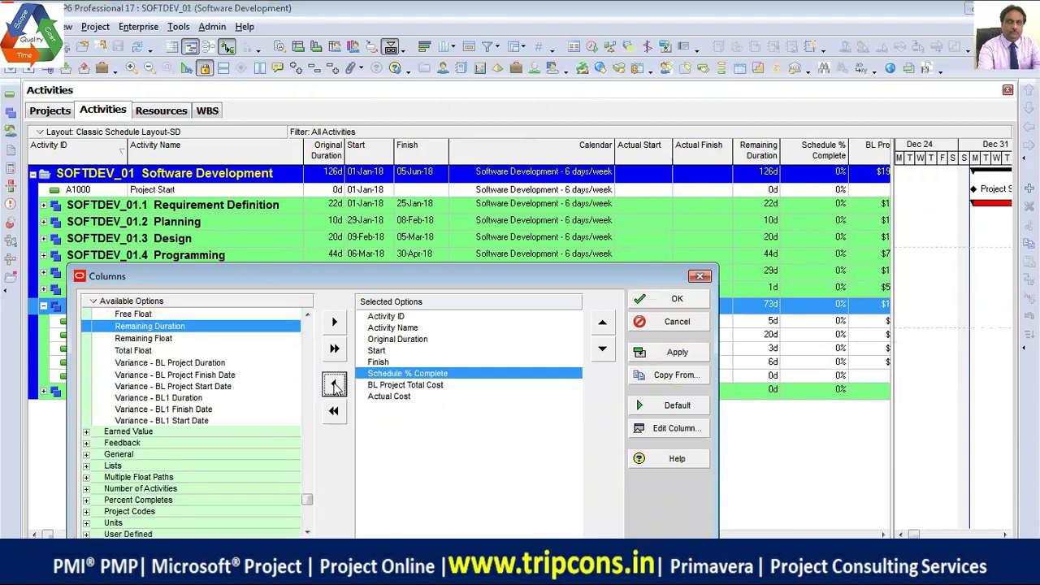
pyautogui.click(335, 384)
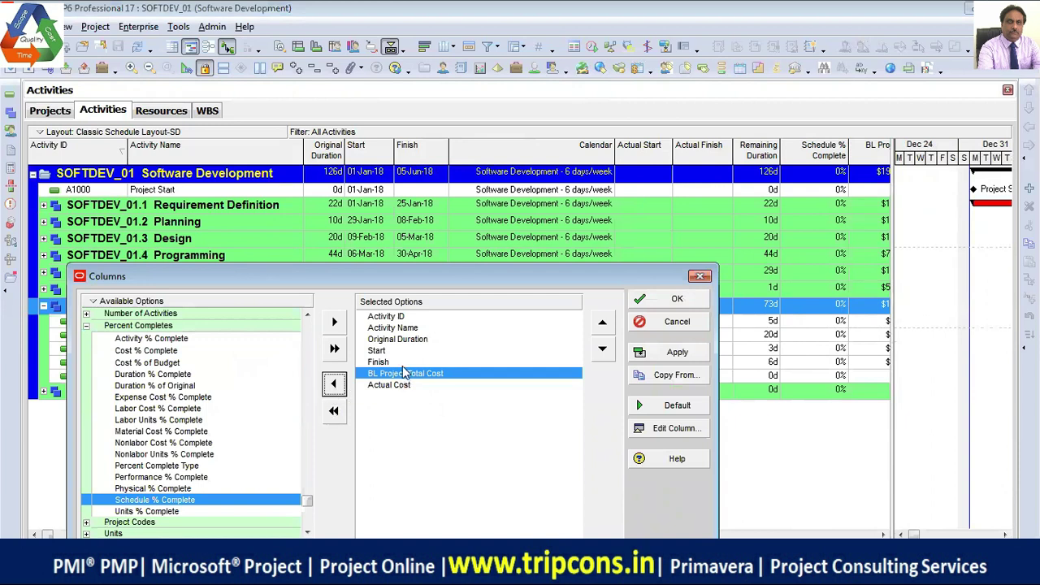
# - Show the available columns as one ungrouped list and search it for "predec"
pyautogui.rightClick(147, 306)
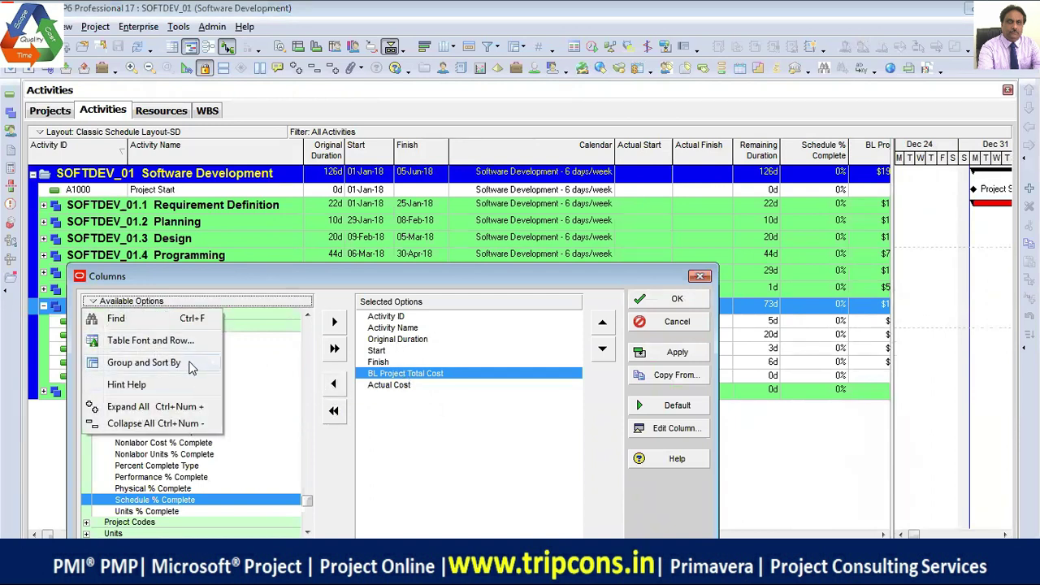
pyautogui.moveTo(188, 364)
pyautogui.click(252, 380)
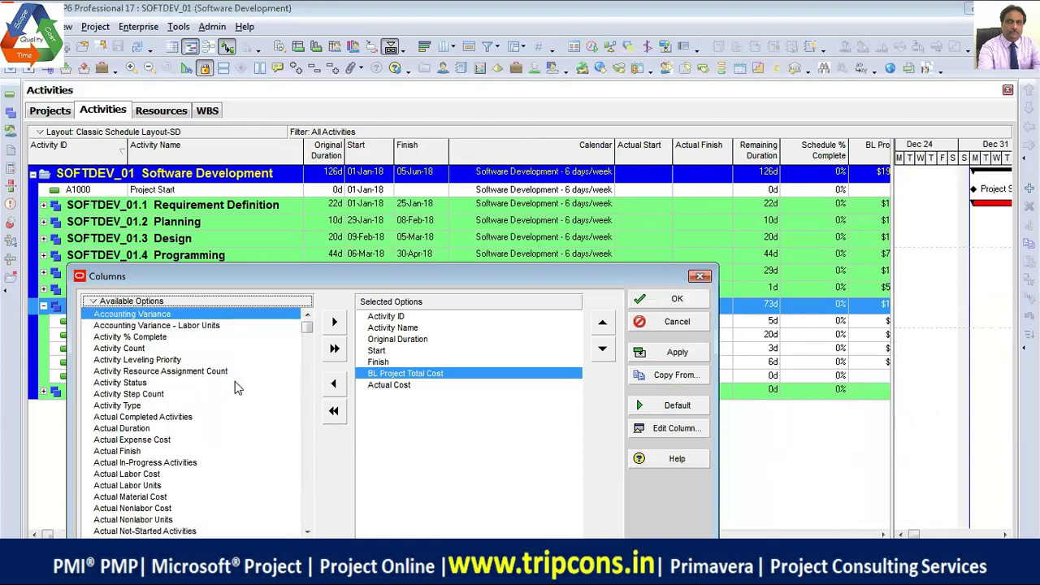
pyautogui.hotkey('ctrl', 'f')
pyautogui.write('predec')
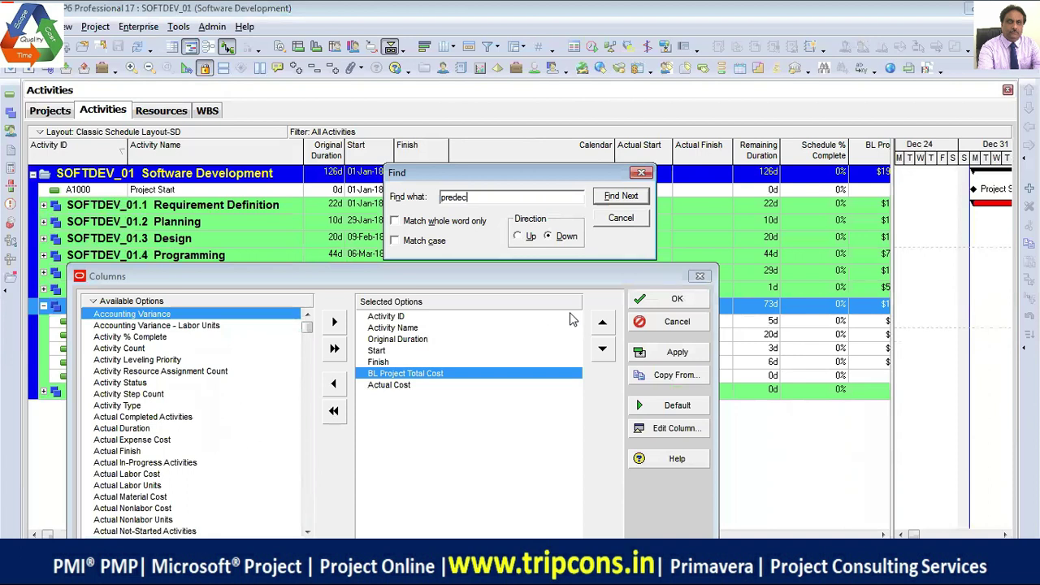
pyautogui.click(619, 196)
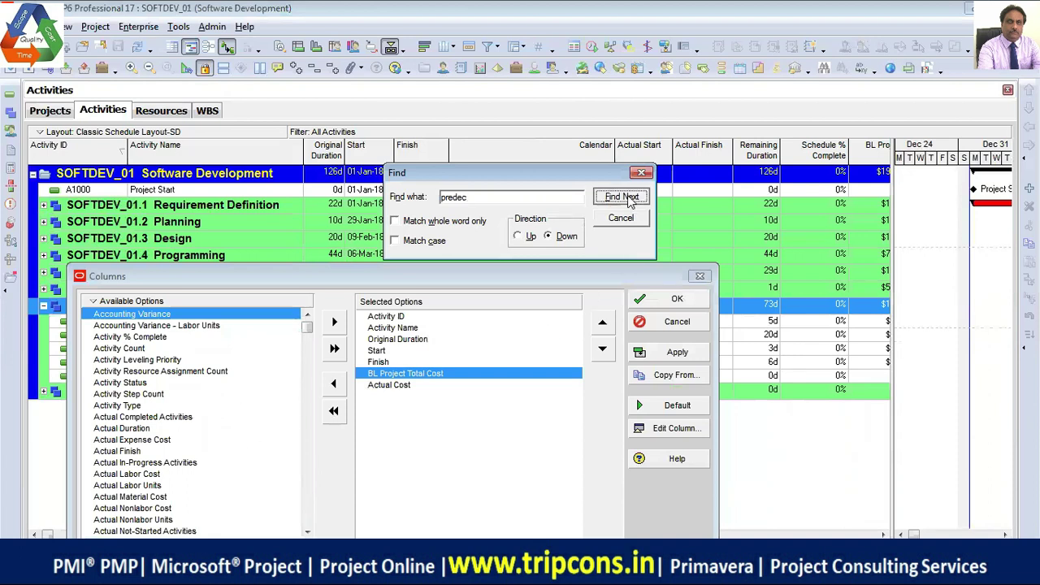
pyautogui.click(307, 532)
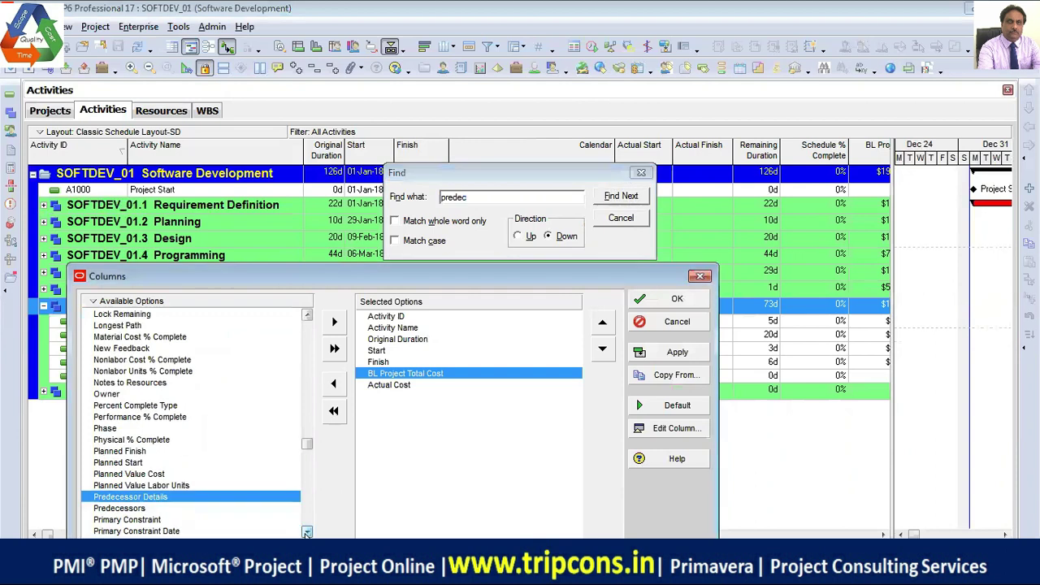
# - Add the Predecessors column directly after Finish, apply the column selection and widen the new column in the activity table
pyautogui.click(130, 507)
pyautogui.click(334, 322)
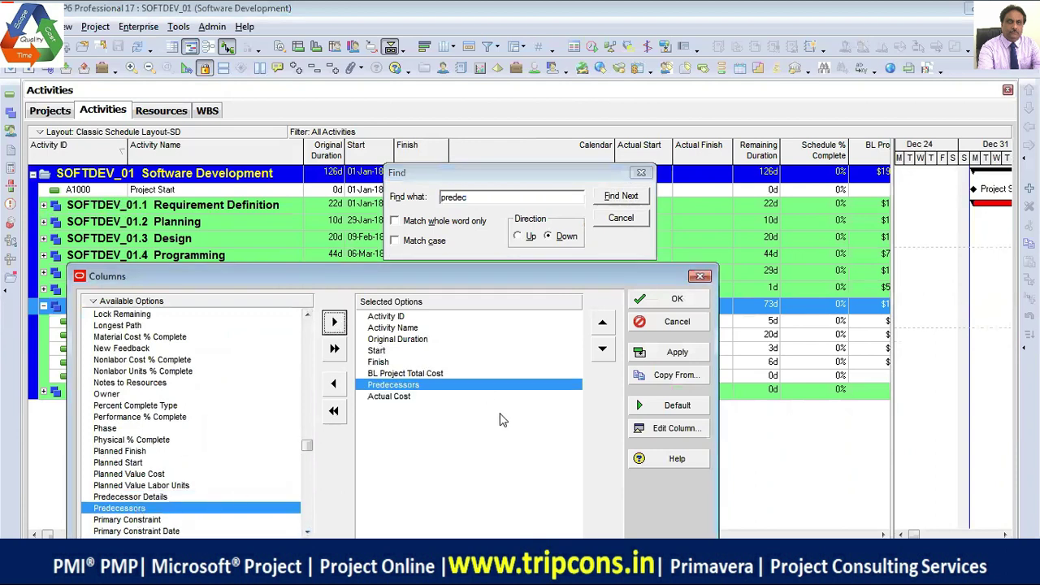
pyautogui.click(602, 321)
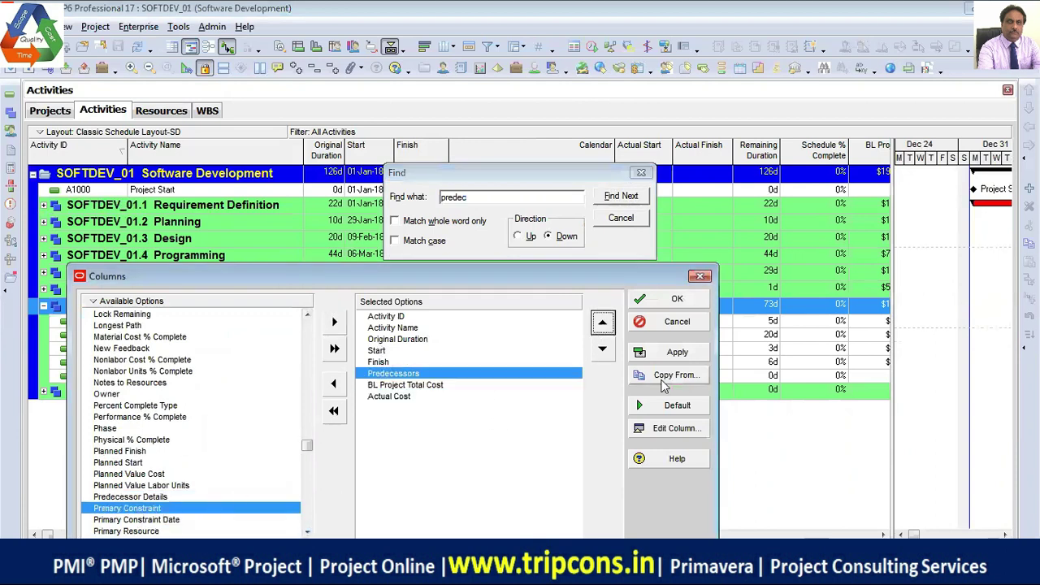
pyautogui.click(677, 356)
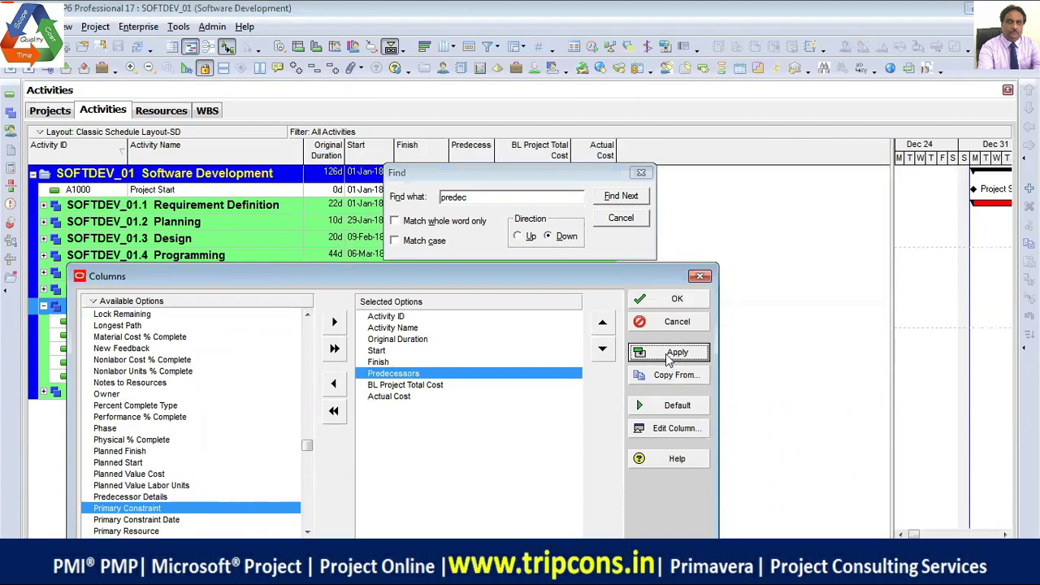
pyautogui.click(674, 298)
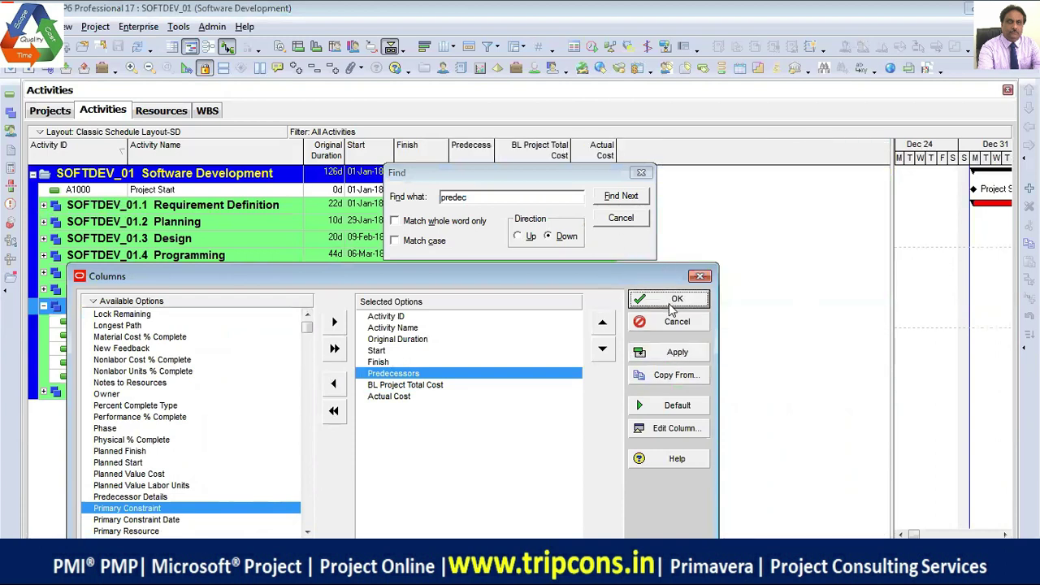
pyautogui.moveTo(494, 151); pyautogui.dragTo(548, 153)
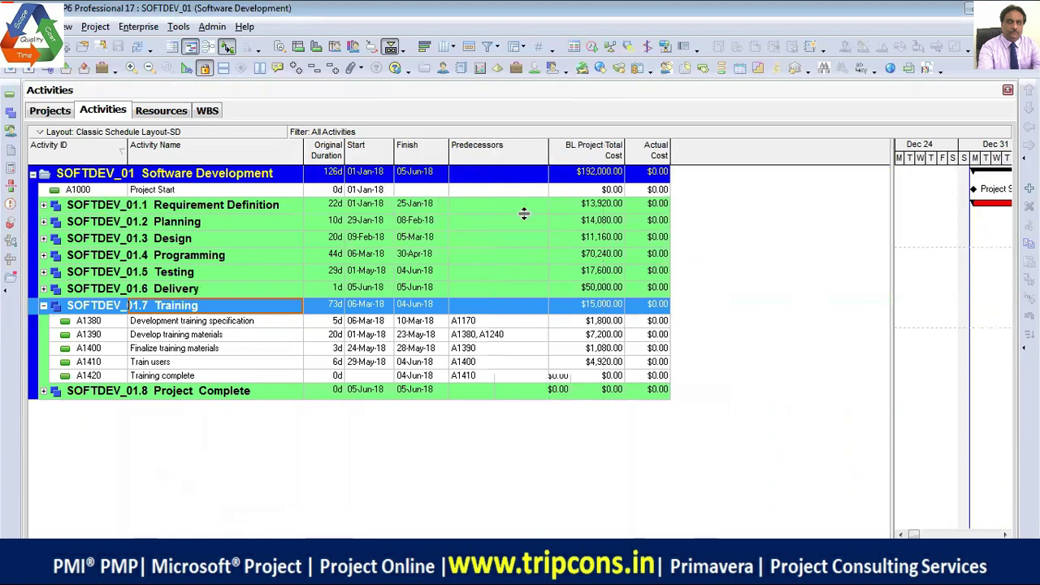
# - Trace predecessor A1170 of Development training specification by looking through the Delivery, Testing, Programming and Design phases
pyautogui.click(469, 325)
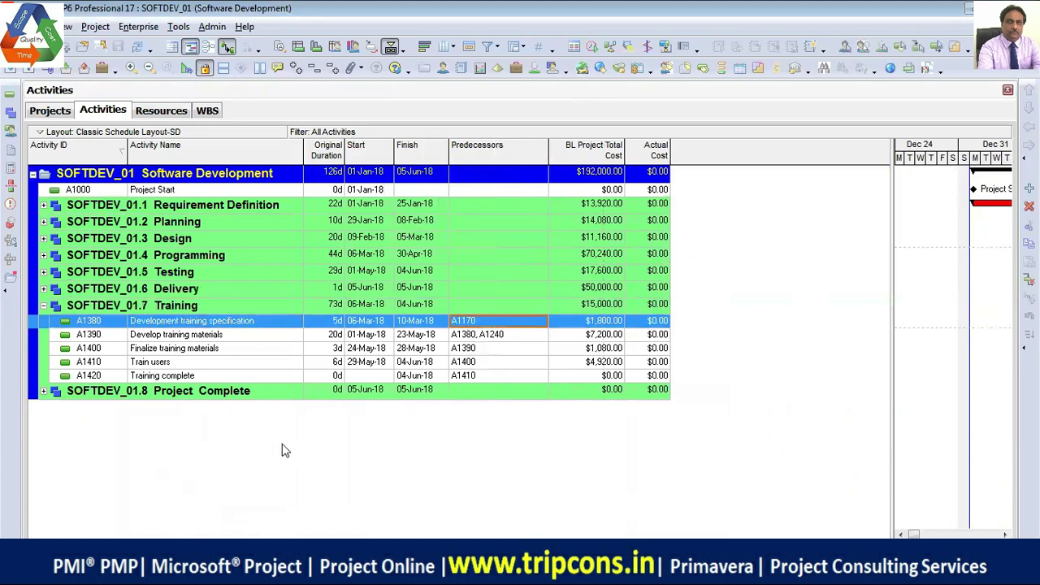
pyautogui.click(44, 290)
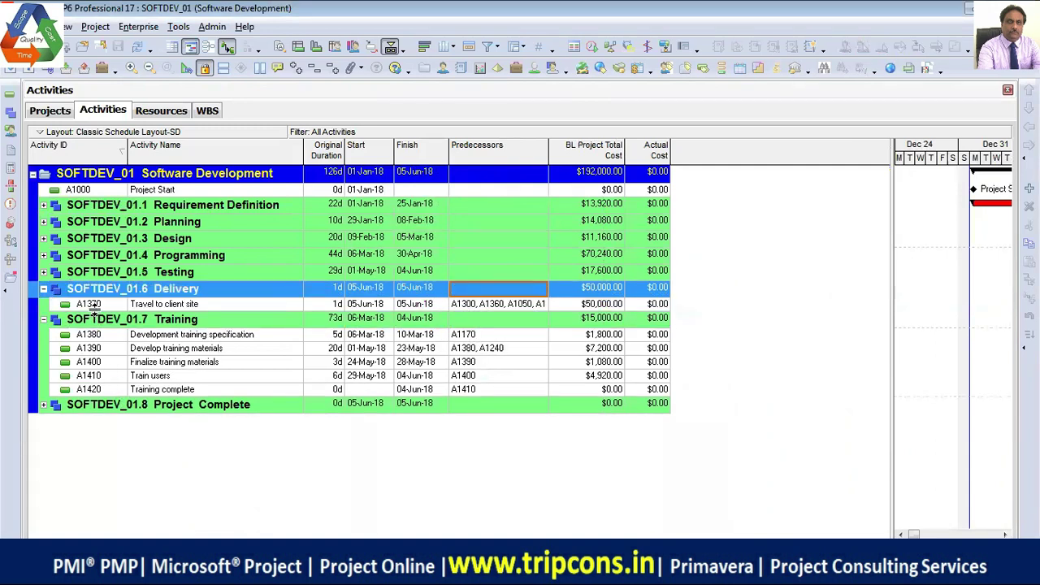
pyautogui.click(43, 272)
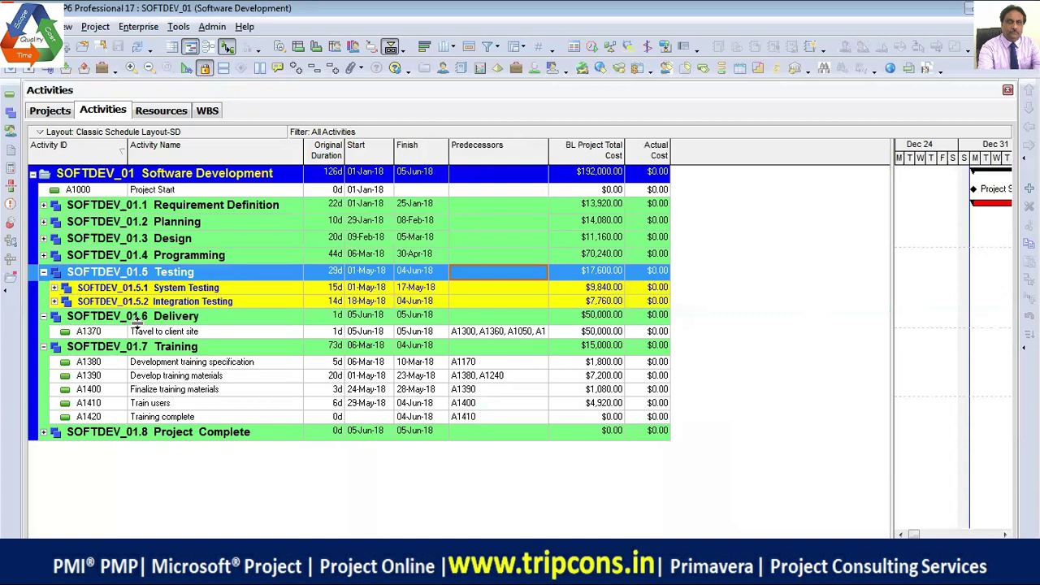
pyautogui.click(54, 301)
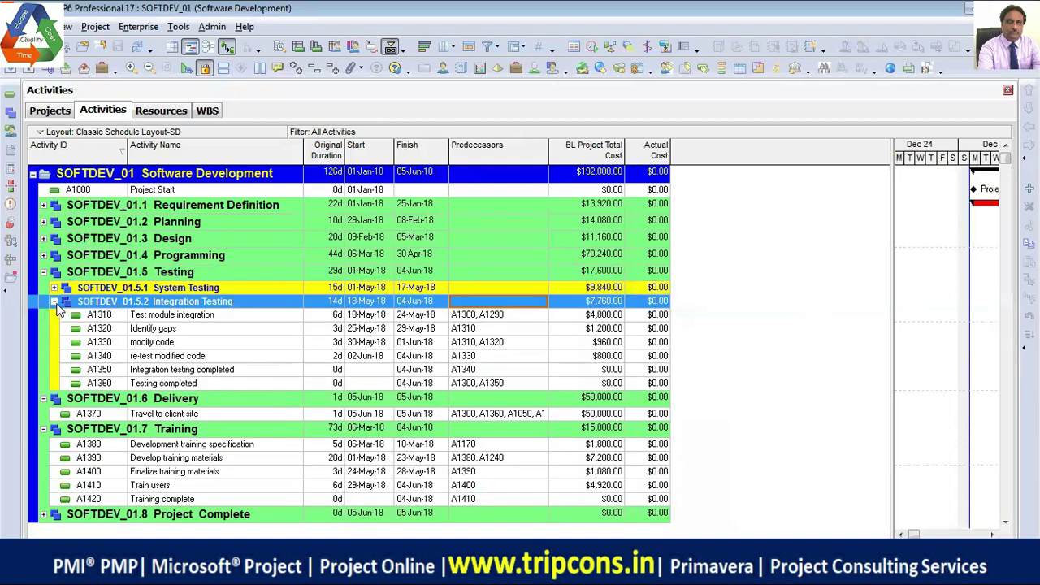
pyautogui.click(44, 272)
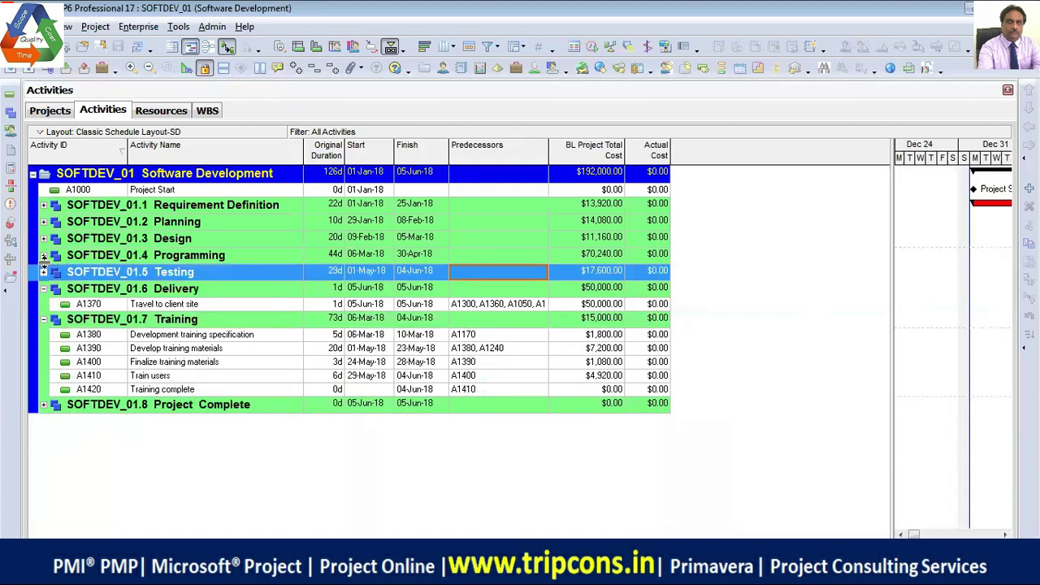
pyautogui.click(44, 256)
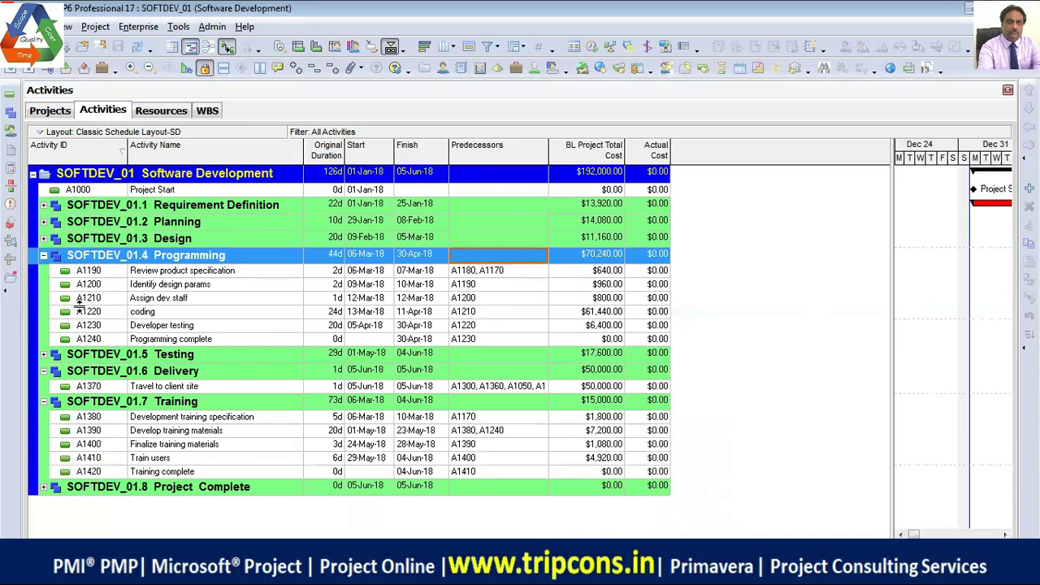
pyautogui.click(44, 255)
pyautogui.click(44, 238)
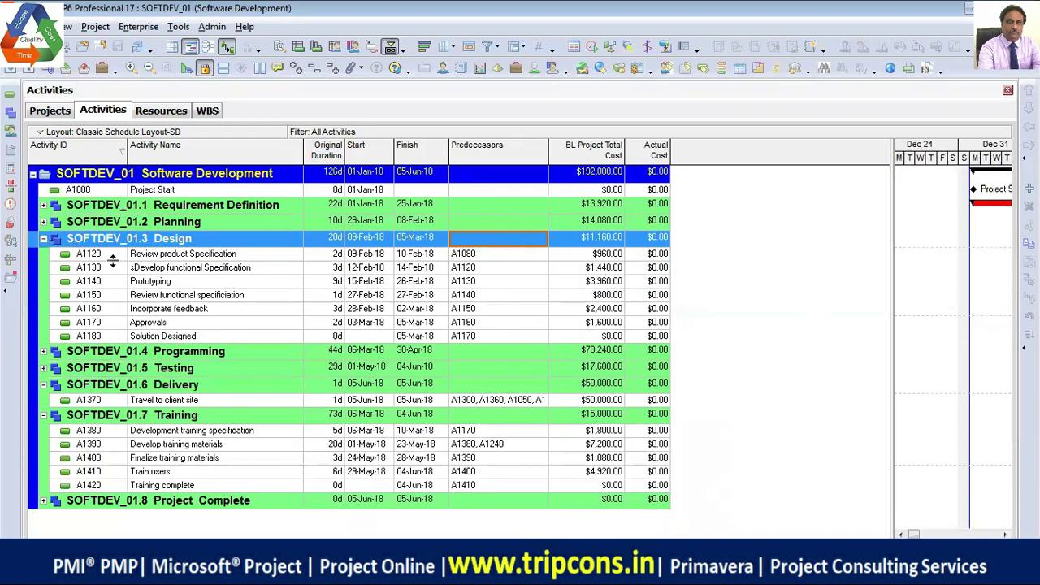
pyautogui.click(151, 324)
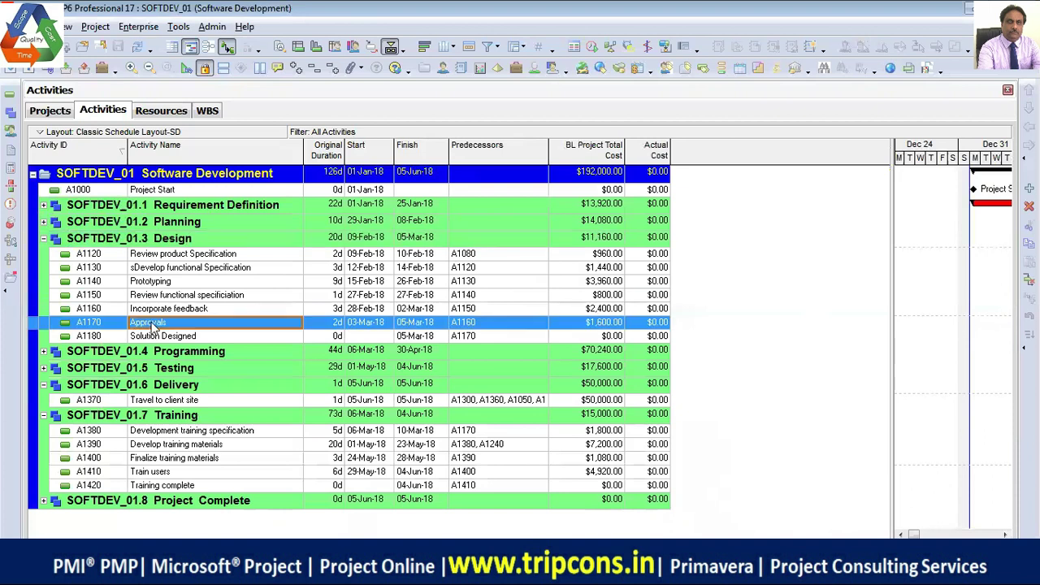
pyautogui.click(477, 434)
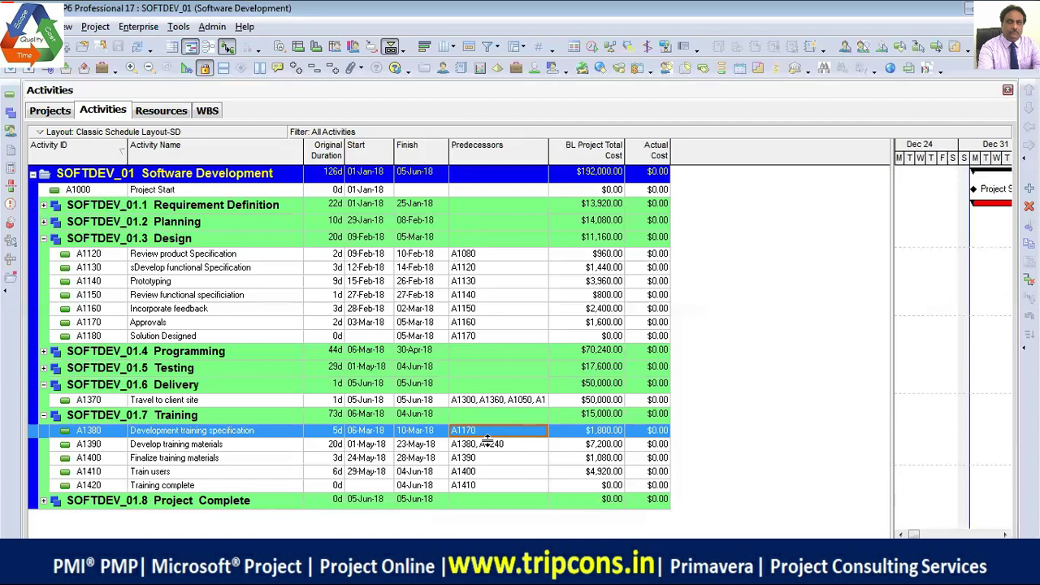
# - Widen the Gantt chart area and collapse the Design, Delivery and Training phases in the activity table
pyautogui.moveTo(891, 318); pyautogui.dragTo(697, 318)
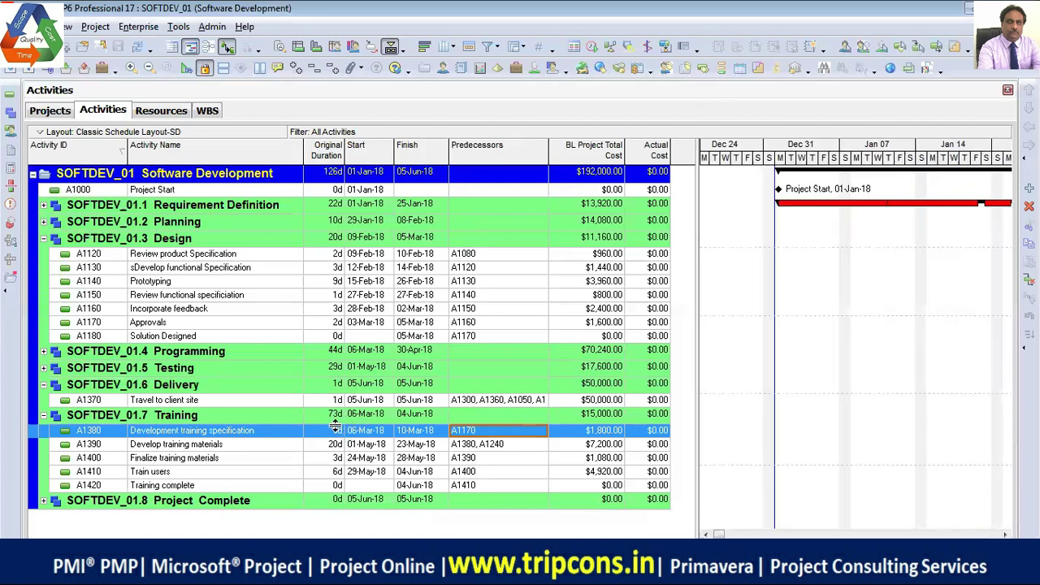
pyautogui.click(294, 417)
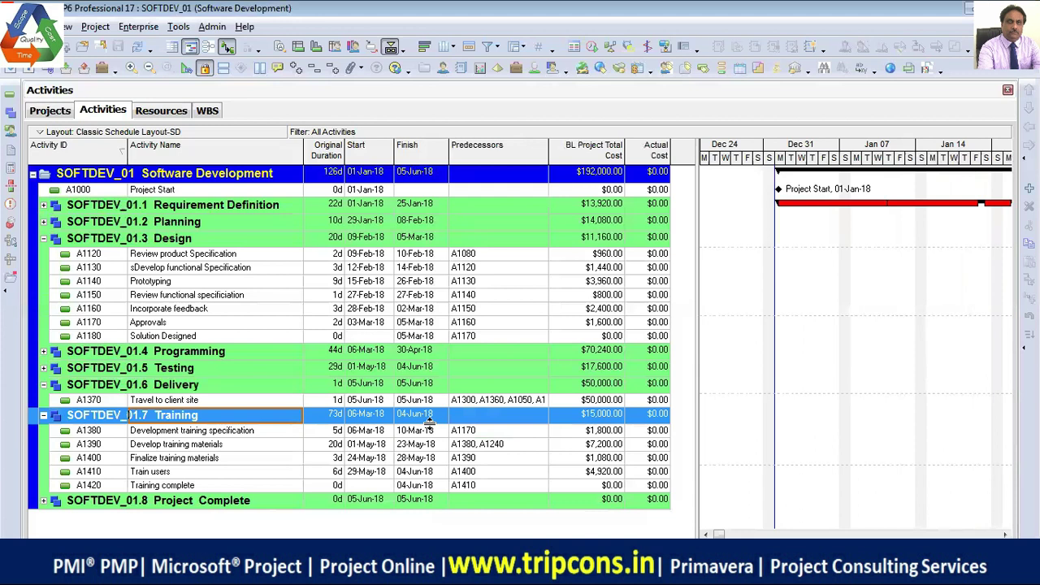
pyautogui.click(43, 238)
pyautogui.click(43, 289)
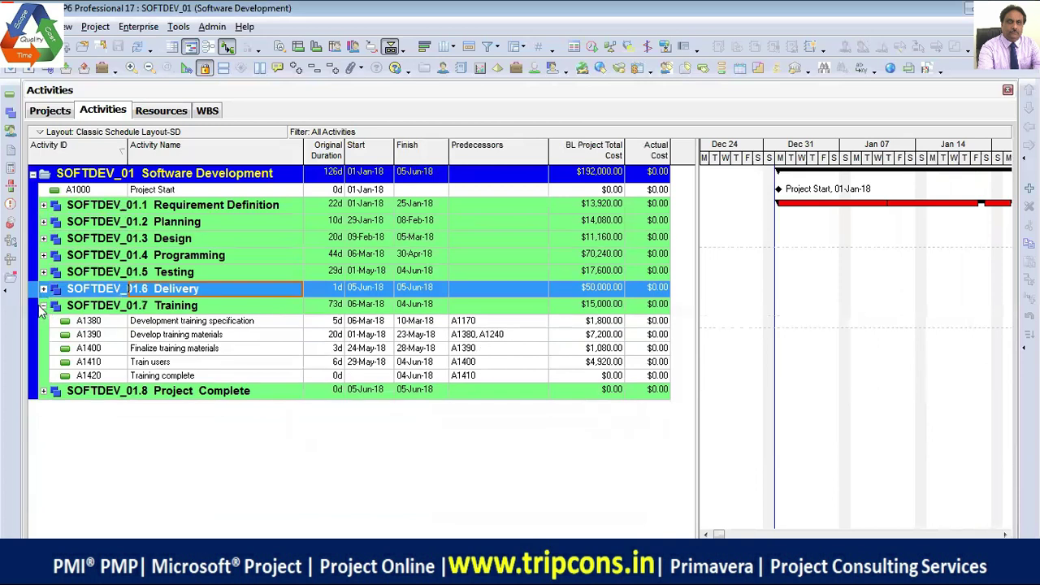
pyautogui.click(43, 309)
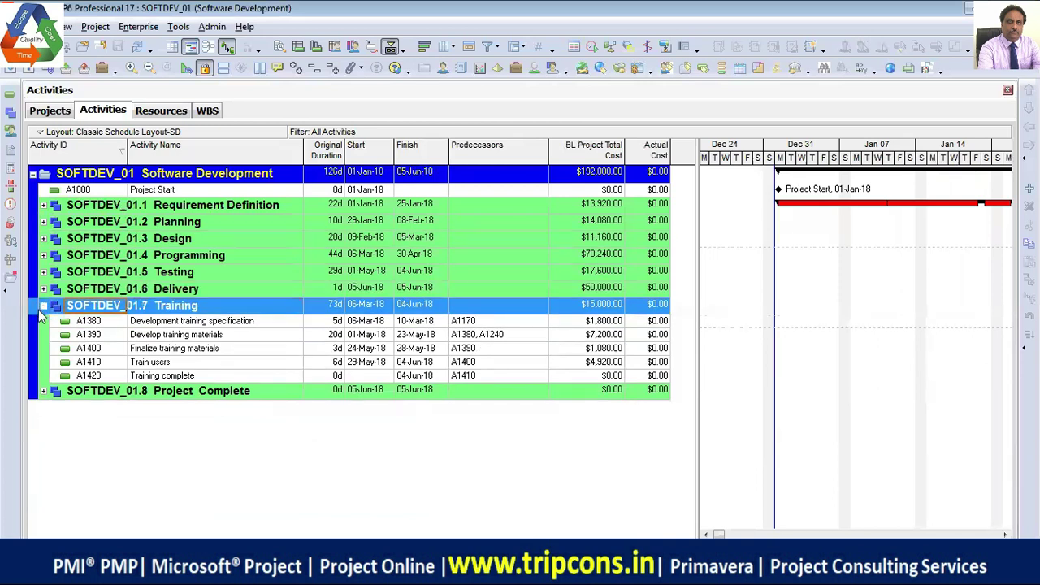
pyautogui.click(43, 306)
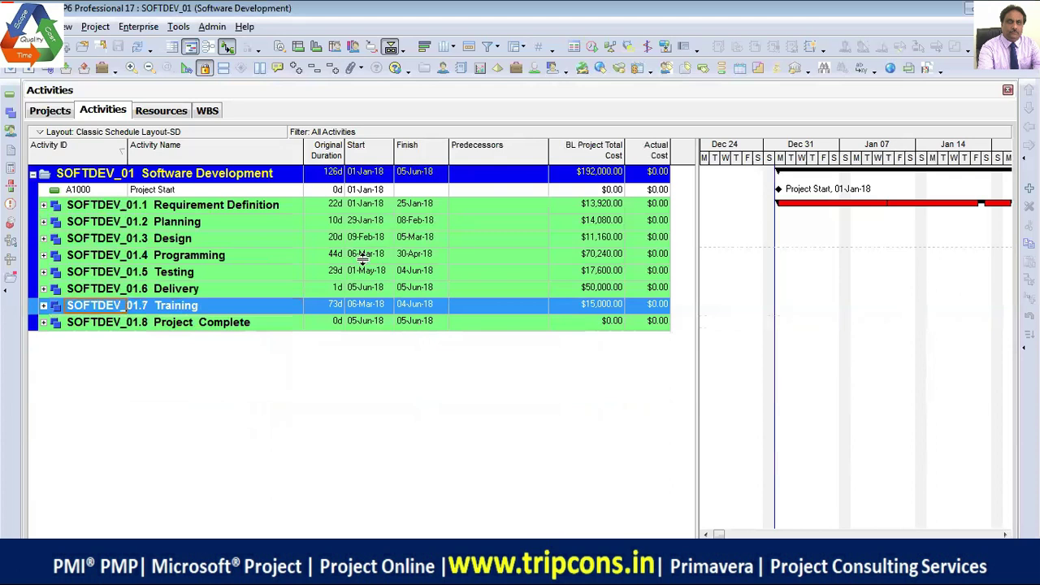
# - Narrow the Predecessors column, widen the table area slightly and select the Requirement Definition phase
pyautogui.moveTo(549, 149); pyautogui.dragTo(512, 149)
pyautogui.moveTo(696, 221)
pyautogui.mouseDown()
pyautogui.moveTo(650, 215)
pyautogui.moveTo(702, 223)
pyautogui.mouseUp()
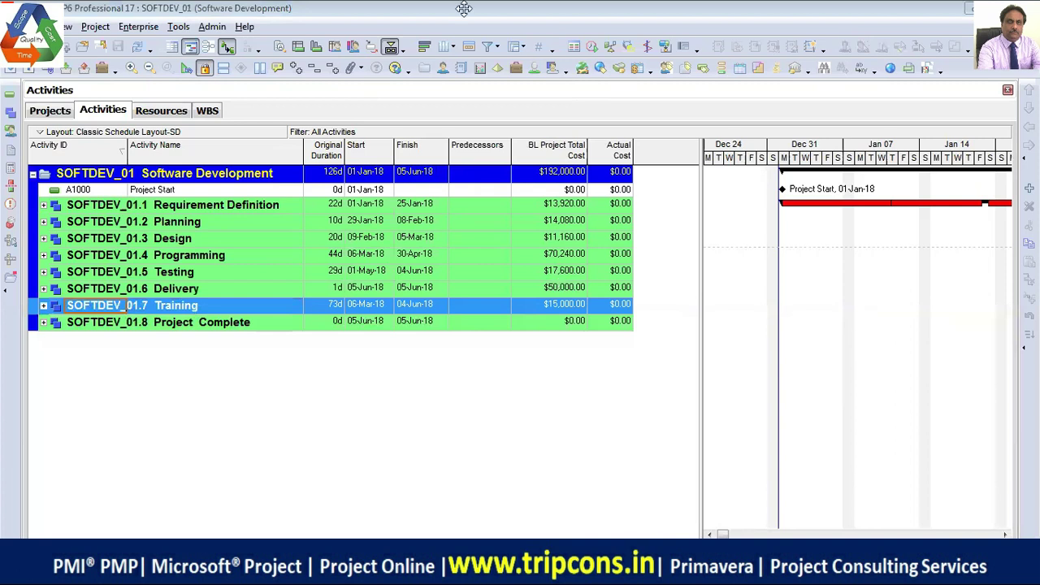
pyautogui.click(251, 208)
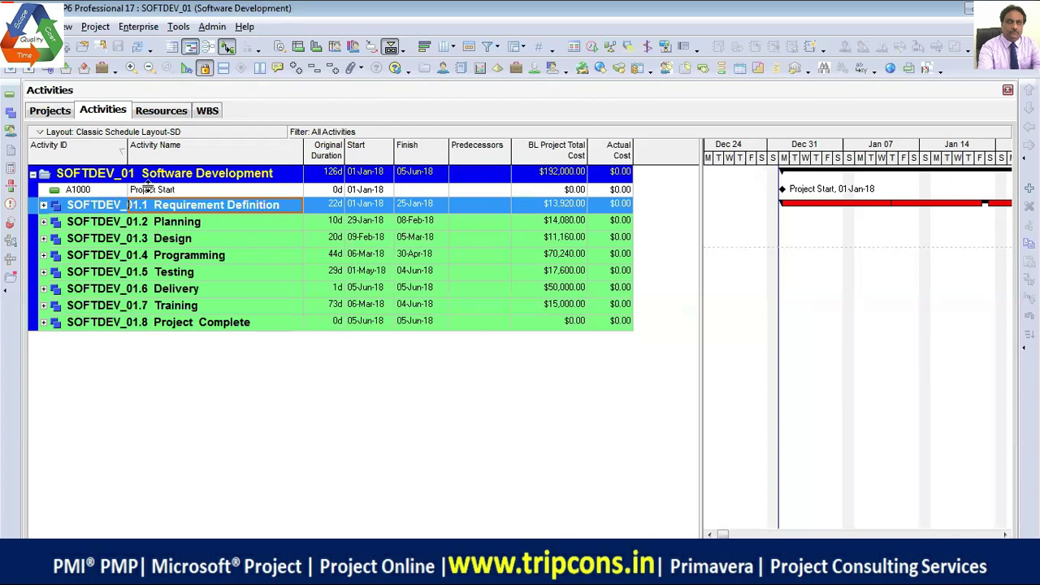
# - Show the project's resources and examine the filter and column options available for the resource list
pyautogui.click(169, 113)
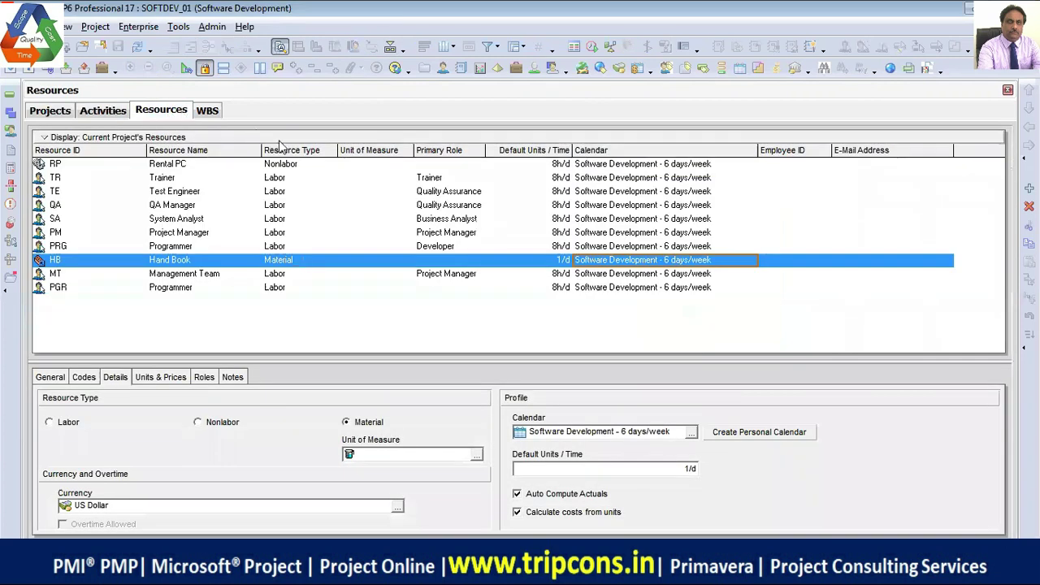
pyautogui.click(118, 144)
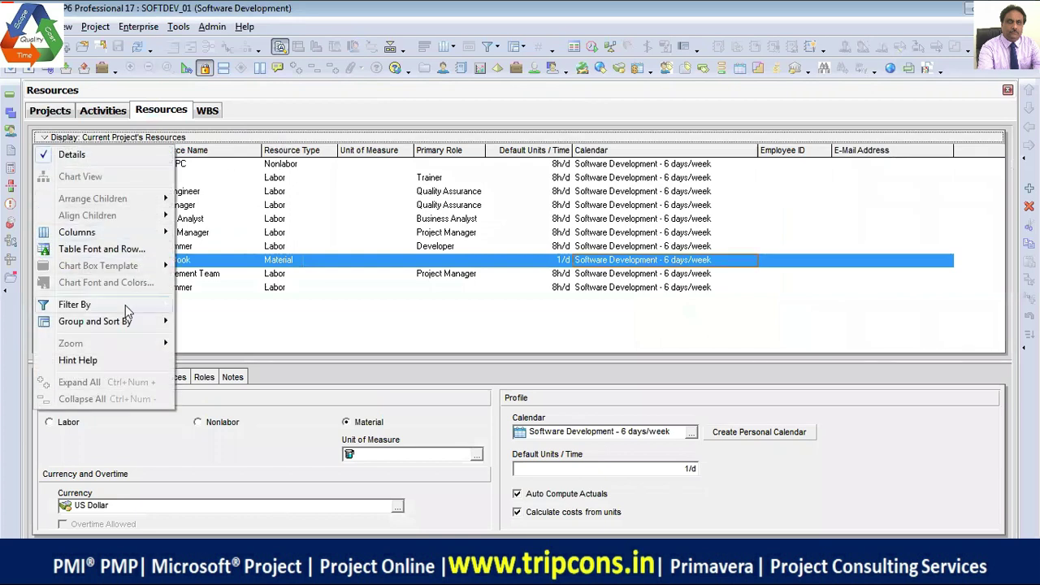
pyautogui.moveTo(128, 308)
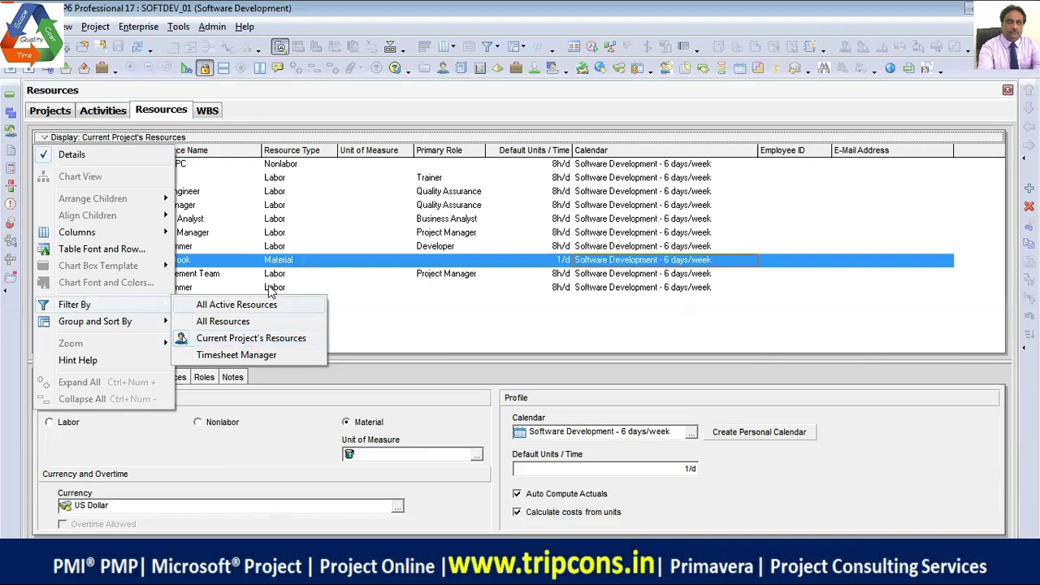
pyautogui.click(371, 117)
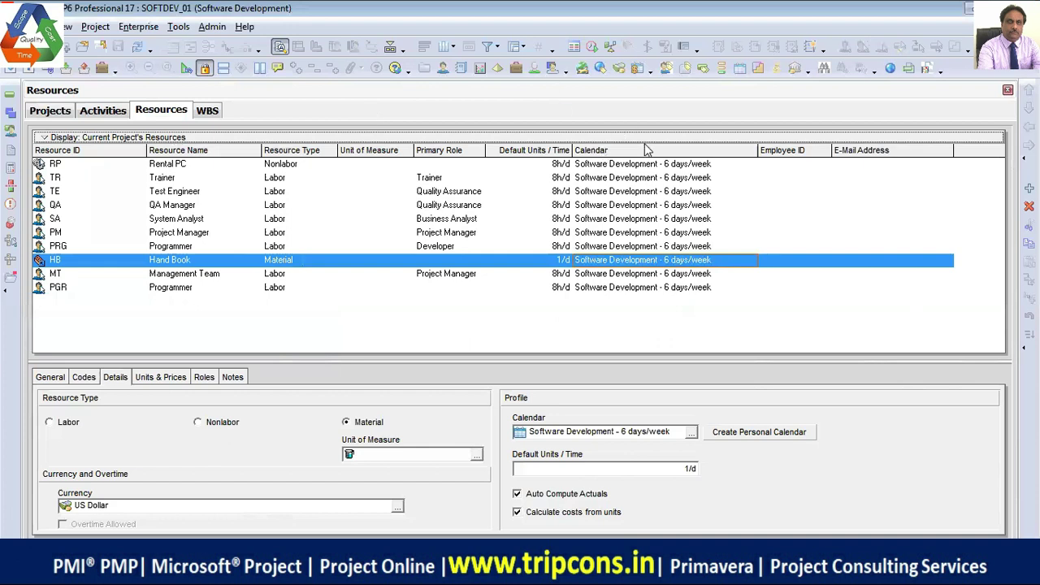
pyautogui.rightClick(667, 156)
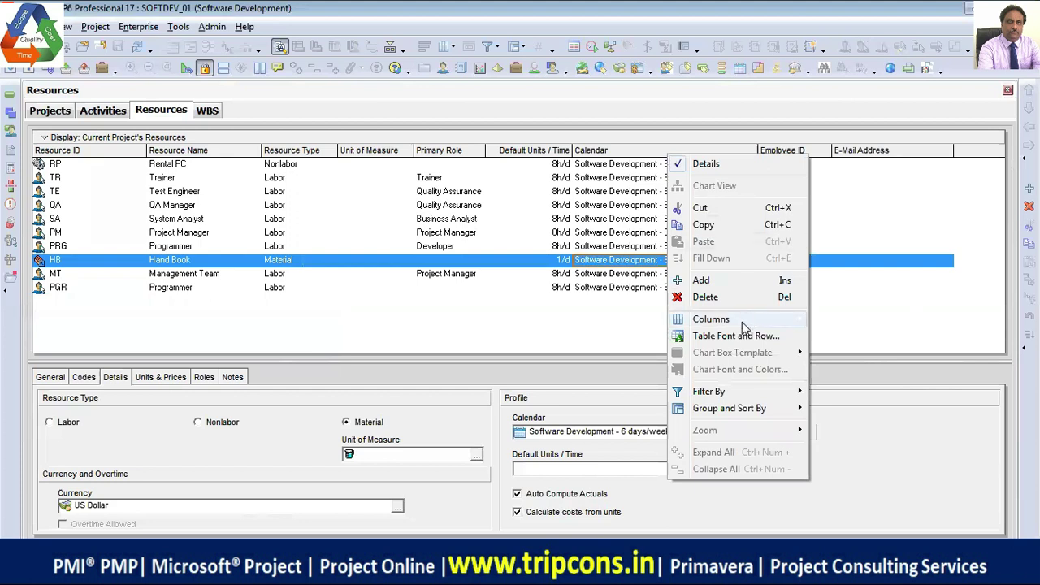
pyautogui.moveTo(742, 326)
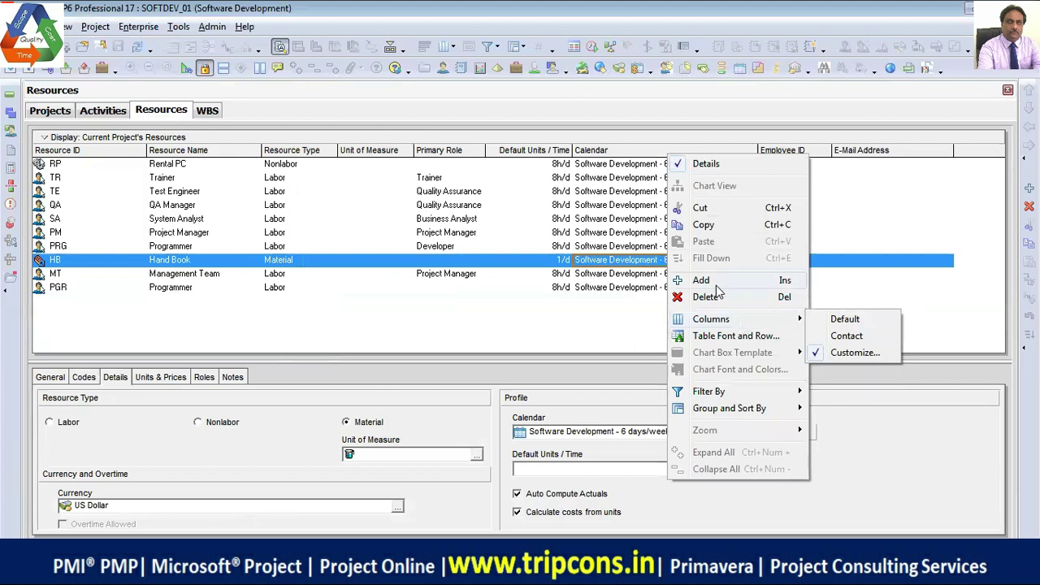
pyautogui.click(629, 105)
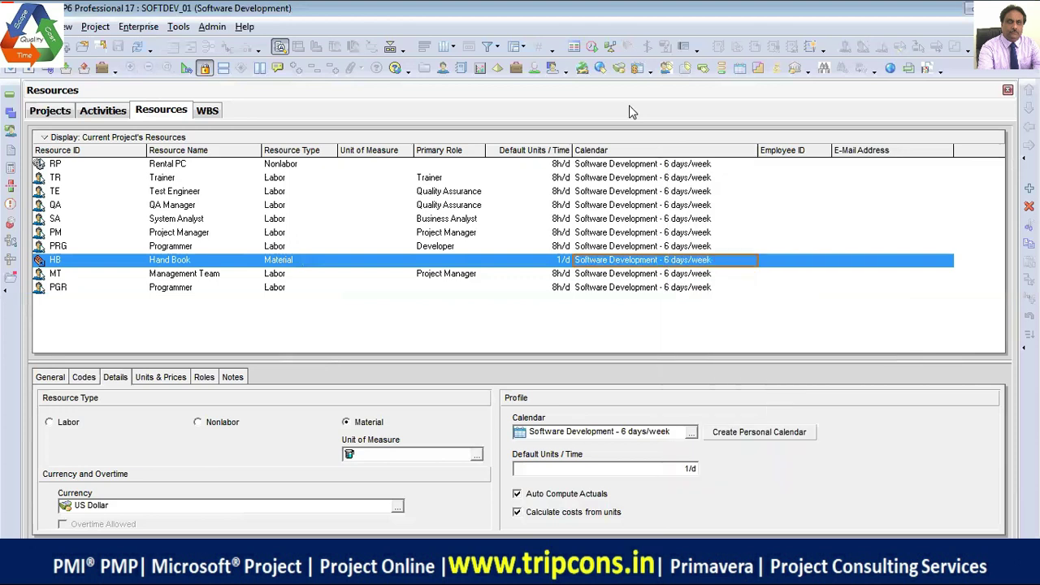
# - Sort the resource list by Resource ID in ascending order and enlarge the details area beneath it
pyautogui.click(111, 152)
pyautogui.click(111, 153)
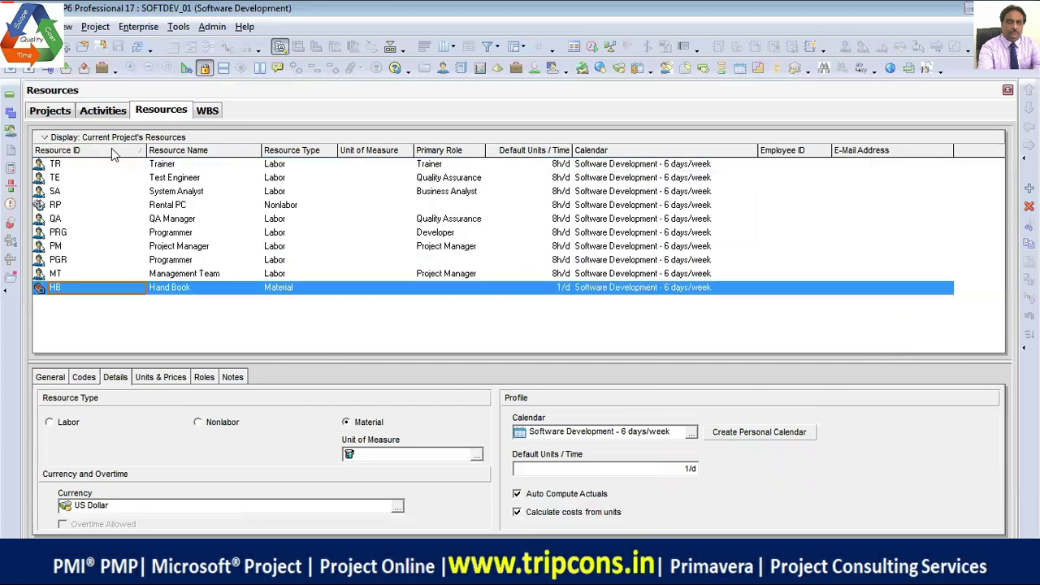
pyautogui.click(110, 152)
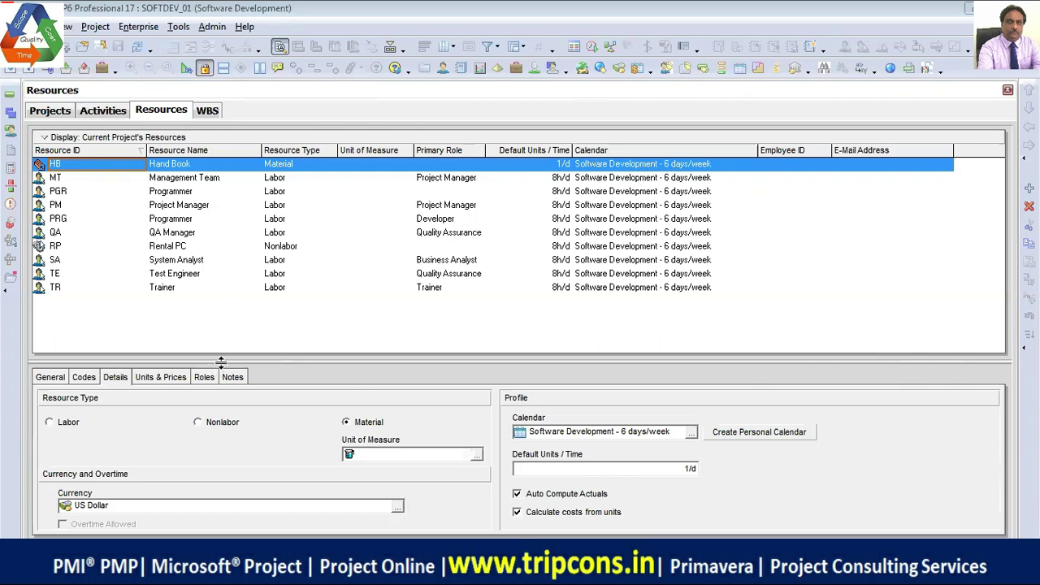
pyautogui.moveTo(220, 361); pyautogui.dragTo(220, 300)
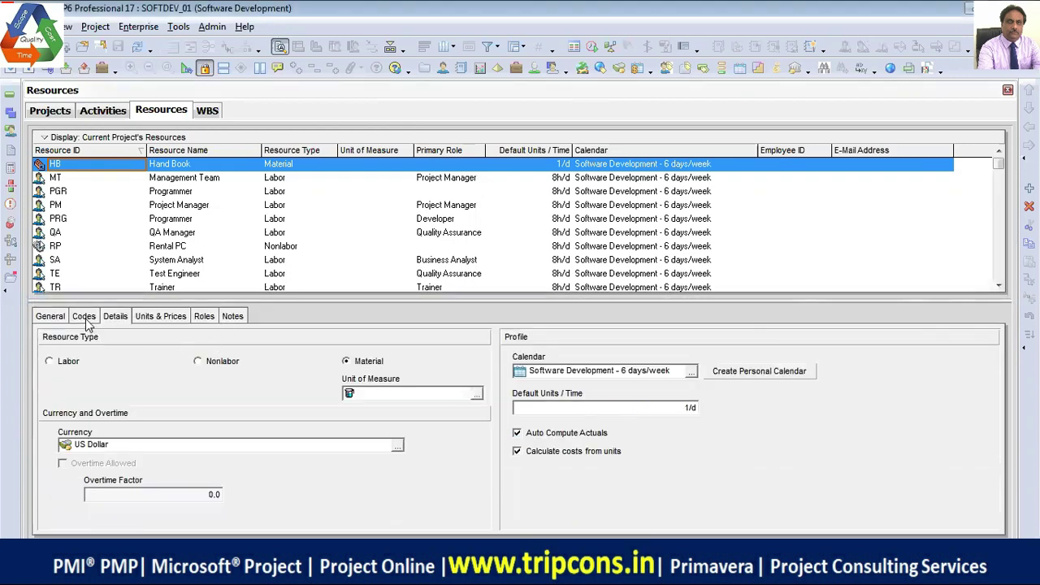
pyautogui.moveTo(251, 302); pyautogui.dragTo(252, 310)
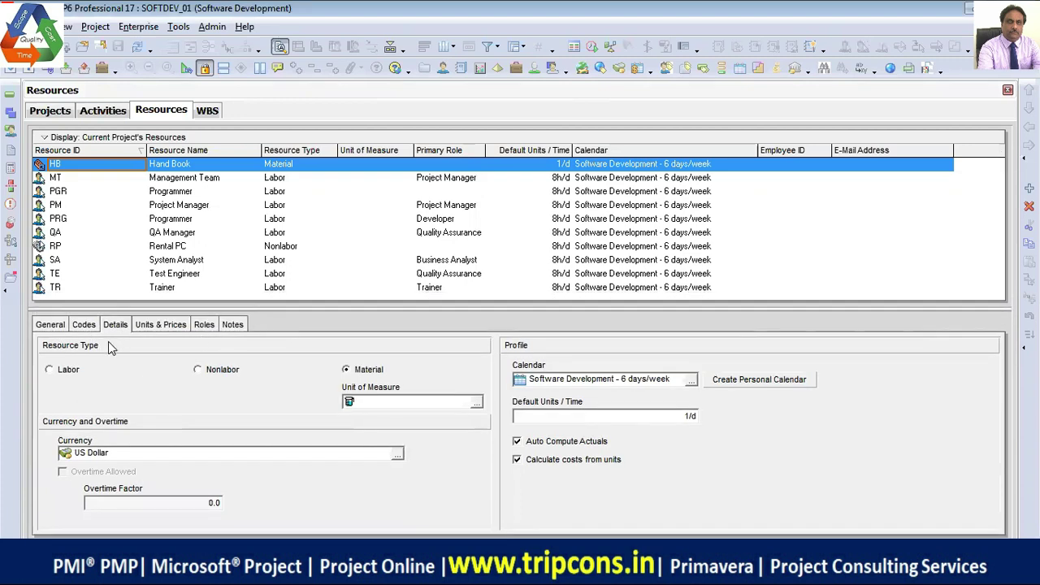
# - Review the general information, codes and details of the Hand Book resource
pyautogui.click(58, 326)
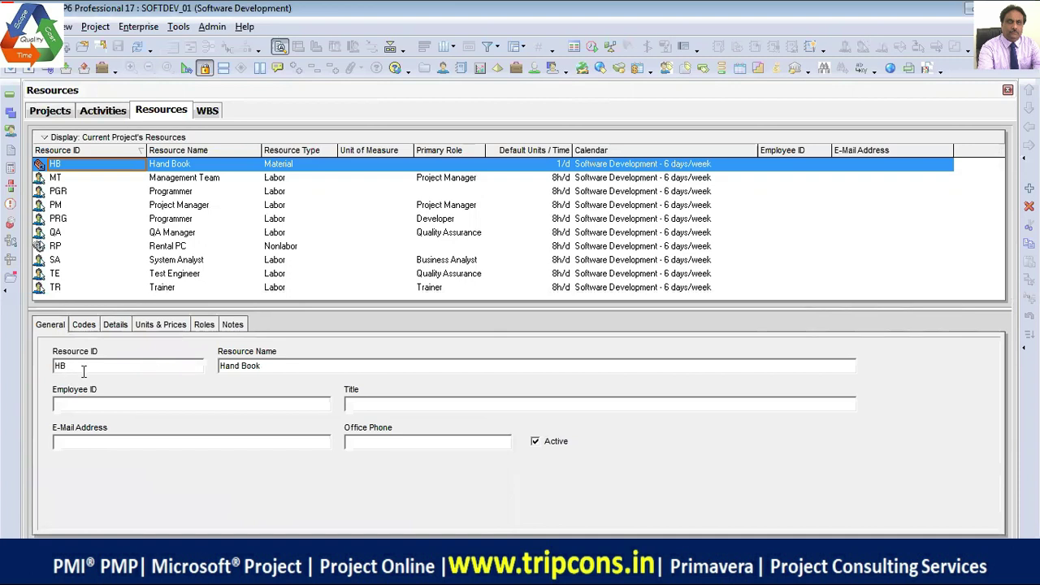
pyautogui.click(83, 326)
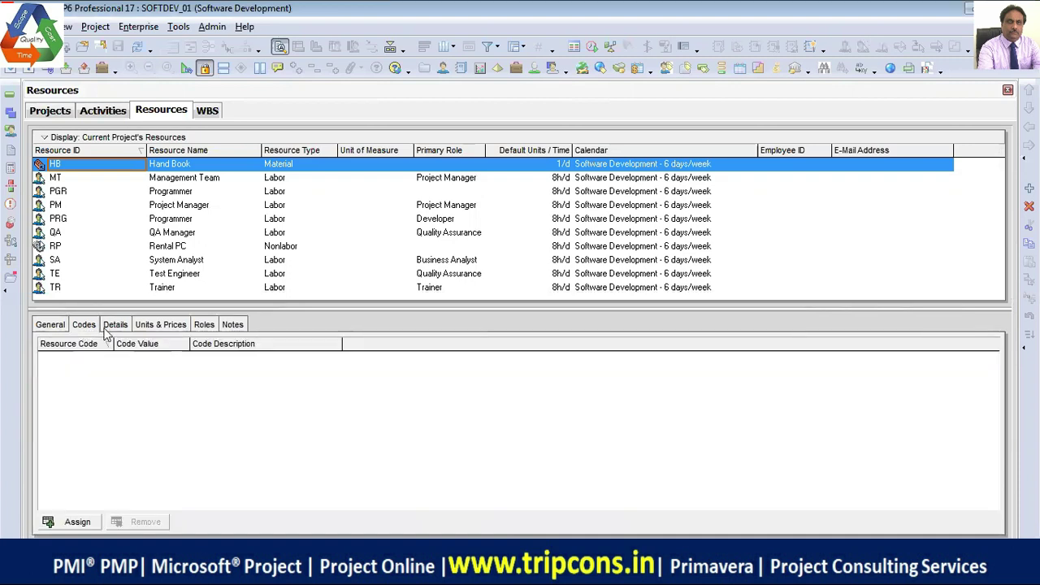
pyautogui.click(116, 326)
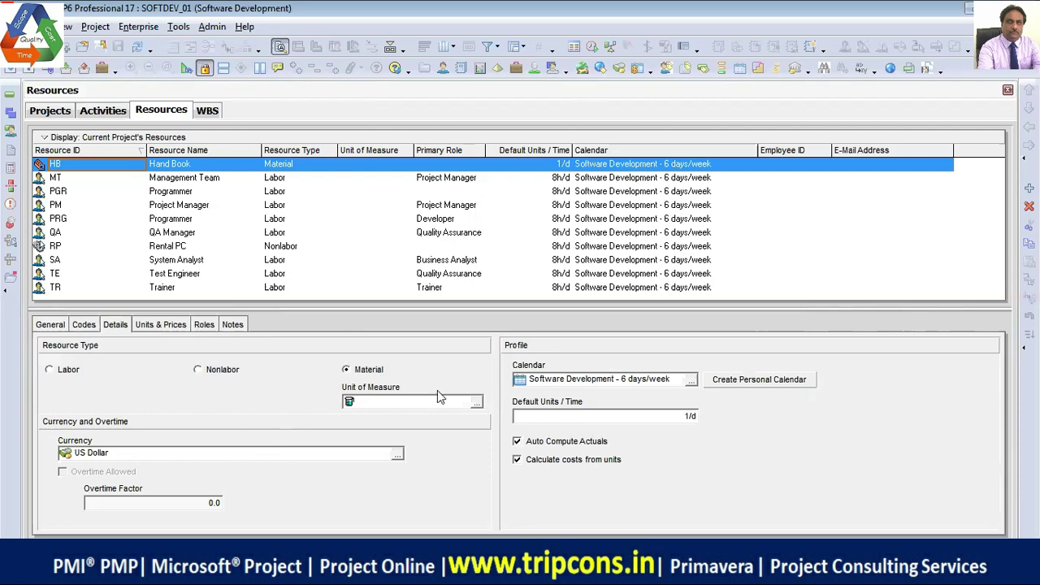
# - Assign the global calendar Software Development - 6 days/week to the Hand Book resource
pyautogui.click(690, 379)
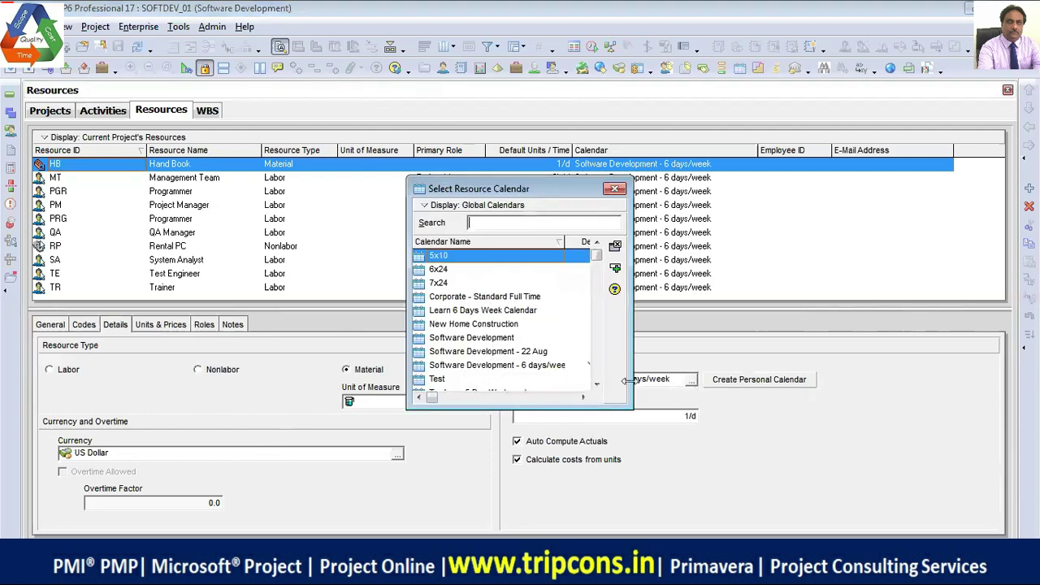
pyautogui.click(555, 366)
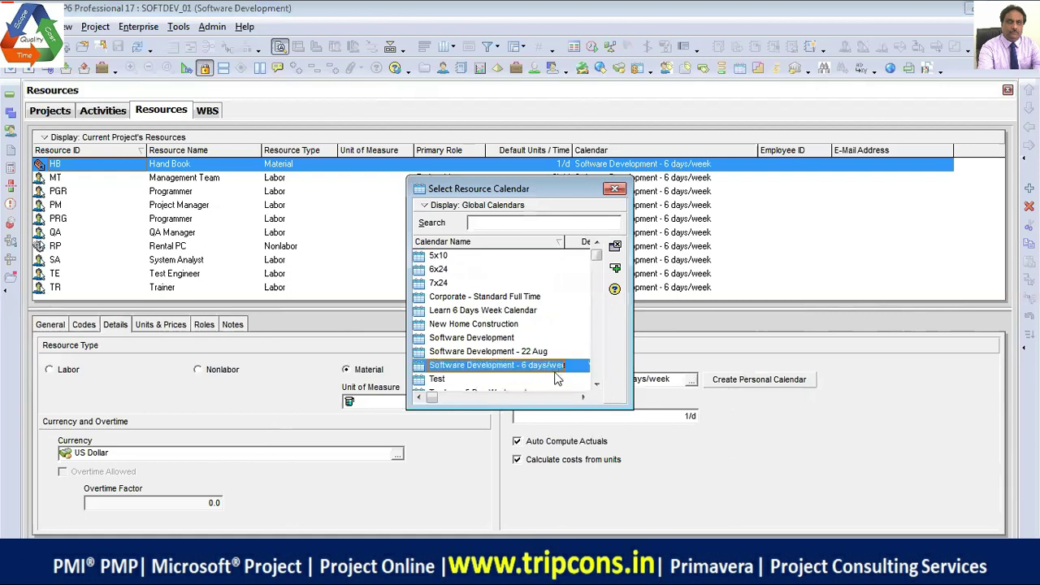
pyautogui.click(615, 270)
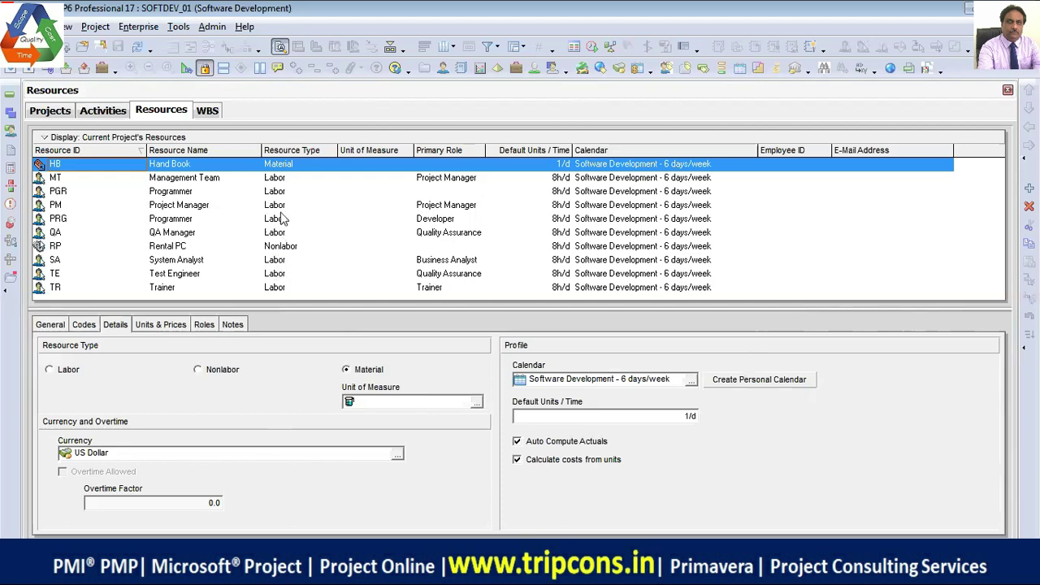
# - Review the Management Team resource's general information, resource type, default units per time, and units and prices
pyautogui.click(277, 178)
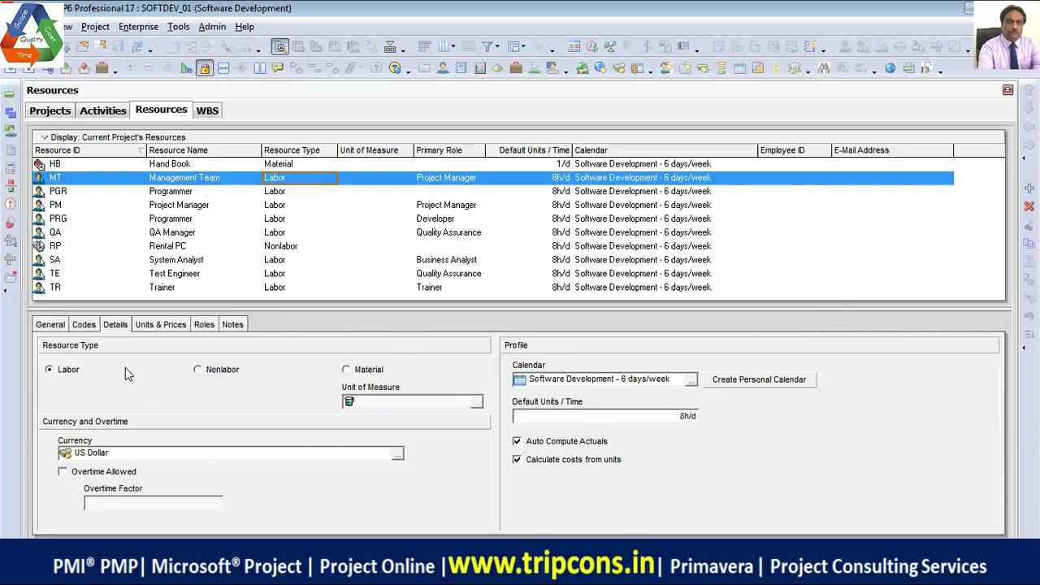
pyautogui.click(50, 324)
pyautogui.click(65, 372)
pyautogui.click(692, 418)
pyautogui.click(182, 325)
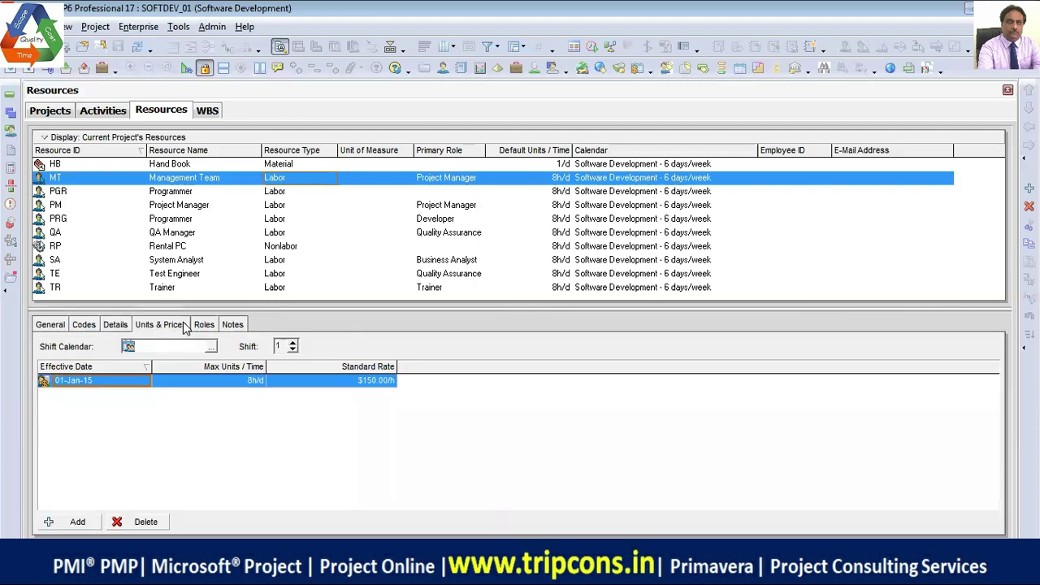
# - Set the Management Team resource's standard rate to 1200/d
pyautogui.click(252, 381)
pyautogui.click(376, 388)
pyautogui.click(378, 386)
pyautogui.click(347, 382)
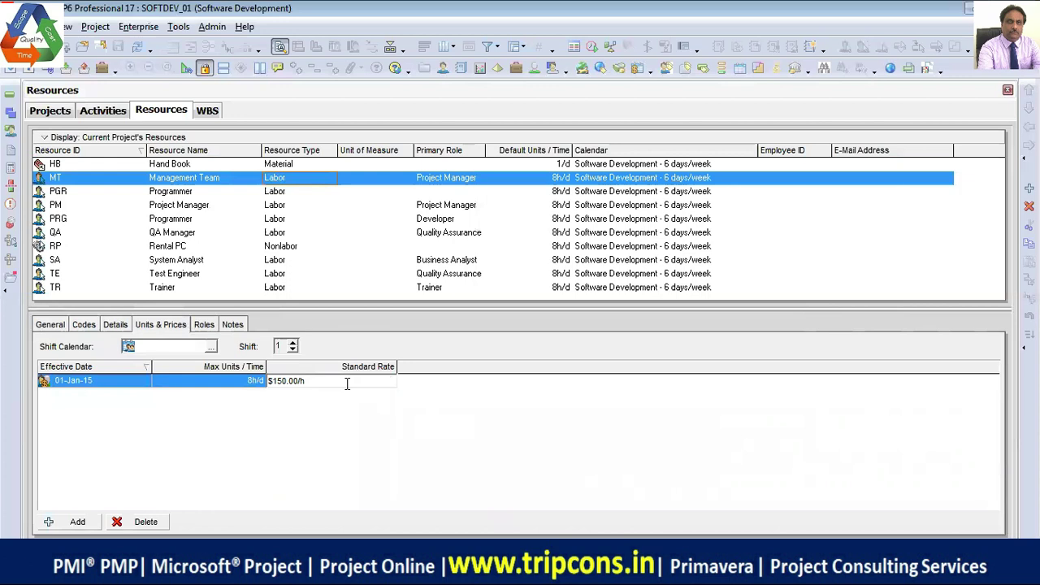
pyautogui.press('BackSpace')
pyautogui.press('BackSpace')
pyautogui.press('BackSpace')
pyautogui.press('BackSpace')
pyautogui.press('BackSpace')
pyautogui.press('BackSpace')
pyautogui.press('BackSpace')
pyautogui.press('BackSpace')
pyautogui.press('BackSpace')
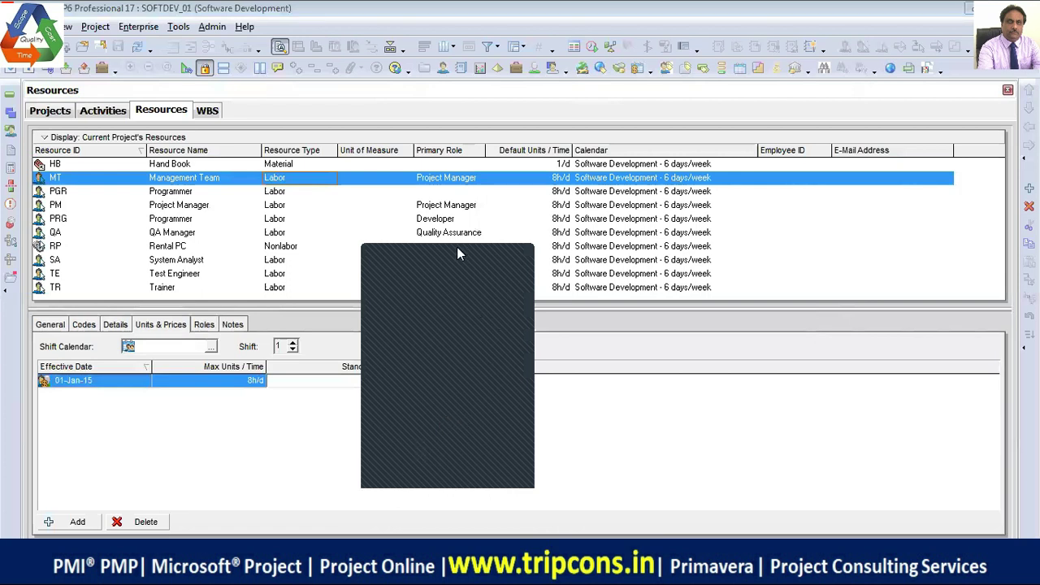
pyautogui.click(320, 382)
pyautogui.write('1200/d')
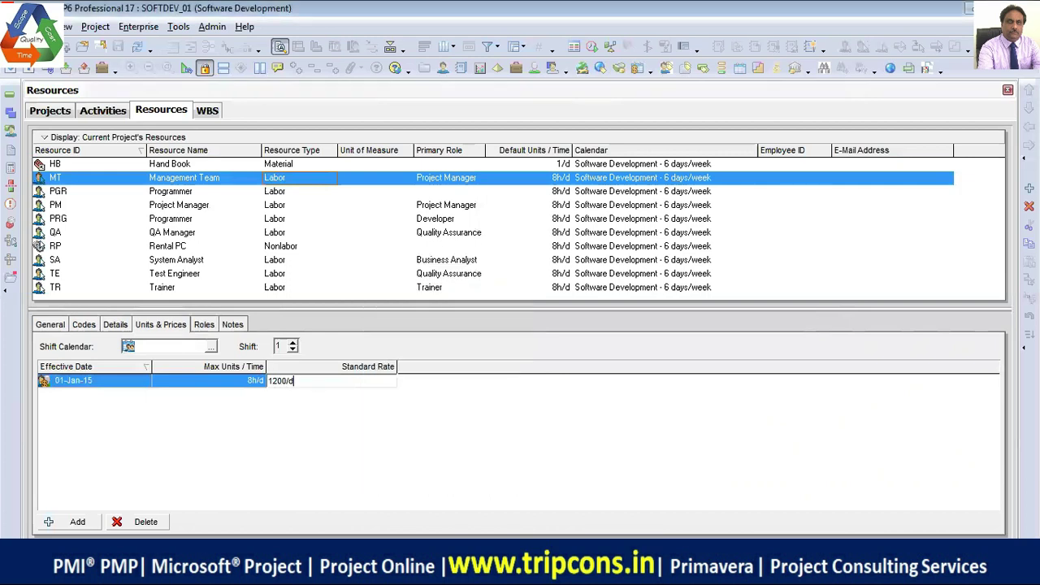
pyautogui.press('Return')
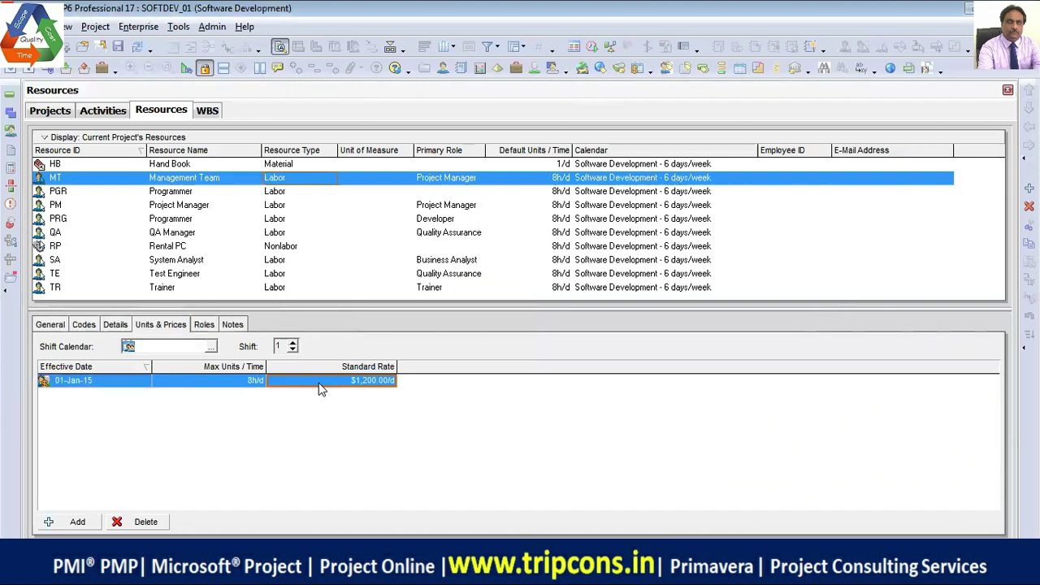
# - Change the Management Team resource's standard rate to a weekly rate of 7200/w
pyautogui.click(320, 389)
pyautogui.write('72')
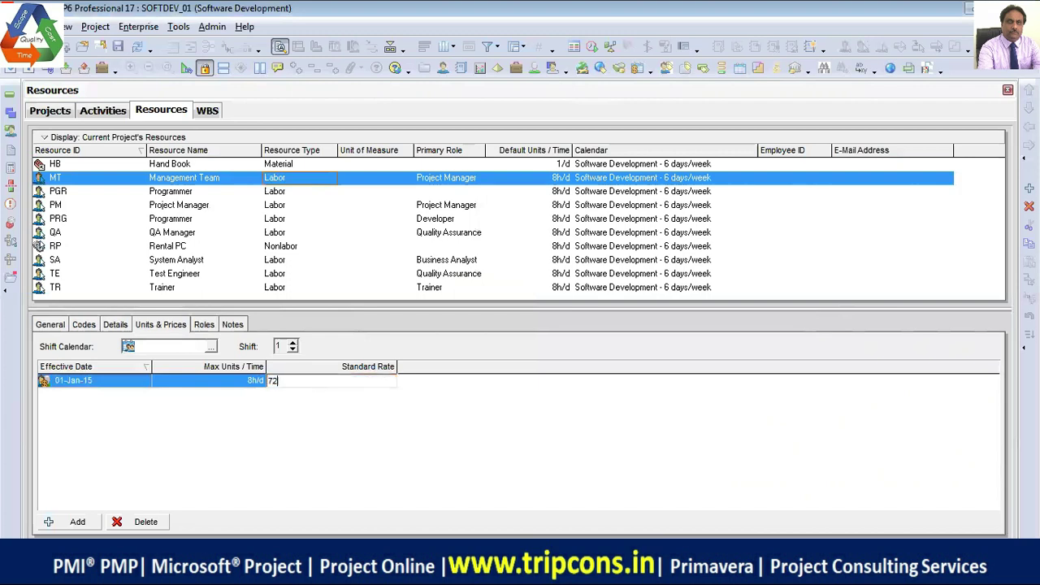
pyautogui.write('00/w')
pyautogui.press('Return')
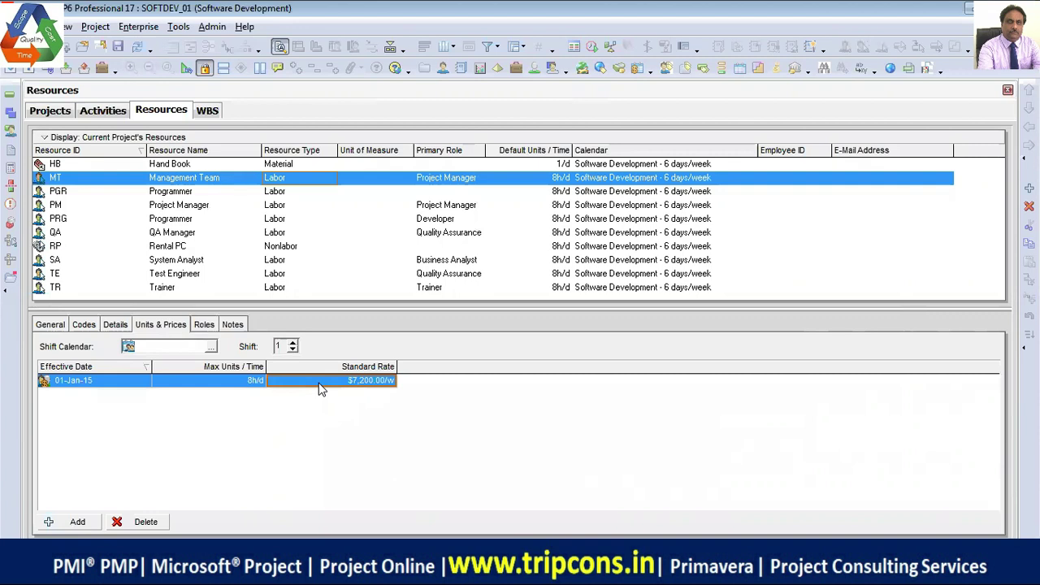
# - Set the Management Team resource's standard rate to 150/h and show the units and prices of Programmer PGR
pyautogui.write('150.00/h')
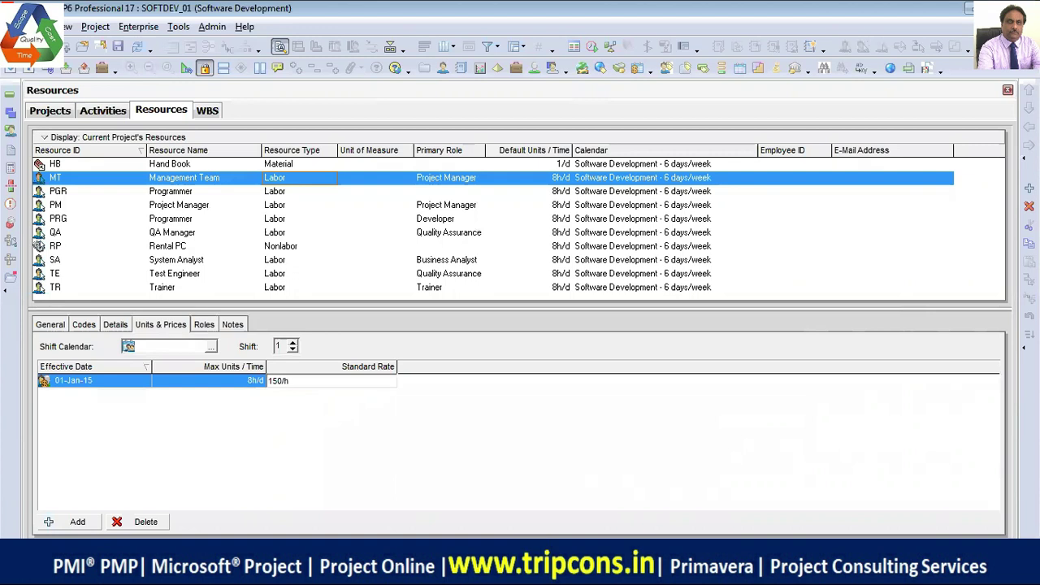
pyautogui.press('Return')
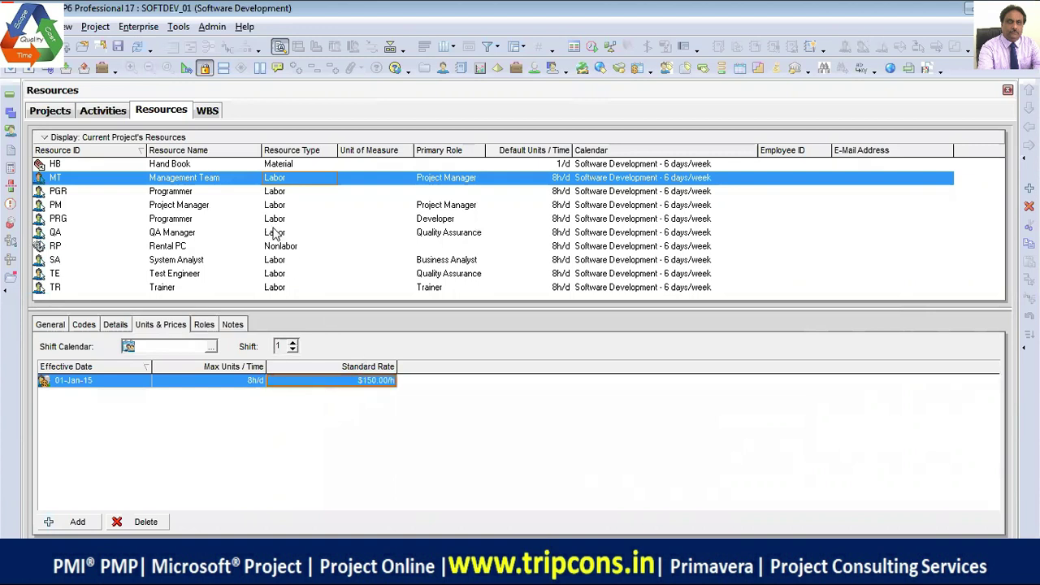
pyautogui.click(275, 193)
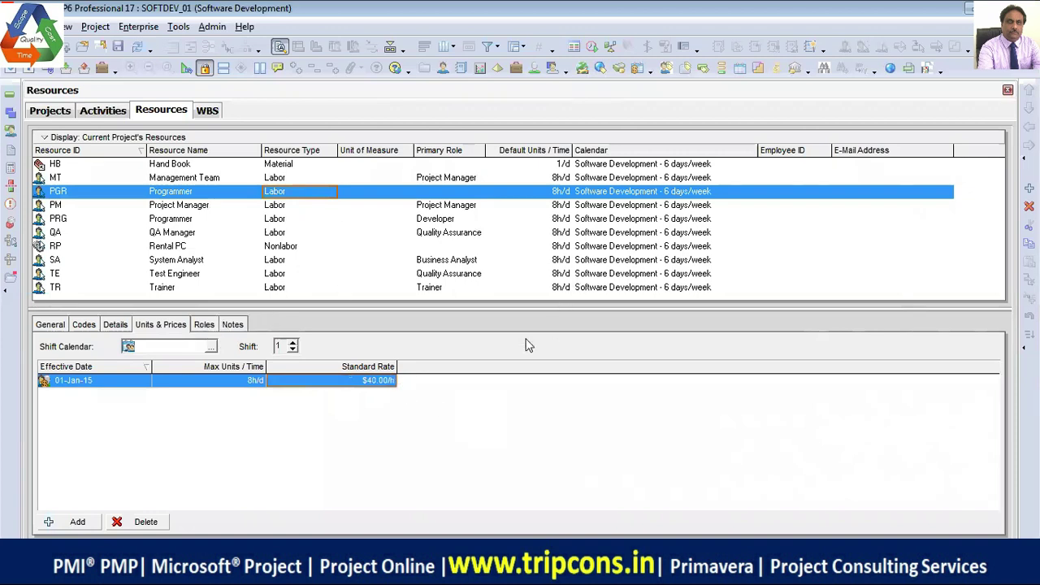
# - Review the units and prices of the Project Manager, Rental PC, System Analyst, Test Engineer and Trainer resources
pyautogui.click(276, 207)
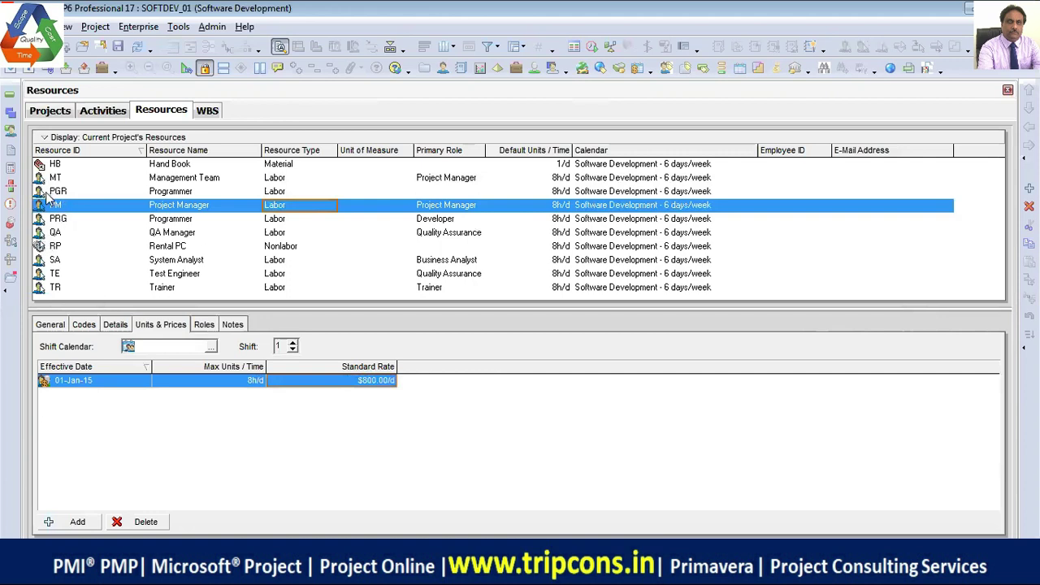
pyautogui.click(49, 247)
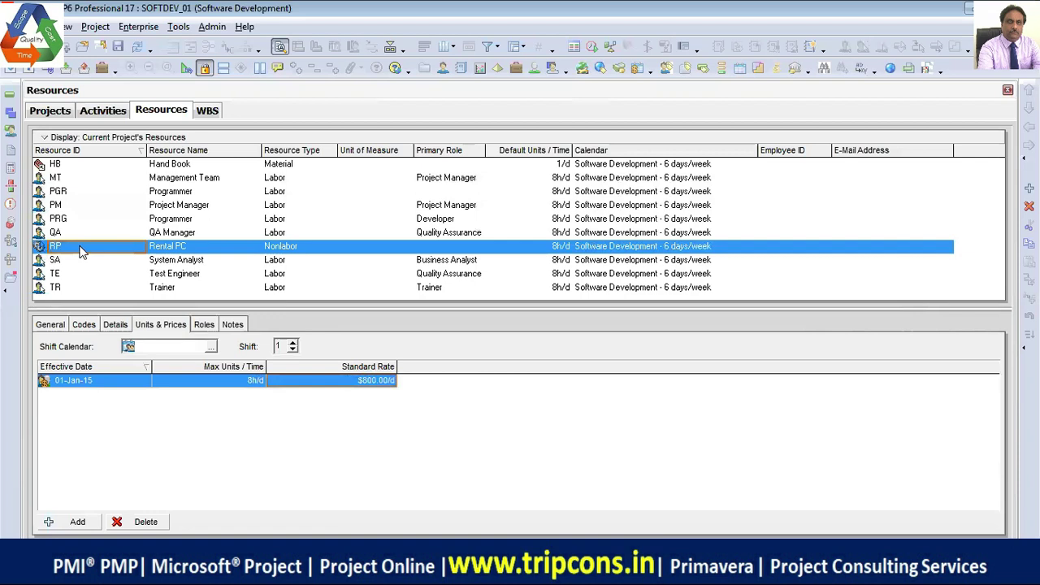
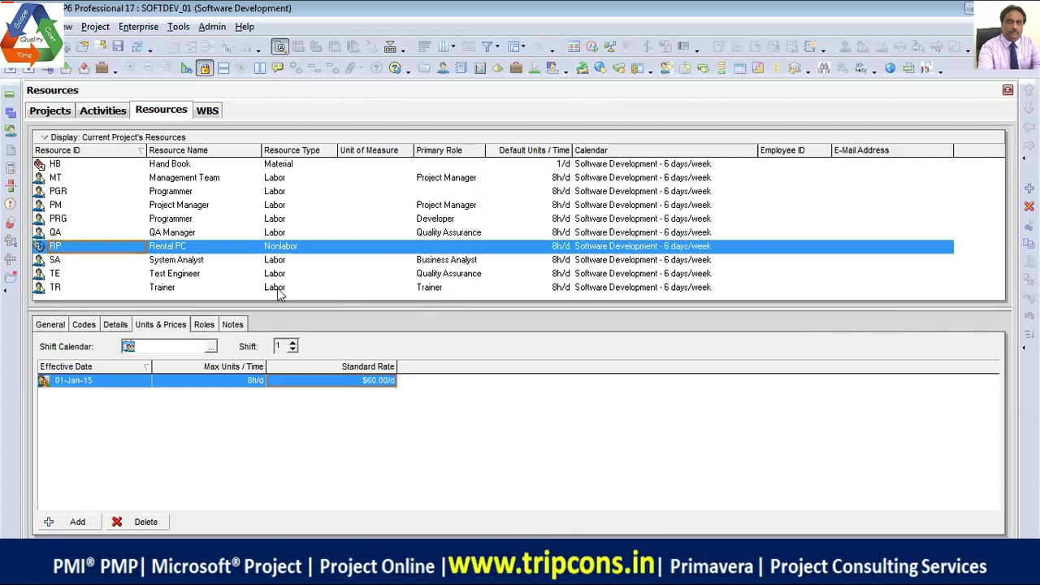
pyautogui.click(277, 260)
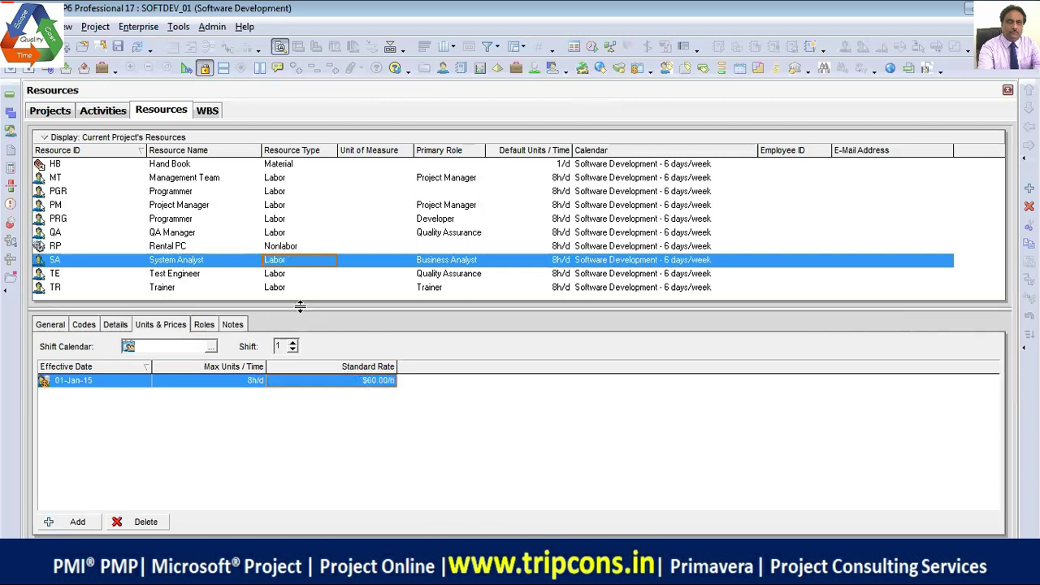
pyautogui.click(289, 274)
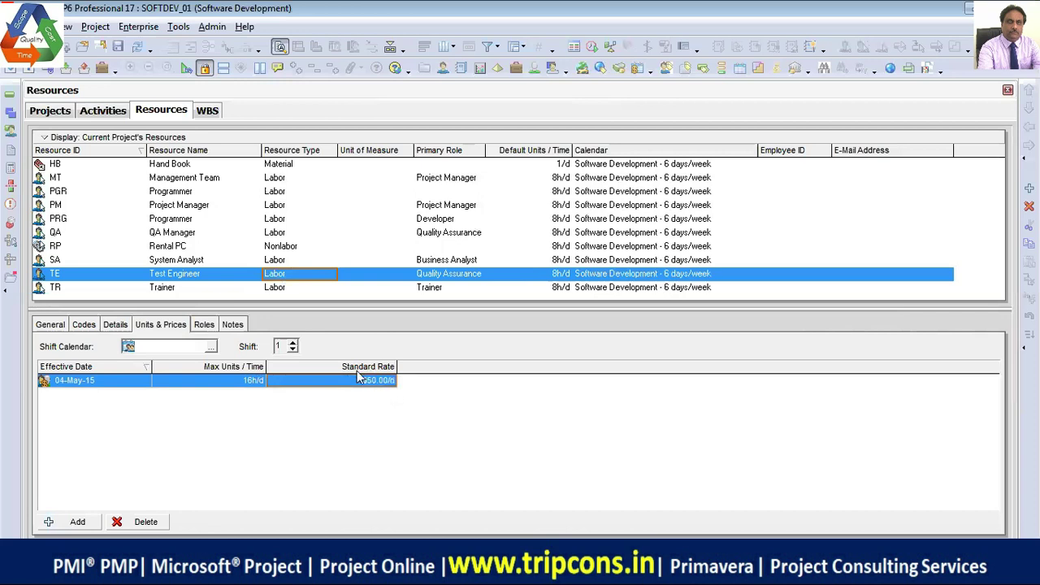
pyautogui.click(284, 288)
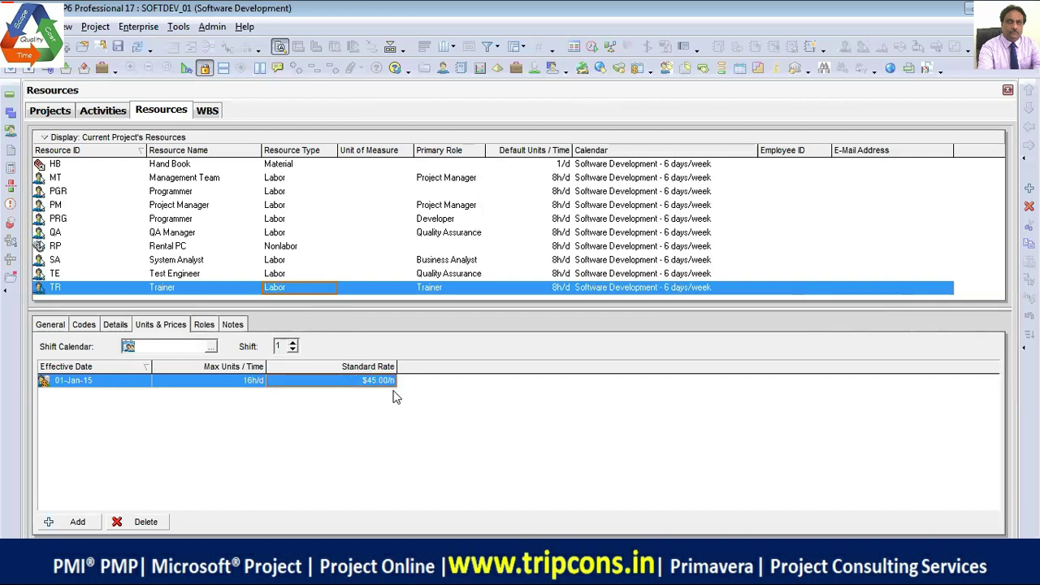
# - Set the Test Engineer resource's maximum units per time to 8h/d
pyautogui.click(283, 276)
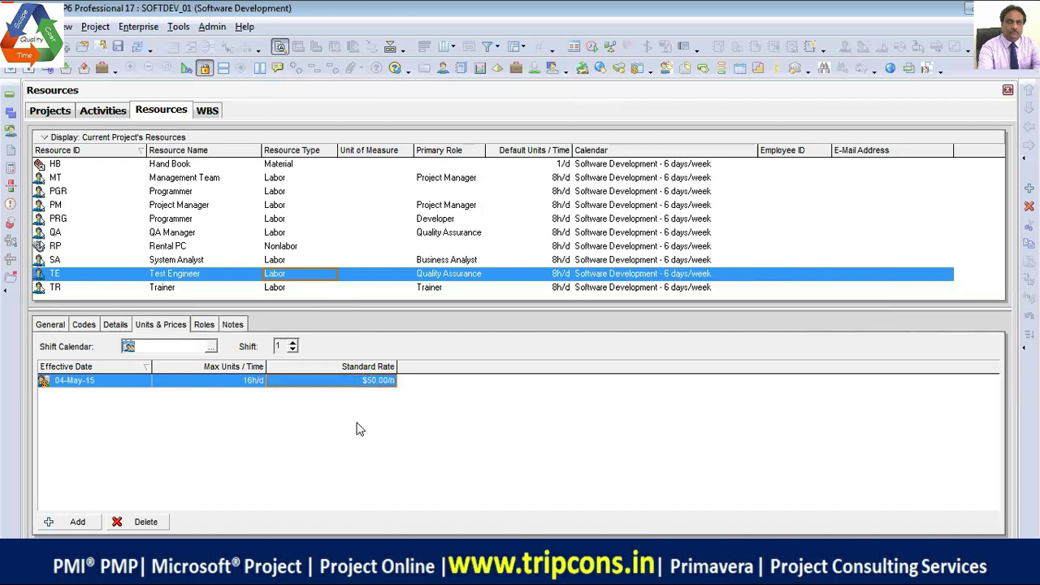
pyautogui.press('Left')
pyautogui.write('8h')
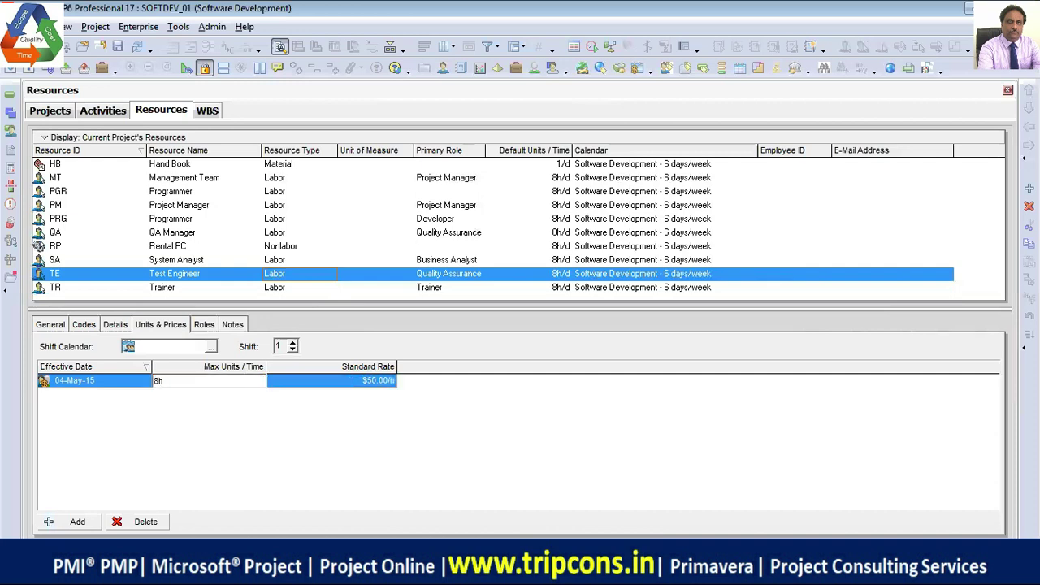
pyautogui.write('/d')
pyautogui.press('Return')
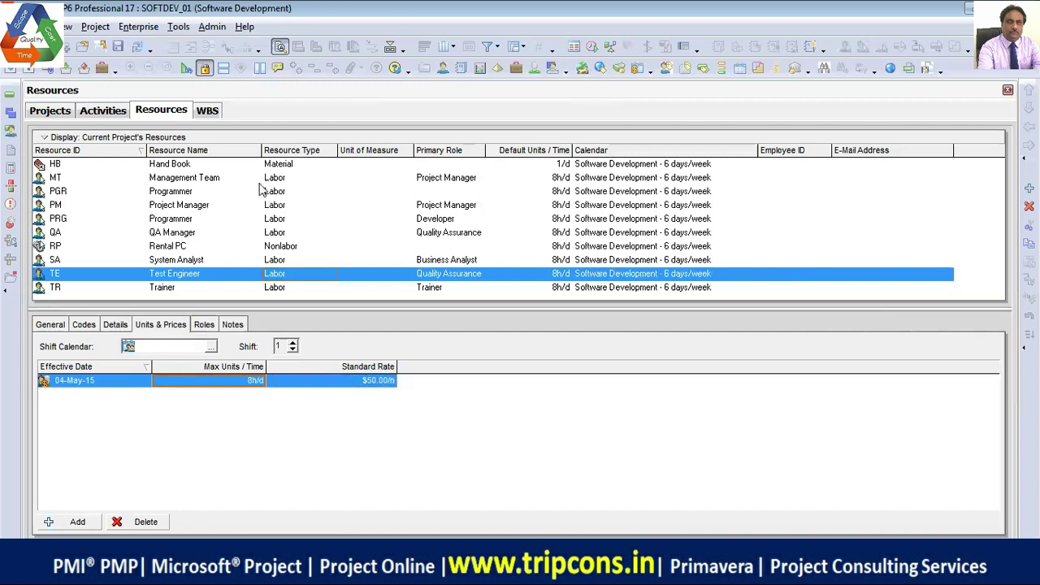
# - Check the maximum units per time of the Hand Book, Management Team and Programmer PGR resources
pyautogui.click(221, 164)
pyautogui.click(274, 179)
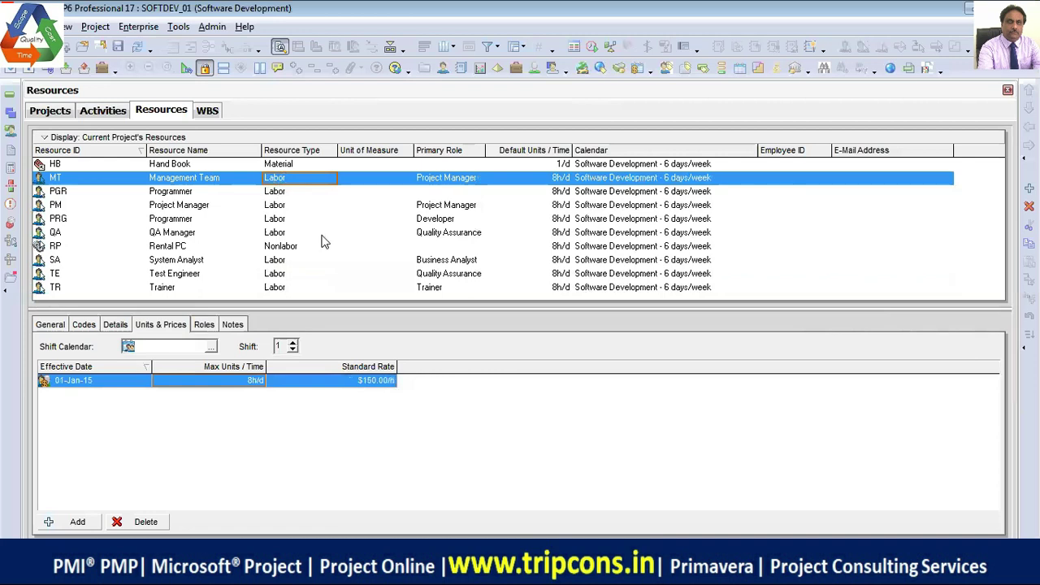
pyautogui.click(280, 194)
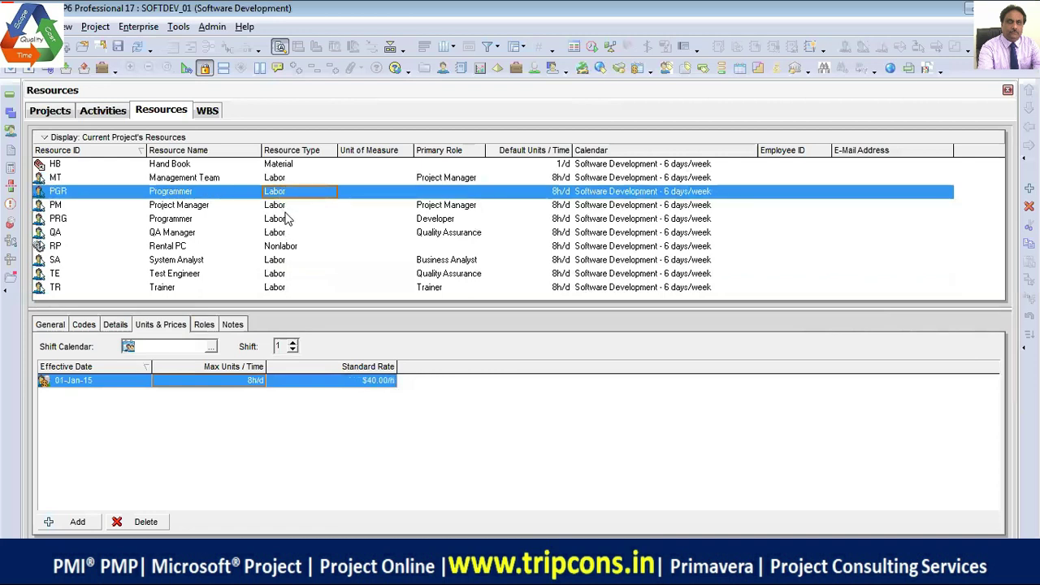
# - Set the maximum units per time of Programmer PRG to 8h/d
pyautogui.click(275, 220)
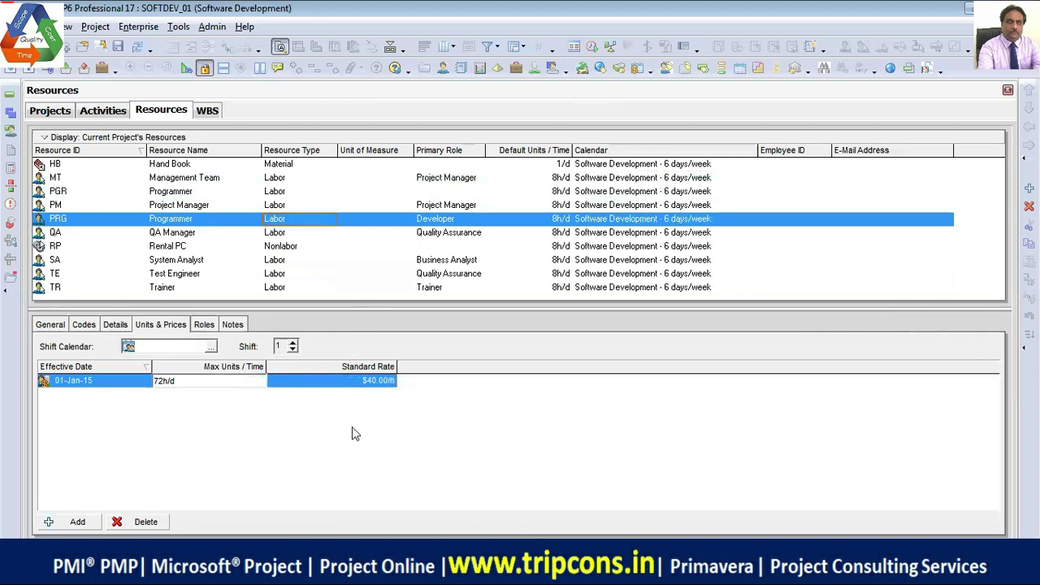
pyautogui.press('Delete')
pyautogui.press('Delete')
pyautogui.press('Delete')
pyautogui.press('Delete')
pyautogui.press('Delete')
pyautogui.write('8h')
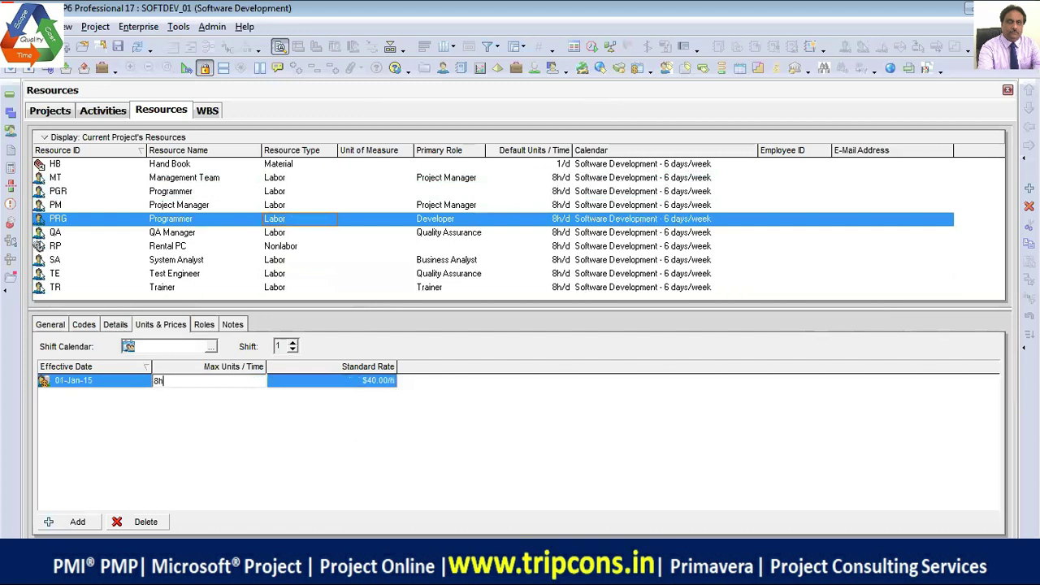
pyautogui.write('/d')
pyautogui.press('Return')
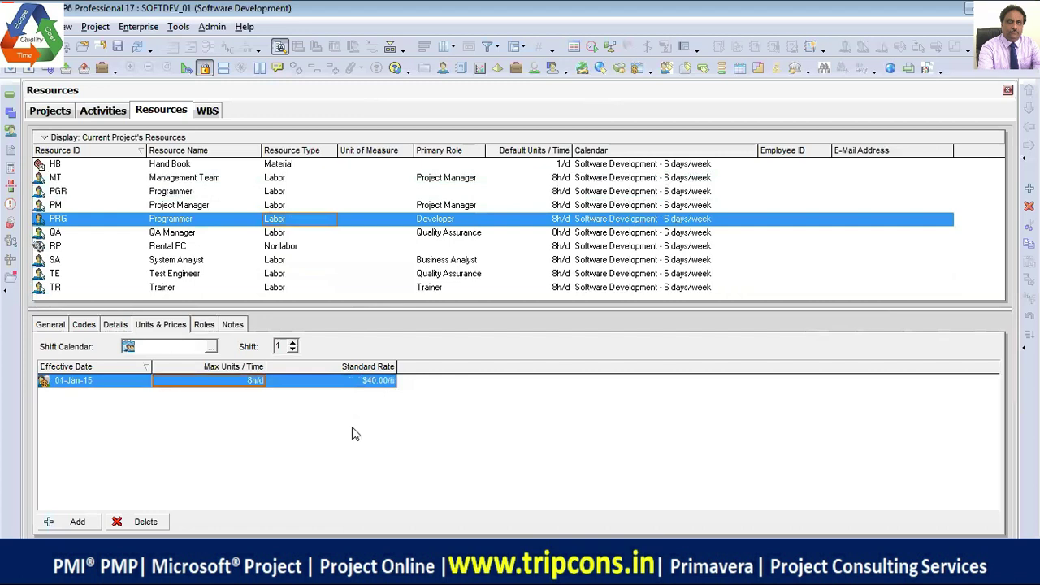
# - Check the maximum units per time of the QA Manager, System Analyst and Test Engineer resources
pyautogui.click(221, 234)
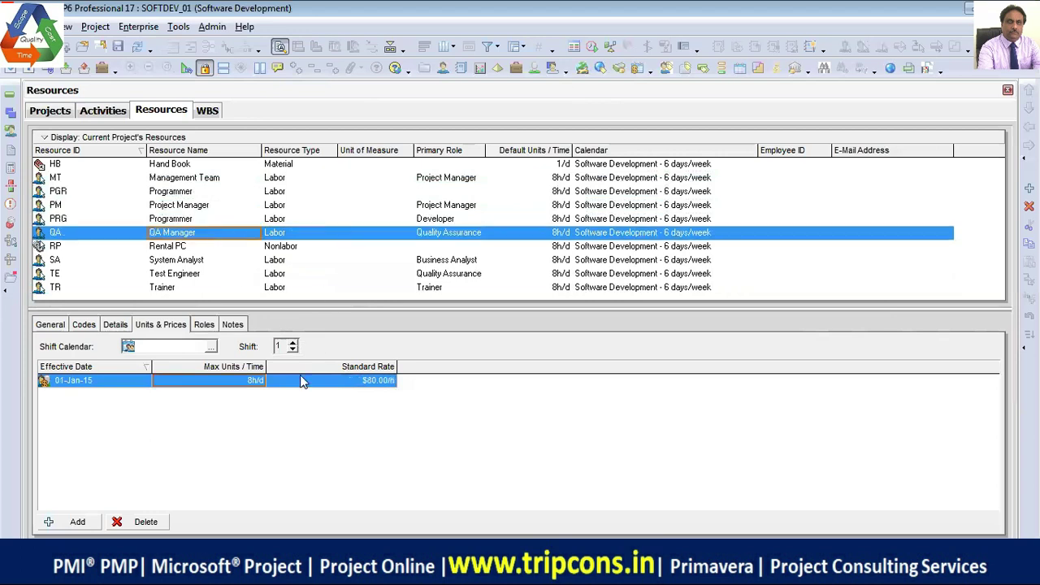
pyautogui.click(213, 261)
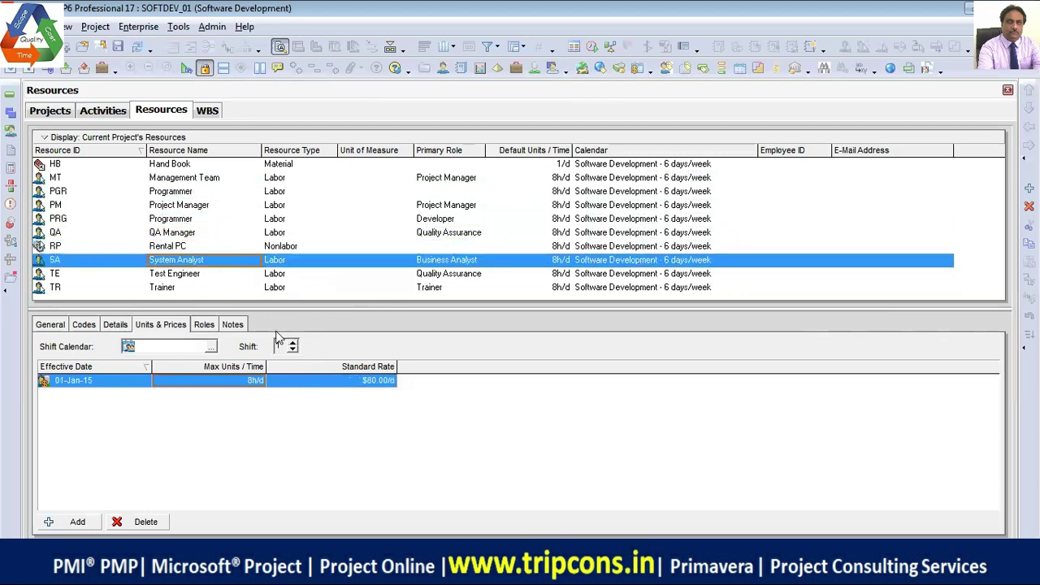
pyautogui.click(197, 277)
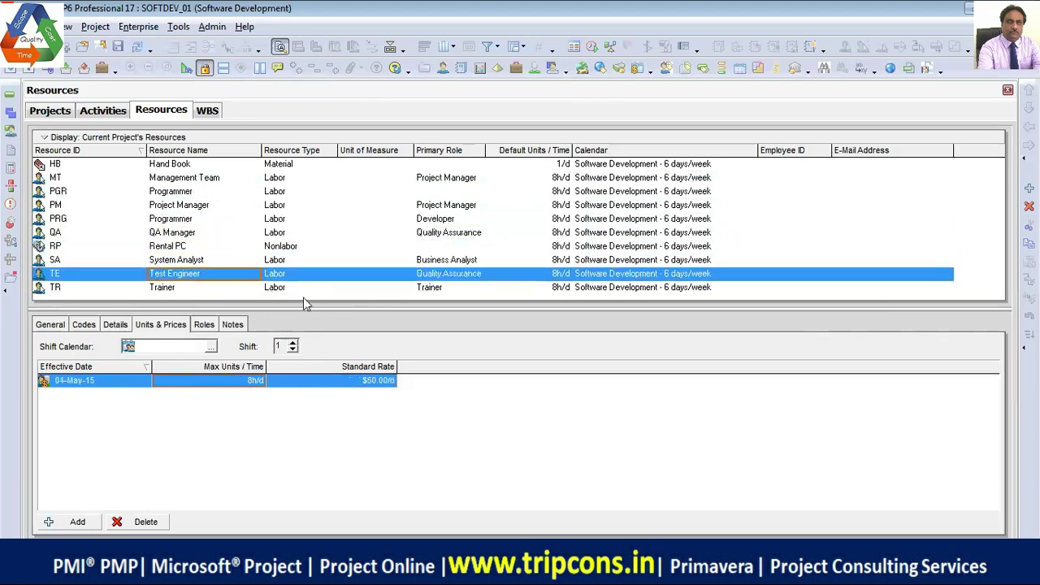
# - Set the Trainer resource's maximum units per time to 8h/d
pyautogui.click(189, 289)
pyautogui.click(247, 382)
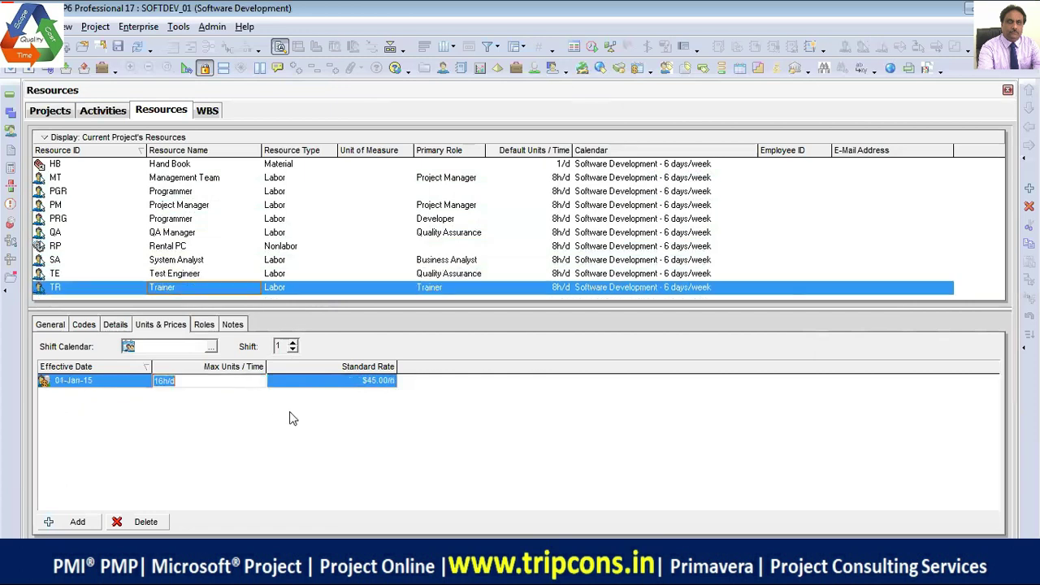
pyautogui.write('8h/d')
pyautogui.click(291, 418)
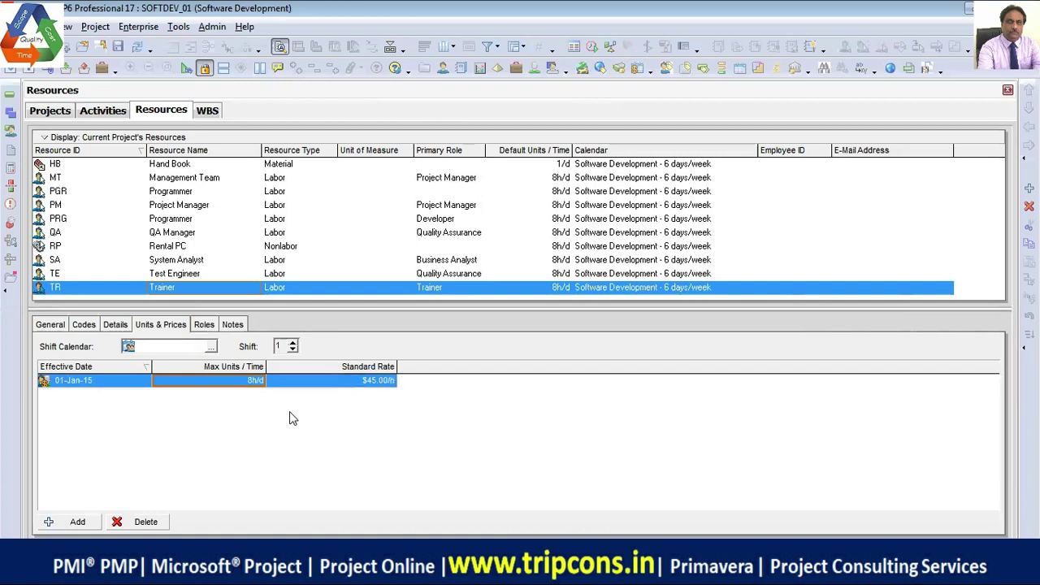
# - Expand the Requirement Definition phase in the activities and show Requirement Gathering's resource assignments with the Budgeted Units column widened
pyautogui.click(103, 111)
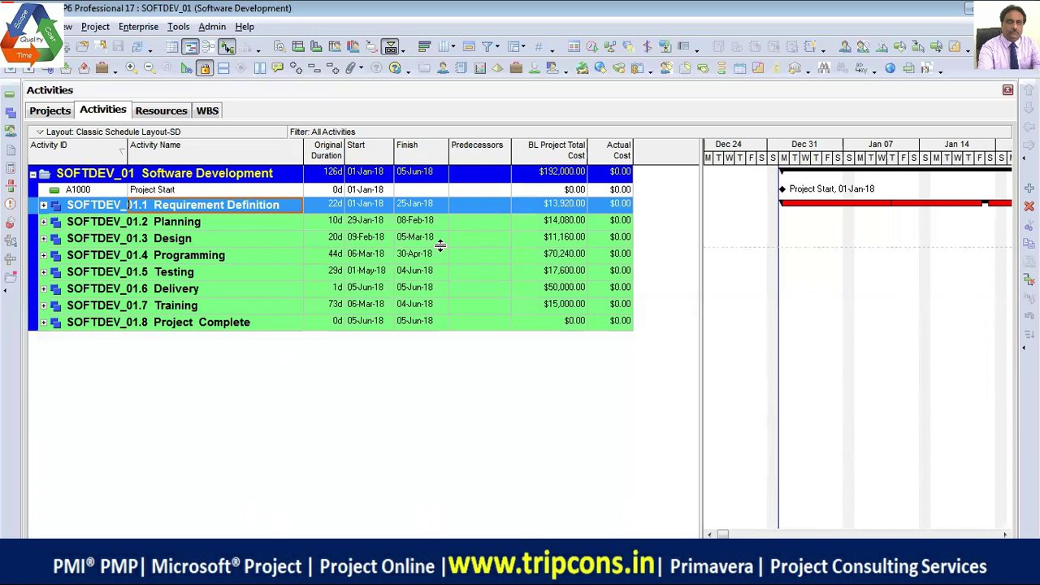
pyautogui.click(43, 204)
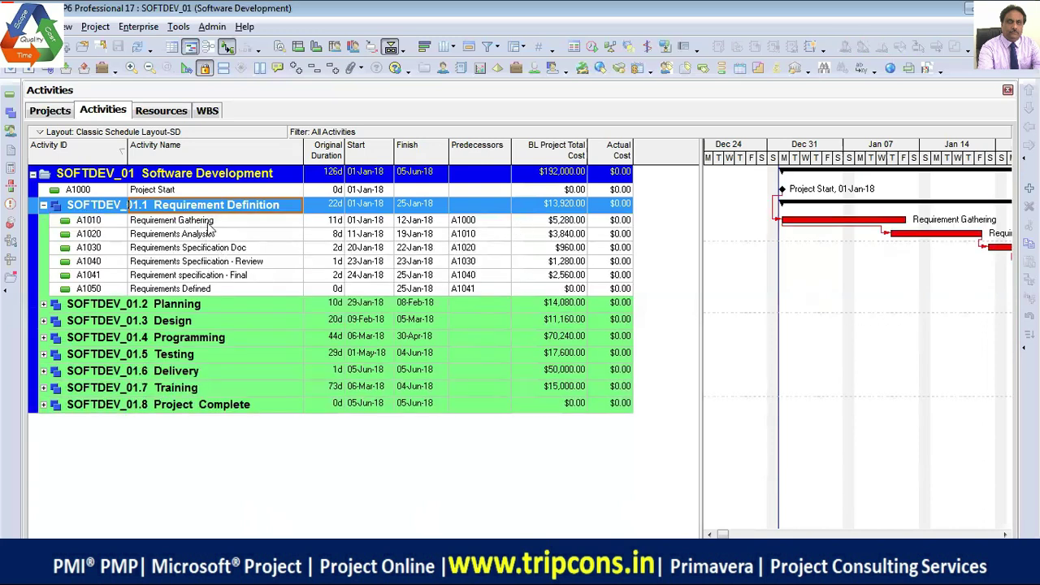
pyautogui.click(206, 221)
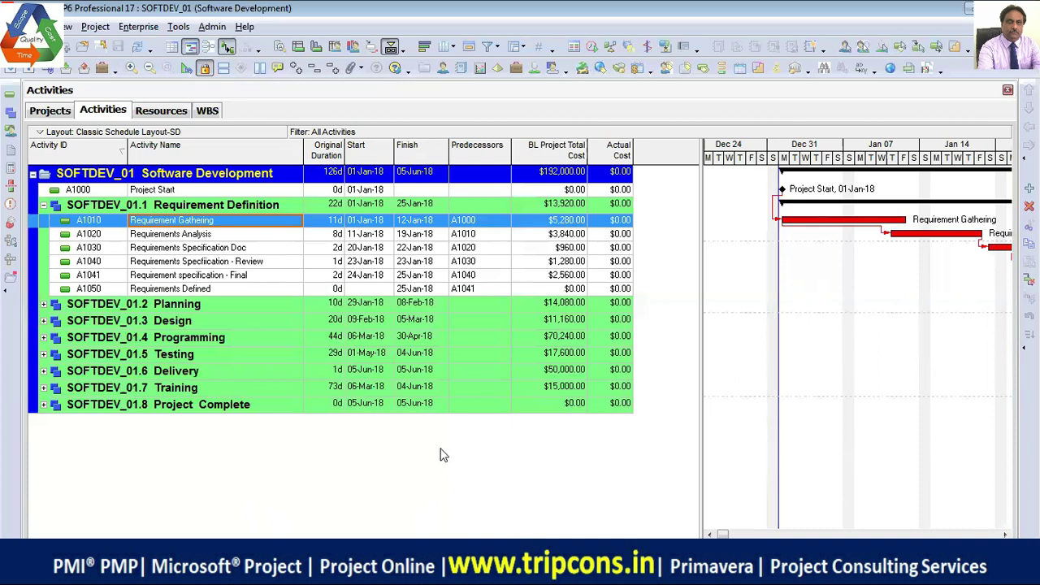
pyautogui.rightClick(278, 225)
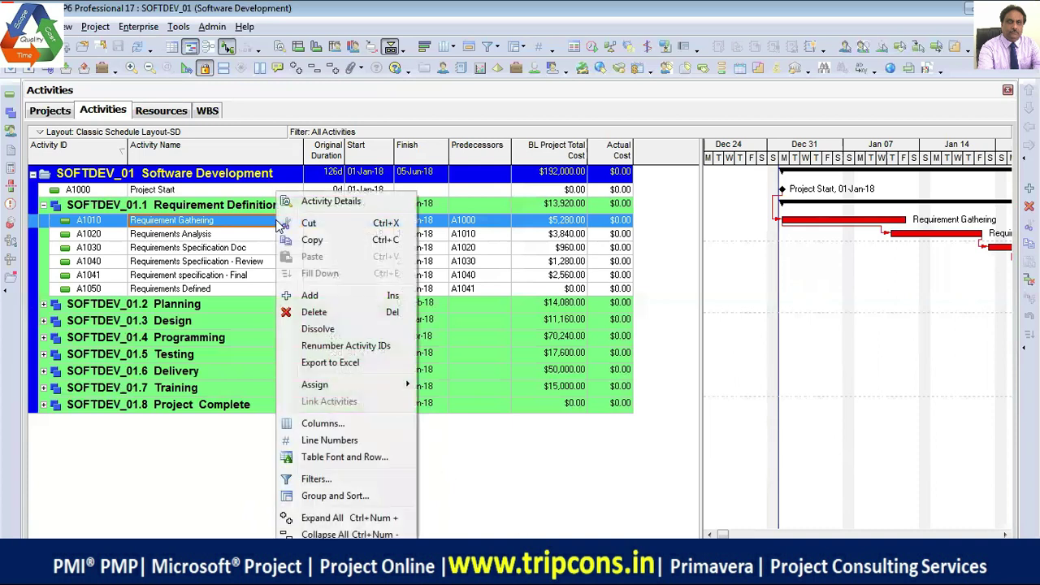
pyautogui.click(329, 201)
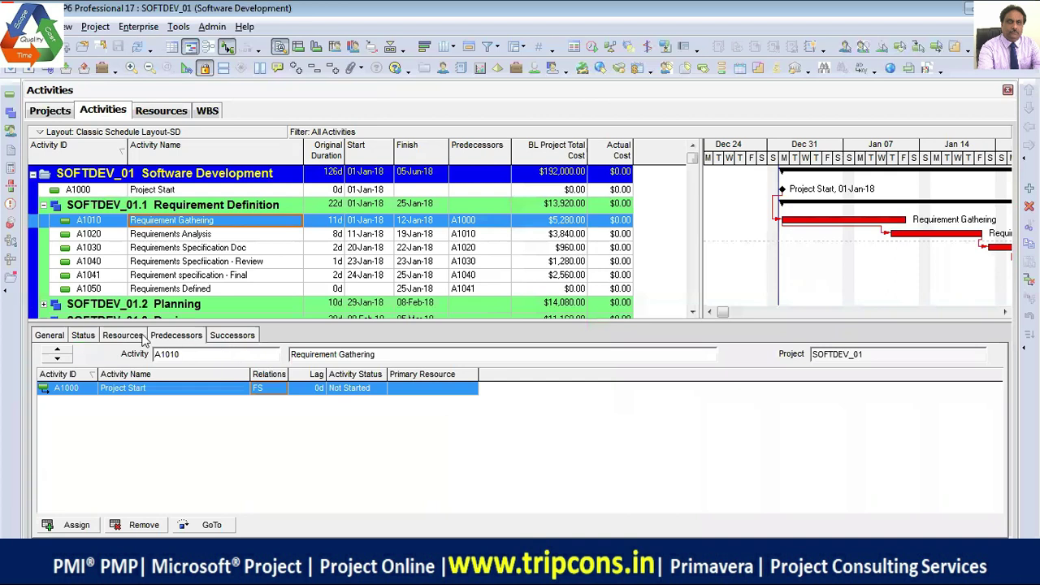
pyautogui.moveTo(224, 276); pyautogui.dragTo(226, 275)
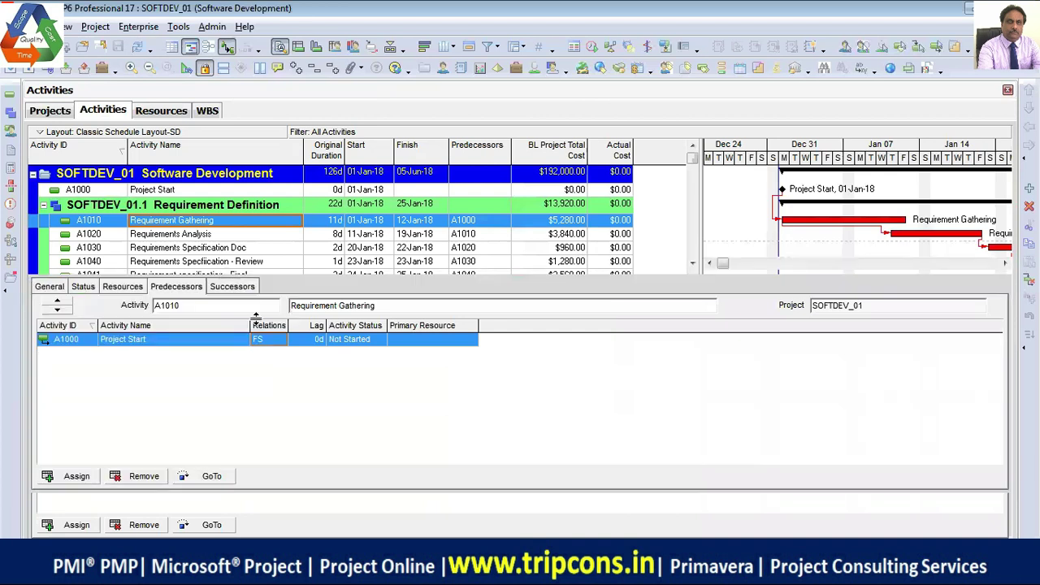
pyautogui.click(117, 286)
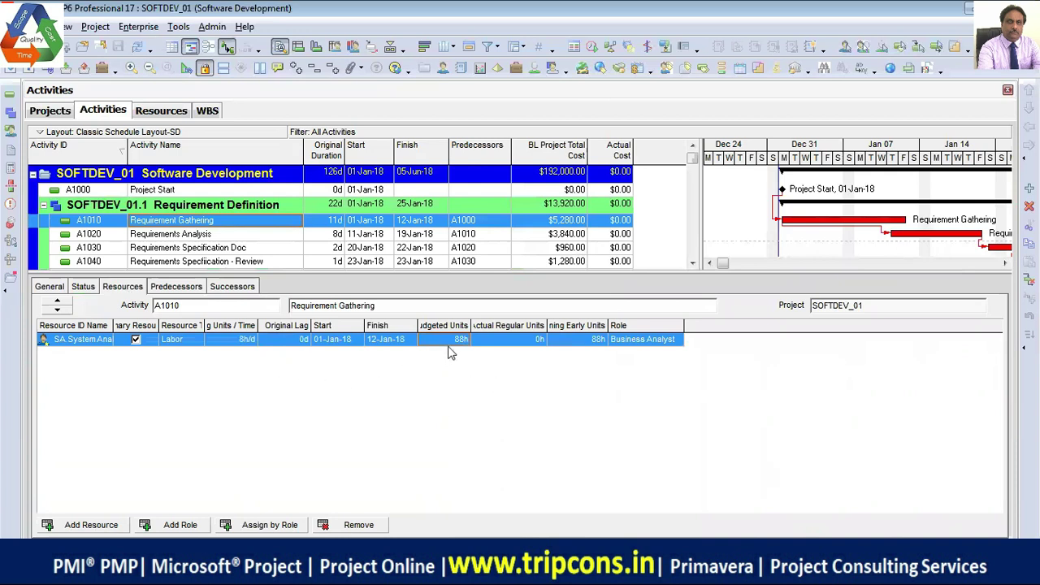
pyautogui.moveTo(470, 325); pyautogui.dragTo(482, 324)
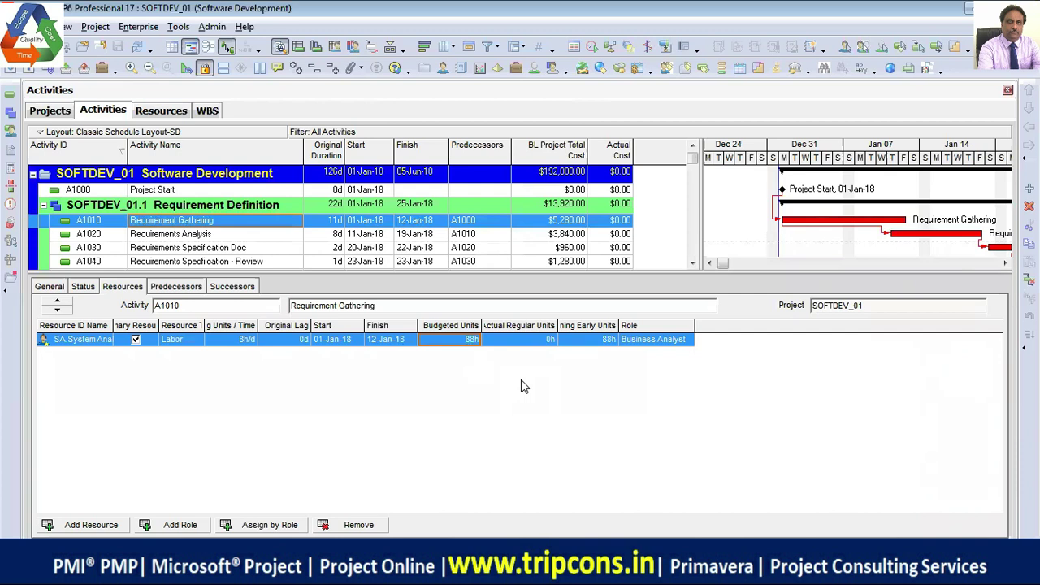
# - Add the Budgeted Cost column to the resource assignment columns, placed directly after Budgeted Units
pyautogui.rightClick(747, 330)
pyautogui.click(789, 339)
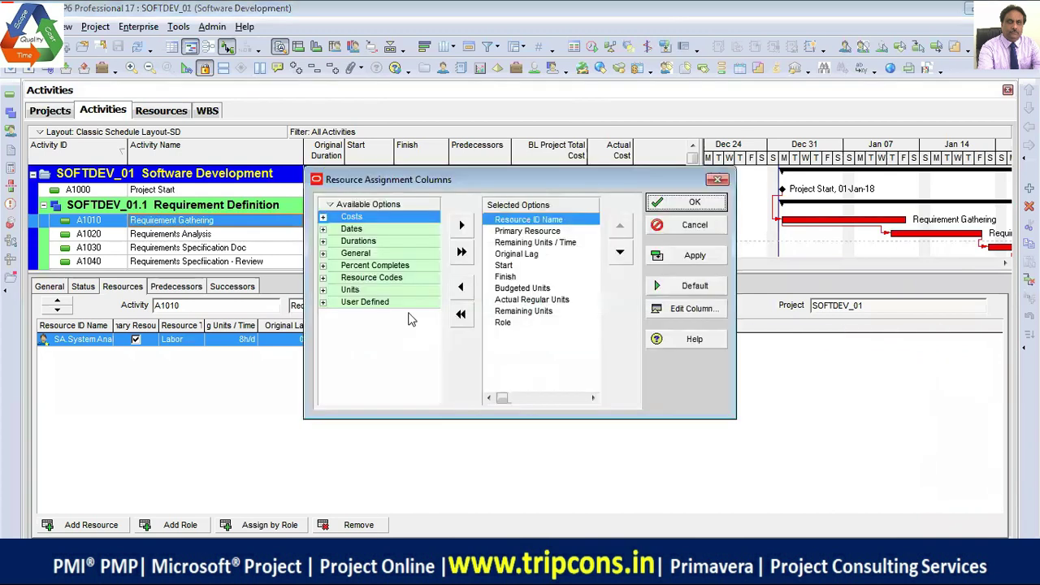
pyautogui.click(323, 217)
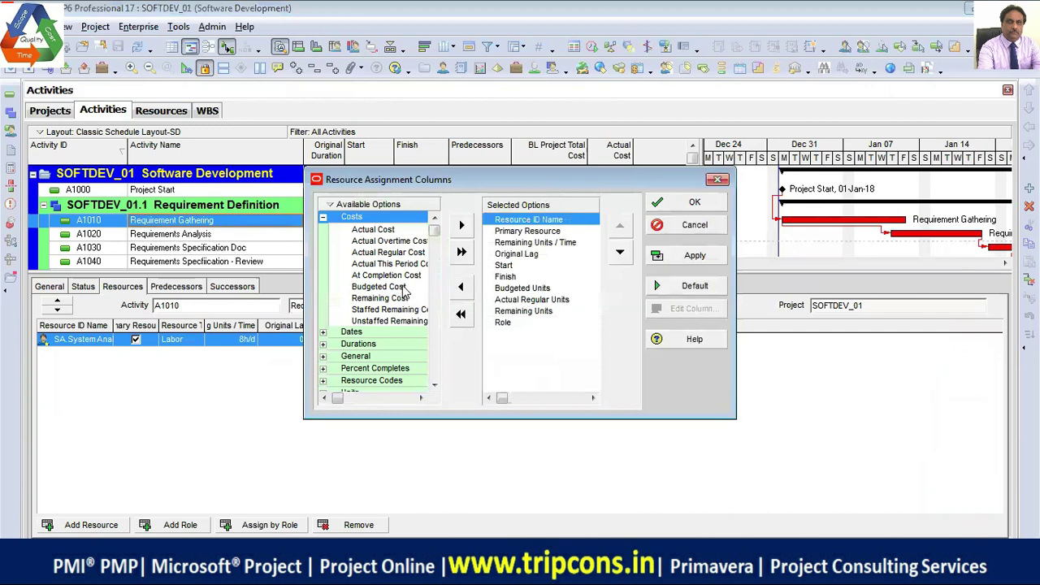
pyautogui.click(404, 290)
pyautogui.click(462, 225)
pyautogui.click(620, 254)
pyautogui.click(620, 253)
pyautogui.click(620, 253)
pyautogui.click(620, 253)
pyautogui.click(619, 253)
pyautogui.click(620, 254)
pyautogui.click(697, 255)
pyautogui.click(696, 203)
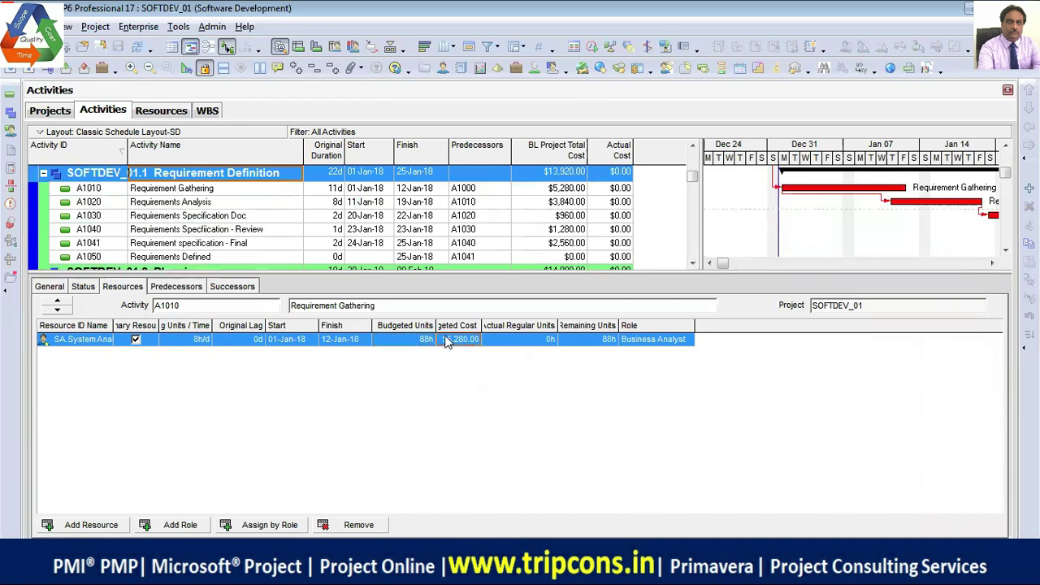
# - Widen the Budgeted Cost and Remaining Units / Time columns of the resource assignments
pyautogui.doubleClick(497, 321)
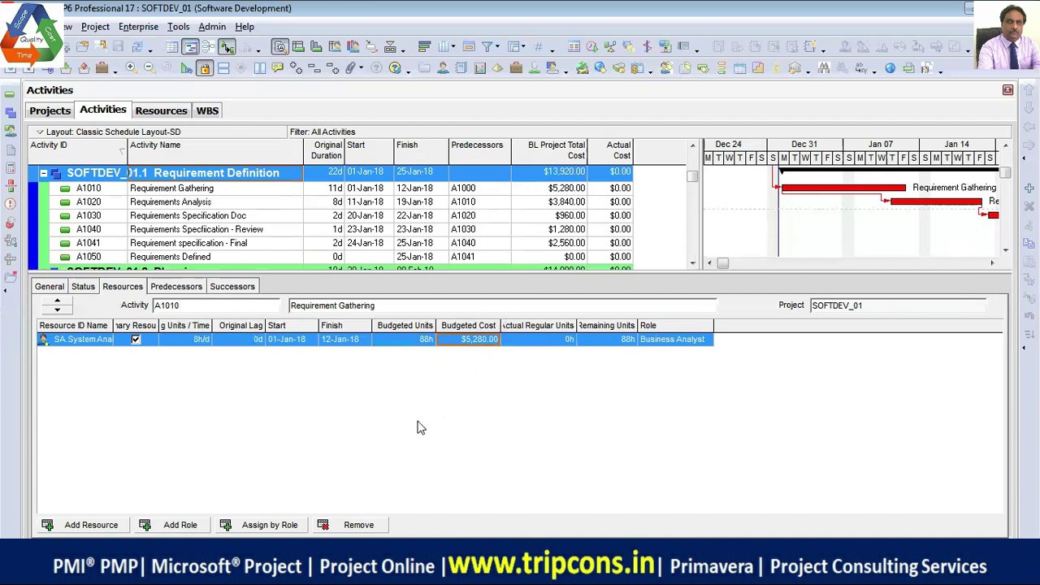
pyautogui.click(192, 340)
pyautogui.moveTo(212, 325); pyautogui.dragTo(240, 326)
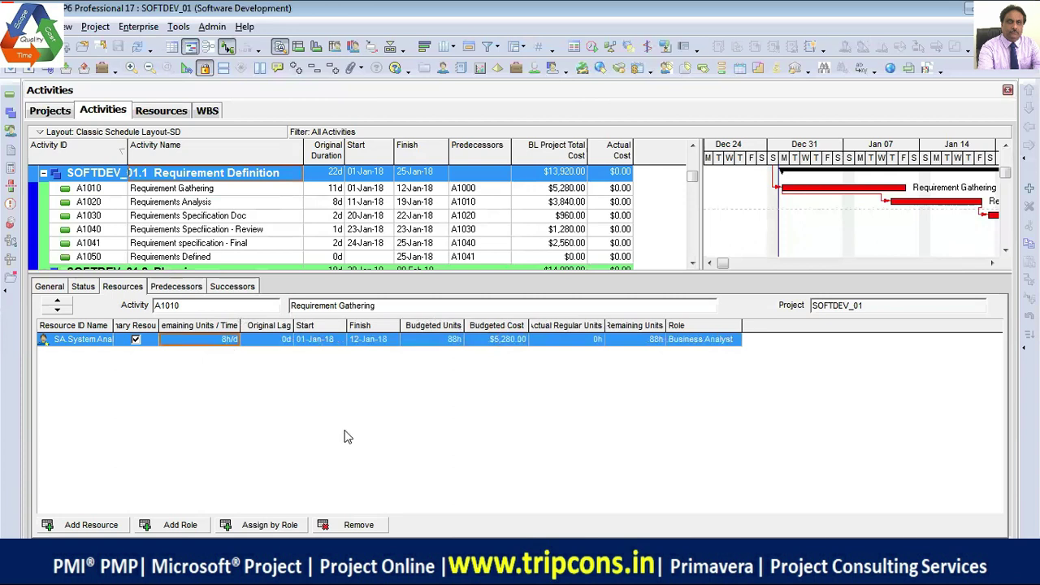
# - Compare the budgeted units and cost of Requirement Gathering, Requirements Analysis and Requirements Specification Doc with the baseline total costs
pyautogui.click(437, 342)
pyautogui.click(501, 341)
pyautogui.click(566, 175)
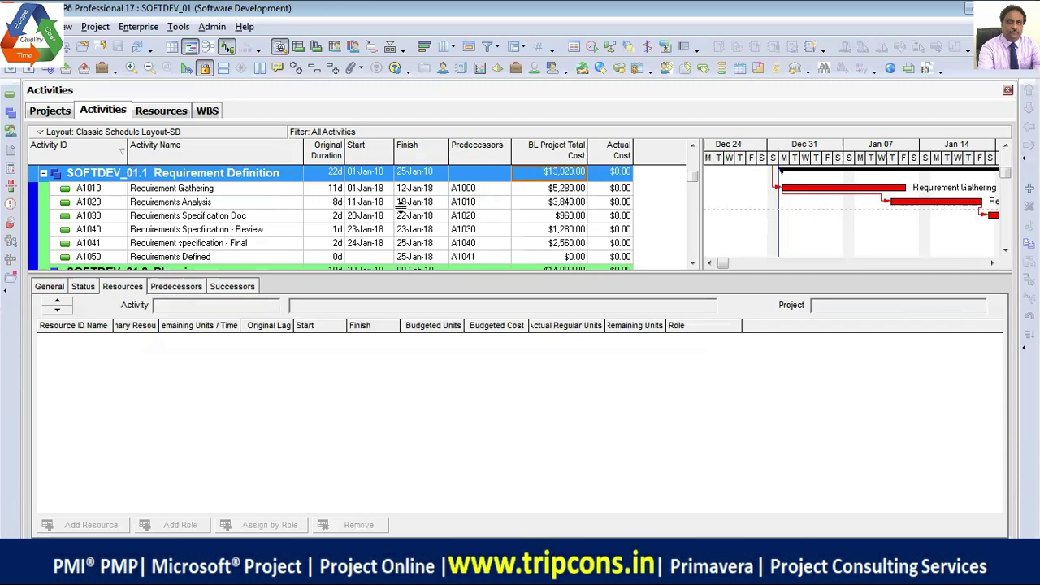
pyautogui.click(234, 203)
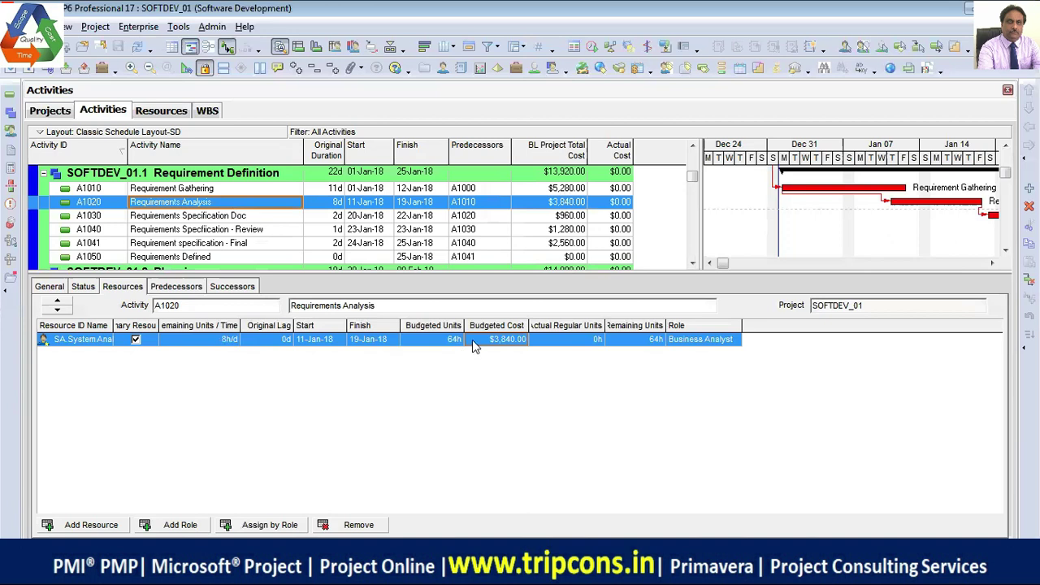
pyautogui.click(246, 218)
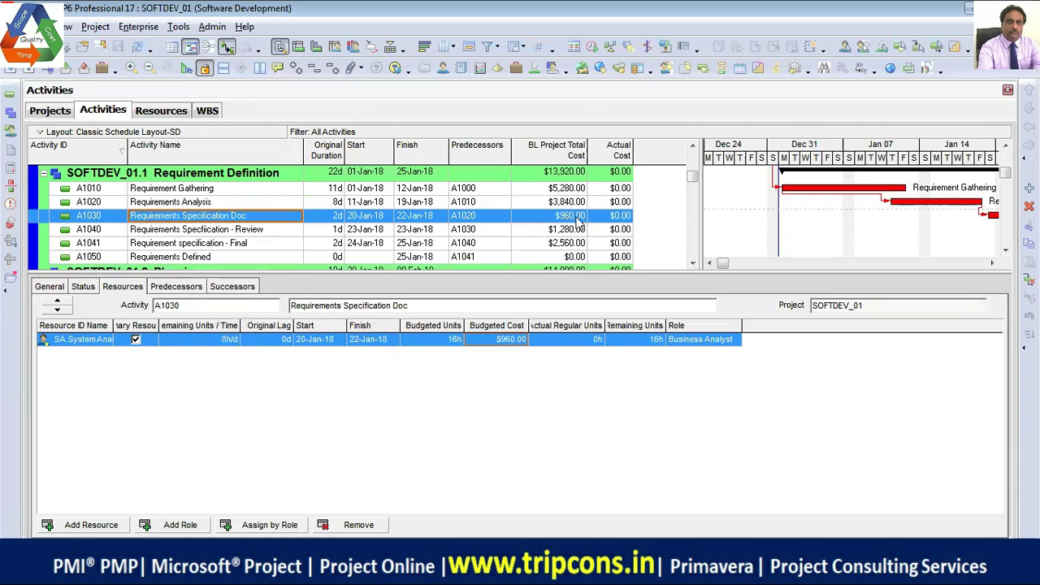
# - Examine the resource assignments of the specification review, final specification and Requirements Defined activities, and collapse the Requirement Definition phase
pyautogui.click(266, 232)
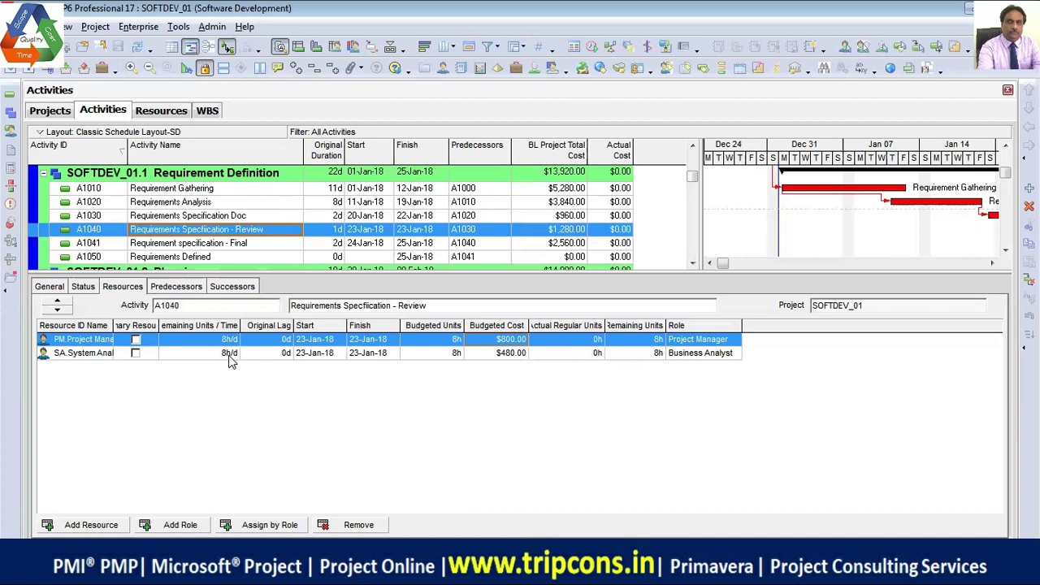
pyautogui.click(241, 244)
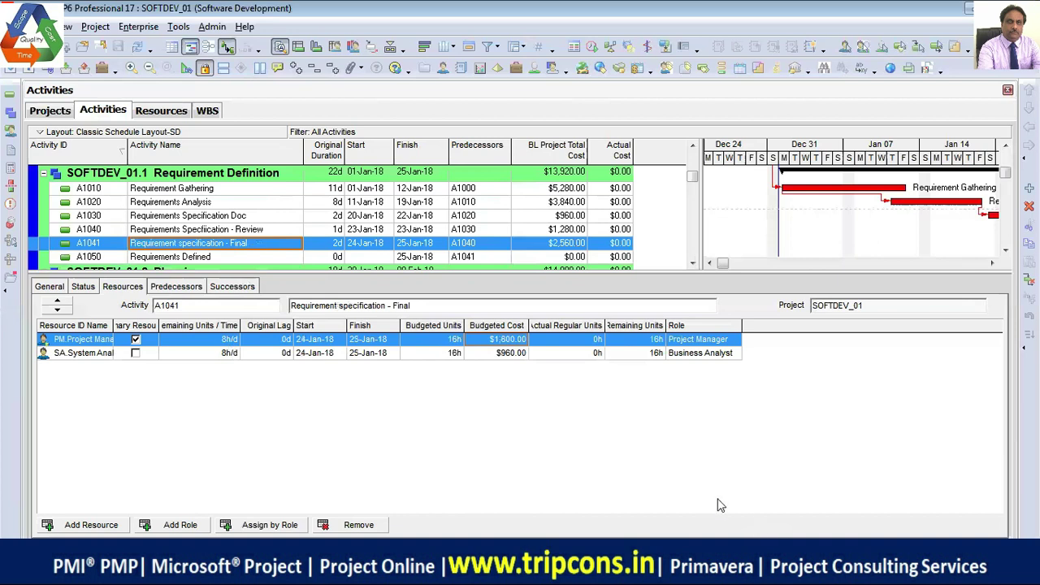
pyautogui.click(261, 257)
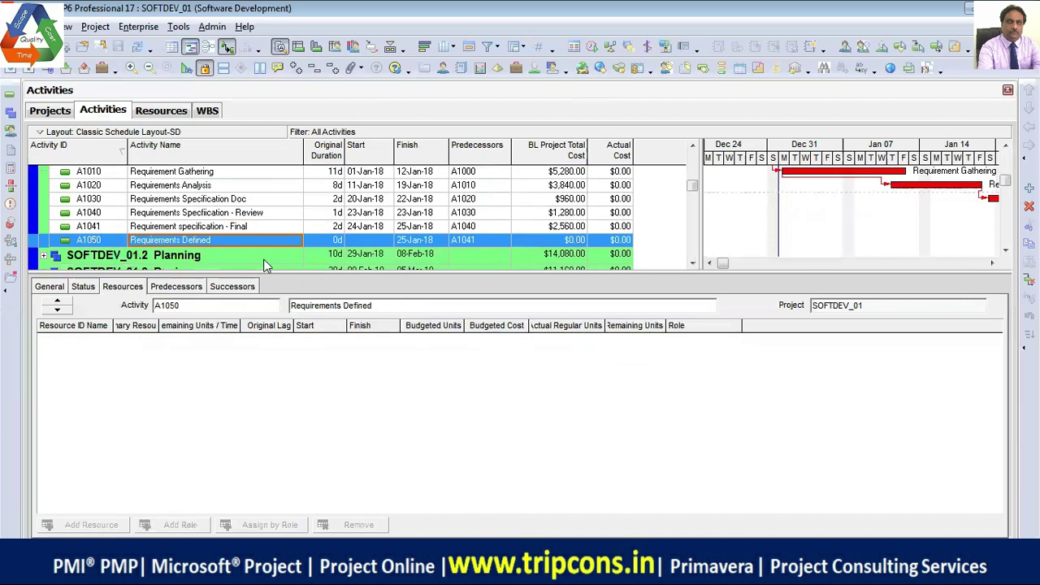
pyautogui.click(692, 147)
pyautogui.click(692, 147)
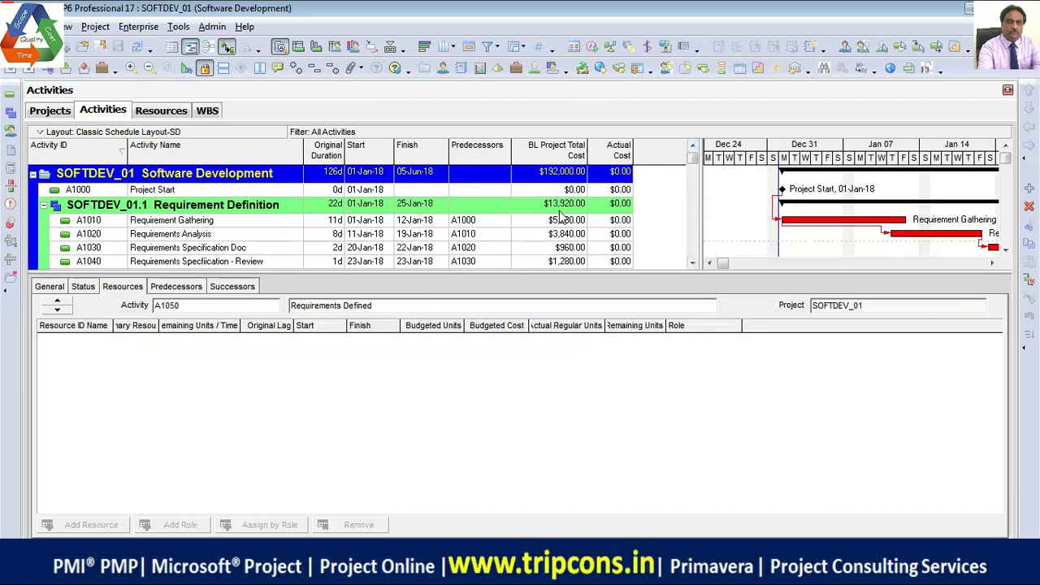
pyautogui.click(44, 206)
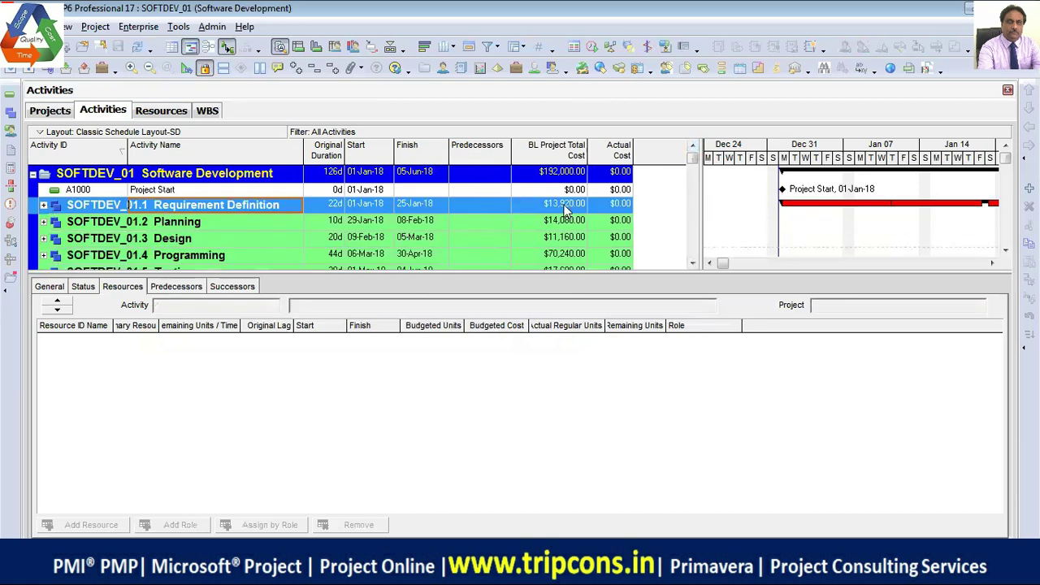
# - Enlarge the activity table and expand the Planning phase to show the resource assignment of Interview users
pyautogui.moveTo(531, 285); pyautogui.dragTo(481, 253)
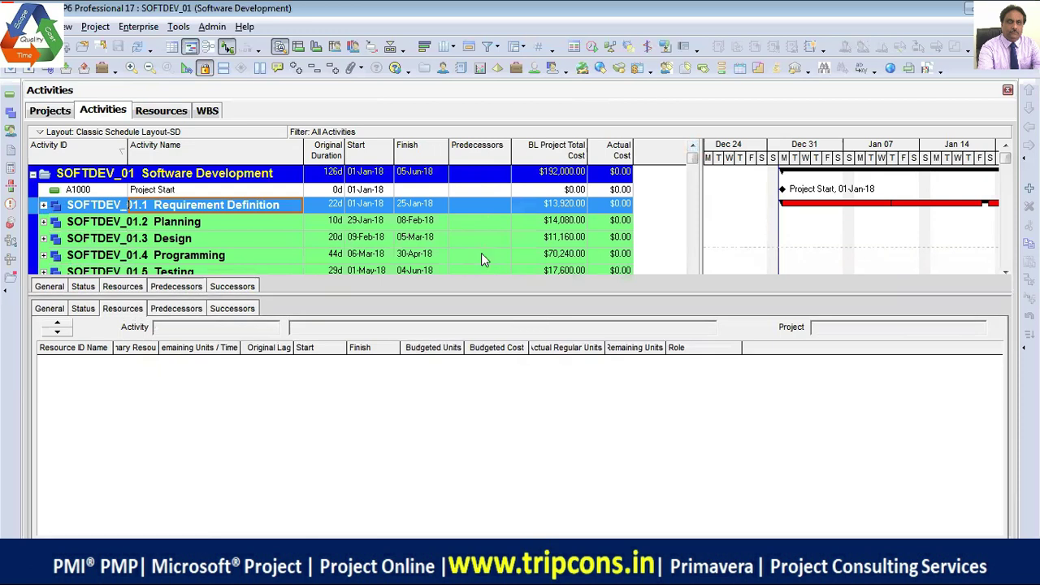
pyautogui.click(216, 225)
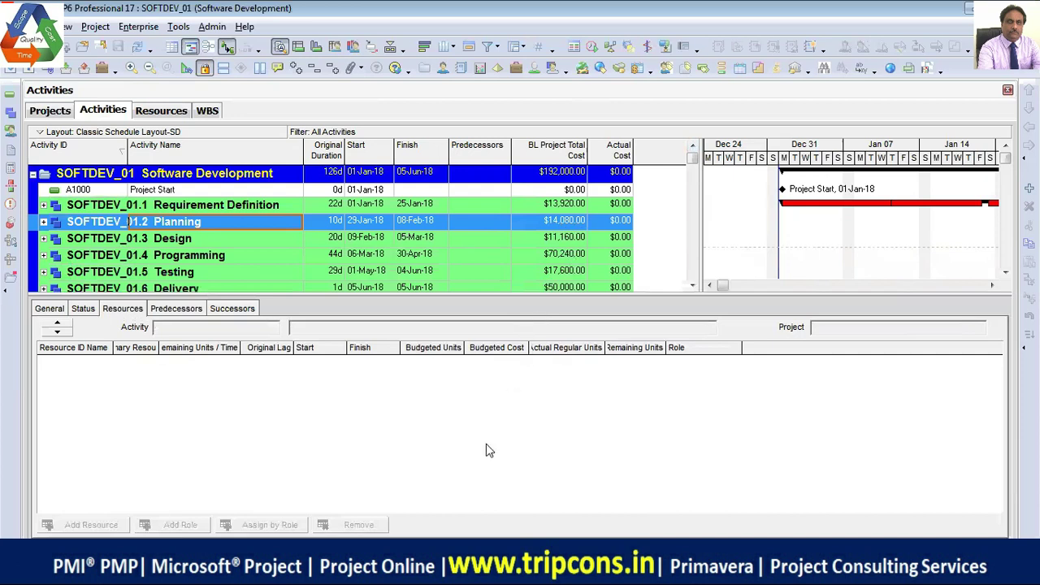
pyautogui.click(43, 222)
pyautogui.click(201, 191)
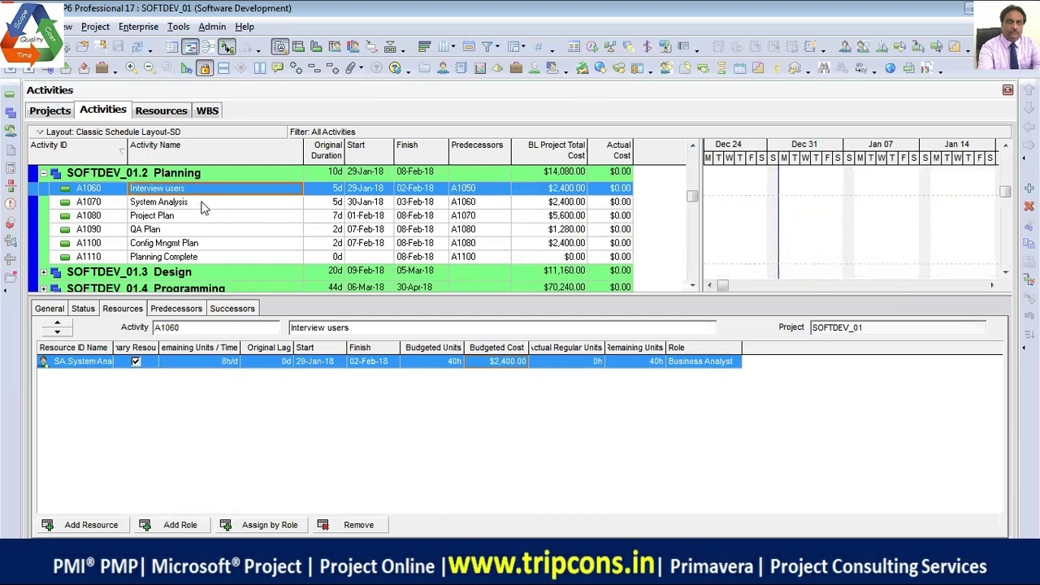
pyautogui.moveTo(481, 294); pyautogui.dragTo(480, 319)
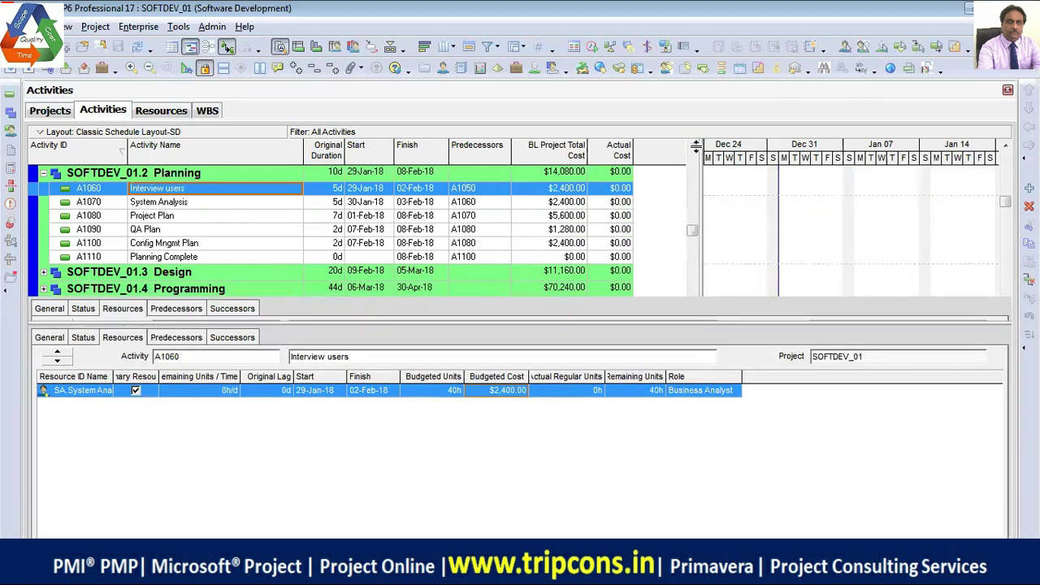
pyautogui.click(691, 147)
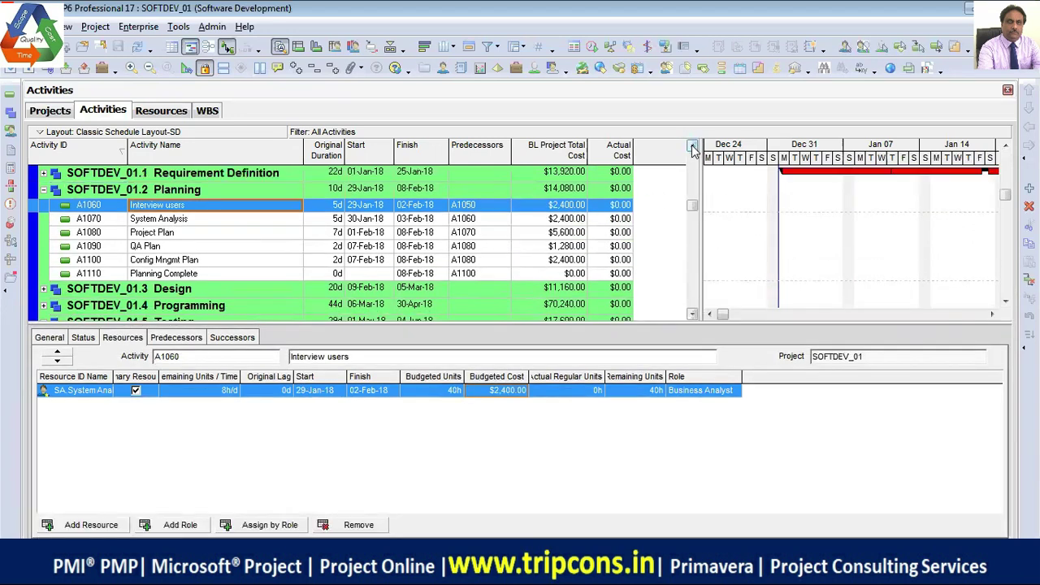
# - Switch the expanded phase from Planning to Design and examine the resource assignments of Review product Specification and Prototyping
pyautogui.click(242, 192)
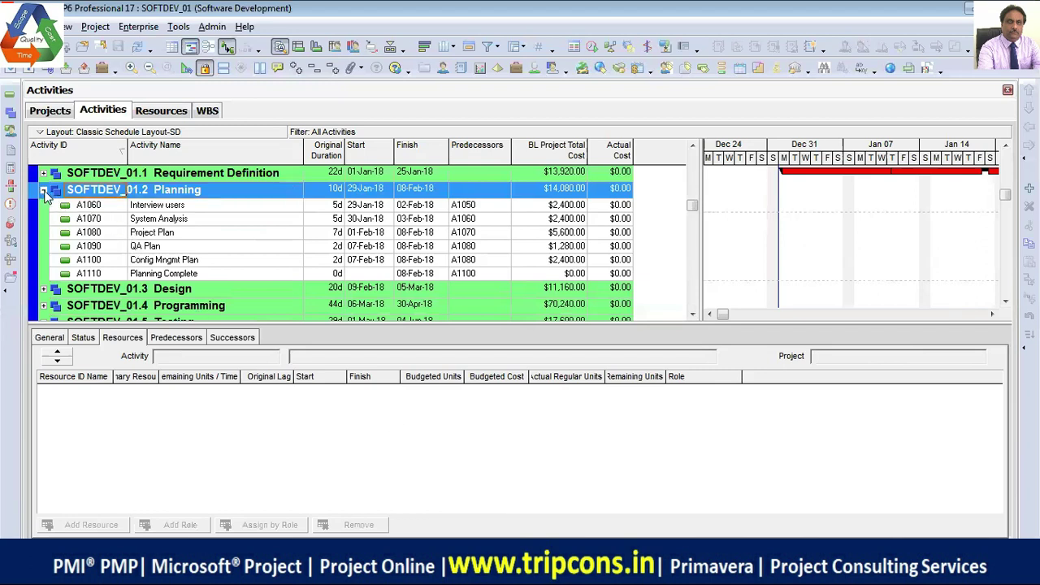
pyautogui.click(43, 190)
pyautogui.click(57, 239)
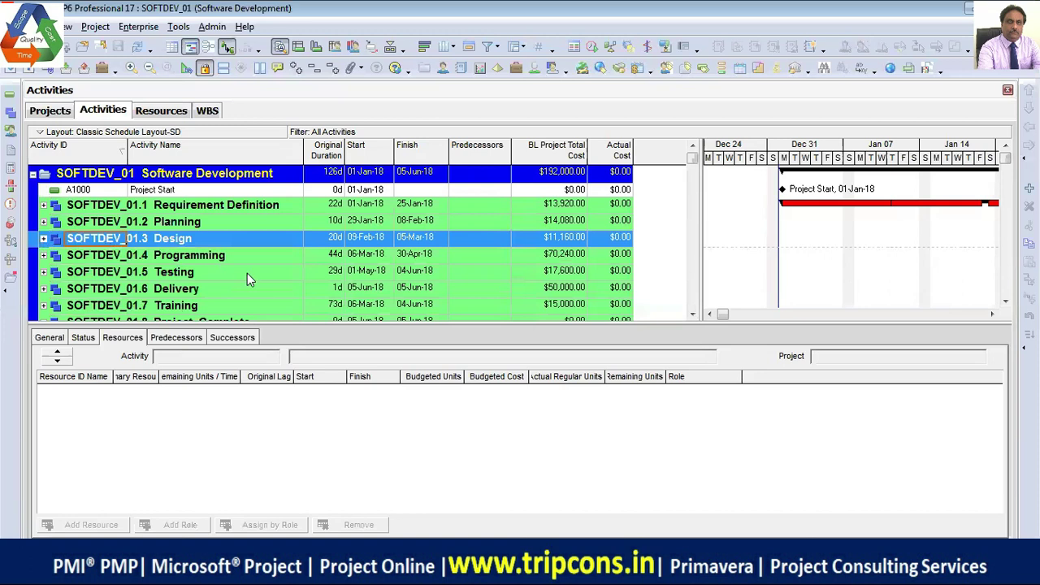
pyautogui.click(43, 238)
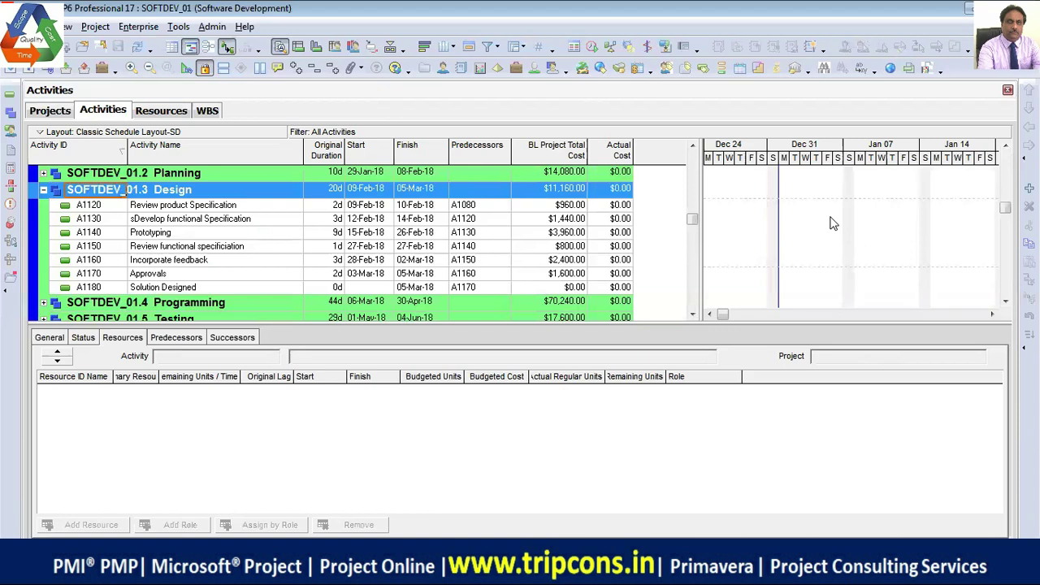
pyautogui.click(735, 207)
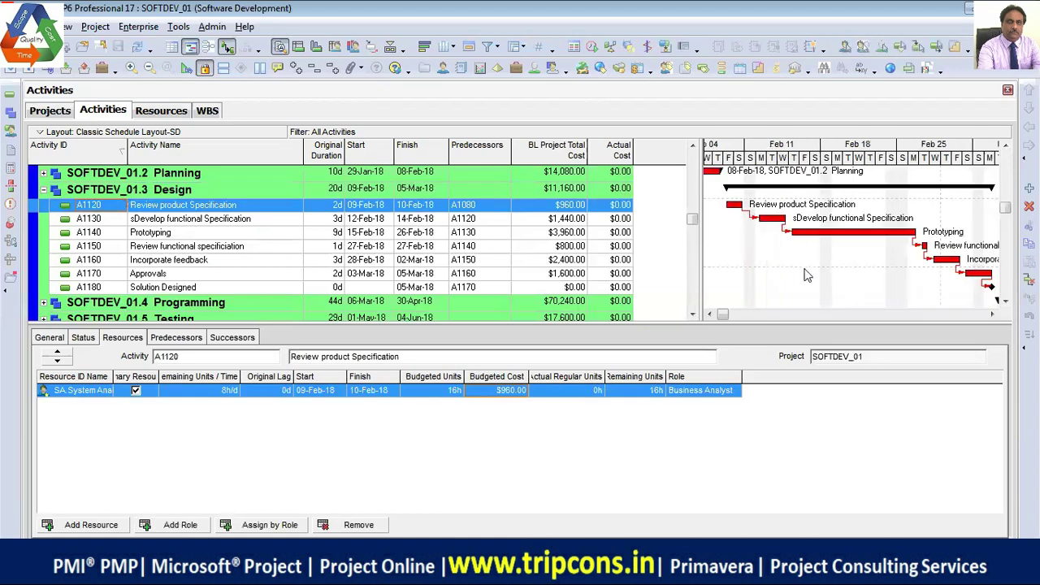
pyautogui.click(710, 315)
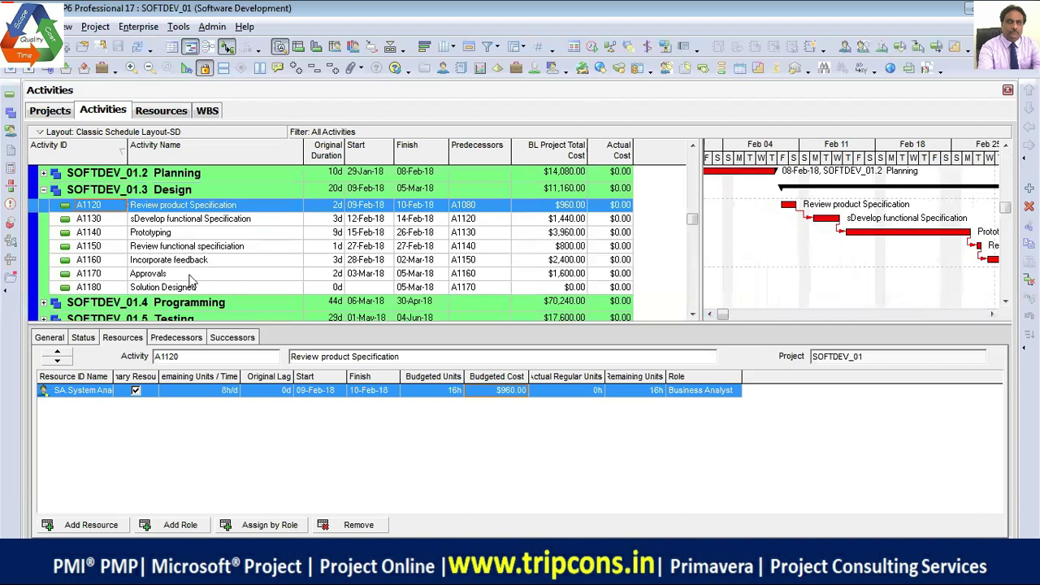
pyautogui.click(235, 234)
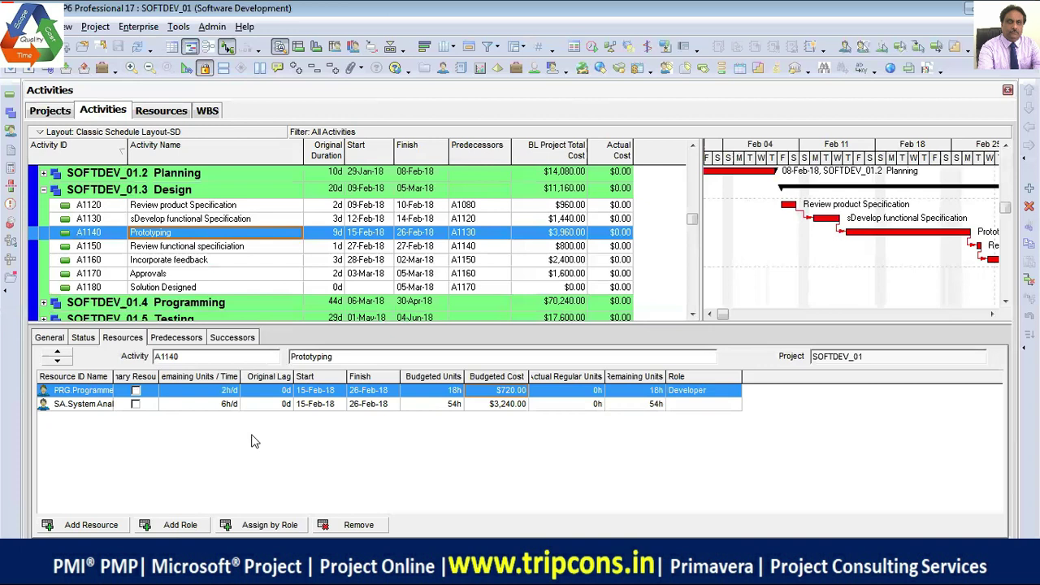
pyautogui.click(213, 392)
# - Rename activity A1130 in the Design phase as Develop functional Specification
pyautogui.click(262, 220)
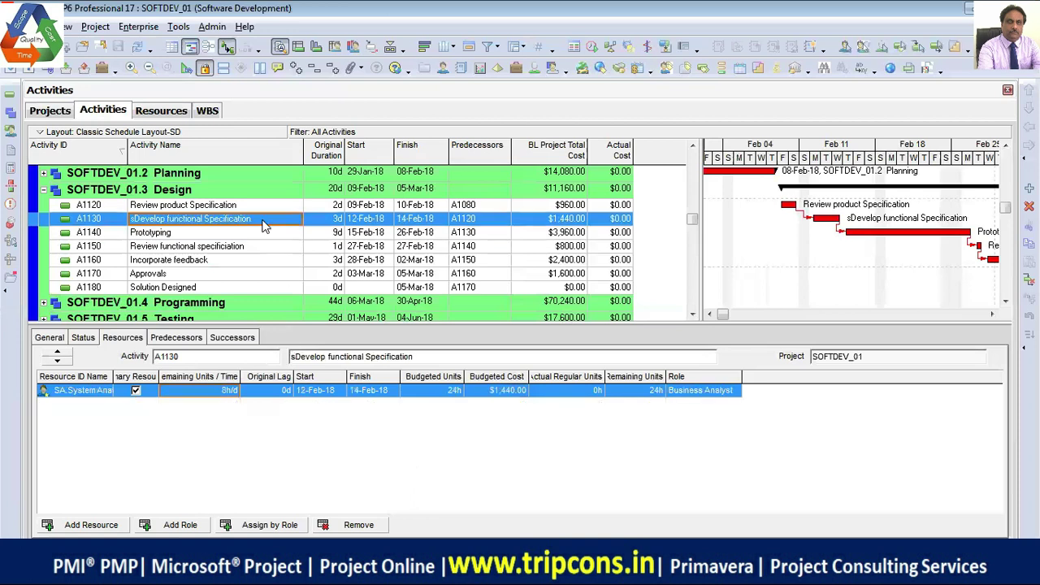
pyautogui.click(261, 220)
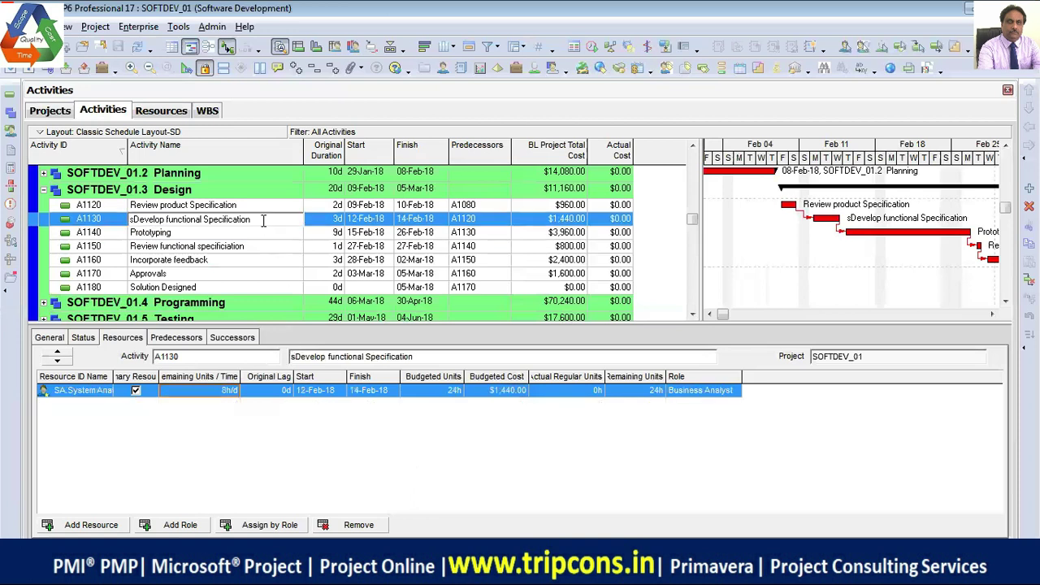
pyautogui.press('Delete')
pyautogui.press('Return')
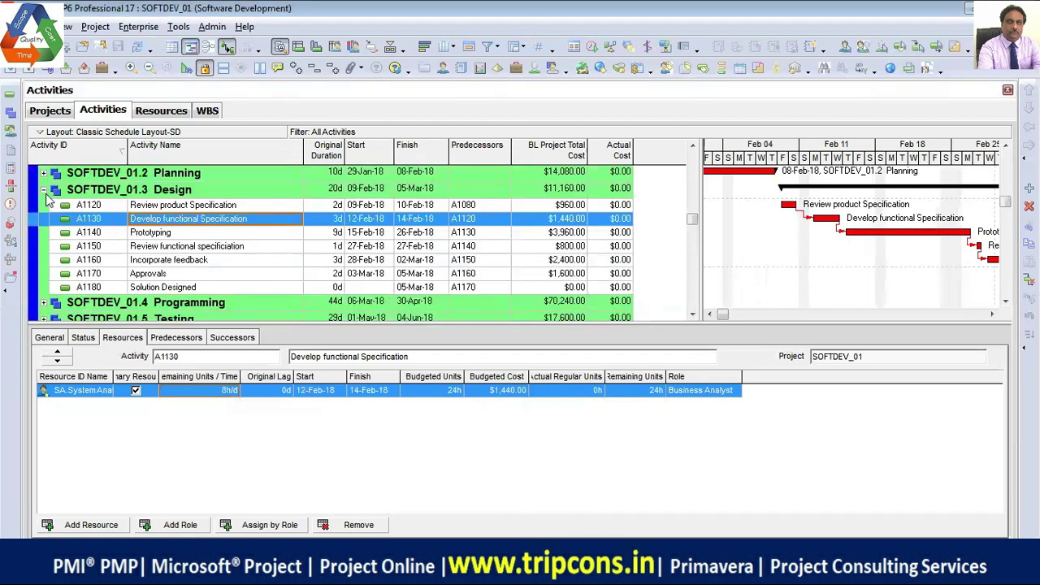
# - Switch the expanded phase from Design to Programming in a slightly taller activity table and show Review product specification's resource assignment
pyautogui.click(43, 190)
pyautogui.click(43, 253)
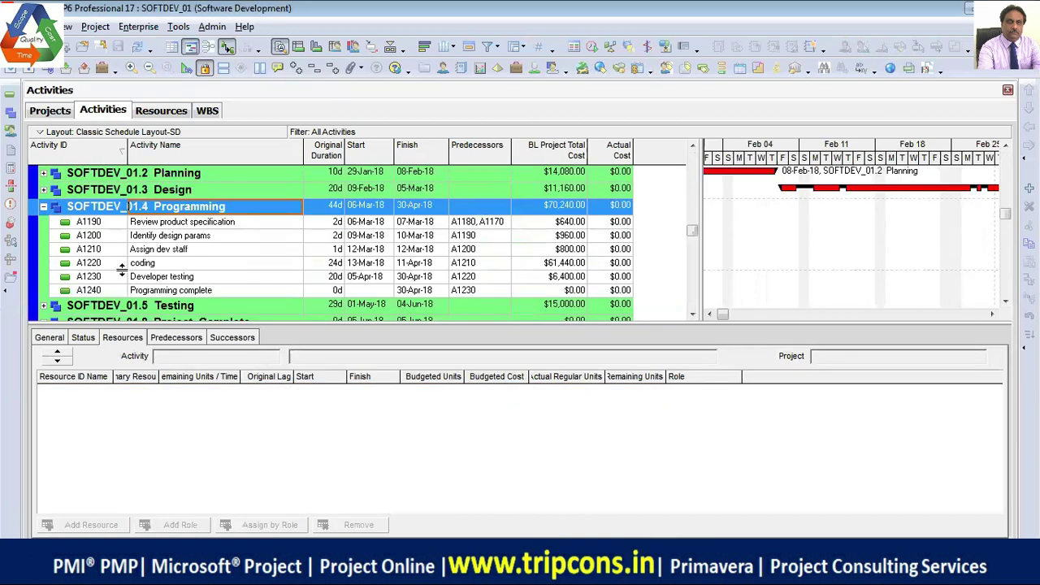
pyautogui.moveTo(249, 327); pyautogui.dragTo(248, 337)
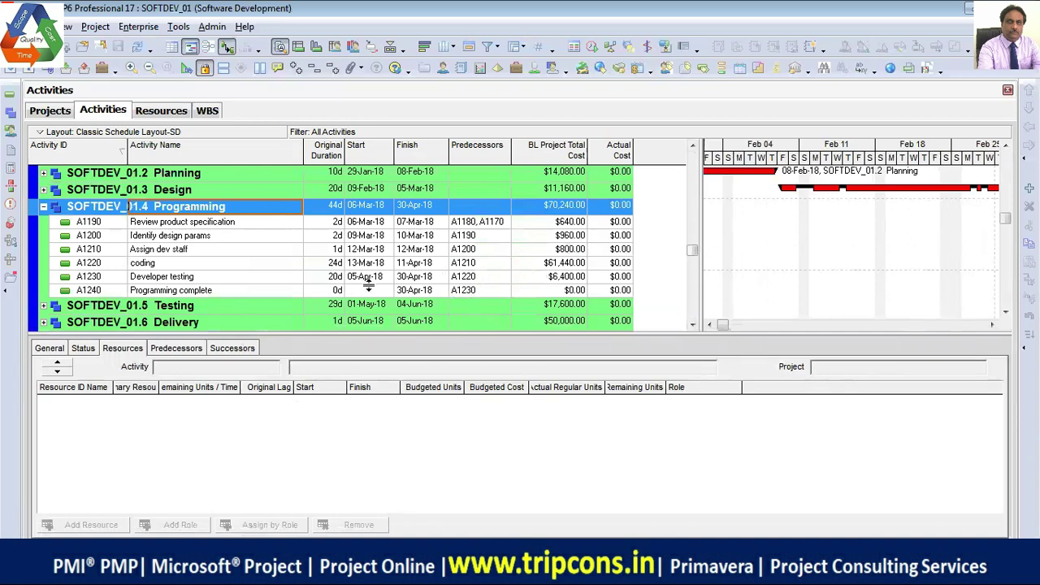
pyautogui.click(239, 224)
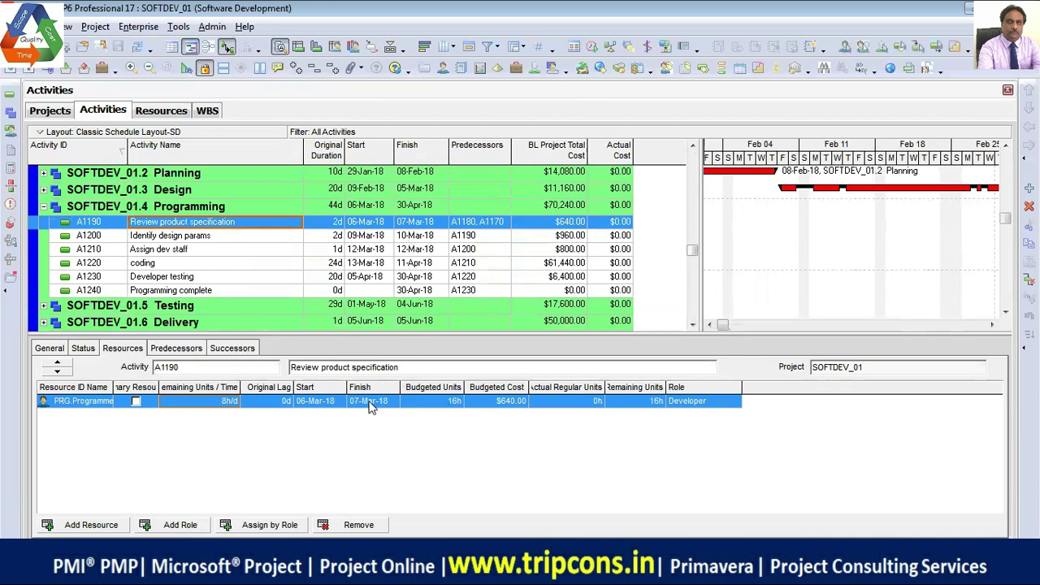
# - Set the programmer's Remaining Units / Time on Identify design params to 8h/d
pyautogui.click(225, 237)
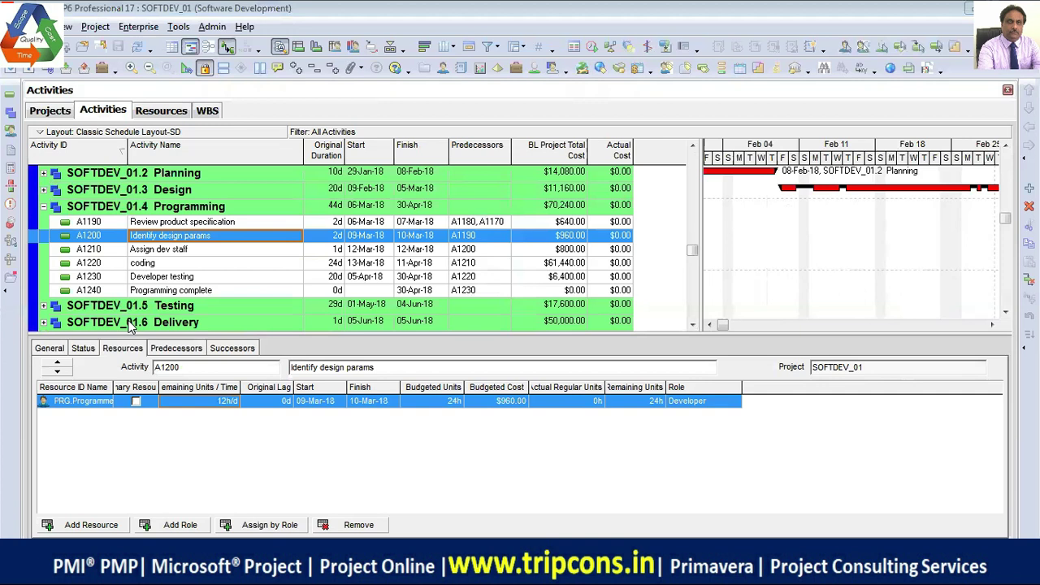
pyautogui.click(227, 401)
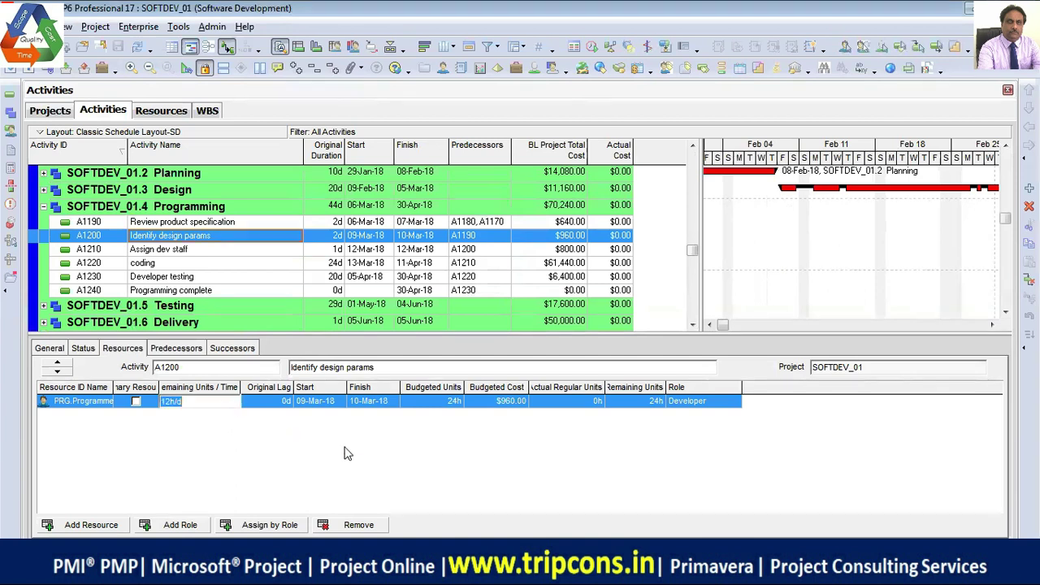
pyautogui.write('8h/d')
pyautogui.click(344, 446)
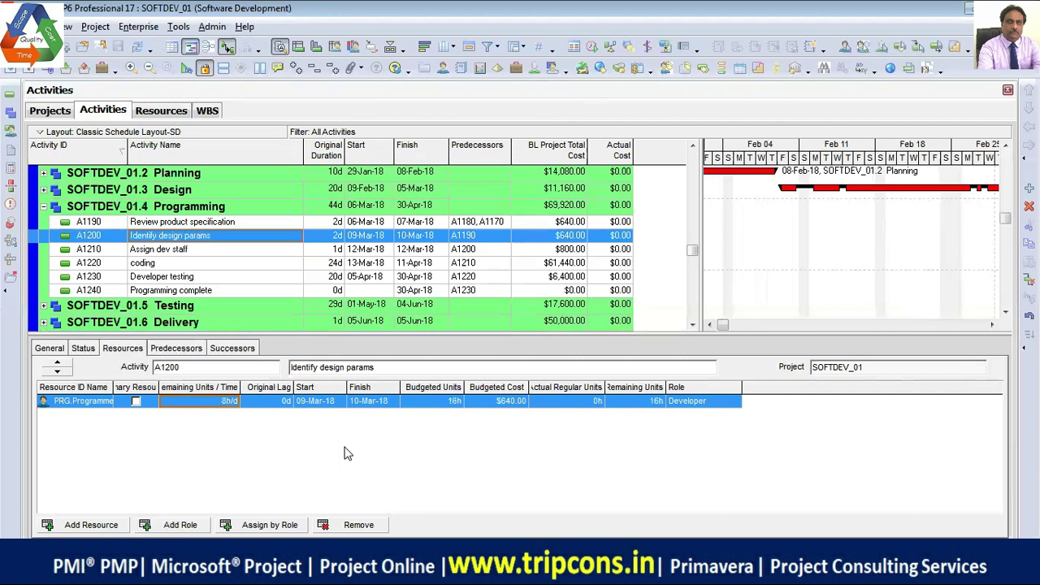
# - Rename activity A1220 as Coding and widen the Remaining Units / Time column of the resource assignments
pyautogui.click(209, 262)
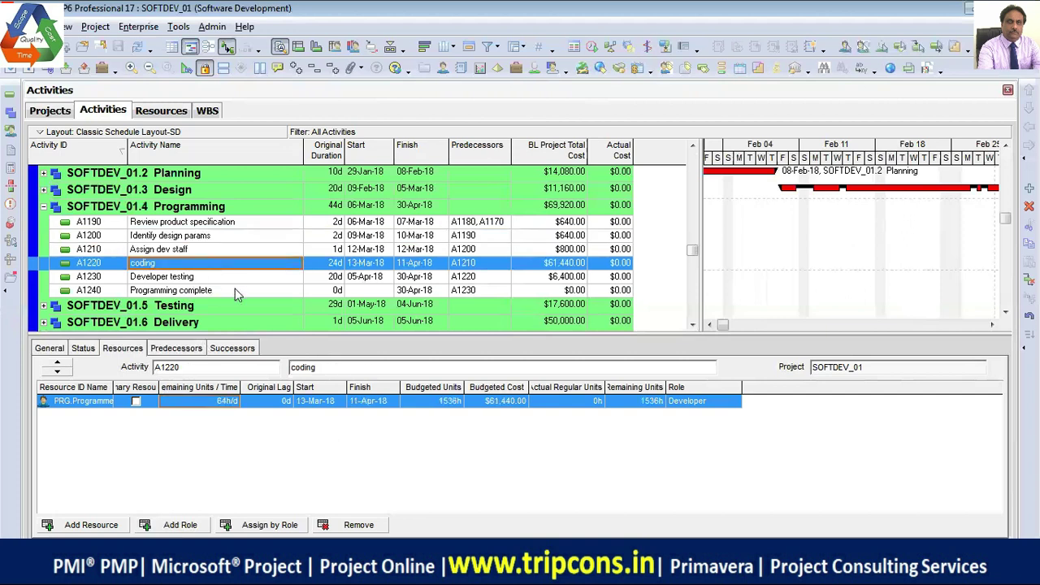
pyautogui.click(195, 267)
pyautogui.write('C')
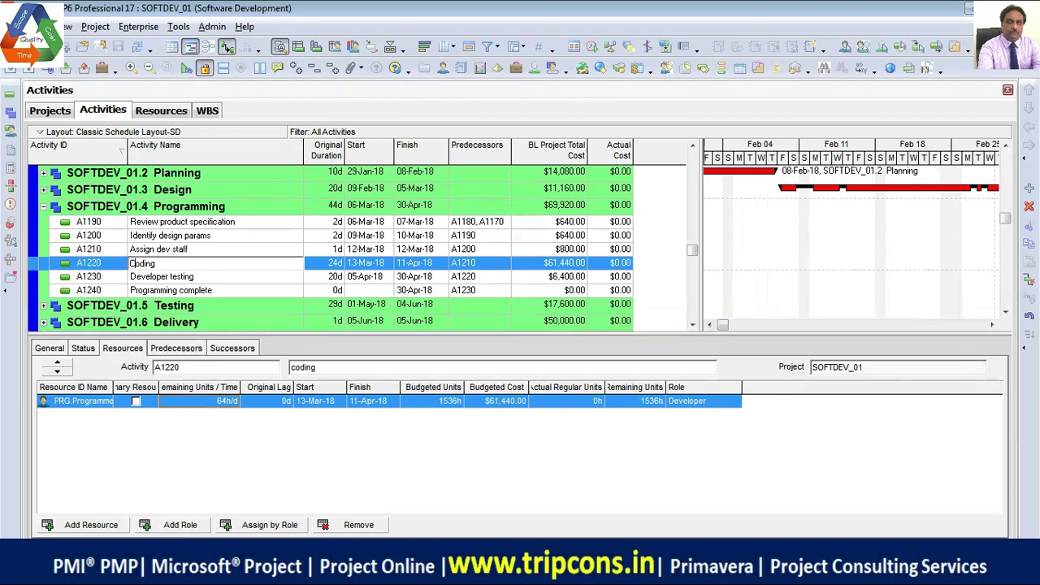
pyautogui.press('Return')
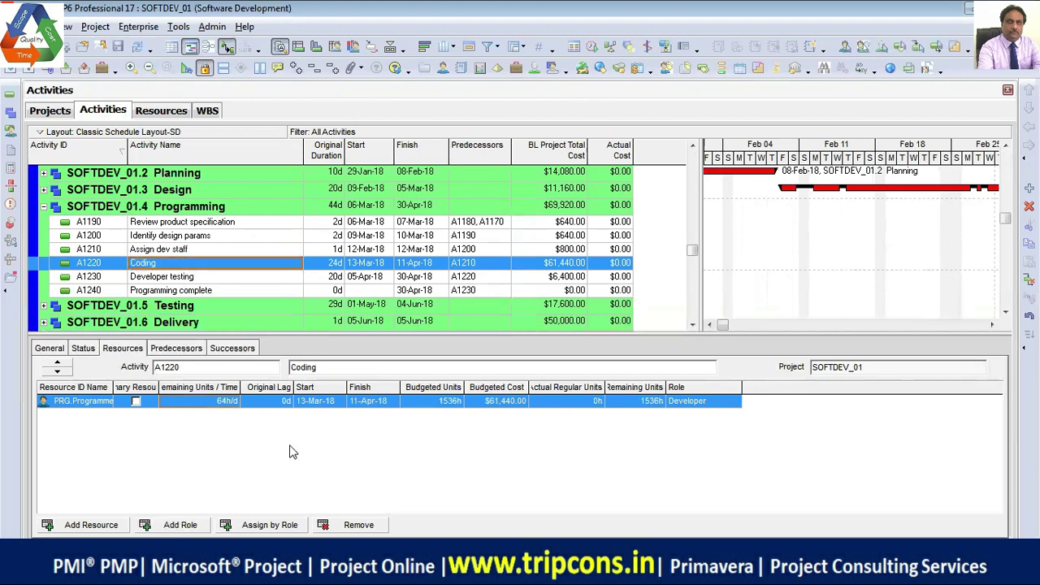
pyautogui.click(217, 401)
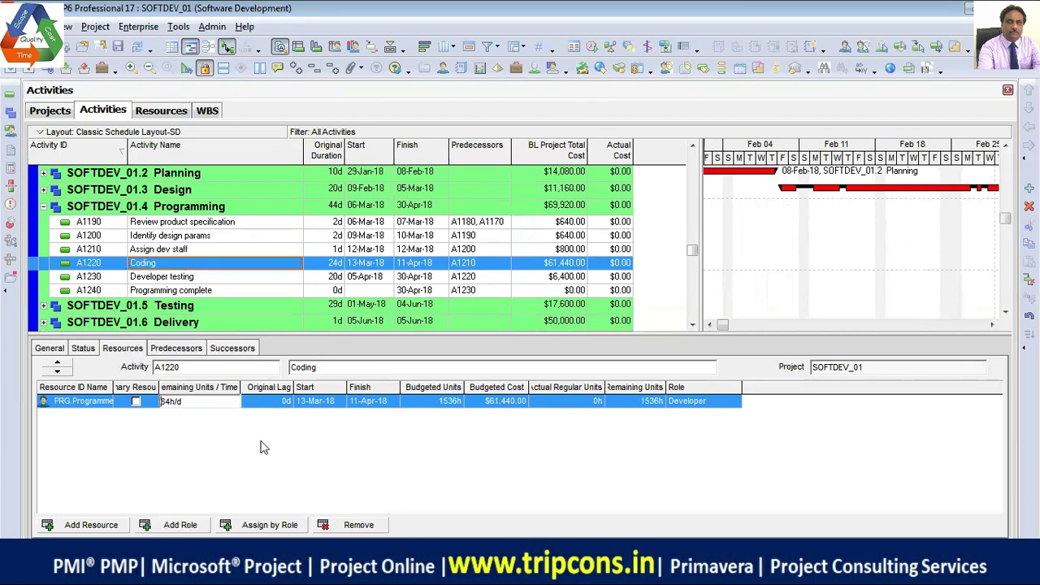
pyautogui.moveTo(242, 390); pyautogui.dragTo(251, 388)
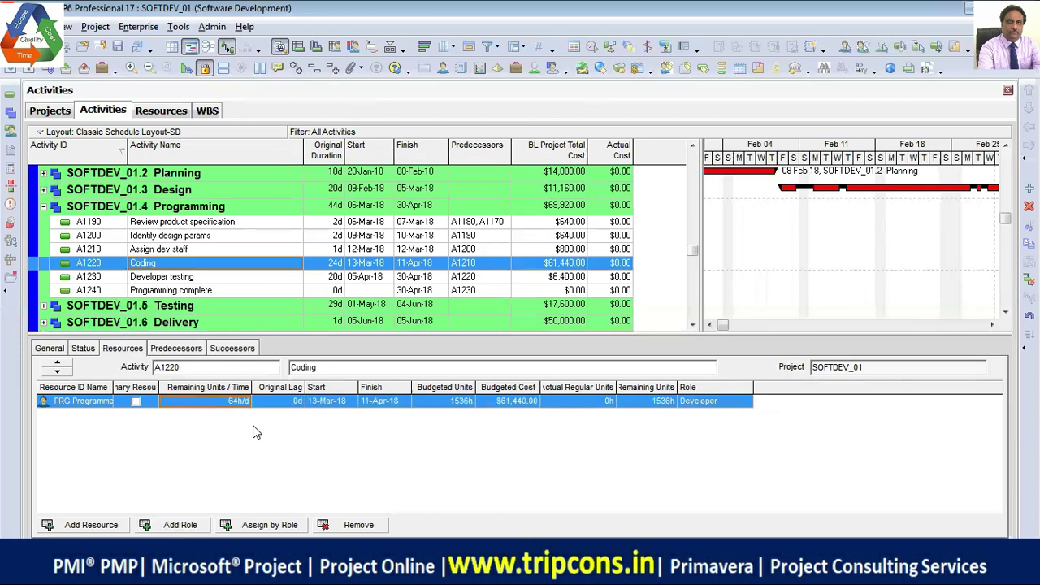
# - Try 2 and 1h/d as the programmer's Remaining Units / Time on Developer testing
pyautogui.click(216, 279)
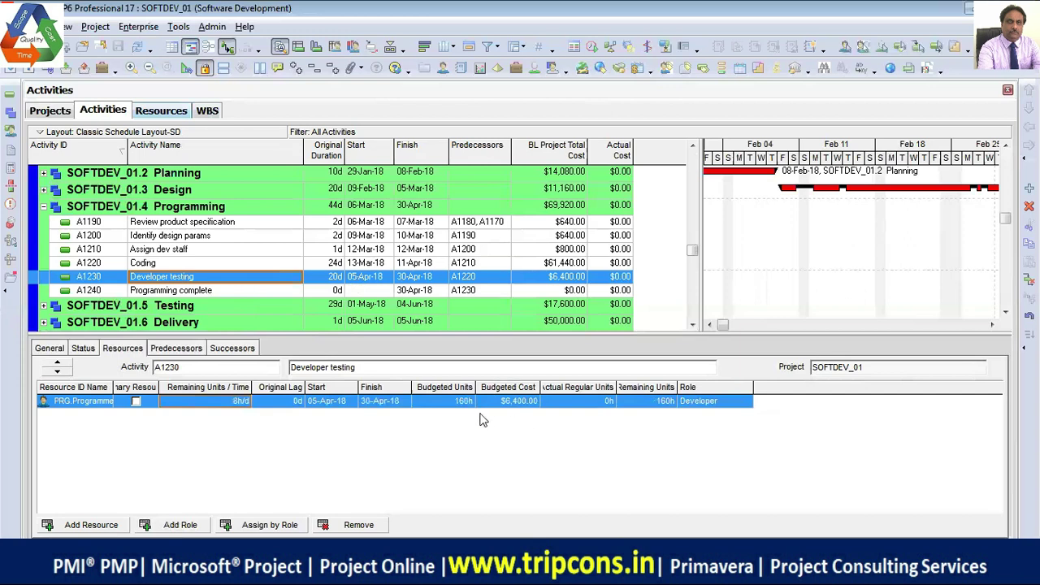
pyautogui.click(458, 402)
pyautogui.click(237, 402)
pyautogui.write('2')
pyautogui.press('Return')
pyautogui.write('1')
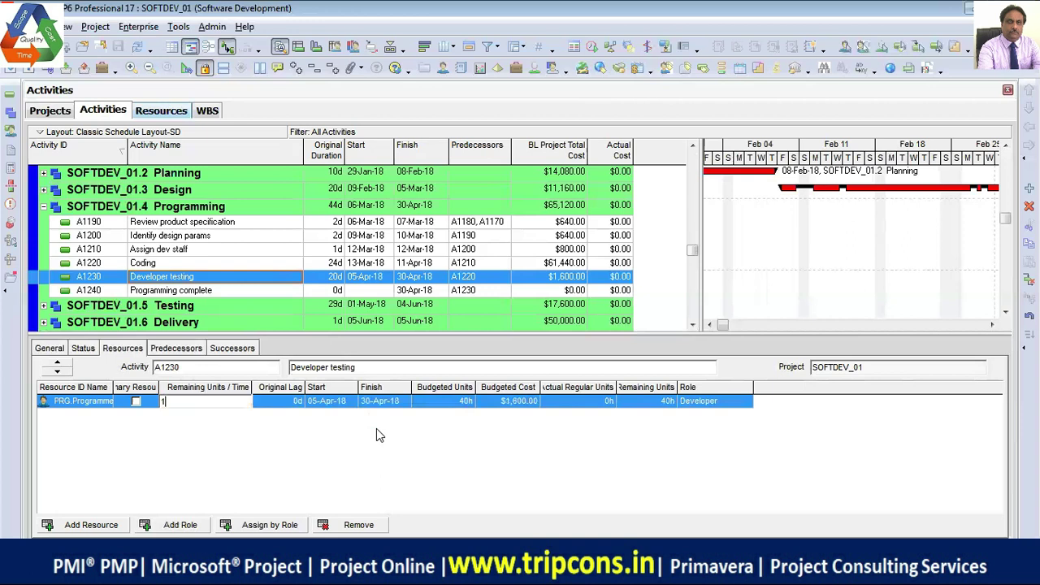
pyautogui.press('Return')
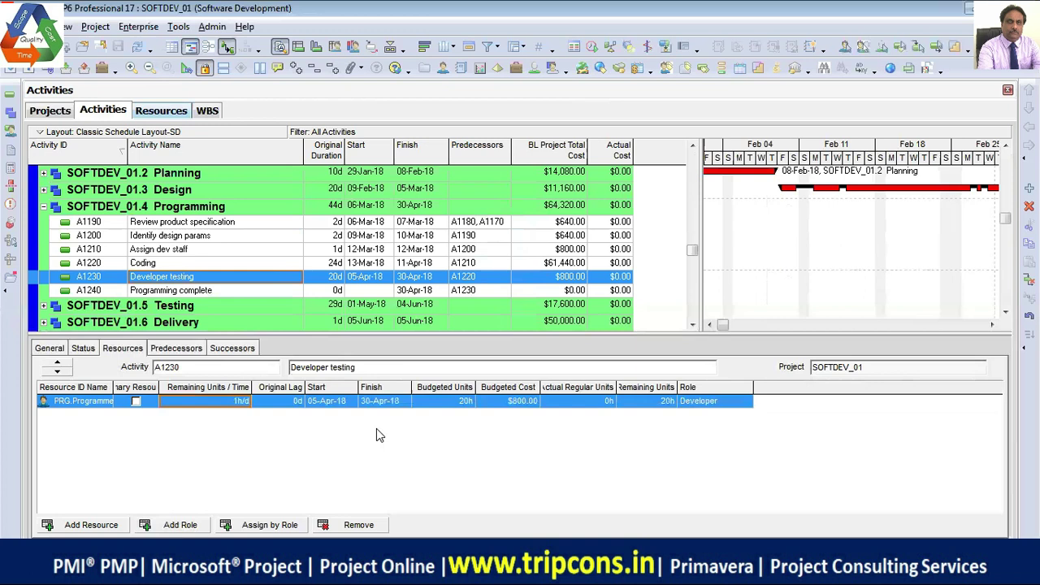
# - Restore the programmer's Remaining Units / Time on Developer testing to 8h/d
pyautogui.write('8')
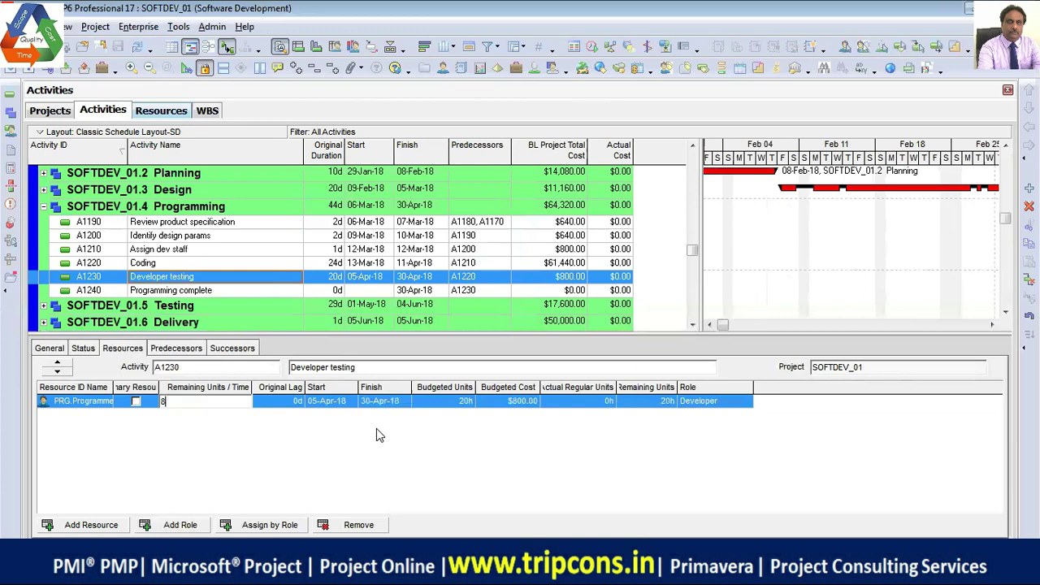
pyautogui.write('h/d')
pyautogui.click(376, 431)
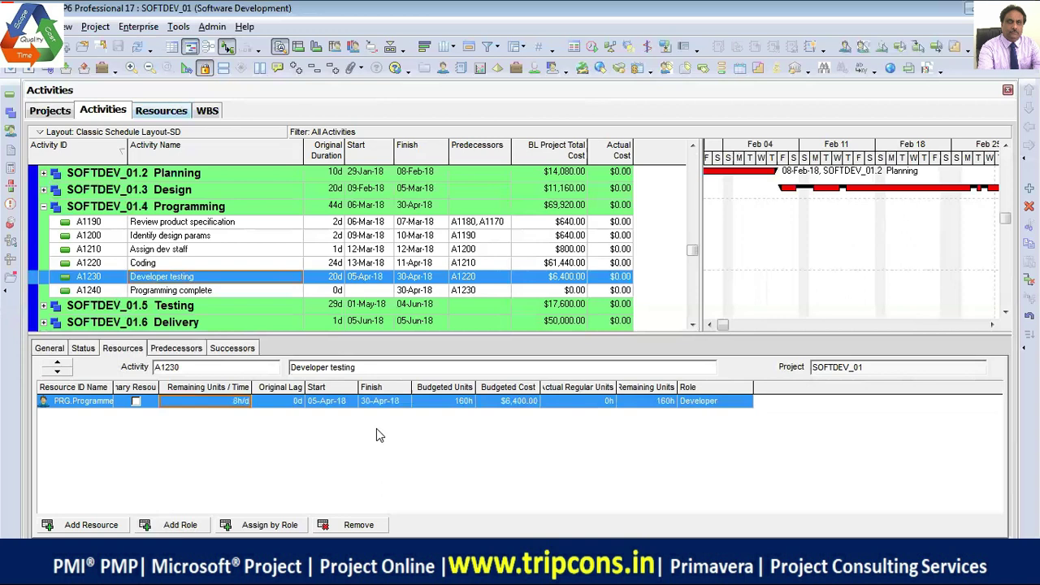
# - Try 12h/d as the programmer's Remaining Units / Time on Developer testing and restore it to 8h/d
pyautogui.press('BackSpace')
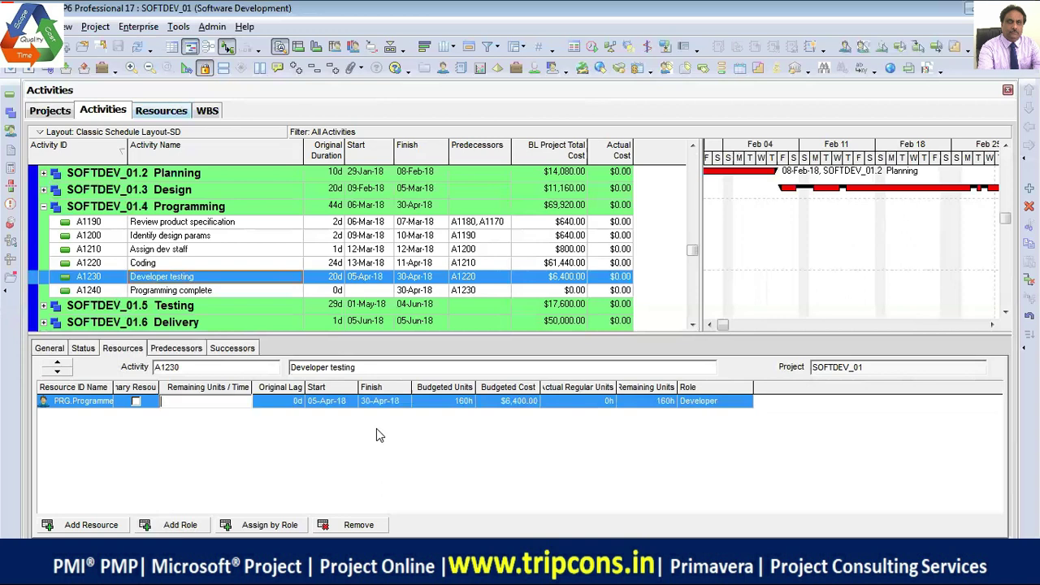
pyautogui.write('12h/d')
pyautogui.press('Return')
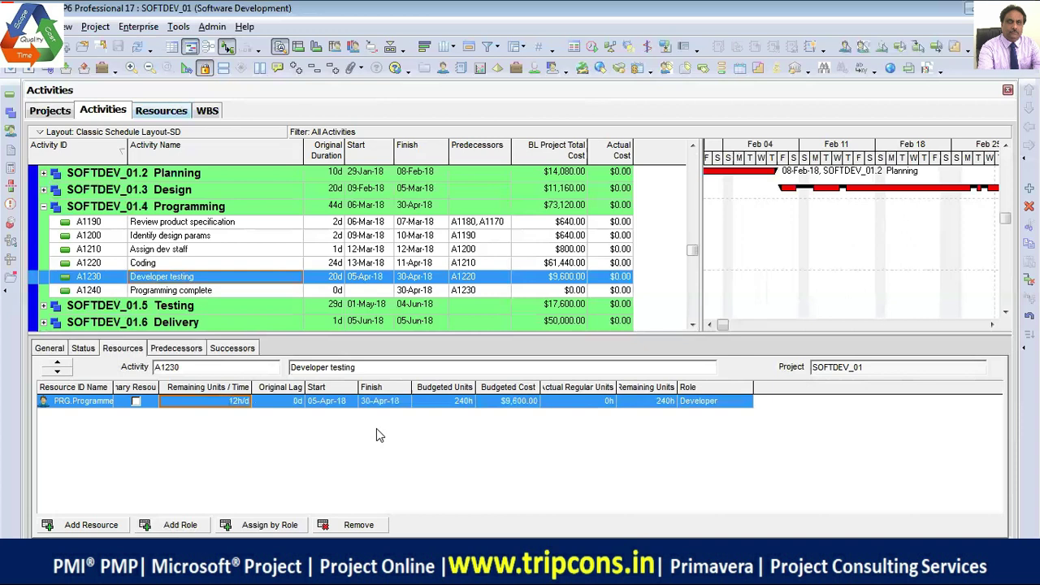
pyautogui.write('8h/d')
# - Collapse the Programming phase and review the baseline total costs of the Testing, Delivery and Training phases
pyautogui.click(44, 208)
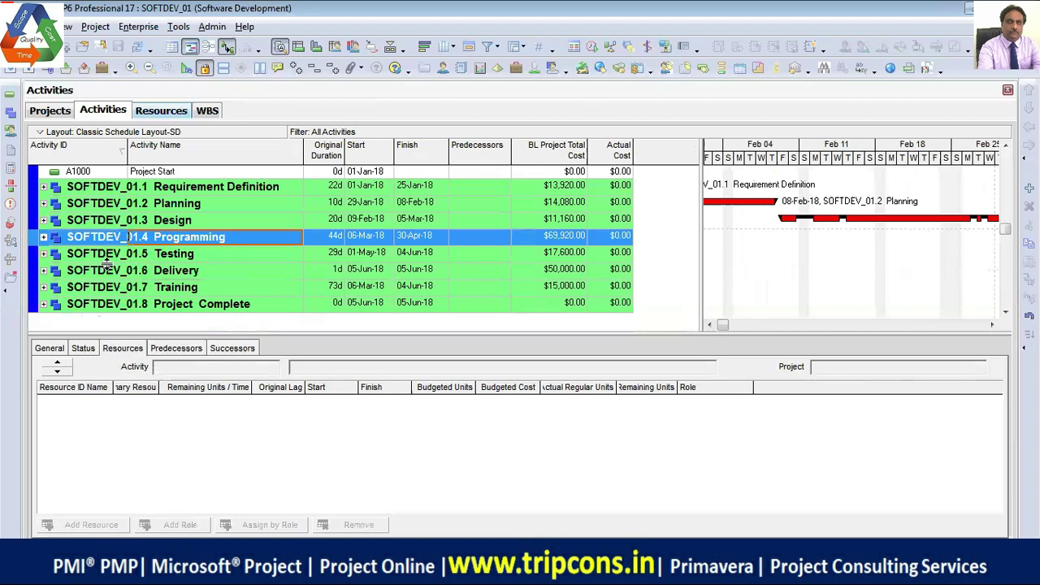
pyautogui.click(246, 255)
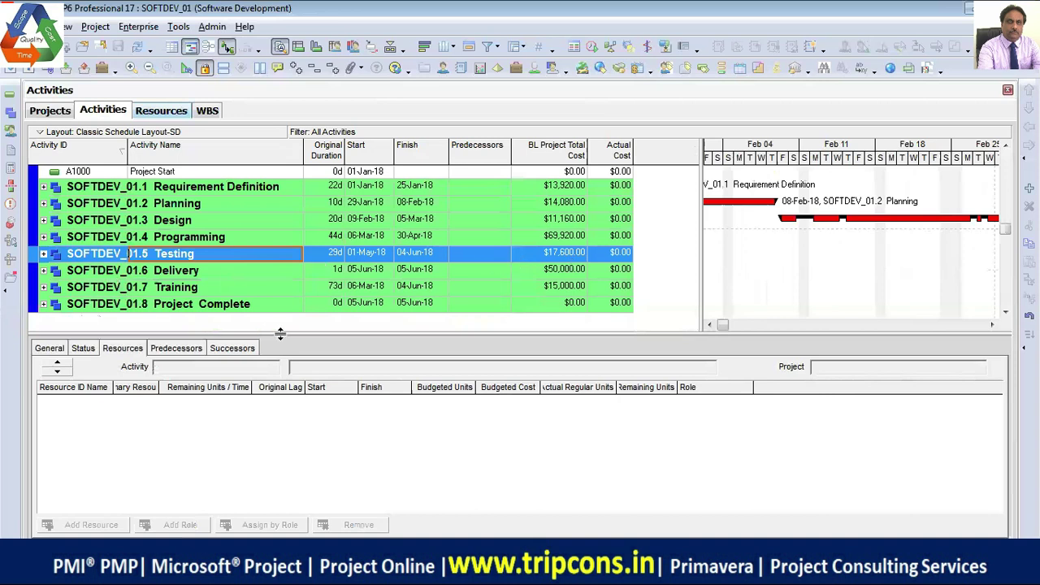
pyautogui.click(178, 273)
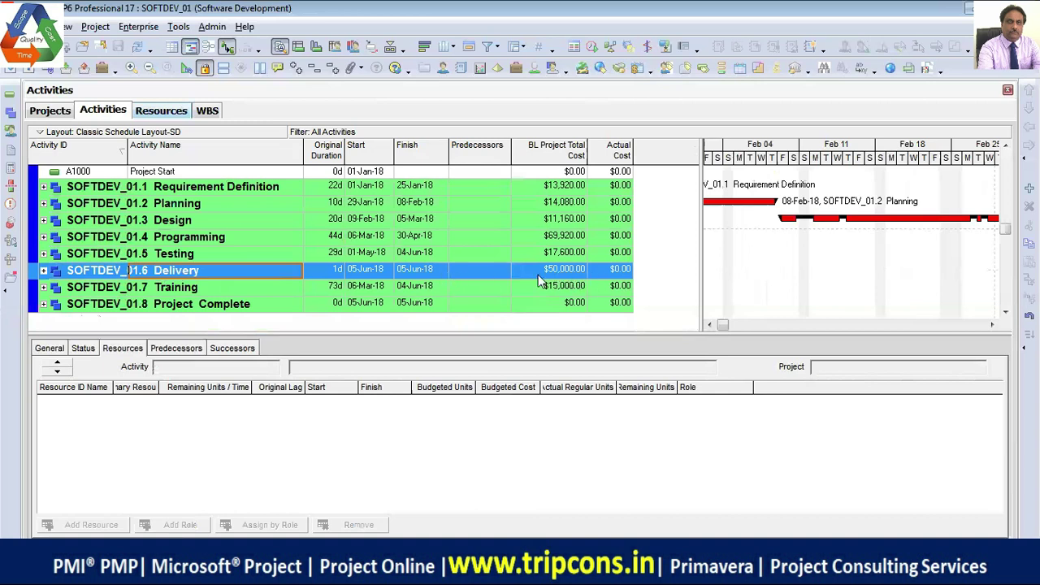
pyautogui.click(187, 290)
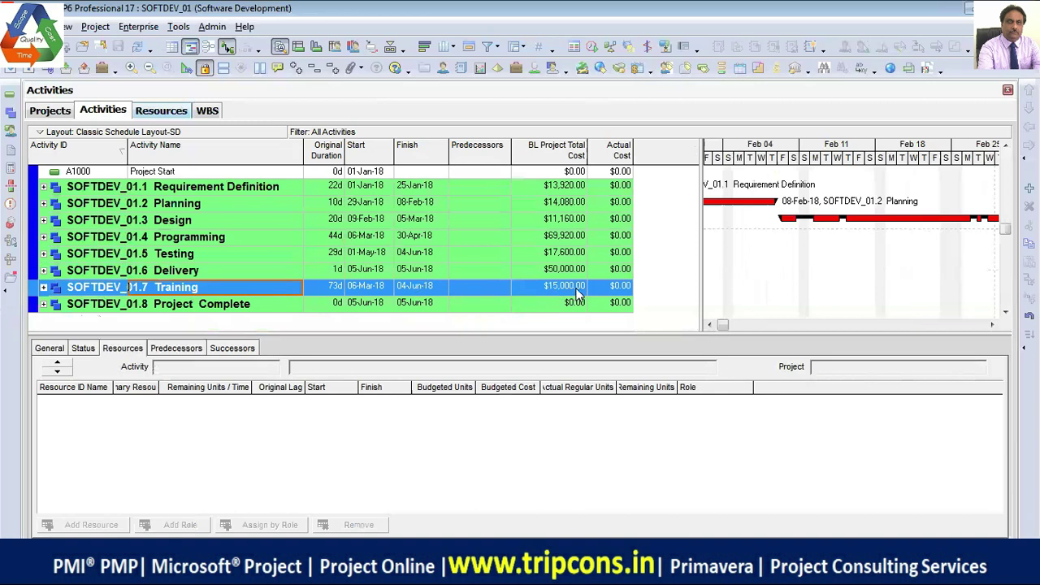
pyautogui.moveTo(322, 332); pyautogui.dragTo(323, 358)
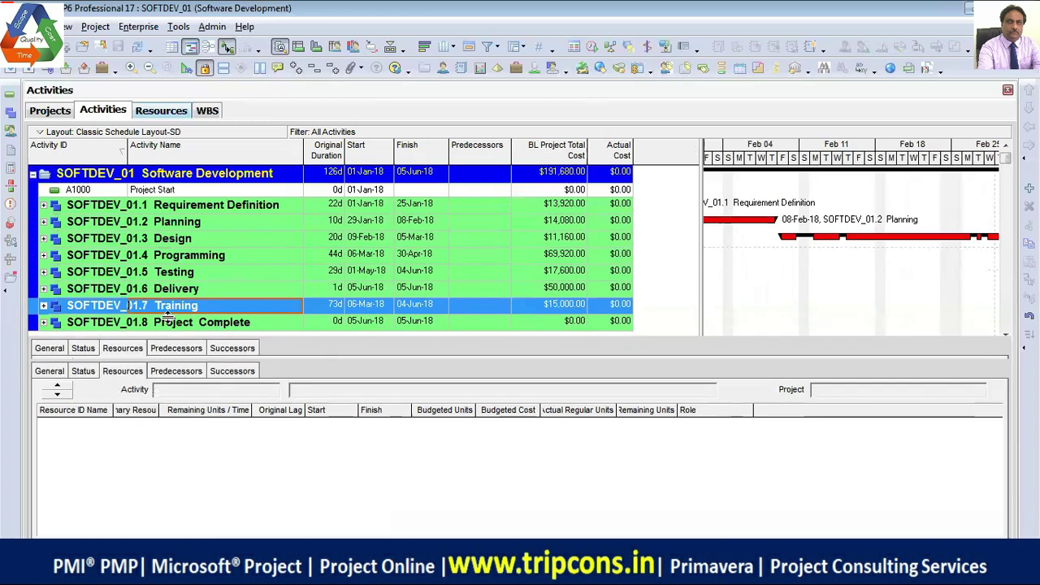
# - Expand the Training phase and review the trainer assignments on activities A1380, A1390 and A1400
pyautogui.click(43, 305)
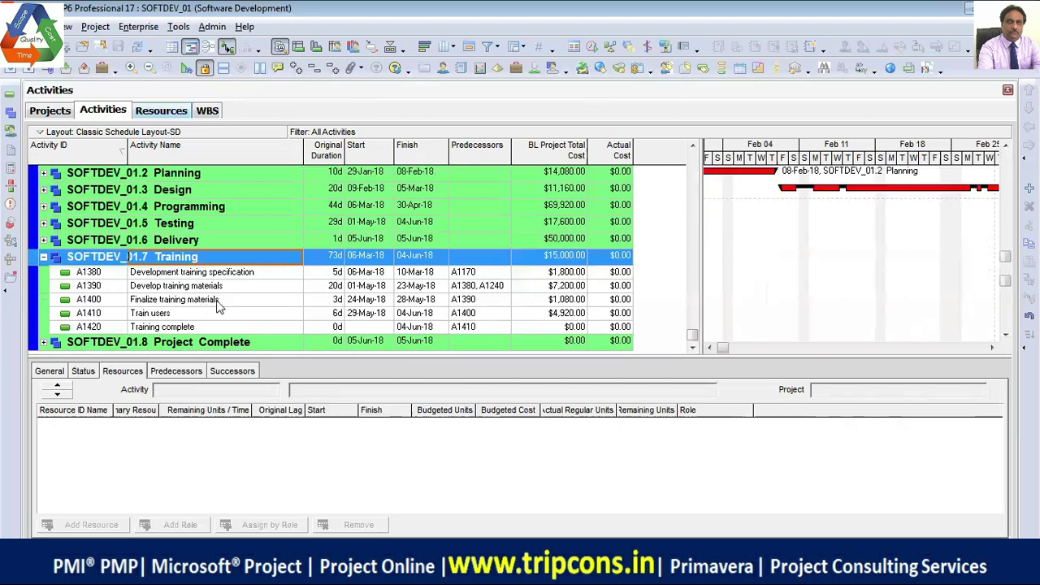
pyautogui.click(221, 274)
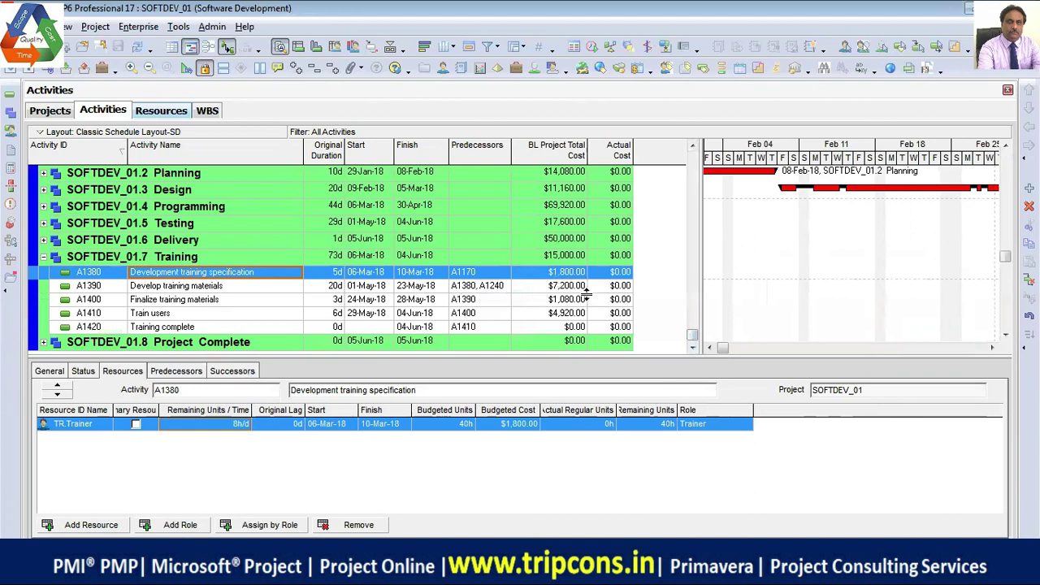
pyautogui.click(220, 288)
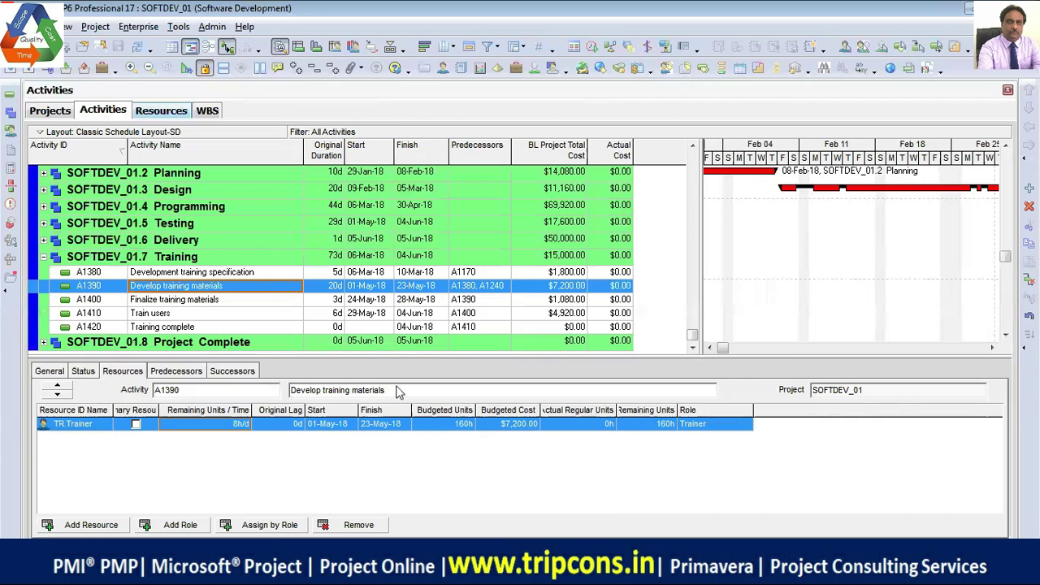
pyautogui.click(212, 300)
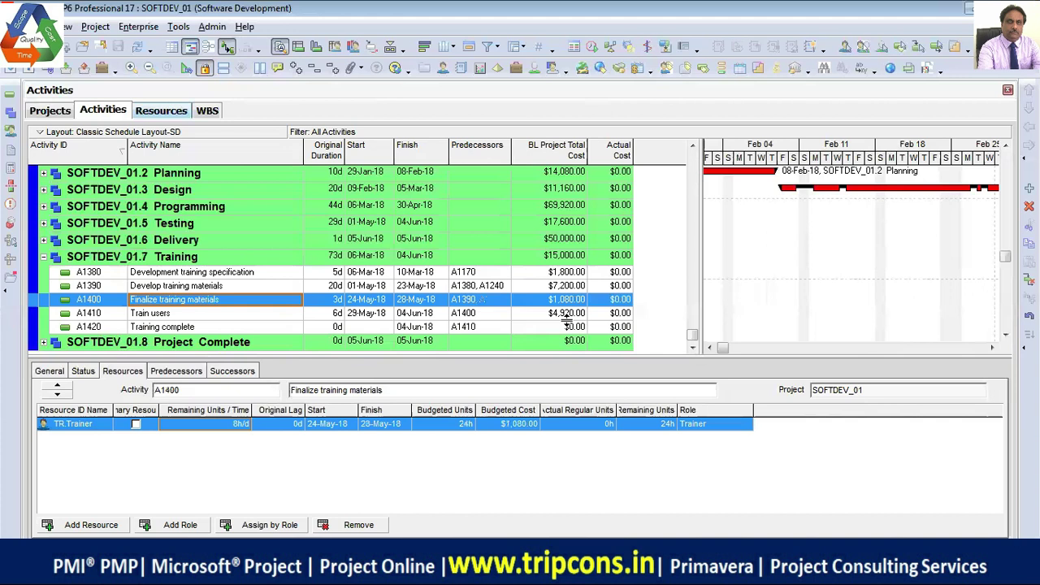
# - Make the trainer the primary resource of the Train users activity
pyautogui.click(187, 315)
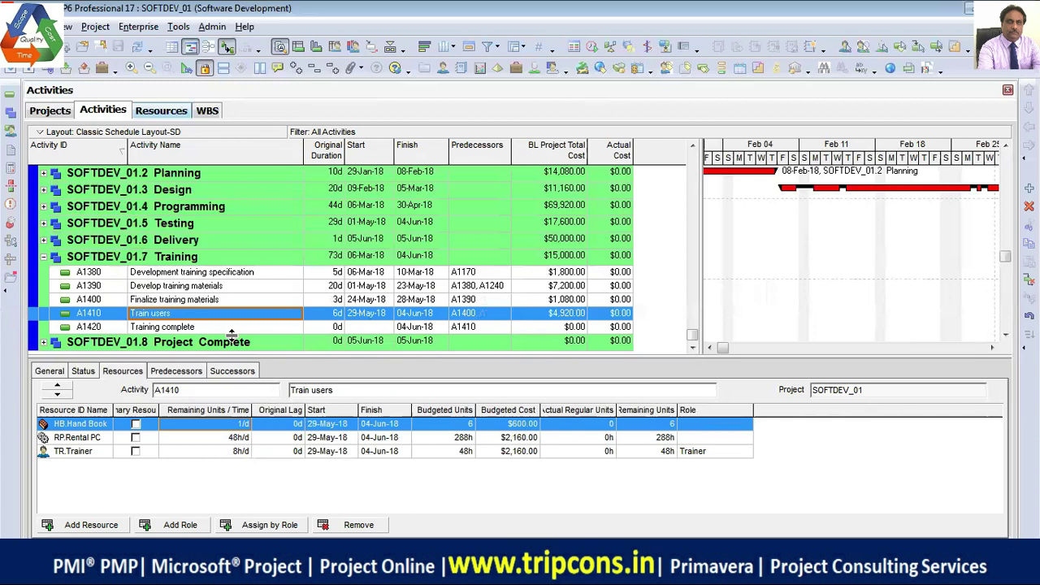
pyautogui.click(136, 453)
pyautogui.click(136, 451)
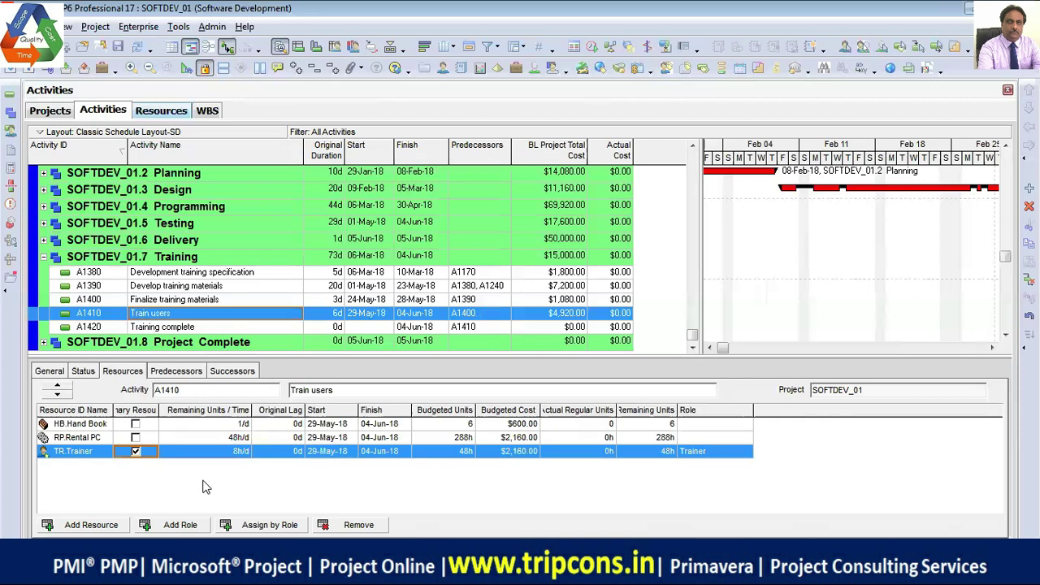
# - Examine the units and budgeted costs of the hand book, rental PC and trainer assigned to Train users
pyautogui.click(452, 425)
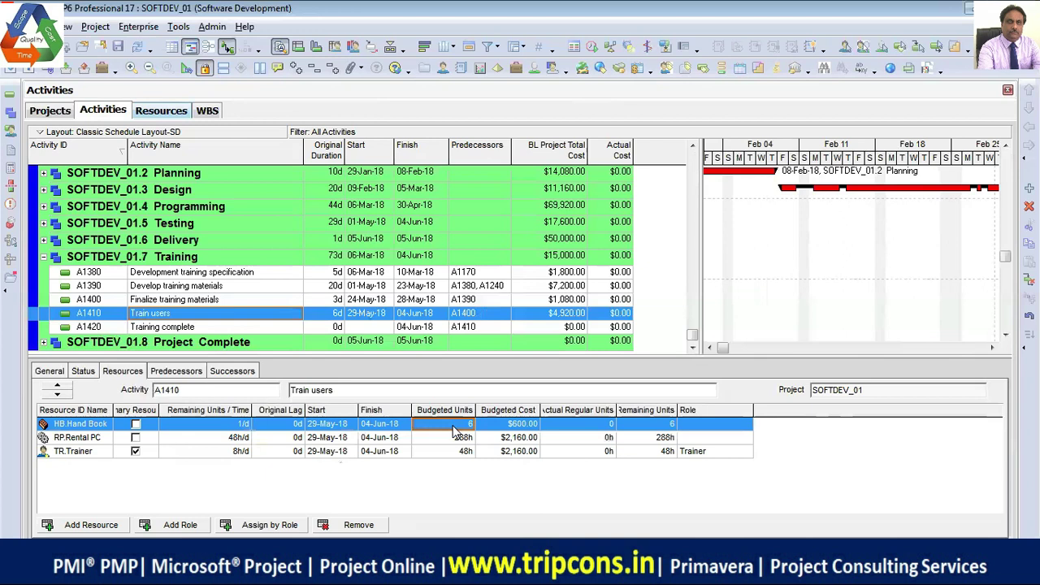
pyautogui.click(234, 439)
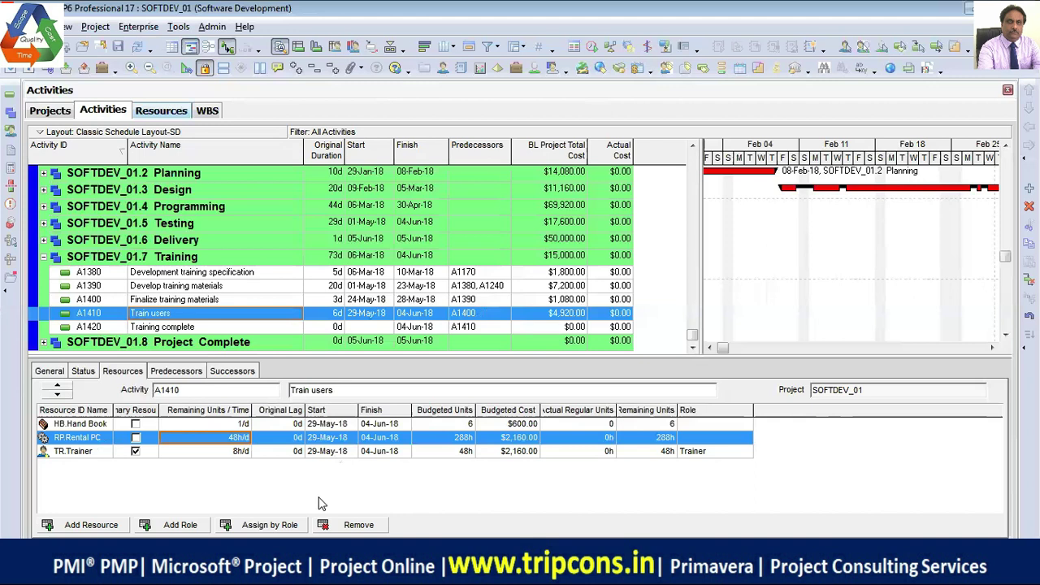
pyautogui.click(528, 424)
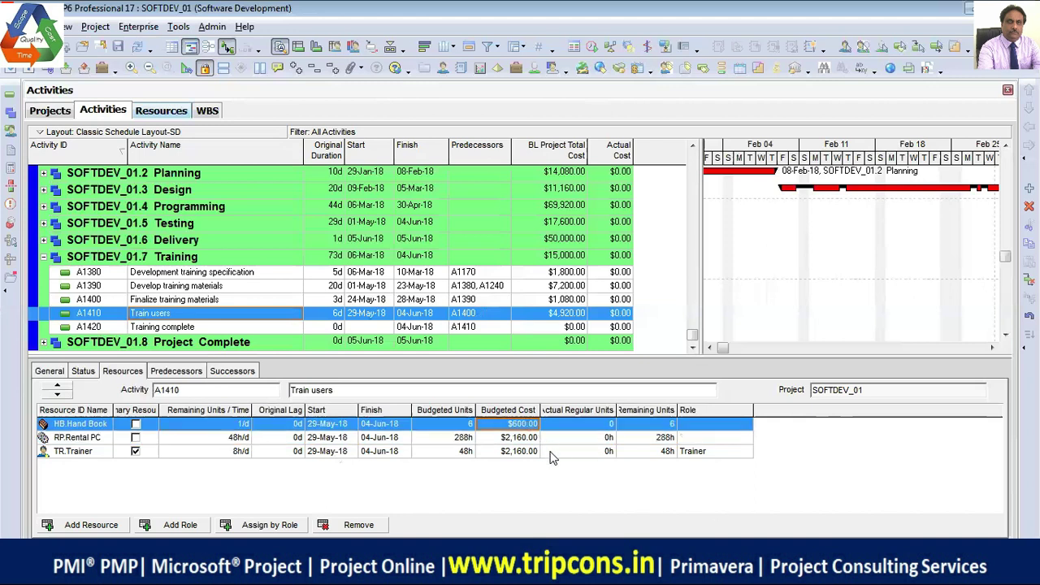
pyautogui.click(530, 437)
pyautogui.click(523, 451)
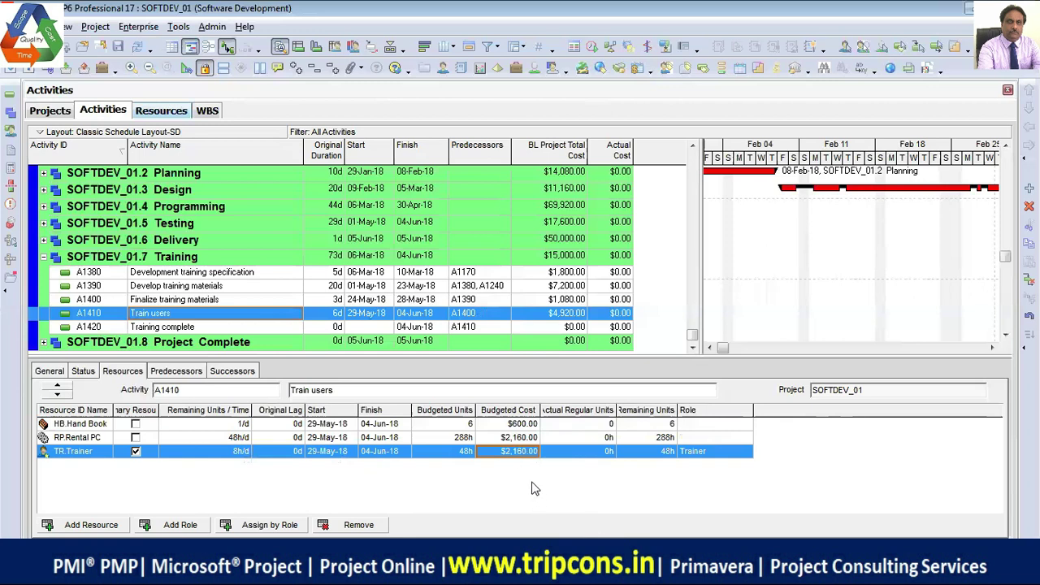
pyautogui.click(524, 424)
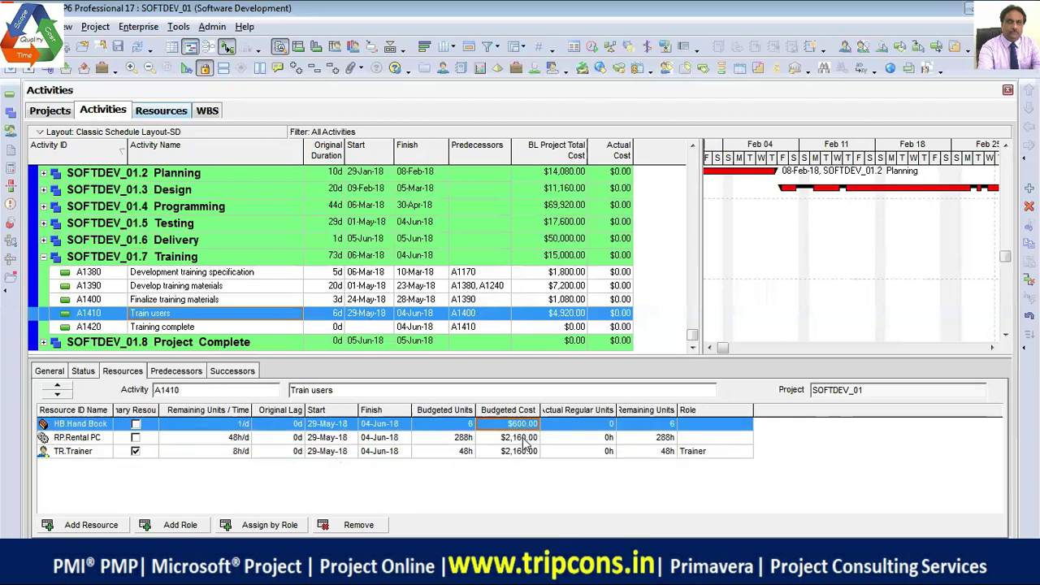
pyautogui.click(524, 438)
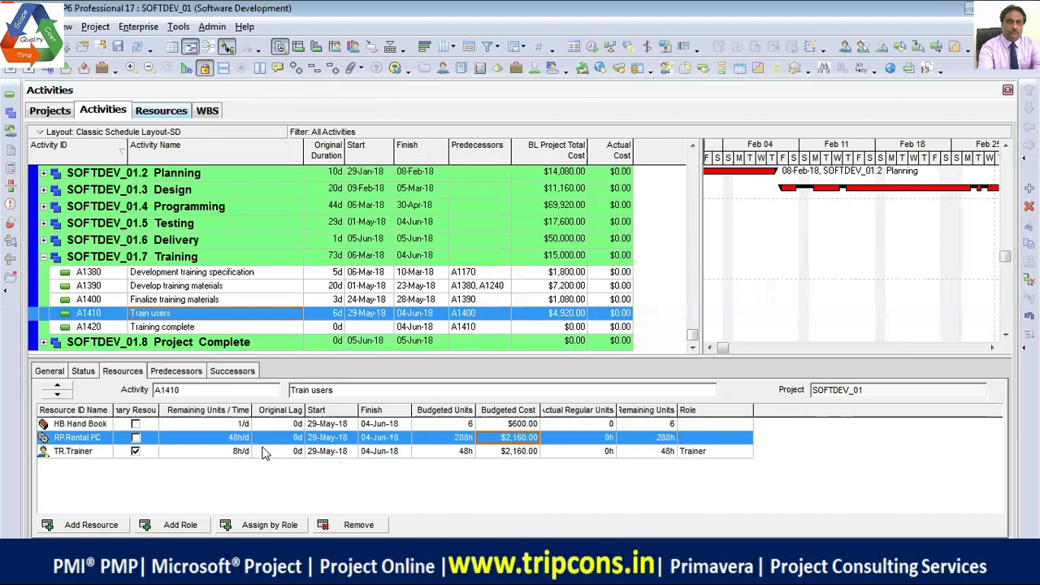
pyautogui.click(525, 455)
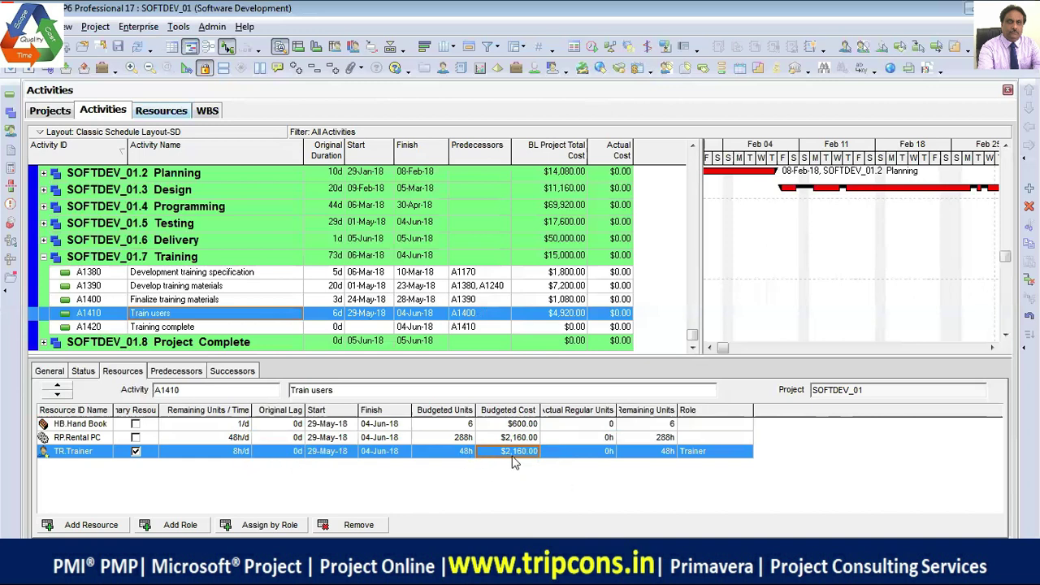
# - Compare the rental PC's budgeted units and cost with the trainer's on Train users
pyautogui.click(437, 452)
pyautogui.press('Up')
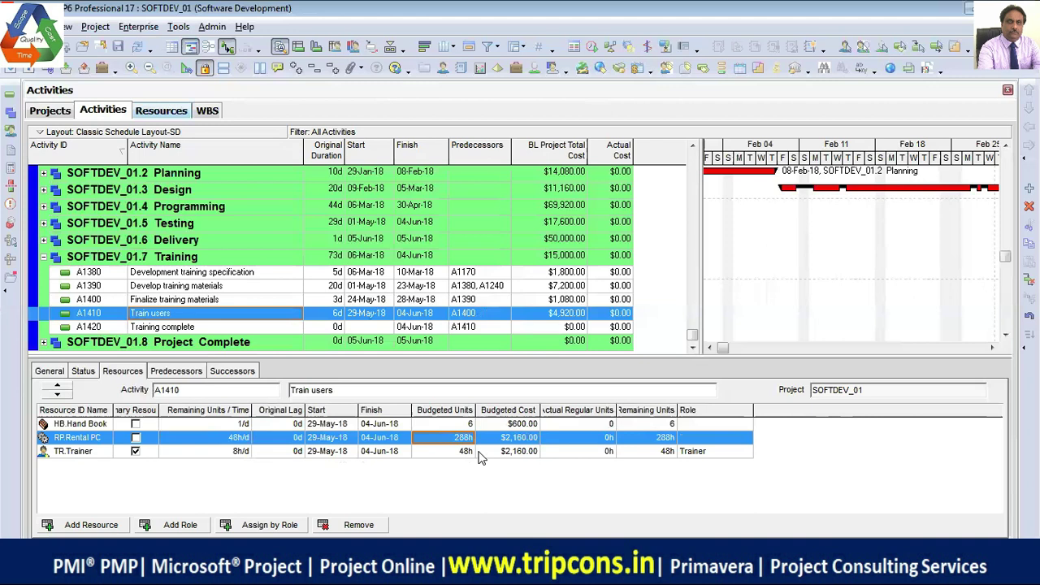
pyautogui.click(461, 452)
pyautogui.click(457, 439)
pyautogui.click(524, 441)
pyautogui.click(519, 451)
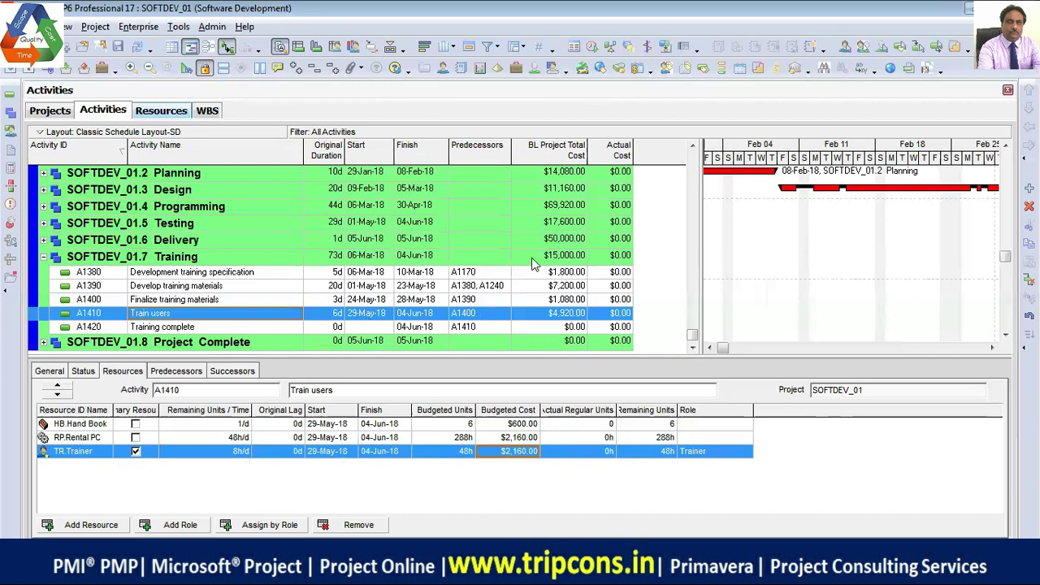
# - Check the Training phase's total cost, collapse the phase and check the whole project's baseline total cost
pyautogui.click(558, 257)
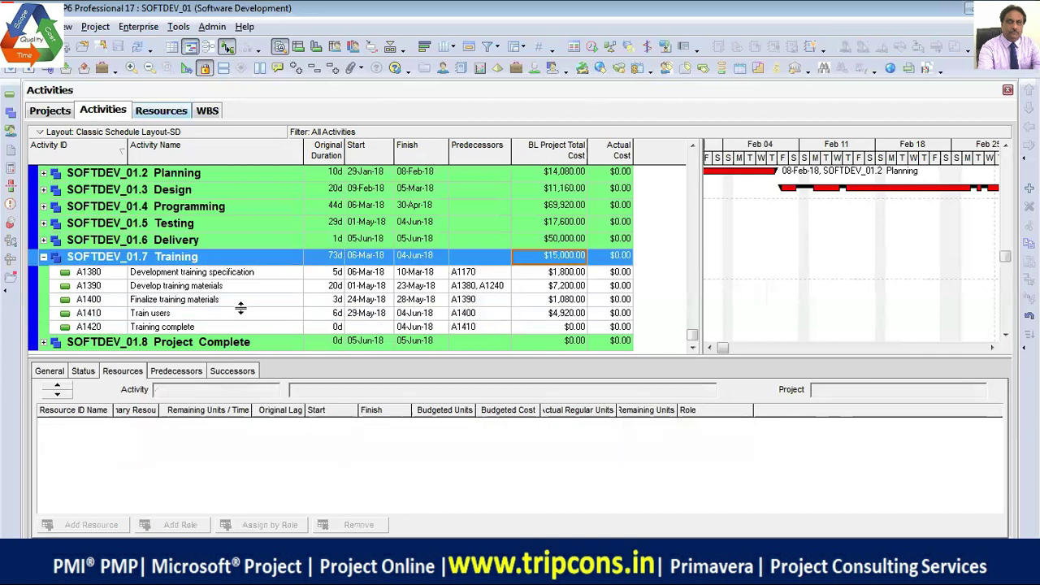
pyautogui.click(45, 257)
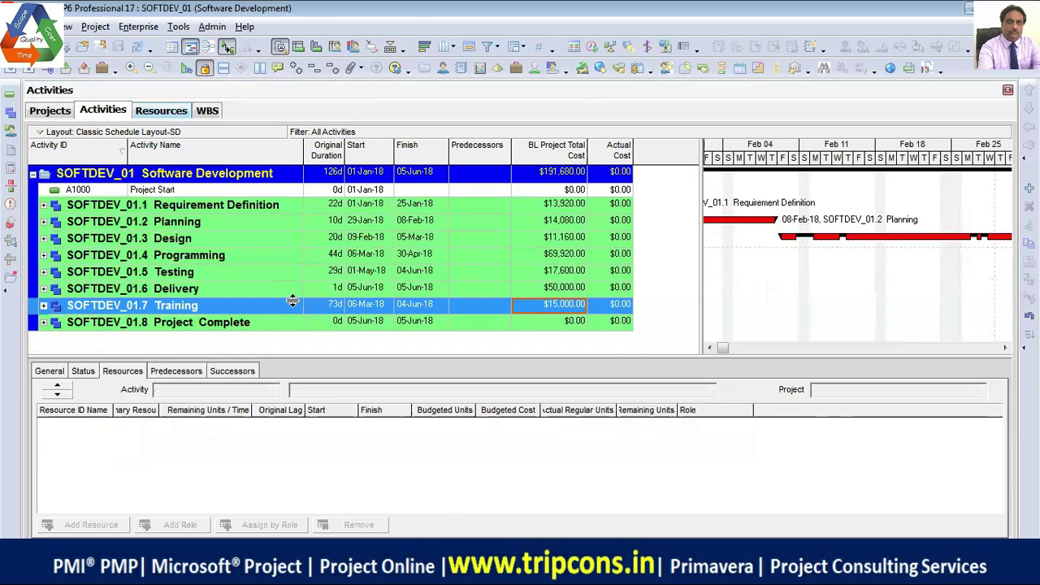
pyautogui.click(557, 176)
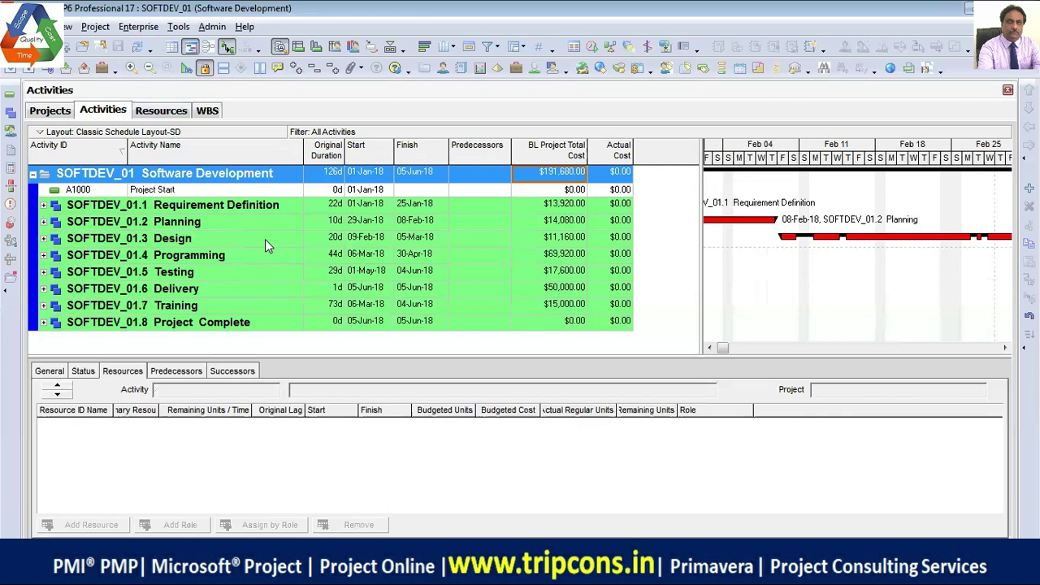
pyautogui.click(11, 71)
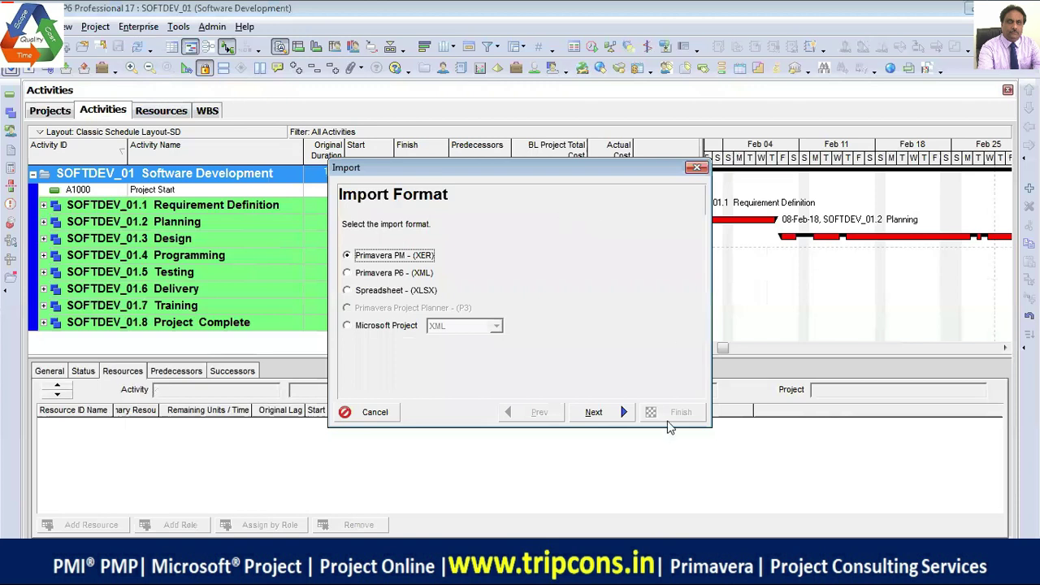
pyautogui.click(697, 167)
pyautogui.click(29, 70)
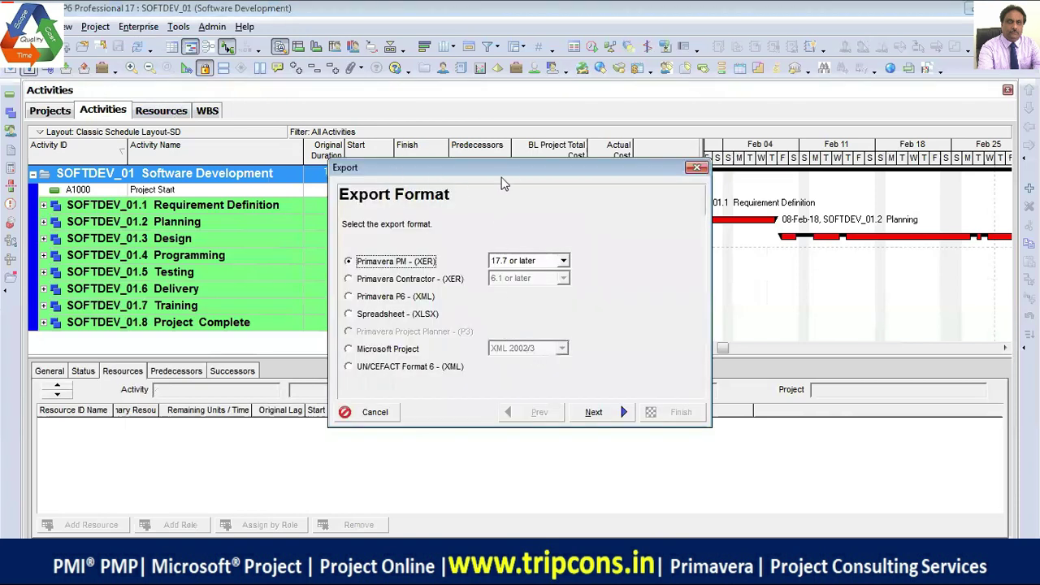
pyautogui.moveTo(507, 170); pyautogui.dragTo(195, 173)
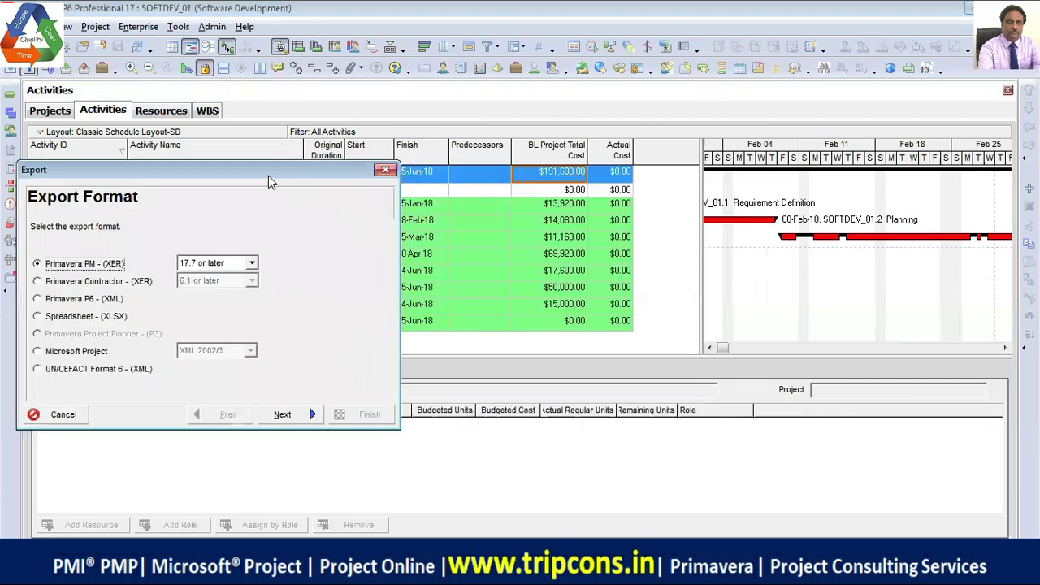
pyautogui.moveTo(268, 174); pyautogui.dragTo(337, 167)
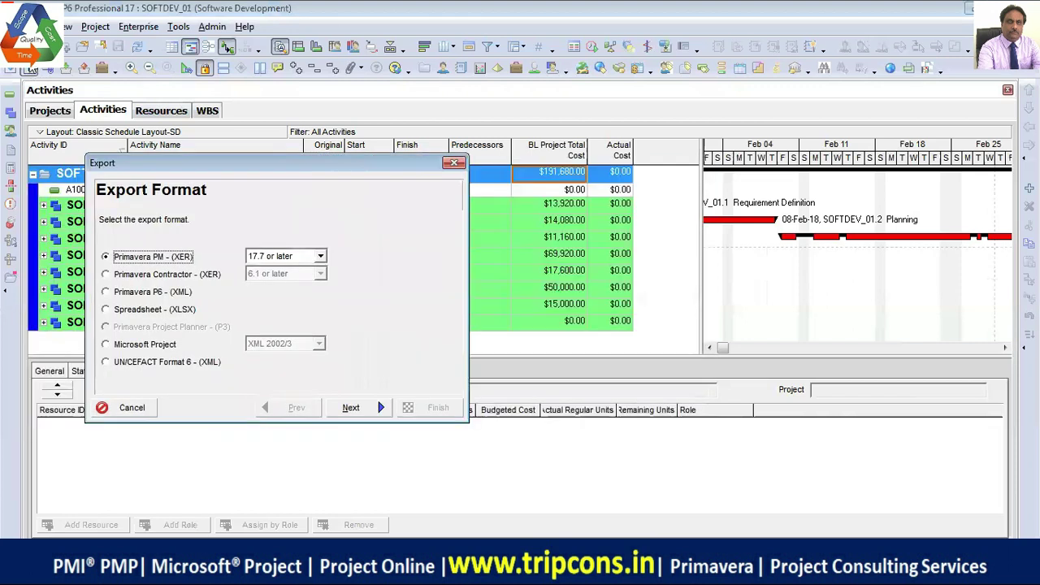
pyautogui.click(454, 162)
# - Start exporting the project in Primavera PM (XER) format and choose version 15.1
pyautogui.click(20, 26)
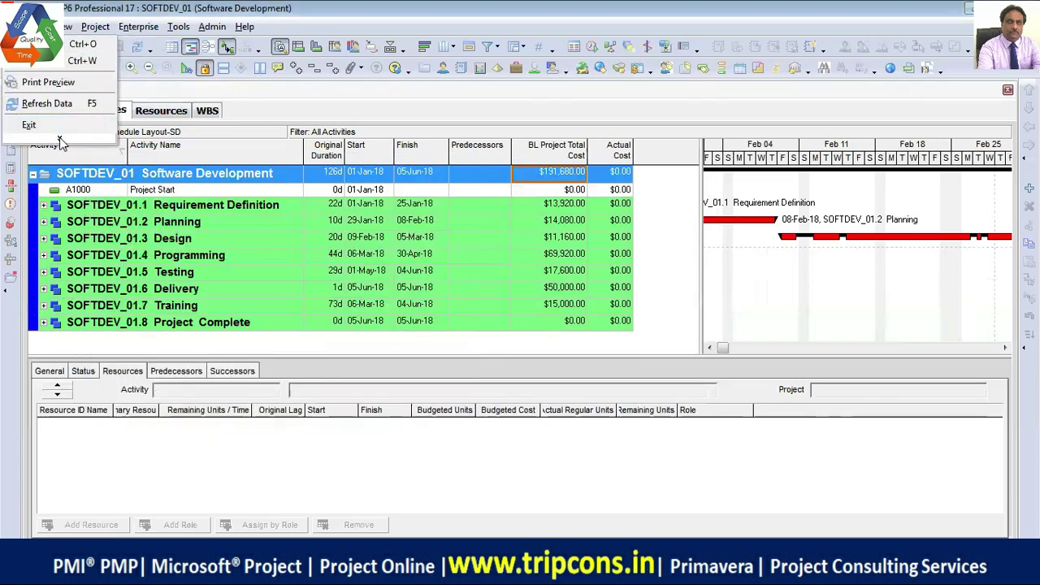
pyautogui.click(59, 138)
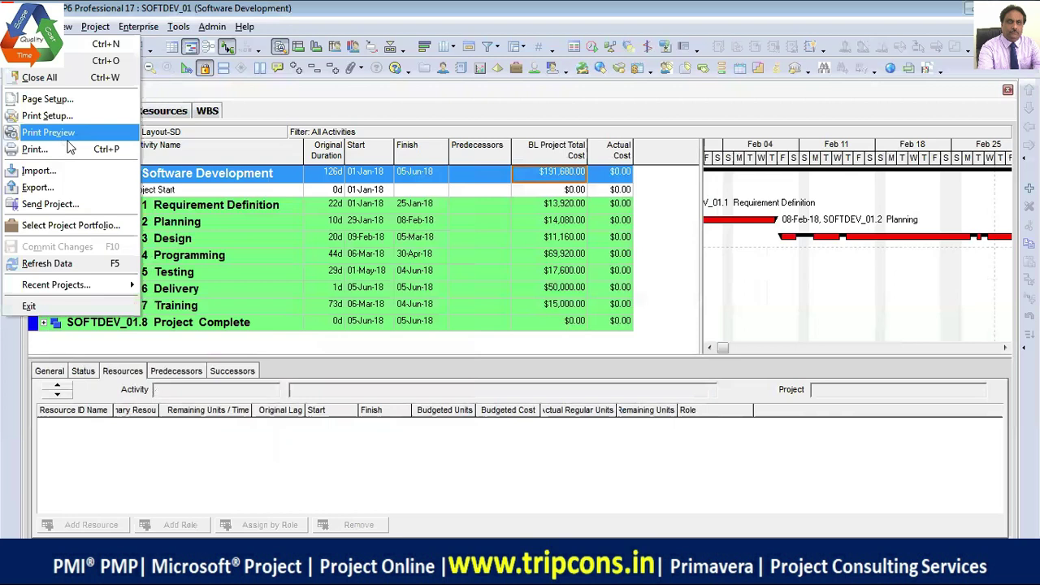
pyautogui.click(36, 188)
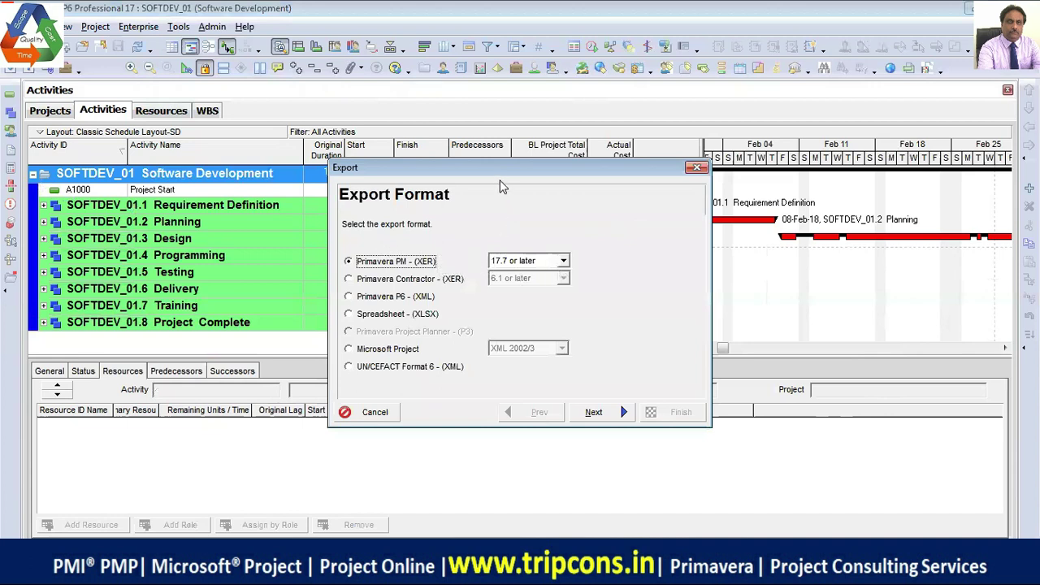
pyautogui.moveTo(496, 169); pyautogui.dragTo(366, 186)
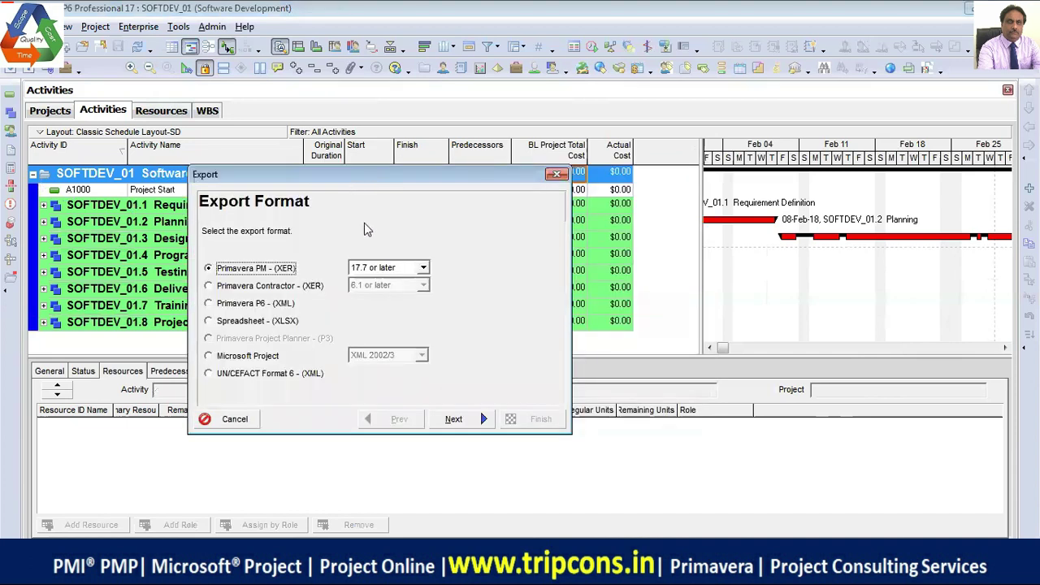
pyautogui.click(420, 270)
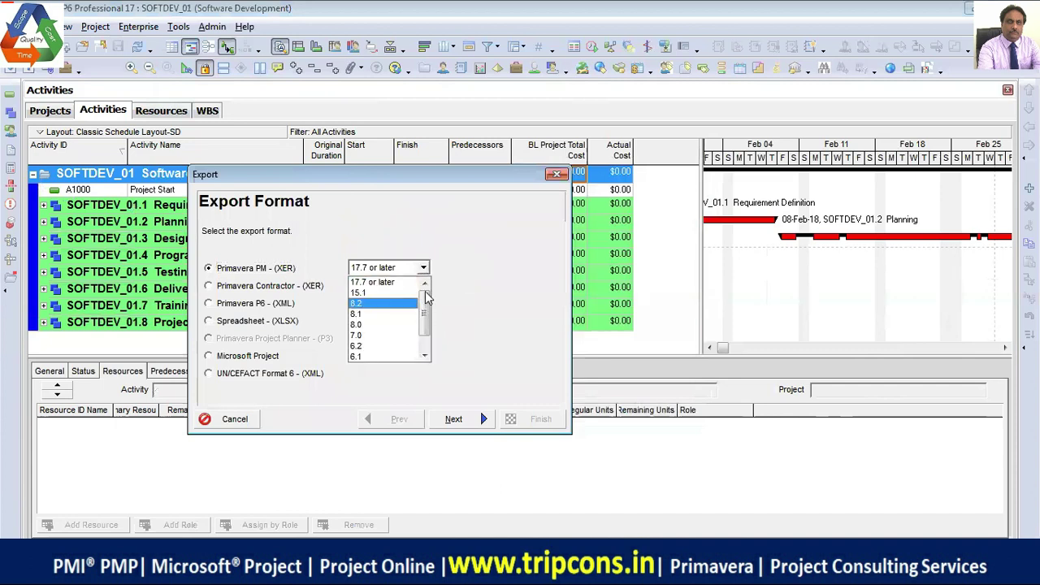
pyautogui.click(370, 292)
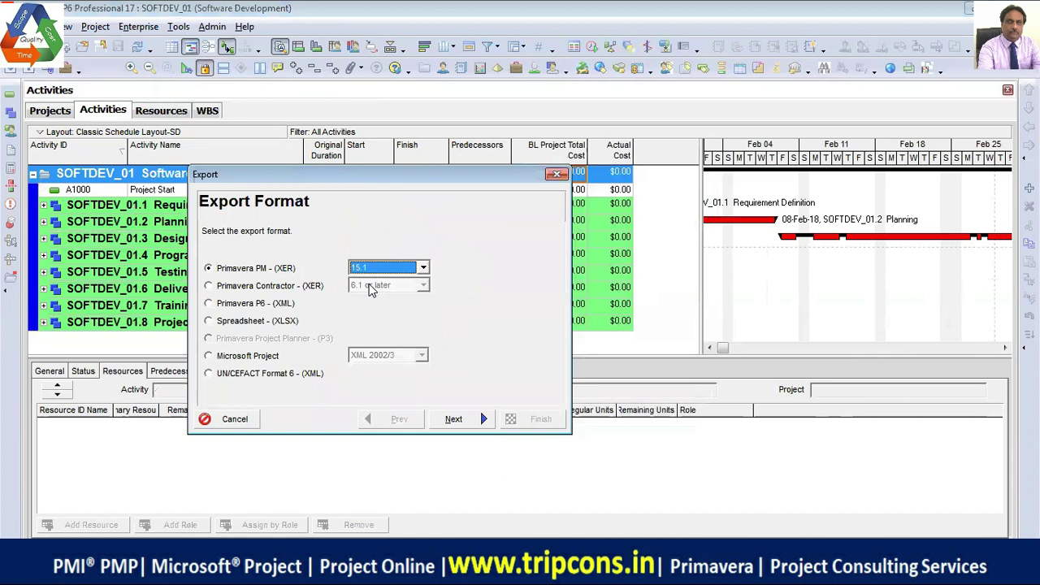
# - Set the XER export version to 17.7 or later and choose the SOFTDEV_01 project as the data to export
pyautogui.click(423, 268)
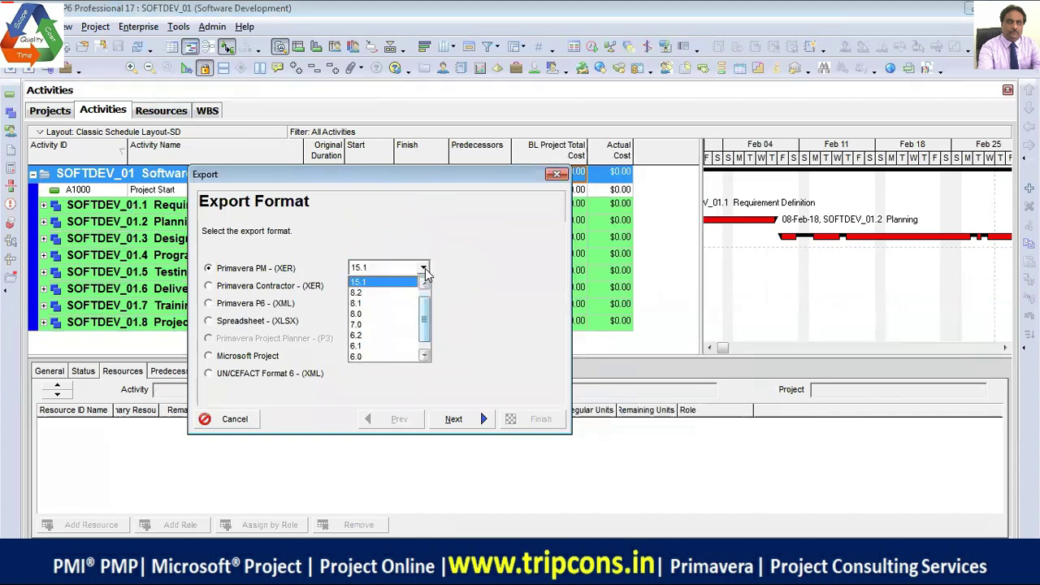
pyautogui.scroll(1, 381, 284)
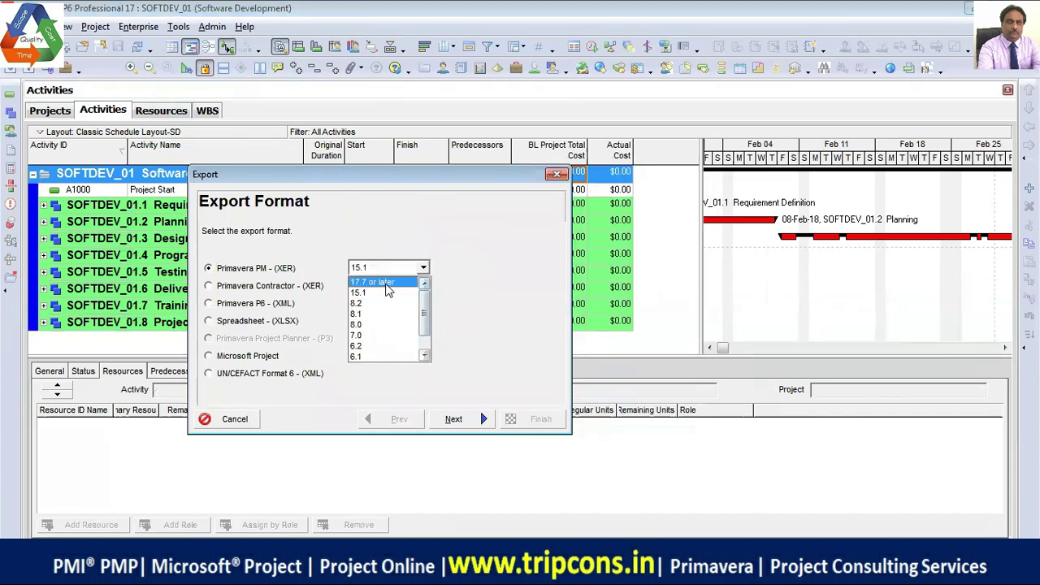
pyautogui.click(382, 281)
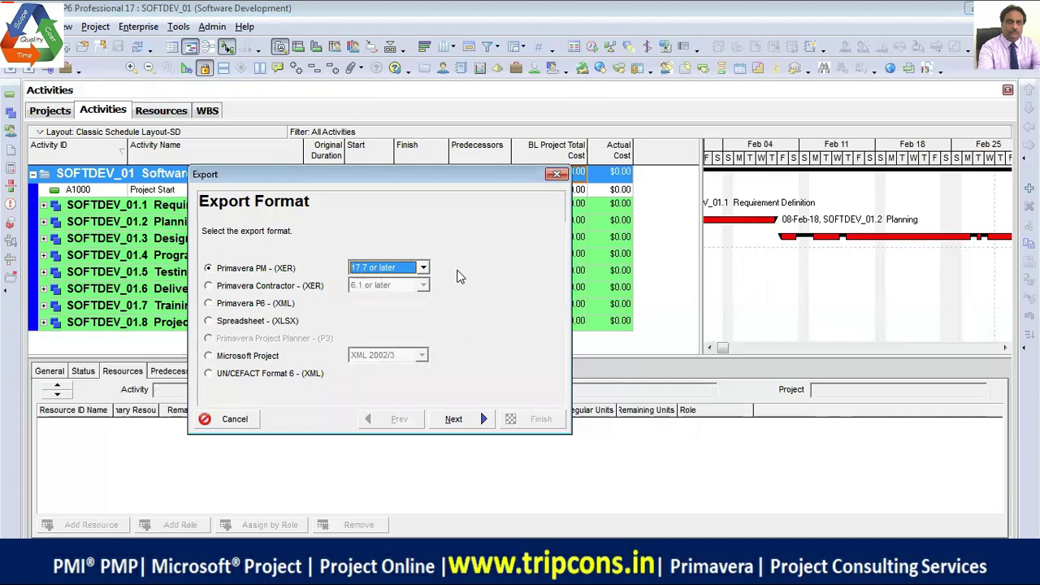
pyautogui.click(463, 419)
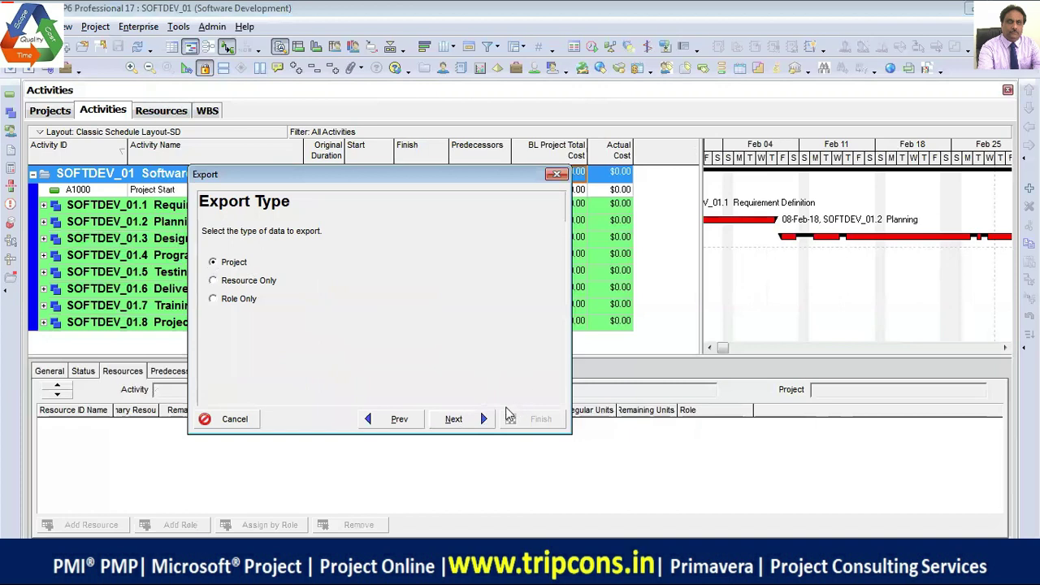
pyautogui.click(476, 422)
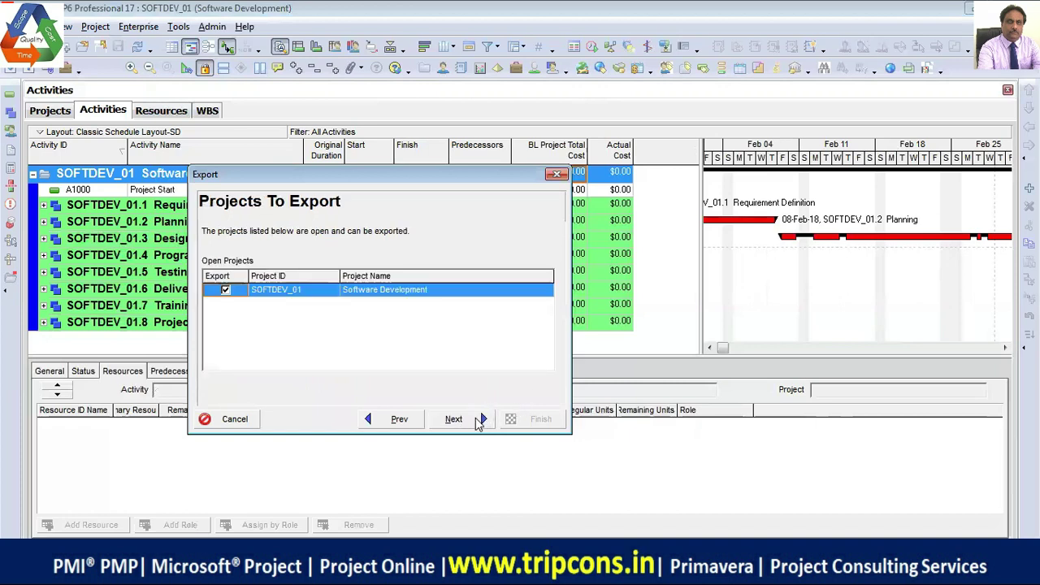
pyautogui.click(478, 419)
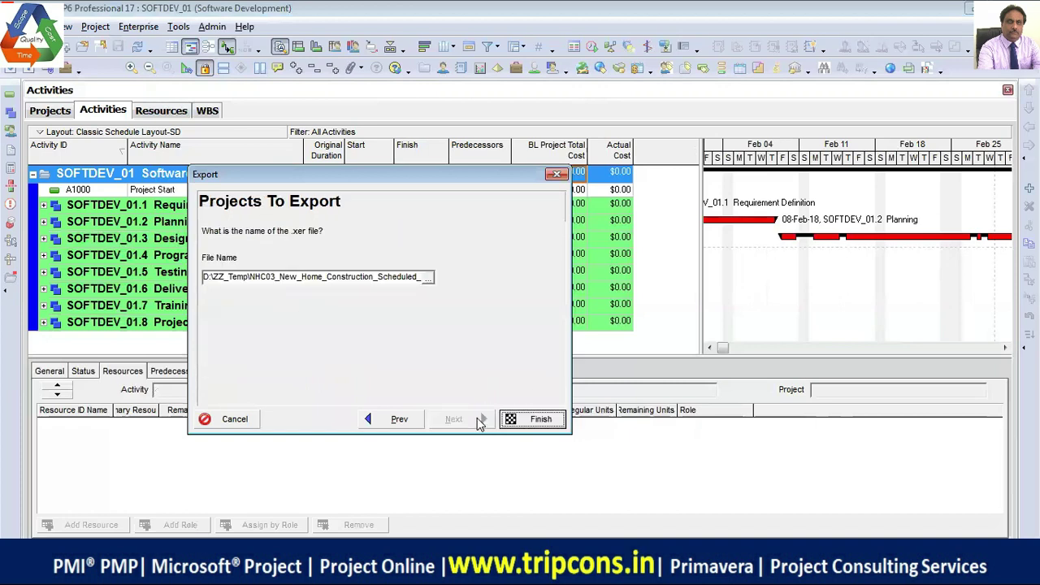
# - Name the export file Software_Development_Finalized_01 in the ZZ_Temp folder, run the export and close the wizard
pyautogui.click(426, 277)
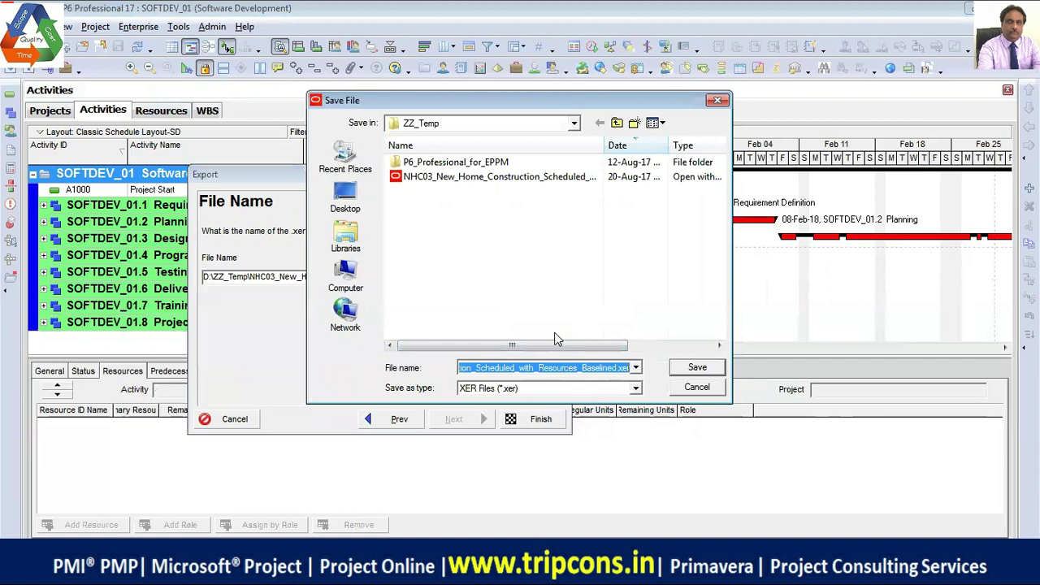
pyautogui.write('Softwar')
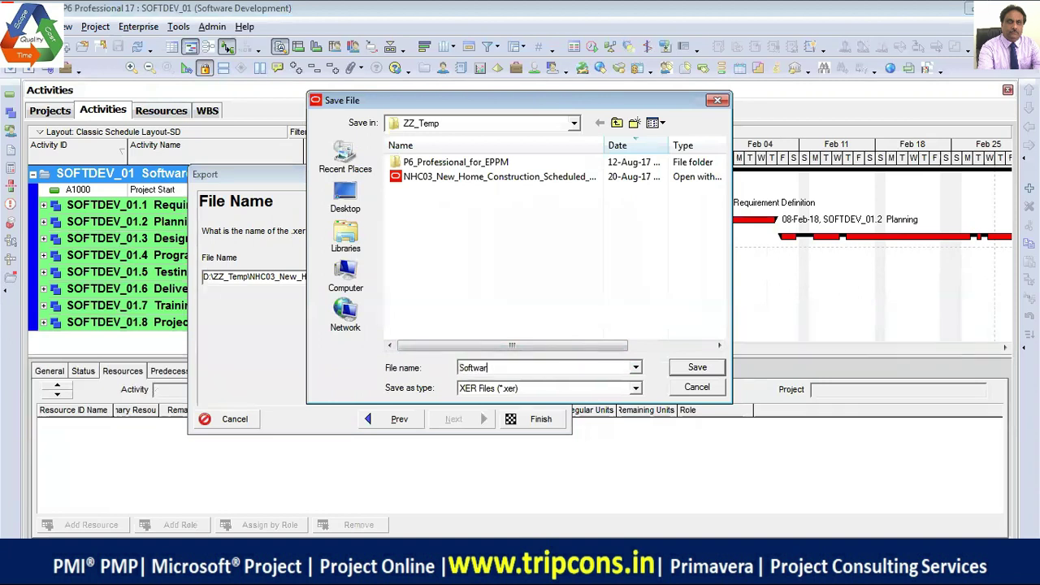
pyautogui.write('e_Development_Finaliz')
pyautogui.press('BackSpace')
pyautogui.write('ed')
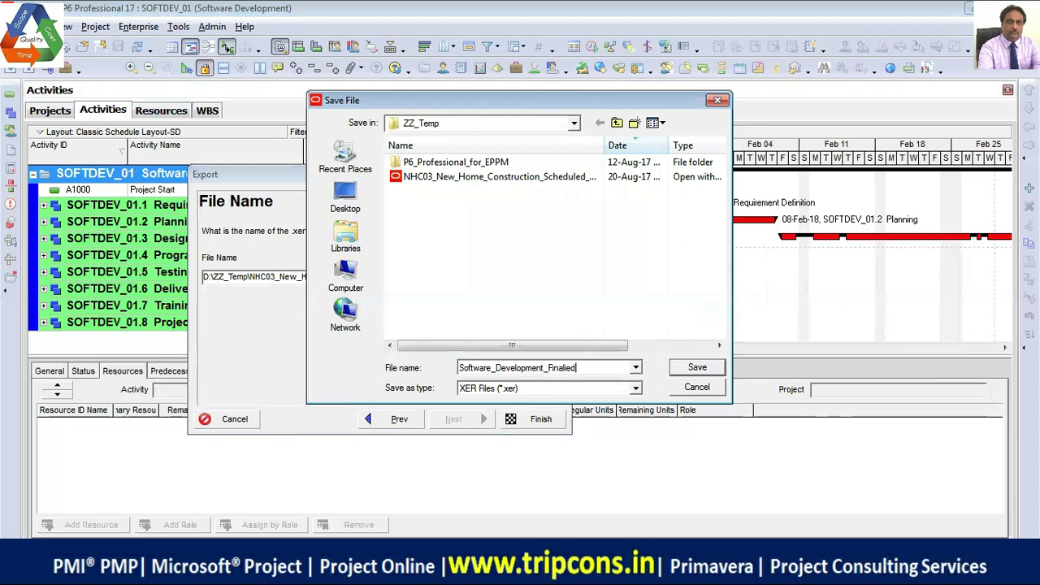
pyautogui.write('_01')
pyautogui.press('Left')
pyautogui.press('Left')
pyautogui.press('Left')
pyautogui.write('z')
pyautogui.press('End')
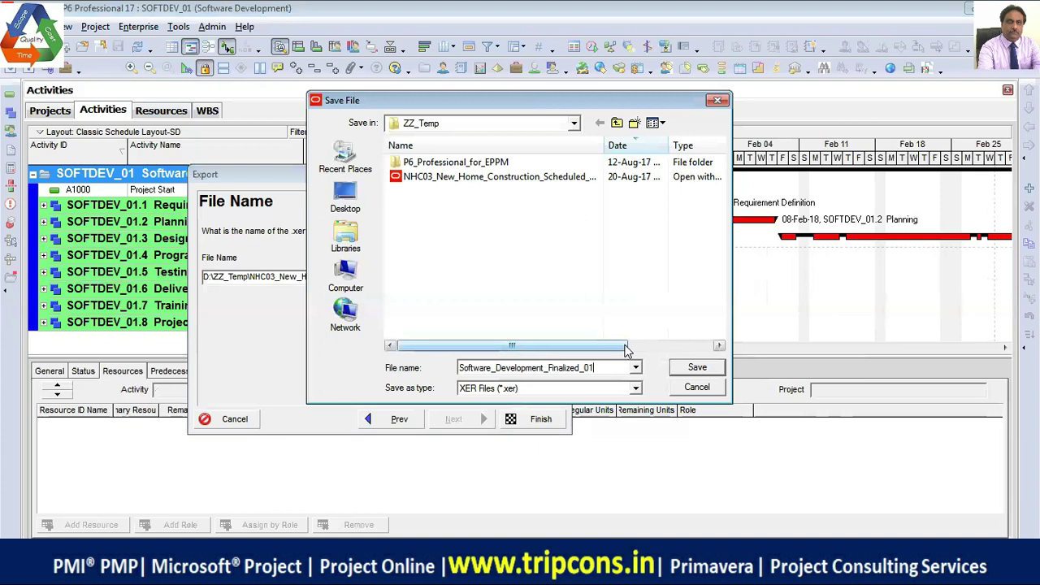
pyautogui.click(696, 368)
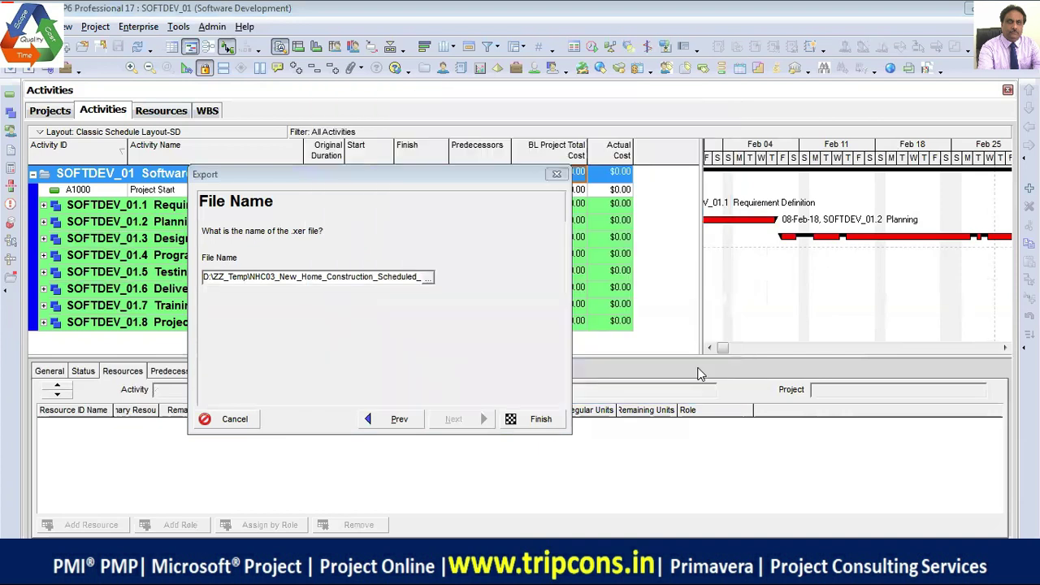
pyautogui.click(540, 419)
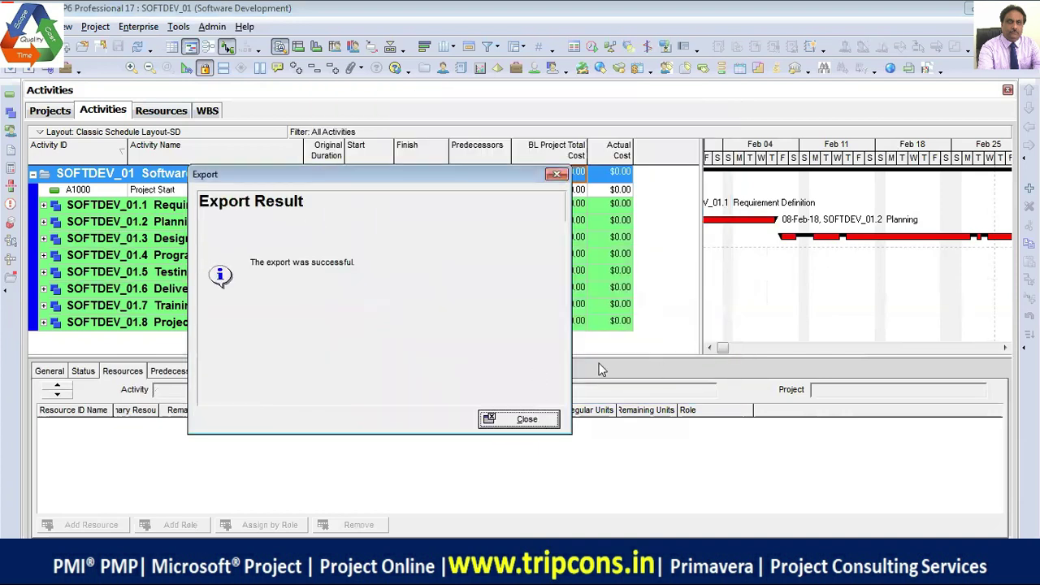
pyautogui.click(532, 419)
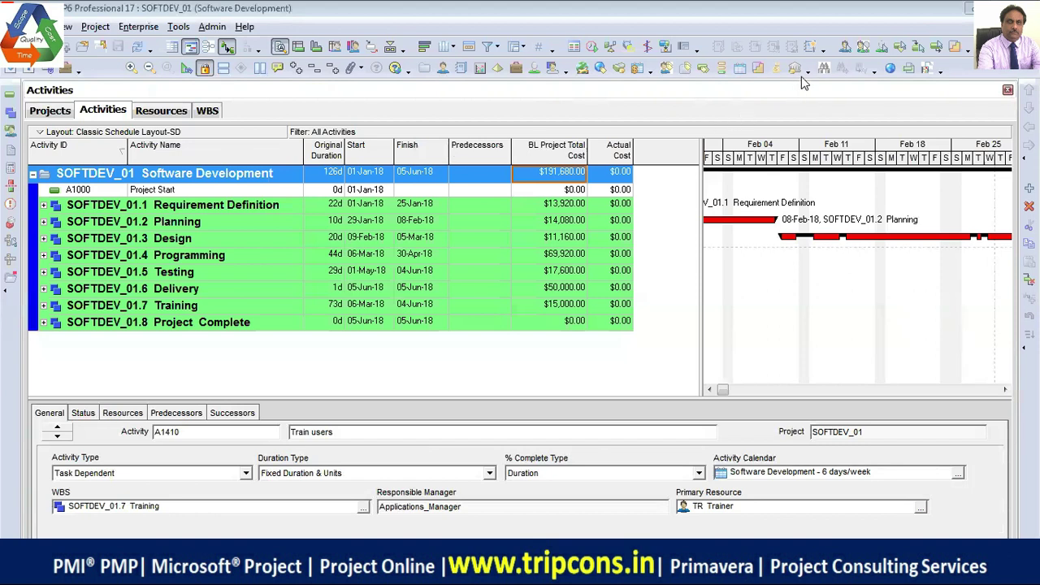
# - Open the CP (Critical Path) project from the LEARN group in place of SOFTDEV_01
pyautogui.click(183, 227)
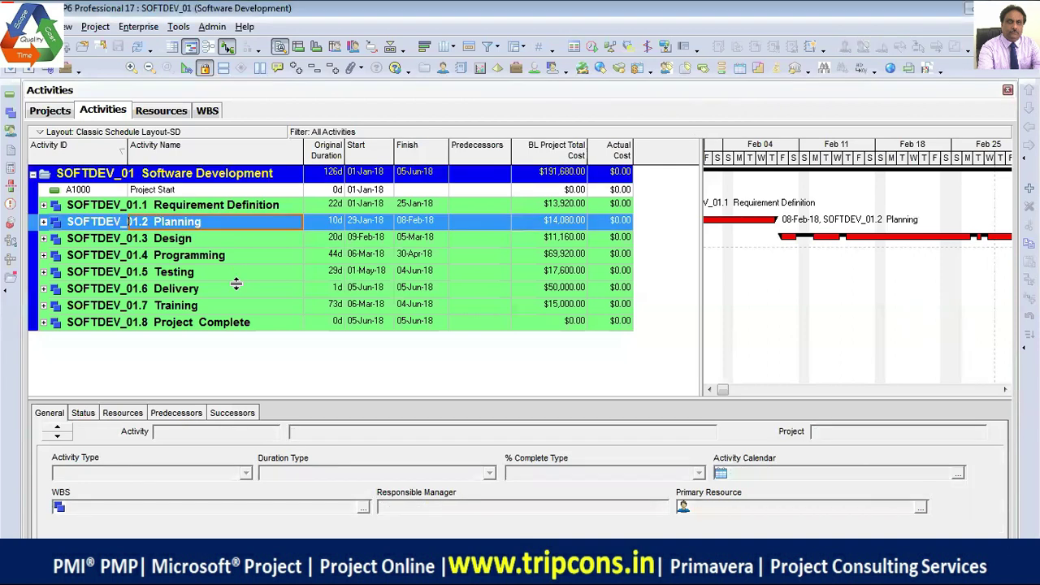
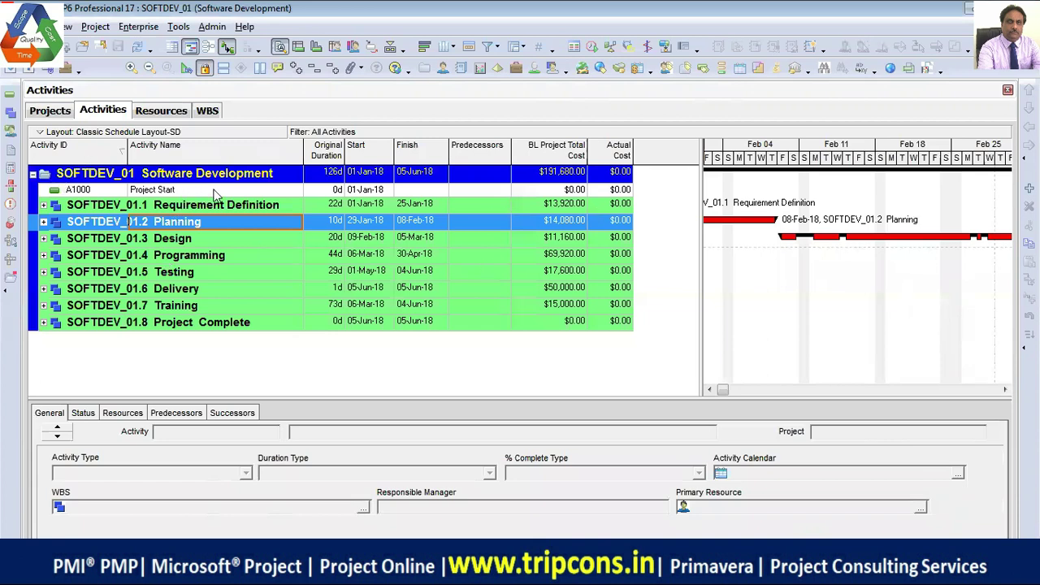
pyautogui.click(49, 109)
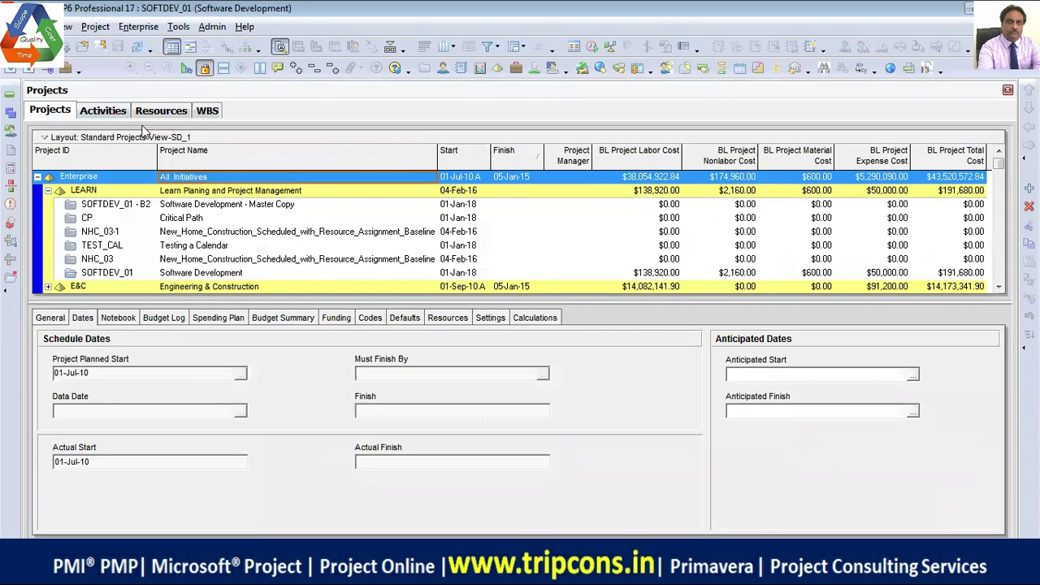
pyautogui.click(181, 221)
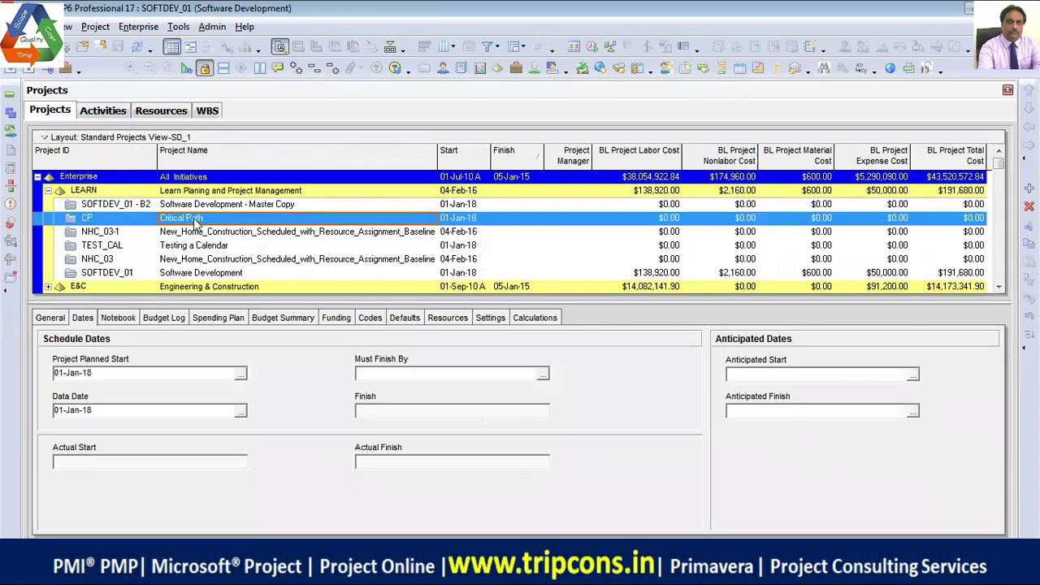
pyautogui.rightClick(193, 218)
pyautogui.click(252, 185)
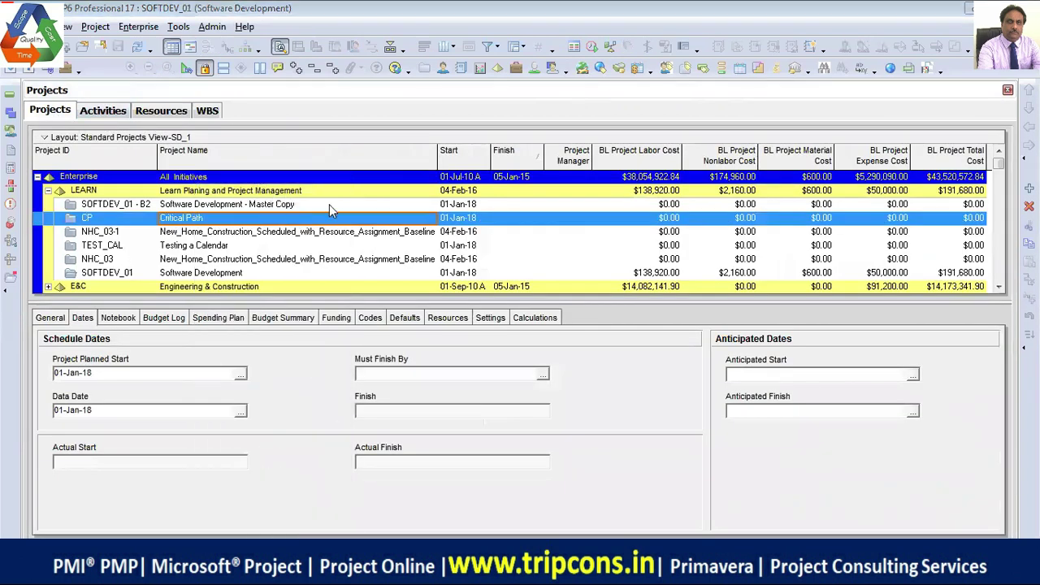
pyautogui.click(529, 332)
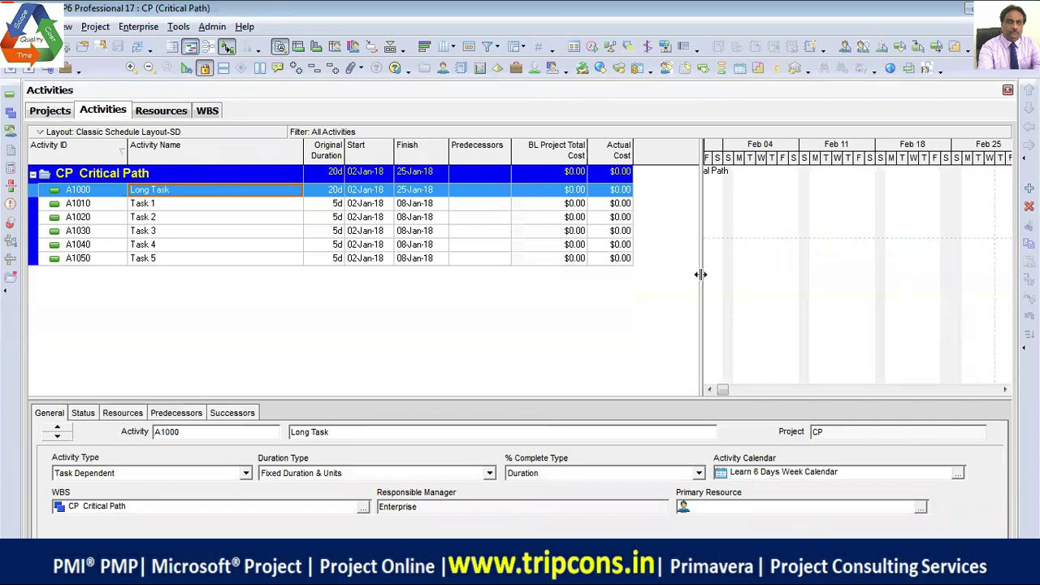
# - Narrow the Activity Name column and widen the Gantt chart to show all task bars from their start
pyautogui.moveTo(303, 153); pyautogui.dragTo(238, 154)
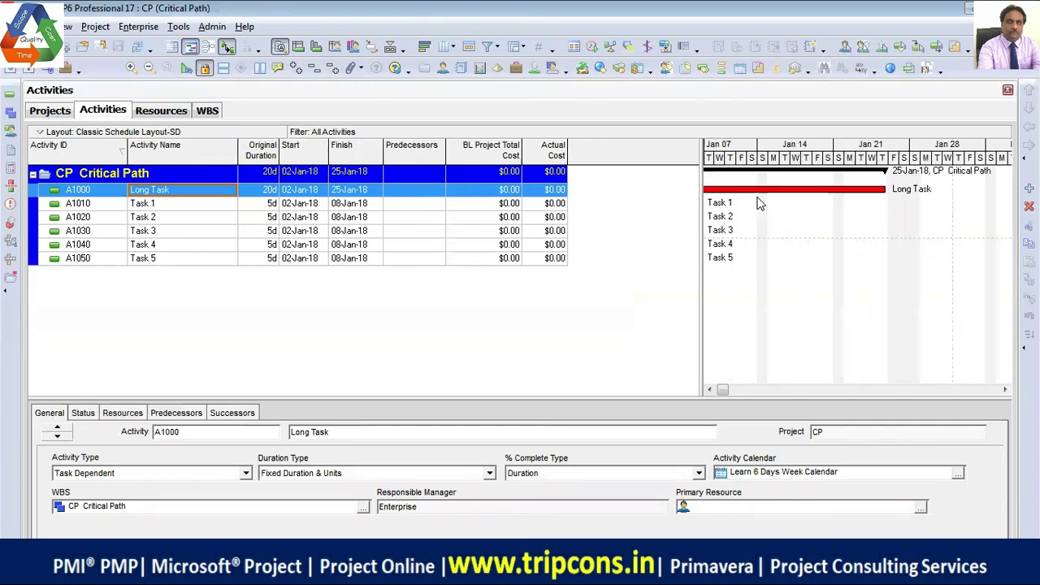
pyautogui.moveTo(700, 252); pyautogui.dragTo(445, 238)
pyautogui.click(455, 389)
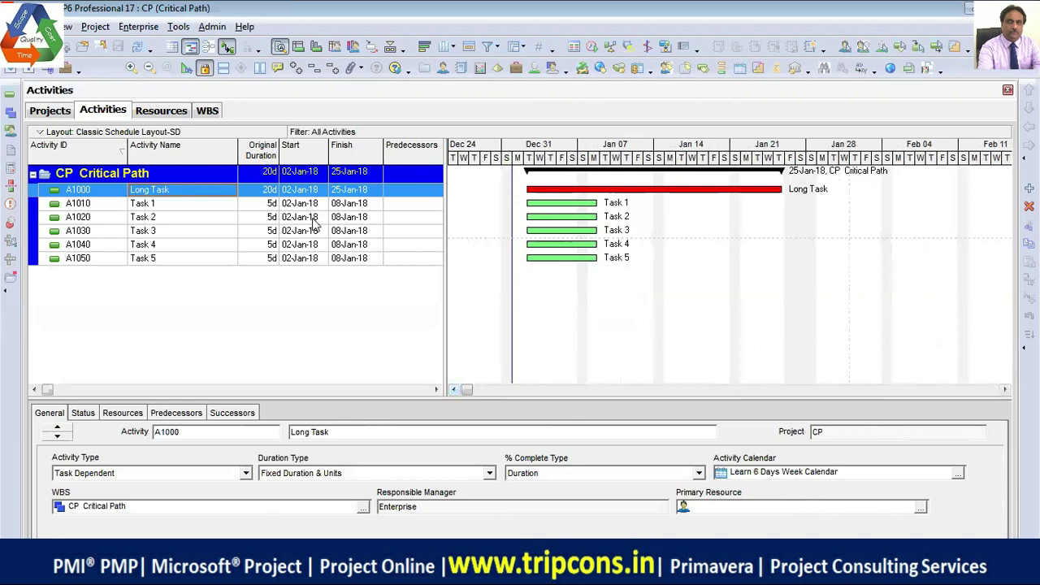
pyautogui.click(356, 175)
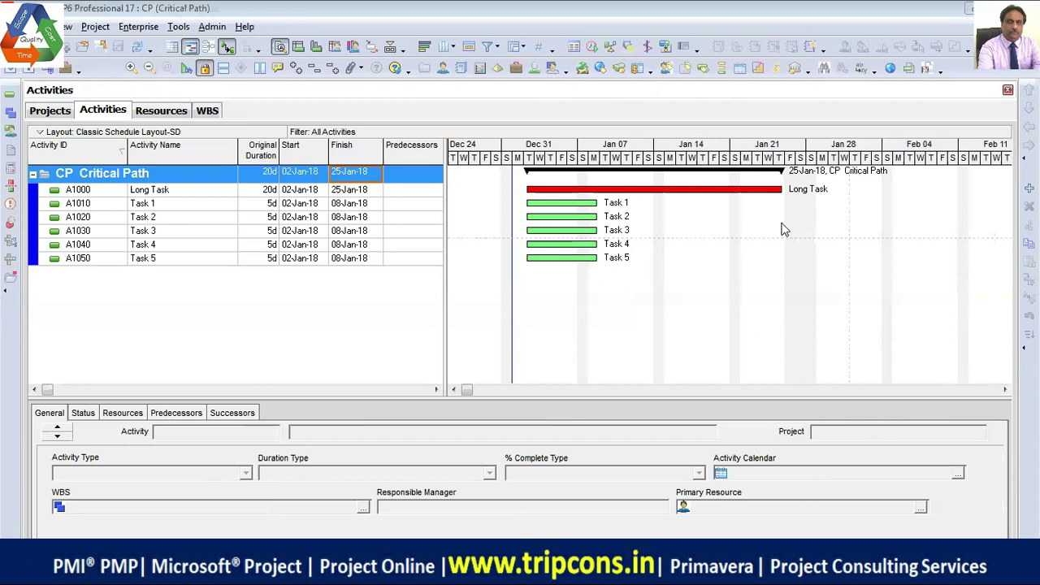
# - Link Task 1 to Task 2 so that Task 1 is the predecessor
pyautogui.click(168, 205)
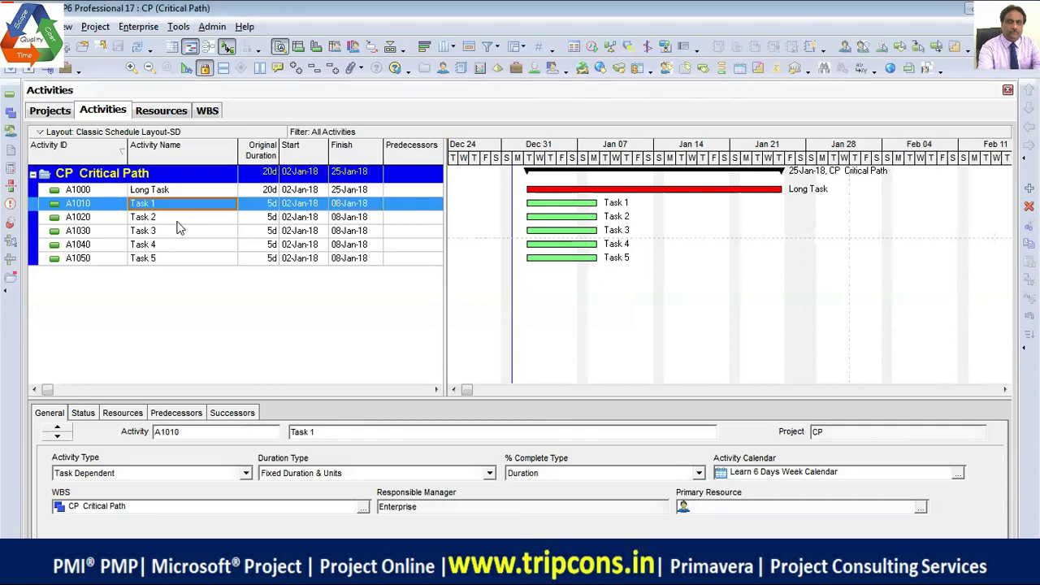
pyautogui.keyDown('ctrl'); pyautogui.click(178, 219); pyautogui.keyUp('ctrl')
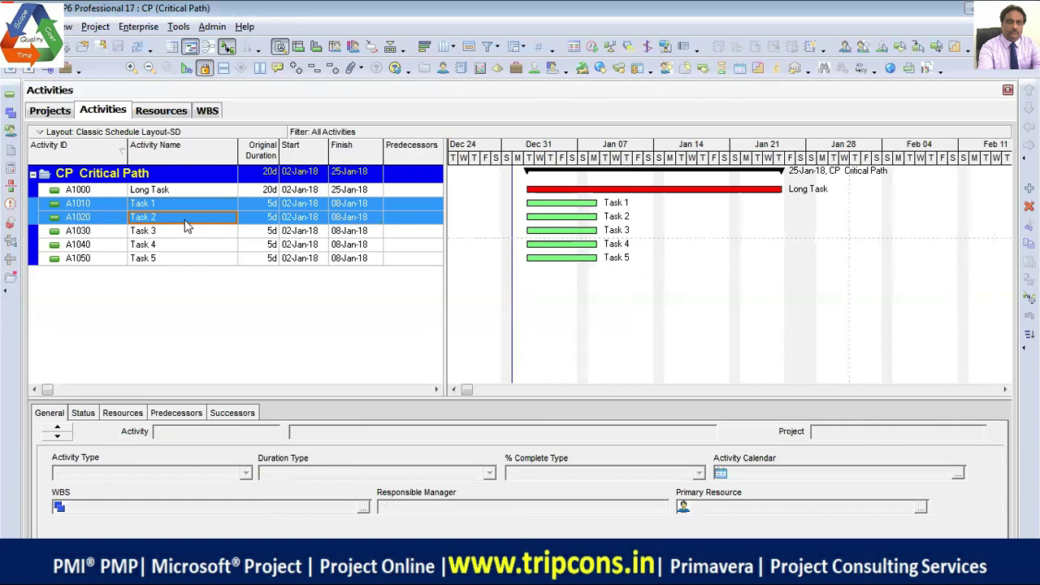
pyautogui.rightClick(184, 225)
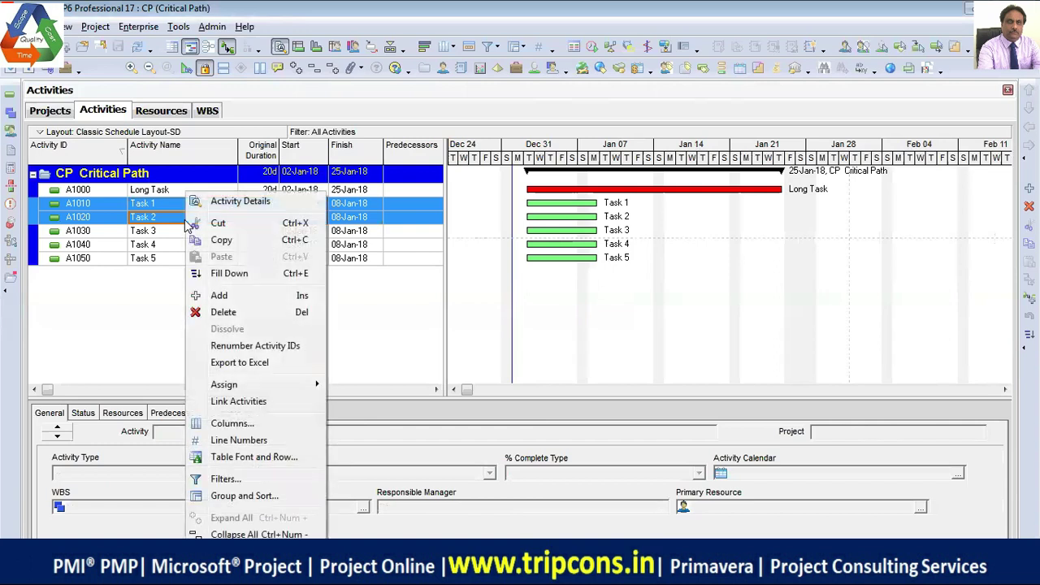
pyautogui.click(238, 401)
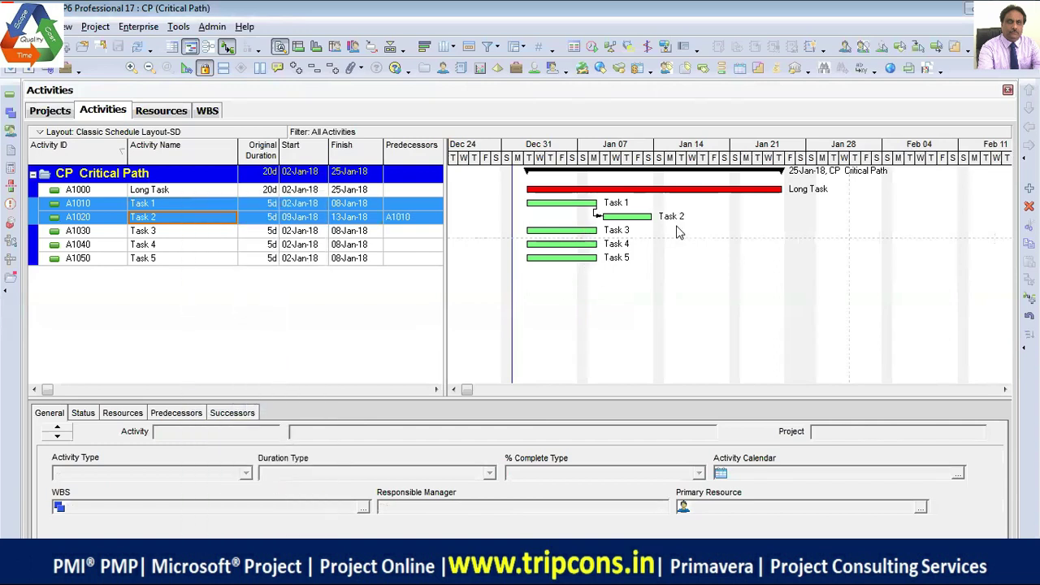
# - Link Task 2 to Task 3 so that Task 2 is the predecessor
pyautogui.click(174, 231)
pyautogui.keyDown('ctrl'); pyautogui.click(174, 217); pyautogui.keyUp('ctrl')
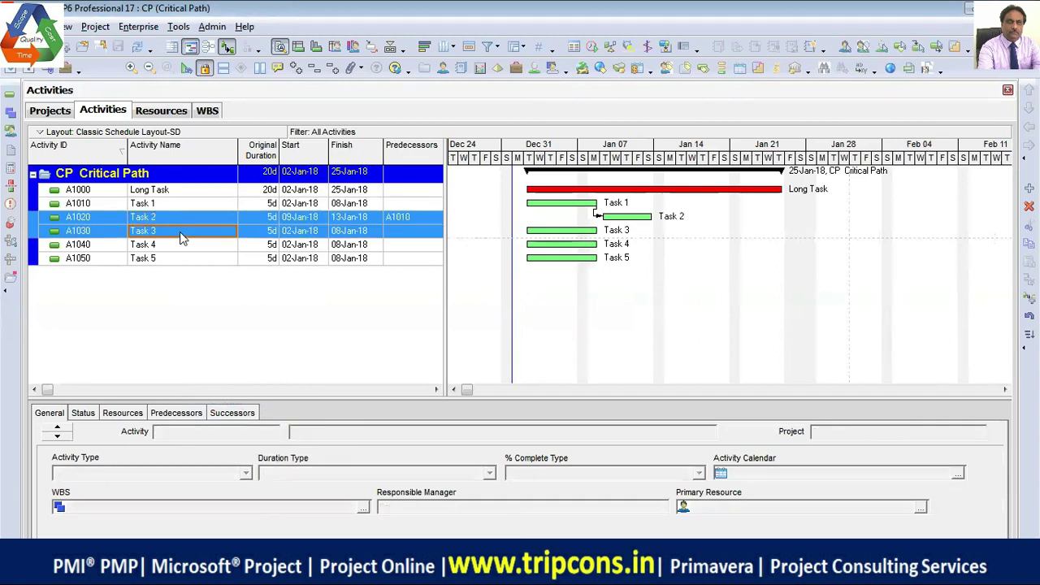
pyautogui.rightClick(182, 236)
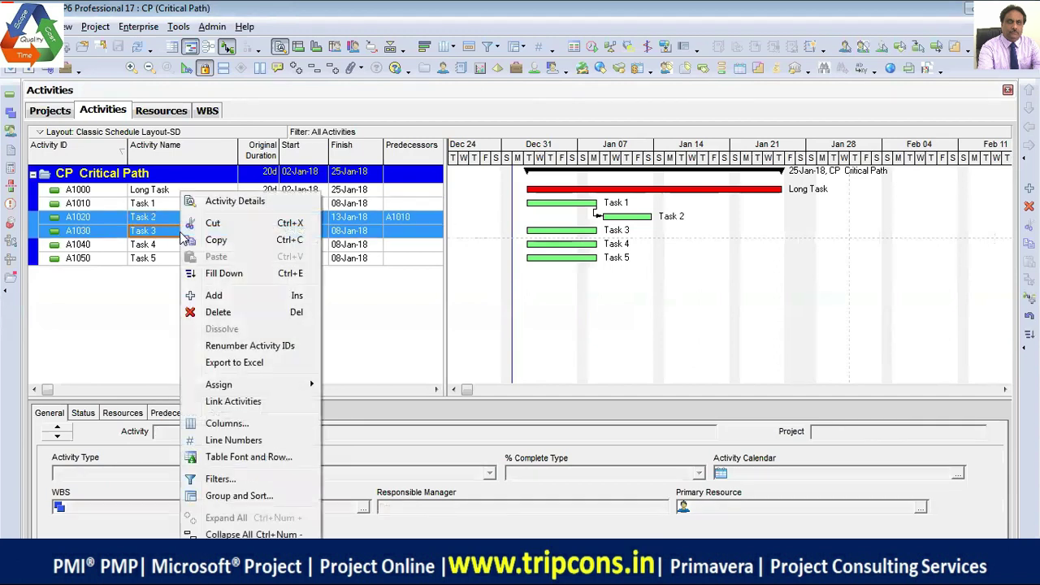
pyautogui.click(234, 401)
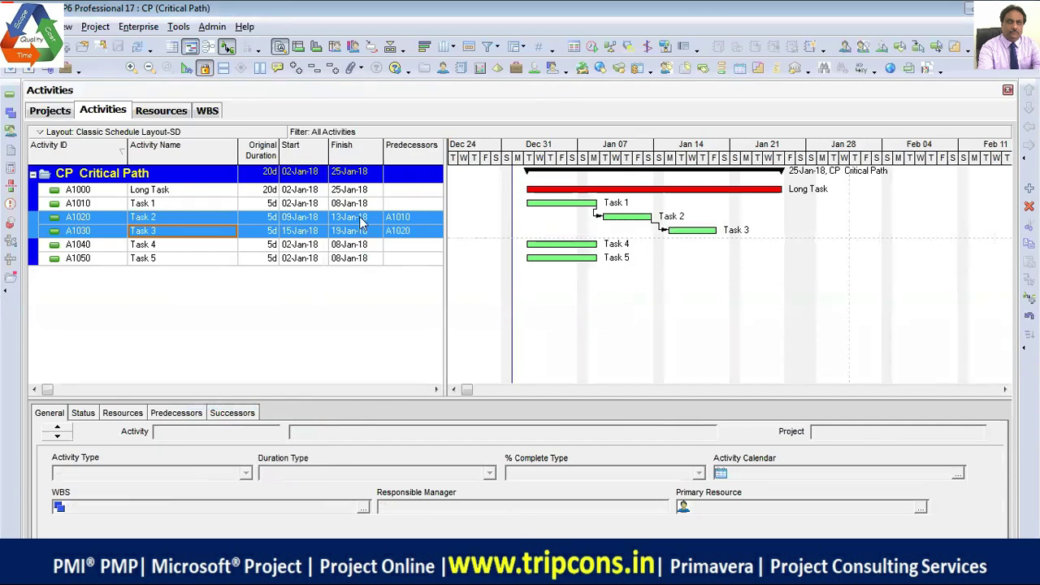
# - Link Task 3 to Task 4 so that Task 3 is the predecessor
pyautogui.click(171, 241)
pyautogui.click(174, 231)
pyautogui.keyDown('ctrl'); pyautogui.click(182, 242); pyautogui.keyUp('ctrl')
pyautogui.rightClick(183, 242)
pyautogui.click(234, 402)
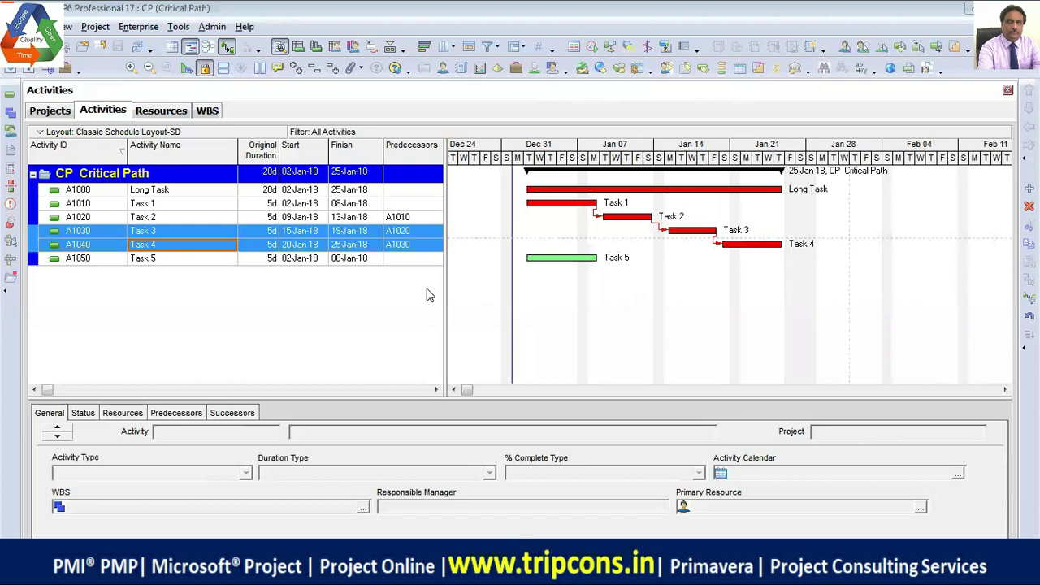
# - Try an original duration of 6 days for Task 1 and restore it to 5 days
pyautogui.click(264, 205)
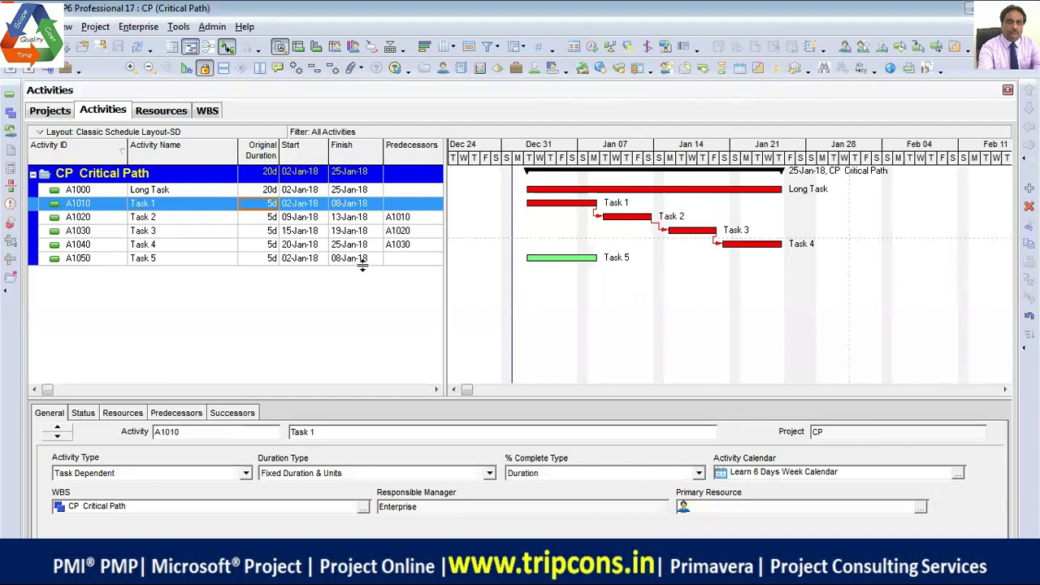
pyautogui.write('6')
pyautogui.press('Return')
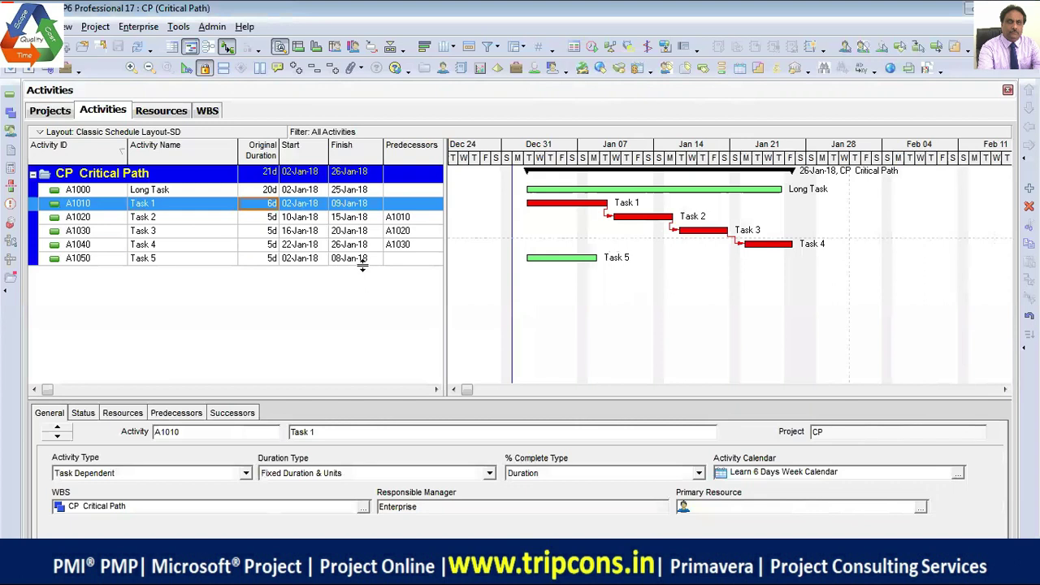
pyautogui.write('5')
pyautogui.press('Return')
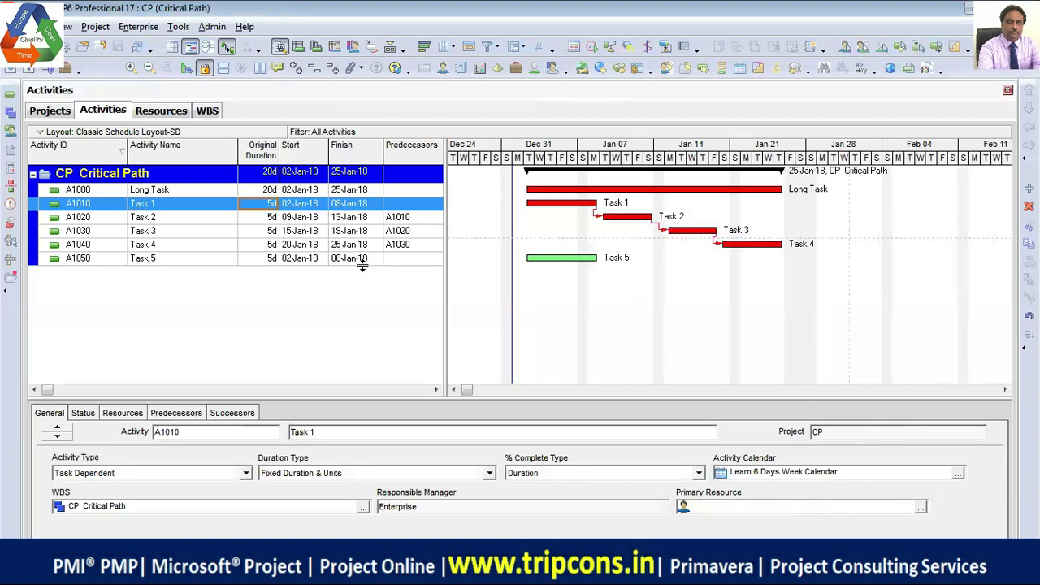
# - Link Task 4 to Task 5 so that Task 4 is the predecessor
pyautogui.click(185, 246)
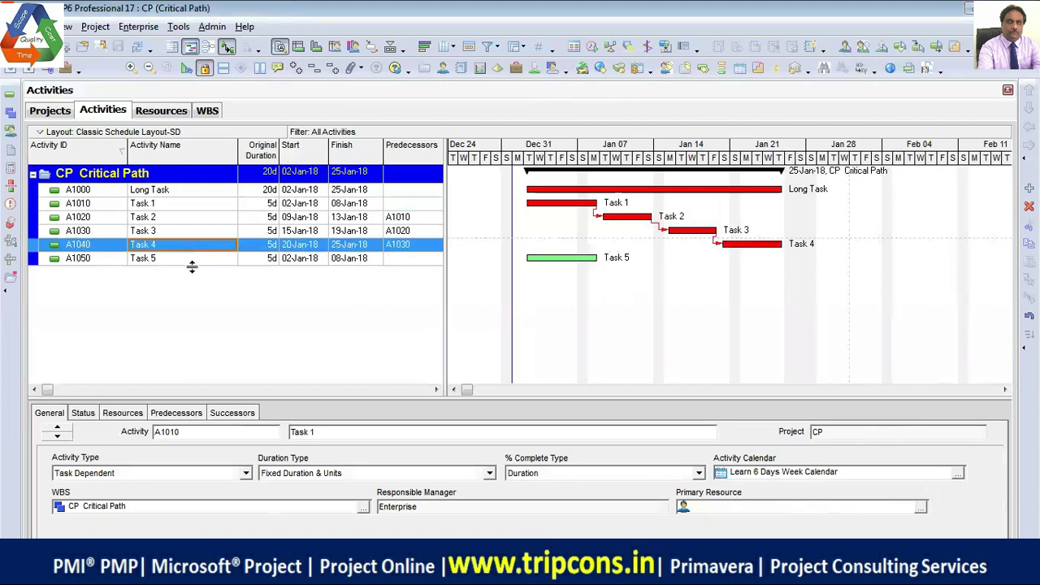
pyautogui.keyDown('ctrl'); pyautogui.click(174, 261); pyautogui.keyUp('ctrl')
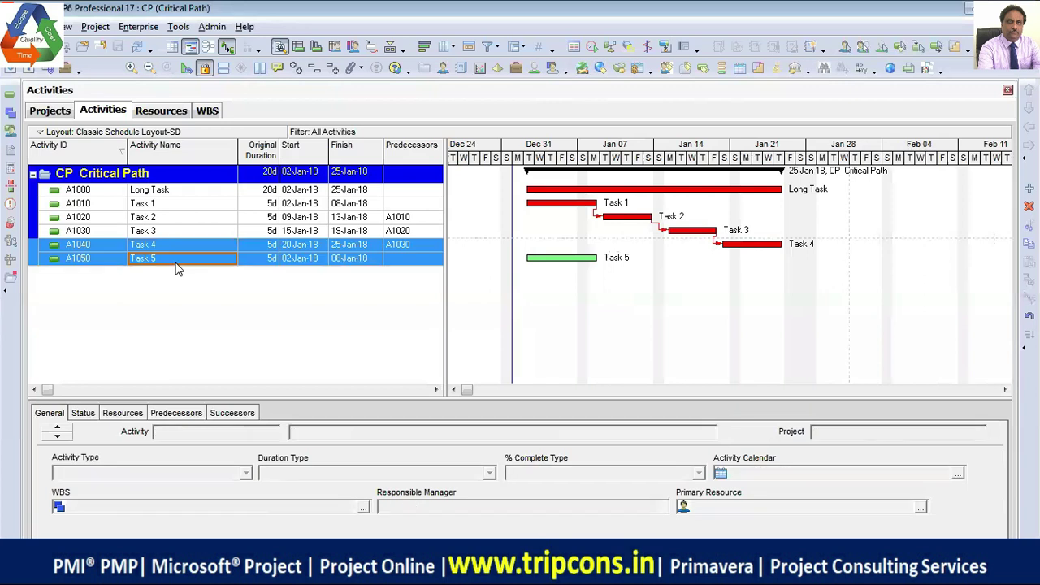
pyautogui.rightClick(176, 269)
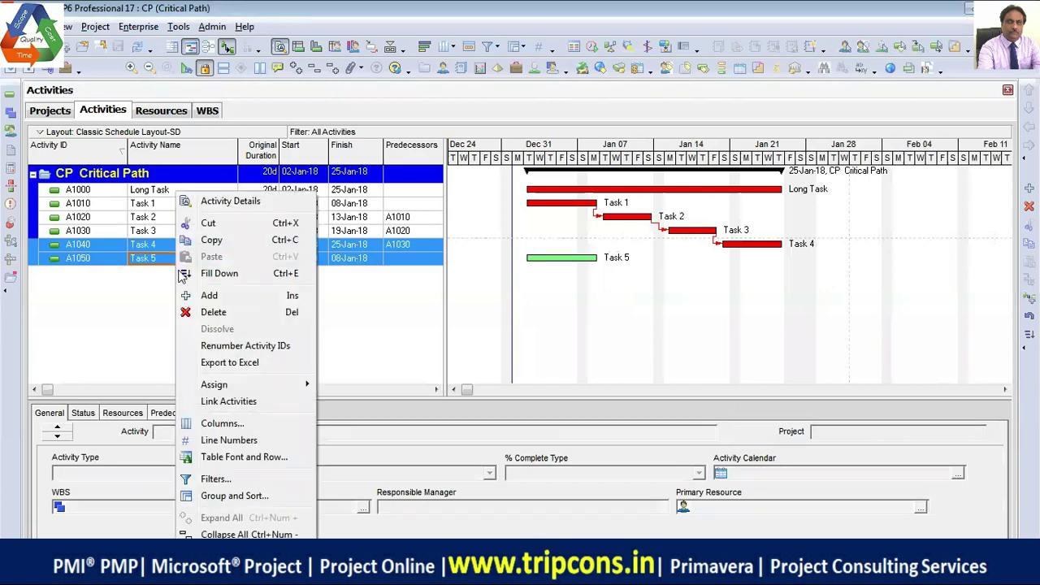
pyautogui.click(244, 403)
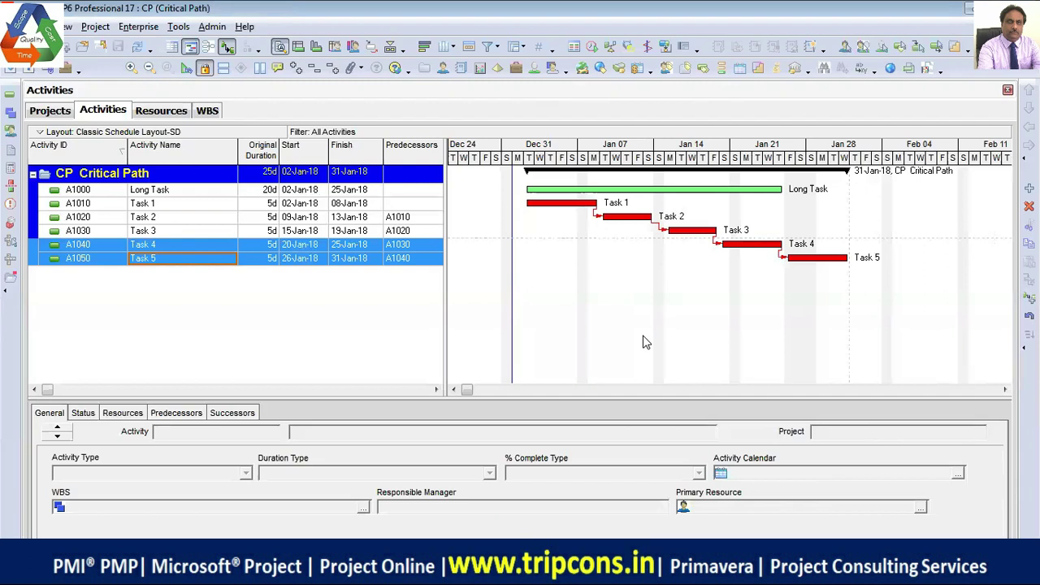
# - Open the column selection for the activity table and arrange its available options as a plain list instead of by category
pyautogui.moveTo(443, 270); pyautogui.dragTo(706, 300)
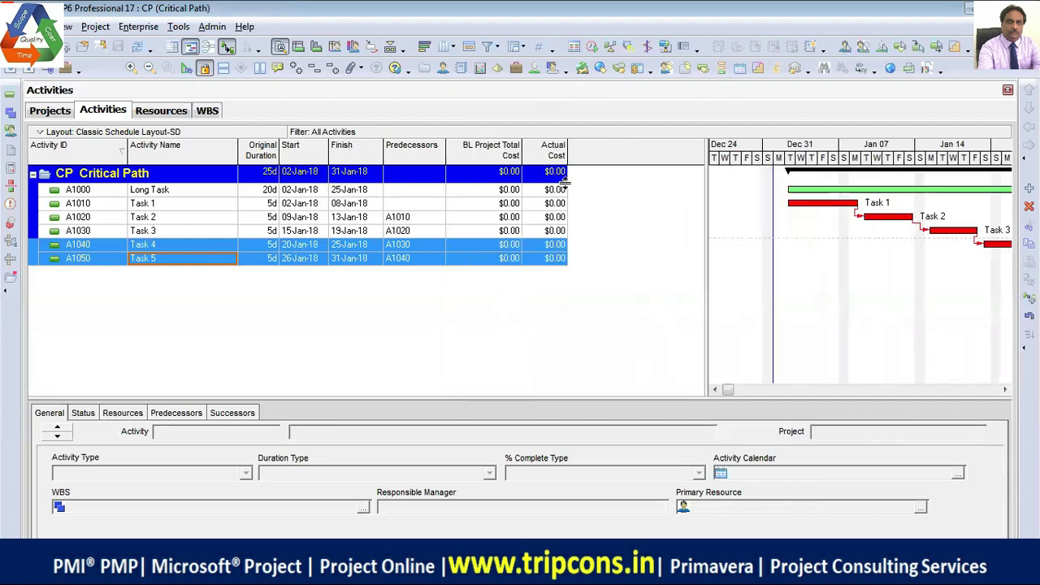
pyautogui.rightClick(612, 157)
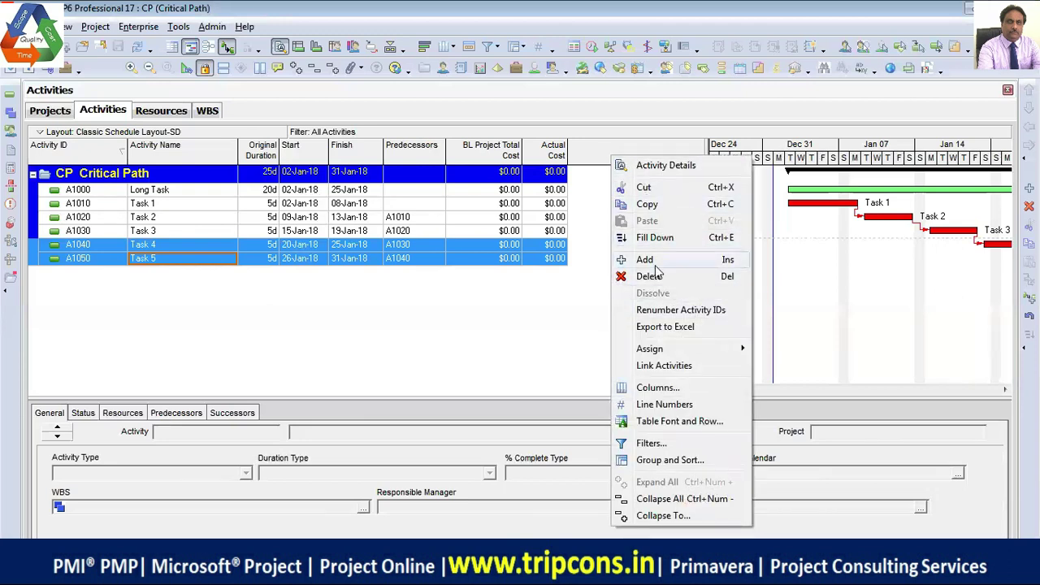
pyautogui.click(688, 391)
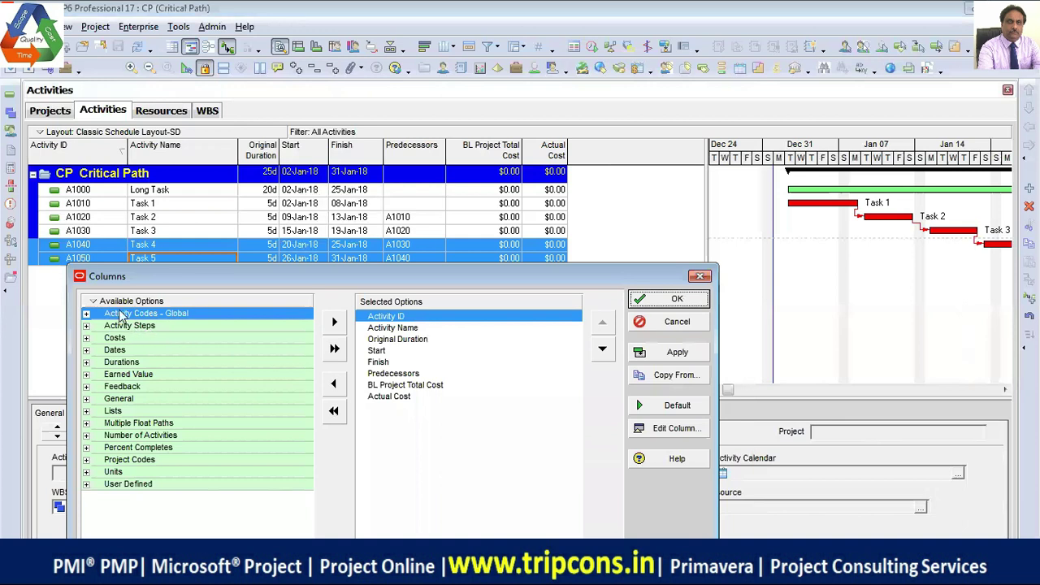
pyautogui.rightClick(122, 310)
pyautogui.moveTo(177, 363)
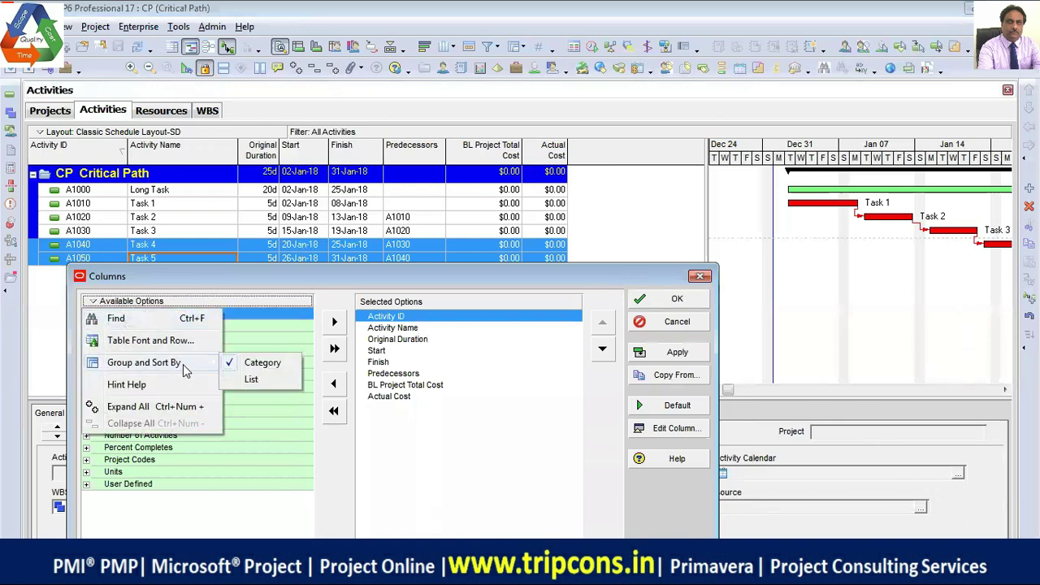
pyautogui.click(251, 380)
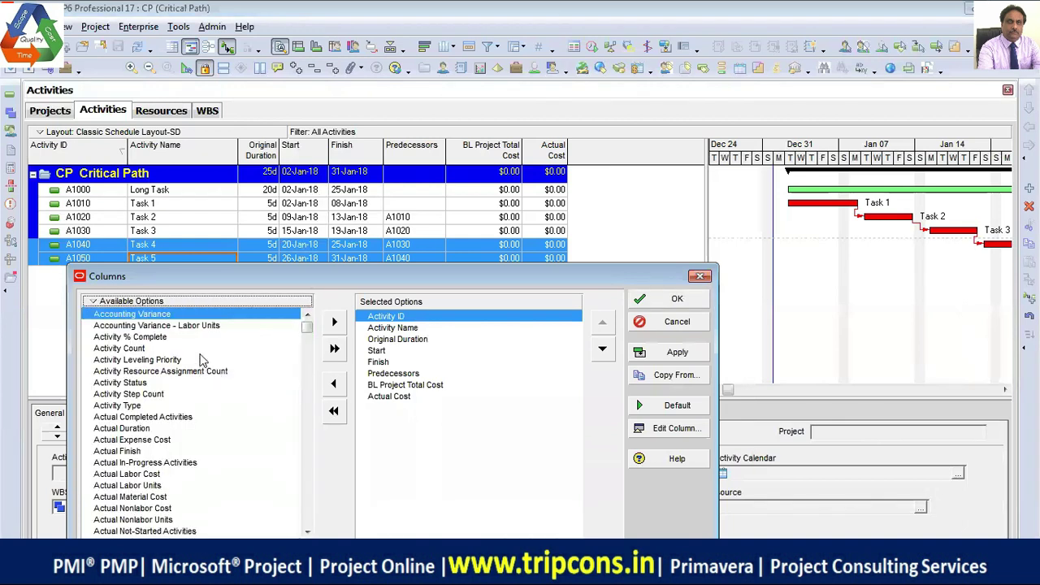
# - Search the available column options for "float"
pyautogui.click(137, 359)
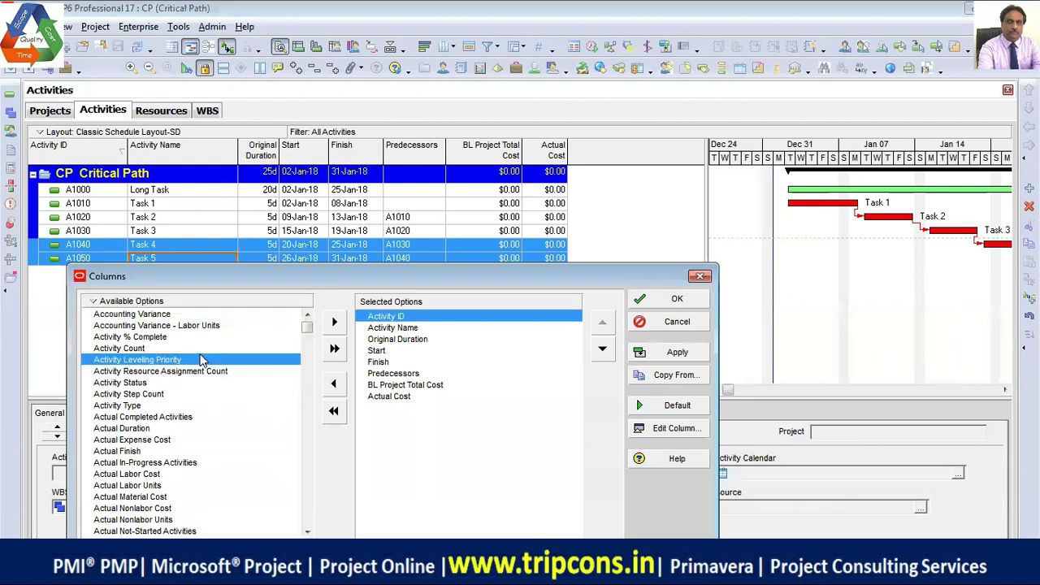
pyautogui.write('f')
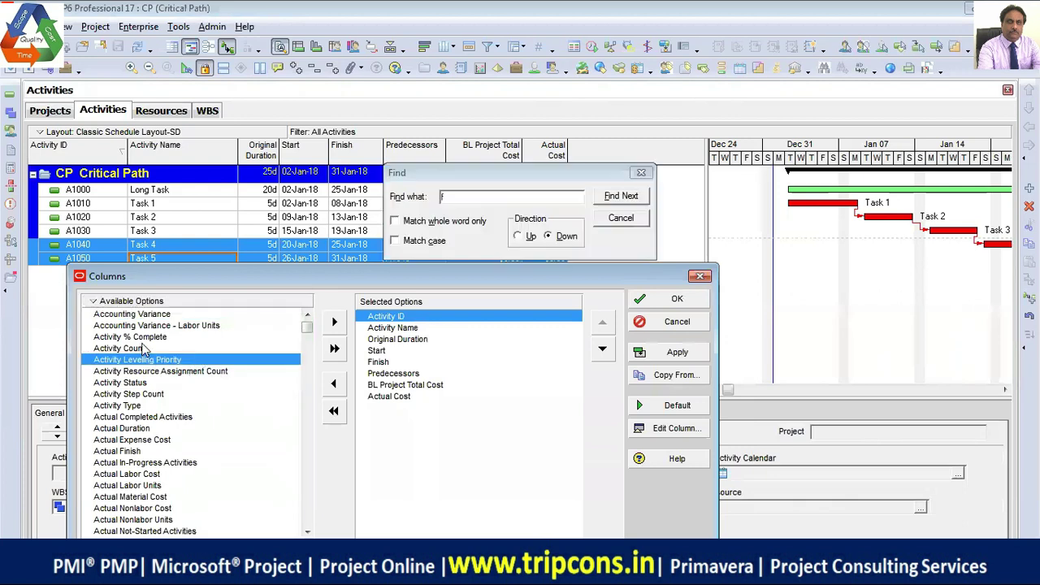
pyautogui.press('Escape')
pyautogui.hotkey('ctrl', 'f')
pyautogui.write('float')
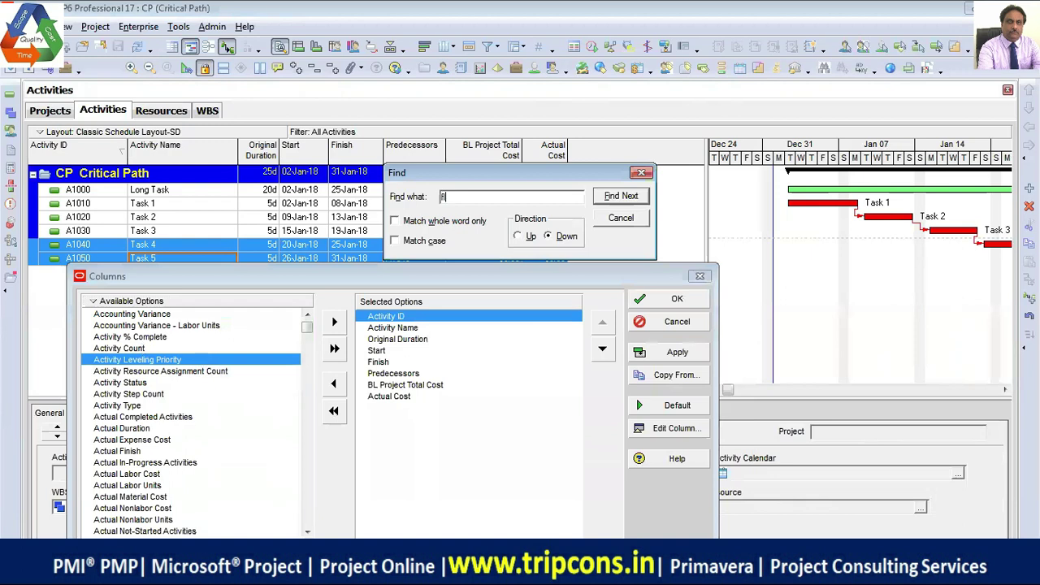
pyautogui.press('Return')
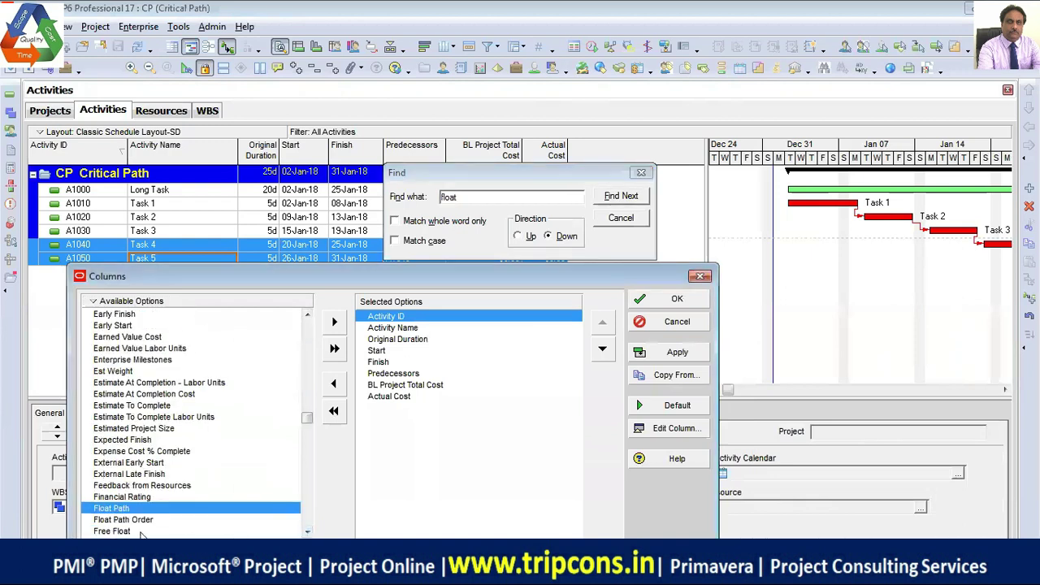
# - Add the Free Float column directly after Predecessors and apply it to the activity table
pyautogui.click(169, 532)
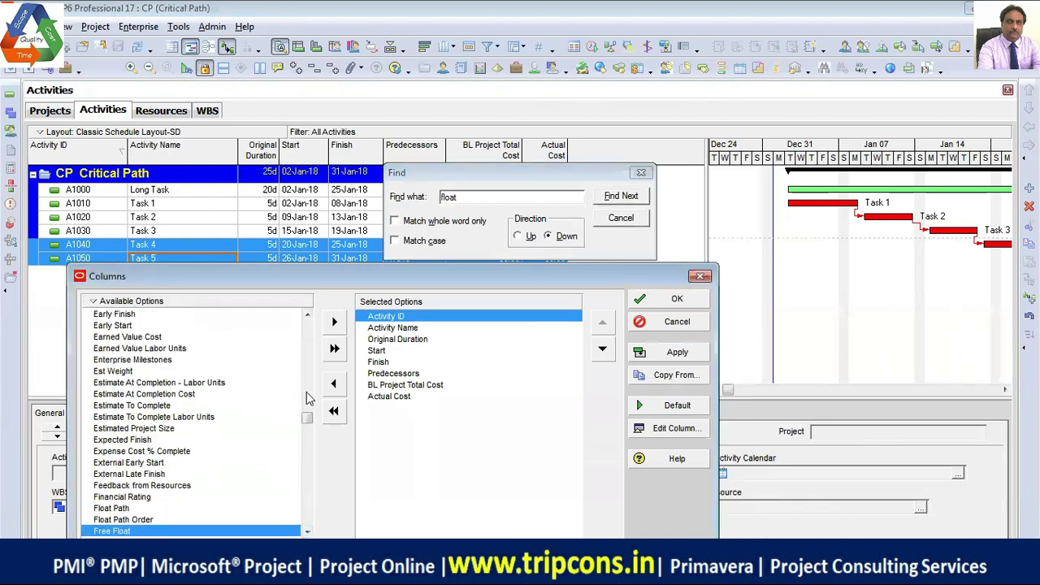
pyautogui.click(602, 349)
pyautogui.click(602, 349)
pyautogui.click(602, 349)
pyautogui.click(602, 349)
pyautogui.click(602, 349)
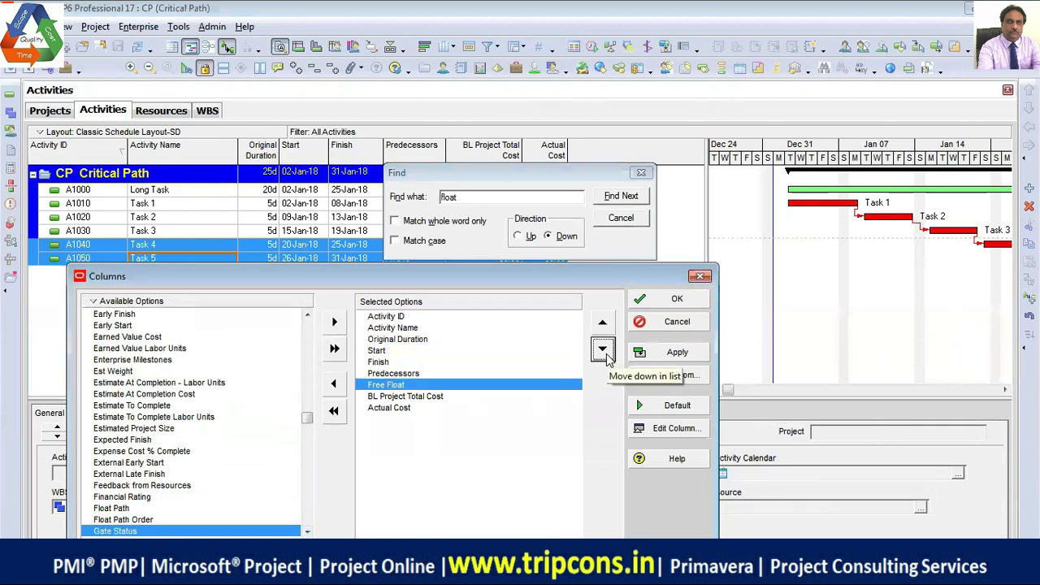
pyautogui.click(650, 352)
pyautogui.click(676, 300)
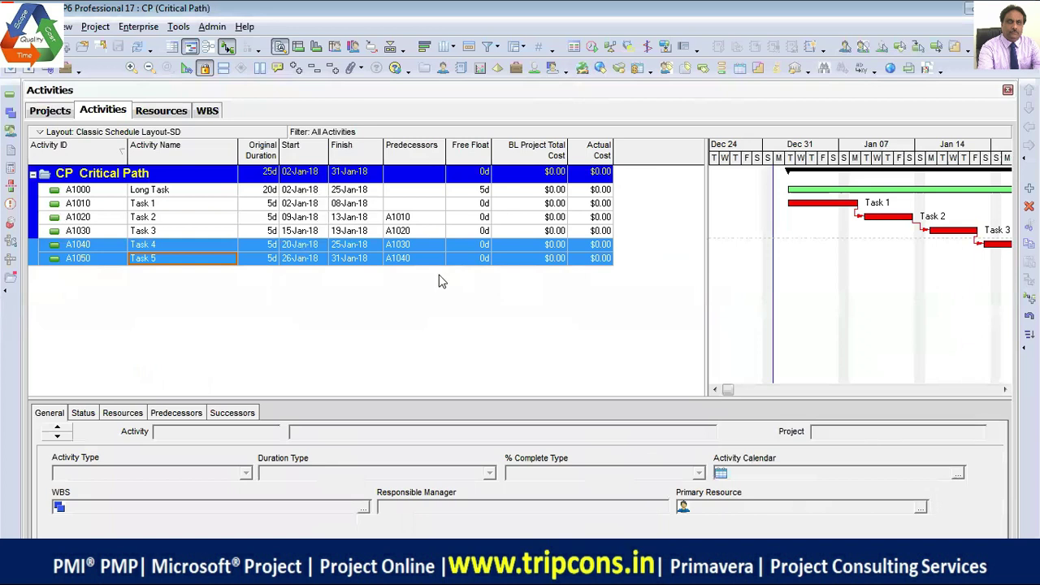
# - Display the Float bar for all activities in the Gantt chart's bar settings and apply the change
pyautogui.moveTo(708, 217); pyautogui.dragTo(512, 219)
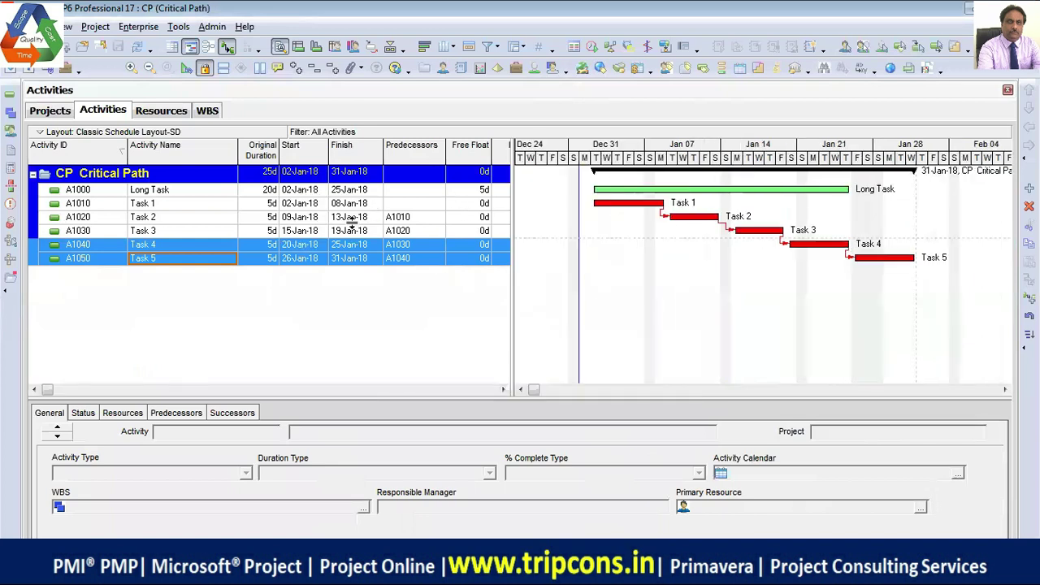
pyautogui.click(193, 194)
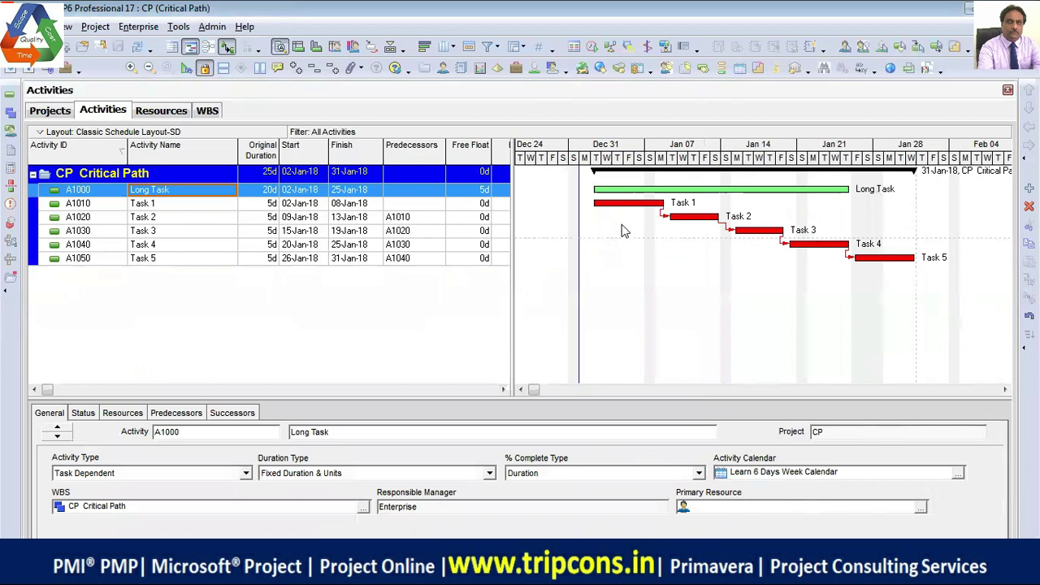
pyautogui.rightClick(623, 231)
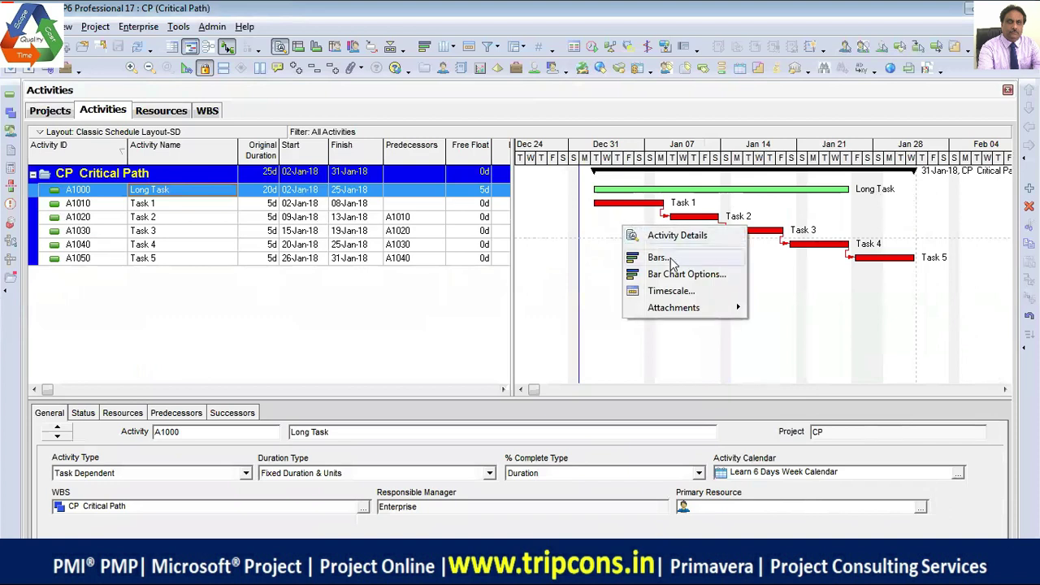
pyautogui.click(642, 257)
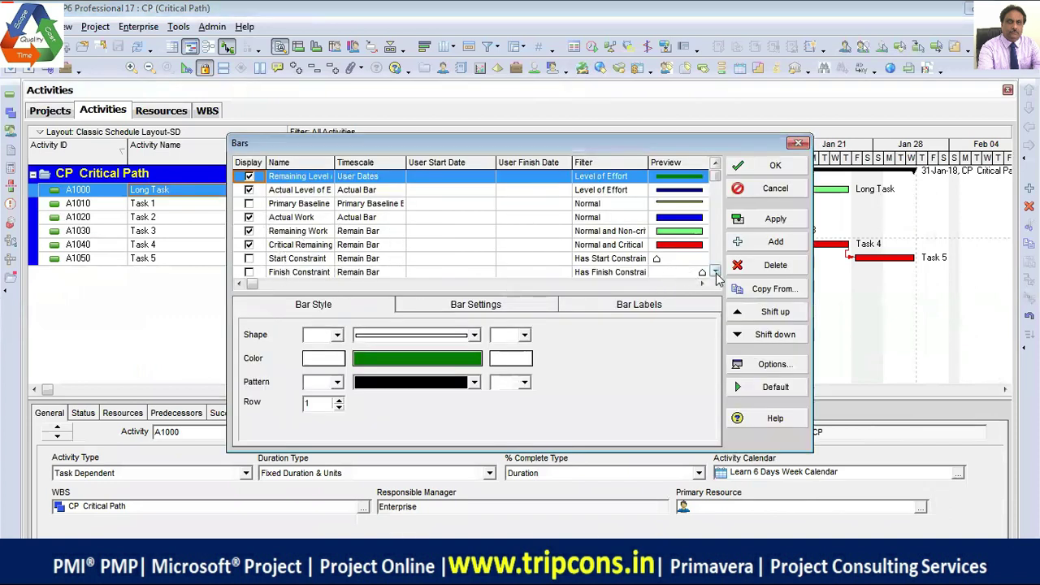
pyautogui.scroll(-2, 713, 272)
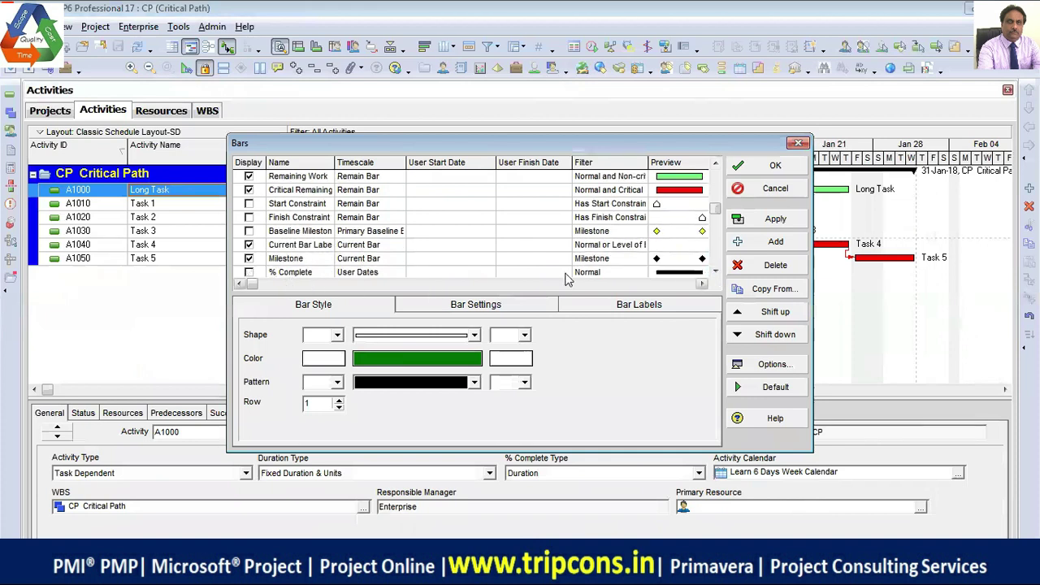
pyautogui.scroll(1, 335, 246)
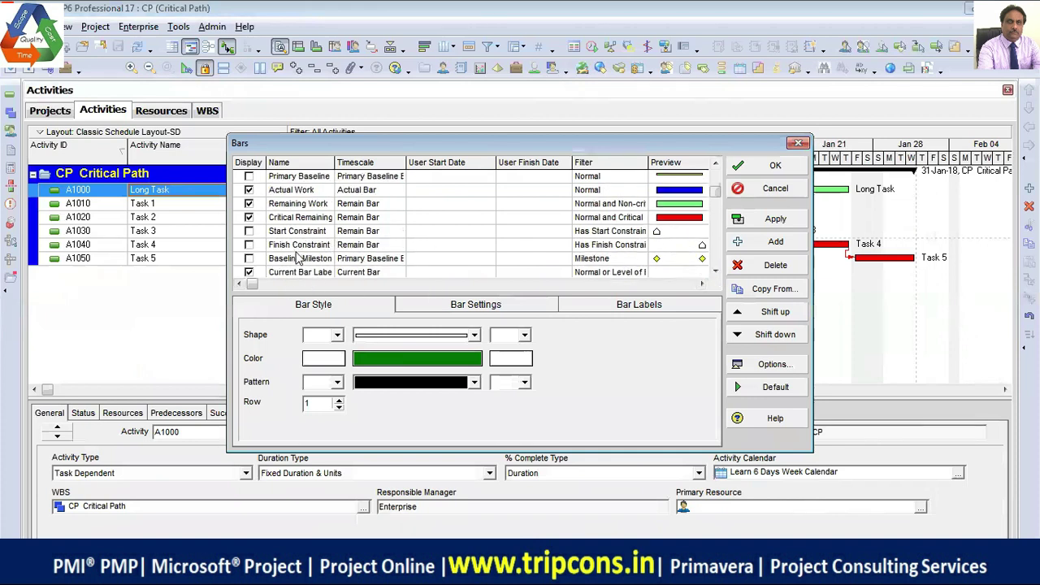
pyautogui.scroll(-3, 322, 258)
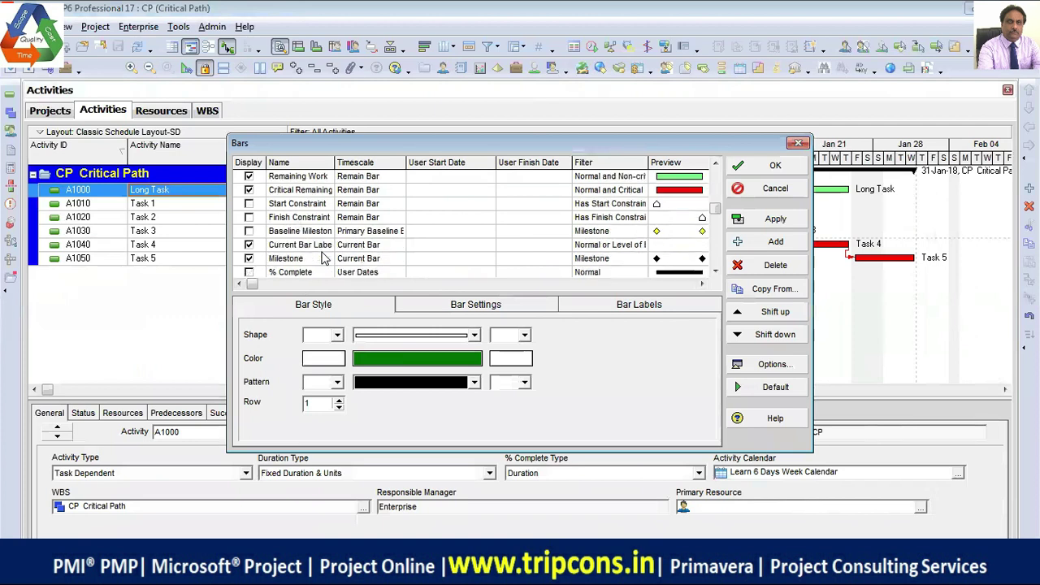
pyautogui.scroll(-2, 322, 258)
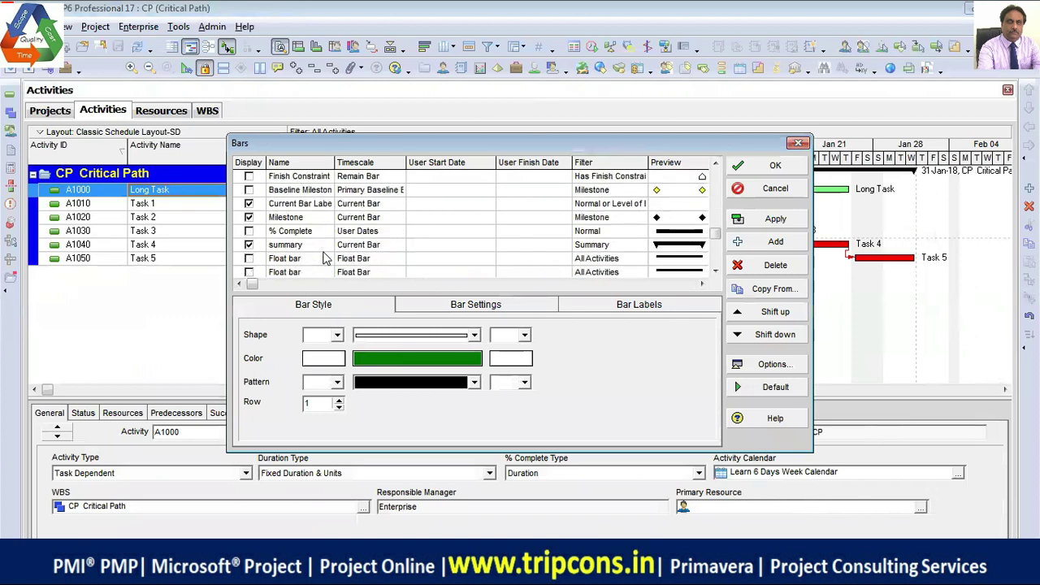
pyautogui.click(245, 262)
pyautogui.click(249, 258)
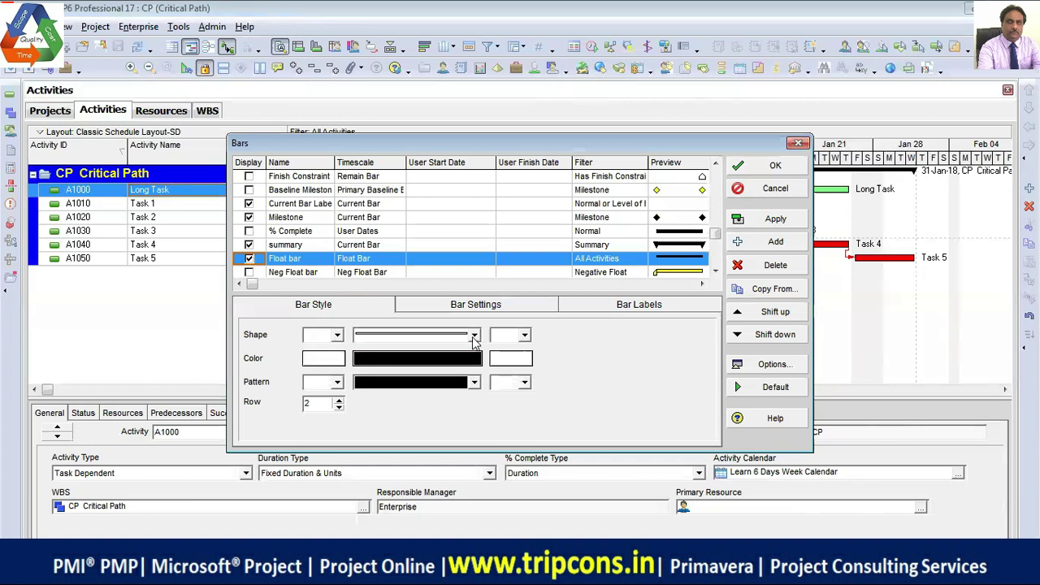
pyautogui.click(784, 221)
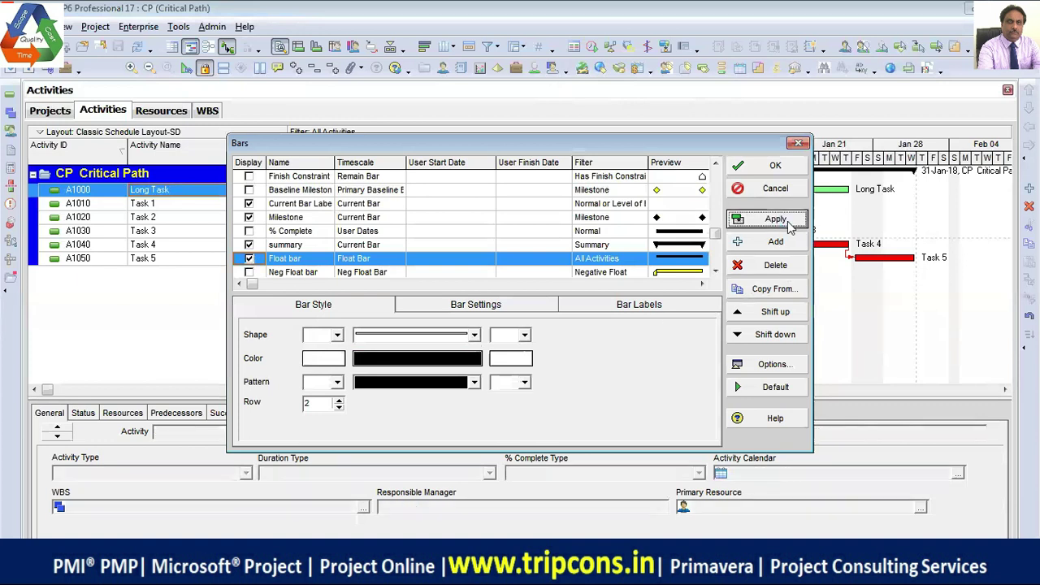
pyautogui.click(776, 168)
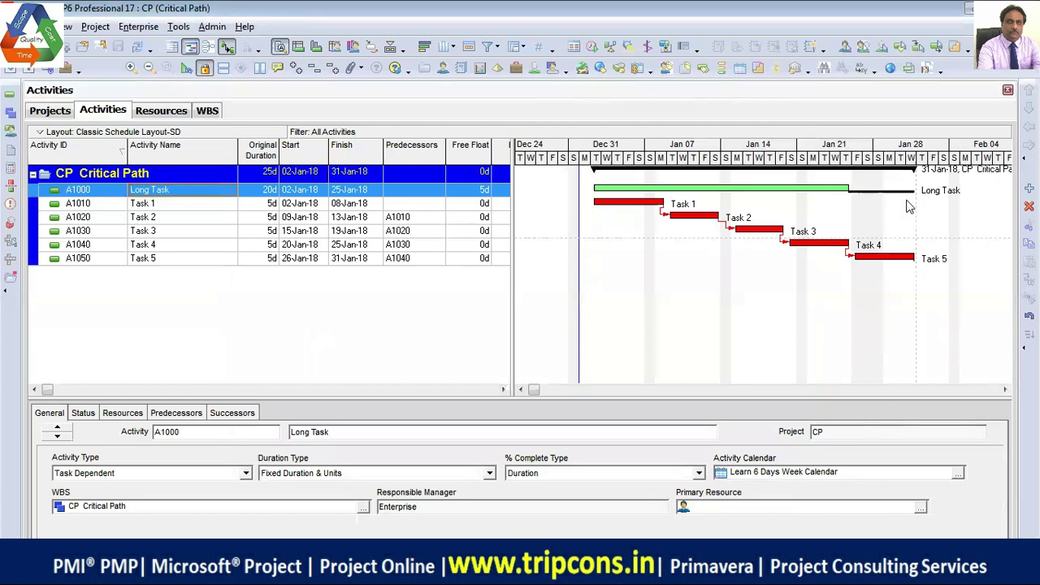
# - Remove the Task 4 predecessor relationship from Task 5
pyautogui.click(172, 258)
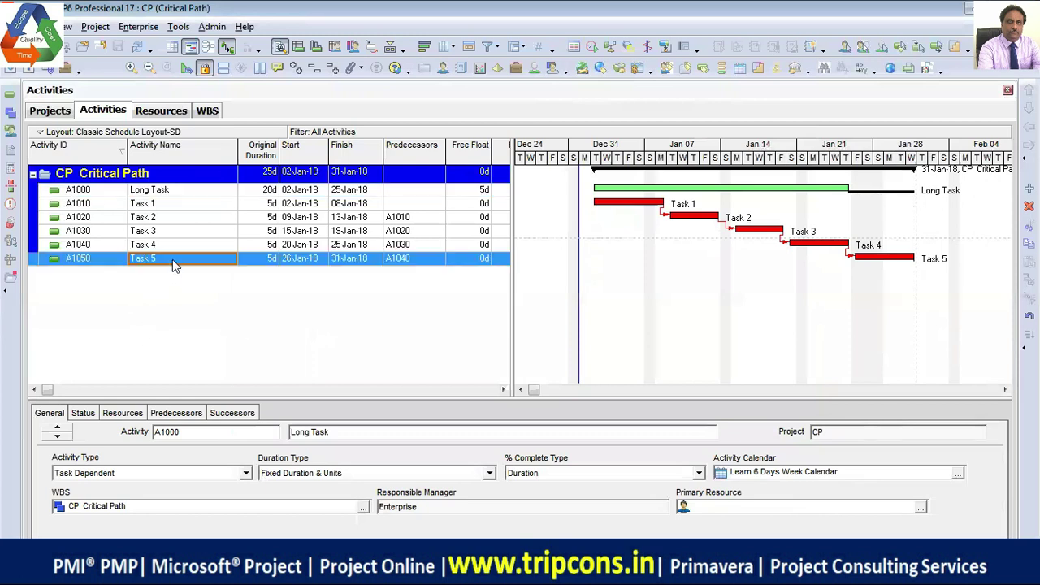
pyautogui.click(185, 413)
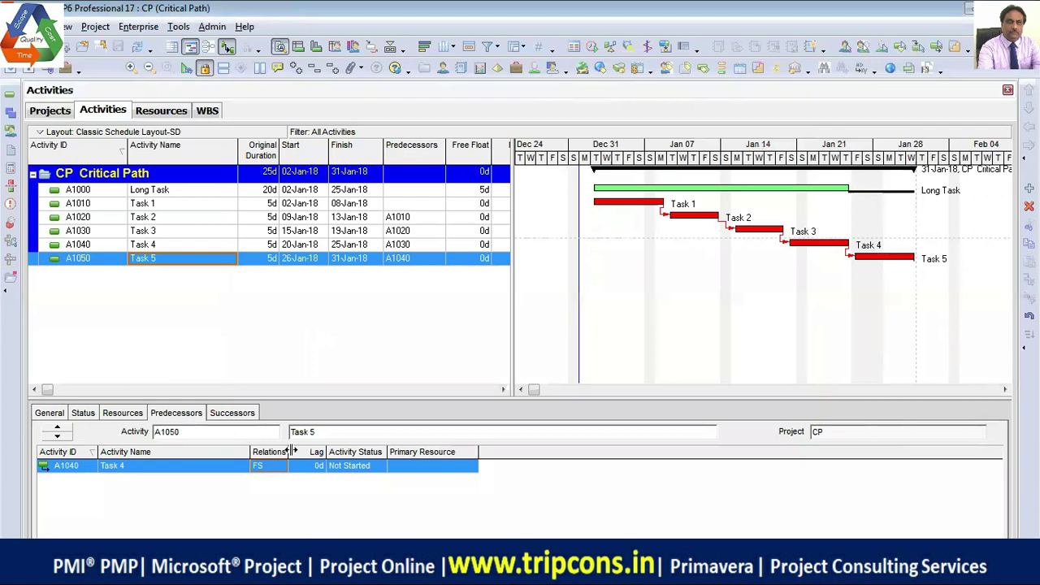
pyautogui.moveTo(306, 409); pyautogui.dragTo(307, 335)
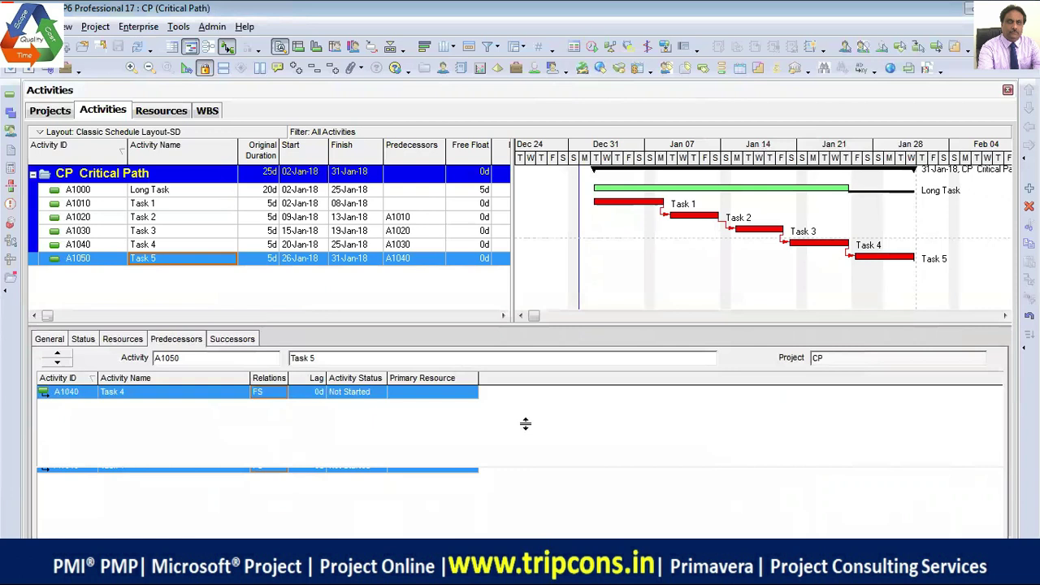
pyautogui.moveTo(565, 437); pyautogui.dragTo(612, 446)
pyautogui.click(144, 525)
pyautogui.click(478, 317)
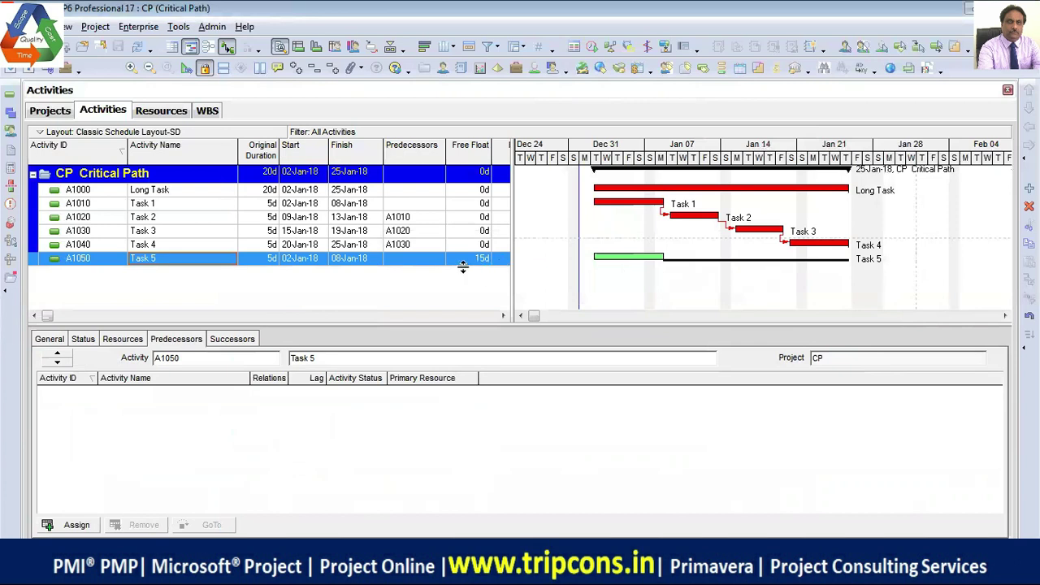
# - Narrow the Activity Name column and shrink the activity table to give the Gantt chart more room
pyautogui.click(473, 259)
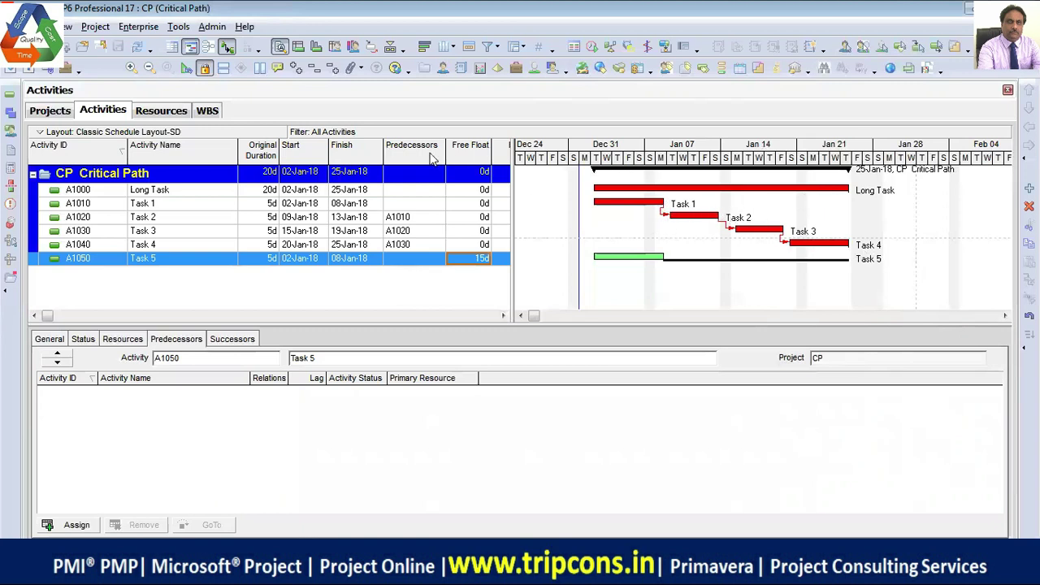
pyautogui.moveTo(445, 151); pyautogui.dragTo(443, 151)
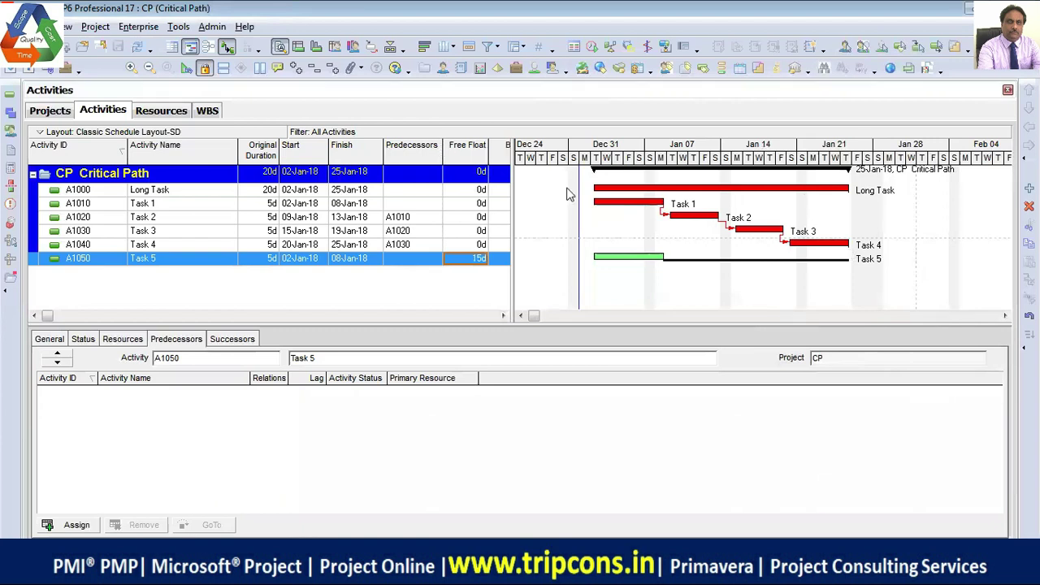
pyautogui.moveTo(240, 158); pyautogui.dragTo(197, 154)
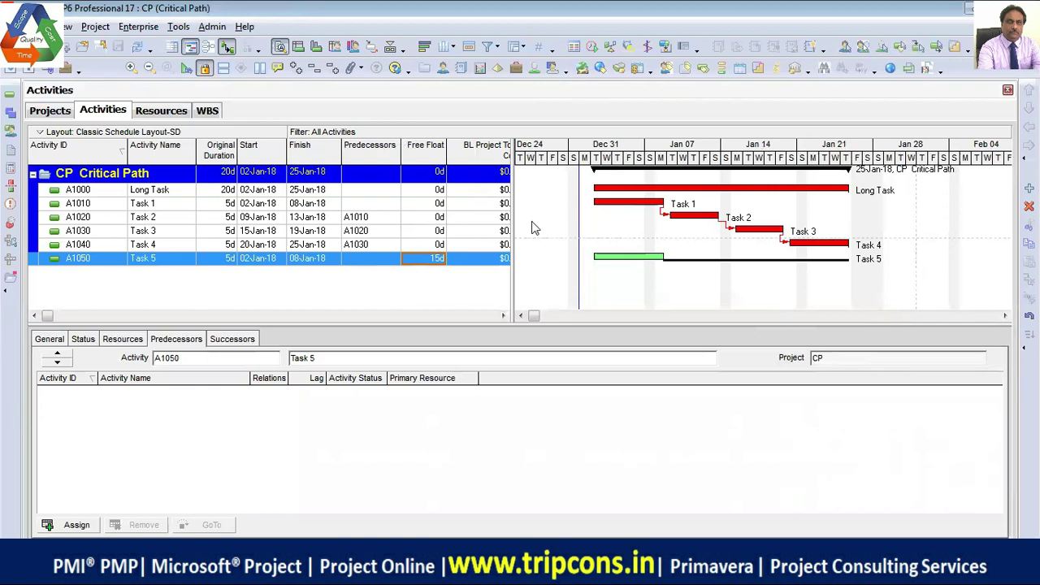
pyautogui.moveTo(512, 217); pyautogui.dragTo(429, 213)
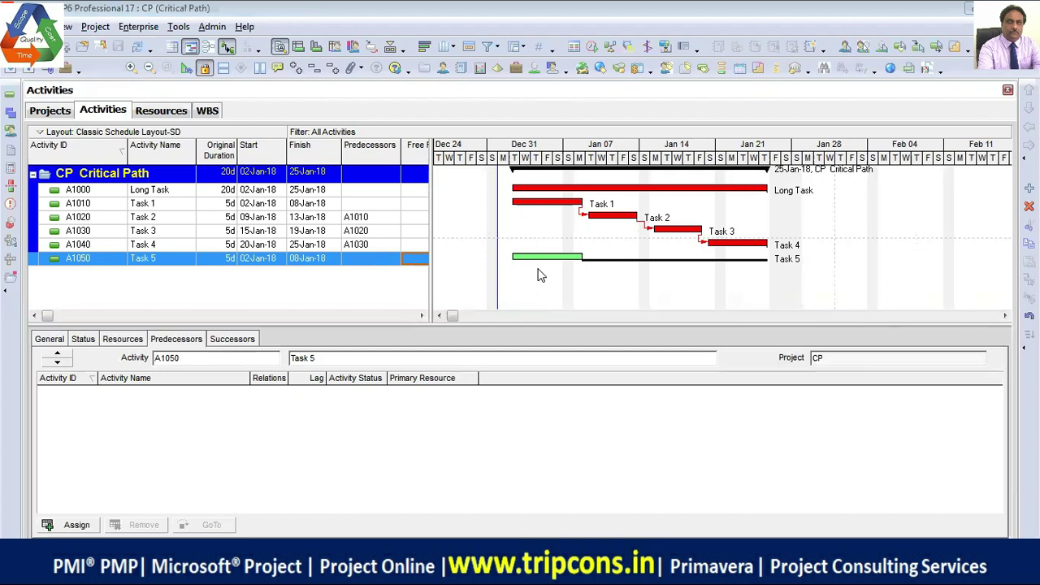
# - Open the SOFTDEV_01 Software Development project from the project list to show its activities
pyautogui.click(51, 111)
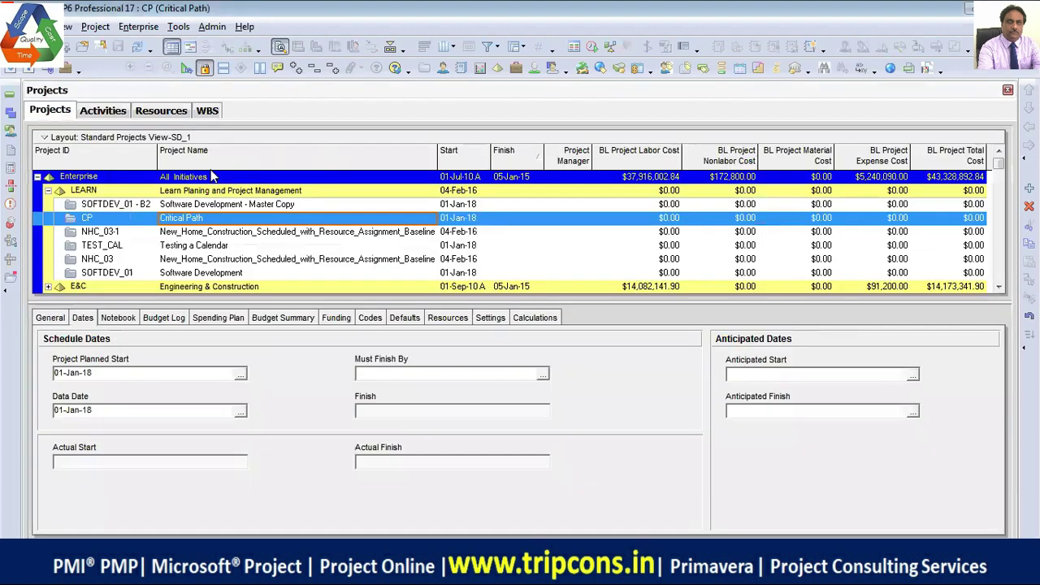
pyautogui.click(230, 274)
pyautogui.rightClick(230, 277)
pyautogui.click(268, 181)
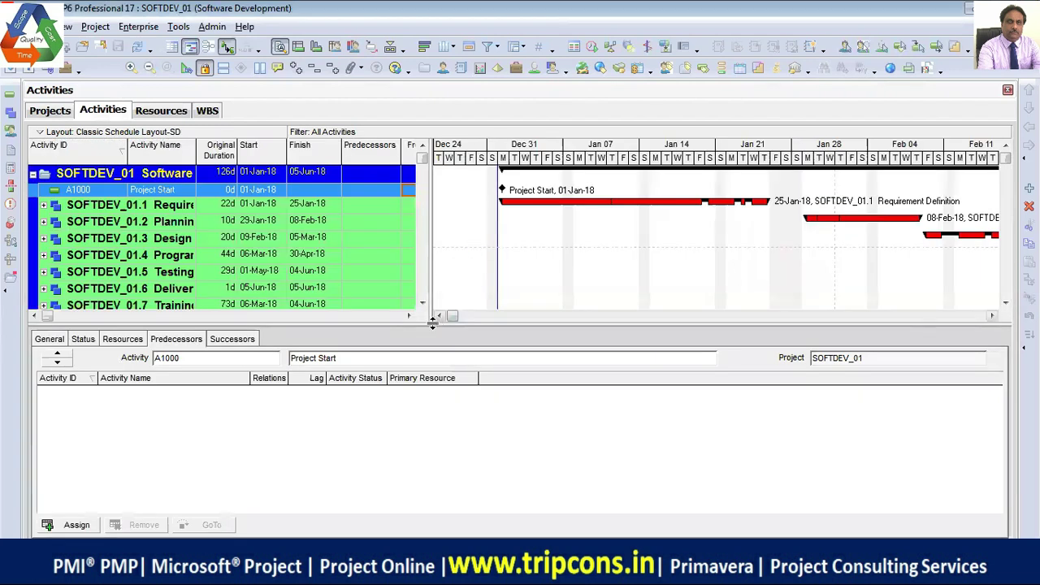
# - Hide the activity details window and expand all WBS levels of SOFTDEV_01
pyautogui.rightClick(409, 339)
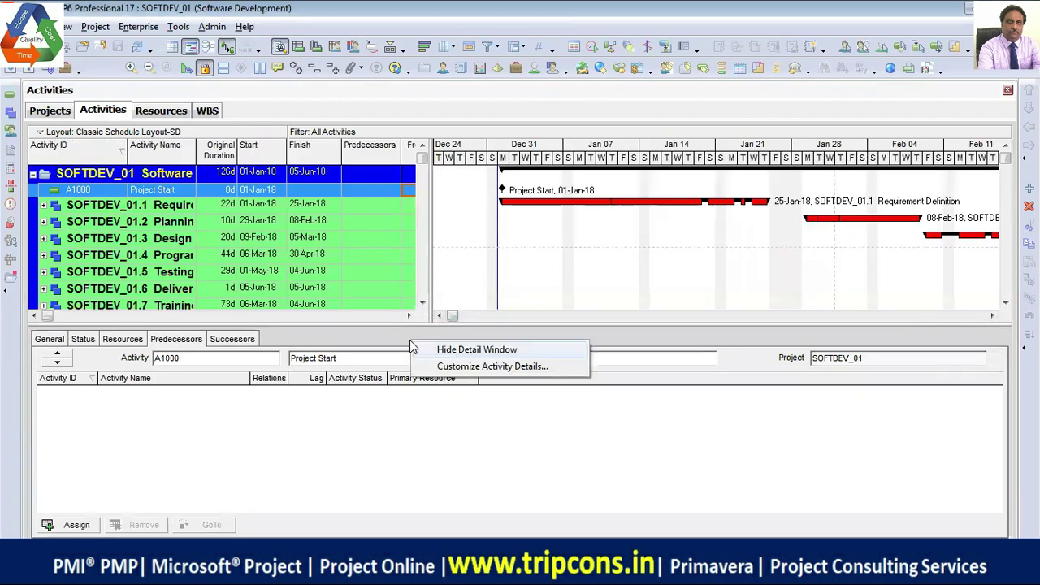
pyautogui.click(464, 351)
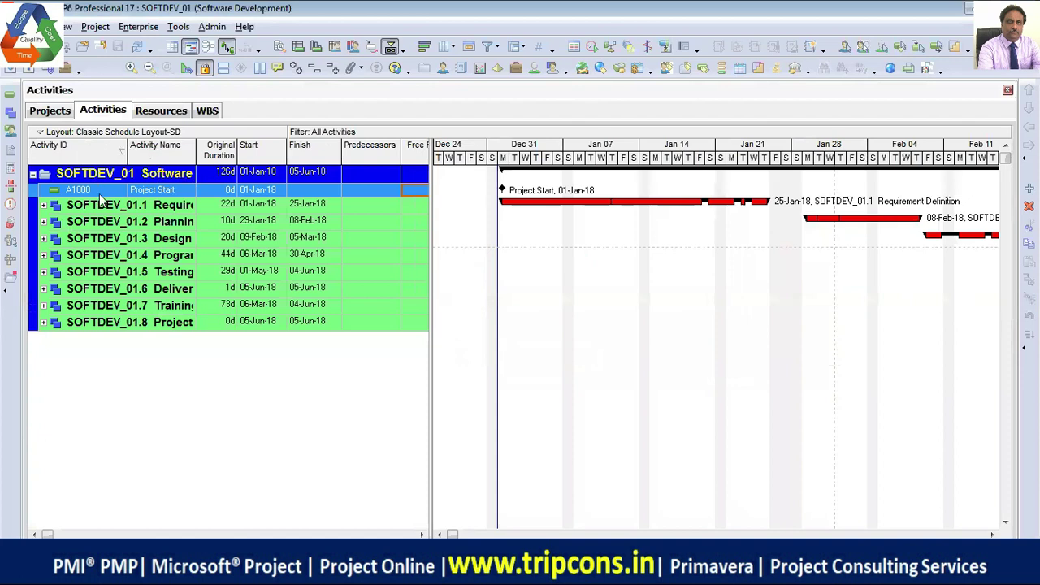
pyautogui.click(296, 69)
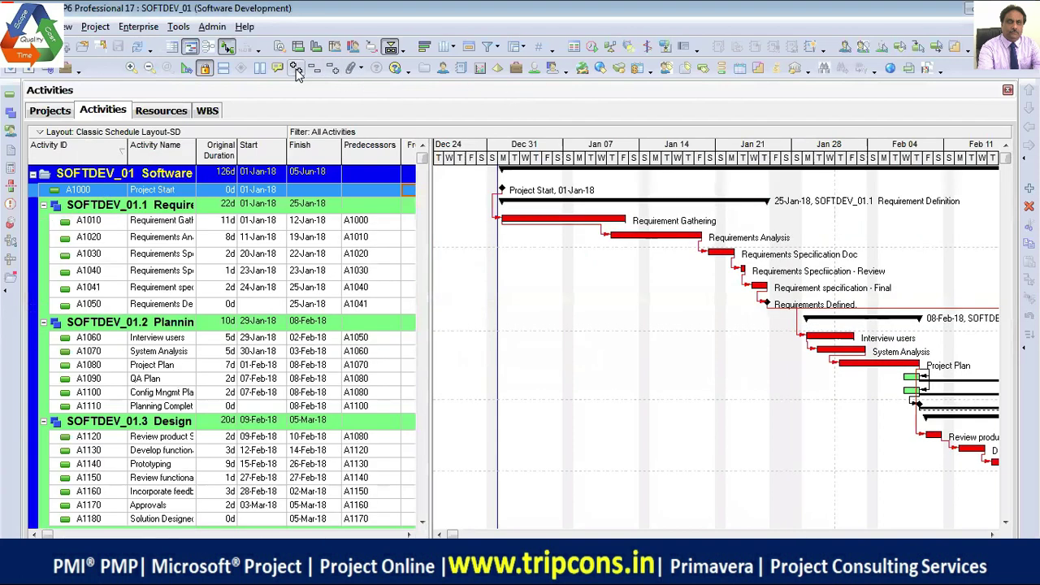
# - Shrink the activity table to little more than the Activity ID column so the Gantt chart gets most of the width
pyautogui.scroll(-5, 240, 333)
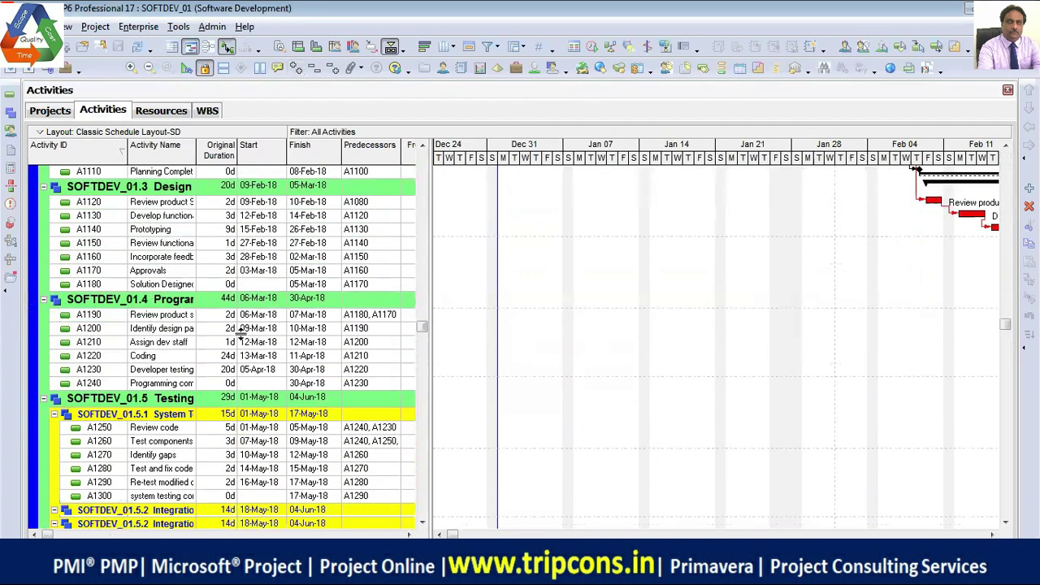
pyautogui.scroll(-1, 241, 333)
pyautogui.scroll(10, 241, 333)
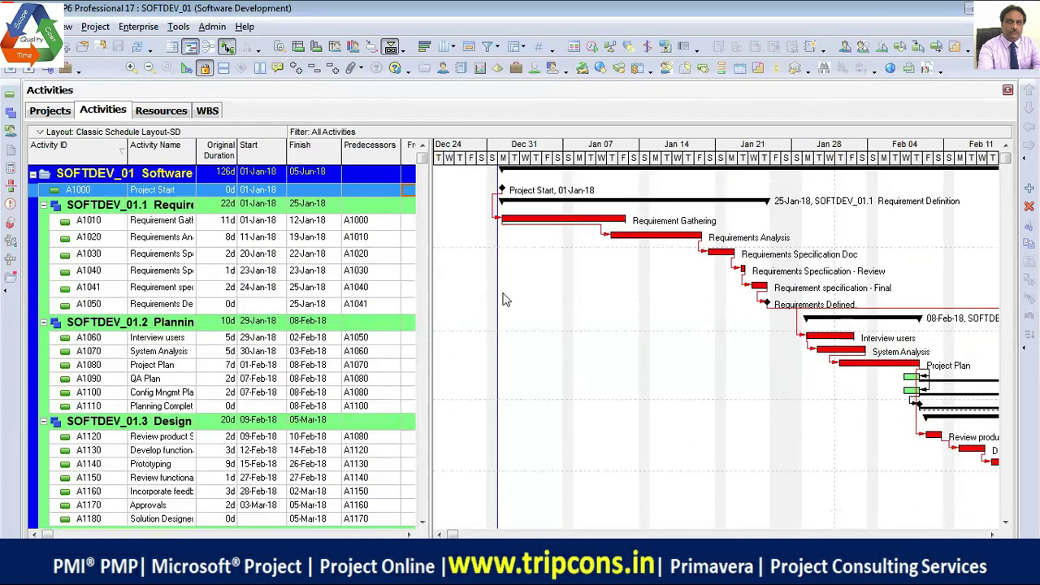
pyautogui.moveTo(428, 300); pyautogui.dragTo(103, 300)
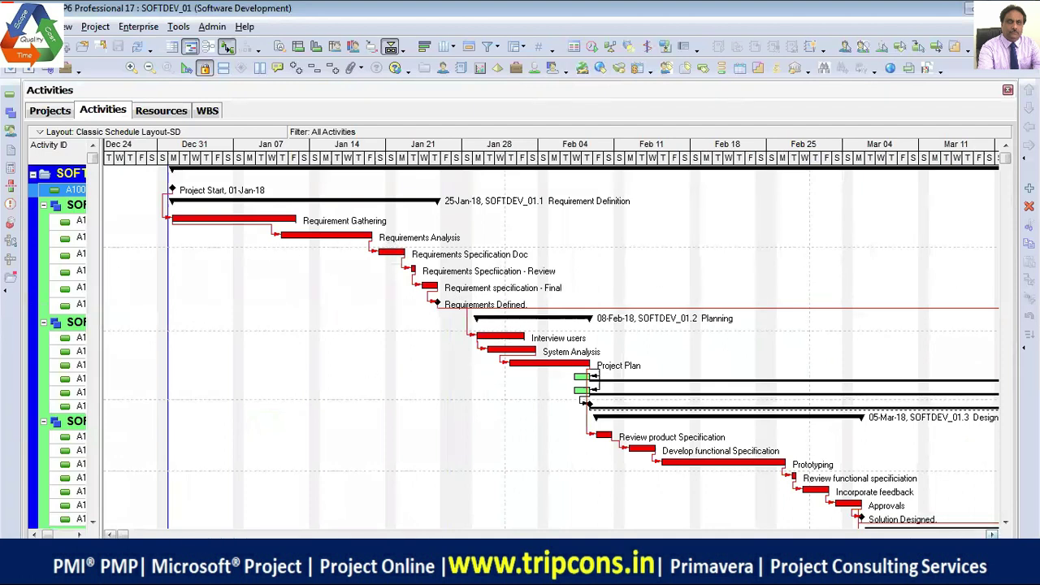
# - Examine the critical bars, float bars and relationship lines across the SOFTDEV_01 Gantt chart at the day-level timescale
pyautogui.click(991, 533)
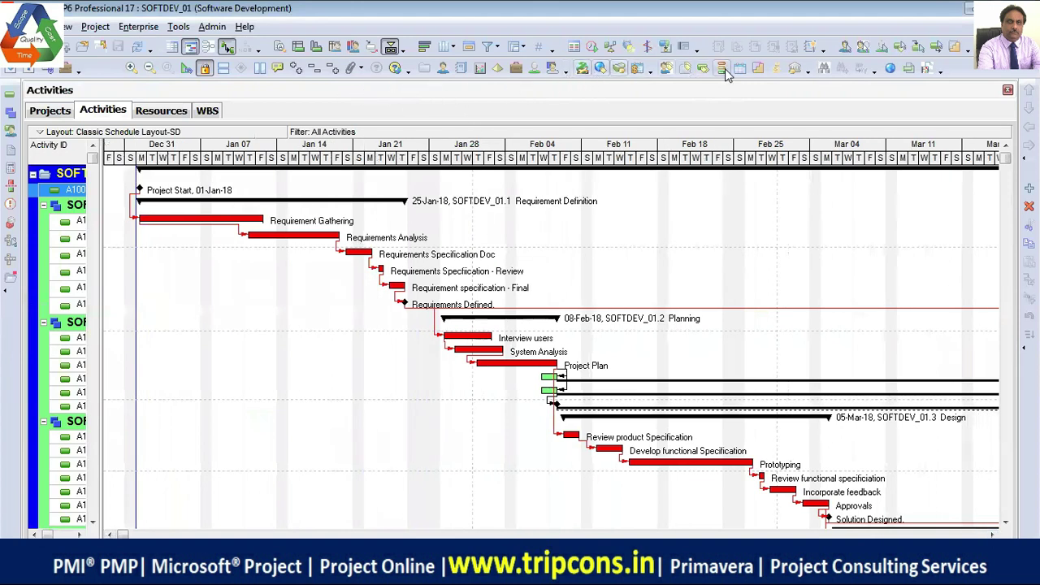
pyautogui.click(148, 69)
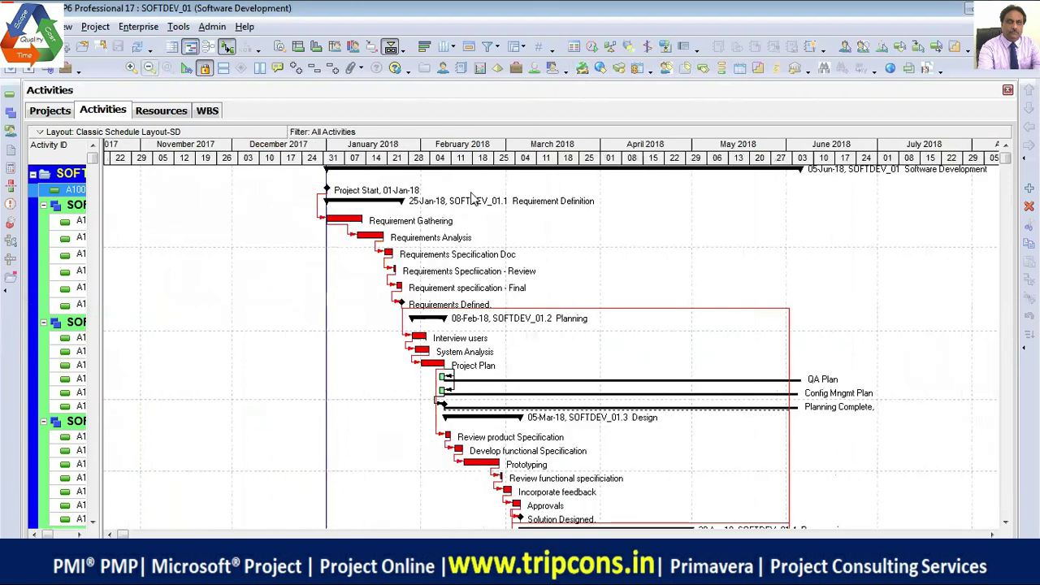
pyautogui.click(130, 69)
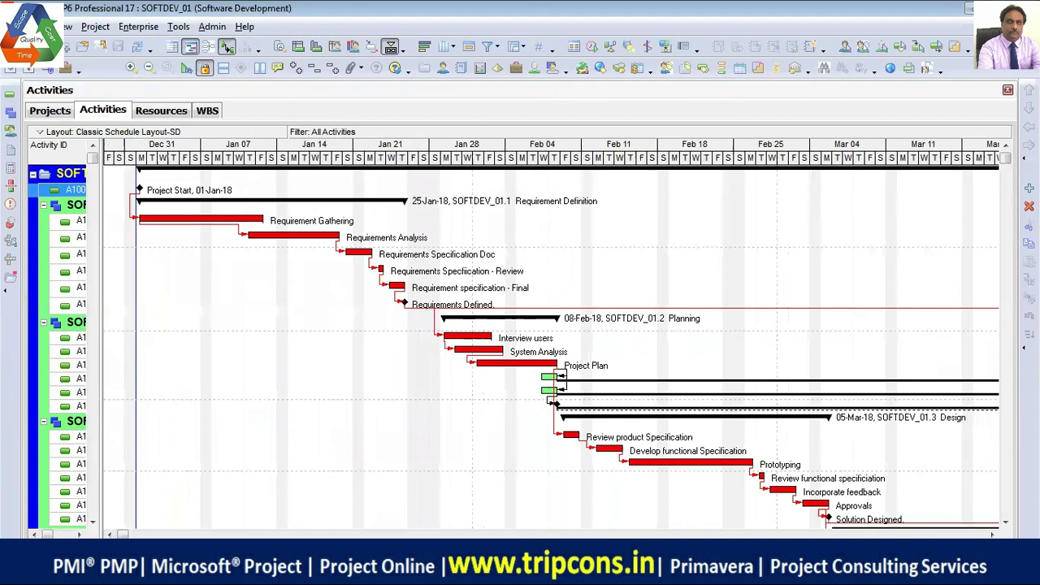
pyautogui.click(991, 534)
pyautogui.click(991, 534)
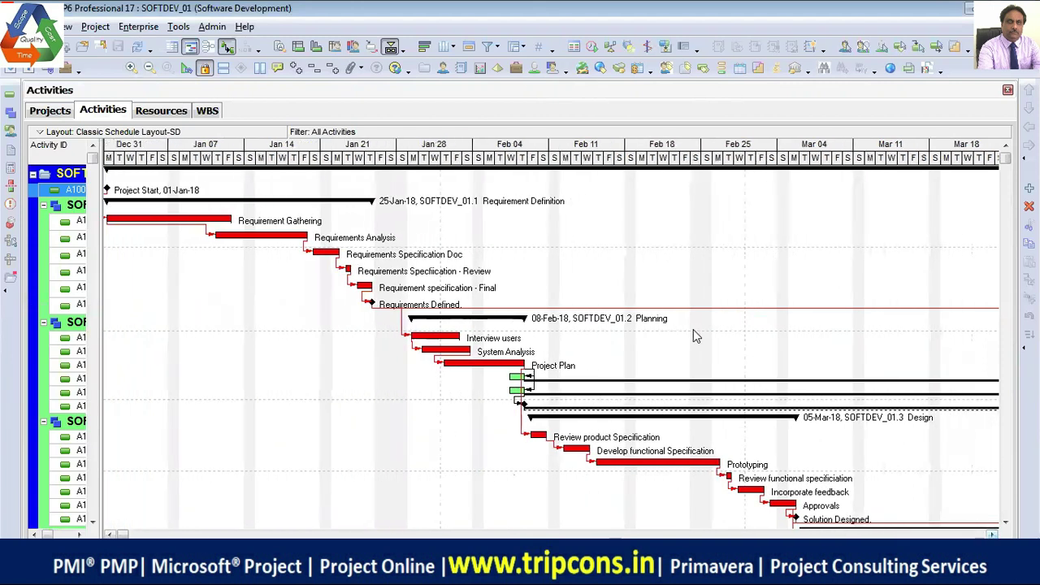
pyautogui.scroll(-2, 692, 329)
pyautogui.scroll(-1, 690, 329)
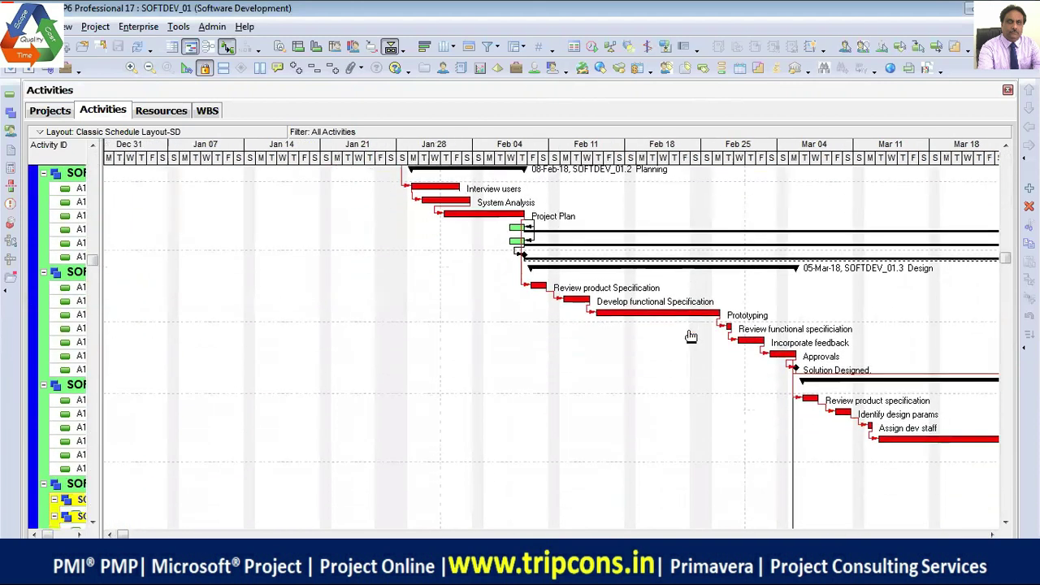
pyautogui.moveTo(122, 533); pyautogui.dragTo(479, 534)
pyautogui.scroll(-1, 455, 428)
pyautogui.scroll(-4, 454, 428)
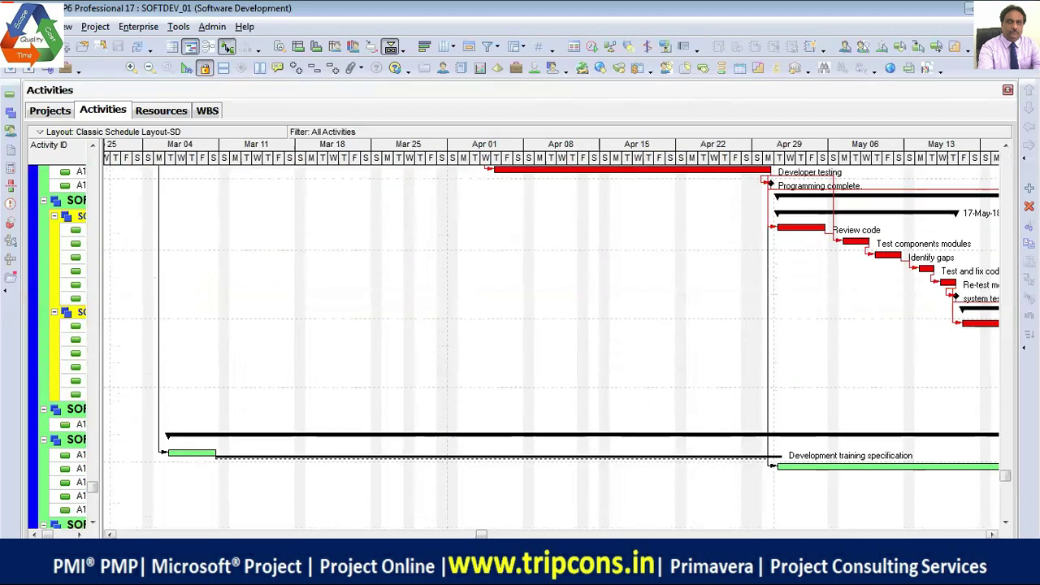
pyautogui.moveTo(481, 533); pyautogui.dragTo(555, 534)
pyautogui.moveTo(636, 534); pyautogui.dragTo(650, 534)
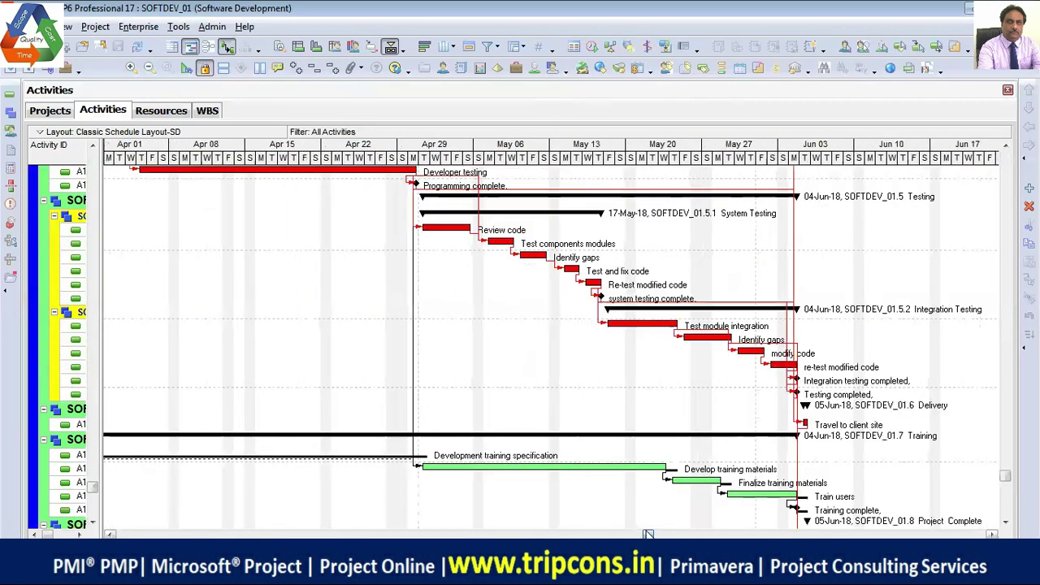
pyautogui.scroll(3, 723, 311)
pyautogui.scroll(6, 723, 311)
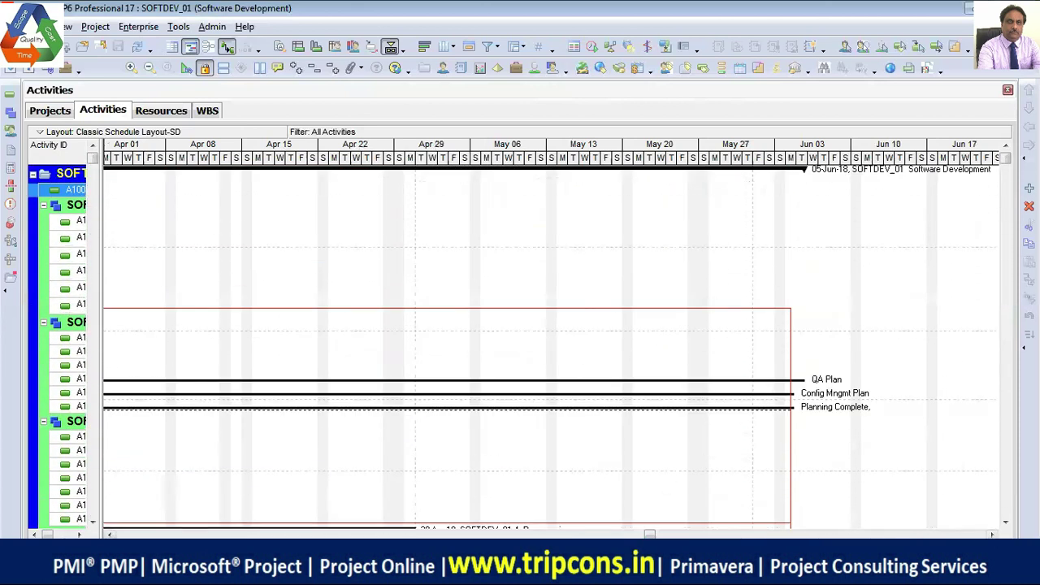
pyautogui.moveTo(649, 534); pyautogui.dragTo(329, 497)
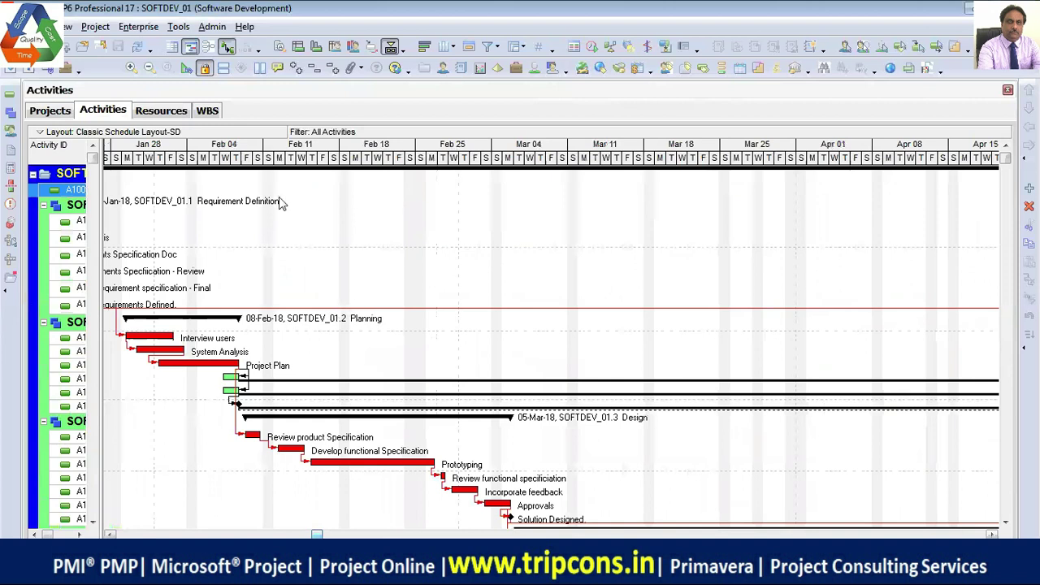
# - Examine the whole critical path and the float bars from Project Start to project complete on a month-and-week timescale
pyautogui.click(149, 68)
pyautogui.scroll(-2, 528, 316)
pyautogui.scroll(-9, 528, 315)
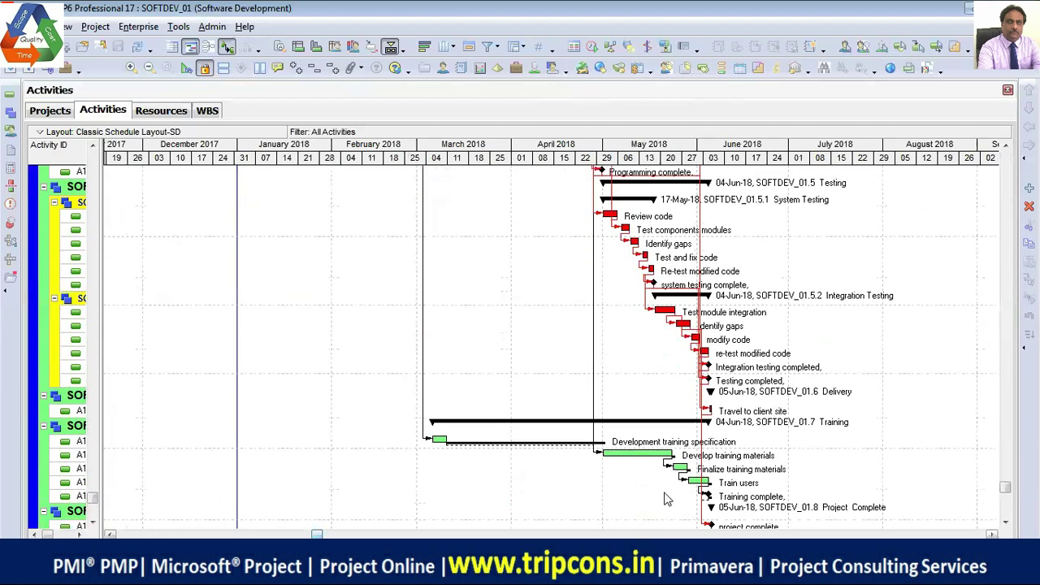
pyautogui.scroll(-1, 675, 504)
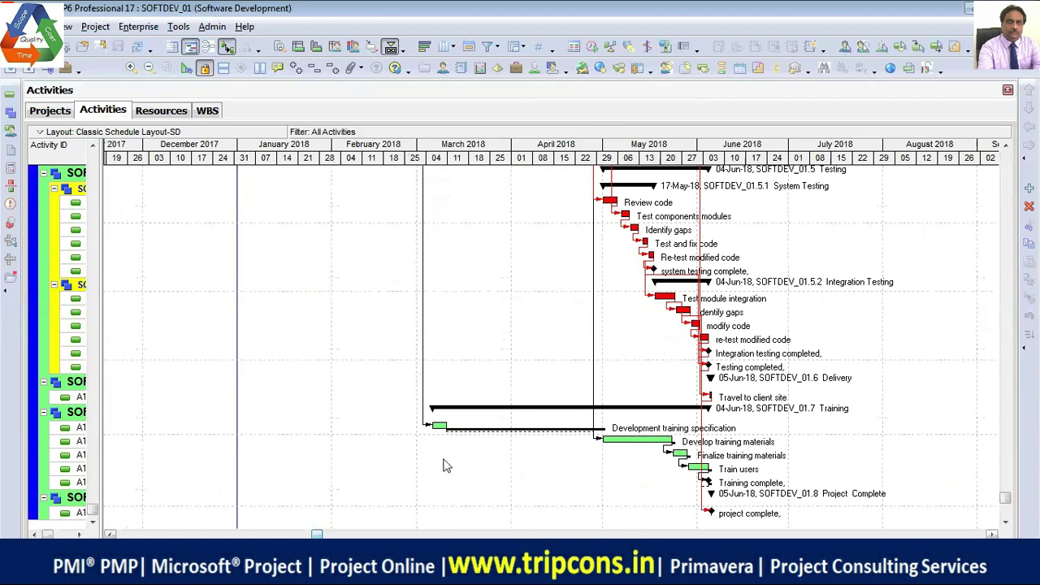
pyautogui.scroll(5, 501, 483)
pyautogui.scroll(6, 501, 483)
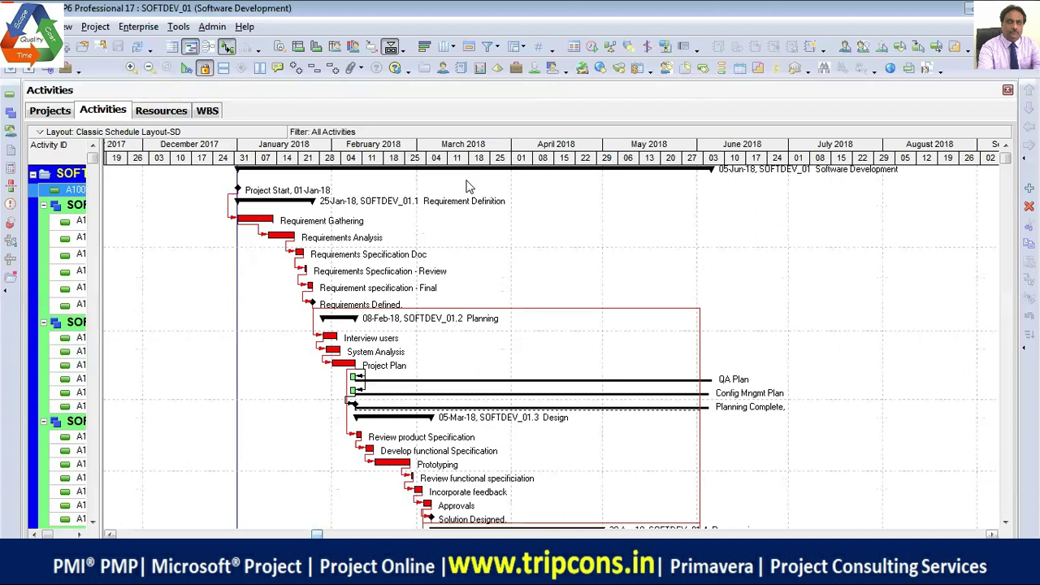
# - Apply the default Critical filter so only critical activities are shown in the current layout
pyautogui.click(496, 46)
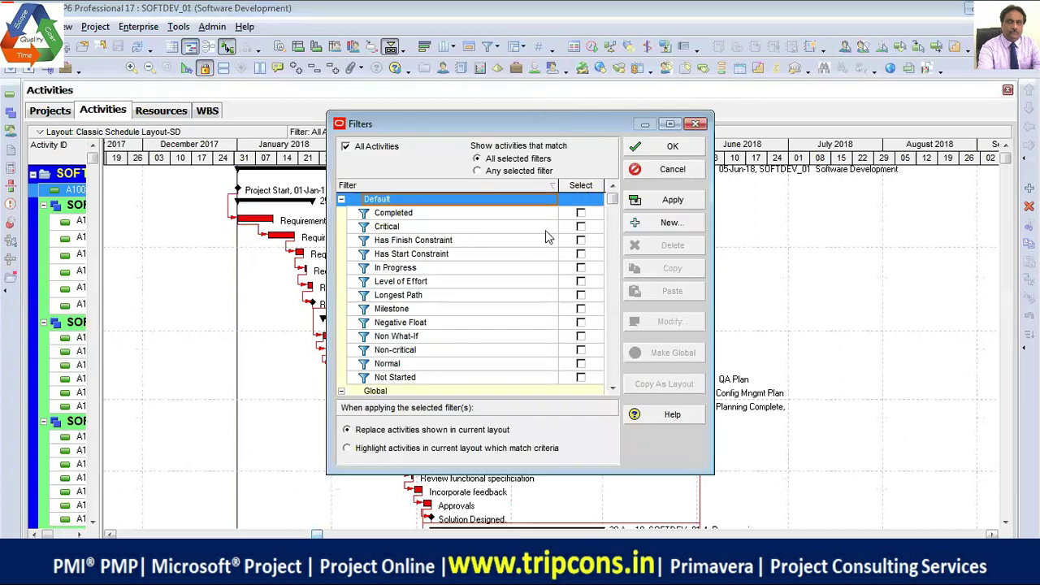
pyautogui.click(684, 172)
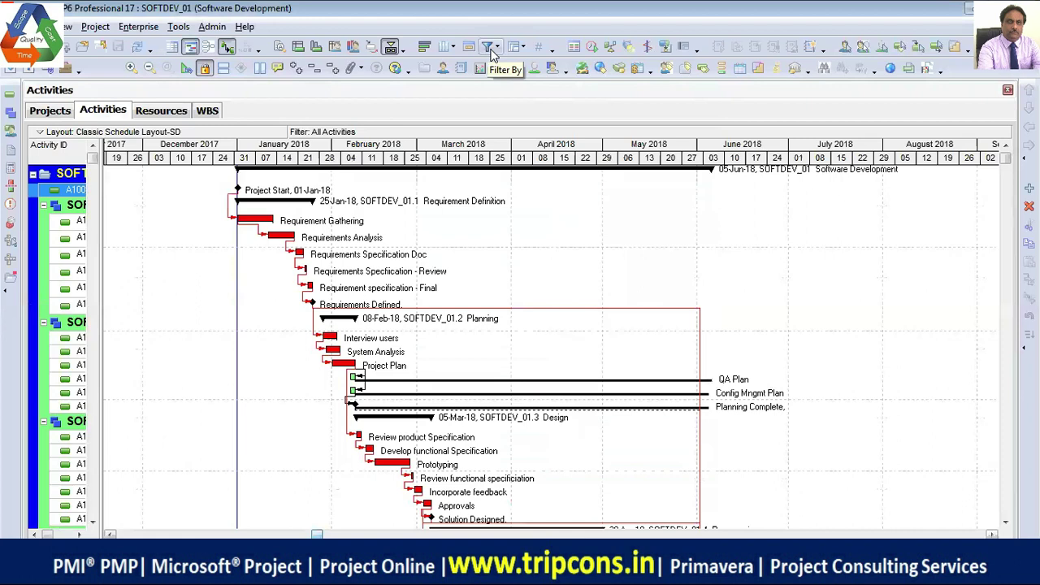
pyautogui.click(490, 49)
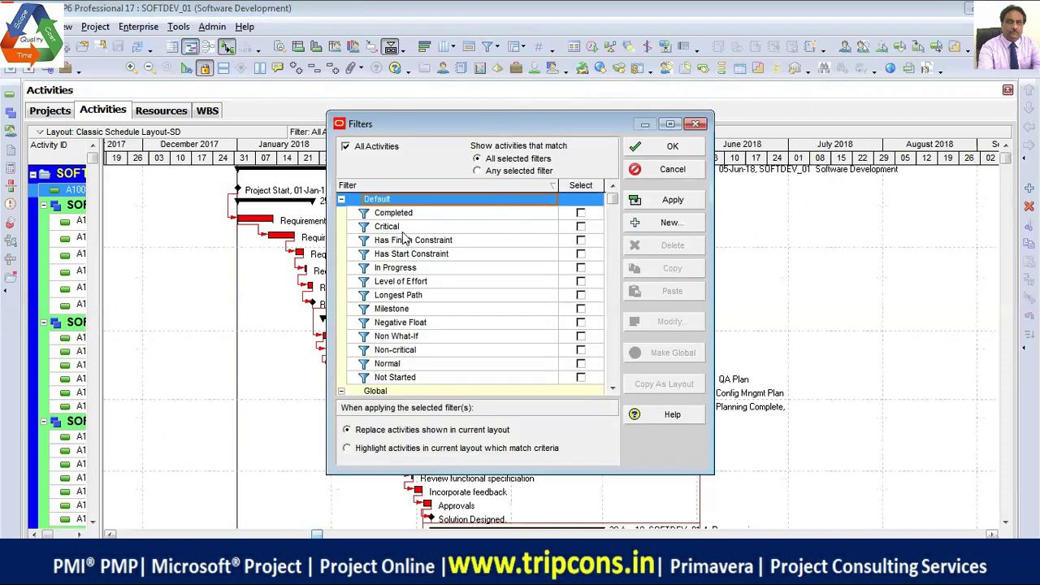
pyautogui.click(581, 226)
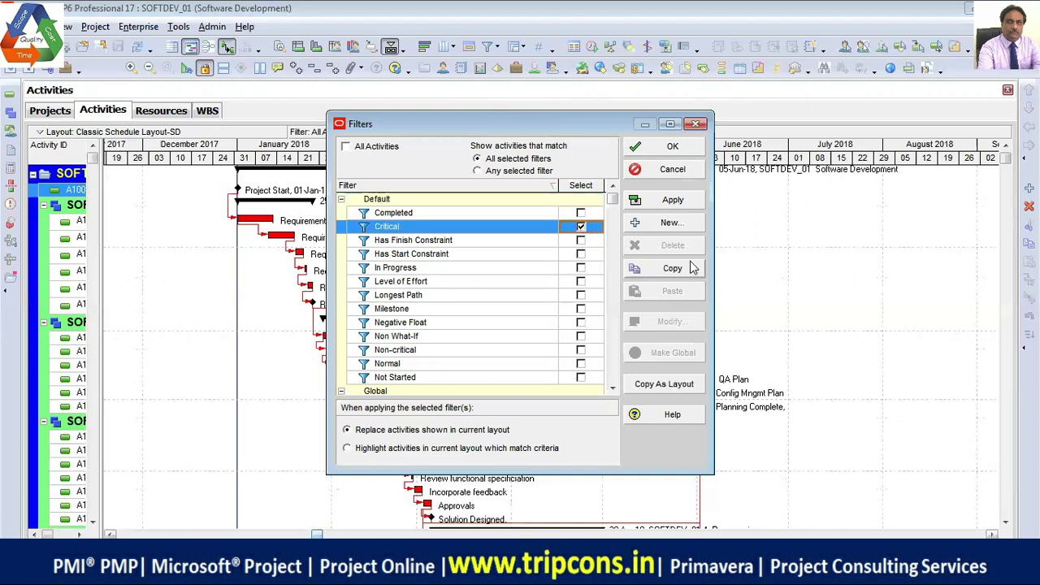
pyautogui.click(689, 207)
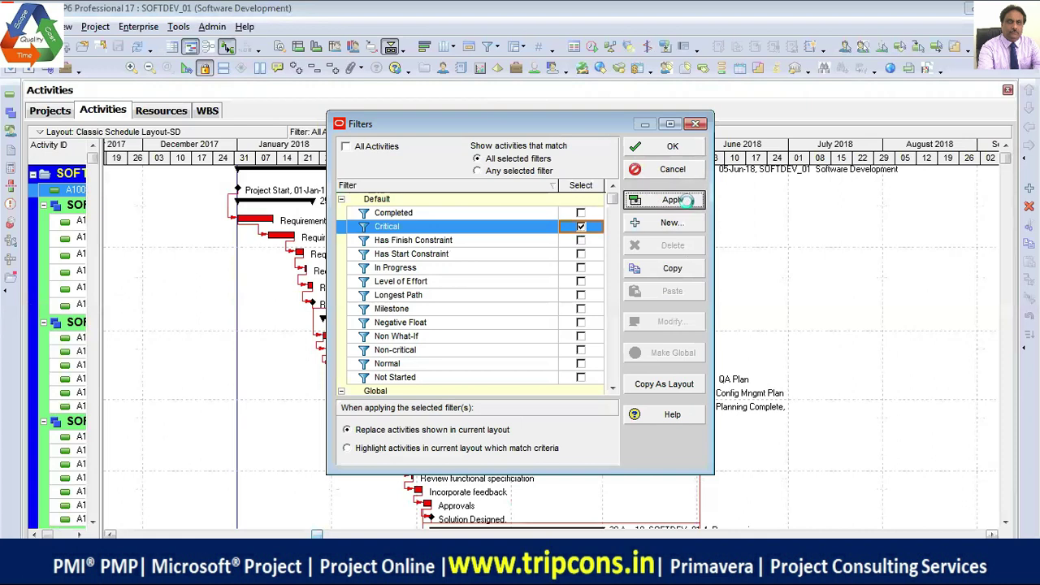
pyautogui.click(677, 151)
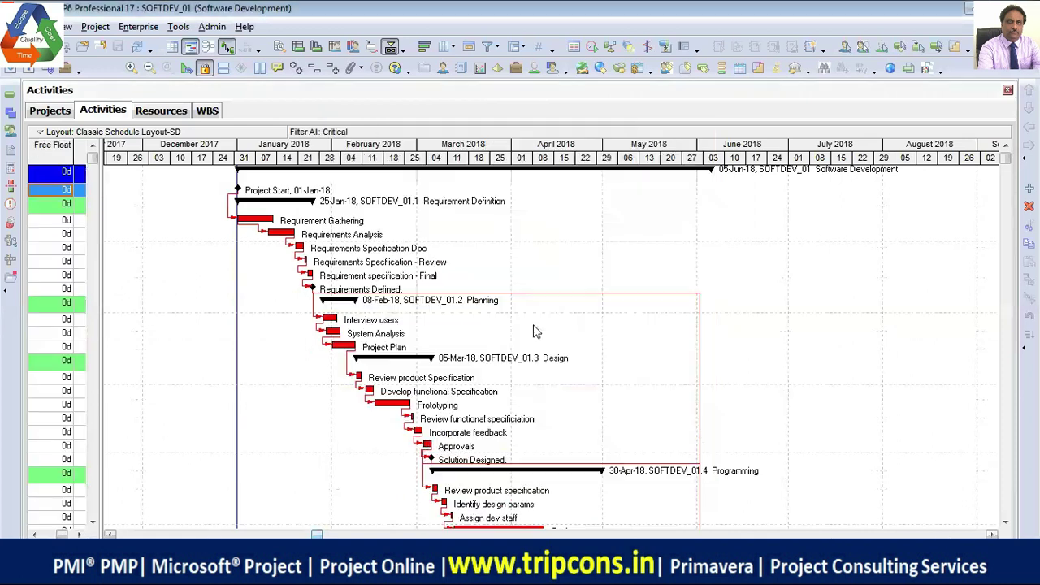
# - Examine the filtered Gantt chart's chain of critical activities from Project Start through Integration Testing
pyautogui.scroll(-4, 536, 330)
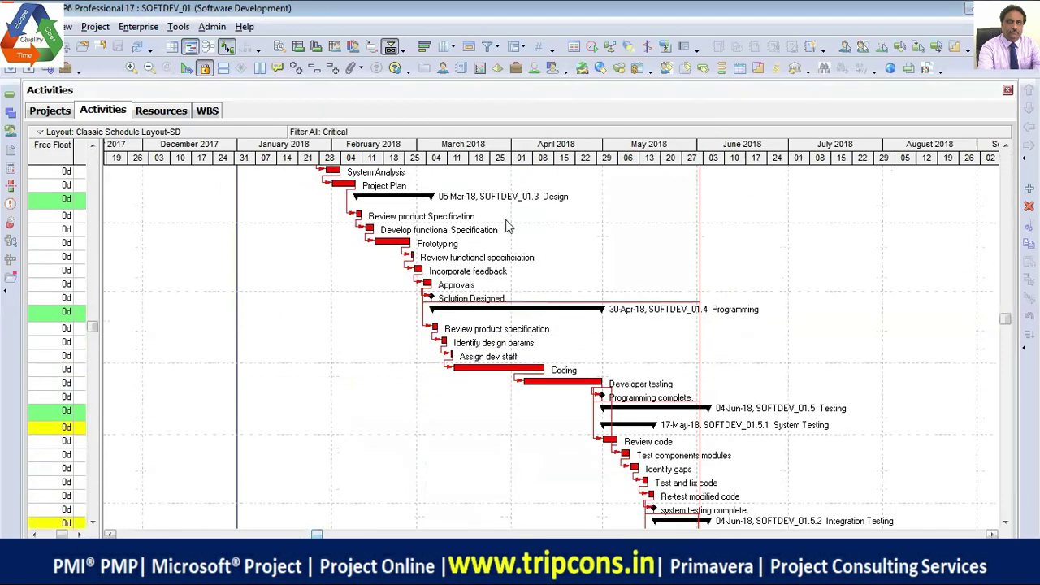
pyautogui.scroll(-1, 582, 444)
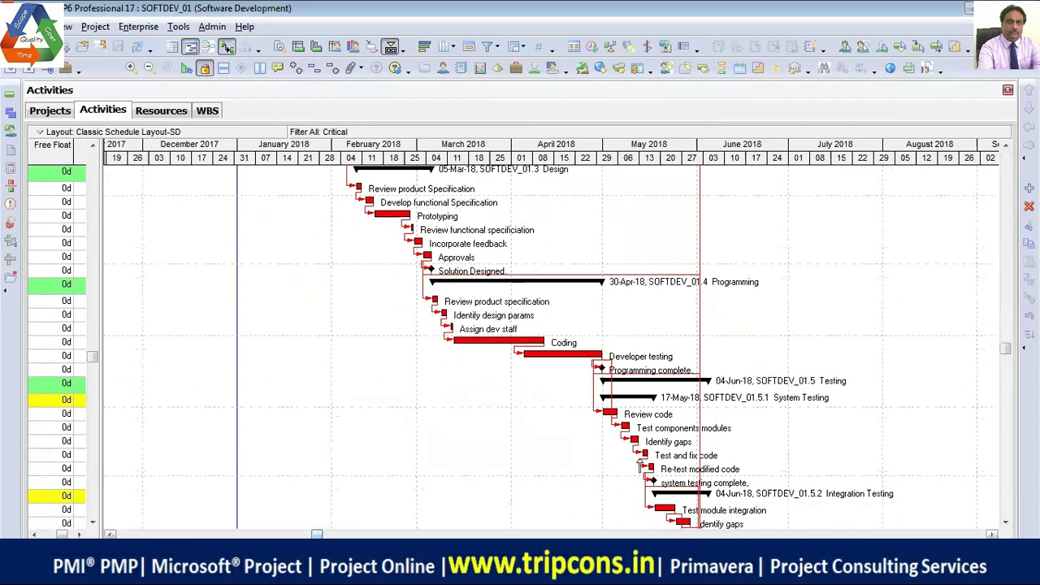
pyautogui.scroll(-1, 638, 463)
pyautogui.scroll(-2, 637, 464)
pyautogui.scroll(3, 639, 464)
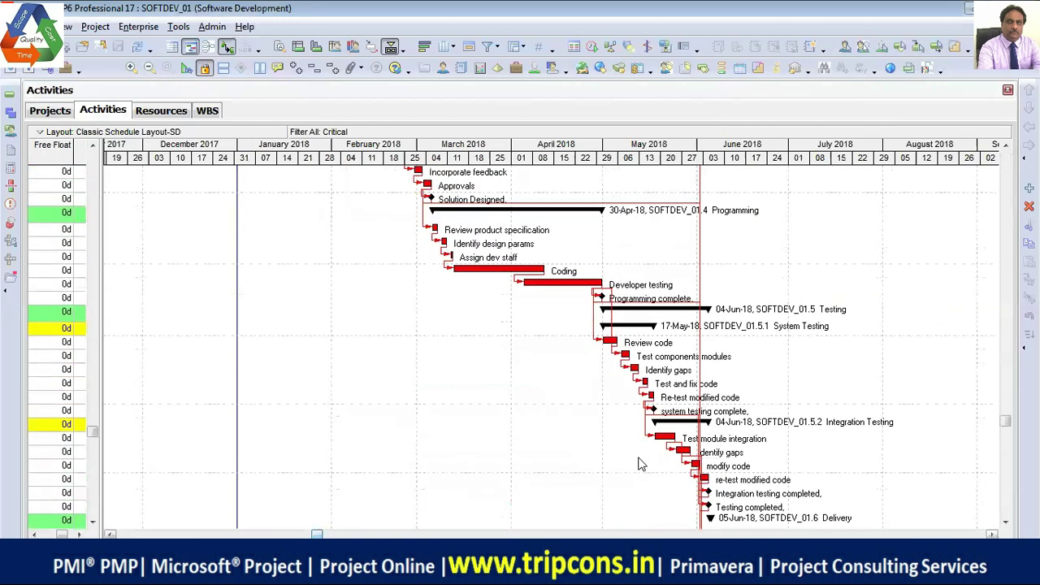
pyautogui.scroll(5, 640, 464)
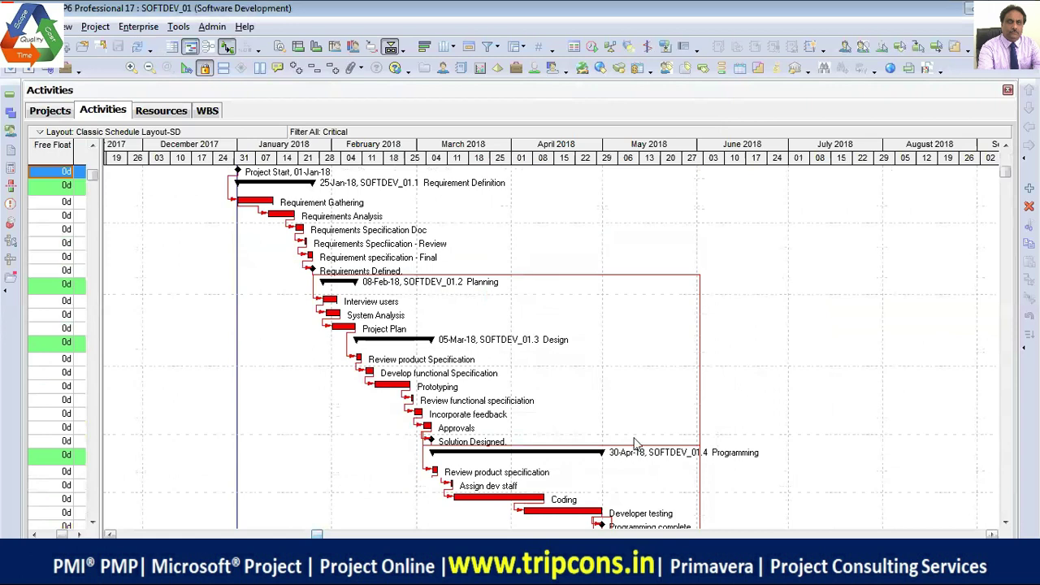
pyautogui.scroll(-4, 583, 354)
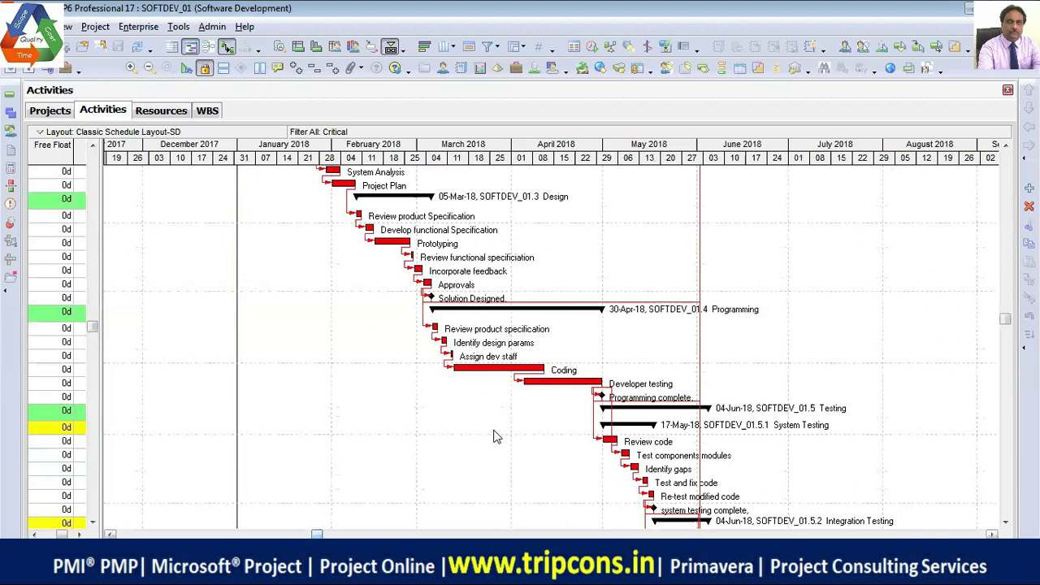
pyautogui.scroll(4, 496, 435)
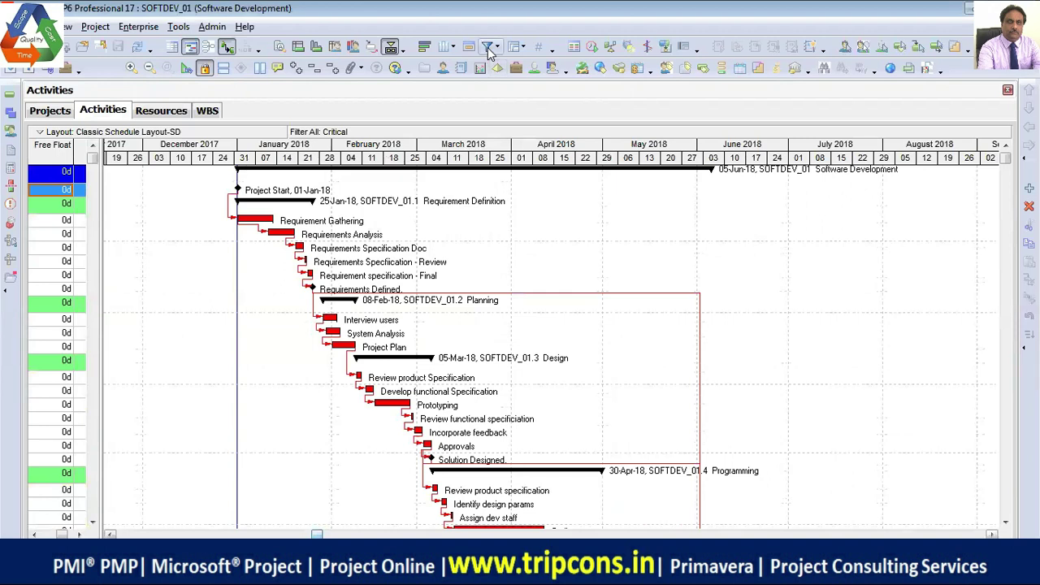
# - Replace the Critical filter with All Activities and return the Gantt chart to the day-level timescale
pyautogui.click(487, 47)
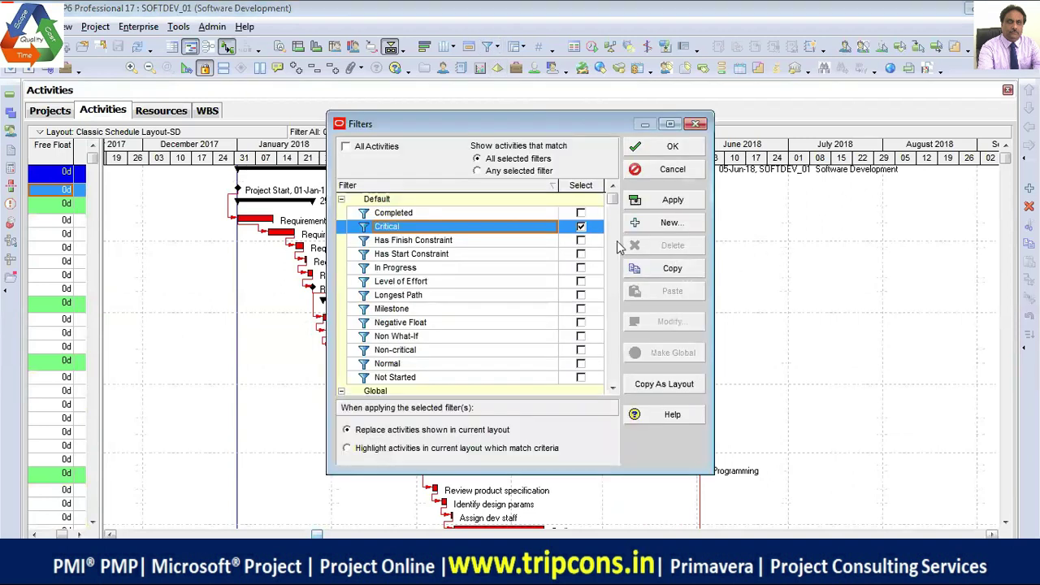
pyautogui.click(678, 200)
pyautogui.click(673, 148)
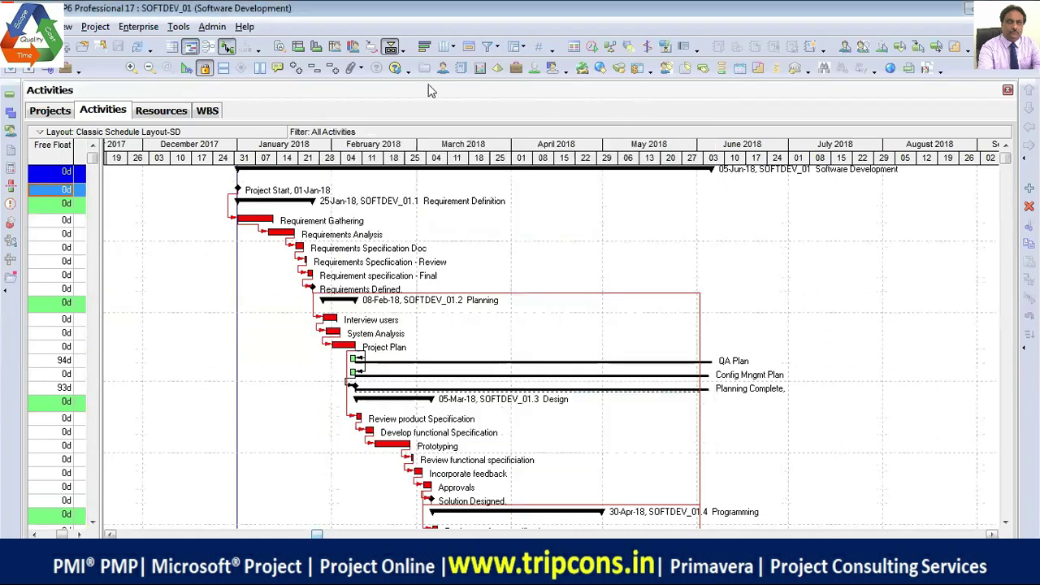
pyautogui.click(132, 67)
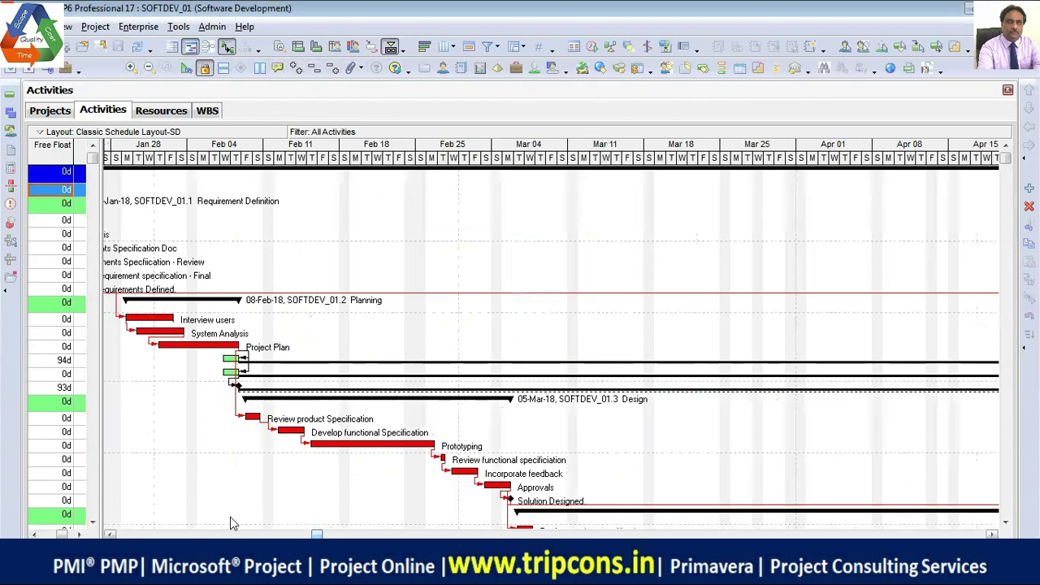
# - Widen the activity table to include the BL Project Total Cost column and bring the Gantt chart back to Project Start
pyautogui.moveTo(458, 465); pyautogui.dragTo(668, 471)
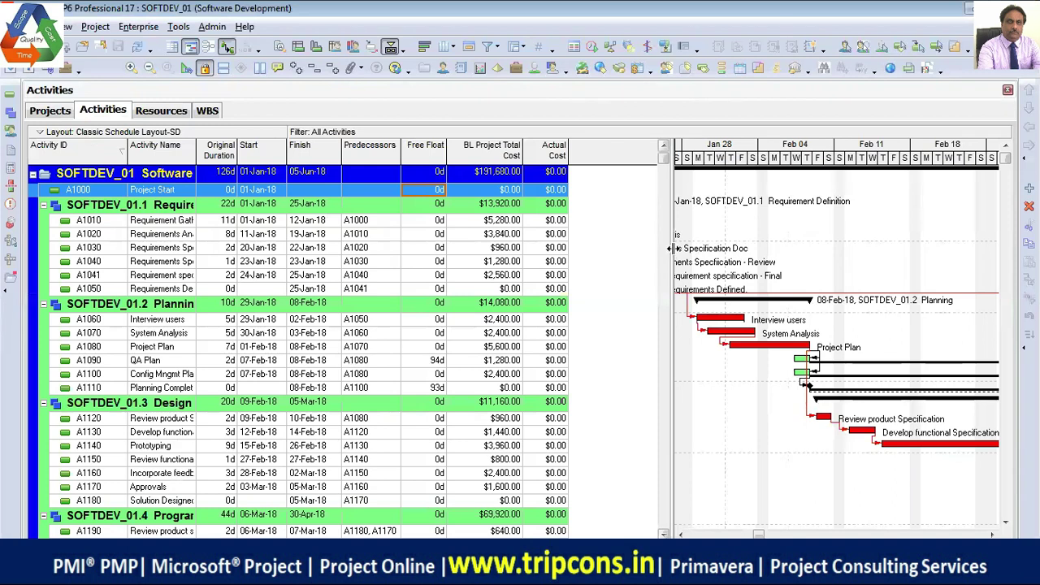
pyautogui.moveTo(670, 256); pyautogui.dragTo(619, 244)
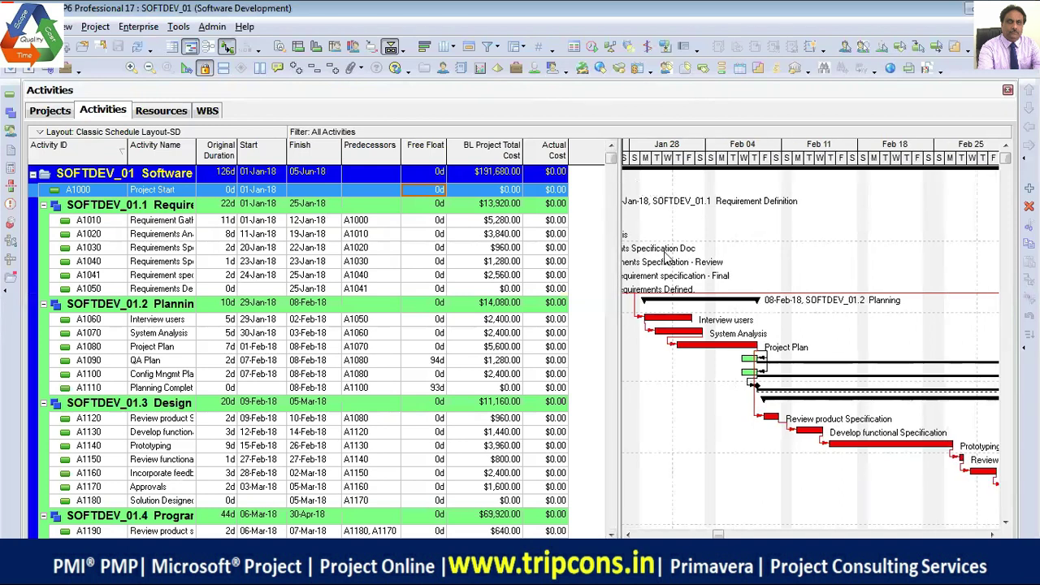
pyautogui.moveTo(617, 290); pyautogui.dragTo(536, 284)
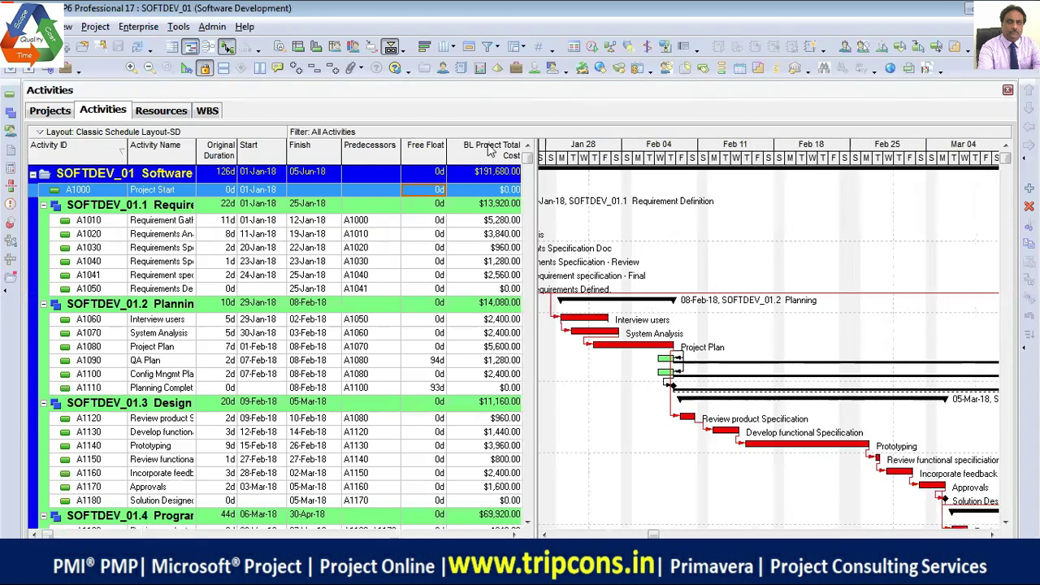
pyautogui.click(161, 222)
pyautogui.click(571, 221)
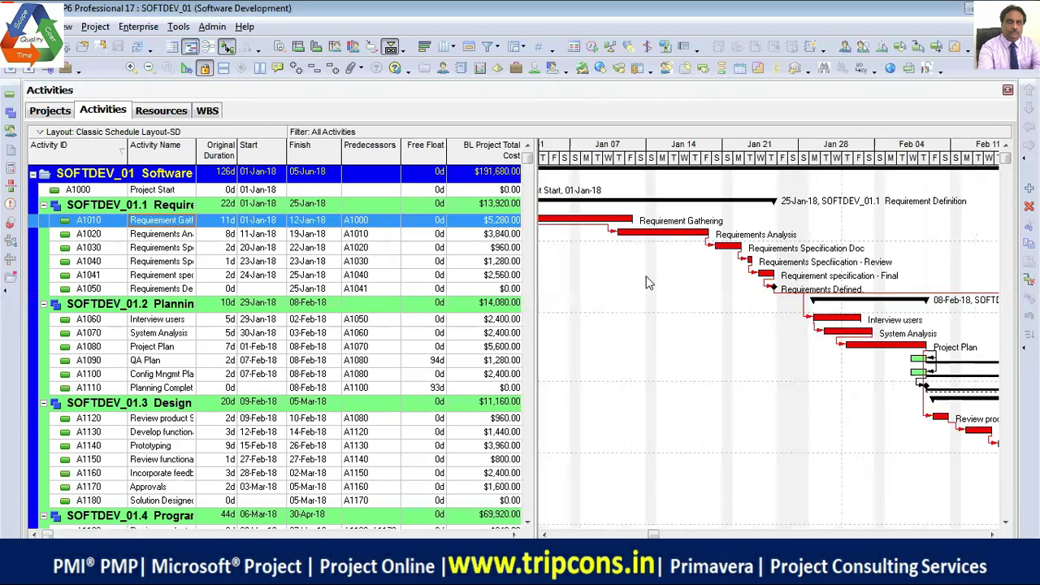
pyautogui.click(544, 534)
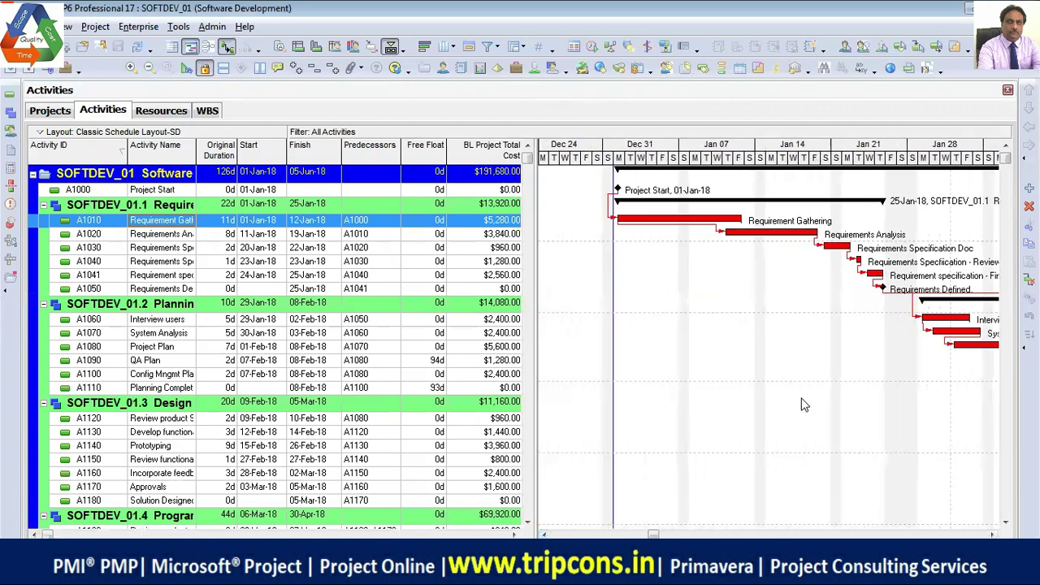
pyautogui.hscroll(3, 573, 281)
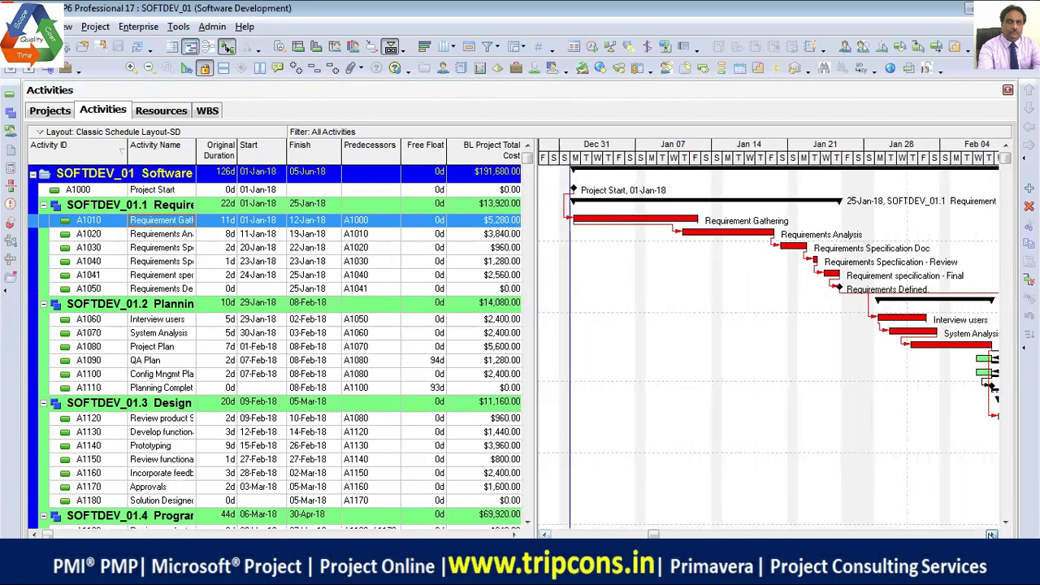
# - Review the current project's resources with their types, roles and default units, and return to the activities
pyautogui.click(162, 113)
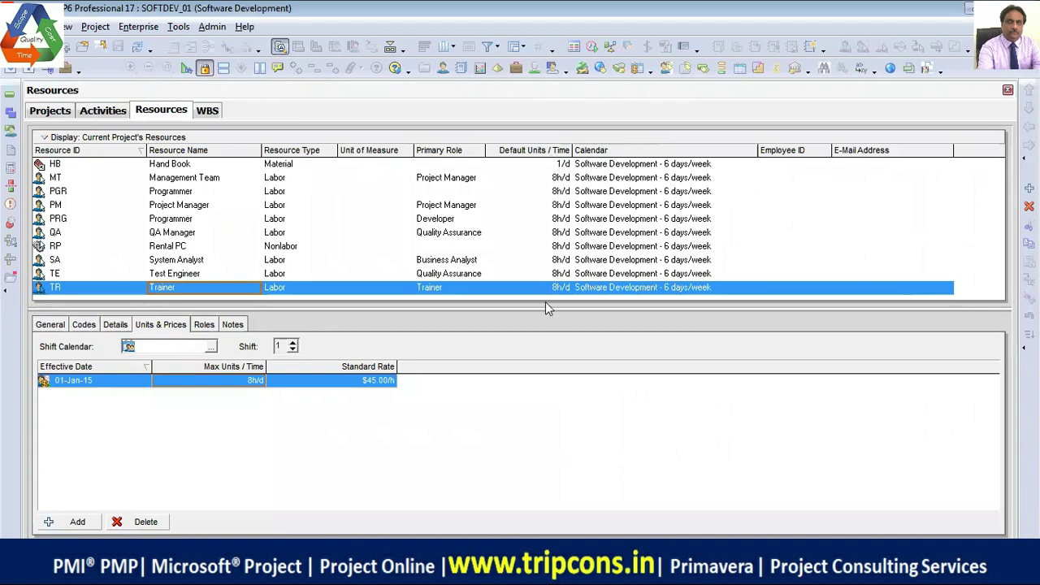
pyautogui.moveTo(546, 309); pyautogui.dragTo(539, 354)
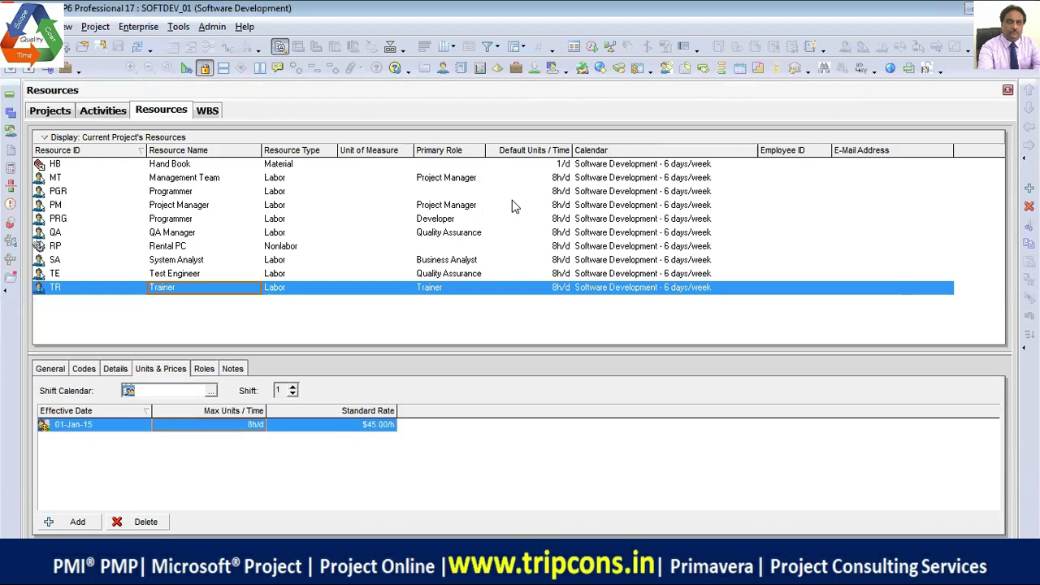
pyautogui.click(103, 113)
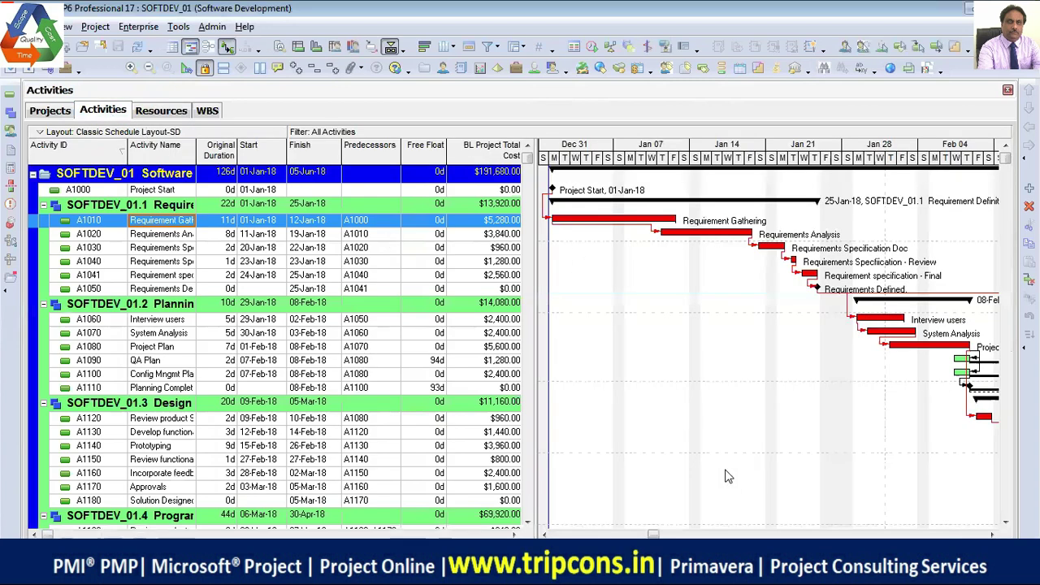
# - Narrow the activity table to widen the Gantt chart and display the Resource Usage Profile below it
pyautogui.moveTo(533, 255); pyautogui.dragTo(236, 291)
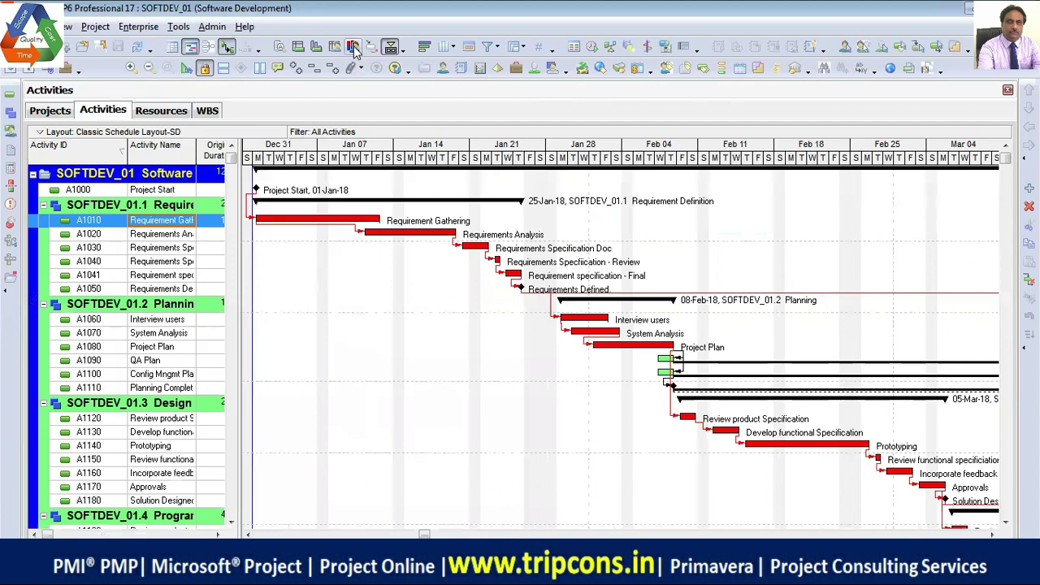
pyautogui.click(403, 50)
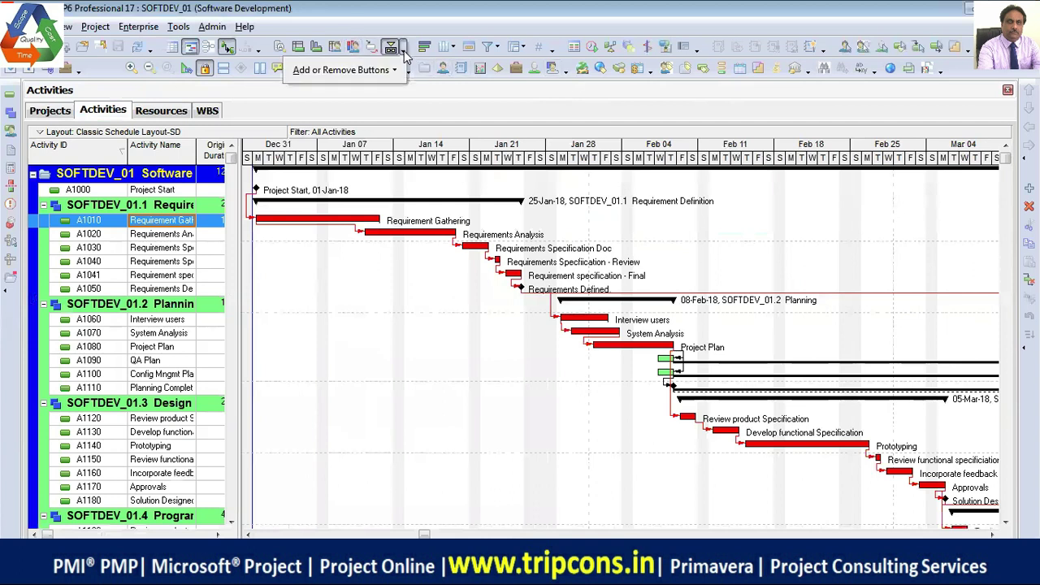
pyautogui.moveTo(393, 73)
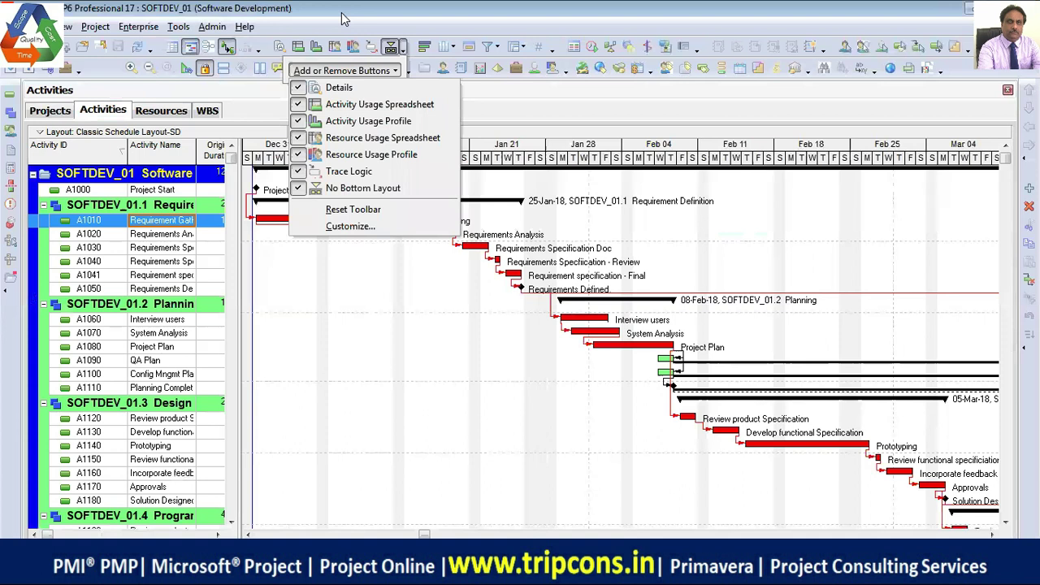
pyautogui.click(353, 46)
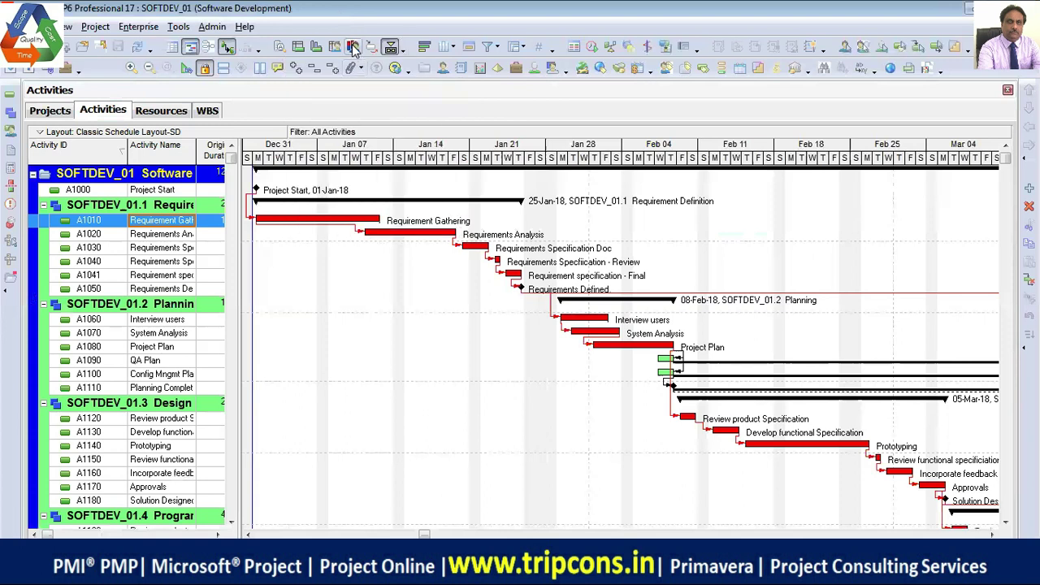
pyautogui.click(353, 46)
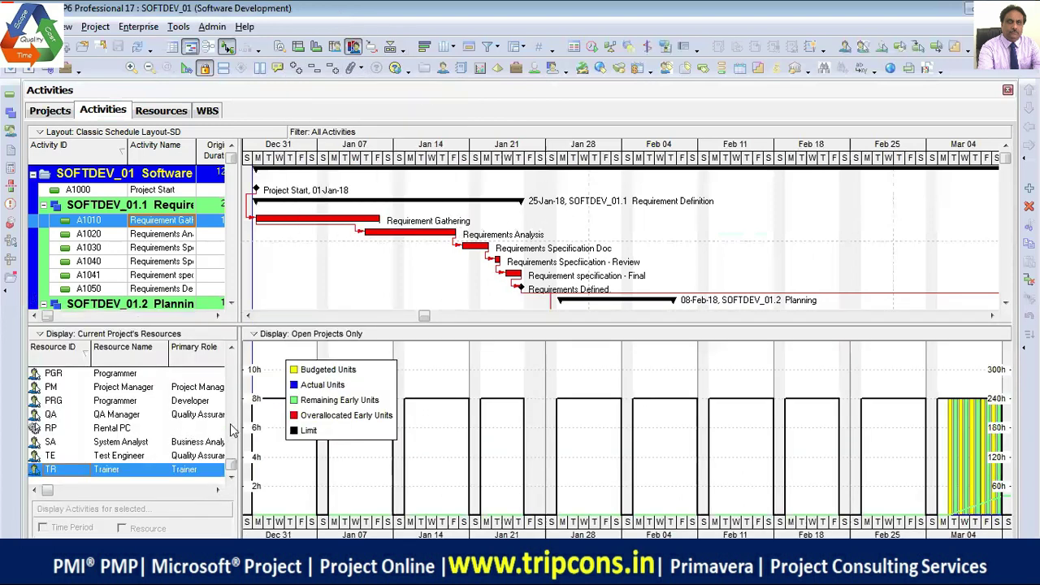
# - Show the Hand Book resource's usage profile on a month-and-week timescale reaching from November 2017 through June 2018
pyautogui.moveTo(232, 475); pyautogui.dragTo(233, 349)
pyautogui.click(122, 375)
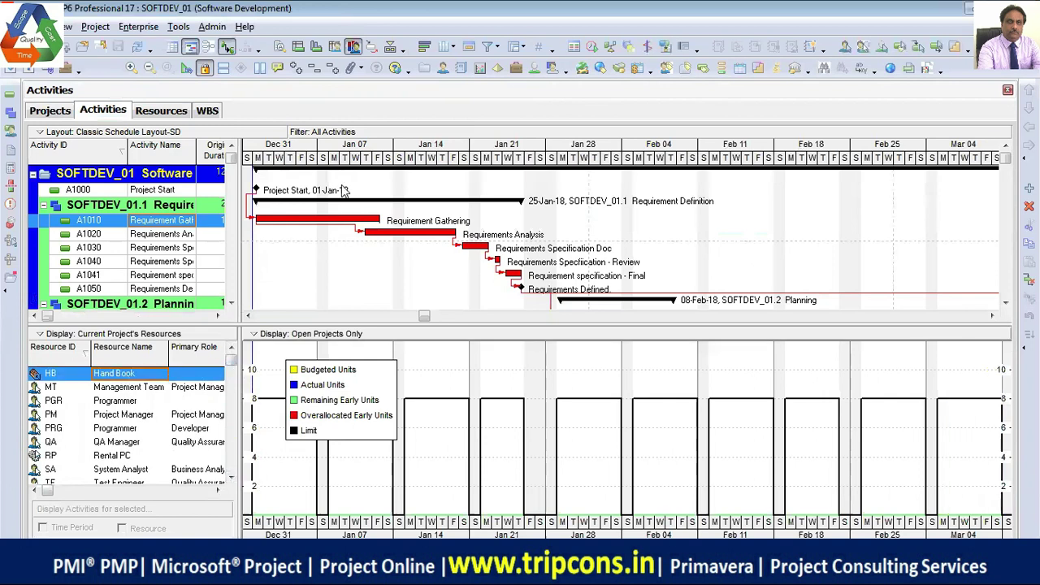
pyautogui.moveTo(427, 322); pyautogui.dragTo(427, 364)
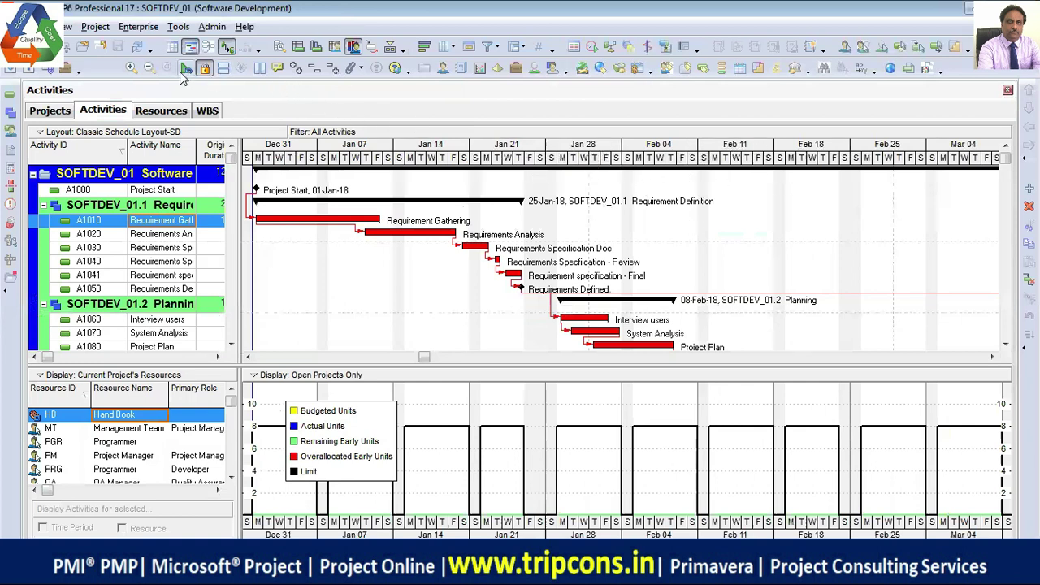
pyautogui.click(148, 67)
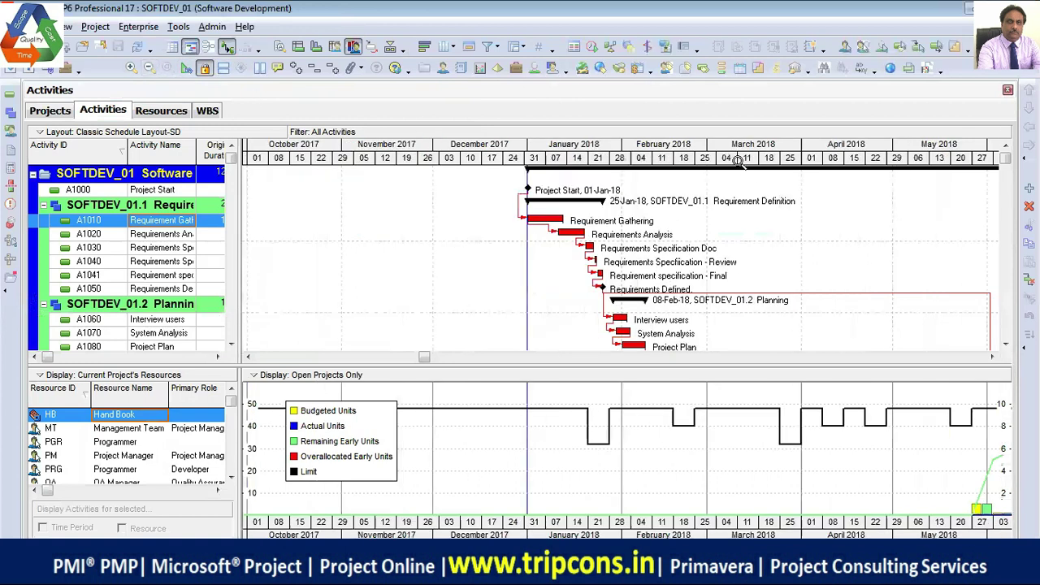
pyautogui.moveTo(690, 146); pyautogui.dragTo(591, 152)
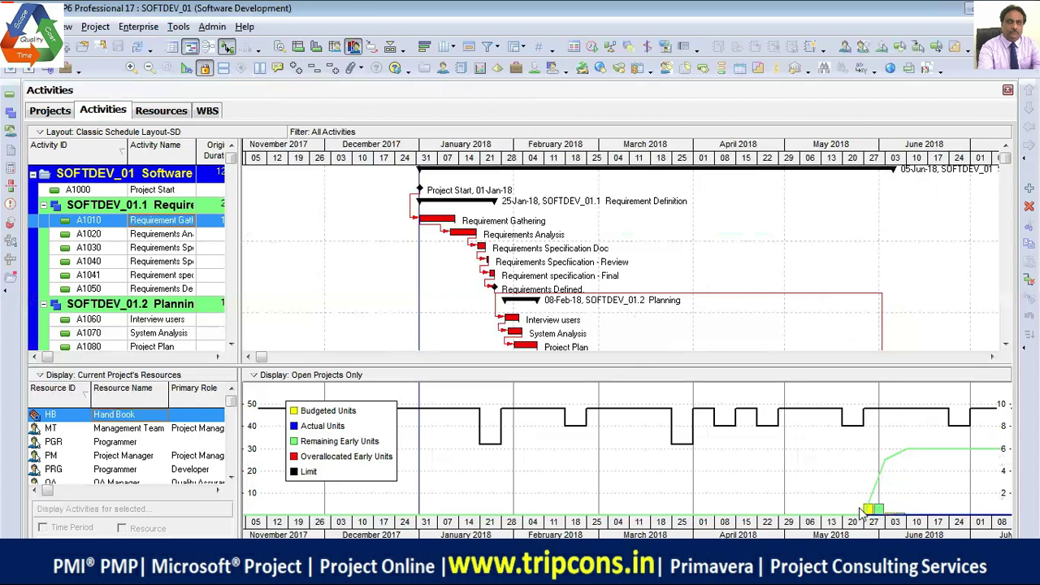
# - Display the usage profiles of Management Team and programmer PGR, and move the histogram legend clear of the bars
pyautogui.click(146, 428)
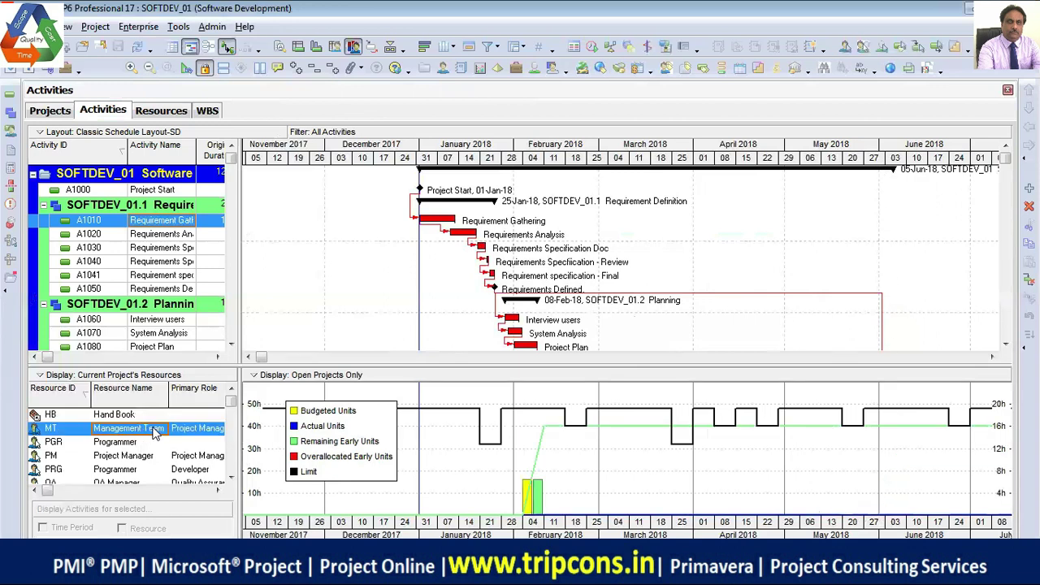
pyautogui.click(126, 442)
pyautogui.moveTo(333, 430); pyautogui.dragTo(1007, 423)
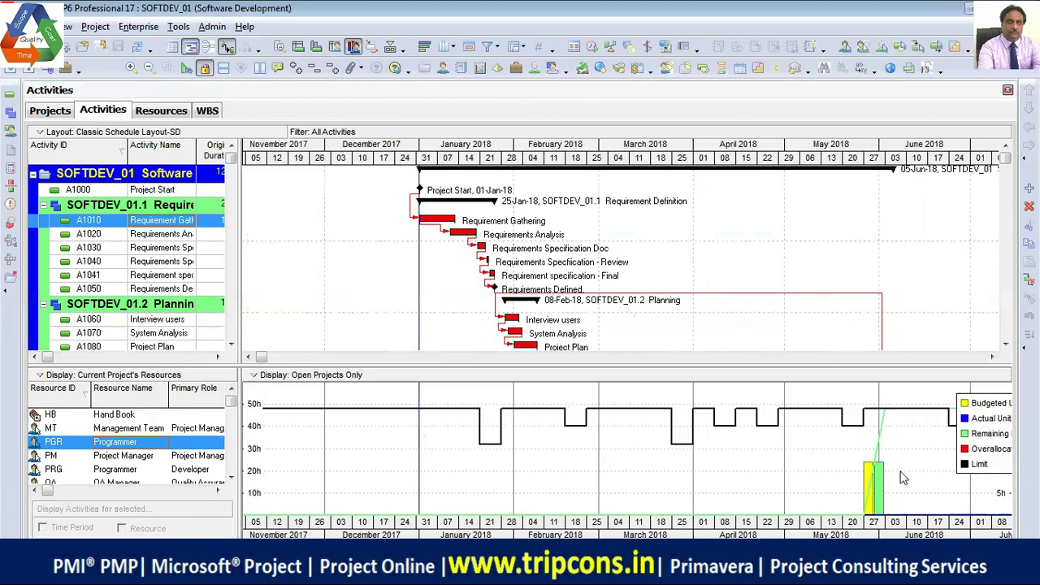
pyautogui.moveTo(980, 453); pyautogui.dragTo(1012, 451)
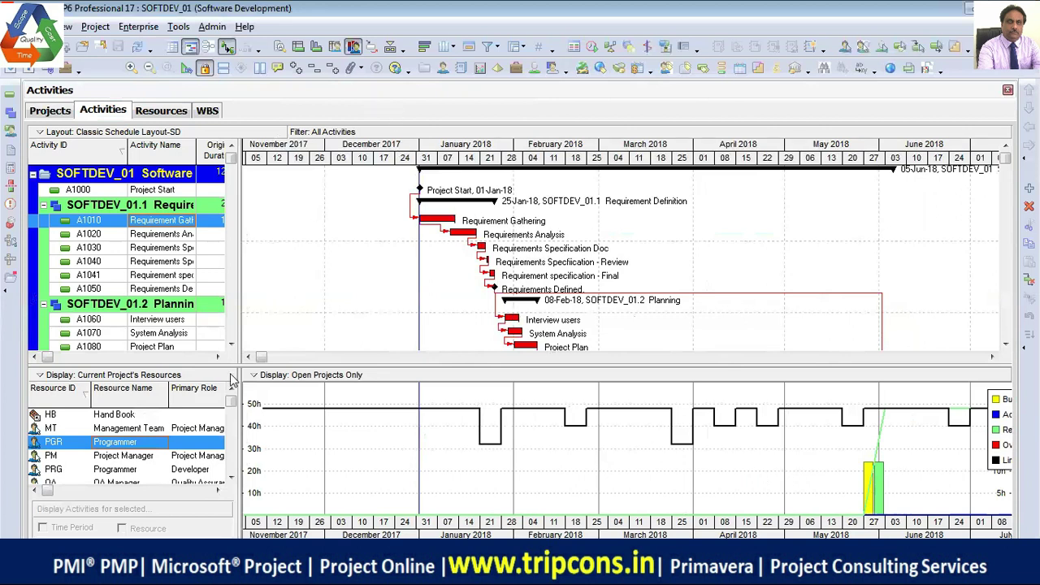
# - Compare the usage profiles of Project Manager, programmer PRG, Management Team and programmer PGR against their limits
pyautogui.click(130, 457)
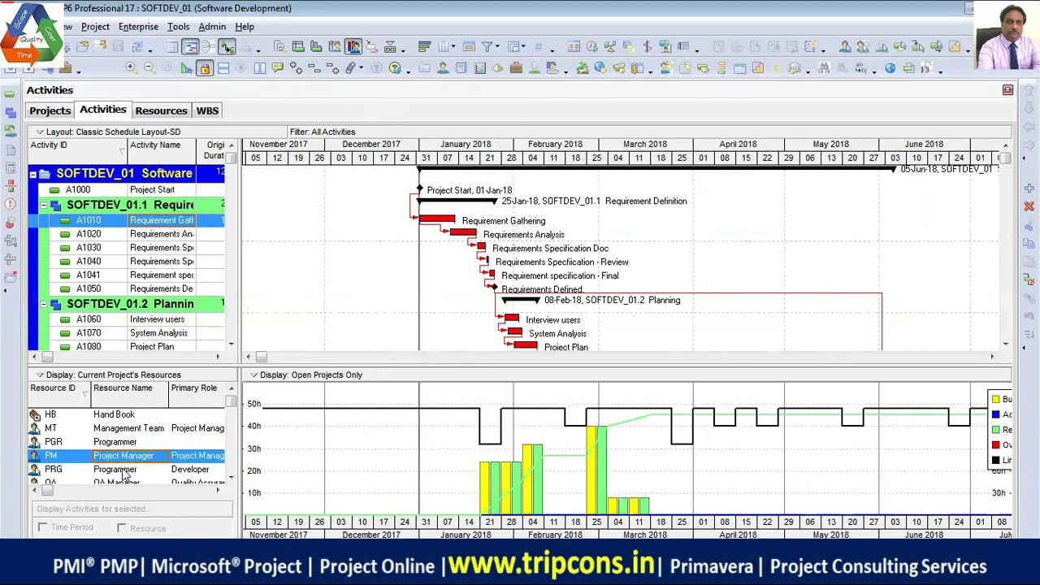
pyautogui.click(127, 472)
pyautogui.click(129, 430)
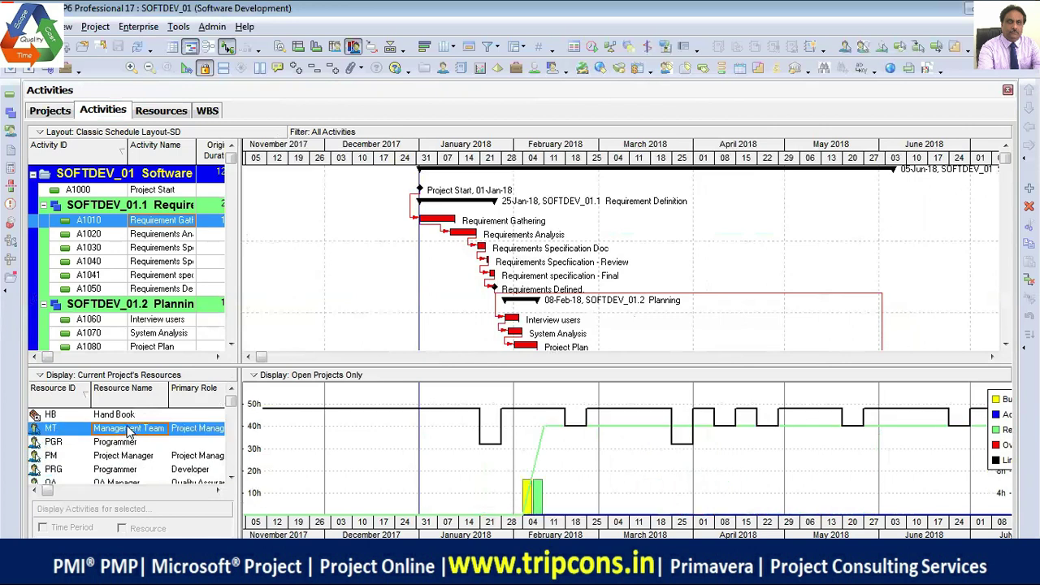
pyautogui.click(127, 444)
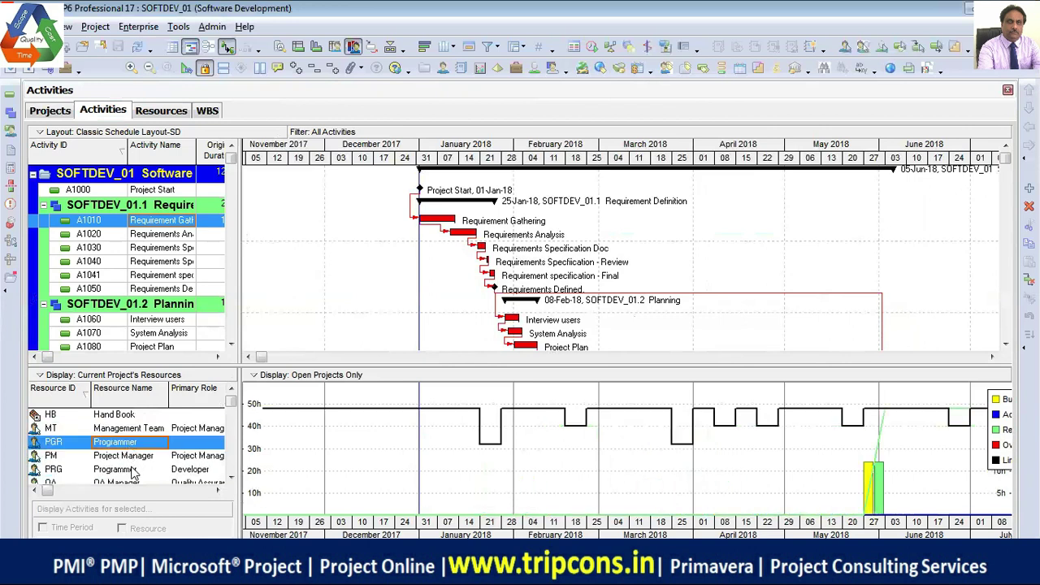
pyautogui.click(128, 471)
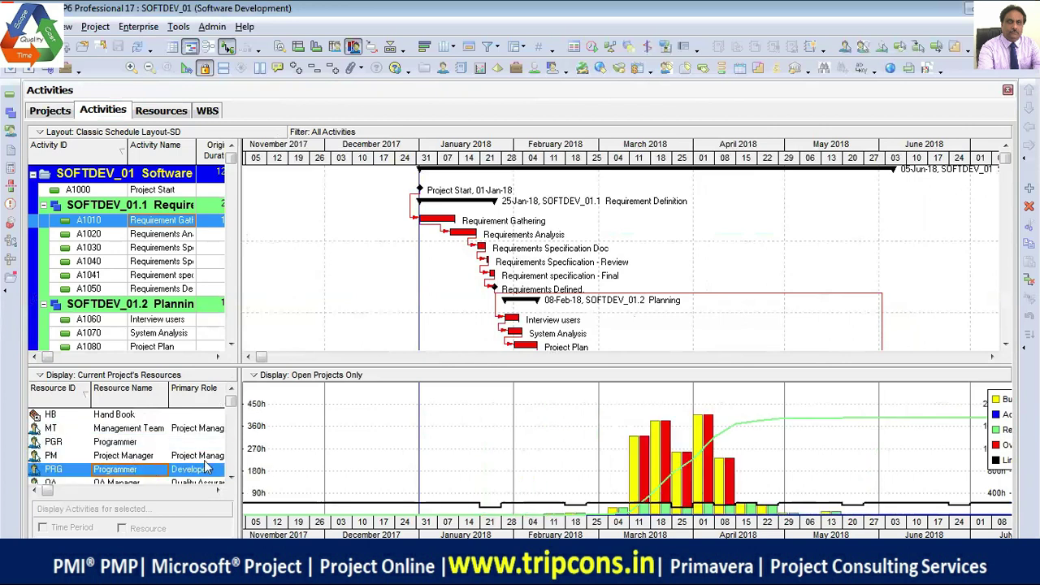
pyautogui.click(141, 445)
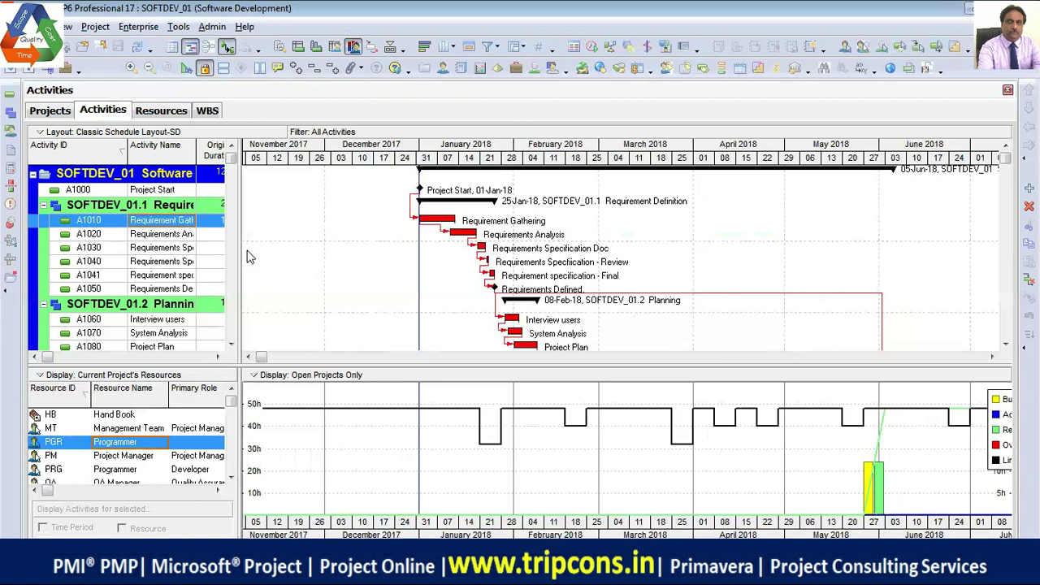
# - Examine programmer PGR's usage in the week of May 27 on the day-level timescale
pyautogui.moveTo(237, 248); pyautogui.dragTo(640, 260)
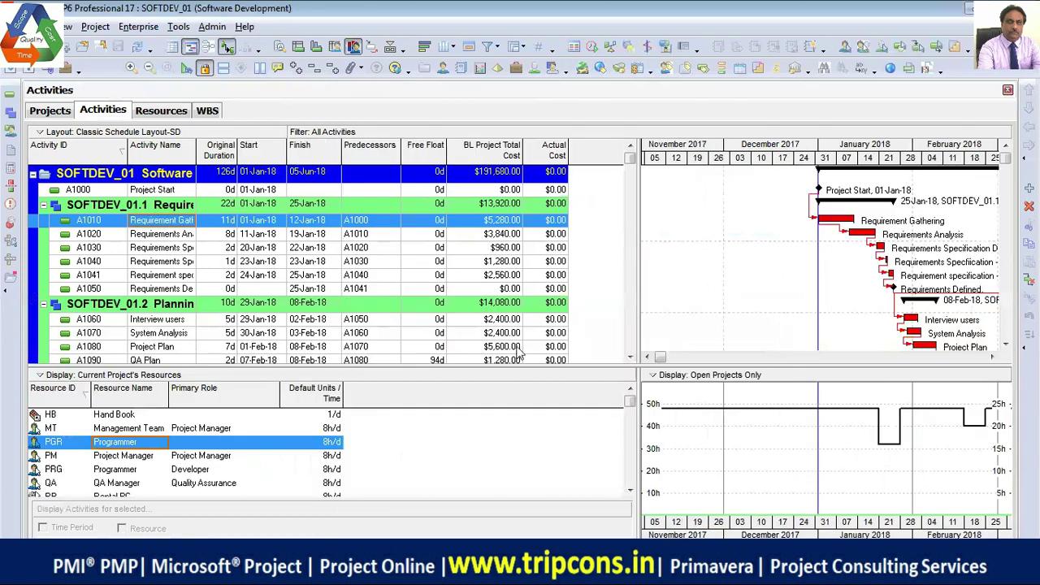
pyautogui.moveTo(639, 310); pyautogui.dragTo(227, 283)
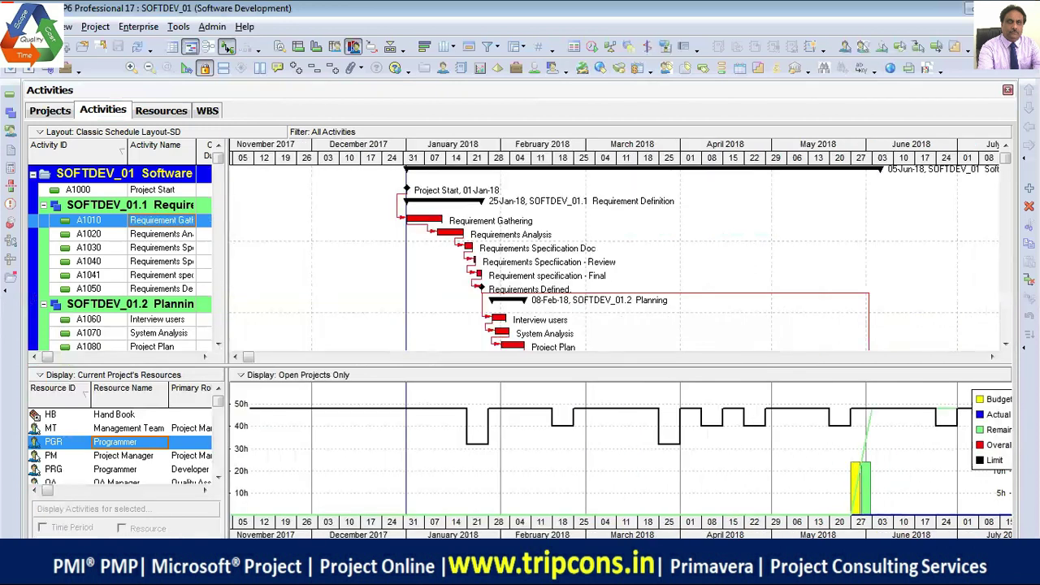
pyautogui.moveTo(838, 414); pyautogui.dragTo(647, 414)
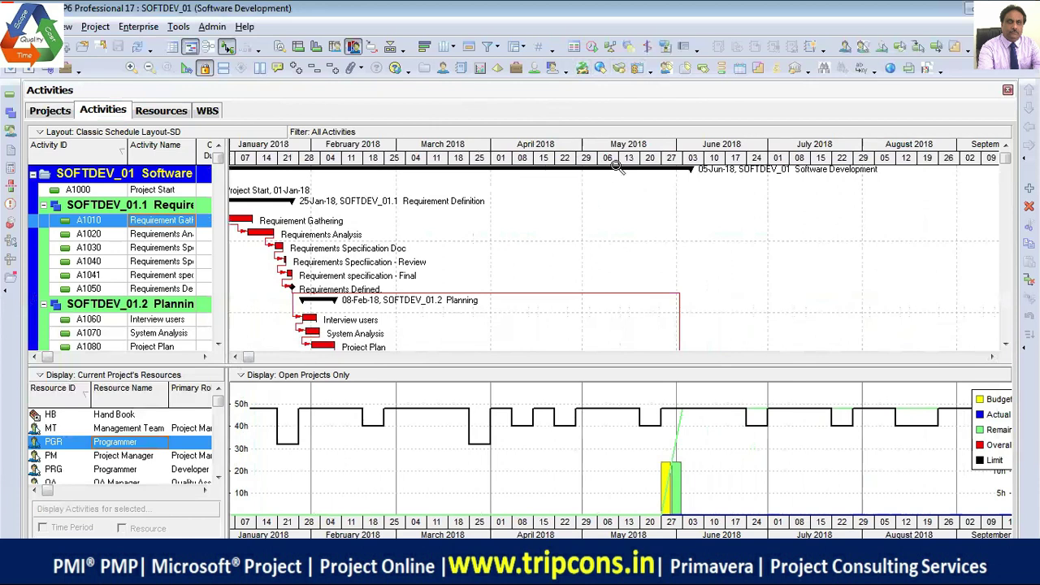
pyautogui.click(149, 67)
pyautogui.click(130, 67)
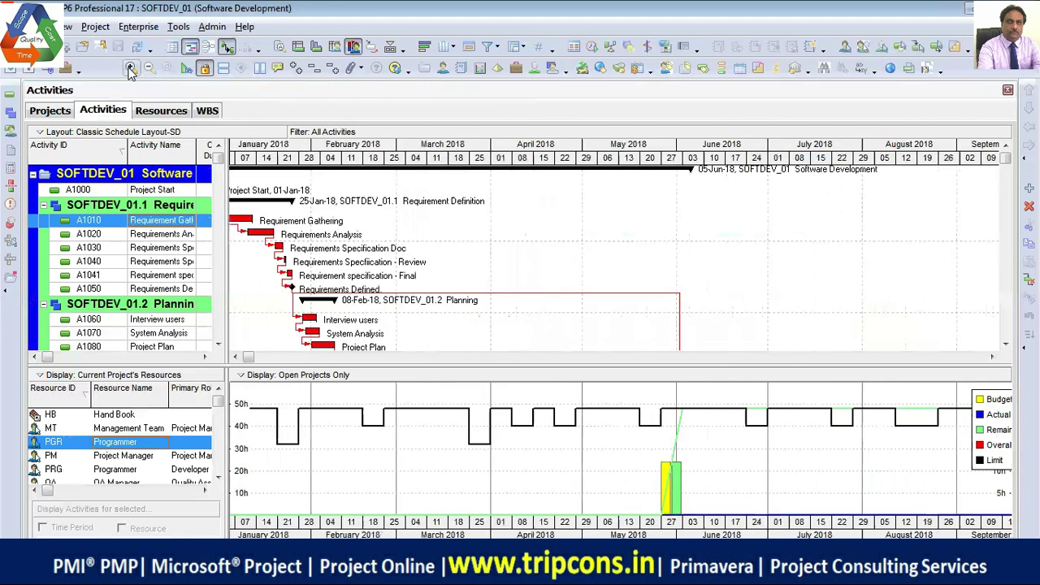
pyautogui.click(131, 68)
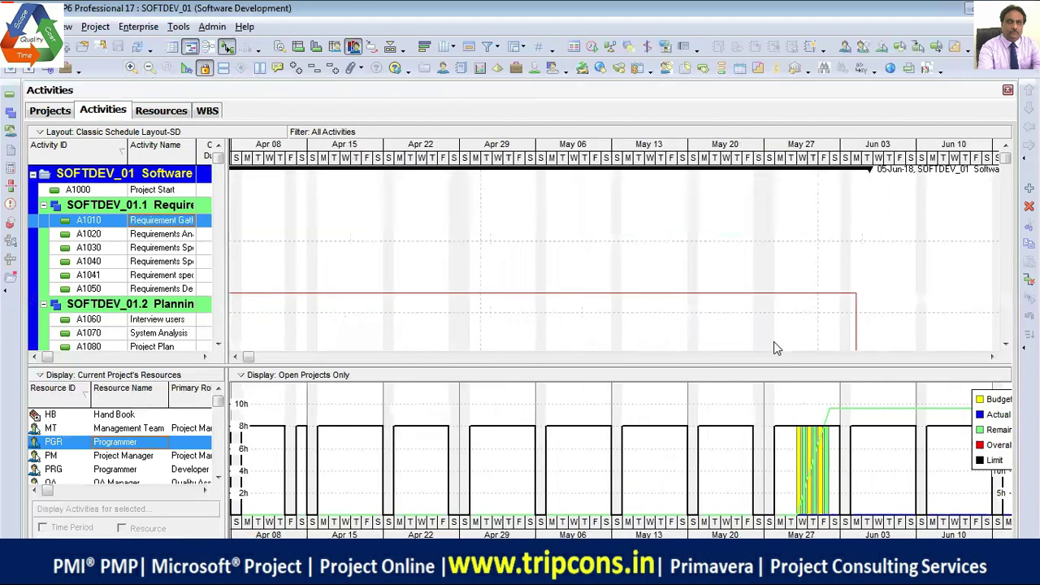
# - Open the details of activity A1310 Test module integration and view its predecessors and resource assignments
pyautogui.moveTo(217, 345); pyautogui.dragTo(217, 345)
pyautogui.moveTo(229, 280); pyautogui.dragTo(283, 281)
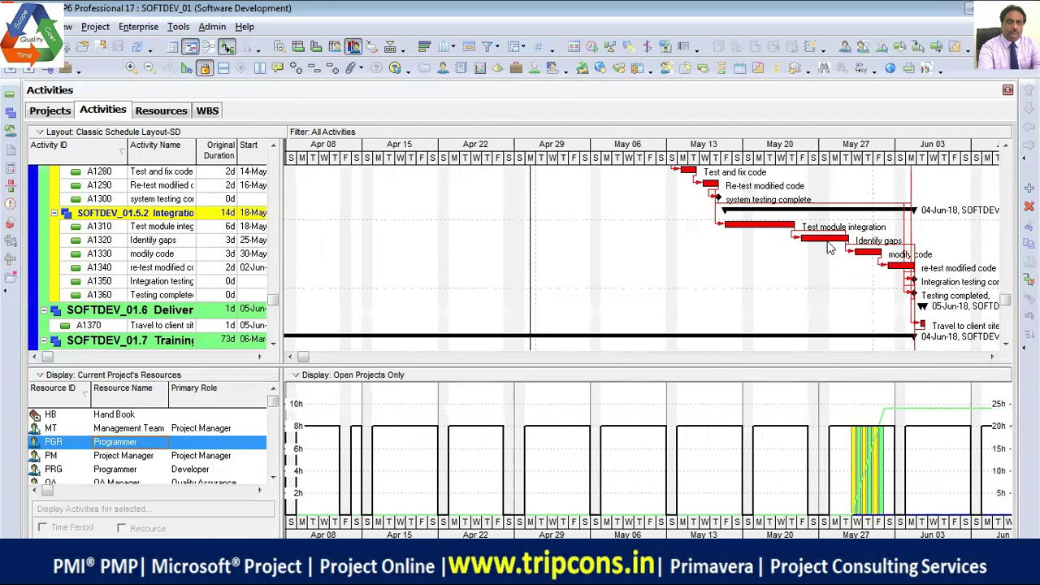
pyautogui.click(167, 230)
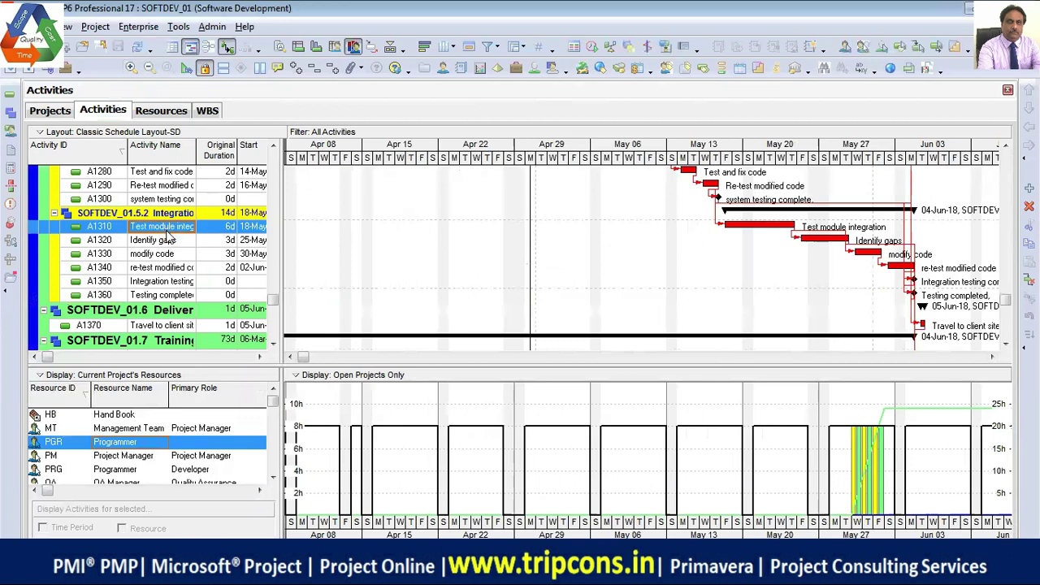
pyautogui.rightClick(173, 232)
pyautogui.click(211, 199)
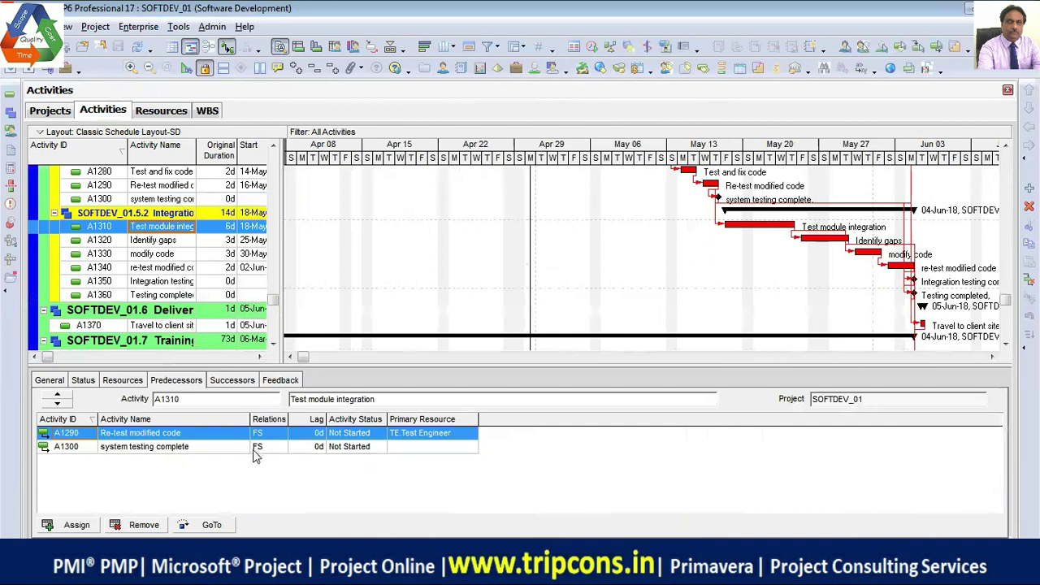
pyautogui.click(122, 381)
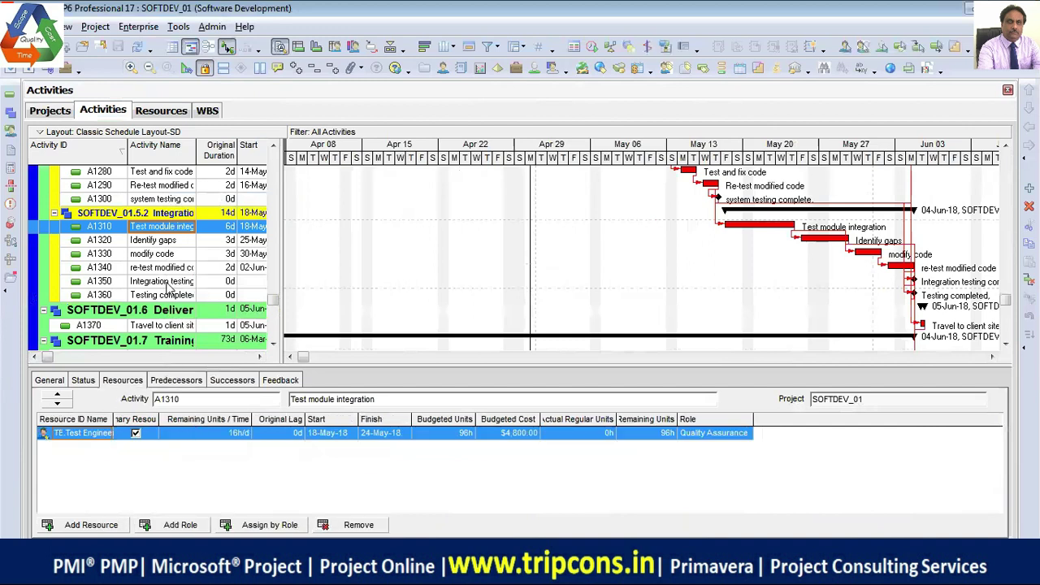
# - Examine the resource assignments of the integration testing activities from A1320 Identify gaps through A1360 Testing completed
pyautogui.click(167, 240)
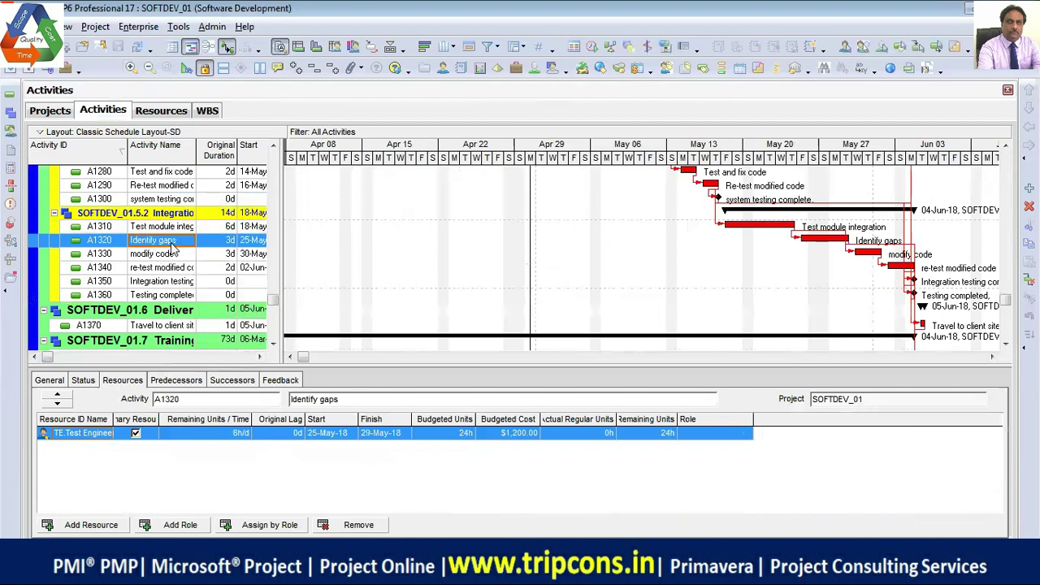
pyautogui.click(163, 254)
pyautogui.click(169, 268)
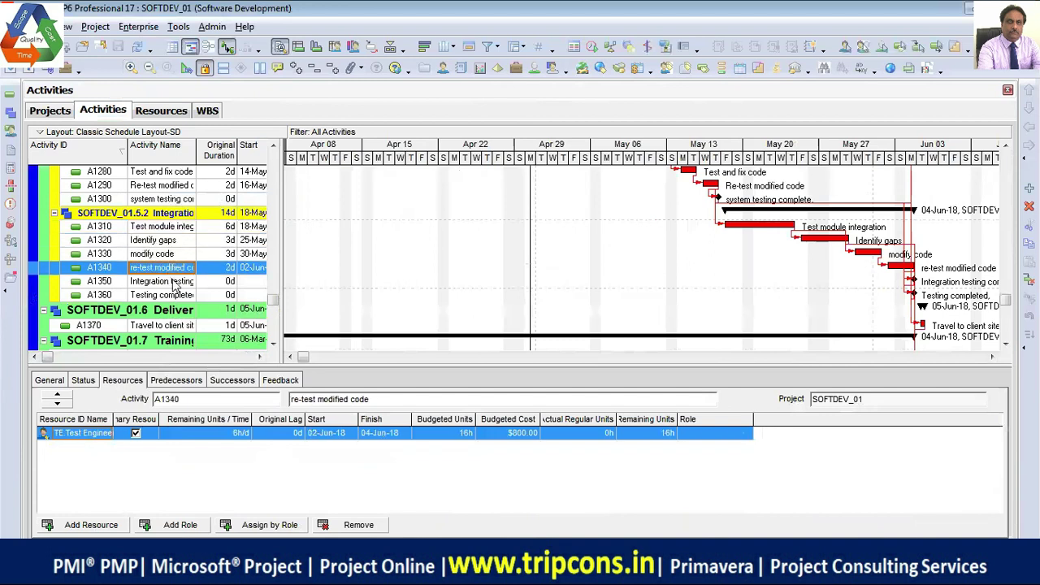
pyautogui.click(172, 281)
pyautogui.click(171, 296)
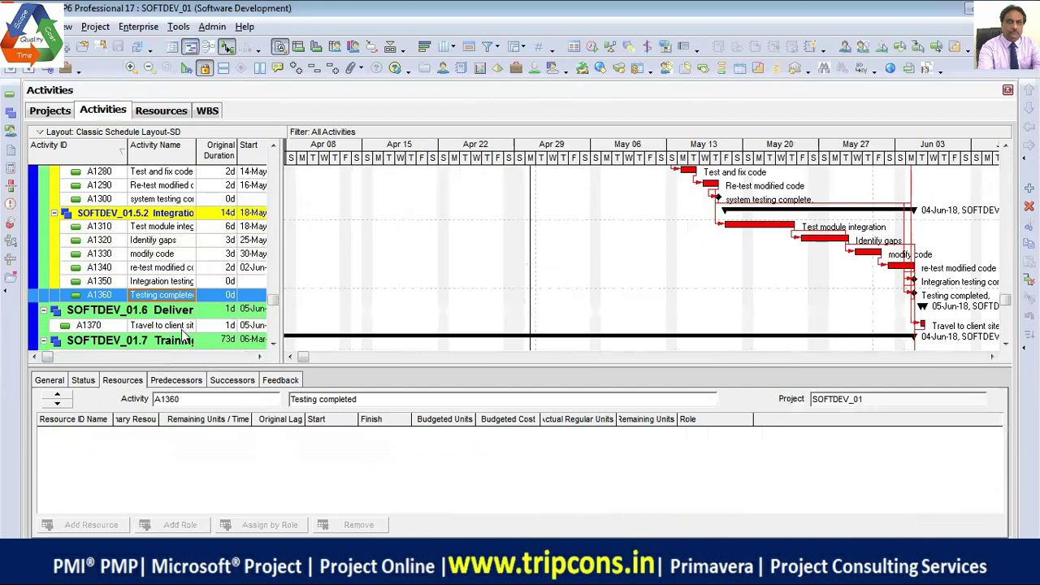
pyautogui.click(273, 344)
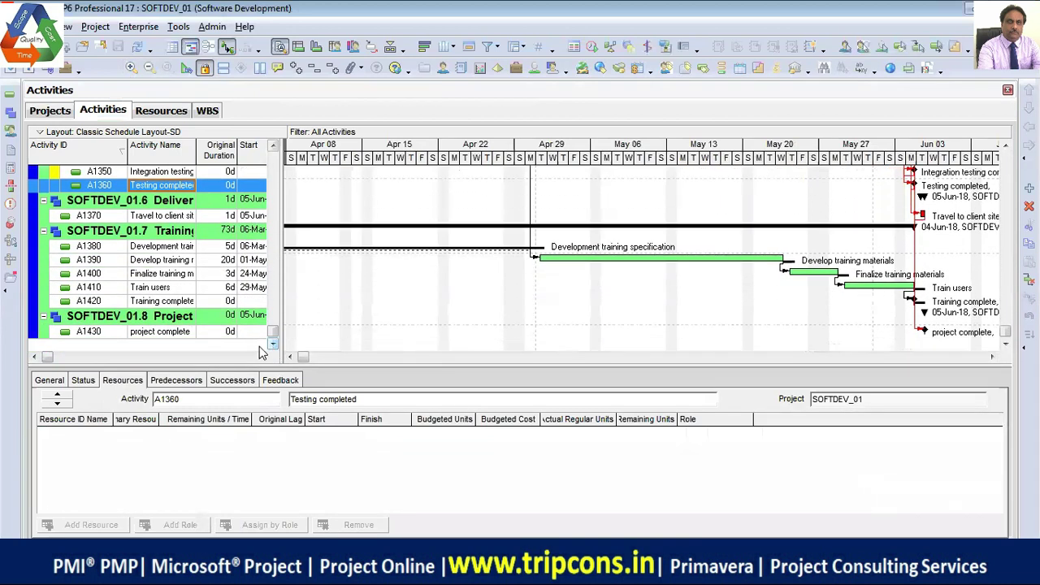
pyautogui.click(274, 147)
pyautogui.click(174, 230)
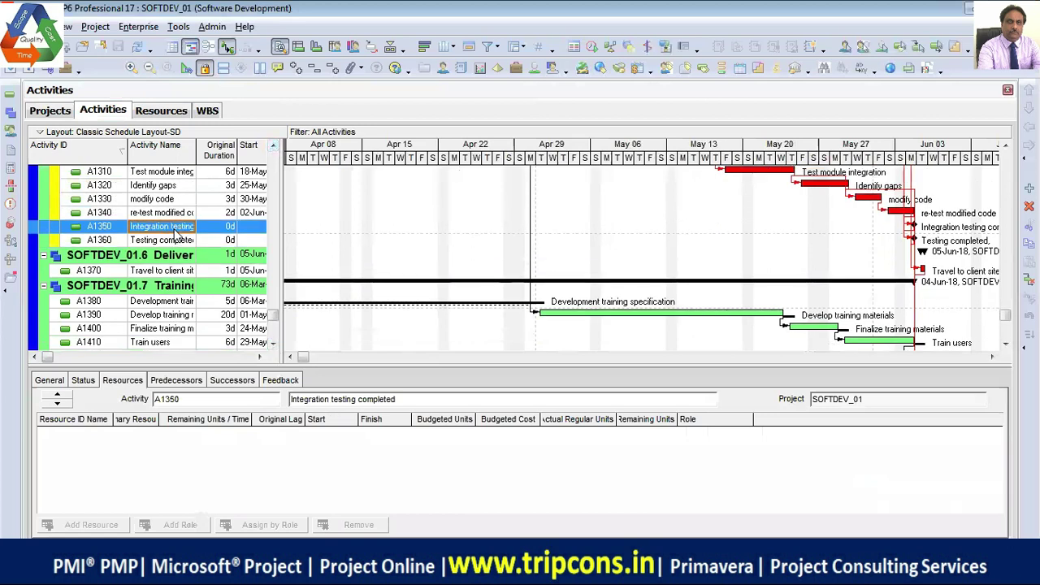
pyautogui.click(173, 214)
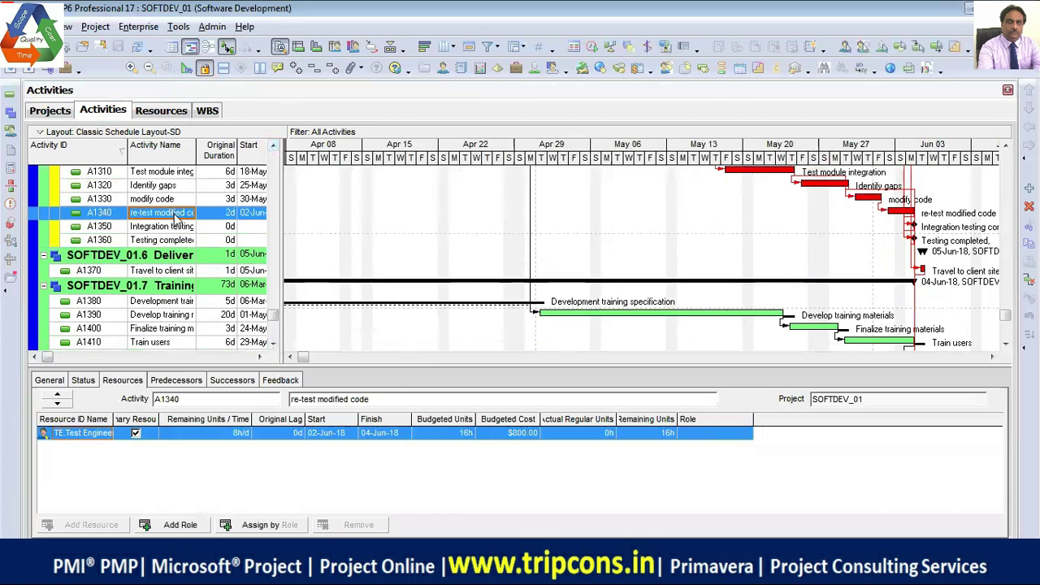
# - Remove the programmer PGR assignment from activity A1330 modify code and reset the activity's labor units to zero
pyautogui.click(169, 201)
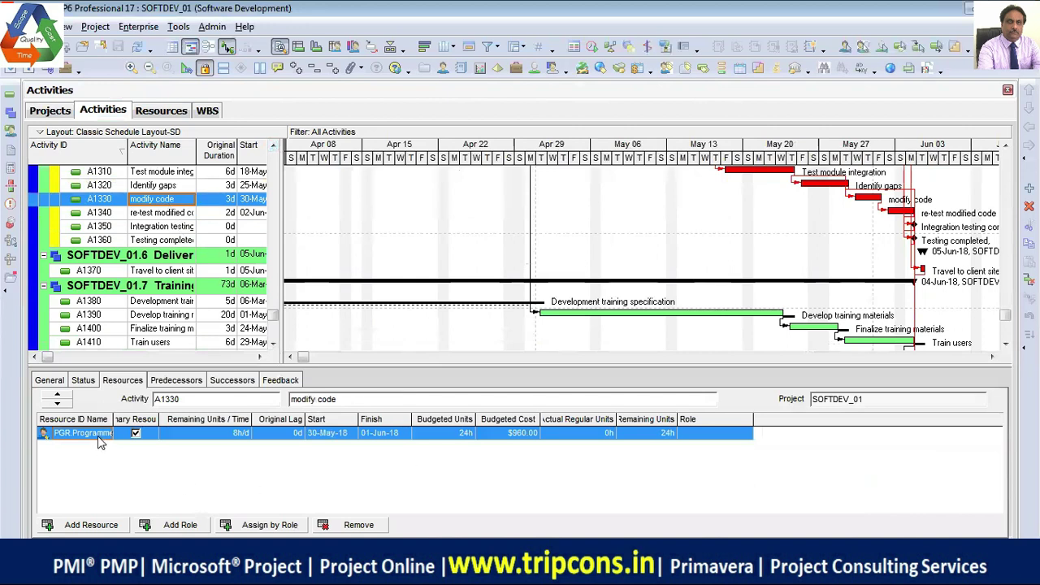
pyautogui.click(350, 526)
pyautogui.click(487, 320)
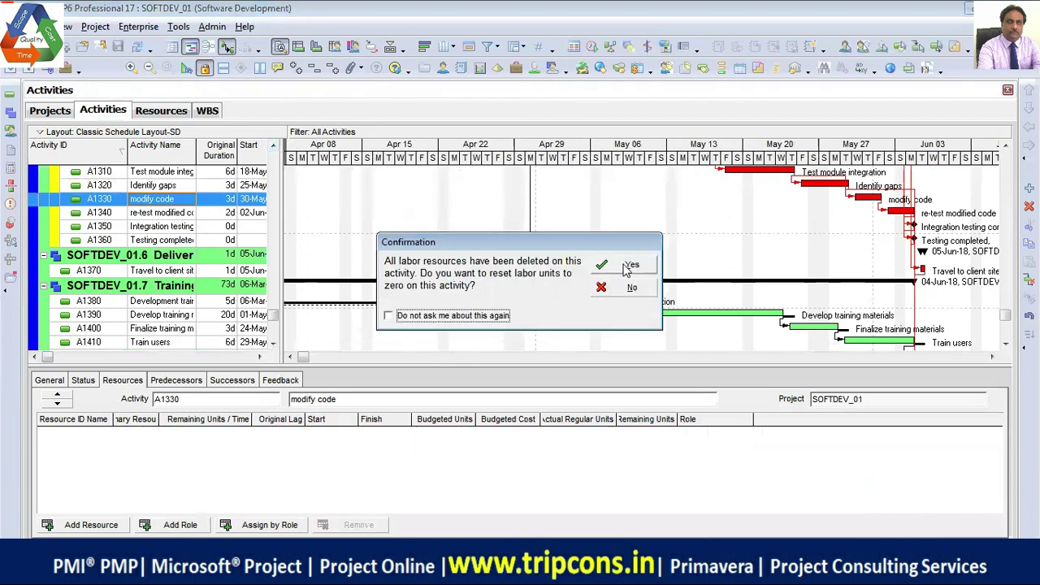
pyautogui.click(626, 270)
# - Open the list of assignable resources for activity A1330 modify code
pyautogui.click(101, 525)
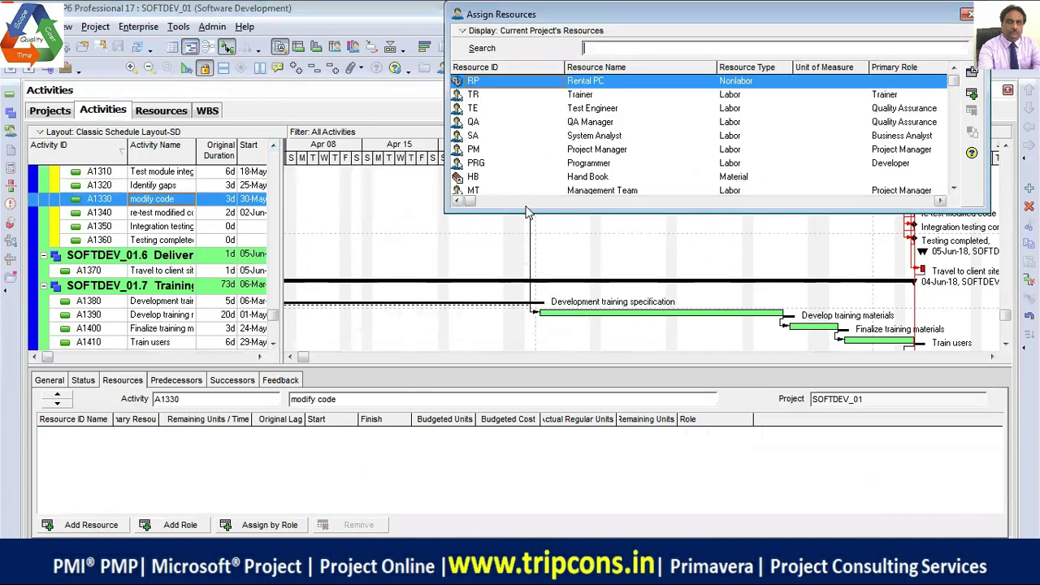
# - Assign the Programmer resource to activity A1330, modify code, and close the resource assignment dialog
pyautogui.click(599, 165)
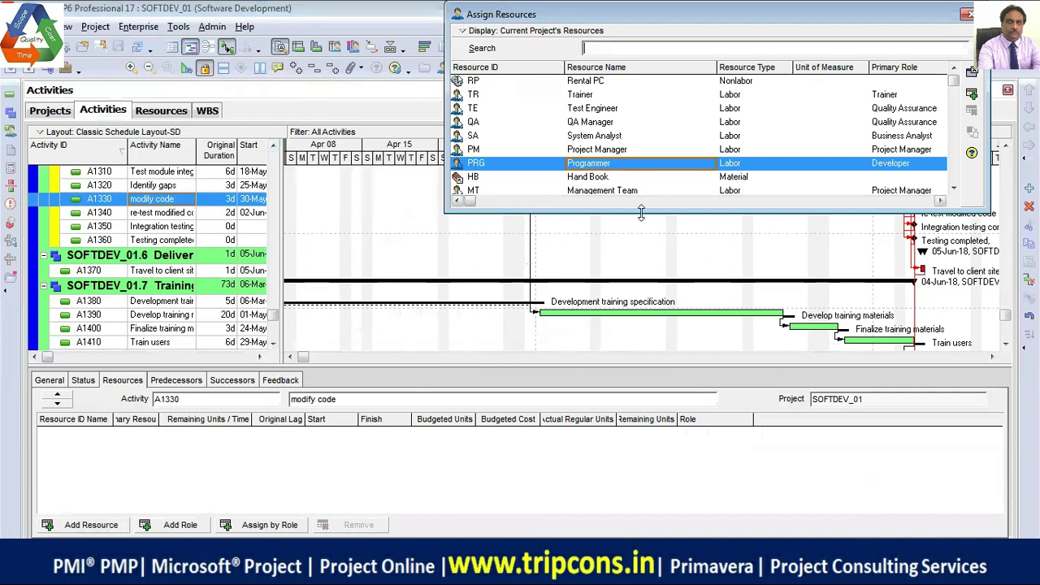
pyautogui.moveTo(641, 212); pyautogui.dragTo(641, 290)
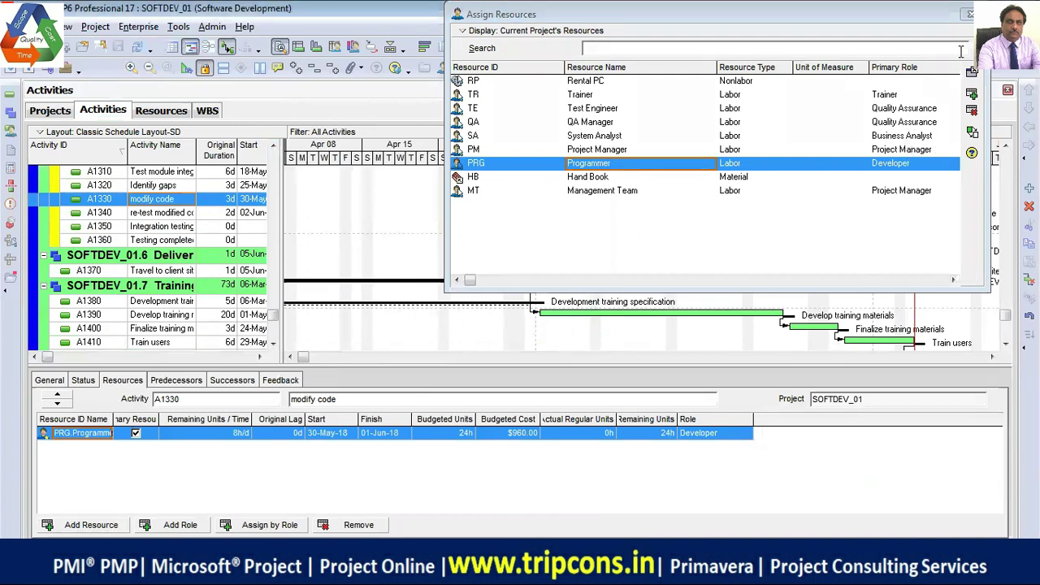
pyautogui.click(966, 14)
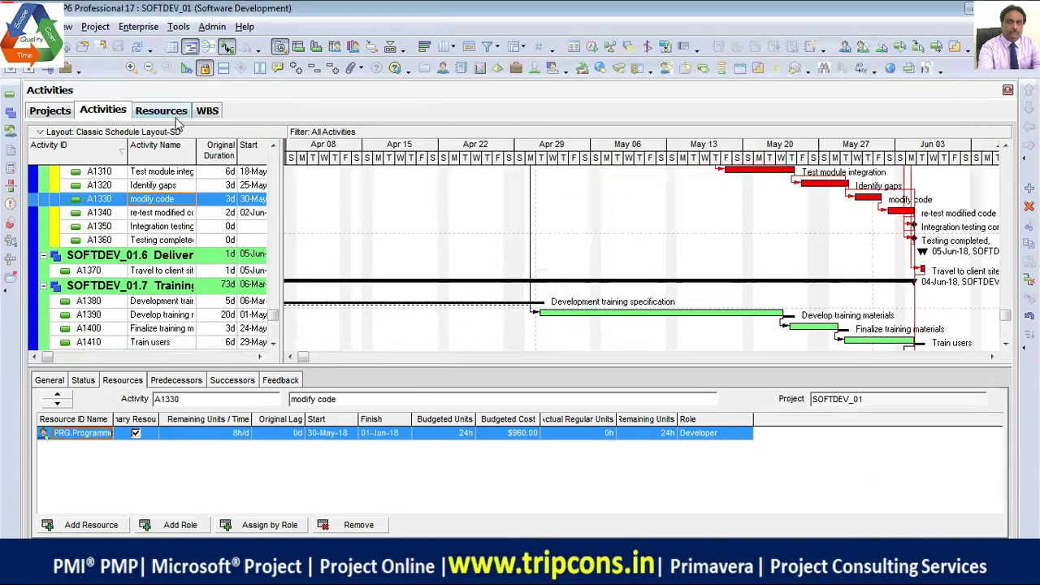
# - Check the Programmer's units and prices in the Resources view, and display the Resource Usage Profile in the Activities view
pyautogui.click(167, 110)
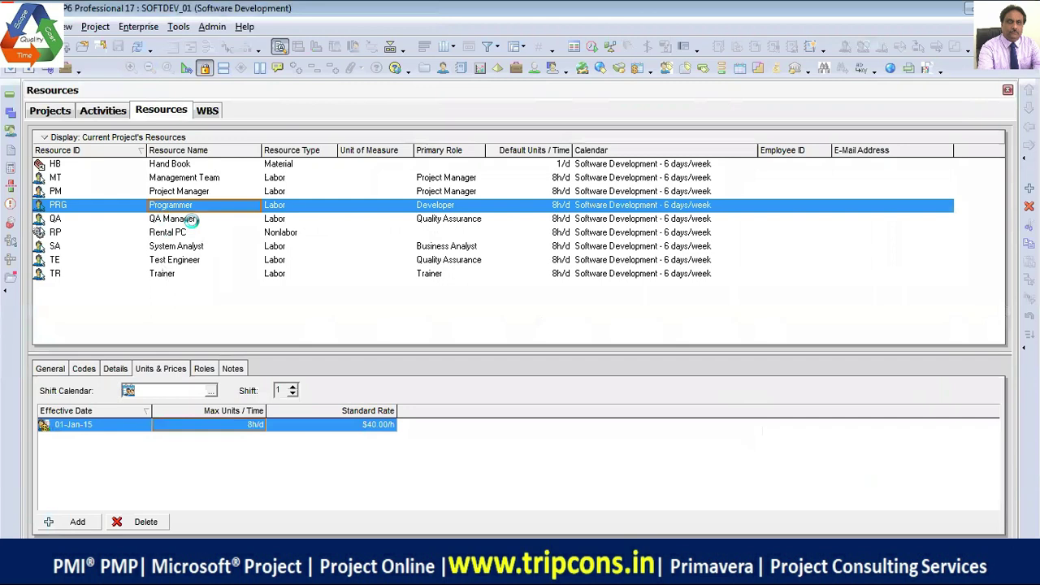
pyautogui.click(113, 111)
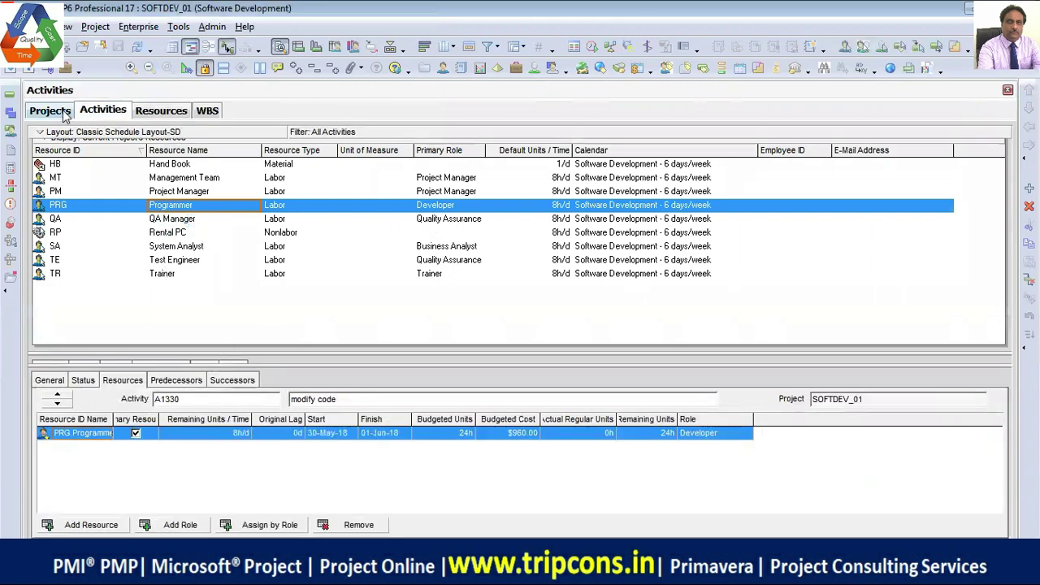
pyautogui.click(354, 46)
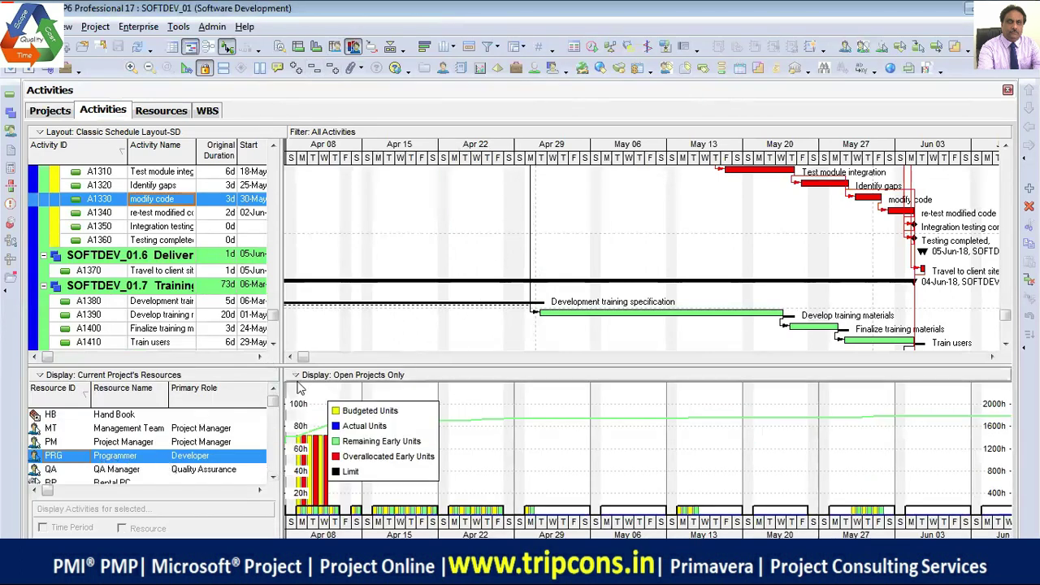
# - Look through the project's resources in the usage profile list and recheck the Programmer's maximum units per time
pyautogui.click(273, 478)
pyautogui.click(273, 477)
pyautogui.click(273, 478)
pyautogui.click(273, 478)
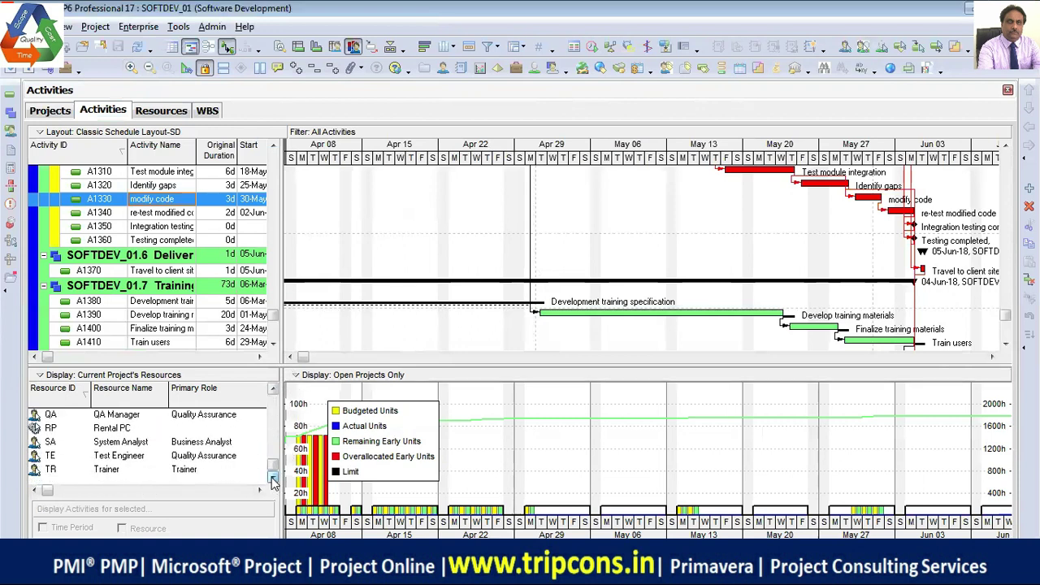
pyautogui.click(274, 389)
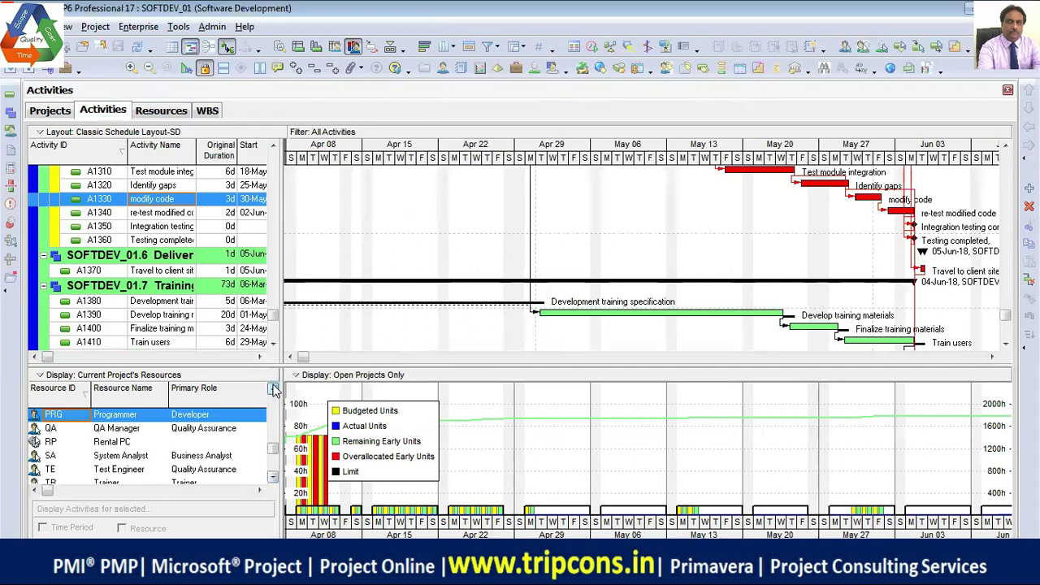
pyautogui.scroll(1, 274, 389)
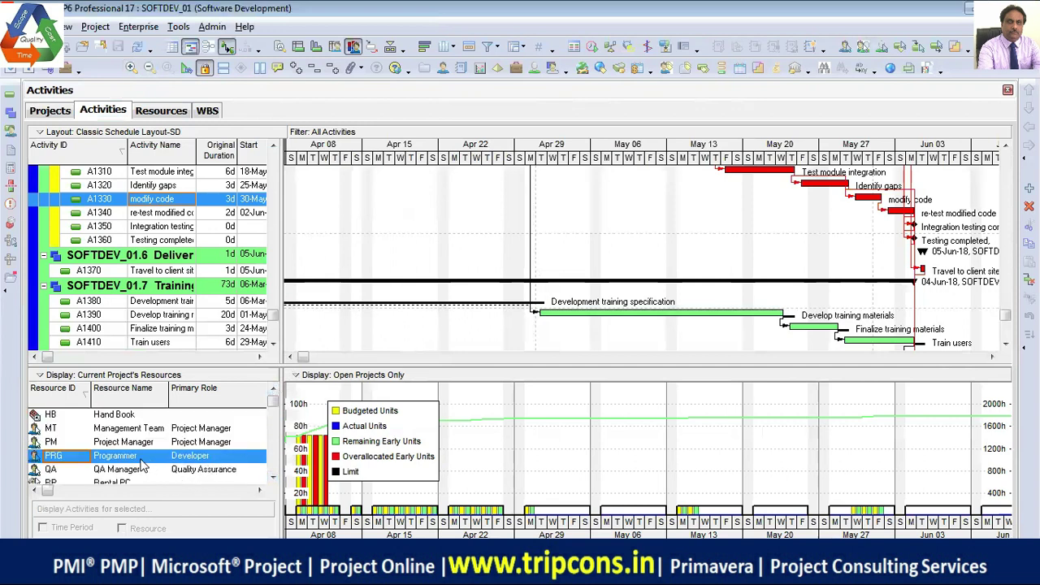
pyautogui.click(168, 113)
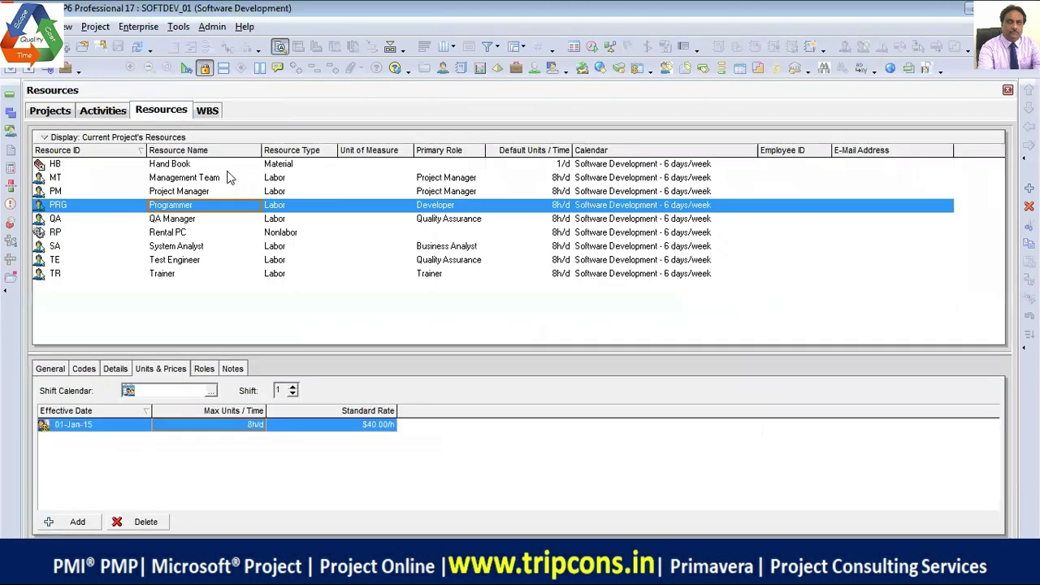
pyautogui.click(103, 111)
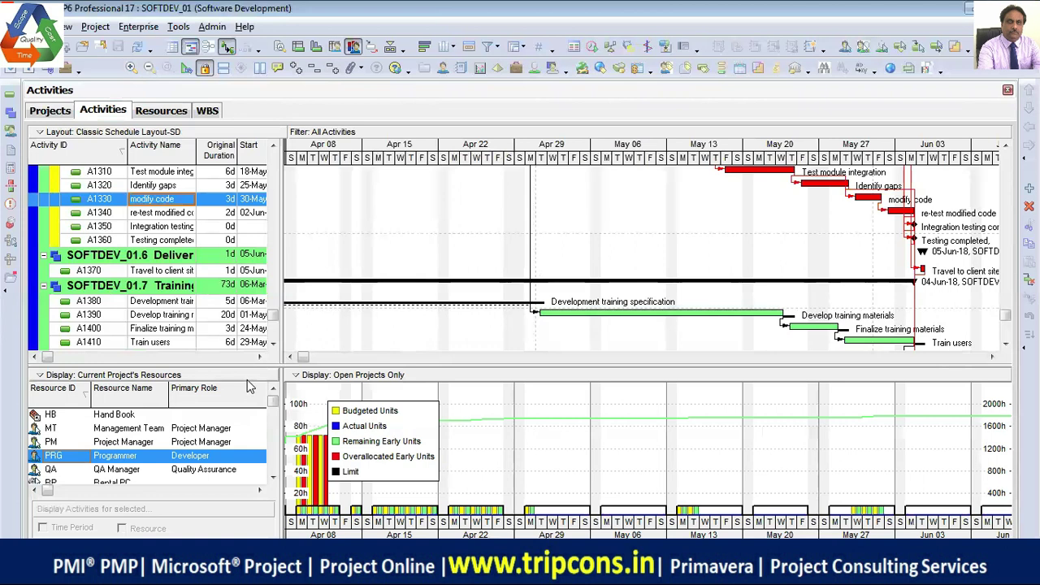
# - Examine the Programmer's usage profile across the whole project on a month and week timescale
pyautogui.moveTo(308, 533); pyautogui.dragTo(637, 520)
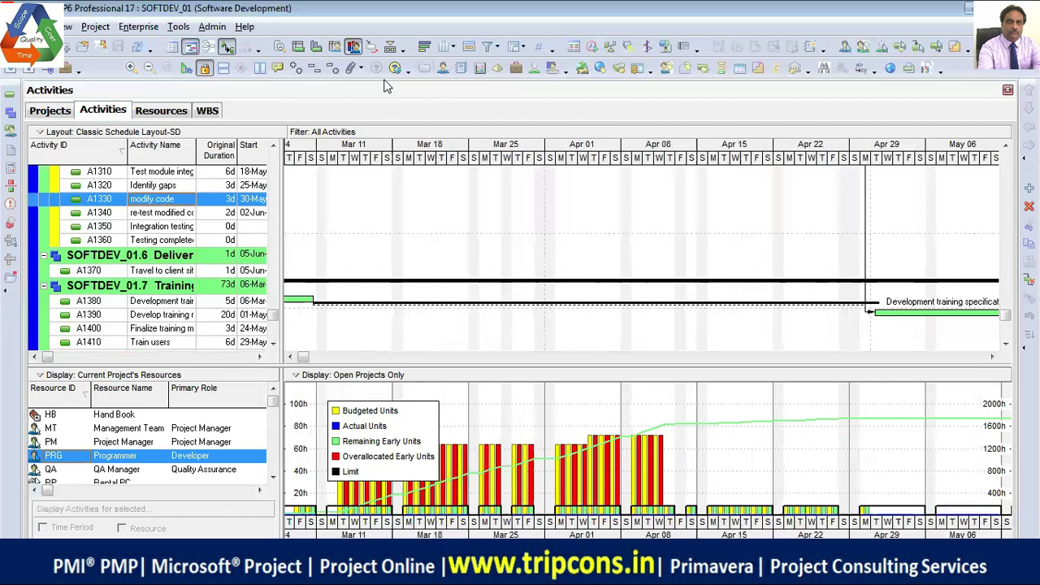
pyautogui.click(148, 68)
pyautogui.scroll(3, 464, 245)
pyautogui.scroll(5, 467, 270)
pyautogui.scroll(8, 468, 271)
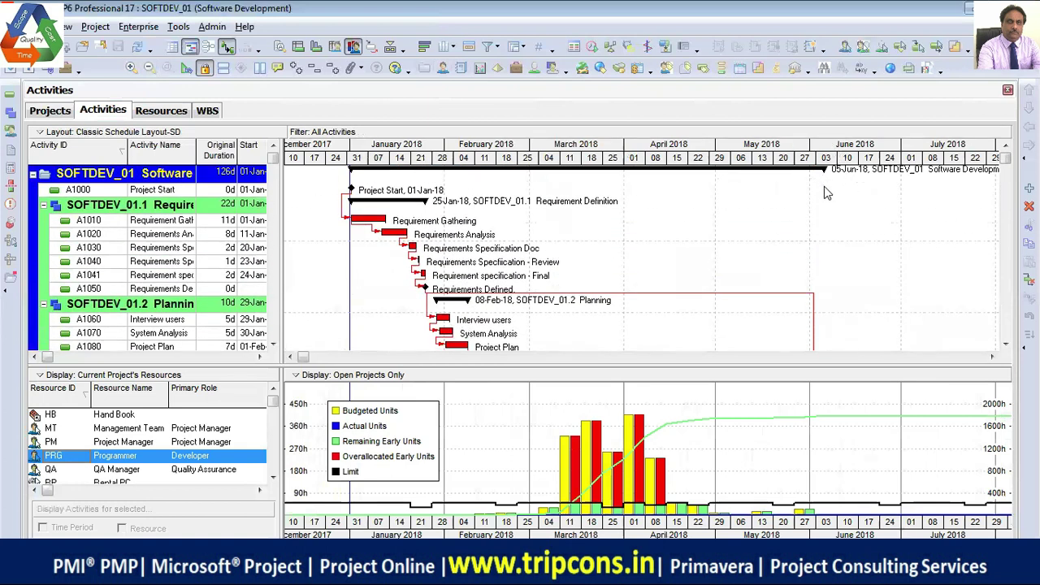
# - Show the Hand Book's usage profile and turn off Show Legend in the Resource Usage Profile options
pyautogui.click(127, 417)
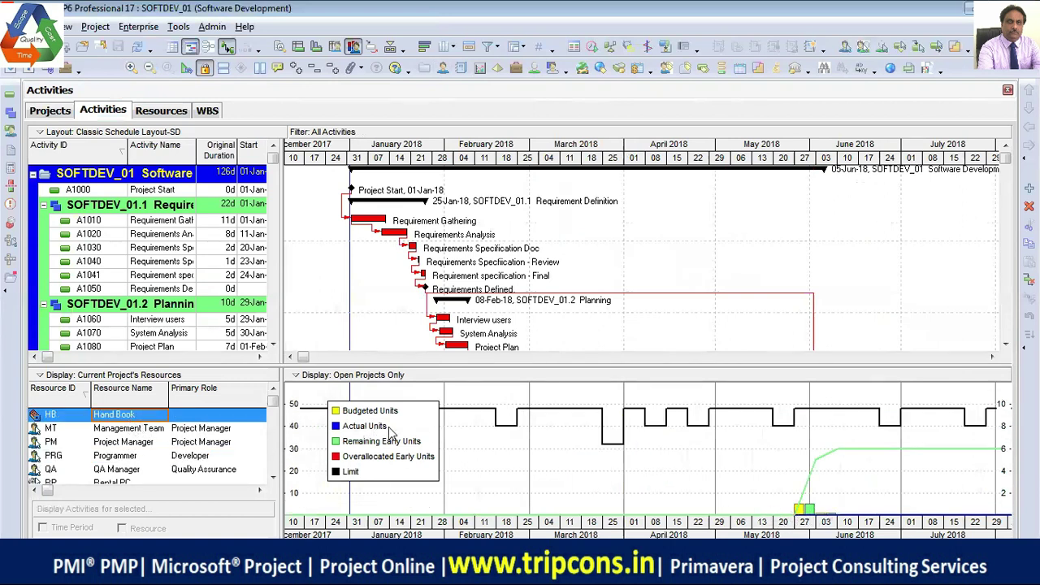
pyautogui.moveTo(378, 432); pyautogui.dragTo(583, 447)
pyautogui.rightClick(672, 457)
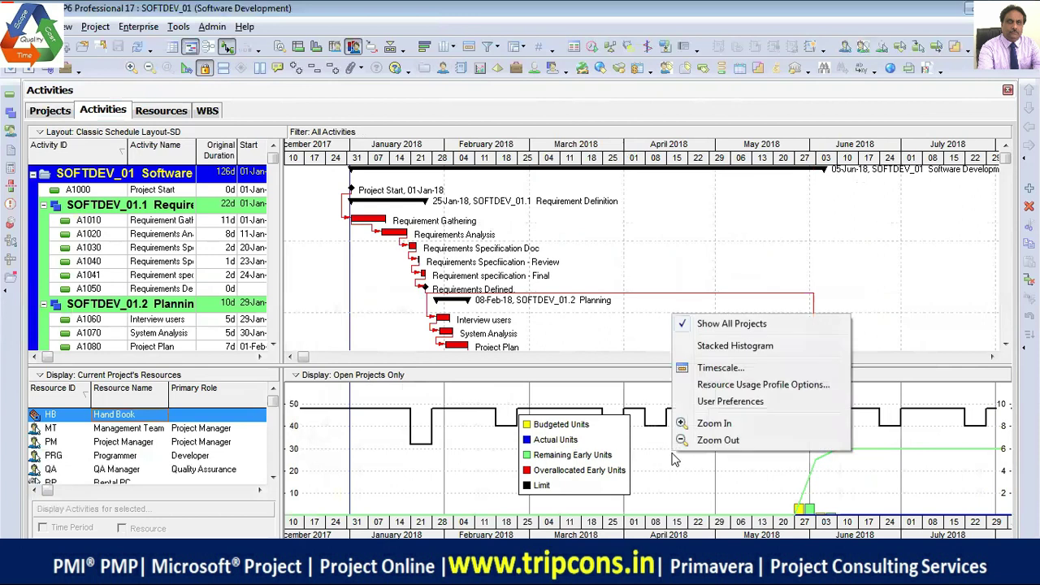
pyautogui.click(753, 390)
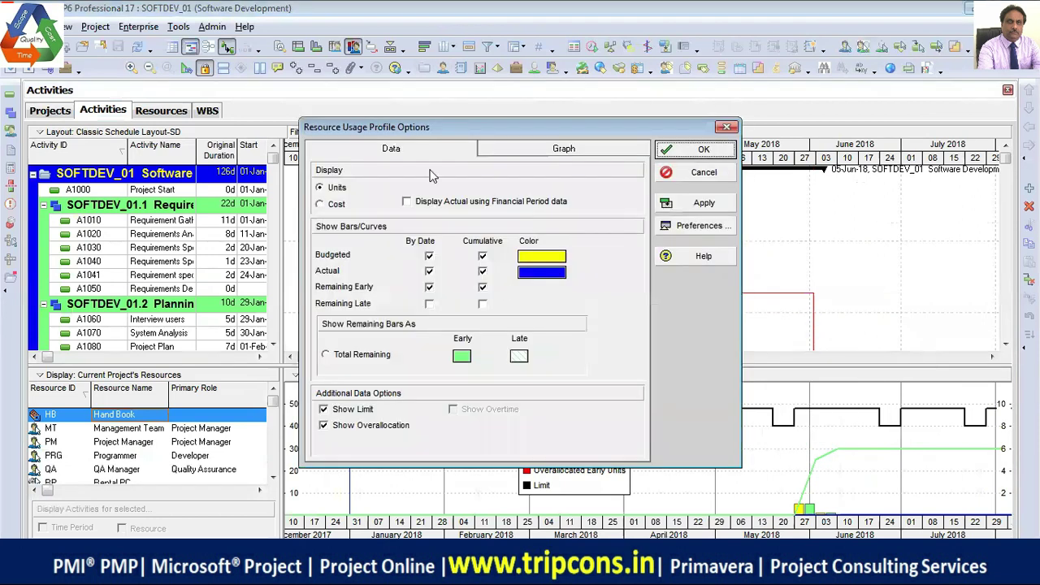
pyautogui.click(559, 153)
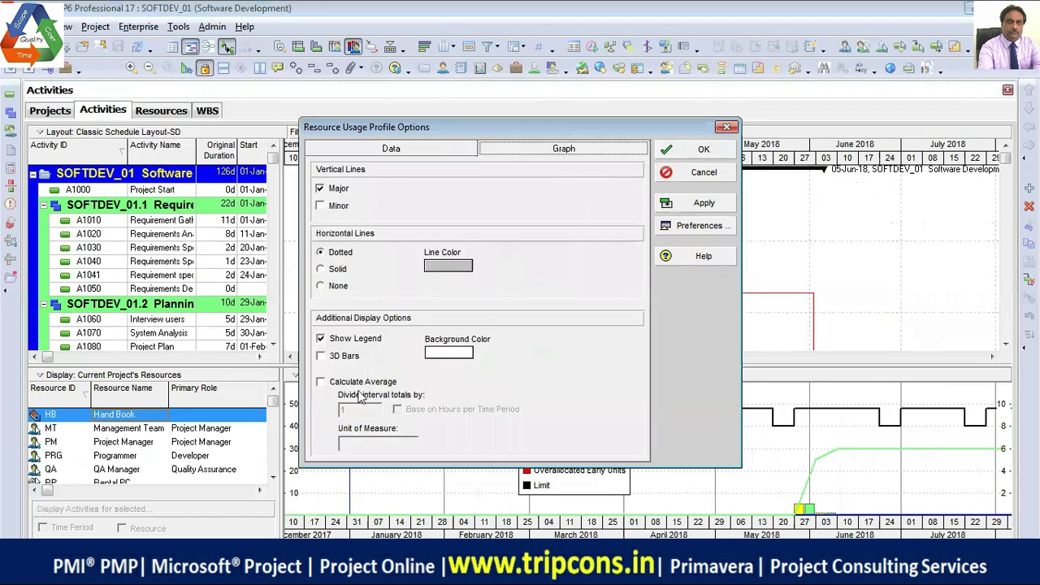
pyautogui.click(332, 338)
pyautogui.click(702, 149)
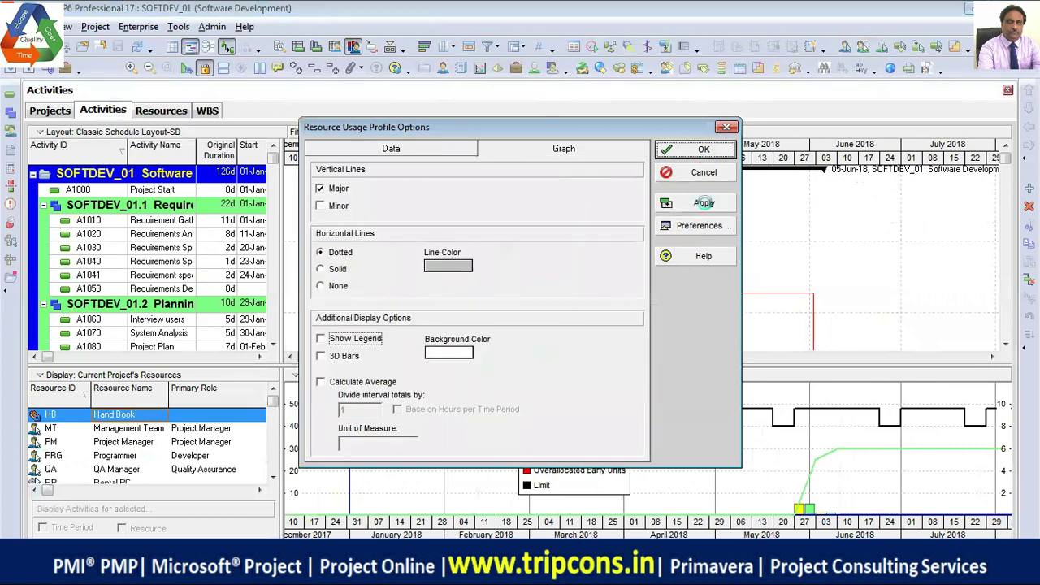
# - Compare the usage profiles of the Management Team, Project Manager and Programmer
pyautogui.click(149, 428)
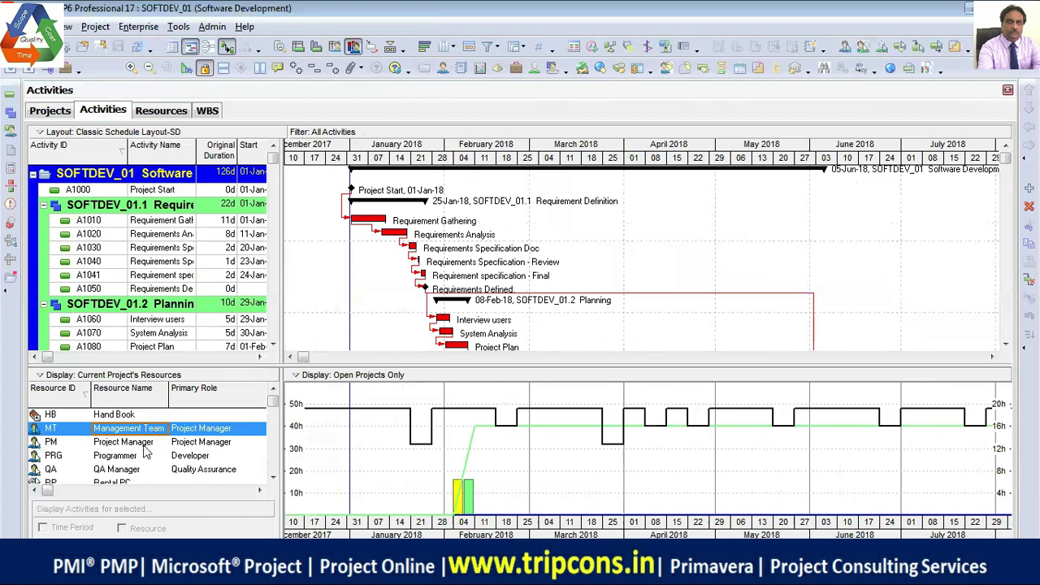
pyautogui.click(149, 442)
pyautogui.click(144, 457)
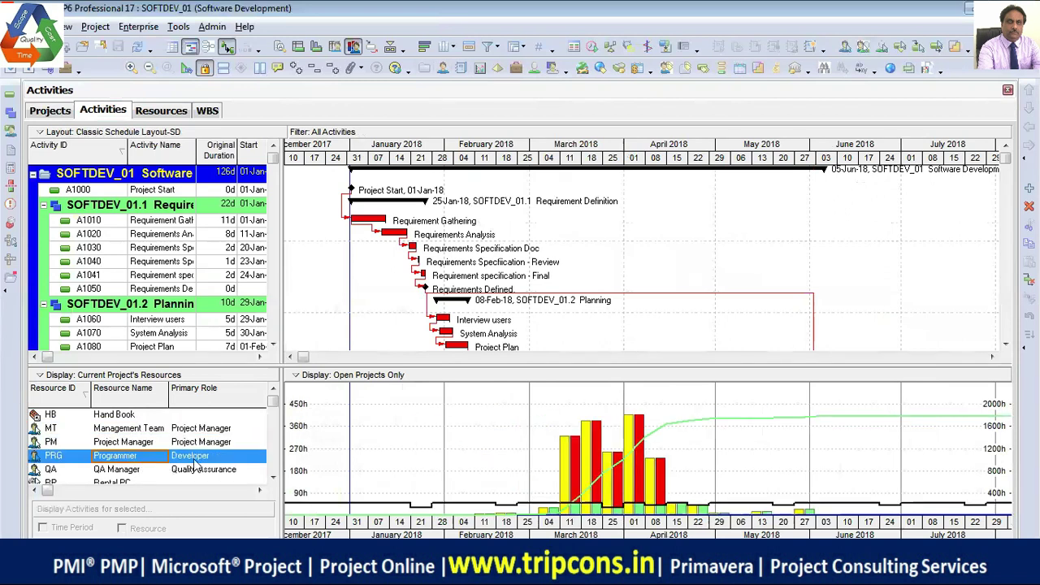
# - Enlarge the resource usage profile area and set its timescale to weeks and days for the March and April bars
pyautogui.moveTo(613, 366); pyautogui.dragTo(613, 300)
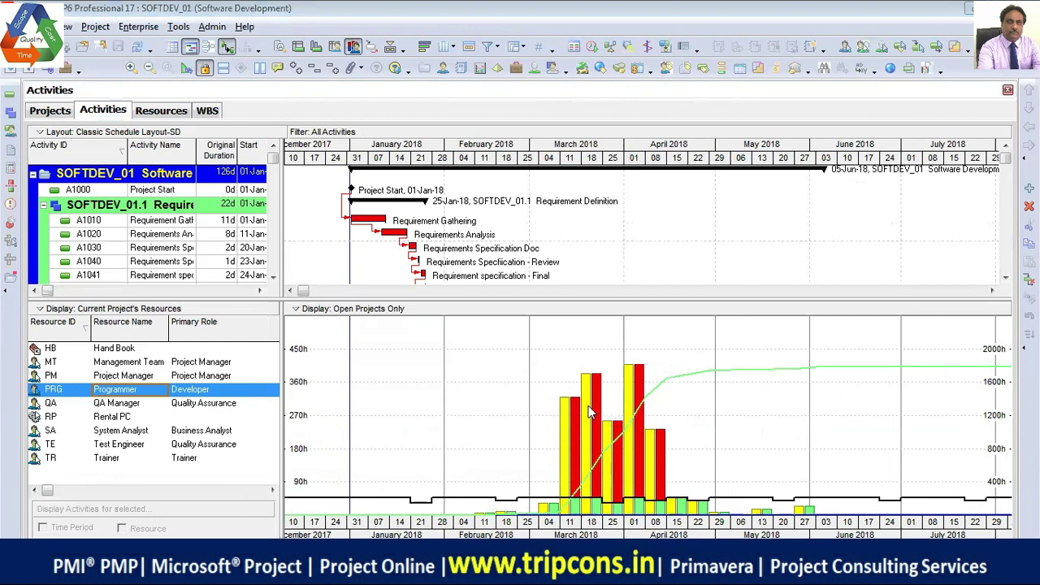
pyautogui.click(131, 68)
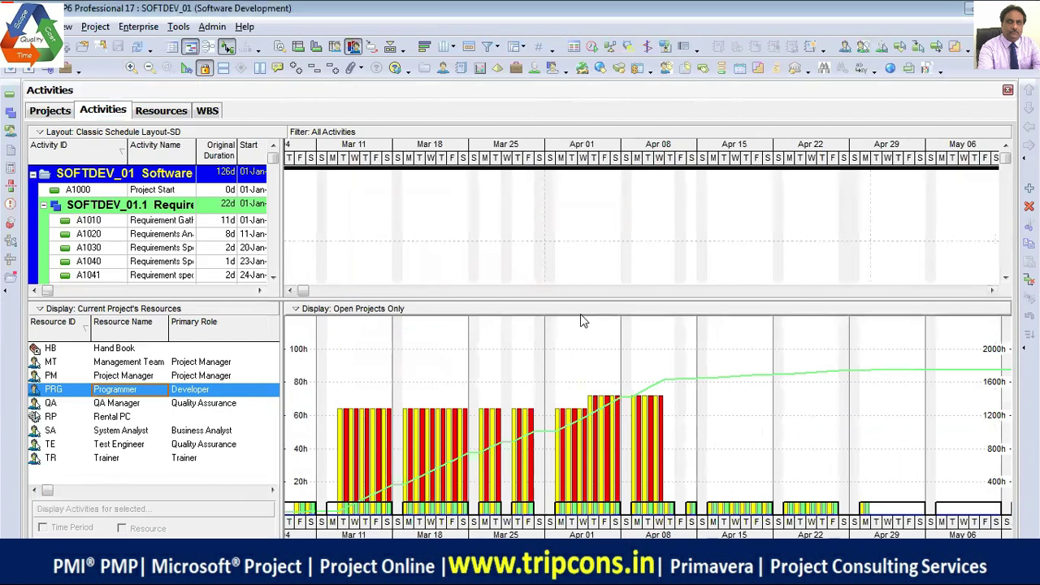
pyautogui.moveTo(587, 298); pyautogui.dragTo(589, 279)
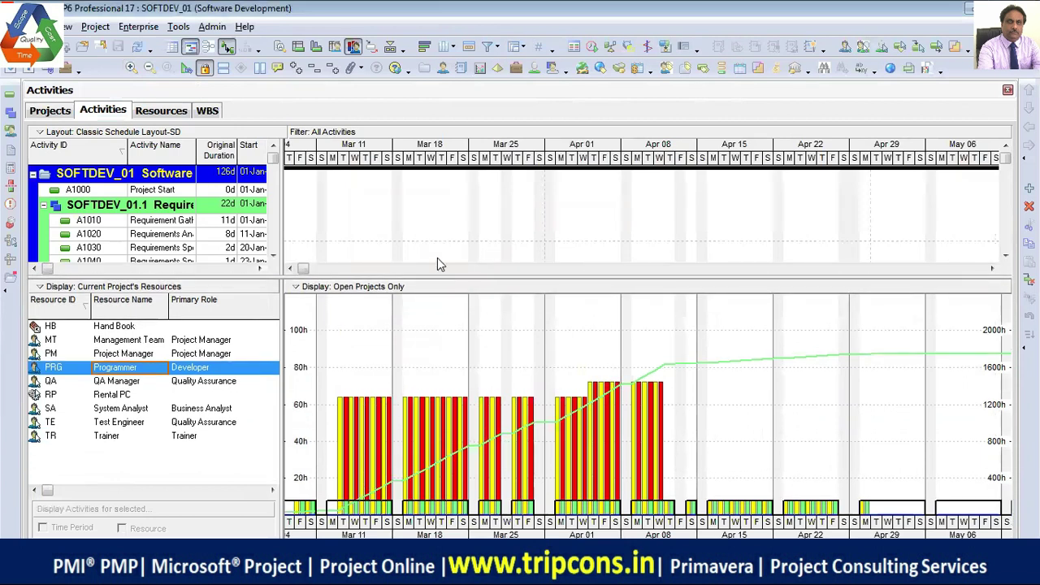
pyautogui.scroll(3, 475, 166)
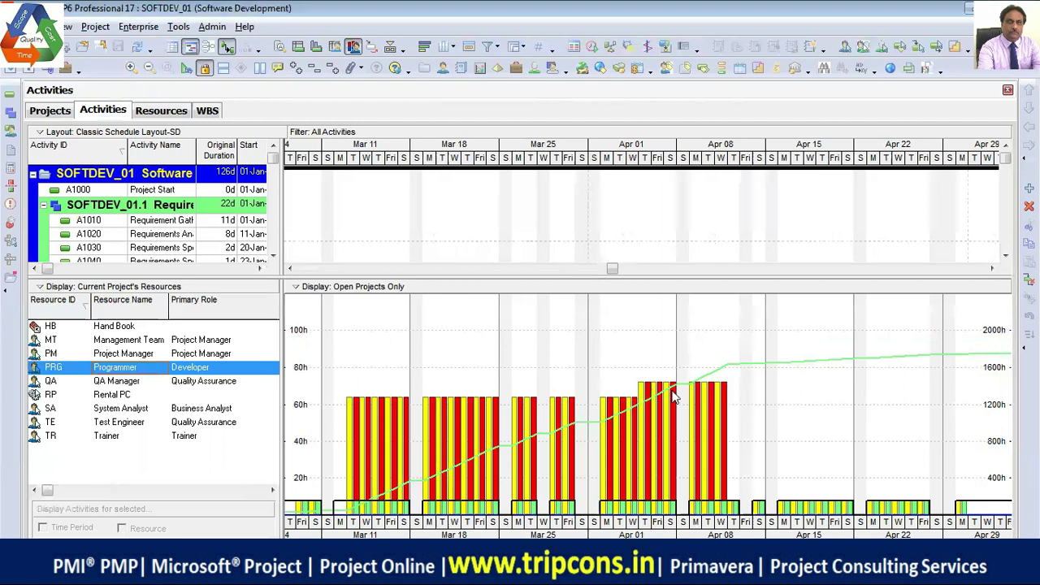
# - Examine the Programmer's daily remaining units in the Resource Usage Spreadsheet with wider day columns, and return to the usage profile
pyautogui.click(335, 46)
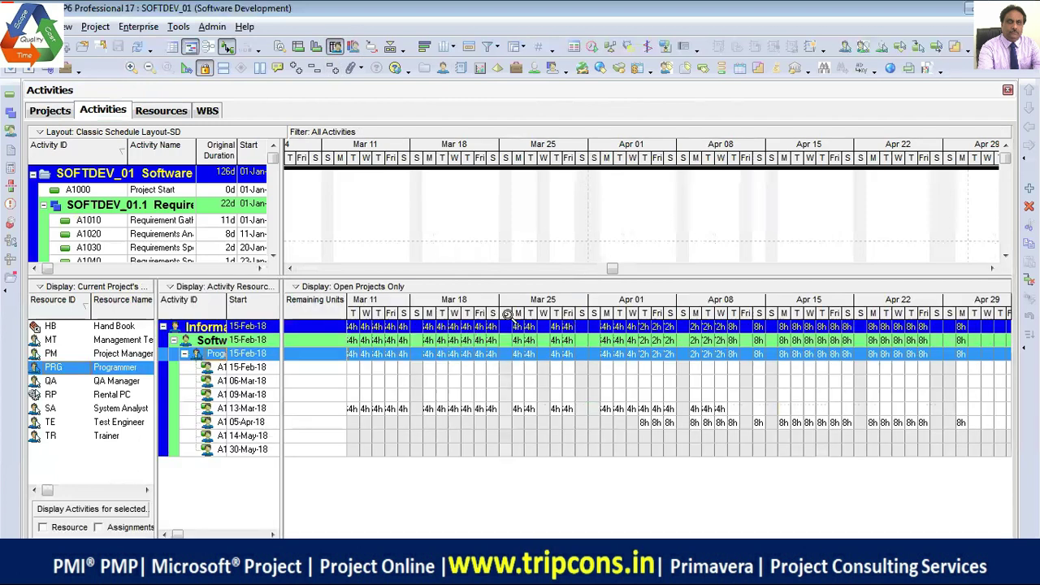
pyautogui.moveTo(500, 313); pyautogui.dragTo(622, 304)
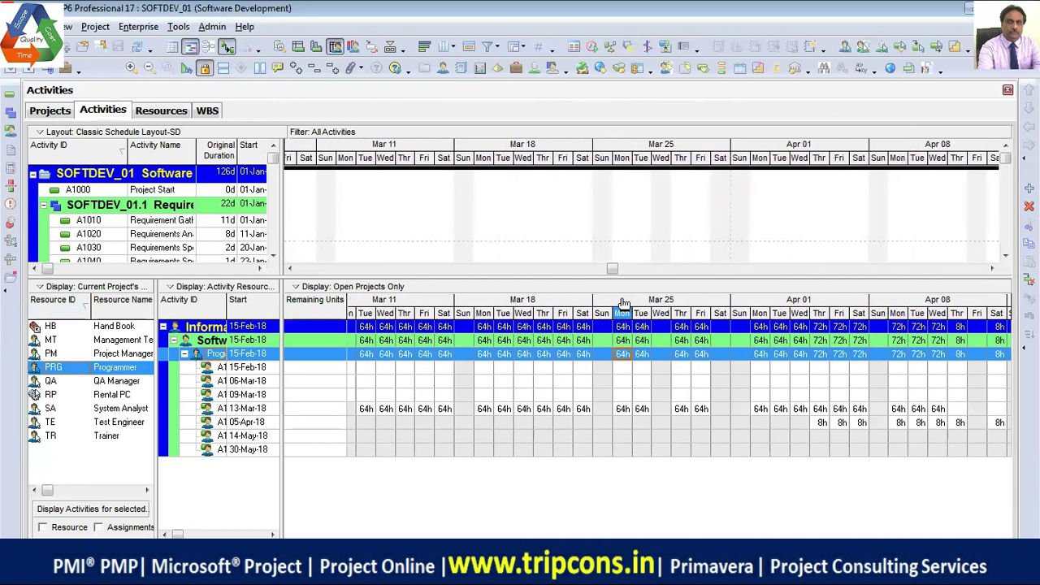
pyautogui.moveTo(280, 340); pyautogui.dragTo(272, 340)
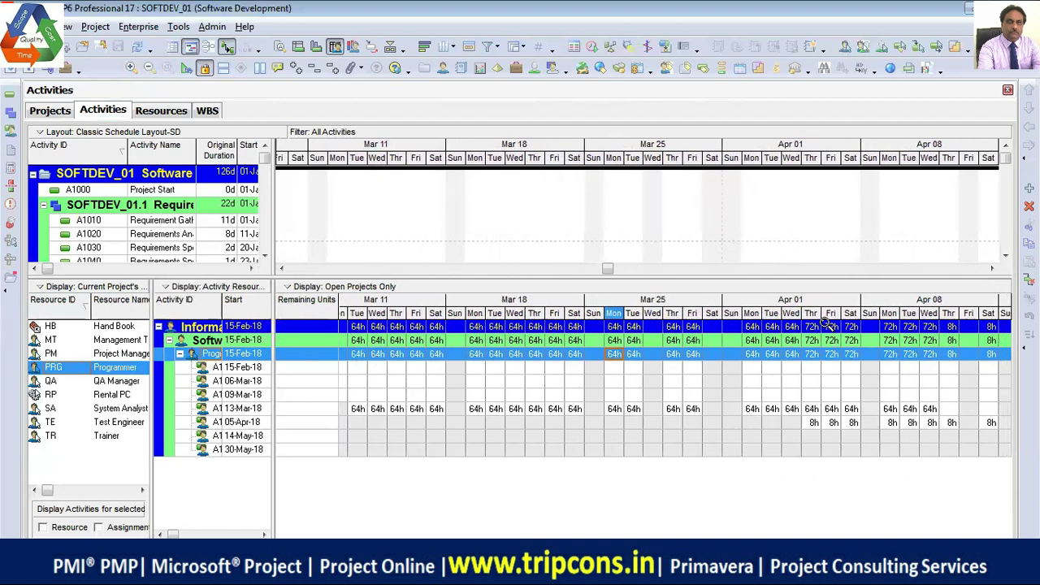
pyautogui.click(355, 47)
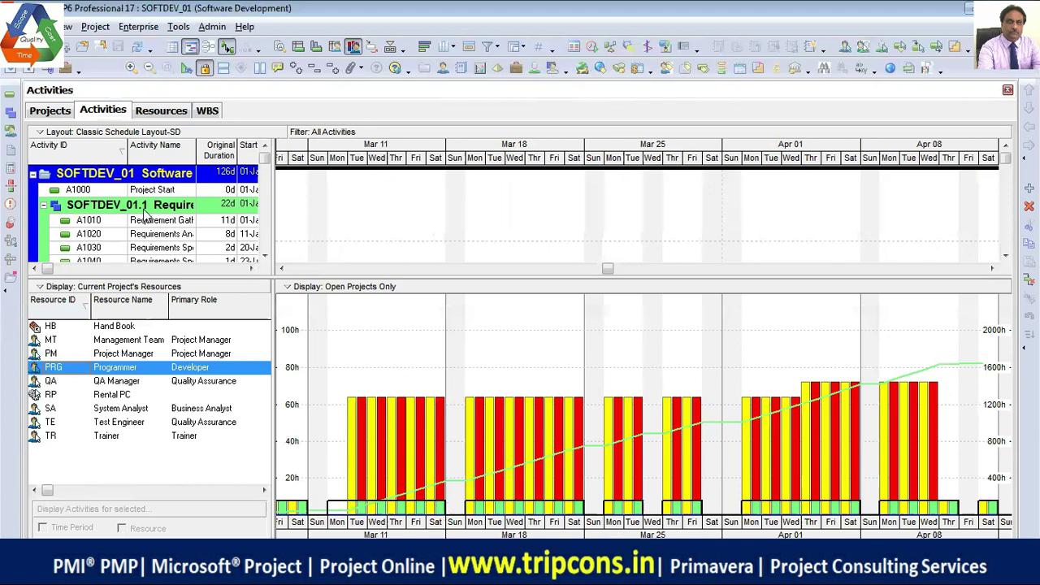
# - Set the Programmer's Max Units / Time to 80h/d and check the effect in the activities' usage profile
pyautogui.click(161, 111)
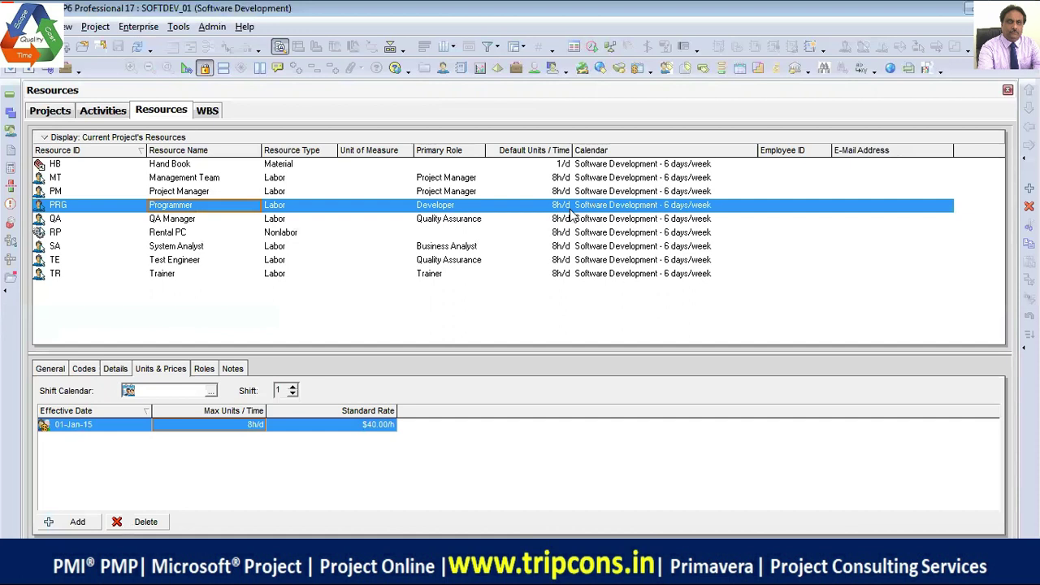
pyautogui.click(228, 424)
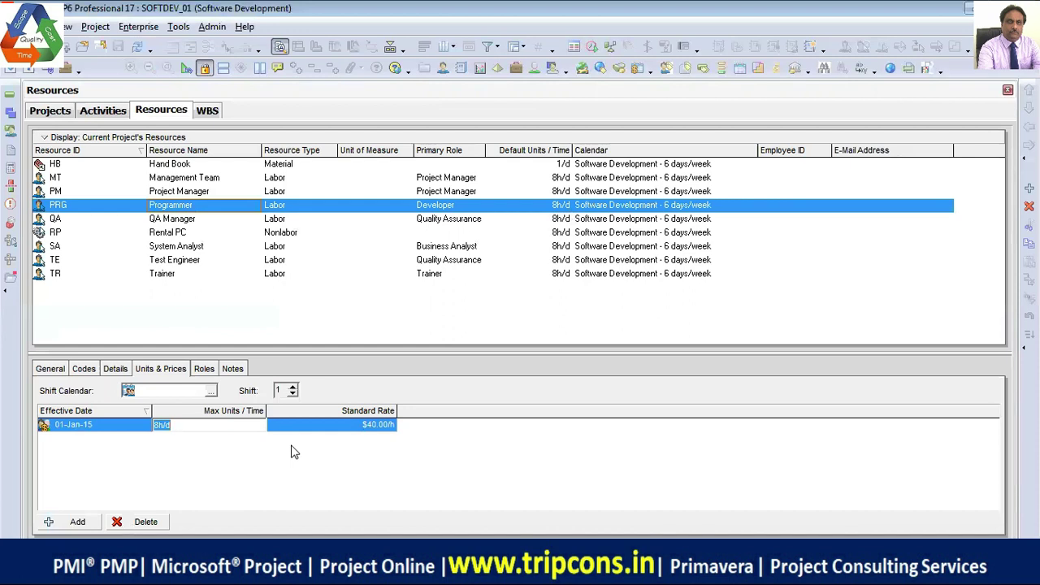
pyautogui.write('80/d')
pyautogui.press('Return')
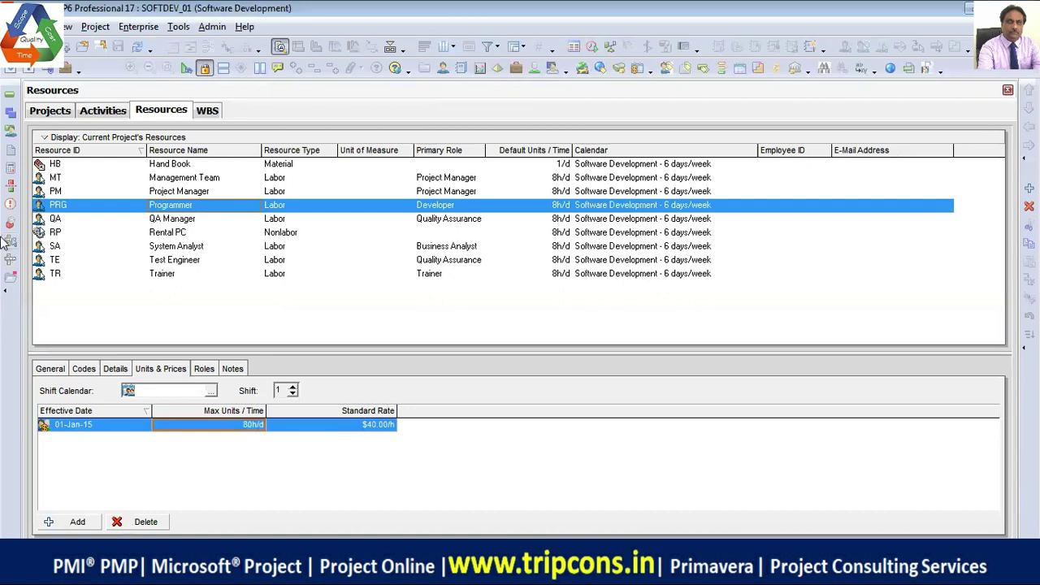
pyautogui.click(112, 111)
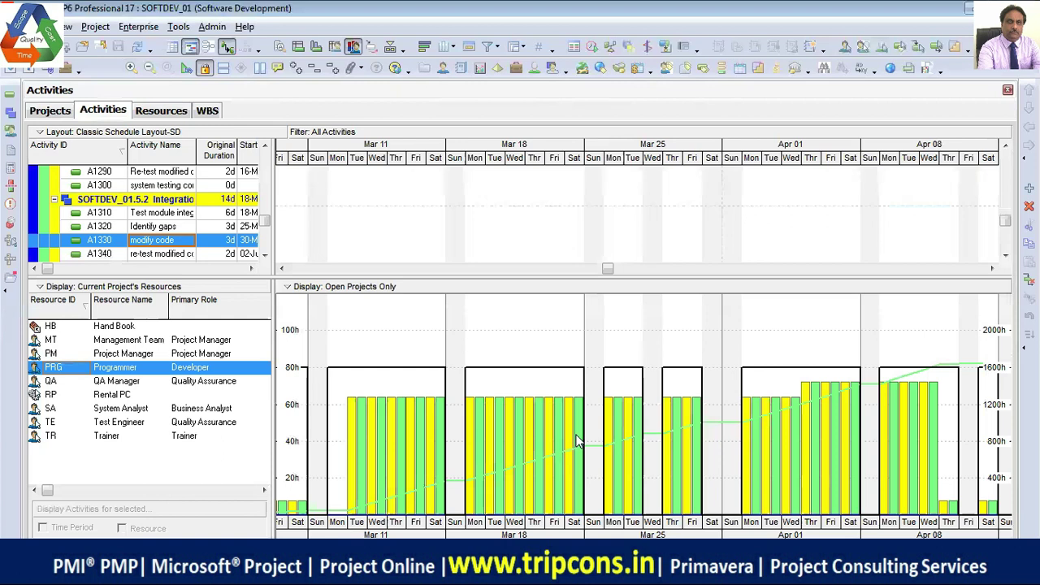
# - Set the Programmer's Max Units / Time to 72h/d in the resource's units and prices
pyautogui.click(166, 112)
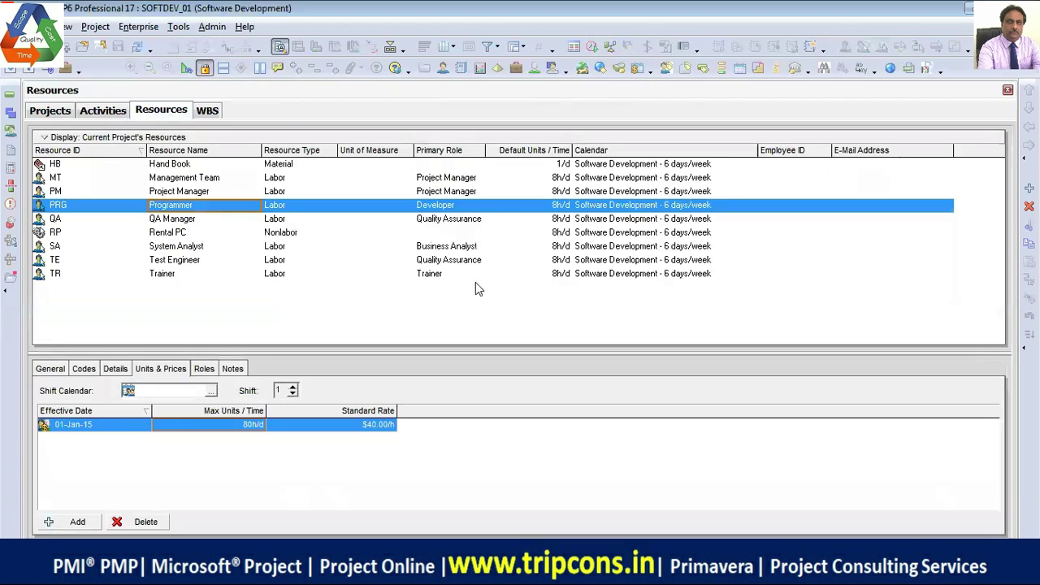
pyautogui.click(257, 428)
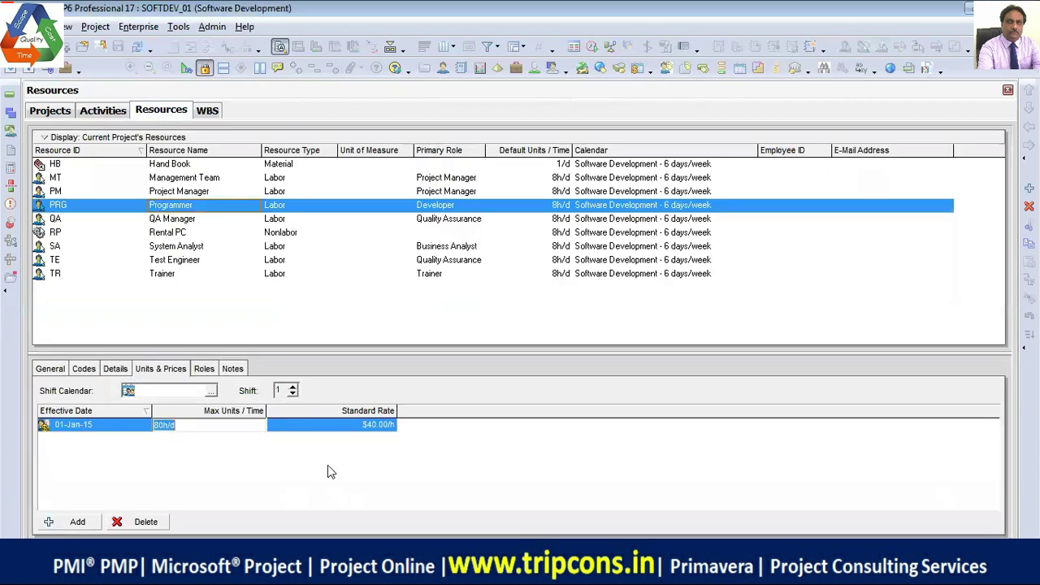
pyautogui.write('72h/')
pyautogui.write('d')
pyautogui.press('Return')
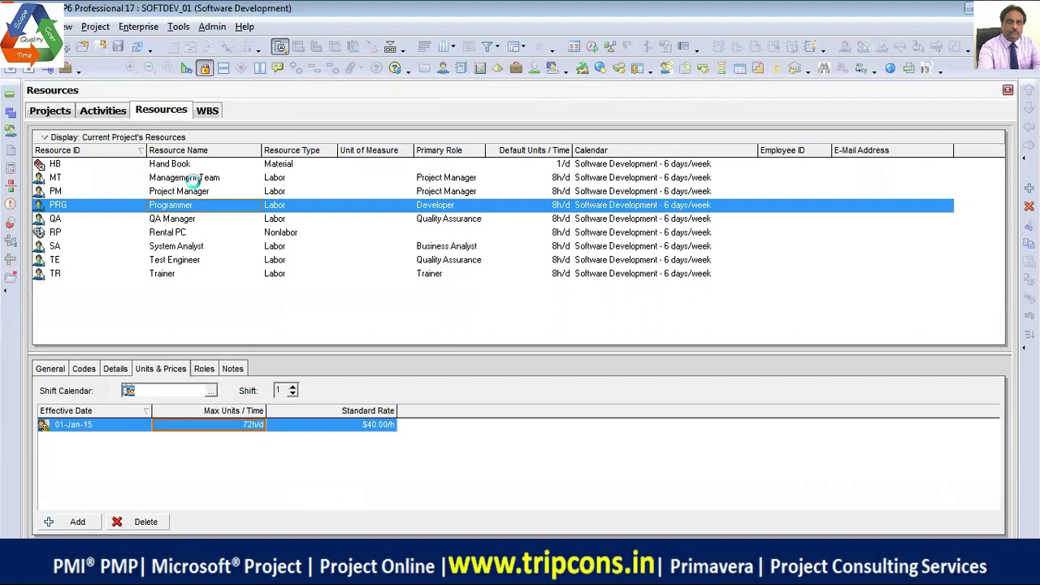
# - Set the Programmer's Max Units / Time to 64h/d and check the March to May bars in the activities' usage profile
pyautogui.click(103, 110)
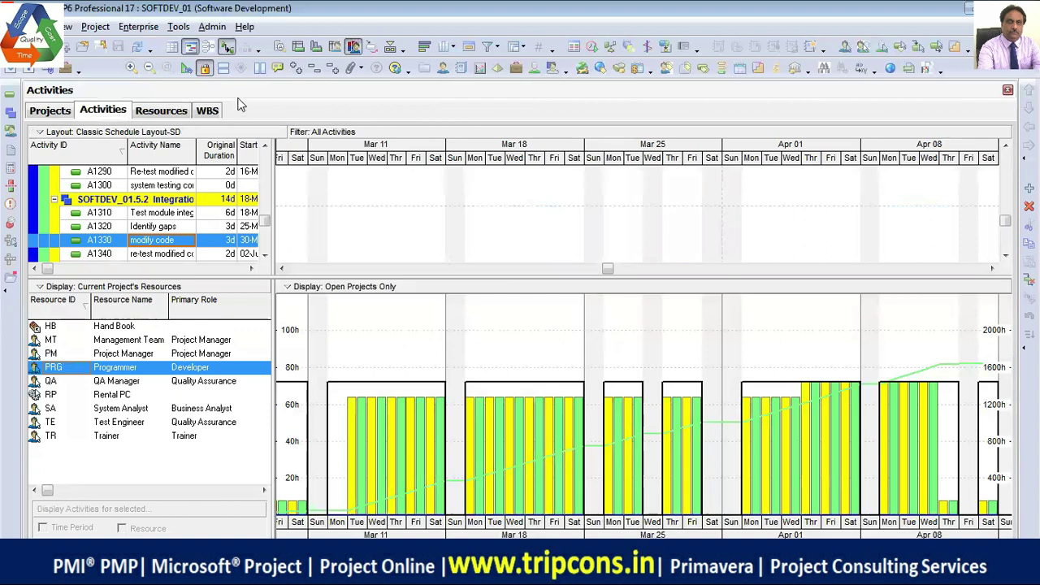
pyautogui.click(167, 111)
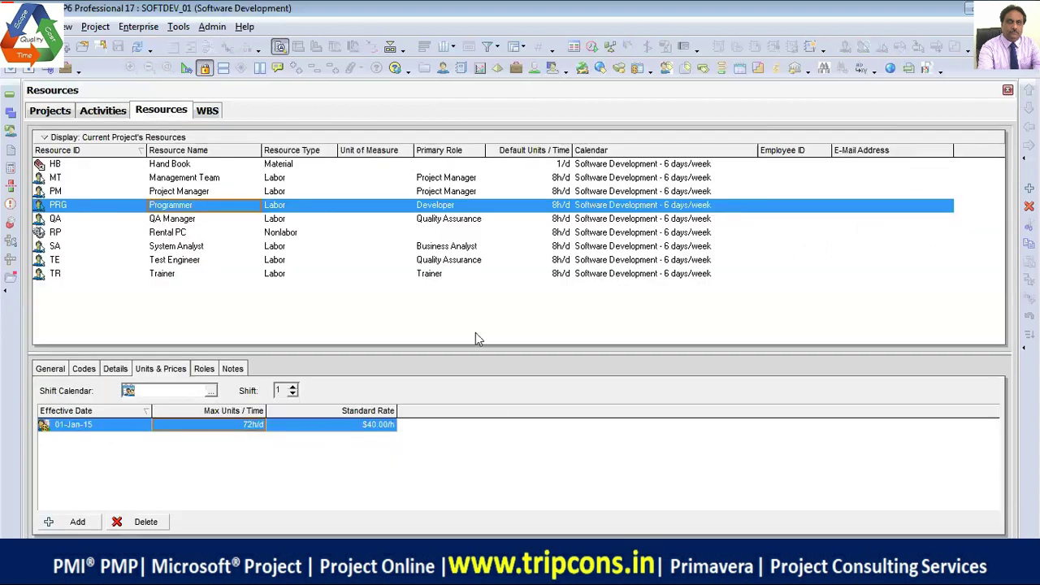
pyautogui.click(254, 426)
pyautogui.write('64')
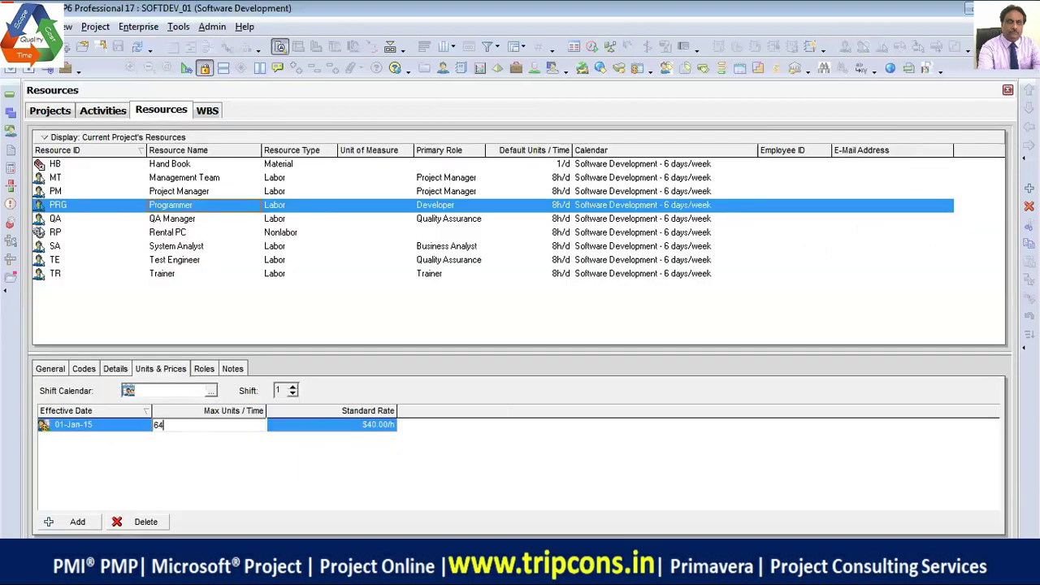
pyautogui.write('/d')
pyautogui.click(344, 485)
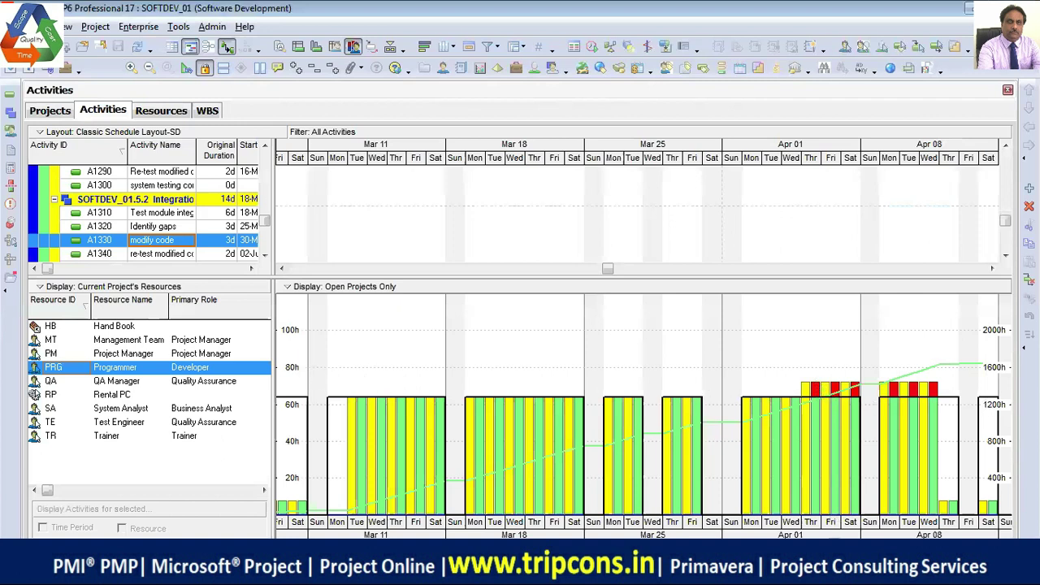
pyautogui.moveTo(792, 528); pyautogui.dragTo(328, 520)
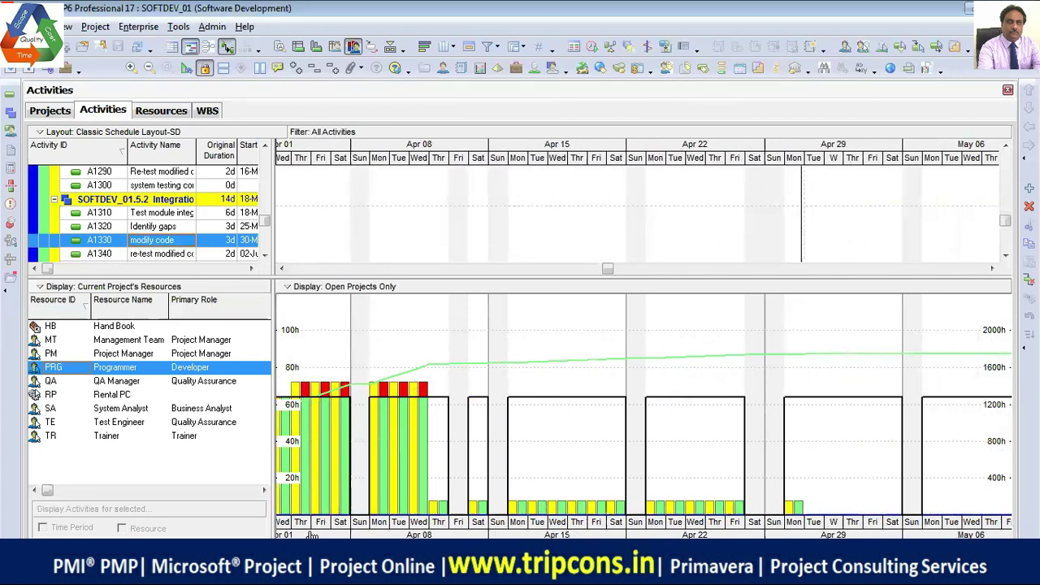
pyautogui.moveTo(320, 533); pyautogui.dragTo(768, 536)
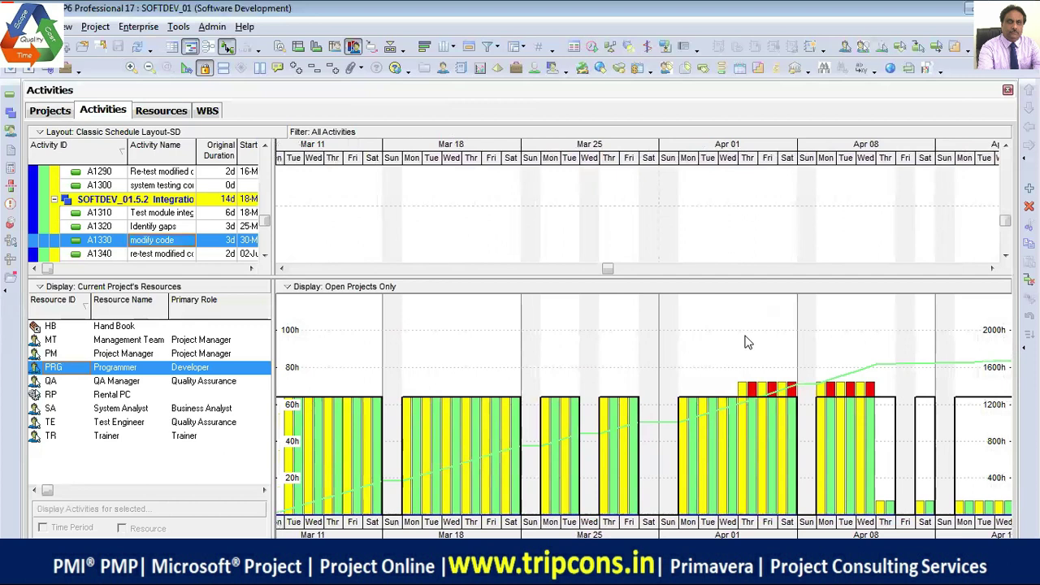
# - Set the Programmer's Max Units / Time back to 80h/d and check the March and April bars in the activities' usage profile
pyautogui.click(166, 114)
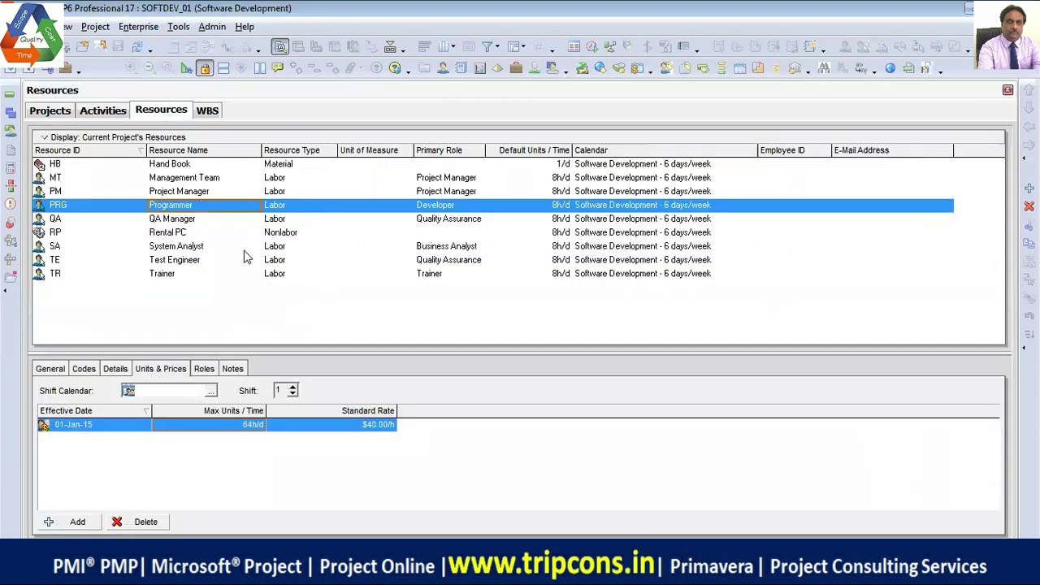
pyautogui.click(250, 429)
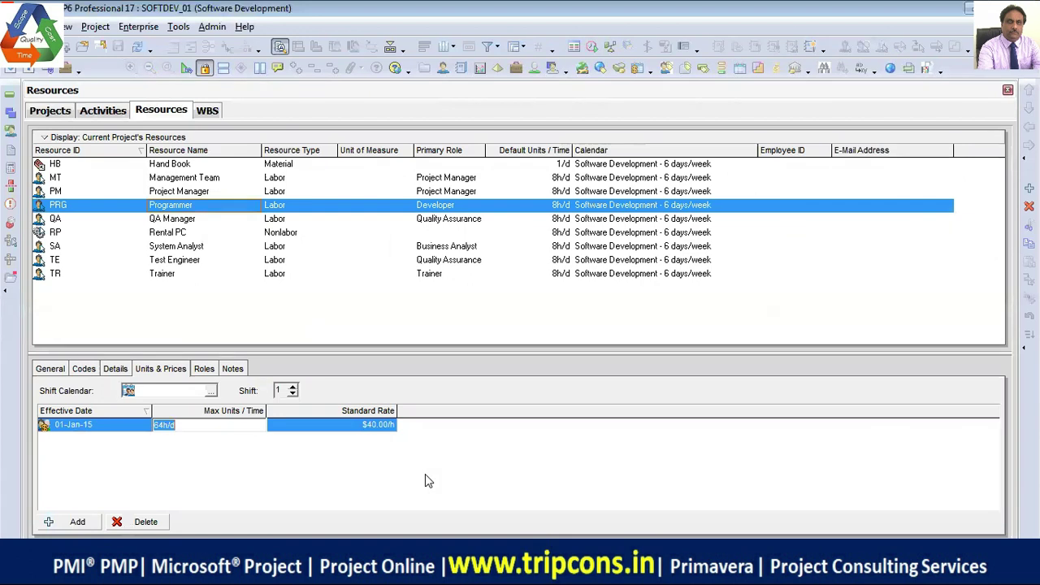
pyautogui.write('80/d')
pyautogui.press('Return')
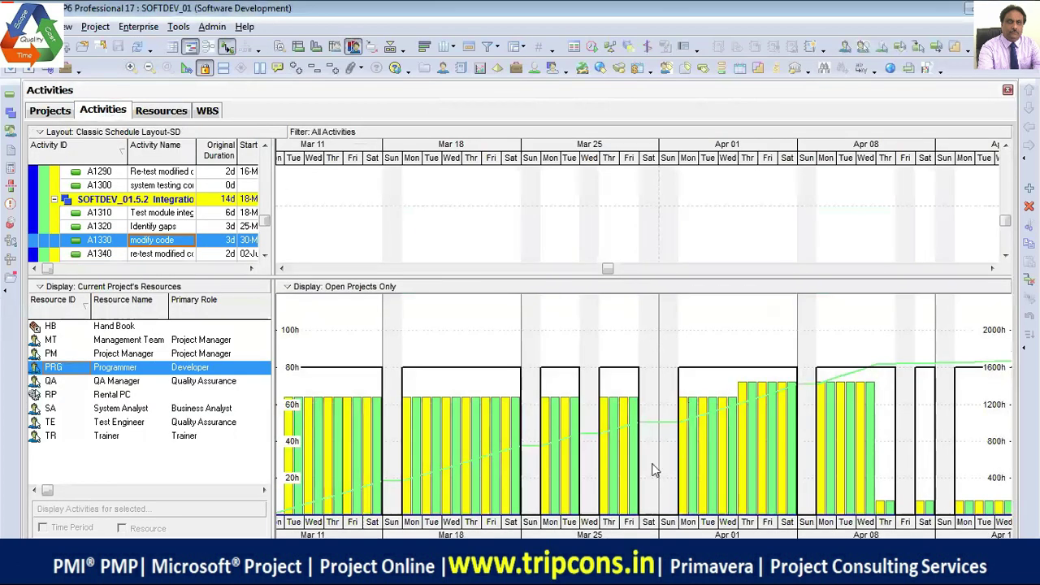
pyautogui.moveTo(475, 533); pyautogui.dragTo(443, 526)
pyautogui.moveTo(721, 534); pyautogui.dragTo(566, 534)
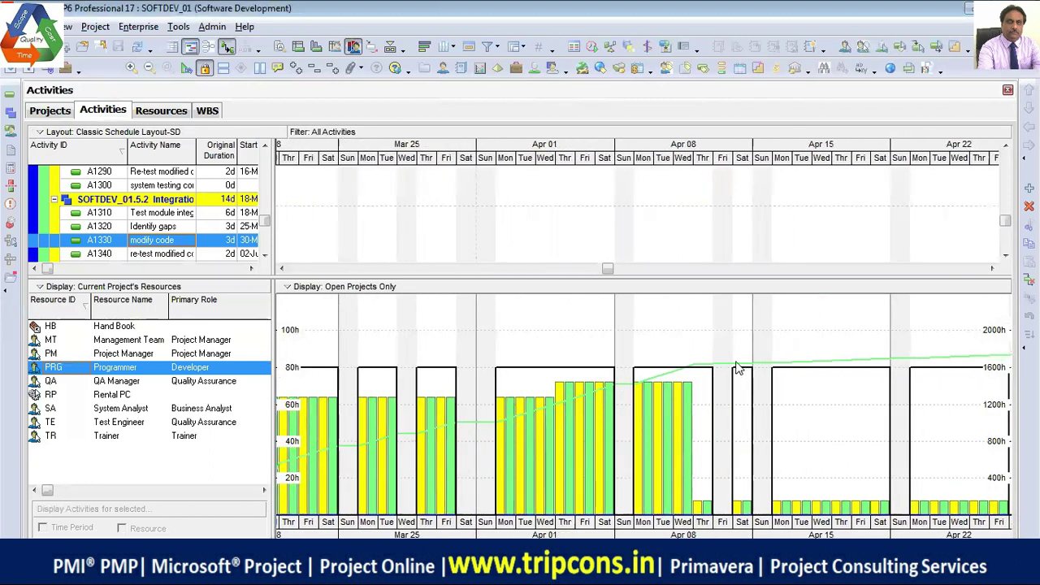
# - Show the System Analyst's usage profile on a month and week timescale, from the start of the project
pyautogui.click(150, 409)
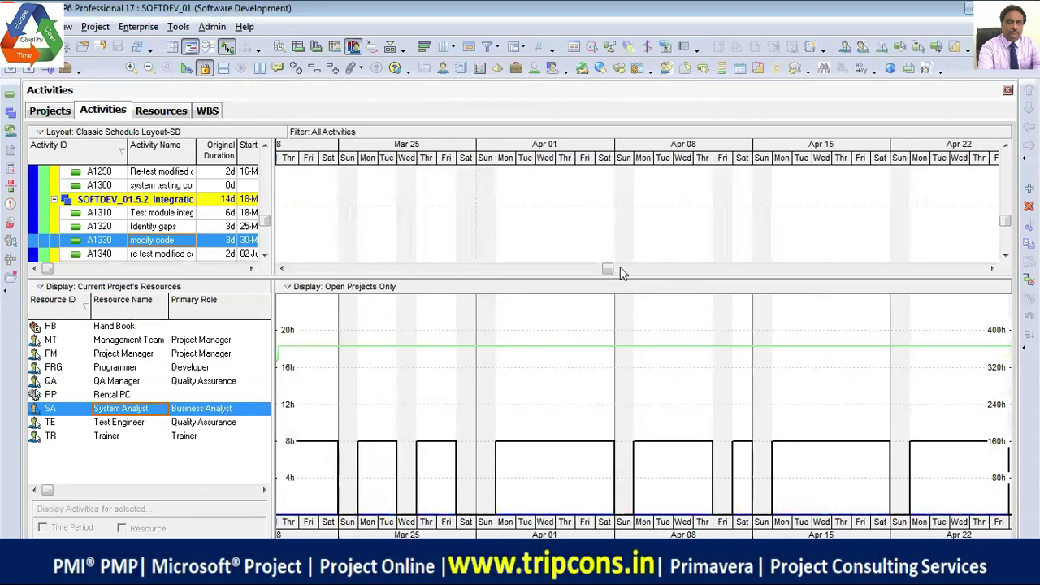
pyautogui.moveTo(618, 163); pyautogui.dragTo(453, 169)
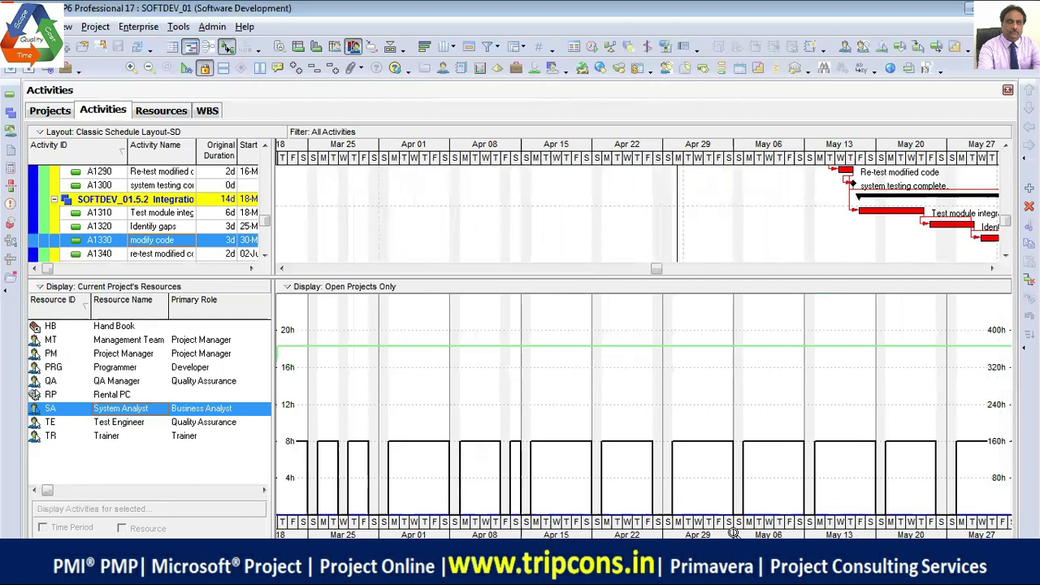
pyautogui.hscroll(3, 776, 298)
pyautogui.hscroll(1, 549, 406)
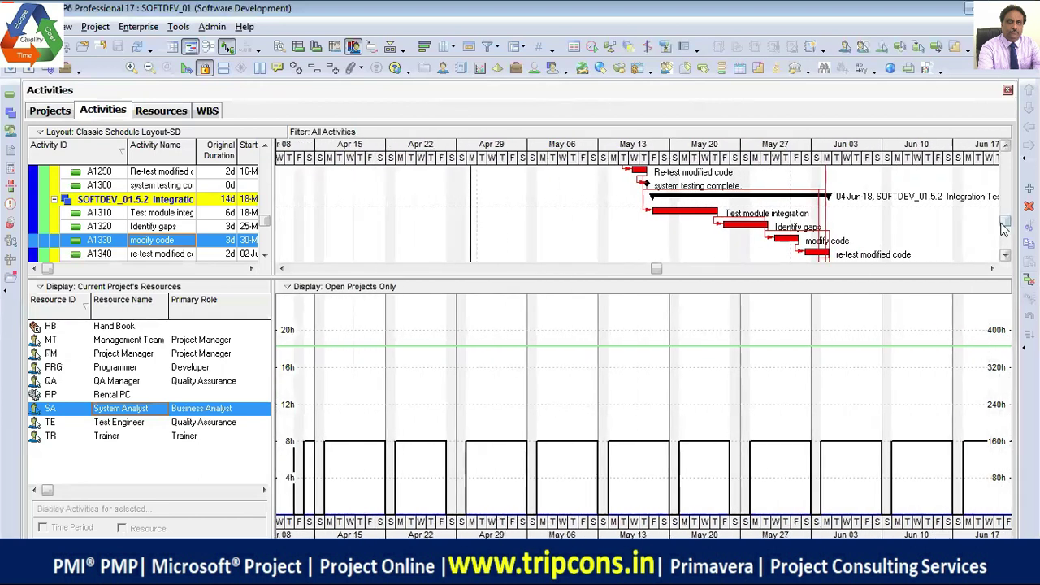
pyautogui.moveTo(1005, 220); pyautogui.dragTo(1007, 159)
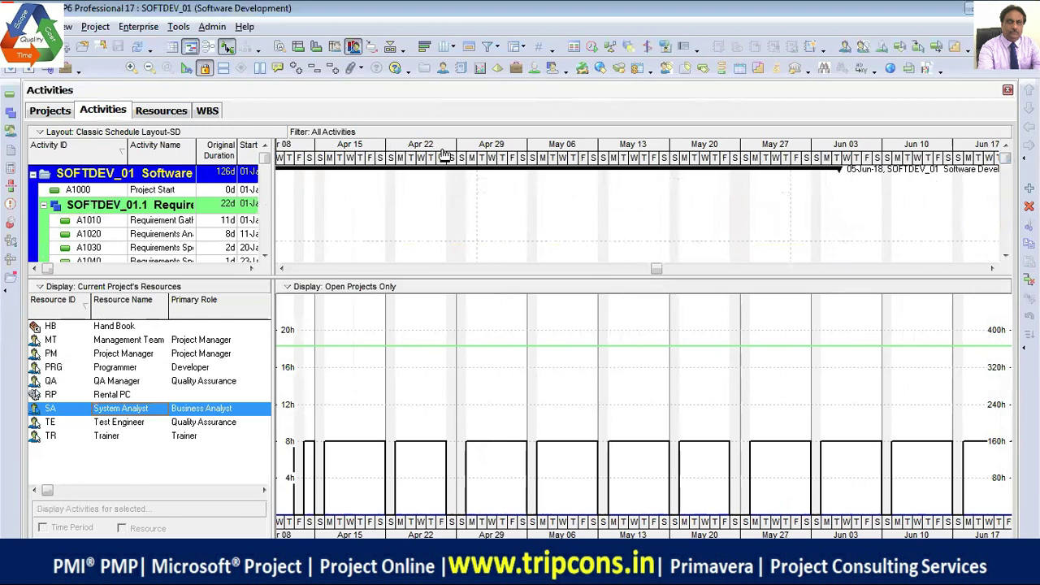
pyautogui.click(149, 68)
pyautogui.scroll(8, 747, 234)
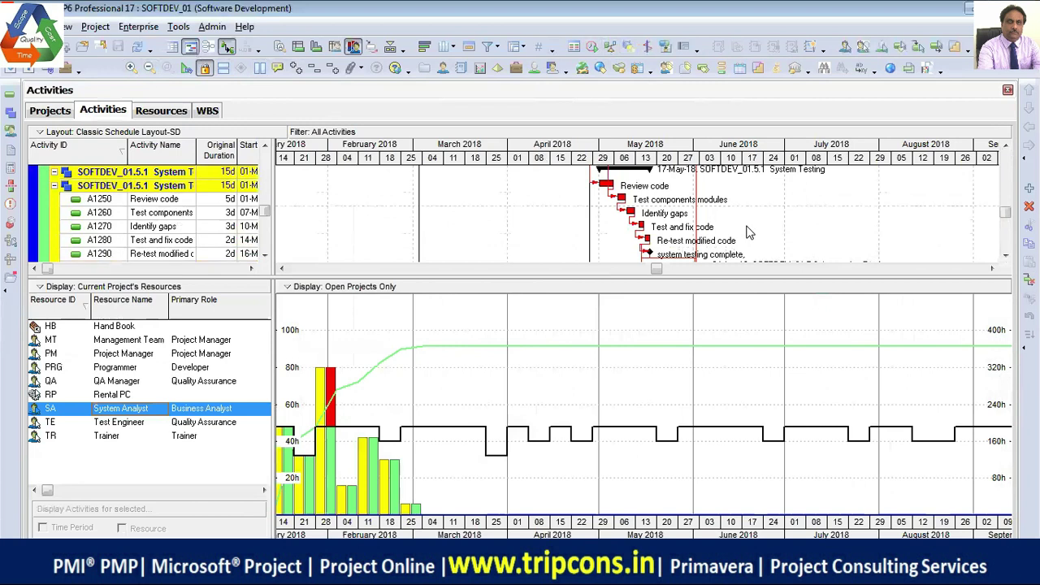
pyautogui.scroll(6, 746, 232)
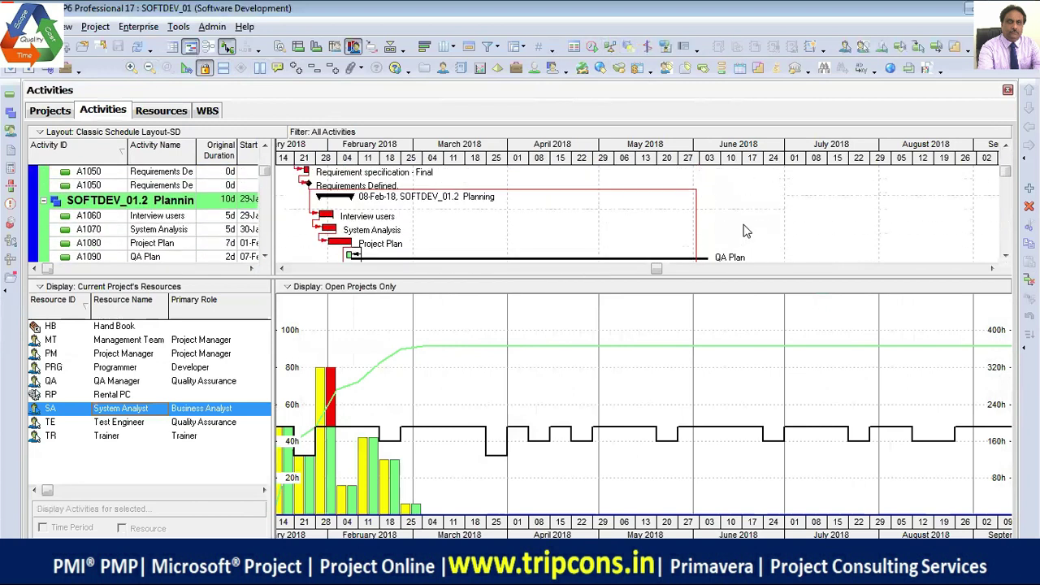
pyautogui.moveTo(481, 146); pyautogui.dragTo(607, 166)
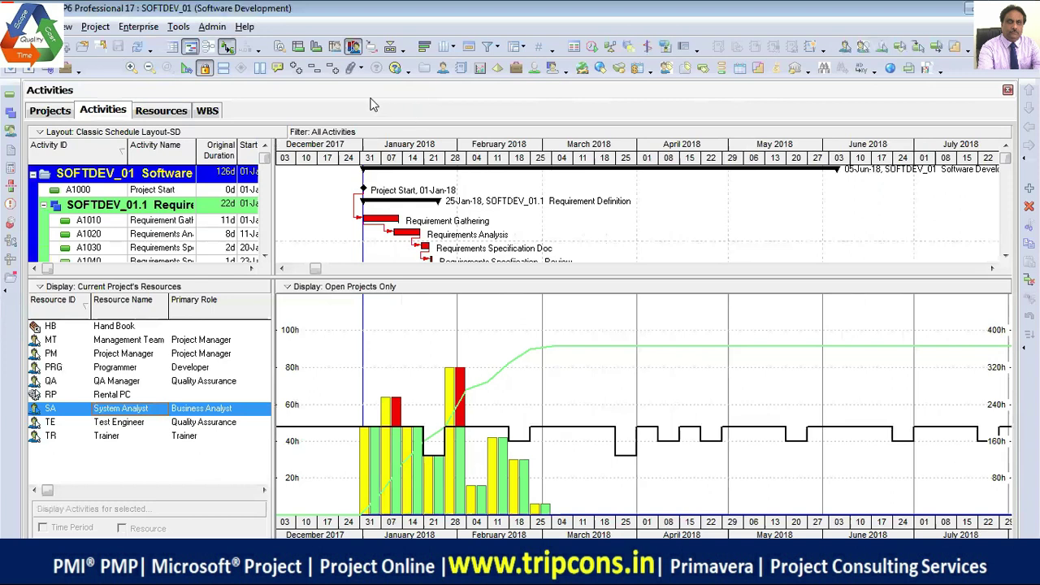
# - Examine the System Analyst's daily usage bars for January and February on a week and day timescale, with a wider profile area
pyautogui.click(130, 69)
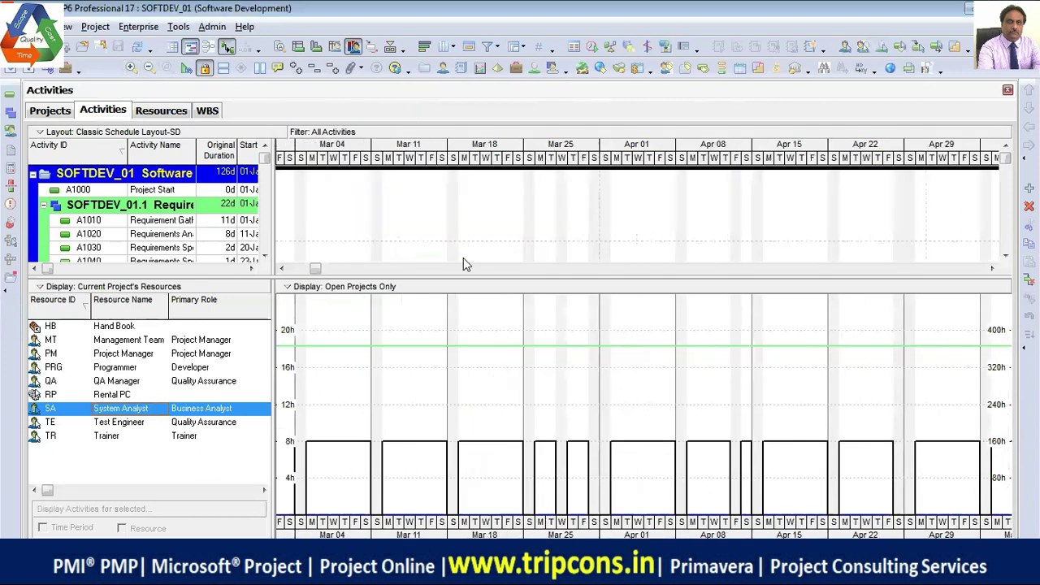
pyautogui.hscroll(5, 642, 407)
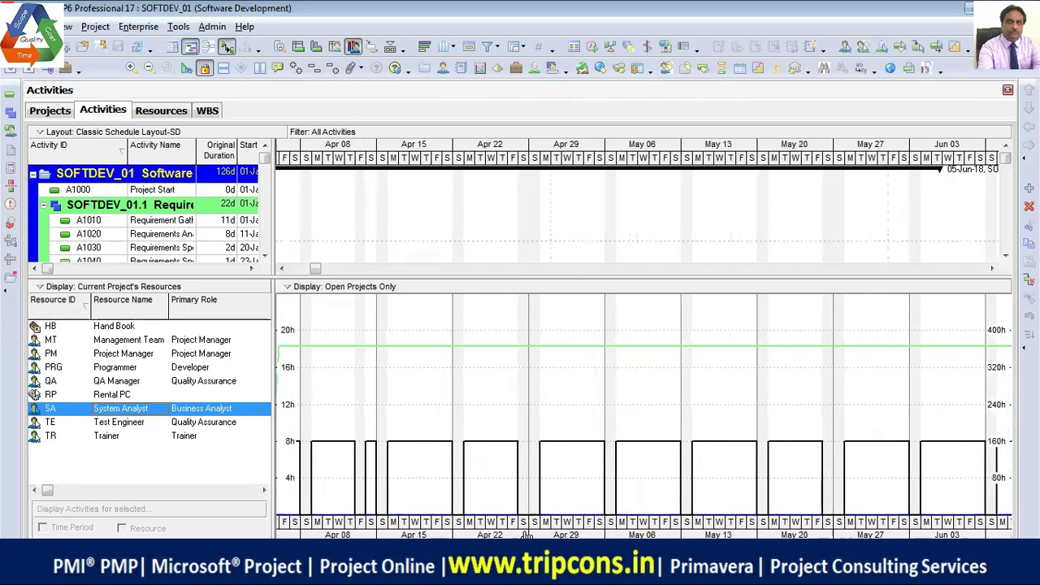
pyautogui.hscroll(-8, 642, 406)
pyautogui.hscroll(-3, 642, 406)
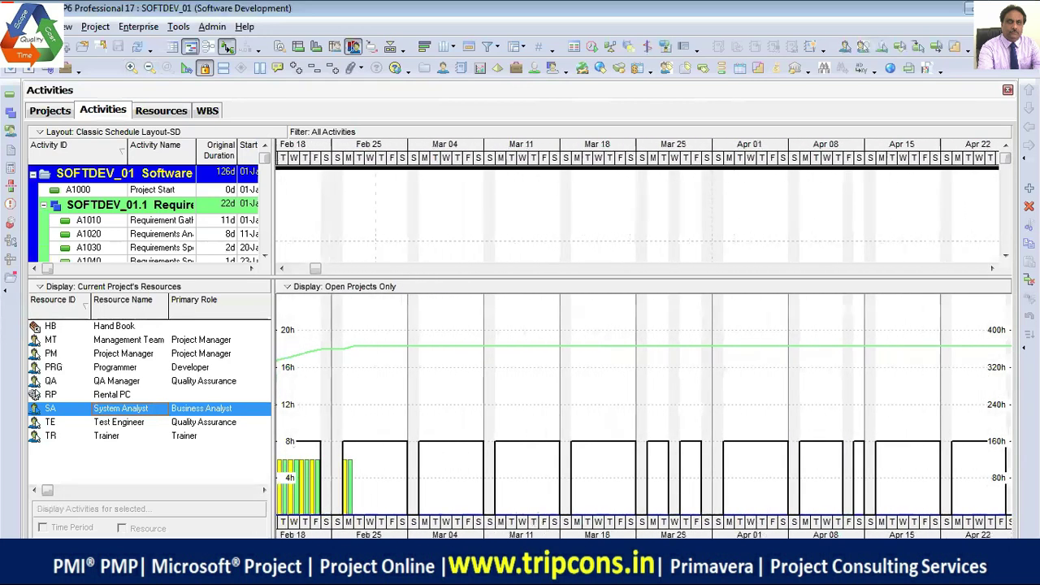
pyautogui.hscroll(-10, 571, 380)
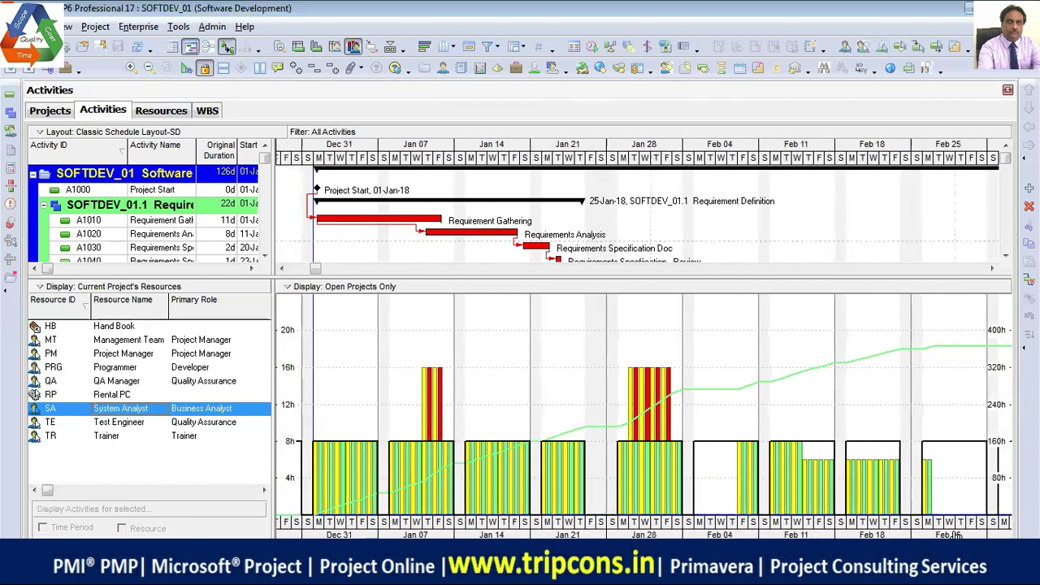
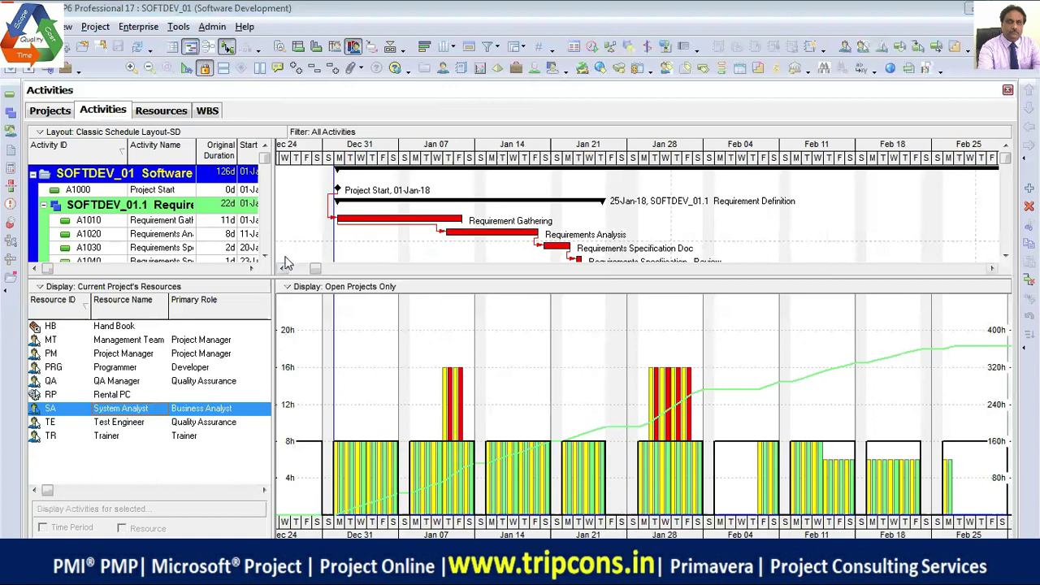
pyautogui.moveTo(273, 226); pyautogui.dragTo(240, 239)
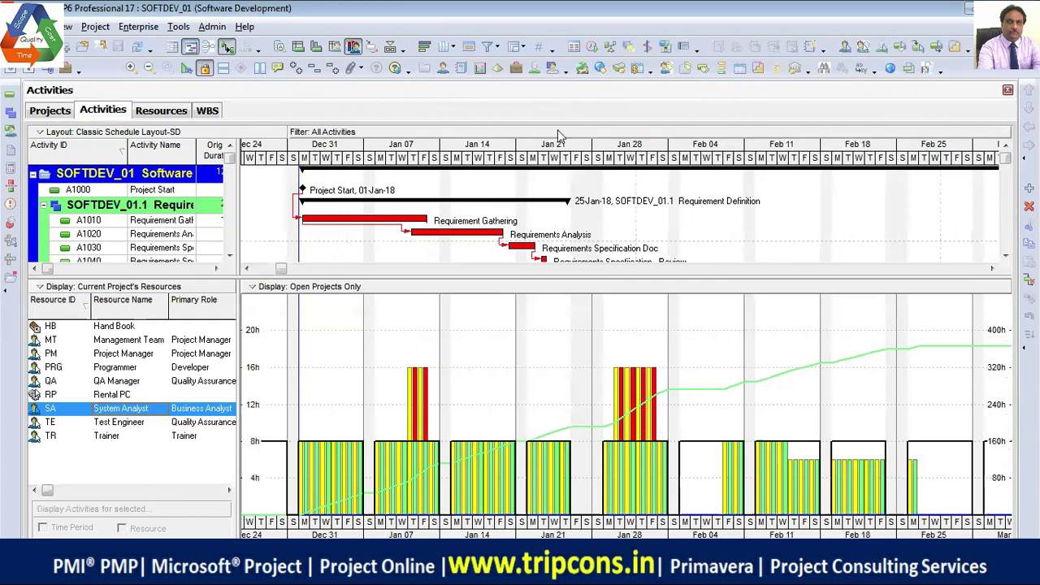
# - Level resources for the System Analyst only, with Level all resources switched off and scheduled early and late dates preserved
pyautogui.click(611, 48)
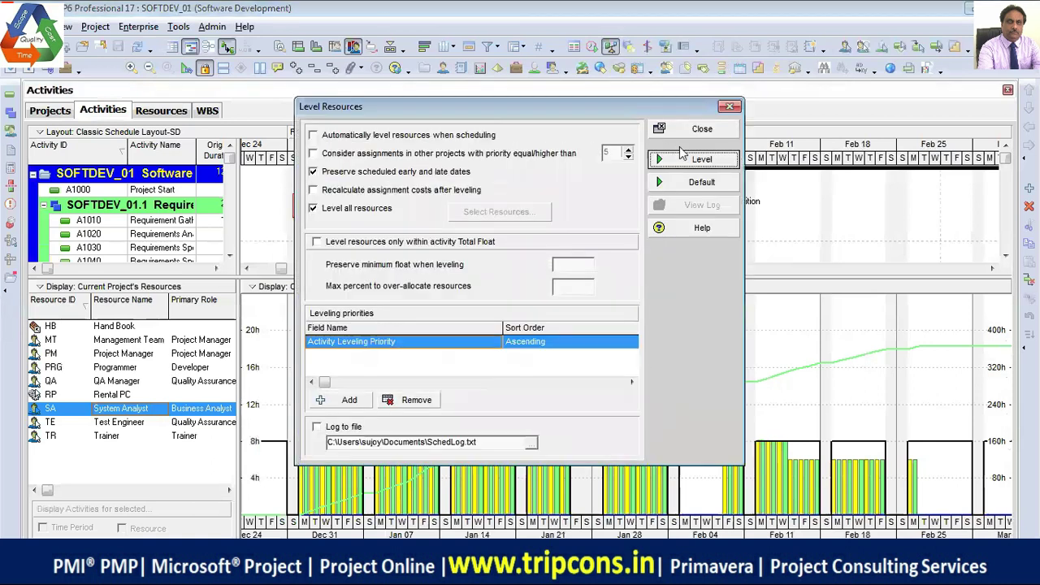
pyautogui.click(730, 108)
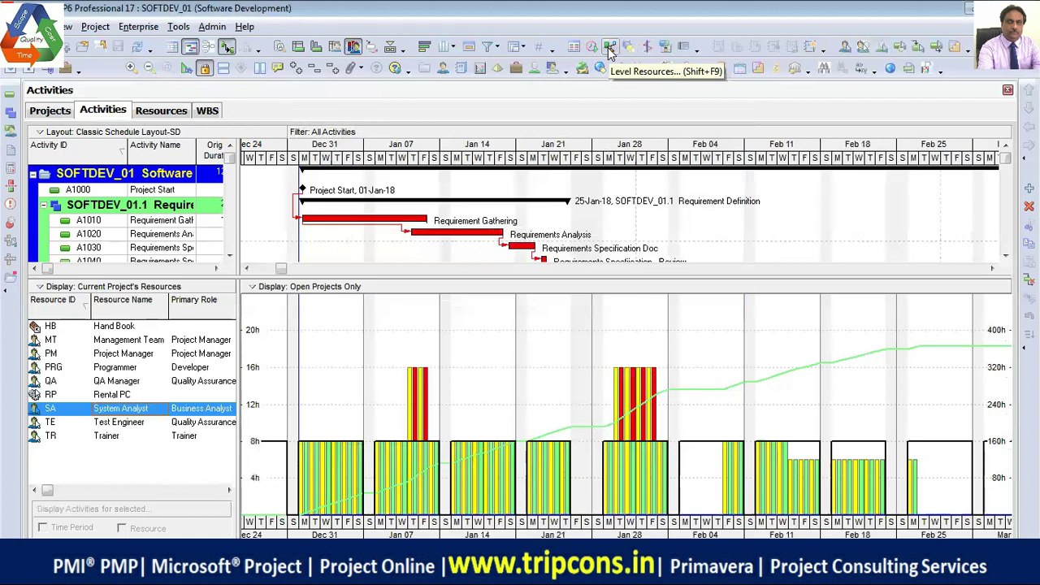
pyautogui.click(610, 48)
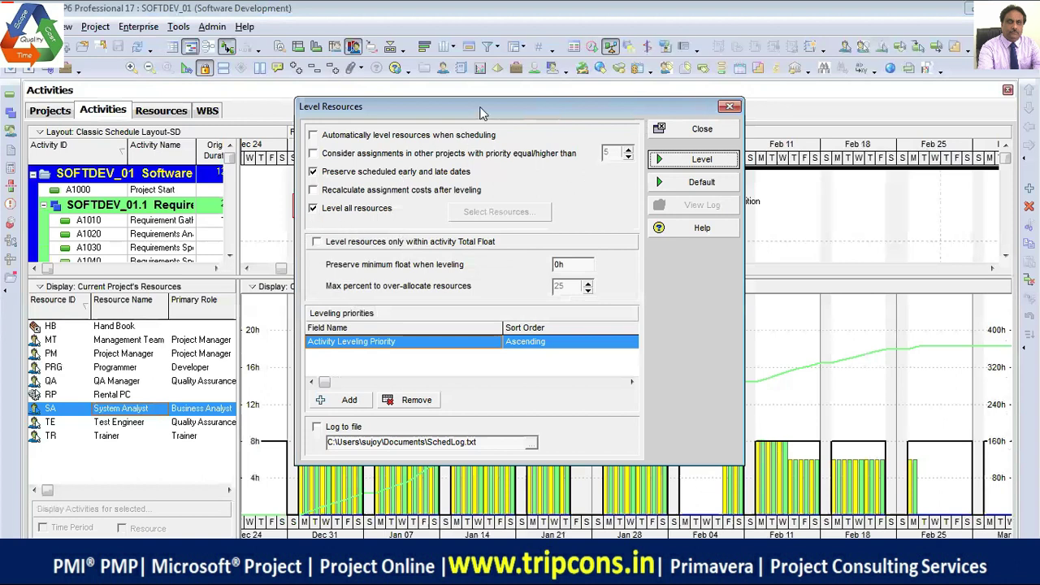
pyautogui.moveTo(480, 112); pyautogui.dragTo(210, 31)
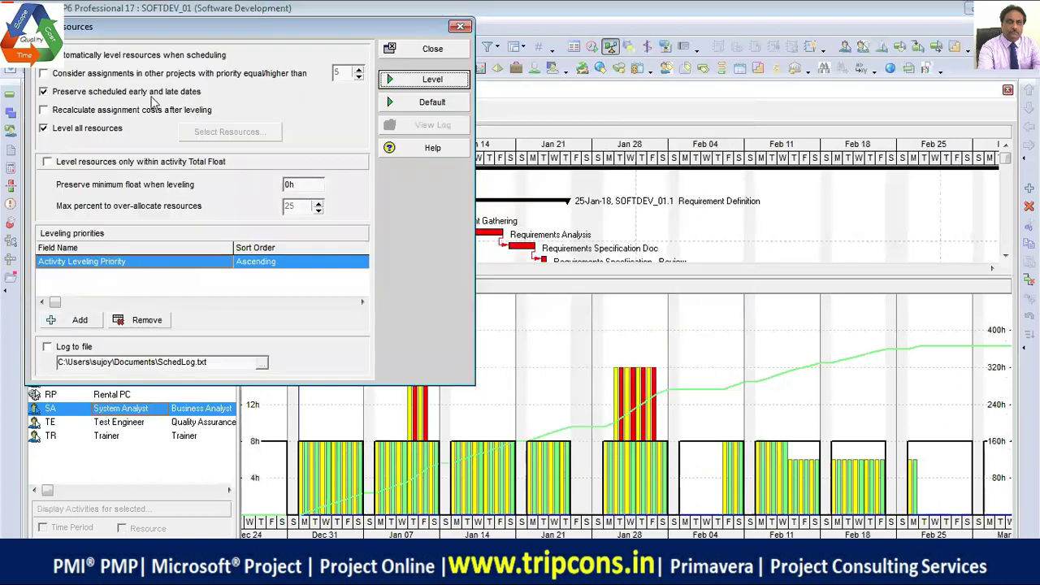
pyautogui.click(44, 128)
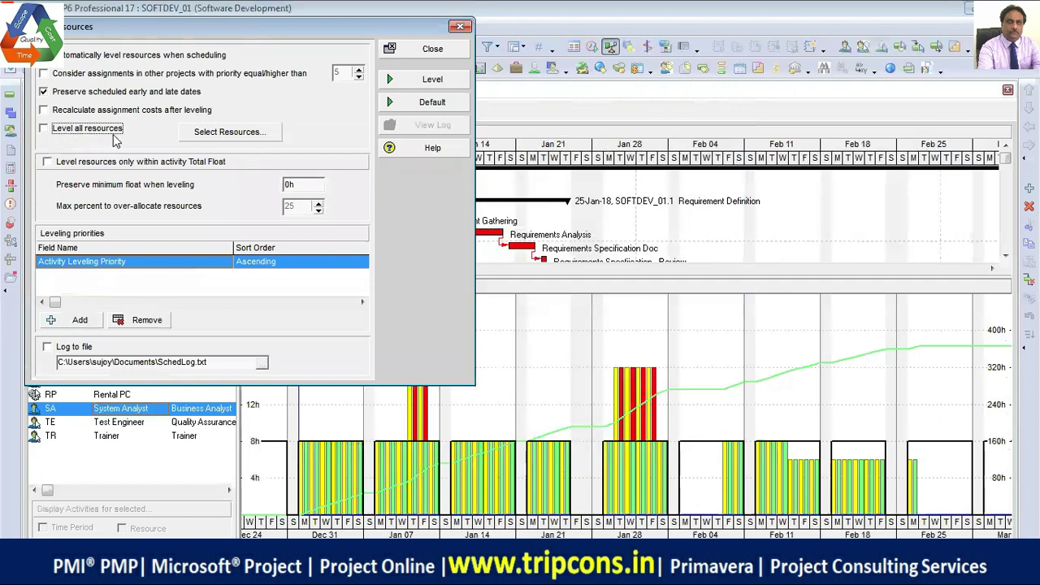
pyautogui.click(235, 138)
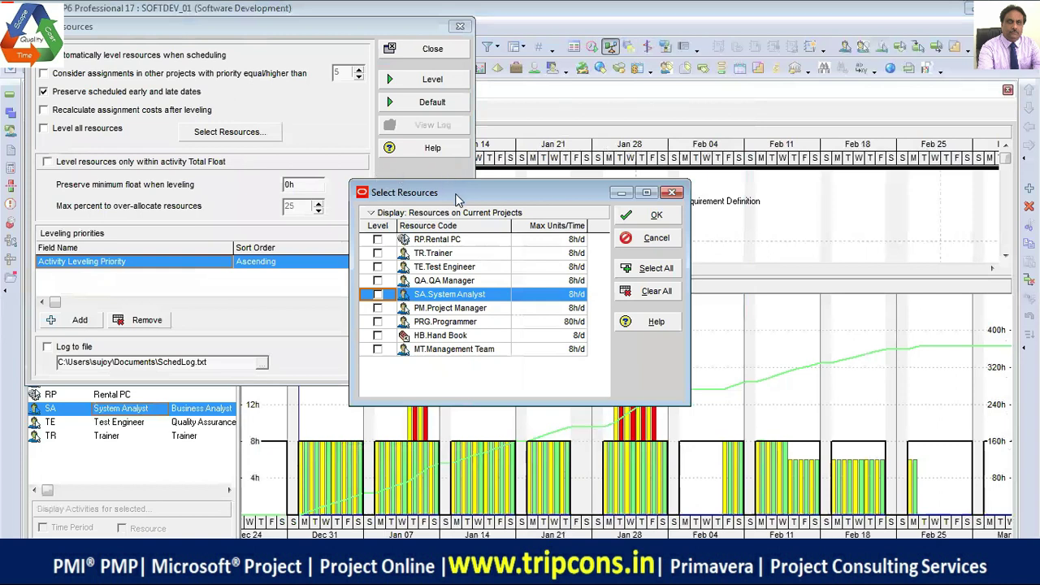
pyautogui.moveTo(458, 199); pyautogui.dragTo(251, 114)
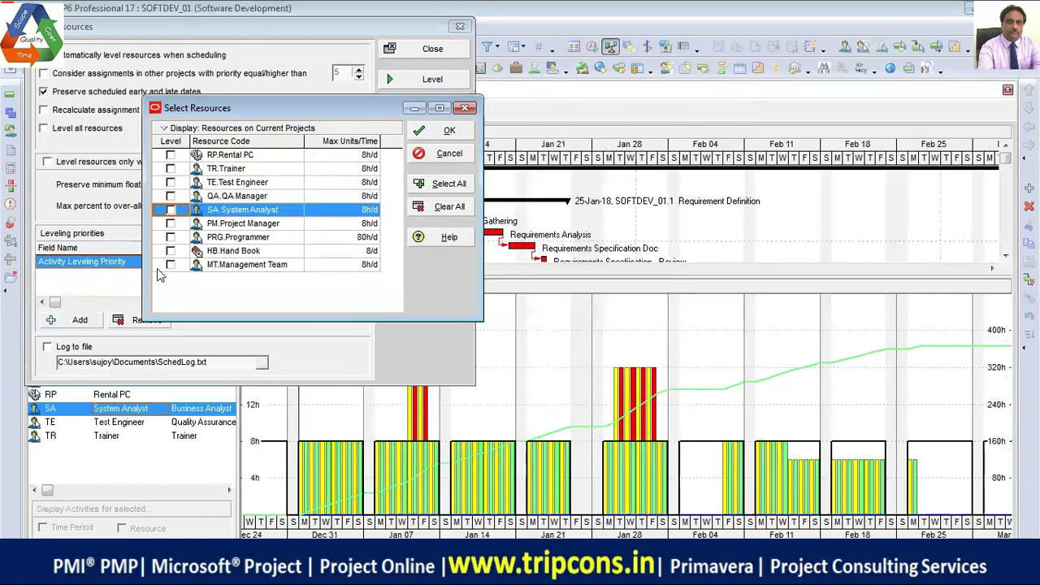
pyautogui.click(170, 210)
pyautogui.click(439, 130)
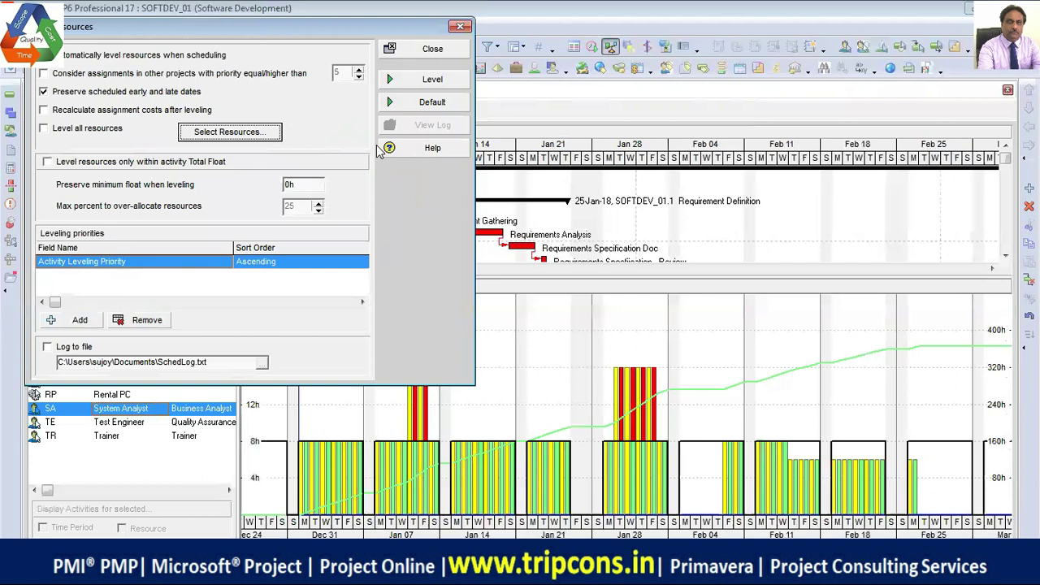
pyautogui.click(424, 81)
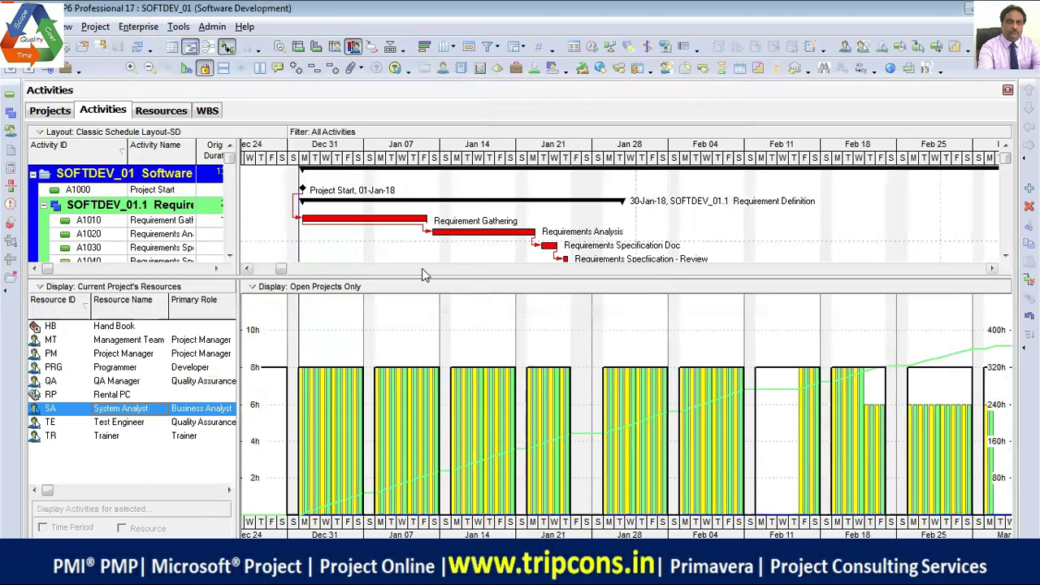
# - Enlarge the activity table to show its start, finish and predecessor columns, and select the Requirements Analysis activity A1020
pyautogui.moveTo(240, 228); pyautogui.dragTo(453, 228)
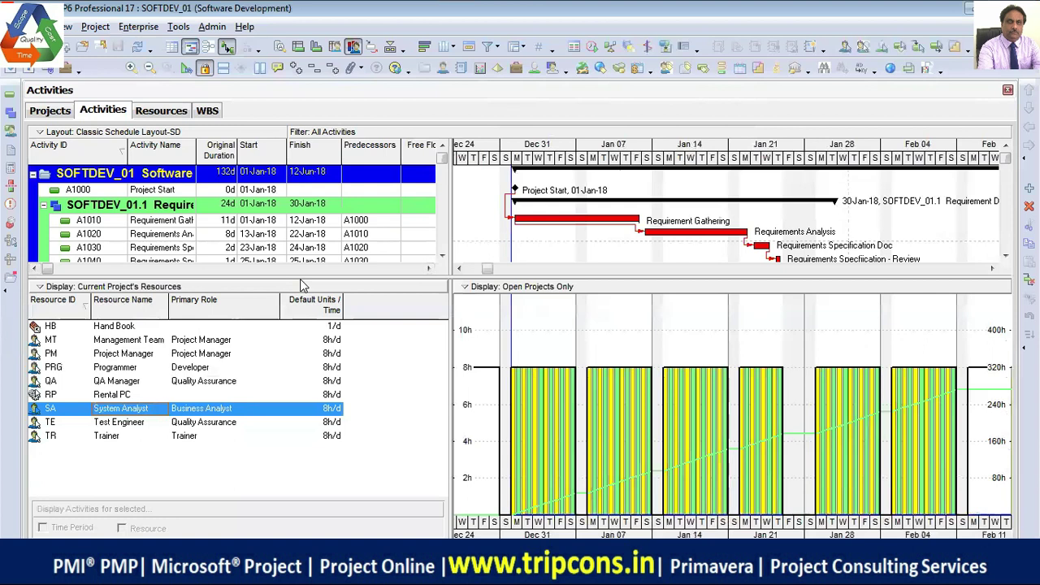
pyautogui.moveTo(300, 277); pyautogui.dragTo(301, 353)
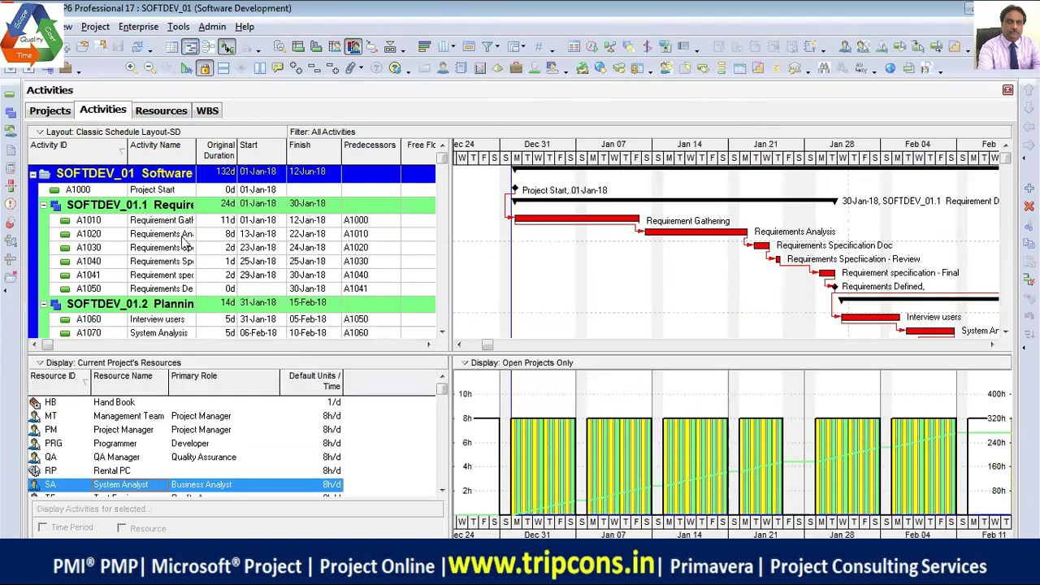
pyautogui.click(184, 236)
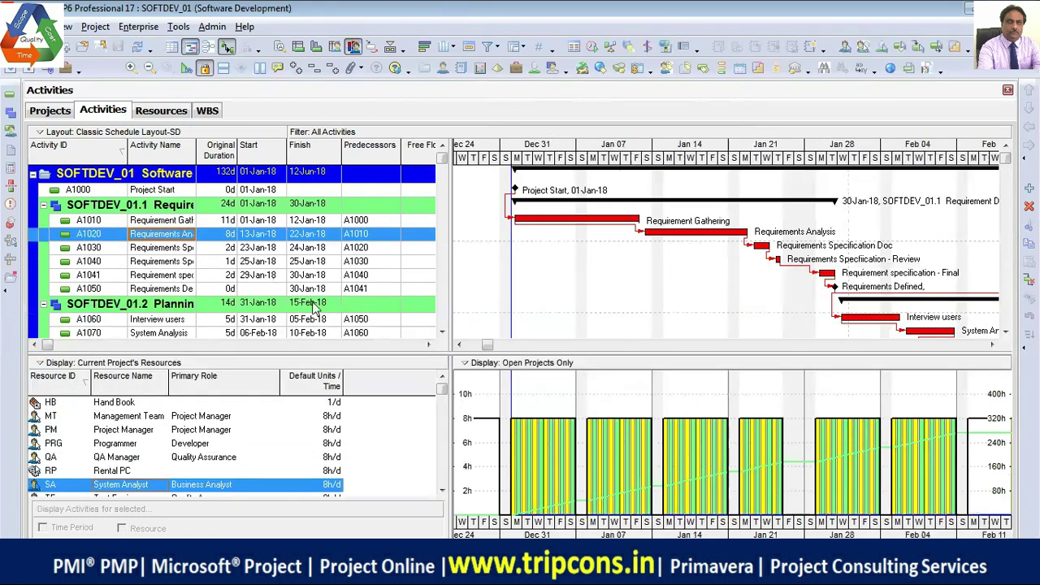
# - Examine the resource assignments of the Requirements Analysis activity A1020, and return to the resource usage profile
pyautogui.rightClick(173, 237)
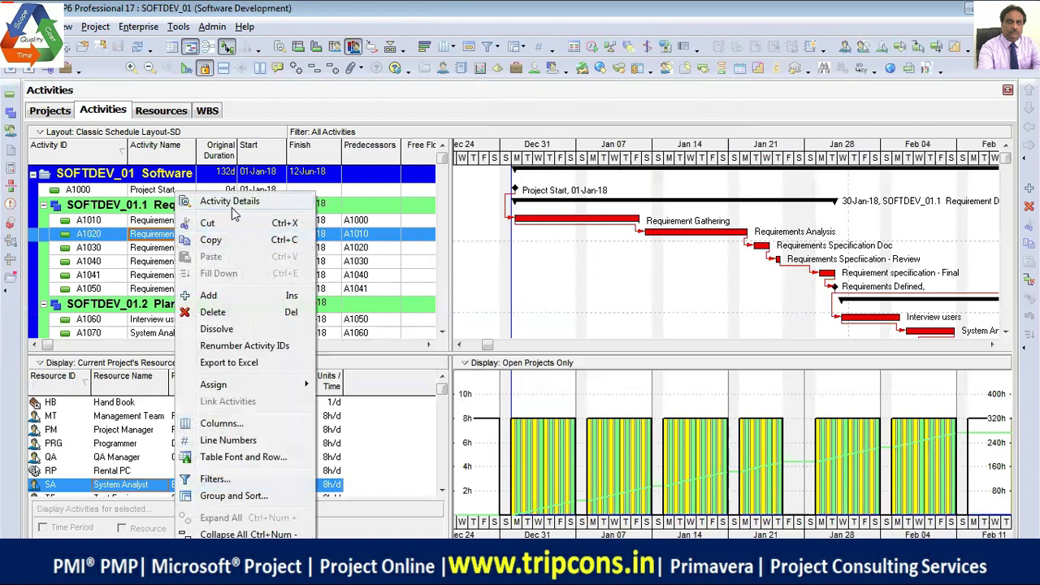
pyautogui.press('Escape')
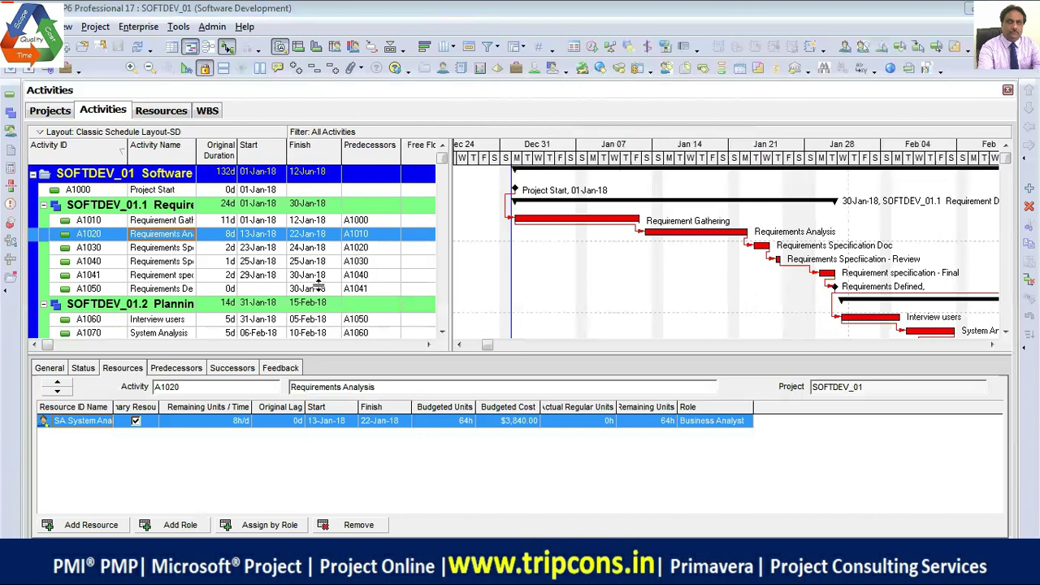
pyautogui.click(354, 48)
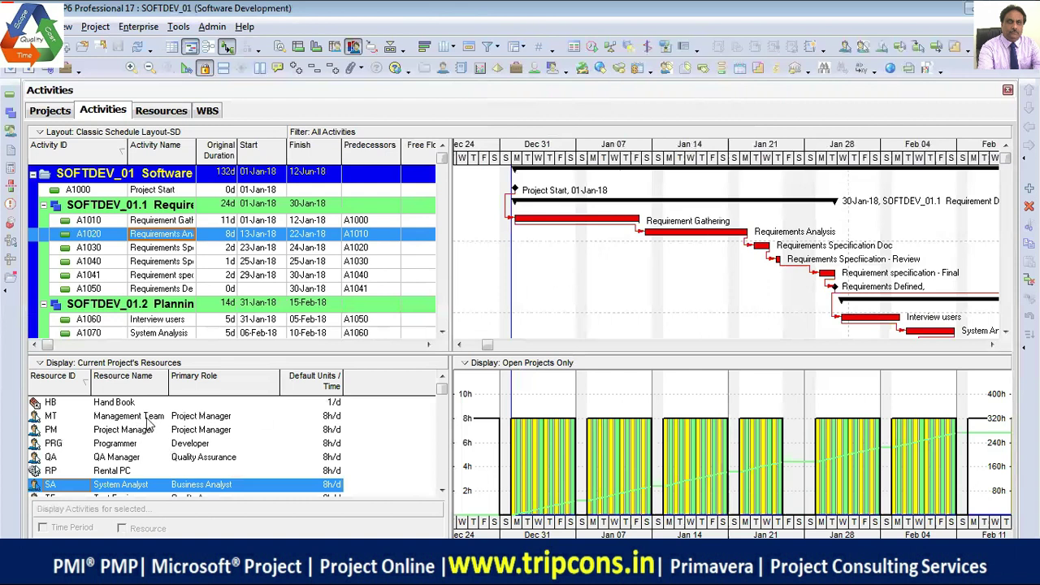
# - Review the usage profiles from Management Team through Rental PC on a month and week timescale, with a wider profile area
pyautogui.click(238, 417)
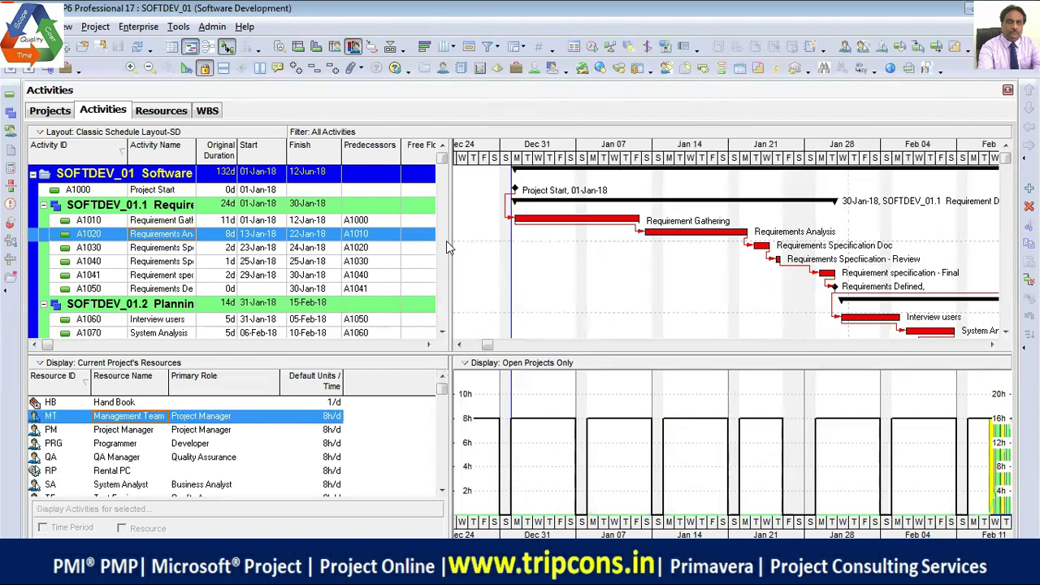
pyautogui.moveTo(445, 243); pyautogui.dragTo(174, 244)
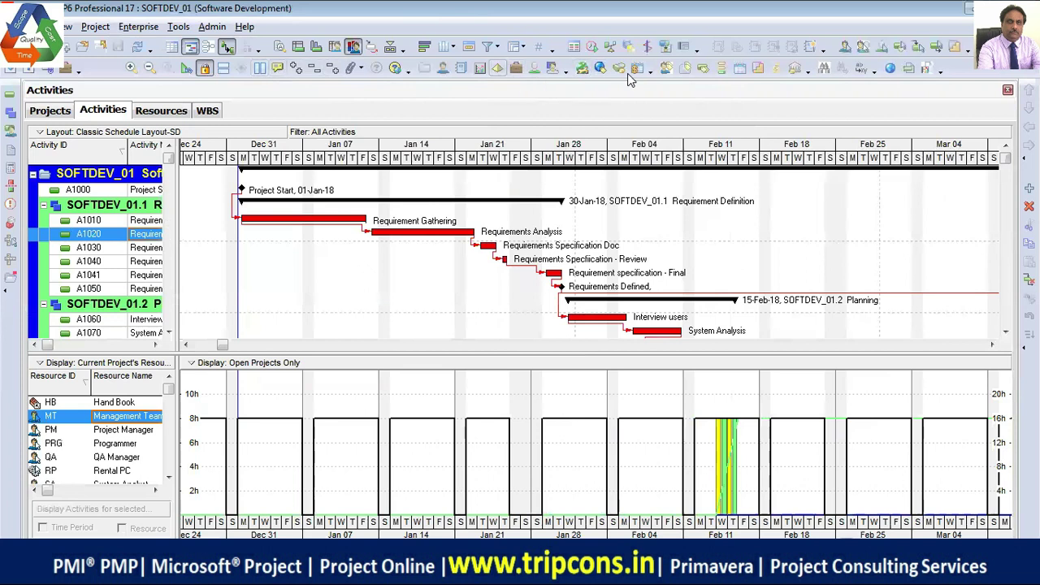
pyautogui.click(150, 69)
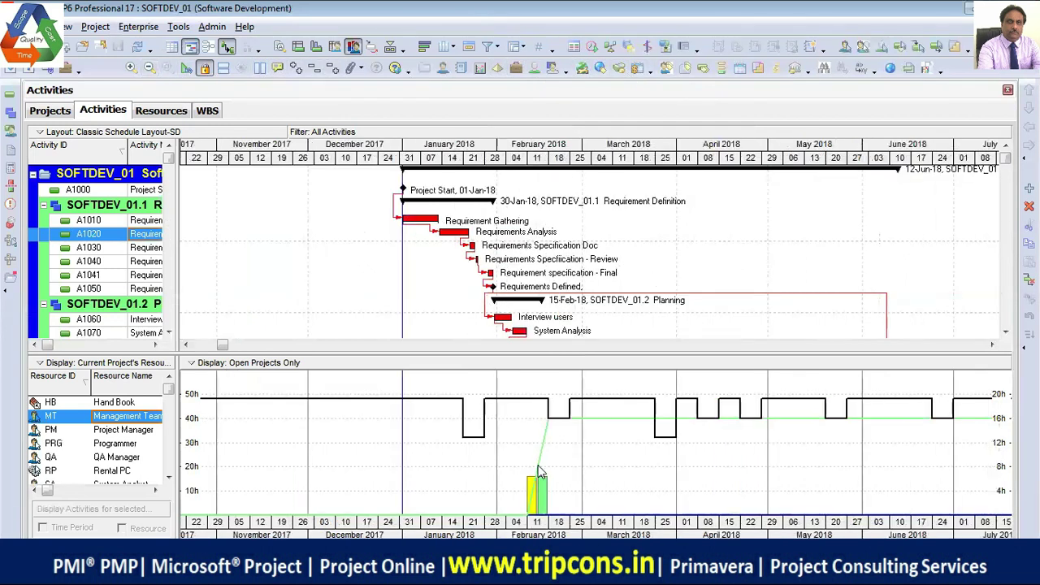
pyautogui.click(163, 432)
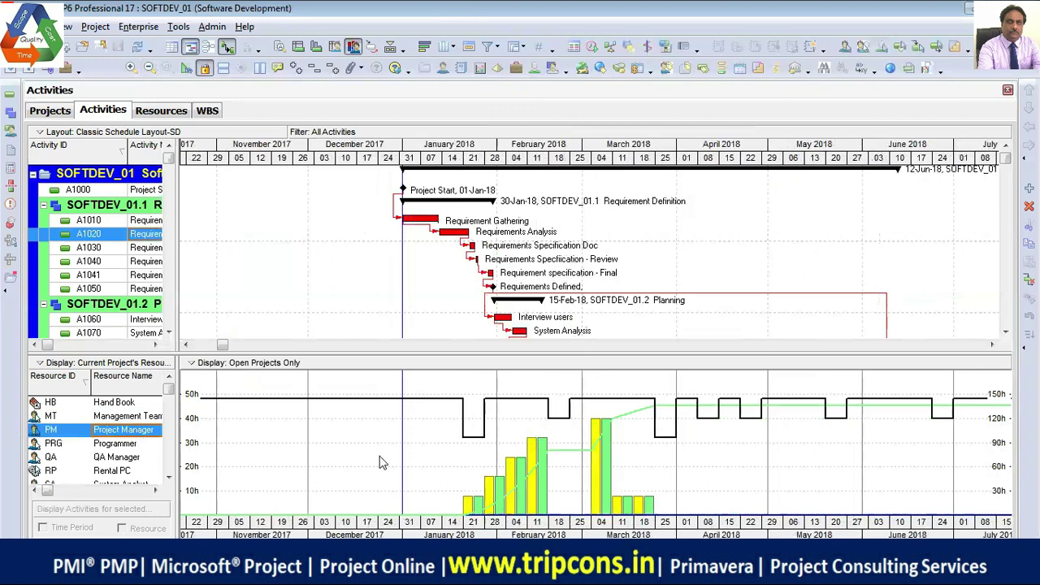
pyautogui.click(129, 443)
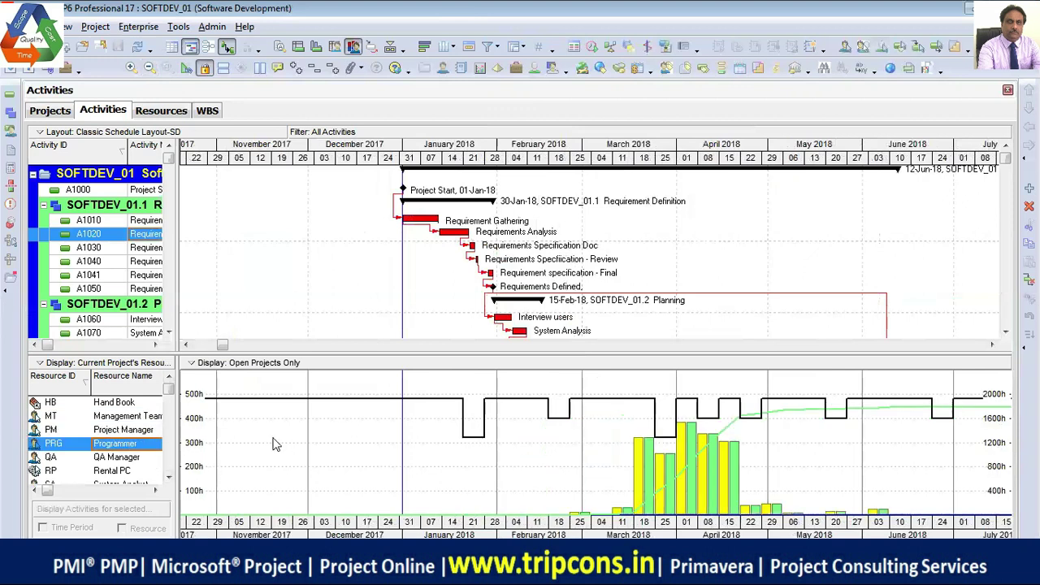
pyautogui.click(123, 458)
pyautogui.click(122, 471)
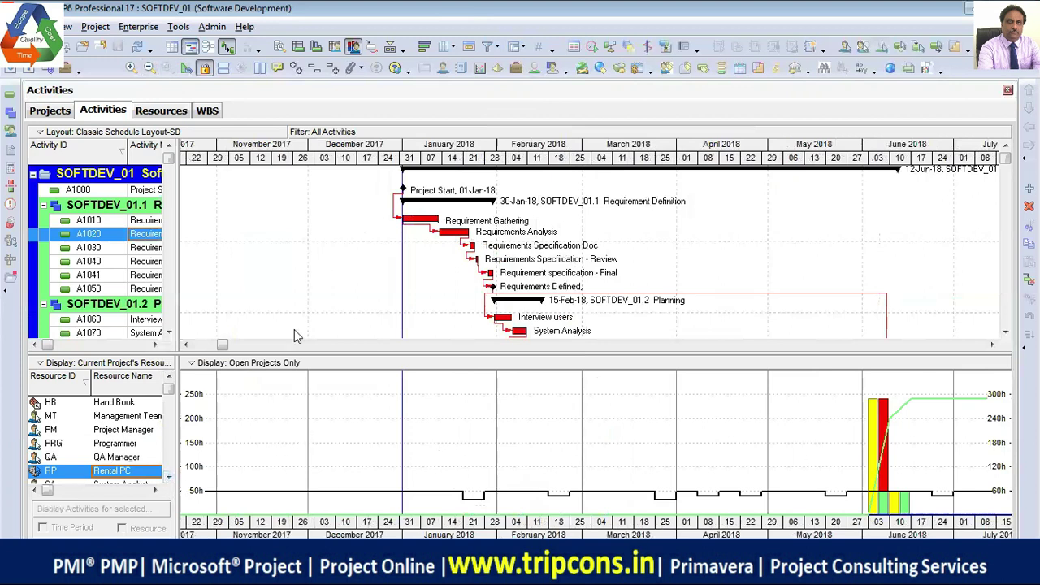
# - Set the Rental PC's maximum units per time to 48h/d and check its usage profile among the activities
pyautogui.click(162, 112)
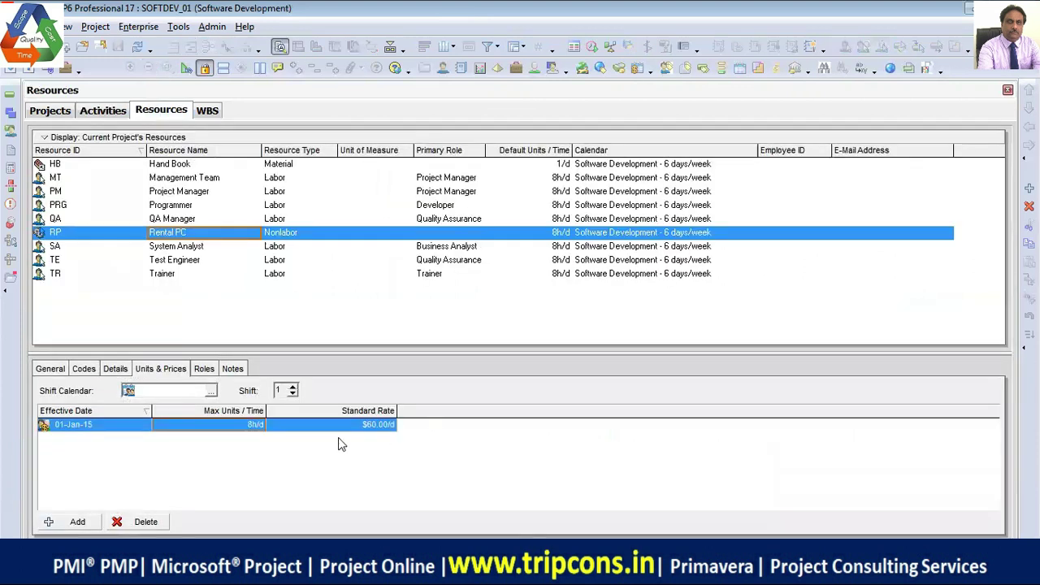
pyautogui.click(245, 426)
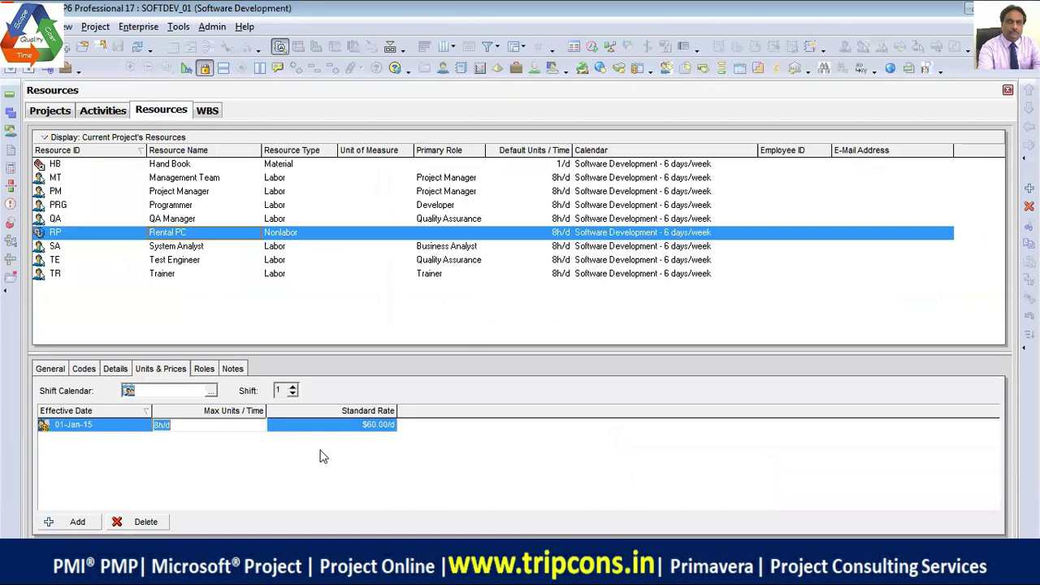
pyautogui.write('48/d')
pyautogui.press('Return')
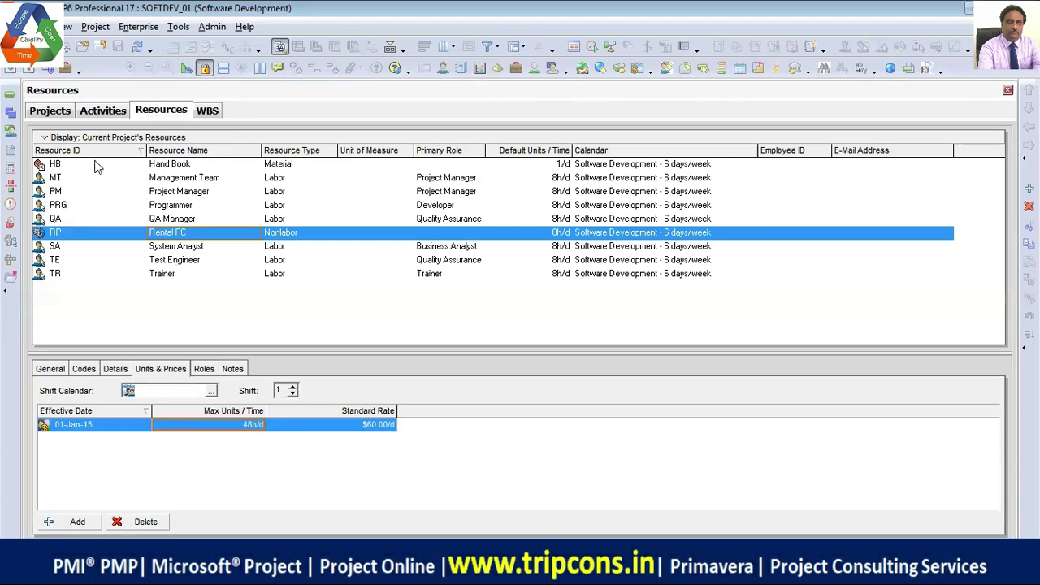
pyautogui.click(106, 112)
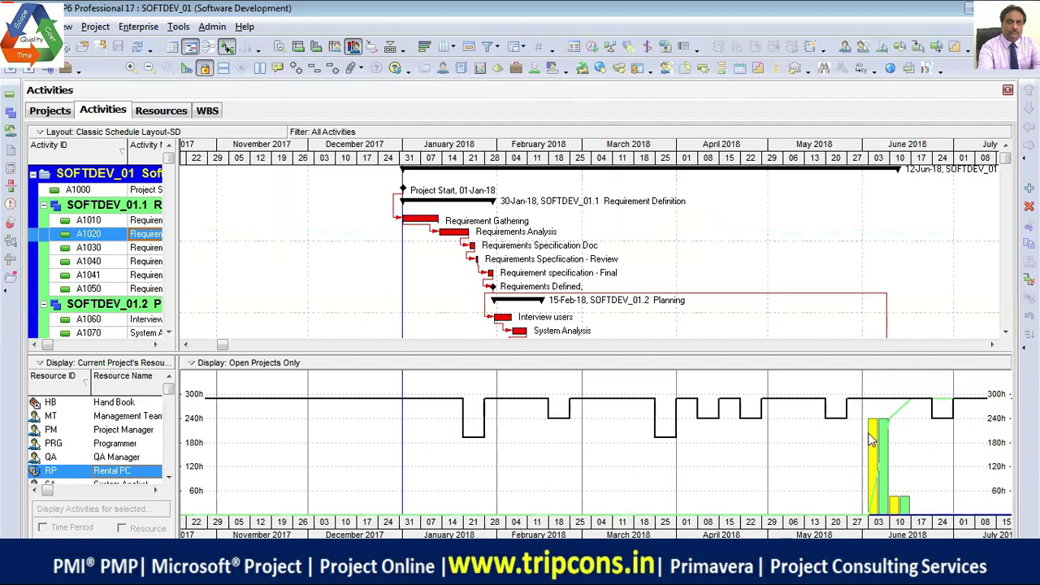
# - Check the System Analyst's usage profile and examine the Test Engineer's daily bars for May and June on a week and day timescale
pyautogui.click(168, 477)
pyautogui.click(168, 478)
pyautogui.click(168, 478)
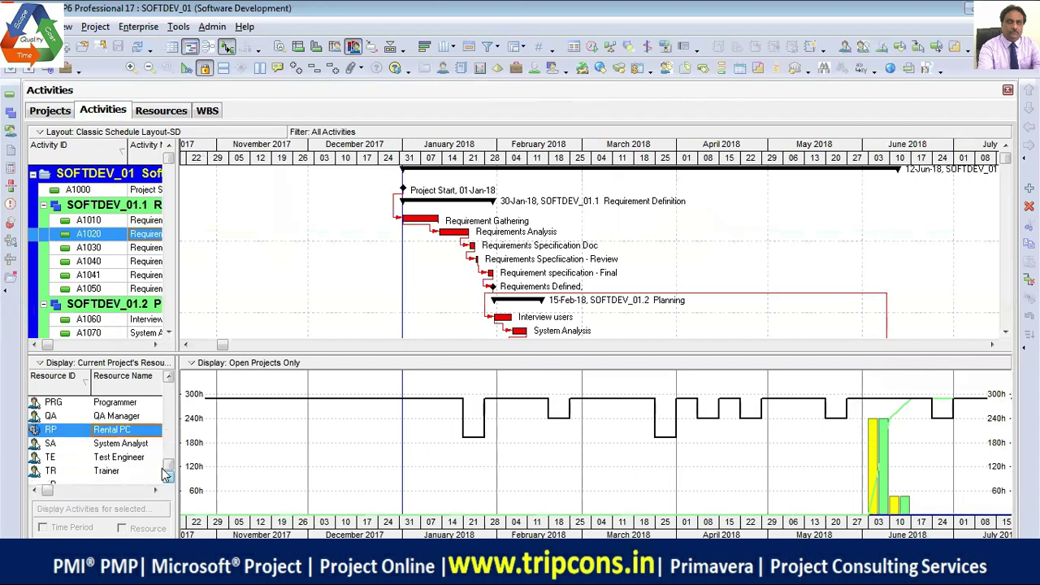
pyautogui.click(138, 443)
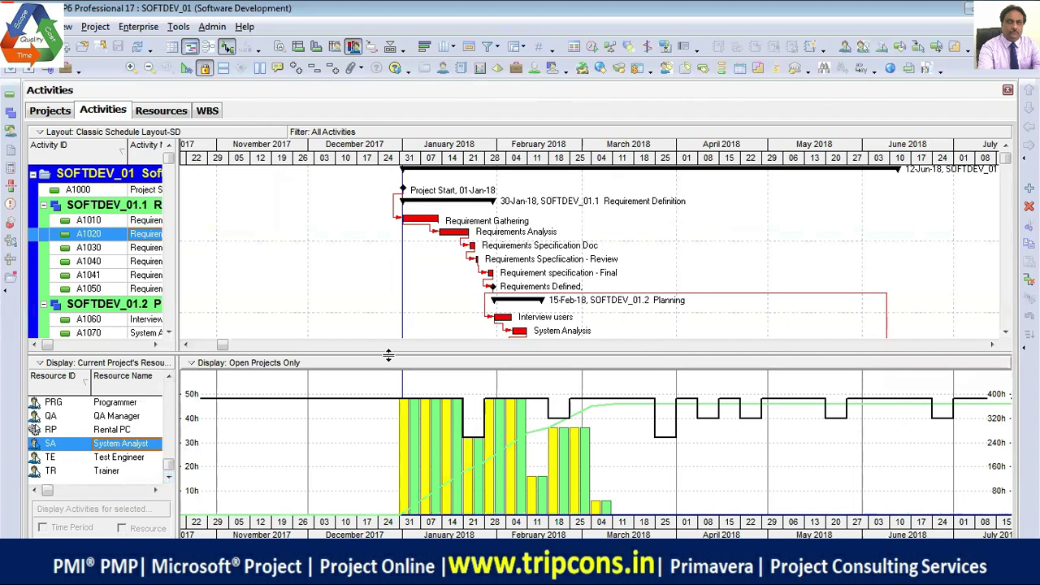
pyautogui.click(134, 457)
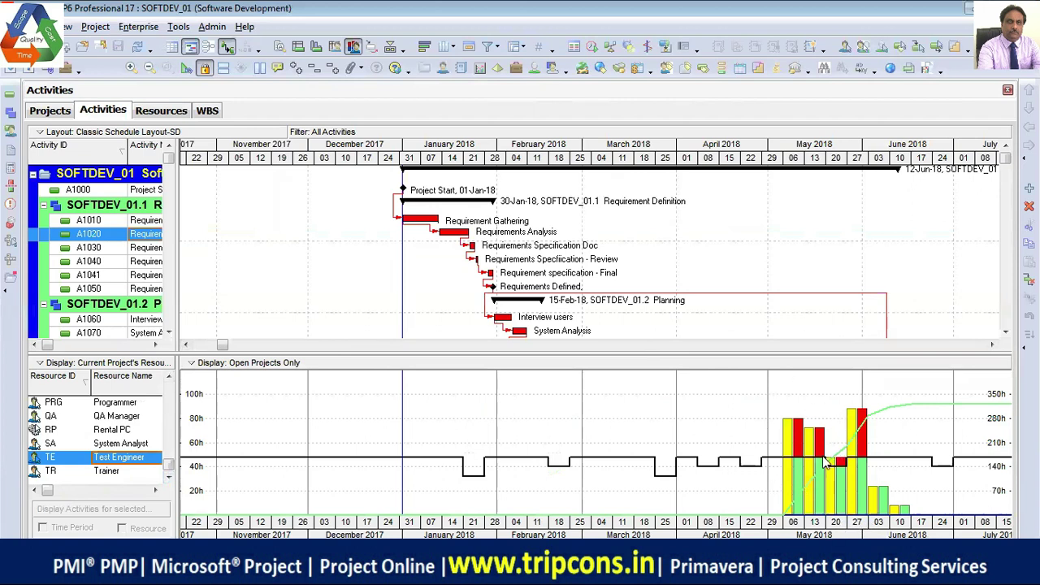
pyautogui.moveTo(845, 156); pyautogui.dragTo(369, 169)
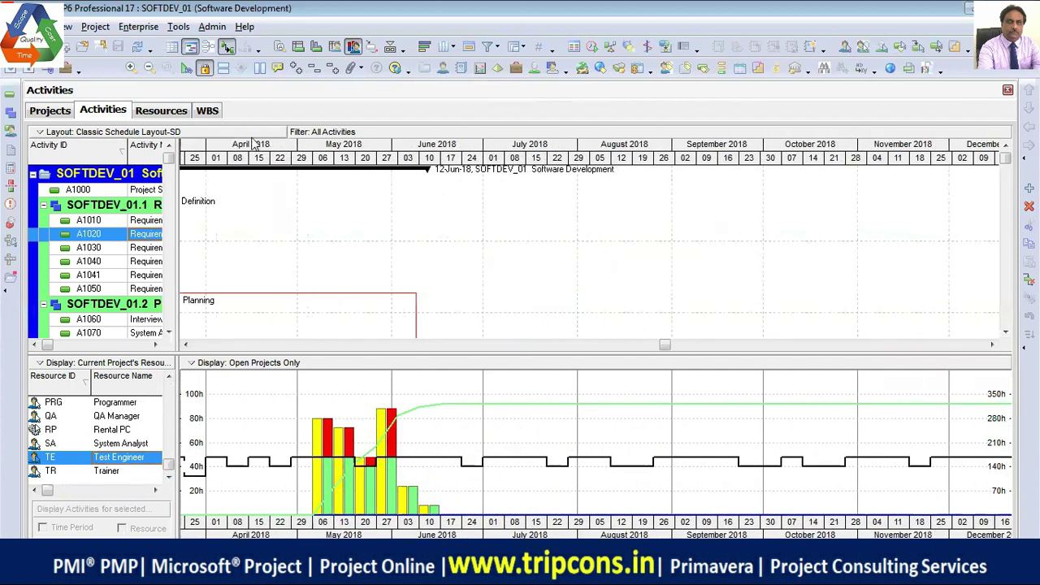
pyautogui.click(131, 67)
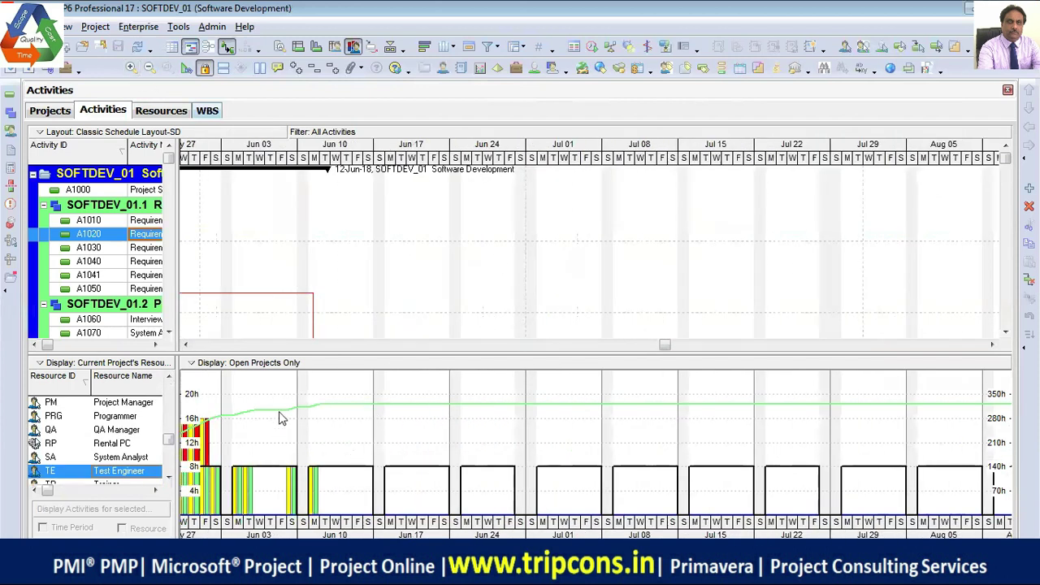
pyautogui.moveTo(255, 154); pyautogui.dragTo(694, 180)
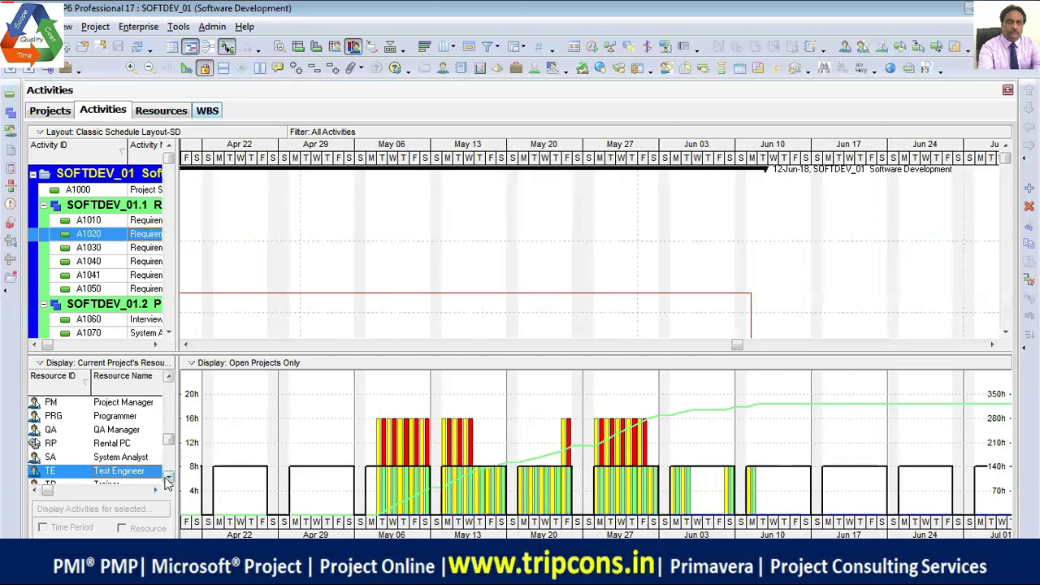
pyautogui.click(168, 478)
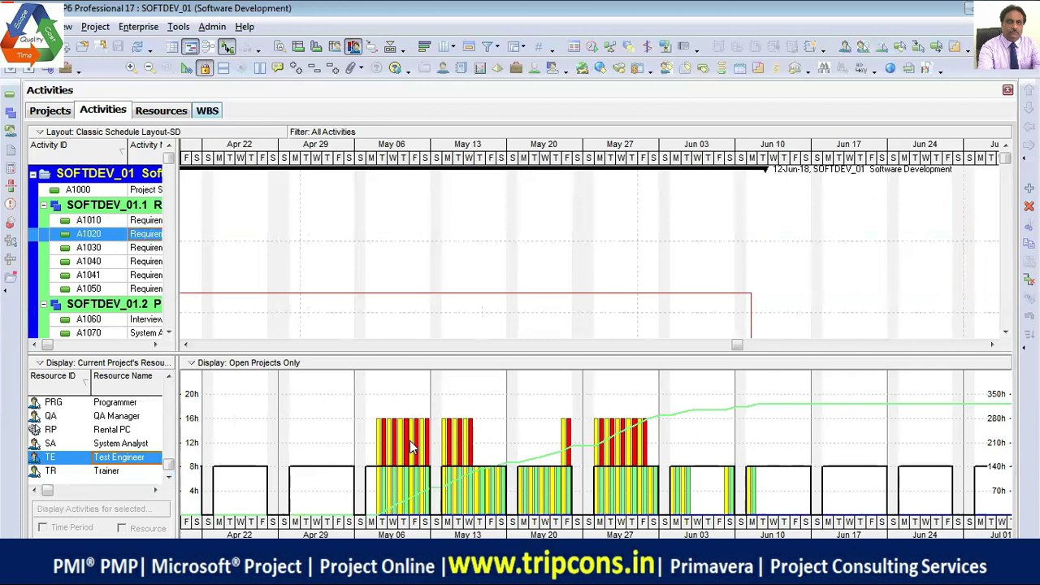
# - Set the Test Engineer's maximum units per time to 20h/d and check the resource's daily usage profile among the activities
pyautogui.click(162, 110)
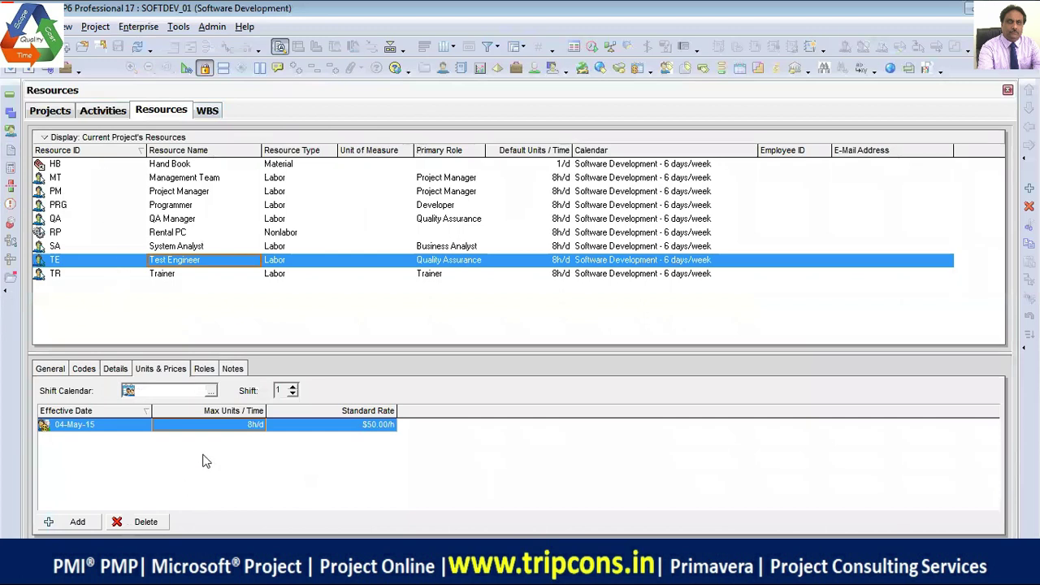
pyautogui.click(252, 429)
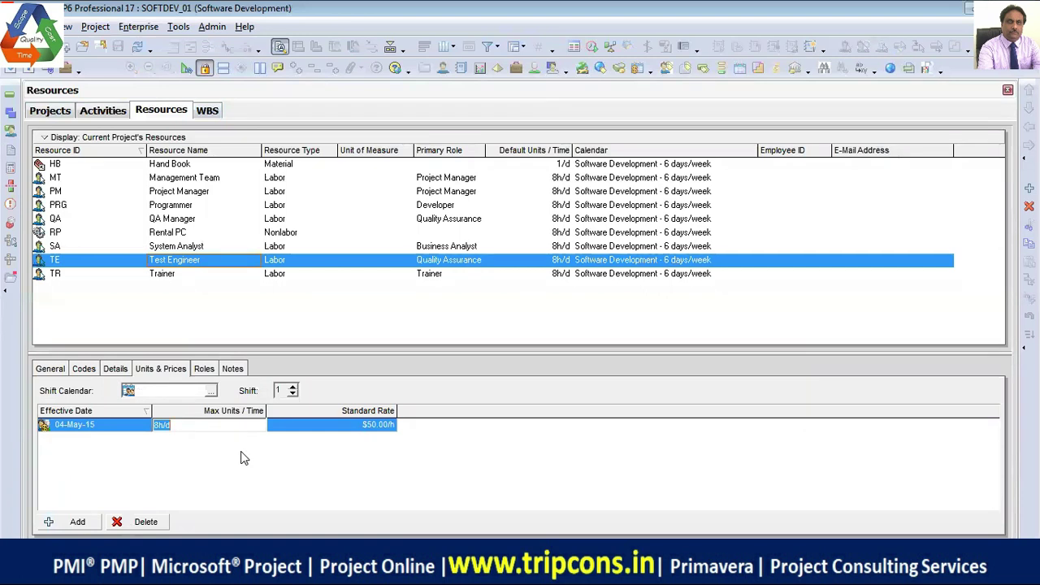
pyautogui.write('15')
pyautogui.press('BackSpace')
pyautogui.write('6')
pyautogui.press('BackSpace')
pyautogui.press('BackSpace')
pyautogui.write('20/d')
pyautogui.press('Return')
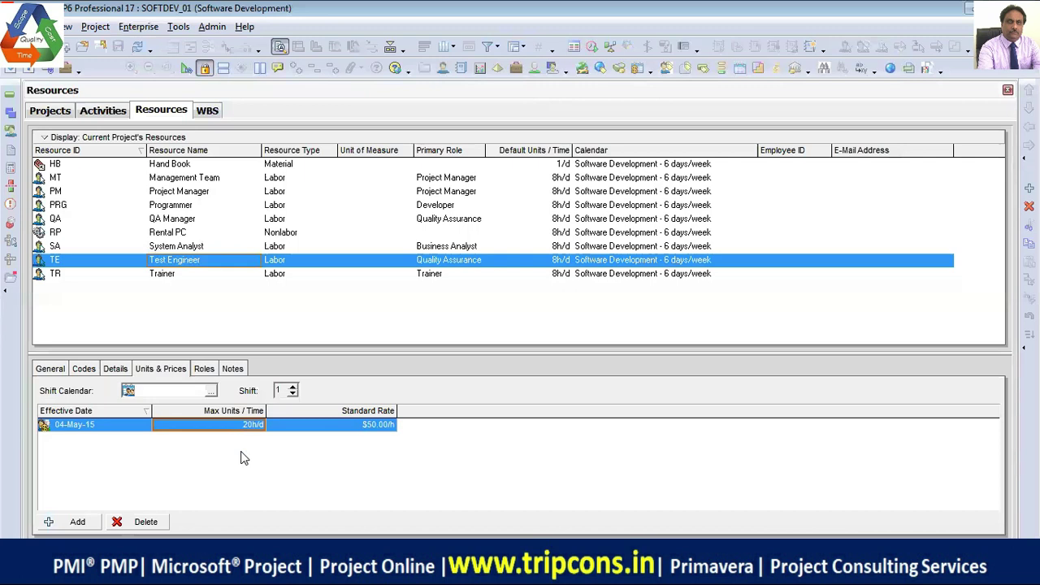
pyautogui.click(95, 110)
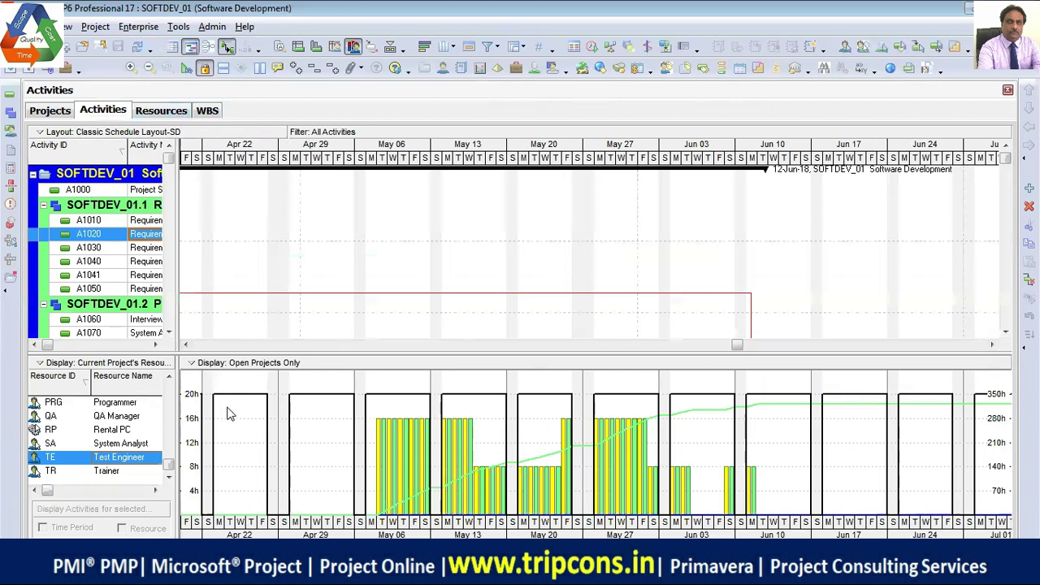
# - Enter 8h/d as the System Analyst's maximum units per time
pyautogui.click(182, 115)
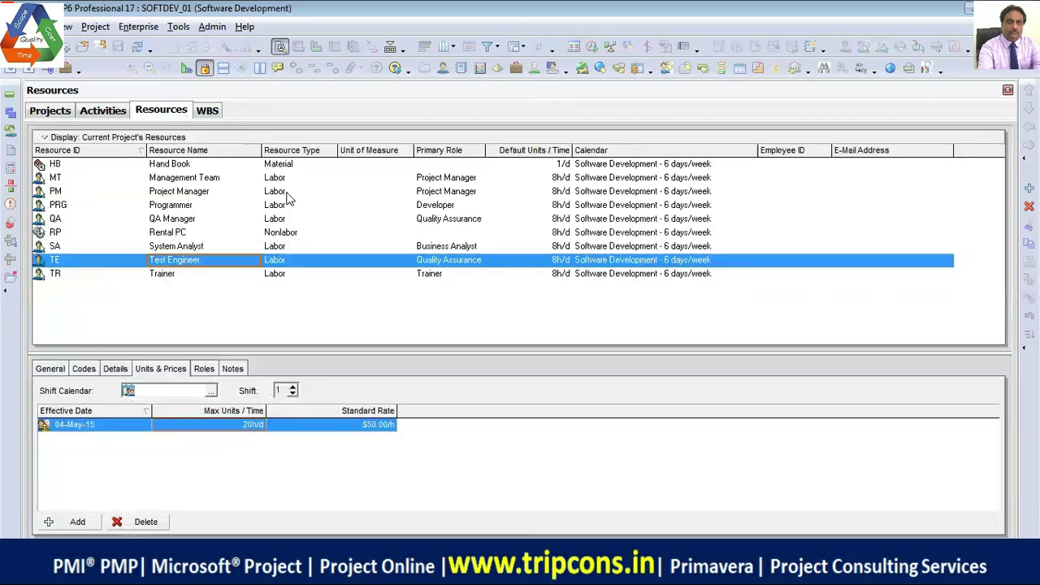
pyautogui.click(203, 247)
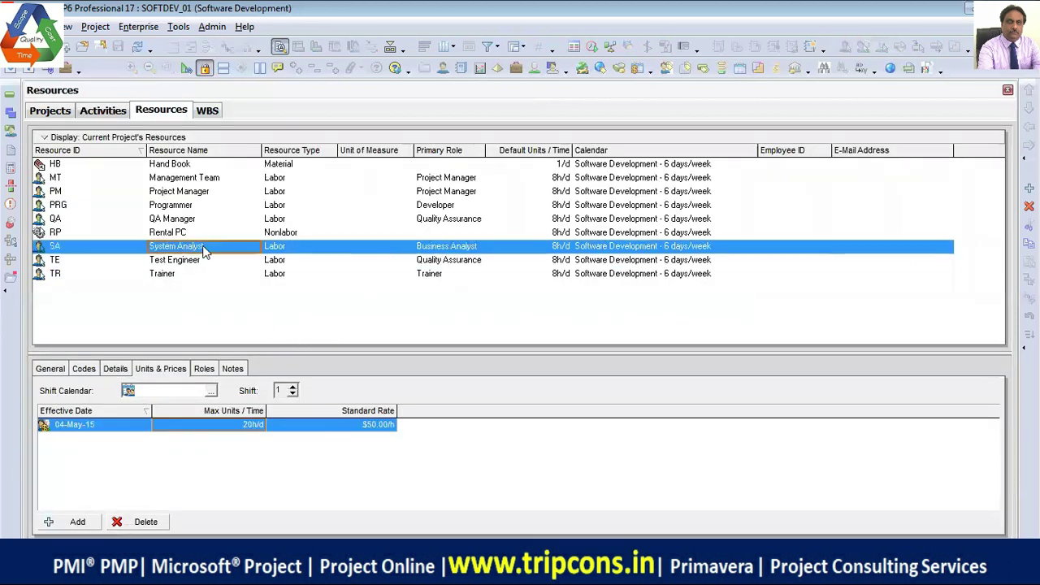
pyautogui.click(248, 429)
pyautogui.click(244, 443)
pyautogui.click(242, 425)
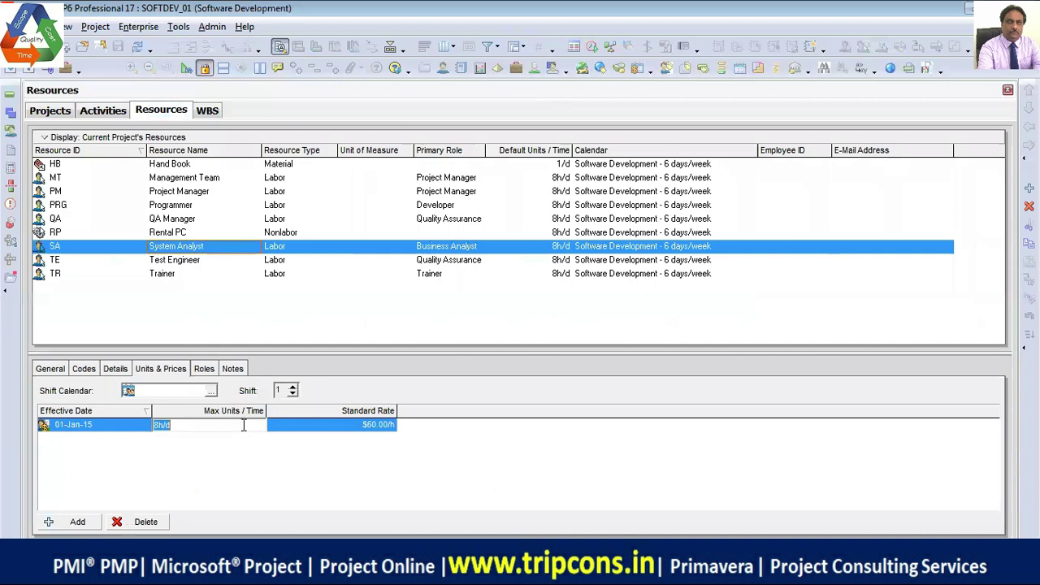
pyautogui.write('8/d')
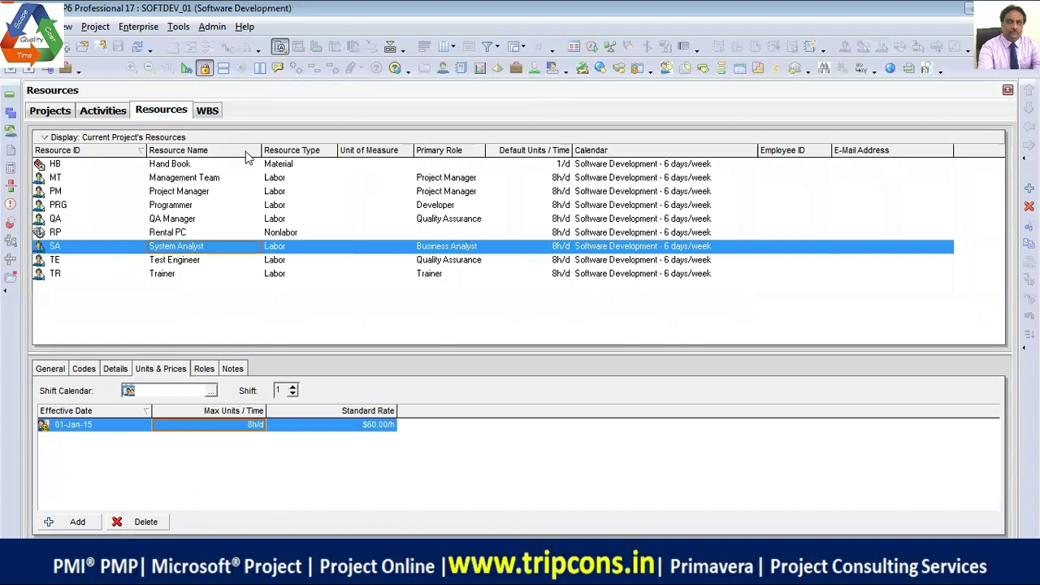
# - Show the System Analyst's usage from the project start on a month and week timescale, with the activity table widened to its cost columns
pyautogui.click(103, 110)
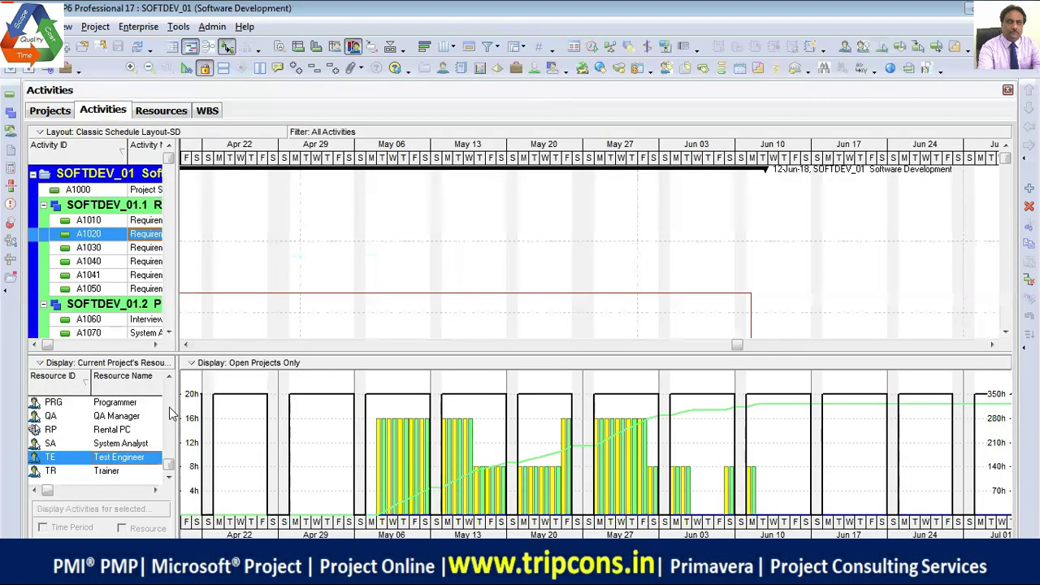
pyautogui.click(122, 443)
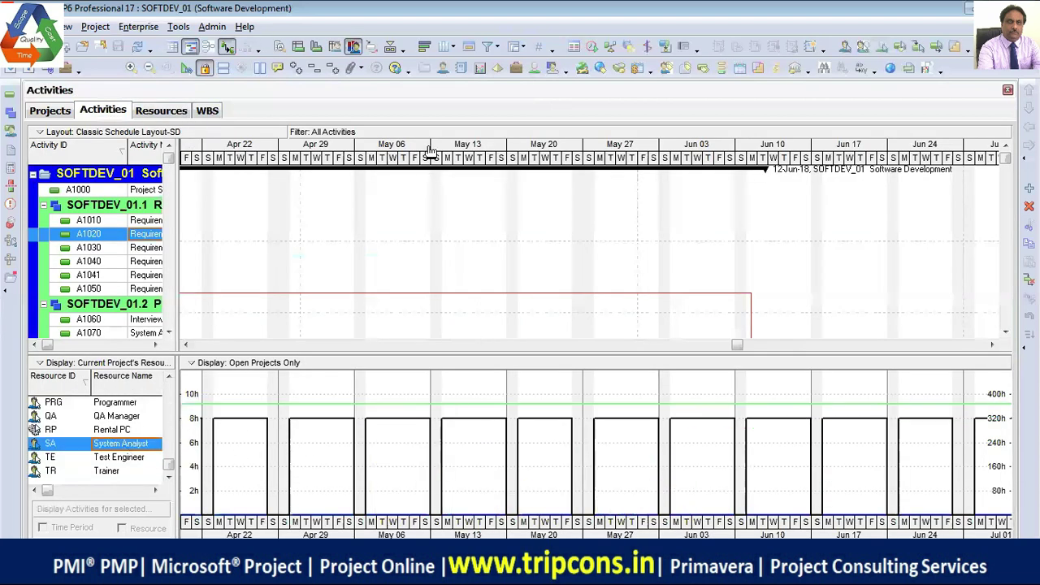
pyautogui.moveTo(366, 149); pyautogui.dragTo(569, 150)
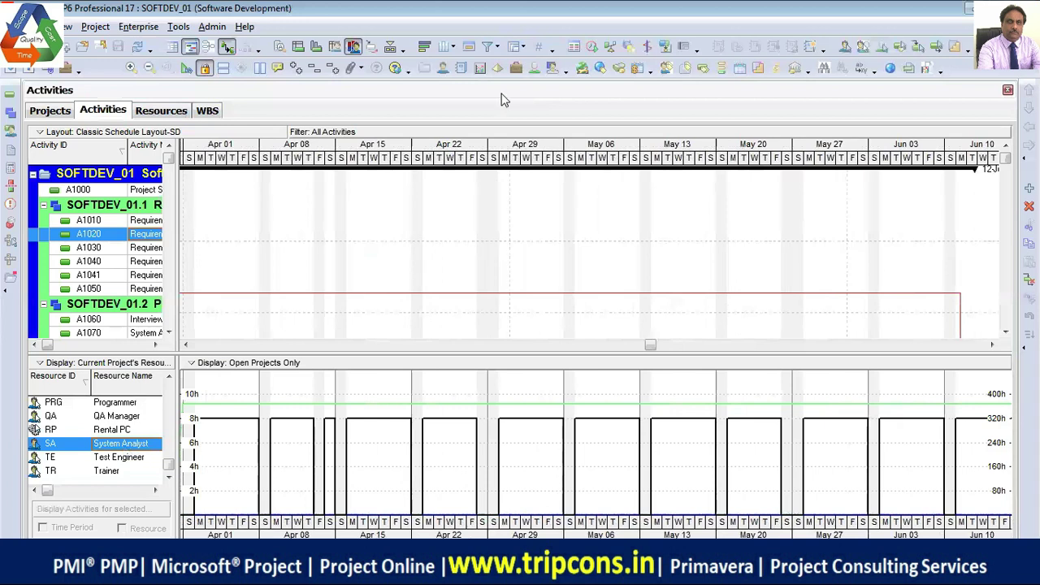
pyautogui.click(149, 67)
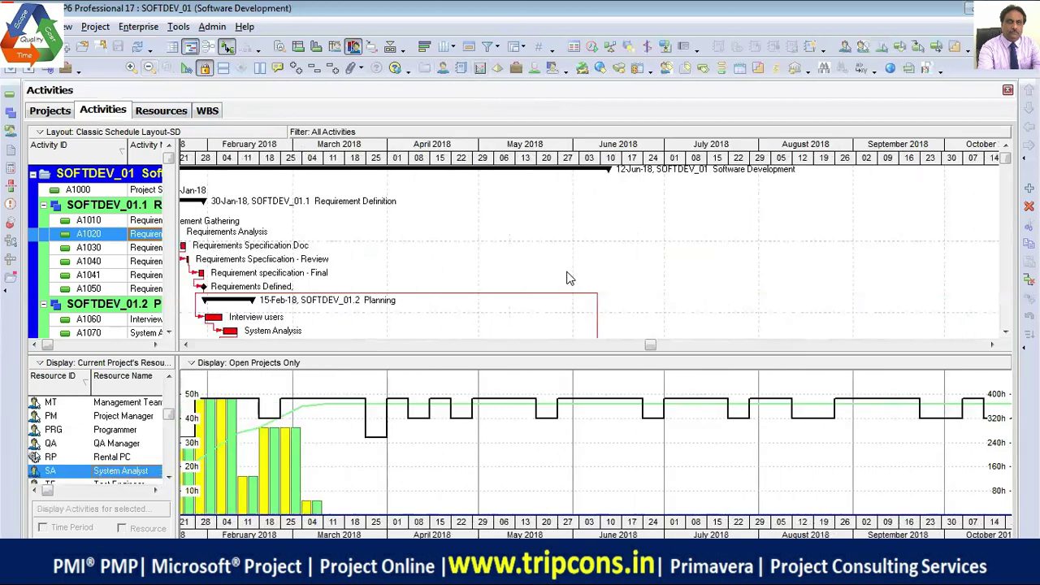
pyautogui.moveTo(617, 159); pyautogui.dragTo(681, 162)
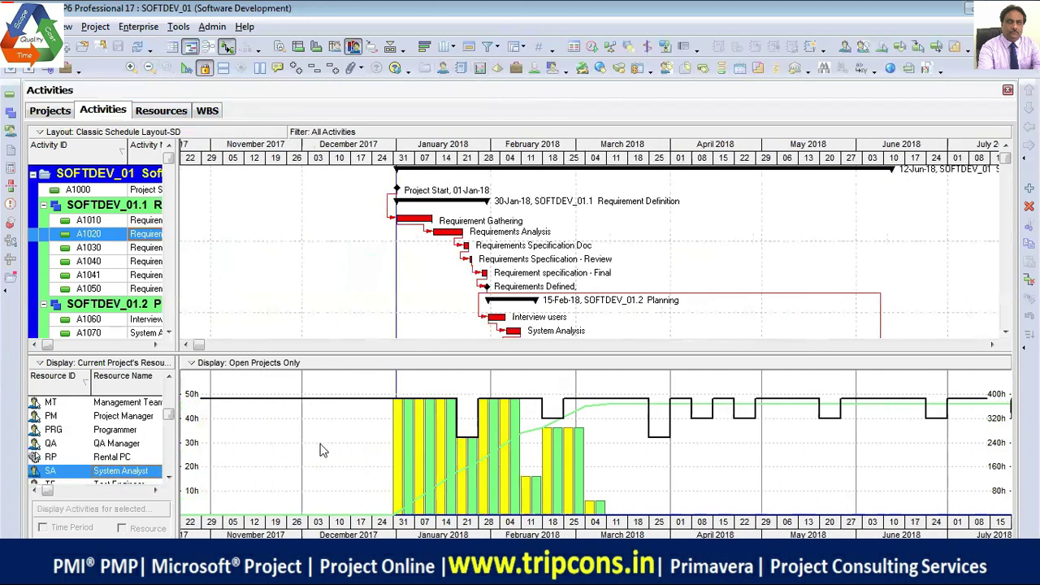
pyautogui.click(406, 416)
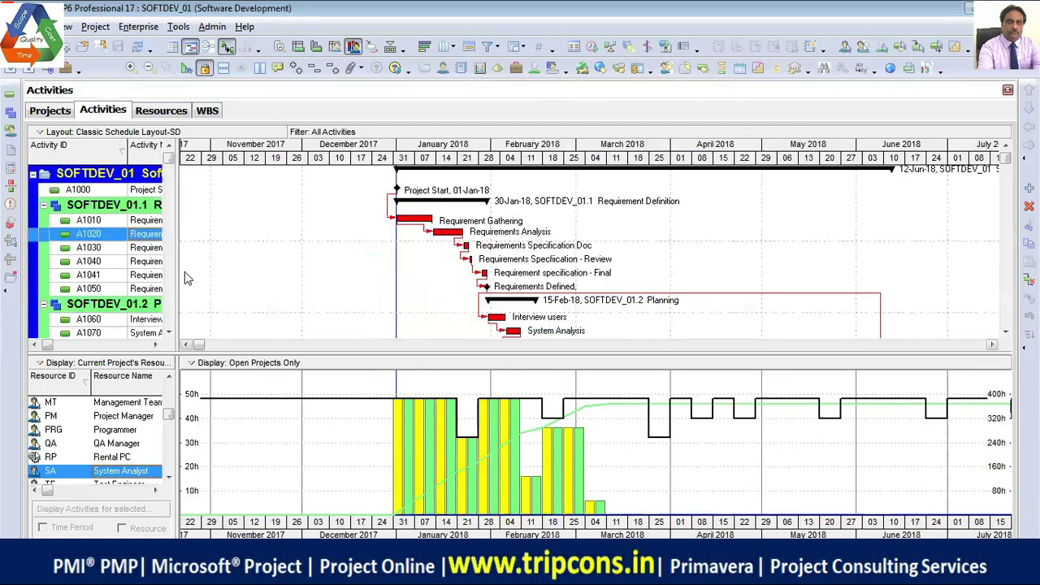
pyautogui.moveTo(178, 242); pyautogui.dragTo(278, 241)
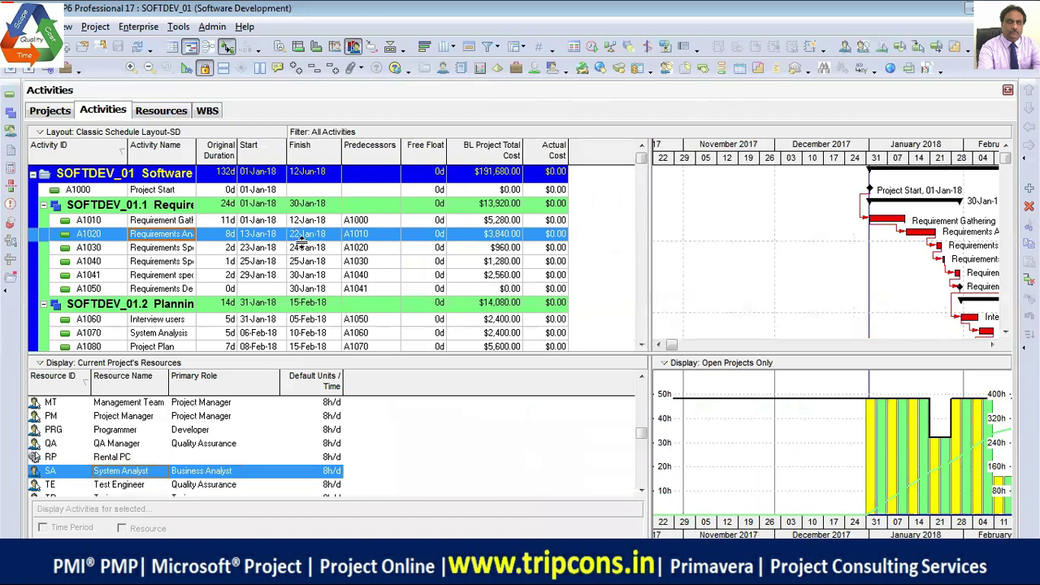
# - Examine the System Analyst's usage bars alongside the Gantt chart and check the resource's rate and maximum units per time
pyautogui.moveTo(317, 232); pyautogui.dragTo(321, 224)
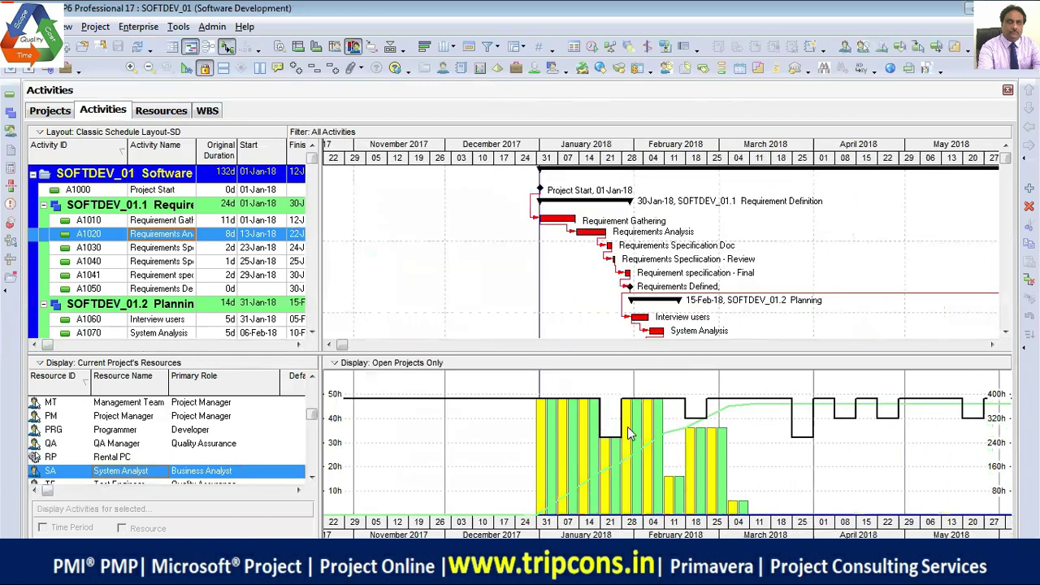
pyautogui.moveTo(784, 151); pyautogui.dragTo(665, 152)
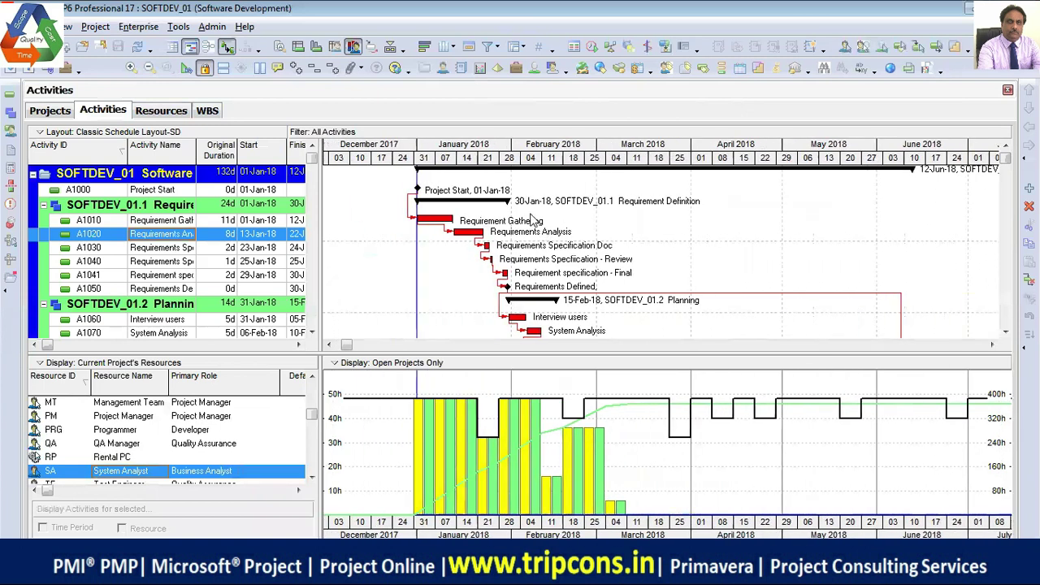
pyautogui.click(163, 110)
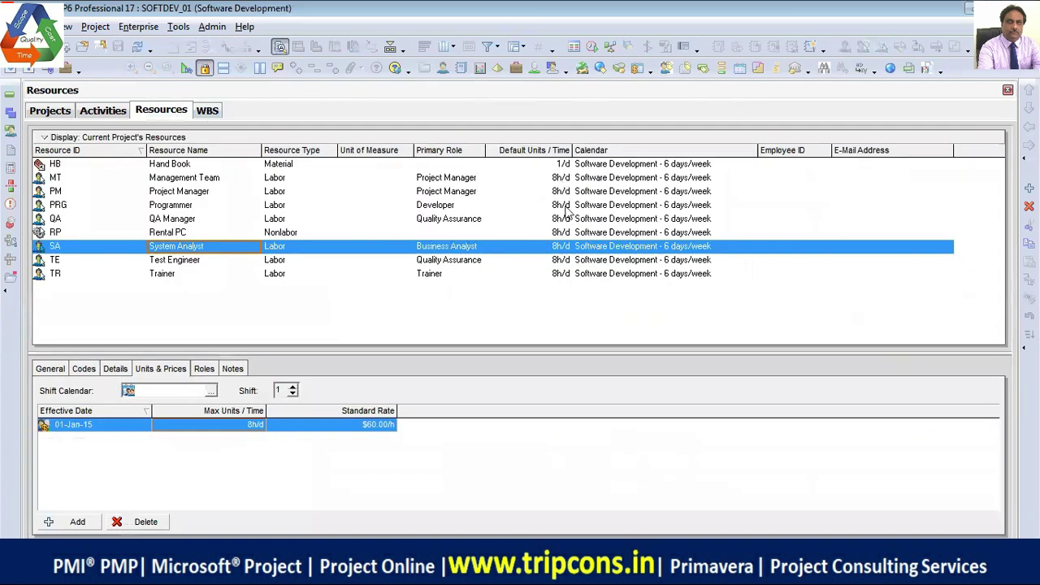
pyautogui.click(100, 110)
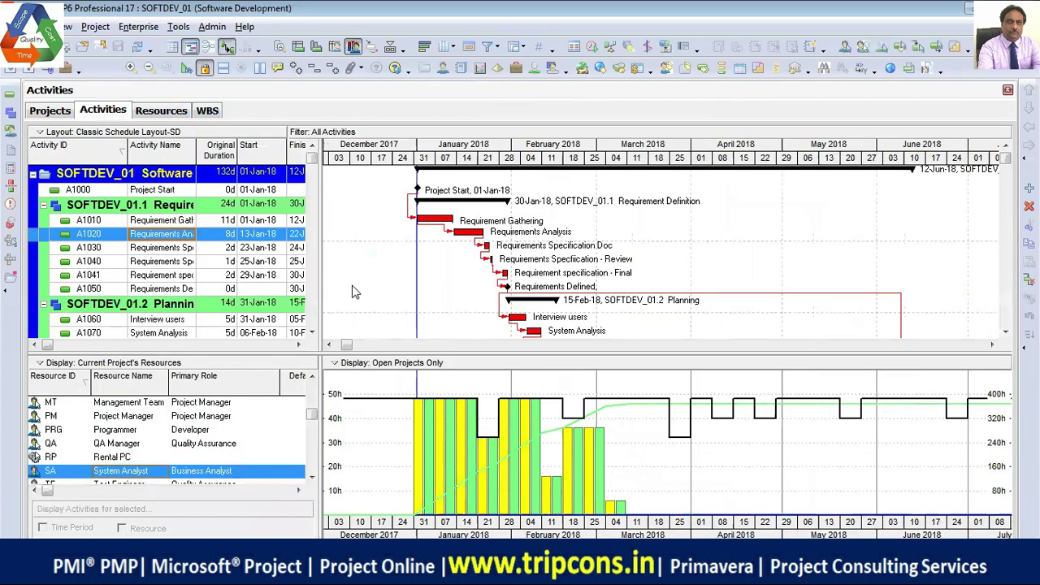
pyautogui.moveTo(316, 269); pyautogui.dragTo(326, 269)
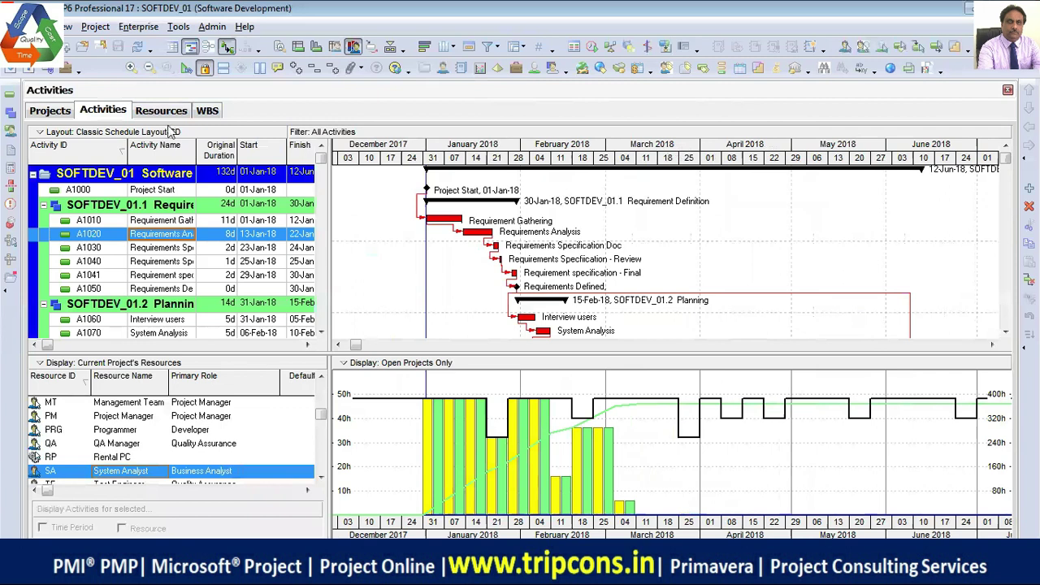
pyautogui.moveTo(329, 225); pyautogui.dragTo(812, 226)
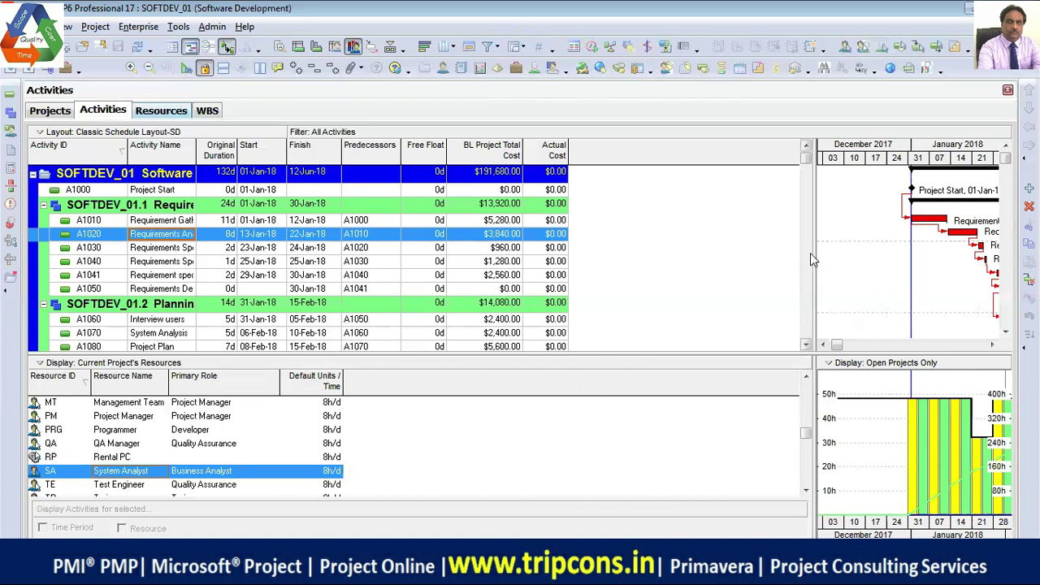
pyautogui.moveTo(811, 251); pyautogui.dragTo(432, 232)
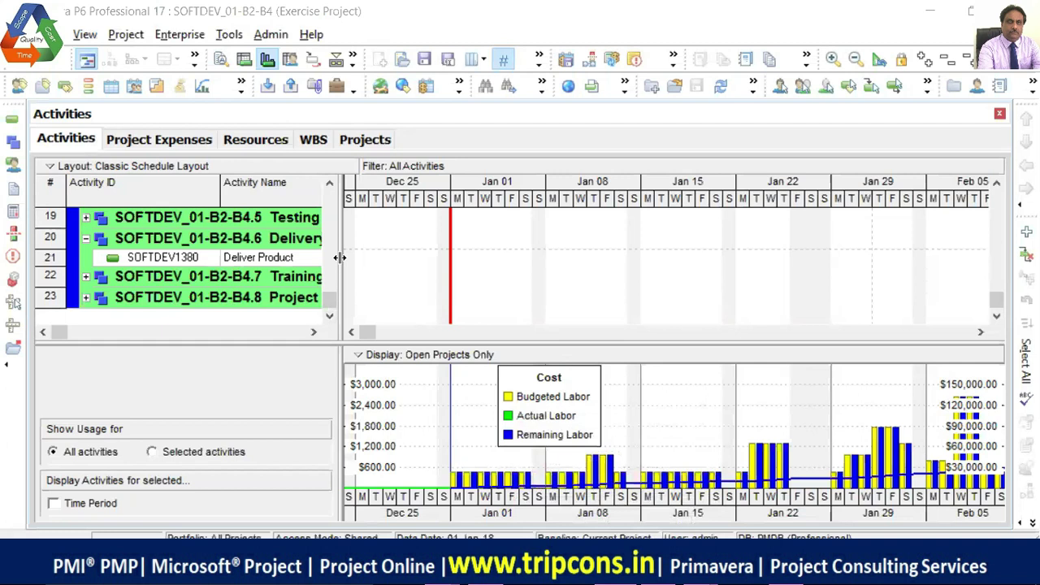
# - Expand all WBS levels in the SOFTDEV_01-B2-B4 activity table, with the table slightly widened
pyautogui.moveTo(337, 260); pyautogui.dragTo(372, 268)
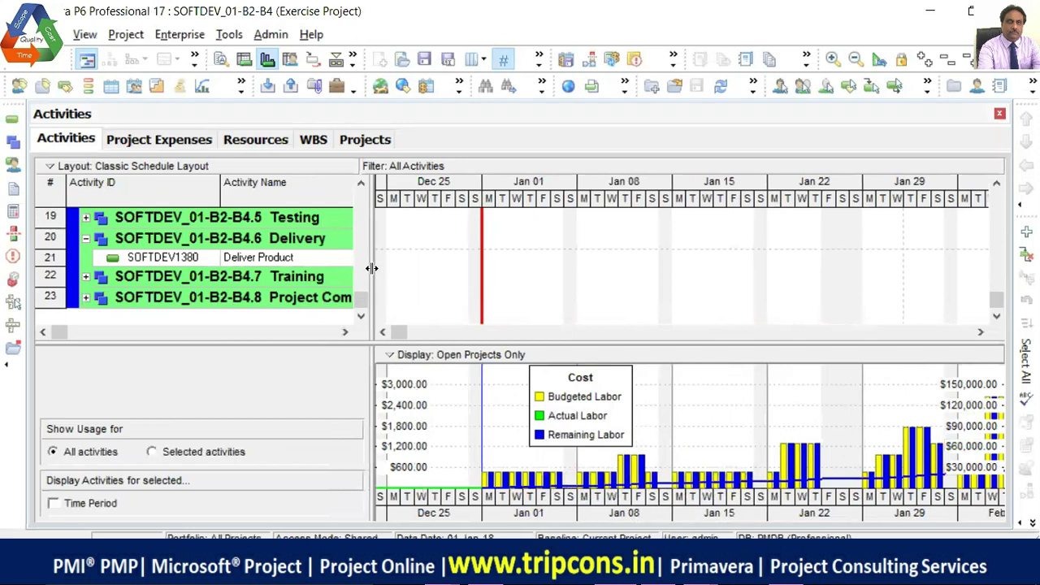
pyautogui.click(85, 36)
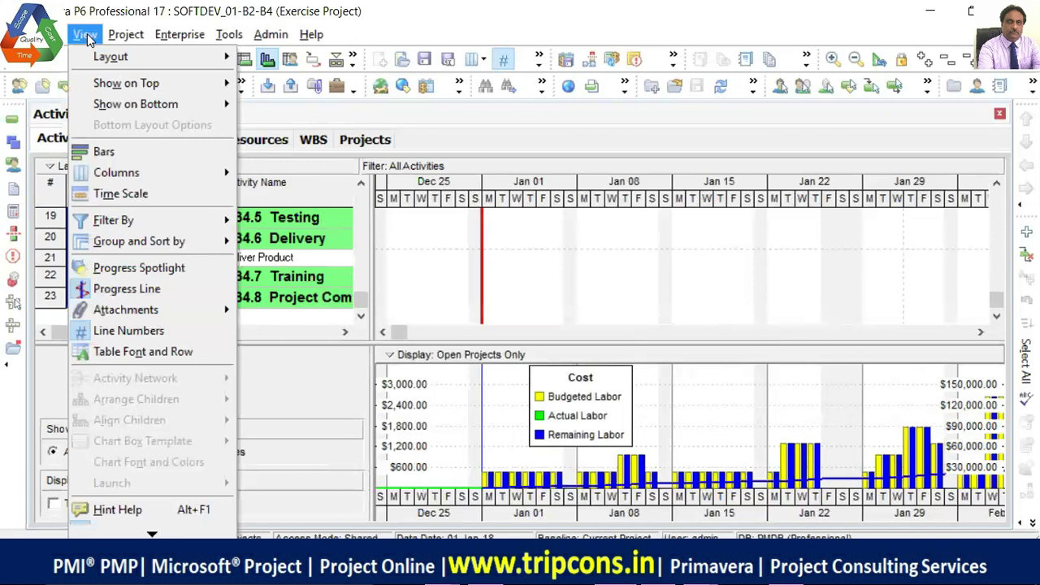
pyautogui.moveTo(154, 534)
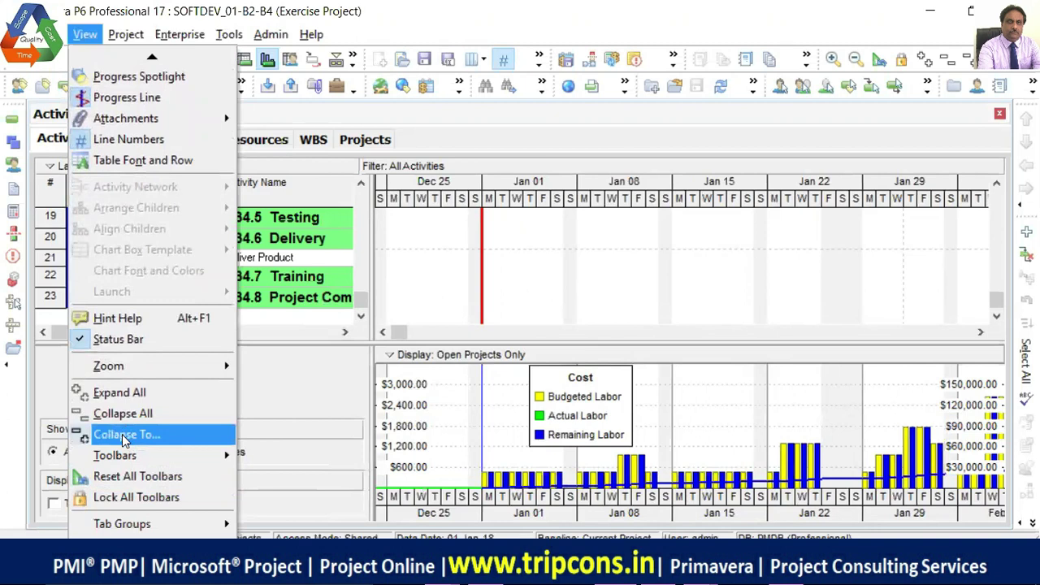
pyautogui.click(122, 393)
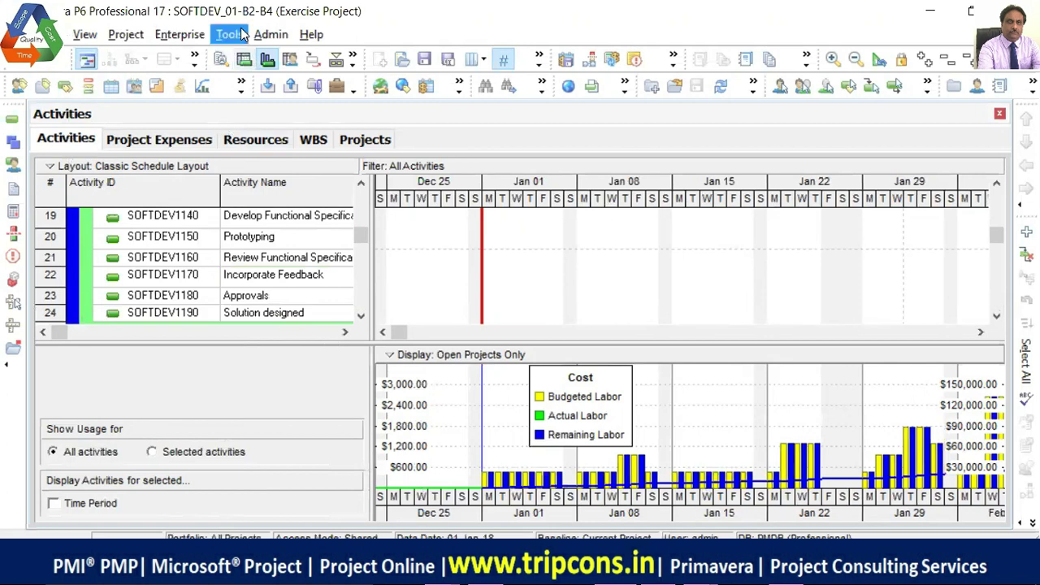
# - Show the System Analyst's Resource Usage Profile below the activities
pyautogui.click(289, 58)
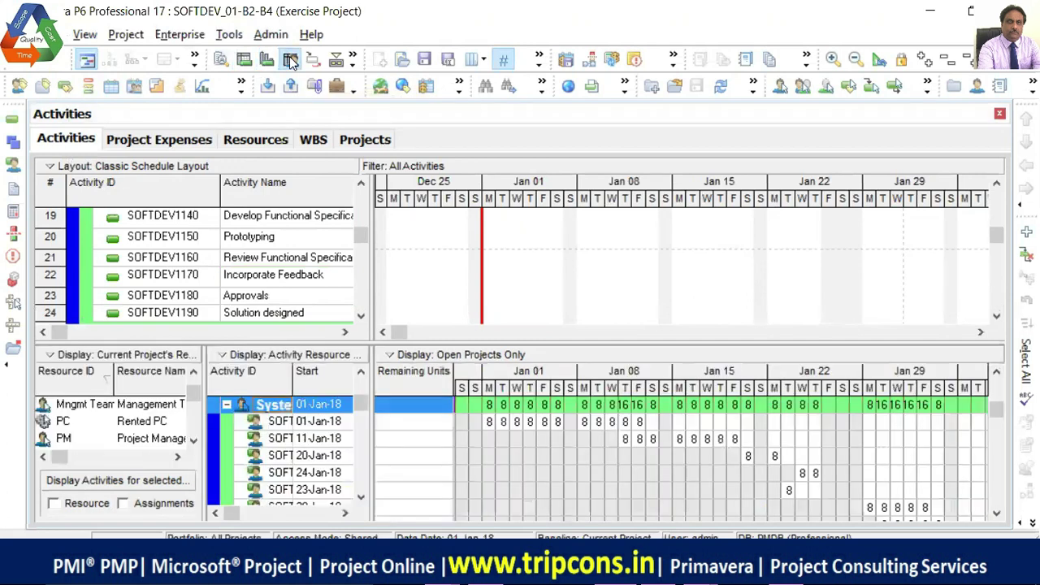
pyautogui.click(354, 59)
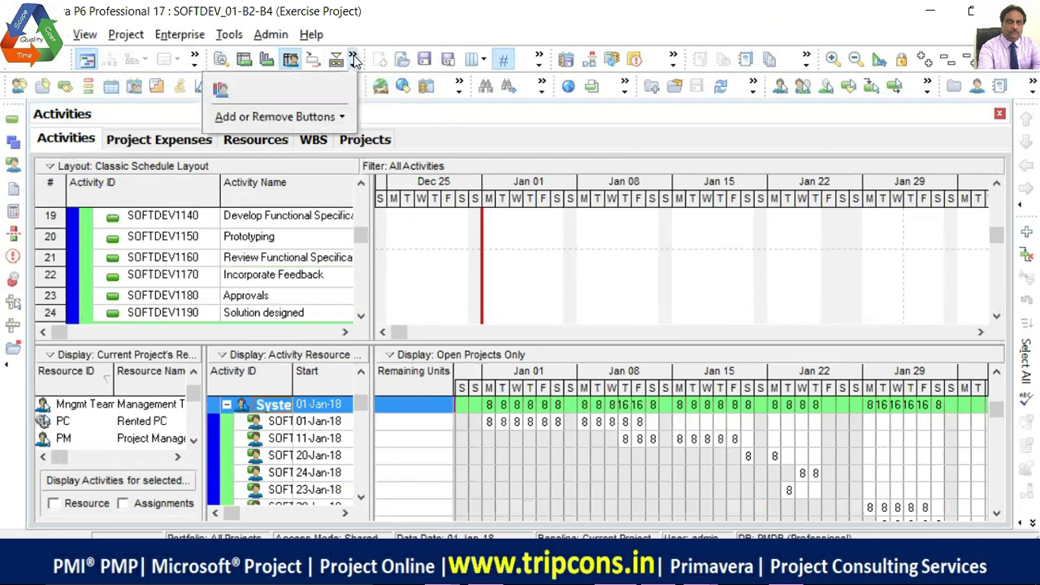
pyautogui.moveTo(340, 117)
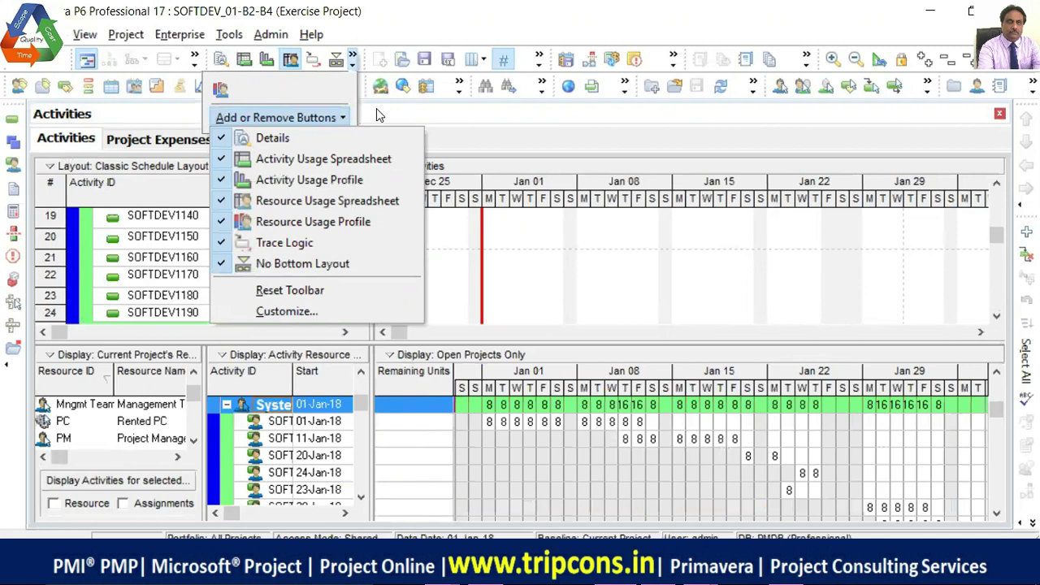
pyautogui.click(376, 108)
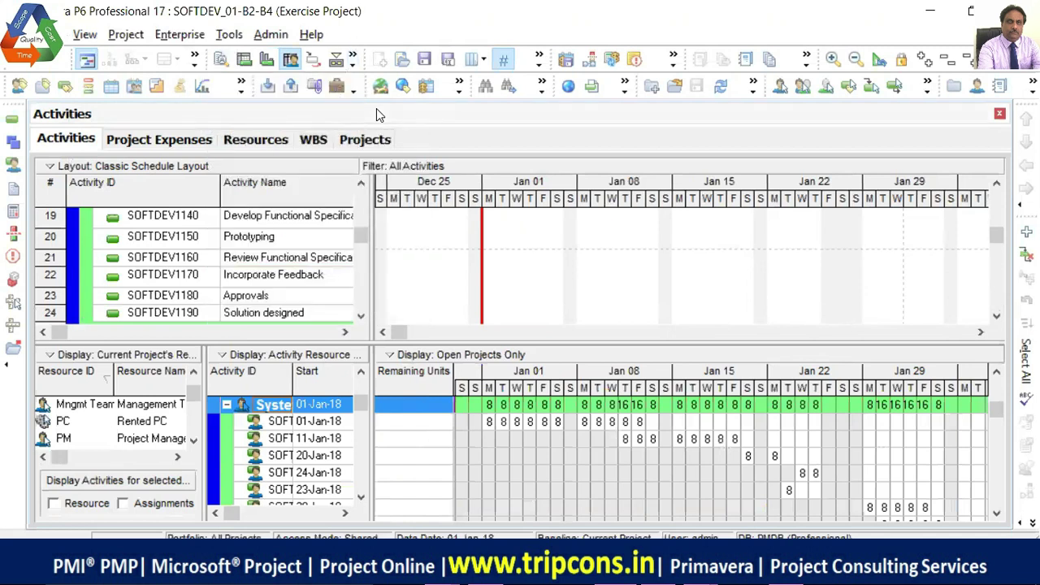
pyautogui.click(353, 72)
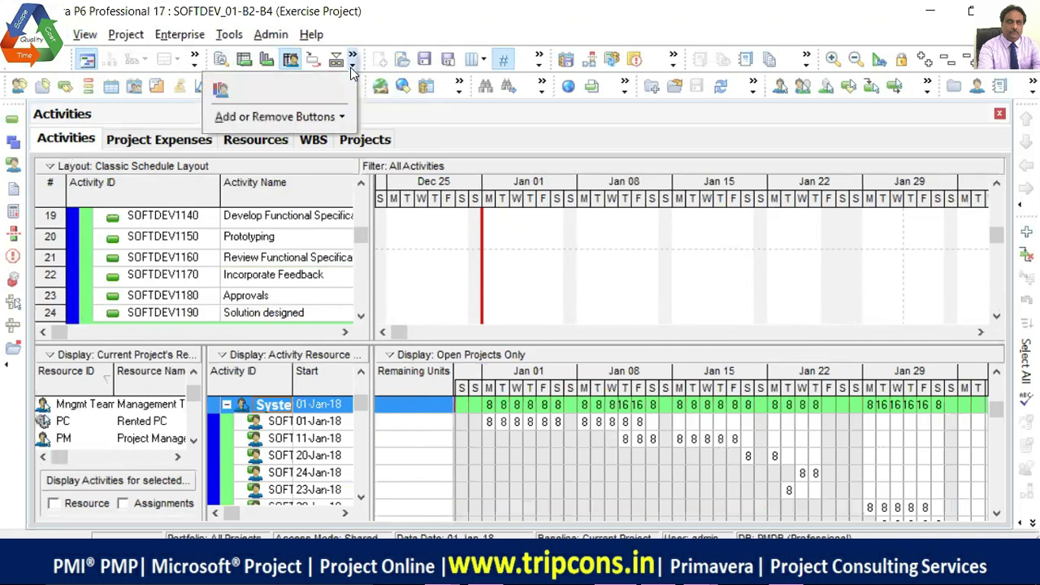
pyautogui.click(221, 89)
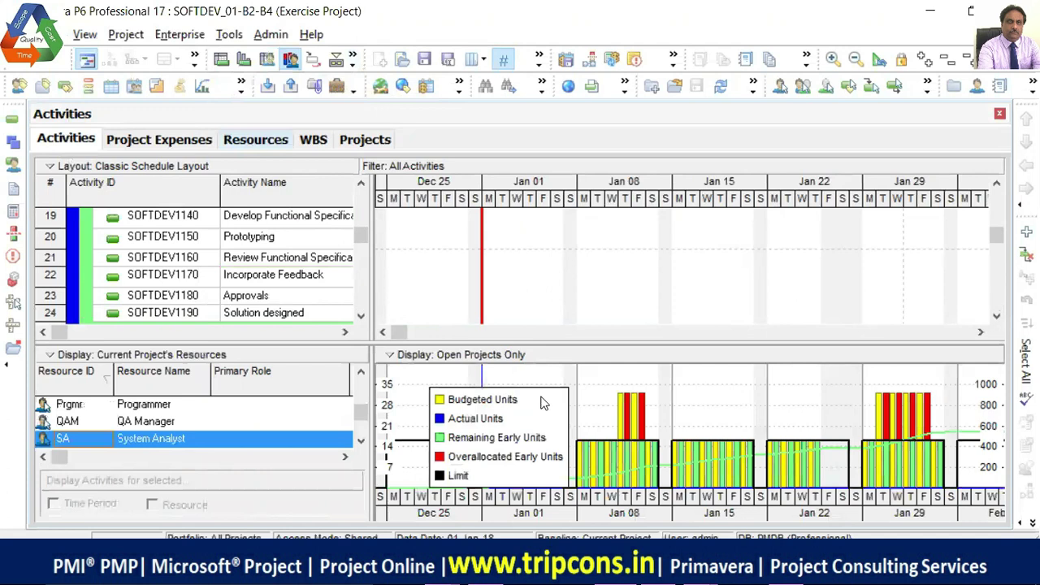
pyautogui.rightClick(597, 382)
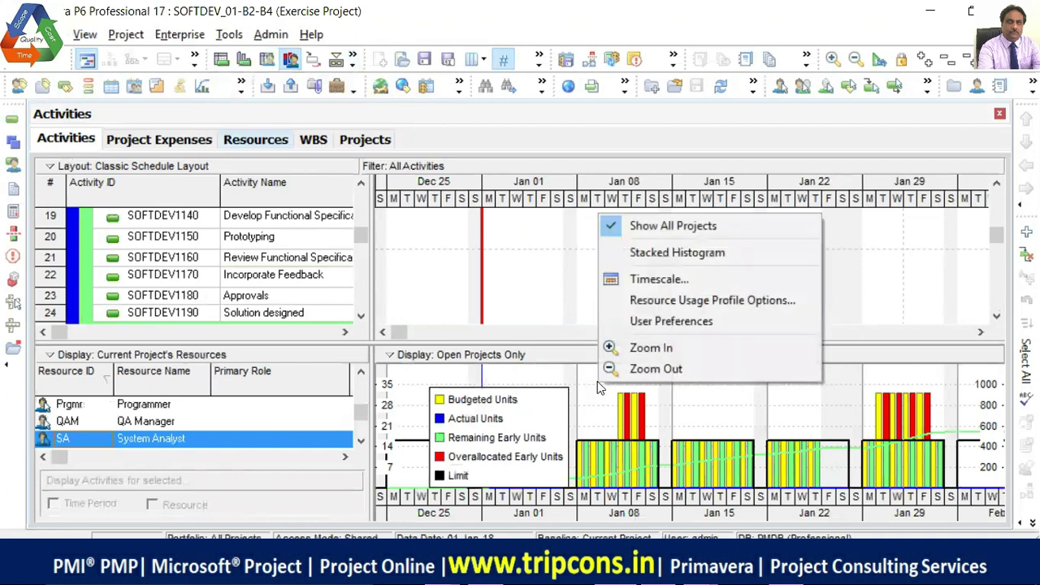
pyautogui.click(656, 322)
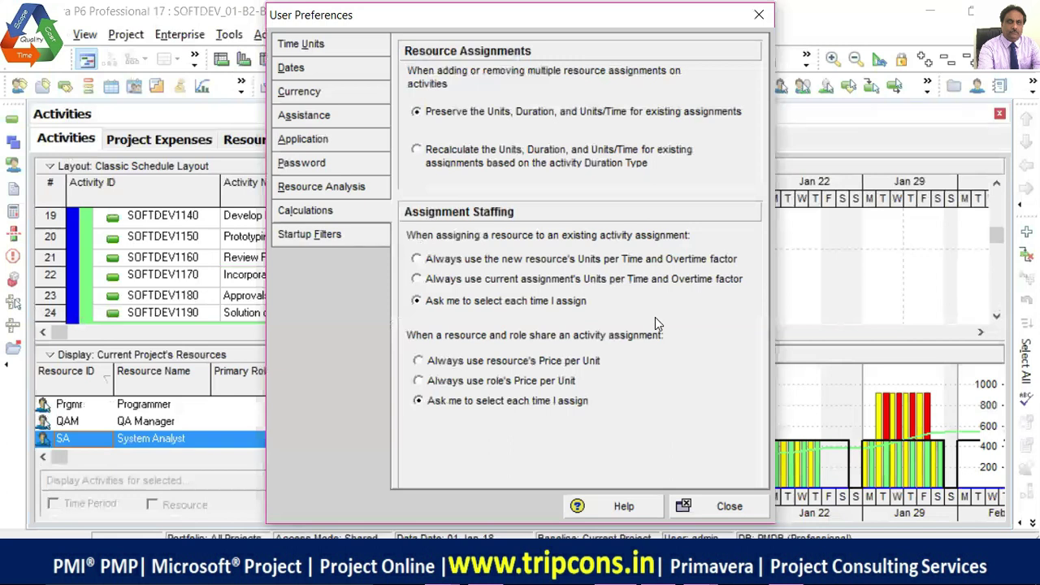
pyautogui.click(757, 18)
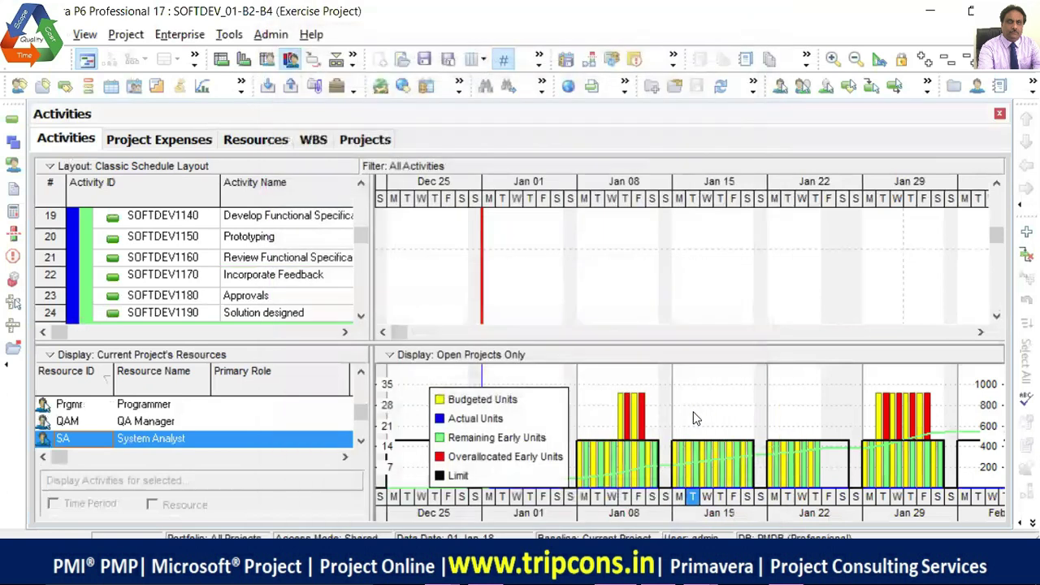
pyautogui.rightClick(695, 418)
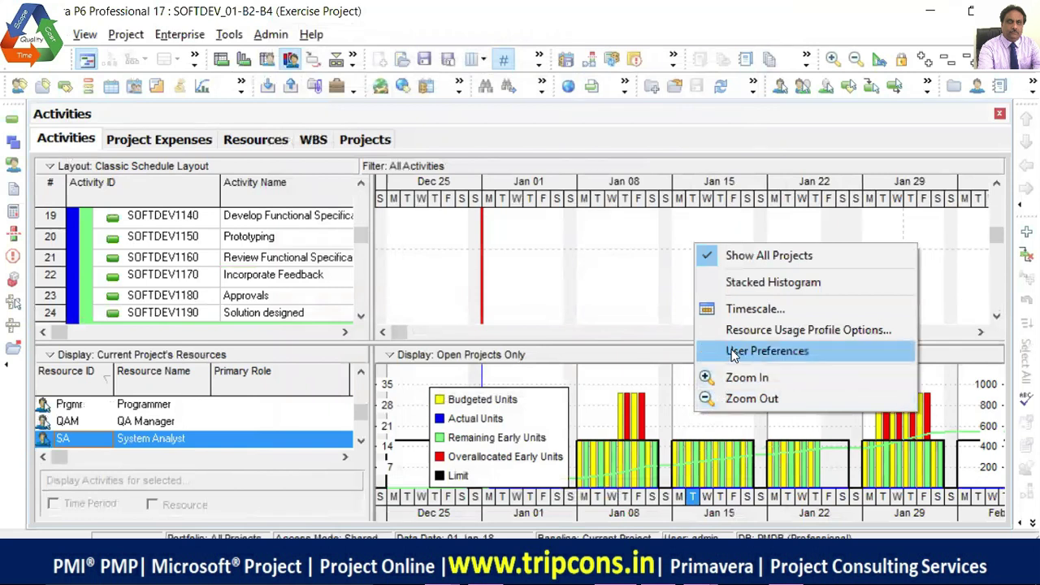
pyautogui.click(736, 308)
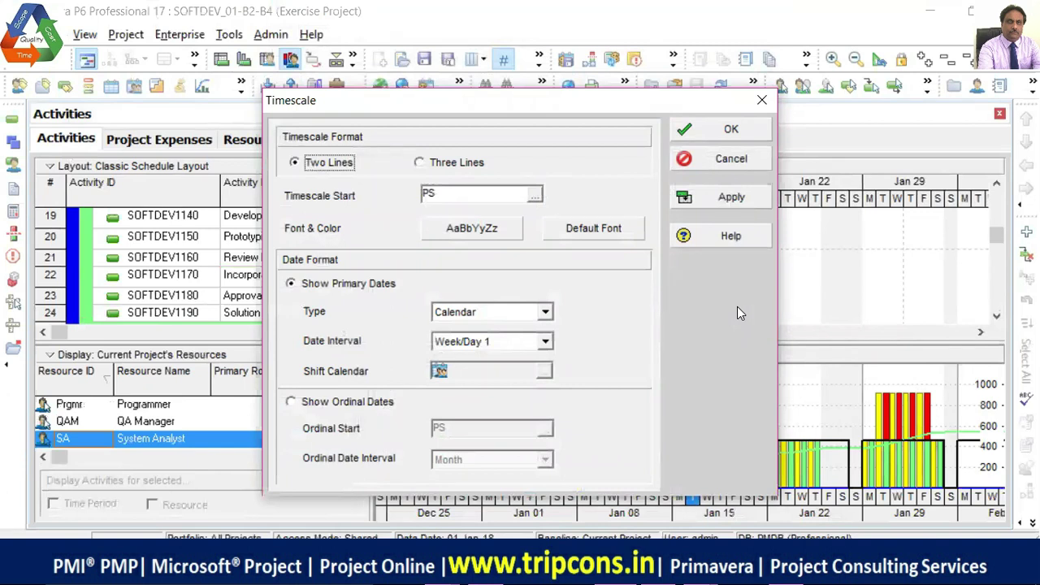
pyautogui.click(723, 160)
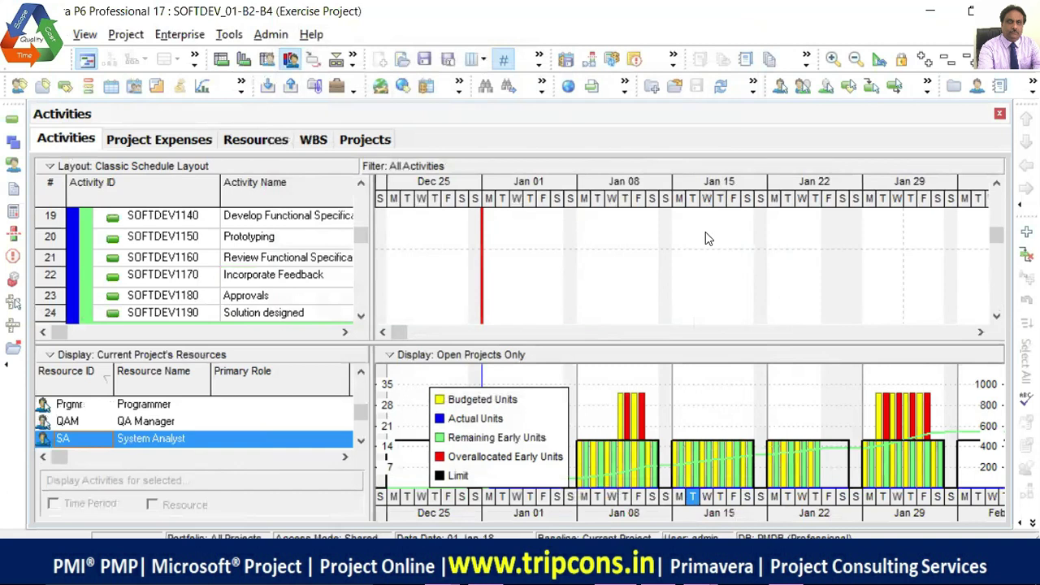
# - Hide the legend in the Resource Usage Profile's graph options
pyautogui.rightClick(685, 406)
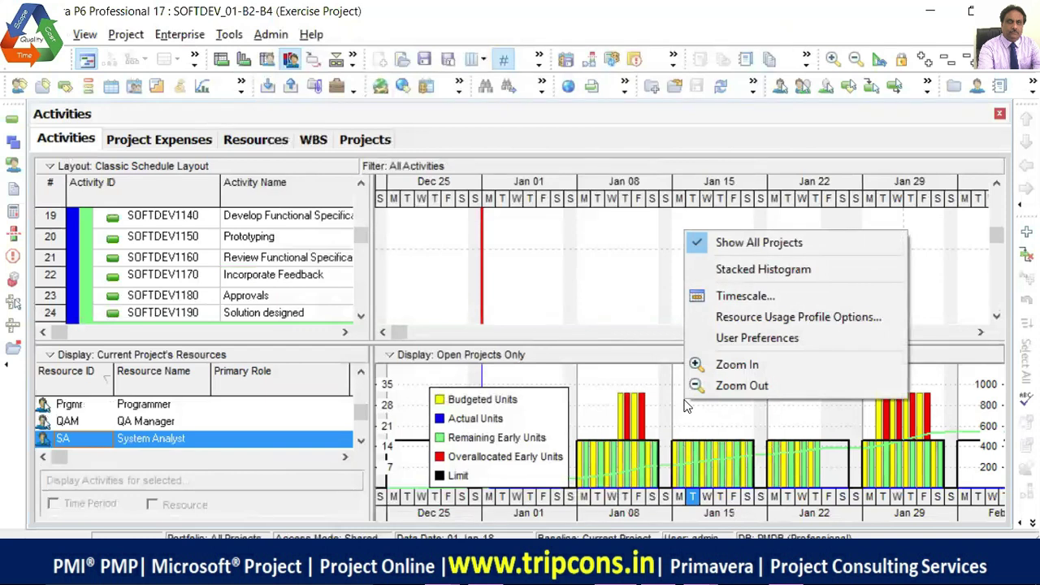
pyautogui.click(726, 318)
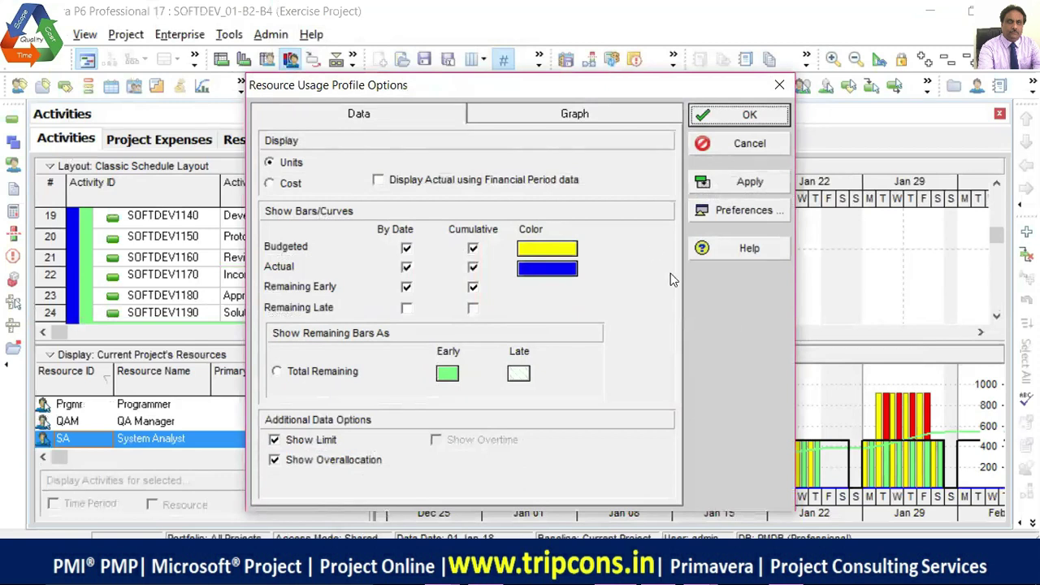
pyautogui.click(585, 114)
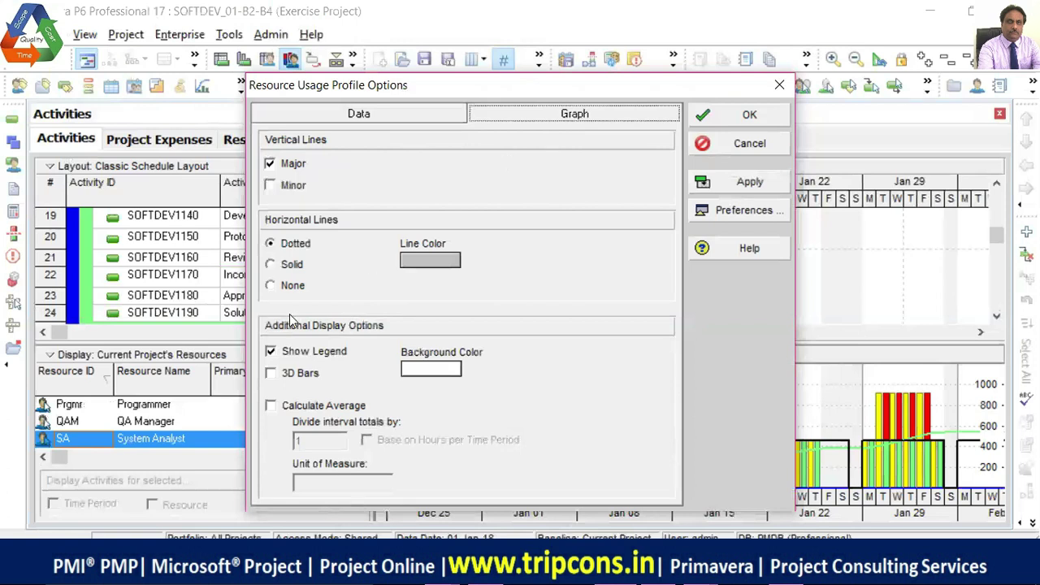
pyautogui.click(271, 356)
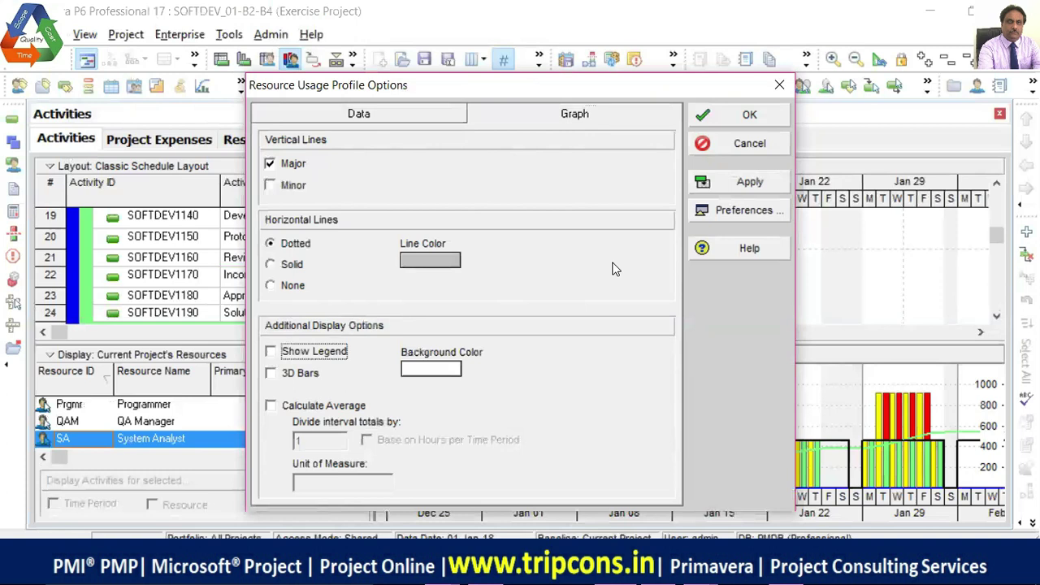
pyautogui.click(714, 118)
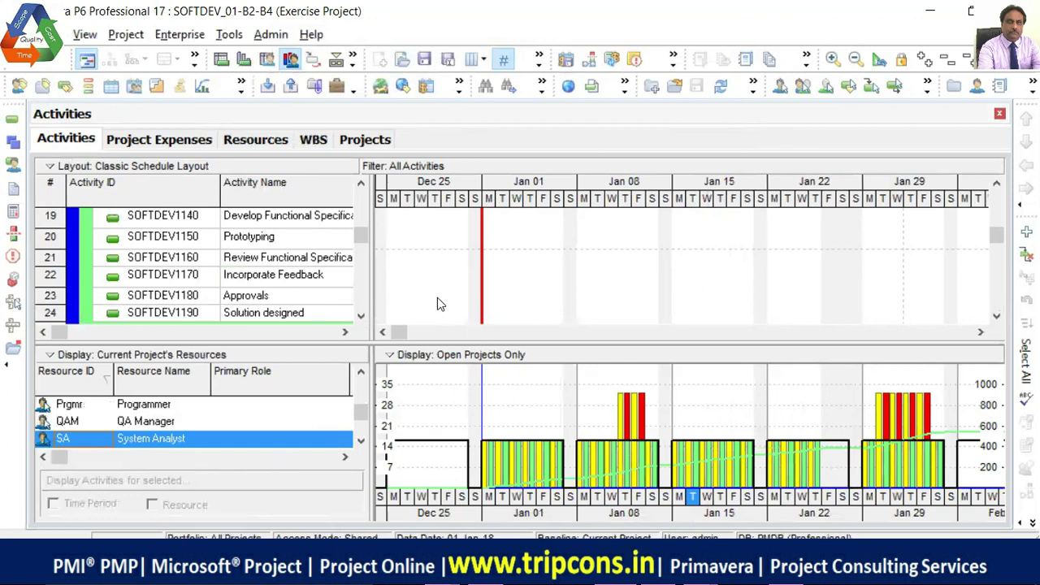
# - Set the System Analyst's maximum units per time to 16/d and check the effect on the usage profile
pyautogui.click(263, 143)
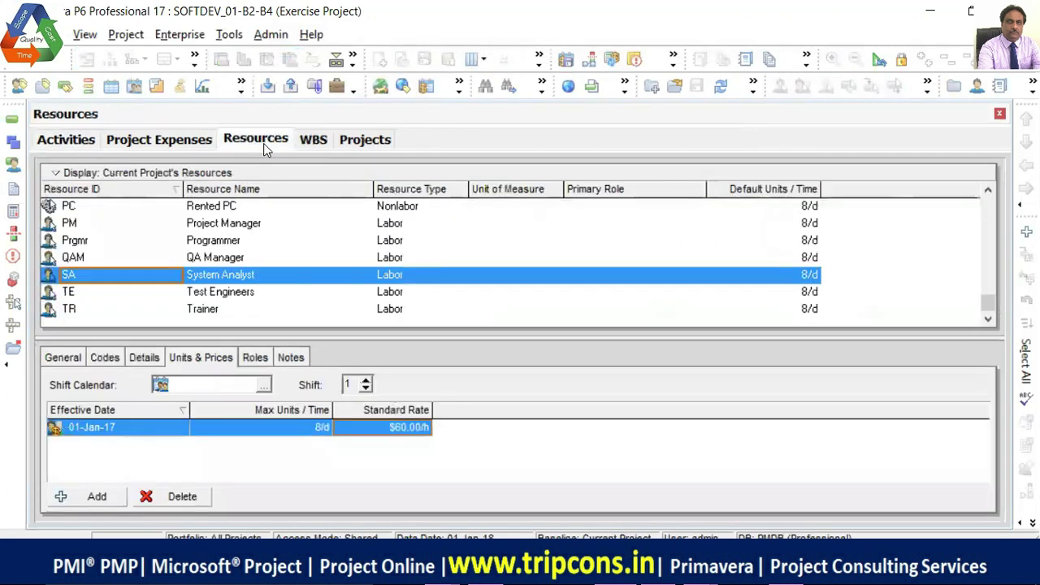
pyautogui.click(314, 427)
pyautogui.click(313, 427)
pyautogui.write('16')
pyautogui.press('Return')
pyautogui.click(91, 142)
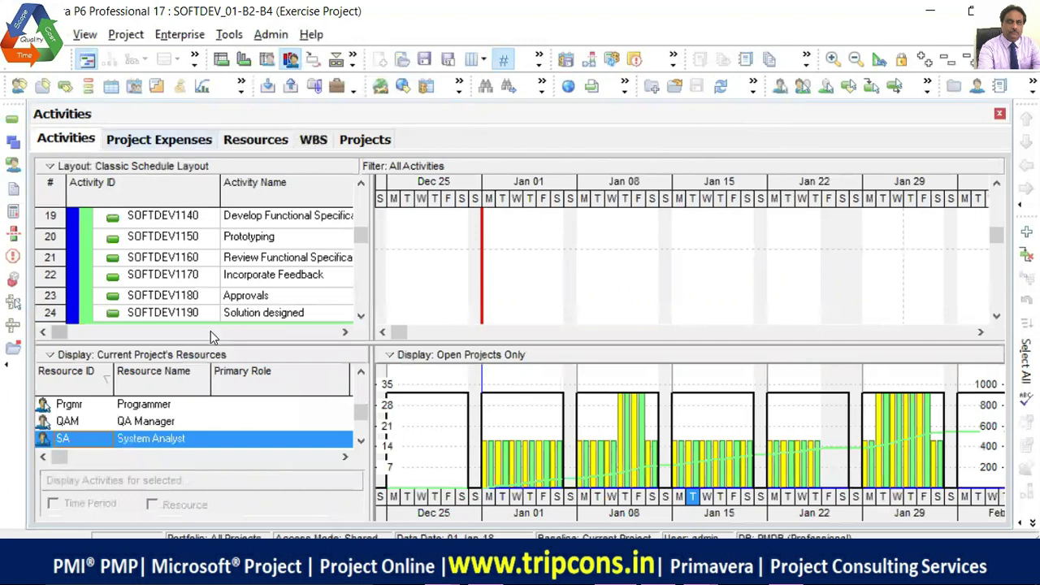
# - Restore the System Analyst's maximum units per time to 8/d and show the usage profile with the activities' durations and start dates
pyautogui.click(257, 140)
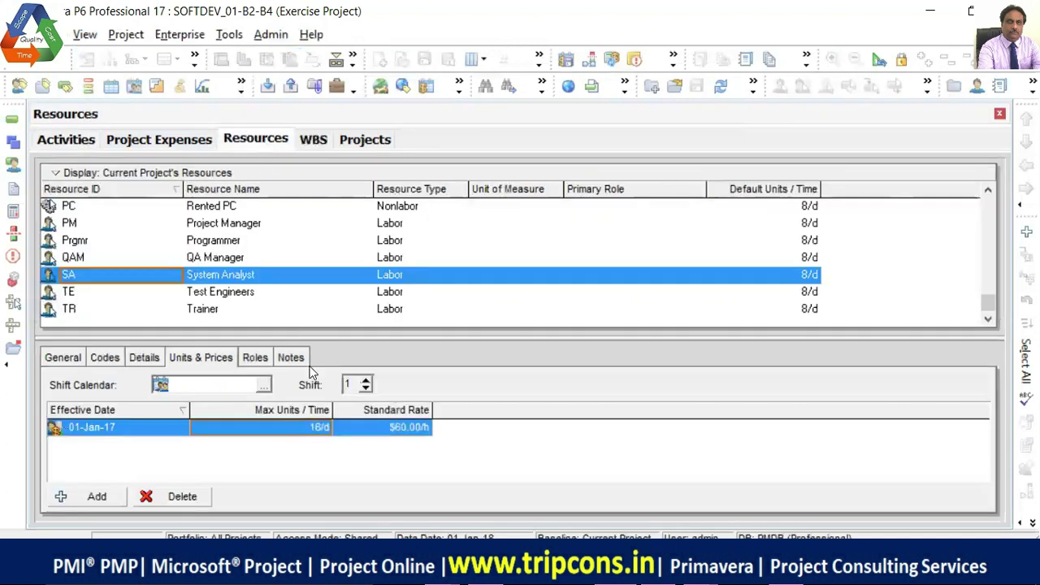
pyautogui.click(320, 430)
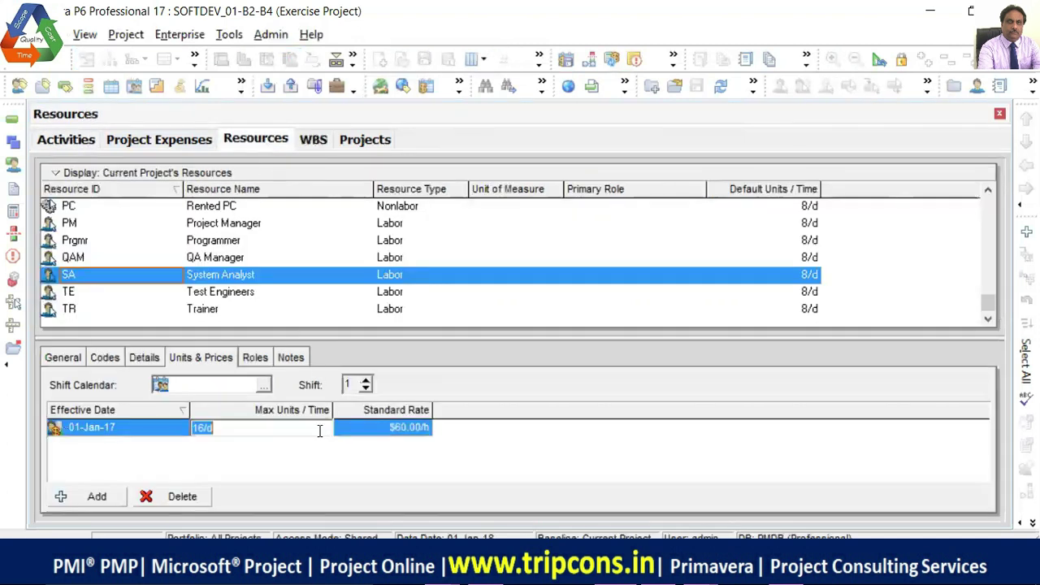
pyautogui.write('8')
pyautogui.click(320, 478)
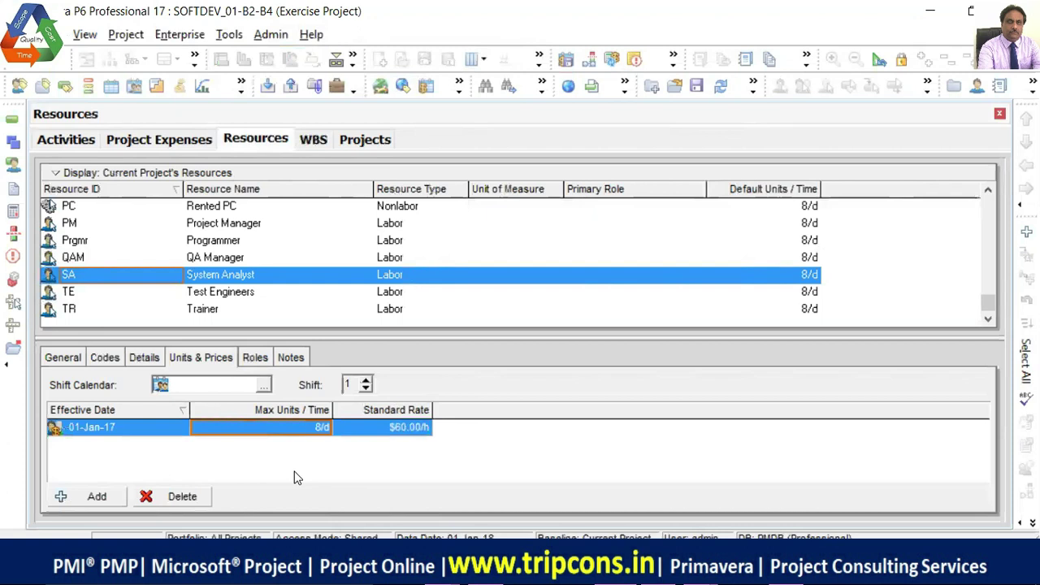
pyautogui.click(71, 141)
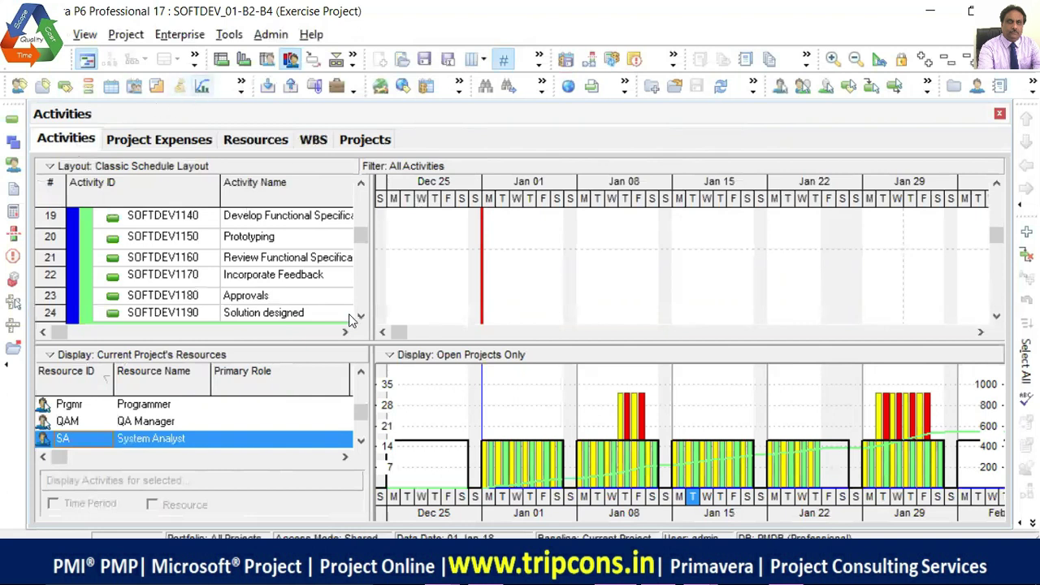
pyautogui.moveTo(368, 281); pyautogui.dragTo(524, 295)
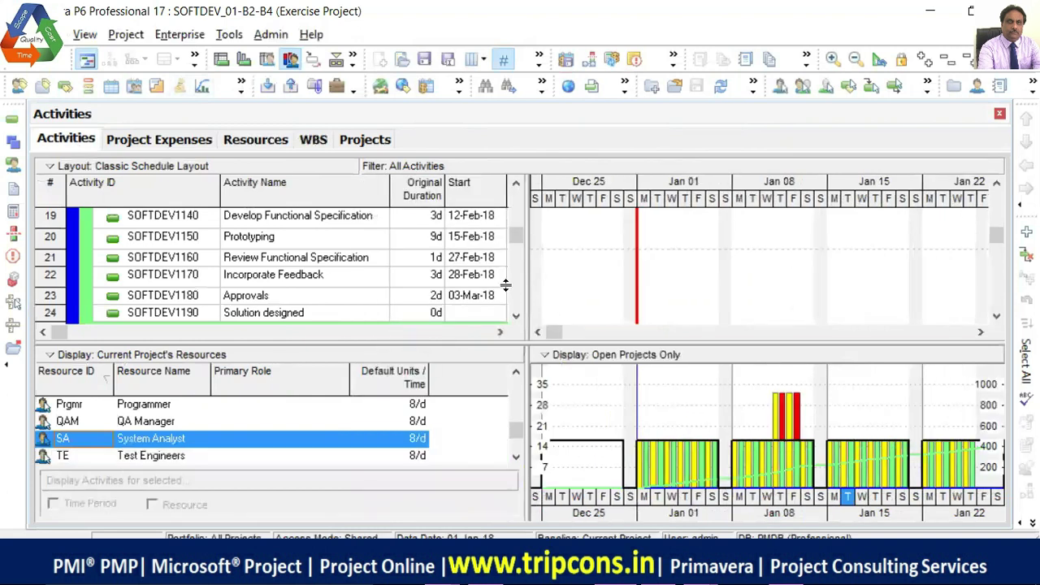
# - Check the project's duration and start and finish dates in the activity table against the System Analyst's usage profile
pyautogui.moveTo(599, 284); pyautogui.dragTo(731, 274)
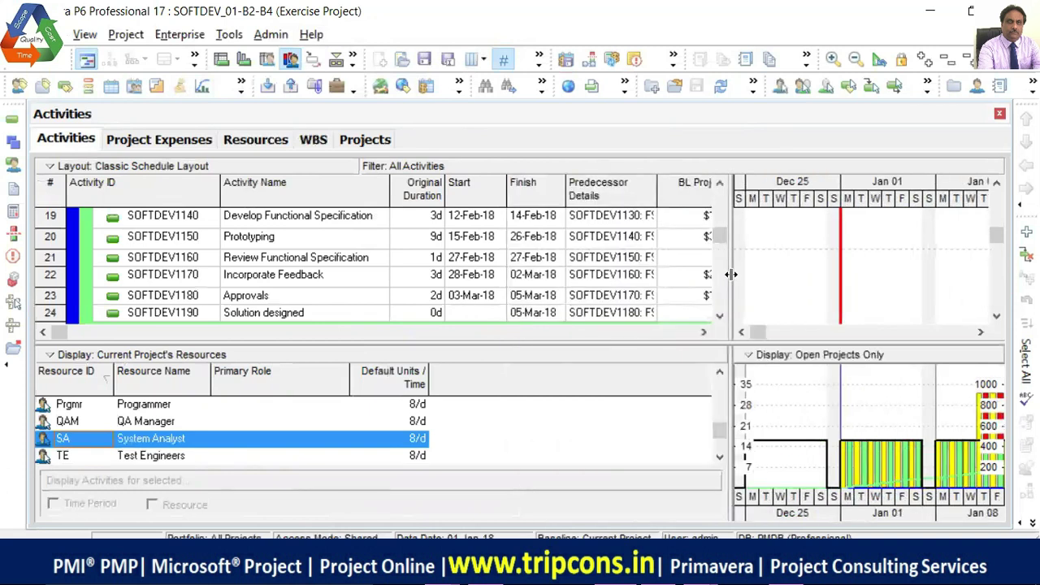
pyautogui.moveTo(717, 237); pyautogui.dragTo(723, 188)
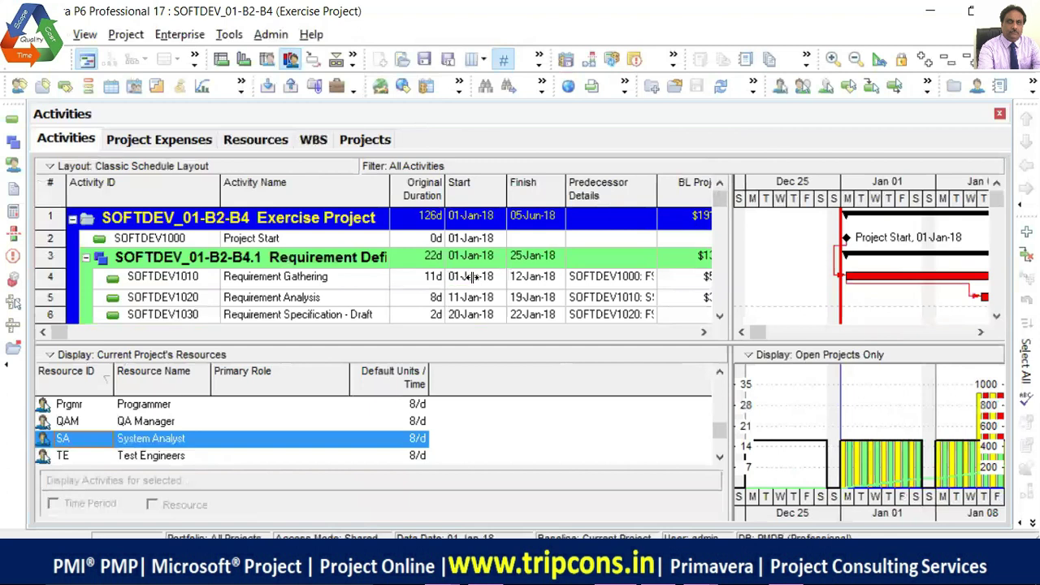
pyautogui.moveTo(473, 276); pyautogui.dragTo(471, 277)
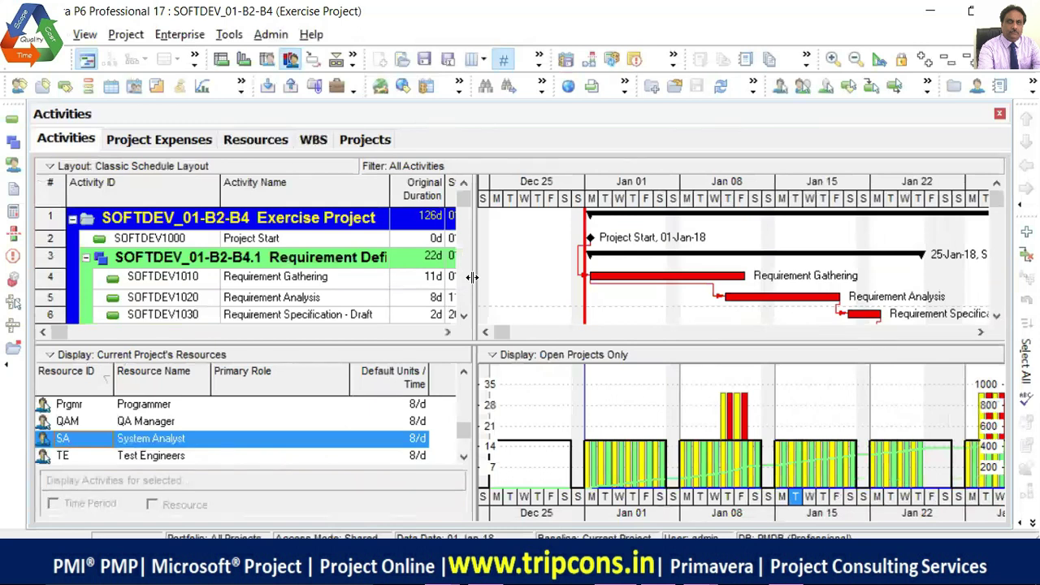
pyautogui.moveTo(471, 277); pyautogui.dragTo(362, 277)
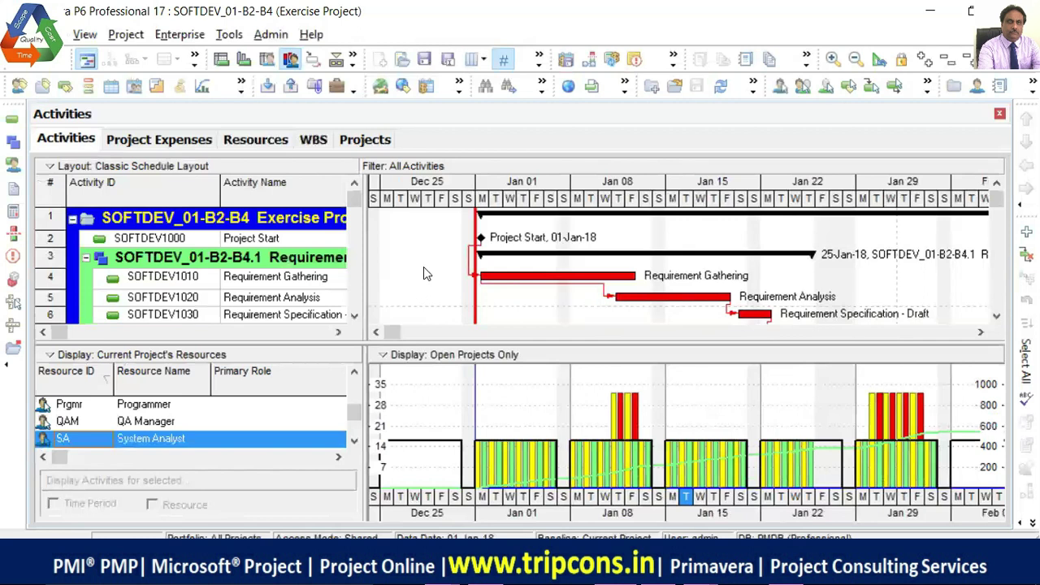
# - Level only the System Analyst, with Level all resources turned off, and check the project's duration and finish date
pyautogui.click(229, 35)
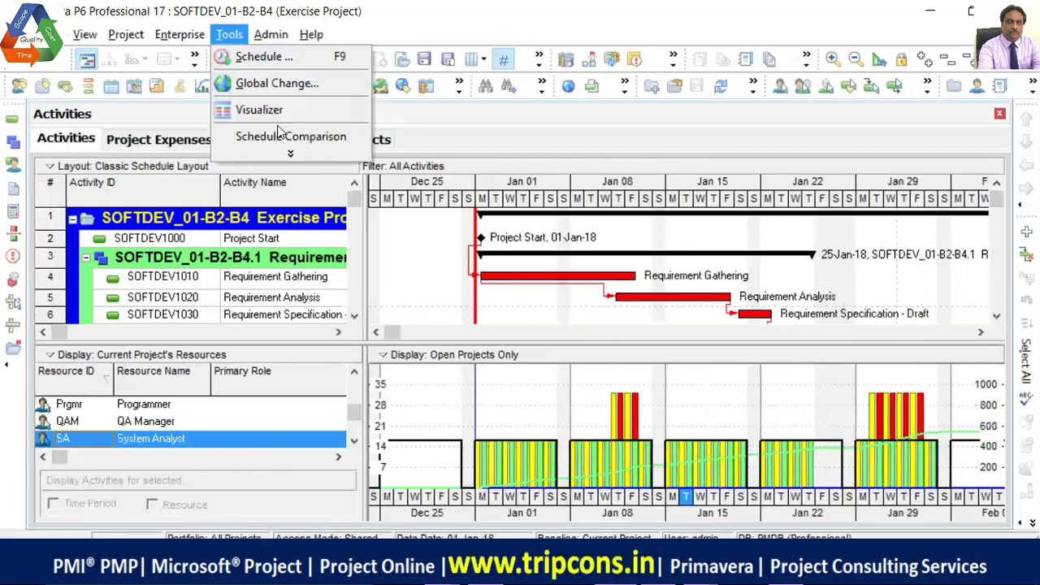
pyautogui.click(290, 154)
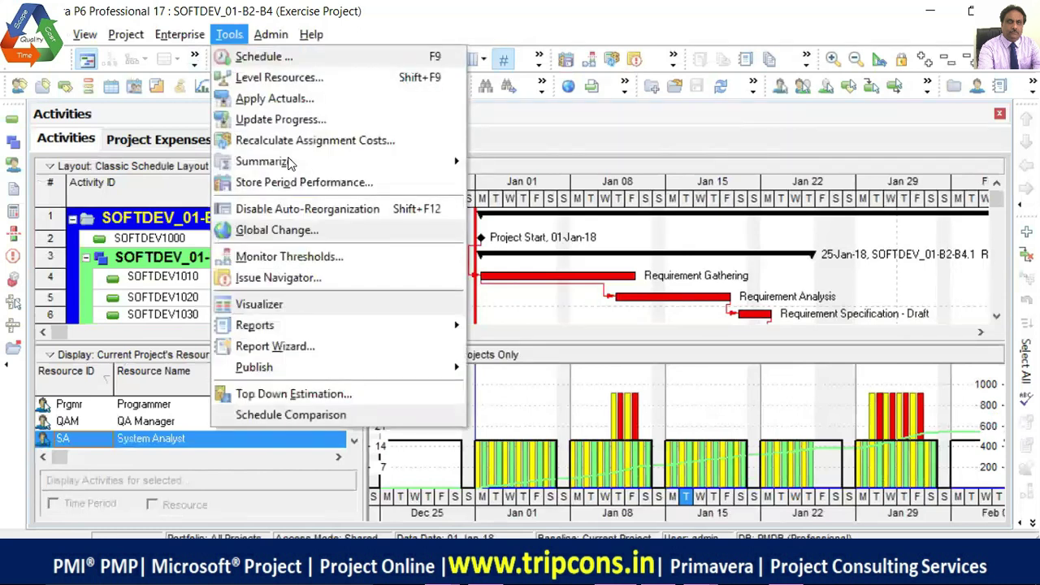
pyautogui.click(261, 79)
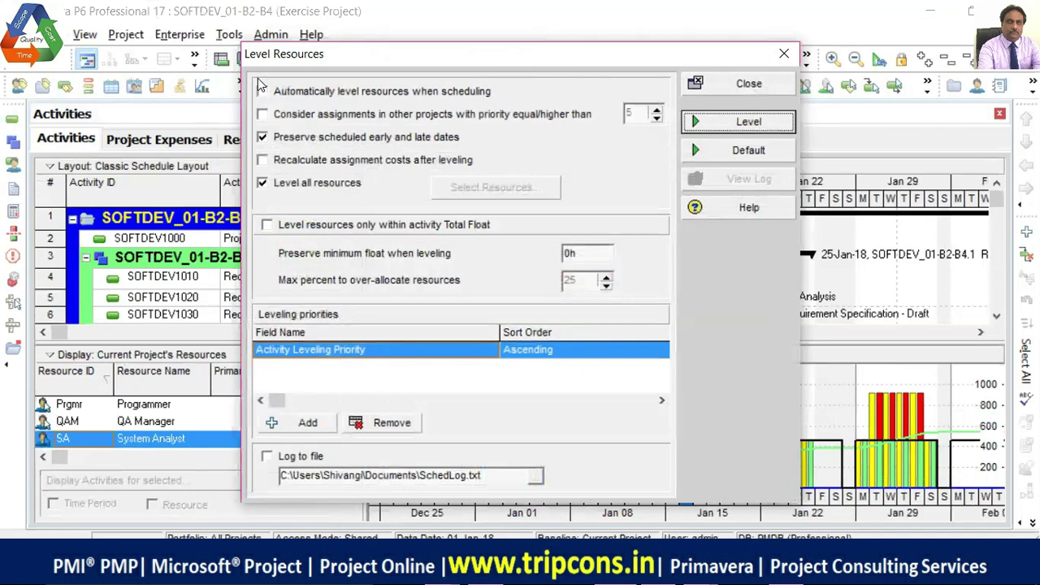
pyautogui.click(263, 183)
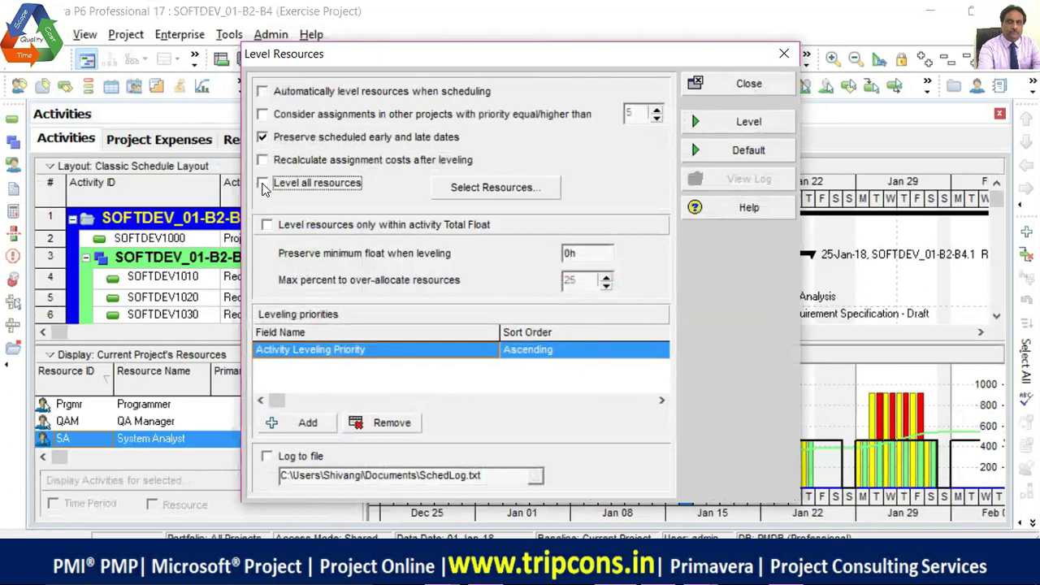
pyautogui.click(510, 189)
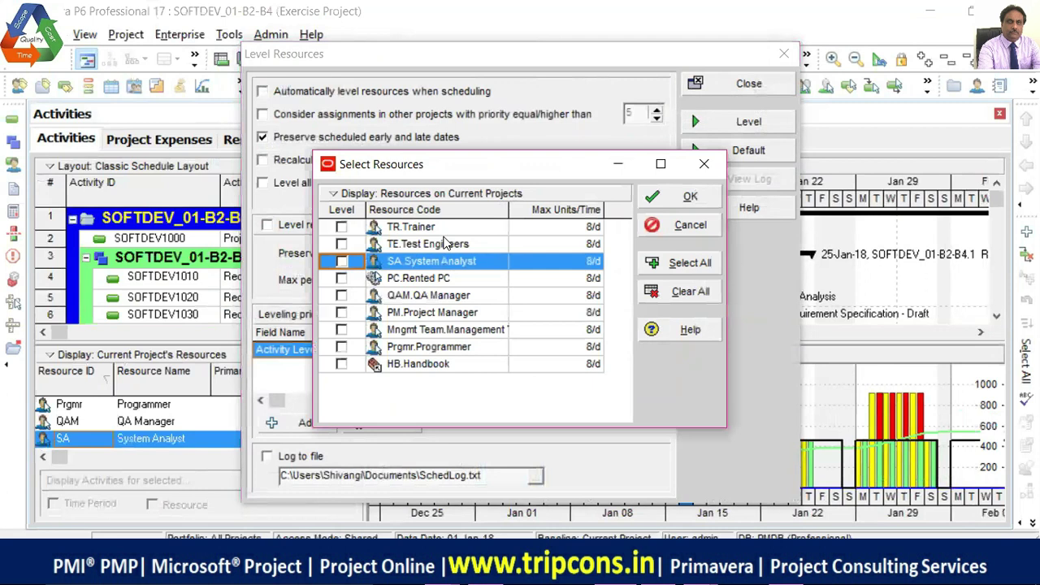
pyautogui.click(342, 261)
pyautogui.click(653, 200)
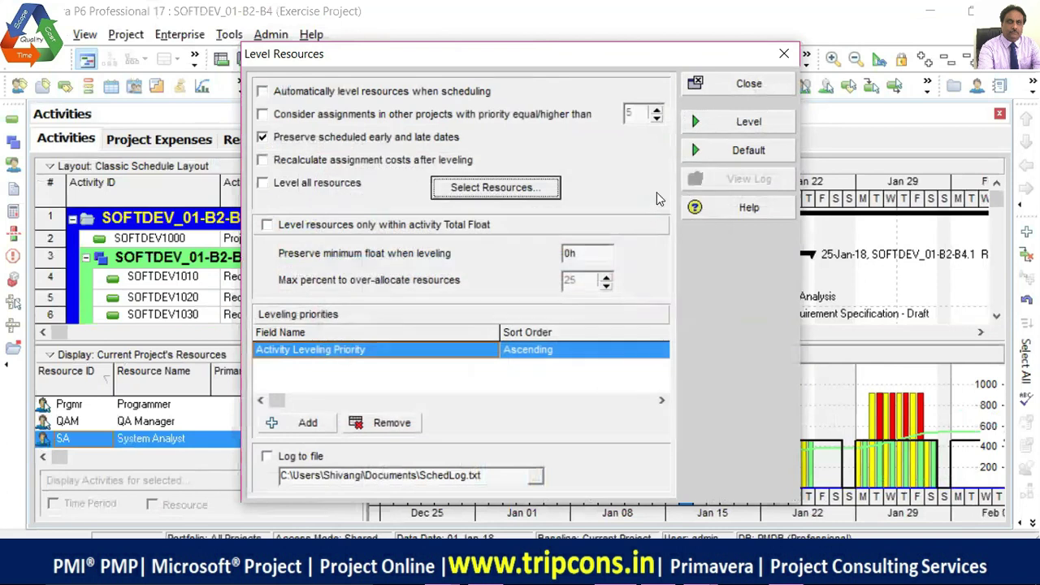
pyautogui.click(721, 121)
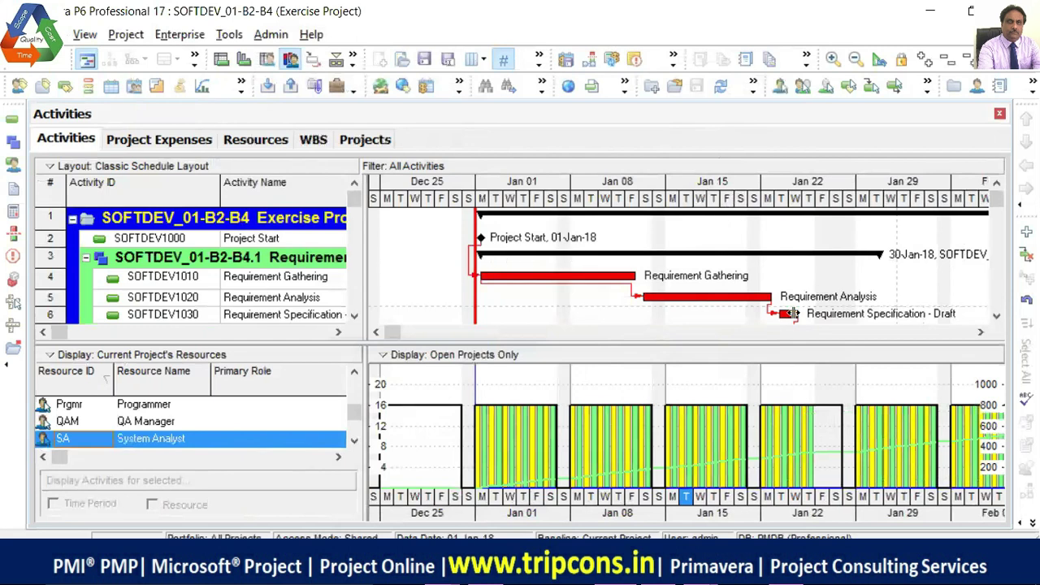
pyautogui.moveTo(792, 314); pyautogui.dragTo(794, 312)
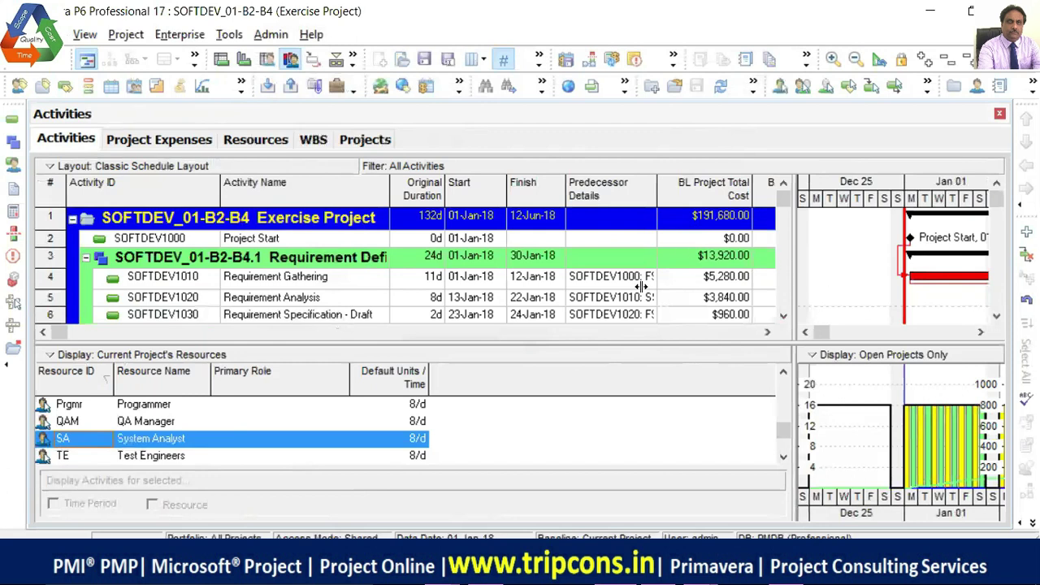
pyautogui.moveTo(578, 276); pyautogui.dragTo(515, 286)
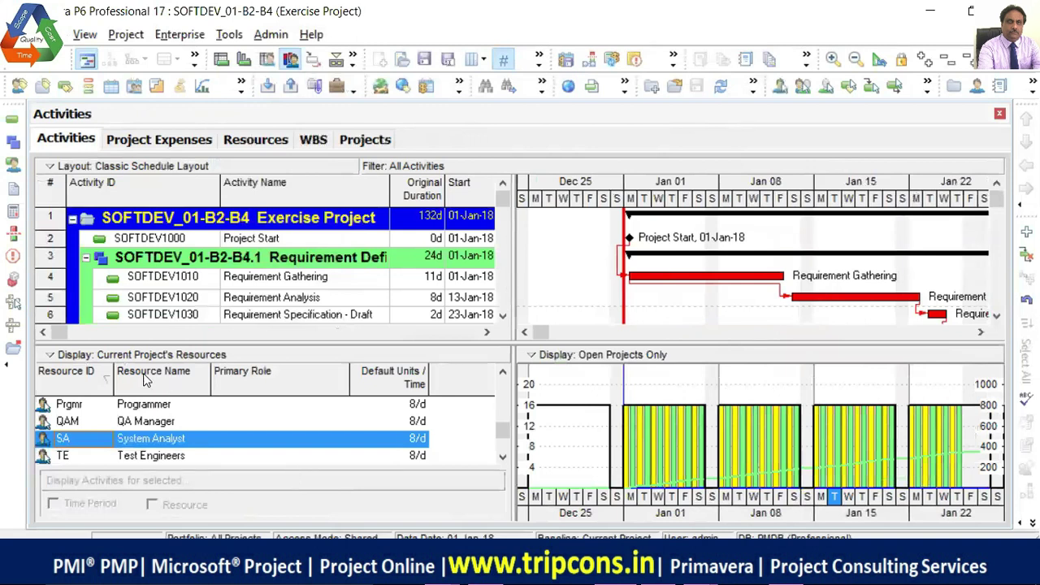
# - Show the Programmer's usage profile on a year/month timescale and check the Programmer's maximum units per time
pyautogui.click(139, 405)
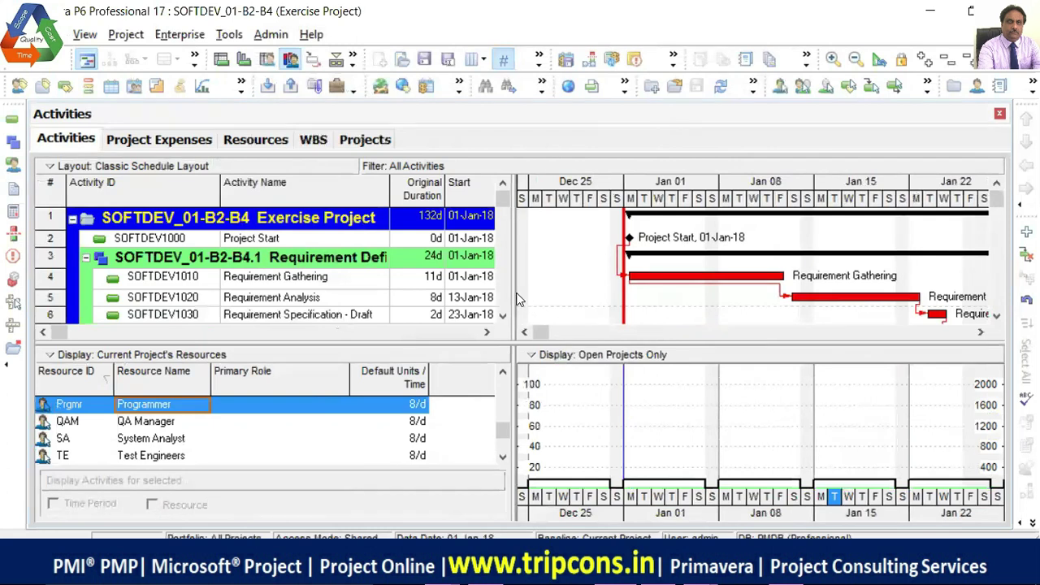
pyautogui.moveTo(514, 292); pyautogui.dragTo(425, 296)
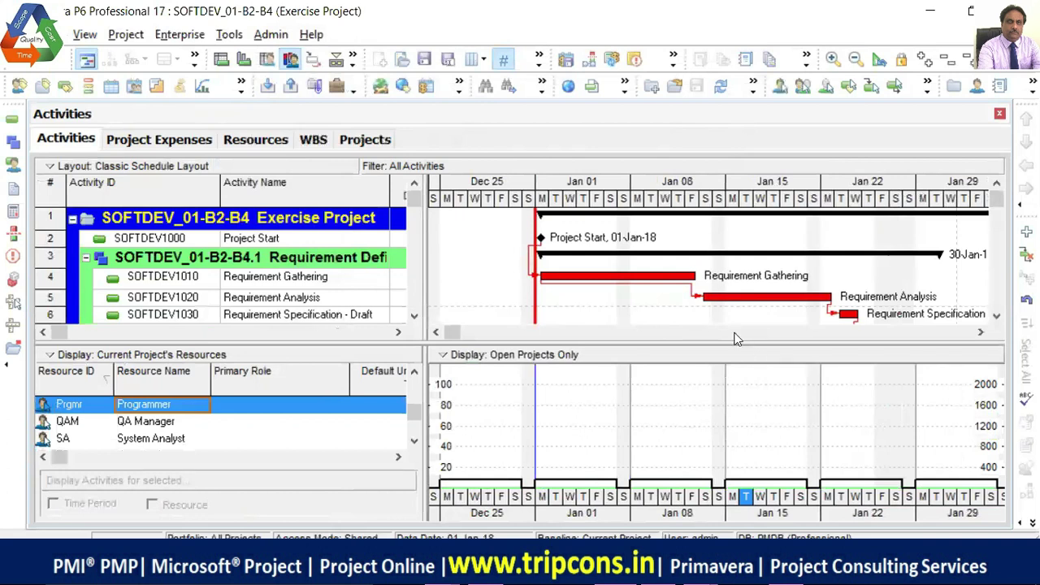
pyautogui.click(824, 235)
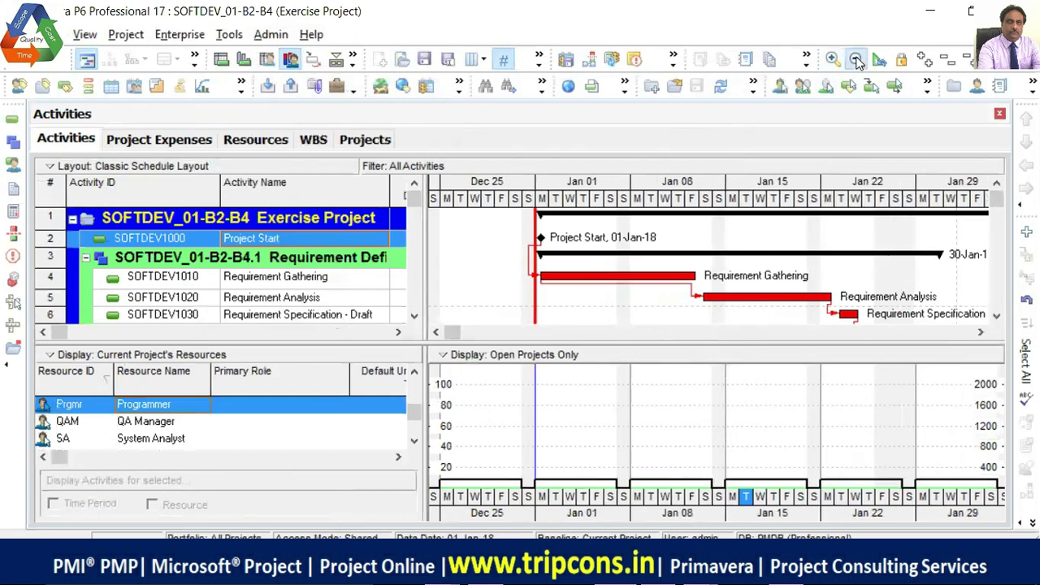
pyautogui.click(855, 61)
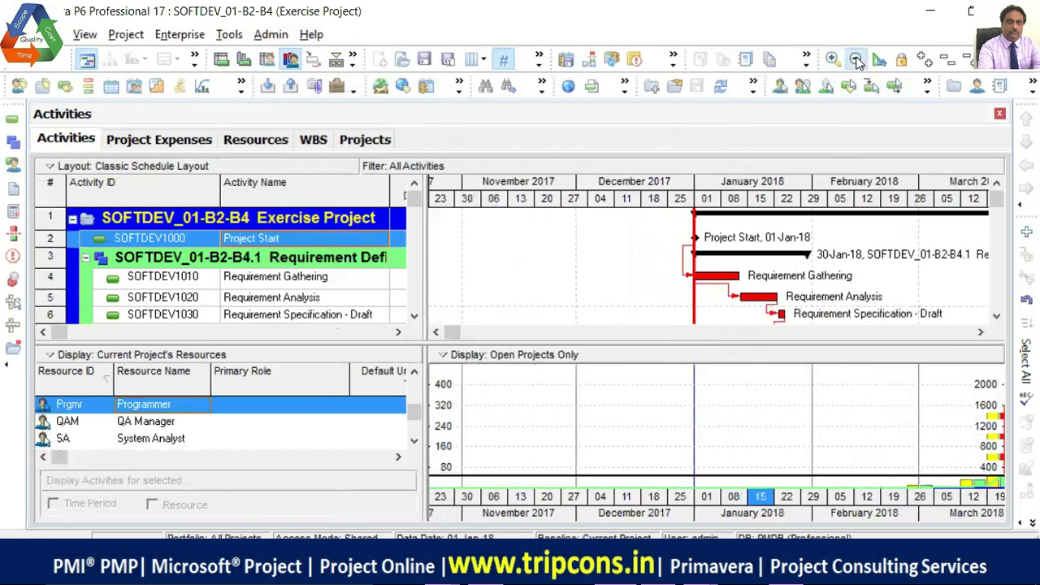
pyautogui.click(856, 60)
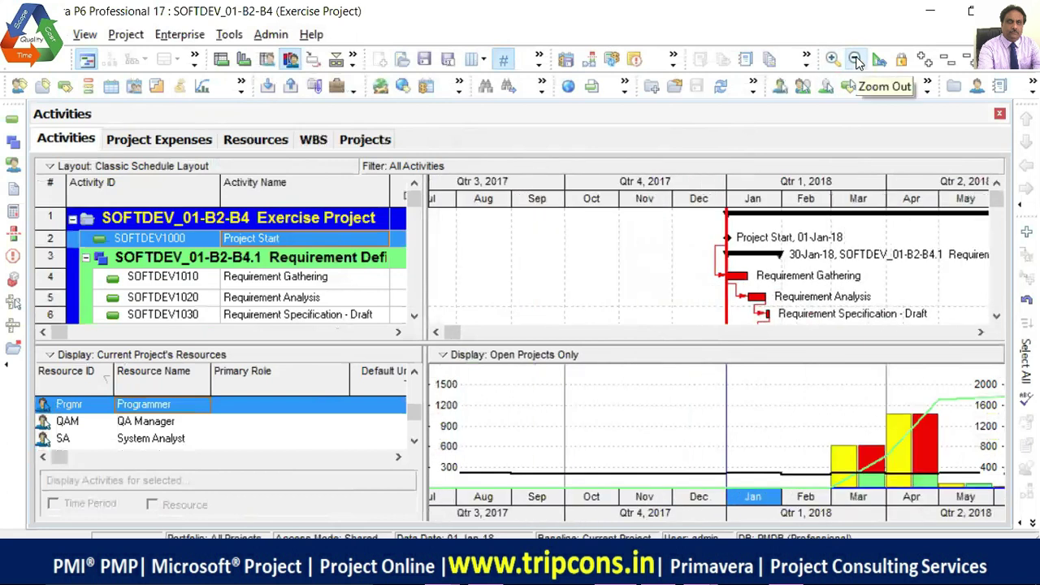
pyautogui.click(857, 62)
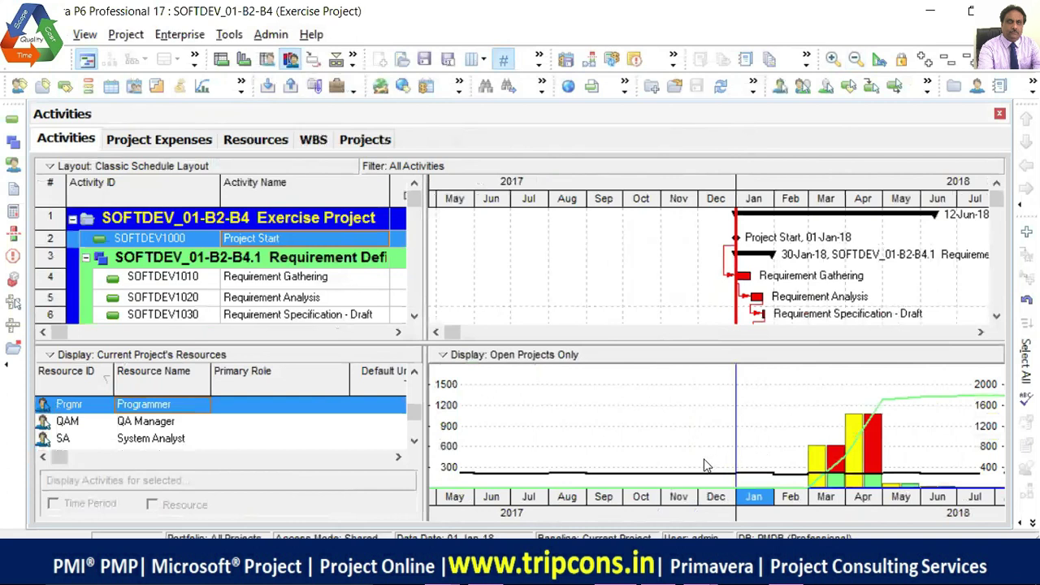
pyautogui.click(241, 140)
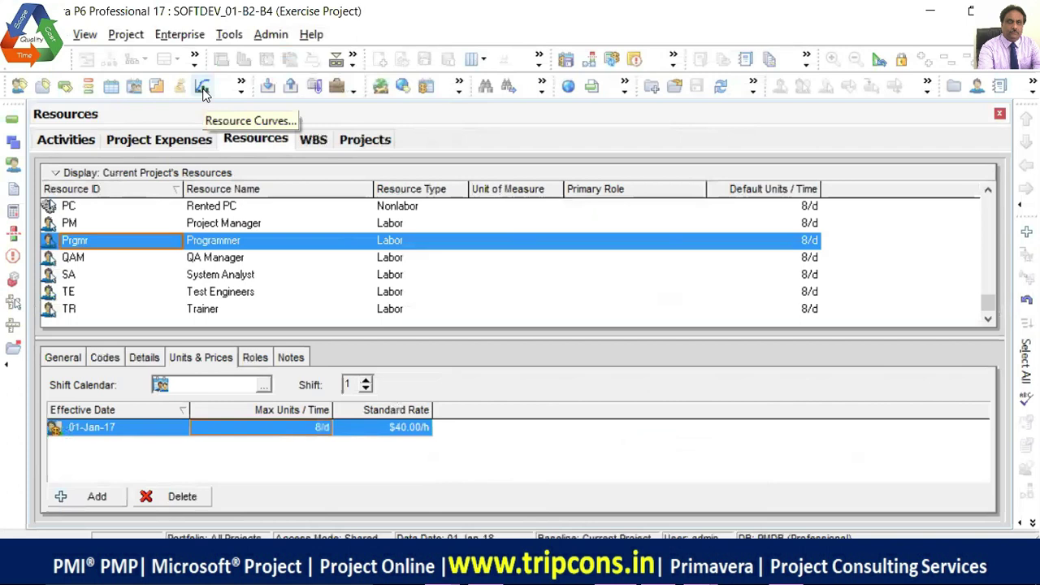
pyautogui.click(74, 139)
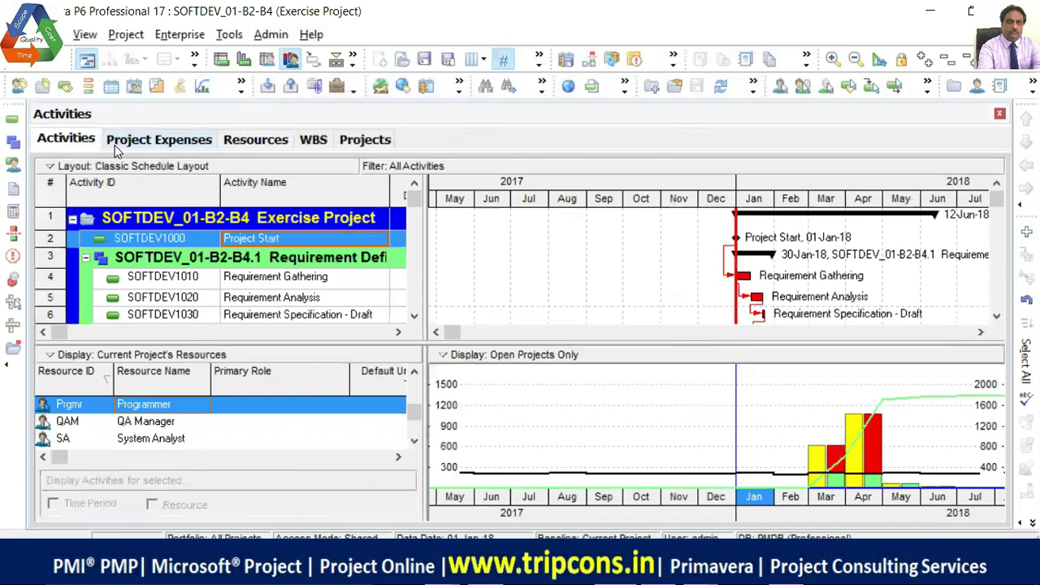
# - Show the Resource Usage Spreadsheet below the activities instead of the profile, on a week/day timescale
pyautogui.click(268, 65)
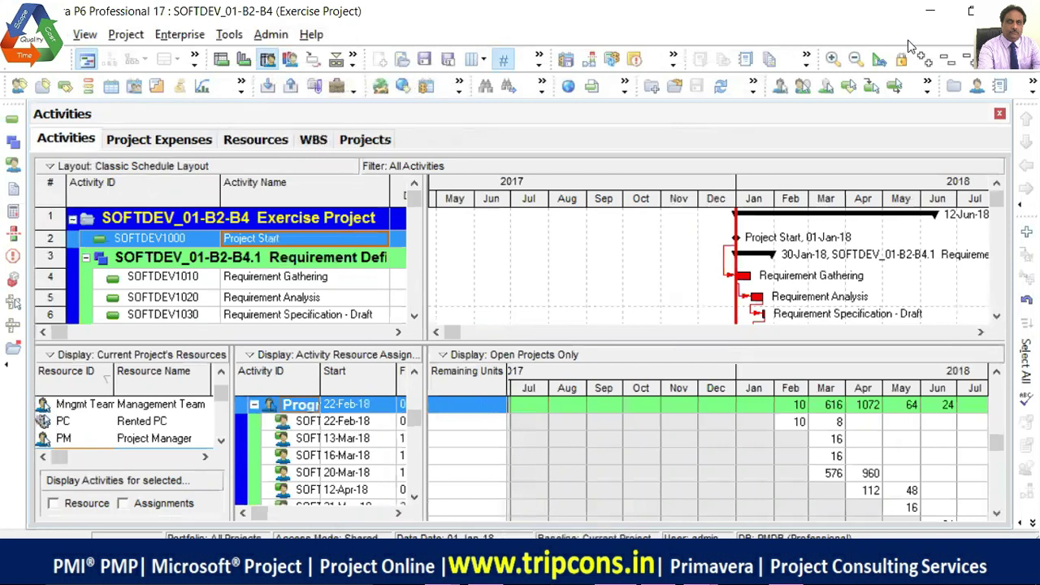
pyautogui.click(689, 281)
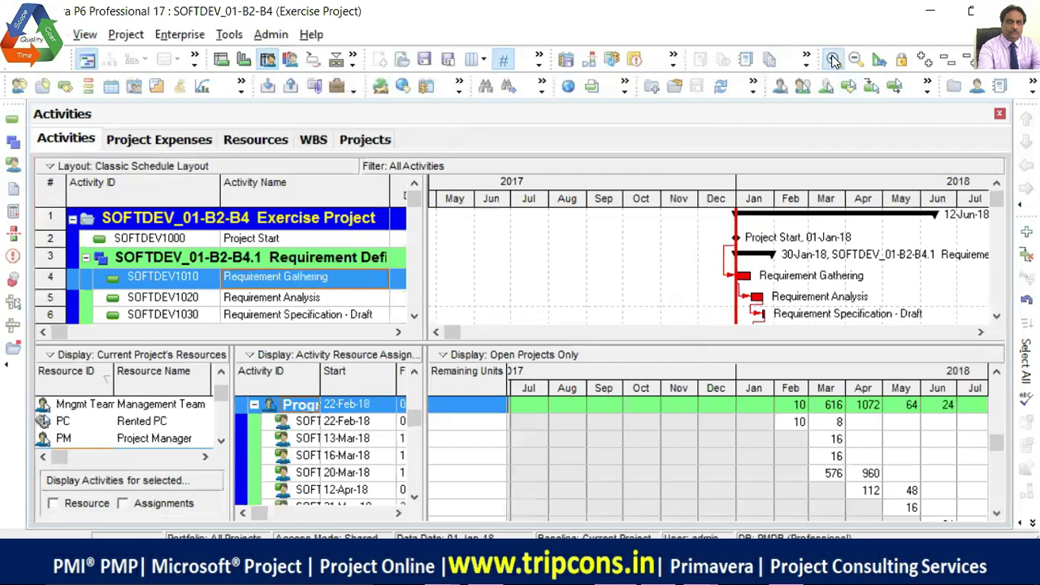
pyautogui.click(833, 59)
pyautogui.click(833, 59)
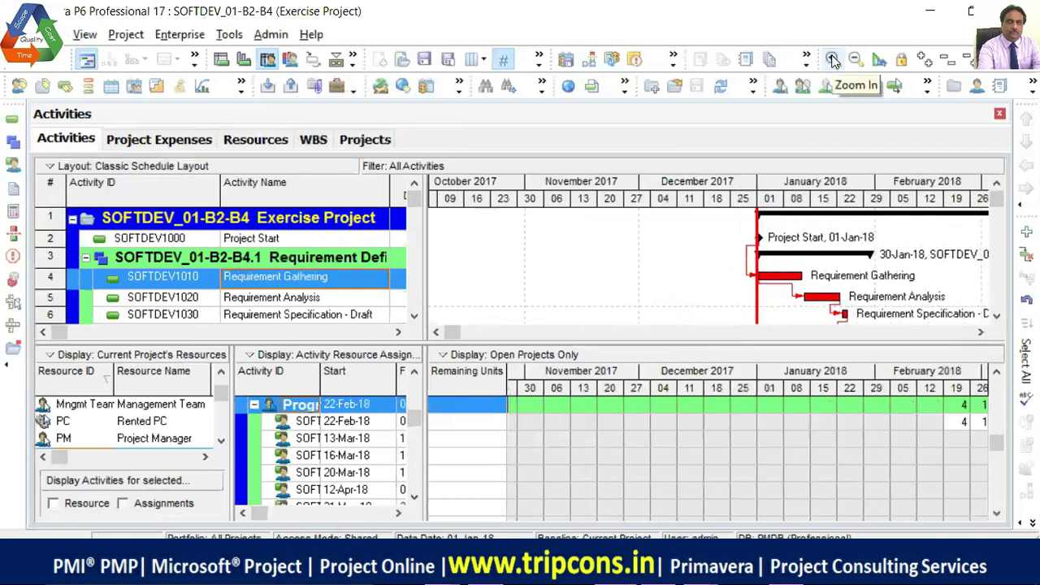
pyautogui.click(833, 60)
pyautogui.click(832, 59)
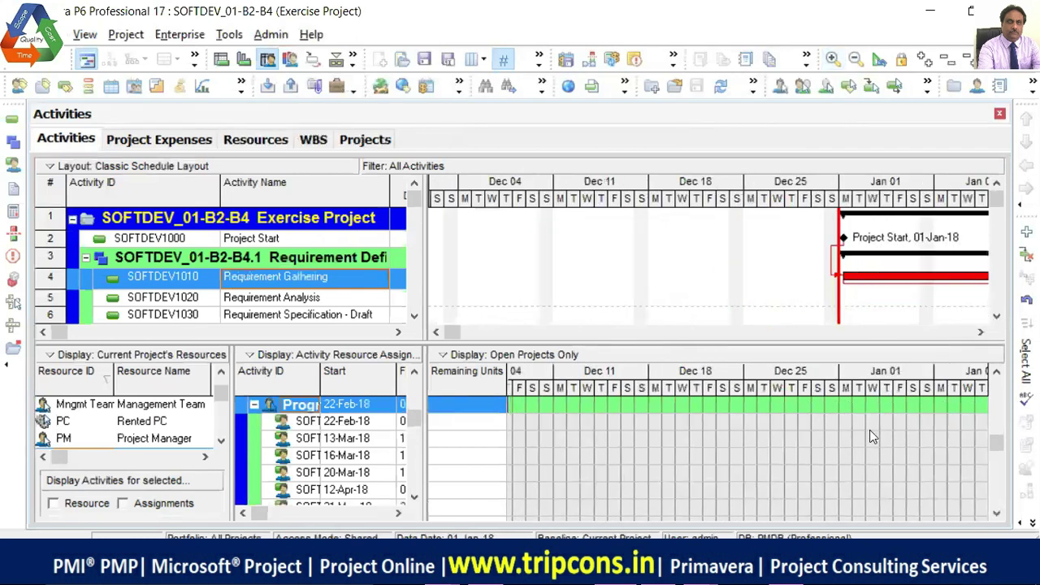
pyautogui.click(833, 59)
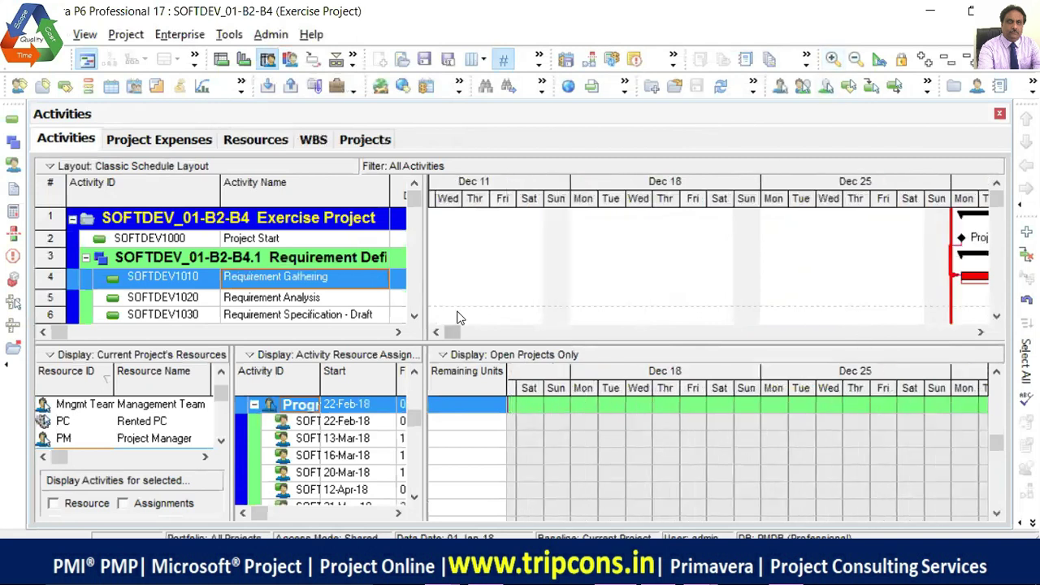
pyautogui.moveTo(456, 331); pyautogui.dragTo(502, 334)
pyautogui.moveTo(438, 335); pyautogui.dragTo(434, 333)
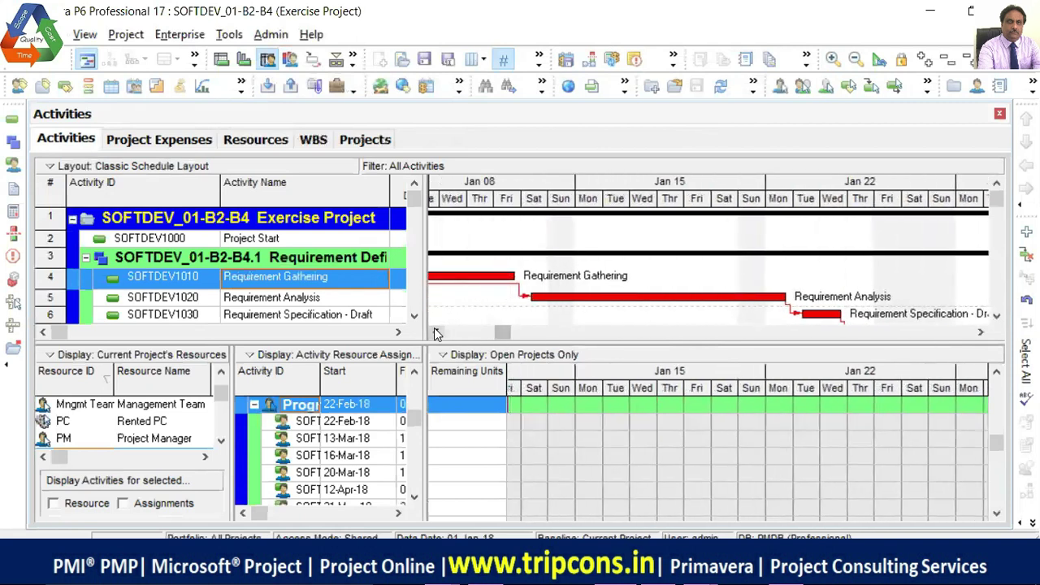
pyautogui.moveTo(435, 333); pyautogui.dragTo(435, 333)
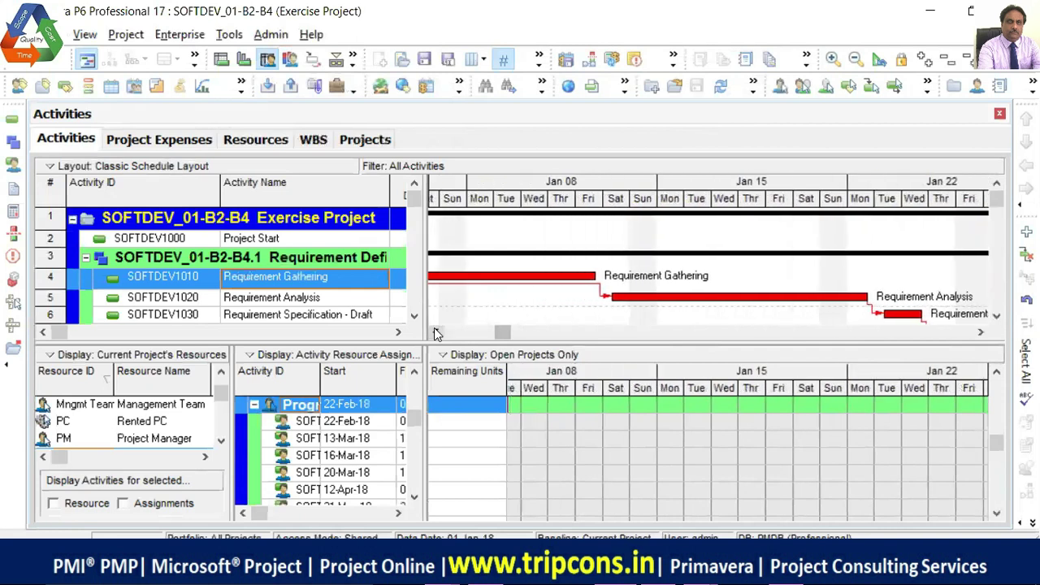
pyautogui.click(855, 60)
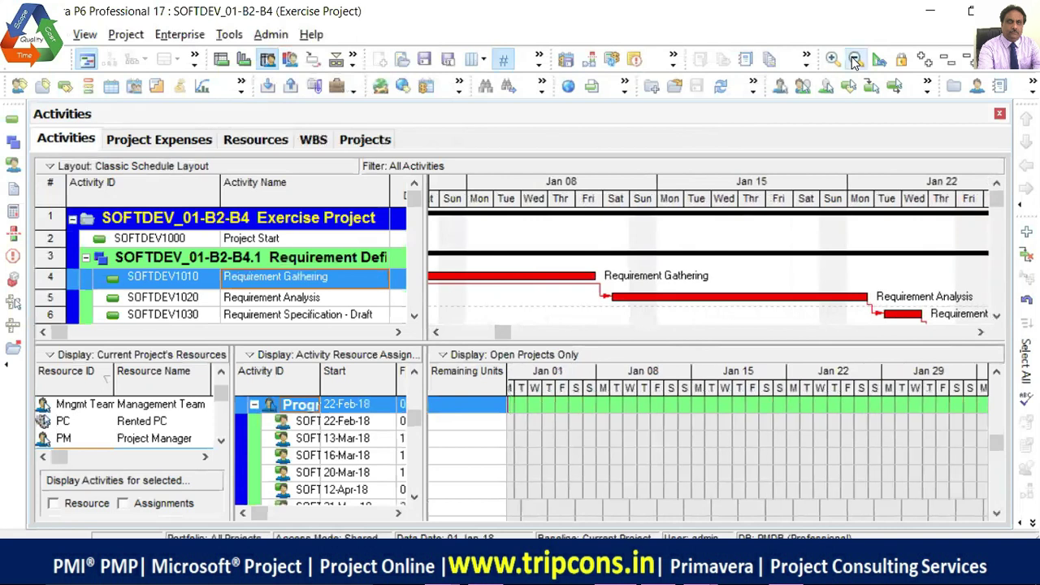
pyautogui.click(855, 60)
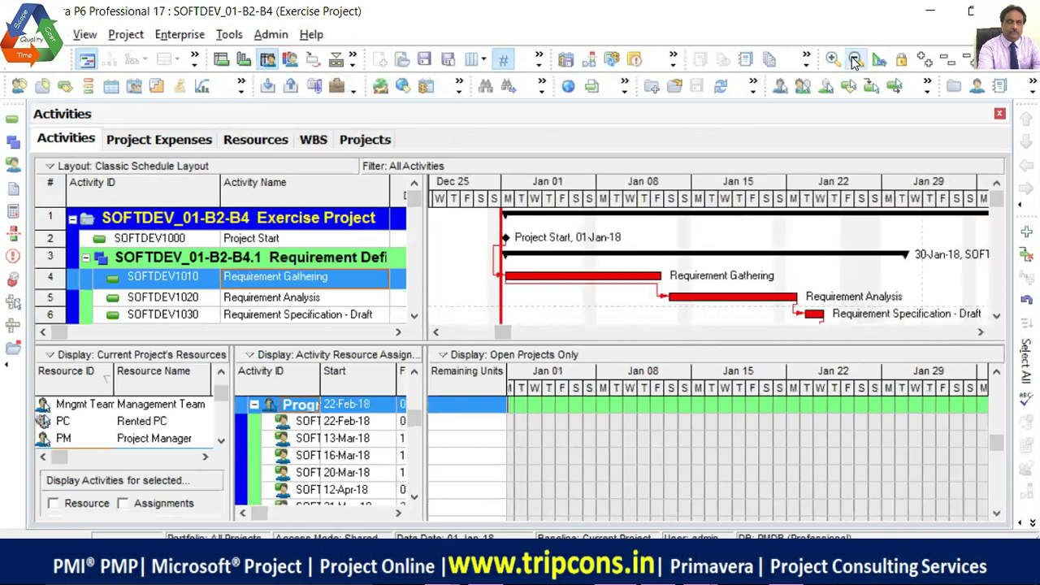
# - Examine the Programmer's daily remaining units in the usage spreadsheet from the start of January through the weeks of March
pyautogui.click(437, 333)
pyautogui.click(437, 332)
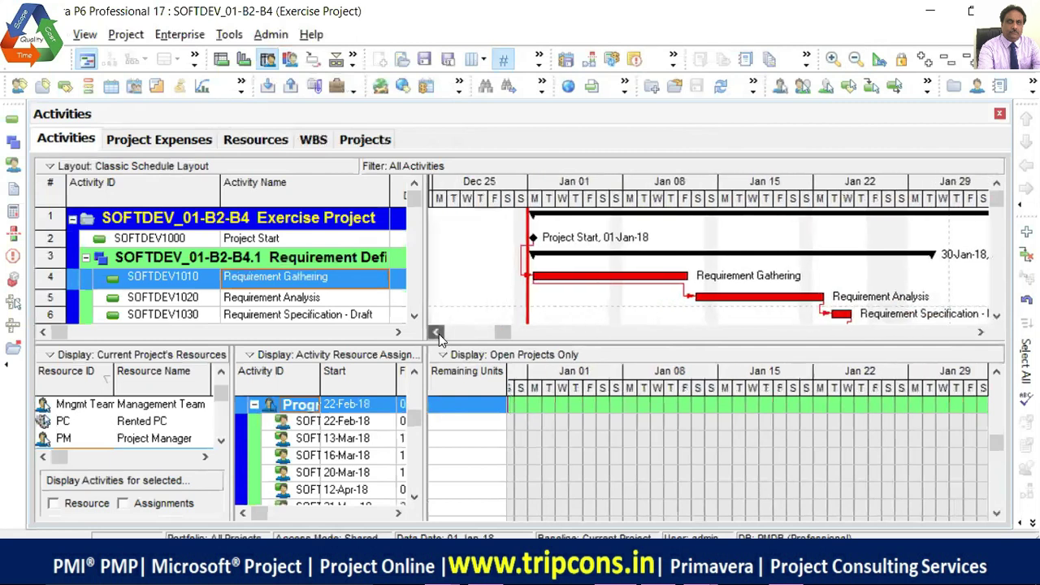
pyautogui.click(437, 332)
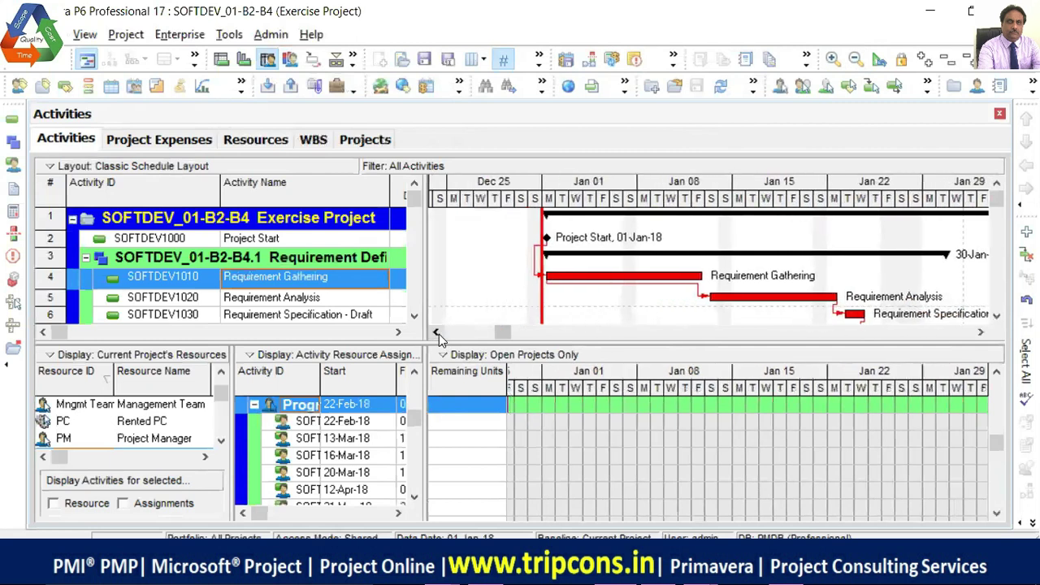
pyautogui.click(980, 332)
pyautogui.click(980, 333)
pyautogui.click(981, 332)
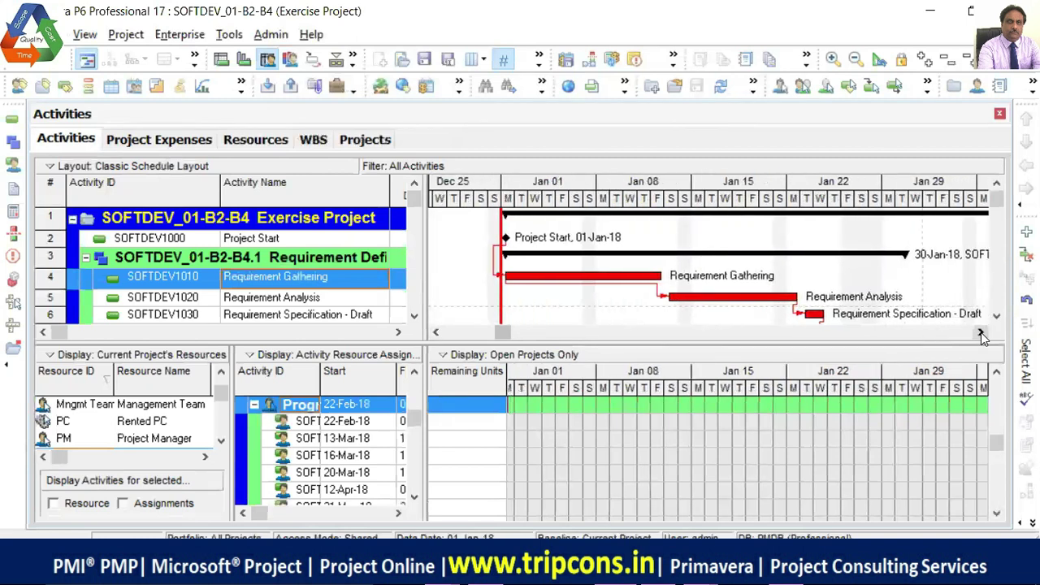
pyautogui.click(980, 332)
pyautogui.click(980, 333)
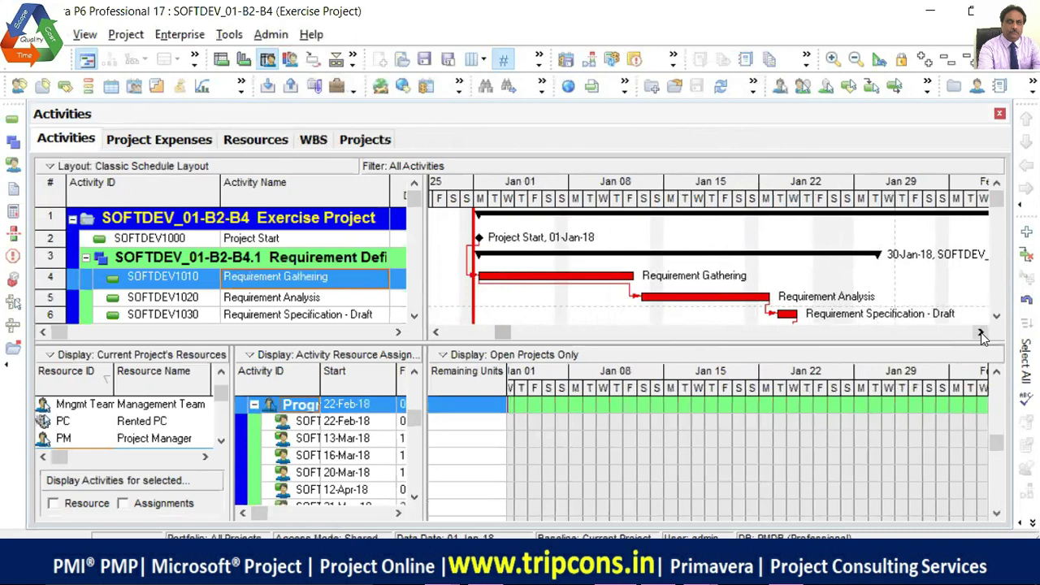
pyautogui.click(980, 333)
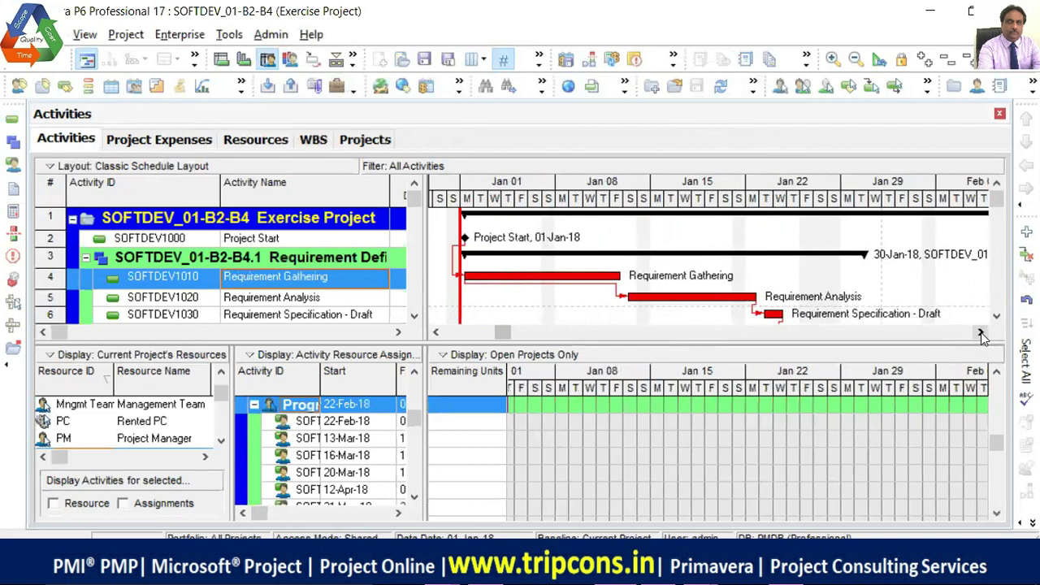
pyautogui.click(981, 334)
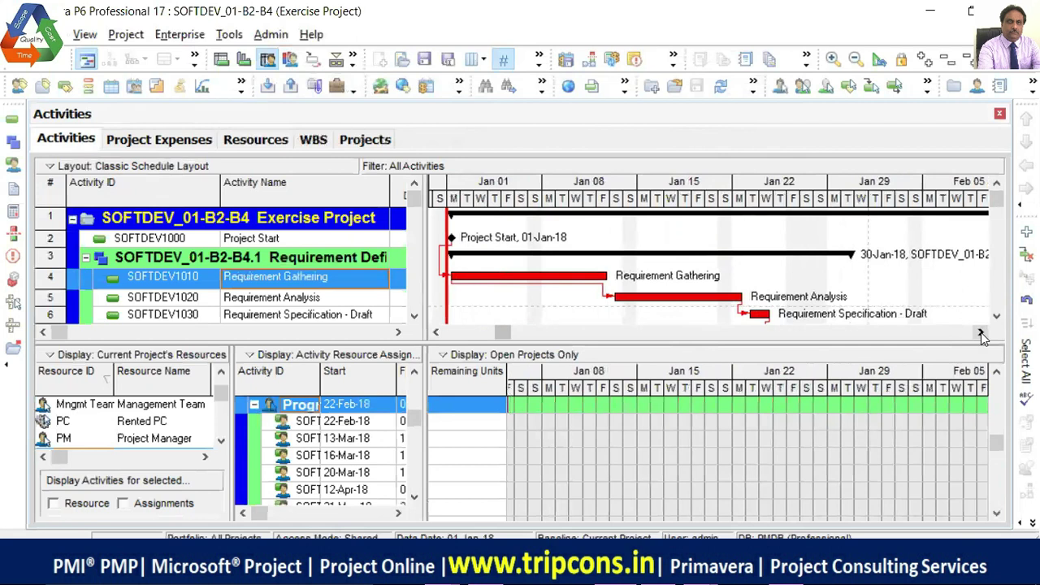
pyautogui.click(221, 442)
pyautogui.click(221, 440)
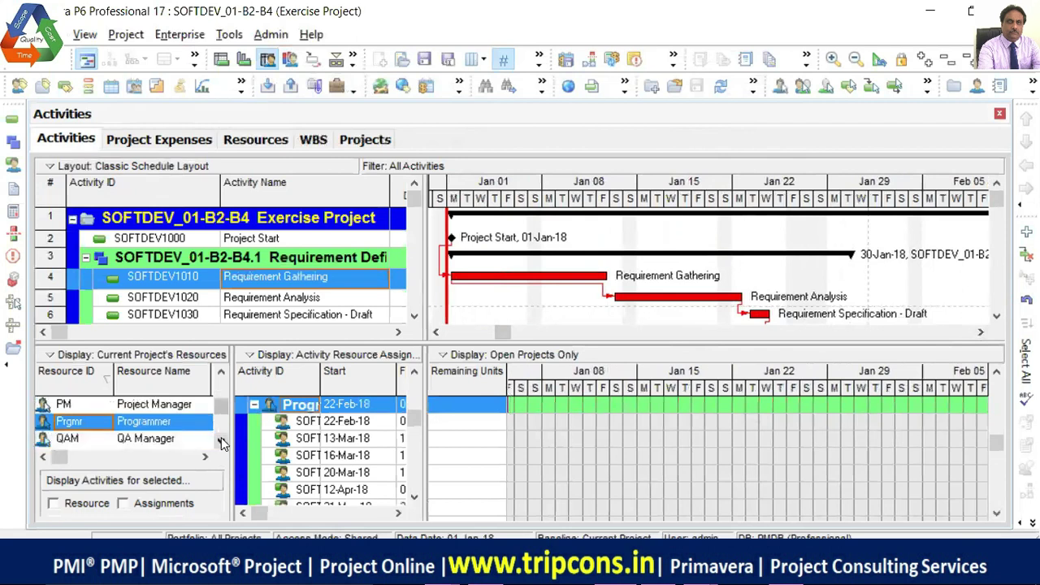
pyautogui.click(980, 334)
pyautogui.click(980, 334)
pyautogui.click(980, 334)
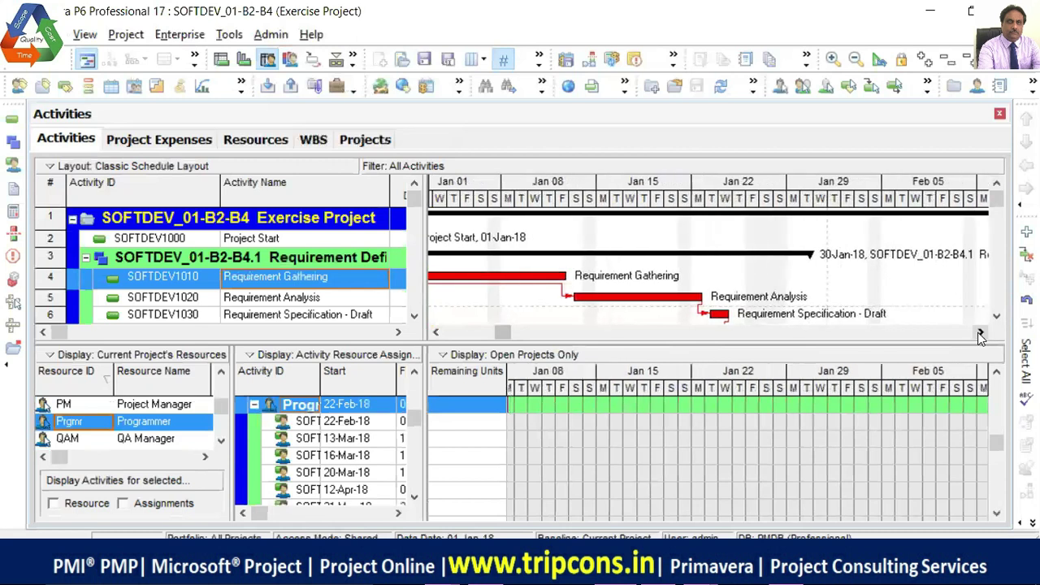
pyautogui.click(980, 335)
pyautogui.click(981, 335)
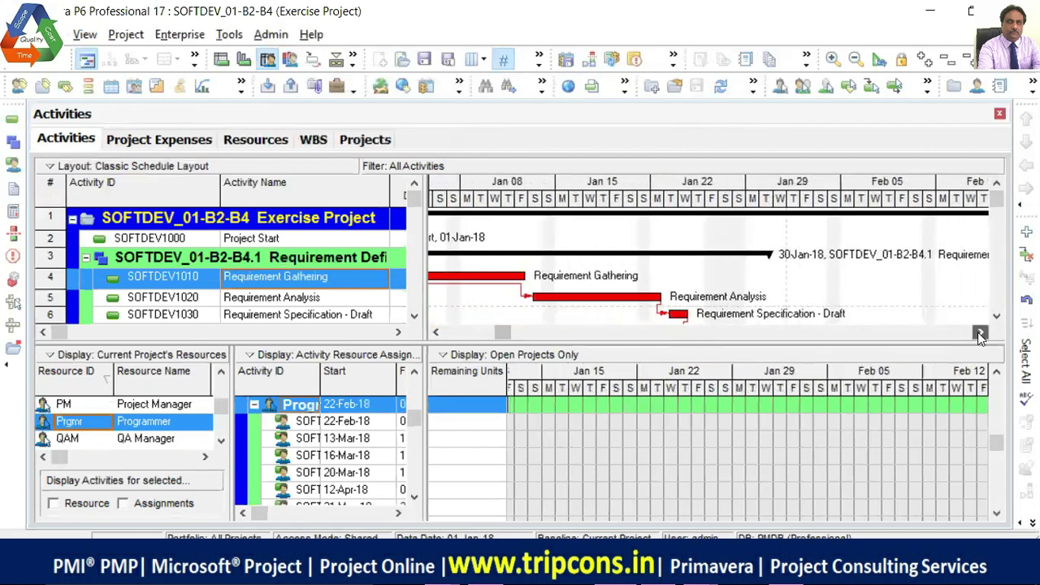
pyautogui.click(981, 335)
pyautogui.click(980, 334)
pyautogui.click(980, 335)
pyautogui.click(980, 335)
pyautogui.click(981, 334)
pyautogui.click(981, 335)
pyautogui.click(981, 335)
pyautogui.click(981, 335)
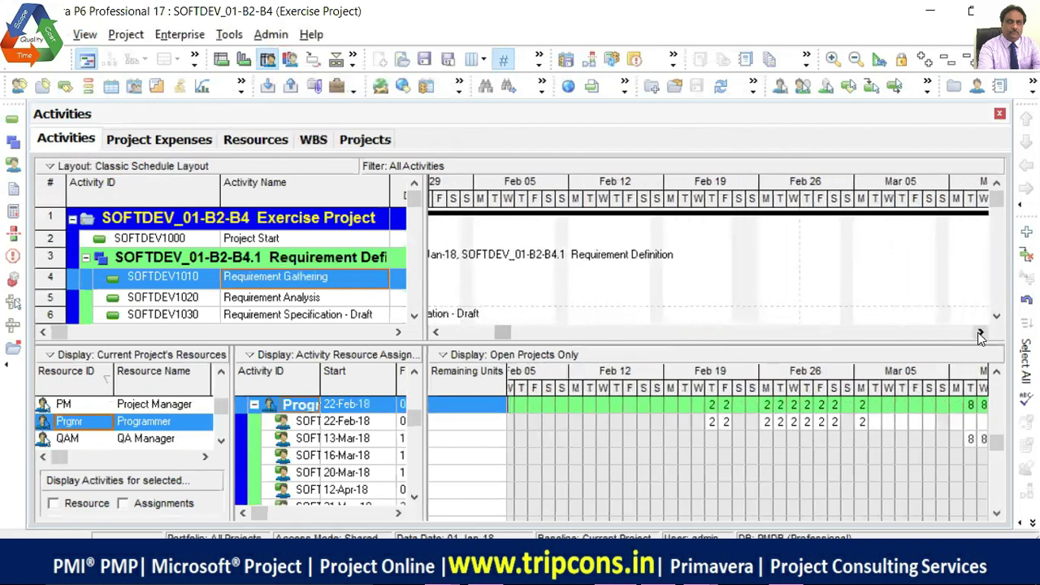
pyautogui.click(980, 334)
pyautogui.click(981, 334)
pyautogui.click(981, 334)
pyautogui.click(981, 335)
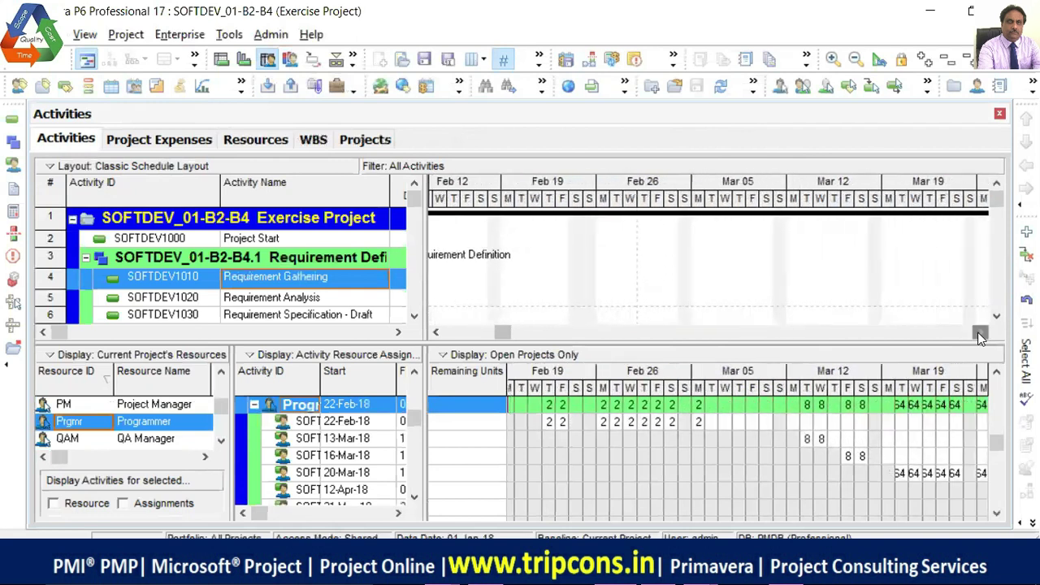
pyautogui.click(980, 335)
pyautogui.click(980, 335)
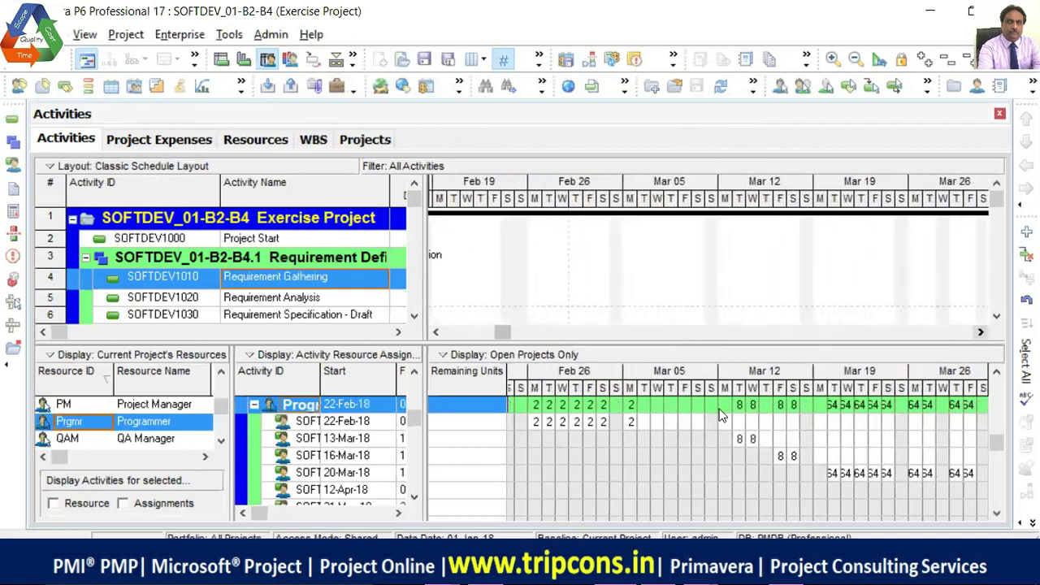
# - Compare the Programmer's total daily units with the individual assignments from late February to mid-April
pyautogui.click(436, 333)
pyautogui.click(436, 334)
pyautogui.click(437, 334)
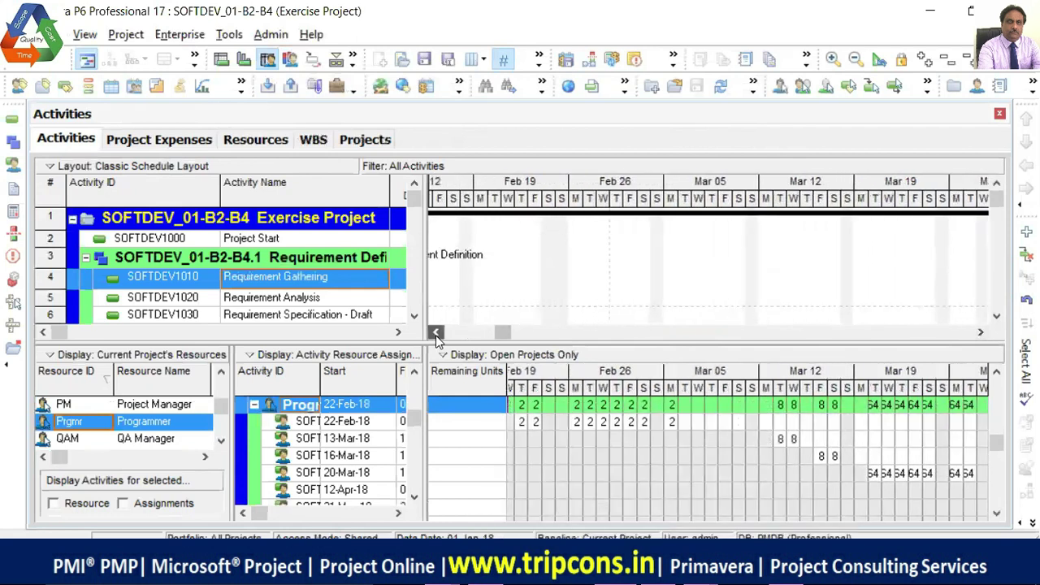
pyautogui.click(436, 334)
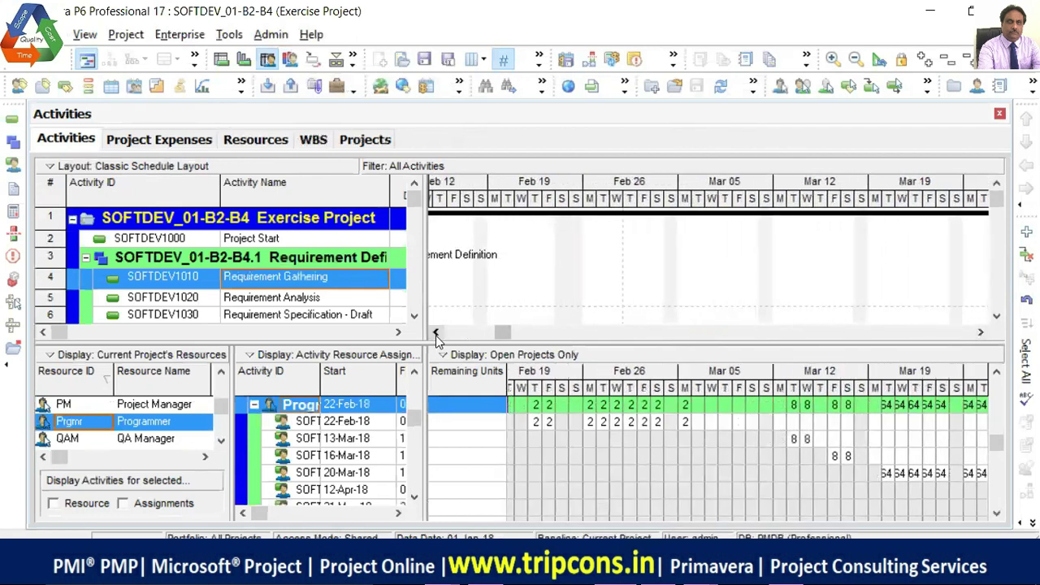
pyautogui.click(981, 334)
pyautogui.click(980, 334)
pyautogui.click(980, 334)
pyautogui.click(980, 334)
pyautogui.click(981, 334)
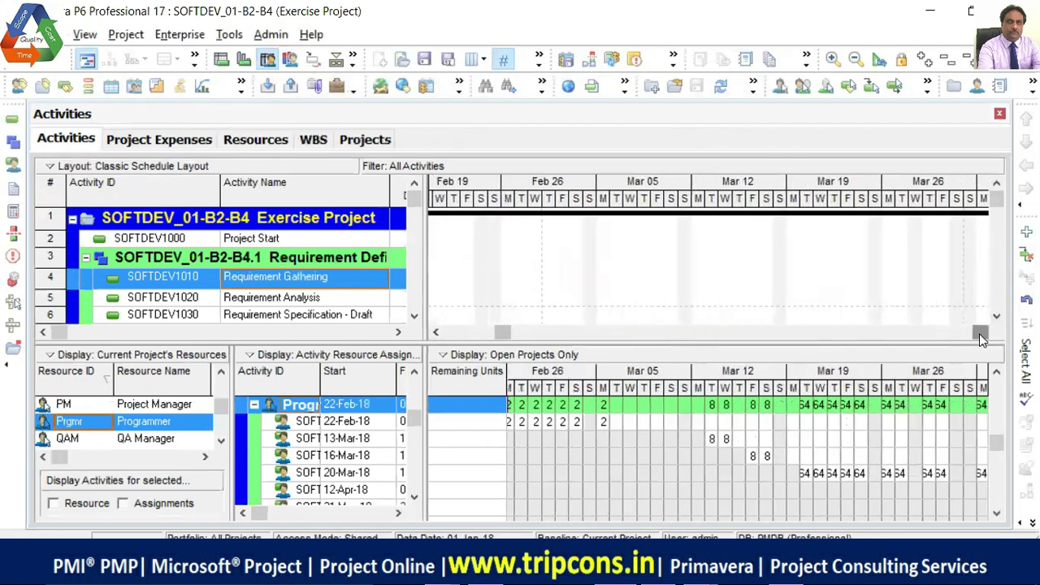
pyautogui.click(981, 334)
pyautogui.click(980, 334)
pyautogui.click(980, 334)
pyautogui.click(980, 334)
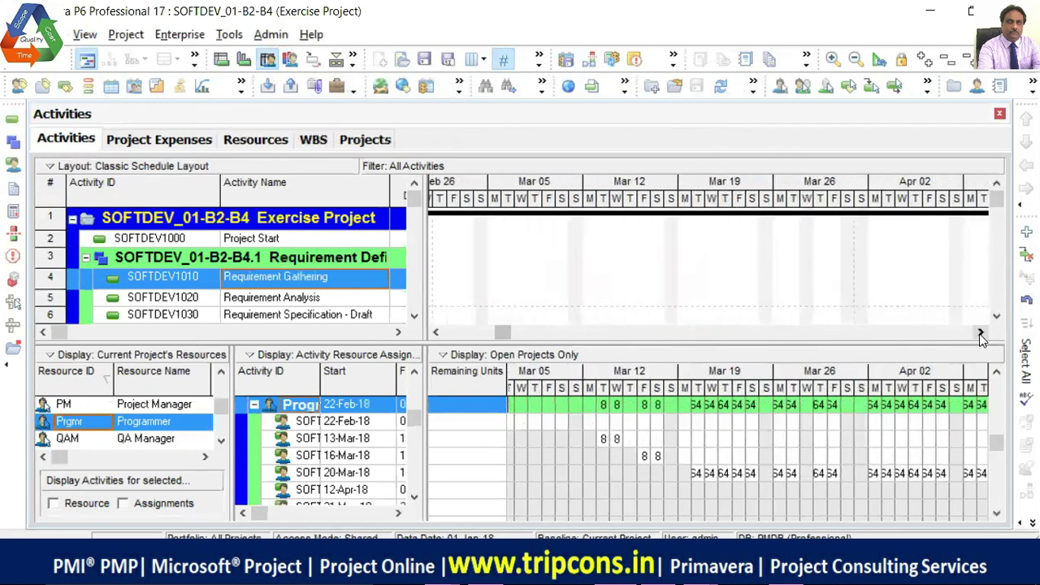
pyautogui.click(980, 334)
pyautogui.click(981, 334)
pyautogui.click(980, 334)
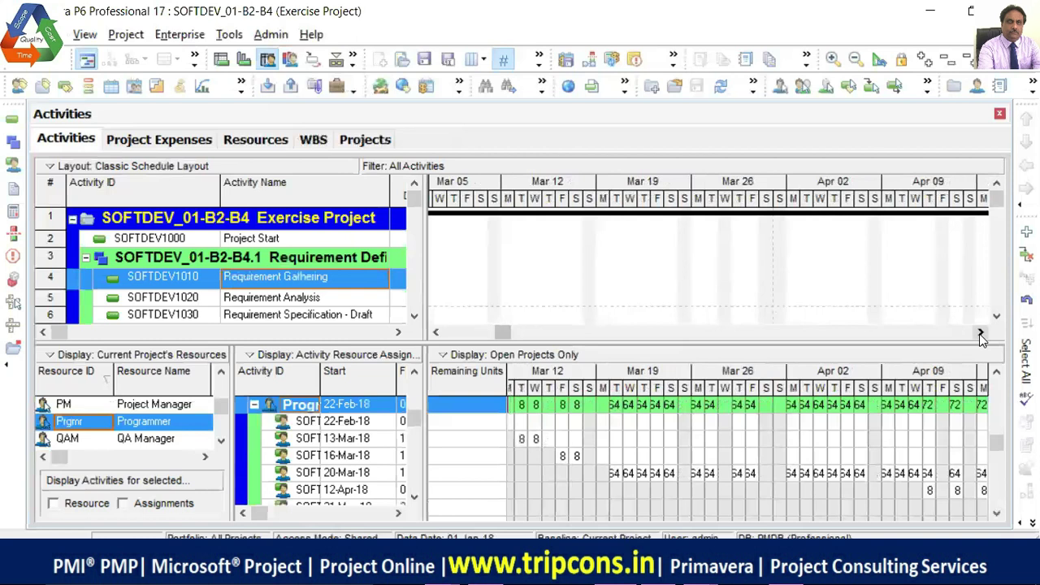
pyautogui.click(980, 334)
pyautogui.click(981, 334)
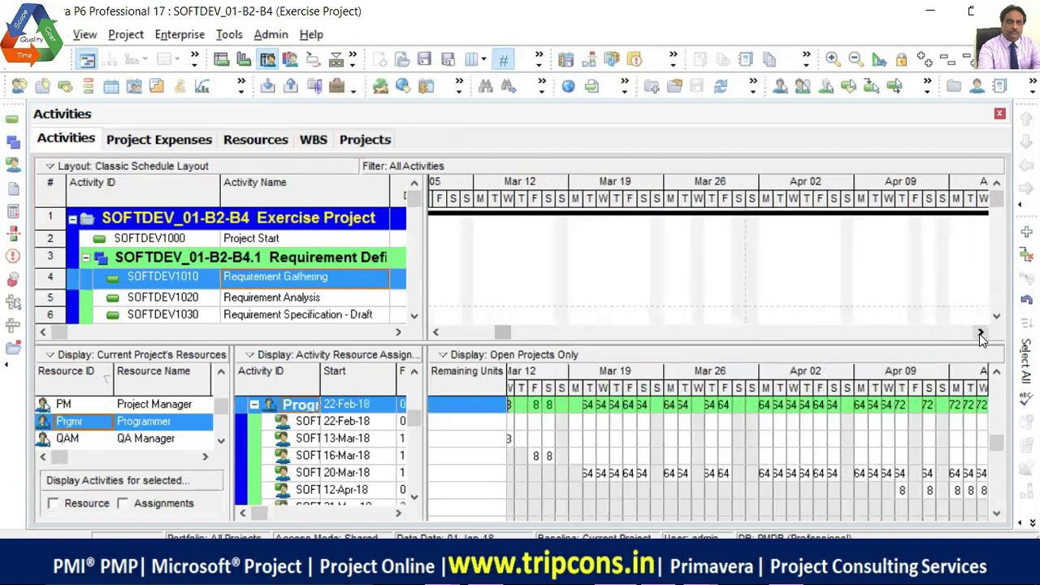
pyautogui.click(981, 334)
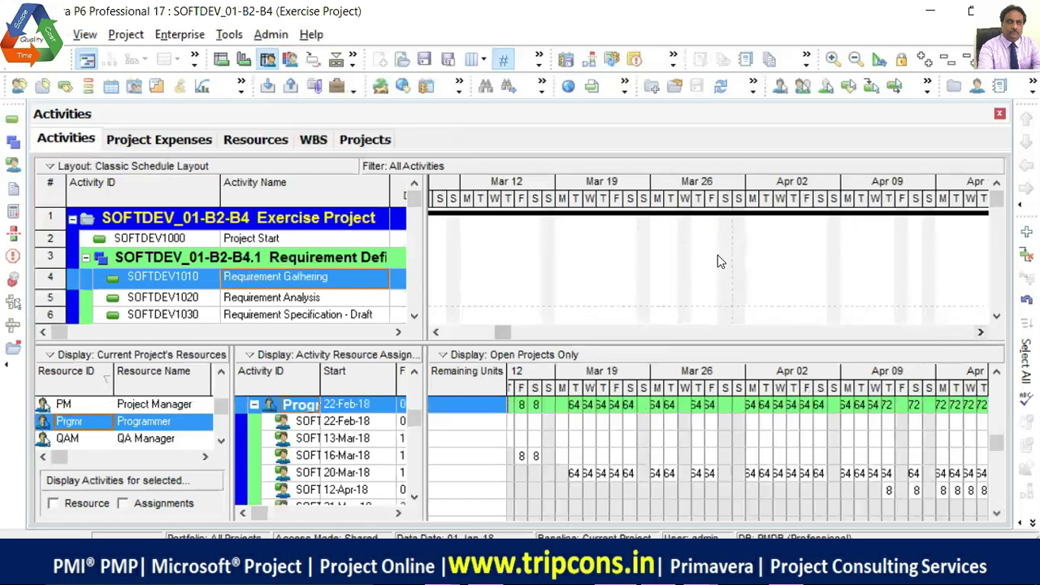
# - Check the Programmer's maximum units per time and show the Resource Usage Profile in place of the spreadsheet
pyautogui.click(254, 139)
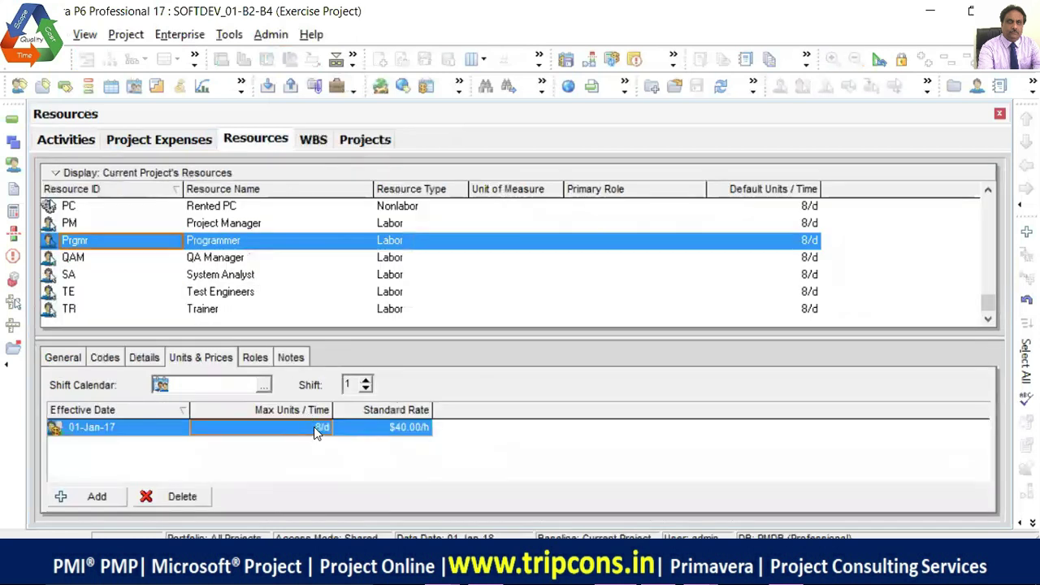
pyautogui.click(63, 141)
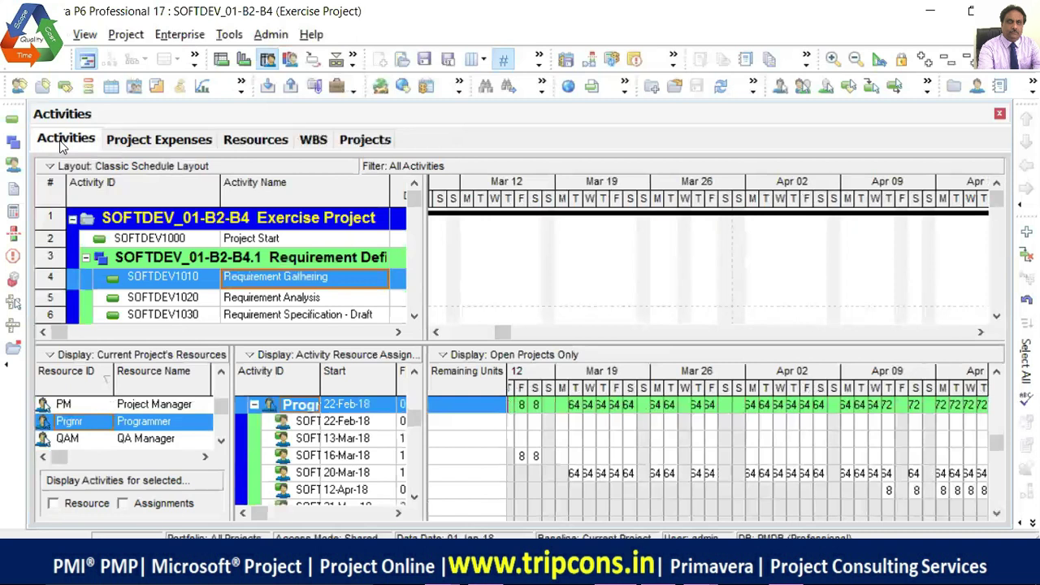
pyautogui.click(291, 60)
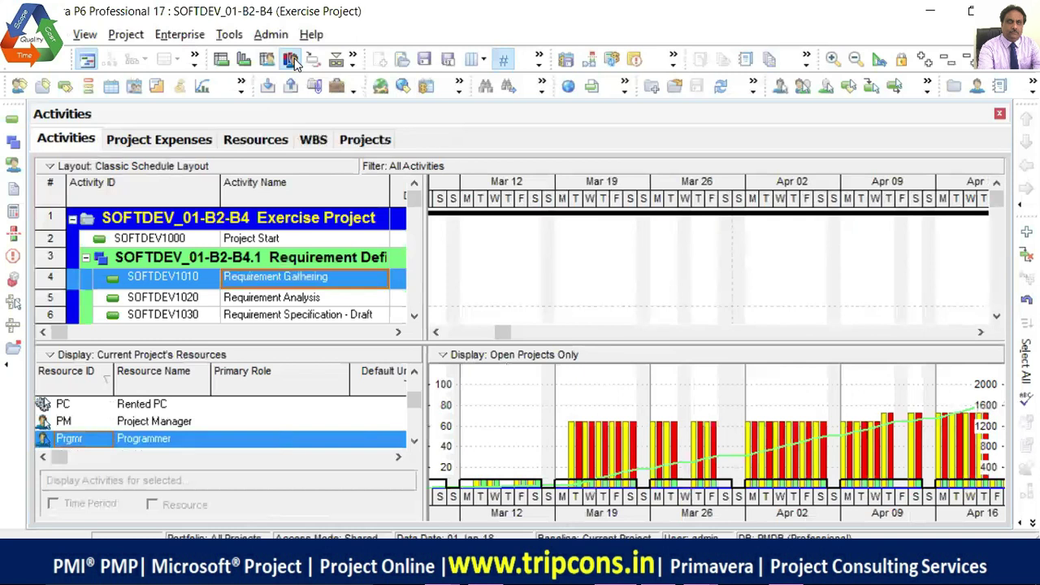
# - Set the Programmer's maximum units per time to 80/d in the resource's units and prices
pyautogui.click(243, 139)
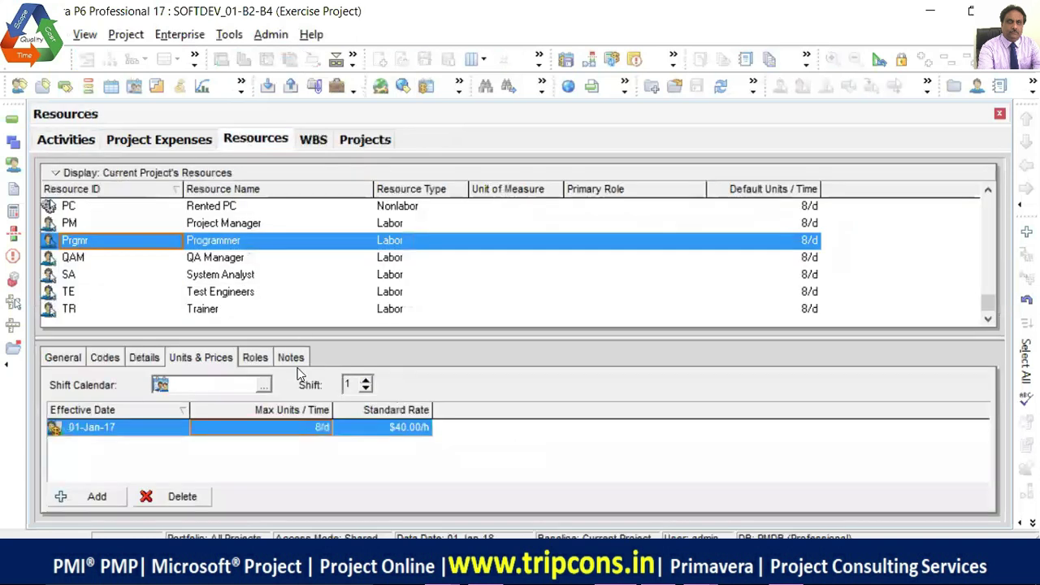
pyautogui.click(316, 430)
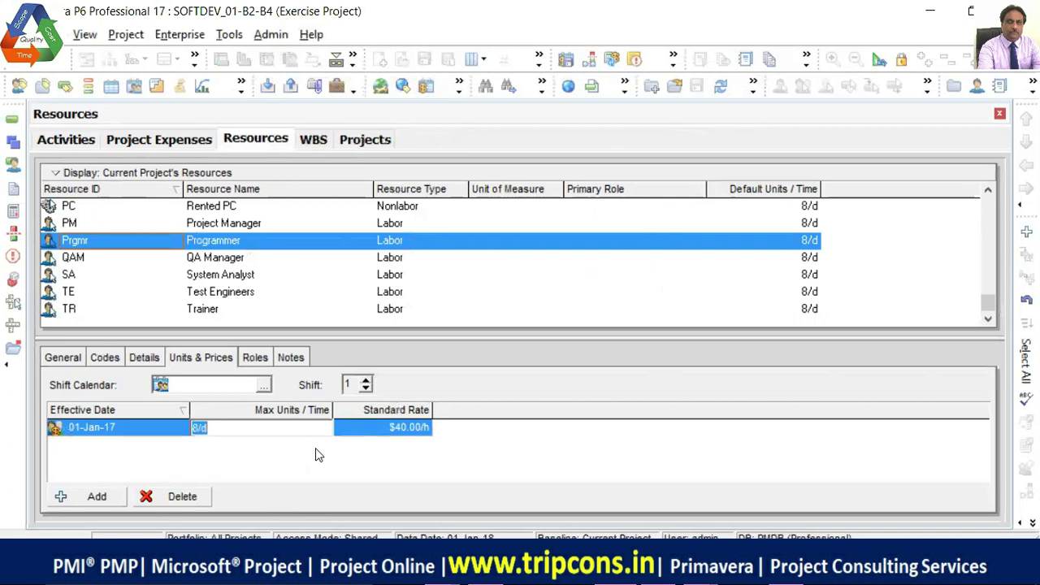
pyautogui.write('80')
pyautogui.press('Return')
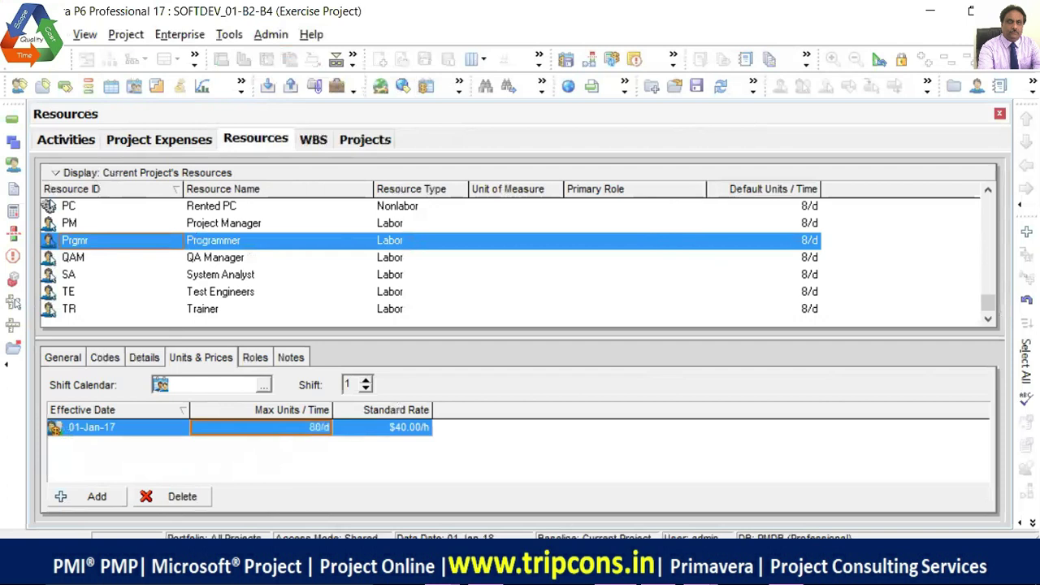
# - Commit the changes with a data refresh and review the Programmer's usage profile under the activities
pyautogui.click(49, 35)
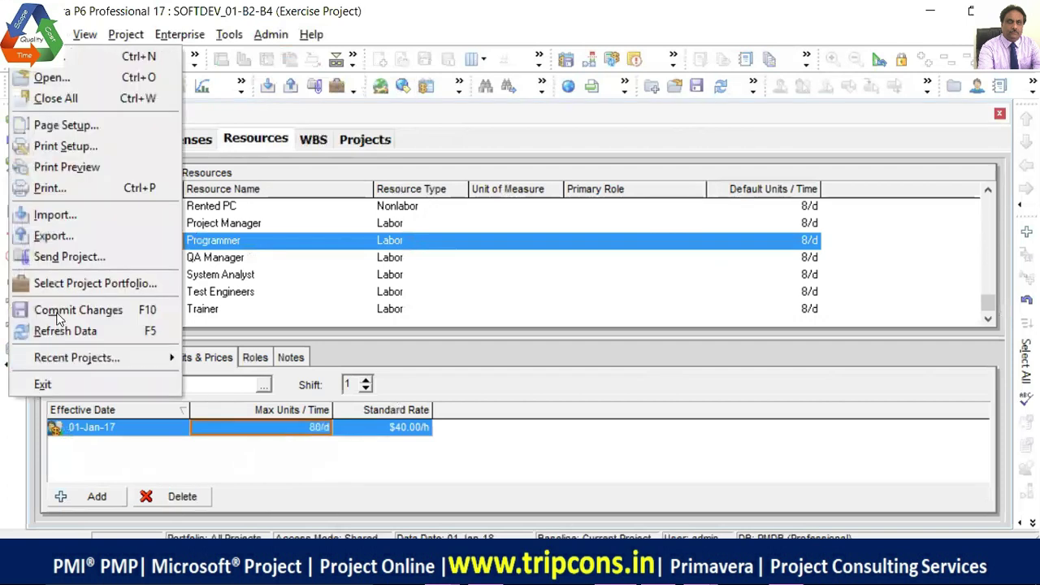
pyautogui.click(46, 311)
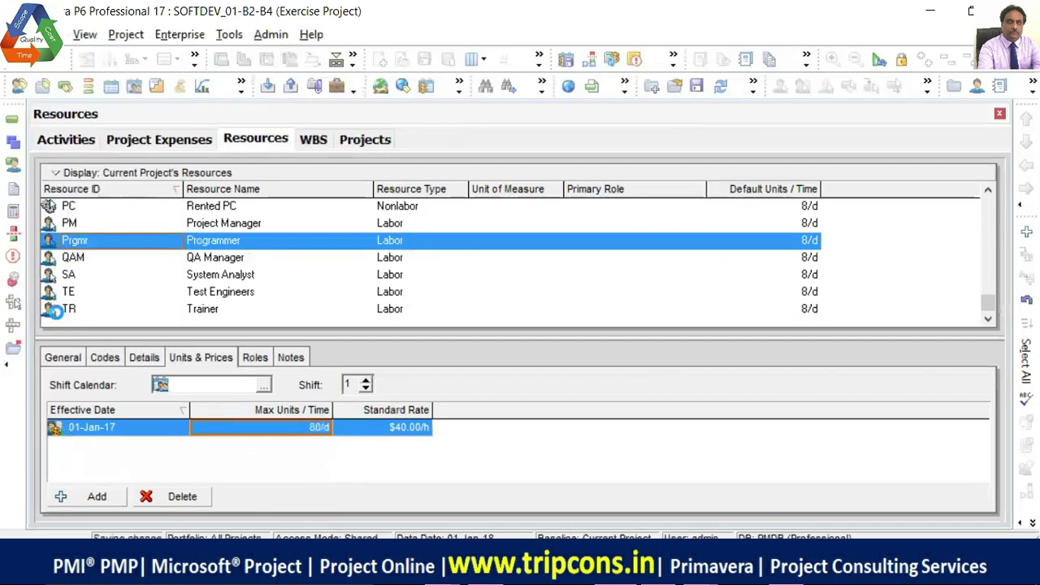
pyautogui.hotkey('alt', 'f')
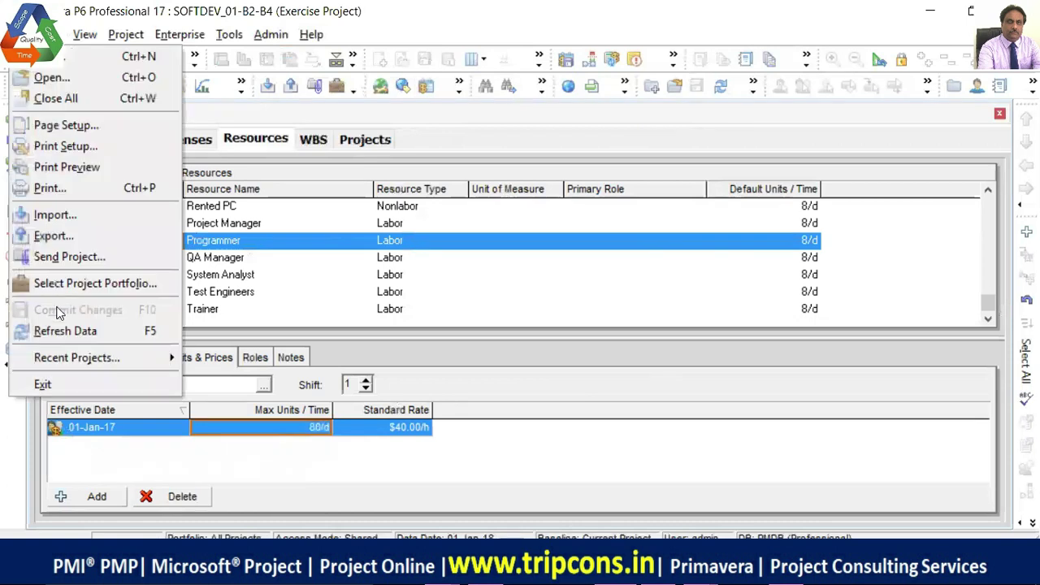
pyautogui.click(55, 337)
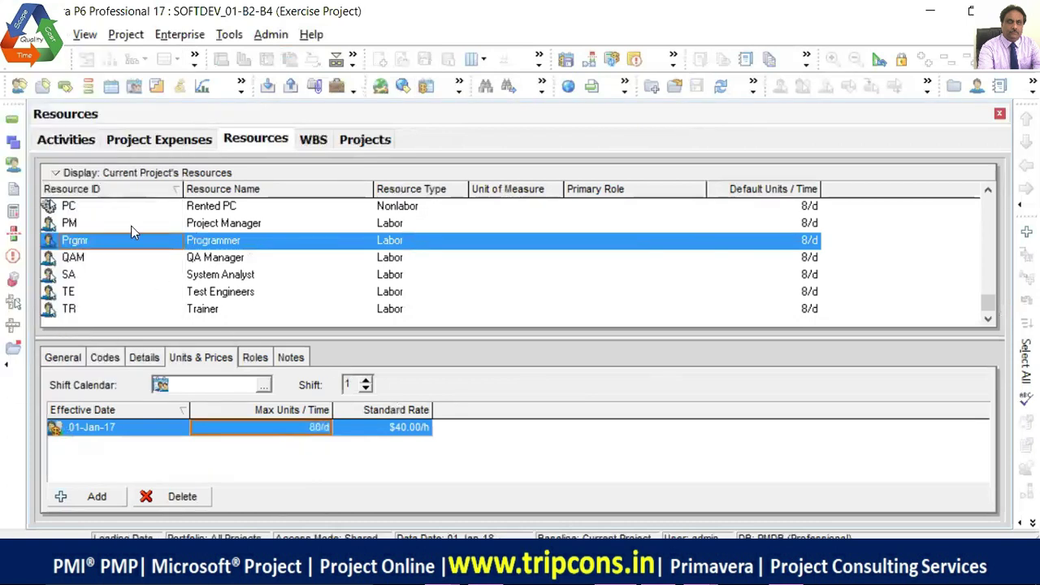
pyautogui.click(74, 139)
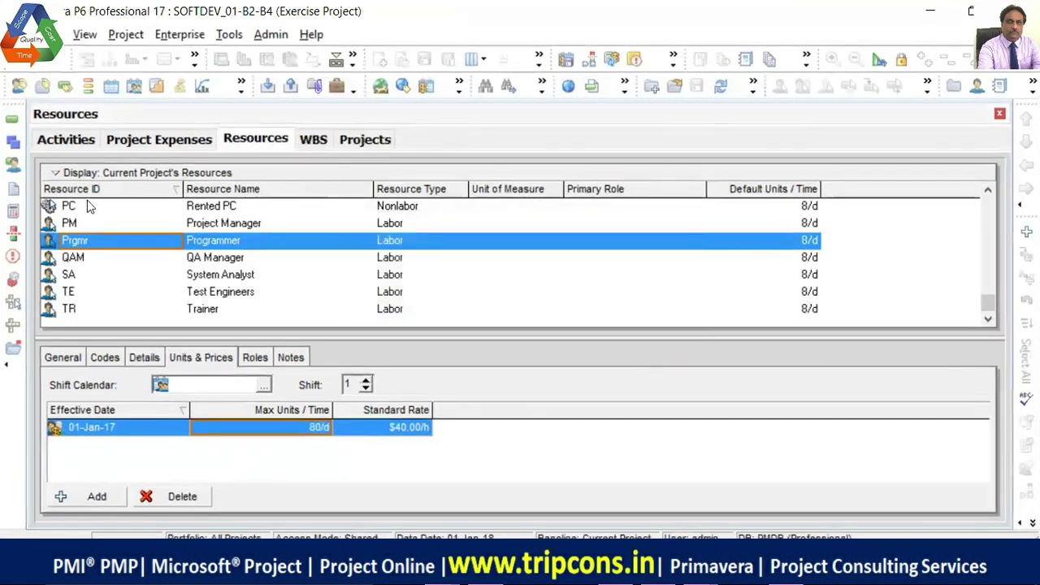
pyautogui.click(66, 140)
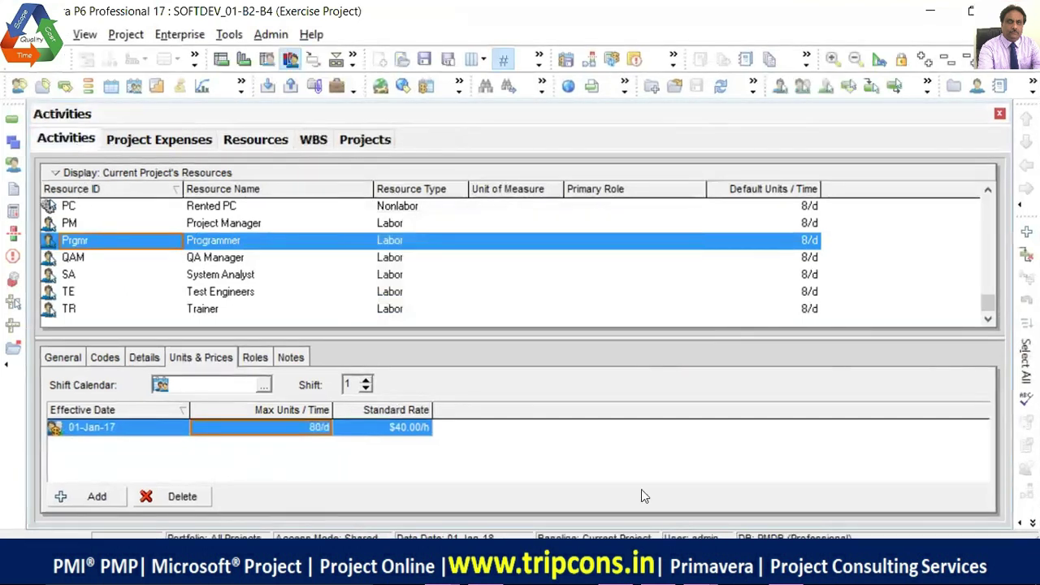
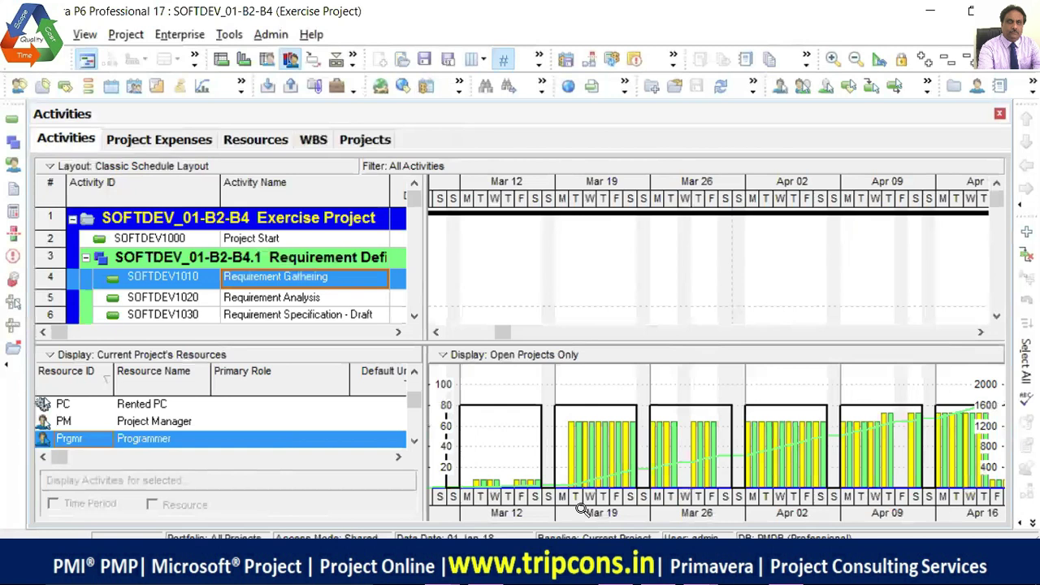
# - Check the Rented PC's usage profile and its maximum units per time
pyautogui.click(145, 412)
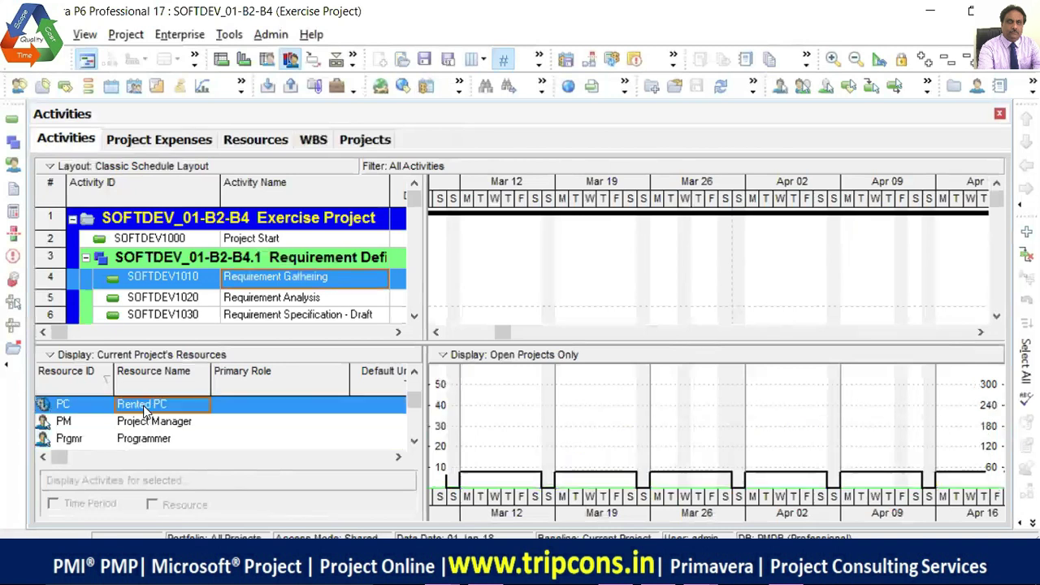
pyautogui.click(254, 141)
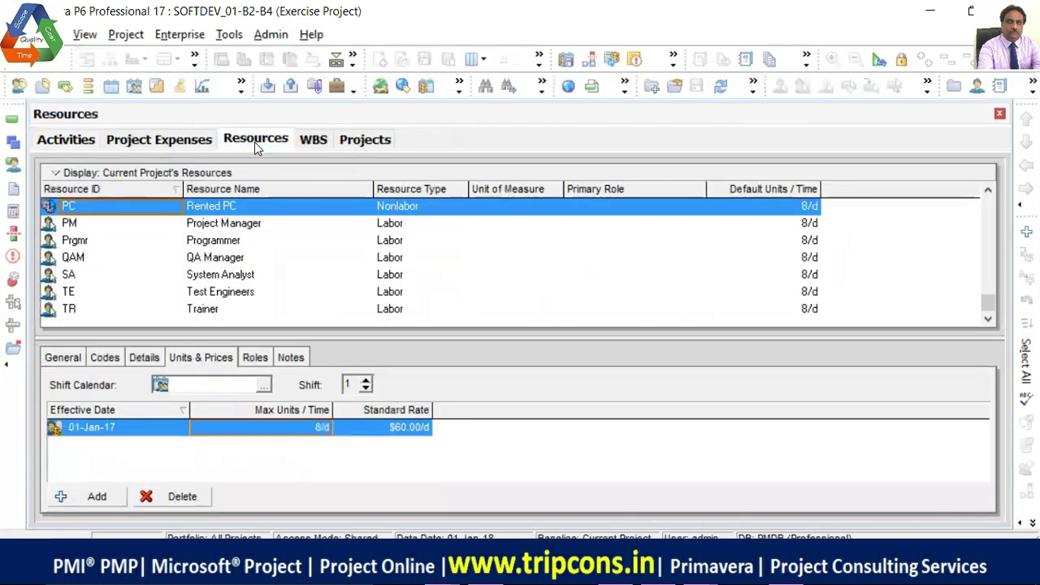
pyautogui.click(291, 208)
pyautogui.click(89, 146)
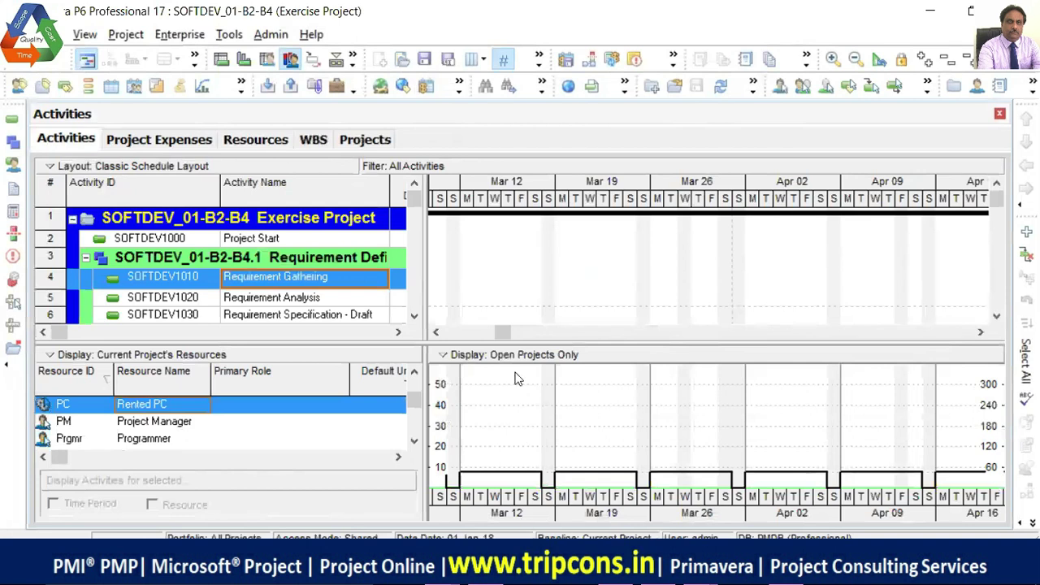
# - Examine the Rented PC's usage profile on a monthly timescale around June 2018
pyautogui.click(502, 332)
pyautogui.moveTo(536, 336); pyautogui.dragTo(512, 333)
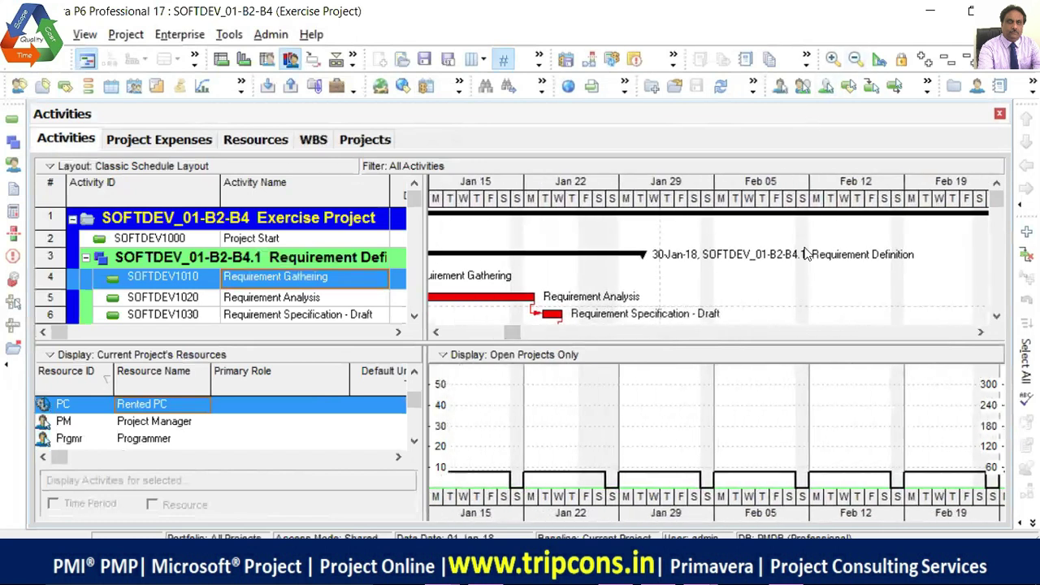
pyautogui.click(855, 60)
pyautogui.click(855, 60)
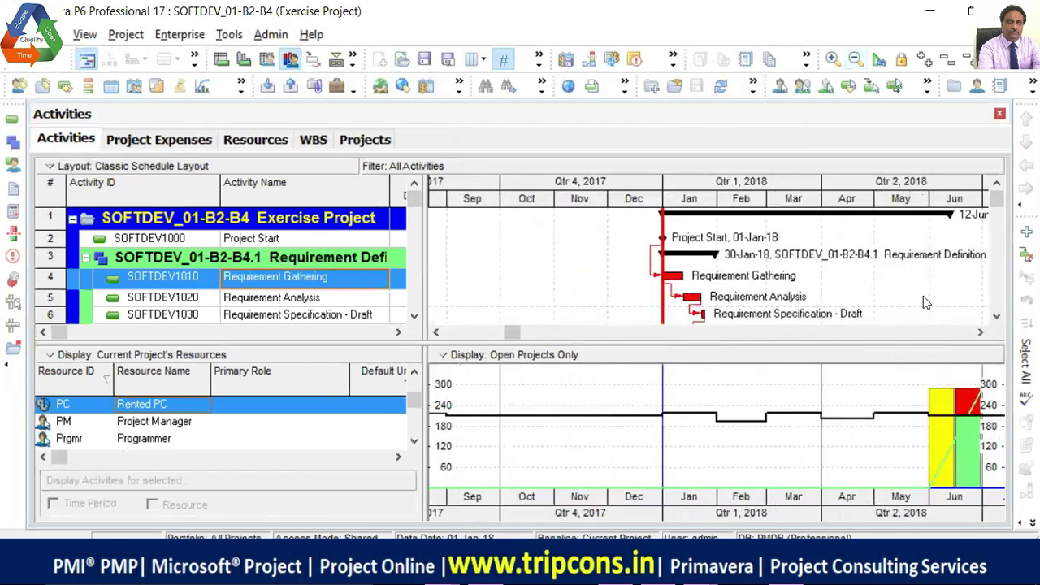
pyautogui.click(981, 335)
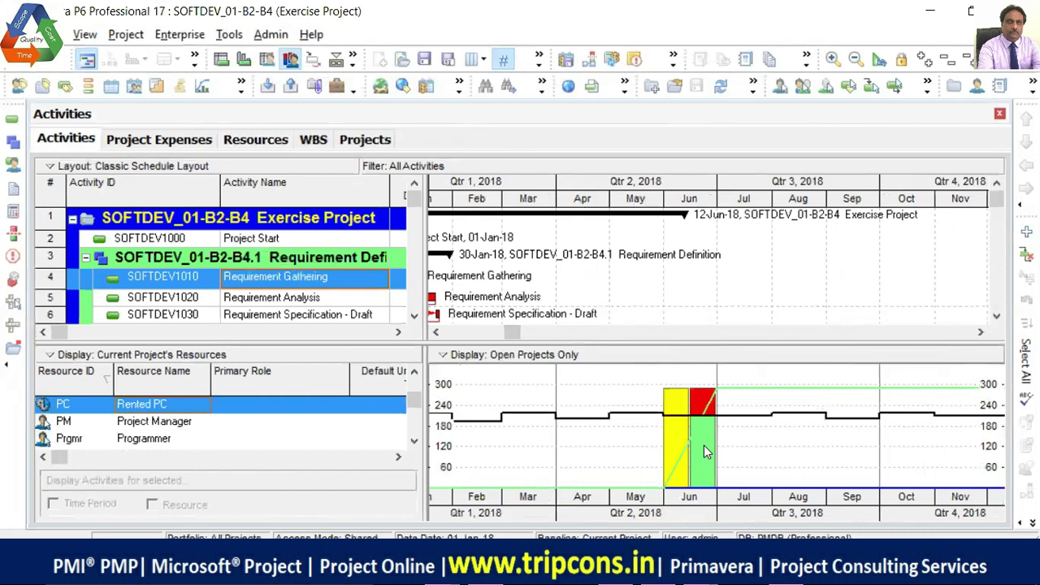
# - Set the Rented PC's maximum units per time to 48/d in the resource's units and prices
pyautogui.click(269, 148)
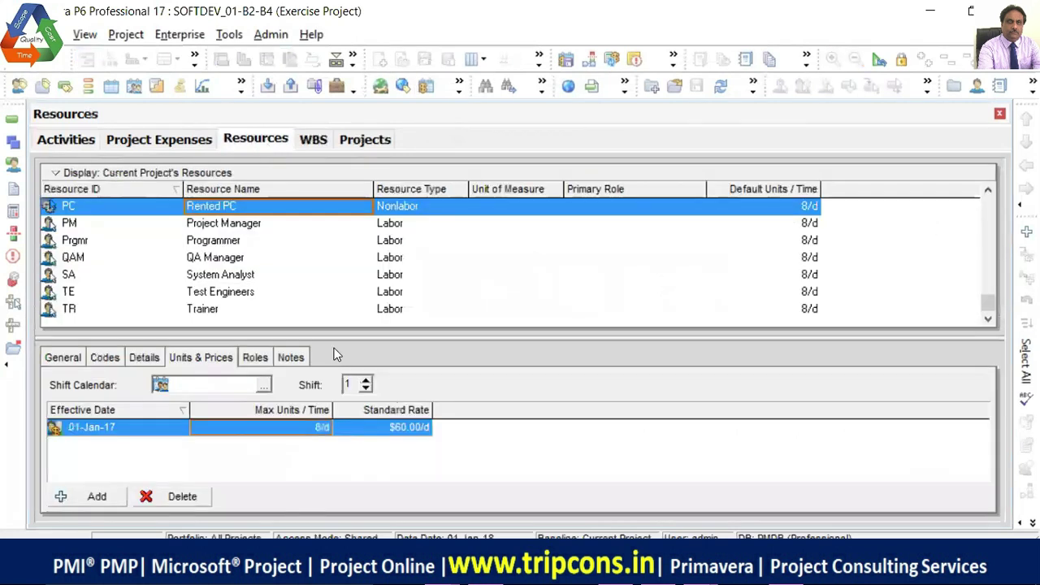
pyautogui.click(317, 428)
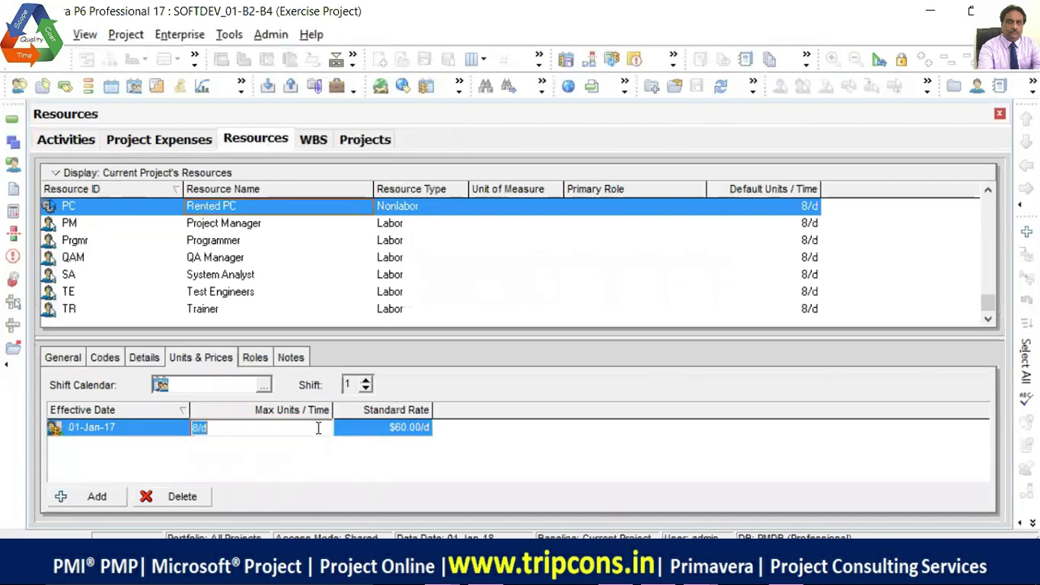
pyautogui.write('48')
pyautogui.press('Return')
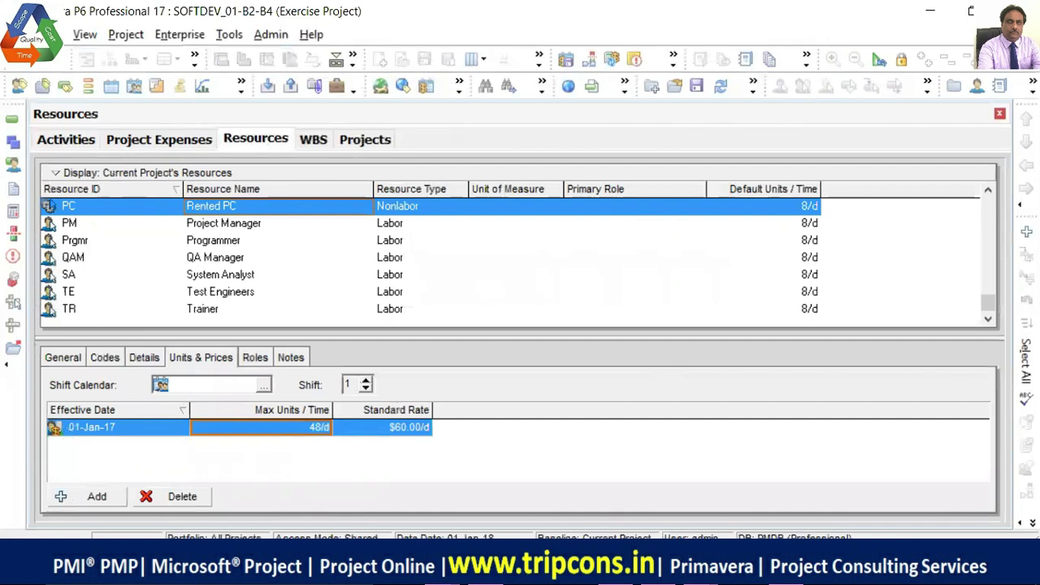
# - Commit the Rented PC change and refresh the project data
pyautogui.click(49, 34)
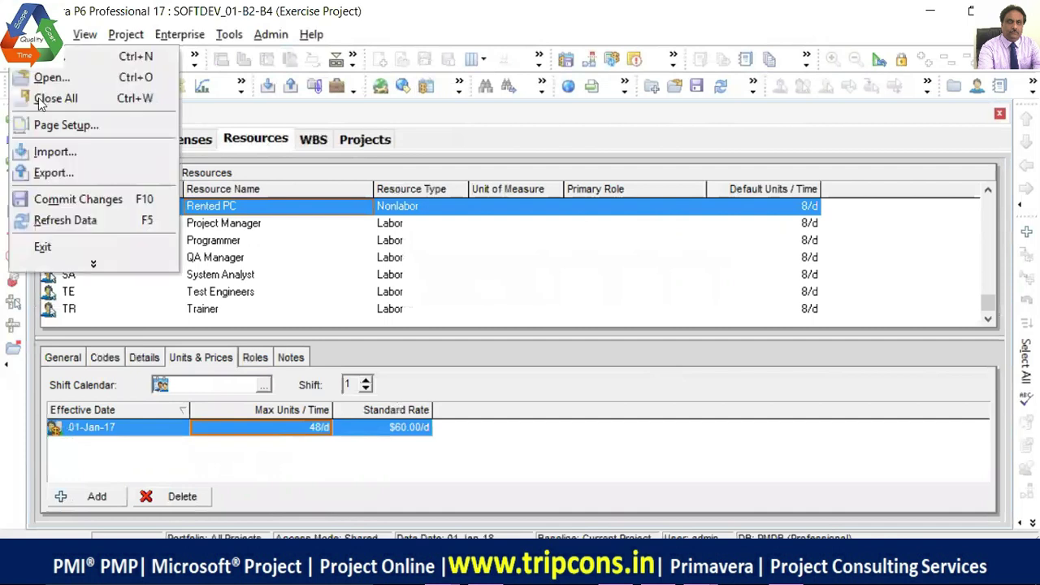
pyautogui.click(52, 204)
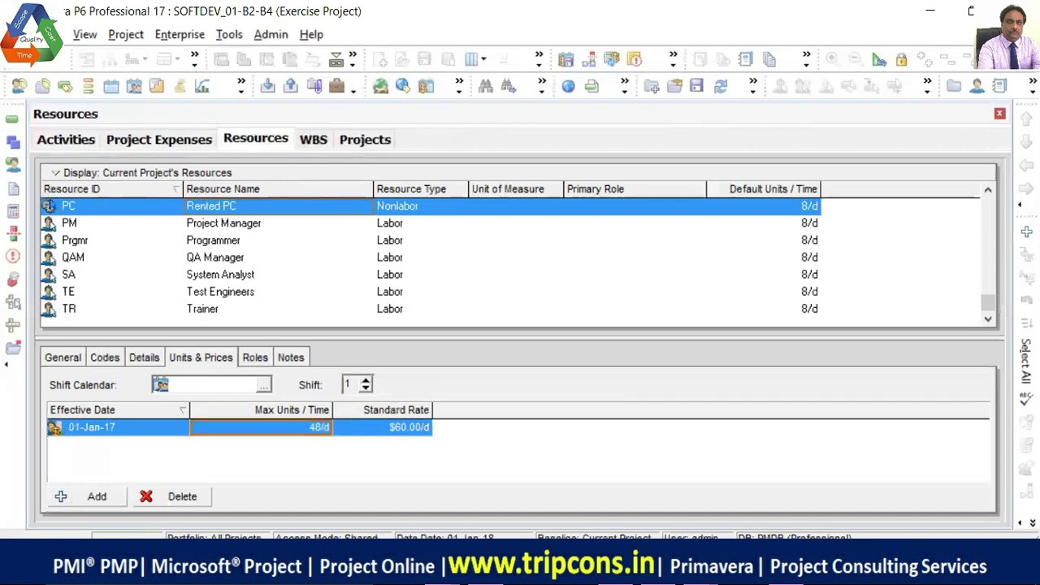
pyautogui.click(49, 34)
pyautogui.click(60, 219)
# - Review the Rented PC's usage profile under the activities, from the monthly view down to individual days in early June 2018
pyautogui.click(57, 144)
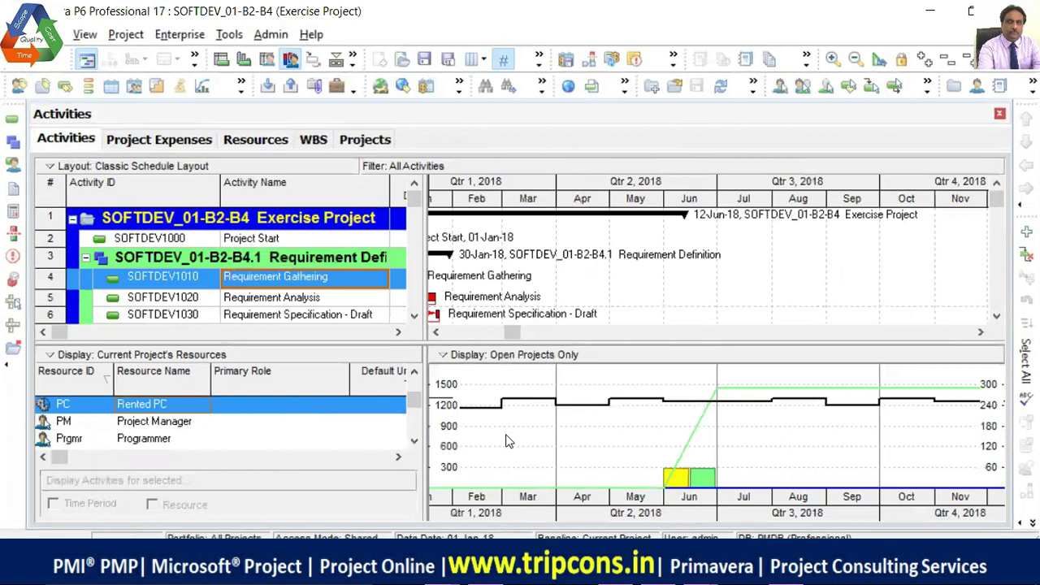
pyautogui.click(183, 426)
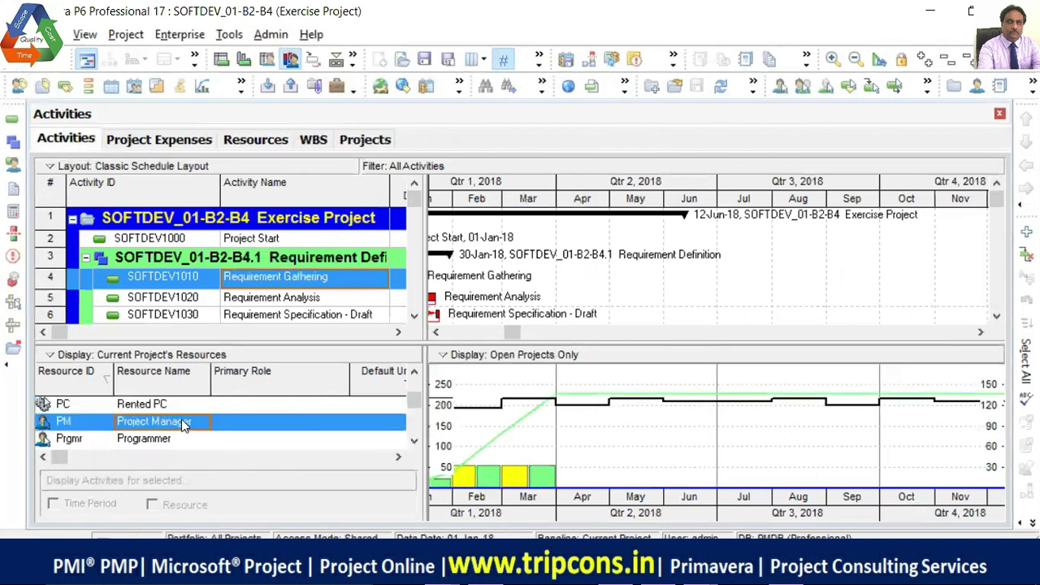
pyautogui.click(151, 406)
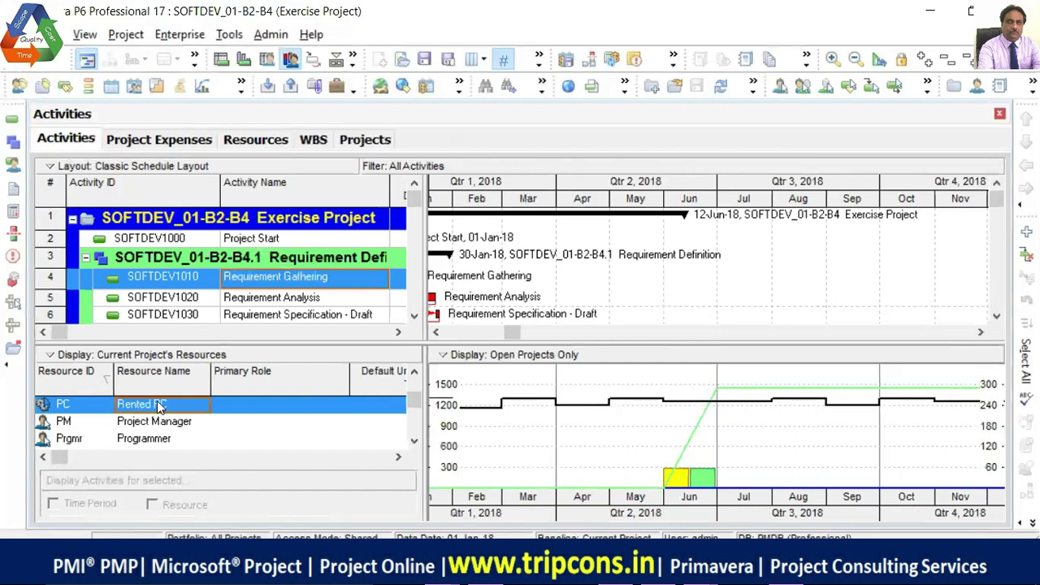
pyautogui.click(832, 59)
pyautogui.click(832, 59)
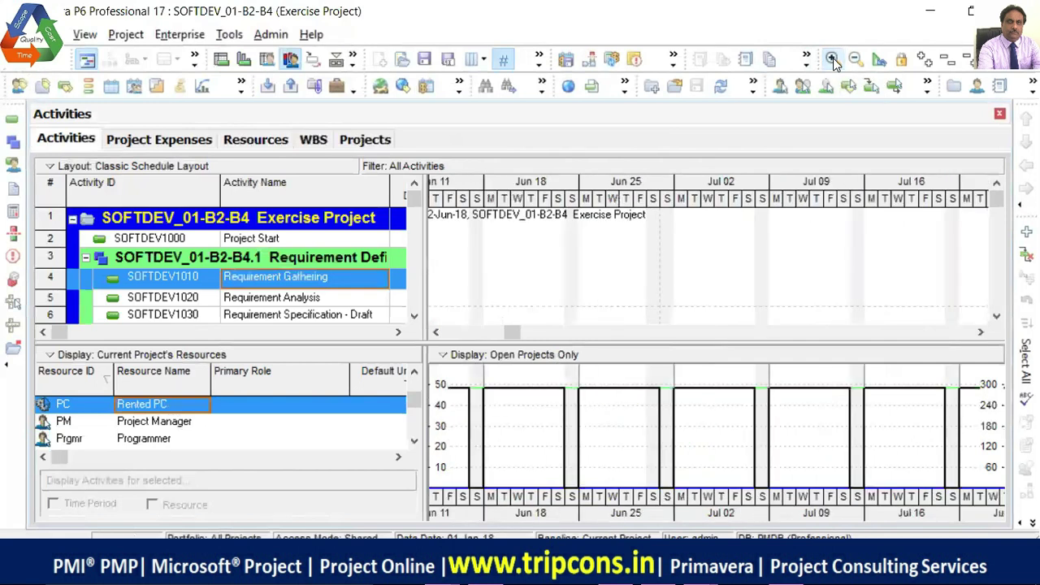
pyautogui.click(979, 333)
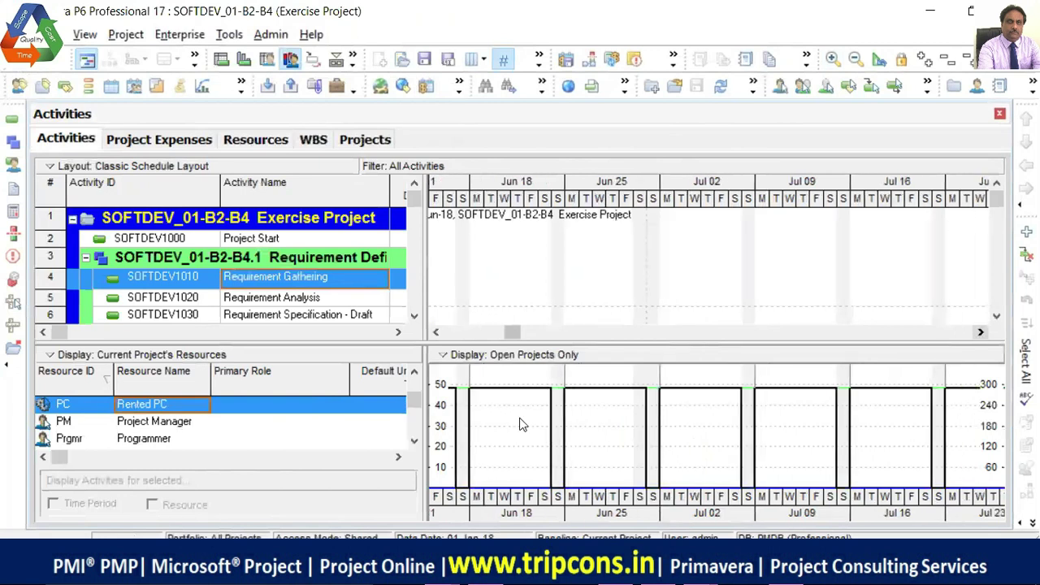
pyautogui.click(436, 333)
pyautogui.click(436, 333)
pyautogui.click(436, 334)
pyautogui.click(435, 333)
pyautogui.click(435, 333)
pyautogui.click(435, 333)
pyautogui.click(435, 333)
pyautogui.click(436, 333)
pyautogui.click(435, 333)
pyautogui.click(436, 333)
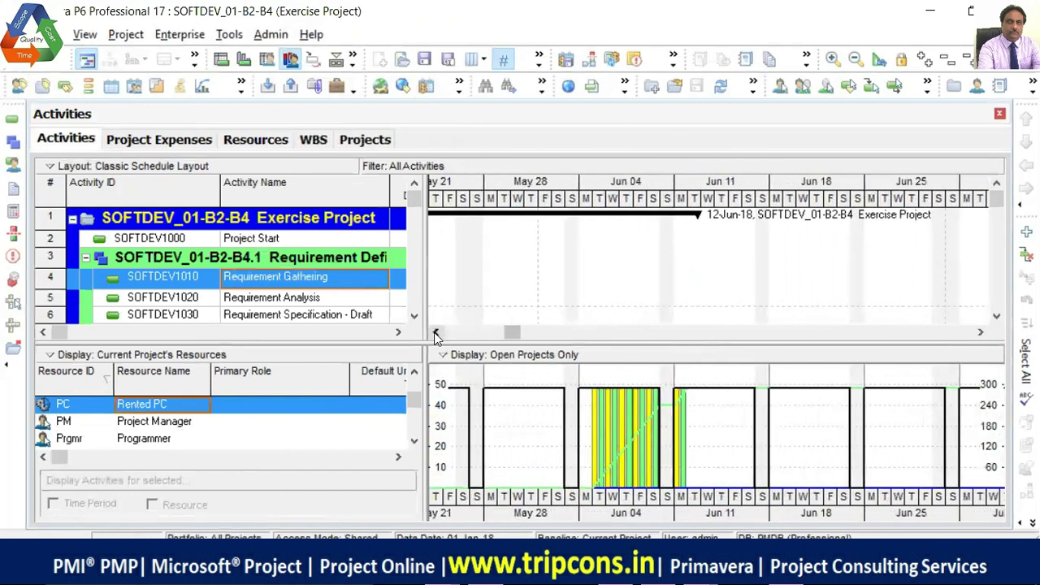
pyautogui.click(435, 333)
pyautogui.click(435, 333)
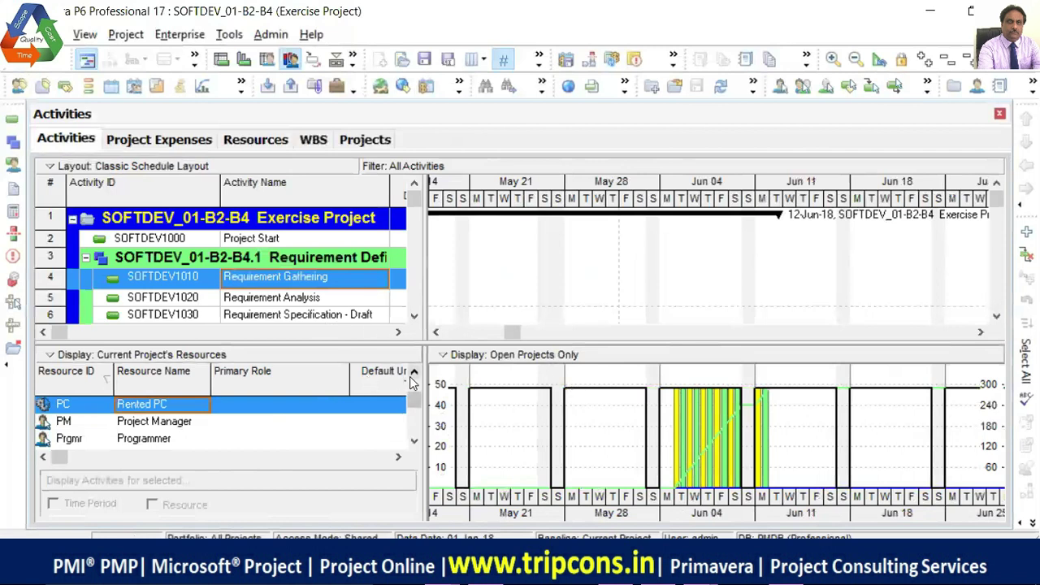
# - Check the monthly usage profiles of the project's resources for overallocation, from the Handbook down to the Test Engineers
pyautogui.click(413, 371)
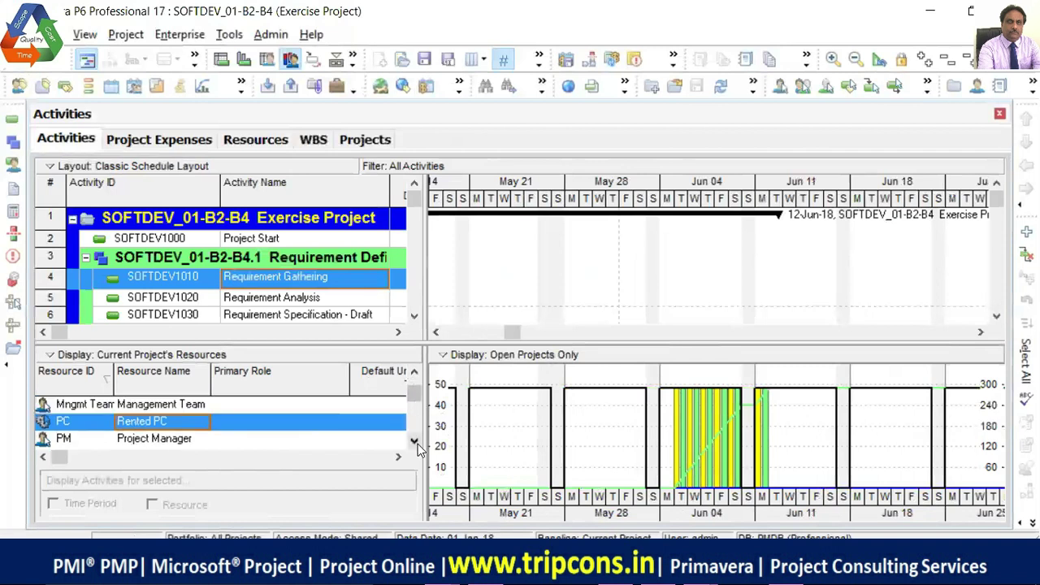
pyautogui.click(414, 371)
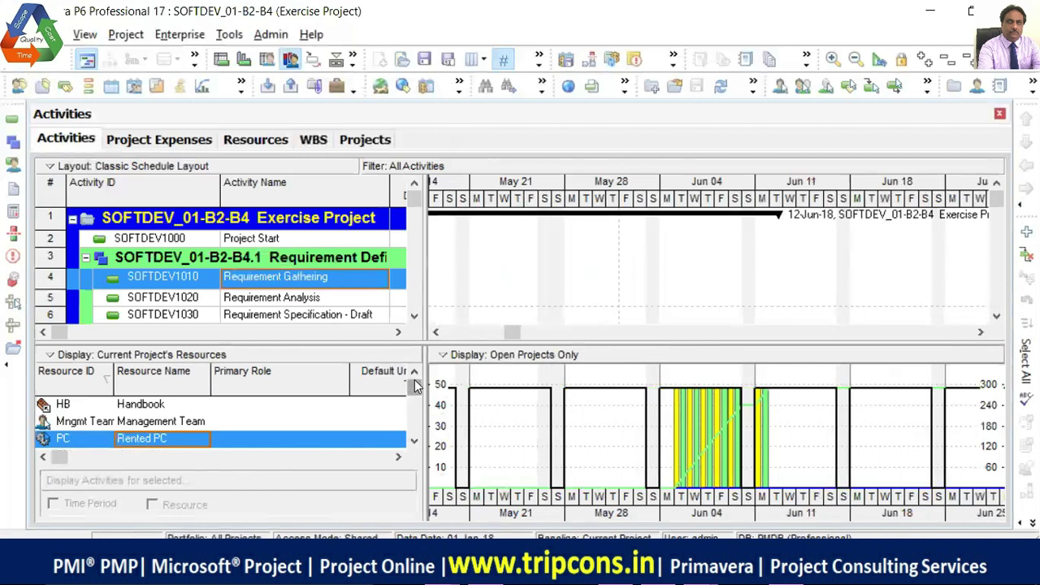
pyautogui.click(854, 62)
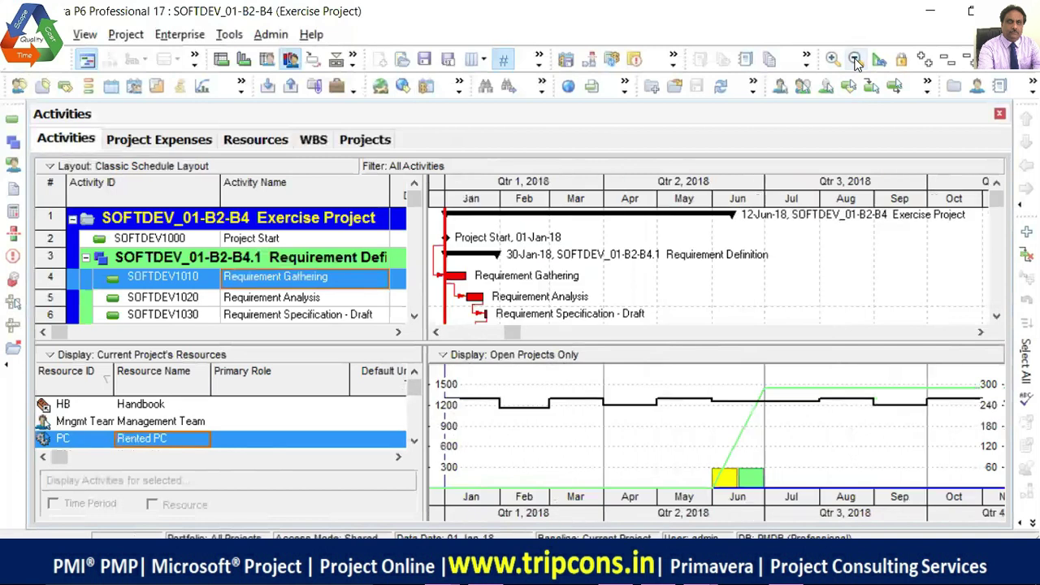
pyautogui.click(855, 63)
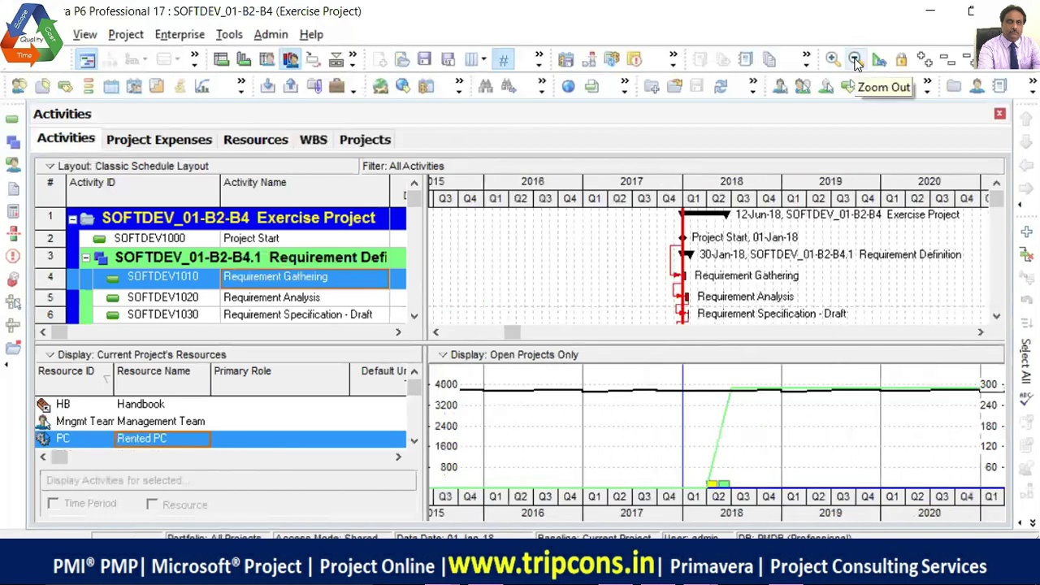
pyautogui.click(833, 60)
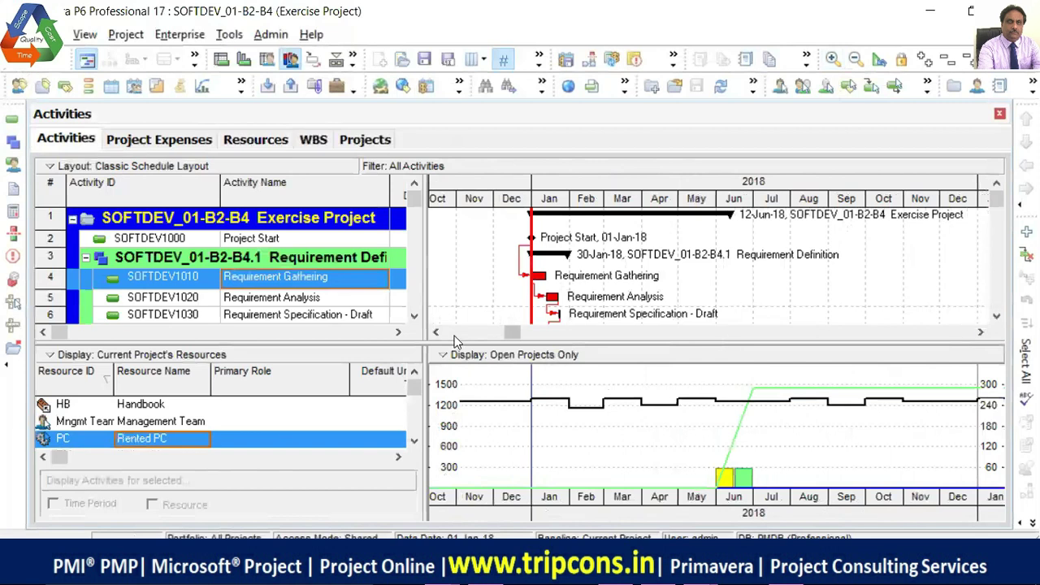
pyautogui.click(155, 408)
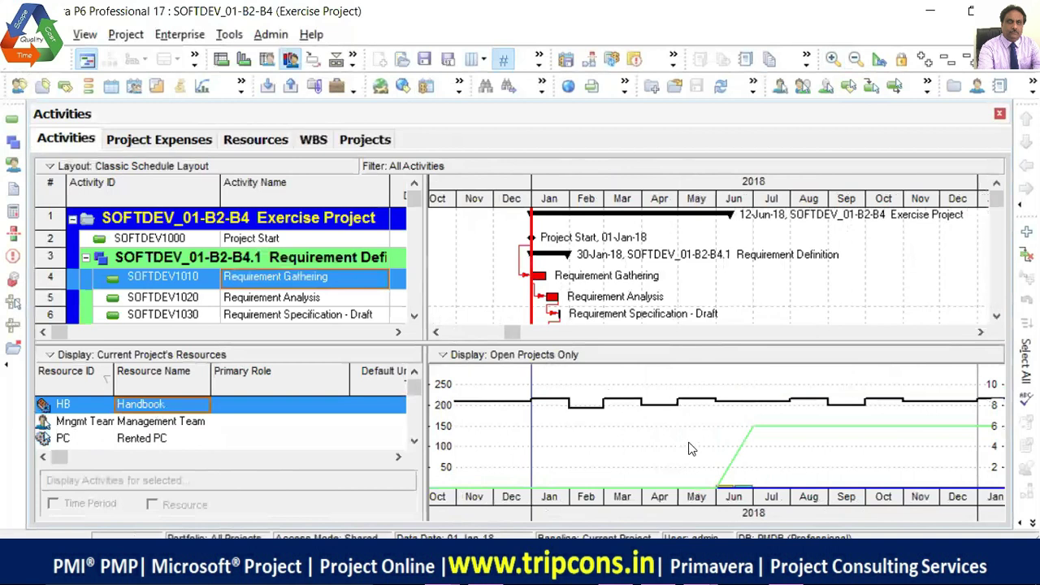
pyautogui.click(181, 430)
pyautogui.press('Down')
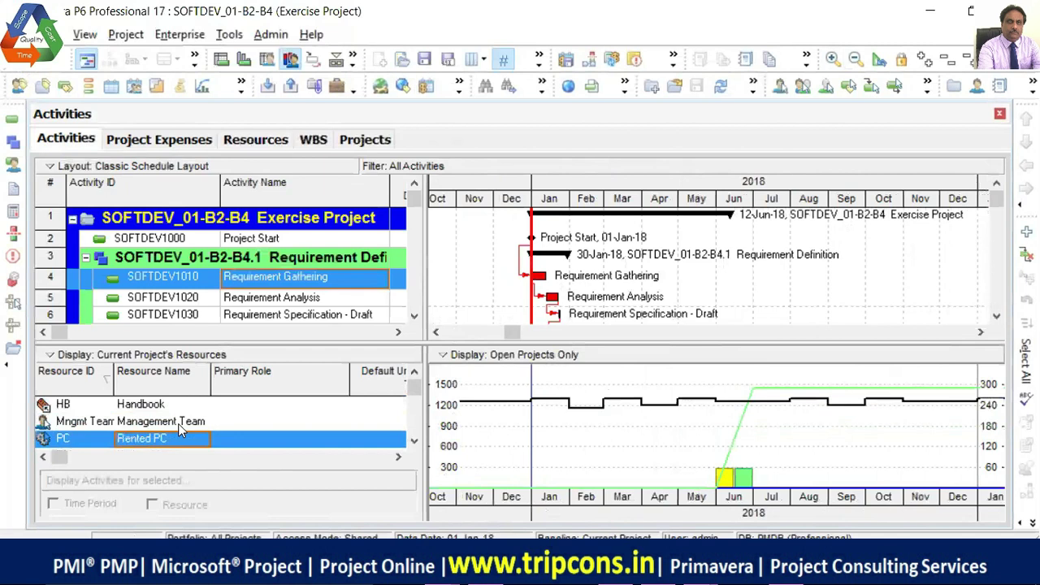
pyautogui.press('Down')
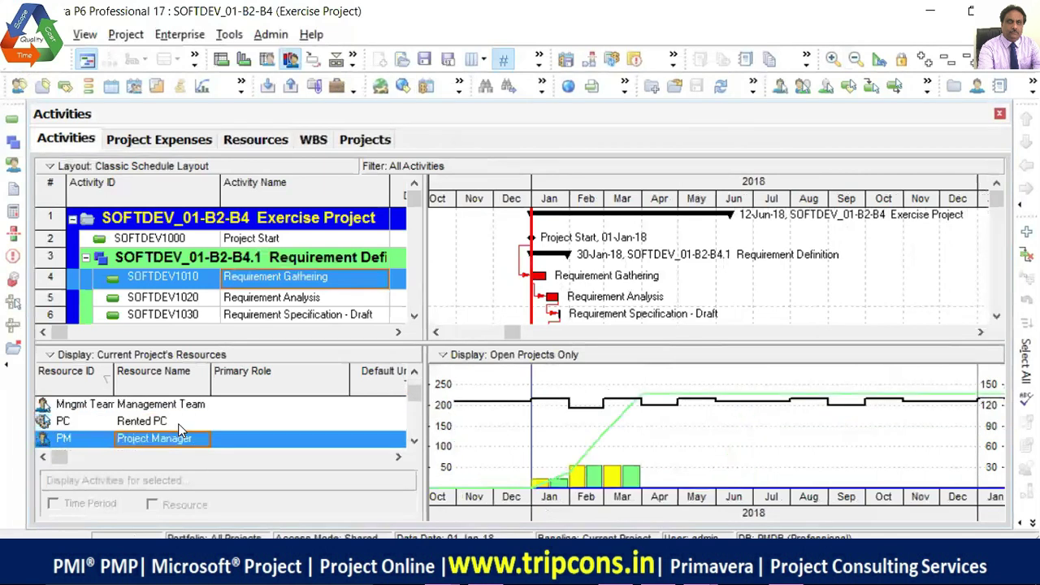
pyautogui.press('Down')
pyautogui.press('Down')
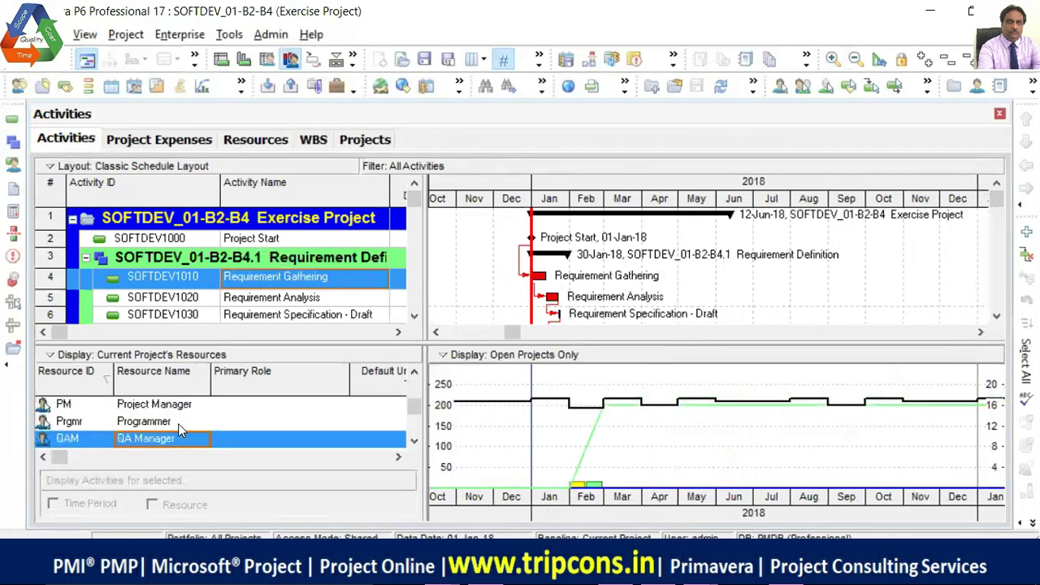
pyautogui.press('Down')
pyautogui.press('Down')
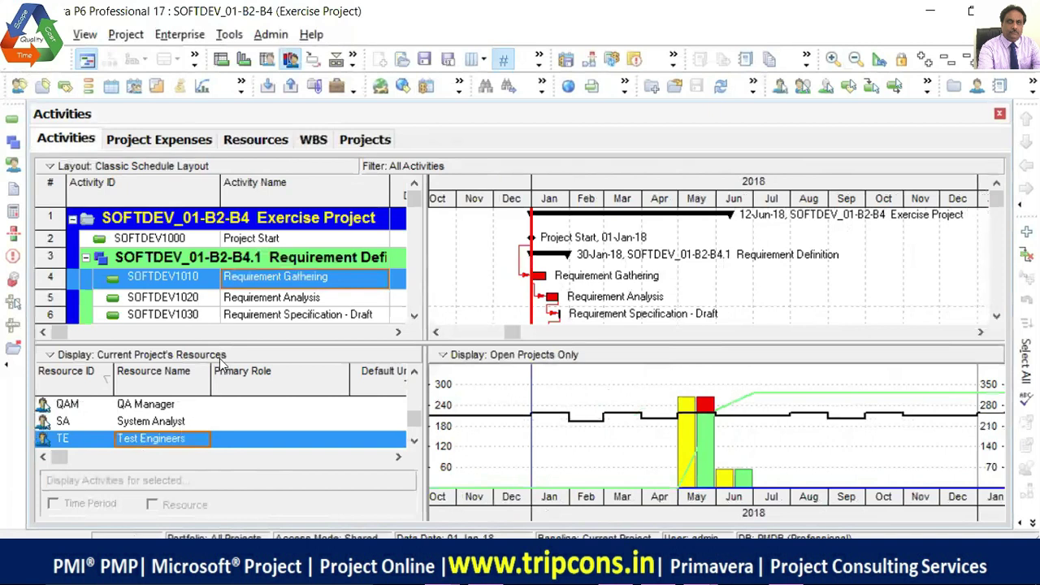
# - Set the Test Engineers' maximum units per time to 16/d in the resource's units and prices
pyautogui.click(258, 141)
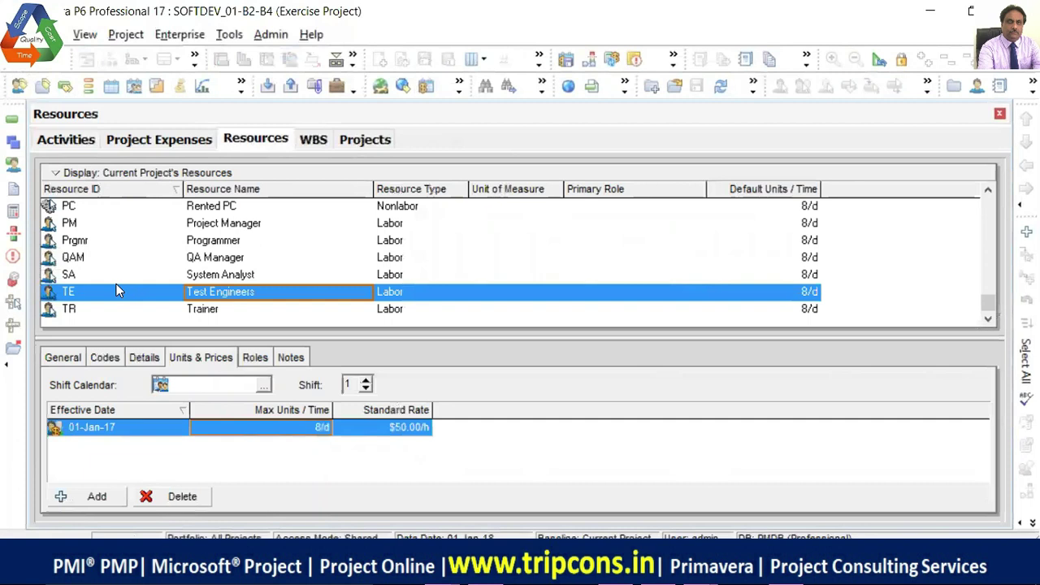
pyautogui.click(288, 430)
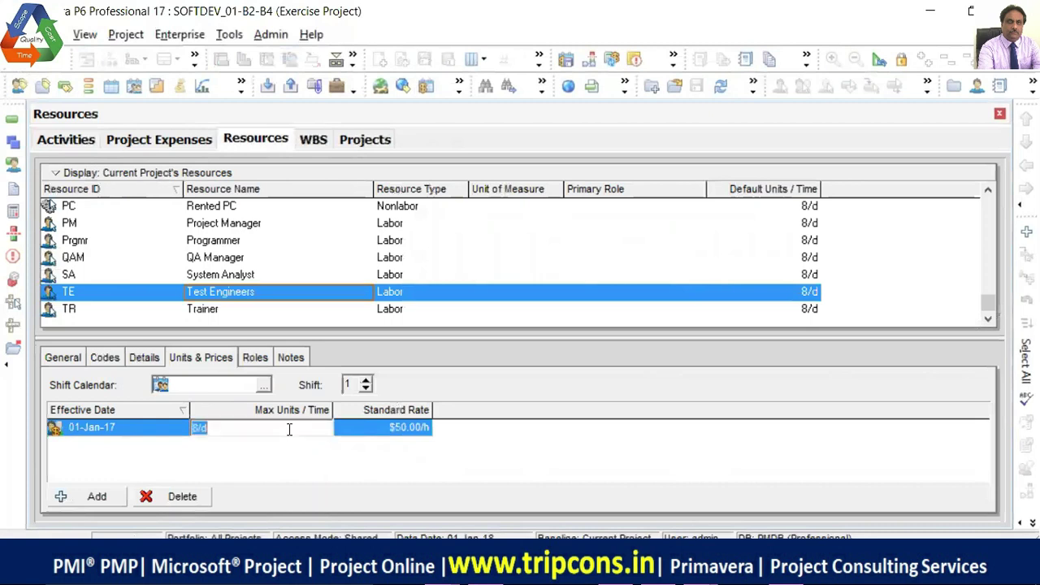
pyautogui.write('16')
pyautogui.press('Return')
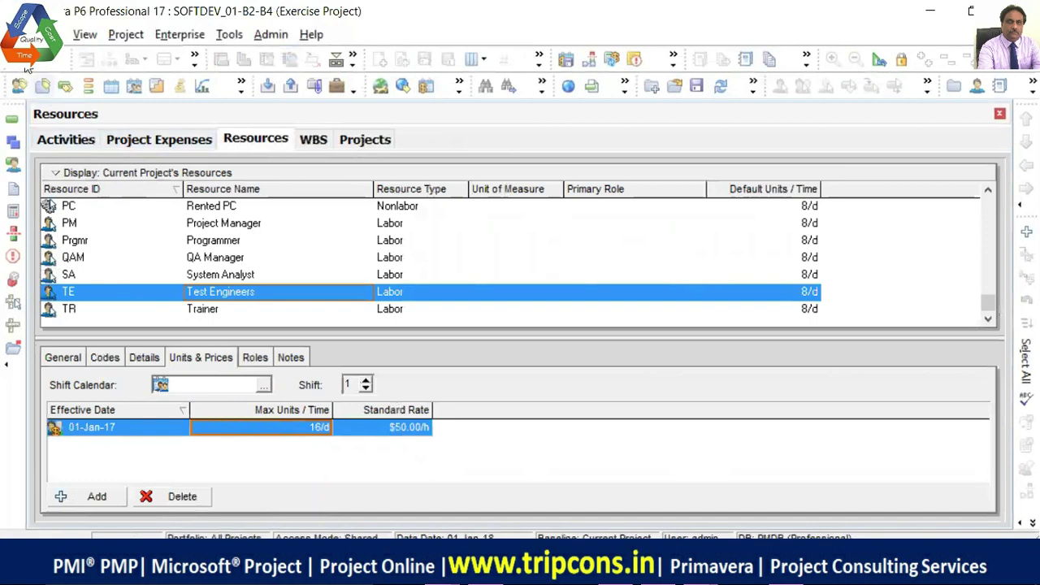
# - Commit the Test Engineers change and refresh the project data
pyautogui.click(51, 34)
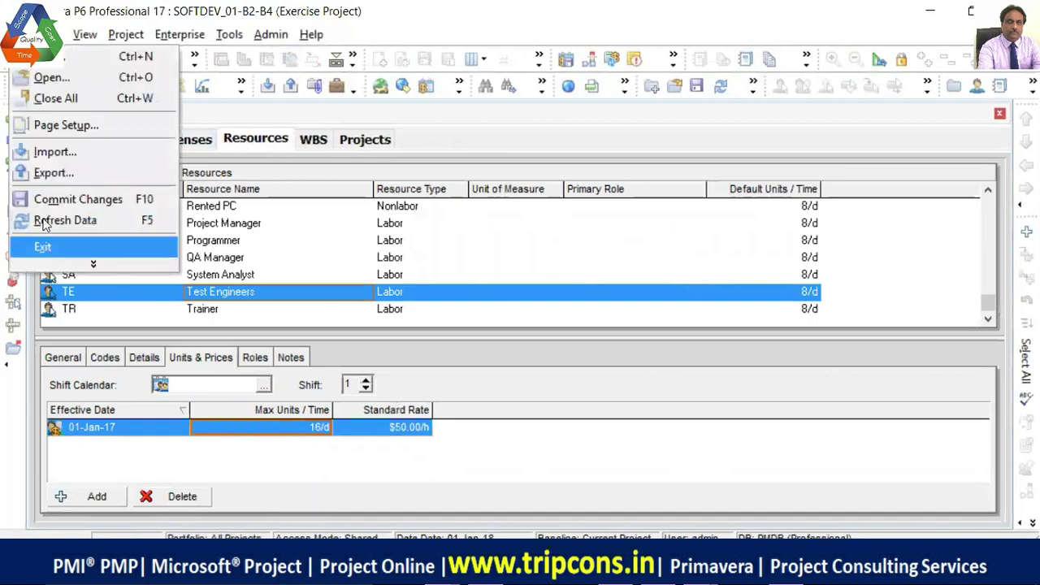
pyautogui.click(40, 200)
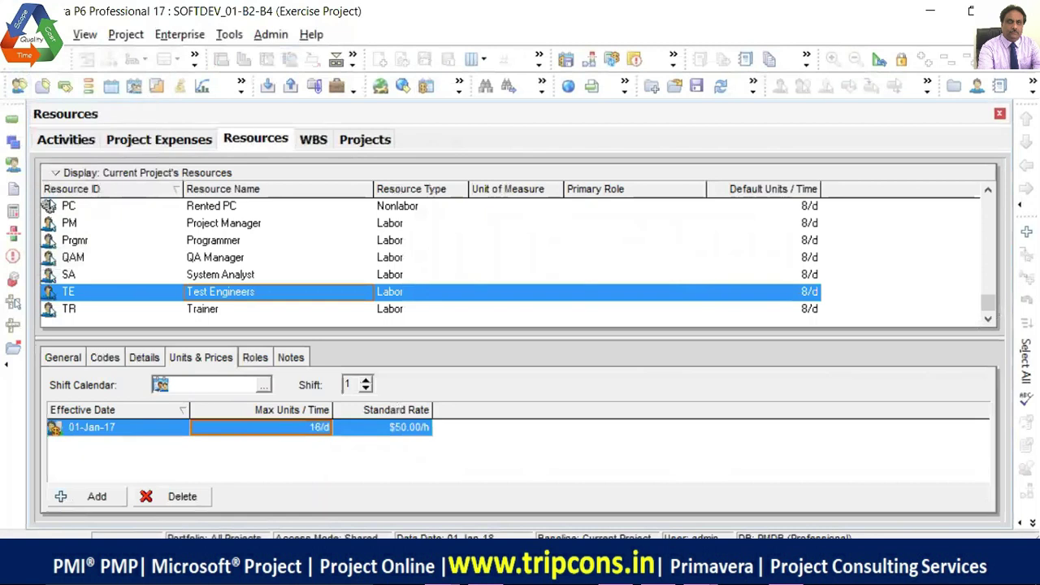
pyautogui.click(50, 34)
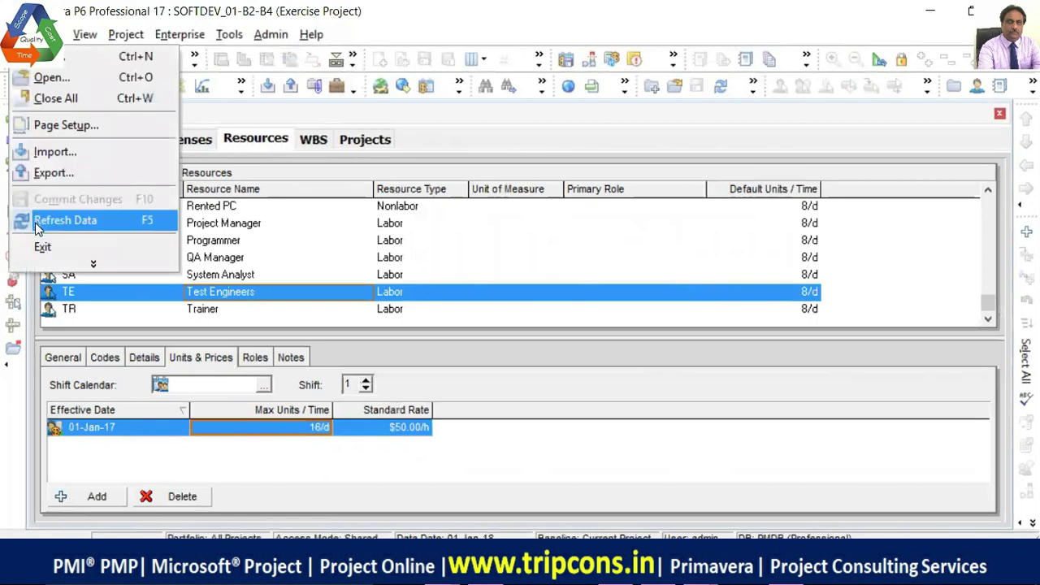
pyautogui.click(65, 220)
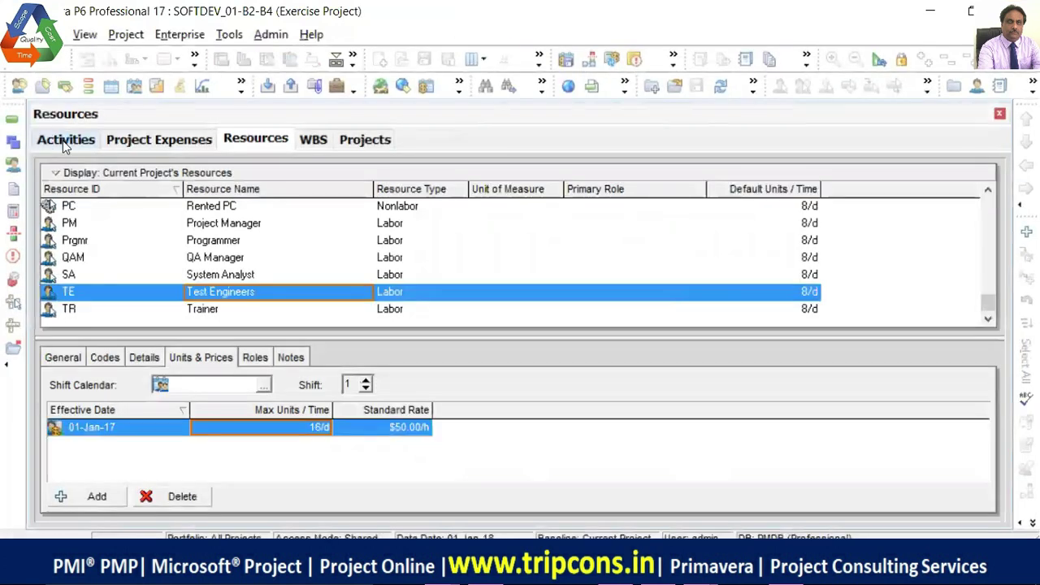
# - Review the Test Engineers' usage profile under the activities on a daily timescale for May and June 2018
pyautogui.click(66, 140)
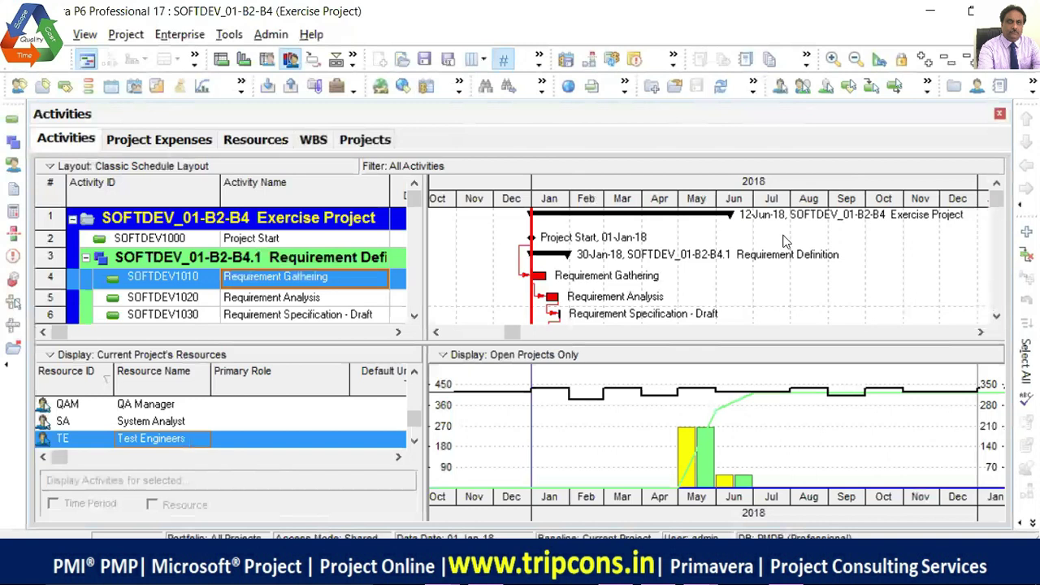
pyautogui.click(833, 60)
pyautogui.click(832, 58)
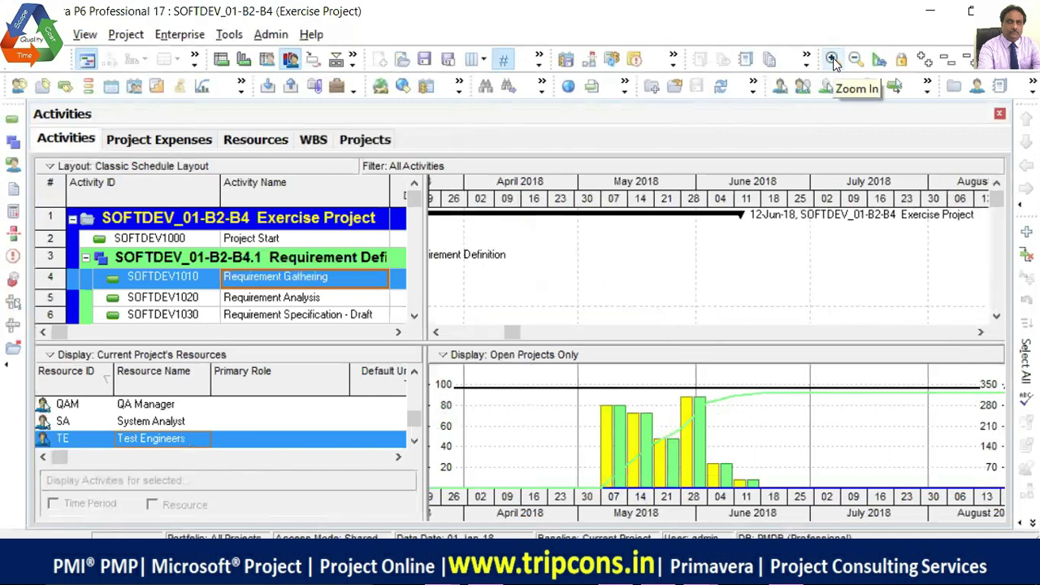
pyautogui.click(832, 58)
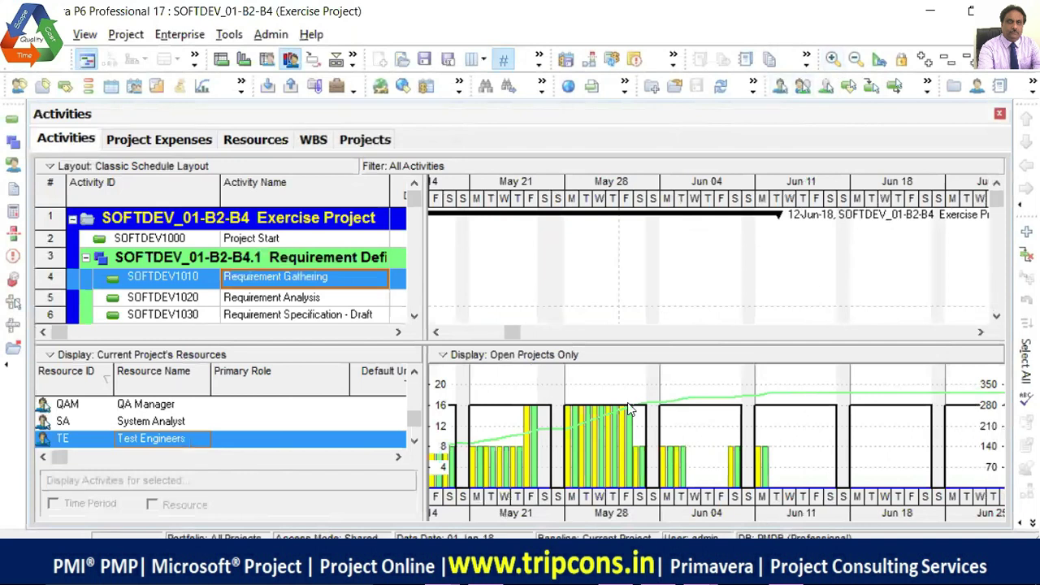
# - Set the Test Engineers' maximum units per time to 24/d in the resource's units and prices
pyautogui.click(435, 331)
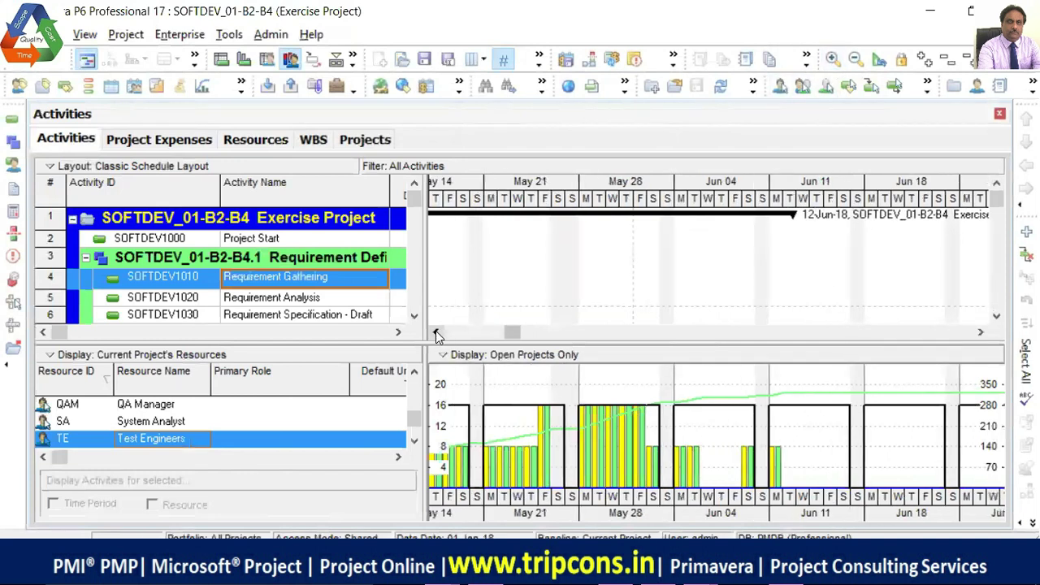
pyautogui.moveTo(435, 330); pyautogui.dragTo(435, 331)
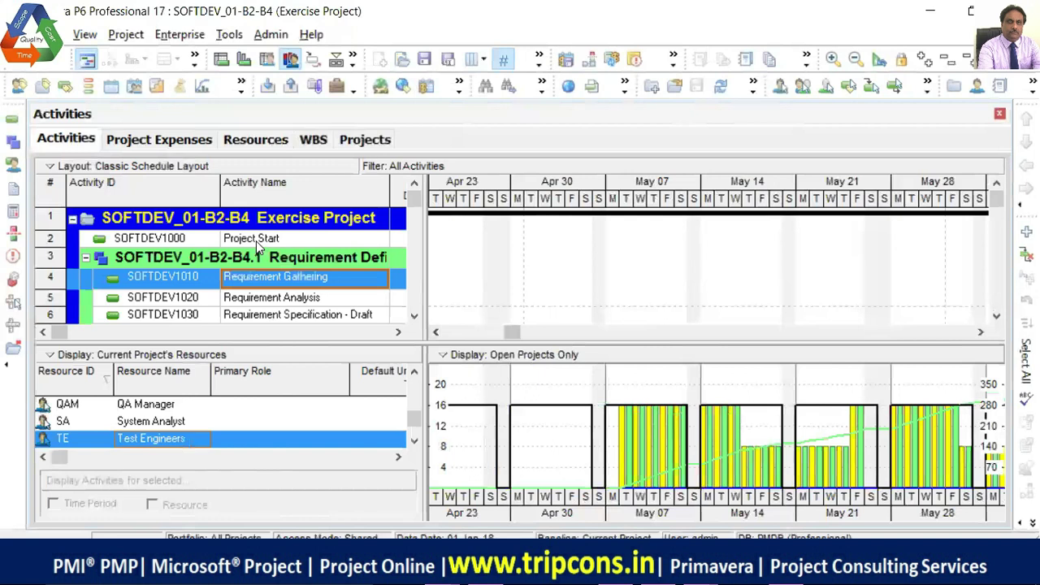
pyautogui.click(241, 139)
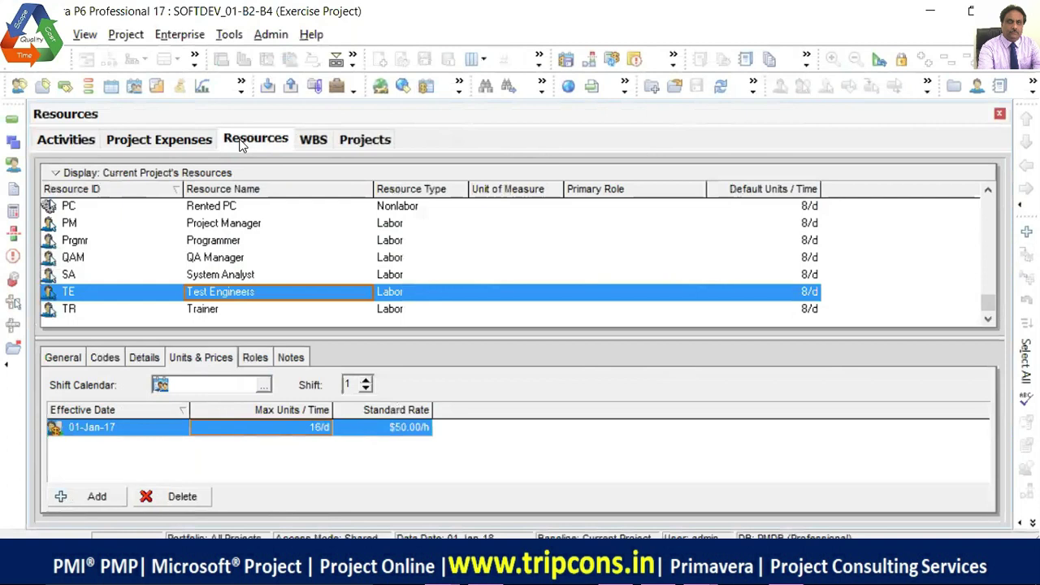
pyautogui.click(288, 430)
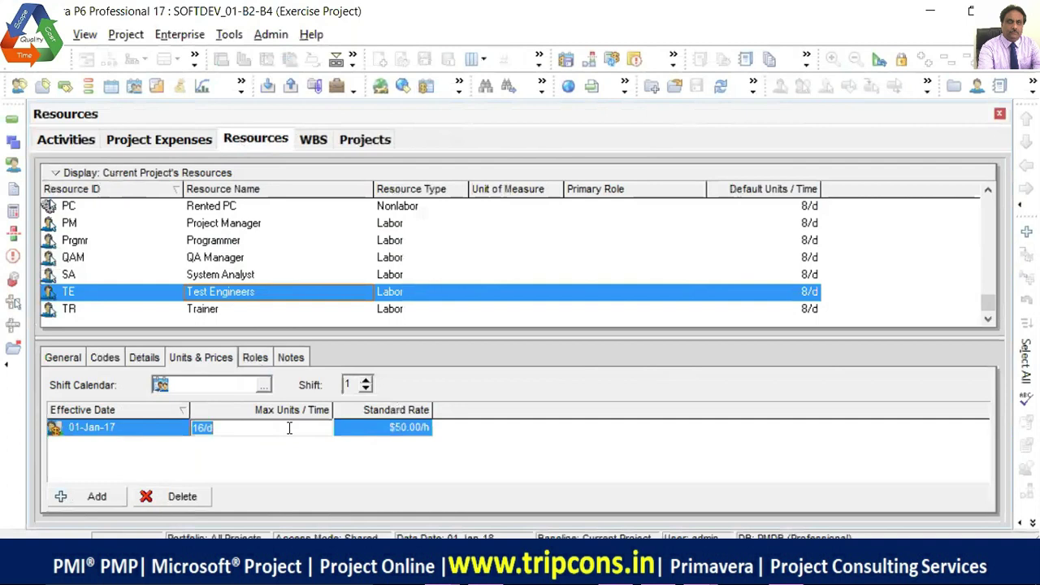
pyautogui.write('24')
pyautogui.press('Return')
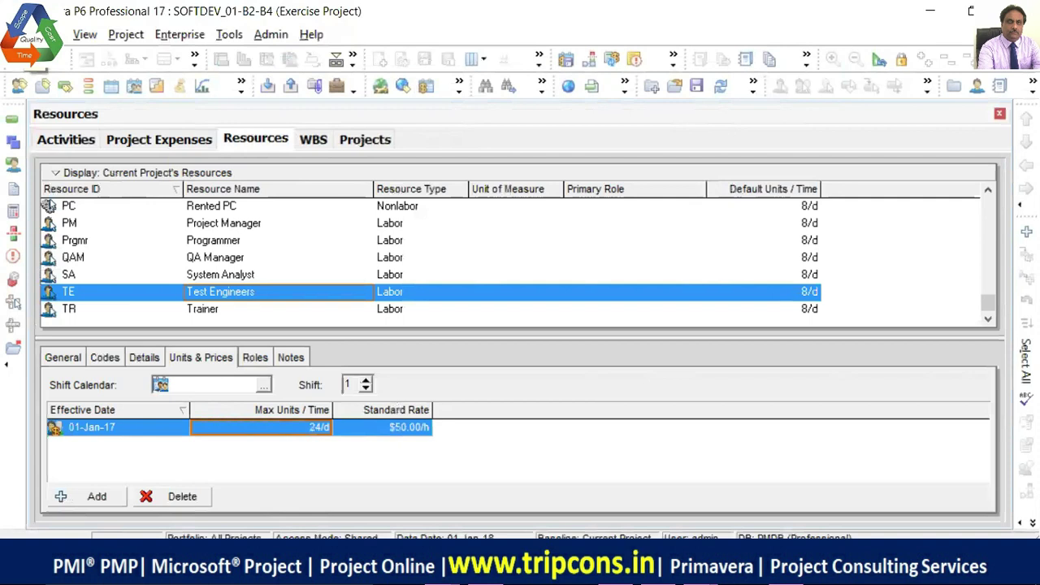
# - Commit the Test Engineers' new maximum units, refresh the project data and return to the activities
pyautogui.click(49, 34)
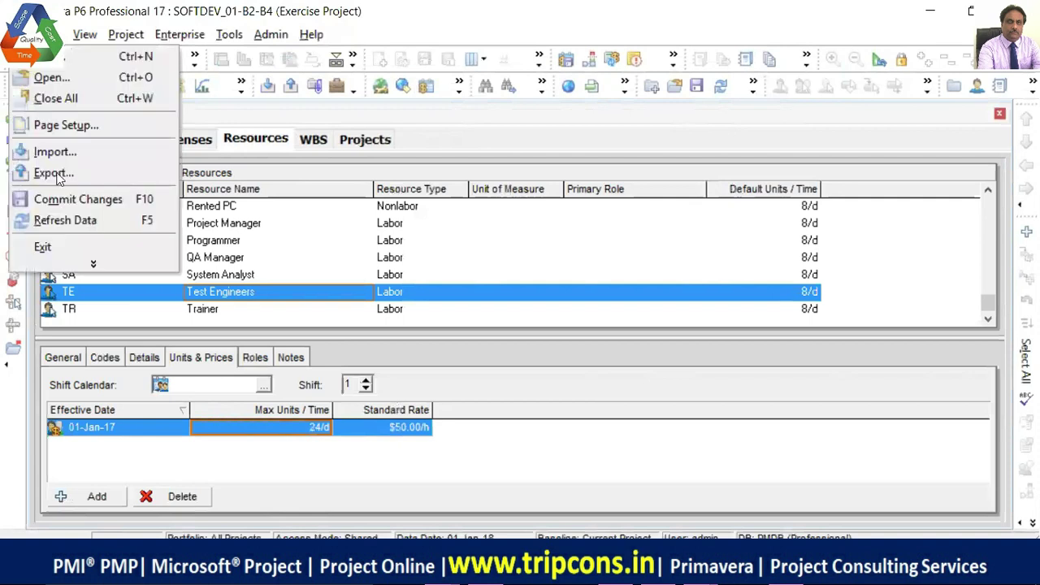
pyautogui.click(66, 201)
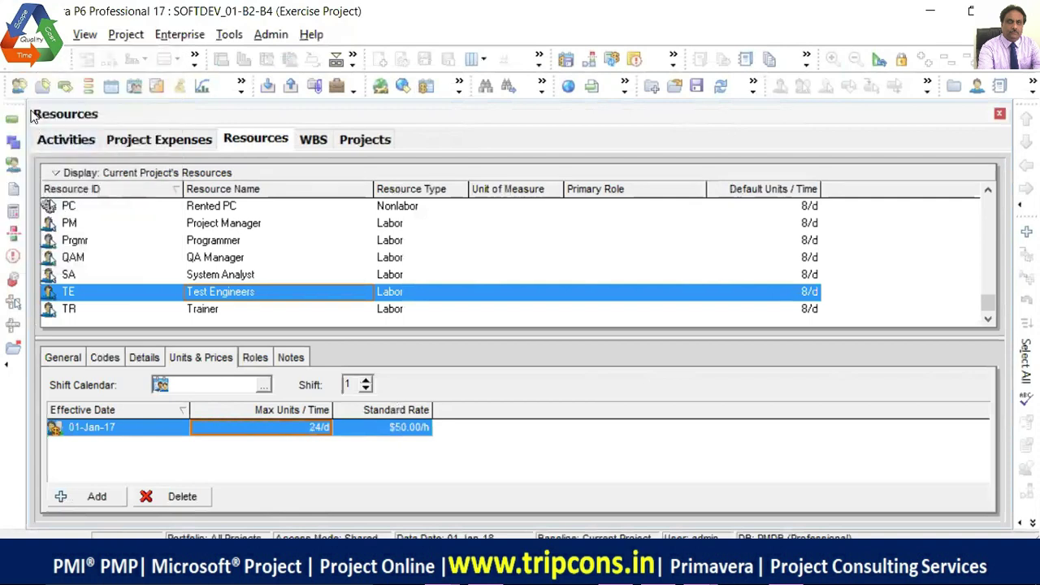
pyautogui.click(48, 34)
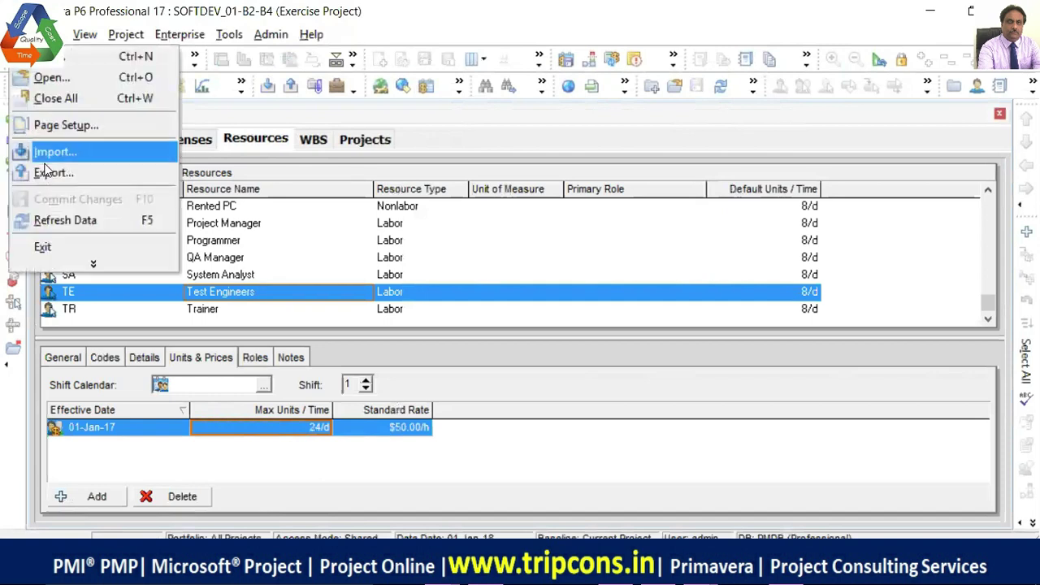
pyautogui.click(40, 221)
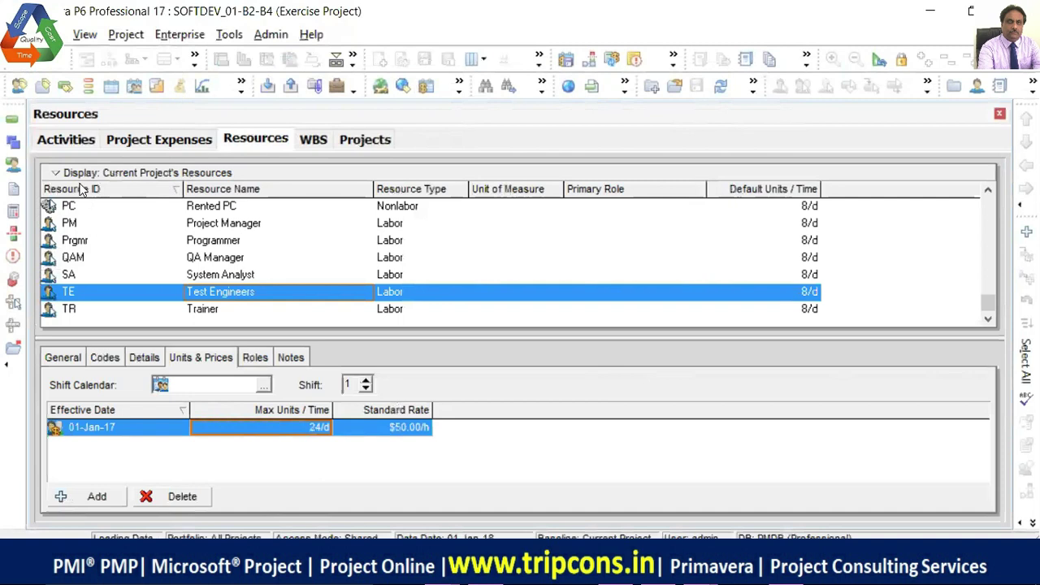
pyautogui.click(70, 143)
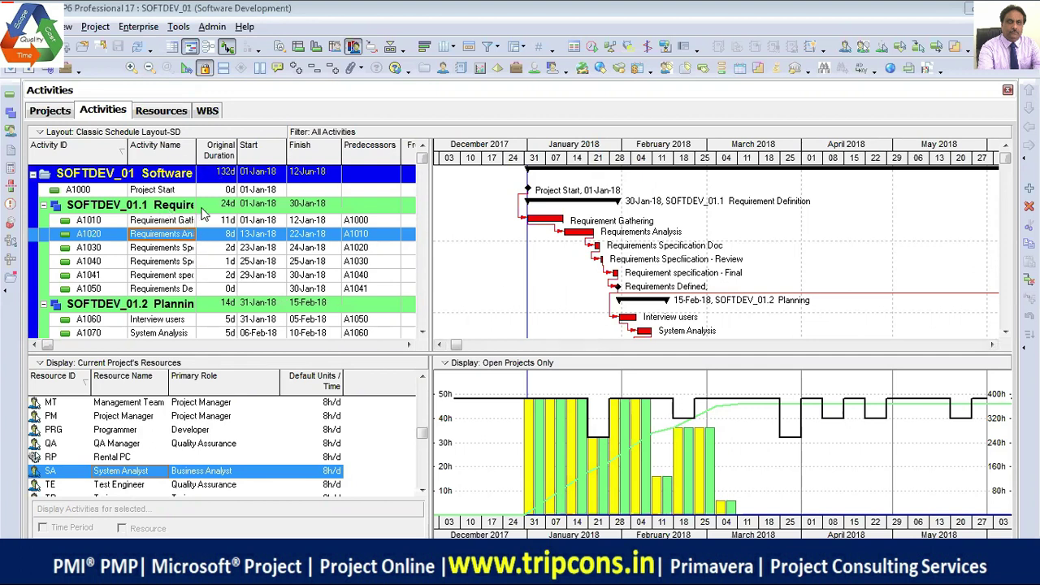
# - Widen the Activity Name column and show the SOFTDEV_01 schedule from its start on a daily timescale, without the resource usage panes
pyautogui.moveTo(195, 147); pyautogui.dragTo(225, 148)
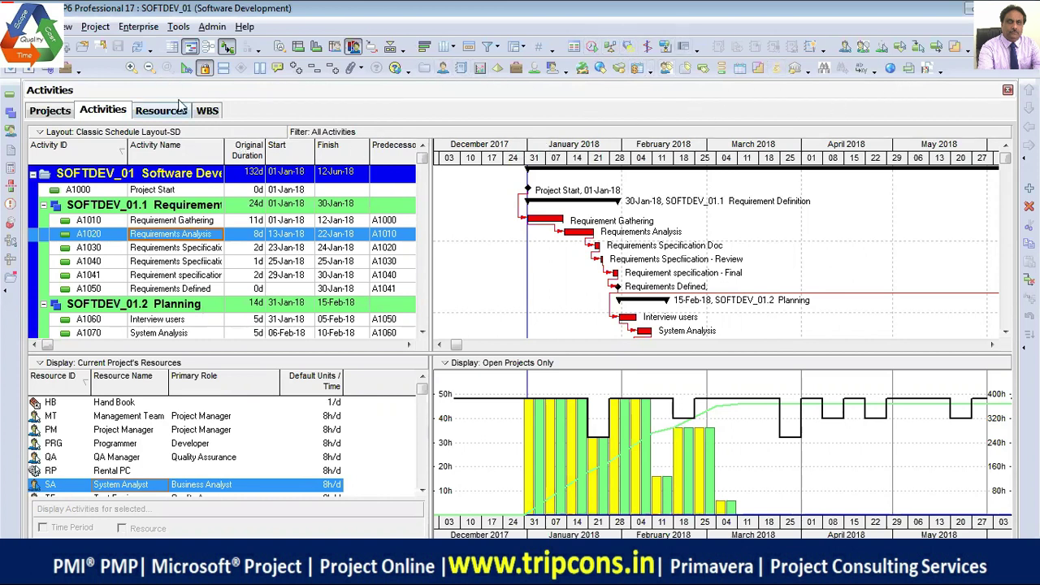
pyautogui.click(132, 67)
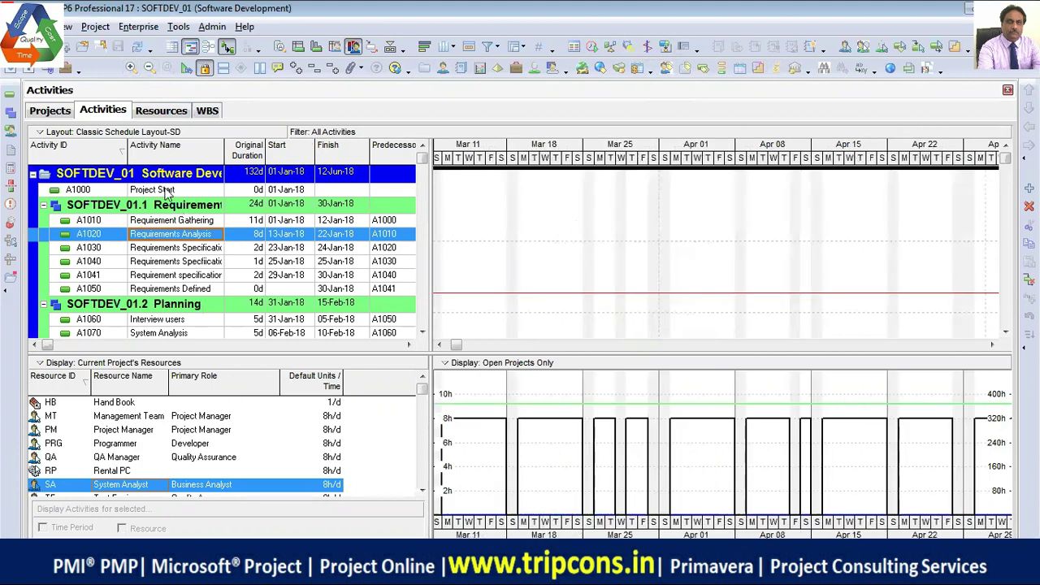
pyautogui.click(180, 222)
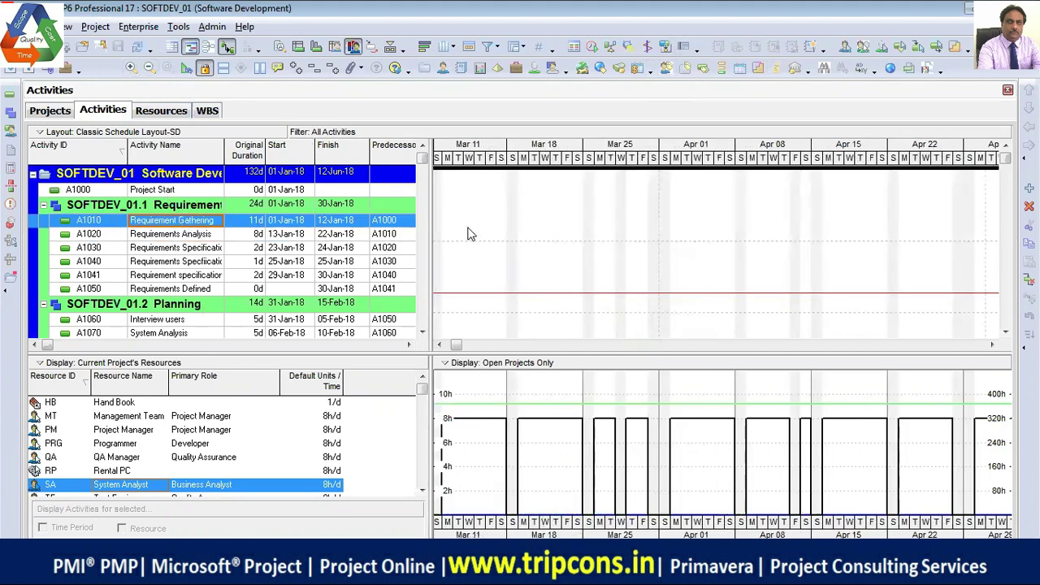
pyautogui.hscroll(1, 471, 232)
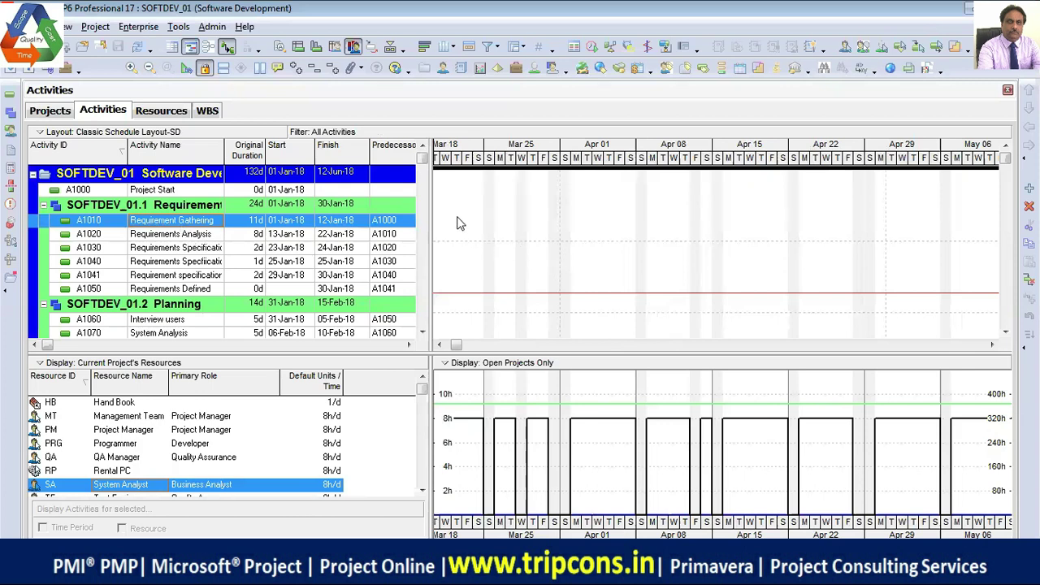
pyautogui.hscroll(-10, 458, 222)
pyautogui.hscroll(-9, 439, 347)
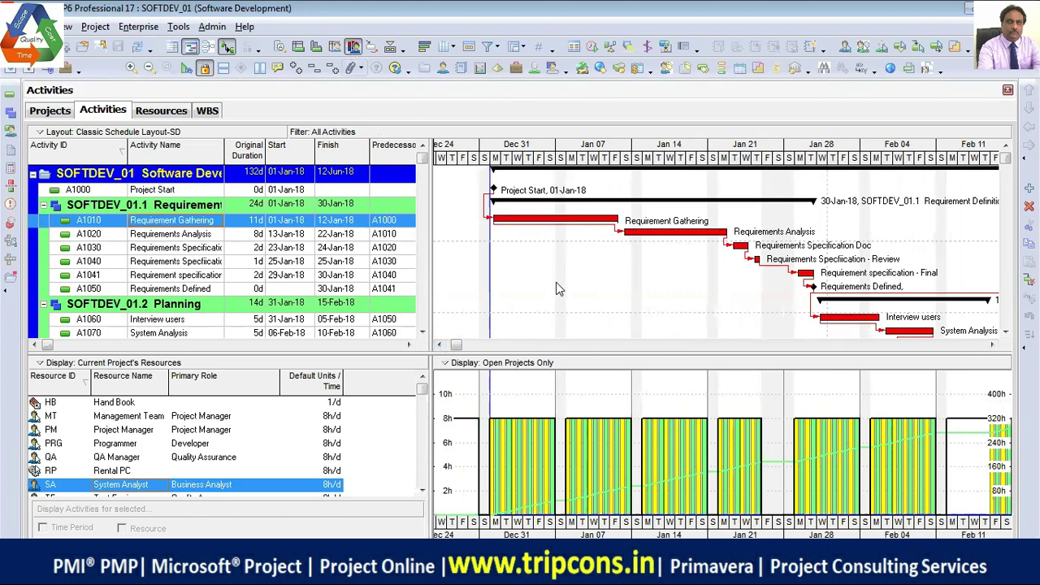
pyautogui.click(391, 47)
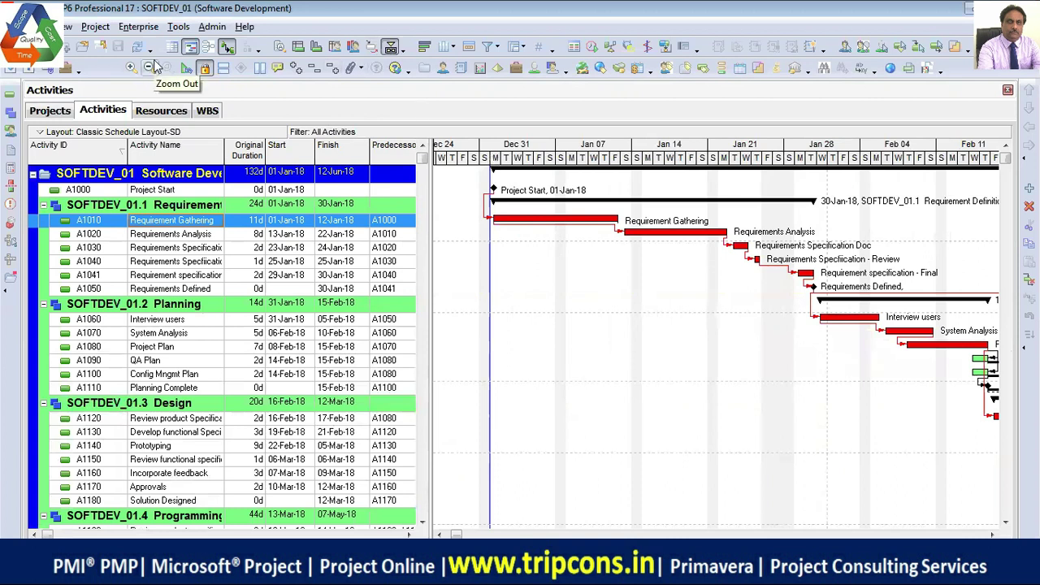
# - Save a copy of the current project as a new baseline of Software Development
pyautogui.click(95, 26)
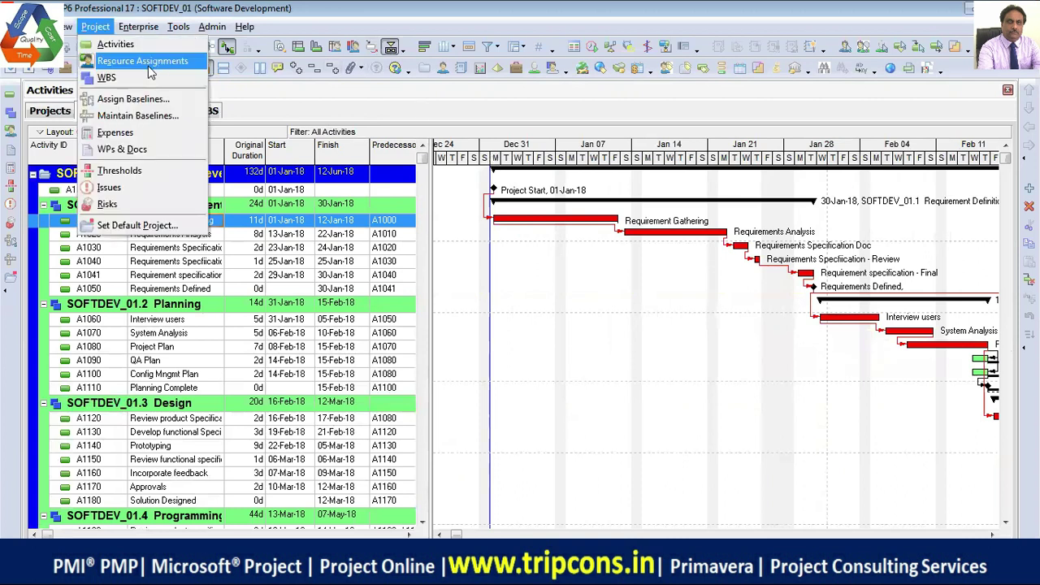
pyautogui.click(135, 117)
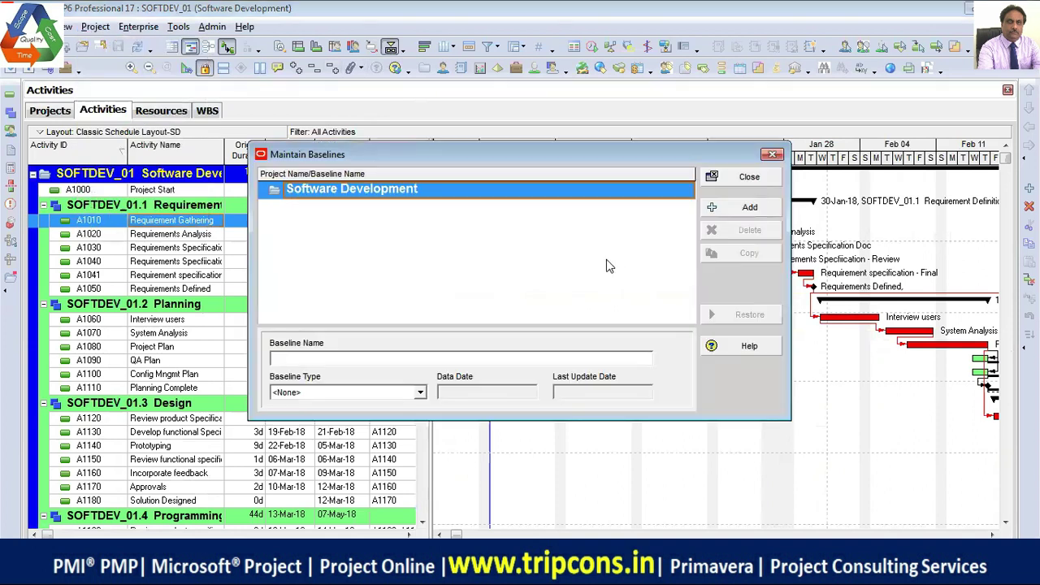
pyautogui.click(746, 207)
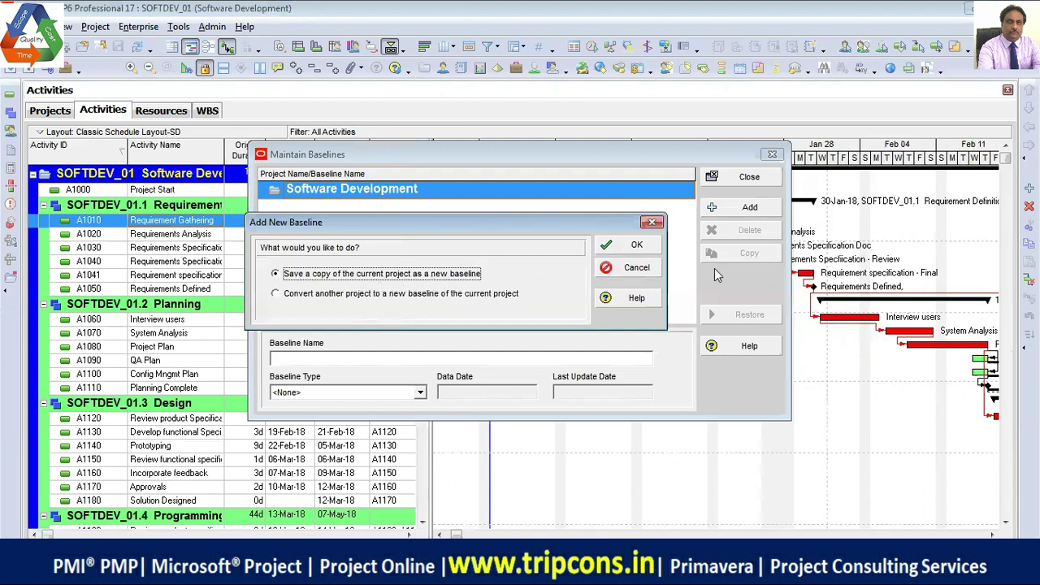
pyautogui.click(636, 245)
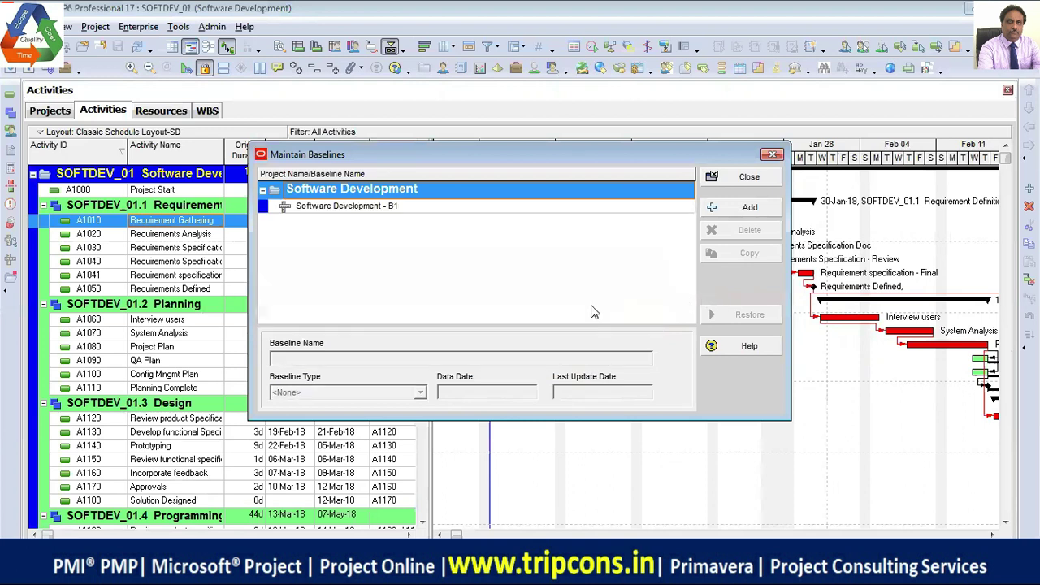
pyautogui.click(398, 210)
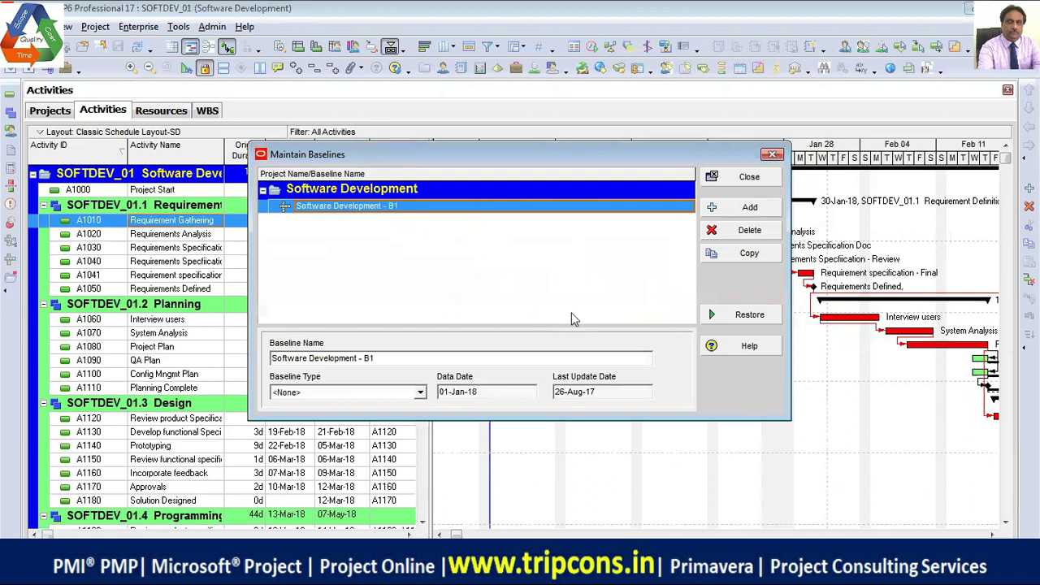
pyautogui.click(739, 180)
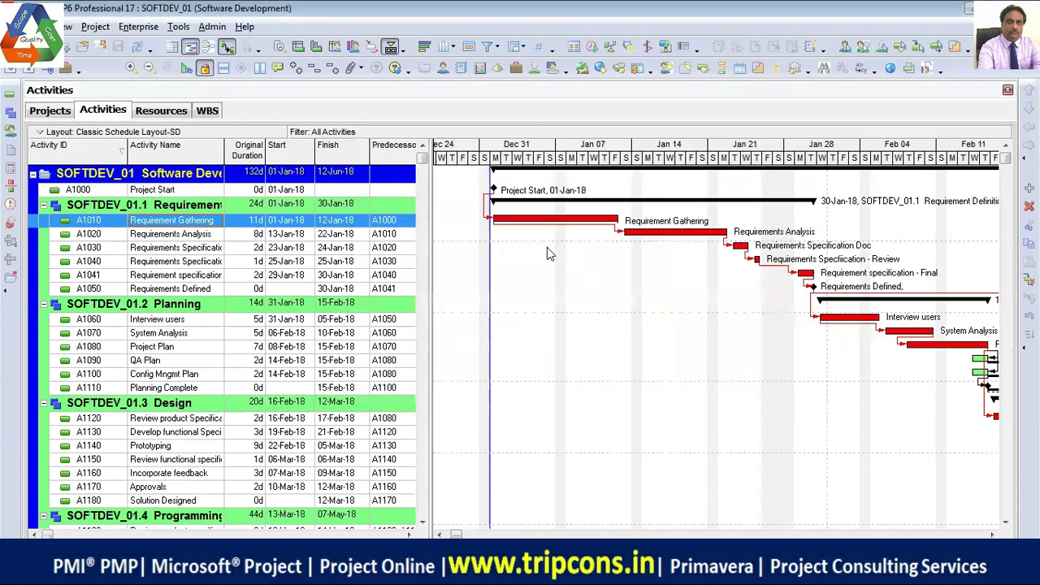
# - Assign Software Development - B1 as both the project baseline and the primary user baseline of SOFTDEV_01
pyautogui.rightClick(598, 264)
pyautogui.click(94, 28)
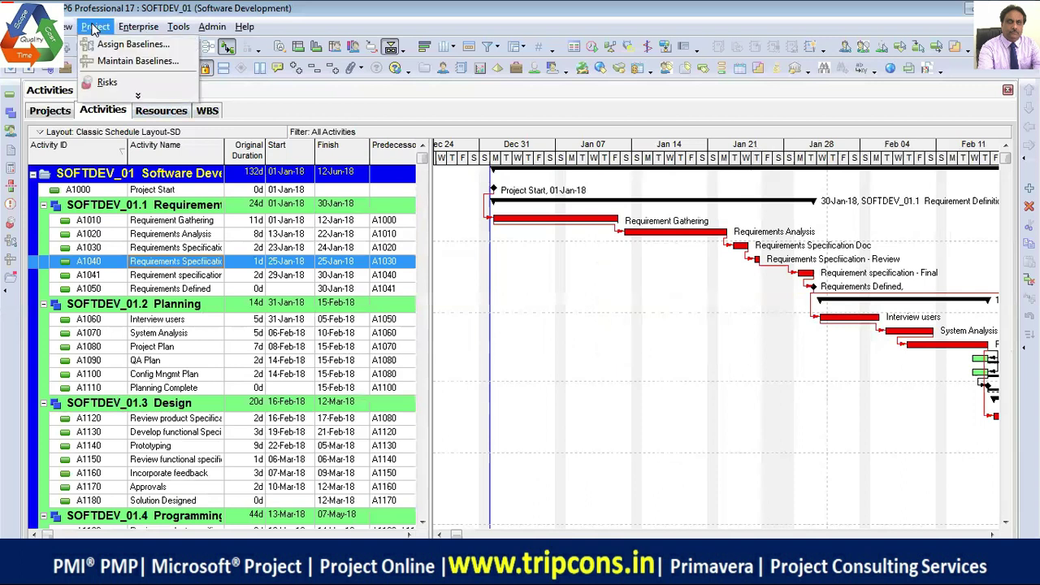
pyautogui.click(128, 44)
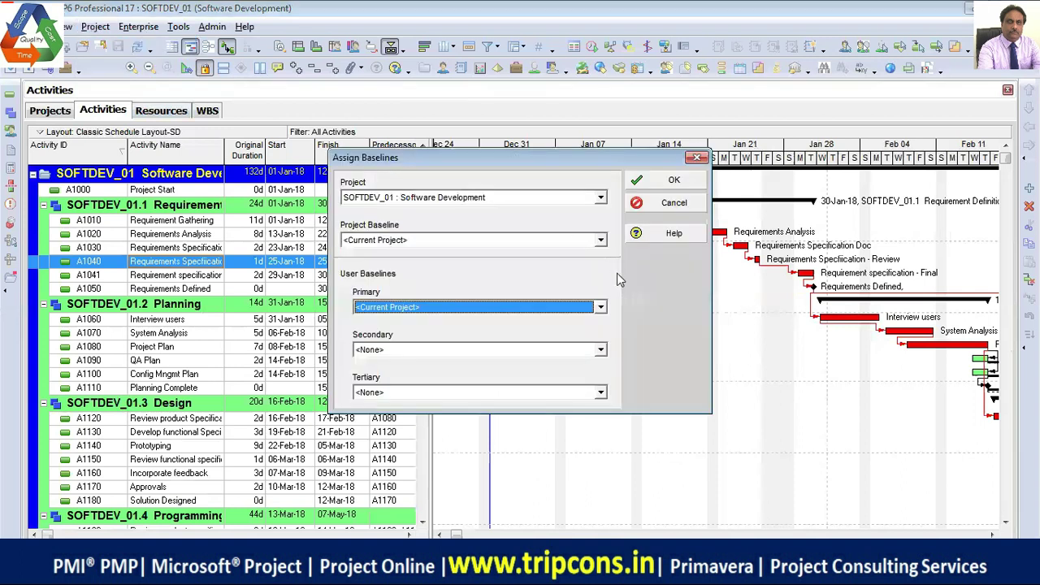
pyautogui.click(600, 240)
pyautogui.click(479, 266)
pyautogui.click(599, 309)
pyautogui.click(475, 333)
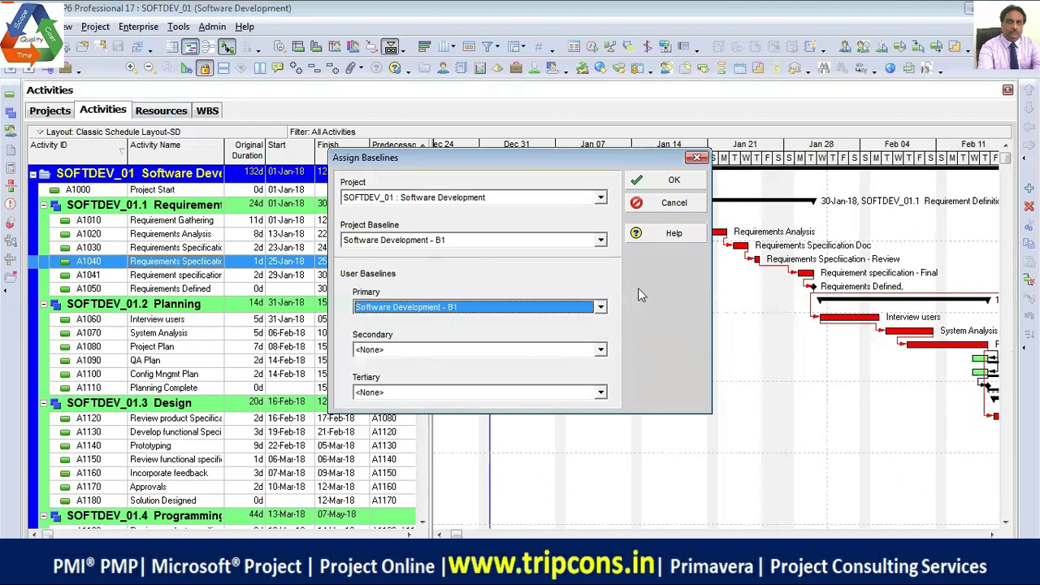
pyautogui.click(674, 180)
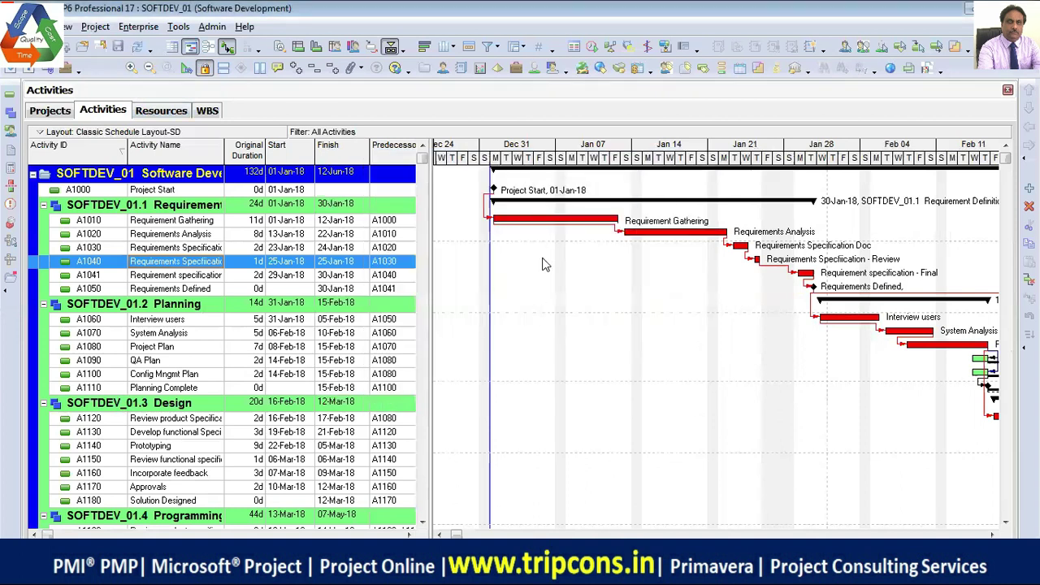
# - Display the Primary Baseline bar in the Gantt chart and give it a thicker bar shape
pyautogui.rightClick(521, 260)
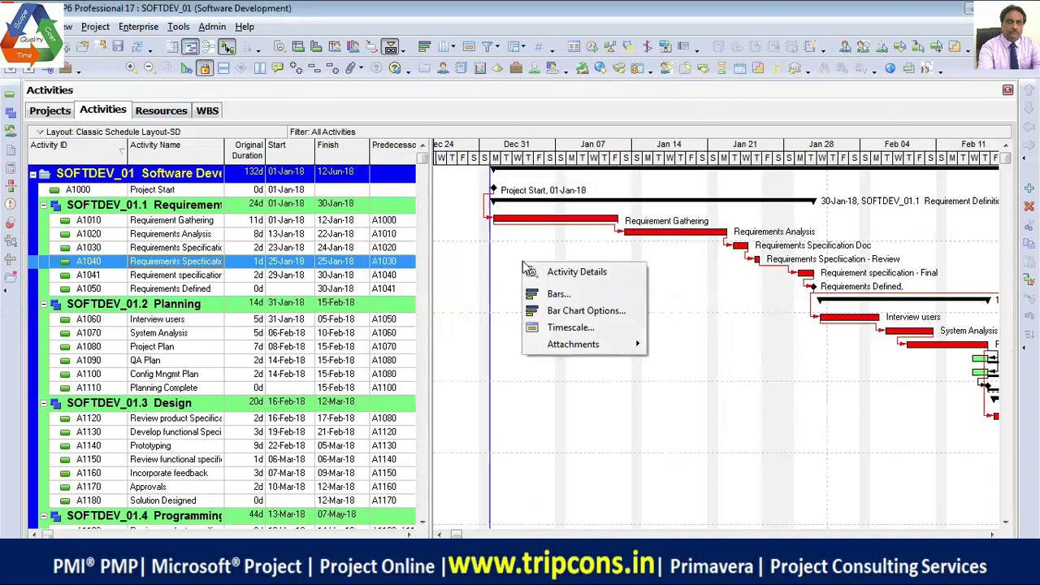
pyautogui.click(558, 293)
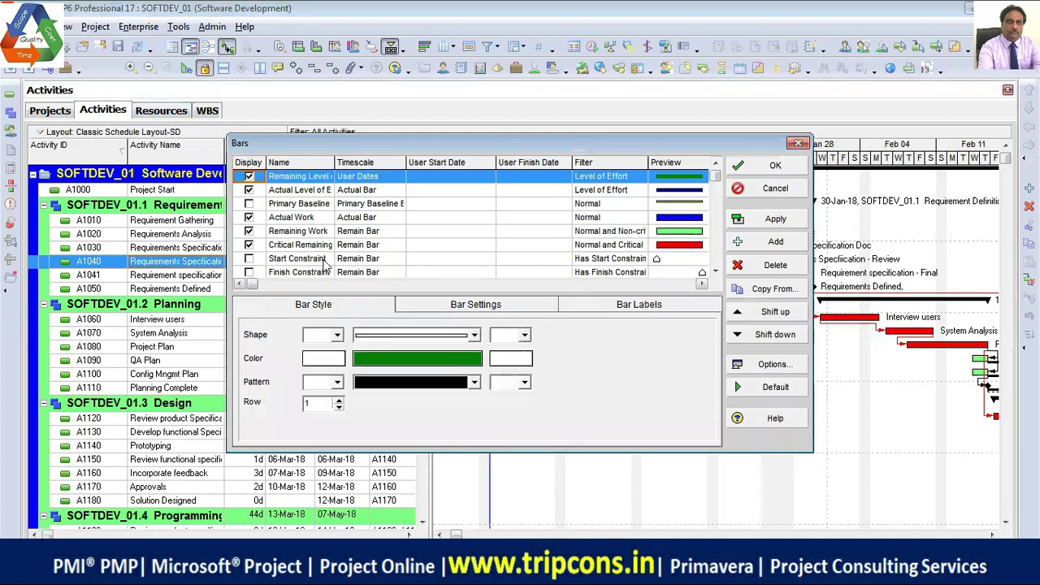
pyautogui.click(258, 206)
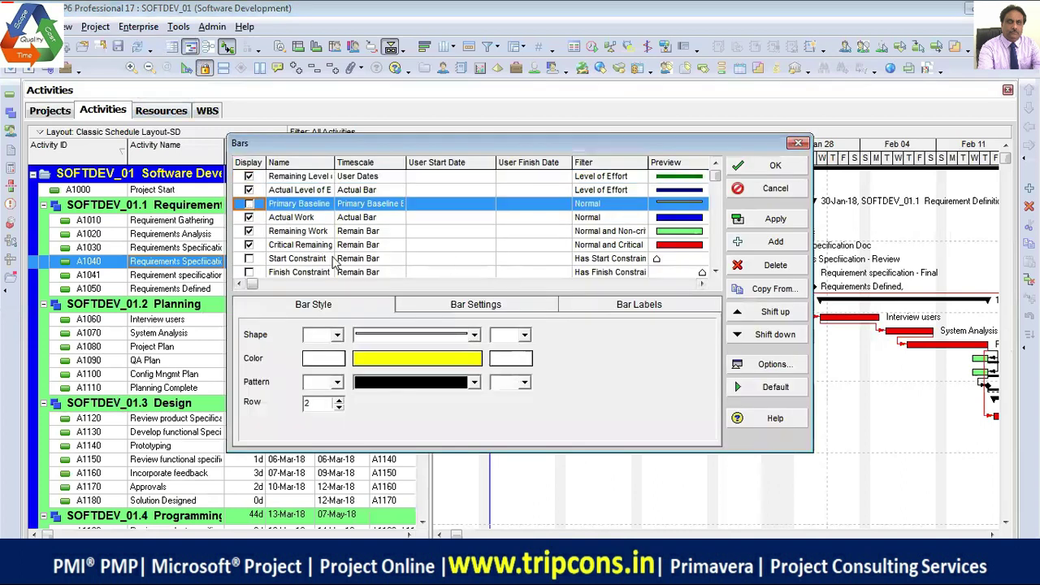
pyautogui.click(250, 204)
pyautogui.click(471, 336)
pyautogui.click(474, 364)
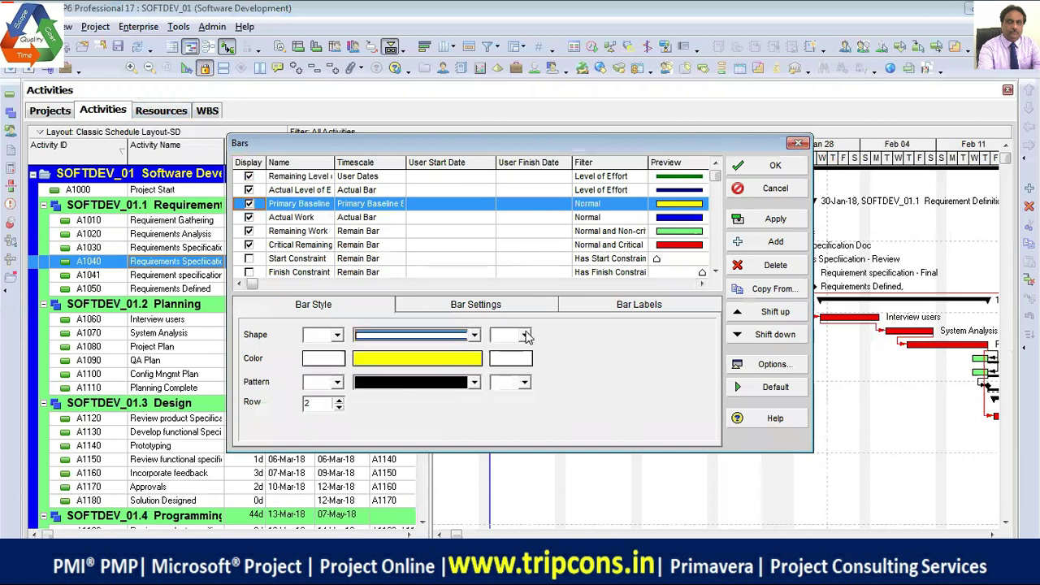
pyautogui.moveTo(540, 153); pyautogui.dragTo(390, 274)
pyautogui.click(643, 344)
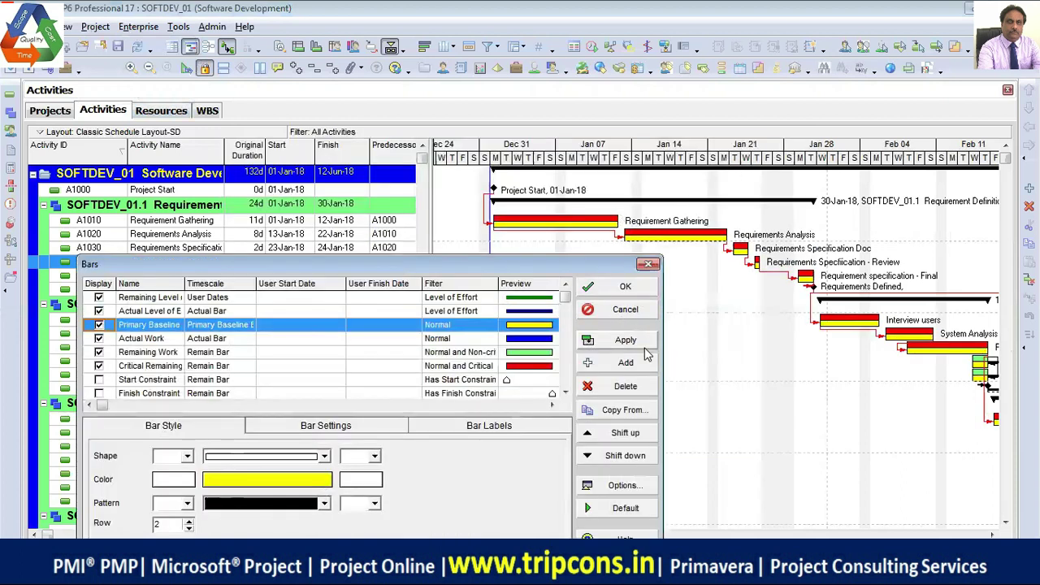
pyautogui.click(598, 282)
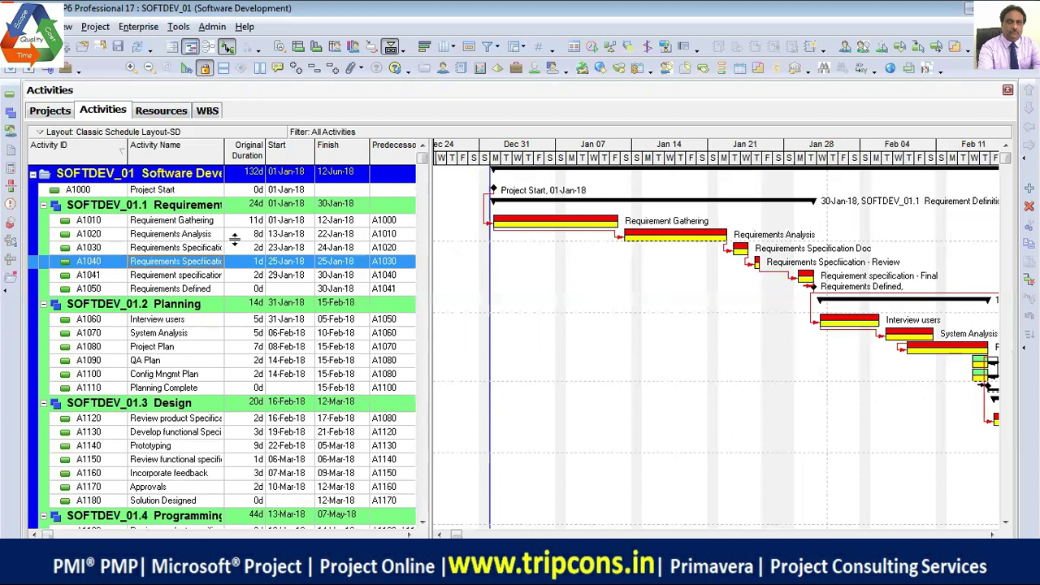
# - Try Original Durations of 14 and 12 days for Requirement Gathering (A1010) and set it back to 11 days
pyautogui.click(236, 227)
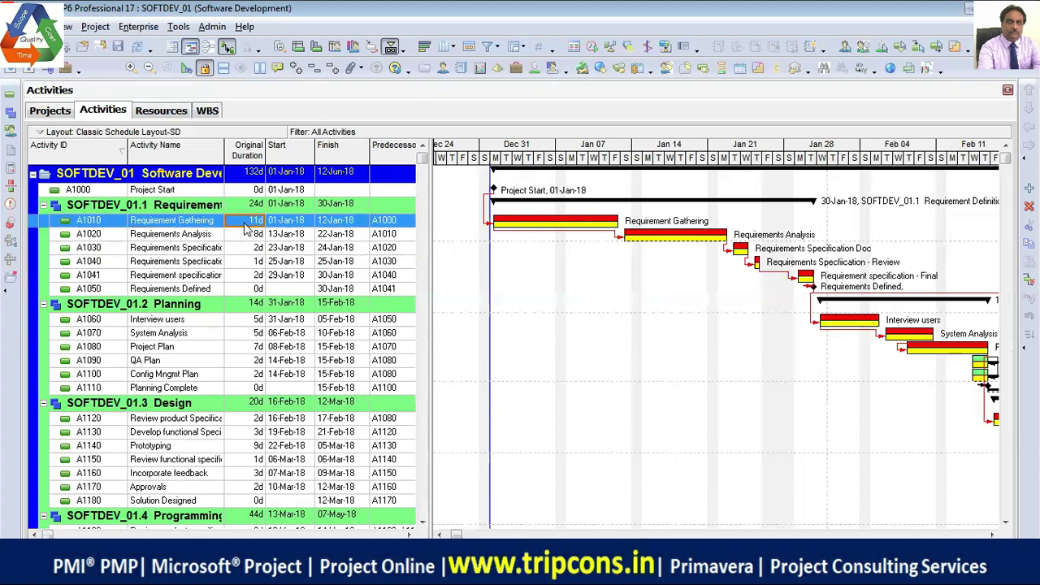
pyautogui.write('14')
pyautogui.press('Return')
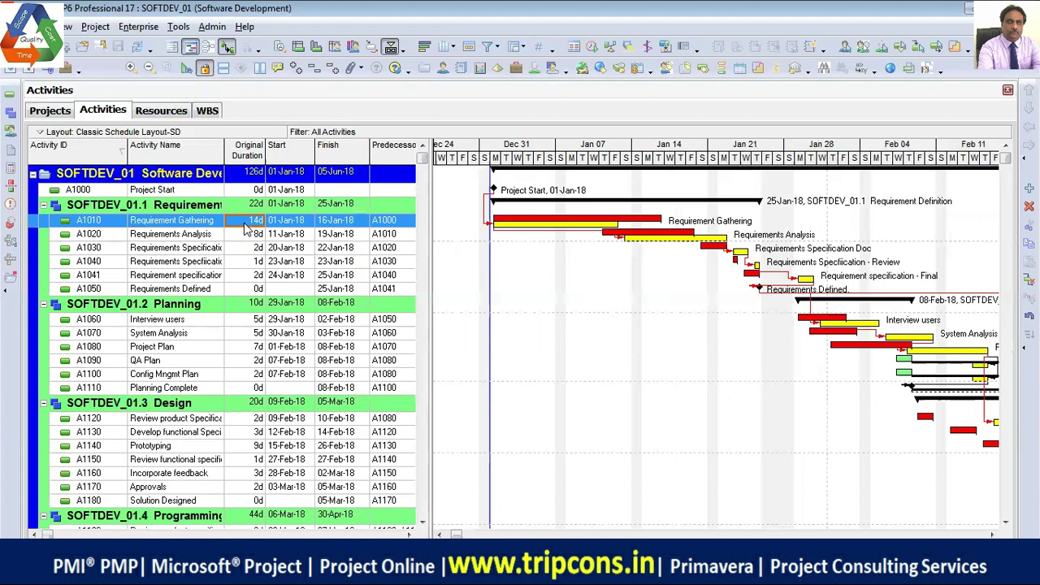
pyautogui.write('12')
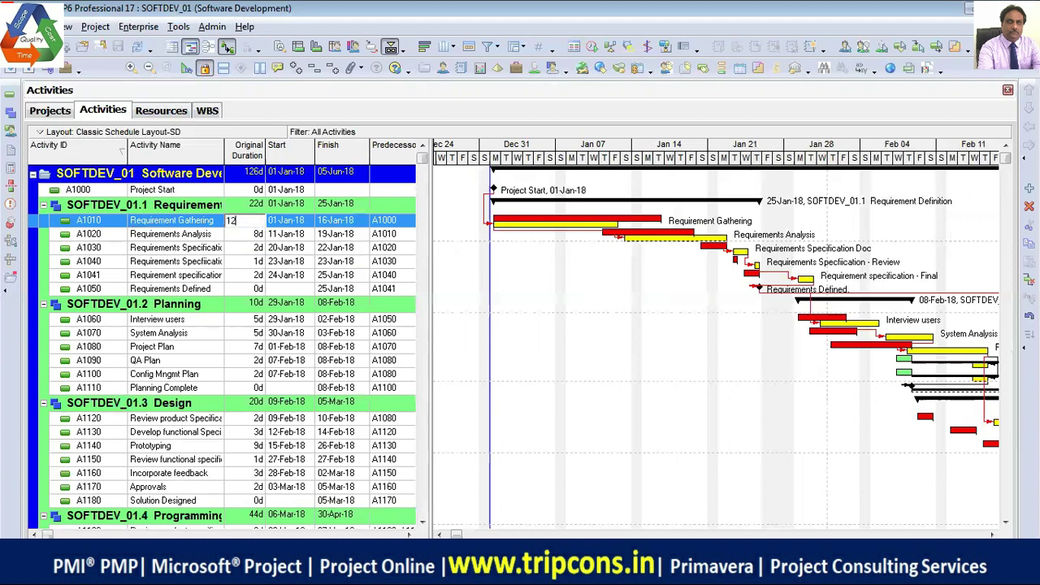
pyautogui.press('Return')
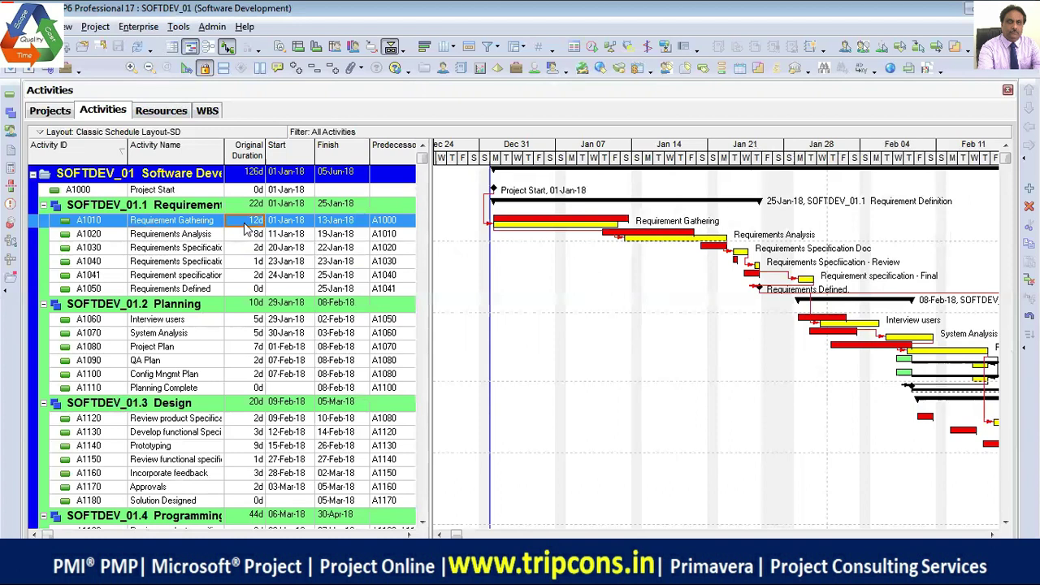
pyautogui.write('11')
pyautogui.press('Return')
pyautogui.click(243, 221)
# - Reschedule the project and level its resources with only SA.System Analyst selected for leveling
pyautogui.click(592, 49)
pyautogui.click(690, 231)
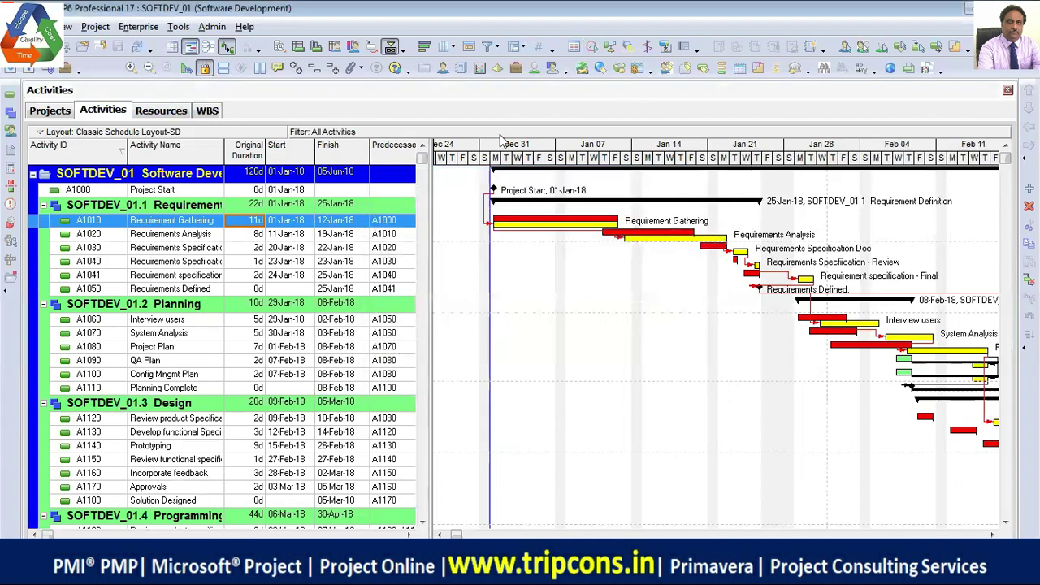
pyautogui.click(609, 49)
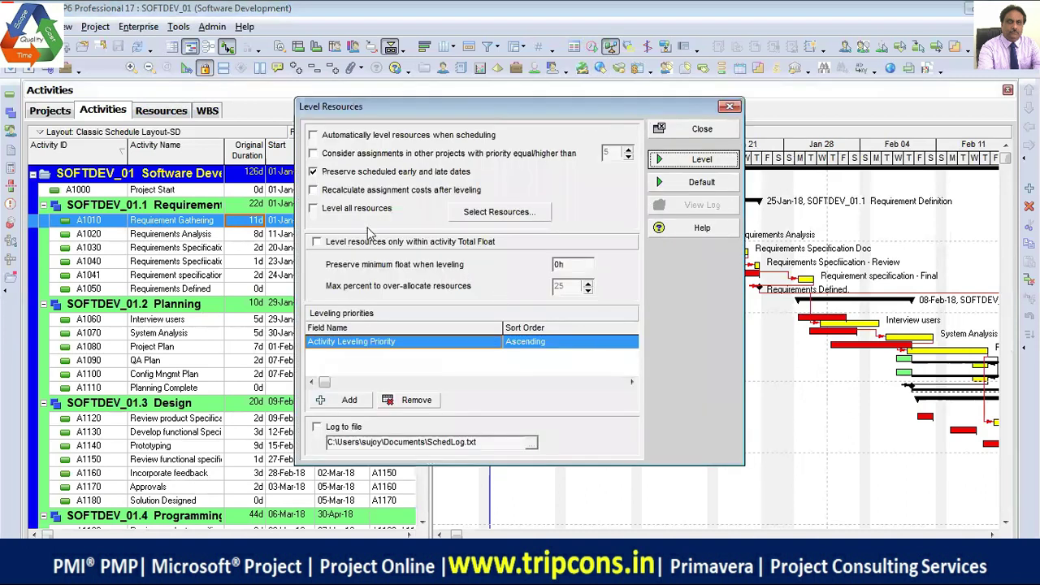
pyautogui.click(500, 214)
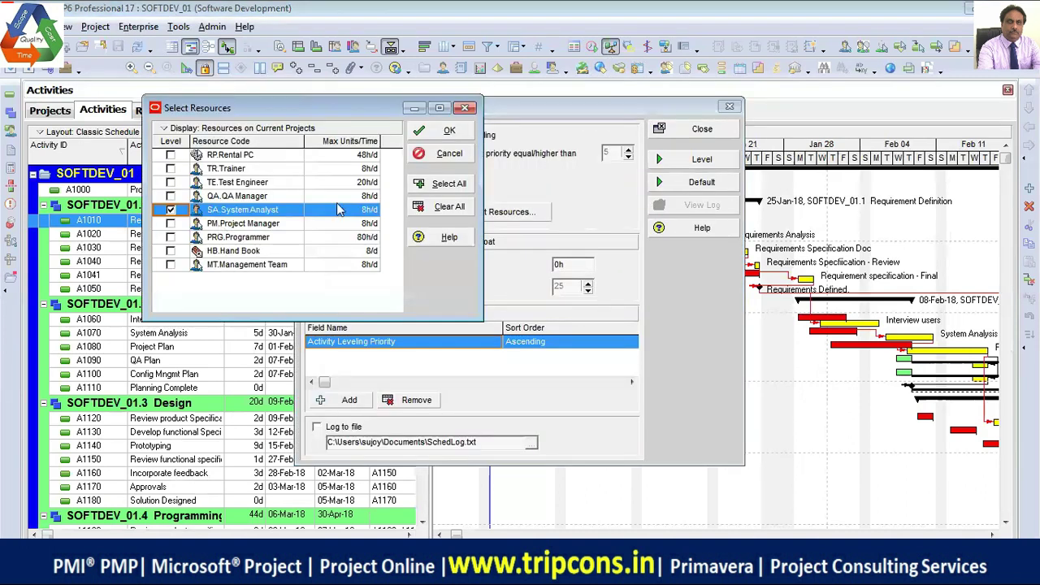
pyautogui.click(452, 136)
pyautogui.click(667, 159)
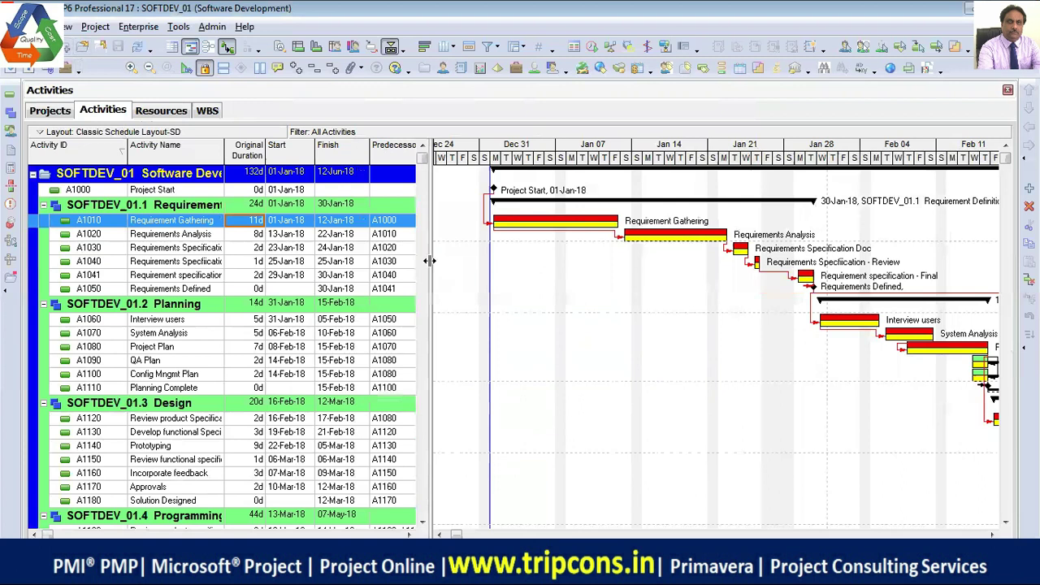
# - Widen the activity table and add a Budgeted Total Cost column between Free Float and BL Project Total Cost
pyautogui.moveTo(429, 260); pyautogui.dragTo(934, 264)
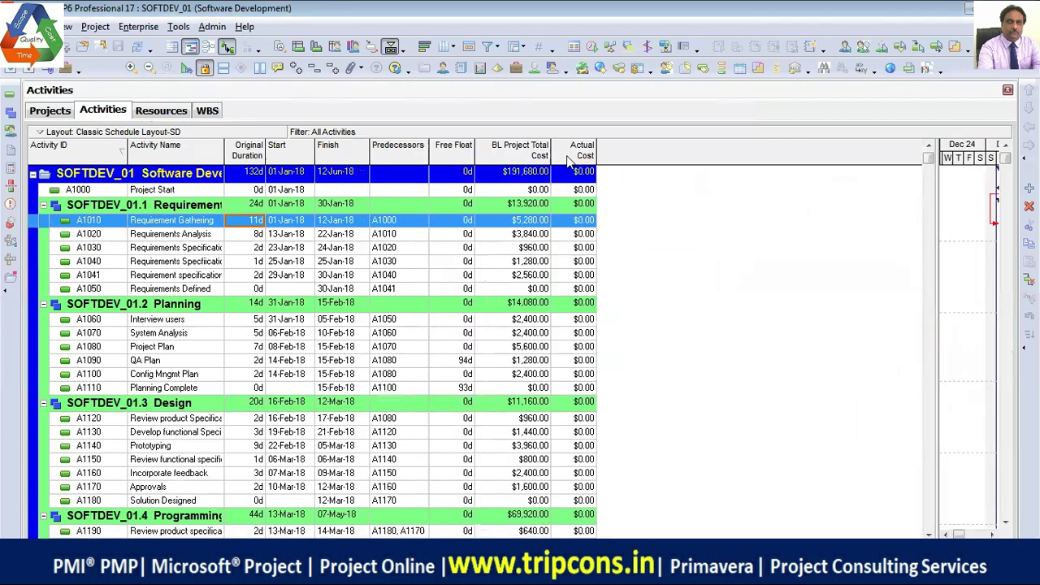
pyautogui.rightClick(696, 155)
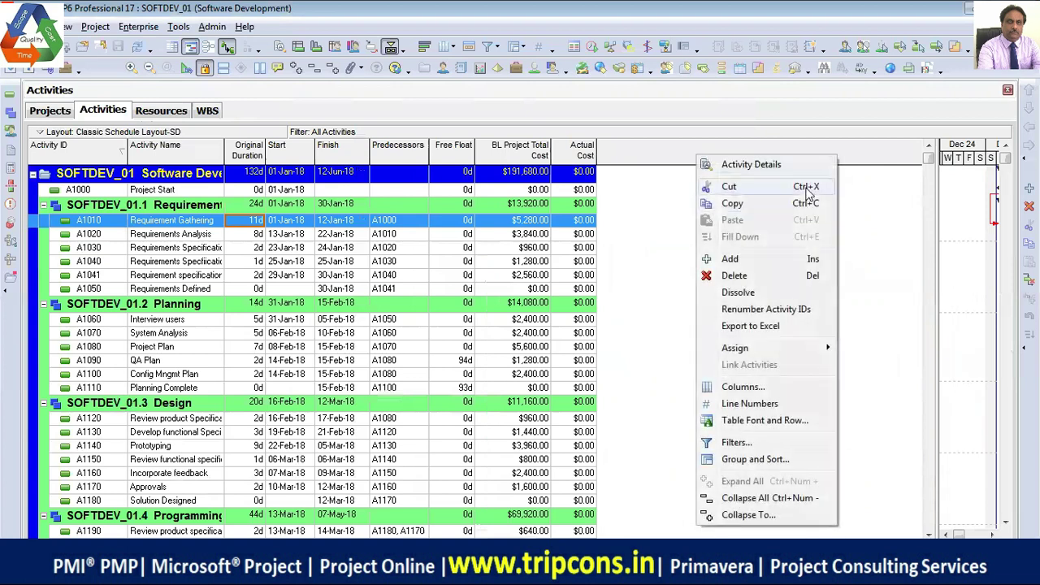
pyautogui.click(737, 388)
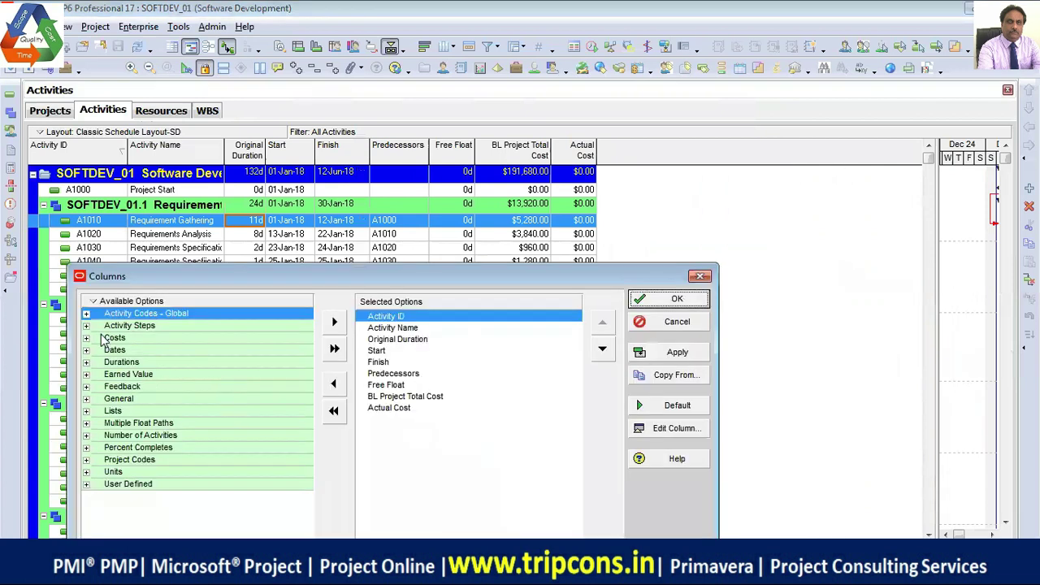
pyautogui.click(86, 337)
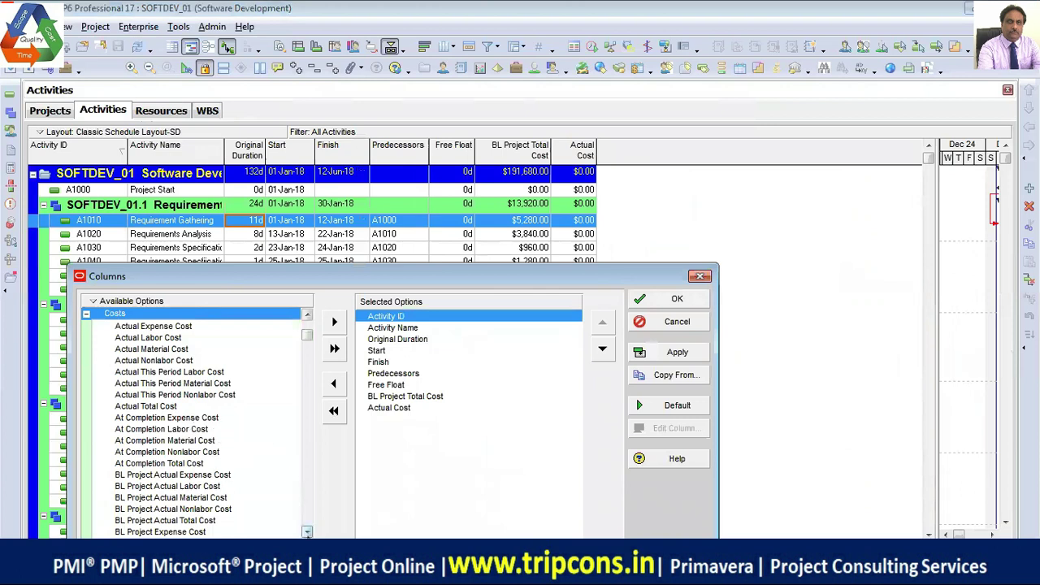
pyautogui.scroll(-8, 308, 532)
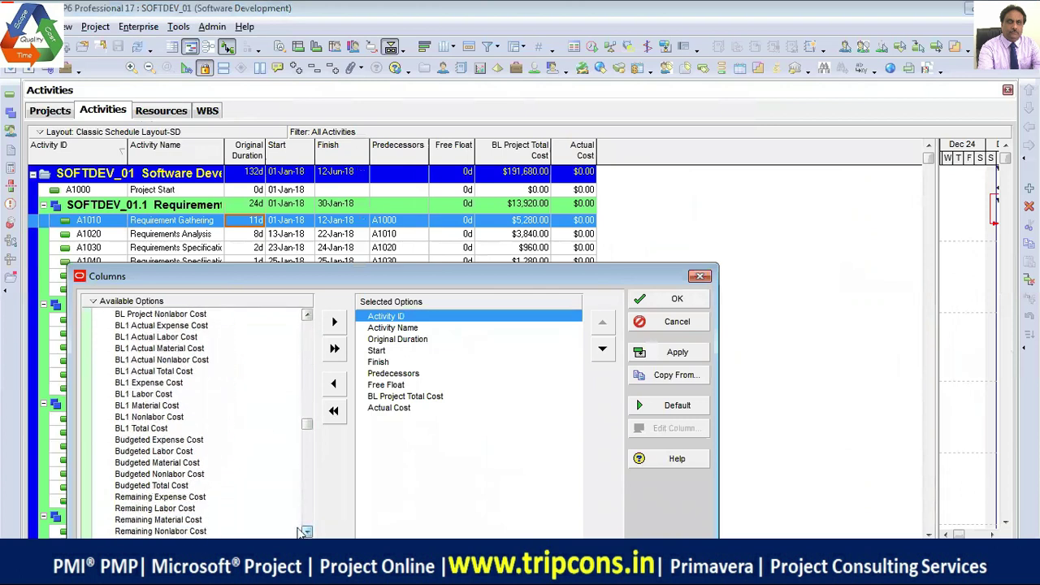
pyautogui.click(177, 486)
pyautogui.click(333, 322)
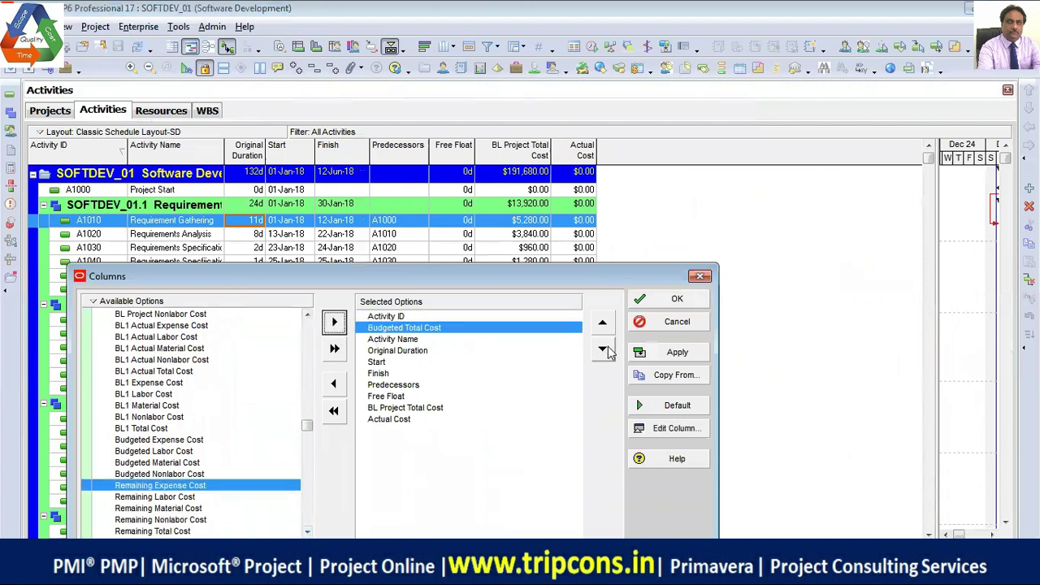
pyautogui.click(603, 349)
pyautogui.click(603, 348)
pyautogui.click(603, 349)
pyautogui.click(602, 348)
pyautogui.click(602, 348)
pyautogui.click(603, 349)
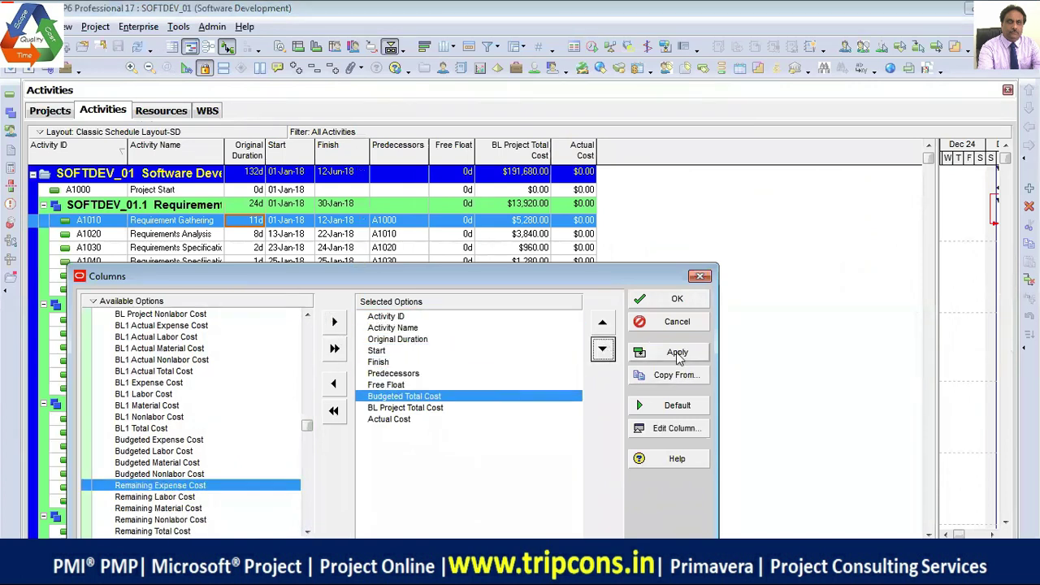
# - Add a Variance - BL Project Total Cost column after BL Project Total Cost and apply the column changes
pyautogui.moveTo(308, 424); pyautogui.dragTo(302, 486)
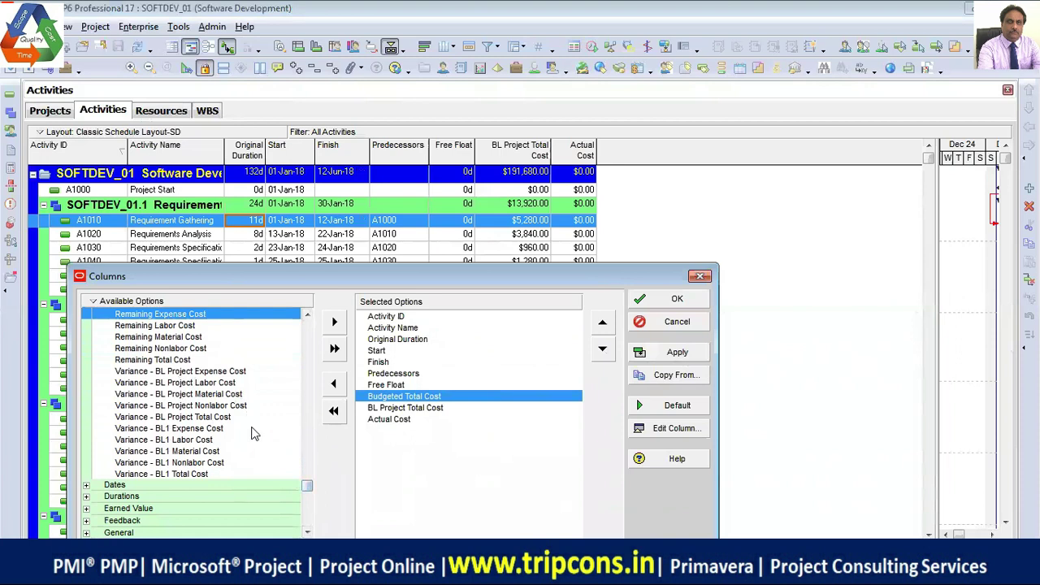
pyautogui.click(307, 315)
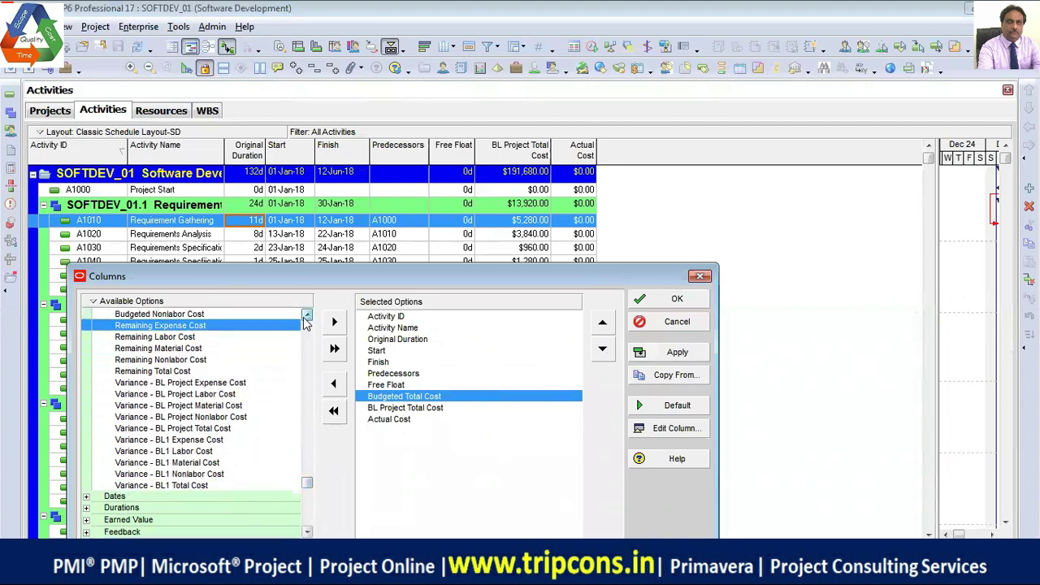
pyautogui.click(307, 315)
pyautogui.click(307, 315)
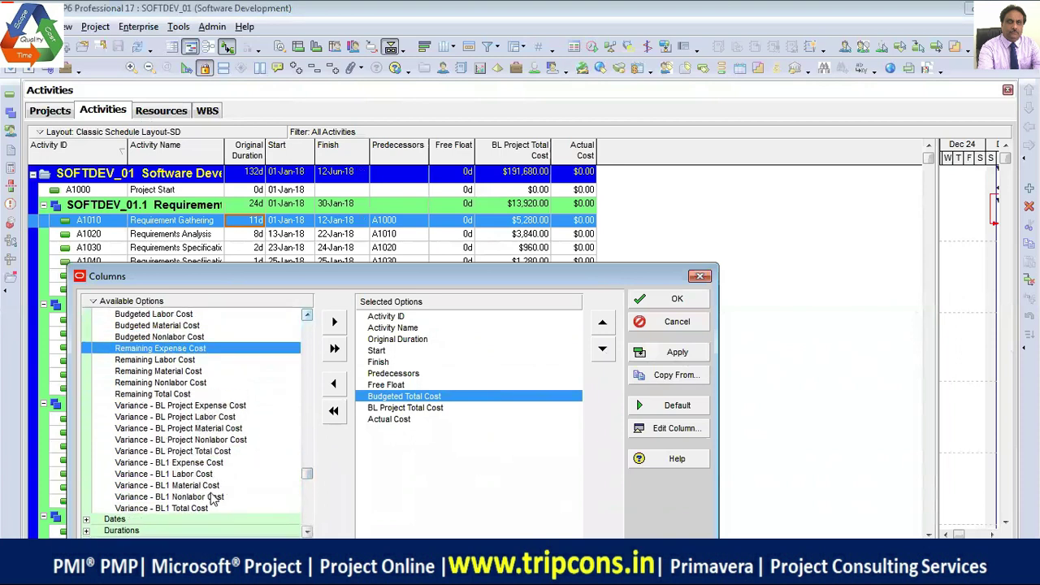
pyautogui.click(207, 452)
pyautogui.click(337, 323)
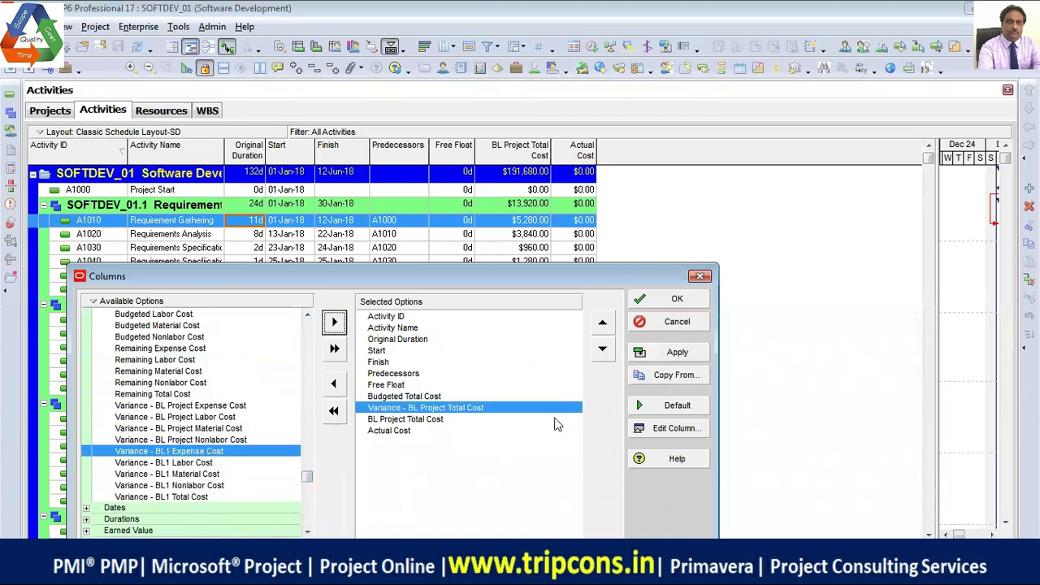
pyautogui.click(597, 357)
pyautogui.click(674, 351)
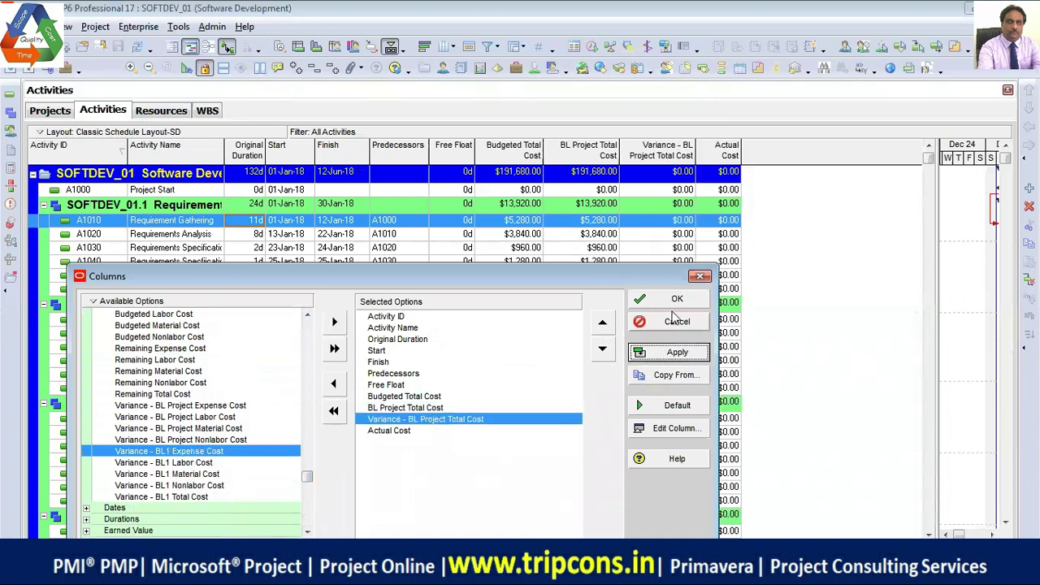
pyautogui.click(674, 299)
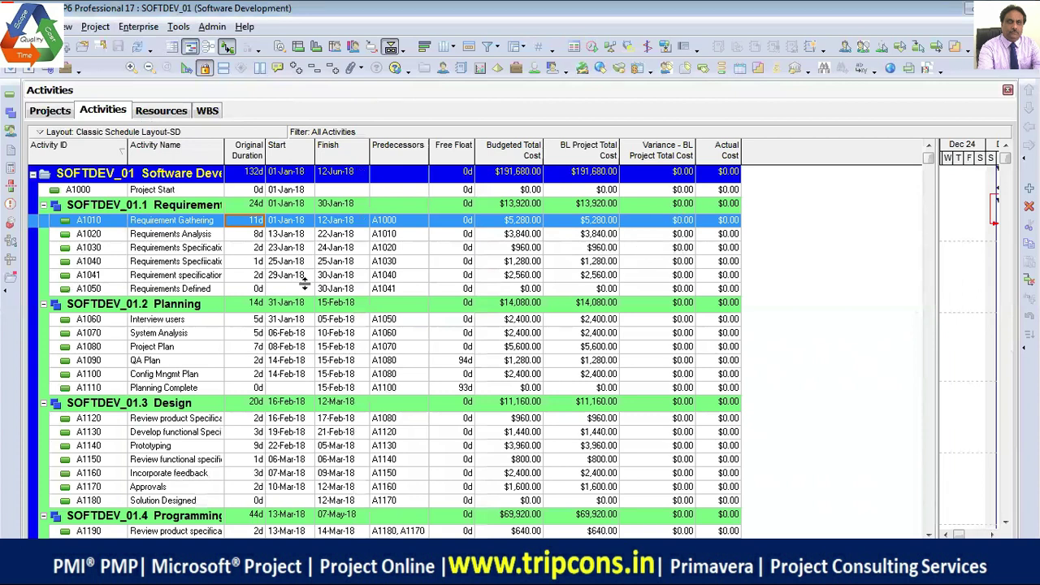
# - Narrow the activity table to the Finish column so the Gantt chart shows beside it
pyautogui.moveTo(935, 248); pyautogui.dragTo(400, 249)
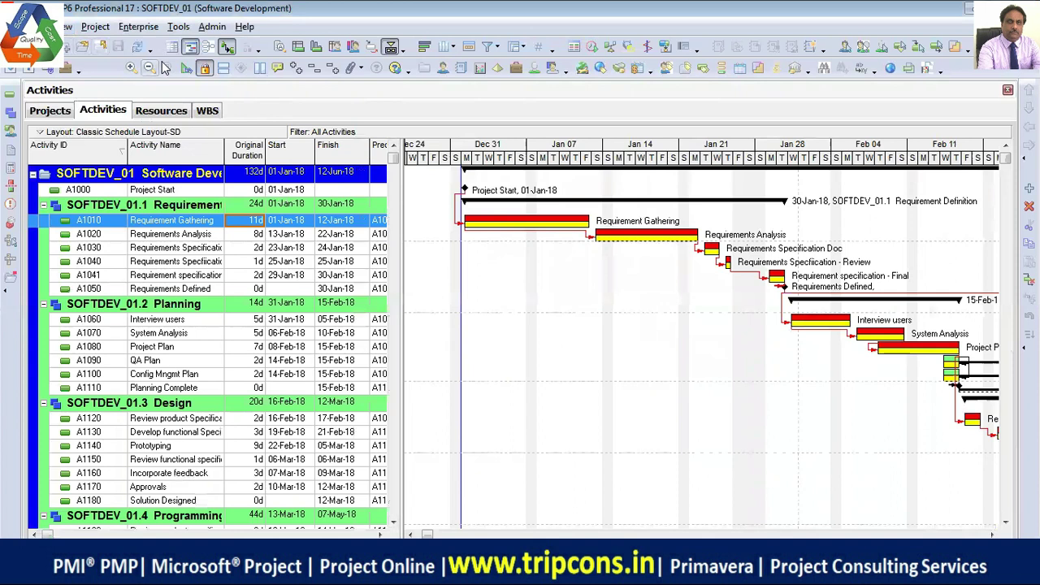
pyautogui.click(189, 47)
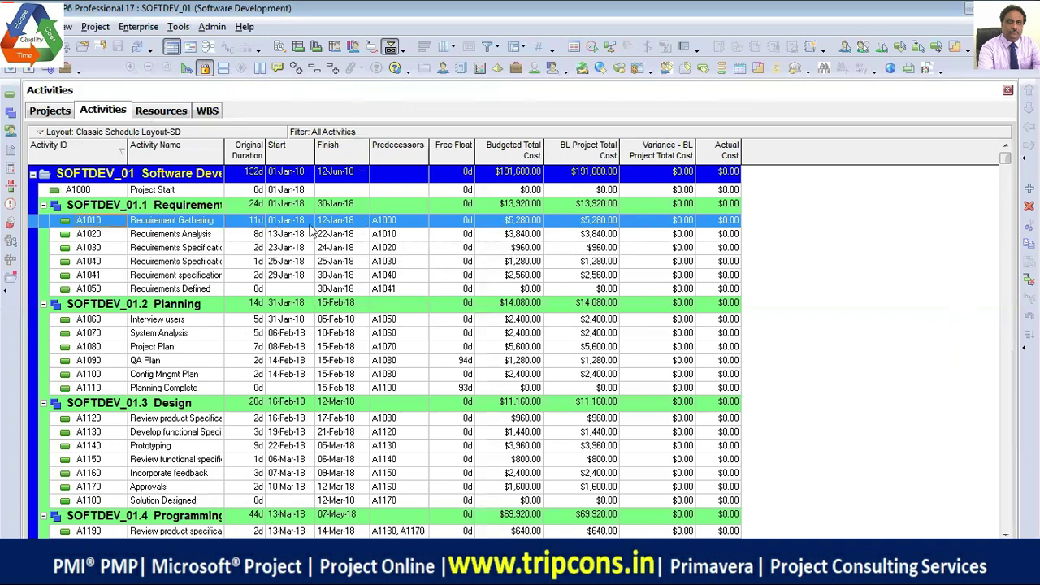
pyautogui.click(190, 47)
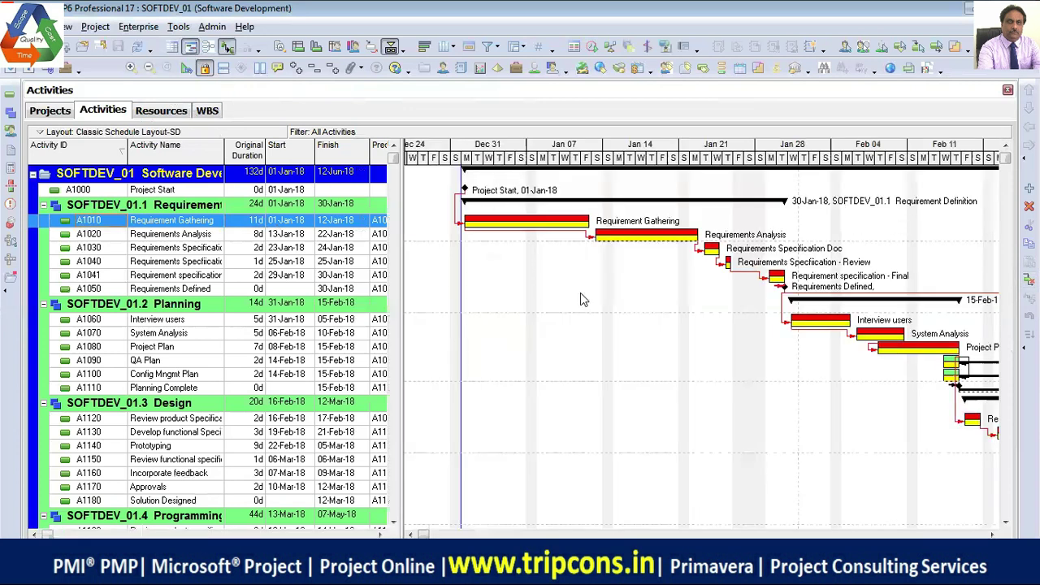
# - Save a copy of the current project as a second baseline and name it Software Development - B2
pyautogui.click(95, 26)
pyautogui.click(119, 63)
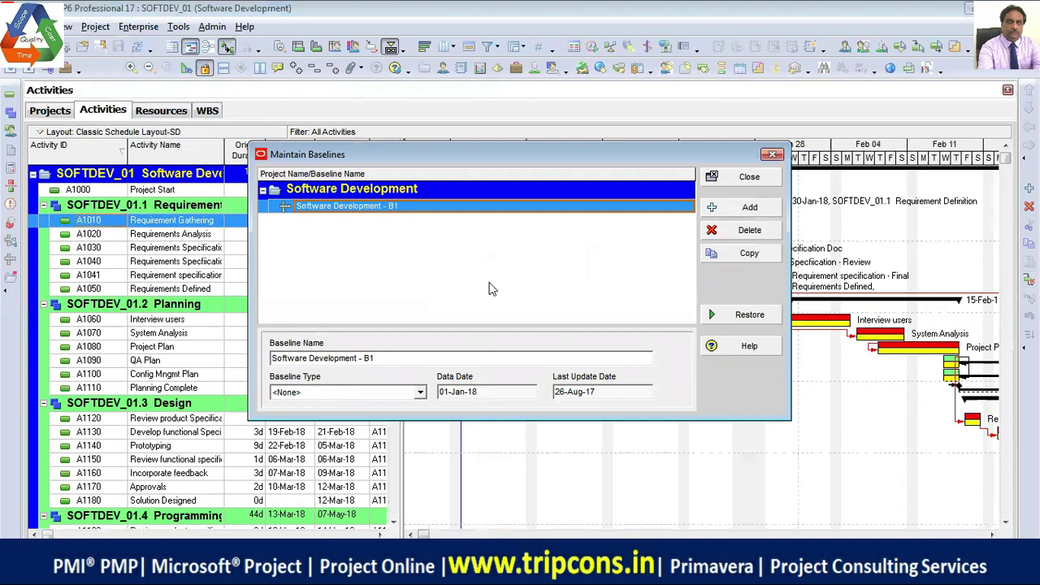
pyautogui.click(749, 208)
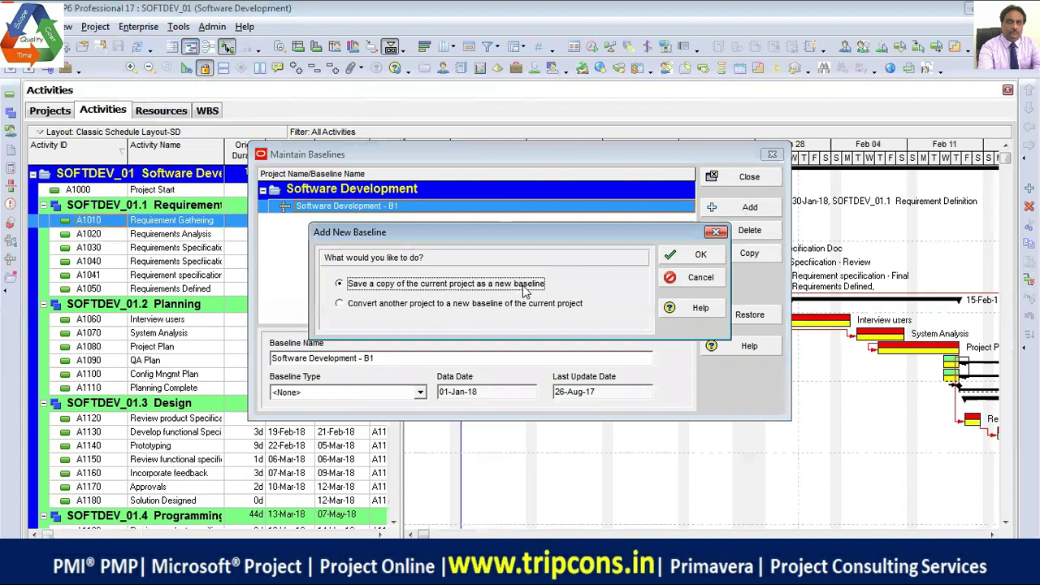
pyautogui.click(675, 254)
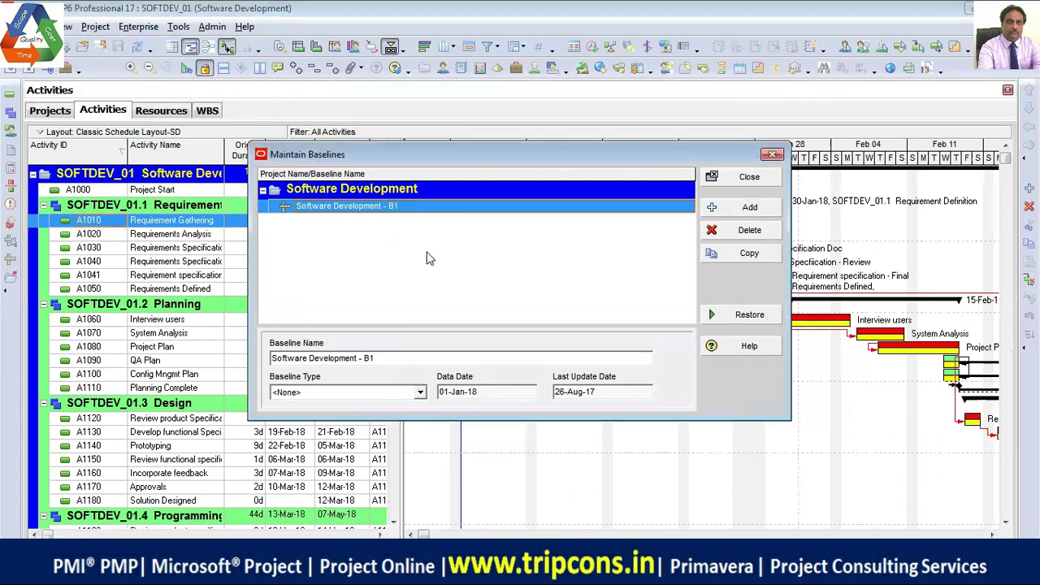
pyautogui.click(402, 221)
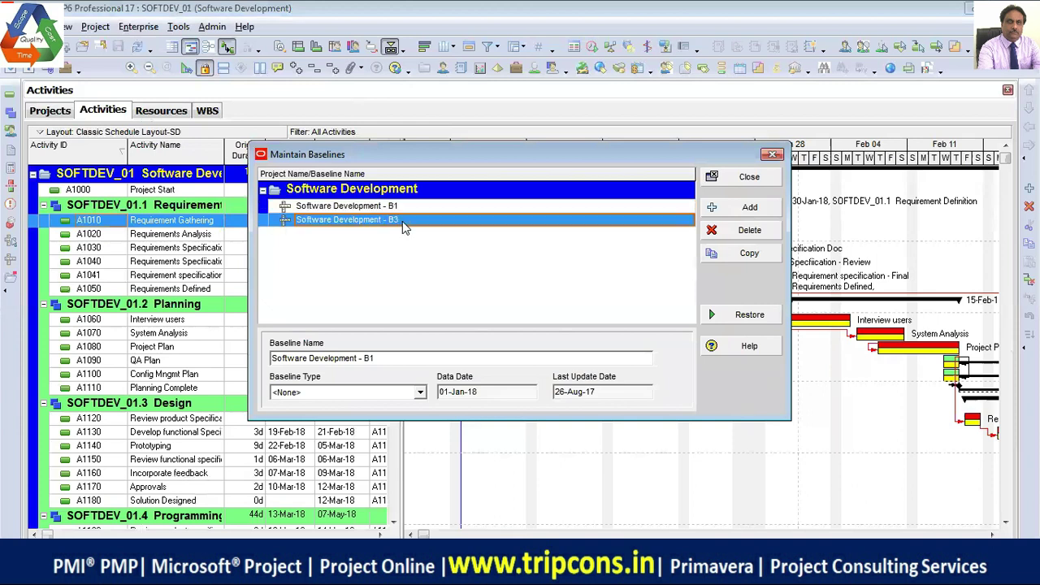
pyautogui.click(409, 221)
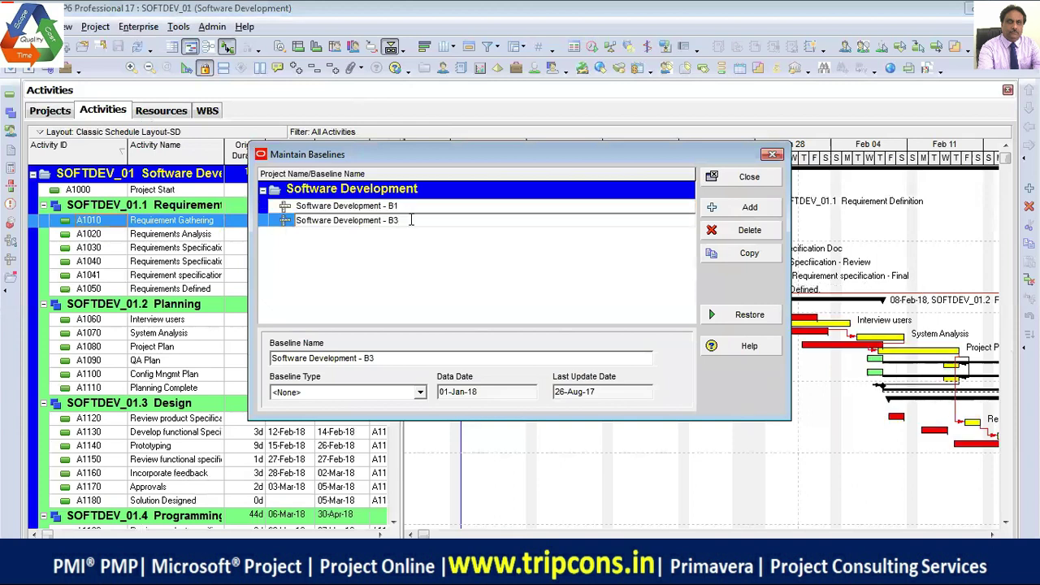
pyautogui.click(410, 221)
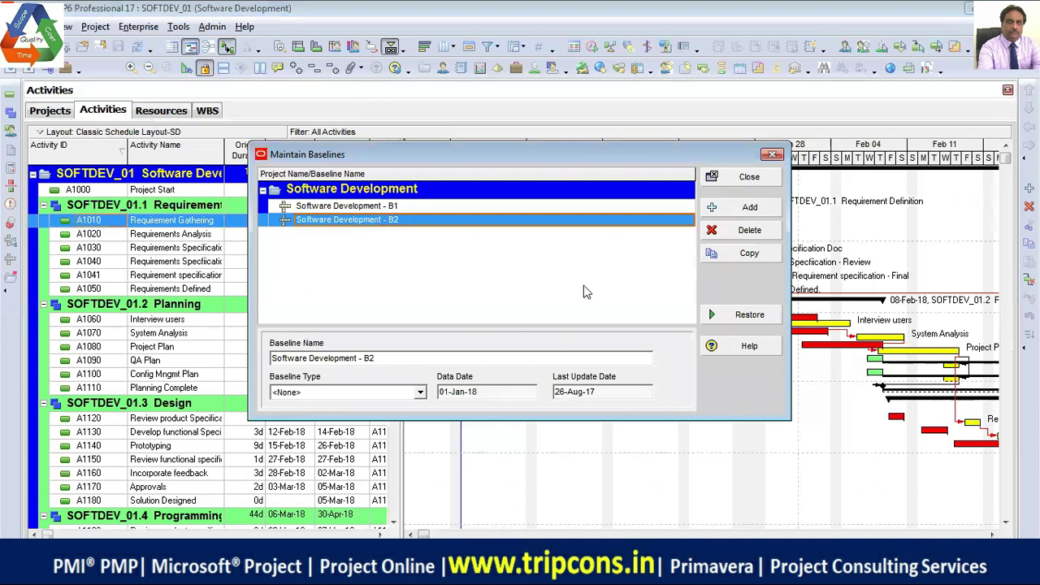
pyautogui.click(729, 189)
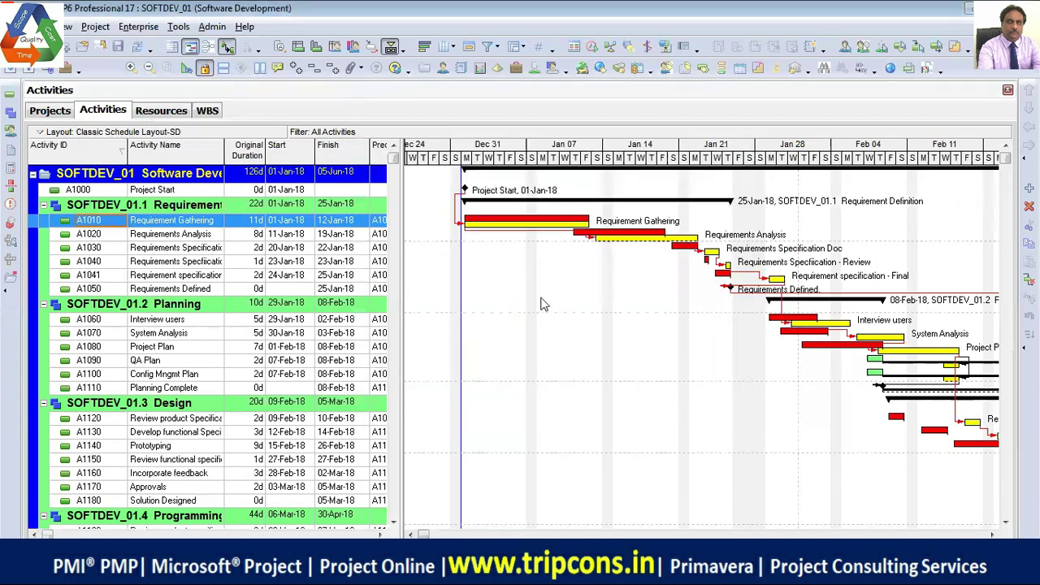
# - Level the project's resources again, keeping the existing resource selection and leveling options
pyautogui.click(615, 45)
pyautogui.click(528, 214)
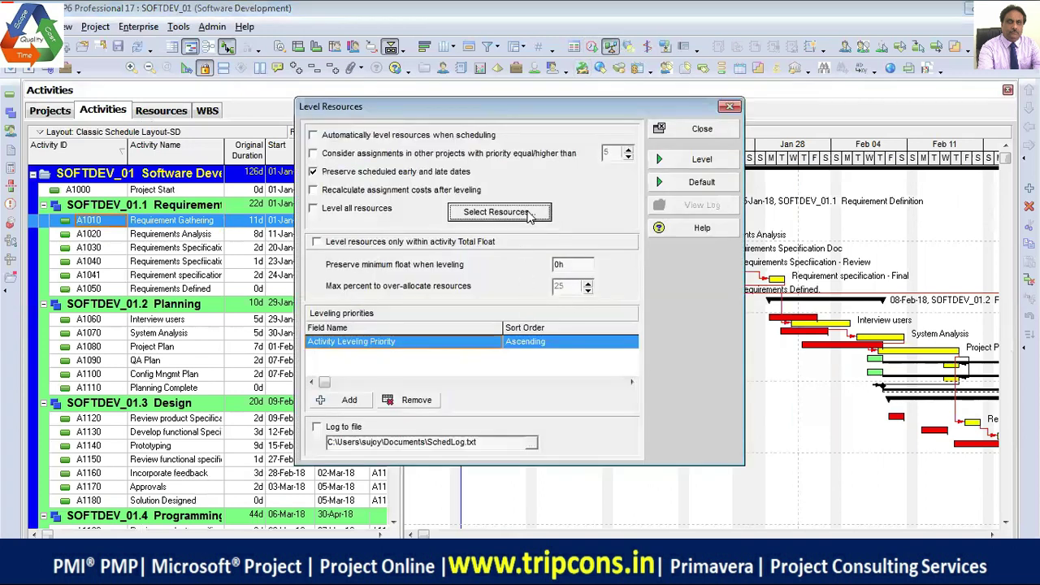
pyautogui.click(453, 134)
pyautogui.click(700, 160)
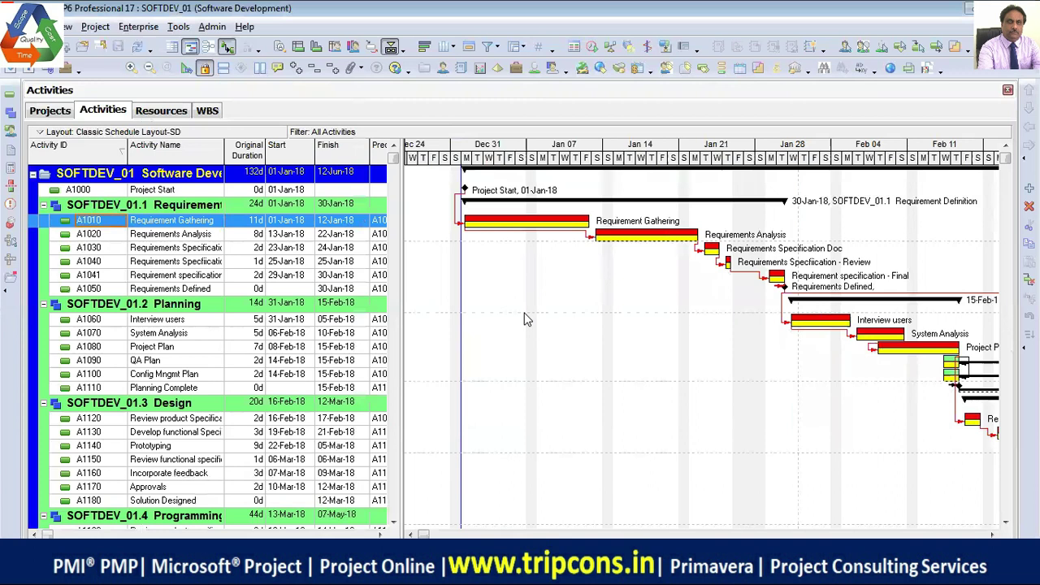
# - Rename the project's first baseline in Maintain Baselines to Software Development - B1 (2018)
pyautogui.click(585, 277)
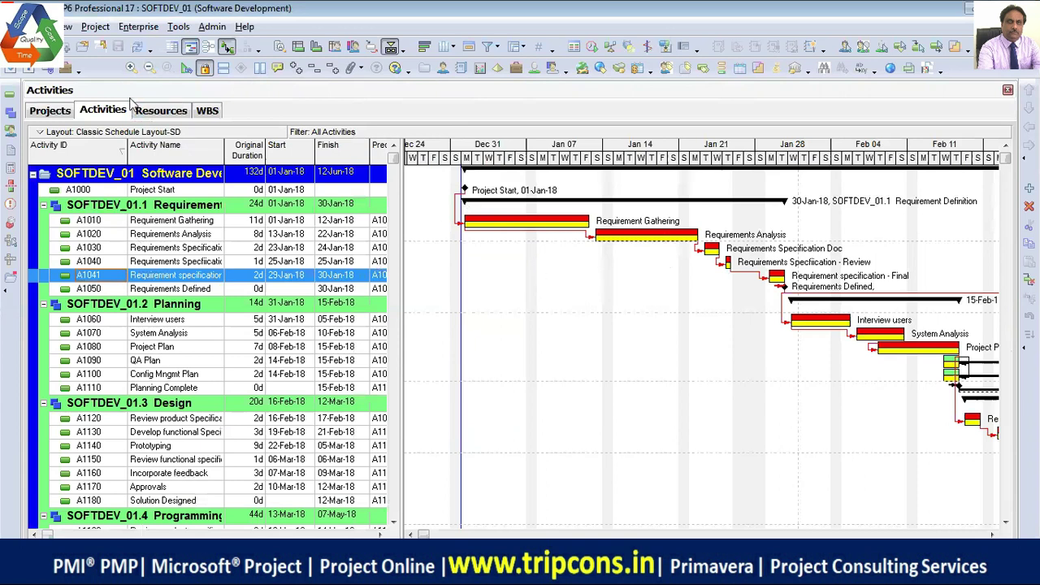
pyautogui.click(95, 26)
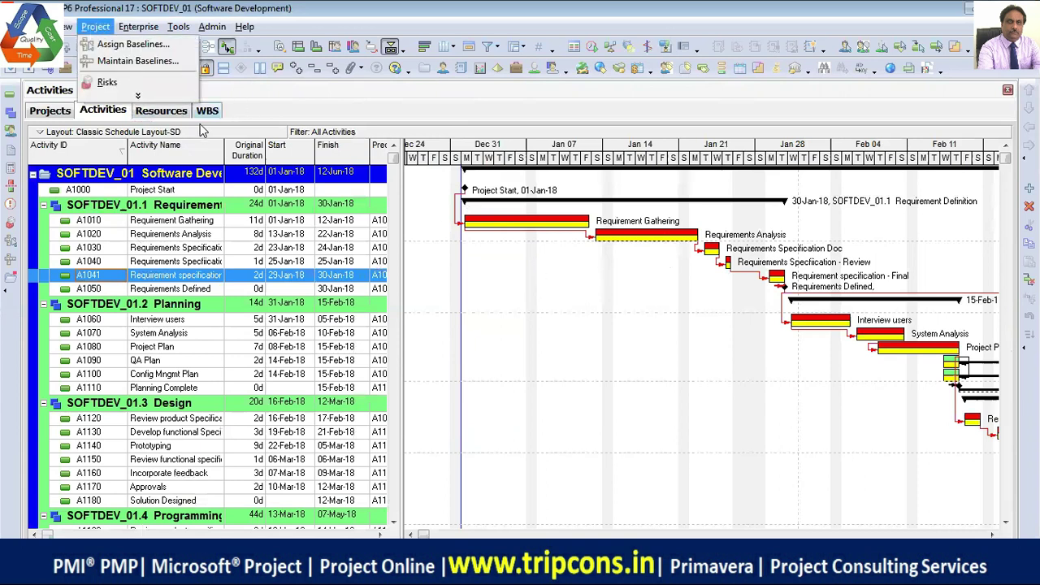
pyautogui.click(138, 62)
pyautogui.click(415, 209)
pyautogui.click(417, 220)
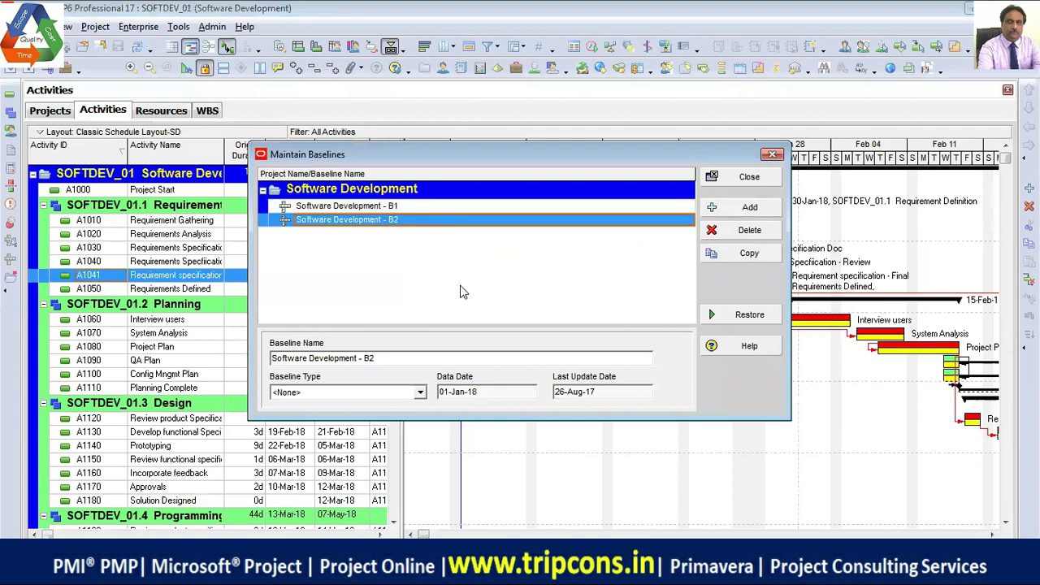
pyautogui.click(389, 207)
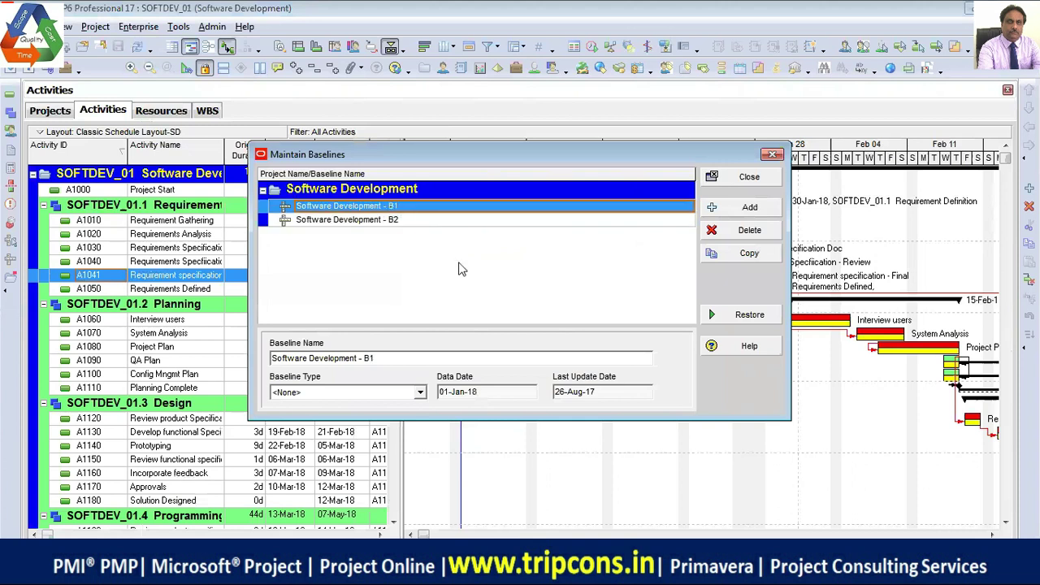
pyautogui.click(435, 206)
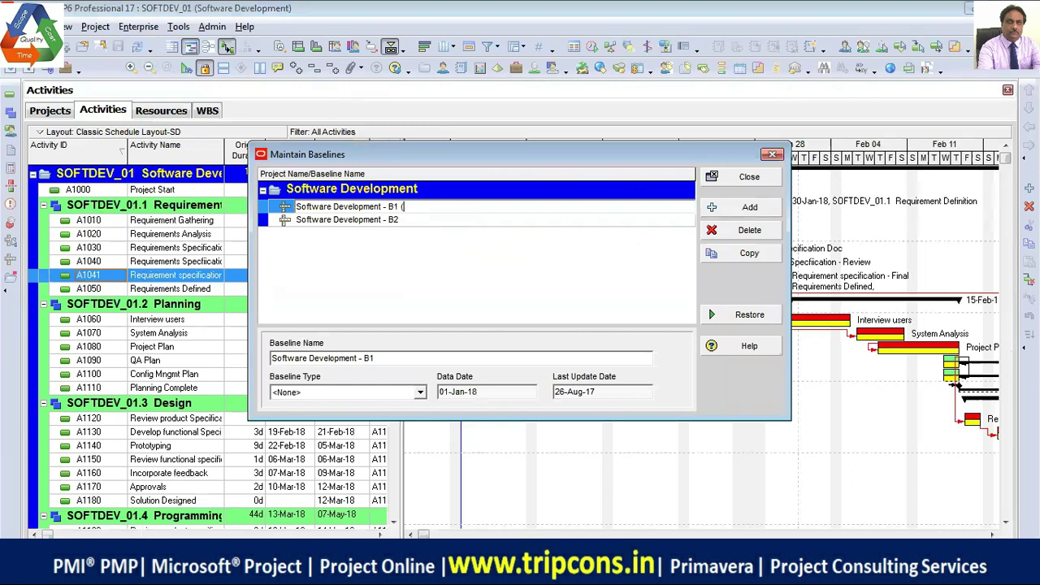
pyautogui.write('(2018)')
# - Rename the second baseline to Software Development - B2 (2019) and close baseline maintenance
pyautogui.click(433, 221)
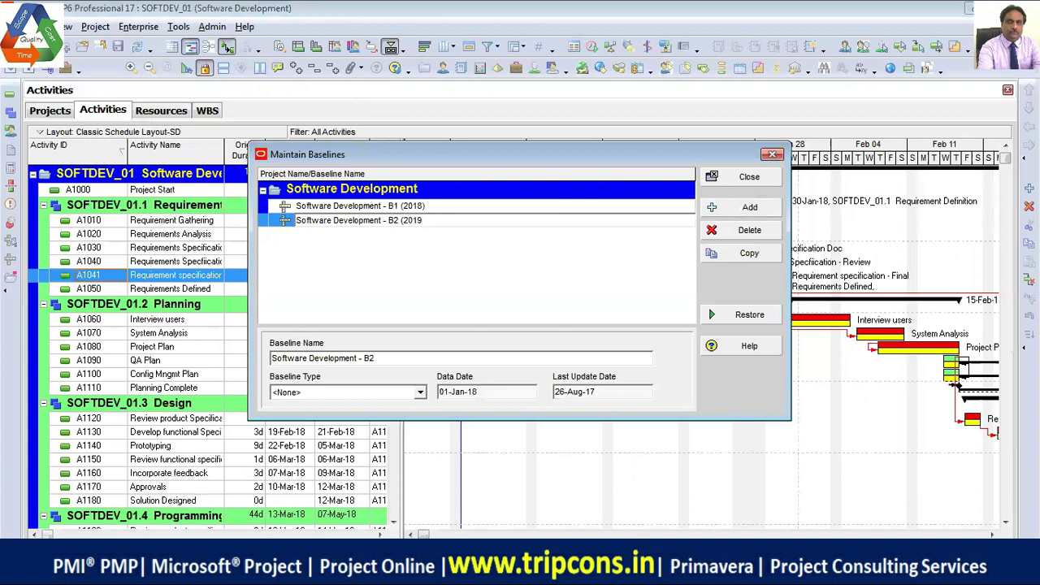
pyautogui.click(434, 220)
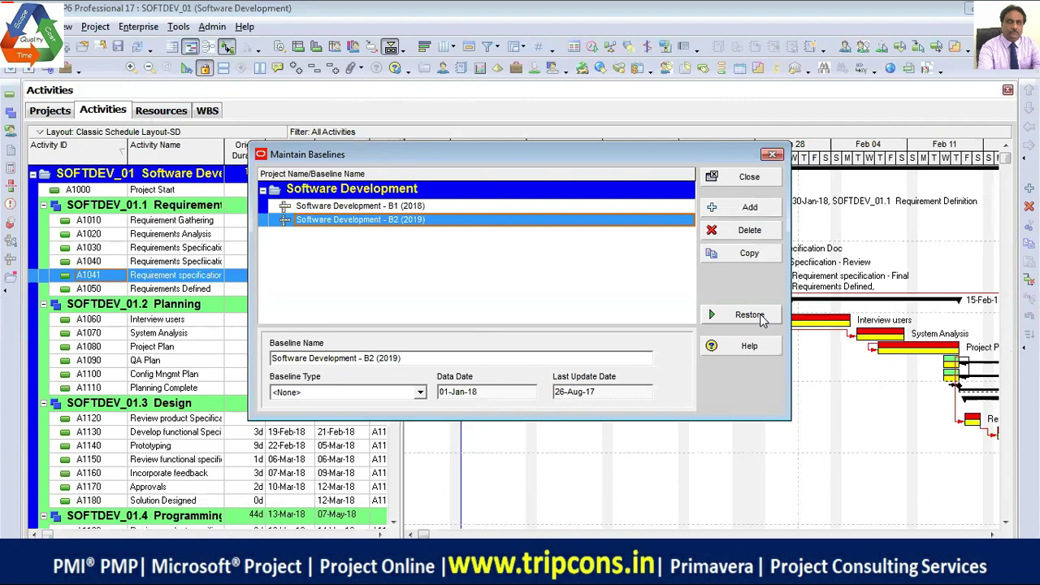
pyautogui.click(748, 177)
# - Enlarge the project list and check which Software Development projects are listed under LEARN
pyautogui.click(50, 110)
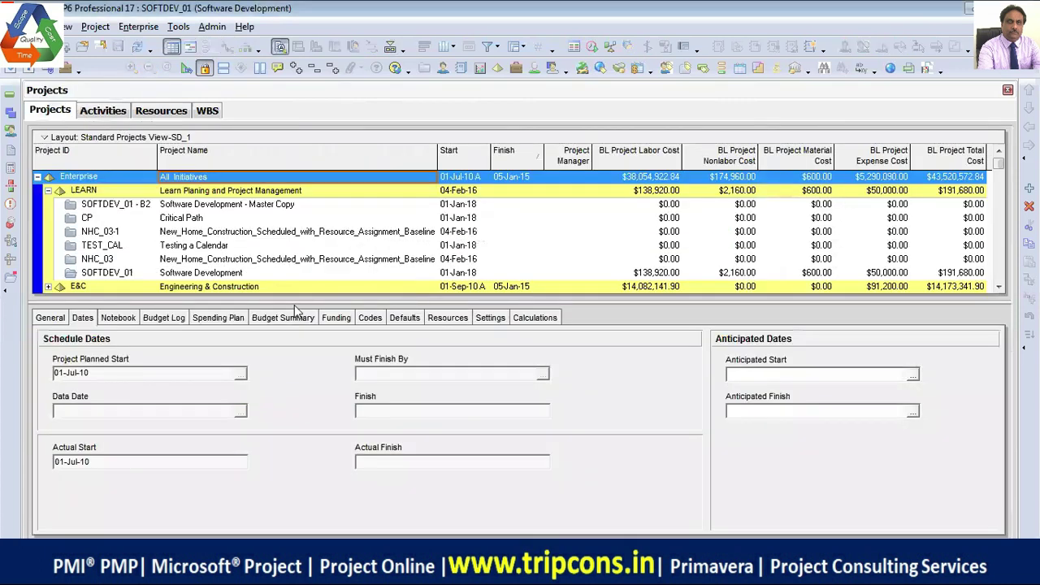
pyautogui.moveTo(295, 301); pyautogui.dragTo(296, 377)
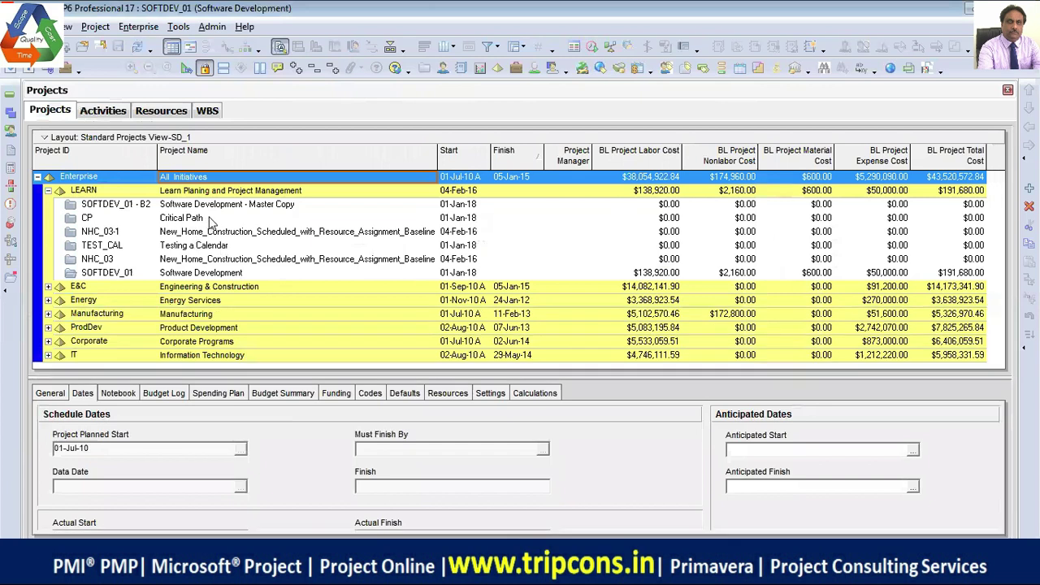
pyautogui.click(228, 273)
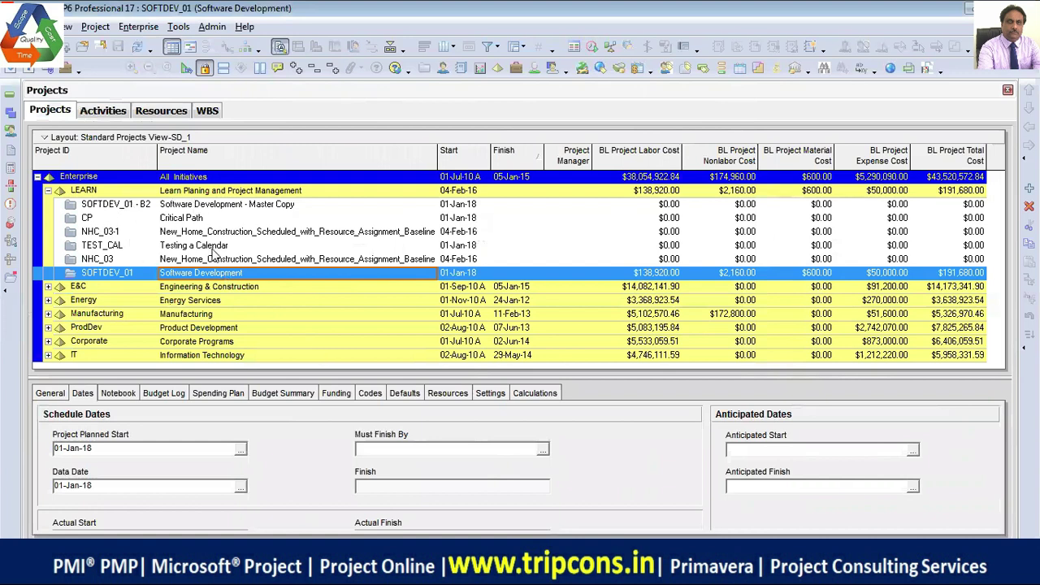
pyautogui.click(202, 193)
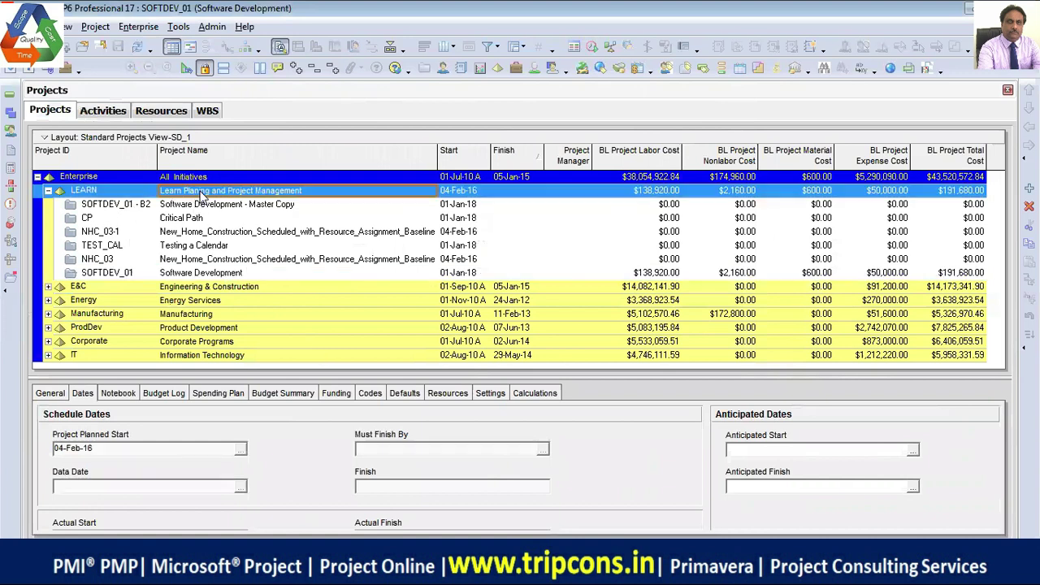
pyautogui.click(199, 205)
pyautogui.click(228, 275)
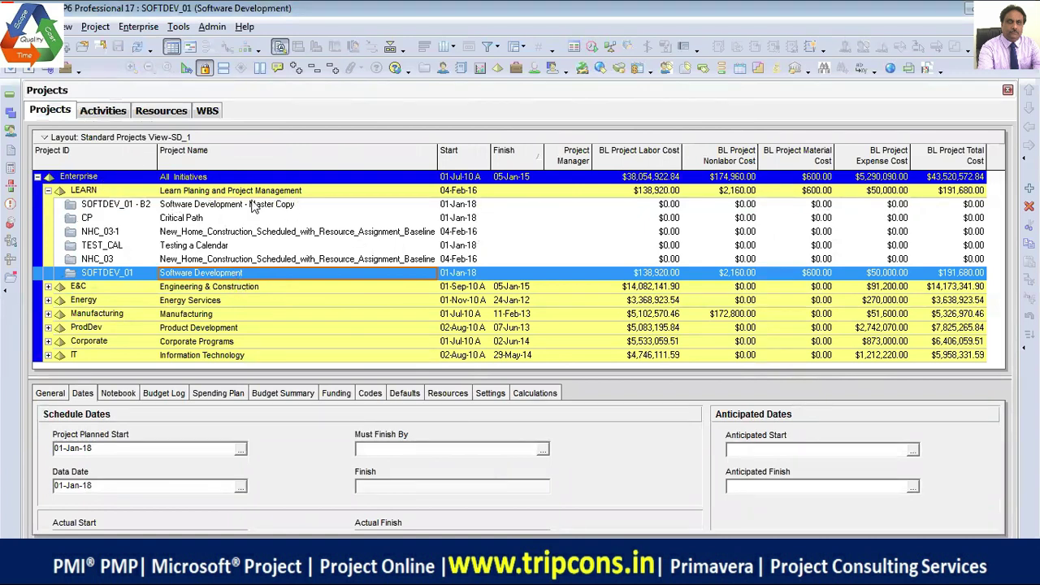
# - Restore the baseline Software Development - B2 (2019) as a separate project, unlinking it from the current project
pyautogui.click(106, 112)
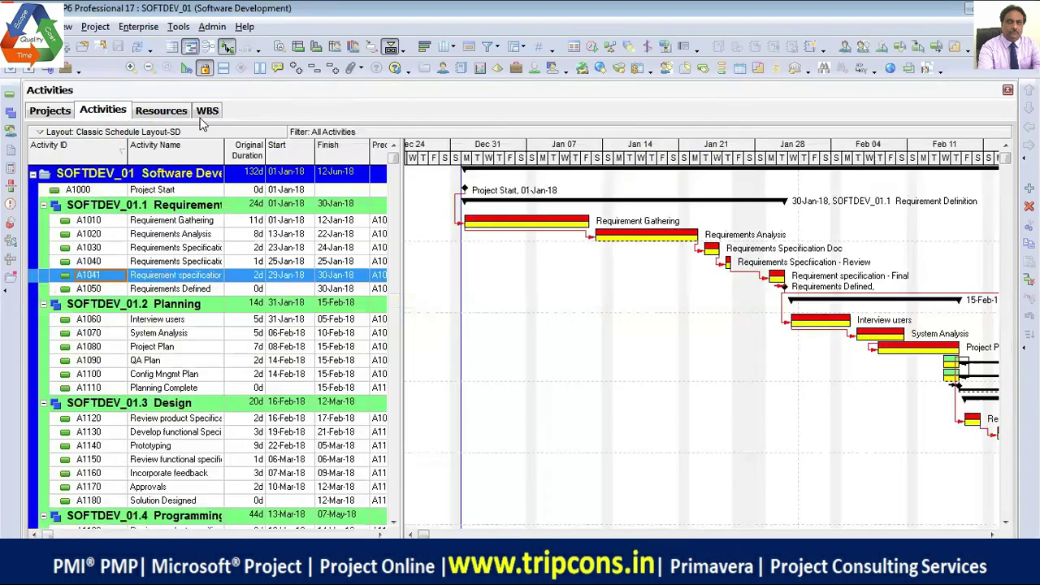
pyautogui.click(104, 29)
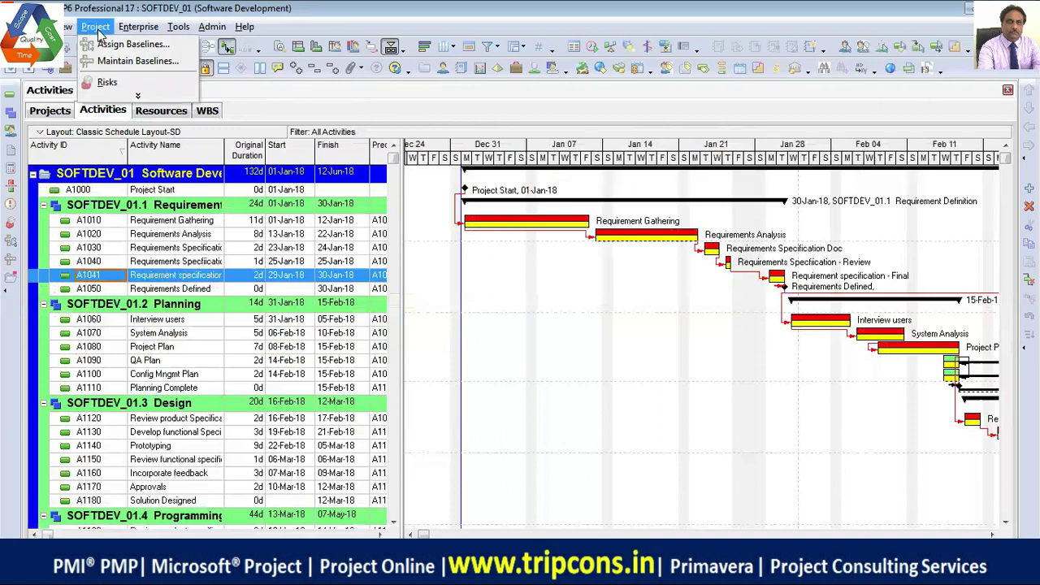
pyautogui.click(140, 65)
pyautogui.click(422, 220)
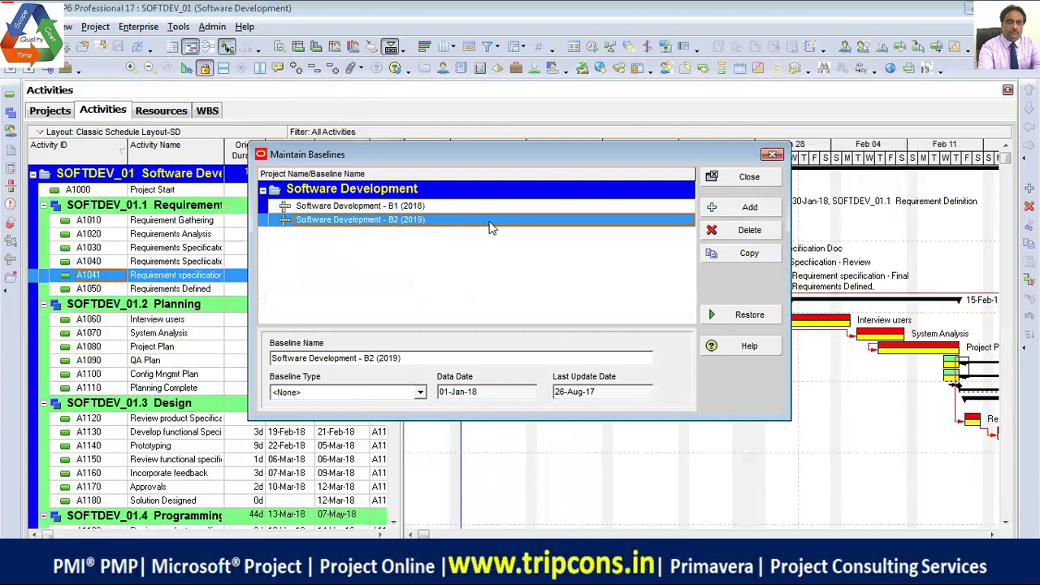
pyautogui.click(749, 315)
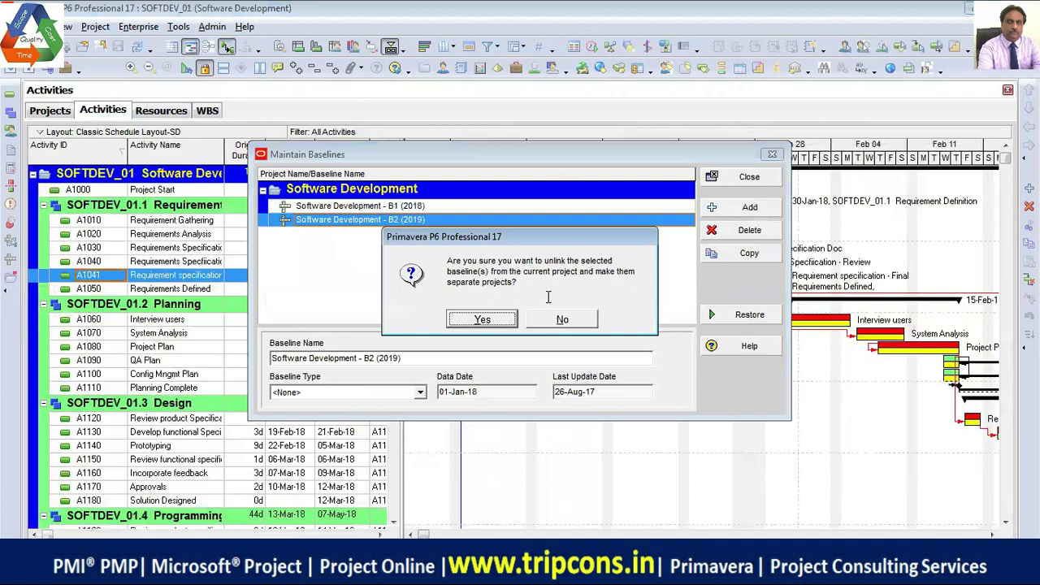
pyautogui.click(491, 322)
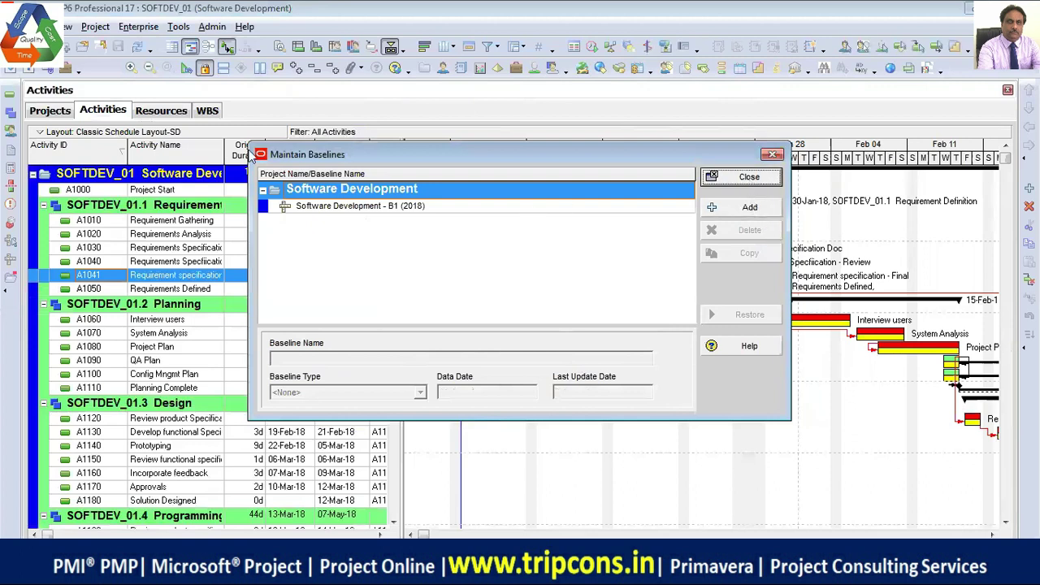
pyautogui.click(748, 177)
# - Enlarge the project list again and select the restored Software Development - B2 (2019) project under LEARN
pyautogui.click(52, 111)
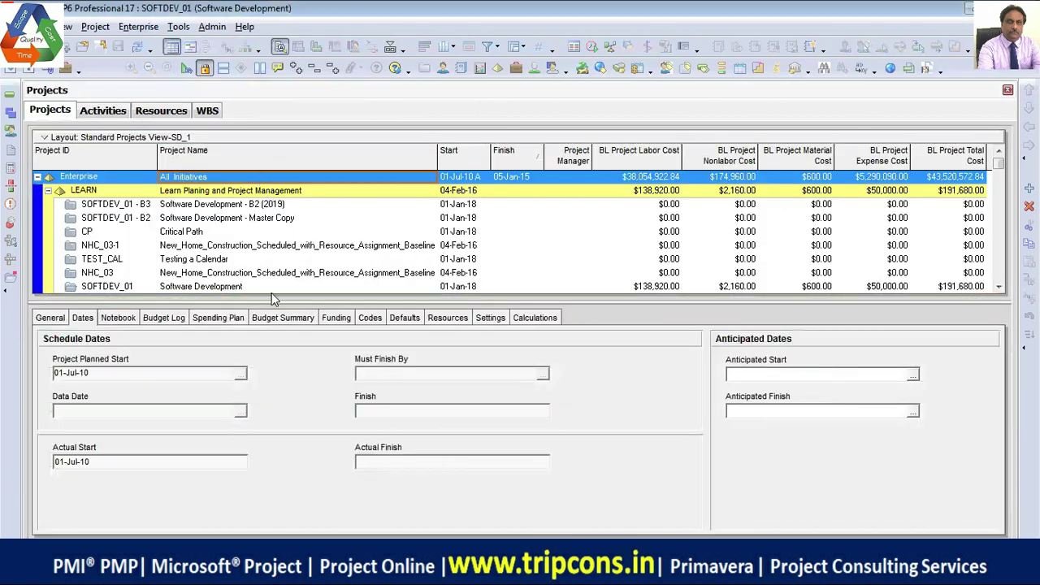
pyautogui.moveTo(272, 299); pyautogui.dragTo(244, 396)
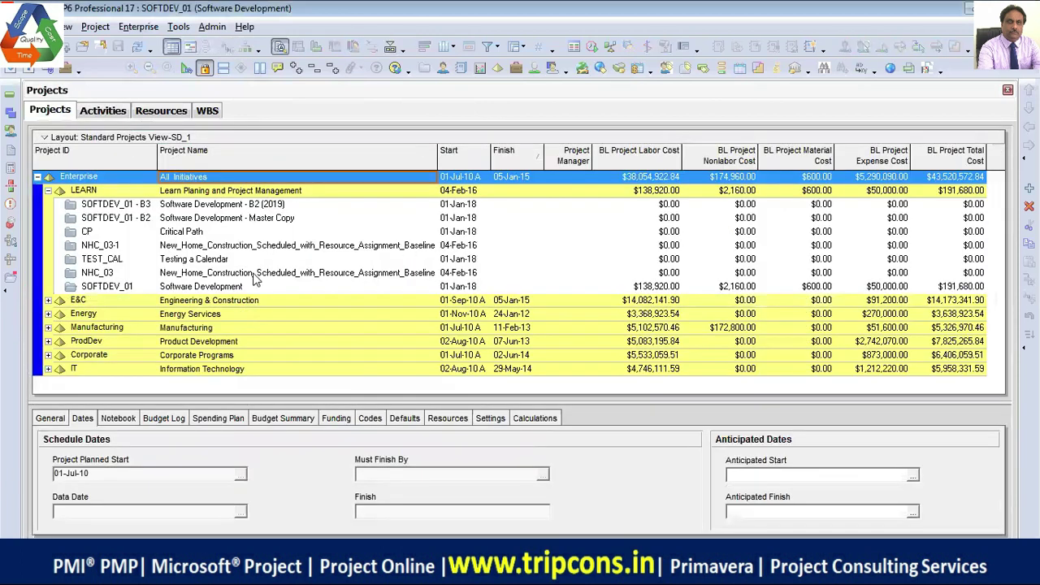
pyautogui.click(272, 205)
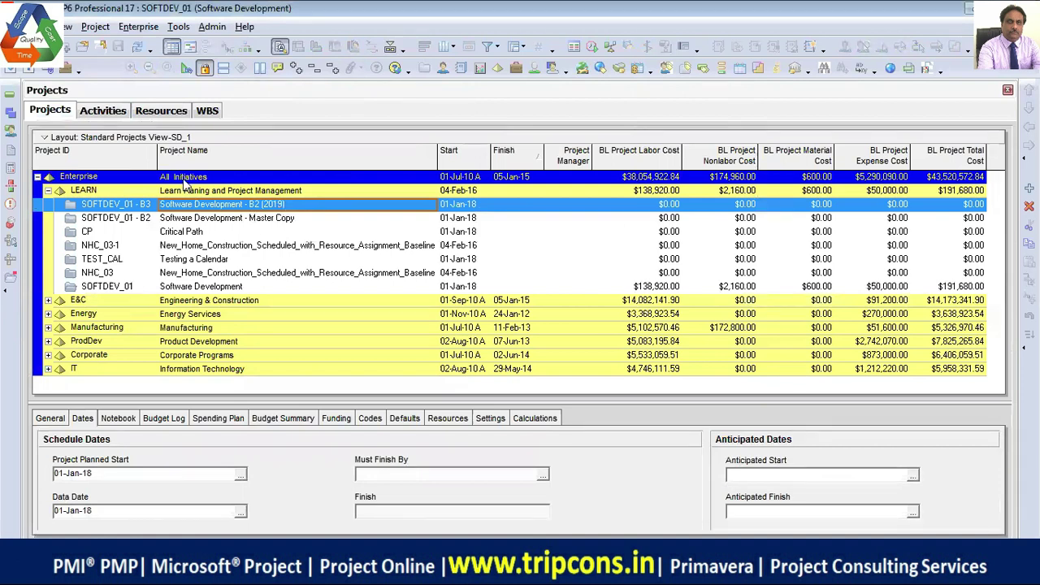
# - Start adding a baseline to SOFTDEV_01 with the option to convert another project to a new baseline
pyautogui.click(111, 112)
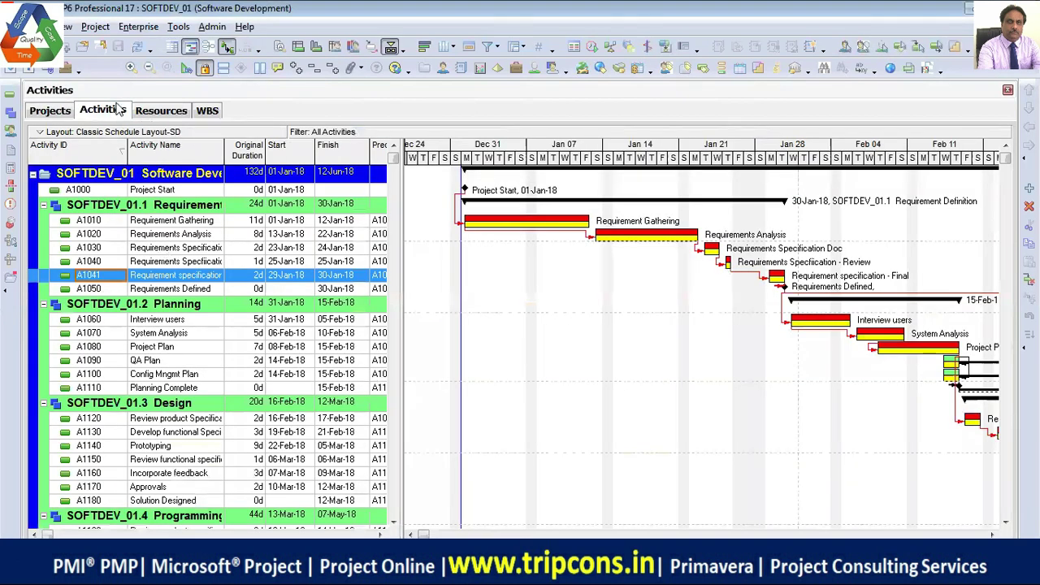
pyautogui.click(95, 26)
pyautogui.click(122, 62)
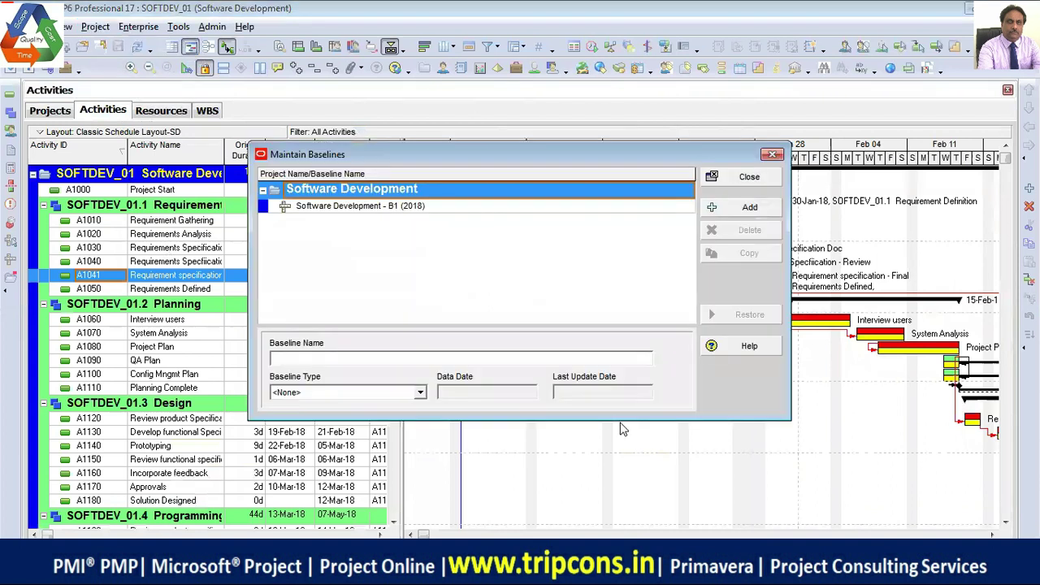
pyautogui.click(748, 207)
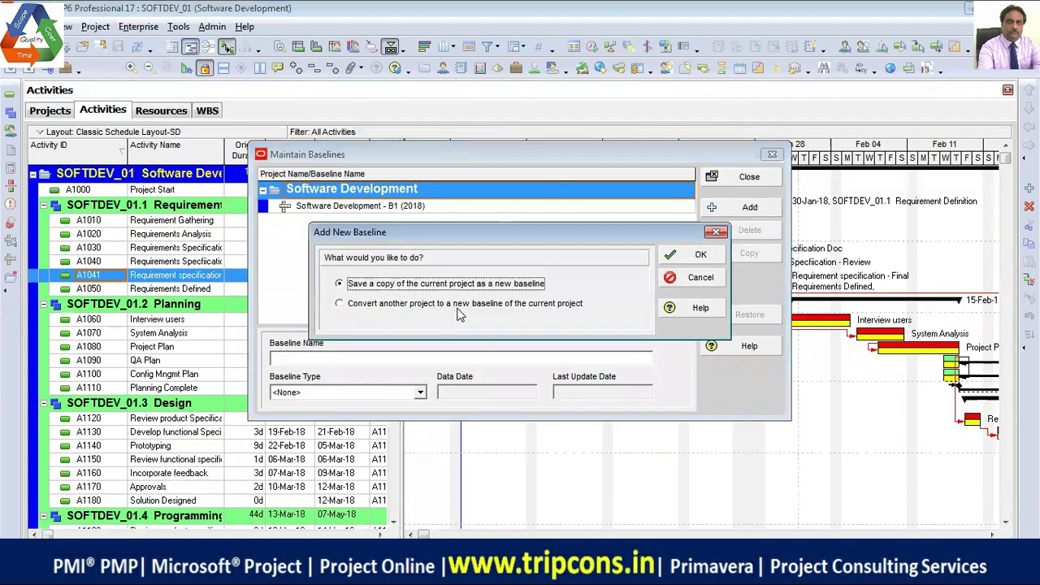
pyautogui.click(500, 307)
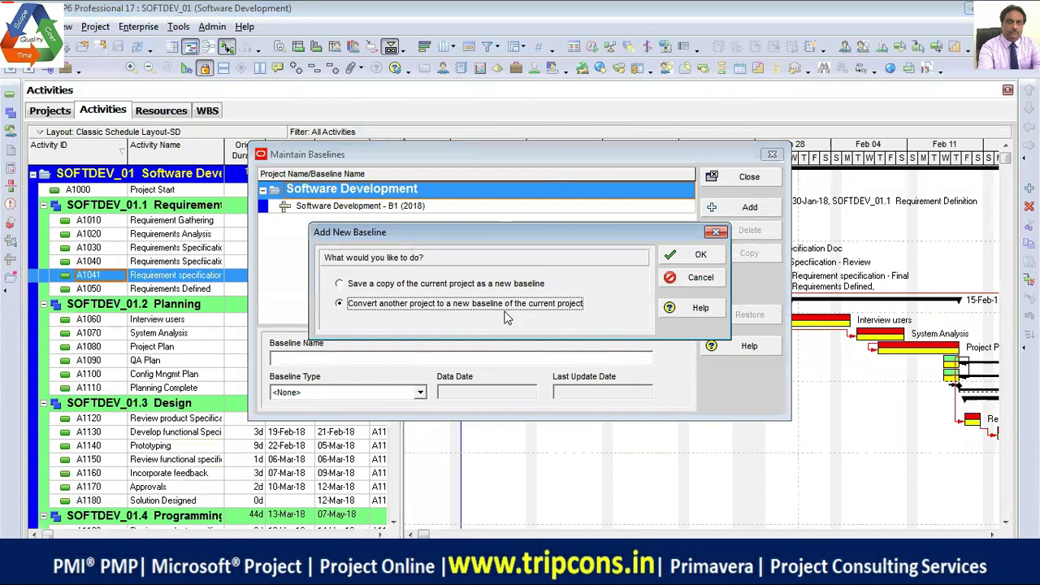
pyautogui.click(697, 261)
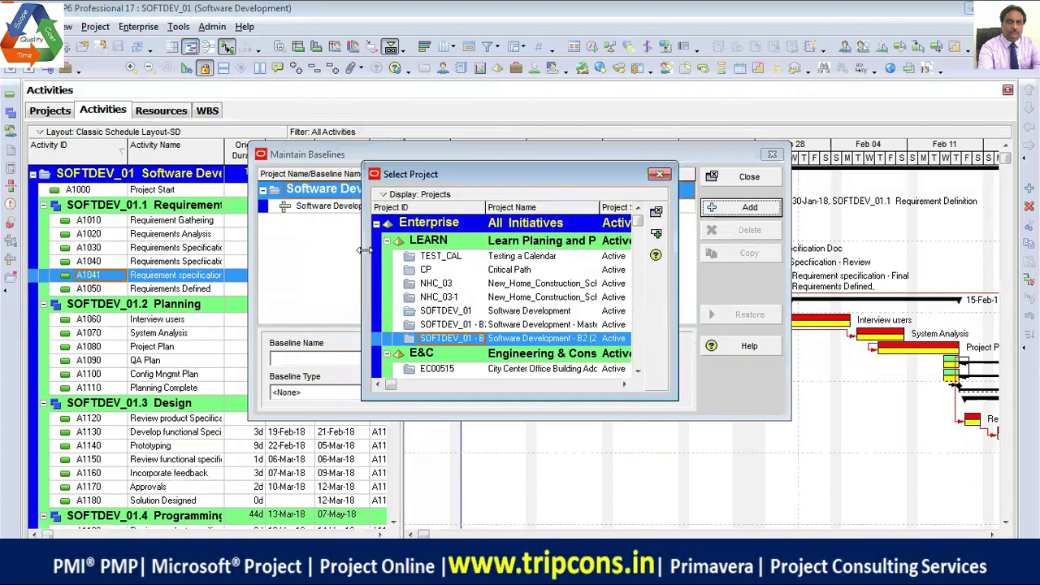
# - Widen the project picker, assign Software Development - B2 (2019) as the project to convert, and close baseline maintenance
pyautogui.moveTo(363, 250); pyautogui.dragTo(183, 250)
pyautogui.moveTo(416, 207); pyautogui.dragTo(589, 207)
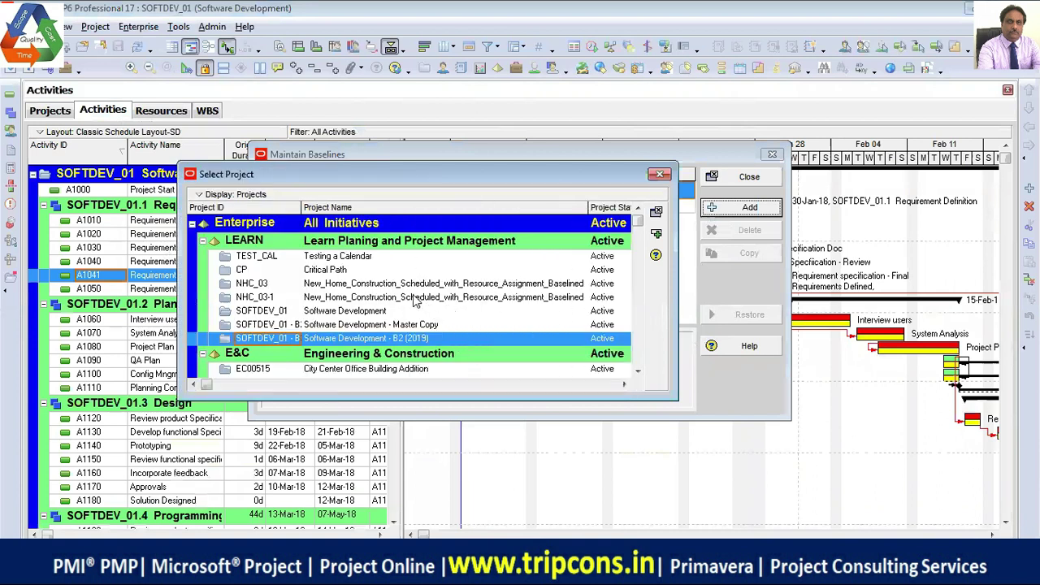
pyautogui.click(422, 343)
pyautogui.click(656, 236)
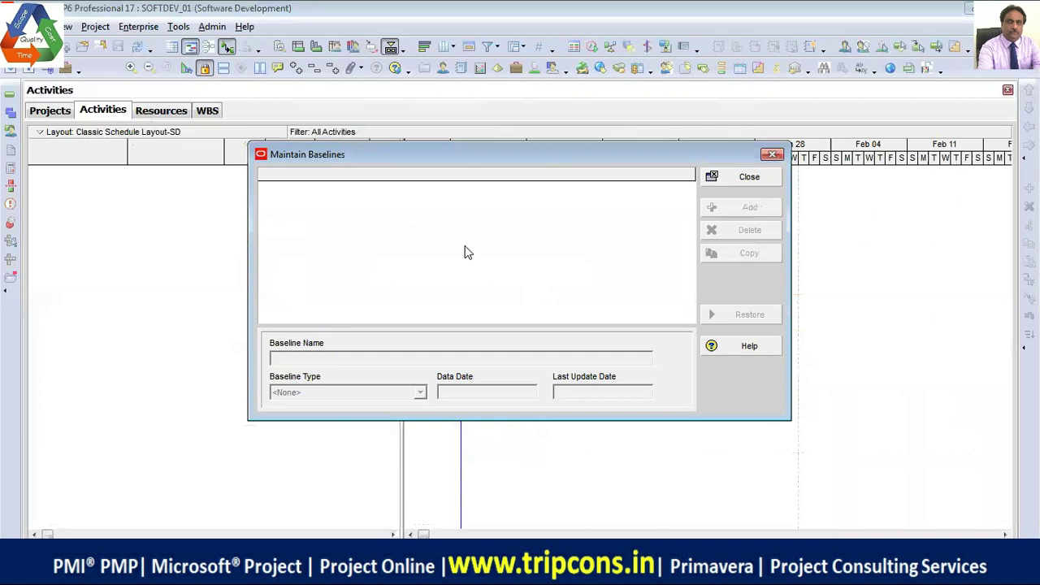
pyautogui.click(402, 208)
pyautogui.click(413, 219)
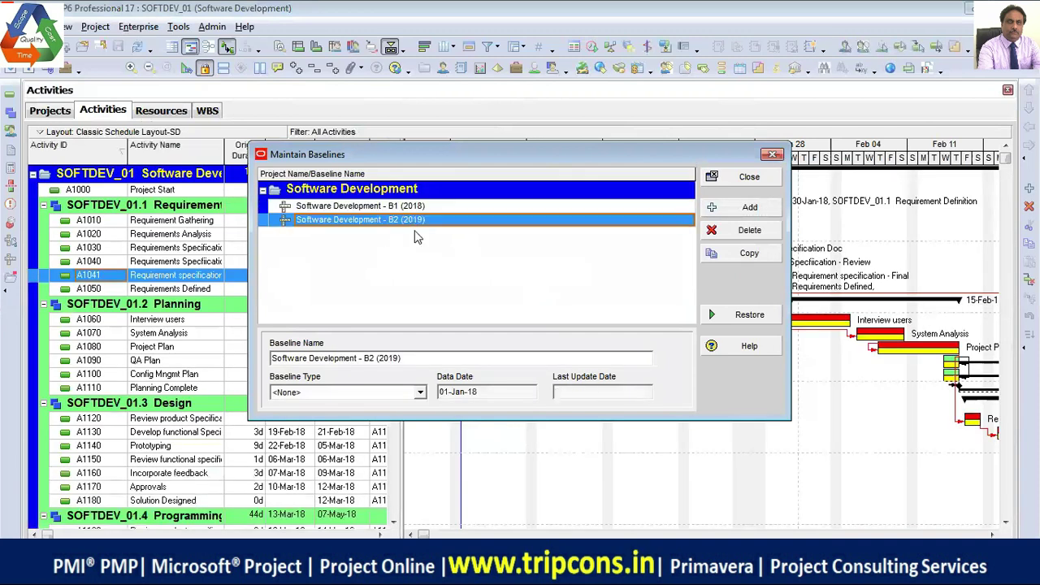
pyautogui.click(760, 180)
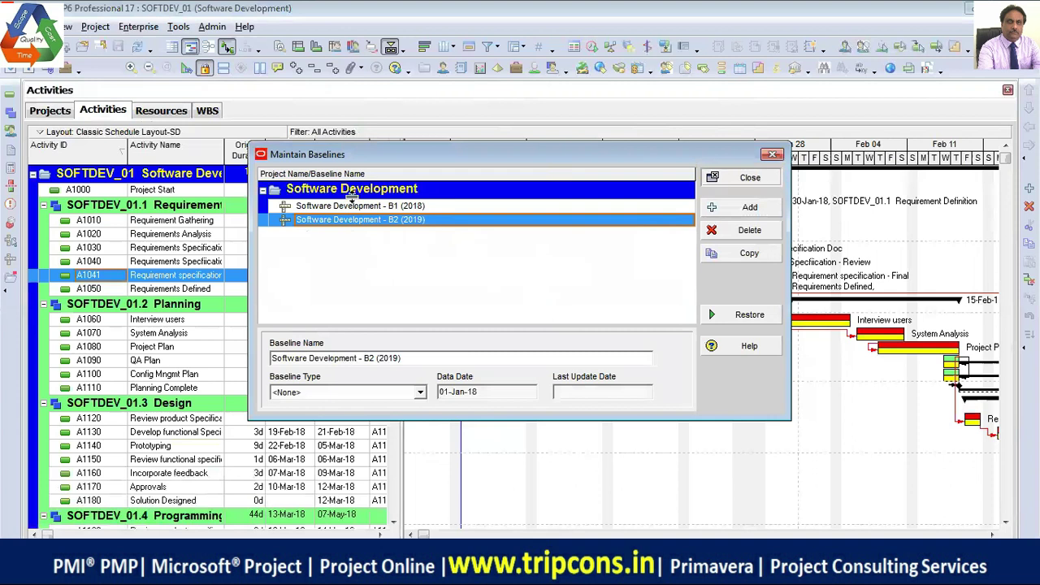
# - Check the LEARN project list and the baselines of Software Development for B2 (2019)
pyautogui.click(50, 110)
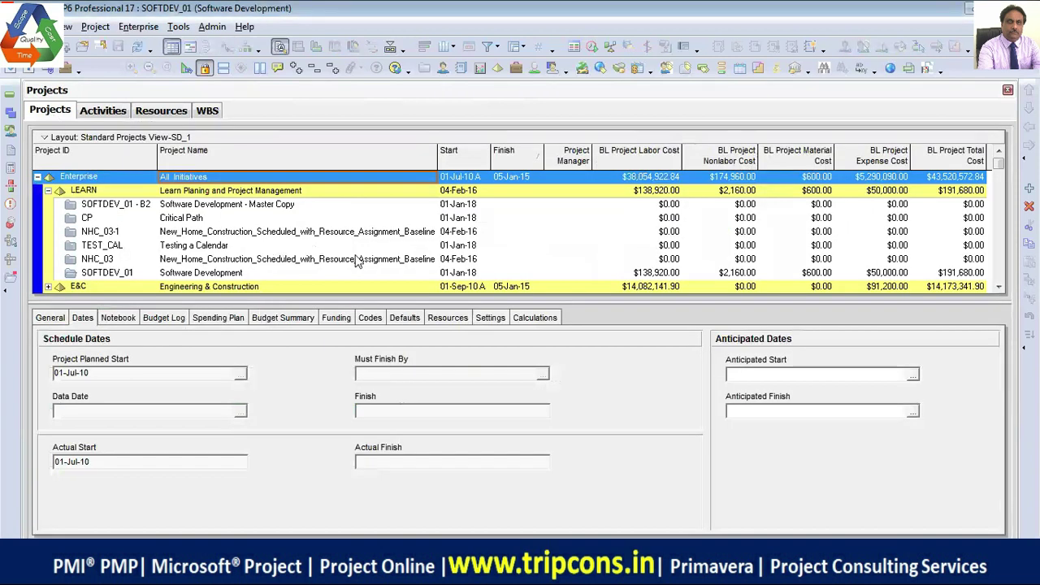
pyautogui.click(104, 112)
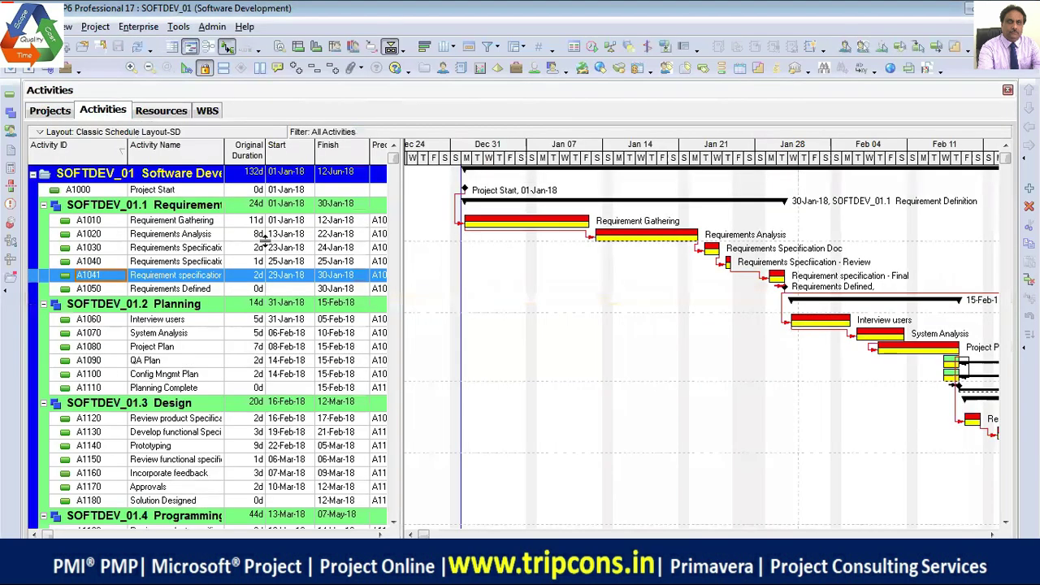
pyautogui.click(104, 29)
pyautogui.click(132, 62)
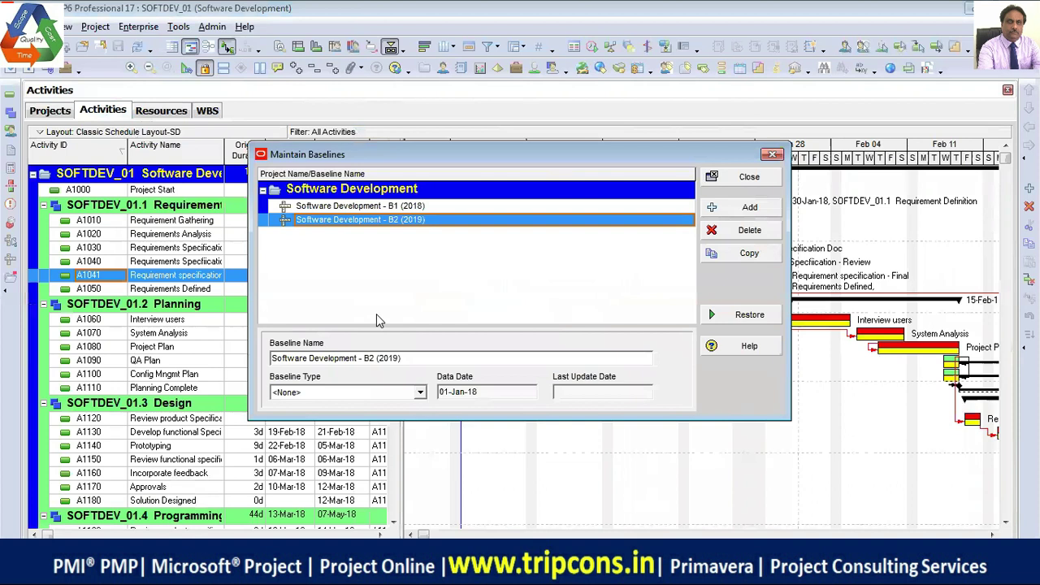
pyautogui.click(748, 176)
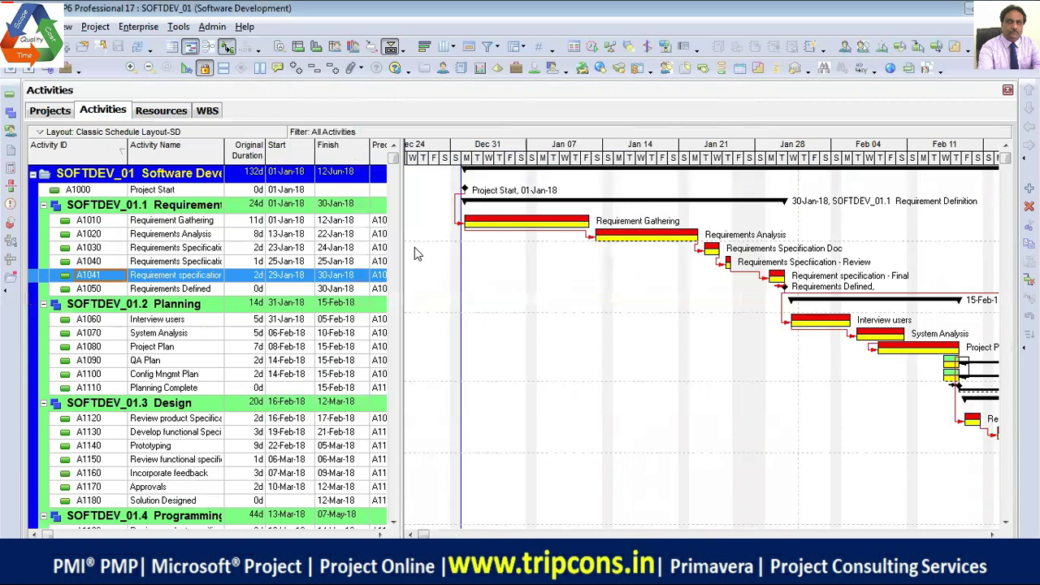
pyautogui.click(16, 26)
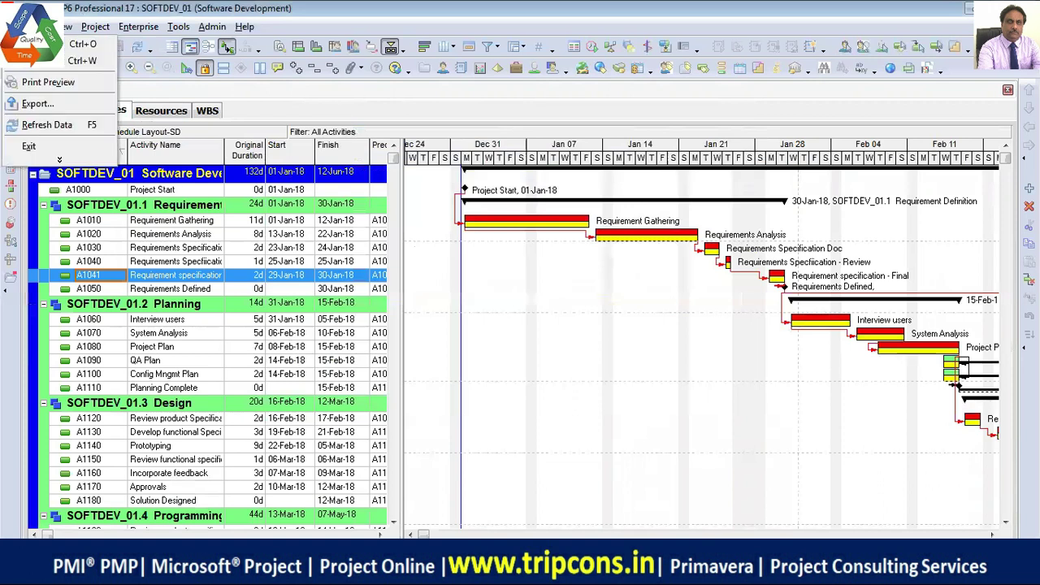
pyautogui.click(33, 103)
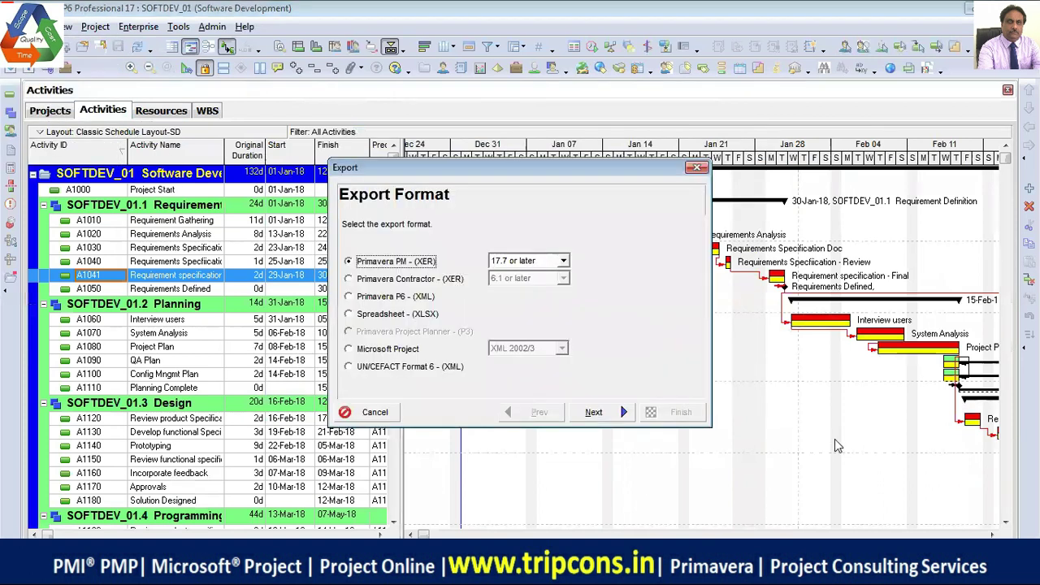
pyautogui.click(696, 168)
# - Restore the Software Development - B2 (2019) baseline of SOFTDEV_01 as a separate project and close baseline maintenance
pyautogui.click(61, 112)
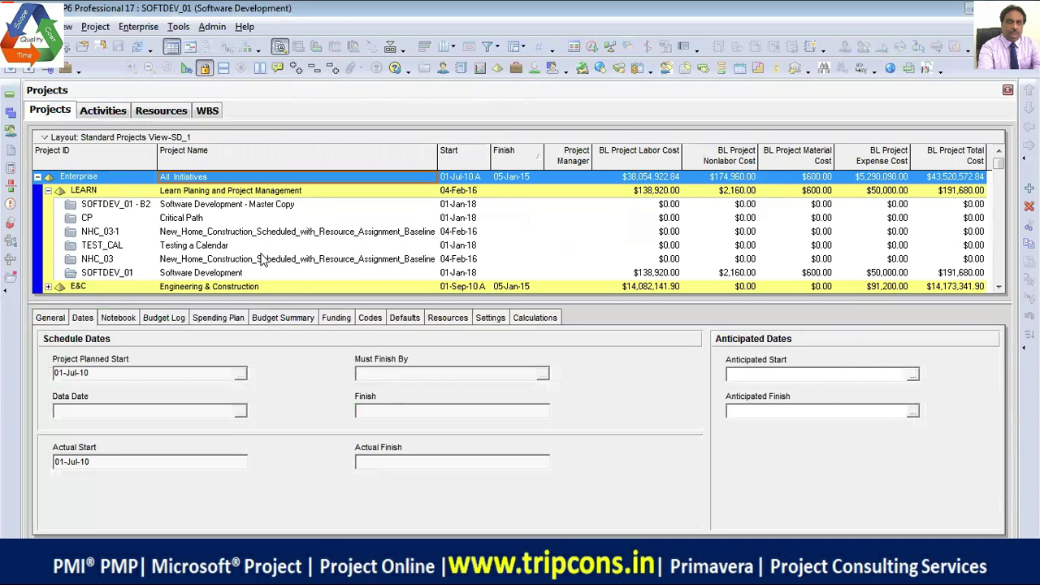
pyautogui.click(102, 114)
pyautogui.click(96, 26)
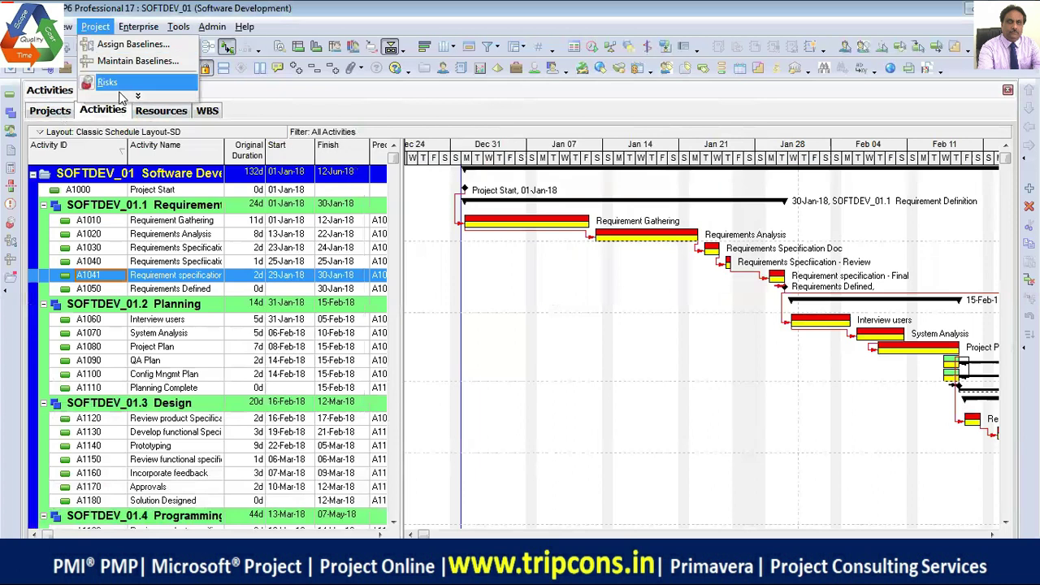
pyautogui.click(130, 61)
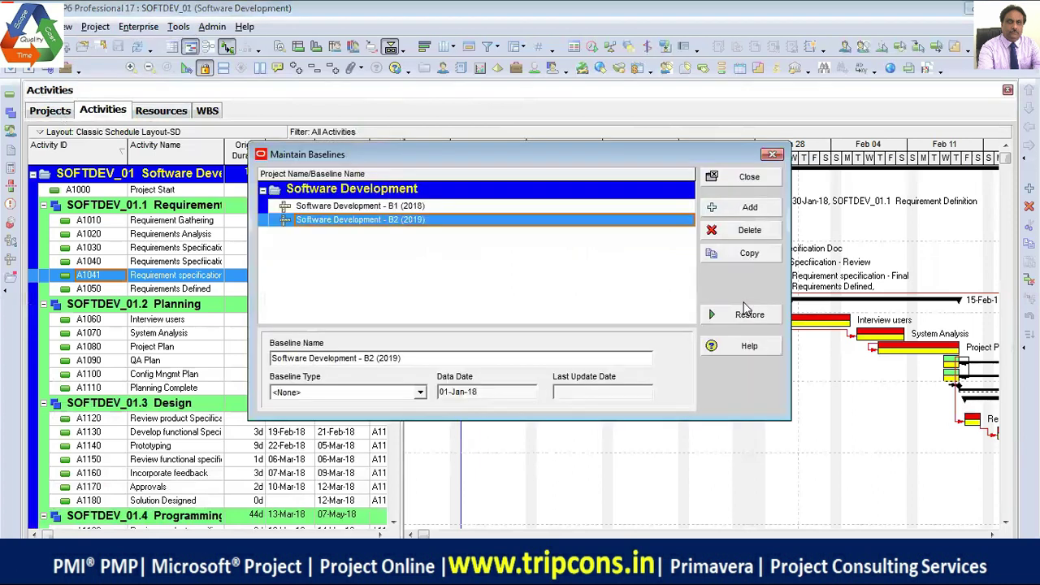
pyautogui.click(748, 314)
pyautogui.click(482, 320)
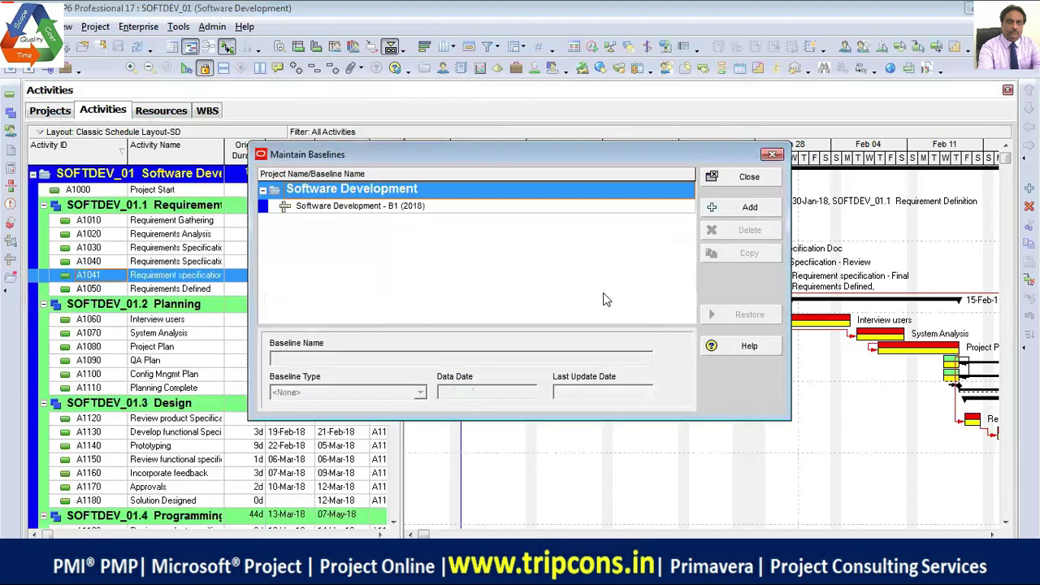
pyautogui.click(747, 176)
# - Rename the restored SOFTDEV_01 - B3 project under LEARN as Software Development - (After Discussion with full Team on 26th Aug)
pyautogui.click(53, 114)
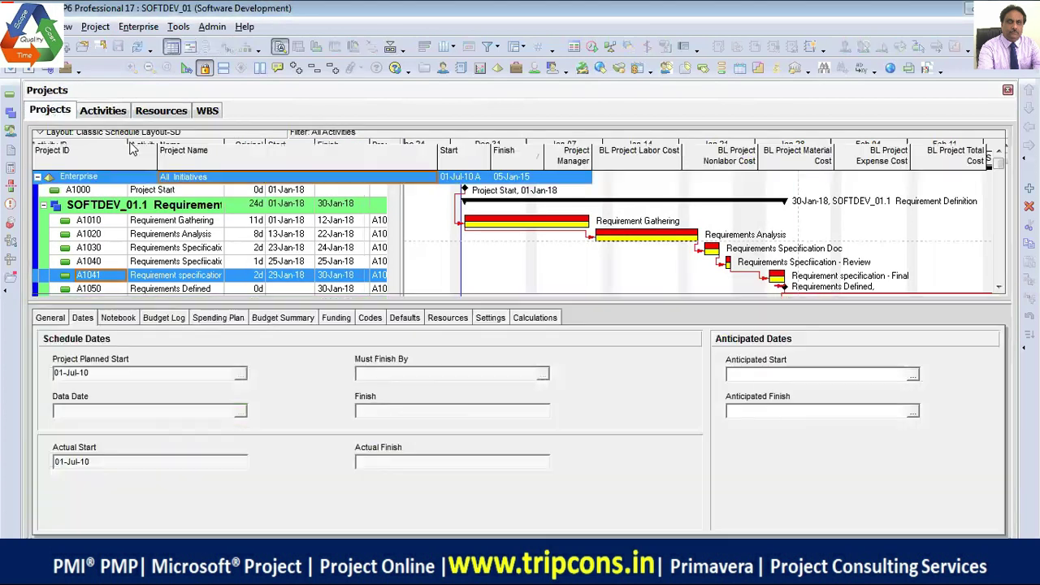
pyautogui.click(273, 204)
pyautogui.click(272, 205)
pyautogui.click(299, 205)
pyautogui.press('BackSpace')
pyautogui.press('BackSpace')
pyautogui.press('BackSpace')
pyautogui.press('BackSpace')
pyautogui.press('BackSpace')
pyautogui.press('BackSpace')
pyautogui.press('BackSpace')
pyautogui.press('BackSpace')
pyautogui.press('BackSpace')
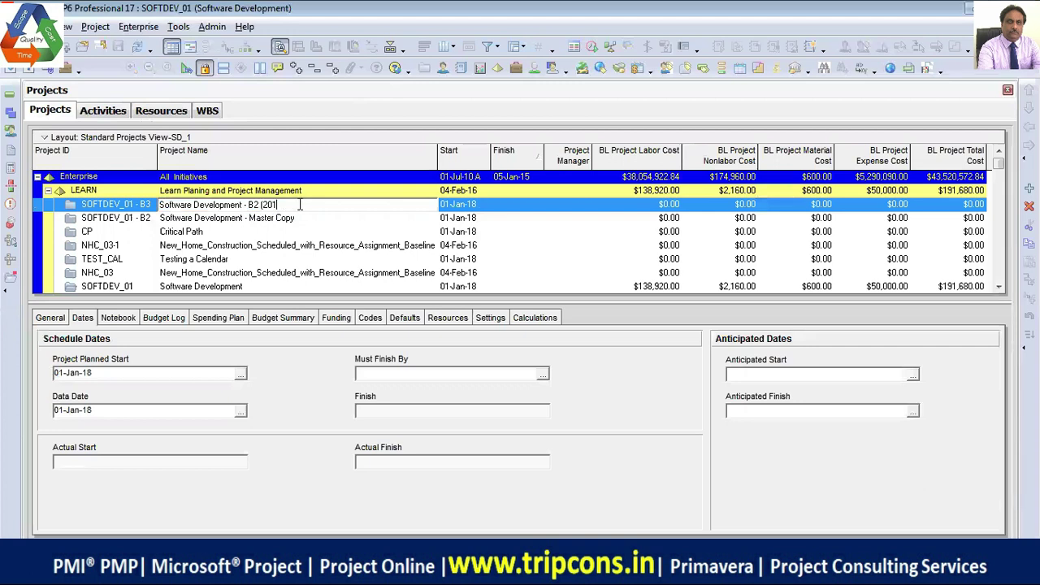
pyautogui.write('(After Discussion with t')
pyautogui.write('ull Team on')
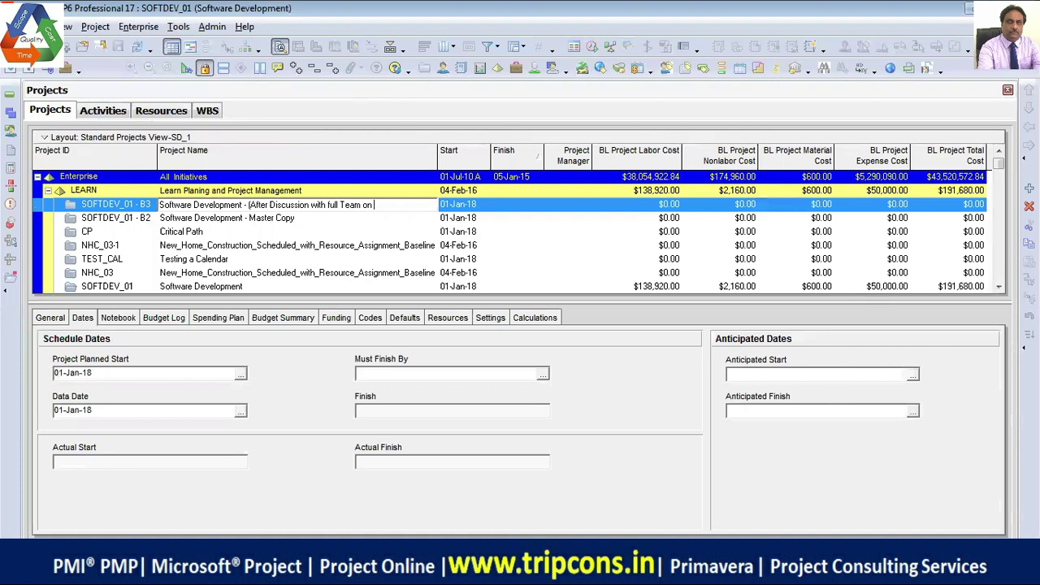
pyautogui.write('26th A')
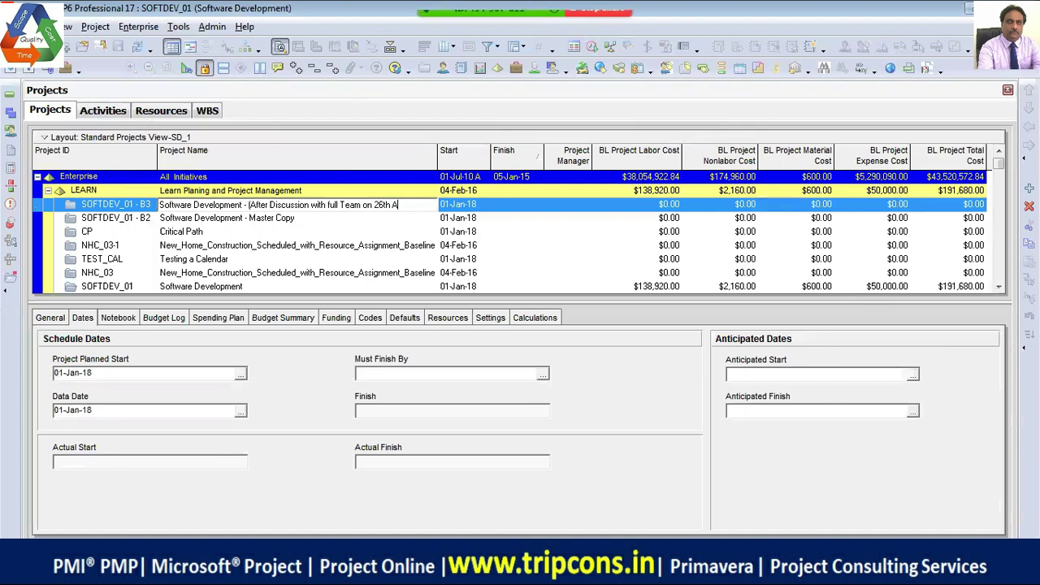
pyautogui.write('ug)')
pyautogui.press('Return')
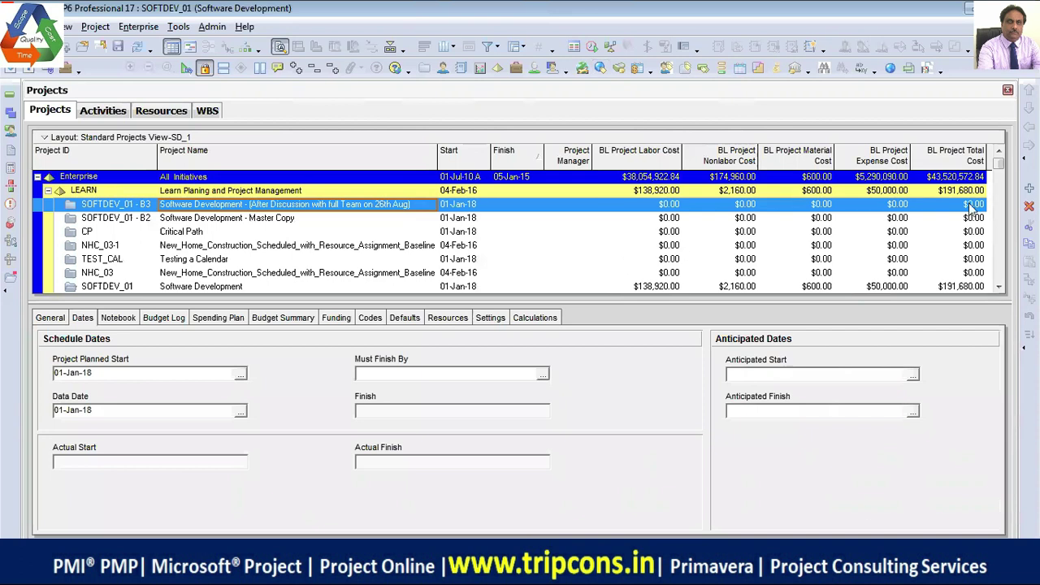
pyautogui.click(104, 110)
pyautogui.click(175, 112)
pyautogui.click(106, 111)
pyautogui.click(62, 116)
pyautogui.click(117, 112)
pyautogui.click(158, 111)
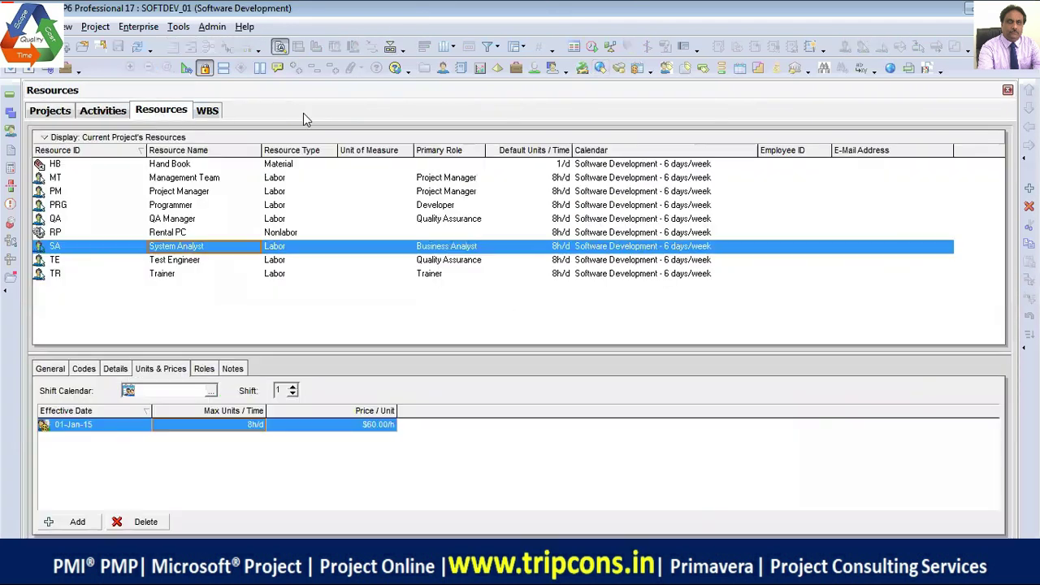
pyautogui.click(112, 116)
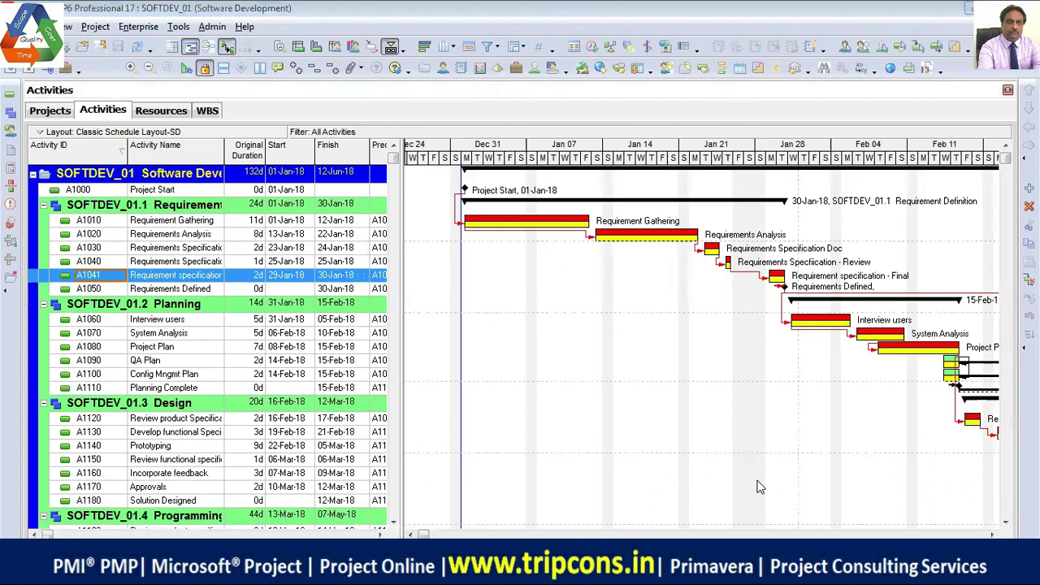
pyautogui.hotkey('ctrl', '2')
pyautogui.press('w')
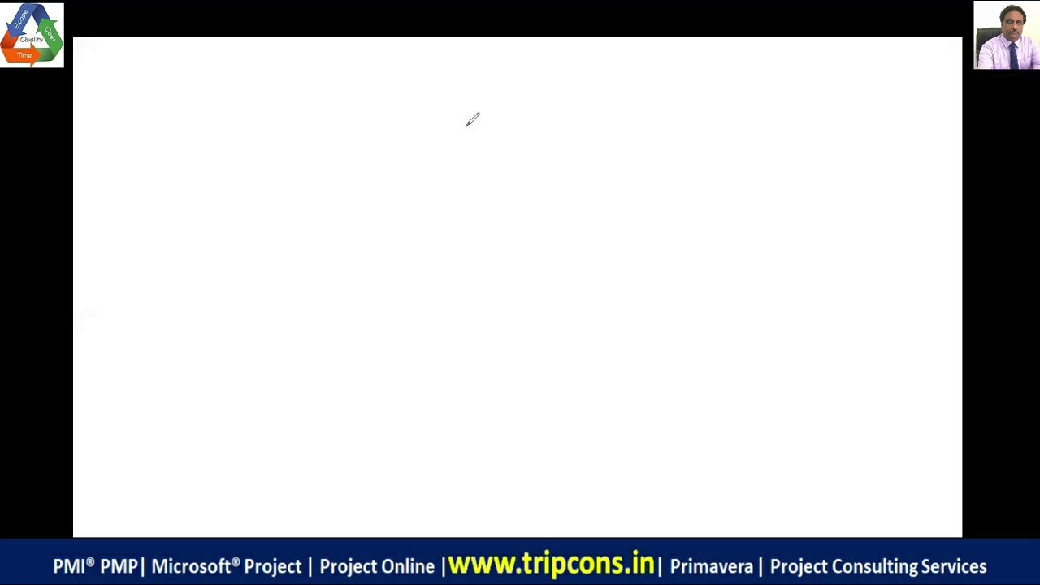
pyautogui.moveTo(464, 114)
pyautogui.mouseDown()
pyautogui.moveTo(479, 160)
pyautogui.moveTo(541, 156)
pyautogui.moveTo(516, 163)
pyautogui.mouseUp()
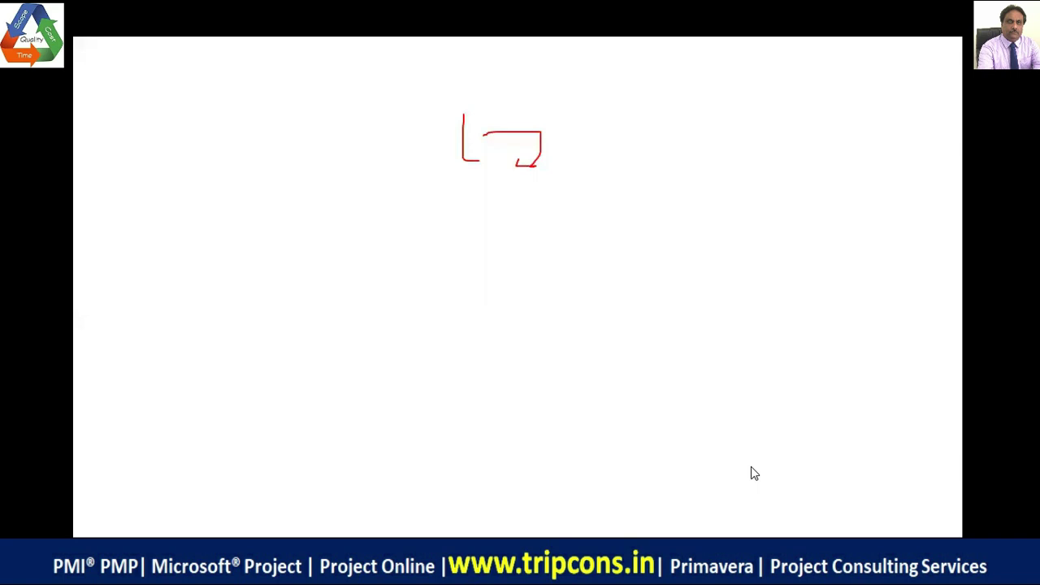
pyautogui.press('Escape')
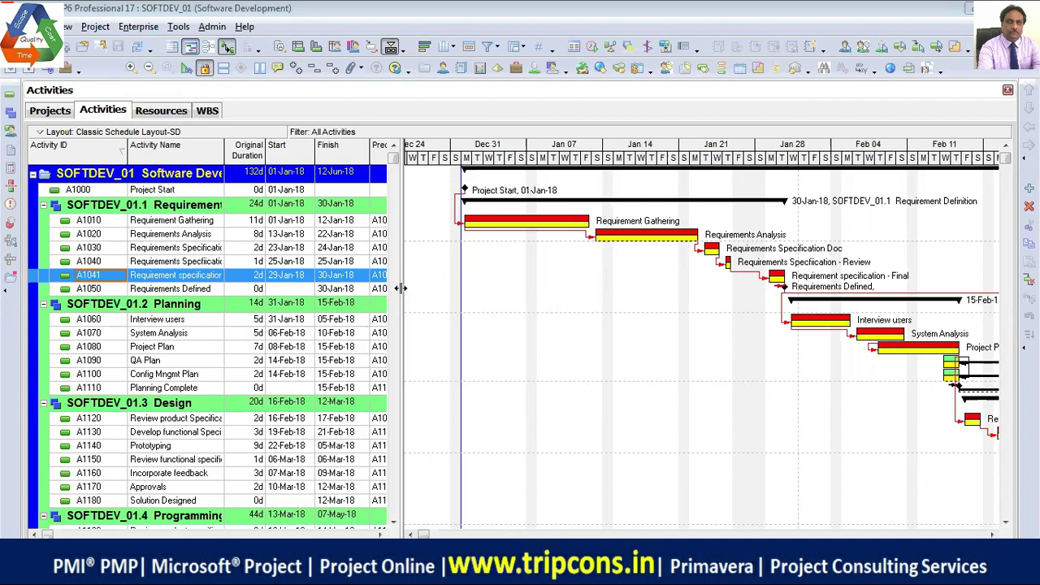
# - Widen the activity table to show the Predecessors and Free Float columns, and open baseline maintenance for SOFTDEV_01
pyautogui.moveTo(399, 289); pyautogui.dragTo(486, 280)
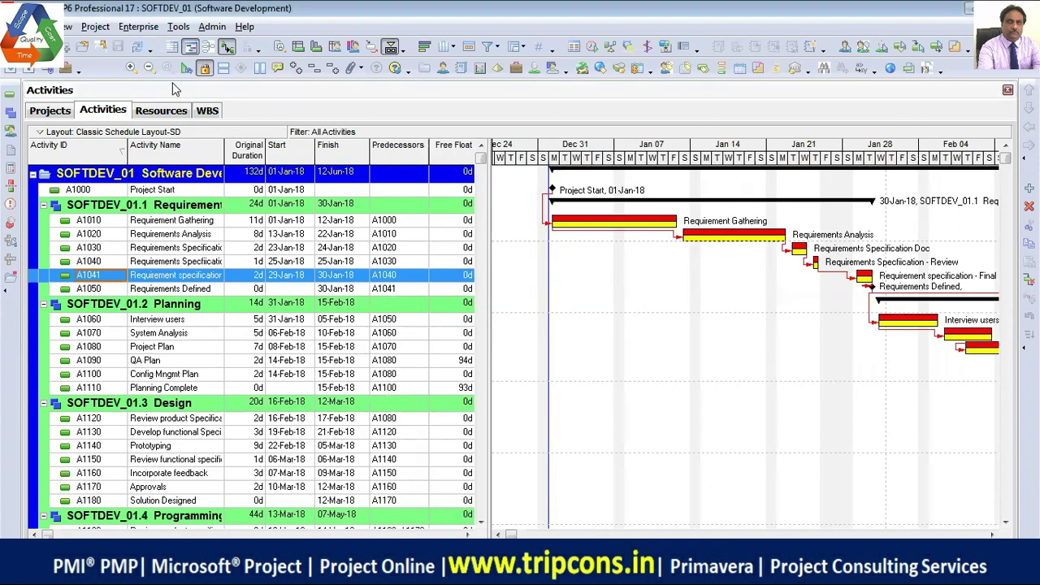
pyautogui.click(96, 27)
pyautogui.click(130, 62)
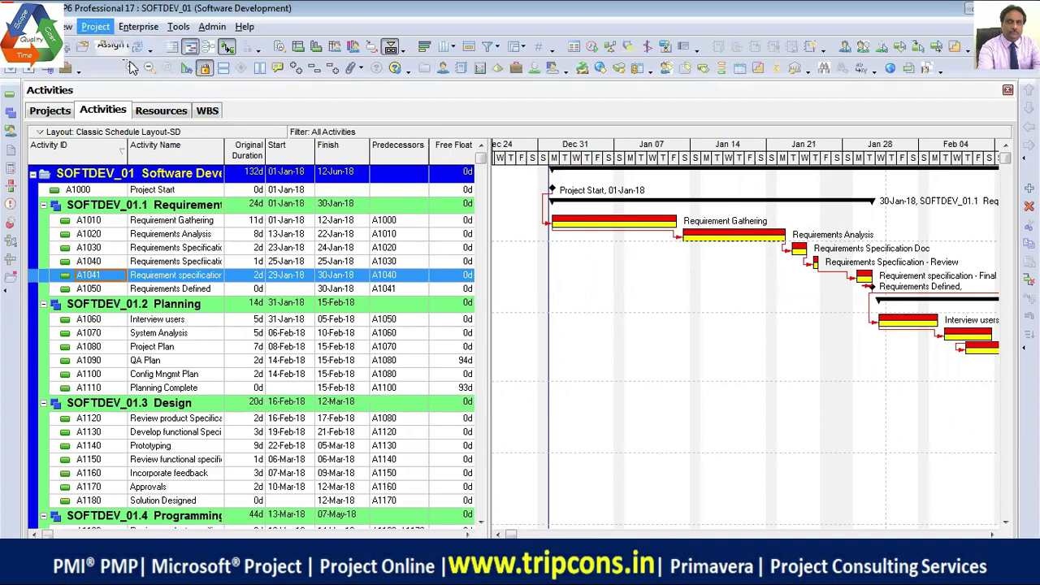